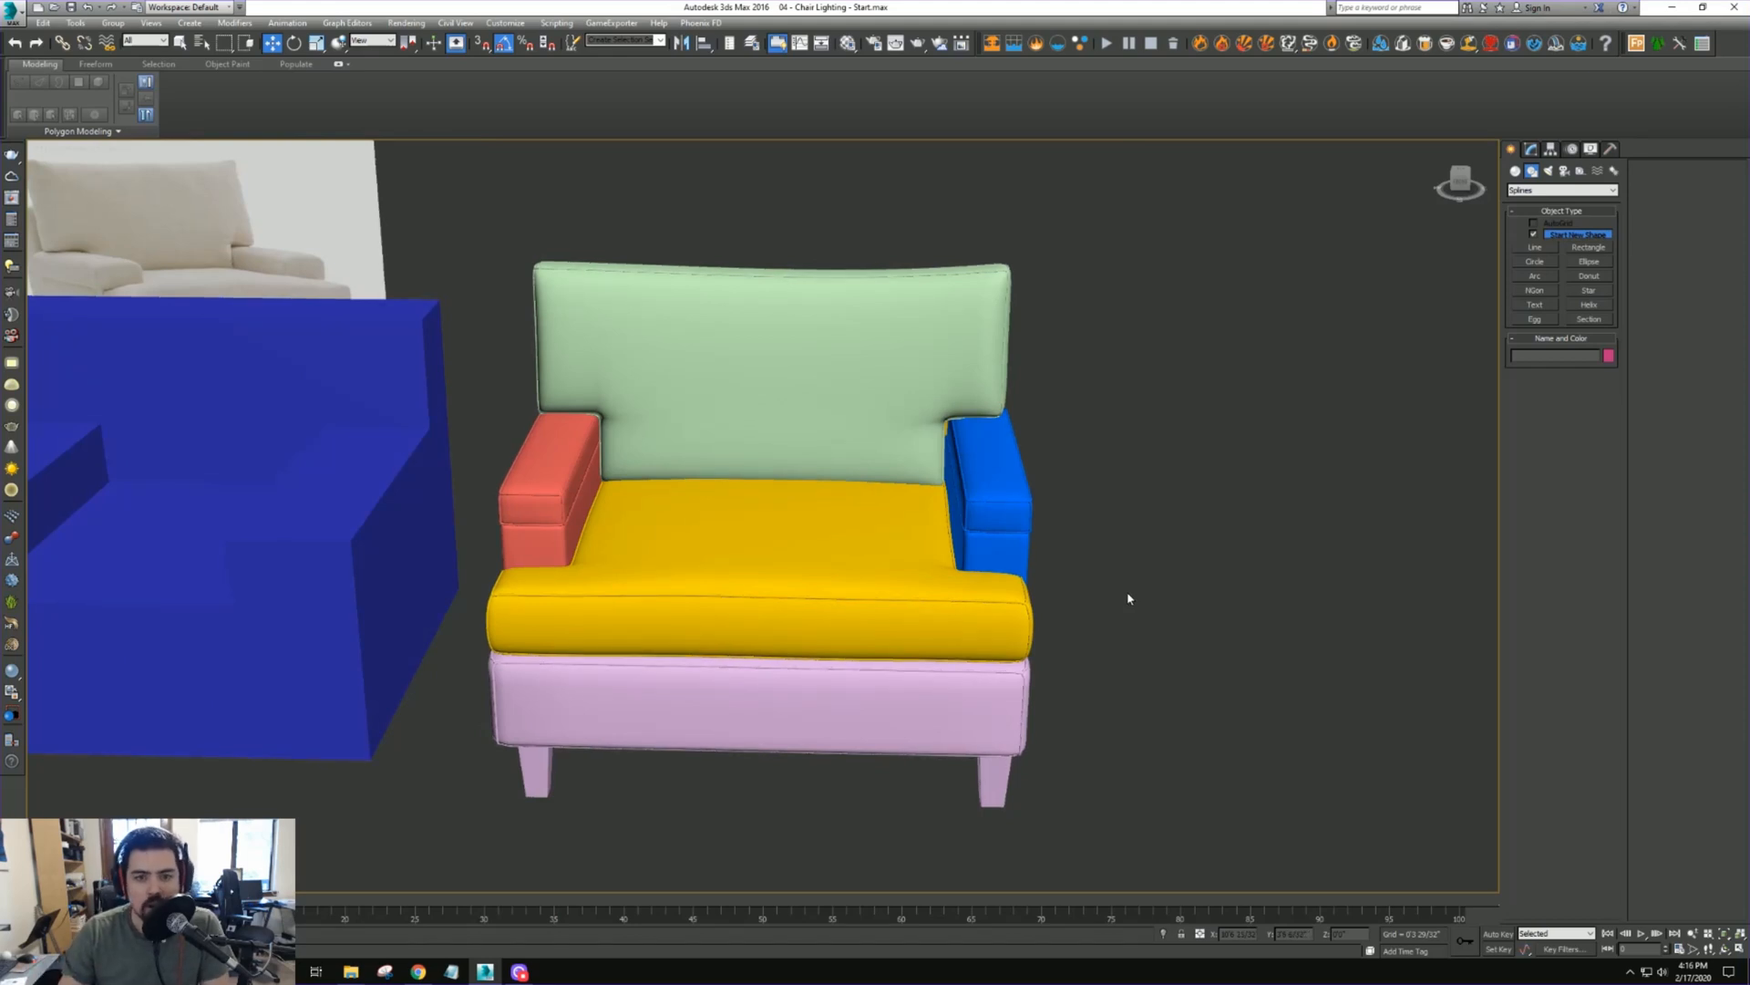
Survey the whole scene, from the reference block-out and the two chairs to the separate furniture set
{"action": "scroll", "coordinate": [1132, 593], "scroll_direction": "down", "scroll_amount": 4}
{"action": "scroll", "coordinate": [1128, 588], "scroll_direction": "down", "scroll_amount": 5}
{"action": "middle_click_drag", "start_coordinate": [973, 567], "coordinate": [998, 531]}
{"action": "left_click_drag", "start_coordinate": [1402, 590], "coordinate": [1431, 622]}
{"action": "middle_click_drag", "start_coordinate": [1448, 627], "coordinate": [1290, 621]}
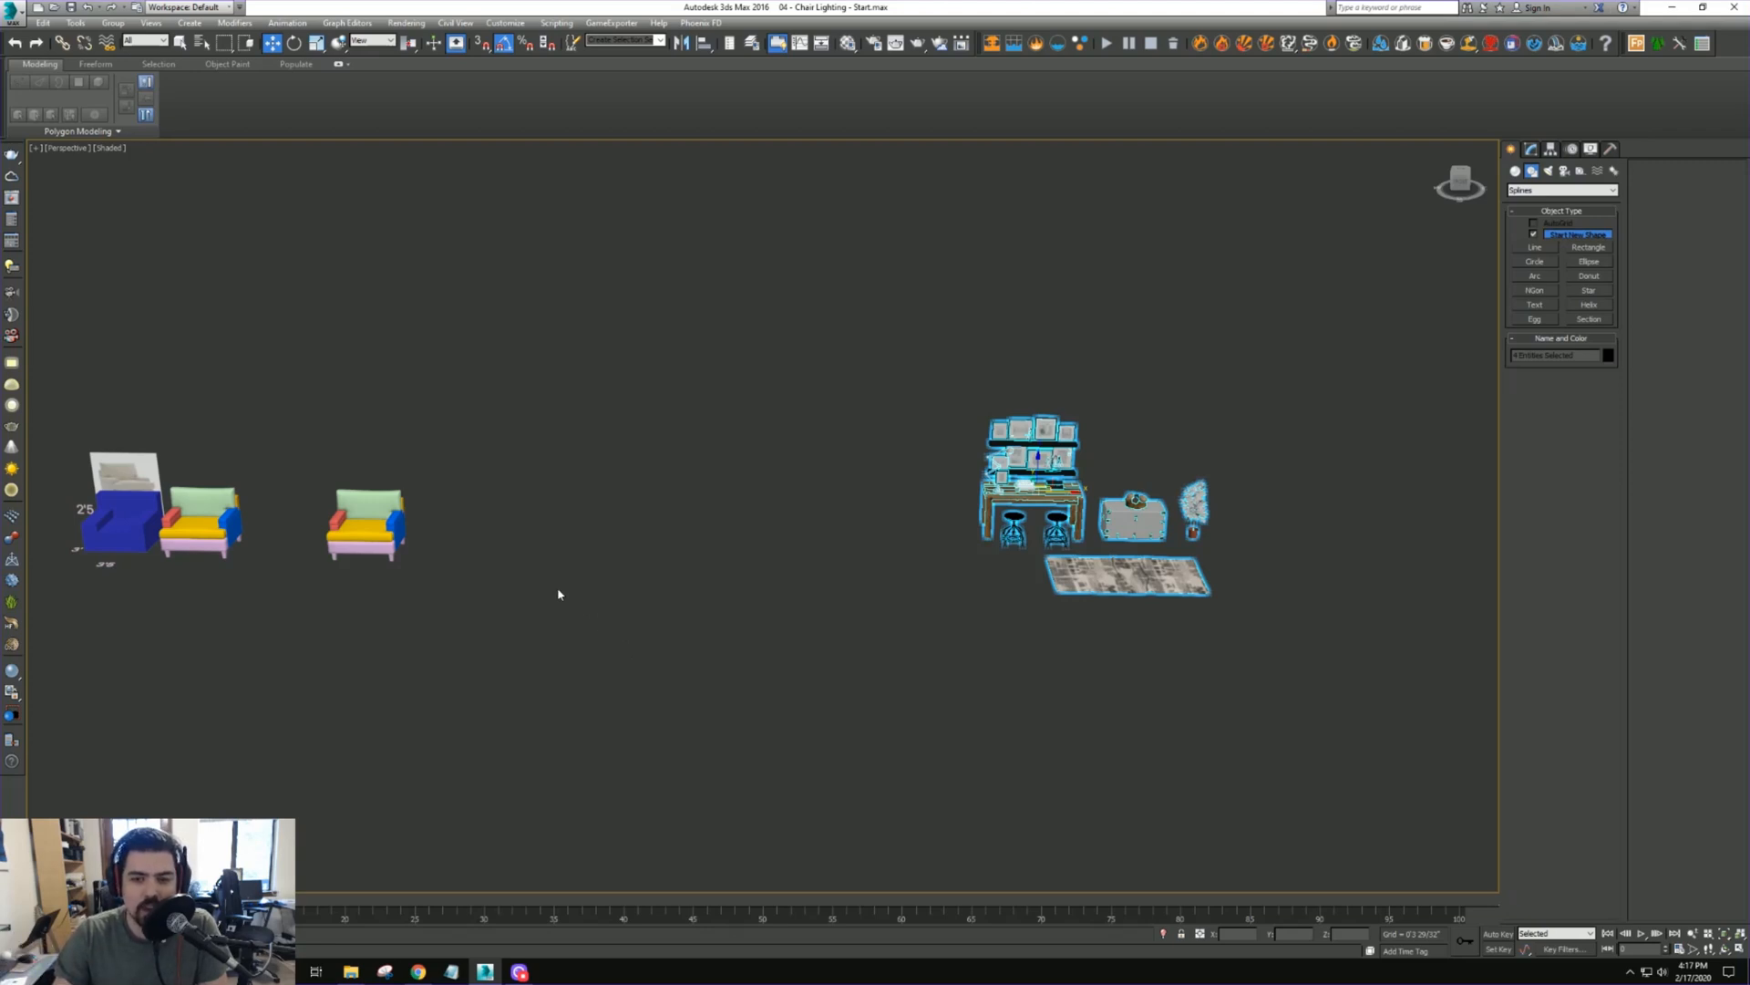
{"action": "middle_click_drag", "start_coordinate": [531, 598], "coordinate": [574, 597]}
{"action": "middle_click_drag", "start_coordinate": [437, 580], "coordinate": [534, 578]}
{"action": "scroll", "coordinate": [535, 578], "scroll_direction": "up", "scroll_amount": 5}
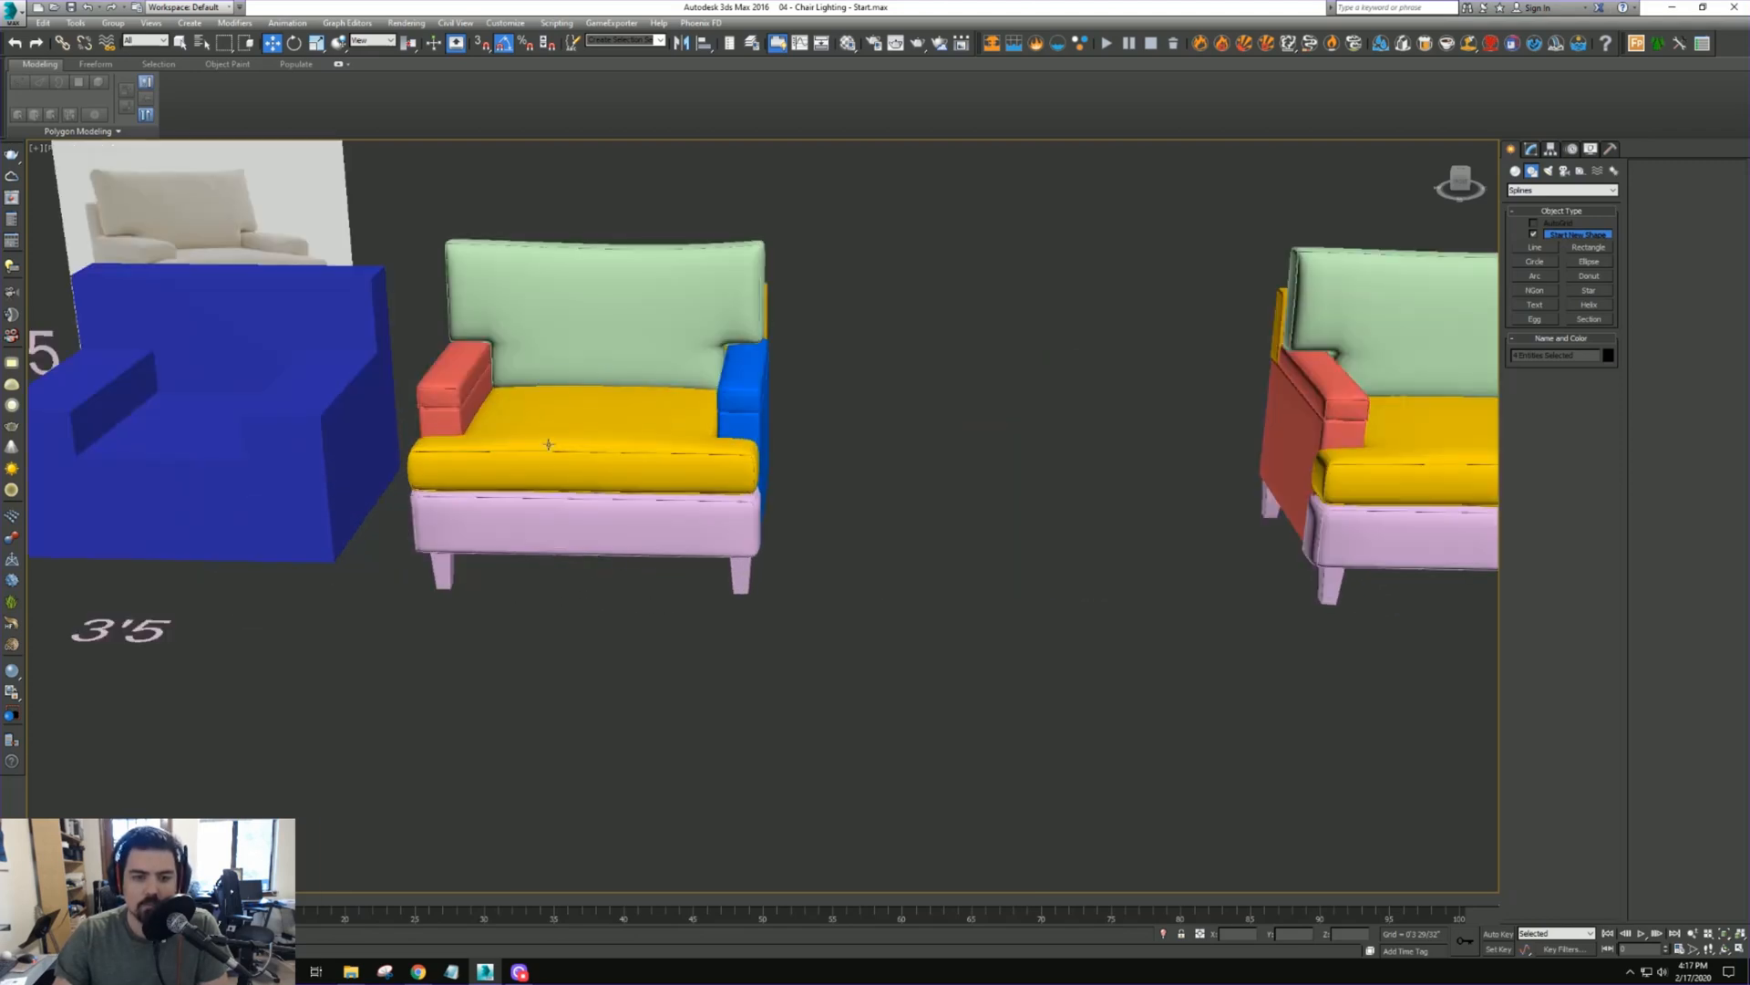
Delete the reference image, the blue block-out chair, the dimension texts and both coloured chairs, keeping the furniture set
{"action": "left_click", "coordinate": [551, 442]}
{"action": "key", "text": "z"}
{"action": "scroll", "coordinate": [670, 496], "scroll_direction": "down", "scroll_amount": 3}
{"action": "middle_click_drag", "start_coordinate": [694, 499], "coordinate": [907, 554]}
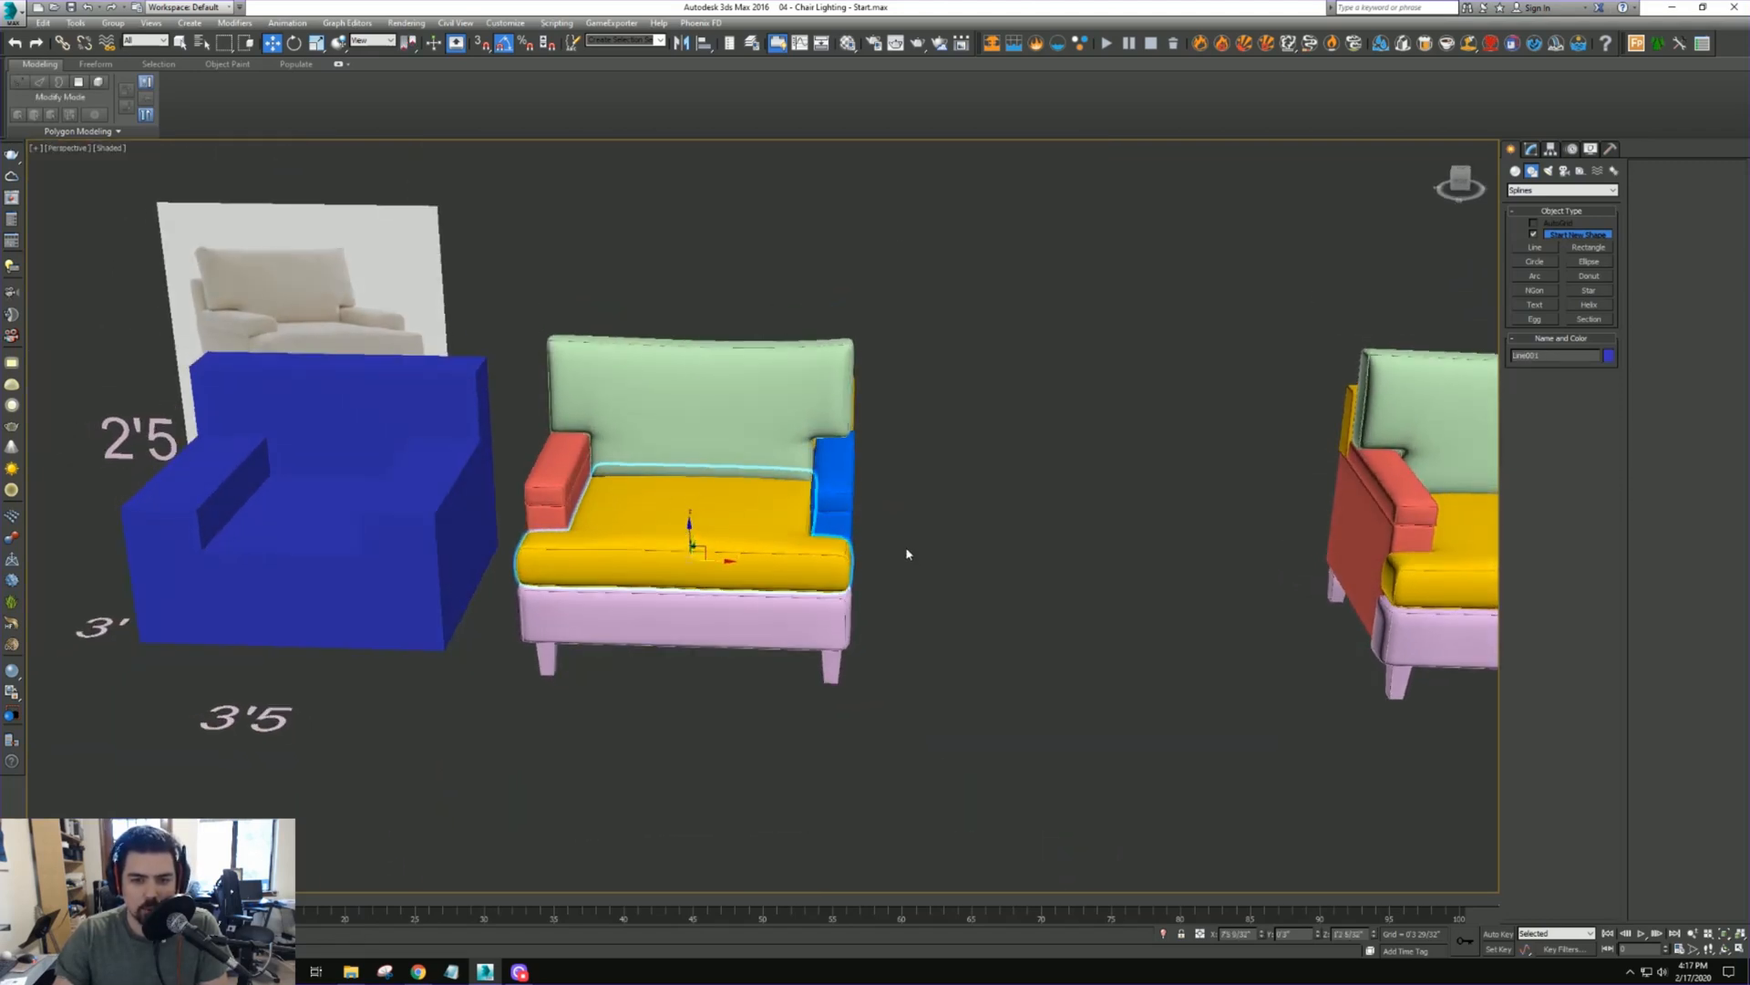
{"action": "middle_click_drag", "start_coordinate": [941, 432], "coordinate": [970, 431], "text": "alt"}
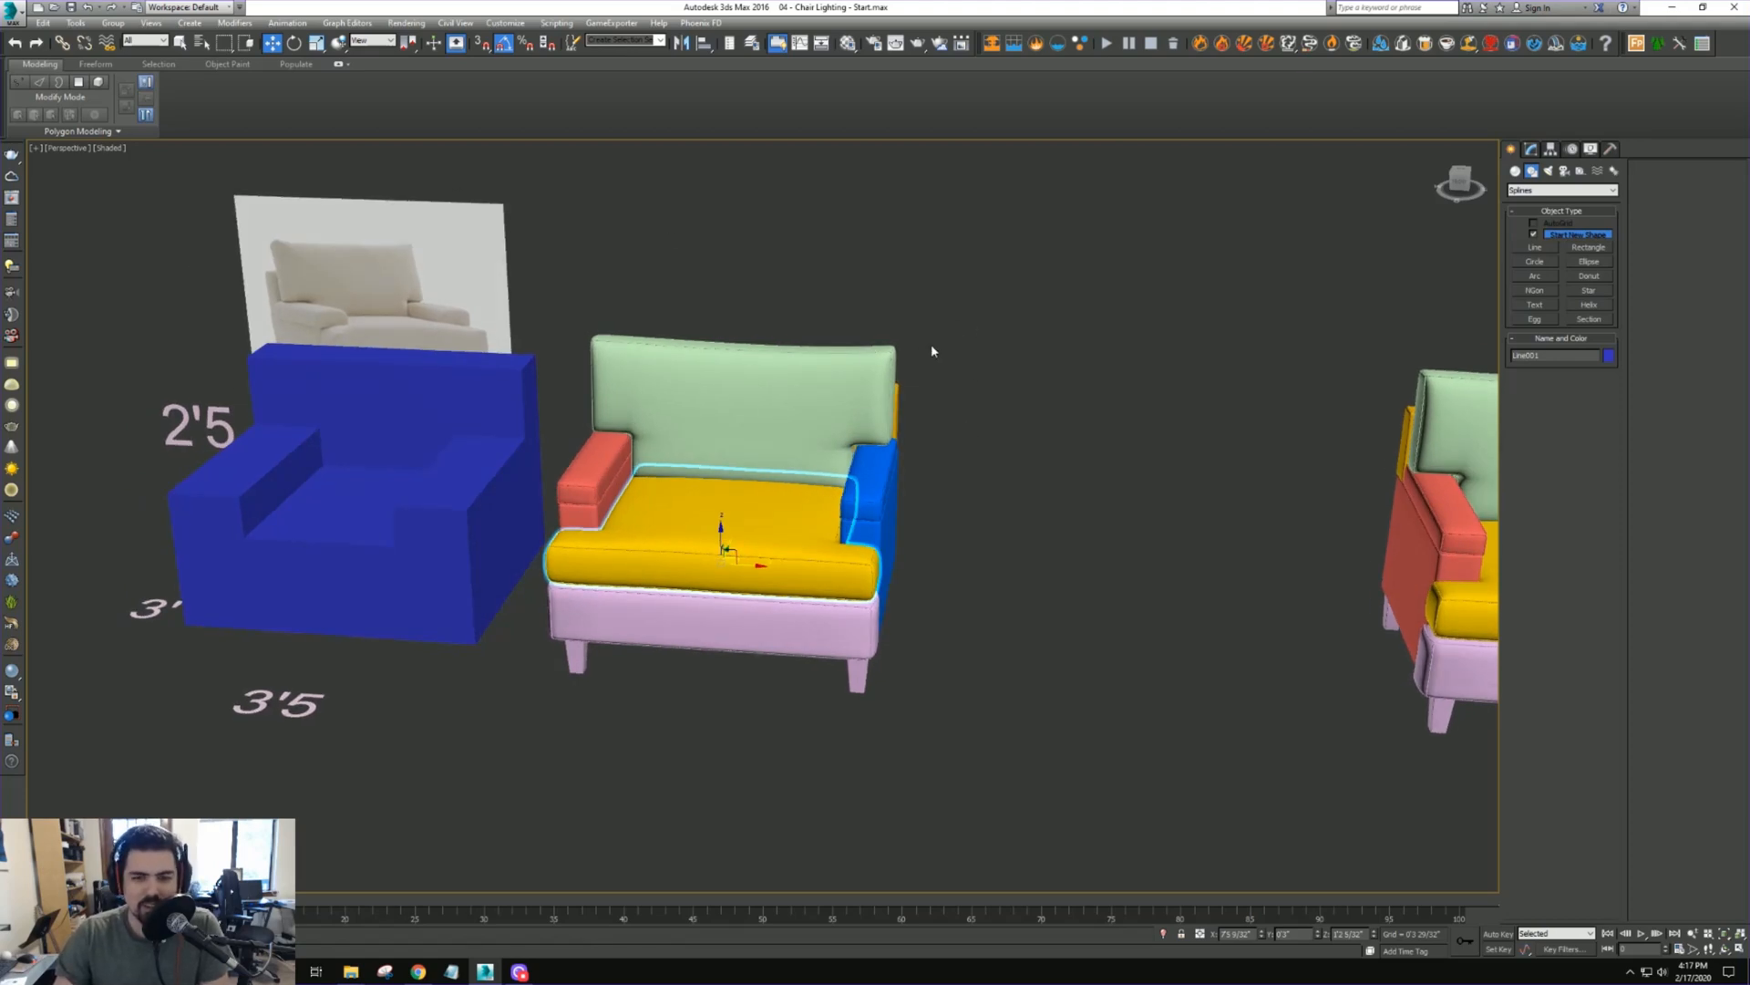
{"action": "middle_click_drag", "start_coordinate": [931, 346], "coordinate": [881, 336], "text": "alt"}
{"action": "scroll", "coordinate": [882, 335], "scroll_direction": "down", "scroll_amount": 3}
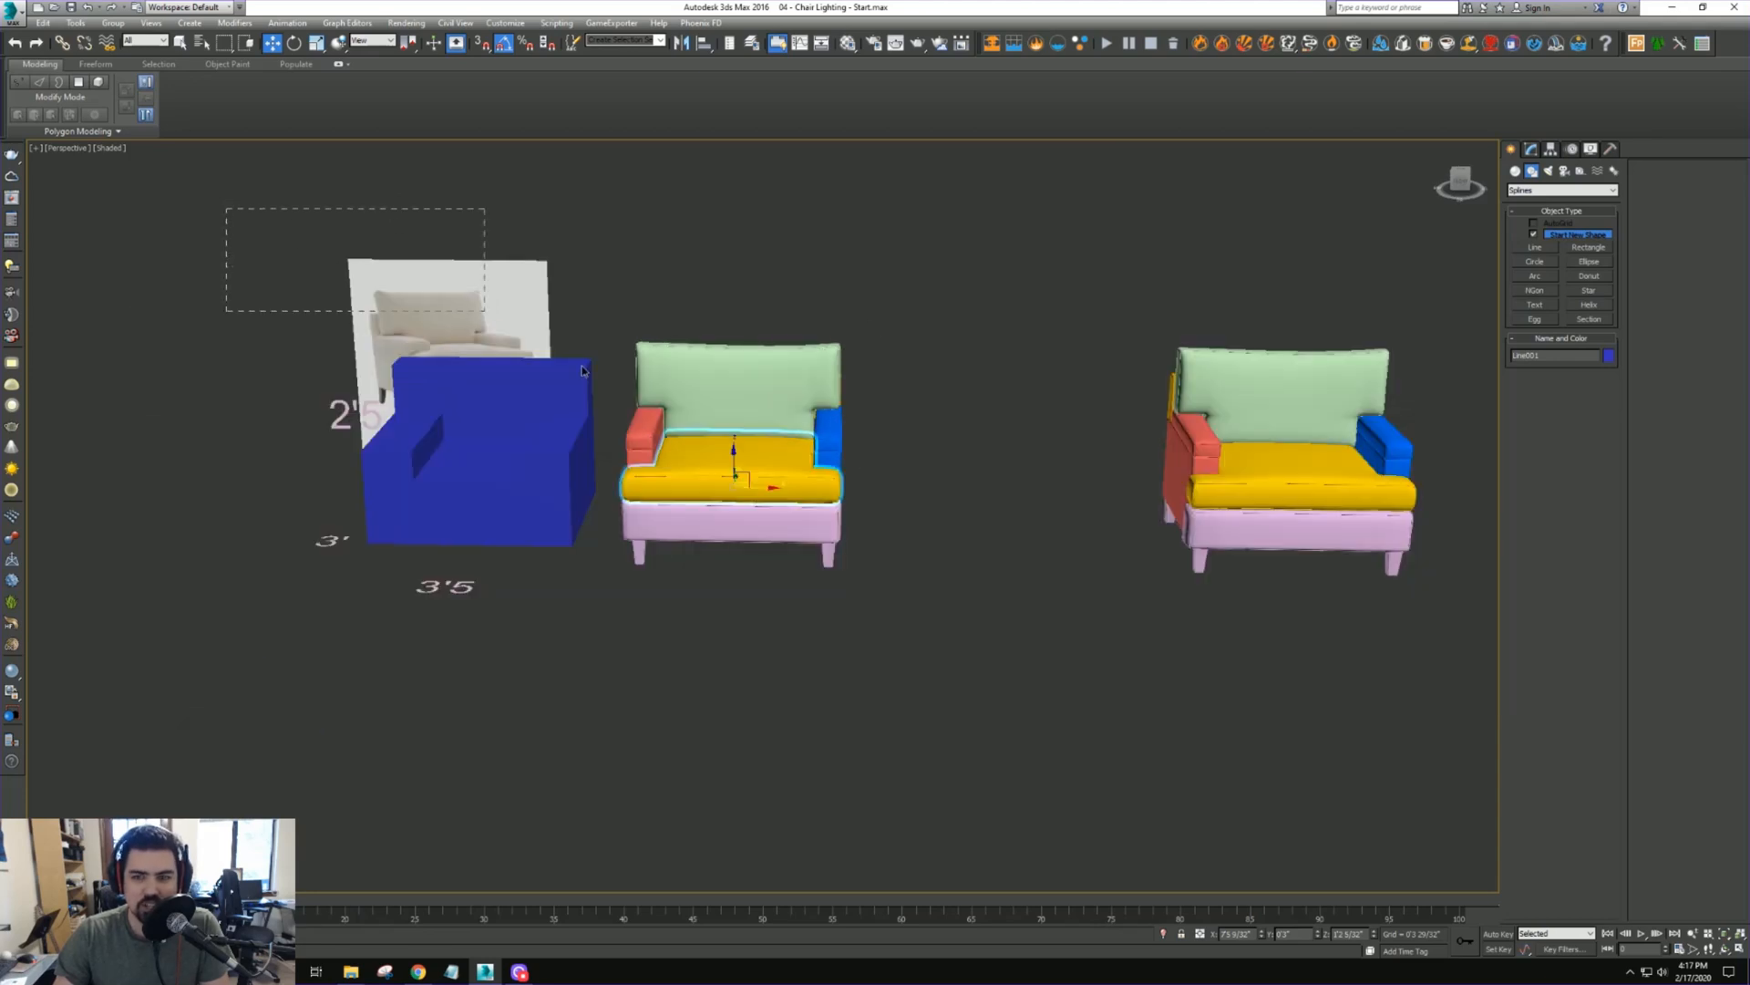
{"action": "left_click_drag", "start_coordinate": [584, 369], "coordinate": [1435, 687]}
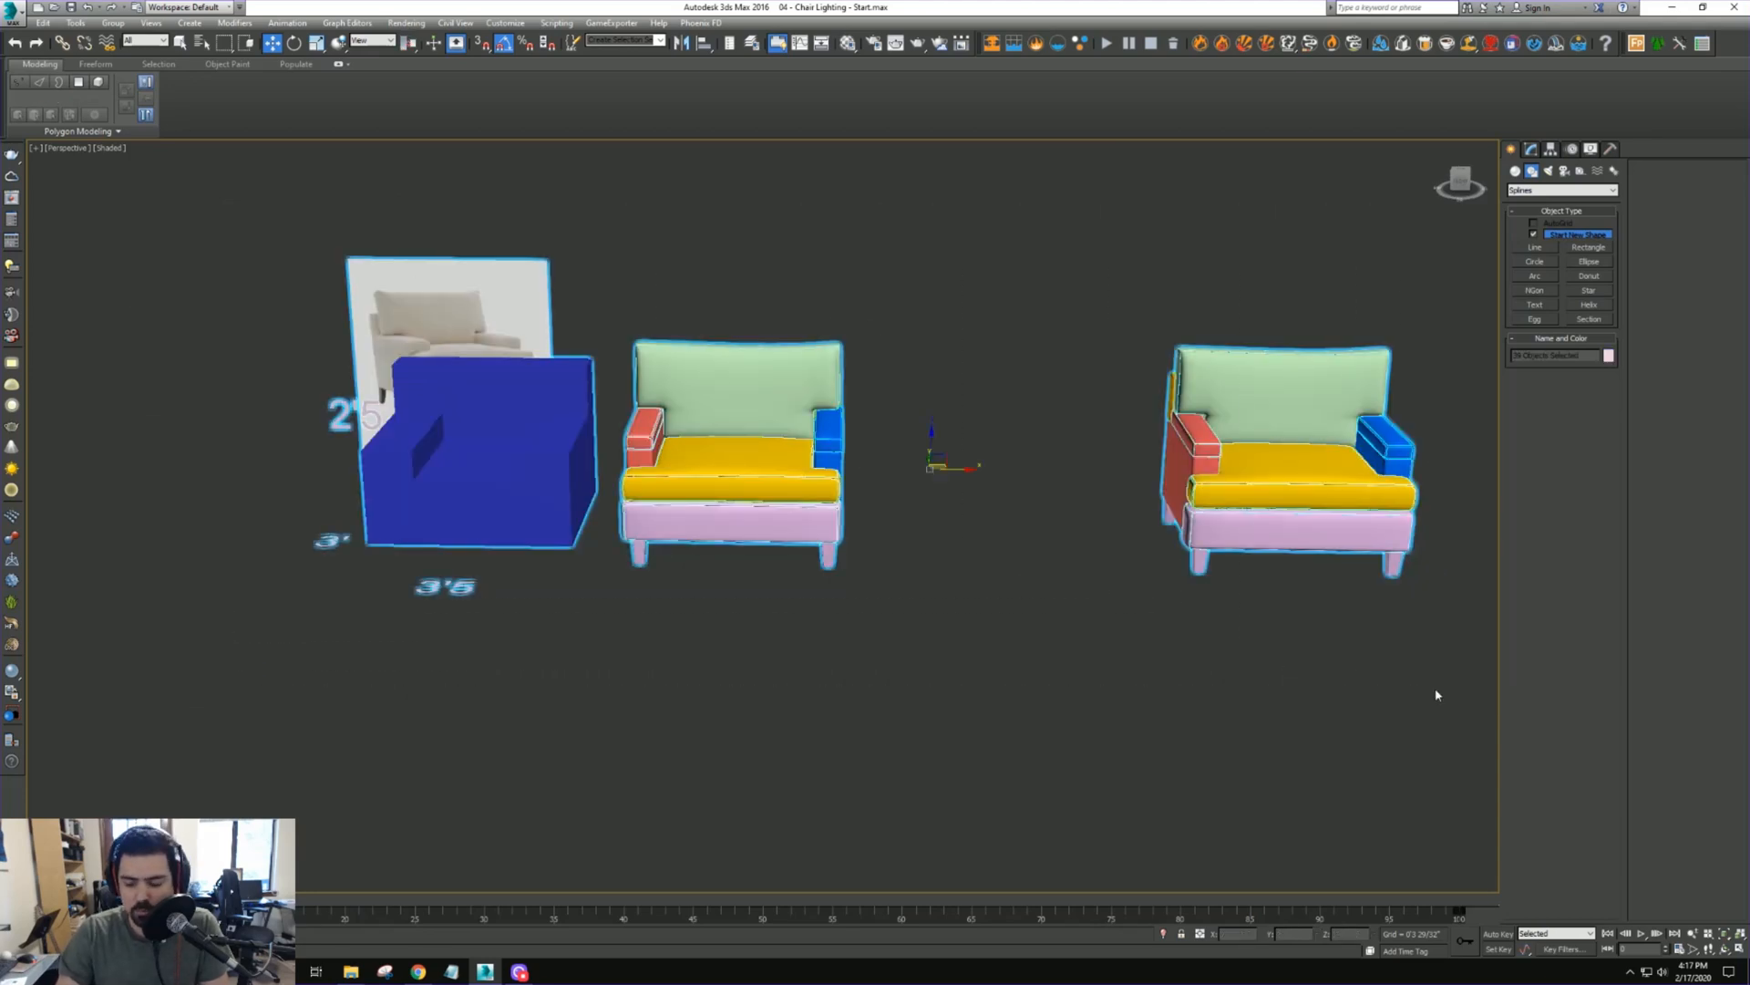
{"action": "key", "text": "Delete"}
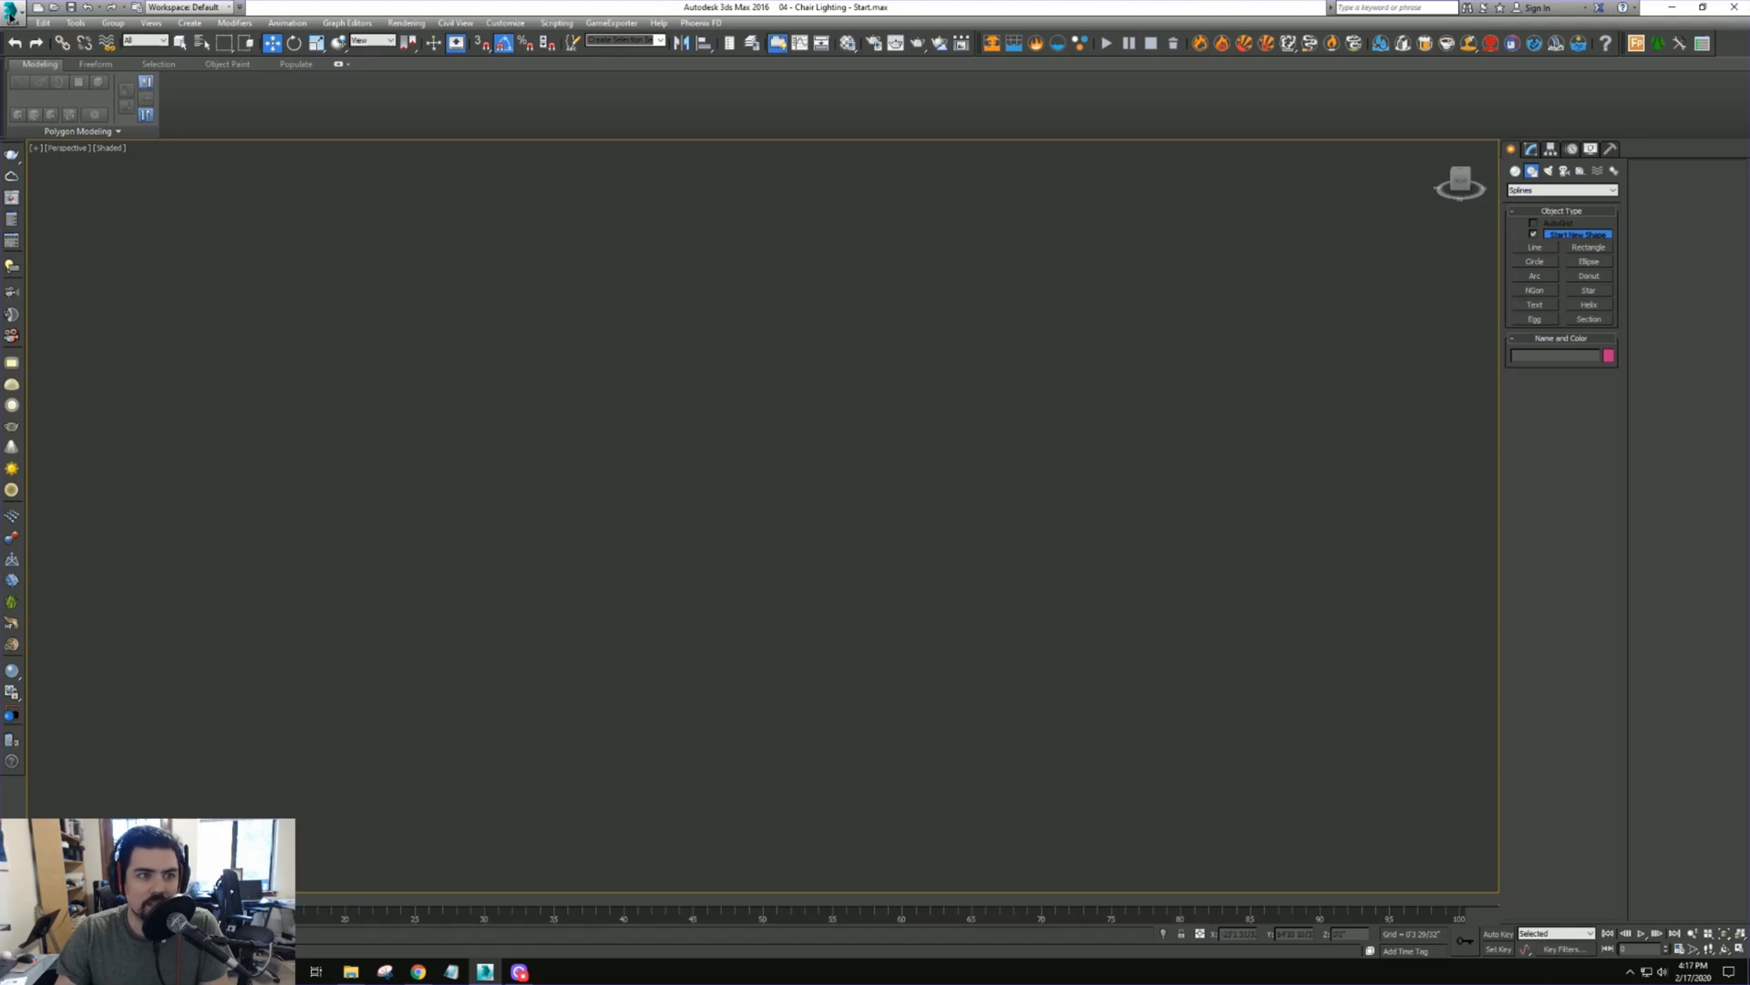
Merge the chair model from an external 3ds Max file on the Storage 2019 (I:) drive into the scene
{"action": "left_click", "coordinate": [11, 12]}
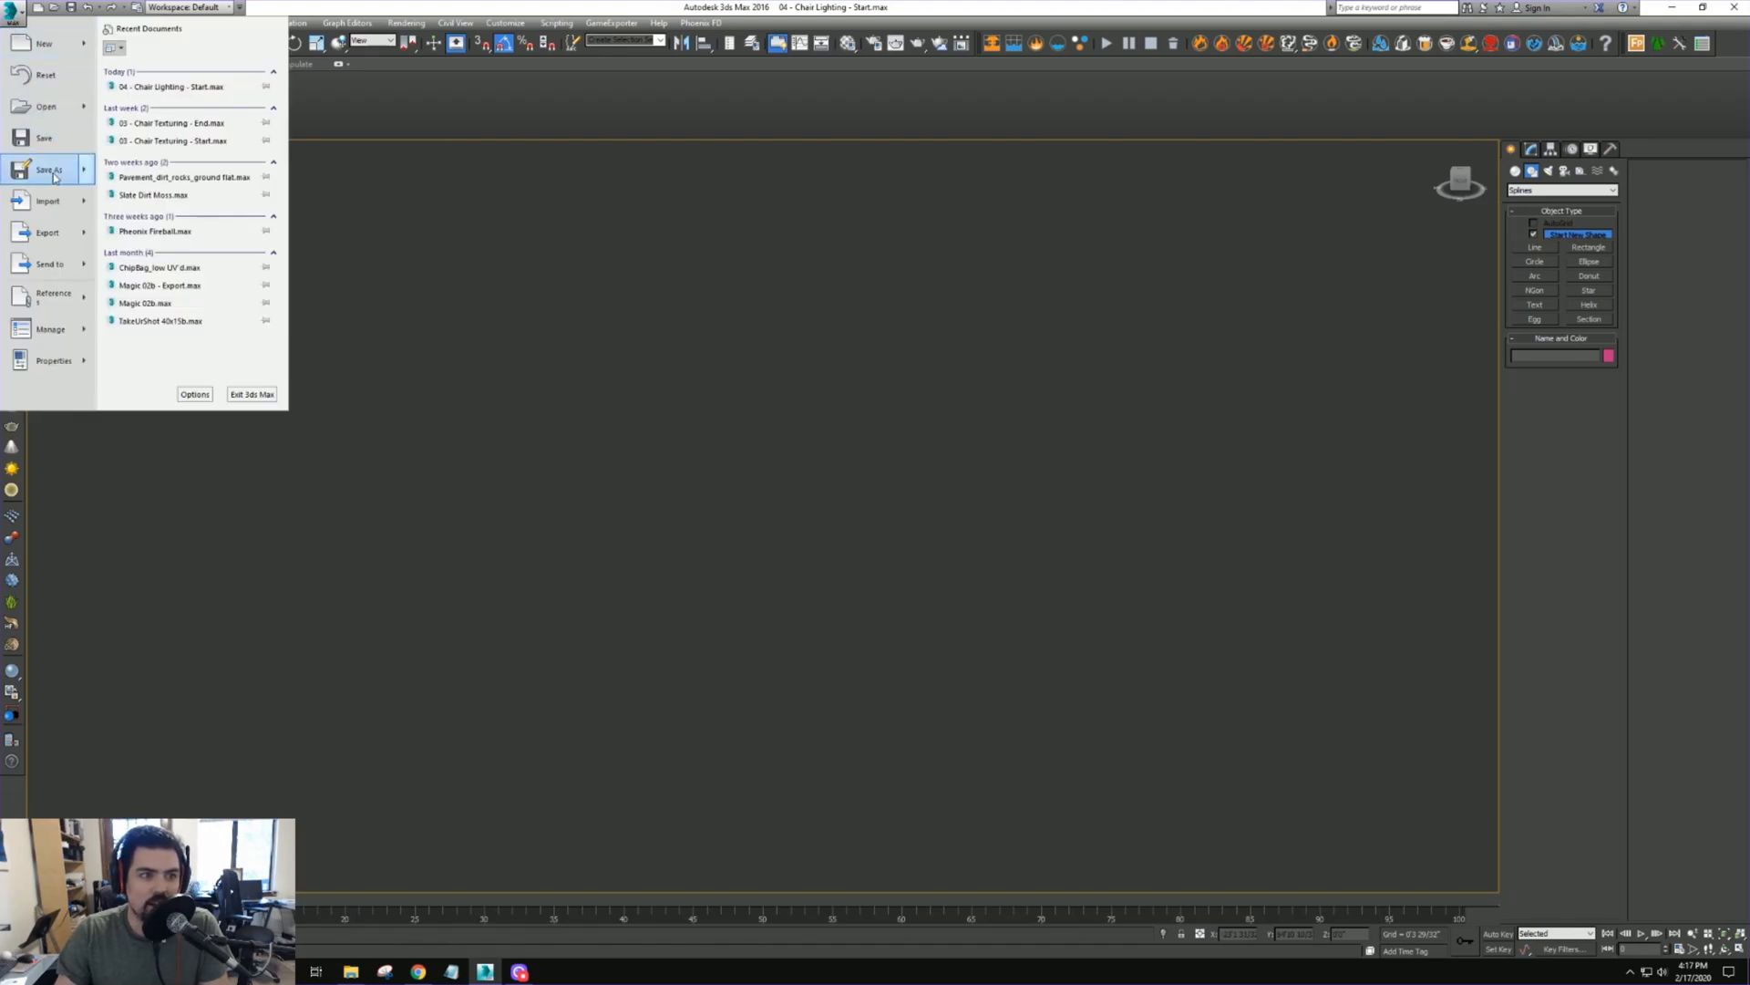
{"action": "mouse_move", "coordinate": [84, 205]}
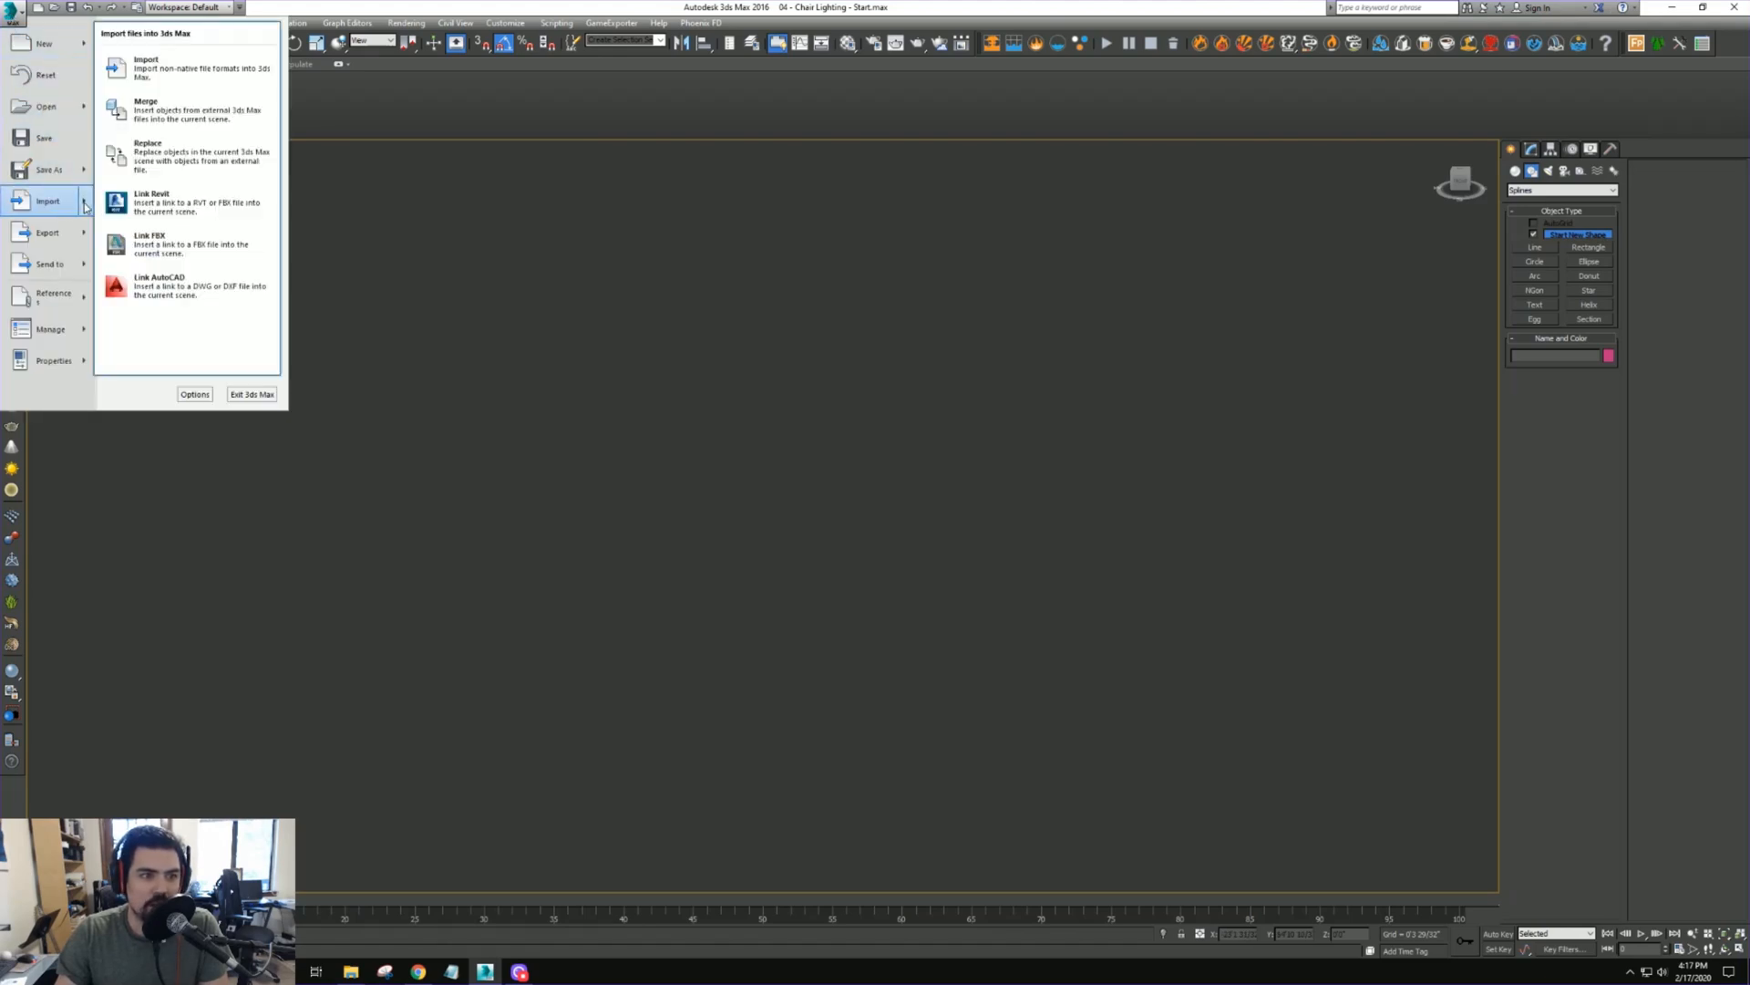
{"action": "left_click", "coordinate": [149, 124]}
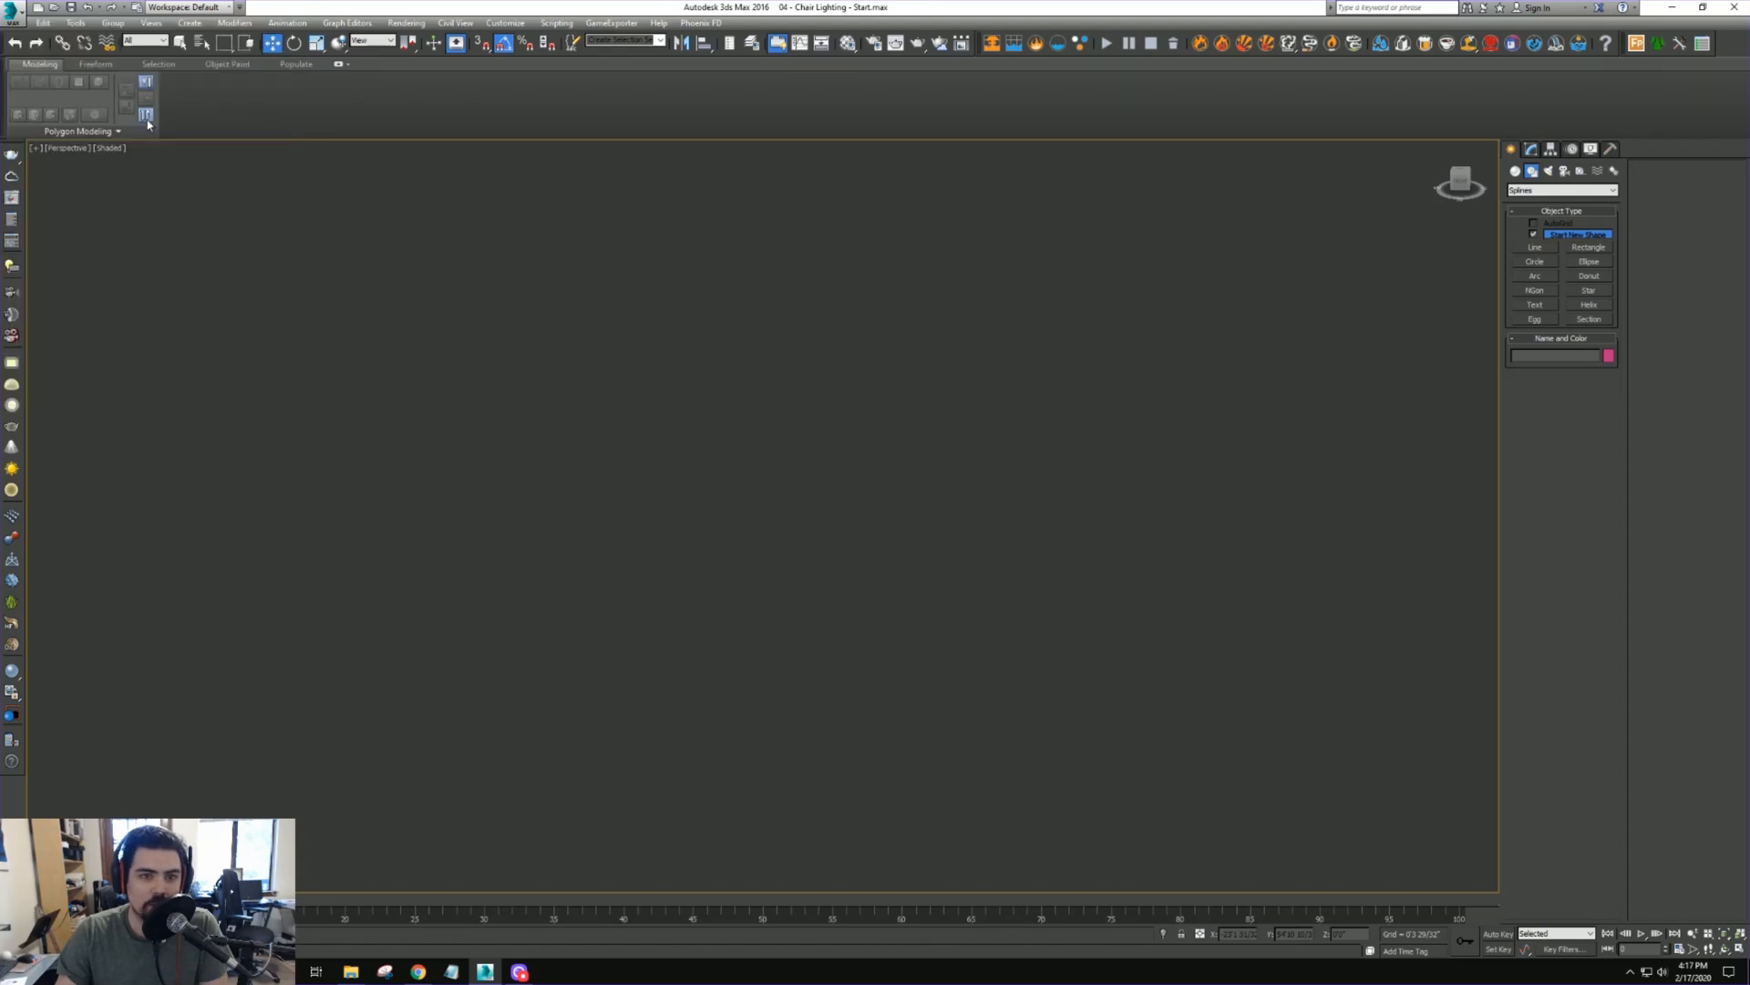
{"action": "left_click", "coordinate": [37, 228]}
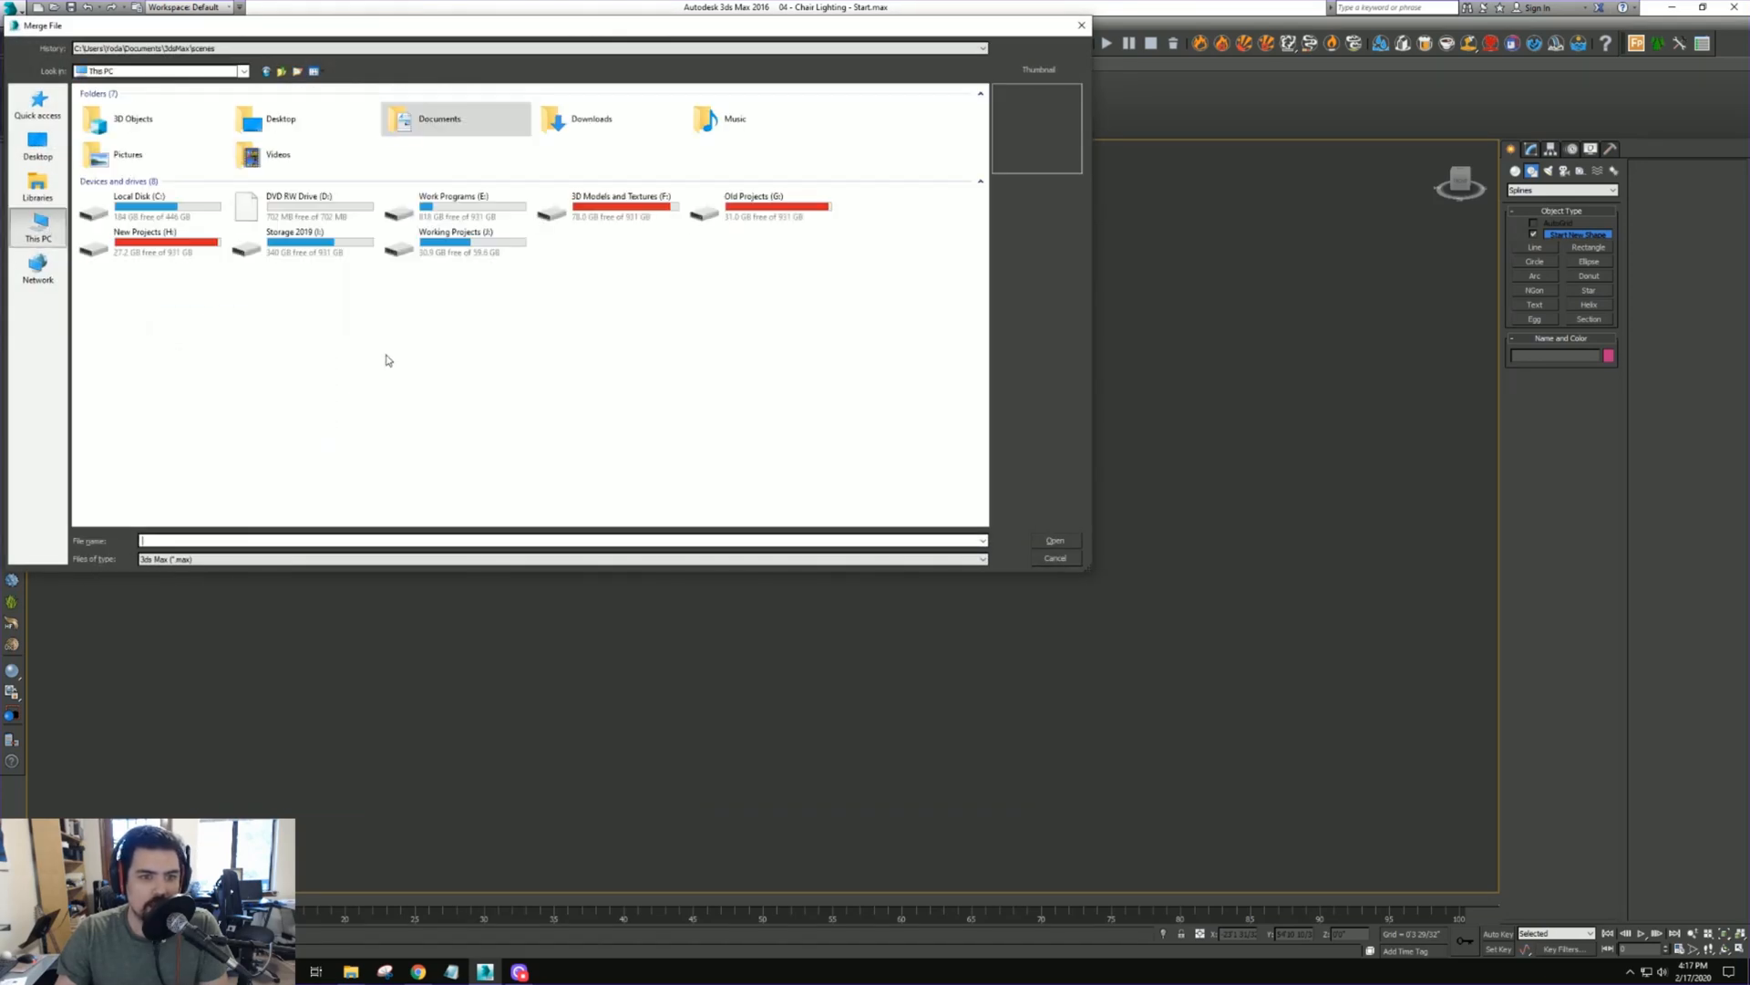
{"action": "double_click", "coordinate": [477, 248]}
{"action": "left_click", "coordinate": [38, 228]}
{"action": "double_click", "coordinate": [344, 249]}
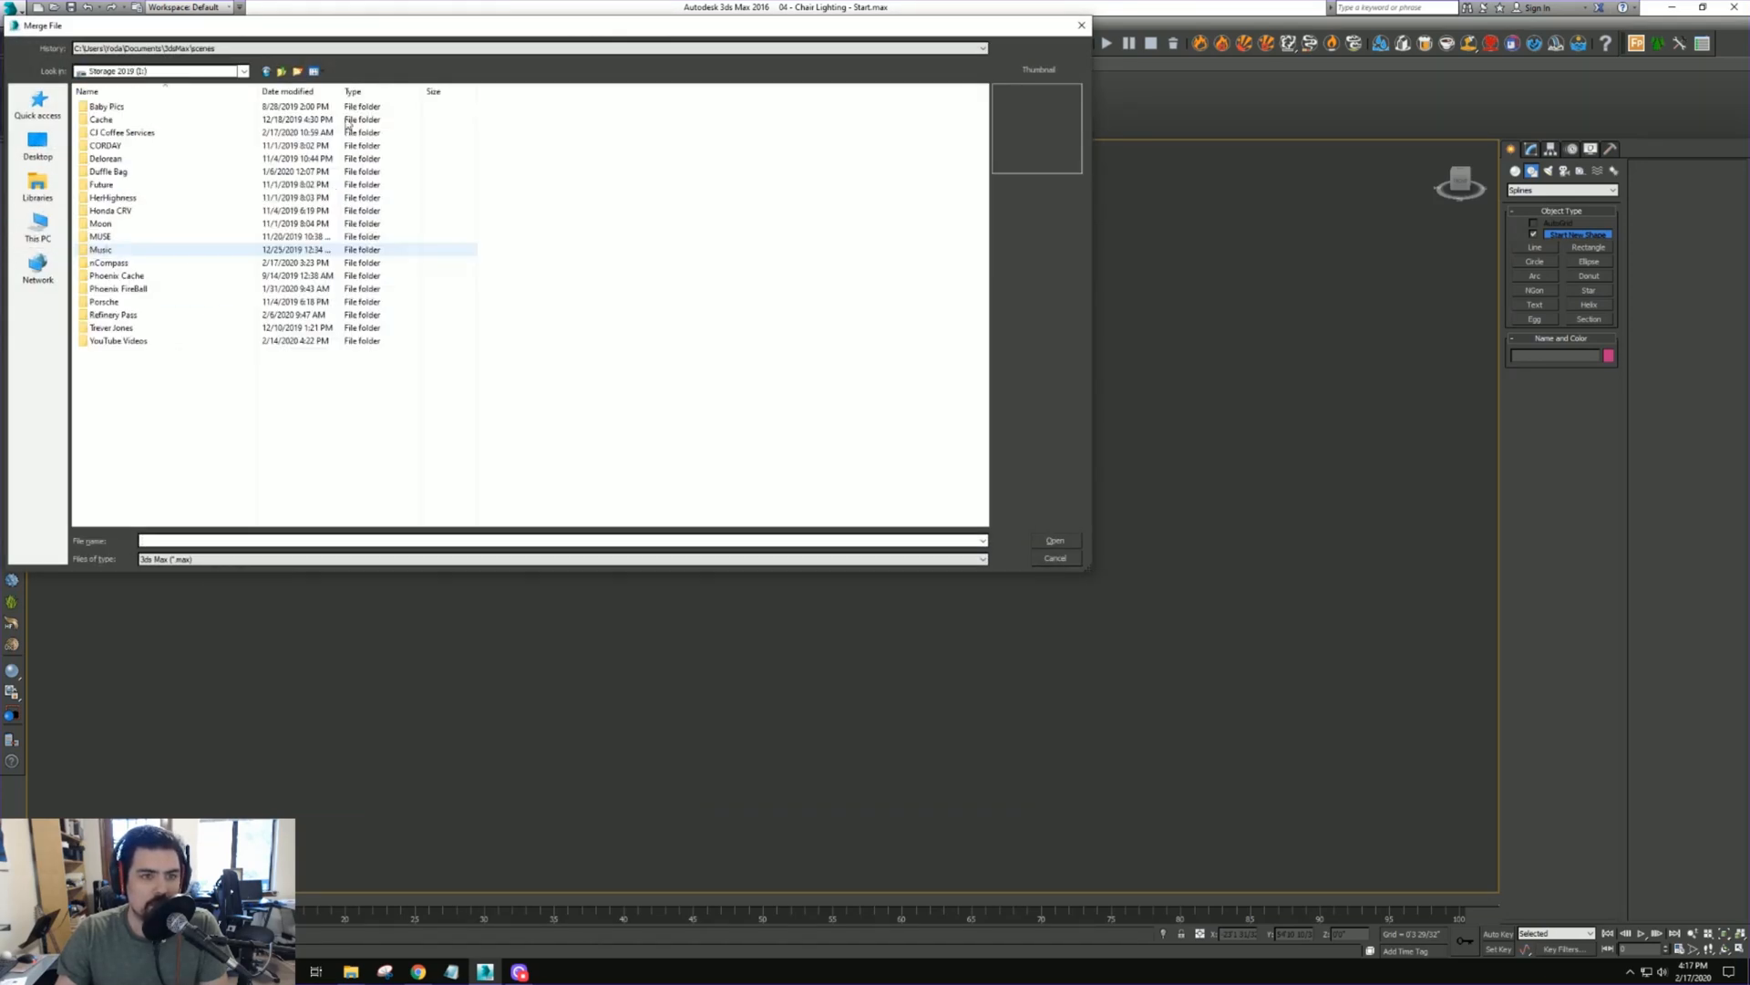
{"action": "left_click_drag", "start_coordinate": [361, 29], "coordinate": [0, 29]}
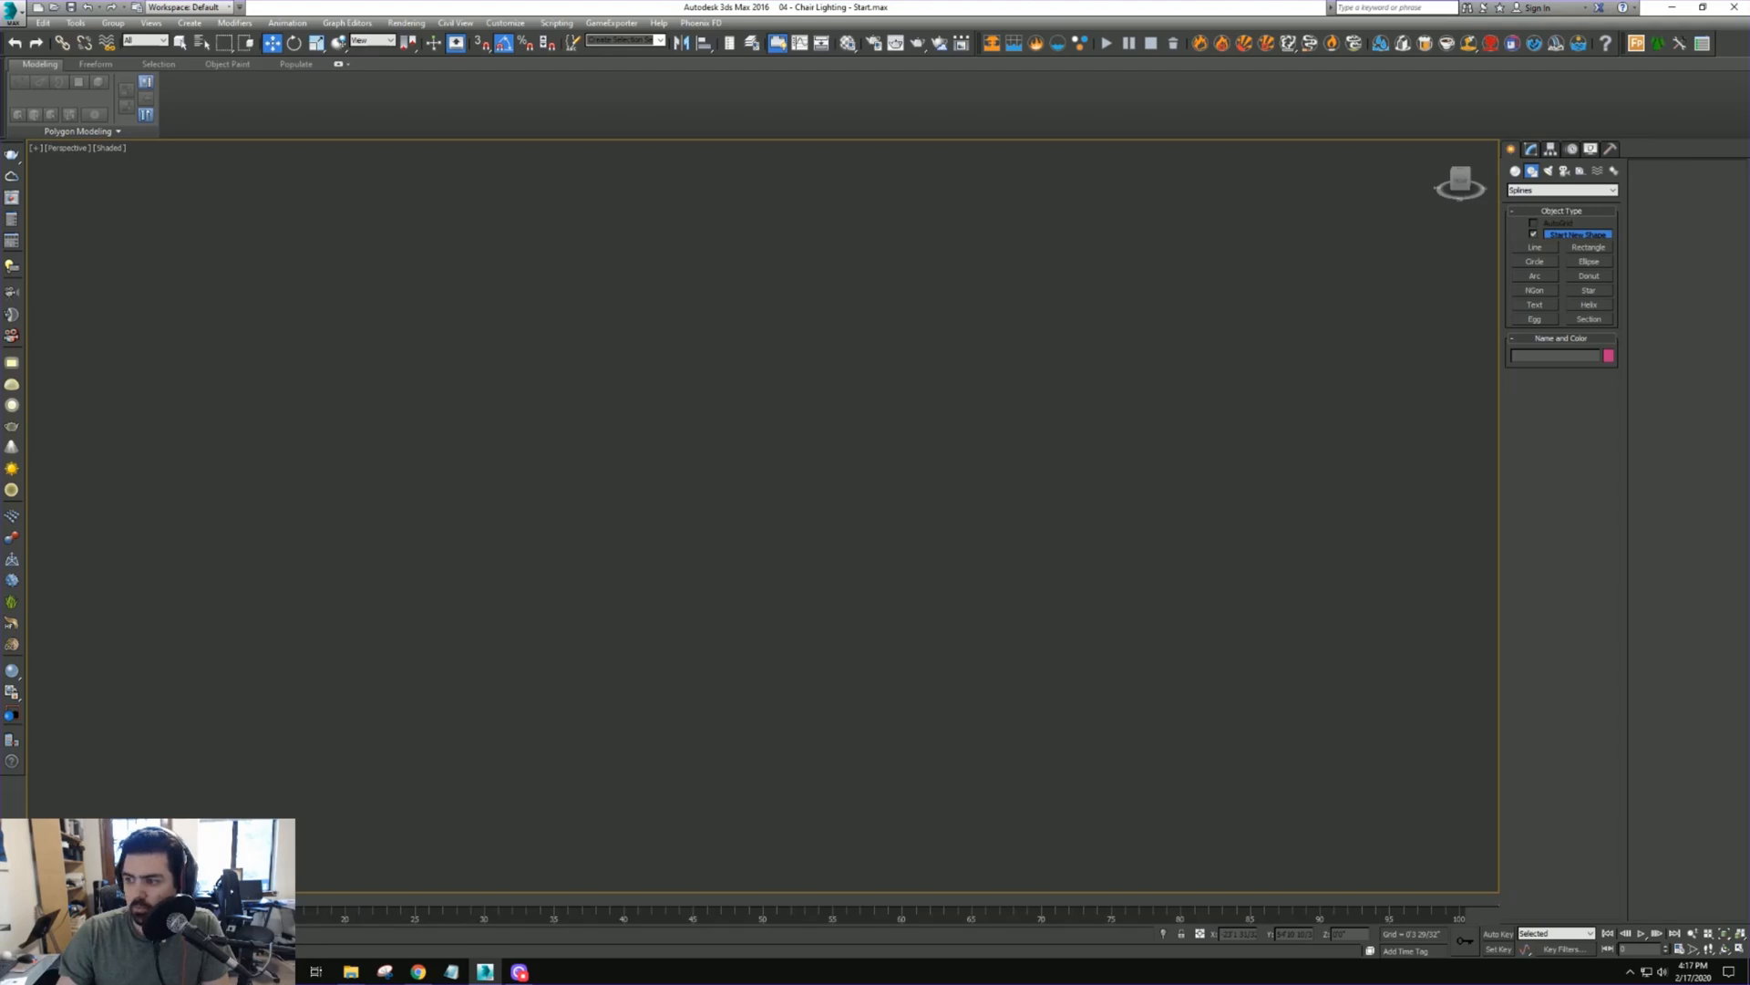
{"action": "left_click", "coordinate": [976, 669]}
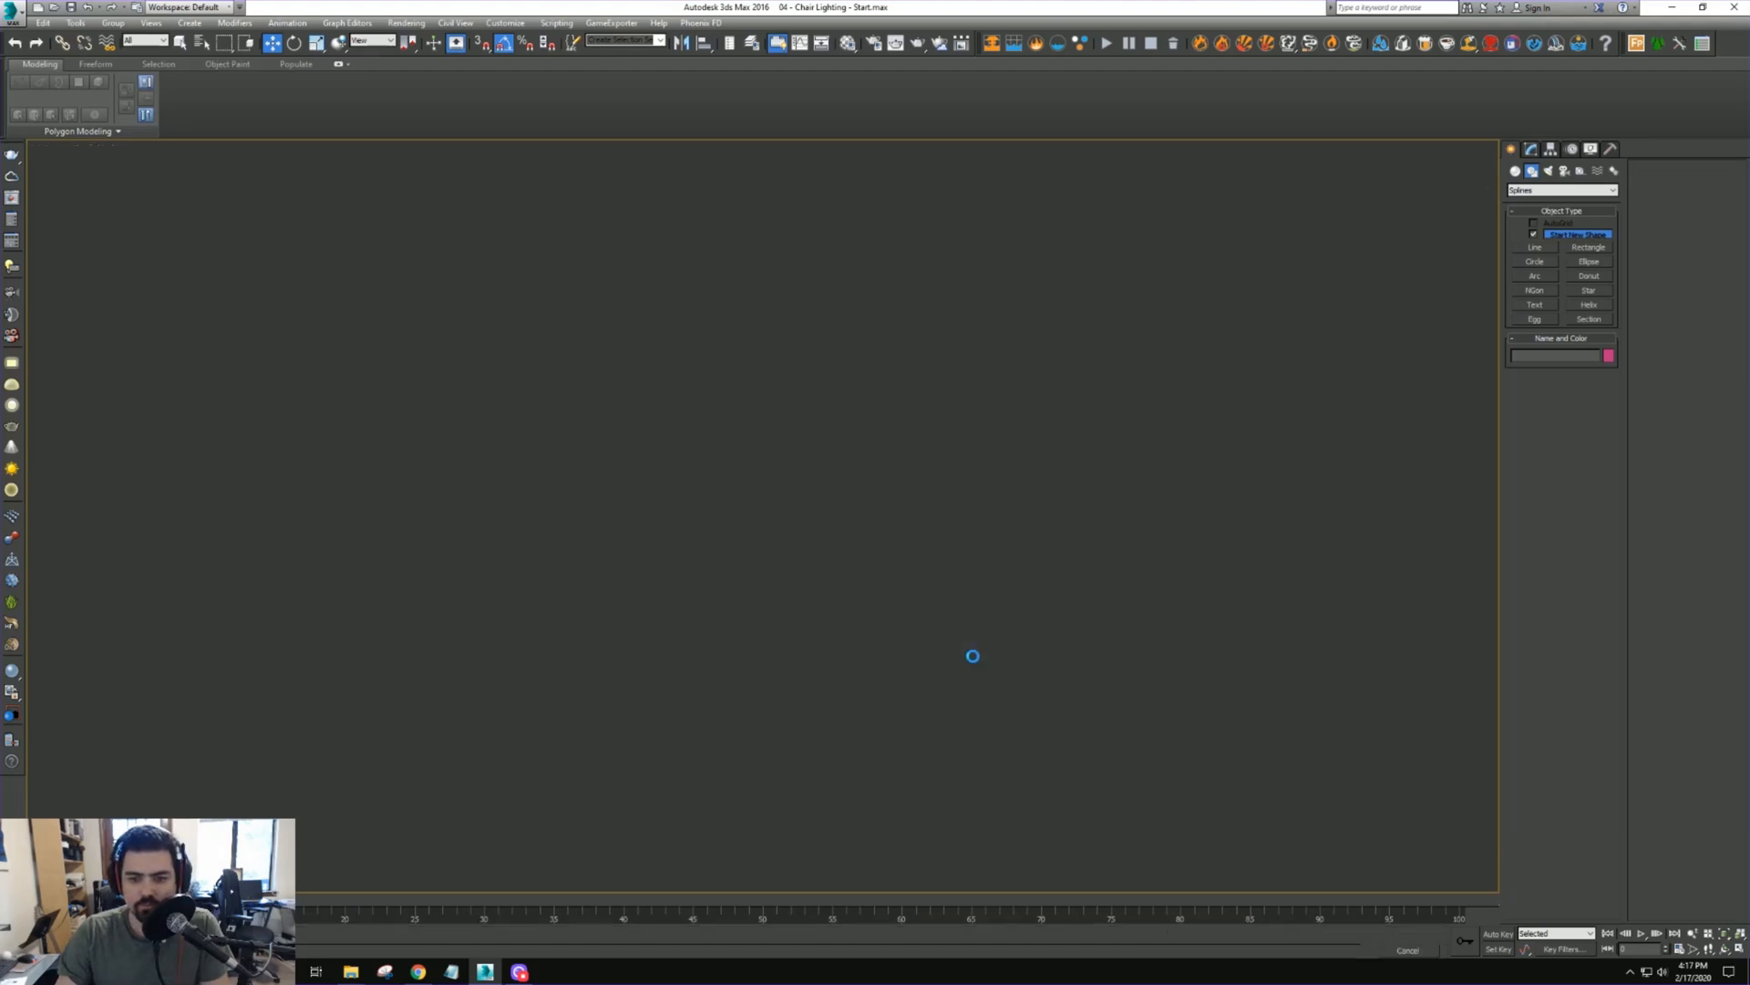
Move the whole furniture set with desk, cabinet, plant and rug closer to the merged chair along the X axis
{"action": "middle_click_drag", "start_coordinate": [981, 634], "coordinate": [836, 608]}
{"action": "scroll", "coordinate": [837, 600], "scroll_direction": "down", "scroll_amount": 6}
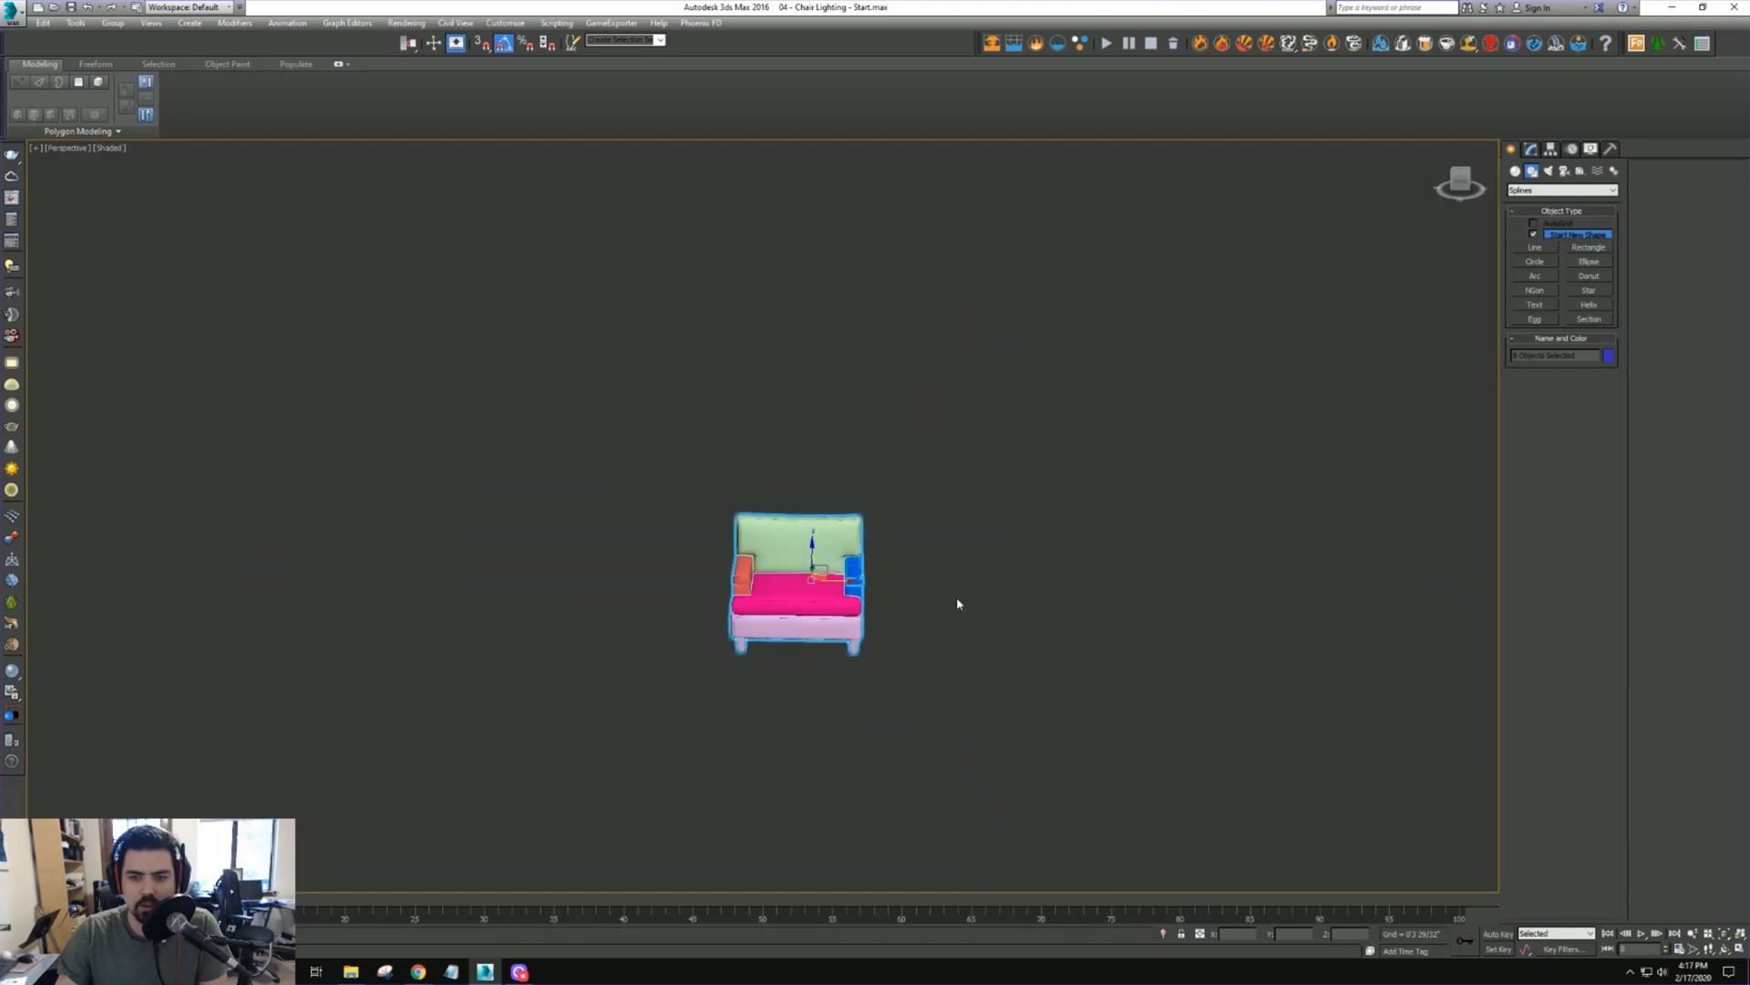
{"action": "middle_click_drag", "start_coordinate": [1003, 599], "coordinate": [802, 557]}
{"action": "scroll", "coordinate": [813, 557], "scroll_direction": "down", "scroll_amount": 3}
{"action": "middle_click_drag", "start_coordinate": [925, 573], "coordinate": [790, 596]}
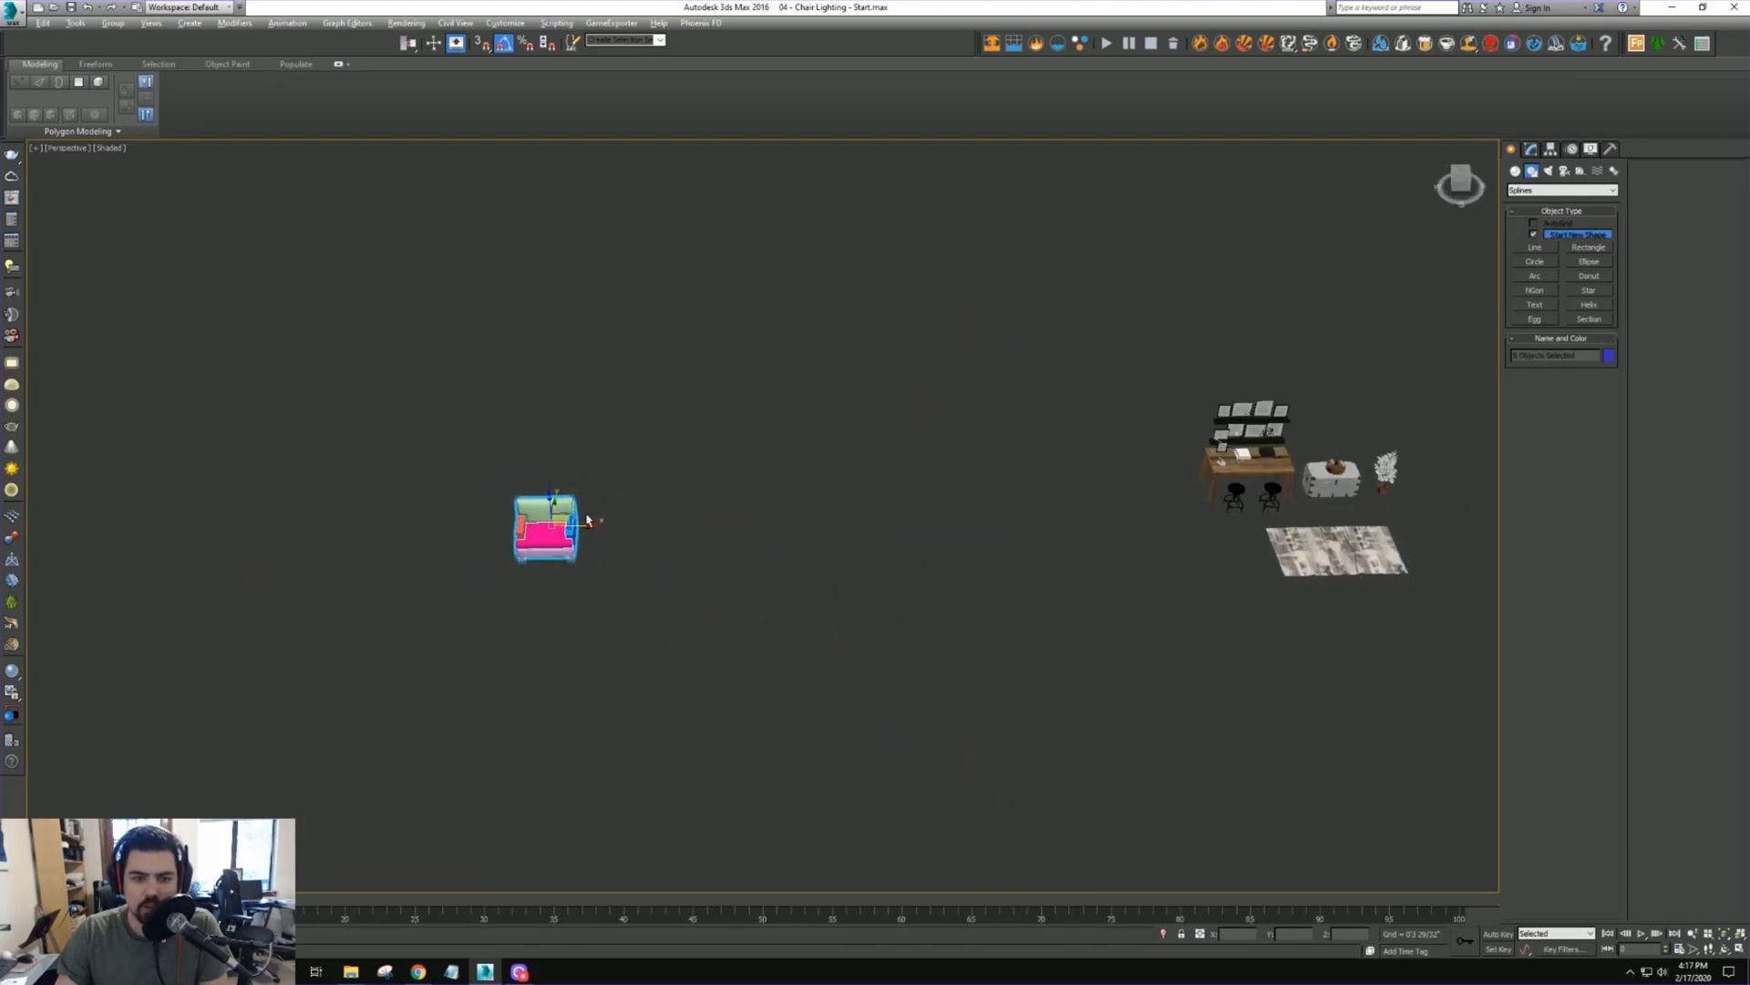
{"action": "left_click_drag", "start_coordinate": [1048, 320], "coordinate": [1433, 651]}
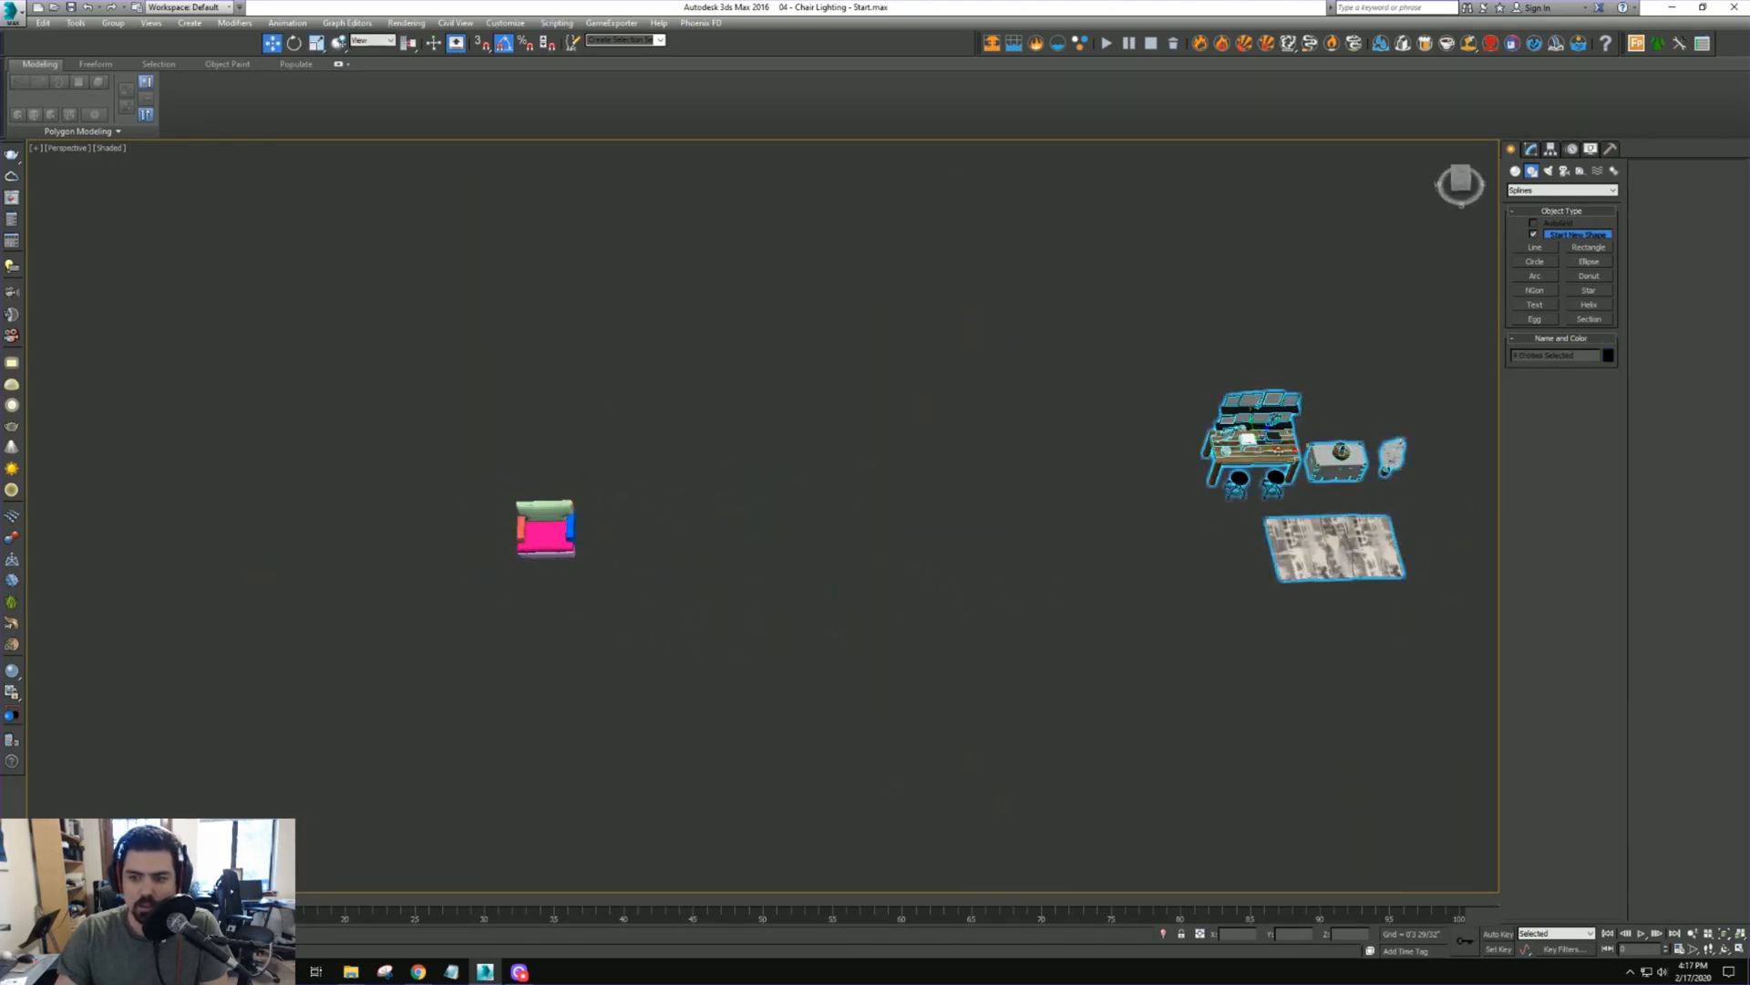
{"action": "left_click_drag", "start_coordinate": [1283, 448], "coordinate": [833, 457]}
Switch to the Top view and frame the chair together with the furniture set
{"action": "scroll", "coordinate": [631, 554], "scroll_direction": "up", "scroll_amount": 5}
{"action": "middle_click_drag", "start_coordinate": [636, 557], "coordinate": [814, 567]}
{"action": "scroll", "coordinate": [814, 567], "scroll_direction": "down", "scroll_amount": 5}
{"action": "middle_click_drag", "start_coordinate": [816, 567], "coordinate": [913, 534], "text": "alt"}
{"action": "key", "text": "t"}
{"action": "scroll", "coordinate": [800, 574], "scroll_direction": "down", "scroll_amount": 9}
{"action": "scroll", "coordinate": [813, 543], "scroll_direction": "up", "scroll_amount": 5}
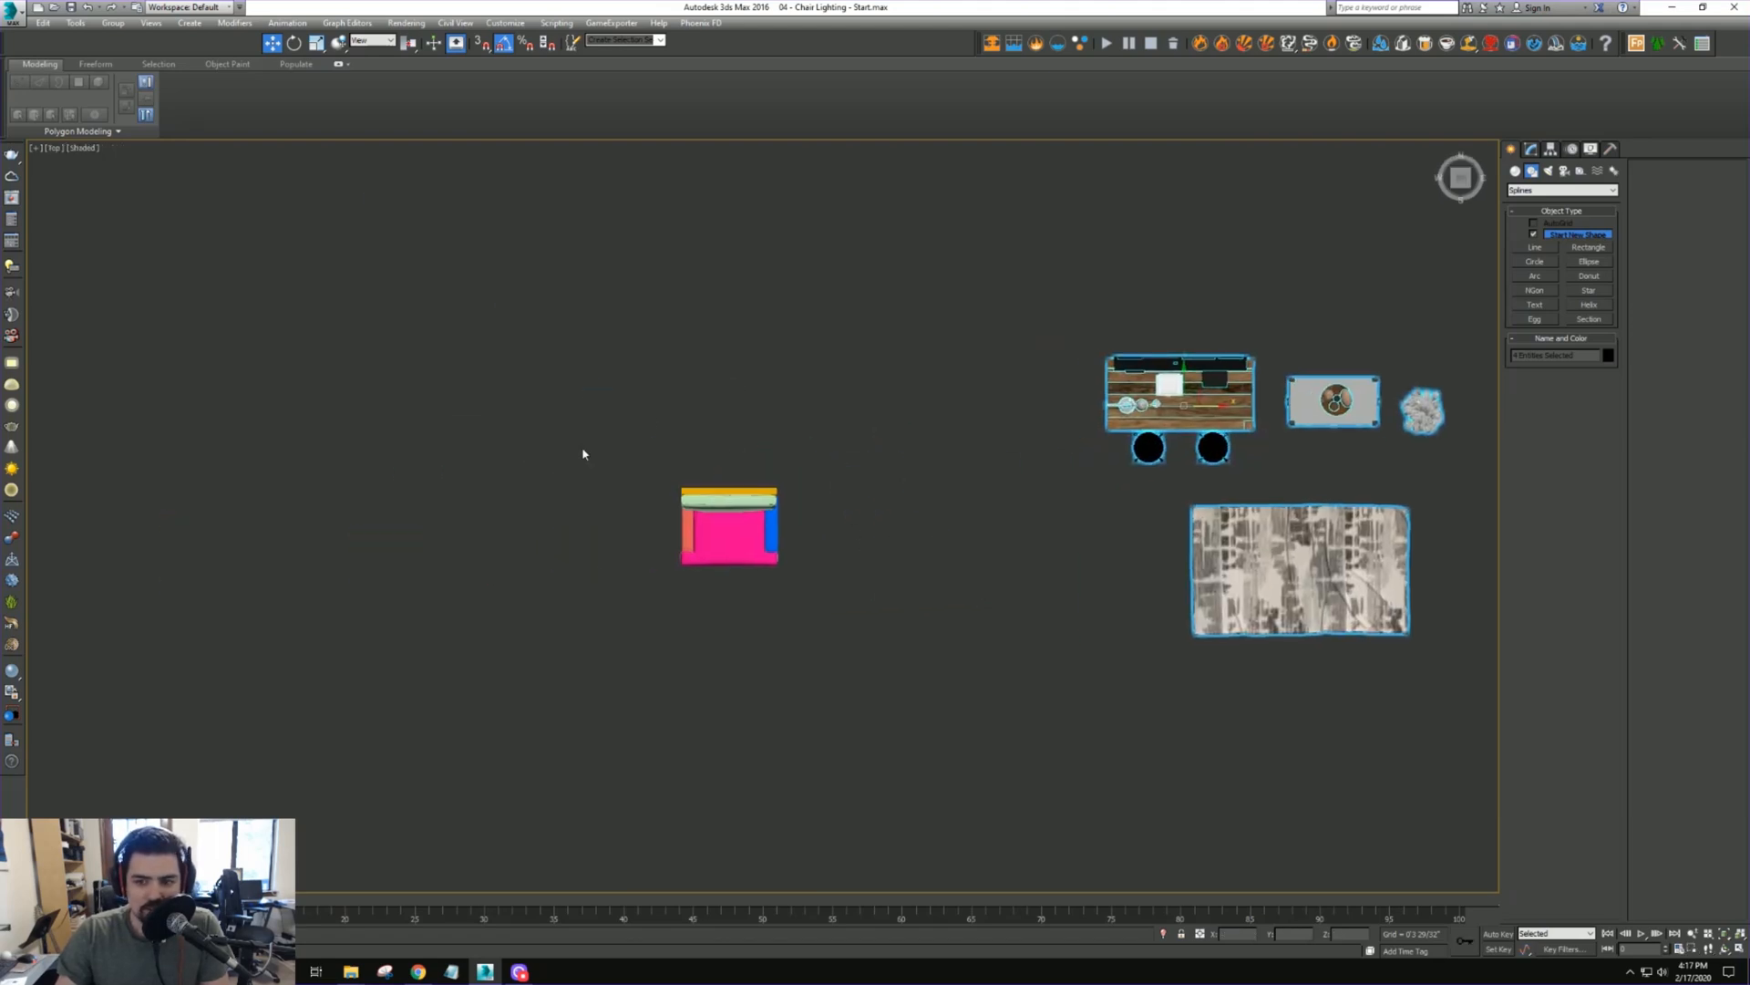
Draw a closed L-shaped room outline around the chair with the Line tool, using six corner points
{"action": "left_click", "coordinate": [1528, 152]}
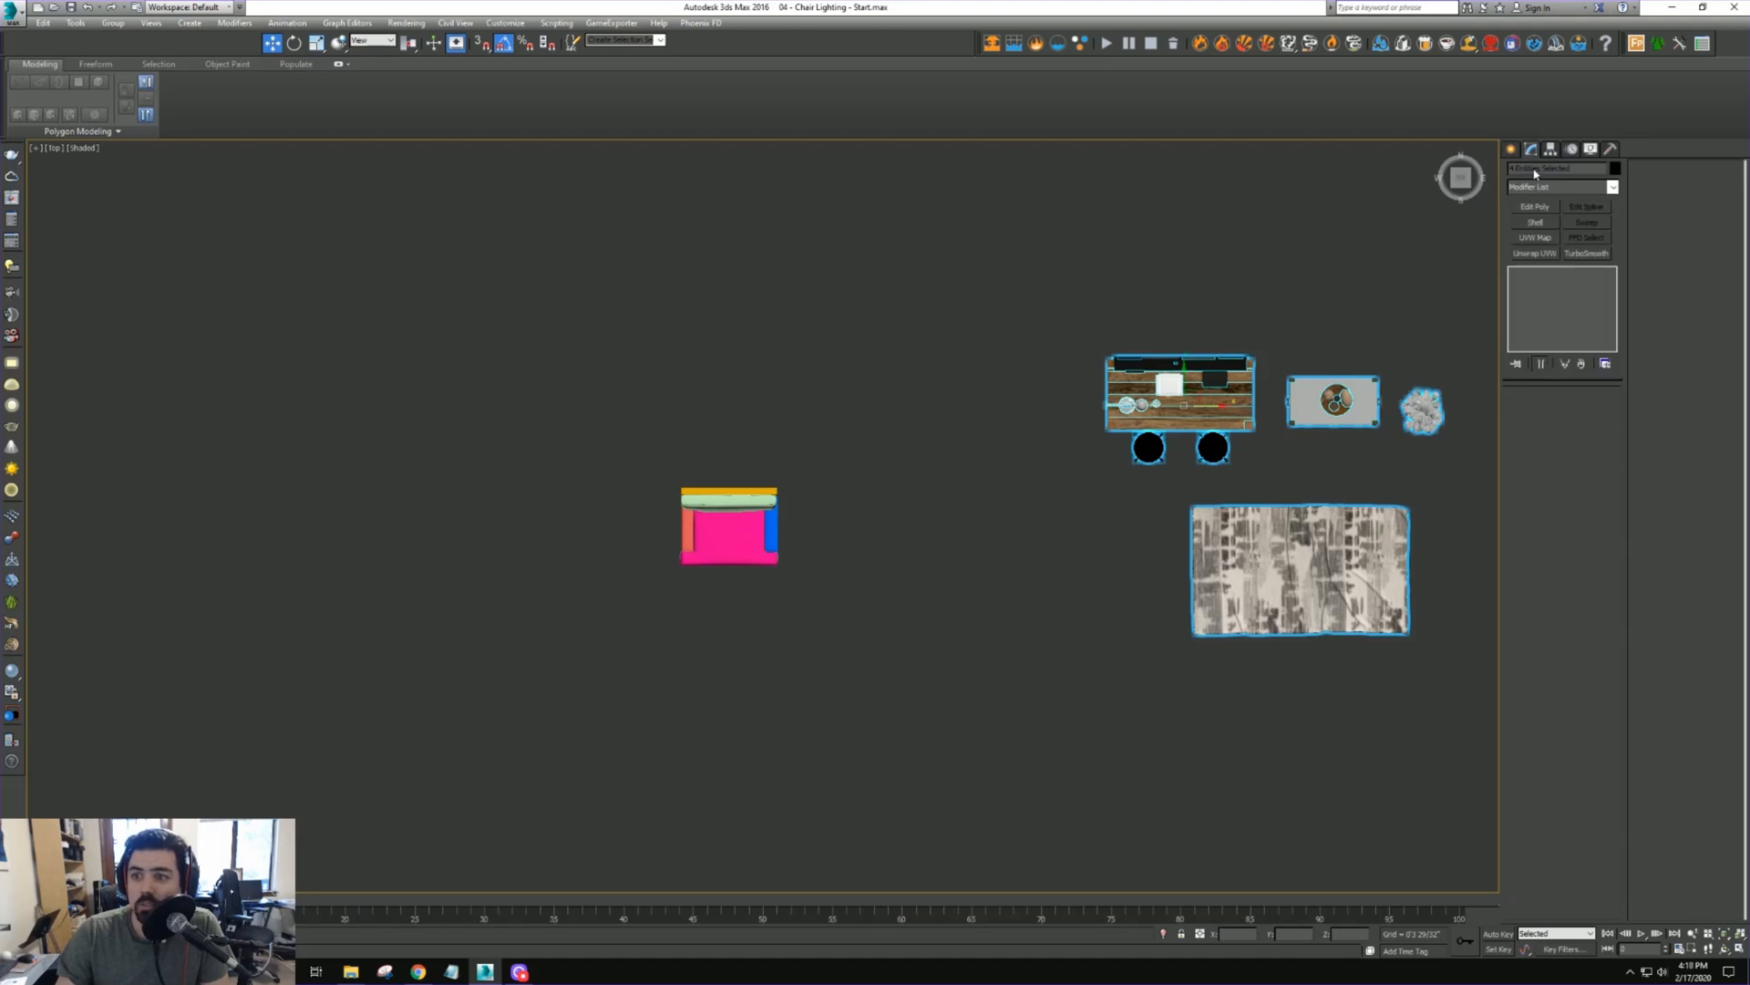
{"action": "left_click", "coordinate": [1512, 150]}
{"action": "left_click", "coordinate": [1536, 247]}
{"action": "middle_click_drag", "start_coordinate": [853, 421], "coordinate": [986, 383]}
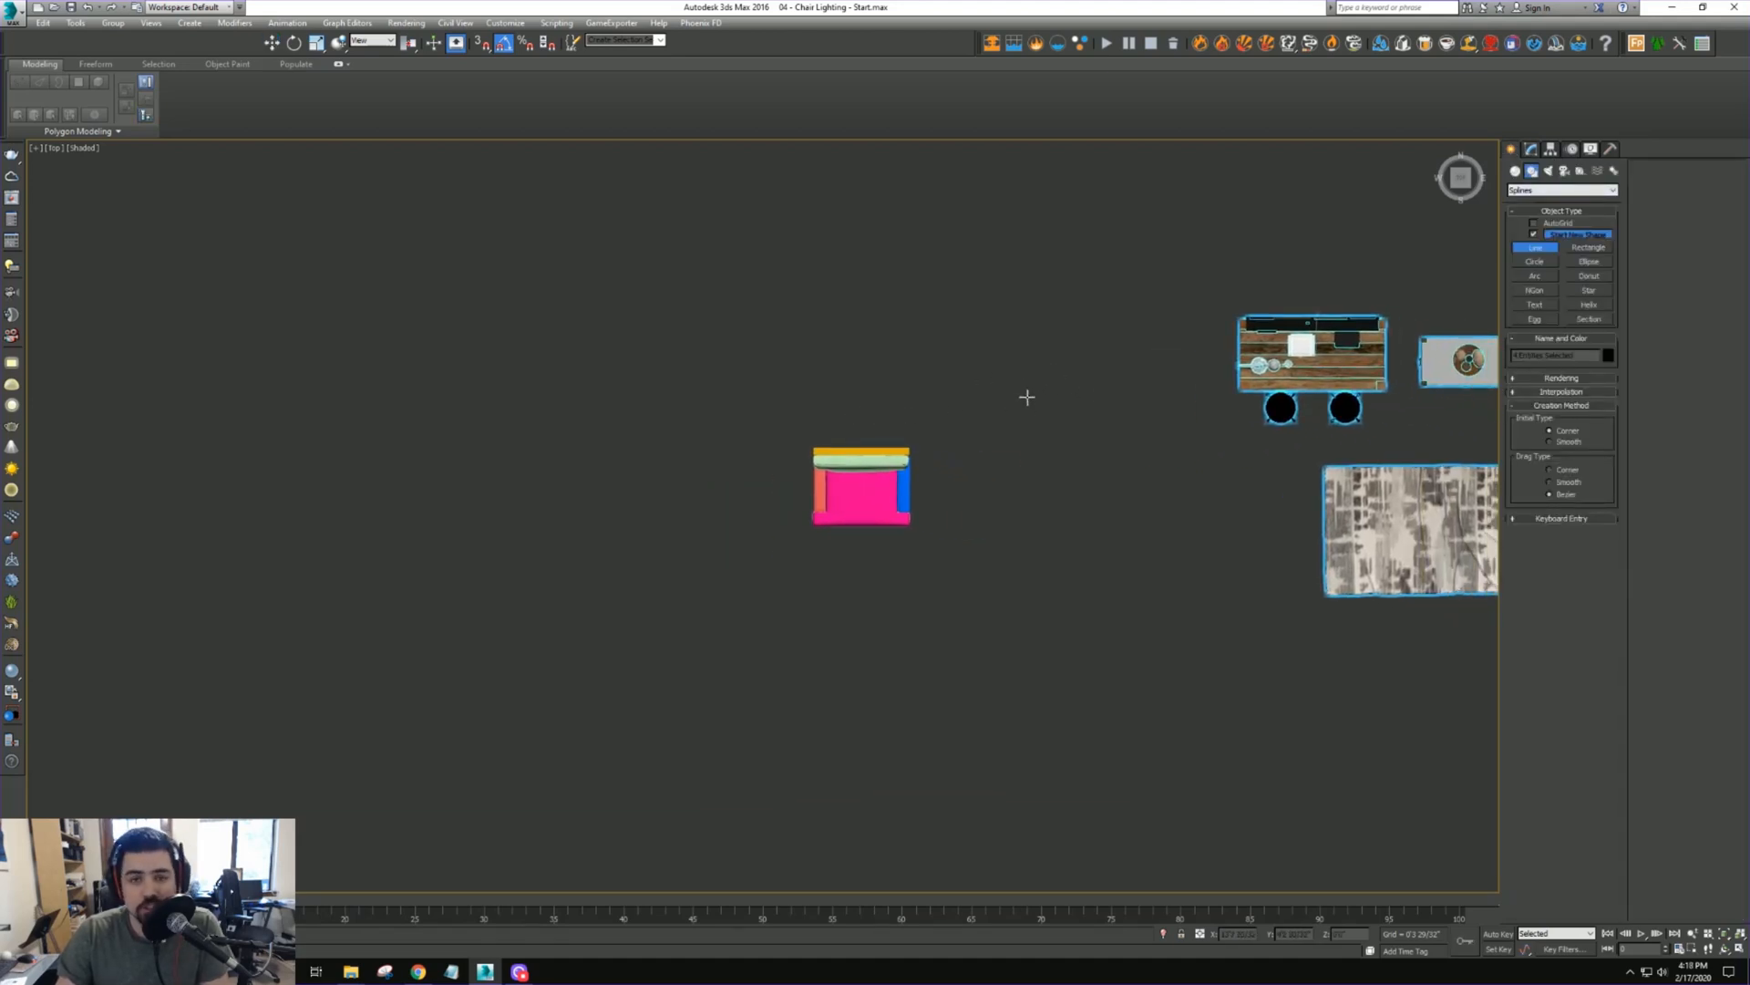
{"action": "middle_click_drag", "start_coordinate": [1074, 441], "coordinate": [1095, 407]}
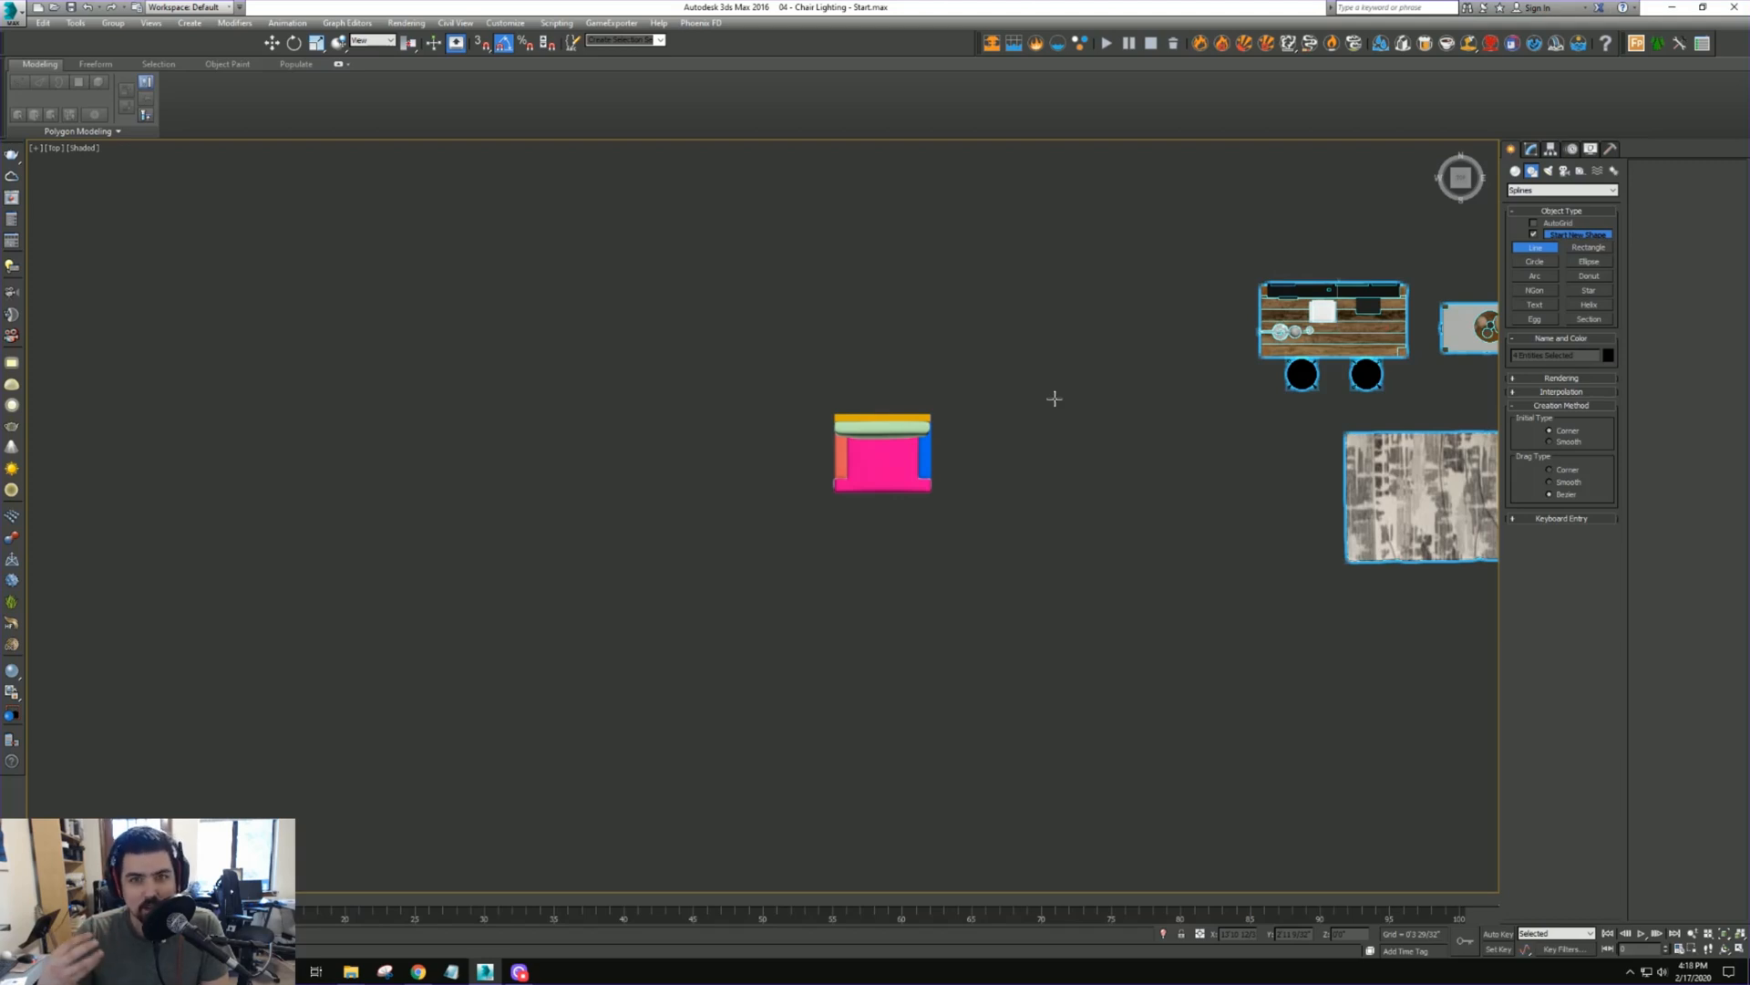
{"action": "middle_click_drag", "start_coordinate": [1051, 395], "coordinate": [996, 309]}
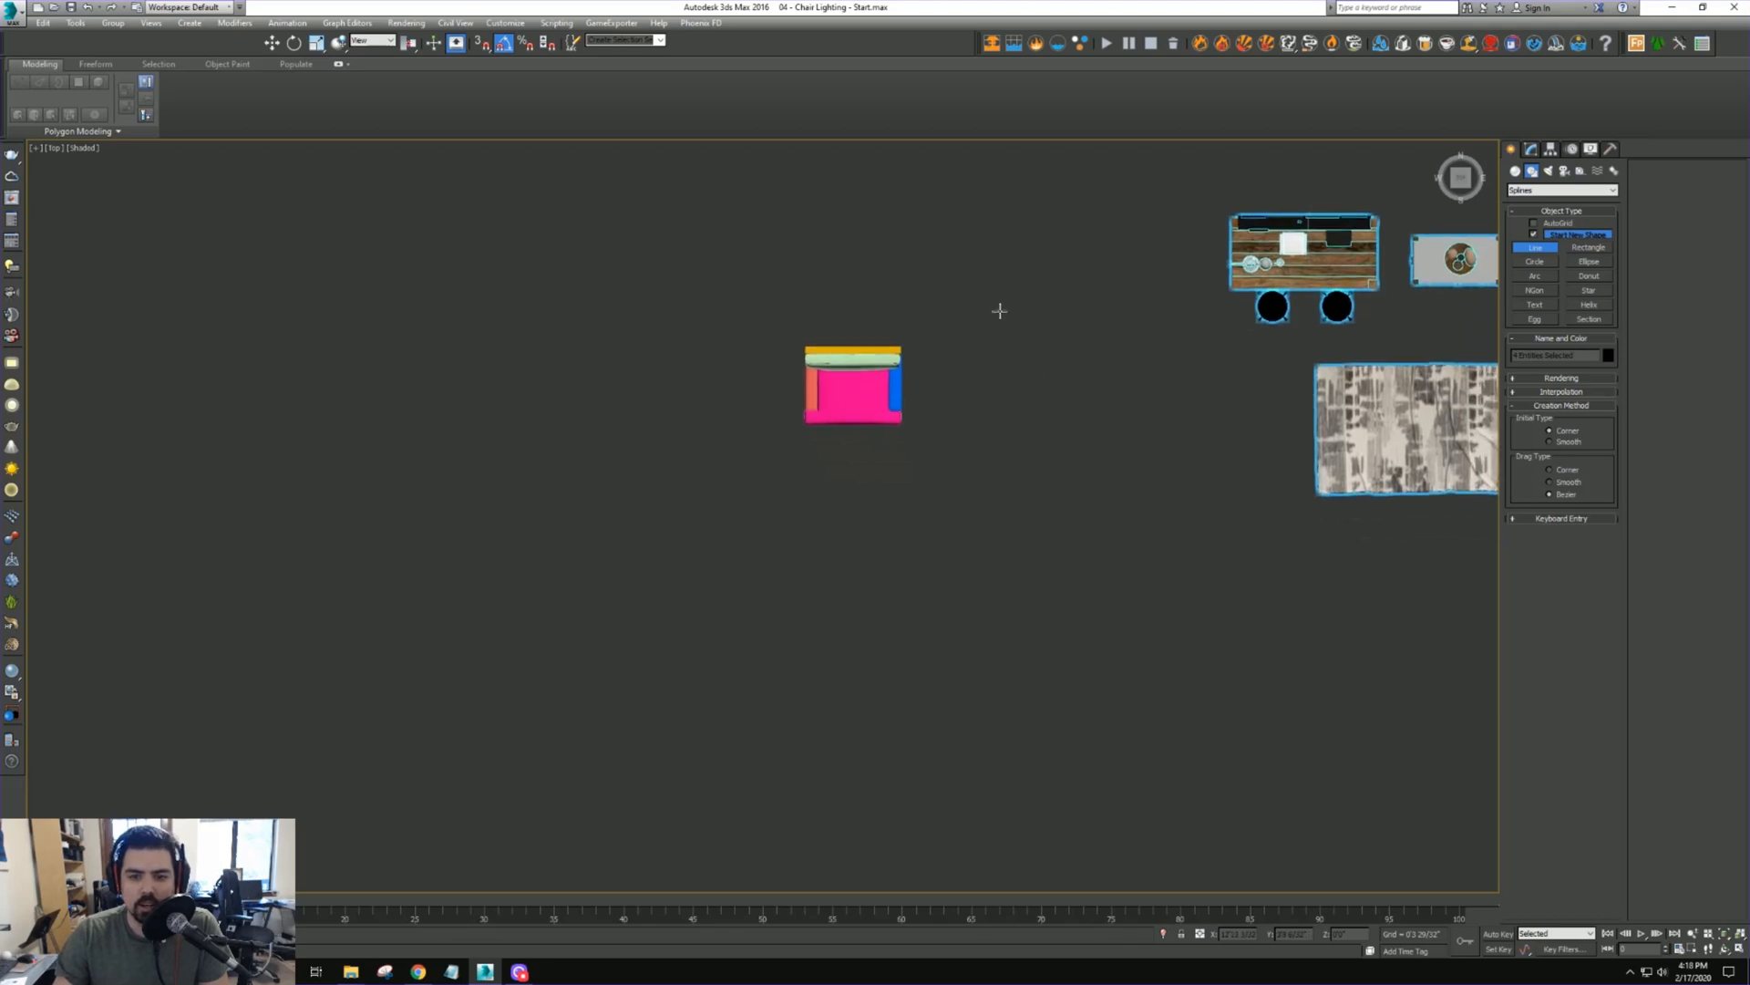
{"action": "scroll", "coordinate": [1009, 332], "scroll_direction": "down", "scroll_amount": 2}
{"action": "left_click", "coordinate": [986, 334]}
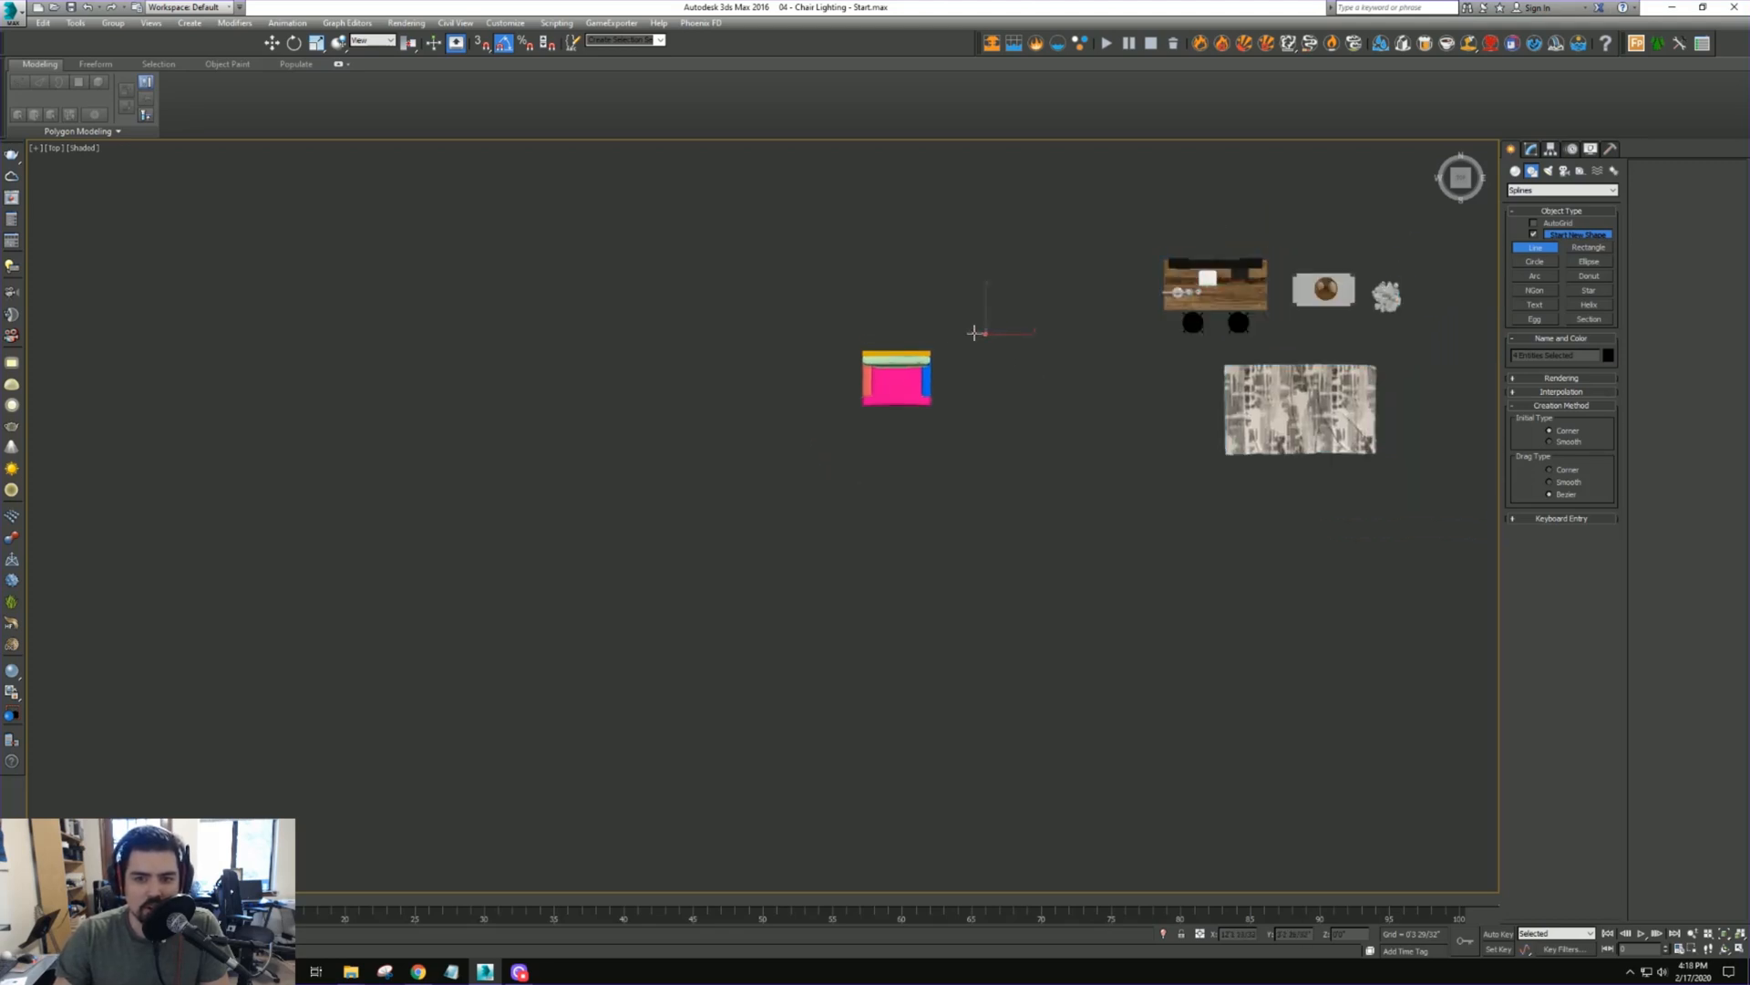
{"action": "left_click", "coordinate": [661, 333]}
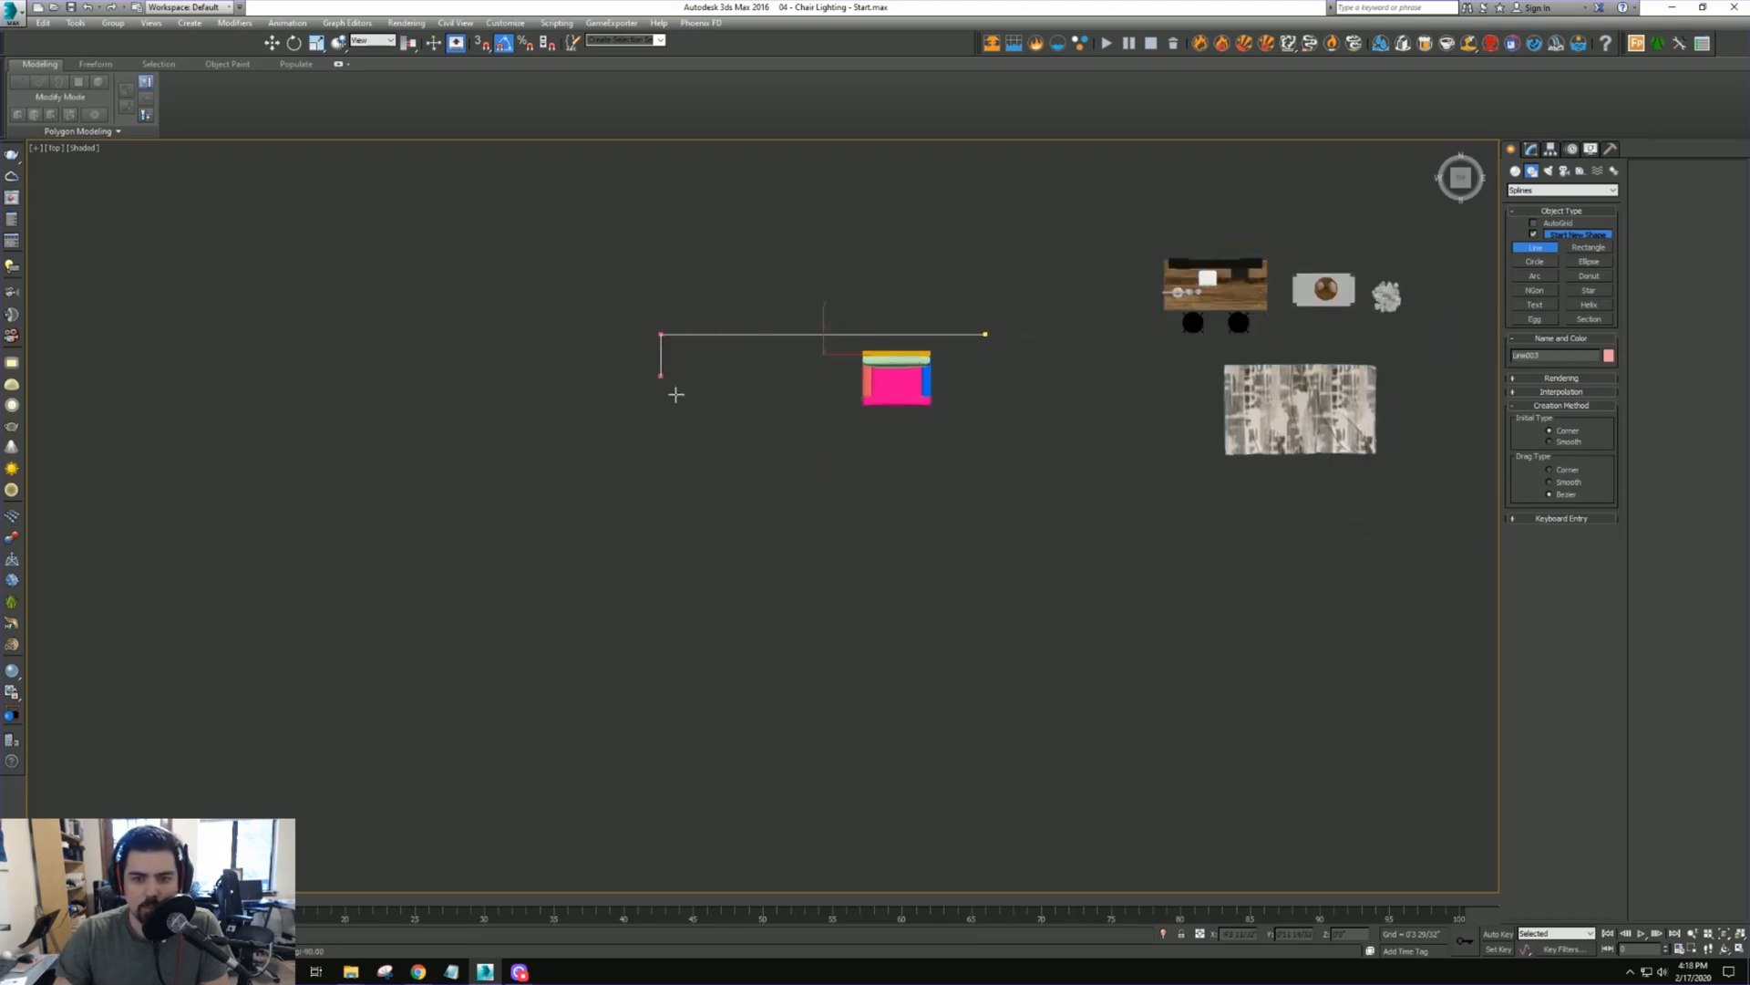
{"action": "left_click", "coordinate": [661, 485]}
{"action": "left_click", "coordinate": [395, 485]}
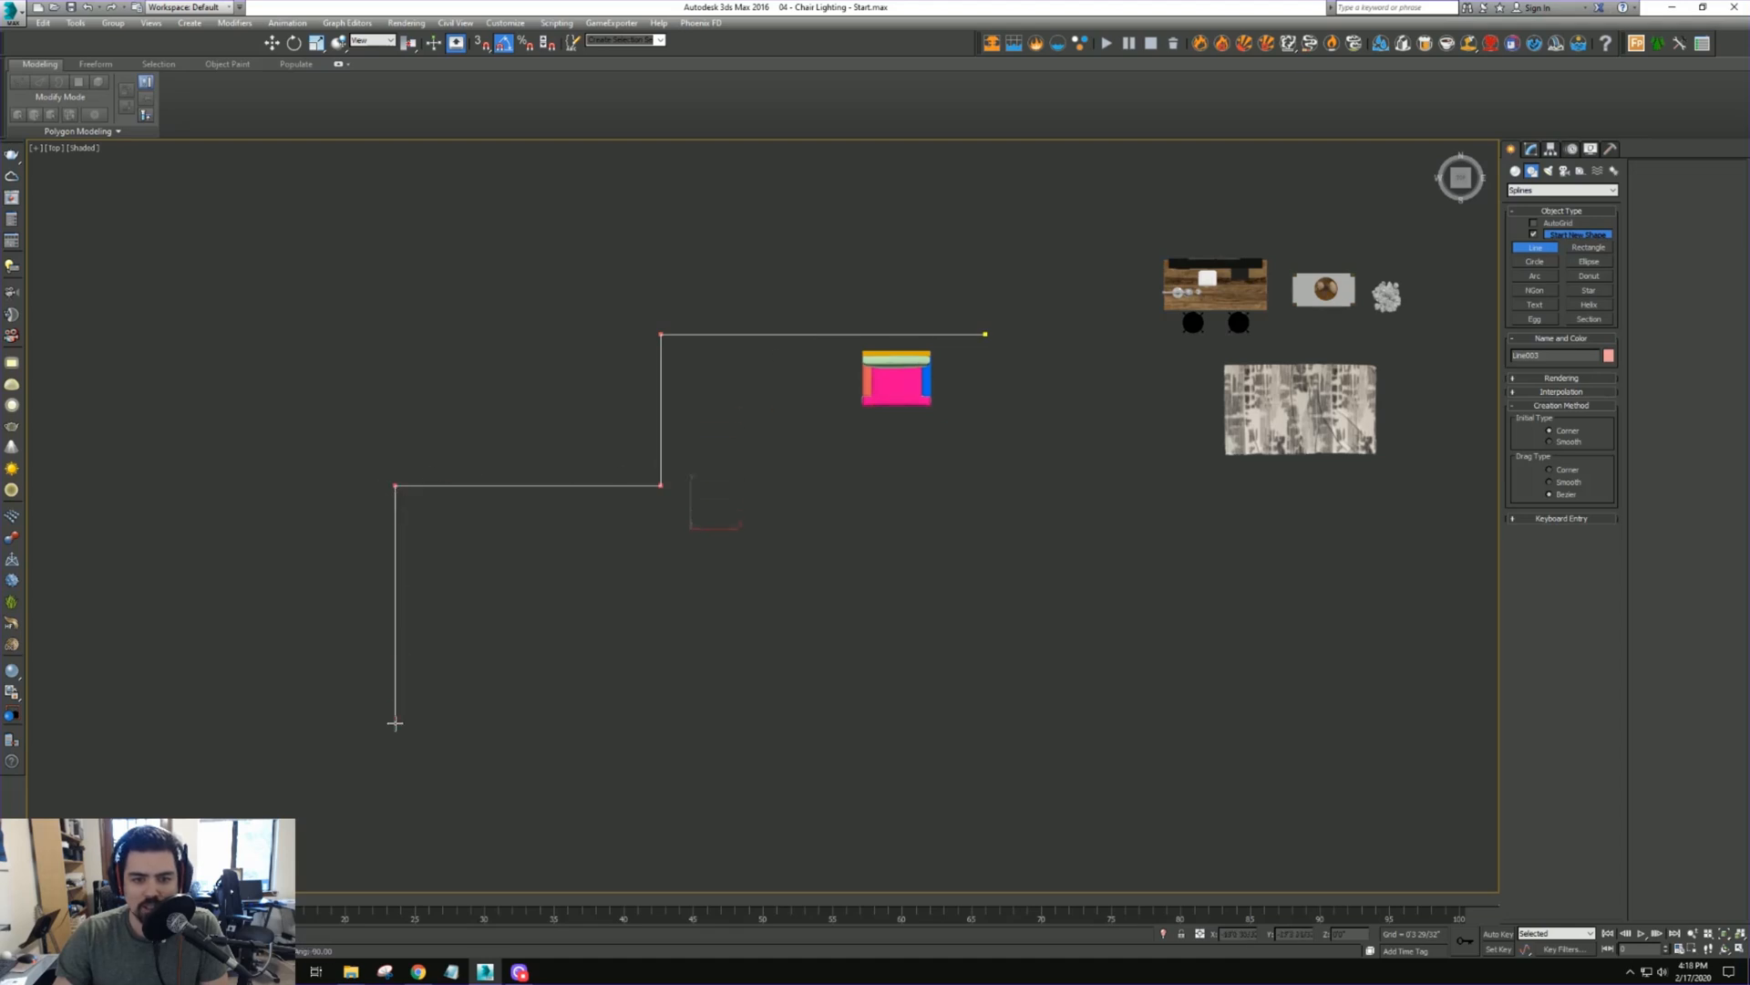
{"action": "left_click", "coordinate": [395, 722]}
{"action": "left_click", "coordinate": [1000, 722]}
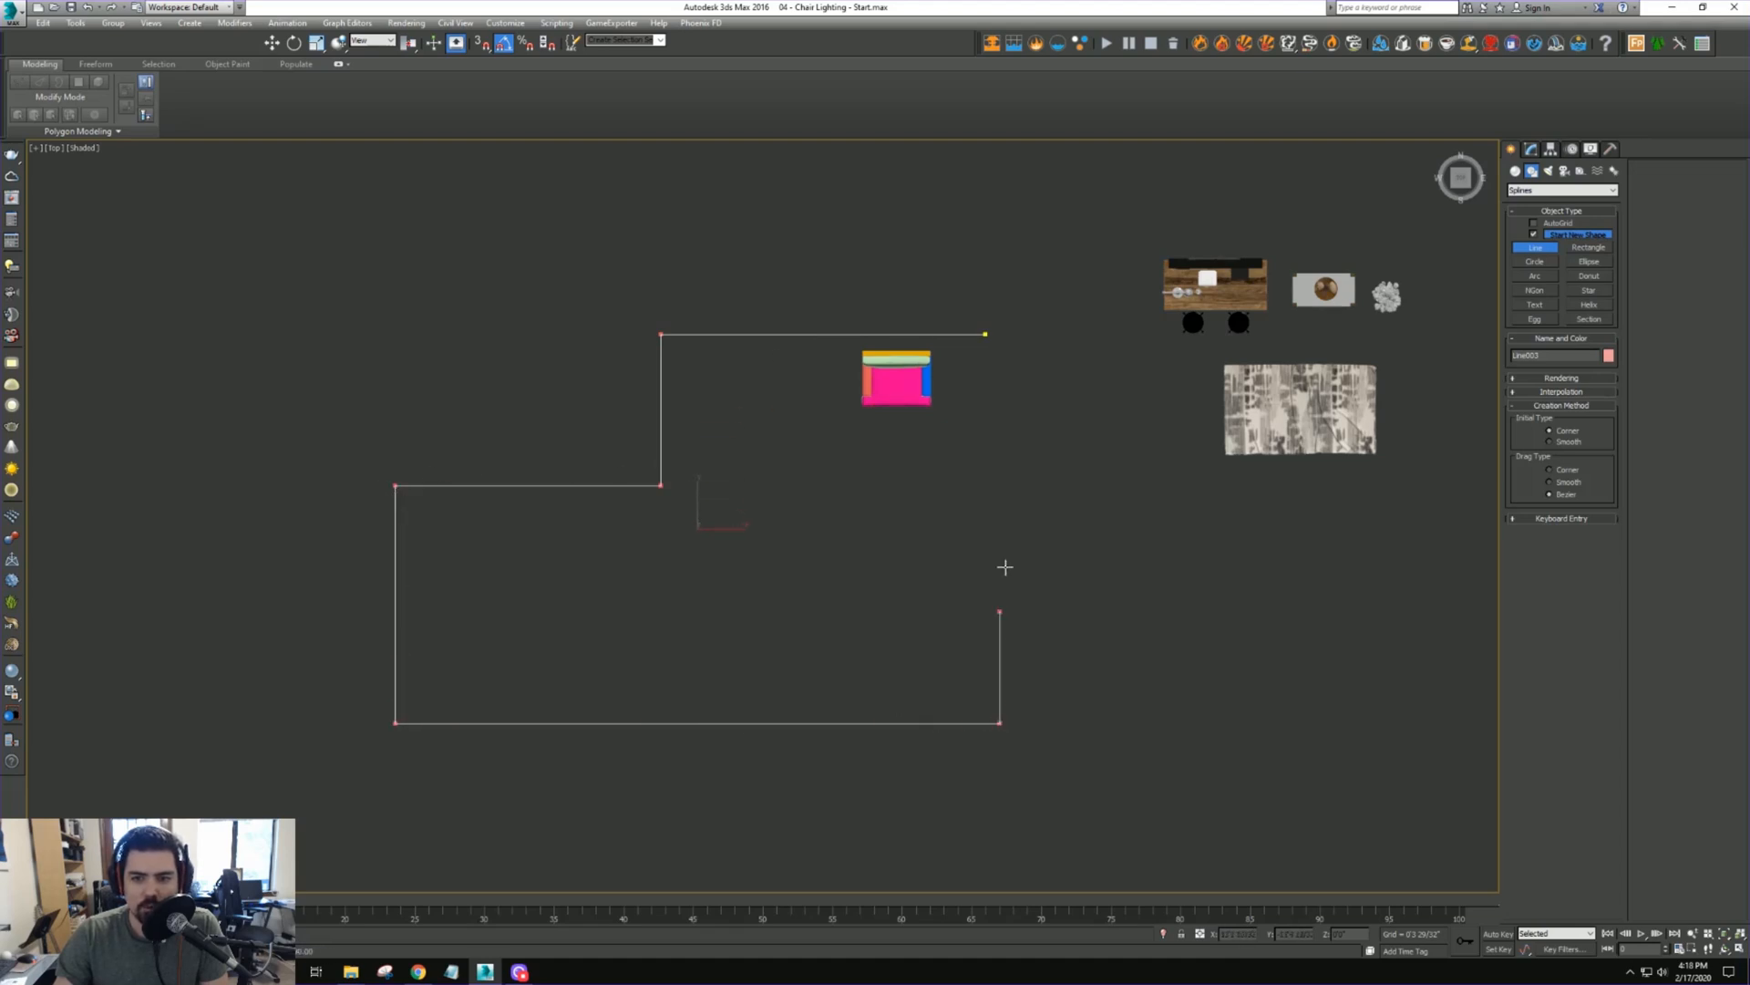
{"action": "left_click", "coordinate": [986, 336]}
{"action": "left_click", "coordinate": [869, 528]}
{"action": "middle_click_drag", "start_coordinate": [951, 531], "coordinate": [969, 477]}
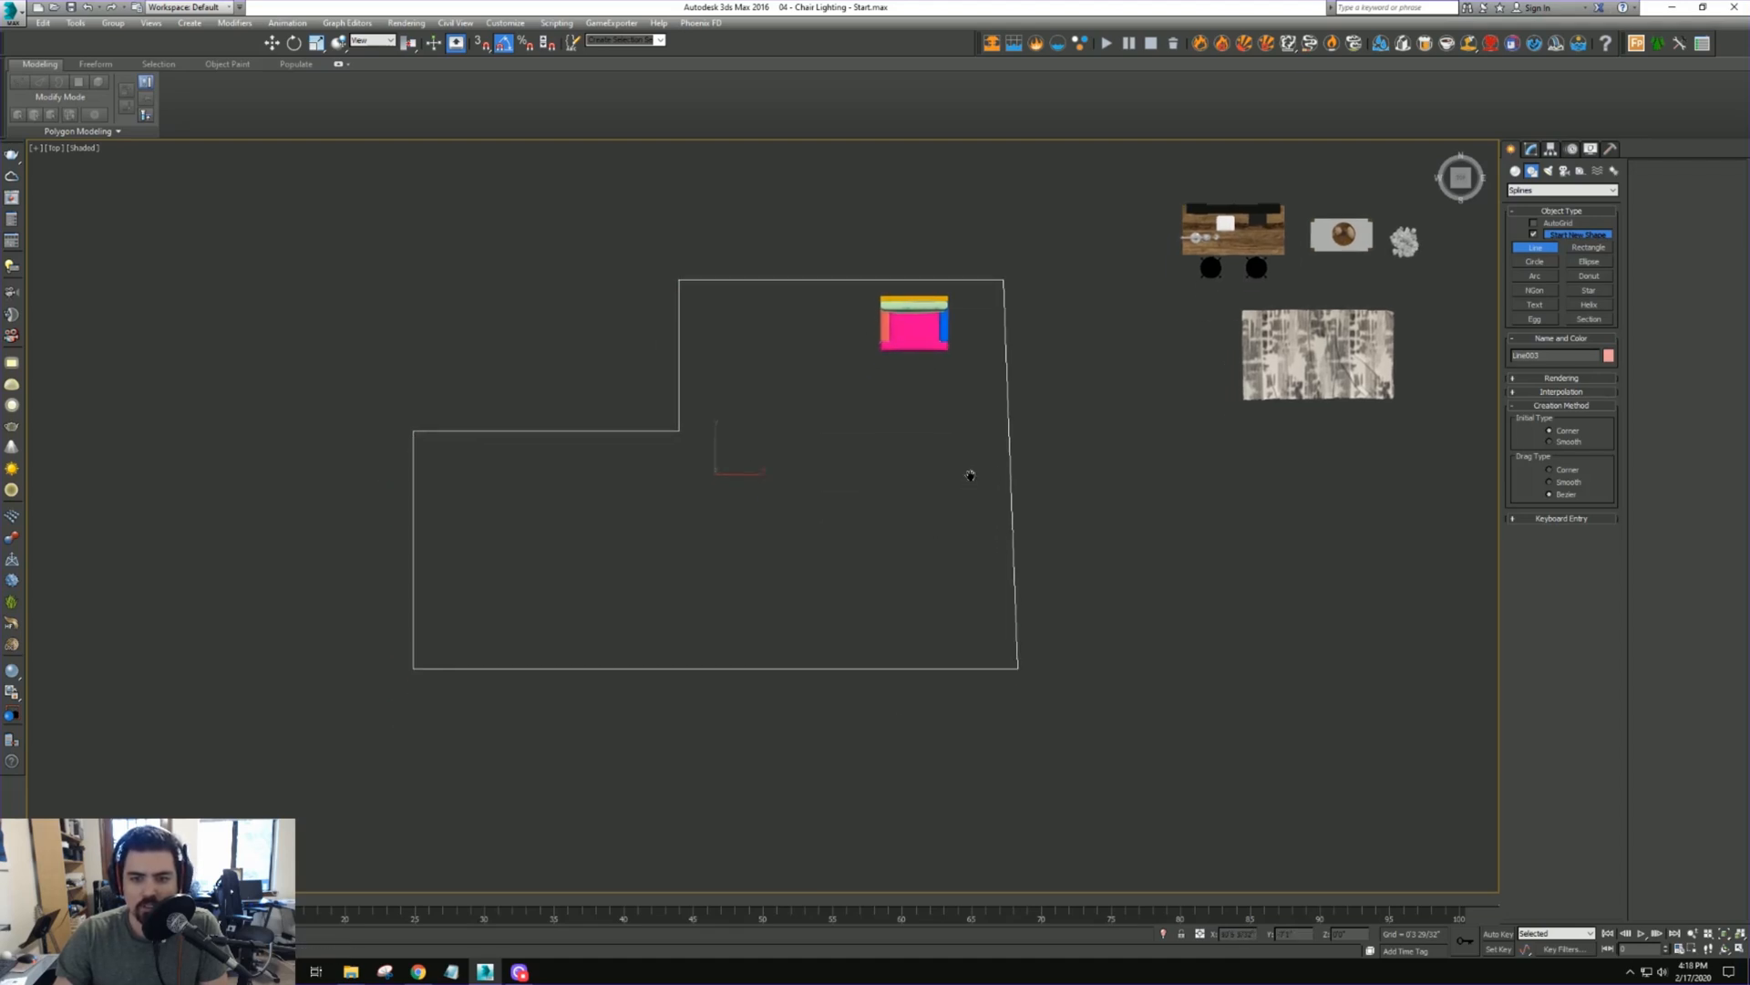
Snap the outline's front right corner vertex into X alignment with the back right corner to straighten that side
{"action": "key", "text": "1"}
{"action": "right_click", "coordinate": [960, 497]}
{"action": "left_click", "coordinate": [905, 636]}
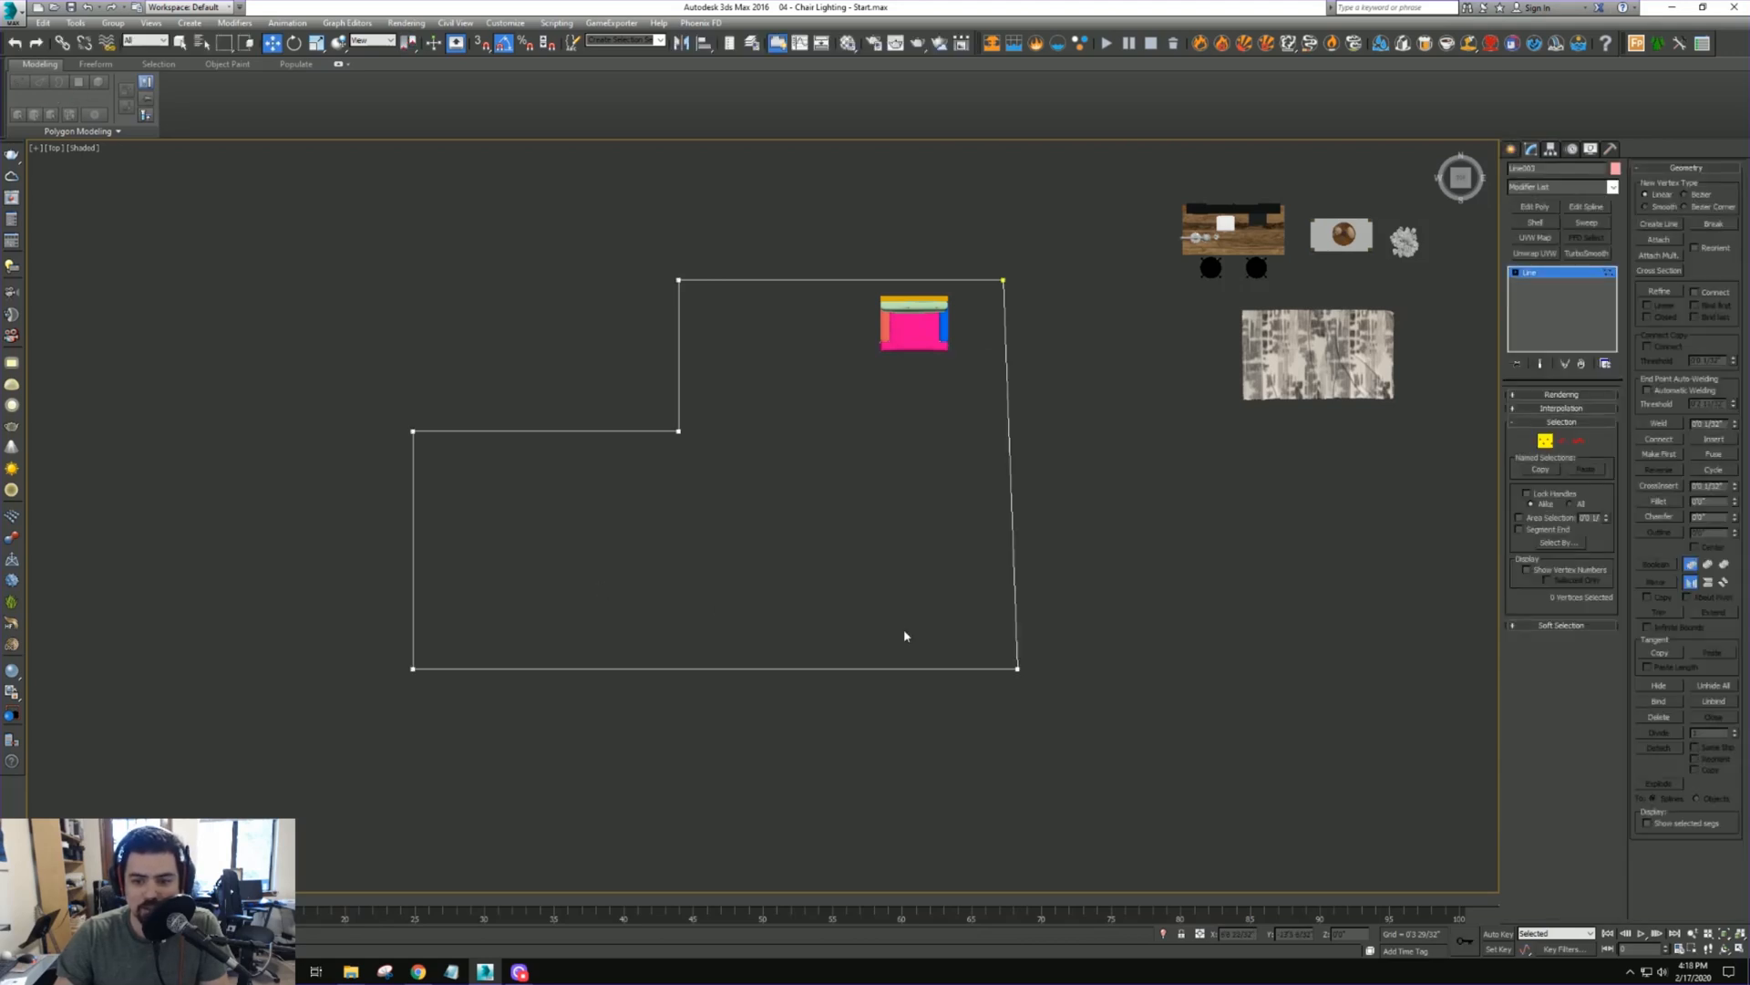
{"action": "left_click", "coordinate": [1017, 669]}
{"action": "key", "text": "s"}
{"action": "left_click_drag", "start_coordinate": [1041, 669], "coordinate": [1003, 280]}
{"action": "middle_click_drag", "start_coordinate": [941, 545], "coordinate": [950, 445], "text": "alt"}
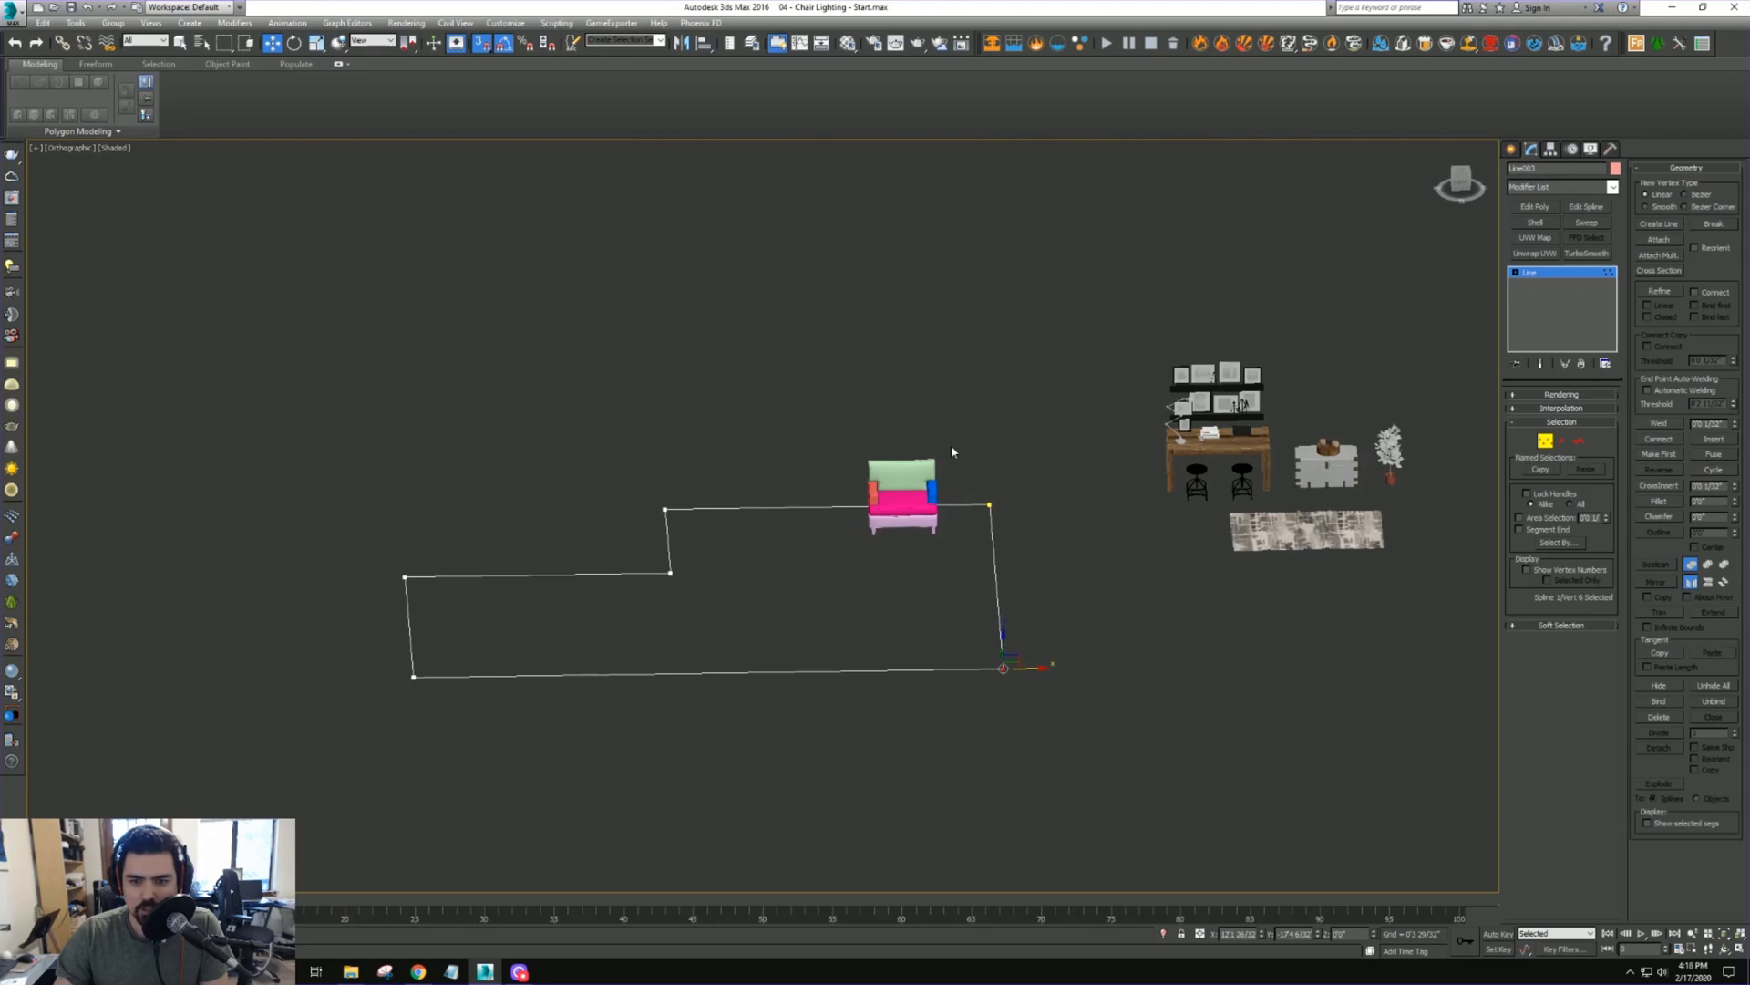
{"action": "left_click", "coordinate": [1546, 440]}
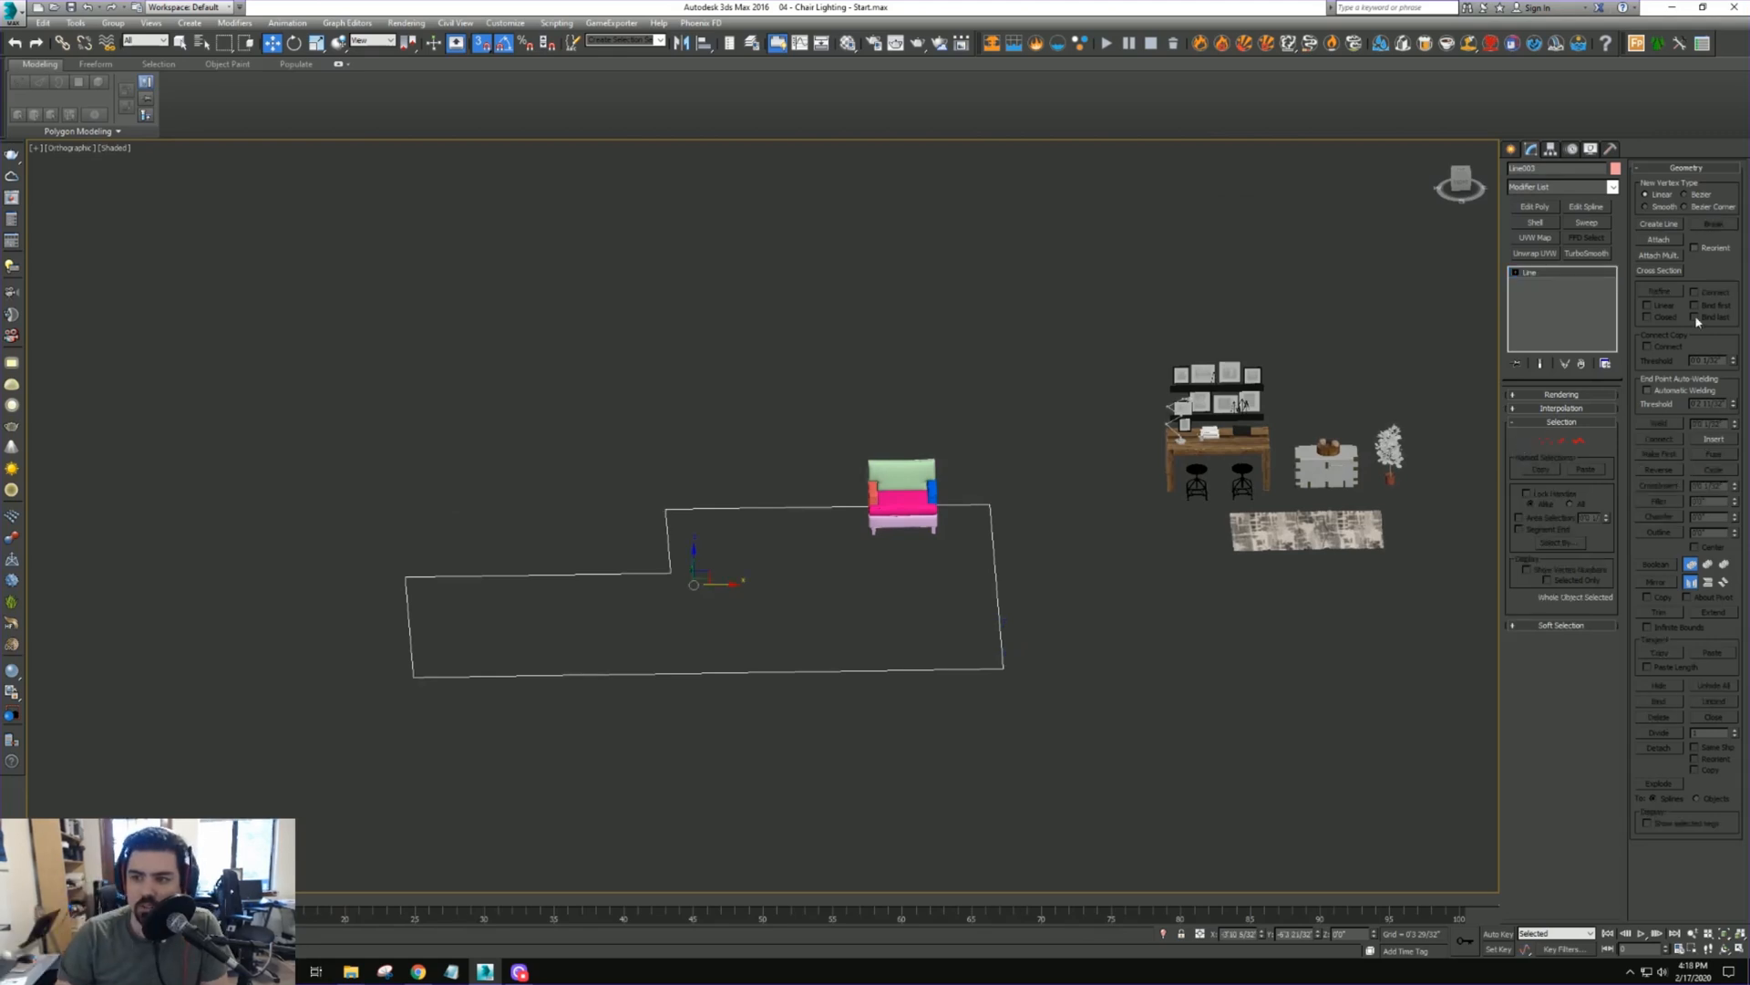
Apply a Sweep modifier to the room outline and set its pivot alignment to bottom centre
{"action": "left_click", "coordinate": [1586, 223]}
{"action": "middle_click_drag", "start_coordinate": [966, 578], "coordinate": [1048, 519], "text": "alt"}
{"action": "scroll", "coordinate": [1047, 520], "scroll_direction": "up", "scroll_amount": 5}
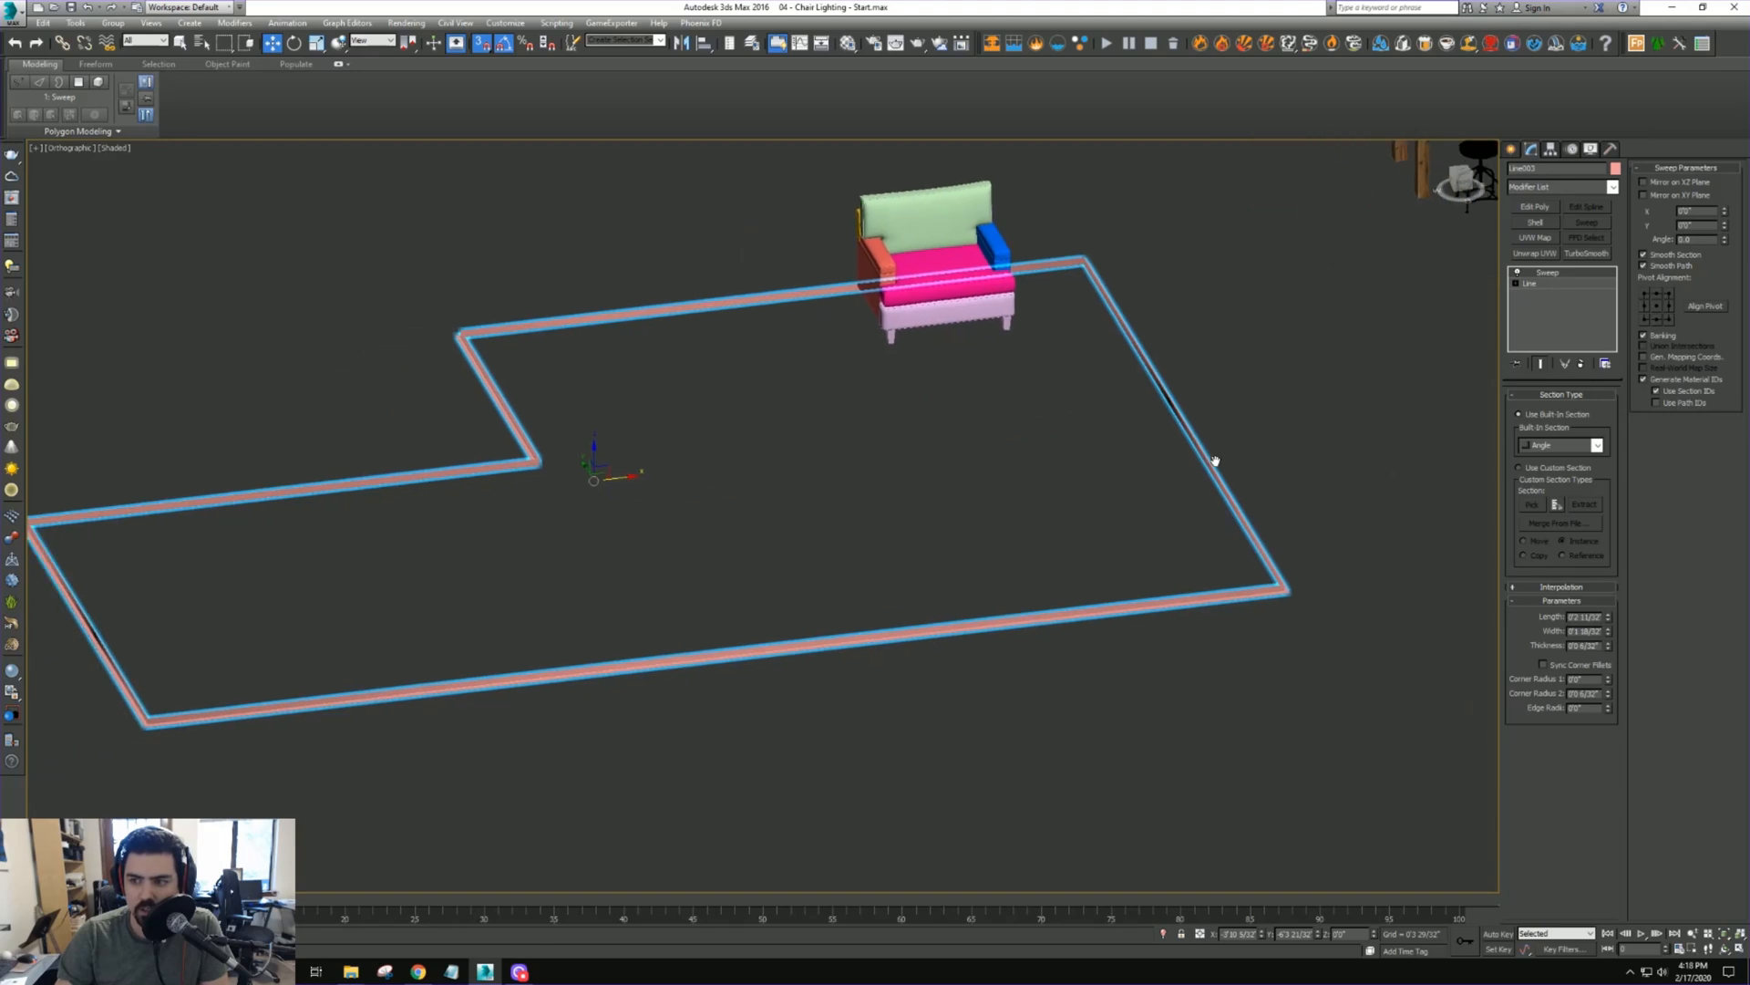
{"action": "left_click", "coordinate": [1657, 320]}
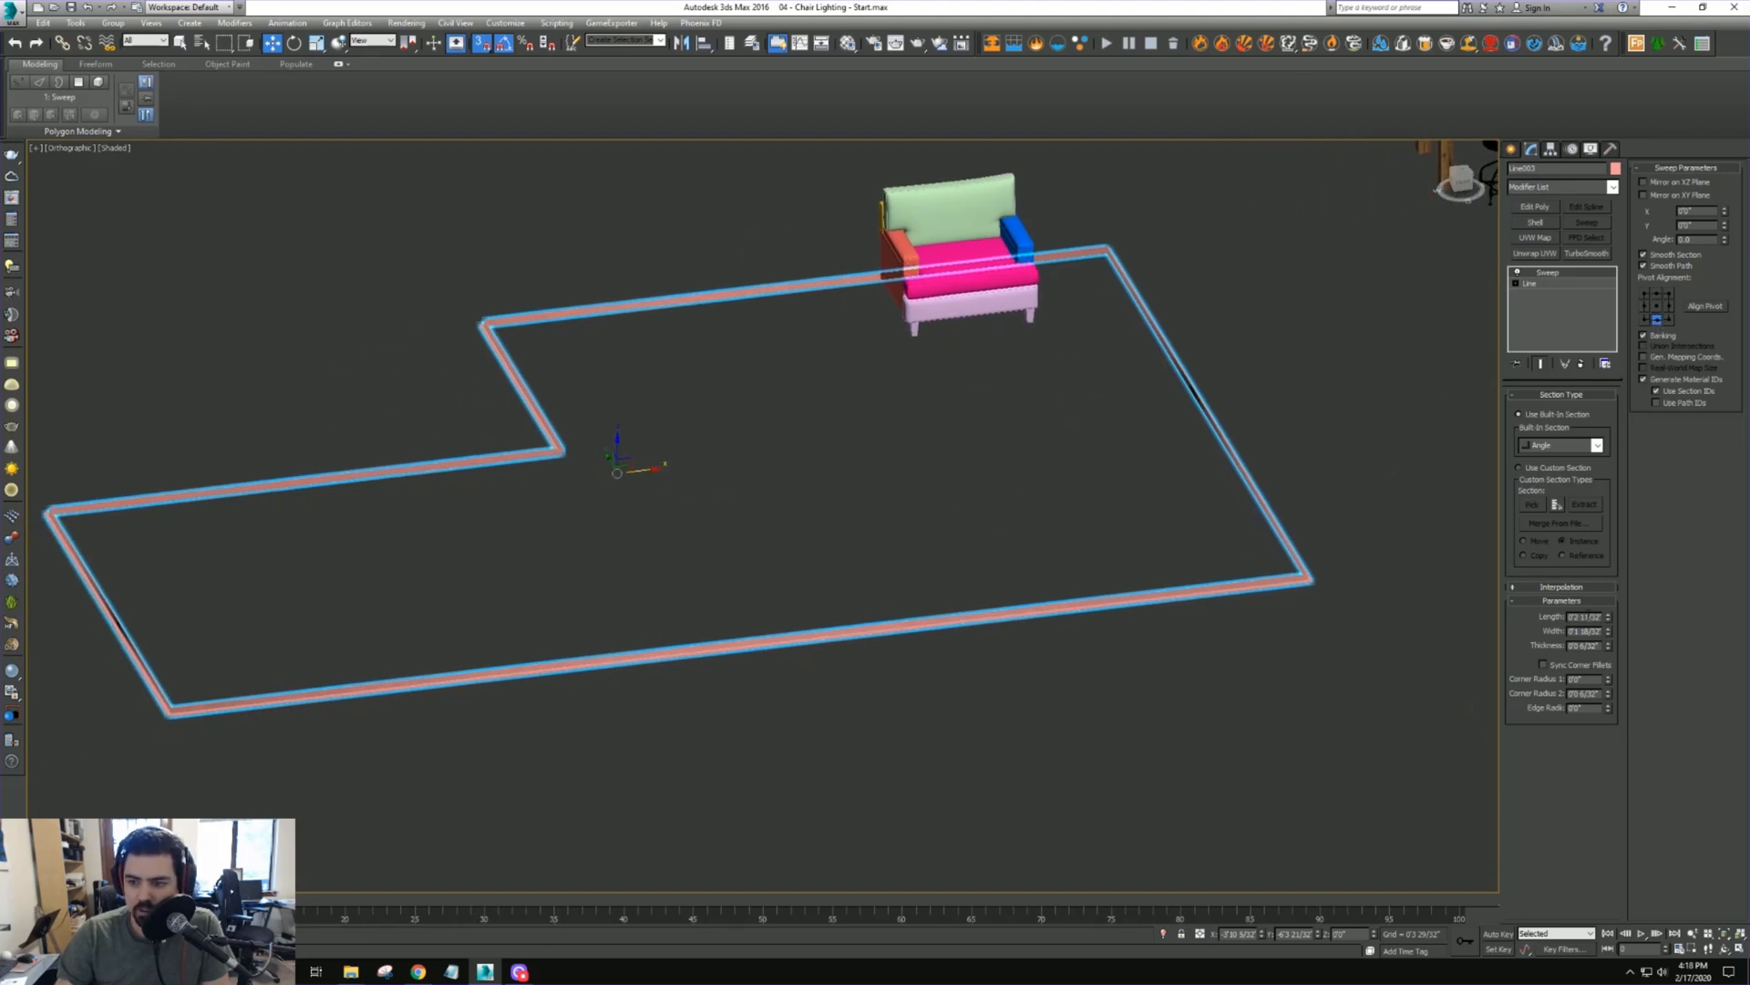
Change the sweep's built-in section to Bar and increase its length to form full-height walls around the chair
{"action": "left_click_drag", "start_coordinate": [1610, 635], "coordinate": [1609, 572]}
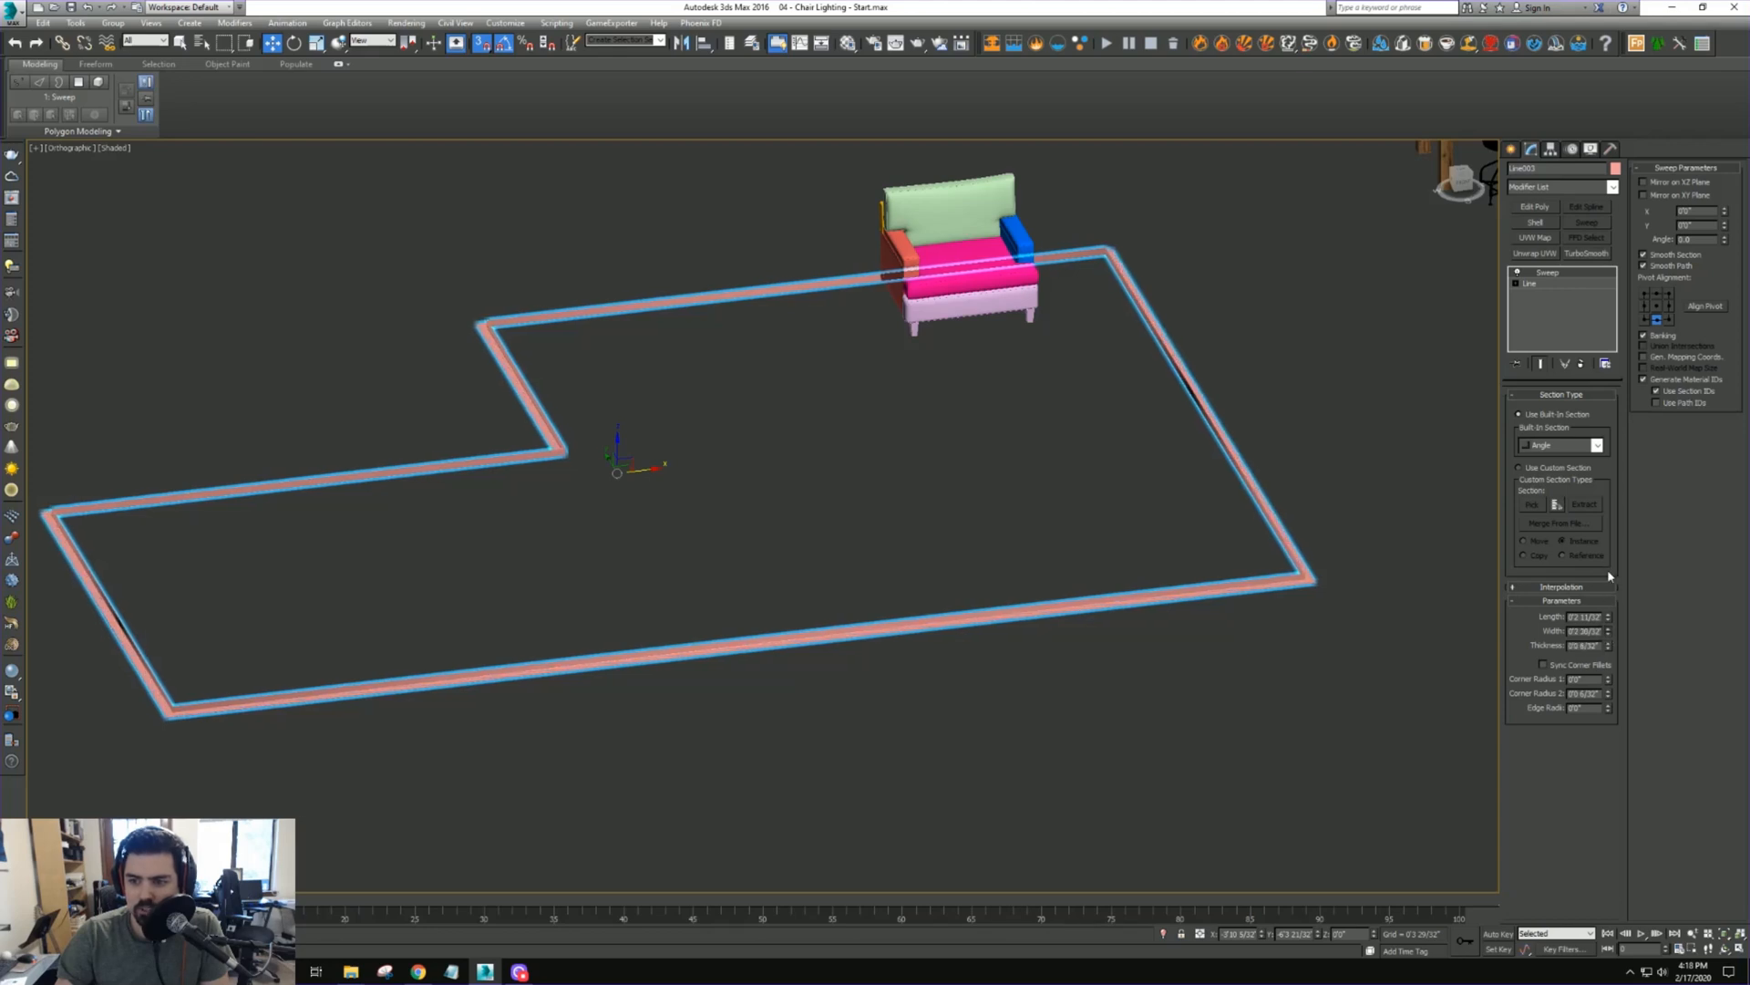
{"action": "left_click", "coordinate": [1547, 442]}
{"action": "left_click", "coordinate": [1539, 471]}
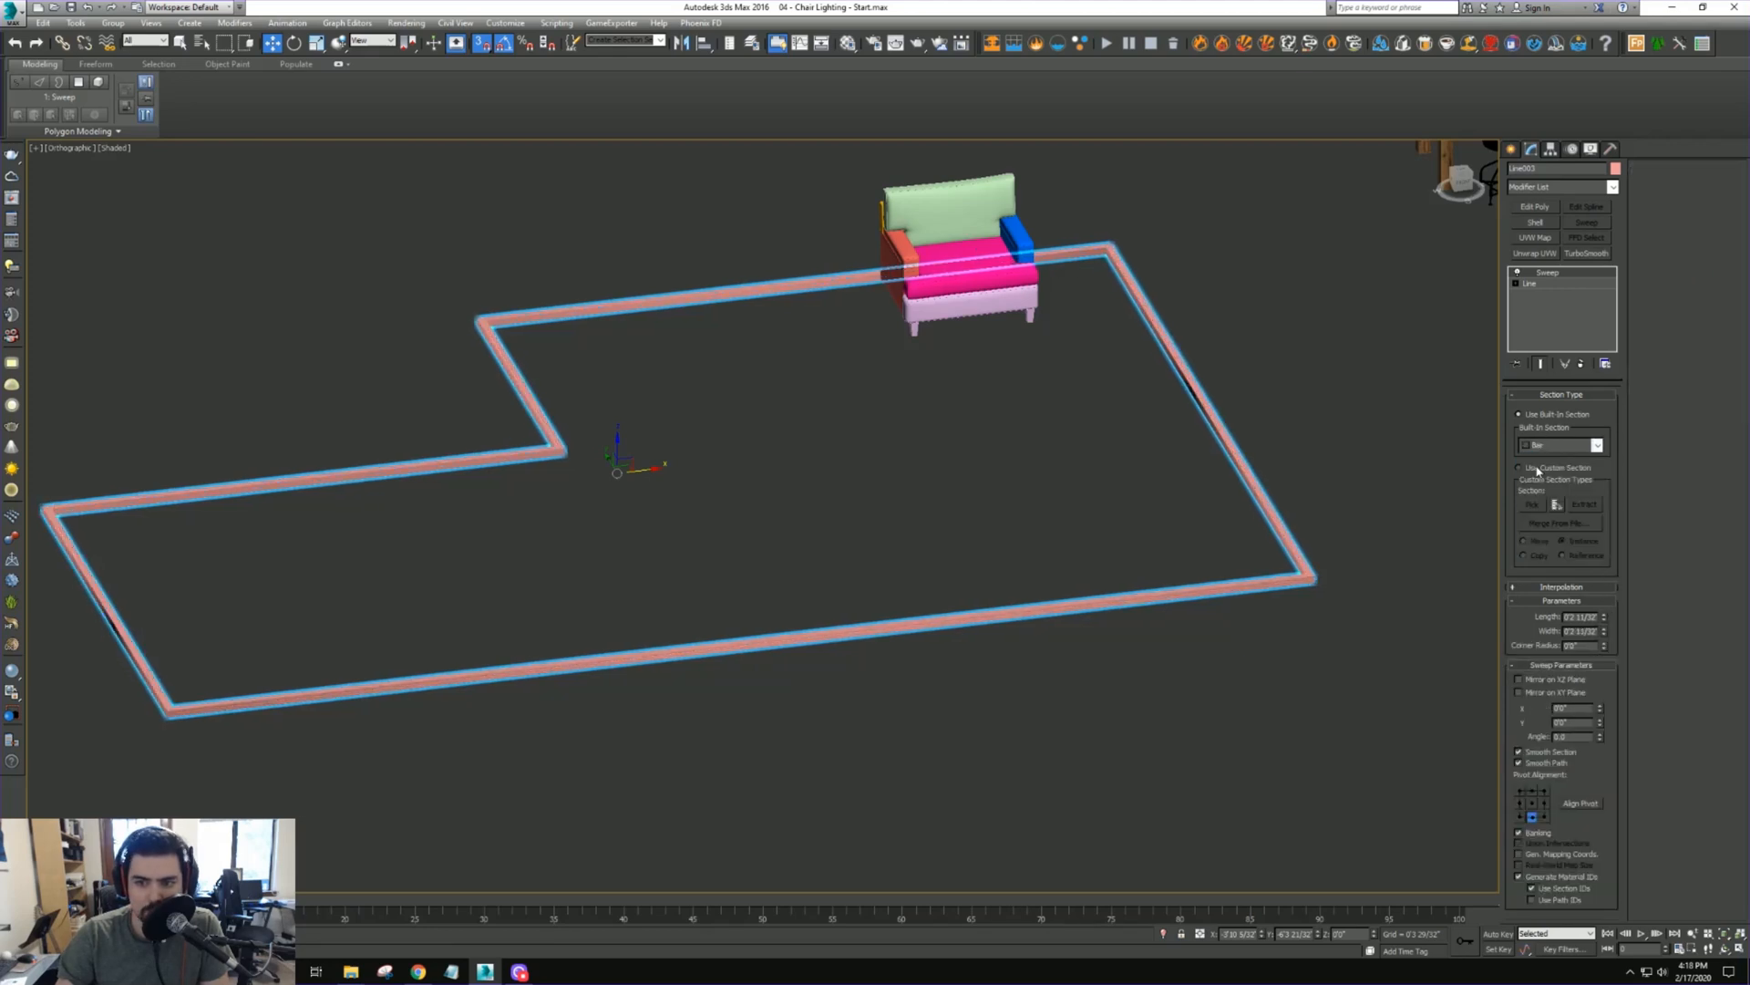
{"action": "left_click_drag", "start_coordinate": [1604, 617], "coordinate": [1507, 623]}
{"action": "middle_click_drag", "start_coordinate": [1337, 717], "coordinate": [1299, 721]}
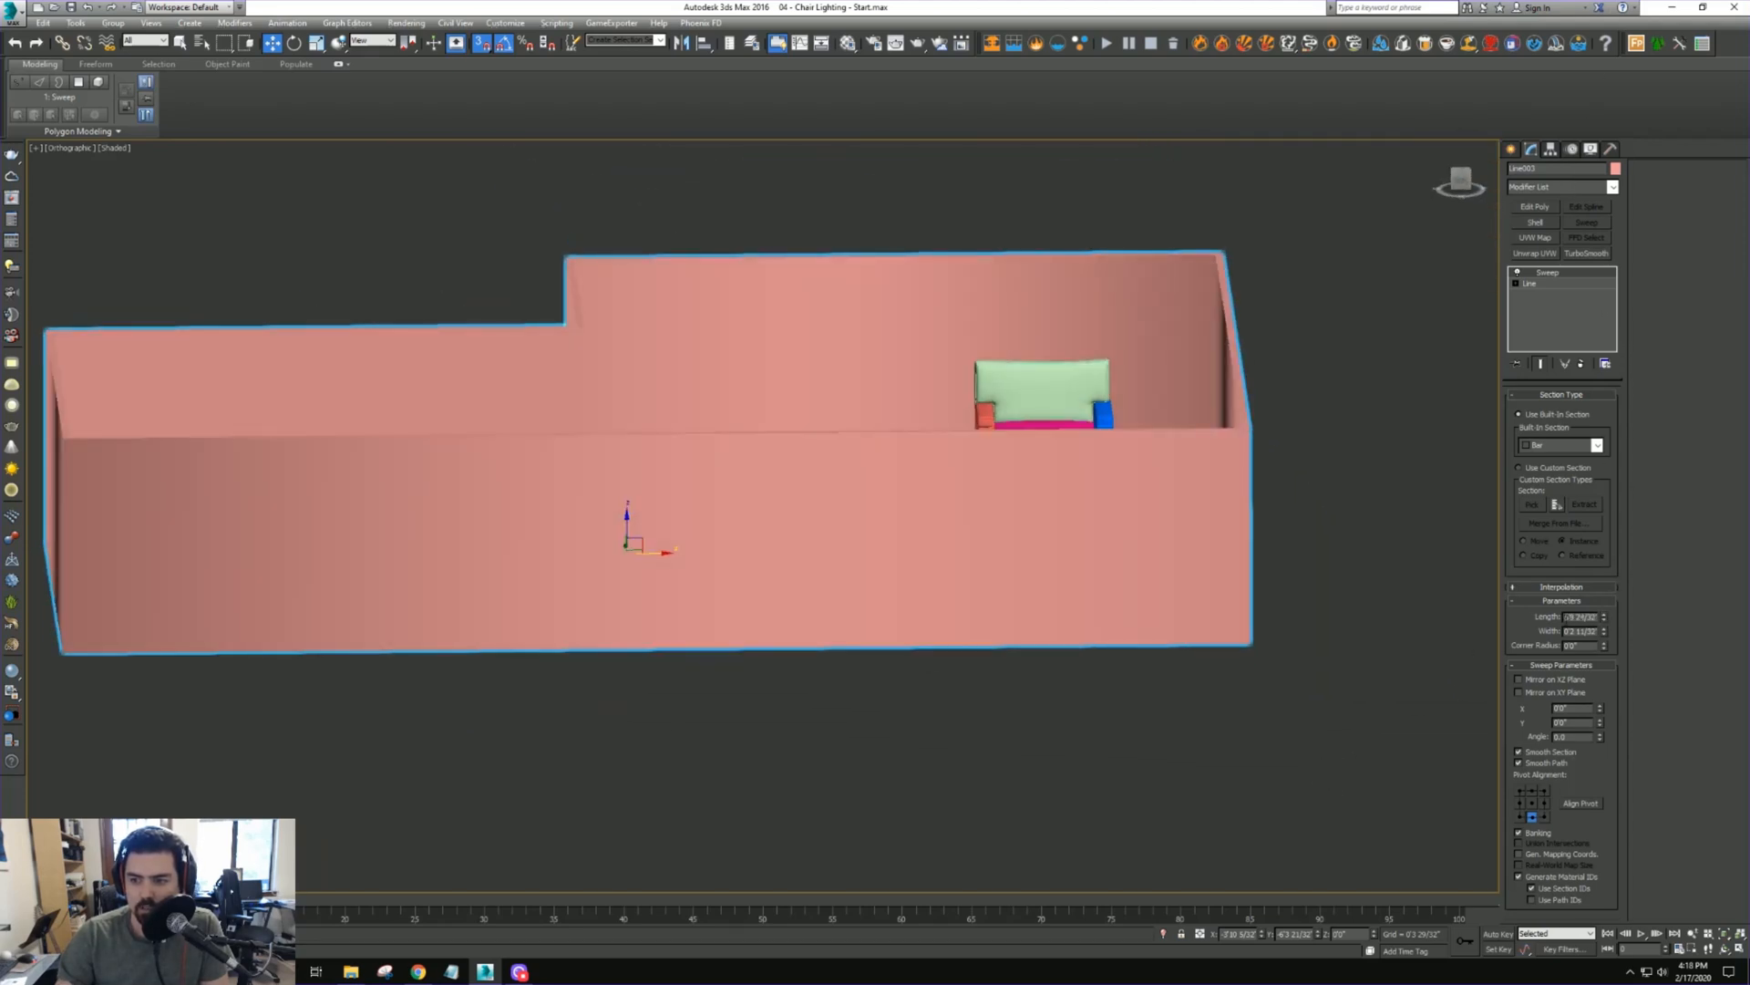
Set the sweep's bar section length to 8 feet for the room walls
{"action": "type", "text": "8"}
{"action": "key", "text": "Return"}
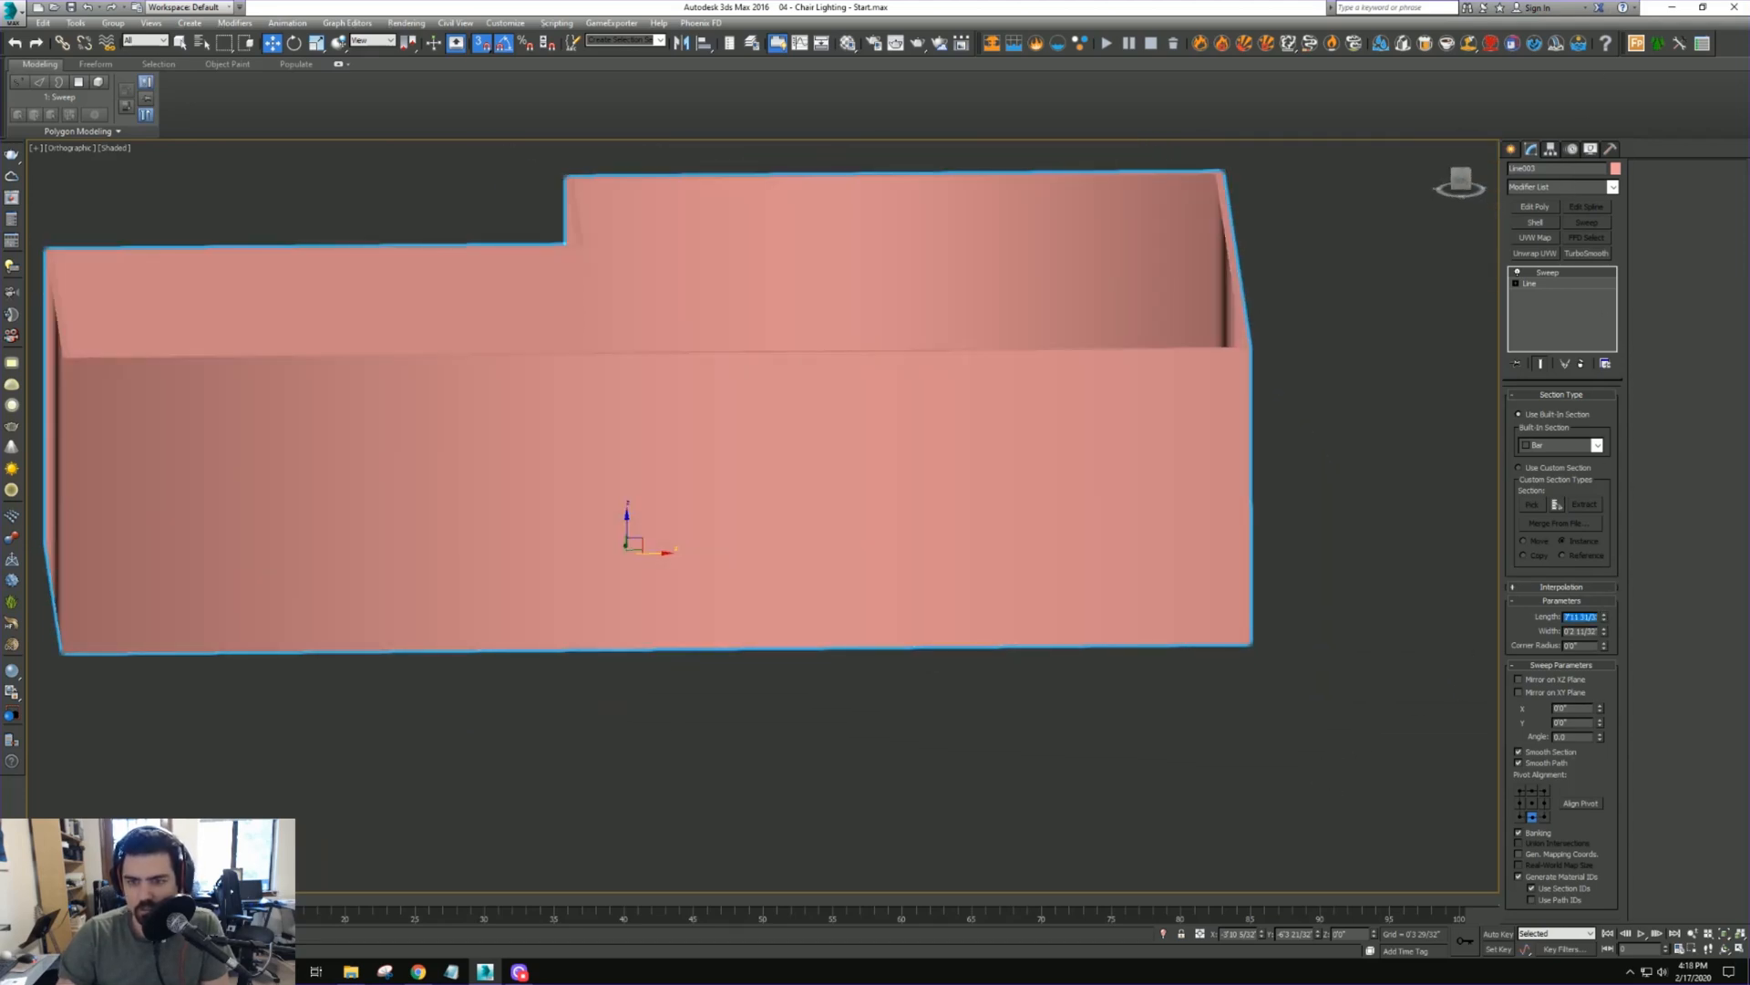
{"action": "middle_click_drag", "start_coordinate": [1185, 583], "coordinate": [1057, 649], "text": "alt"}
{"action": "scroll", "coordinate": [1052, 638], "scroll_direction": "down", "scroll_amount": 2}
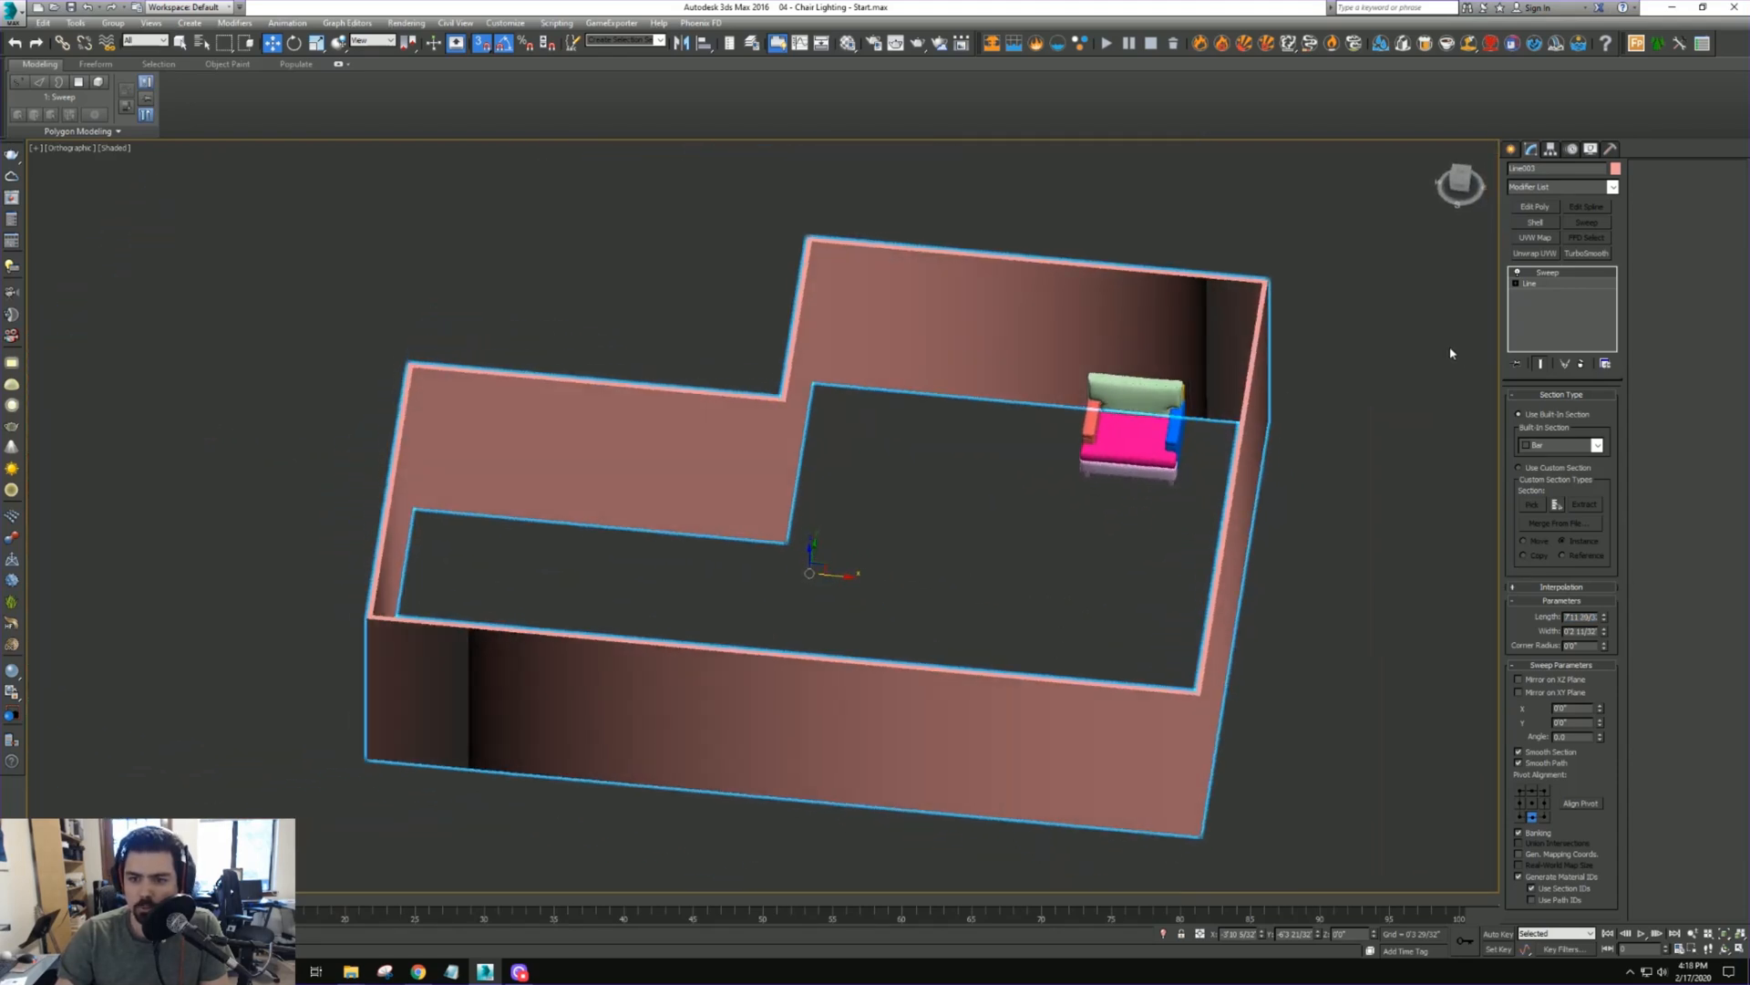
{"action": "middle_click_drag", "start_coordinate": [1130, 483], "coordinate": [1105, 412], "text": "alt"}
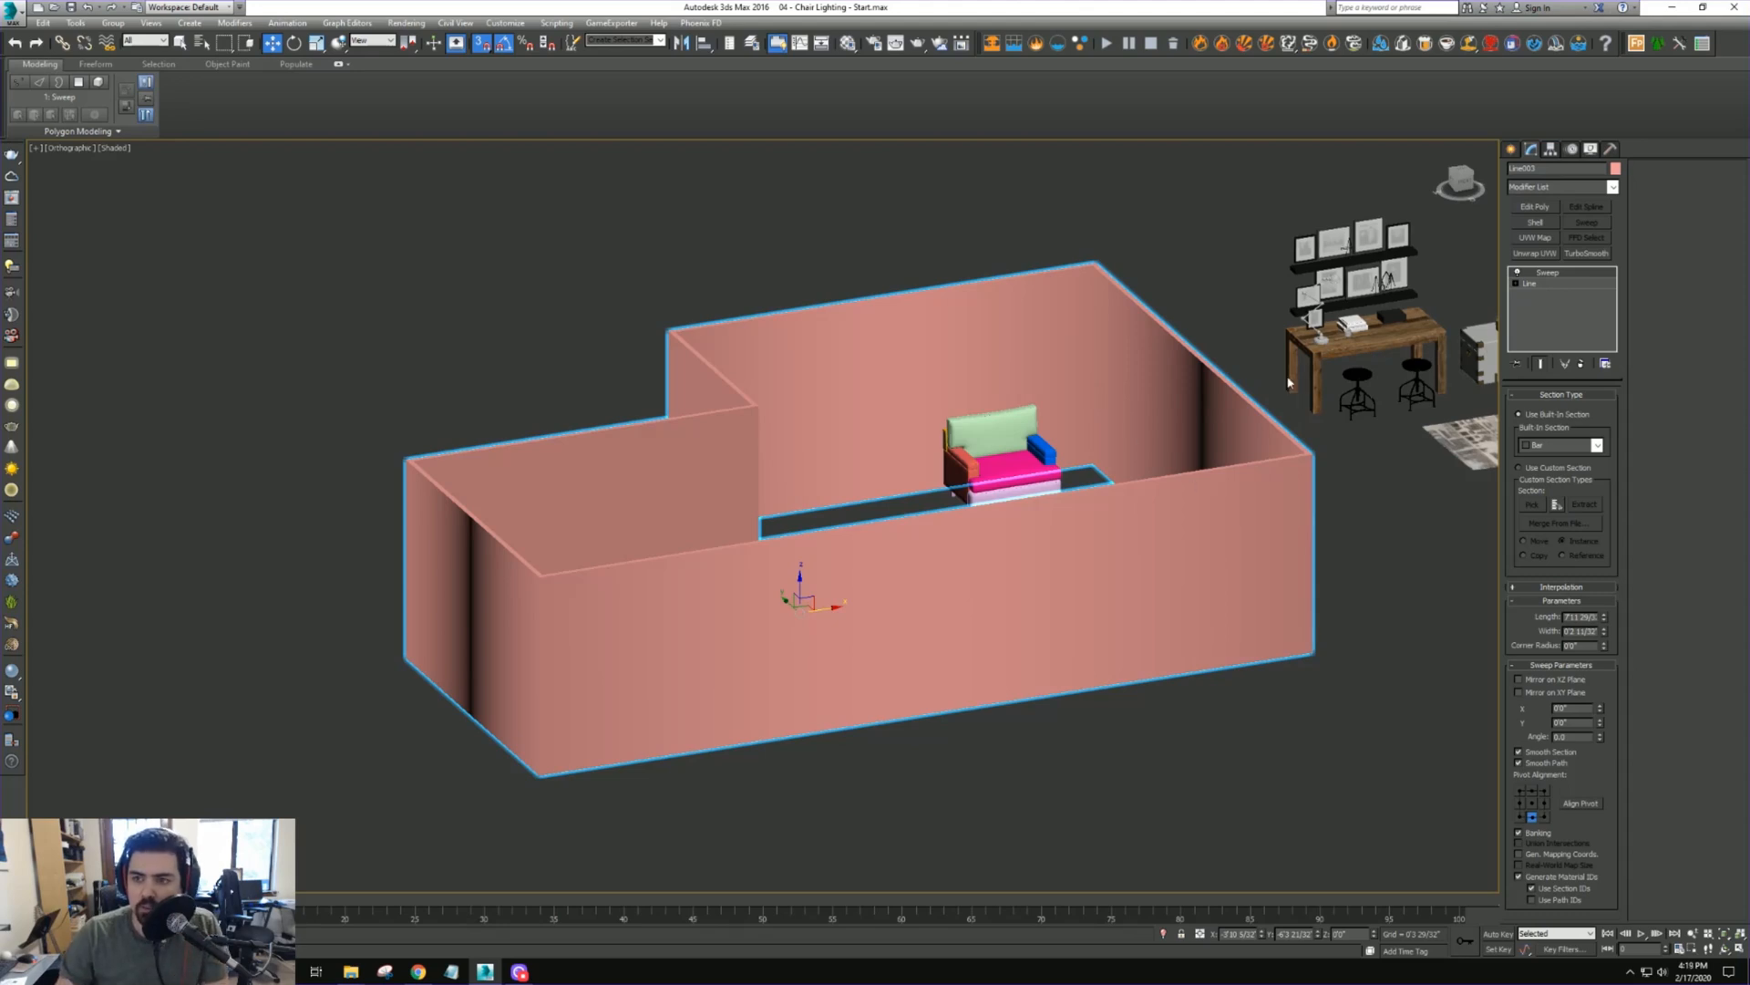
Add an Edit Poly modifier to the walls and clear all smoothing groups on the entire wall element
{"action": "left_click", "coordinate": [1536, 207]}
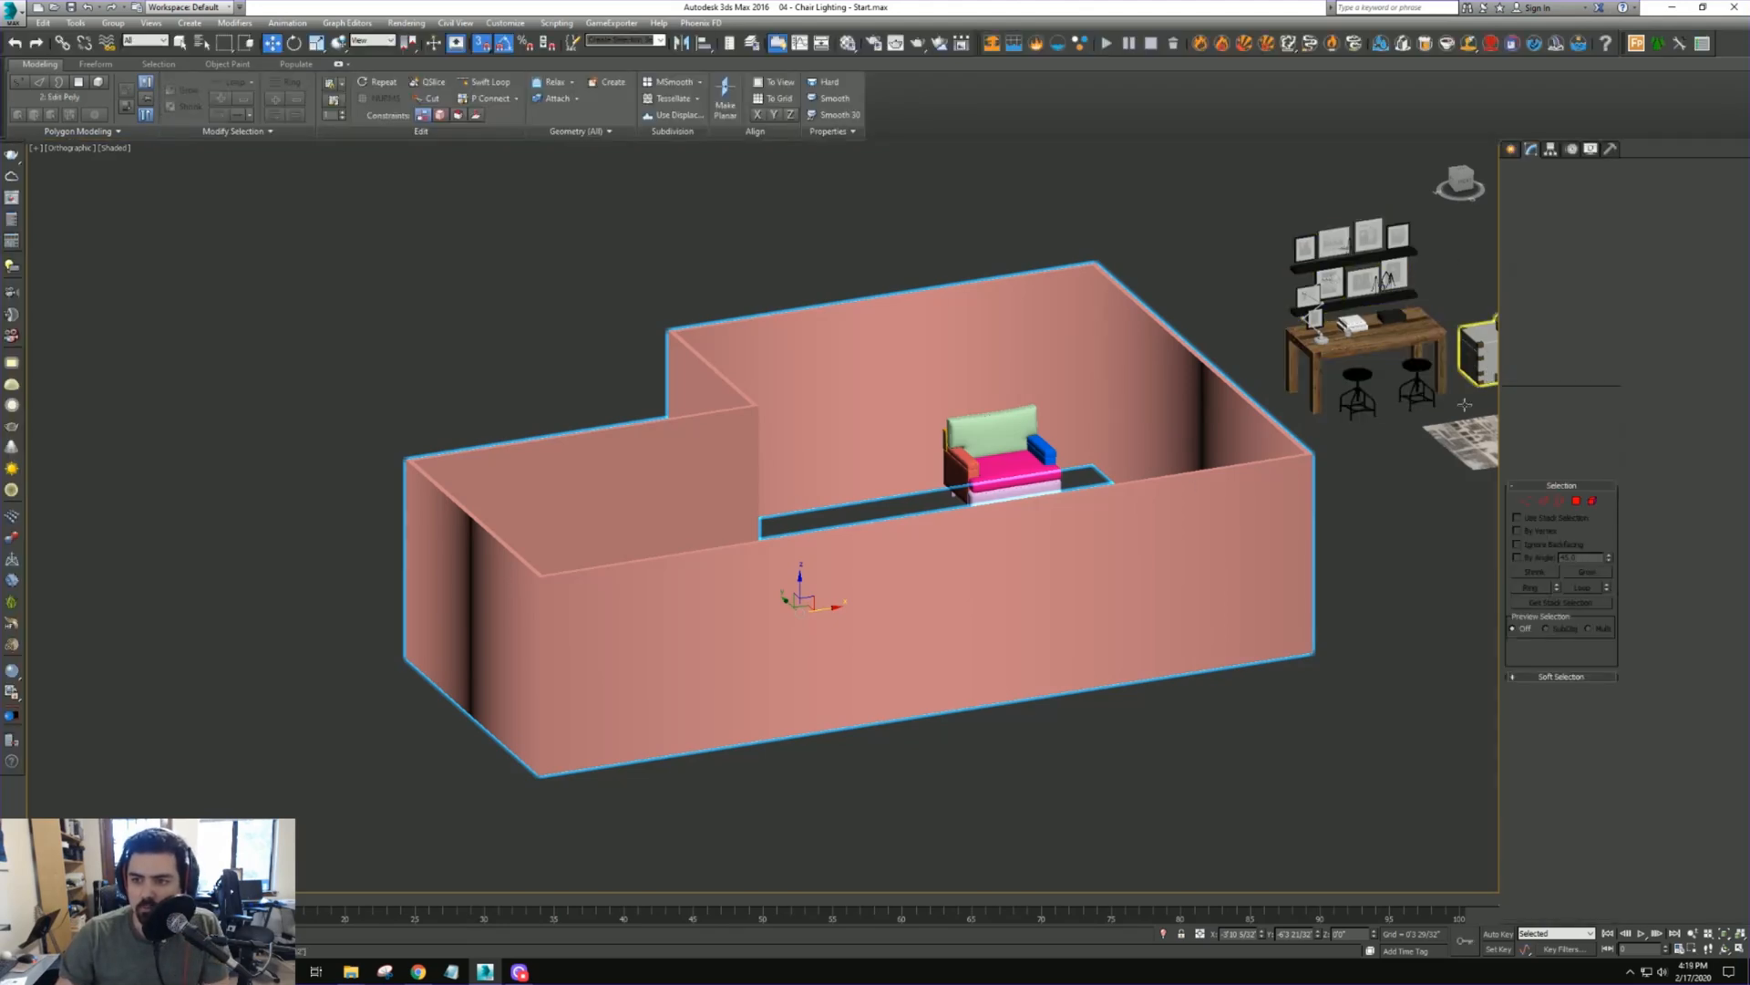
{"action": "left_click", "coordinate": [1593, 501]}
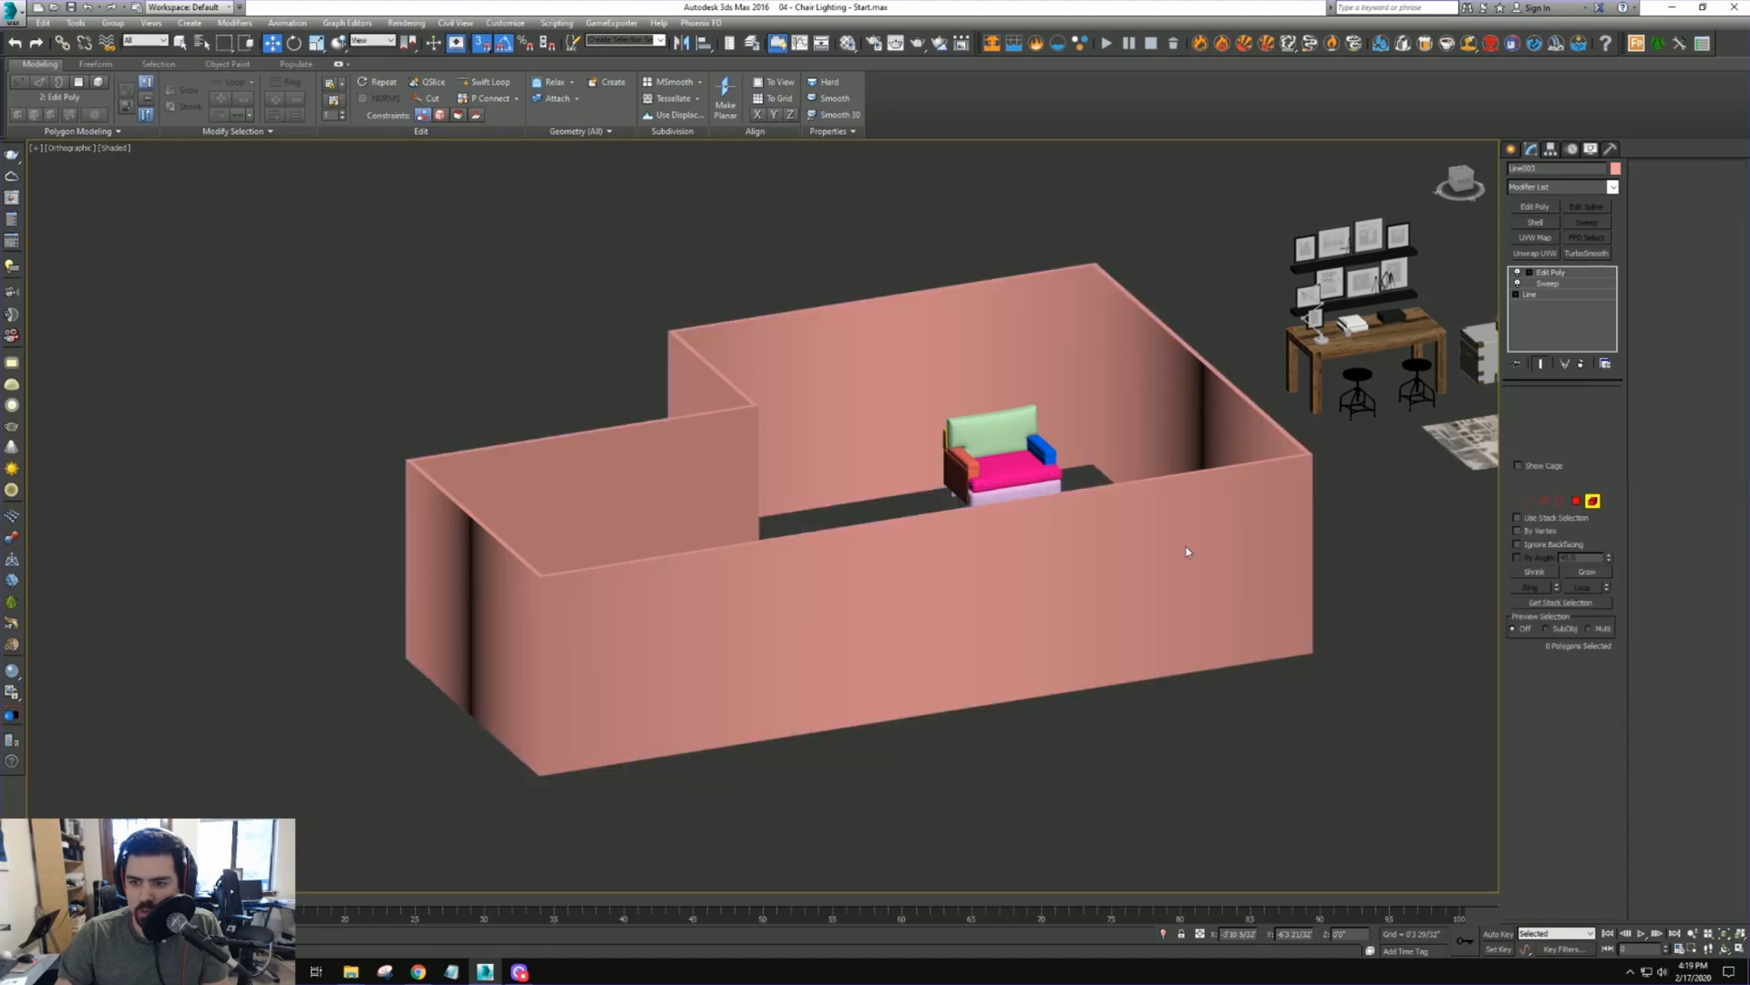
{"action": "left_click", "coordinate": [1263, 545]}
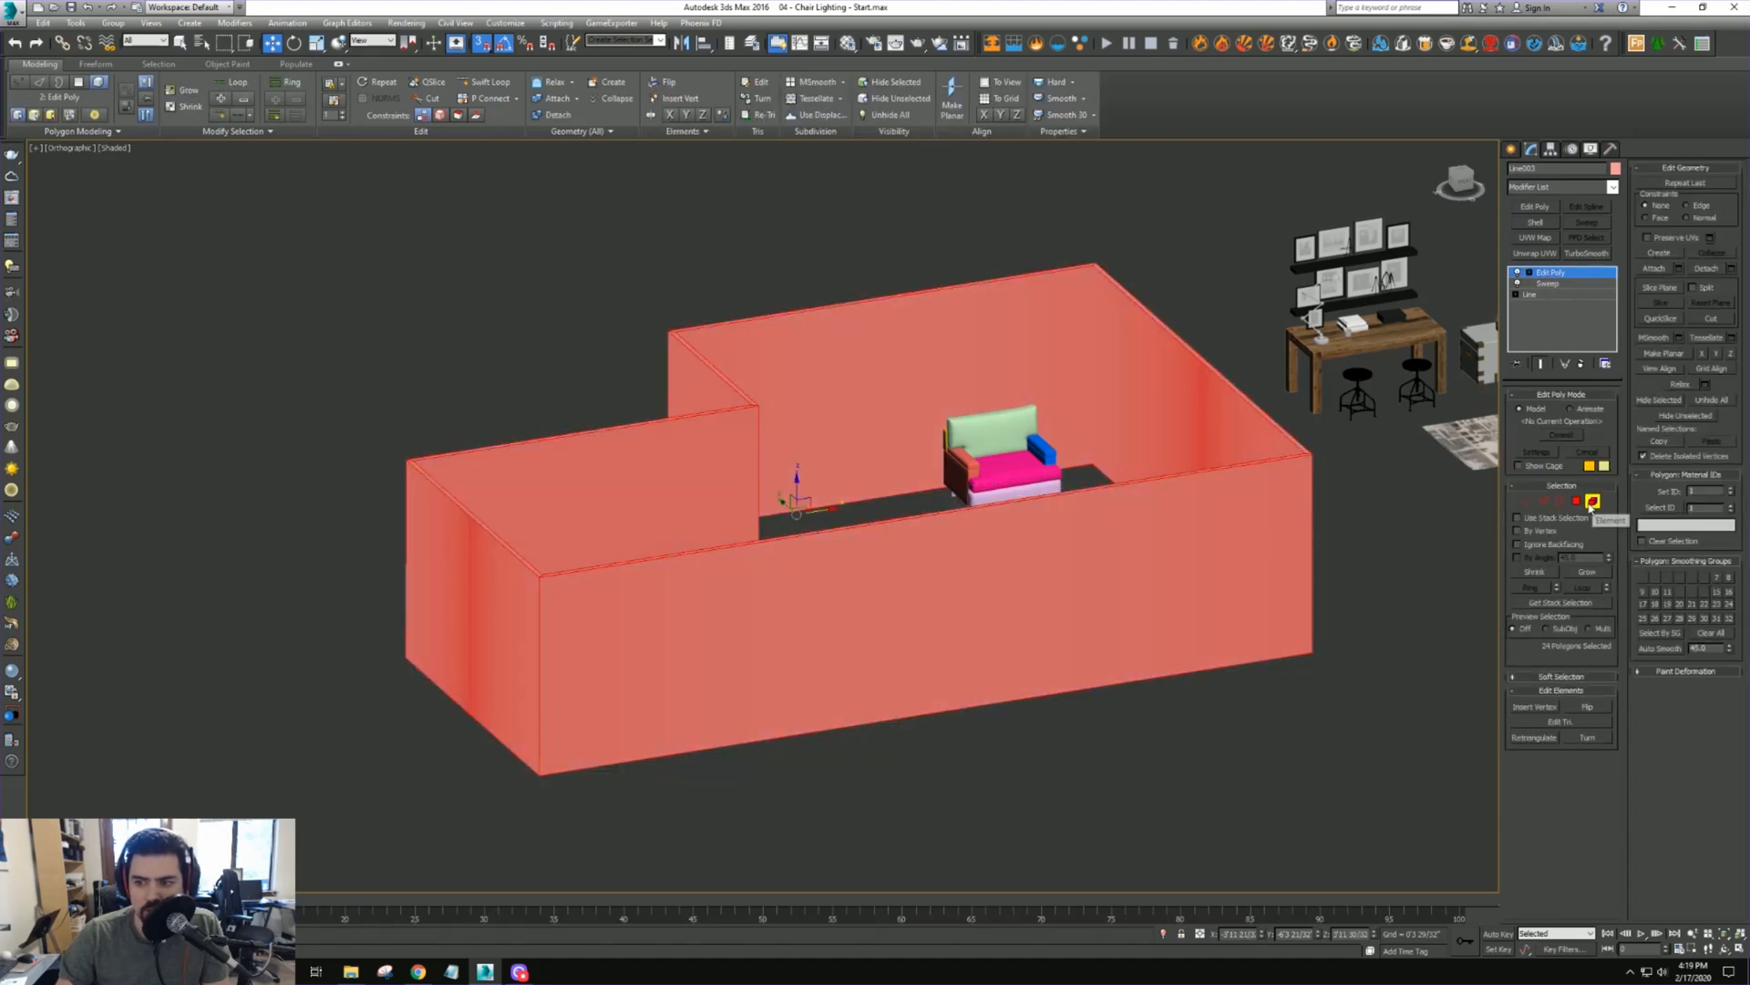
{"action": "left_click", "coordinate": [1718, 635]}
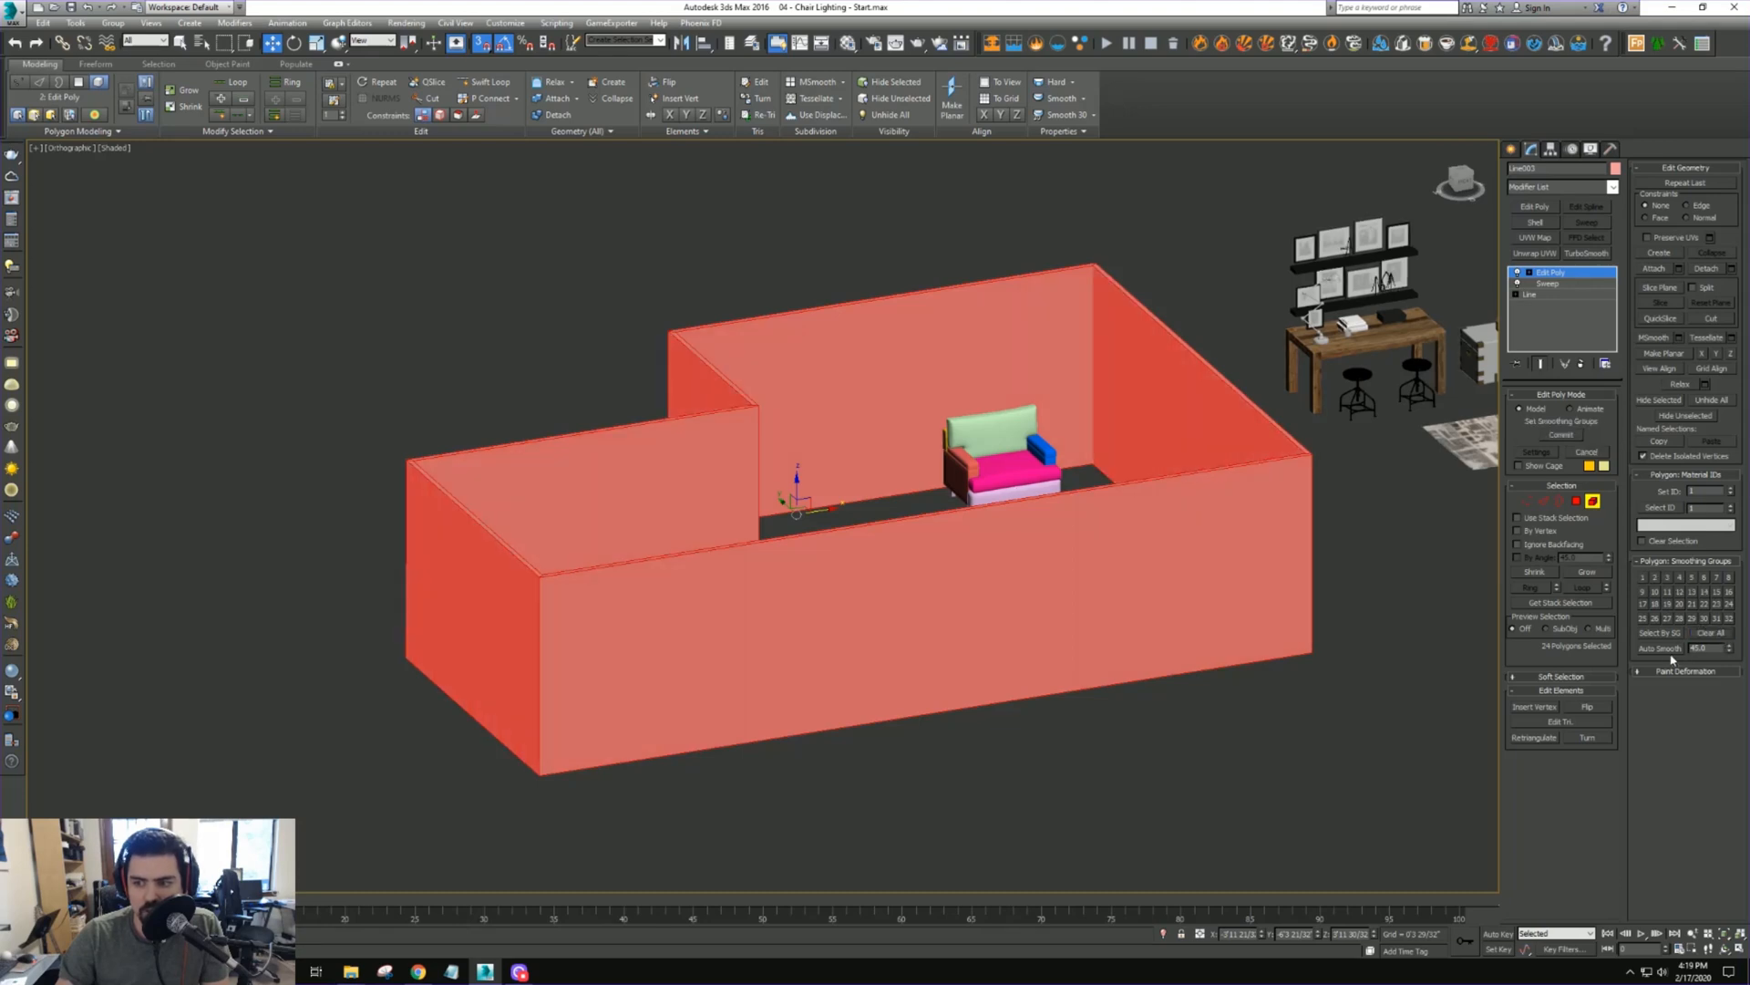
{"action": "left_click", "coordinate": [1592, 502]}
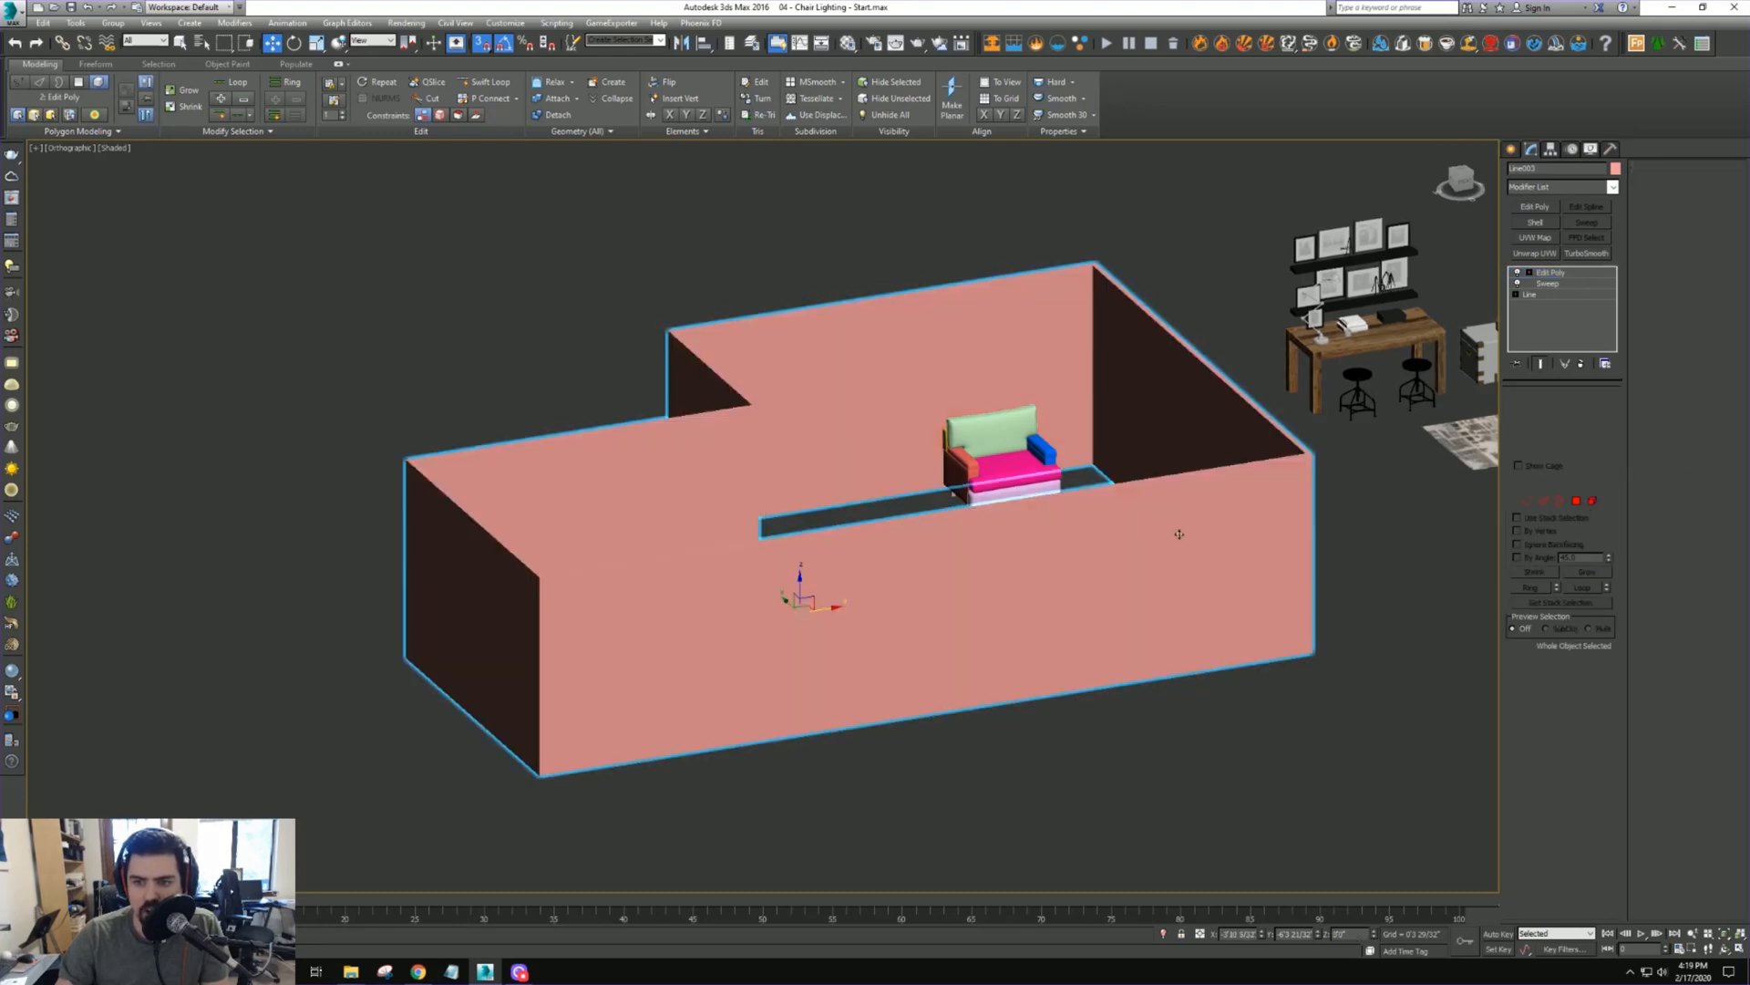
{"action": "middle_click_drag", "start_coordinate": [1180, 532], "coordinate": [1105, 554], "text": "alt"}
{"action": "middle_click_drag", "start_coordinate": [1024, 376], "coordinate": [1086, 467]}
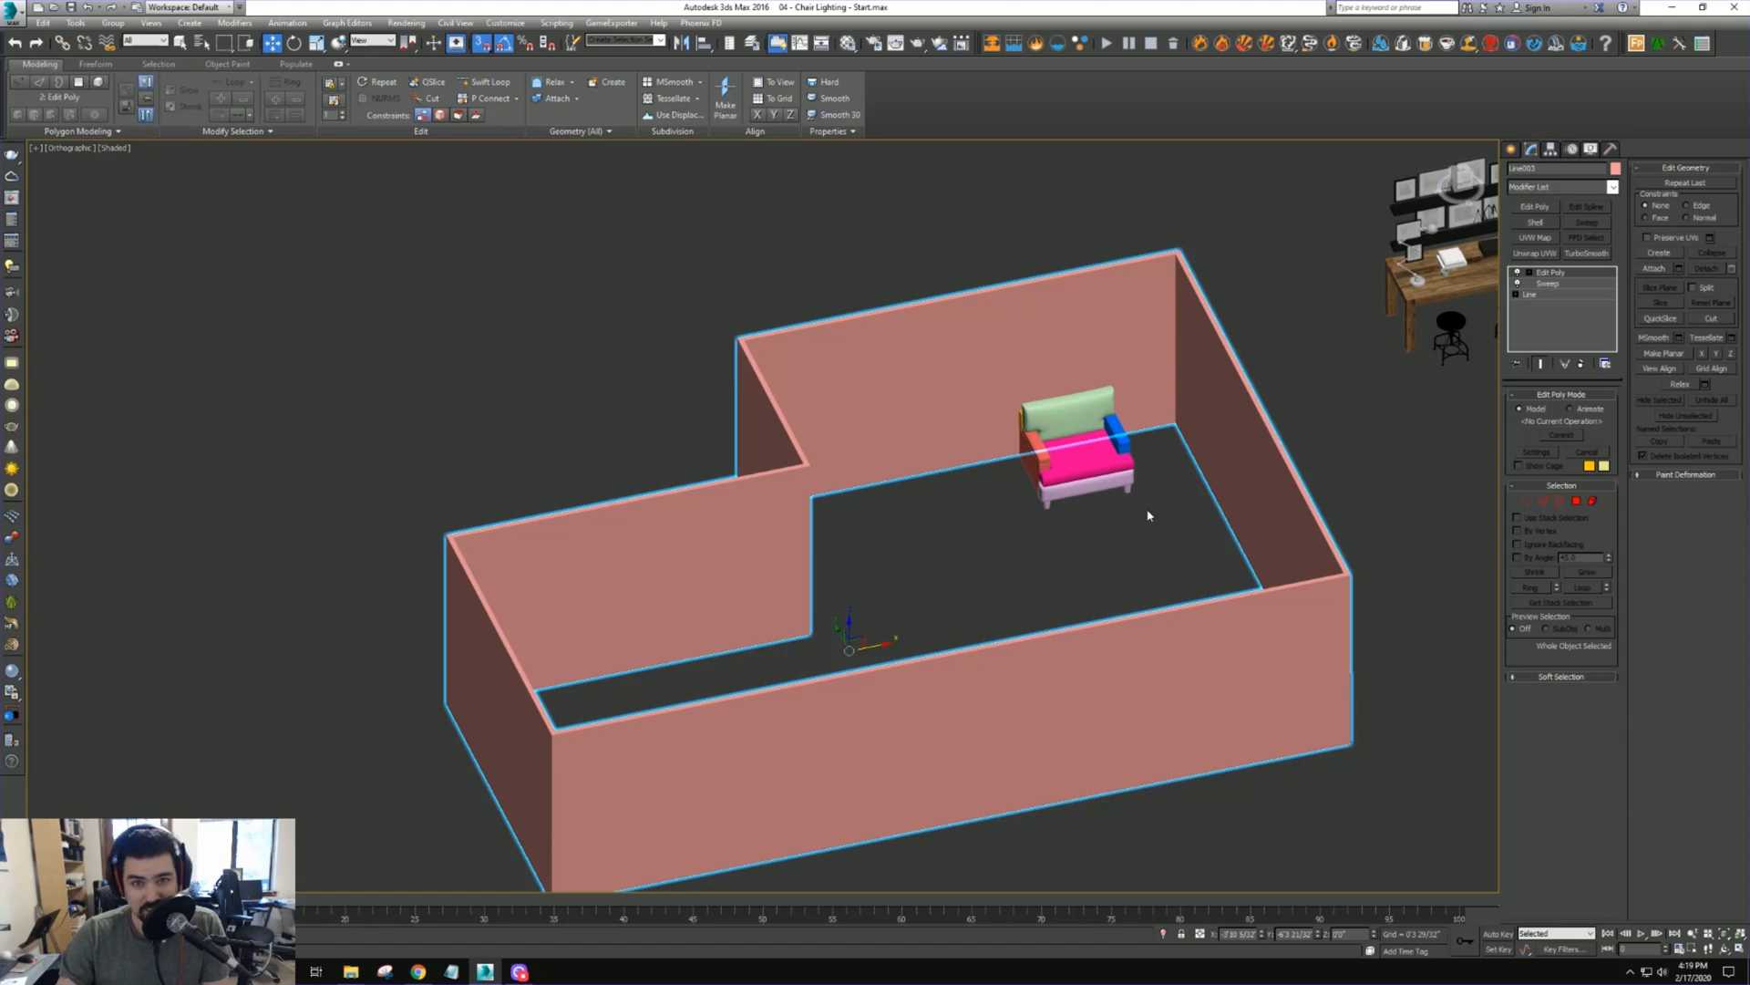
{"action": "middle_click_drag", "start_coordinate": [1149, 516], "coordinate": [1156, 490], "text": "alt"}
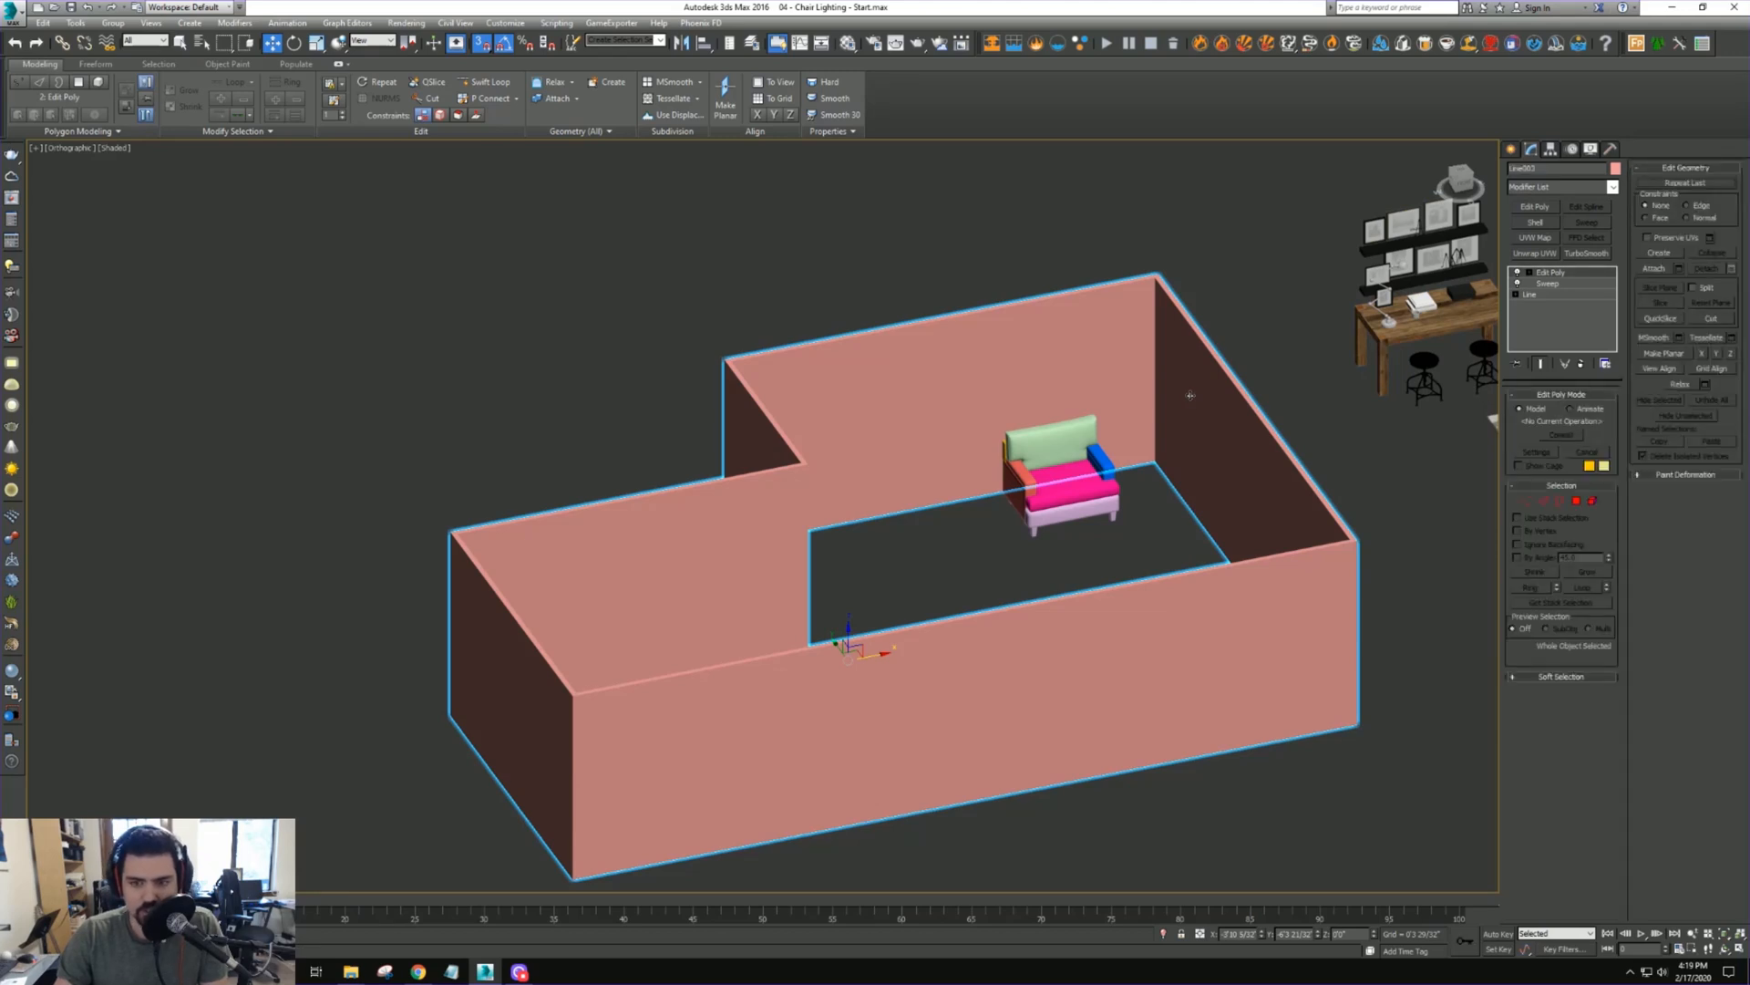
Clone the walls as a copy and delete the Edit Poly and Sweep modifiers from the copy
{"action": "key", "text": "ctrl+v"}
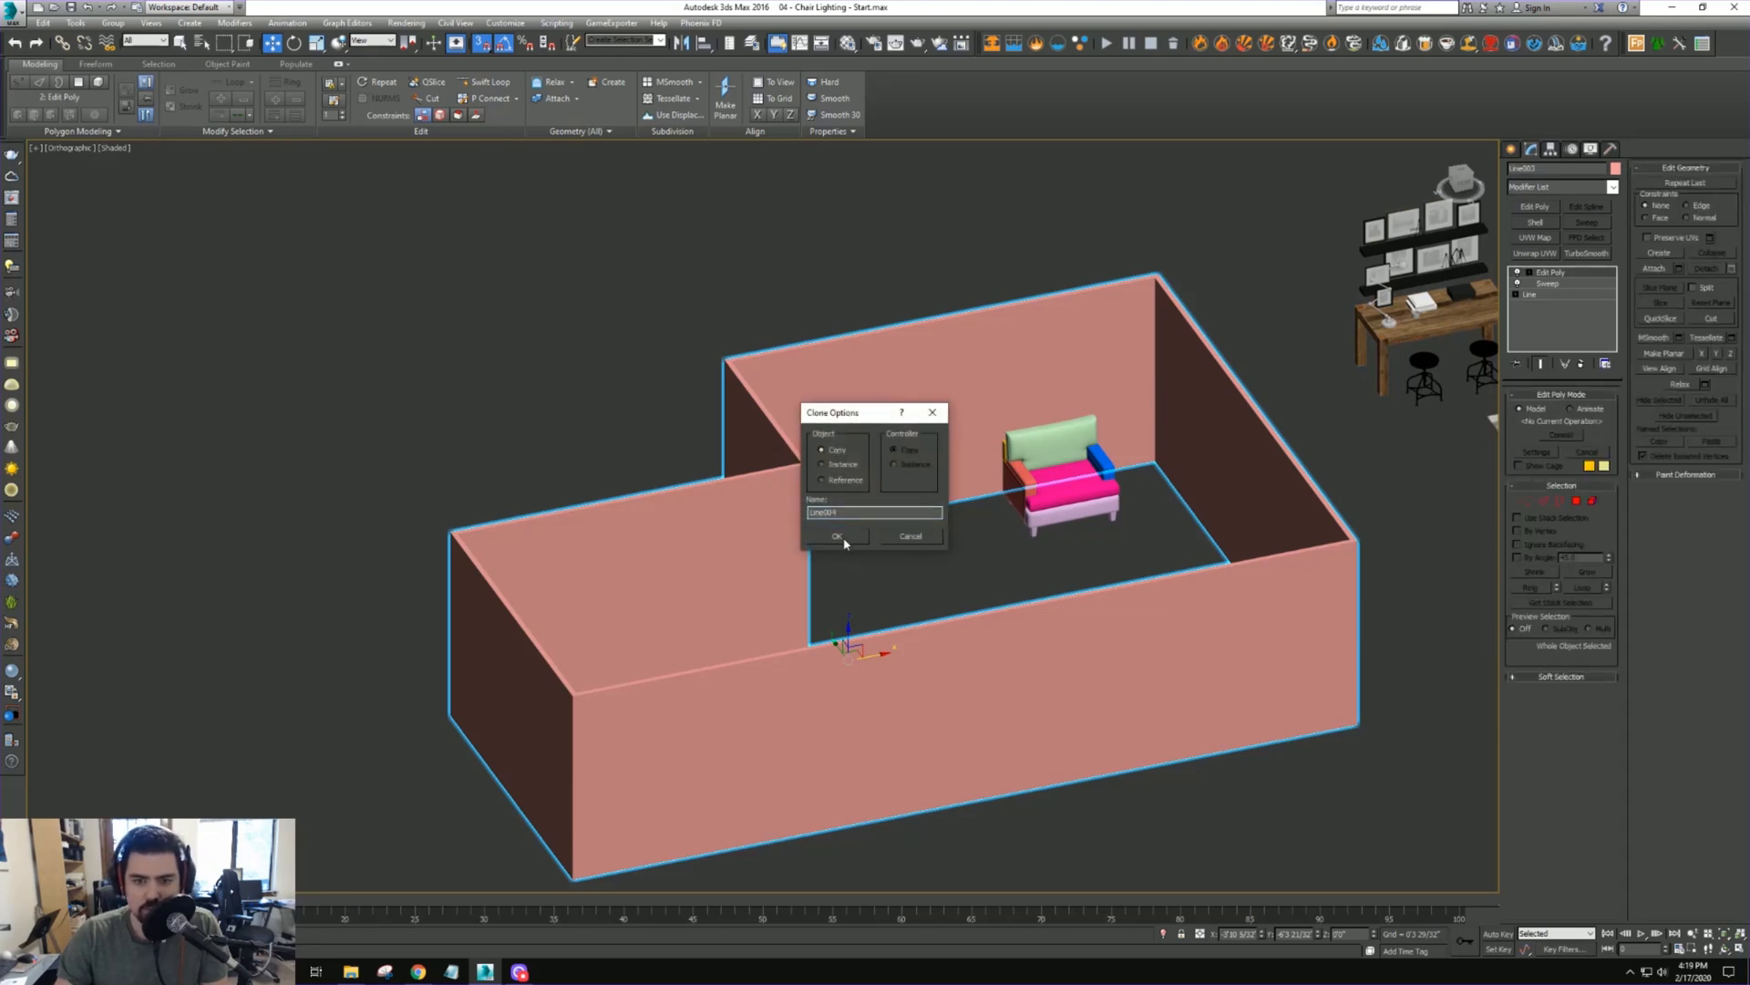
{"action": "left_click", "coordinate": [846, 540]}
{"action": "right_click", "coordinate": [1548, 271]}
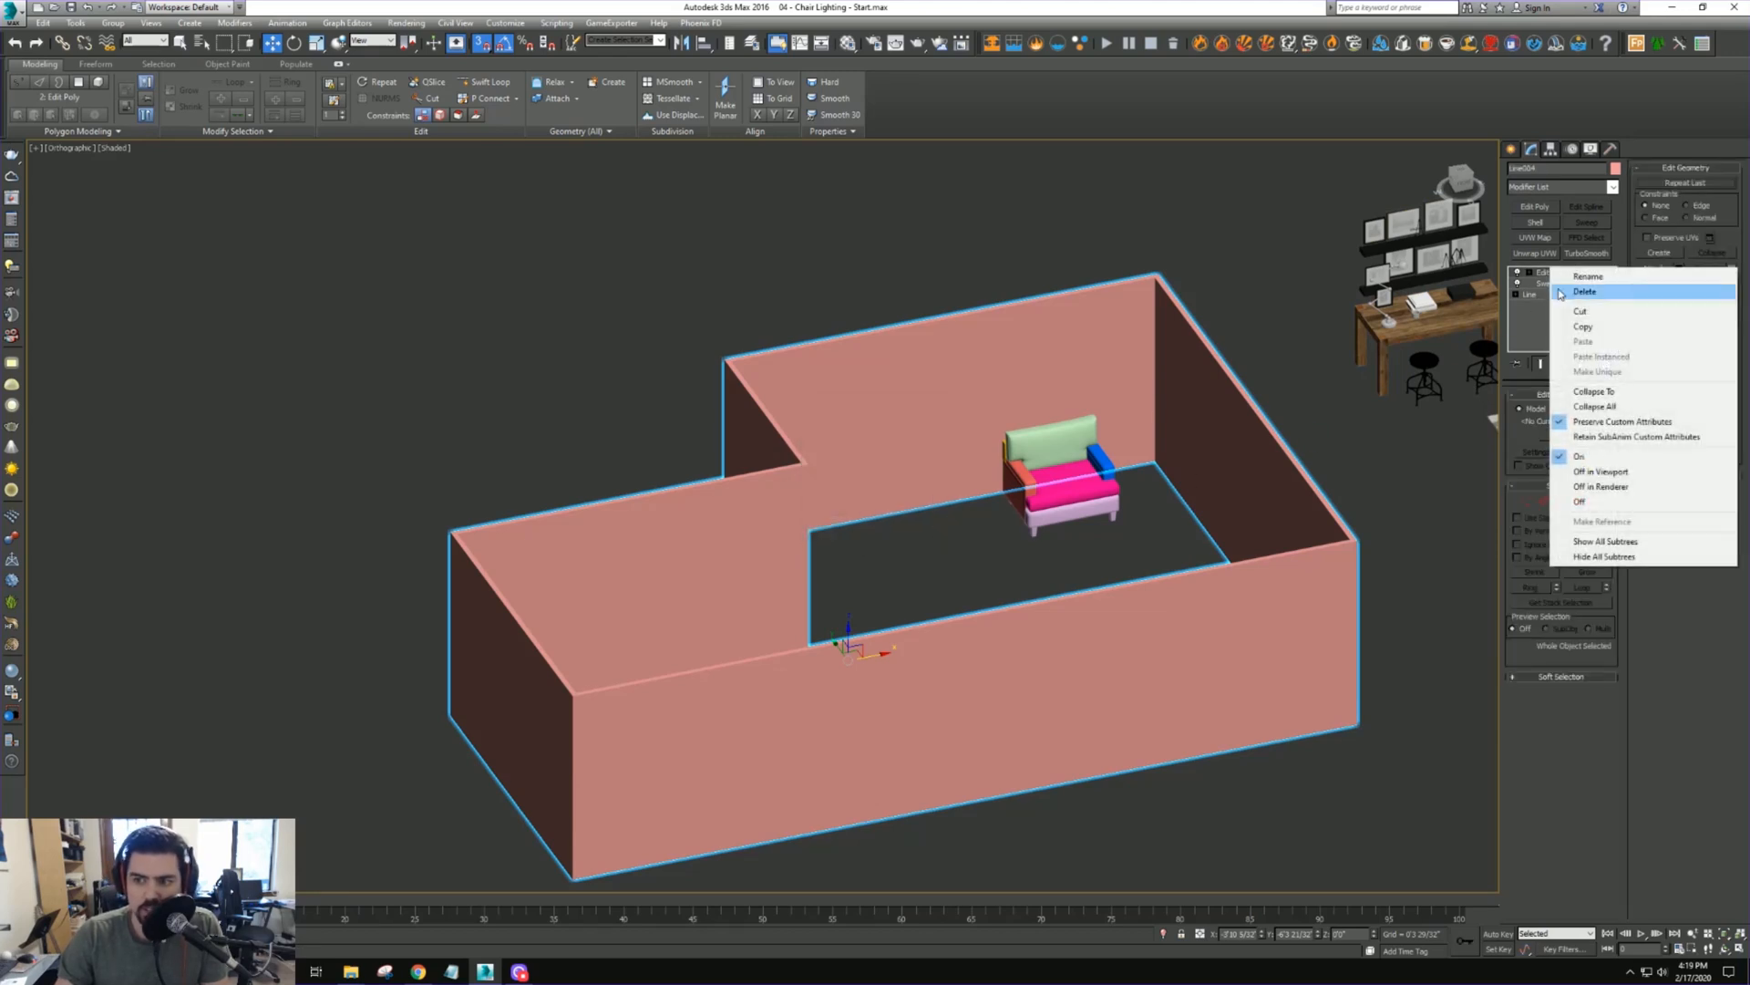
{"action": "left_click", "coordinate": [1550, 287]}
{"action": "right_click", "coordinate": [1548, 272]}
{"action": "left_click", "coordinate": [1555, 288]}
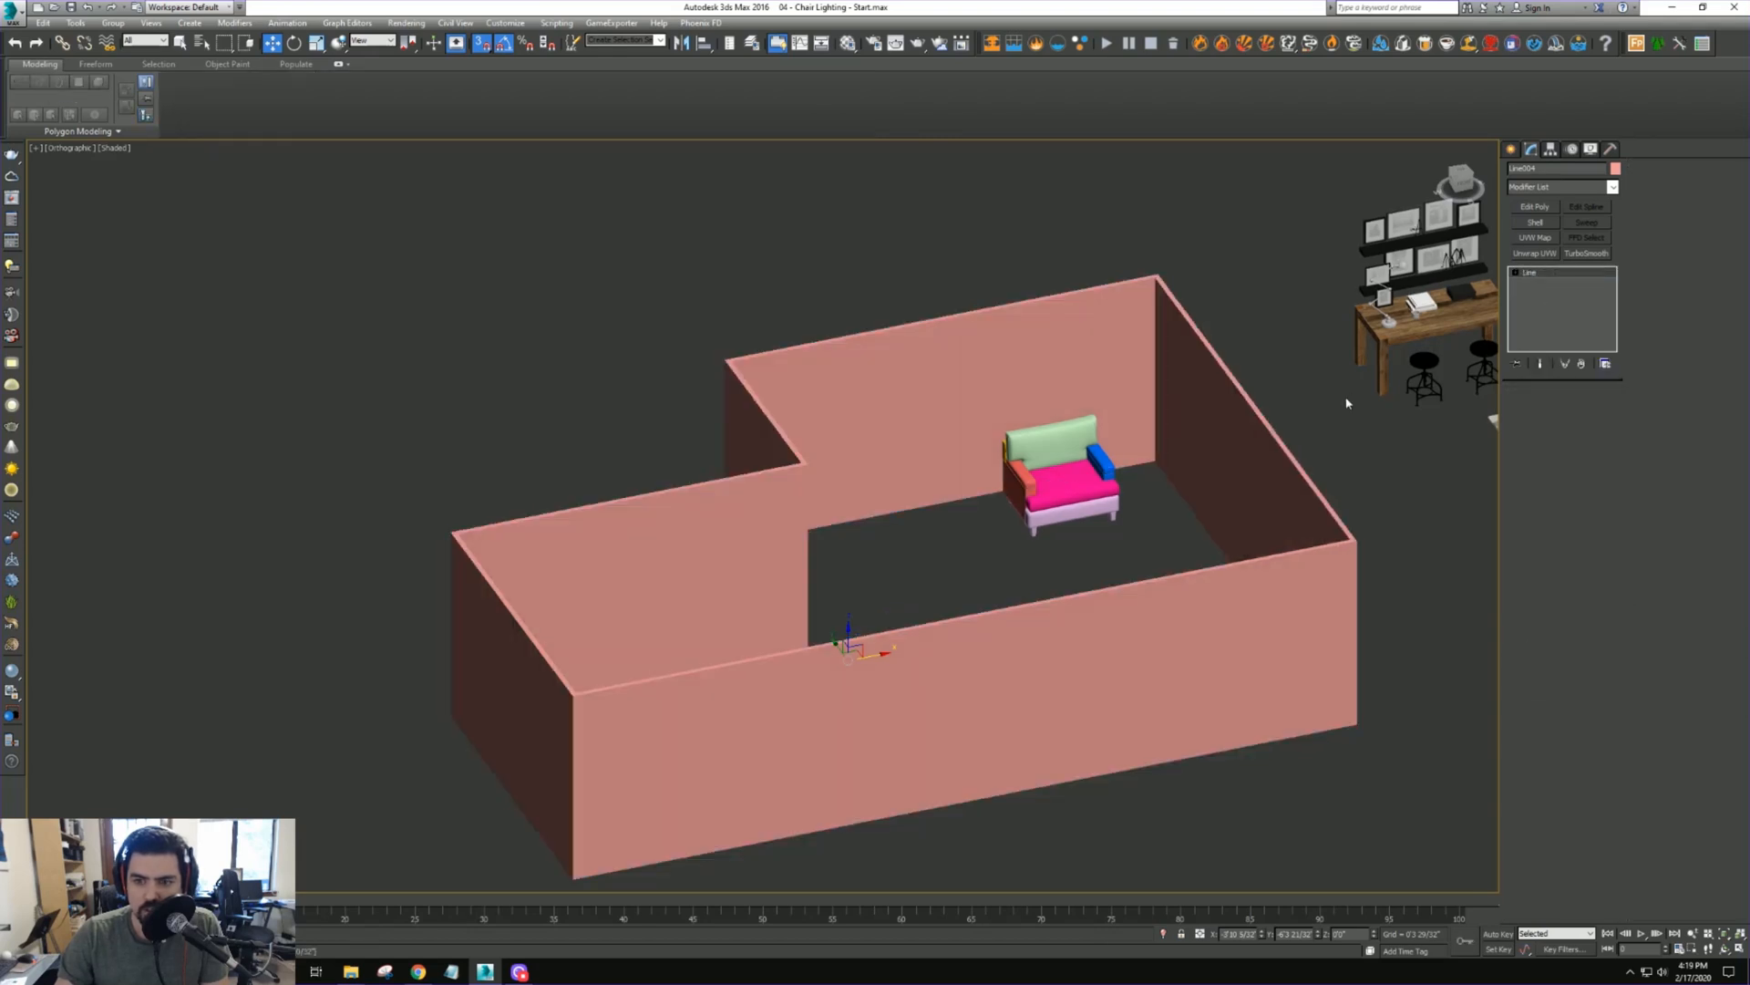
Apply an Edit Poly modifier to the copied L-shaped outline to fill it as a floor surface
{"action": "middle_click_drag", "start_coordinate": [1404, 392], "coordinate": [1145, 486], "text": "alt"}
{"action": "left_click", "coordinate": [1145, 486]}
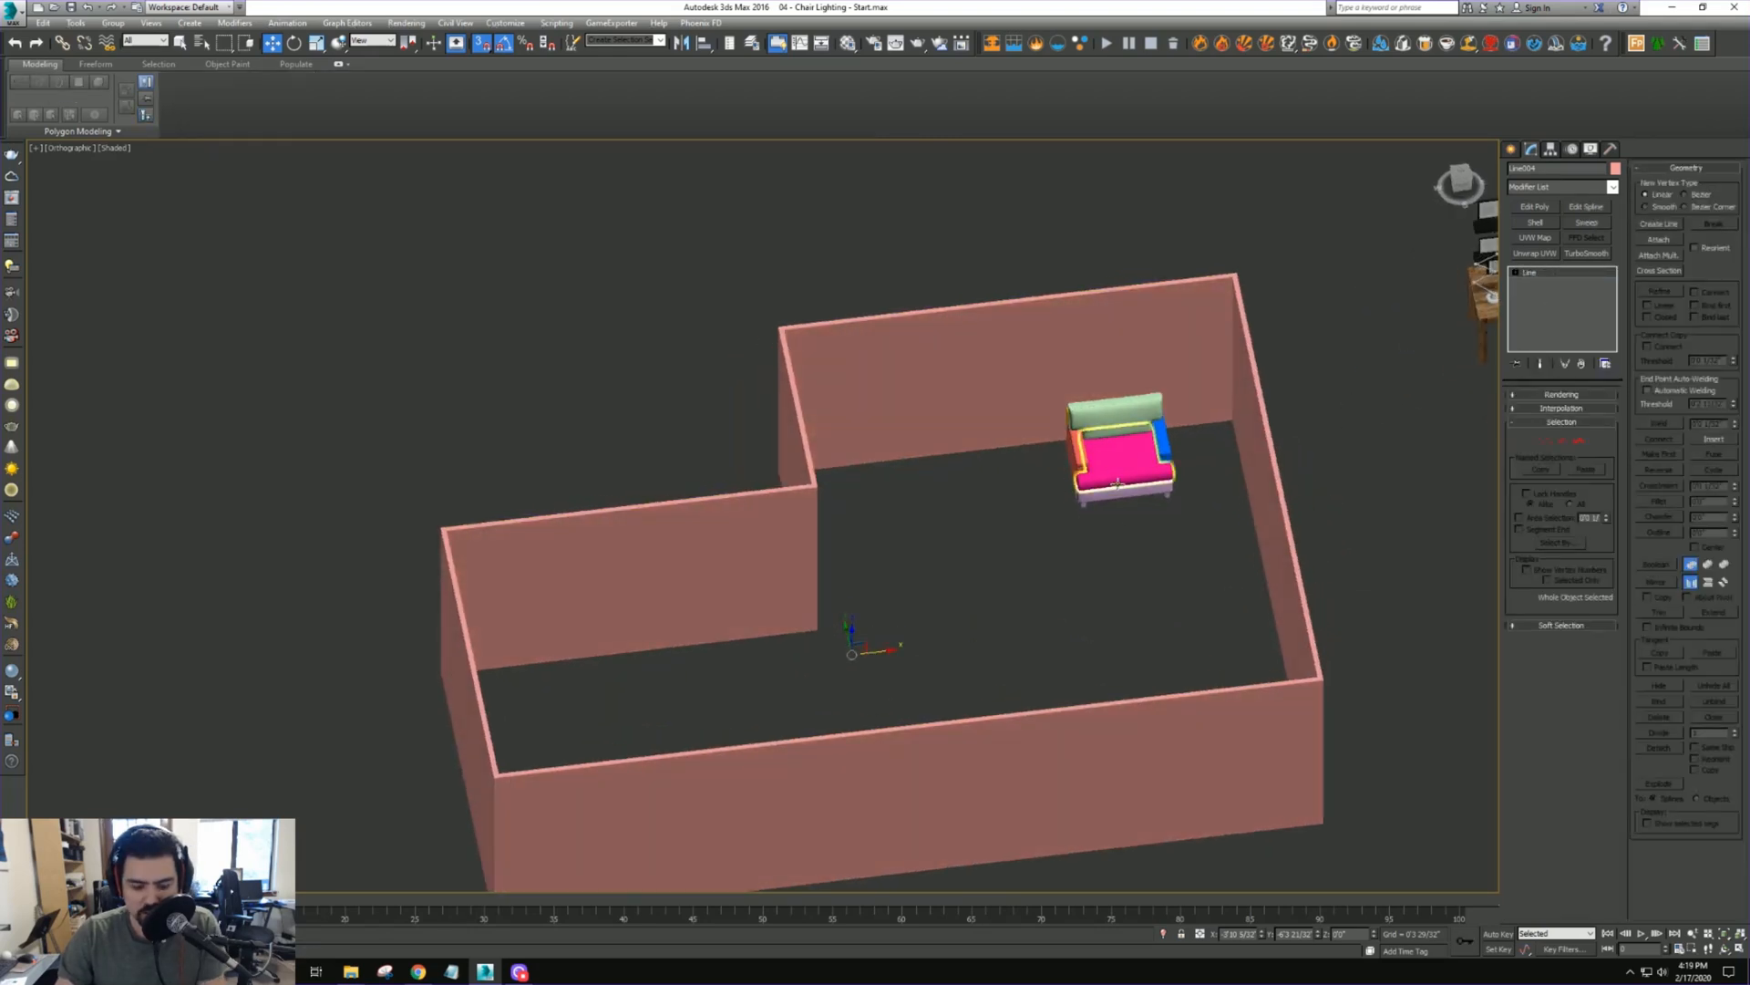
{"action": "key", "text": "F3"}
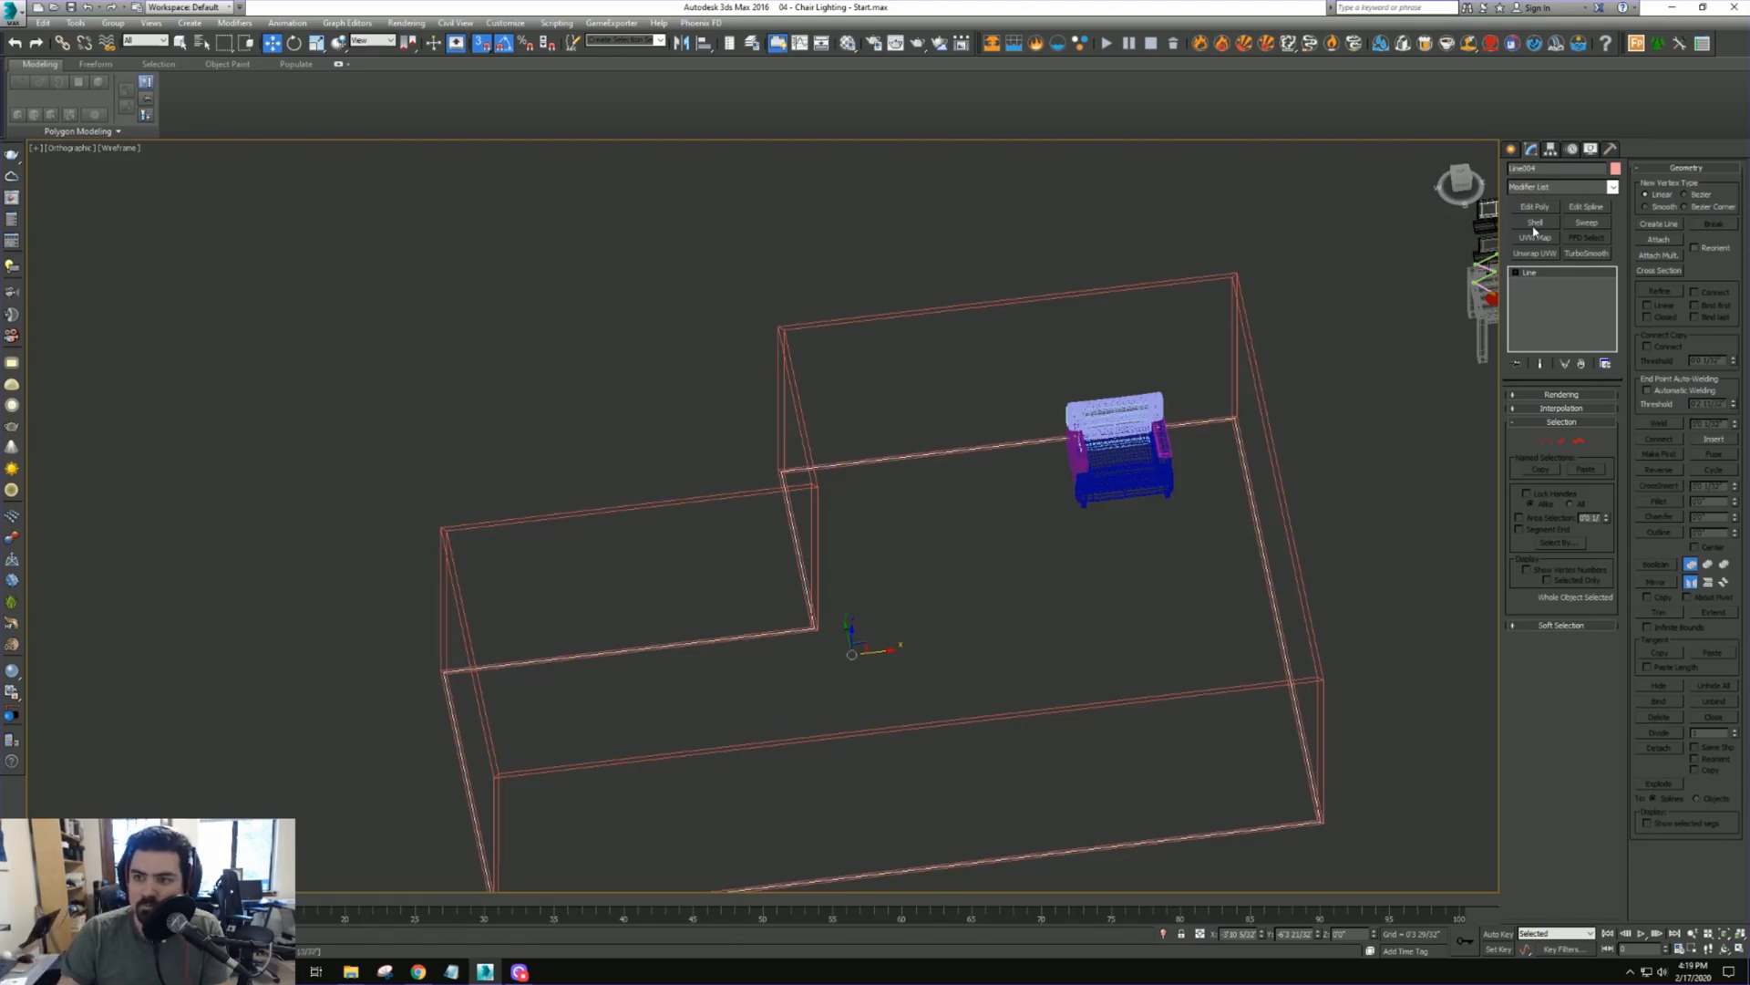
{"action": "left_click", "coordinate": [1535, 206]}
{"action": "key", "text": "F3"}
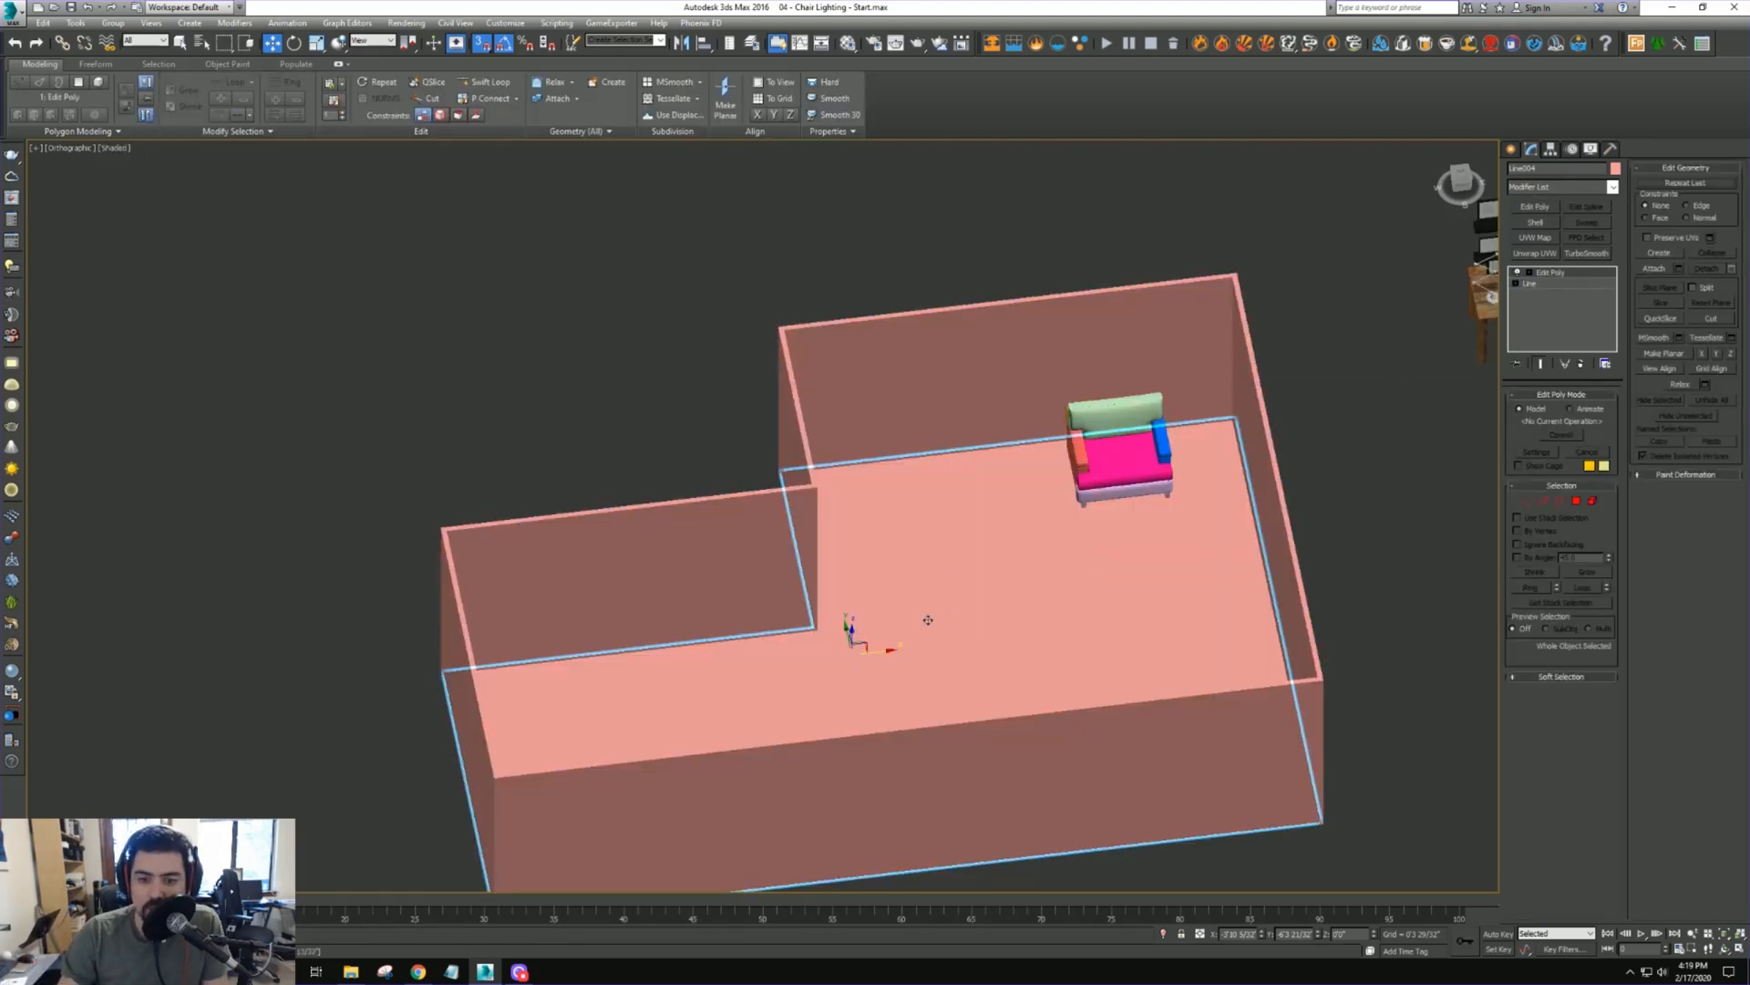
Clone the floor surface straight up to the top of the walls as a ceiling copy
{"action": "middle_click_drag", "start_coordinate": [949, 616], "coordinate": [863, 656], "text": "alt"}
{"action": "middle_click_drag", "start_coordinate": [853, 652], "coordinate": [853, 629], "text": "alt"}
{"action": "left_click_drag", "start_coordinate": [855, 638], "coordinate": [856, 433], "text": "shift"}
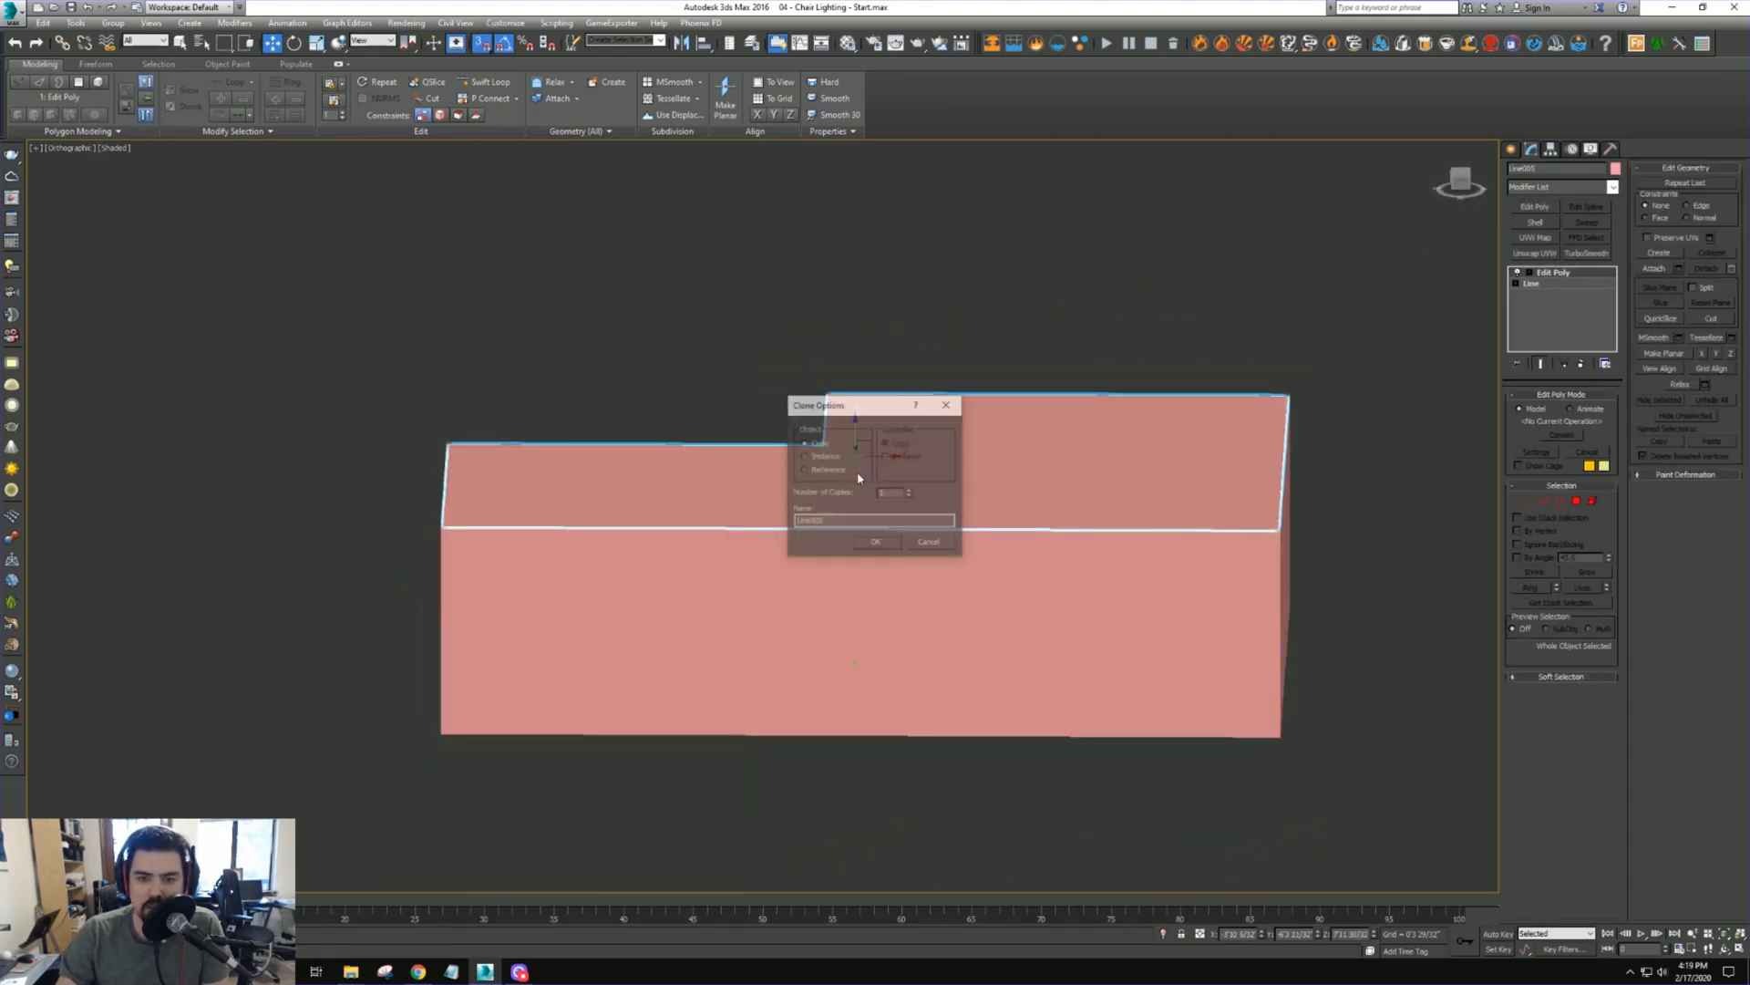
{"action": "left_click", "coordinate": [879, 545]}
{"action": "middle_click_drag", "start_coordinate": [935, 552], "coordinate": [969, 558], "text": "alt"}
Rename the room objects Walls, Floor and Ceiling
{"action": "left_click", "coordinate": [976, 579]}
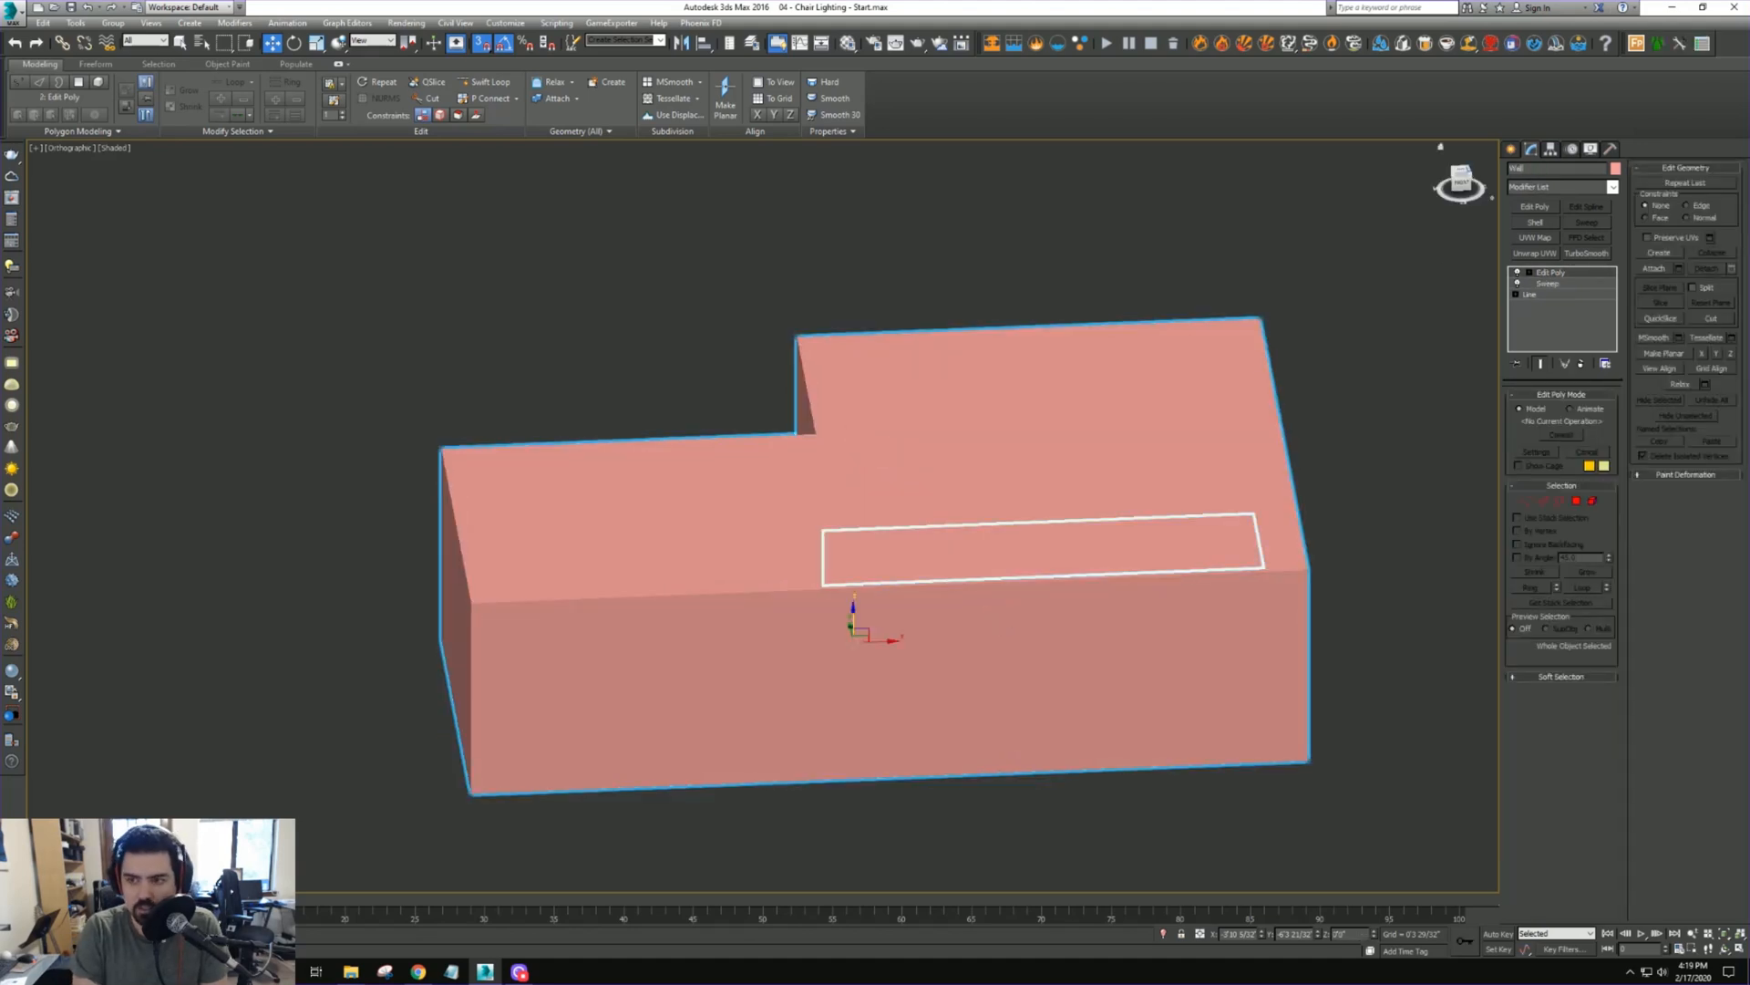
{"action": "middle_click_drag", "start_coordinate": [852, 629], "coordinate": [852, 626], "text": "alt"}
{"action": "left_click", "coordinate": [856, 629]}
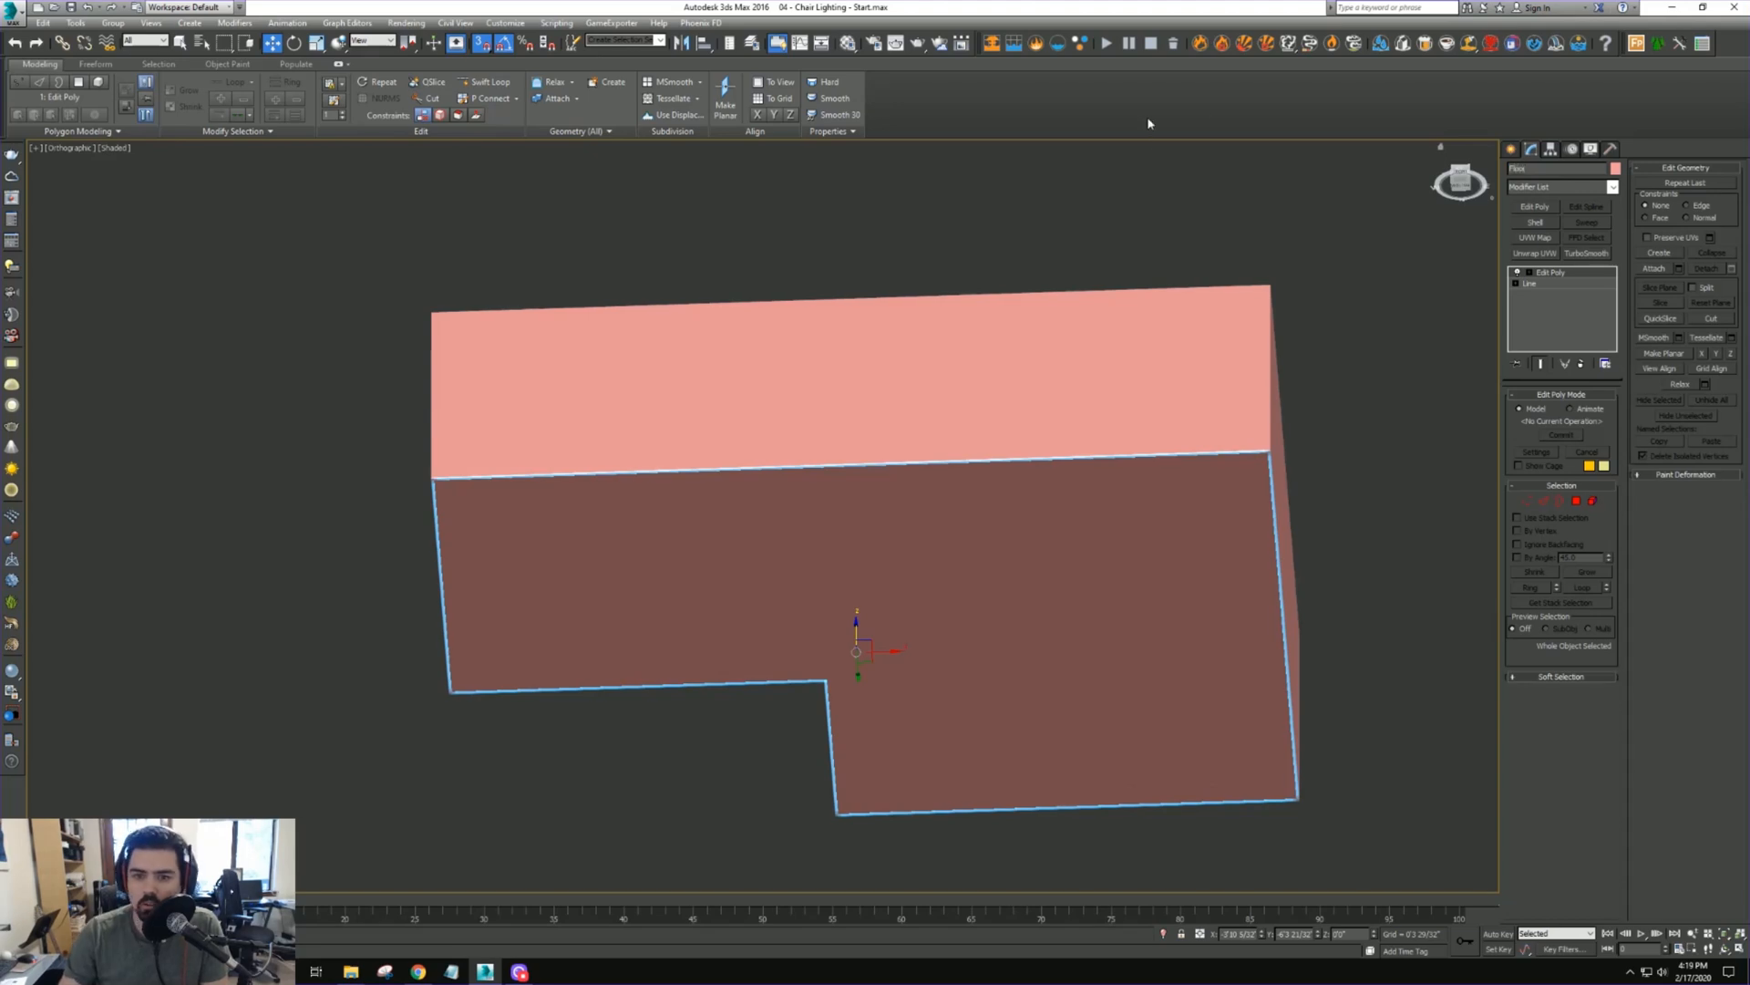
{"action": "middle_click_drag", "start_coordinate": [1042, 328], "coordinate": [1113, 407], "text": "alt"}
{"action": "left_click", "coordinate": [1133, 407]}
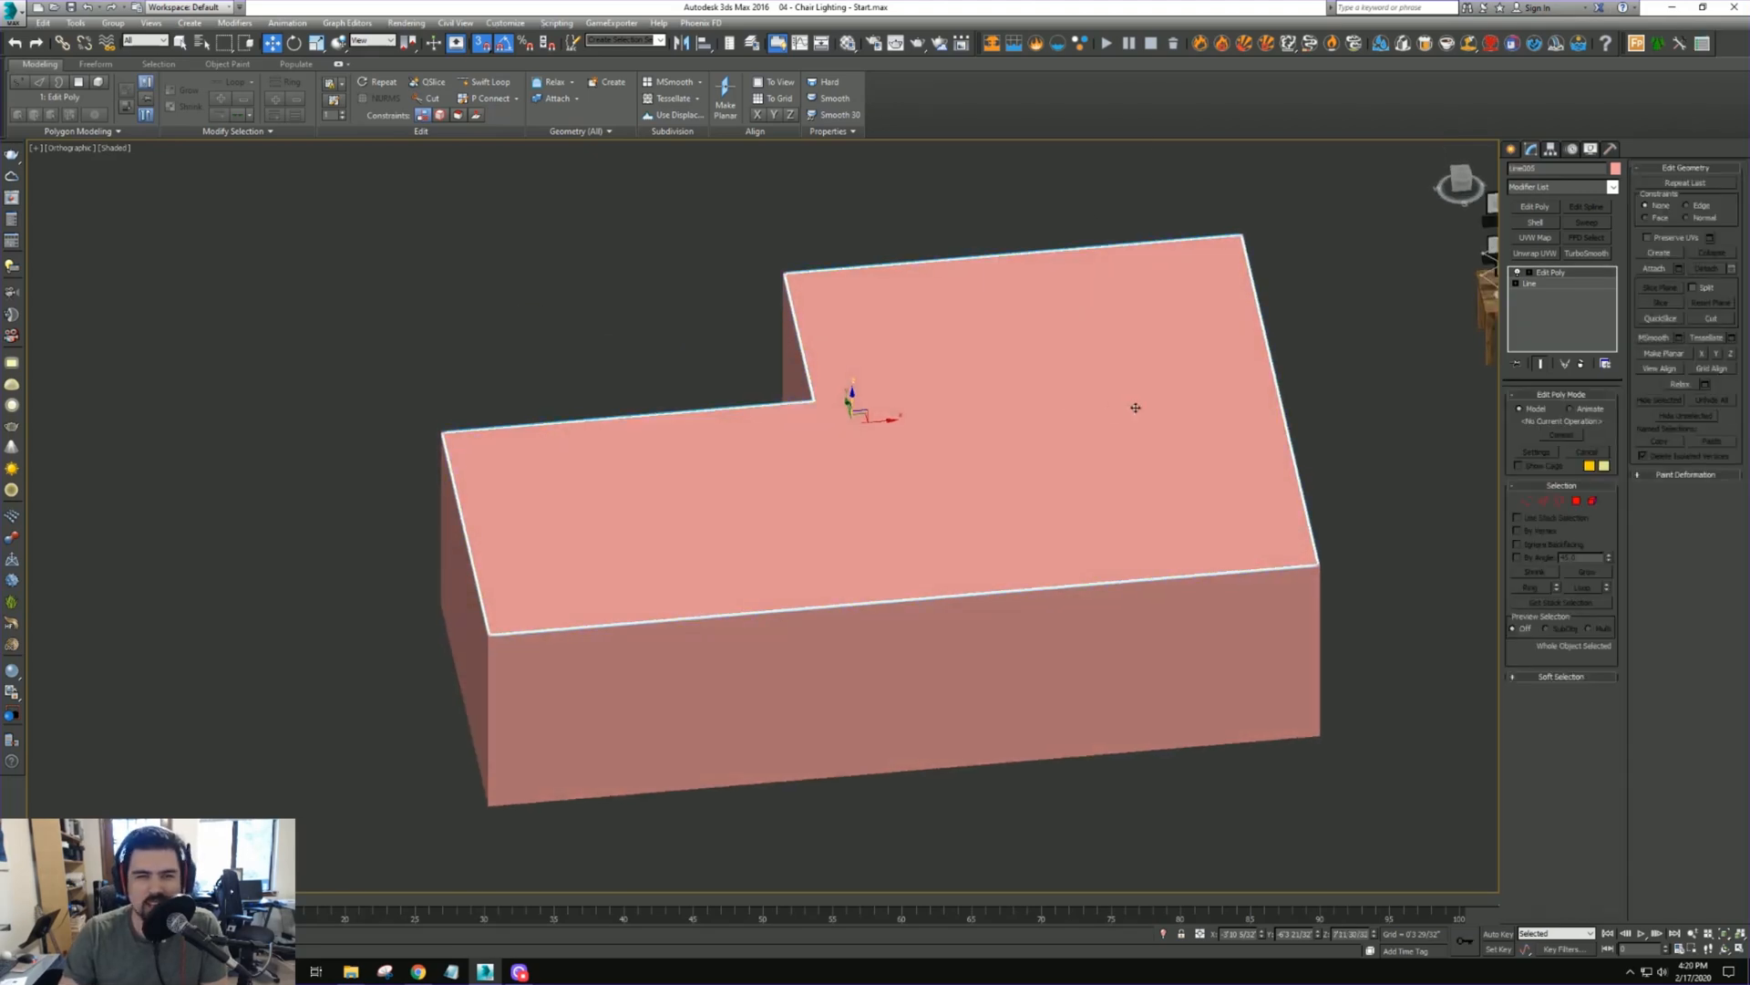
{"action": "type", "text": "c"}
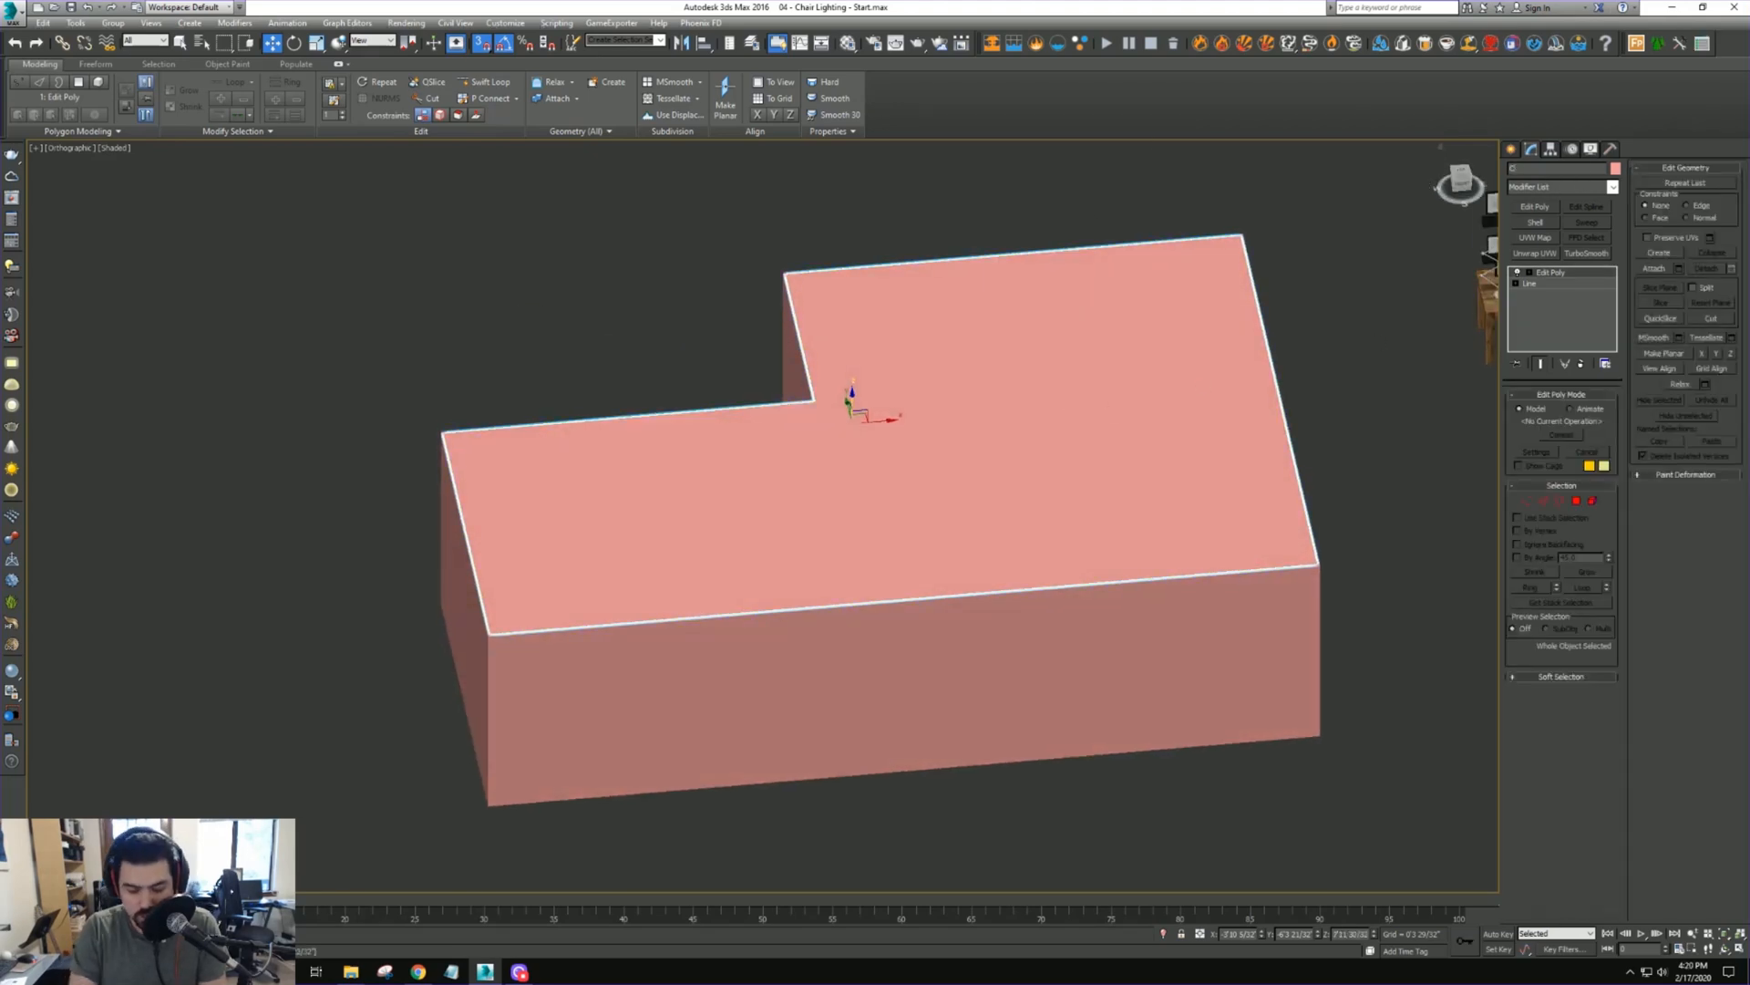
{"action": "middle_click_drag", "start_coordinate": [1031, 337], "coordinate": [1020, 398], "text": "alt"}
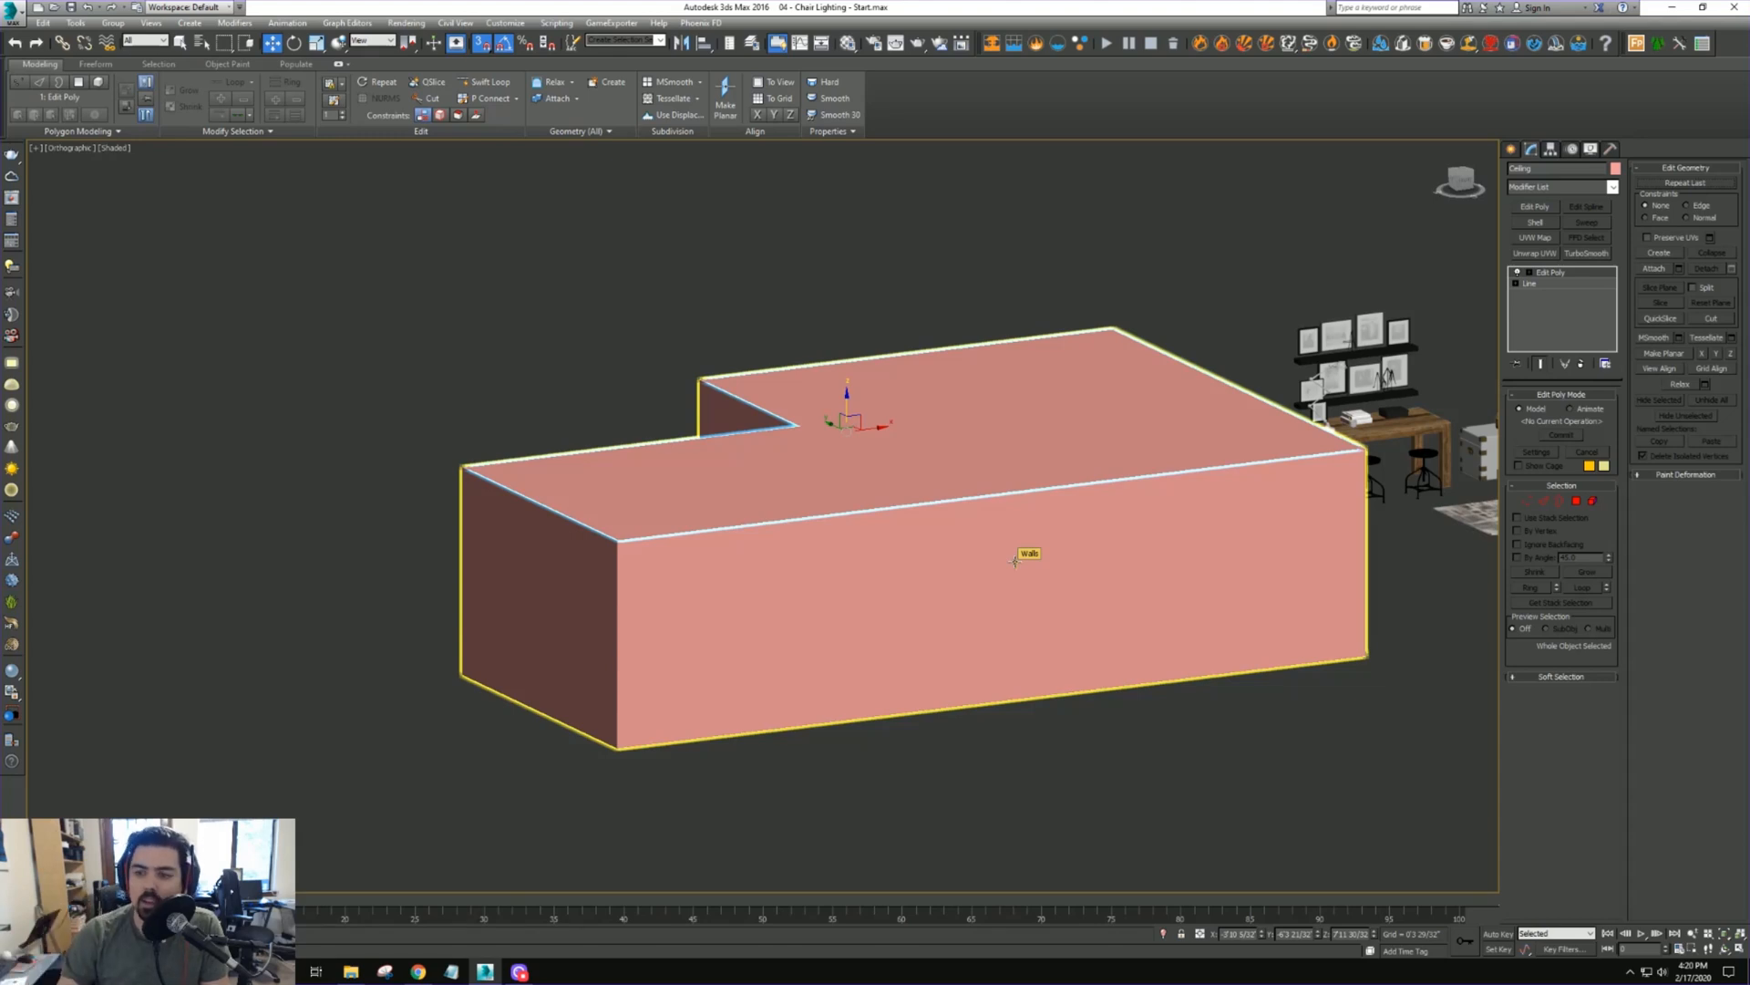
Flip the normals of the ceiling's element so that it faces into the room
{"action": "left_click", "coordinate": [1593, 501]}
{"action": "left_click", "coordinate": [1172, 442]}
{"action": "middle_click_drag", "start_coordinate": [1173, 441], "coordinate": [1127, 466], "text": "alt"}
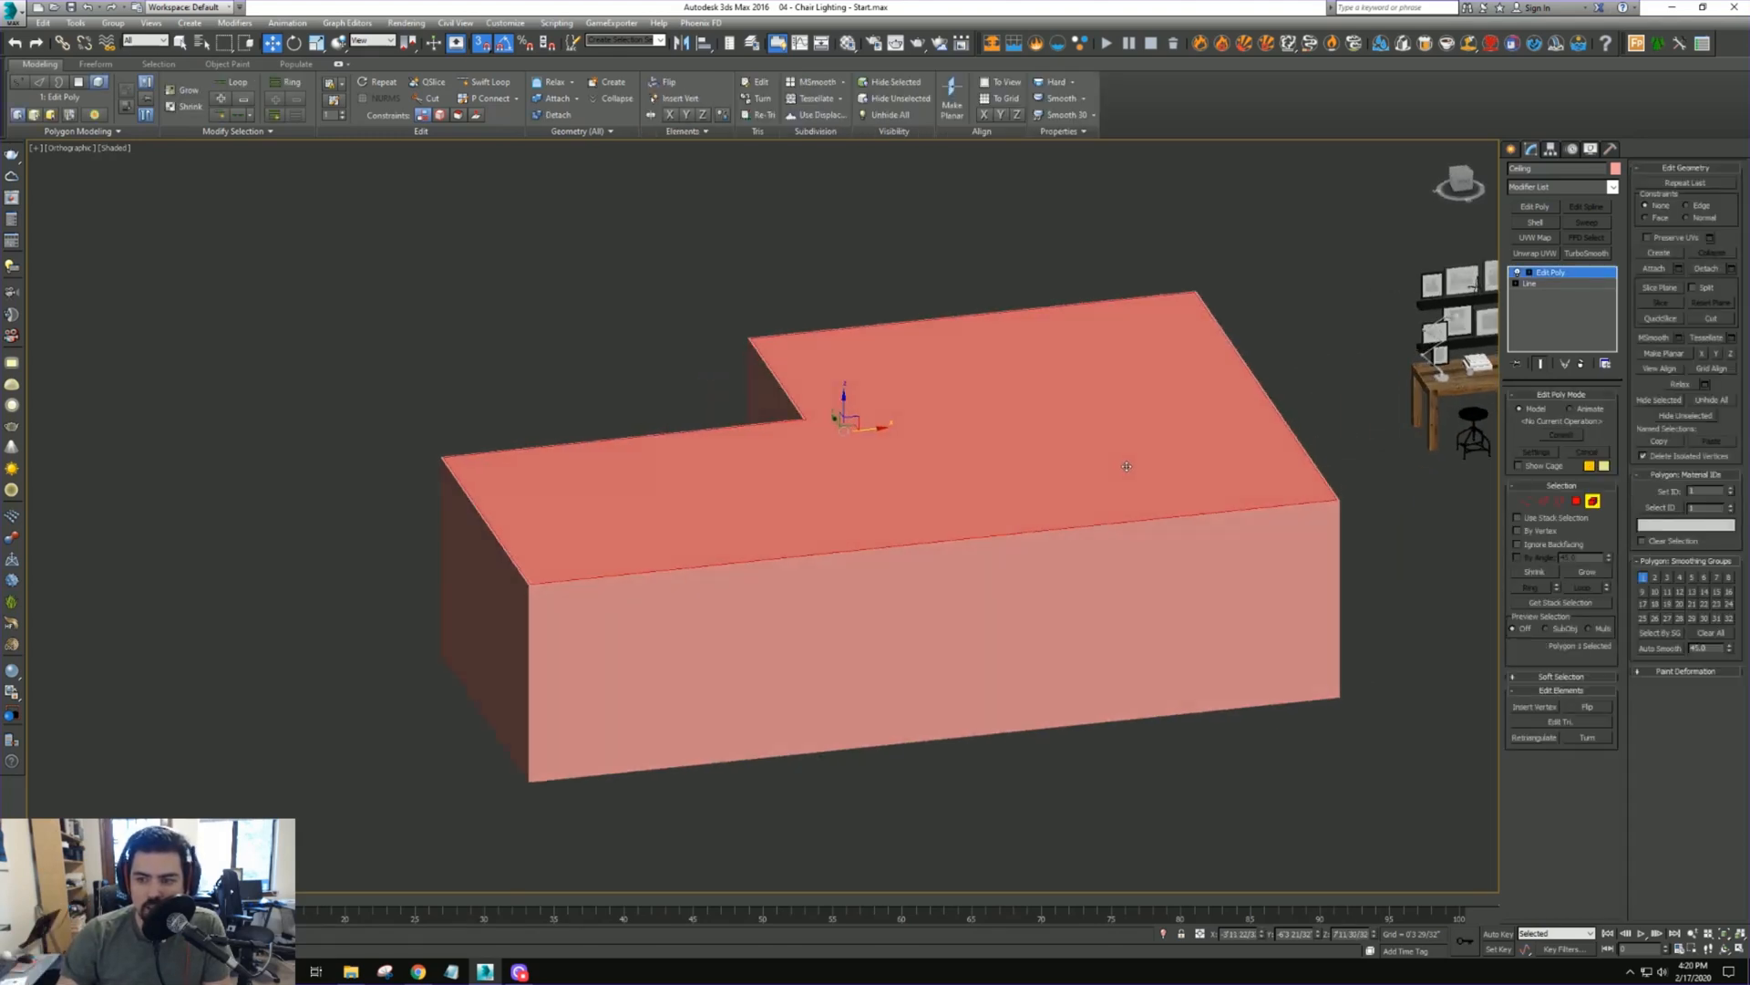
{"action": "left_click", "coordinate": [1583, 708]}
{"action": "middle_click_drag", "start_coordinate": [1022, 571], "coordinate": [1026, 571], "text": "alt"}
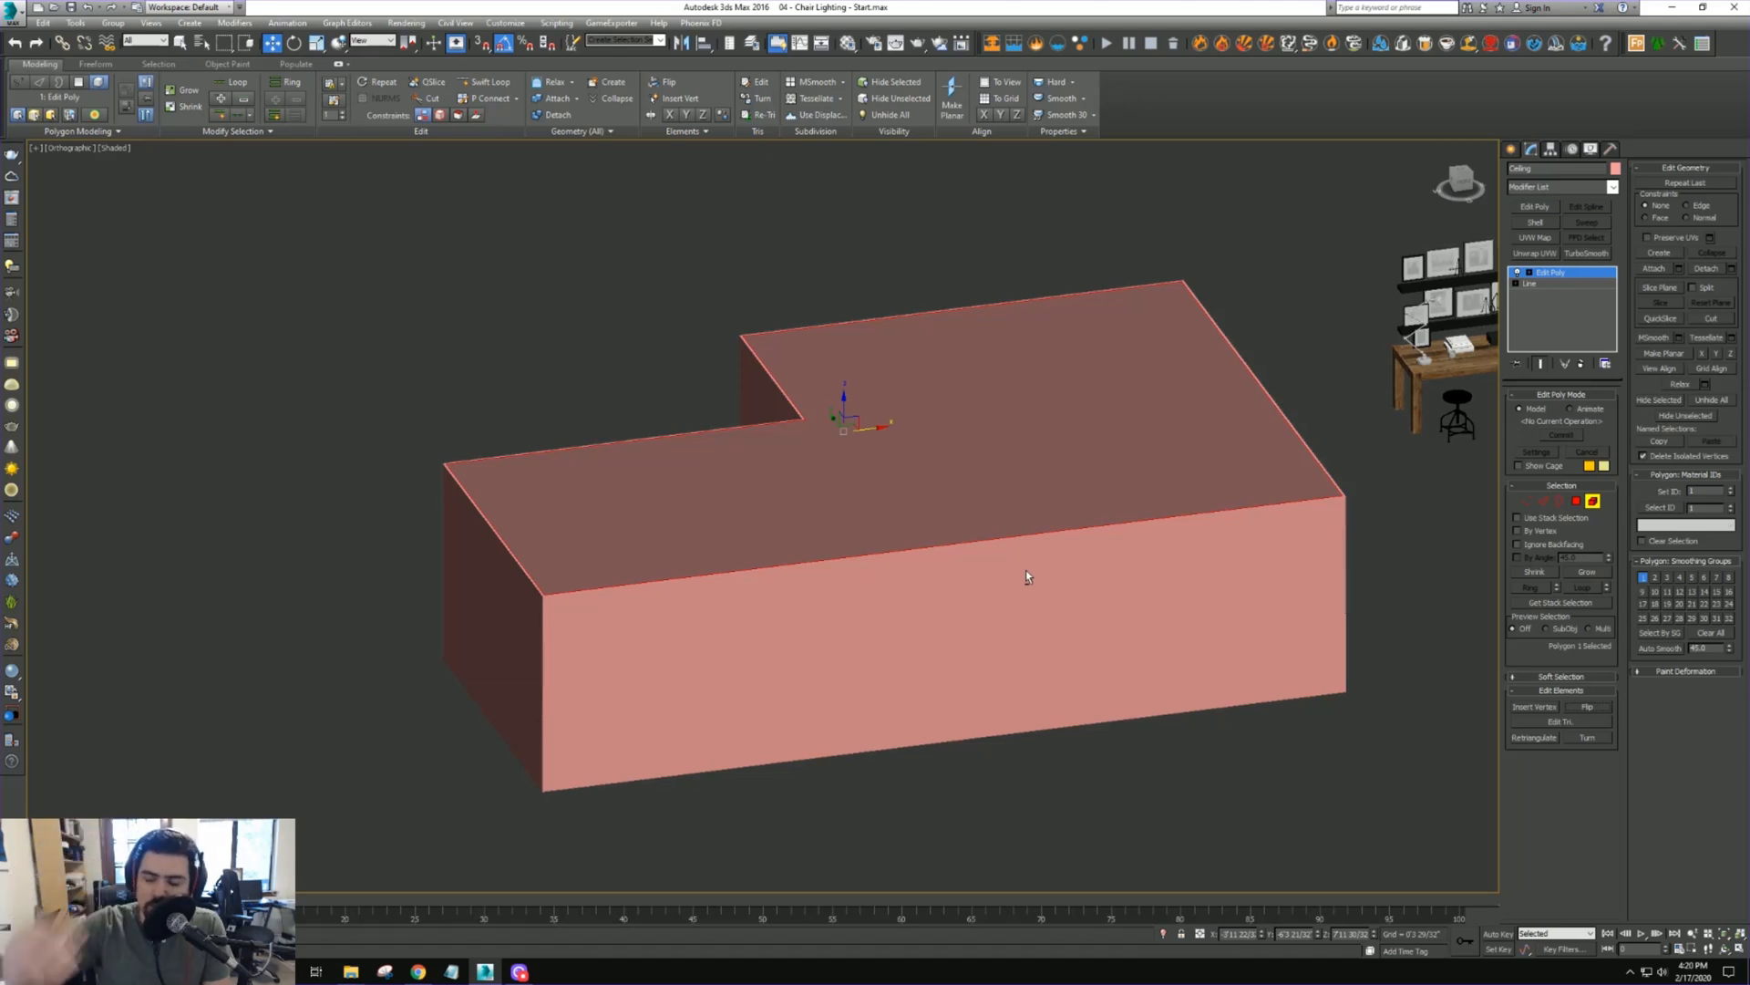
{"action": "left_click", "coordinate": [1593, 502]}
{"action": "middle_click_drag", "start_coordinate": [1192, 578], "coordinate": [1094, 609], "text": "alt"}
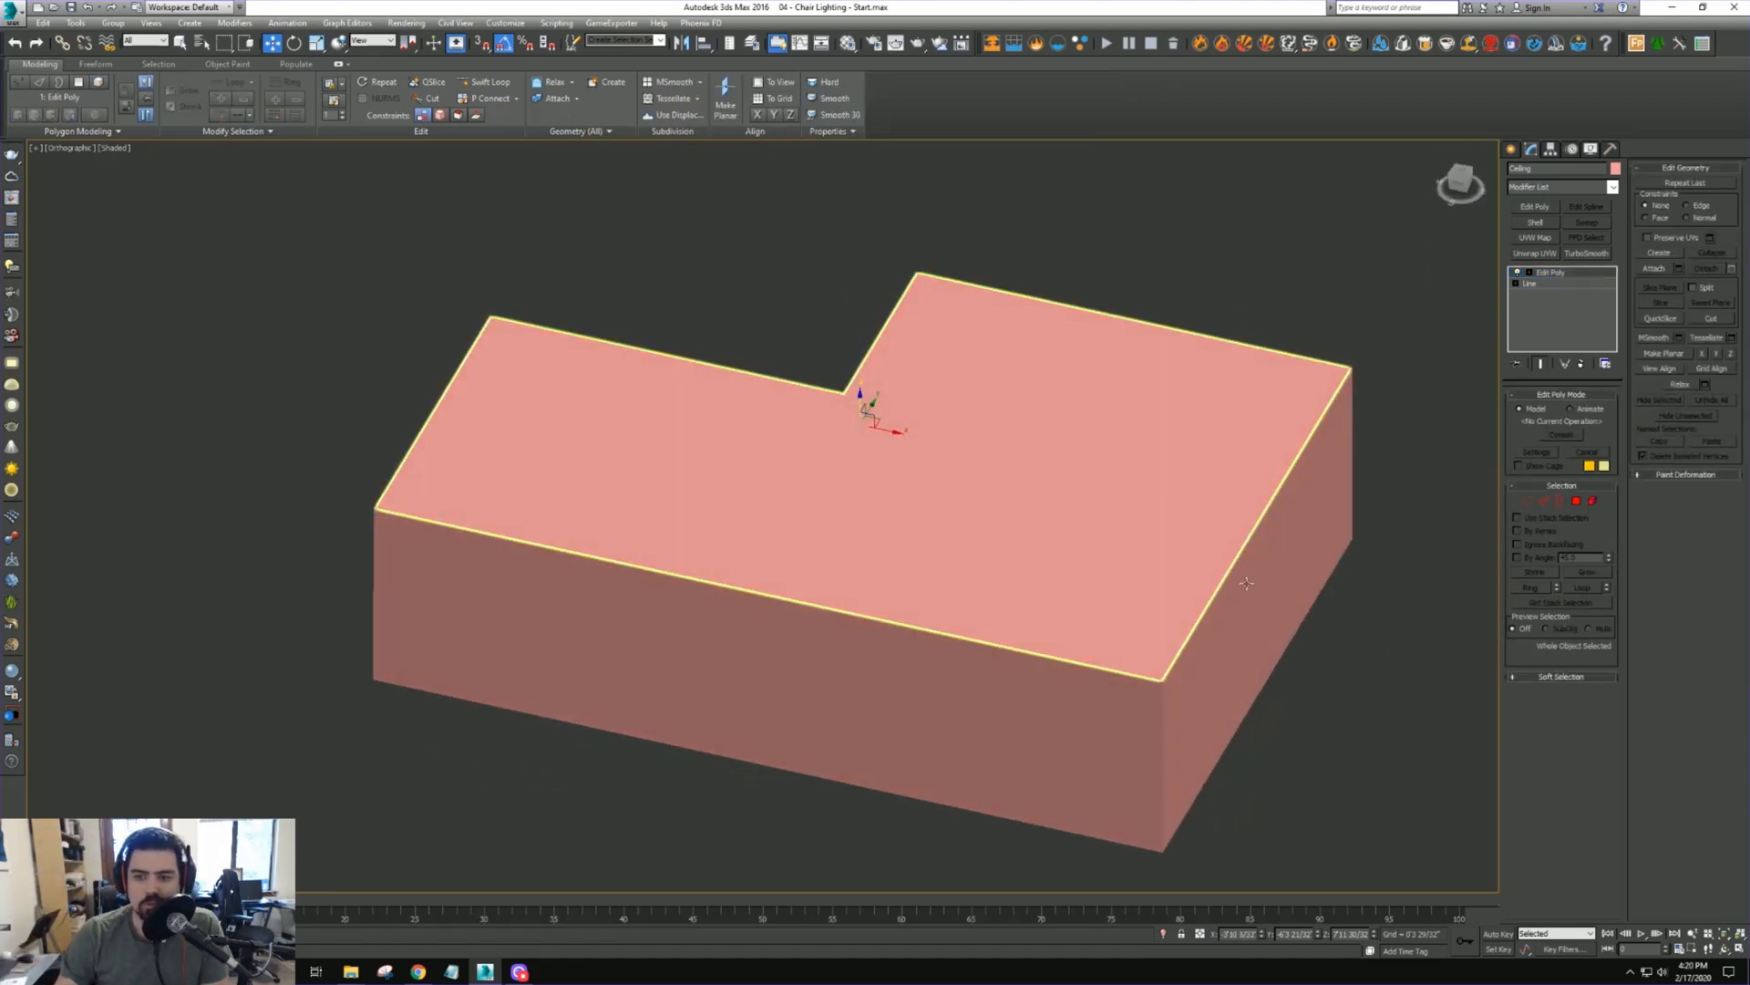
Put the ceiling object on a new layer and name that layer Ceiling
{"action": "left_click", "coordinate": [1284, 574]}
{"action": "middle_click_drag", "start_coordinate": [1285, 574], "coordinate": [1315, 591], "text": "alt"}
{"action": "left_click", "coordinate": [1203, 477]}
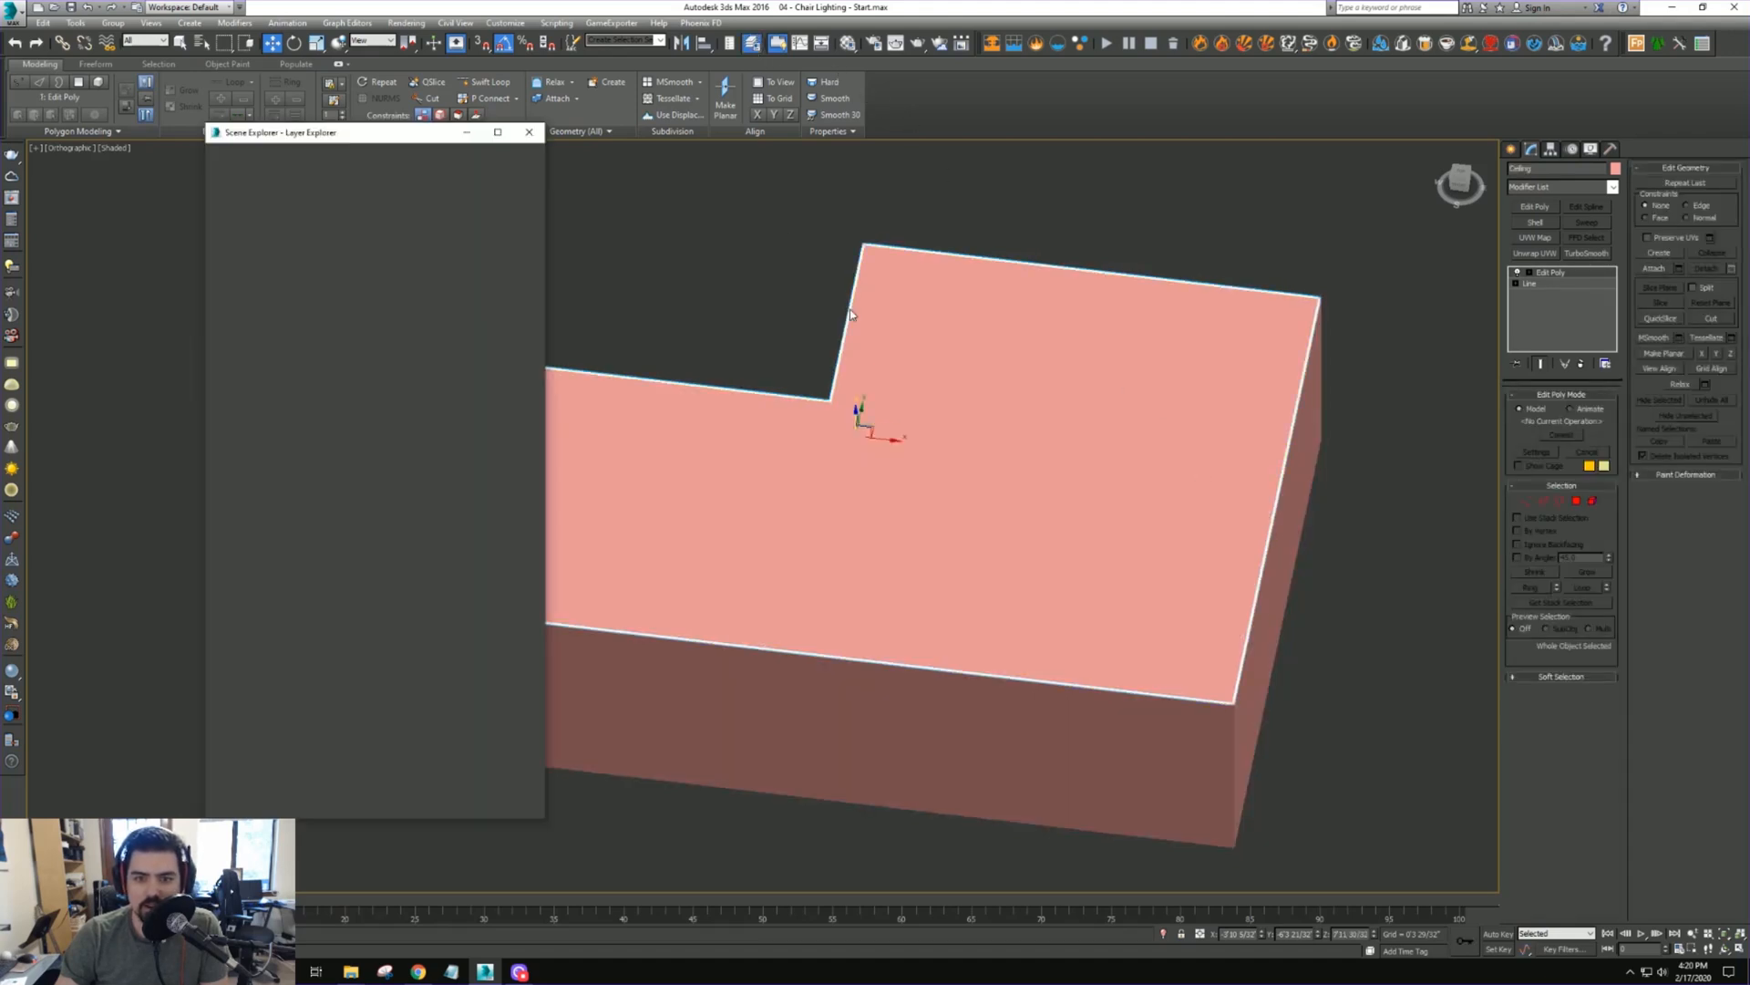
{"action": "left_click", "coordinate": [370, 168]}
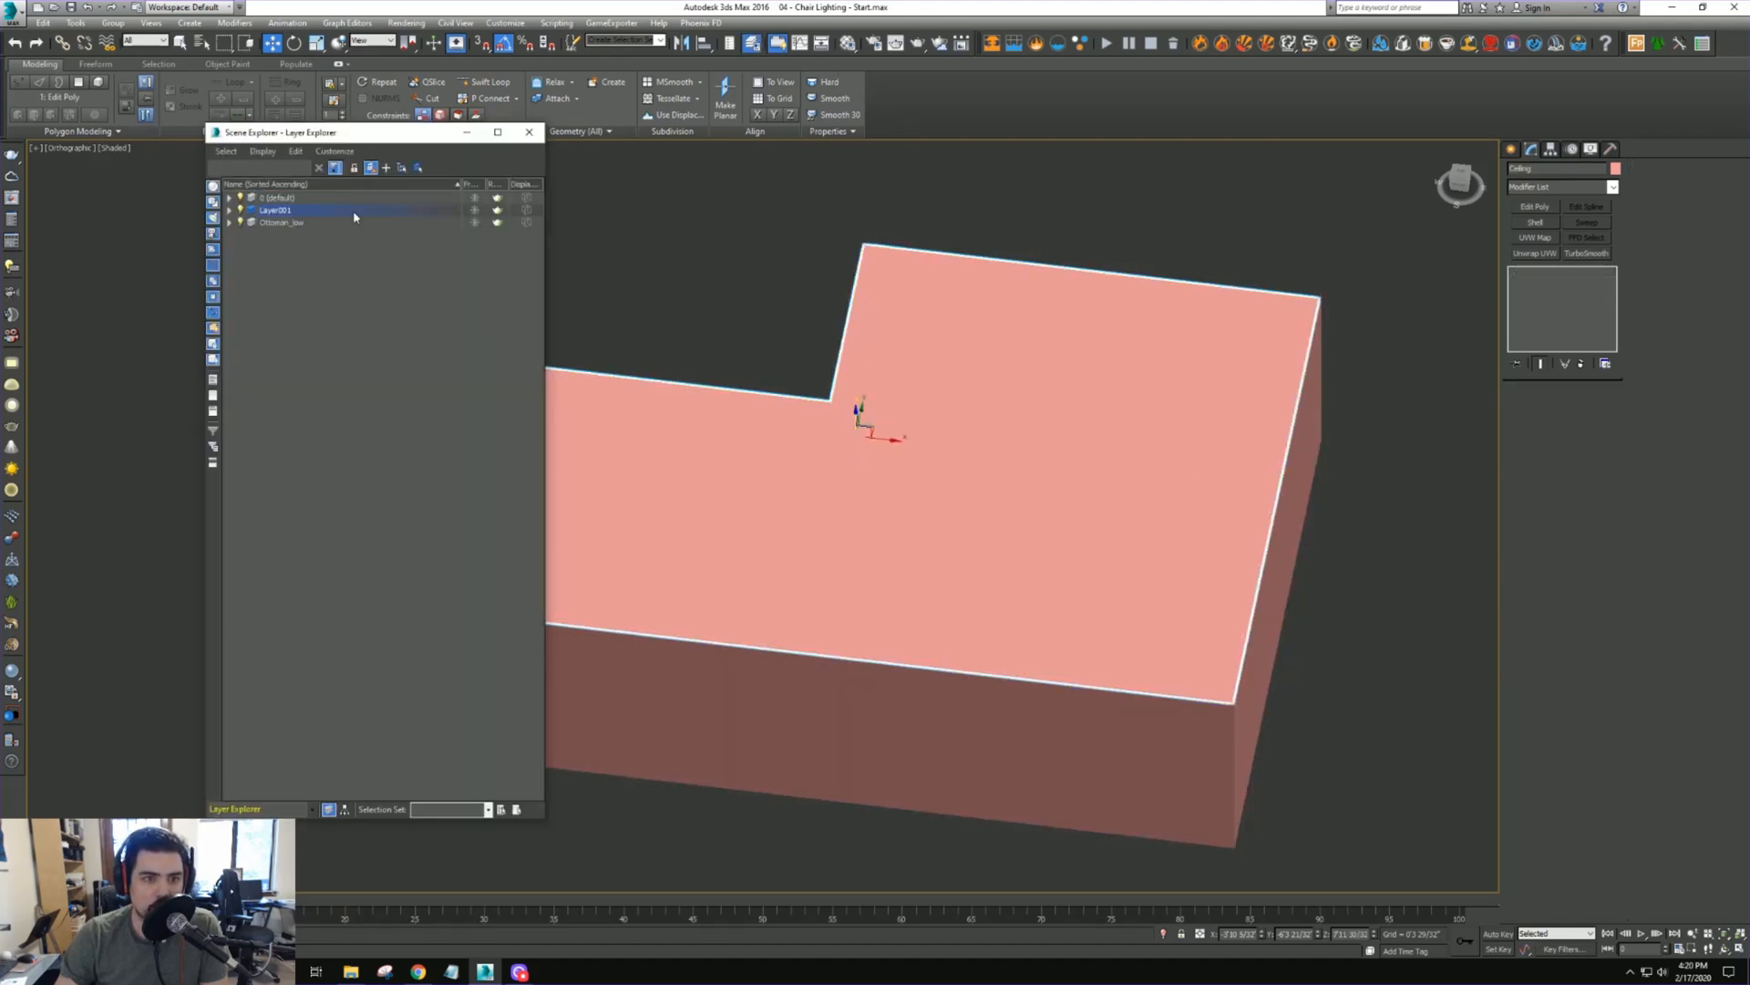
{"action": "double_click", "coordinate": [354, 212]}
{"action": "type", "text": "Ceiling"}
{"action": "key", "text": "Return"}
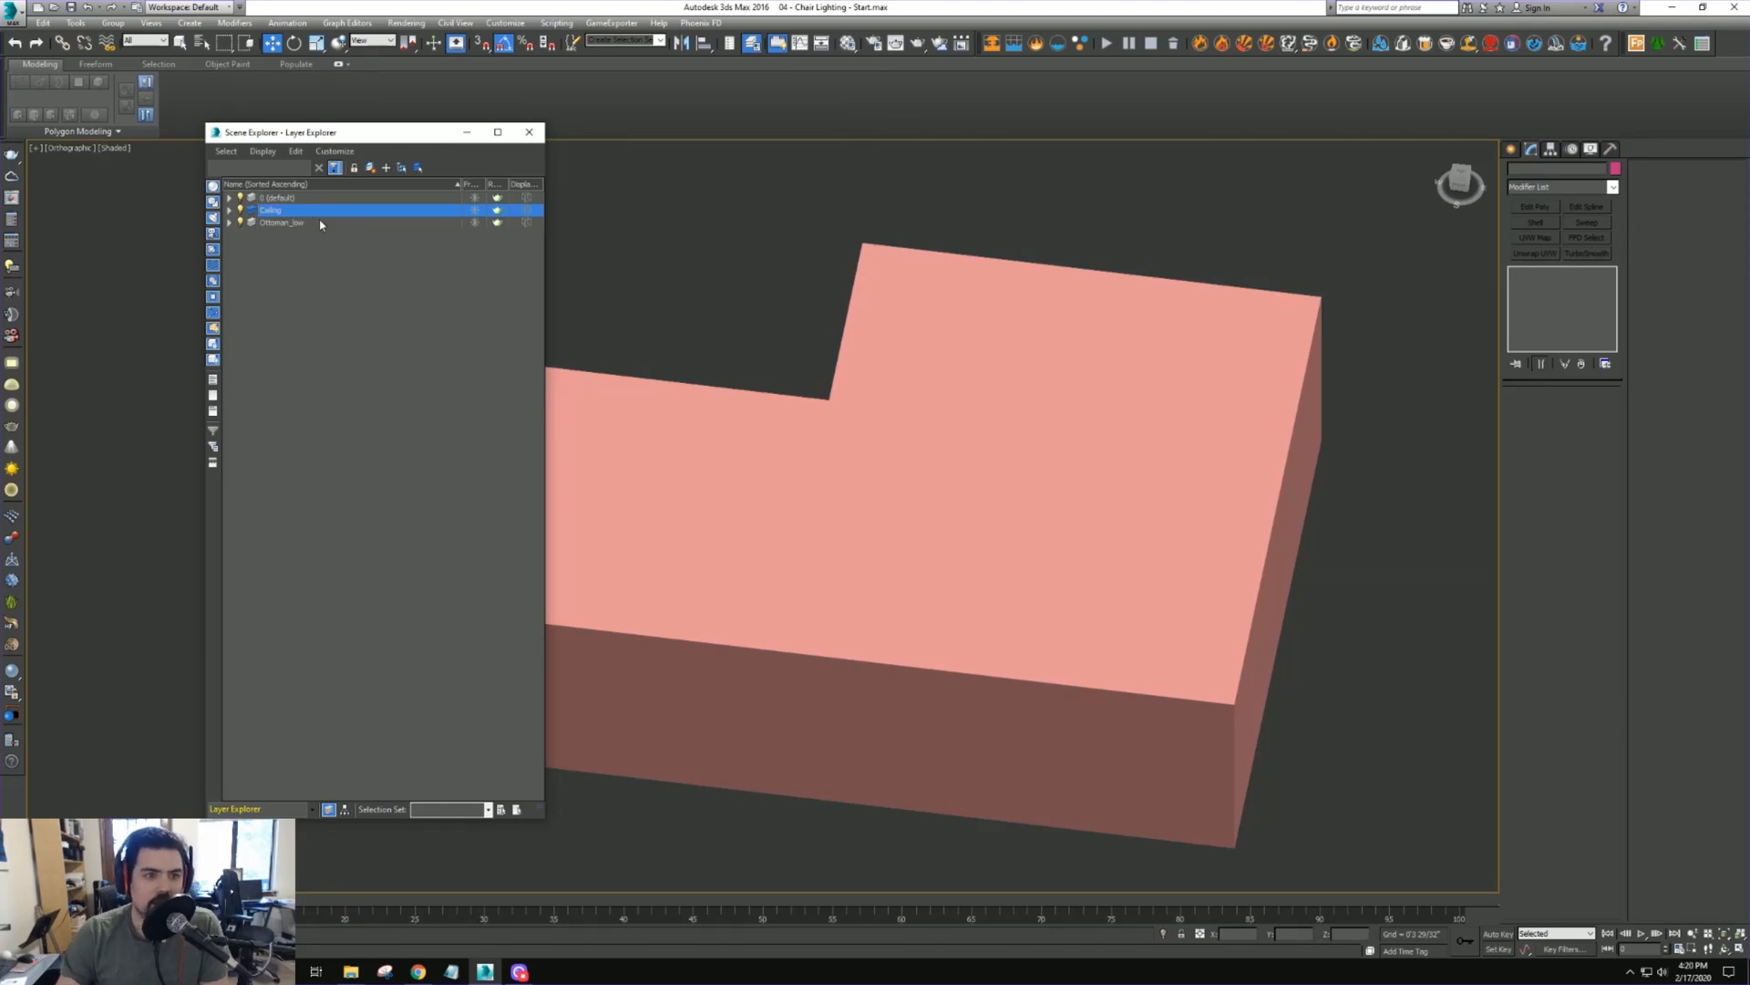
Hide the Ceiling layer to expose the room interior and close the layer explorer
{"action": "left_click", "coordinate": [241, 210]}
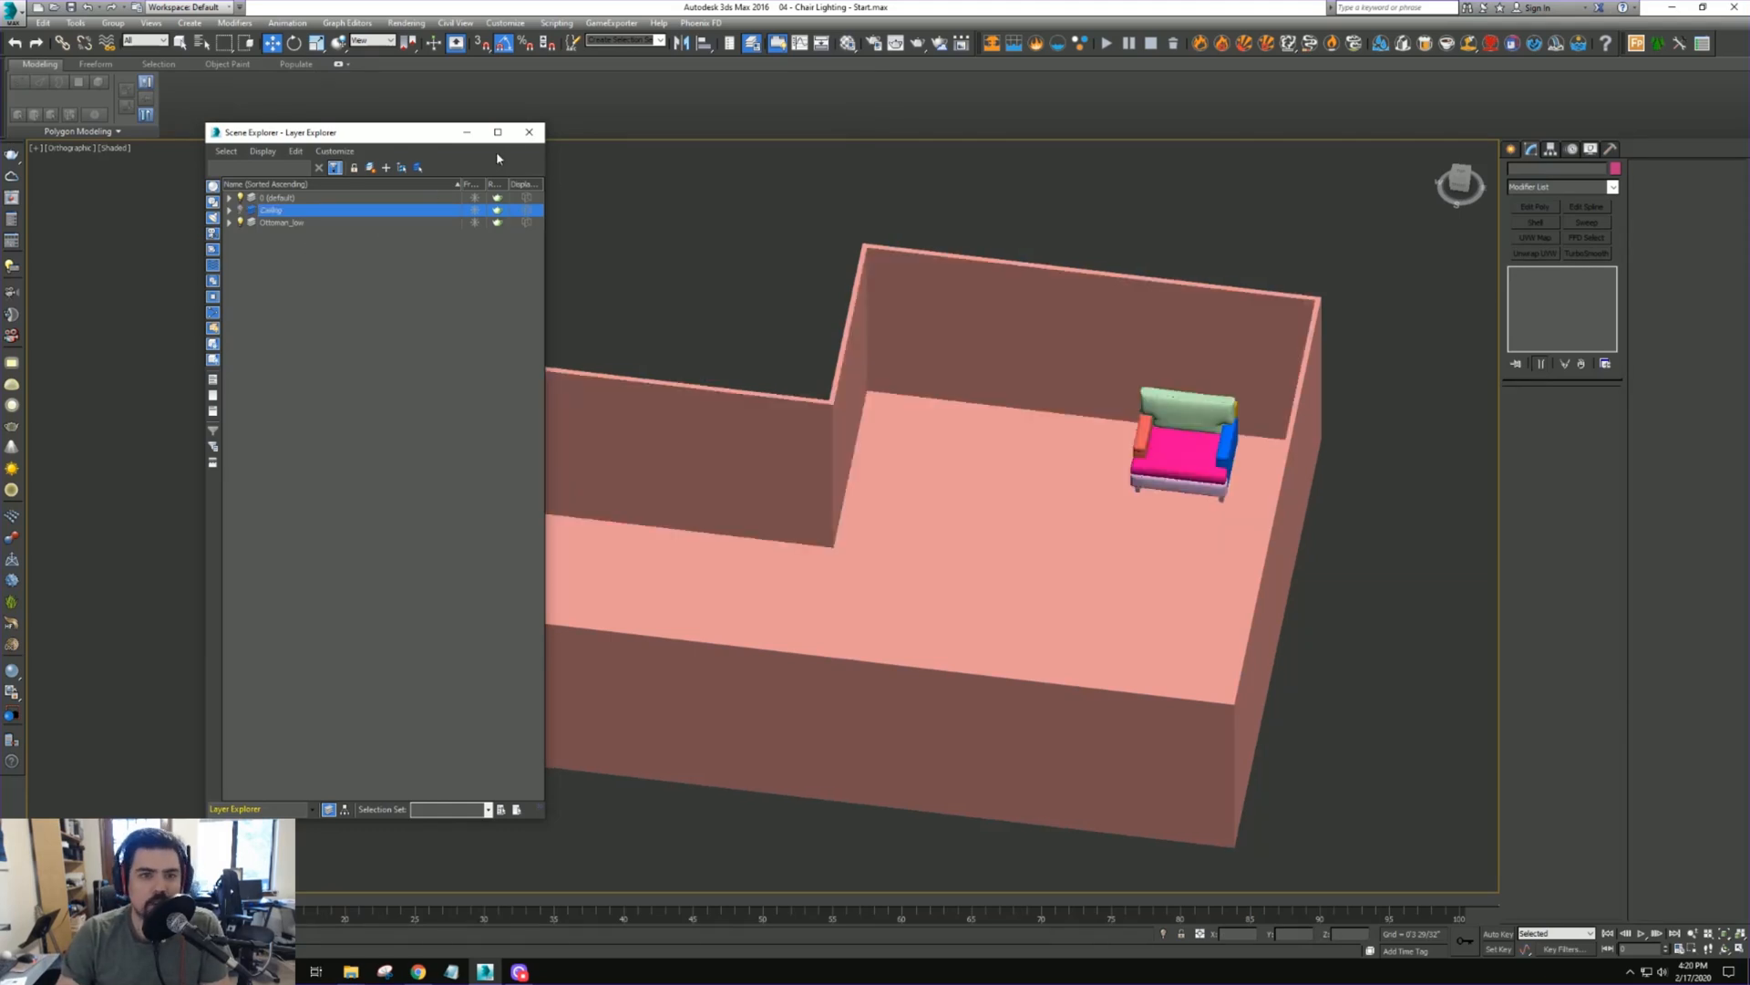
{"action": "left_click", "coordinate": [242, 211]}
{"action": "left_click", "coordinate": [243, 212]}
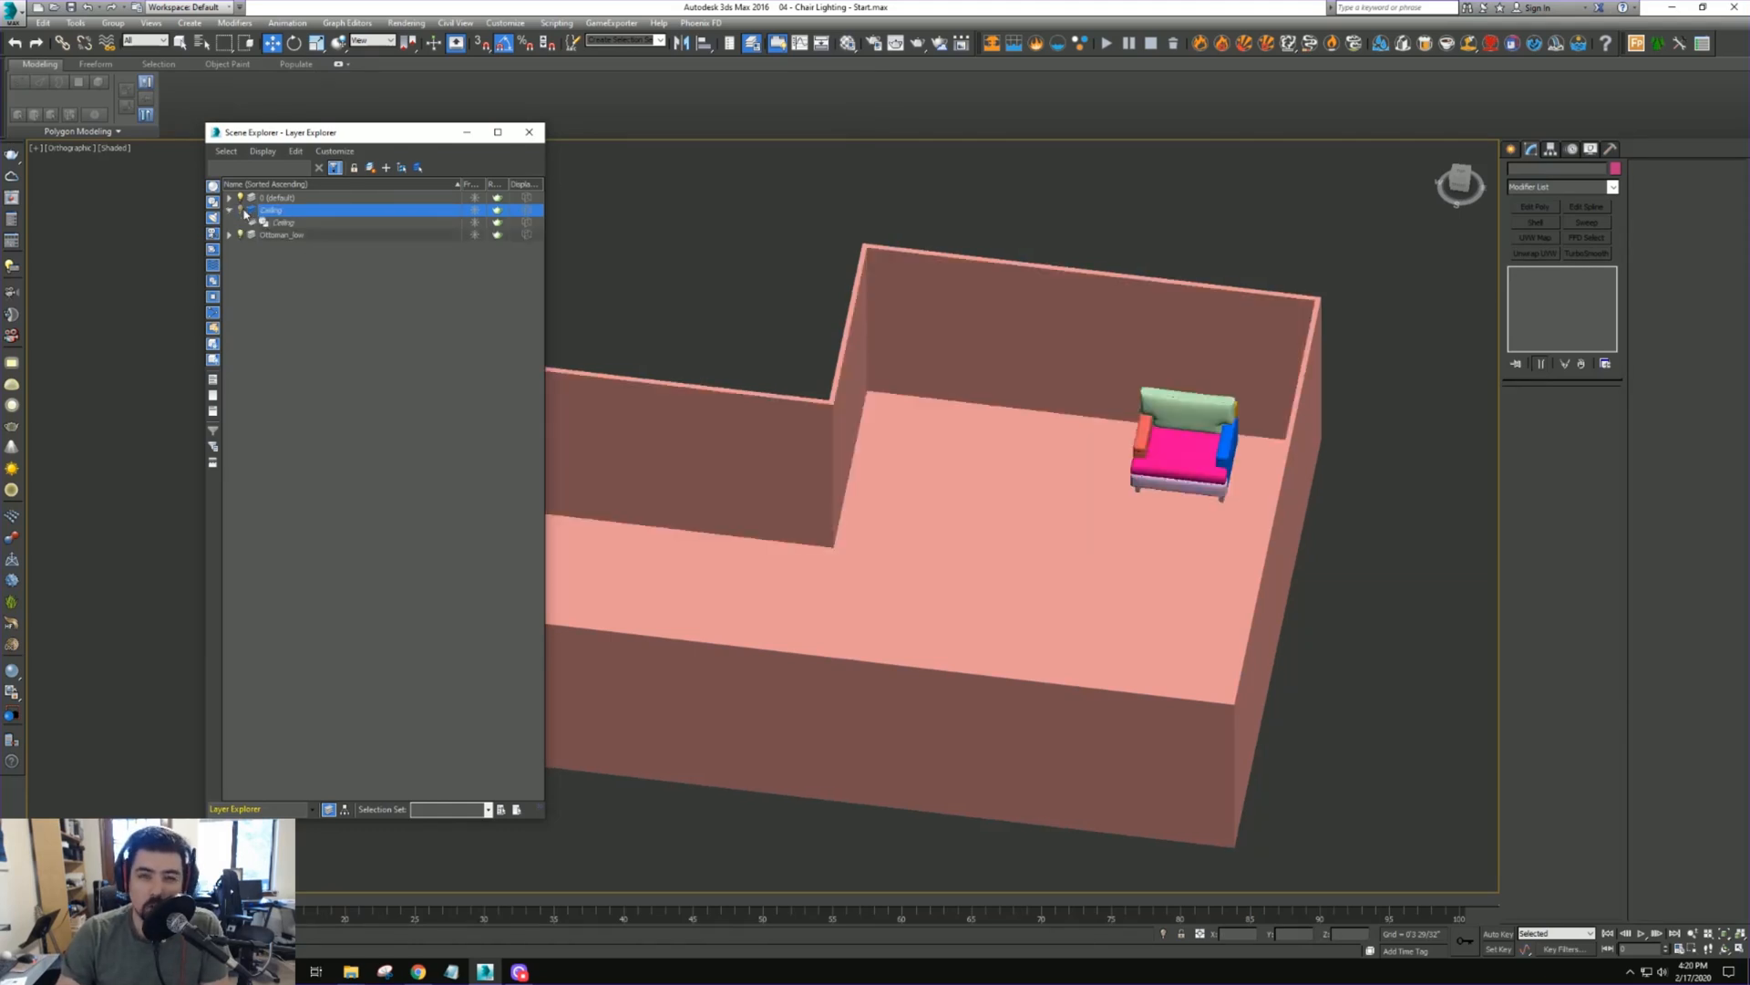
{"action": "left_click", "coordinate": [242, 212]}
{"action": "left_click", "coordinate": [242, 212]}
{"action": "left_click", "coordinate": [243, 212]}
{"action": "left_click", "coordinate": [242, 212]}
{"action": "left_click", "coordinate": [529, 134]}
Select the room walls and switch the viewport to the Top view
{"action": "middle_click_drag", "start_coordinate": [754, 344], "coordinate": [1053, 394], "text": "alt"}
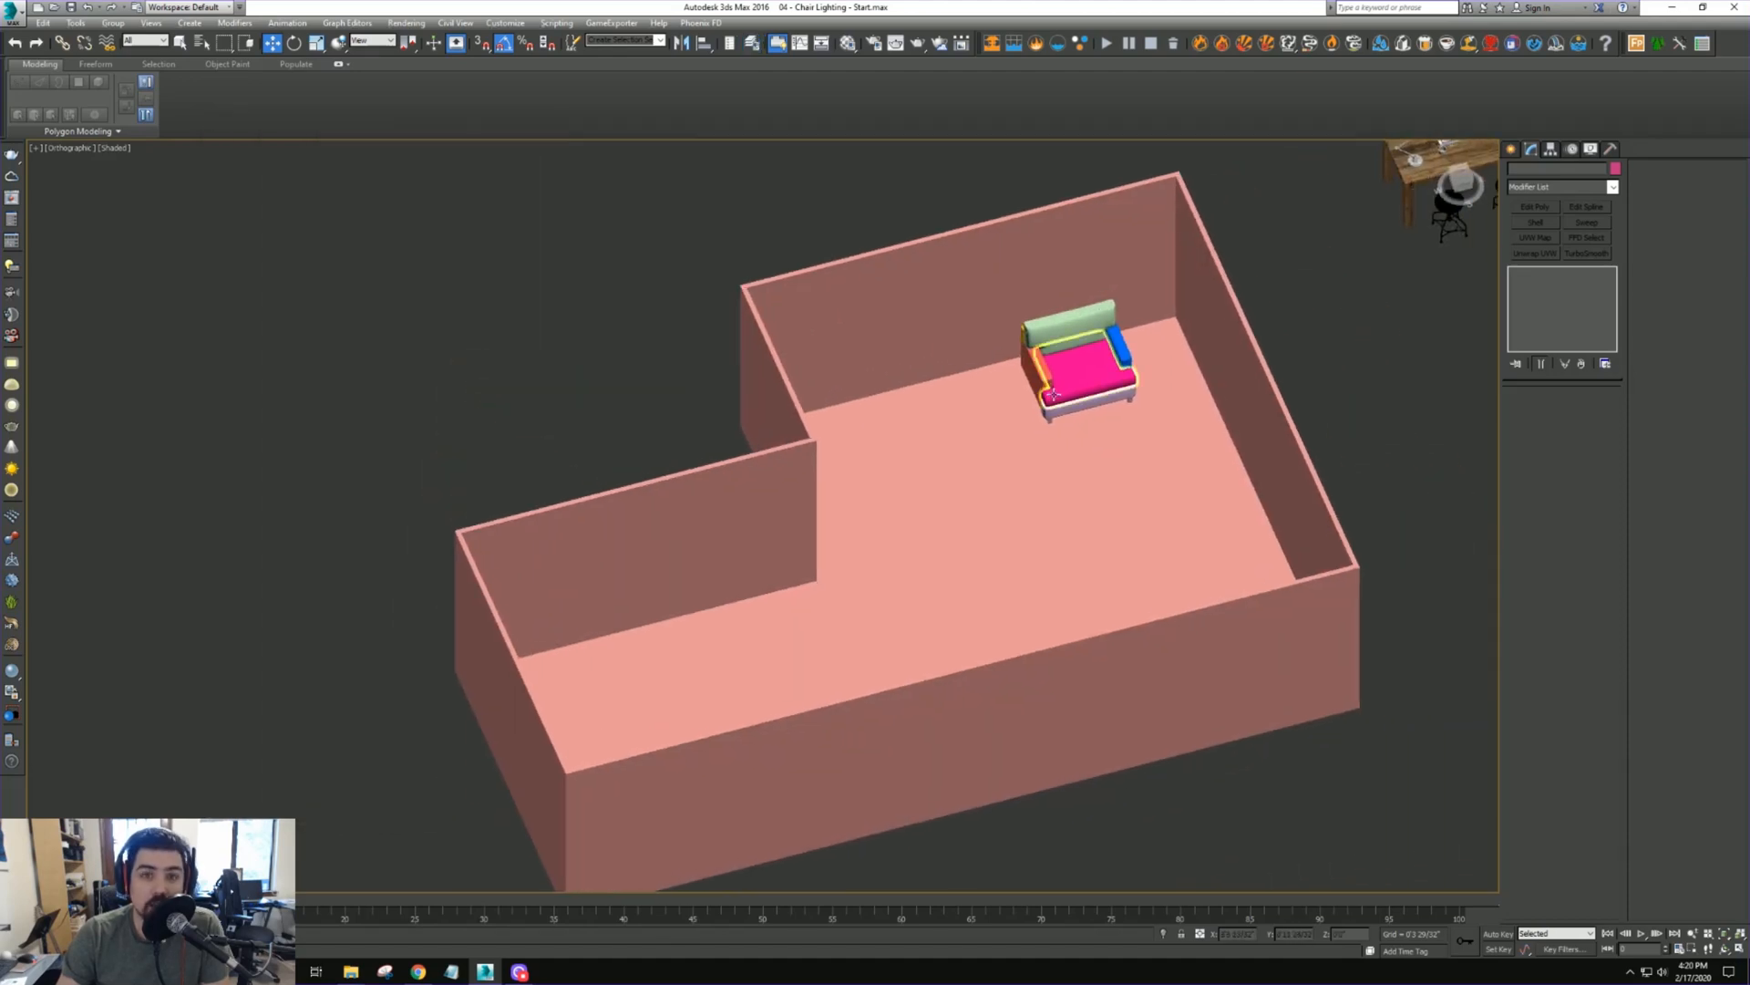
{"action": "left_click", "coordinate": [1255, 328]}
{"action": "right_click", "coordinate": [1193, 296]}
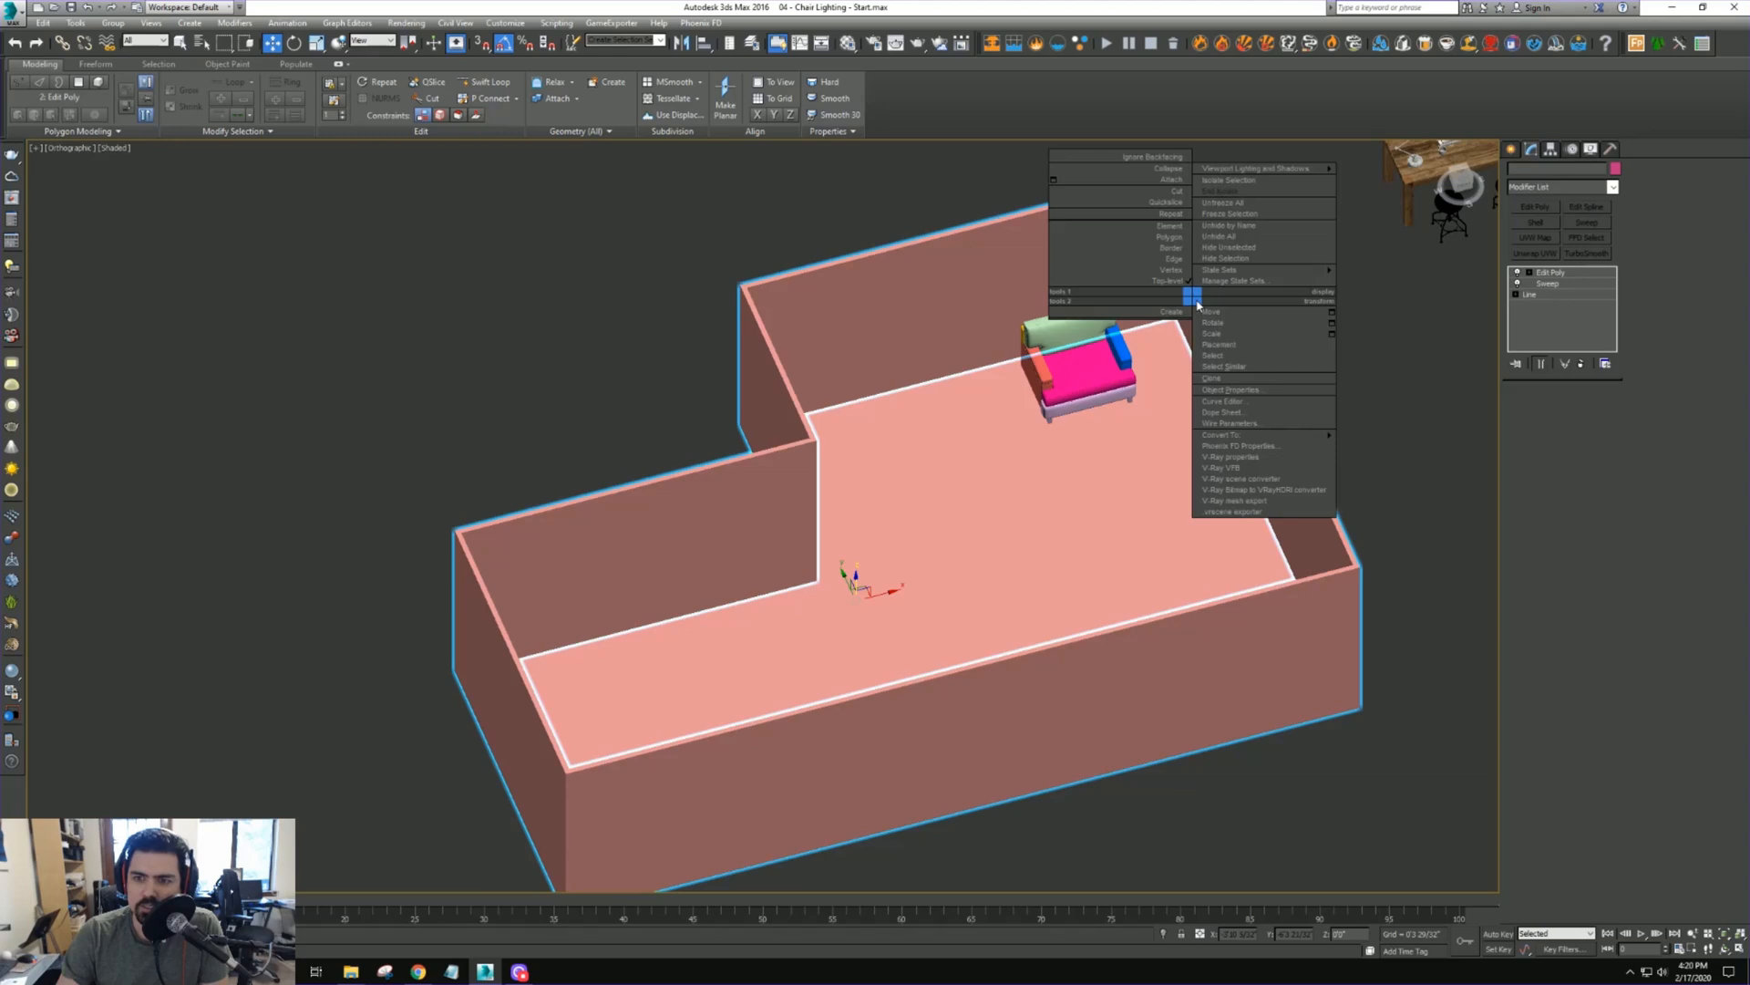
{"action": "left_click", "coordinate": [1231, 186]}
{"action": "middle_click_drag", "start_coordinate": [1371, 371], "coordinate": [978, 308], "text": "alt"}
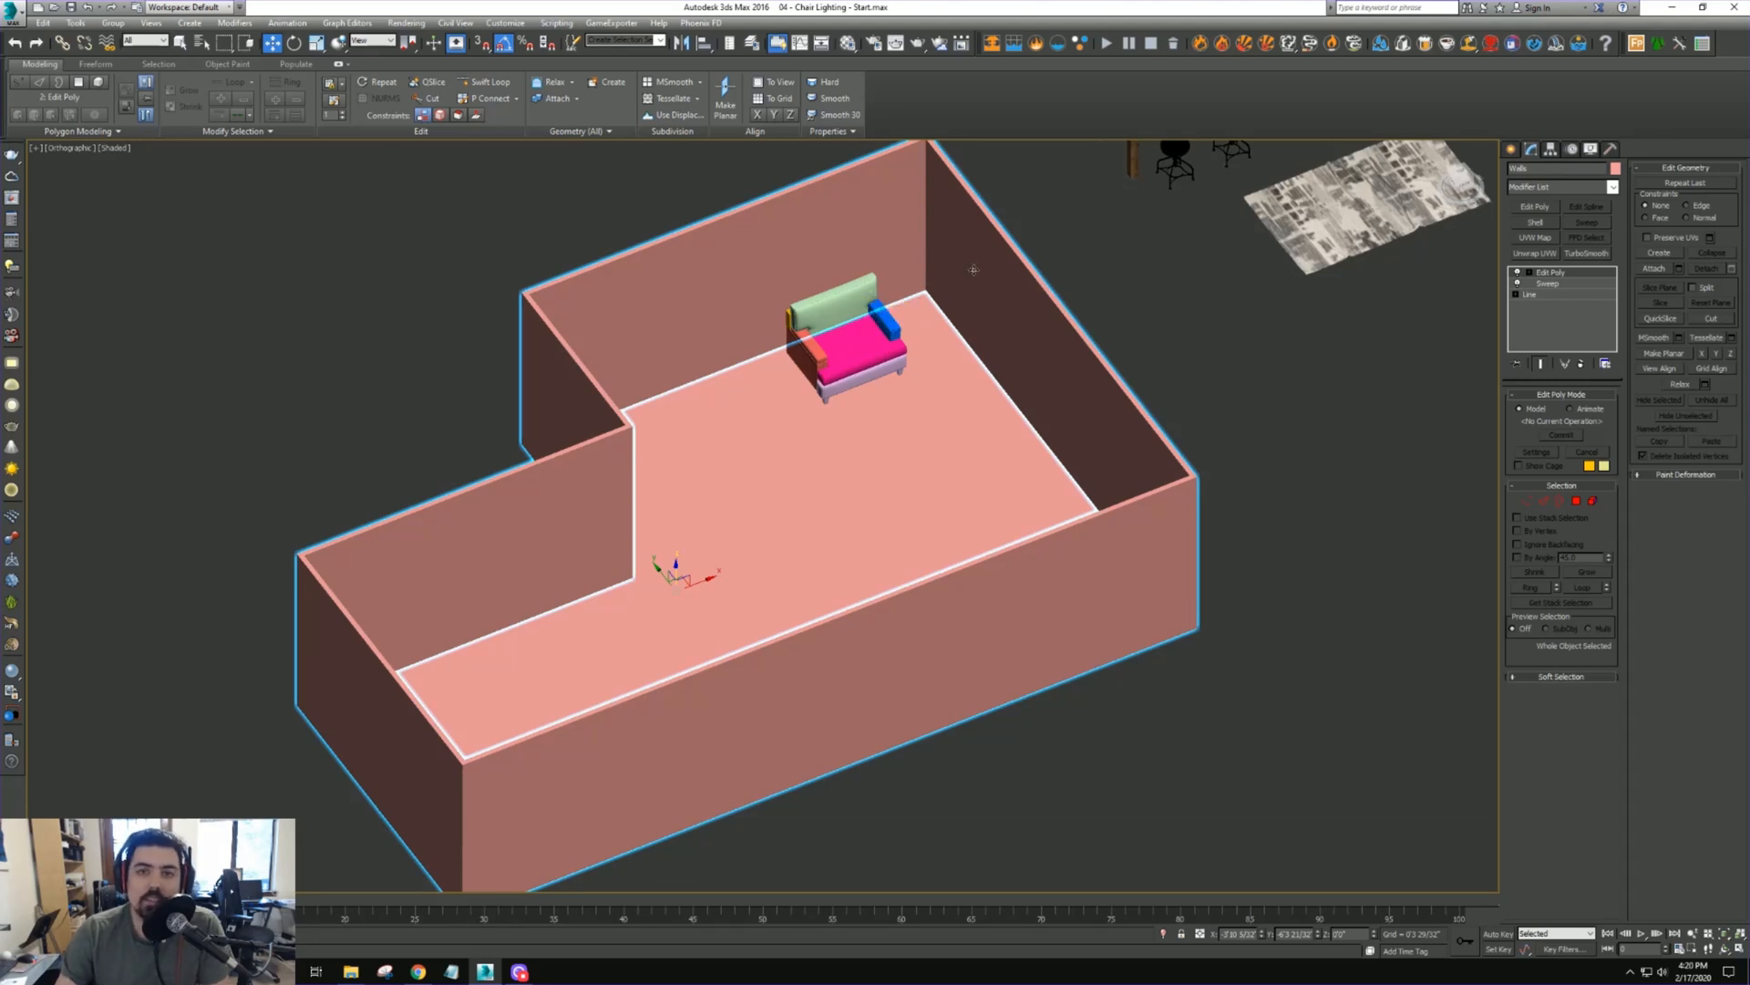
{"action": "middle_click_drag", "start_coordinate": [973, 270], "coordinate": [984, 653], "text": "alt"}
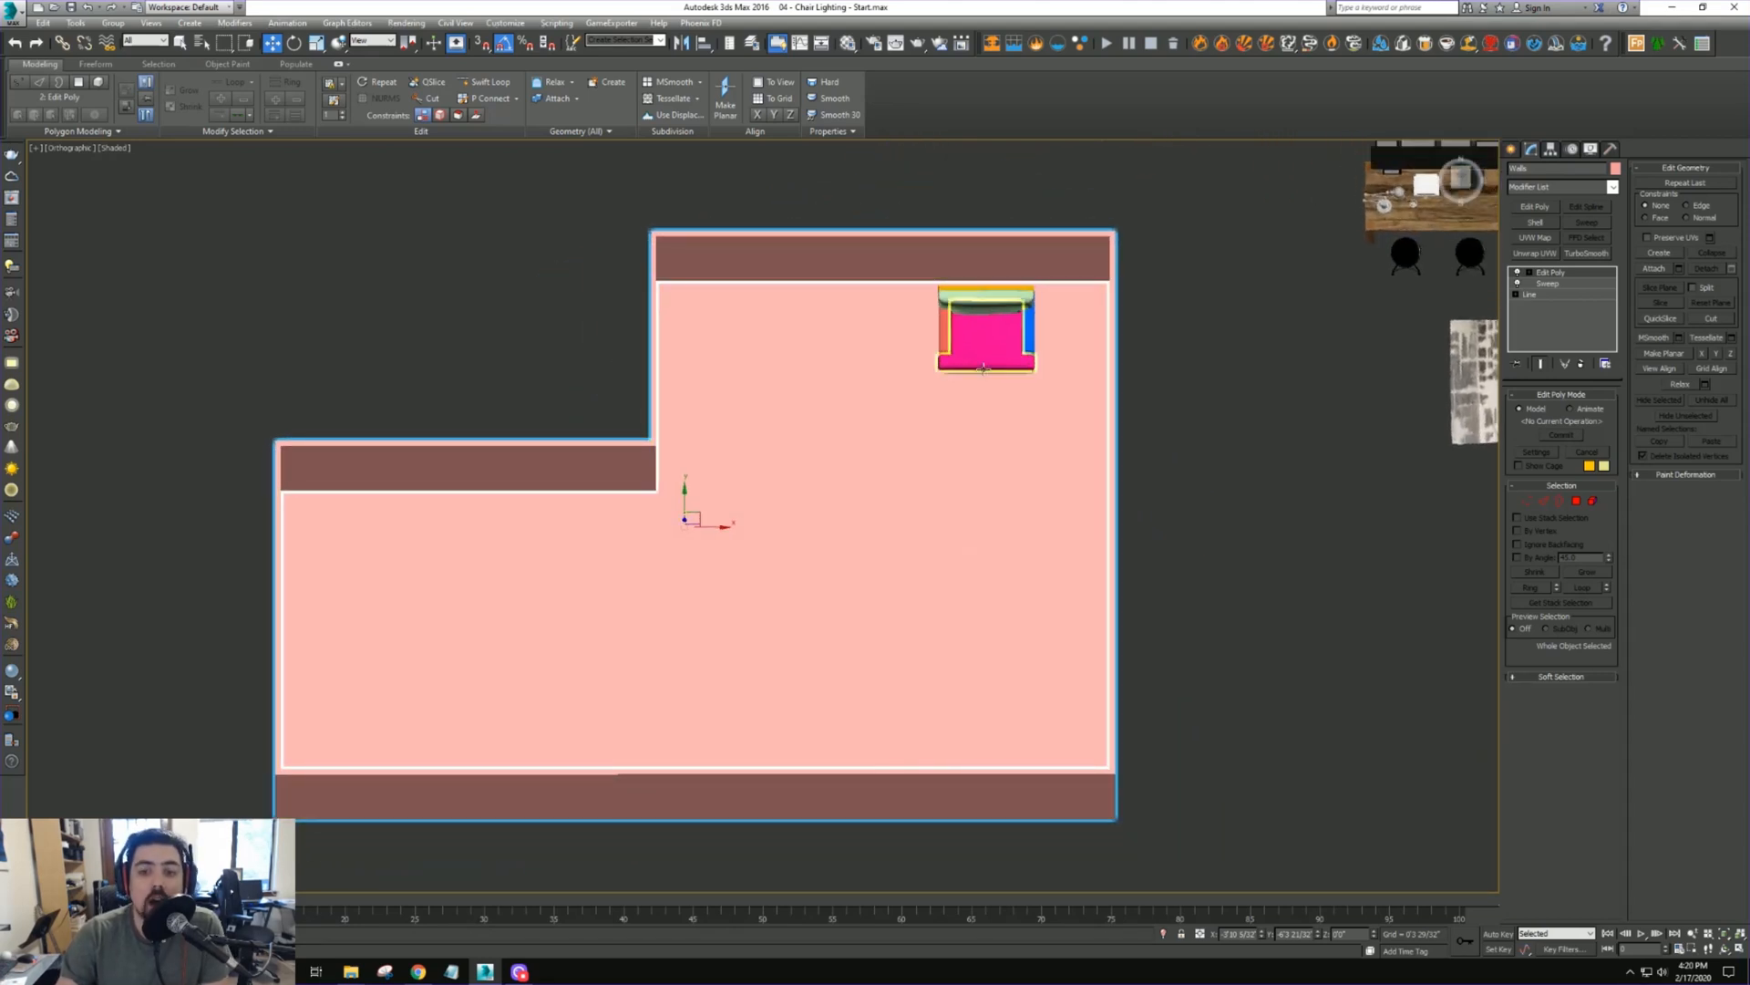
{"action": "key", "text": "t"}
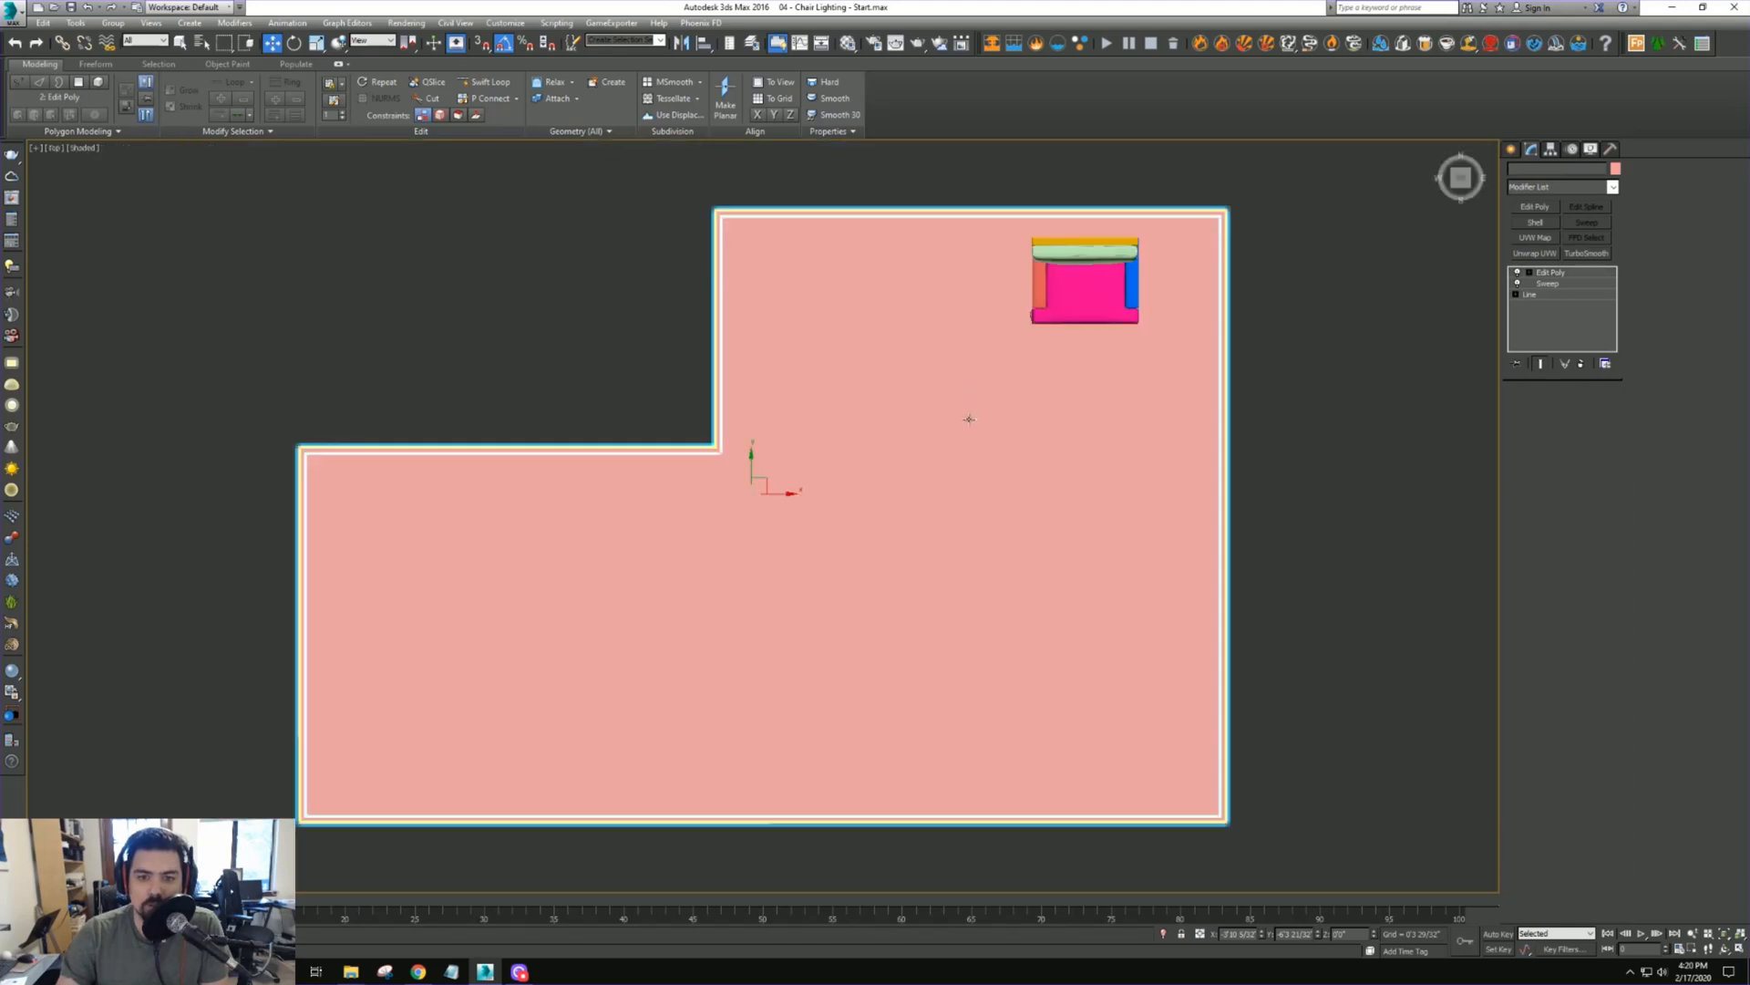
Insert two vertical edge loops with Swift Loop in the wall beside the chair, starting close to the room's corner
{"action": "middle_click_drag", "start_coordinate": [1162, 390], "coordinate": [773, 411]}
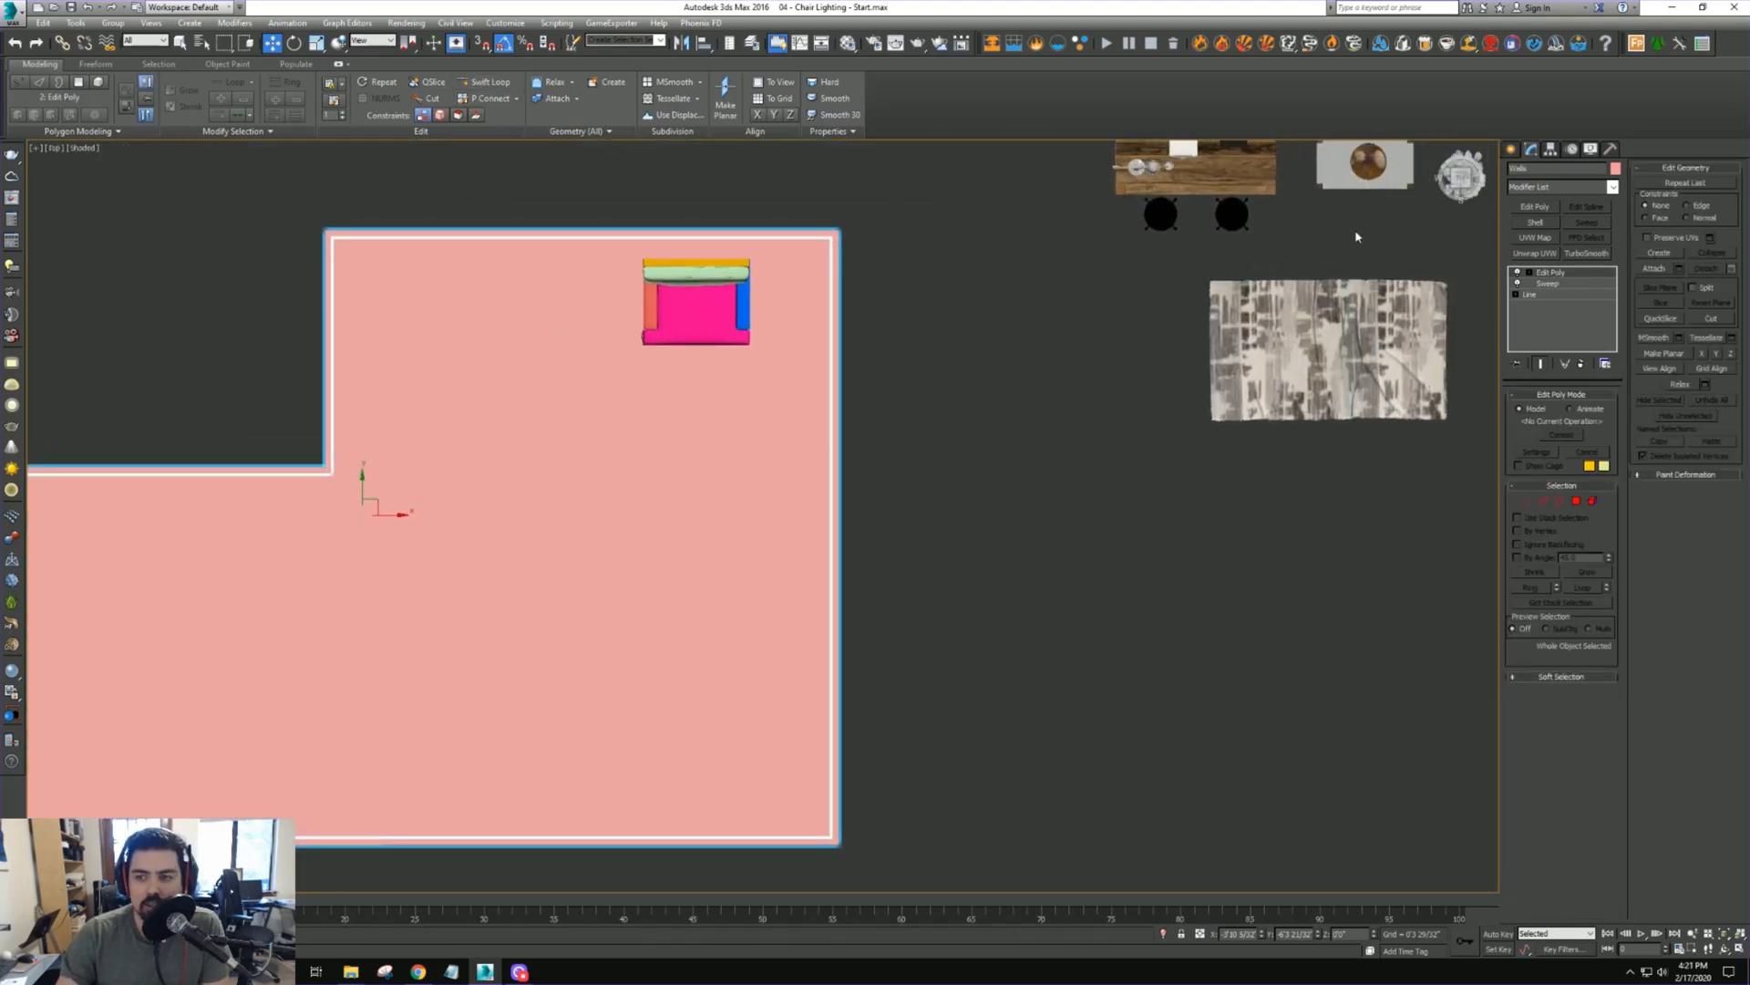
{"action": "left_click", "coordinate": [490, 83]}
{"action": "middle_click_drag", "start_coordinate": [828, 292], "coordinate": [895, 300]}
{"action": "scroll", "coordinate": [892, 293], "scroll_direction": "up", "scroll_amount": 3}
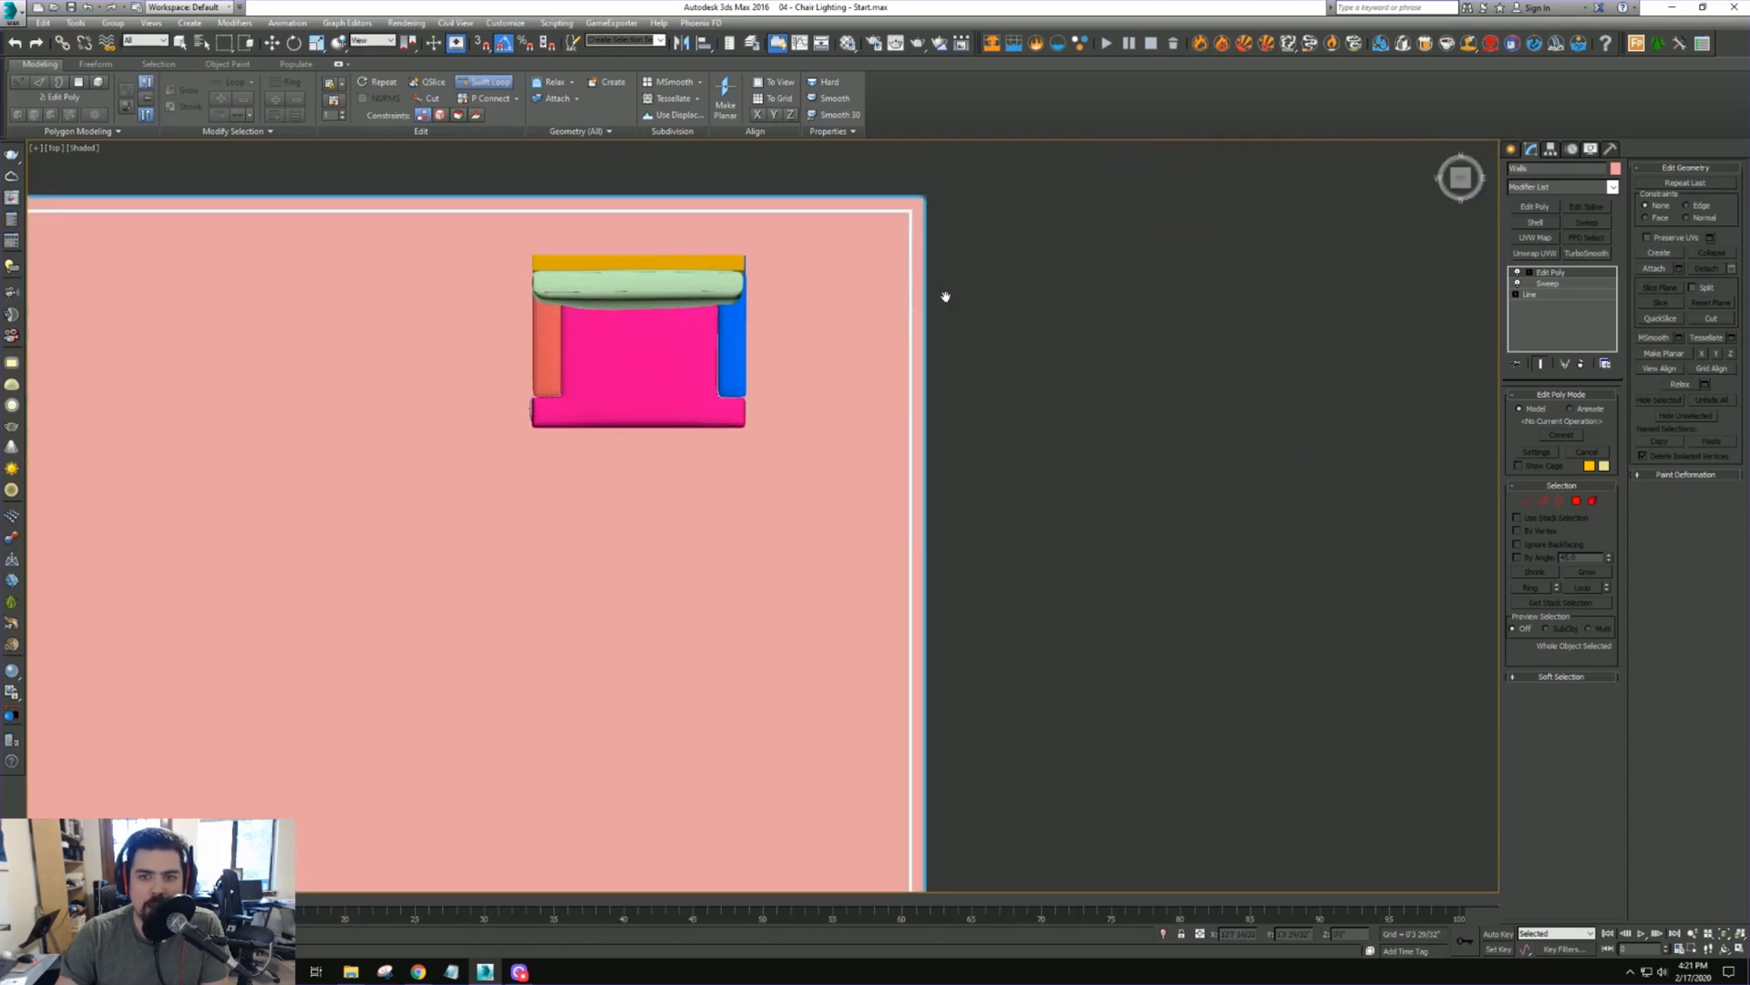
{"action": "key", "text": "F3"}
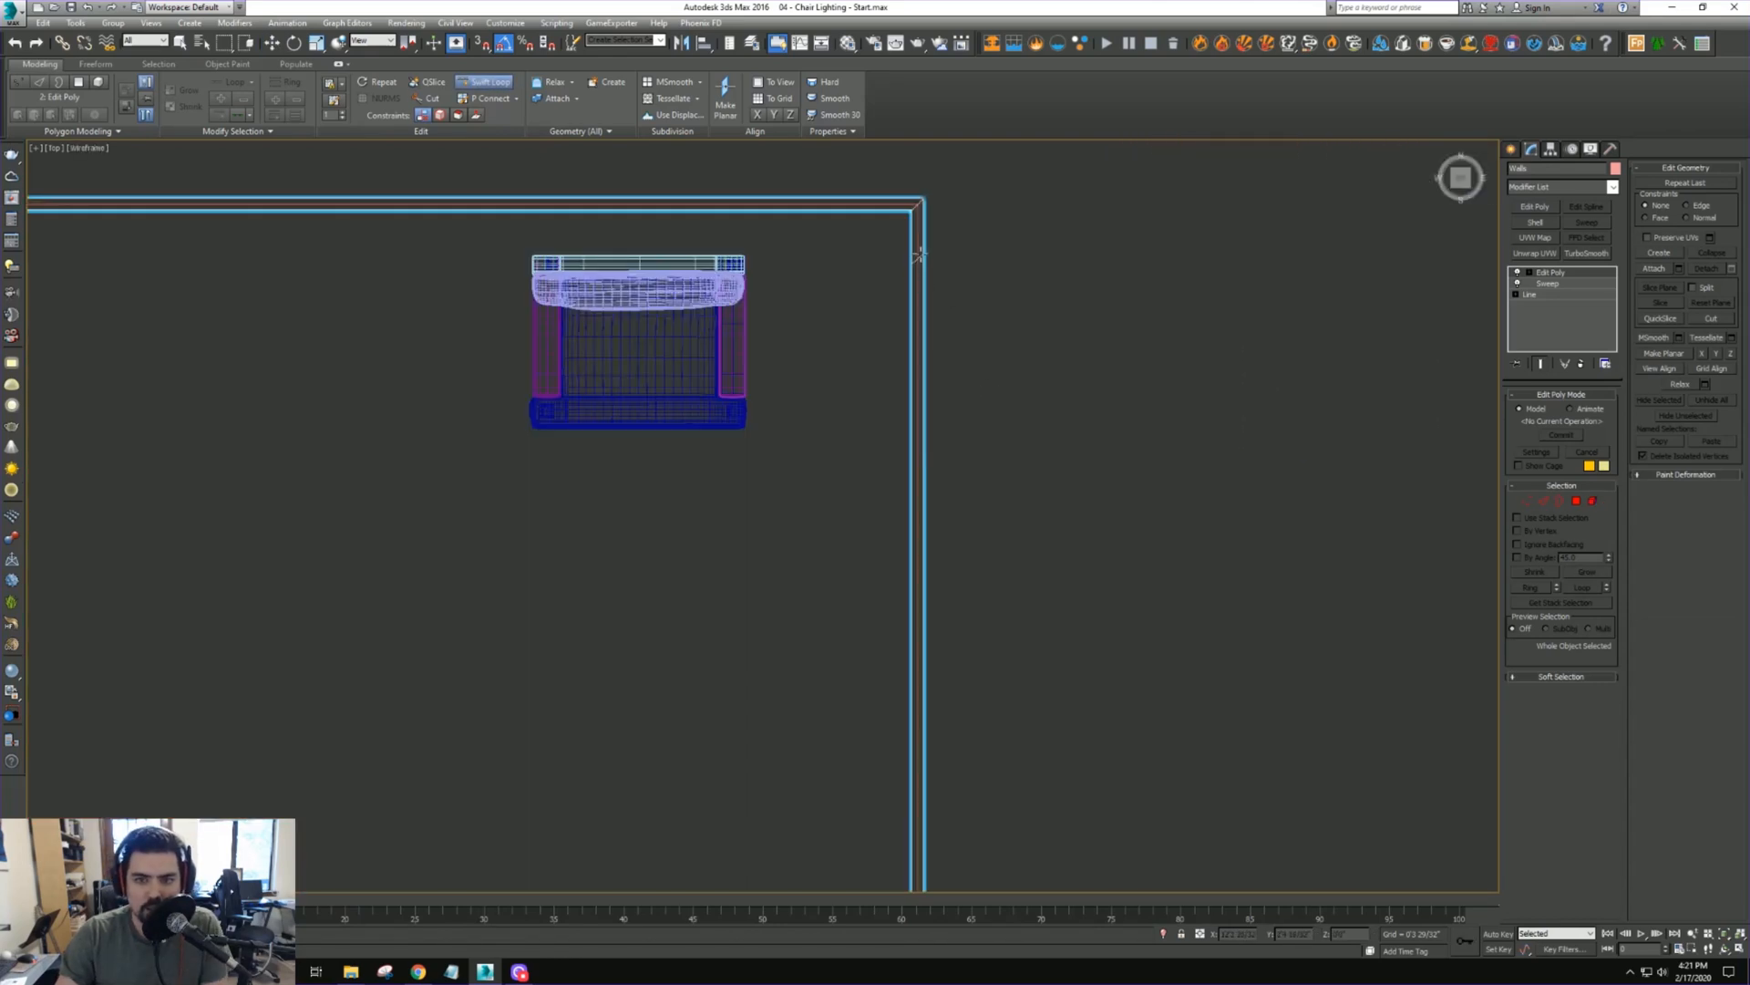
{"action": "left_click", "coordinate": [919, 255]}
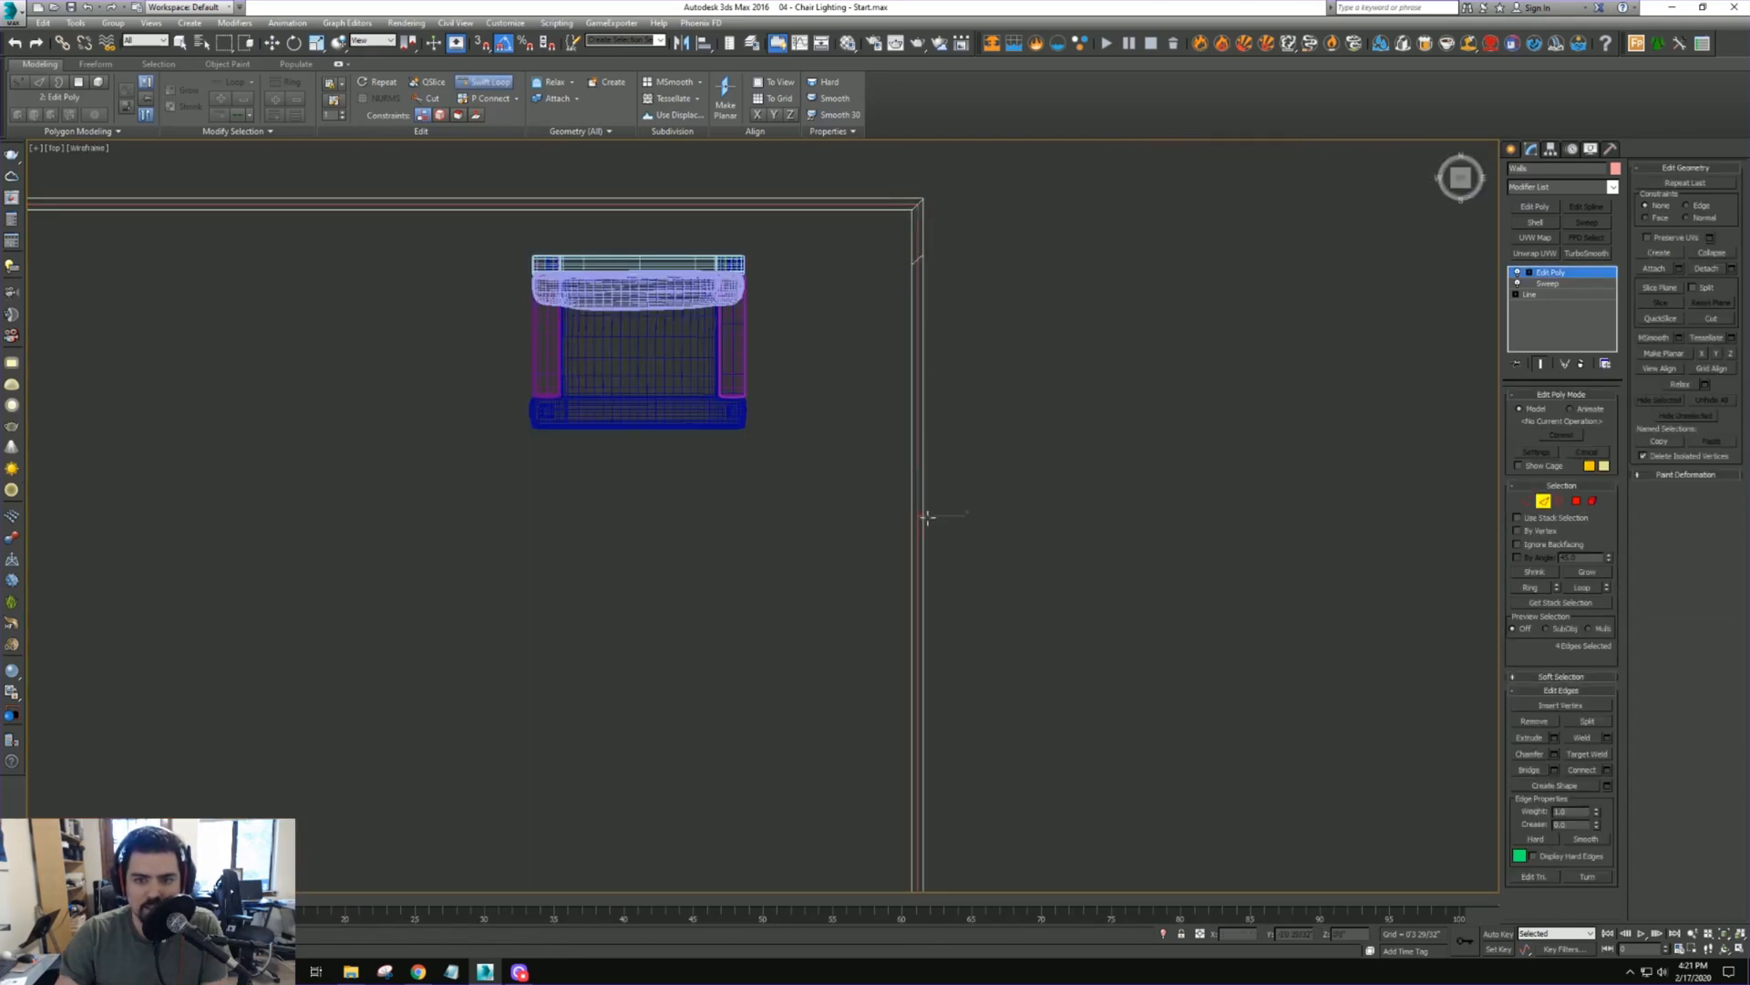
{"action": "scroll", "coordinate": [927, 517], "scroll_direction": "down", "scroll_amount": 4}
{"action": "middle_click_drag", "start_coordinate": [927, 517], "coordinate": [1008, 449], "text": "alt"}
{"action": "key", "text": "F3"}
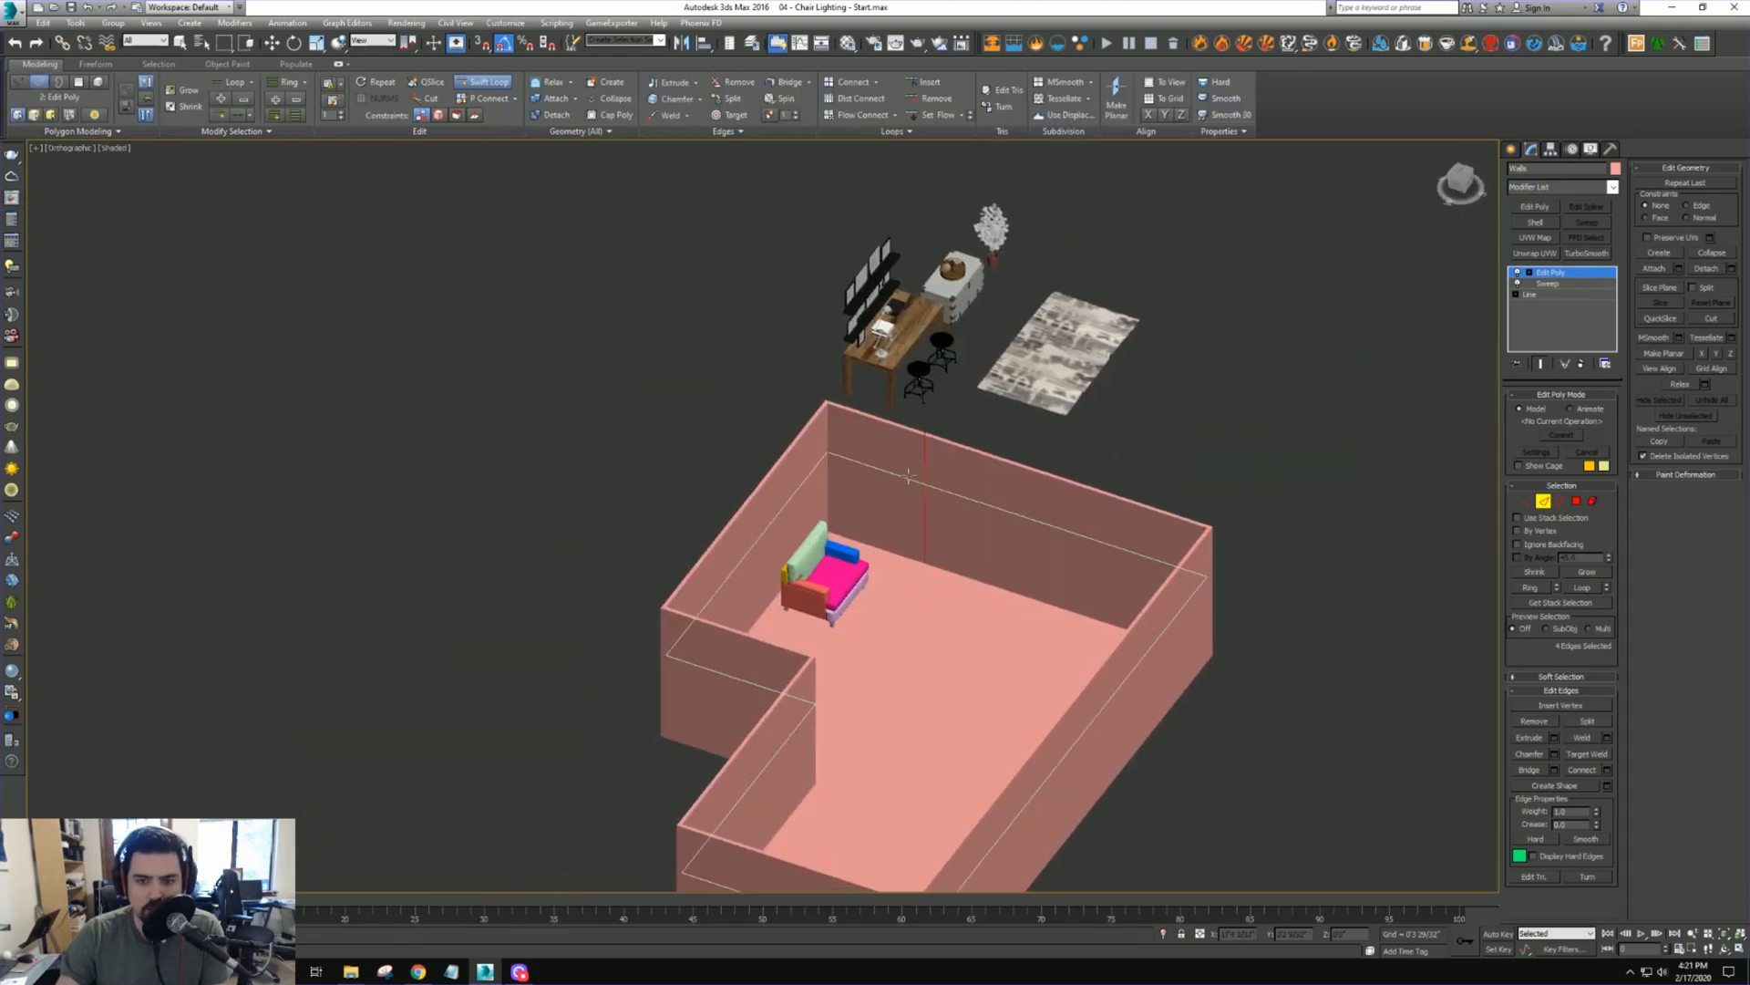
Add four vertical edge loops along the room's long wall to bound two openings
{"action": "middle_click_drag", "start_coordinate": [909, 476], "coordinate": [966, 535], "text": "alt"}
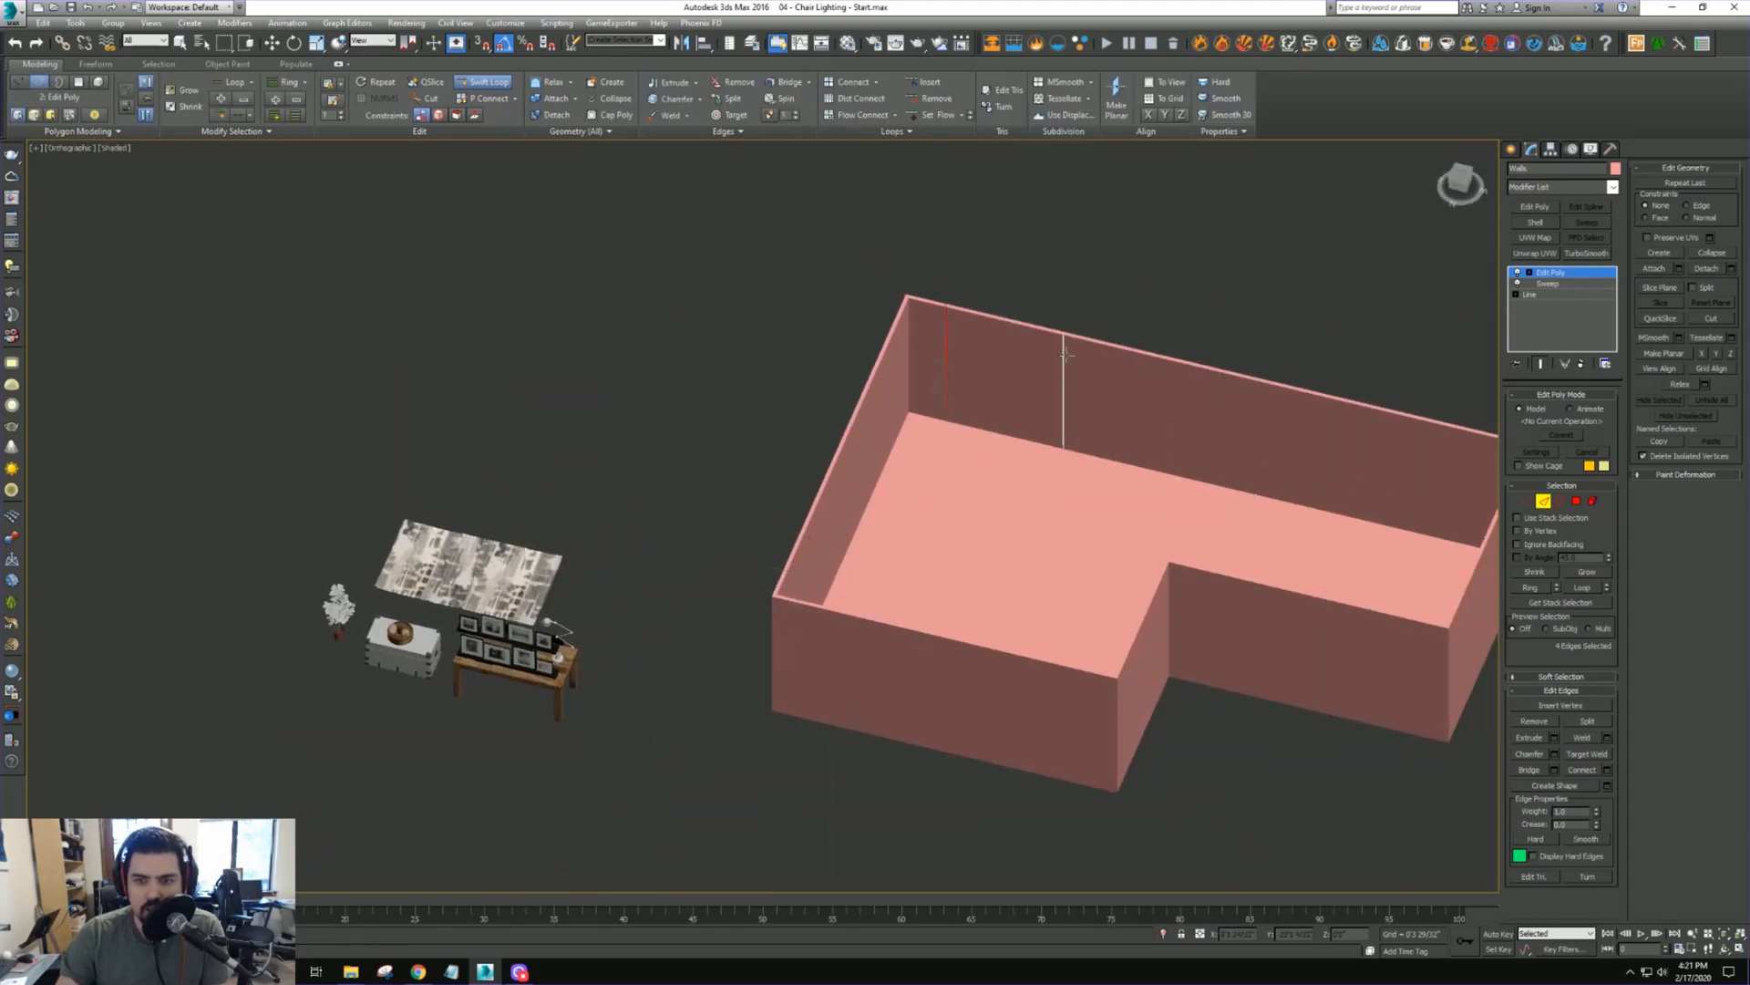
{"action": "middle_click_drag", "start_coordinate": [1065, 352], "coordinate": [1180, 366], "text": "alt"}
{"action": "left_click", "coordinate": [1280, 330]}
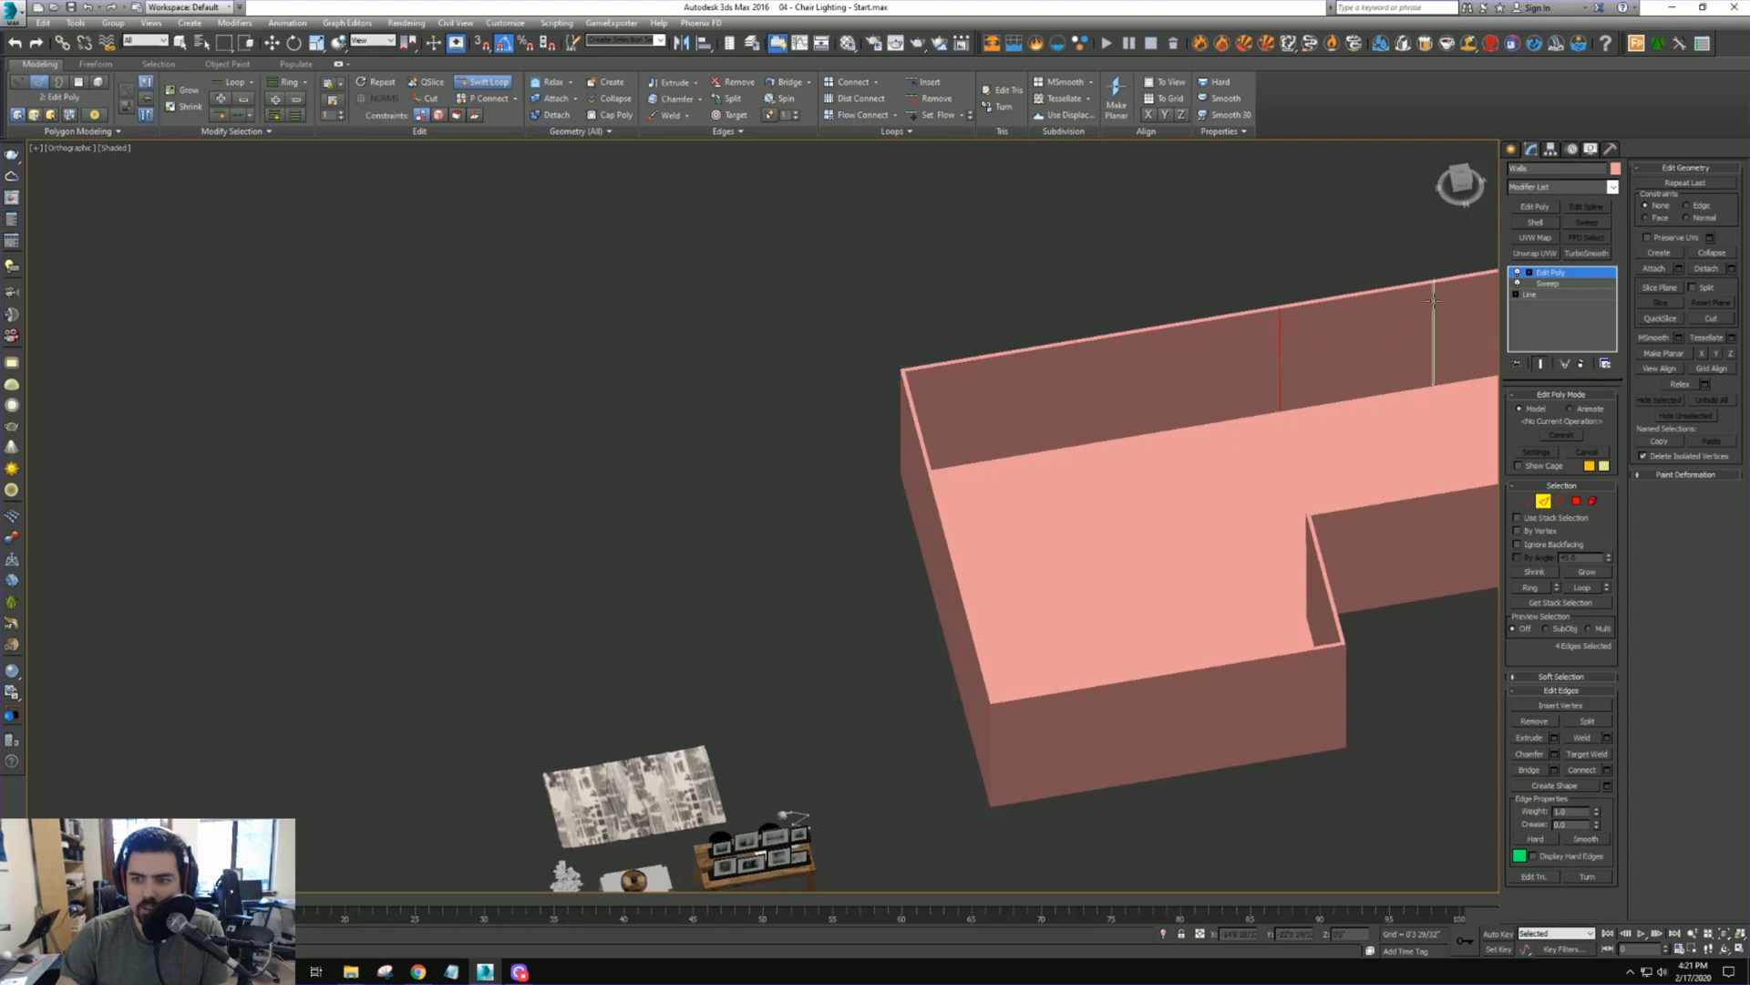
{"action": "left_click", "coordinate": [1431, 310]}
Add a pair of vertical edge loops to the short end wall, leave Swift Loop and show edged faces
{"action": "middle_click_drag", "start_coordinate": [1419, 310], "coordinate": [1227, 347]}
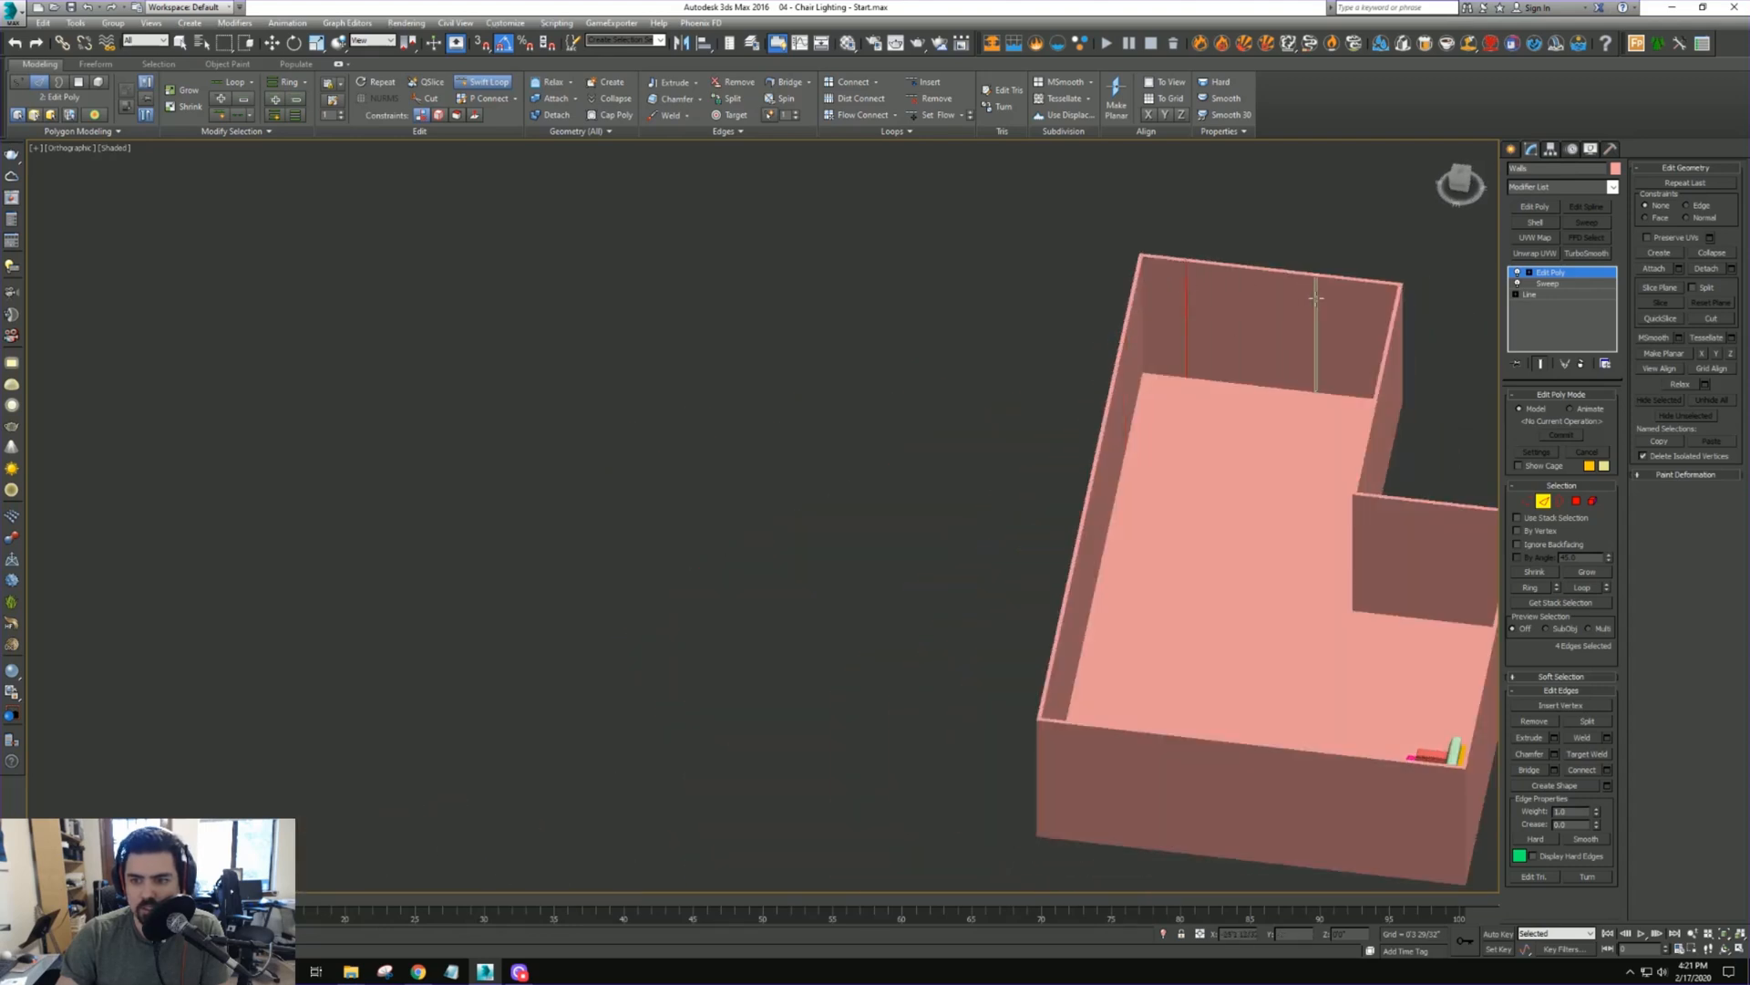
{"action": "key", "text": "w"}
{"action": "middle_click_drag", "start_coordinate": [1277, 442], "coordinate": [1200, 445], "text": "alt"}
{"action": "key", "text": "F4"}
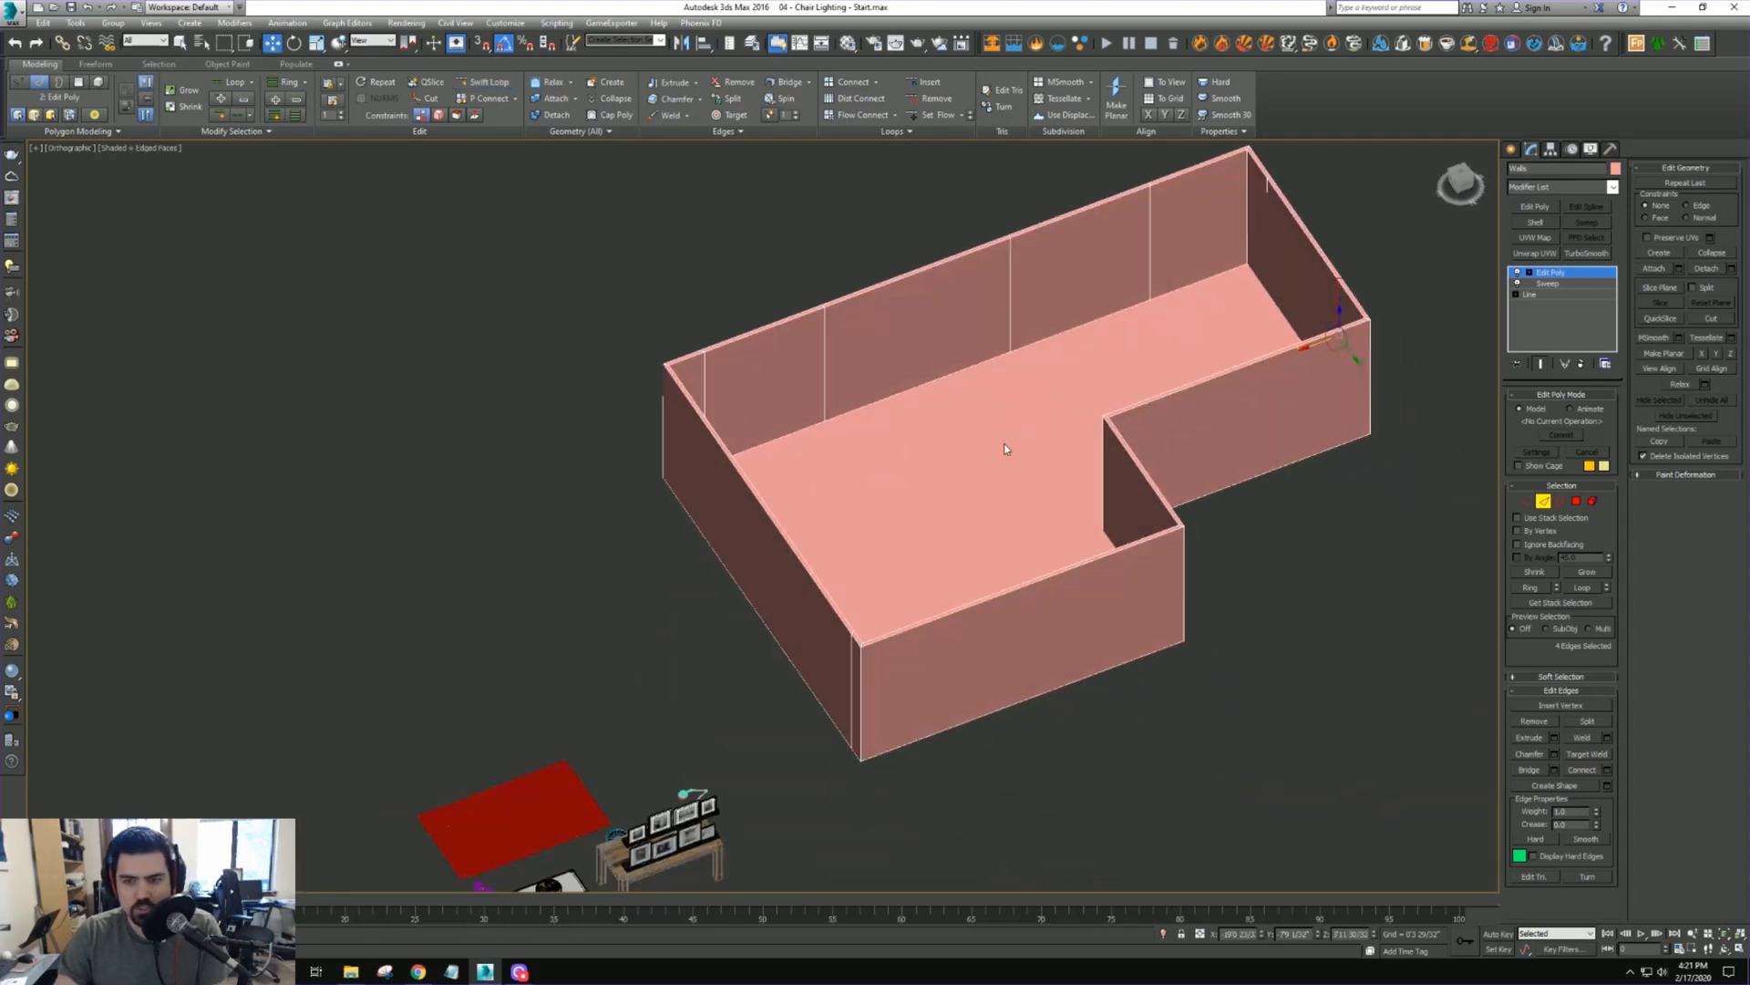
Select the inner and outer polygons between the two edge loops in the wall beside the chair
{"action": "middle_click_drag", "start_coordinate": [1008, 449], "coordinate": [985, 489], "text": "alt"}
{"action": "middle_click_drag", "start_coordinate": [1210, 354], "coordinate": [961, 430]}
{"action": "scroll", "coordinate": [981, 449], "scroll_direction": "up", "scroll_amount": 3}
{"action": "middle_click_drag", "start_coordinate": [1415, 447], "coordinate": [1130, 456]}
{"action": "left_click", "coordinate": [1577, 500]}
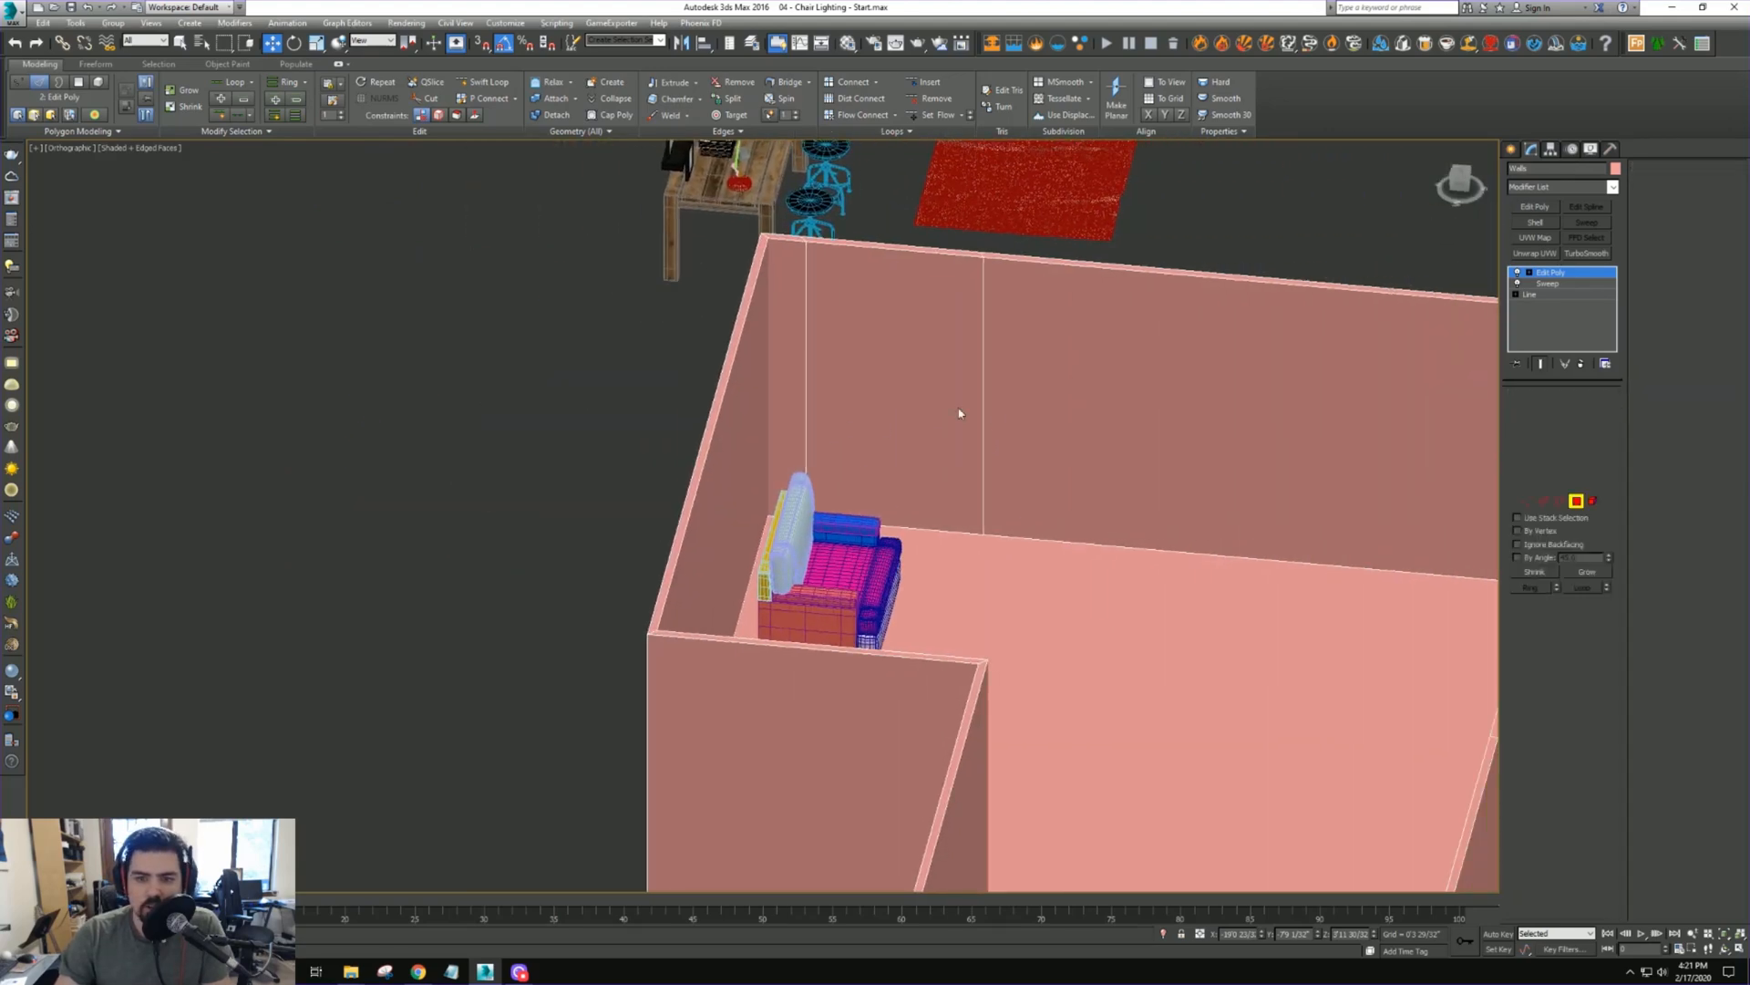
{"action": "left_click", "coordinate": [887, 359]}
{"action": "middle_click_drag", "start_coordinate": [887, 359], "coordinate": [1041, 363], "text": "alt"}
{"action": "scroll", "coordinate": [930, 375], "scroll_direction": "up", "scroll_amount": 3}
{"action": "left_click", "coordinate": [931, 375], "text": "ctrl"}
Inset the two selected wall polygons slightly and bridge them to cut an opening beside the chair
{"action": "left_click", "coordinate": [1582, 737]}
{"action": "left_click_drag", "start_coordinate": [940, 438], "coordinate": [940, 406]}
{"action": "middle_click_drag", "start_coordinate": [940, 407], "coordinate": [1049, 445], "text": "alt"}
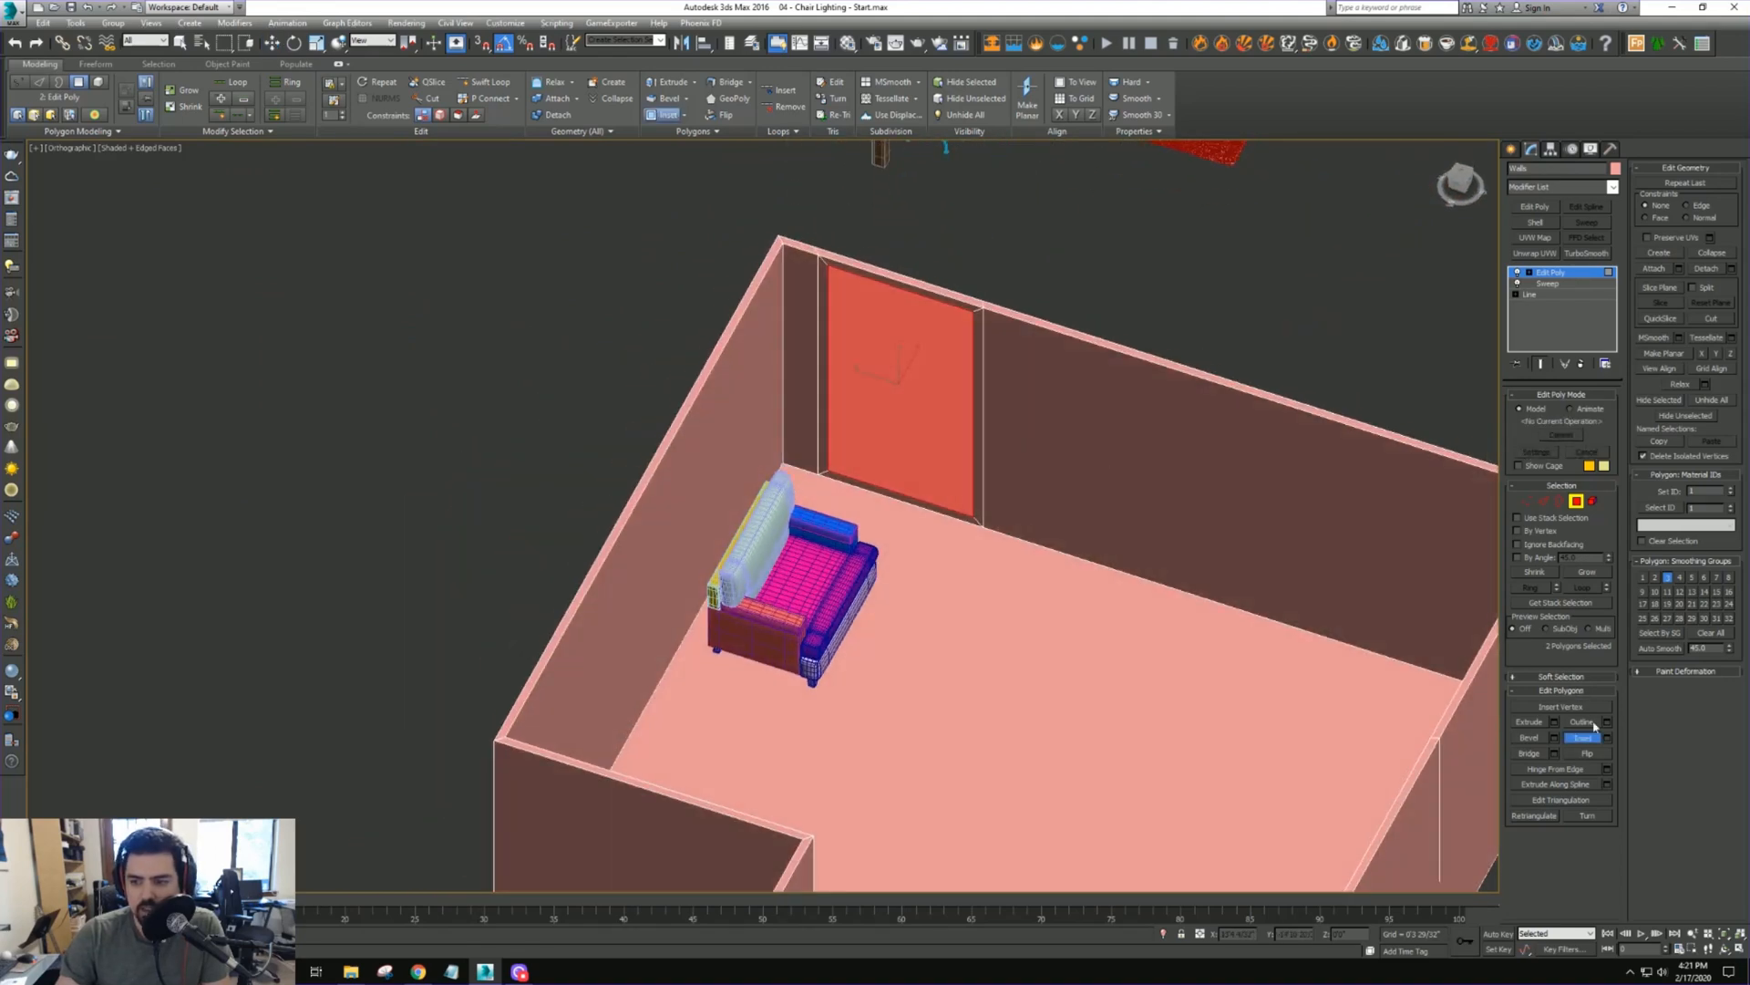
{"action": "left_click", "coordinate": [1533, 752]}
{"action": "middle_click_drag", "start_coordinate": [1038, 642], "coordinate": [1561, 485], "text": "alt"}
{"action": "left_click", "coordinate": [1576, 503]}
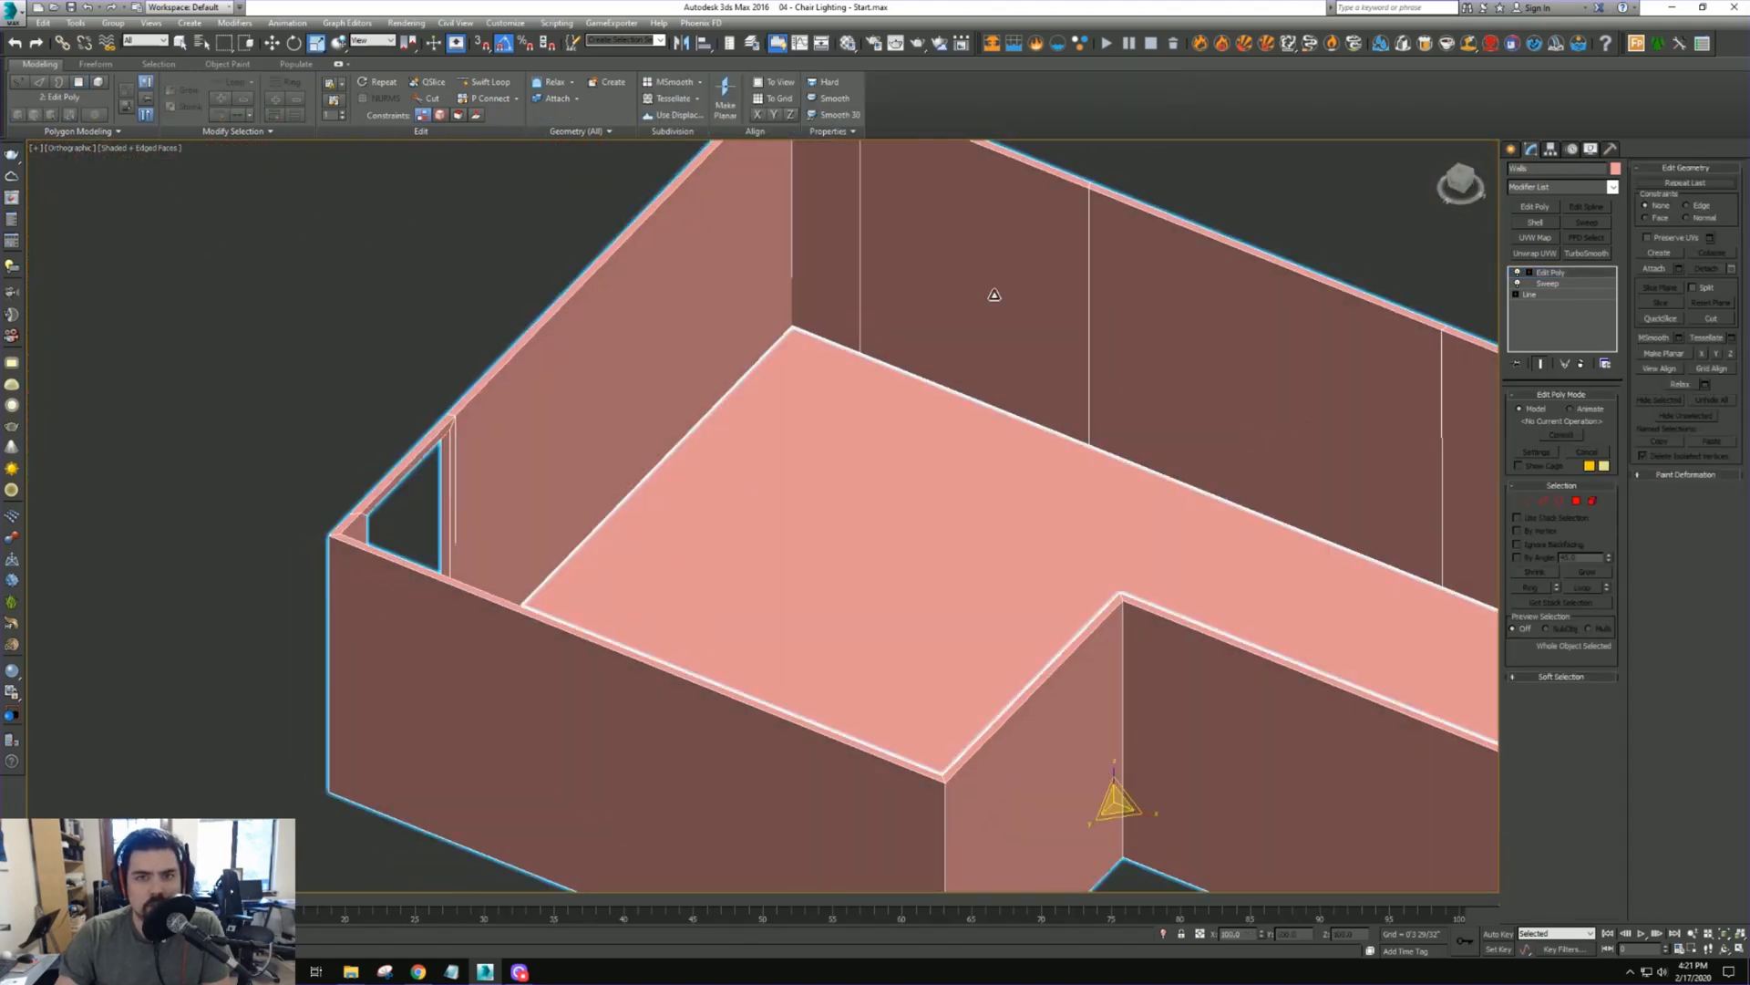
Inset and bridge the long wall's inner and outer polygons near the chair-side corner to cut a second opening
{"action": "left_click", "coordinate": [1577, 501]}
{"action": "left_click", "coordinate": [1081, 340]}
{"action": "middle_click_drag", "start_coordinate": [1081, 340], "coordinate": [675, 345], "text": "alt"}
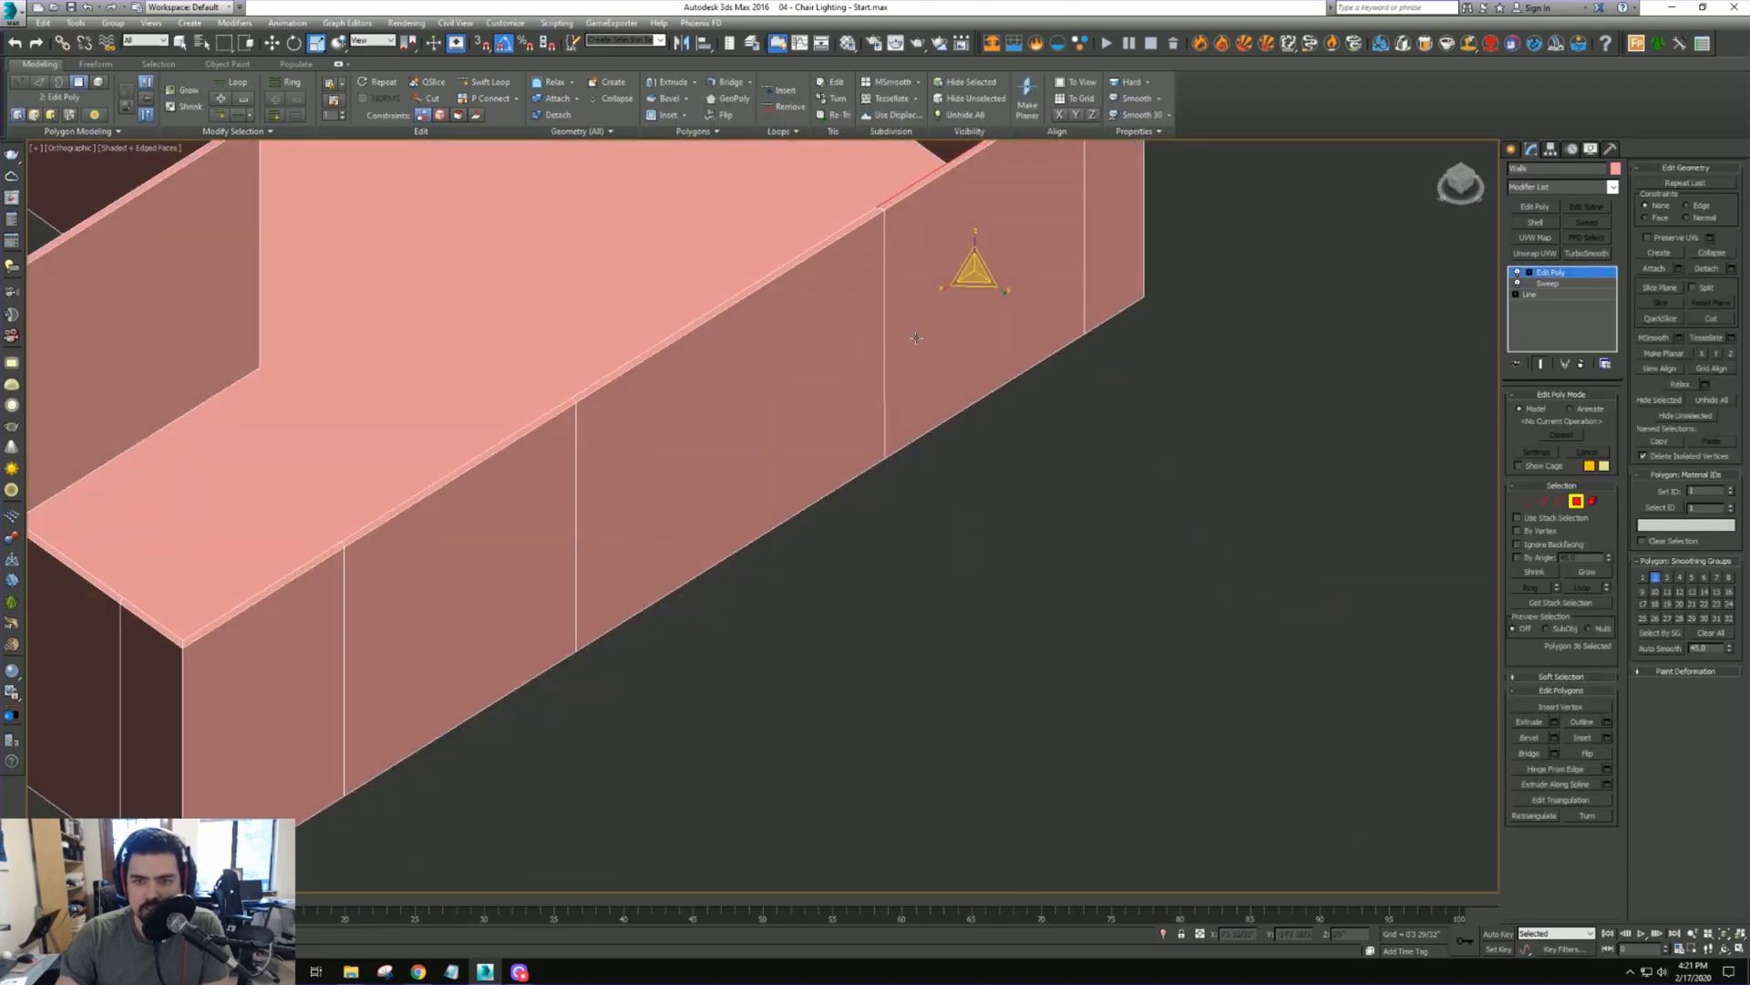
{"action": "left_click", "coordinate": [1070, 331], "text": "ctrl"}
{"action": "middle_click_drag", "start_coordinate": [1070, 331], "coordinate": [1171, 507], "text": "alt"}
{"action": "left_click", "coordinate": [1584, 738]}
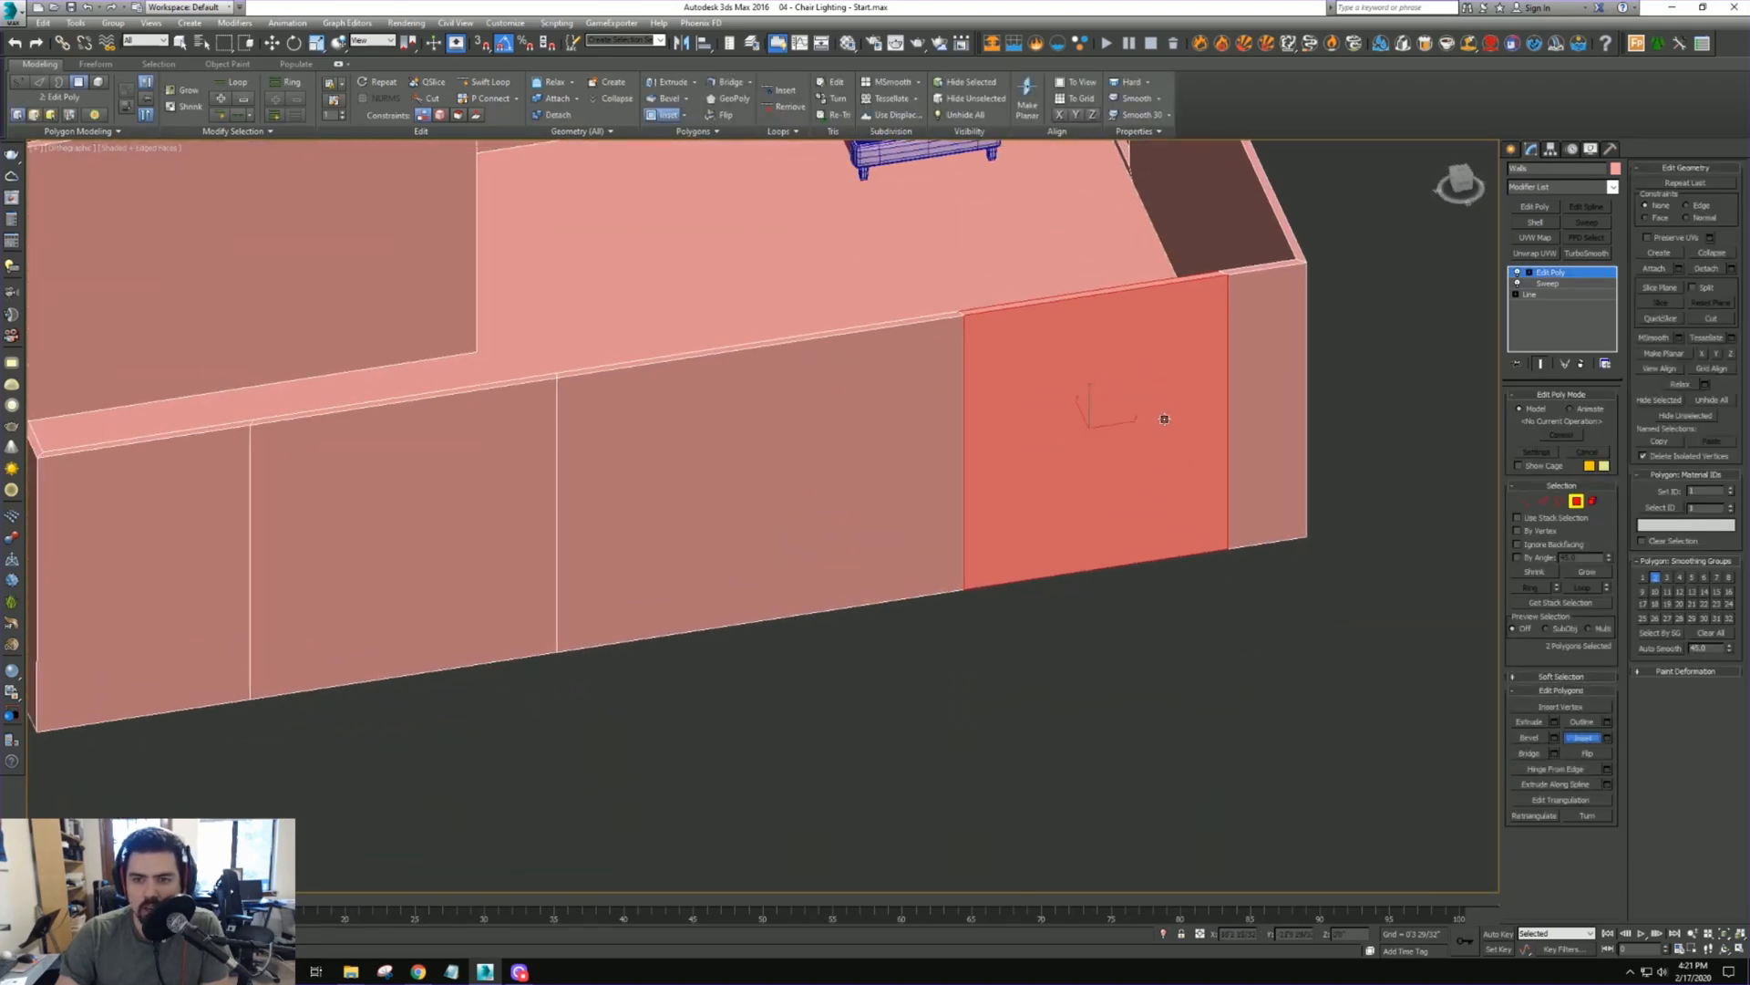
{"action": "left_click_drag", "start_coordinate": [1188, 394], "coordinate": [1185, 401]}
{"action": "middle_click_drag", "start_coordinate": [1185, 401], "coordinate": [1471, 619], "text": "alt"}
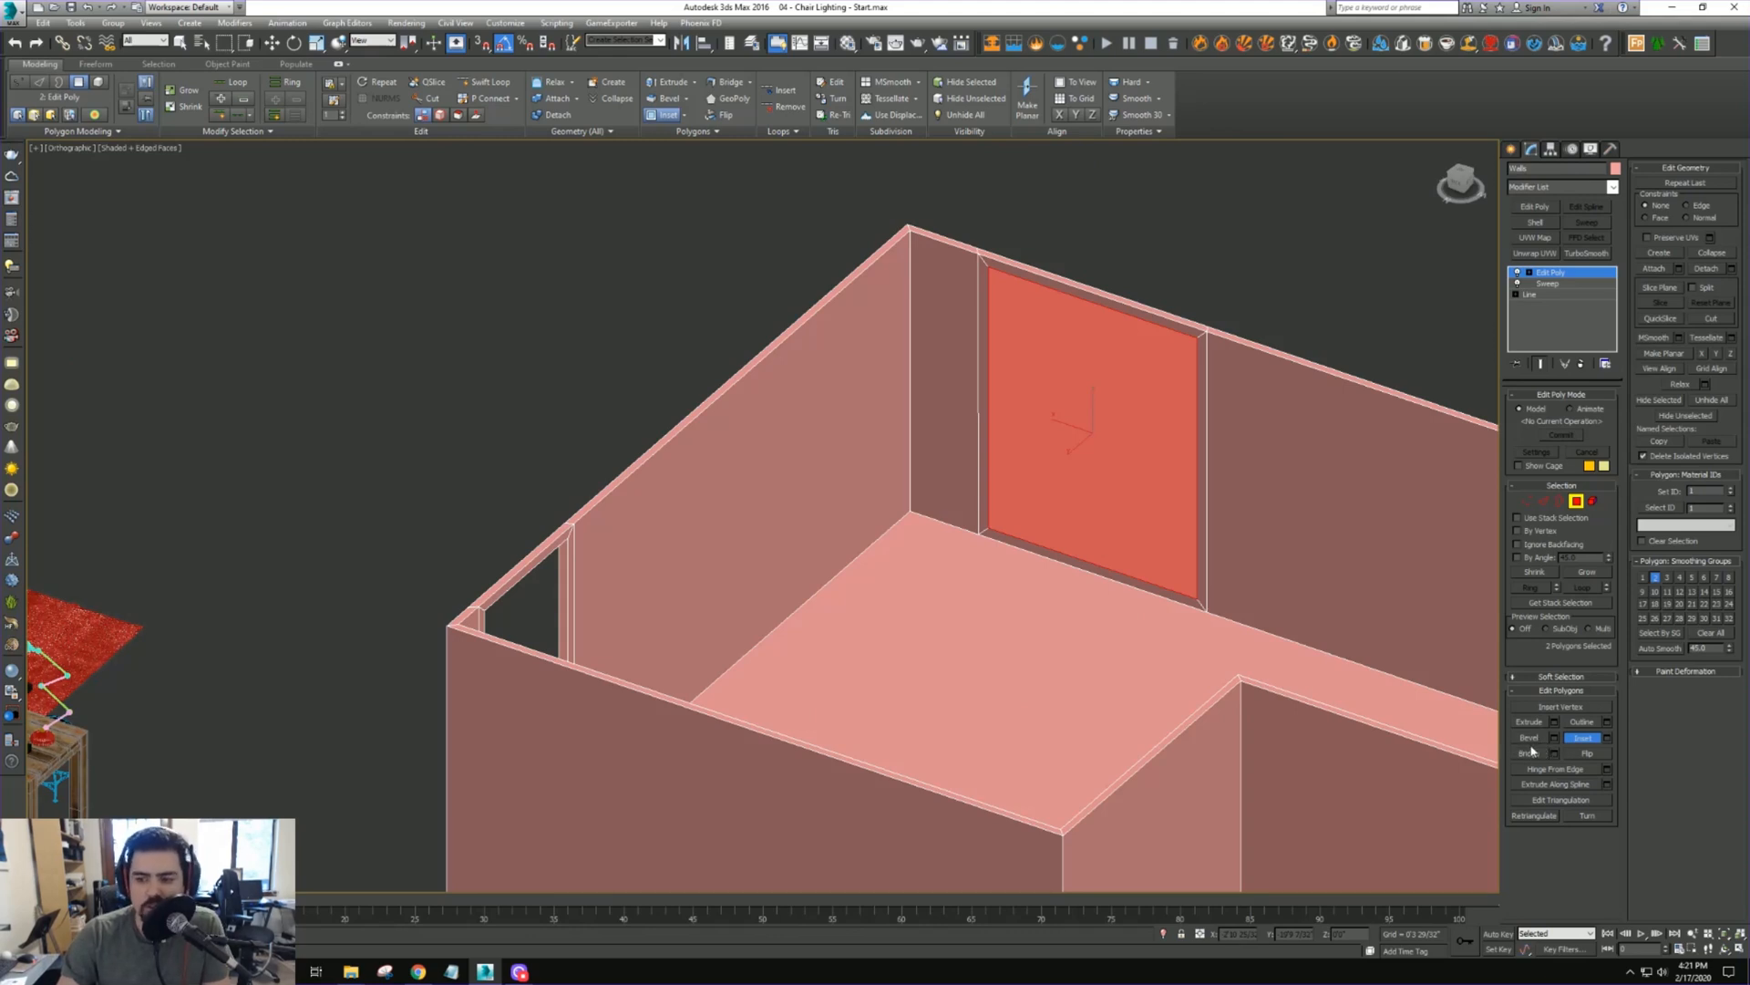
{"action": "key", "text": "Delete"}
Cut another opening farther along the long wall by insetting and bridging its inner and outer polygons
{"action": "middle_click_drag", "start_coordinate": [1073, 558], "coordinate": [536, 656], "text": "alt"}
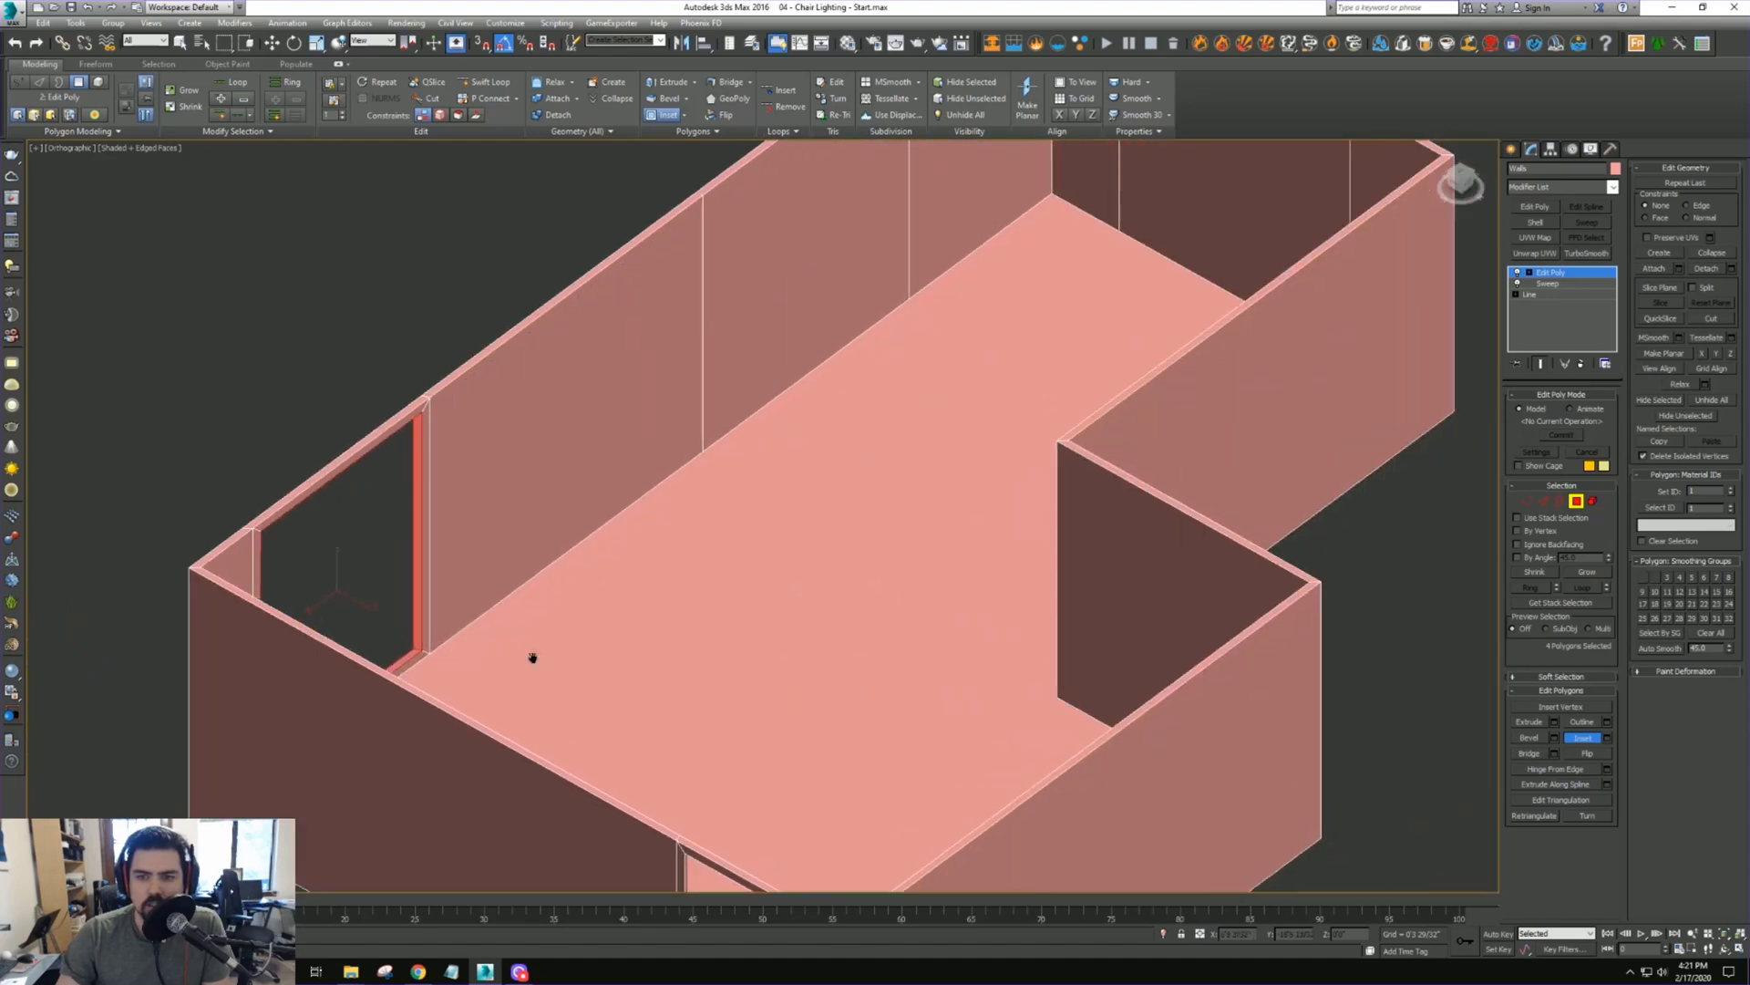
{"action": "left_click", "coordinate": [766, 248]}
{"action": "middle_click_drag", "start_coordinate": [766, 248], "coordinate": [820, 480], "text": "alt"}
{"action": "left_click", "coordinate": [769, 273], "text": "ctrl"}
{"action": "middle_click_drag", "start_coordinate": [820, 481], "coordinate": [975, 516], "text": "alt"}
{"action": "left_click_drag", "start_coordinate": [930, 454], "coordinate": [934, 445]}
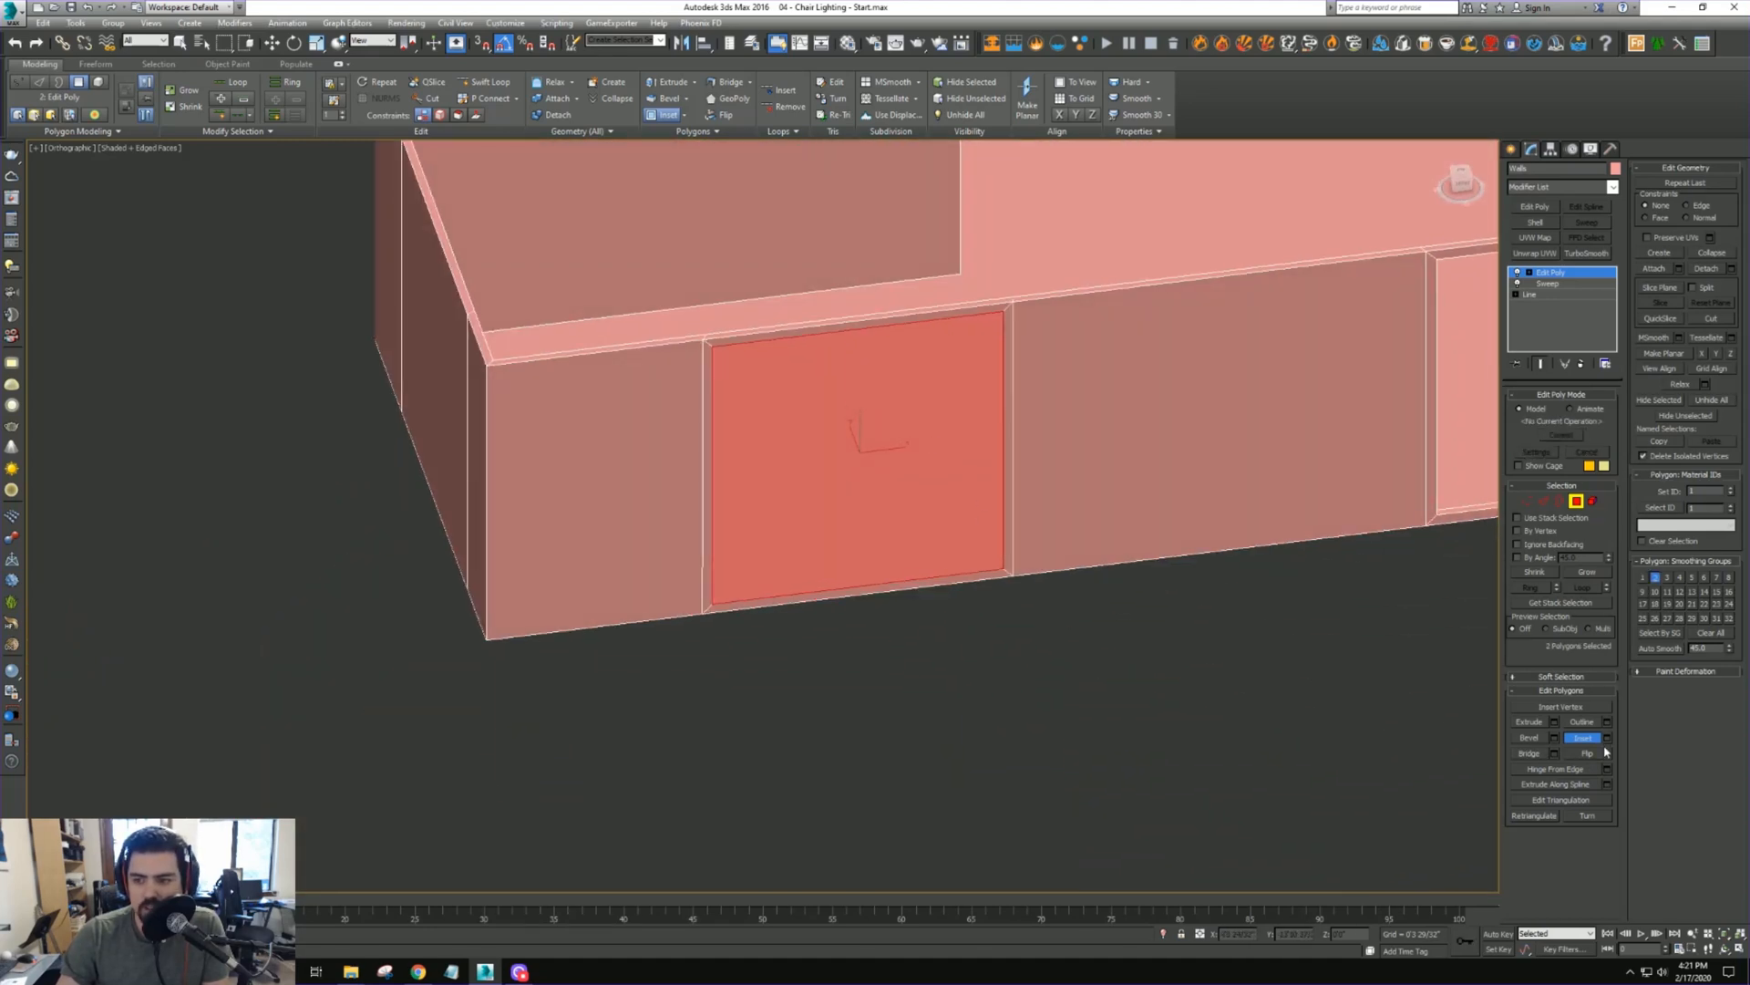
{"action": "left_click", "coordinate": [1530, 755]}
Cut an opening in the short end wall by insetting and bridging its facing polygons, and leave polygon editing
{"action": "middle_click_drag", "start_coordinate": [421, 497], "coordinate": [806, 585]}
{"action": "left_click", "coordinate": [760, 574]}
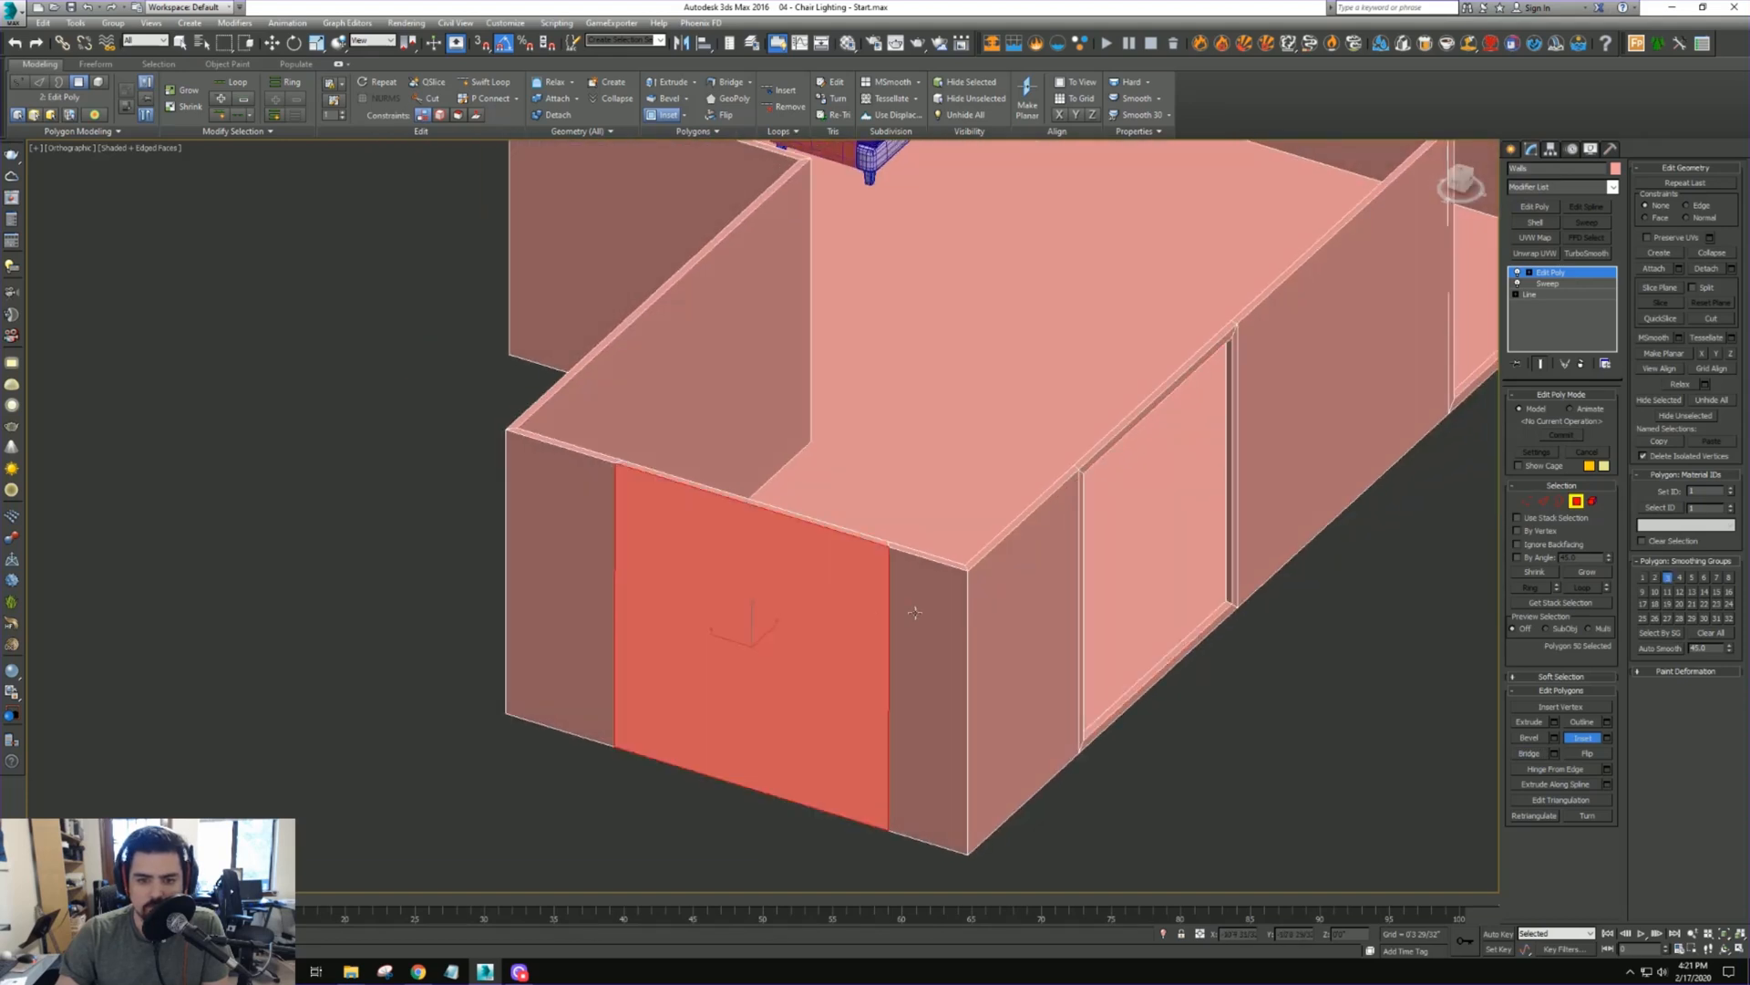
{"action": "middle_click_drag", "start_coordinate": [916, 605], "coordinate": [694, 618], "text": "alt"}
{"action": "left_click", "coordinate": [695, 618], "text": "ctrl"}
{"action": "middle_click_drag", "start_coordinate": [840, 626], "coordinate": [1190, 578], "text": "alt"}
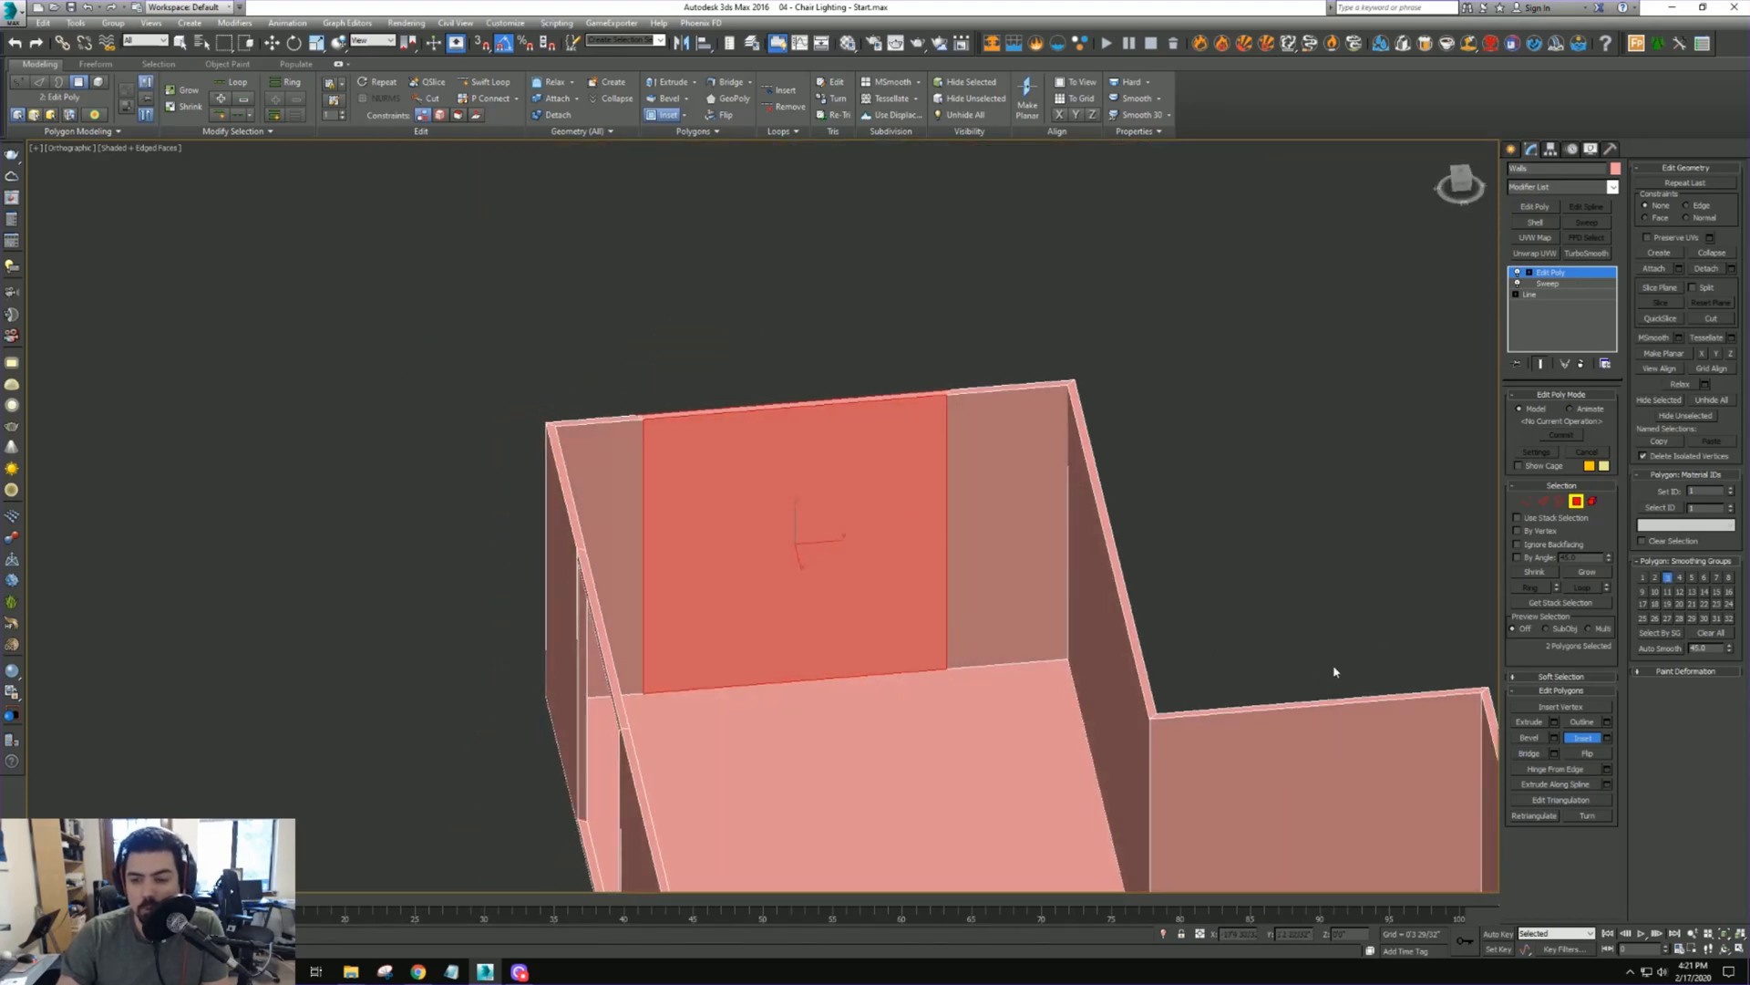
{"action": "left_click_drag", "start_coordinate": [957, 608], "coordinate": [980, 583]}
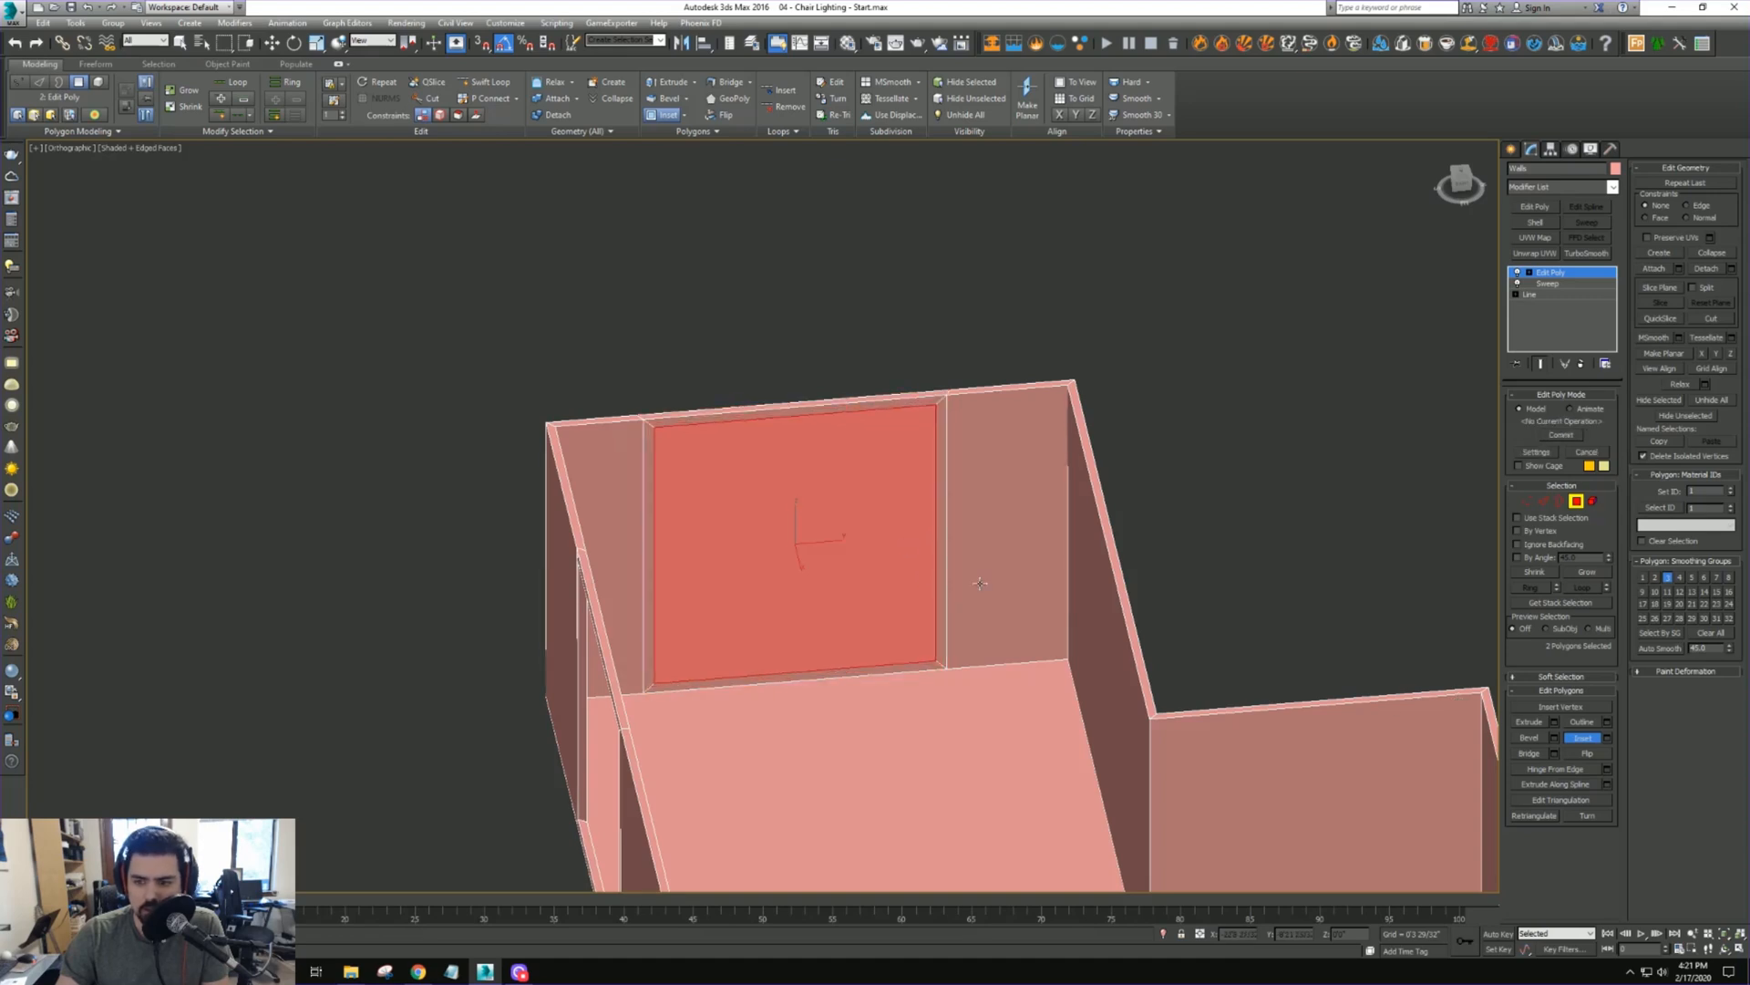
{"action": "left_click", "coordinate": [1533, 754]}
{"action": "middle_click_drag", "start_coordinate": [912, 547], "coordinate": [1244, 492], "text": "alt"}
{"action": "left_click", "coordinate": [1579, 504]}
{"action": "middle_click_drag", "start_coordinate": [981, 443], "coordinate": [1061, 461], "text": "alt"}
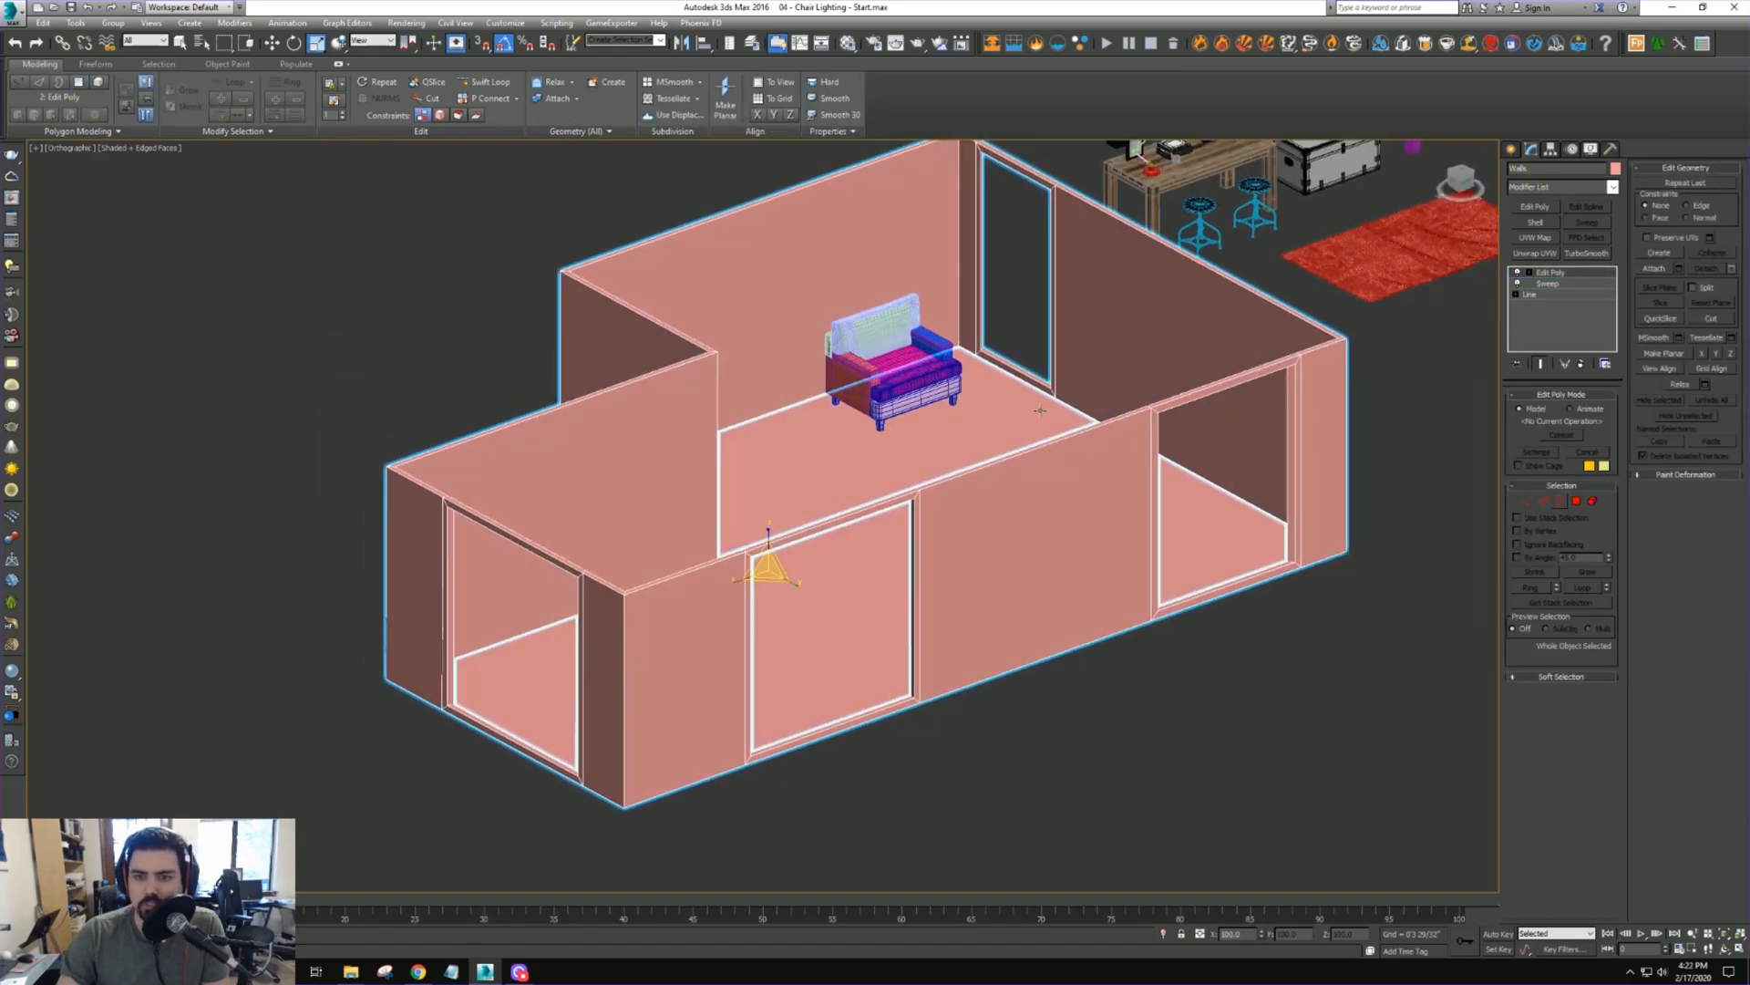
Examine the frame edges of the wall openings from several angles, including the one beside the chair
{"action": "left_click", "coordinate": [1039, 344]}
{"action": "scroll", "coordinate": [1012, 365], "scroll_direction": "up", "scroll_amount": 8}
{"action": "left_click", "coordinate": [1242, 550]}
{"action": "scroll", "coordinate": [1070, 485], "scroll_direction": "down", "scroll_amount": 6}
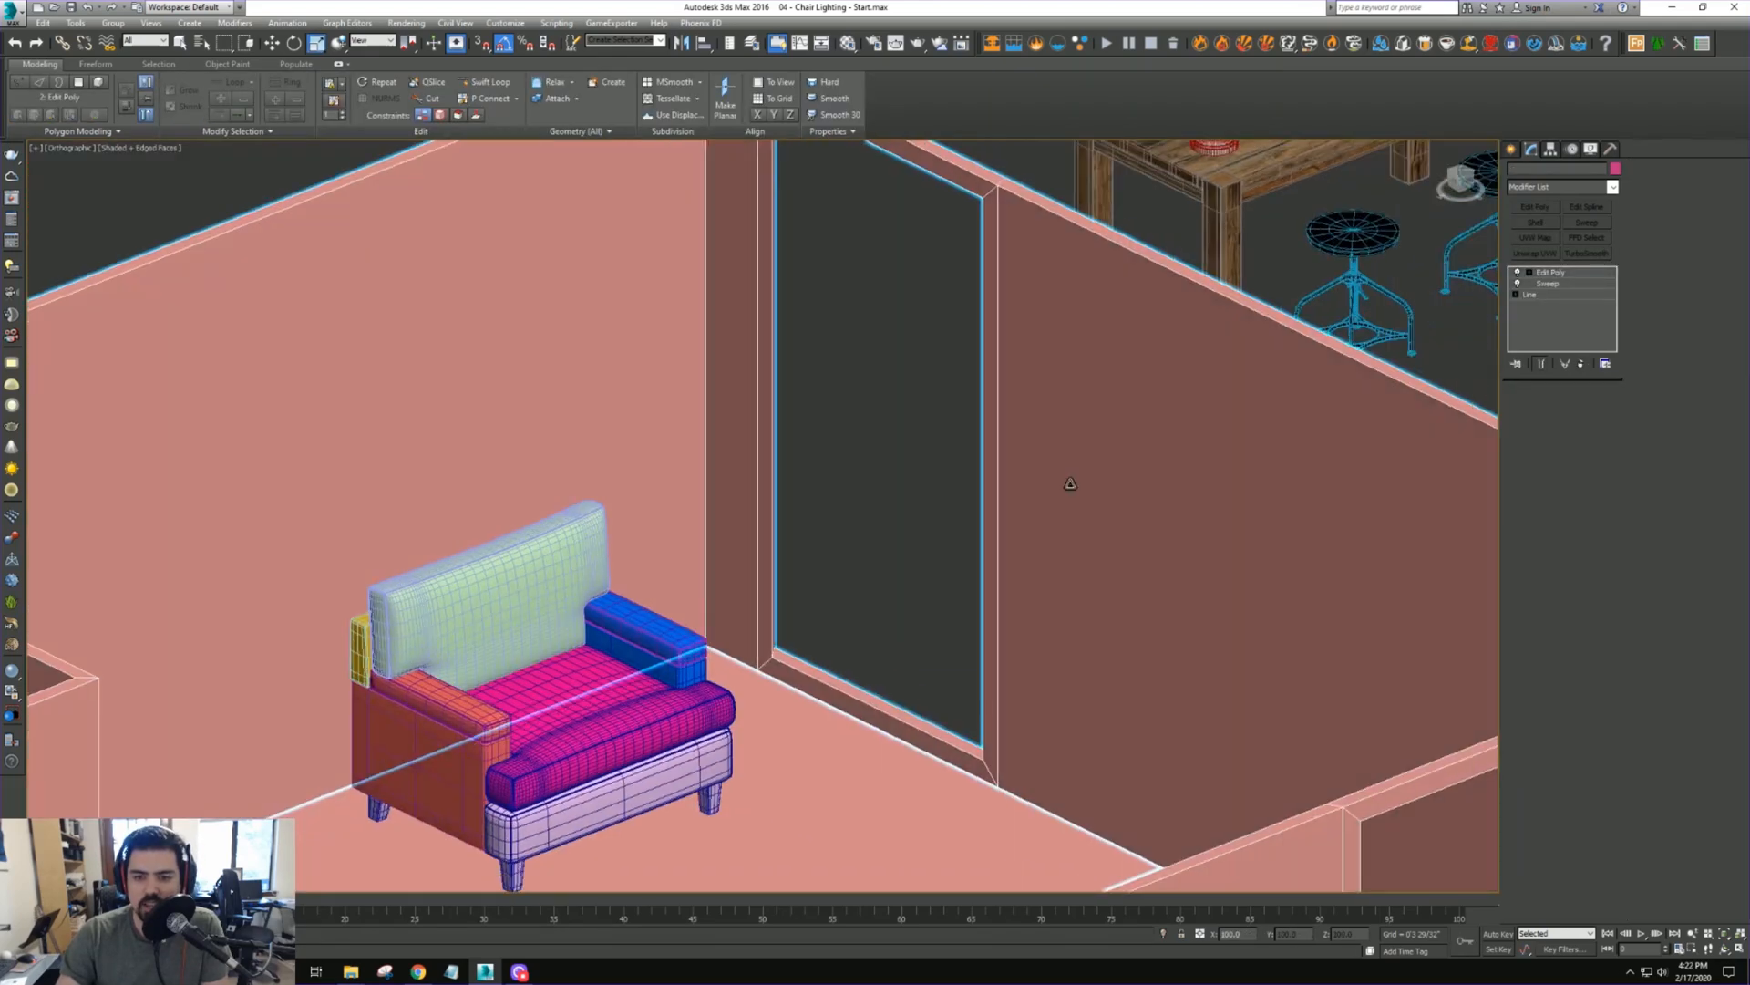
{"action": "middle_click_drag", "start_coordinate": [1070, 484], "coordinate": [879, 422], "text": "alt"}
{"action": "key", "text": "f"}
{"action": "key", "text": "z"}
{"action": "scroll", "coordinate": [877, 415], "scroll_direction": "up", "scroll_amount": 5}
{"action": "middle_click_drag", "start_coordinate": [730, 382], "coordinate": [1161, 580]}
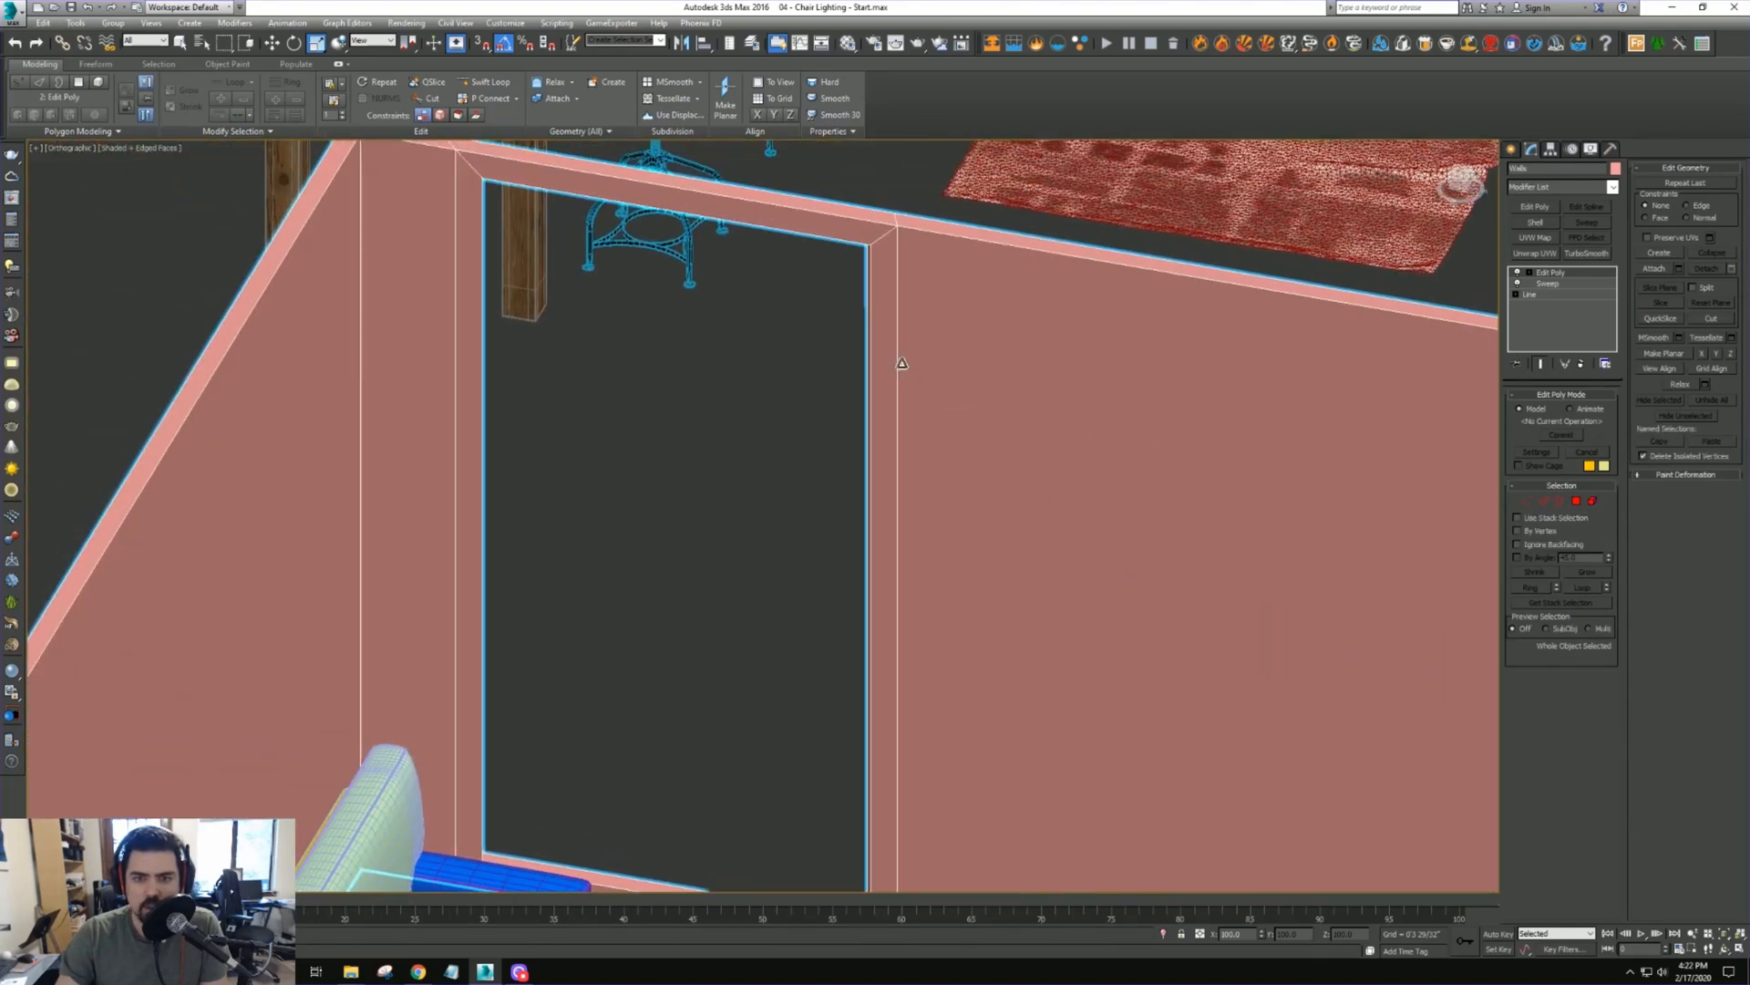
{"action": "key", "text": "2"}
{"action": "key", "text": "t"}
{"action": "key", "text": "w"}
{"action": "key", "text": "F3"}
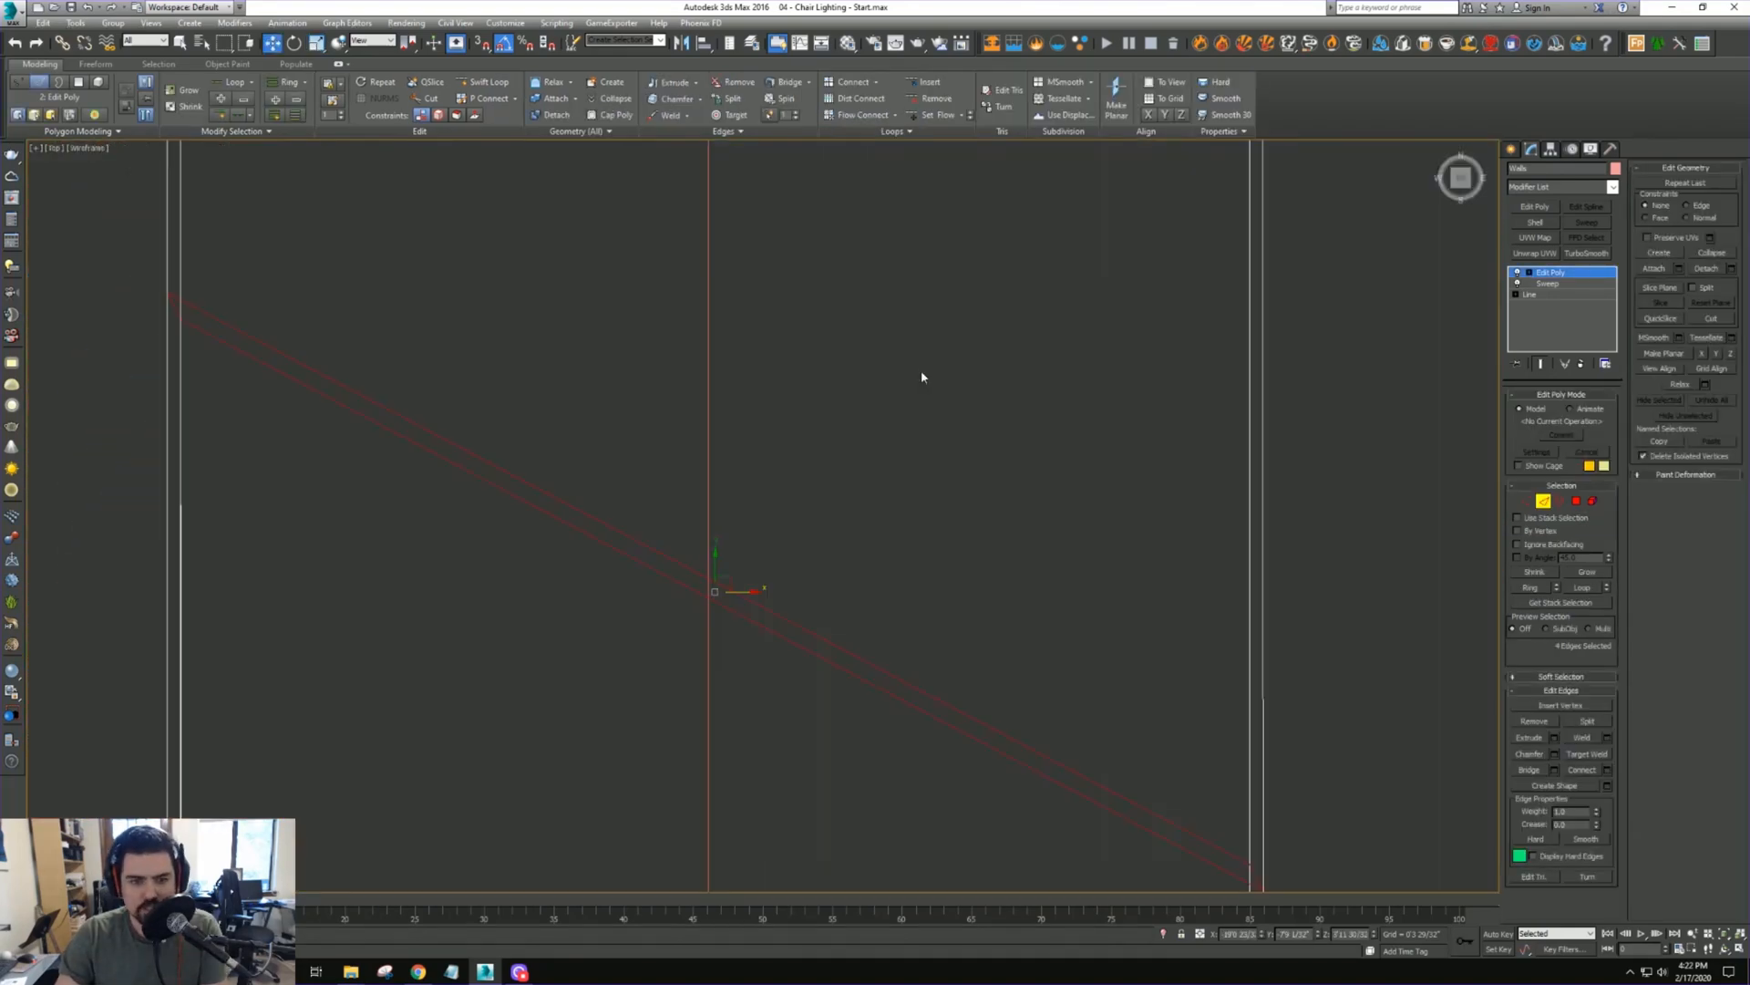
{"action": "scroll", "coordinate": [921, 377], "scroll_direction": "up", "scroll_amount": 5}
{"action": "mouse_move", "coordinate": [950, 395]}
{"action": "middle_mouse_down", "text": "alt"}
{"action": "mouse_move", "coordinate": [1012, 526]}
{"action": "mouse_move", "coordinate": [1058, 528]}
{"action": "mouse_move", "coordinate": [1068, 552]}
{"action": "mouse_move", "coordinate": [1045, 545]}
{"action": "middle_mouse_up", "text": "alt"}
{"action": "key", "text": "F3"}
{"action": "middle_click_drag", "start_coordinate": [1045, 501], "coordinate": [731, 852]}
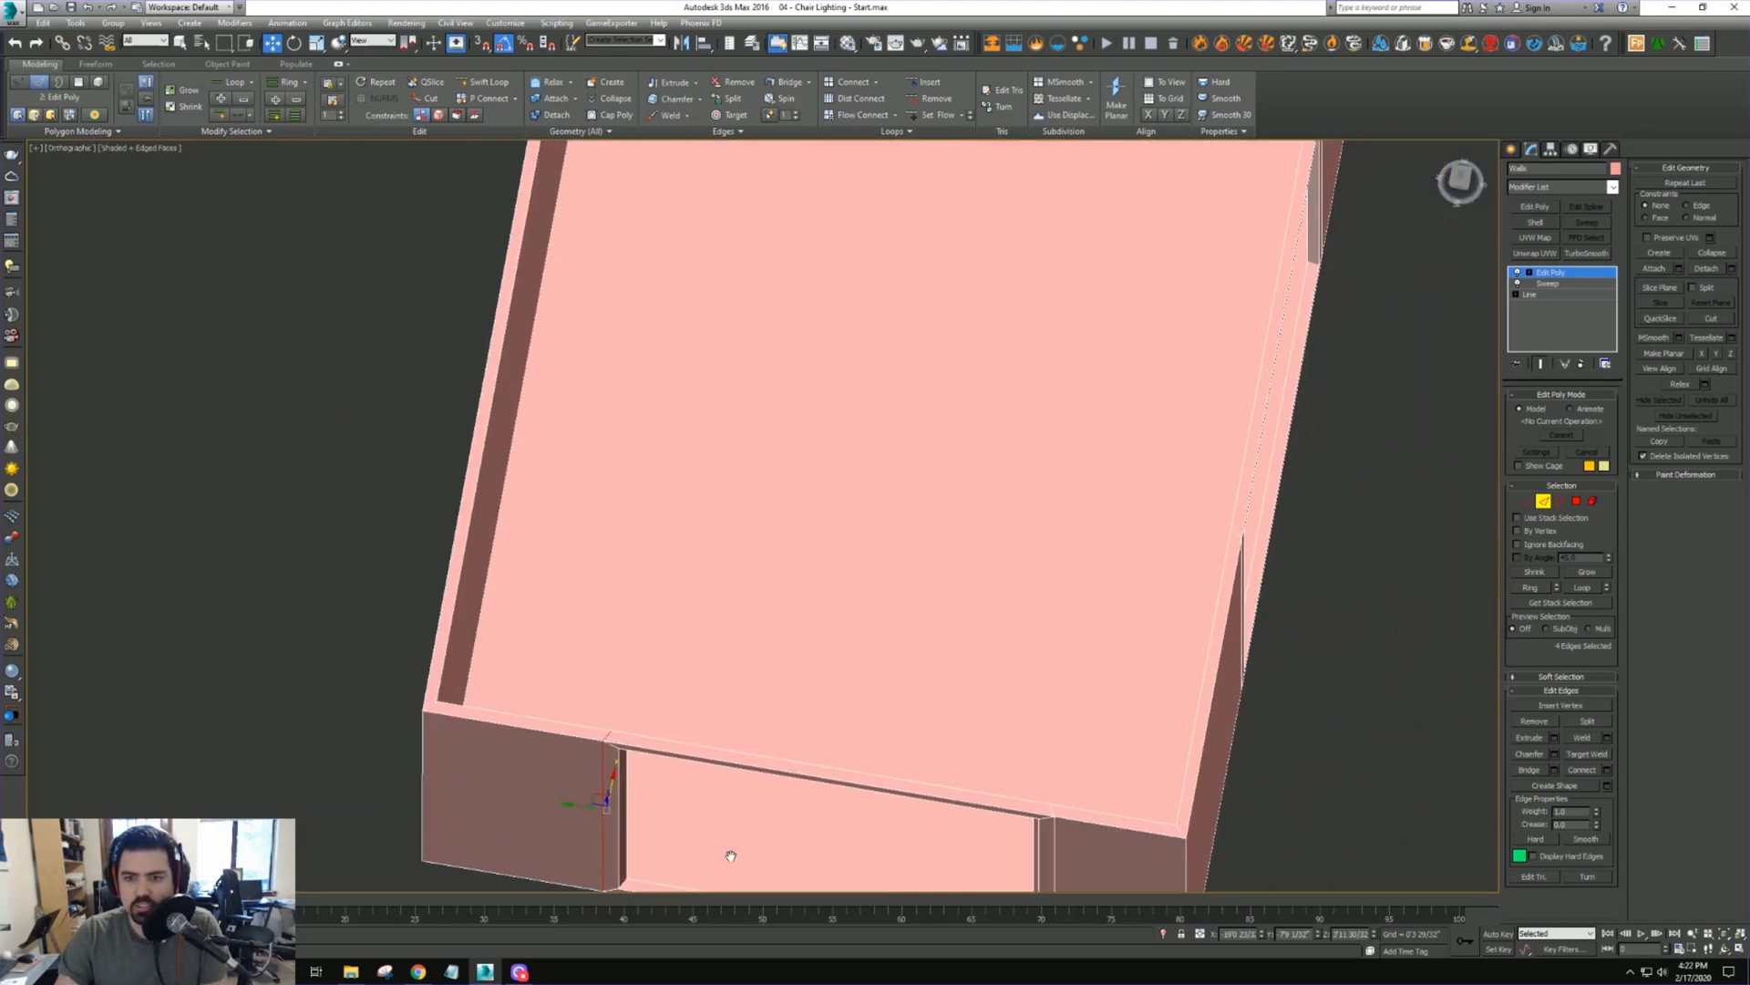
{"action": "middle_click_drag", "start_coordinate": [836, 199], "coordinate": [839, 680]}
{"action": "middle_click_drag", "start_coordinate": [607, 187], "coordinate": [682, 485]}
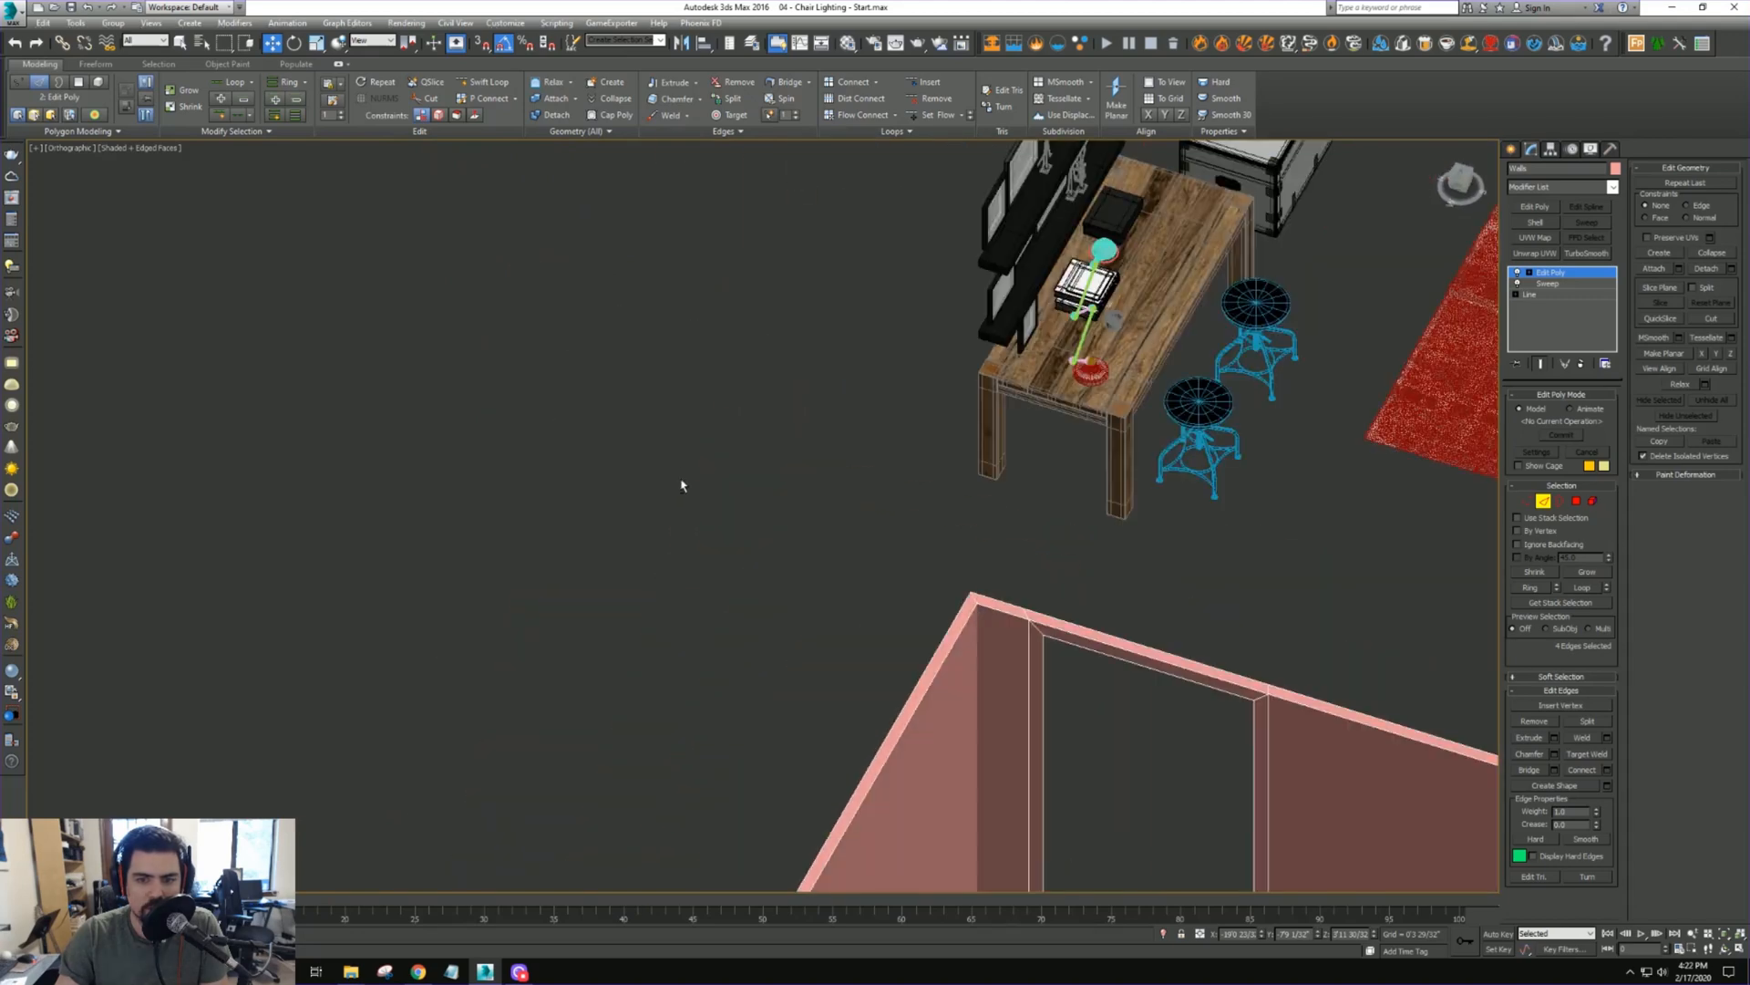
Select the vertices of the vertical edge loop between the room corner and the chair-side opening and frame them from above
{"action": "middle_click_drag", "start_coordinate": [906, 618], "coordinate": [768, 521]}
{"action": "key", "text": "1"}
{"action": "left_click_drag", "start_coordinate": [886, 493], "coordinate": [926, 578]}
{"action": "middle_click_drag", "start_coordinate": [926, 578], "coordinate": [797, 489], "text": "alt"}
{"action": "key", "text": "p"}
{"action": "key", "text": "z"}
{"action": "scroll", "coordinate": [924, 564], "scroll_direction": "down", "scroll_amount": 5}
{"action": "scroll", "coordinate": [876, 590], "scroll_direction": "down", "scroll_amount": 4}
{"action": "middle_click_drag", "start_coordinate": [912, 583], "coordinate": [851, 484]}
{"action": "key", "text": "t"}
{"action": "key", "text": "z"}
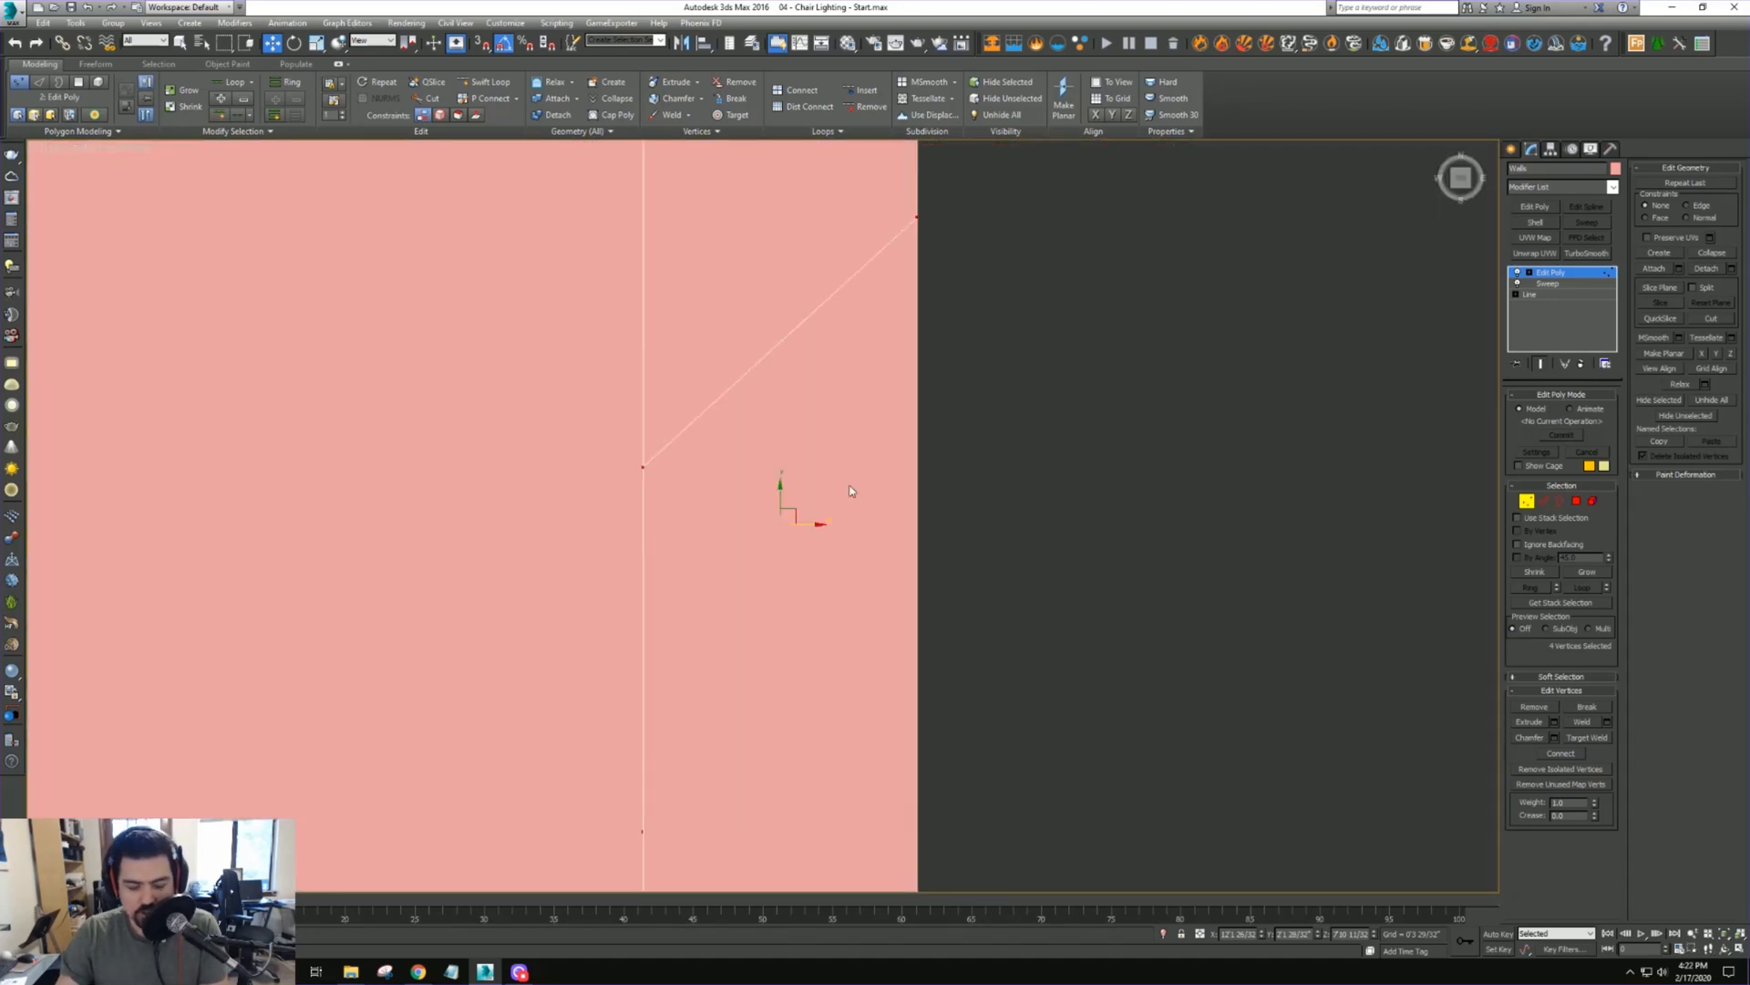
Align the vertices of the corner-side edge loop along Y so that it runs straight through the wall
{"action": "key", "text": "F3"}
{"action": "scroll", "coordinate": [850, 491], "scroll_direction": "down", "scroll_amount": 3}
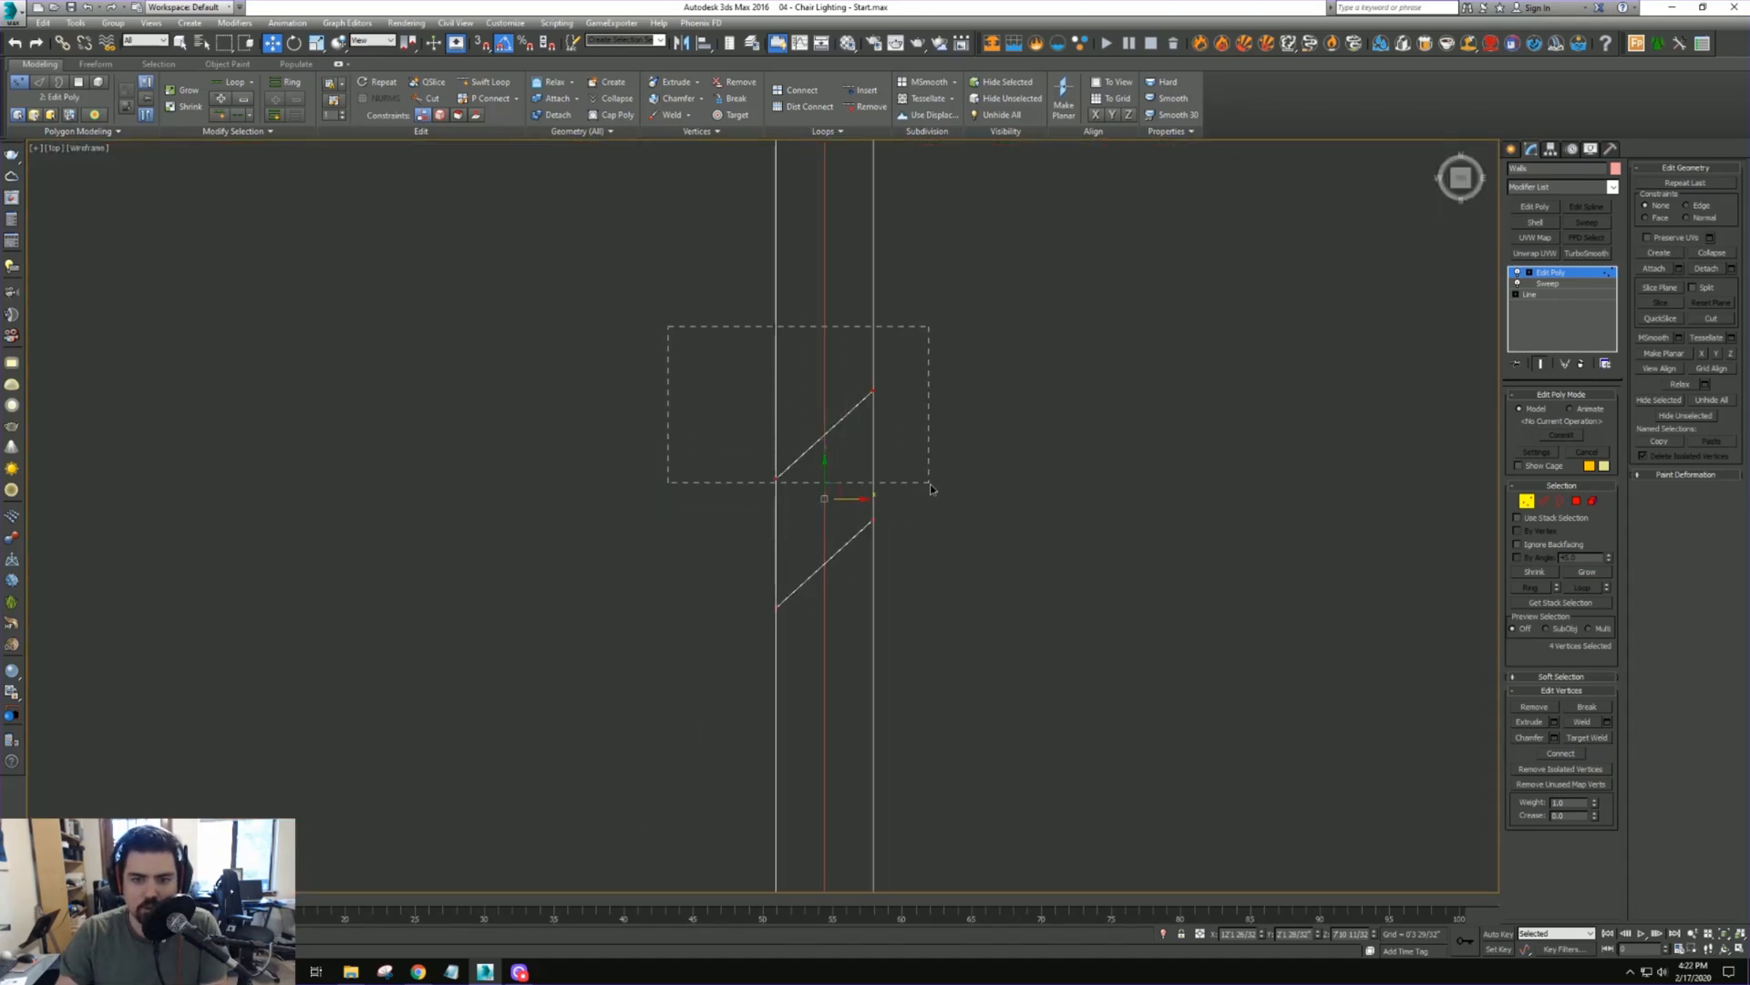
{"action": "scroll", "coordinate": [916, 474], "scroll_direction": "down", "scroll_amount": 3}
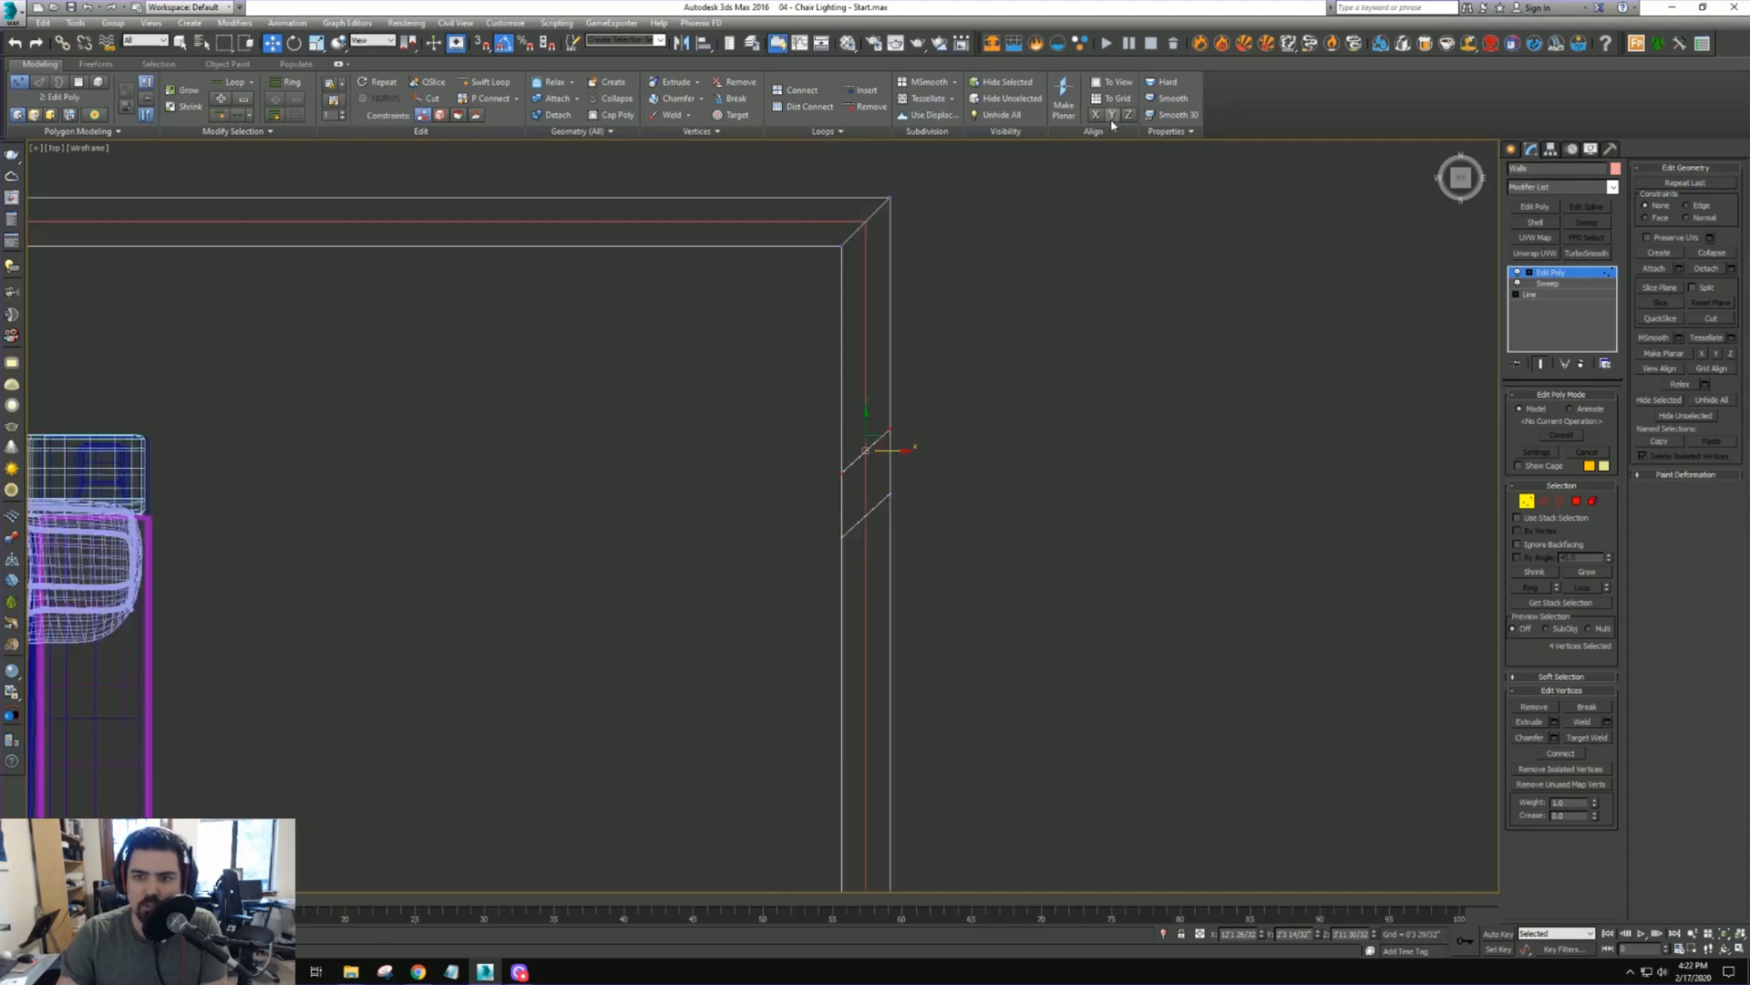
{"action": "mouse_move", "coordinate": [889, 428]}
{"action": "middle_mouse_down", "text": "alt"}
{"action": "mouse_move", "coordinate": [942, 439]}
{"action": "mouse_move", "coordinate": [930, 429]}
{"action": "middle_mouse_up", "text": "alt"}
{"action": "key", "text": "F3"}
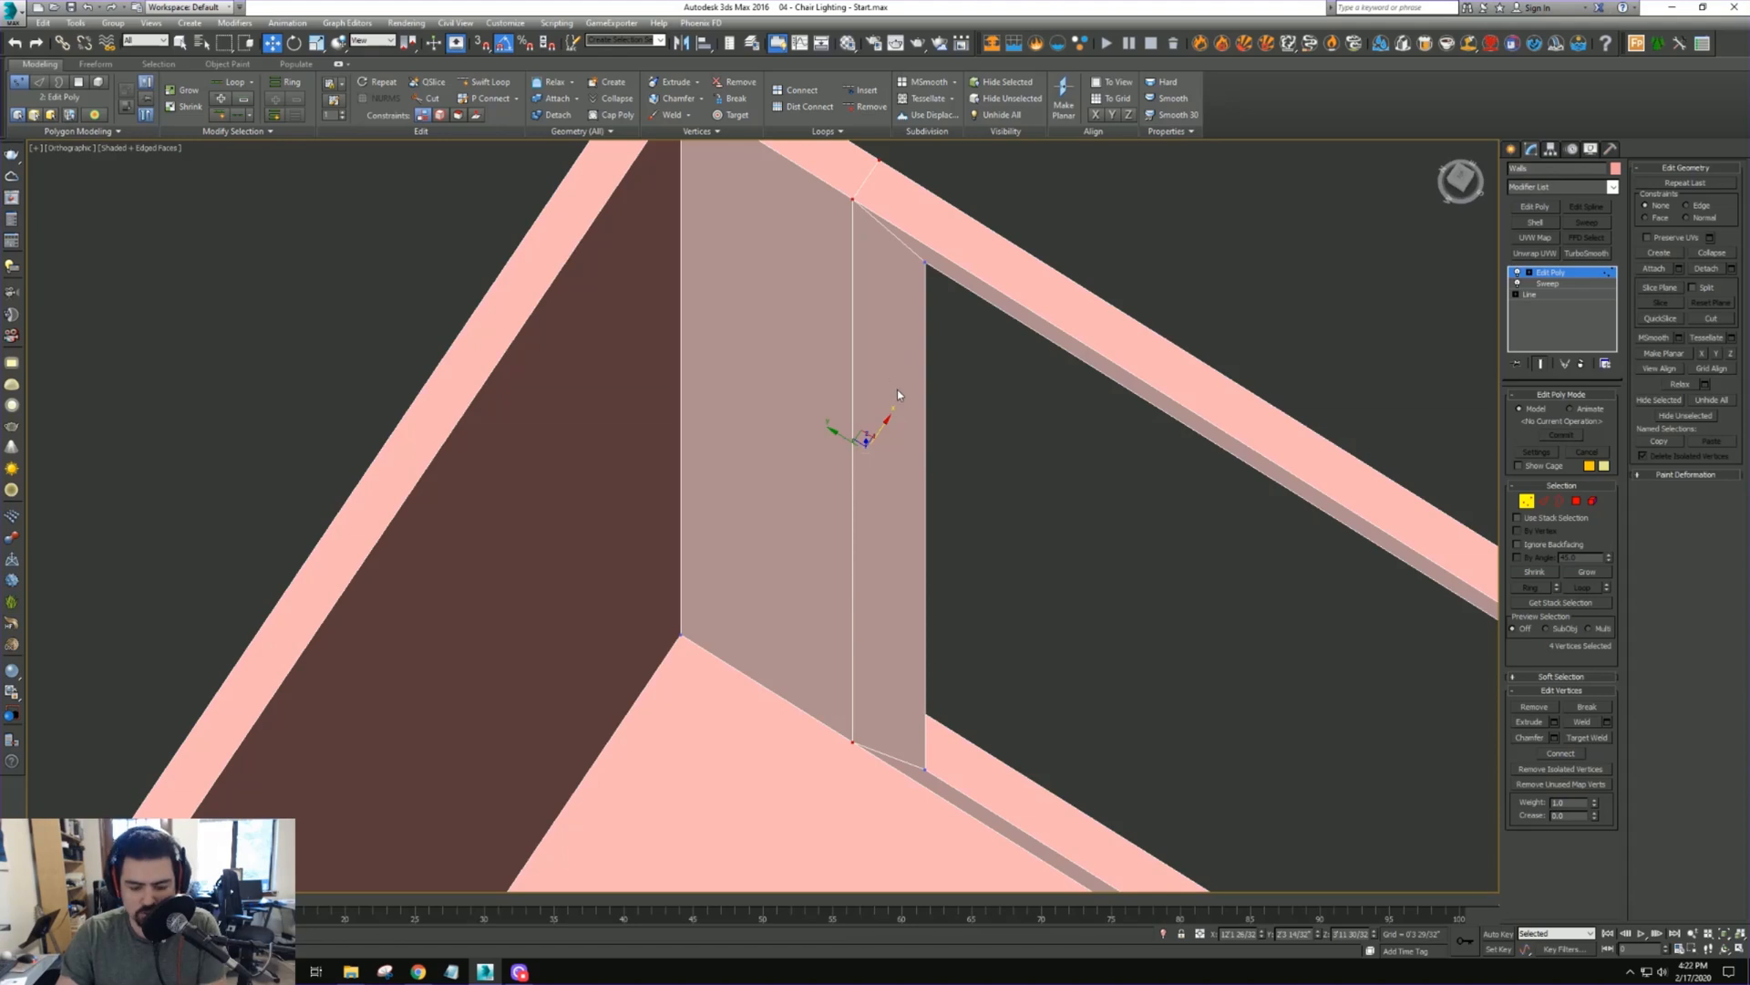
Select the slanted jamb vertices on the corner side of the chair-side opening and align them along Y
{"action": "key", "text": "t"}
{"action": "key", "text": "z"}
{"action": "key", "text": "F3"}
{"action": "scroll", "coordinate": [893, 392], "scroll_direction": "down", "scroll_amount": 6}
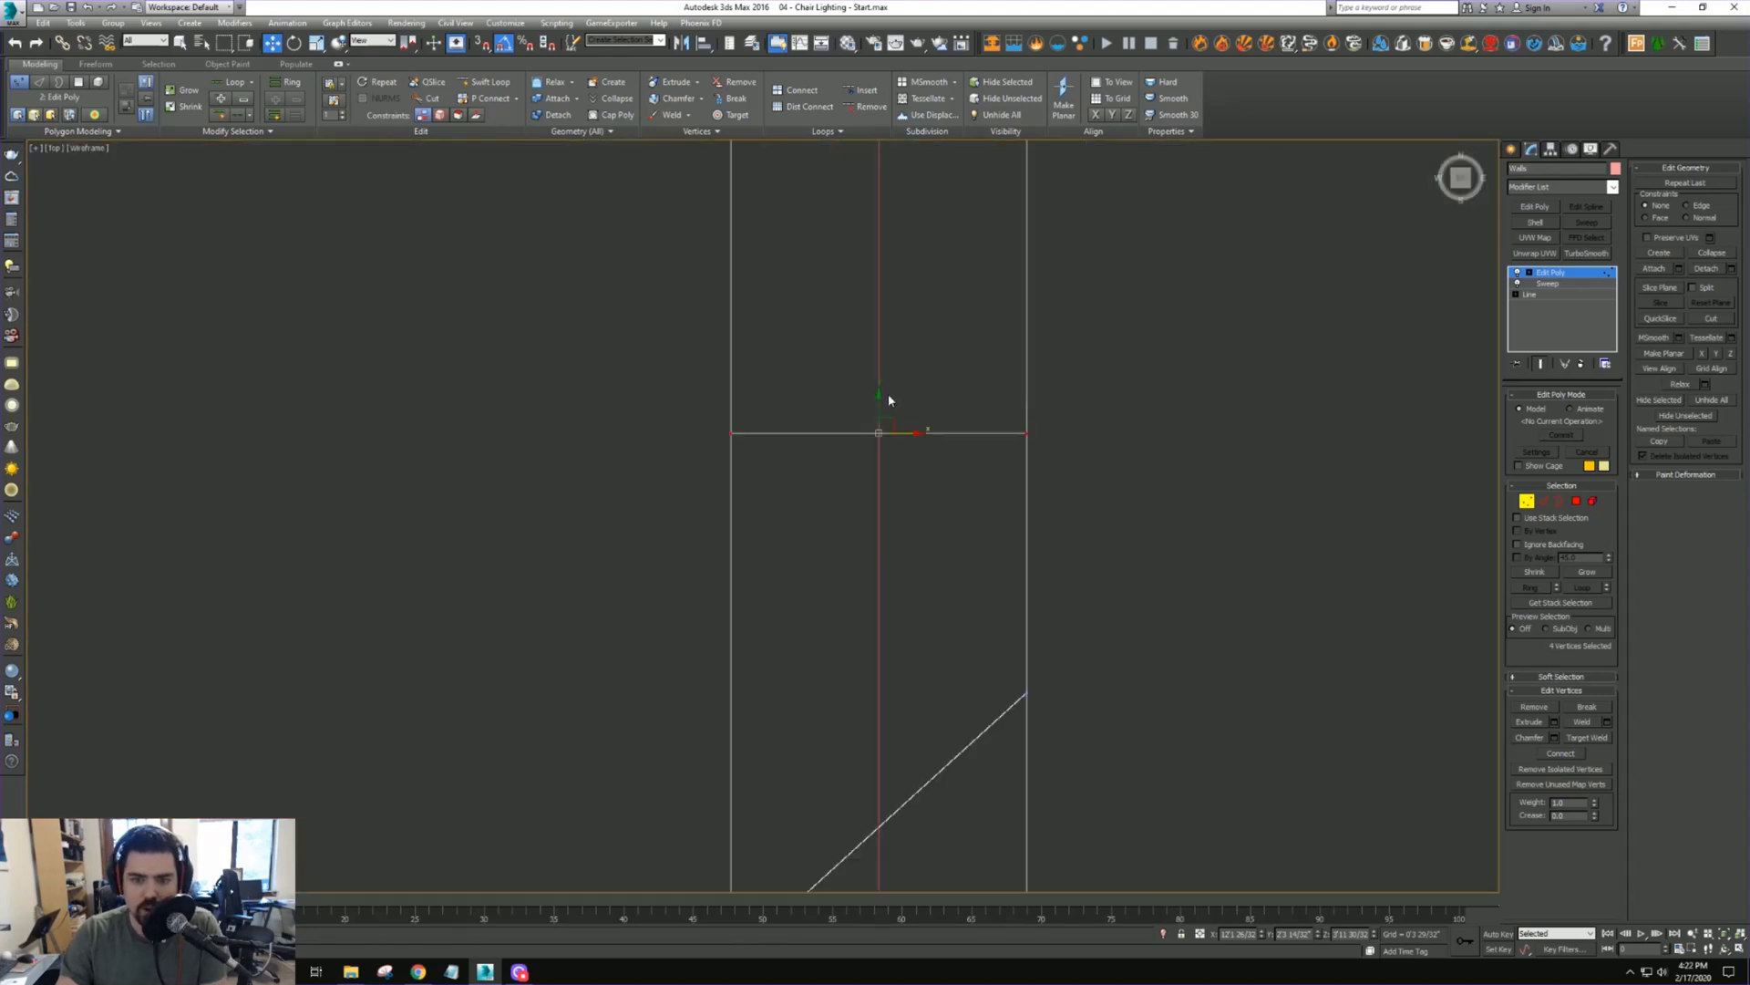
{"action": "scroll", "coordinate": [888, 393], "scroll_direction": "down", "scroll_amount": 2}
{"action": "left_click_drag", "start_coordinate": [727, 494], "coordinate": [1067, 755]}
{"action": "middle_click_drag", "start_coordinate": [1007, 576], "coordinate": [921, 386]}
{"action": "scroll", "coordinate": [922, 386], "scroll_direction": "down", "scroll_amount": 2}
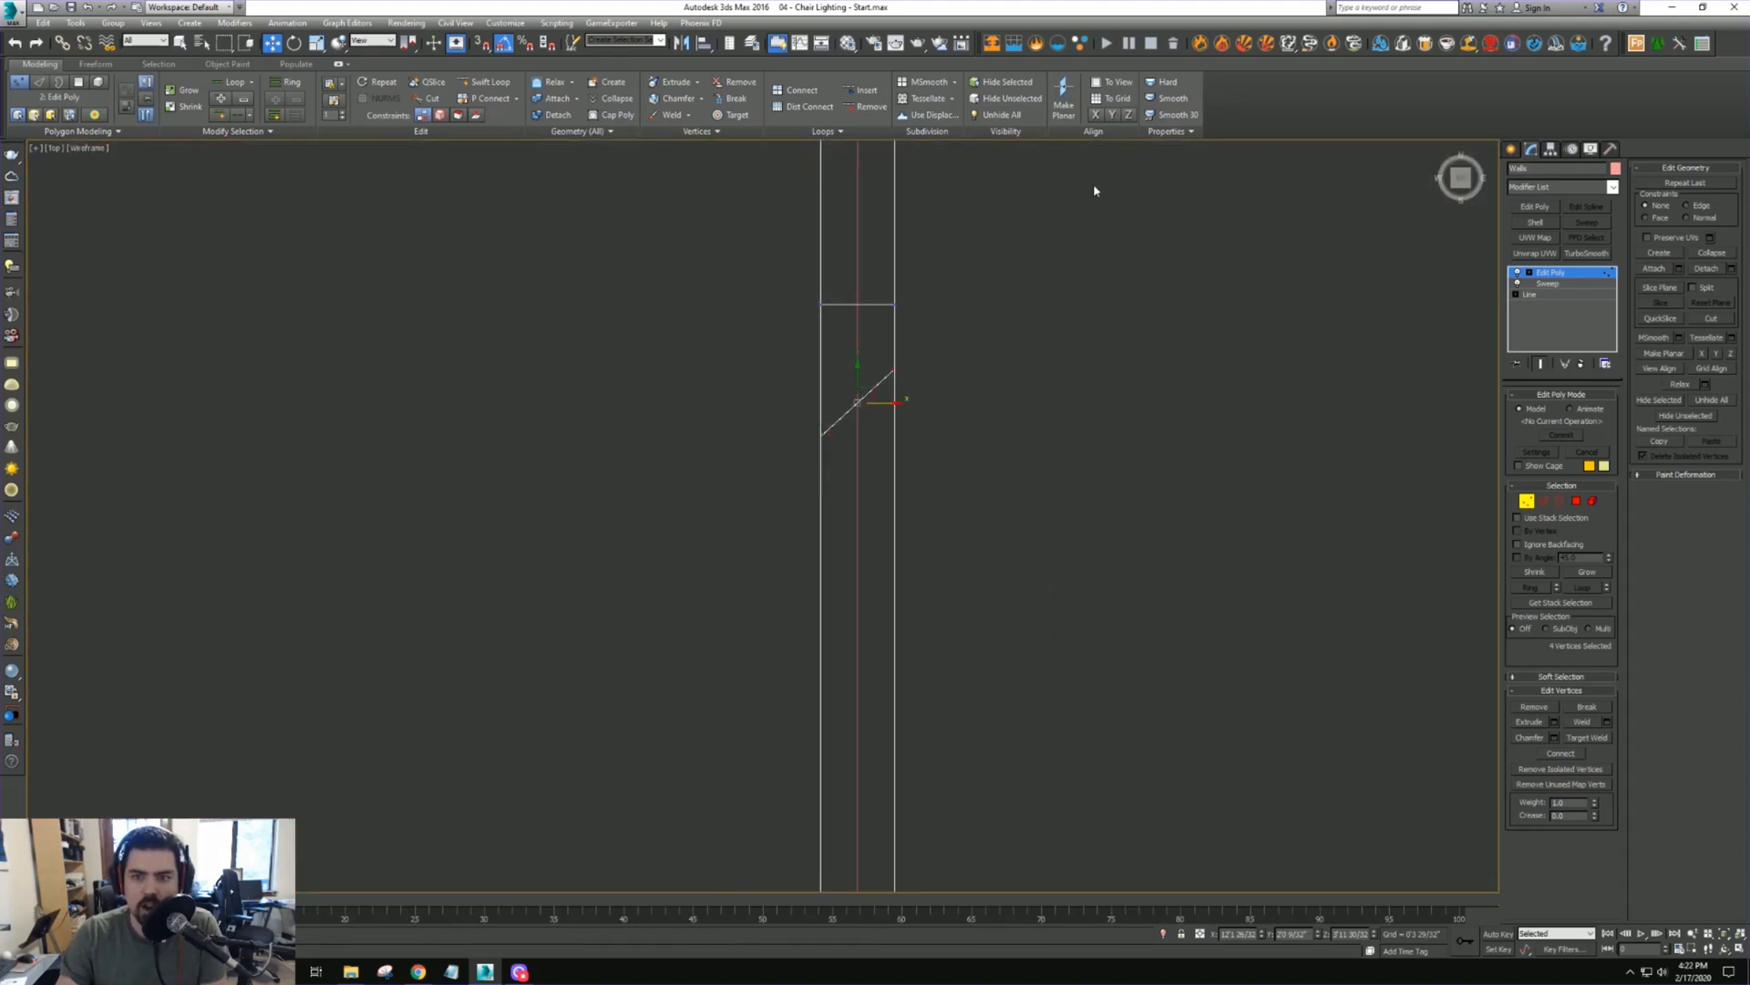
{"action": "left_click", "coordinate": [1113, 117]}
Align the slanted vertices on the far side of the chair-side opening along Y
{"action": "scroll", "coordinate": [1002, 351], "scroll_direction": "down", "scroll_amount": 3}
{"action": "middle_click_drag", "start_coordinate": [990, 799], "coordinate": [835, 374]}
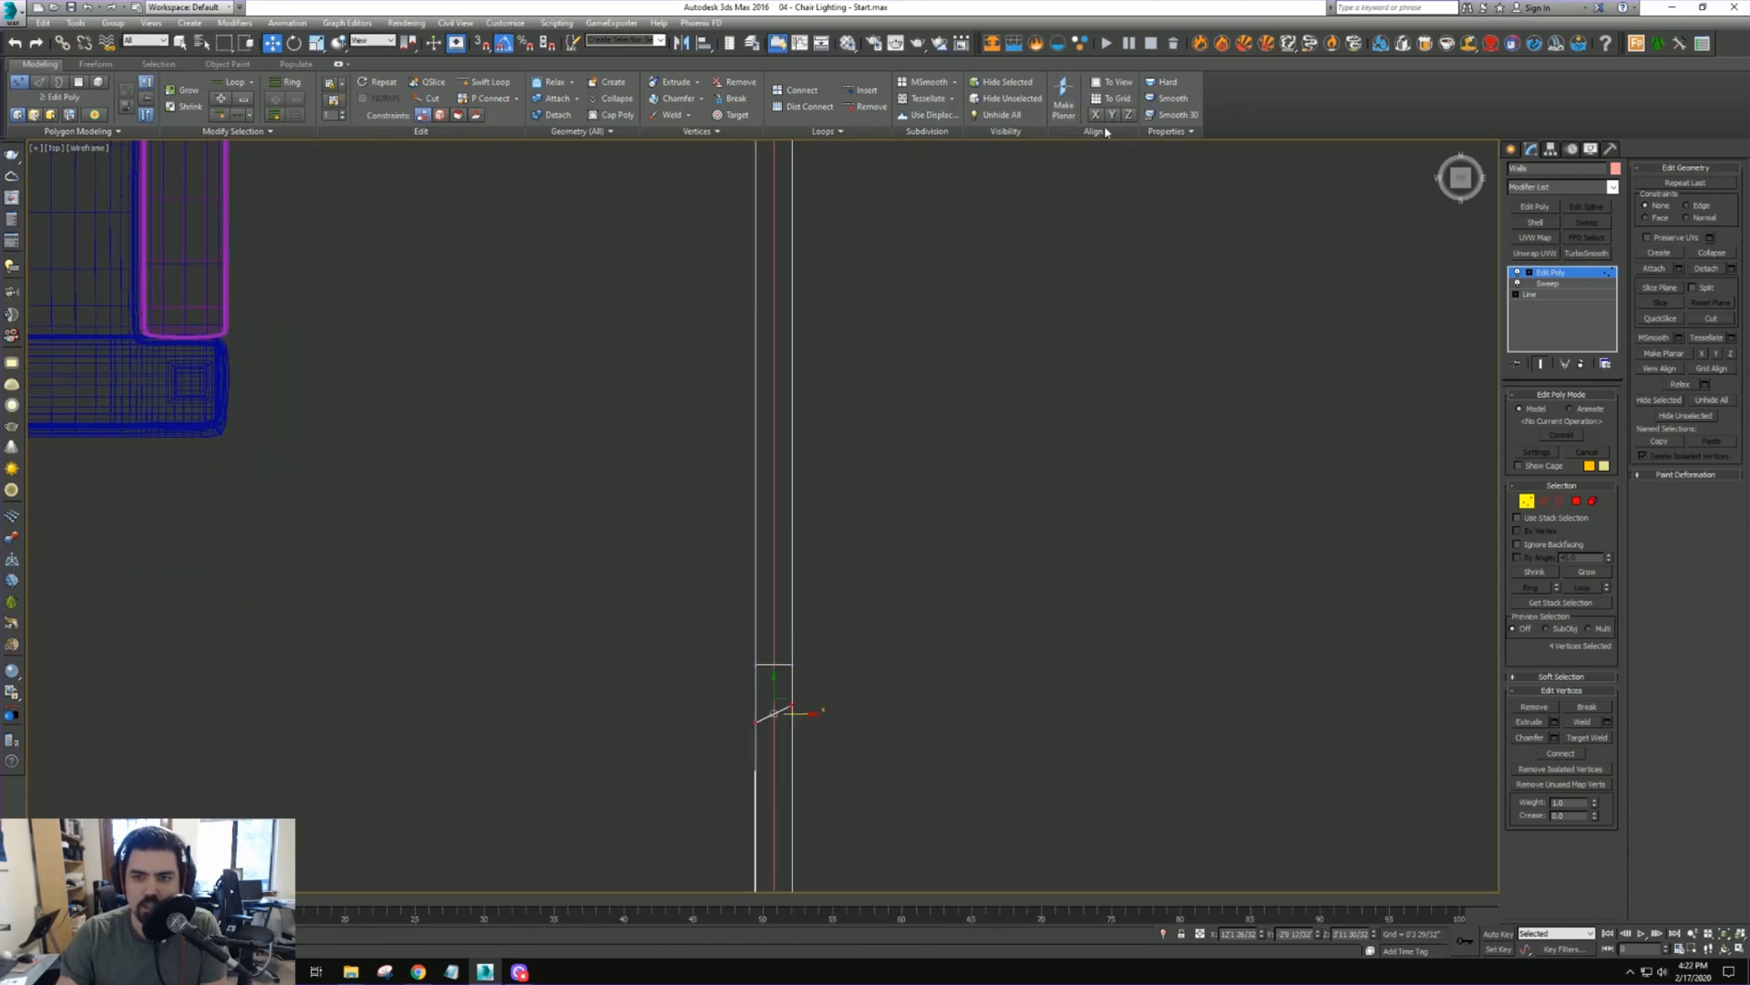
{"action": "mouse_move", "coordinate": [1038, 245]}
{"action": "middle_mouse_down", "text": "alt"}
{"action": "mouse_move", "coordinate": [882, 401]}
{"action": "mouse_move", "coordinate": [959, 407]}
{"action": "middle_mouse_up", "text": "alt"}
{"action": "key", "text": "F3"}
{"action": "middle_click_drag", "start_coordinate": [1082, 379], "coordinate": [1045, 357]}
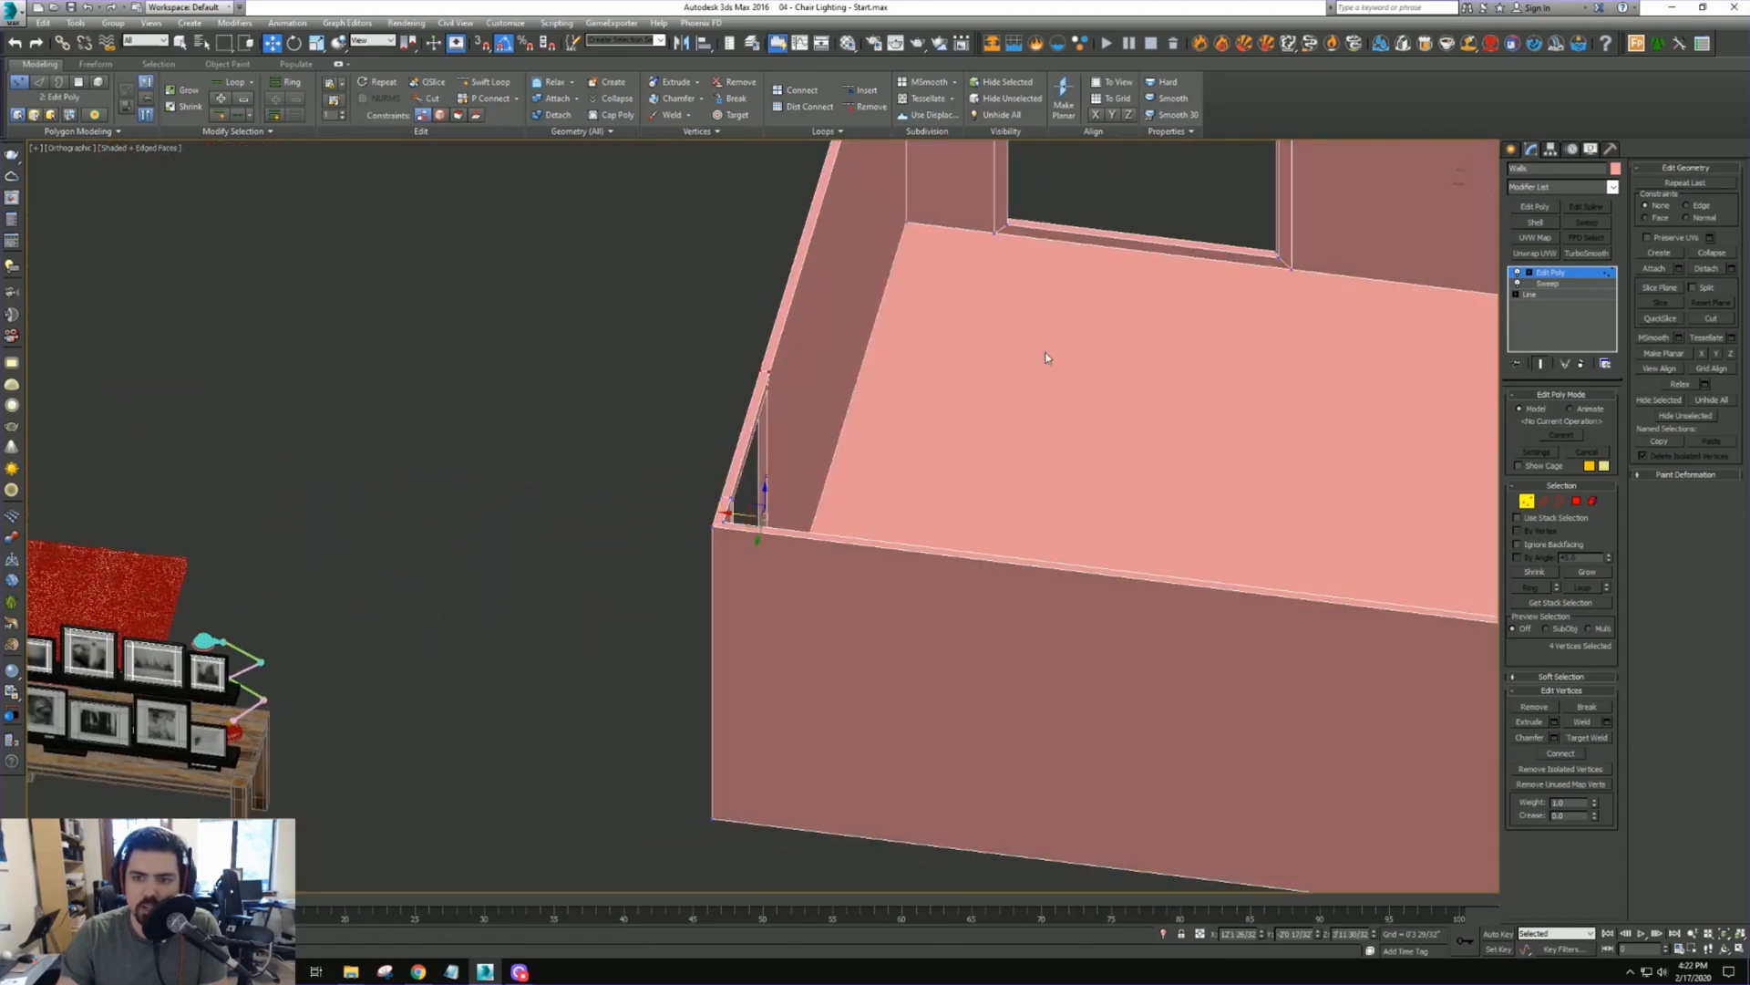
Select the four edges that frame the chair-side window opening in the wall
{"action": "middle_click_drag", "start_coordinate": [1046, 201], "coordinate": [995, 369]}
{"action": "middle_click_drag", "start_coordinate": [1213, 216], "coordinate": [675, 547], "text": "alt"}
{"action": "middle_click_drag", "start_coordinate": [675, 547], "coordinate": [919, 501]}
{"action": "scroll", "coordinate": [919, 501], "scroll_direction": "up", "scroll_amount": 3}
{"action": "key", "text": "2"}
{"action": "left_click", "coordinate": [909, 352]}
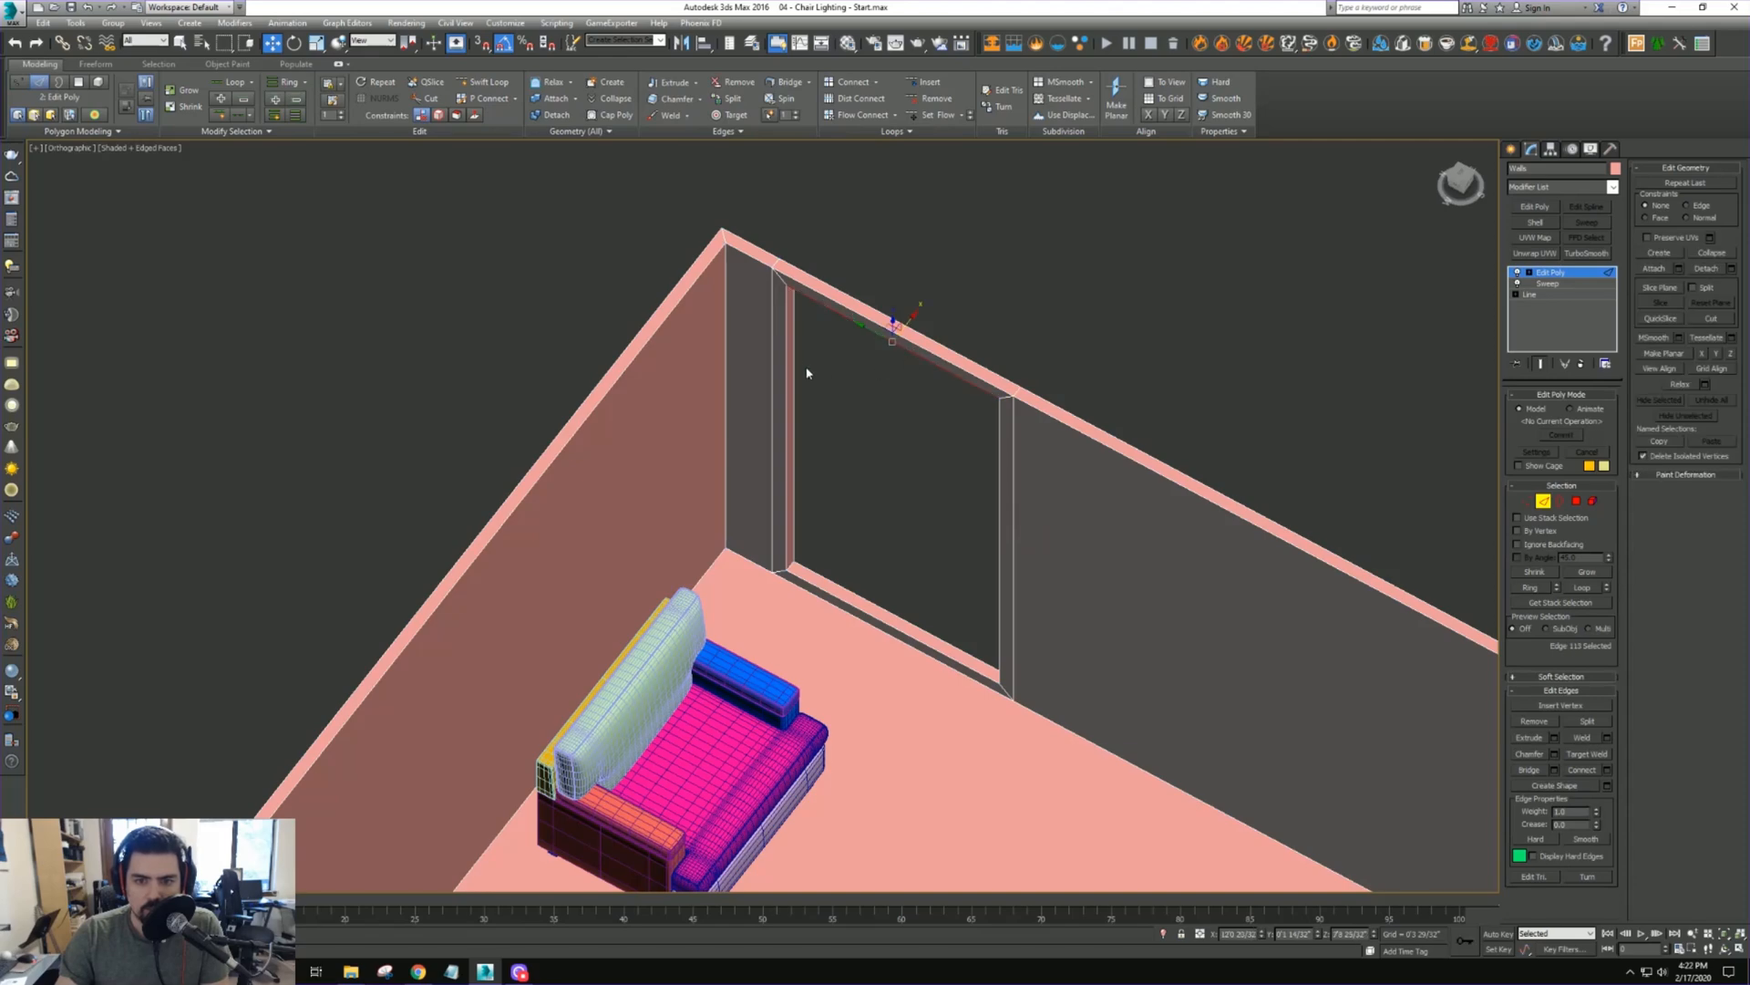
{"action": "left_click", "coordinate": [785, 360], "text": "ctrl"}
{"action": "left_click", "coordinate": [995, 490], "text": "ctrl"}
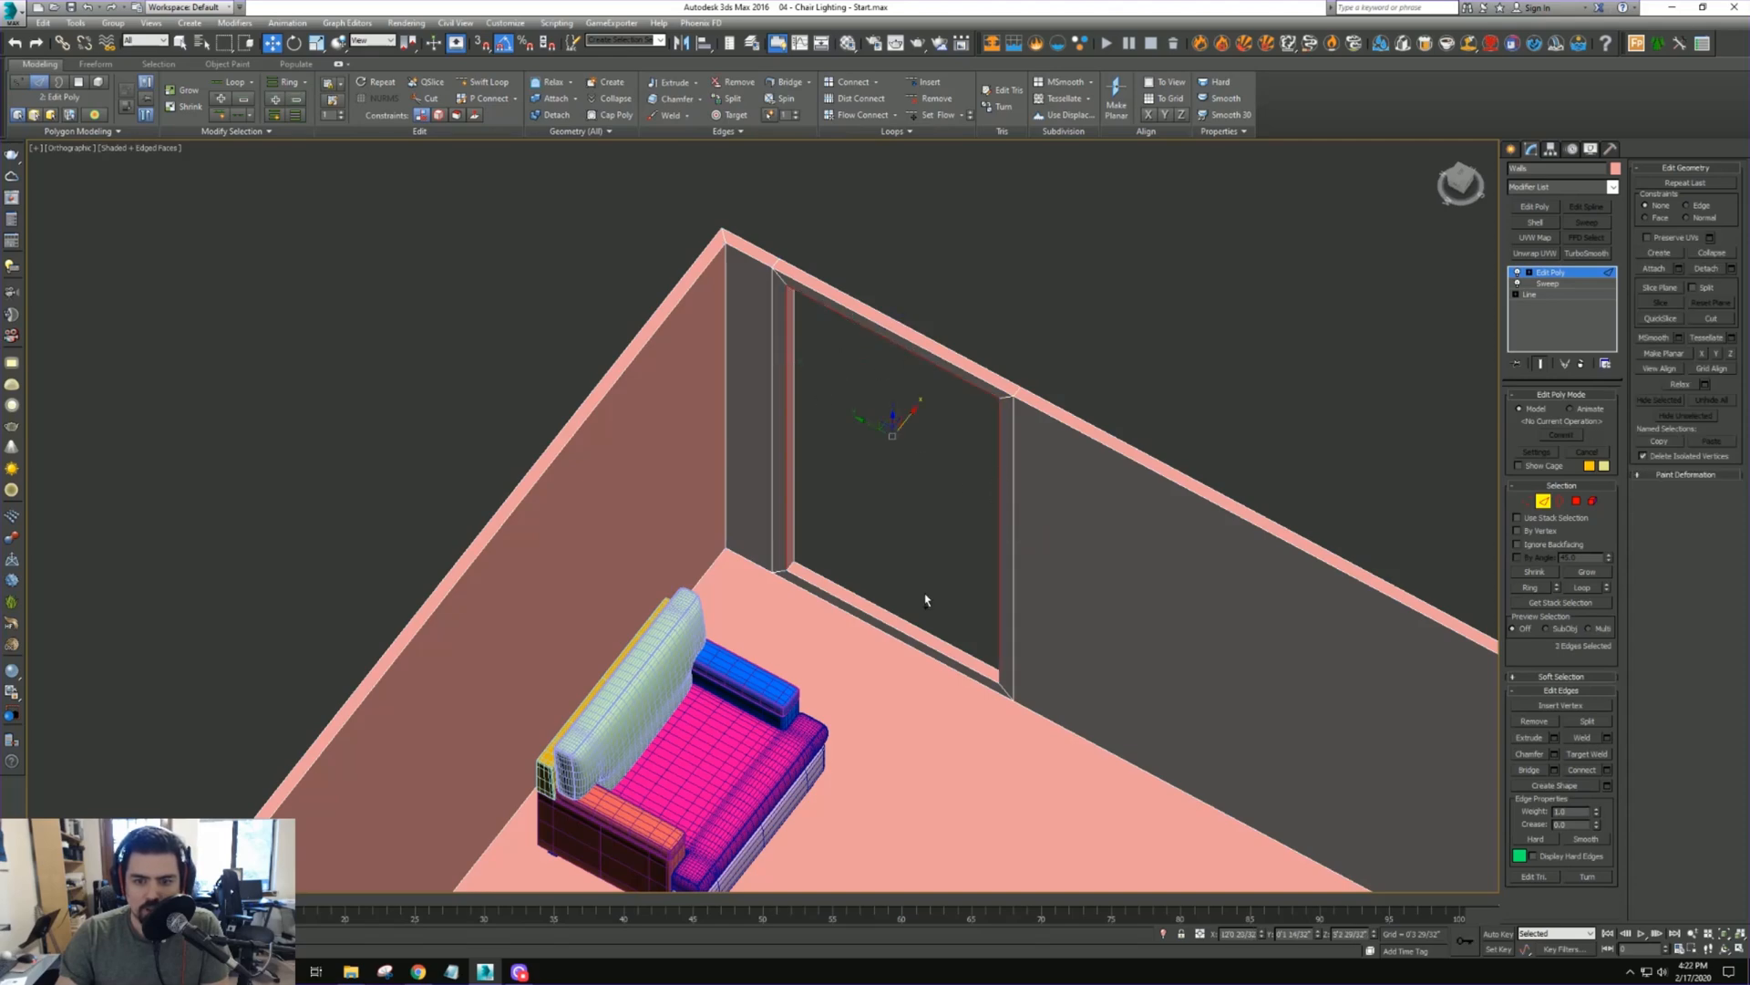
{"action": "left_click", "coordinate": [866, 615], "text": "ctrl"}
{"action": "middle_click_drag", "start_coordinate": [866, 615], "coordinate": [900, 562], "text": "alt"}
{"action": "middle_click_drag", "start_coordinate": [1052, 387], "coordinate": [811, 497], "text": "alt"}
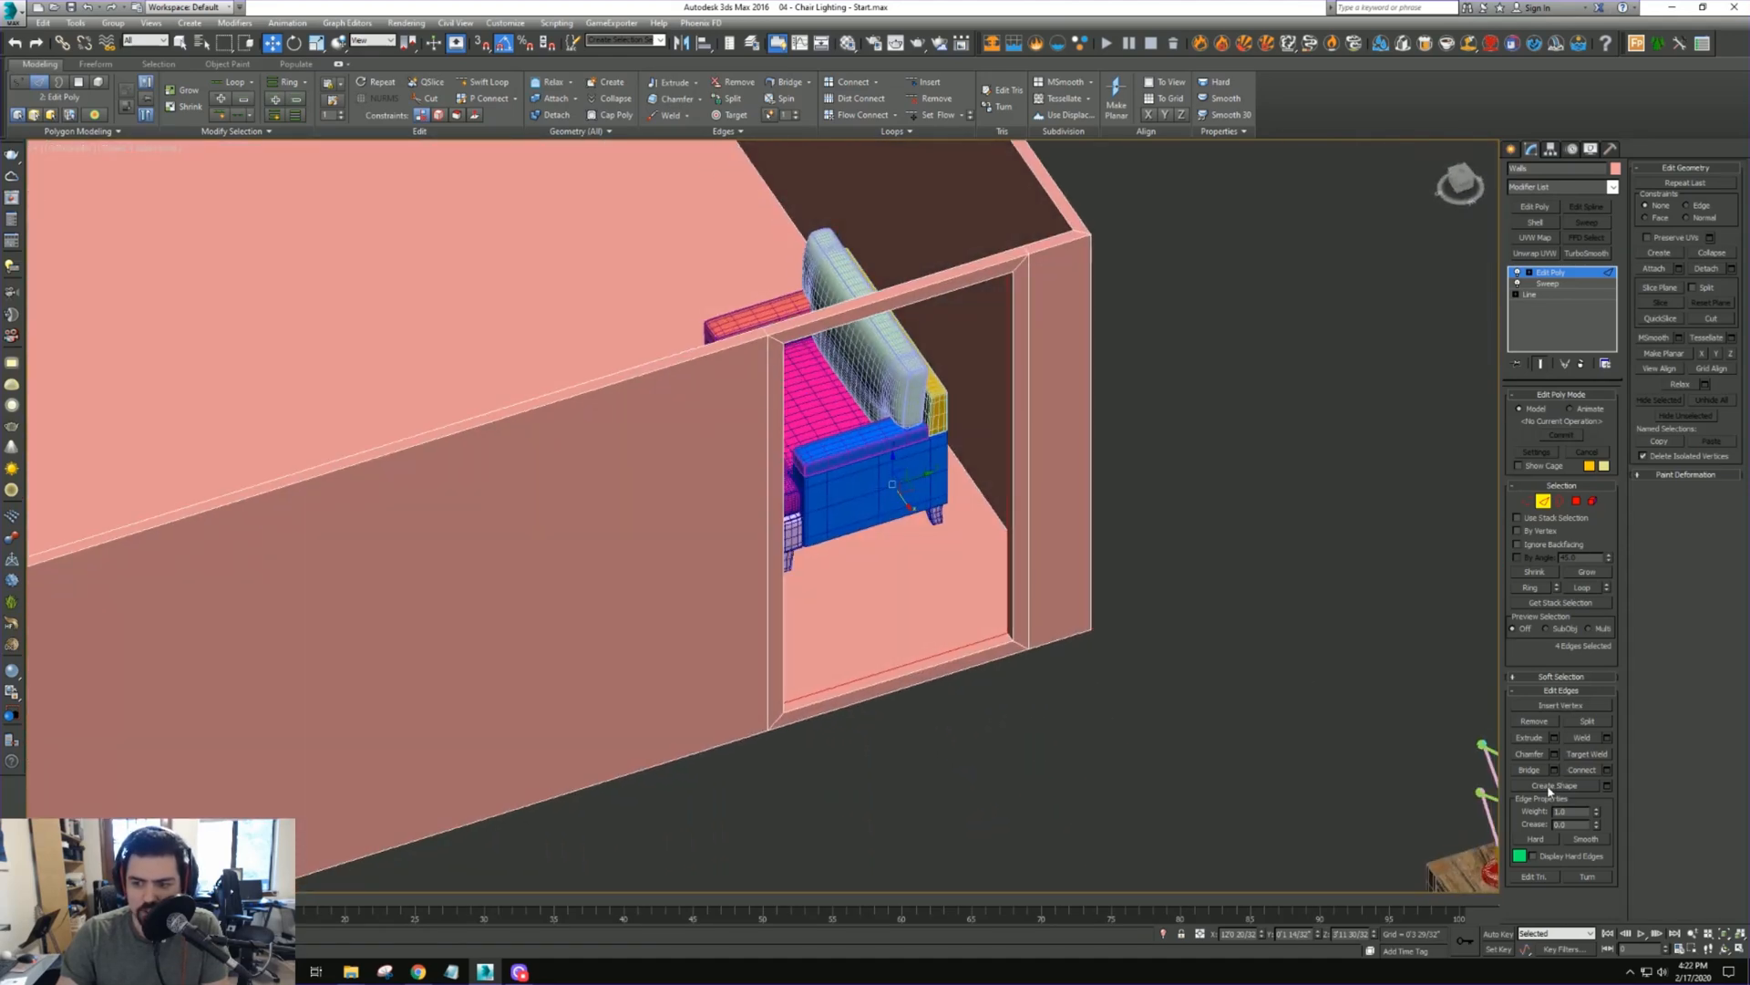
{"action": "middle_click_drag", "start_coordinate": [1085, 581], "coordinate": [1273, 585], "text": "alt"}
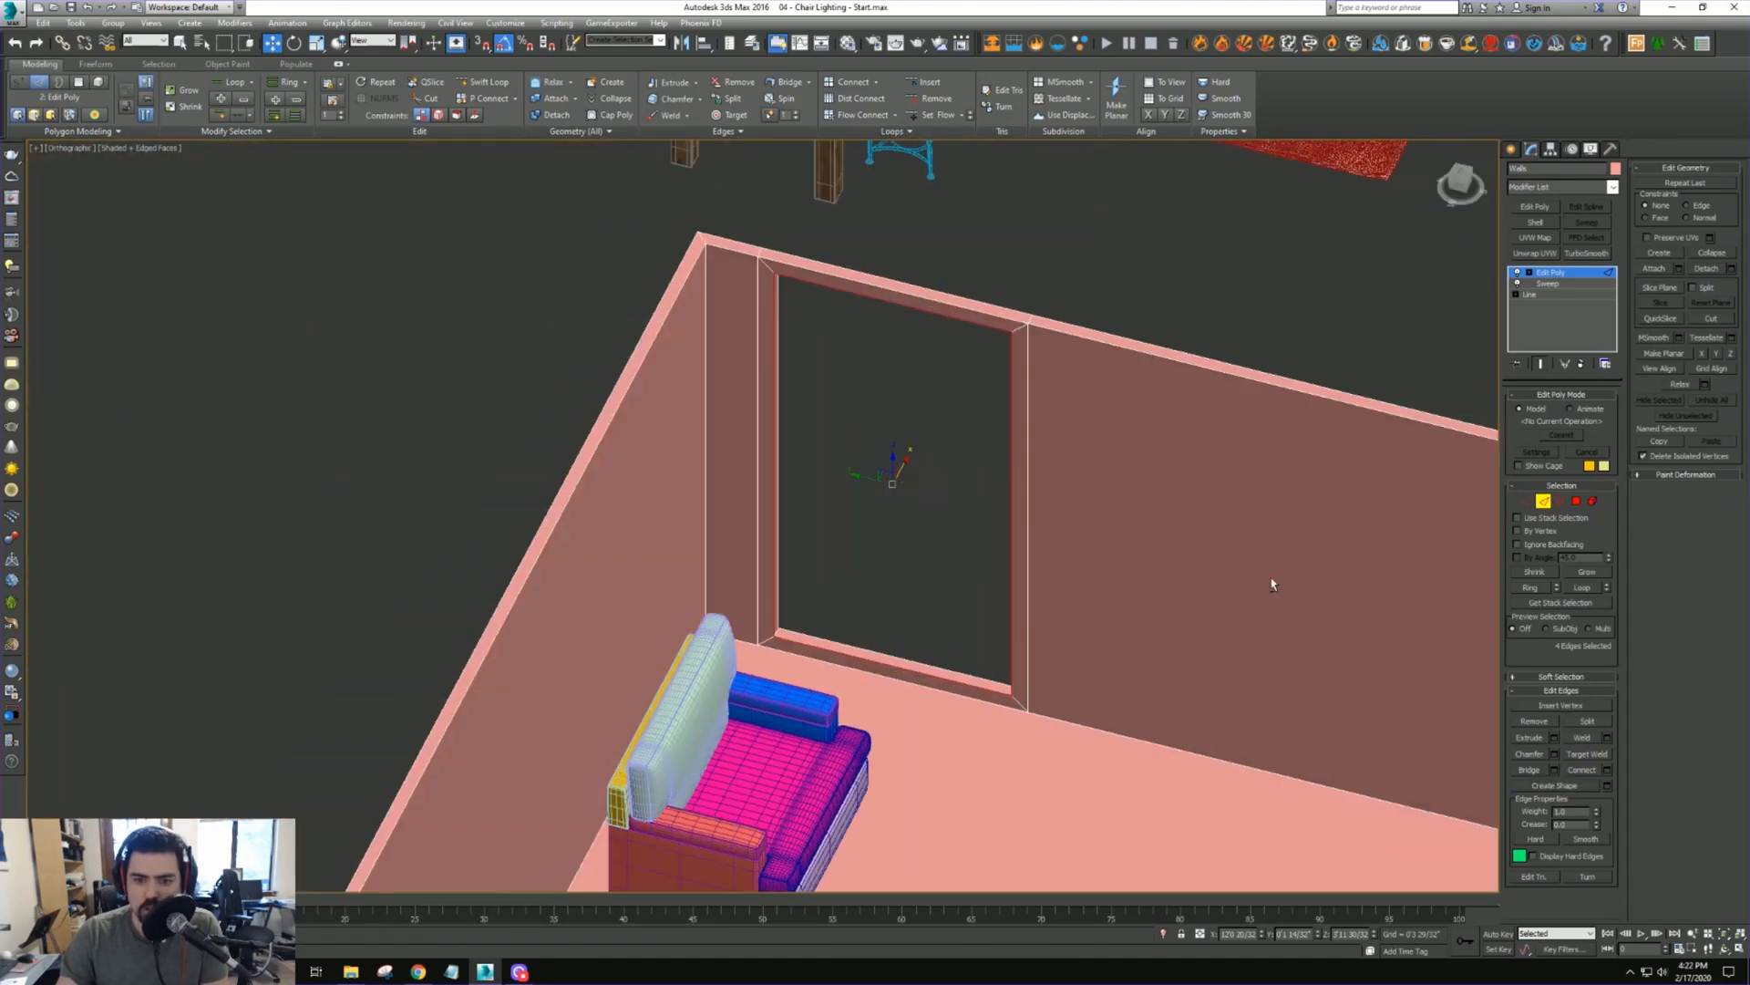
Create a shape from the selected opening edges and leave edge editing on the walls
{"action": "left_click", "coordinate": [1543, 500]}
{"action": "left_click", "coordinate": [904, 692], "text": "ctrl"}
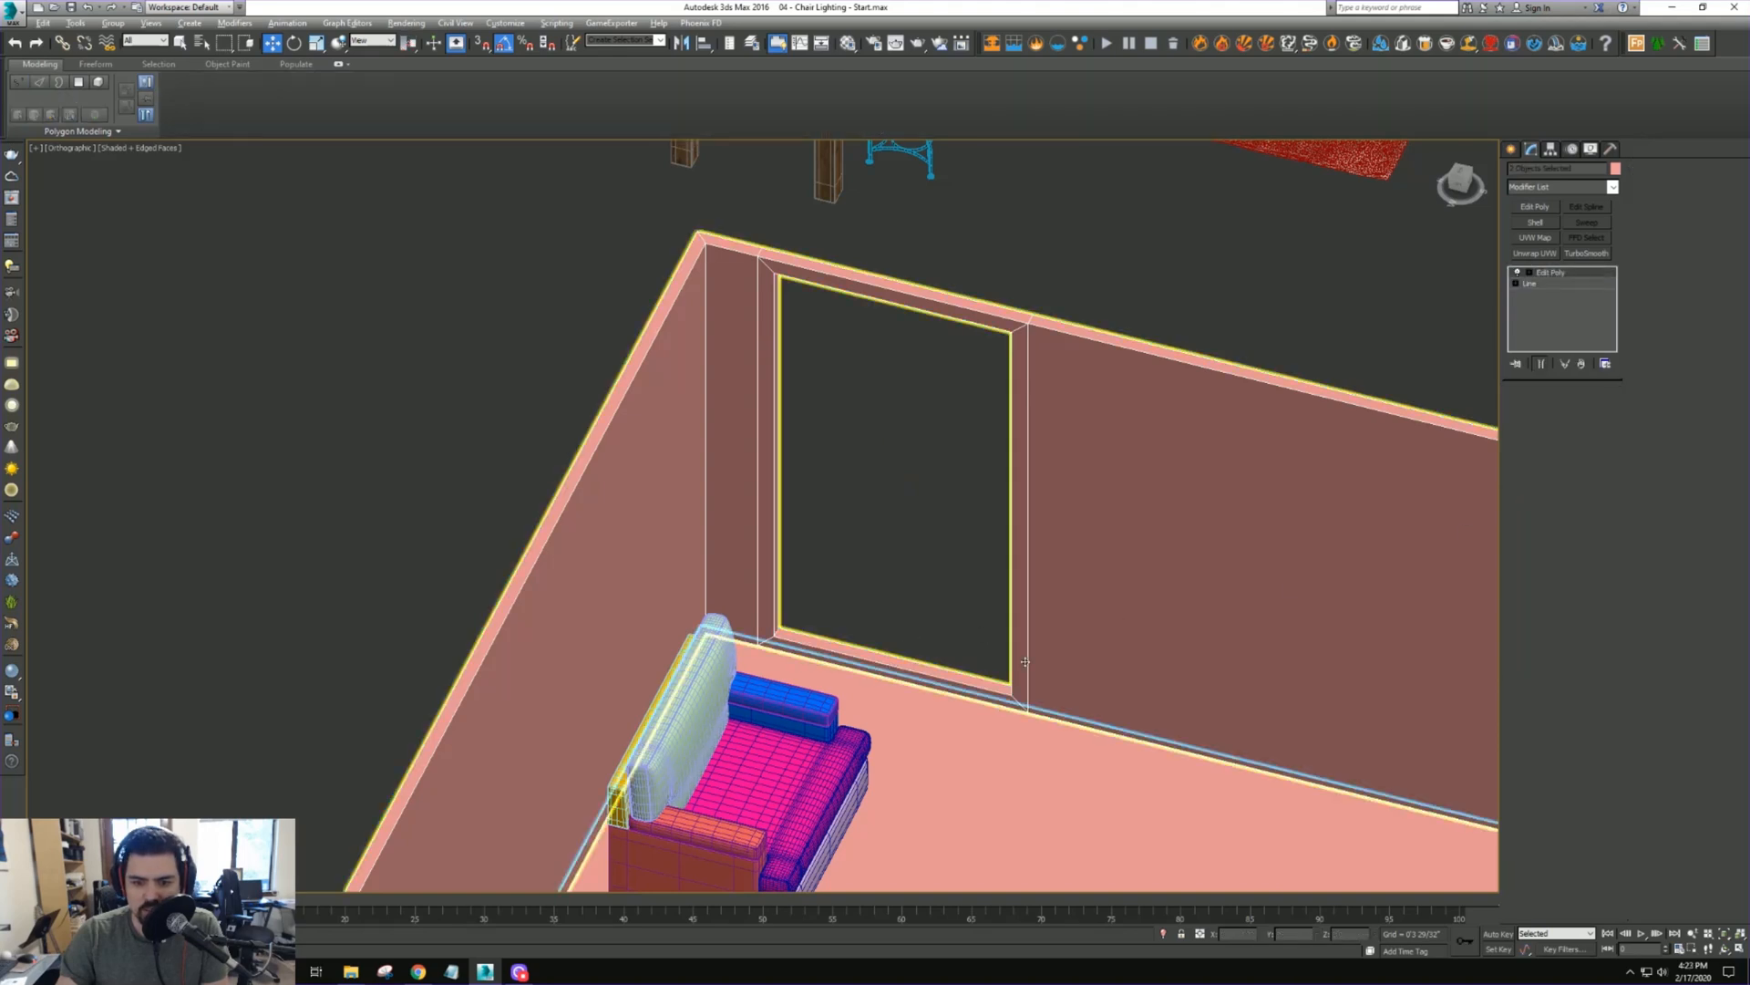
{"action": "left_click", "coordinate": [1023, 662]}
{"action": "left_click", "coordinate": [889, 652]}
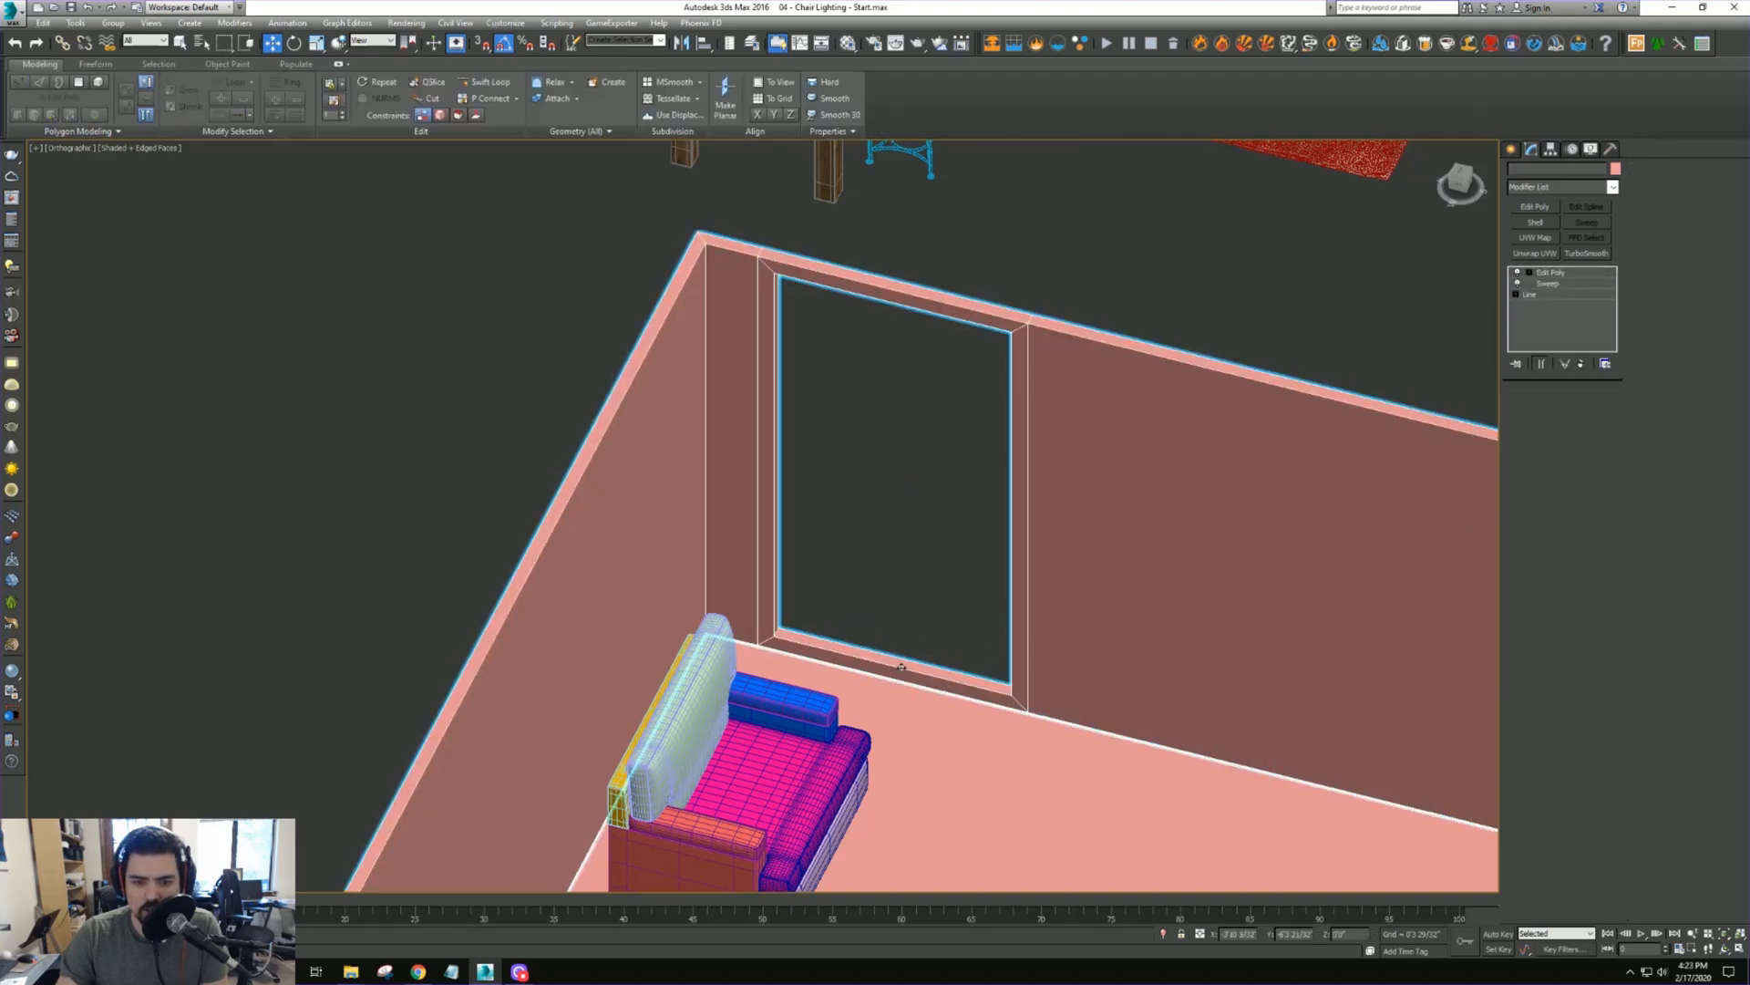
{"action": "key", "text": "2"}
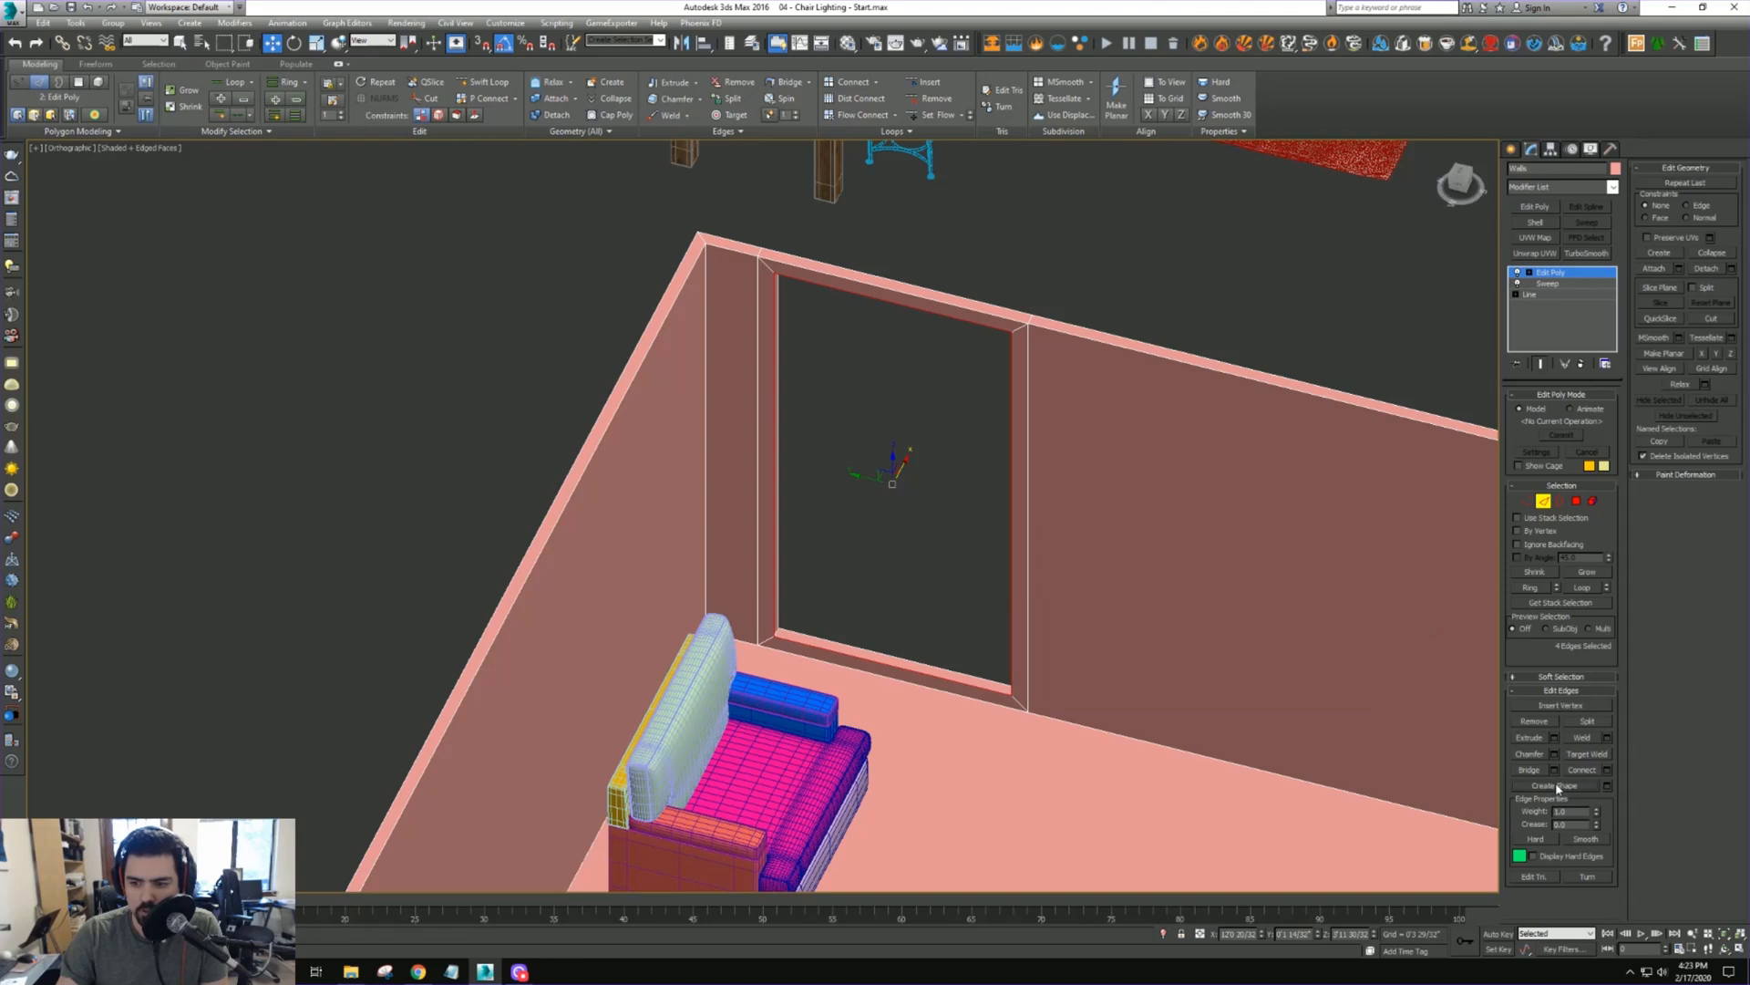
{"action": "key", "text": "2"}
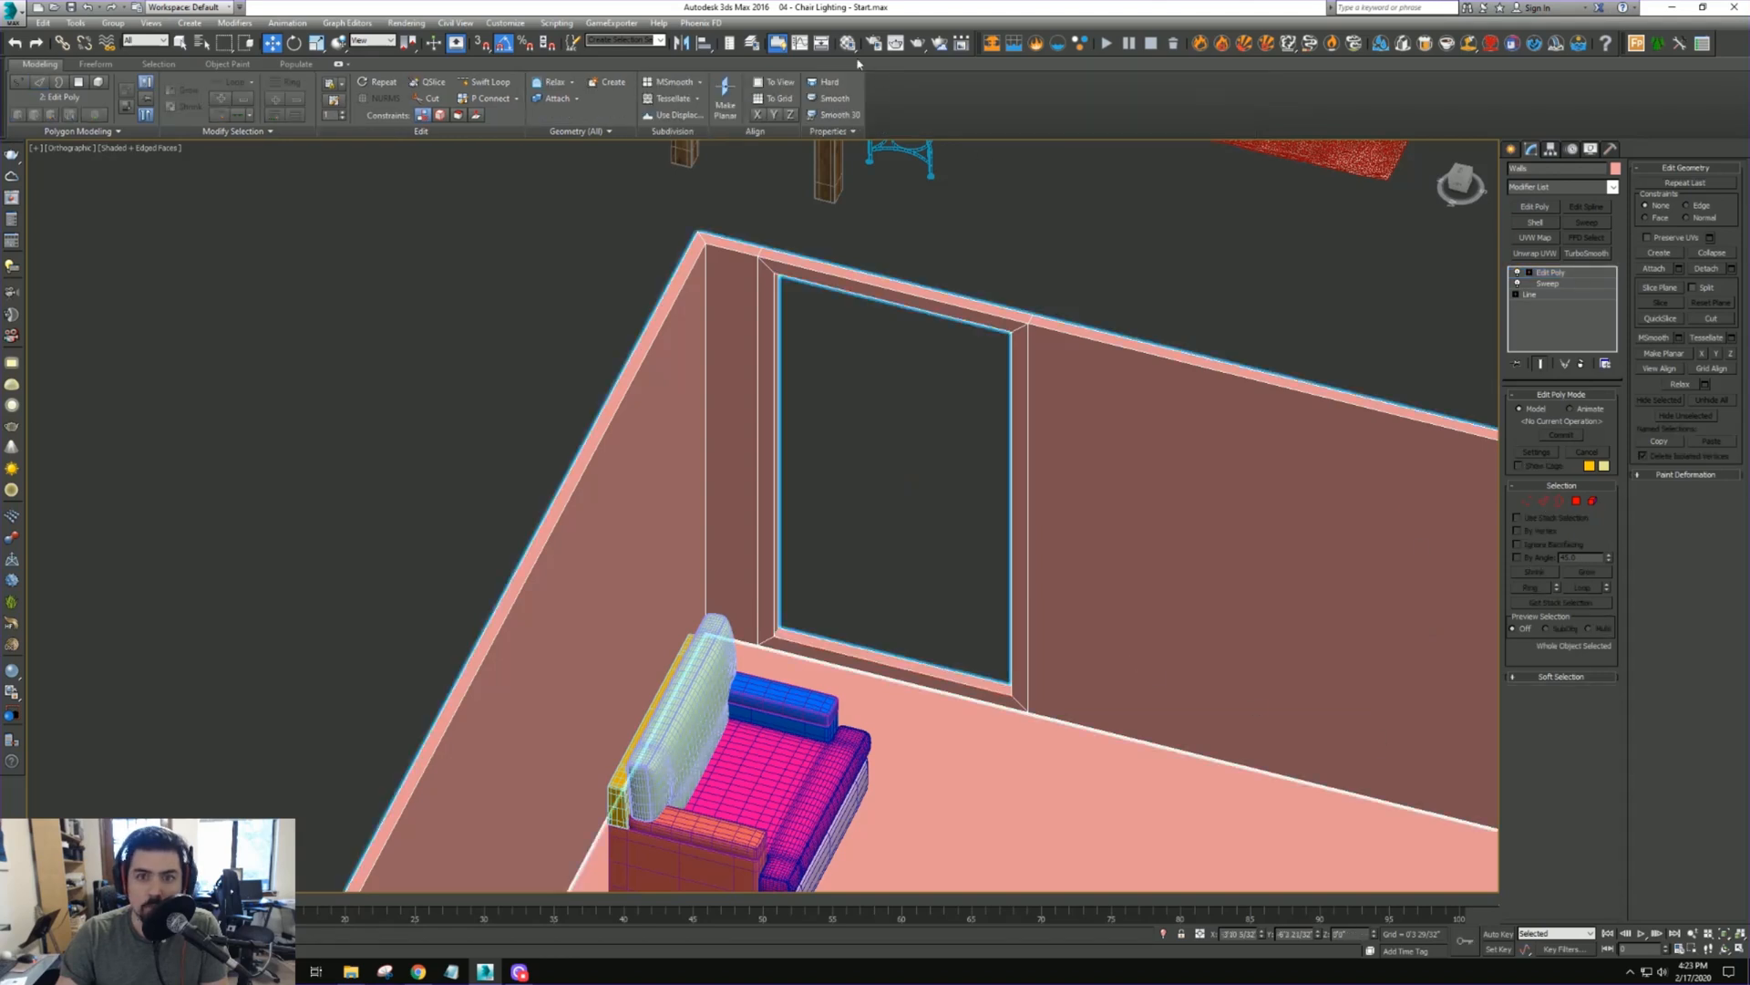
Toggle the visibility of the Ceiling layer on and off again in the layer explorer
{"action": "left_click", "coordinate": [752, 42]}
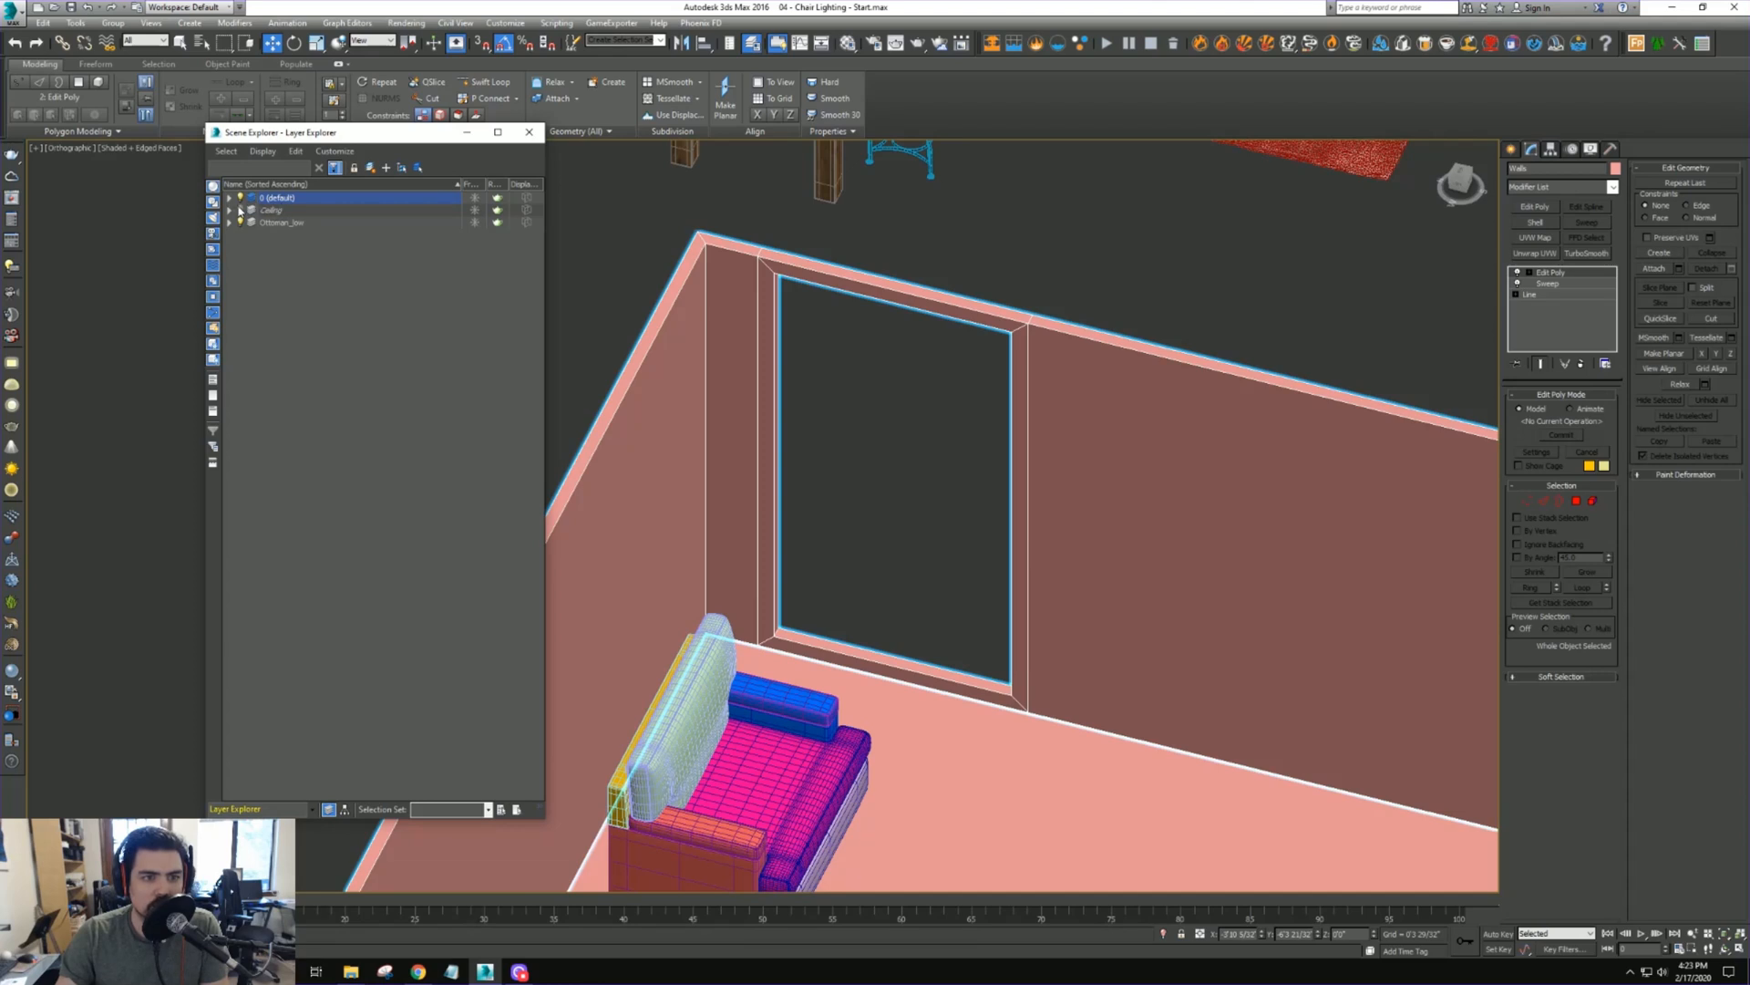
{"action": "left_click", "coordinate": [240, 211]}
{"action": "left_click", "coordinate": [241, 210]}
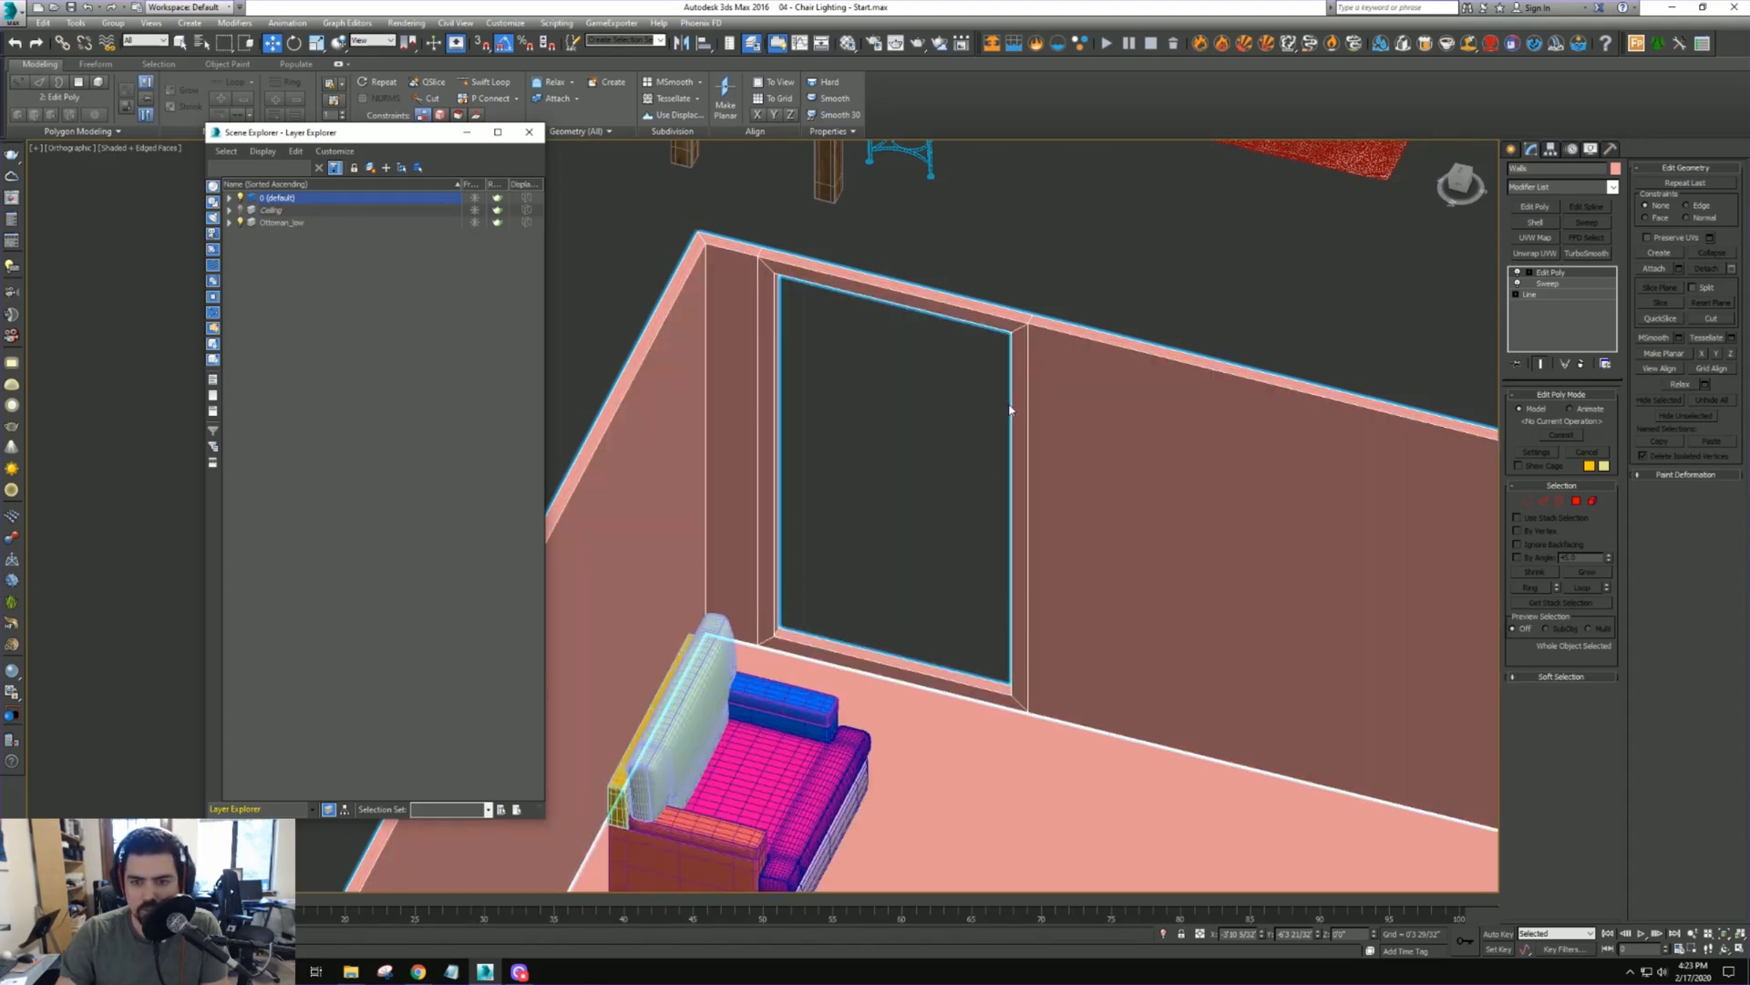
{"action": "left_click", "coordinate": [529, 133]}
Leave edge editing on the walls once more and clear the selection
{"action": "key", "text": "2"}
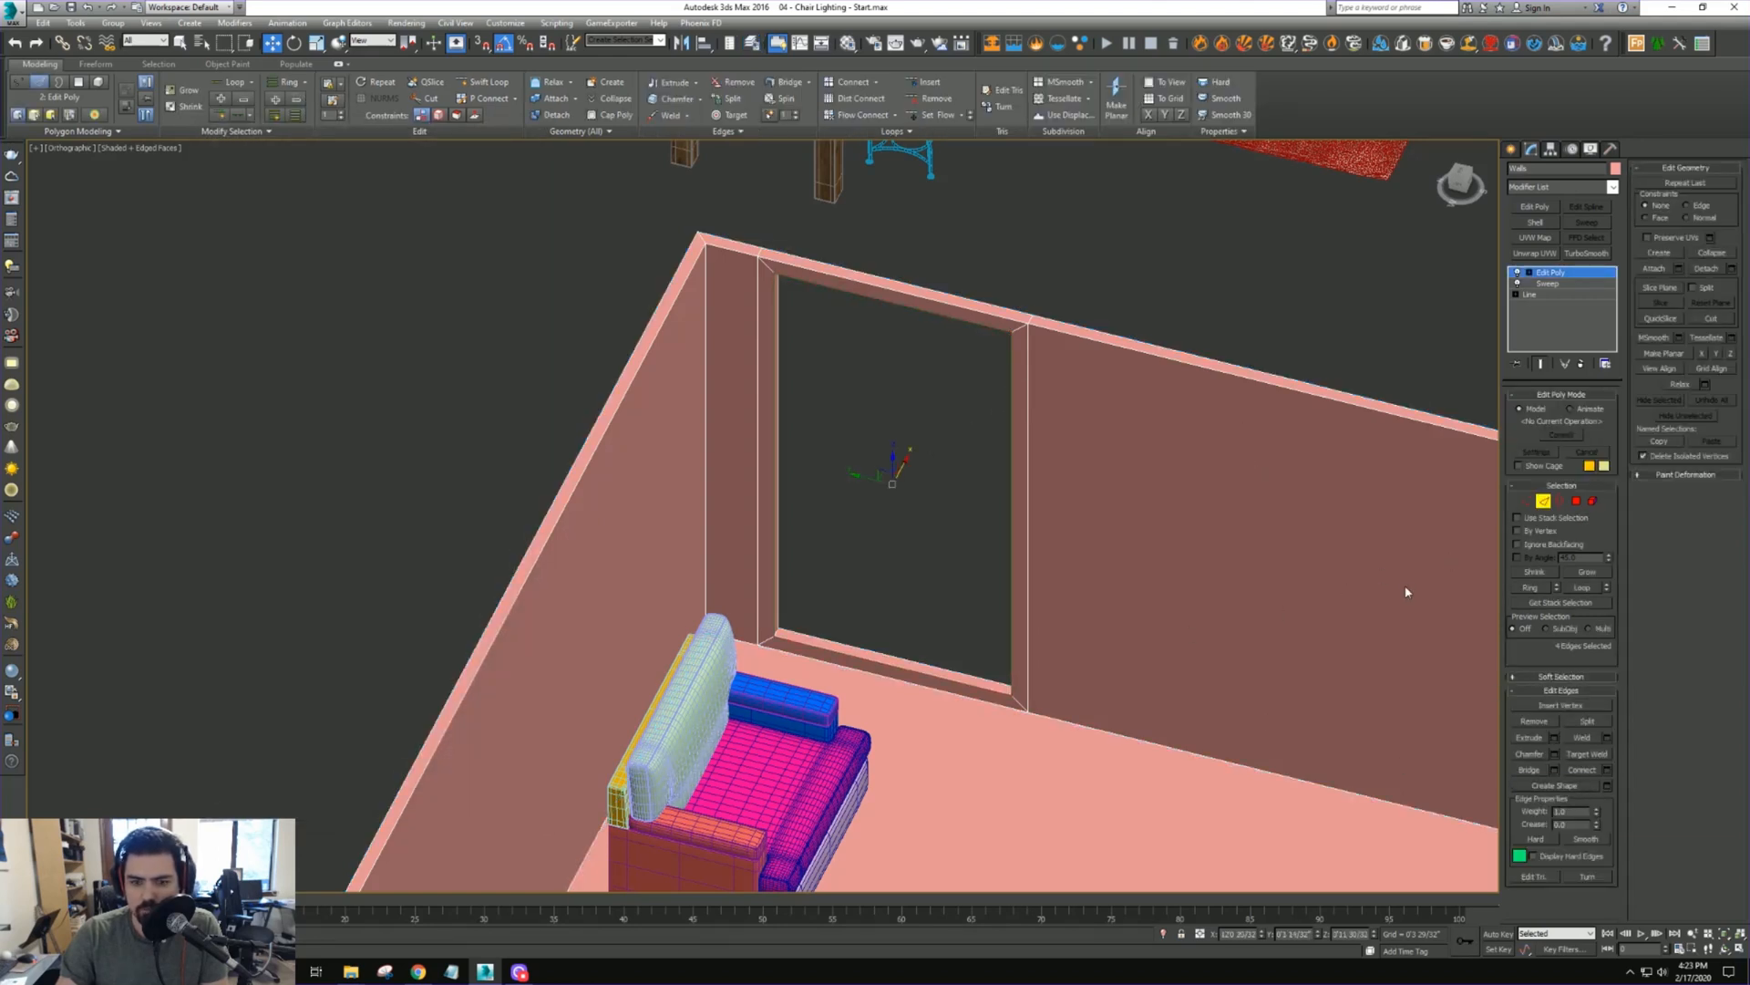
{"action": "left_click", "coordinate": [1548, 502]}
{"action": "key", "text": "ctrl+d"}
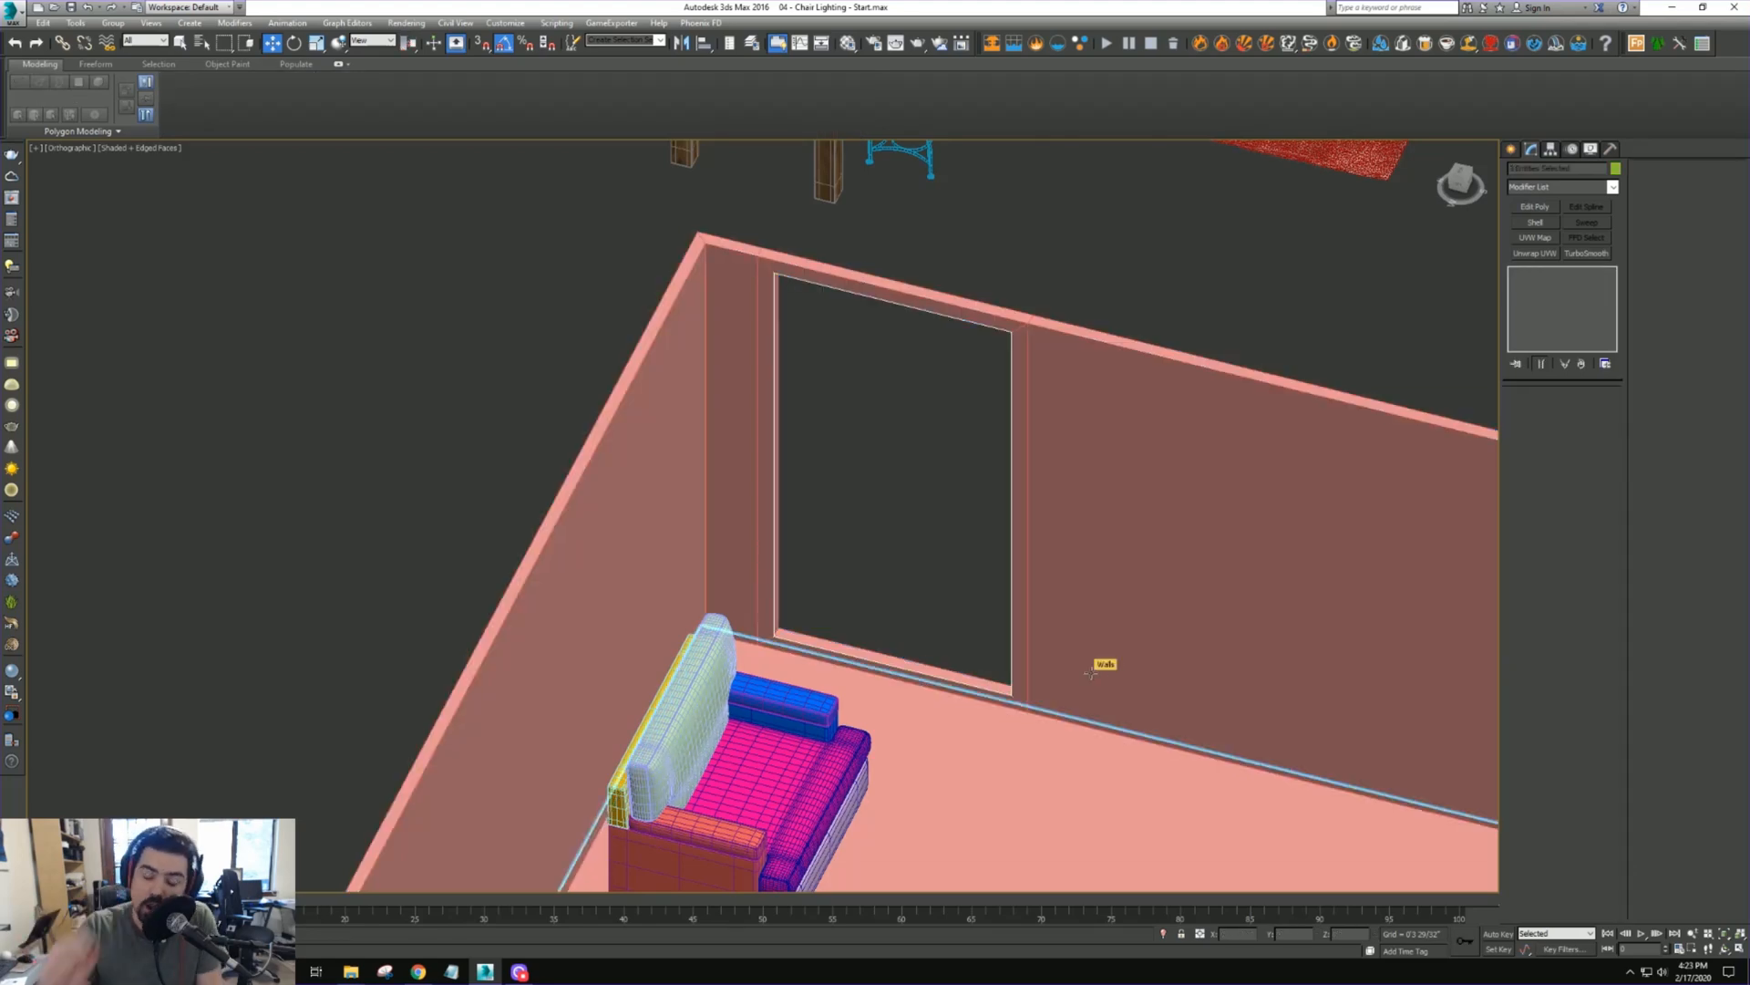
Center the pivot of the window outline shape within the opening
{"action": "middle_click_drag", "start_coordinate": [984, 700], "coordinate": [901, 562], "text": "alt"}
{"action": "scroll", "coordinate": [821, 558], "scroll_direction": "up", "scroll_amount": 3}
{"action": "left_click", "coordinate": [1552, 149]}
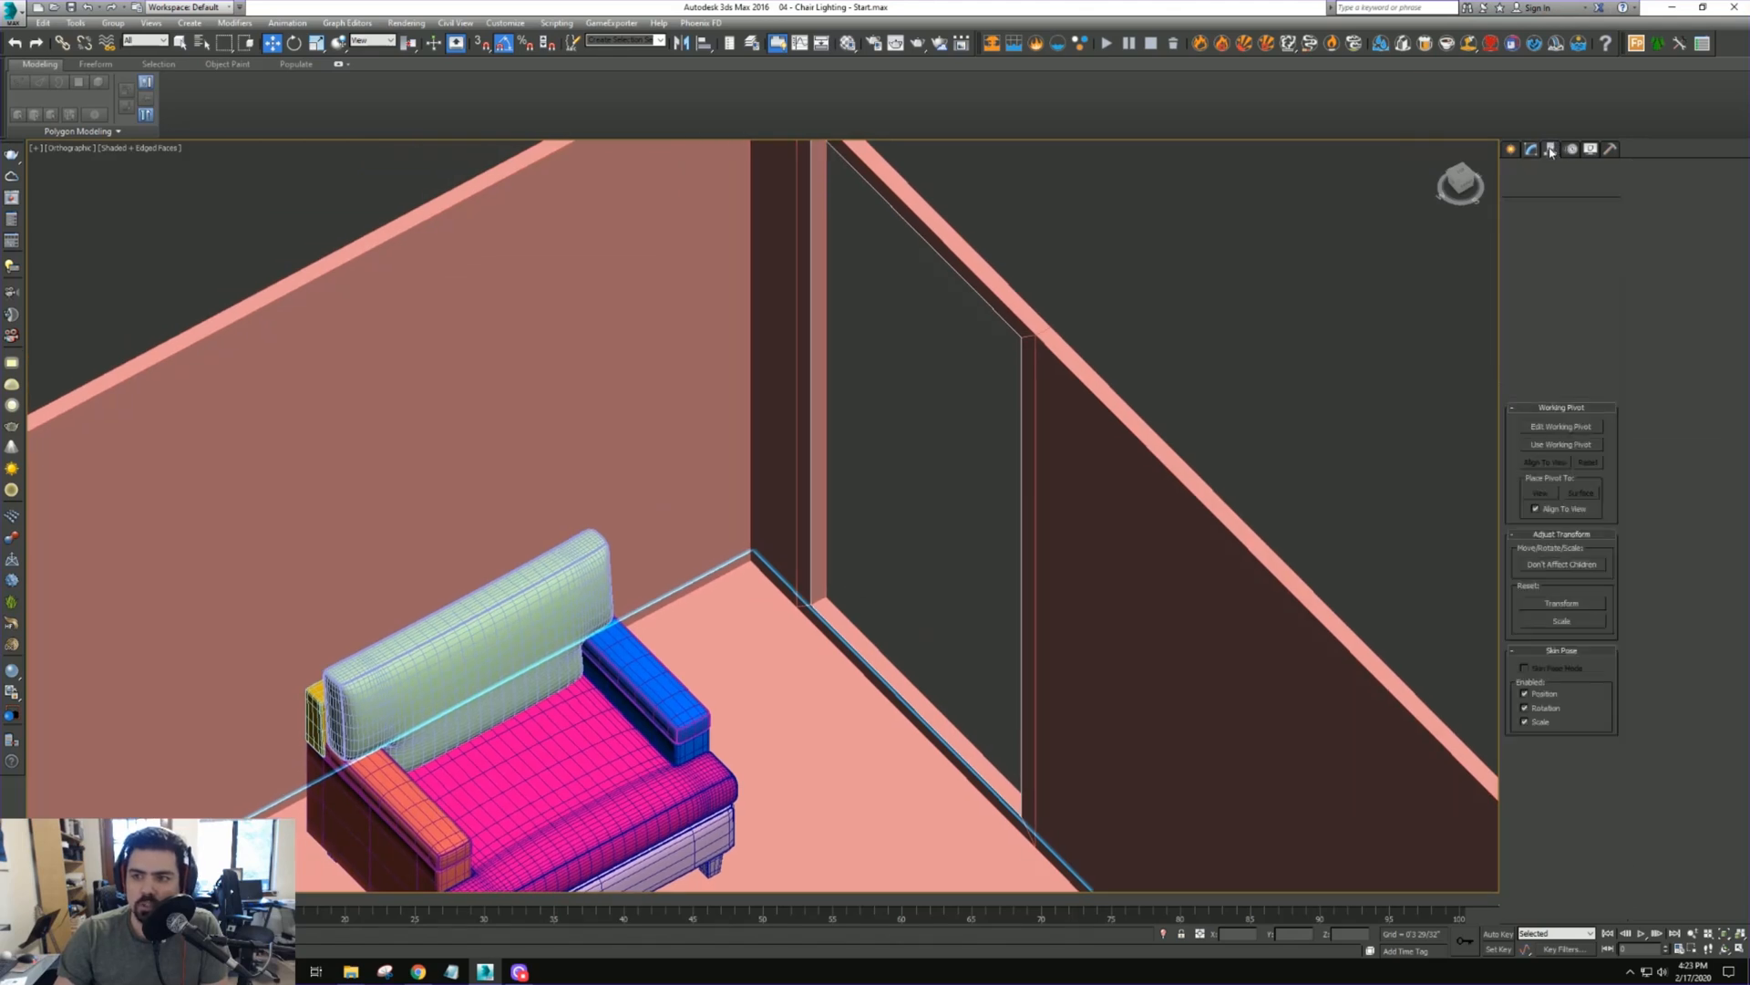
{"action": "left_click", "coordinate": [1562, 235]}
{"action": "left_click", "coordinate": [1562, 235]}
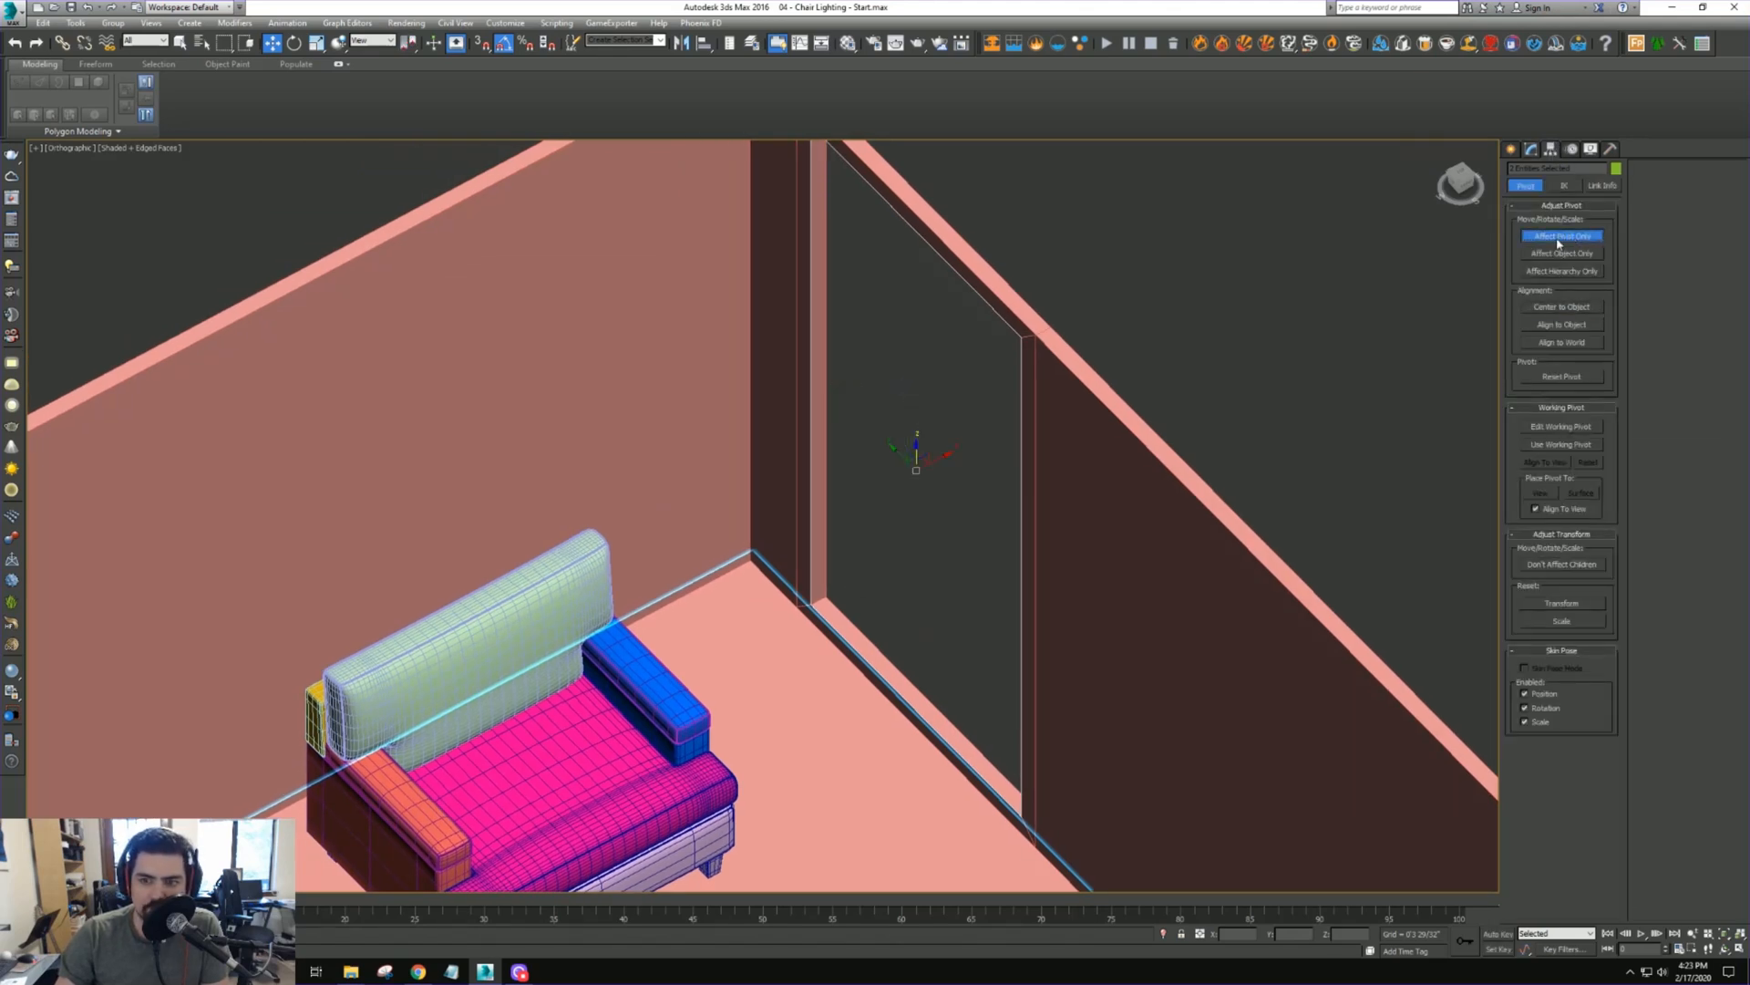
{"action": "middle_click_drag", "start_coordinate": [962, 458], "coordinate": [954, 469]}
{"action": "left_click", "coordinate": [1532, 148]}
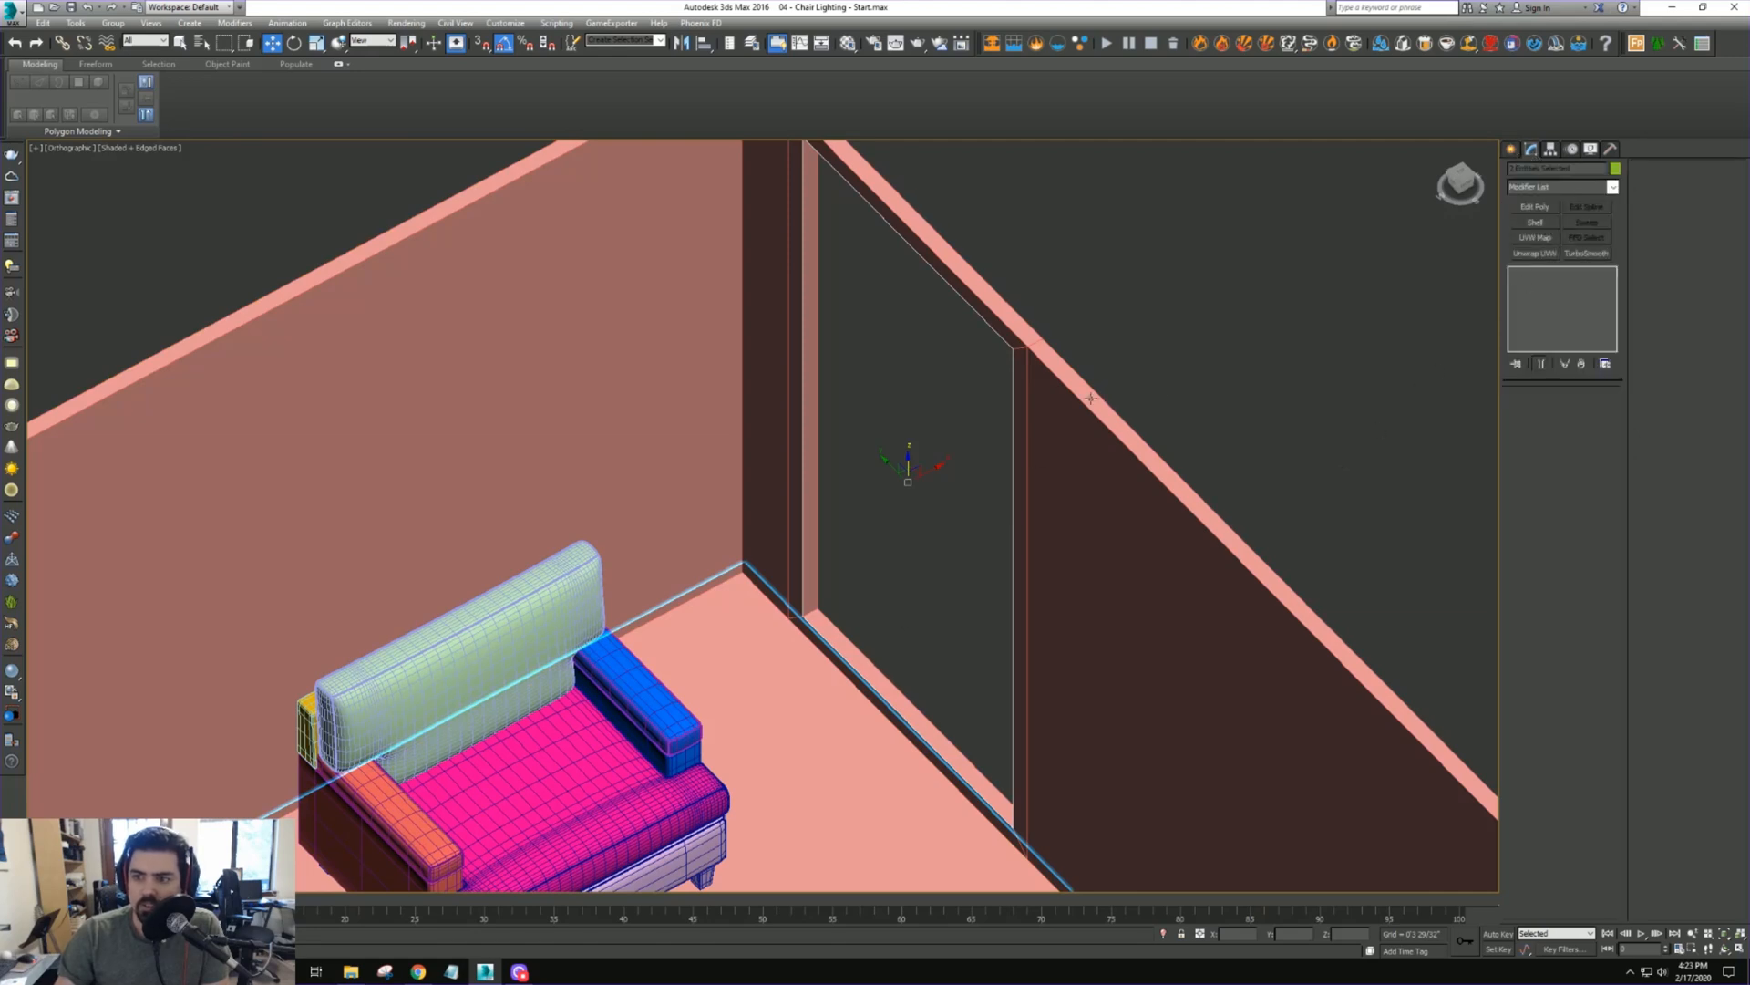
Select the window outline shape and shift it slightly along X within the wall thickness
{"action": "left_click", "coordinate": [903, 506]}
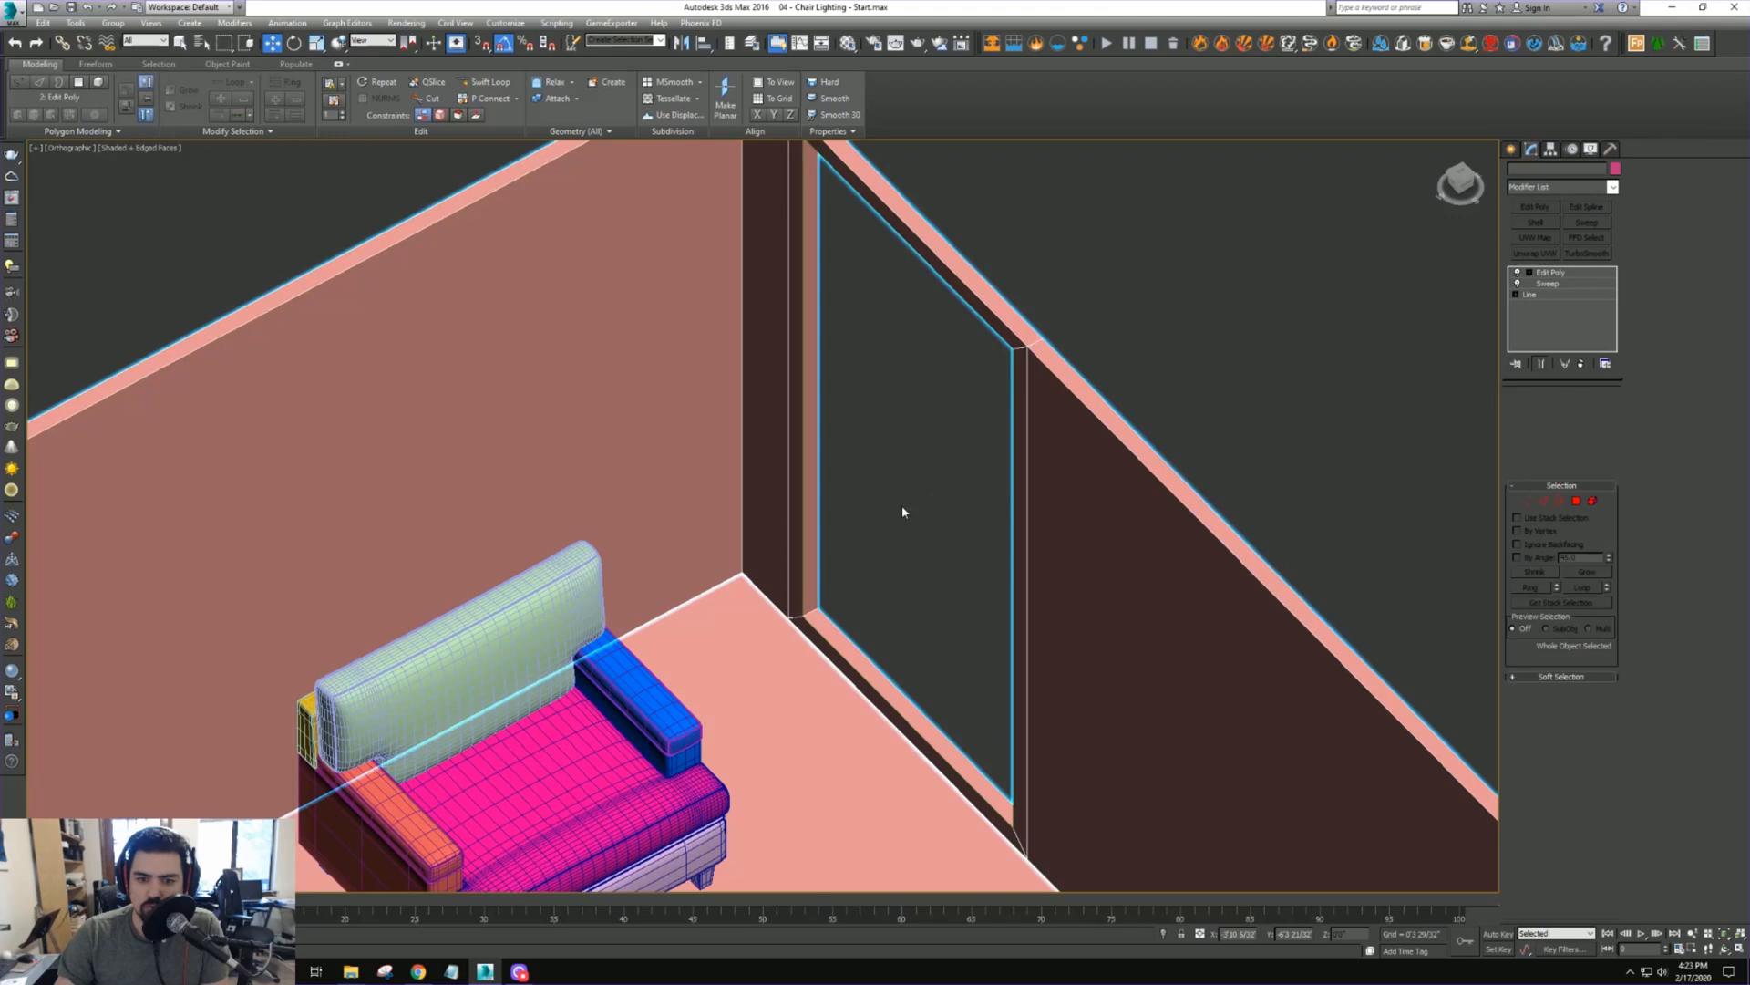
{"action": "left_click", "coordinate": [851, 594]}
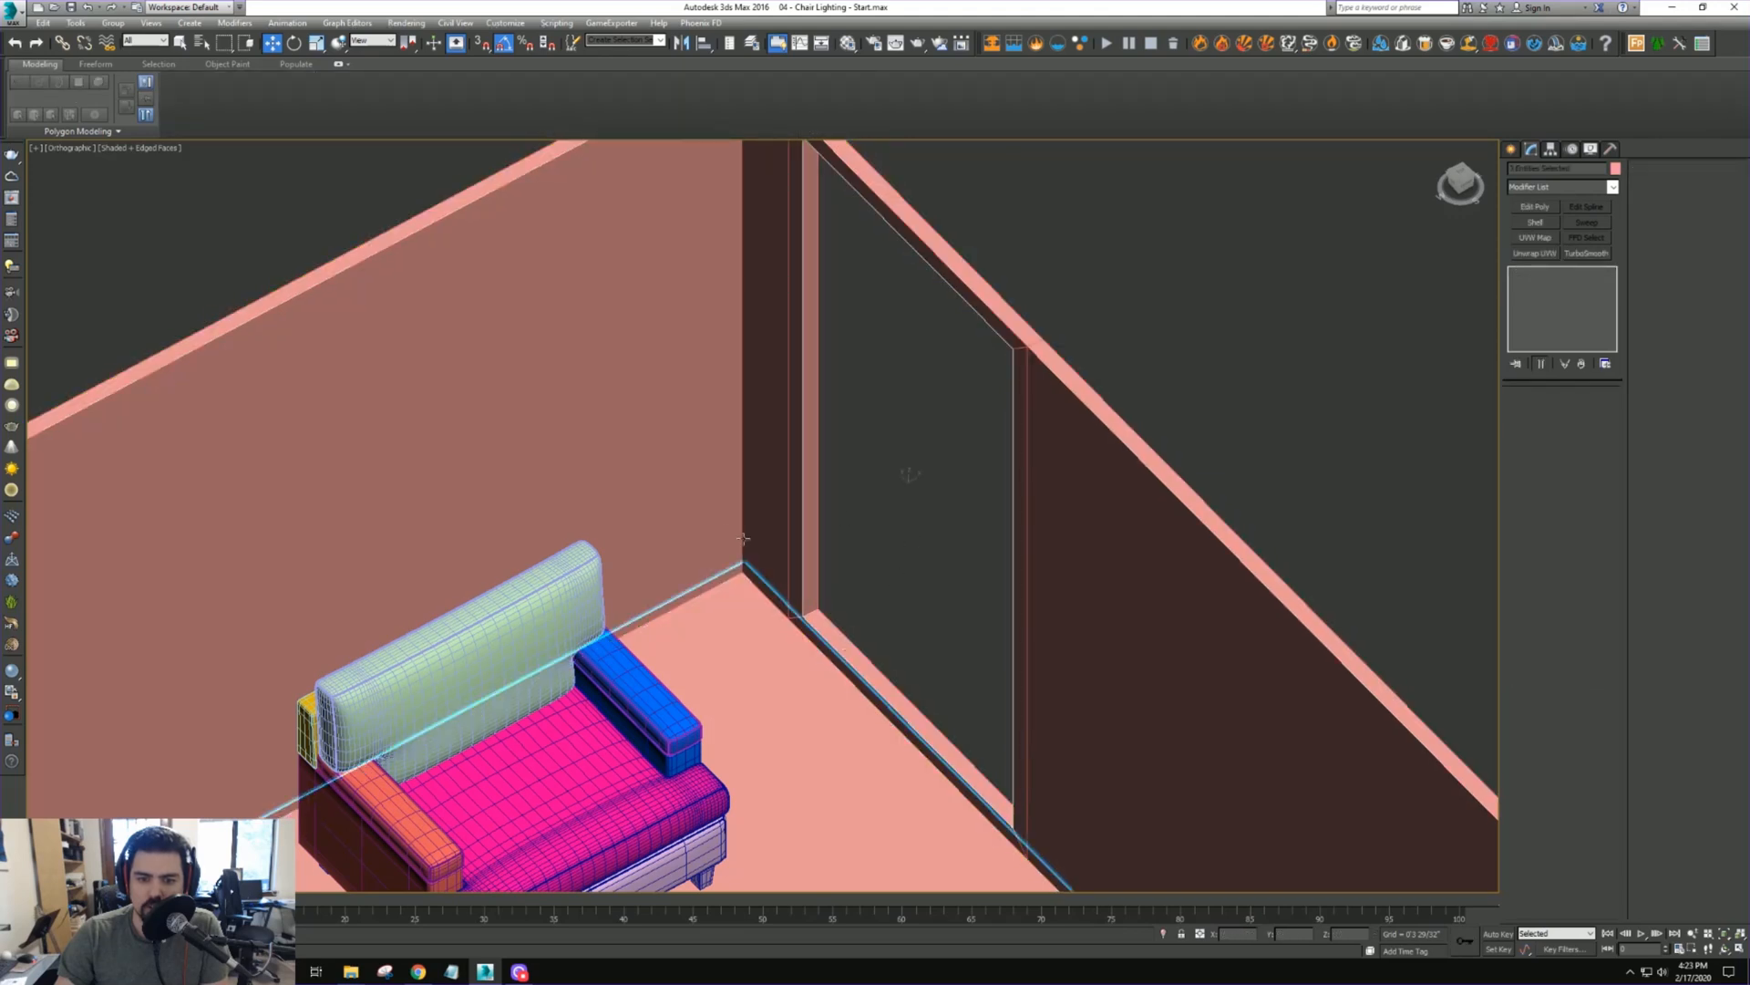
{"action": "left_click", "coordinate": [735, 606]}
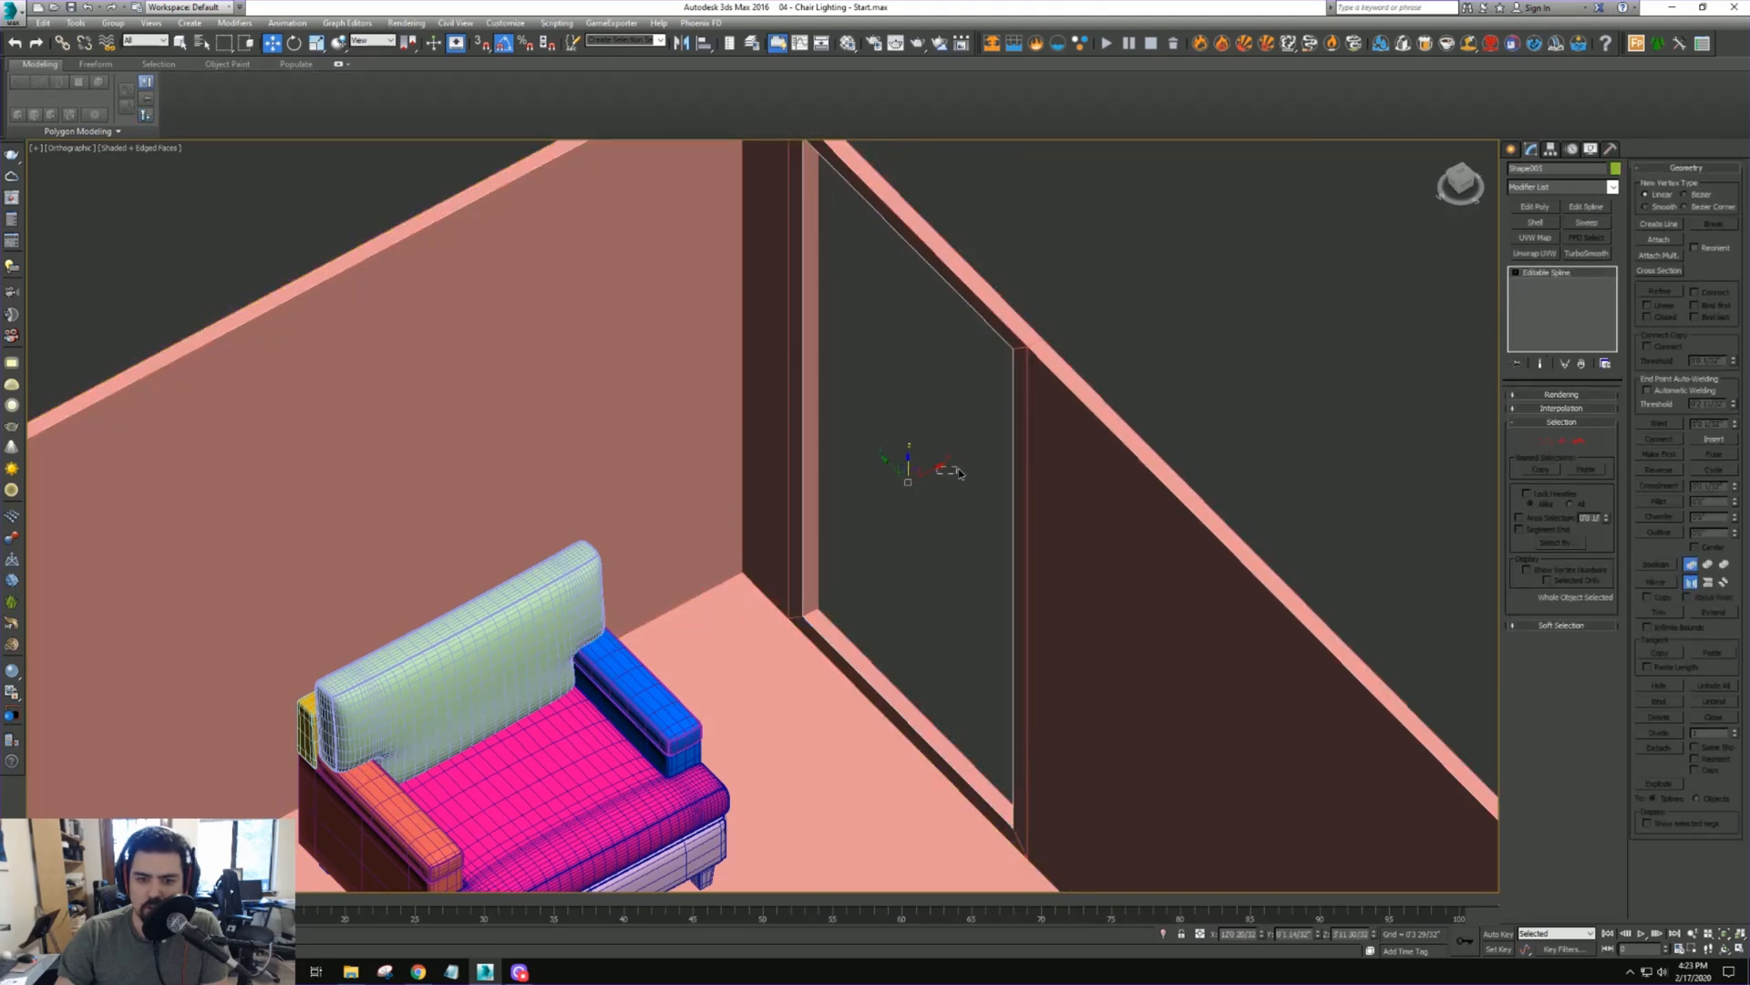
{"action": "left_click_drag", "start_coordinate": [959, 473], "coordinate": [943, 465]}
{"action": "key", "text": "ctrl+z"}
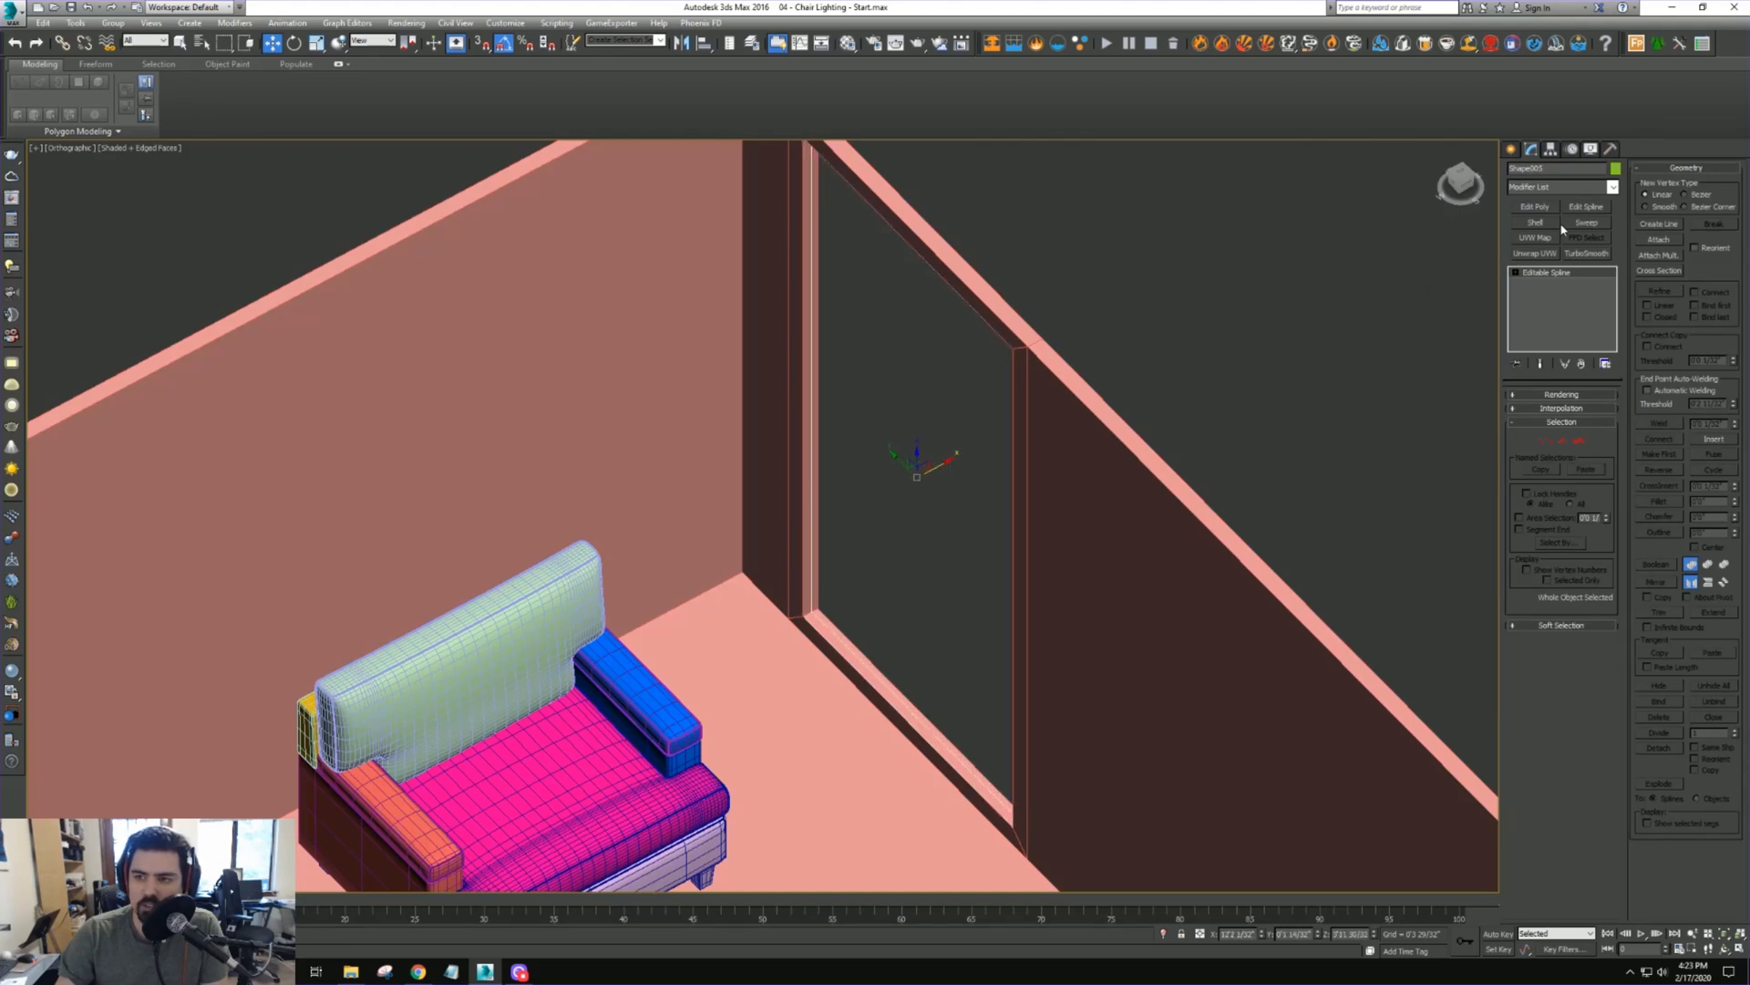
Apply a Sweep with the built-in Bar section to the window outline to form a frame
{"action": "left_click", "coordinate": [1585, 223]}
{"action": "scroll", "coordinate": [997, 441], "scroll_direction": "up", "scroll_amount": 2}
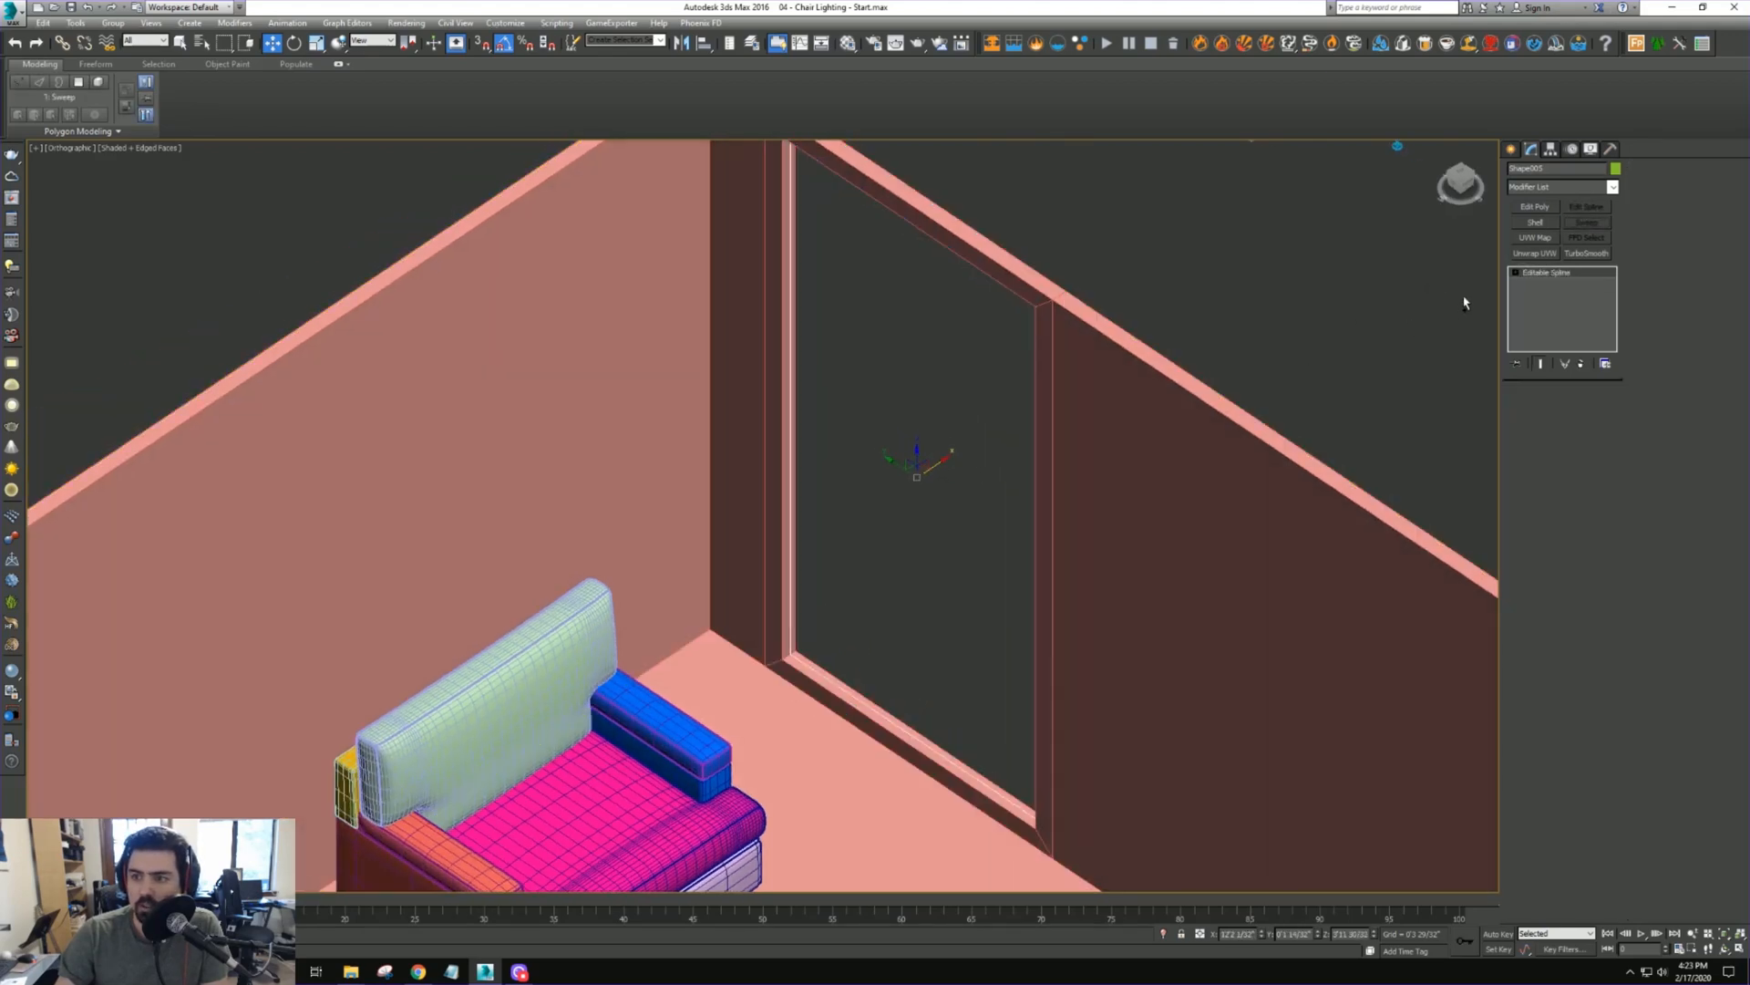
{"action": "middle_click_drag", "start_coordinate": [1113, 449], "coordinate": [1369, 447], "text": "alt"}
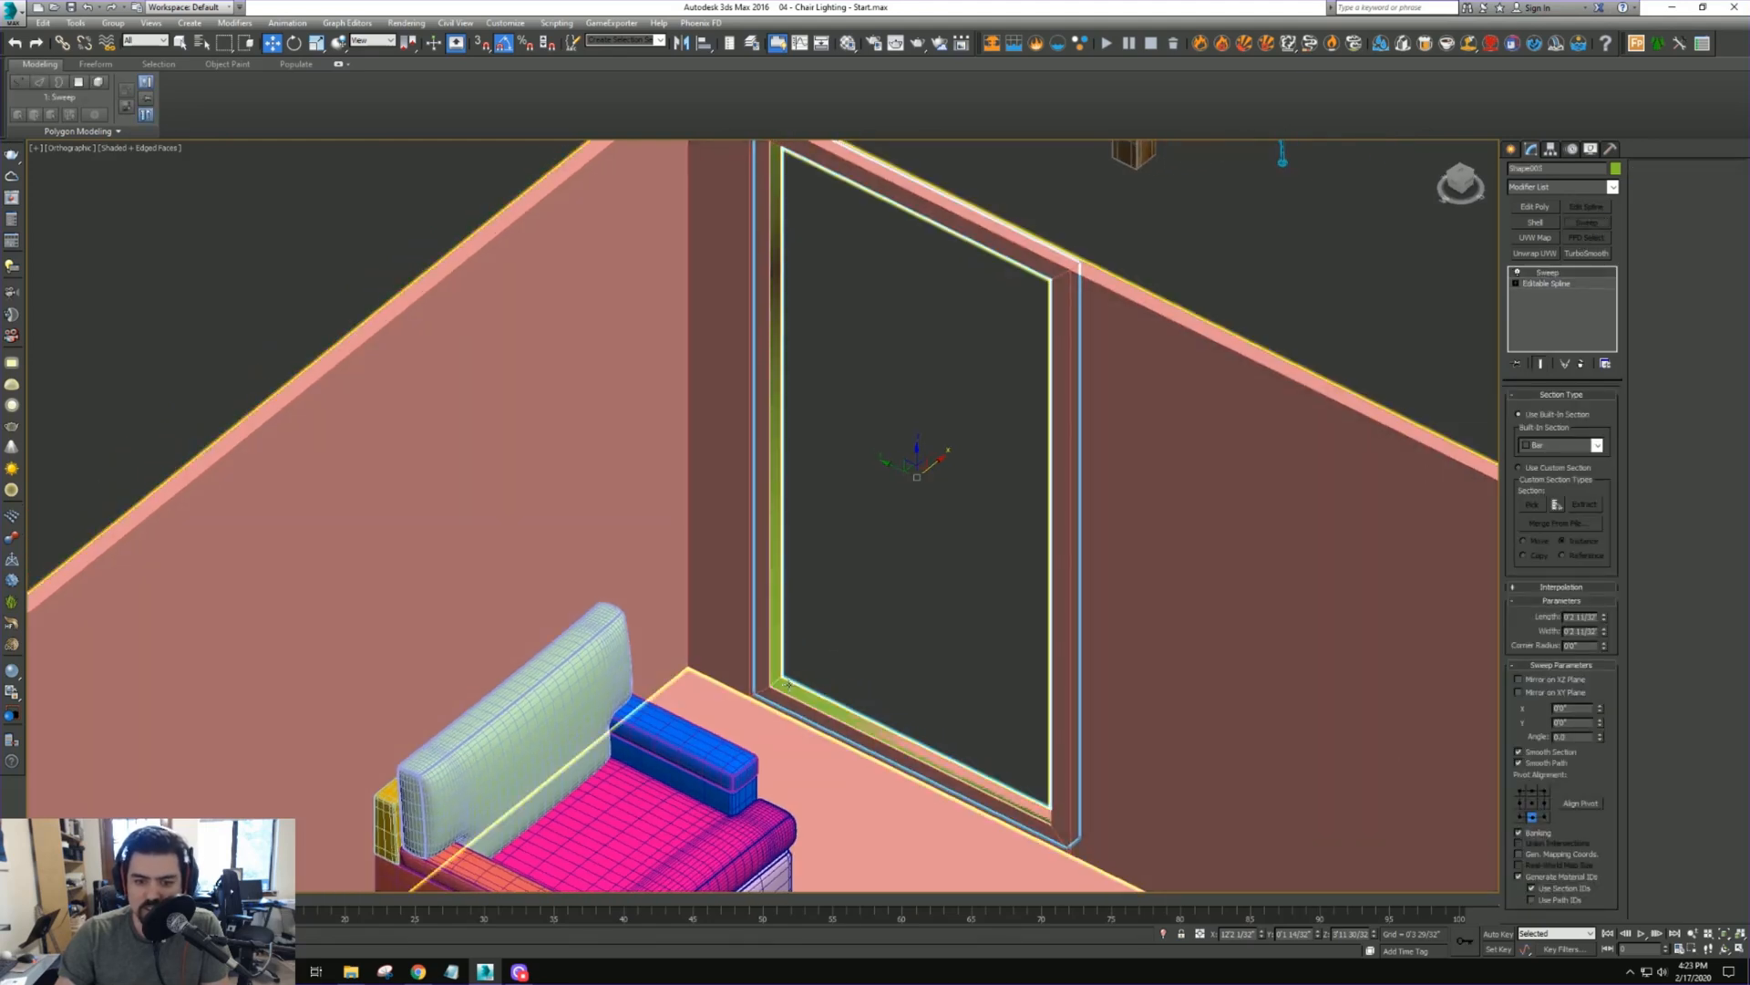
{"action": "middle_click_drag", "start_coordinate": [801, 679], "coordinate": [866, 693], "text": "alt"}
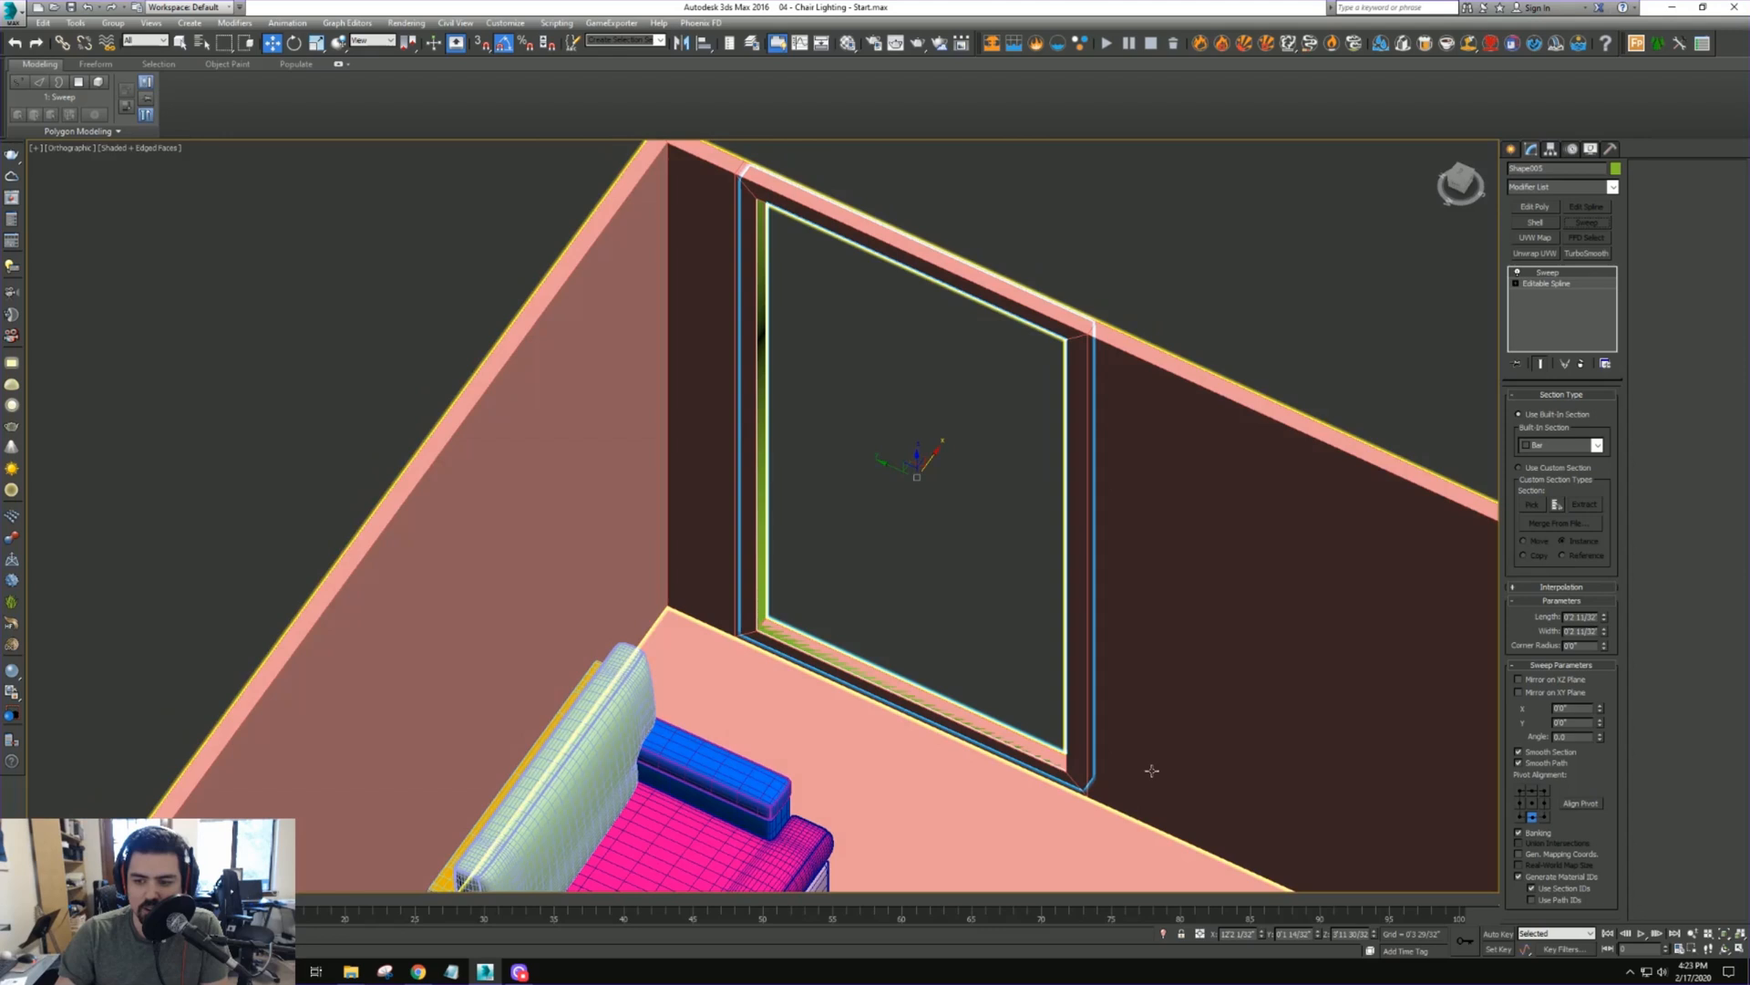
Set the sweep's pivot alignment to the top-center point and reduce the bar width to about 1 5/32 inches
{"action": "left_click", "coordinate": [1519, 817]}
{"action": "left_click", "coordinate": [1532, 817]}
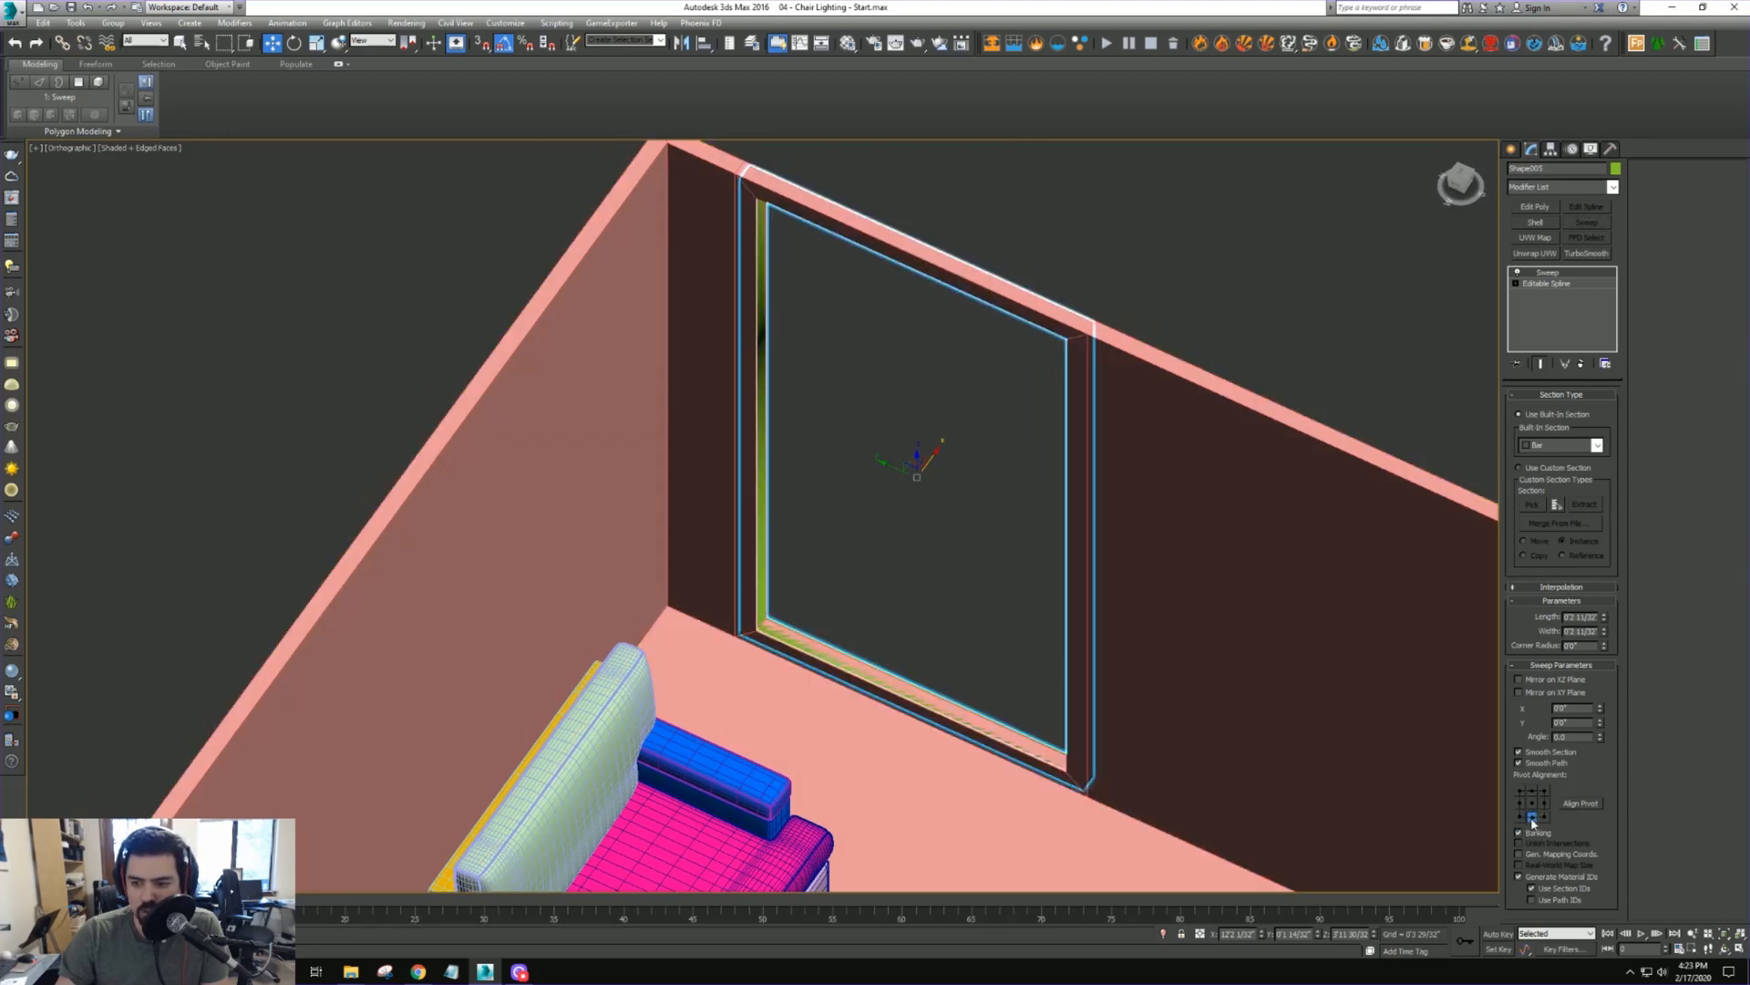
{"action": "left_click", "coordinate": [1533, 805]}
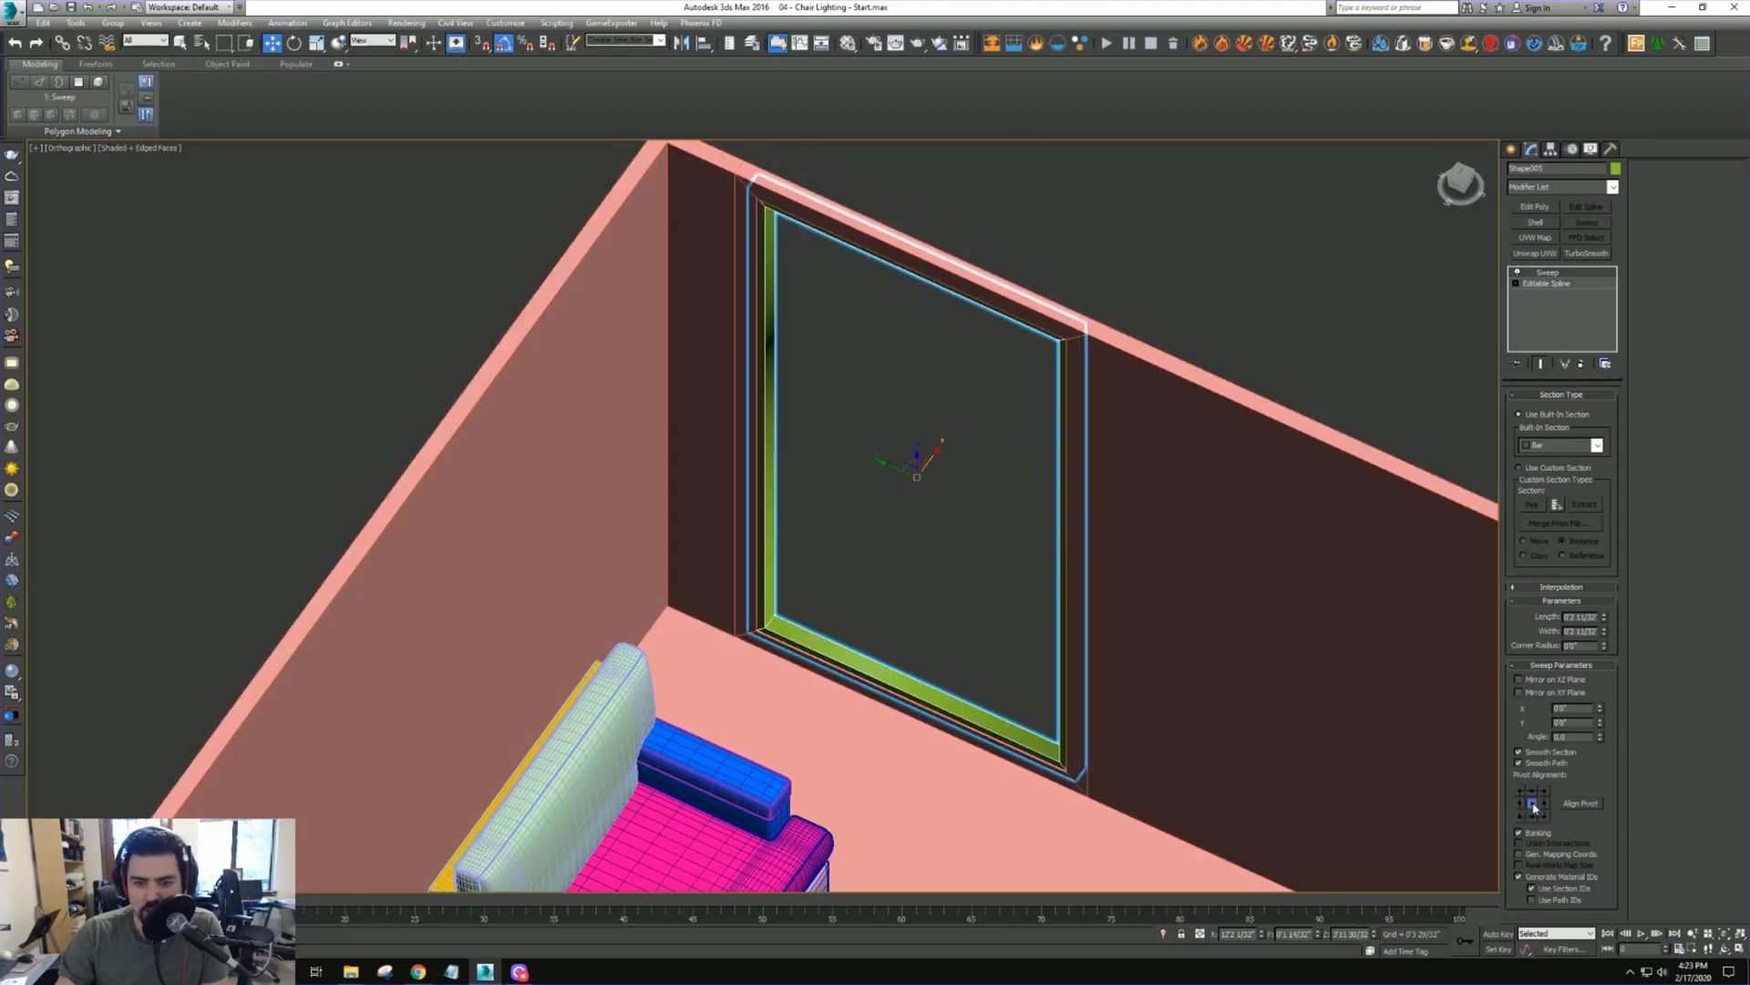
{"action": "left_click", "coordinate": [1532, 791]}
{"action": "mouse_move", "coordinate": [1085, 718]}
{"action": "middle_mouse_down", "text": "alt"}
{"action": "mouse_move", "coordinate": [1012, 692]}
{"action": "mouse_move", "coordinate": [1084, 735]}
{"action": "middle_mouse_up", "text": "alt"}
{"action": "left_click_drag", "start_coordinate": [1605, 634], "coordinate": [1607, 665]}
{"action": "middle_click_drag", "start_coordinate": [1069, 677], "coordinate": [915, 597], "text": "alt"}
Clone the window frame in place as an independent copy
{"action": "key", "text": "p"}
{"action": "key", "text": "z"}
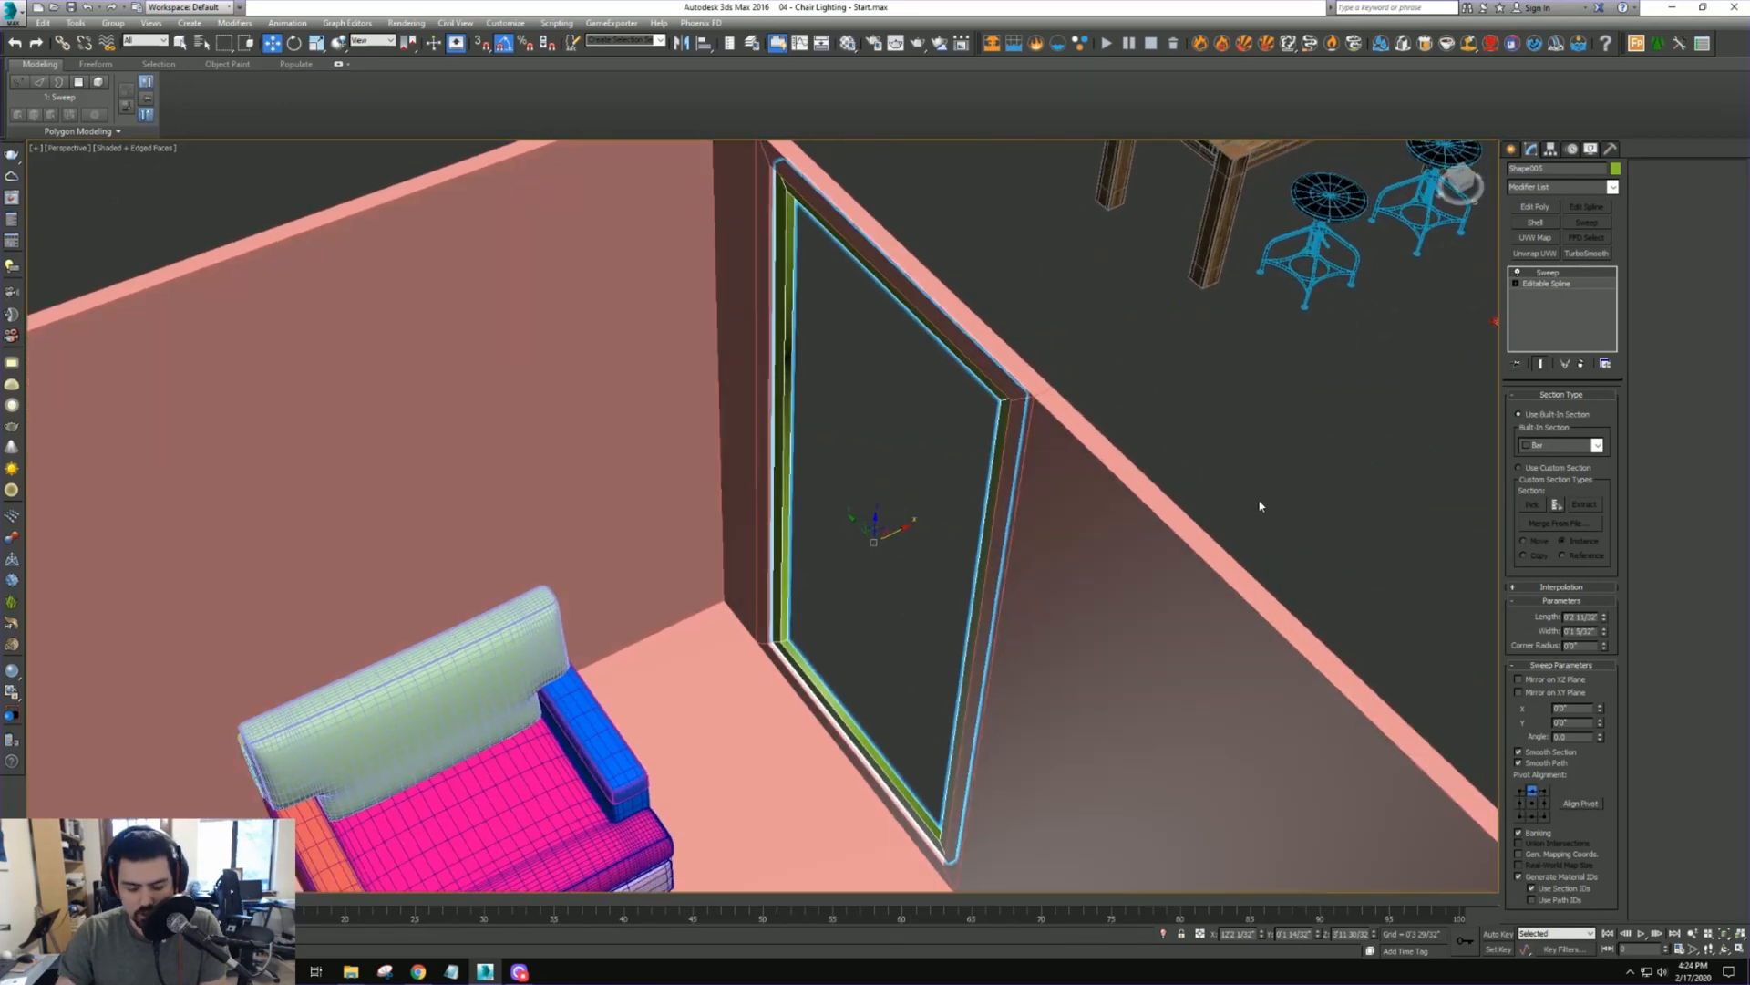
{"action": "key", "text": "ctrl+v"}
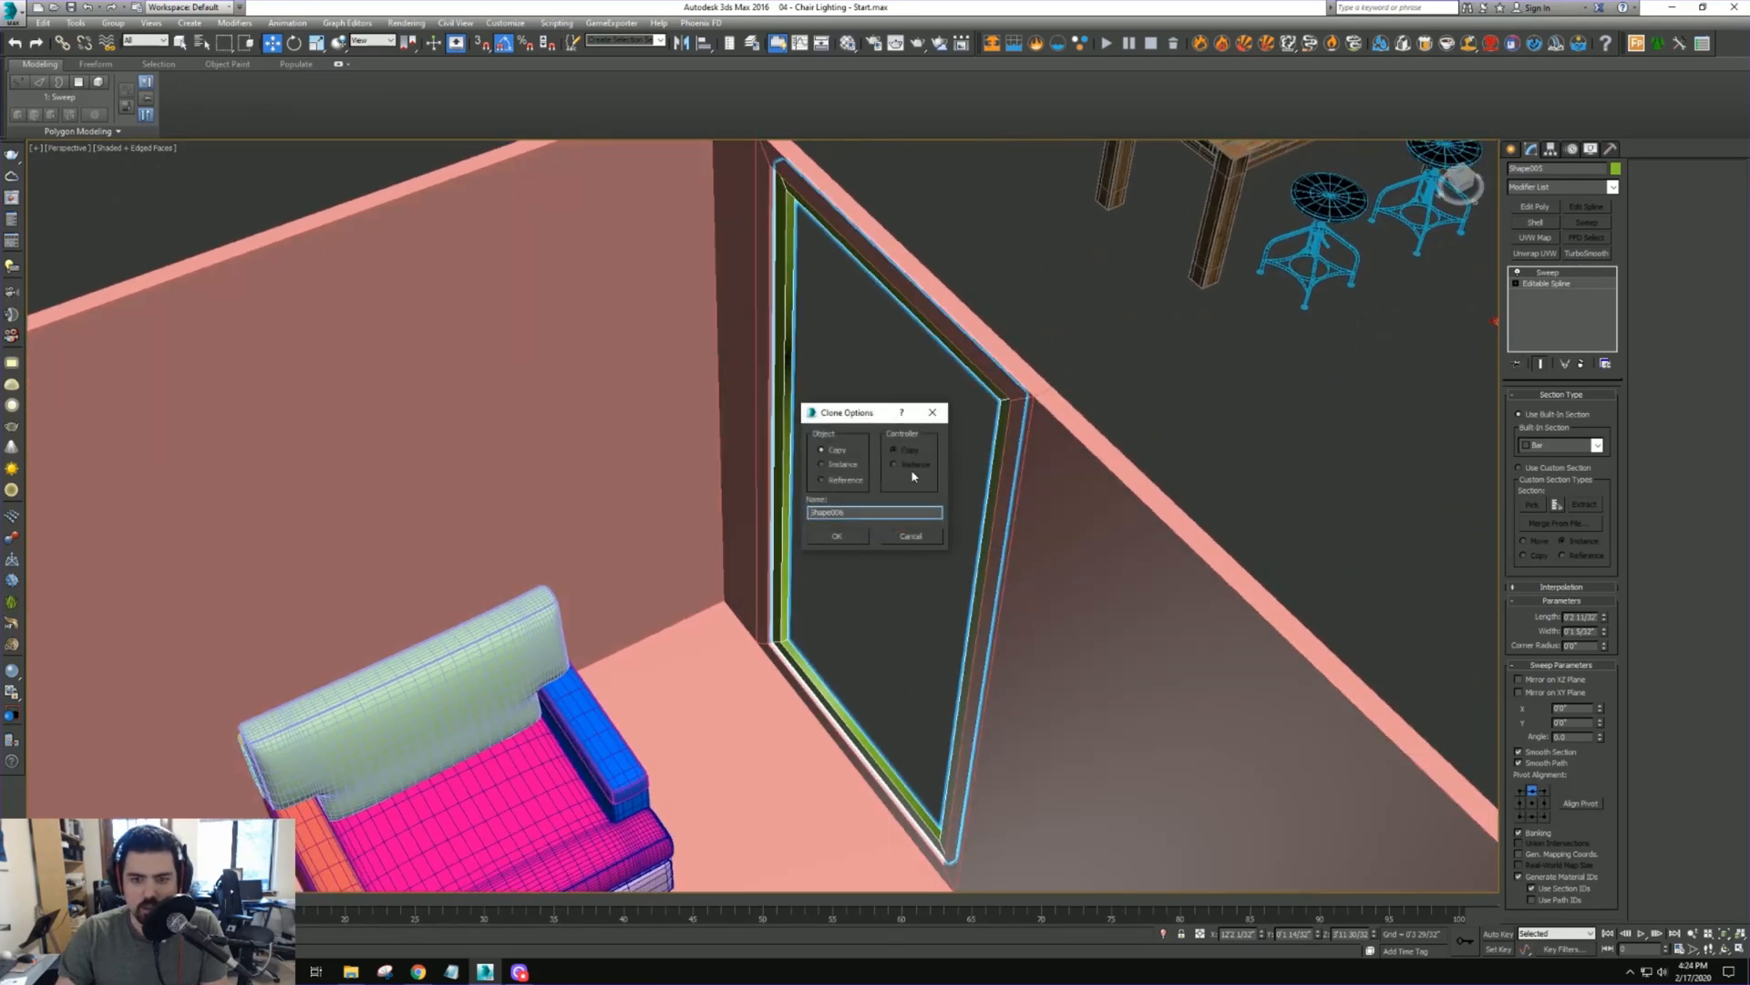
{"action": "left_click", "coordinate": [834, 537]}
Delete the Sweep from the cloned outline and apply Edit Poly to turn it into a flat glass pane
{"action": "right_click", "coordinate": [1548, 272]}
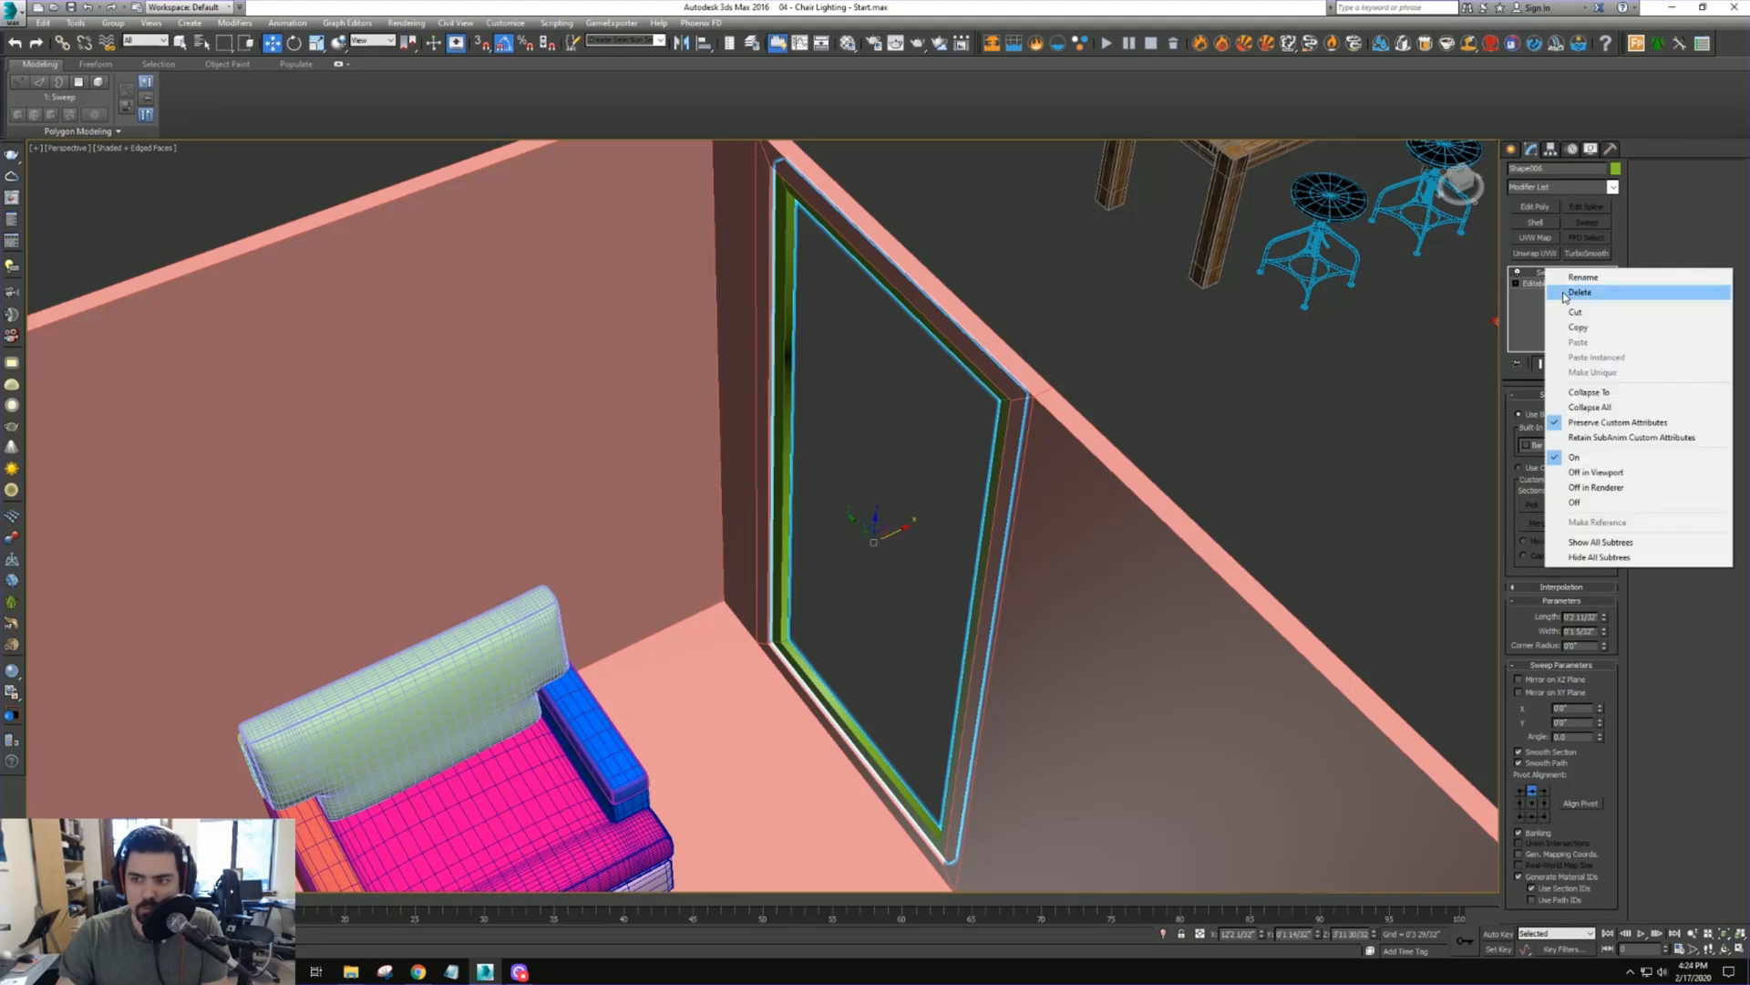
{"action": "left_click", "coordinate": [1580, 292]}
{"action": "left_click", "coordinate": [1543, 211]}
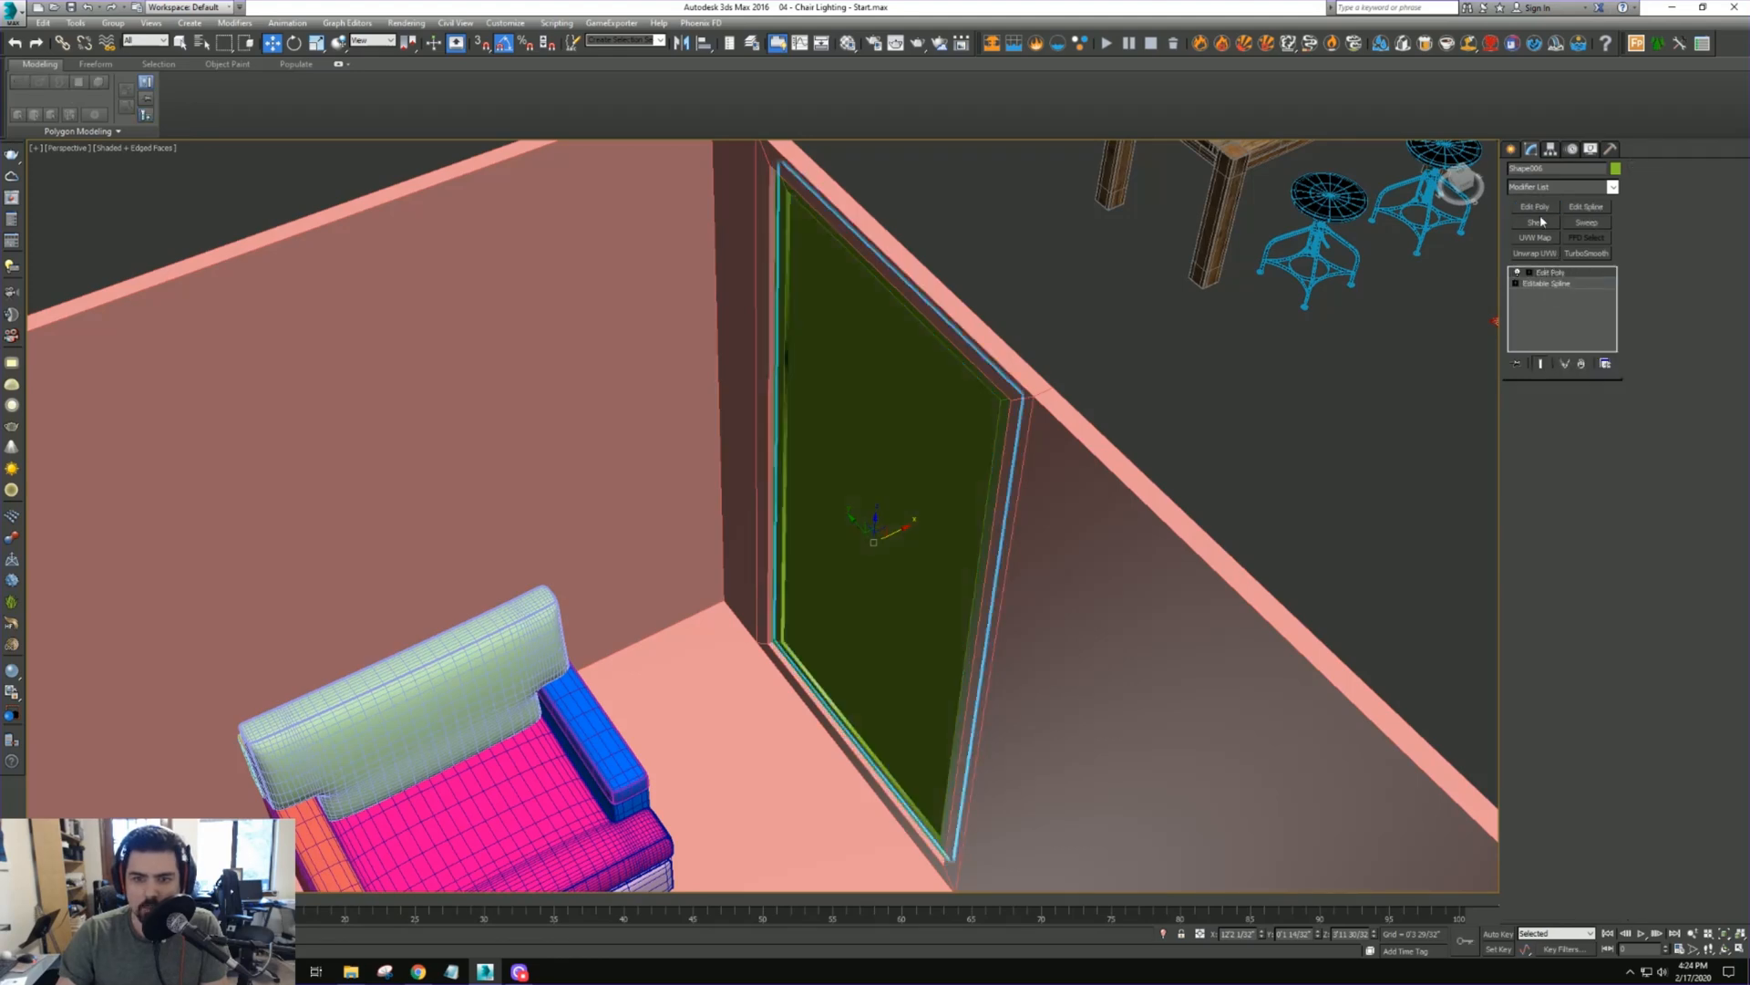
In the wireframe top view, move the glass pane along X out of the frame toward the chair
{"action": "key", "text": "t"}
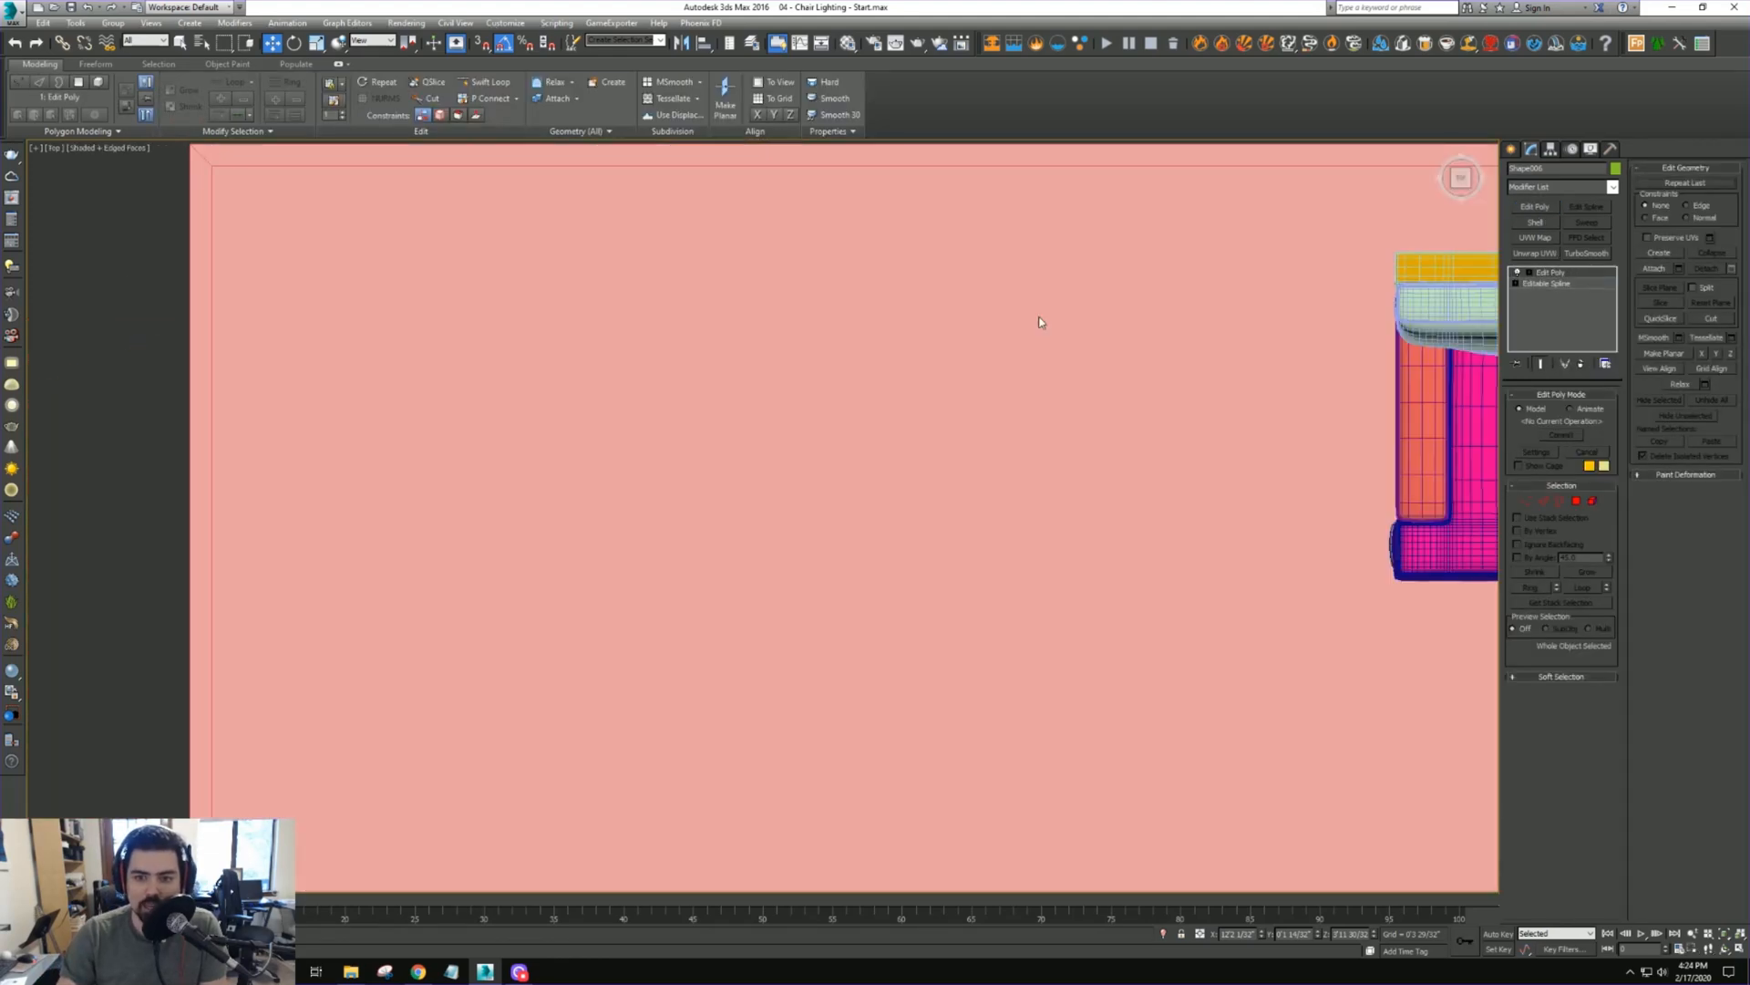
{"action": "key", "text": "F3"}
{"action": "scroll", "coordinate": [834, 497], "scroll_direction": "down", "scroll_amount": 6}
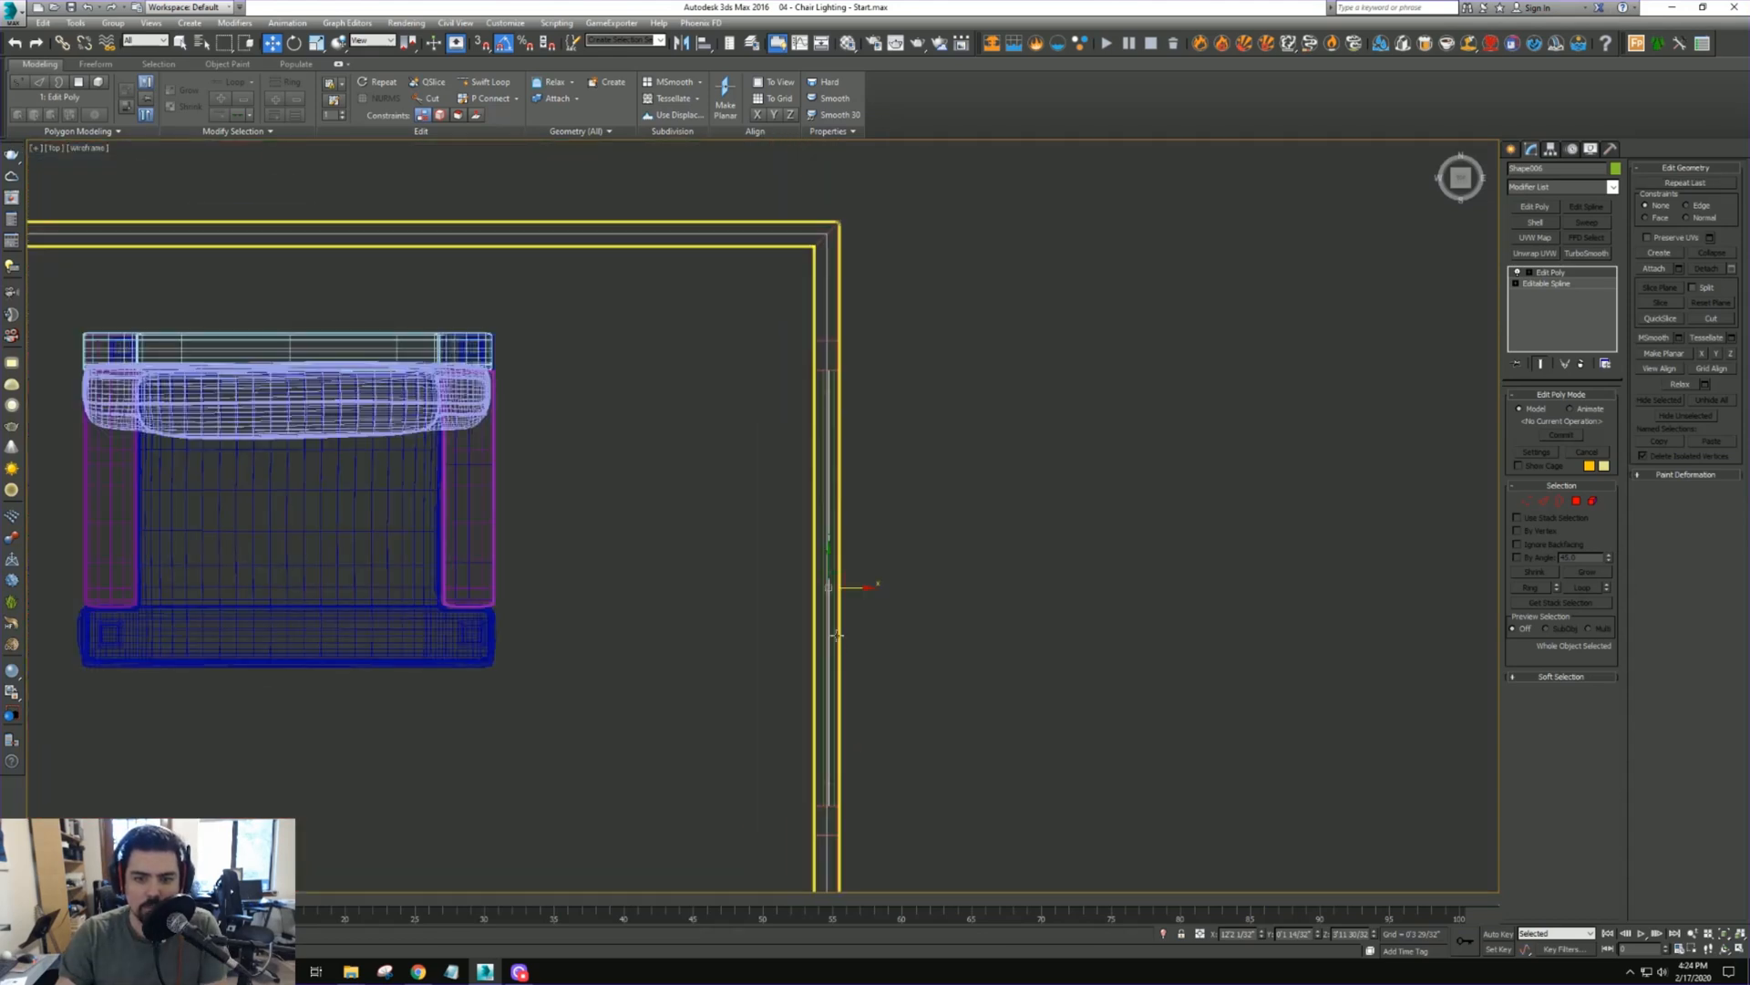
{"action": "left_click_drag", "start_coordinate": [843, 587], "coordinate": [780, 587]}
{"action": "scroll", "coordinate": [773, 586], "scroll_direction": "up", "scroll_amount": 2}
{"action": "scroll", "coordinate": [773, 586], "scroll_direction": "up", "scroll_amount": 2}
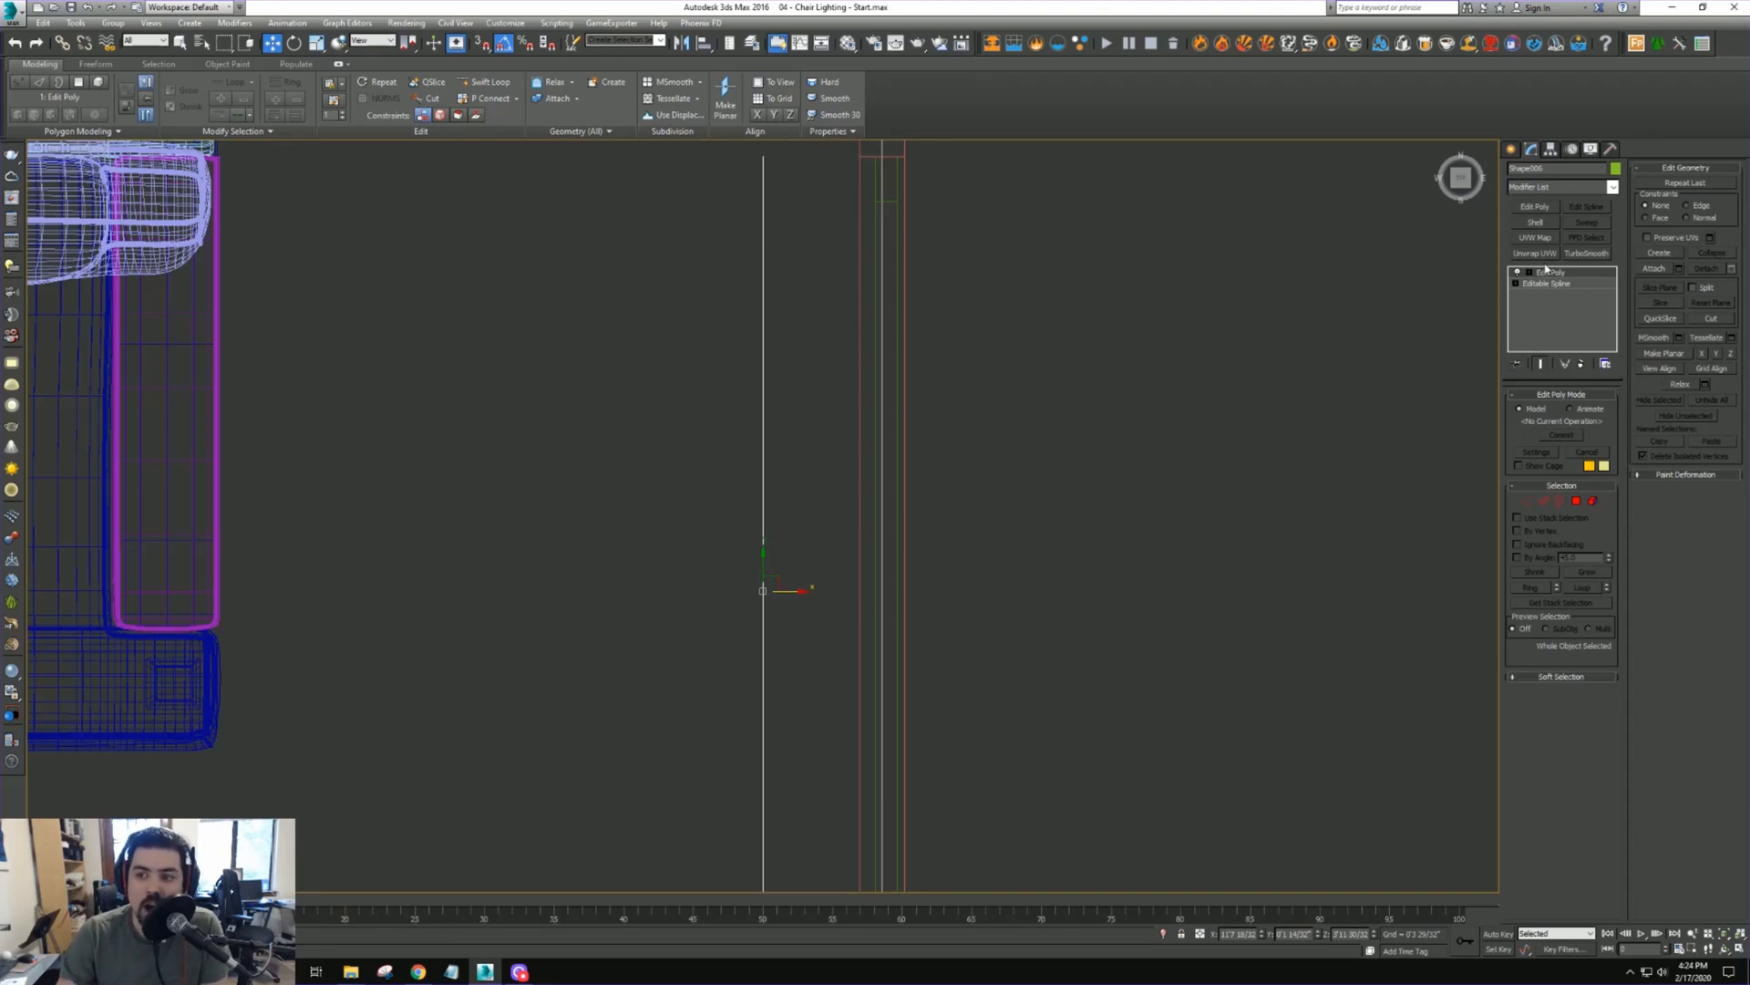
Apply a Shell to the glass pane with an outer amount of 0.25 inches
{"action": "left_click", "coordinate": [1535, 221]}
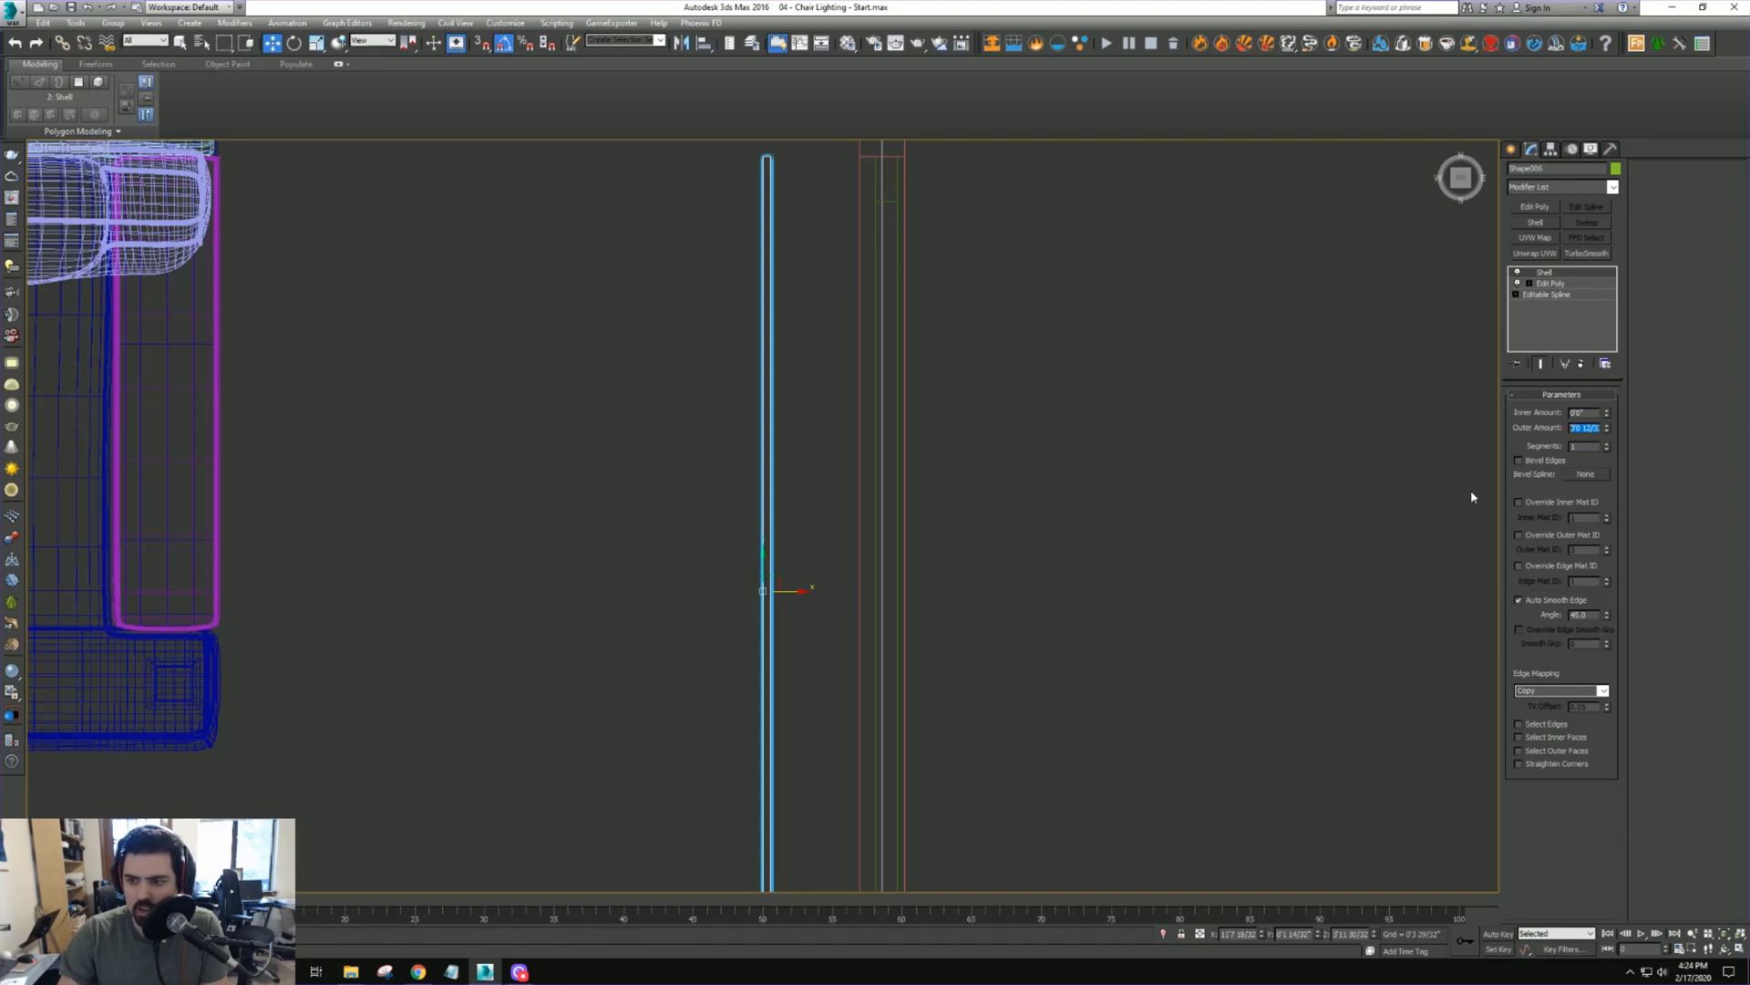
{"action": "type", "text": ".25"}
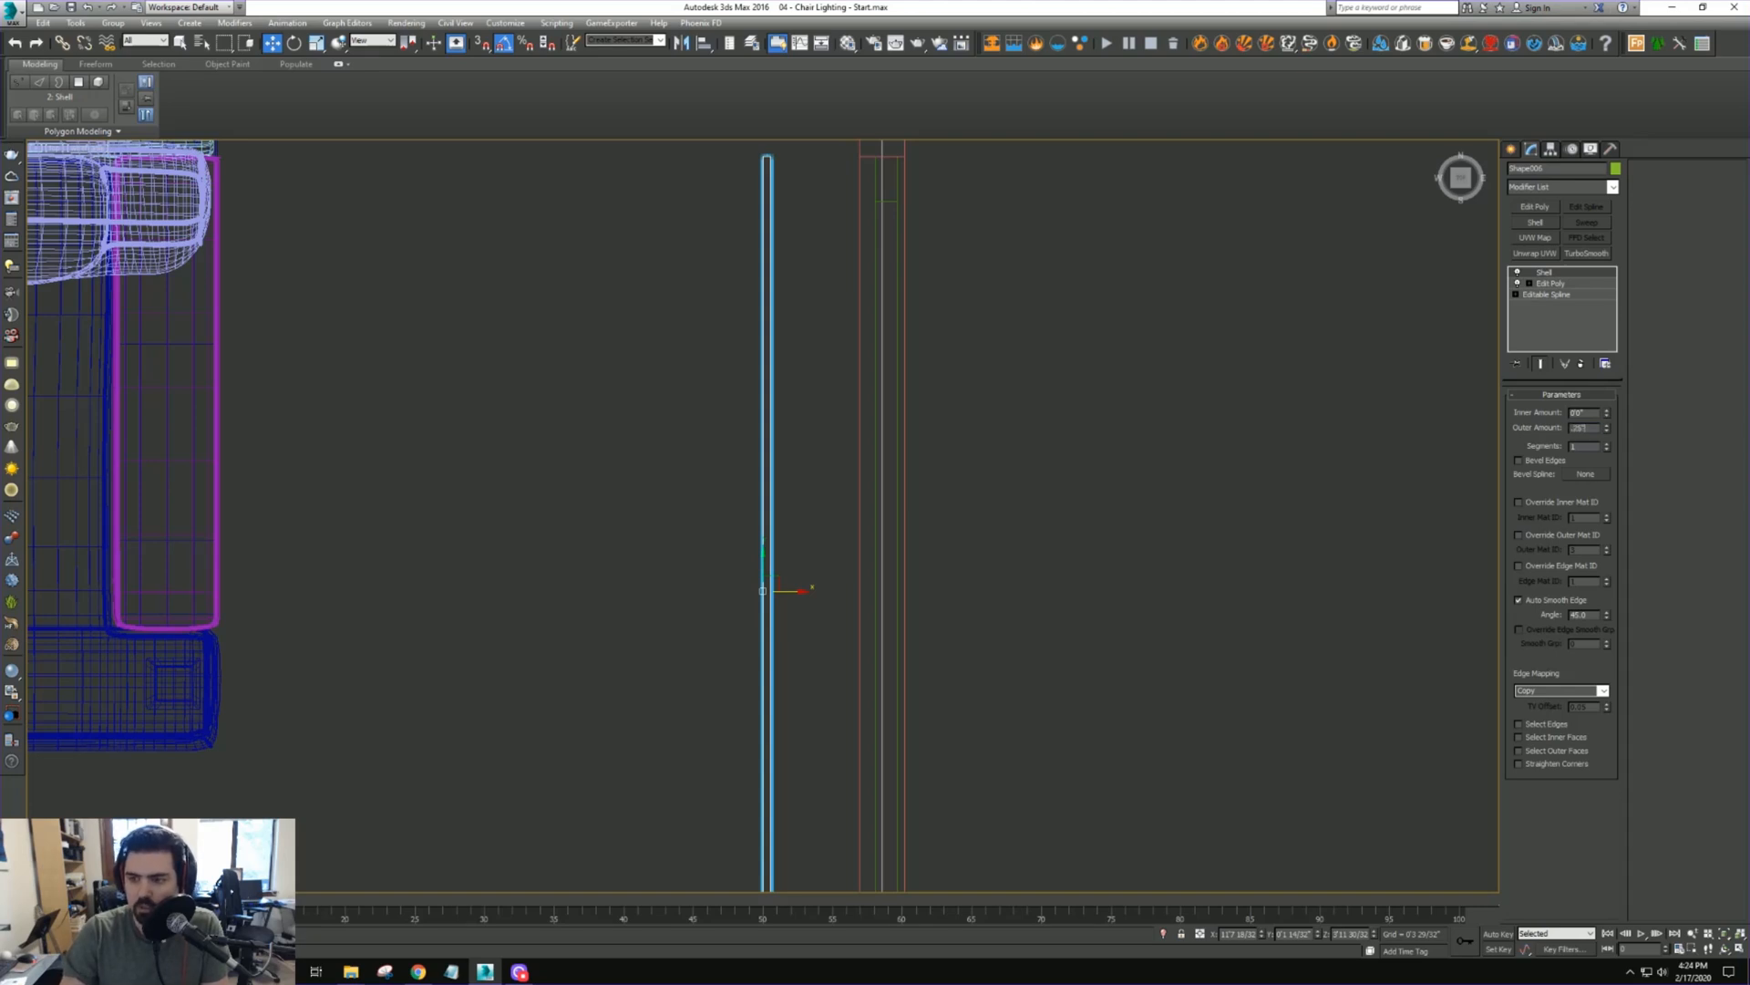
{"action": "key", "text": "Return"}
Move the glass pane along X into the middle of the window frame and select the frame together with it
{"action": "left_click_drag", "start_coordinate": [792, 590], "coordinate": [948, 579]}
{"action": "middle_click_drag", "start_coordinate": [914, 195], "coordinate": [887, 331]}
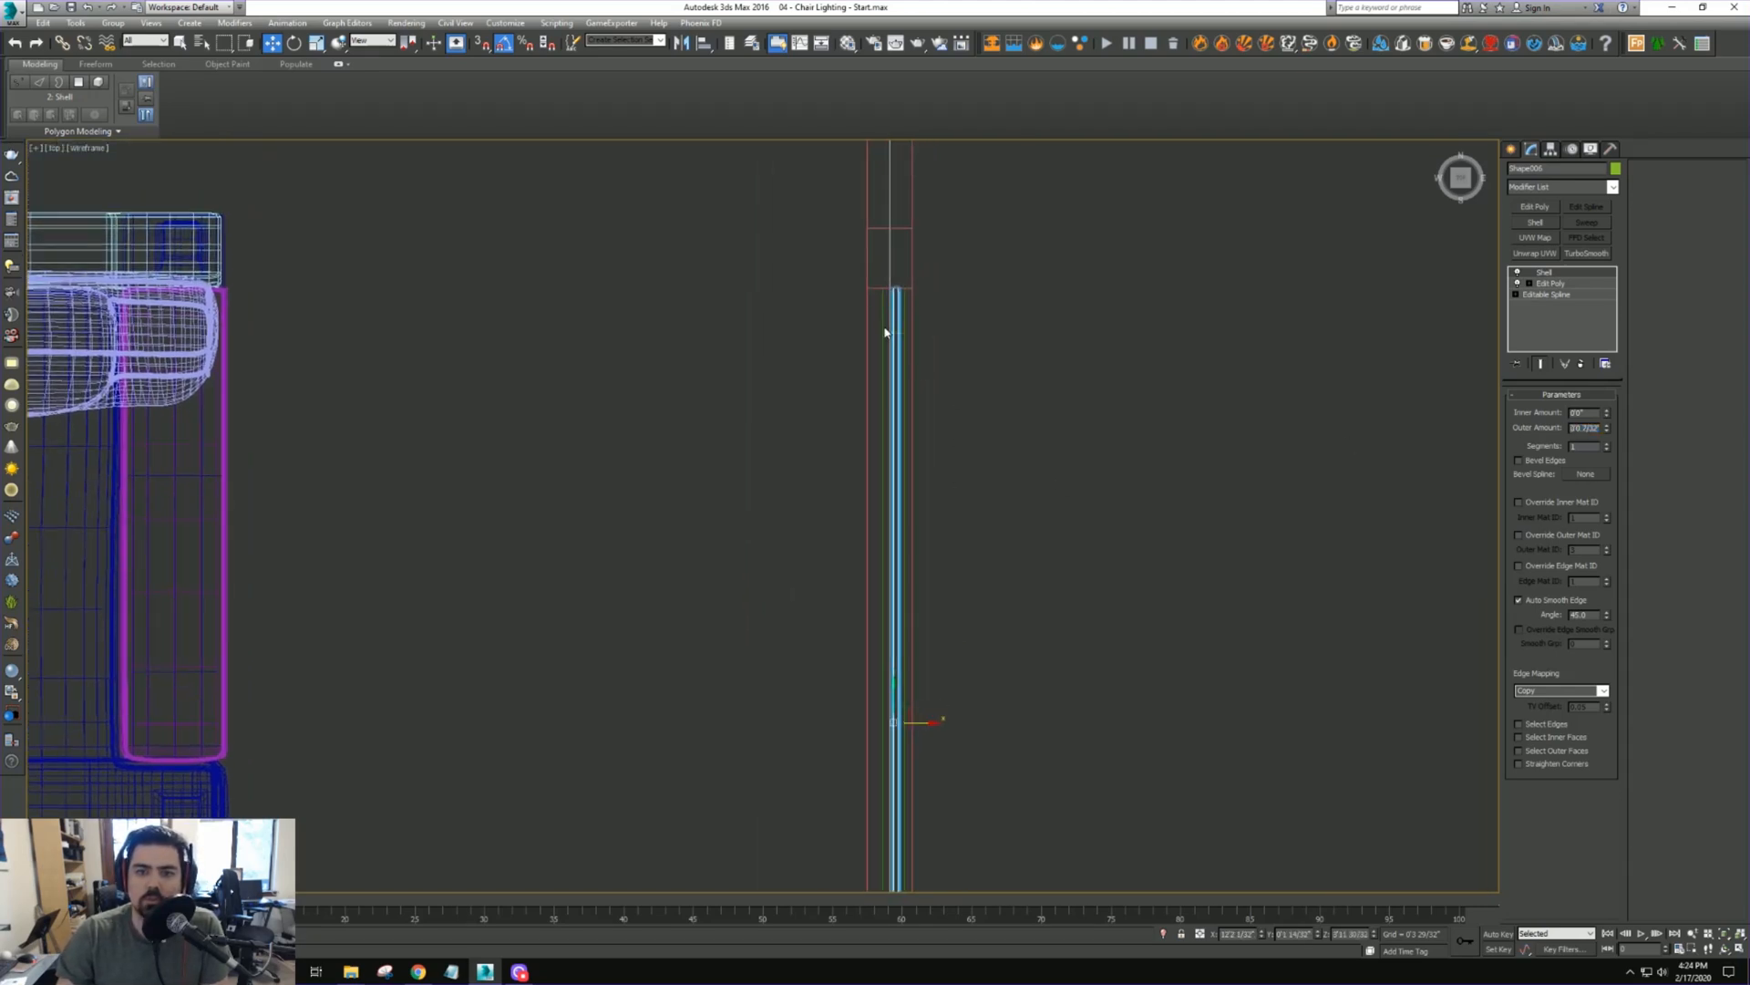
{"action": "scroll", "coordinate": [887, 332], "scroll_direction": "up", "scroll_amount": 5}
{"action": "left_click", "coordinate": [945, 311], "text": "ctrl"}
{"action": "middle_click_drag", "start_coordinate": [984, 443], "coordinate": [1026, 352]}
{"action": "scroll", "coordinate": [1028, 598], "scroll_direction": "down", "scroll_amount": 5}
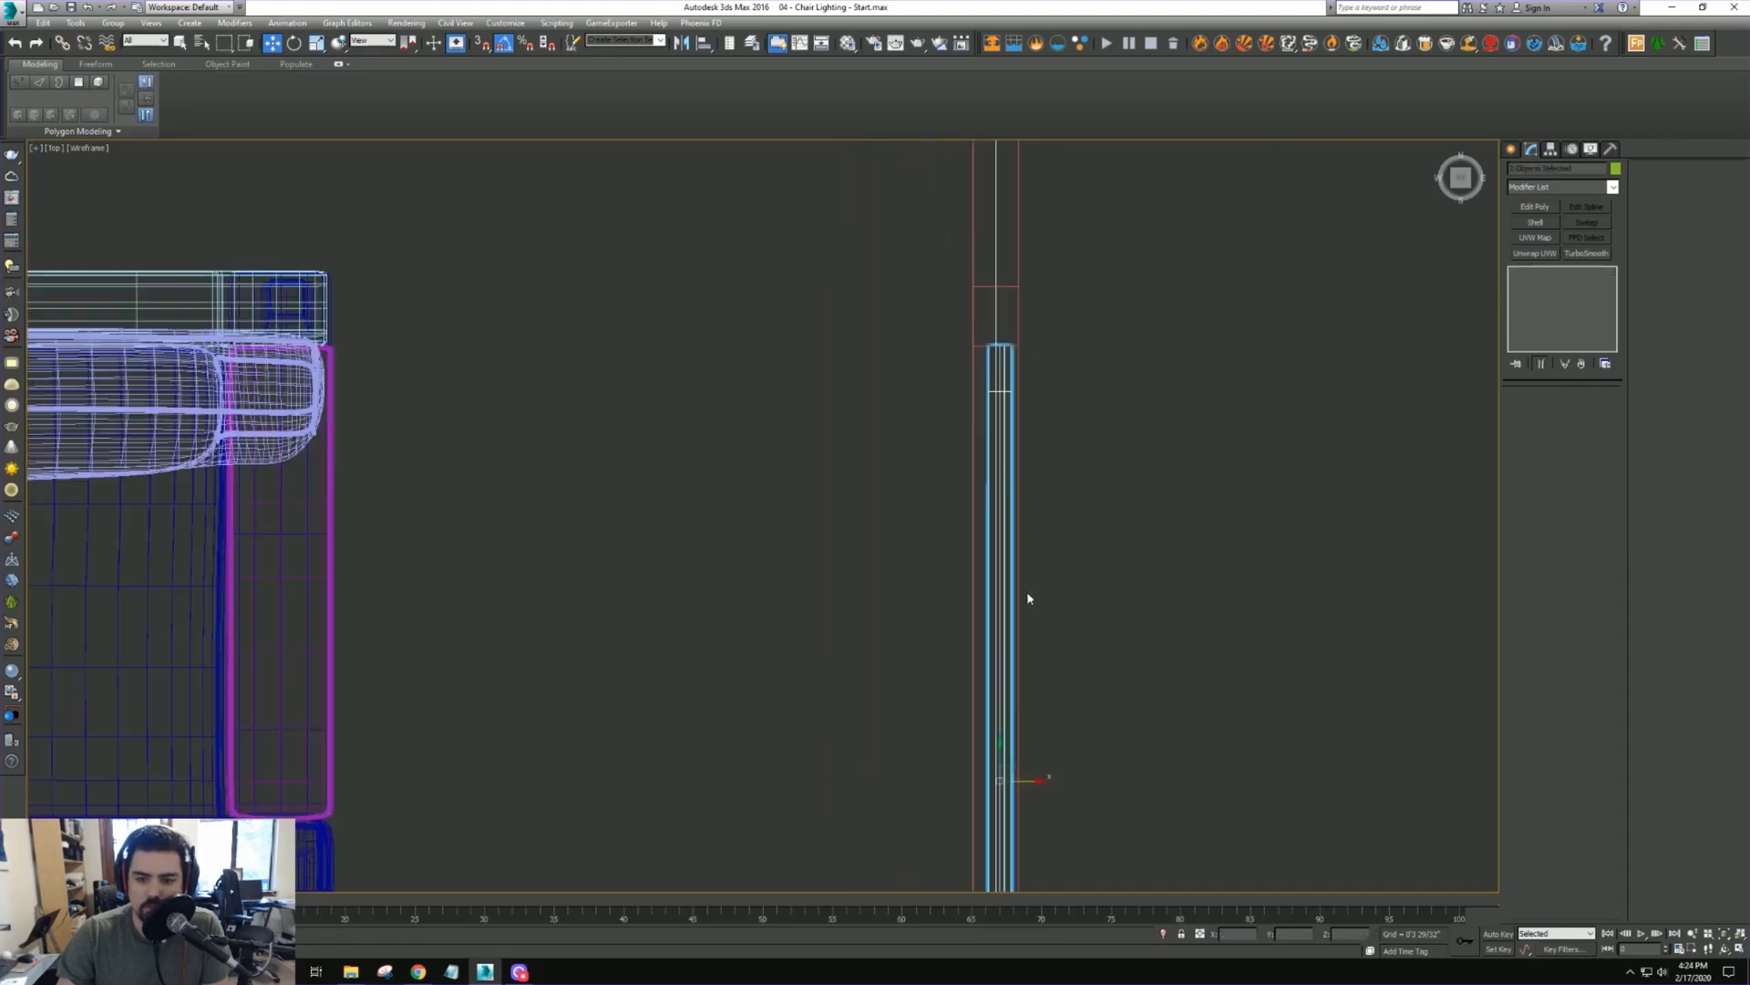
Switch to a shaded perspective view showing the chair and the whole room
{"action": "scroll", "coordinate": [1047, 735], "scroll_direction": "down", "scroll_amount": 2}
{"action": "middle_click_drag", "start_coordinate": [1034, 729], "coordinate": [1058, 522], "text": "alt"}
{"action": "scroll", "coordinate": [1060, 522], "scroll_direction": "down", "scroll_amount": 2}
{"action": "key", "text": "p"}
{"action": "key", "text": "x"}
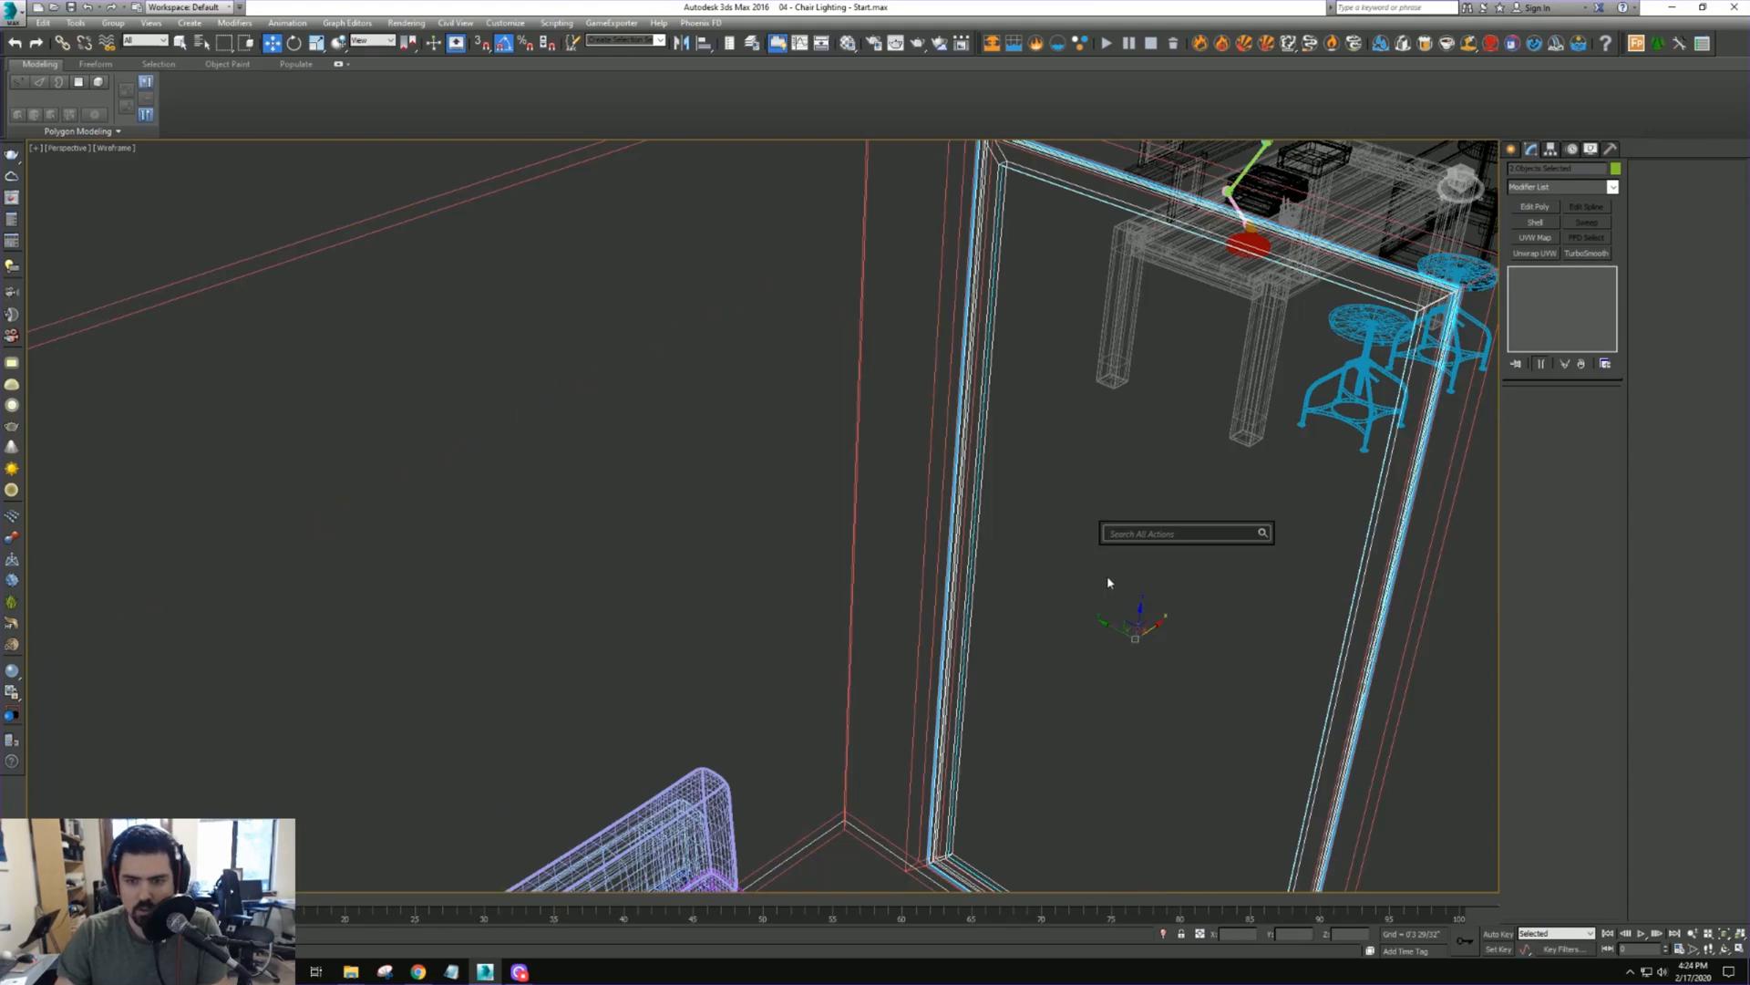
{"action": "mouse_move", "coordinate": [1109, 582]}
{"action": "middle_mouse_down"}
{"action": "mouse_move", "coordinate": [972, 521]}
{"action": "mouse_move", "coordinate": [1042, 407]}
{"action": "mouse_move", "coordinate": [831, 511]}
{"action": "mouse_move", "coordinate": [947, 483]}
{"action": "middle_mouse_up"}
{"action": "key", "text": "F3"}
{"action": "scroll", "coordinate": [1008, 463], "scroll_direction": "down", "scroll_amount": 3}
{"action": "scroll", "coordinate": [1041, 407], "scroll_direction": "down", "scroll_amount": 3}
Select all the chair's parts together as one group, without the room, and shift the chair slightly away from the back wall
{"action": "left_click", "coordinate": [829, 500]}
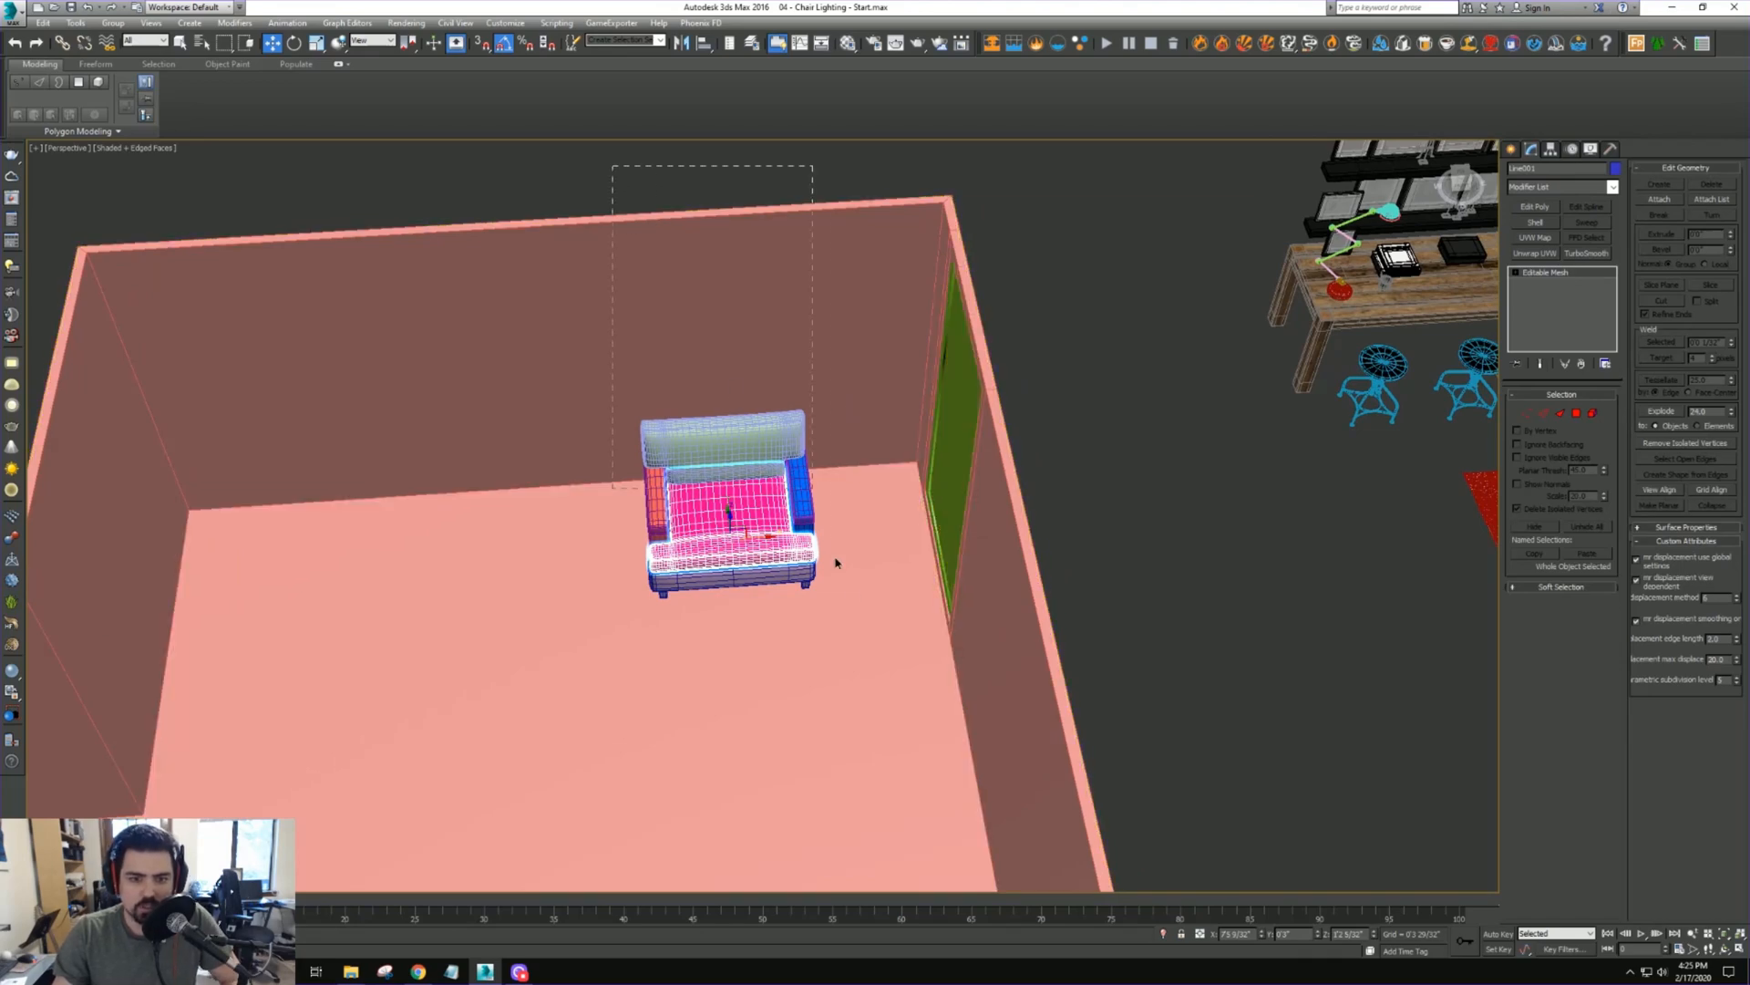
{"action": "left_click", "coordinate": [863, 620]}
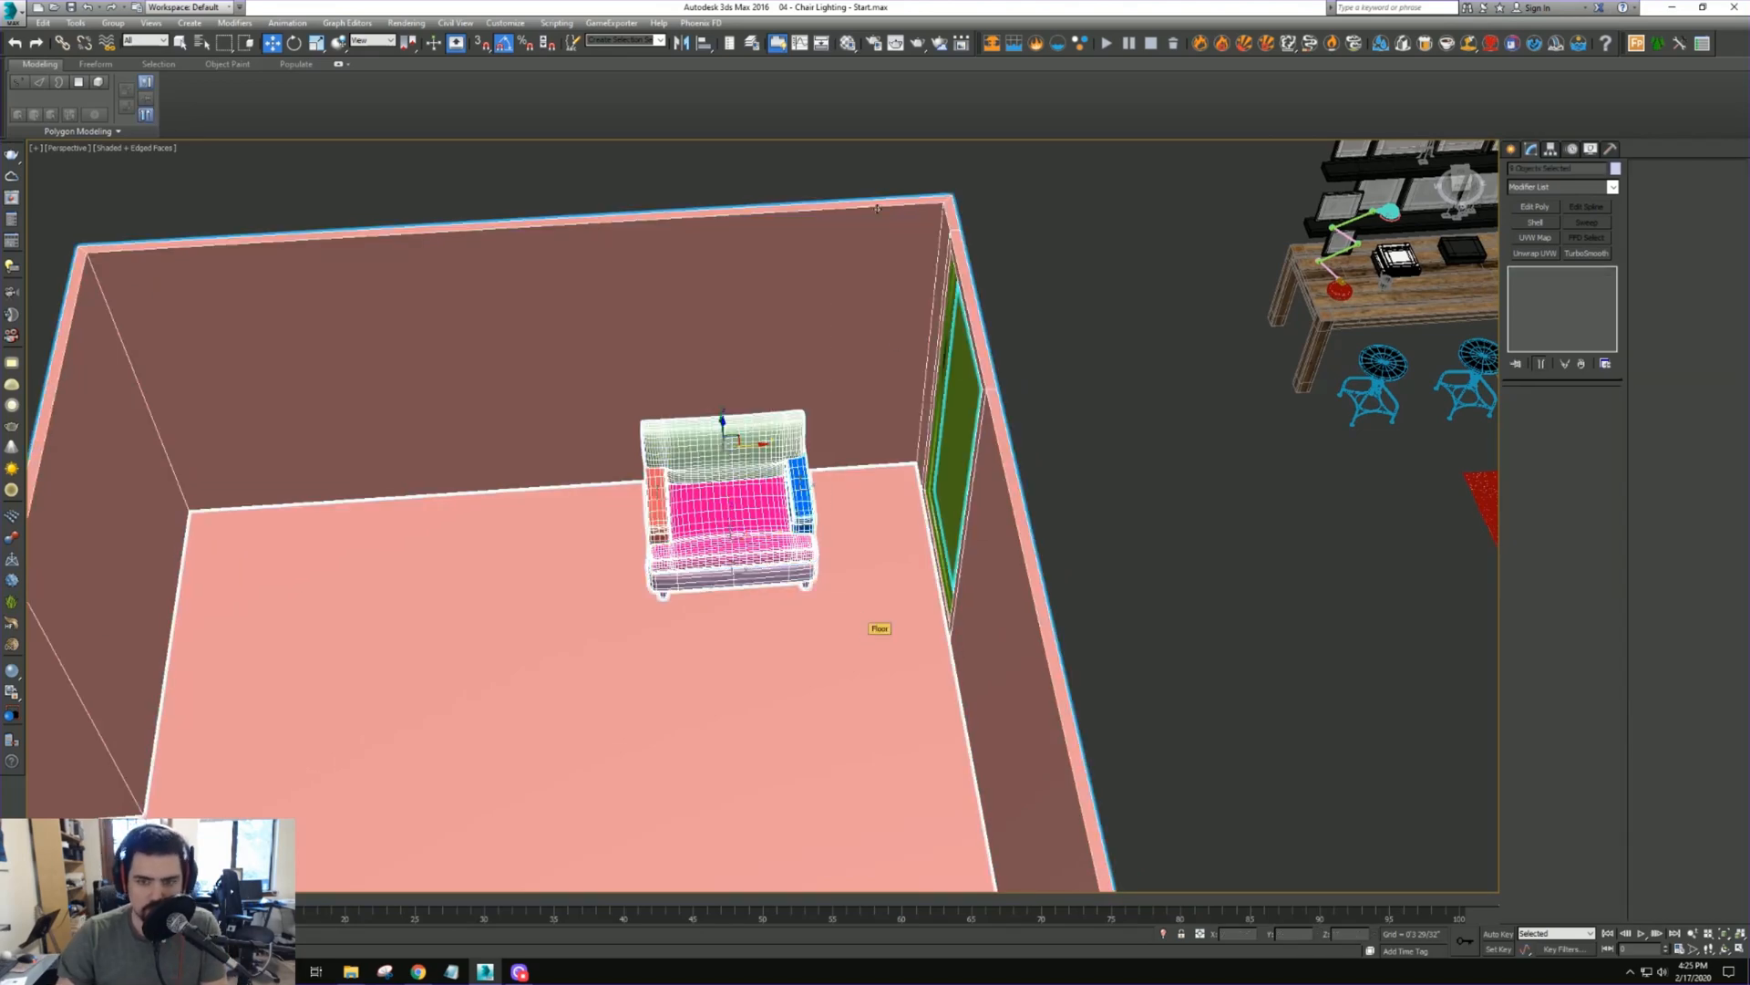
{"action": "key", "text": "ctrl+z"}
{"action": "middle_click_drag", "start_coordinate": [930, 538], "coordinate": [902, 625], "text": "alt"}
{"action": "left_click_drag", "start_coordinate": [736, 498], "coordinate": [760, 533]}
Move the potted plant from outside the room into the corner between the chair and the window
{"action": "middle_click_drag", "start_coordinate": [1342, 453], "coordinate": [1109, 440]}
{"action": "scroll", "coordinate": [1108, 479], "scroll_direction": "down", "scroll_amount": 3}
{"action": "left_click", "coordinate": [1313, 406]}
{"action": "middle_click_drag", "start_coordinate": [1312, 401], "coordinate": [1317, 420], "text": "alt"}
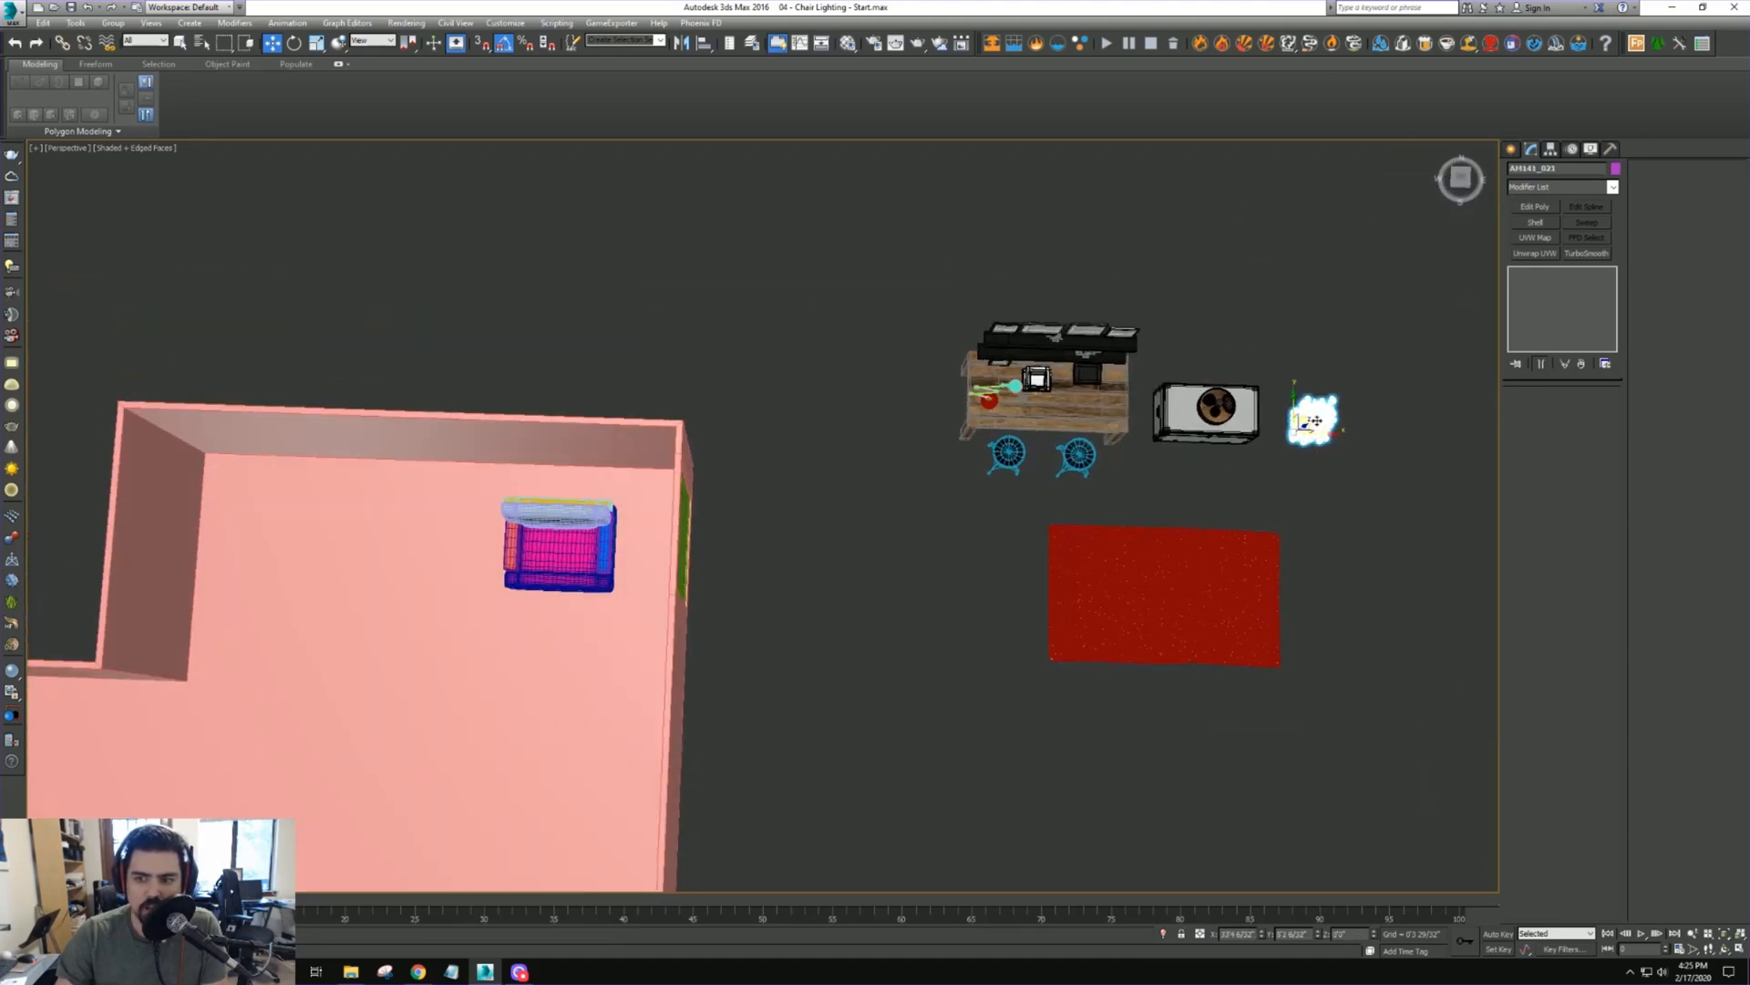
{"action": "left_click_drag", "start_coordinate": [1316, 420], "coordinate": [655, 487]}
{"action": "middle_click_drag", "start_coordinate": [654, 488], "coordinate": [750, 446], "text": "alt"}
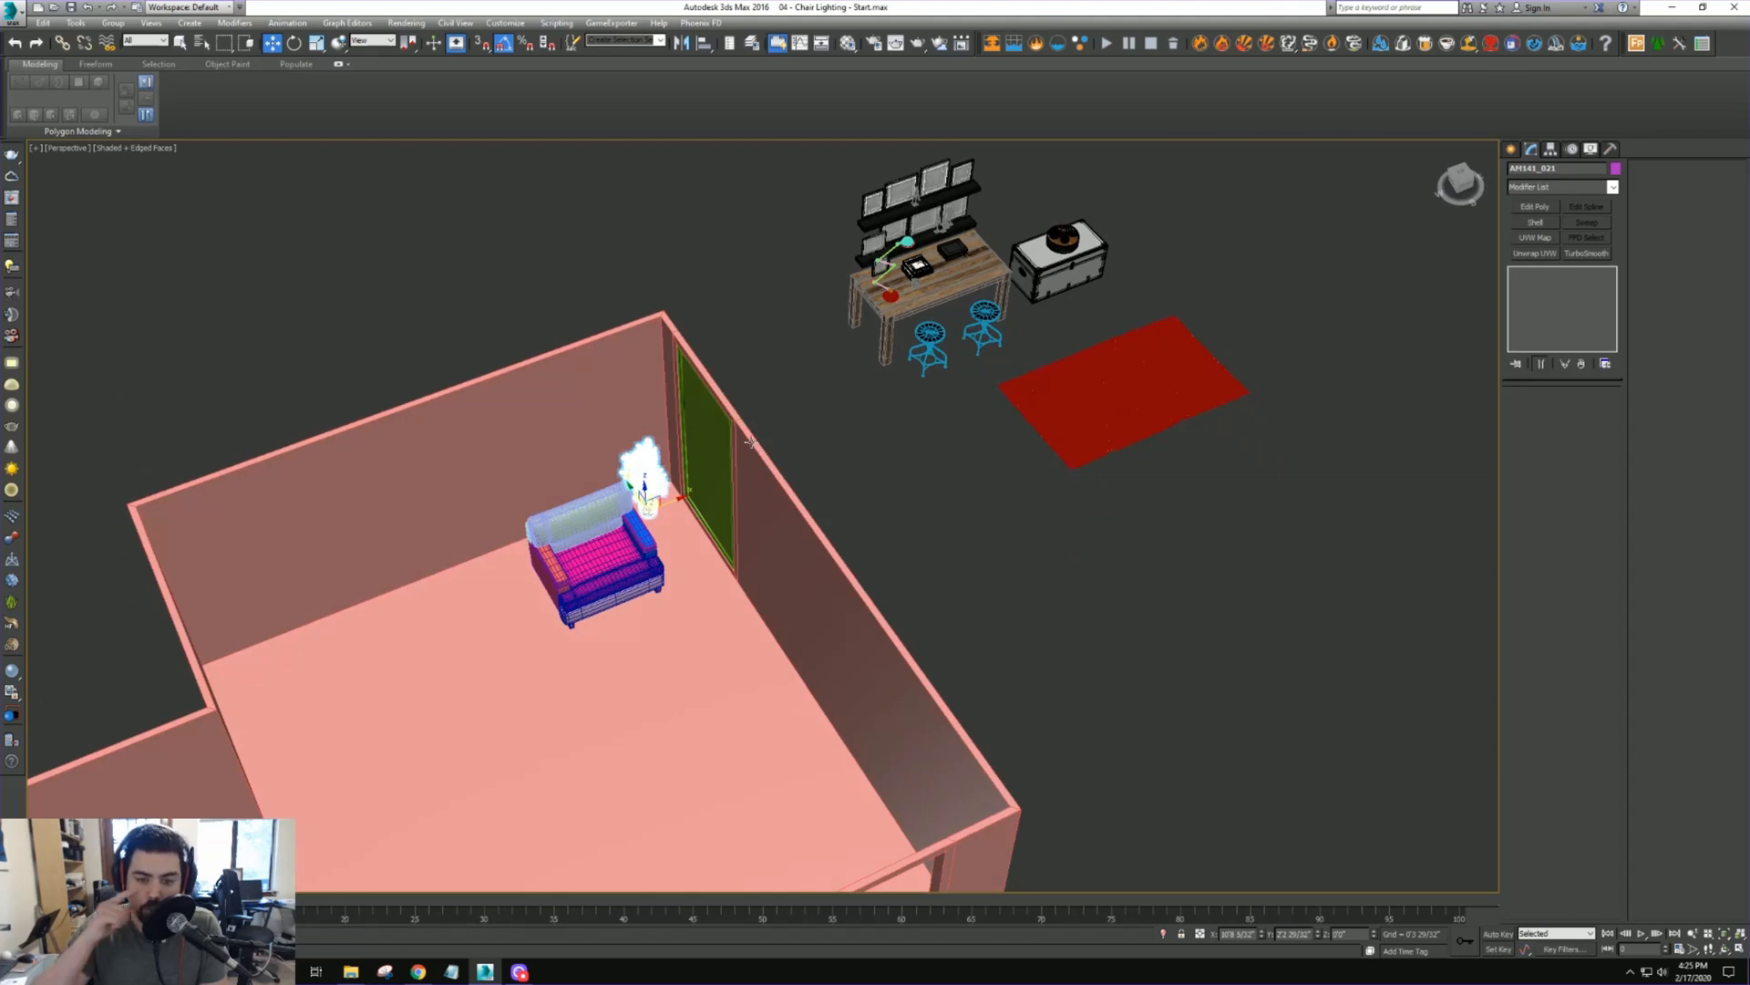
Select the desk with its shelves, lamp and stools and move them into the room against the back wall beside the chair
{"action": "middle_click_drag", "start_coordinate": [883, 473], "coordinate": [927, 453], "text": "alt"}
{"action": "left_click_drag", "start_coordinate": [969, 256], "coordinate": [1146, 480]}
{"action": "middle_click_drag", "start_coordinate": [1146, 481], "coordinate": [1131, 534], "text": "alt"}
{"action": "left_click_drag", "start_coordinate": [1056, 405], "coordinate": [384, 558]}
Move the trunk with its bowl between the desk and the chair, and place the red rug on the floor in front
{"action": "left_click", "coordinate": [1226, 400]}
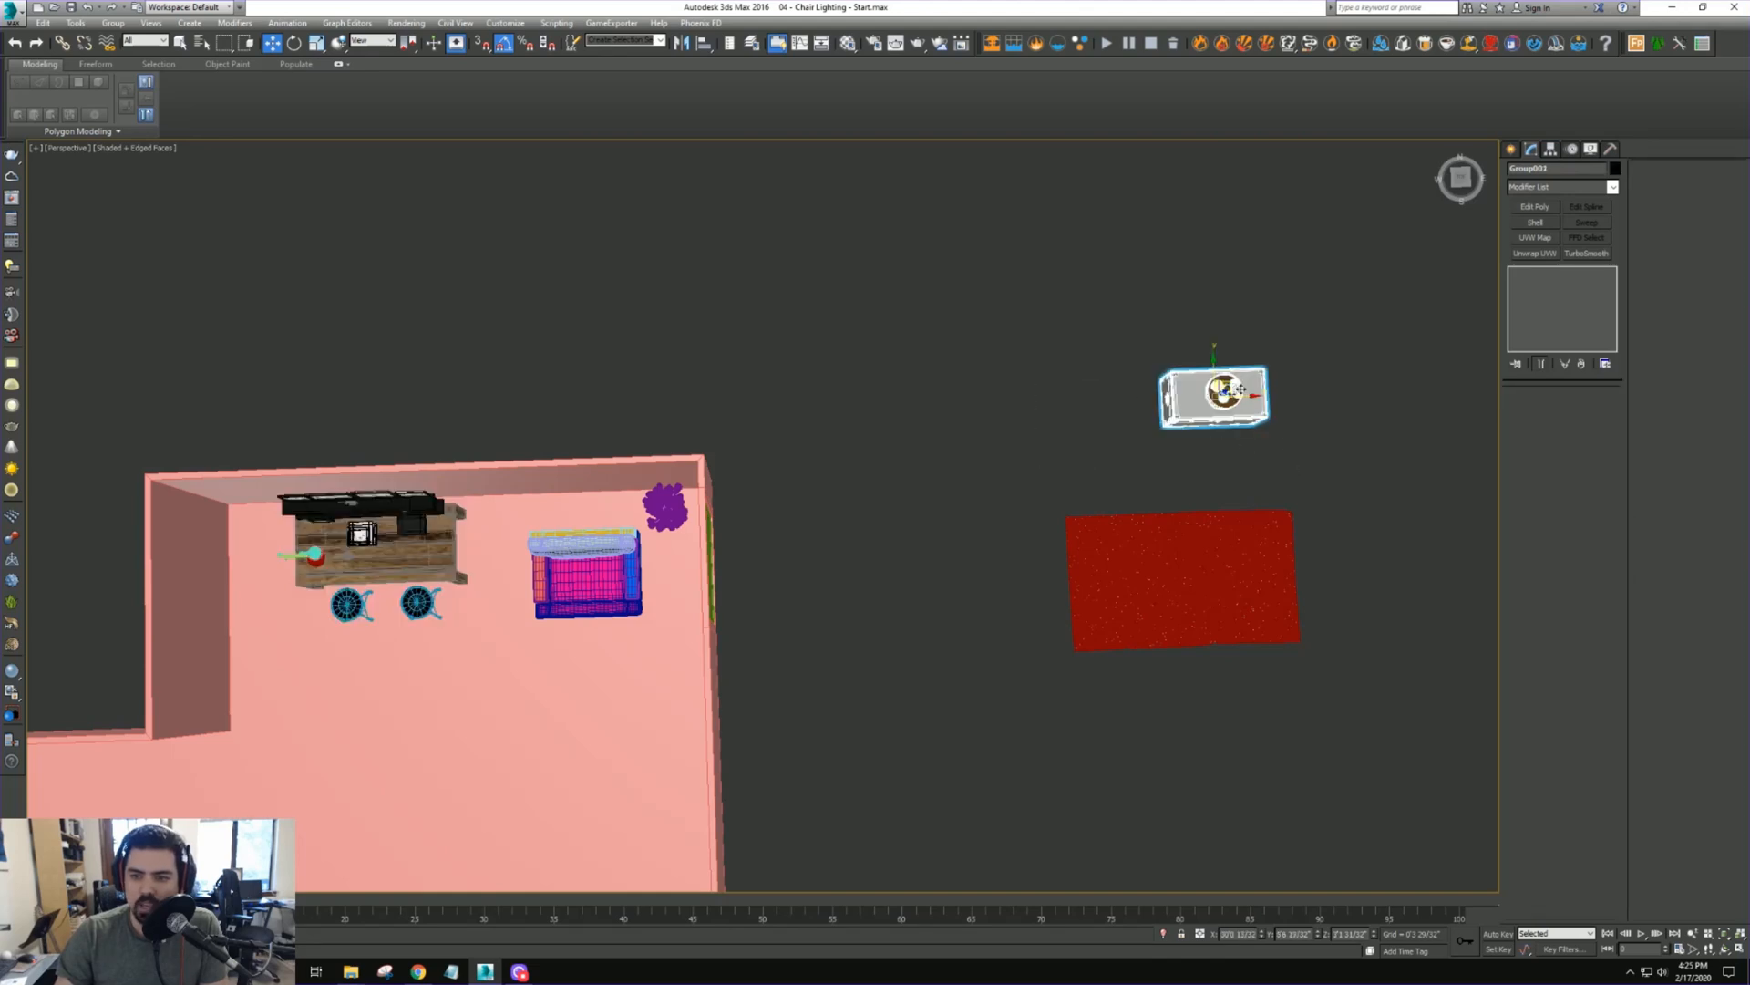
{"action": "left_click_drag", "start_coordinate": [1241, 390], "coordinate": [531, 516]}
{"action": "left_click_drag", "start_coordinate": [1277, 580], "coordinate": [535, 631]}
{"action": "middle_click_drag", "start_coordinate": [535, 631], "coordinate": [734, 504]}
{"action": "scroll", "coordinate": [711, 601], "scroll_direction": "up", "scroll_amount": 3}
{"action": "left_click", "coordinate": [701, 537]}
{"action": "middle_click_drag", "start_coordinate": [686, 558], "coordinate": [709, 542], "text": "alt"}
In the top view, create a VRay physical camera from the room's front wall aimed at the chair and look through it
{"action": "key", "text": "t"}
{"action": "key", "text": "z"}
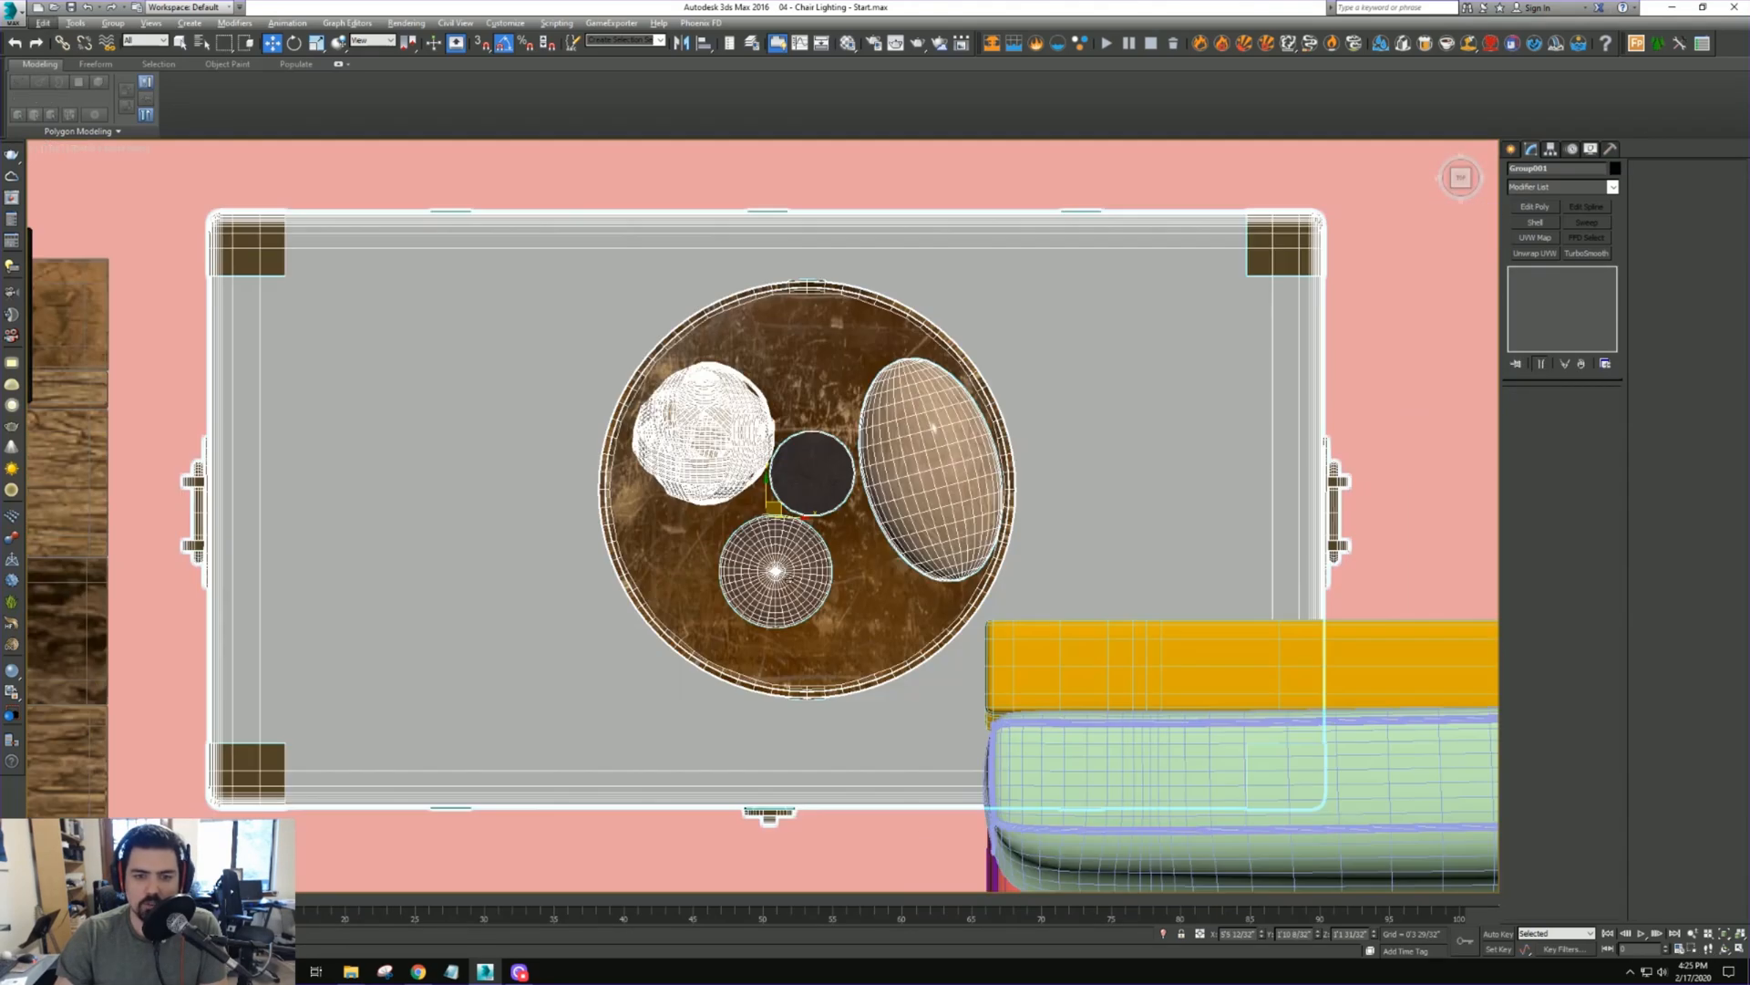
{"action": "scroll", "coordinate": [833, 543], "scroll_direction": "down", "scroll_amount": 9}
{"action": "middle_click_drag", "start_coordinate": [947, 686], "coordinate": [940, 506]}
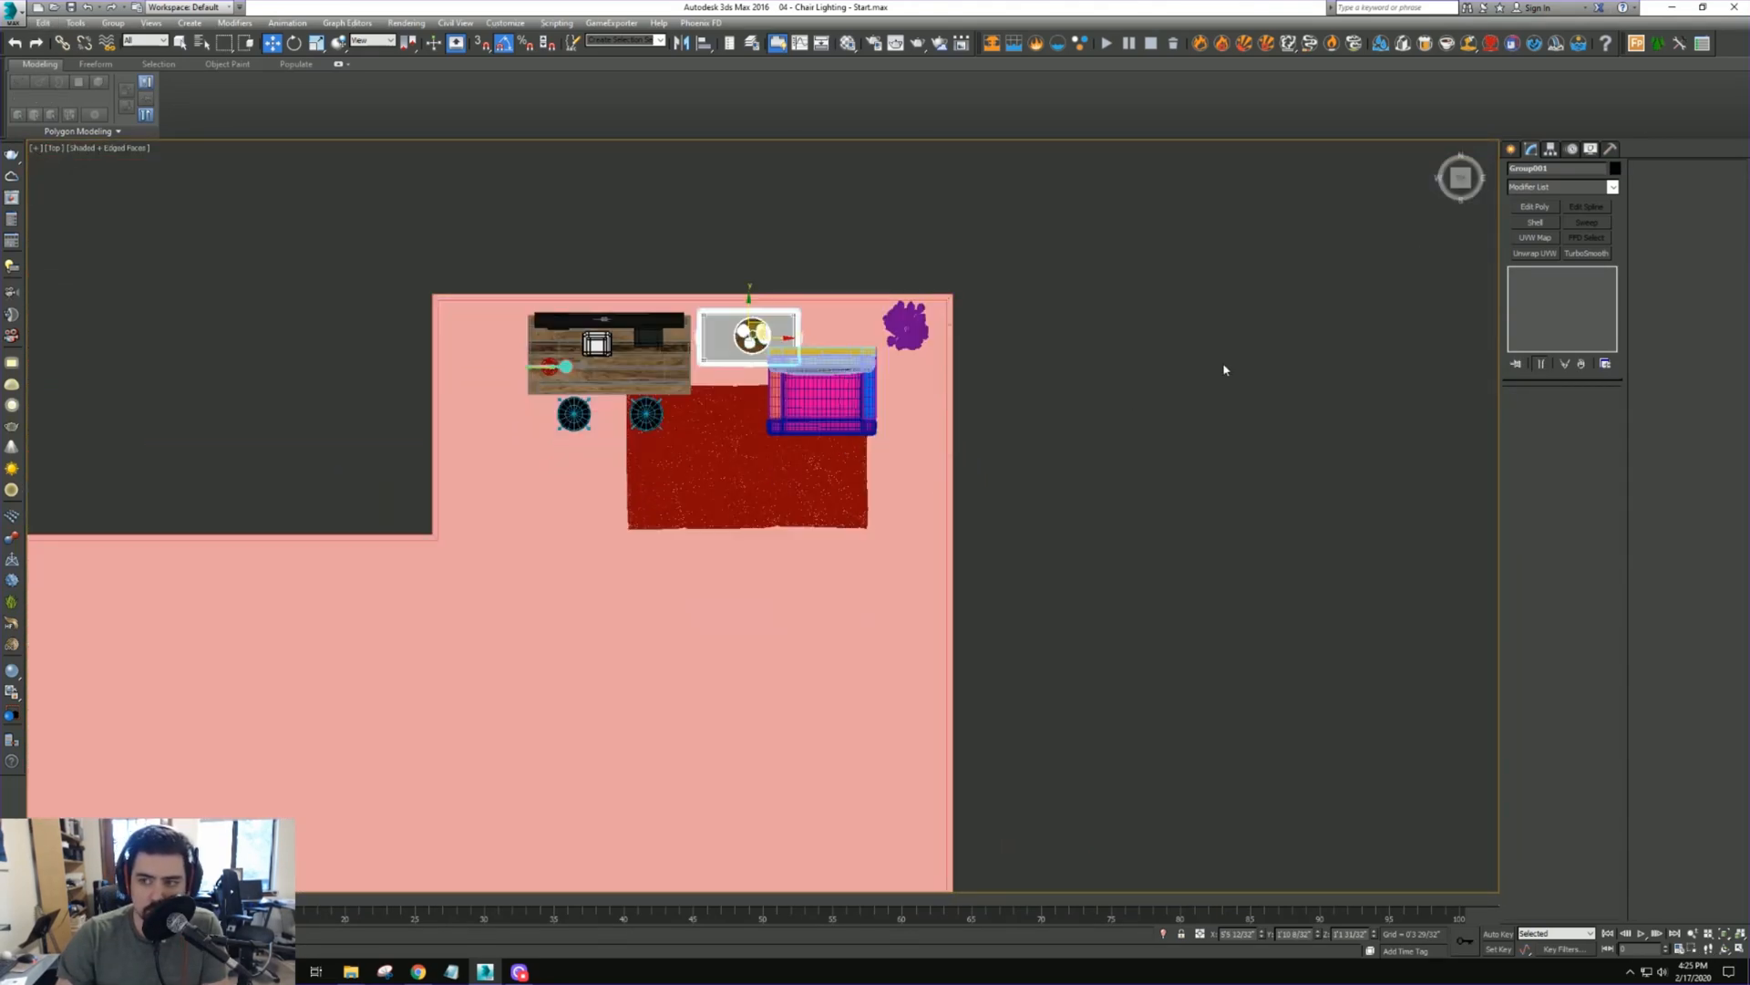
{"action": "left_click", "coordinate": [1510, 150]}
{"action": "left_click", "coordinate": [1564, 171]}
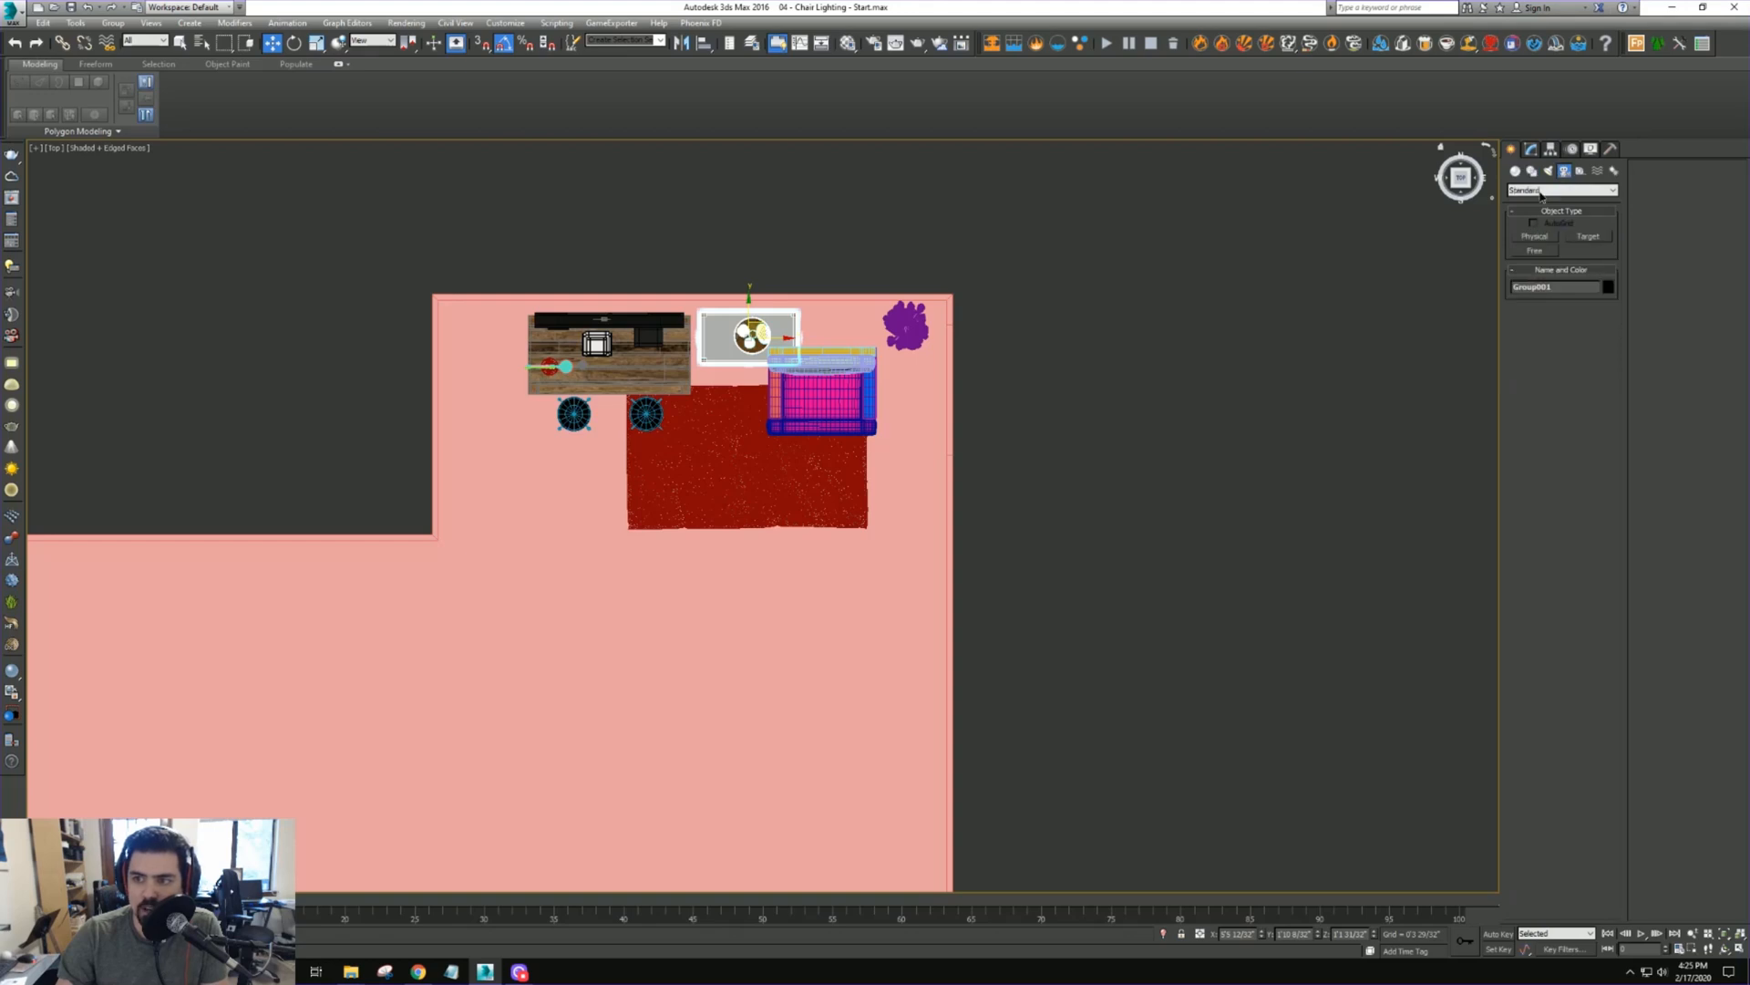
{"action": "left_click", "coordinate": [1562, 189]}
{"action": "left_click", "coordinate": [1559, 213]}
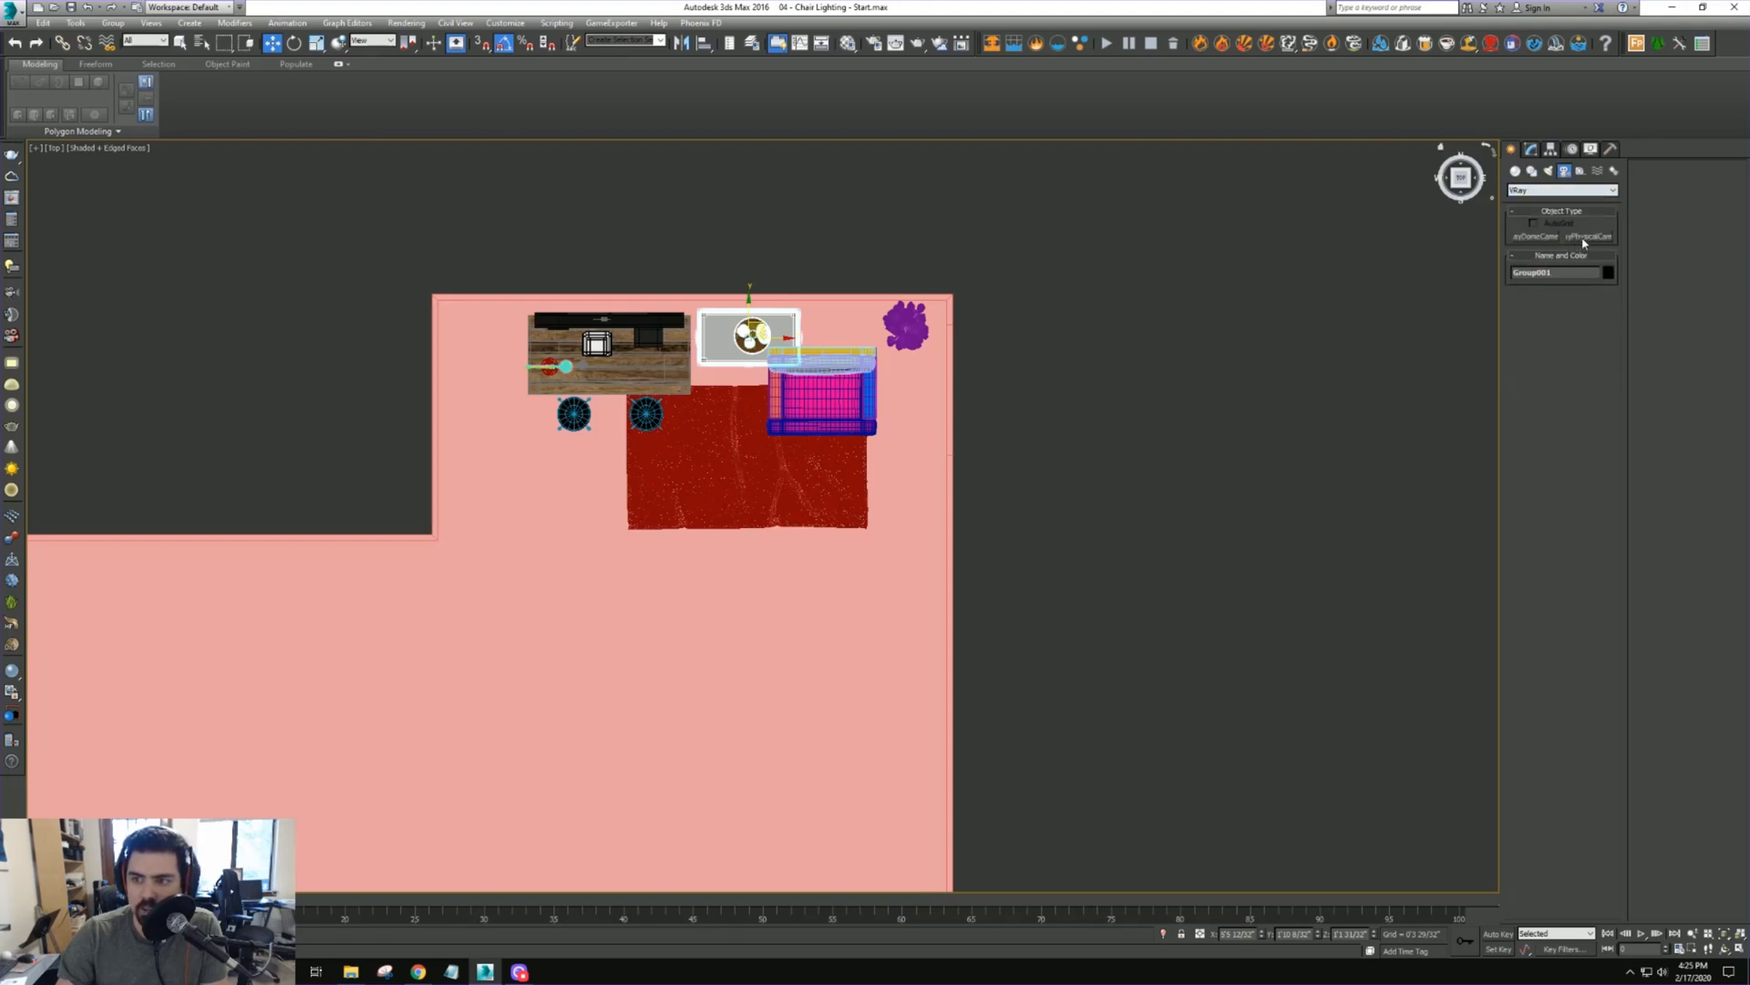
{"action": "left_click", "coordinate": [1580, 241]}
{"action": "middle_click_drag", "start_coordinate": [899, 703], "coordinate": [927, 547]}
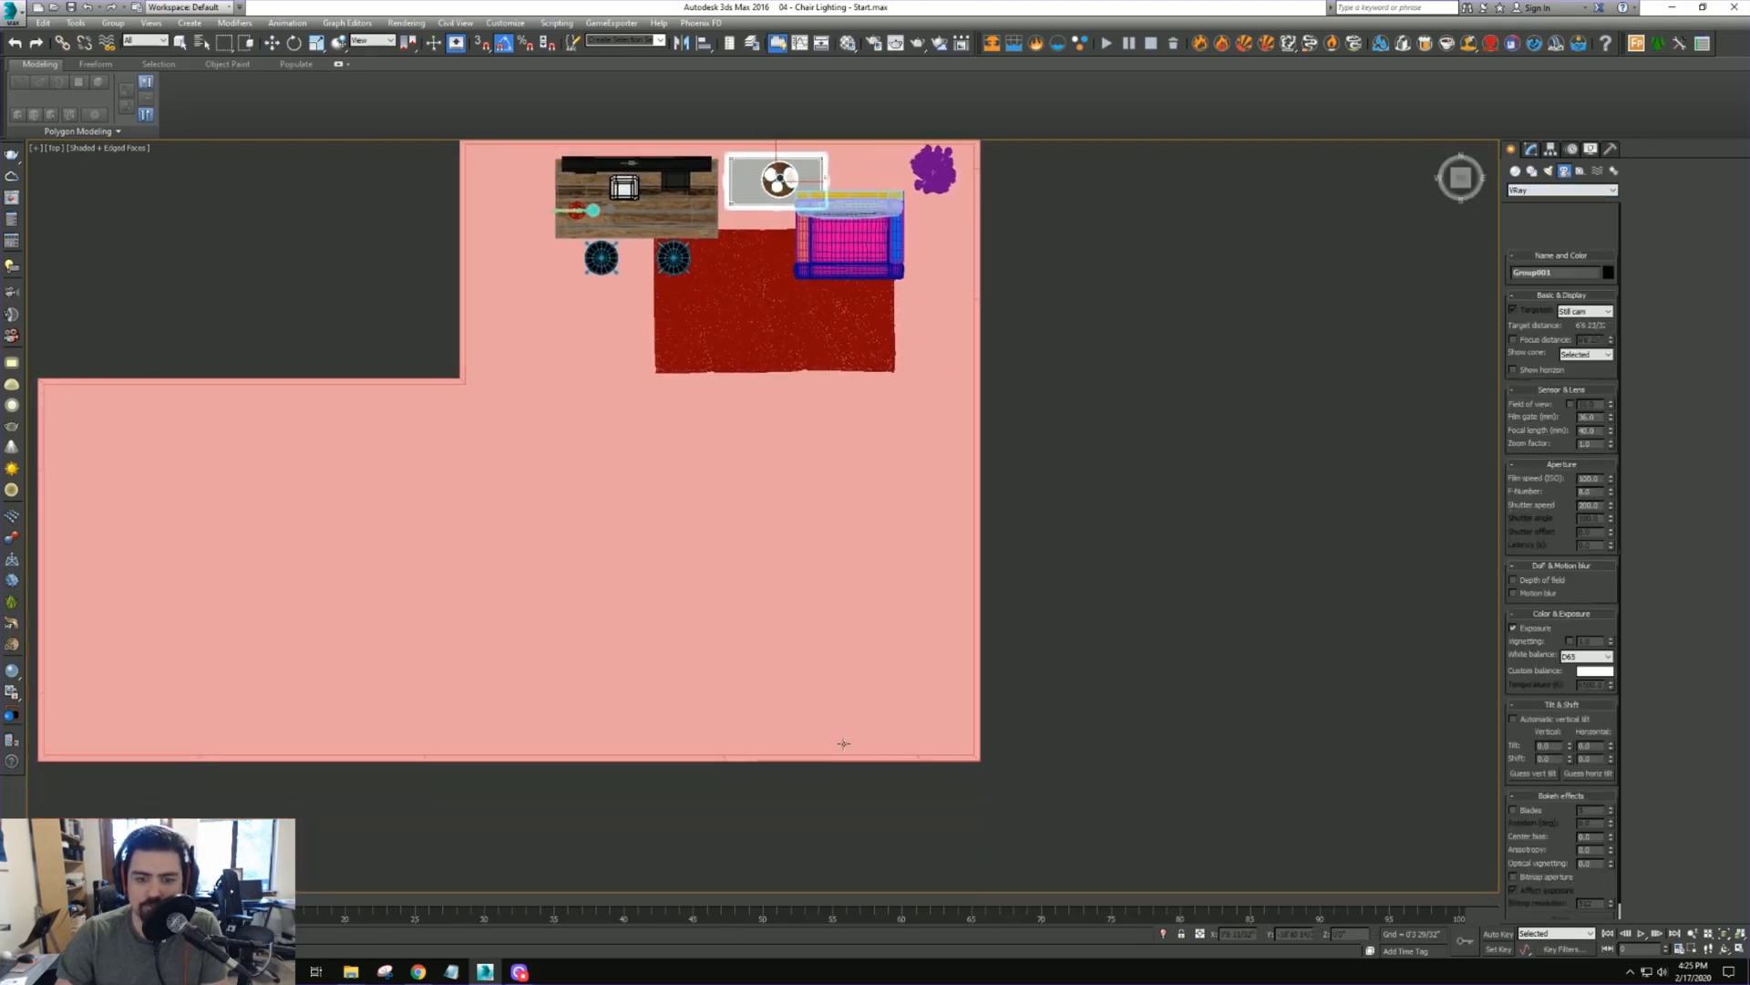
{"action": "left_click_drag", "start_coordinate": [844, 742], "coordinate": [835, 286]}
{"action": "key", "text": "c"}
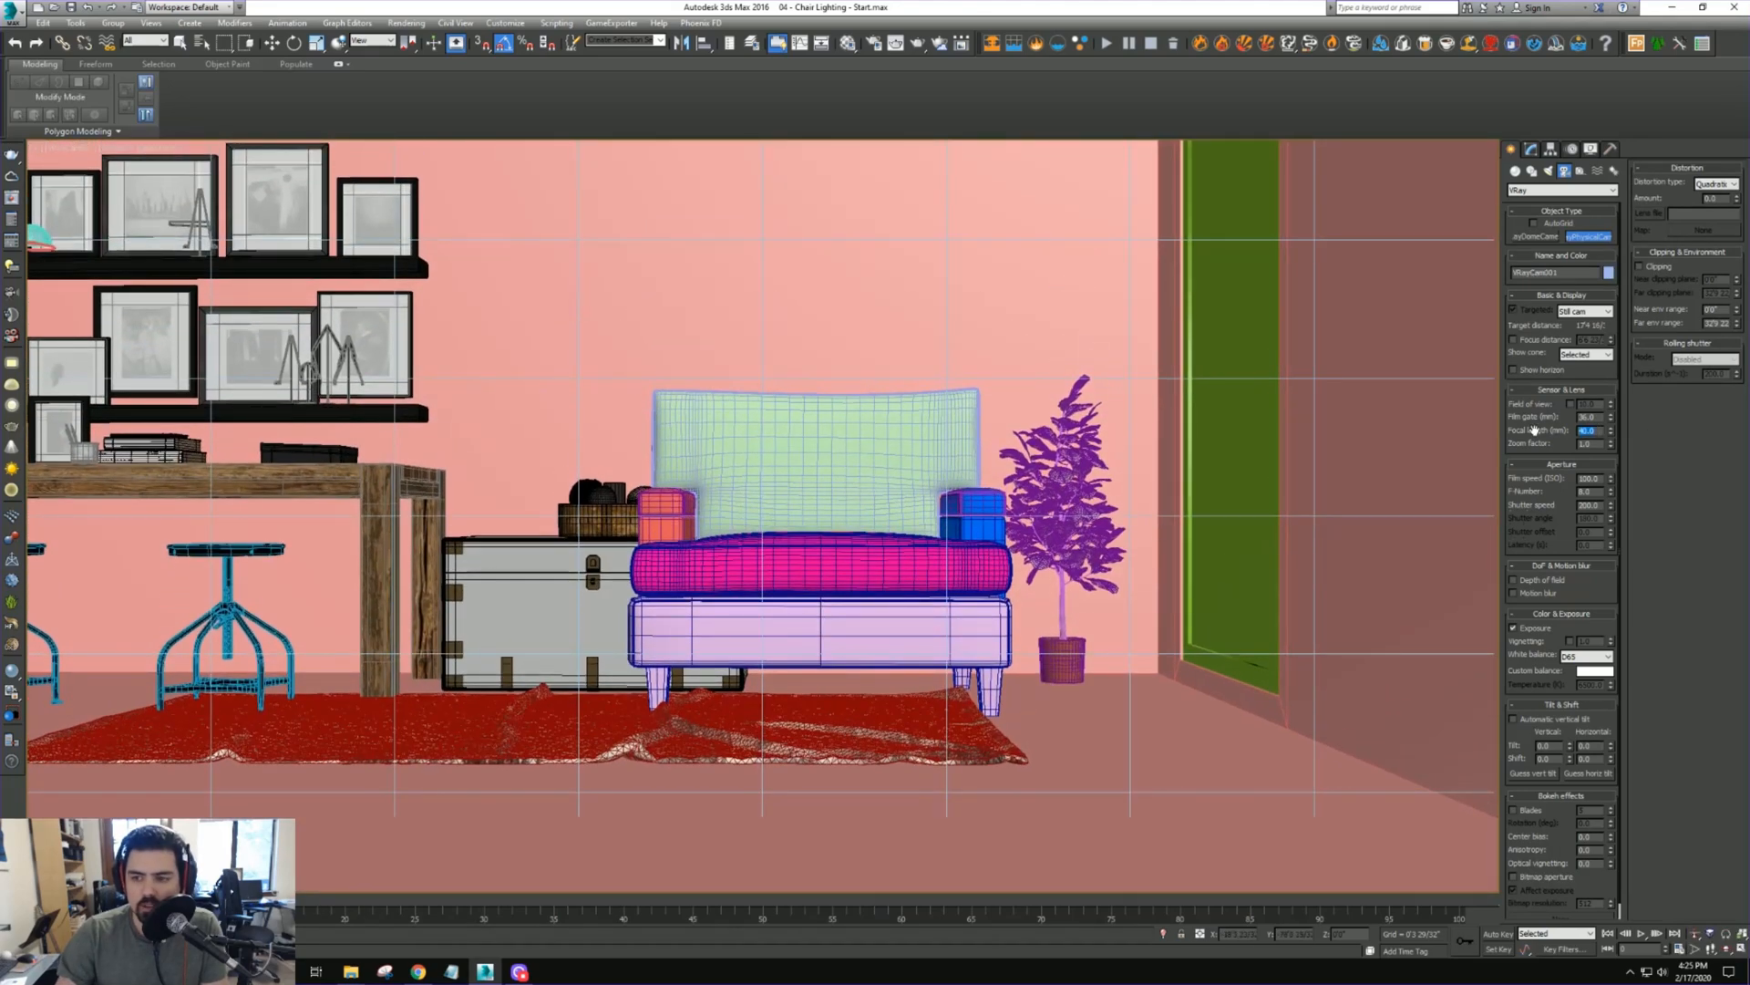
Set the camera's focal length to 20 mm, then dolly and orbit it to a closer, slightly angled view of the chair
{"action": "key", "text": "Return"}
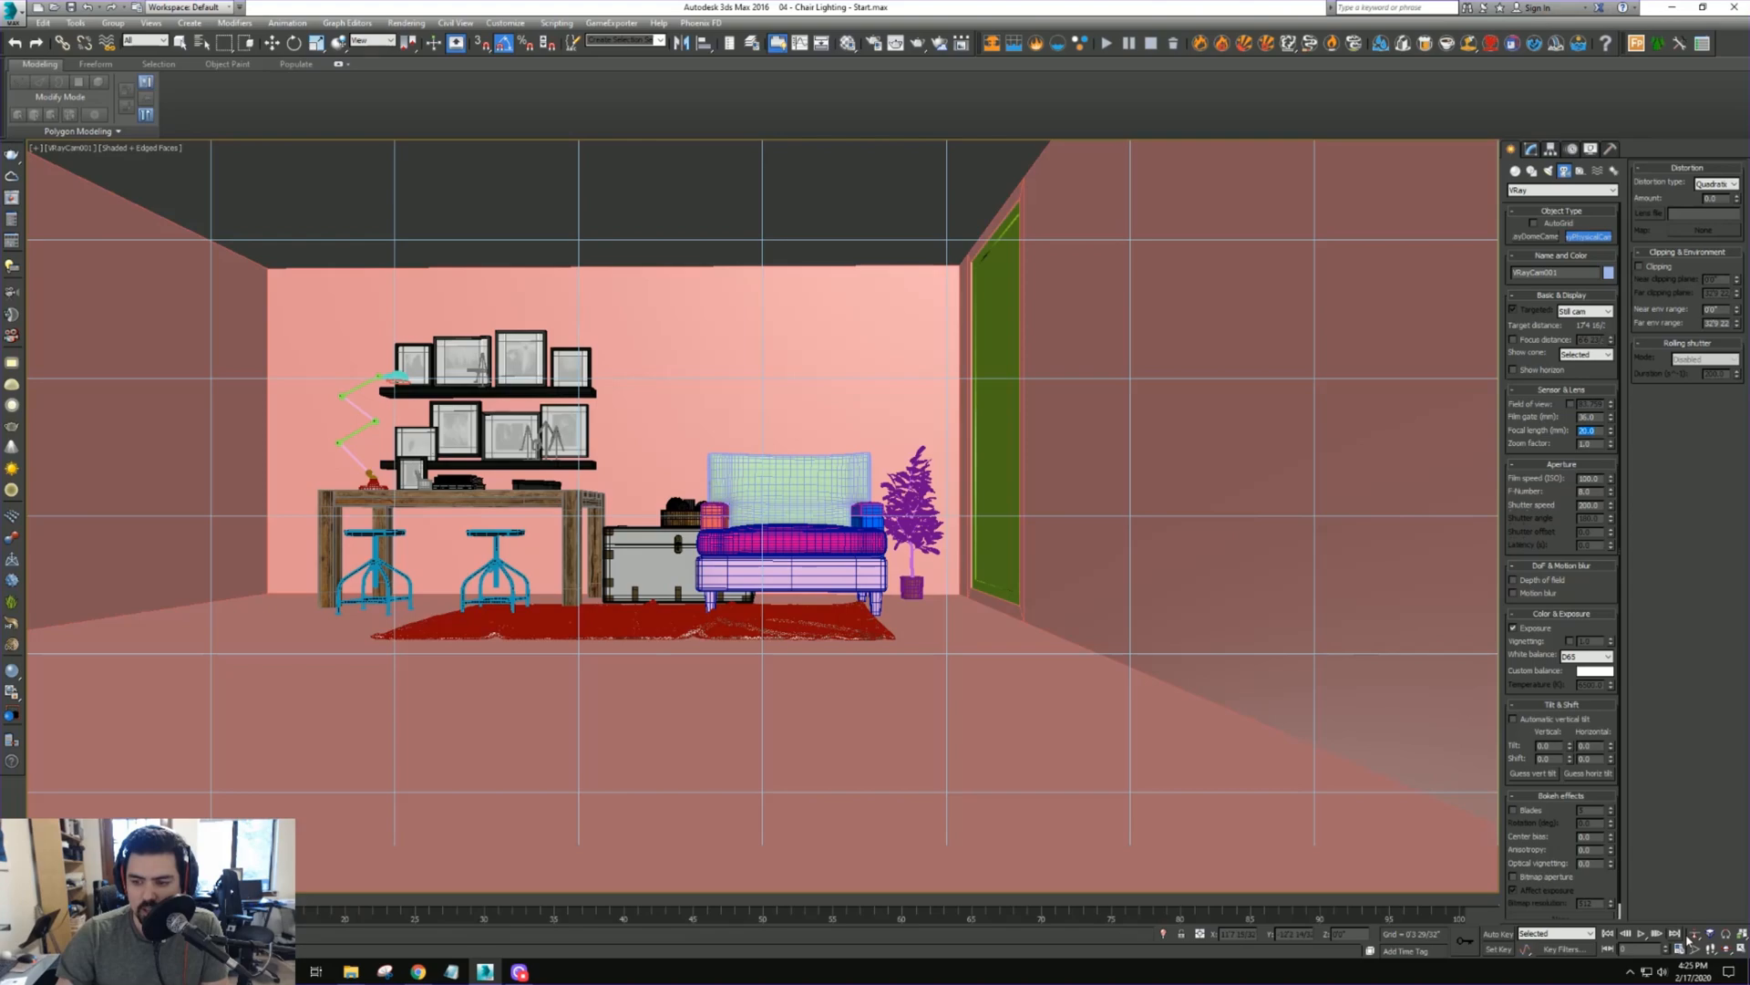
{"action": "left_click", "coordinate": [1695, 935]}
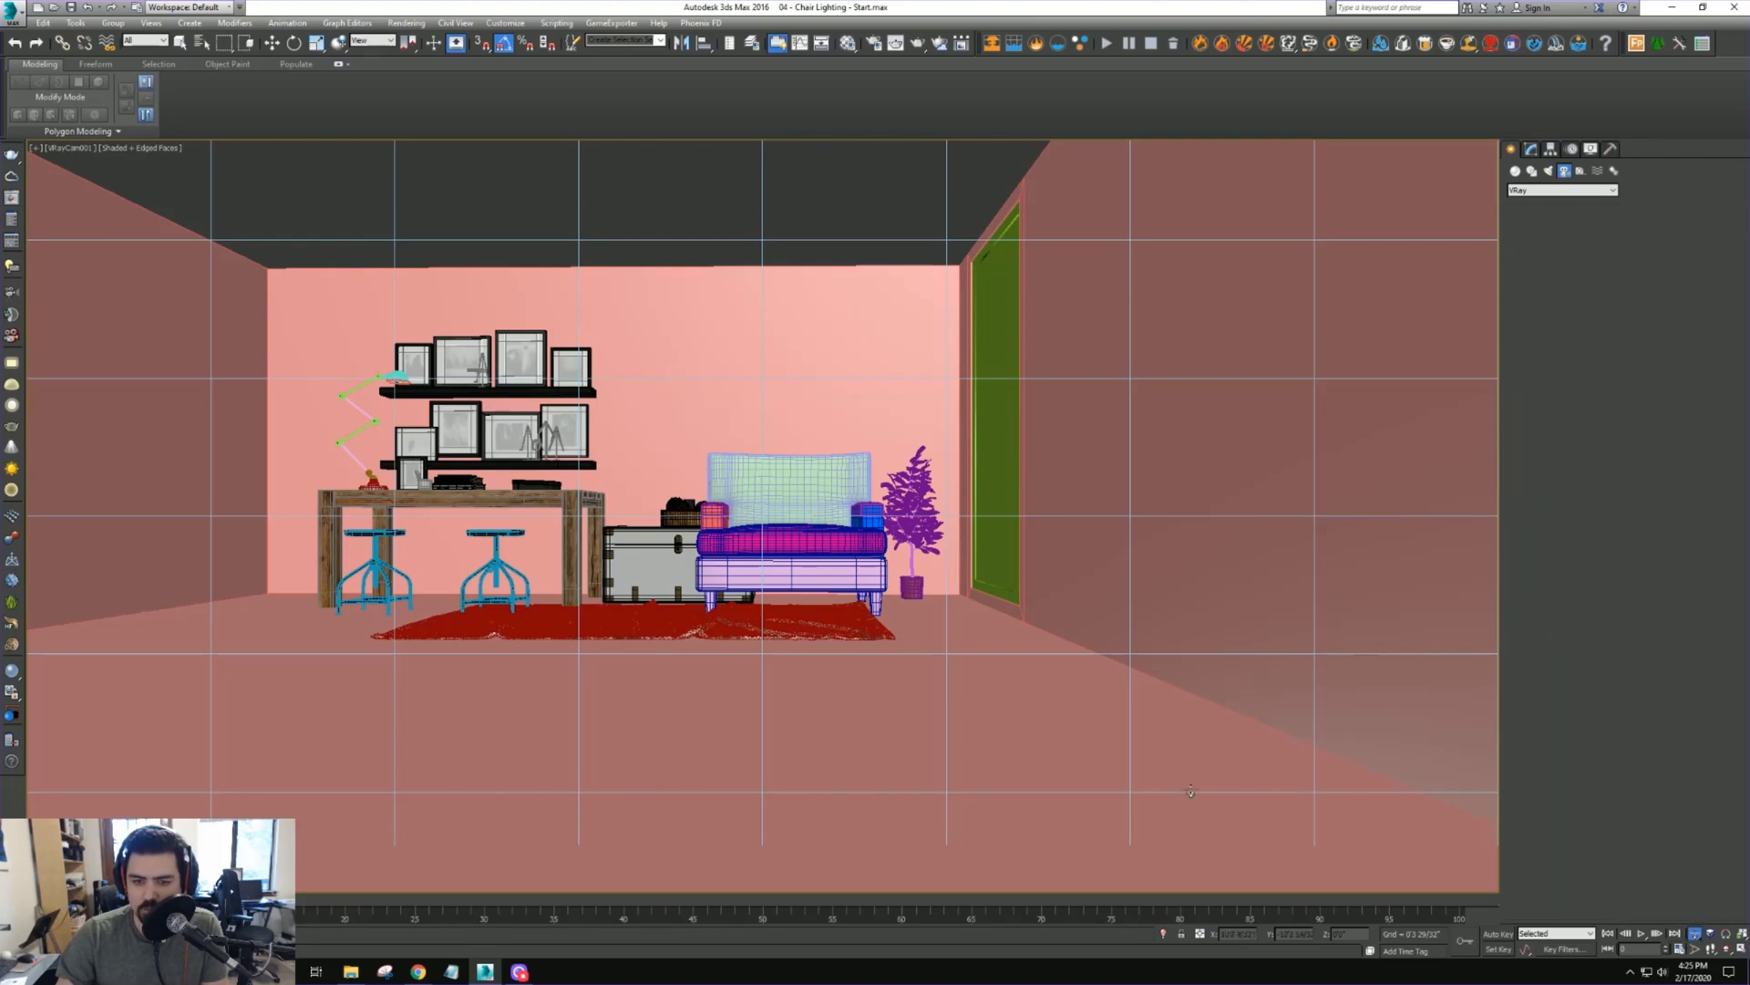
{"action": "left_click_drag", "start_coordinate": [898, 702], "coordinate": [893, 620]}
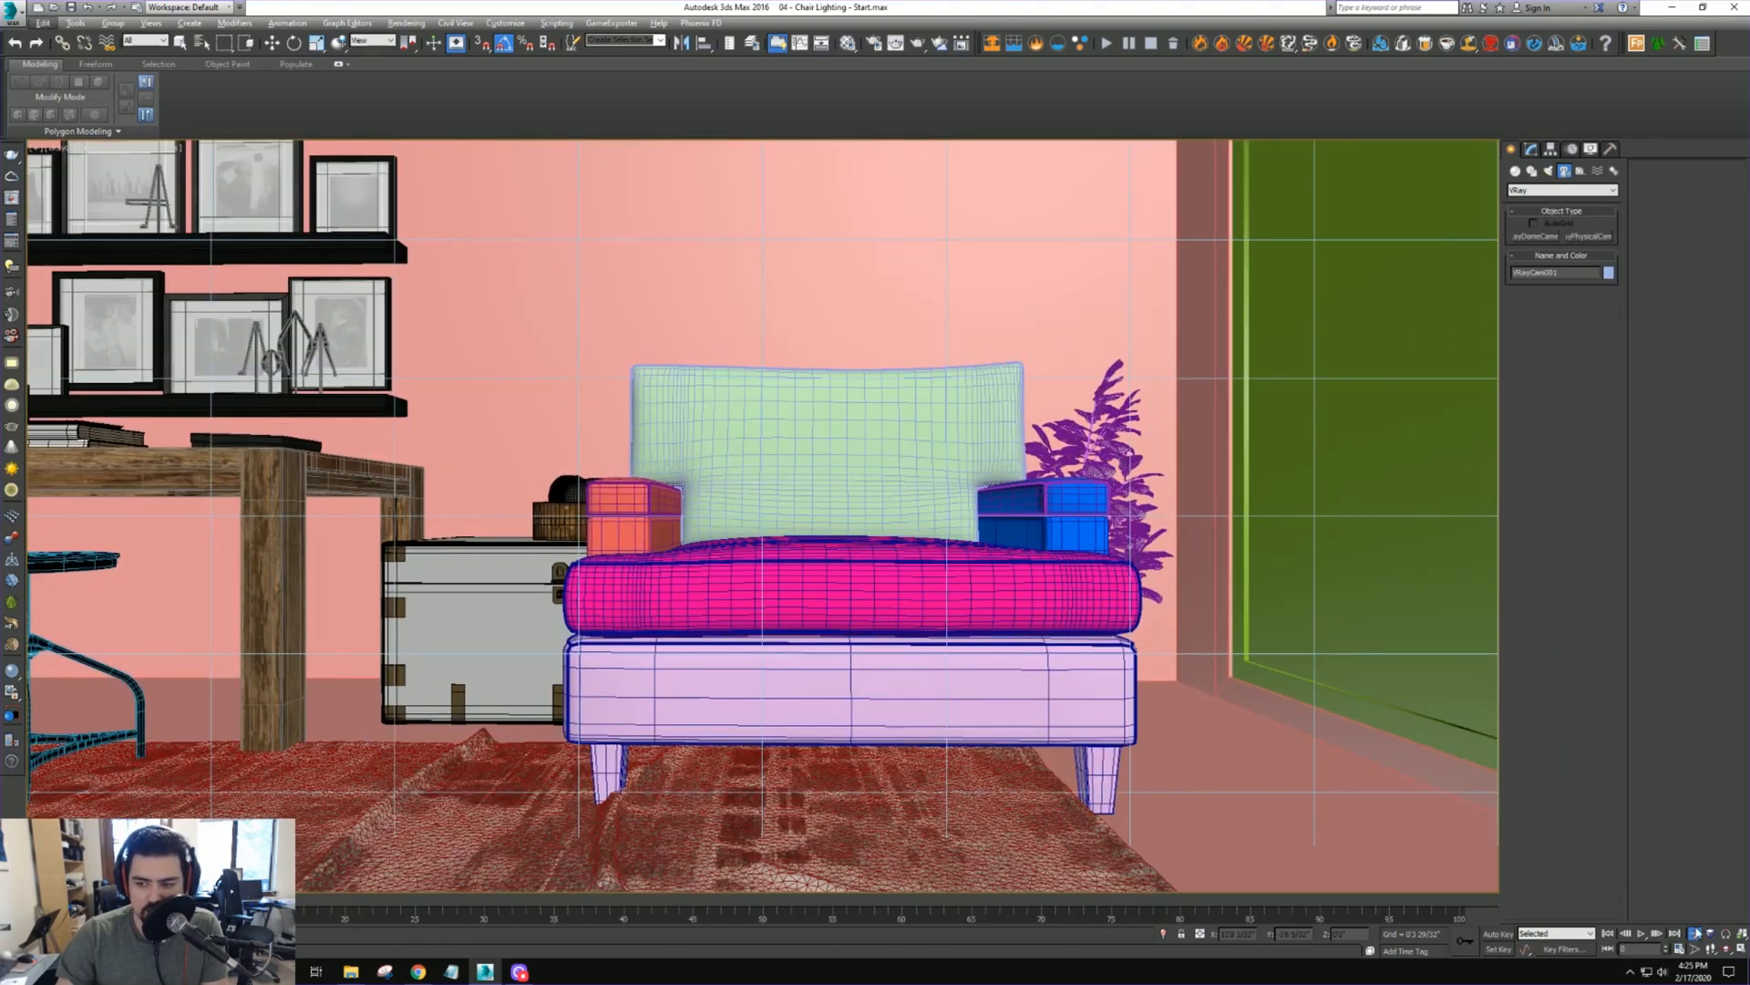
{"action": "left_click", "coordinate": [1727, 949]}
{"action": "left_click_drag", "start_coordinate": [1021, 565], "coordinate": [957, 603]}
{"action": "middle_click_drag", "start_coordinate": [956, 603], "coordinate": [958, 592]}
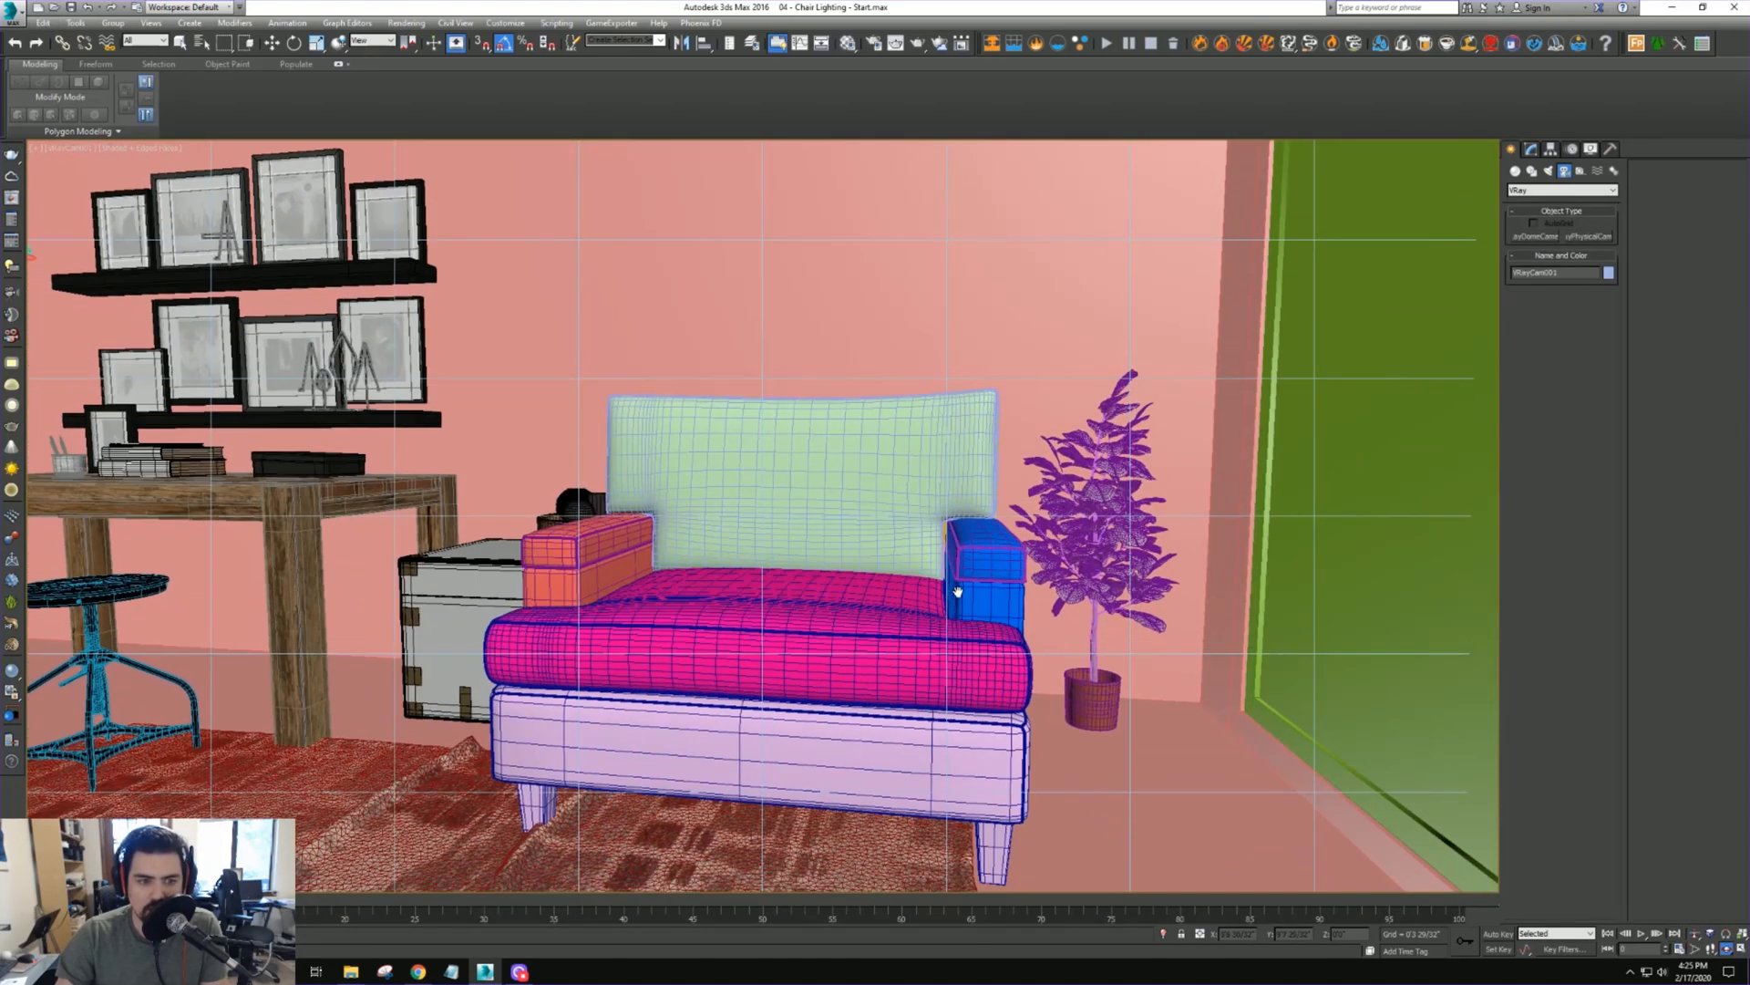
Try a 15 mm focal length and bring the camera in close to the chair's armrest and backrest
{"action": "left_click", "coordinate": [1531, 148]}
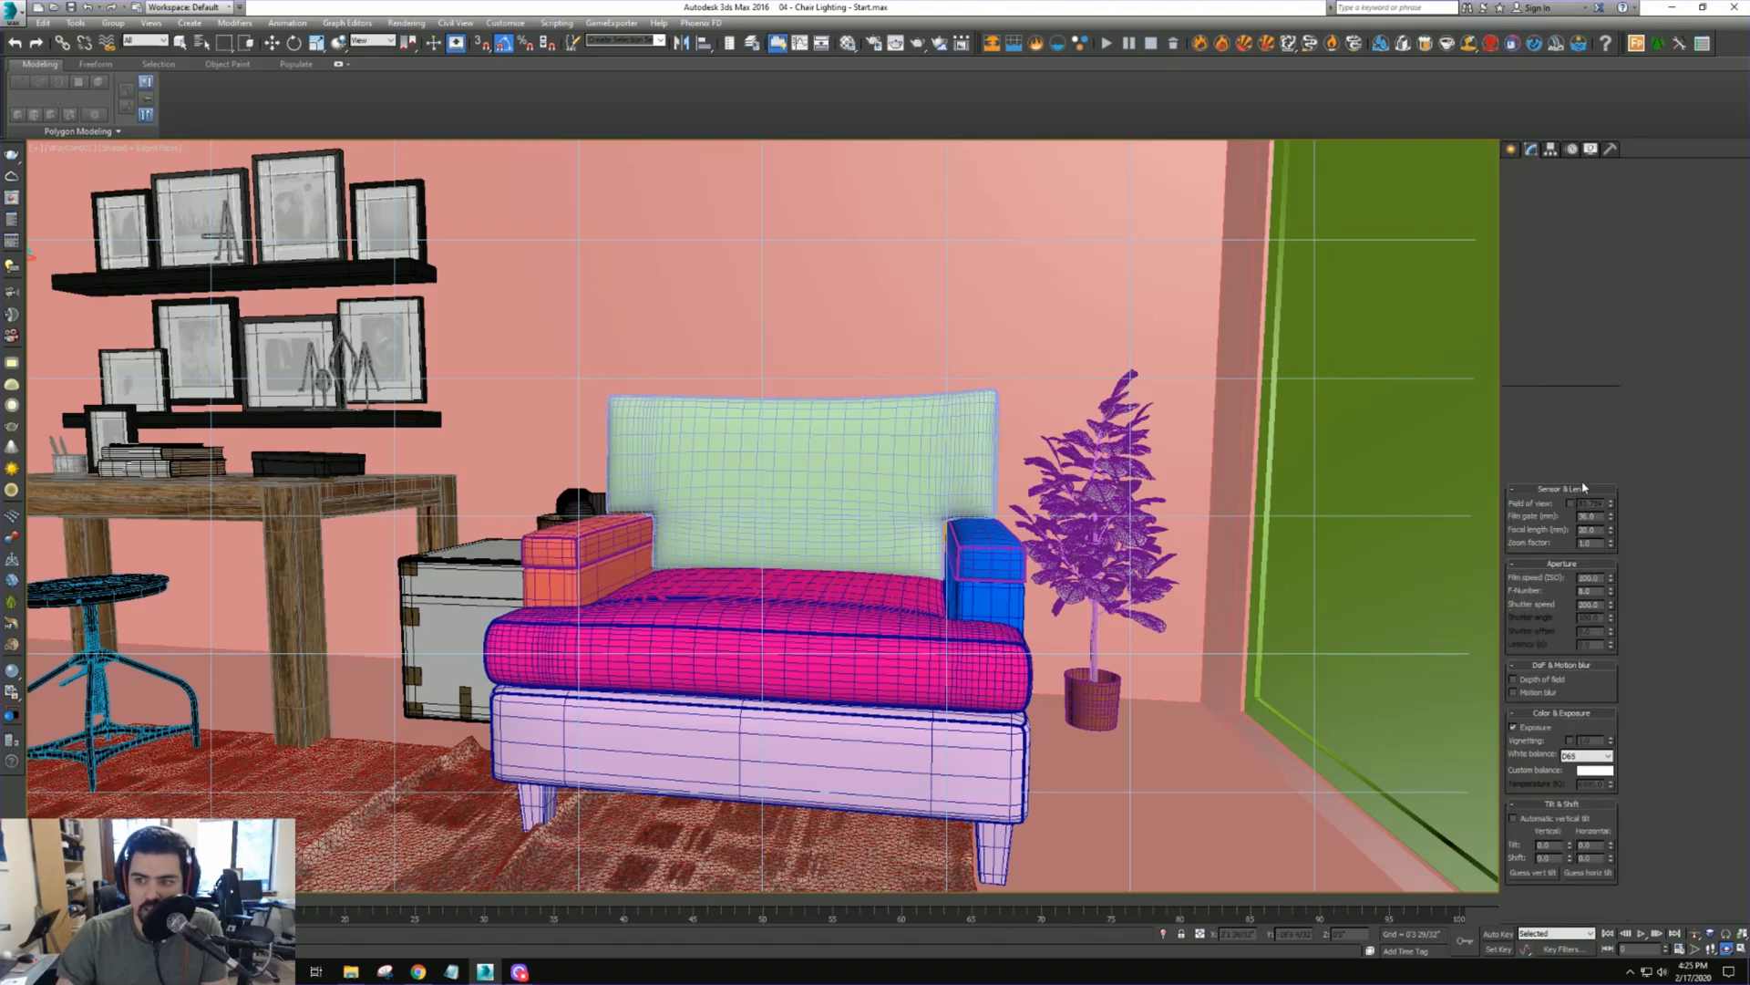
{"action": "key", "text": "Return"}
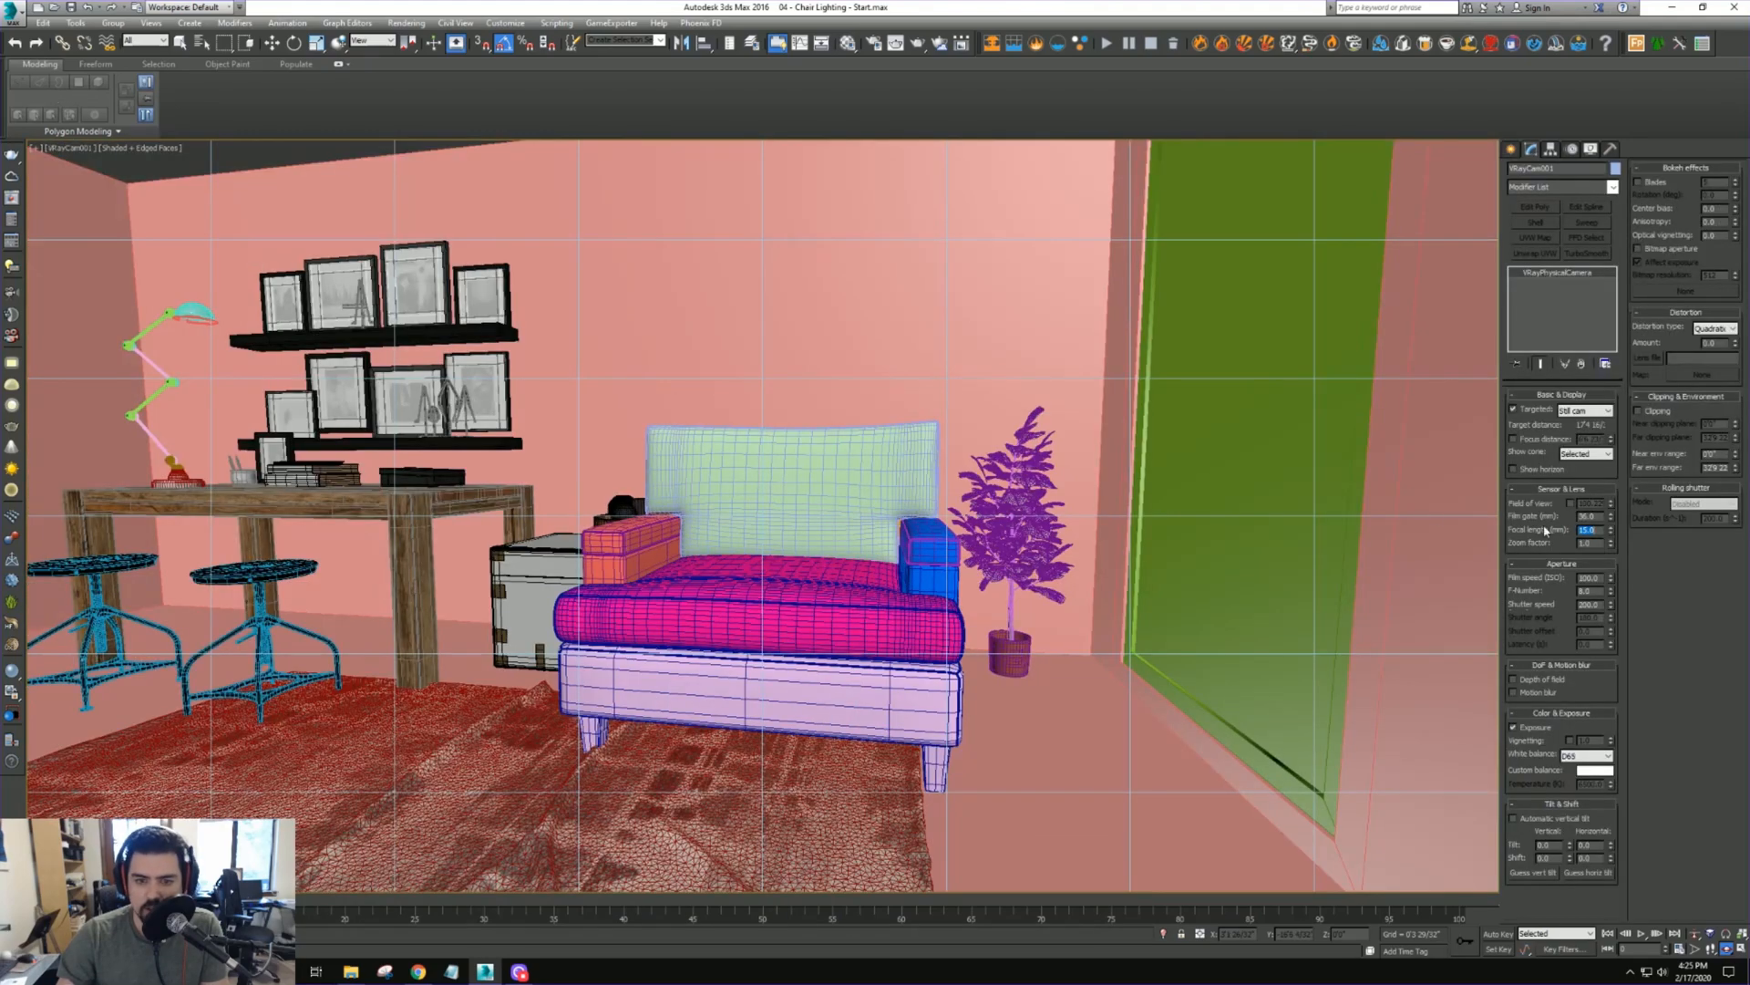
{"action": "scroll", "coordinate": [860, 626], "scroll_direction": "up", "scroll_amount": 8}
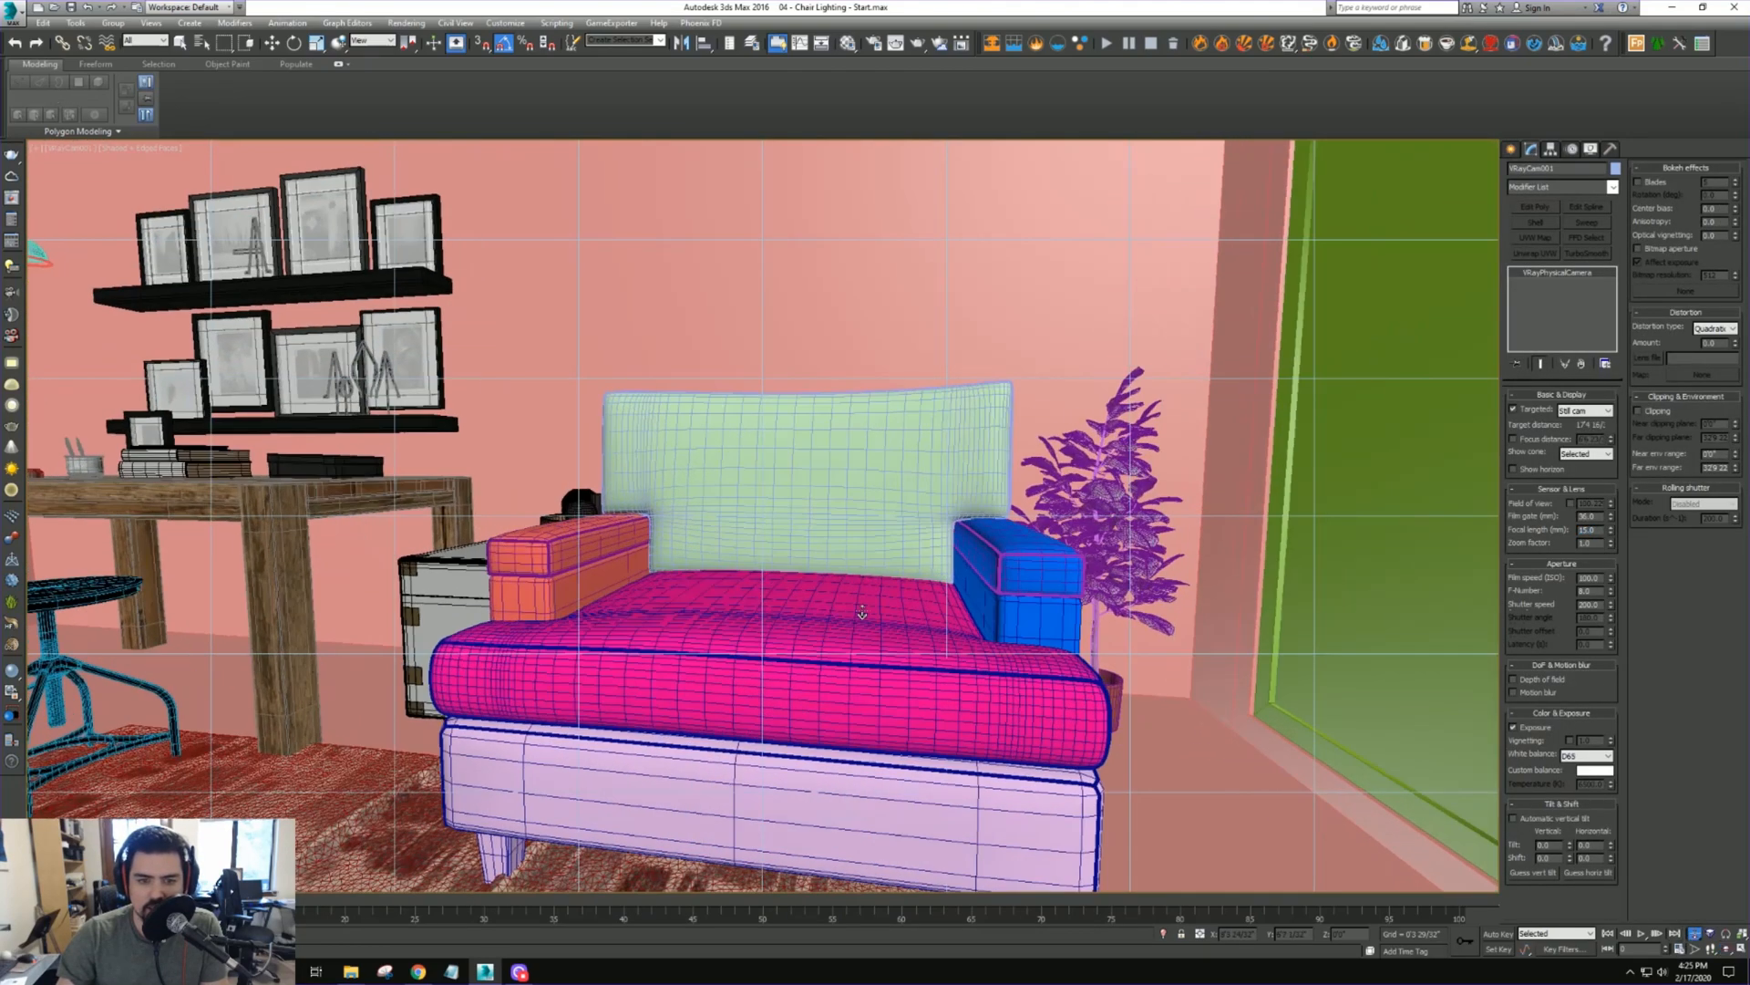
{"action": "scroll", "coordinate": [830, 561], "scroll_direction": "up", "scroll_amount": 3}
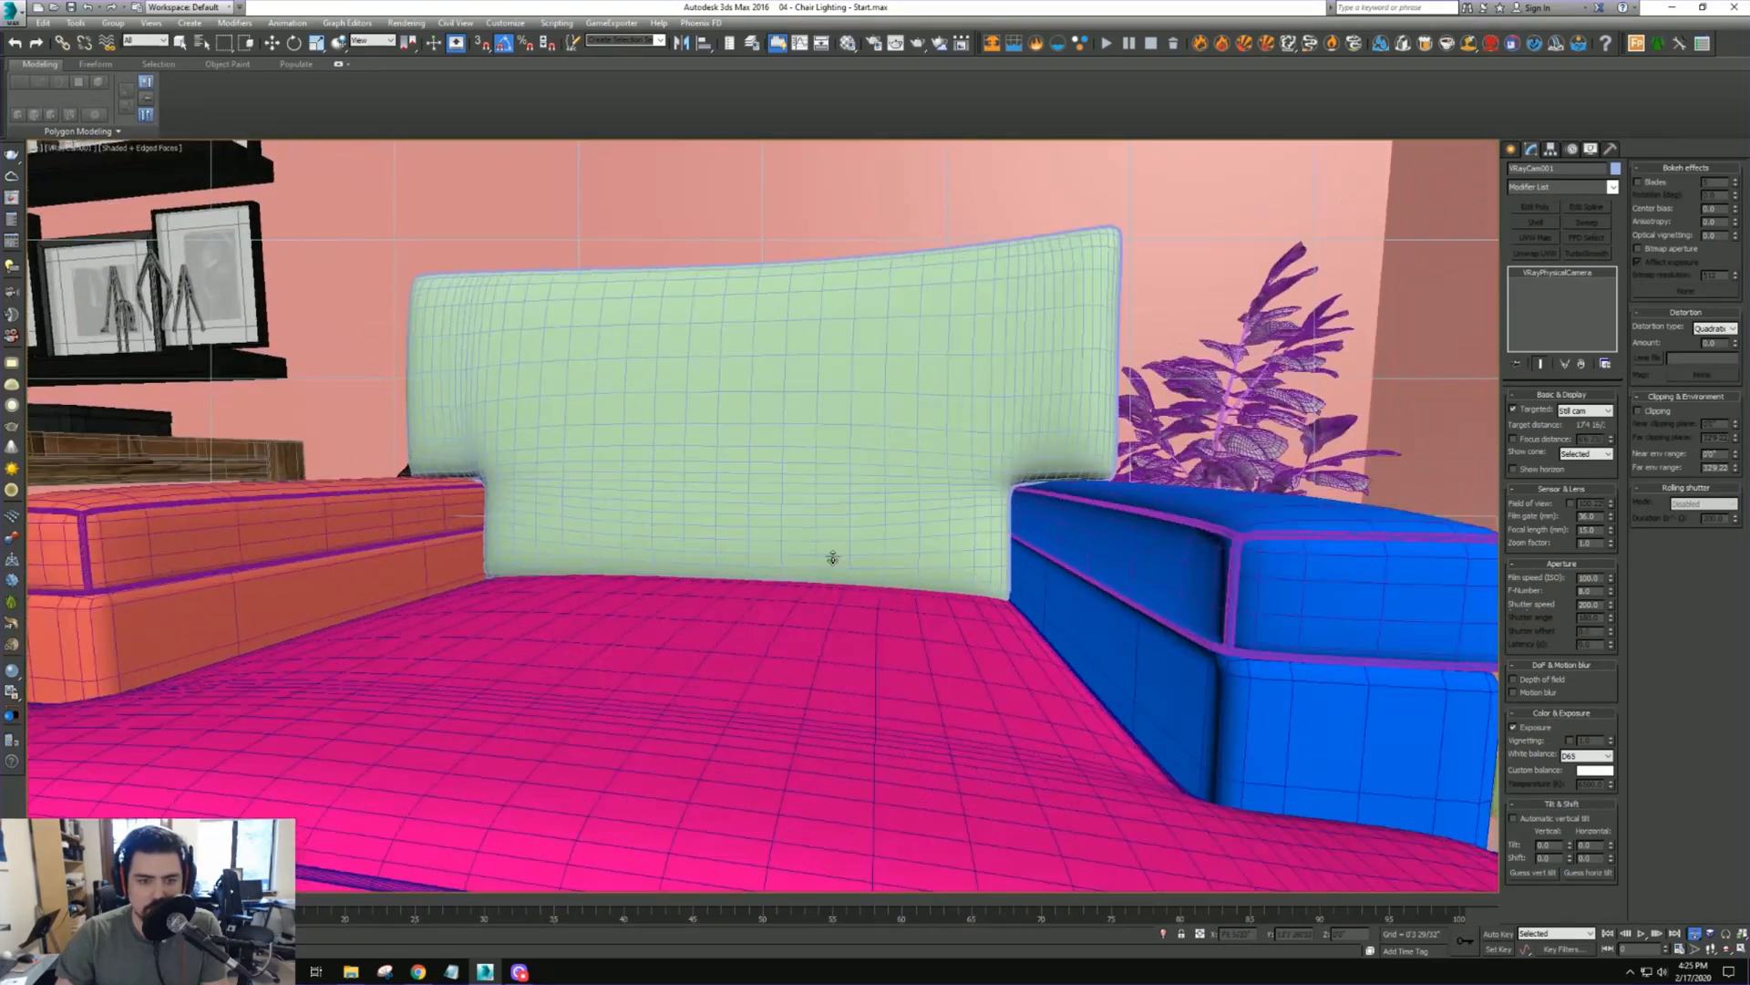
{"action": "scroll", "coordinate": [593, 515], "scroll_direction": "up", "scroll_amount": 6}
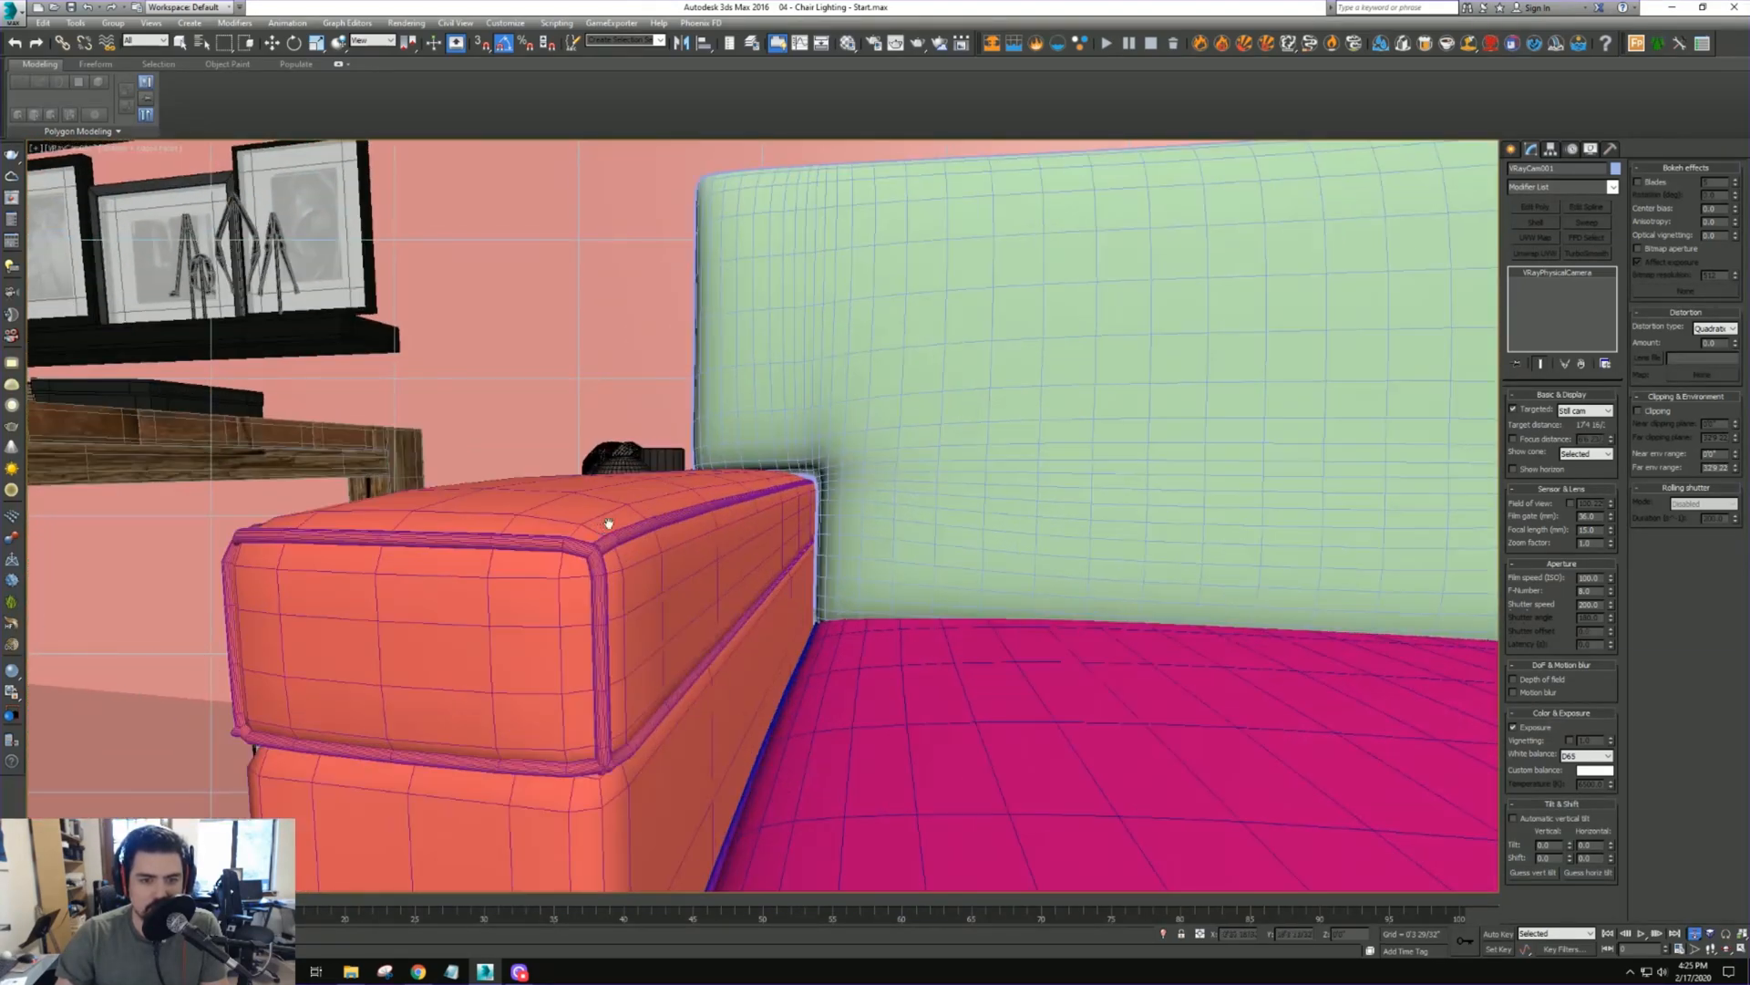
{"action": "middle_click_drag", "start_coordinate": [609, 524], "coordinate": [625, 520]}
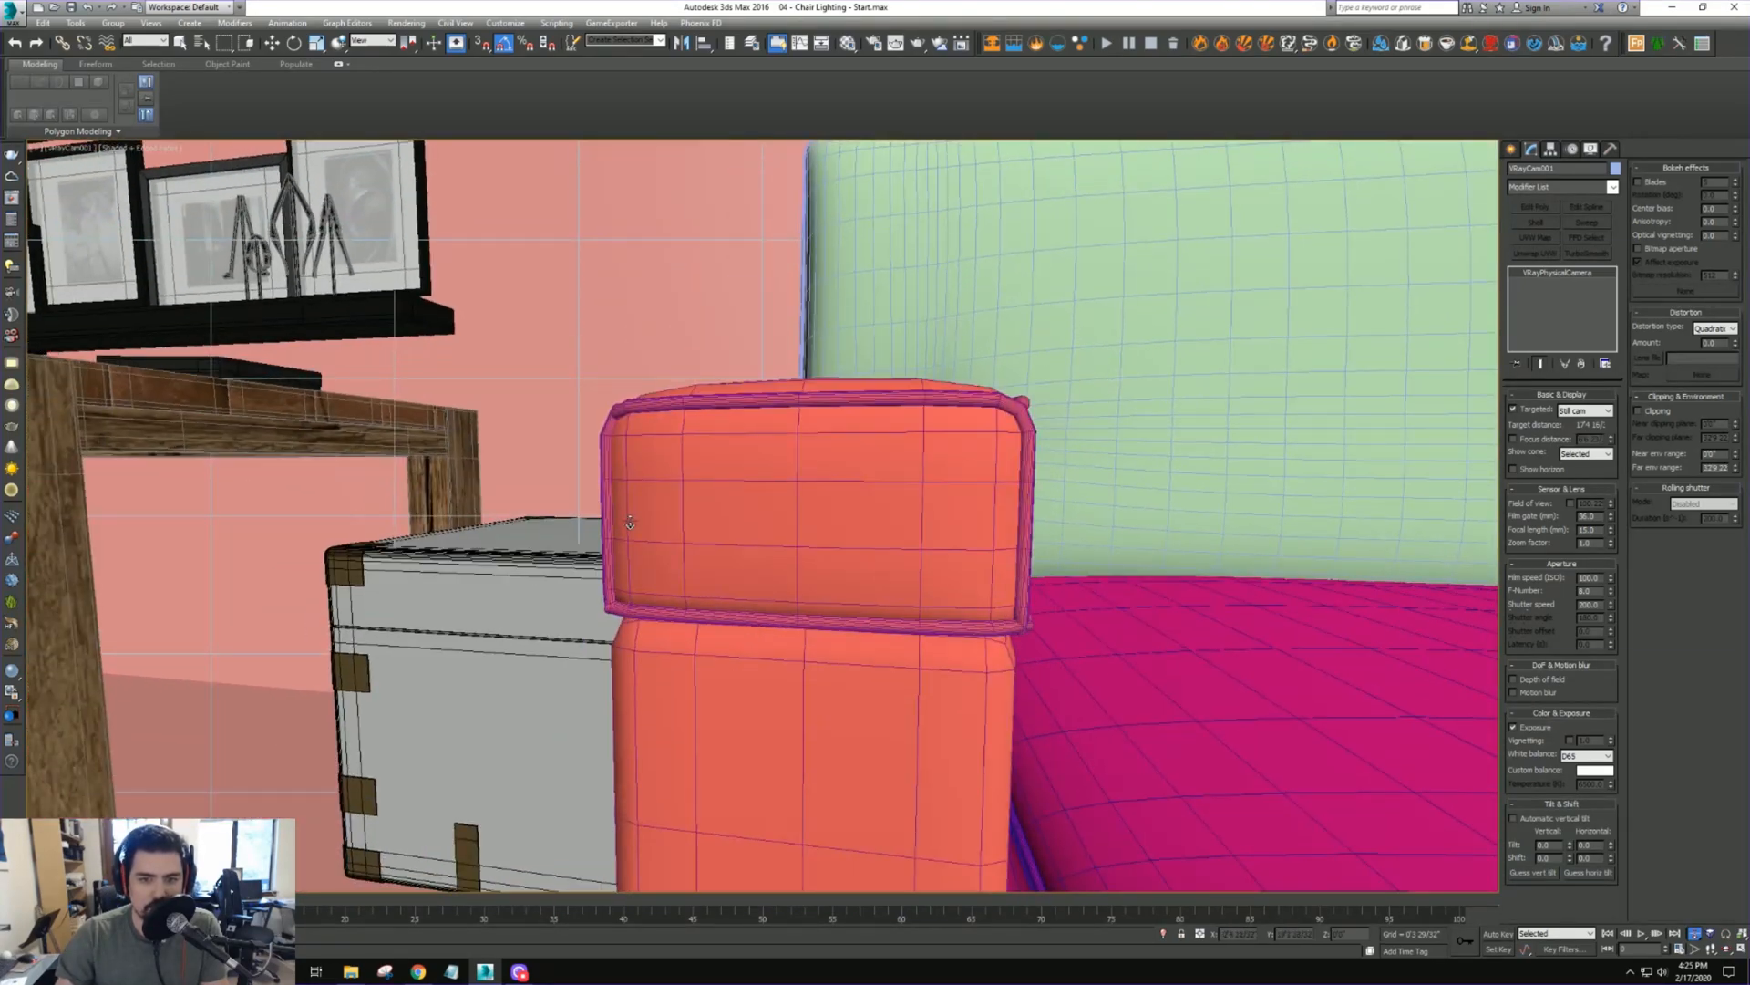
{"action": "scroll", "coordinate": [675, 526], "scroll_direction": "down", "scroll_amount": 3}
{"action": "middle_click_drag", "start_coordinate": [850, 537], "coordinate": [845, 553]}
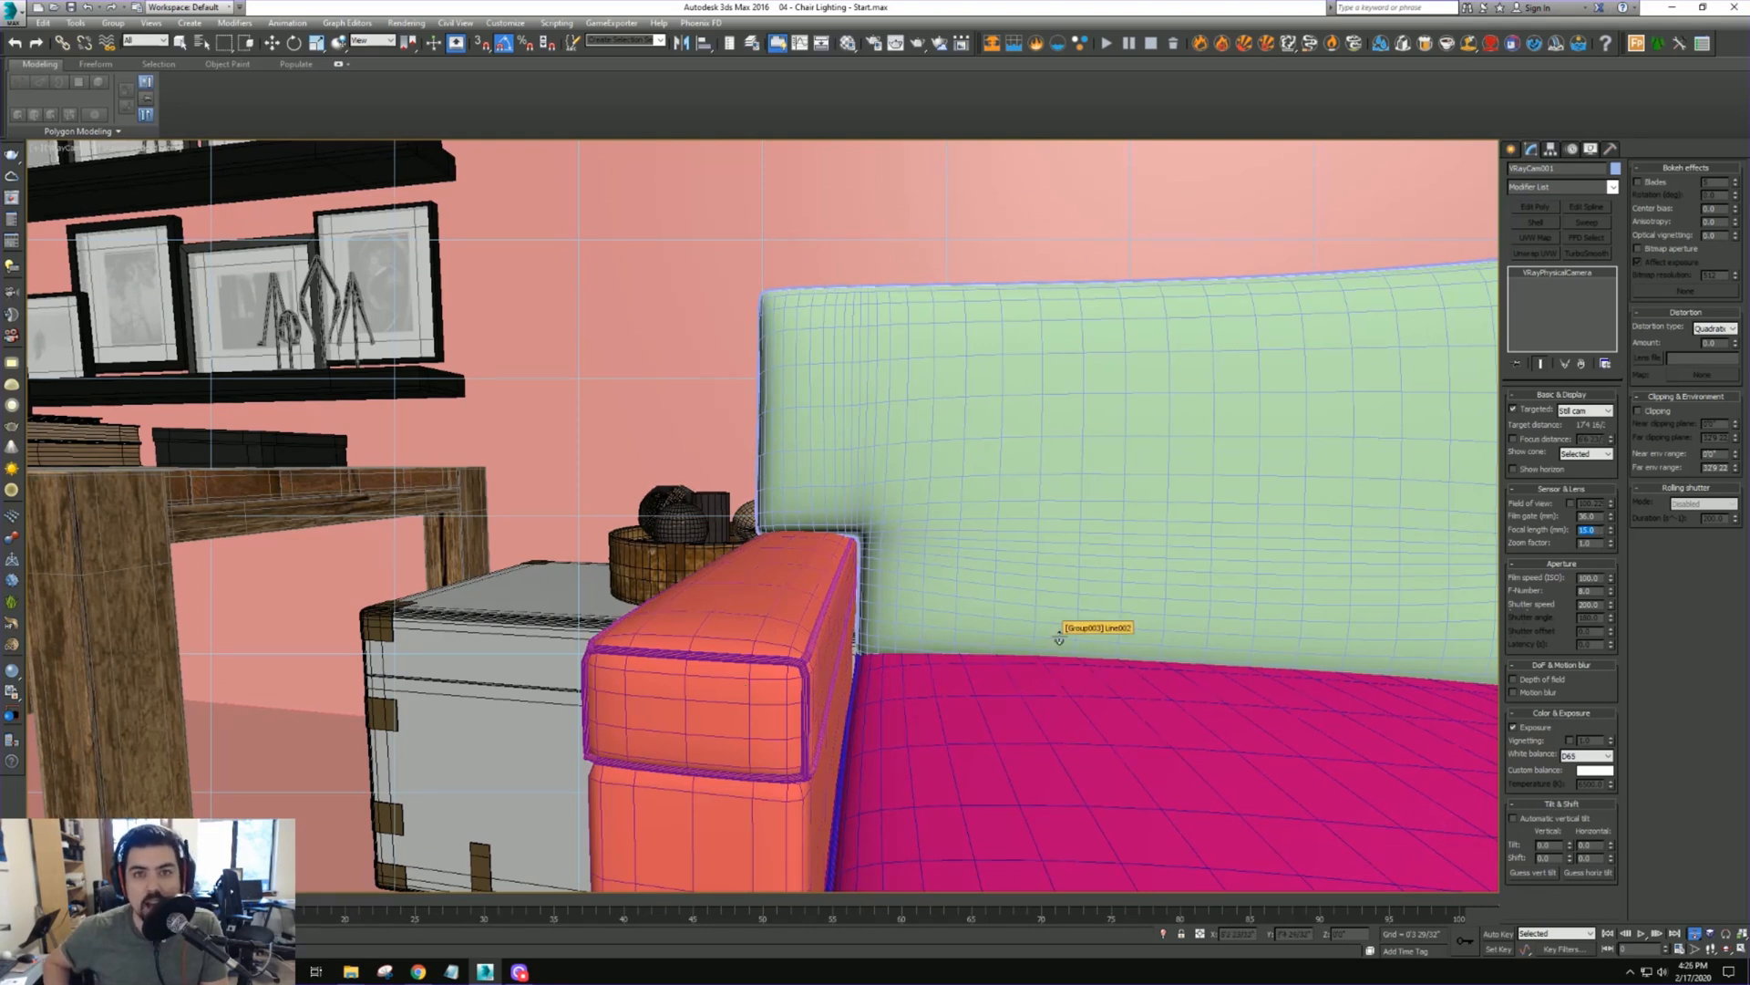
Set the camera's focal length to 75 mm and dolly the camera back from the chair
{"action": "key", "text": "Return"}
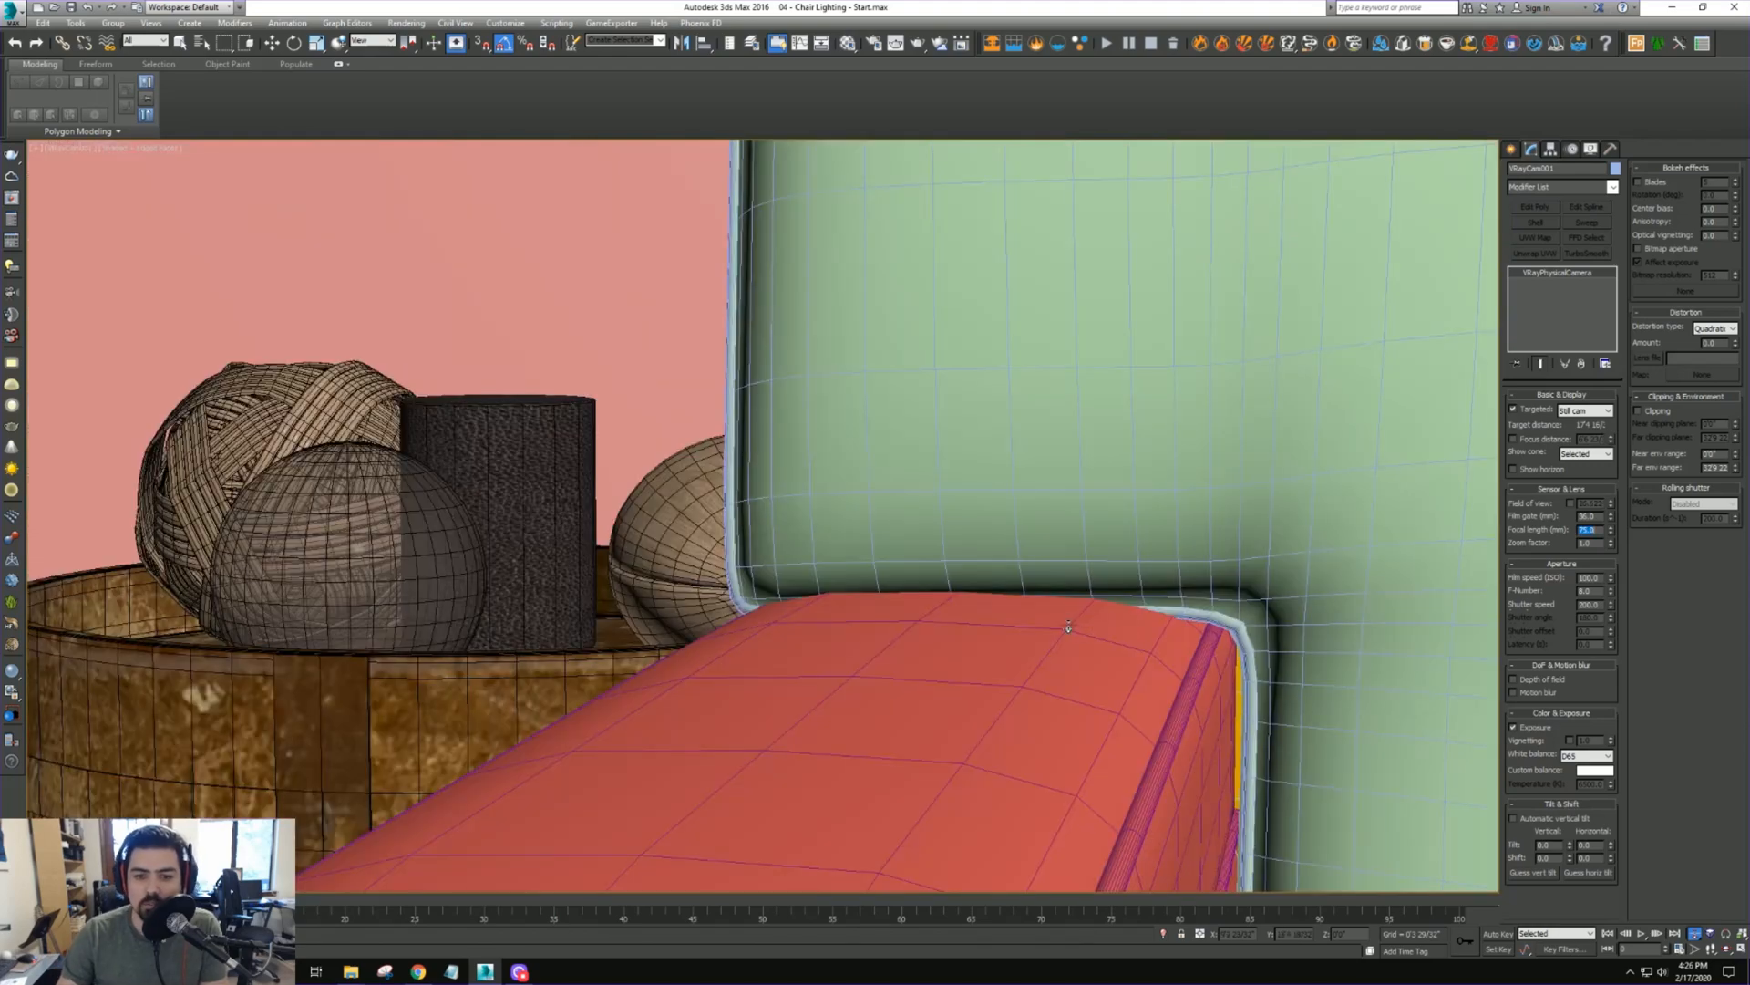
{"action": "scroll", "coordinate": [981, 581], "scroll_direction": "down", "scroll_amount": 10}
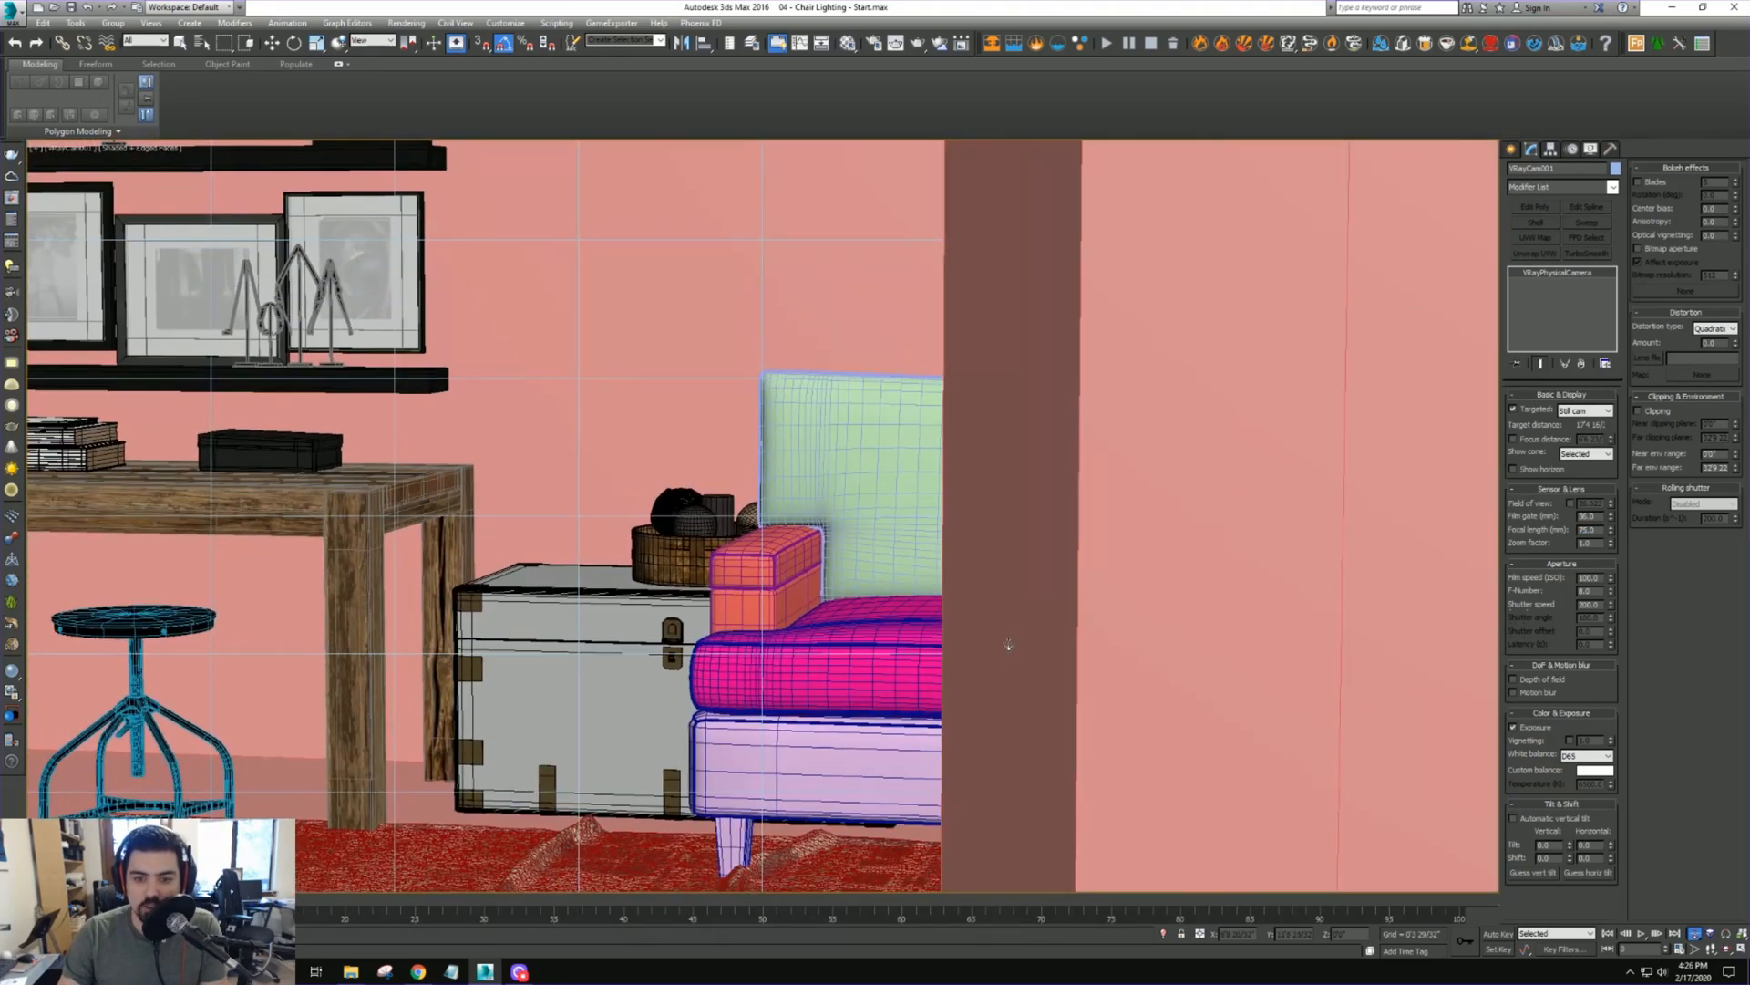
{"action": "scroll", "coordinate": [997, 636], "scroll_direction": "down", "scroll_amount": 3}
In the top view, move the camera back inside the room, just within the front wall and facing the chair
{"action": "key", "text": "t"}
{"action": "key", "text": "w"}
{"action": "scroll", "coordinate": [860, 695], "scroll_direction": "down", "scroll_amount": 2}
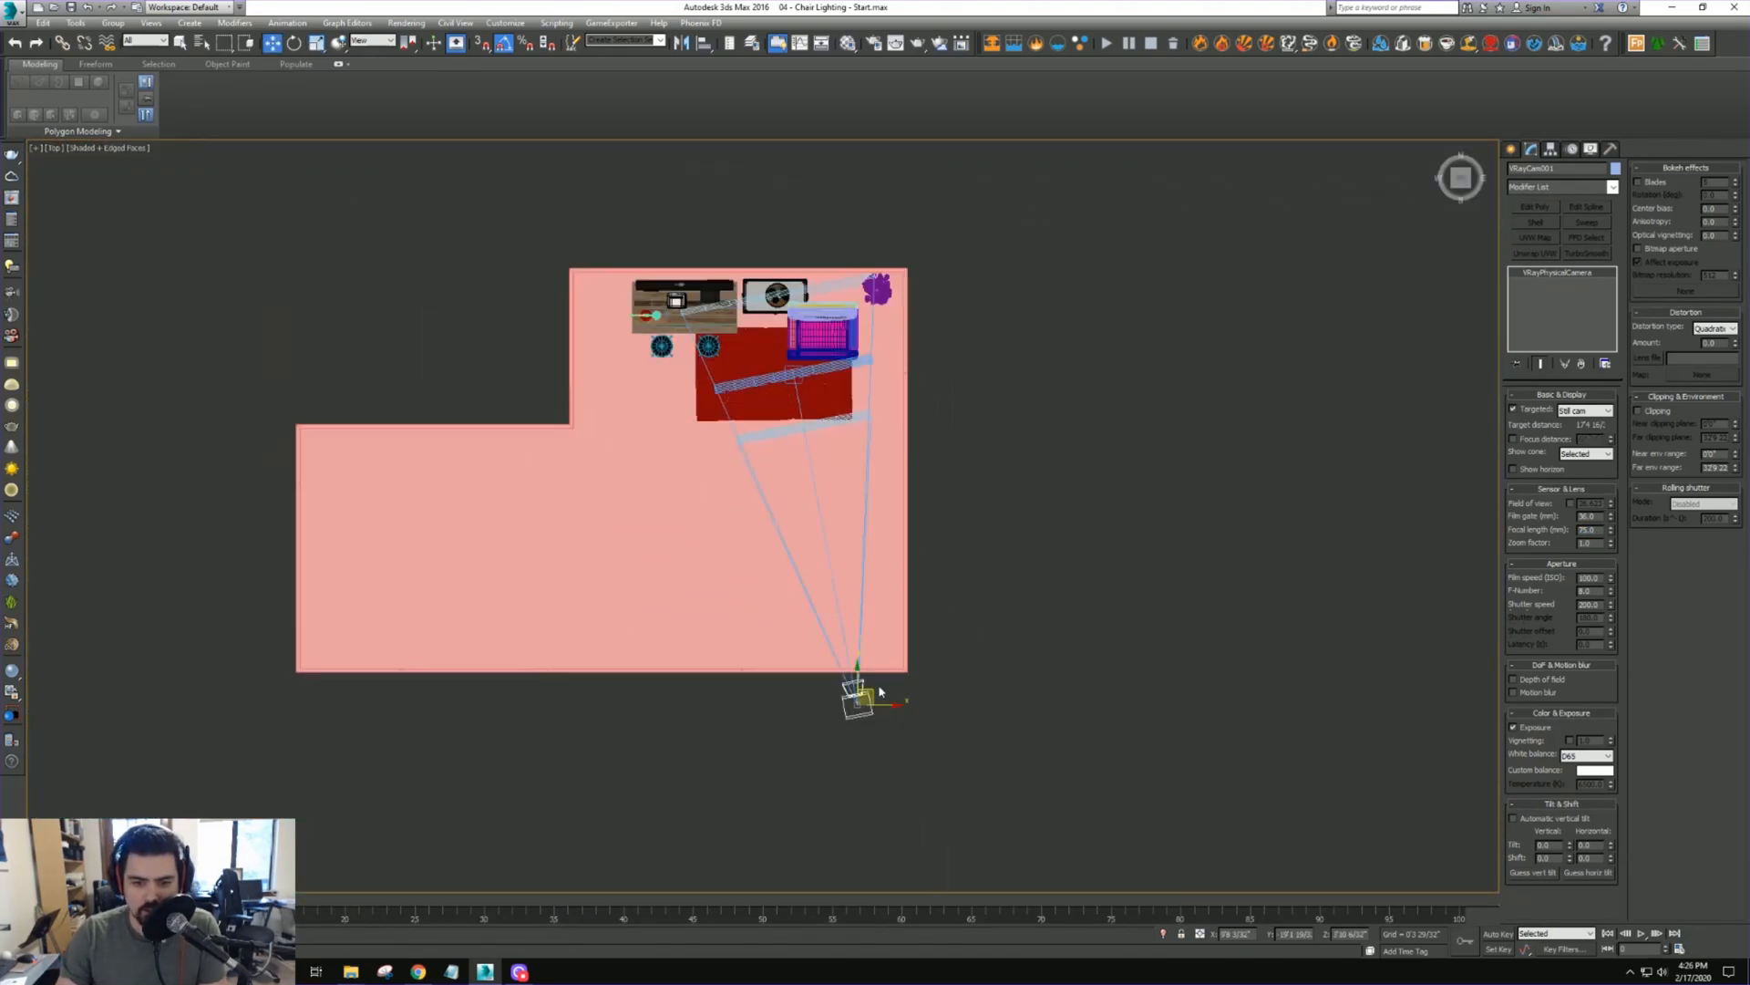
{"action": "left_click_drag", "start_coordinate": [870, 698], "coordinate": [820, 643]}
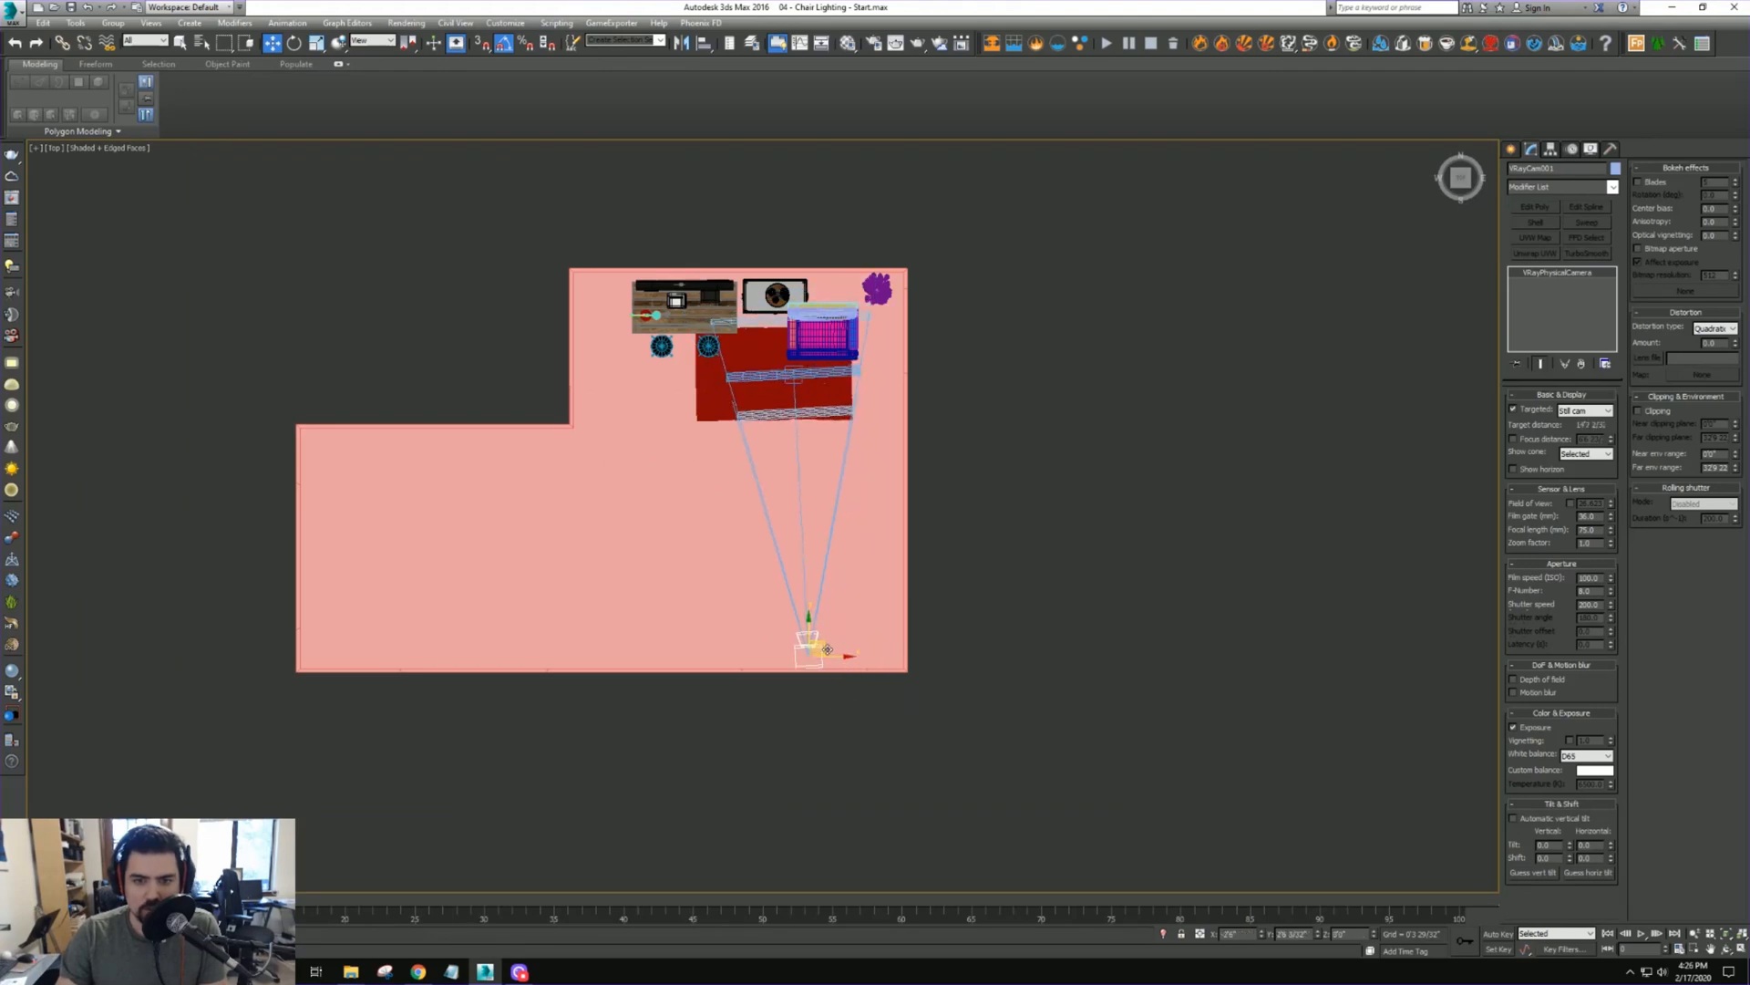
Limit the selection filter to Cameras and move the camera's target from the rug back onto the chair
{"action": "left_click", "coordinate": [792, 368]}
{"action": "left_click", "coordinate": [148, 41]}
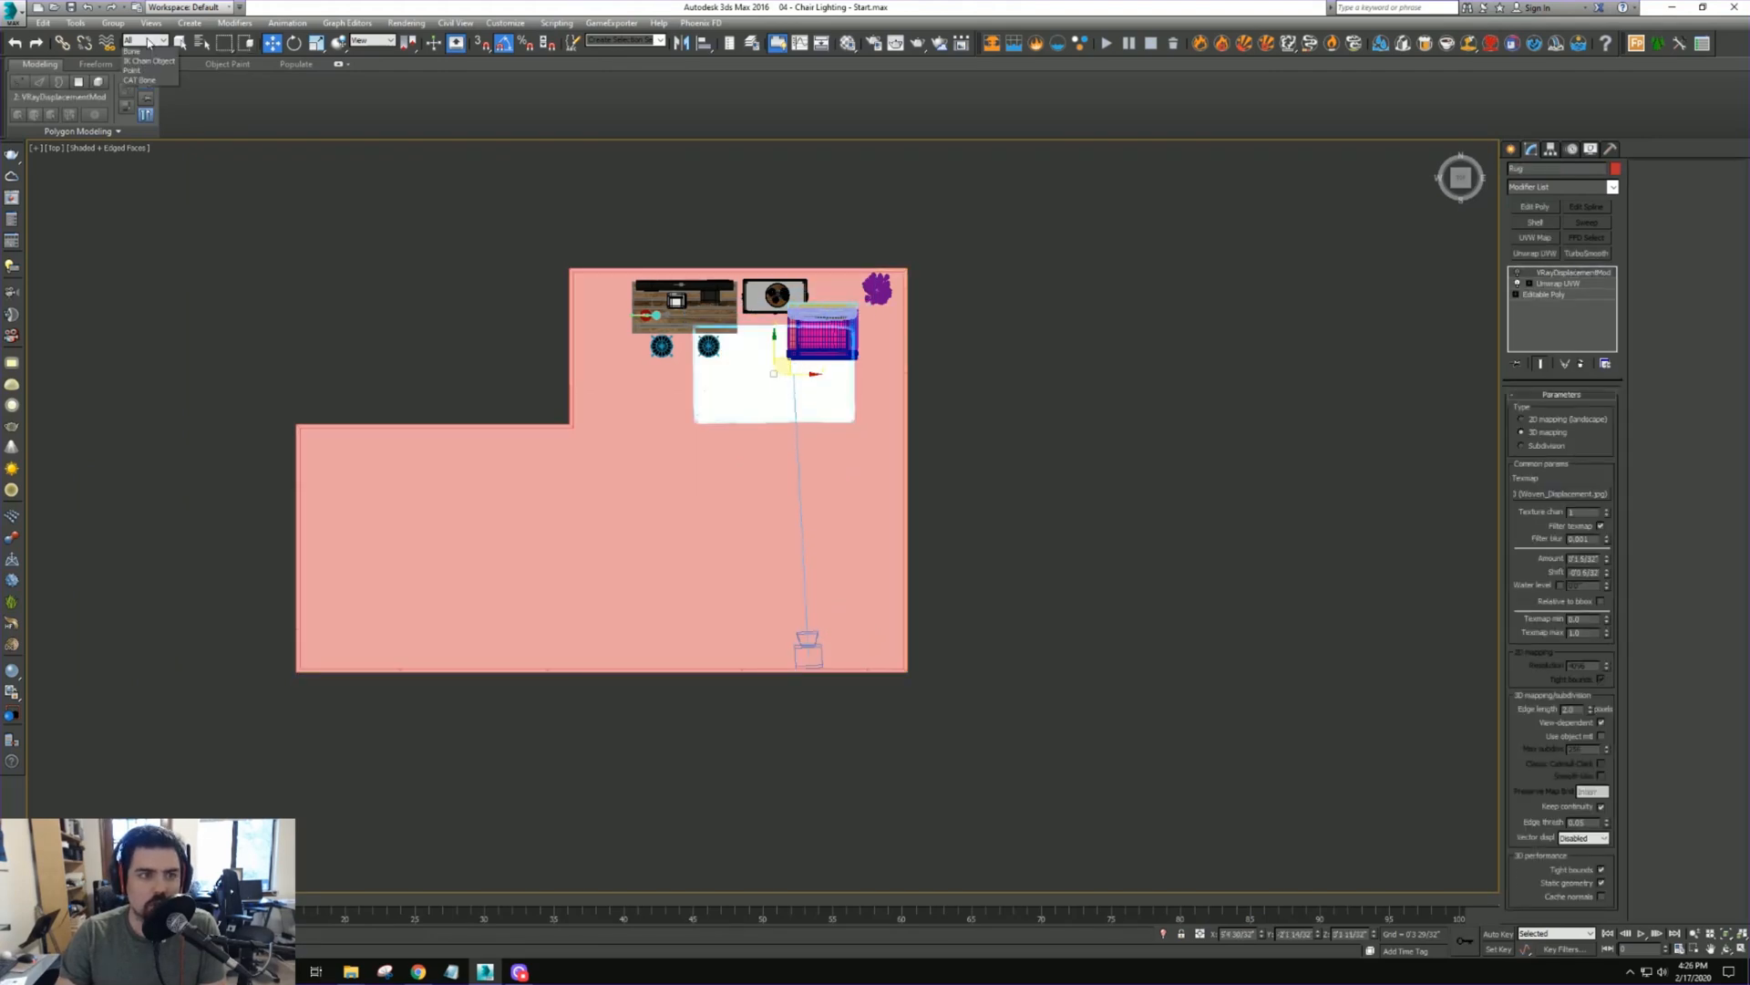
{"action": "left_click", "coordinate": [138, 91]}
{"action": "left_click", "coordinate": [792, 374]}
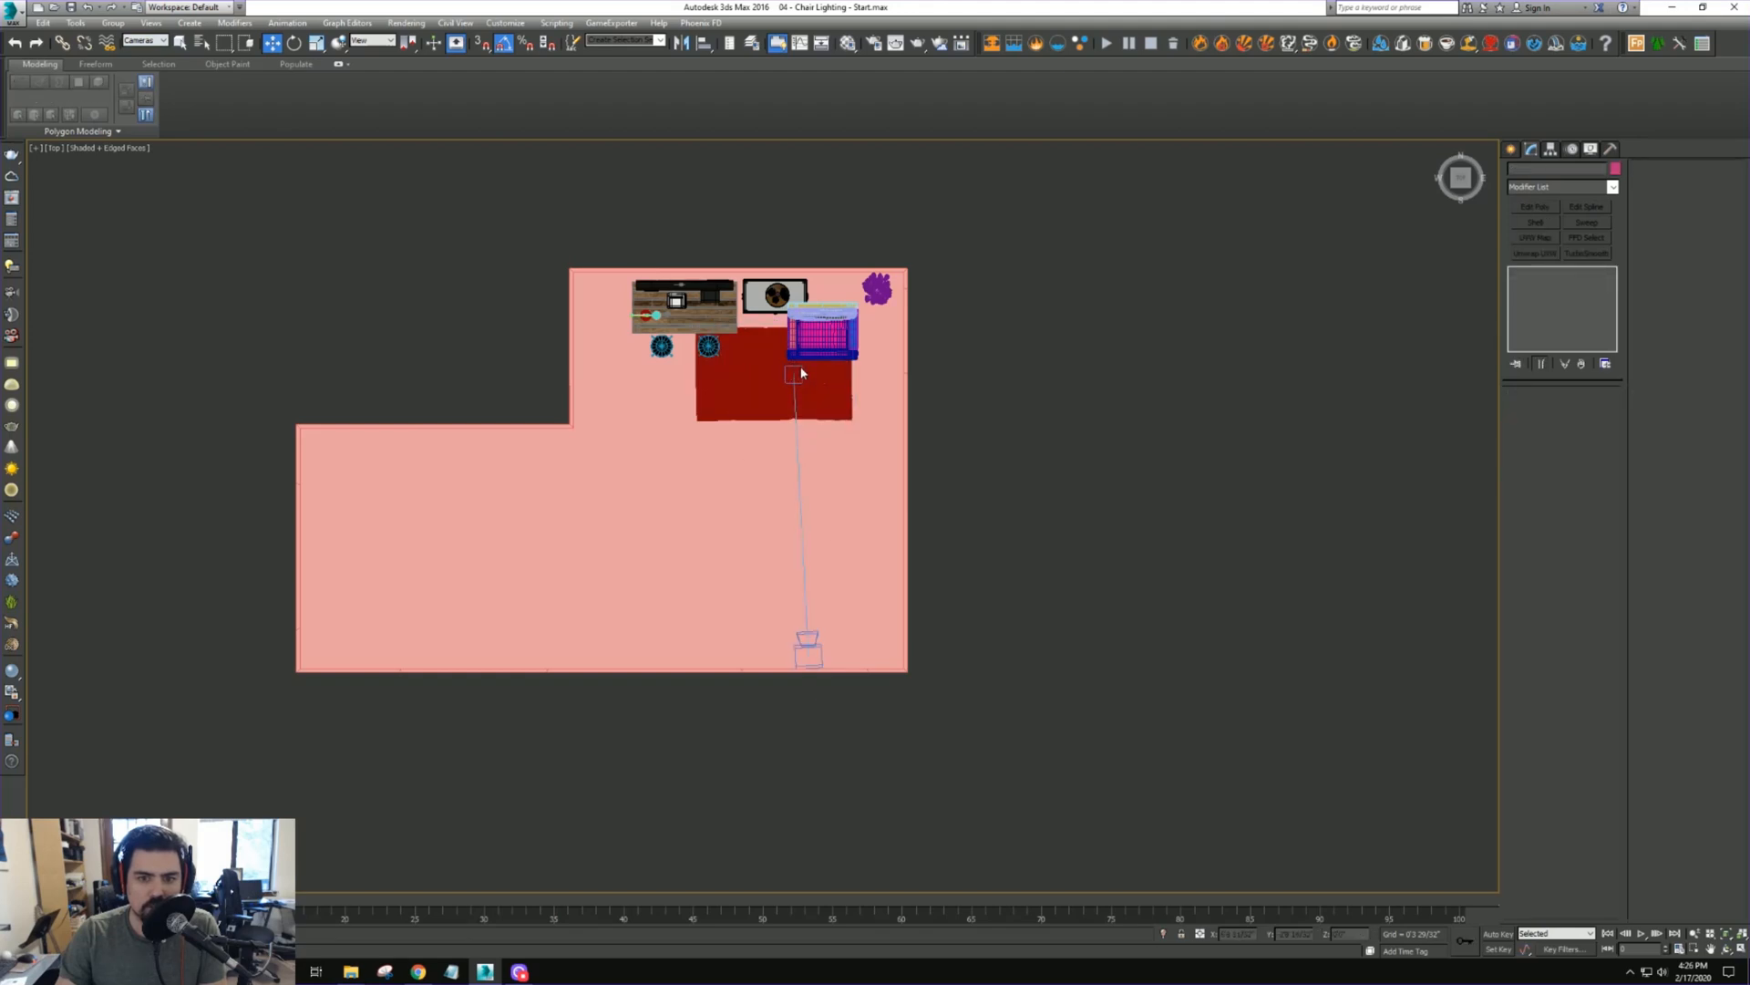
{"action": "scroll", "coordinate": [802, 373], "scroll_direction": "up", "scroll_amount": 3}
{"action": "left_click", "coordinate": [782, 381]}
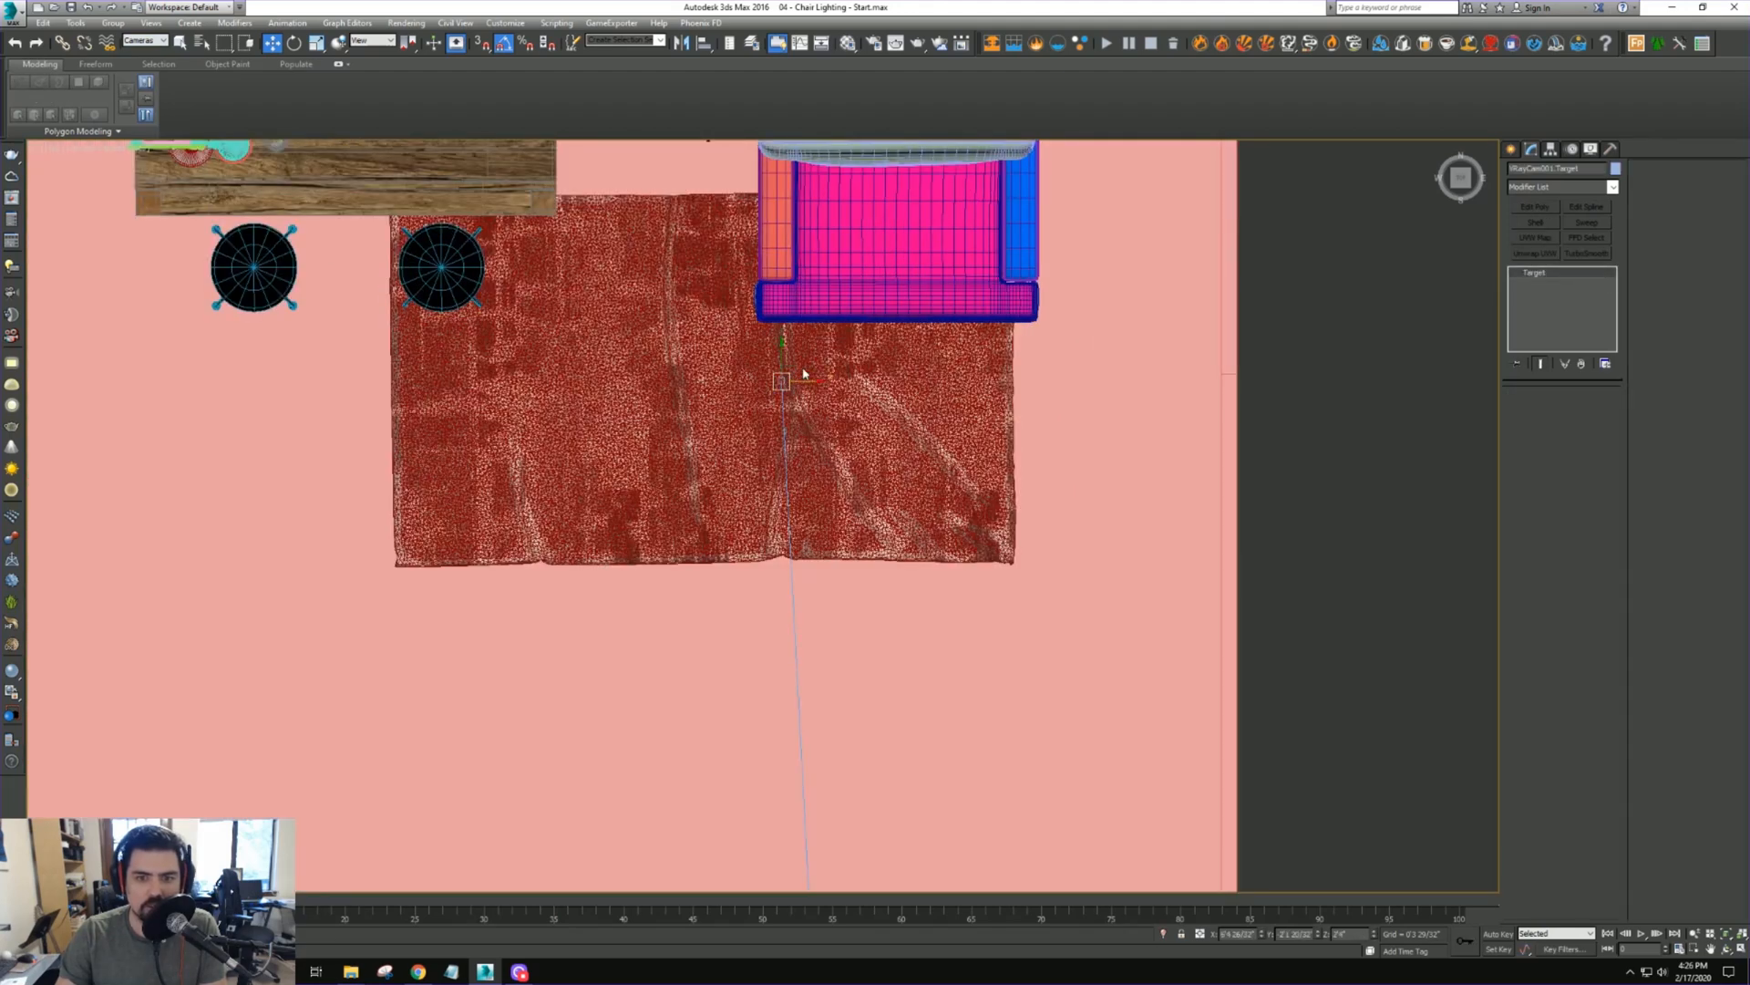
{"action": "left_click_drag", "start_coordinate": [791, 368], "coordinate": [779, 189]}
{"action": "middle_click_drag", "start_coordinate": [821, 411], "coordinate": [821, 340]}
{"action": "scroll", "coordinate": [802, 351], "scroll_direction": "down", "scroll_amount": 5}
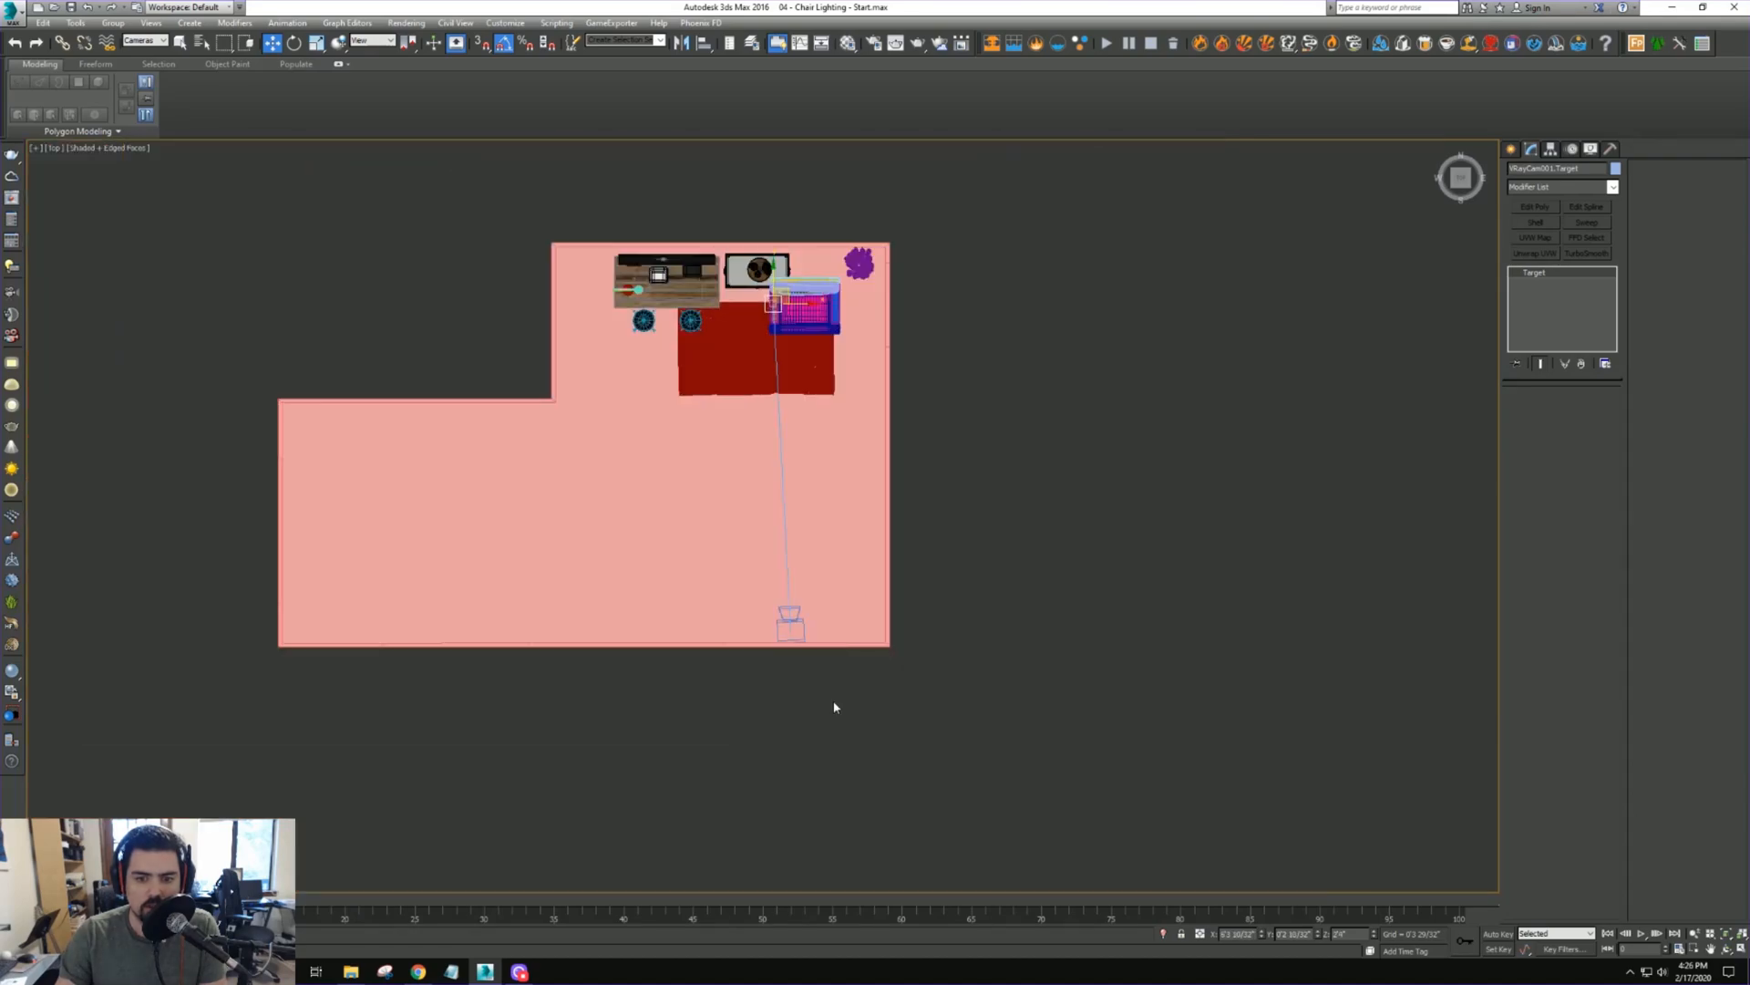
Look through the camera and pan it until the whole chair, the trunk and the plant are in frame
{"action": "left_click", "coordinate": [798, 620]}
{"action": "left_click", "coordinate": [792, 620]}
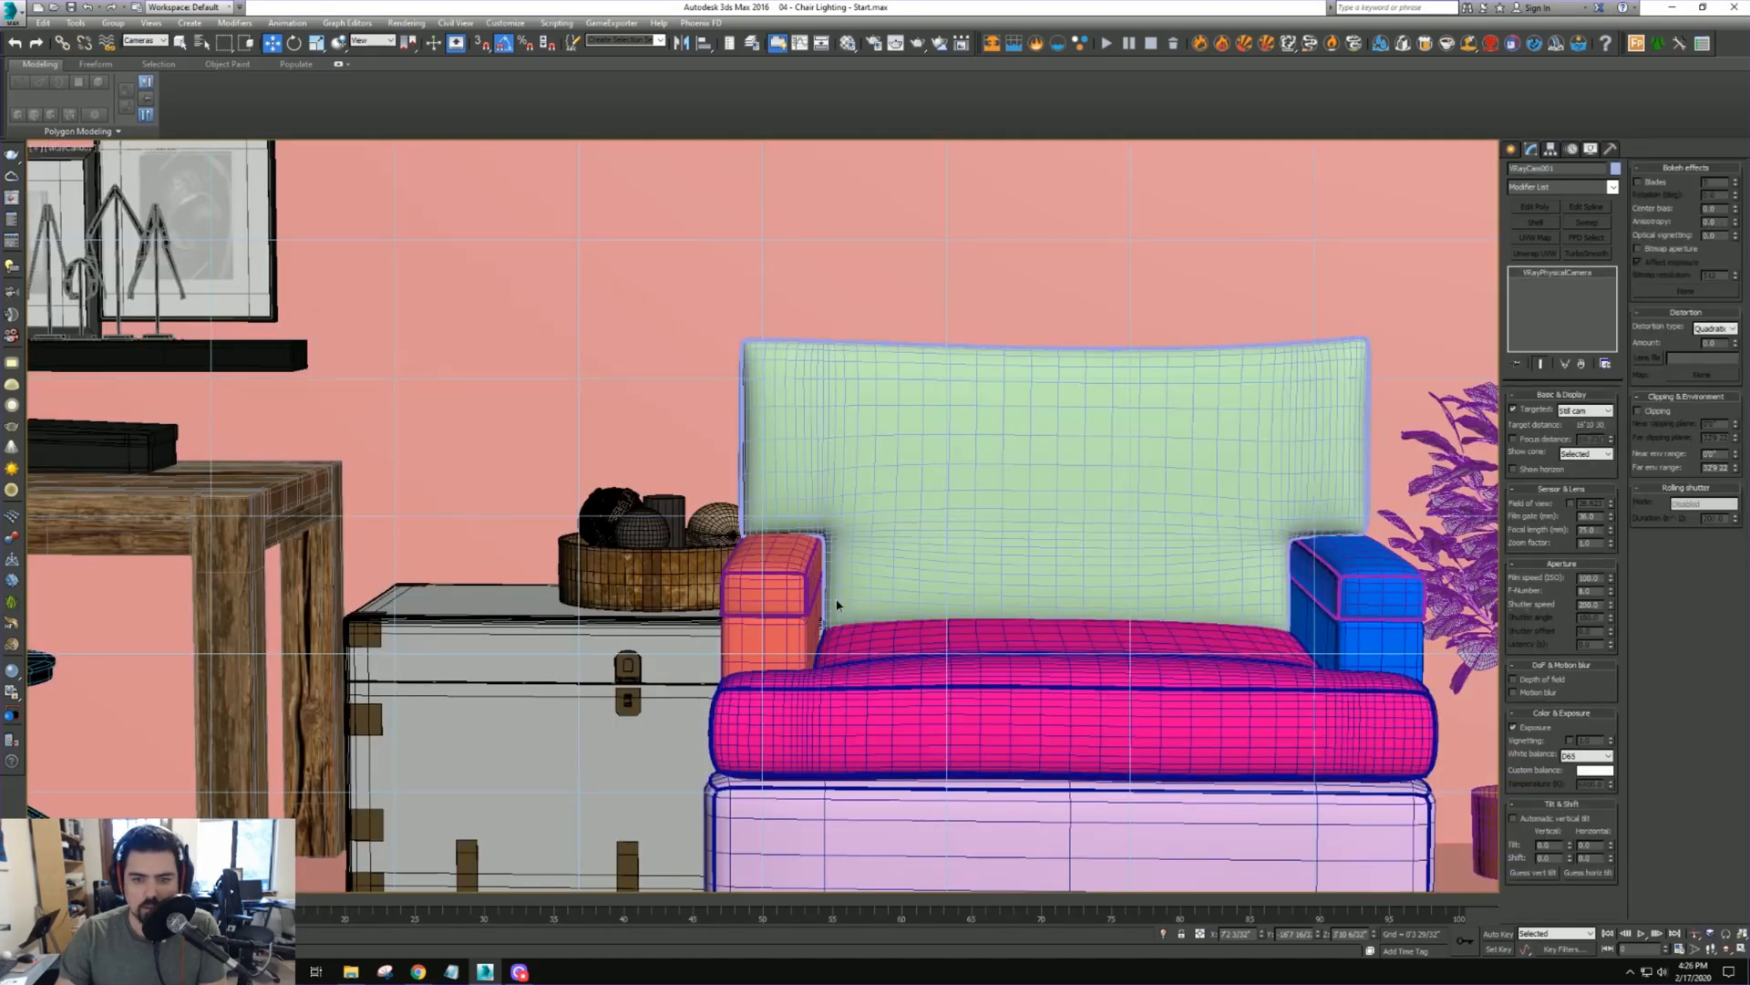
{"action": "middle_click_drag", "start_coordinate": [837, 604], "coordinate": [509, 471]}
{"action": "left_click", "coordinate": [656, 532]}
{"action": "right_click", "coordinate": [704, 545]}
{"action": "left_click", "coordinate": [634, 539]}
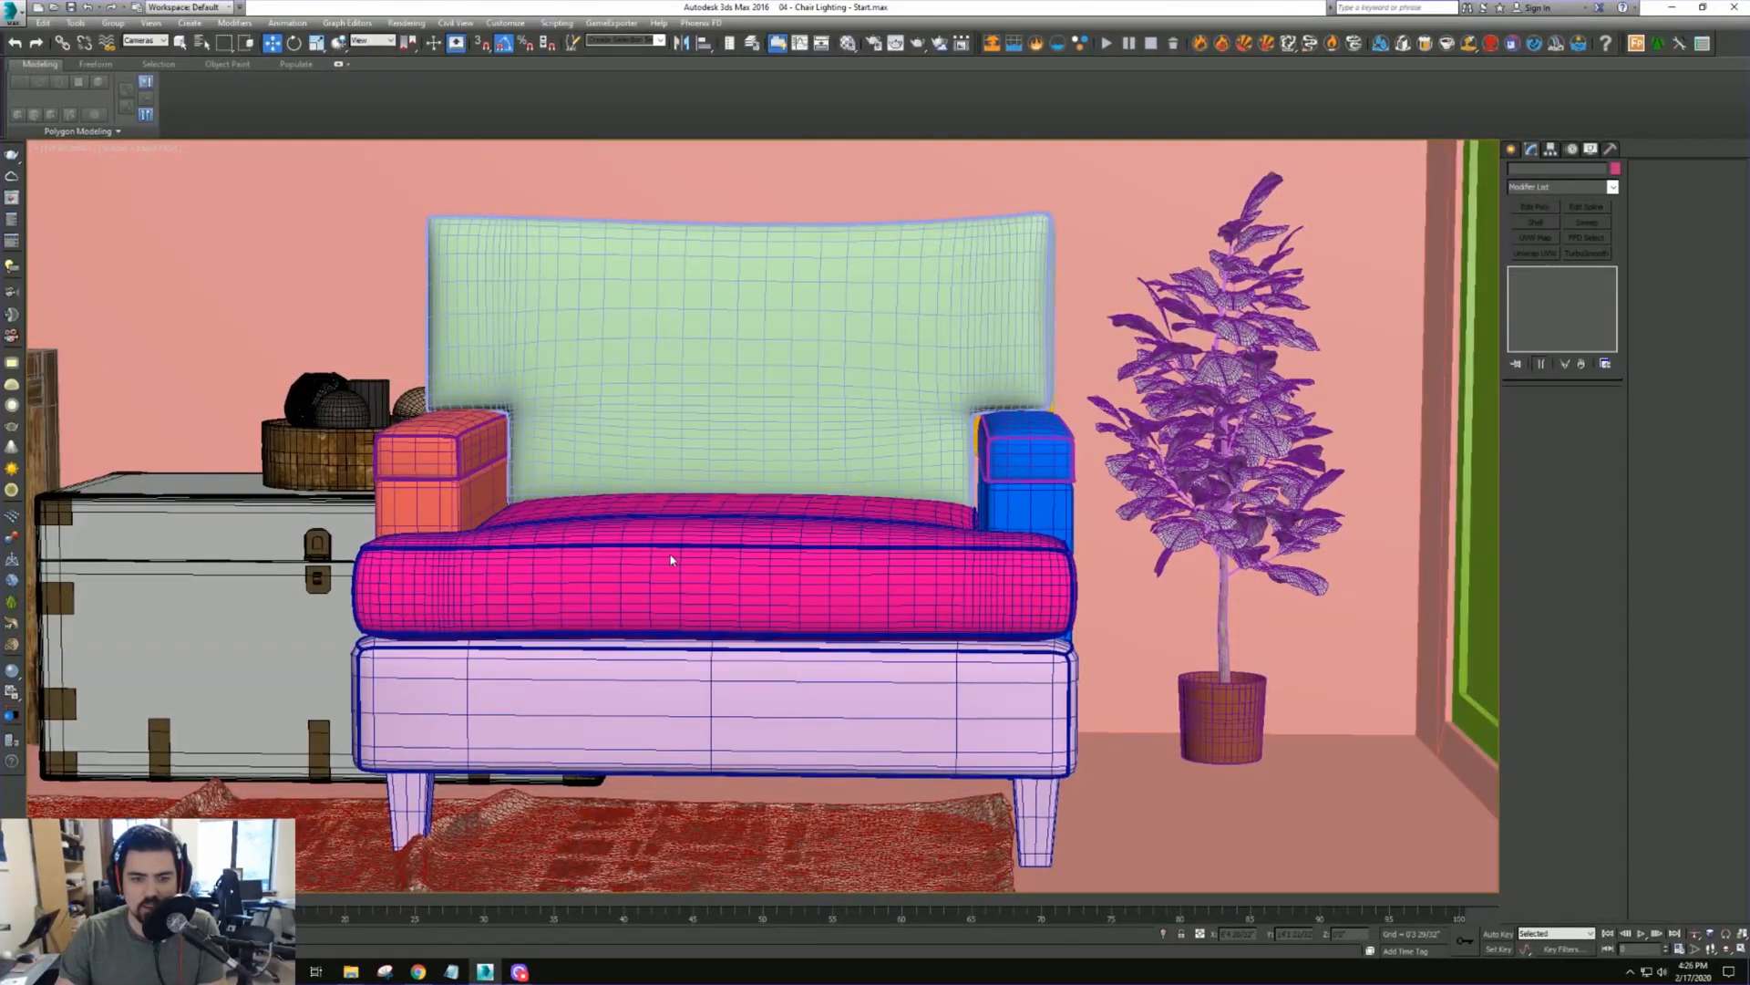
Reset the selection filter to All and move the grouped chair along X toward the plant
{"action": "left_click", "coordinate": [163, 40]}
{"action": "left_click", "coordinate": [142, 53]}
{"action": "left_click", "coordinate": [754, 634]}
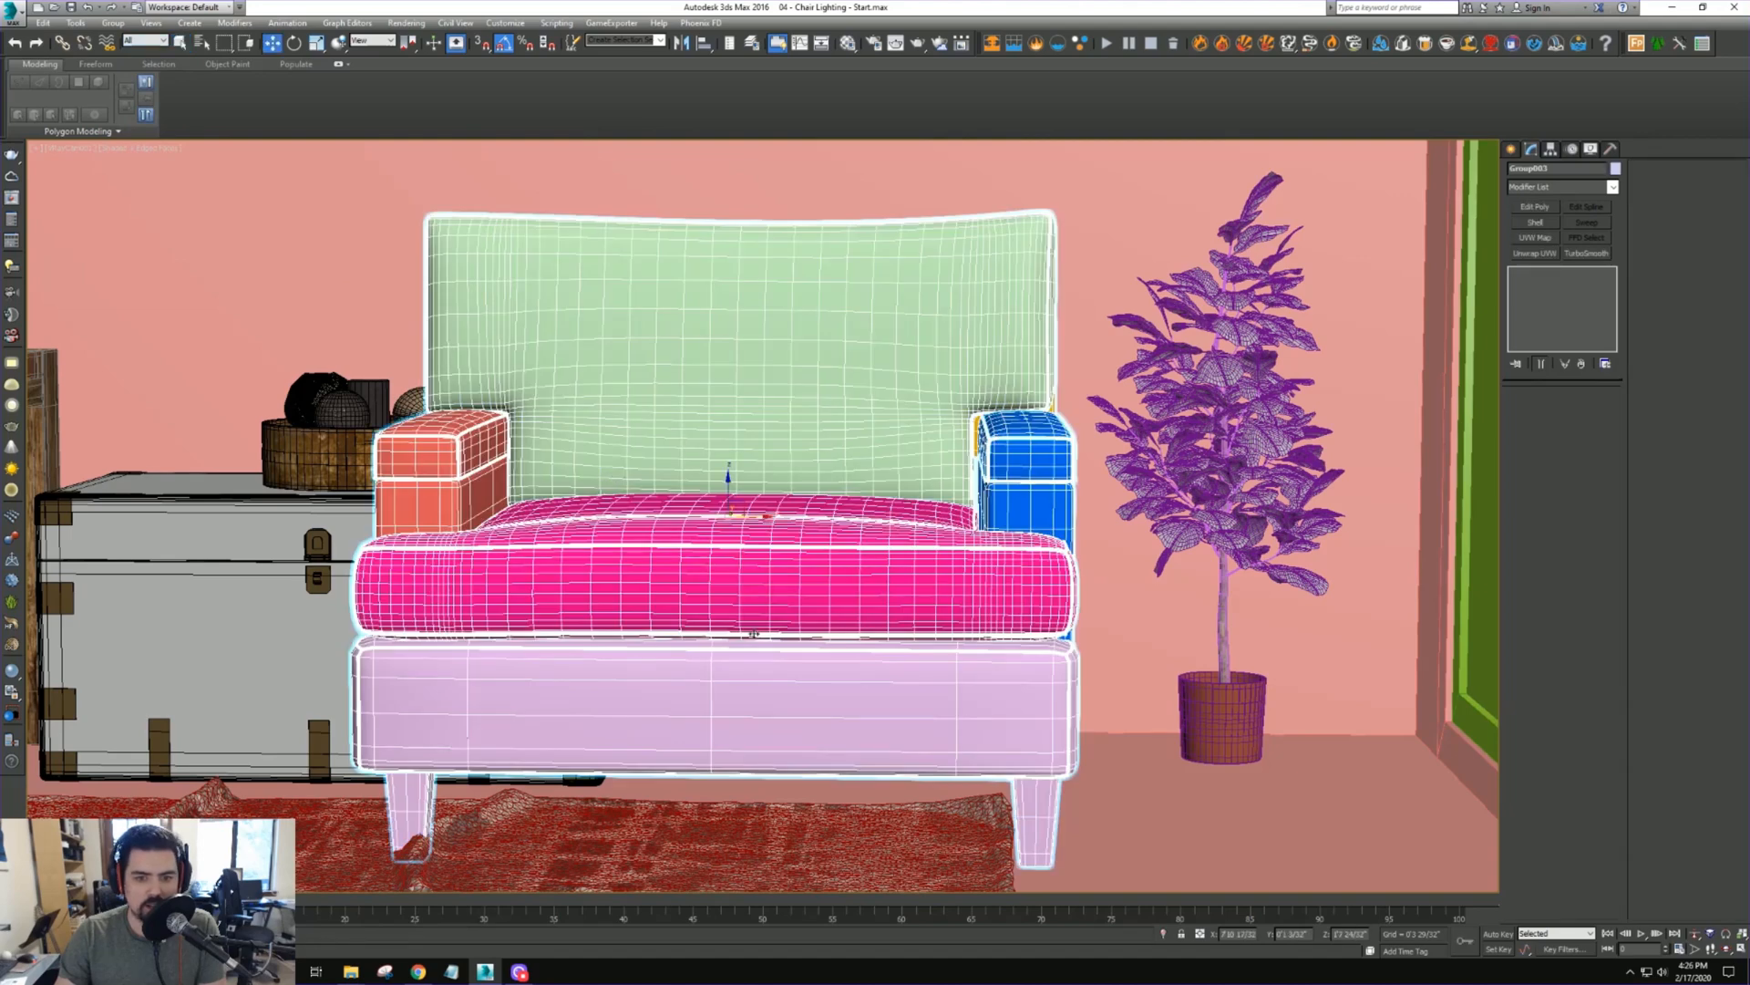
{"action": "key", "text": "ctrl+z"}
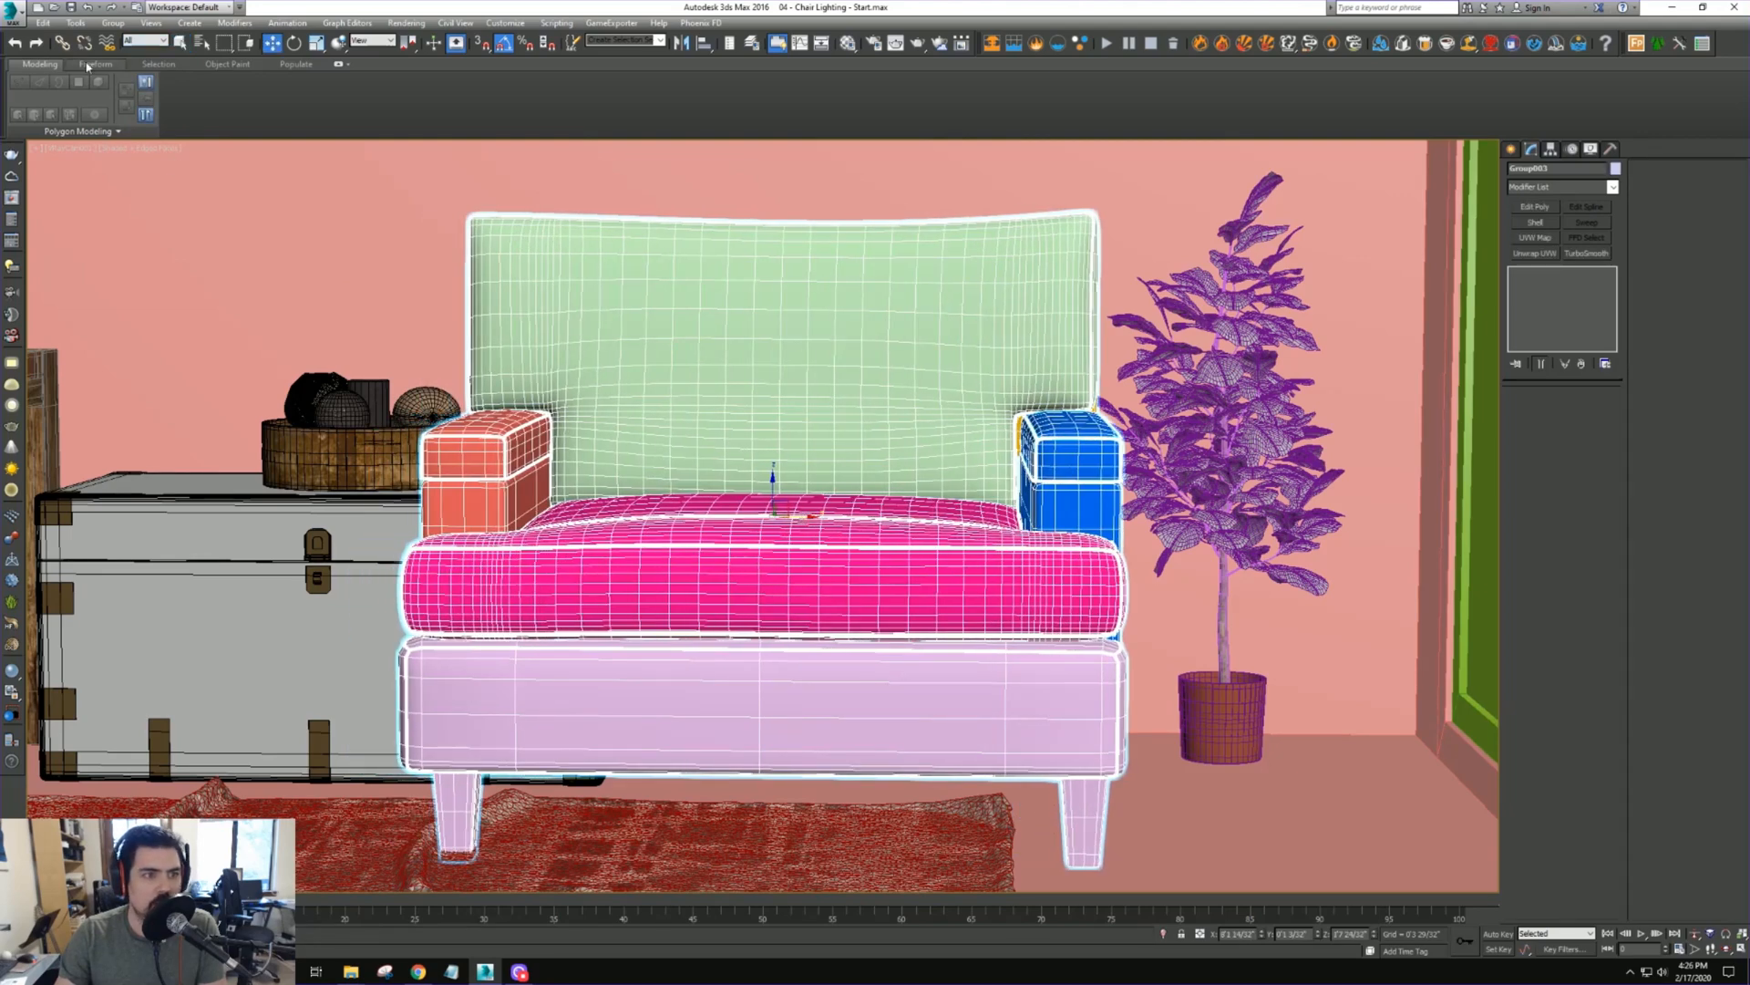
Select the VRay camera and shorten its focal length, trying 60 and 55 before settling on 50 mm
{"action": "left_click", "coordinate": [78, 149]}
{"action": "left_click", "coordinate": [134, 423]}
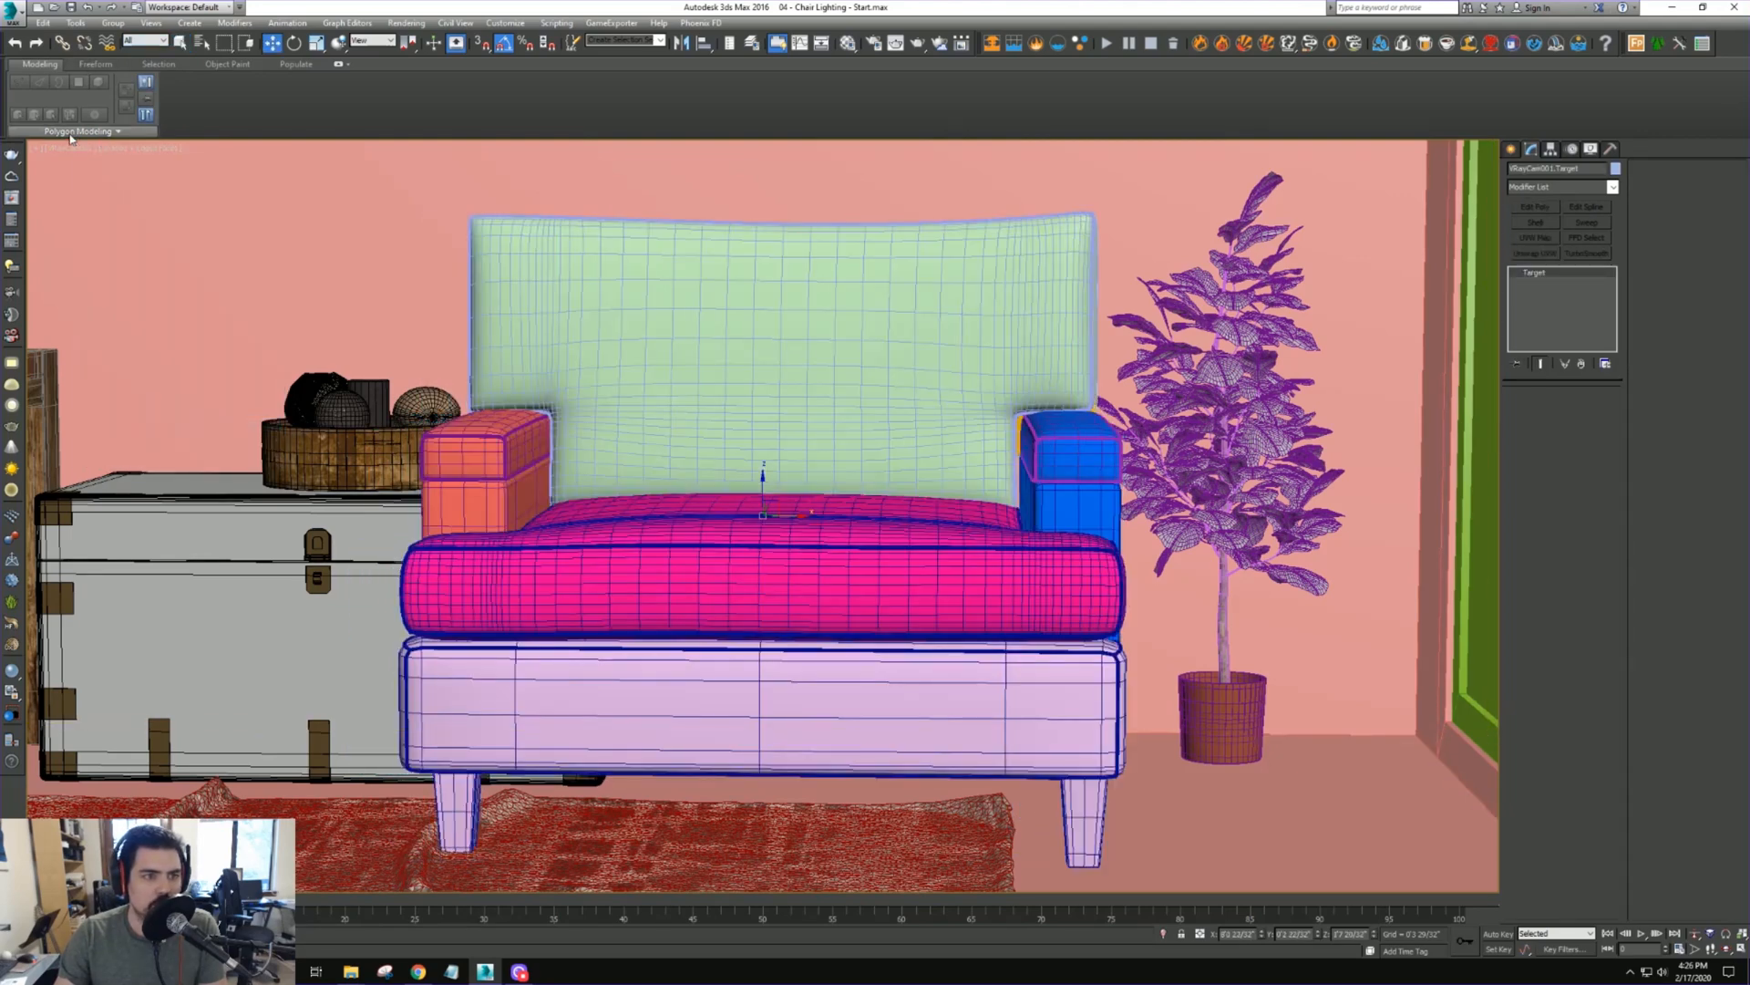
{"action": "left_click", "coordinate": [73, 149]}
{"action": "left_click", "coordinate": [122, 408]}
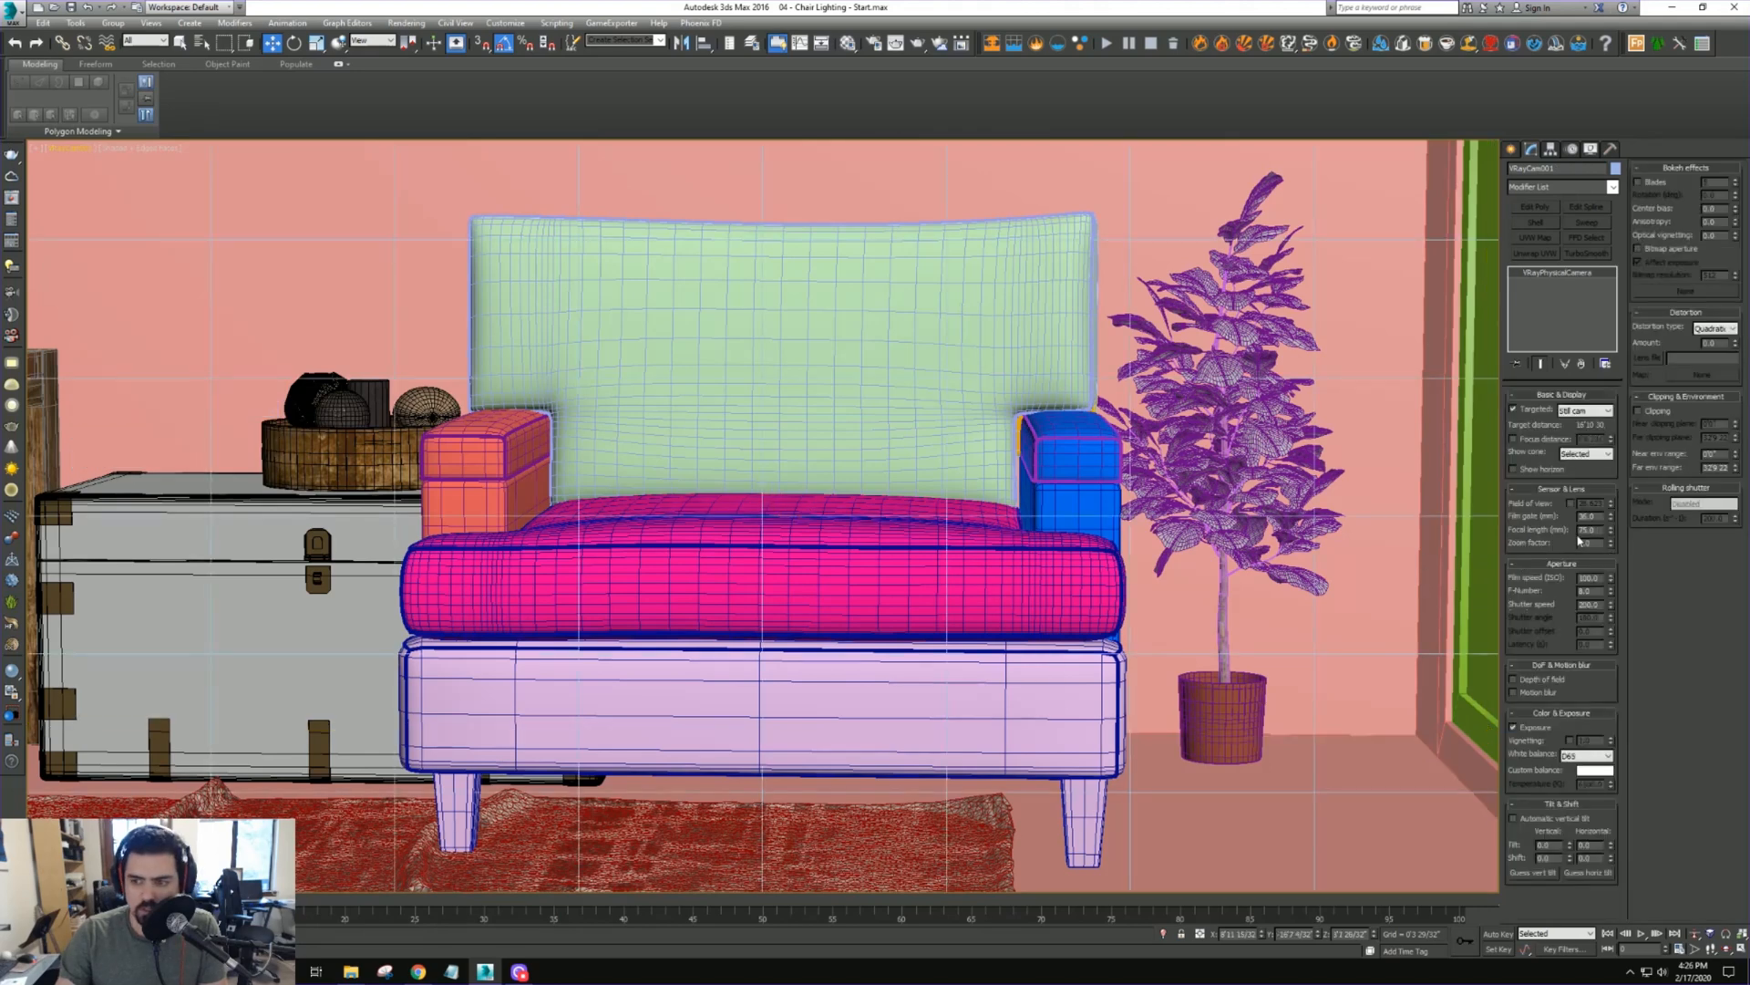
{"action": "type", "text": "60"}
{"action": "key", "text": "Return"}
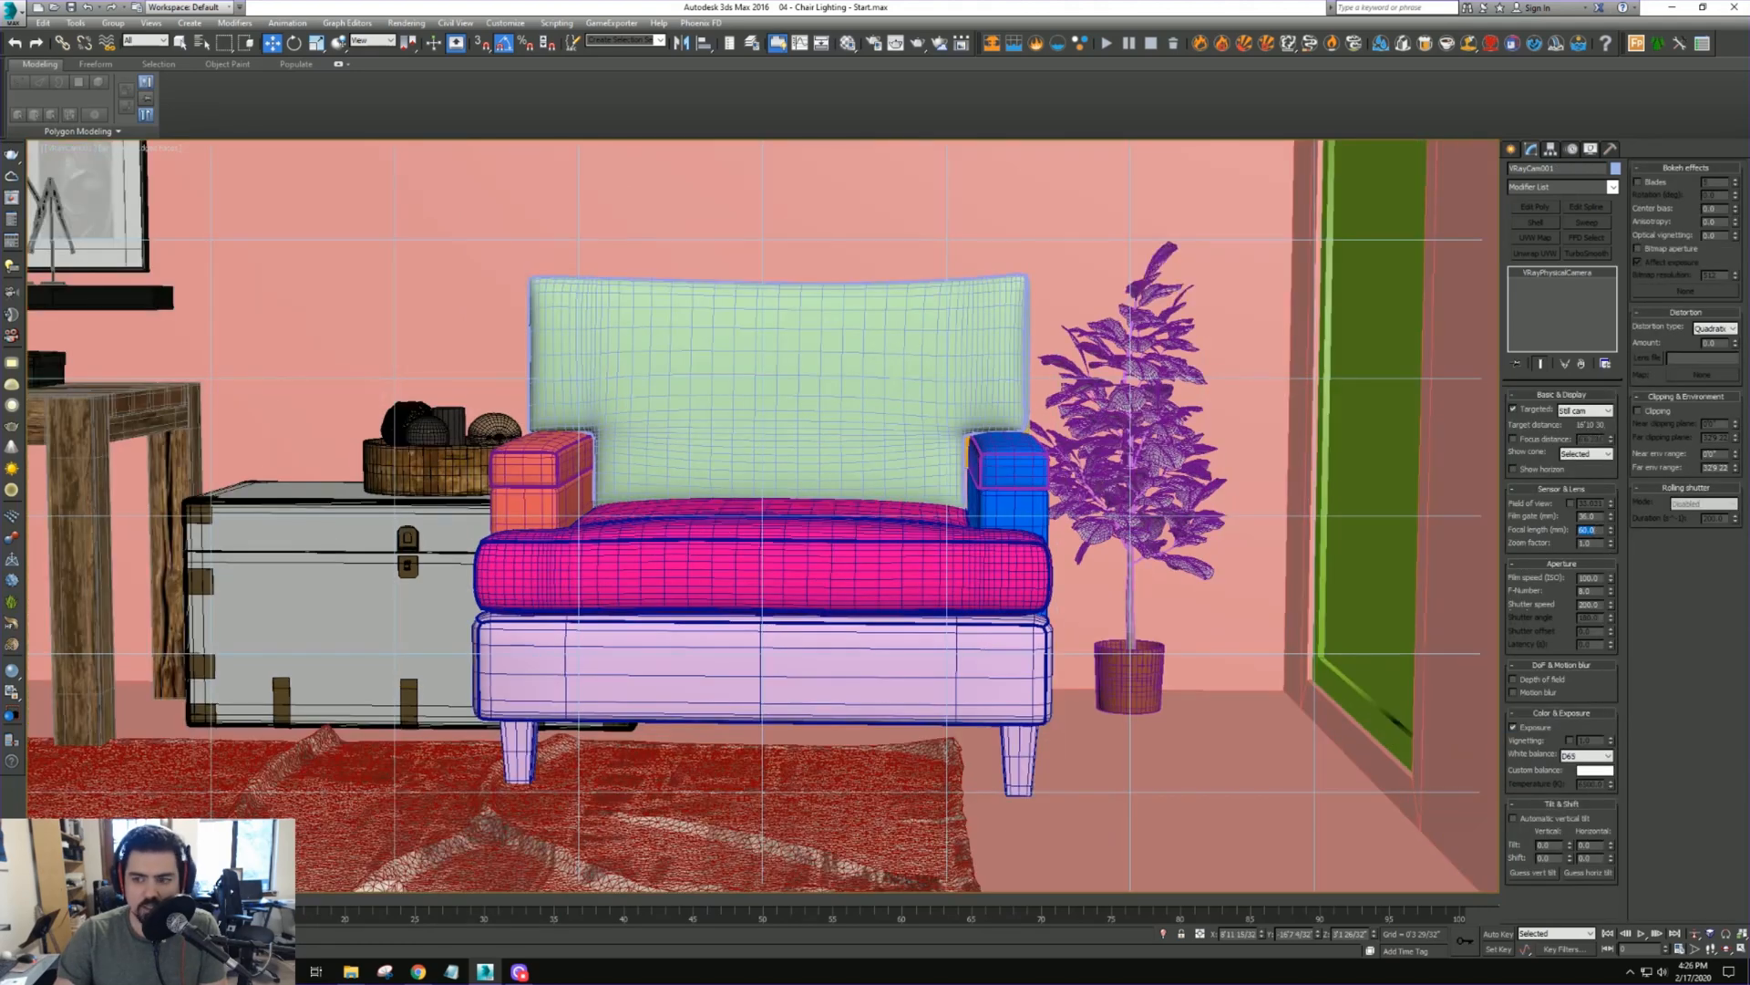
{"action": "type", "text": "55"}
{"action": "key", "text": "Return"}
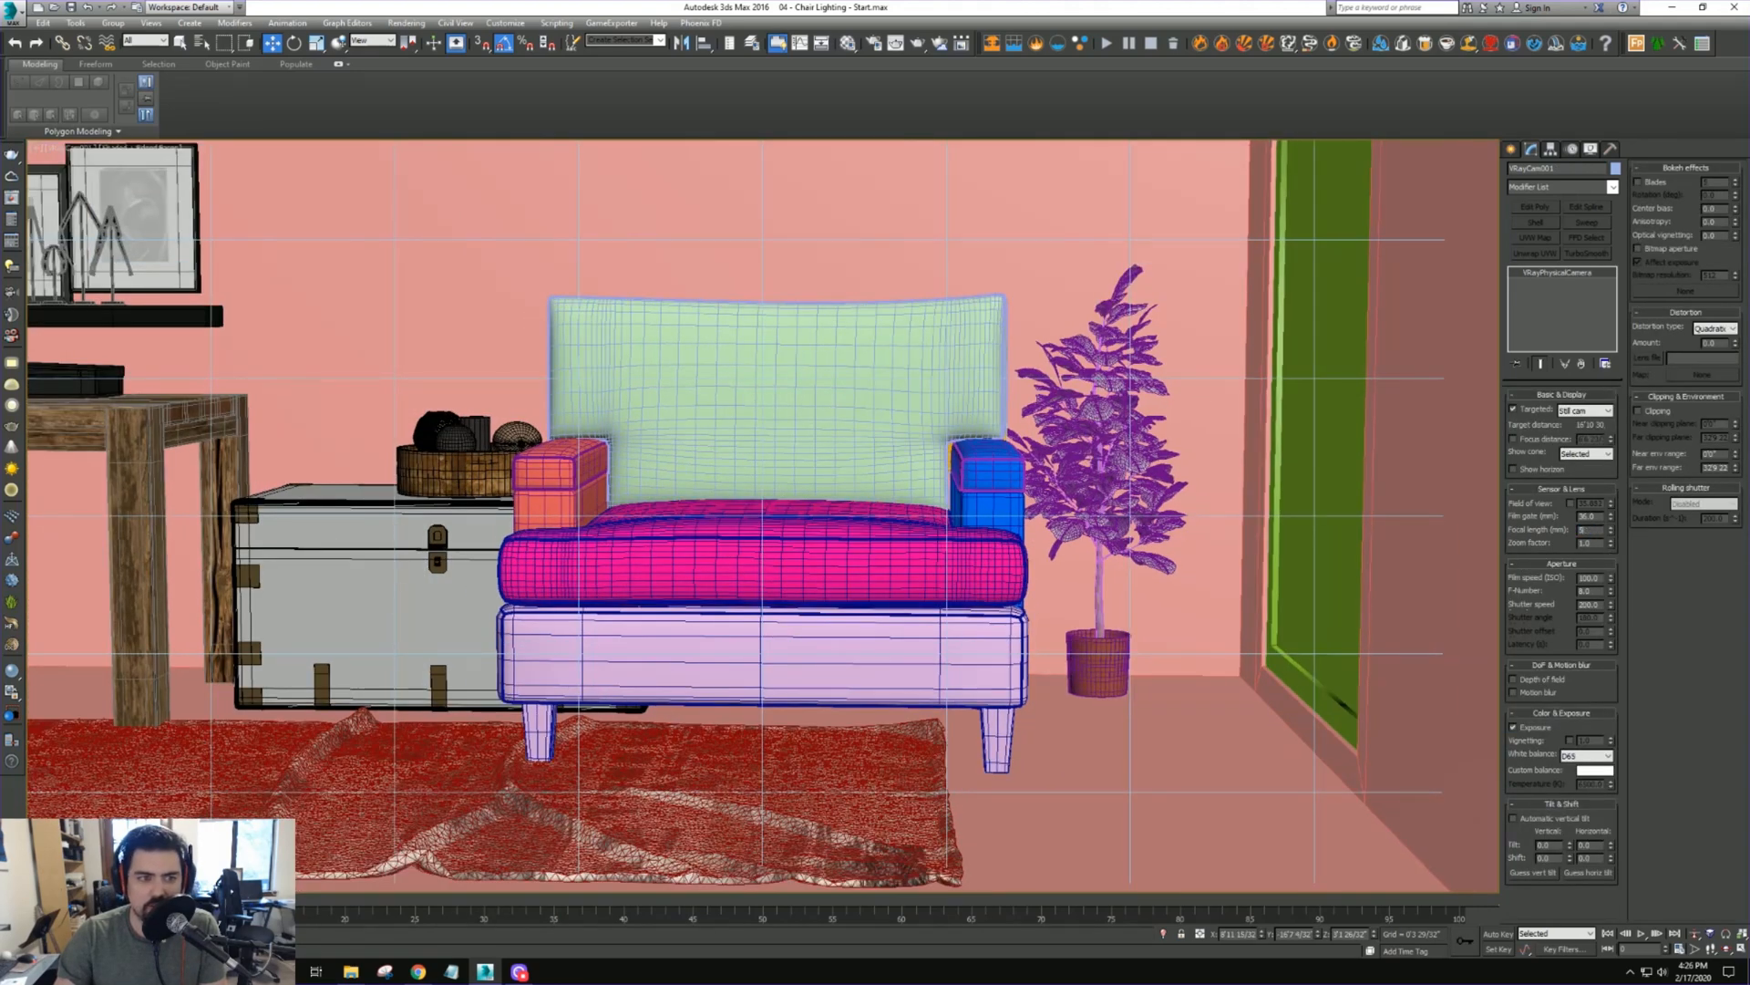
{"action": "type", "text": "50"}
{"action": "key", "text": "Return"}
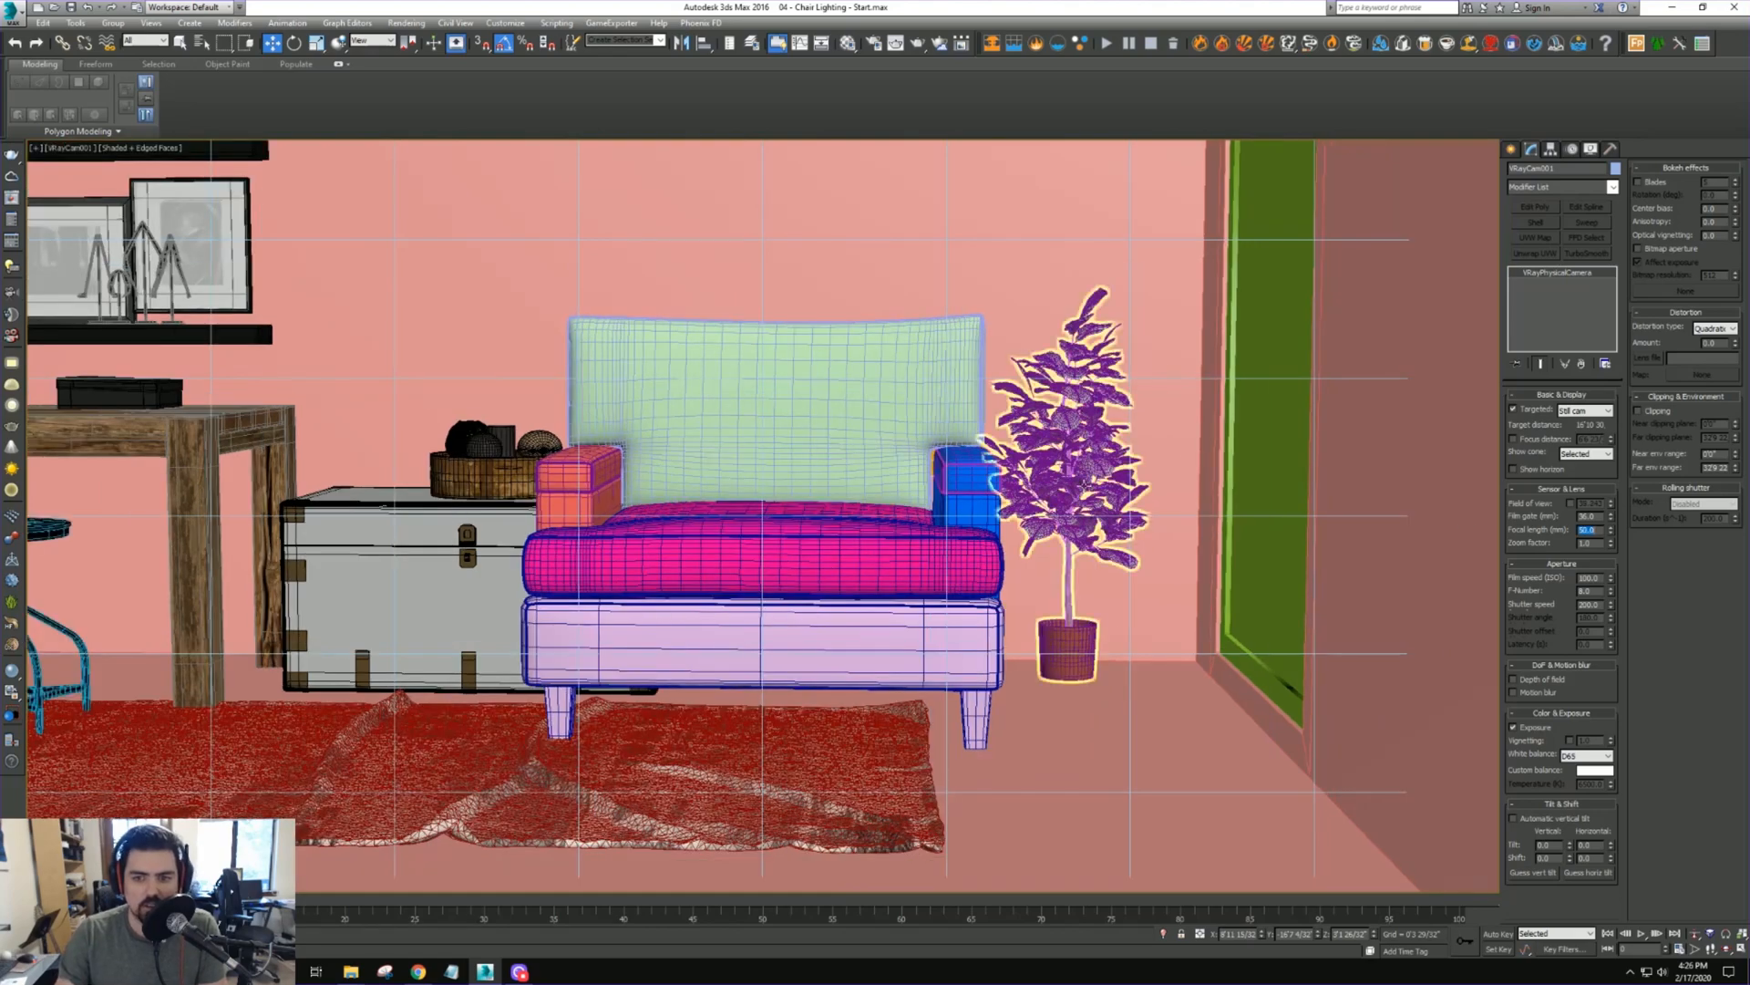
Reframe the camera view by panning and moving in closer on the chair, trunk and plant
{"action": "middle_click_drag", "start_coordinate": [1115, 519], "coordinate": [1117, 529]}
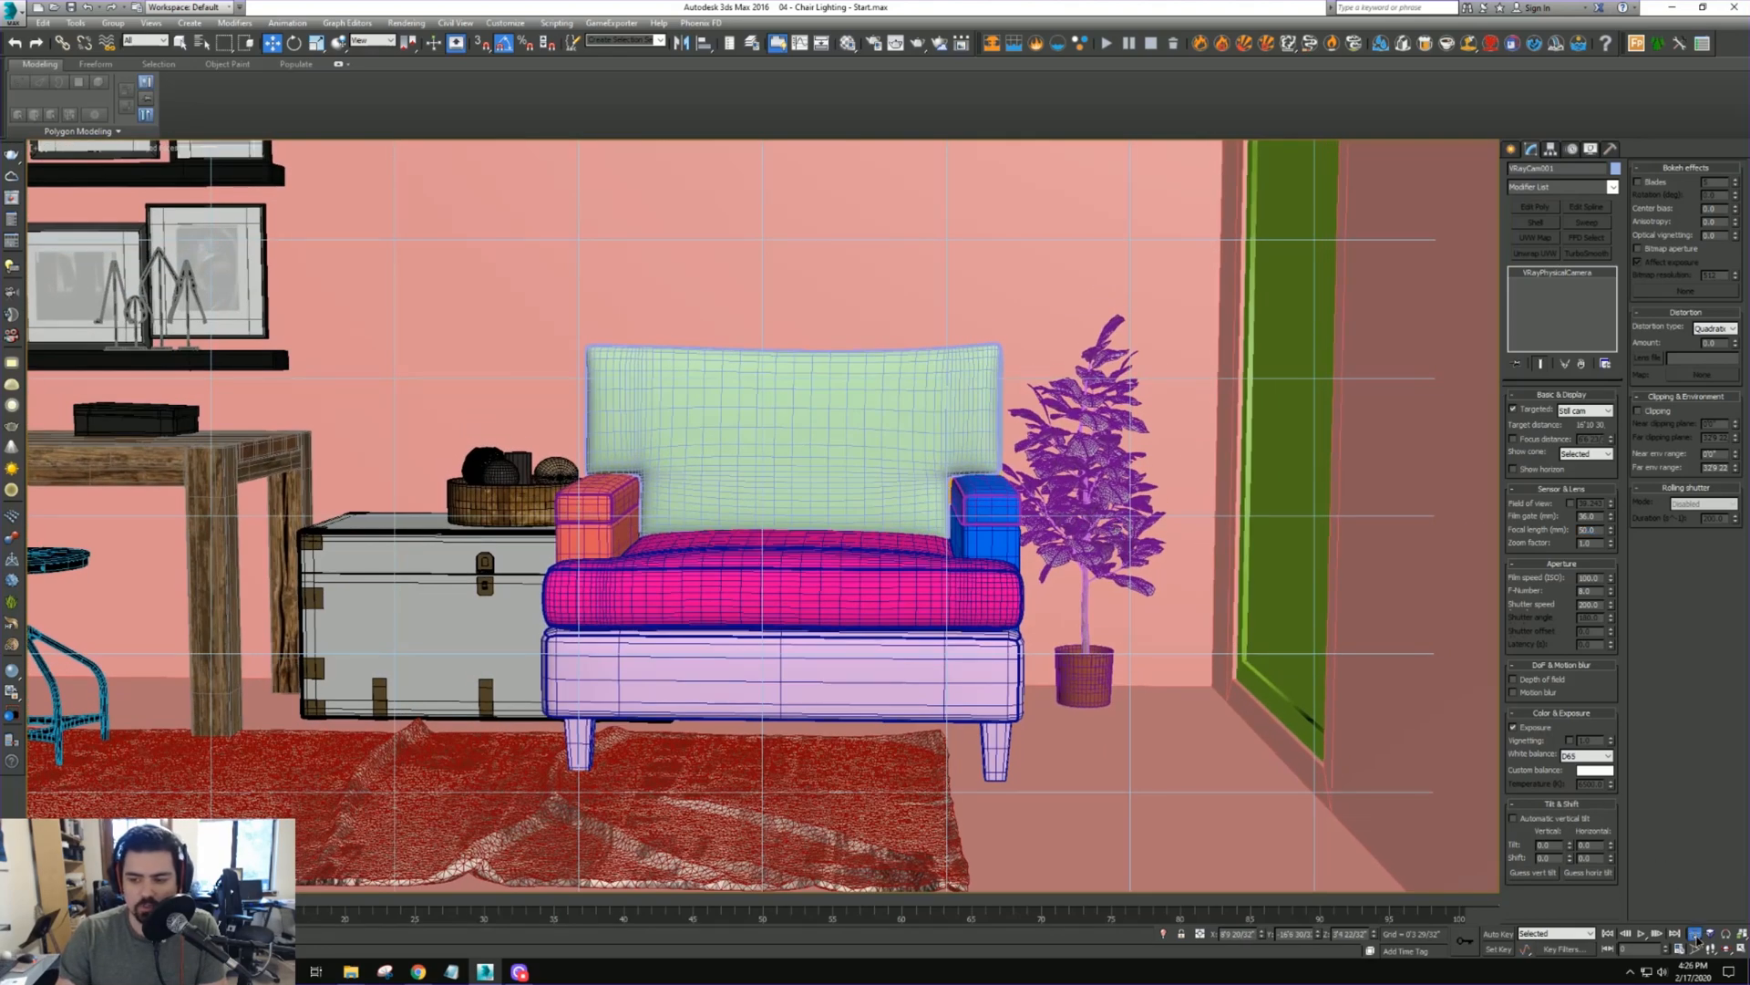
{"action": "key", "text": "e"}
{"action": "scroll", "coordinate": [486, 612], "scroll_direction": "up", "scroll_amount": 3}
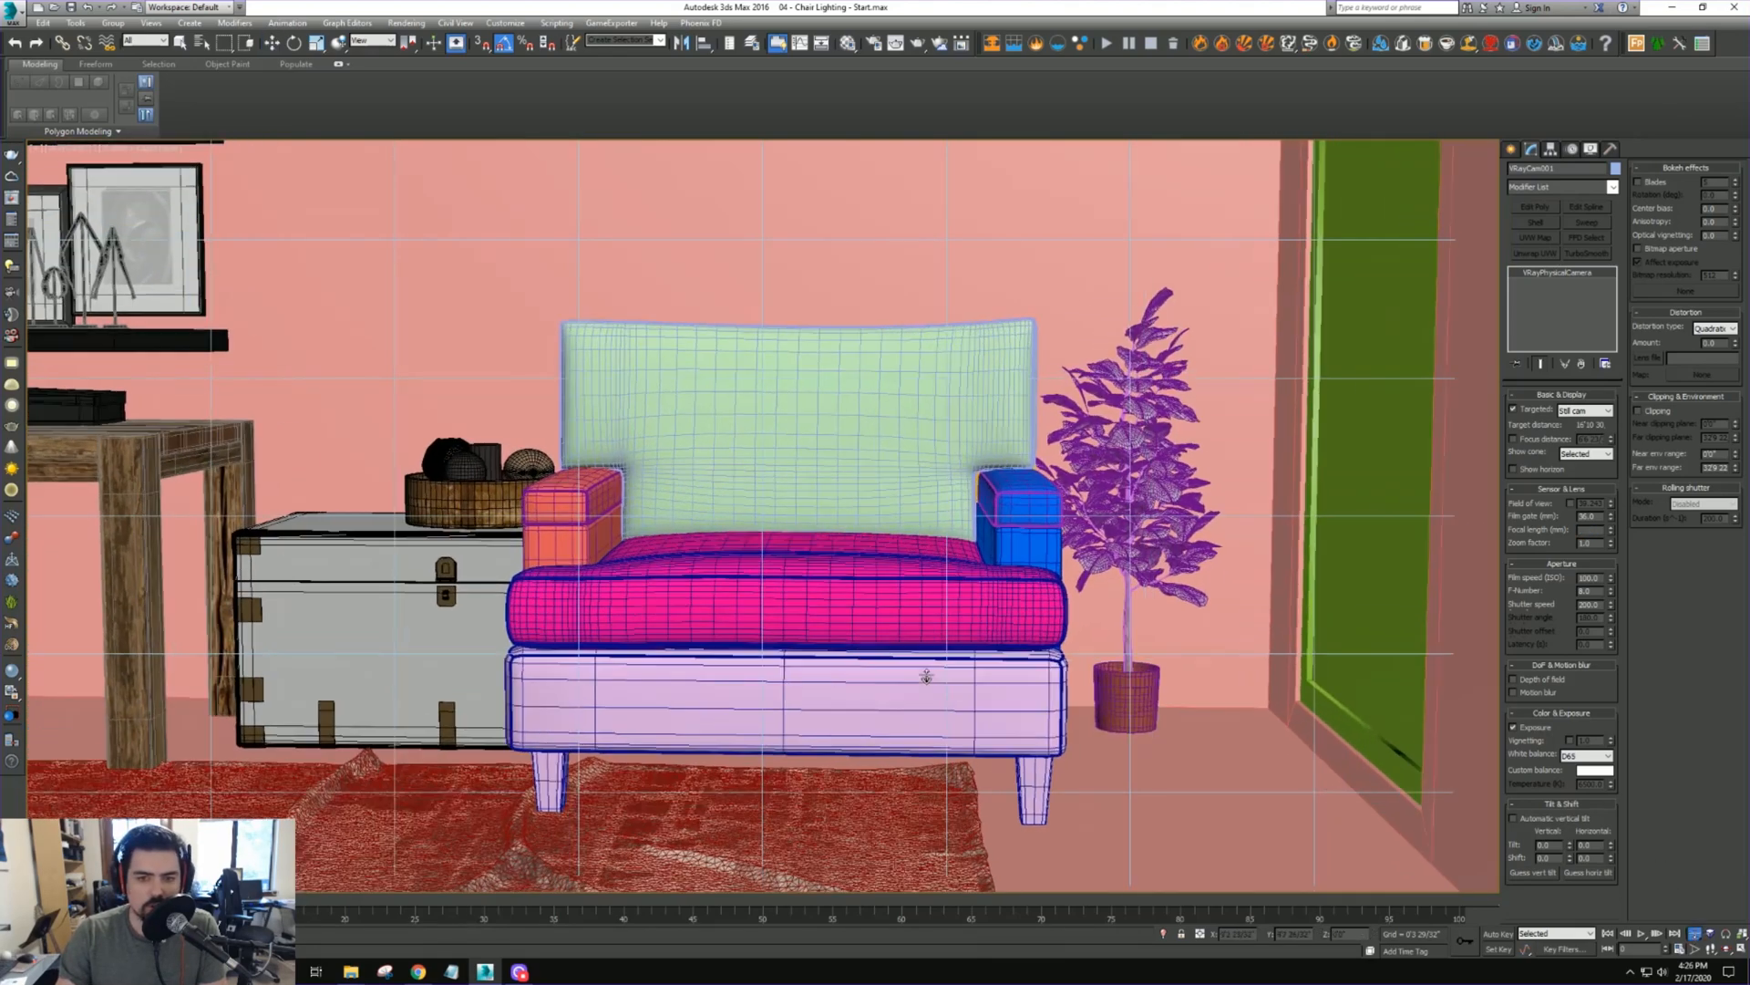
Scale down the grouped trunk and basket beside the chair and lower the group back onto the floor
{"action": "left_click", "coordinate": [486, 612]}
{"action": "key", "text": "w"}
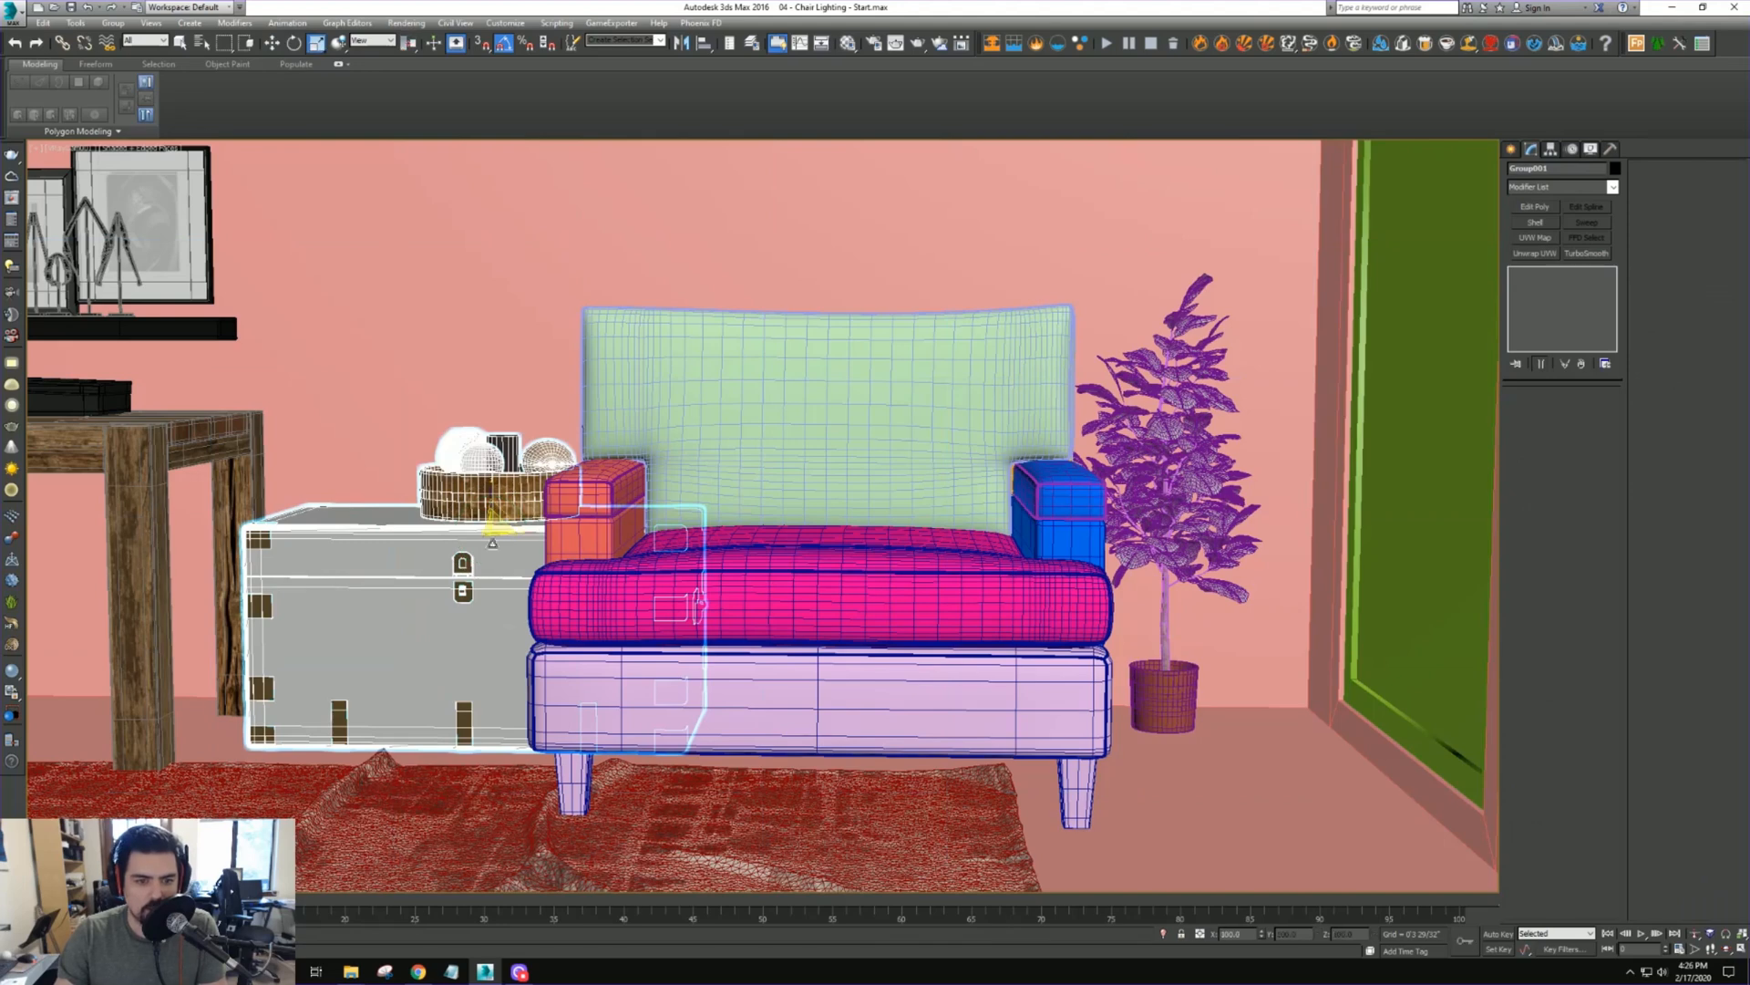
{"action": "left_click_drag", "start_coordinate": [503, 527], "coordinate": [465, 629]}
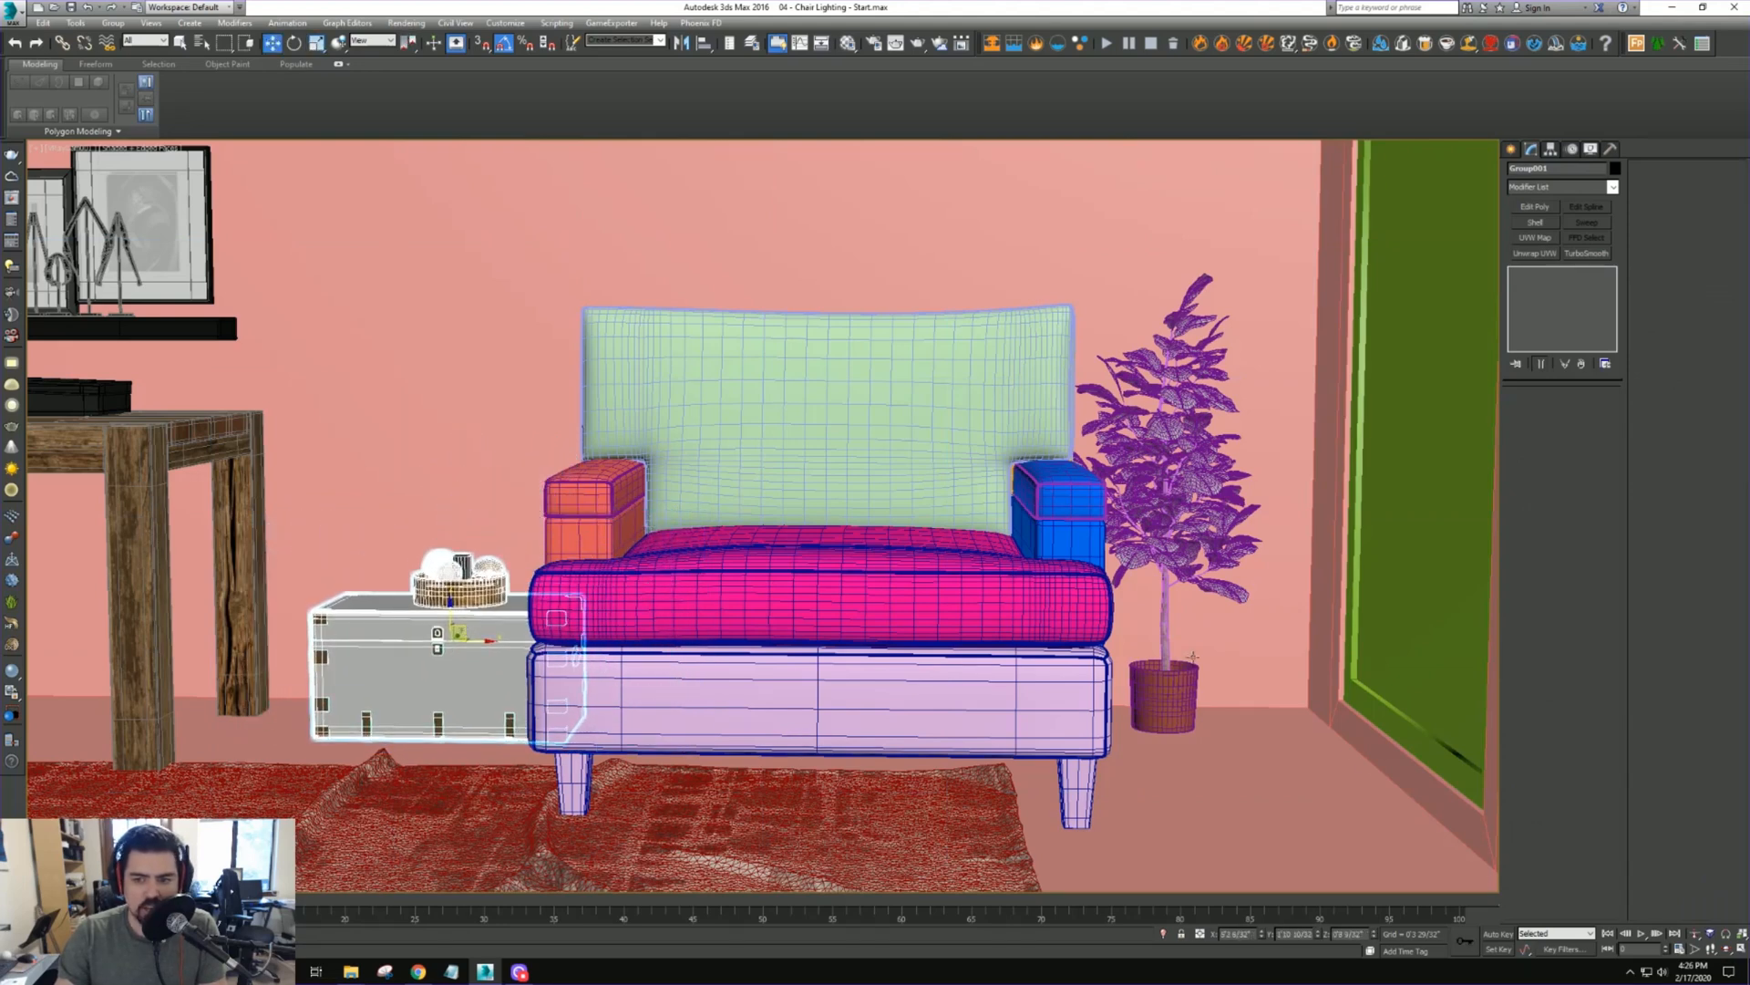
Scale up the potted plant beside the chair and reposition it so its pot rests on the floor
{"action": "left_click", "coordinate": [1176, 547]}
{"action": "key", "text": "r"}
{"action": "left_click_drag", "start_coordinate": [1181, 556], "coordinate": [1208, 506]}
{"action": "key", "text": "w"}
{"action": "left_click_drag", "start_coordinate": [1154, 805], "coordinate": [1208, 728]}
In the top view, rotate the enlarged plant in the room corner behind the chair
{"action": "key", "text": "t"}
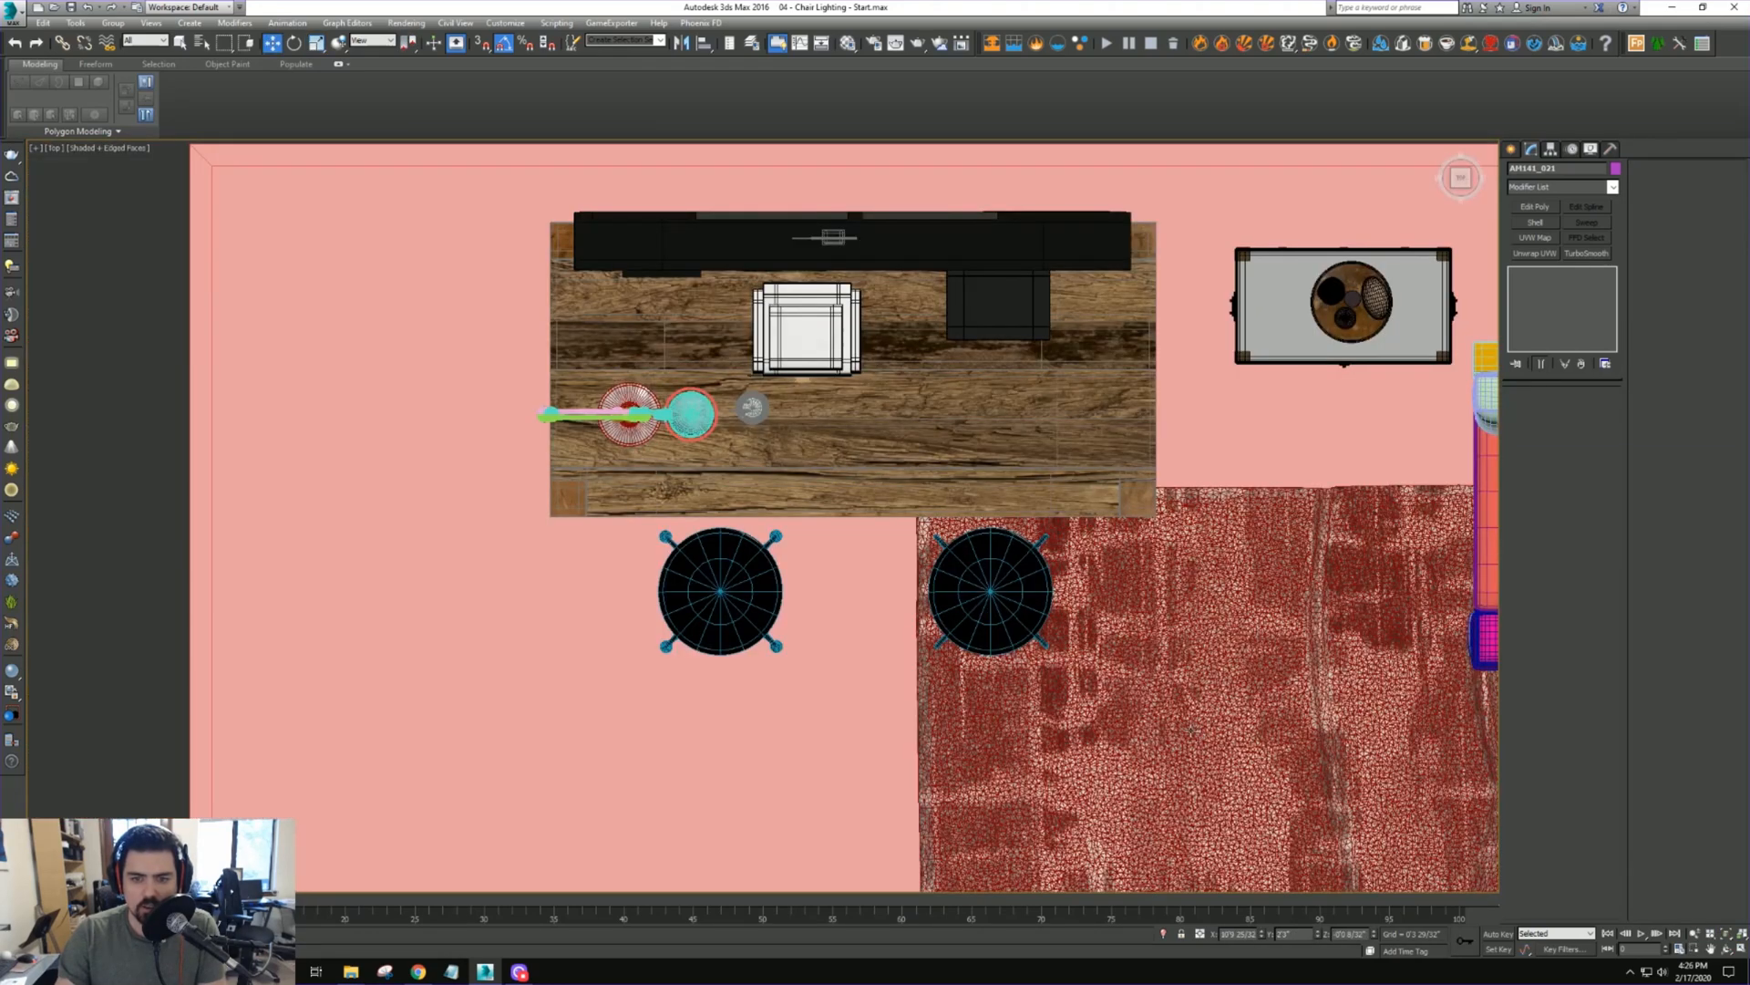
{"action": "key", "text": "z"}
{"action": "key", "text": "e"}
{"action": "left_click_drag", "start_coordinate": [790, 538], "coordinate": [733, 495]}
{"action": "key", "text": "w"}
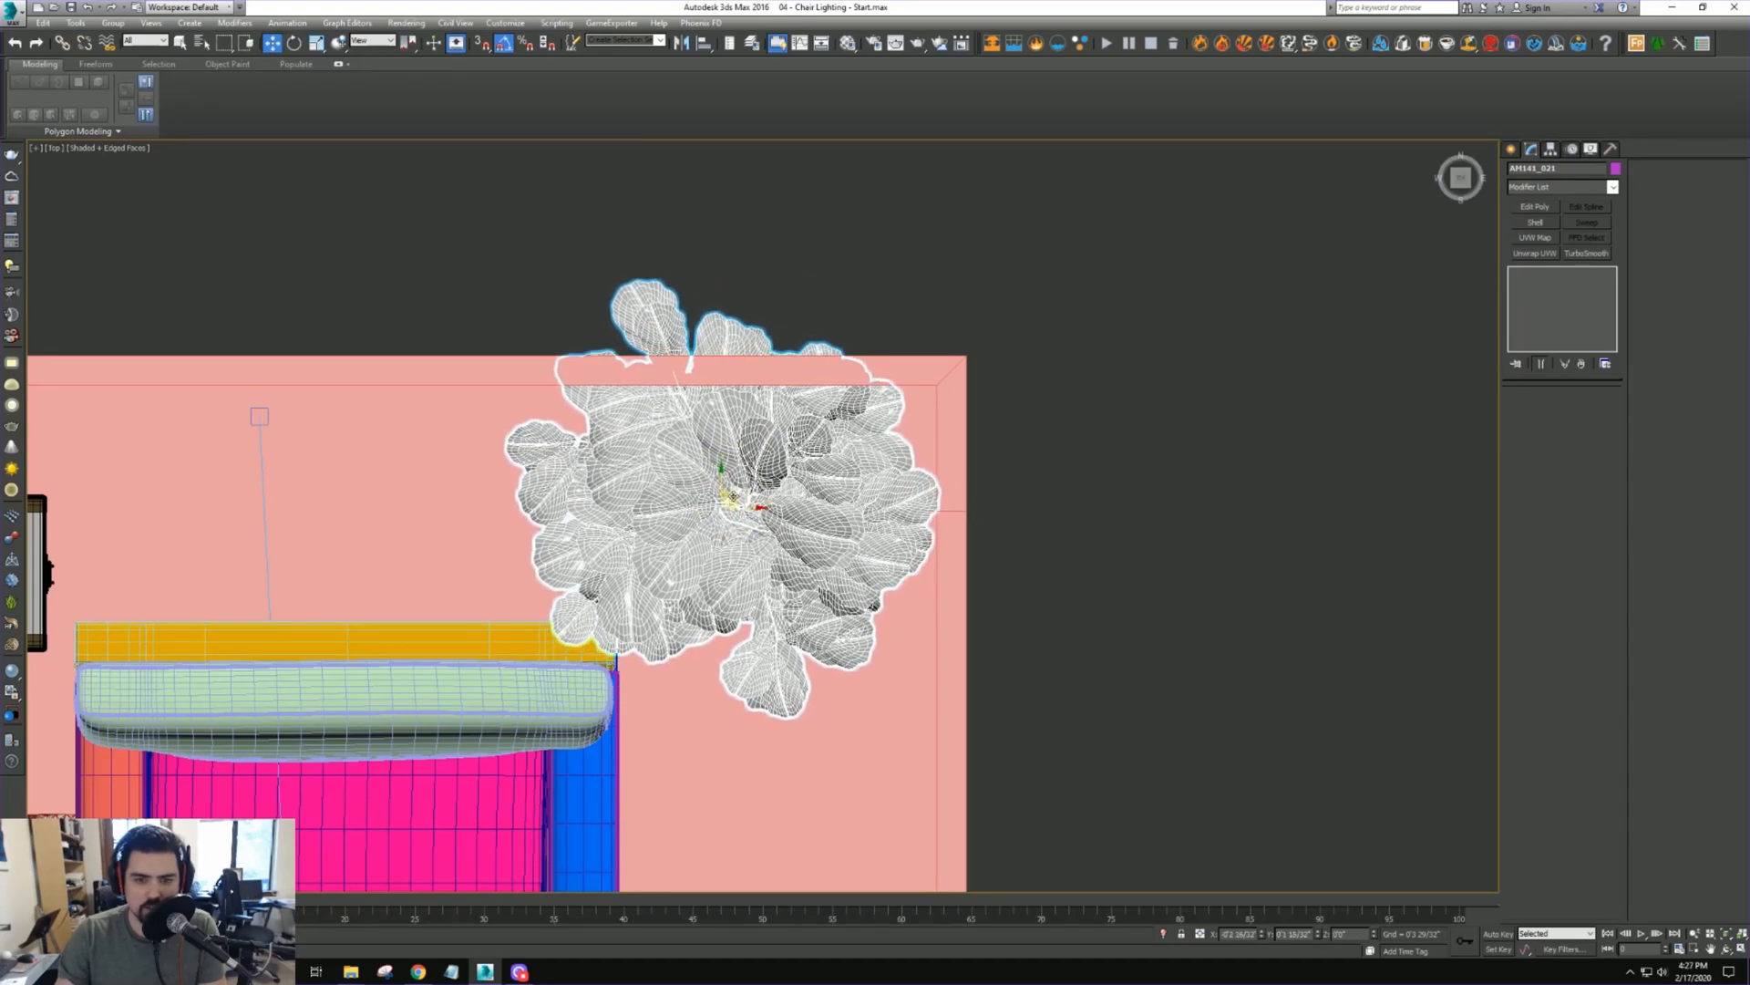
Rotate the grouped chair slightly in the top view, and nudge it along X toward the plant in the camera view
{"action": "middle_click_drag", "start_coordinate": [733, 495], "coordinate": [810, 393]}
{"action": "scroll", "coordinate": [866, 456], "scroll_direction": "down", "scroll_amount": 3}
{"action": "left_click", "coordinate": [678, 583]}
{"action": "key", "text": "e"}
{"action": "left_click_drag", "start_coordinate": [702, 554], "coordinate": [712, 567]}
{"action": "key", "text": "c"}
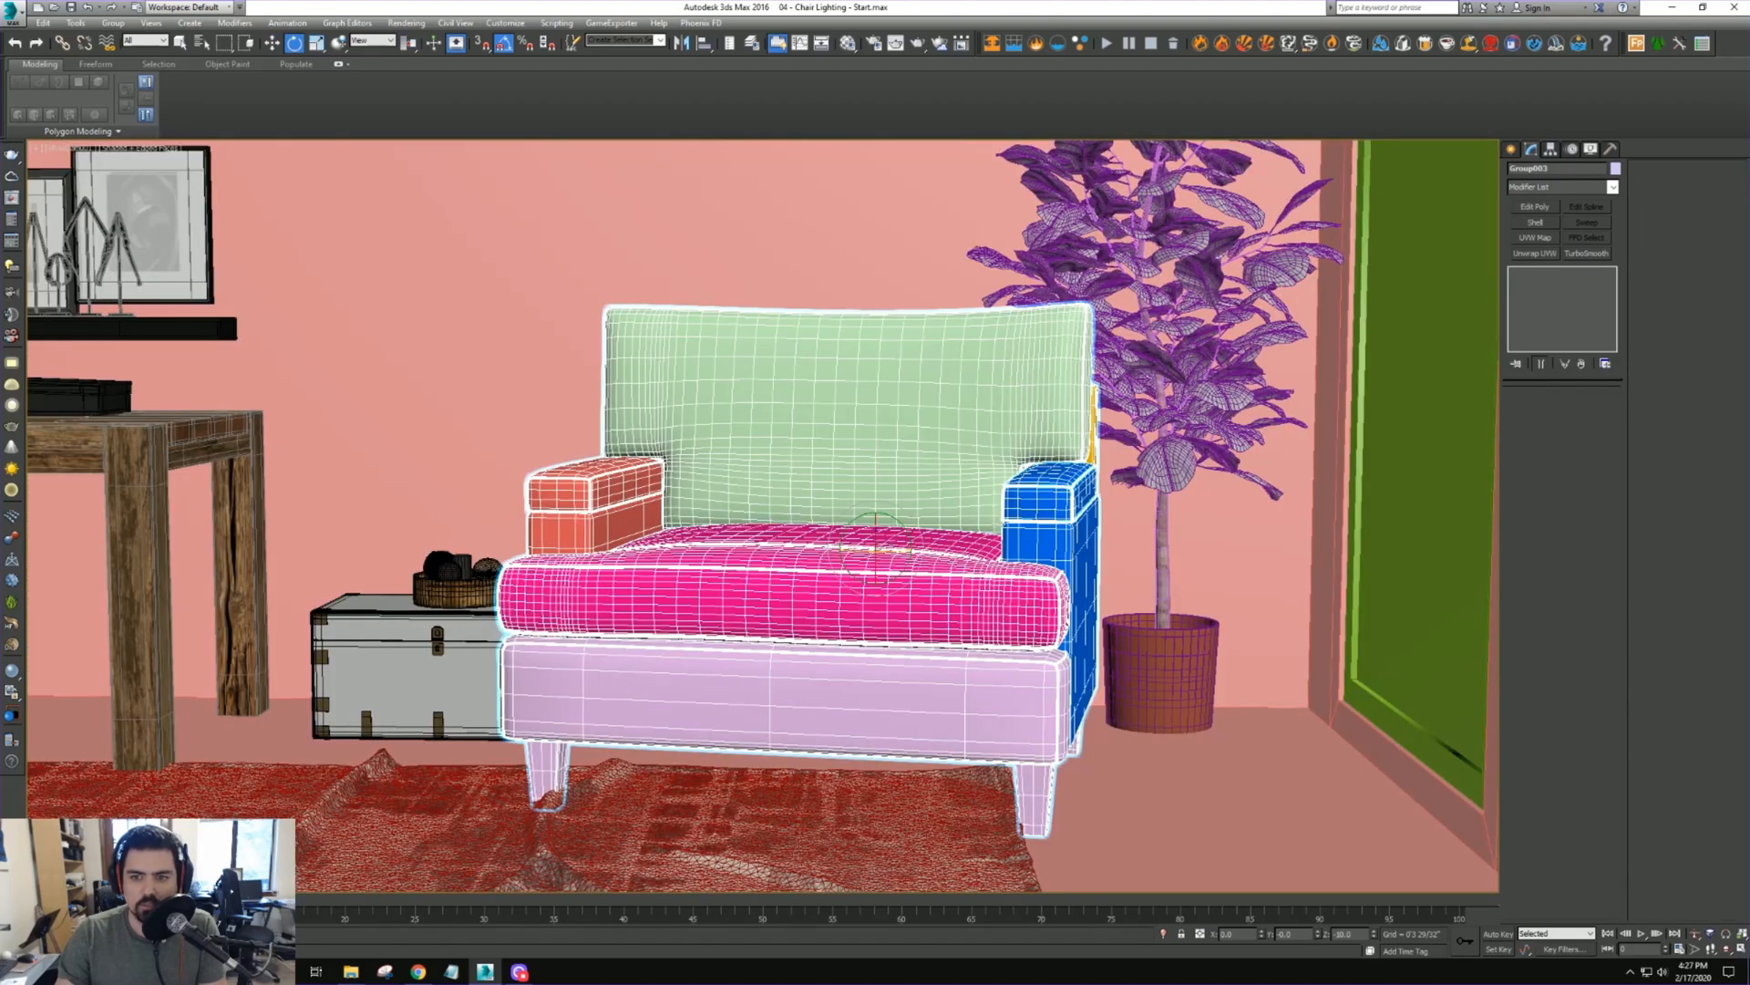
{"action": "key", "text": "w"}
{"action": "left_click_drag", "start_coordinate": [839, 542], "coordinate": [844, 544]}
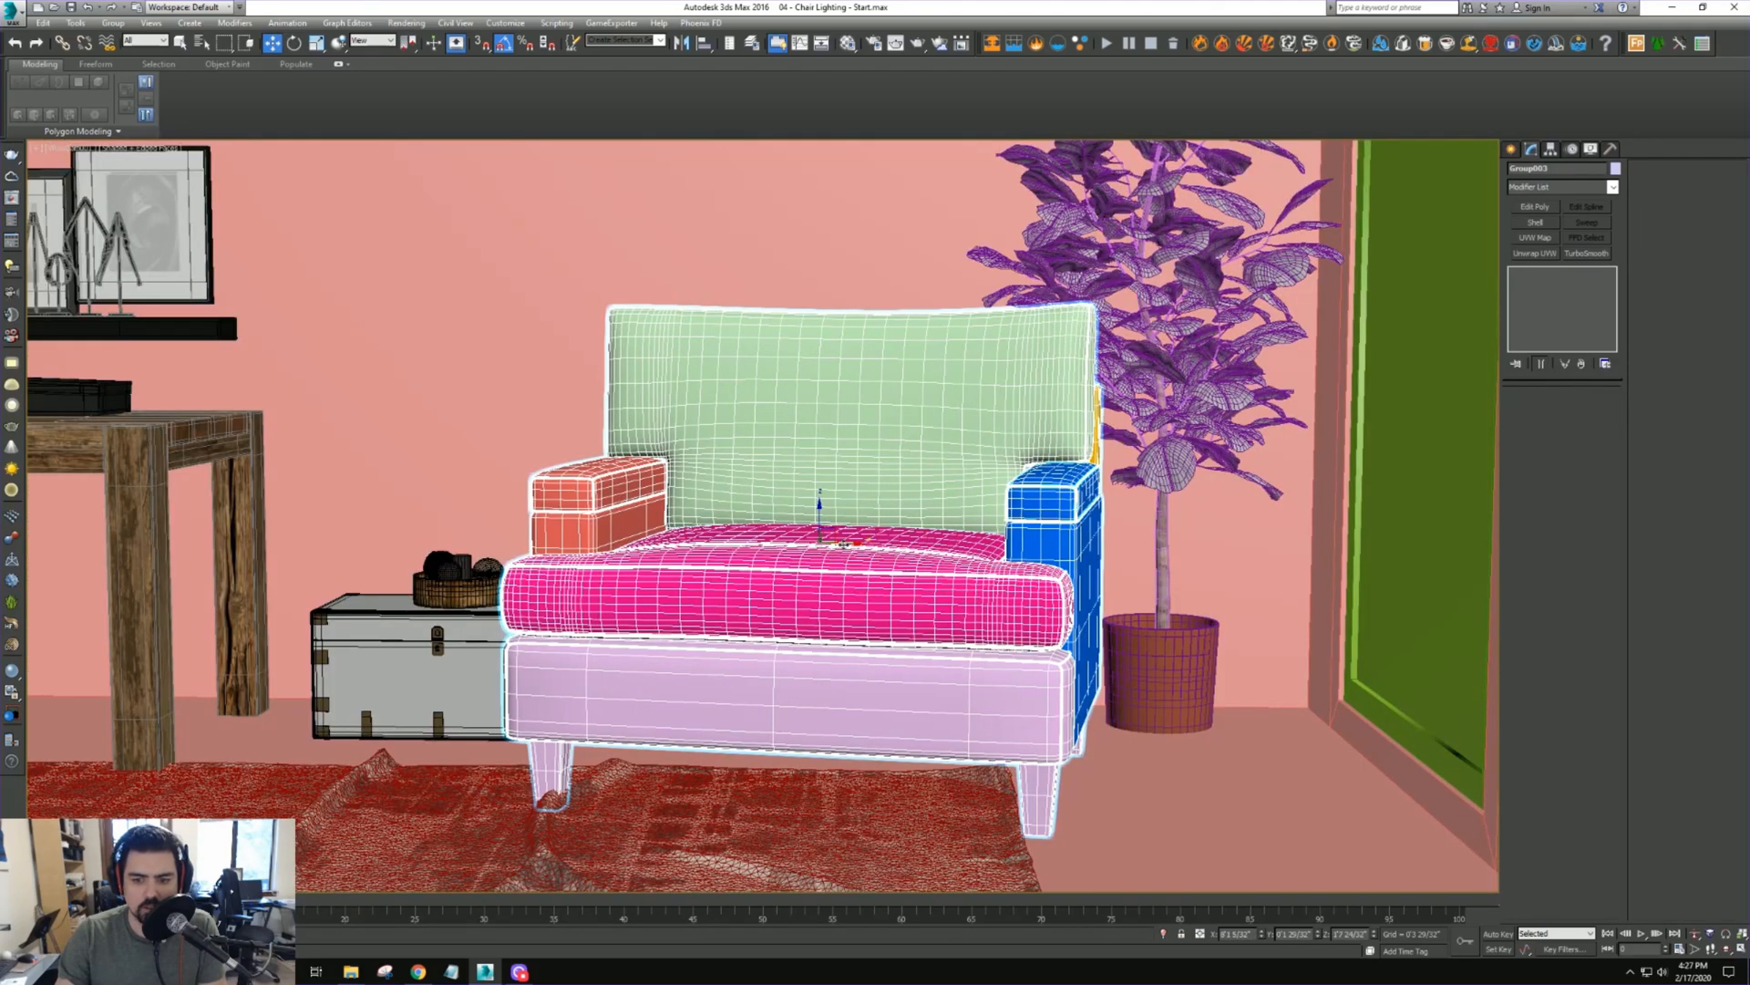
Select the rug and lower it slightly along Z in the perspective view so it sits on the floor
{"action": "left_click", "coordinate": [425, 775]}
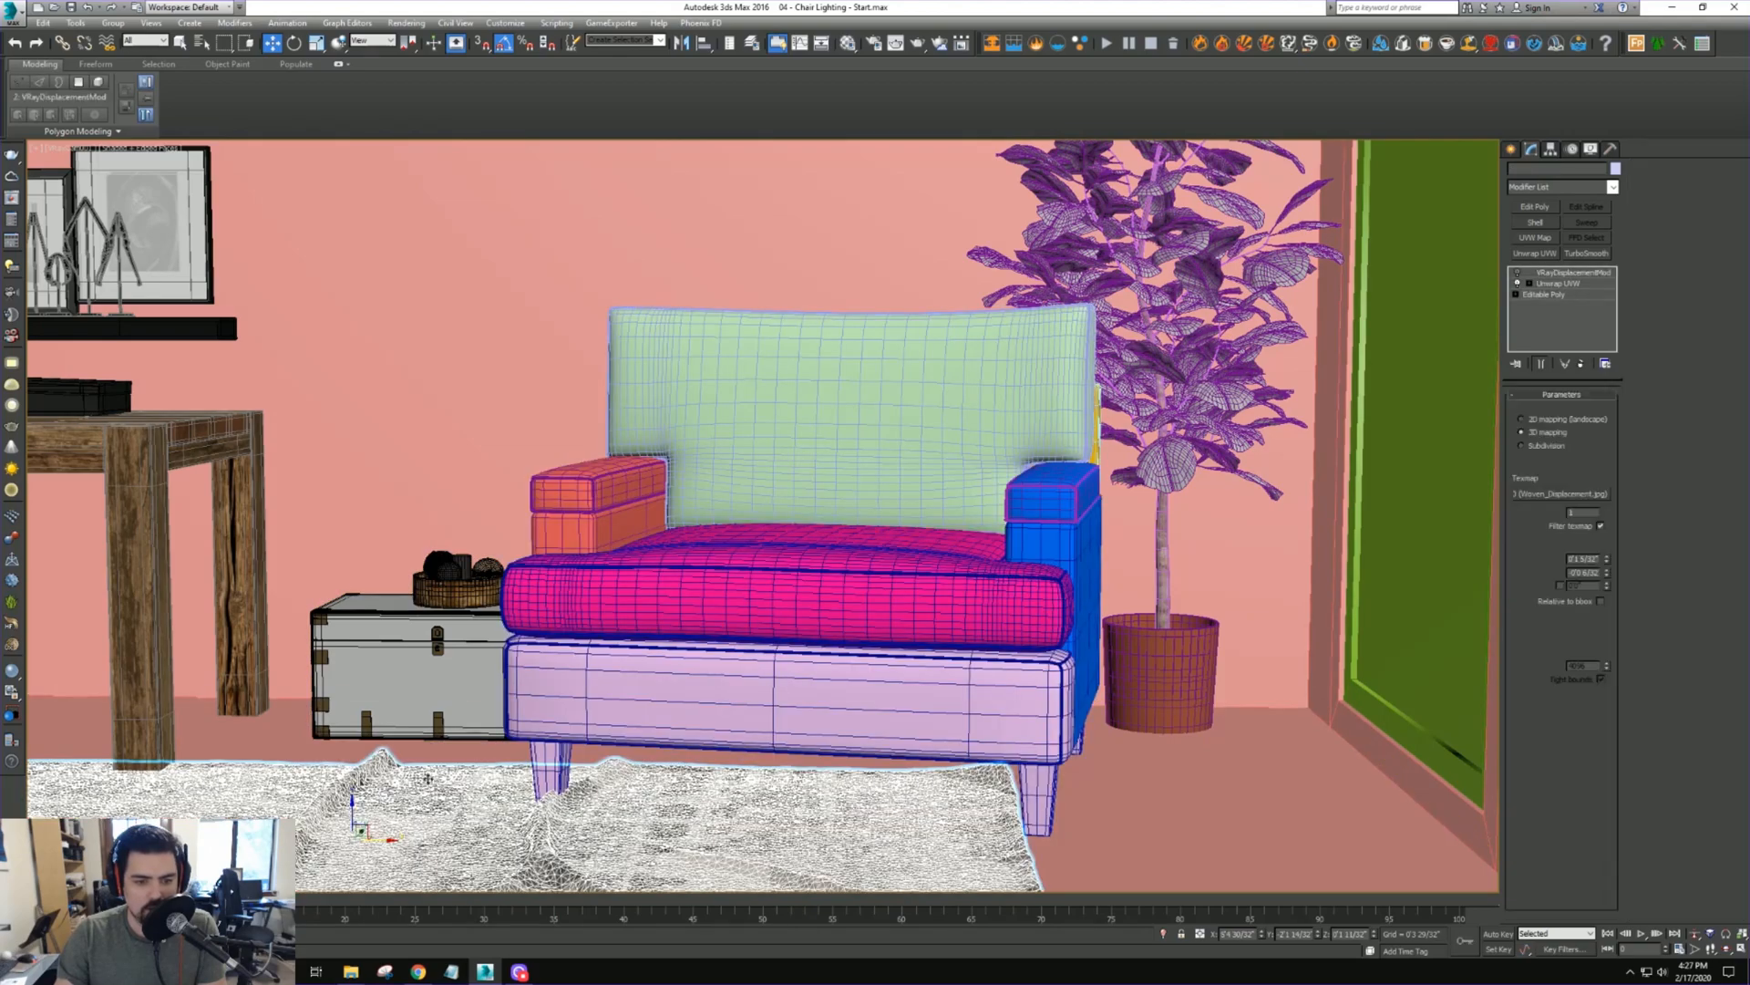
{"action": "key", "text": "p"}
{"action": "key", "text": "z"}
{"action": "middle_click_drag", "start_coordinate": [753, 469], "coordinate": [770, 501], "text": "alt"}
{"action": "scroll", "coordinate": [771, 495], "scroll_direction": "up", "scroll_amount": 6}
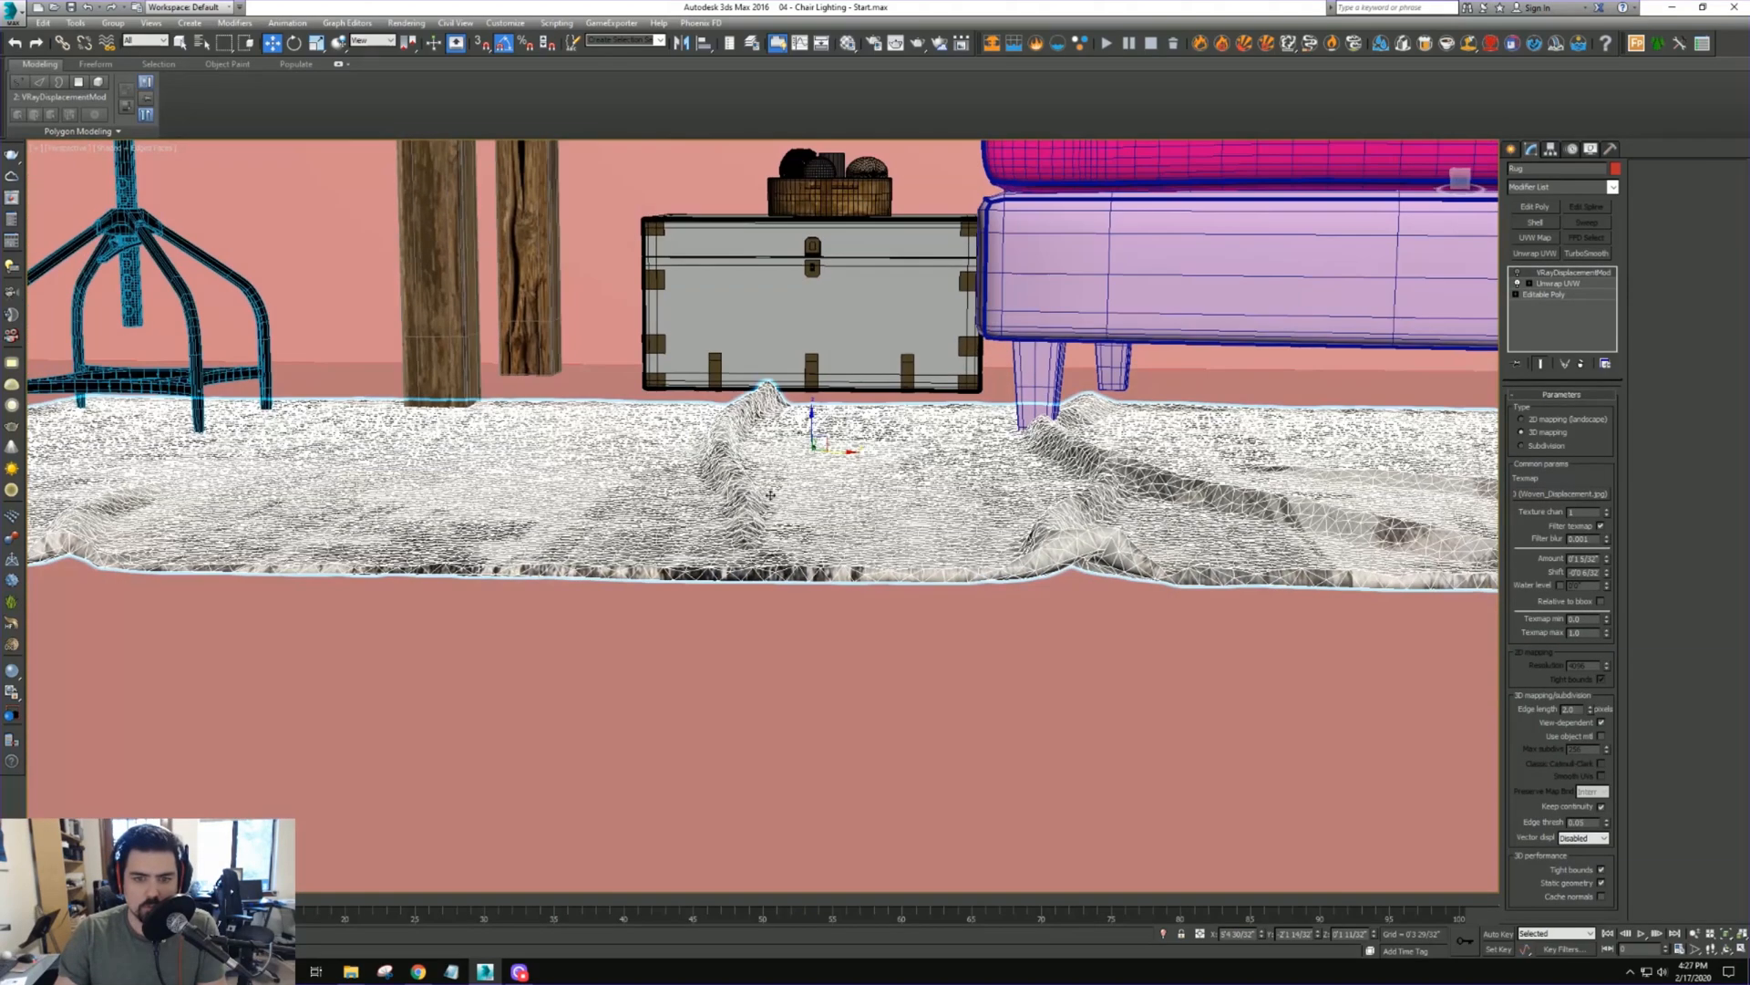
{"action": "left_click_drag", "start_coordinate": [812, 423], "coordinate": [811, 434]}
{"action": "scroll", "coordinate": [560, 451], "scroll_direction": "down", "scroll_amount": 12}
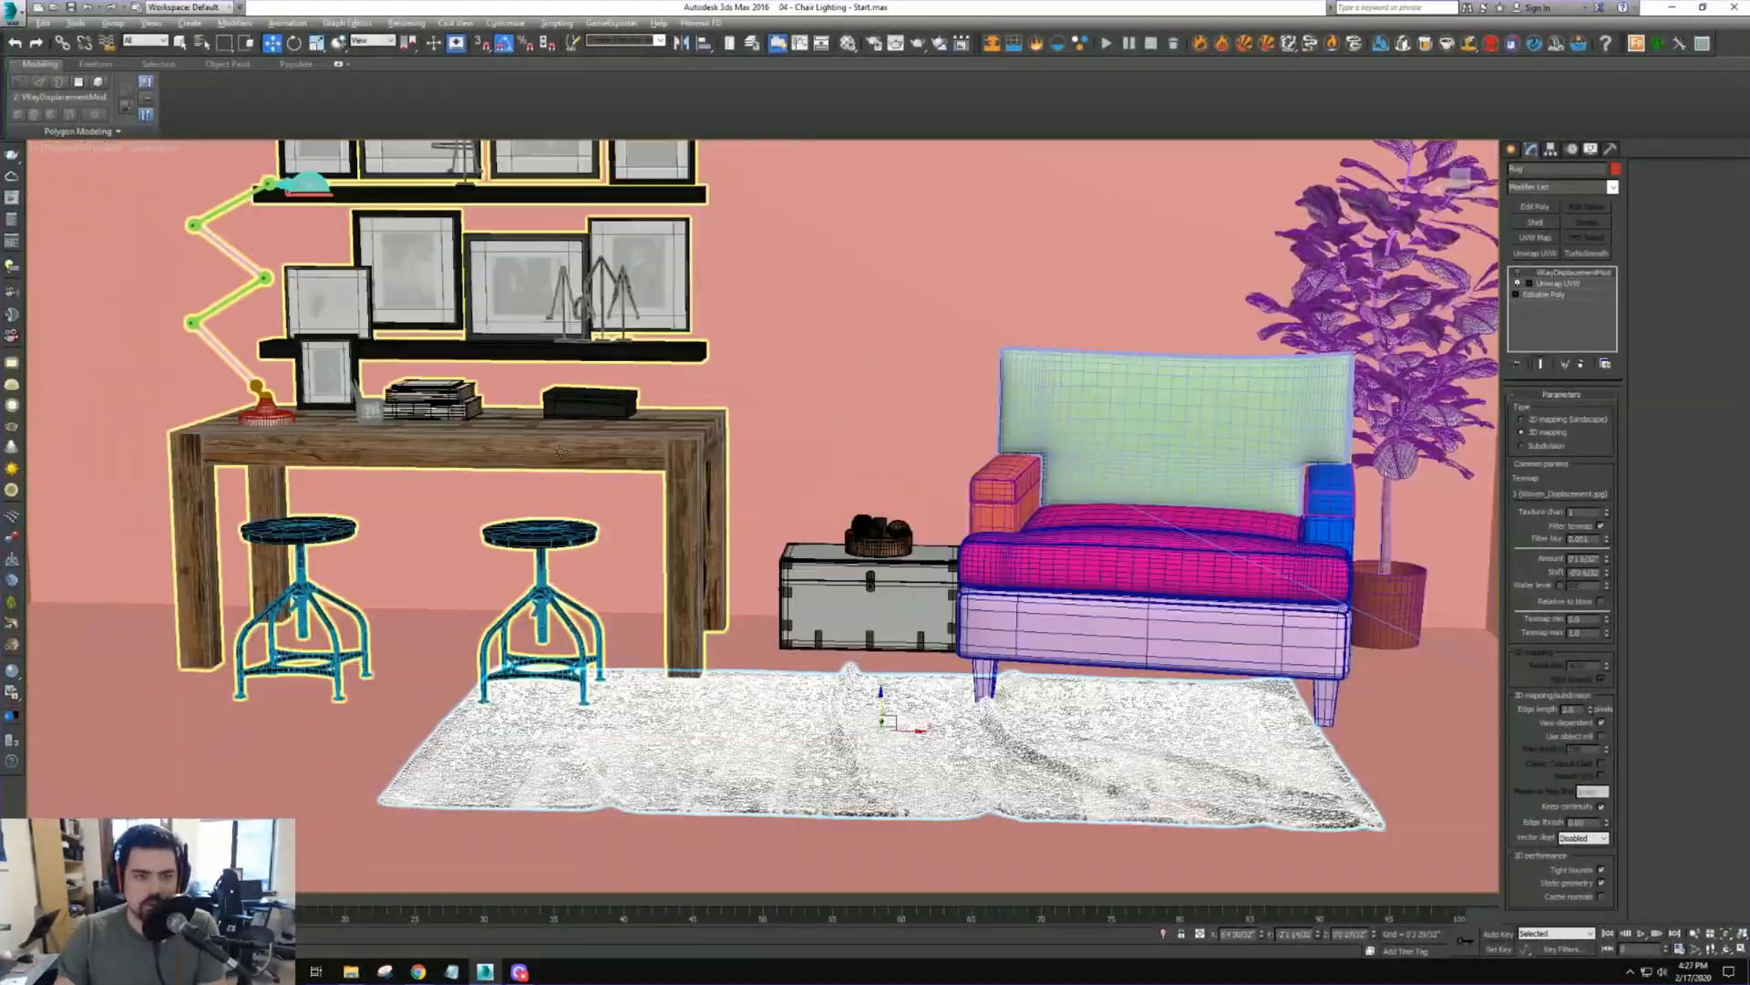
Open the desk group, move the desk lamp to the end of the desk nearest the trunk and rotate it inward
{"action": "middle_click_drag", "start_coordinate": [560, 451], "coordinate": [791, 620], "text": "alt"}
{"action": "left_click", "coordinate": [791, 621]}
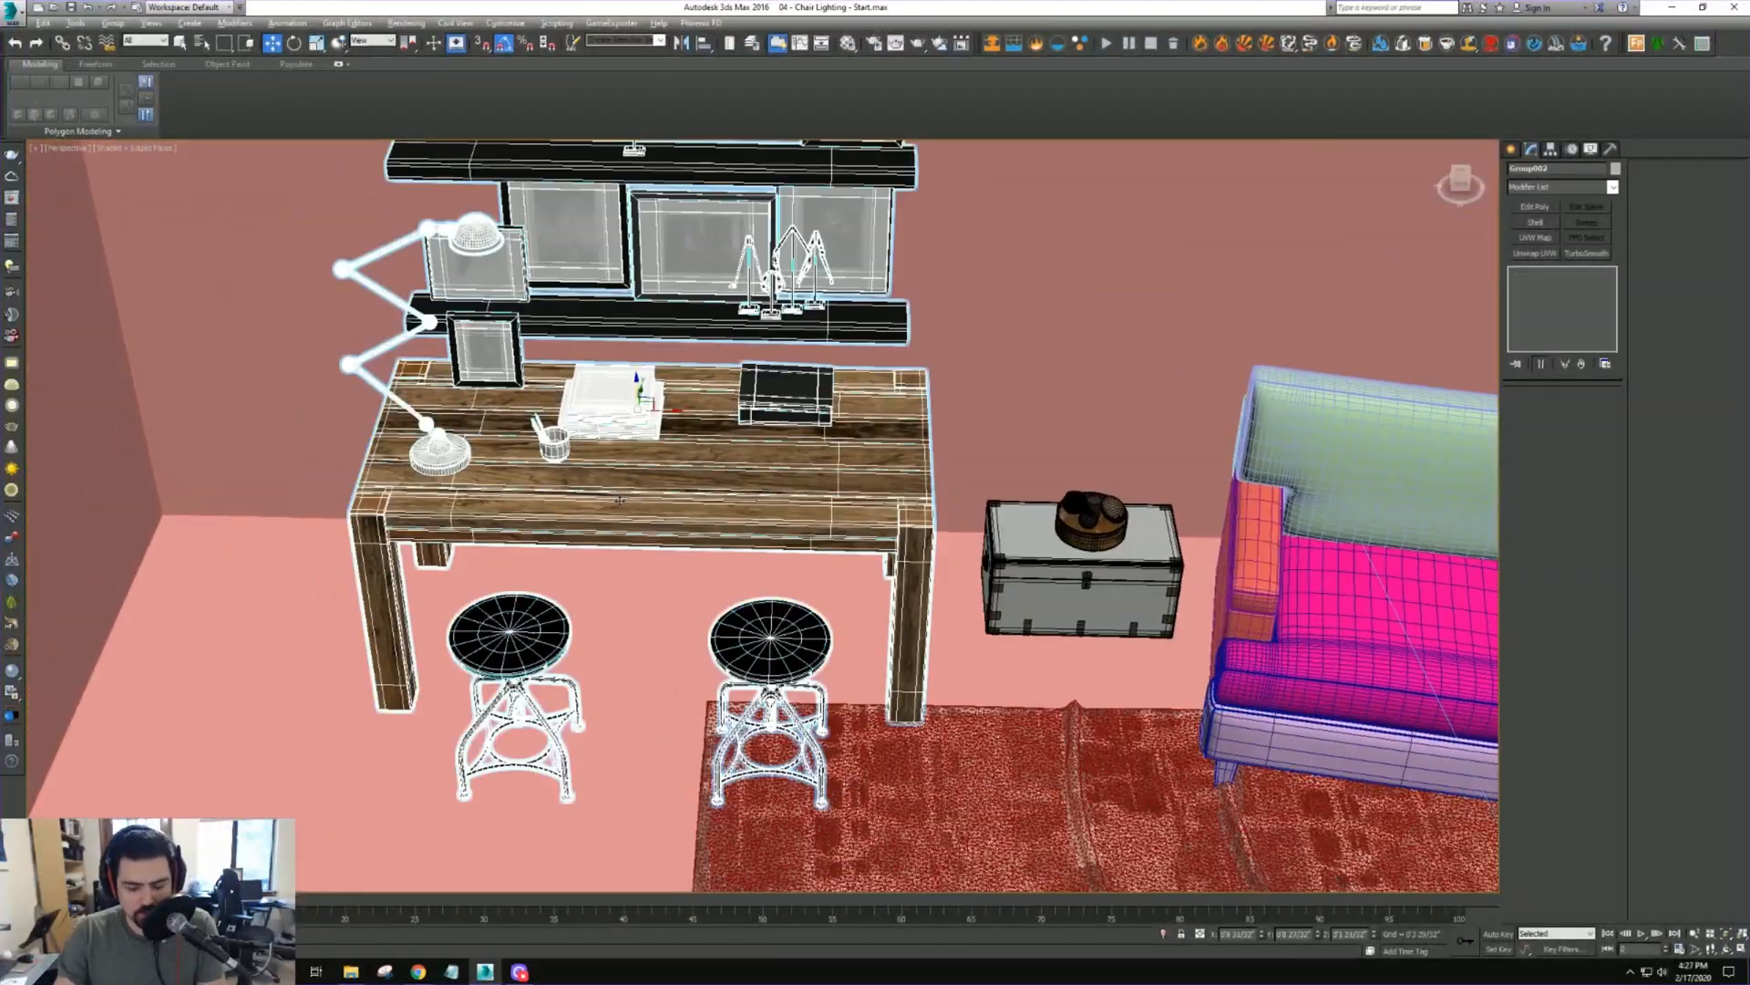
{"action": "key", "text": "alt+o"}
{"action": "left_click", "coordinate": [435, 445]}
{"action": "left_click", "coordinate": [435, 445]}
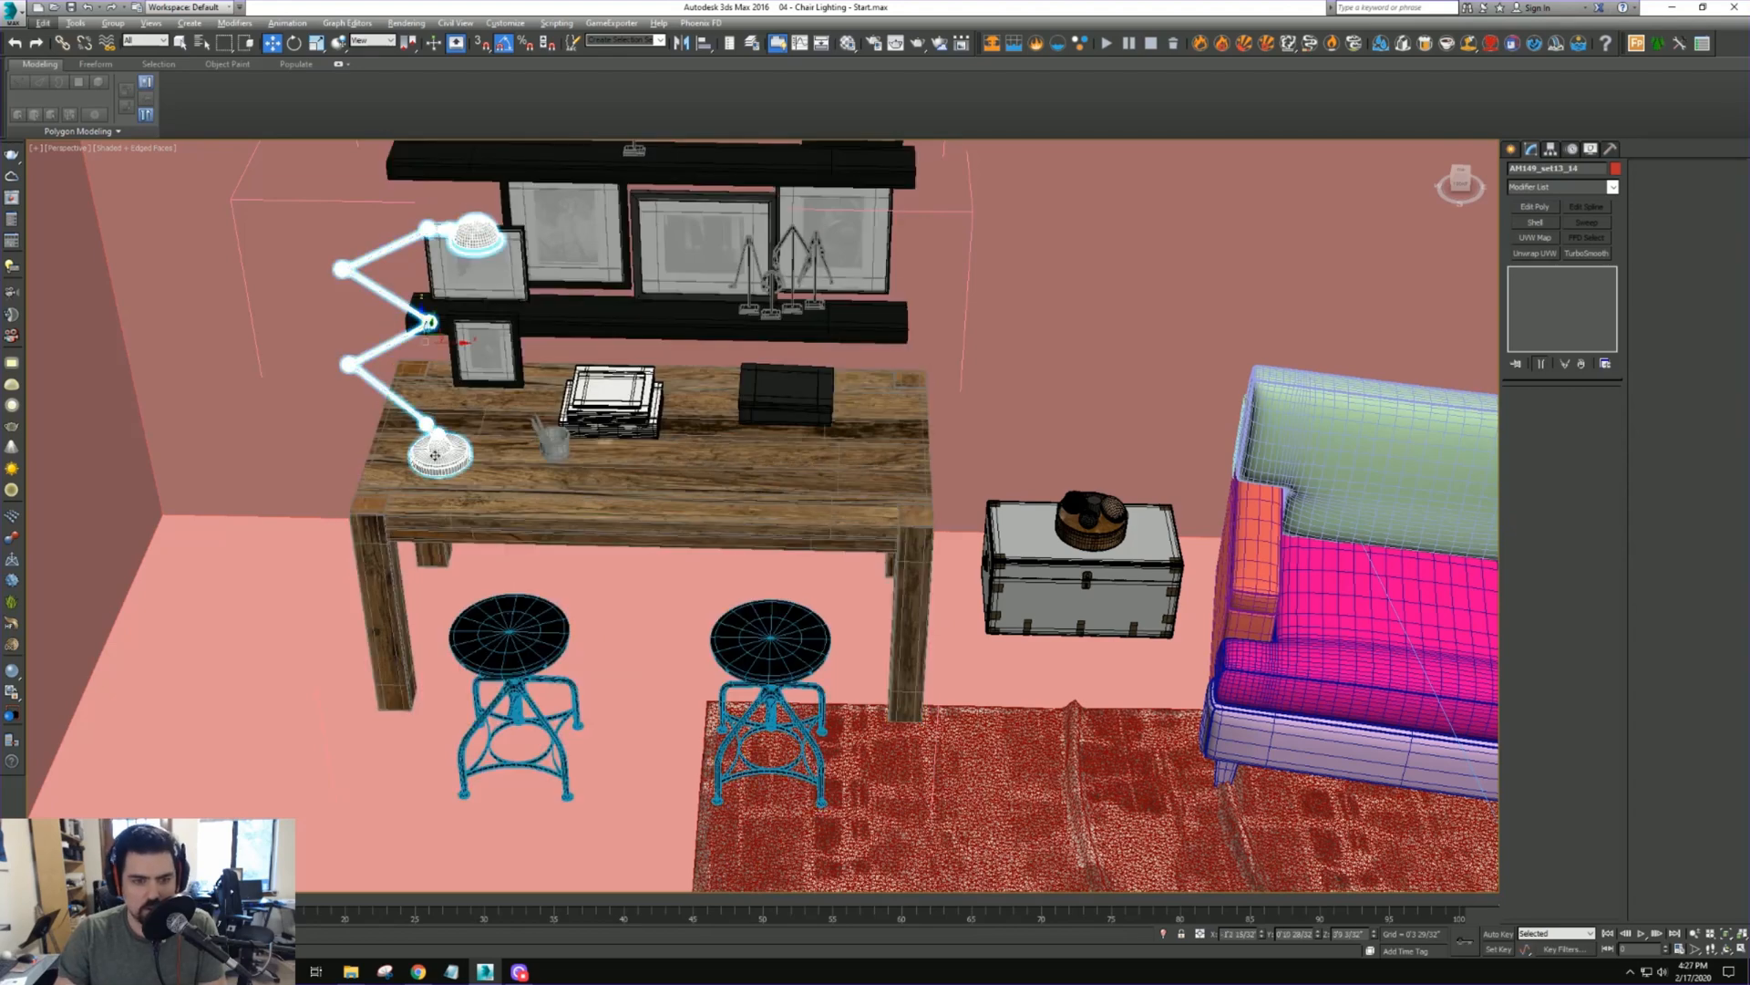
{"action": "left_click_drag", "start_coordinate": [456, 349], "coordinate": [815, 369]}
{"action": "key", "text": "e"}
{"action": "middle_click_drag", "start_coordinate": [815, 369], "coordinate": [817, 430], "text": "alt"}
{"action": "key", "text": "w"}
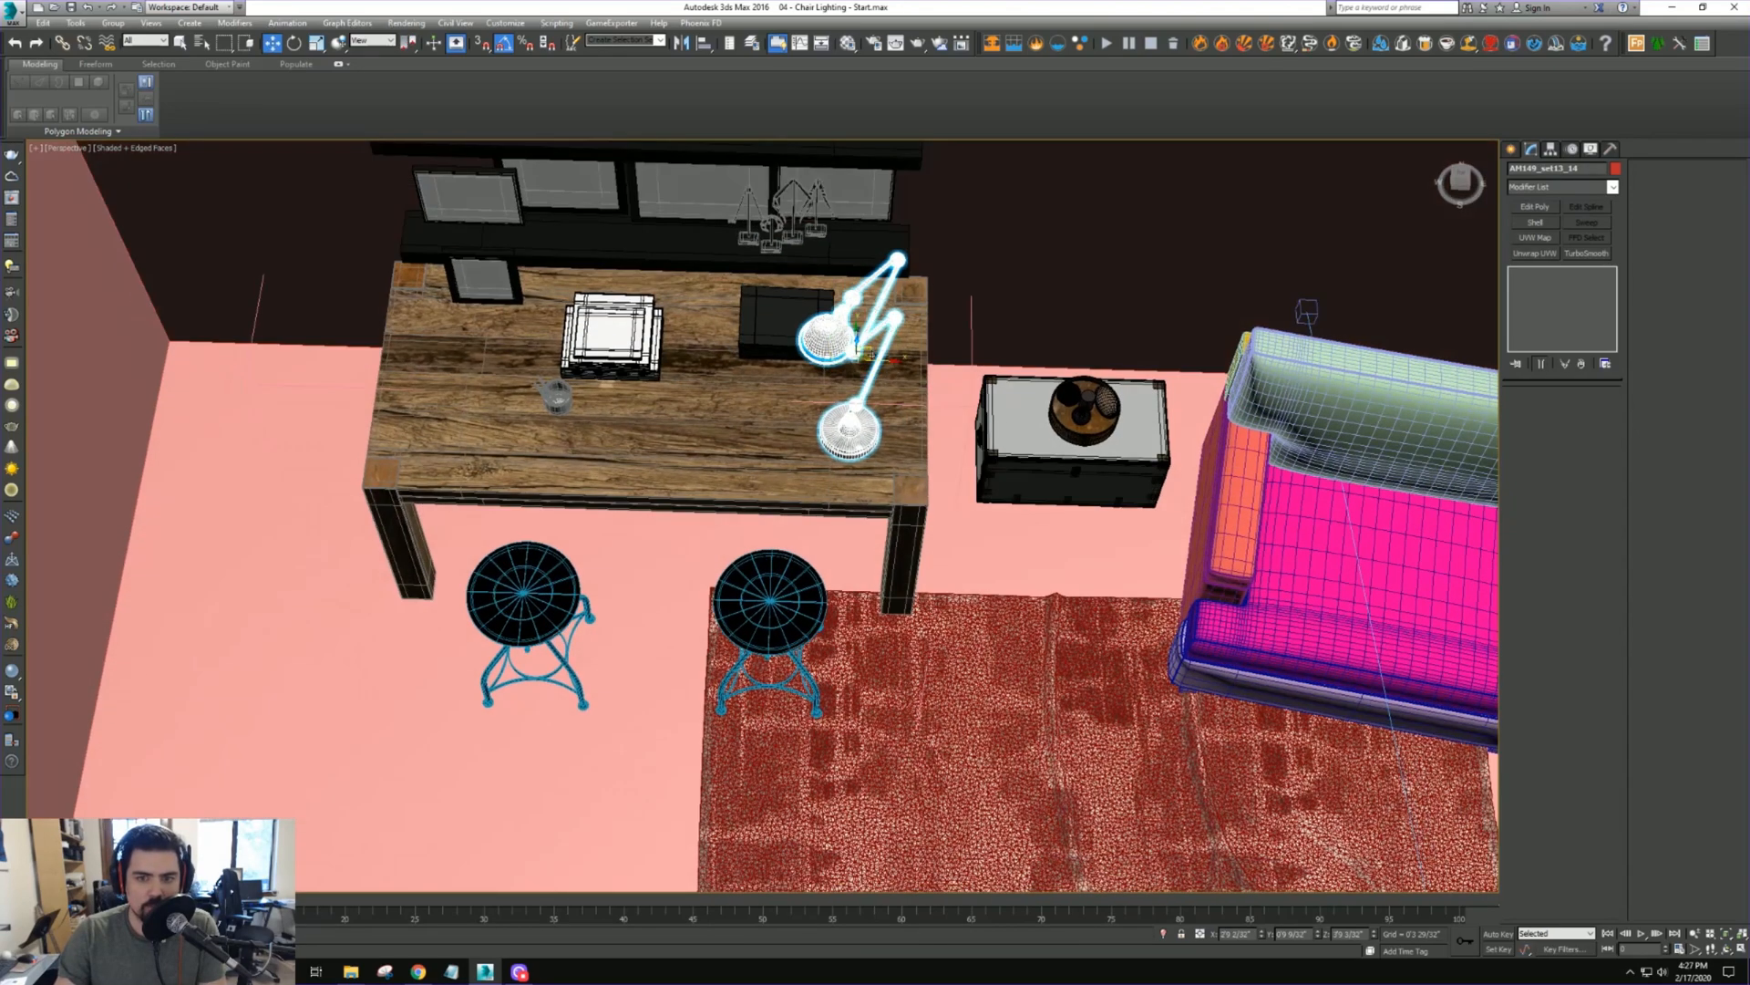
Fine-tune the lamp's position near the desk's trunk-side edge and close the desk group
{"action": "left_click_drag", "start_coordinate": [877, 342], "coordinate": [919, 293]}
{"action": "middle_click_drag", "start_coordinate": [919, 293], "coordinate": [923, 346], "text": "alt"}
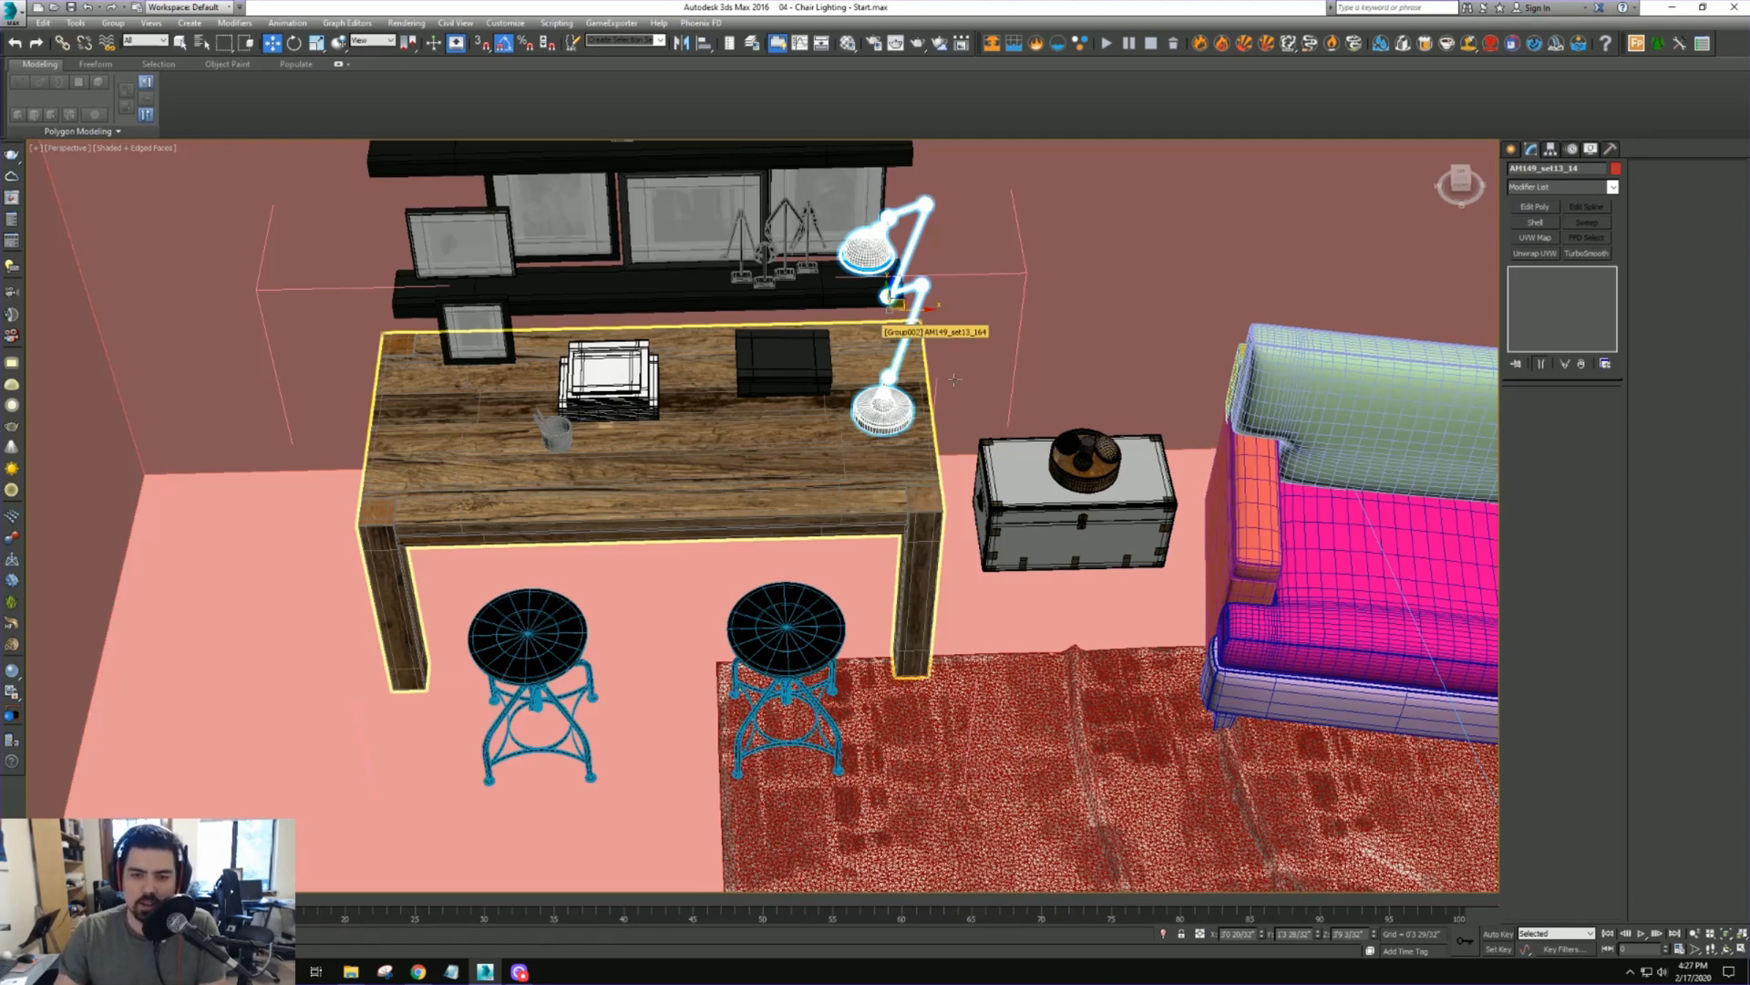
{"action": "key", "text": "ctrl+z"}
{"action": "middle_click_drag", "start_coordinate": [964, 485], "coordinate": [804, 480]}
{"action": "key", "text": "ctrl+z"}
{"action": "scroll", "coordinate": [951, 530], "scroll_direction": "down", "scroll_amount": 10}
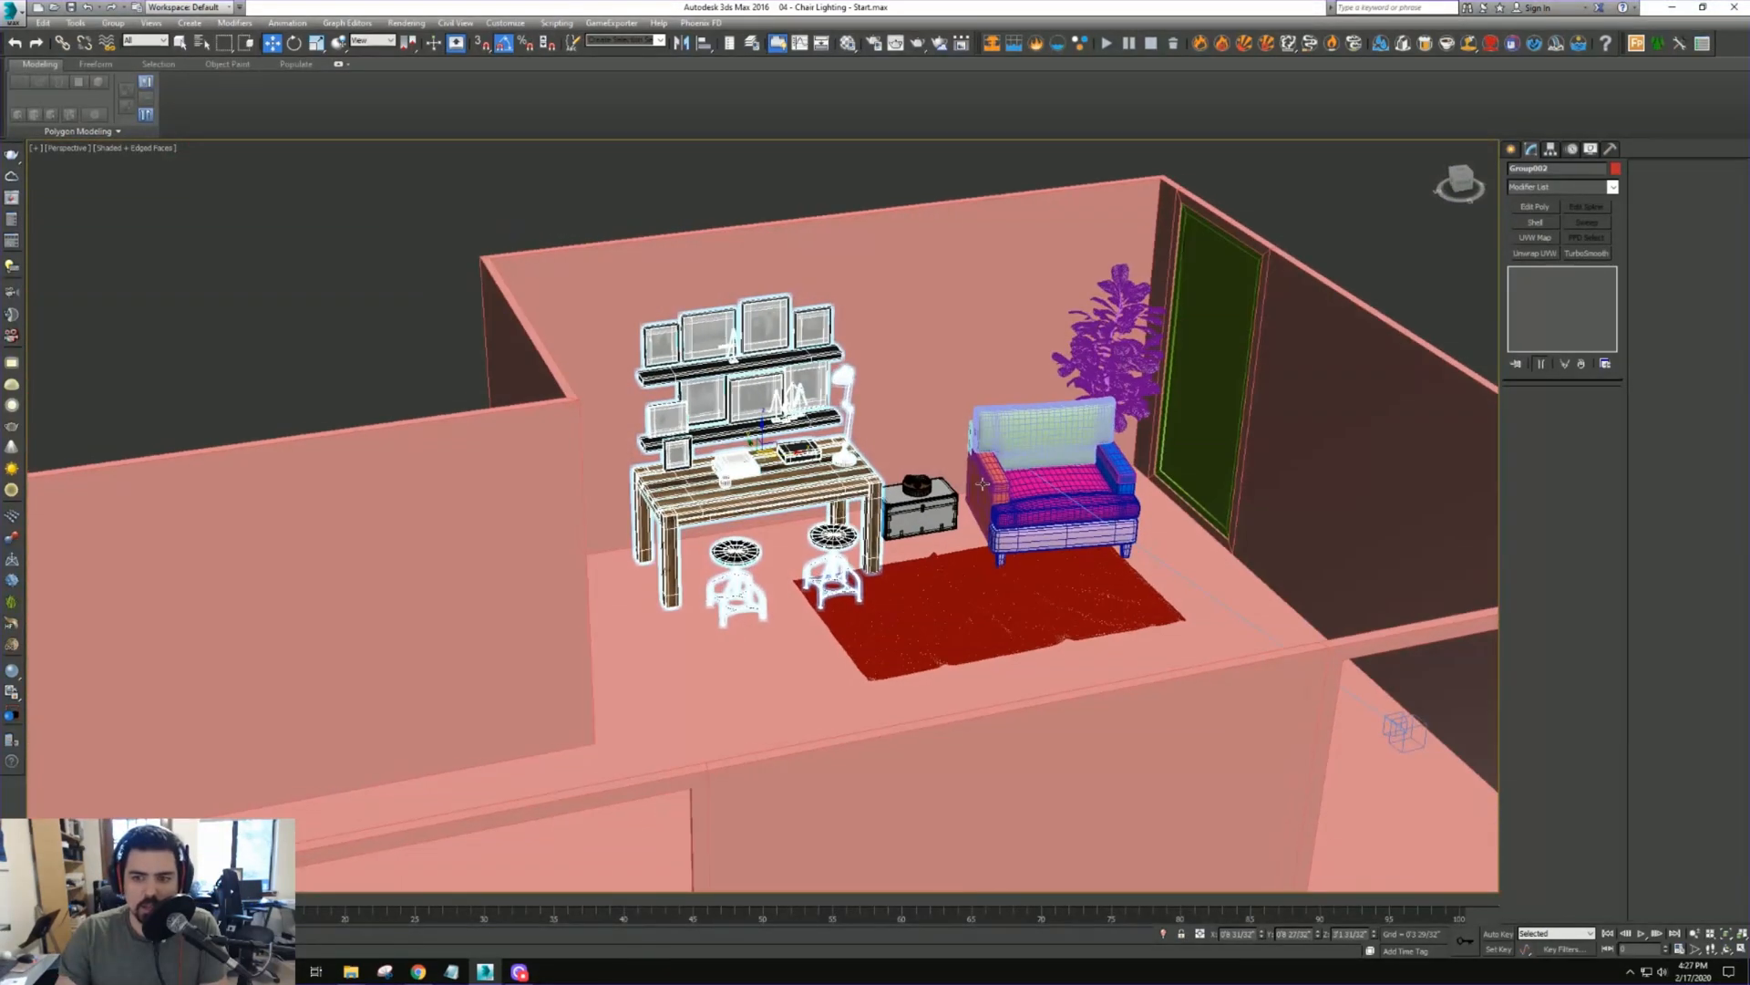
Turn off edged faces in the perspective view and clear the selection
{"action": "middle_click_drag", "start_coordinate": [982, 483], "coordinate": [1065, 517], "text": "alt"}
{"action": "left_click", "coordinate": [1097, 512]}
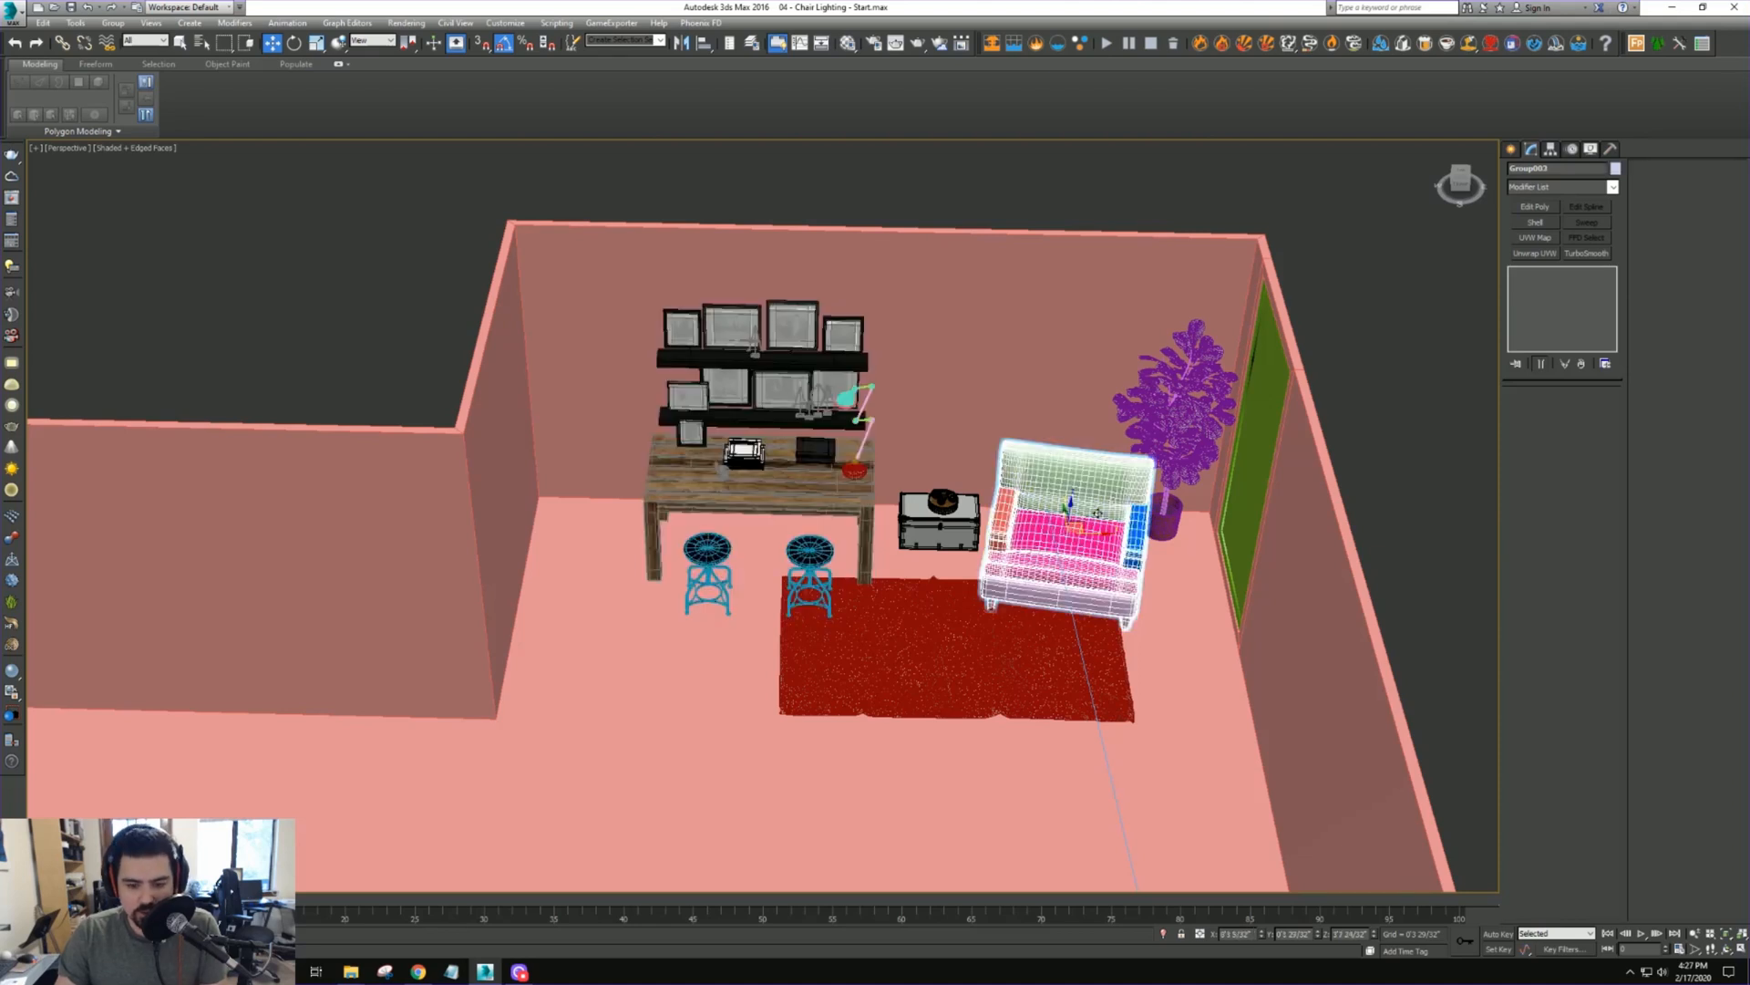
{"action": "key", "text": "F4"}
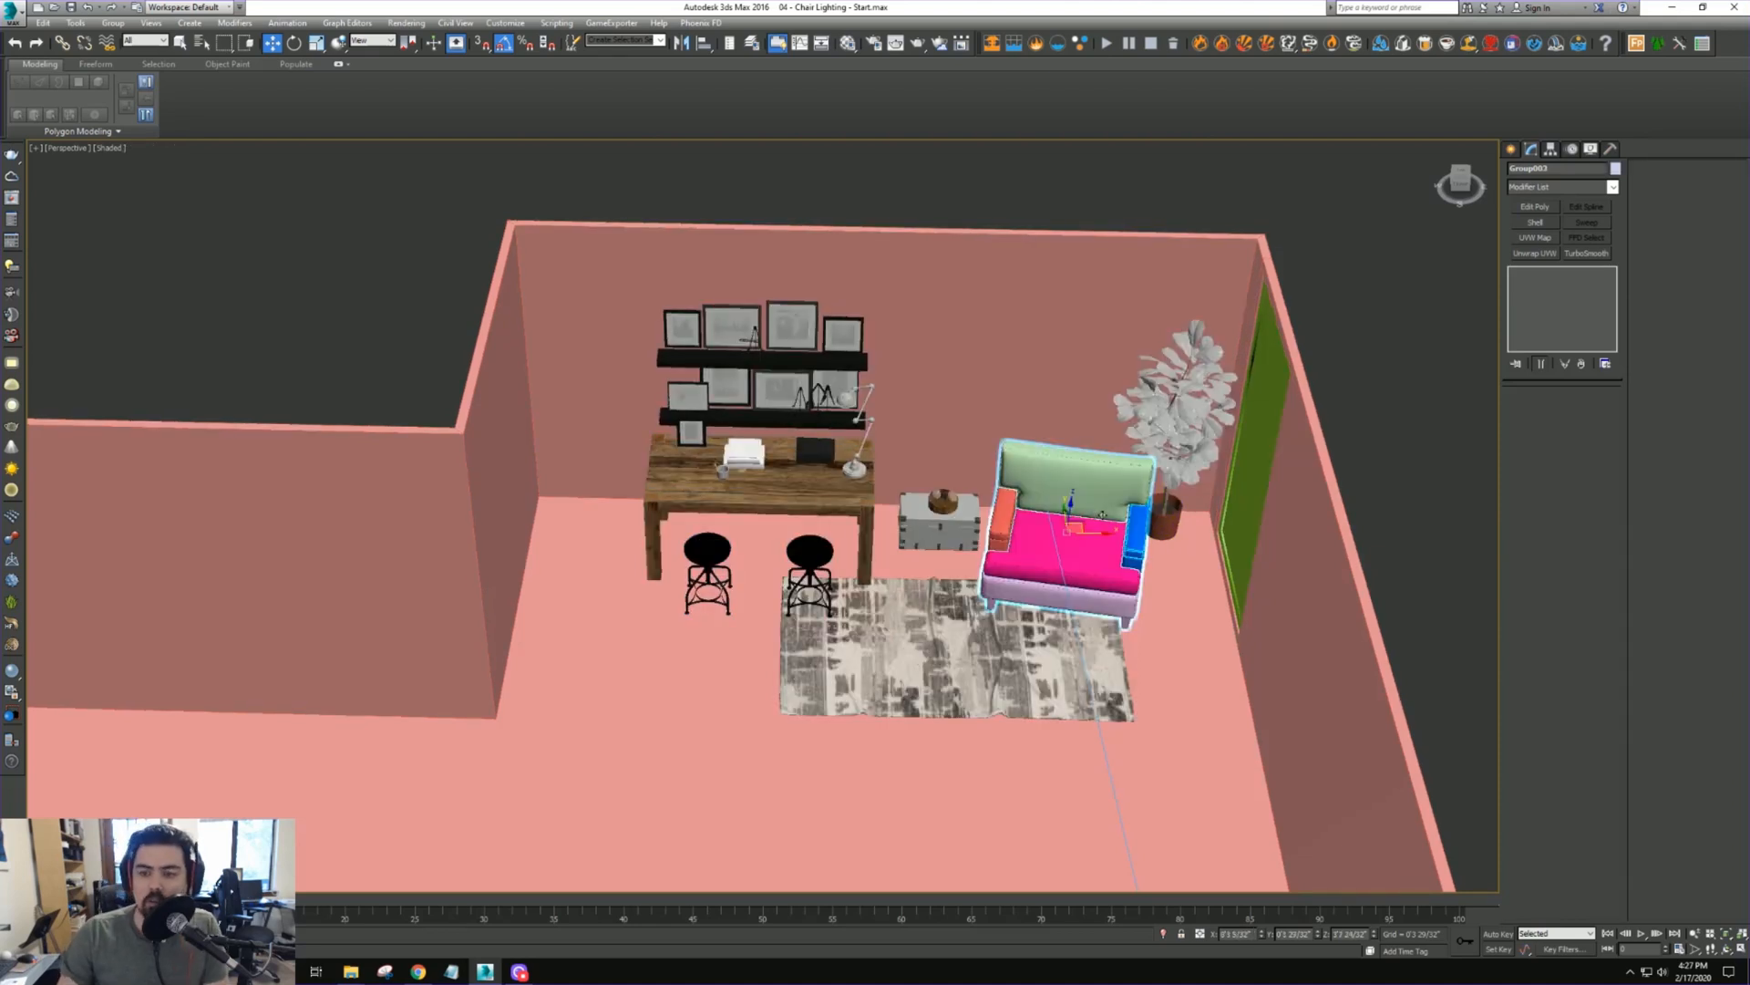
{"action": "middle_click_drag", "start_coordinate": [1120, 515], "coordinate": [1015, 507]}
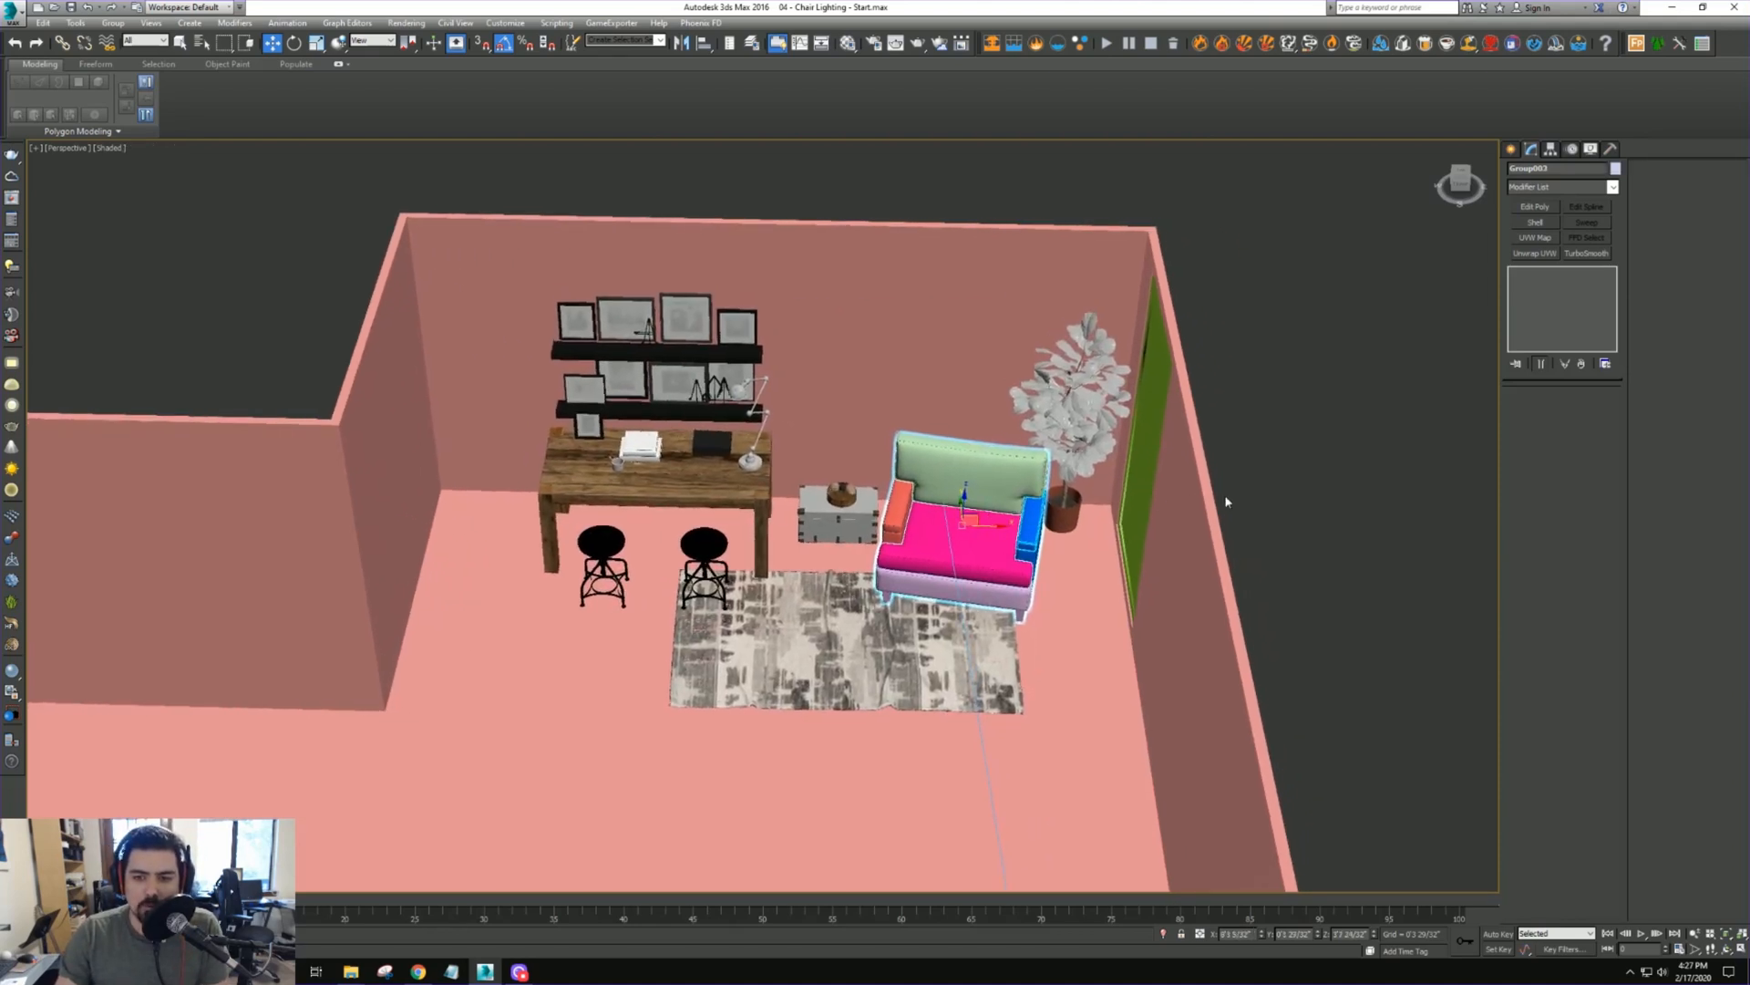
{"action": "left_click", "coordinate": [1306, 479]}
{"action": "scroll", "coordinate": [1297, 437], "scroll_direction": "down", "scroll_amount": 5}
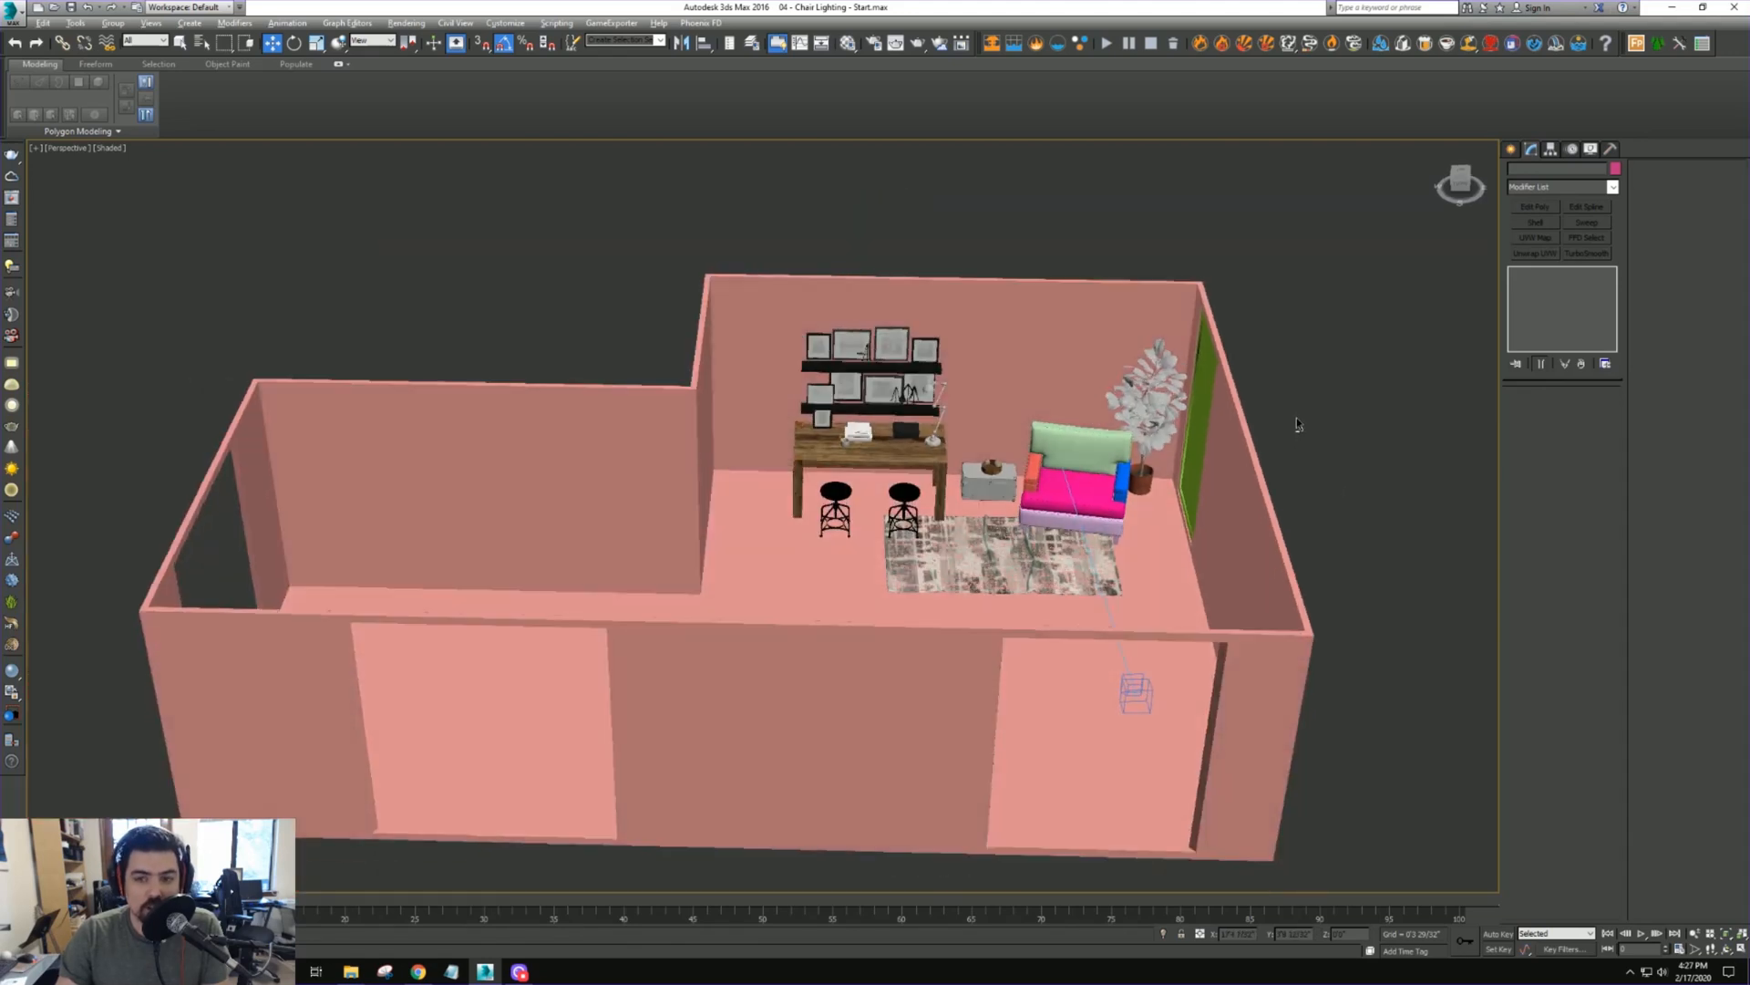
Select the room's walls, switch to the Textures folder in File Explorer and move its window onto the other monitor
{"action": "left_click", "coordinate": [1066, 384]}
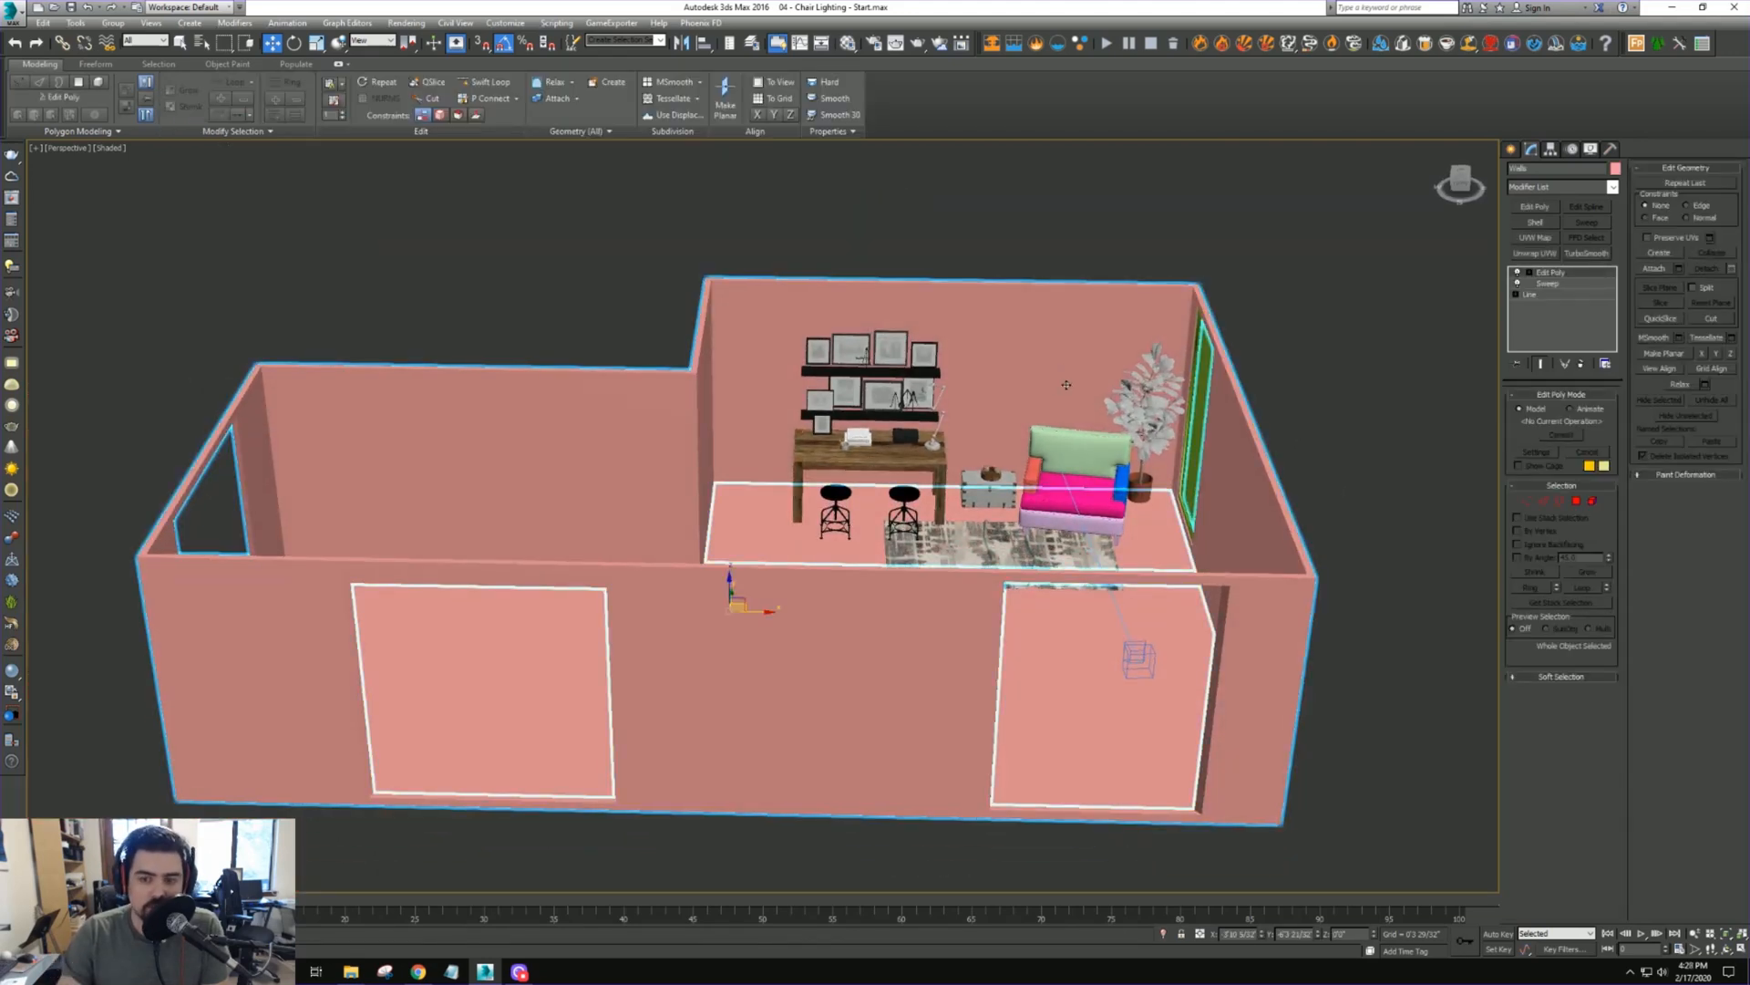
{"action": "mouse_move", "coordinate": [1051, 372]}
{"action": "middle_mouse_down", "text": "alt"}
{"action": "mouse_move", "coordinate": [1099, 391]}
{"action": "mouse_move", "coordinate": [1026, 365]}
{"action": "middle_mouse_up", "text": "alt"}
{"action": "middle_click_drag", "start_coordinate": [1026, 364], "coordinate": [1003, 484], "text": "alt"}
{"action": "scroll", "coordinate": [1003, 486], "scroll_direction": "up", "scroll_amount": 6}
{"action": "scroll", "coordinate": [1002, 485], "scroll_direction": "down", "scroll_amount": 5}
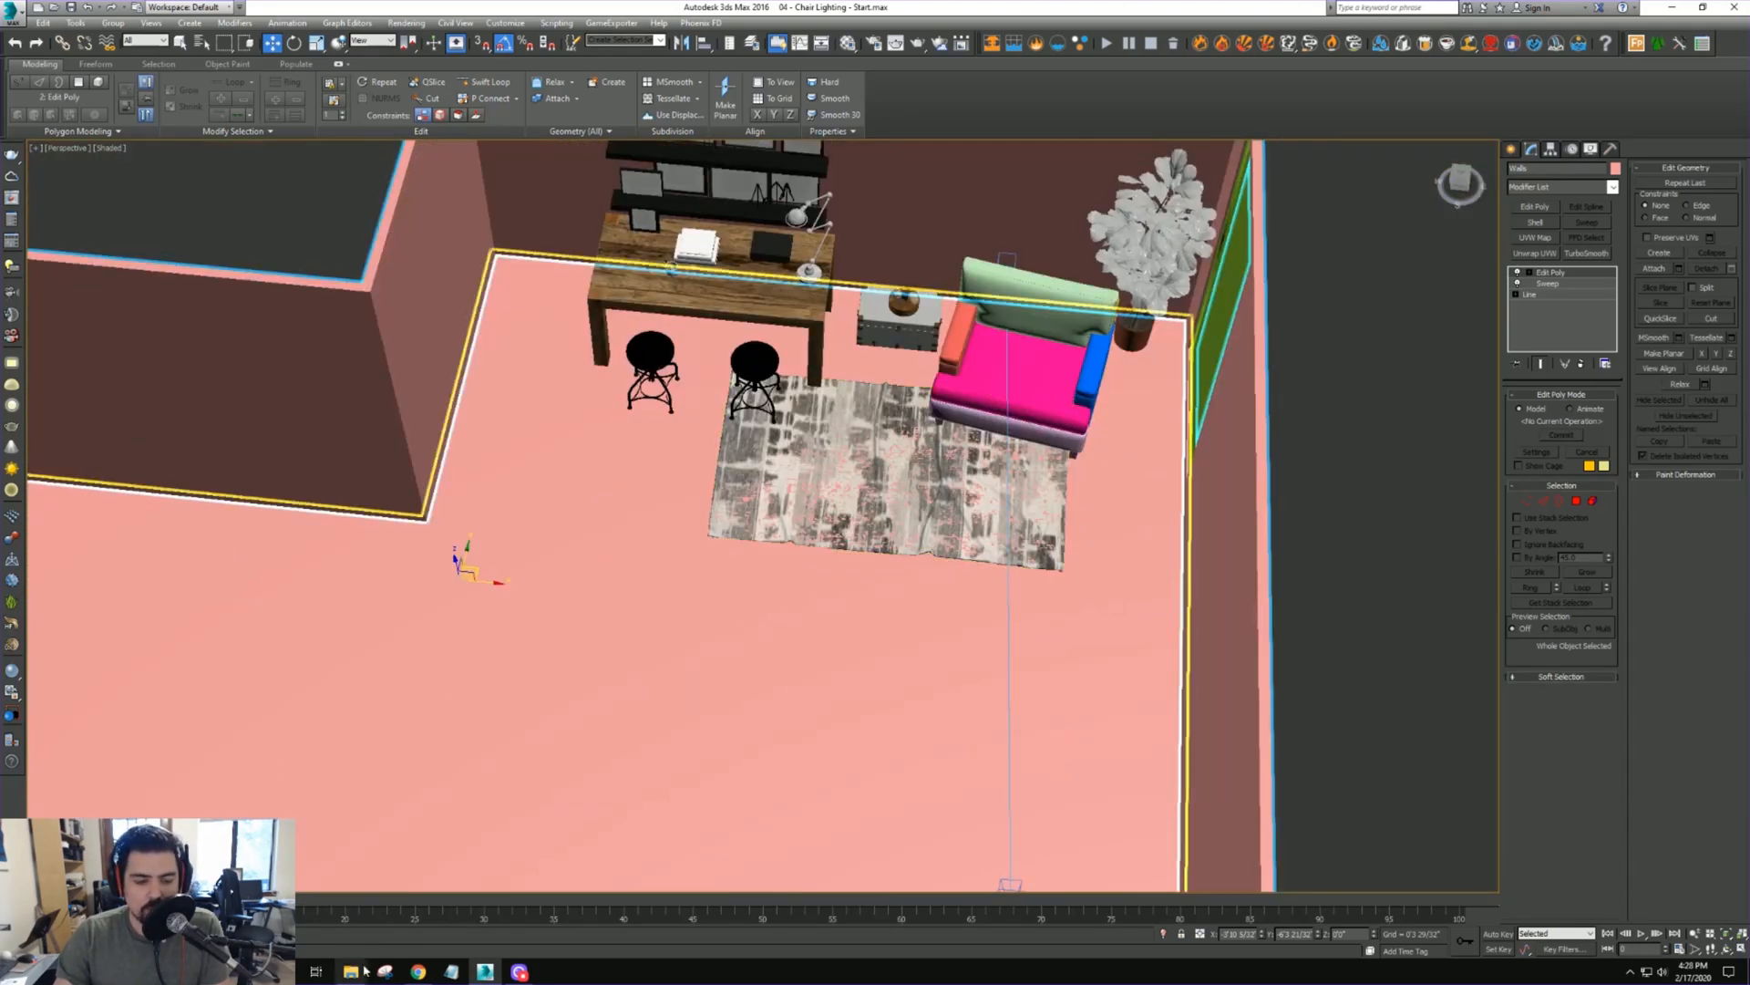
{"action": "mouse_move", "coordinate": [351, 971]}
{"action": "mouse_move", "coordinate": [329, 928]}
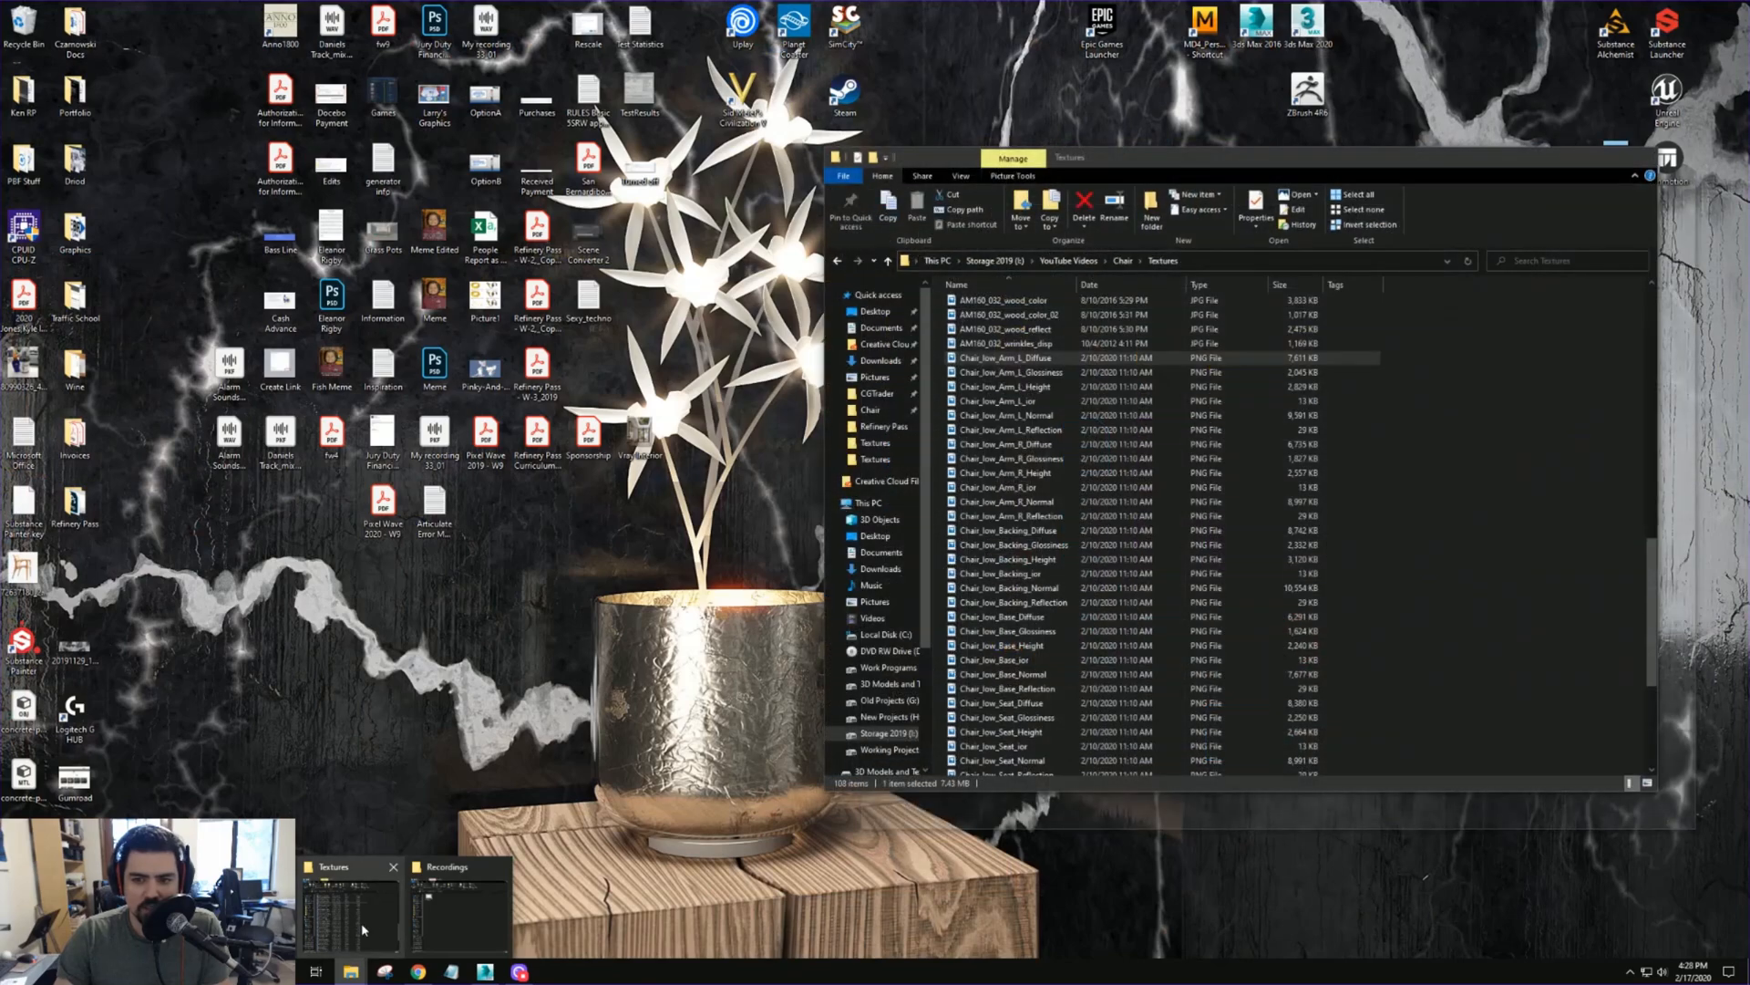
{"action": "left_click", "coordinate": [375, 930]}
{"action": "left_click_drag", "start_coordinate": [1199, 158], "coordinate": [1749, 177]}
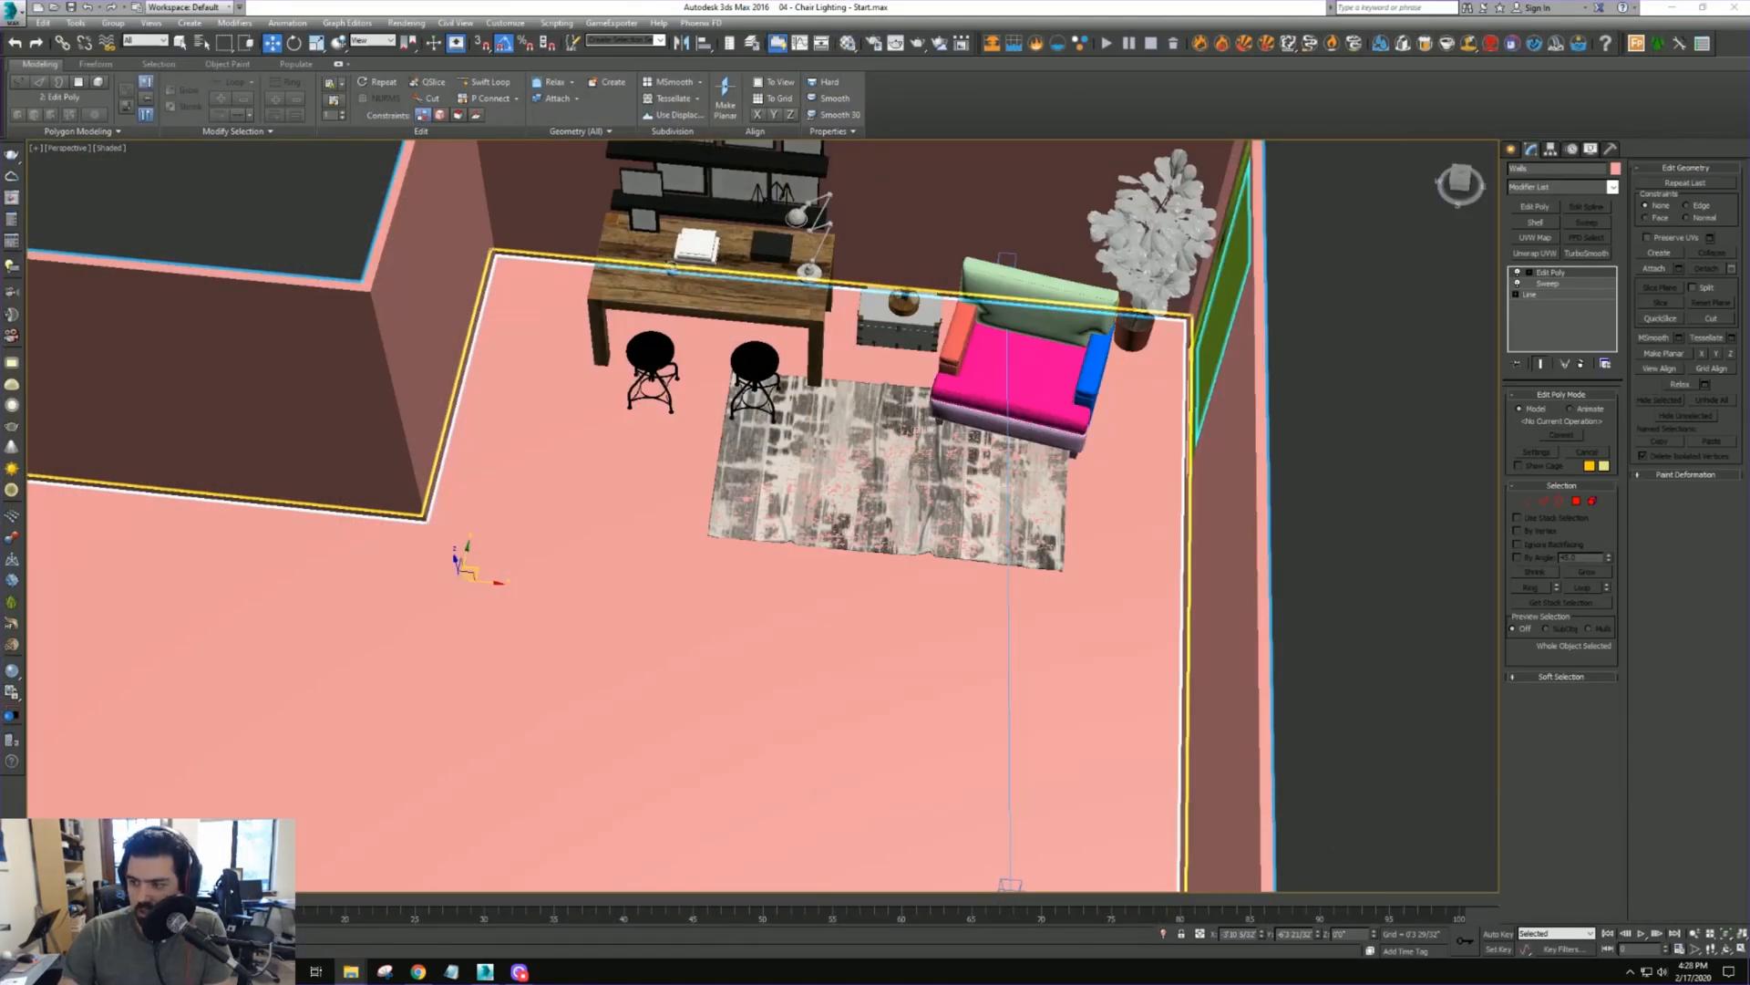
Replace the Arm_L material in the first slot with a new VRayMtl, show it in the viewport and assign it to the walls
{"action": "middle_click_drag", "start_coordinate": [1028, 435], "coordinate": [924, 446]}
{"action": "middle_click_drag", "start_coordinate": [899, 375], "coordinate": [914, 346]}
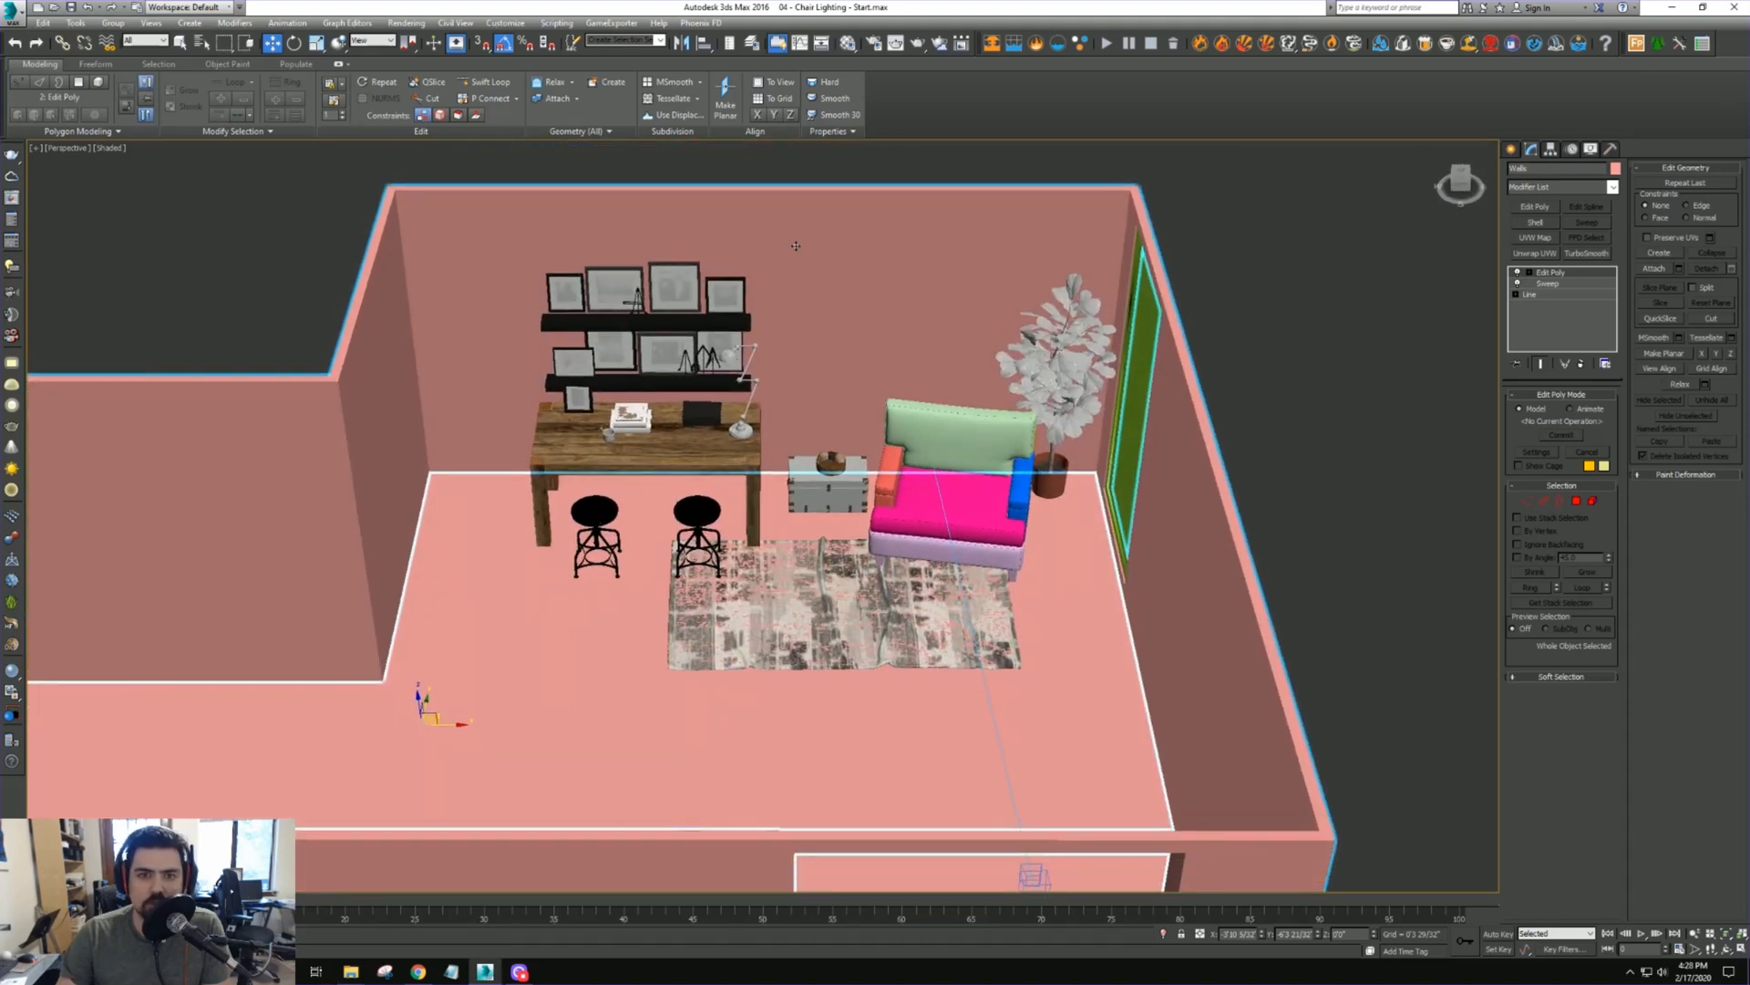
{"action": "key", "text": "m"}
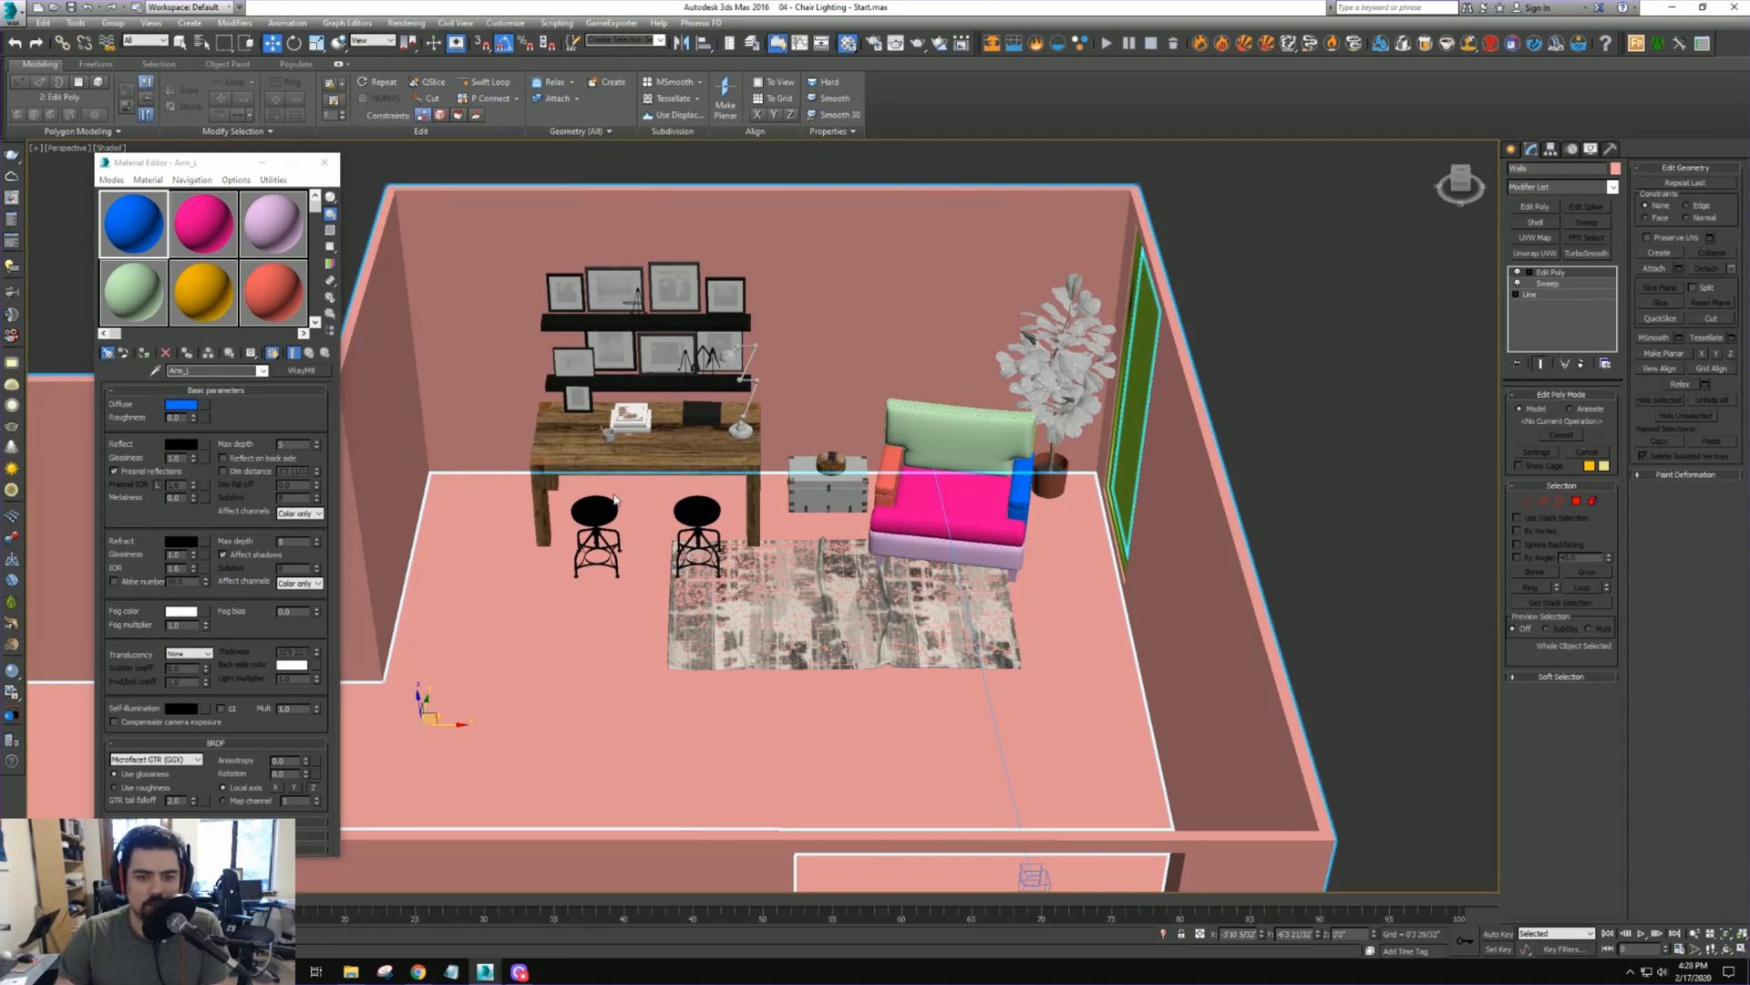
{"action": "left_click", "coordinate": [301, 371]}
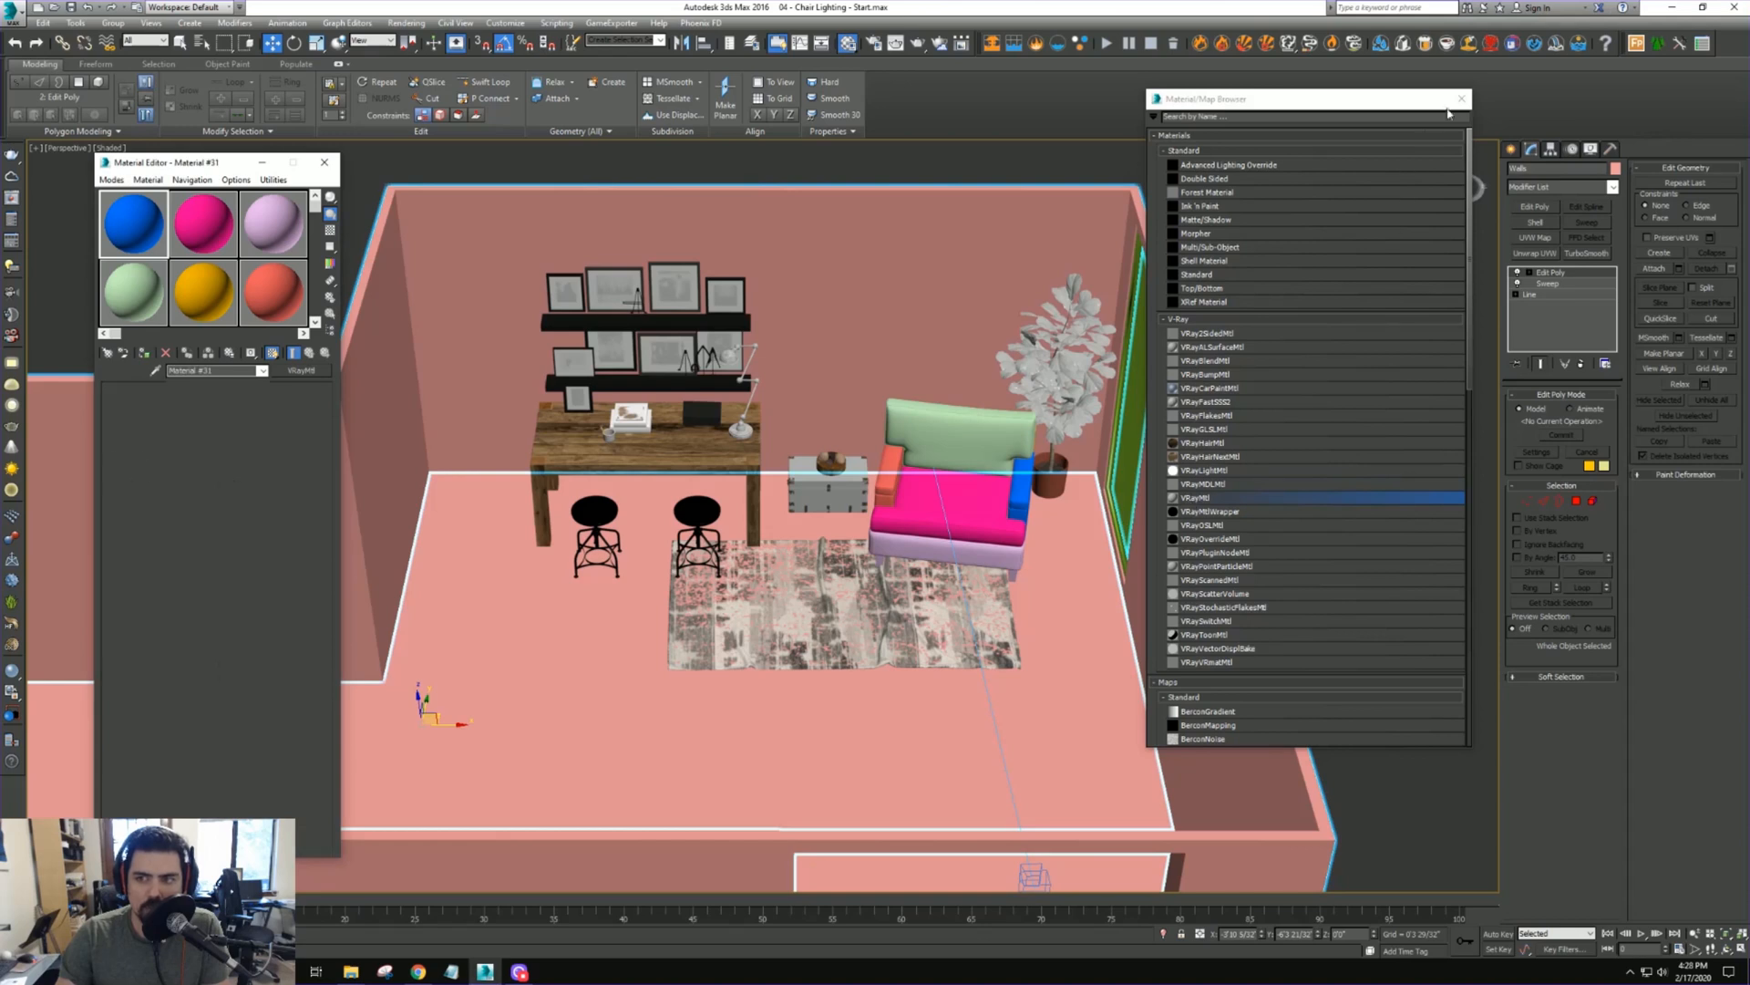
{"action": "double_click", "coordinate": [1193, 497]}
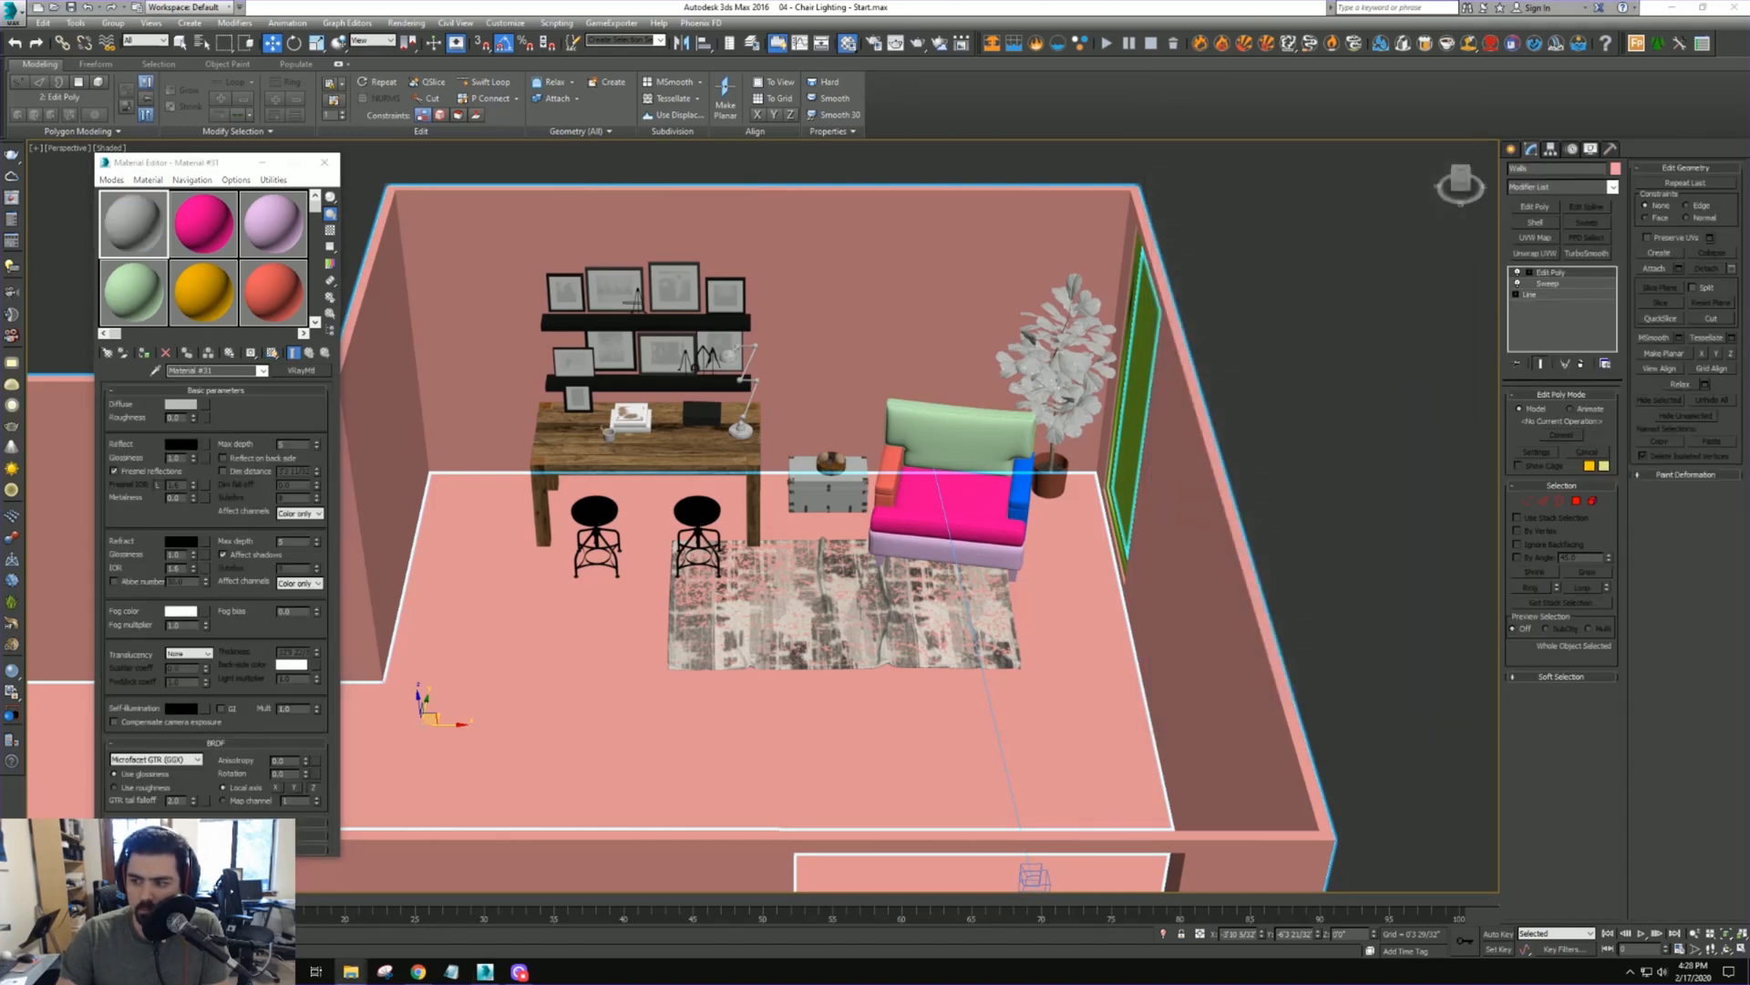
{"action": "left_click", "coordinate": [274, 353]}
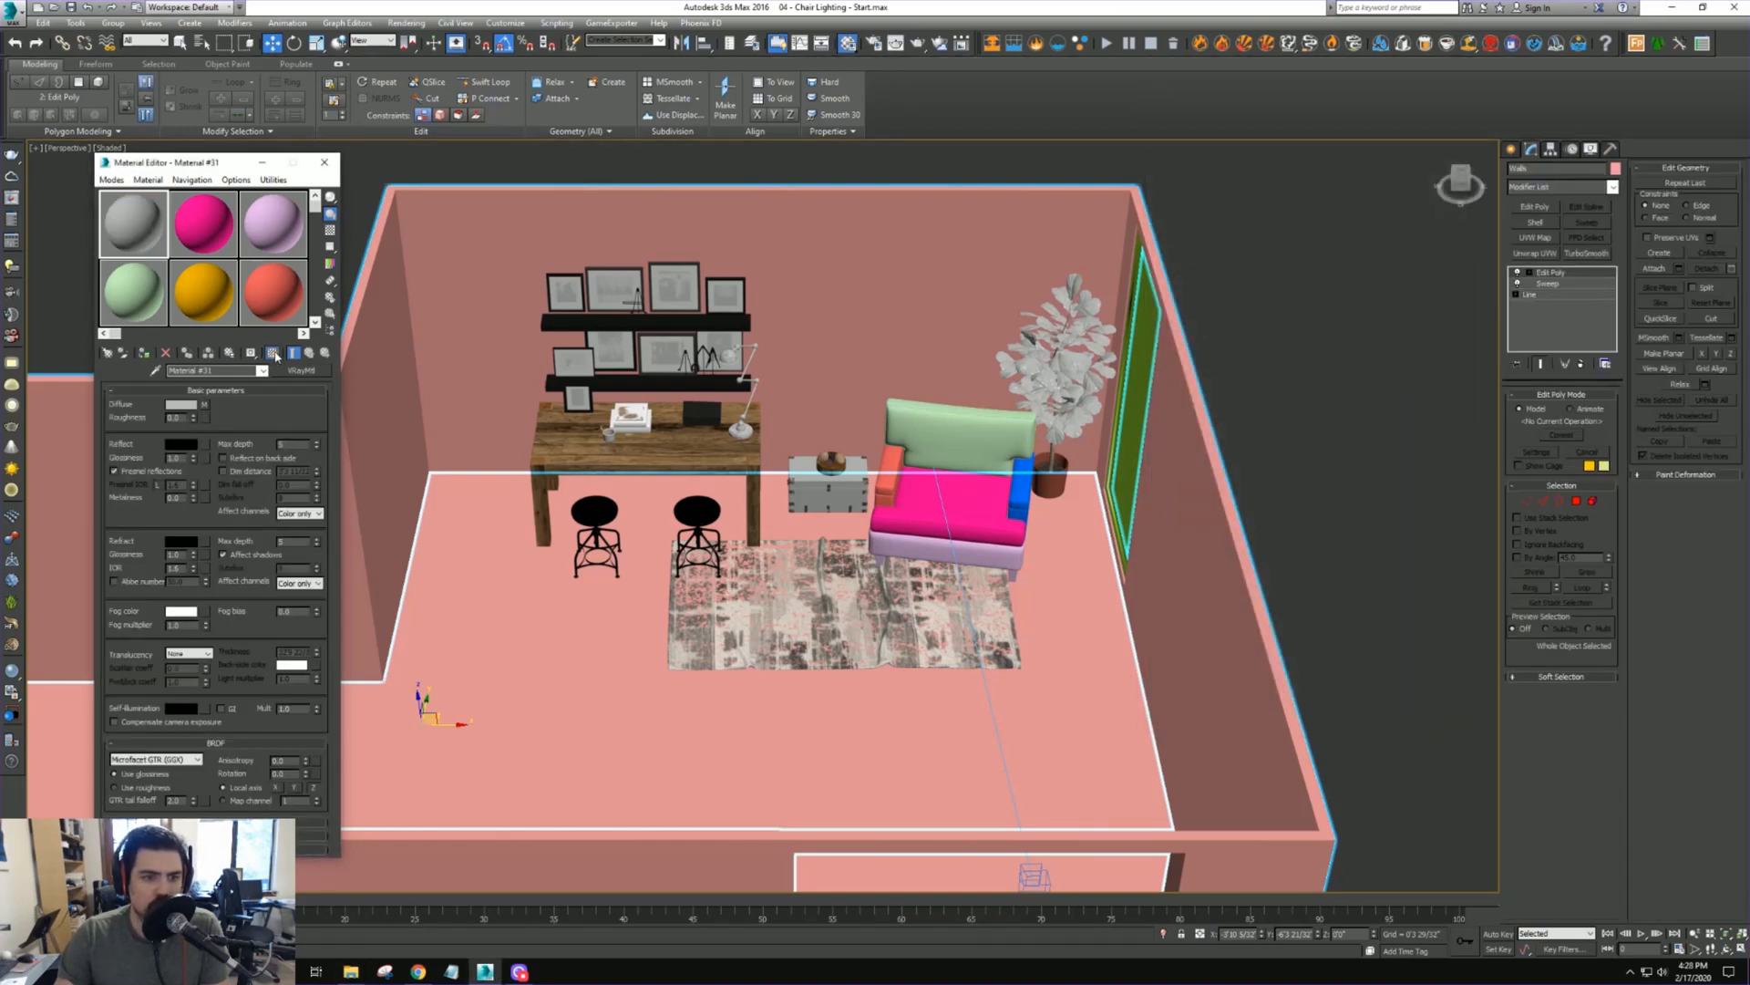
{"action": "left_click", "coordinate": [144, 353]}
Add a UVW Map modifier to the walls and set its mapping type to Box
{"action": "middle_click_drag", "start_coordinate": [926, 307], "coordinate": [1088, 248]}
{"action": "left_click", "coordinate": [1528, 236]}
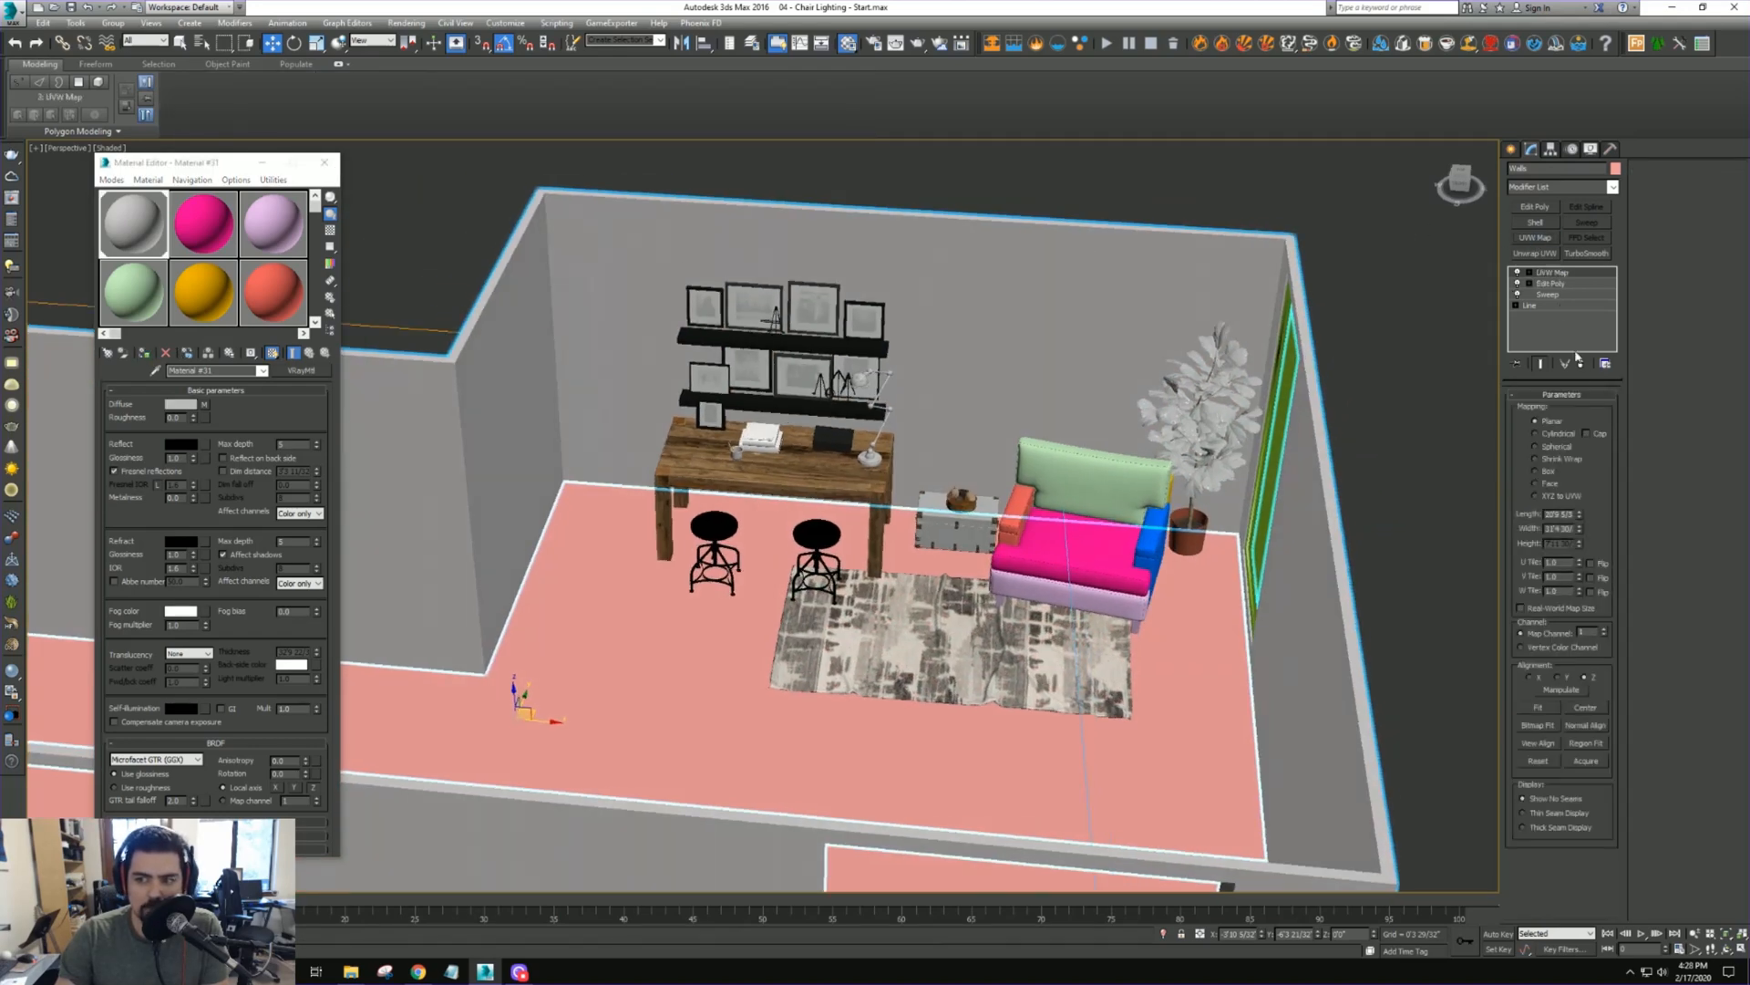
{"action": "left_click", "coordinate": [1545, 472]}
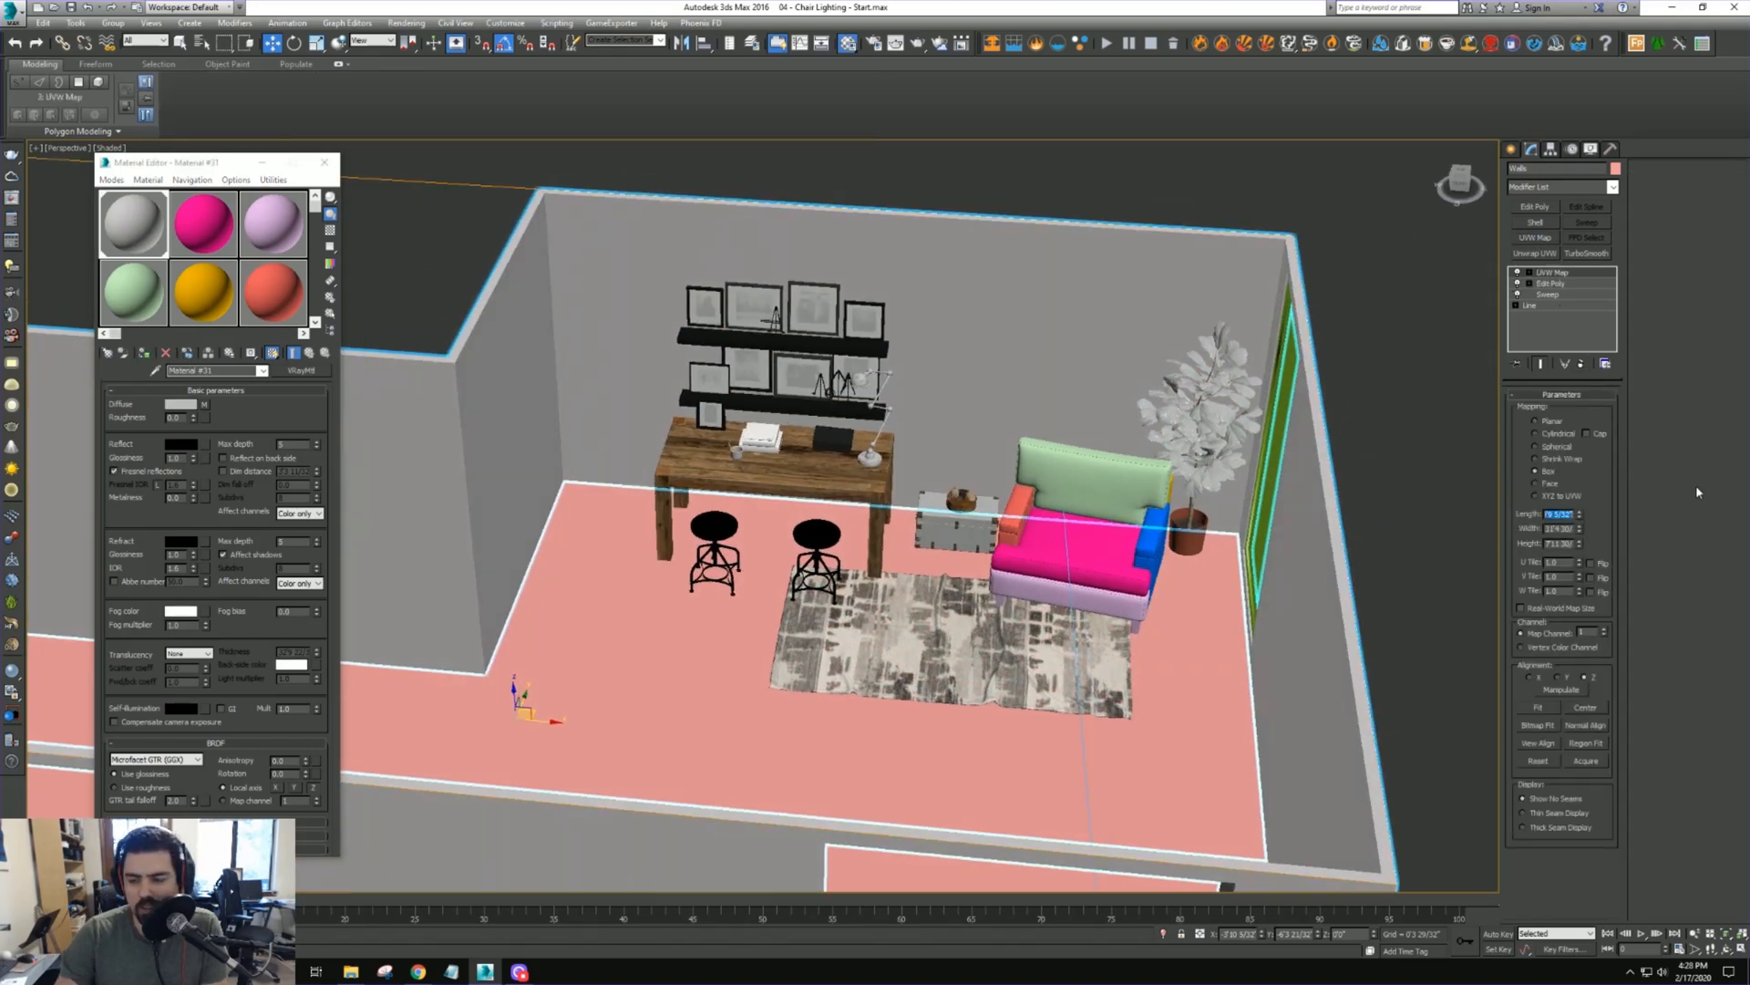
Set the box mapping's length, width and height to 15 feet each
{"action": "type", "text": "10"}
{"action": "key", "text": "Tab"}
{"action": "key", "text": "shift+Tab"}
{"action": "type", "text": "15"}
{"action": "key", "text": "Tab"}
{"action": "type", "text": "15"}
{"action": "key", "text": "Tab"}
{"action": "type", "text": "15"}
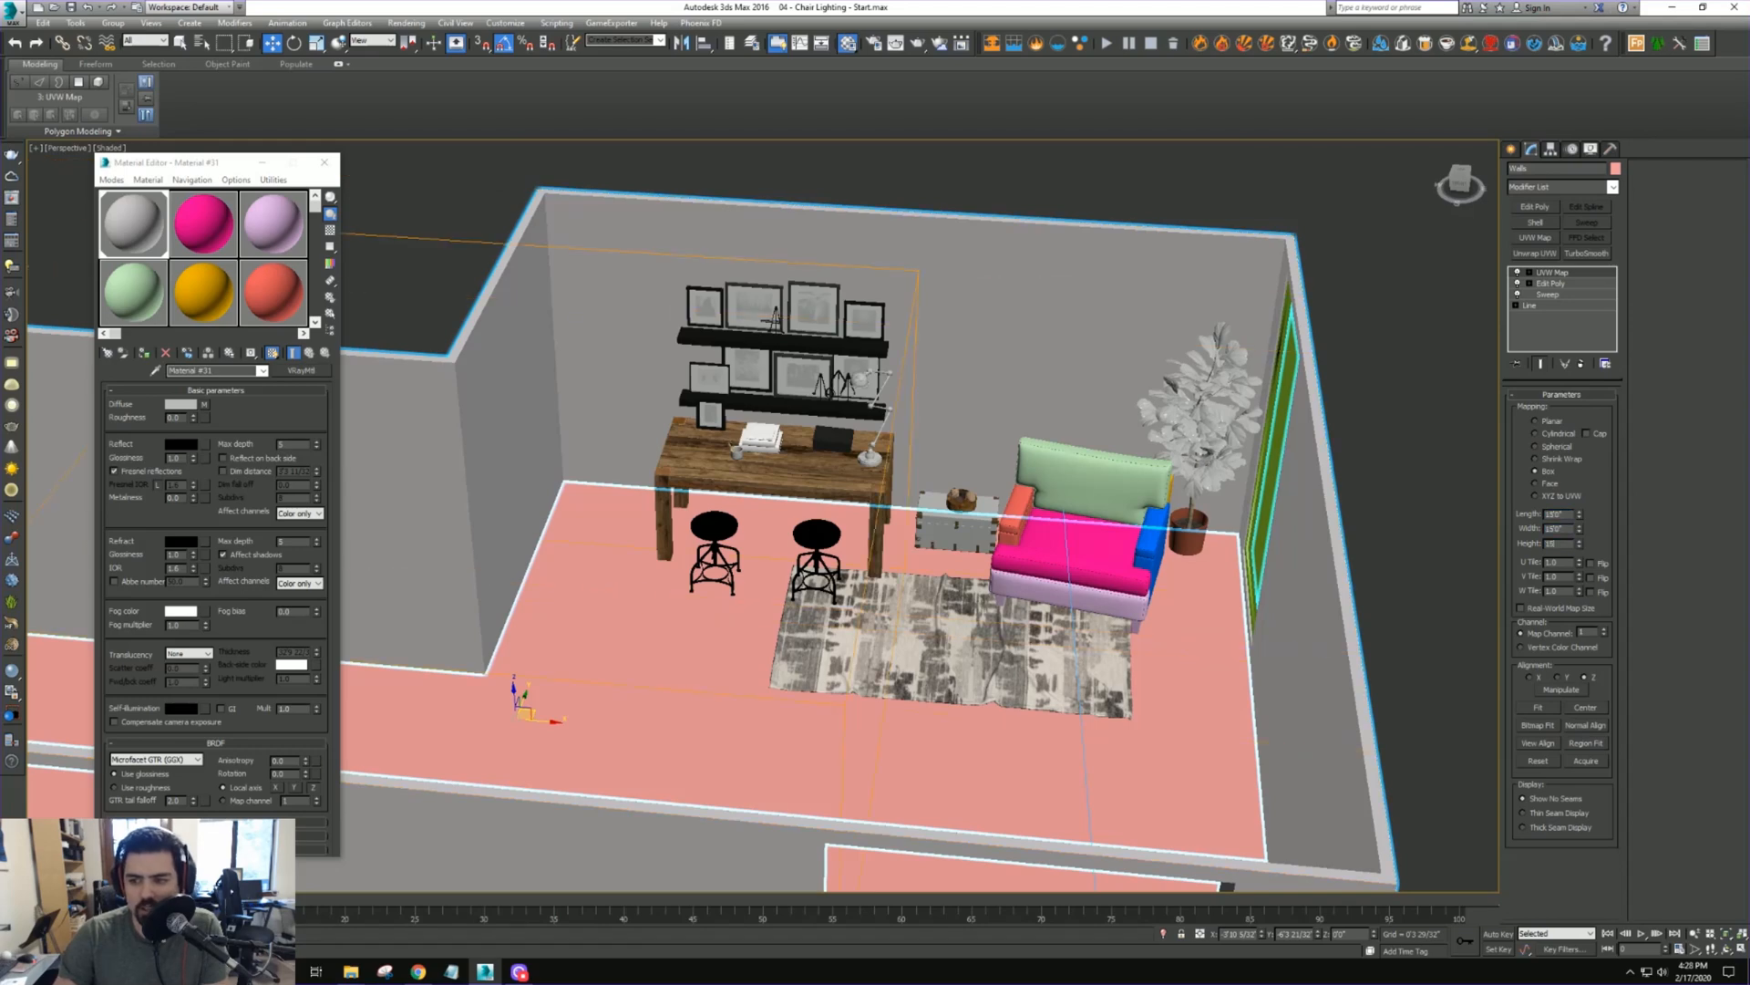
{"action": "key", "text": "Return"}
Examine the scale of the plaster texture across the room's walls from several angles and clear the selection
{"action": "middle_click_drag", "start_coordinate": [1084, 488], "coordinate": [1212, 465], "text": "alt"}
{"action": "scroll", "coordinate": [1191, 453], "scroll_direction": "down", "scroll_amount": 4}
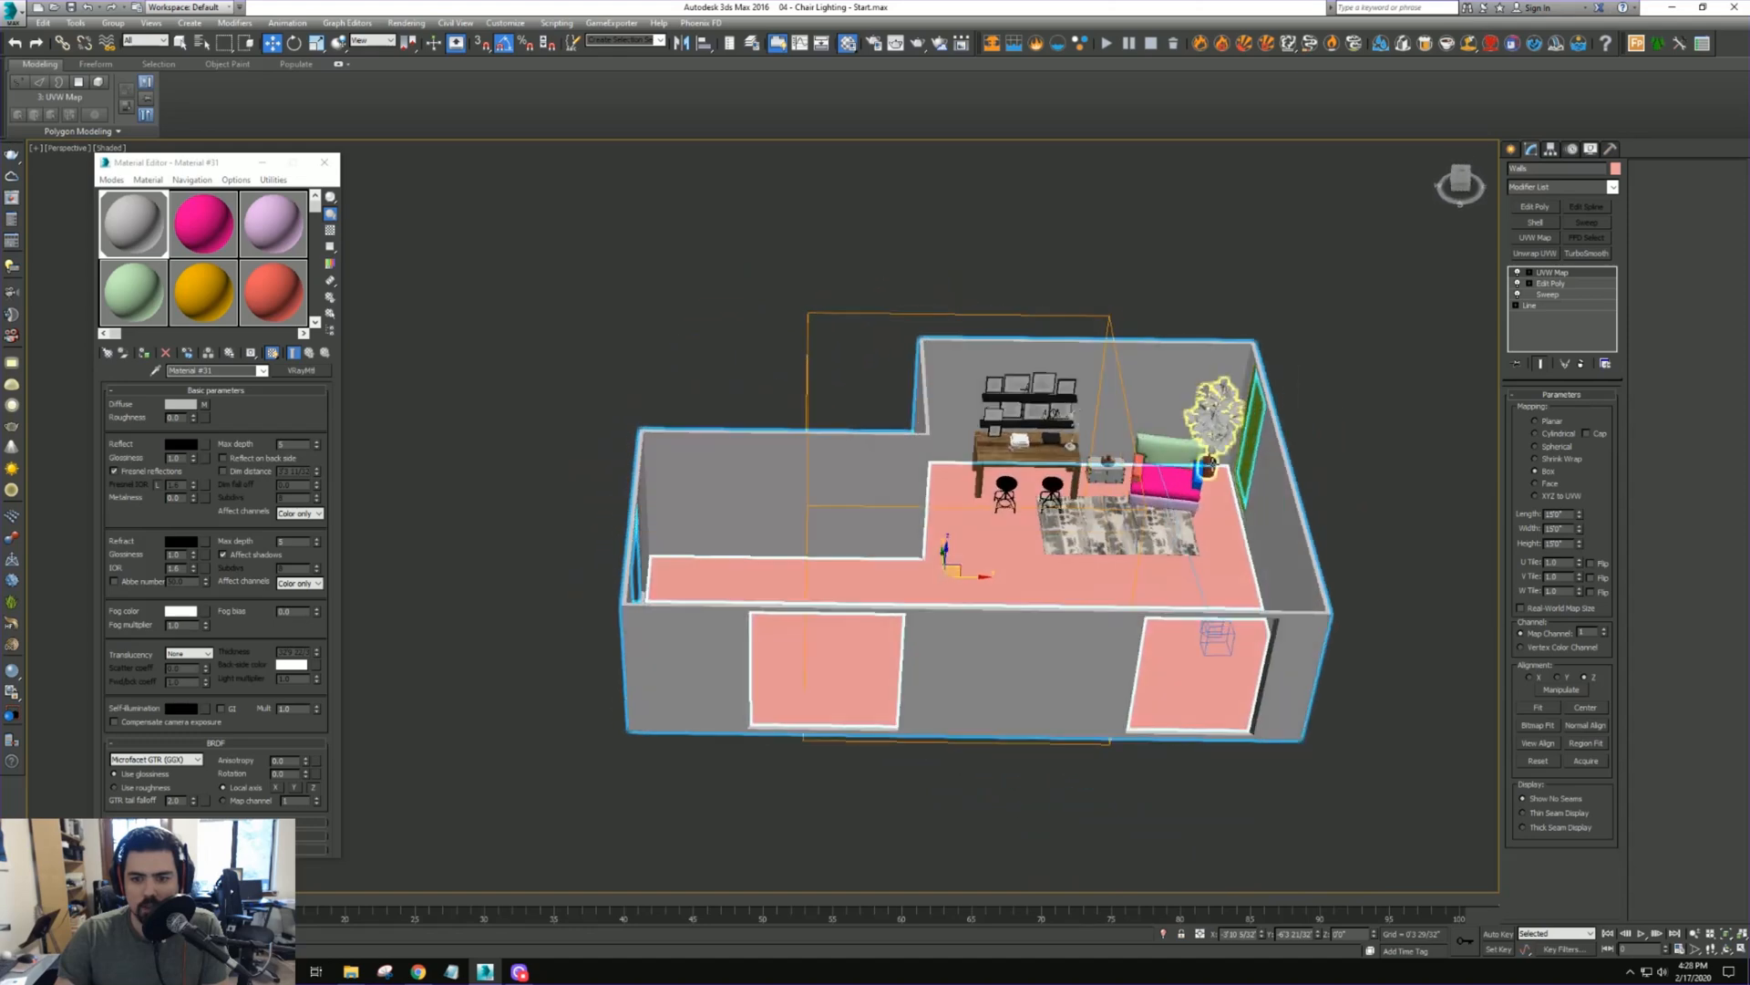
{"action": "scroll", "coordinate": [1213, 464], "scroll_direction": "up", "scroll_amount": 5}
{"action": "middle_click_drag", "start_coordinate": [980, 674], "coordinate": [953, 589], "text": "alt"}
{"action": "scroll", "coordinate": [954, 590], "scroll_direction": "up", "scroll_amount": 3}
{"action": "middle_click_drag", "start_coordinate": [966, 474], "coordinate": [1024, 402], "text": "alt"}
{"action": "scroll", "coordinate": [1012, 410], "scroll_direction": "down", "scroll_amount": 4}
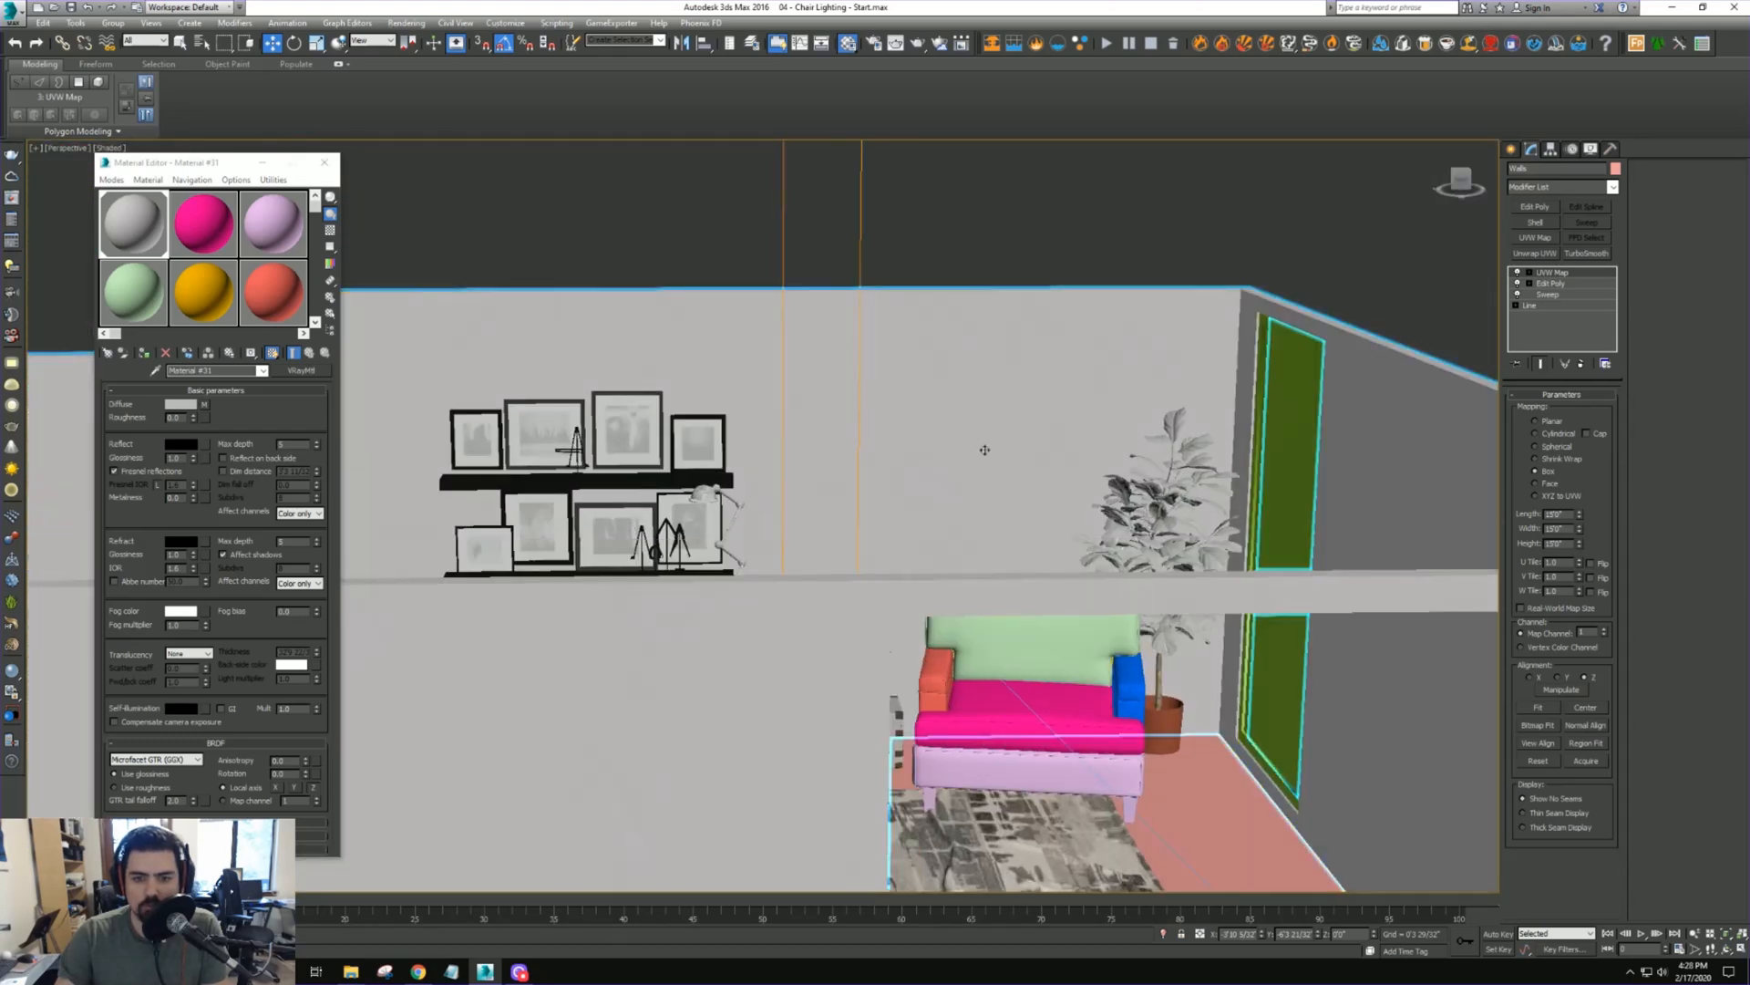
{"action": "scroll", "coordinate": [915, 521], "scroll_direction": "up", "scroll_amount": 6}
{"action": "scroll", "coordinate": [903, 521], "scroll_direction": "down", "scroll_amount": 8}
{"action": "middle_click_drag", "start_coordinate": [898, 505], "coordinate": [914, 523], "text": "alt"}
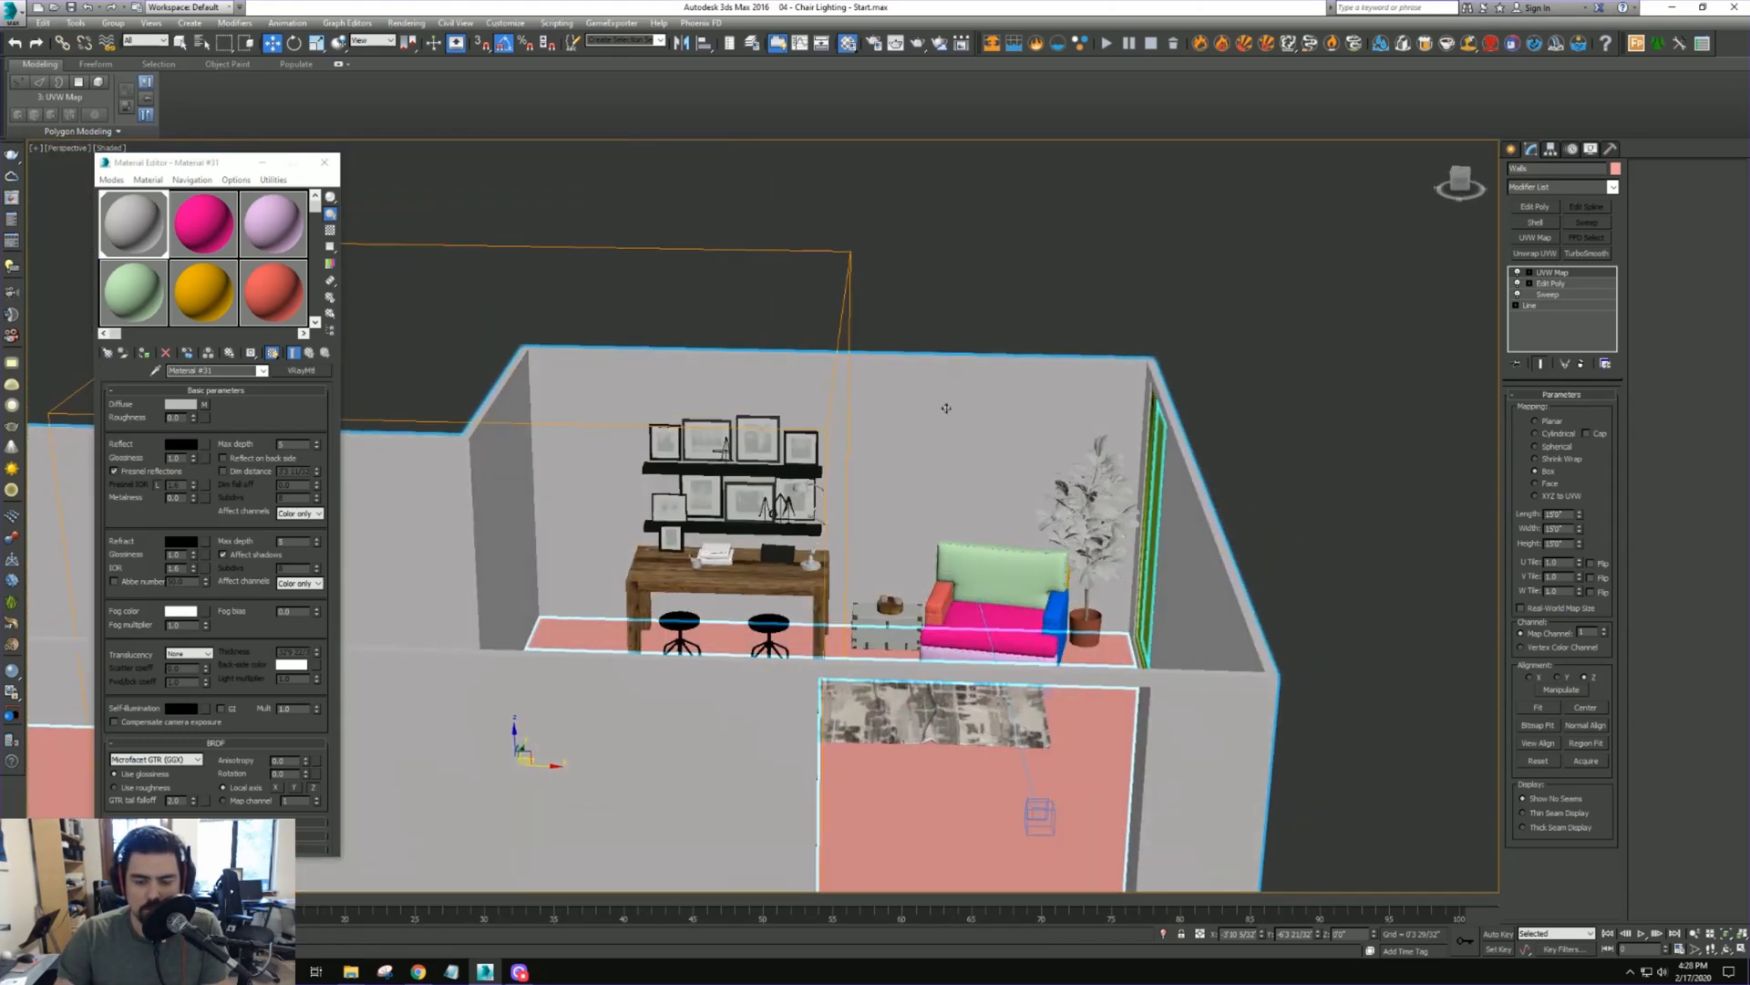
{"action": "left_click", "coordinate": [981, 204]}
Load a VRayNormalMap into the wall material's Bump slot
{"action": "scroll", "coordinate": [190, 702], "scroll_direction": "down", "scroll_amount": 5}
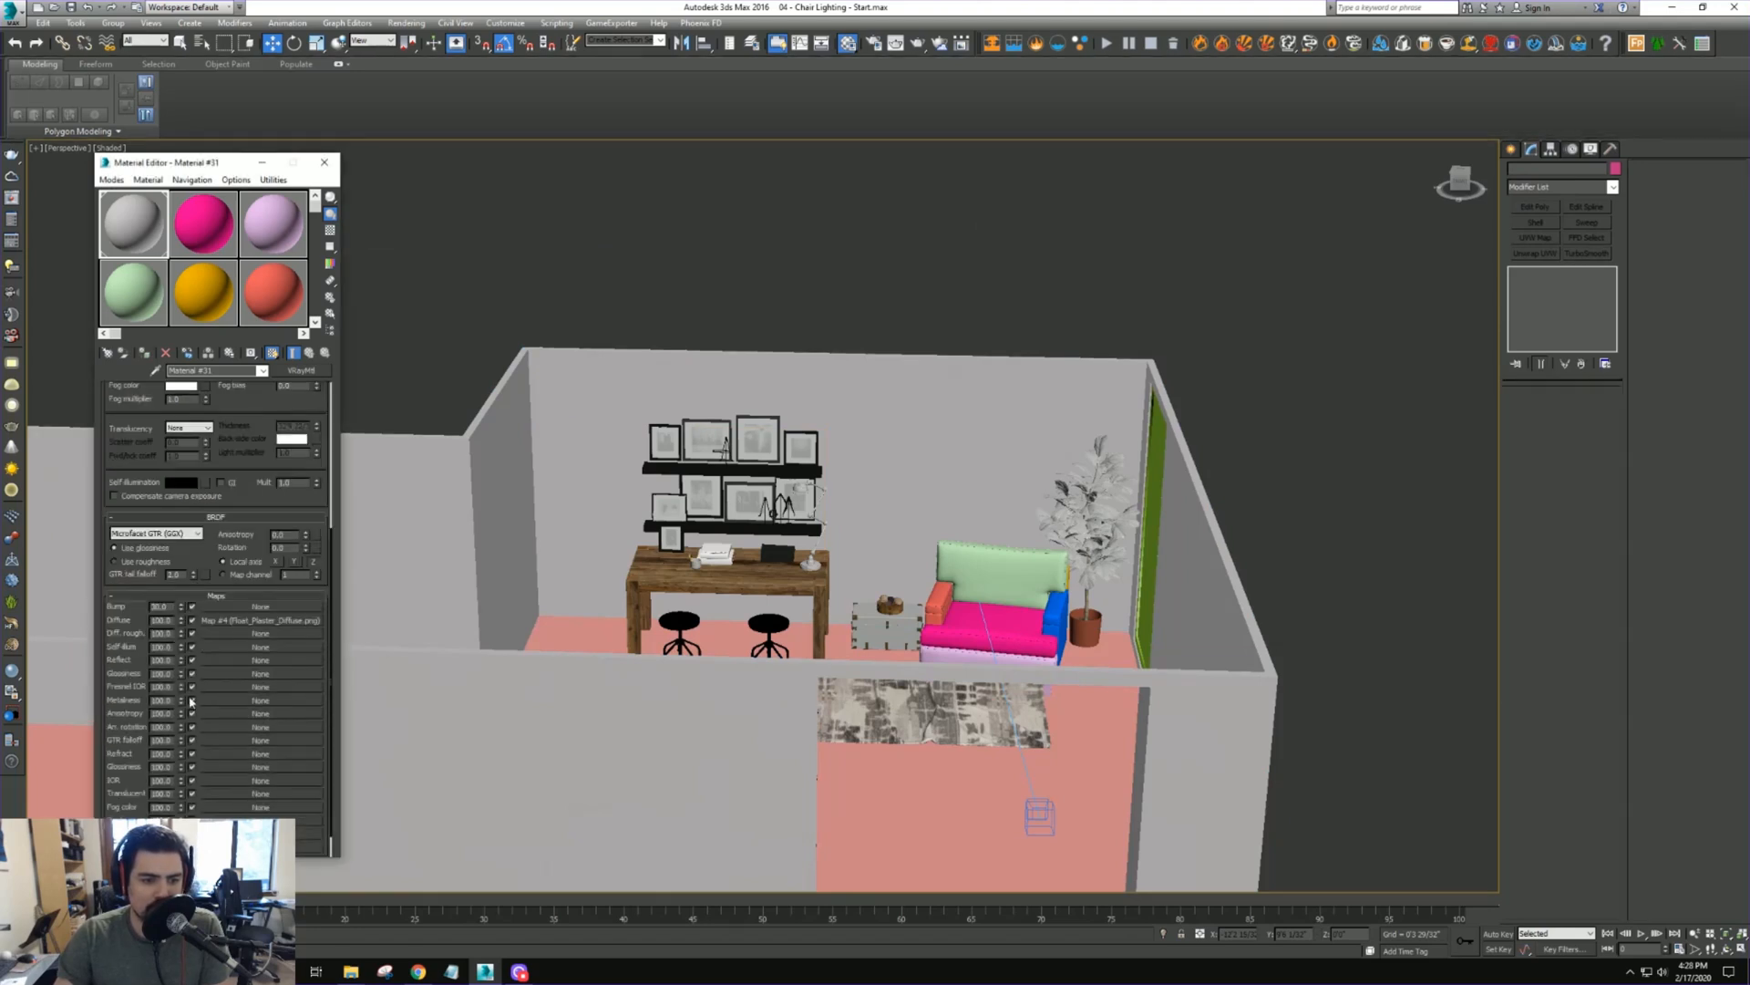
{"action": "scroll", "coordinate": [191, 702], "scroll_direction": "down", "scroll_amount": 2}
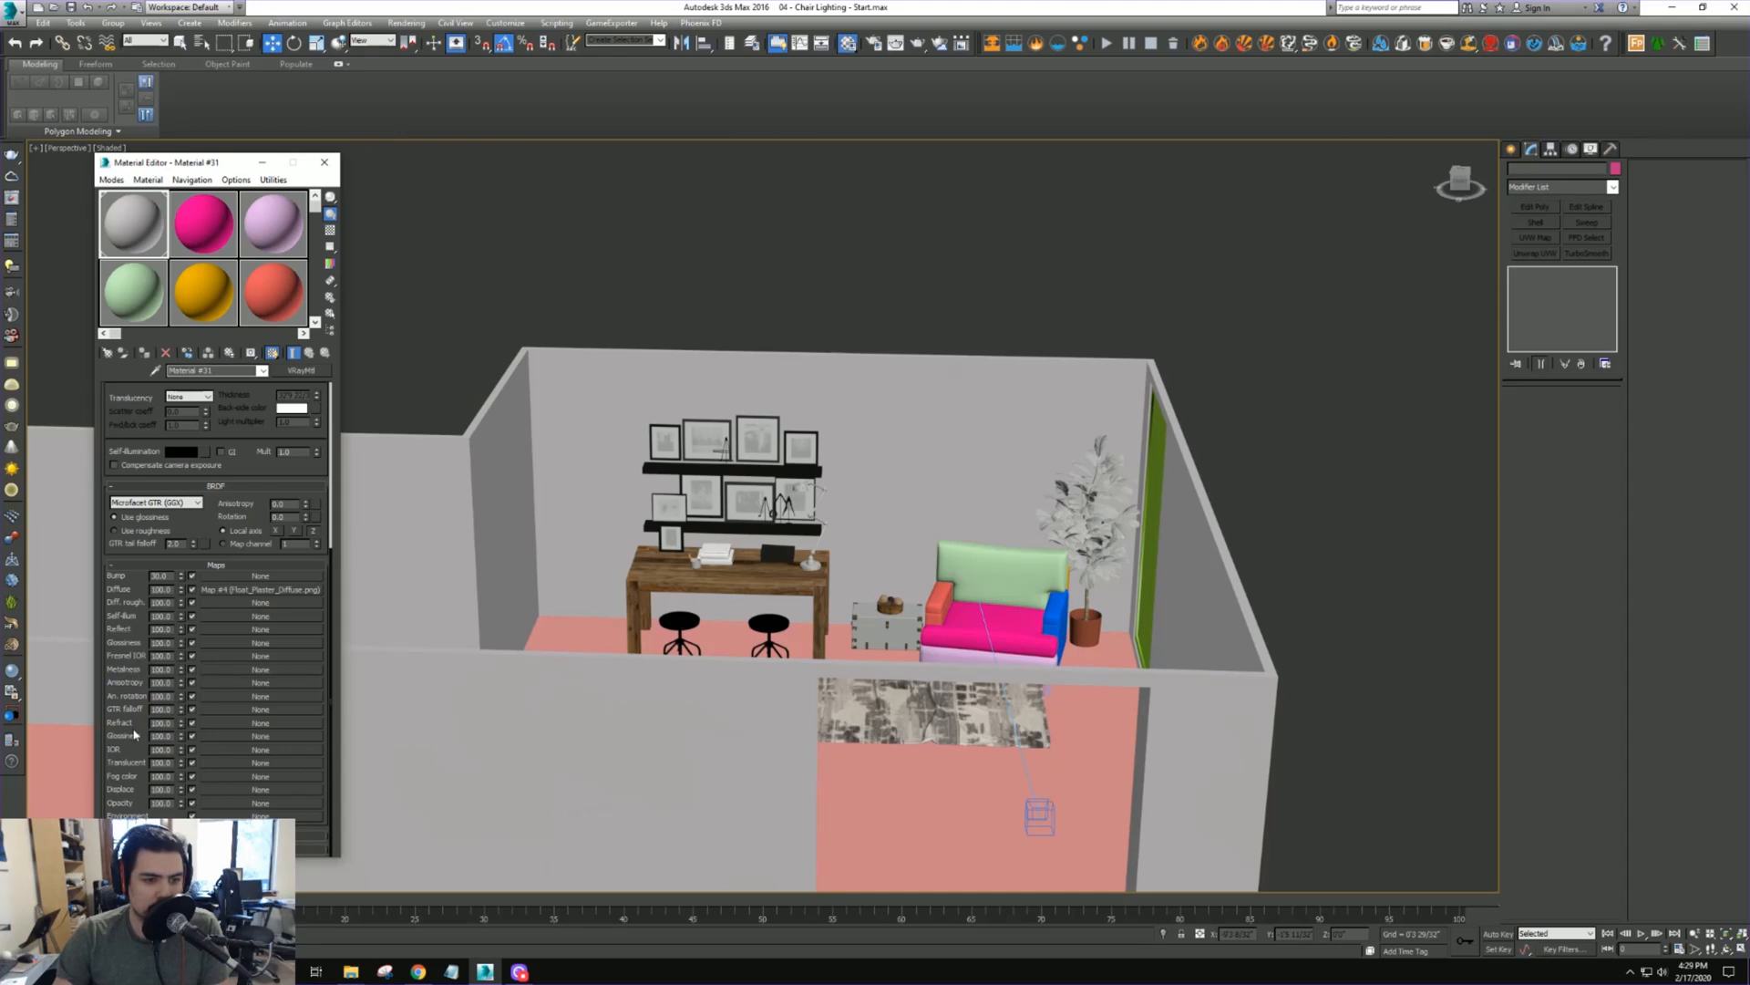
{"action": "left_click", "coordinate": [260, 576]}
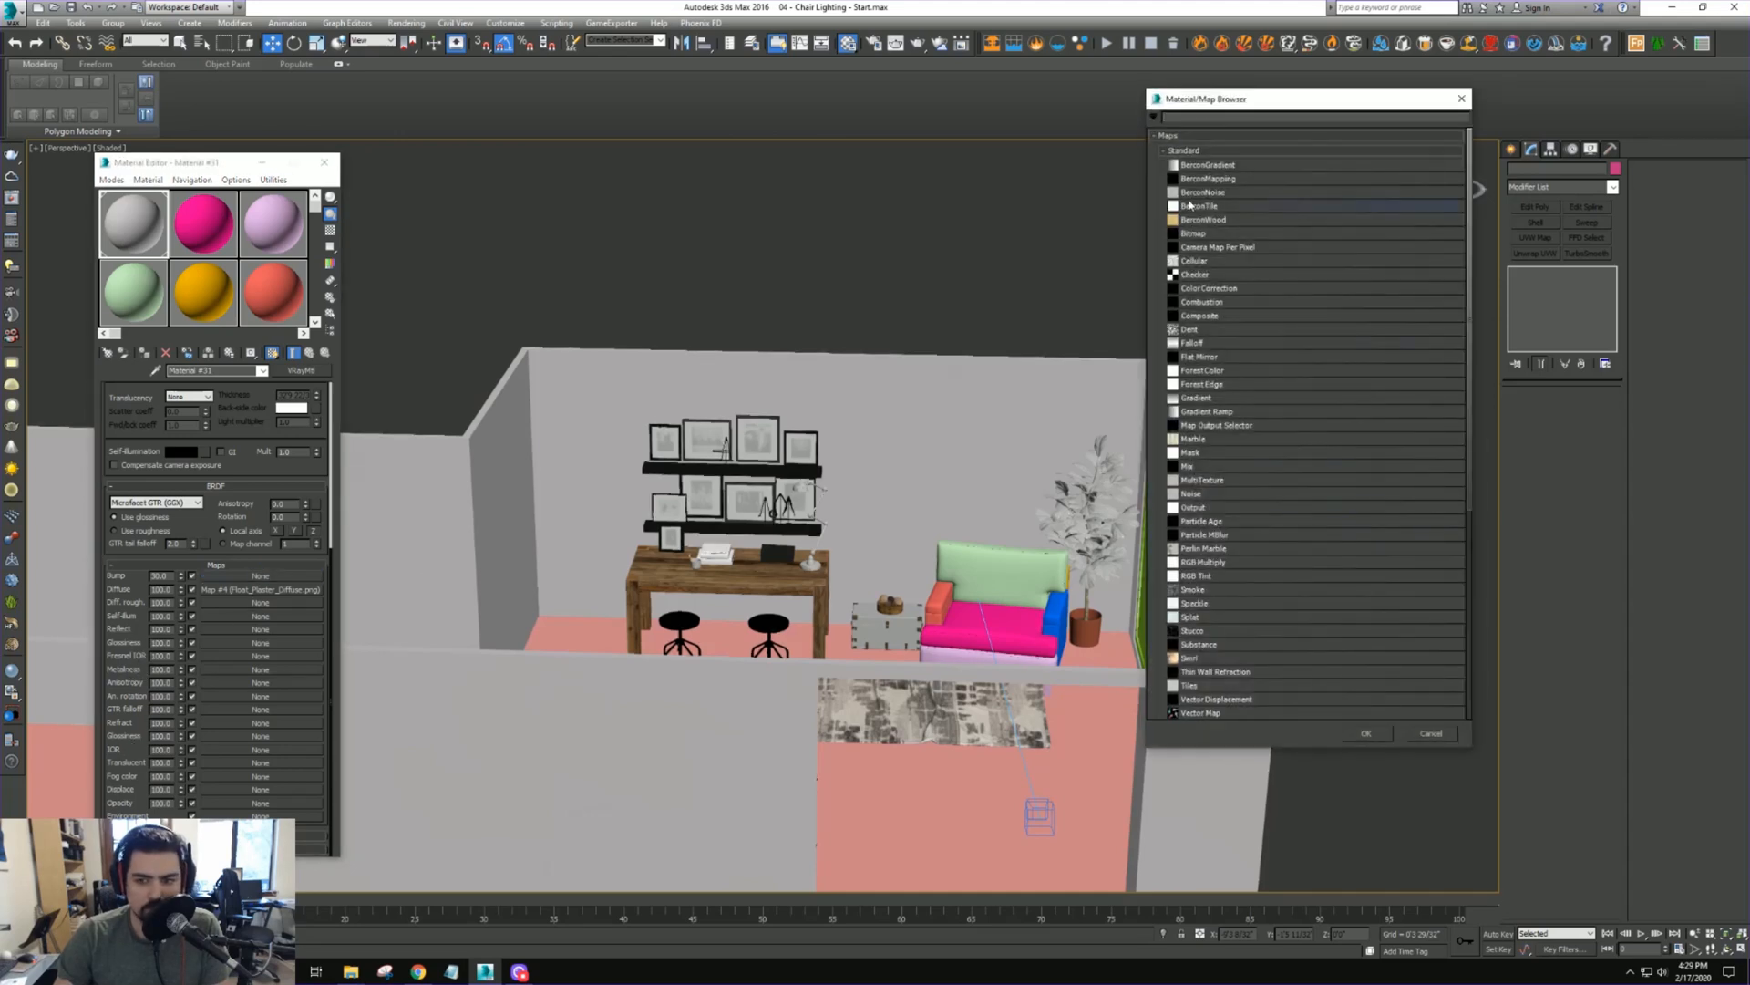
{"action": "left_click", "coordinate": [1185, 152]}
{"action": "left_click", "coordinate": [1178, 186]}
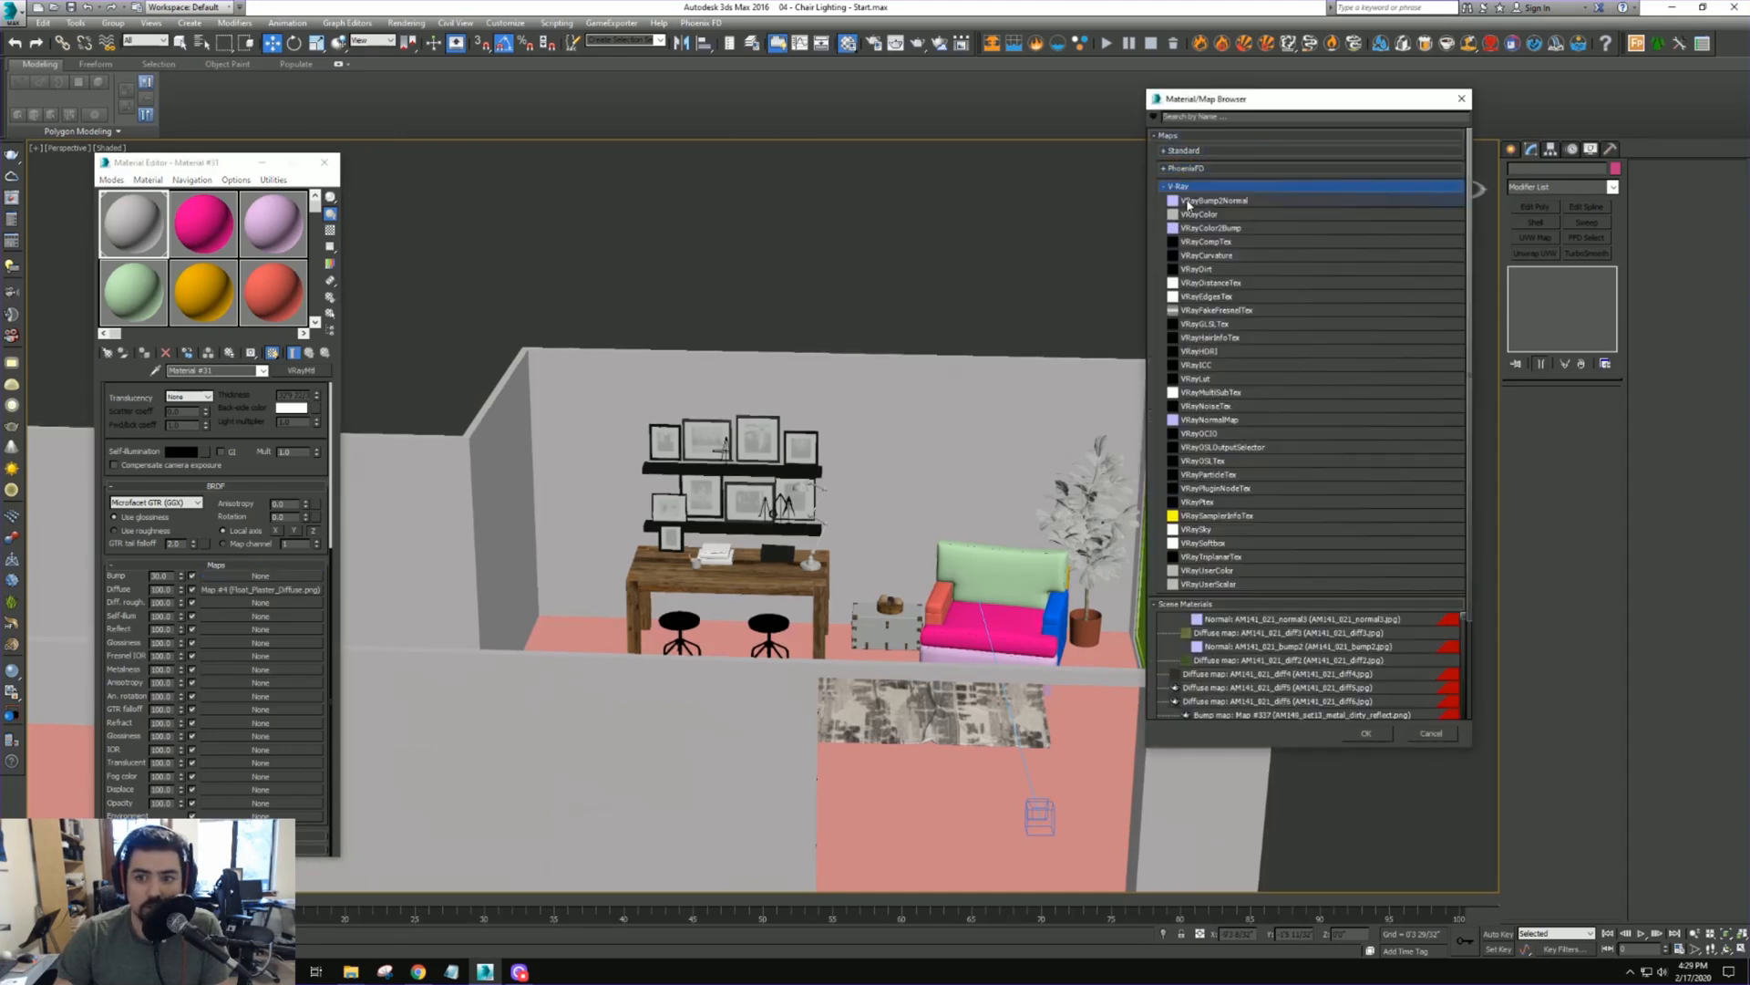
{"action": "double_click", "coordinate": [1211, 420]}
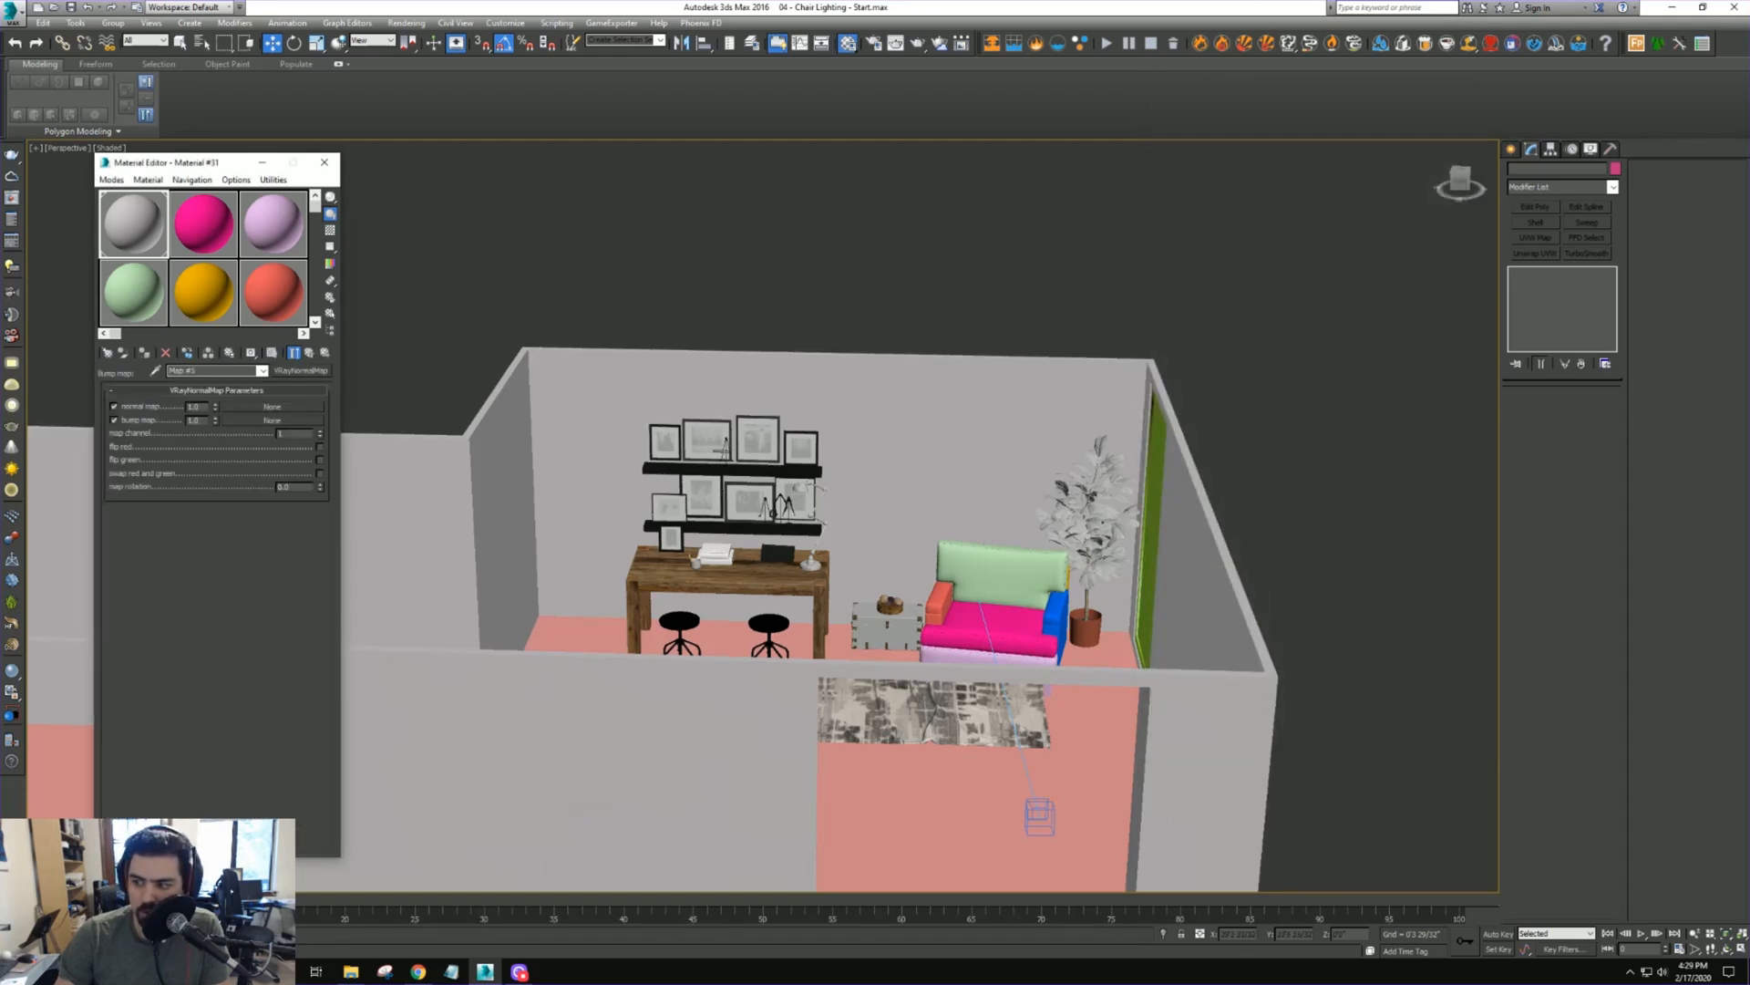
Assign the Float_Plaster_Normal bitmap to the VRayNormalMap's normal map slot and reload it with a gamma override of 1.0
{"action": "left_click_drag", "start_coordinate": [330, 436], "coordinate": [271, 406]}
{"action": "left_click_drag", "start_coordinate": [1393, 622], "coordinate": [273, 420]}
{"action": "left_click", "coordinate": [294, 409]}
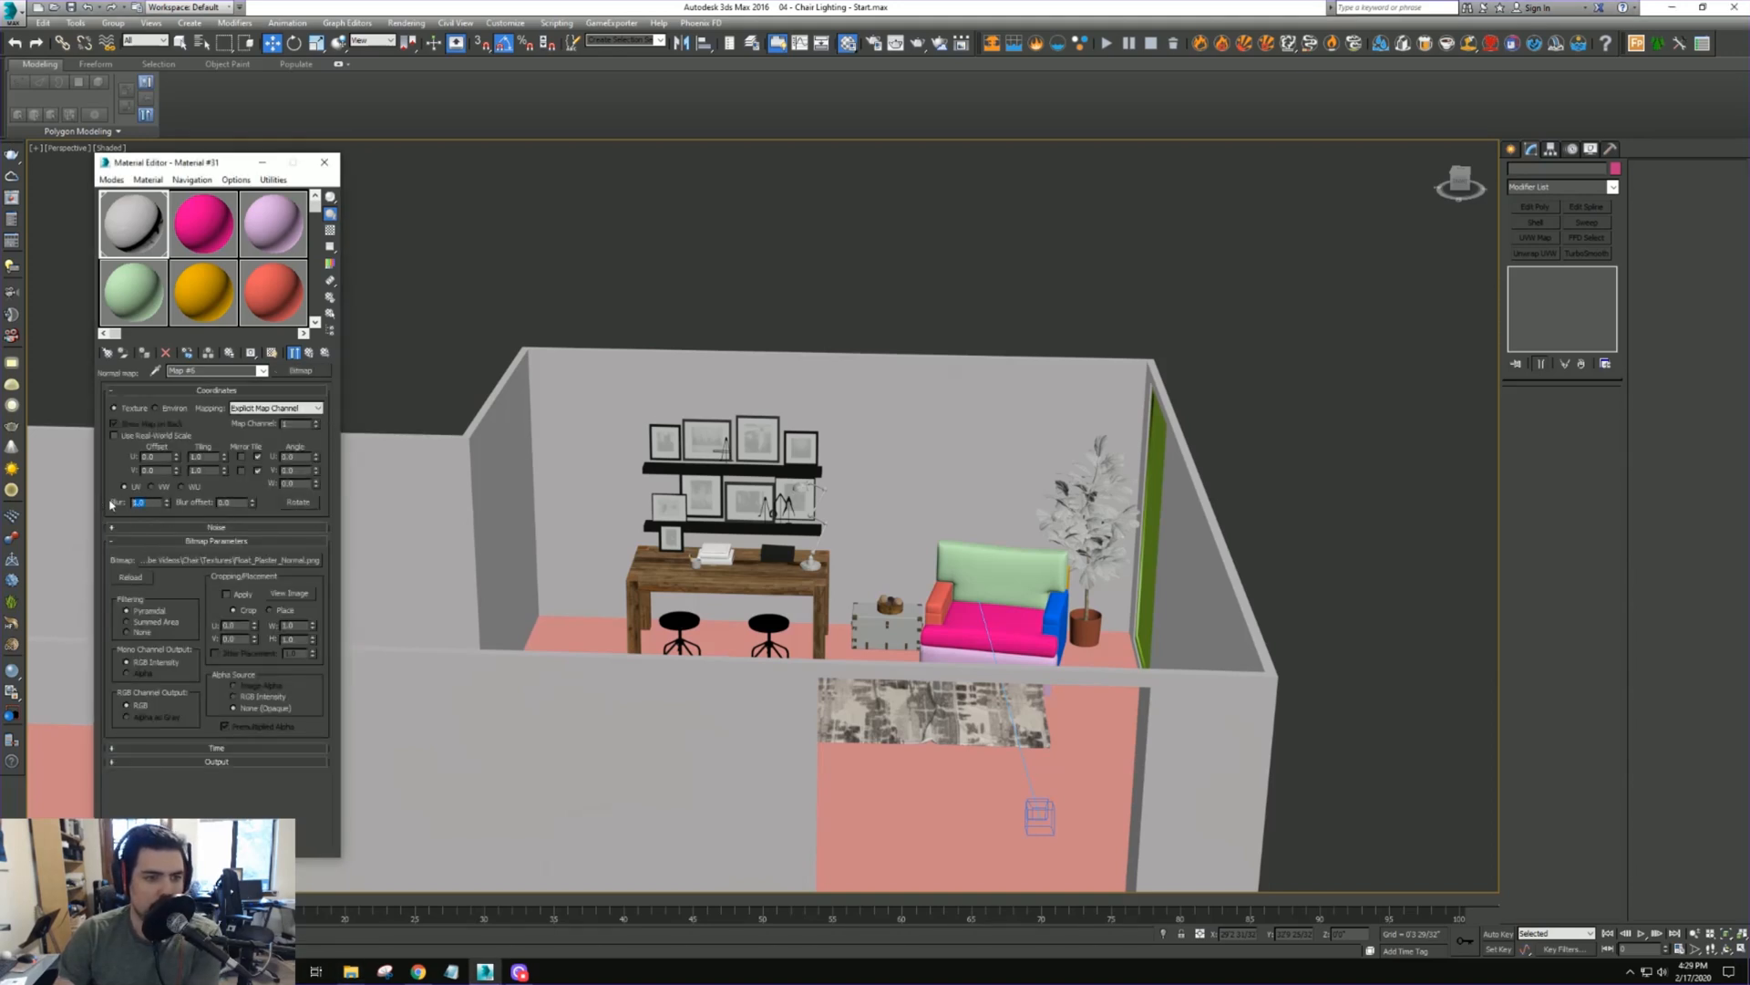
{"action": "left_click", "coordinate": [216, 564]}
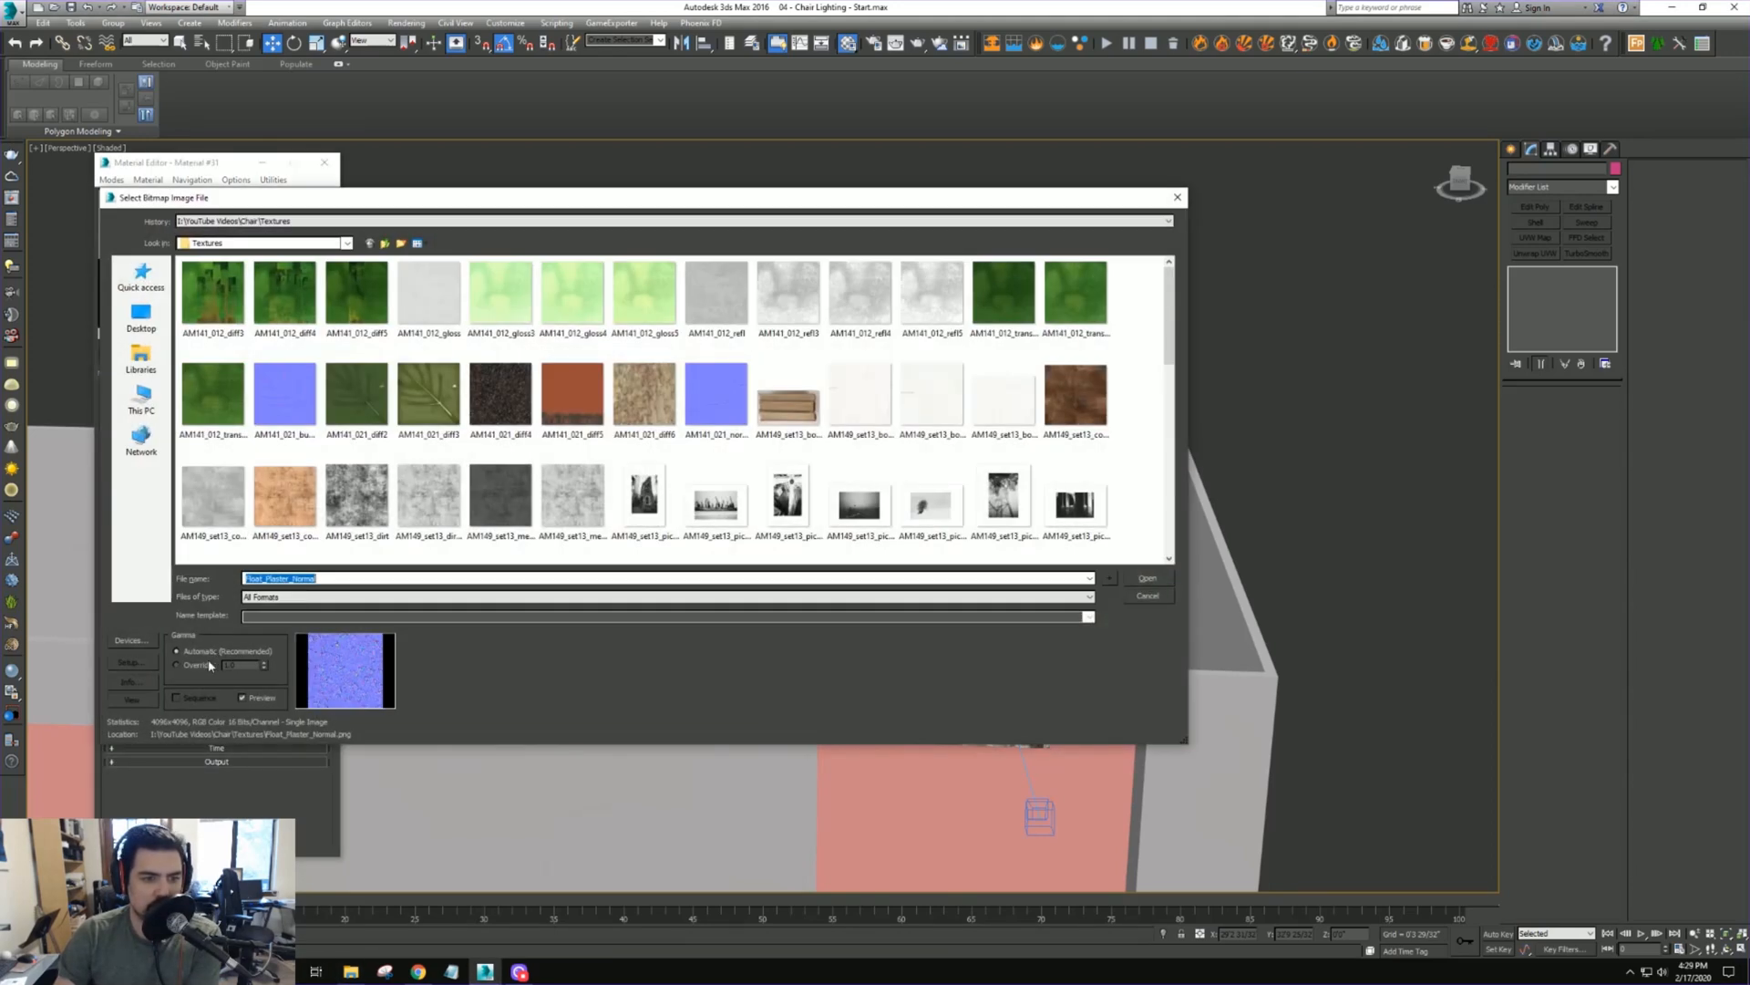
{"action": "left_click", "coordinate": [209, 665]}
{"action": "left_click", "coordinate": [1156, 581]}
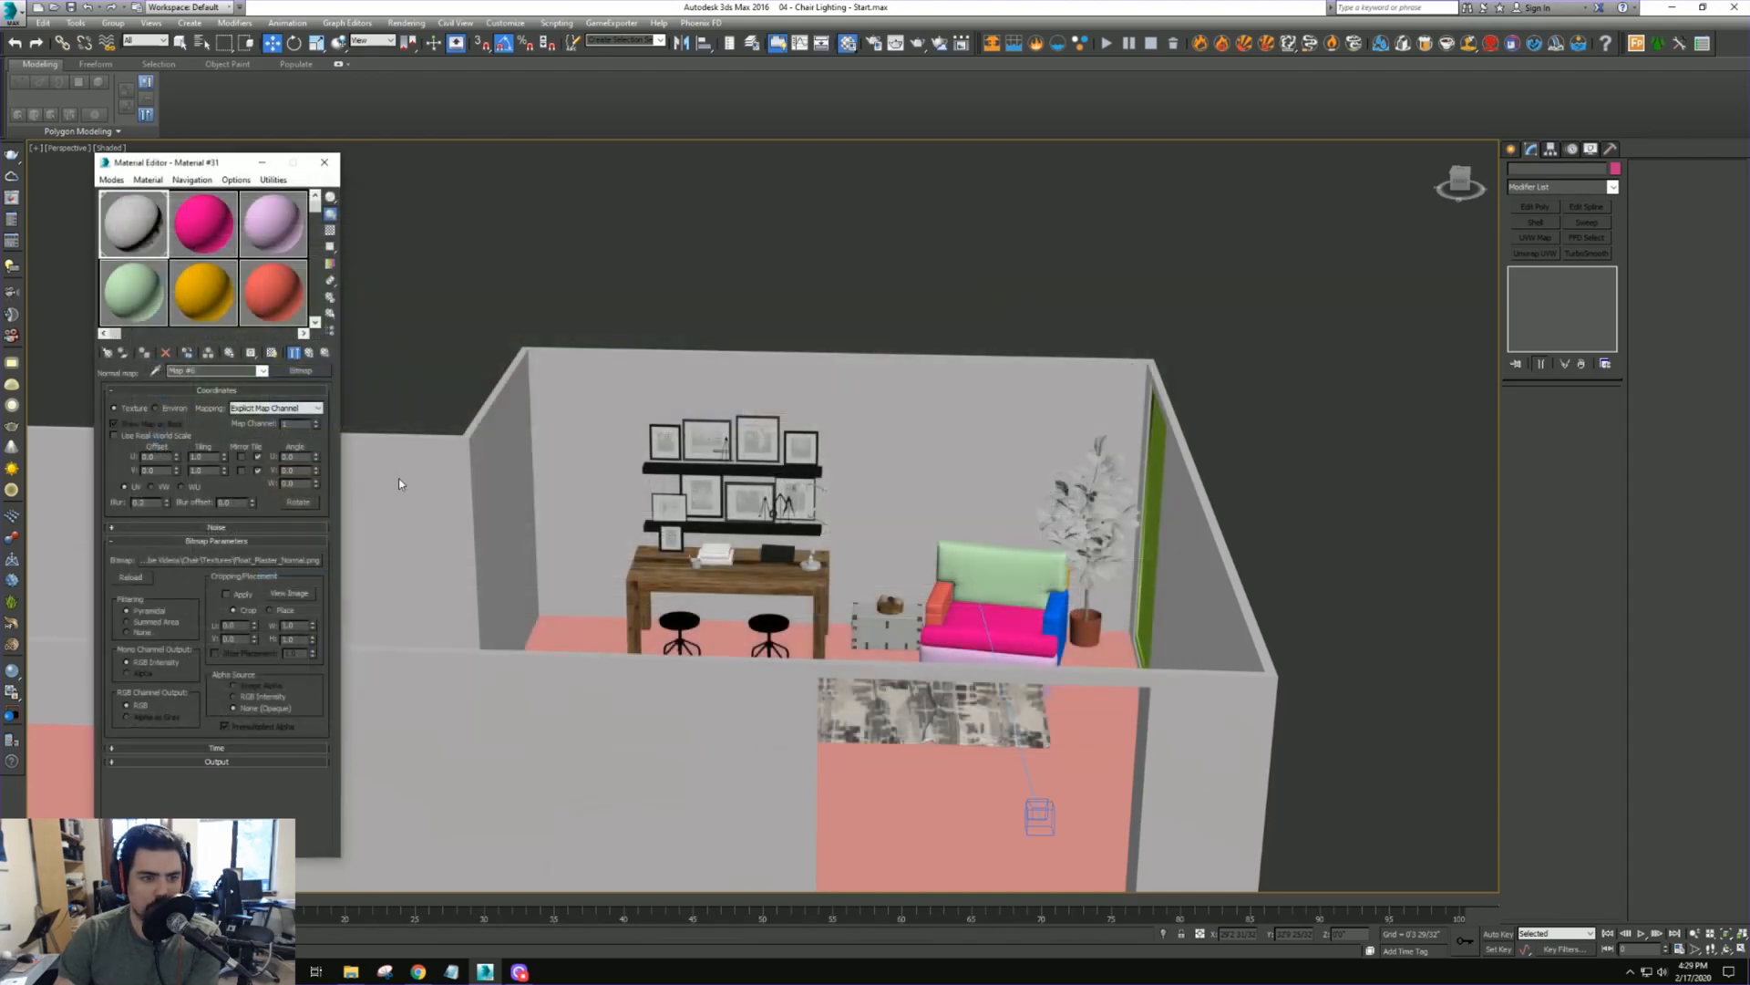
Display the plaster normal map on the walls in the viewport and close the Material Editor
{"action": "left_click", "coordinate": [272, 353]}
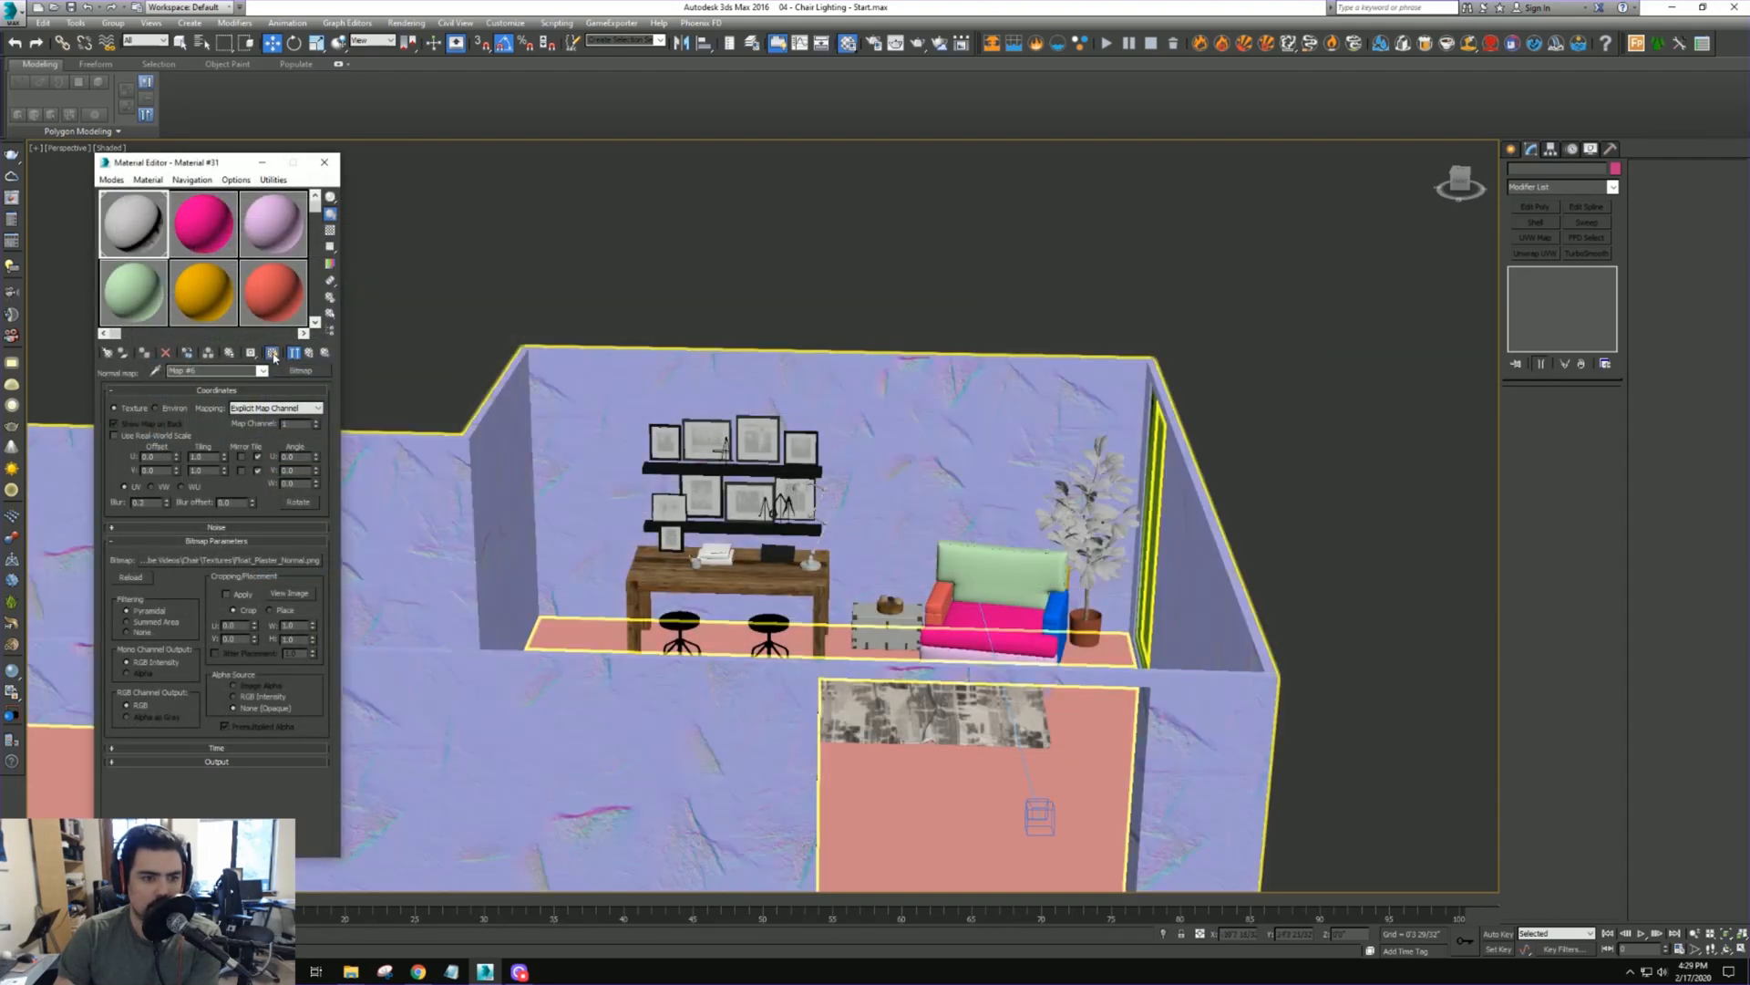
{"action": "scroll", "coordinate": [857, 503], "scroll_direction": "up", "scroll_amount": 5}
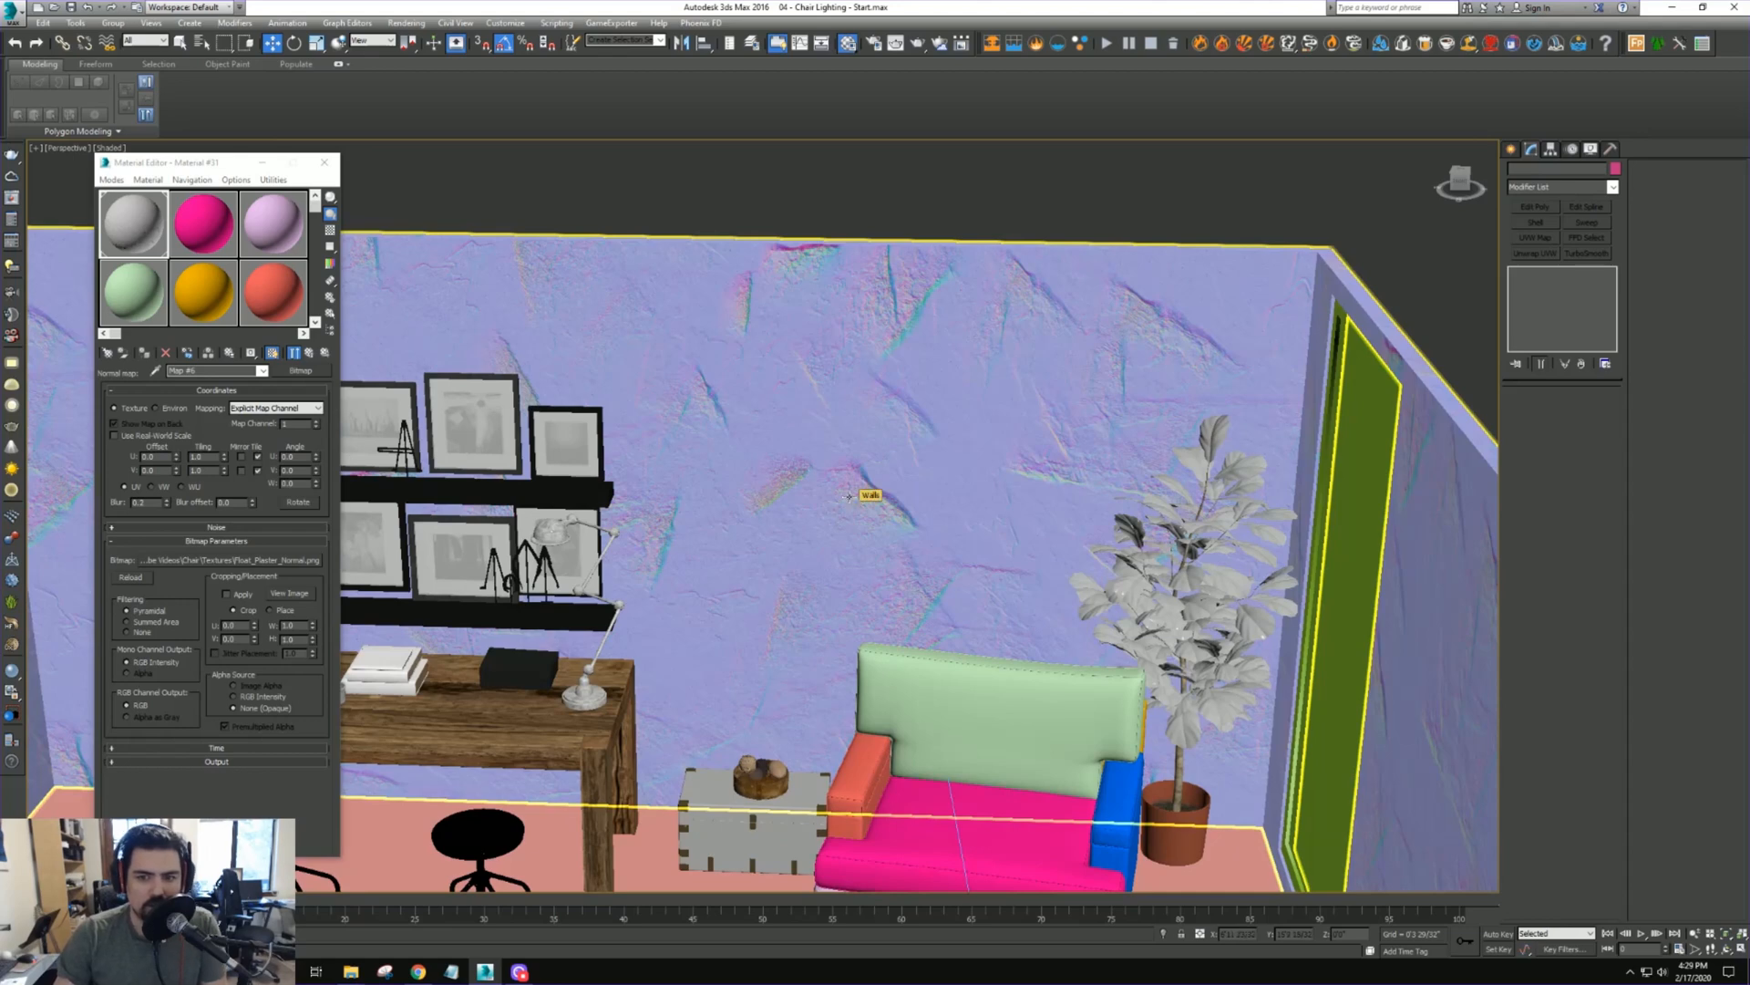
{"action": "scroll", "coordinate": [856, 506], "scroll_direction": "up", "scroll_amount": 5}
{"action": "left_click", "coordinate": [324, 163]}
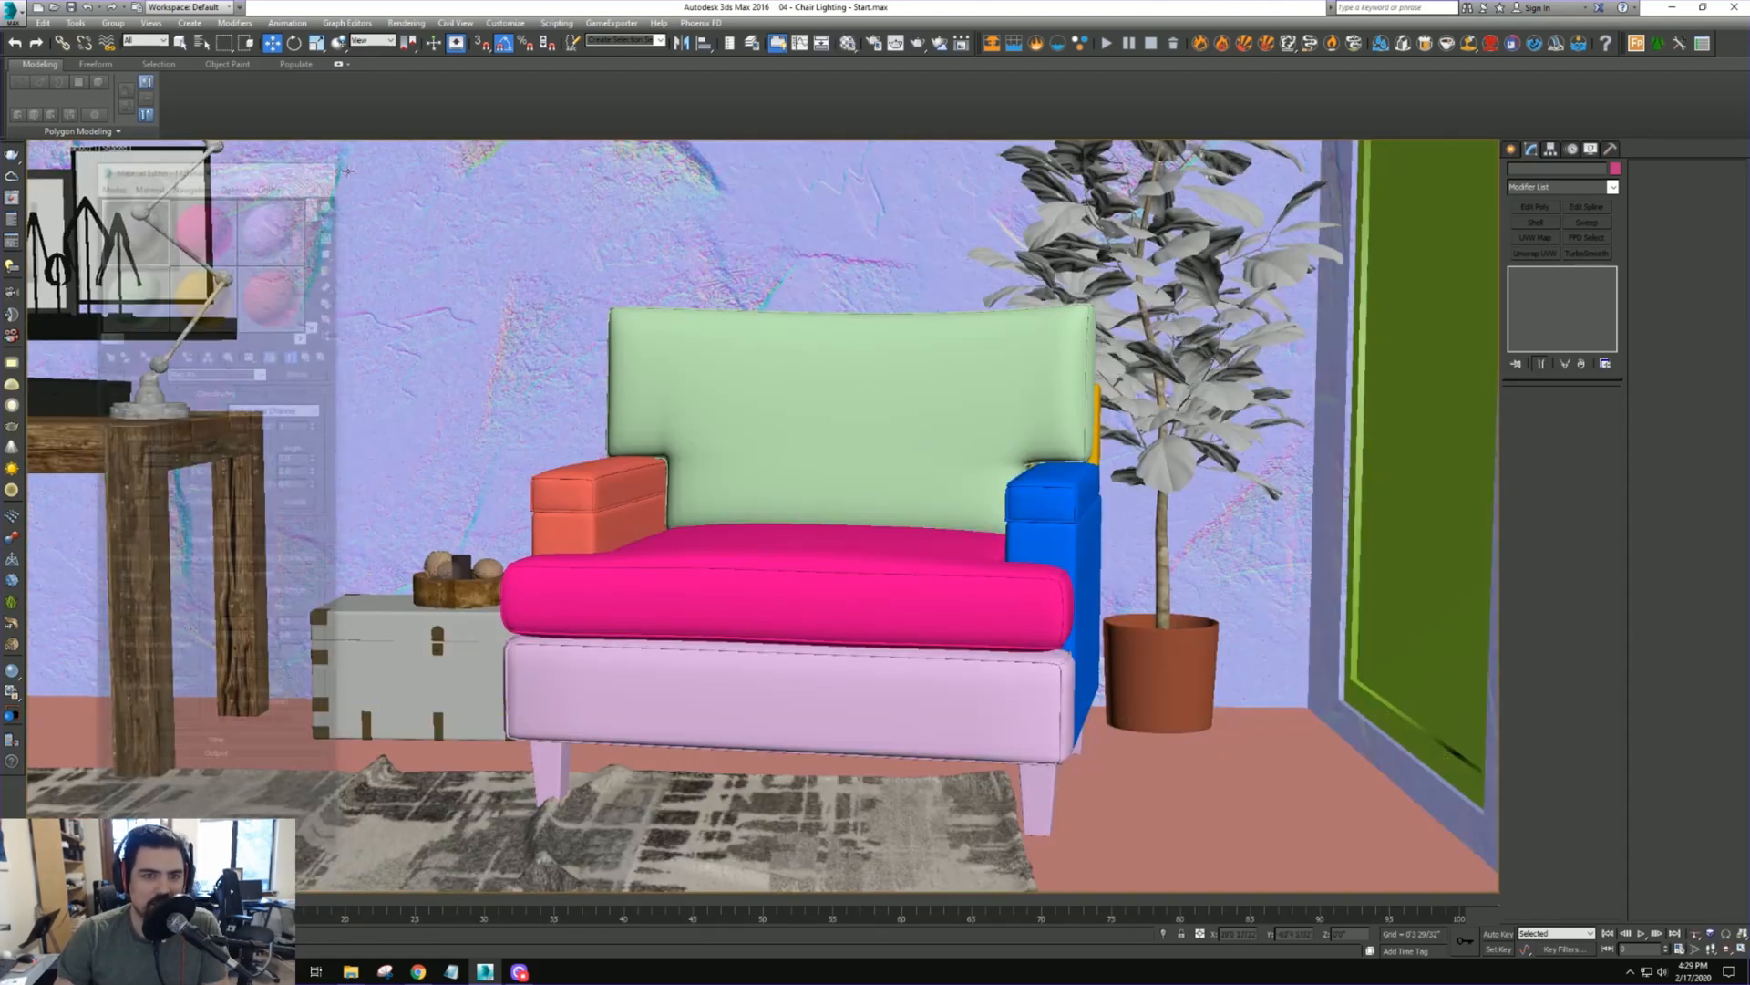
Select the walls' UVW Map modifier and shift its box mapping gizmo lower in the room
{"action": "left_click", "coordinate": [960, 246]}
{"action": "left_click", "coordinate": [1547, 274]}
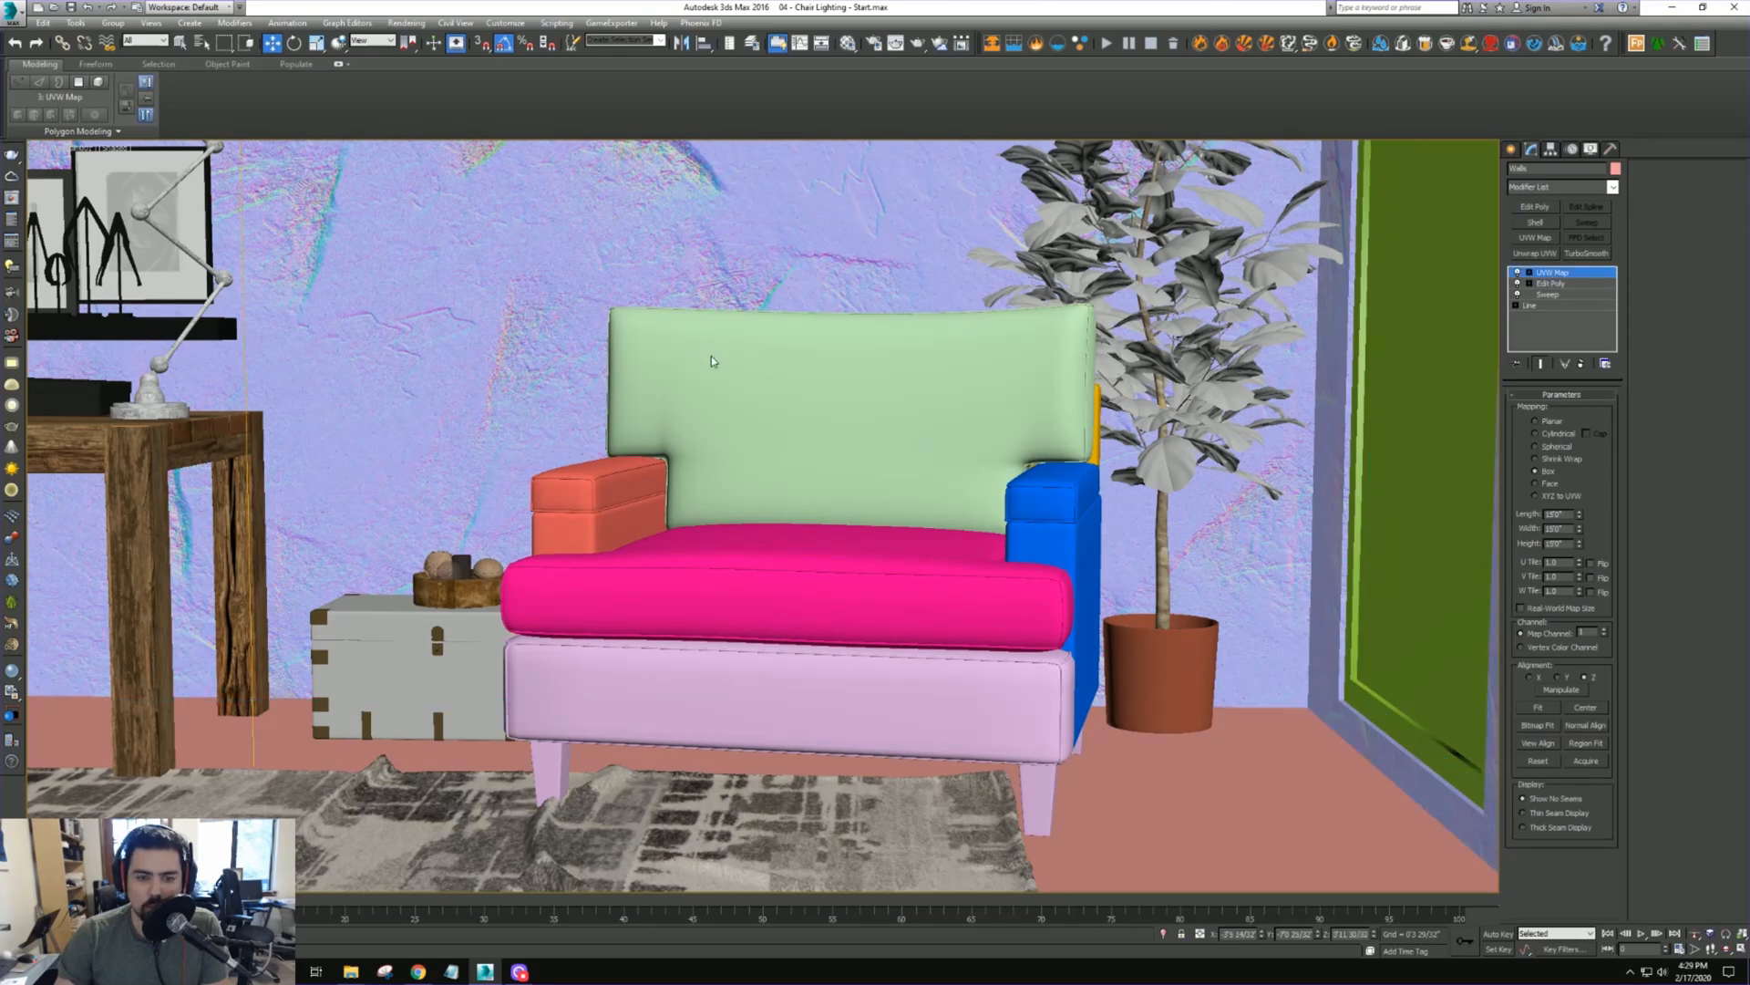
{"action": "key", "text": "z"}
{"action": "middle_click_drag", "start_coordinate": [712, 364], "coordinate": [835, 448], "text": "alt"}
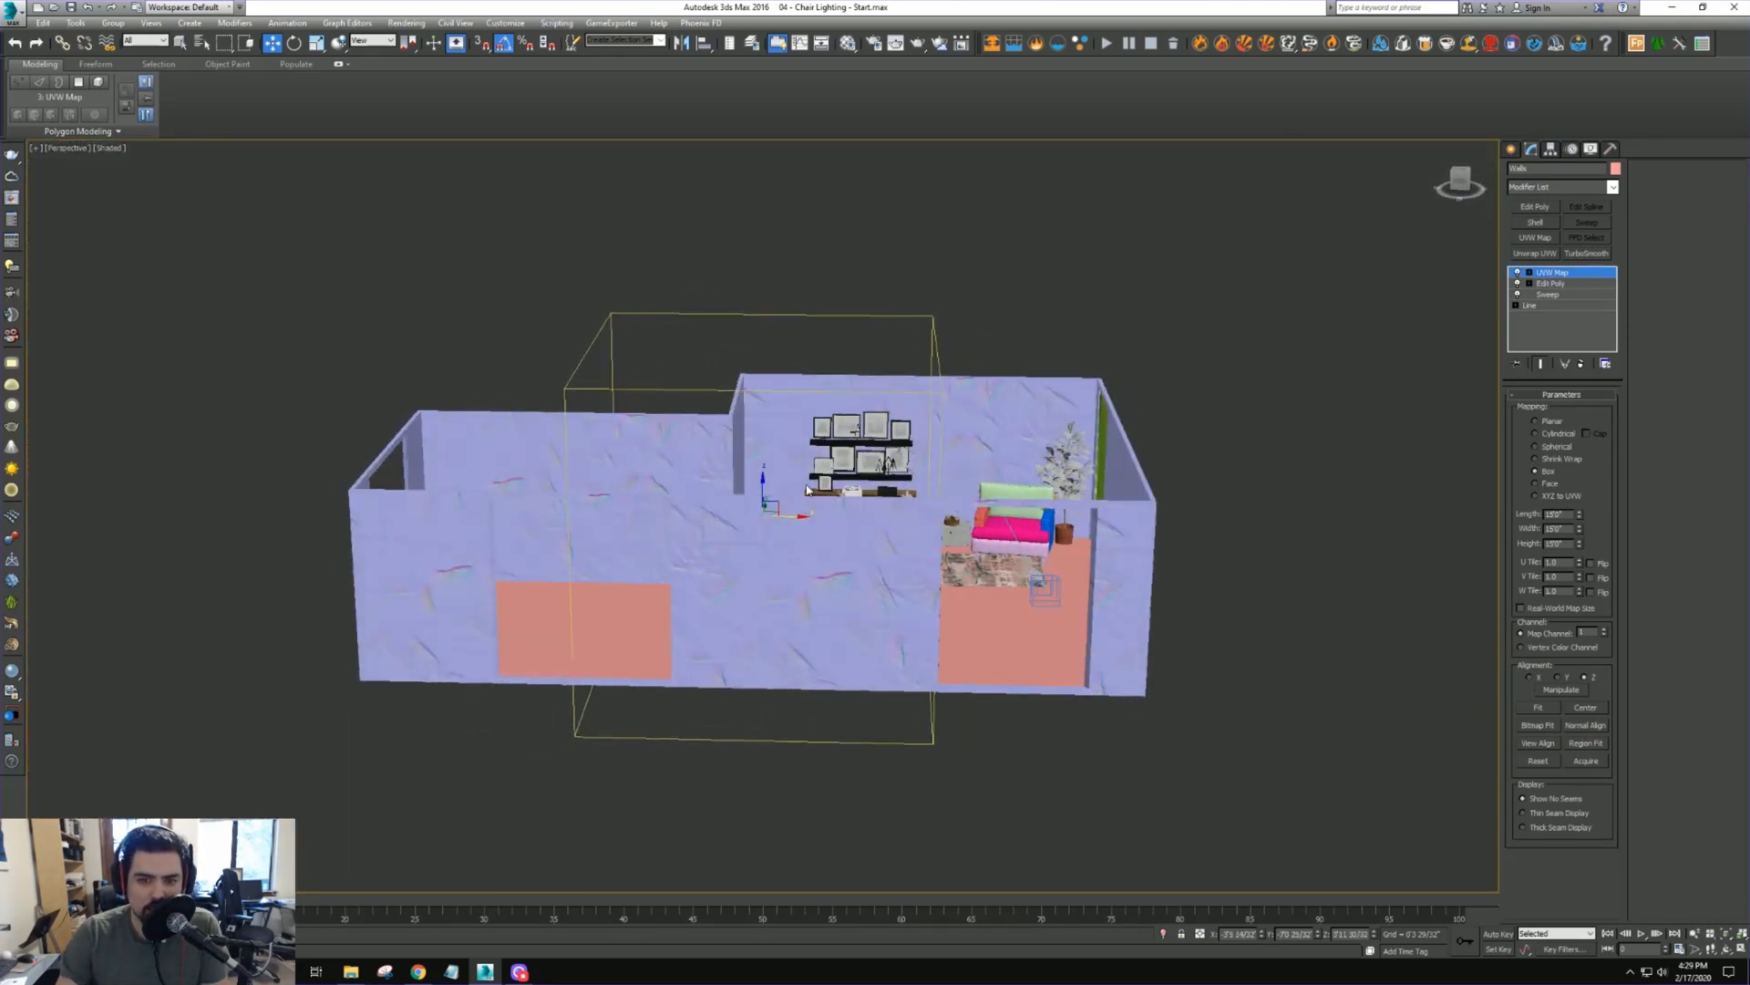
{"action": "left_click_drag", "start_coordinate": [777, 499], "coordinate": [755, 539]}
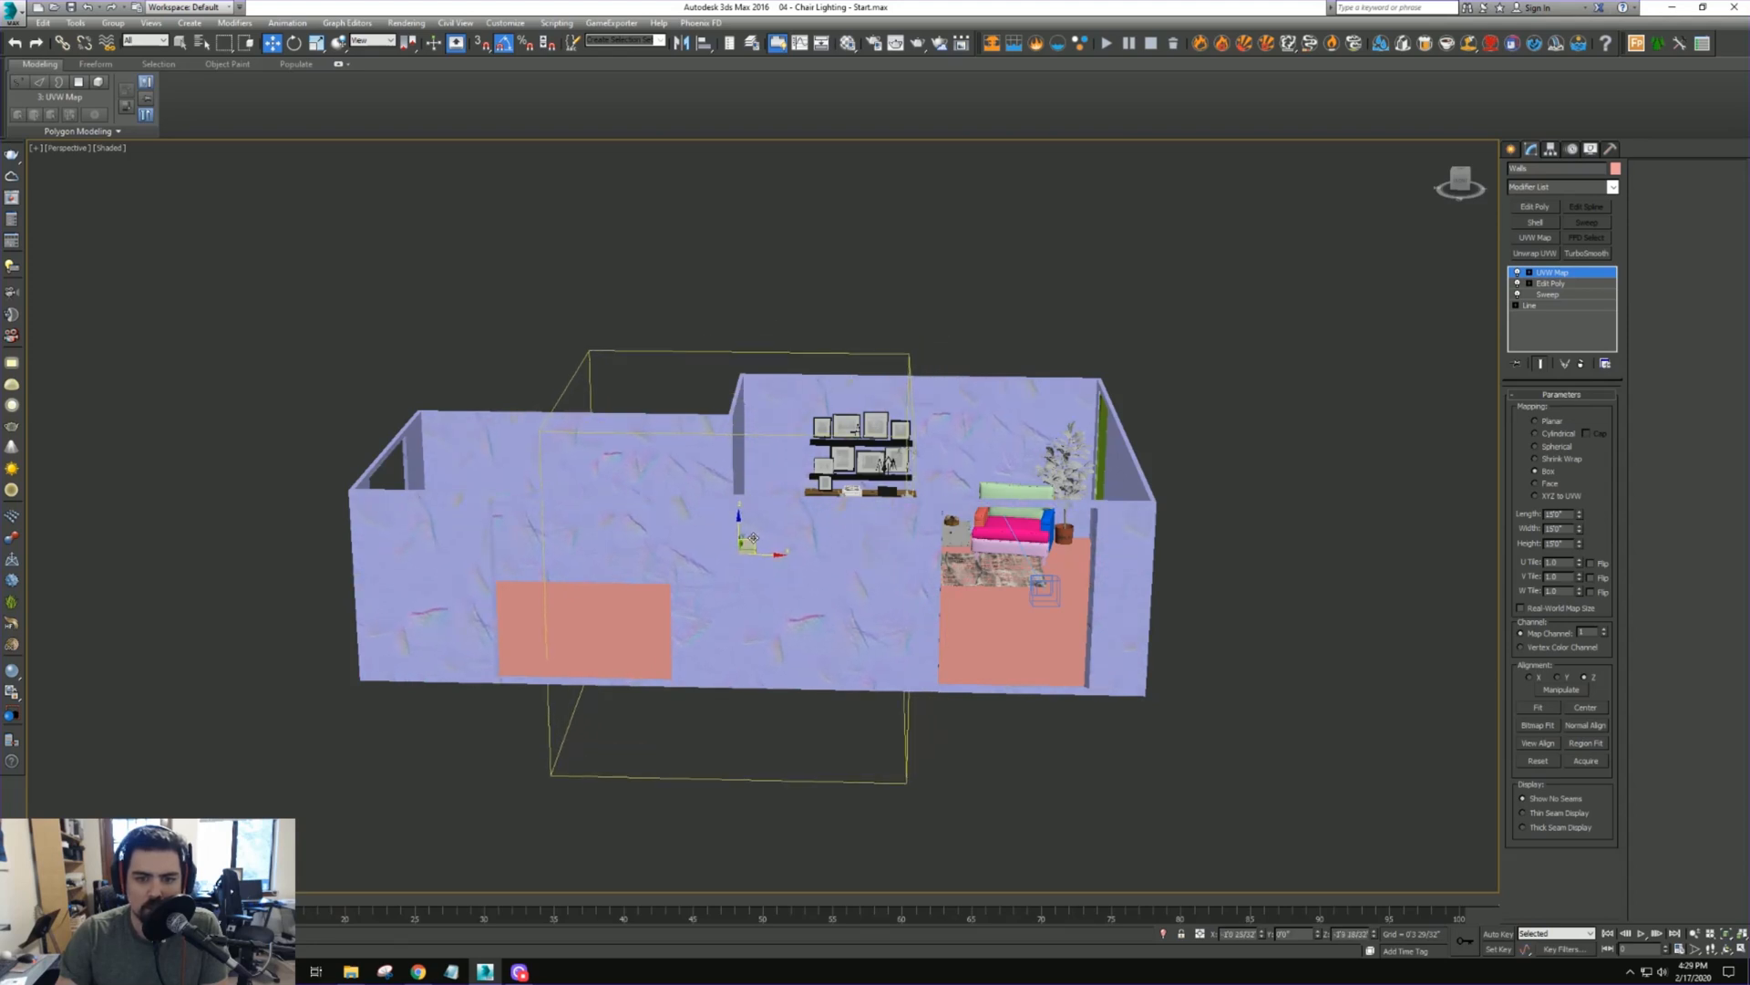
Set up a camera view alongside a shaded perspective view and reposition the mapping gizmo to adjust the plaster pattern behind the chair
{"action": "key", "text": "alt+w"}
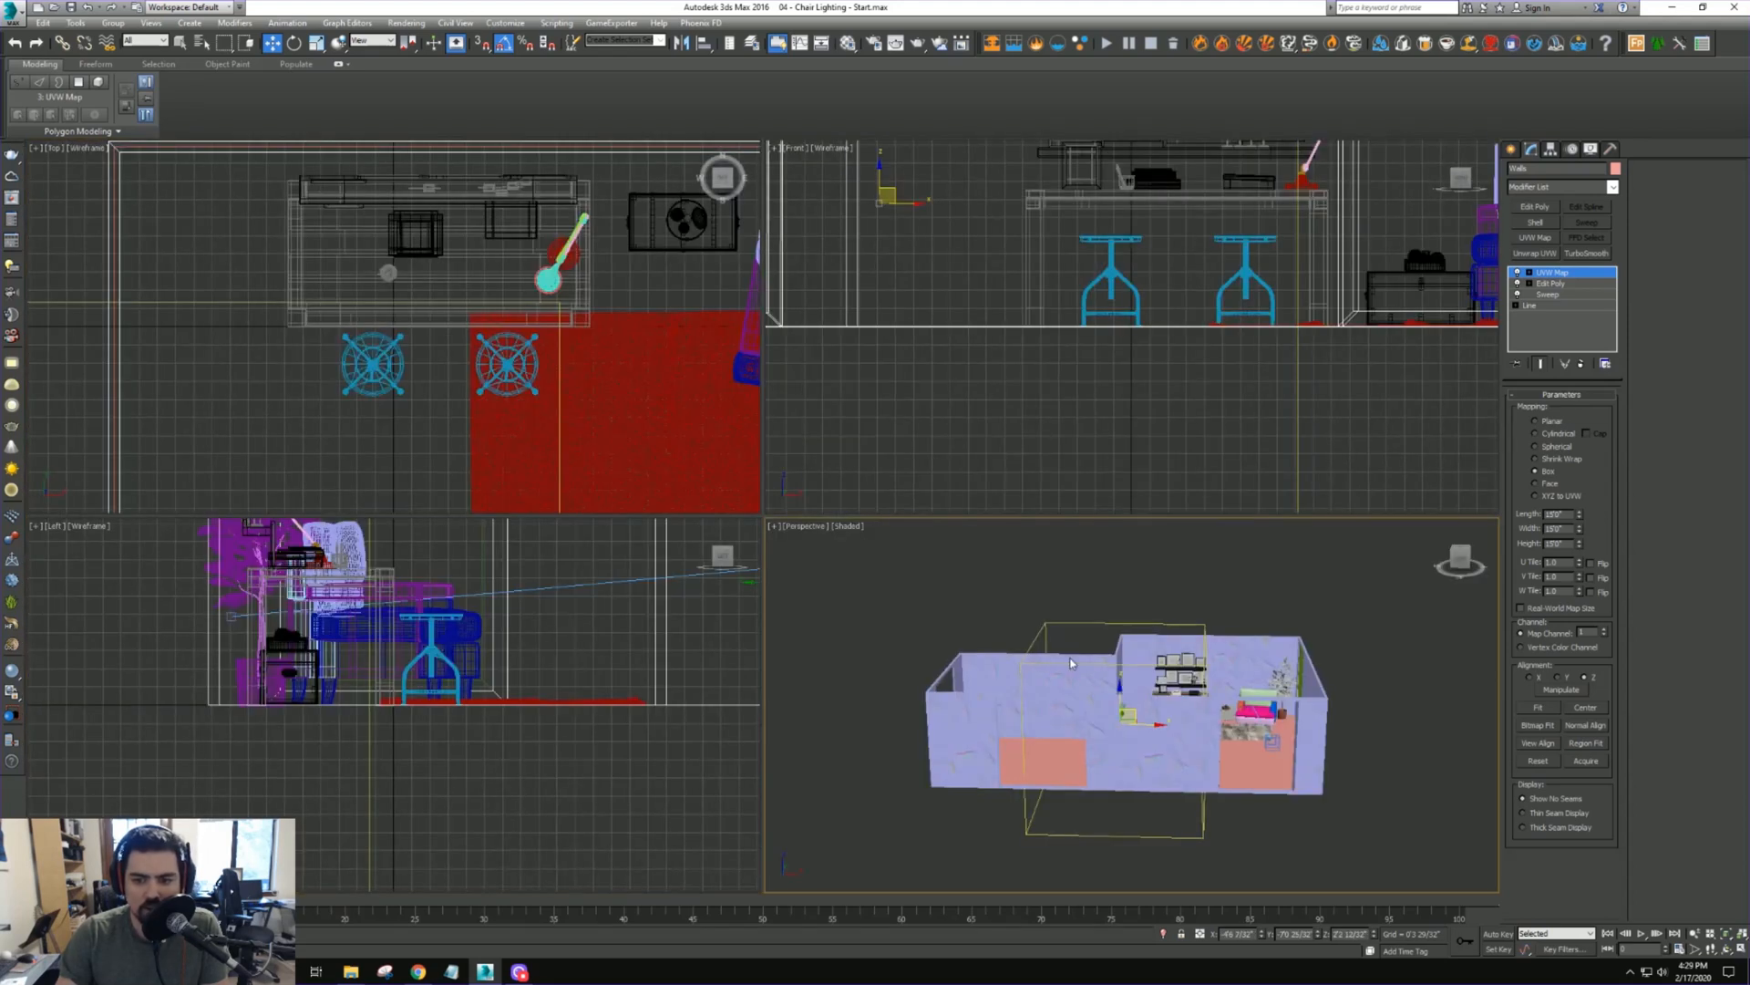
{"action": "key", "text": "c"}
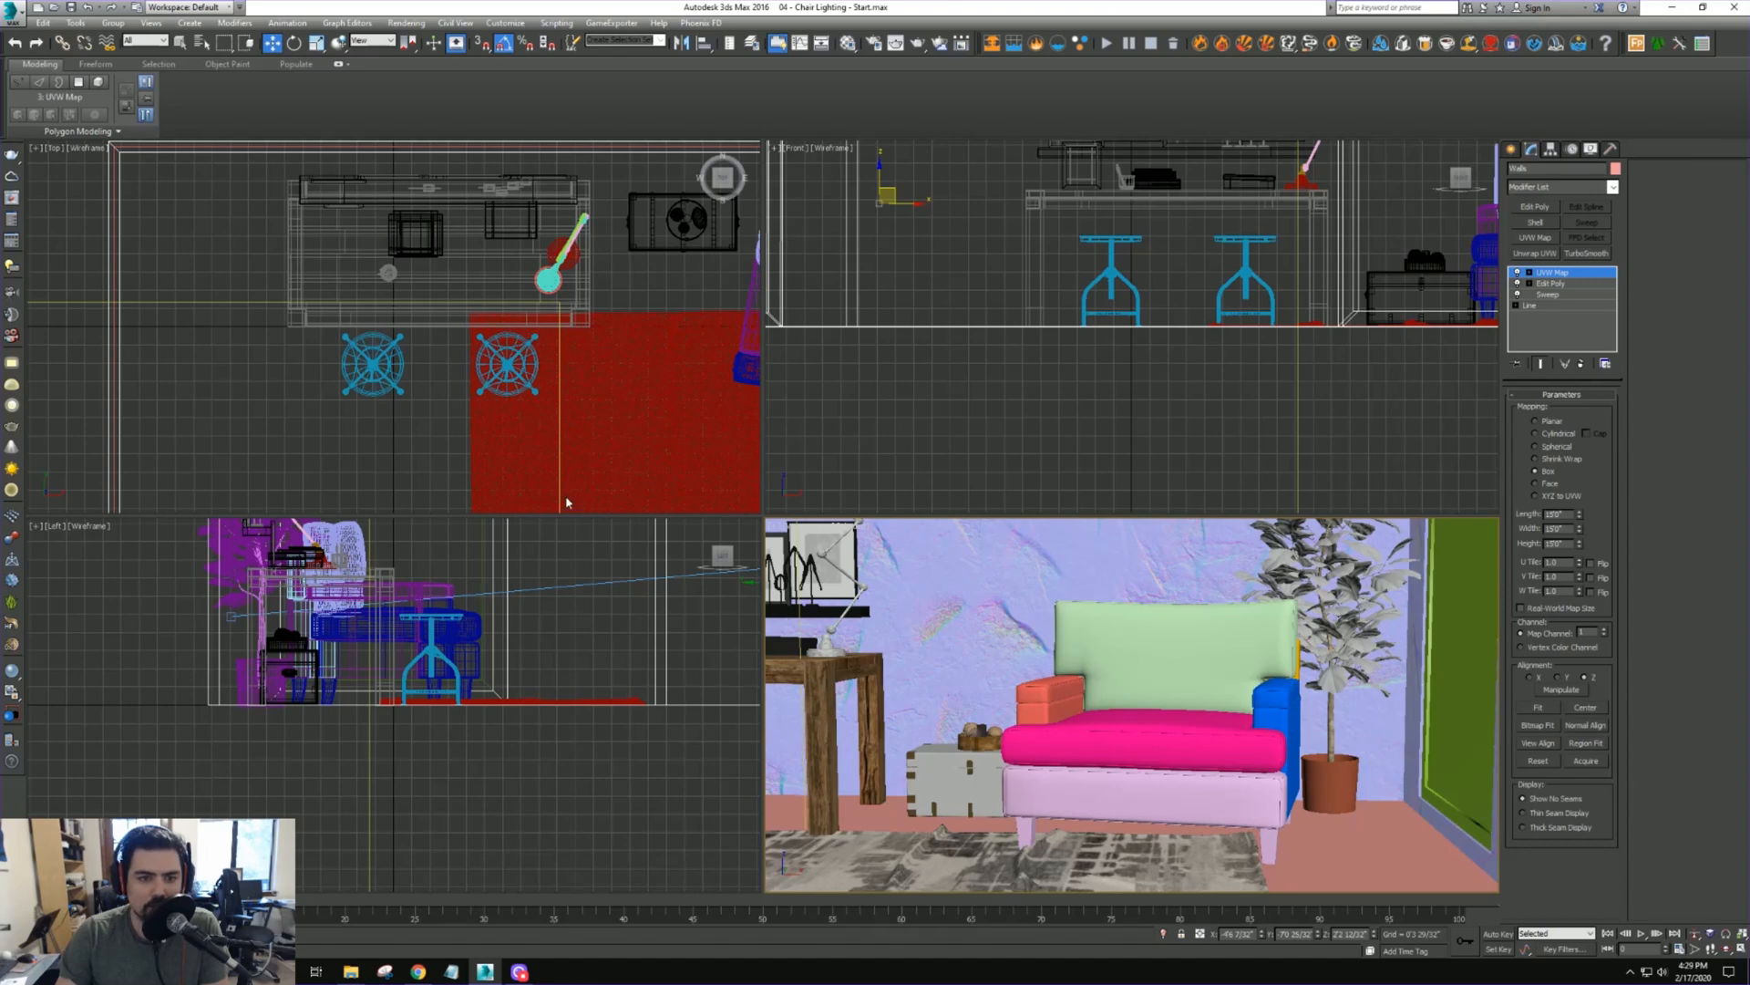
{"action": "key", "text": "p"}
{"action": "mouse_move", "coordinate": [638, 379]}
{"action": "middle_mouse_down", "text": "alt"}
{"action": "mouse_move", "coordinate": [625, 323]}
{"action": "mouse_move", "coordinate": [623, 380]}
{"action": "middle_mouse_up", "text": "alt"}
{"action": "key", "text": "F3"}
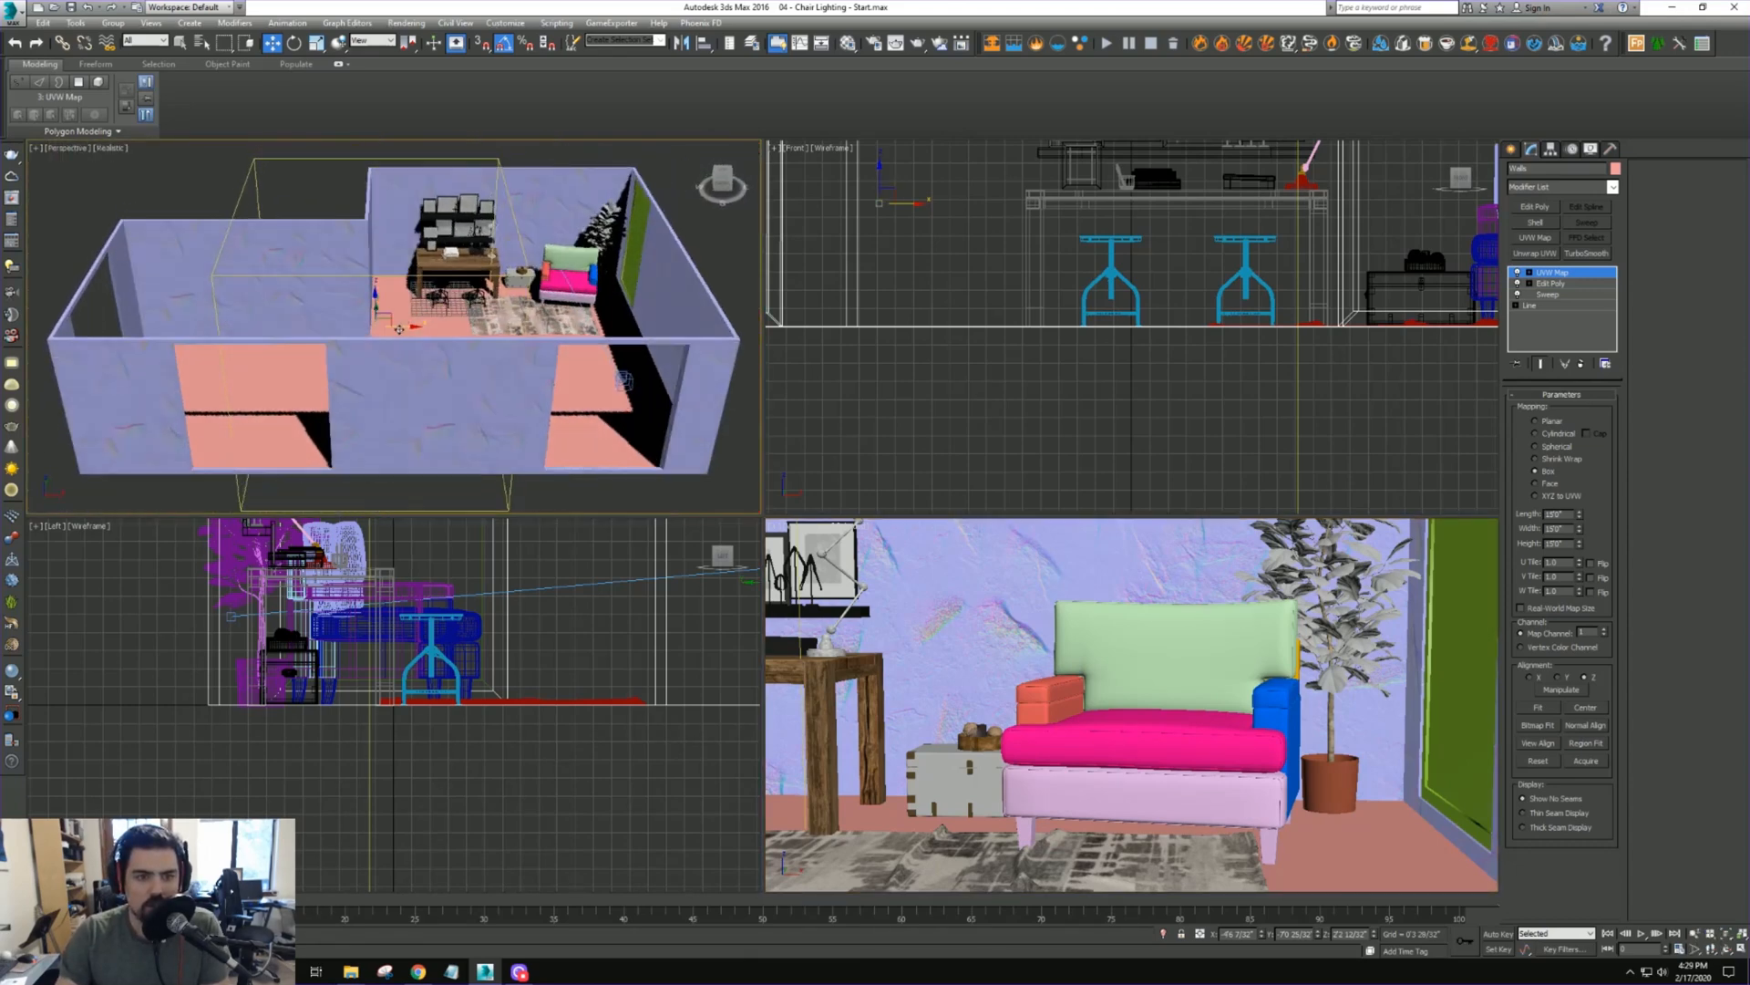
{"action": "left_click_drag", "start_coordinate": [1049, 629], "coordinate": [1014, 575]}
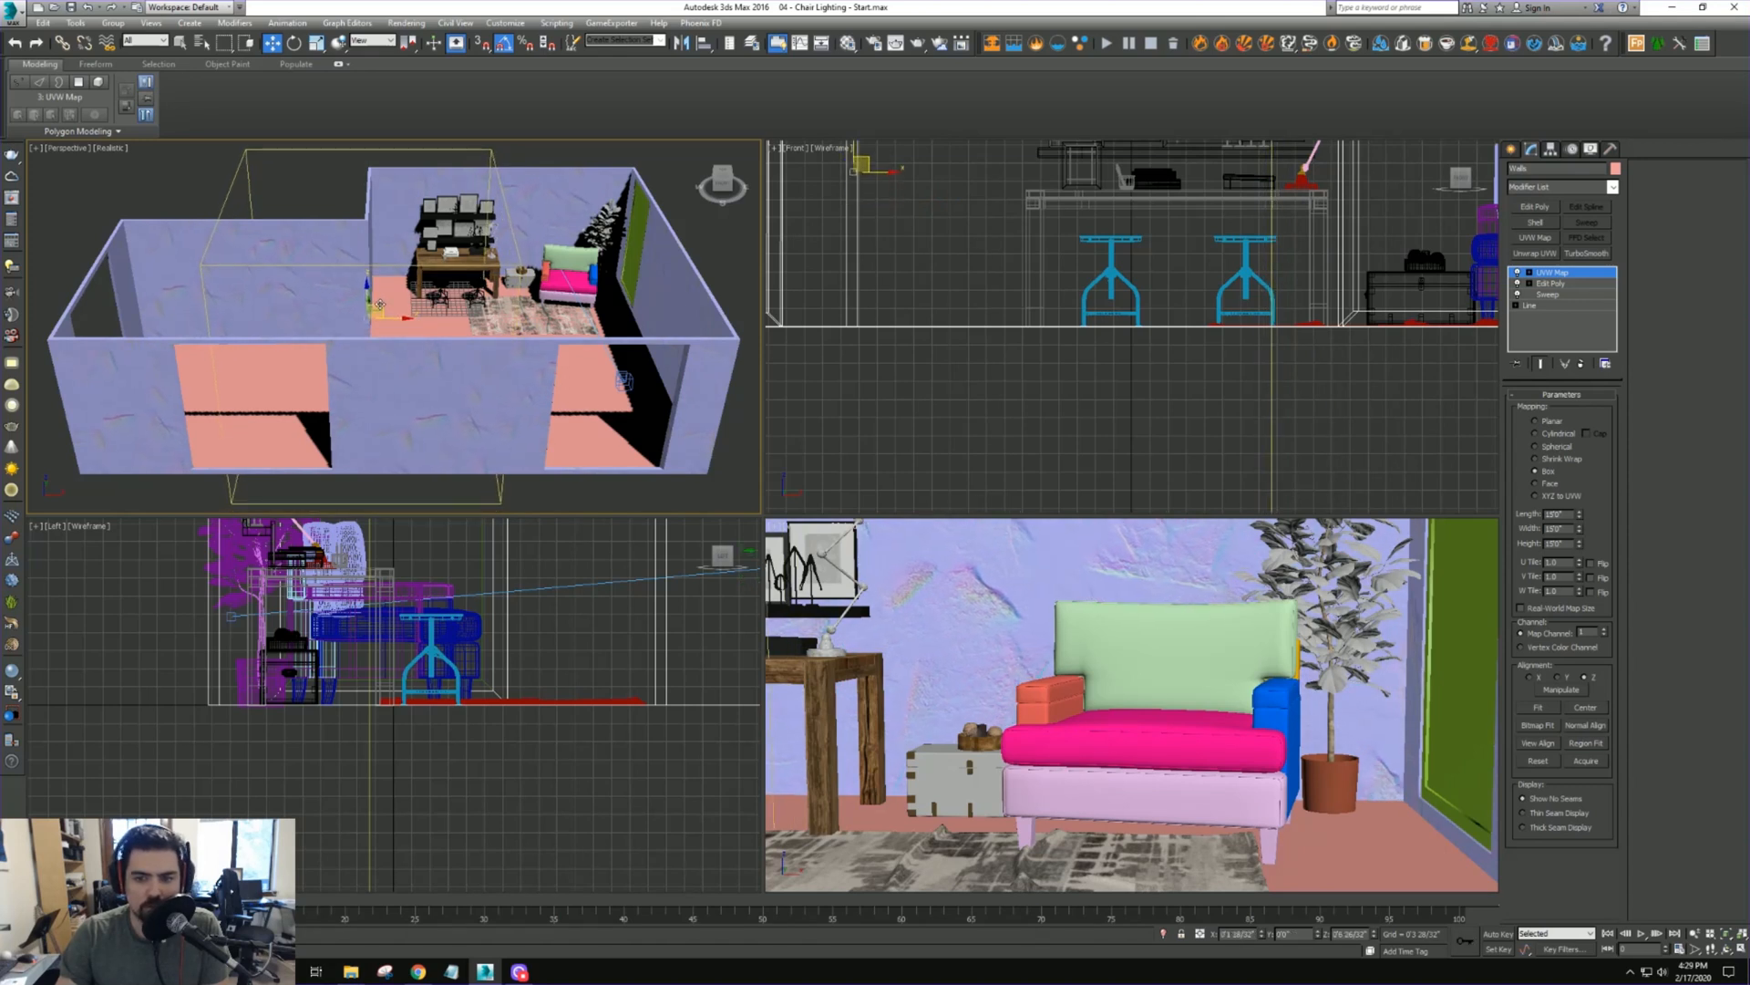
{"action": "mouse_move", "coordinate": [379, 316]}
{"action": "left_mouse_down"}
{"action": "mouse_move", "coordinate": [363, 342]}
{"action": "mouse_move", "coordinate": [386, 309]}
{"action": "left_mouse_up"}
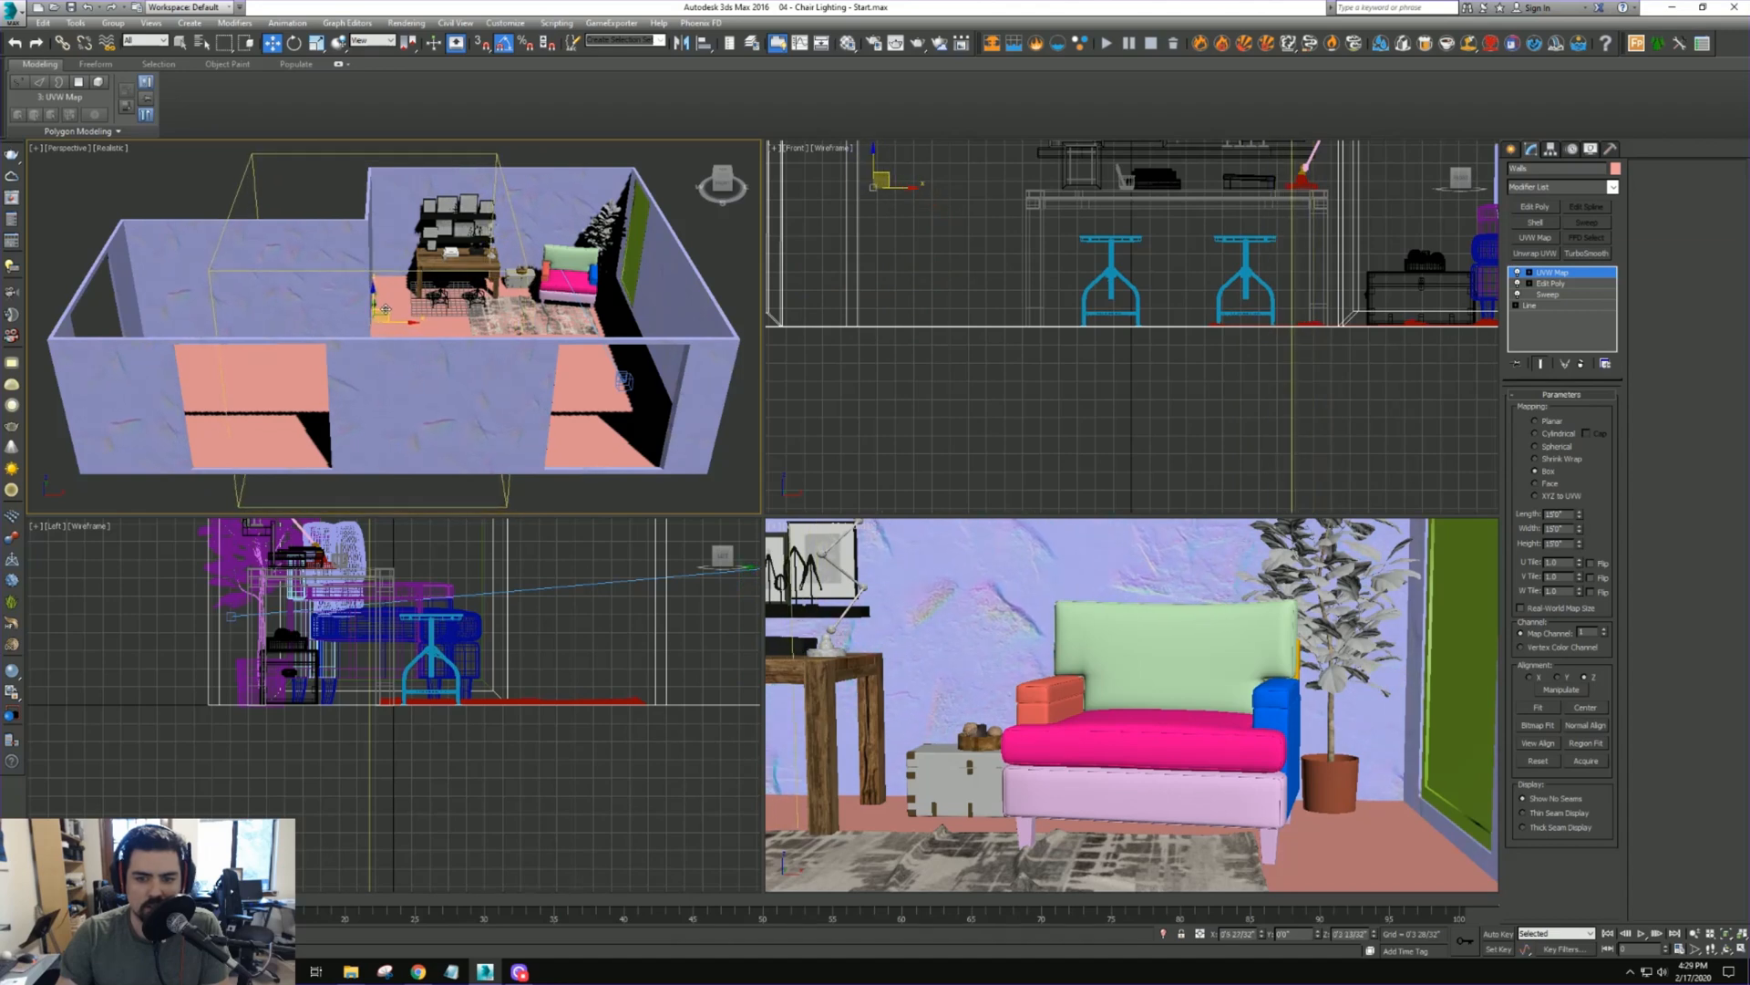
Reopen the wall material at its top level and adjust the bump map amount
{"action": "left_click", "coordinate": [848, 43]}
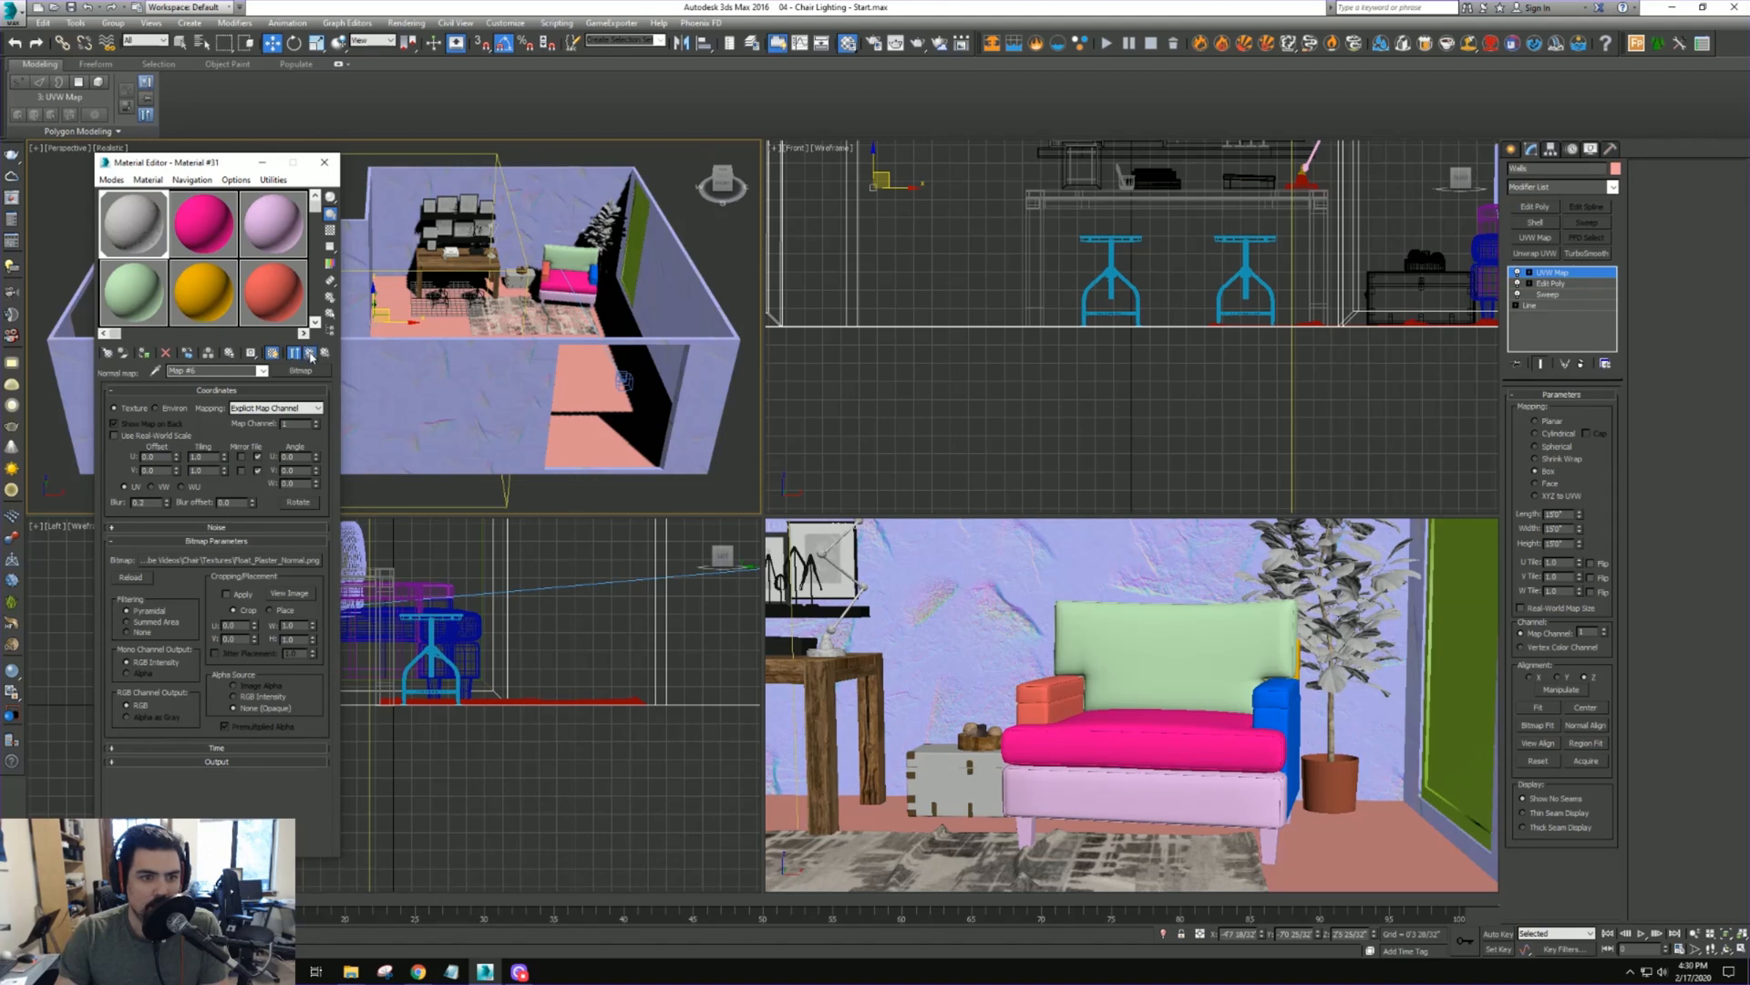
{"action": "left_click", "coordinate": [310, 354]}
{"action": "left_click", "coordinate": [310, 354]}
{"action": "scroll", "coordinate": [182, 547], "scroll_direction": "down", "scroll_amount": 5}
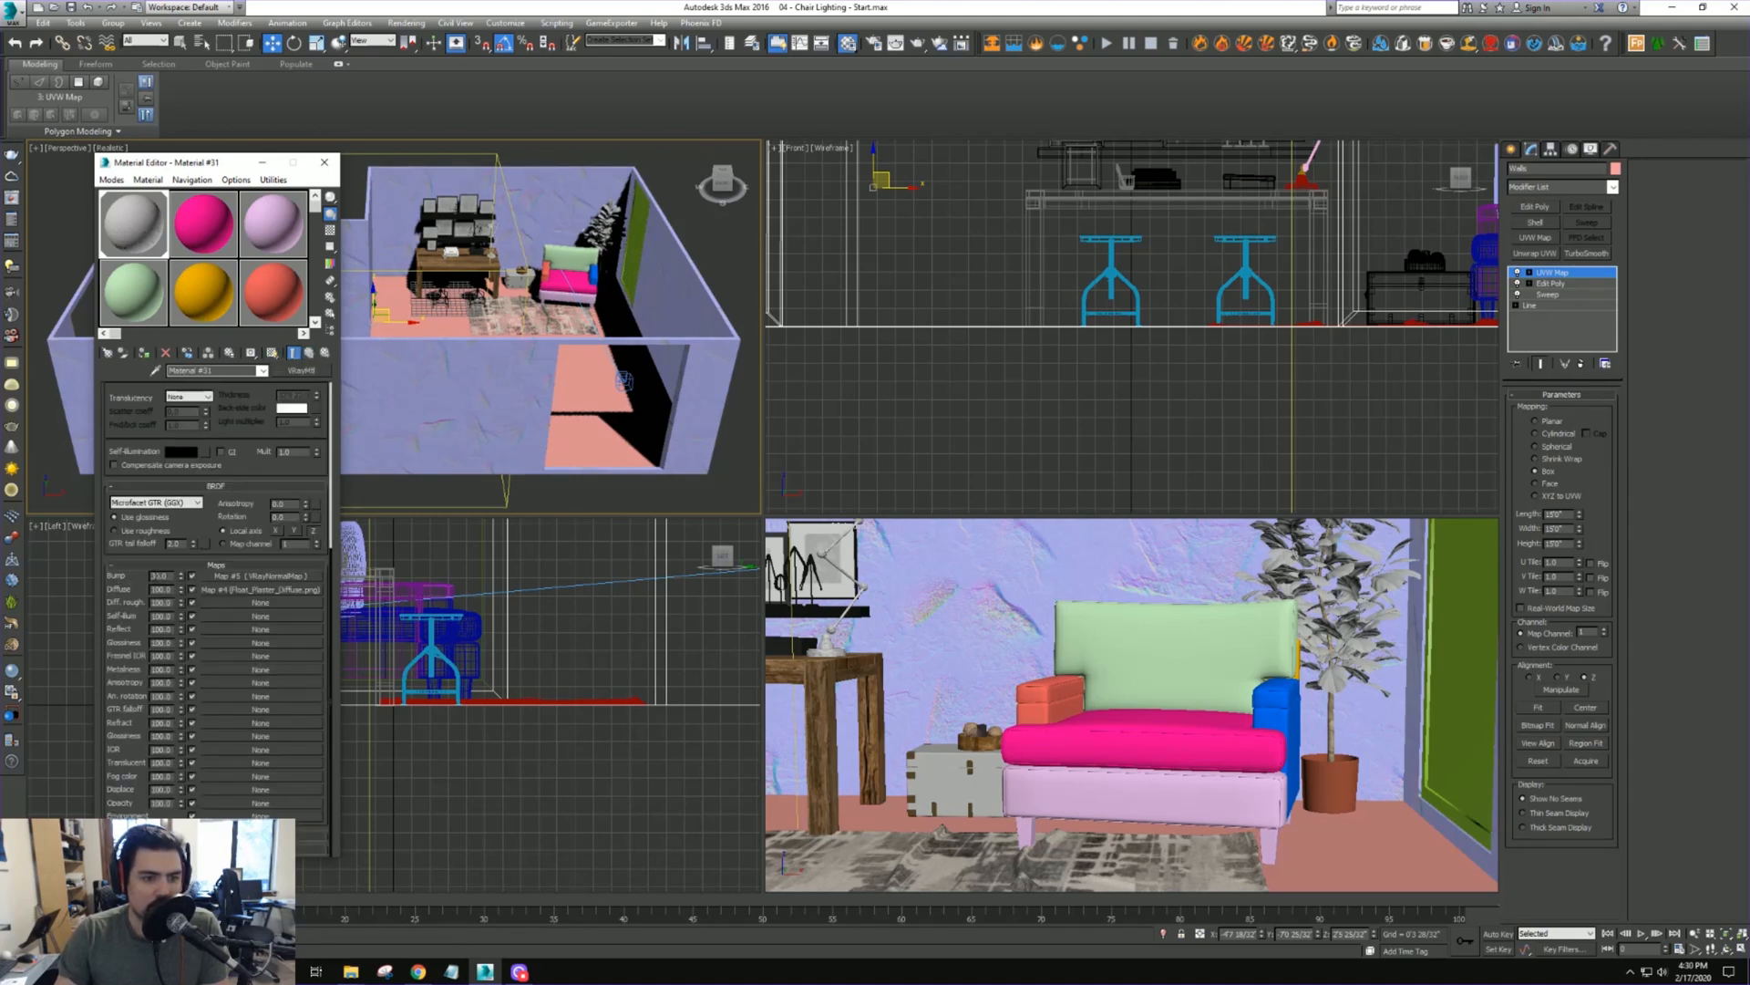
{"action": "type", "text": "8"}
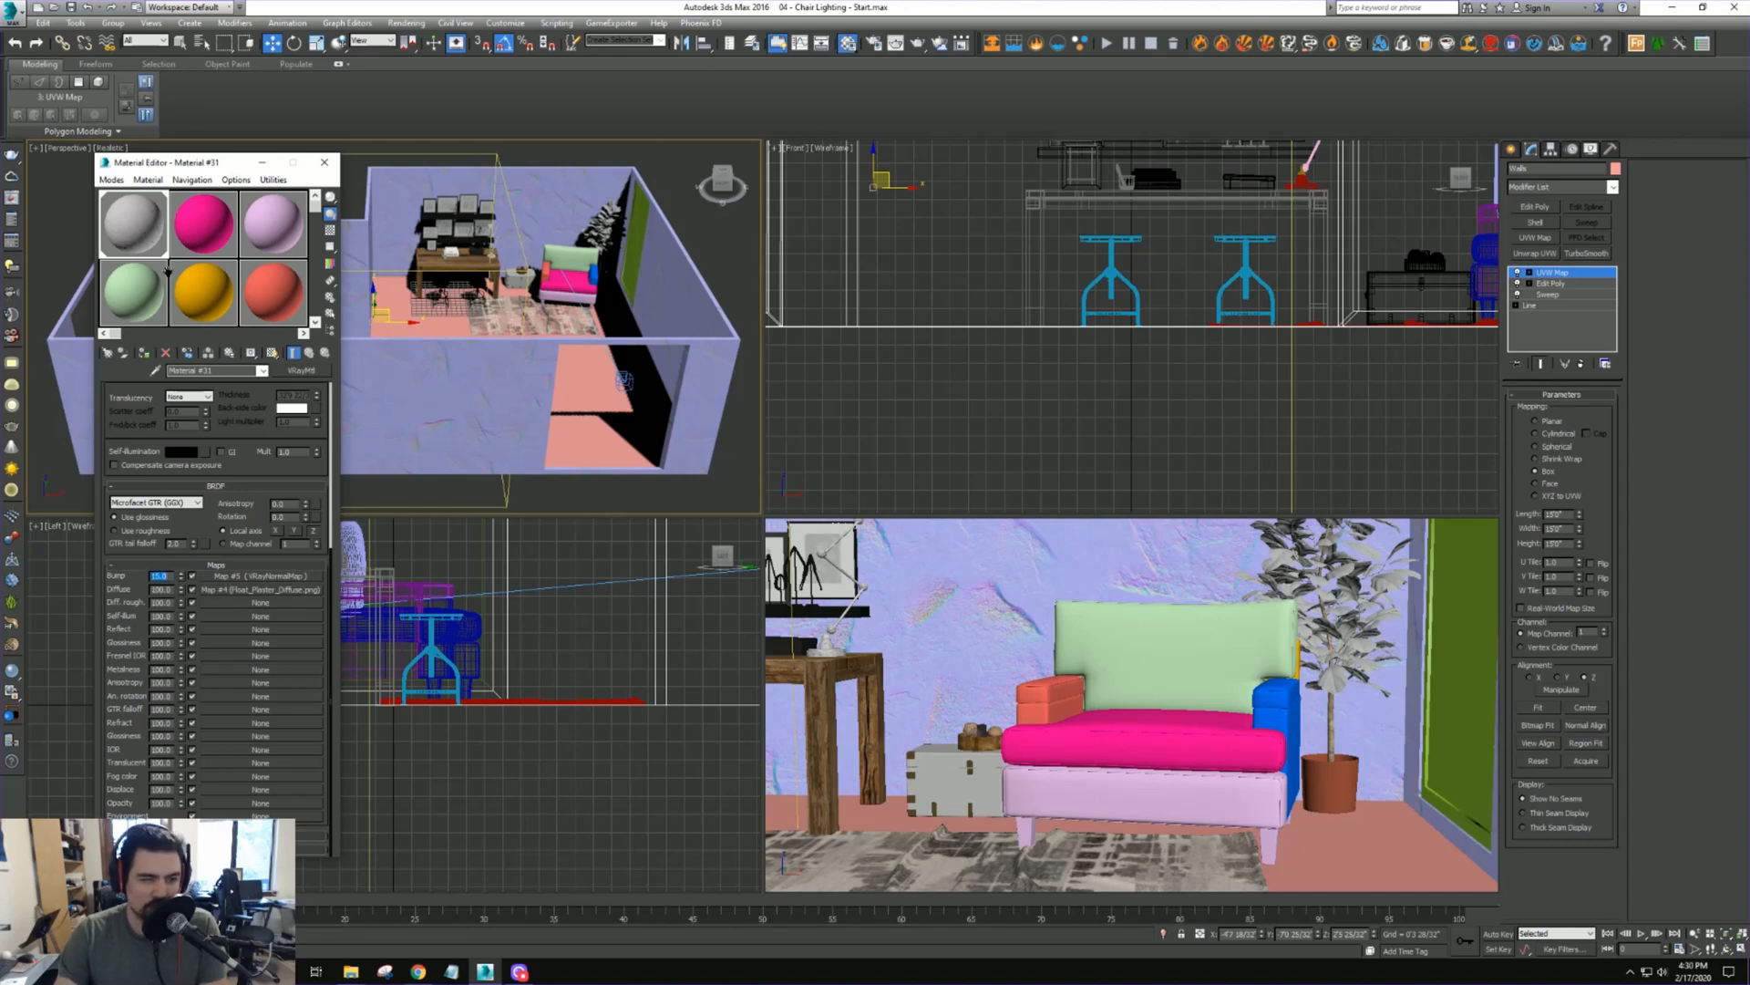
Move the Material Editor aside and add a texture from File Explorer to the wall material's reflection Glossiness slot
{"action": "left_click_drag", "start_coordinate": [191, 164], "coordinate": [319, 146]}
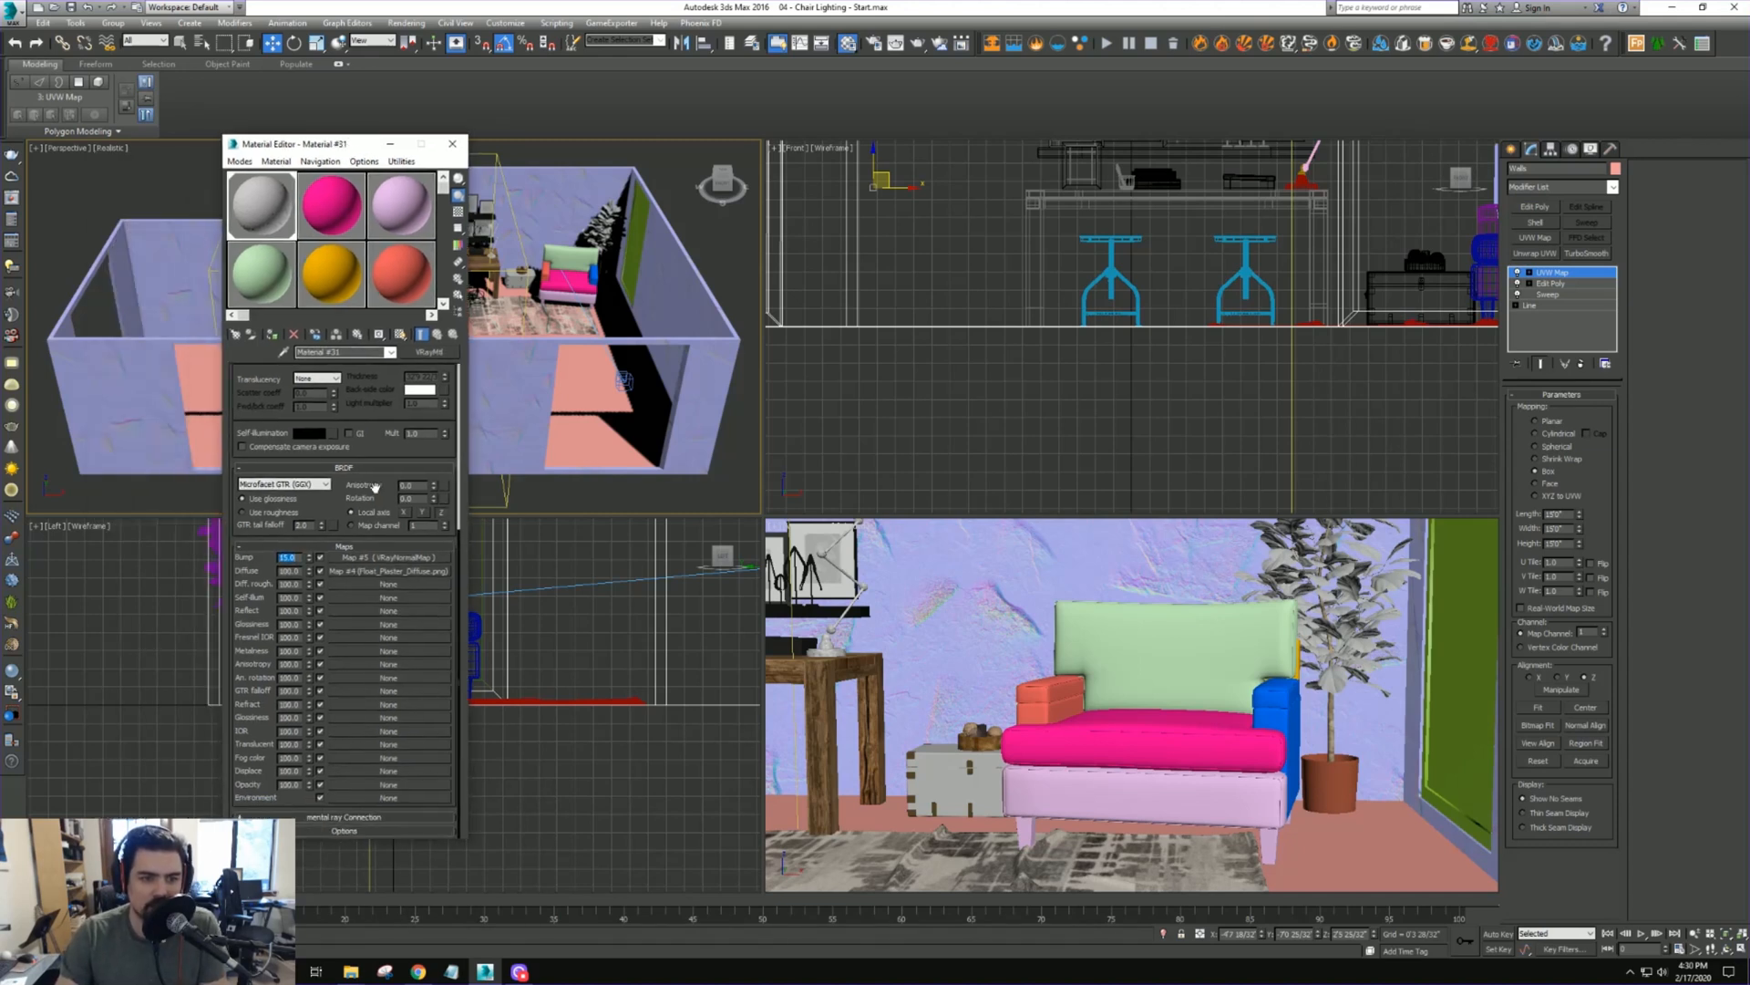
{"action": "key", "text": "alt+Tab"}
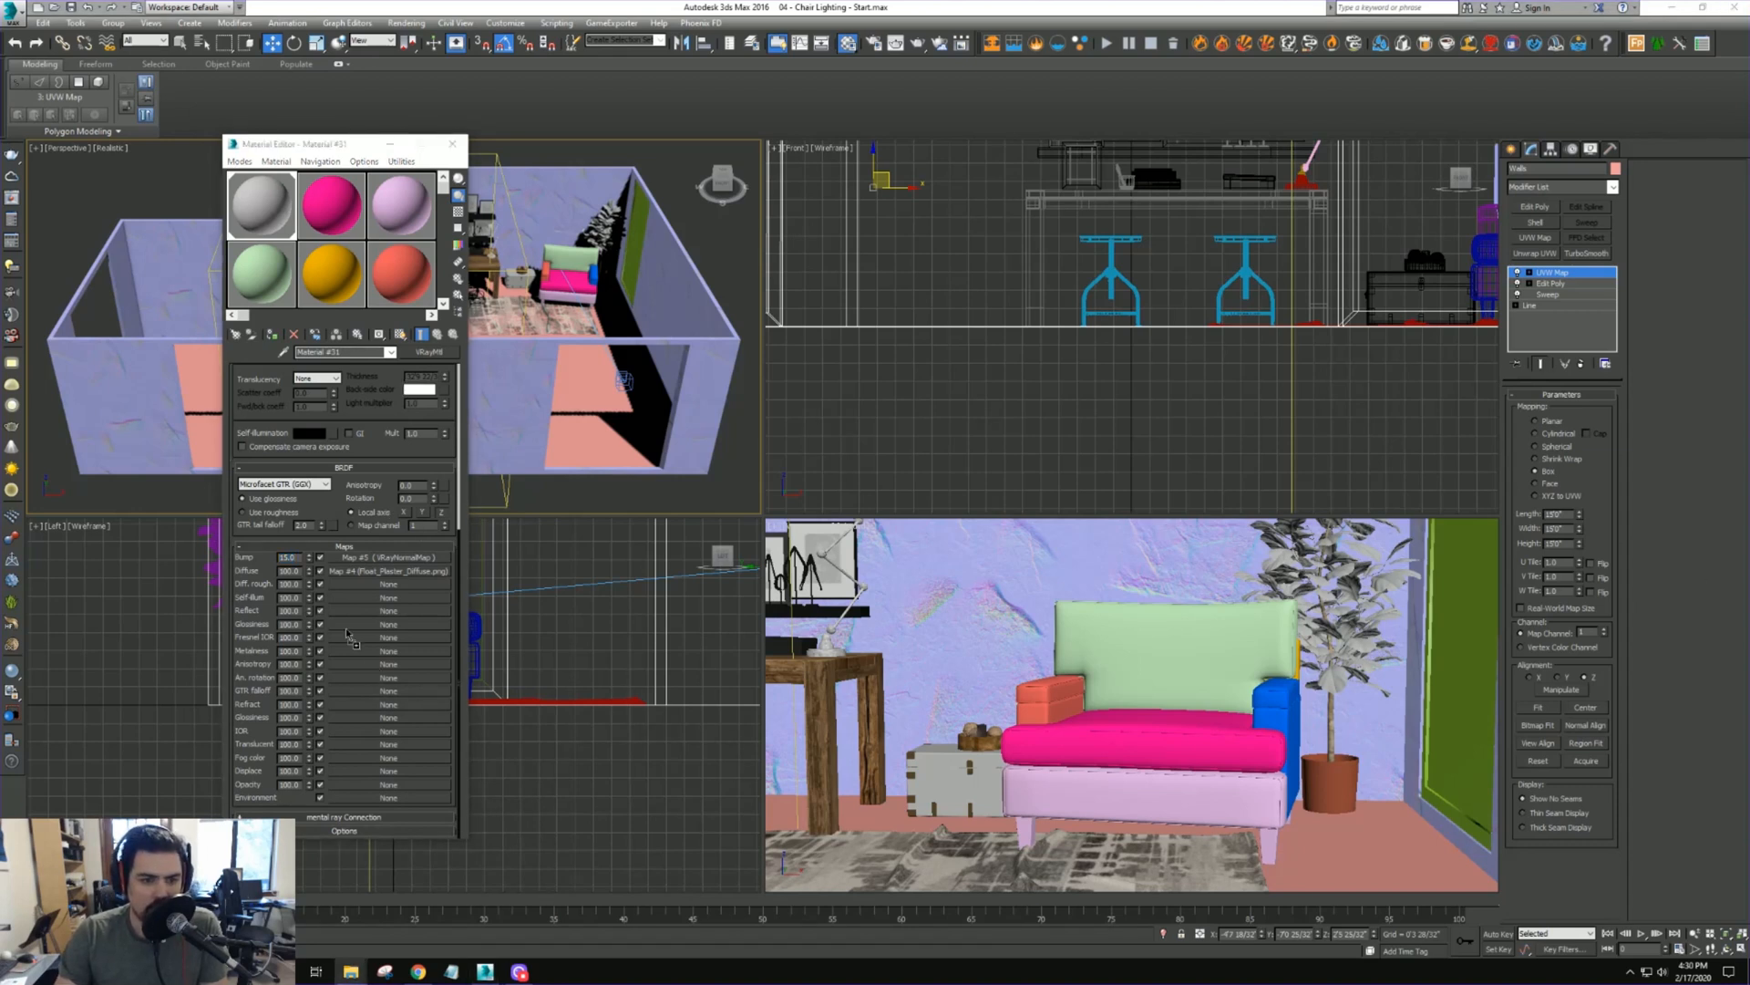
{"action": "scroll", "coordinate": [270, 409], "scroll_direction": "up", "scroll_amount": 3}
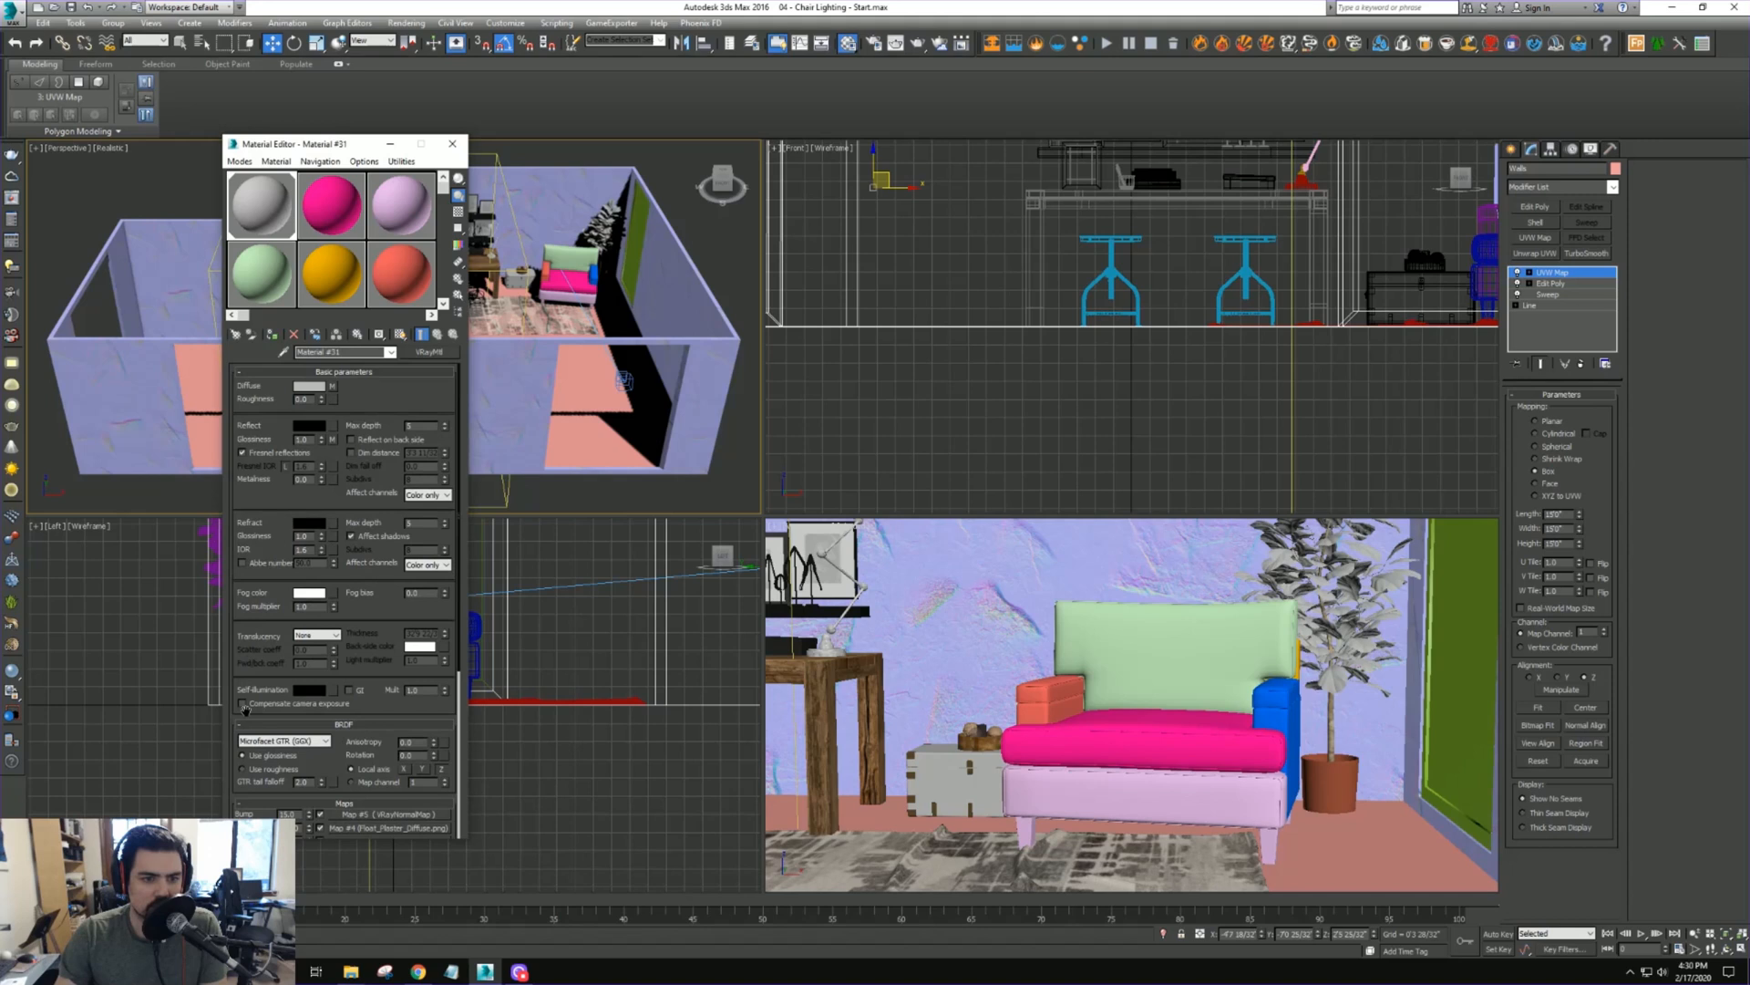
Unlock the wall material's Fresnel IOR, map it with the Float_Plaster_ior bitmap and reload that bitmap with a gamma override of 1.0
{"action": "left_click", "coordinate": [285, 466]}
{"action": "key", "text": "alt+Tab"}
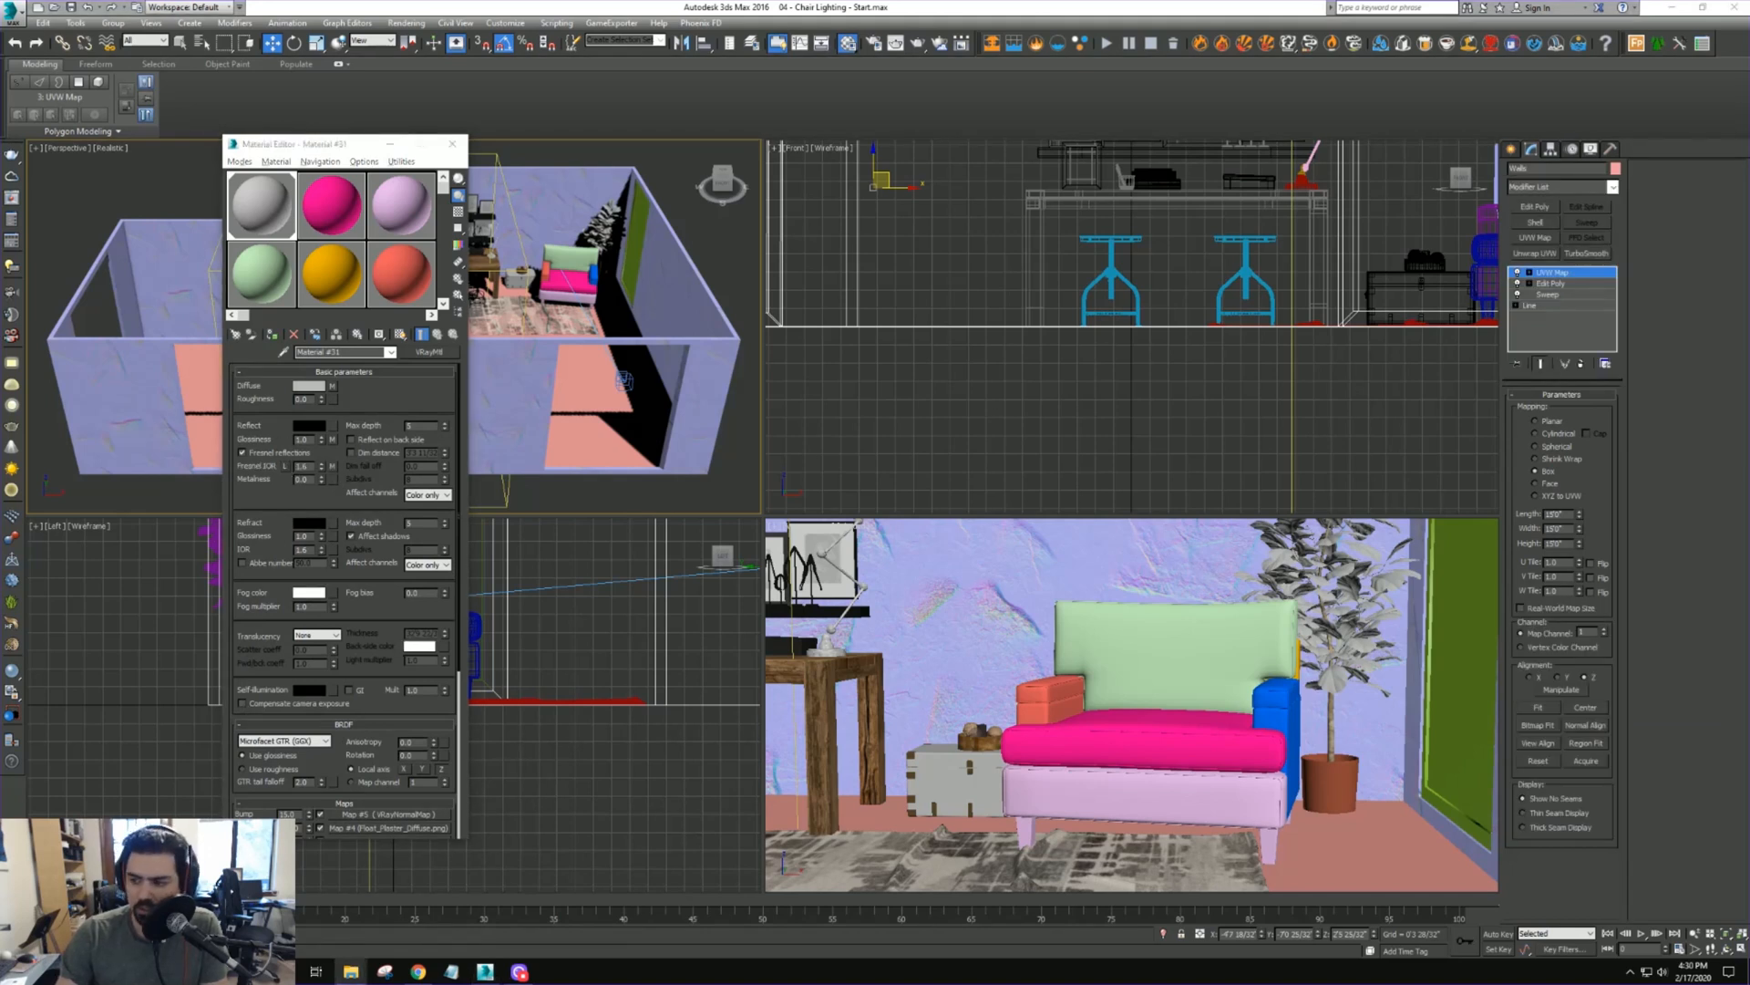
{"action": "left_click", "coordinate": [332, 465]}
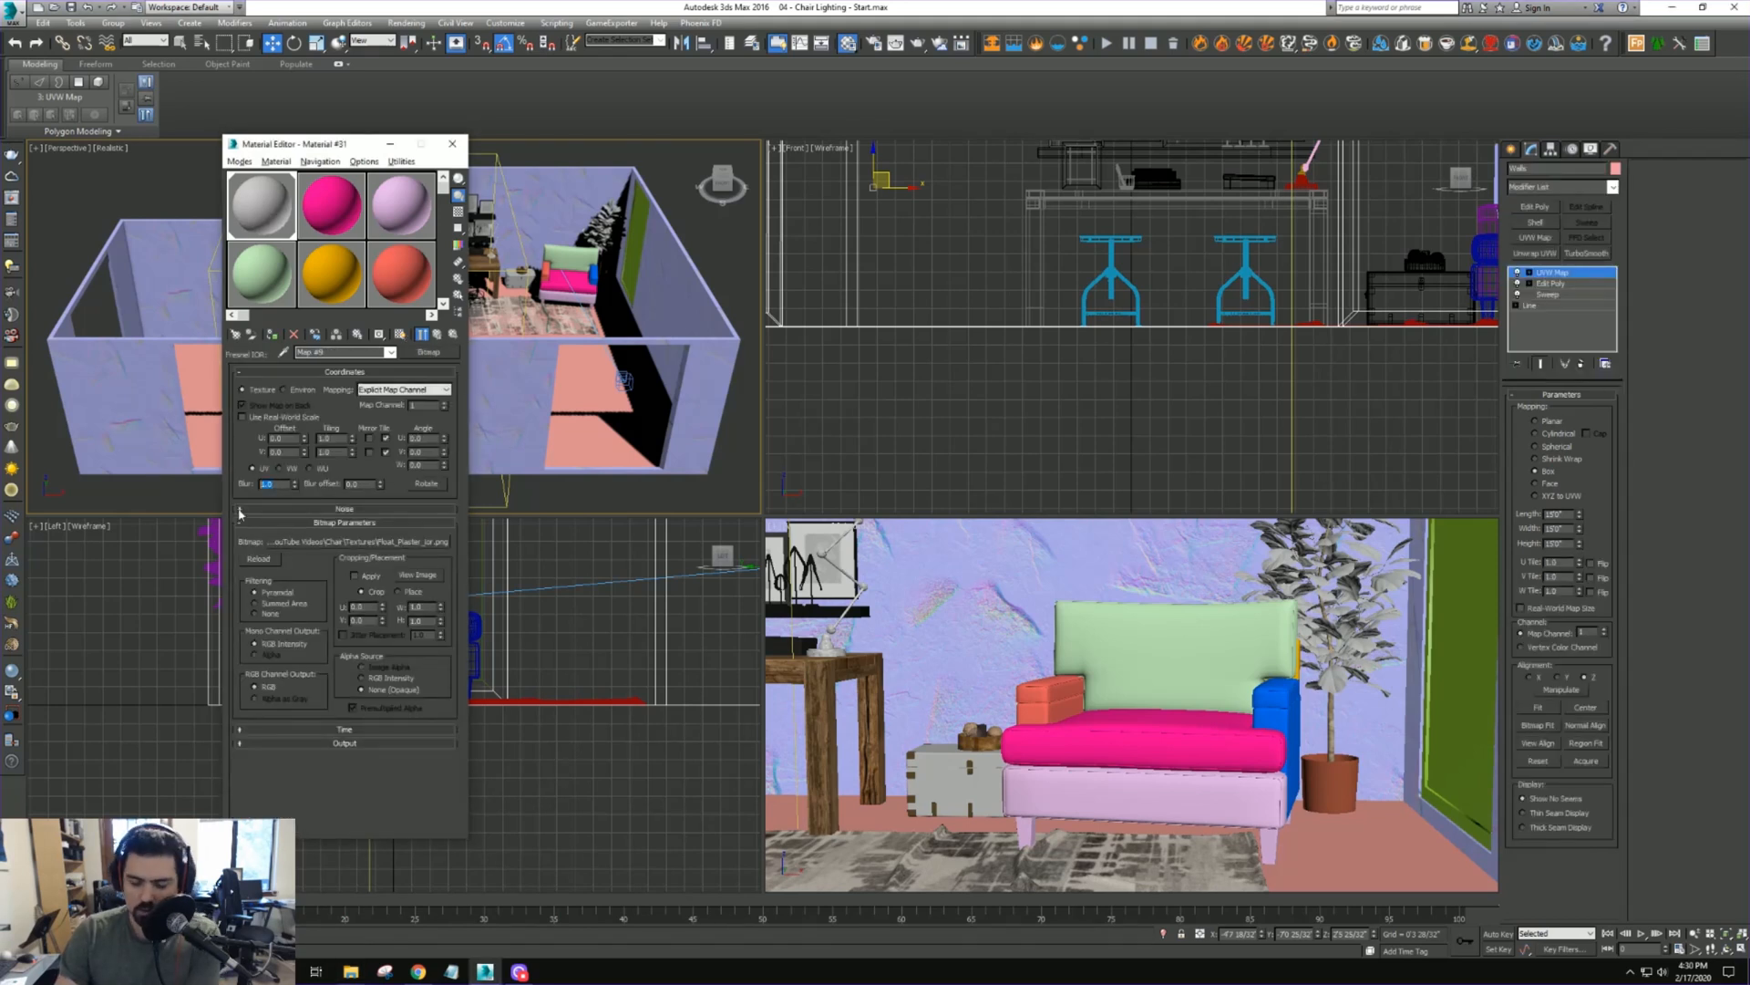
{"action": "left_click", "coordinate": [352, 543]}
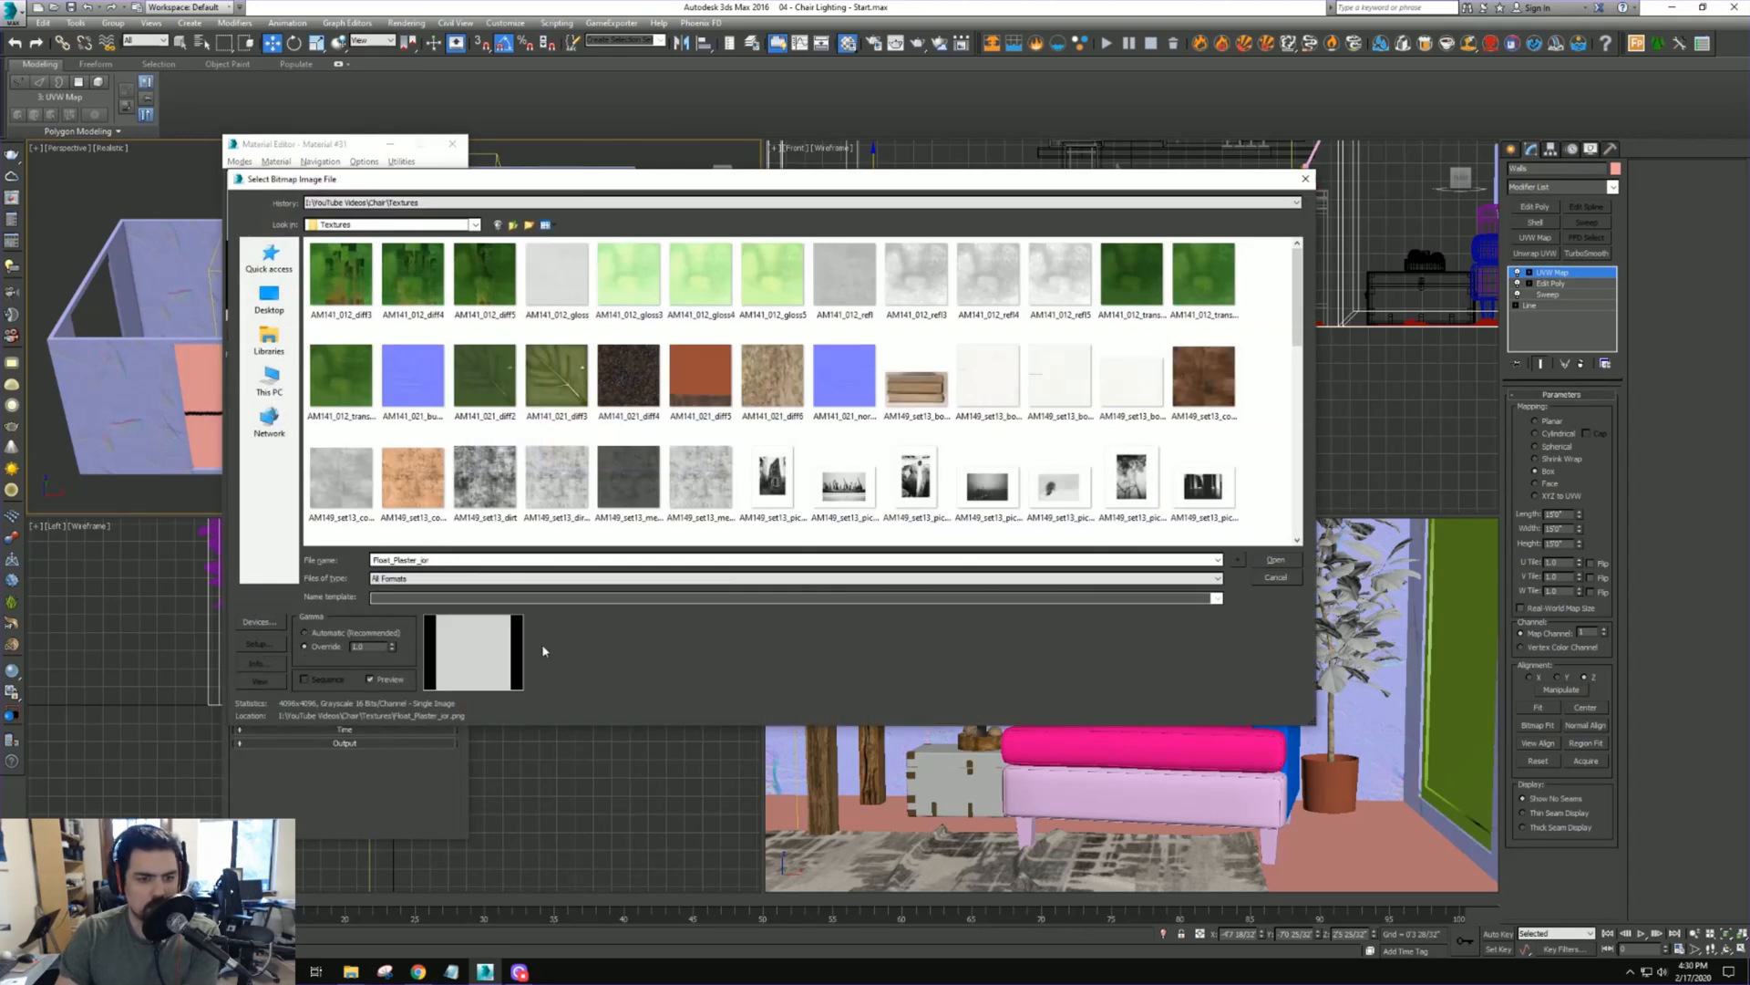
{"action": "left_click", "coordinate": [1276, 560]}
{"action": "left_click", "coordinate": [437, 335]}
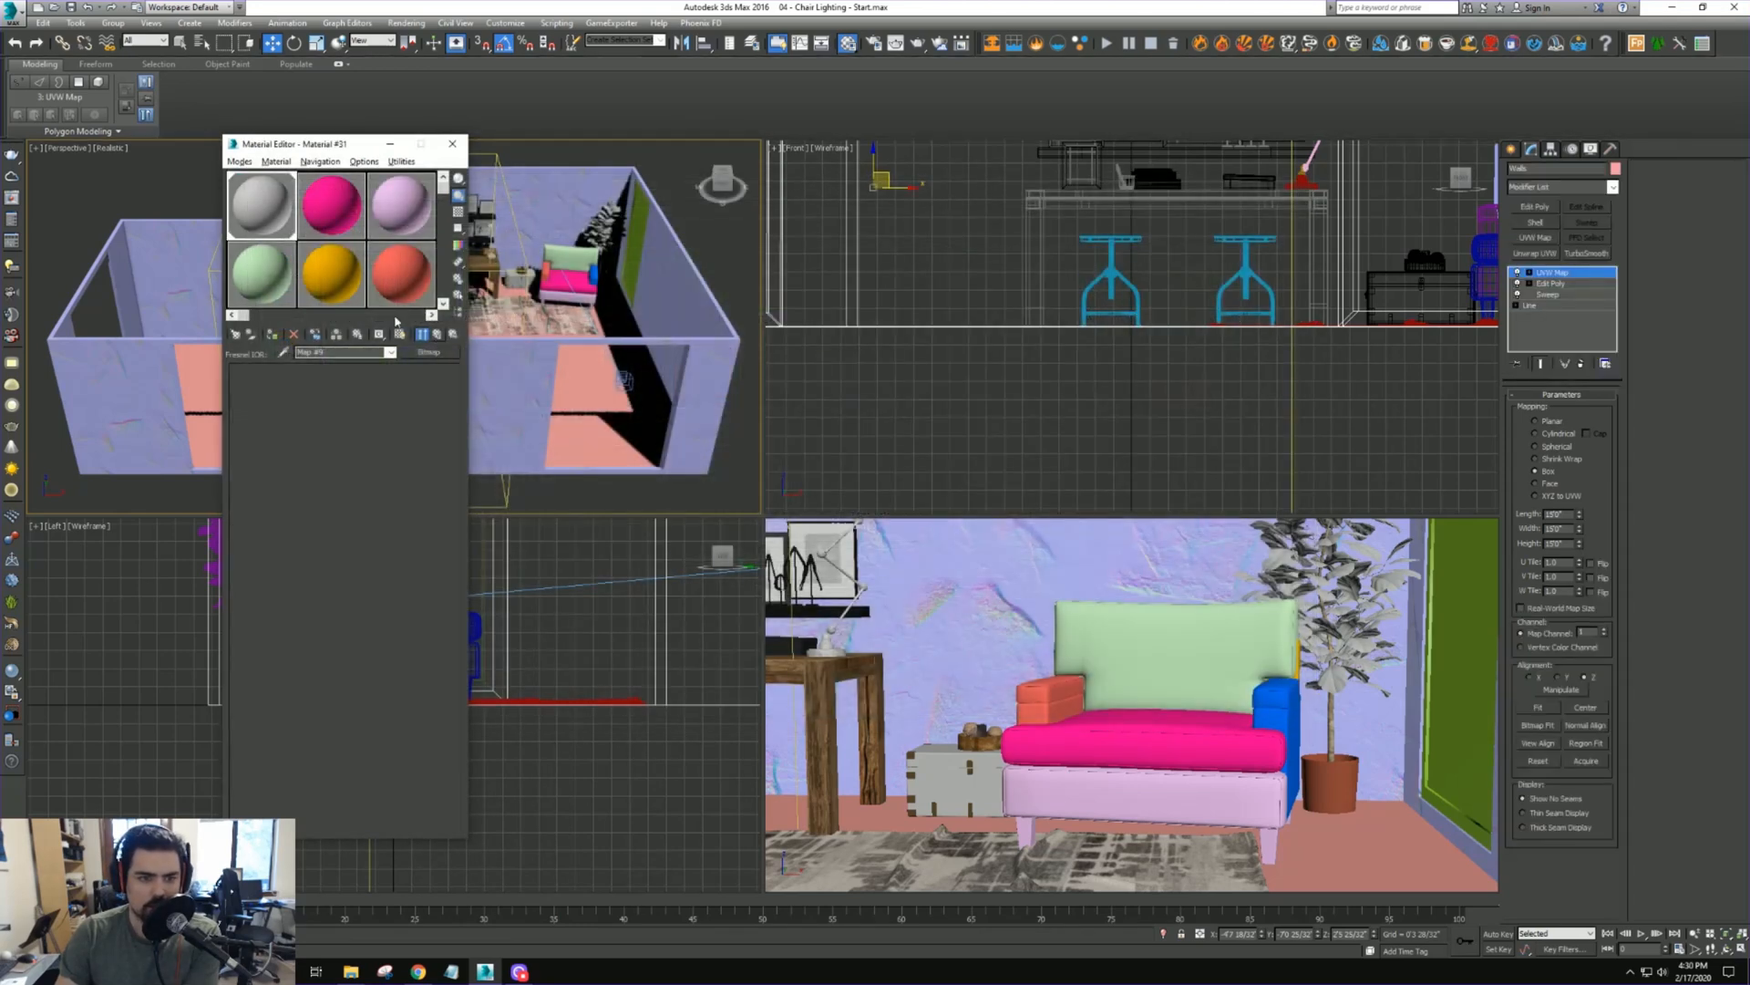
Reload the wall material's Float_Plaster_Glossiness bitmap with a gamma override after checking the reflection map
{"action": "left_click_drag", "start_coordinate": [264, 616], "coordinate": [263, 494]}
{"action": "left_click", "coordinate": [412, 743]}
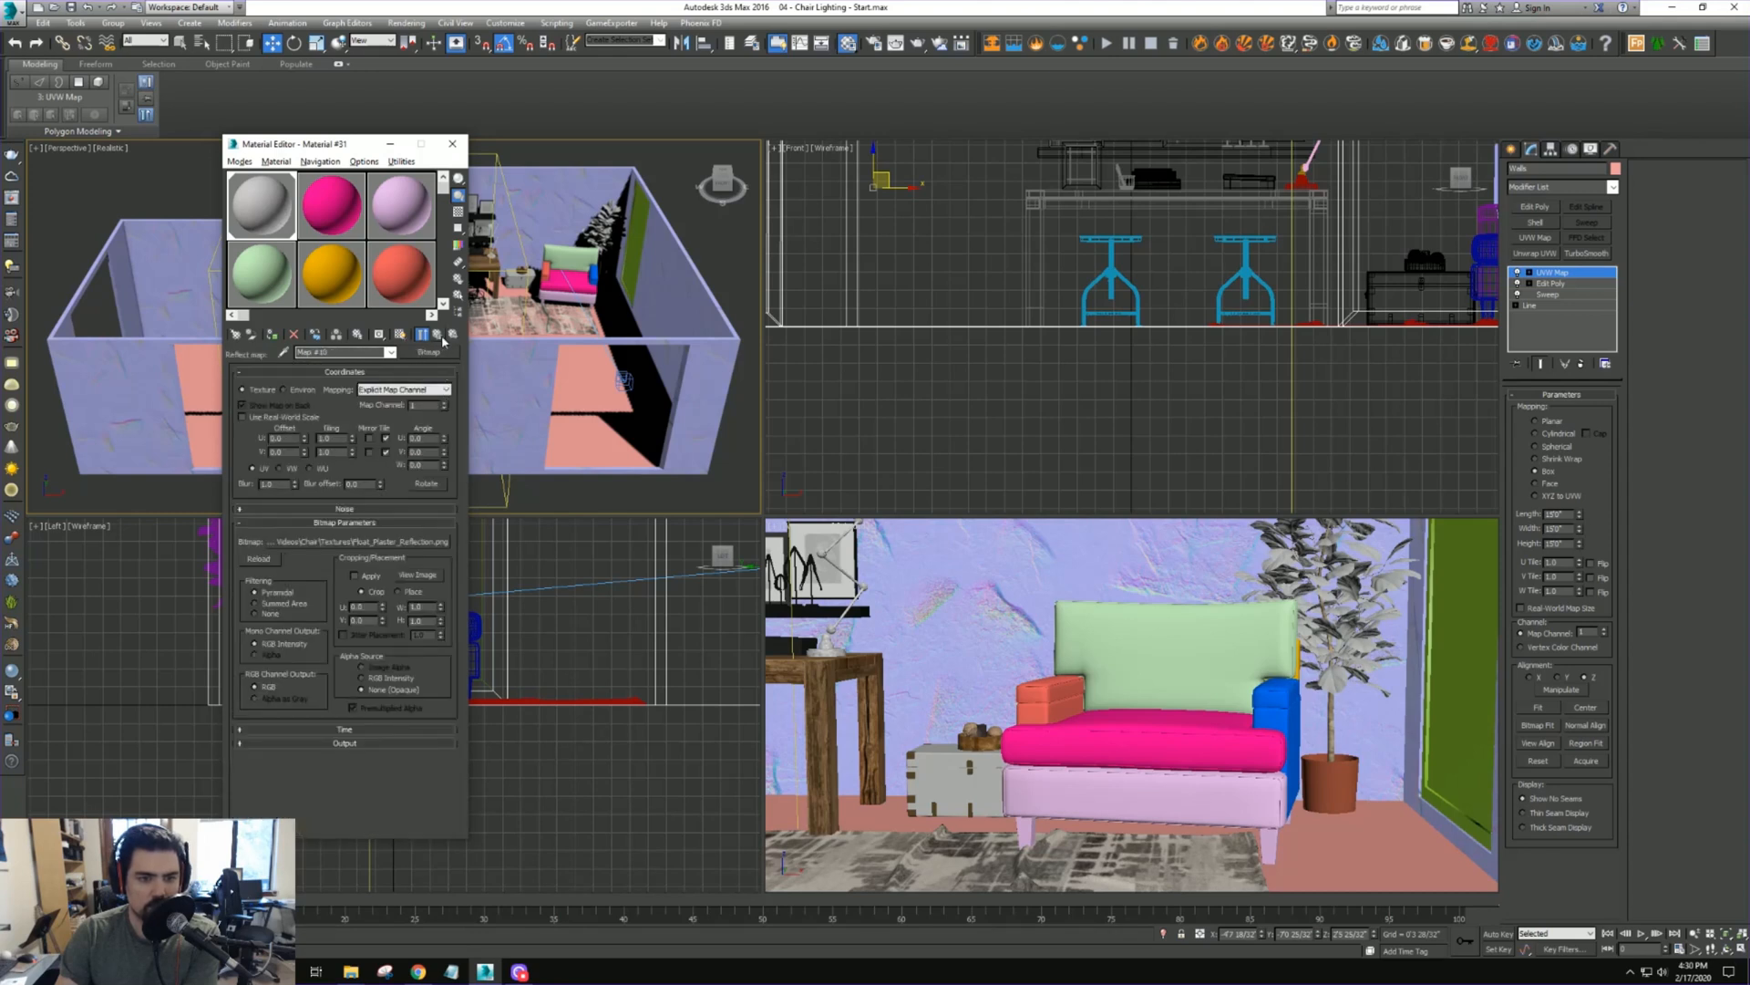
{"action": "left_click", "coordinate": [436, 336]}
{"action": "left_click", "coordinate": [420, 767]}
{"action": "left_click", "coordinate": [351, 542]}
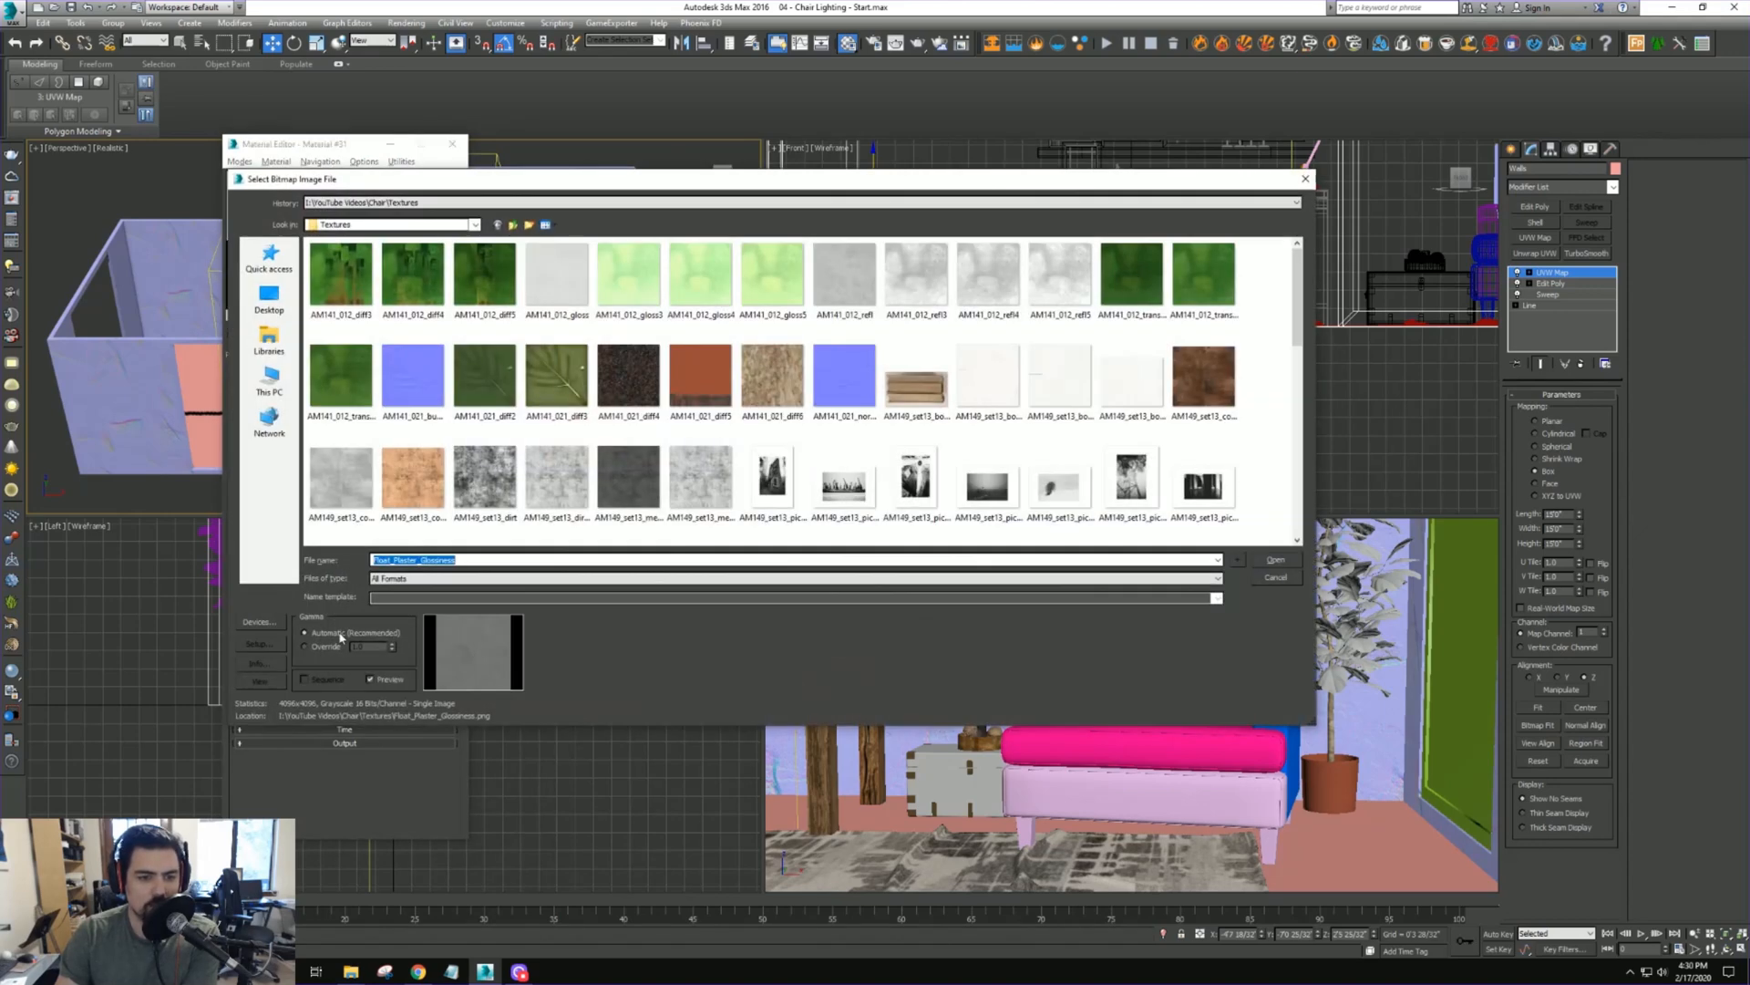
{"action": "left_click", "coordinate": [306, 646]}
{"action": "left_click", "coordinate": [1276, 560]}
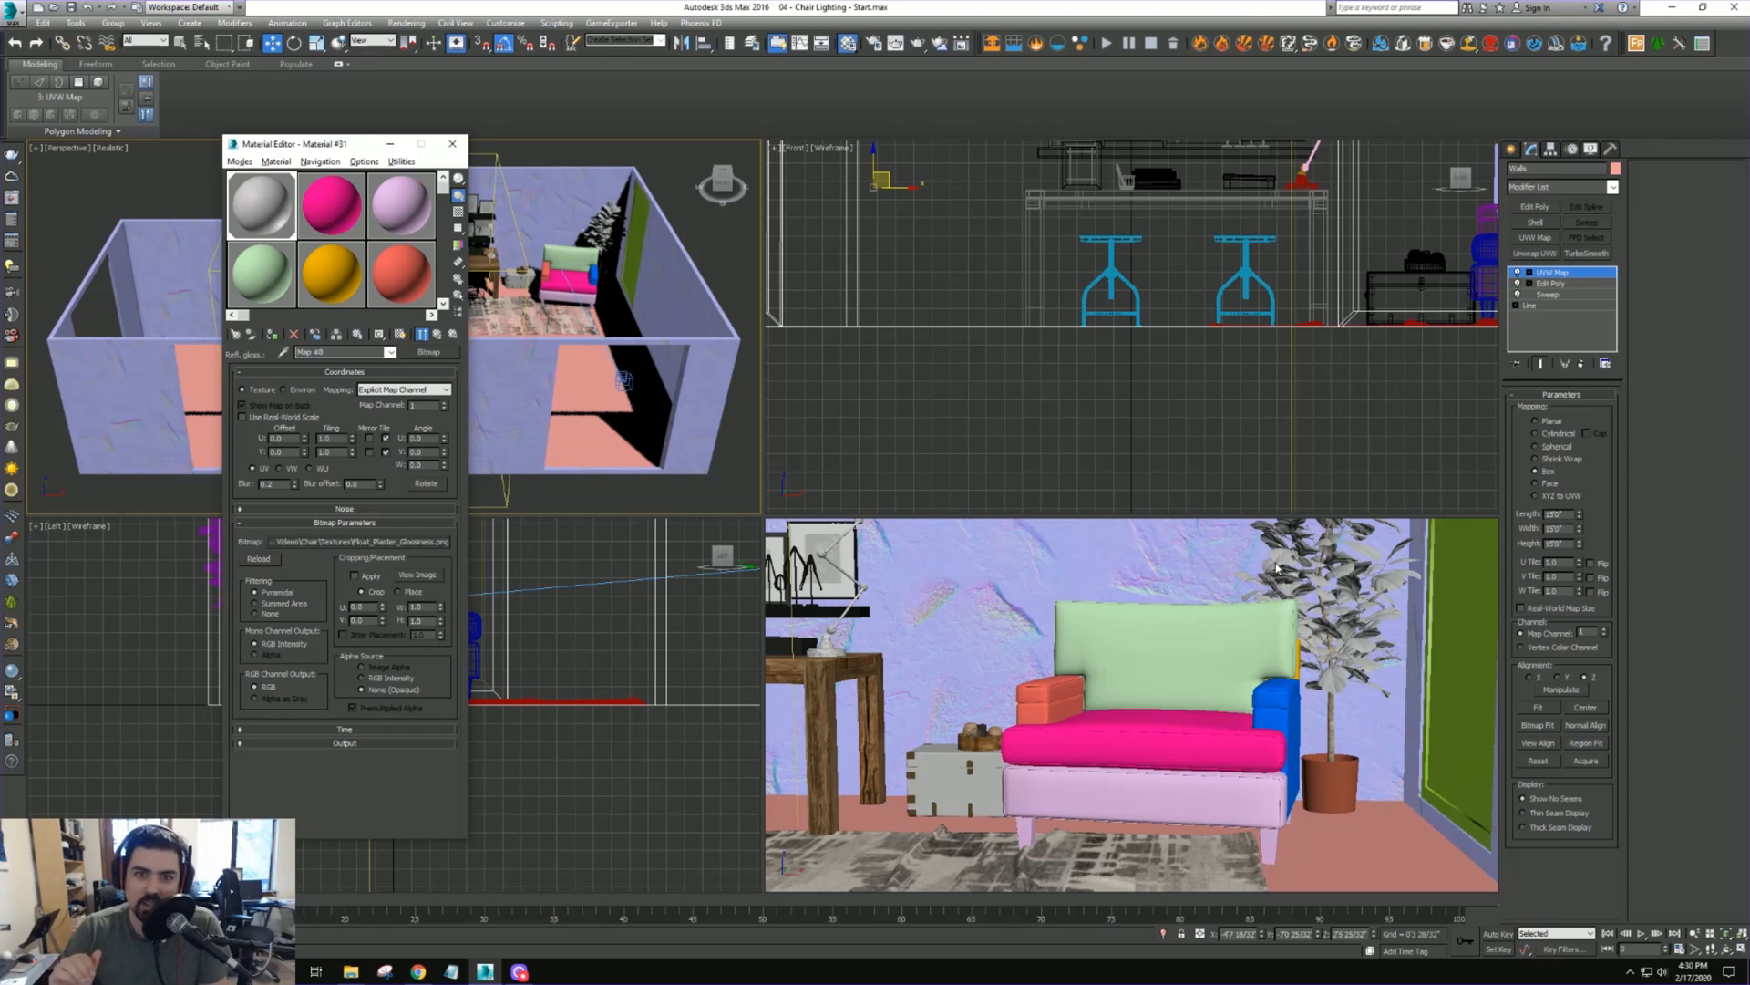
Display the glossiness map on the walls in the viewports, return to the material's top level and close the Material Editor
{"action": "left_click", "coordinate": [401, 336]}
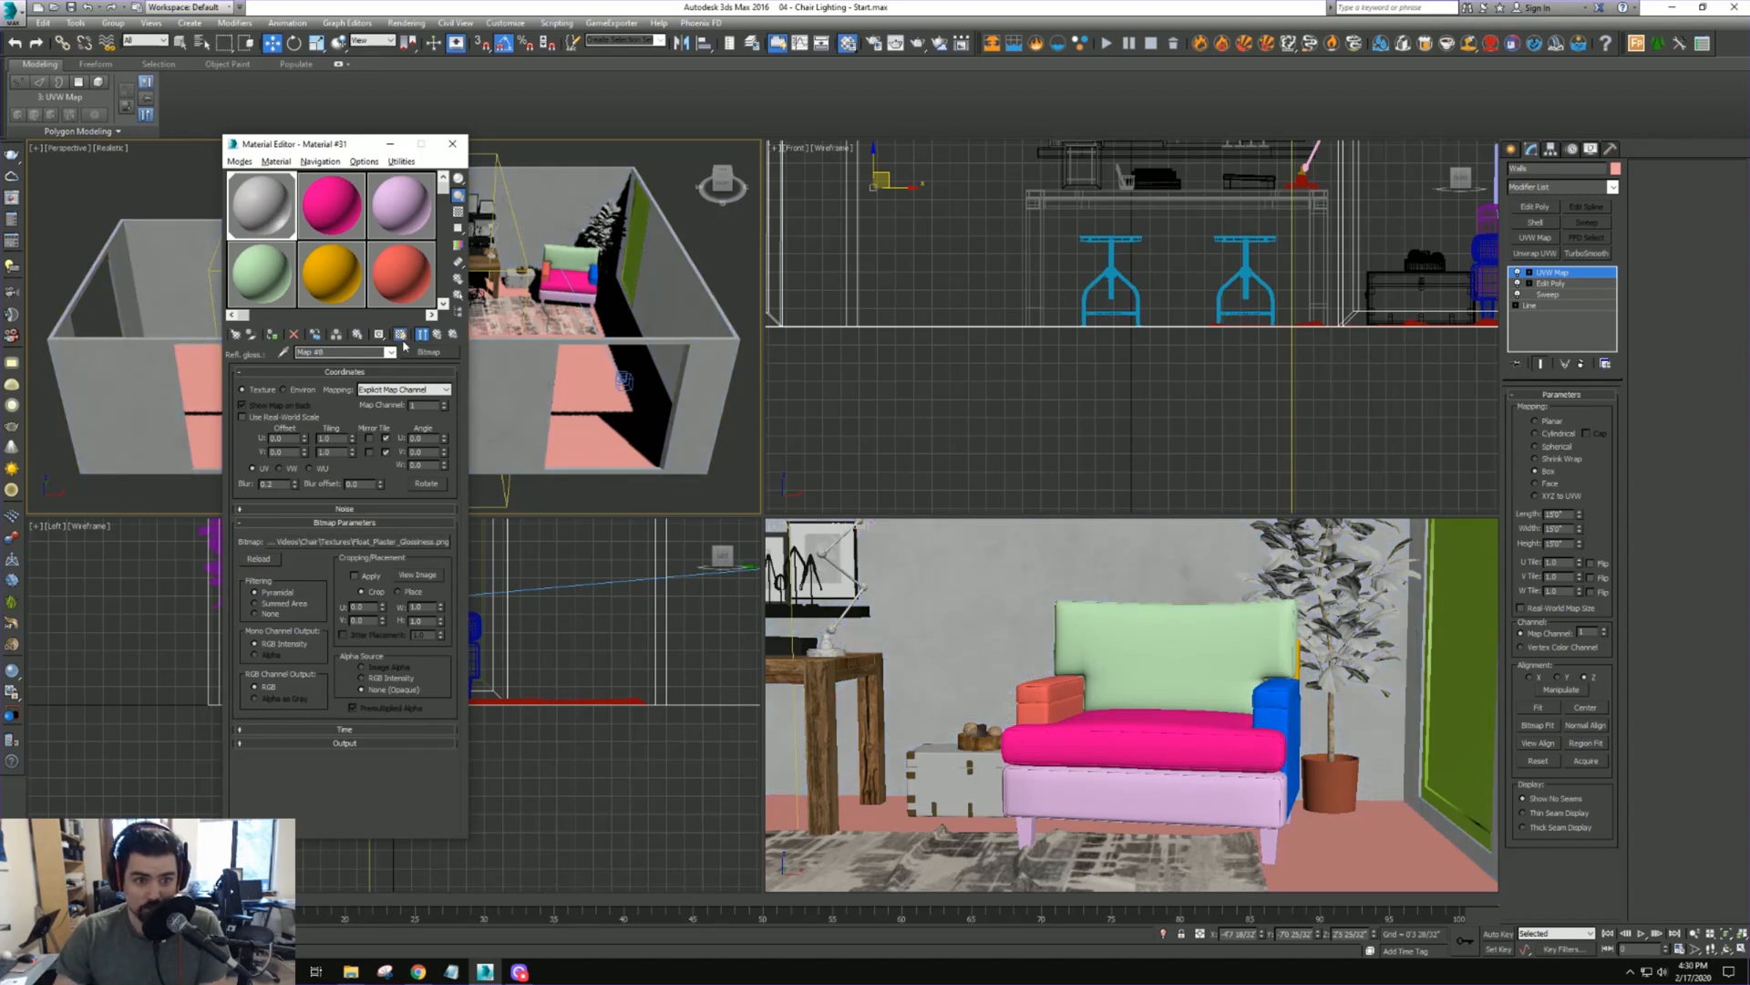
{"action": "left_click", "coordinate": [438, 334]}
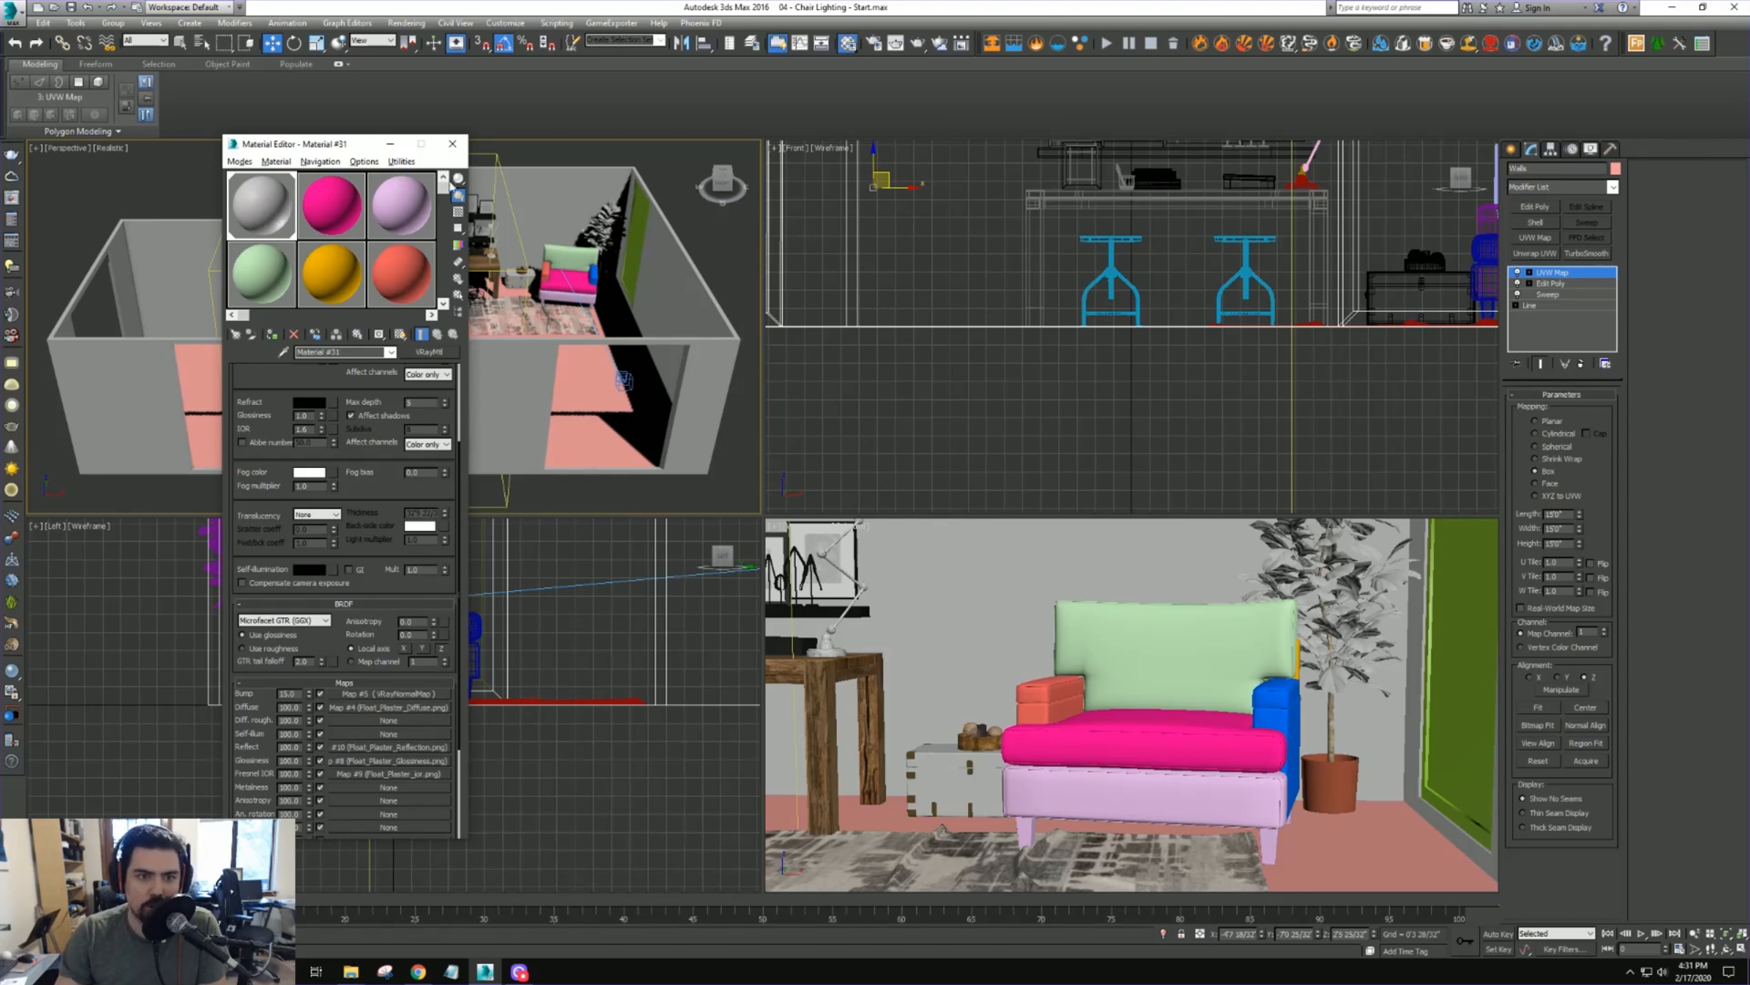
{"action": "left_click", "coordinate": [452, 143]}
Draw a closed, tall narrow baseboard profile with a small notch near its top, using a Line spline outside the room in a maximized top view
{"action": "key", "text": "t"}
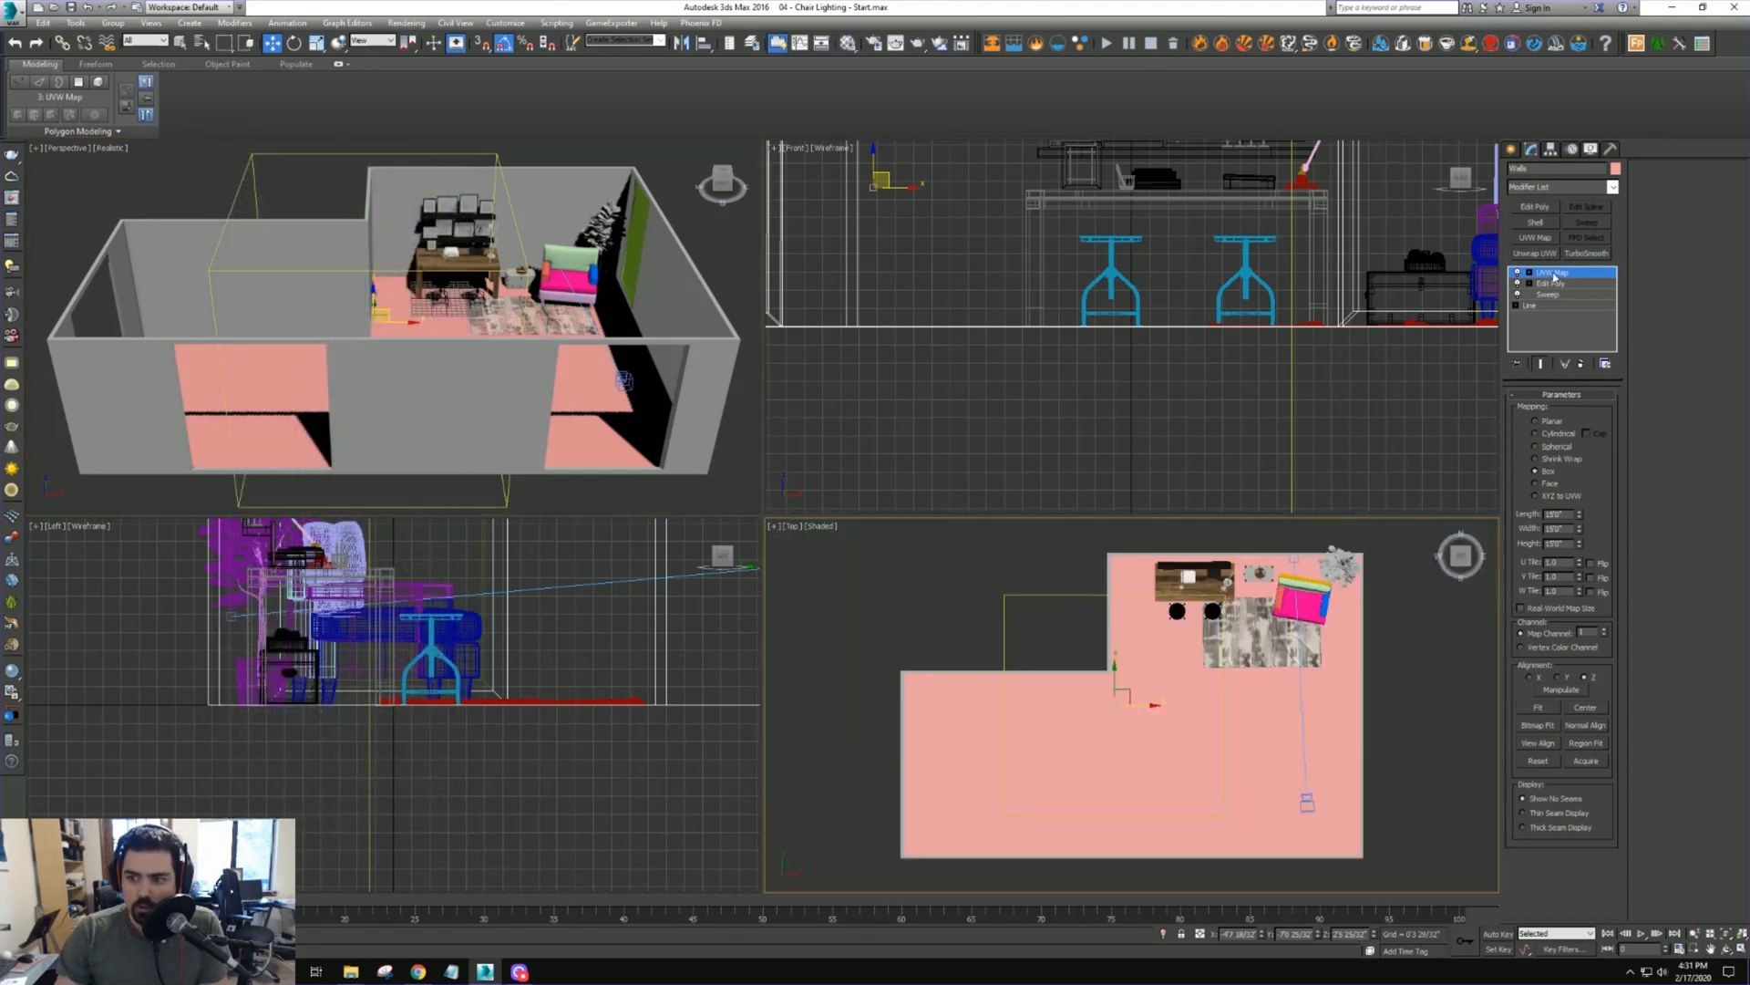
{"action": "scroll", "coordinate": [878, 532], "scroll_direction": "up", "scroll_amount": 5}
{"action": "key", "text": "alt+w"}
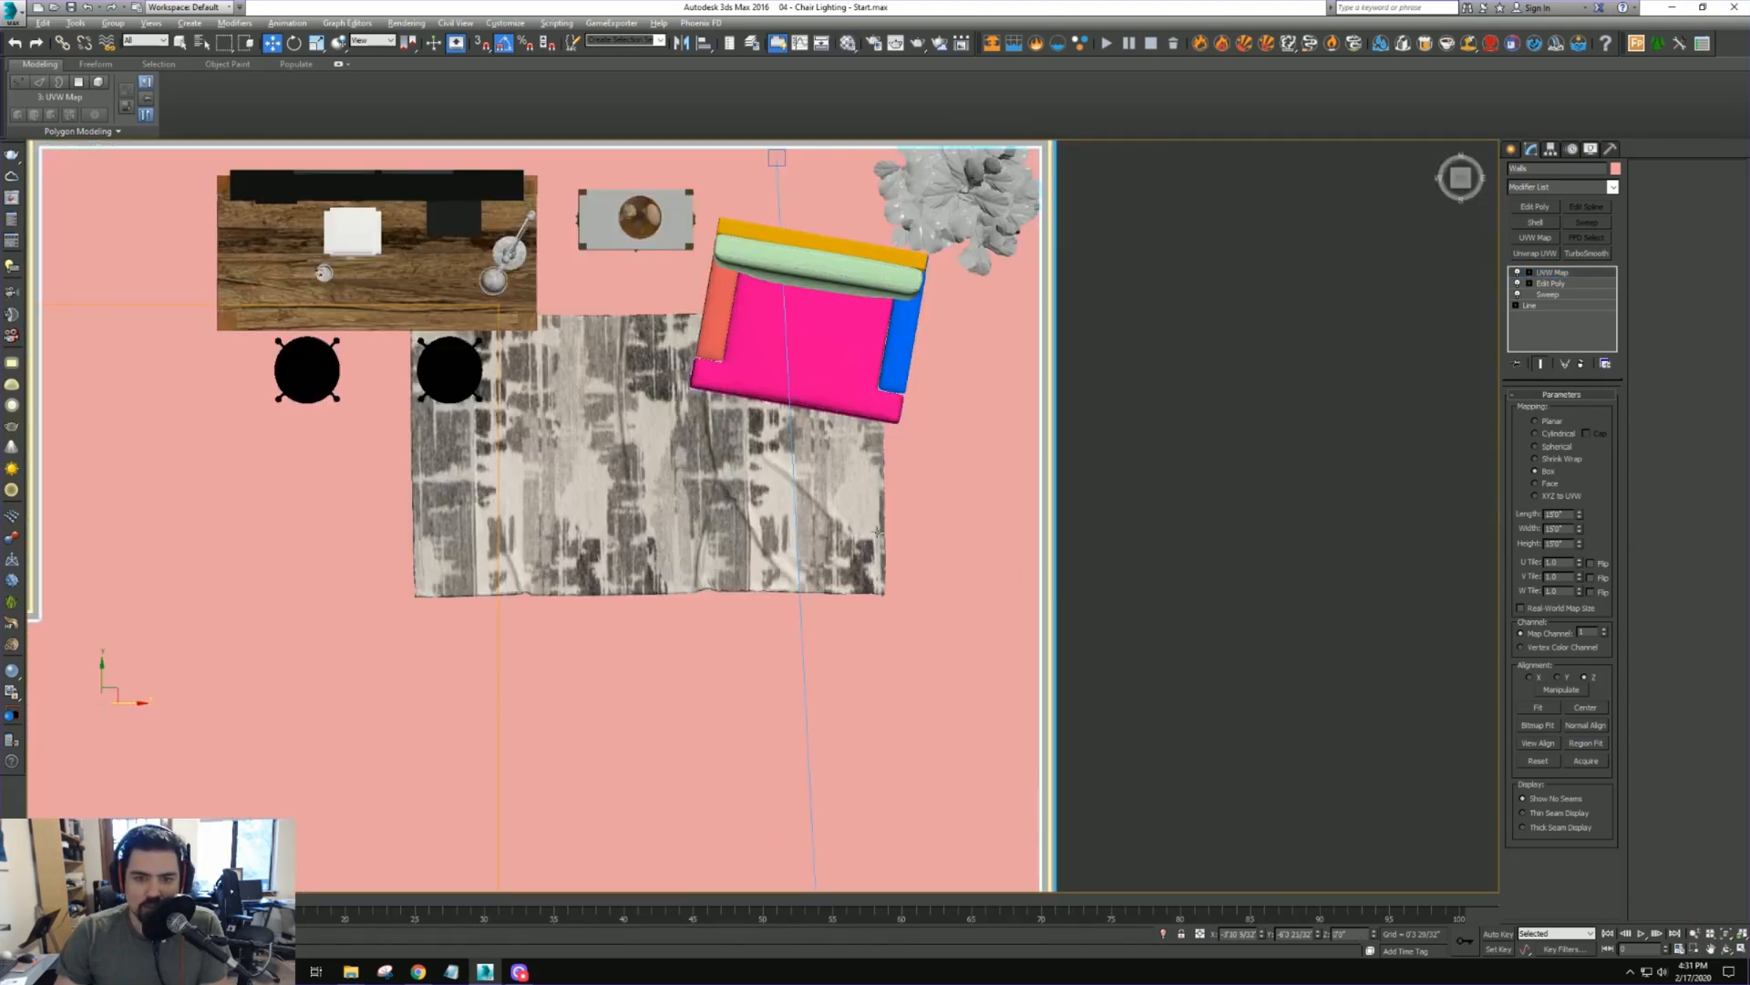
{"action": "middle_click_drag", "start_coordinate": [878, 531], "coordinate": [888, 555]}
{"action": "left_click", "coordinate": [1510, 148]}
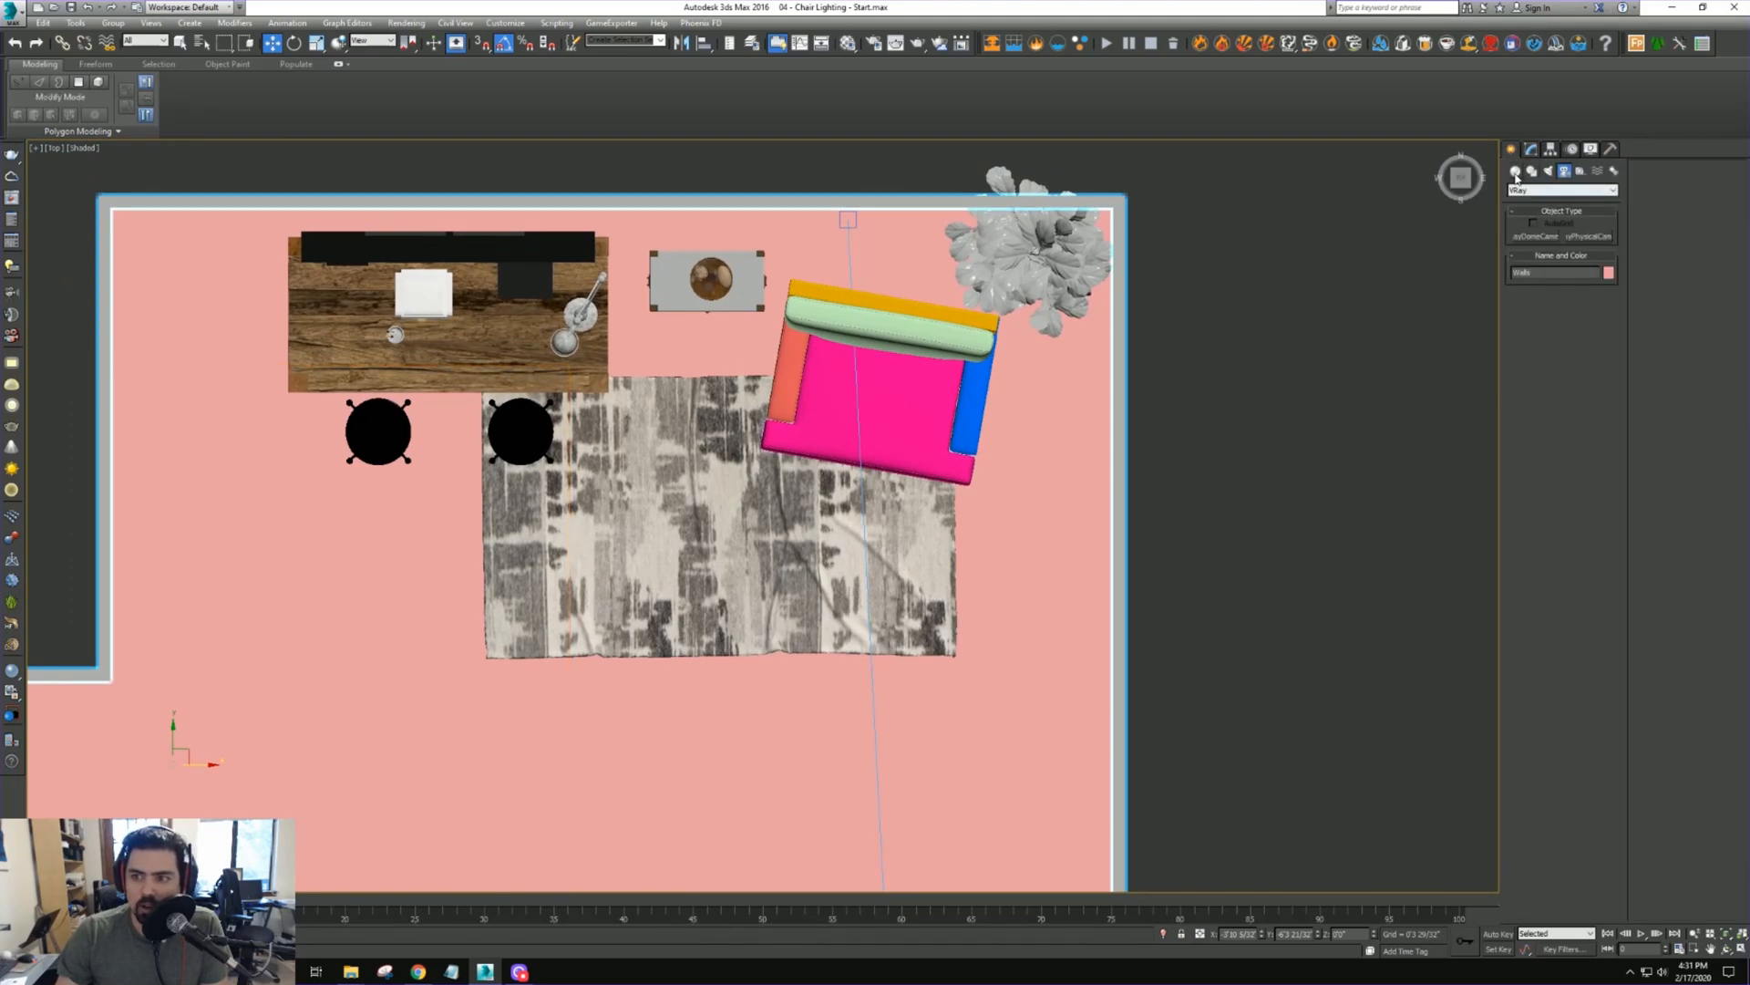
{"action": "left_click", "coordinate": [1532, 171]}
{"action": "left_click", "coordinate": [1535, 247]}
{"action": "middle_click_drag", "start_coordinate": [1236, 301], "coordinate": [976, 395]}
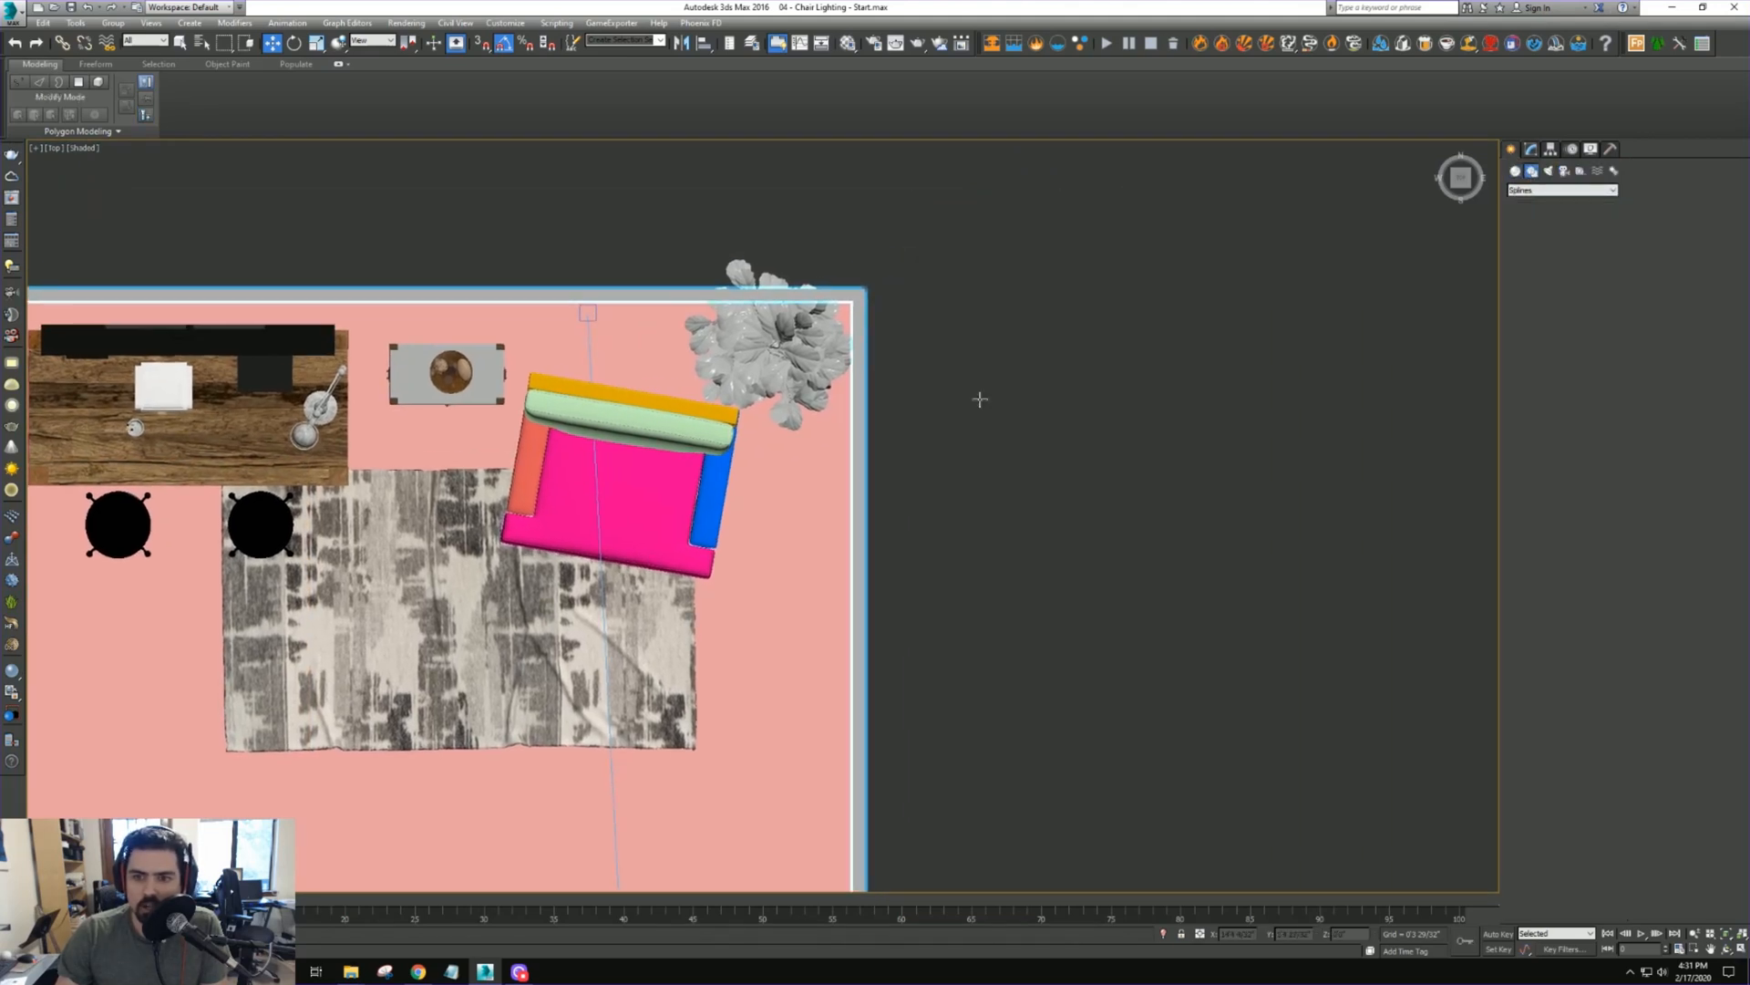
{"action": "left_click", "coordinate": [941, 321]}
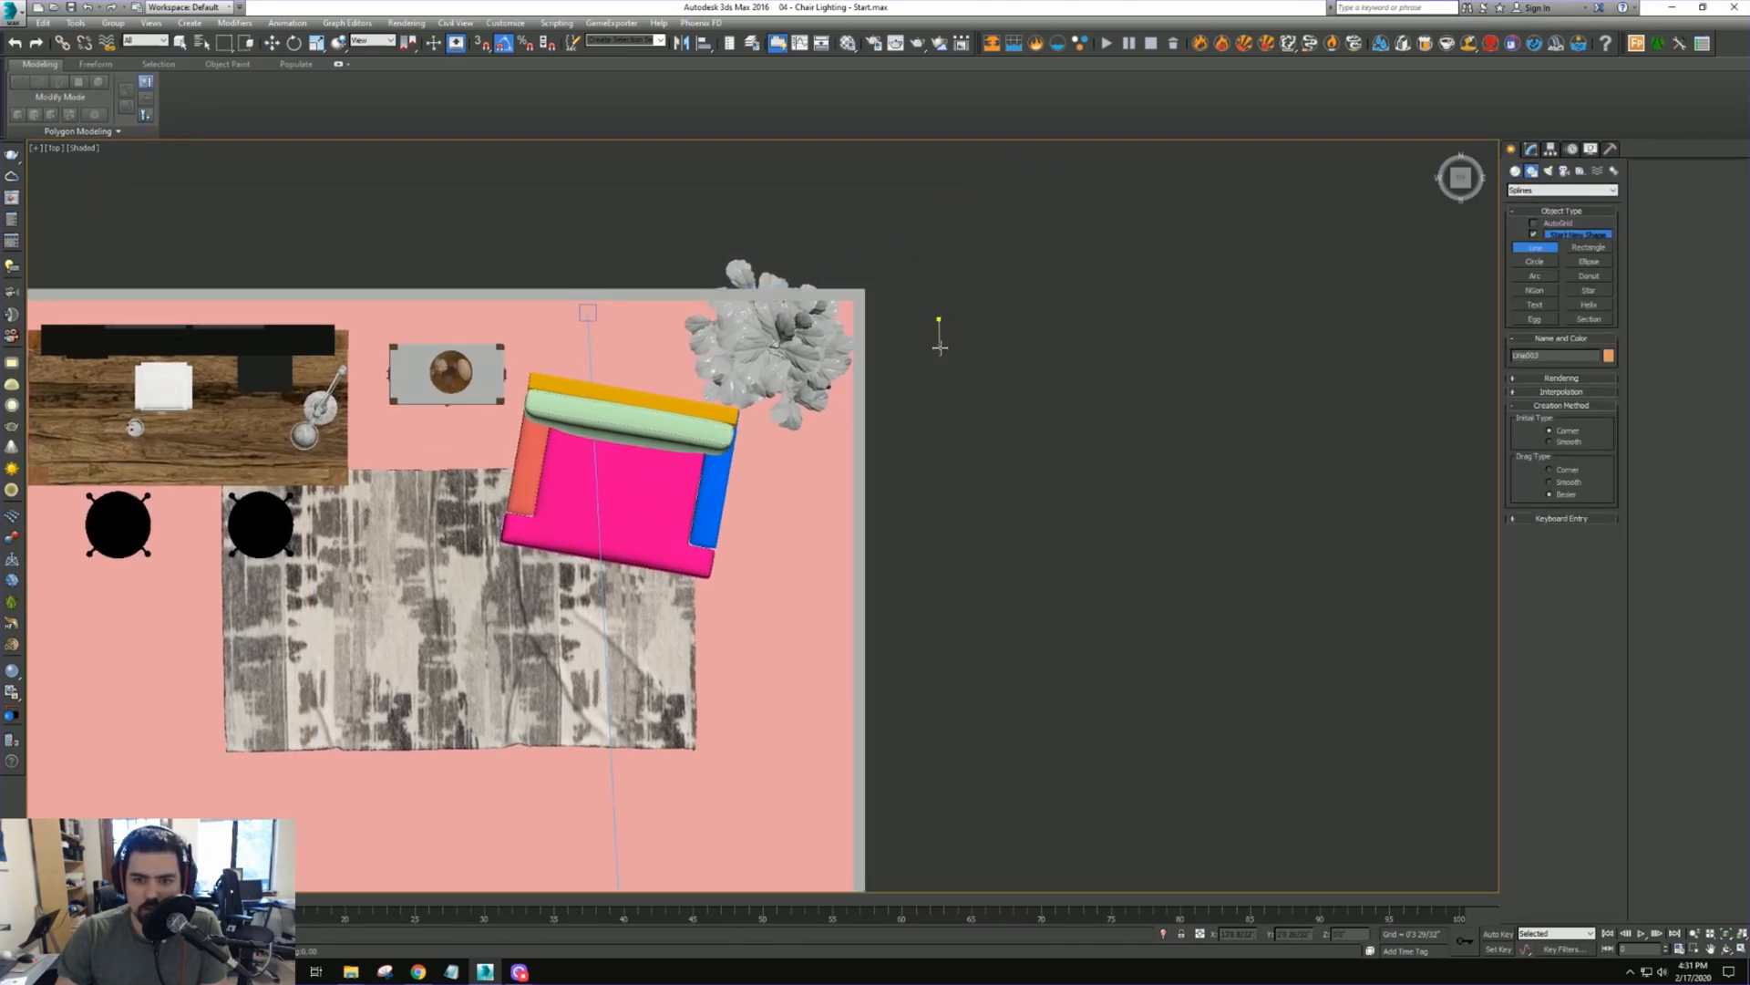
{"action": "scroll", "coordinate": [942, 334], "scroll_direction": "up", "scroll_amount": 5}
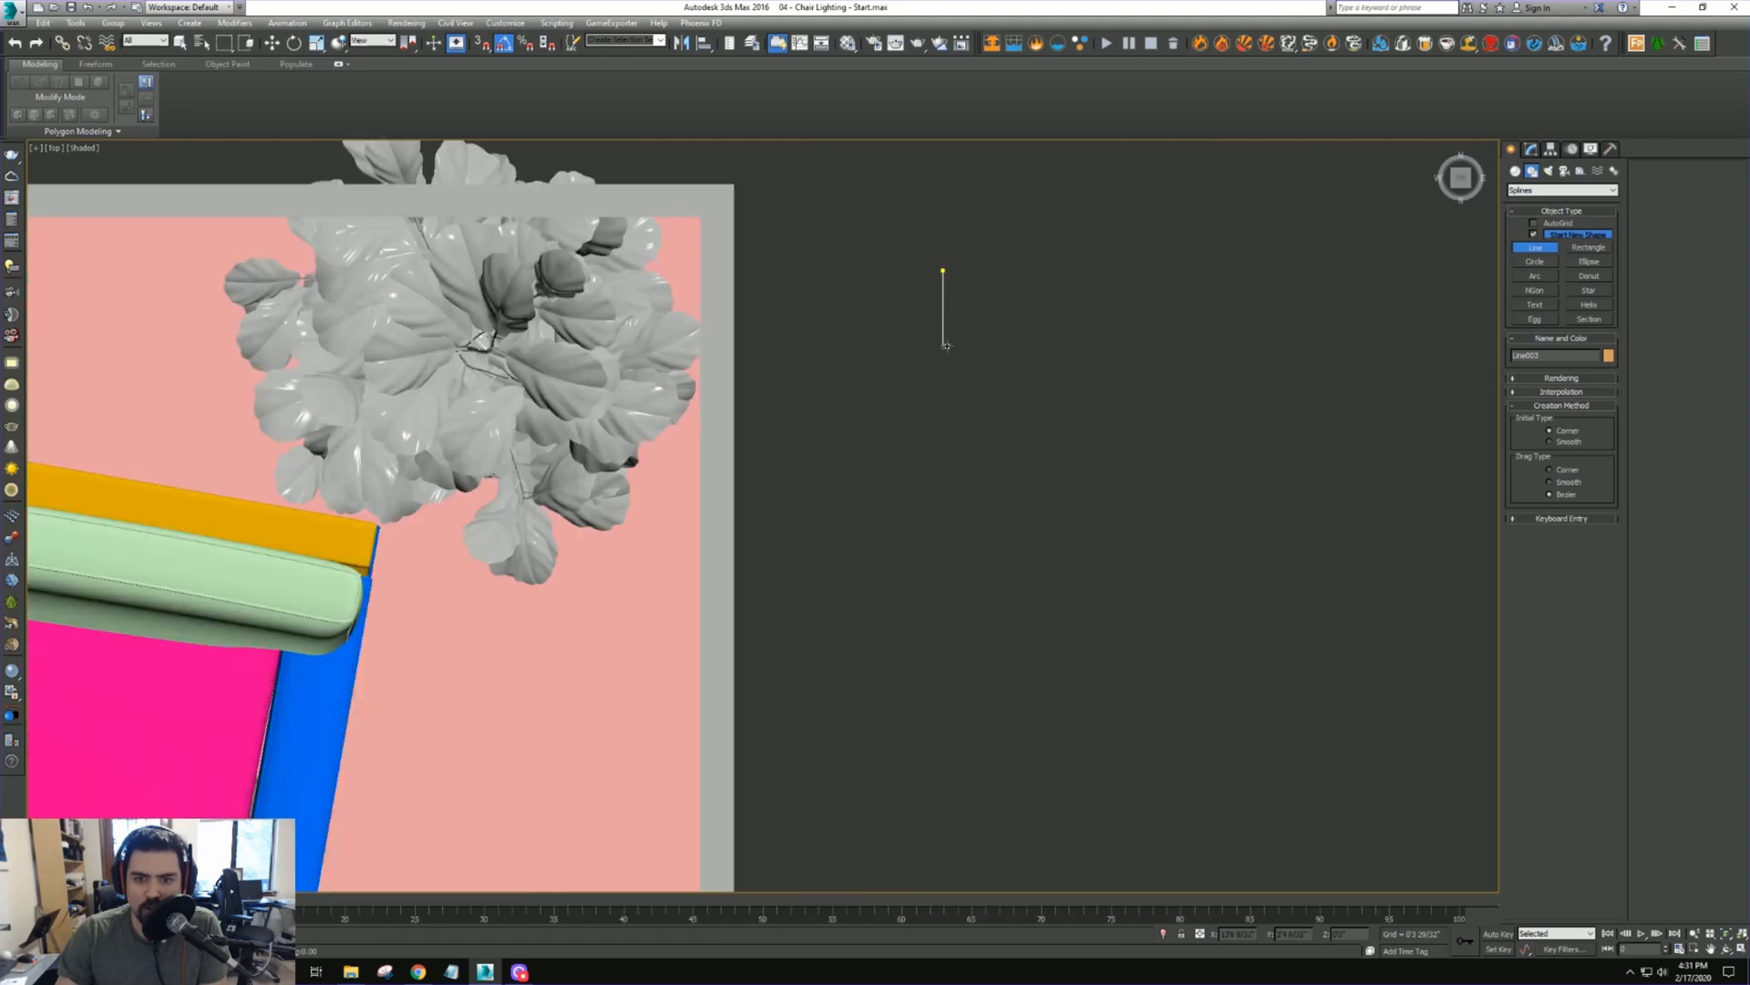
{"action": "left_click", "coordinate": [943, 346]}
{"action": "left_click", "coordinate": [961, 346]}
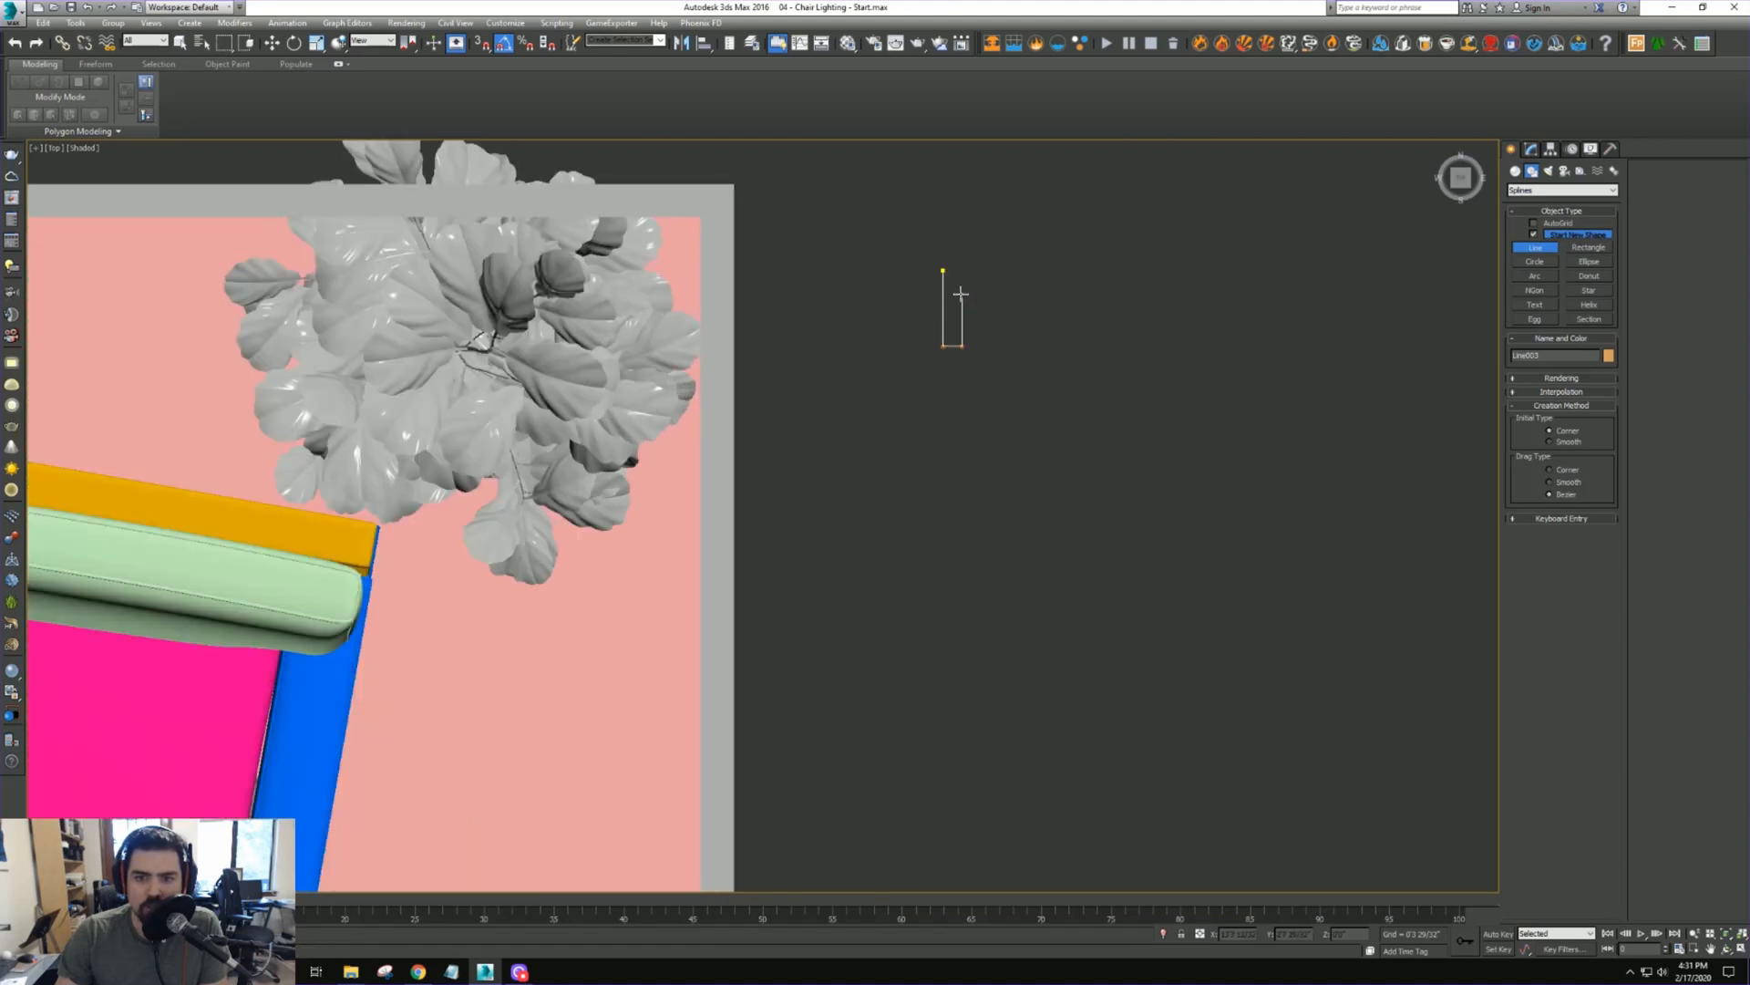
{"action": "left_click", "coordinate": [962, 293]}
{"action": "left_click", "coordinate": [958, 293]}
{"action": "left_click", "coordinate": [959, 285]}
{"action": "left_click", "coordinate": [963, 285]}
{"action": "left_click", "coordinate": [962, 269]}
{"action": "left_click", "coordinate": [943, 270]}
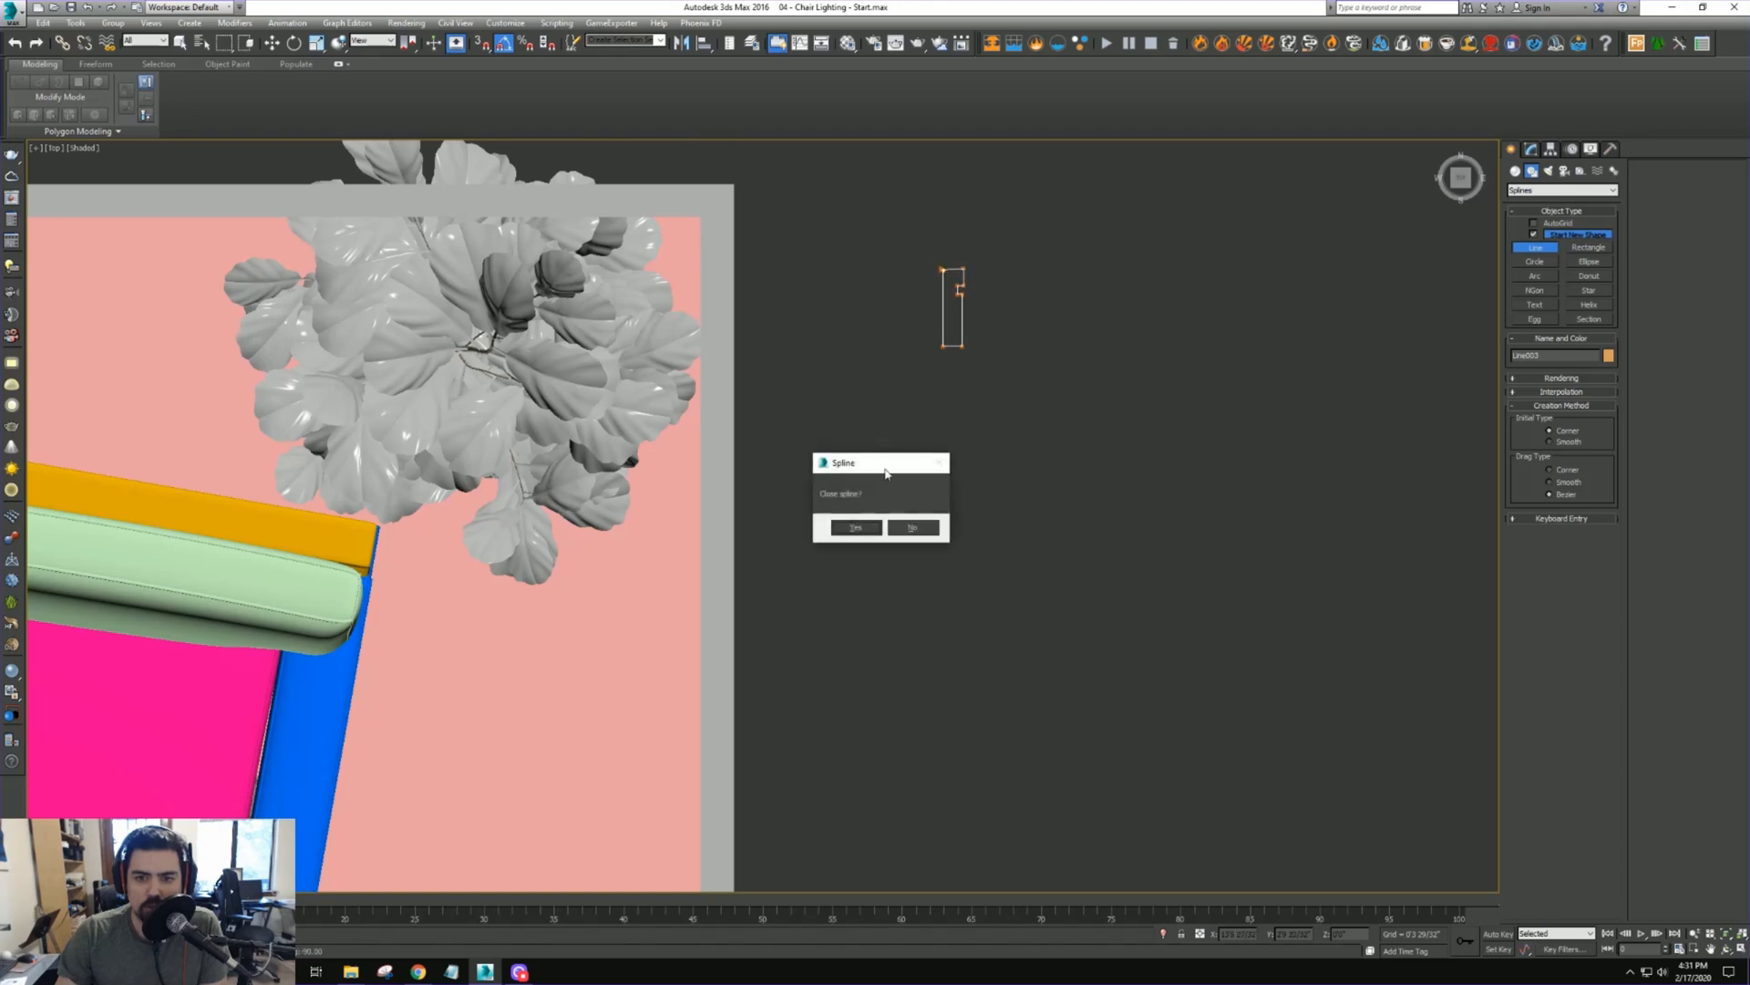
{"action": "left_click", "coordinate": [867, 535]}
Level the profile's top corners with snapping and line up its long lower segment with the edge above the notch
{"action": "middle_click_drag", "start_coordinate": [901, 356], "coordinate": [781, 461]}
{"action": "scroll", "coordinate": [782, 461], "scroll_direction": "up", "scroll_amount": 5}
{"action": "key", "text": "1"}
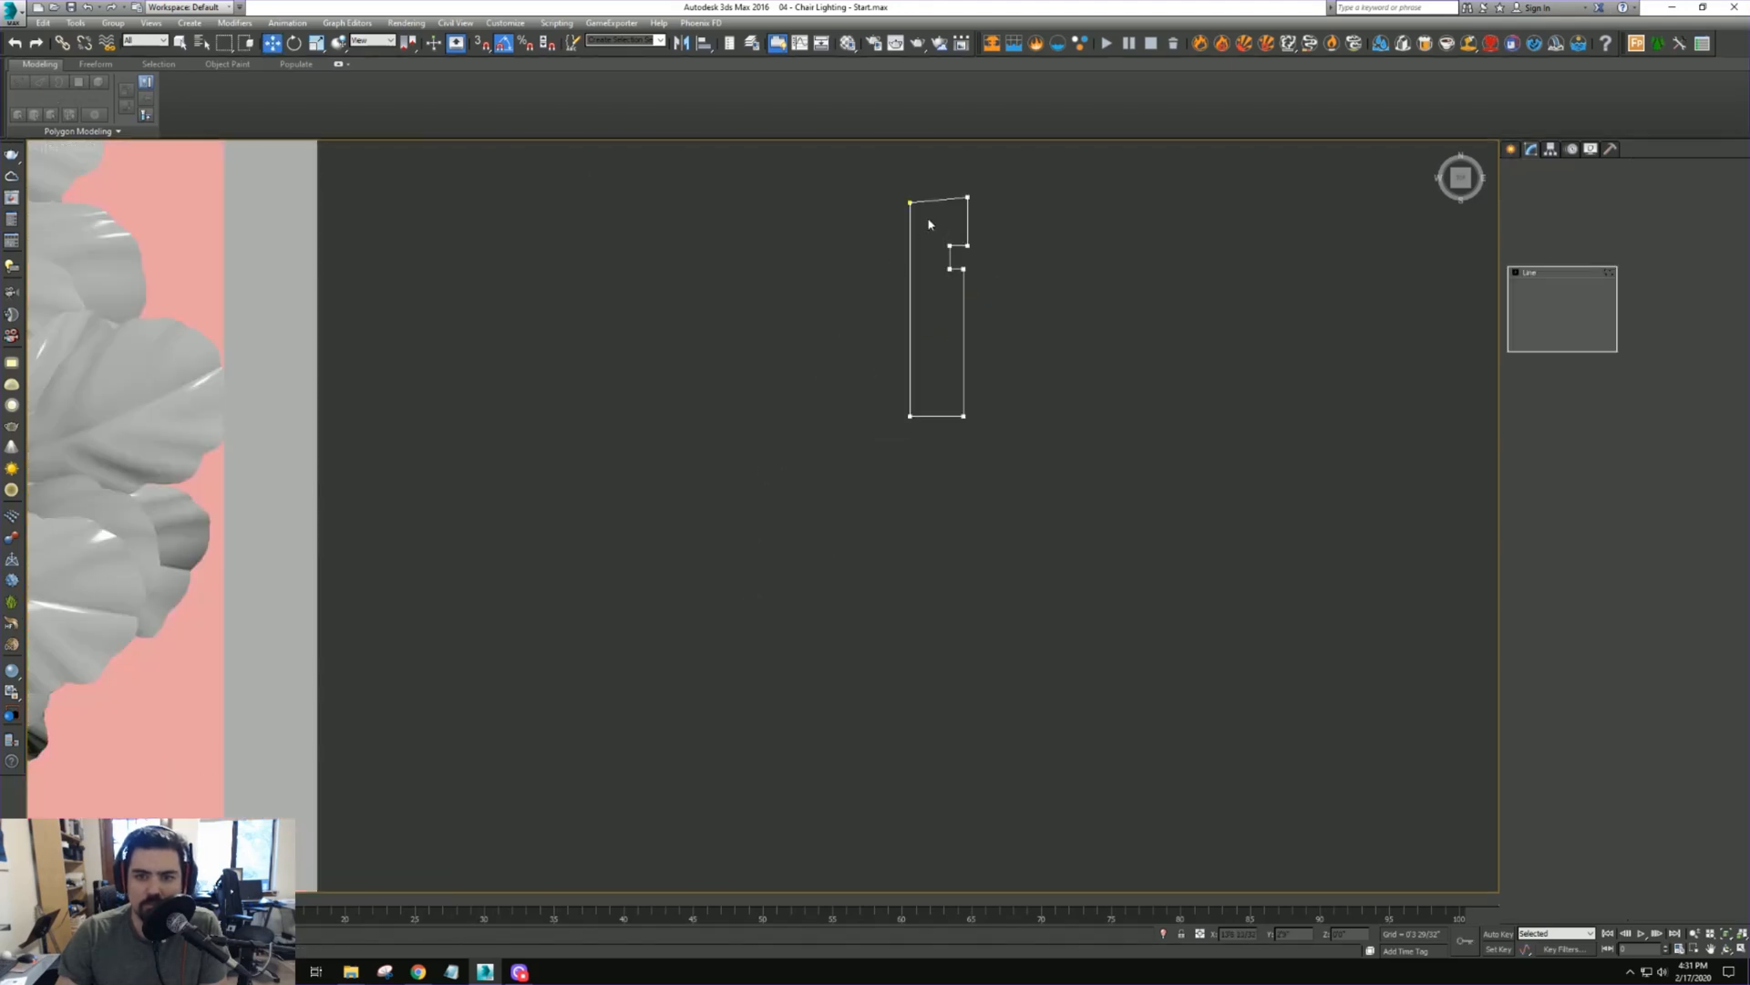
{"action": "left_click", "coordinate": [959, 223]}
{"action": "key", "text": "s"}
{"action": "left_click_drag", "start_coordinate": [959, 207], "coordinate": [1007, 320]}
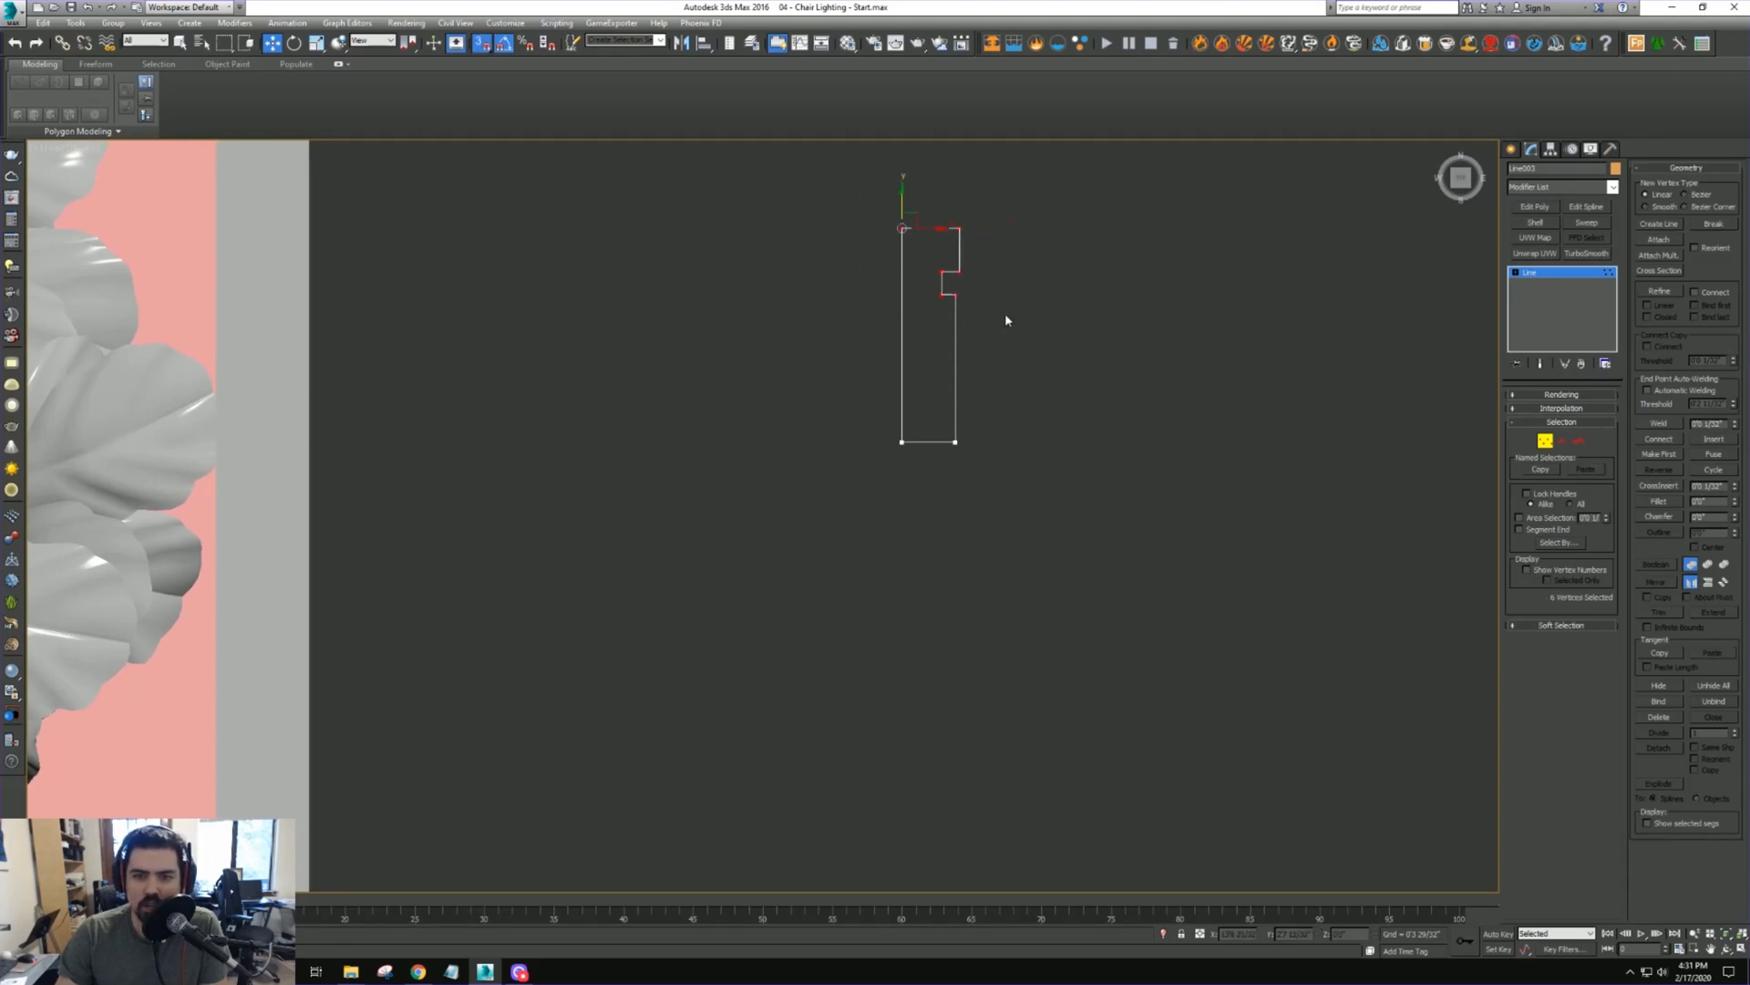
{"action": "key", "text": "2"}
{"action": "left_click", "coordinate": [959, 357]}
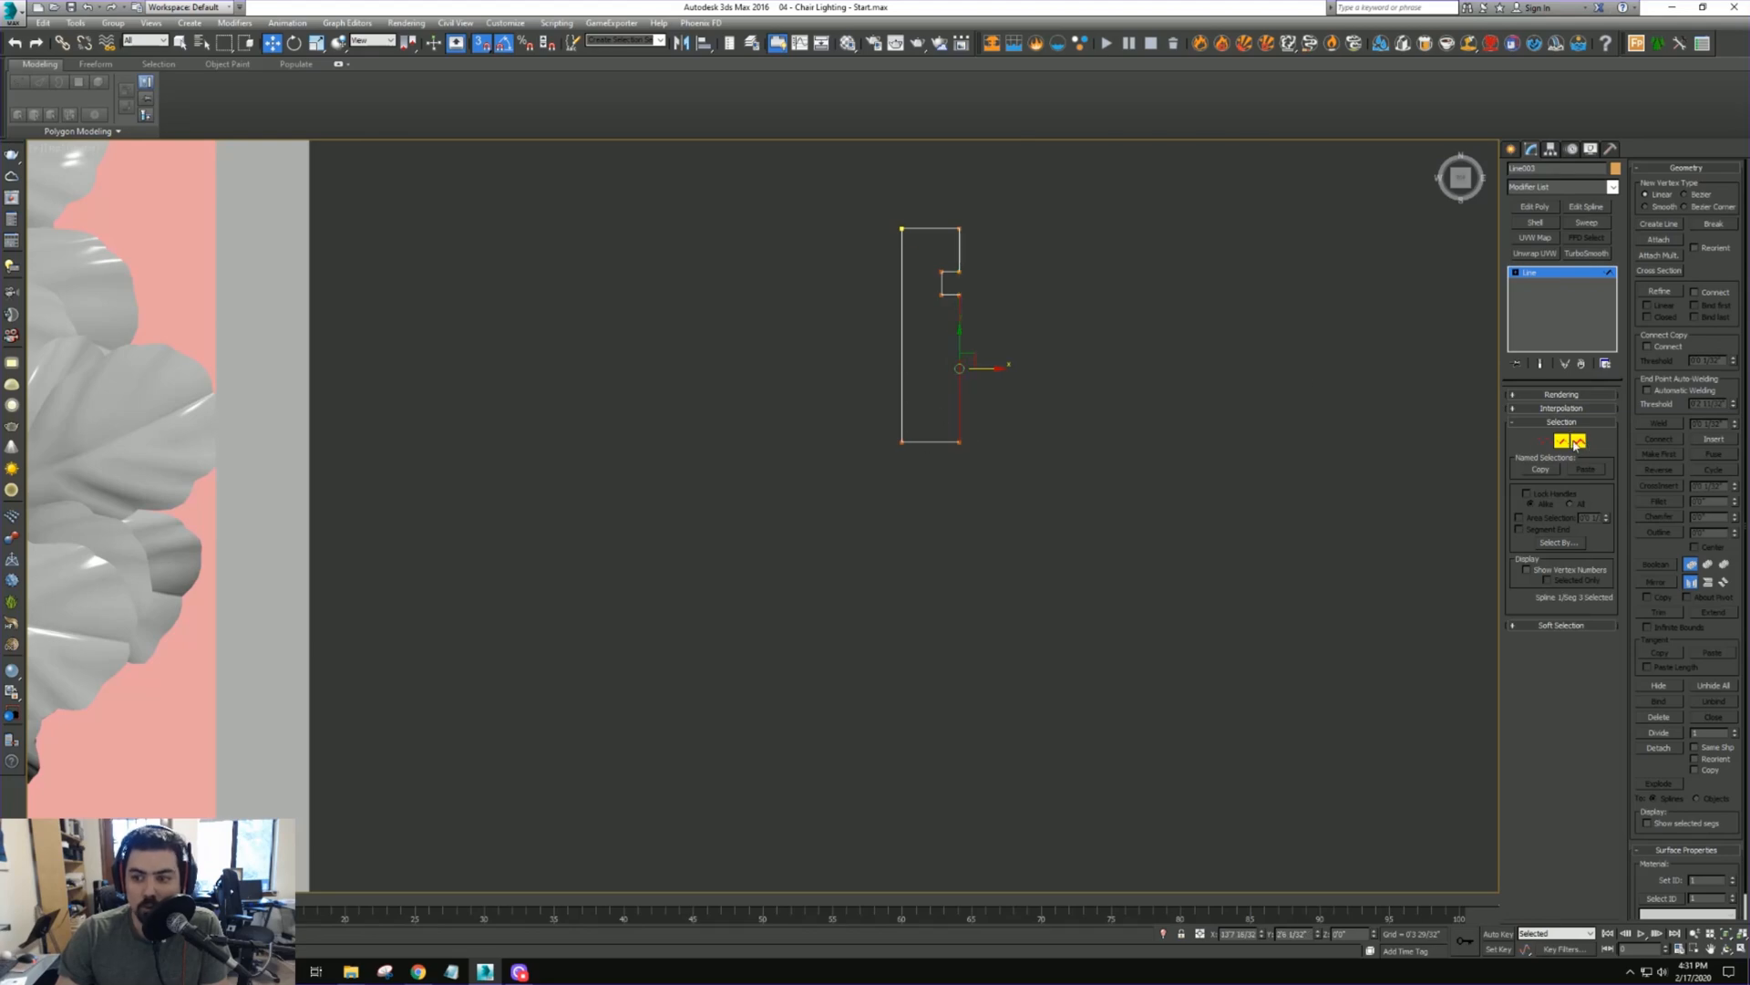
Switch to the browser's baseboard profile image results and open the Custom Moulding Knives Baseboards-A sheet
{"action": "left_click", "coordinate": [420, 973]}
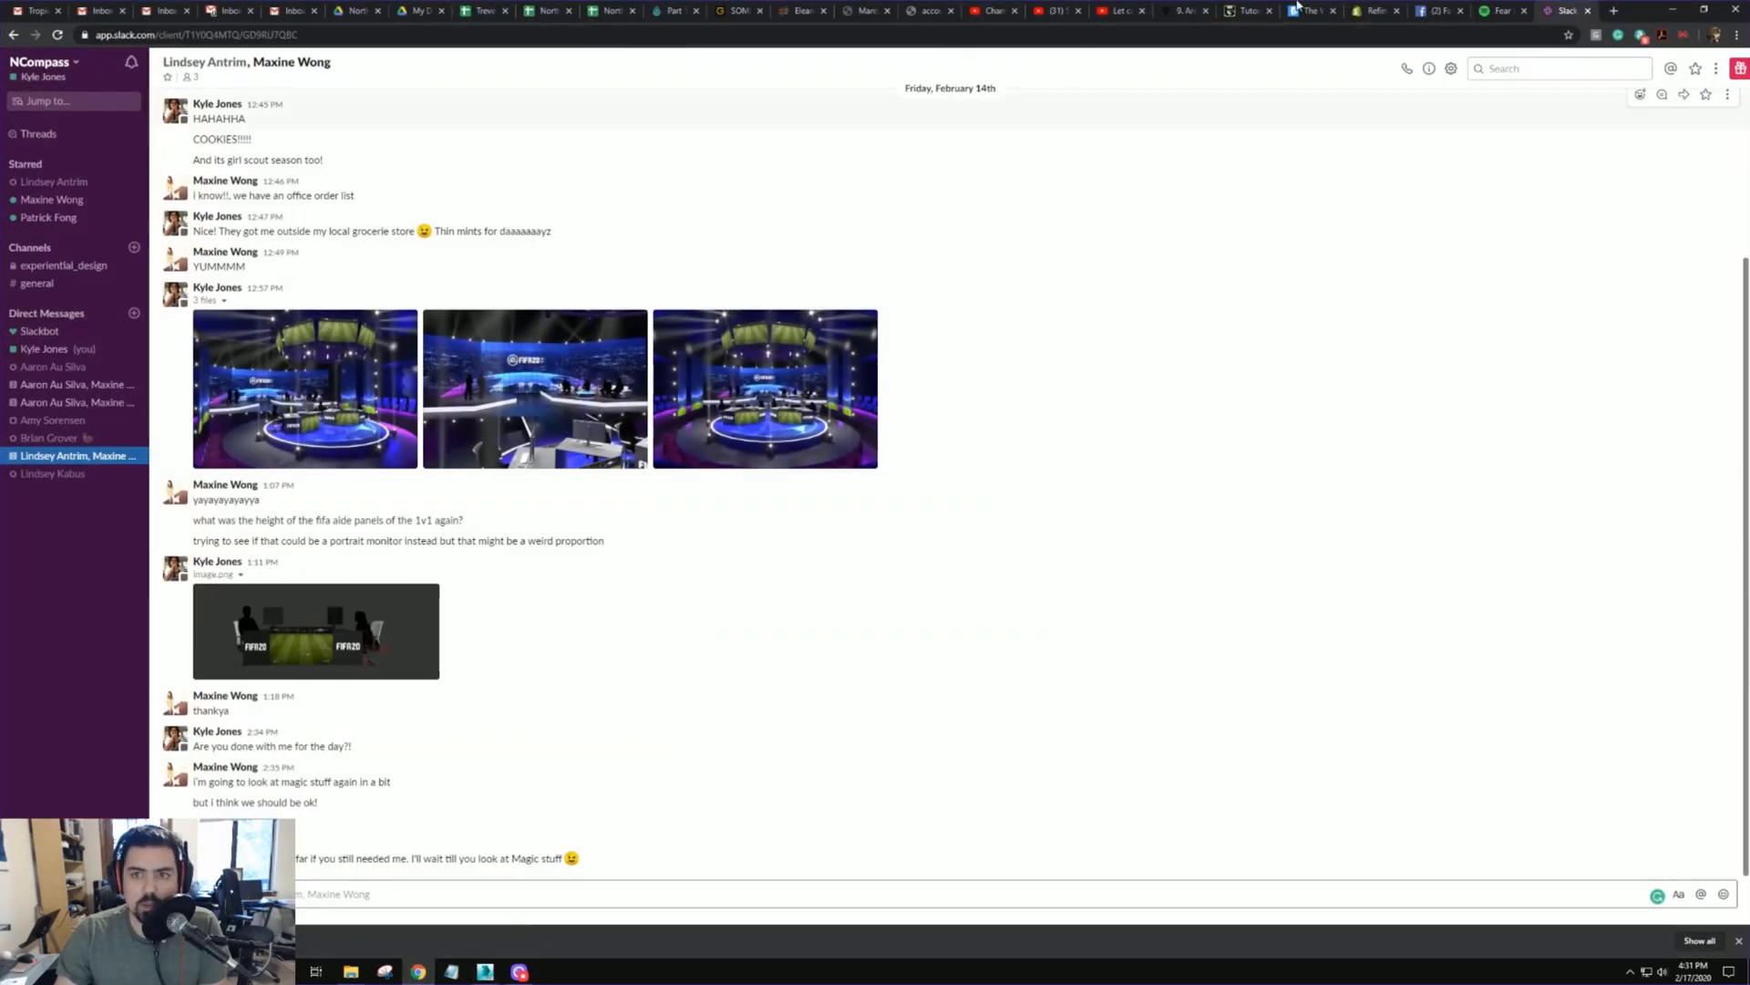
{"action": "left_click", "coordinate": [1646, 6]}
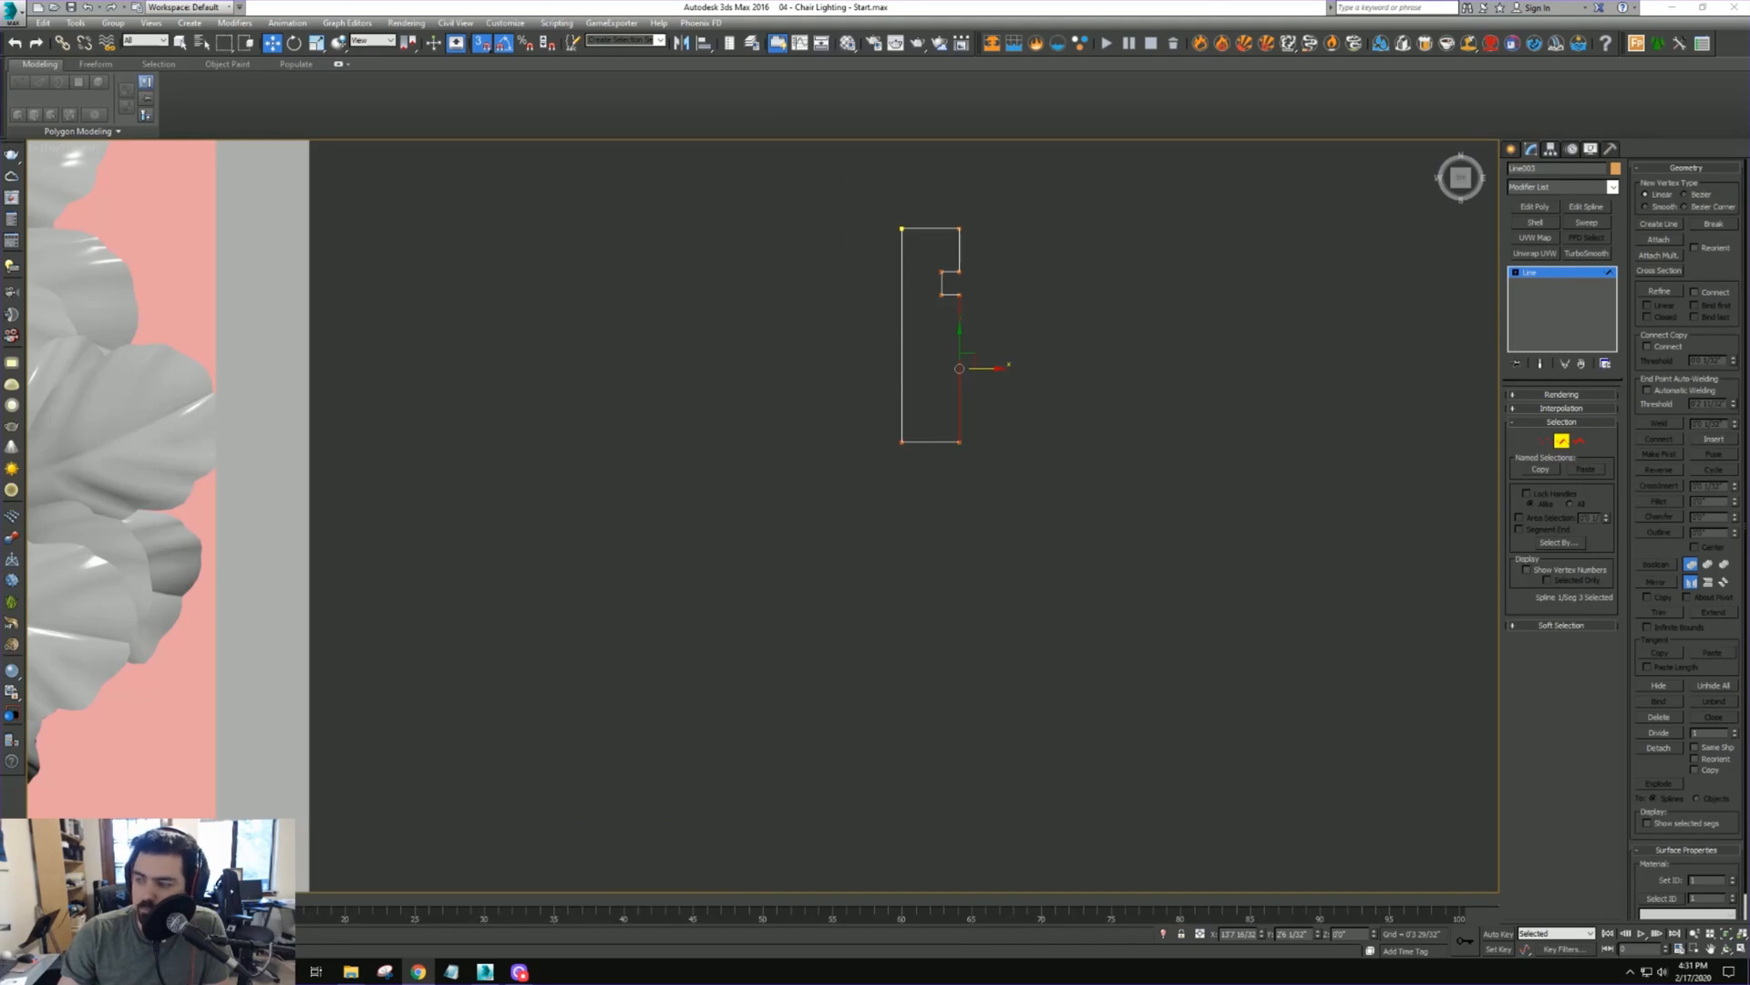
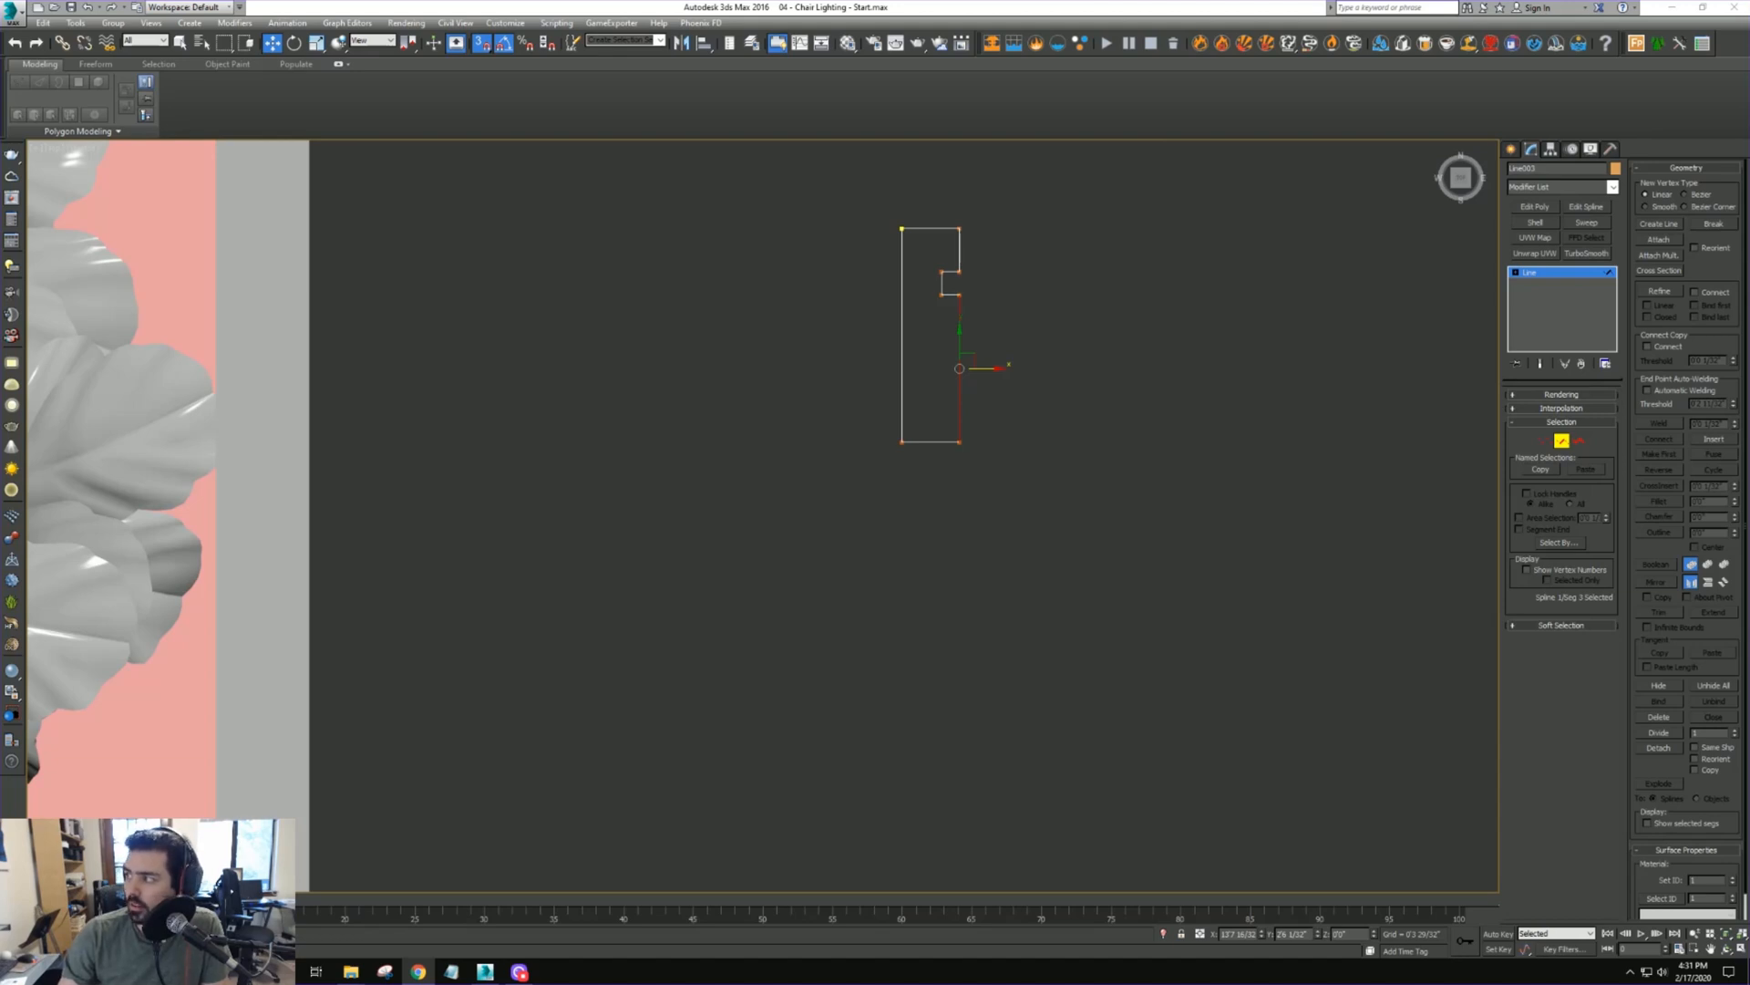
{"action": "left_click_drag", "start_coordinate": [1749, 219], "coordinate": [1116, 221]}
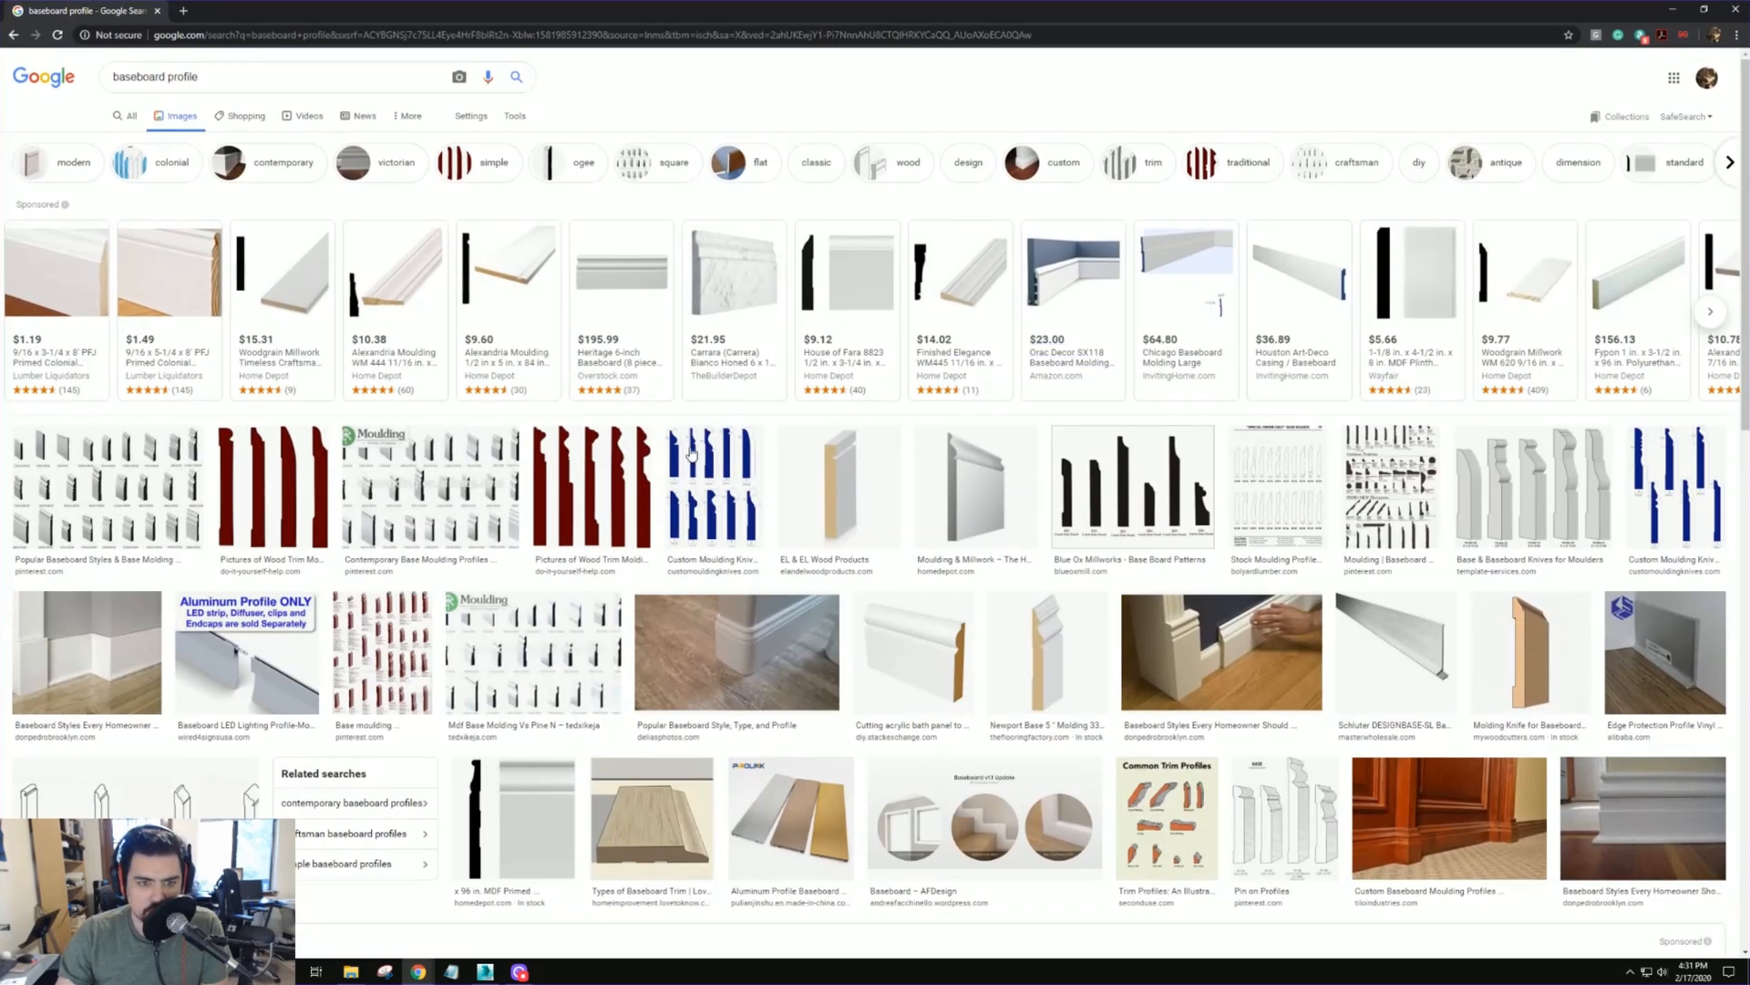
{"action": "left_click", "coordinate": [620, 484]}
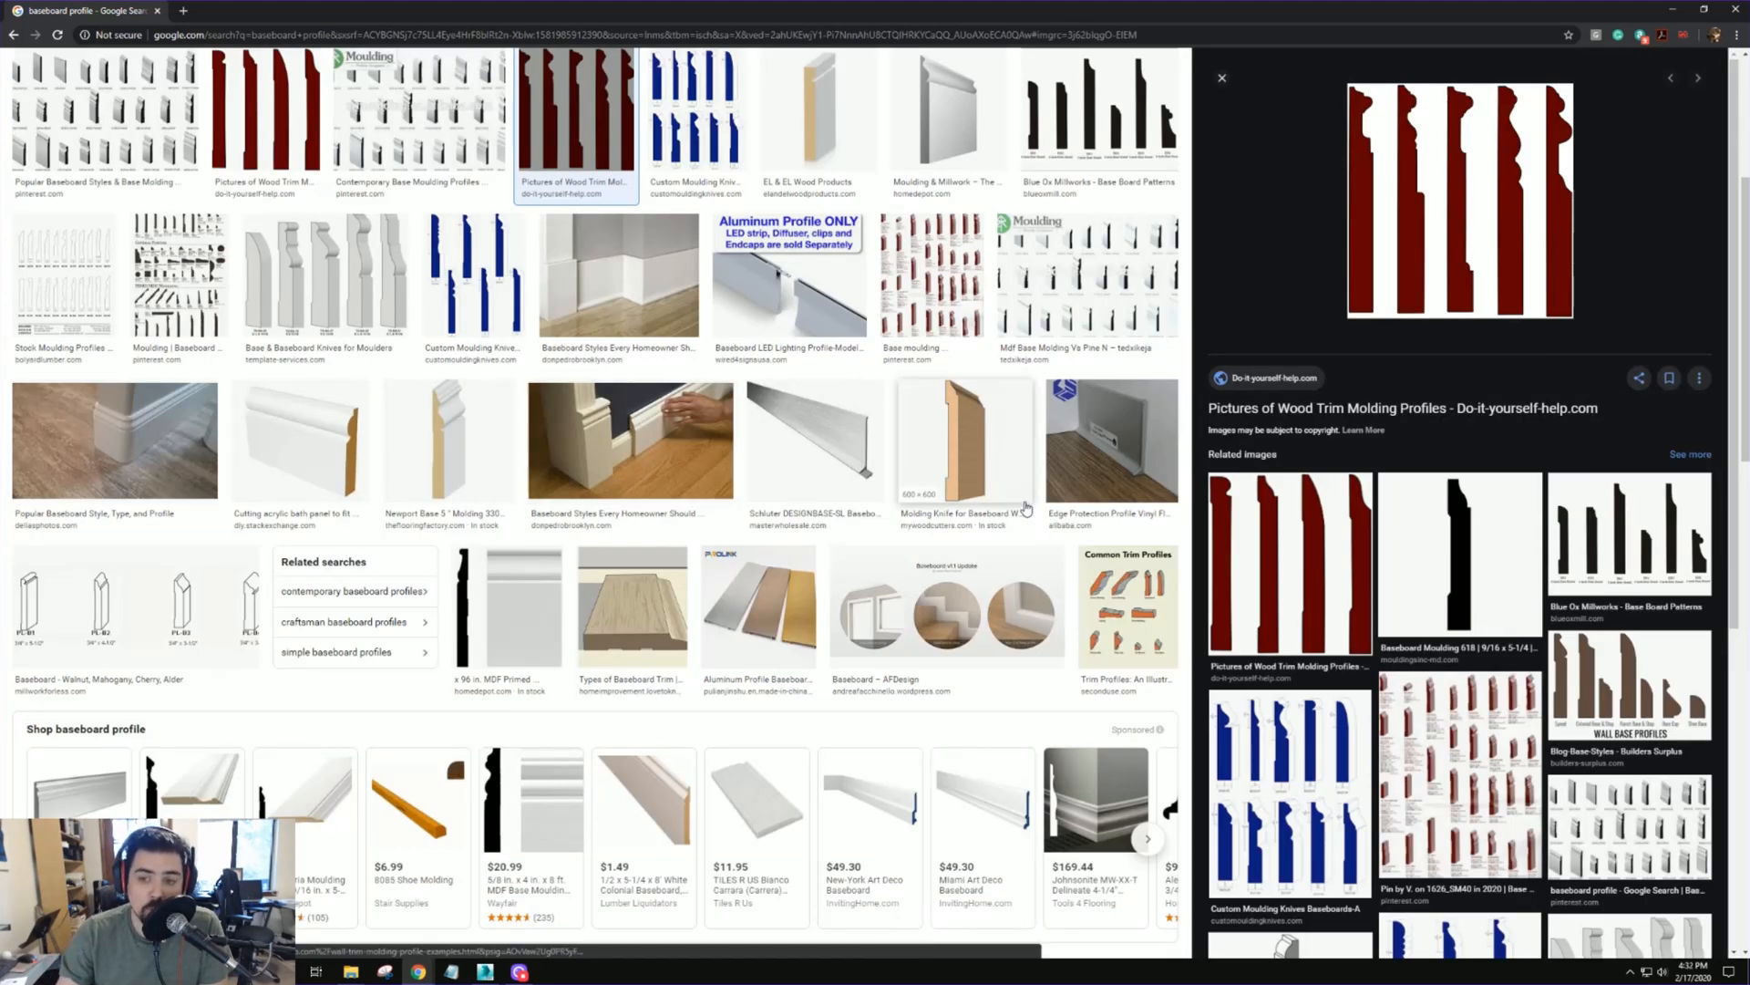
{"action": "left_click", "coordinate": [1290, 793]}
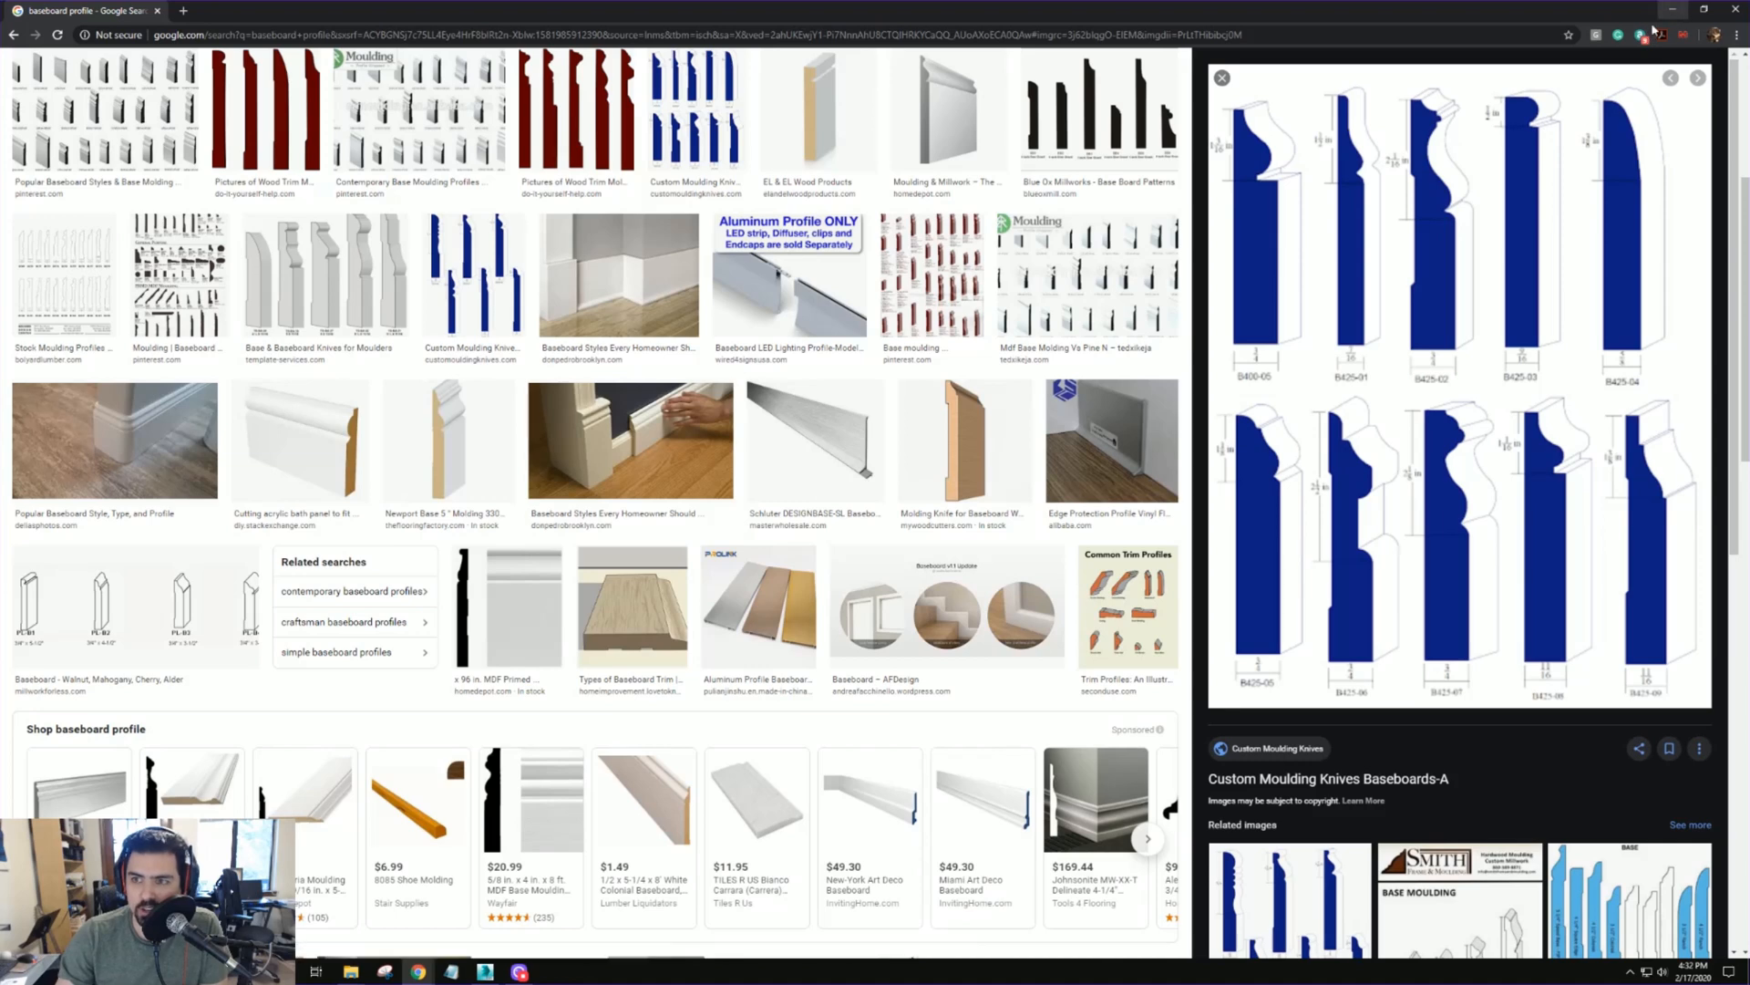
Save the Custom Moulding Knives profile sheet as a PNG image and return to the 3ds Max scene
{"action": "right_click", "coordinate": [1372, 215]}
{"action": "left_click", "coordinate": [1424, 357]}
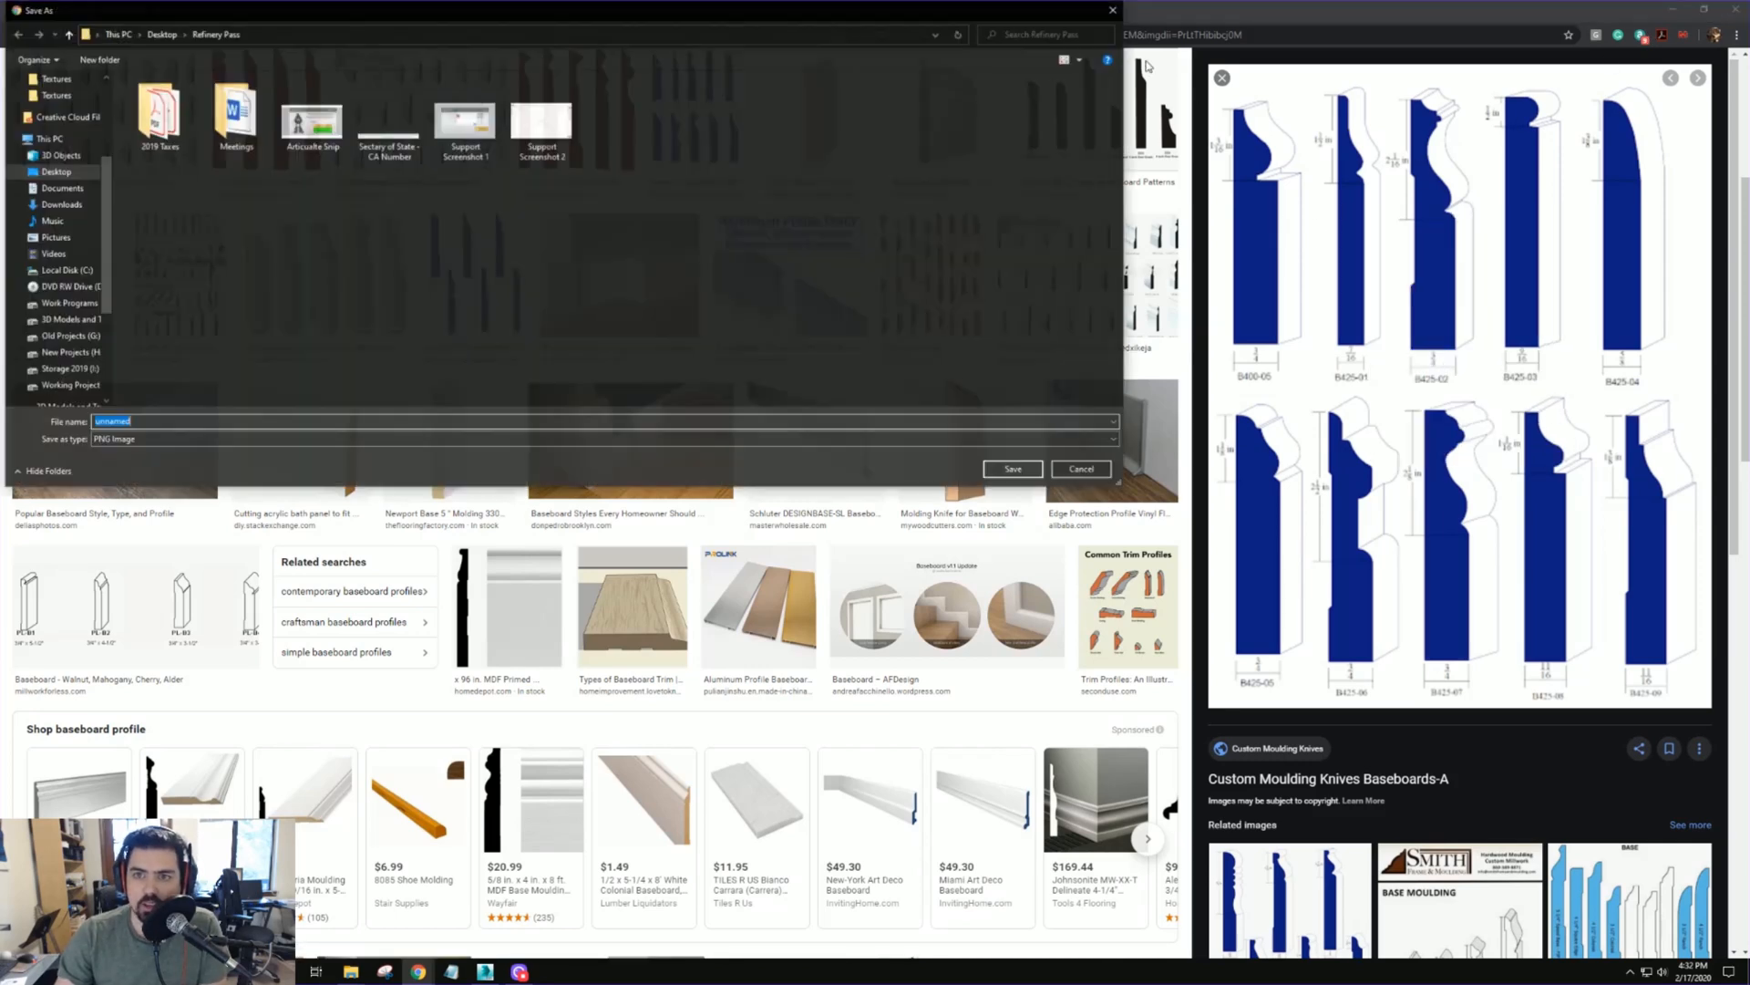
{"action": "left_click_drag", "start_coordinate": [852, 13], "coordinate": [1749, 182]}
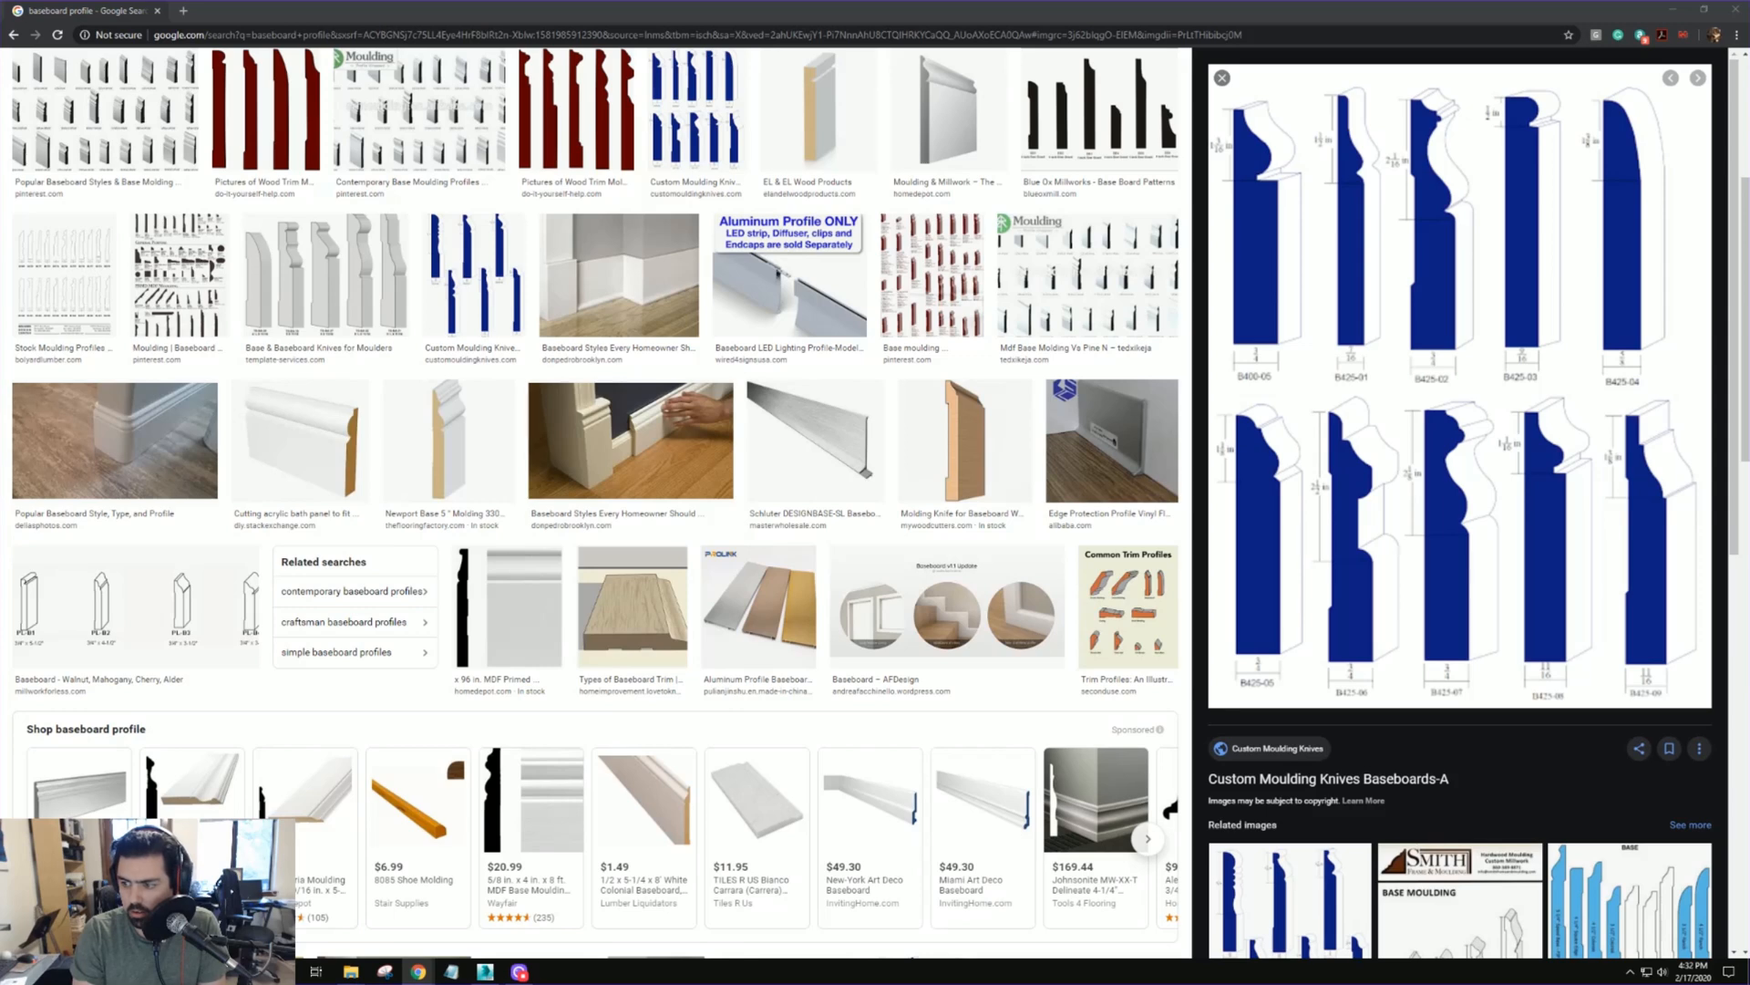
{"action": "key", "text": "Return"}
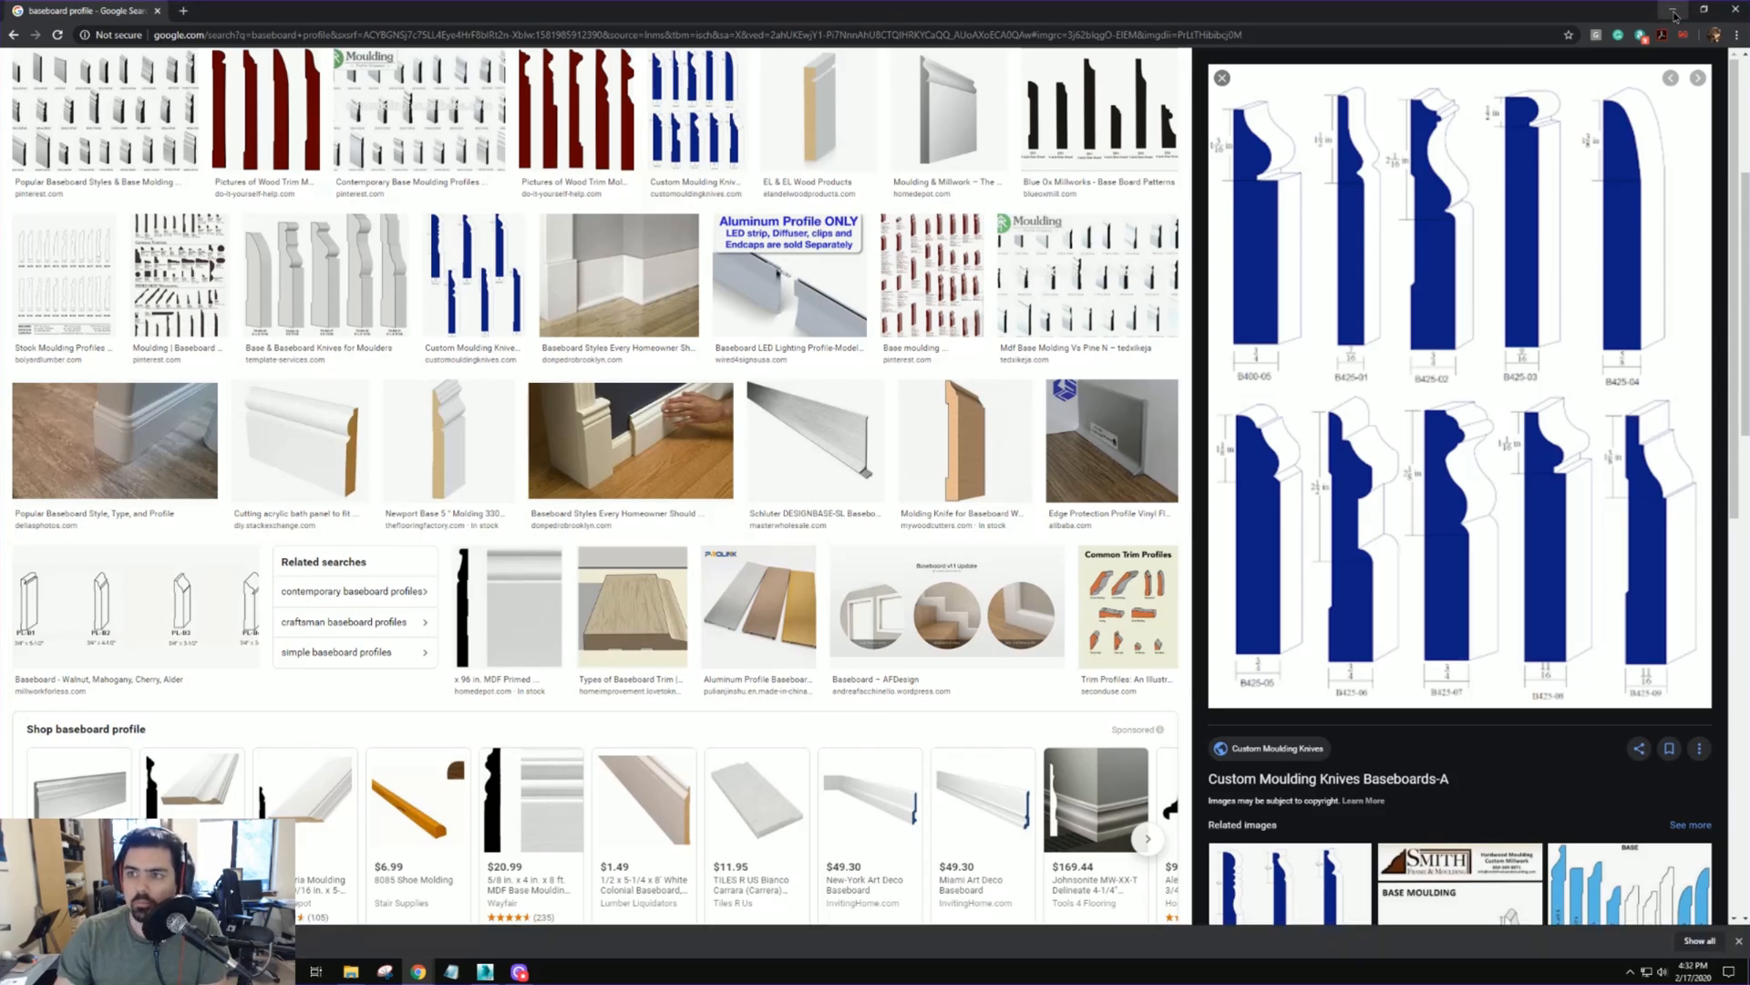
{"action": "left_click", "coordinate": [1672, 11]}
Leave the profile's segment editing and draw a straight Line spline corner to corner along the back wall's inner face in wireframe
{"action": "left_click", "coordinate": [1559, 441]}
{"action": "middle_click_drag", "start_coordinate": [1142, 449], "coordinate": [1209, 477]}
{"action": "scroll", "coordinate": [1015, 484], "scroll_direction": "down", "scroll_amount": 3}
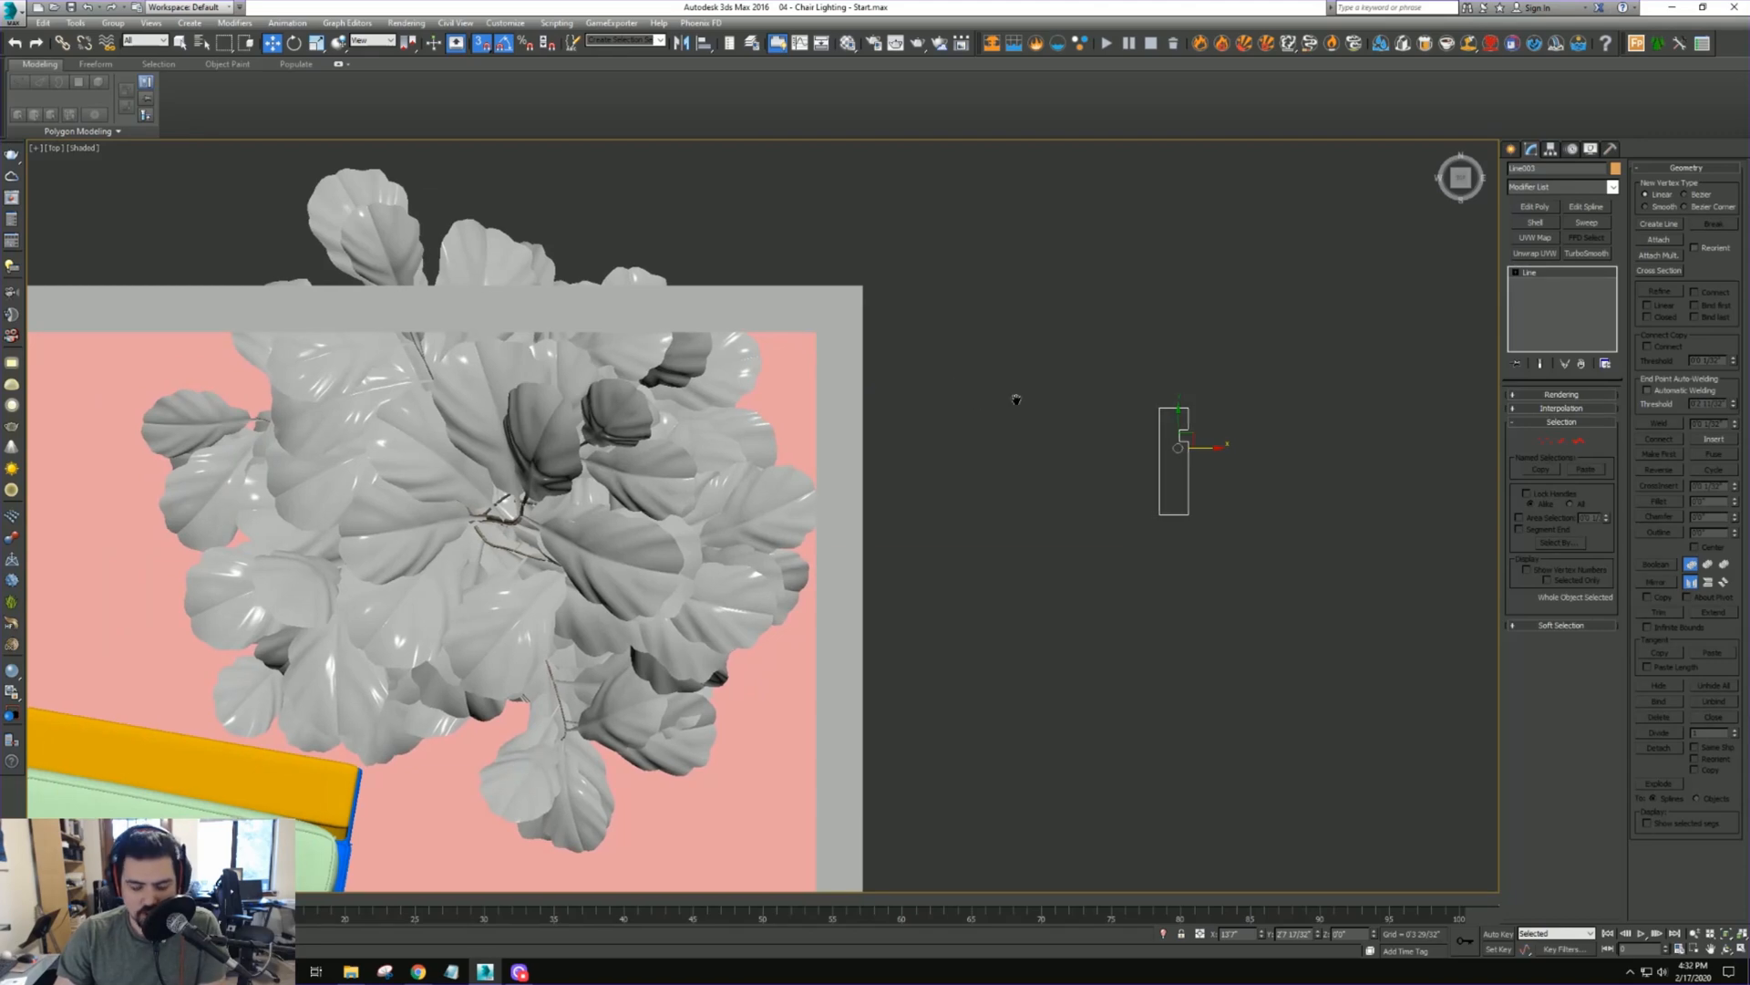
{"action": "key", "text": "F3"}
{"action": "middle_click_drag", "start_coordinate": [1016, 398], "coordinate": [1371, 387]}
{"action": "left_click", "coordinate": [1511, 149]}
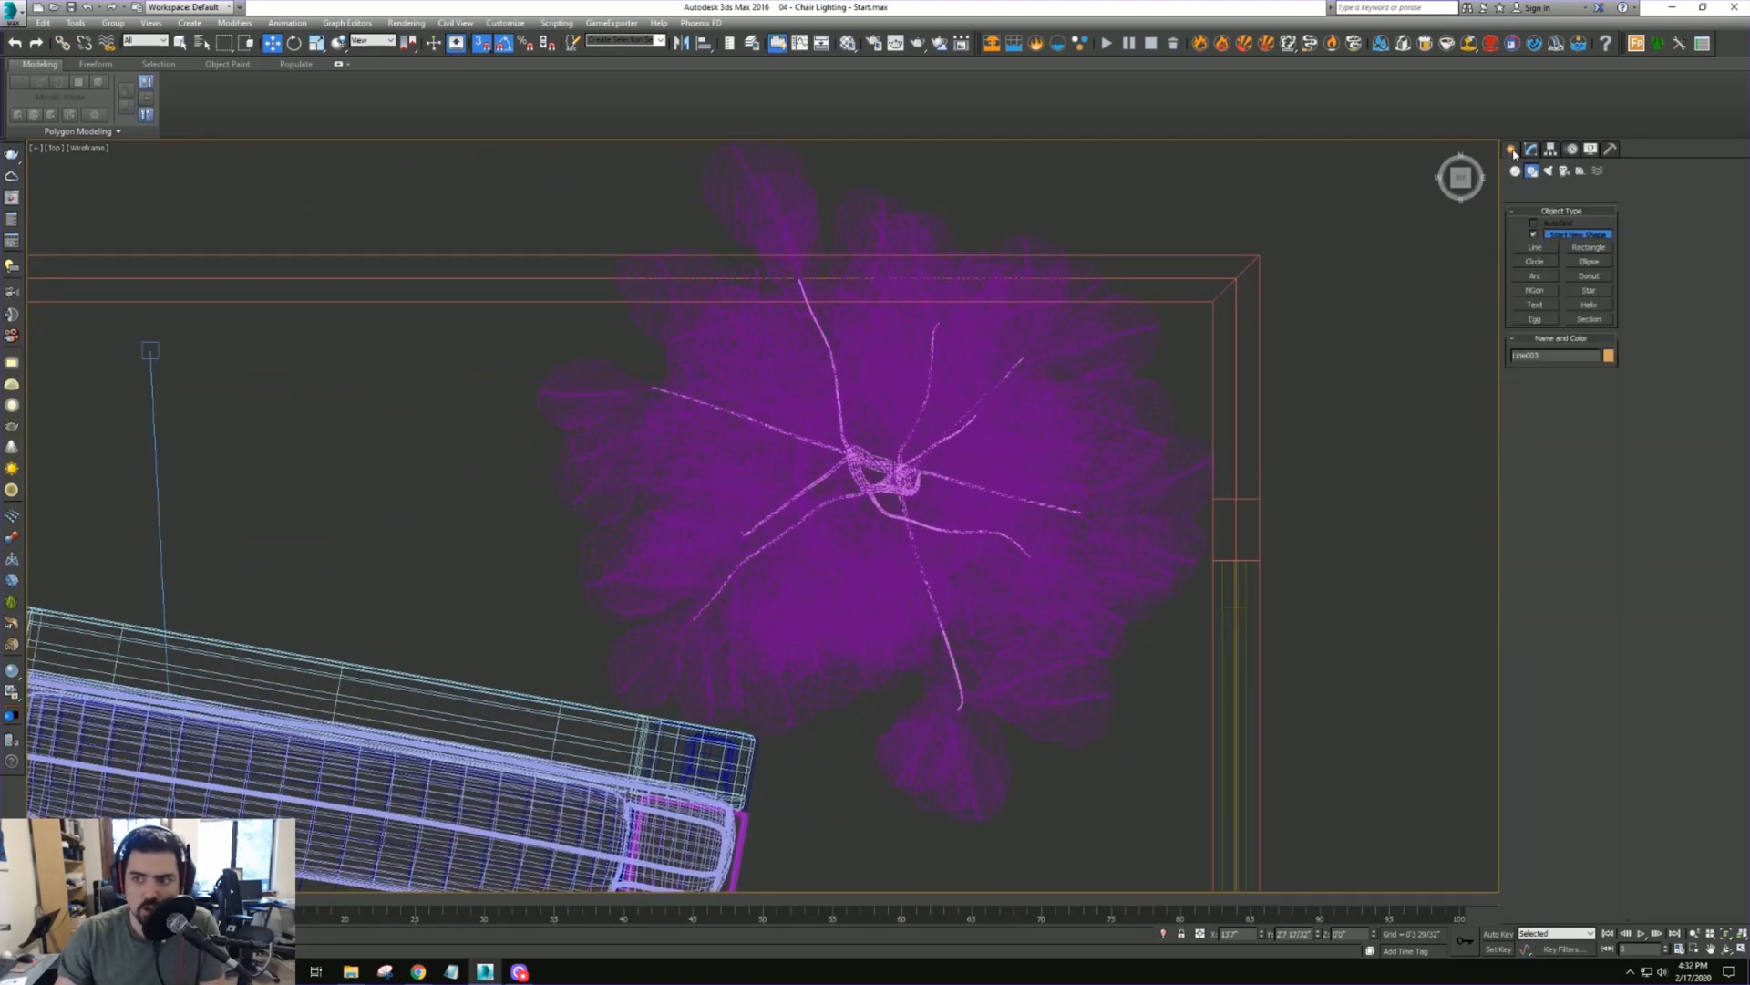
{"action": "left_click", "coordinate": [1532, 170]}
{"action": "left_click", "coordinate": [1536, 248]}
{"action": "scroll", "coordinate": [926, 366], "scroll_direction": "down", "scroll_amount": 2}
{"action": "scroll", "coordinate": [1114, 326], "scroll_direction": "down", "scroll_amount": 5}
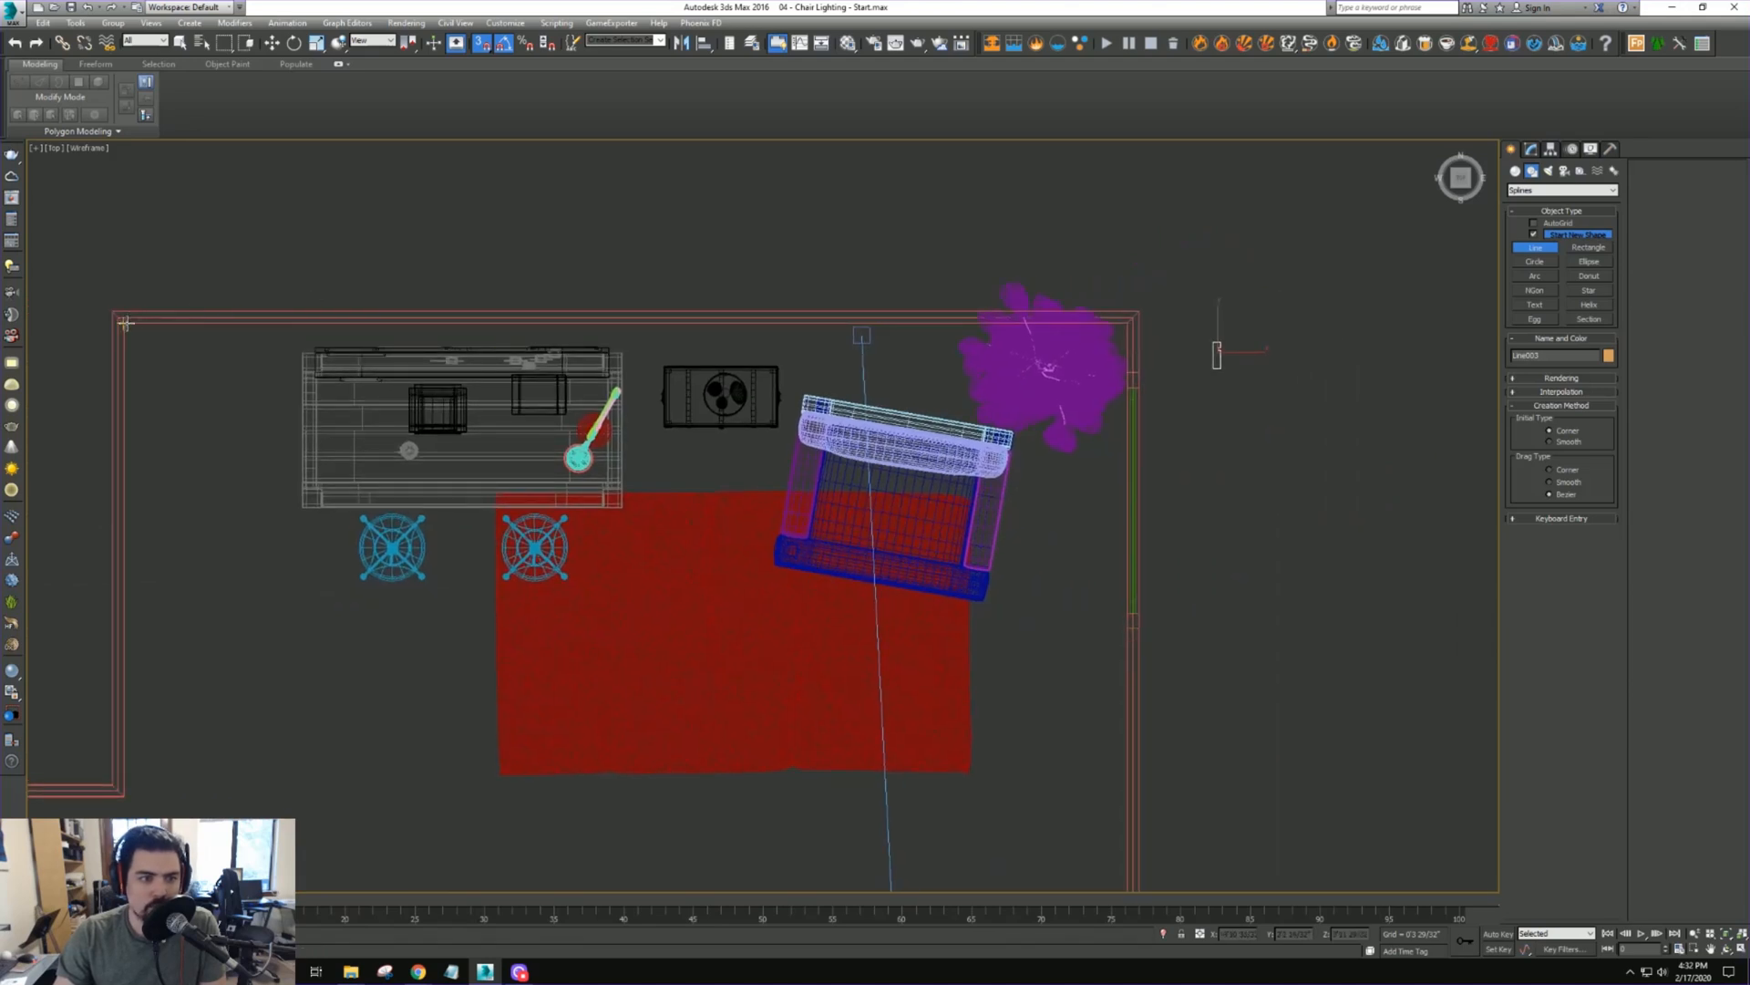
{"action": "left_click", "coordinate": [125, 323]}
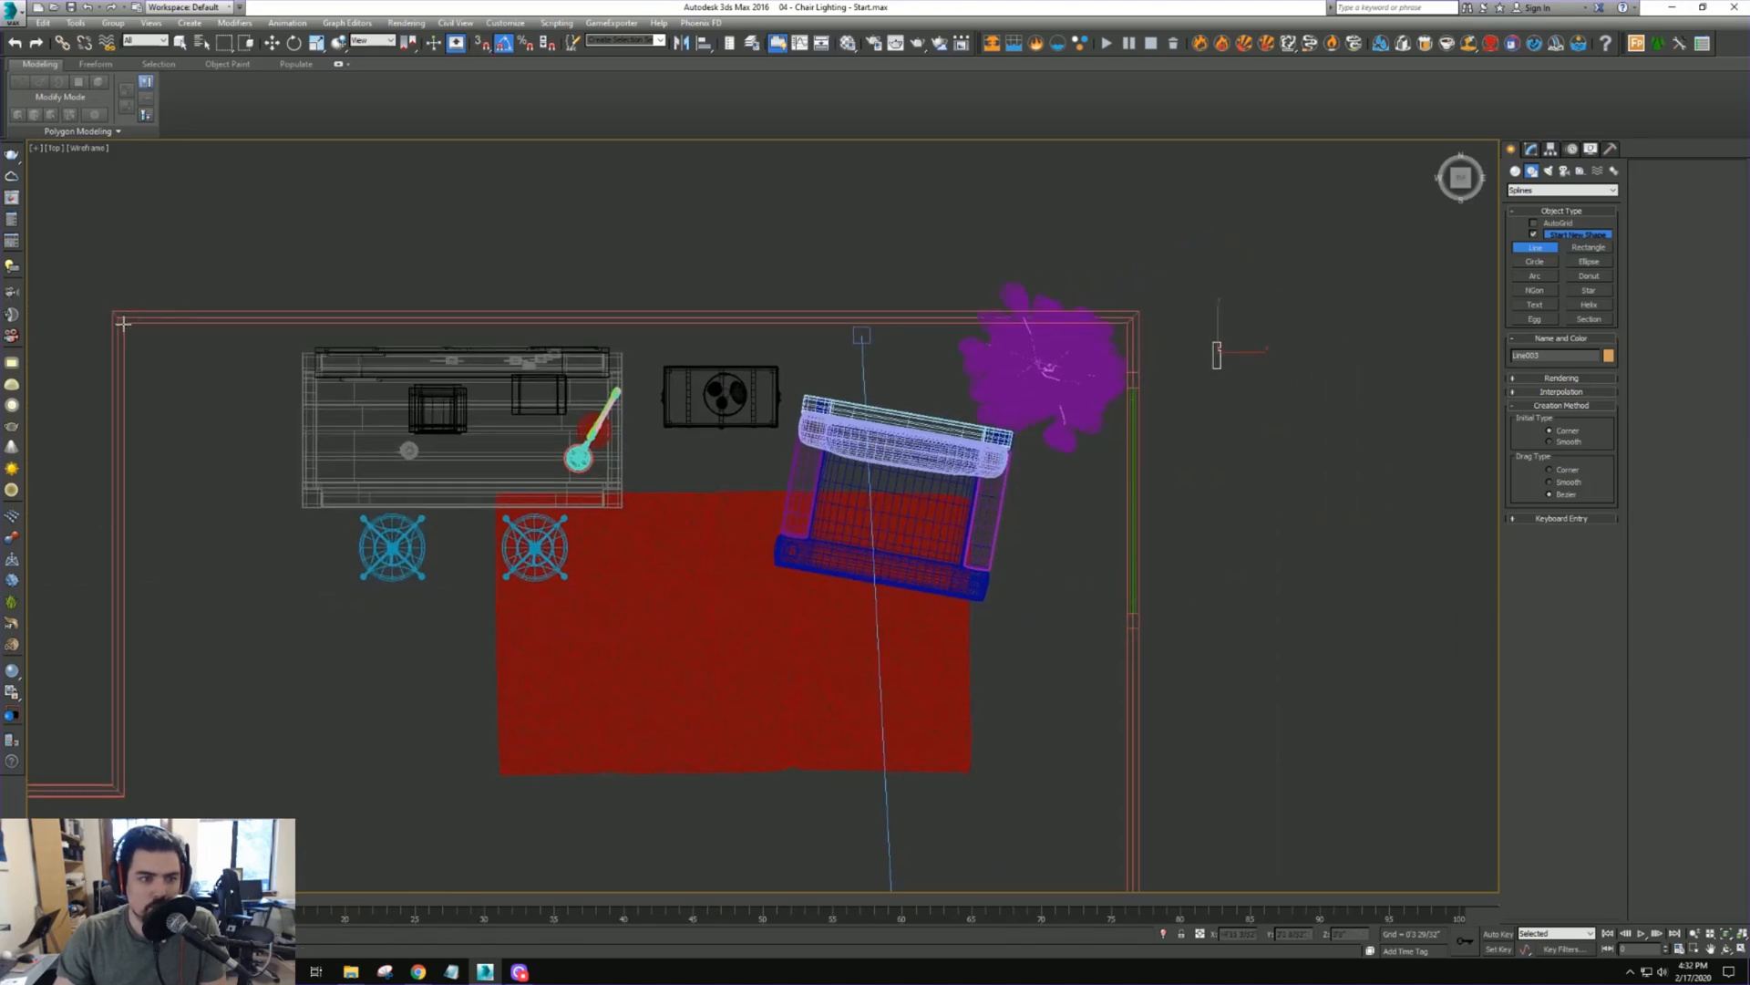
{"action": "left_click", "coordinate": [1128, 325]}
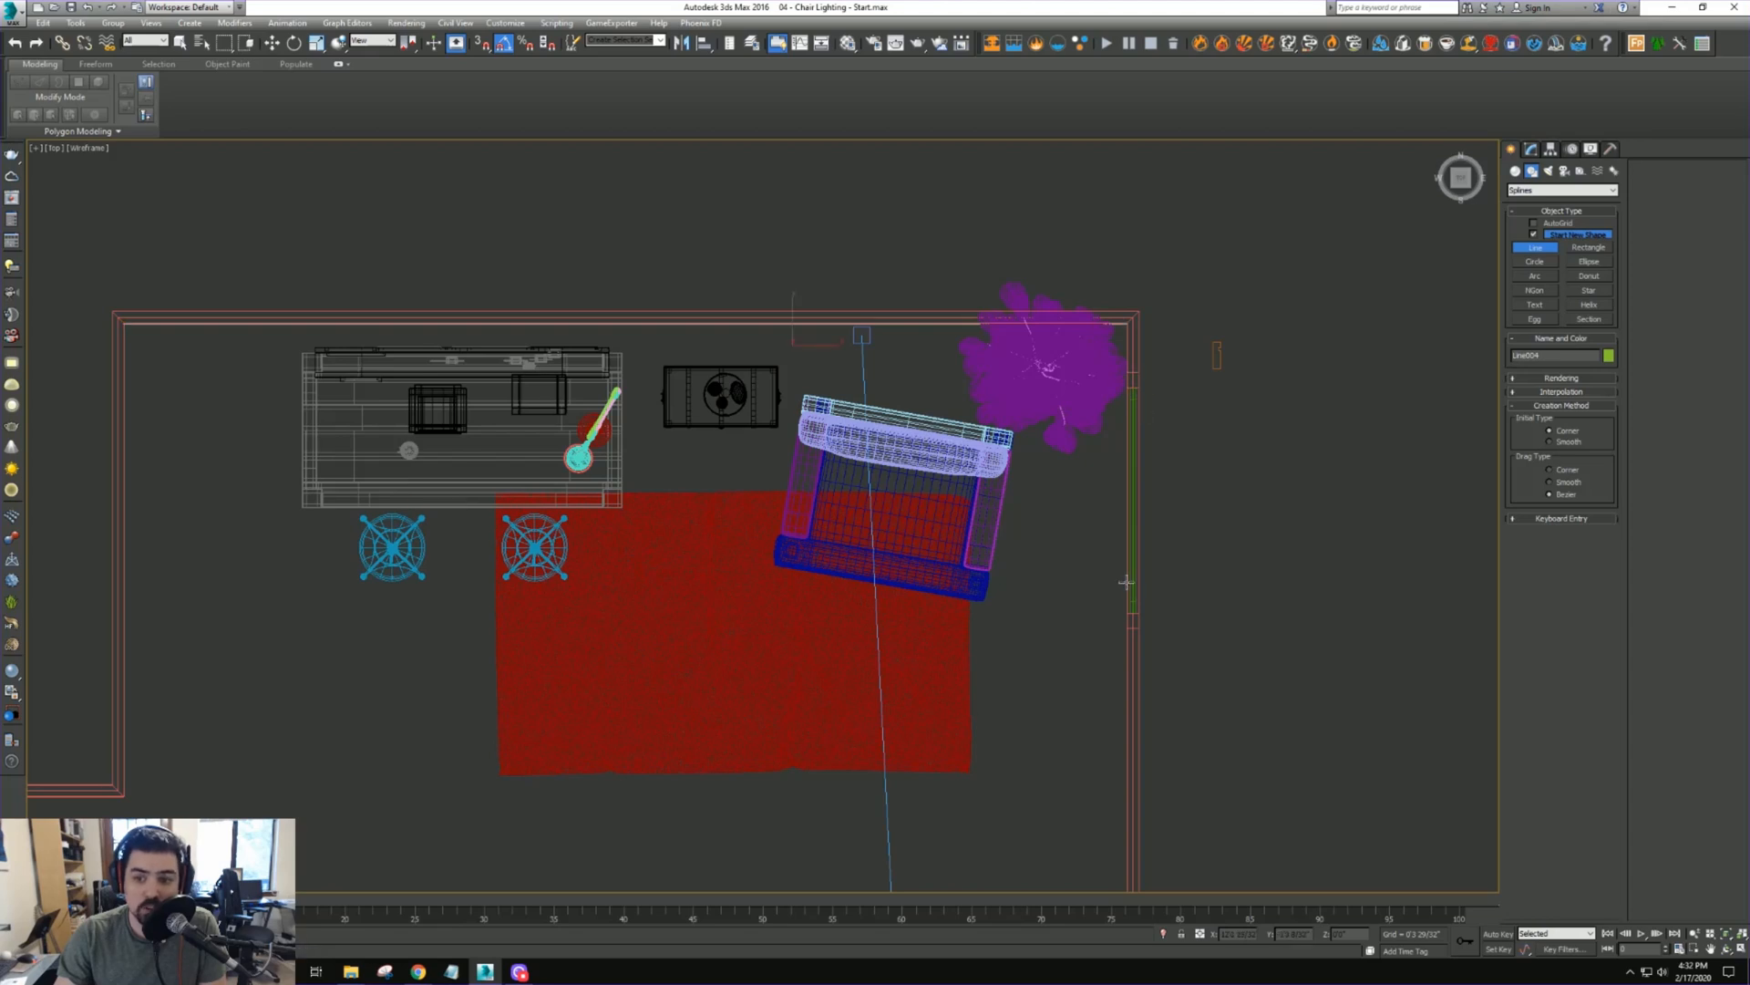
Draw a second straight spline along the window wall's inner face, from the window's near edge to the room's far corner
{"action": "middle_click_drag", "start_coordinate": [1125, 578], "coordinate": [1106, 480]}
{"action": "left_click", "coordinate": [1106, 492]}
{"action": "middle_click_drag", "start_coordinate": [1125, 620], "coordinate": [1100, 249]}
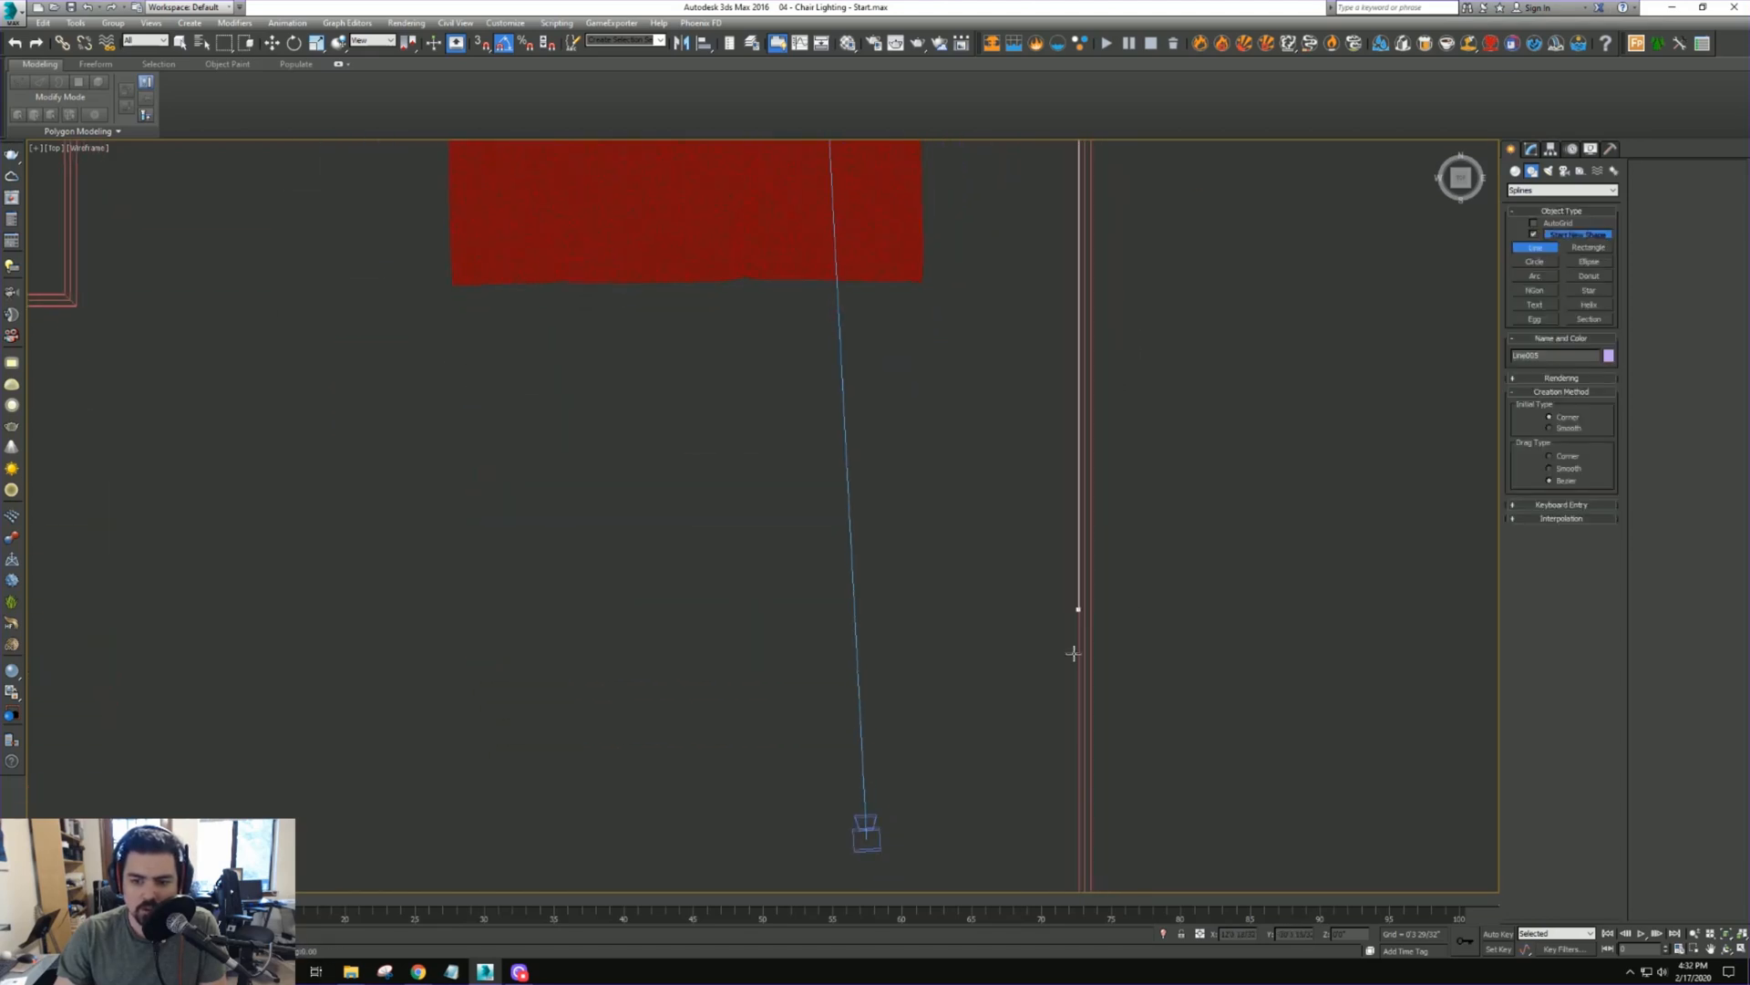
{"action": "middle_click_drag", "start_coordinate": [1083, 702], "coordinate": [1079, 379]}
{"action": "left_click", "coordinate": [1080, 717]}
{"action": "right_click", "coordinate": [1082, 716]}
{"action": "scroll", "coordinate": [1076, 711], "scroll_direction": "down", "scroll_amount": 2}
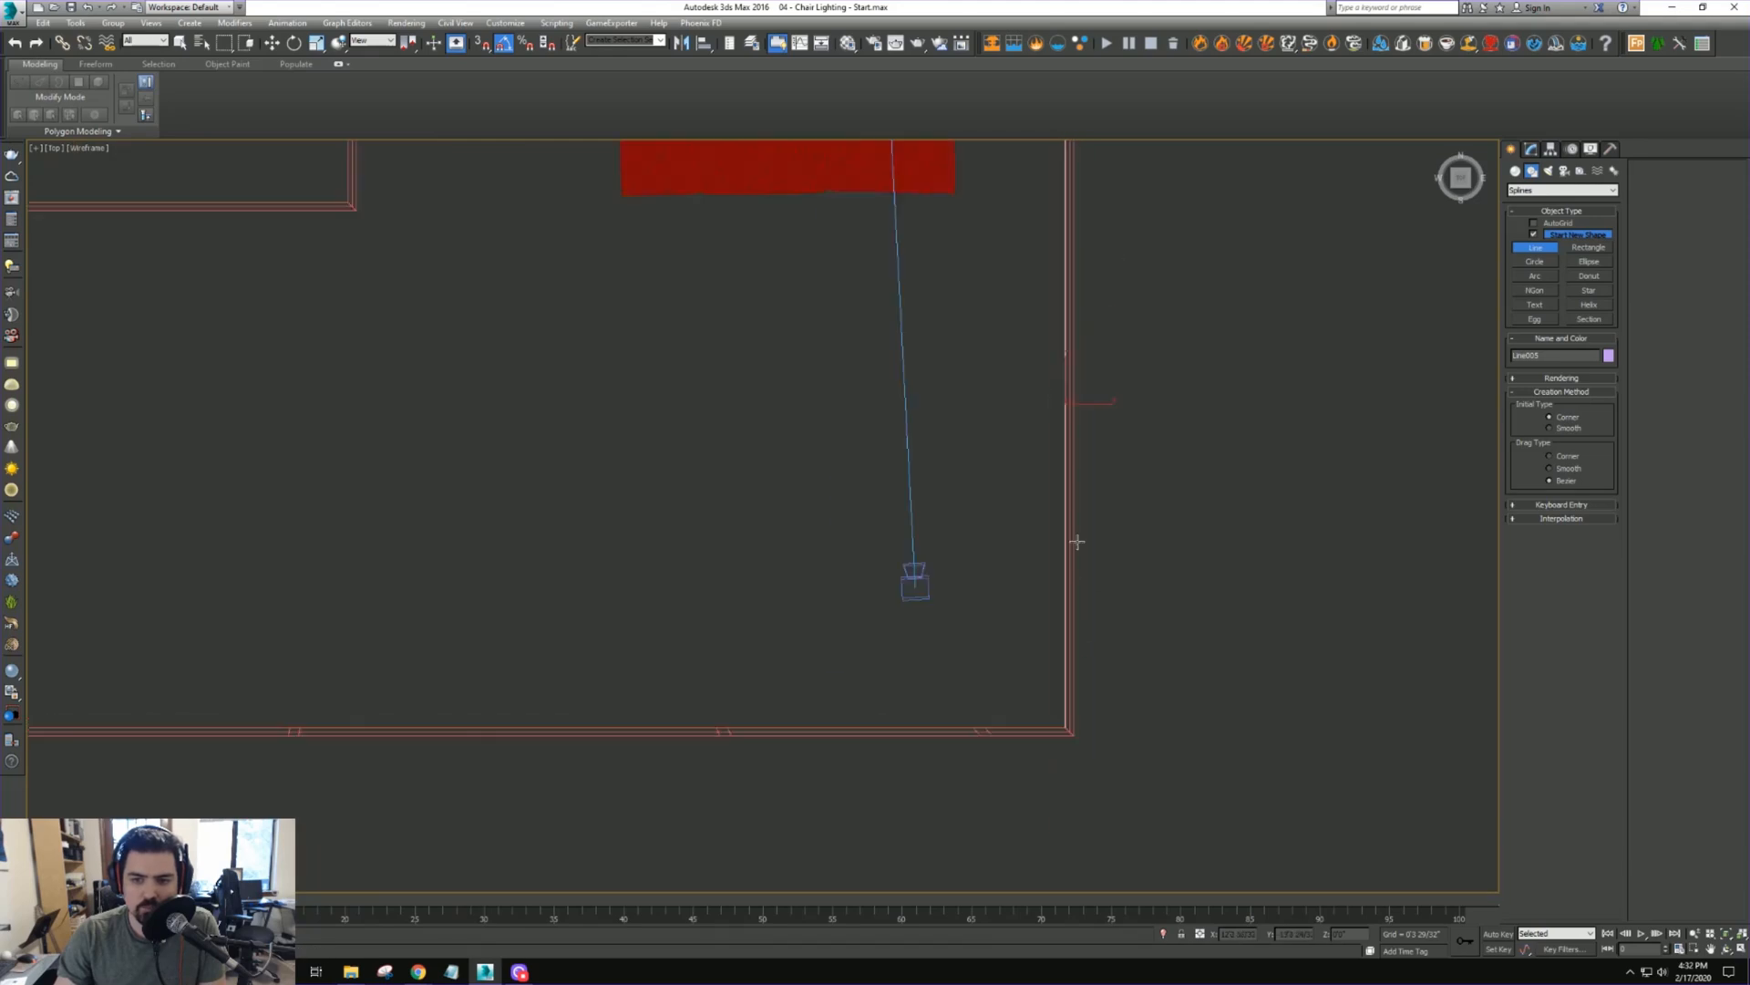
View the room in an angled wireframe view, restrict the selection filter to Shapes and select all splines
{"action": "middle_click_drag", "start_coordinate": [1079, 544], "coordinate": [1138, 477], "text": "alt"}
{"action": "key", "text": "F3"}
{"action": "middle_click_drag", "start_coordinate": [856, 374], "coordinate": [942, 593]}
{"action": "key", "text": "F3"}
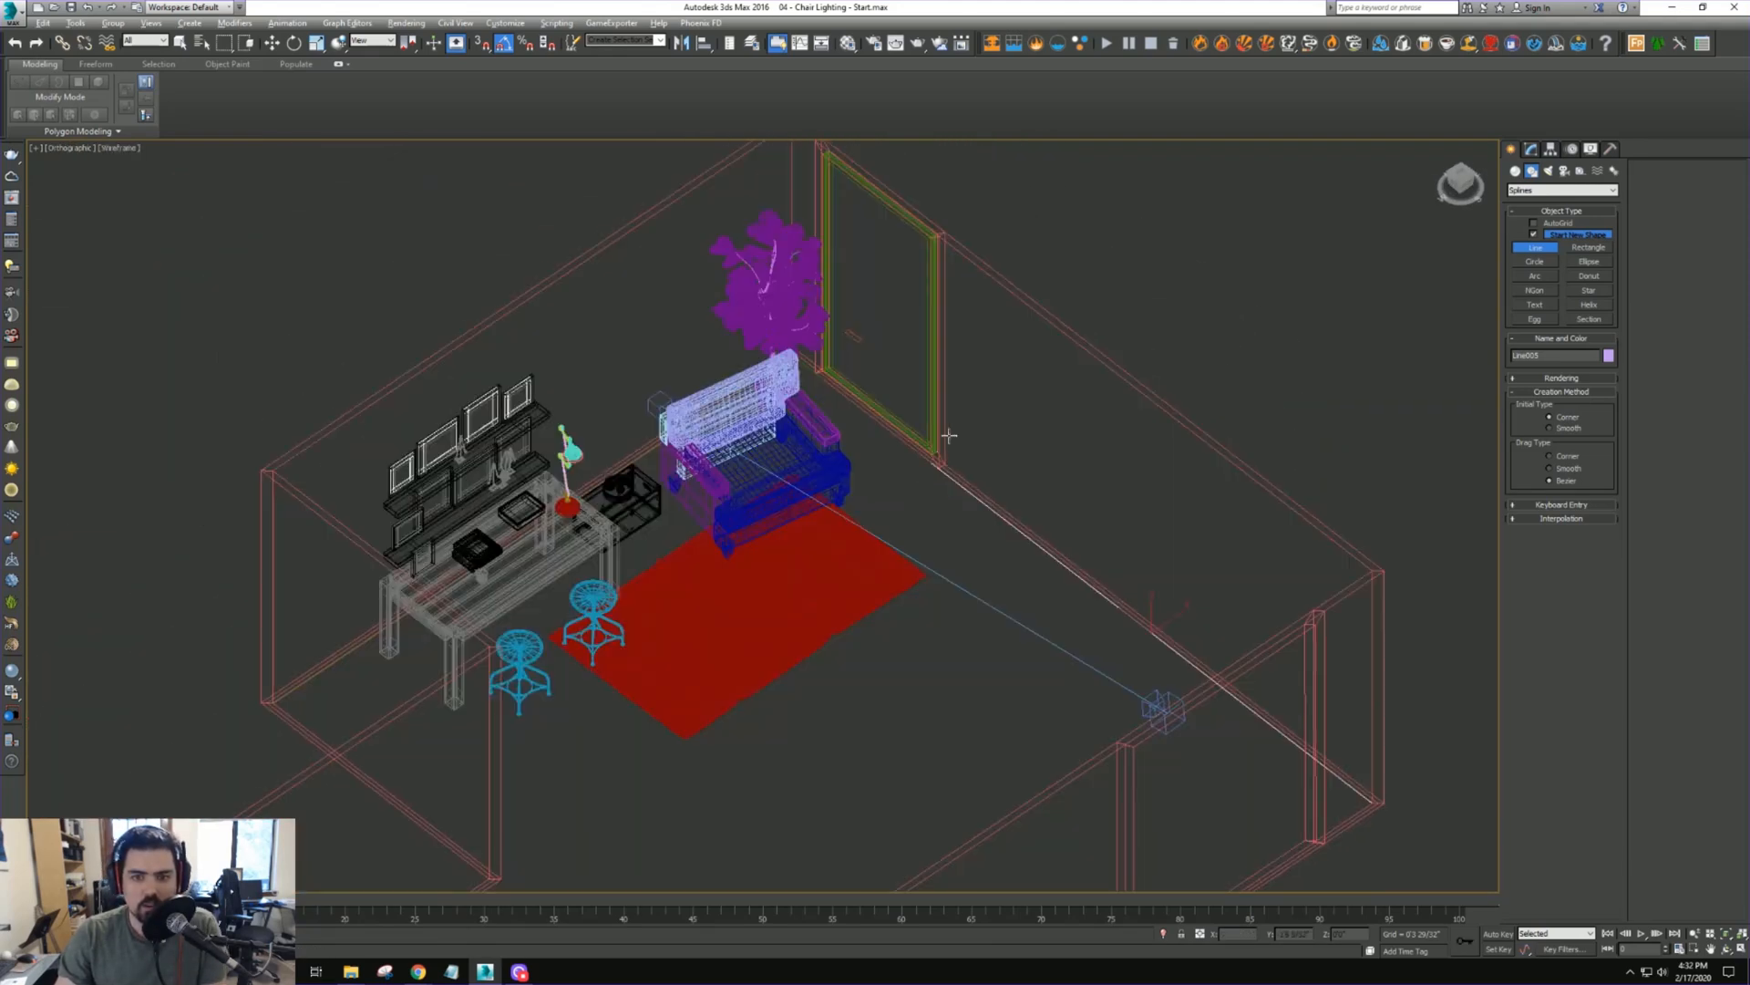
{"action": "middle_click_drag", "start_coordinate": [945, 418], "coordinate": [924, 396], "text": "alt"}
{"action": "key", "text": "w"}
{"action": "left_click", "coordinate": [146, 41]}
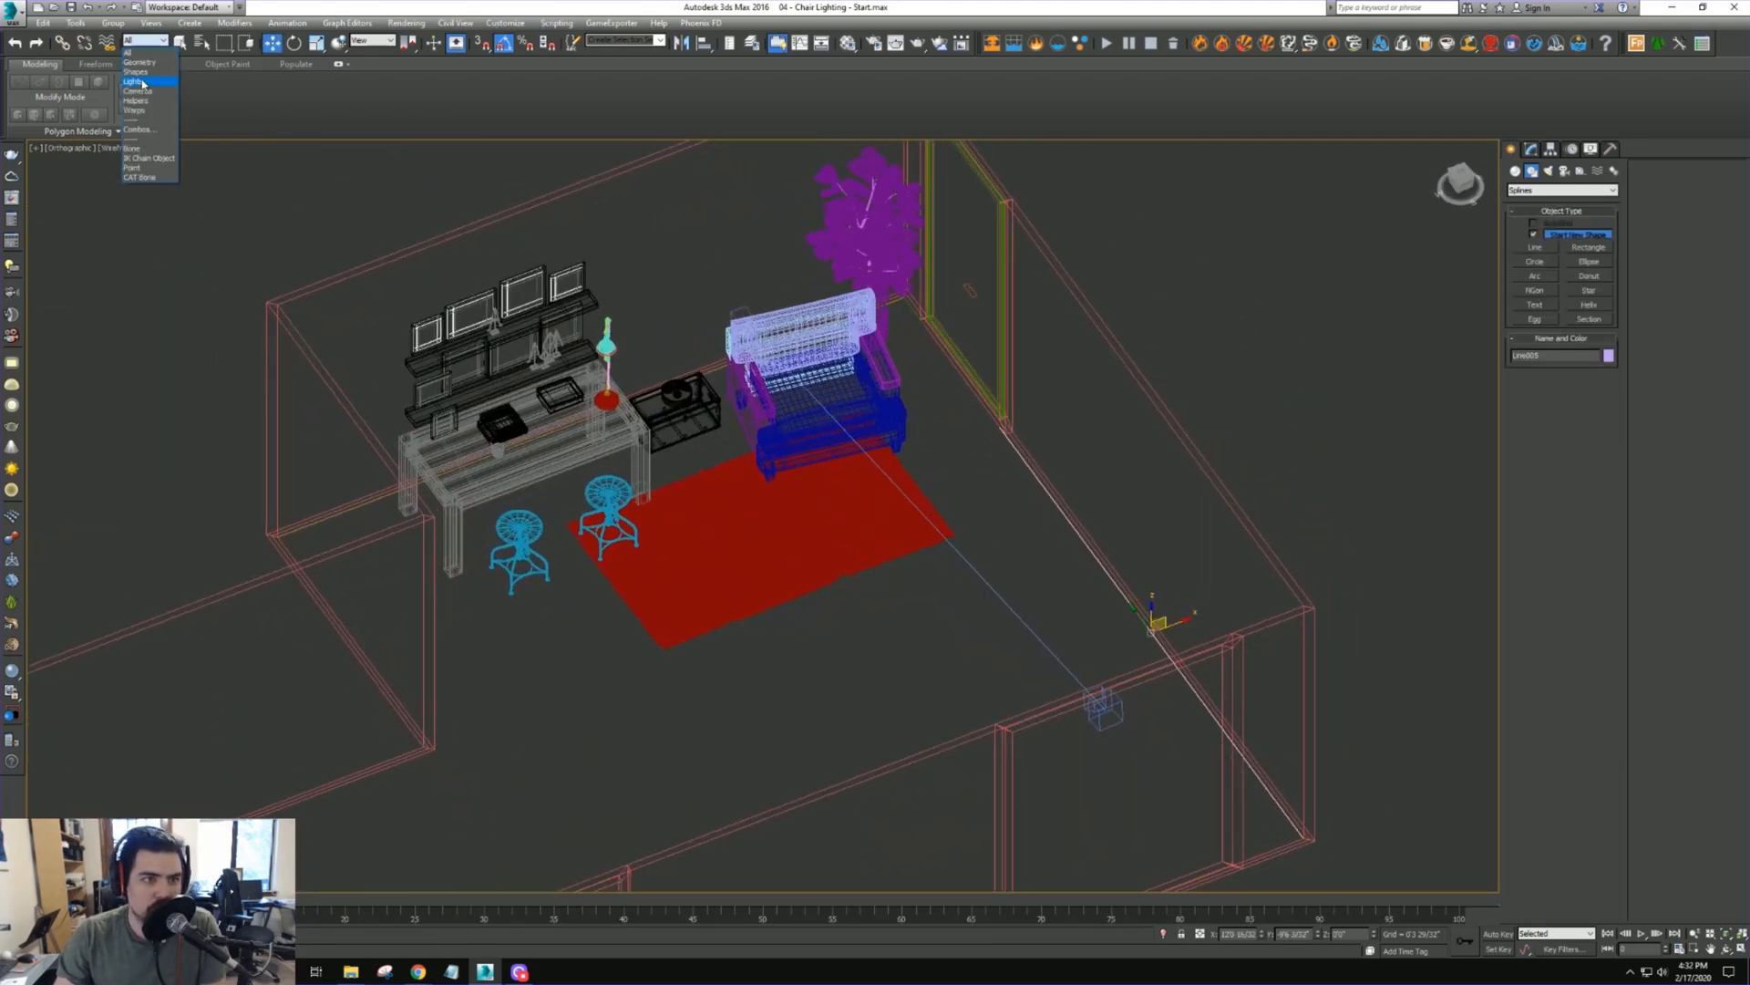
{"action": "left_click", "coordinate": [141, 81]}
{"action": "left_click", "coordinate": [146, 41]}
{"action": "left_click", "coordinate": [141, 70]}
{"action": "key", "text": "ctrl+a"}
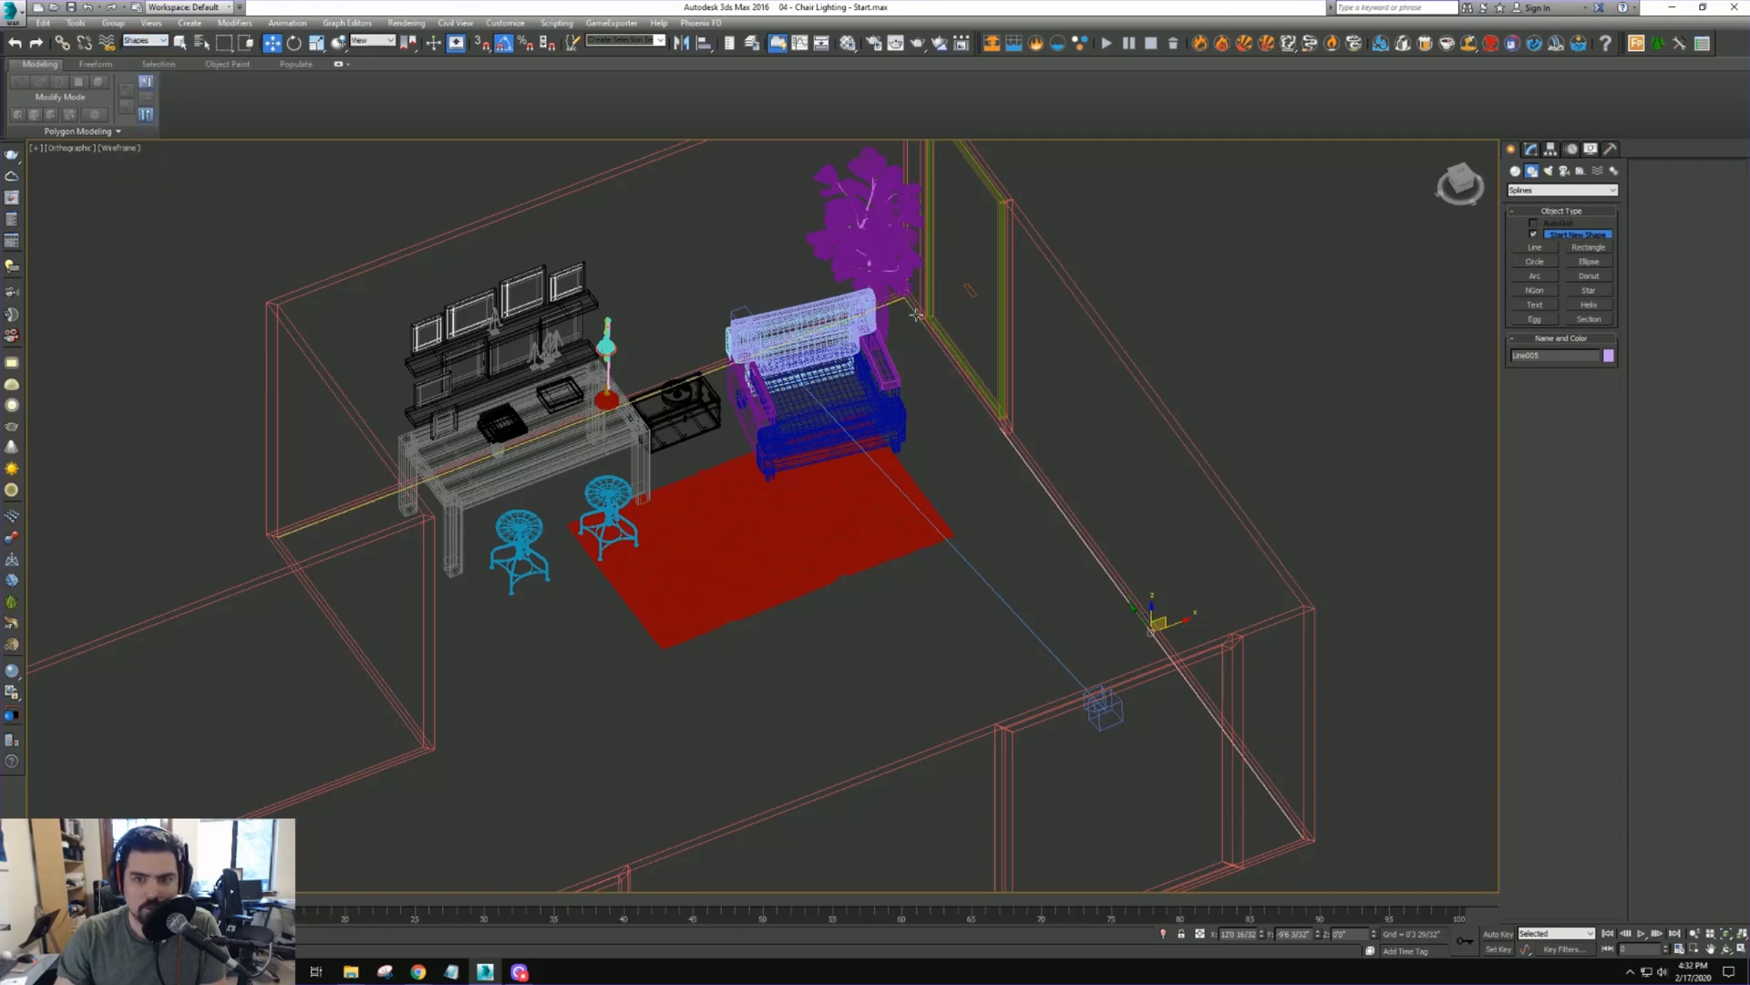
Isolate the selected shapes from the rest of the scene and select all of the isolated splines
{"action": "middle_click_drag", "start_coordinate": [1054, 453], "coordinate": [1085, 441], "text": "alt"}
{"action": "right_click", "coordinate": [1060, 434]}
{"action": "left_click", "coordinate": [1085, 331]}
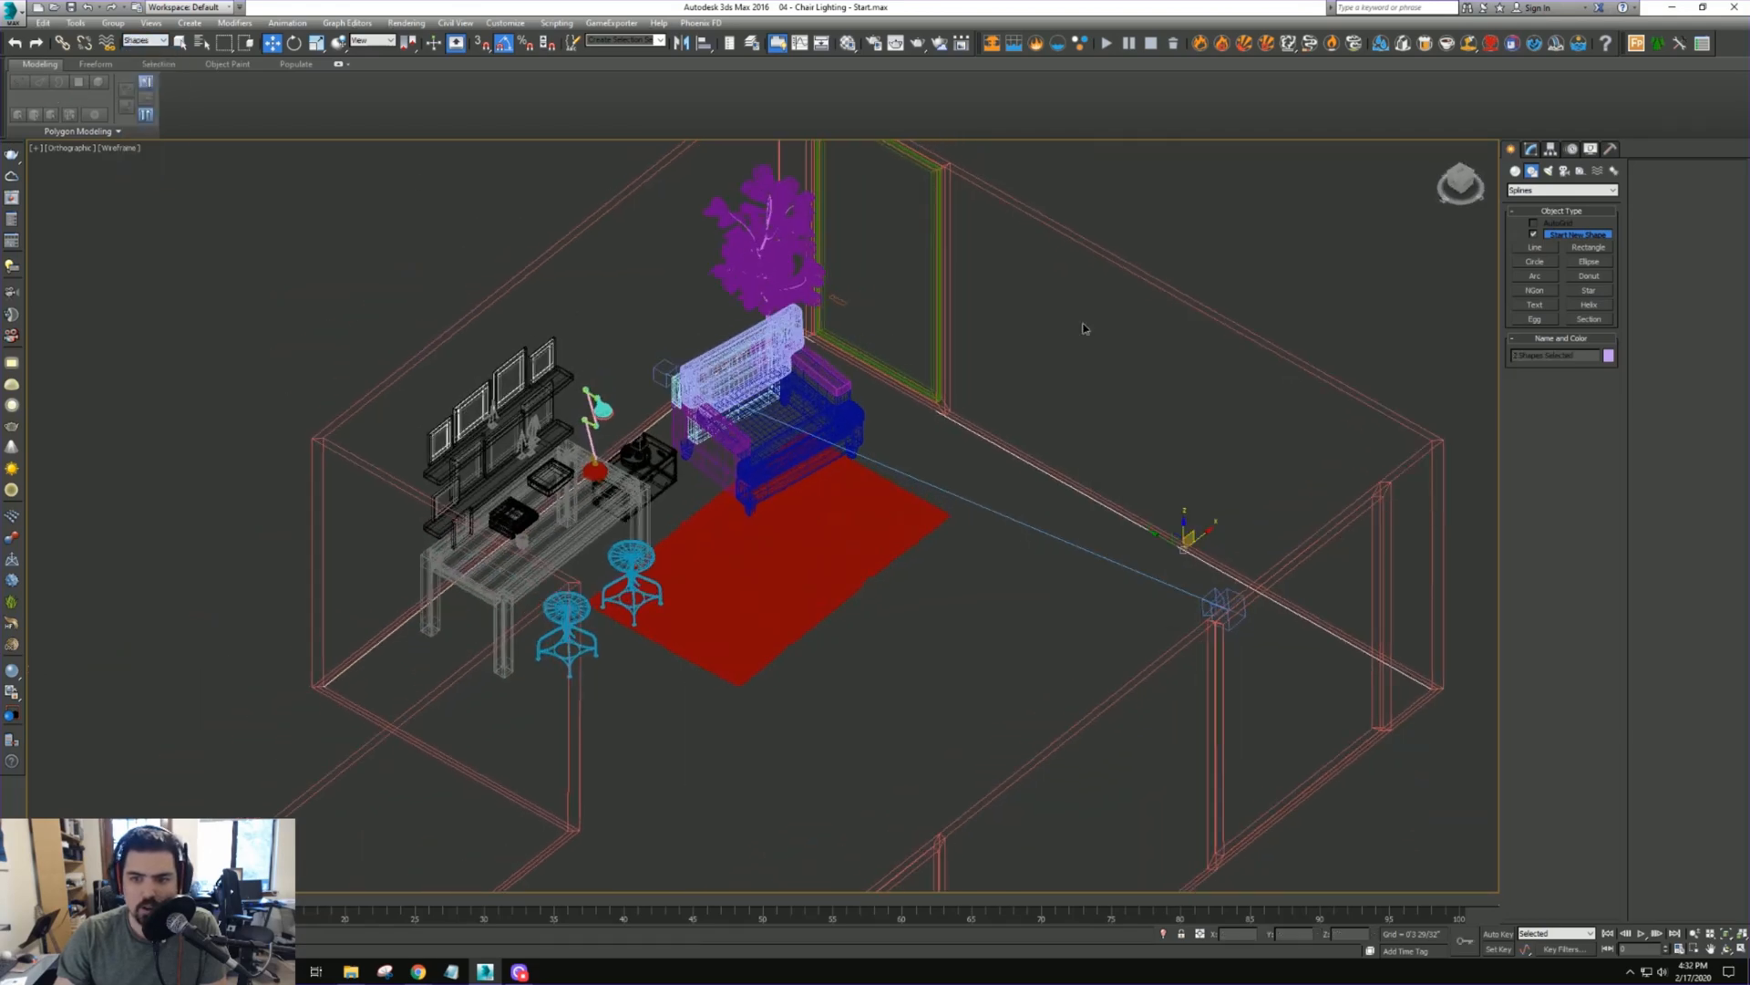
{"action": "left_click", "coordinate": [873, 359]}
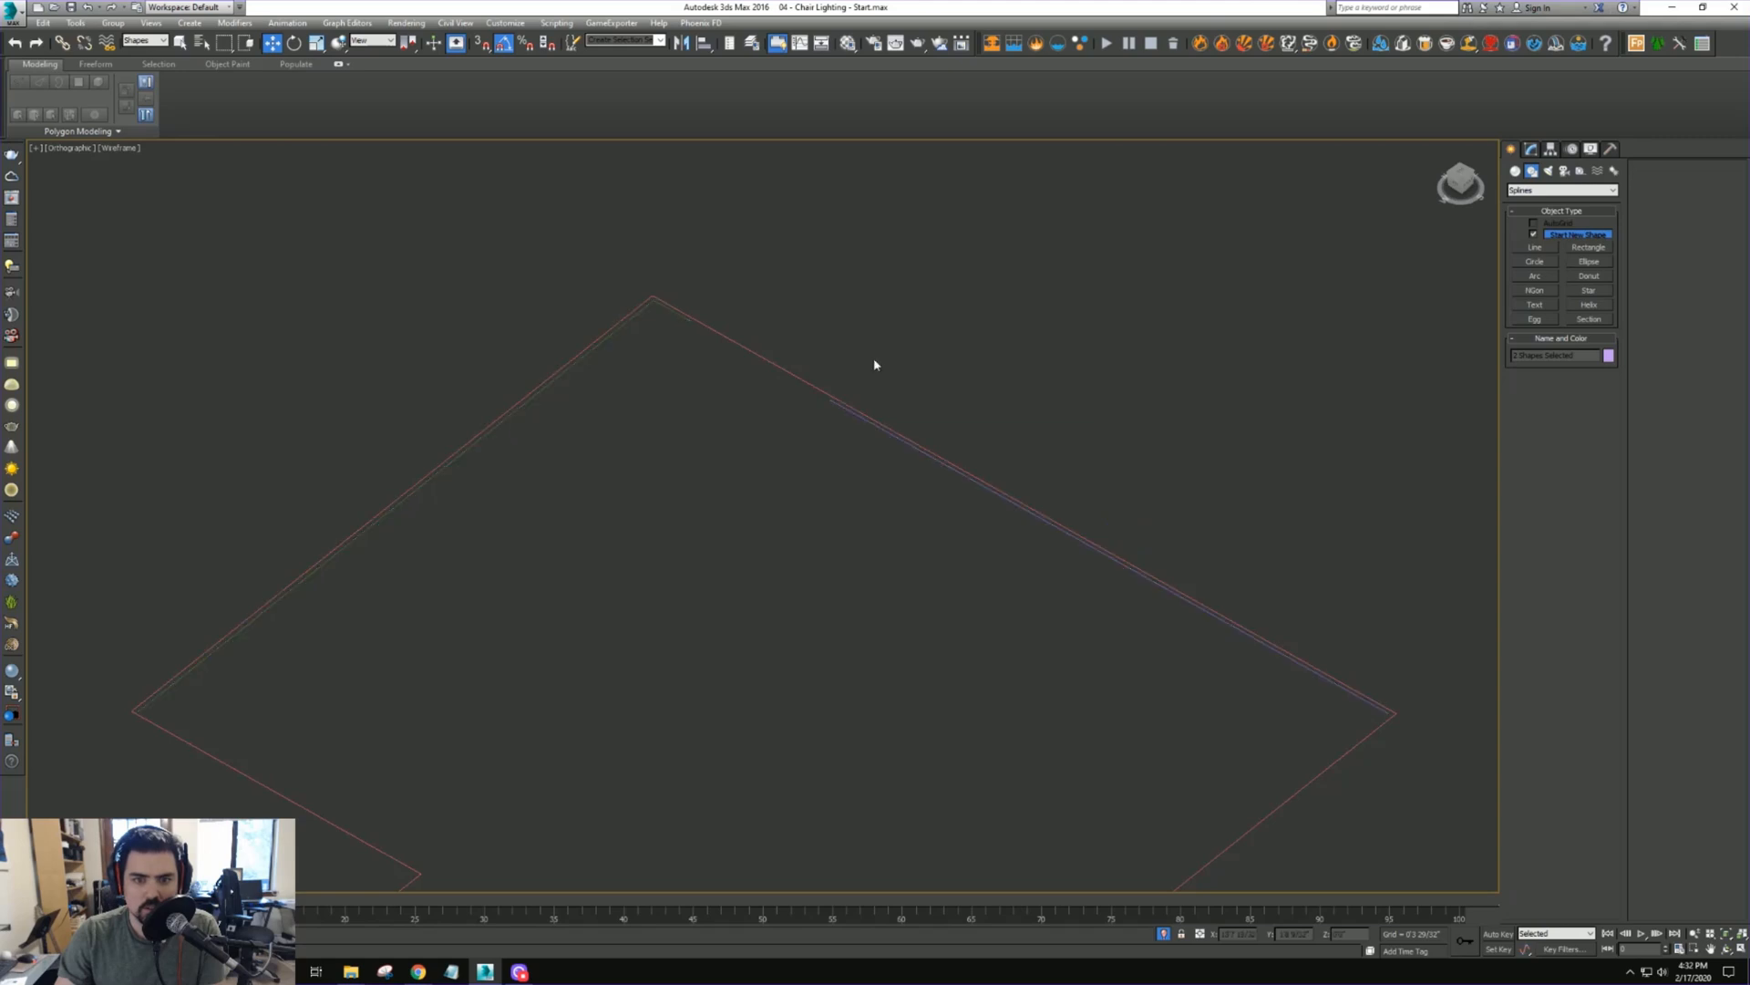
{"action": "key", "text": "ctrl+a"}
{"action": "middle_click_drag", "start_coordinate": [793, 355], "coordinate": [1203, 282], "text": "alt"}
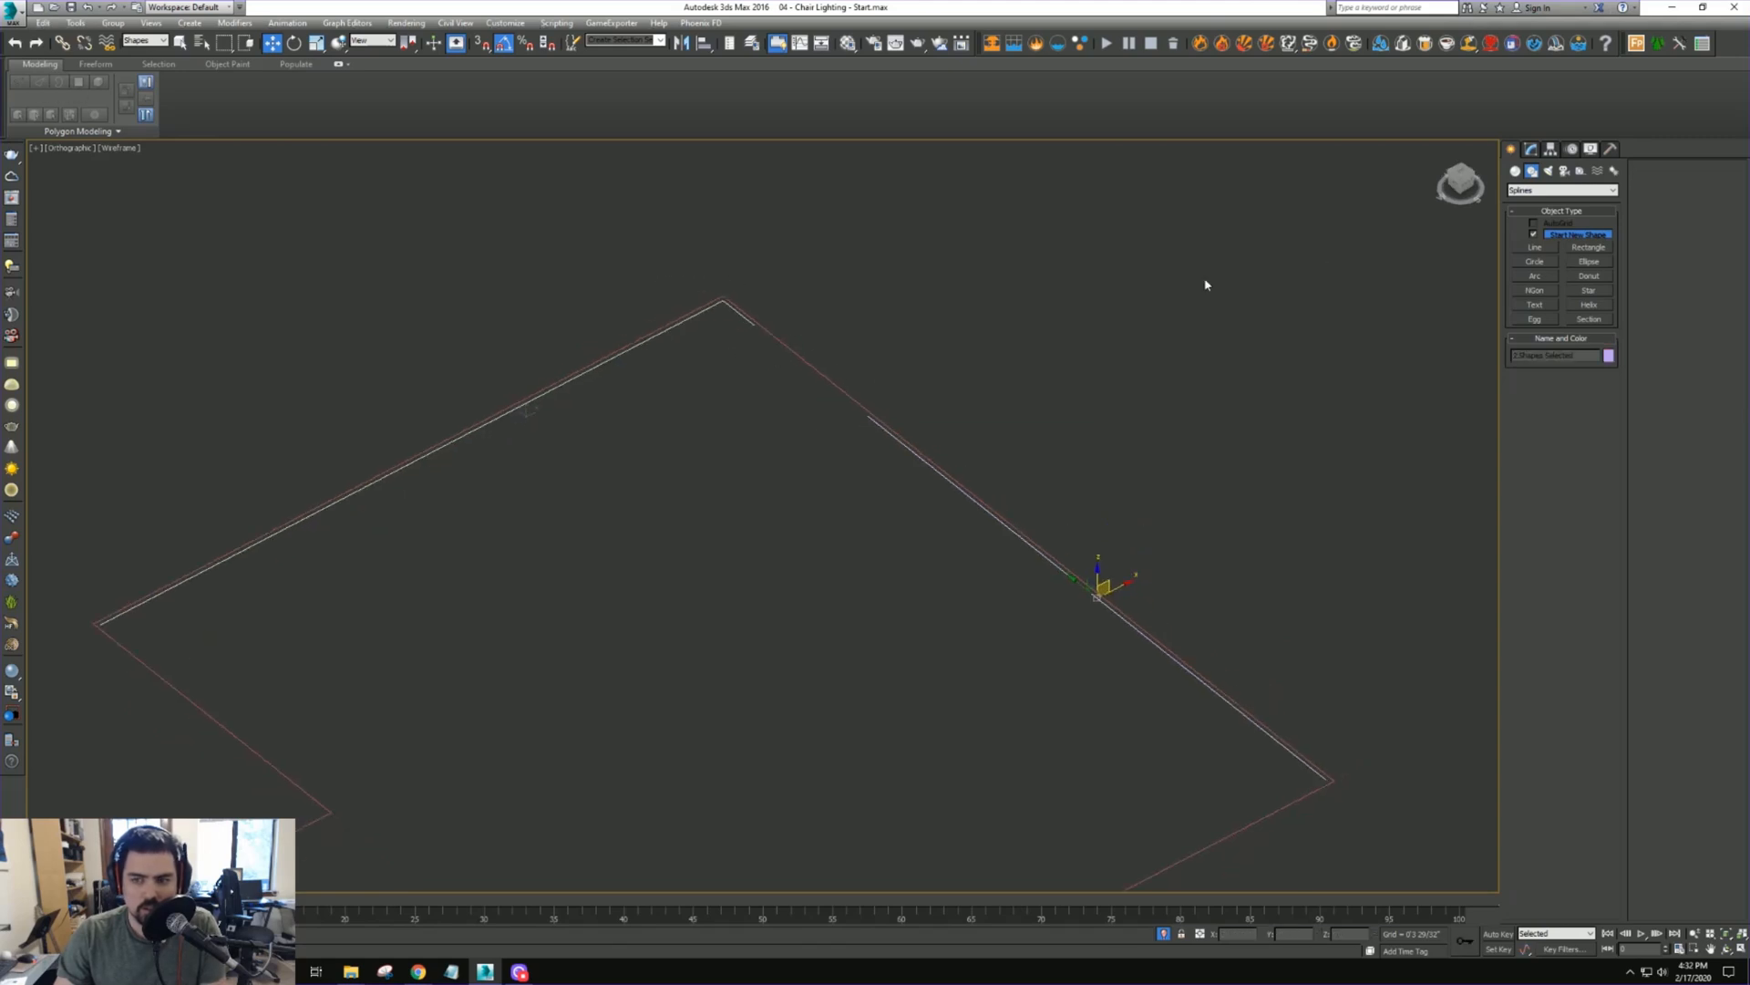
Attach the window wall spline to the back wall spline so both form one baseboard path
{"action": "left_click", "coordinate": [726, 304]}
{"action": "left_click", "coordinate": [1532, 150]}
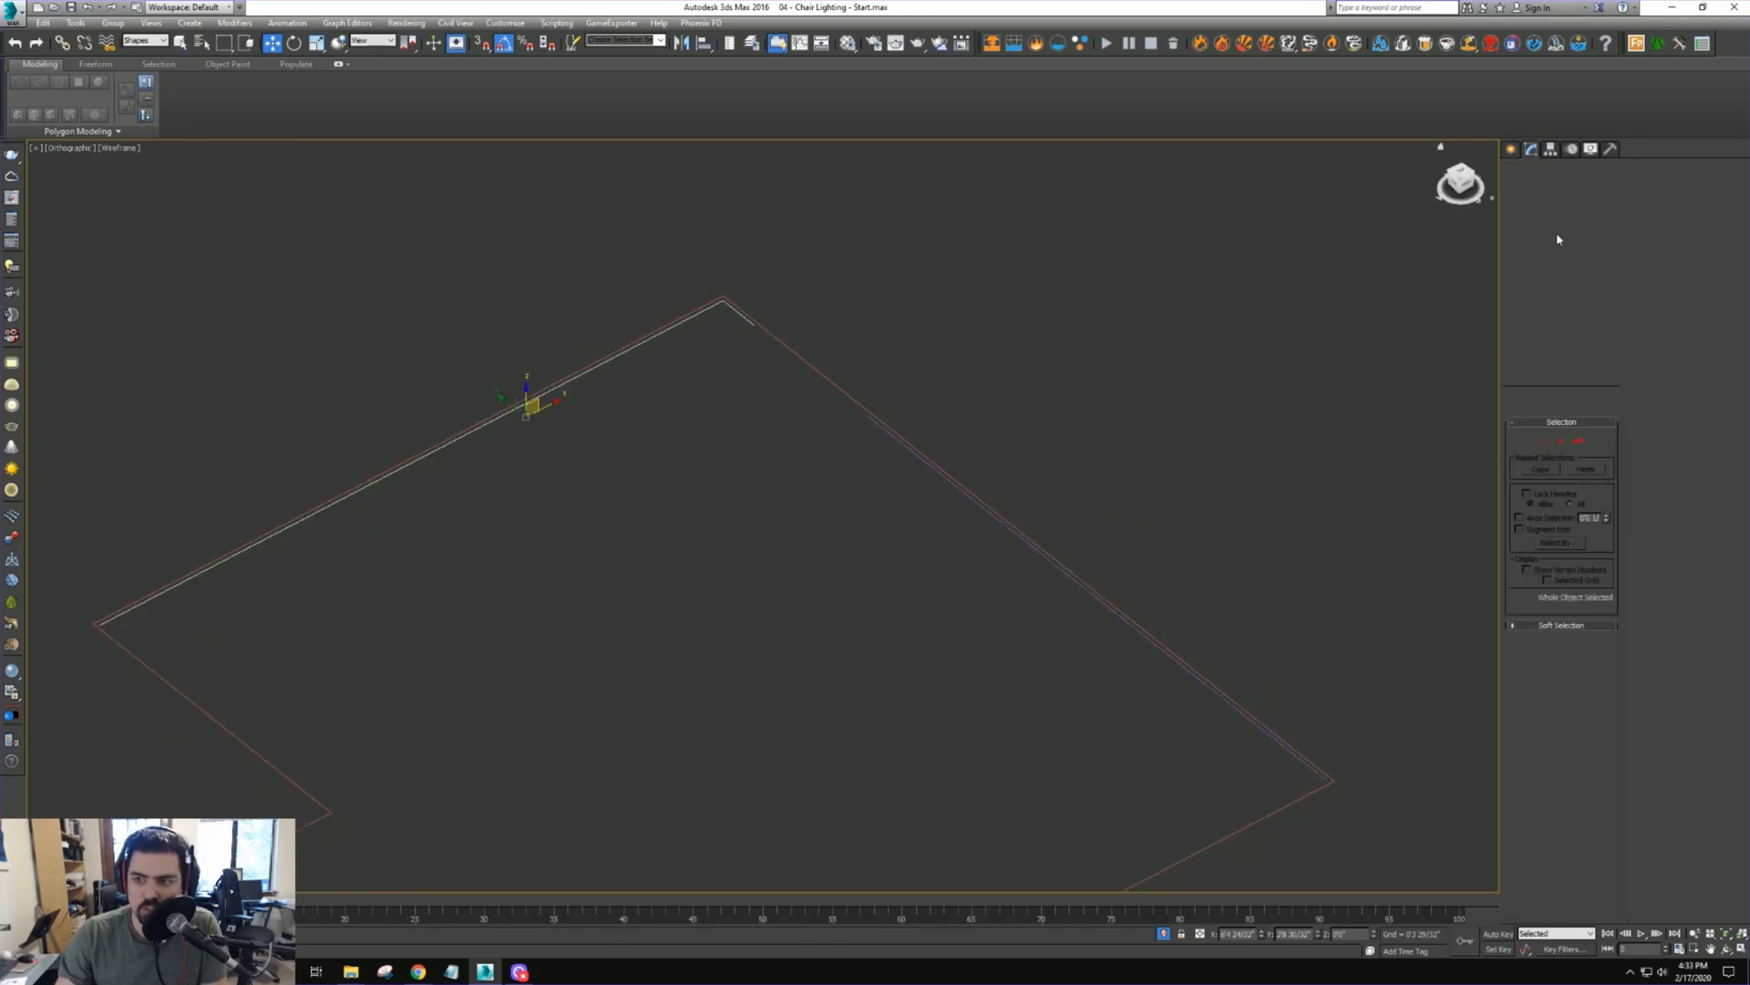
{"action": "left_click", "coordinate": [1659, 240]}
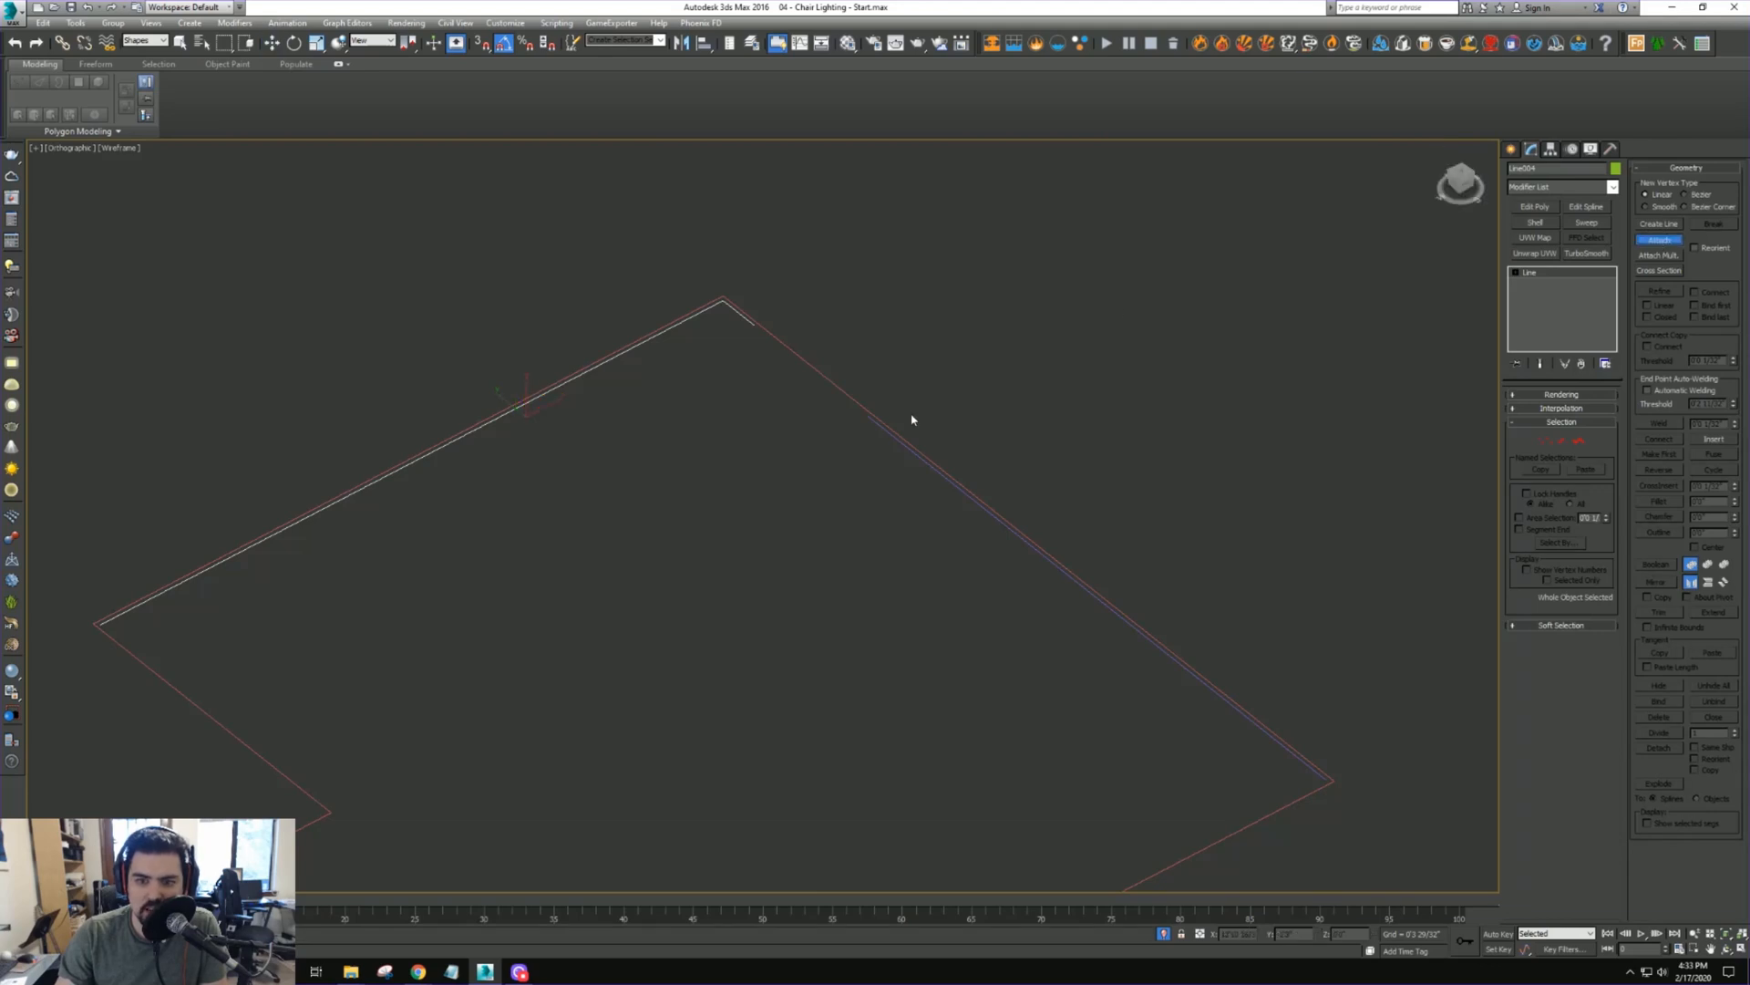
{"action": "left_click", "coordinate": [1649, 248]}
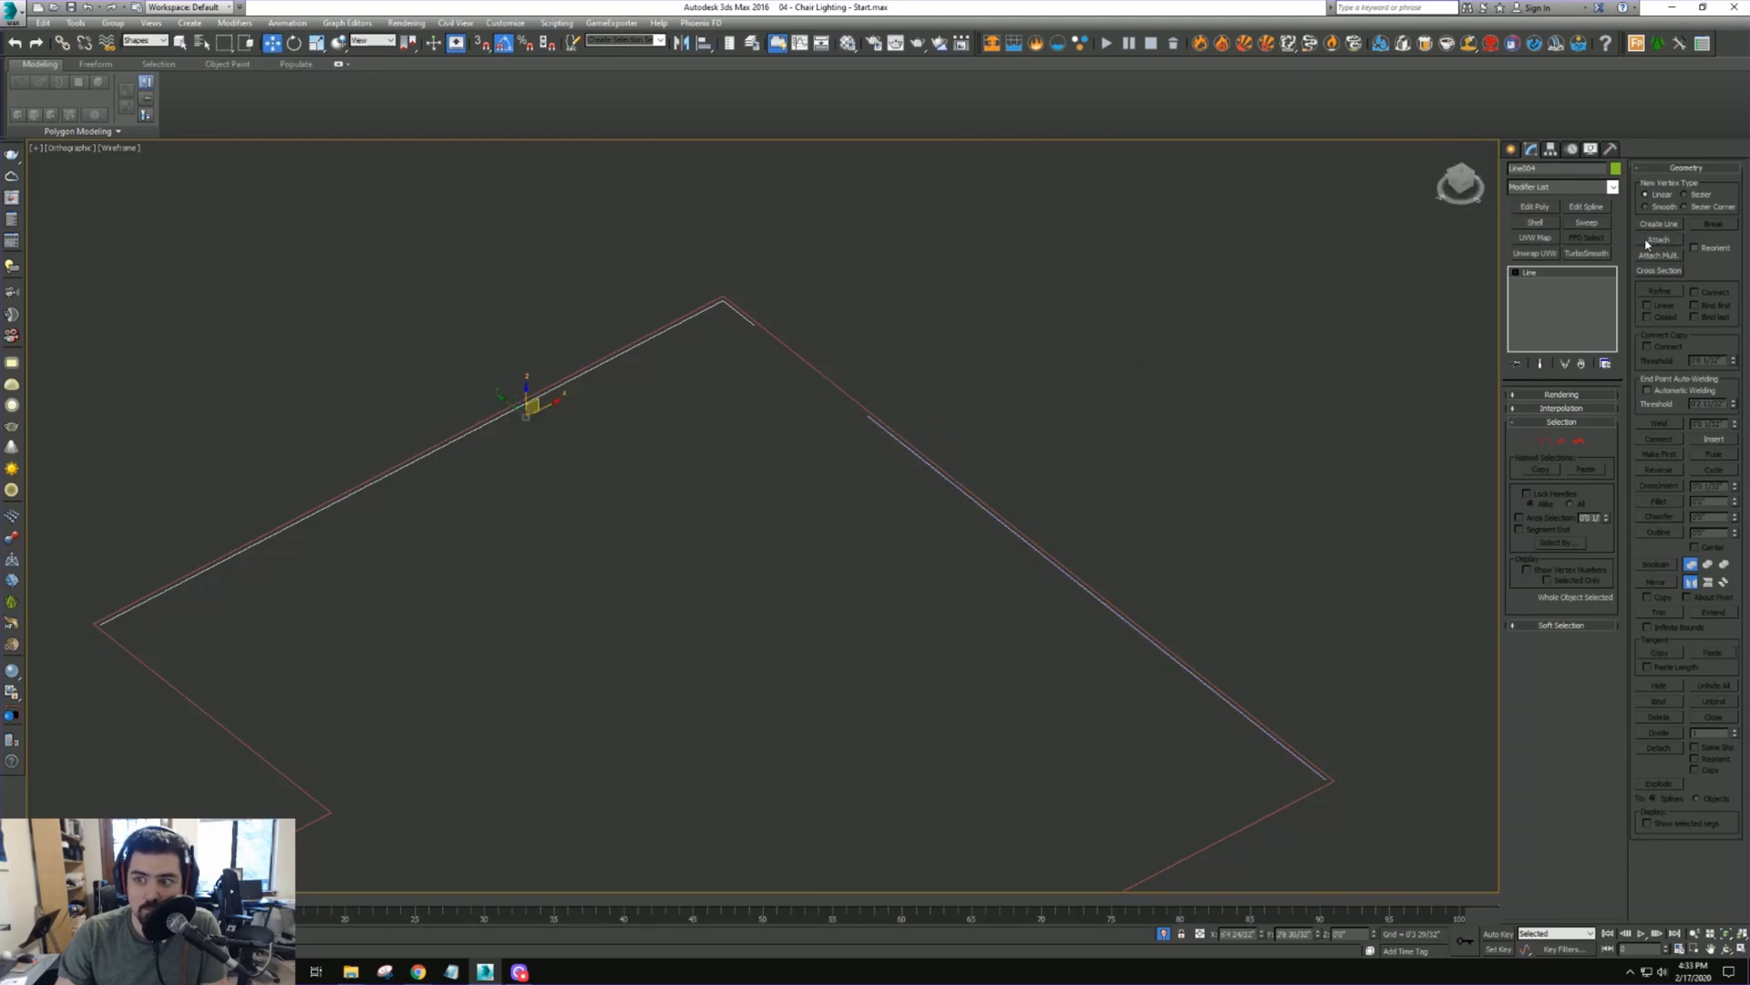
Apply a Sweep modifier to the combined wall spline in shaded display and end the isolation, returning to the camera view
{"action": "left_click", "coordinate": [1586, 223]}
{"action": "key", "text": "F3"}
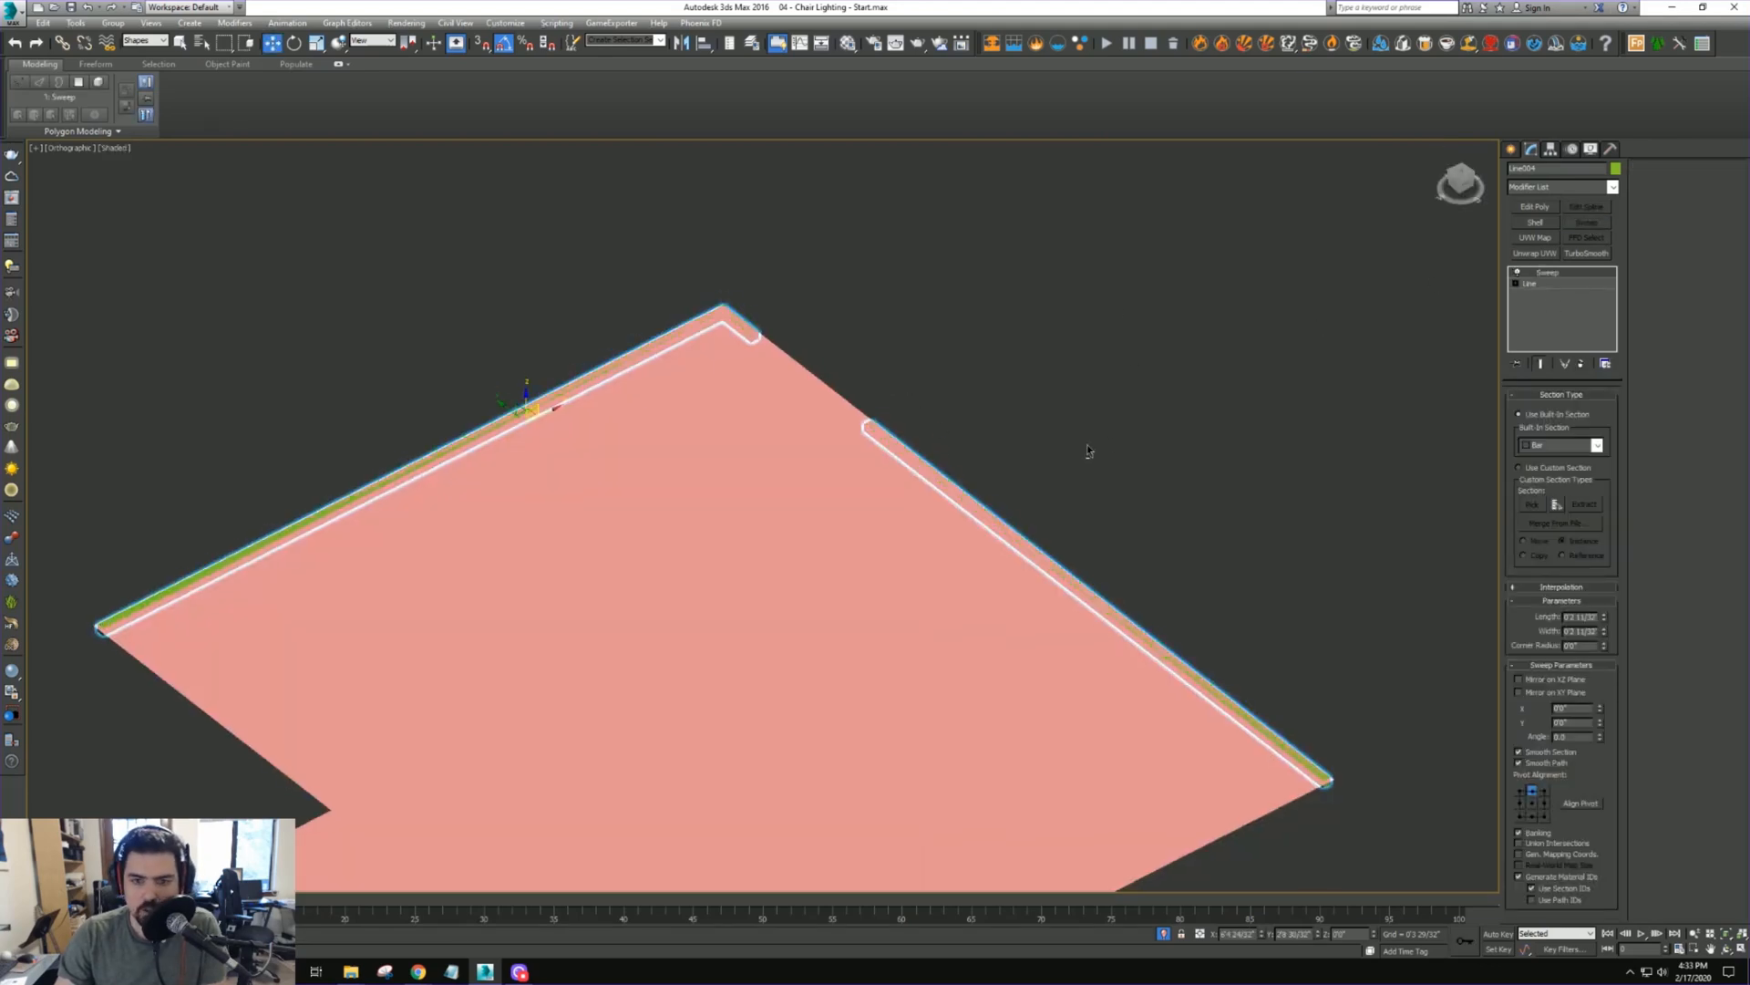
{"action": "mouse_move", "coordinate": [1087, 445]}
{"action": "middle_mouse_down", "text": "alt"}
{"action": "mouse_move", "coordinate": [1075, 429]}
{"action": "mouse_move", "coordinate": [1161, 688]}
{"action": "middle_mouse_up", "text": "alt"}
{"action": "right_click", "coordinate": [1075, 426]}
{"action": "left_click", "coordinate": [1097, 324]}
{"action": "key", "text": "c"}
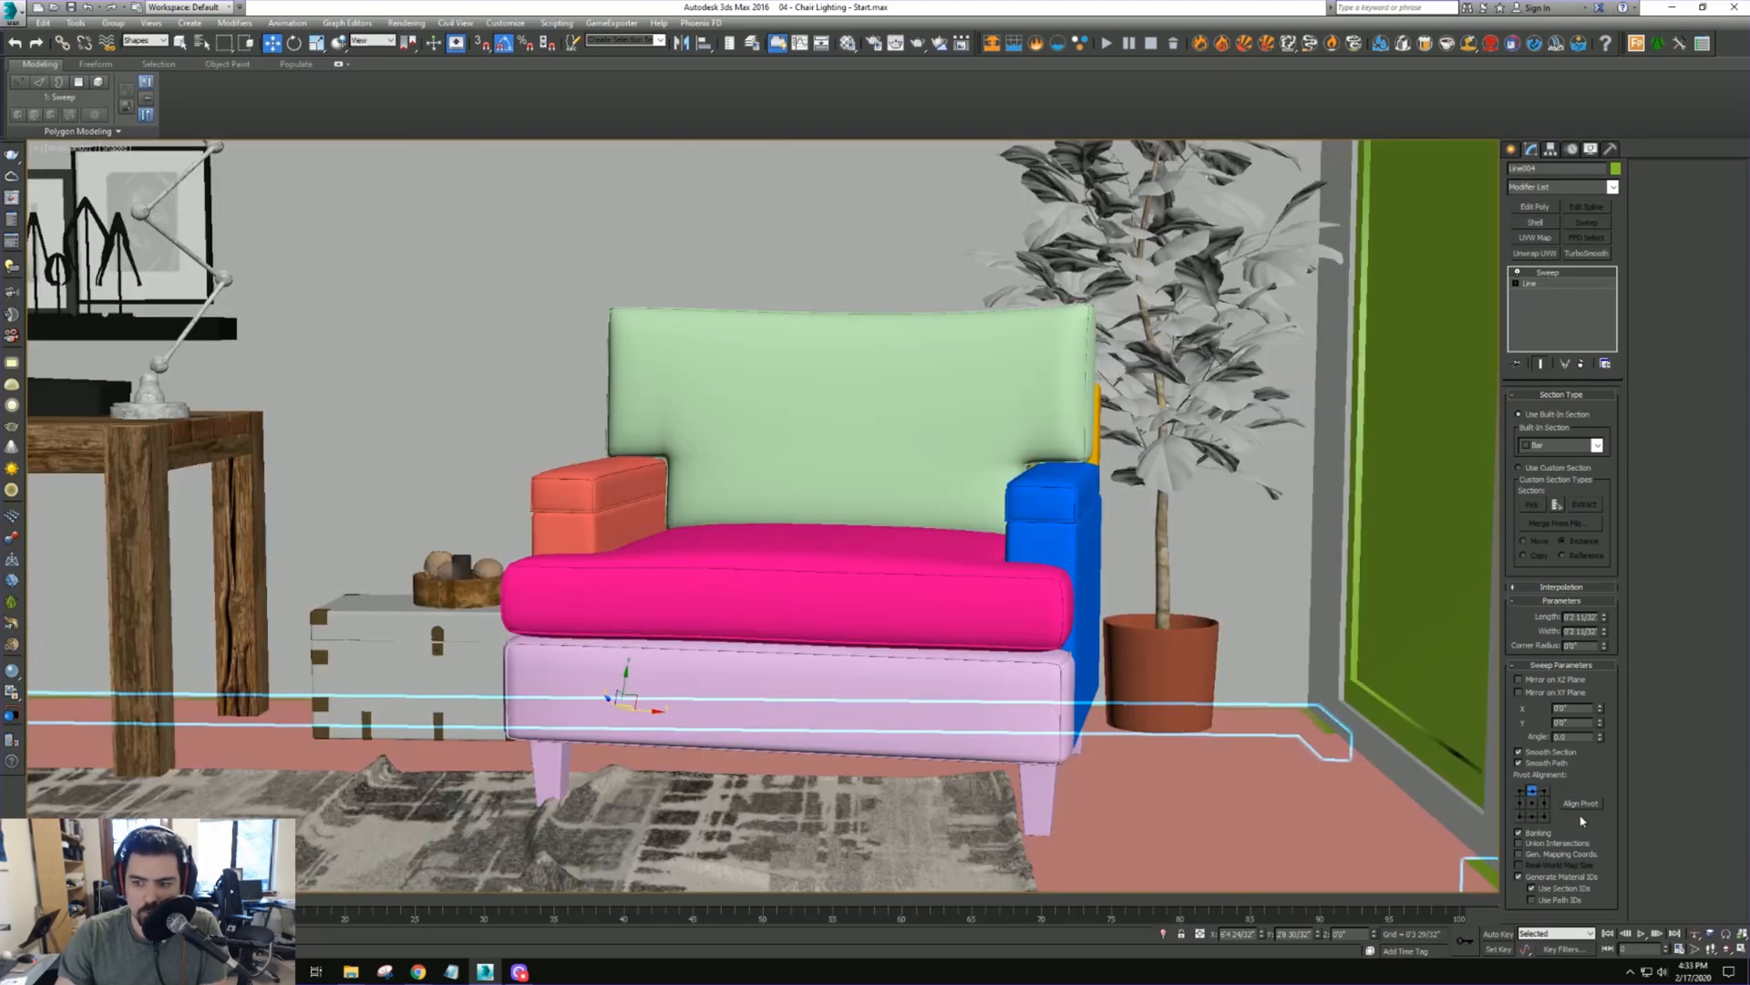
Set the Sweep's pivot alignment to bottom centre and switch it from the built-in Bar to a custom section
{"action": "left_click", "coordinate": [1533, 816]}
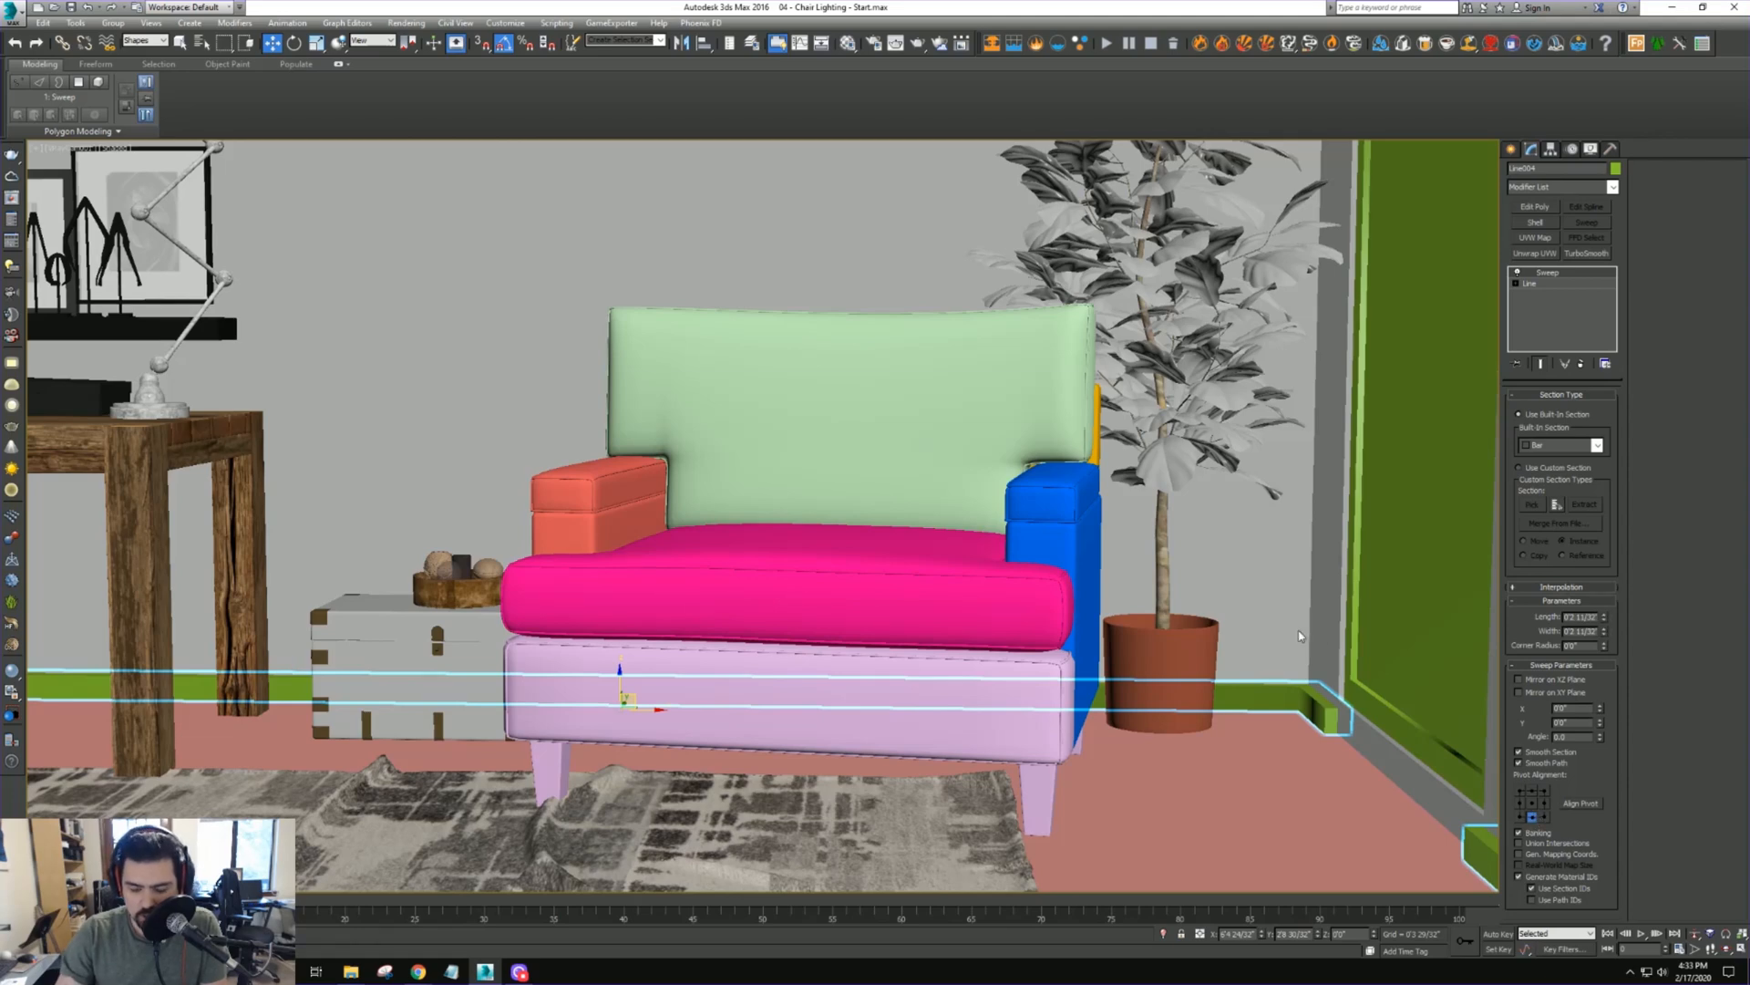
{"action": "key", "text": "p"}
{"action": "key", "text": "z"}
{"action": "middle_click_drag", "start_coordinate": [1300, 635], "coordinate": [1508, 576], "text": "alt"}
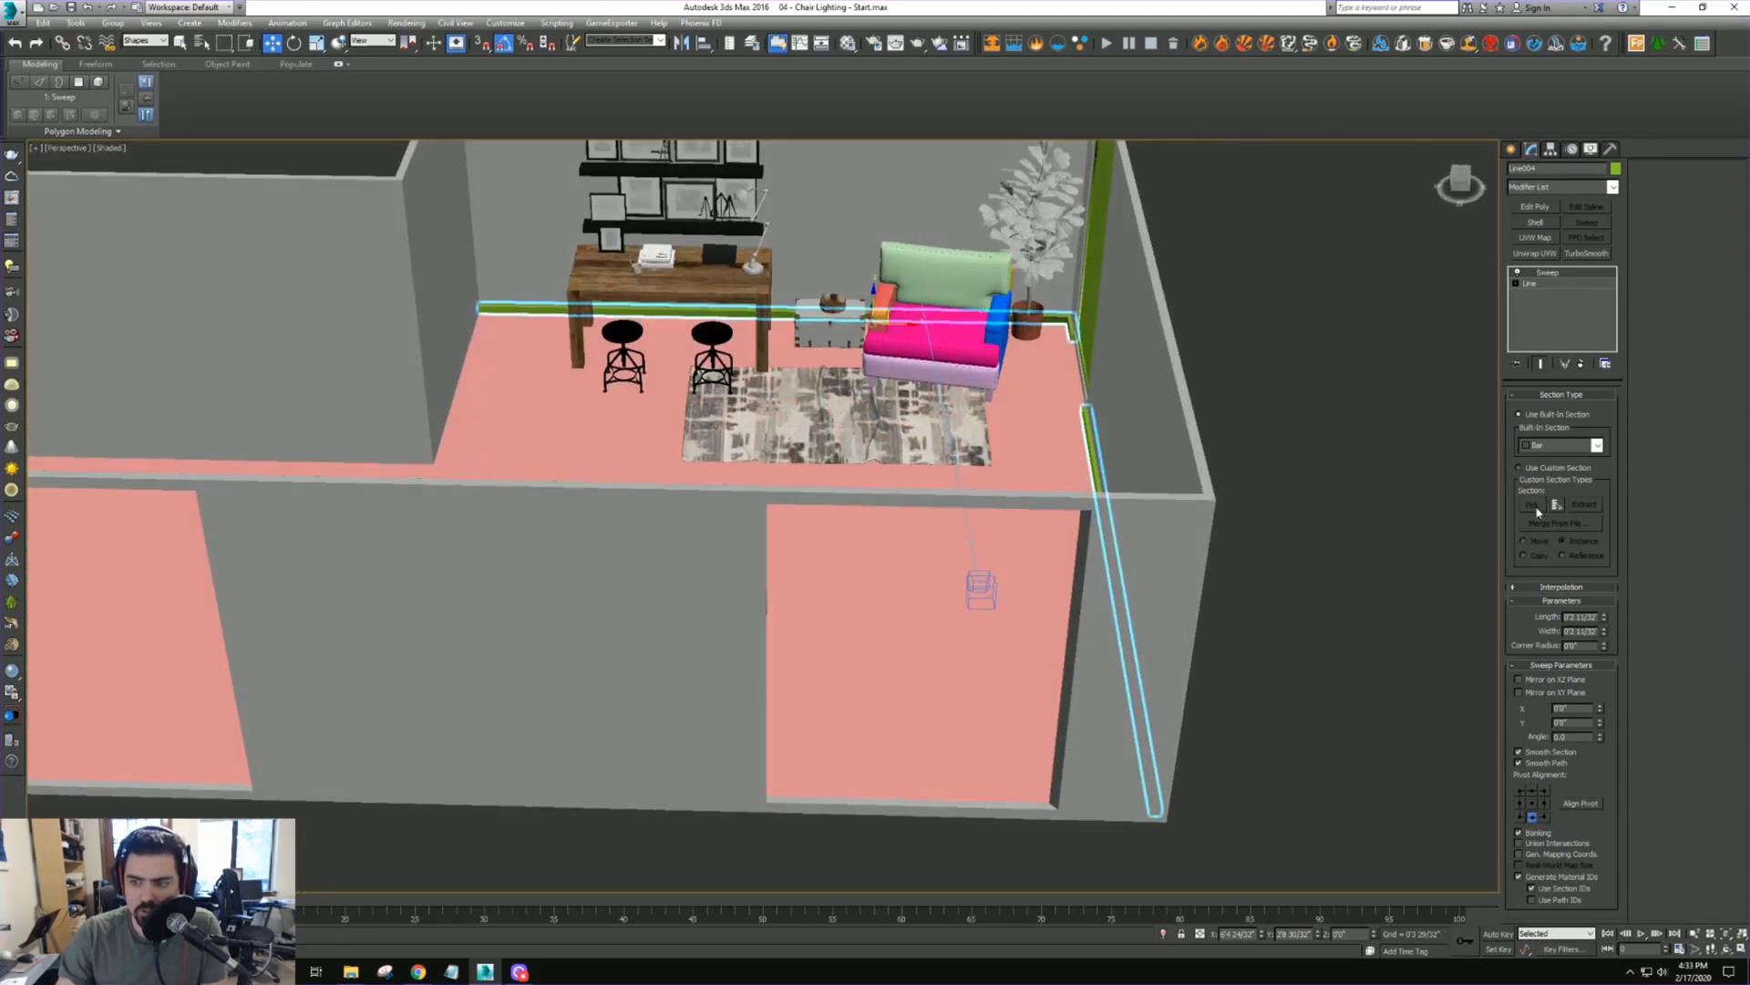
{"action": "middle_click_drag", "start_coordinate": [1477, 509], "coordinate": [939, 488]}
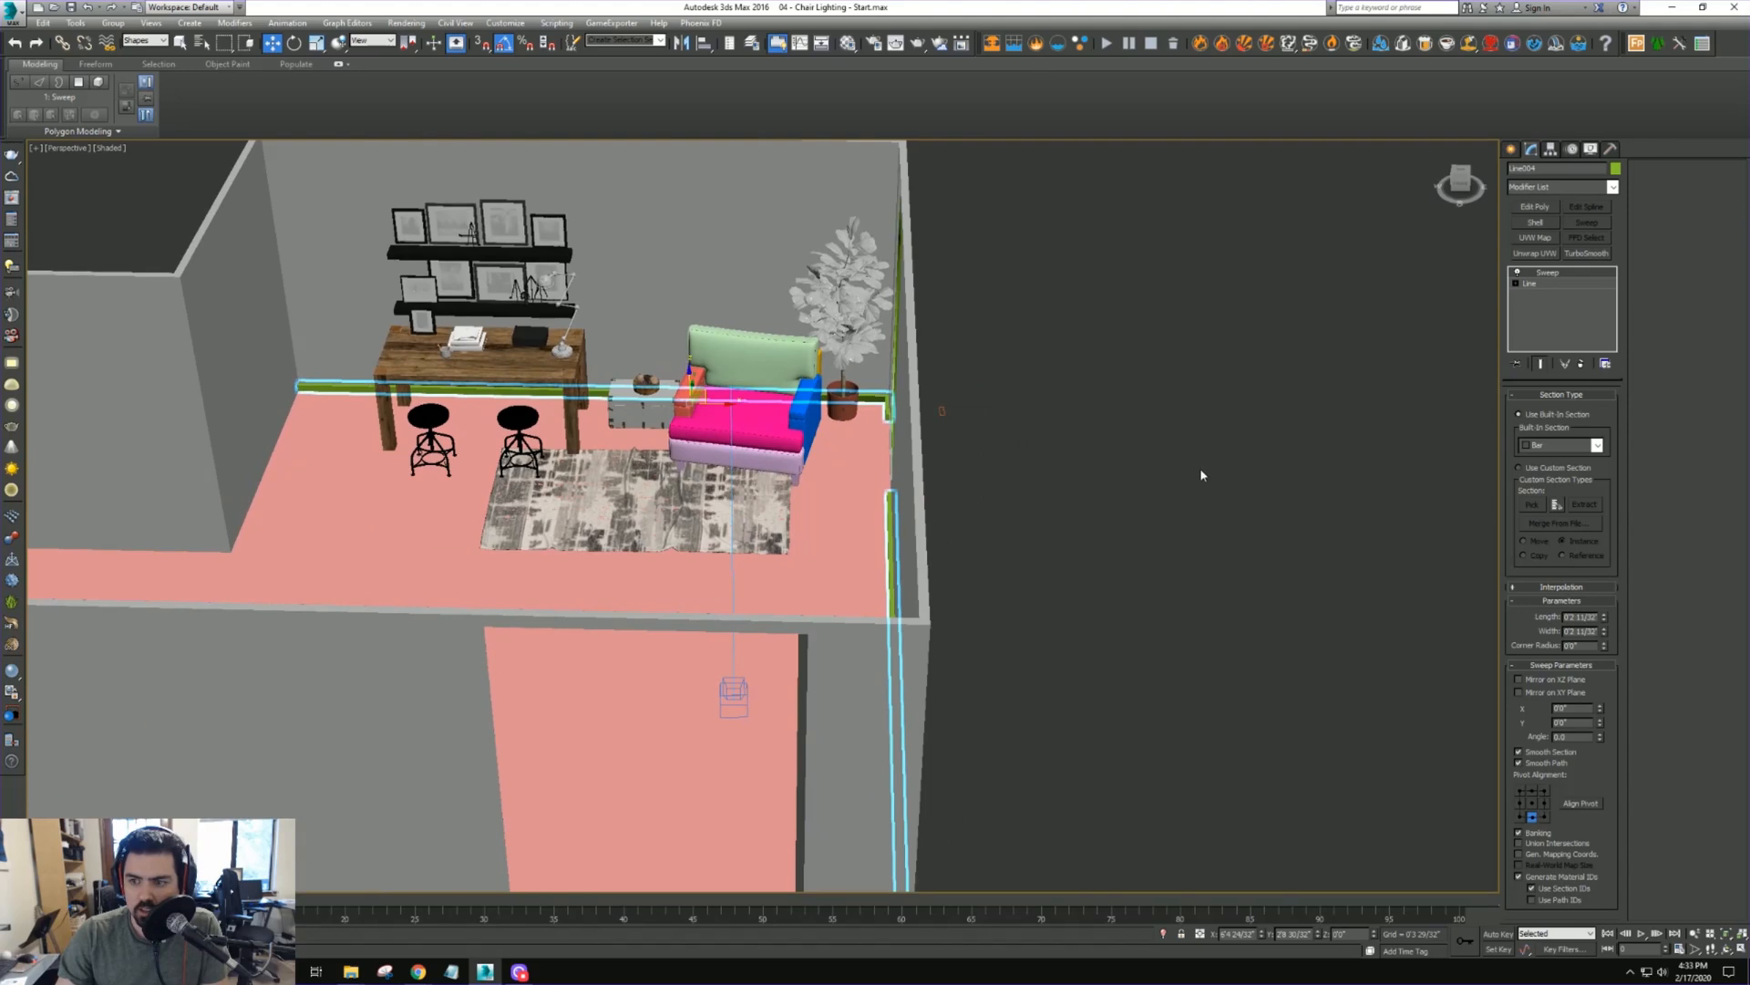
{"action": "left_click", "coordinate": [1549, 446]}
{"action": "left_click", "coordinate": [1566, 468]}
{"action": "left_click", "coordinate": [1561, 468]}
{"action": "scroll", "coordinate": [1258, 578], "scroll_direction": "down", "scroll_amount": 3}
{"action": "middle_click_drag", "start_coordinate": [1258, 578], "coordinate": [1219, 578], "text": "alt"}
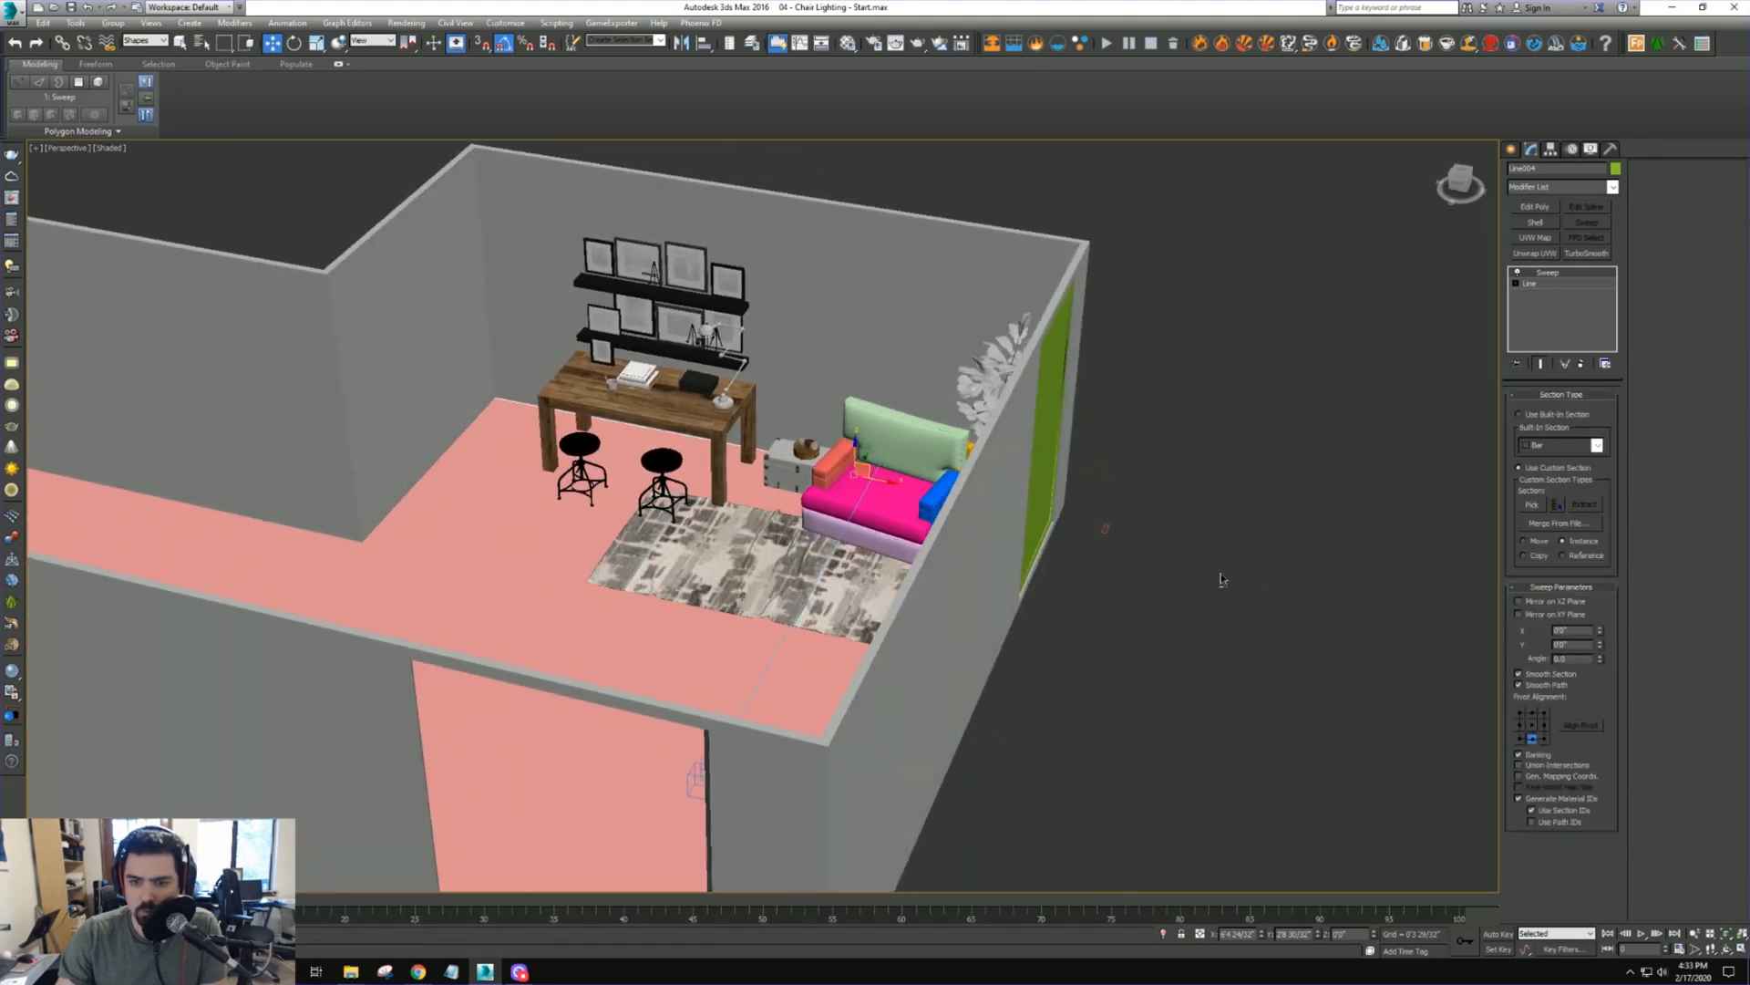
{"action": "left_click", "coordinate": [1113, 538]}
{"action": "middle_click_drag", "start_coordinate": [1111, 517], "coordinate": [1142, 527], "text": "alt"}
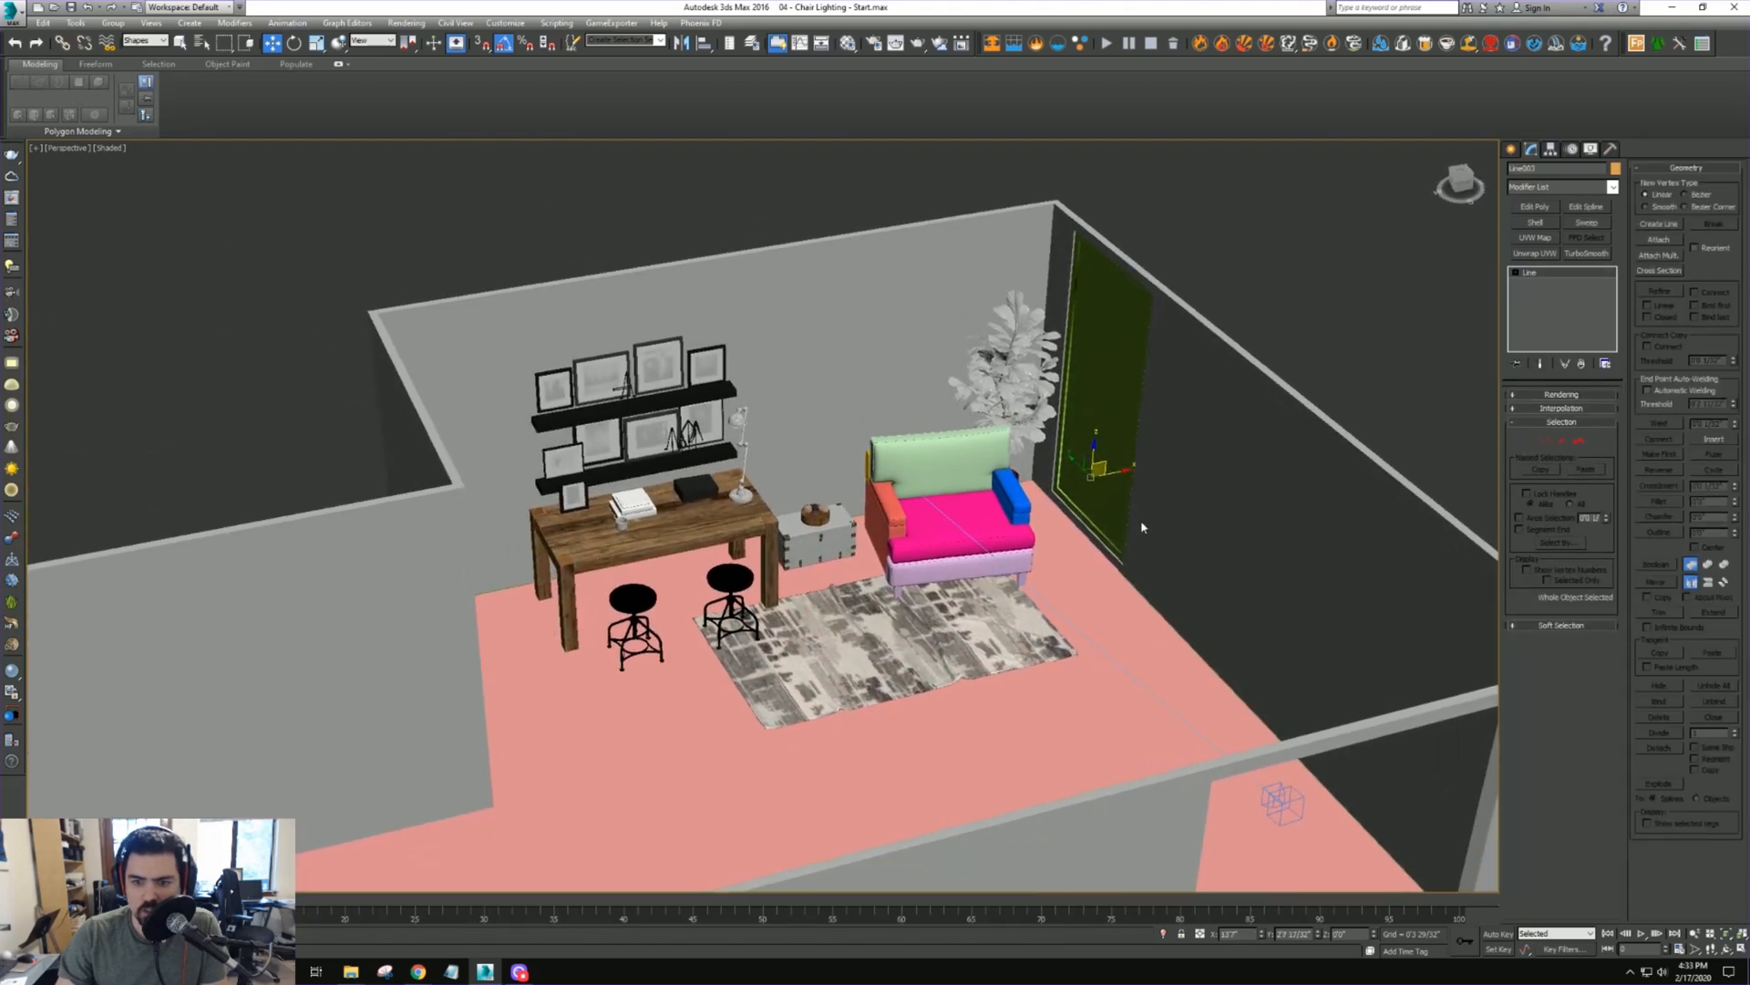
{"action": "key", "text": "c"}
{"action": "left_click", "coordinate": [751, 43]}
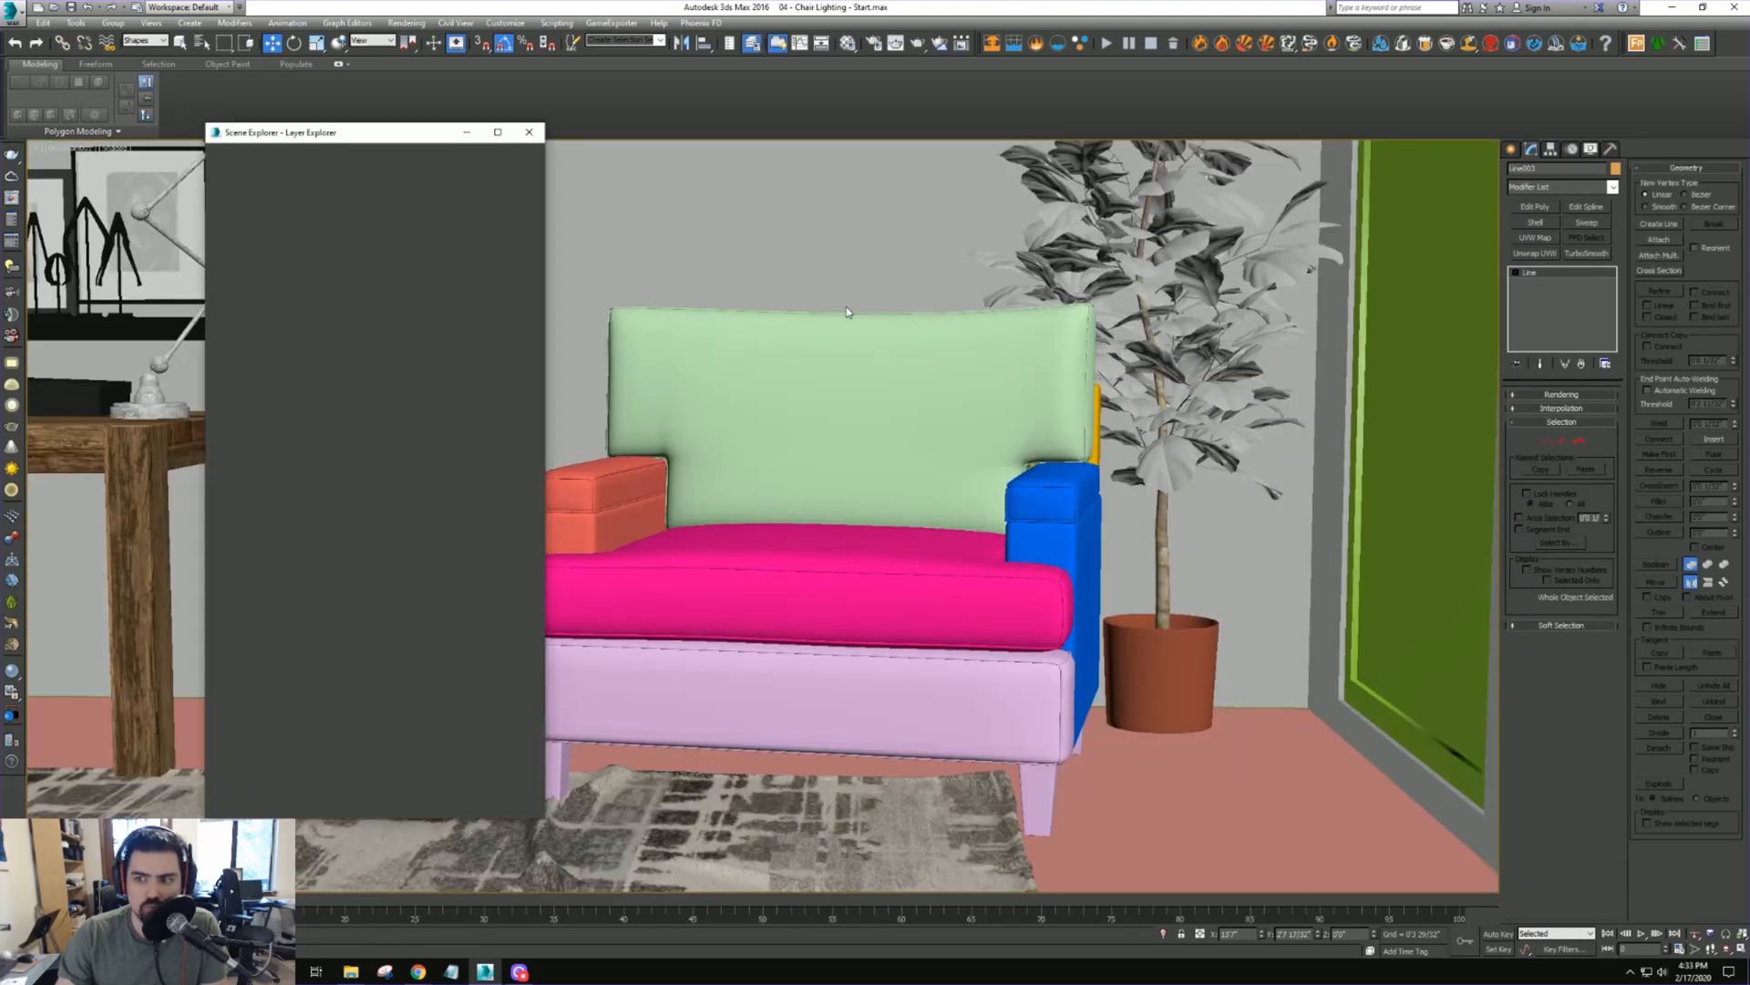
{"action": "left_click", "coordinate": [529, 133]}
{"action": "middle_click_drag", "start_coordinate": [970, 386], "coordinate": [875, 332]}
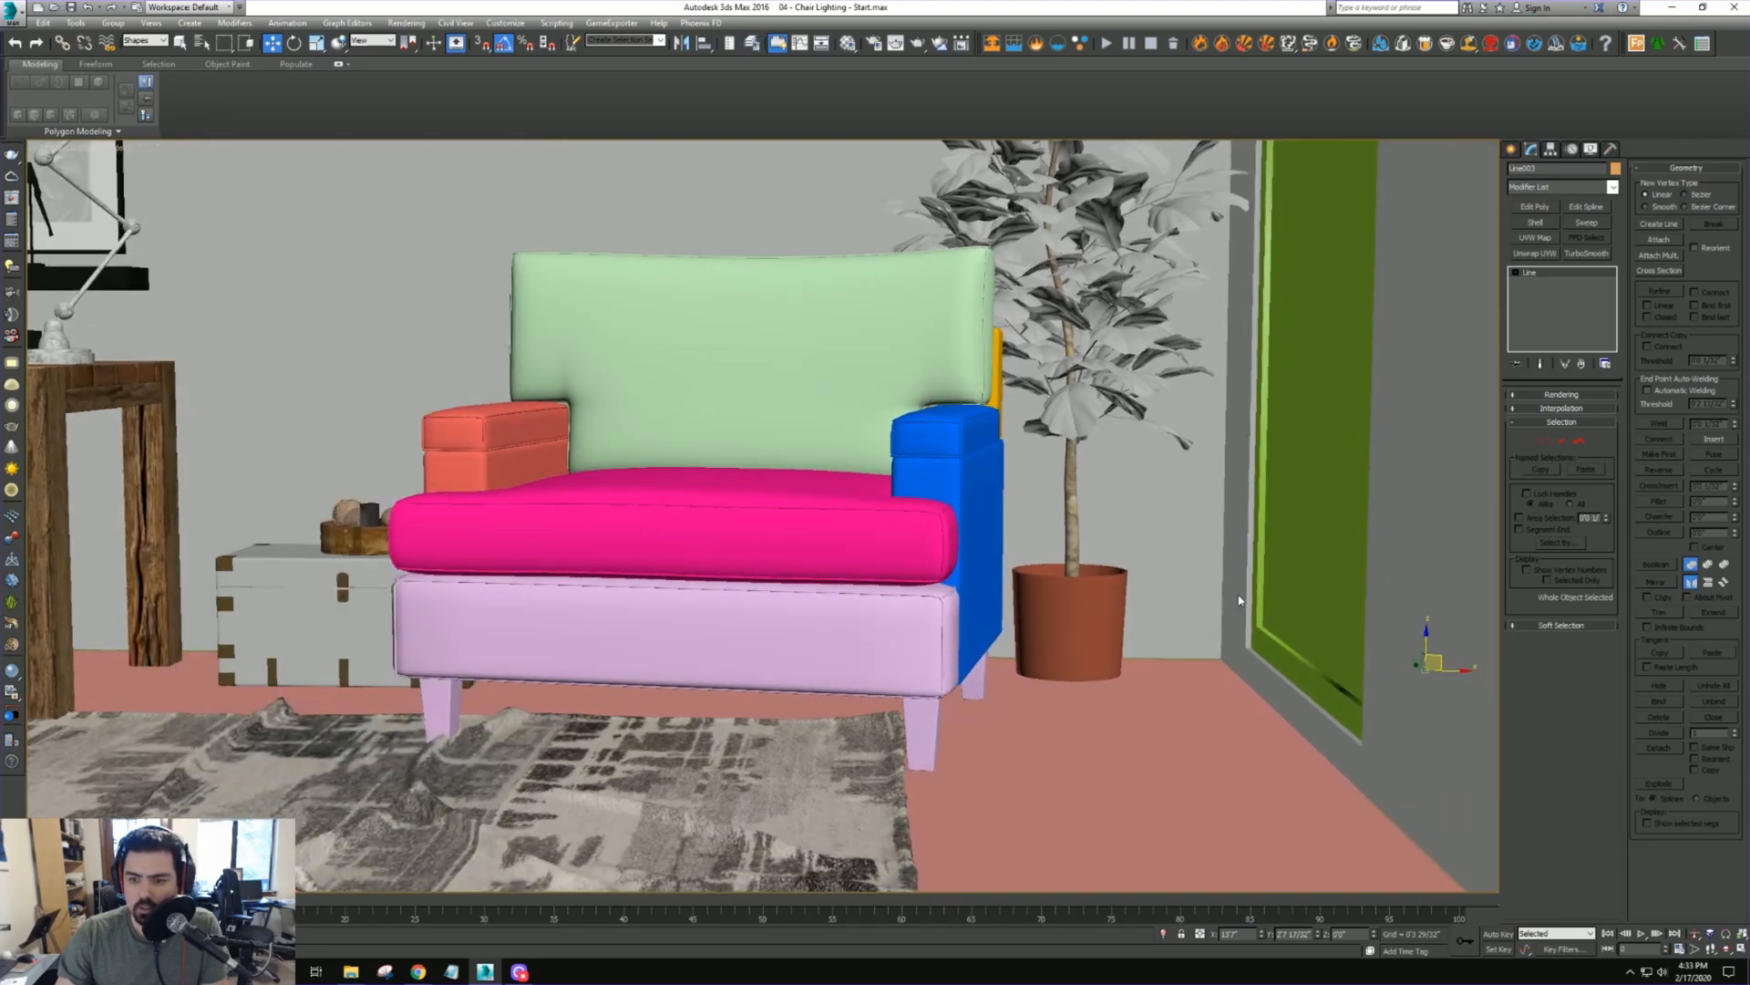
{"action": "key", "text": "ctrl+z"}
{"action": "key", "text": "ctrl+z"}
{"action": "key", "text": "ctrl+z"}
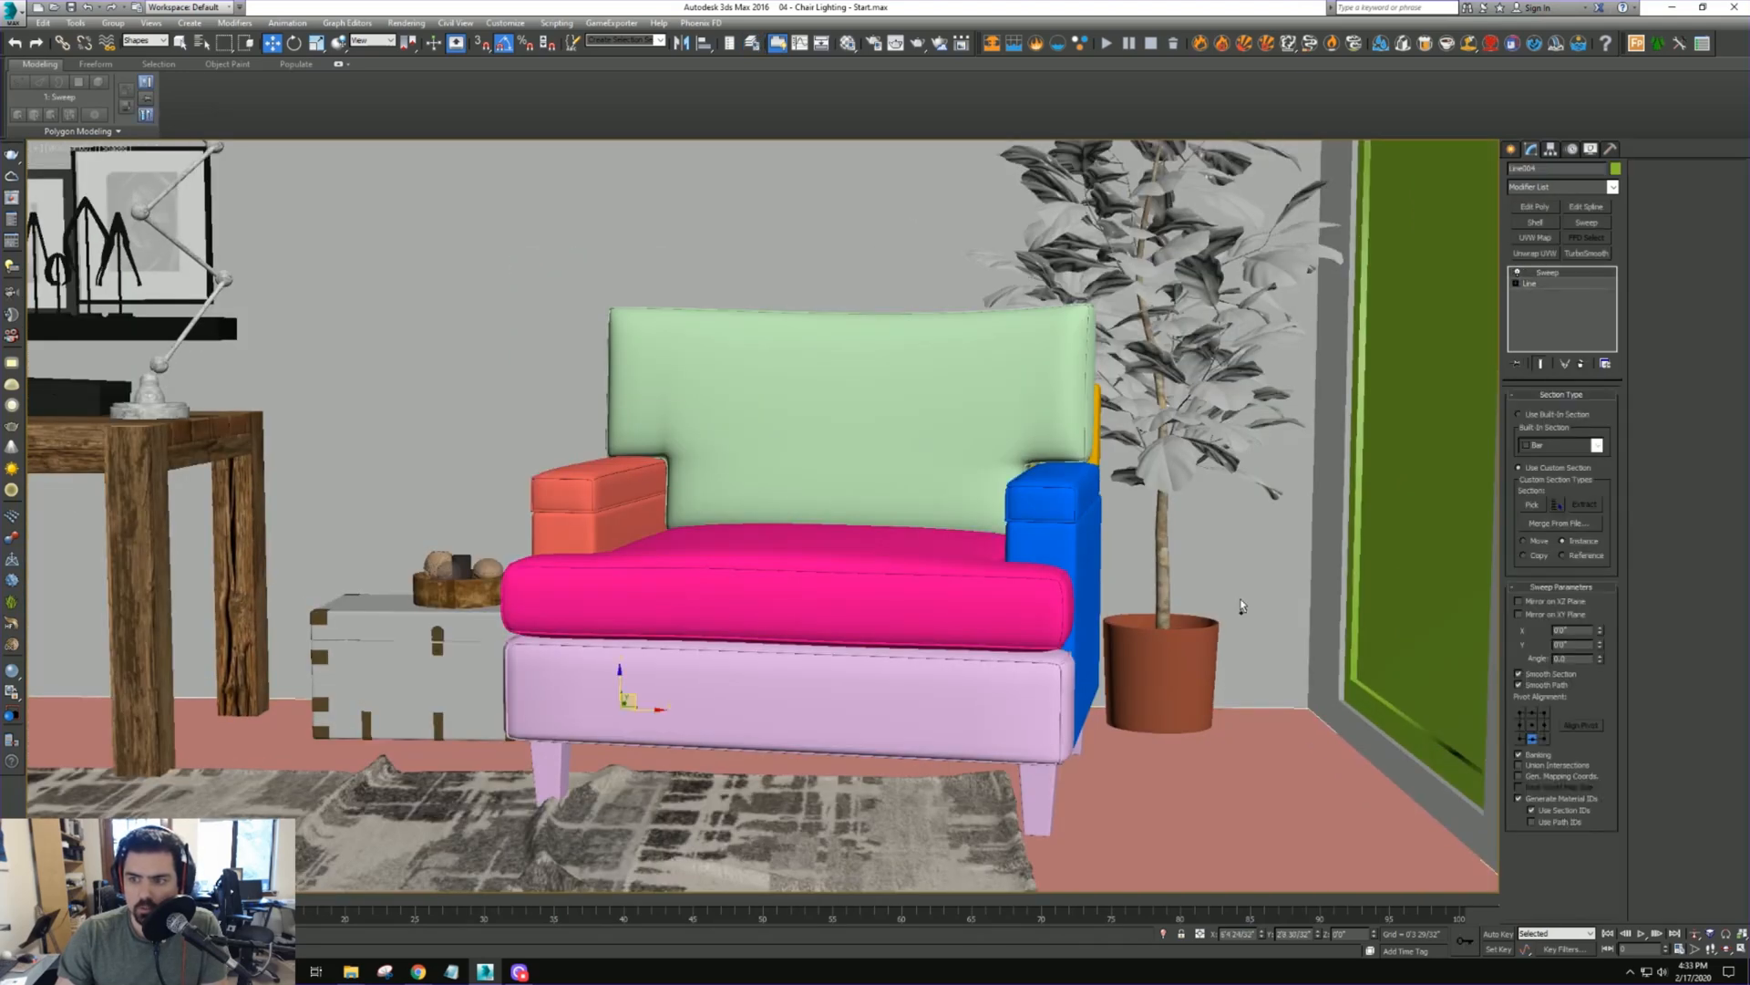
Pick the drawn moulding profile beside the window wall as the Sweep's custom section and return to the camera view
{"action": "middle_click_drag", "start_coordinate": [1241, 602], "coordinate": [1177, 676]}
{"action": "key", "text": "p"}
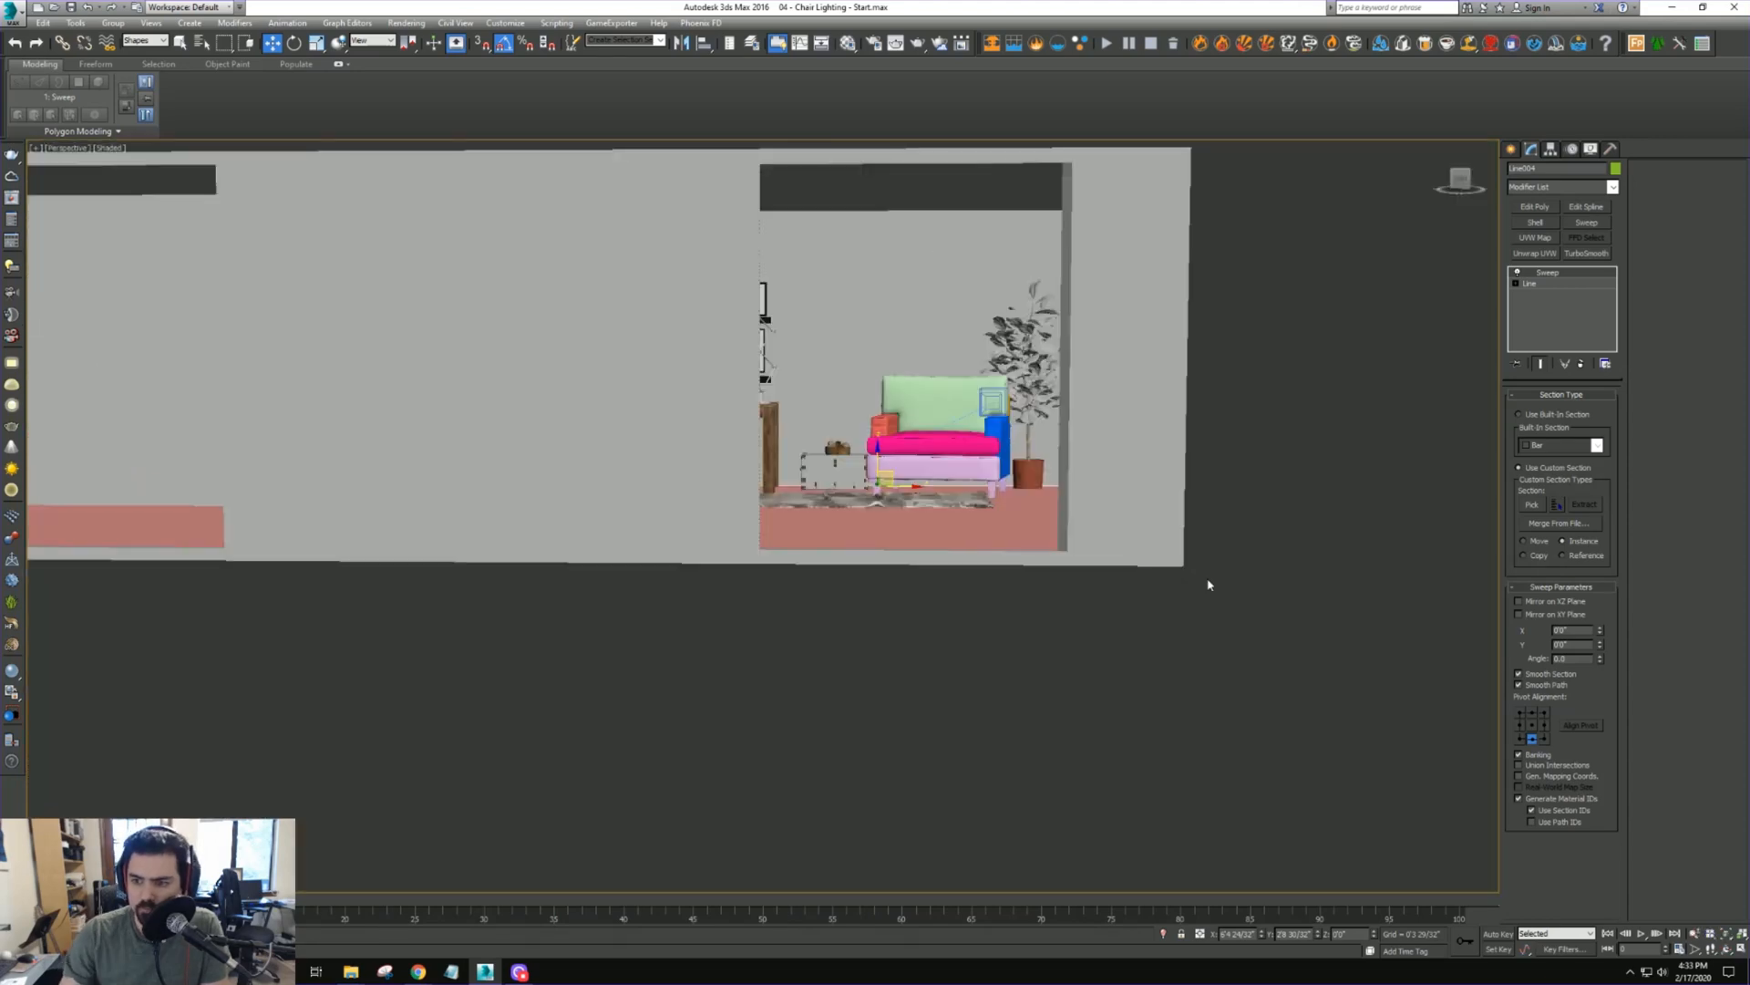
{"action": "middle_click_drag", "start_coordinate": [1272, 547], "coordinate": [1417, 583]}
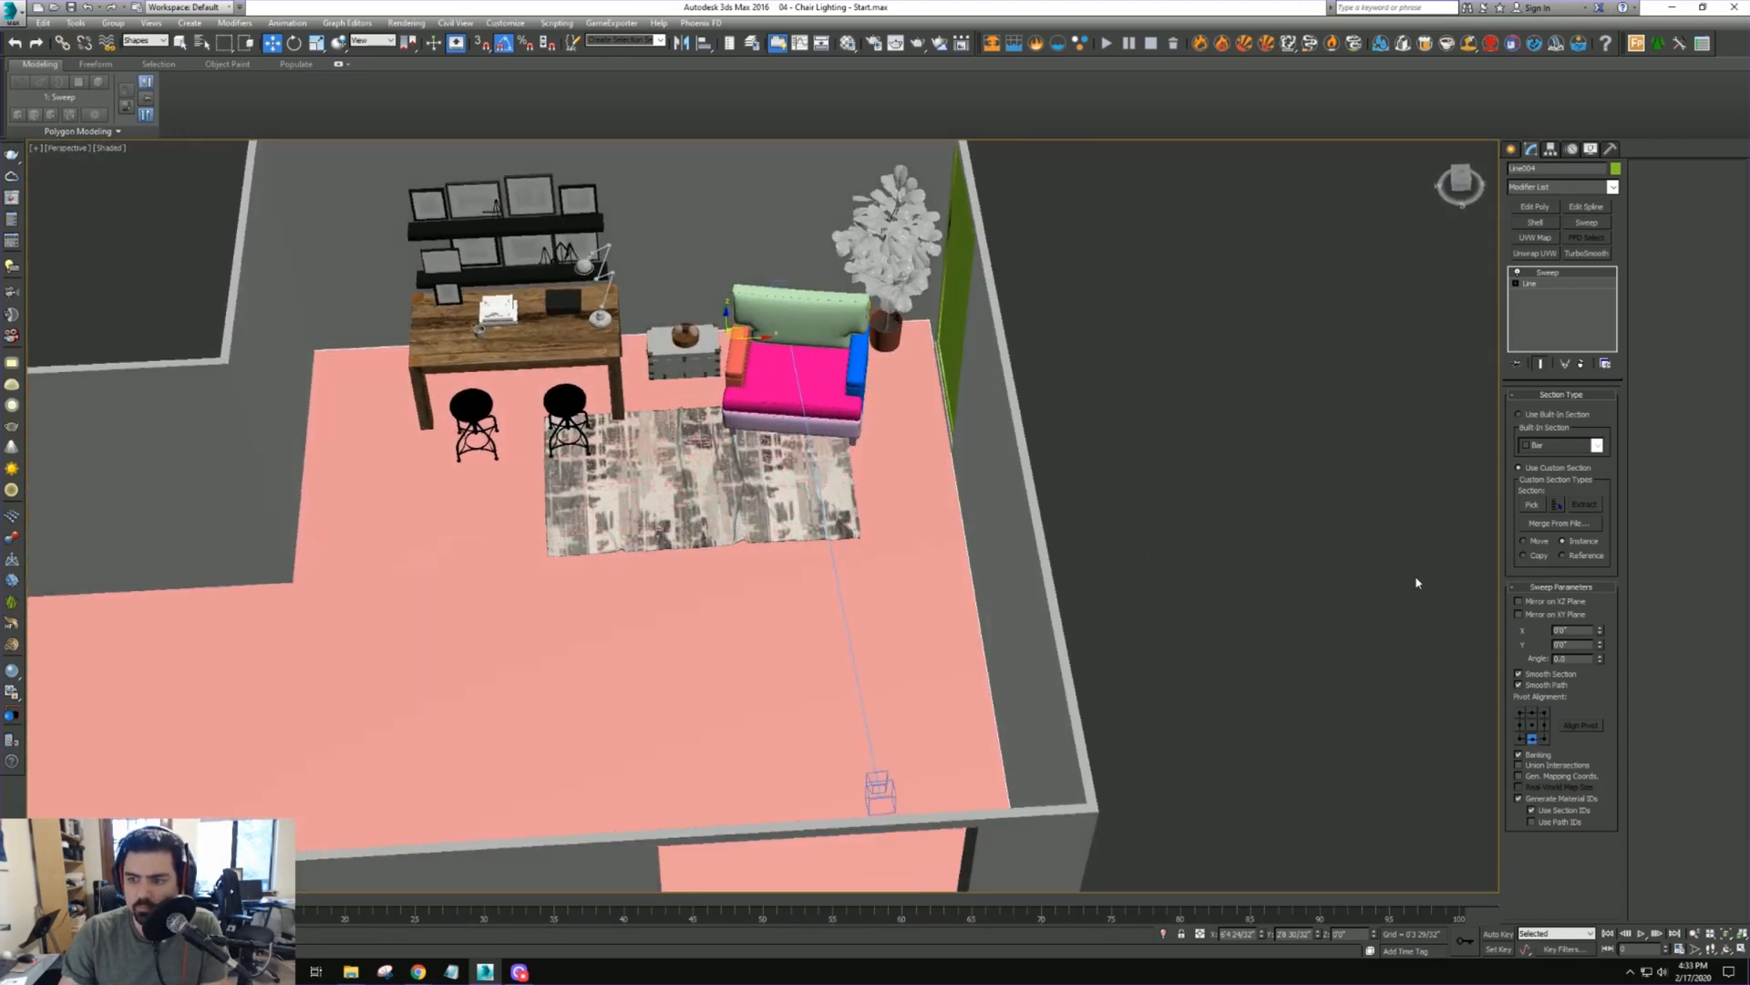
{"action": "left_click", "coordinate": [1534, 506]}
{"action": "middle_click_drag", "start_coordinate": [1217, 410], "coordinate": [1101, 441], "text": "alt"}
{"action": "left_click", "coordinate": [1094, 443]}
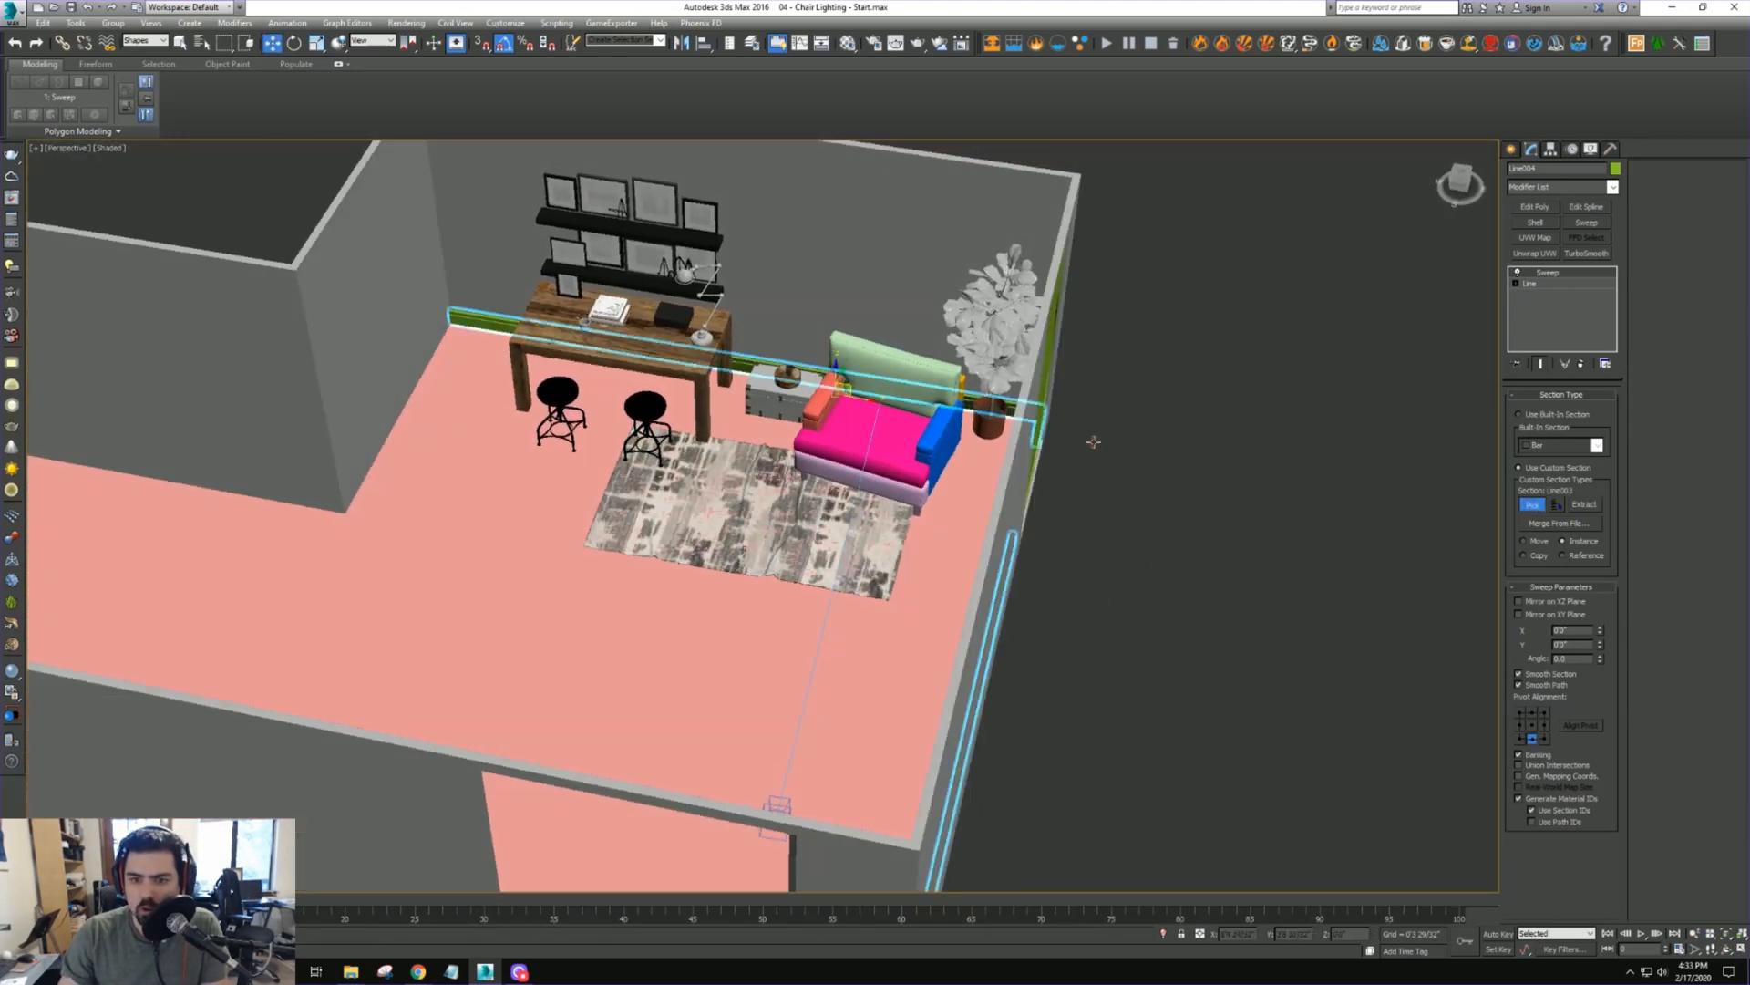
{"action": "middle_click_drag", "start_coordinate": [1092, 557], "coordinate": [1126, 544], "text": "alt"}
{"action": "key", "text": "c"}
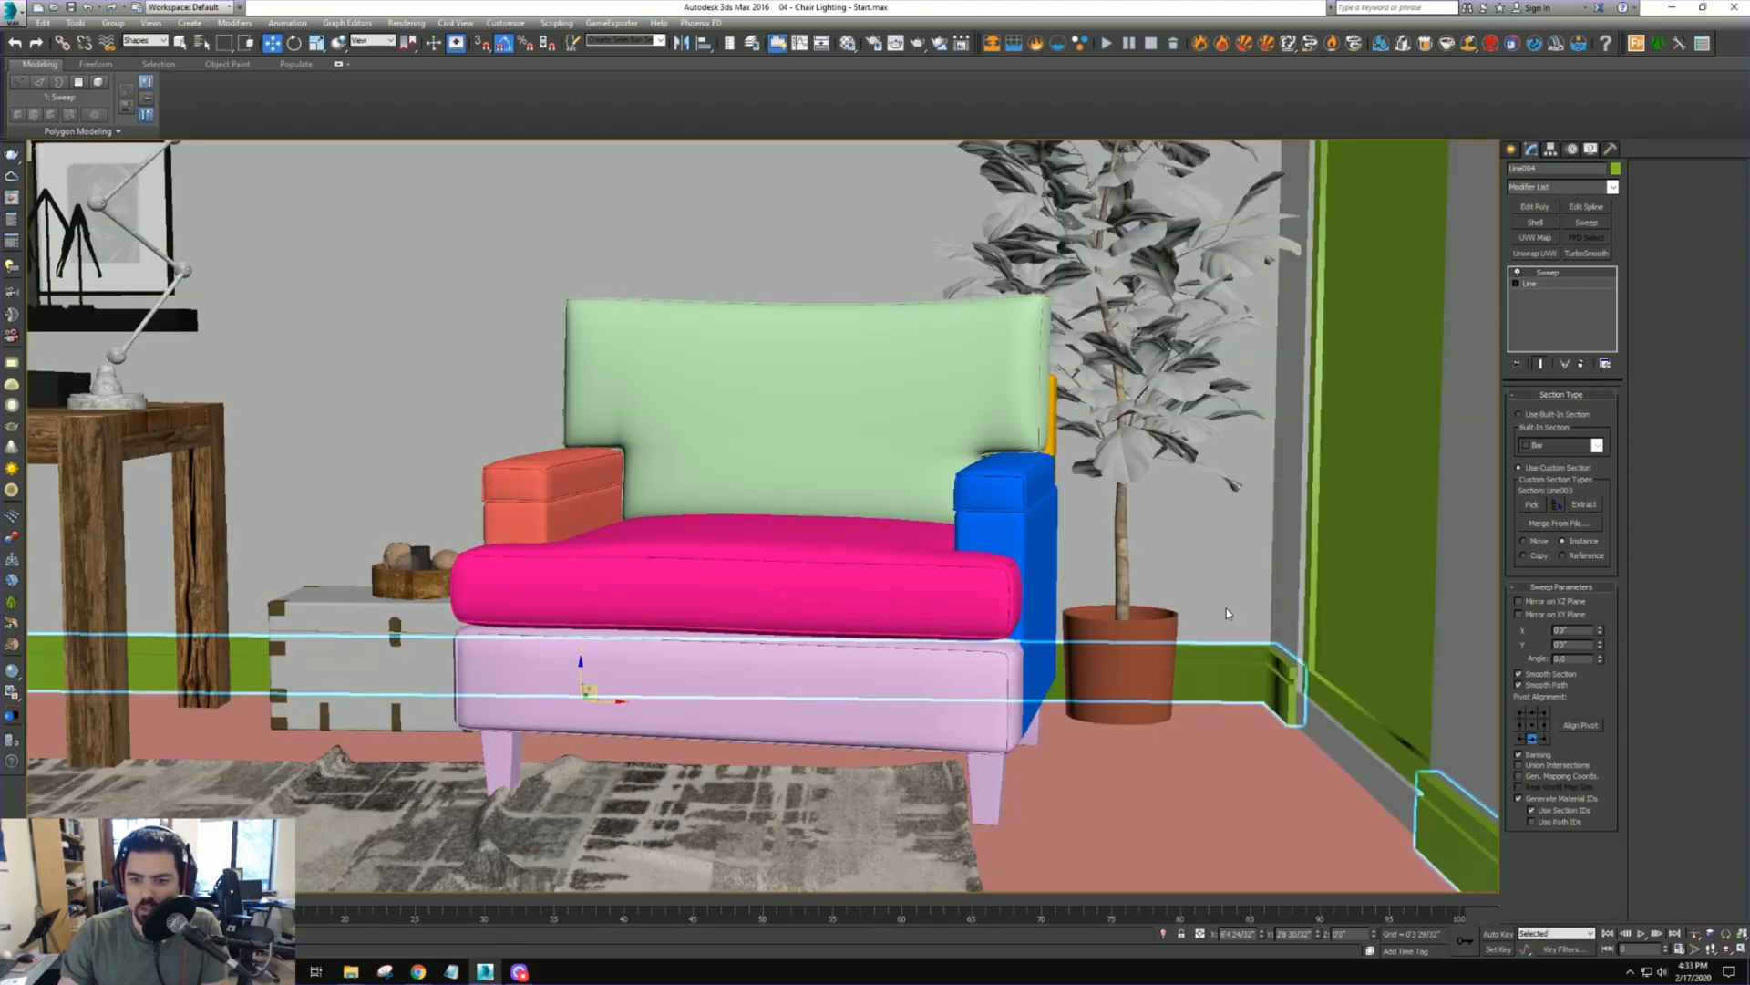
Add an Edit Poly modifier, reset the smoothing groups of both baseboard elements with Auto Smooth, and deselect the baseboard
{"action": "left_click", "coordinate": [1536, 206]}
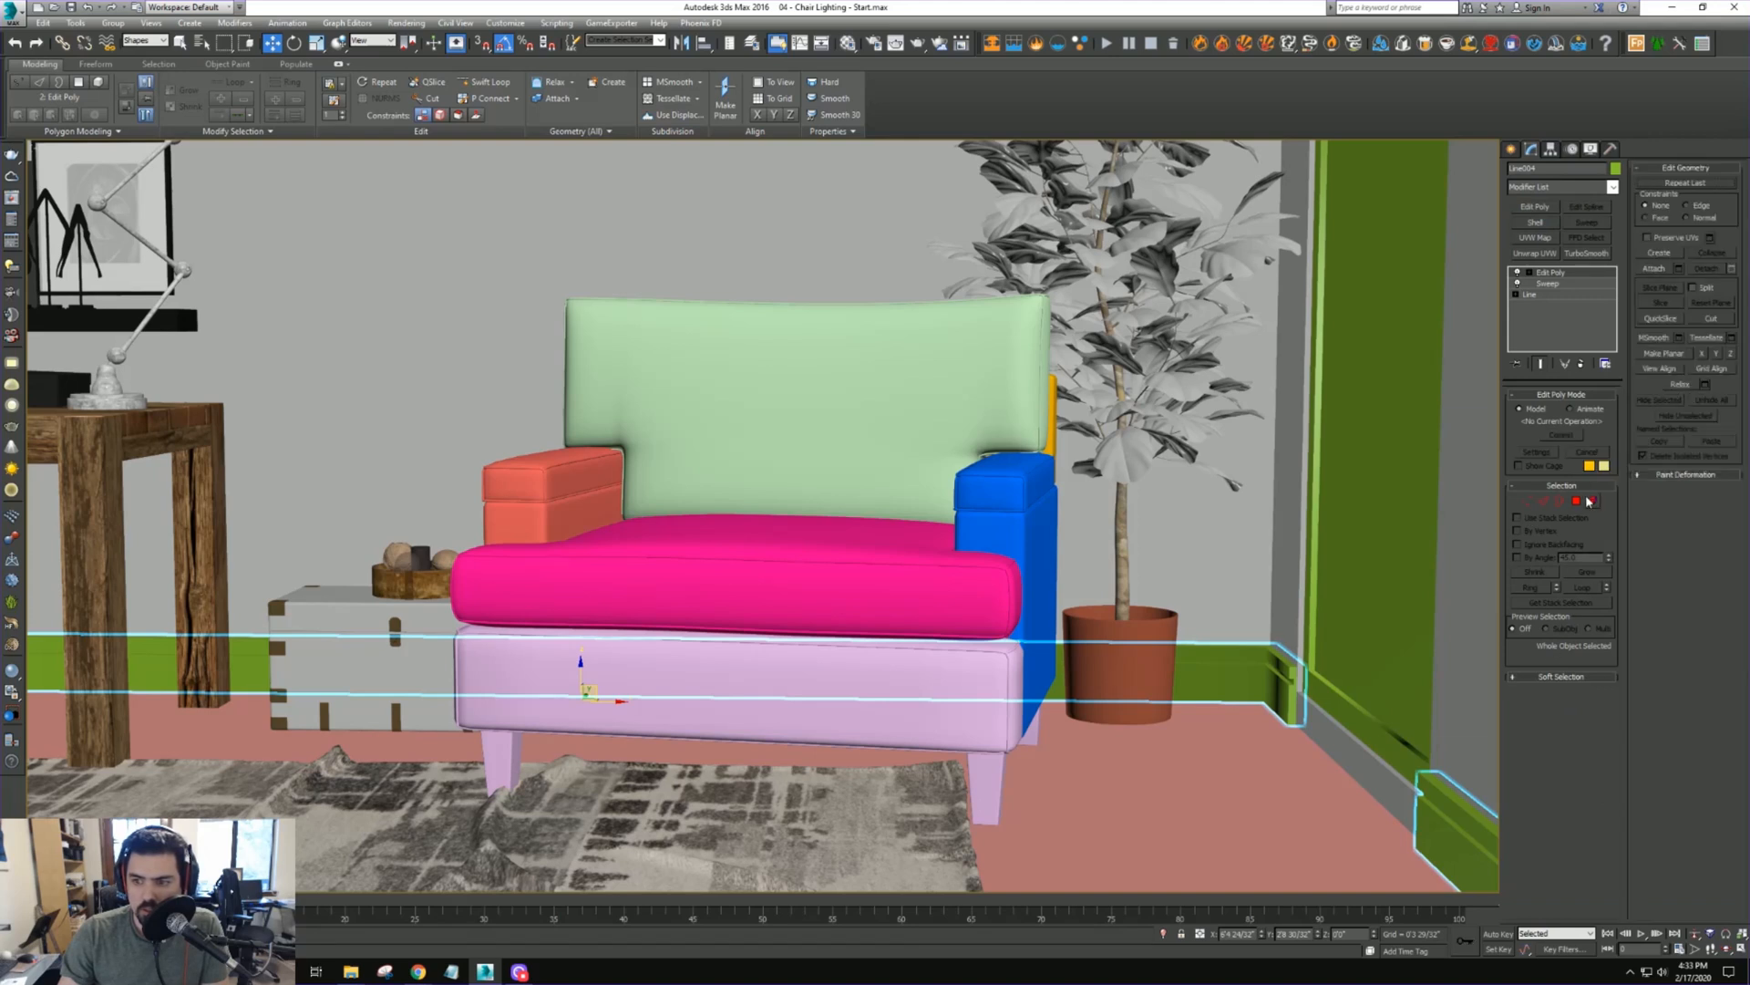
{"action": "left_click", "coordinate": [1593, 501]}
{"action": "left_click", "coordinate": [1271, 672]}
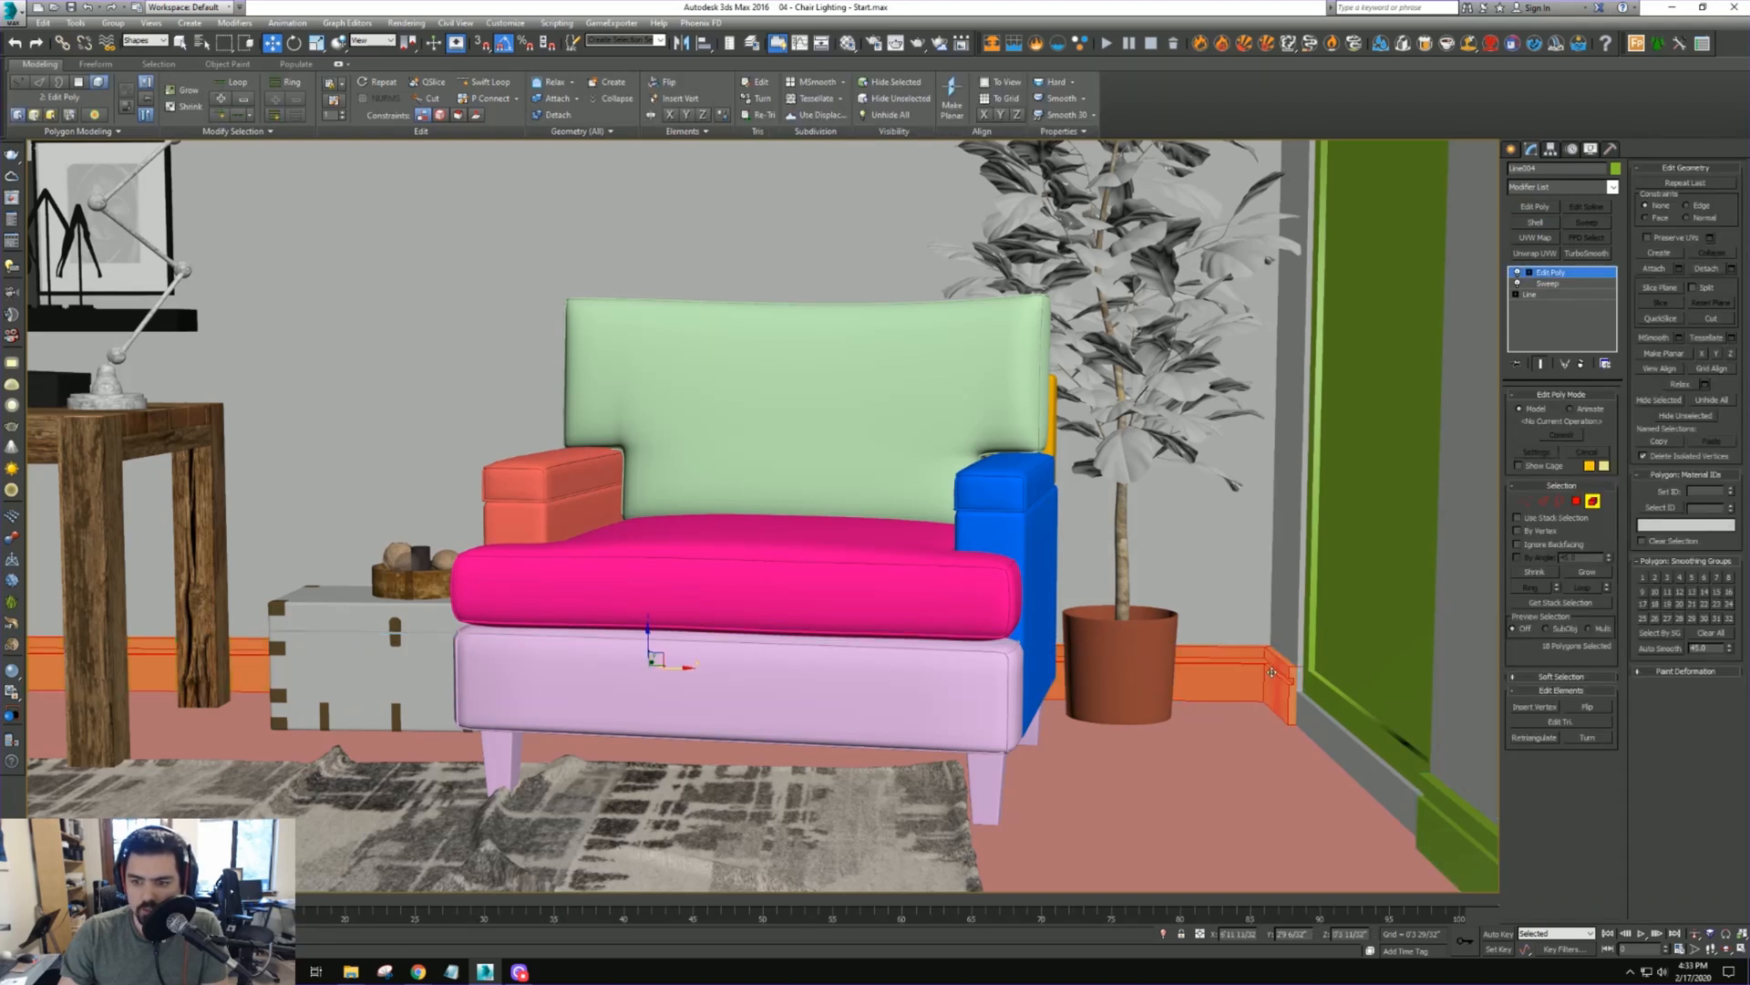
{"action": "left_click", "coordinate": [1447, 820], "text": "ctrl"}
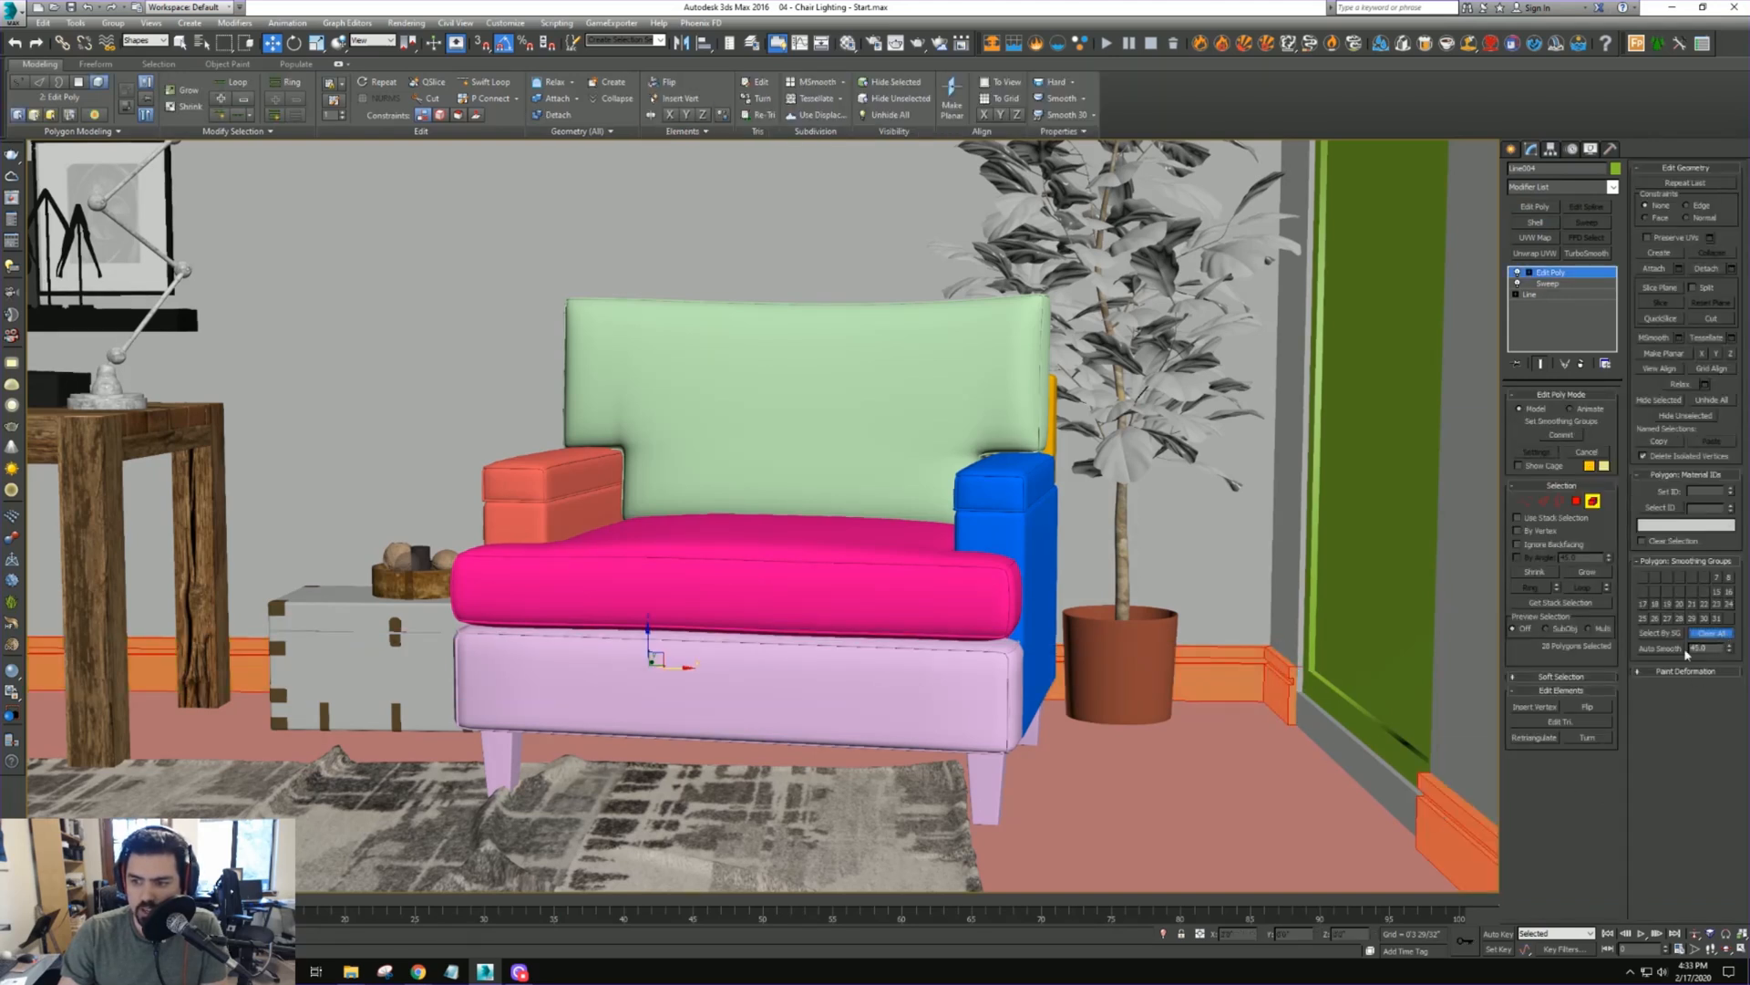
{"action": "left_click", "coordinate": [1661, 648]}
{"action": "left_click", "coordinate": [1592, 504]}
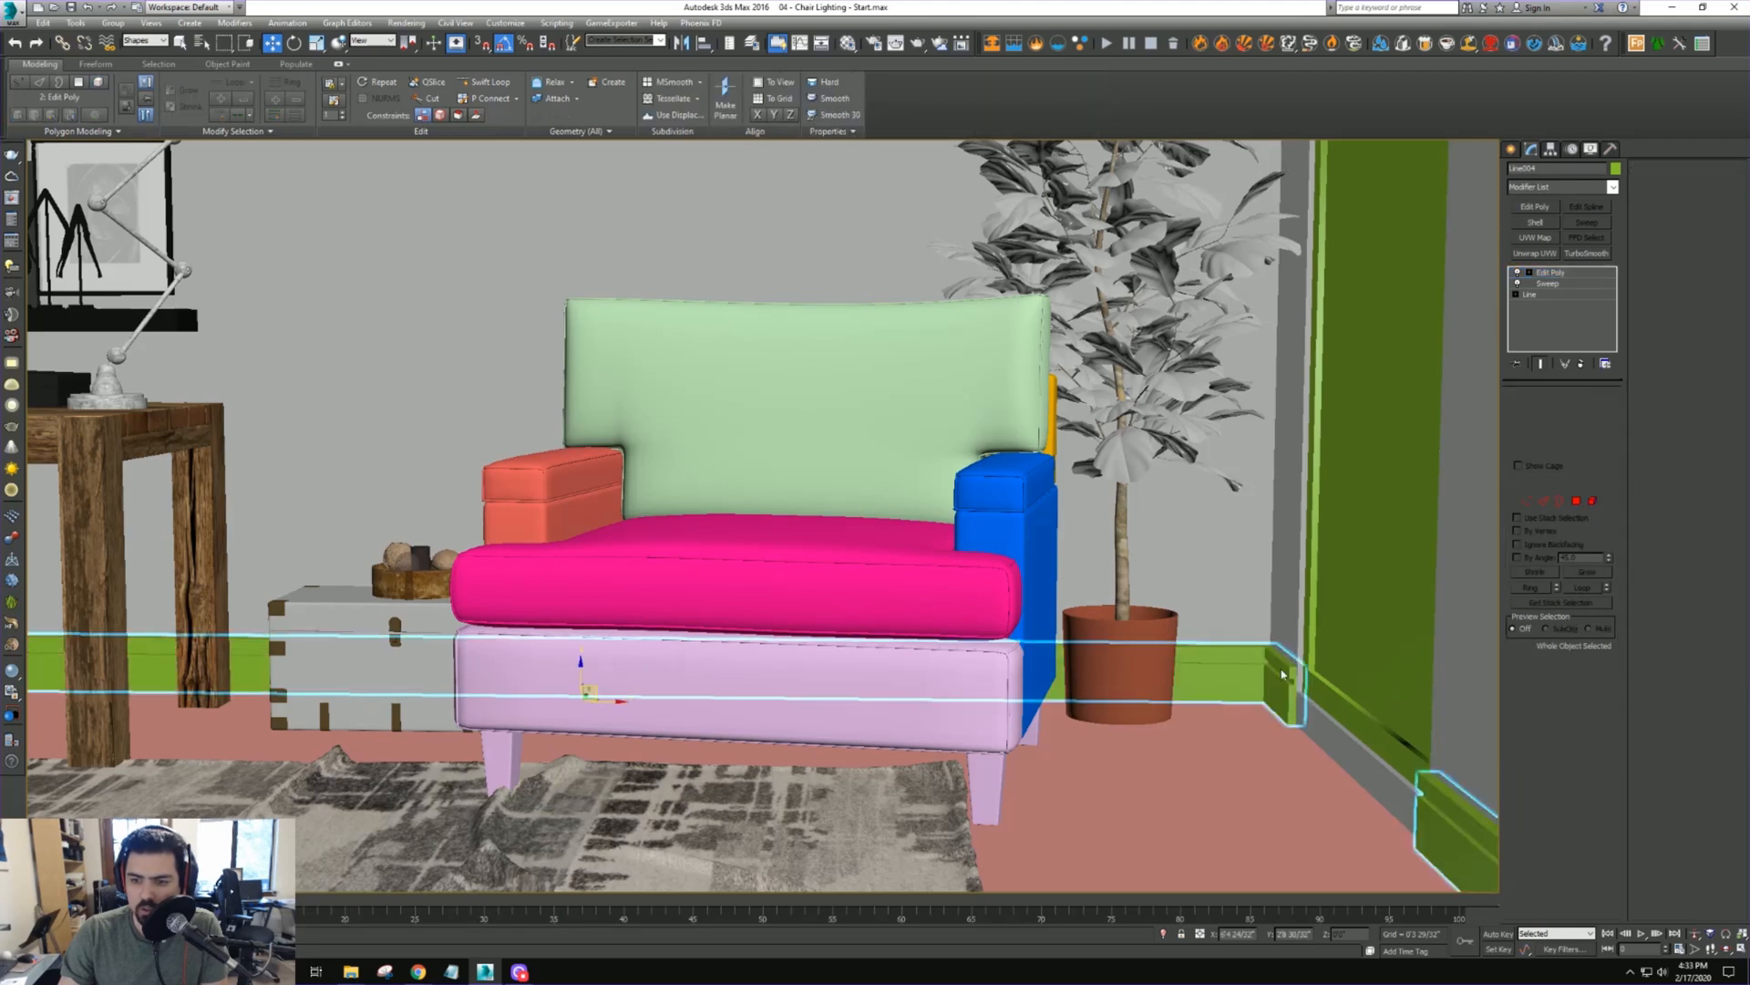
{"action": "key", "text": "ctrl+d"}
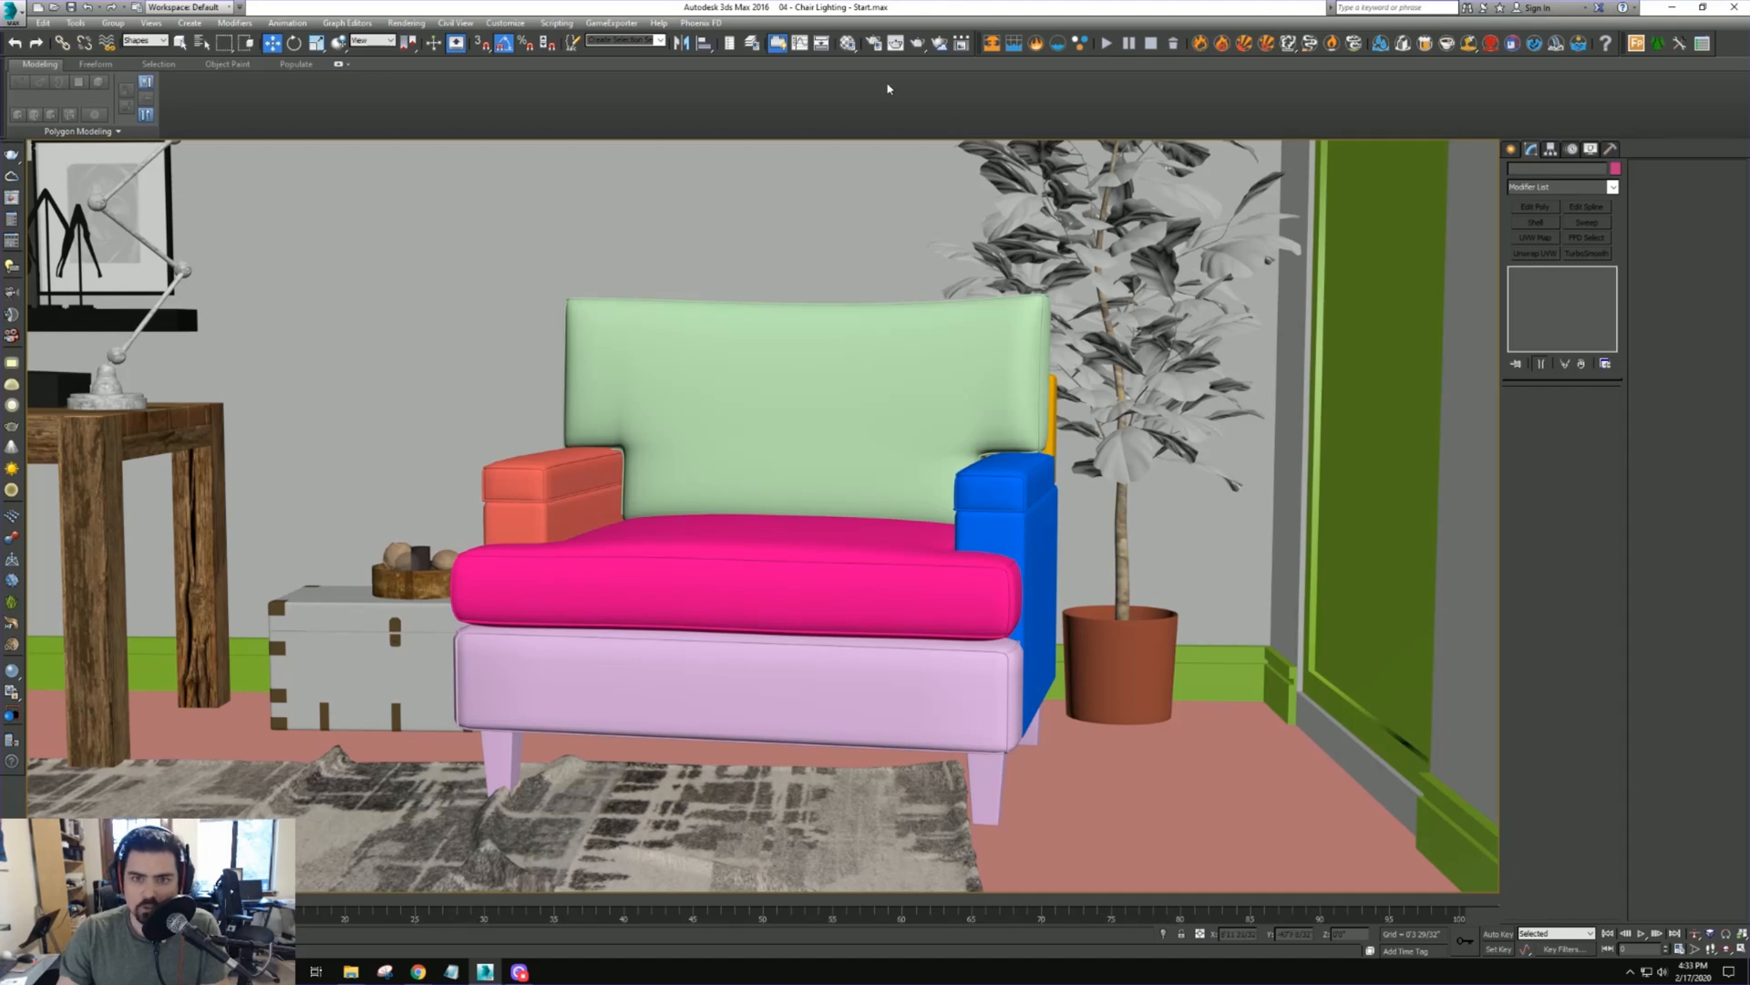
Replace the pink Seat sample with a new VRayMtl material and name it Baseboards
{"action": "key", "text": "m"}
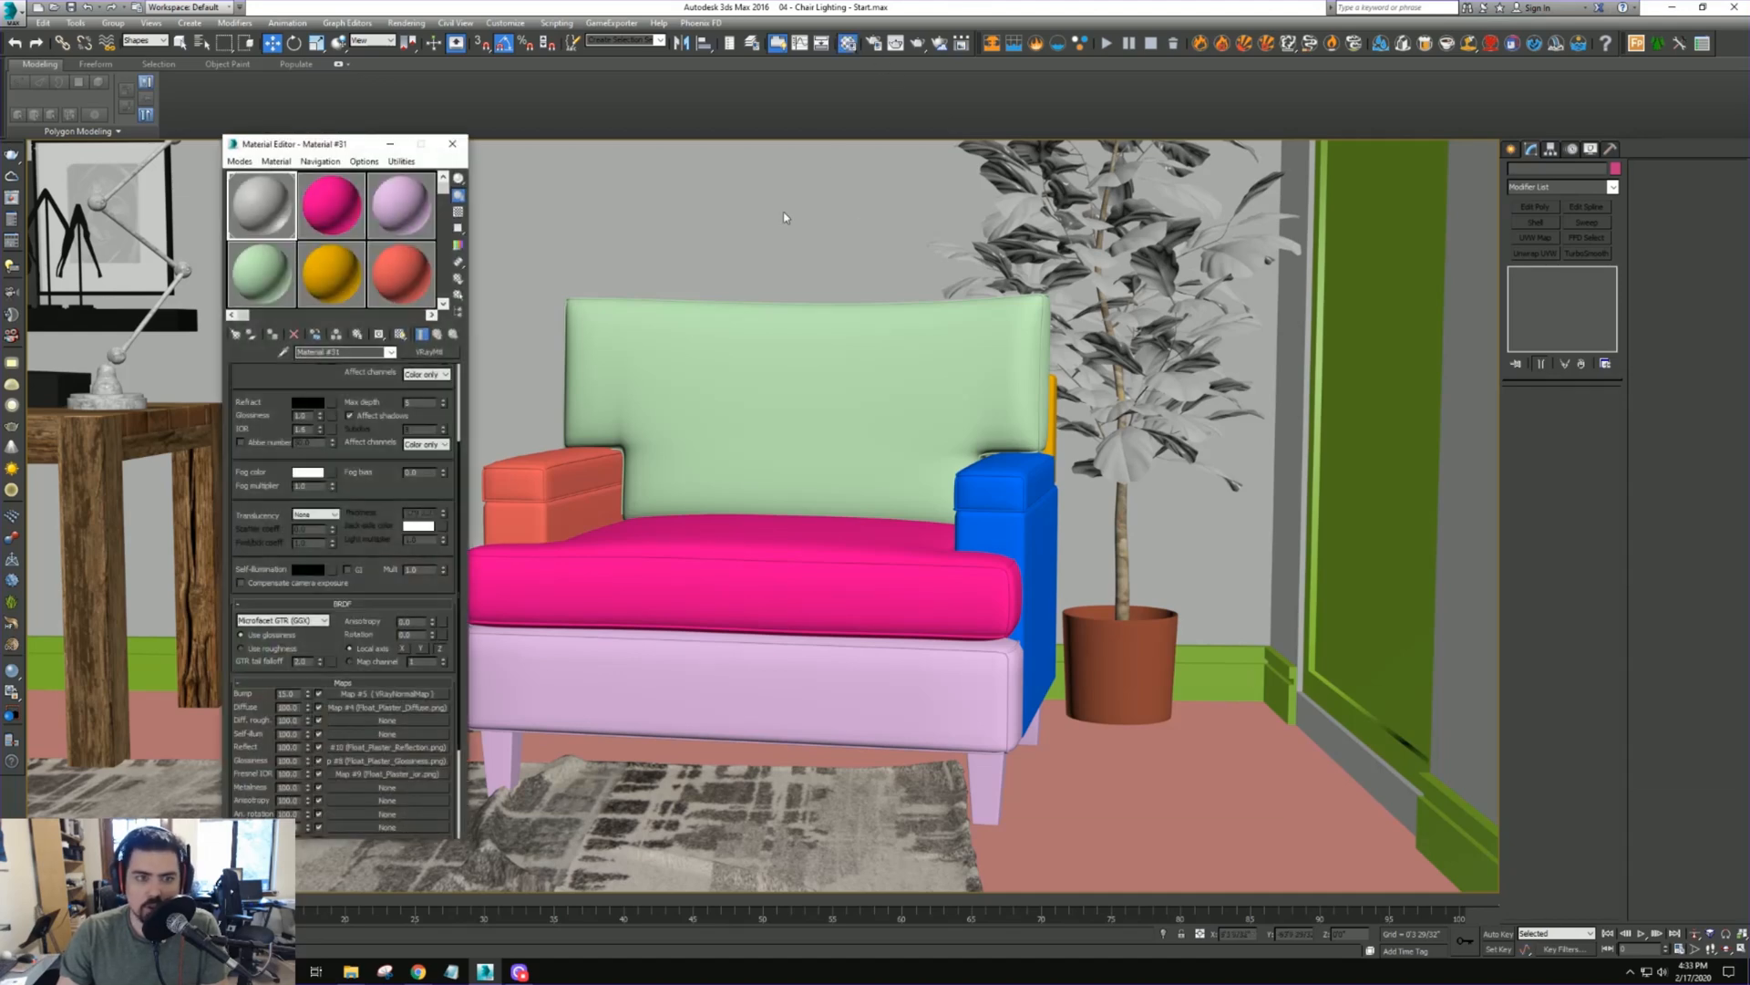
{"action": "left_click", "coordinate": [336, 197]}
{"action": "left_click", "coordinate": [428, 352]}
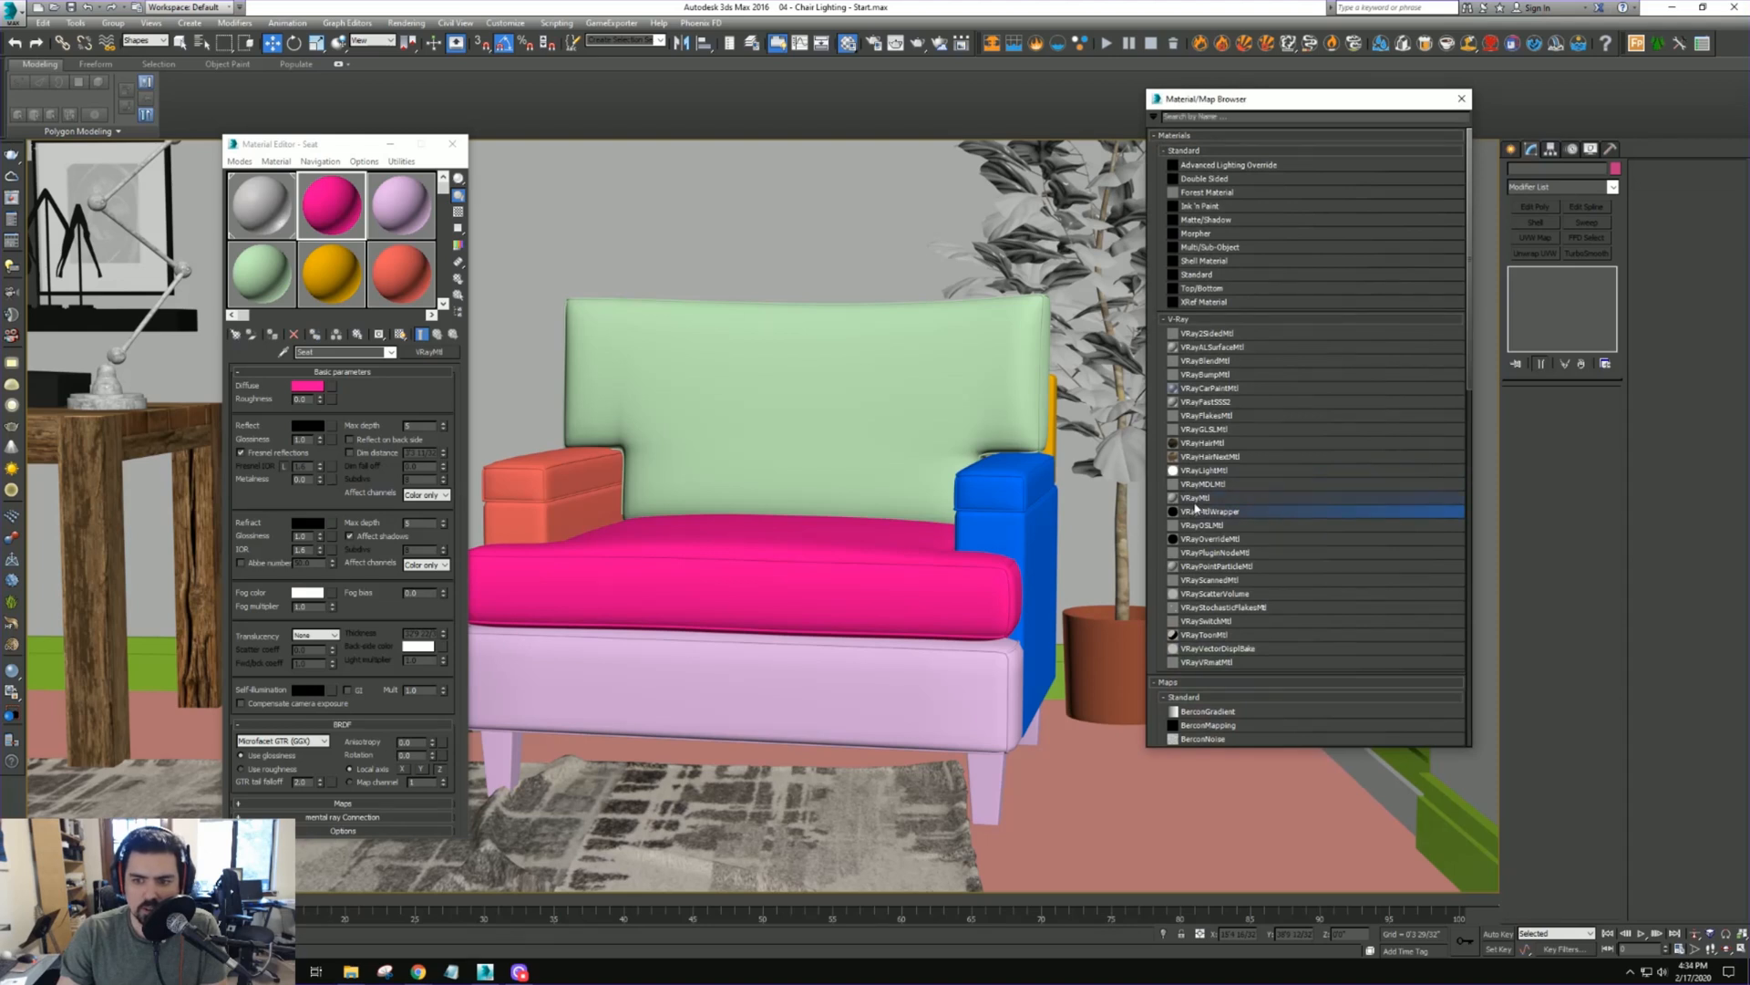
{"action": "double_click", "coordinate": [1195, 498]}
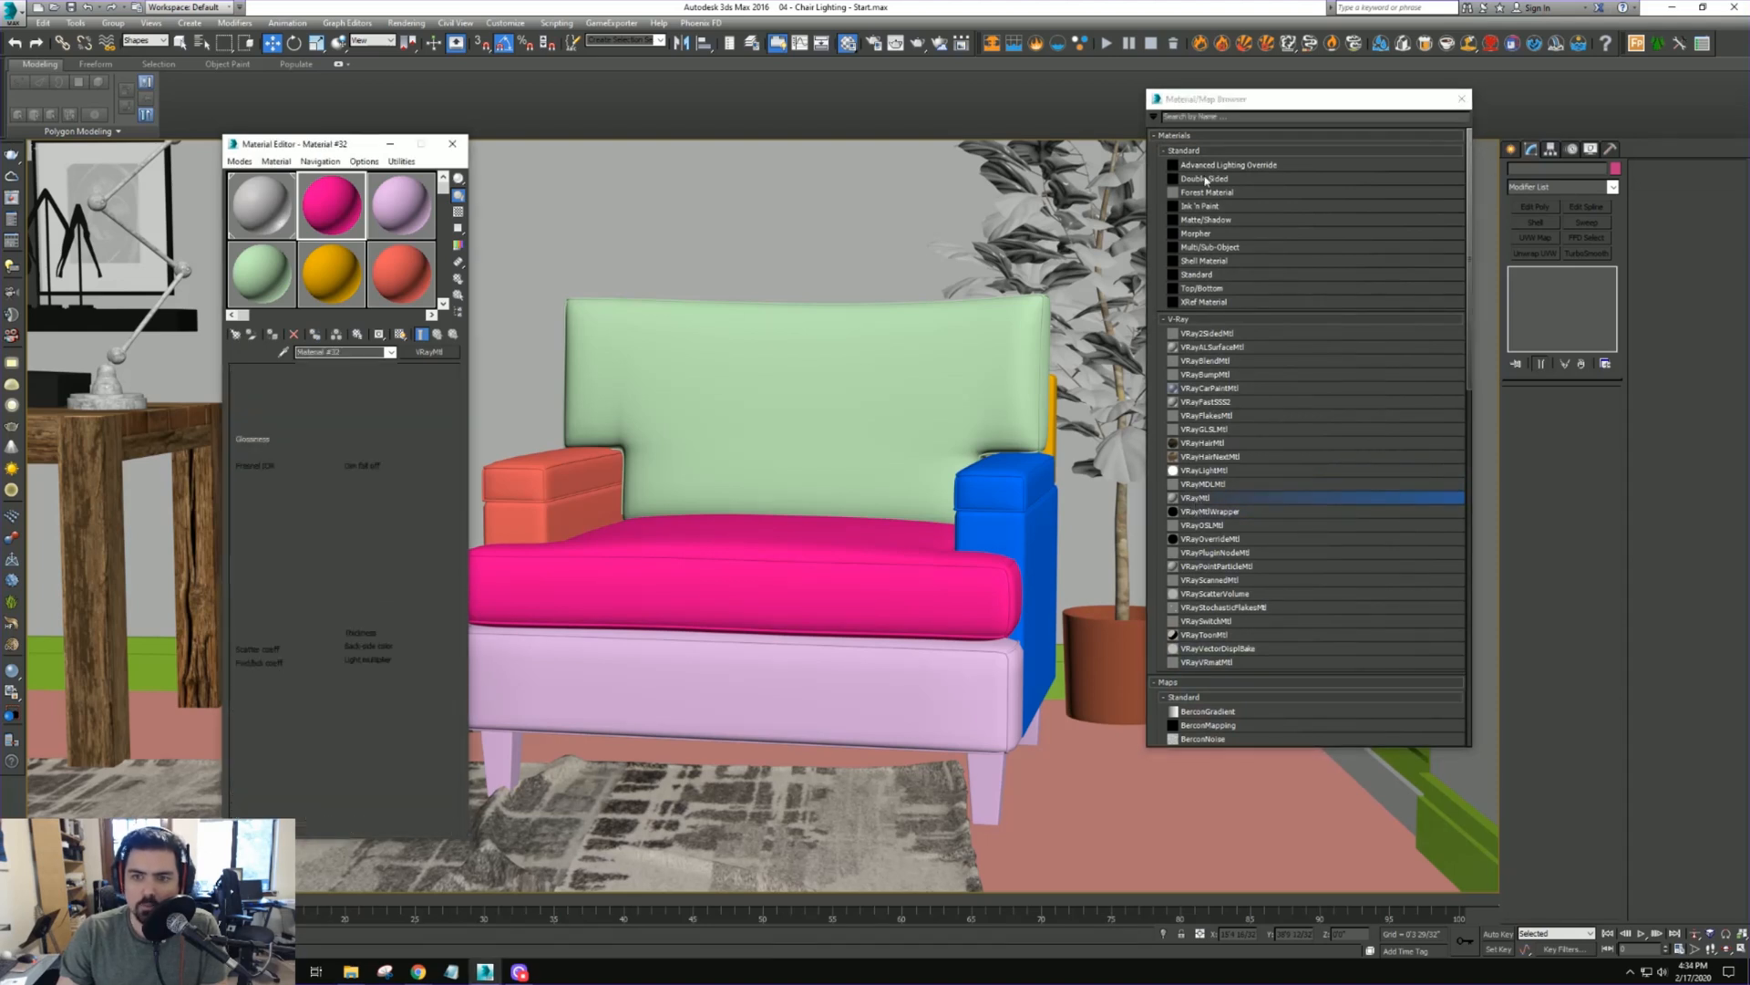
{"action": "double_click", "coordinate": [334, 352]}
{"action": "type", "text": "Baseboards"}
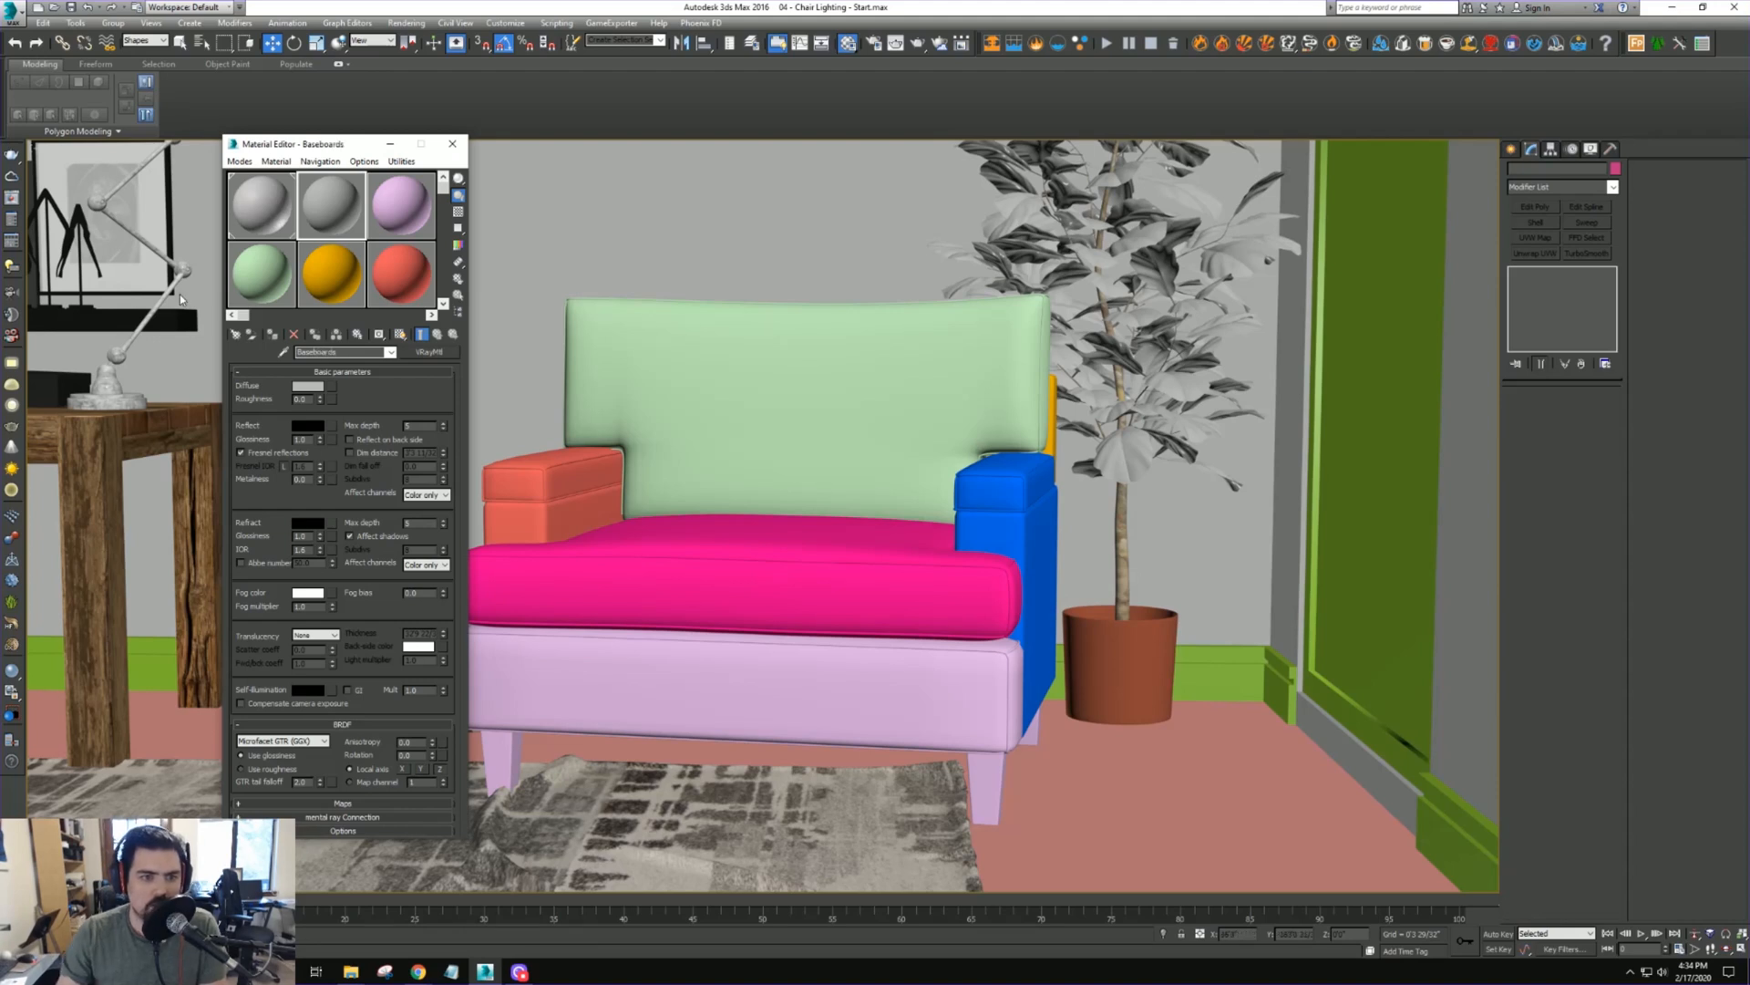
Reset the selection filter to All, select the swept baseboard and assign the Baseboards material to it
{"action": "left_click", "coordinate": [1263, 664]}
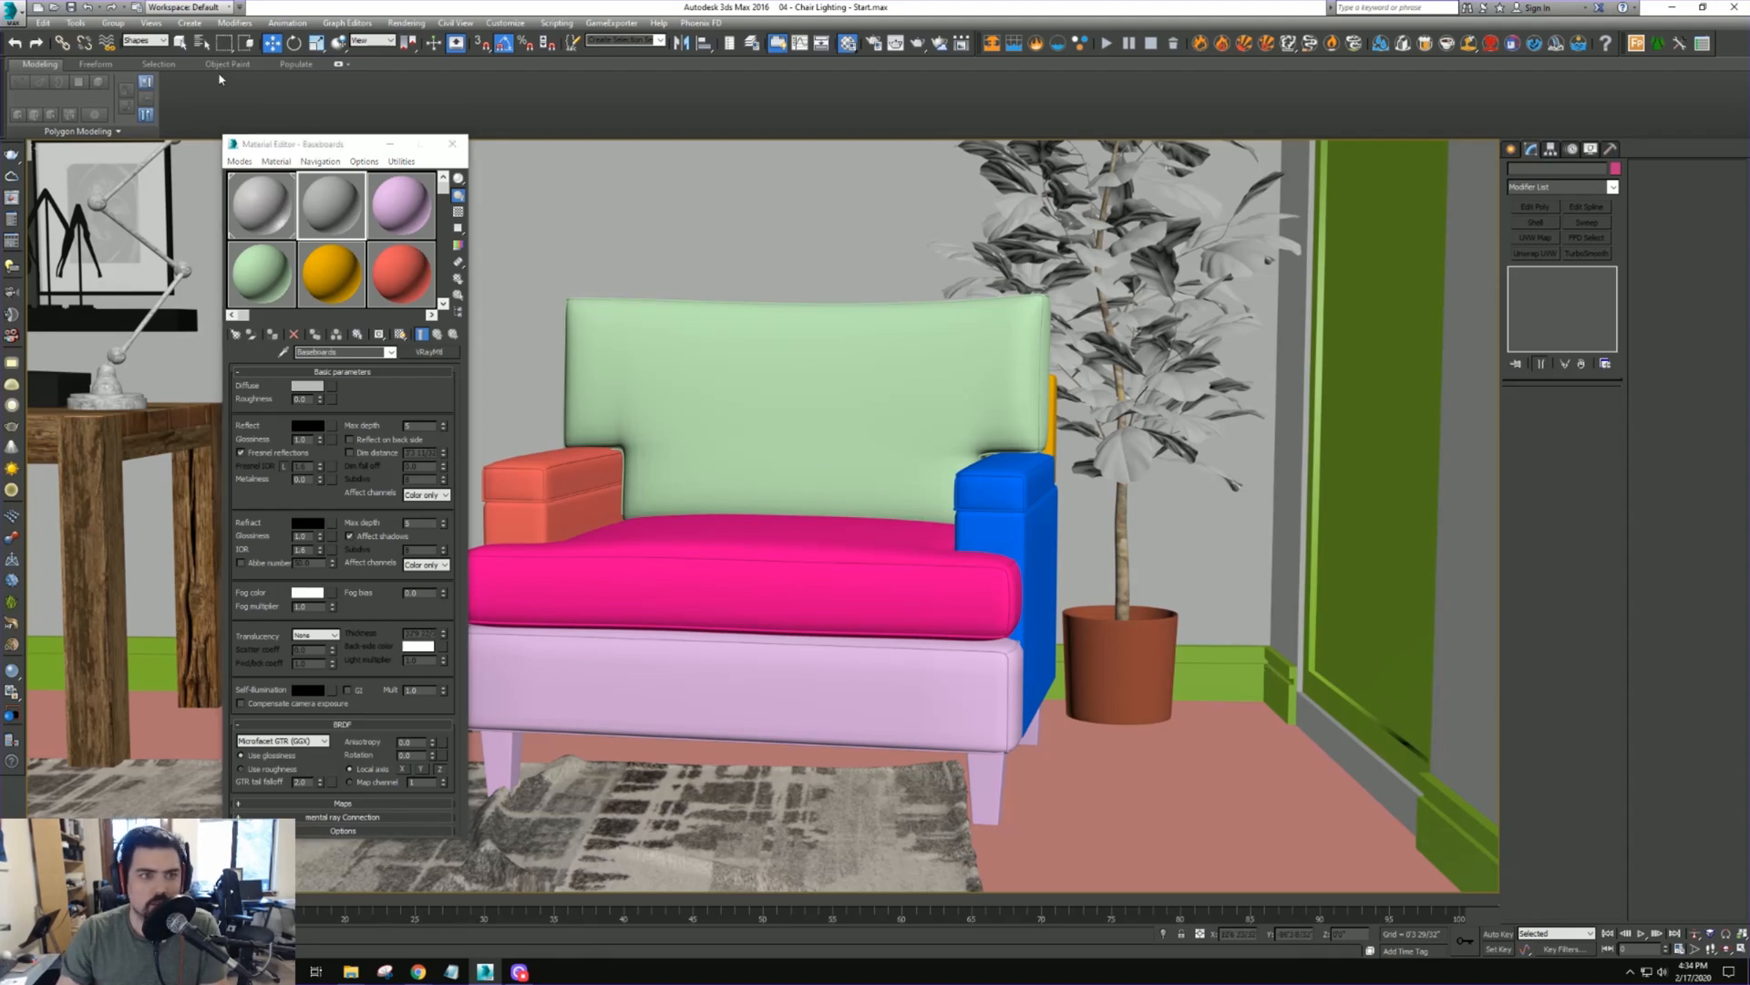
{"action": "left_click", "coordinate": [150, 40]}
{"action": "left_click", "coordinate": [137, 51]}
{"action": "left_click", "coordinate": [1229, 676]}
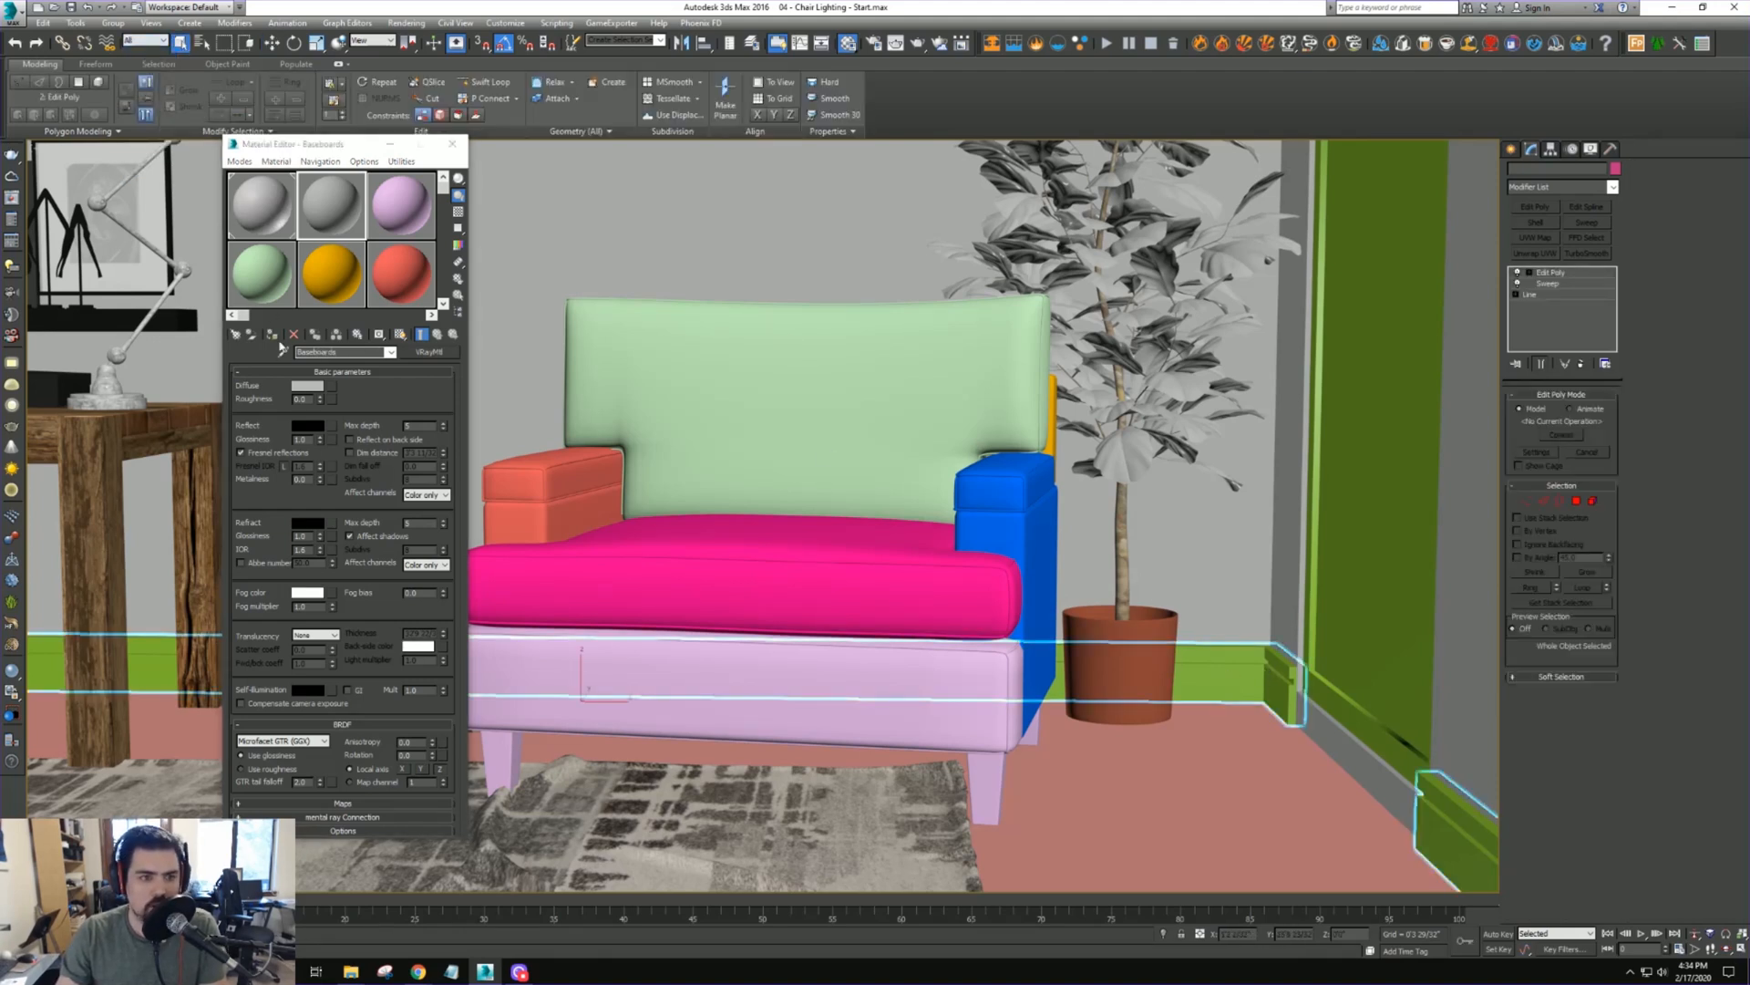
Set the Baseboards material's diffuse colour to an off-white with a value of 225
{"action": "left_click", "coordinate": [309, 389]}
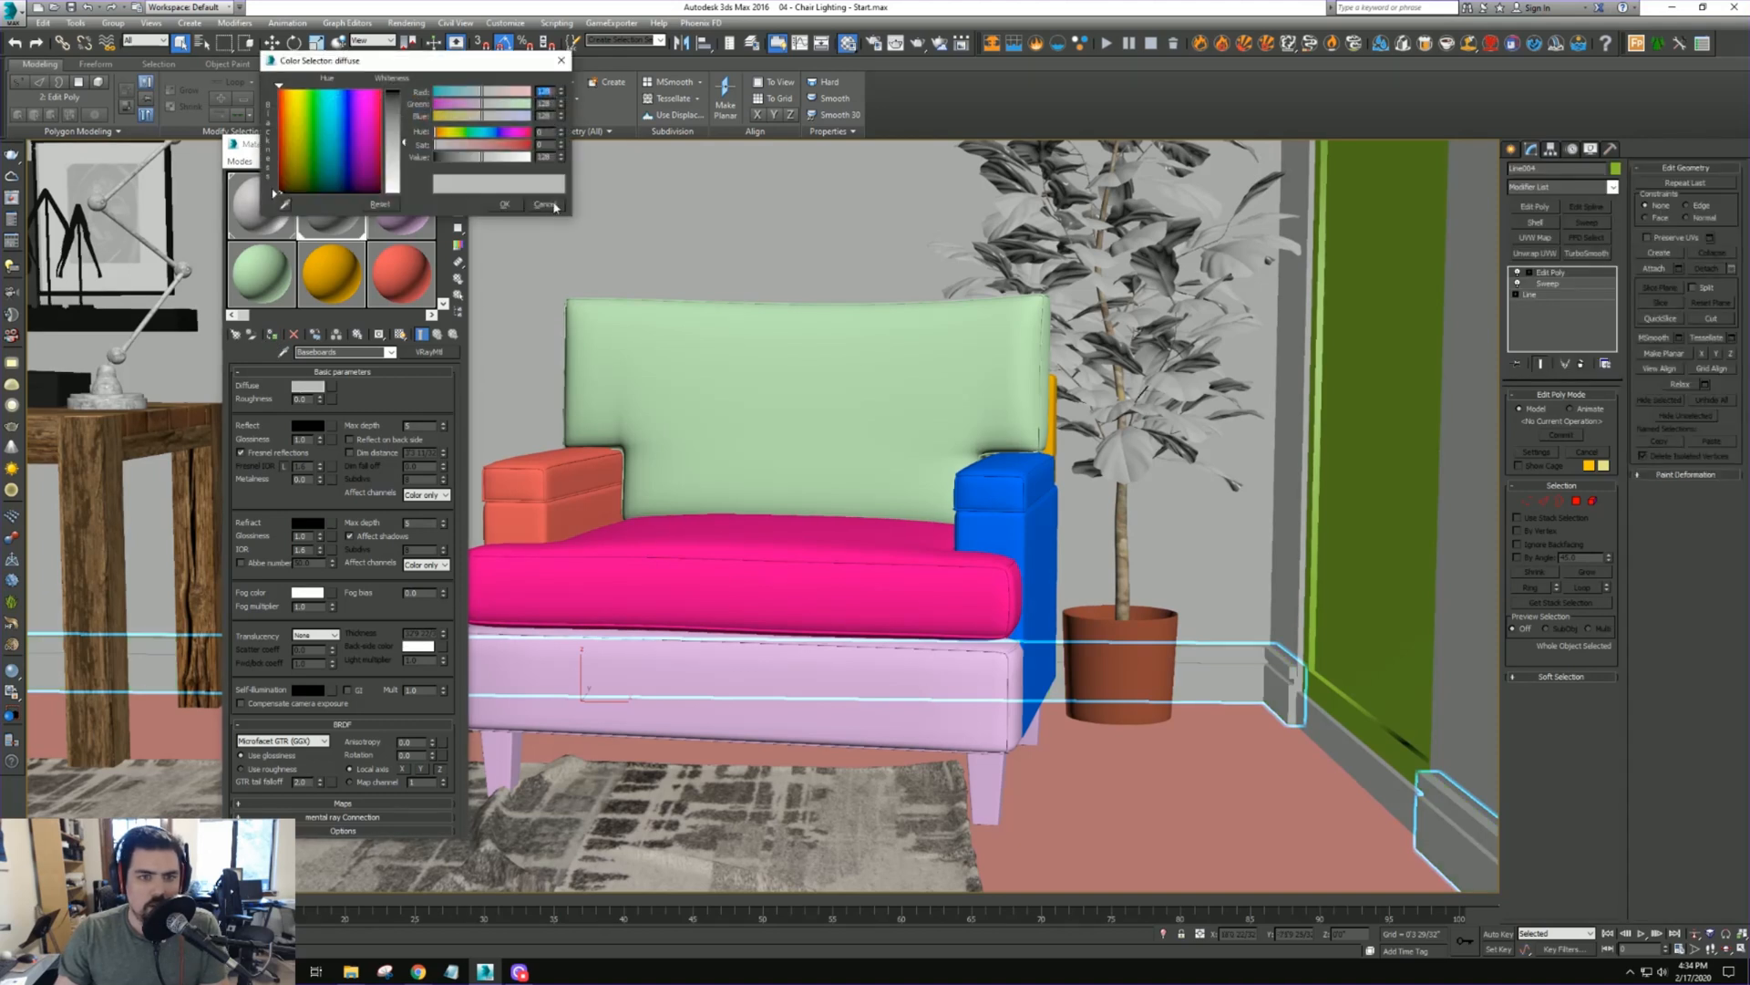
{"action": "left_click", "coordinate": [399, 179]}
{"action": "left_click_drag", "start_coordinate": [547, 155], "coordinate": [487, 160]}
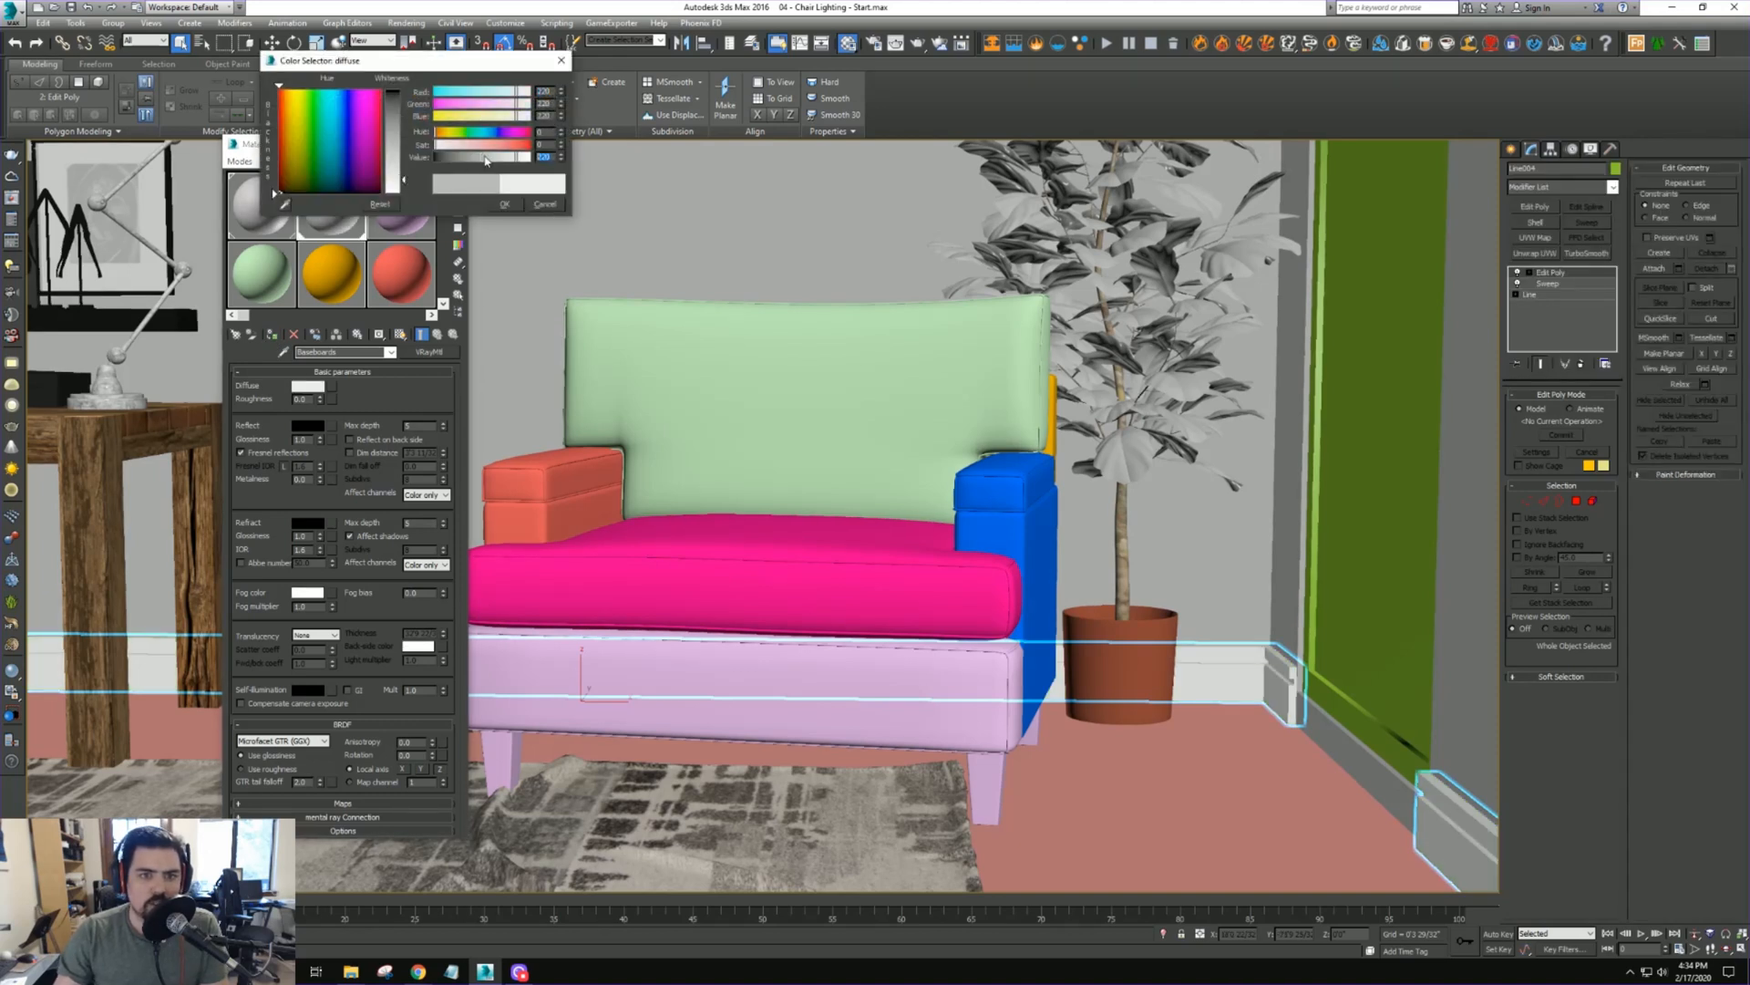
{"action": "type", "text": "225"}
{"action": "key", "text": "Return"}
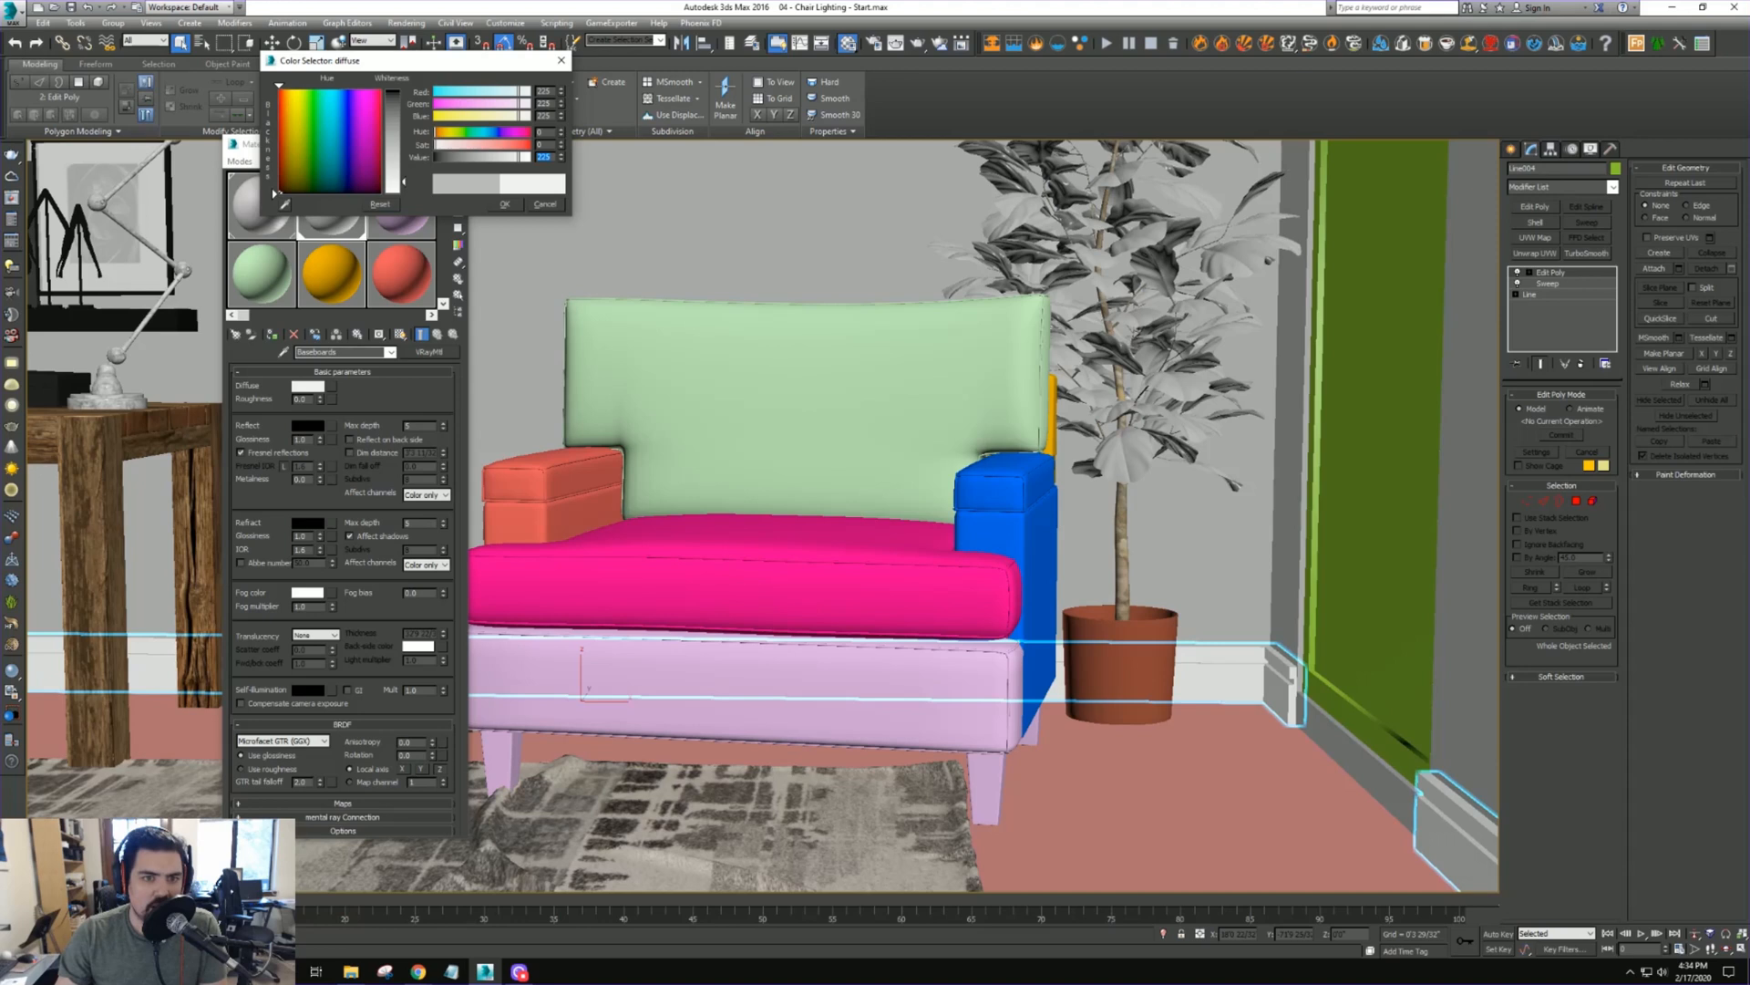
{"action": "left_click", "coordinate": [504, 204]}
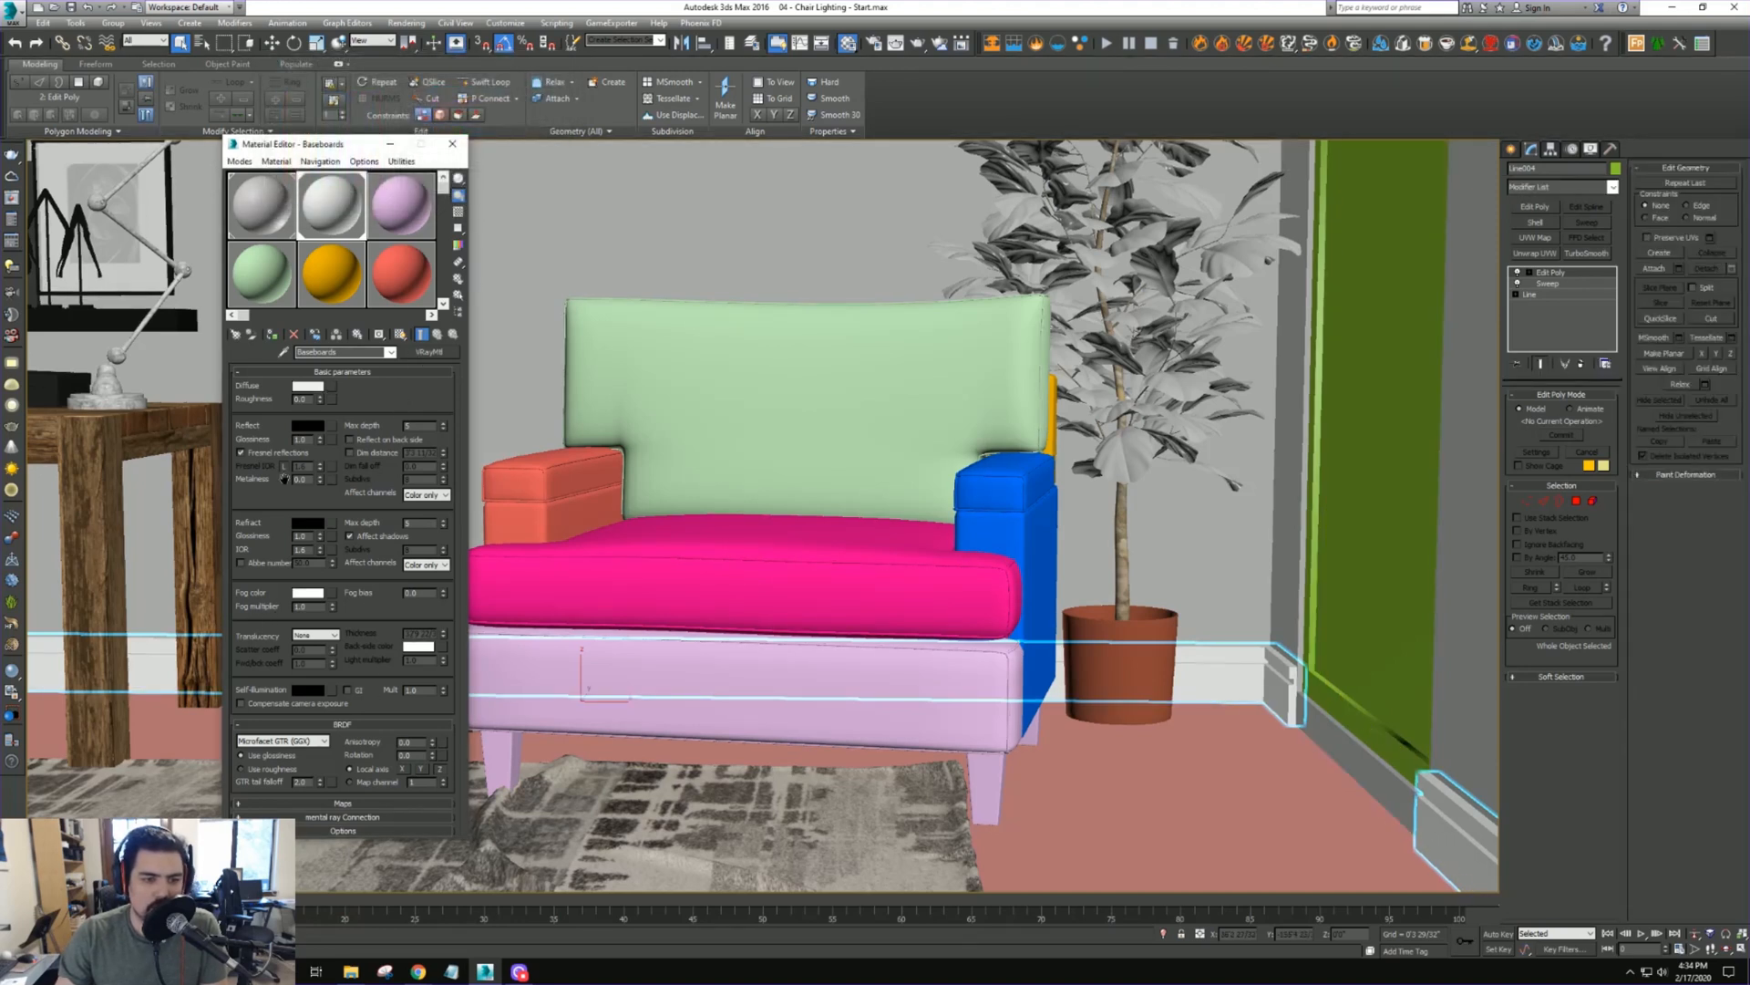
Add a VRayEdgesTex map to the bump channel of the Baseboards material
{"action": "left_click", "coordinate": [352, 803]}
{"action": "scroll", "coordinate": [324, 674], "scroll_direction": "down", "scroll_amount": 2}
{"action": "left_click", "coordinate": [379, 549]}
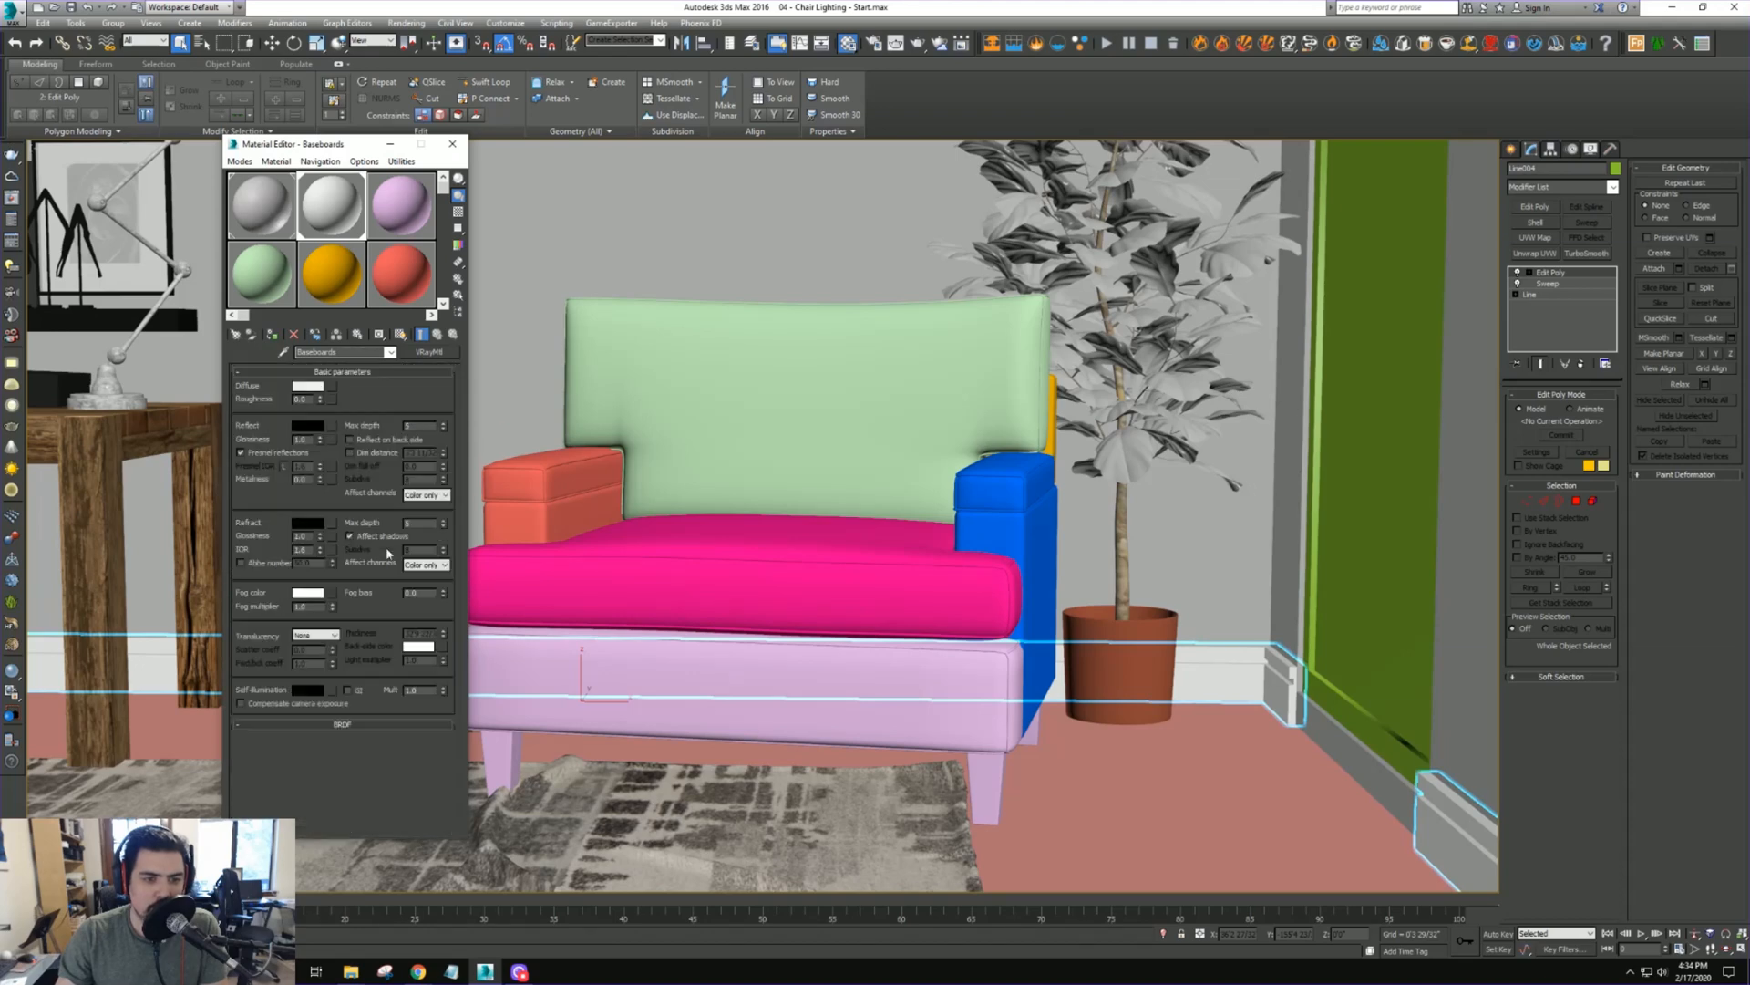
{"action": "left_click", "coordinate": [343, 802]}
{"action": "scroll", "coordinate": [342, 684], "scroll_direction": "down", "scroll_amount": 2}
{"action": "left_click", "coordinate": [388, 589]}
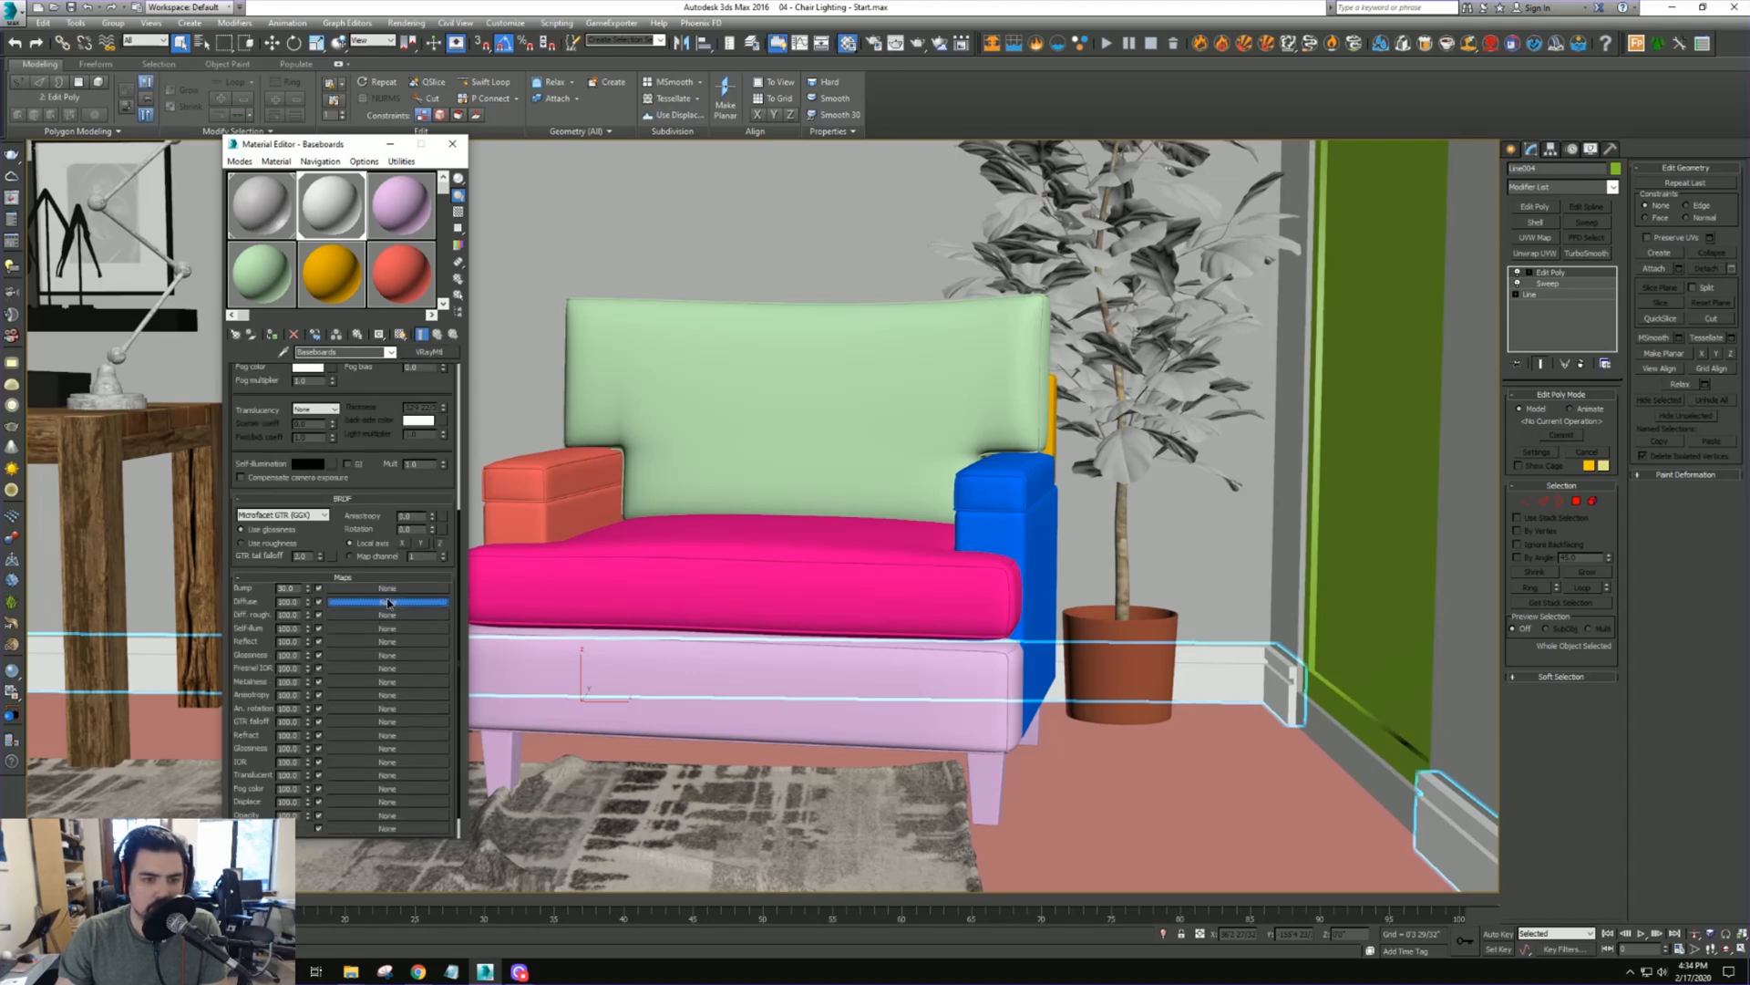
{"action": "left_click", "coordinate": [680, 554]}
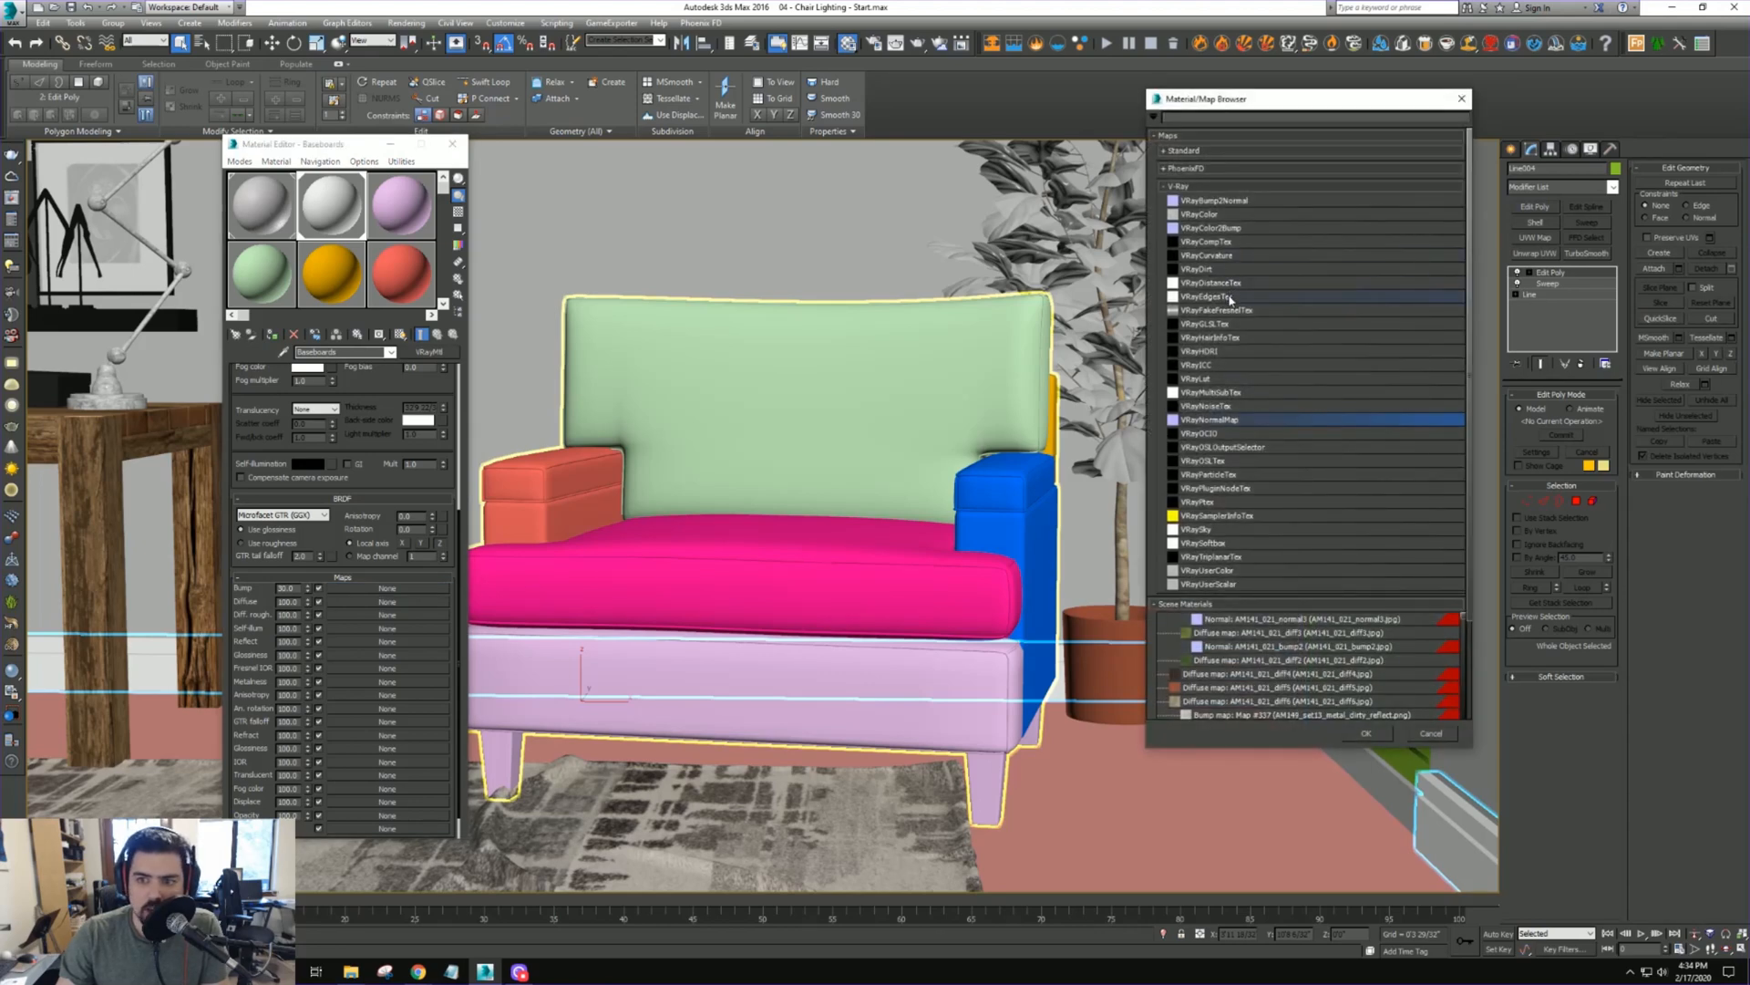
{"action": "double_click", "coordinate": [1230, 298]}
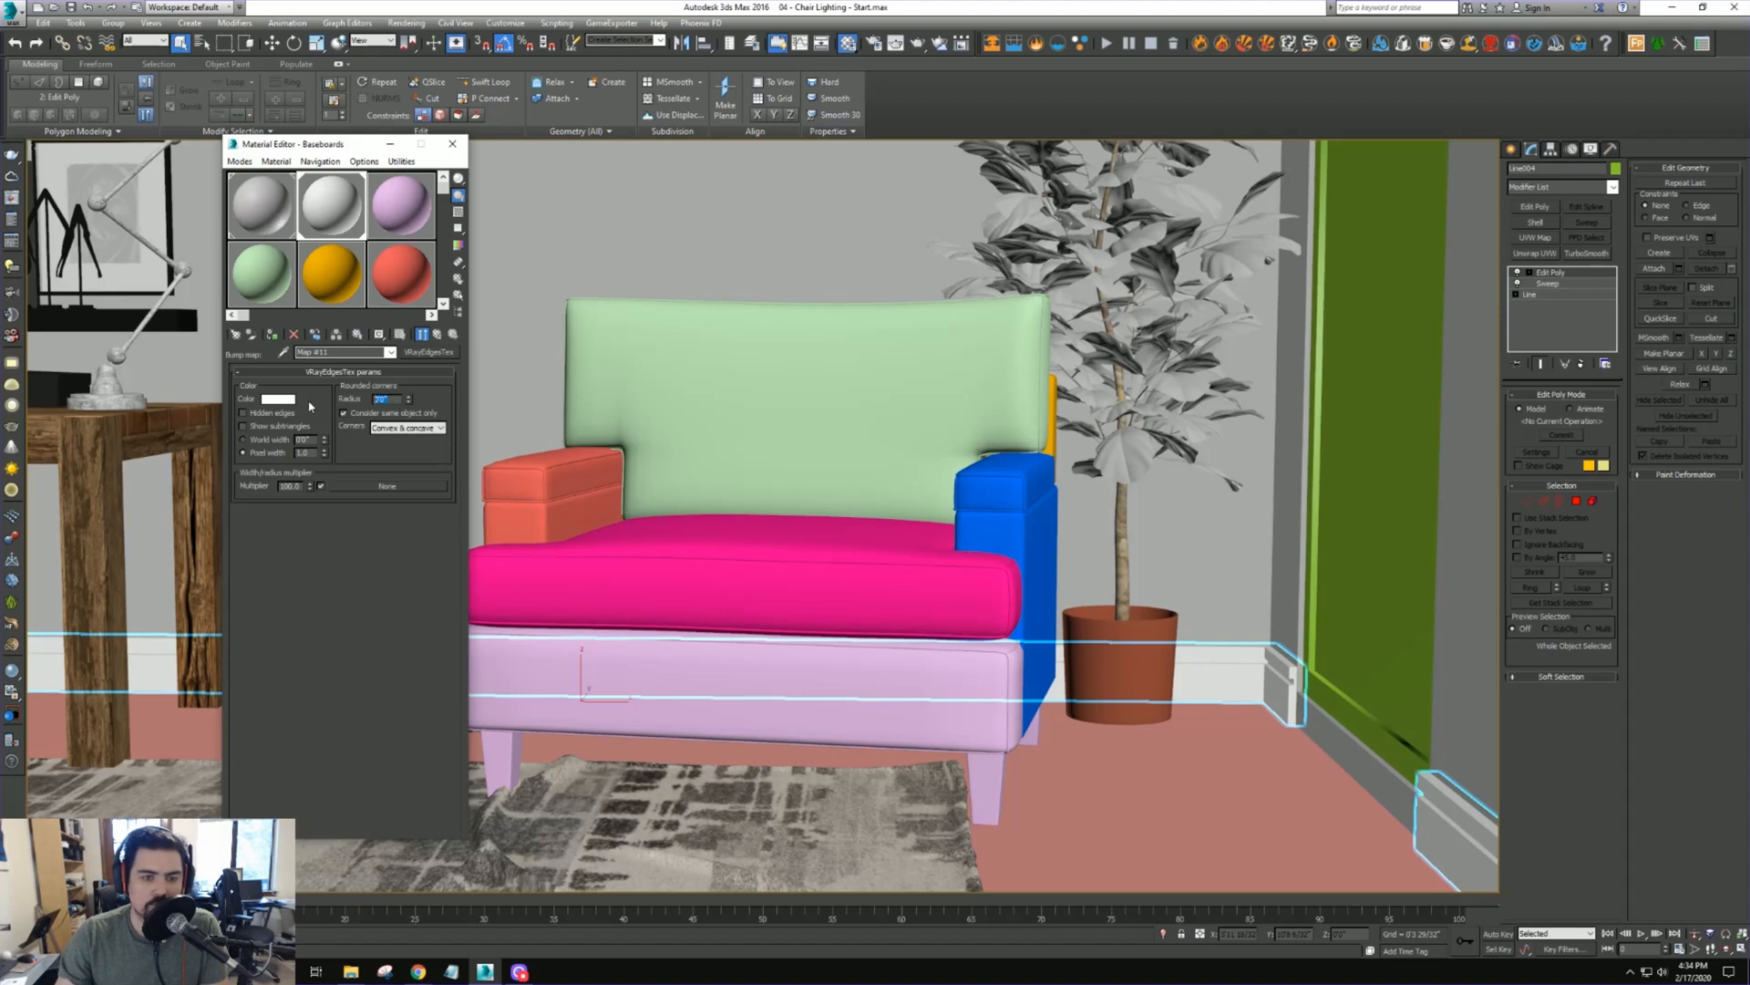
Raise the rounded-corner radius of the Baseboards edge texture slightly, return to the parent material and close the material editor
{"action": "left_click_drag", "start_coordinate": [408, 398], "coordinate": [410, 389]}
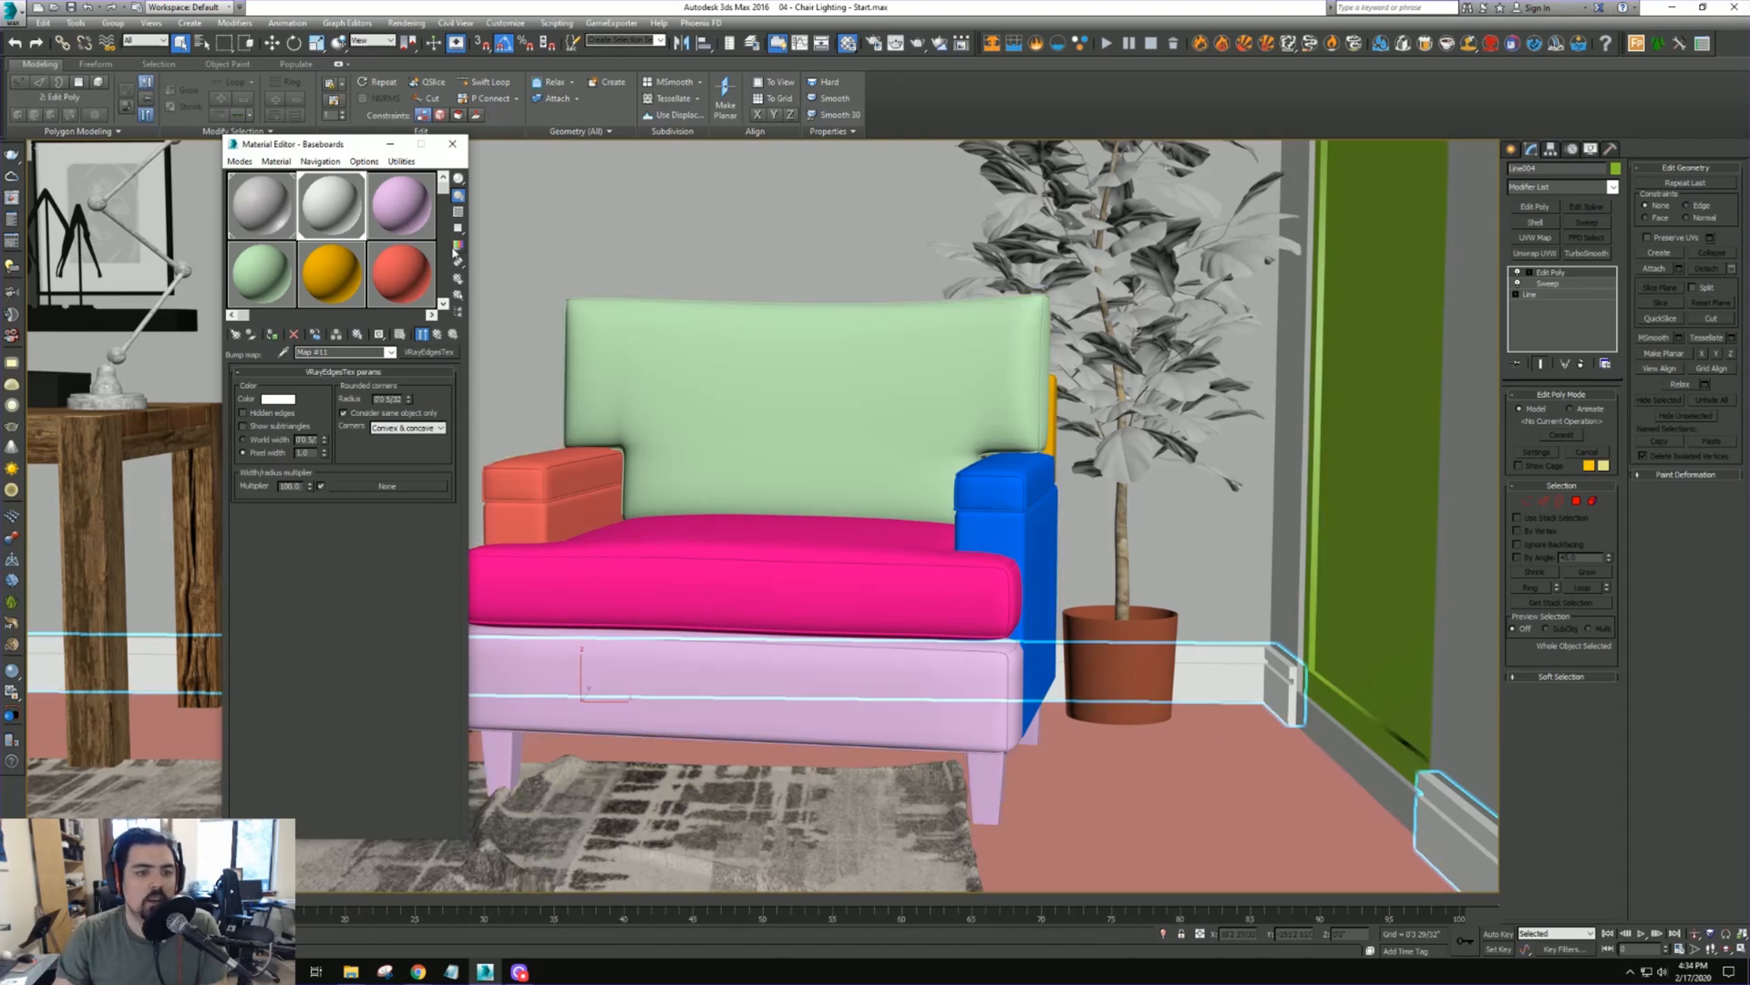
{"action": "left_click", "coordinate": [437, 335]}
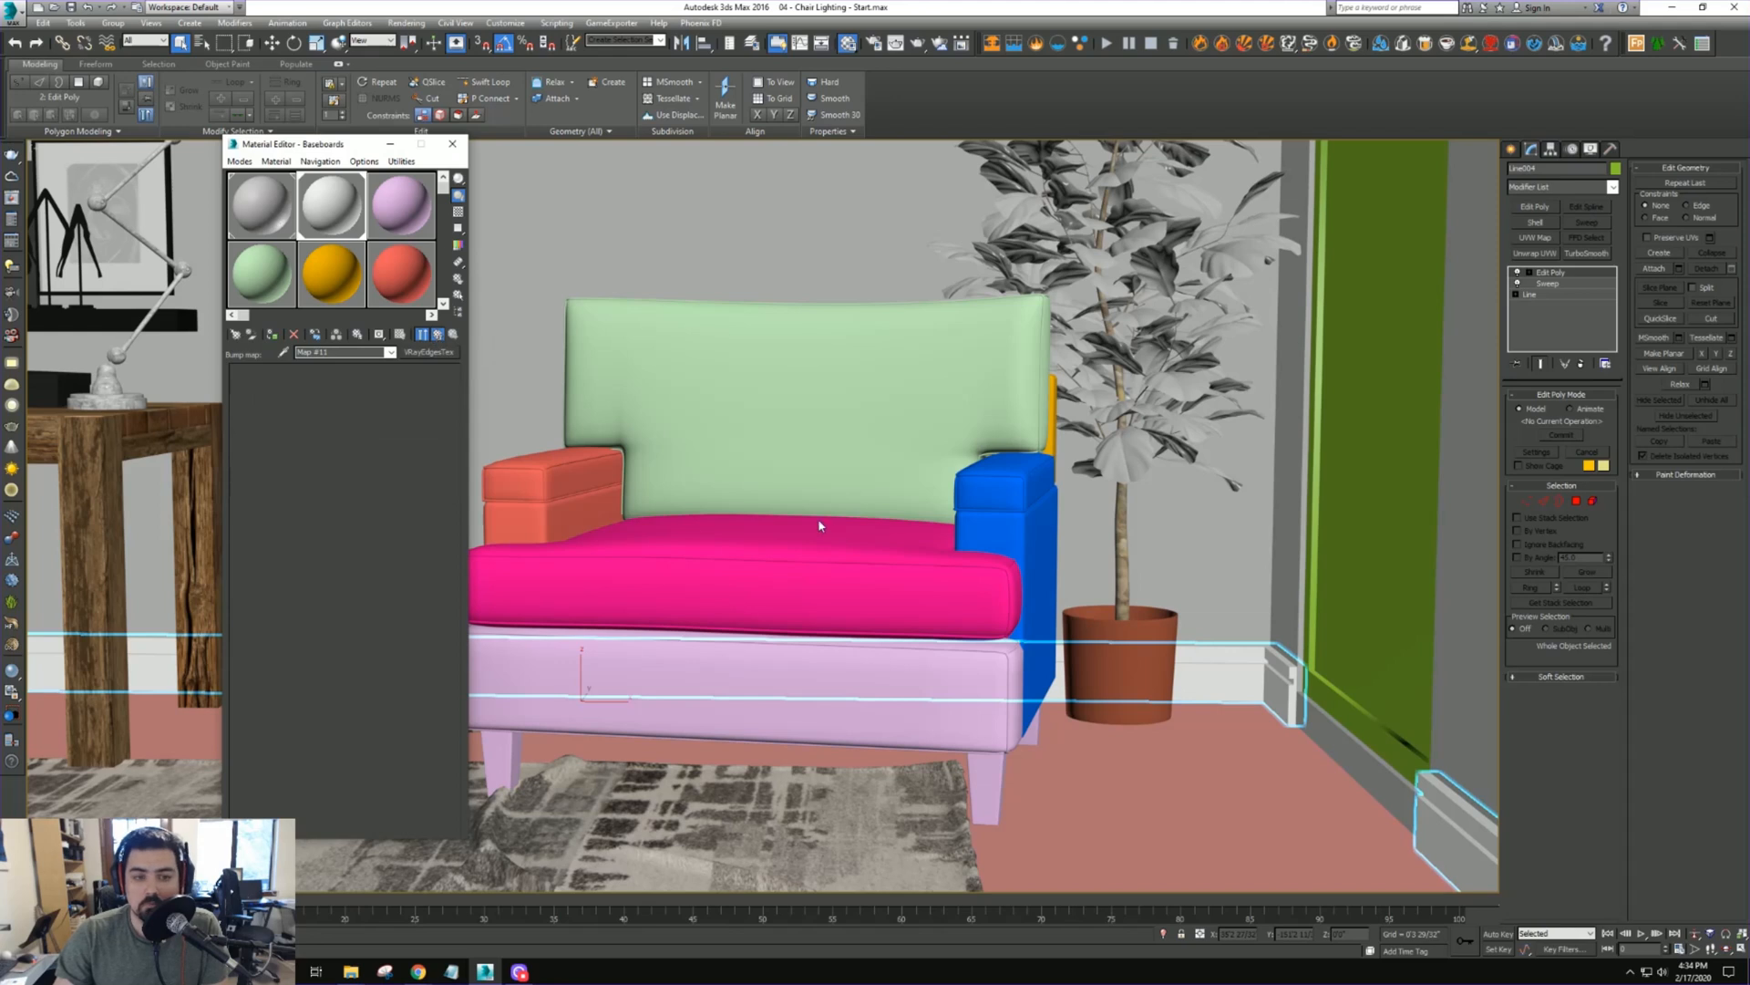
{"action": "left_click", "coordinate": [1245, 678]}
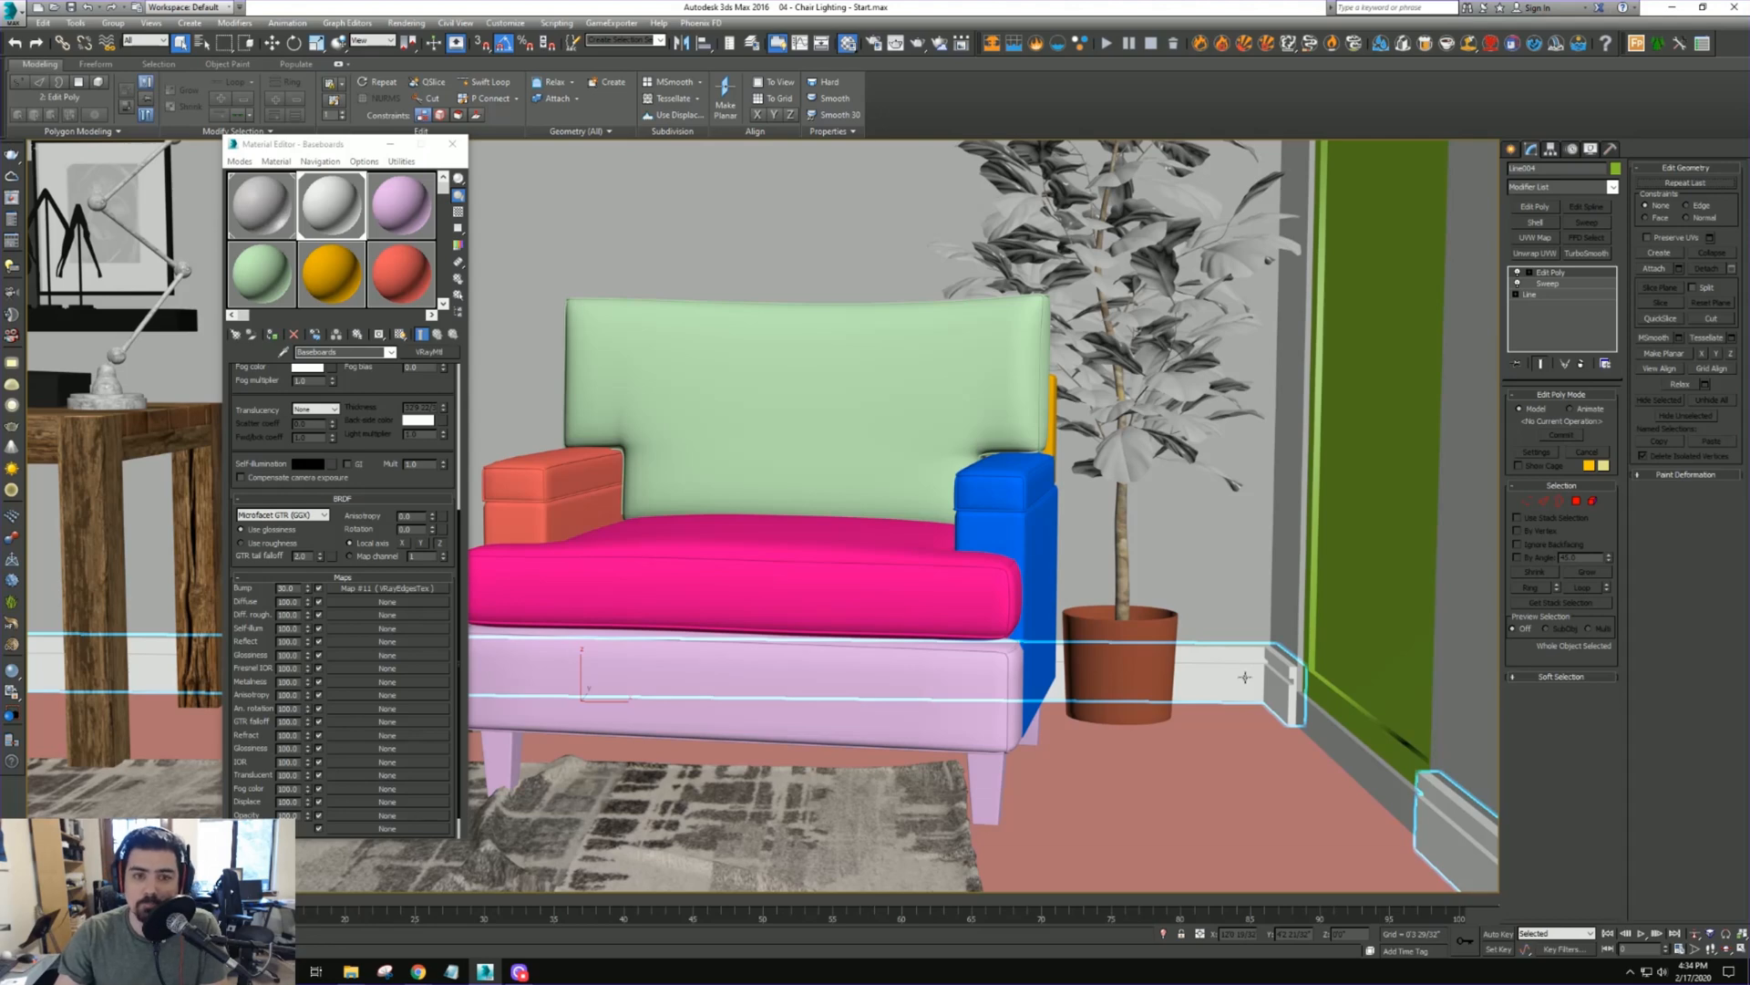
{"action": "left_click", "coordinate": [452, 144]}
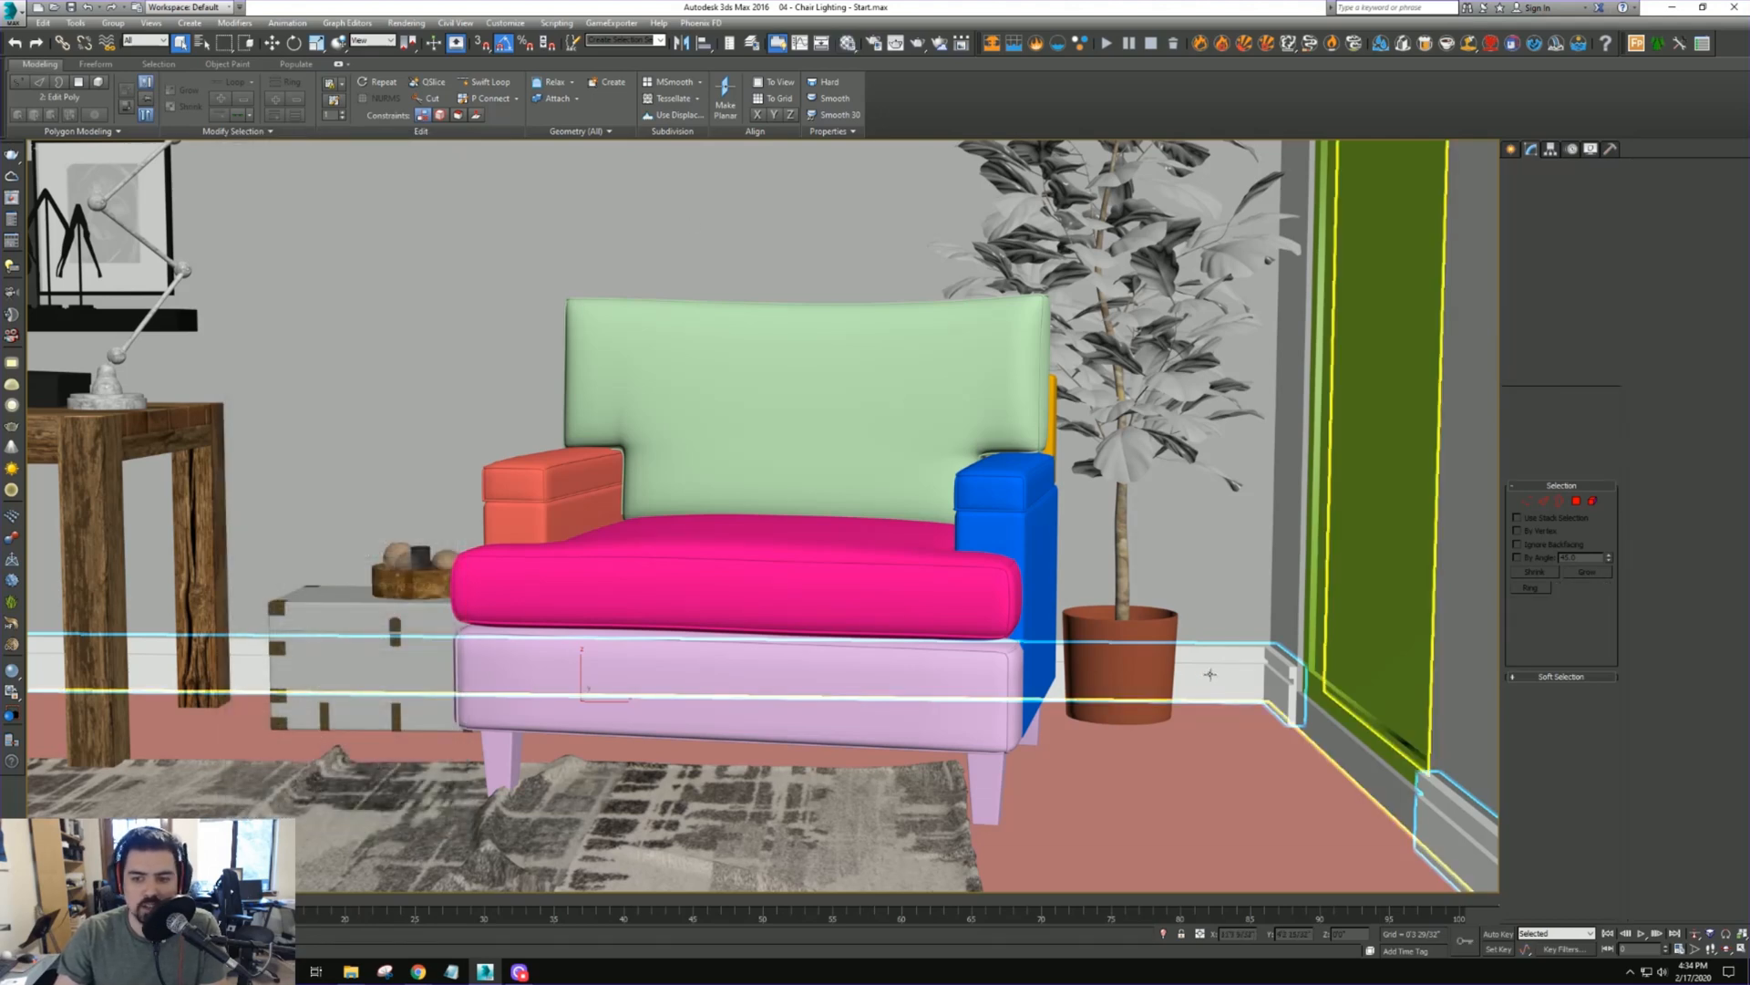
Move the potted plant away from the armchair toward the corner of the room
{"action": "left_click", "coordinate": [1132, 656]}
{"action": "key", "text": "w"}
{"action": "left_click_drag", "start_coordinate": [1131, 711], "coordinate": [1182, 711]}
Sample the plant pot's material into the material editor and clear its diffuse bitmap
{"action": "key", "text": "m"}
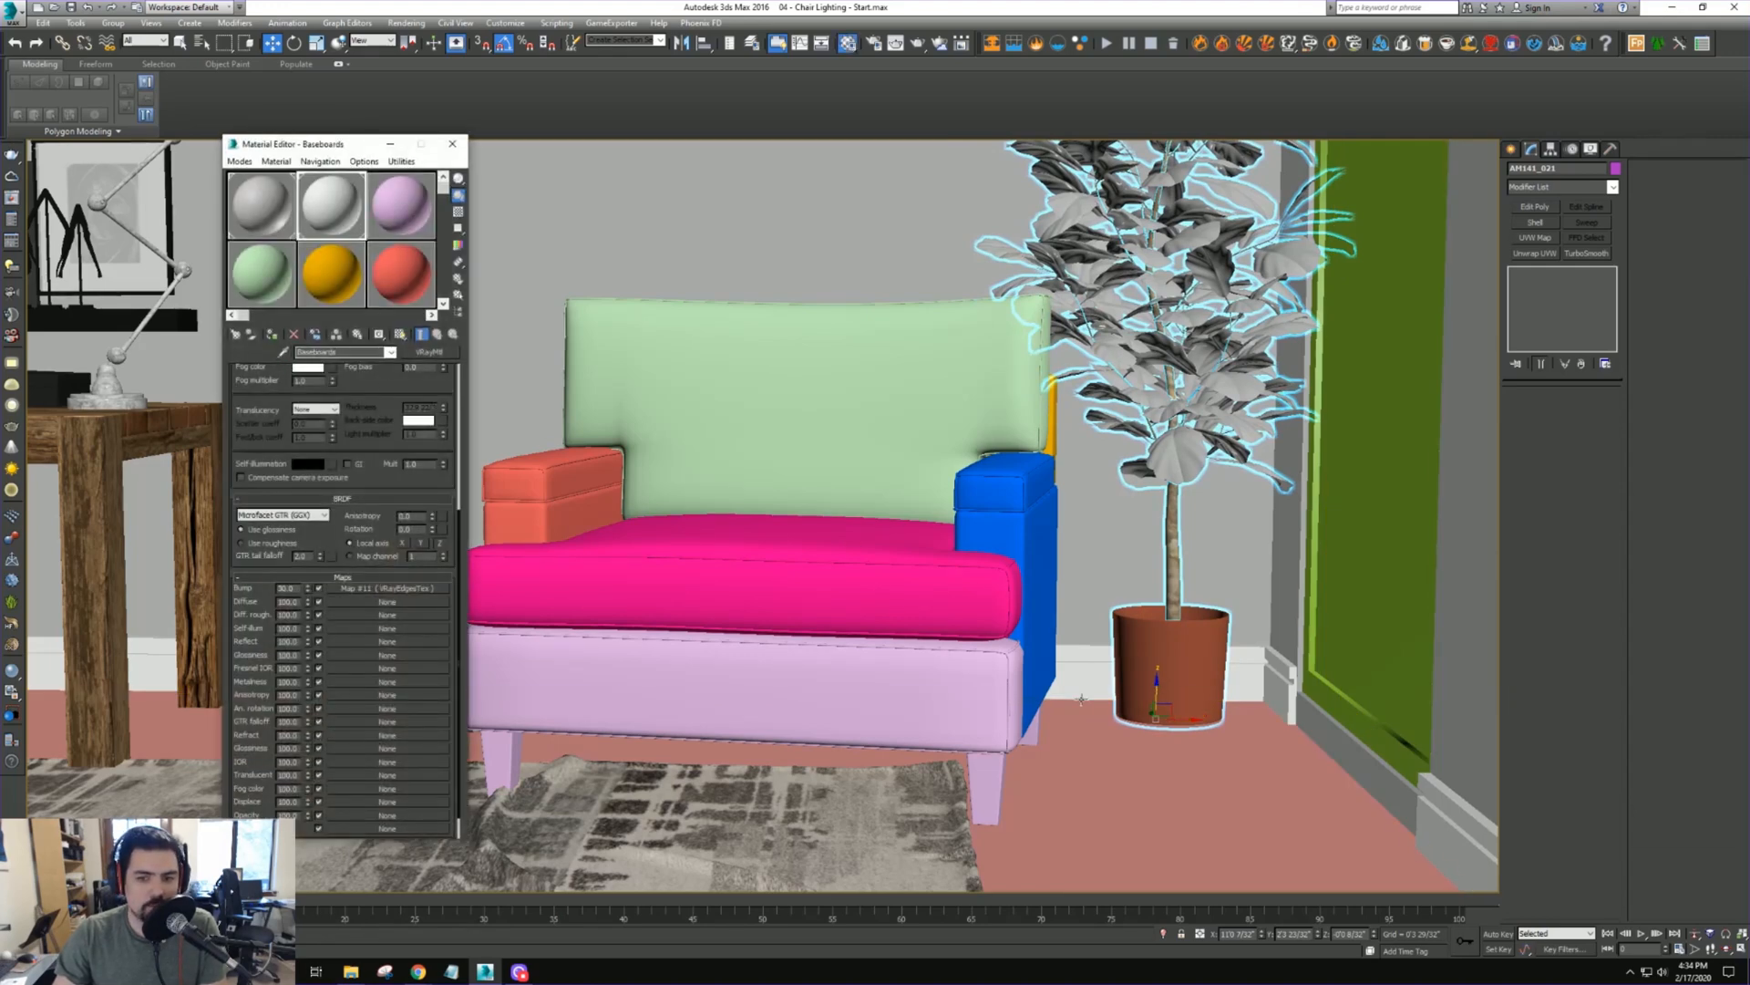
{"action": "left_click", "coordinate": [284, 352]}
{"action": "left_click", "coordinate": [1192, 677]}
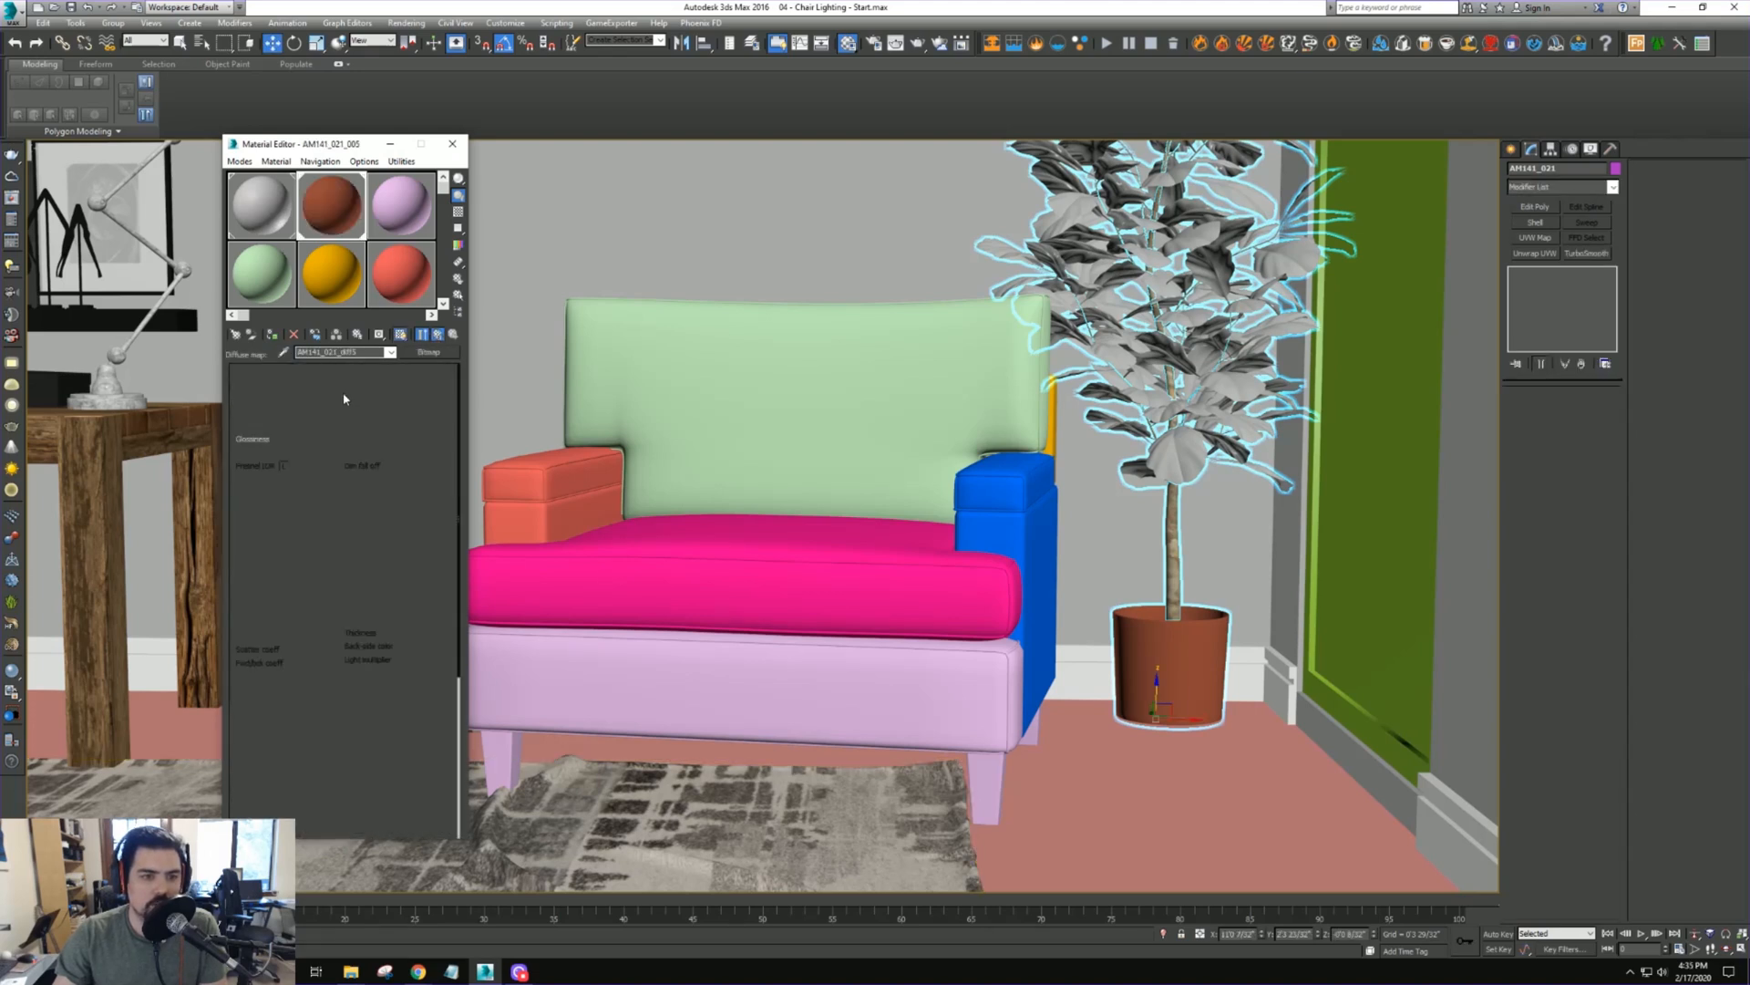
{"action": "right_click", "coordinate": [334, 387]}
{"action": "left_click", "coordinate": [358, 425]}
Set the pot material's diffuse colour to near-black with red, green and blue at 5
{"action": "left_click", "coordinate": [308, 388]}
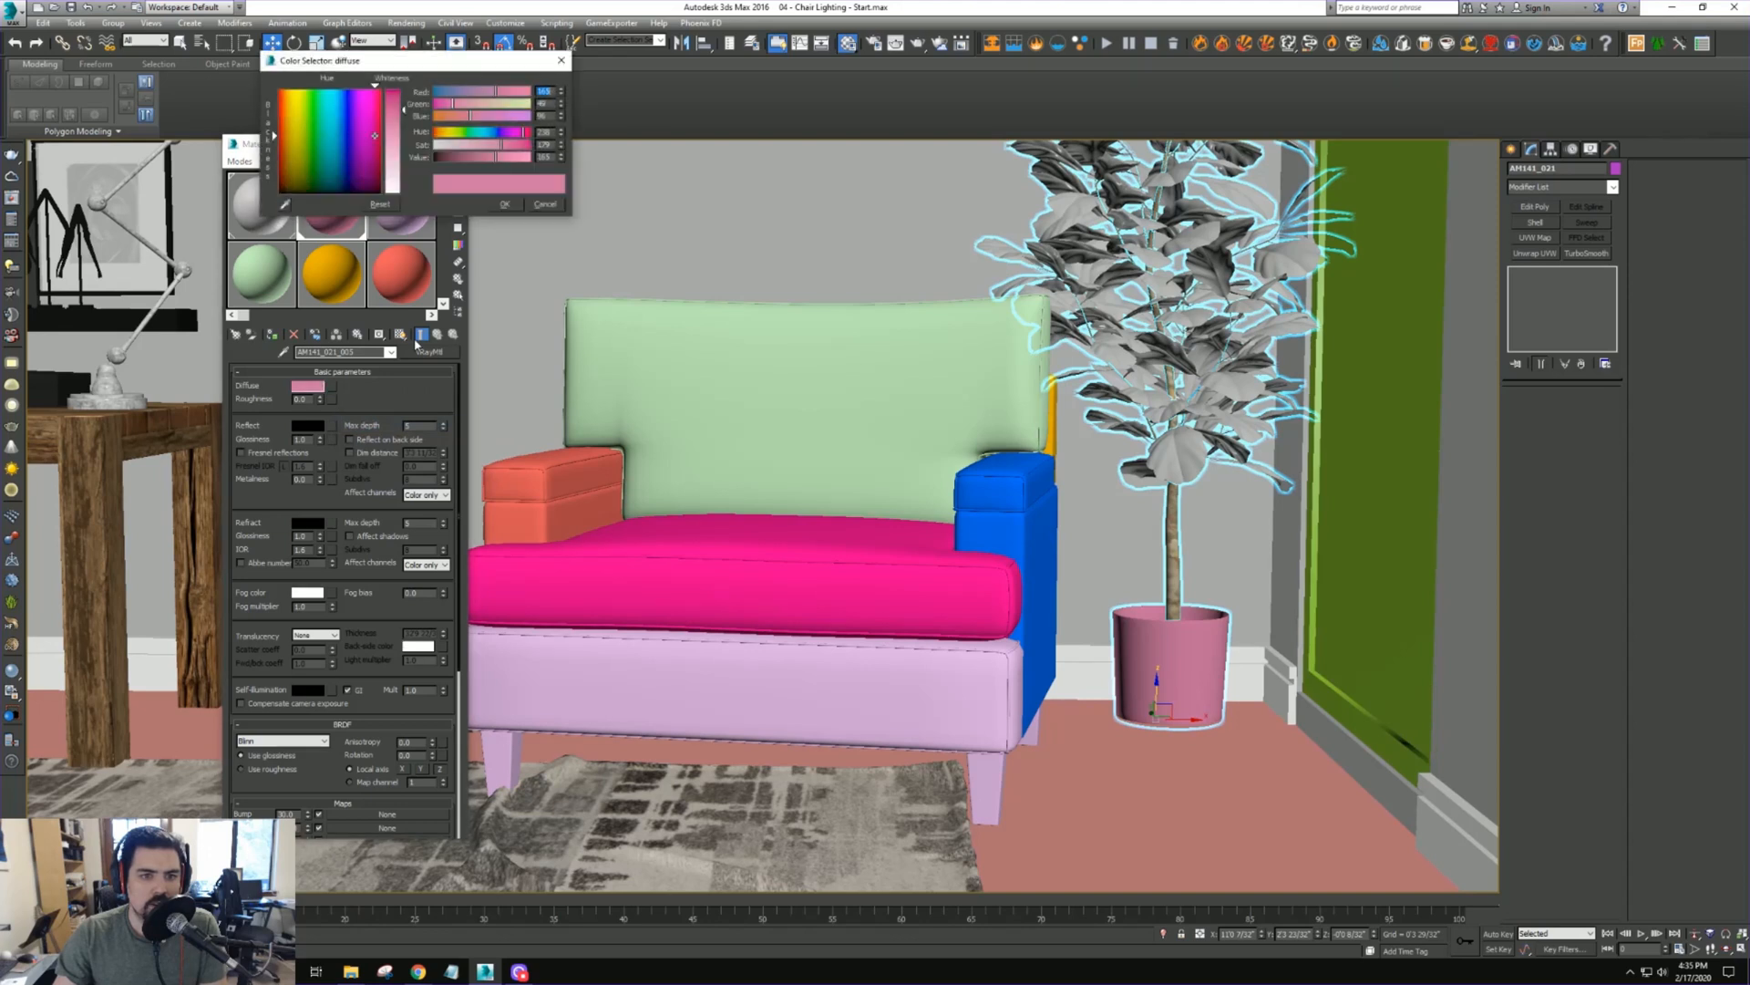
{"action": "type", "text": "5"}
{"action": "key", "text": "Tab"}
{"action": "type", "text": "5"}
{"action": "key", "text": "Tab"}
{"action": "type", "text": "5"}
{"action": "key", "text": "Tab"}
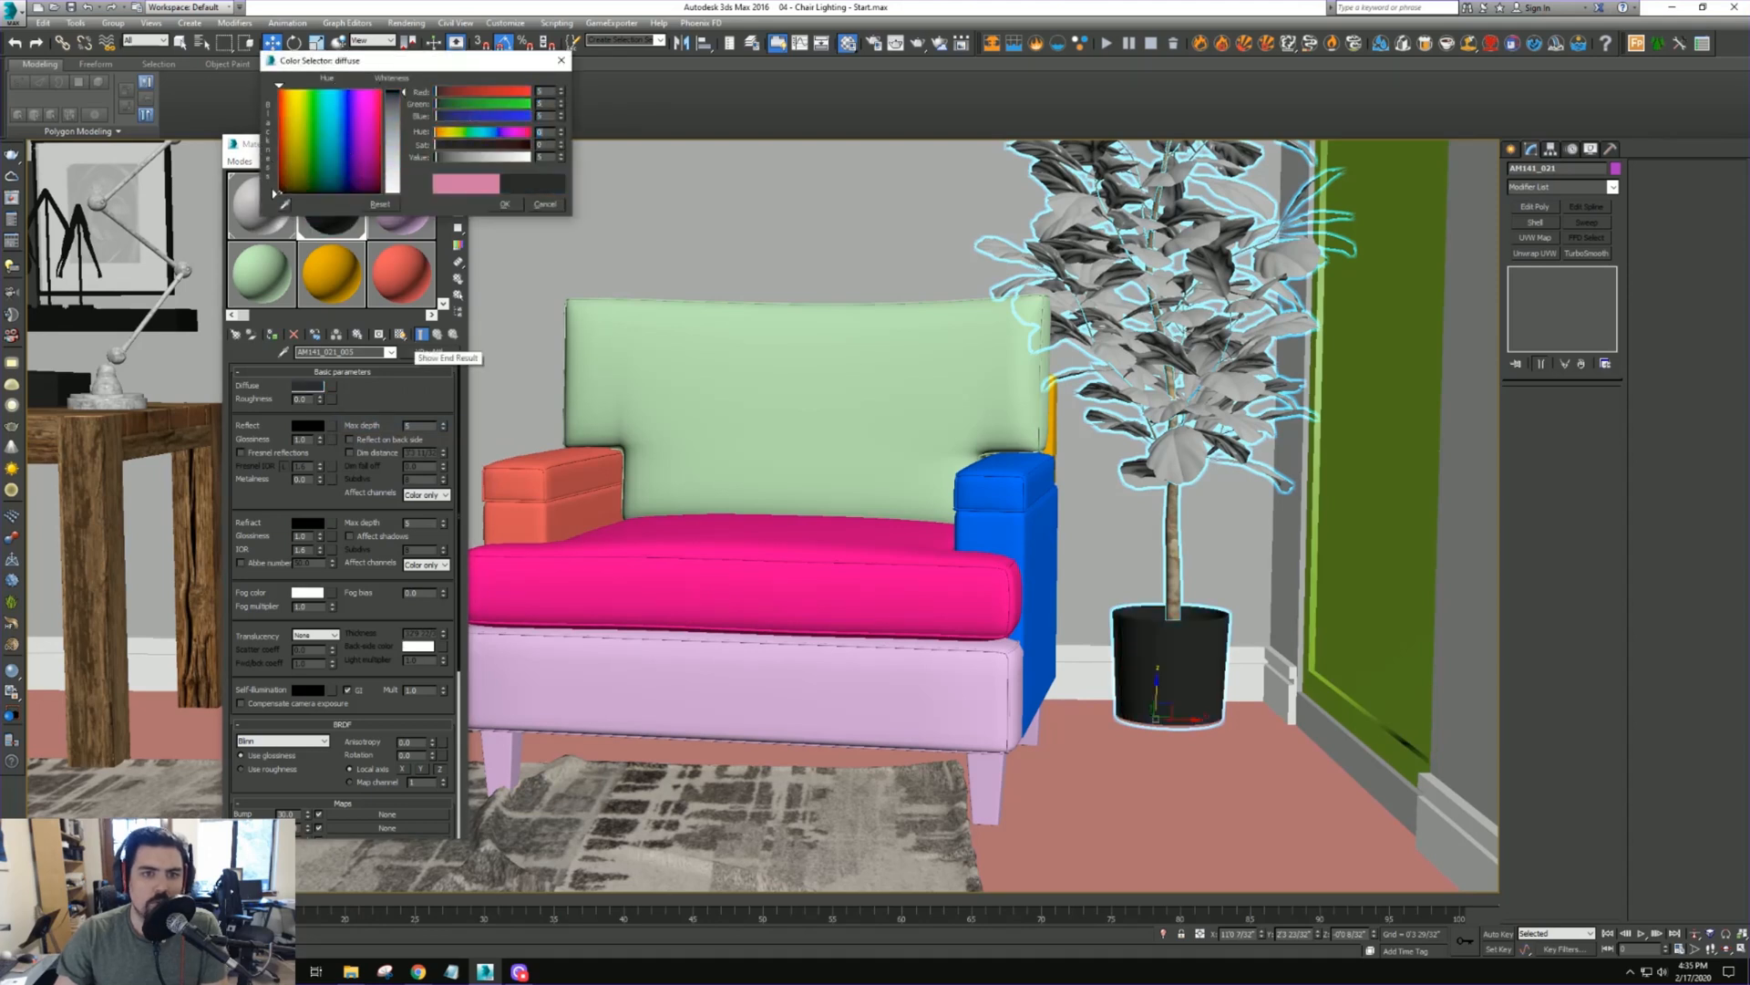
{"action": "left_click", "coordinate": [506, 206]}
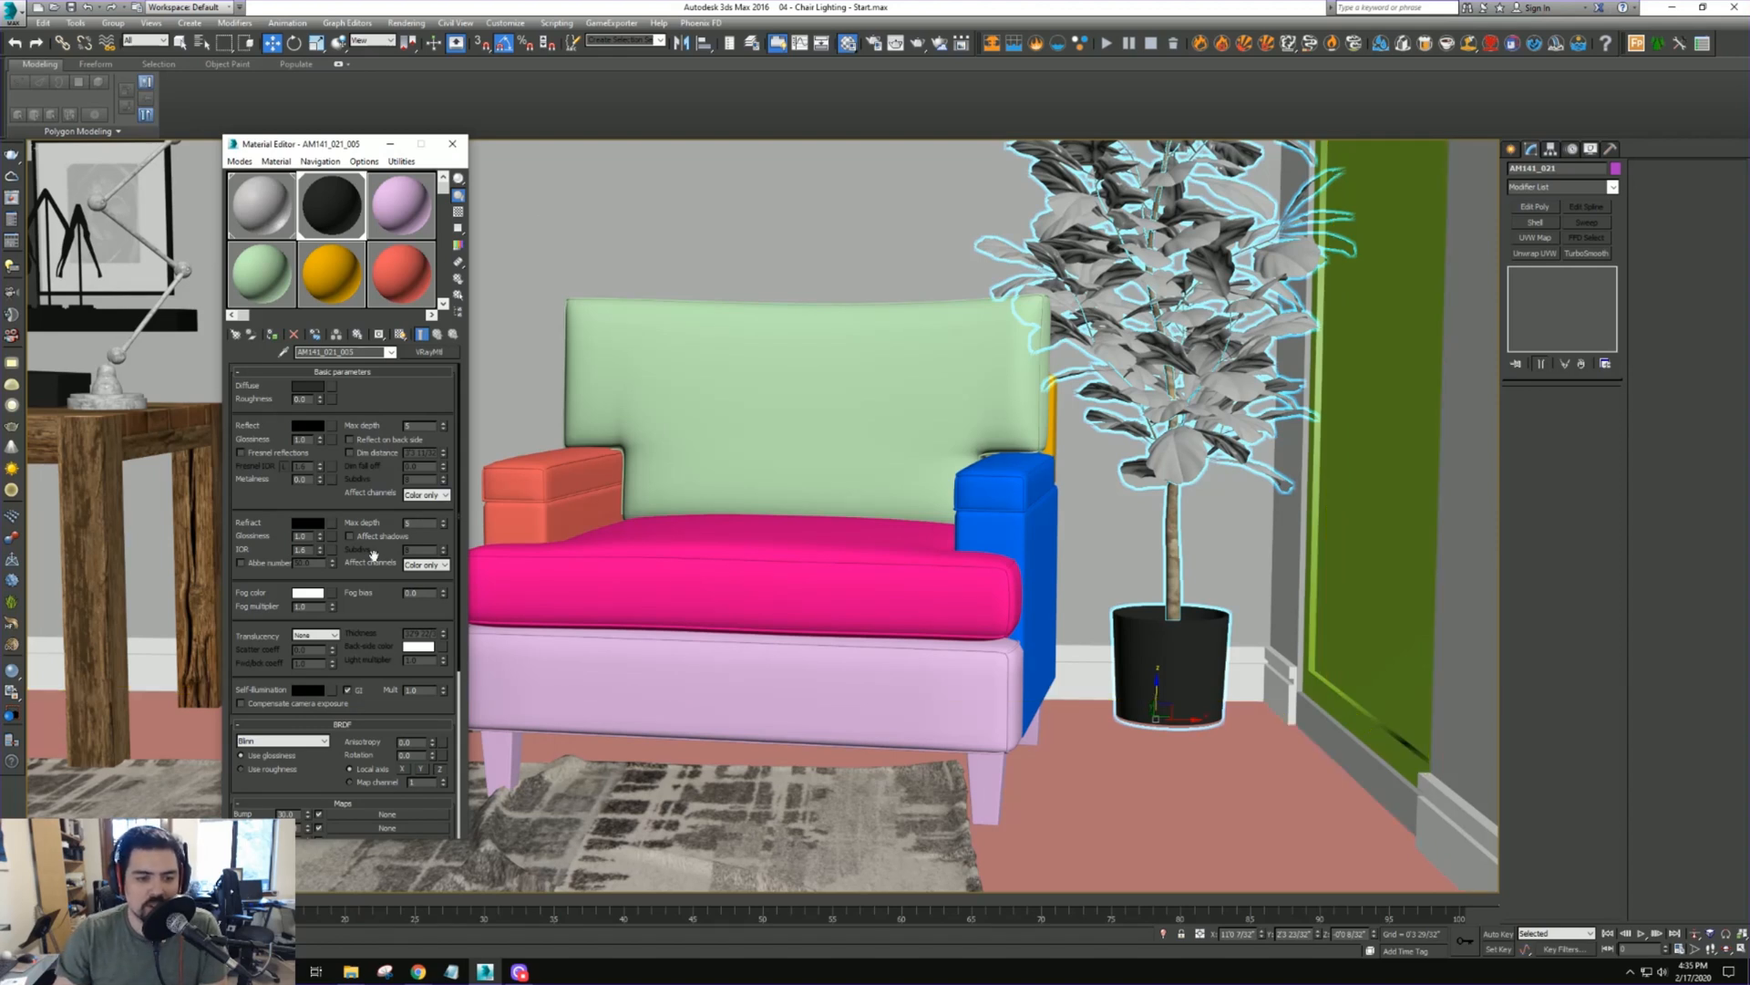
Set the pot material's BRDF to Microfacet GTR (GGX) and its reflection colour to a mid grey
{"action": "left_click_drag", "start_coordinate": [271, 743], "coordinate": [269, 631]}
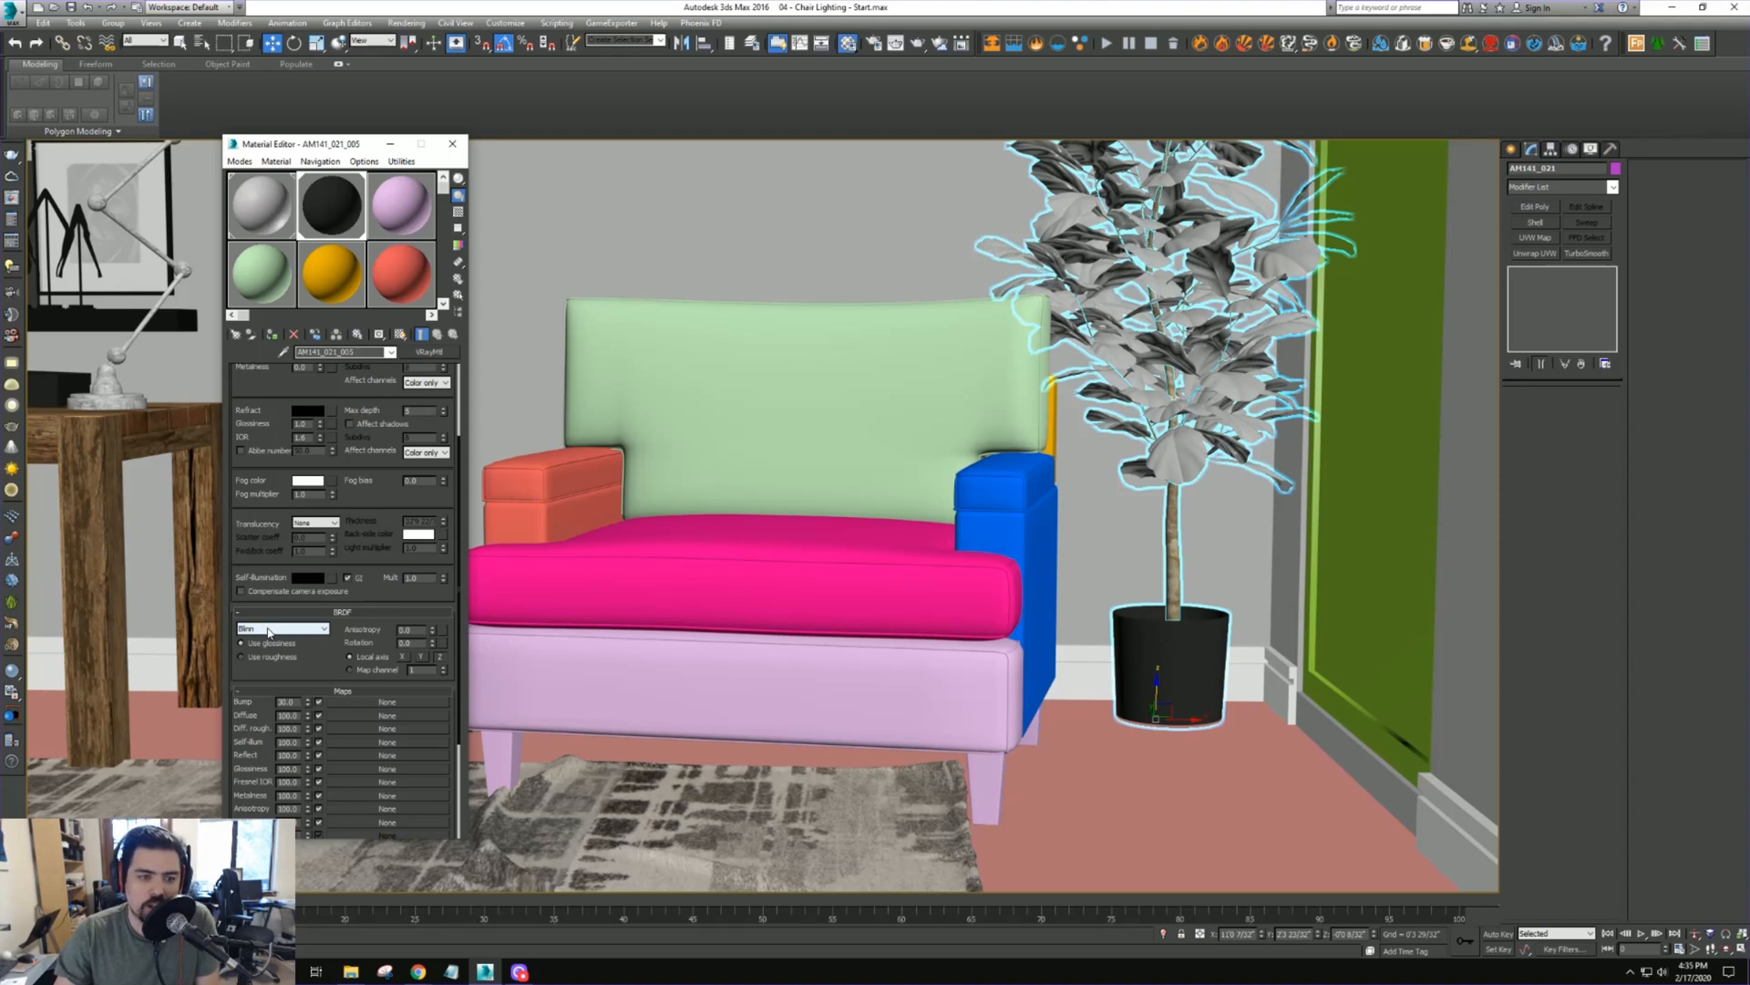
{"action": "left_click", "coordinate": [268, 629]}
{"action": "left_click", "coordinate": [288, 668]}
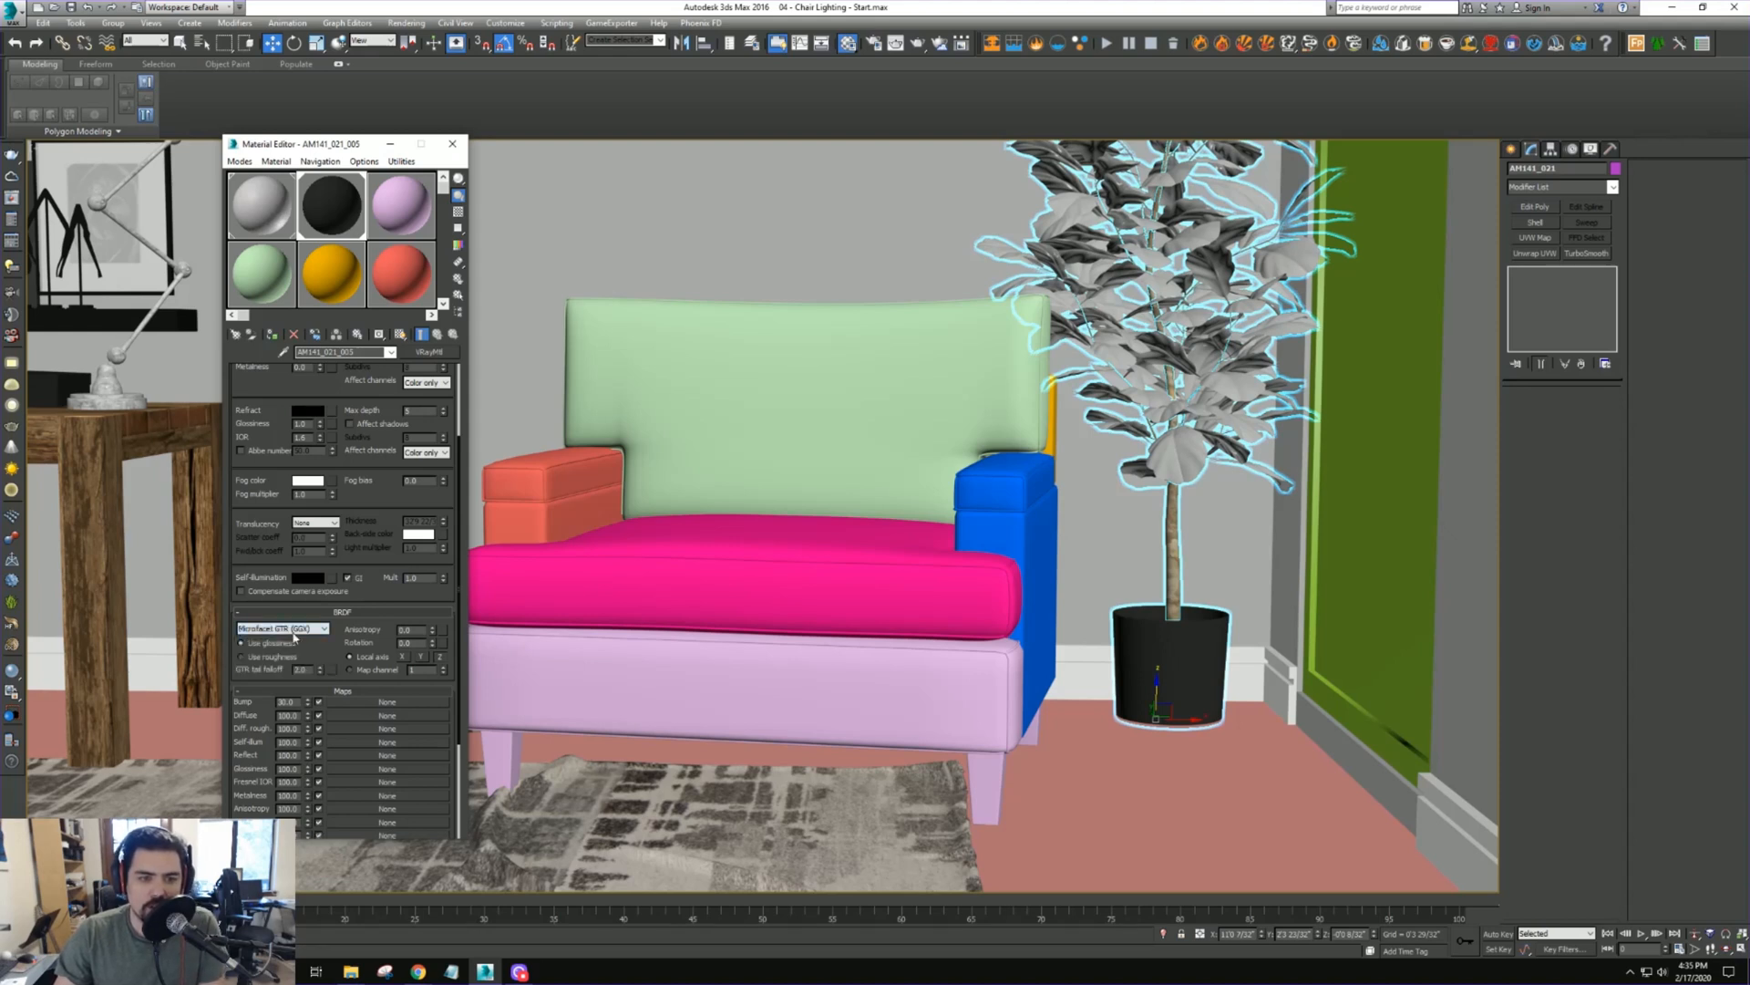
{"action": "scroll", "coordinate": [301, 460], "scroll_direction": "up", "scroll_amount": 3}
{"action": "left_click", "coordinate": [312, 428]}
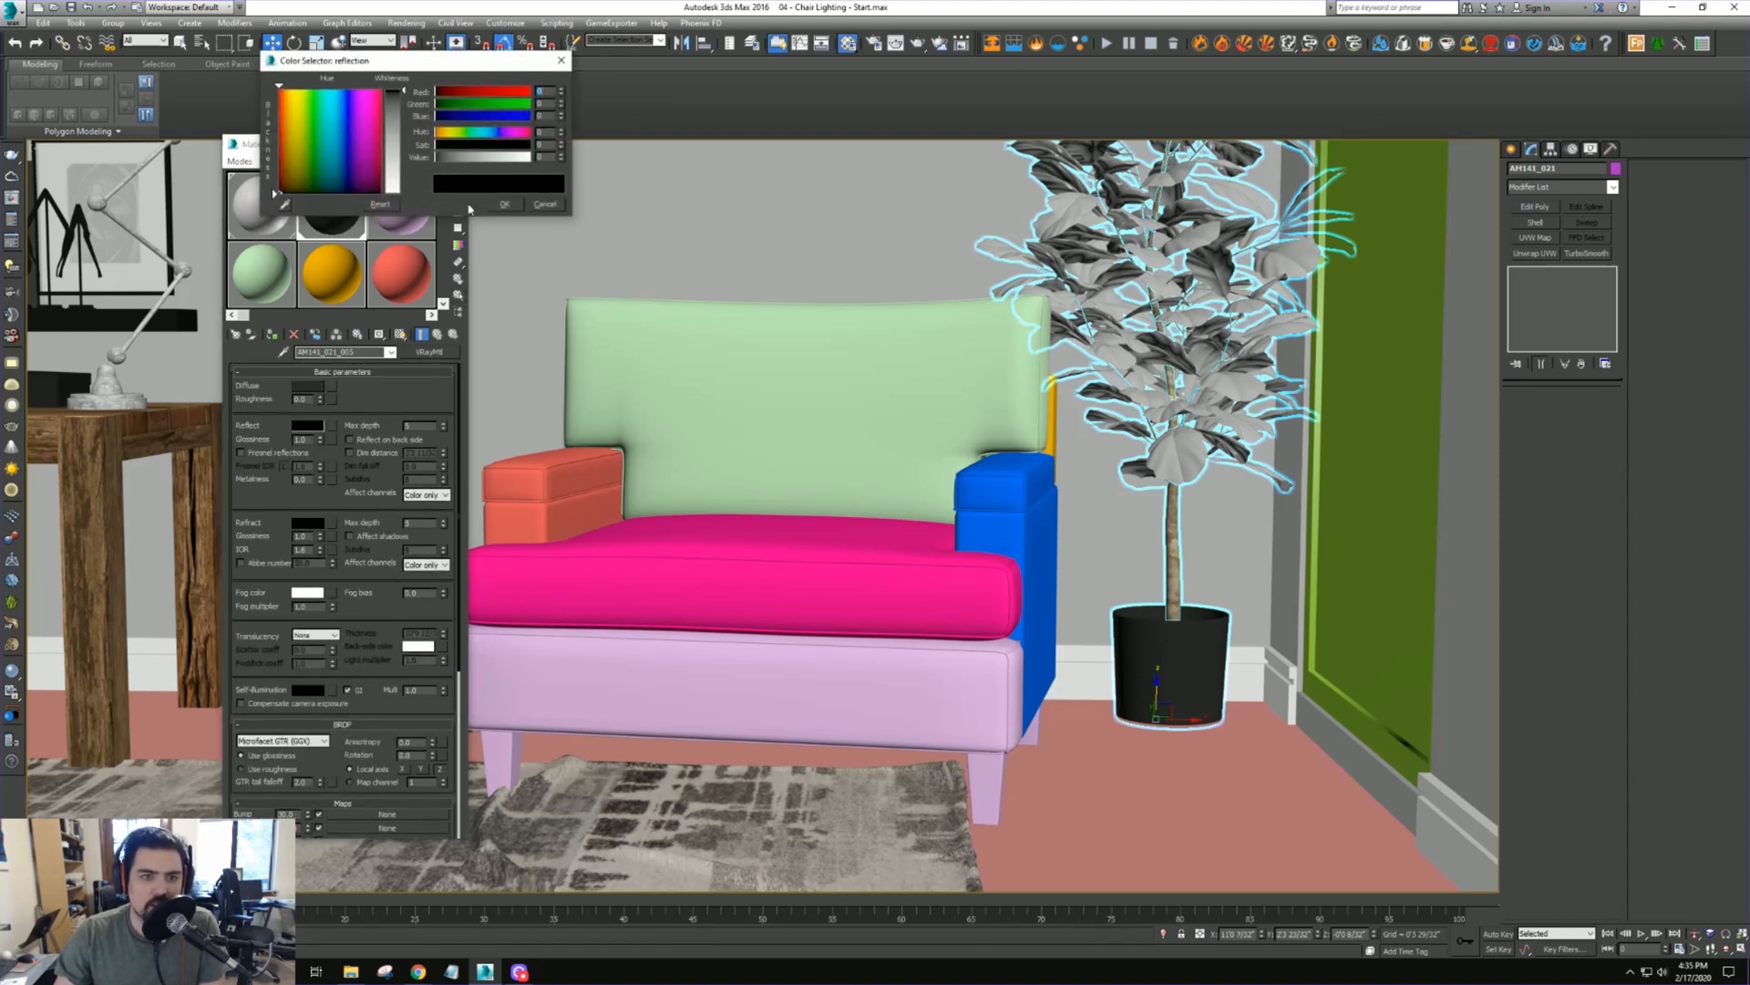
{"action": "left_click", "coordinate": [395, 137]}
{"action": "left_click", "coordinate": [474, 208]}
Set the pot material's reflection glossiness to 0.5 and enable Fresnel reflections
{"action": "left_click_drag", "start_coordinate": [305, 442], "coordinate": [257, 441]}
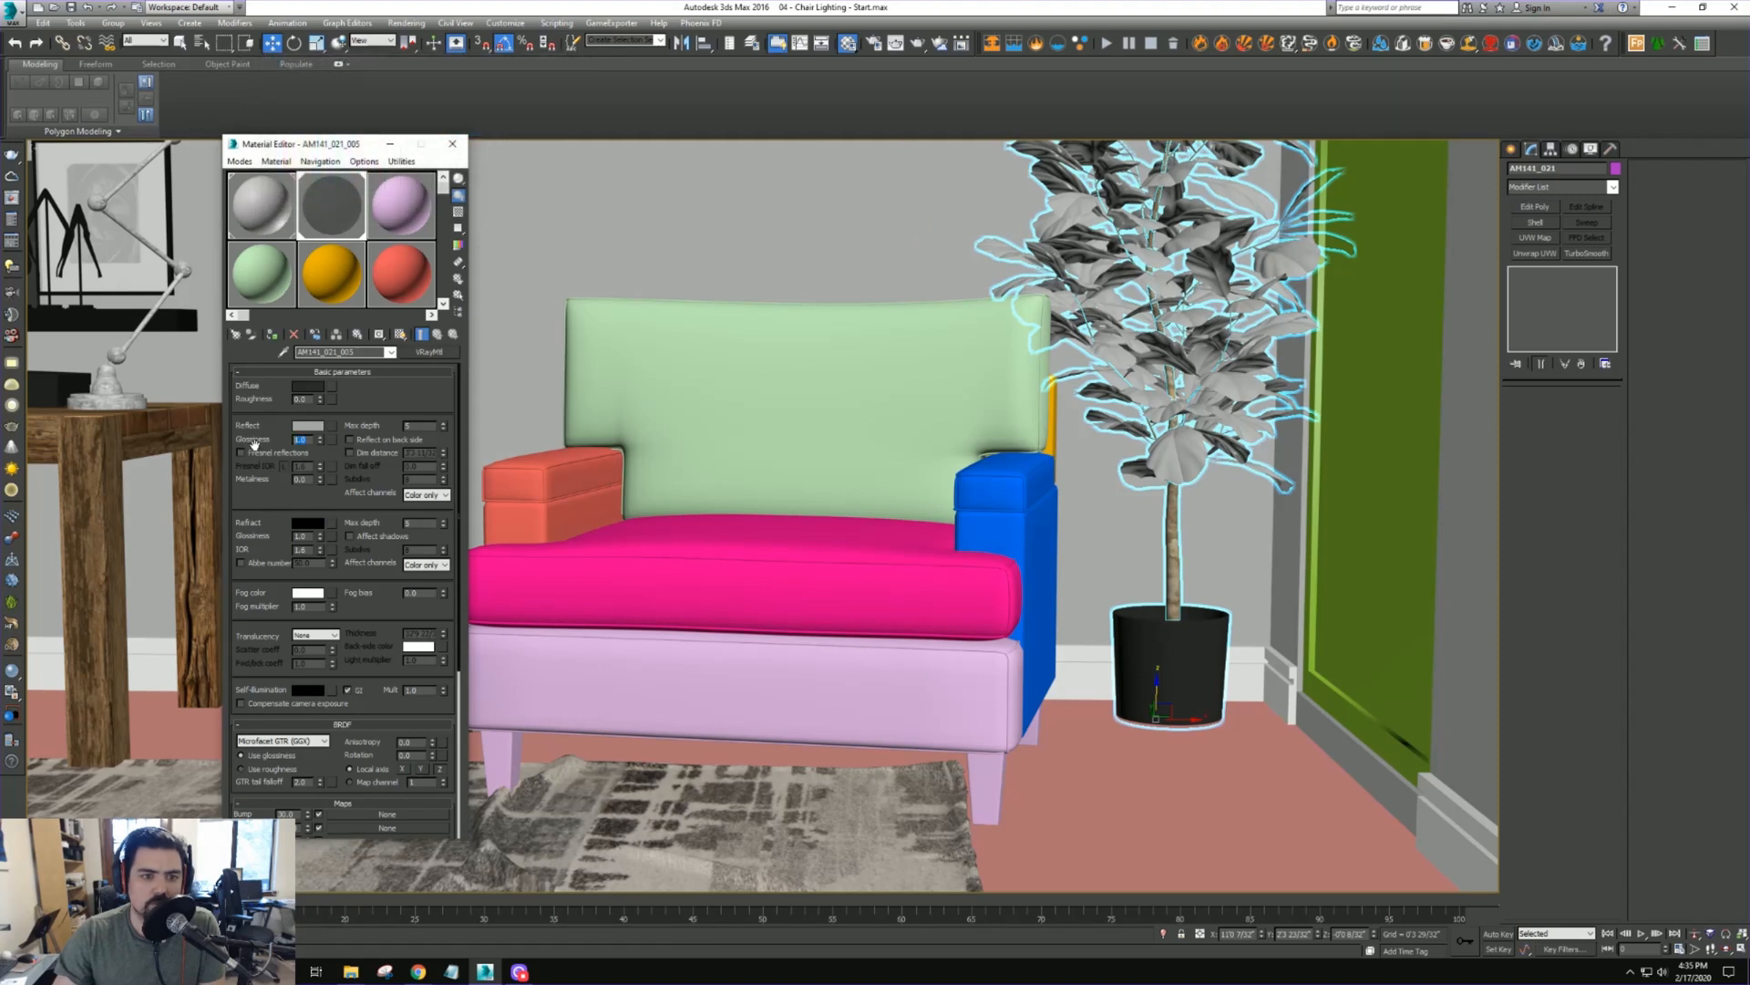
{"action": "type", "text": "0.5"}
{"action": "key", "text": "Return"}
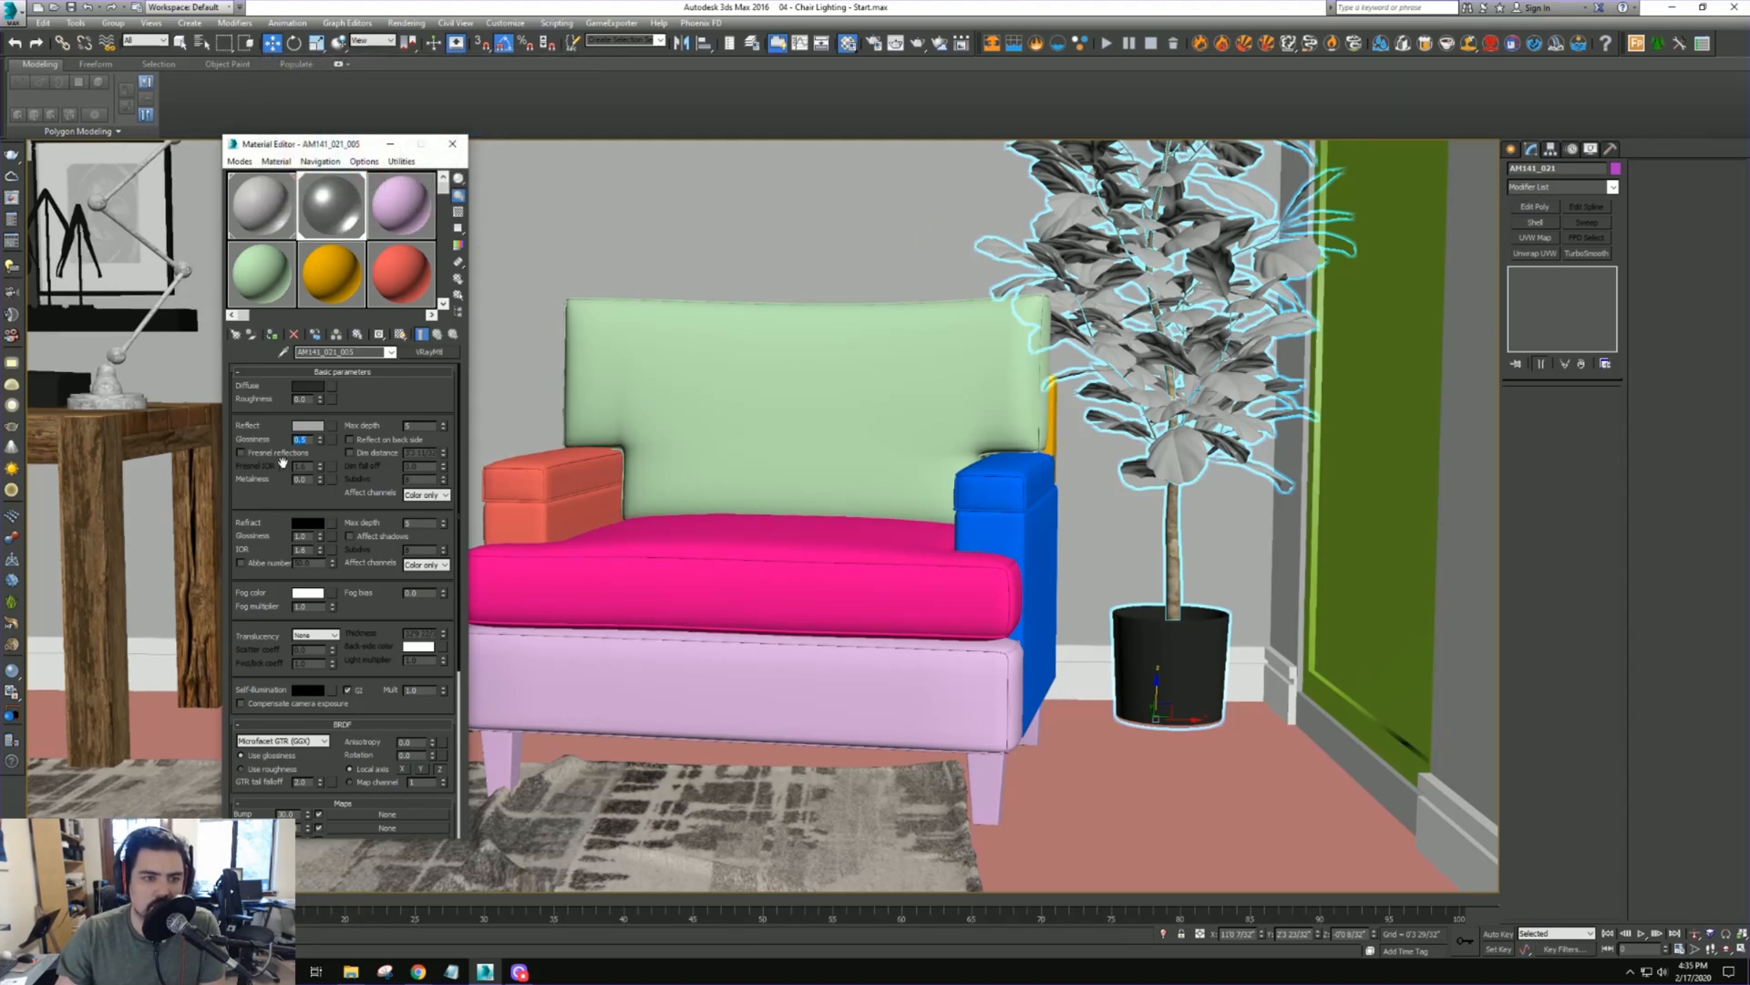
{"action": "left_click", "coordinate": [264, 454]}
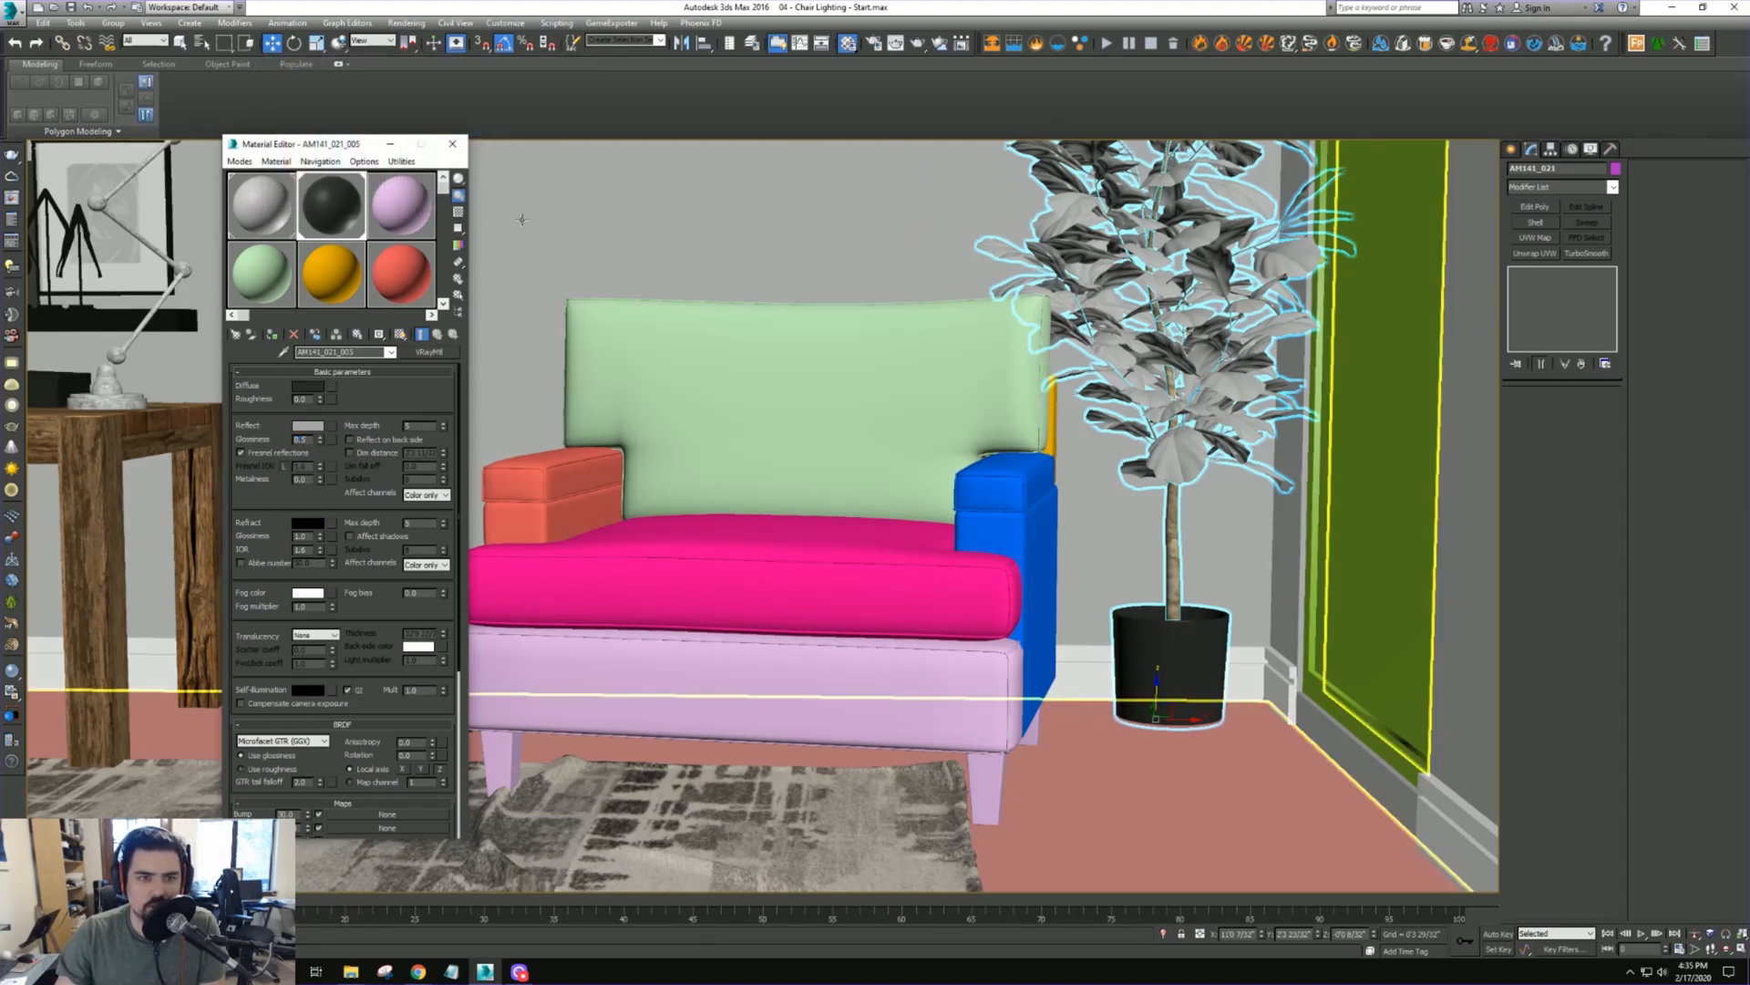
Close the material editor and select the floor object
{"action": "left_click", "coordinate": [452, 143]}
{"action": "left_click", "coordinate": [415, 629]}
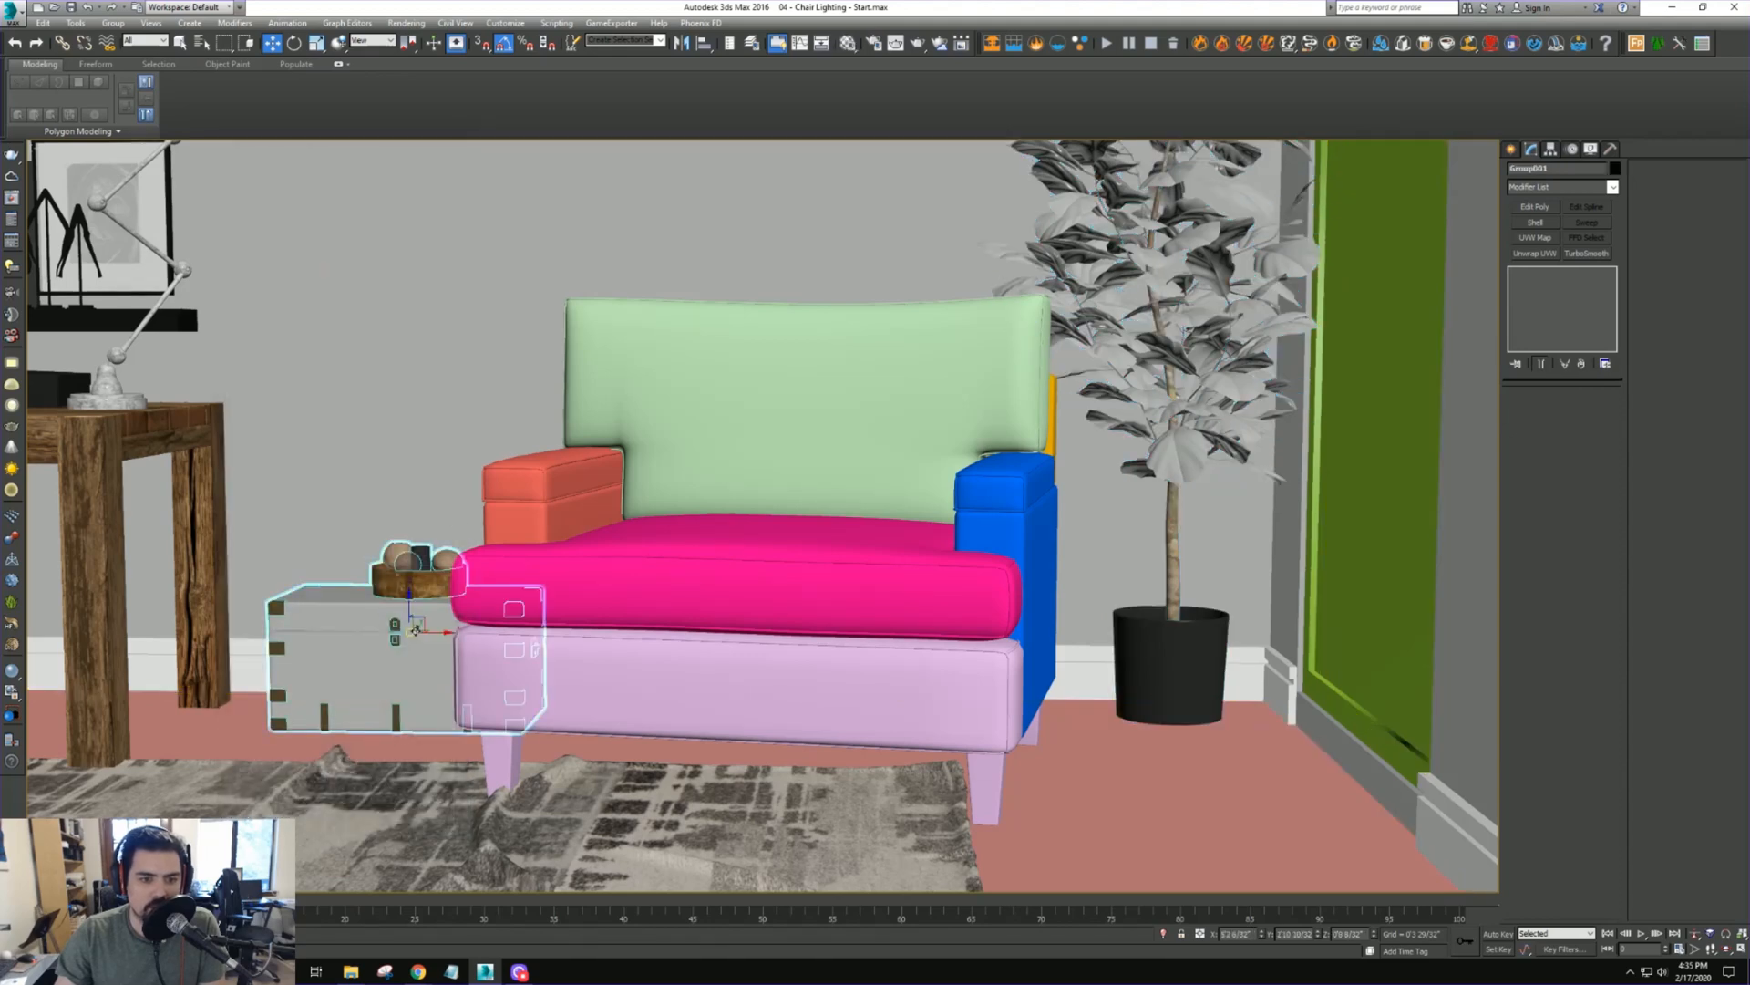
{"action": "left_click", "coordinate": [724, 669]}
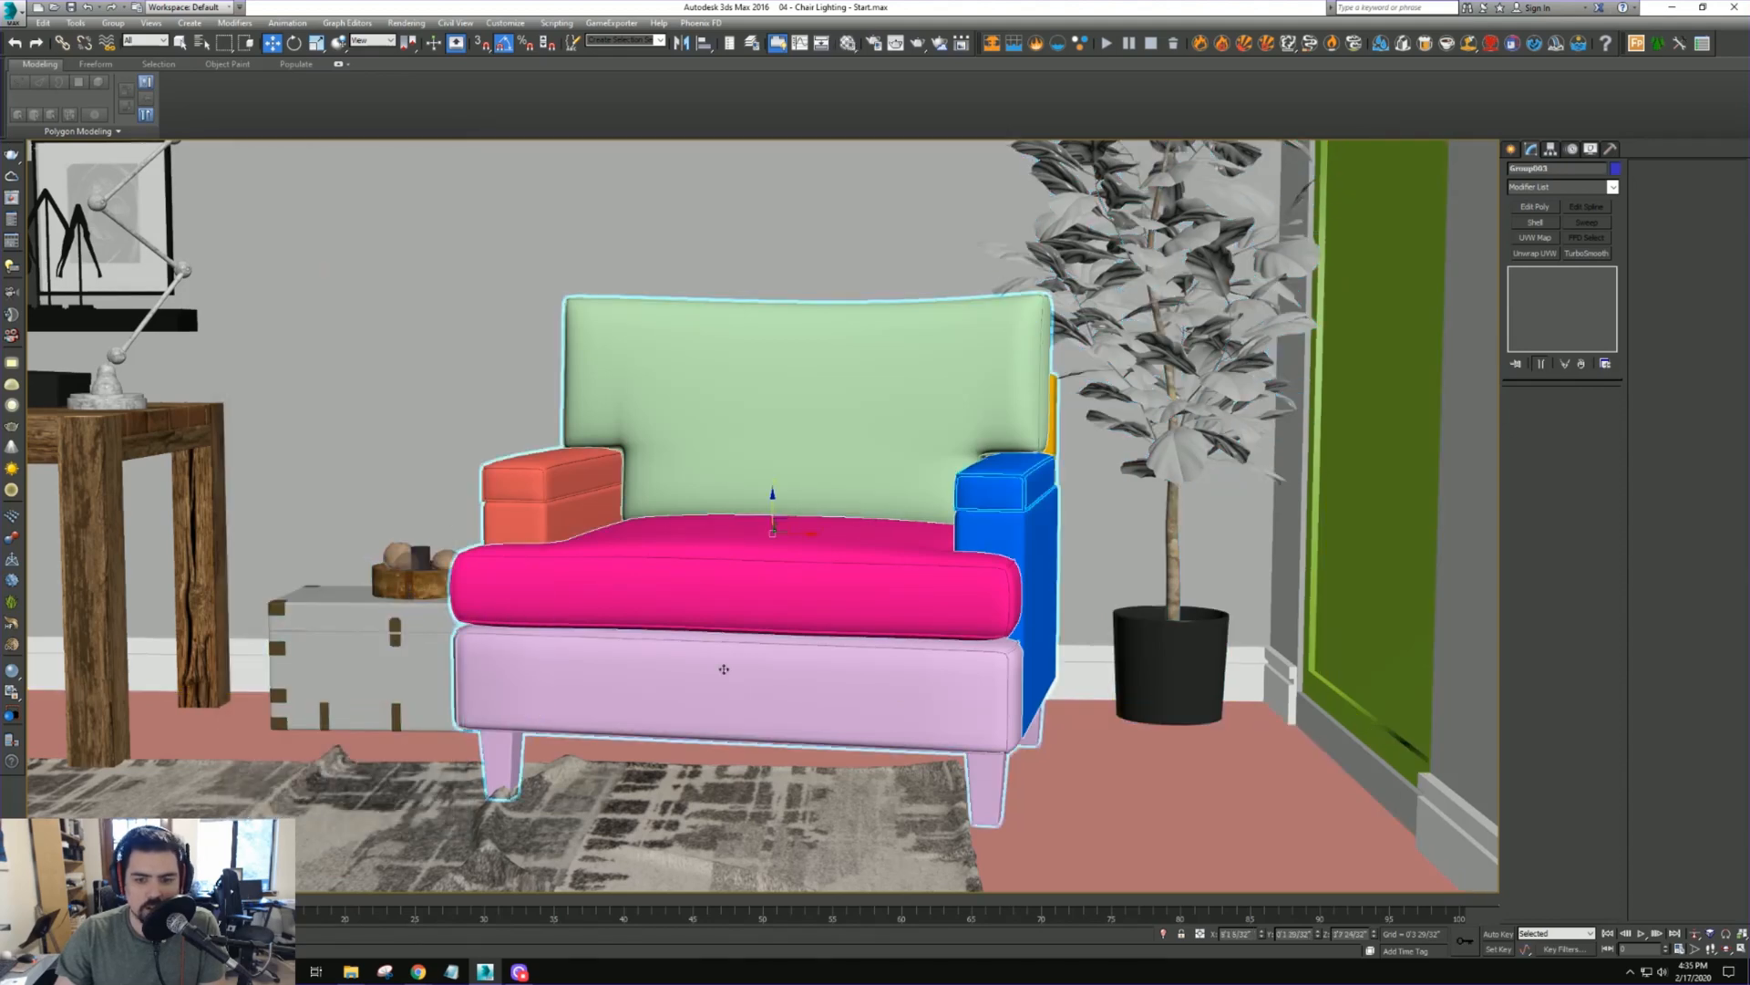
{"action": "left_click", "coordinate": [1133, 838]}
Browse the texture folders and preview the Tilable Plane_Basketball Court Floor_Diffuse.jpg wood texture
{"action": "mouse_move", "coordinate": [353, 966]}
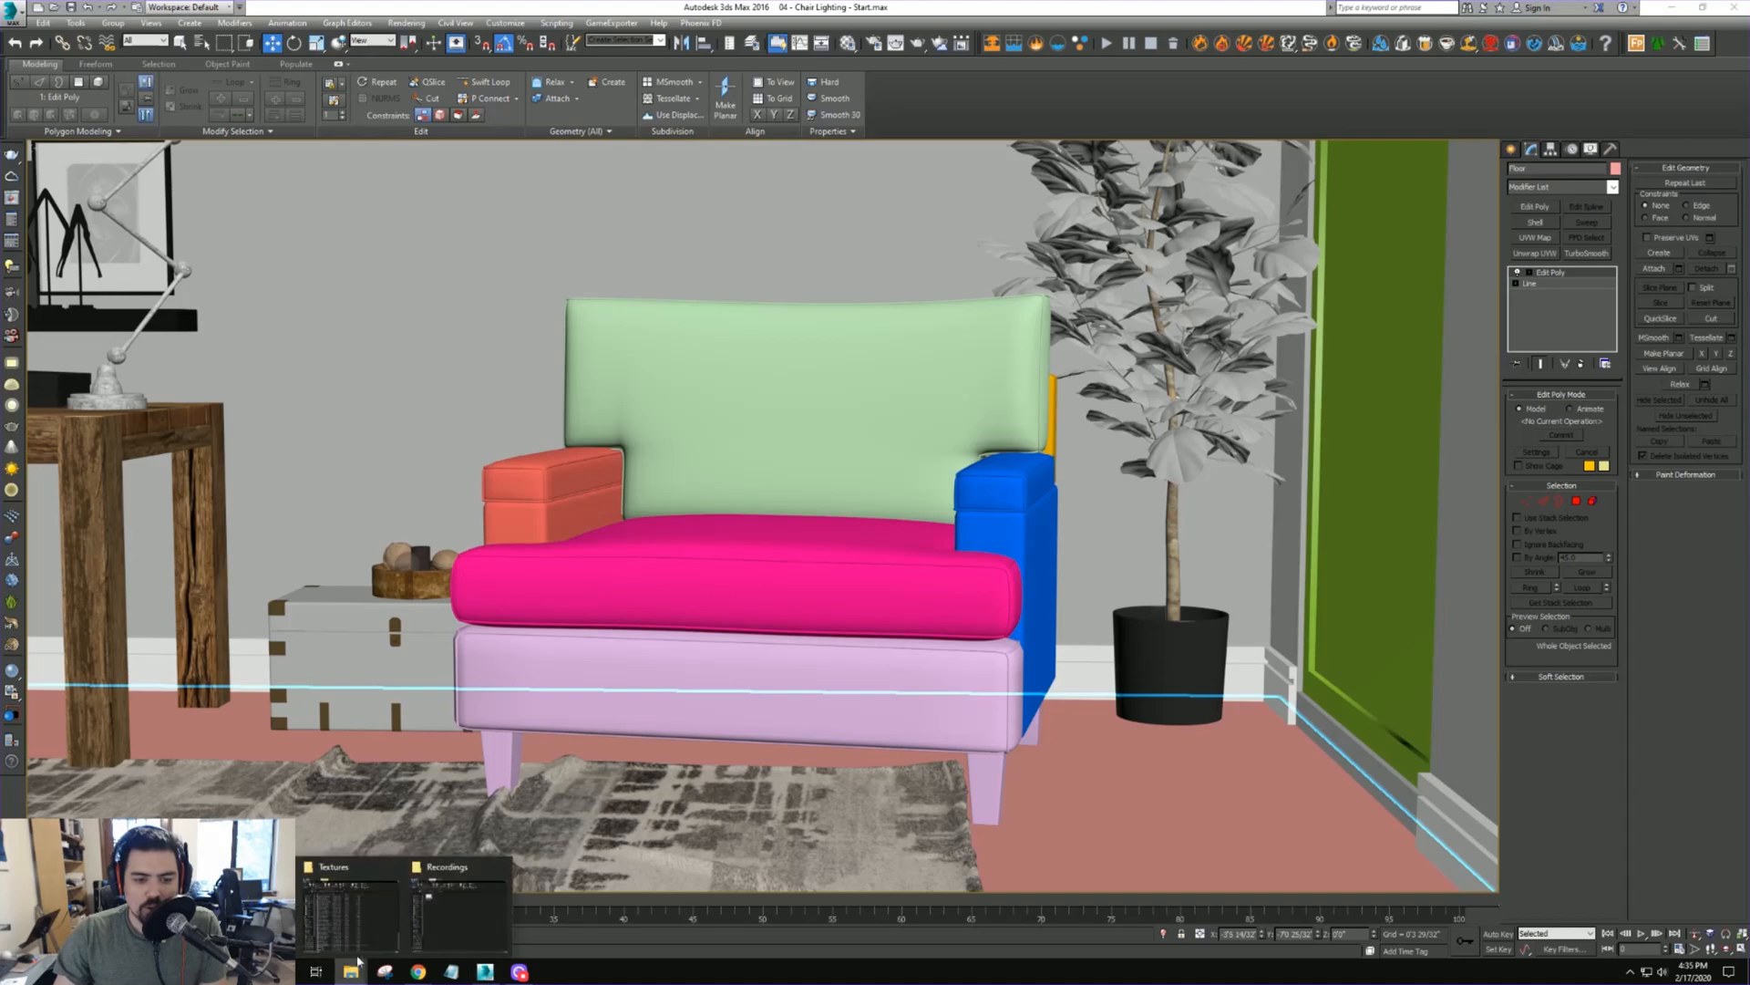
{"action": "left_click", "coordinate": [370, 923]}
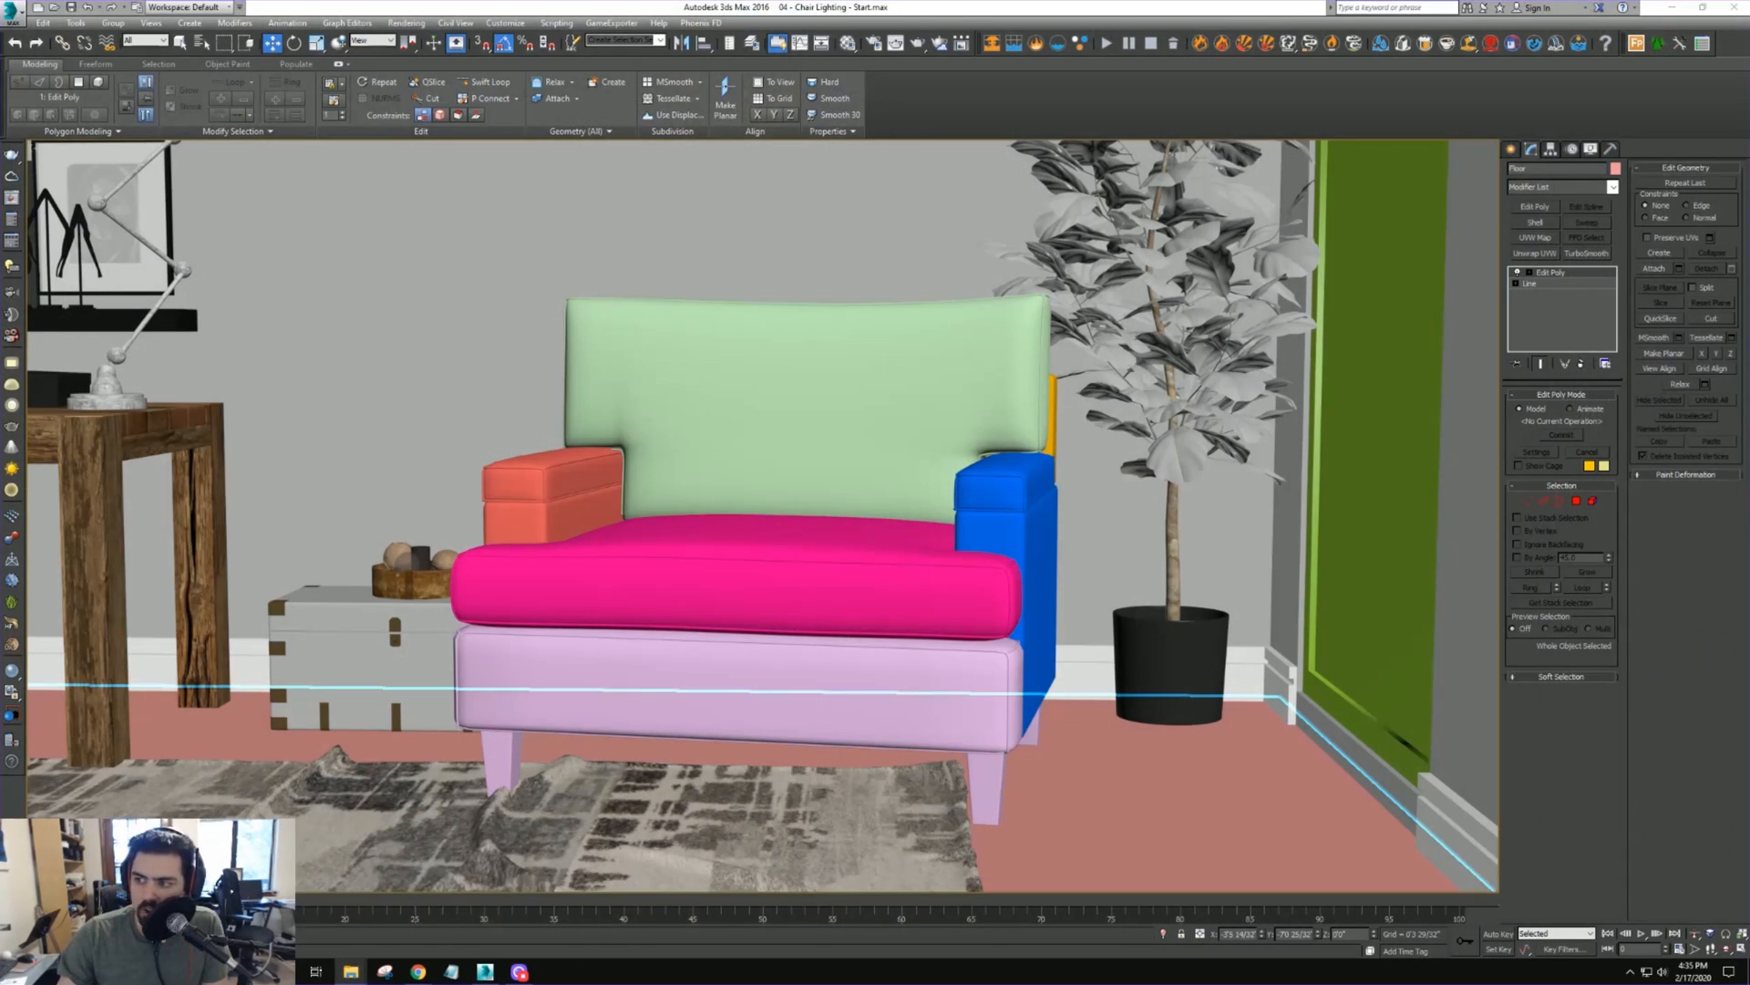
{"action": "mouse_move", "coordinate": [351, 970]}
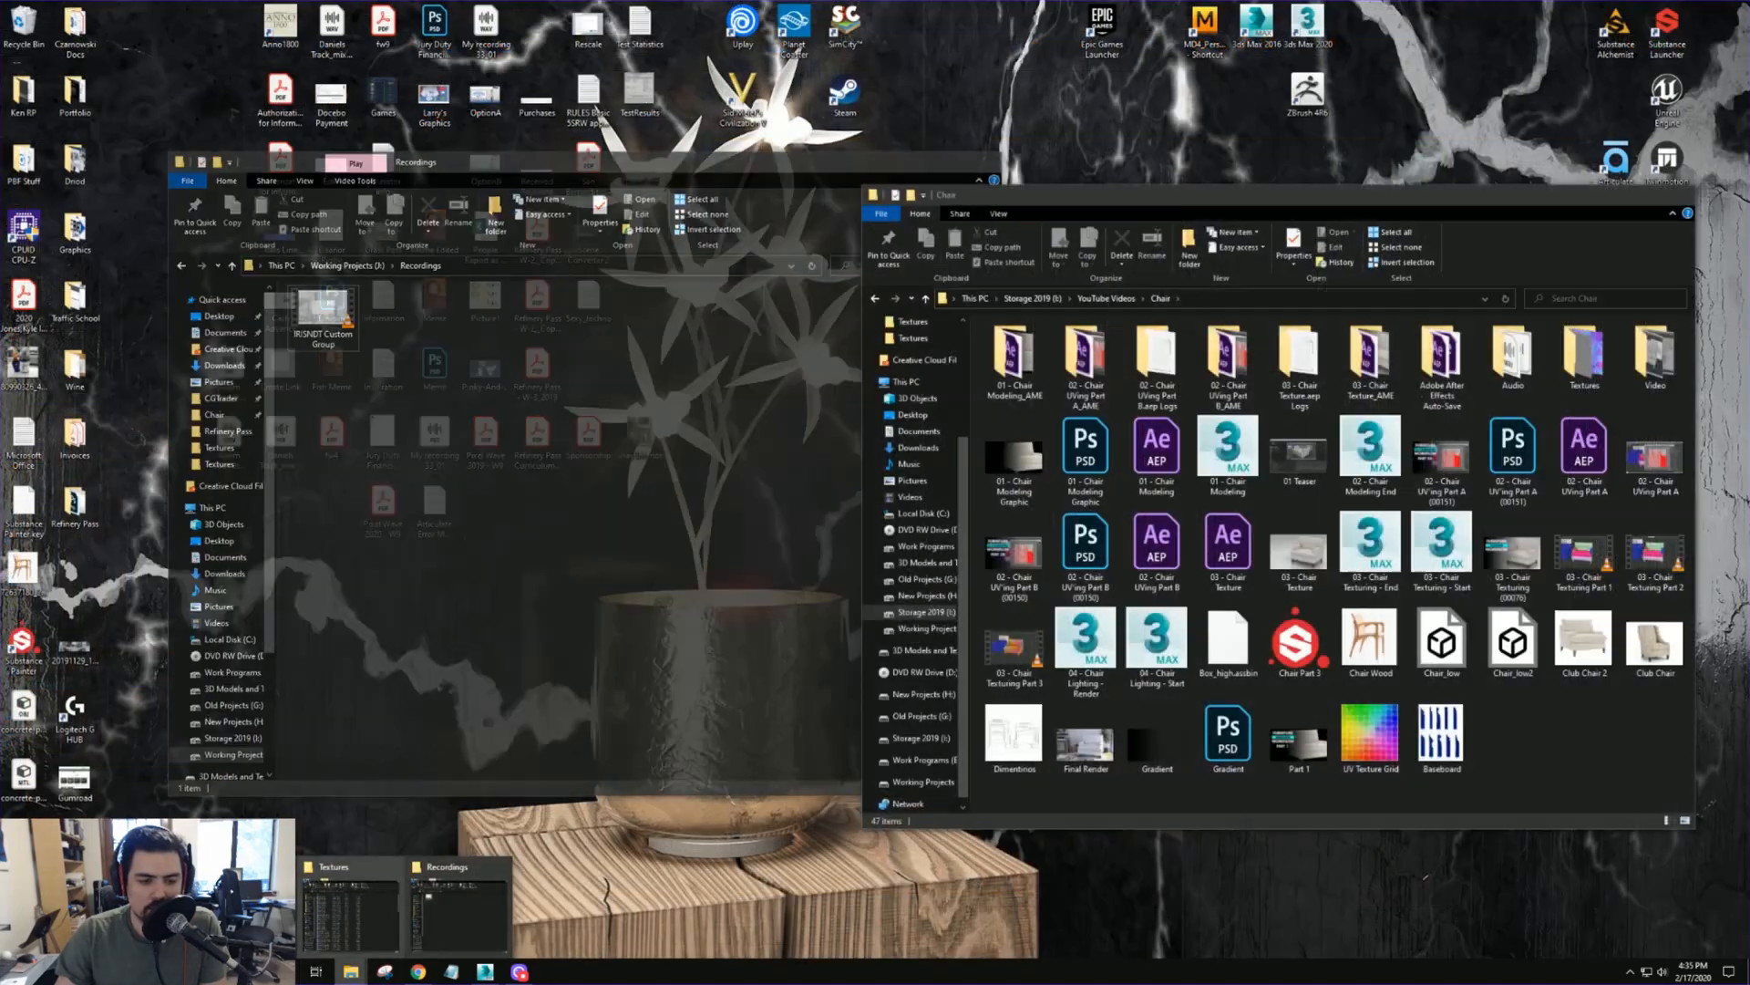
{"action": "left_click", "coordinate": [456, 916]}
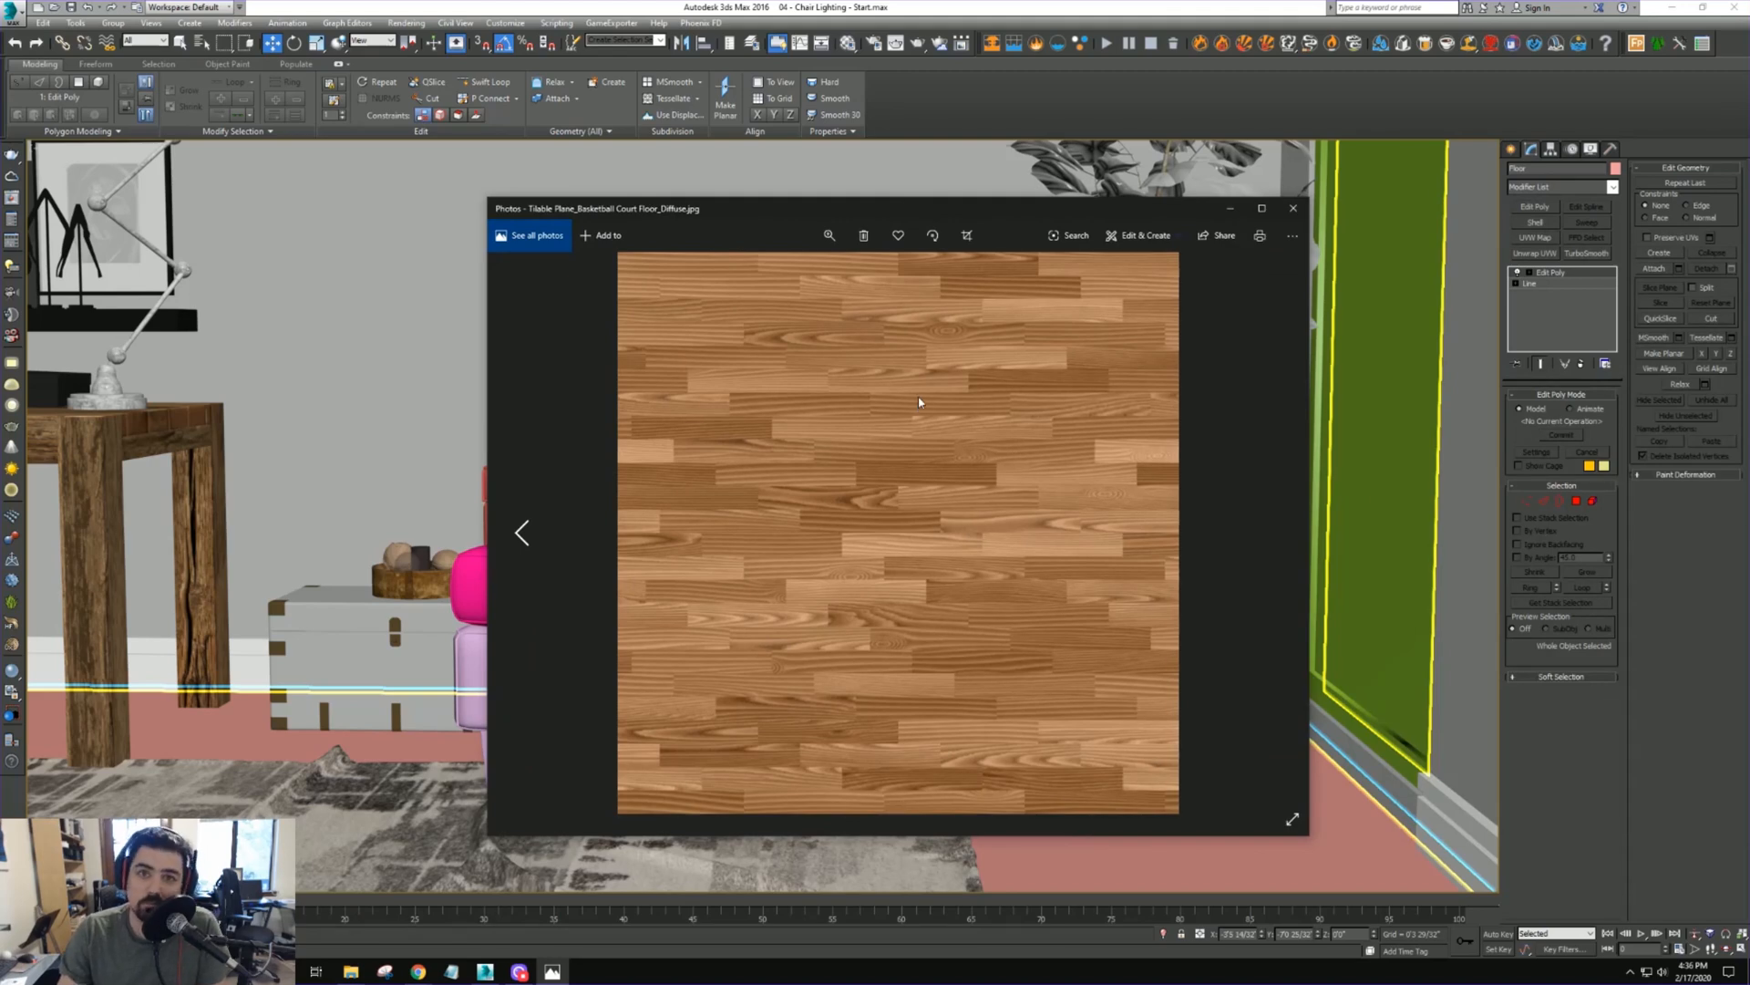
{"action": "left_click", "coordinate": [1294, 210]}
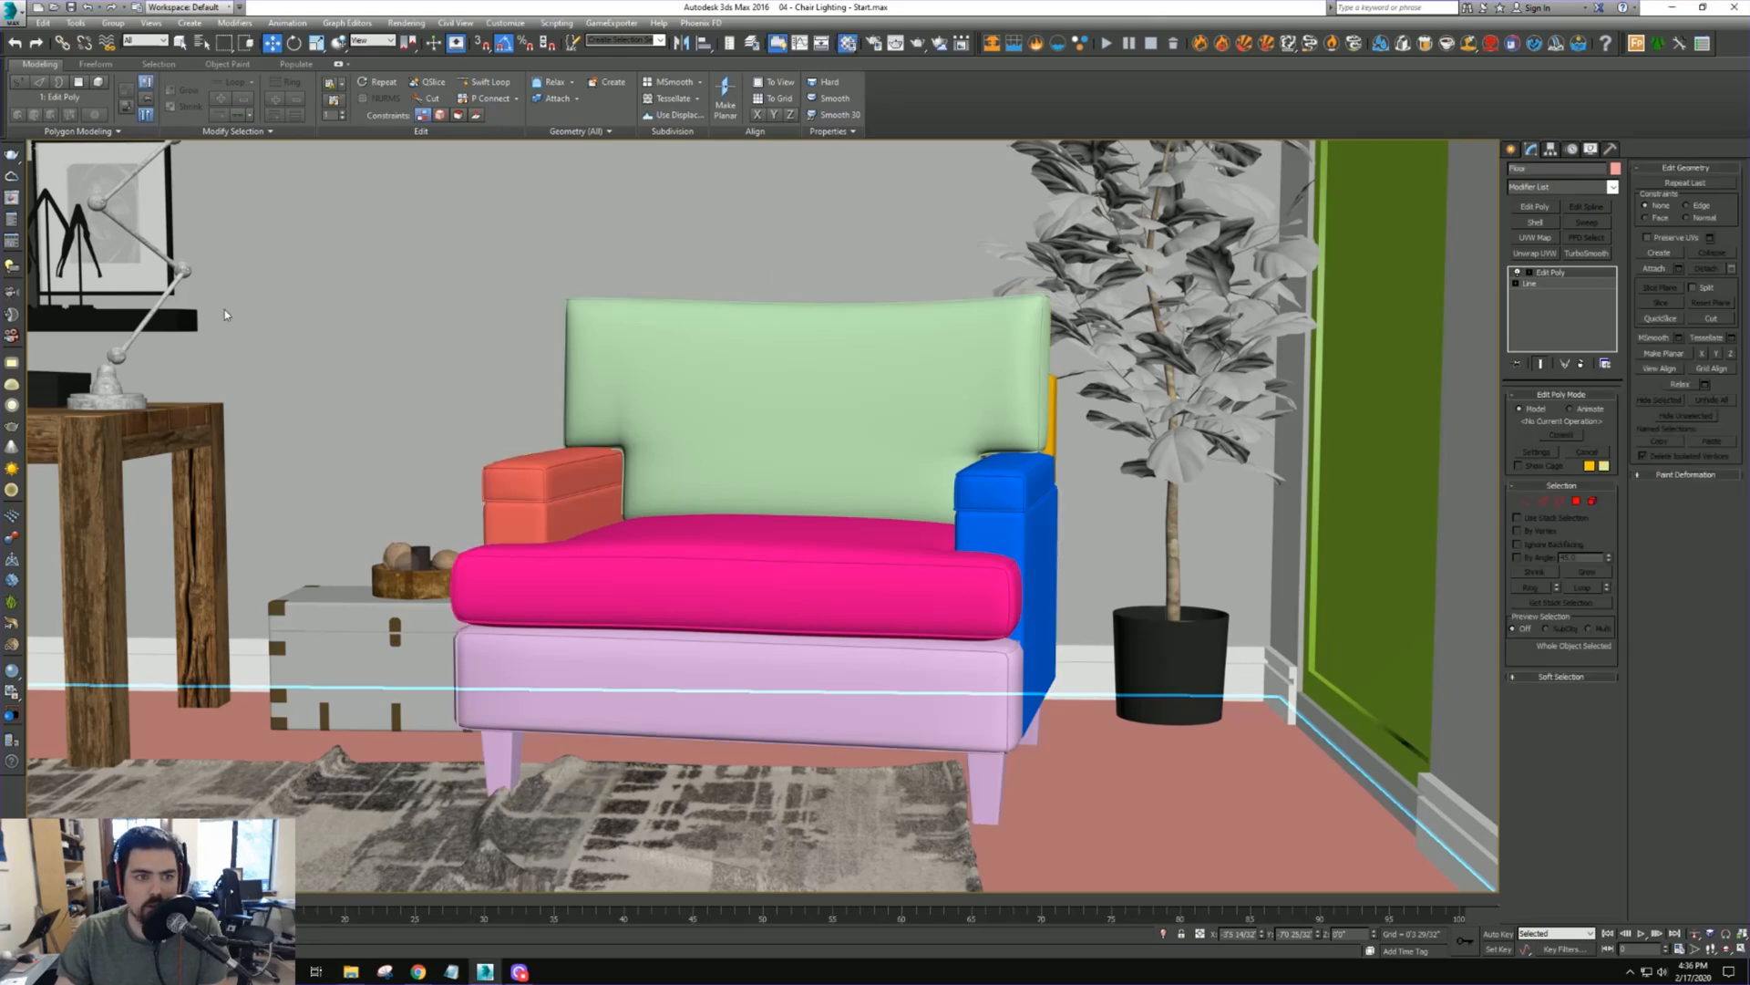
Replace the lilac Base sample with a new VRayMtl material and name it Floor
{"action": "key", "text": "m"}
{"action": "left_click", "coordinate": [401, 202]}
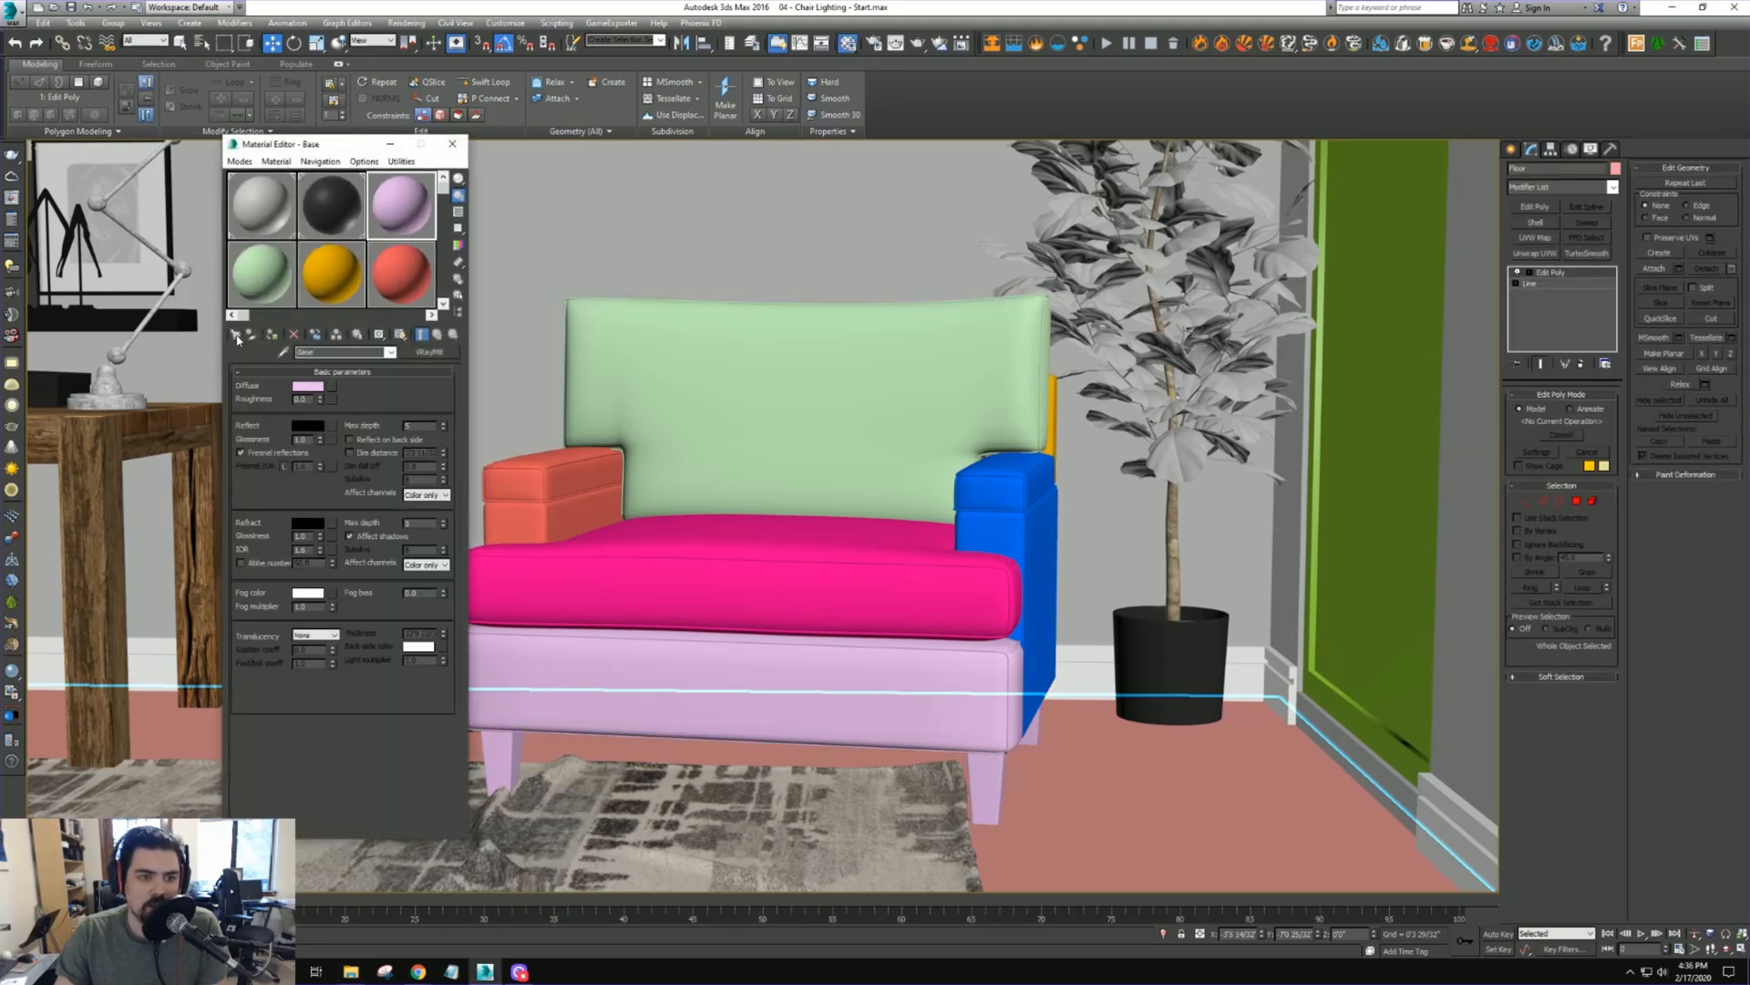
{"action": "left_click", "coordinate": [429, 352]}
{"action": "double_click", "coordinate": [1203, 499]}
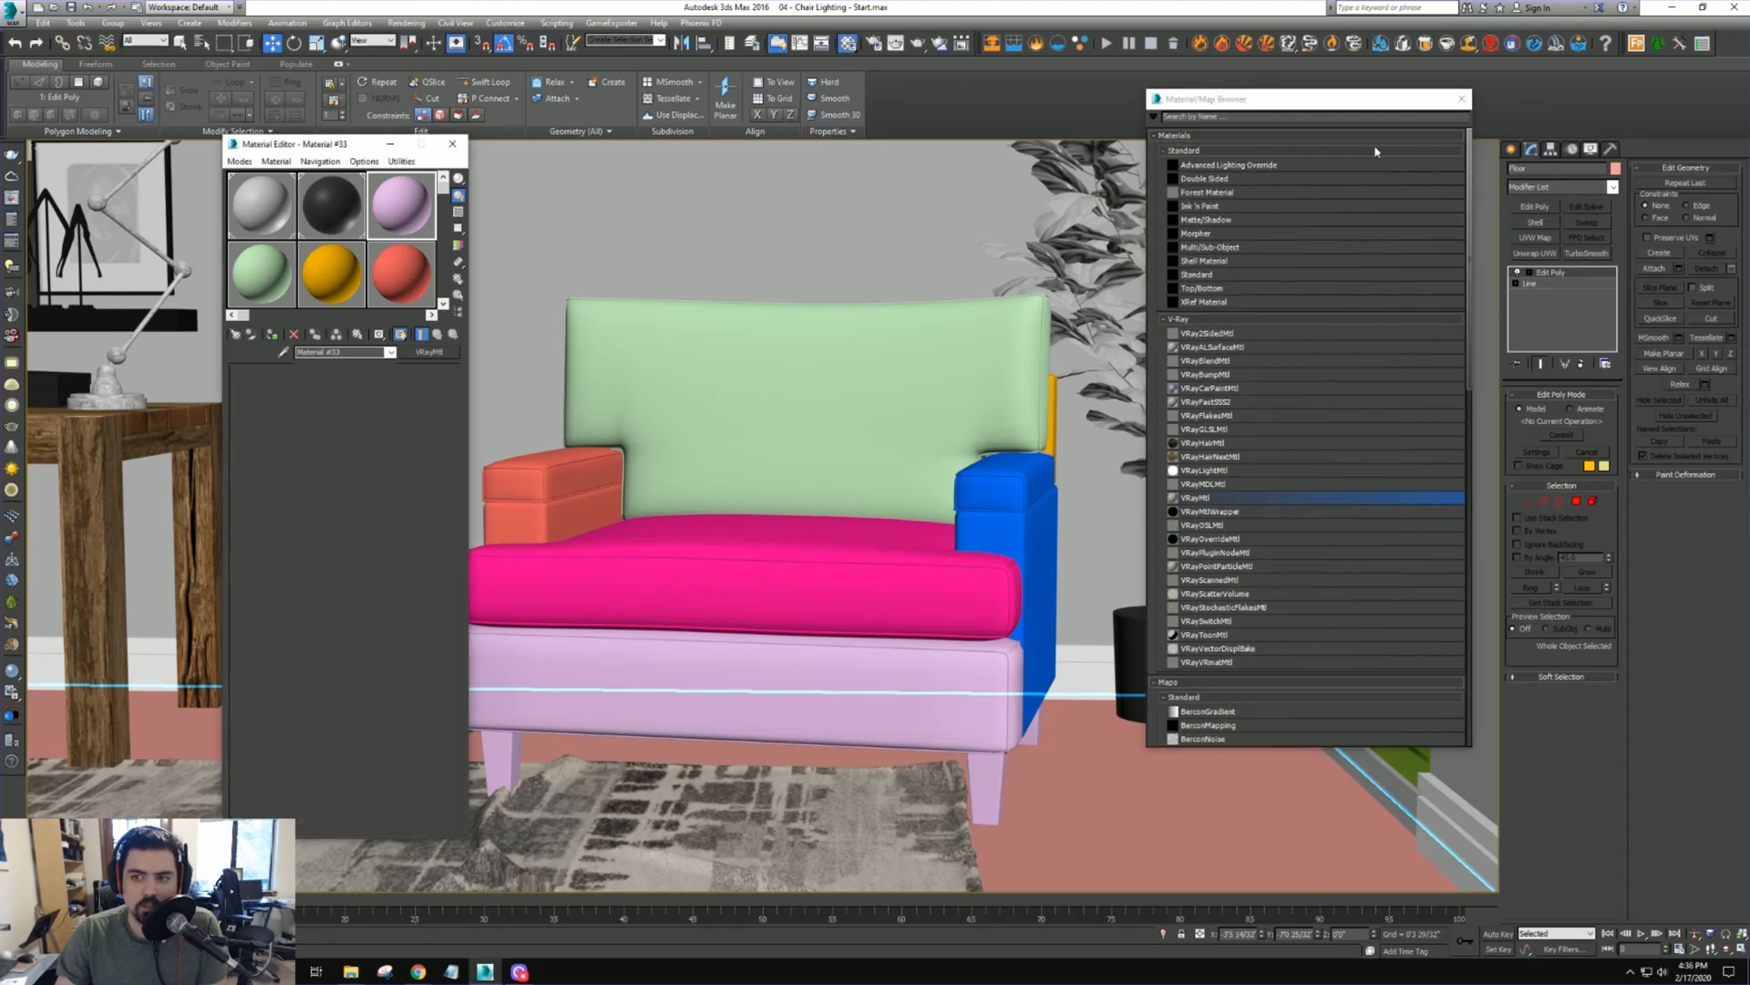
{"action": "left_click", "coordinate": [1460, 99]}
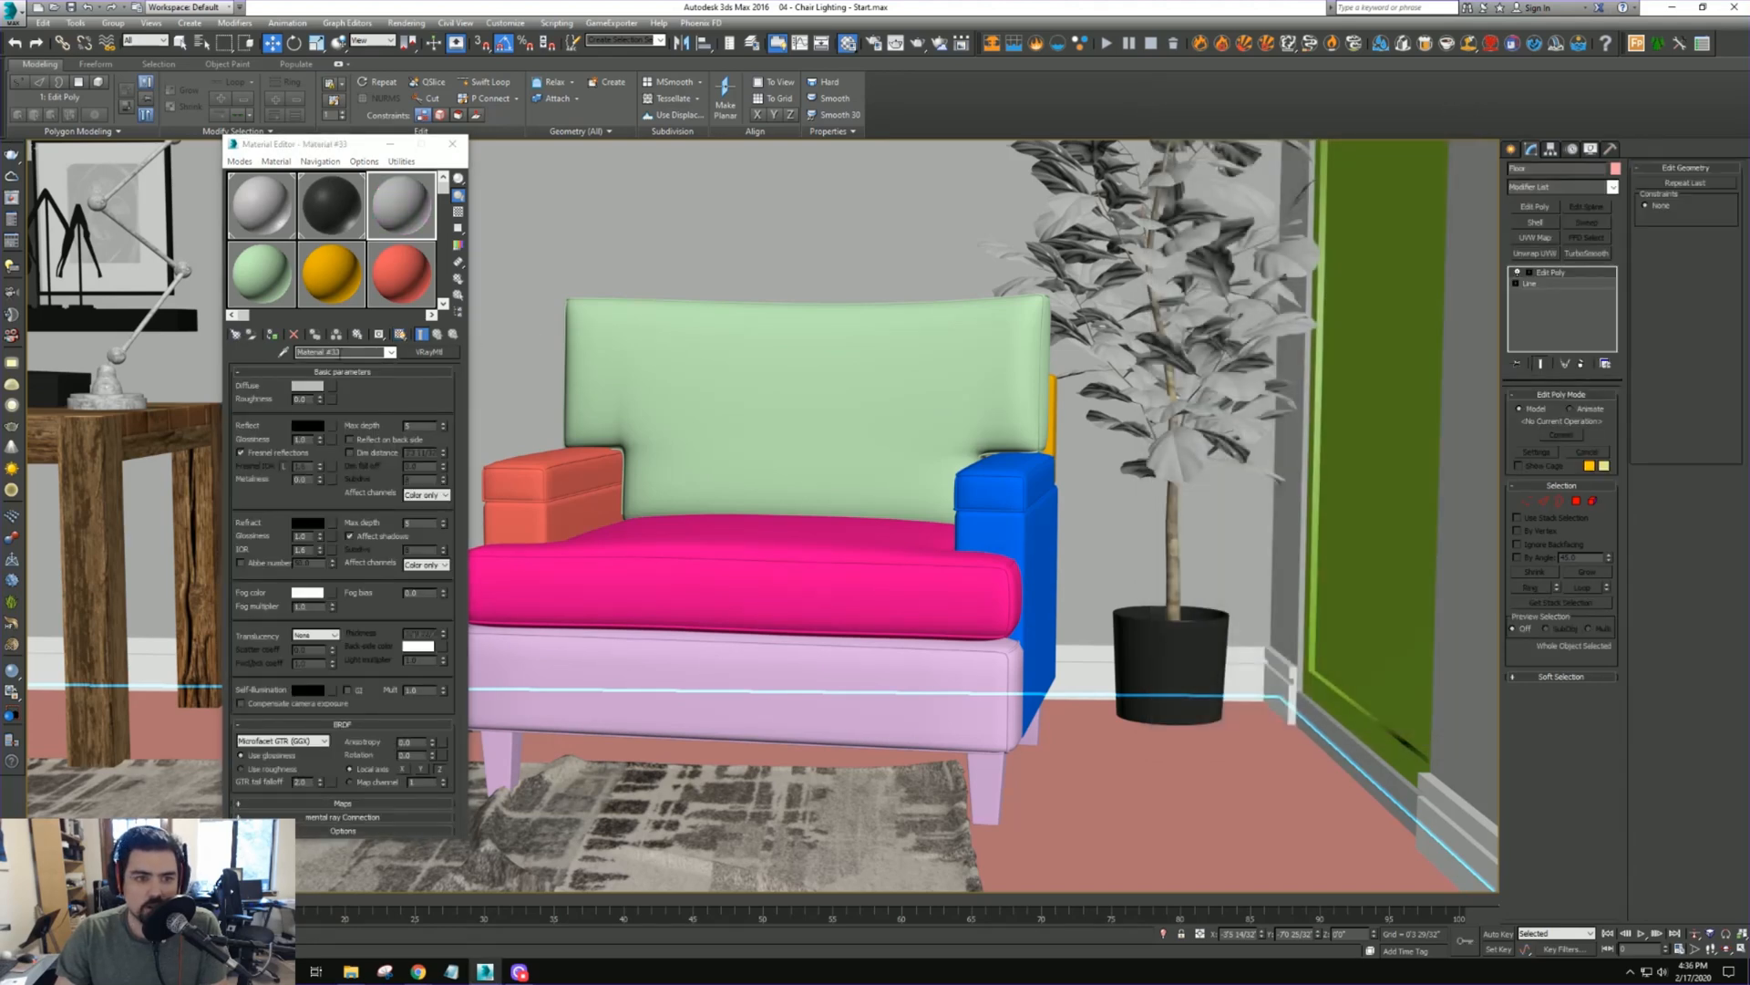
{"action": "type", "text": "Floor"}
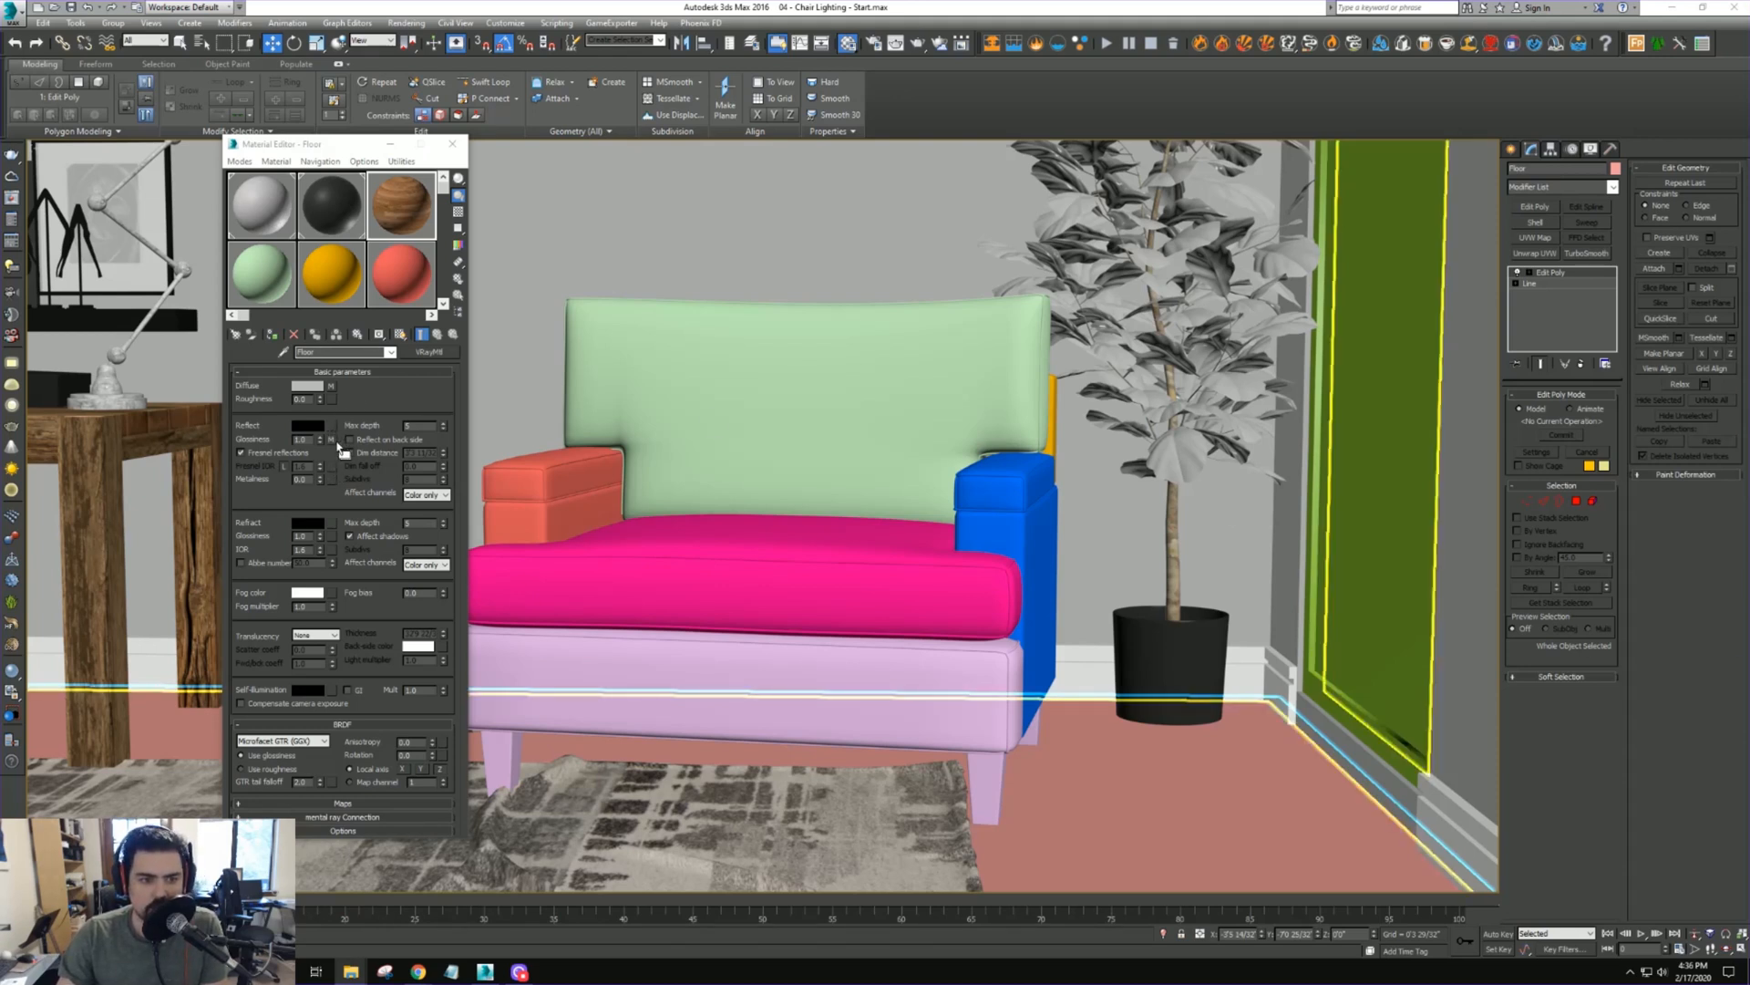
Add a VRayNormalMap to the bump channel of the Floor material
{"action": "left_click", "coordinate": [343, 803]}
{"action": "left_click", "coordinate": [387, 589]}
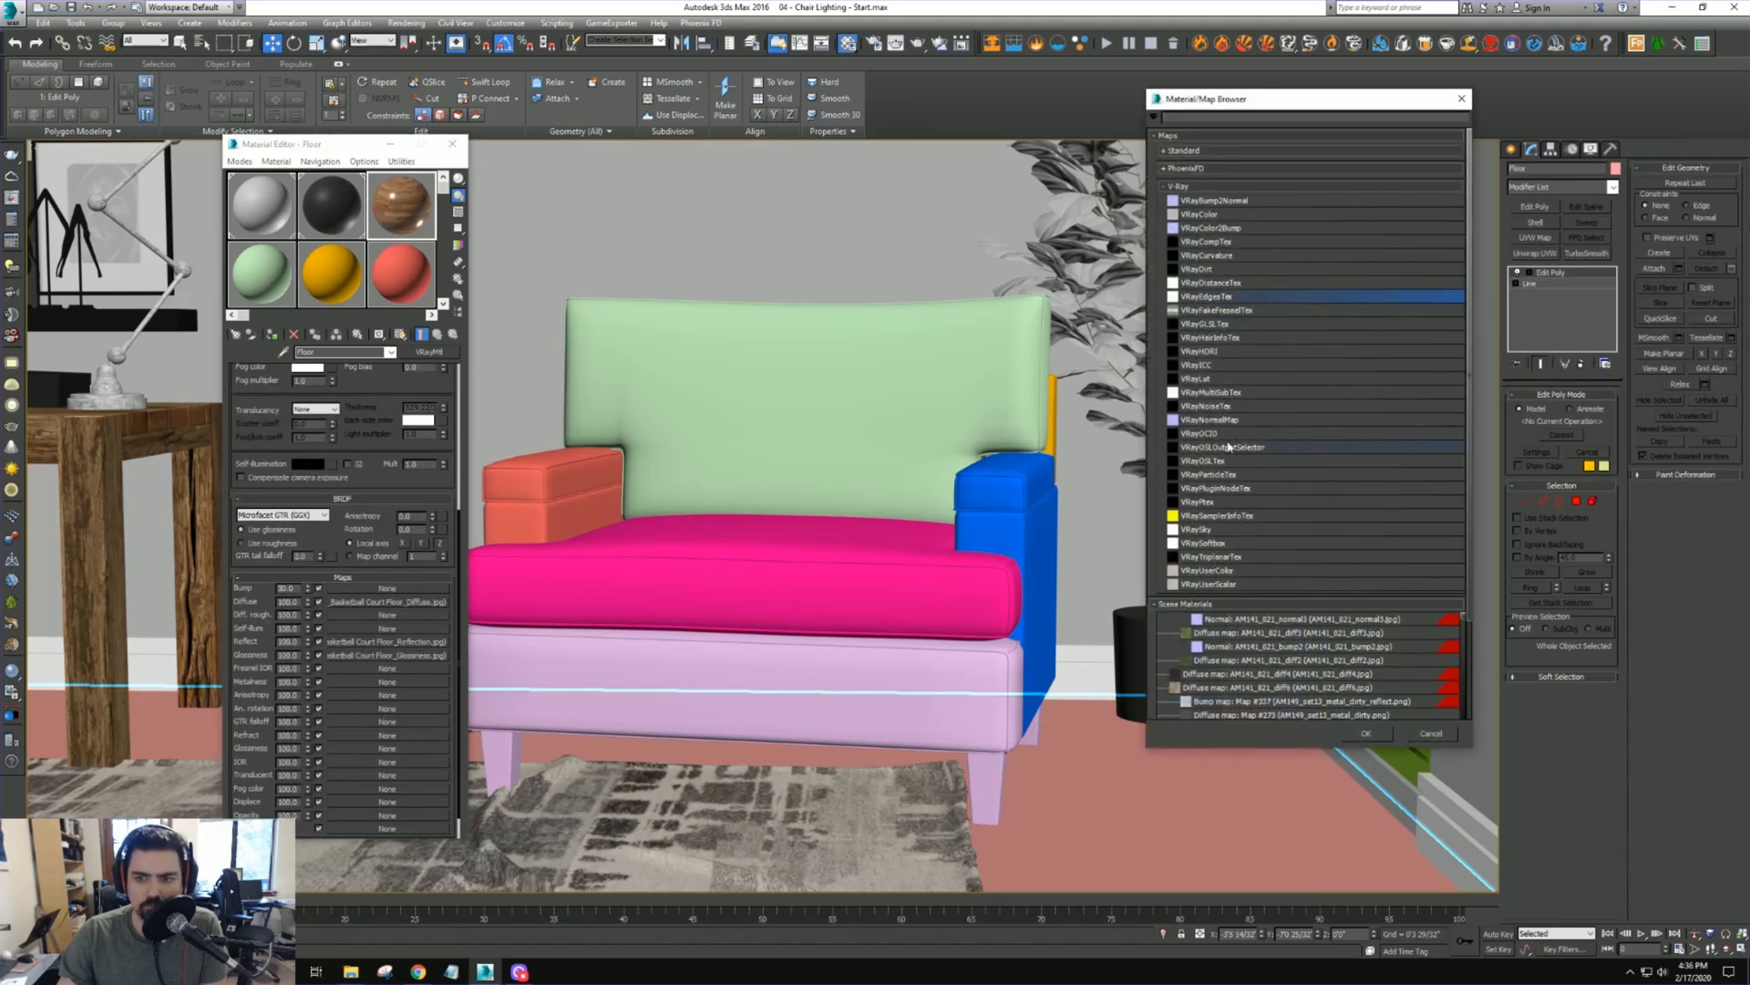
{"action": "left_click", "coordinate": [1219, 421]}
{"action": "double_click", "coordinate": [1222, 420]}
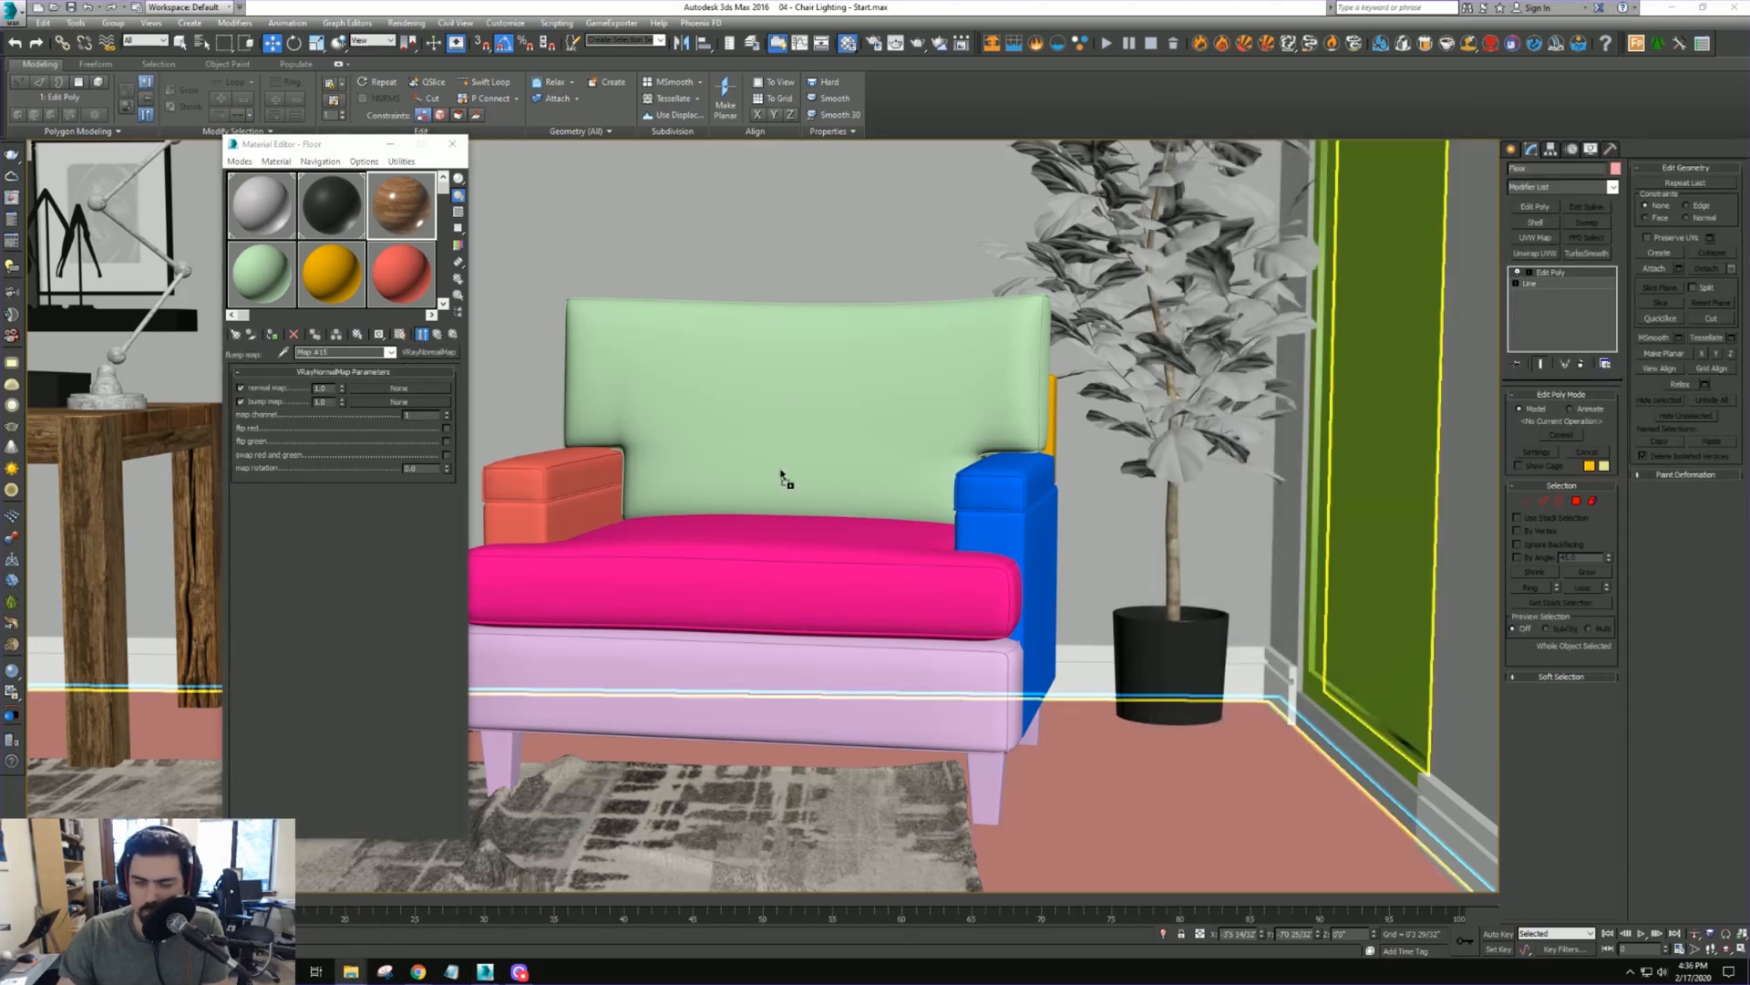
Assign the Basketball Court Floor_Normal.jpg texture as the normal map, lower its blur and open its bitmap file selection
{"action": "left_click_drag", "start_coordinate": [781, 470], "coordinate": [409, 389]}
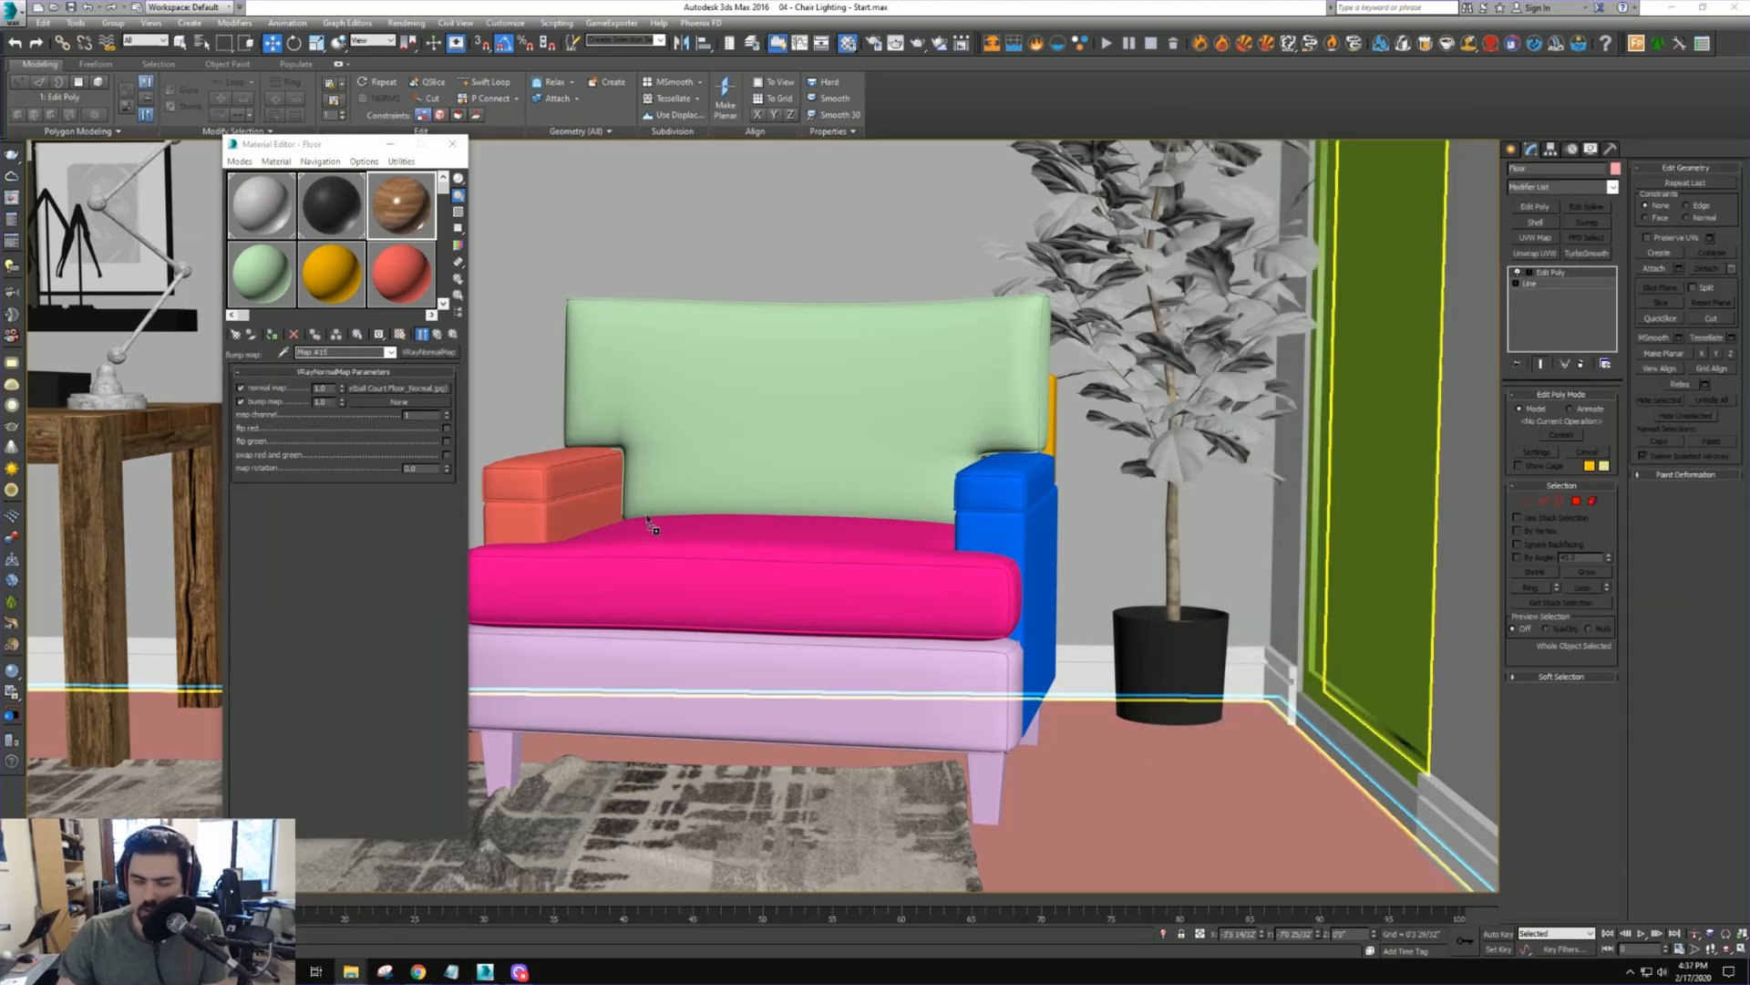
{"action": "left_click", "coordinate": [412, 389]}
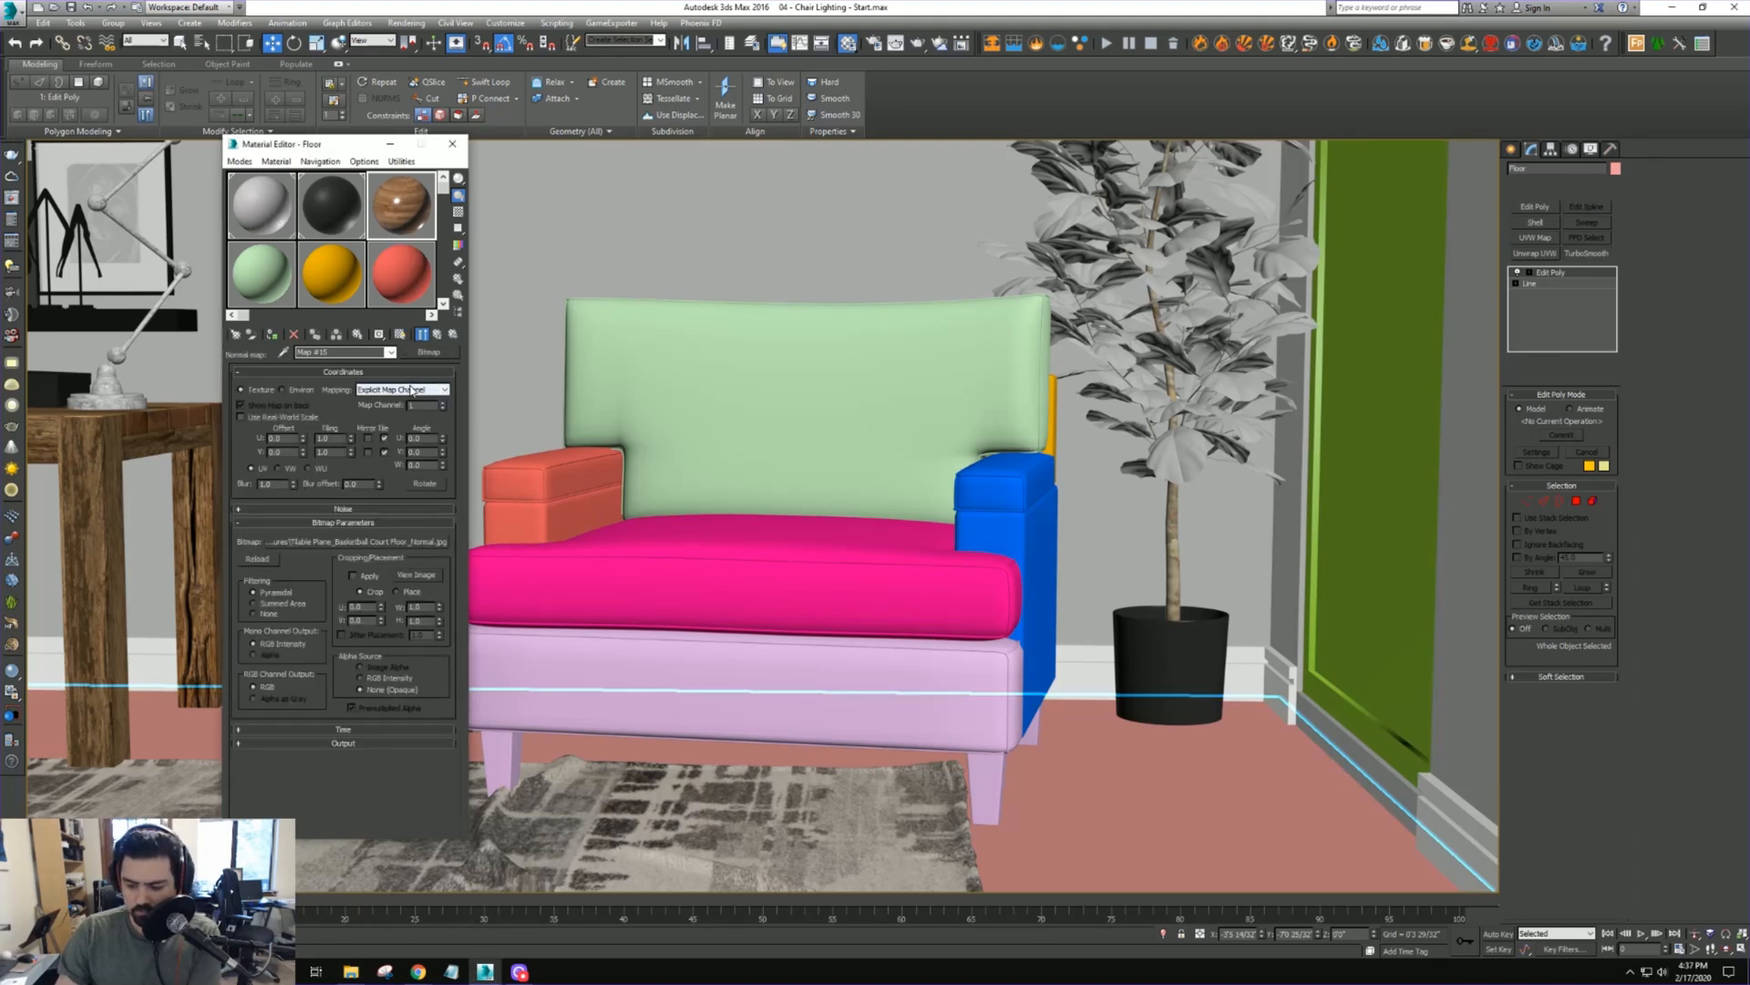
{"action": "left_click", "coordinate": [336, 541]}
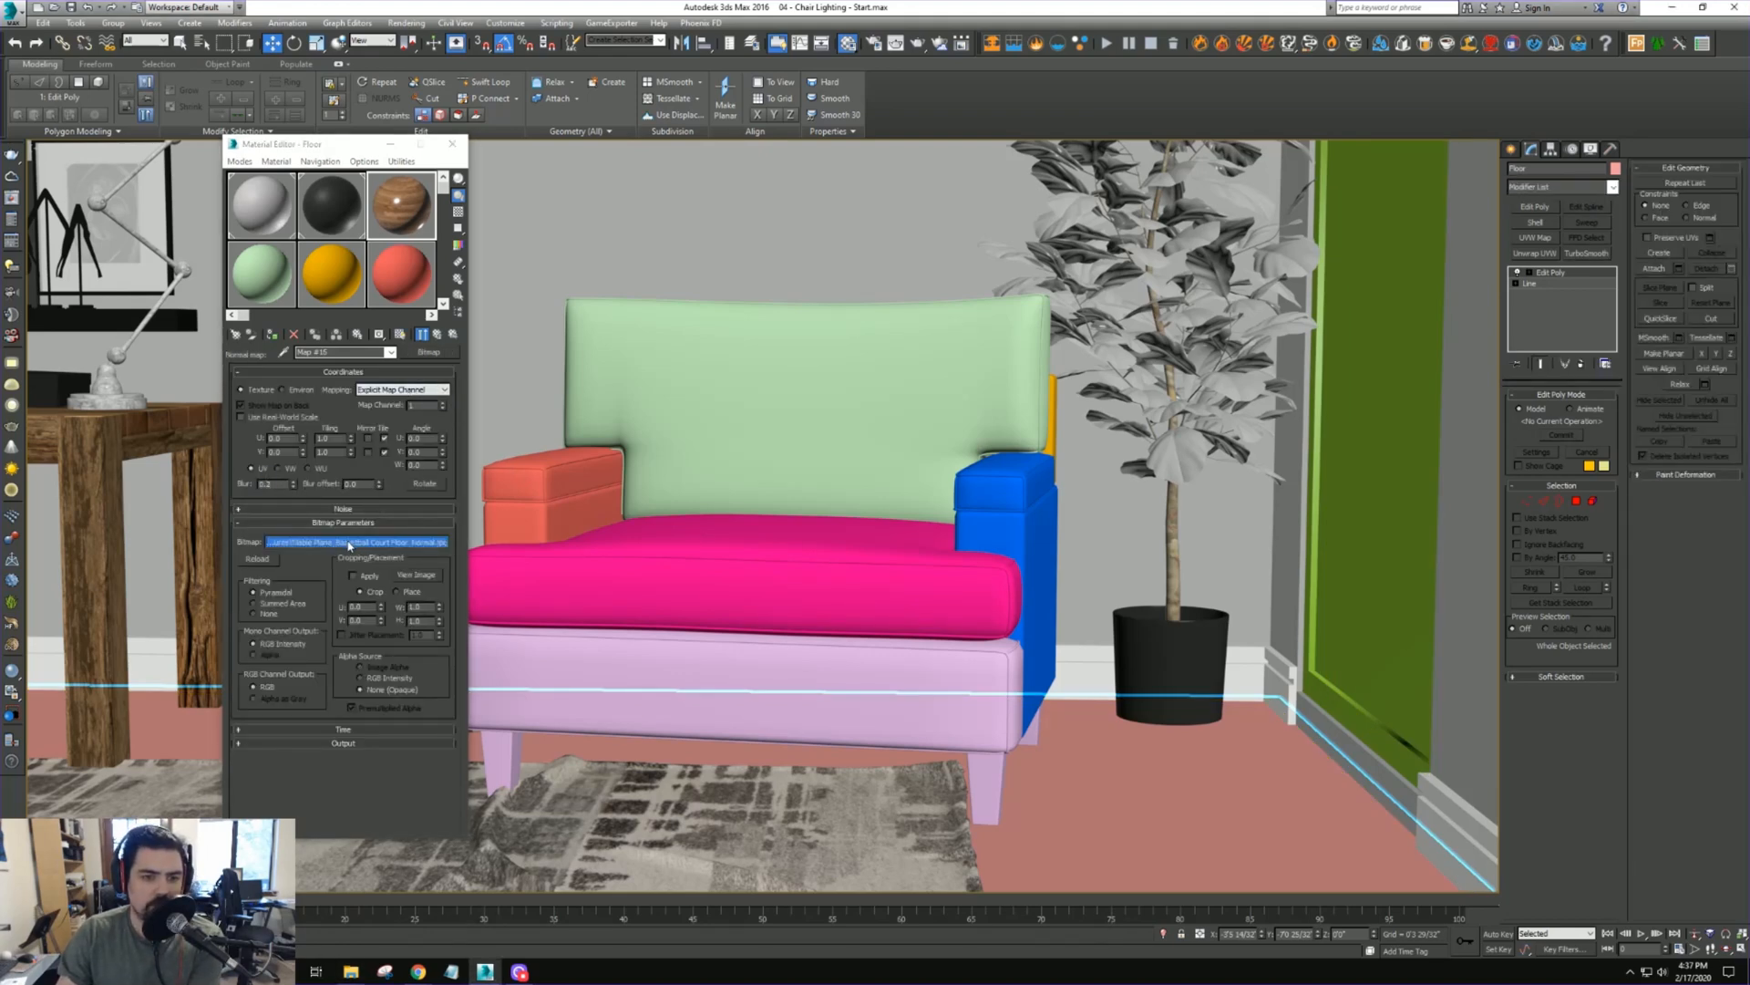
Reload the floor material's normal map bitmap with overridden gamma and return to the normal map's parameters
{"action": "left_click", "coordinate": [306, 646]}
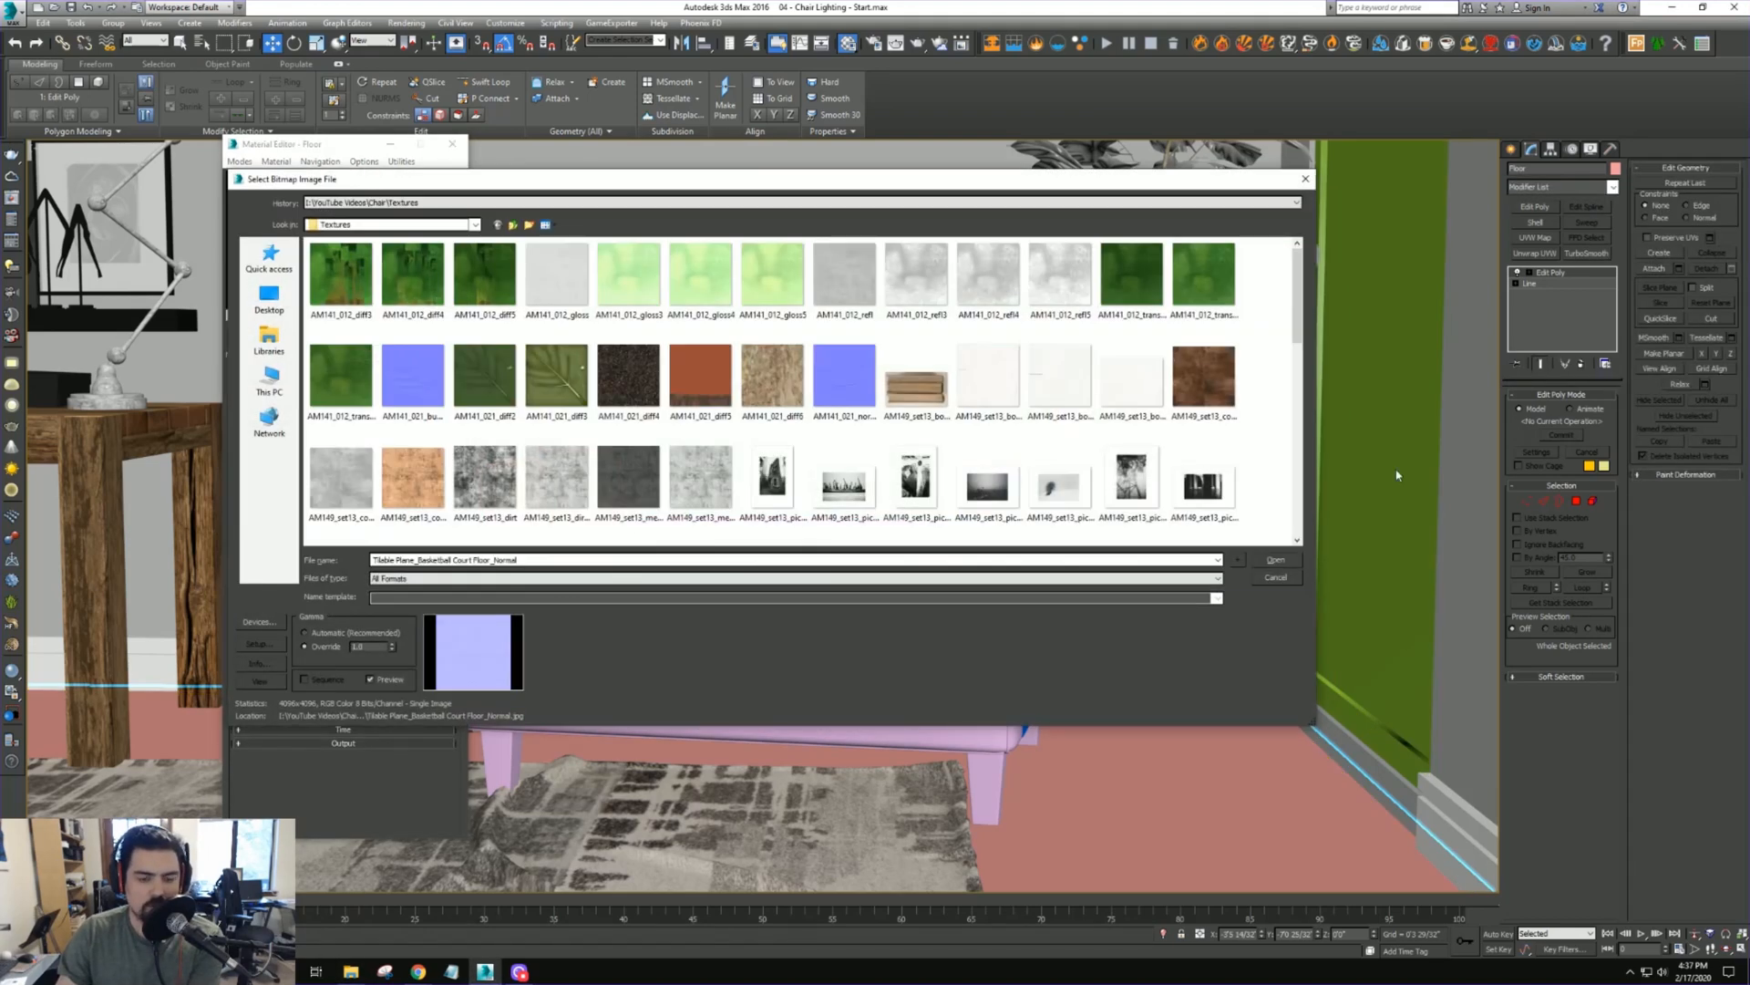
{"action": "left_click", "coordinate": [1293, 561]}
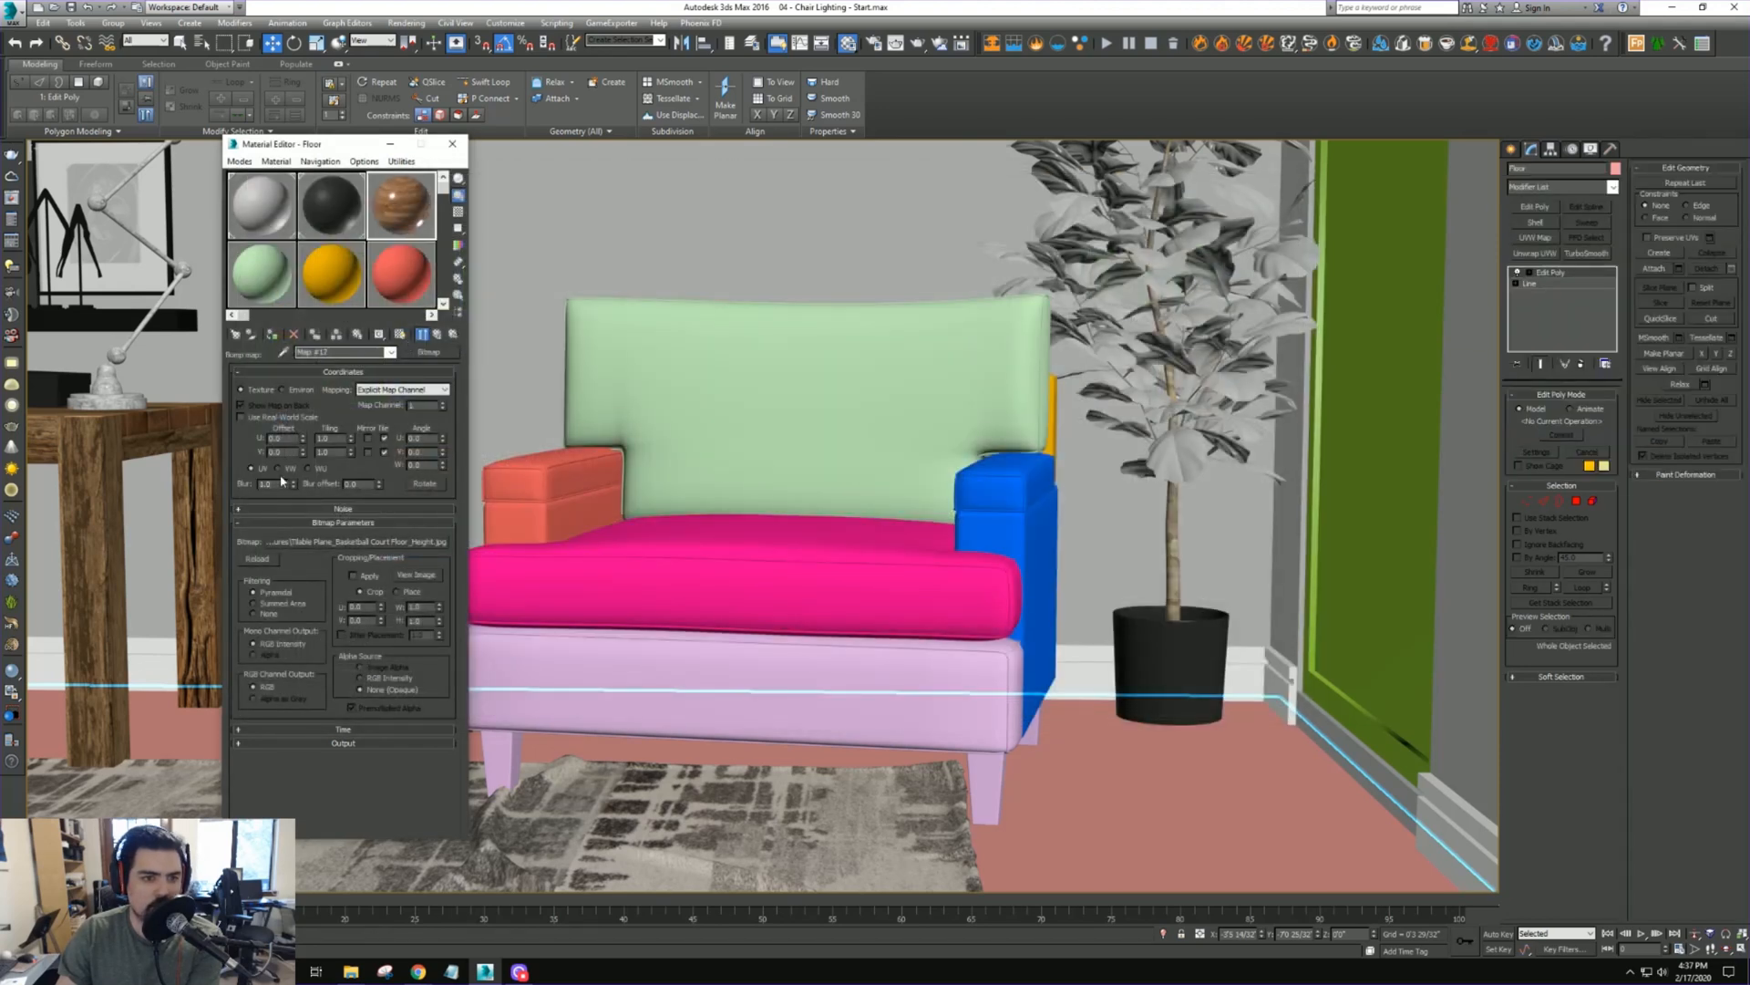
{"action": "left_click", "coordinate": [438, 335]}
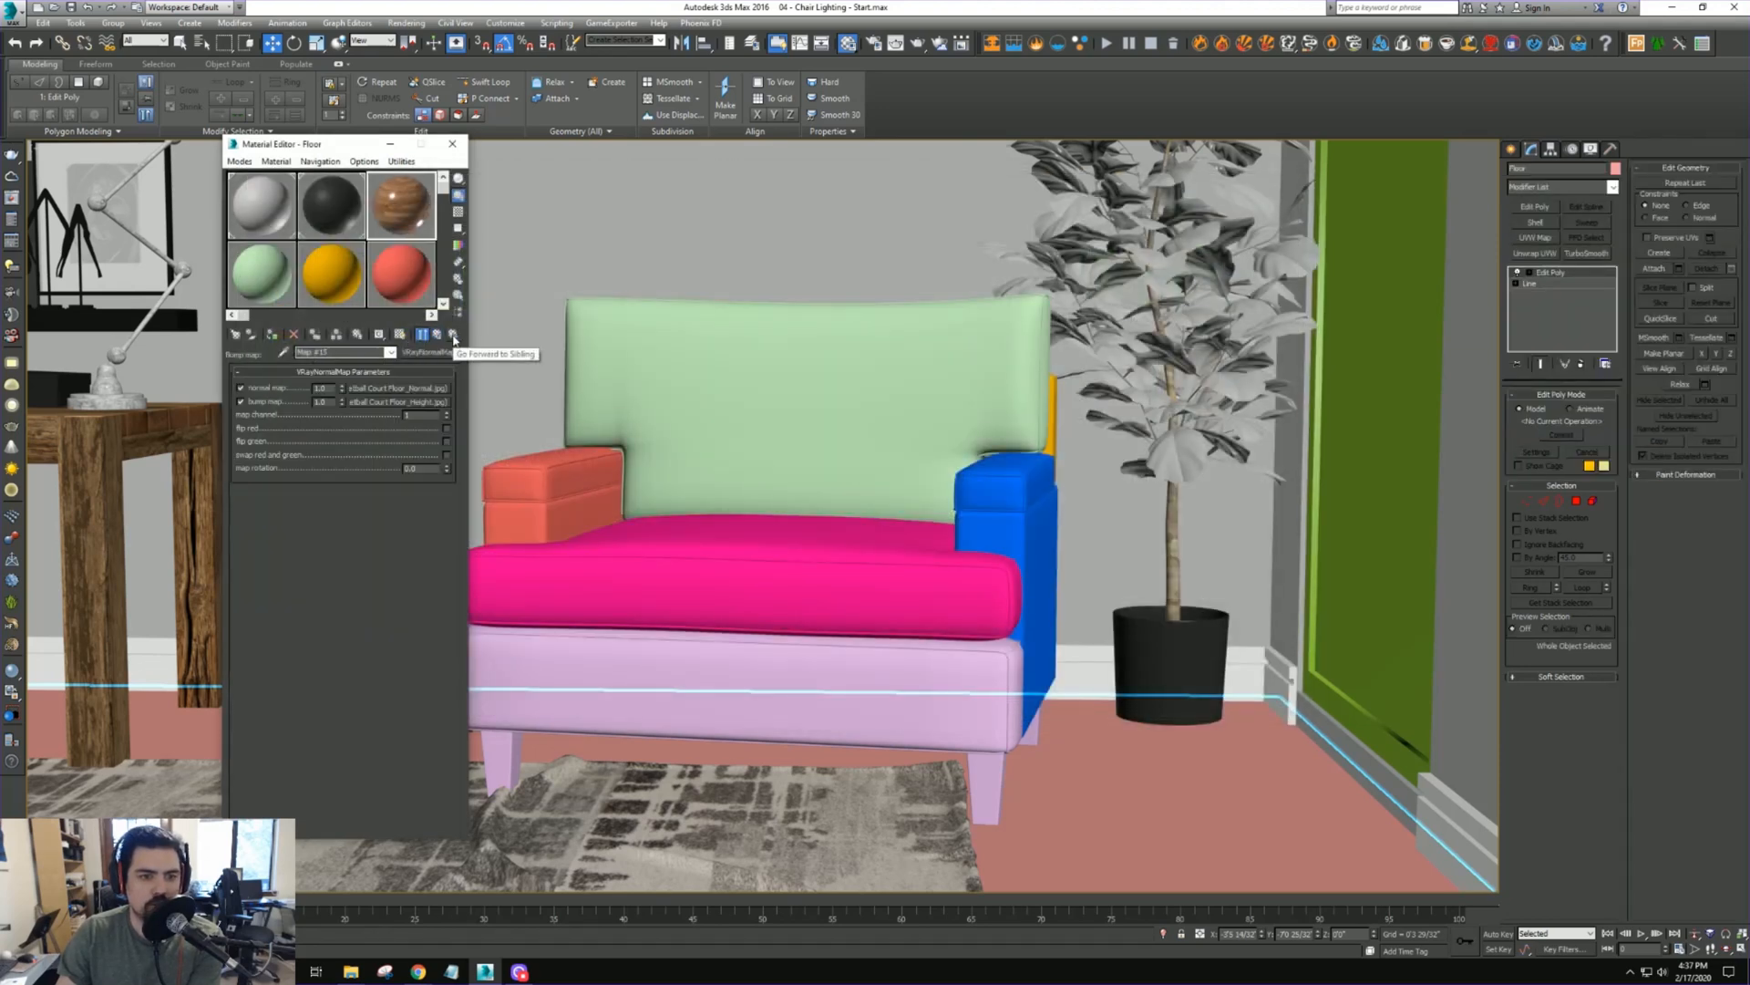
Set the reflection glossiness map's blur to 0.2 and reload its bitmap with overridden gamma
{"action": "left_click", "coordinate": [453, 335]}
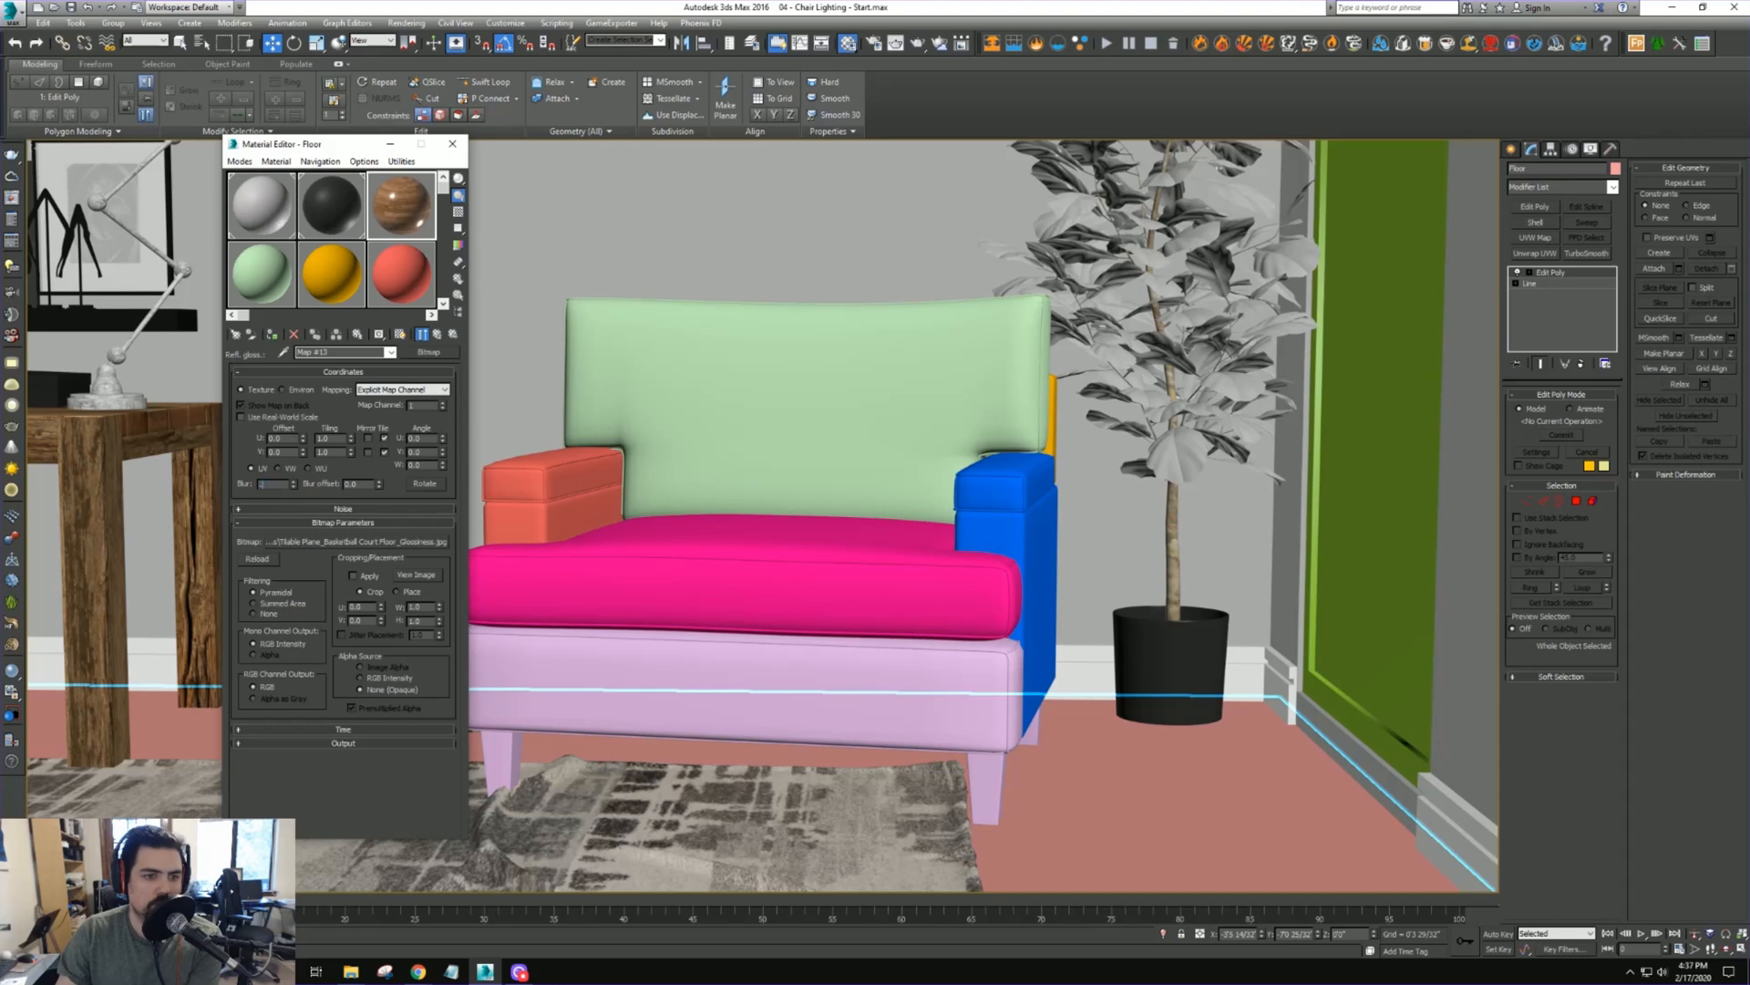
{"action": "left_click", "coordinate": [332, 542]}
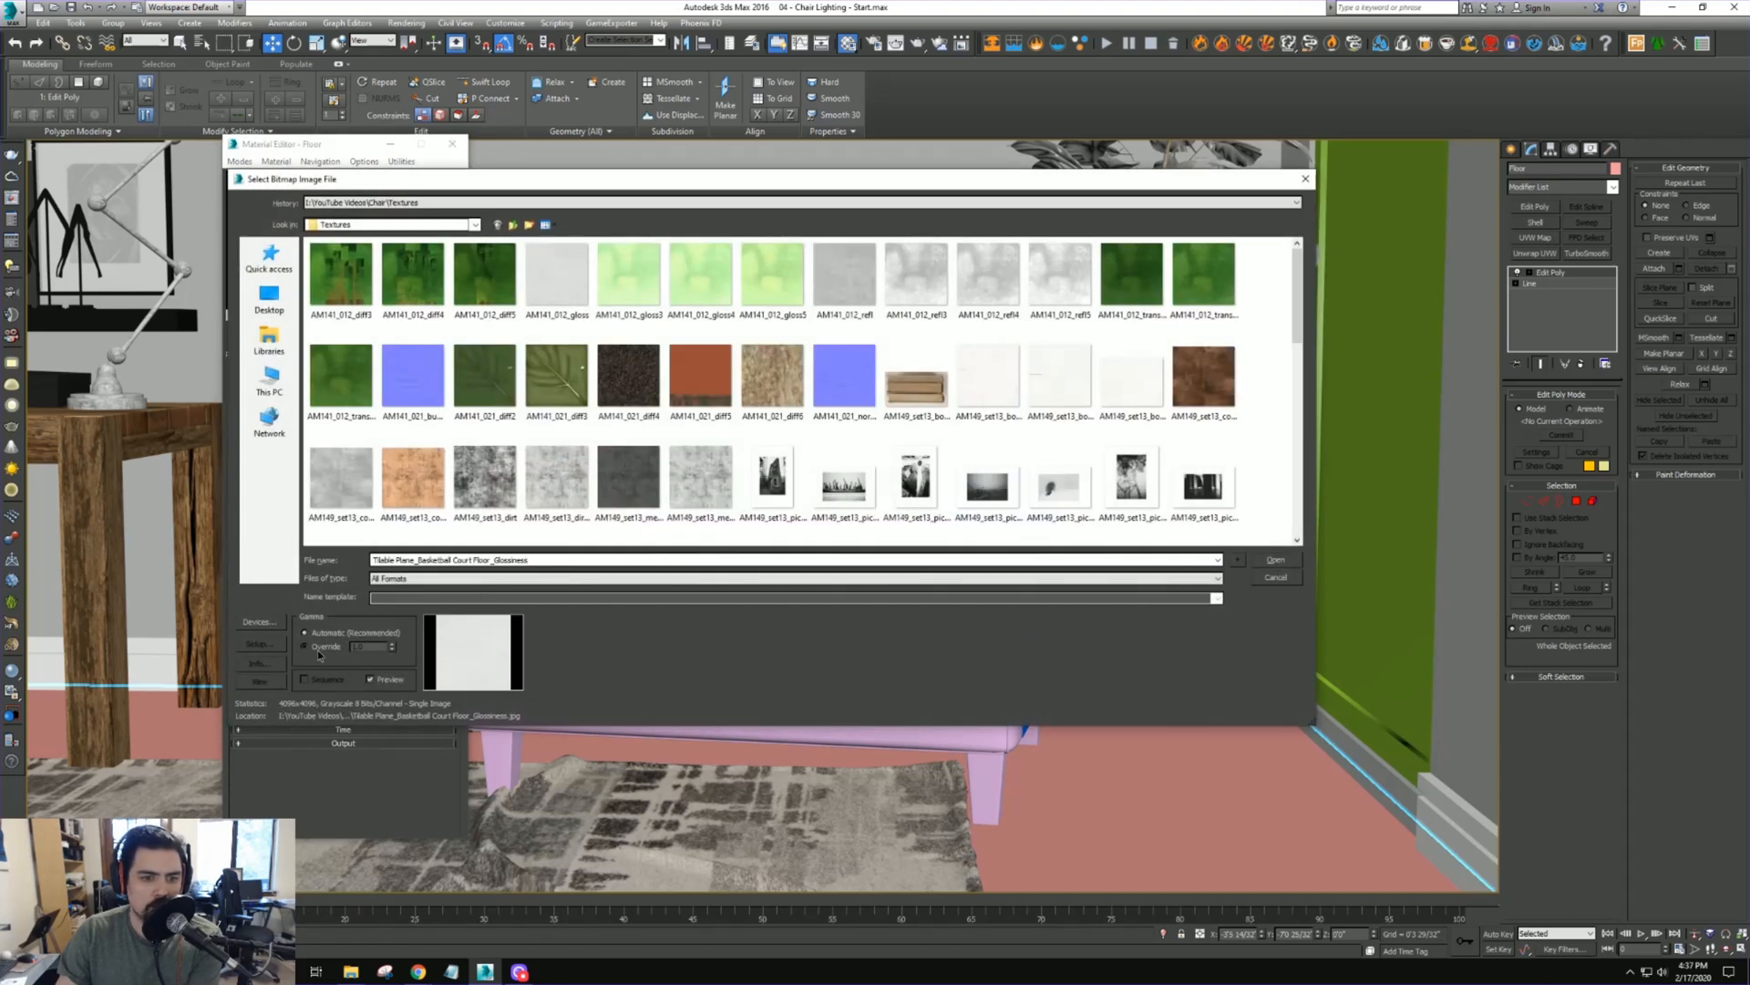
{"action": "left_click", "coordinate": [1276, 561]}
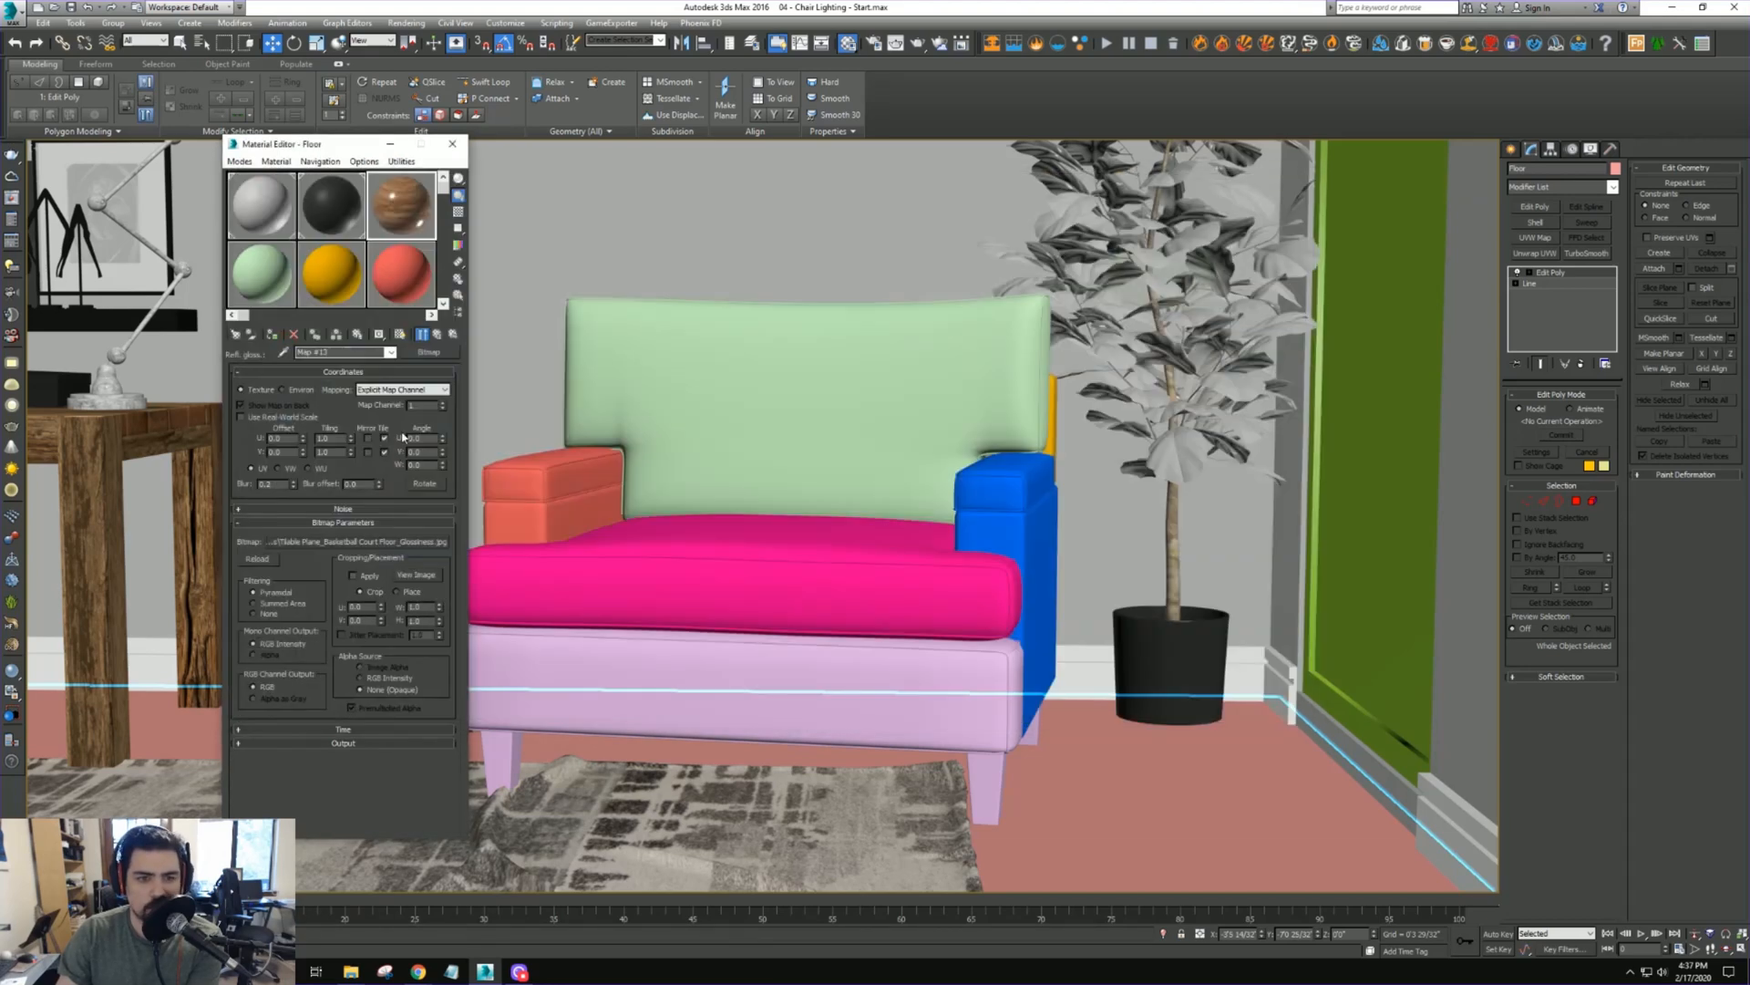
Set the diffuse map's blur to 0.2 and return to the Floor material's main parameters
{"action": "left_click", "coordinate": [454, 334]}
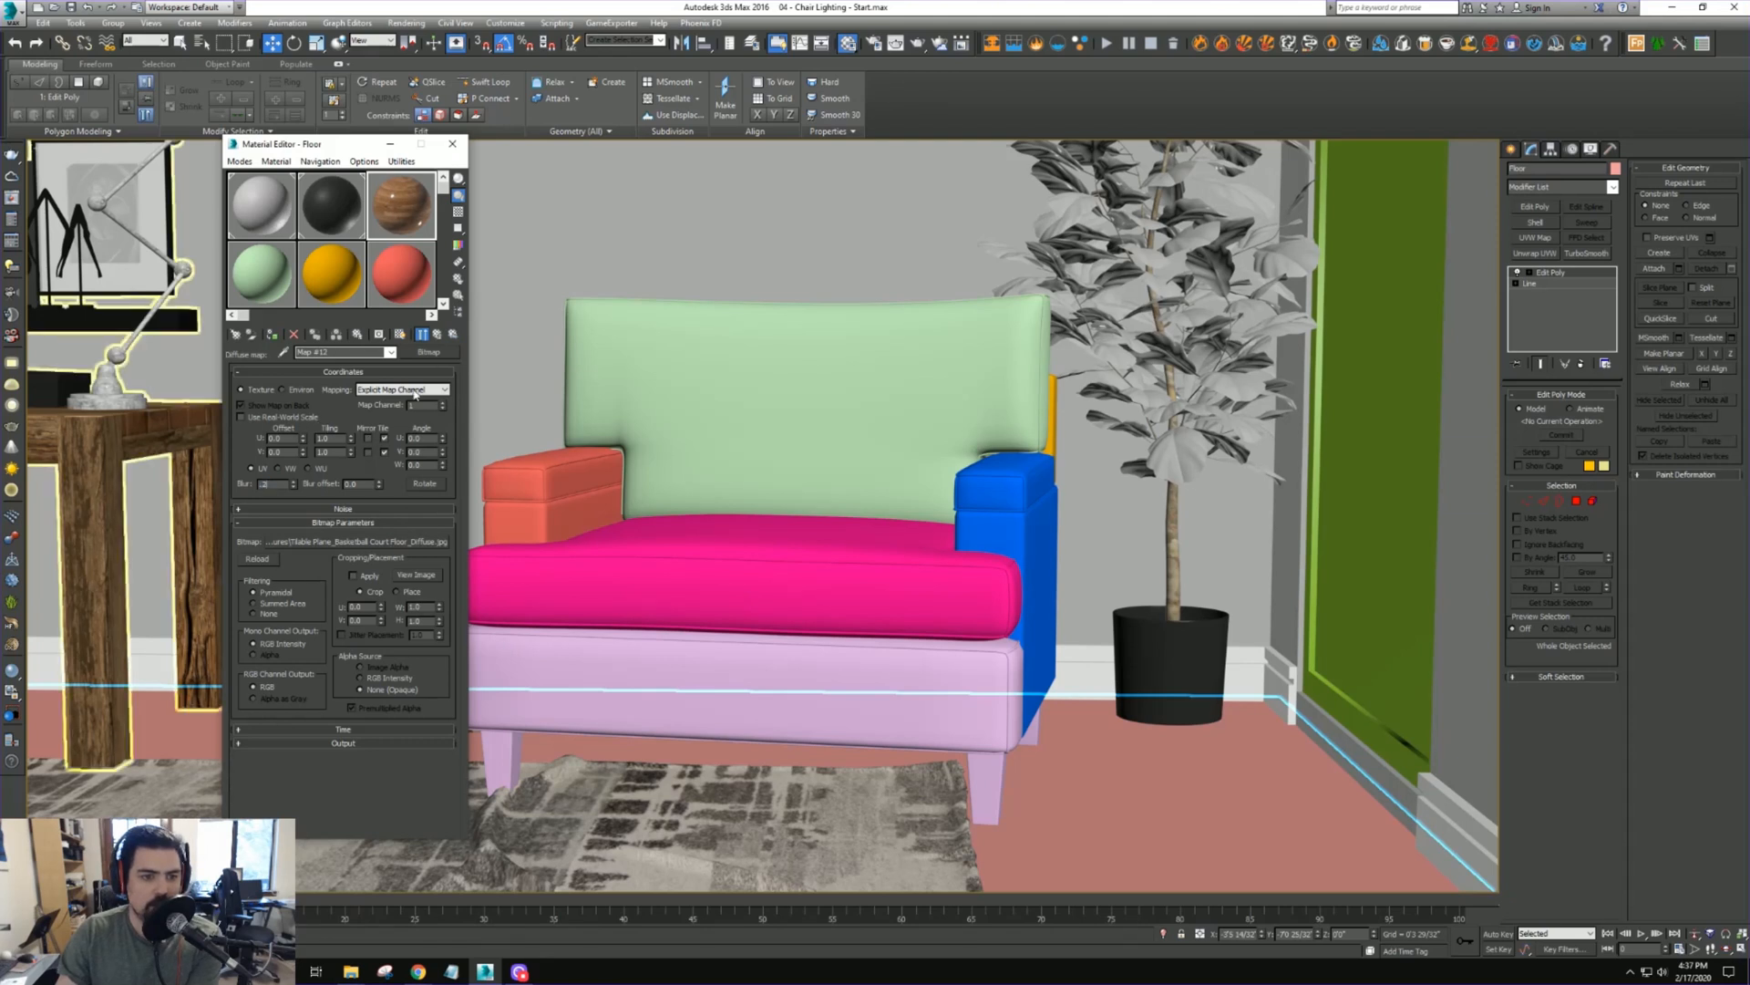
{"action": "left_click", "coordinate": [453, 335]}
{"action": "left_click", "coordinate": [453, 334]}
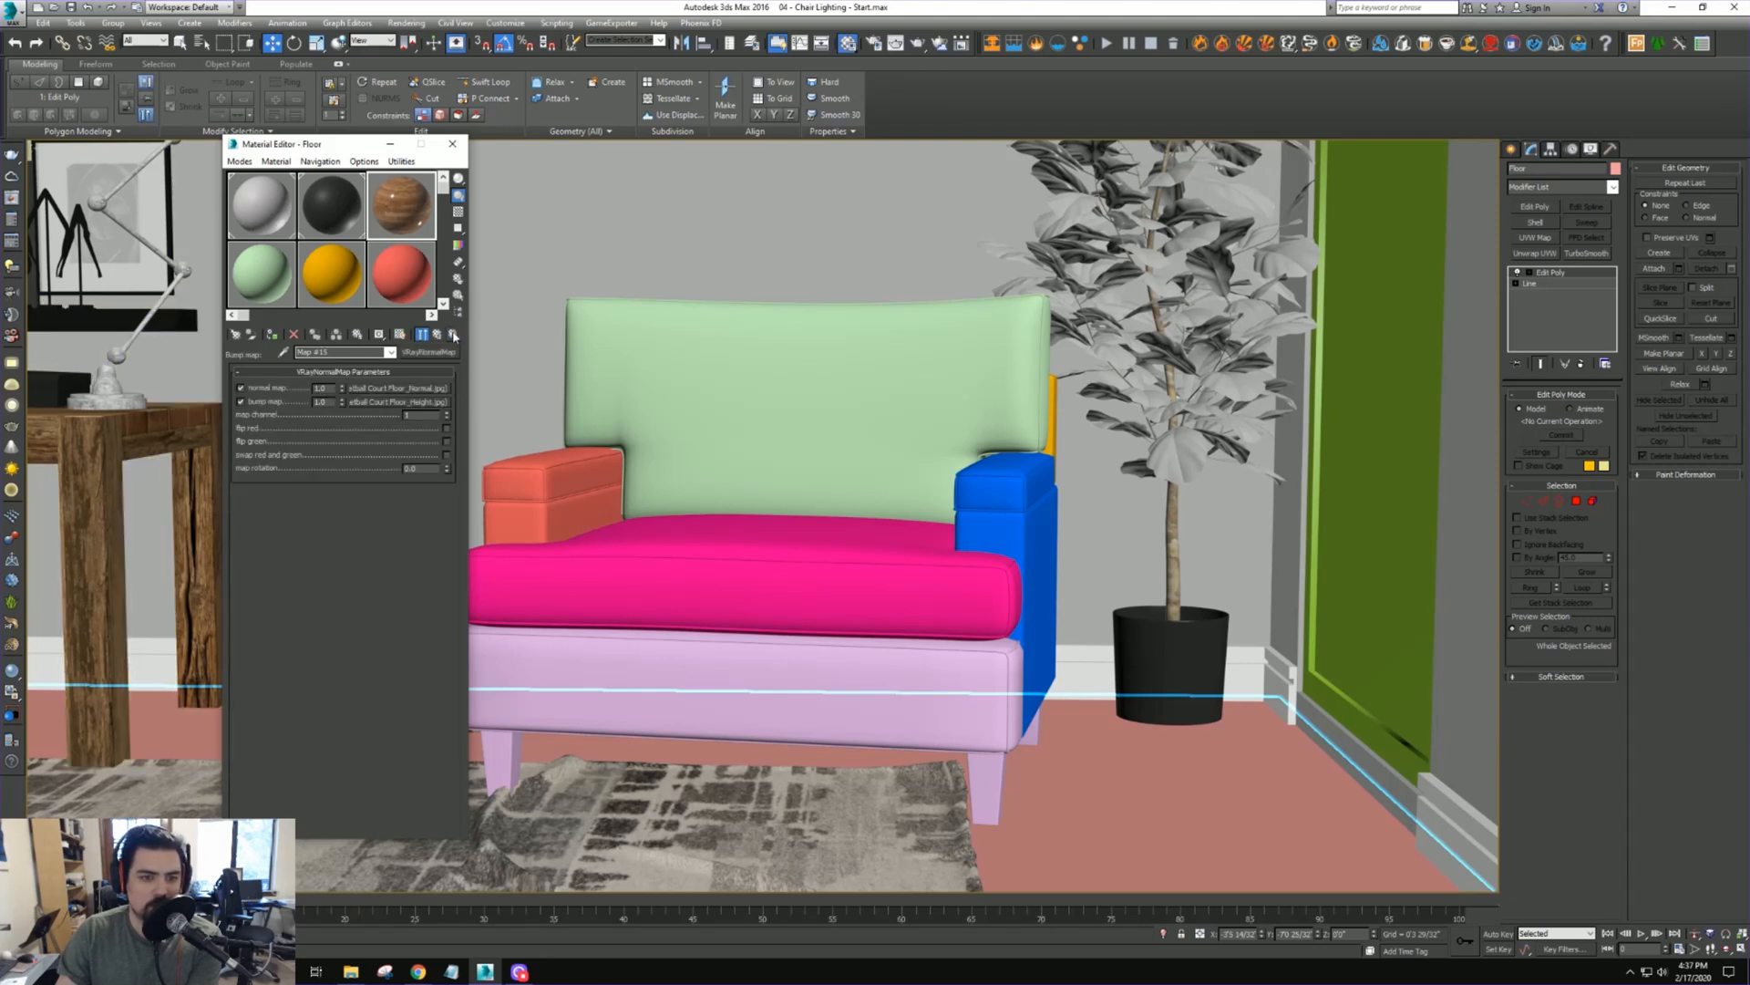
{"action": "left_click", "coordinate": [442, 336]}
Open an enlarged preview of the Floor material and turn on its checkered background
{"action": "left_click_drag", "start_coordinate": [274, 431], "coordinate": [271, 493]}
{"action": "double_click", "coordinate": [390, 244]}
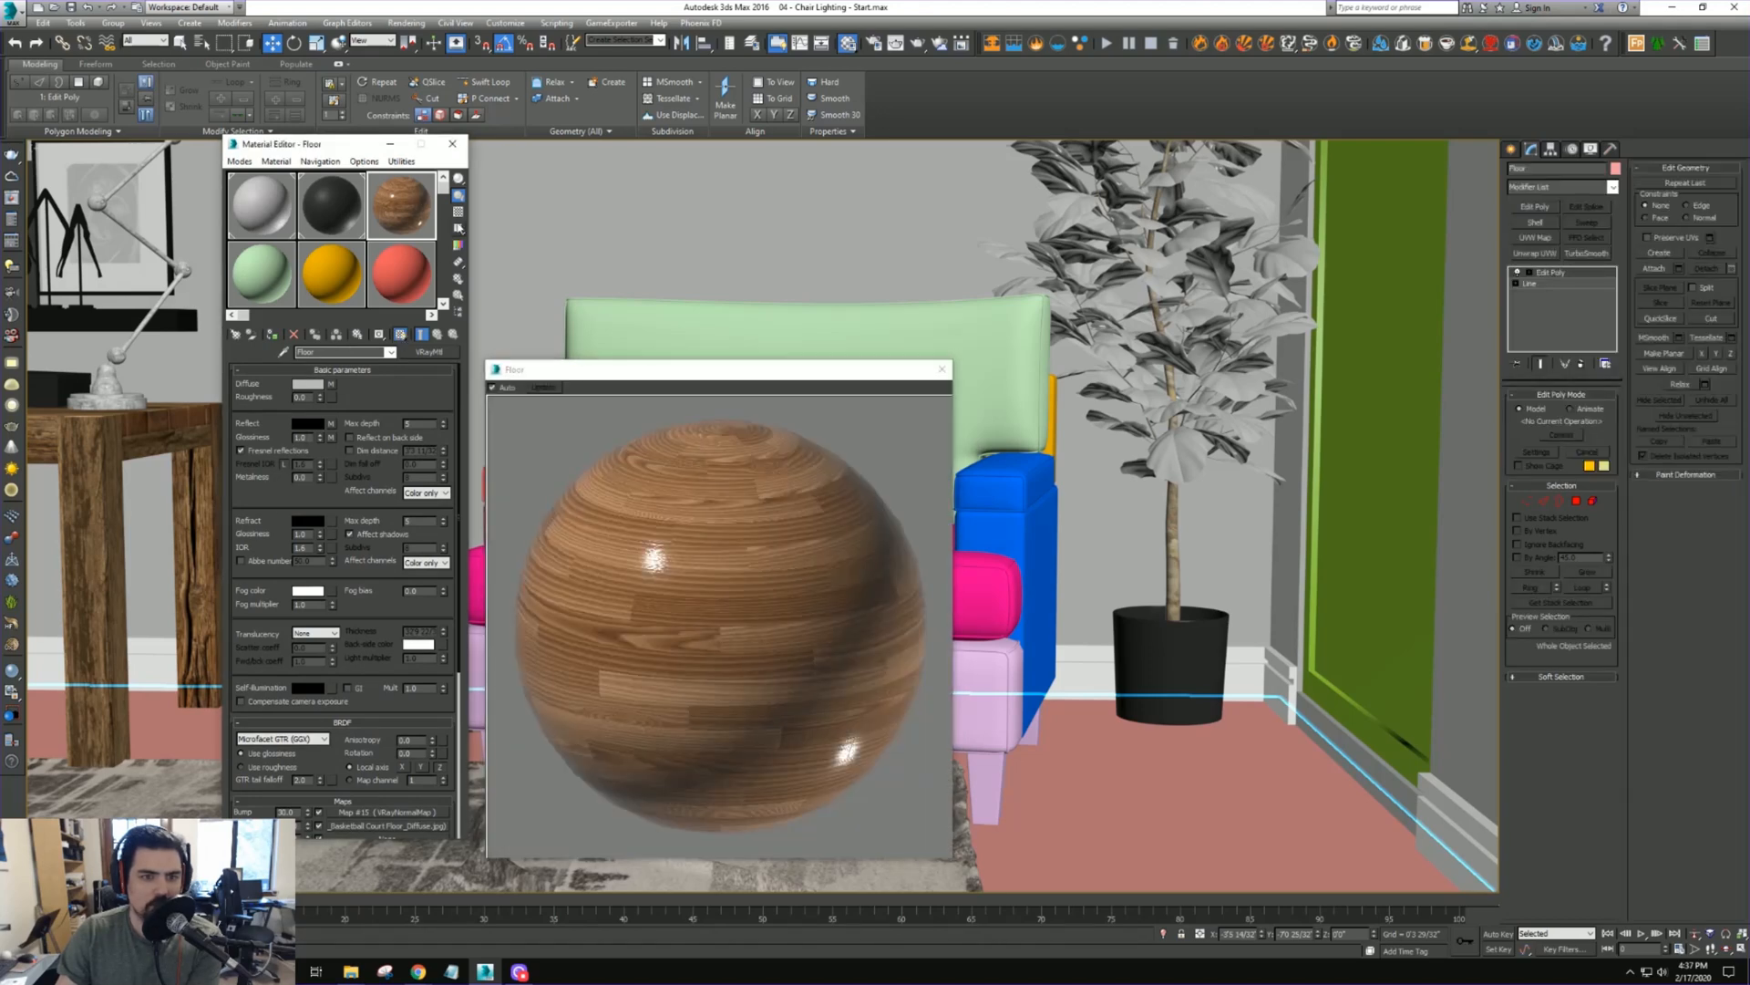
{"action": "left_click", "coordinate": [459, 211]}
Set the Floor material's bump map amount to 90
{"action": "left_click_drag", "start_coordinate": [269, 624], "coordinate": [284, 420]}
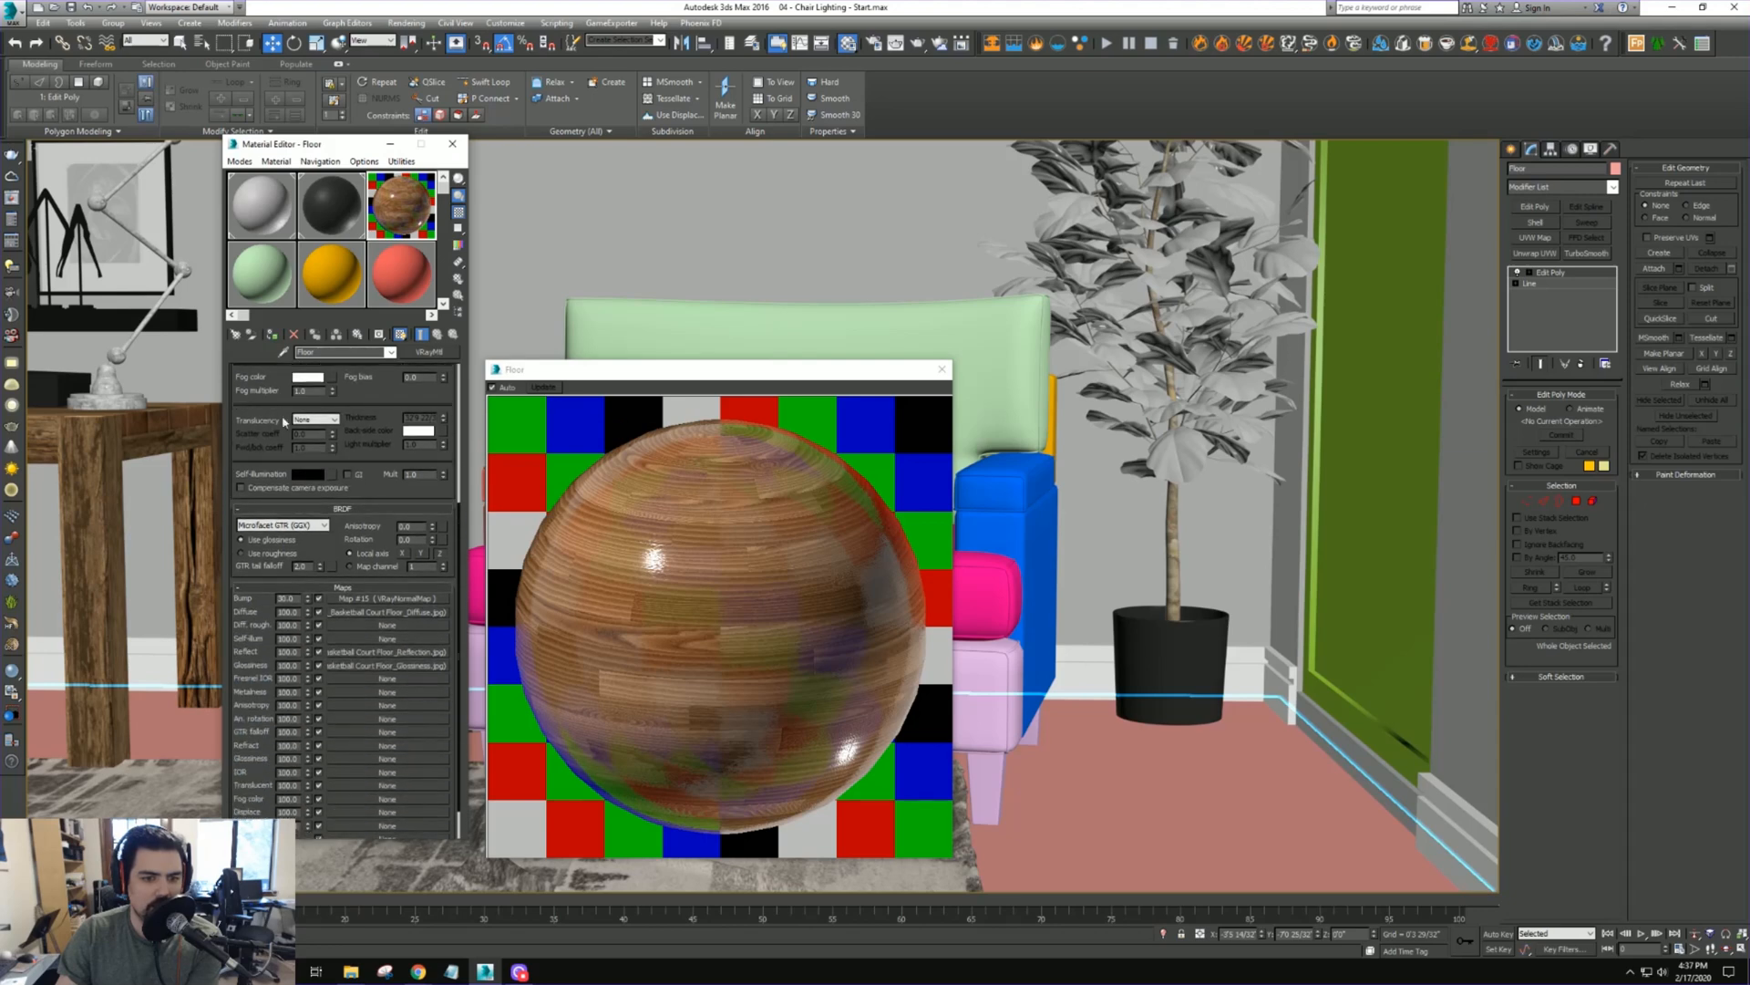
{"action": "left_click_drag", "start_coordinate": [294, 599], "coordinate": [232, 570]}
{"action": "type", "text": "9"}
Set the reflection glossiness to 0.6 and the glossiness map amount to 60, and close the enlarged preview
{"action": "scroll", "coordinate": [320, 466], "scroll_direction": "up", "scroll_amount": 5}
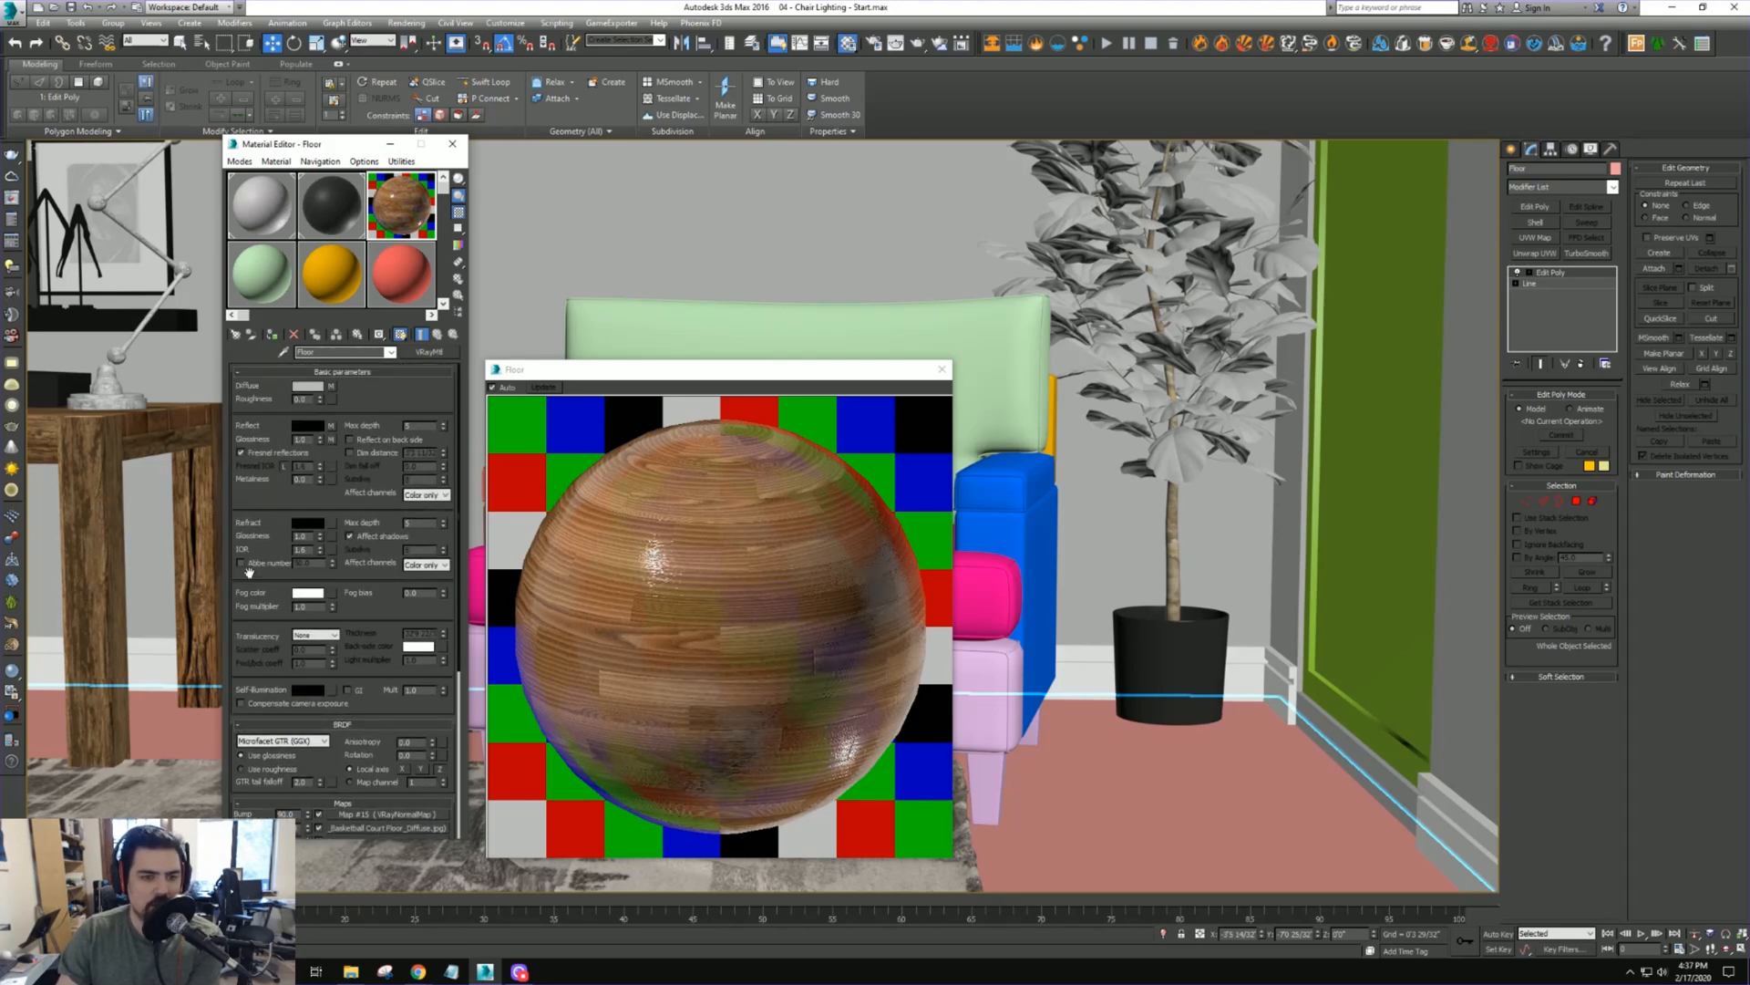
{"action": "type", "text": ".6"}
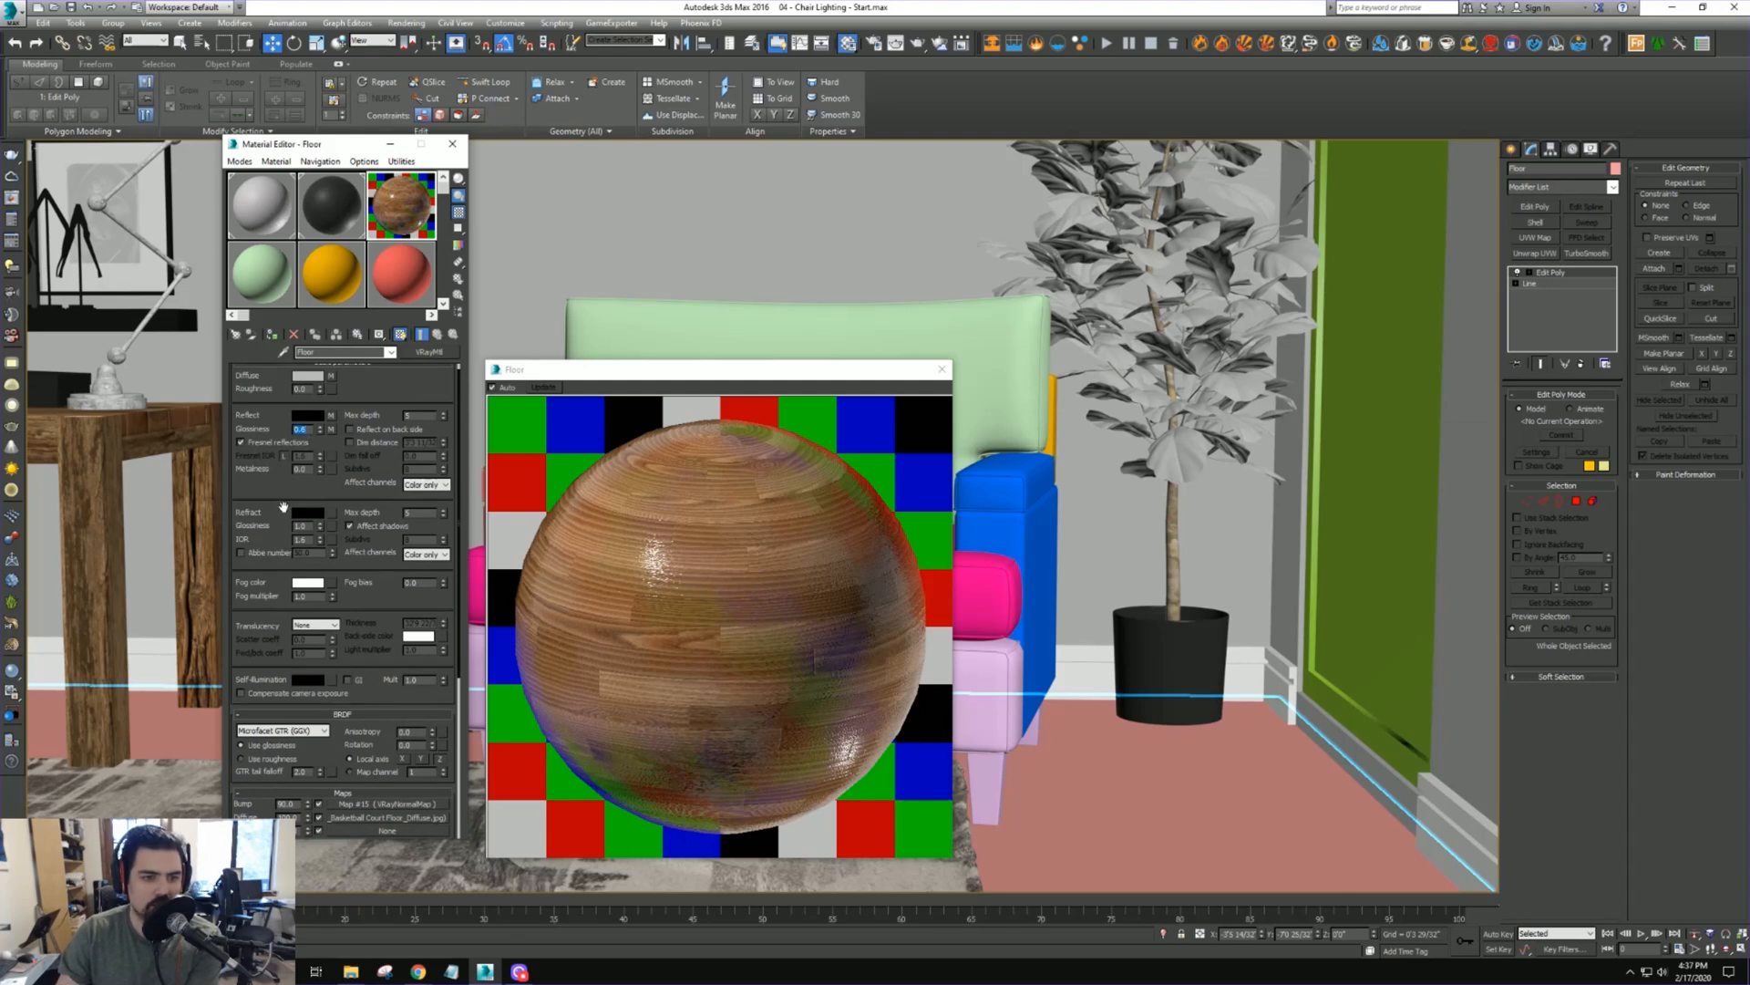
{"action": "scroll", "coordinate": [283, 507], "scroll_direction": "down", "scroll_amount": 5}
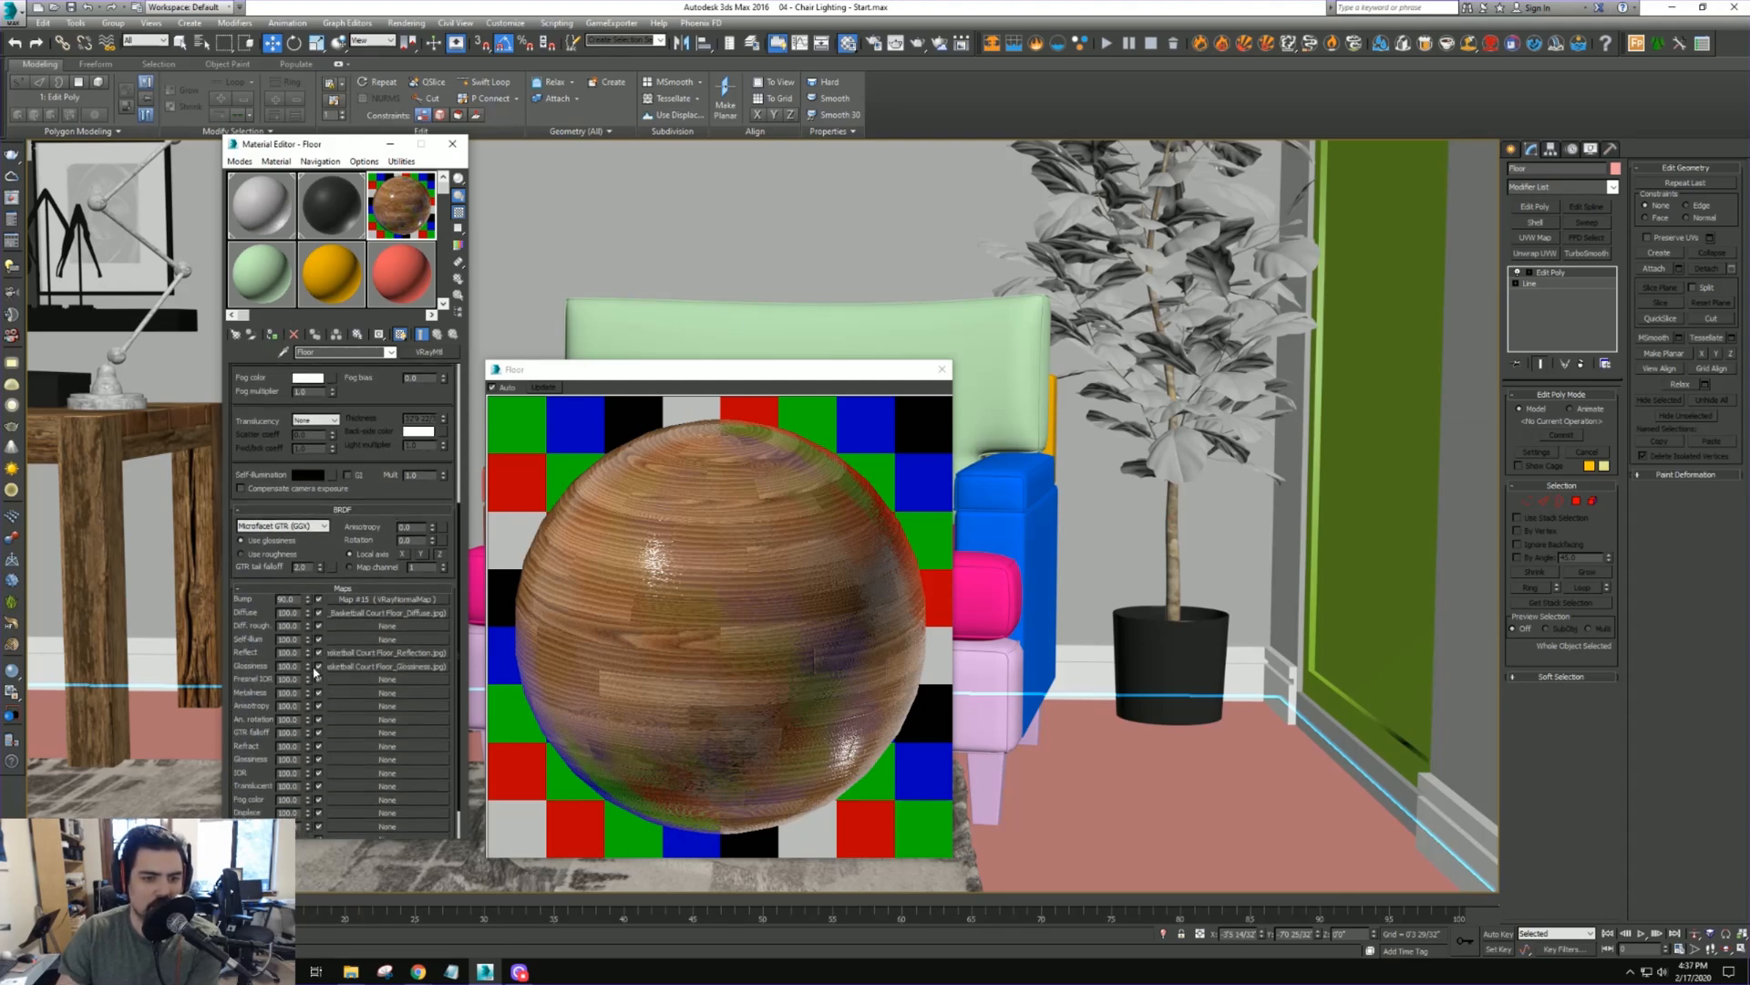
{"action": "type", "text": "60"}
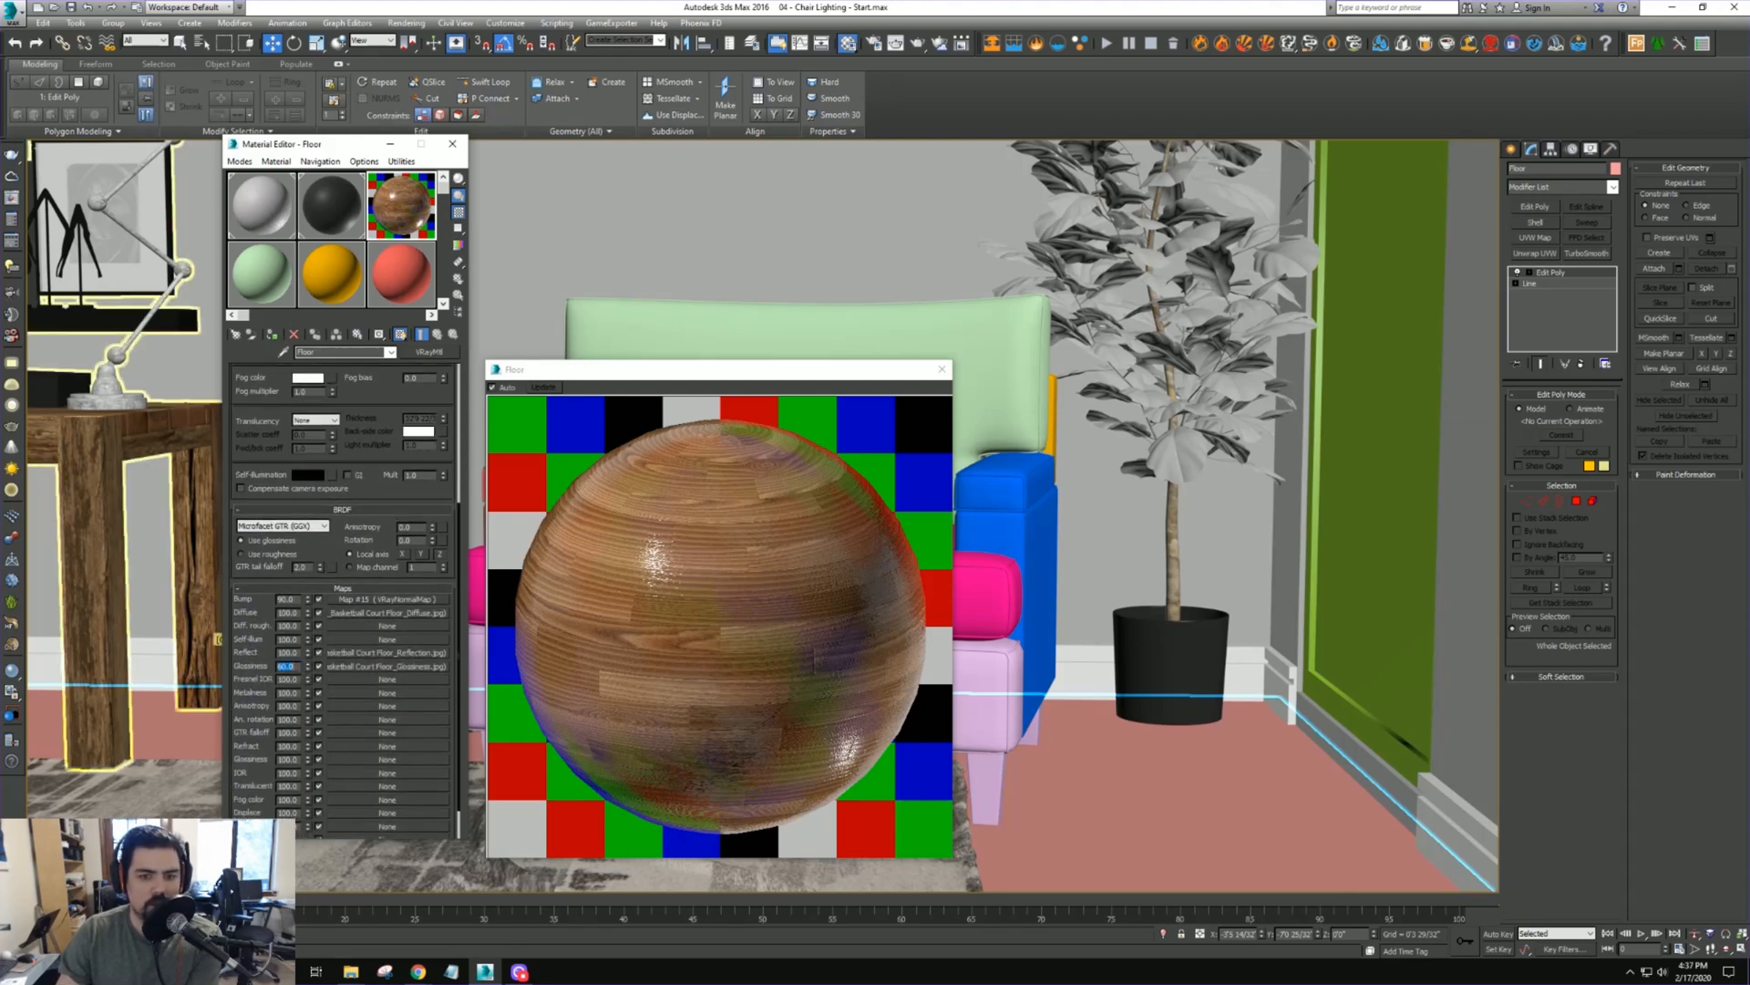
{"action": "key", "text": "Return"}
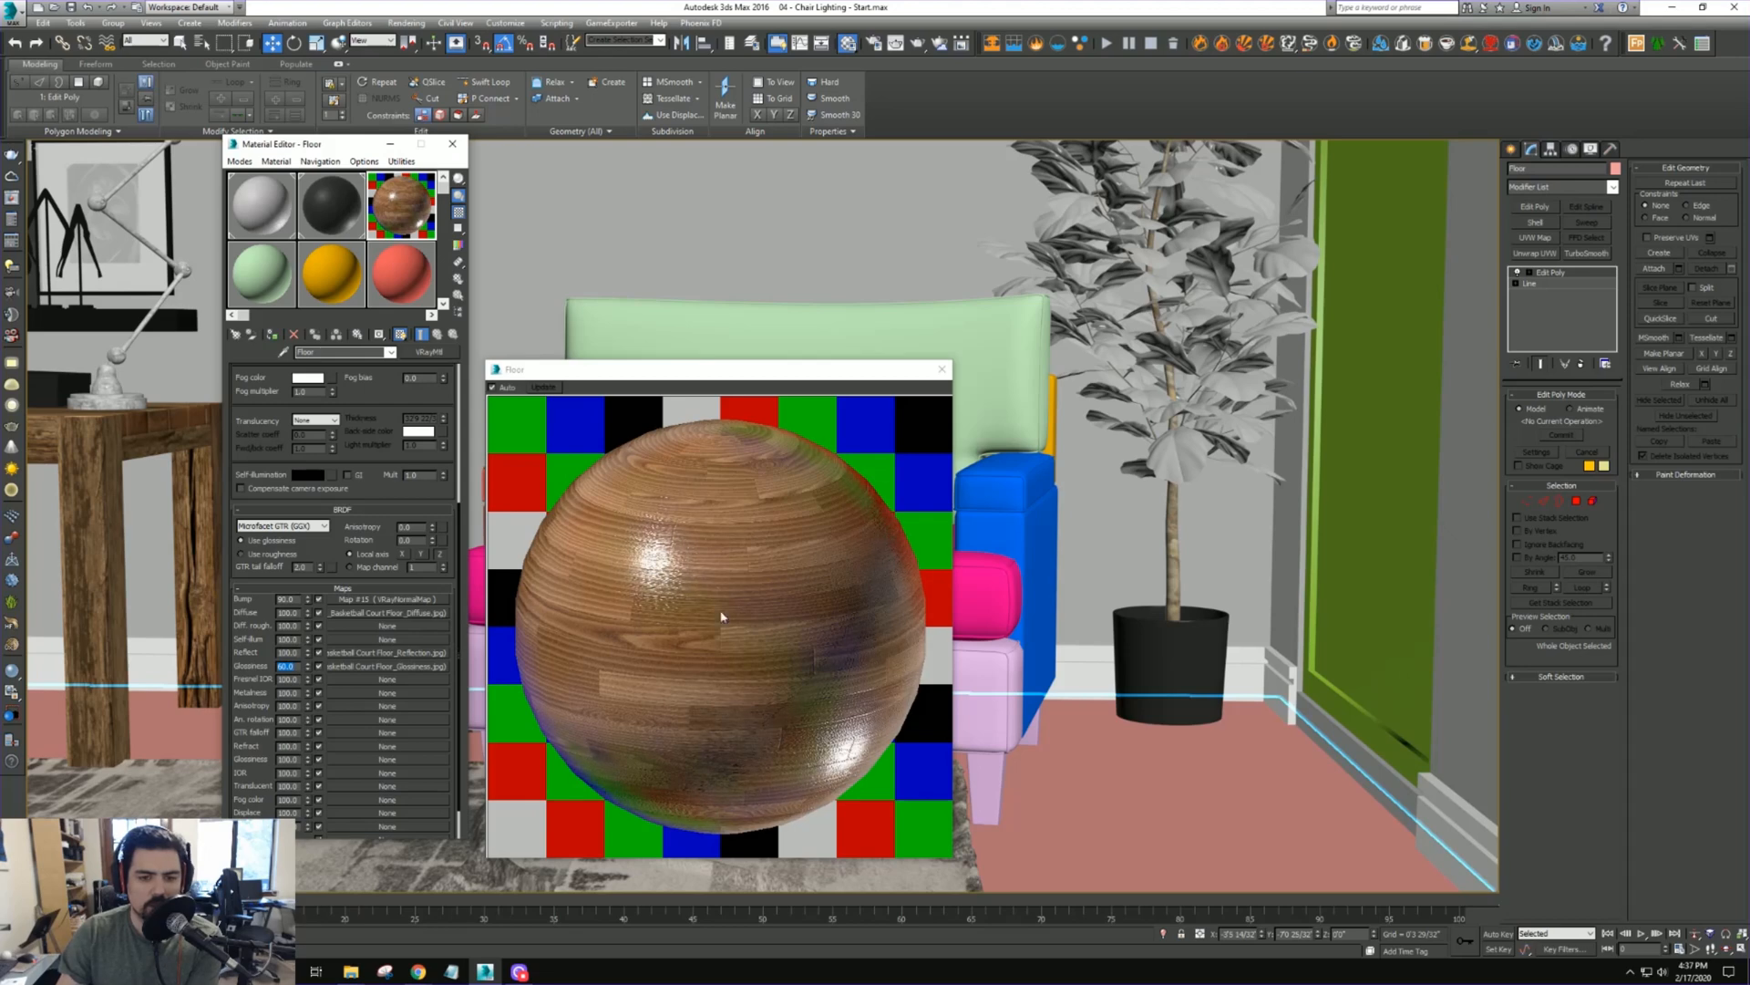
{"action": "left_click", "coordinate": [941, 369]}
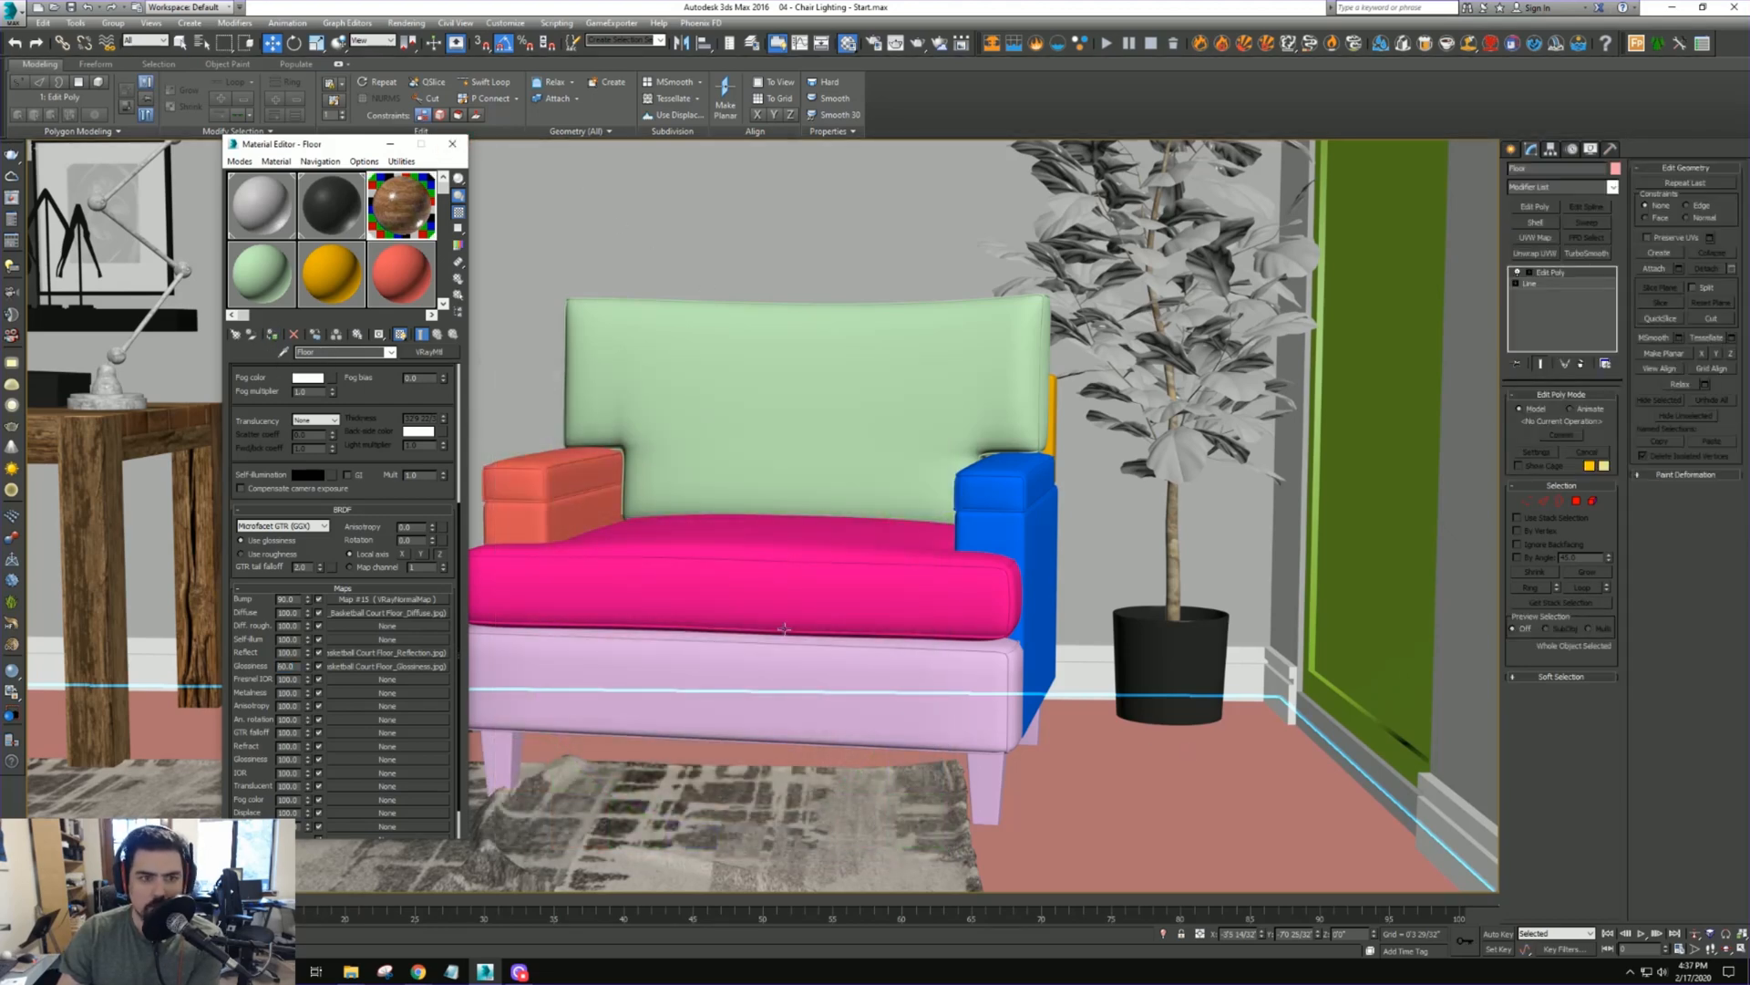
Assign the Floor material to the floor object and add a UVW Map modifier to it
{"action": "left_click", "coordinate": [1131, 773]}
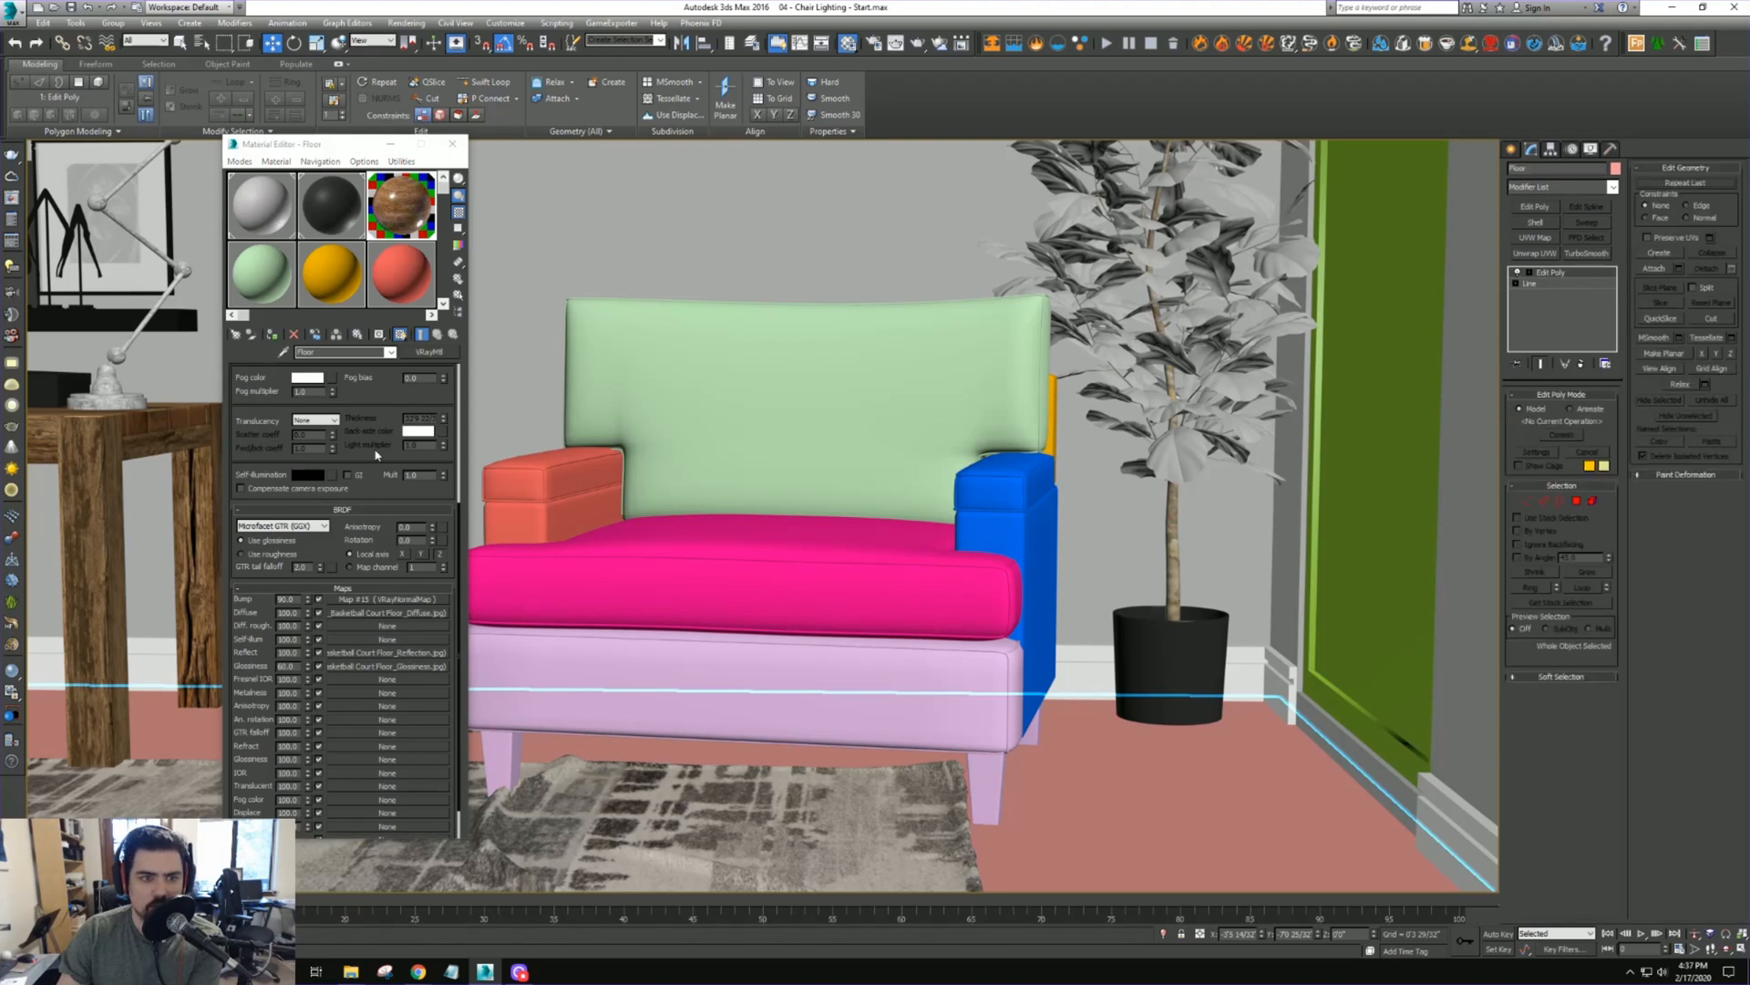
{"action": "left_click", "coordinate": [272, 334]}
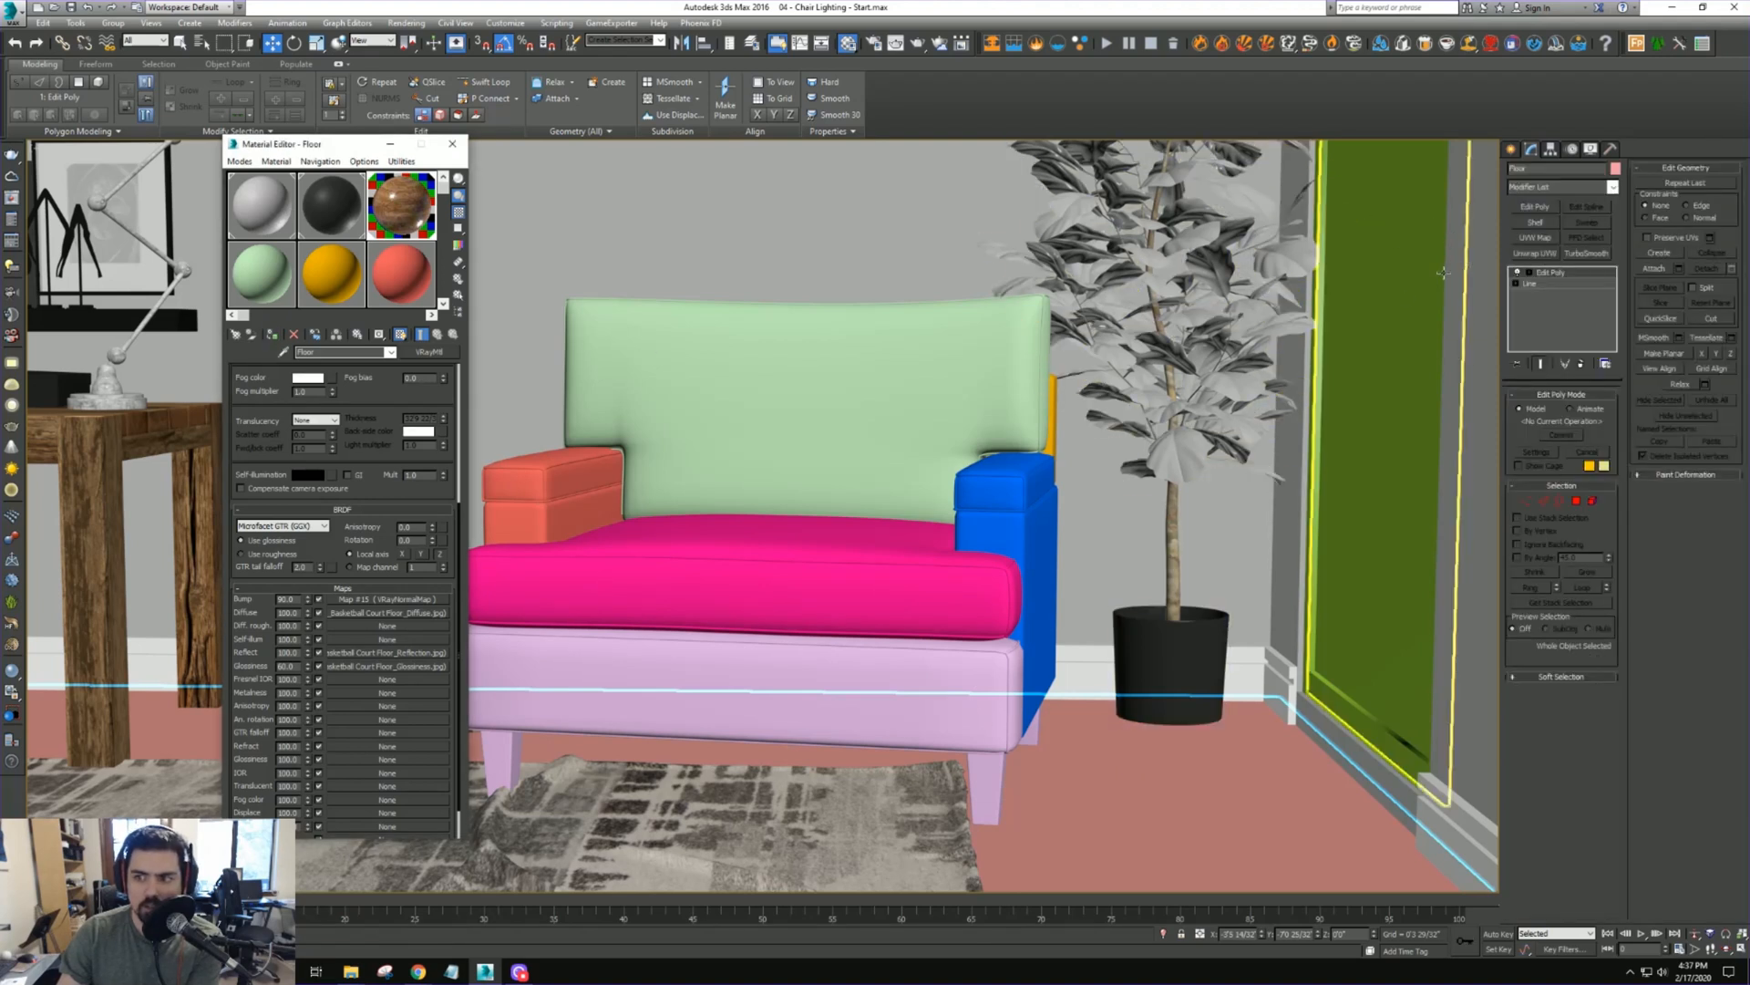
{"action": "left_click", "coordinate": [1525, 243]}
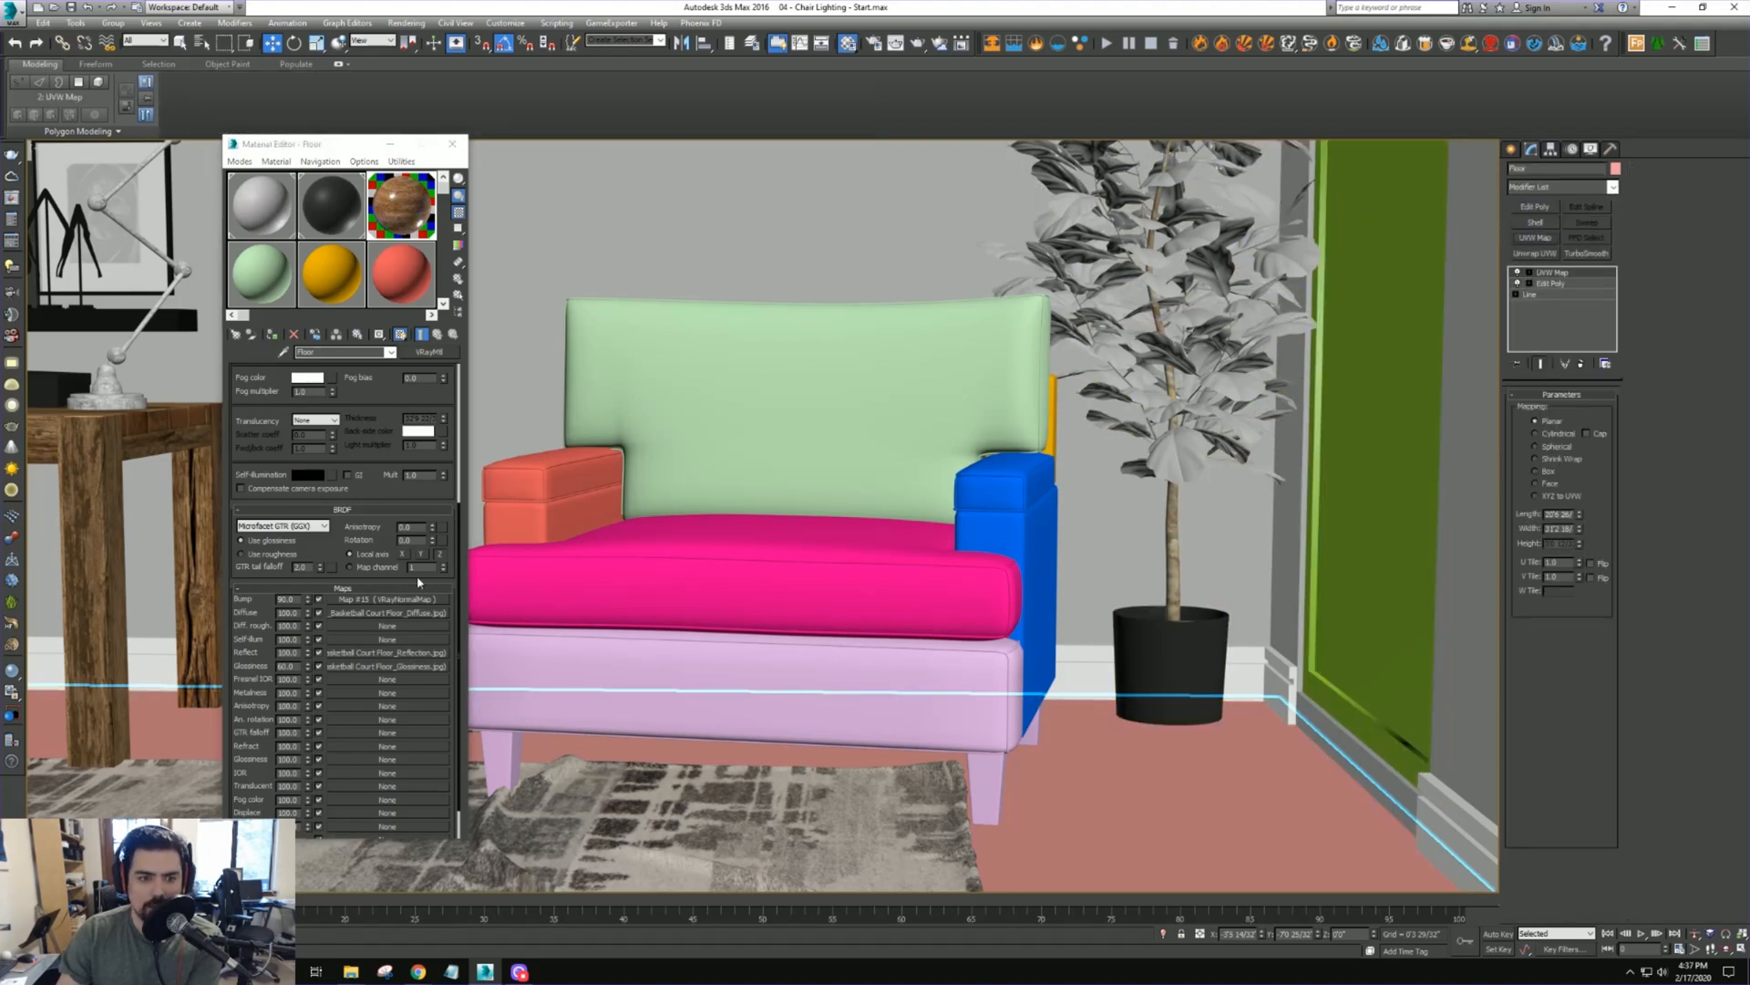
Switch to a perspective view of the whole floor and turn on the Floor material's display in the viewport
{"action": "left_click", "coordinate": [403, 614]}
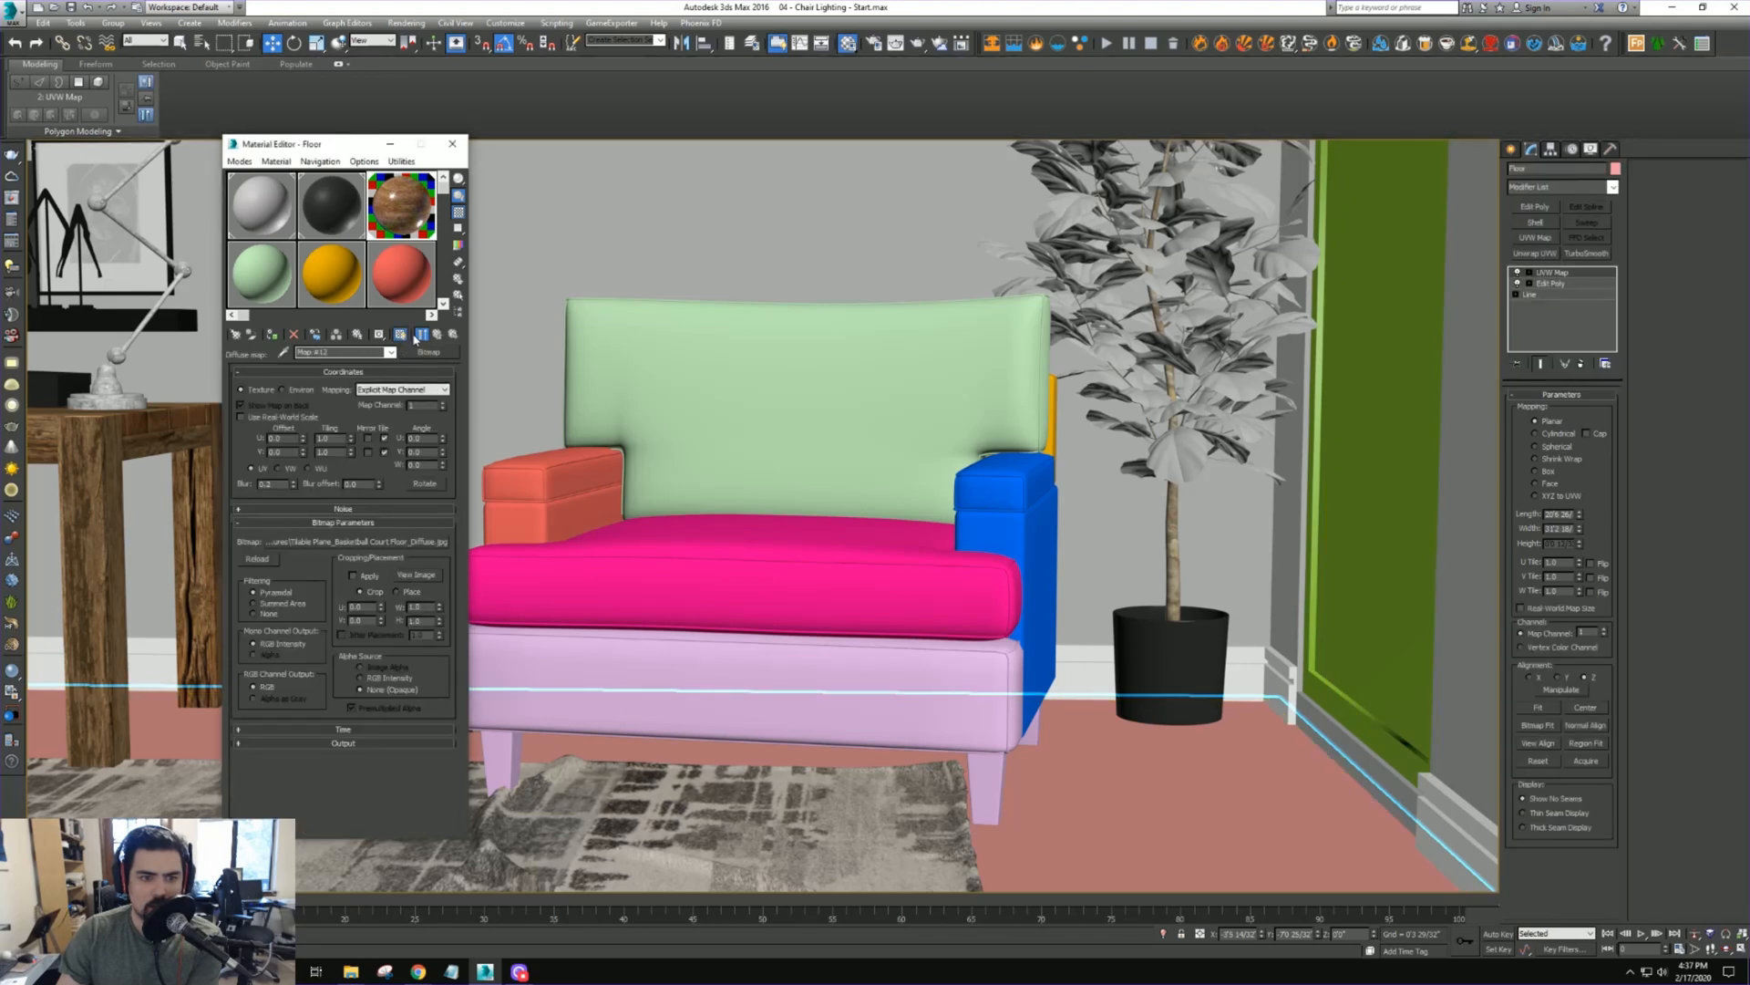
{"action": "left_click", "coordinate": [420, 335]}
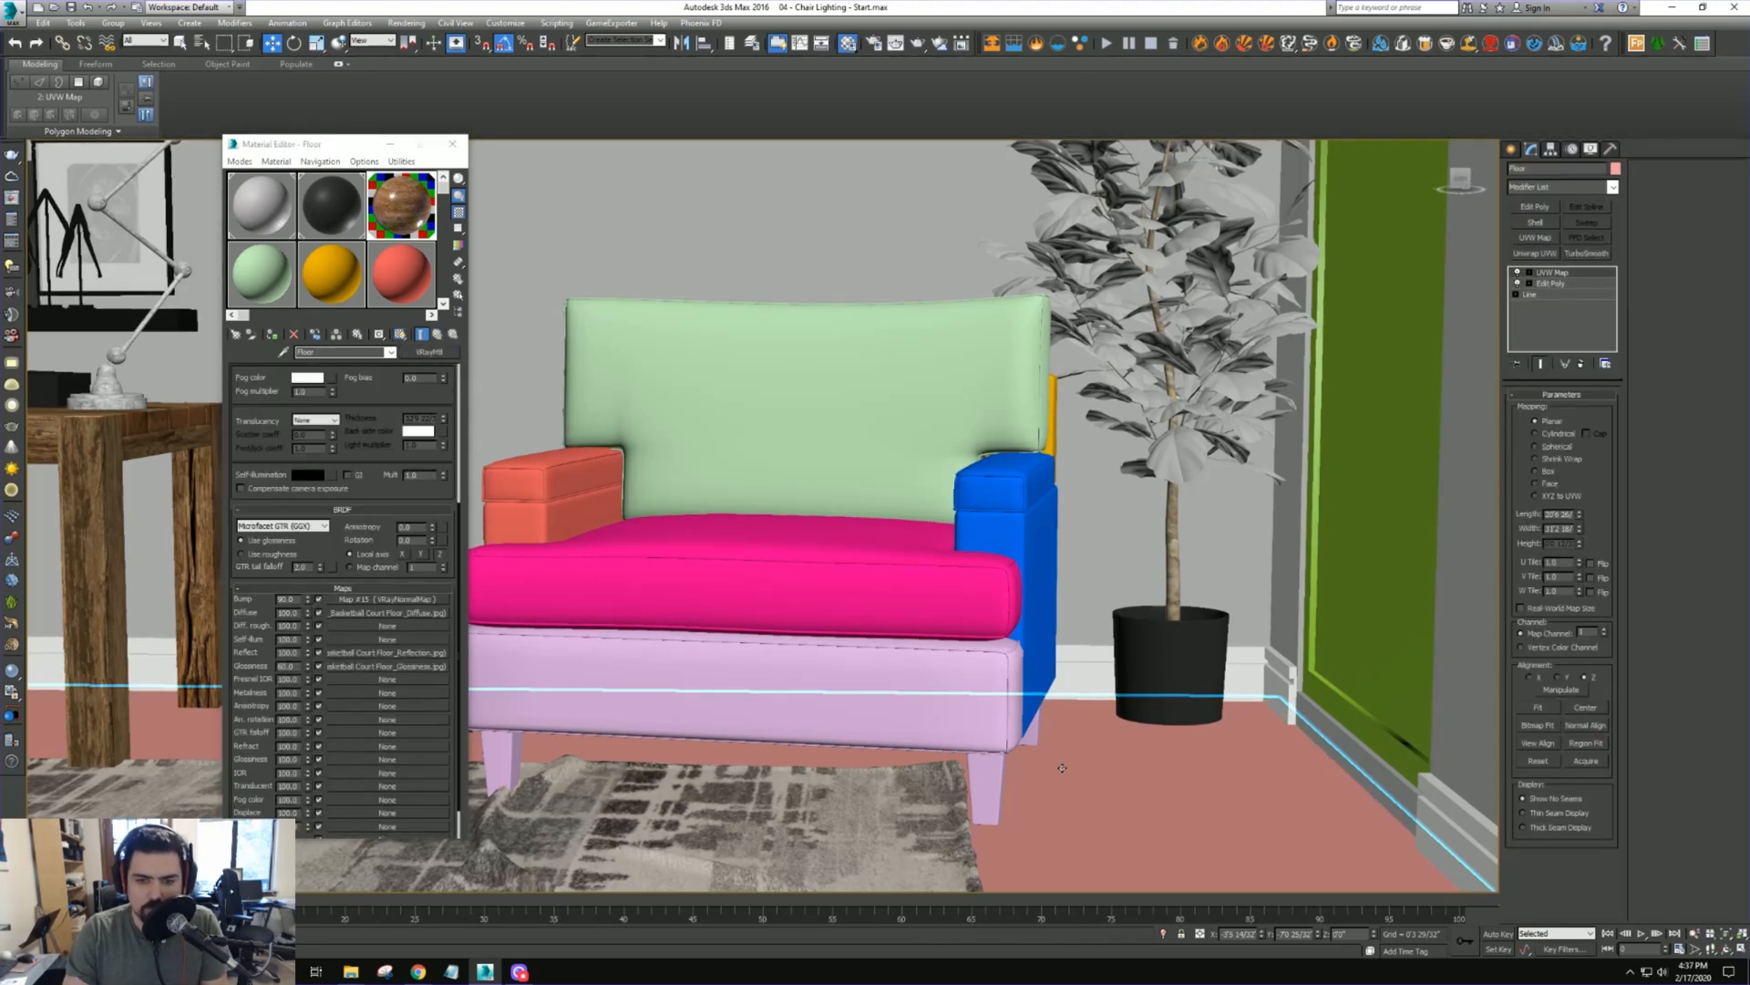
{"action": "key", "text": "p"}
{"action": "key", "text": "z"}
{"action": "middle_click_drag", "start_coordinate": [1047, 735], "coordinate": [870, 679], "text": "alt"}
{"action": "scroll", "coordinate": [871, 586], "scroll_direction": "up", "scroll_amount": 5}
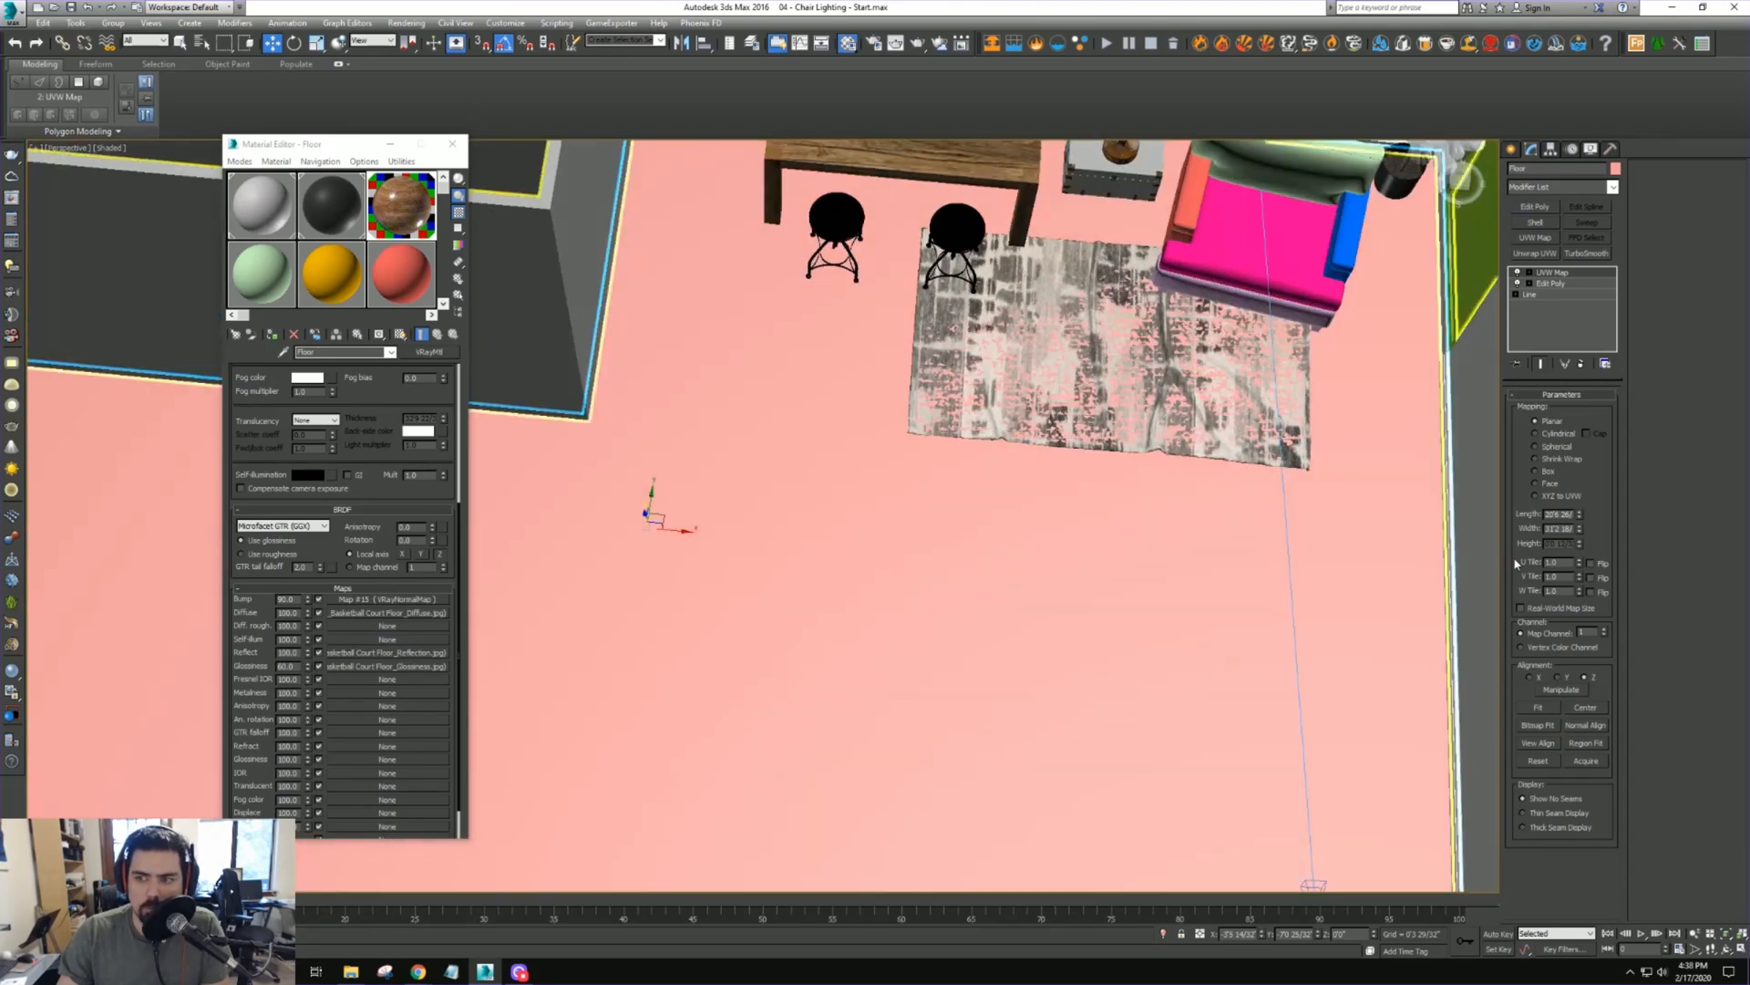
{"action": "left_click", "coordinate": [400, 335]}
Set the length and width of the floor's planar UVW mapping to 15'0" each
{"action": "scroll", "coordinate": [802, 534], "scroll_direction": "down", "scroll_amount": 5}
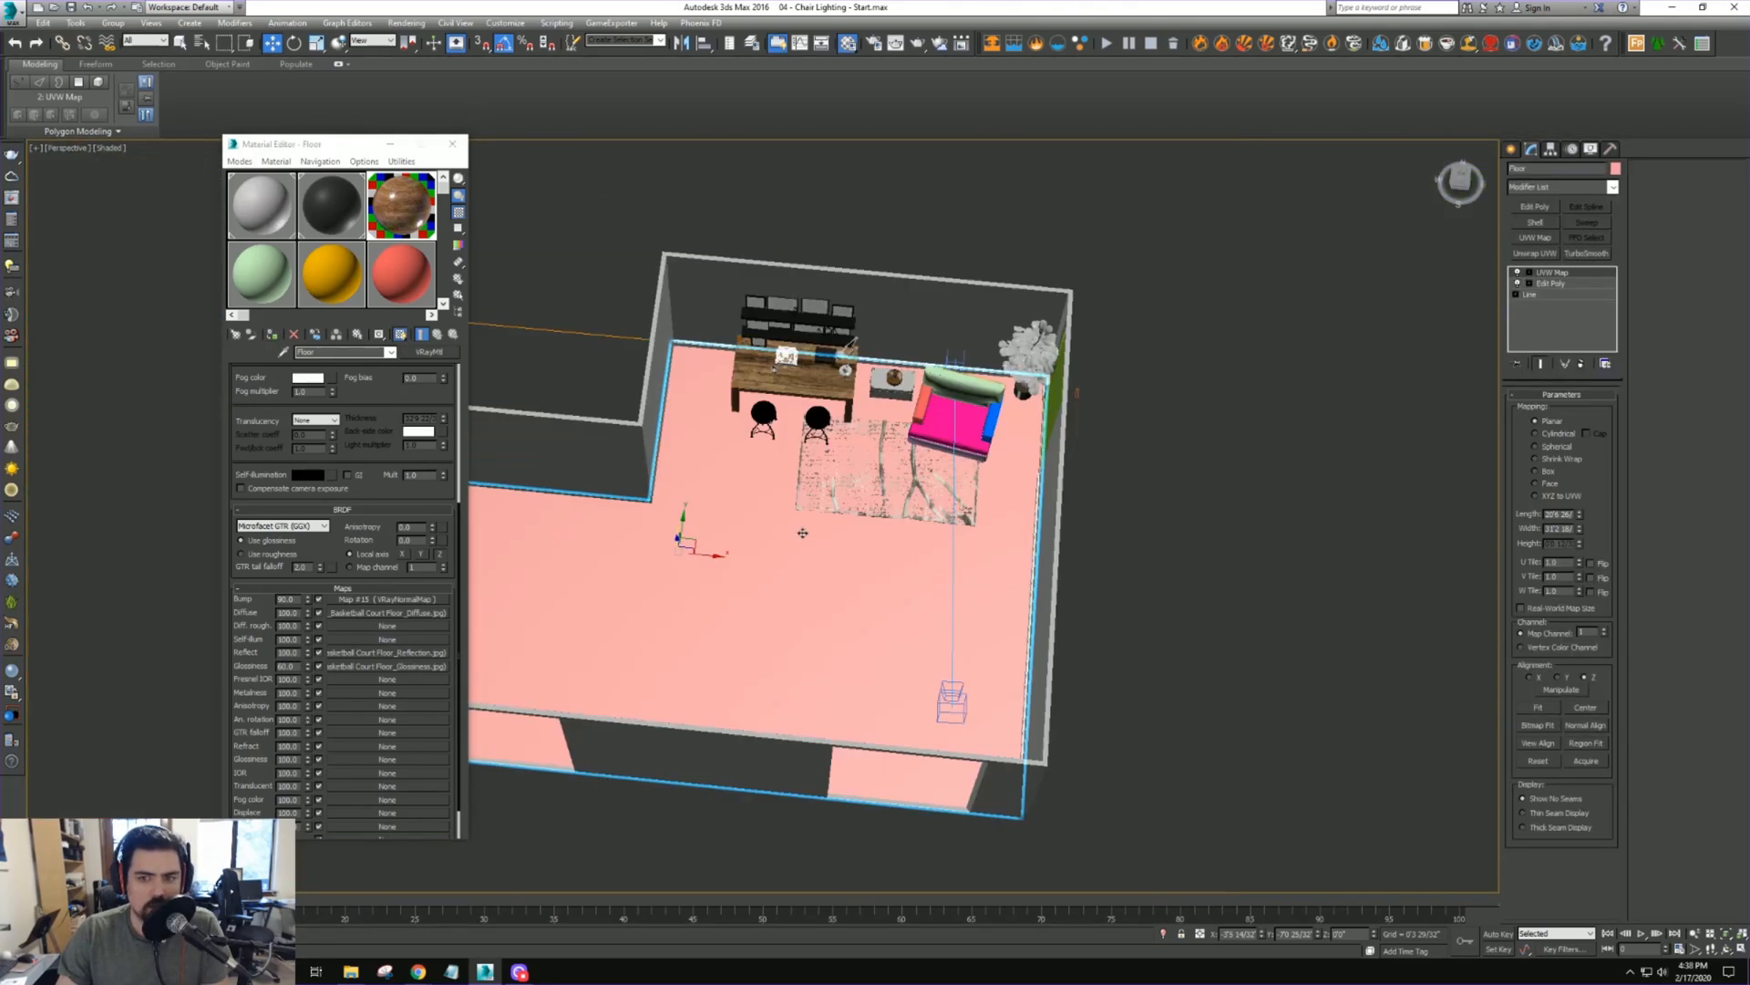
{"action": "middle_click_drag", "start_coordinate": [803, 534], "coordinate": [921, 584], "text": "alt"}
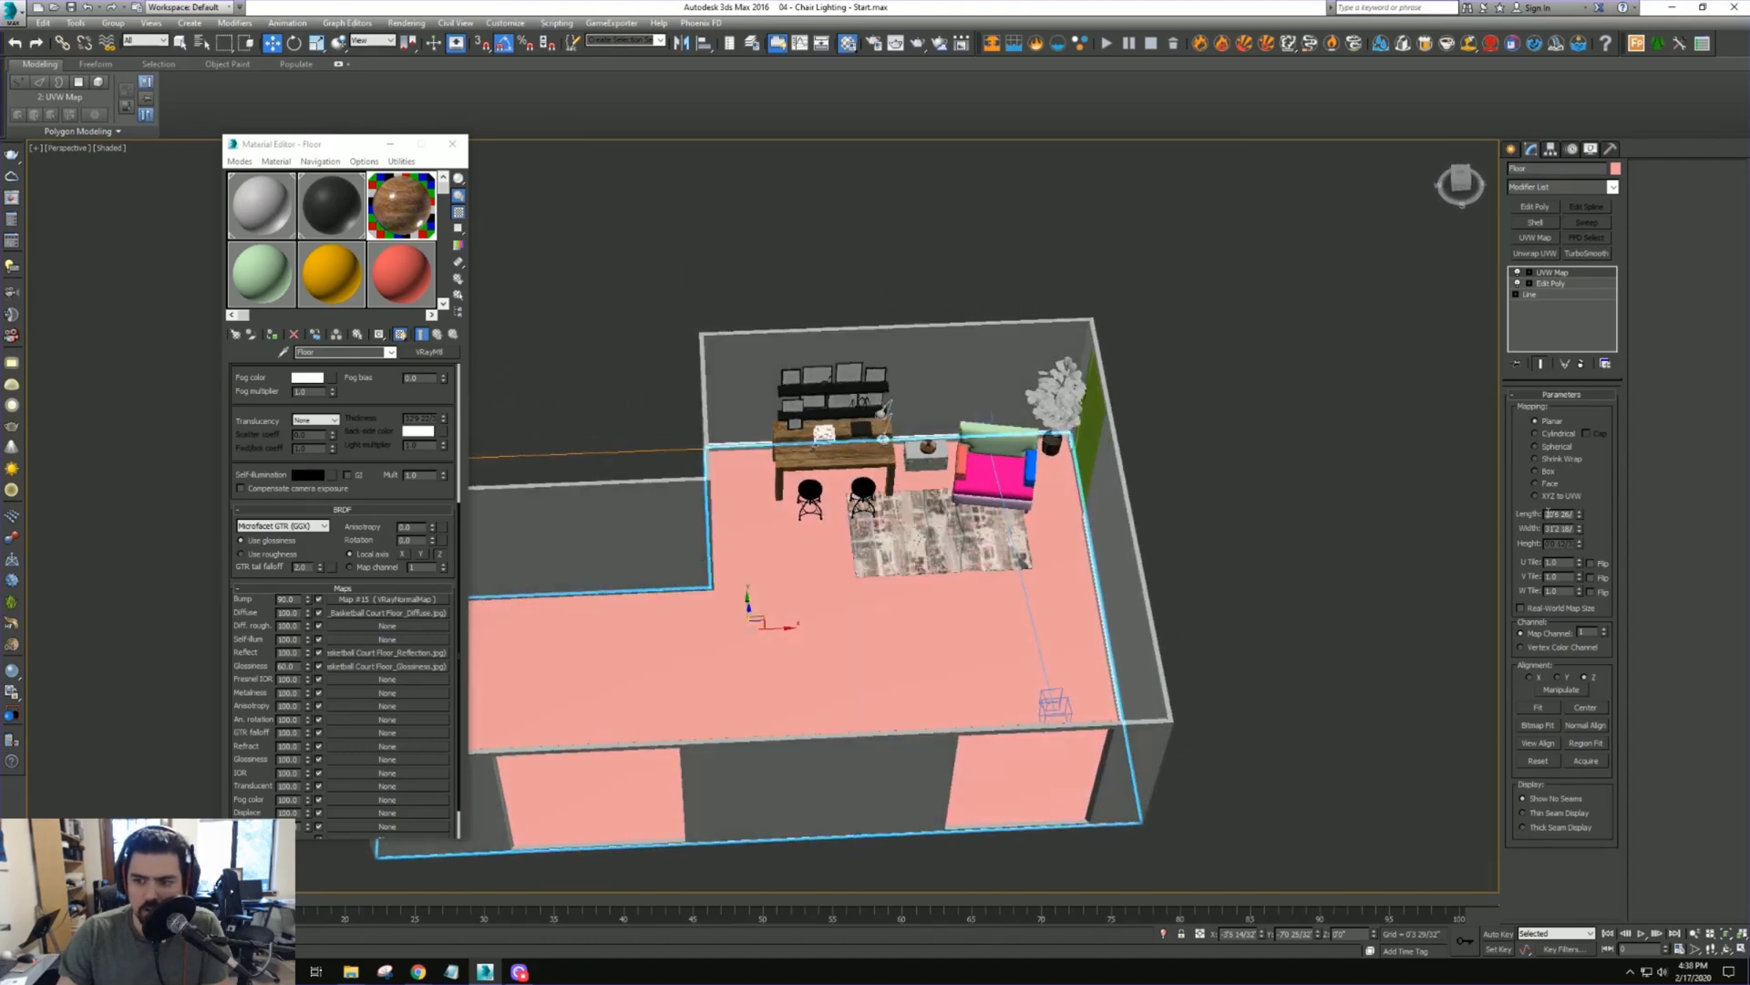
{"action": "type", "text": "150"}
{"action": "key", "text": "Tab"}
{"action": "type", "text": "15"}
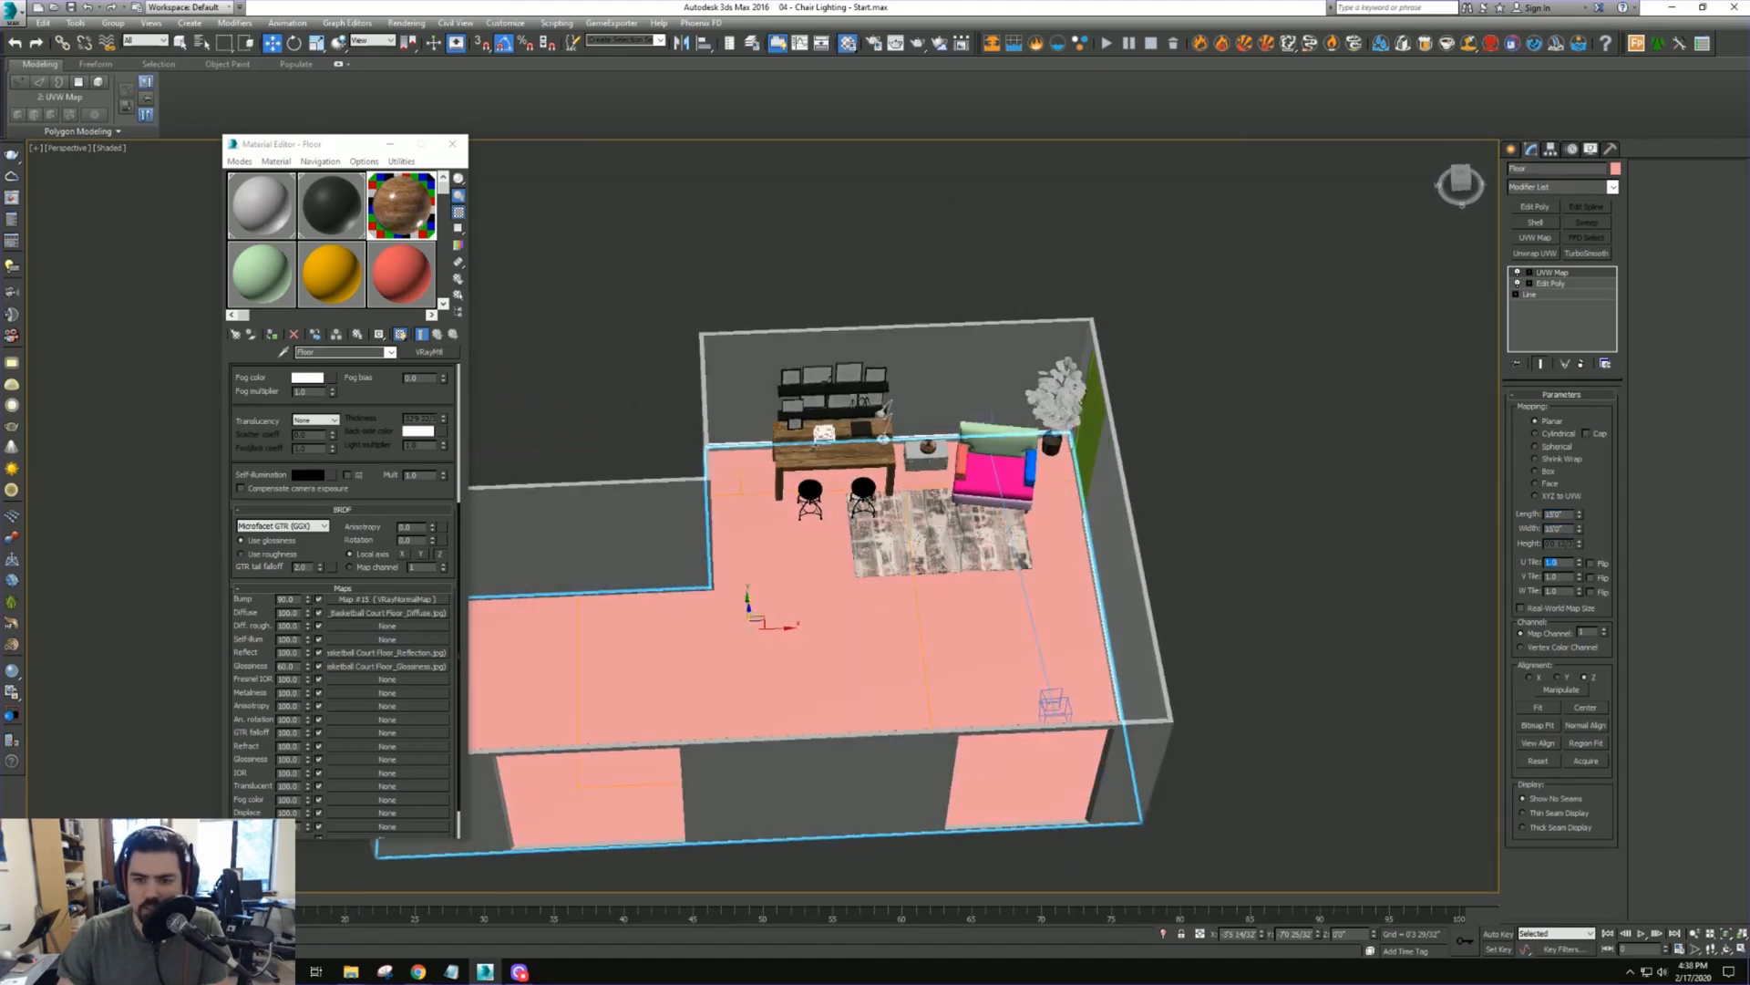
Toggle the viewport display of the floor's diffuse map and return to the camera view
{"action": "middle_click_drag", "start_coordinate": [1390, 560], "coordinate": [1147, 541], "text": "alt"}
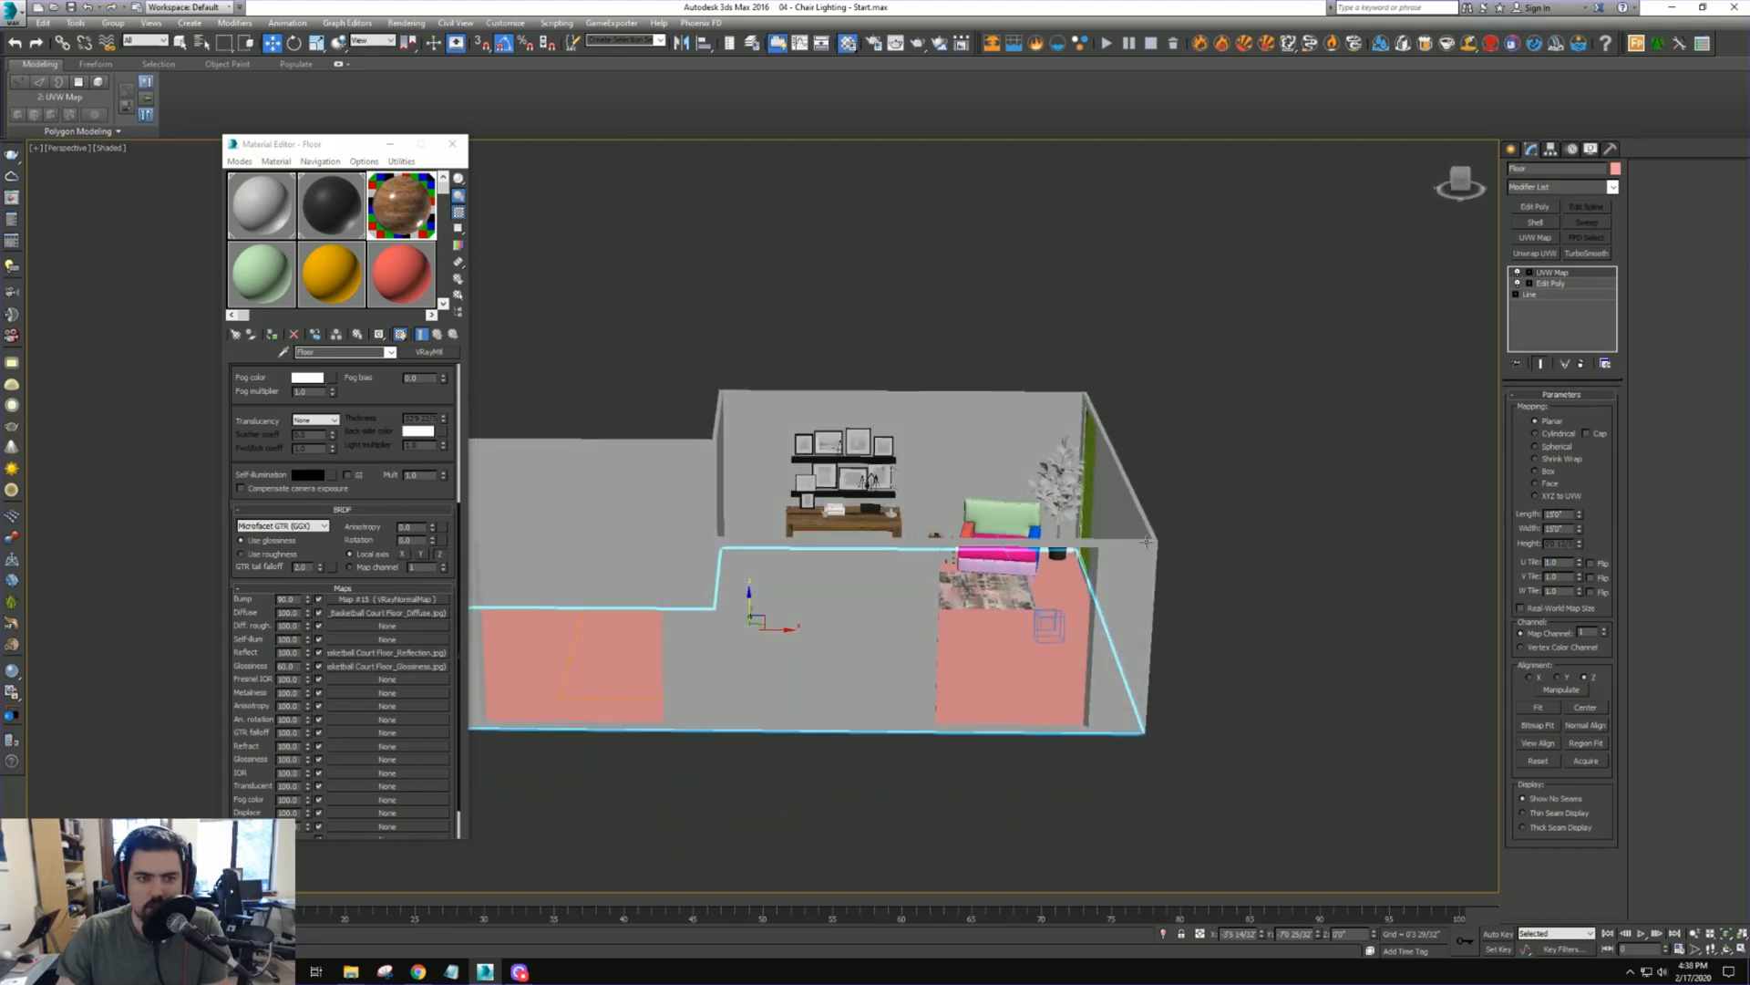
{"action": "left_click", "coordinate": [388, 612]}
{"action": "left_click", "coordinate": [401, 337]}
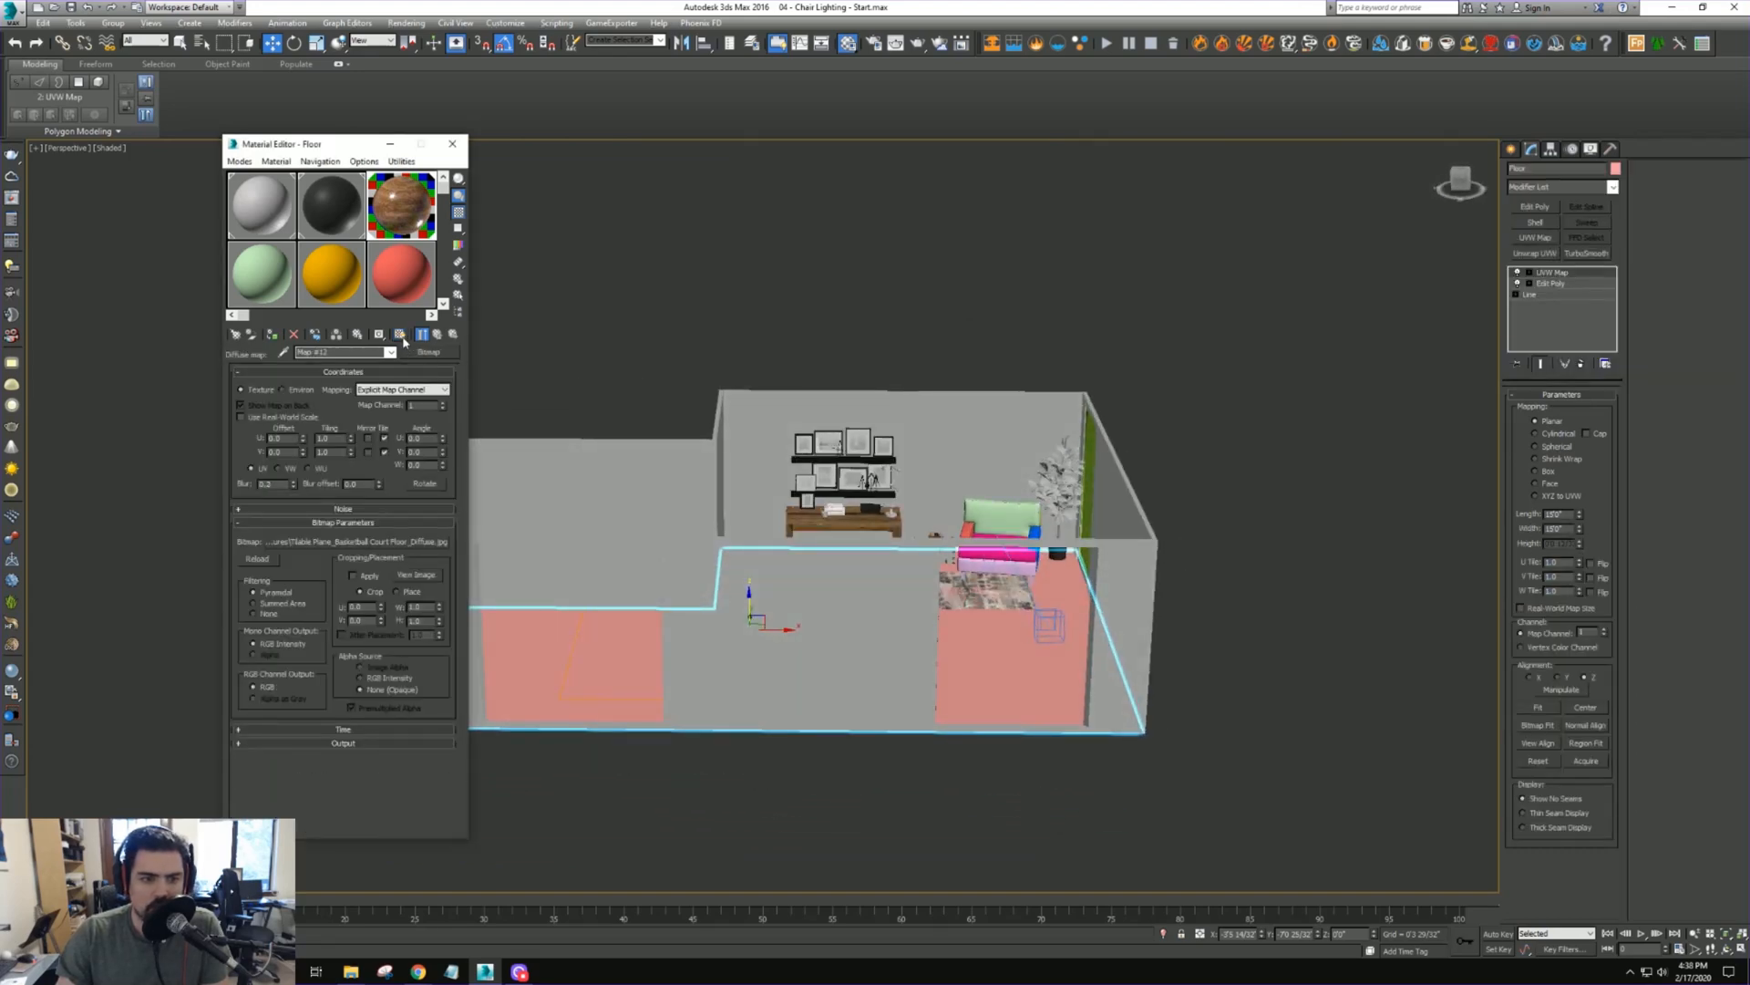
{"action": "middle_click_drag", "start_coordinate": [548, 401], "coordinate": [555, 463], "text": "alt"}
{"action": "key", "text": "c"}
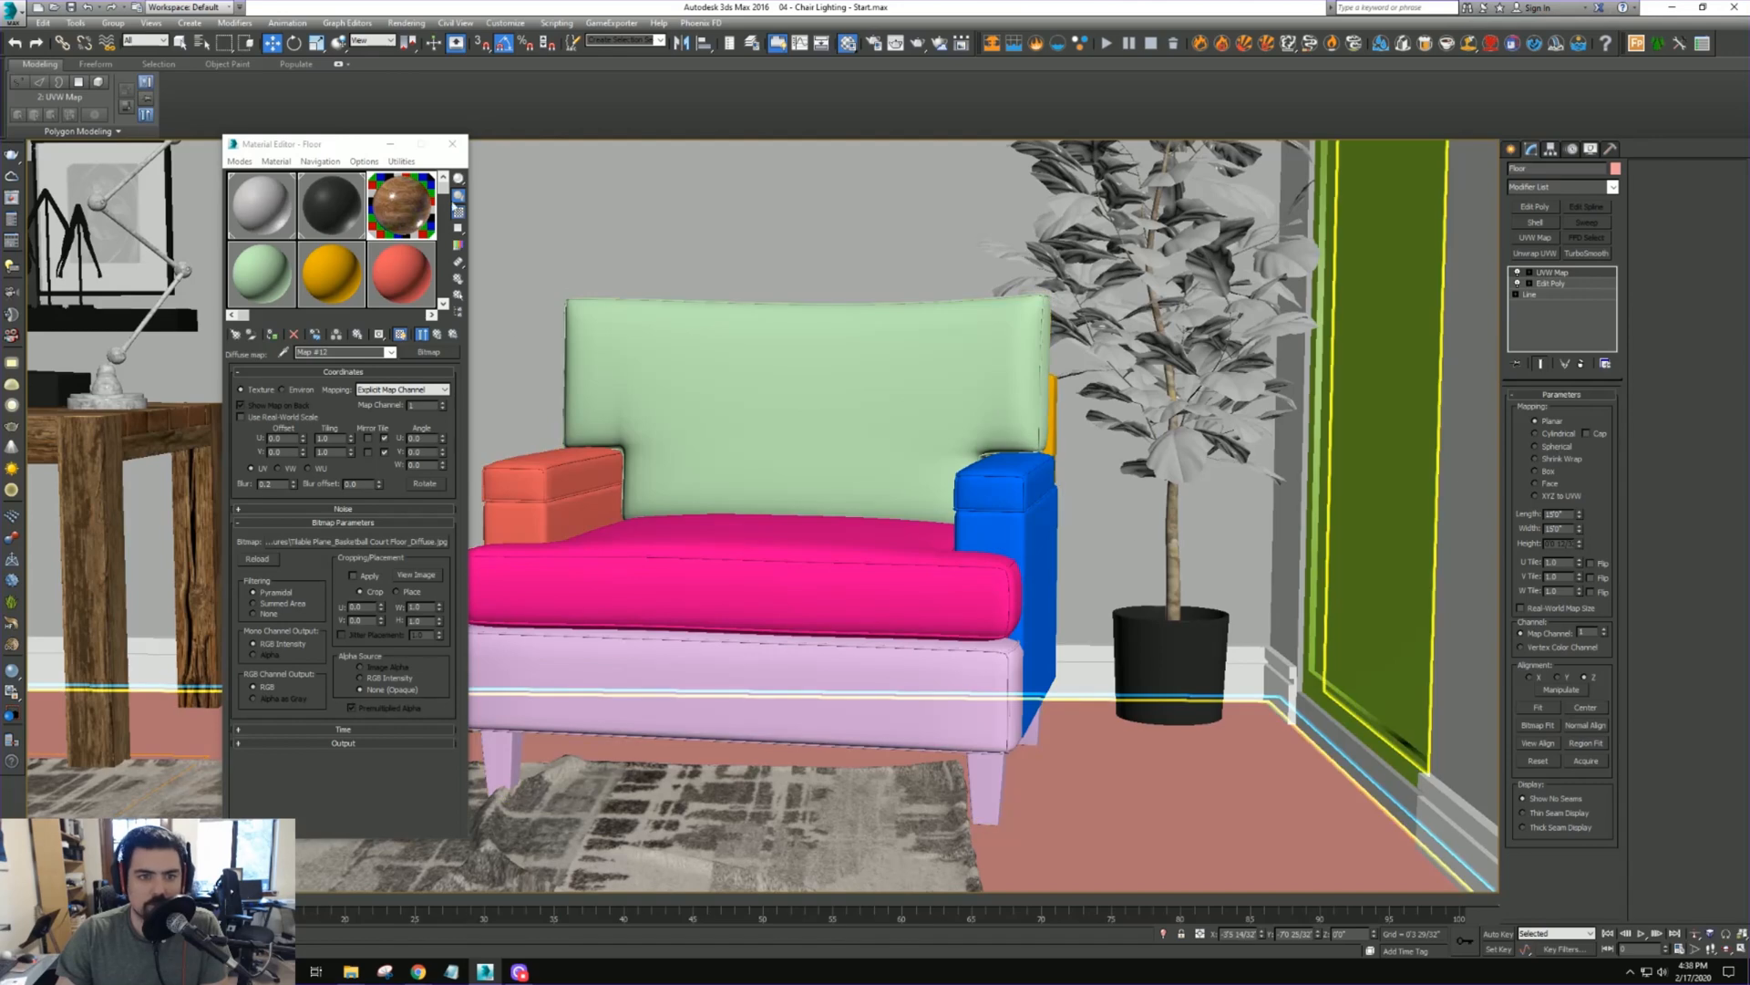
Close the material editor and save the scene as a new file named 04 - Chair Lighting - Mid
{"action": "key", "text": "m"}
{"action": "left_click", "coordinate": [743, 337]}
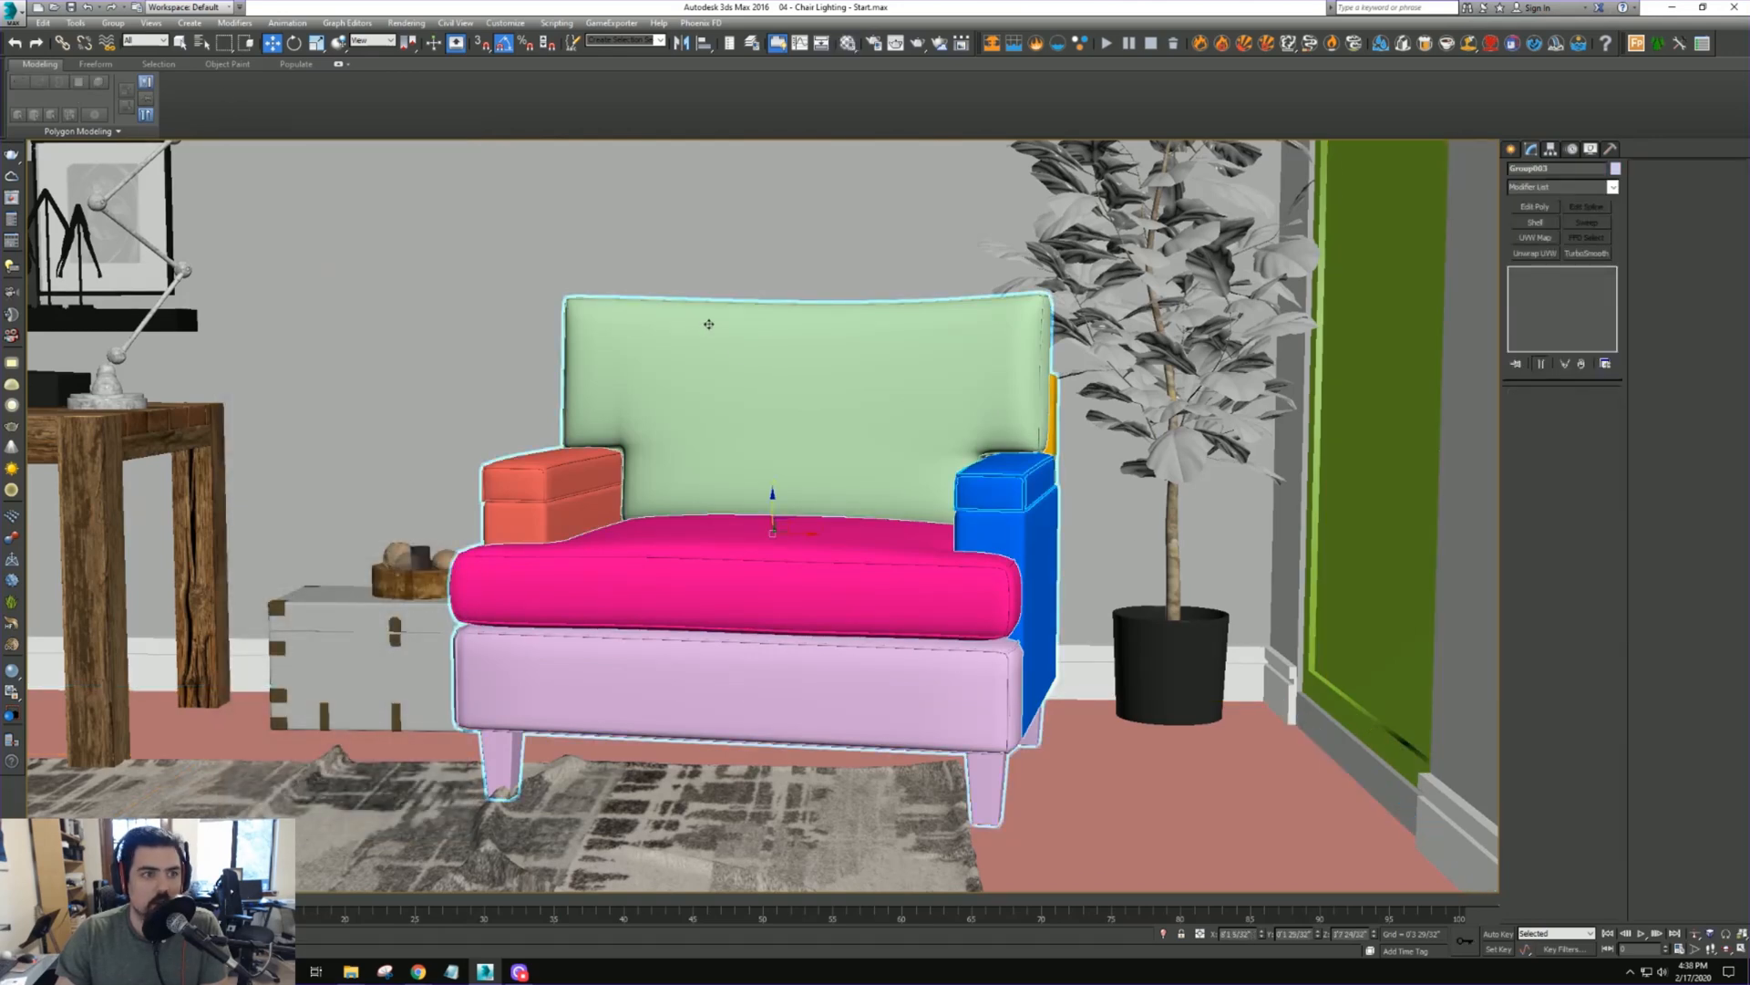
{"action": "right_click", "coordinate": [630, 369]}
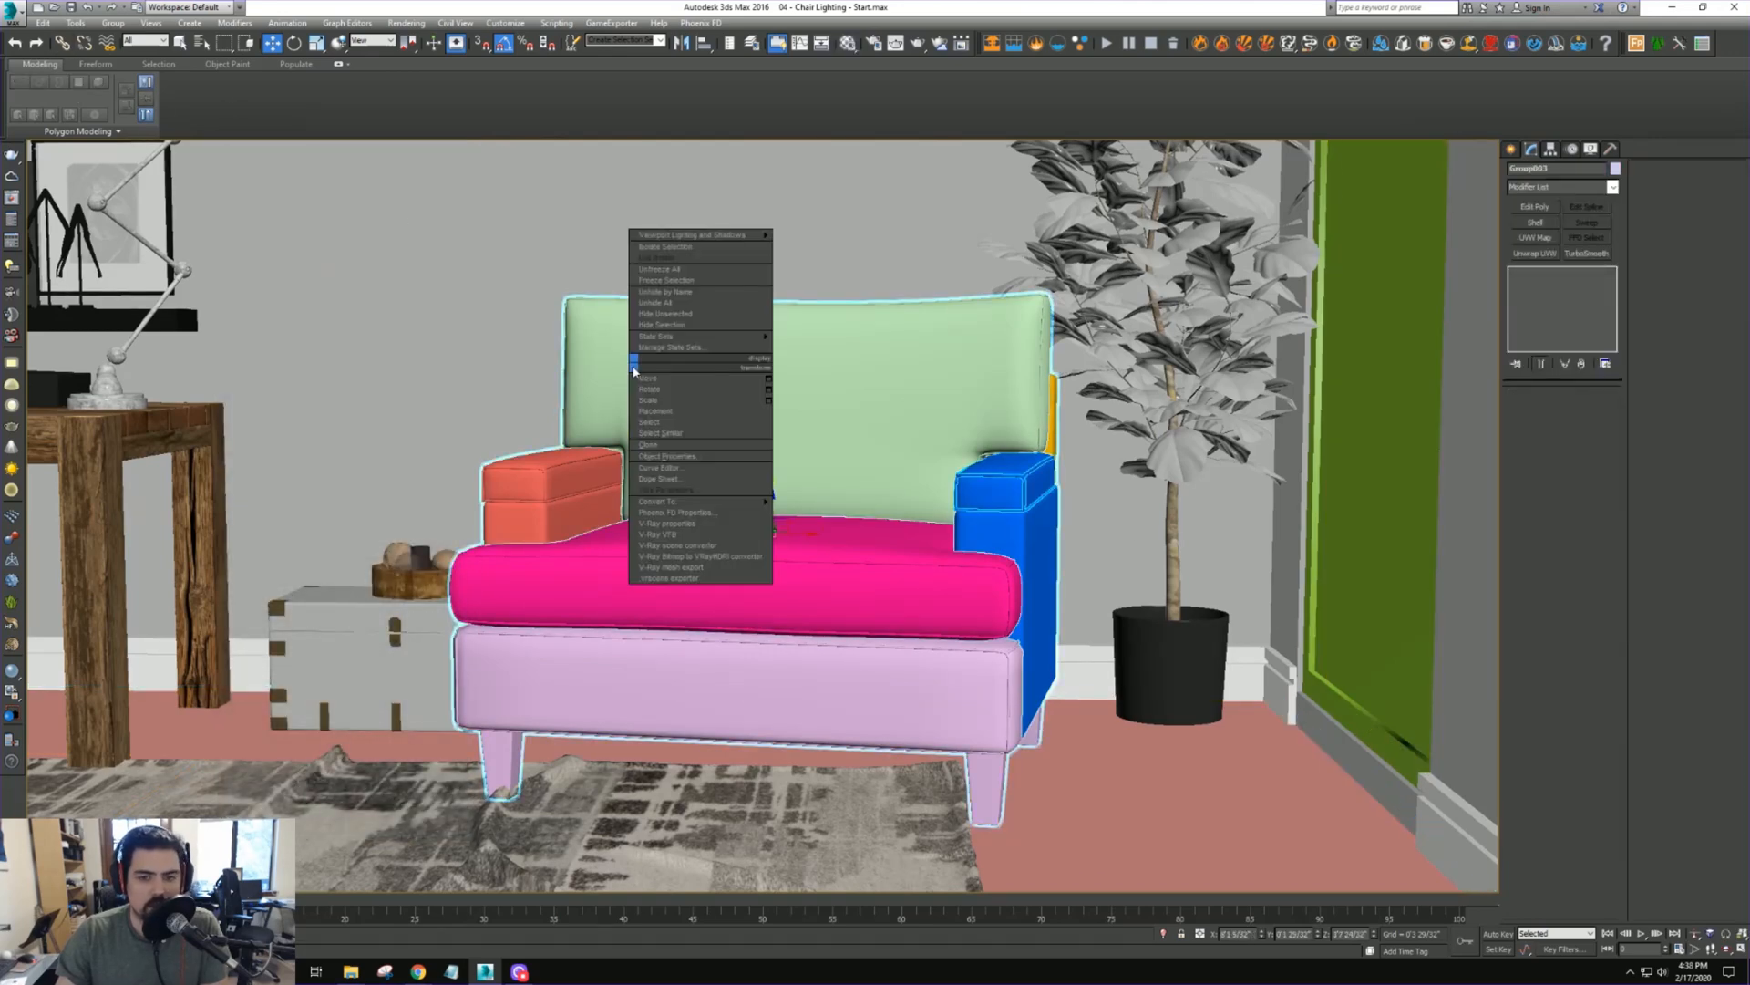
{"action": "left_click", "coordinate": [15, 19]}
{"action": "left_click", "coordinate": [45, 171]}
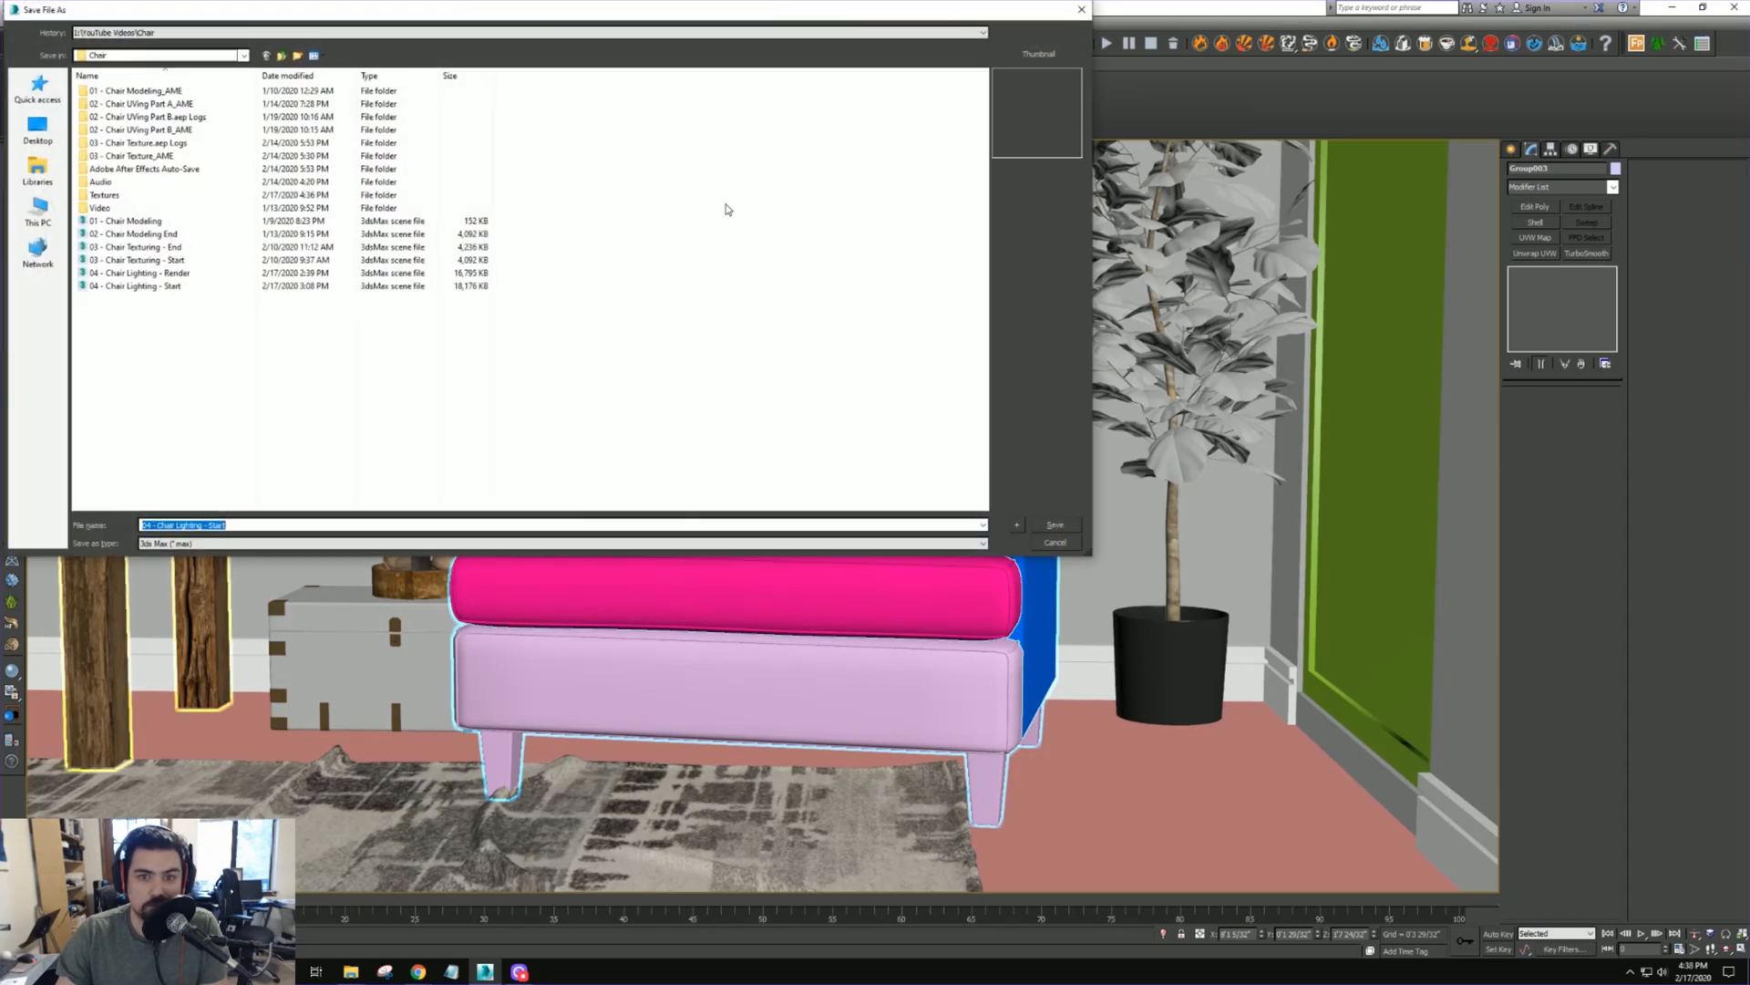
{"action": "left_click_drag", "start_coordinate": [665, 12], "coordinate": [1749, 205]}
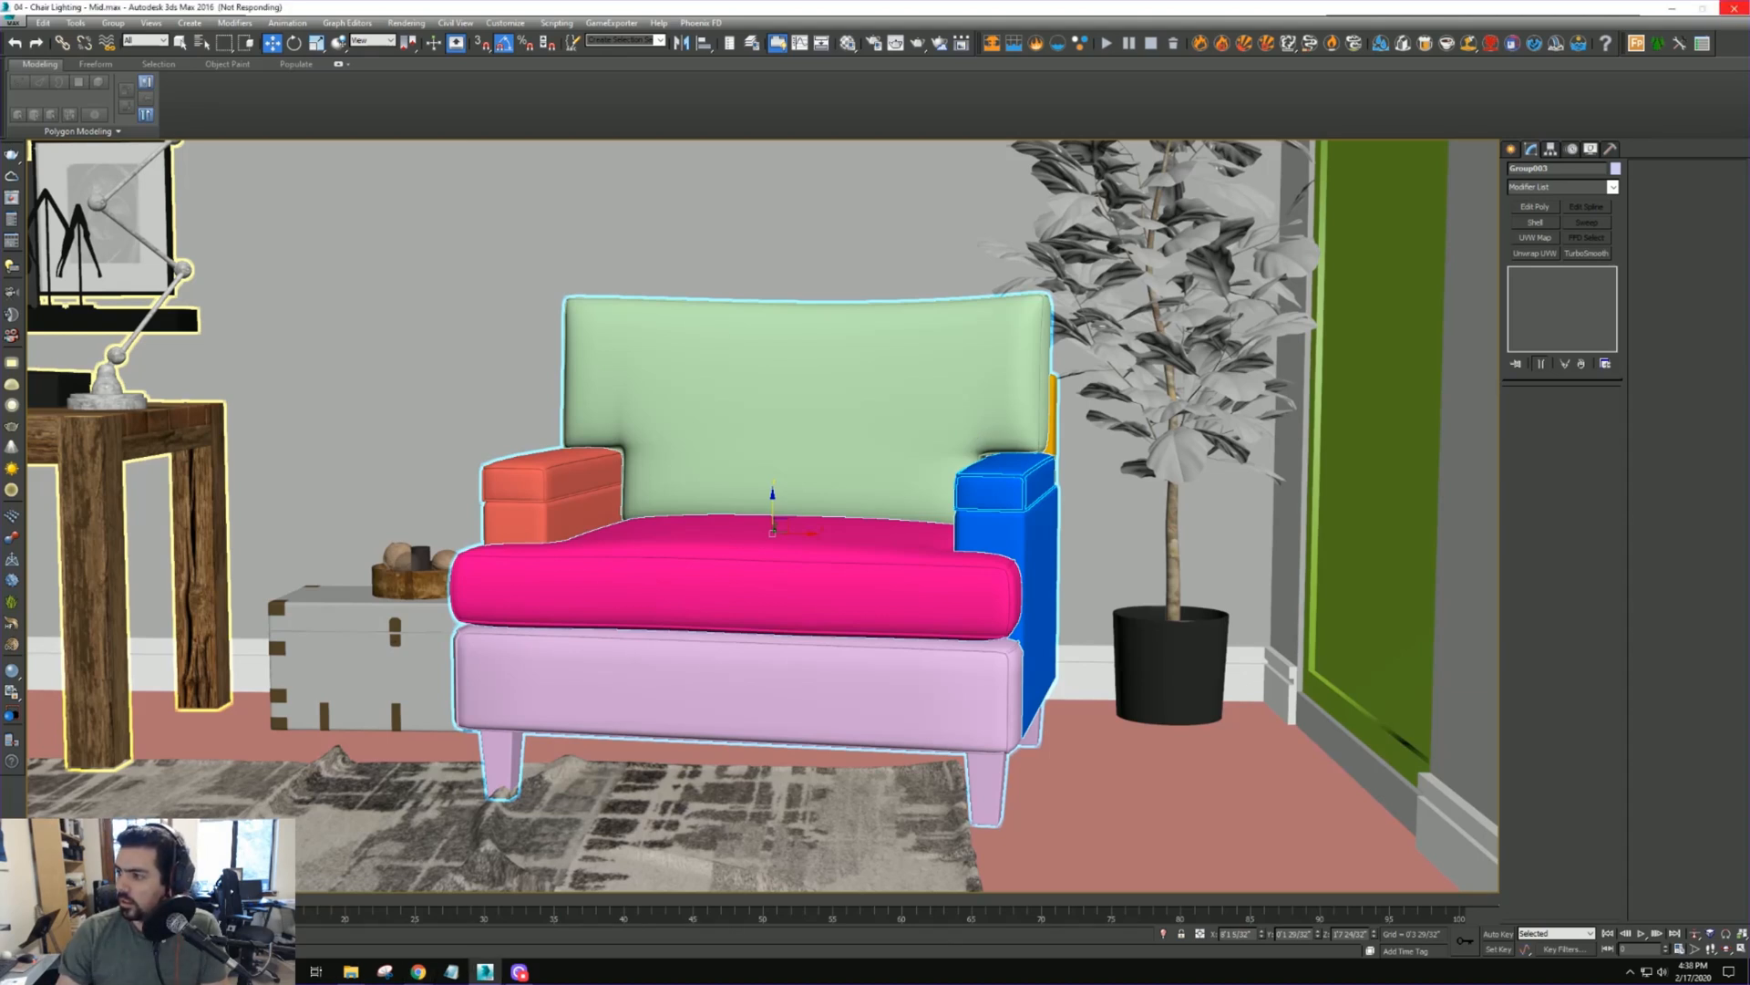
{"action": "left_click", "coordinate": [1103, 750]}
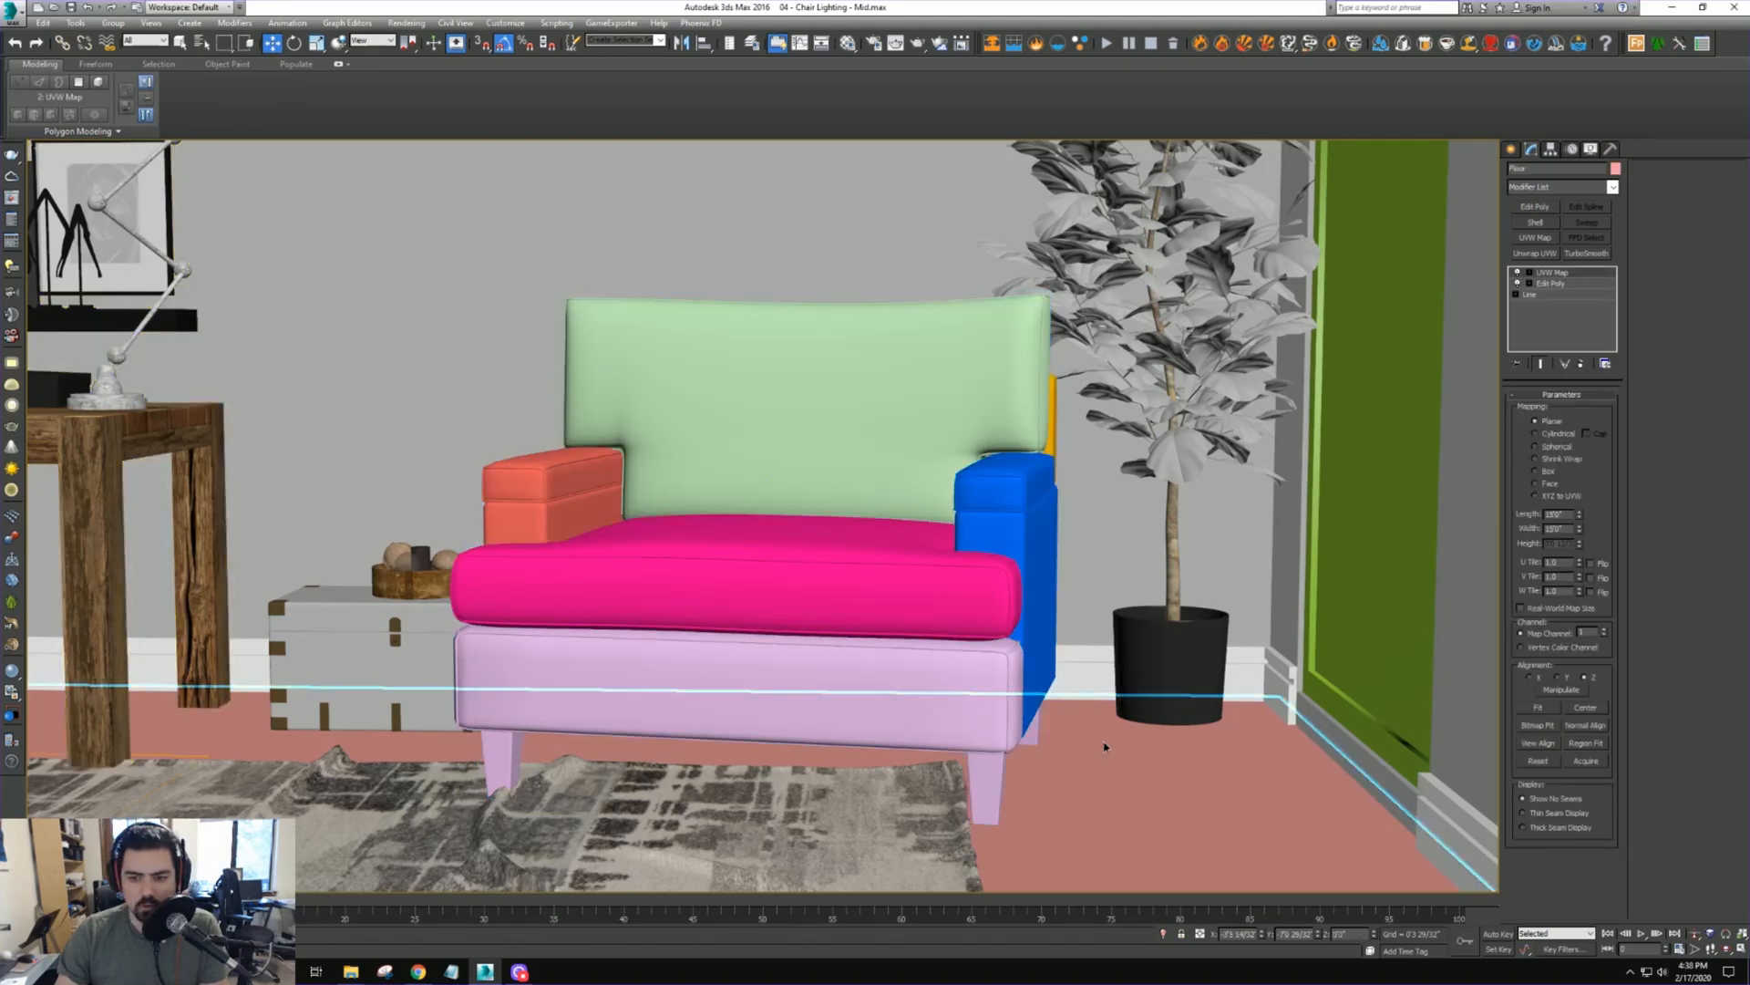
{"action": "right_click", "coordinate": [1103, 749]}
{"action": "left_click", "coordinate": [1144, 920]}
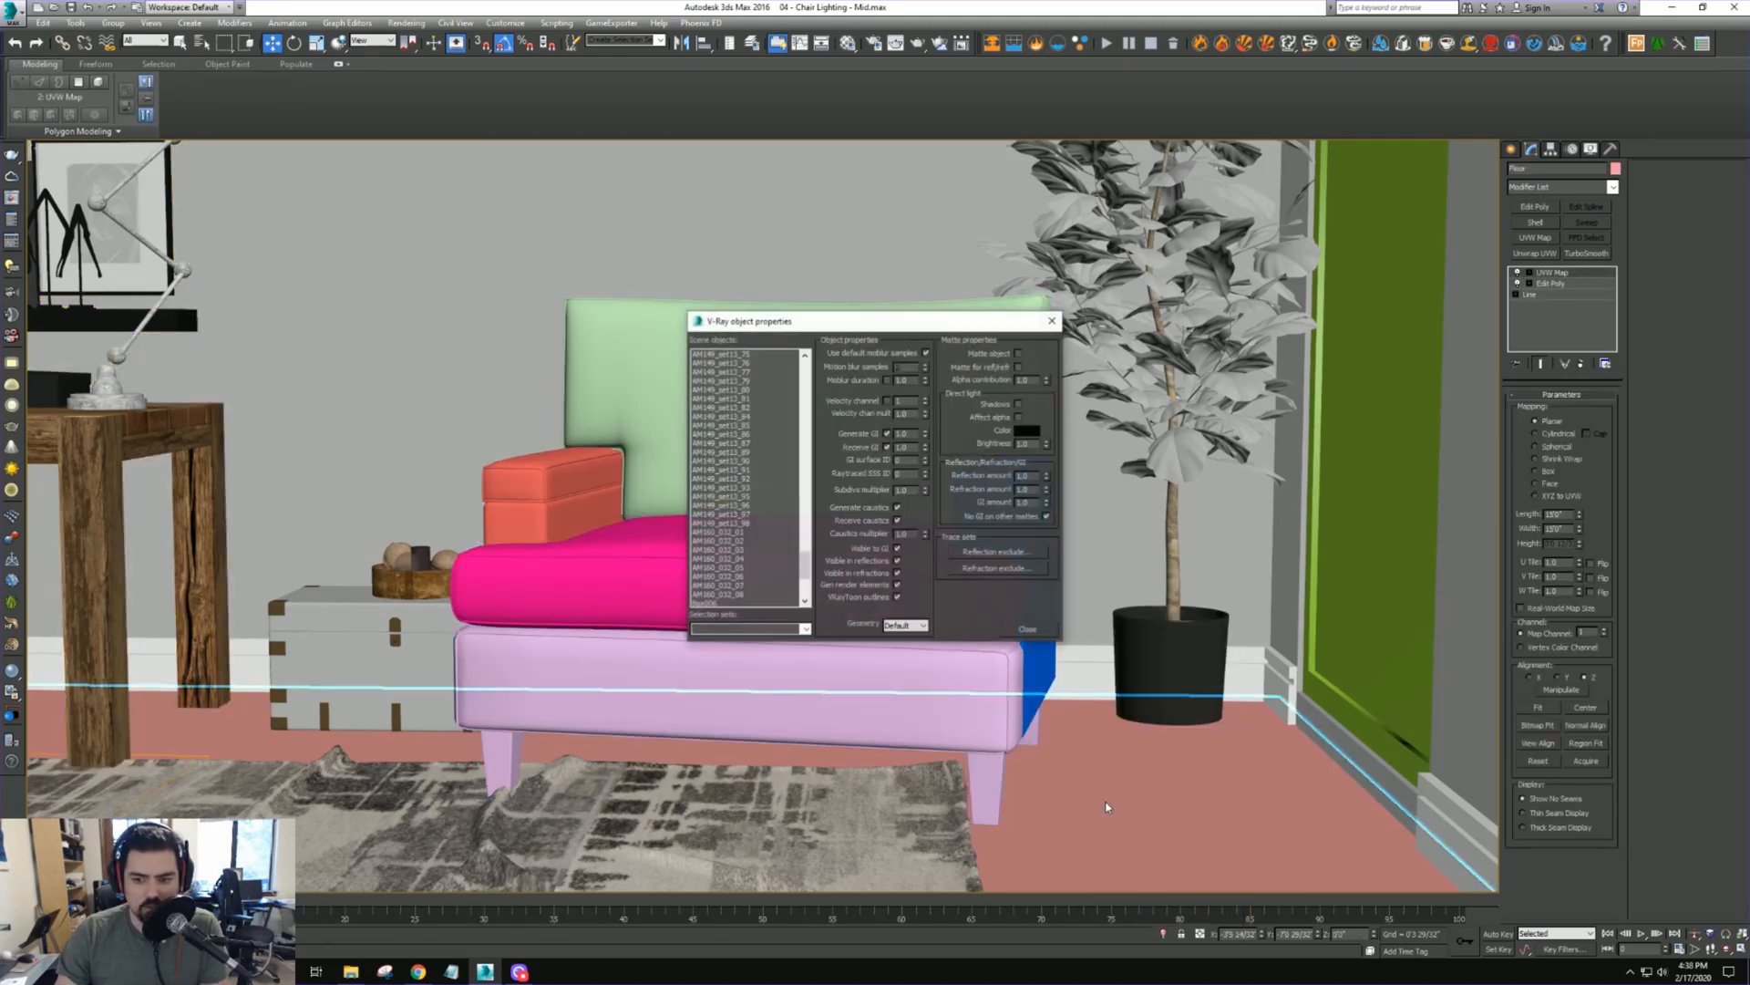
{"action": "left_click", "coordinate": [1027, 630]}
Start a V-Ray test render of the camera view
{"action": "right_click", "coordinate": [1110, 676]}
{"action": "left_click", "coordinate": [1091, 730]}
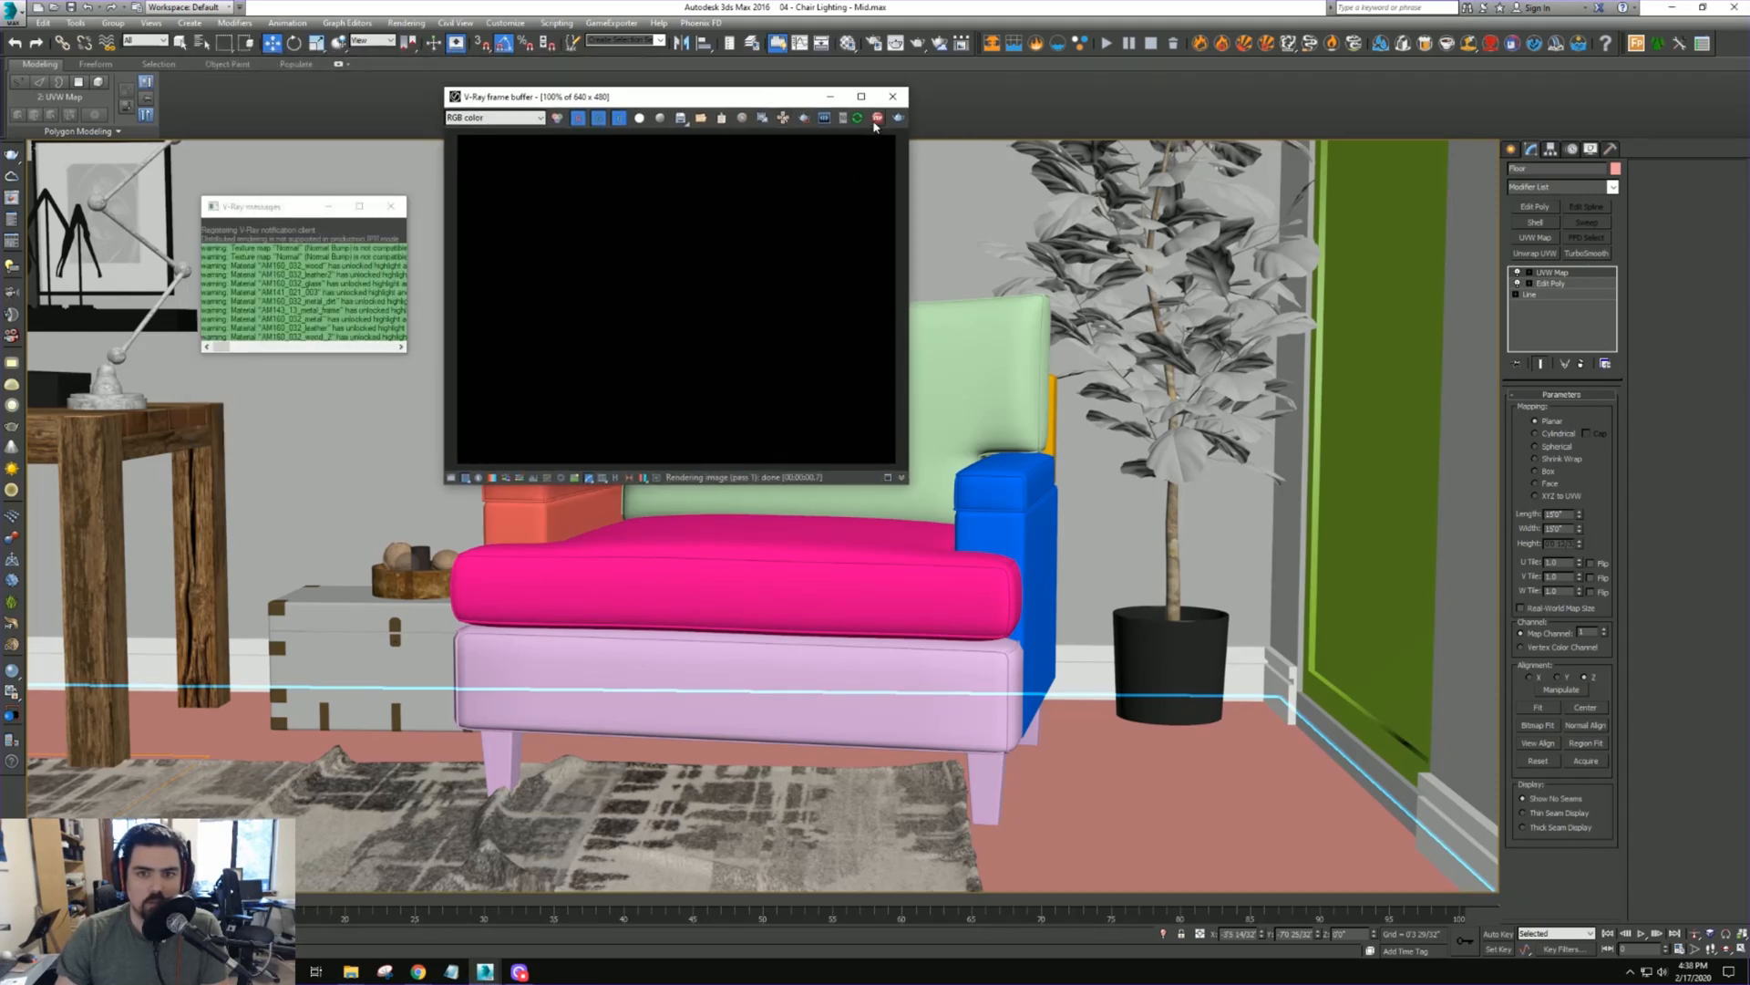
Close the V-Ray frame buffer and messages window, and frame the whole room in the top view
{"action": "left_click", "coordinate": [893, 96]}
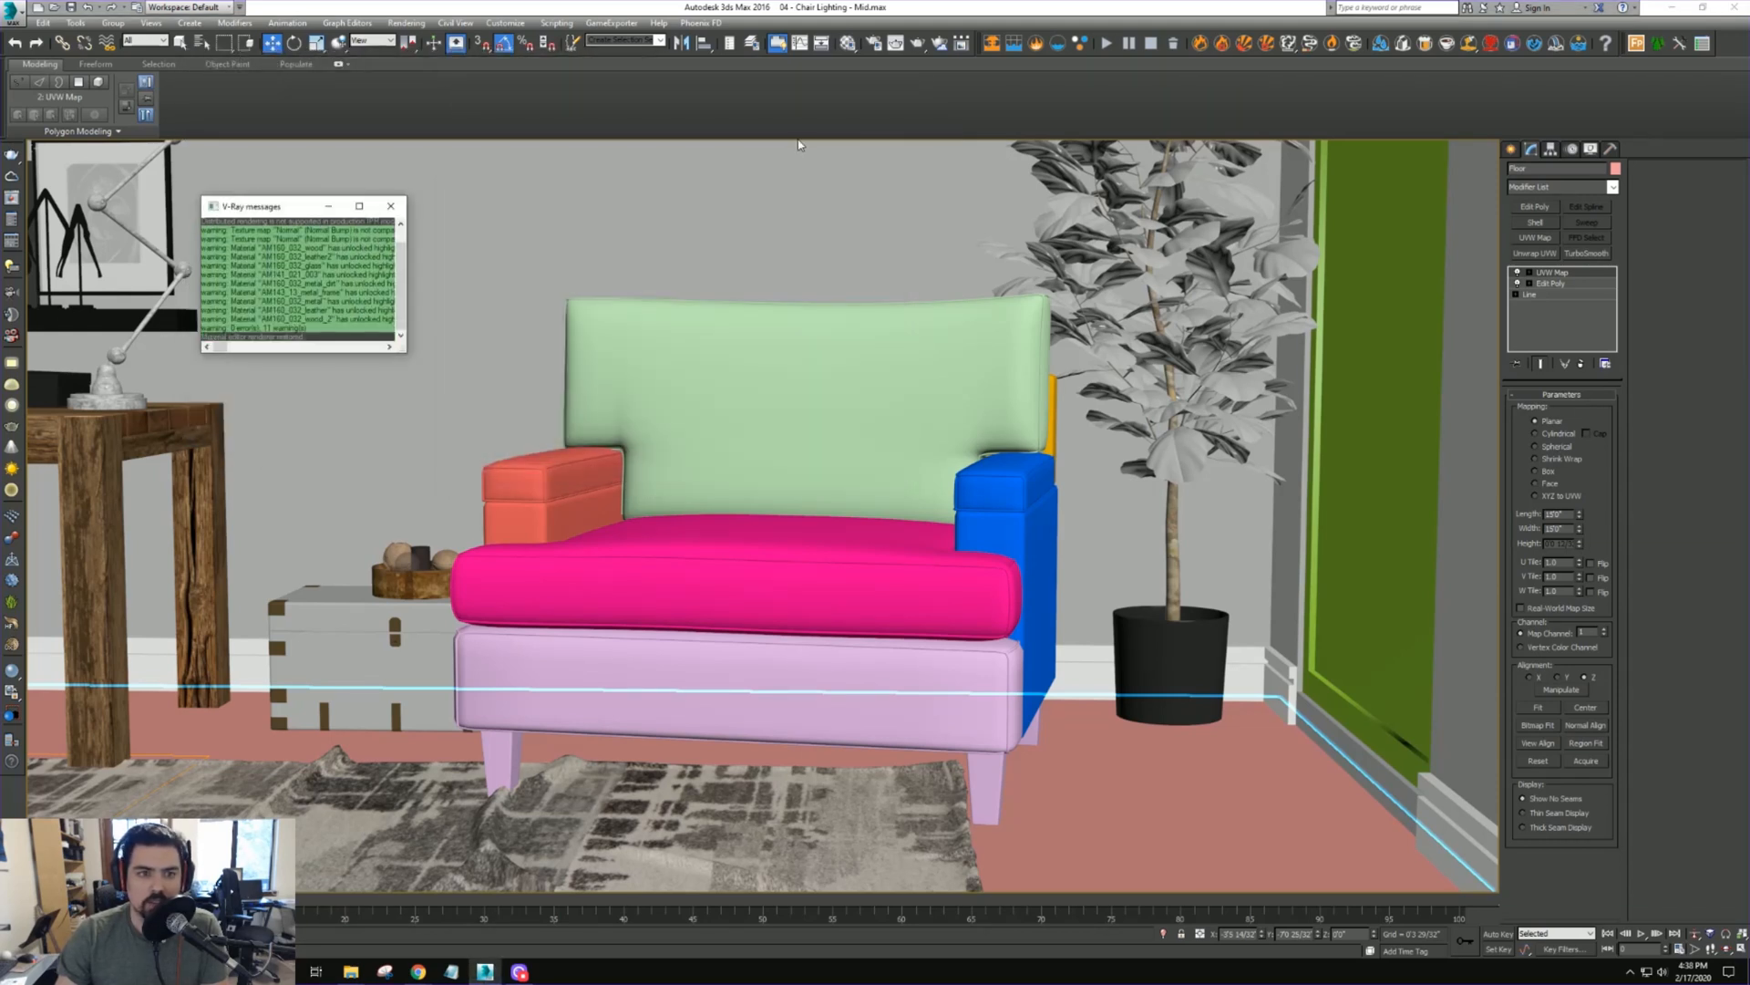
{"action": "left_click", "coordinate": [393, 210]}
{"action": "left_click", "coordinate": [641, 433]}
{"action": "key", "text": "t"}
{"action": "key", "text": "z"}
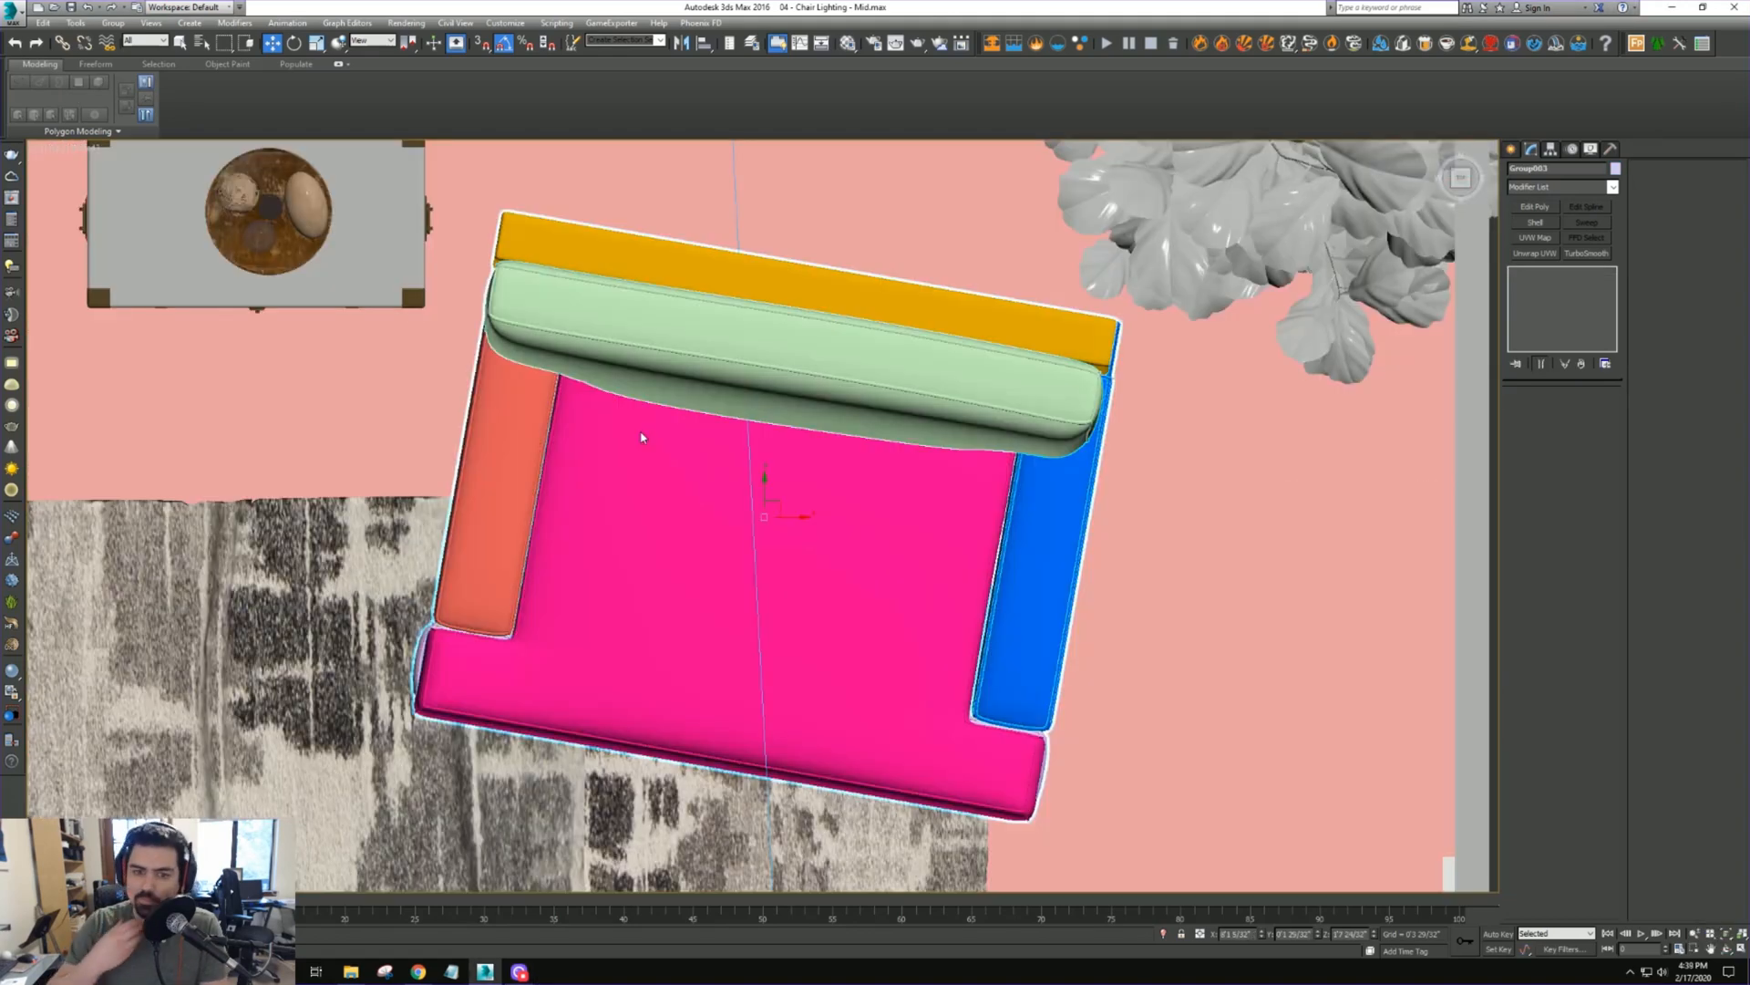
{"action": "scroll", "coordinate": [643, 436], "scroll_direction": "down", "scroll_amount": 8}
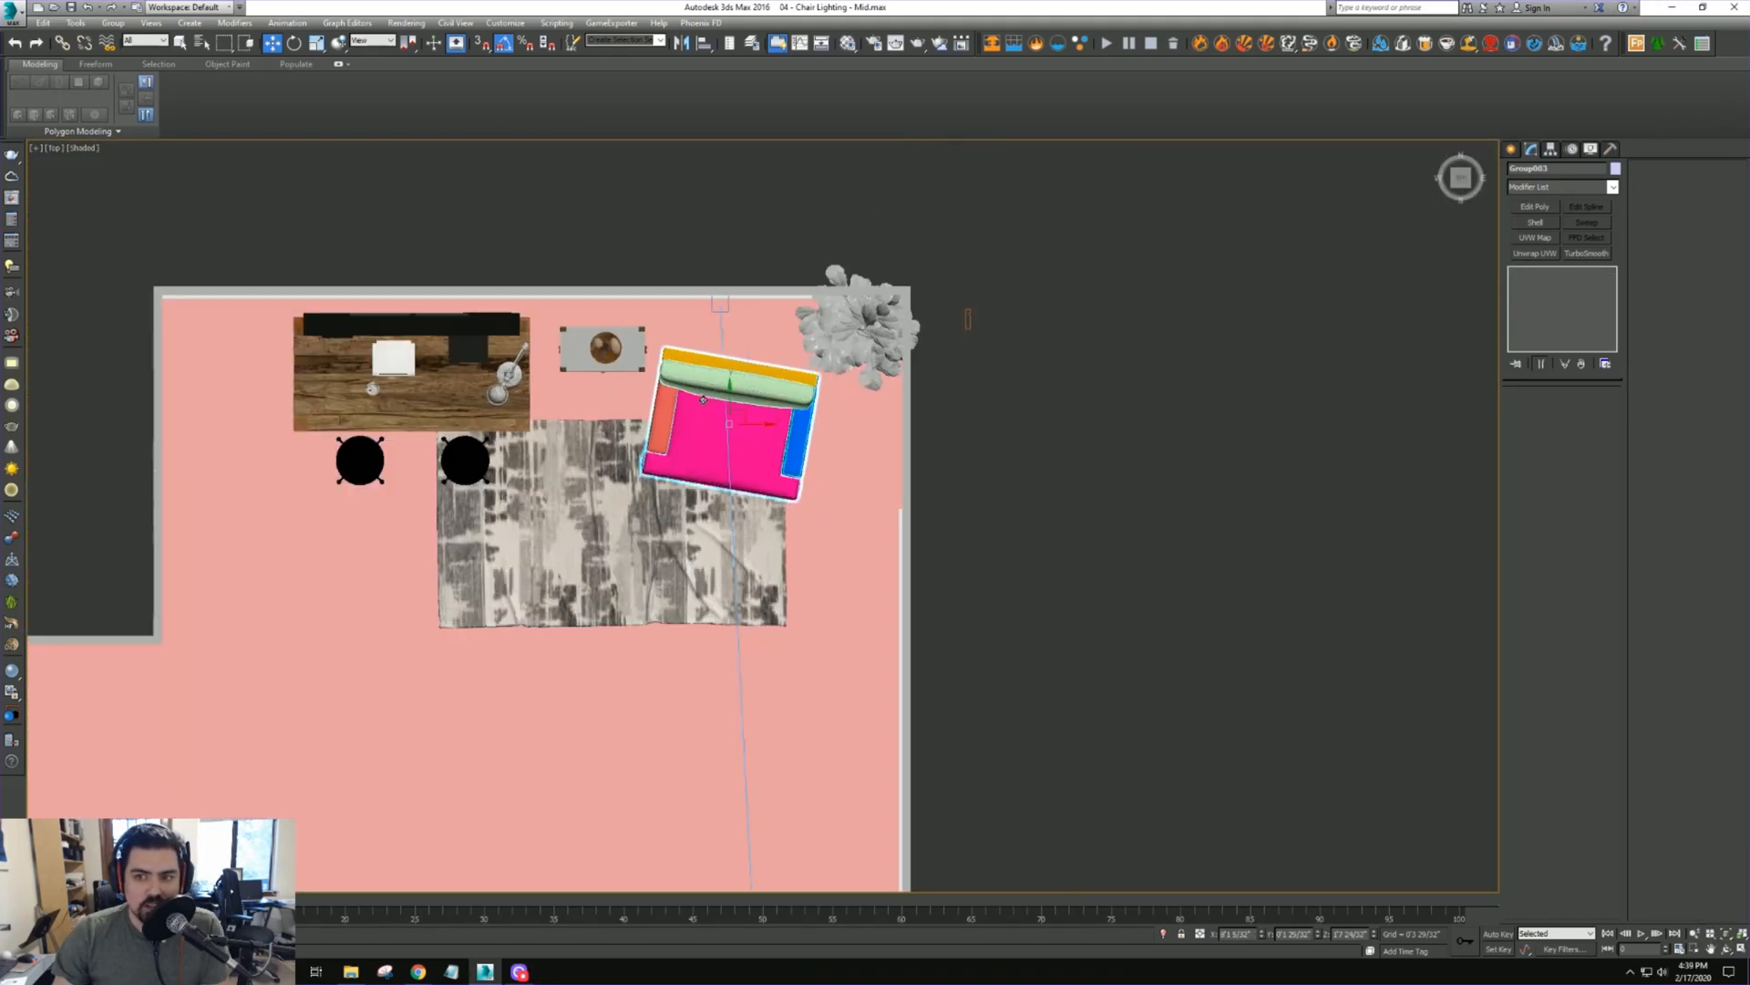
{"action": "scroll", "coordinate": [703, 399], "scroll_direction": "down", "scroll_amount": 5}
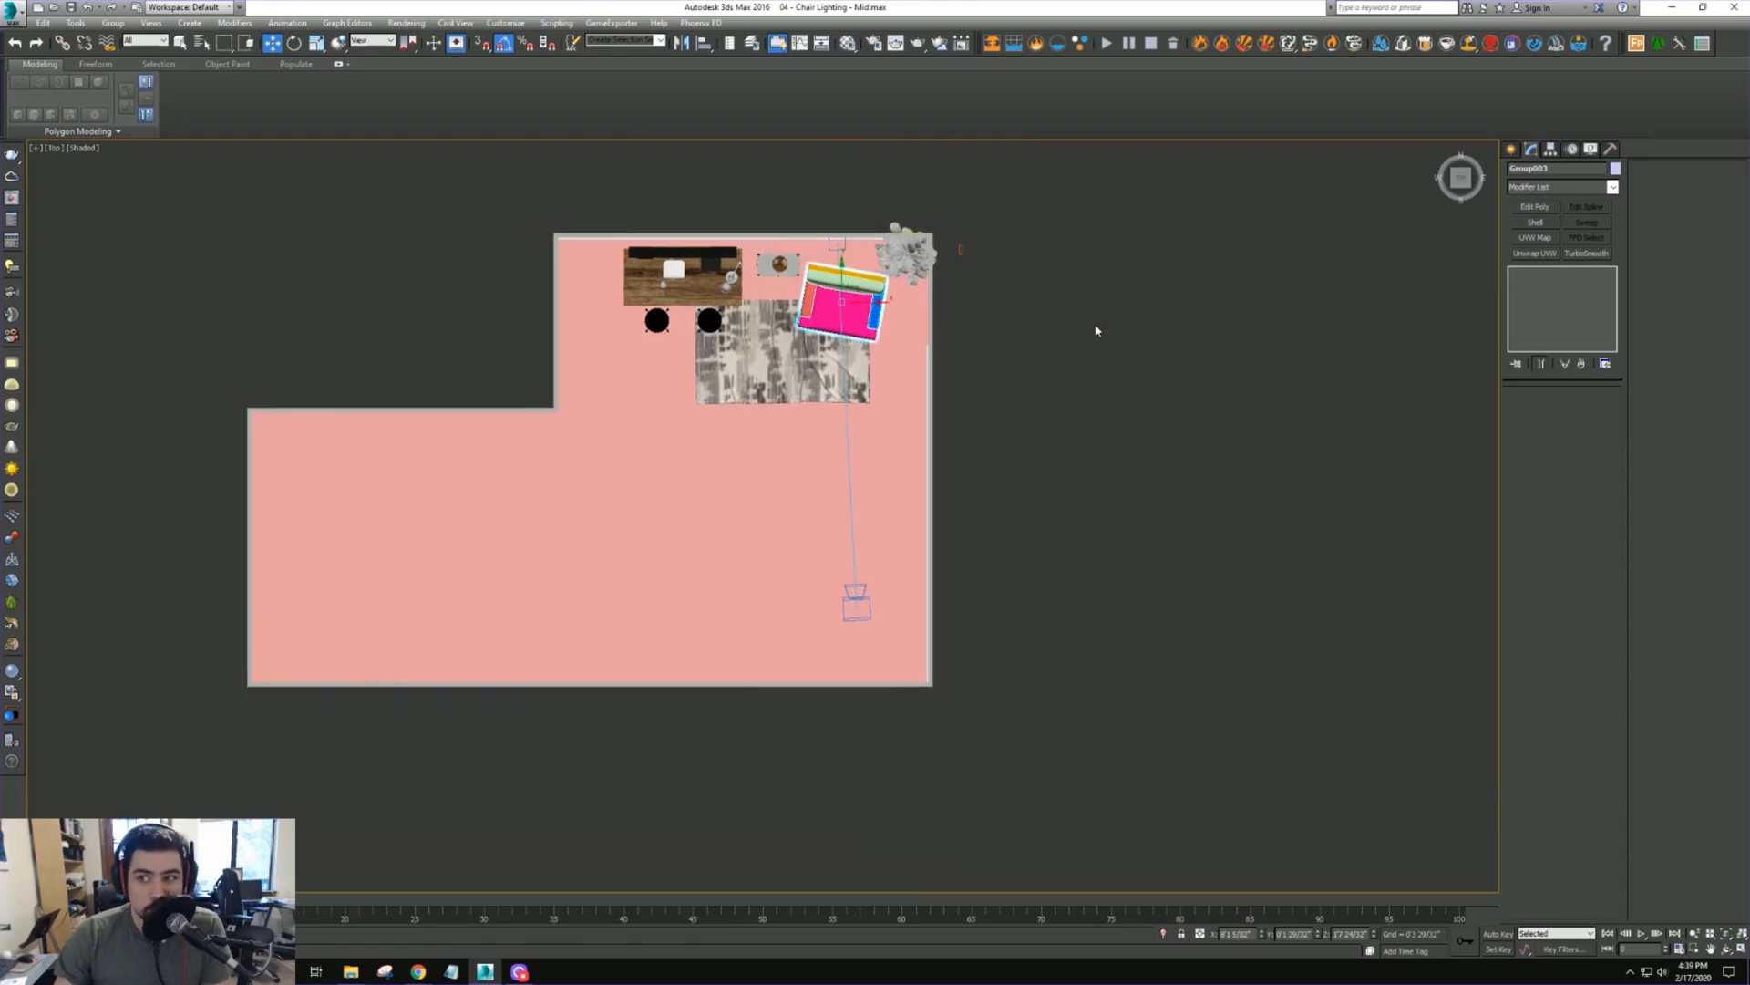
{"action": "middle_click_drag", "start_coordinate": [1096, 323], "coordinate": [1114, 330]}
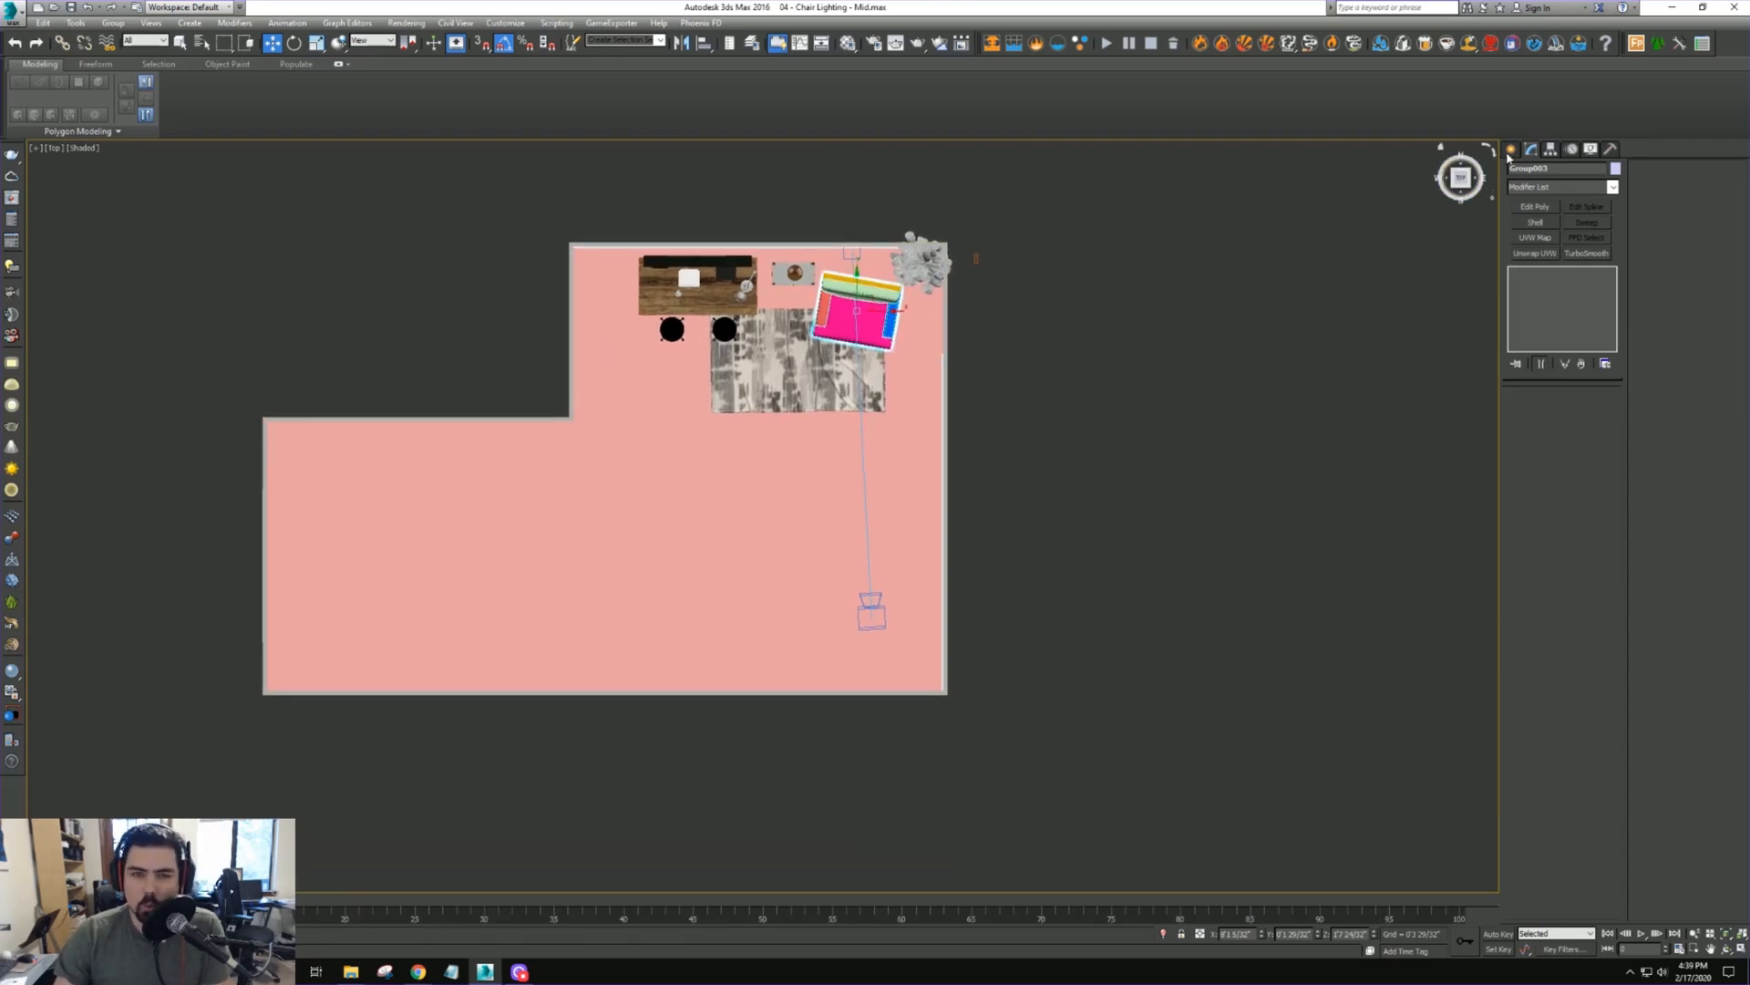
{"action": "right_click", "coordinate": [1316, 240]}
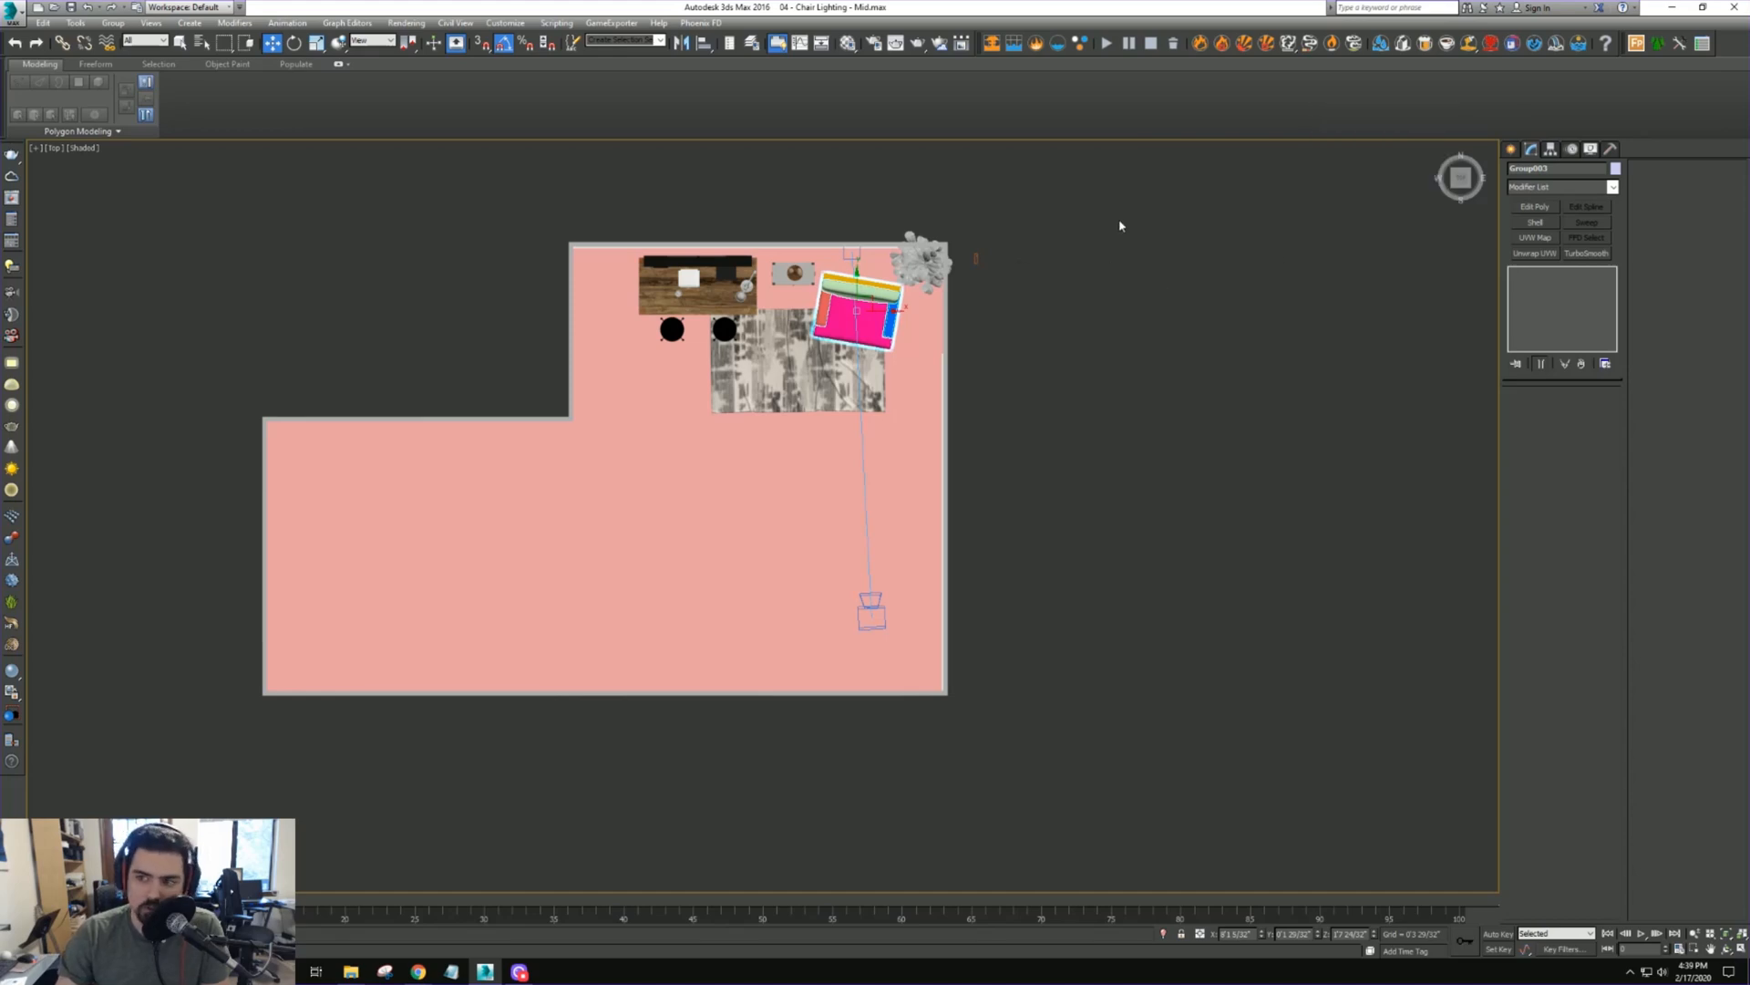
Create a VRaySun outside the wall behind the plant, aimed at the rug, and accept the VRaySky environment map
{"action": "left_click", "coordinate": [1510, 149]}
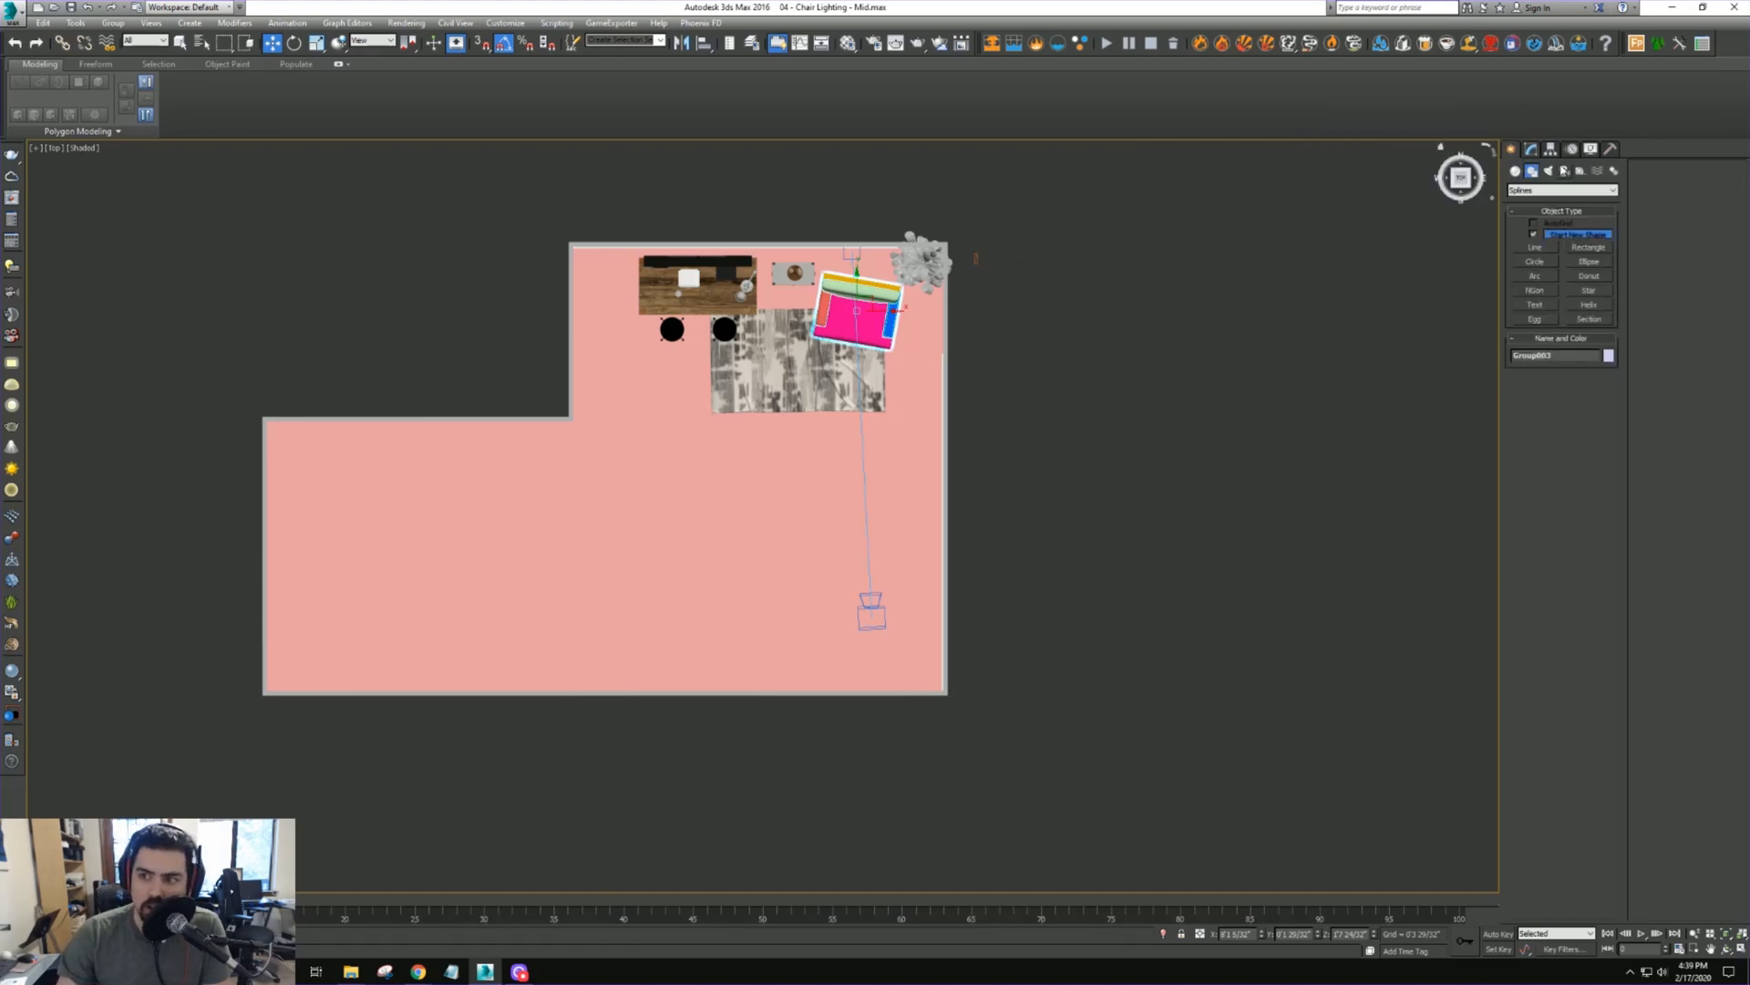
{"action": "left_click", "coordinate": [1548, 170]}
{"action": "left_click", "coordinate": [1536, 193]}
{"action": "left_click", "coordinate": [1527, 219]}
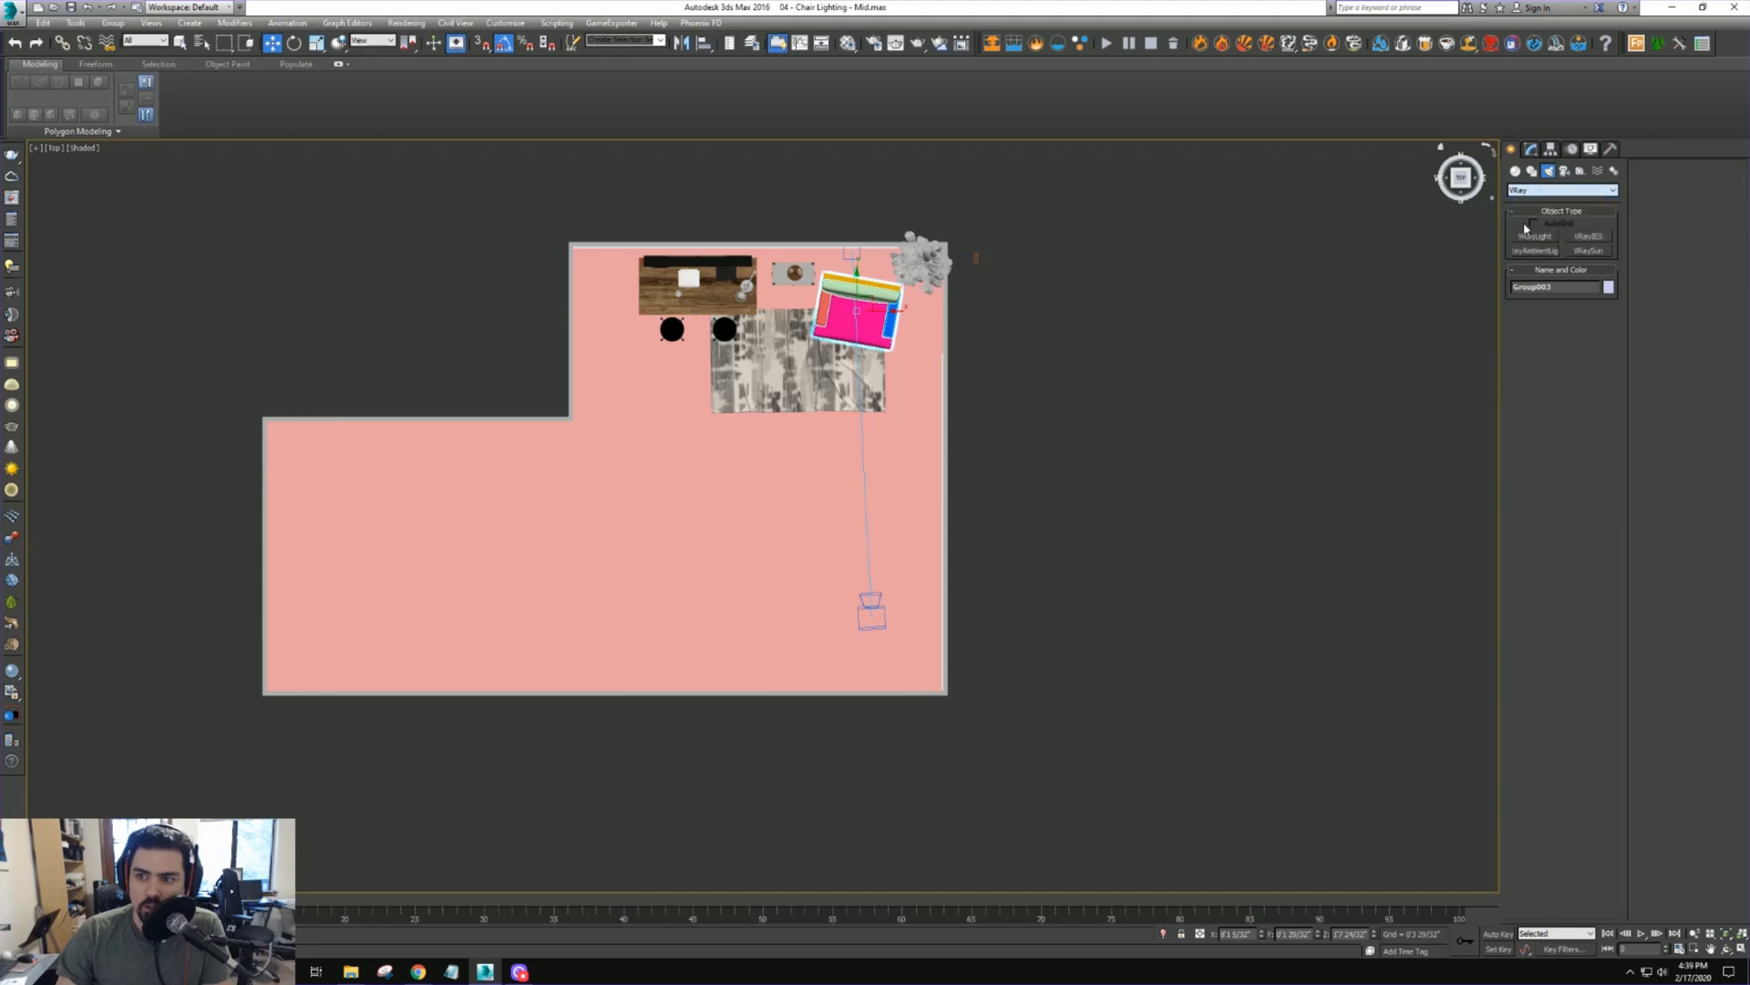
{"action": "left_click", "coordinate": [1589, 253]}
{"action": "middle_click_drag", "start_coordinate": [1196, 508], "coordinate": [1063, 548]}
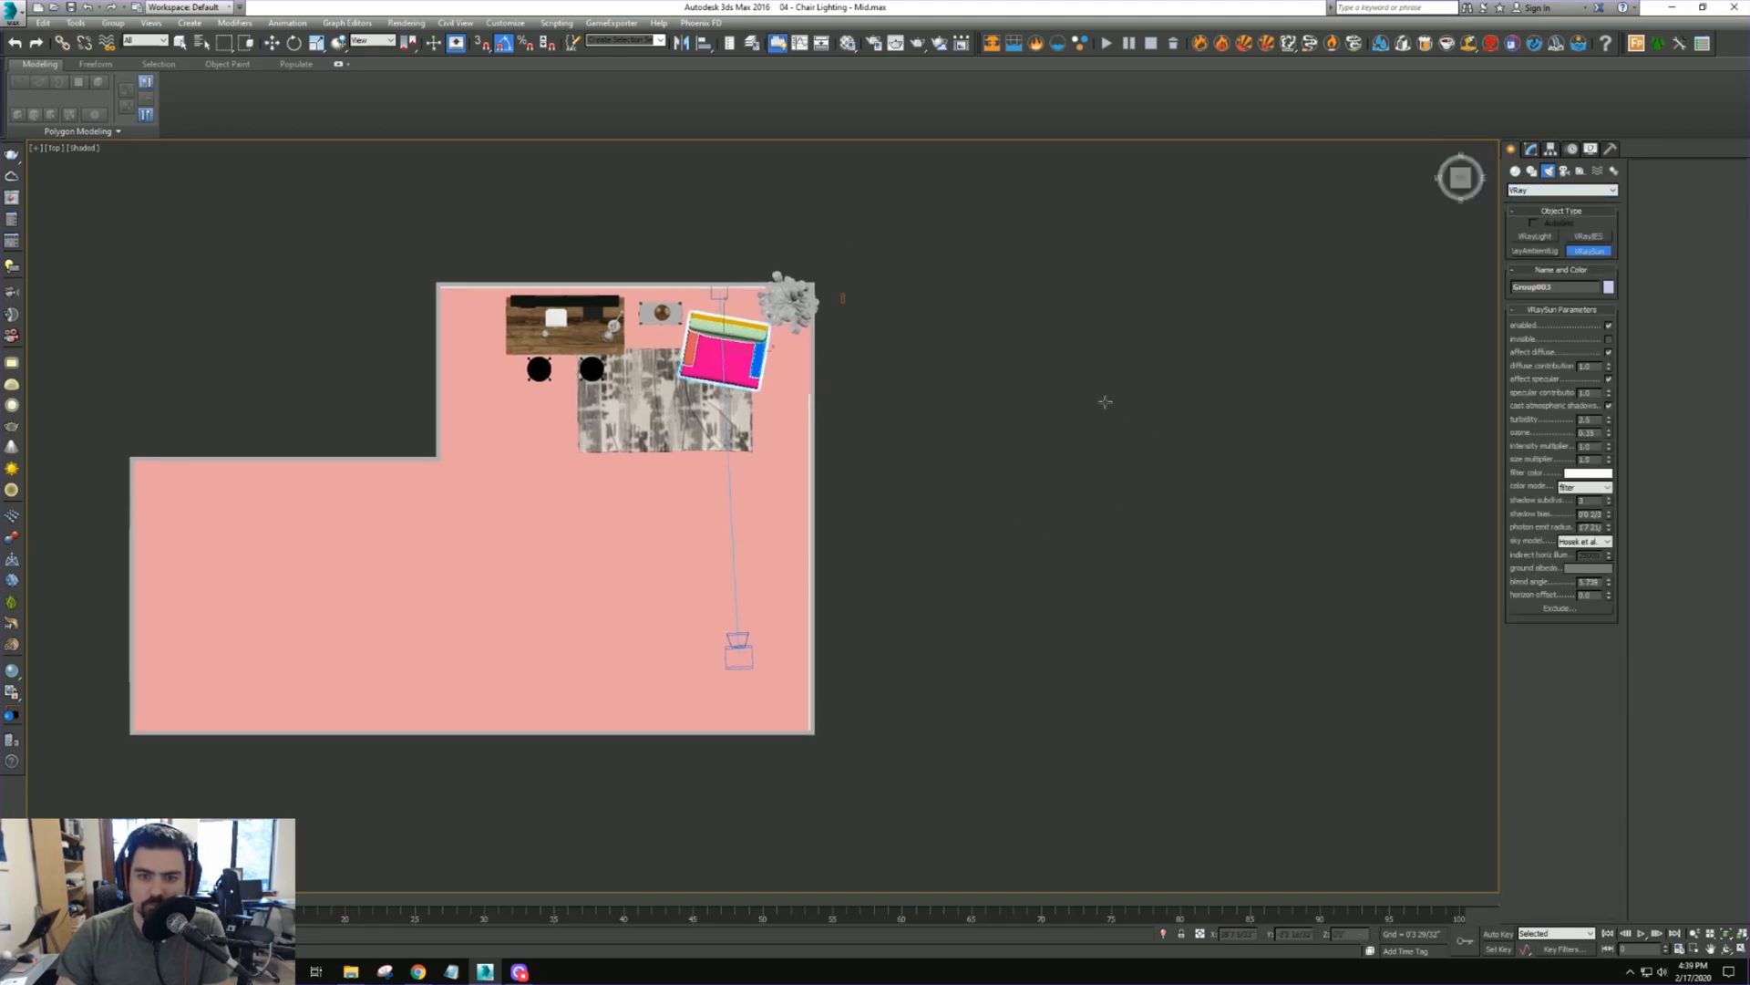
{"action": "left_click_drag", "start_coordinate": [1077, 382], "coordinate": [637, 383]}
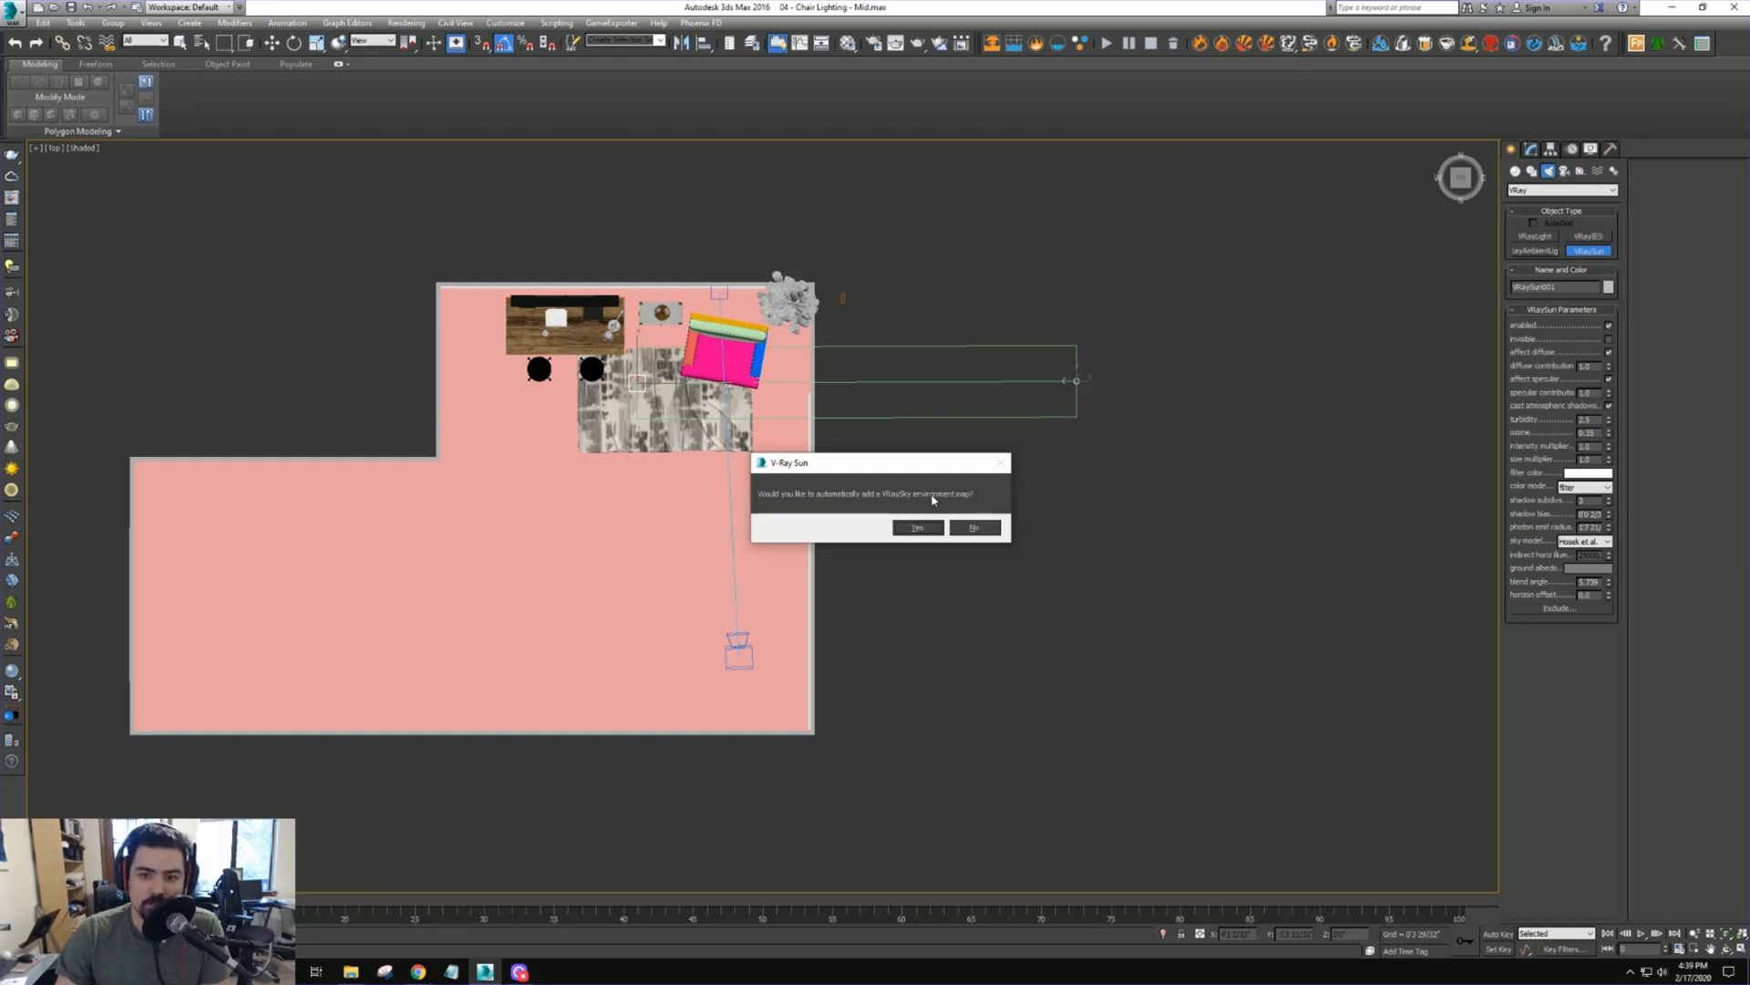
{"action": "left_click", "coordinate": [918, 529]}
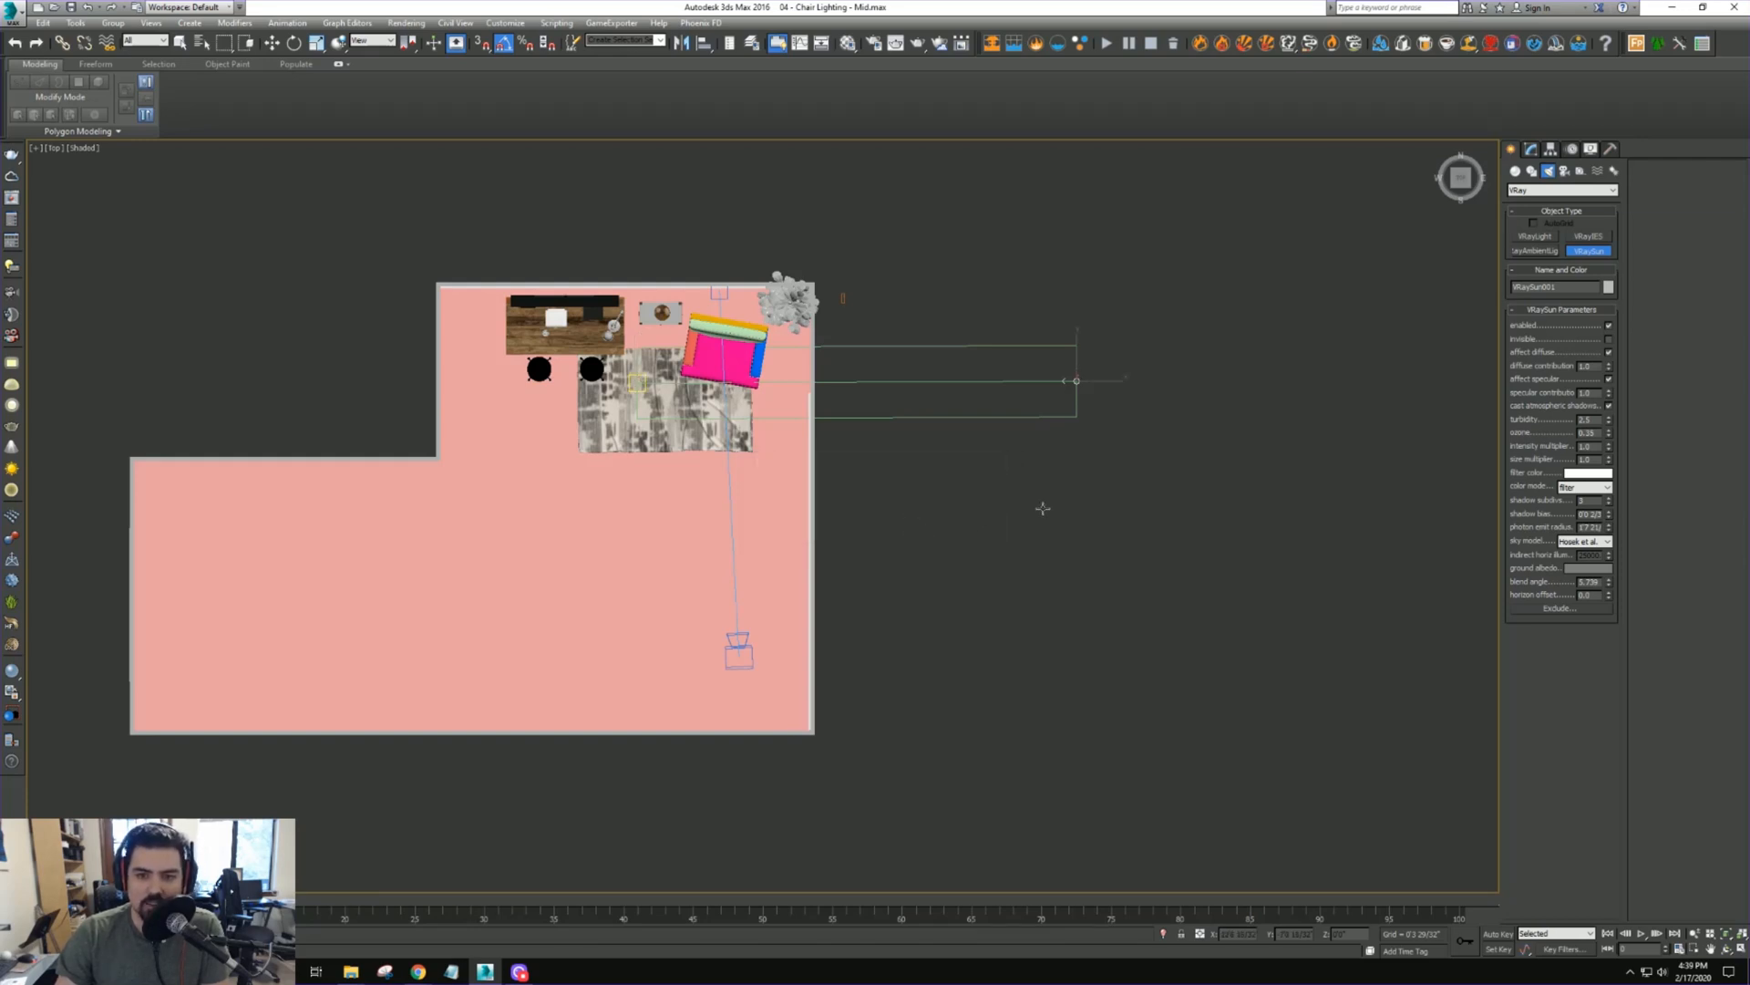
Raise the VRaySun high above the room in the front view so it shines down at a steep angle
{"action": "key", "text": "f"}
{"action": "key", "text": "w"}
{"action": "scroll", "coordinate": [1042, 565], "scroll_direction": "down", "scroll_amount": 5}
{"action": "left_click", "coordinate": [1243, 541]}
{"action": "left_click", "coordinate": [1159, 552]}
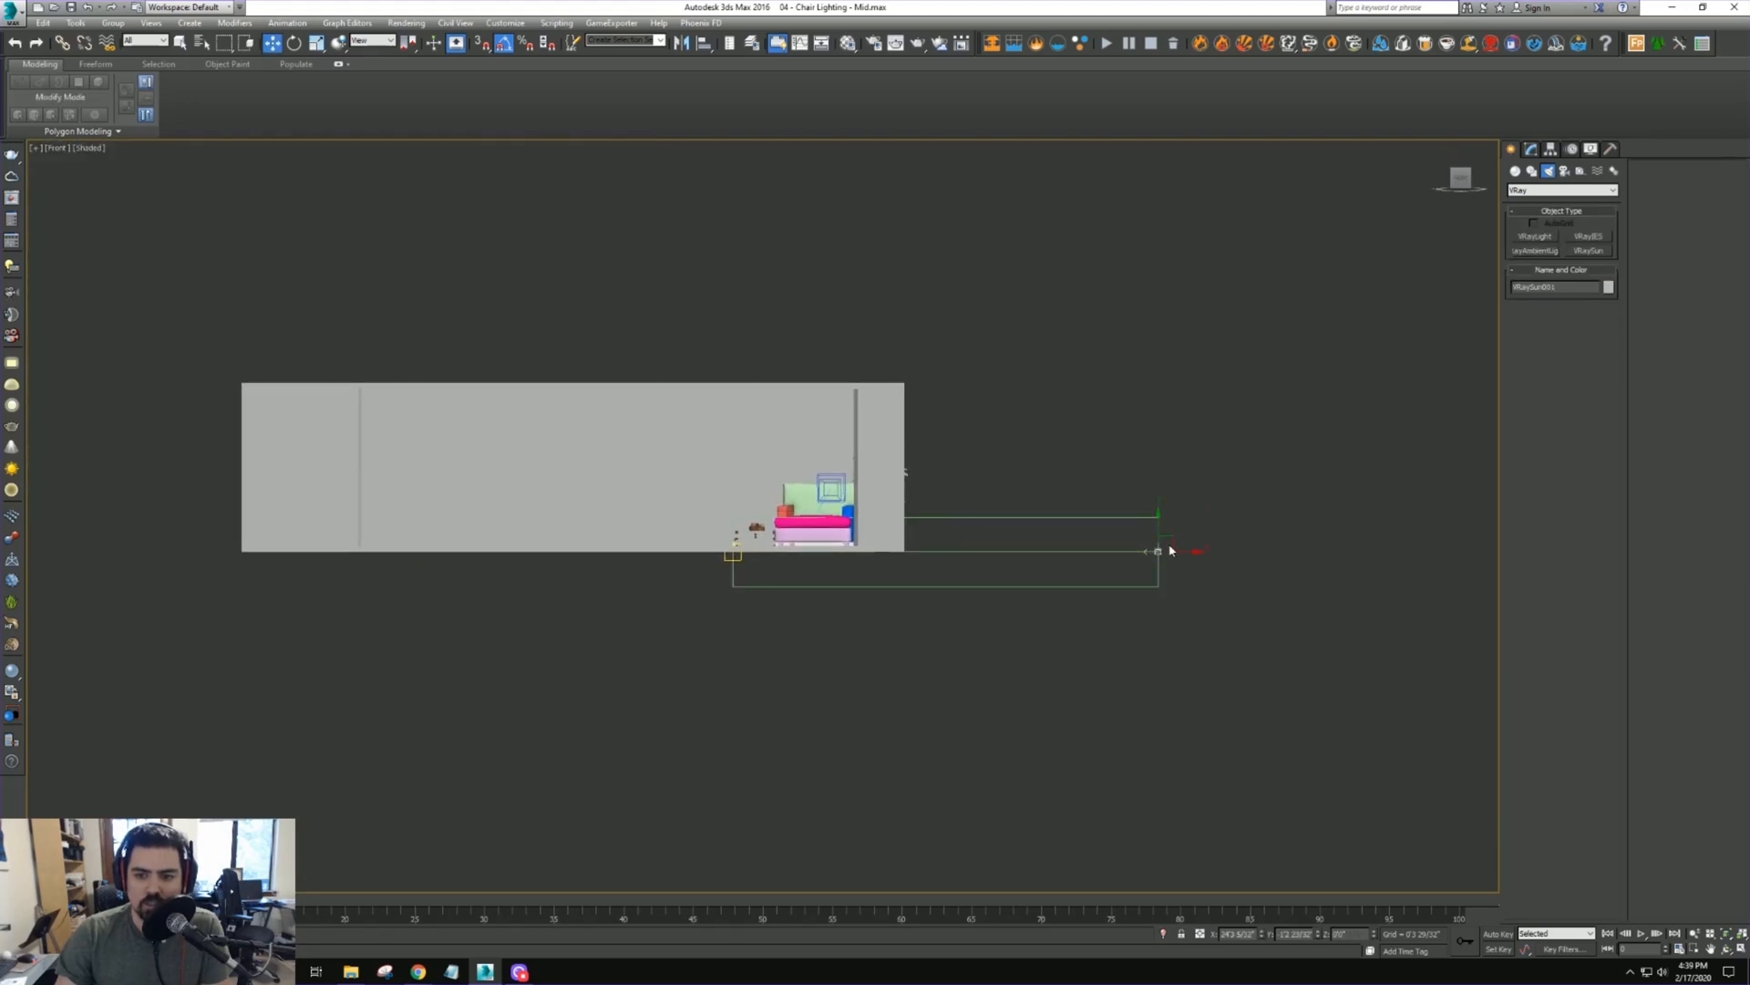
{"action": "left_click_drag", "start_coordinate": [1171, 551], "coordinate": [1074, 144]}
Set the VRaySun's size multiplier to 3.0
{"action": "left_click", "coordinate": [1531, 149]}
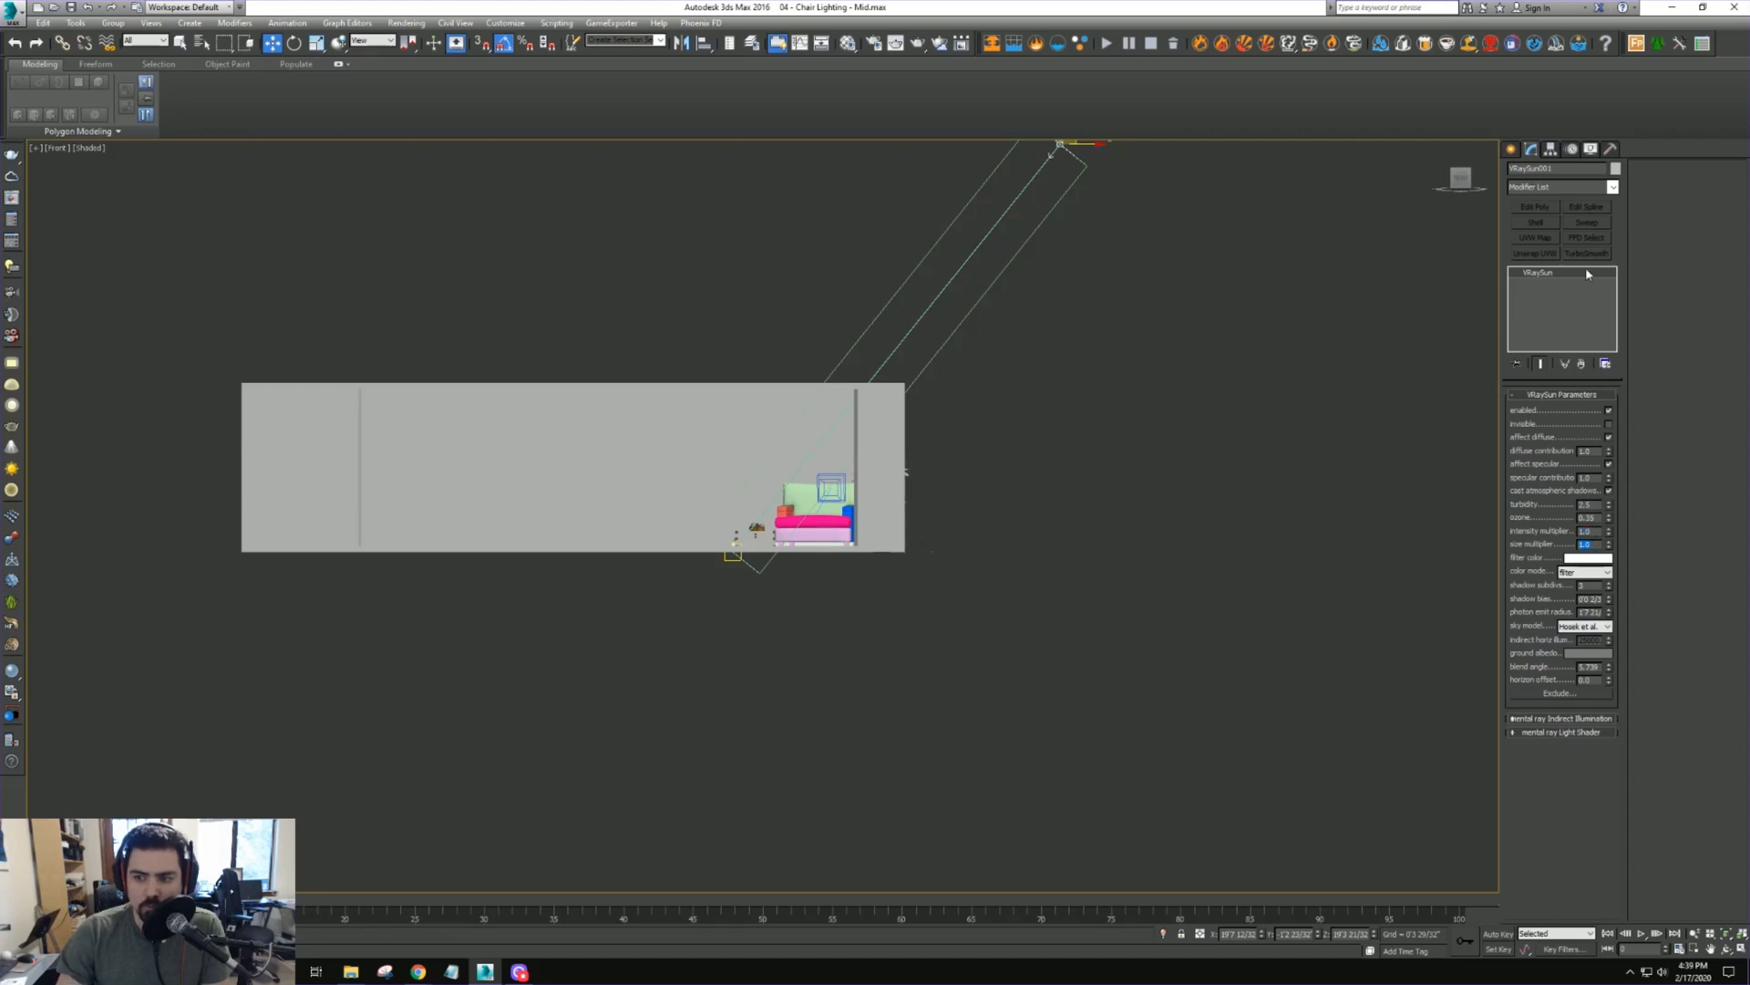
{"action": "type", "text": "3"}
{"action": "key", "text": "Return"}
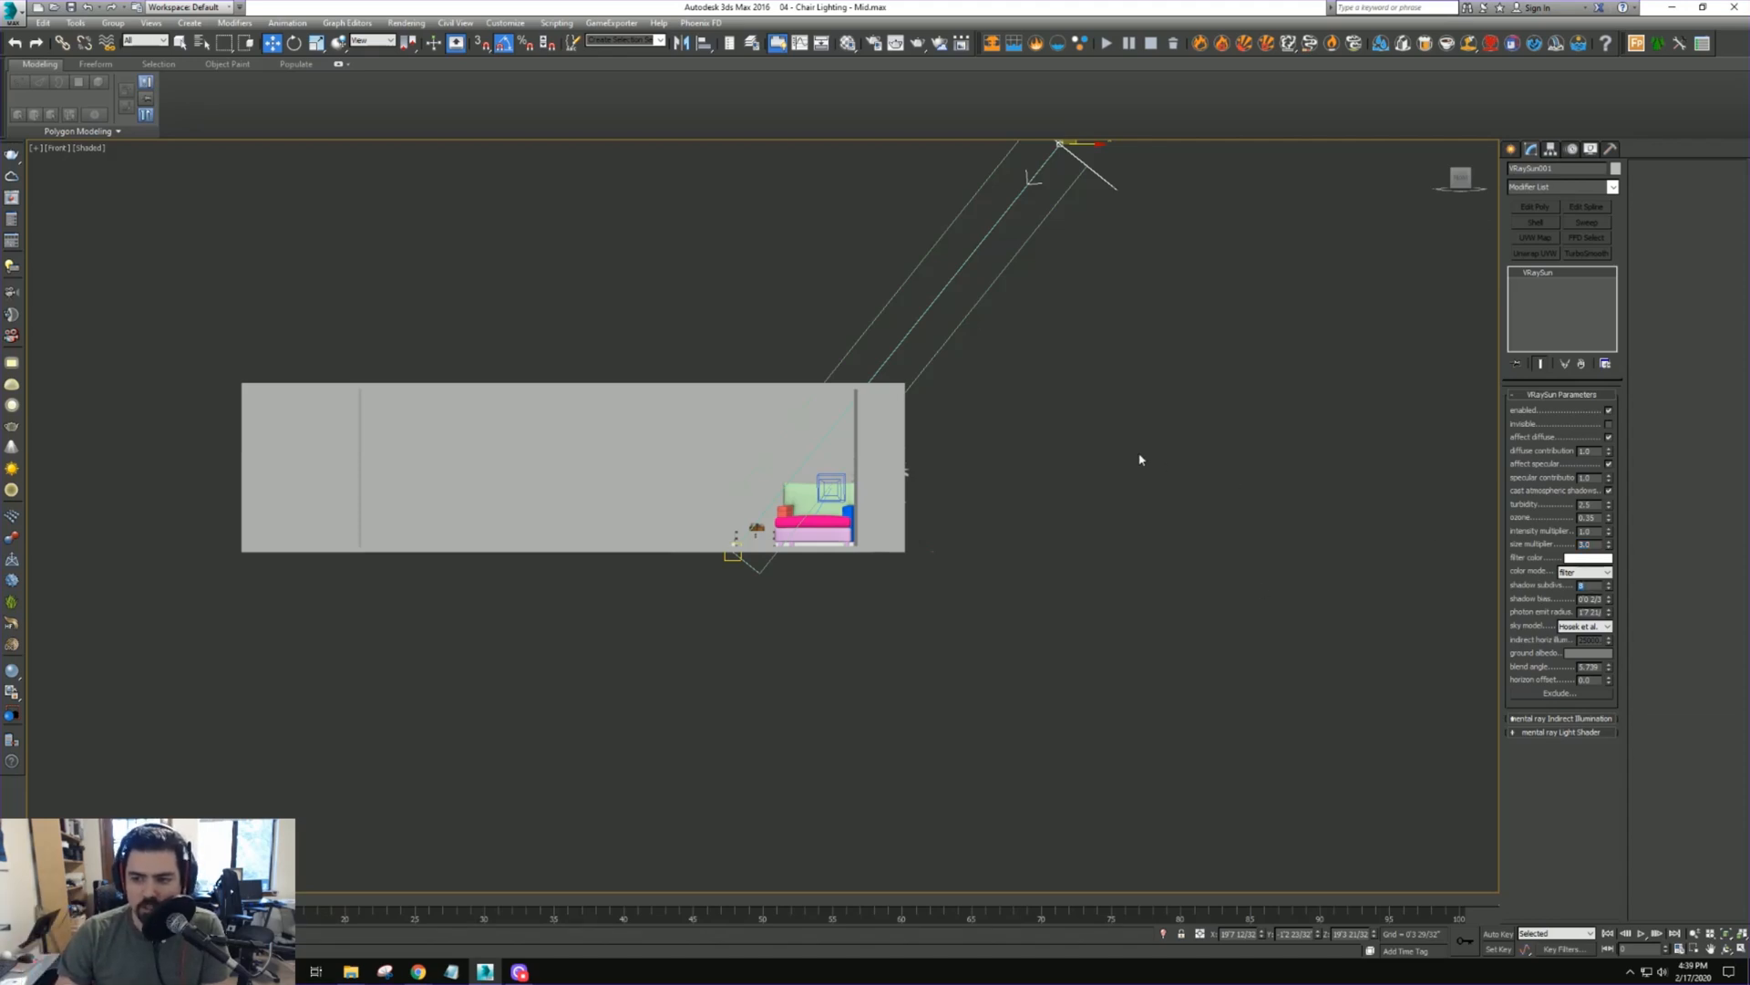
Return to the camera view and select its VRay physical camera to review the aperture and exposure settings
{"action": "scroll", "coordinate": [1140, 460], "scroll_direction": "down", "scroll_amount": 2}
{"action": "key", "text": "c"}
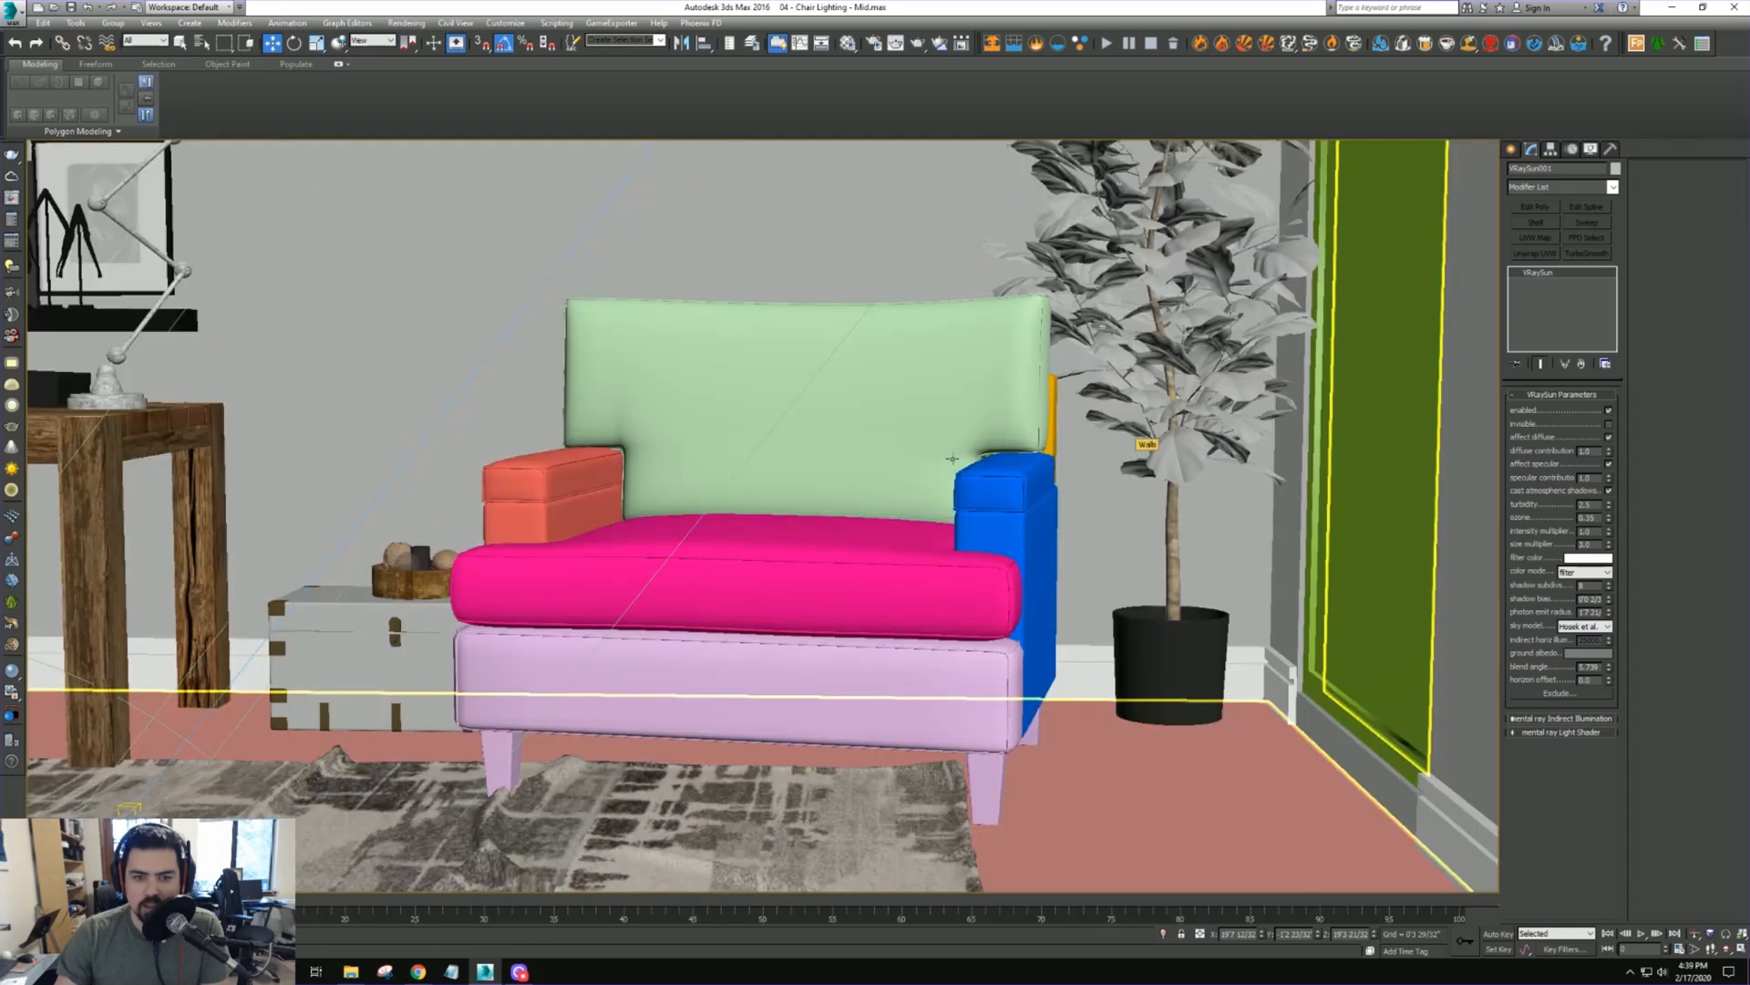
{"action": "left_click", "coordinate": [58, 150]}
{"action": "left_click", "coordinate": [176, 408]}
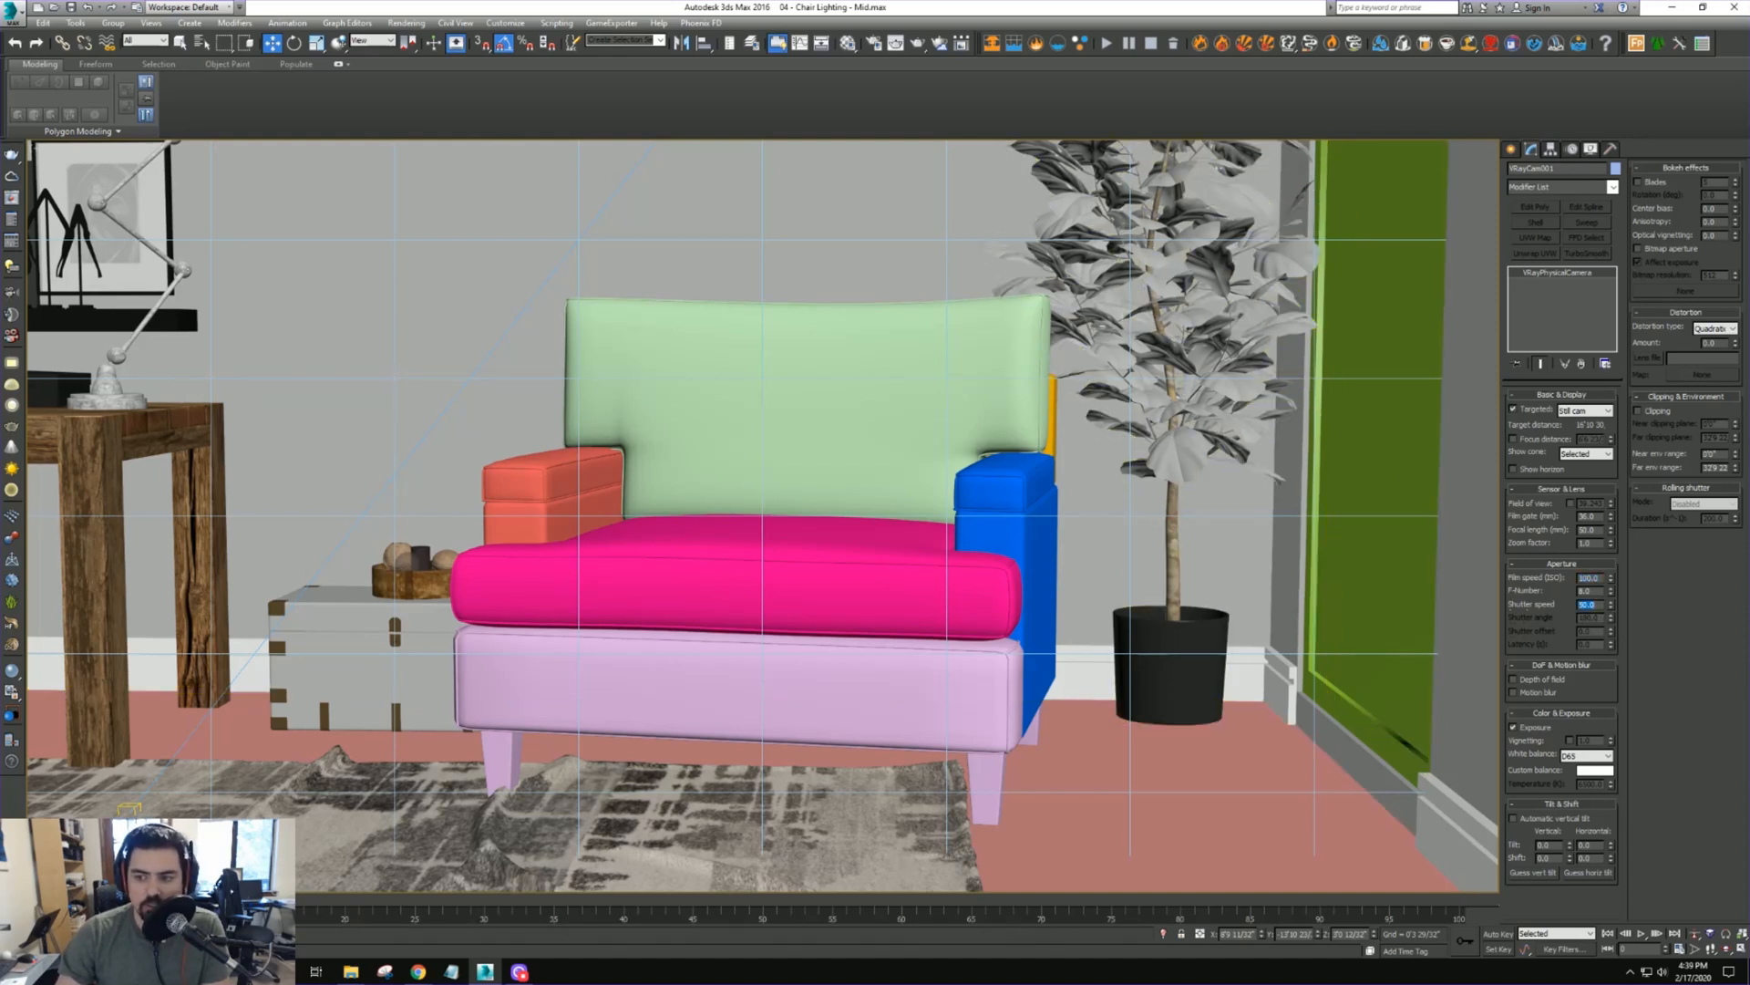
Select the green window pane and load a new VRayMtl into the seat back's material sample slot
{"action": "left_click", "coordinate": [1381, 474]}
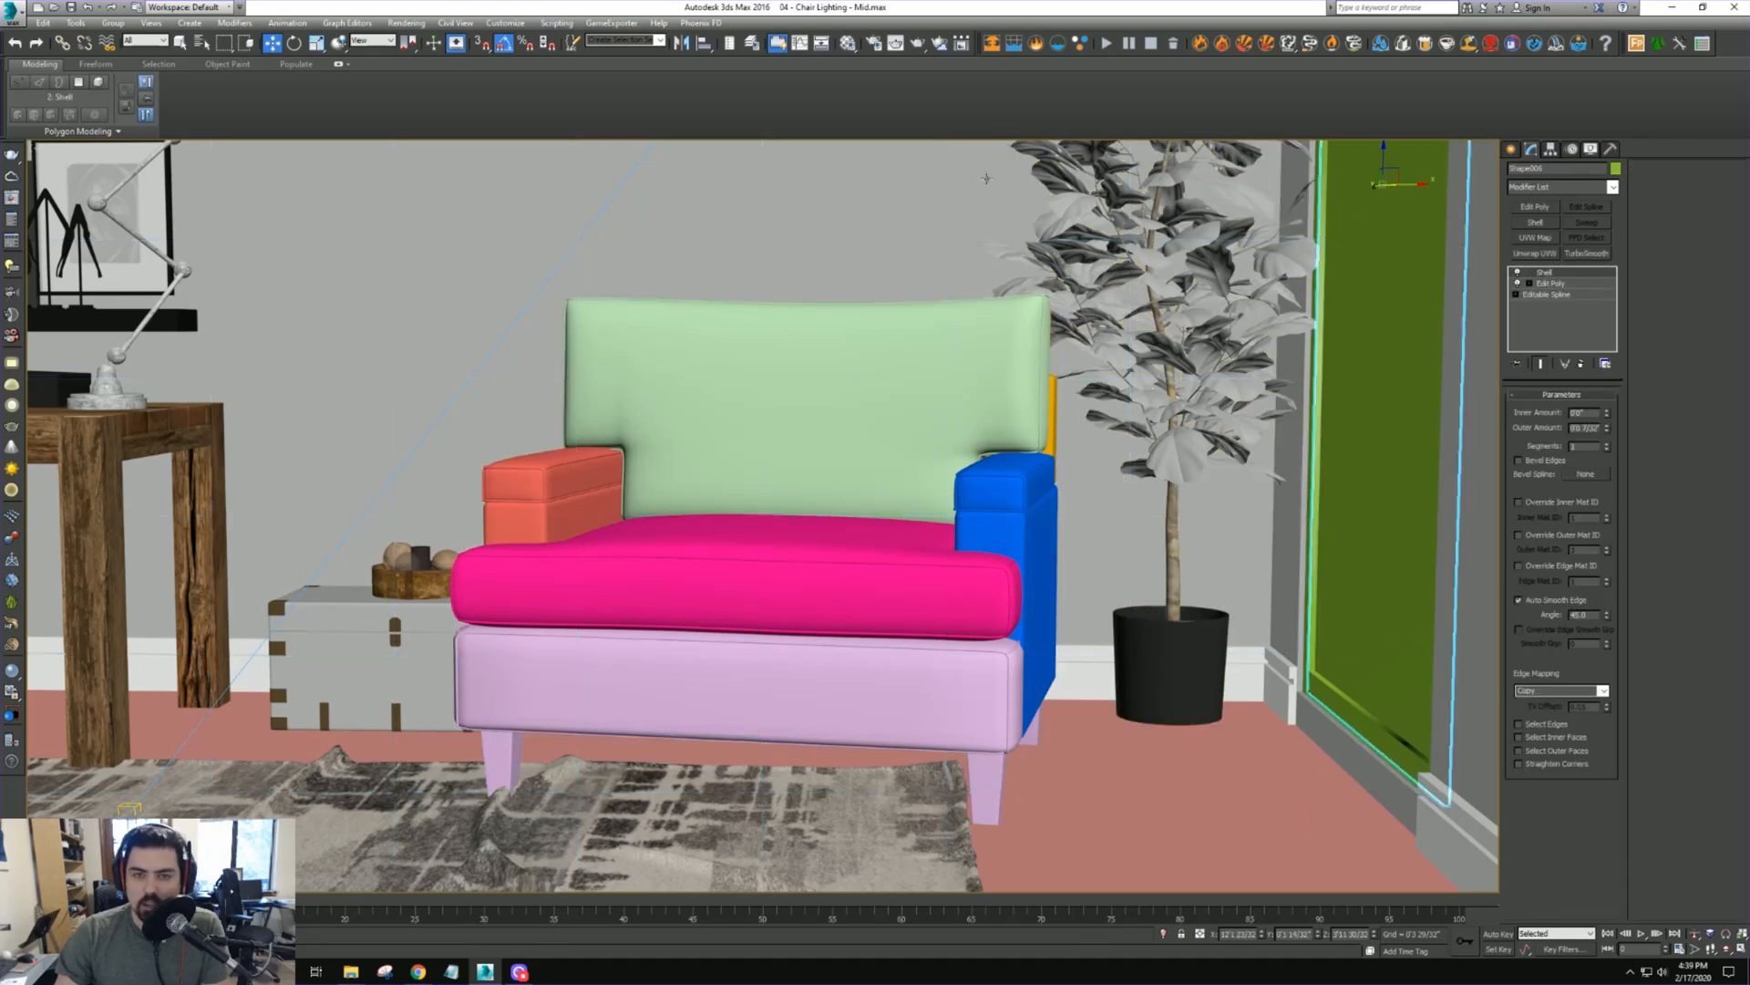
{"action": "key", "text": "m"}
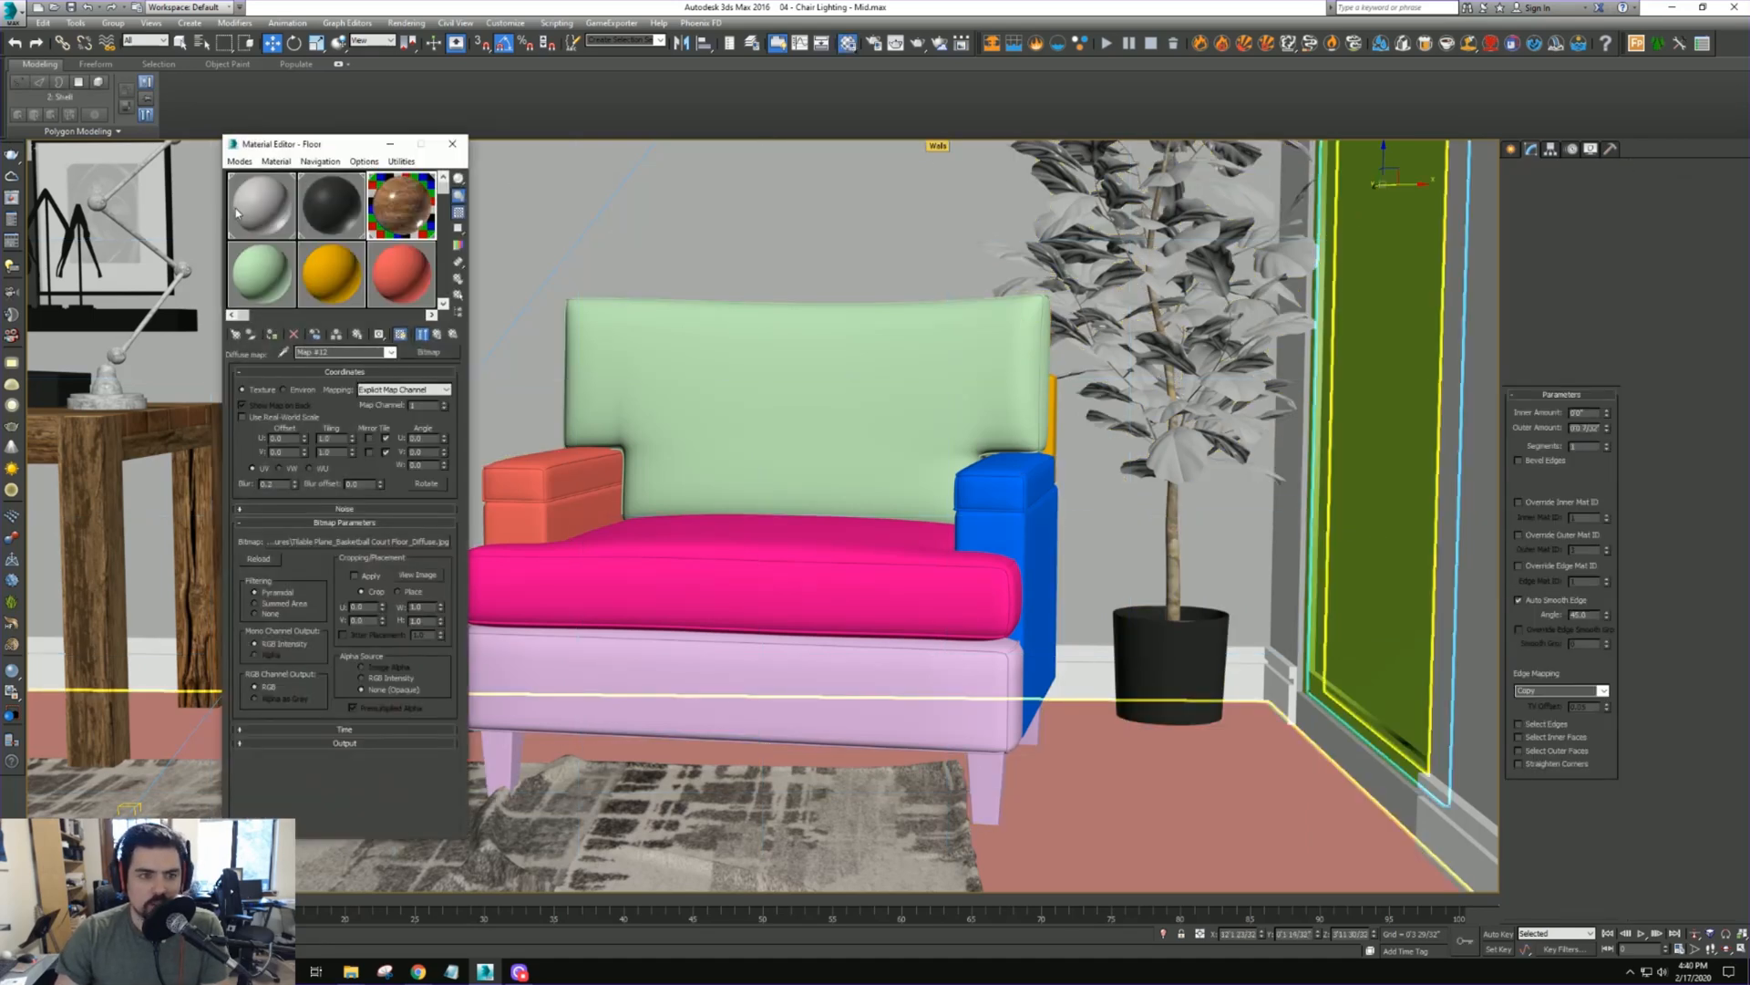
{"action": "left_click", "coordinate": [236, 335]}
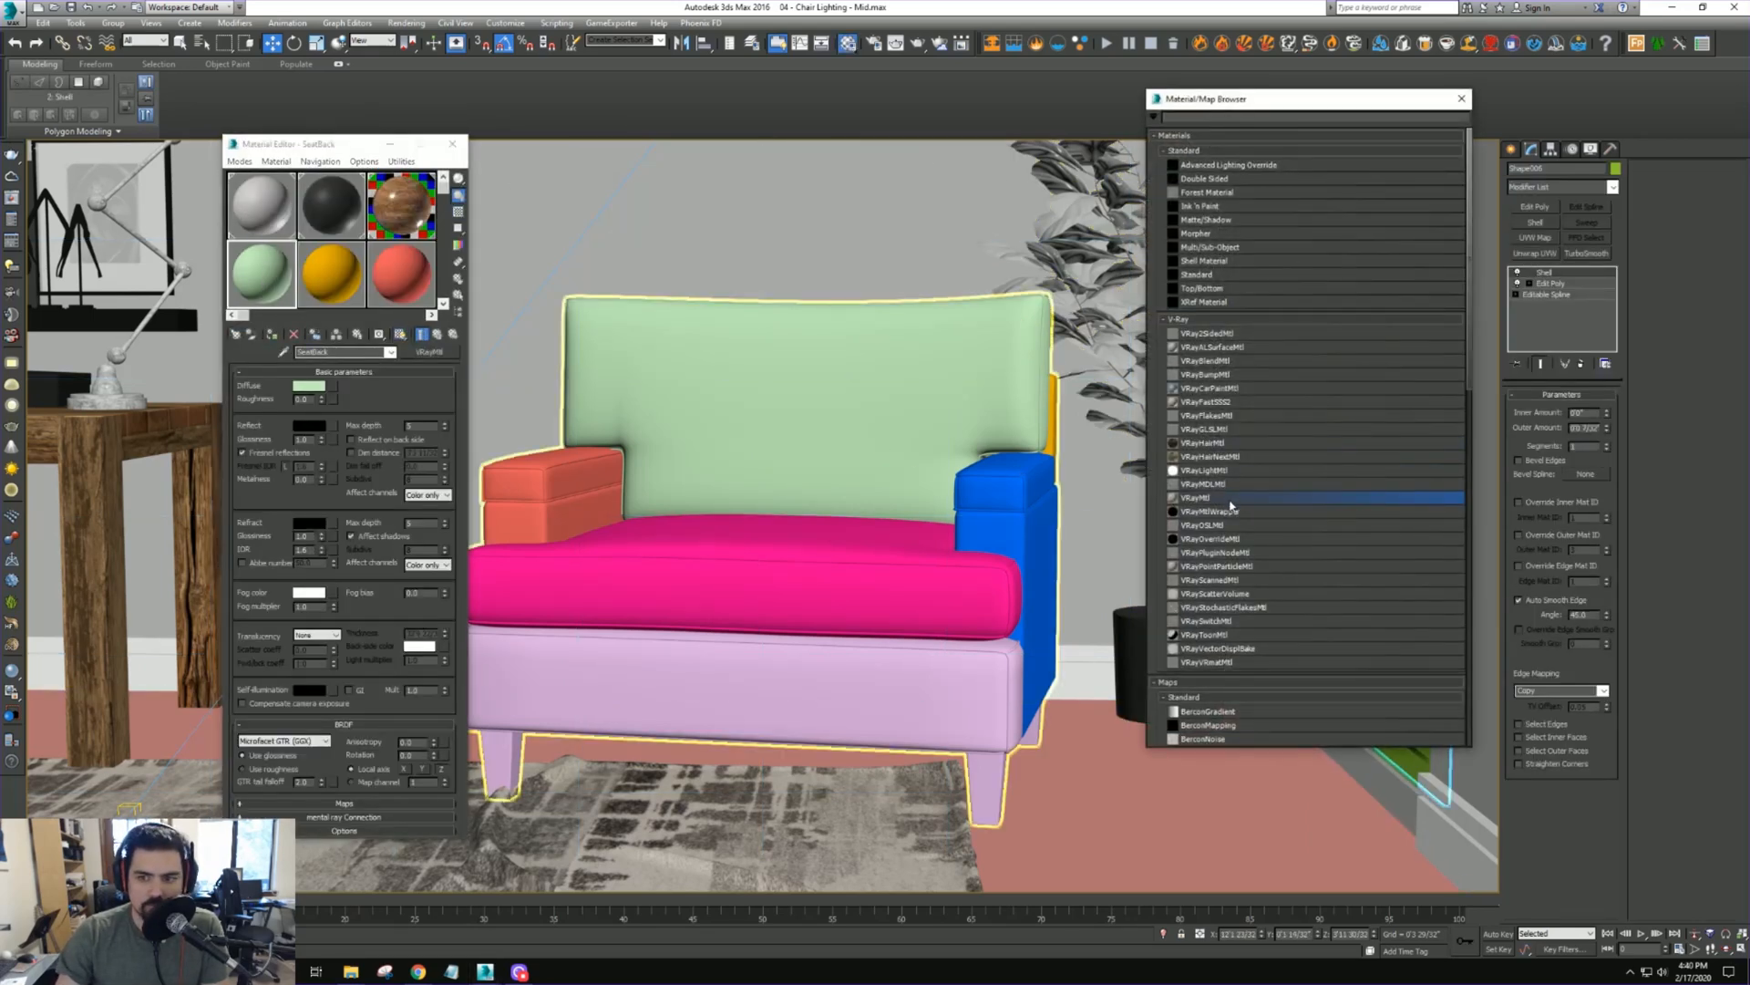
{"action": "double_click", "coordinate": [1204, 498]}
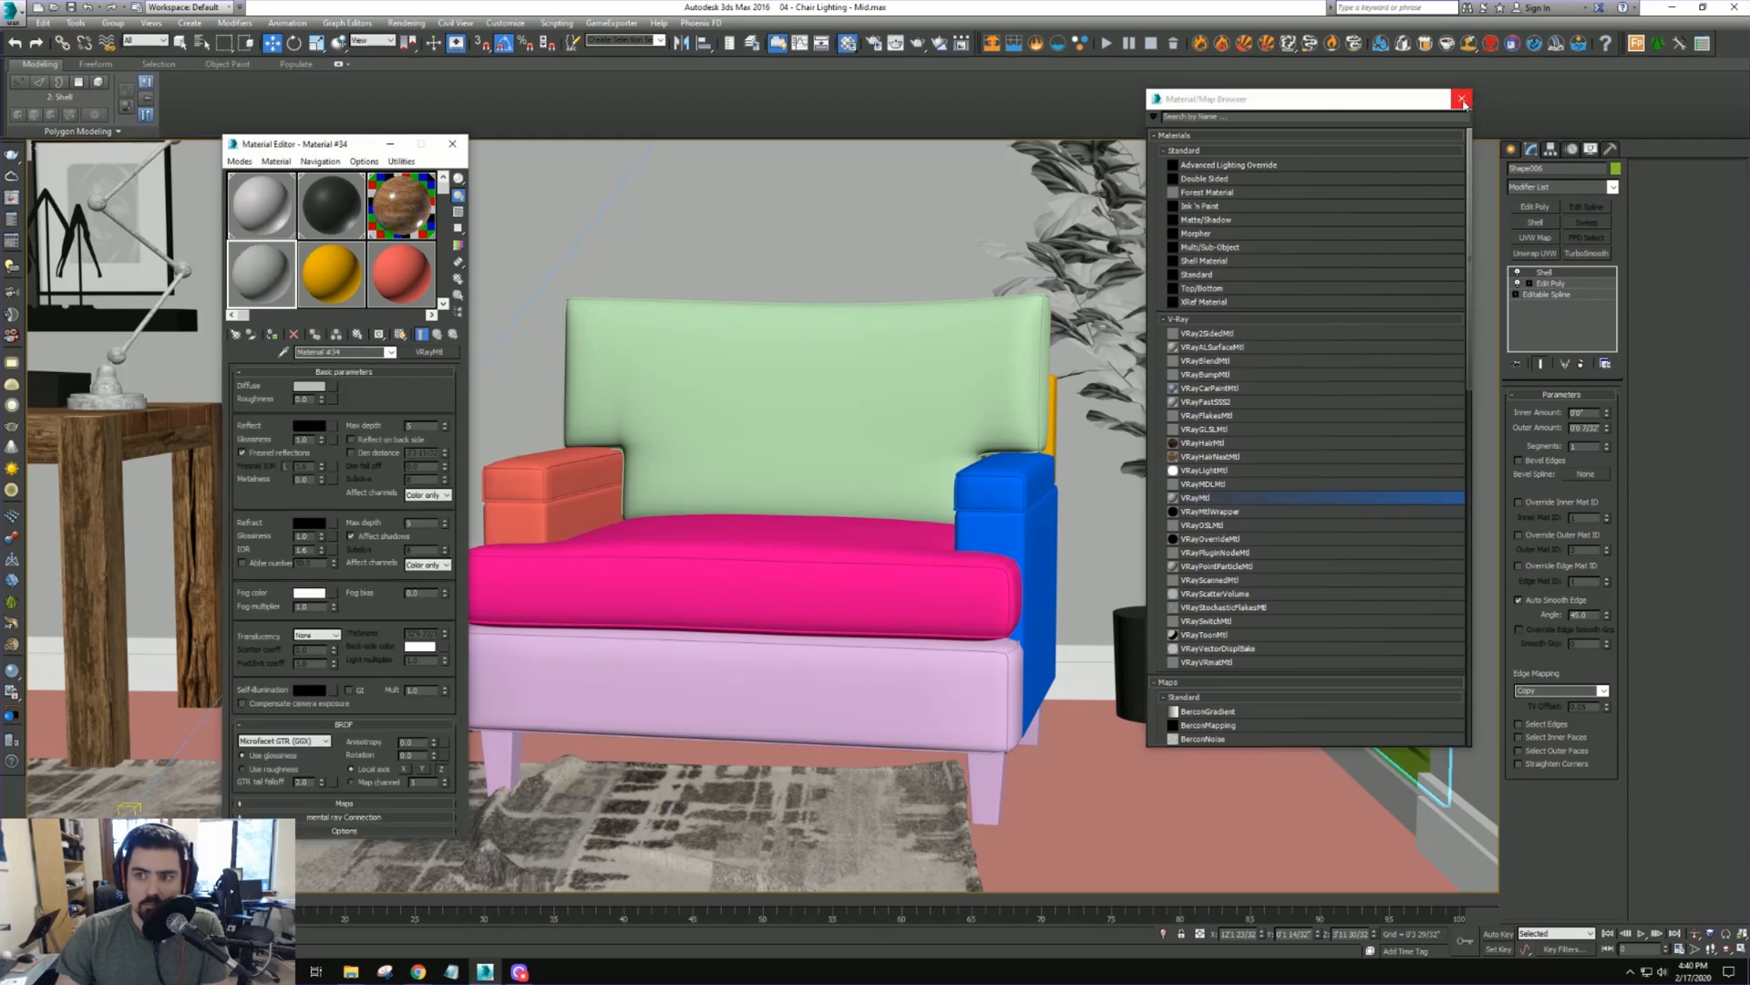
{"action": "left_click", "coordinate": [1463, 99]}
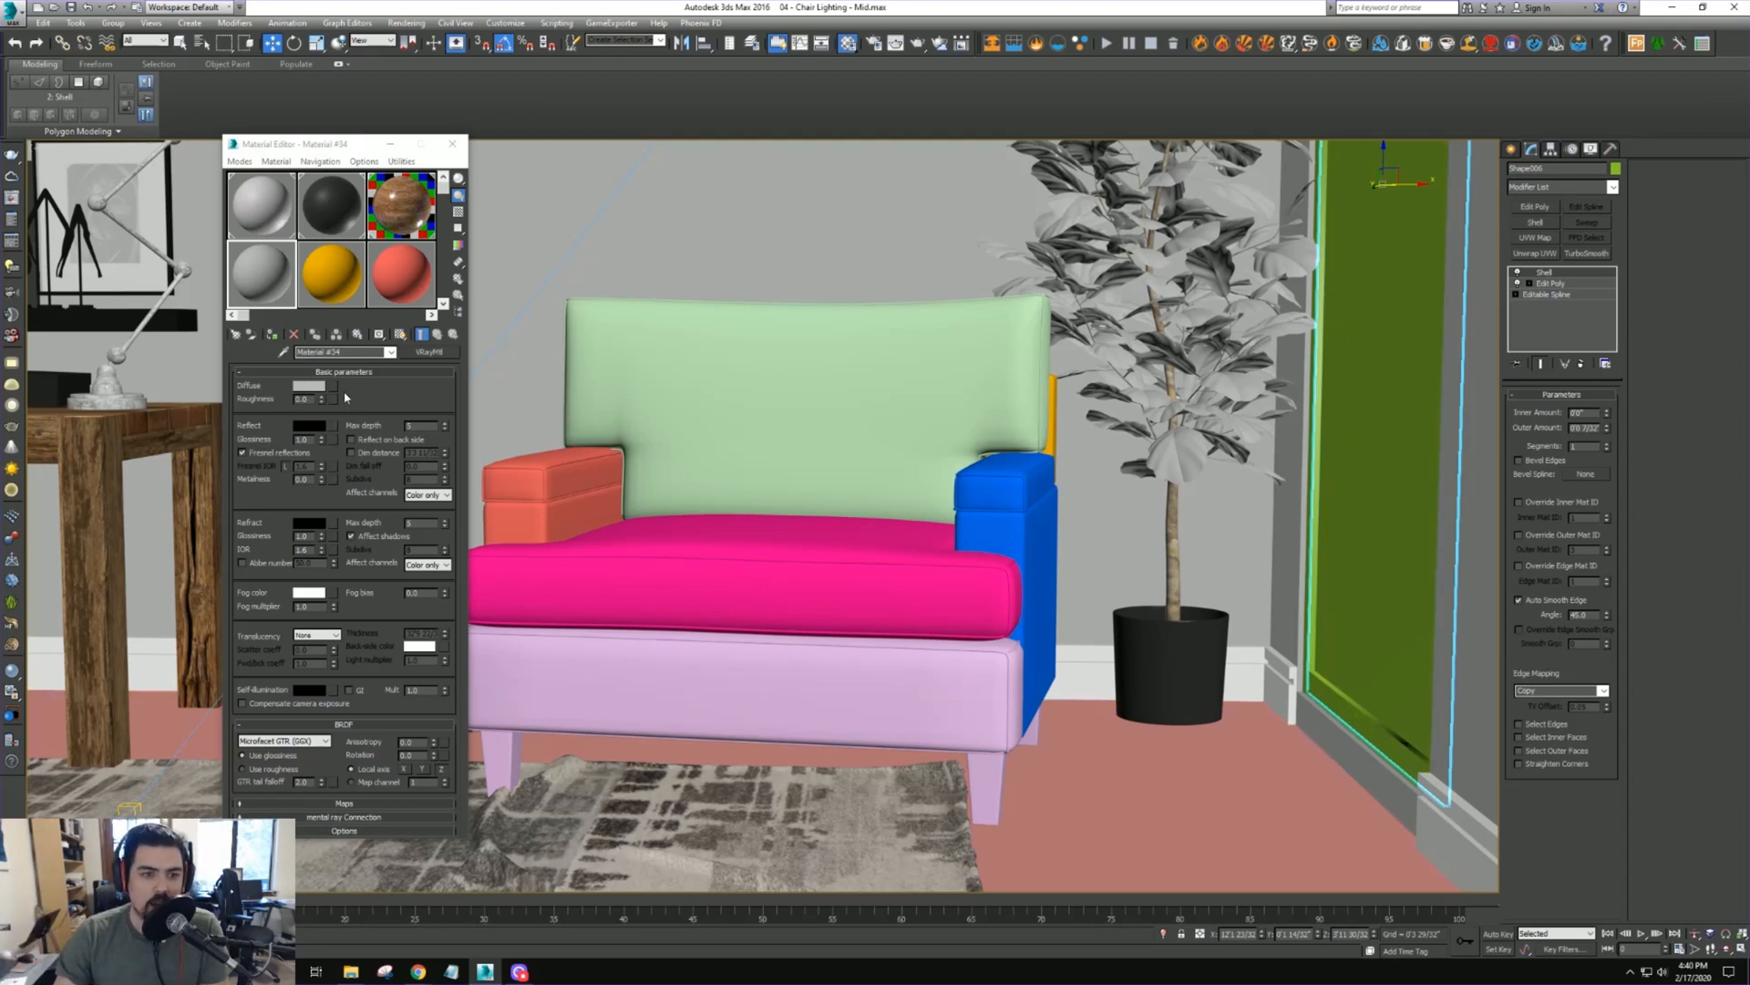
Set the new material's diffuse color to pure black, with red, green and blue at 0
{"action": "left_click", "coordinate": [310, 385]}
{"action": "type", "text": "5"}
{"action": "key", "text": "Tab"}
{"action": "type", "text": "5"}
{"action": "key", "text": "Tab"}
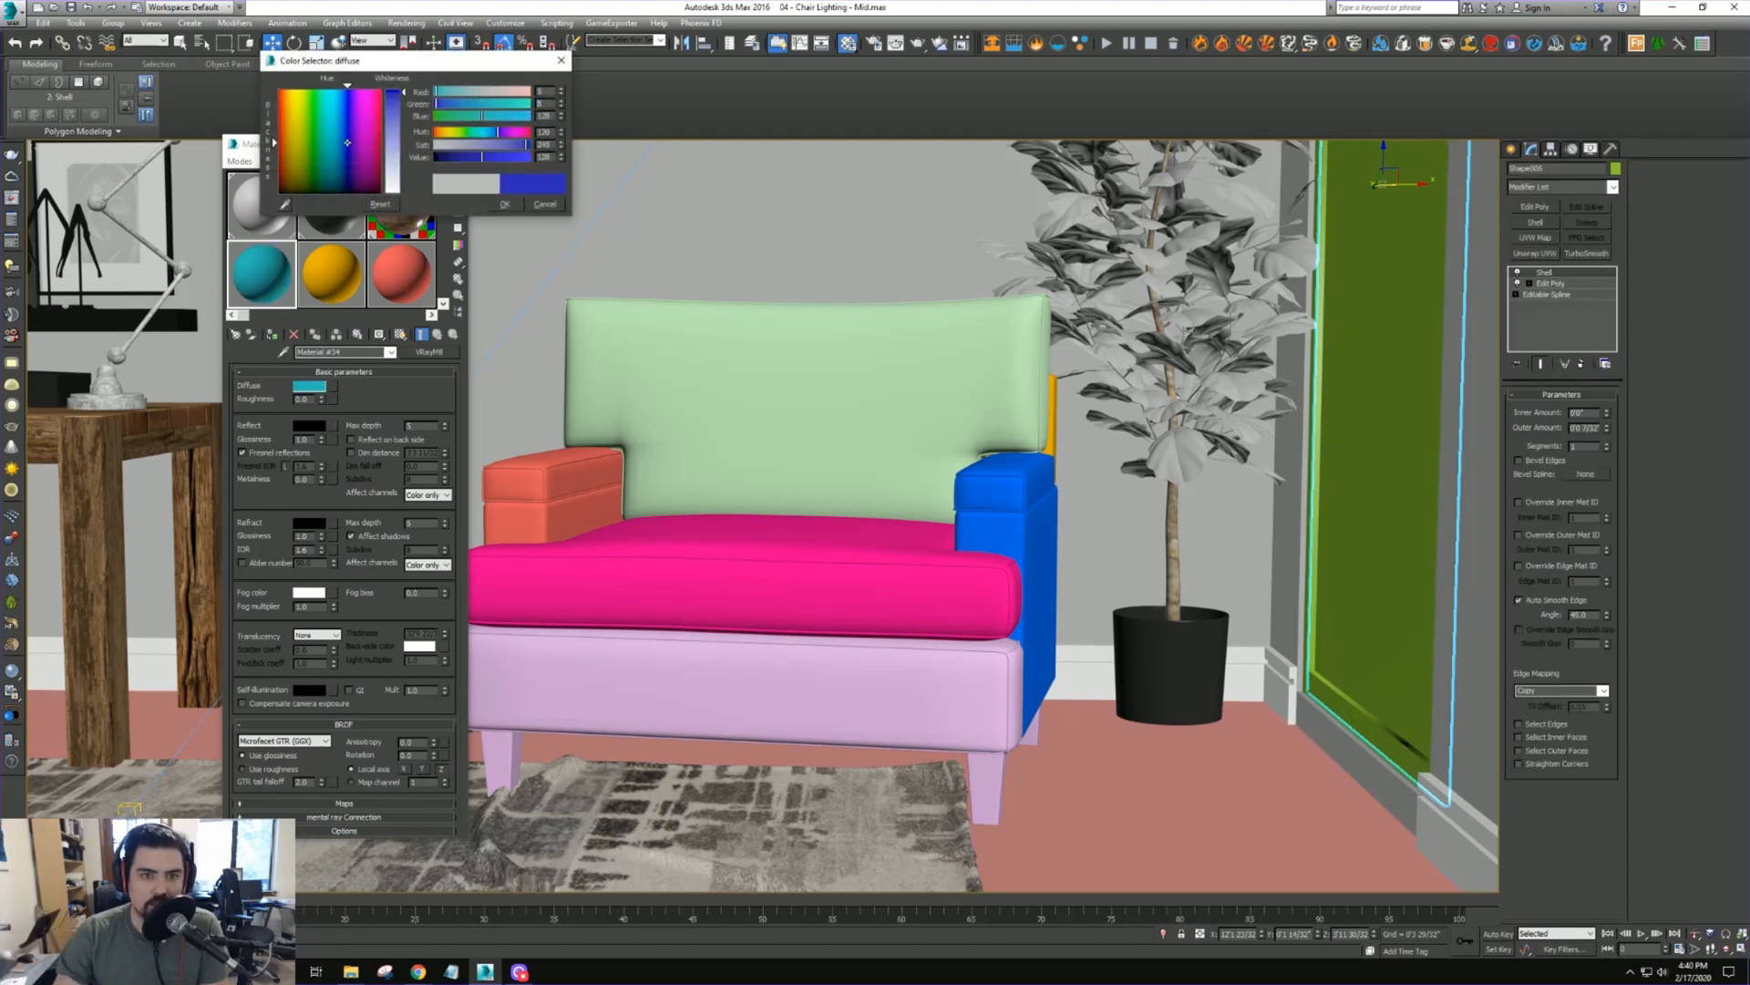
{"action": "type", "text": "5"}
{"action": "key", "text": "Tab"}
{"action": "type", "text": "0"}
{"action": "key", "text": "Tab"}
{"action": "type", "text": "0"}
{"action": "key", "text": "Tab"}
{"action": "type", "text": "0"}
{"action": "key", "text": "Tab"}
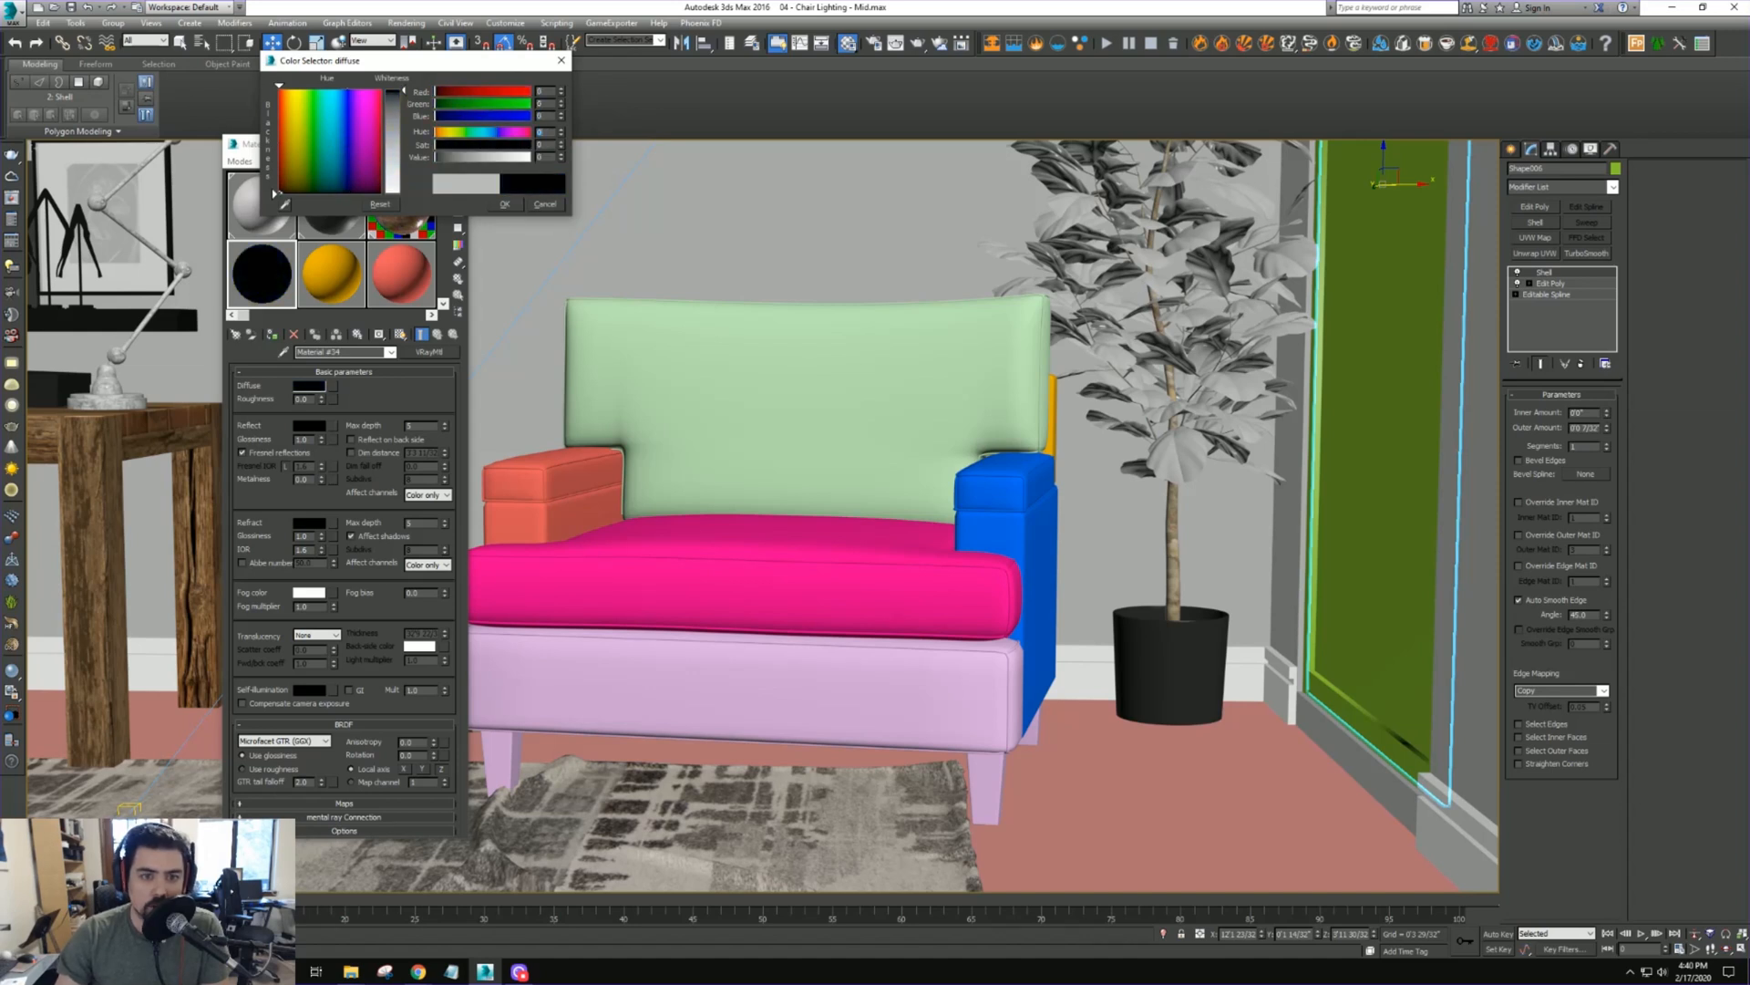
{"action": "left_click", "coordinate": [504, 204]}
Set the new material's reflection and refraction colors to near white and assign it to the window pane
{"action": "left_click", "coordinate": [309, 426]}
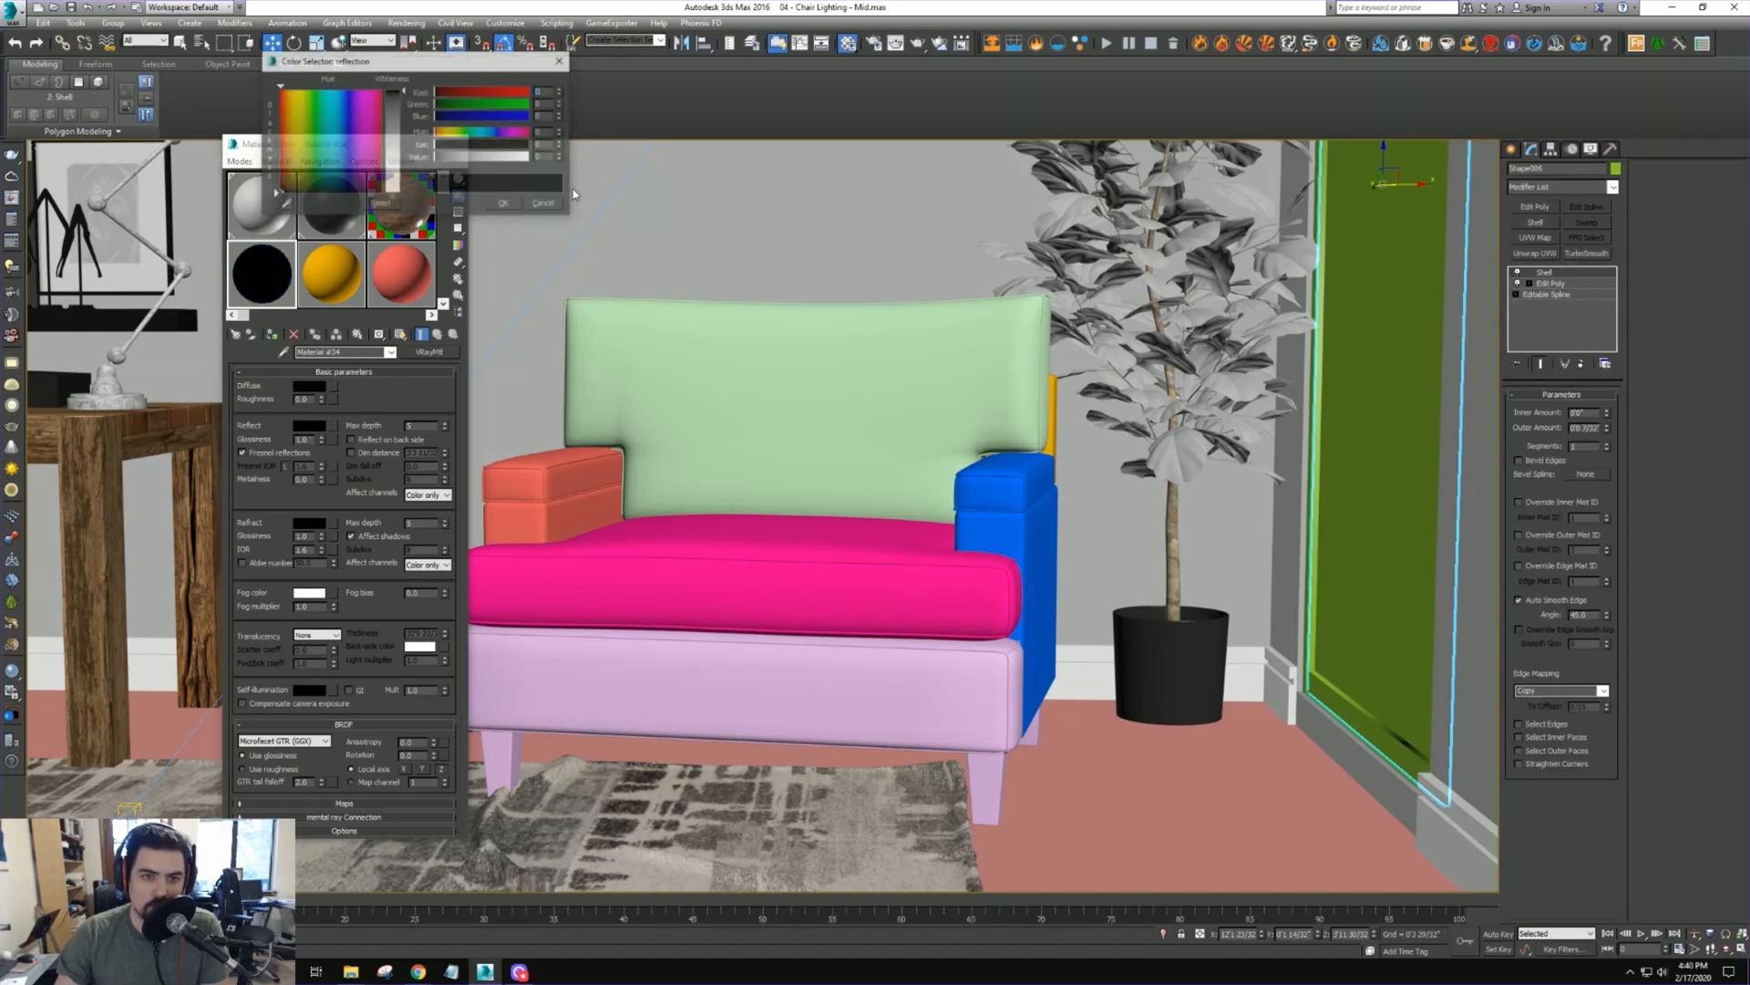
{"action": "left_click", "coordinate": [398, 185]}
{"action": "left_click", "coordinate": [505, 204]}
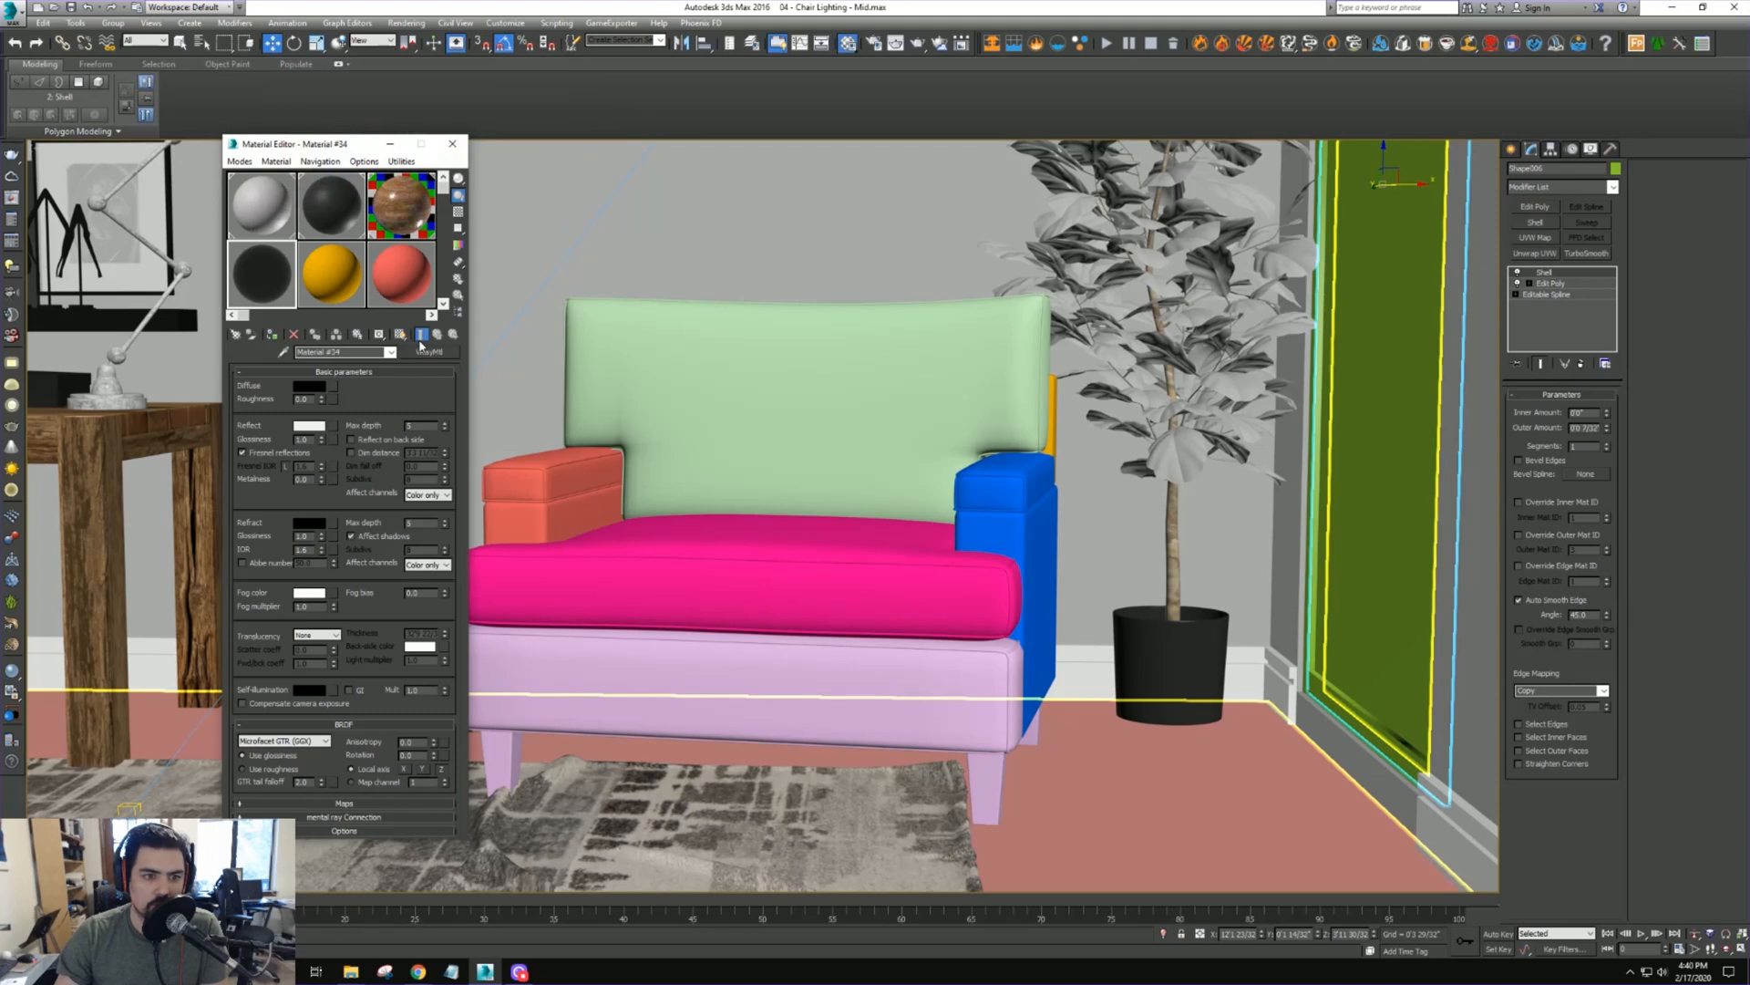
{"action": "left_click", "coordinate": [310, 523]}
{"action": "left_click", "coordinate": [401, 185]}
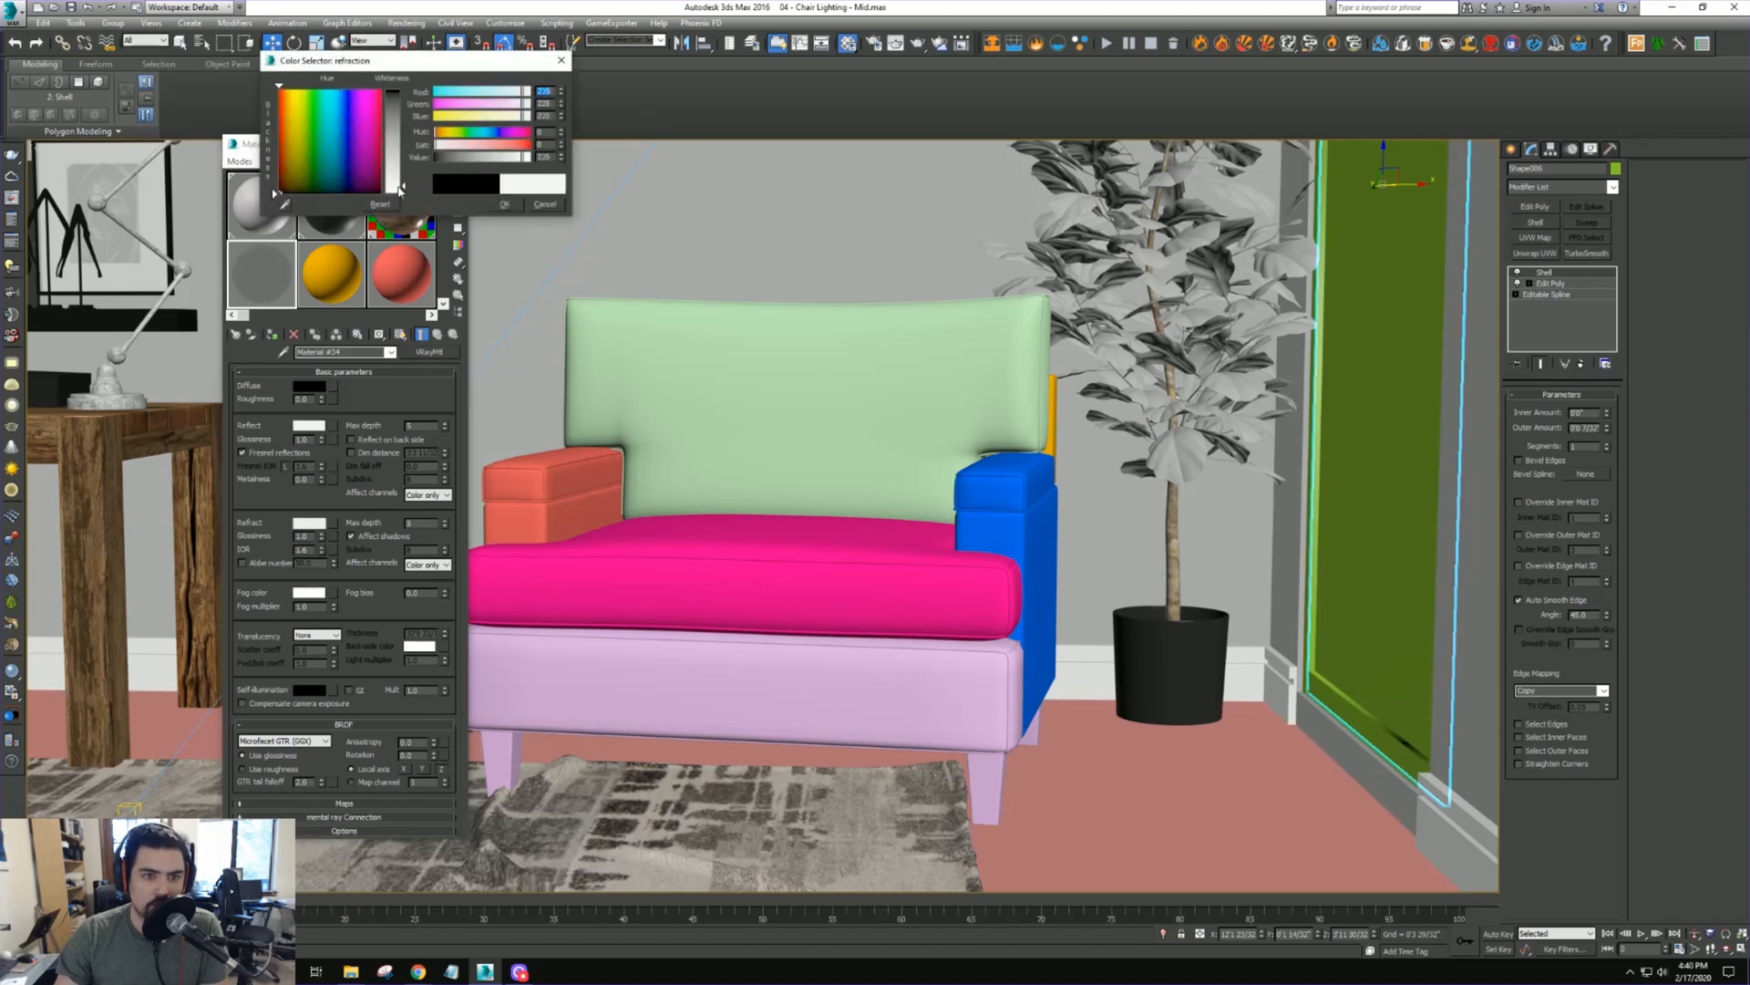
{"action": "left_click", "coordinate": [504, 204]}
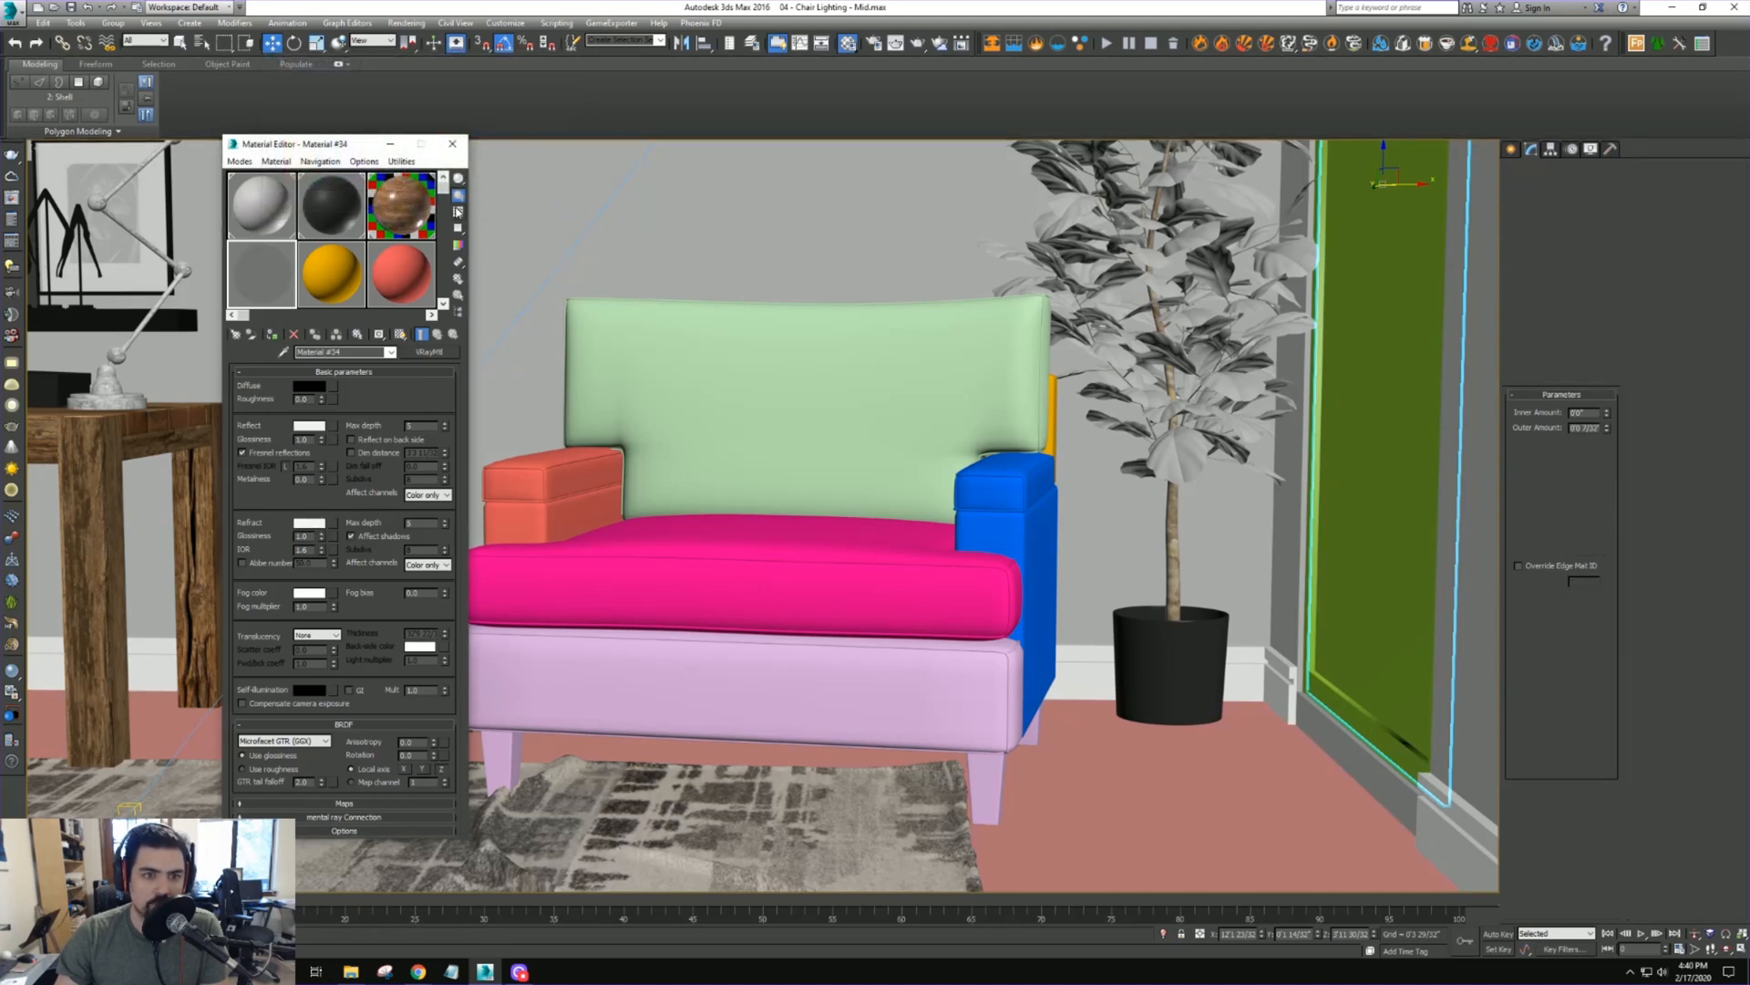
{"action": "left_click", "coordinate": [1357, 372]}
{"action": "left_click", "coordinate": [272, 334]}
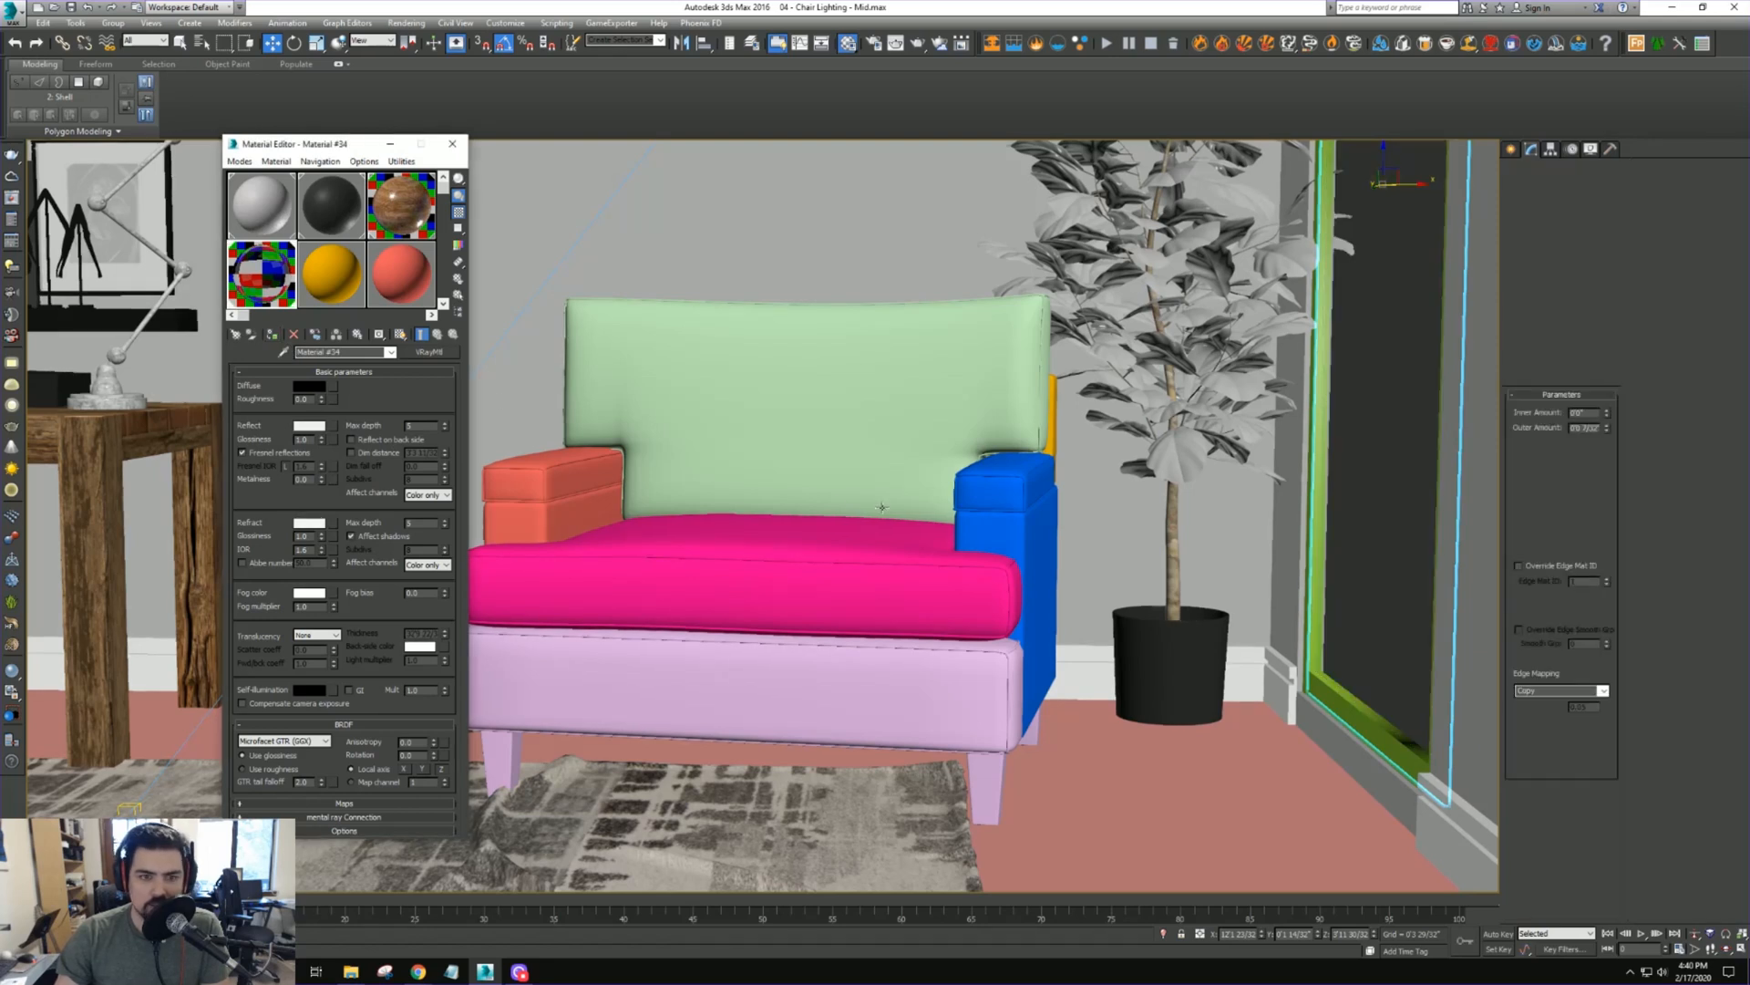
Select the window frame, sample the plant pot's material into the Backing slot, and rename it Mullian
{"action": "left_click", "coordinate": [1352, 717]}
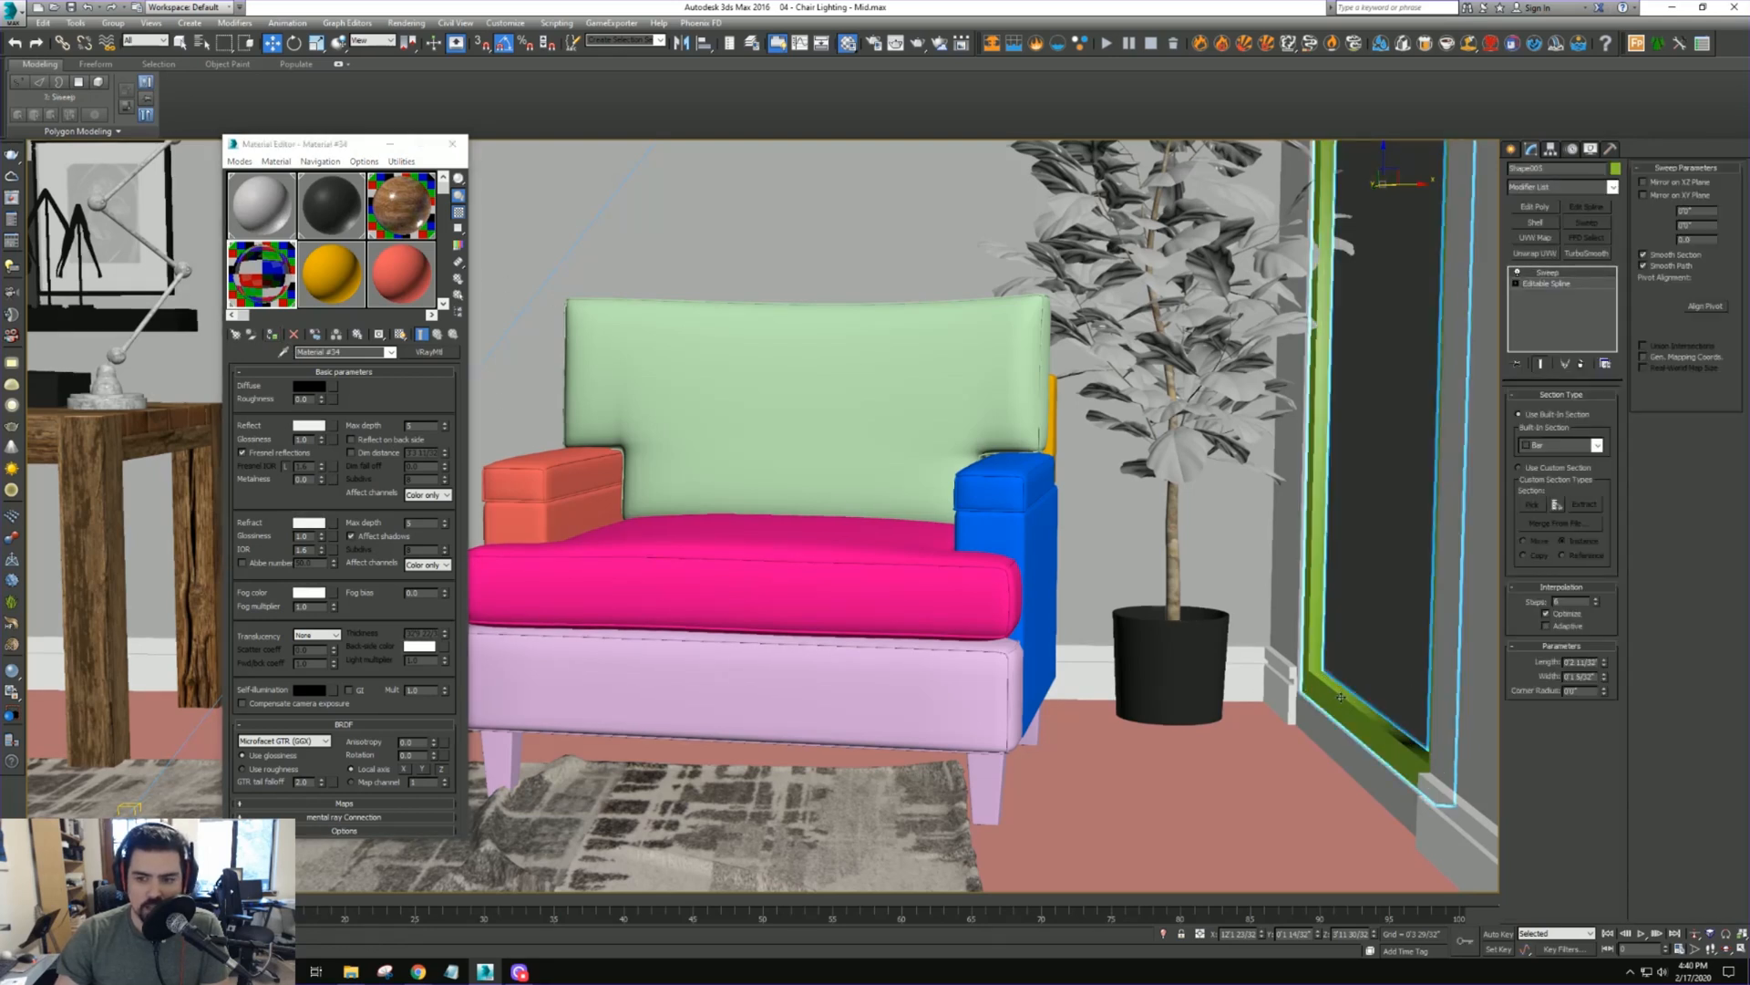
{"action": "left_click", "coordinate": [395, 256]}
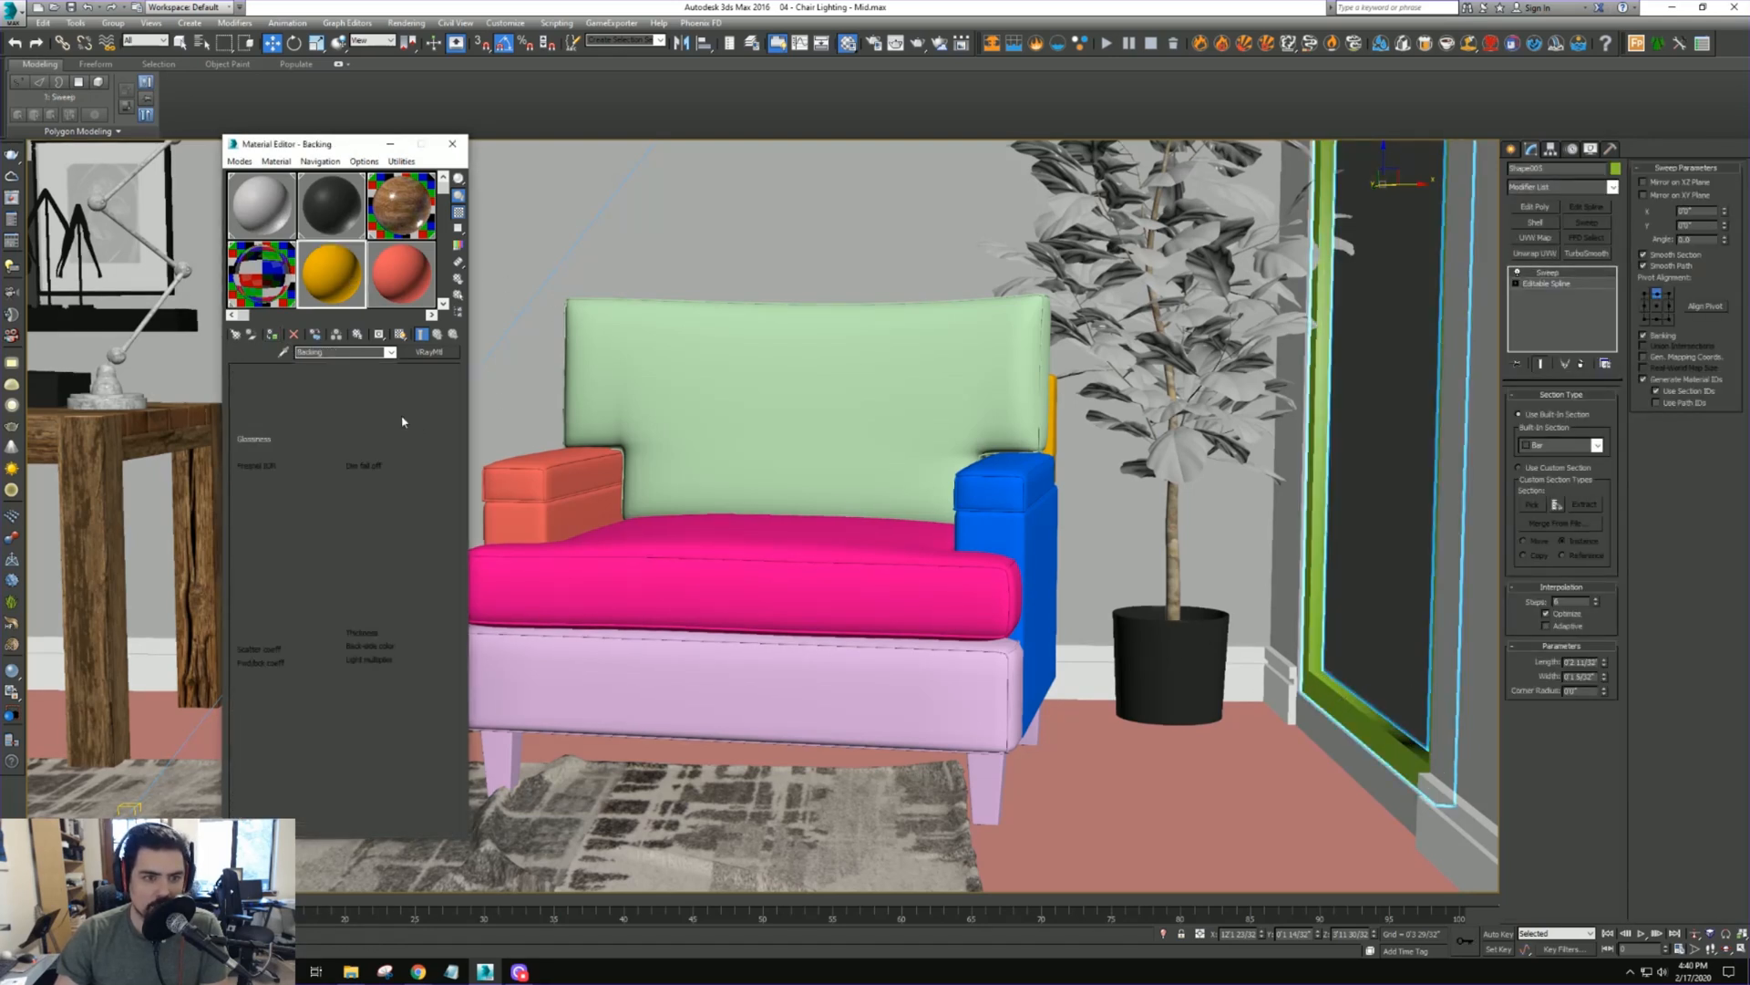
{"action": "left_click", "coordinate": [283, 351]}
{"action": "left_click", "coordinate": [1171, 674]}
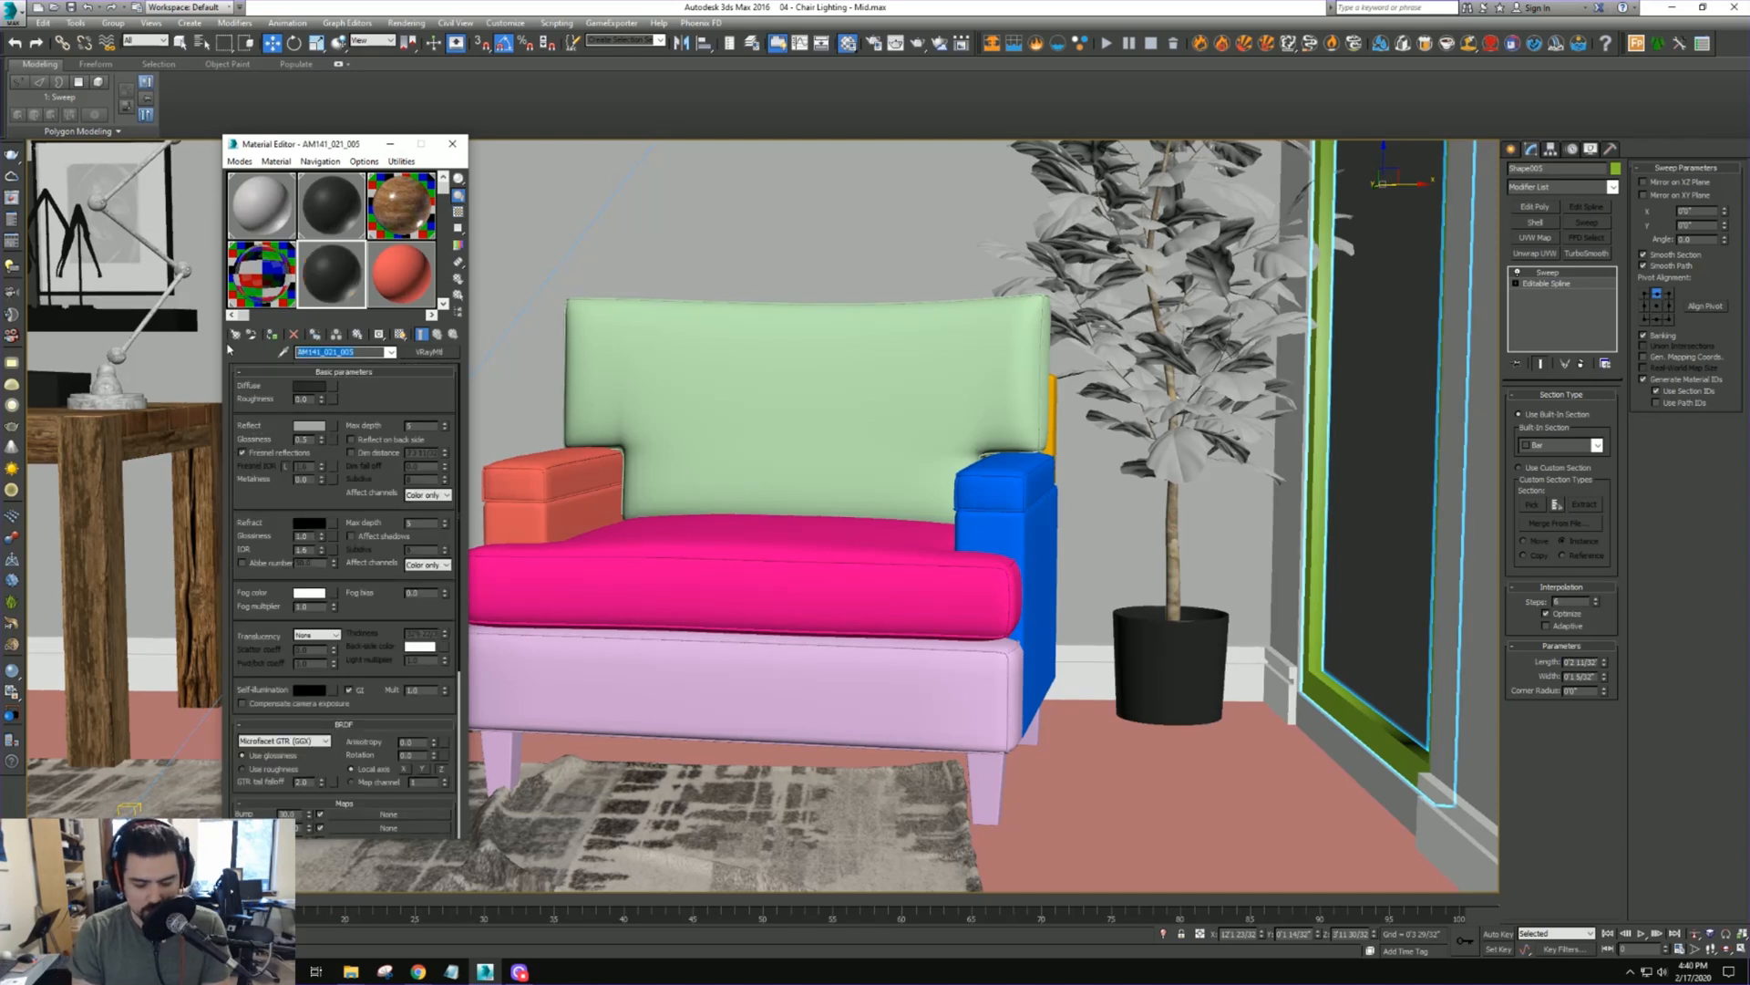
{"action": "type", "text": "Mullian"}
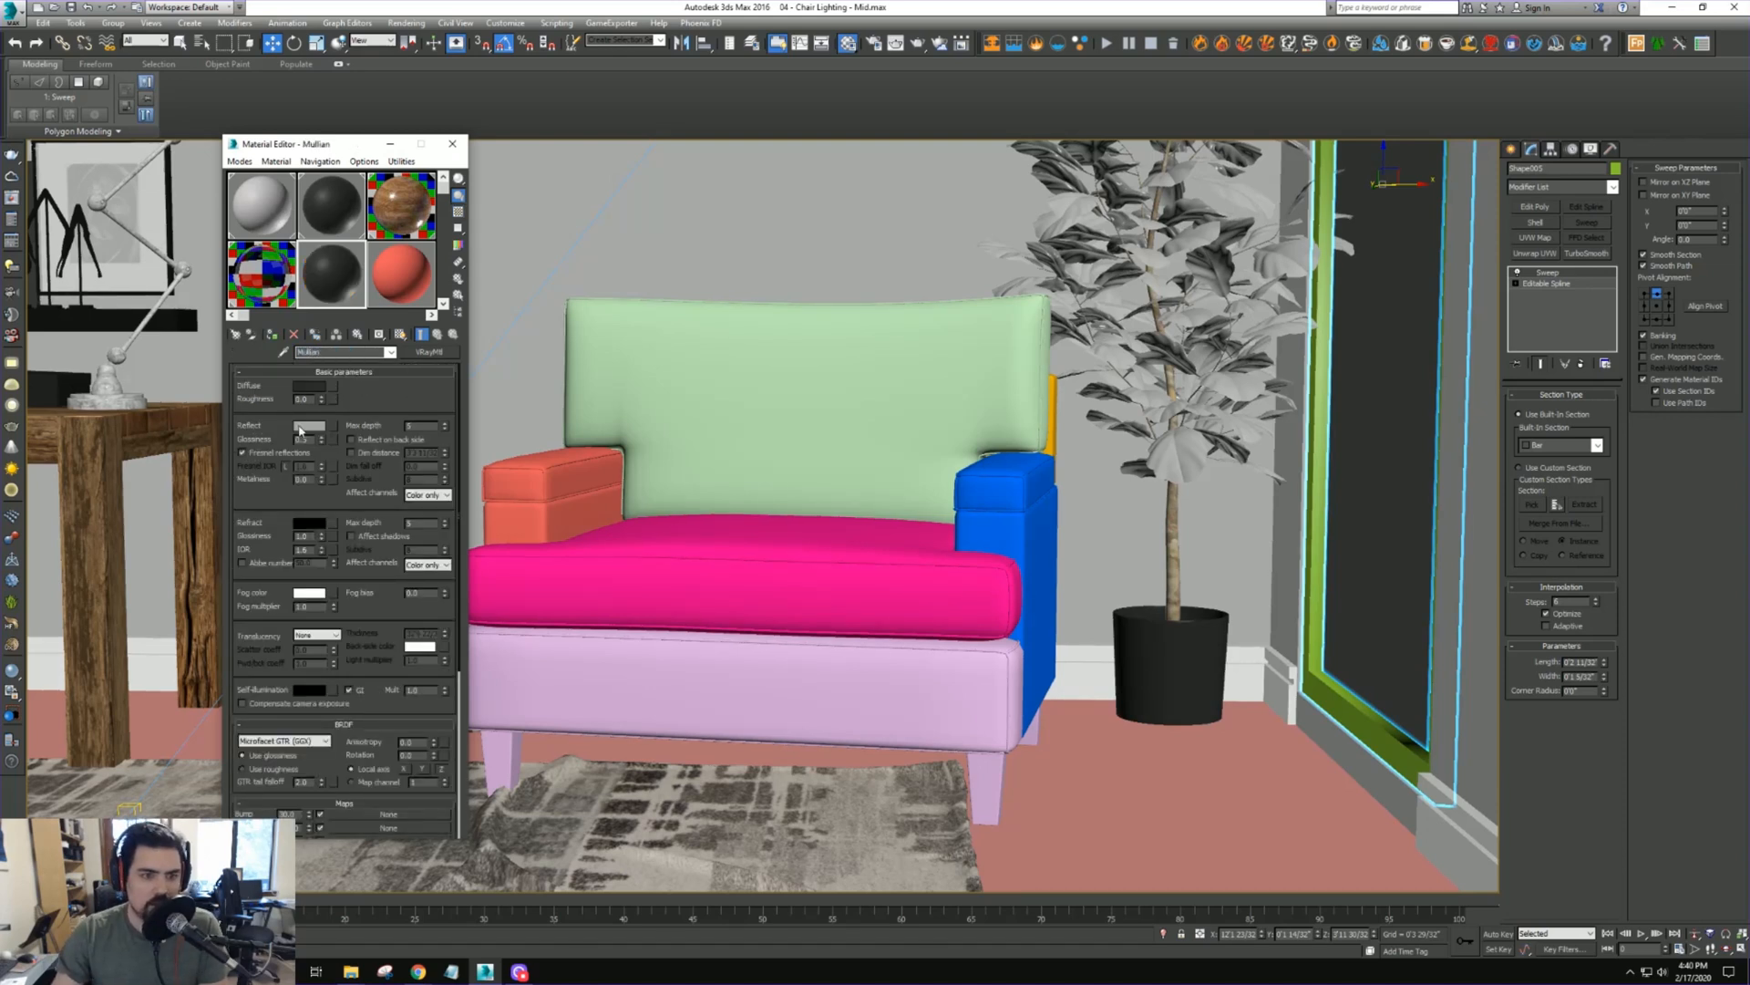
Brighten the Mullian material's reflection color to near white
{"action": "left_click", "coordinate": [320, 388]}
{"action": "key", "text": "Escape"}
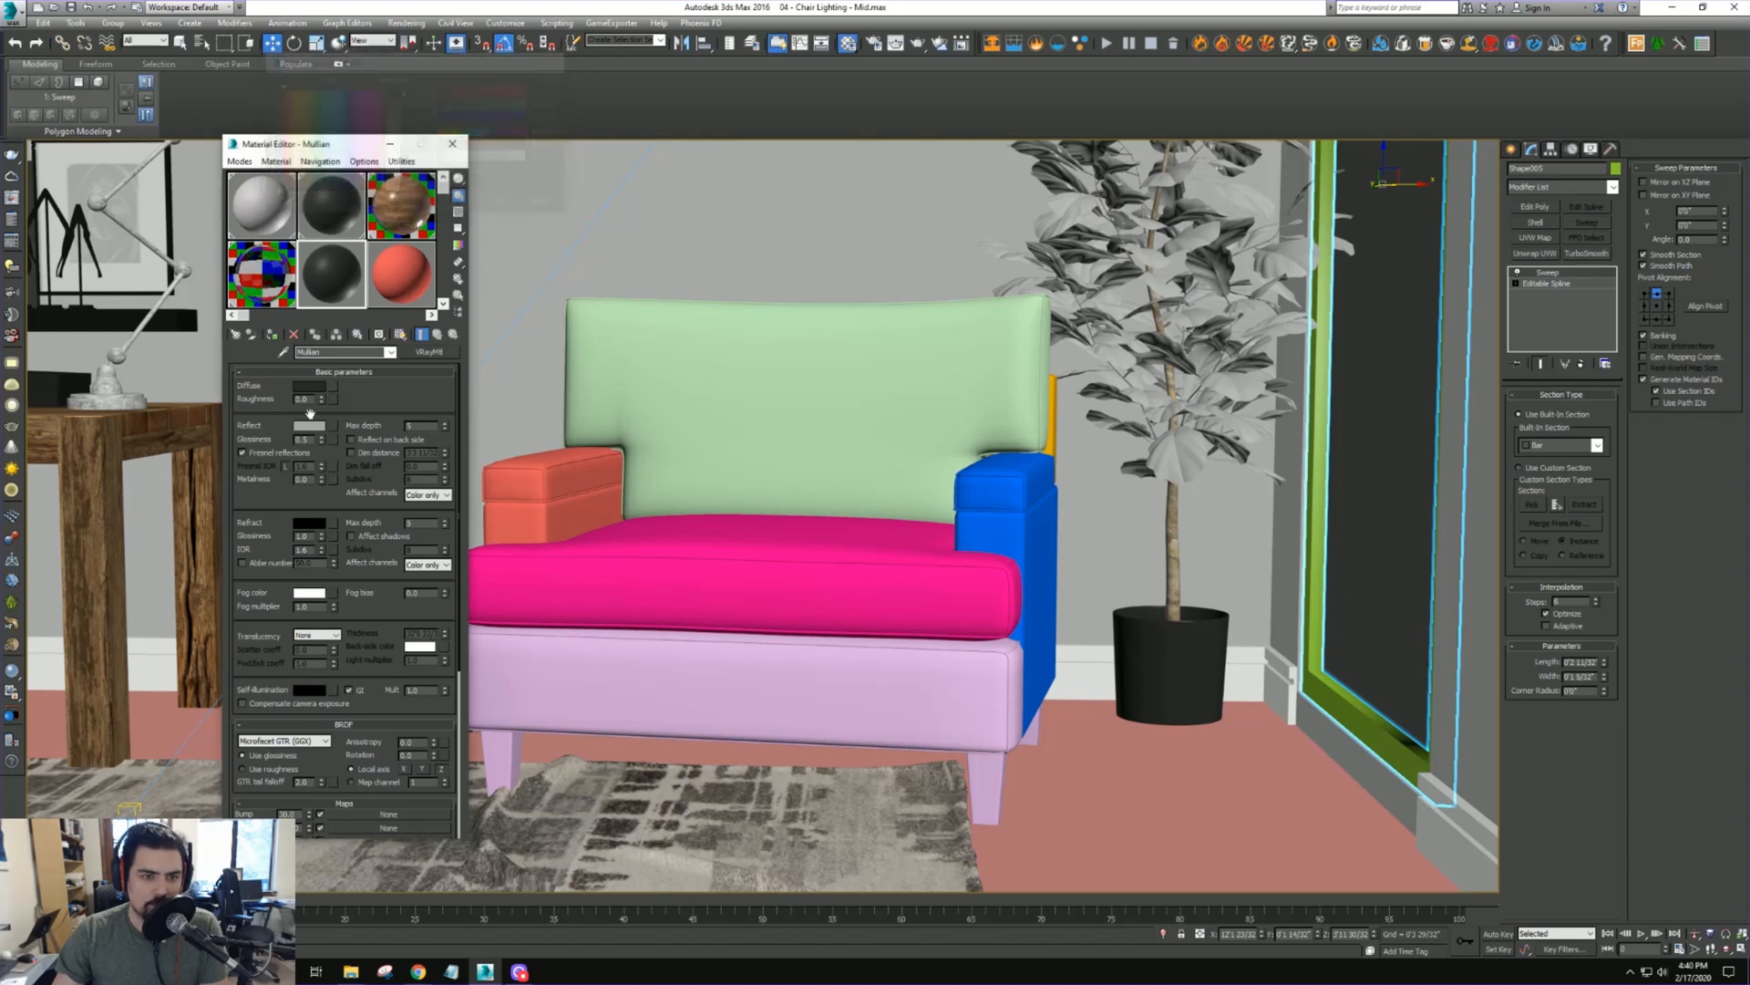
{"action": "left_click", "coordinate": [313, 427]}
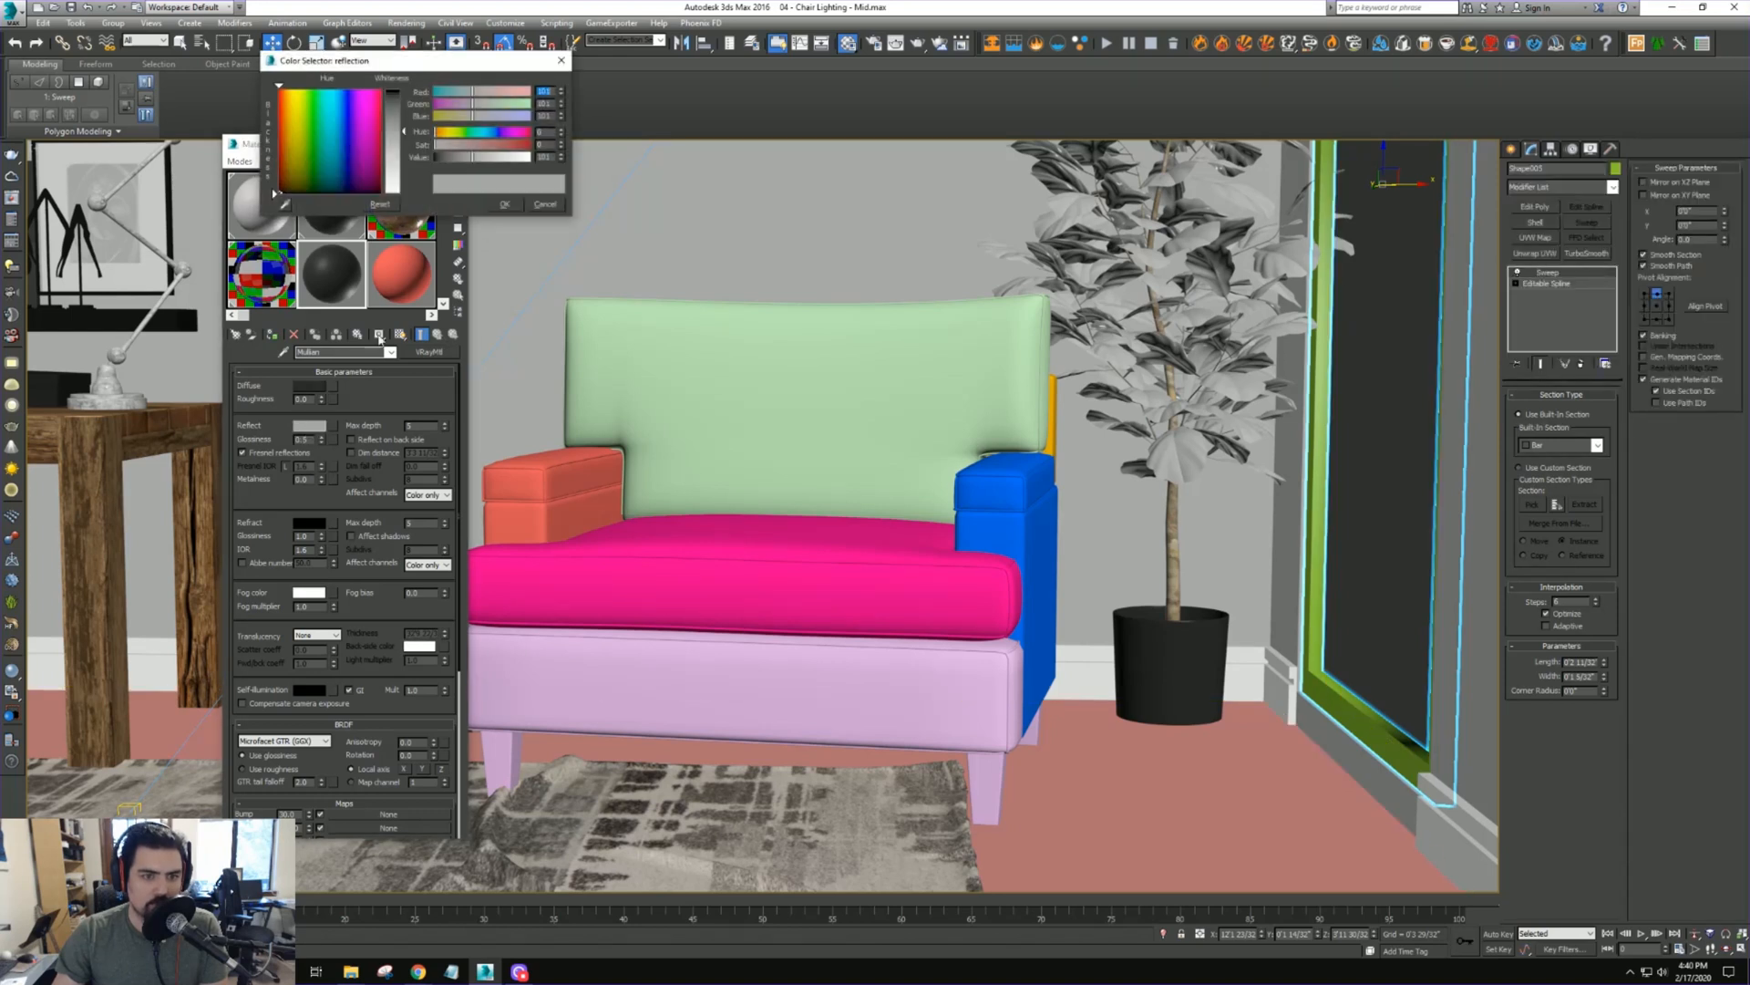
{"action": "left_click", "coordinate": [396, 177]}
{"action": "left_click", "coordinate": [504, 205]}
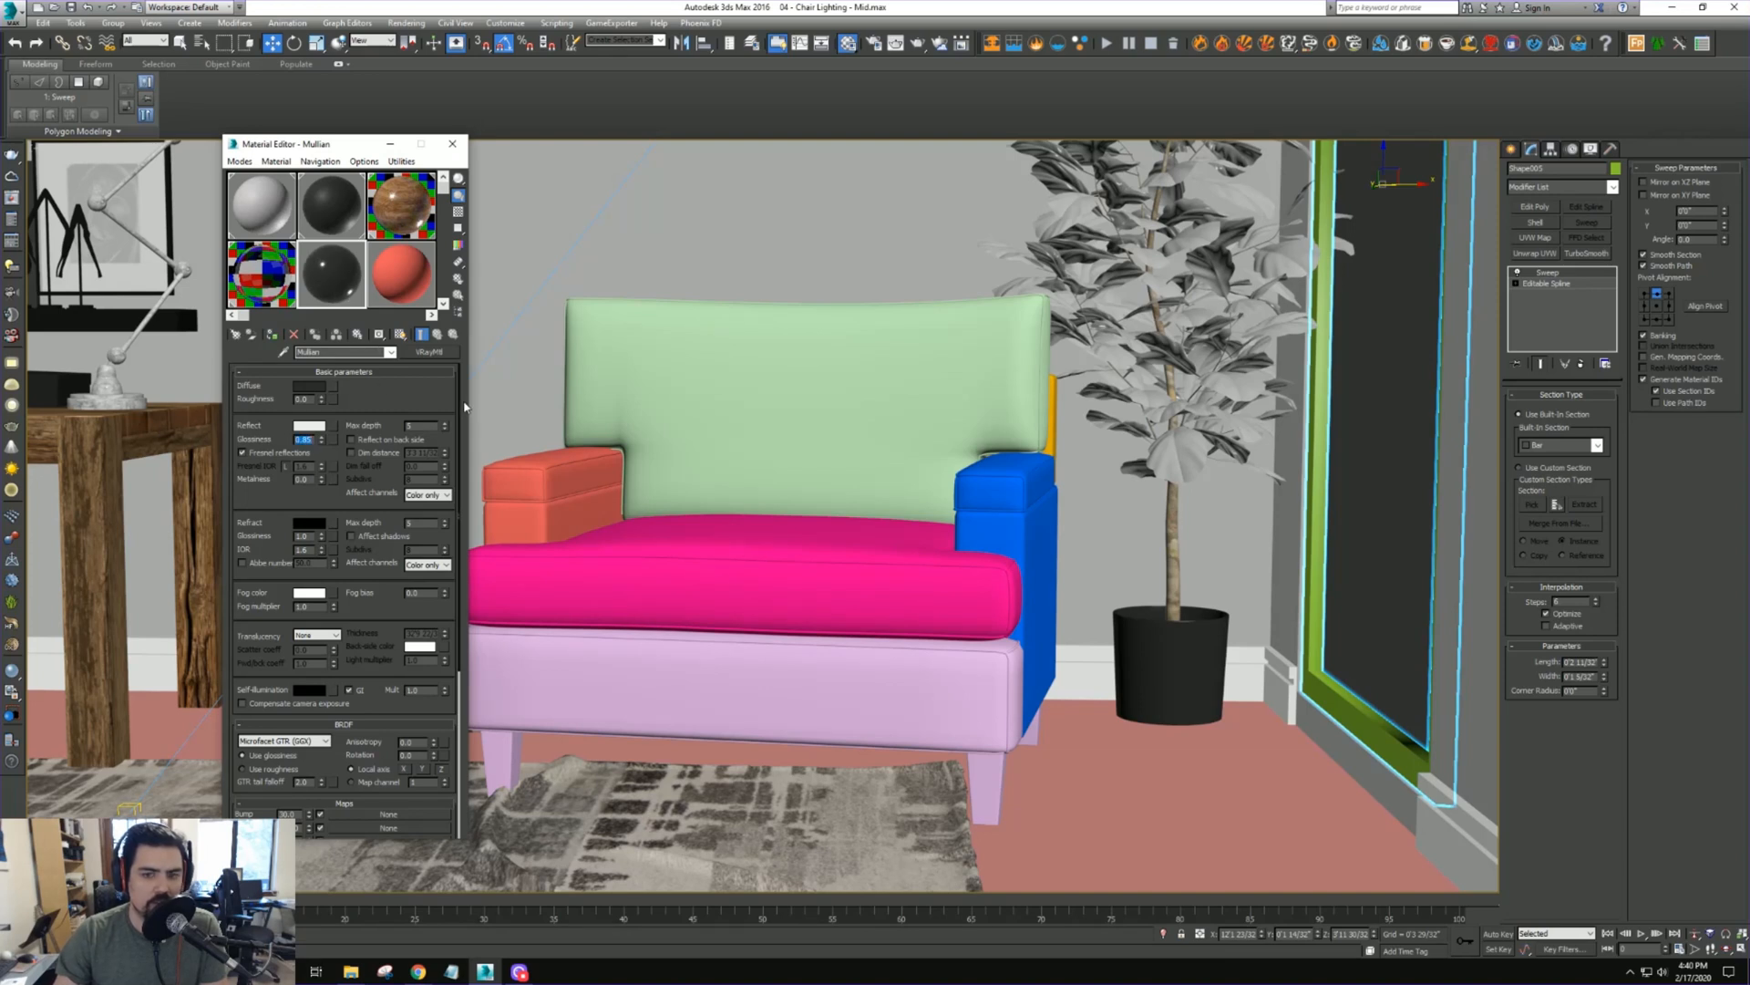
Show a checkered background behind the Mullian sample and assign the material to the selected window frame
{"action": "left_click", "coordinate": [458, 212]}
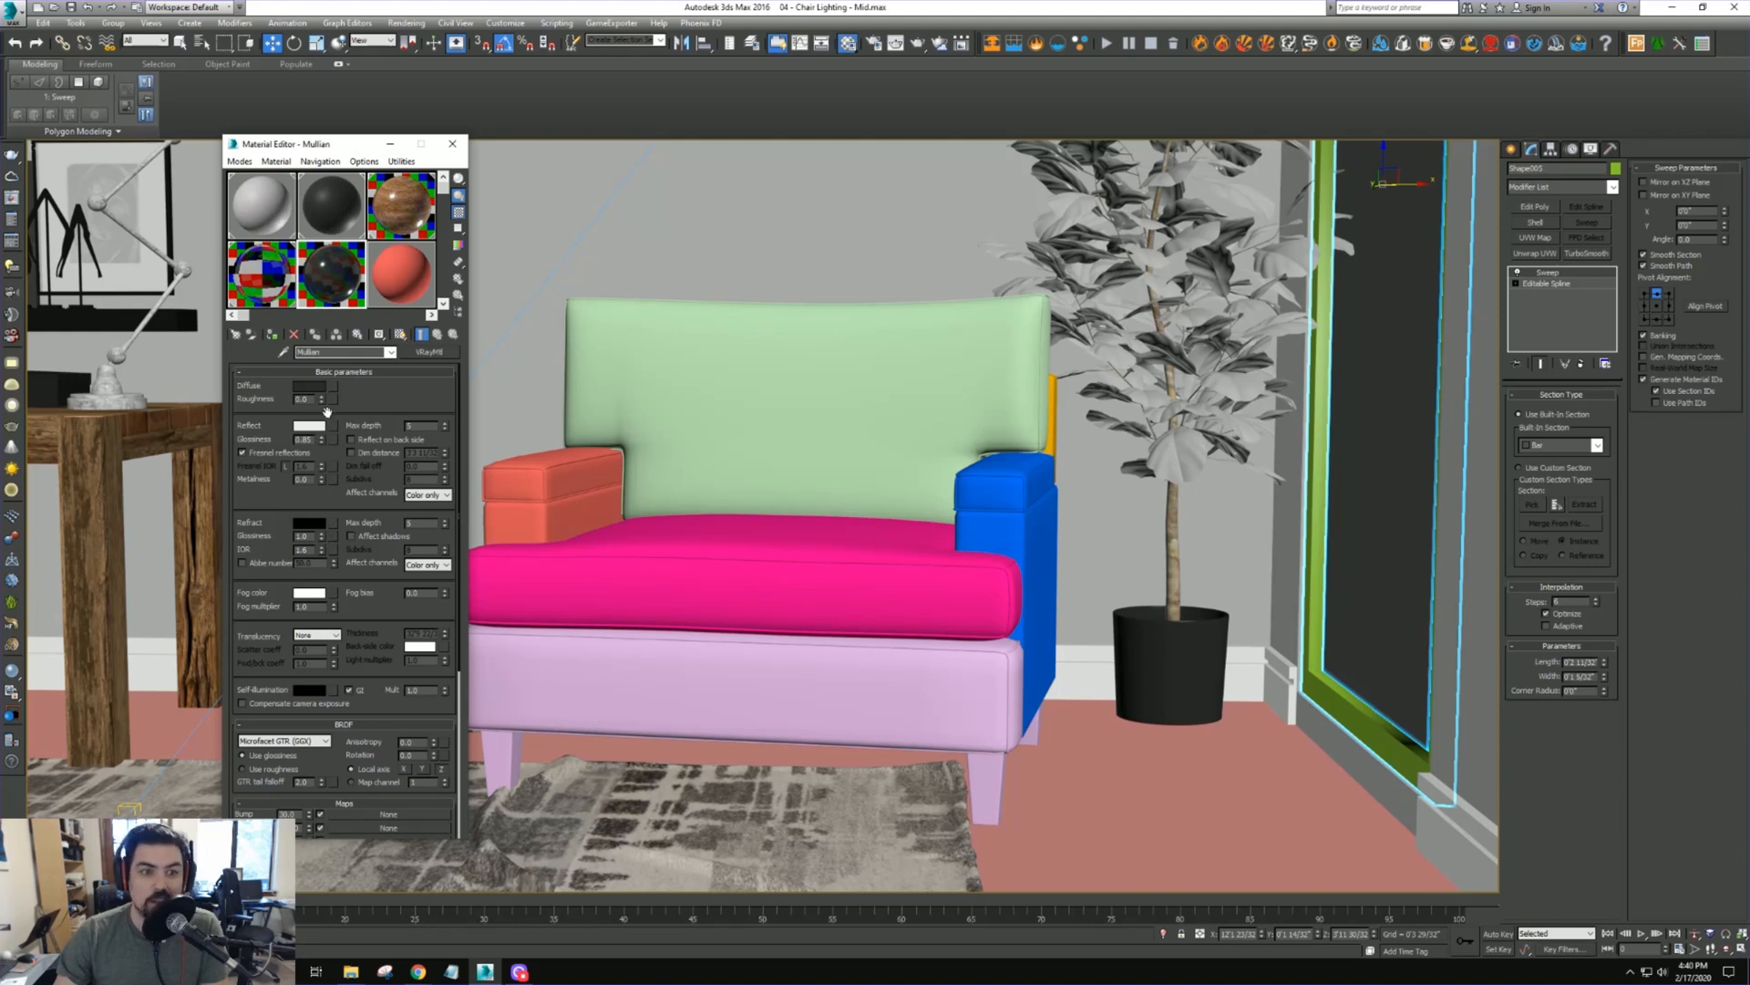
{"action": "left_click", "coordinate": [274, 335]}
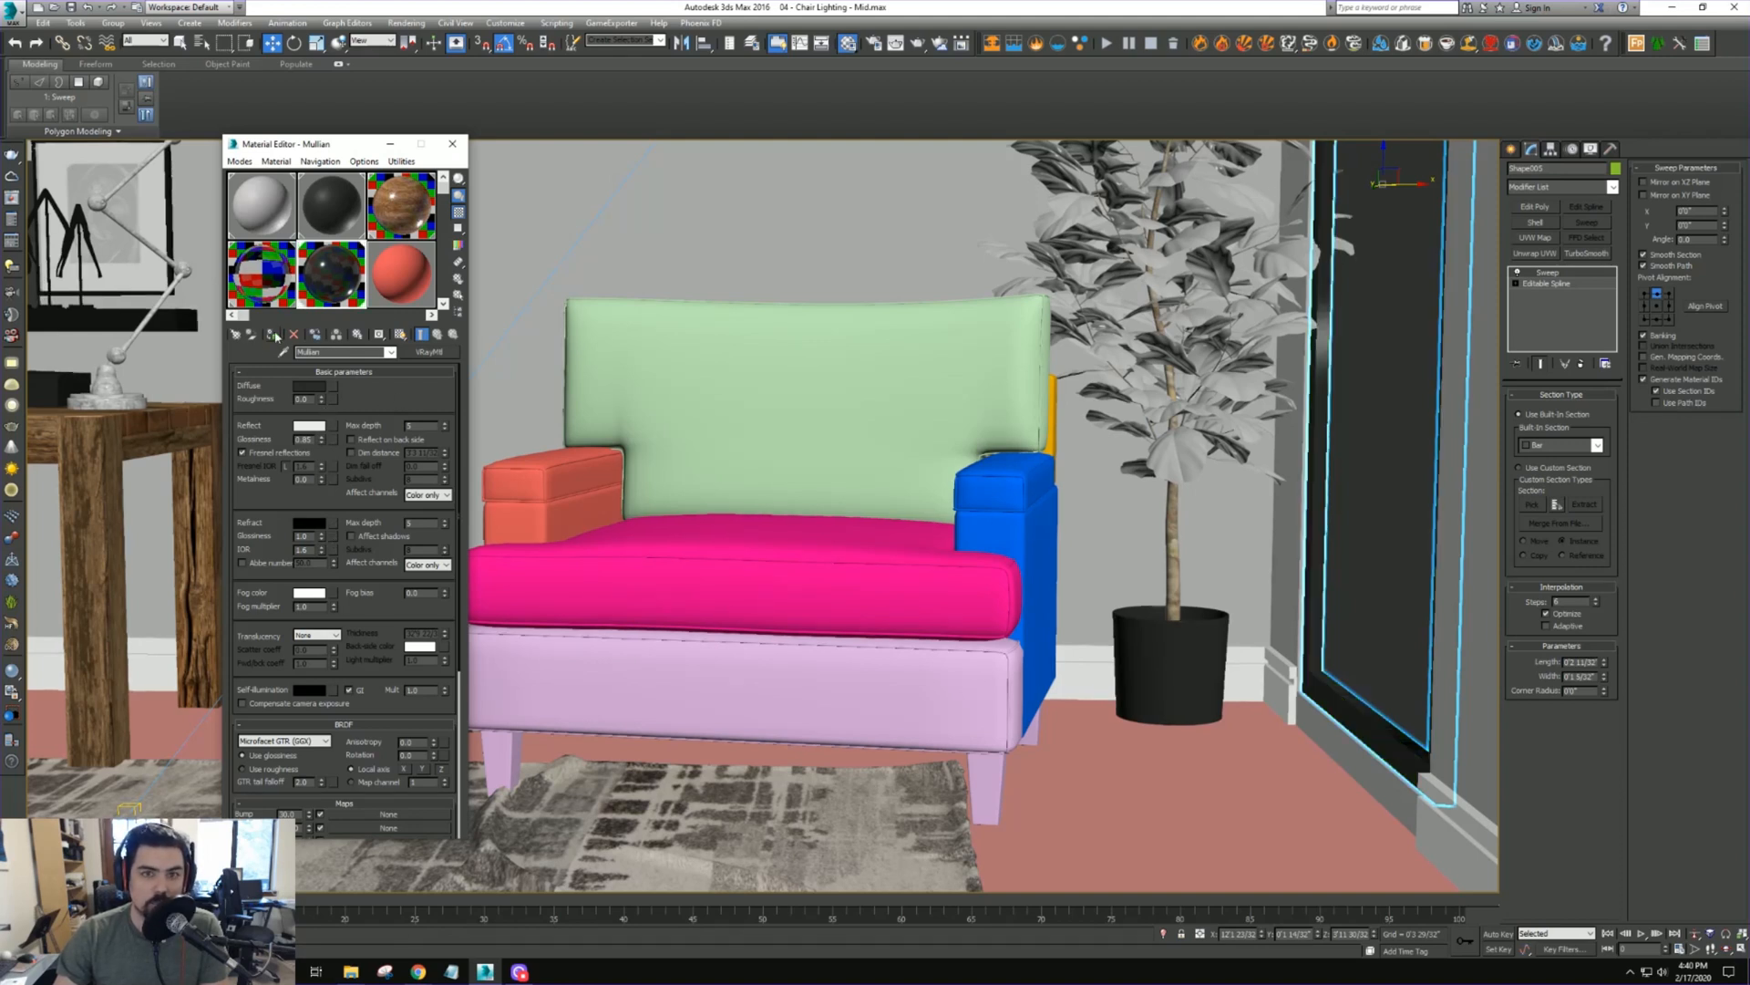
Sample the baseboard's material into the first sample slot and copy its bump map
{"action": "left_click_drag", "start_coordinate": [285, 505], "coordinate": [321, 347]}
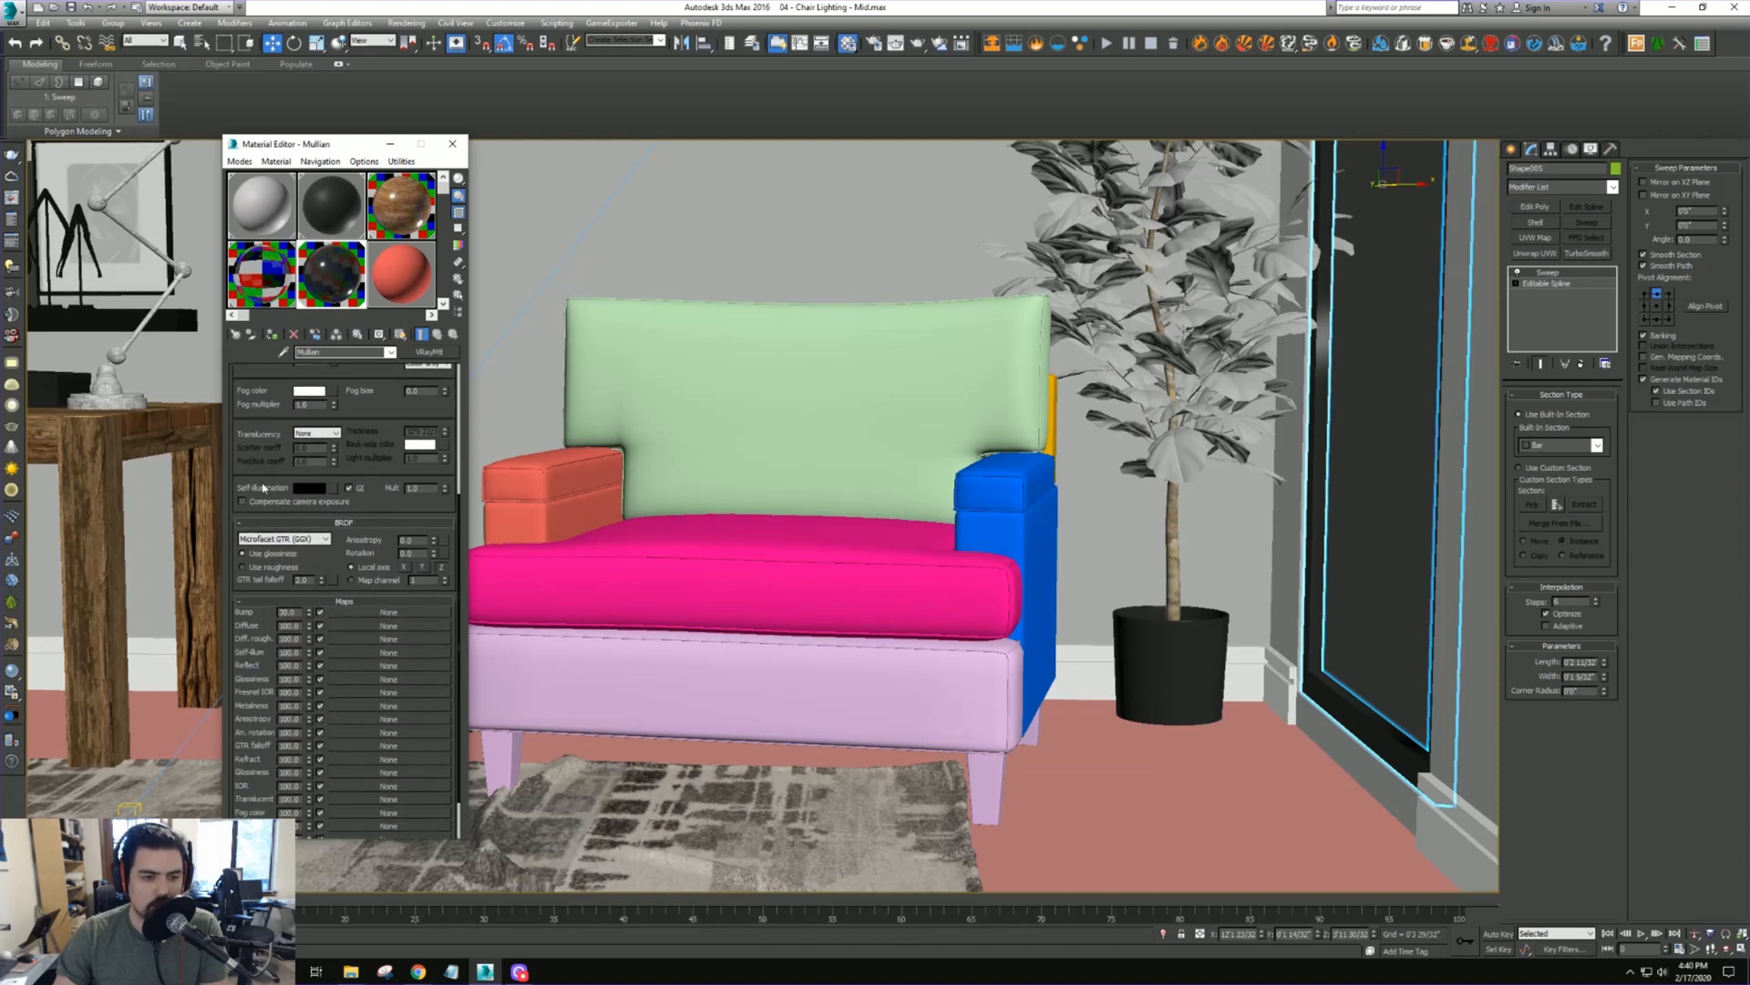
{"action": "left_click_drag", "start_coordinate": [263, 488], "coordinate": [272, 425]}
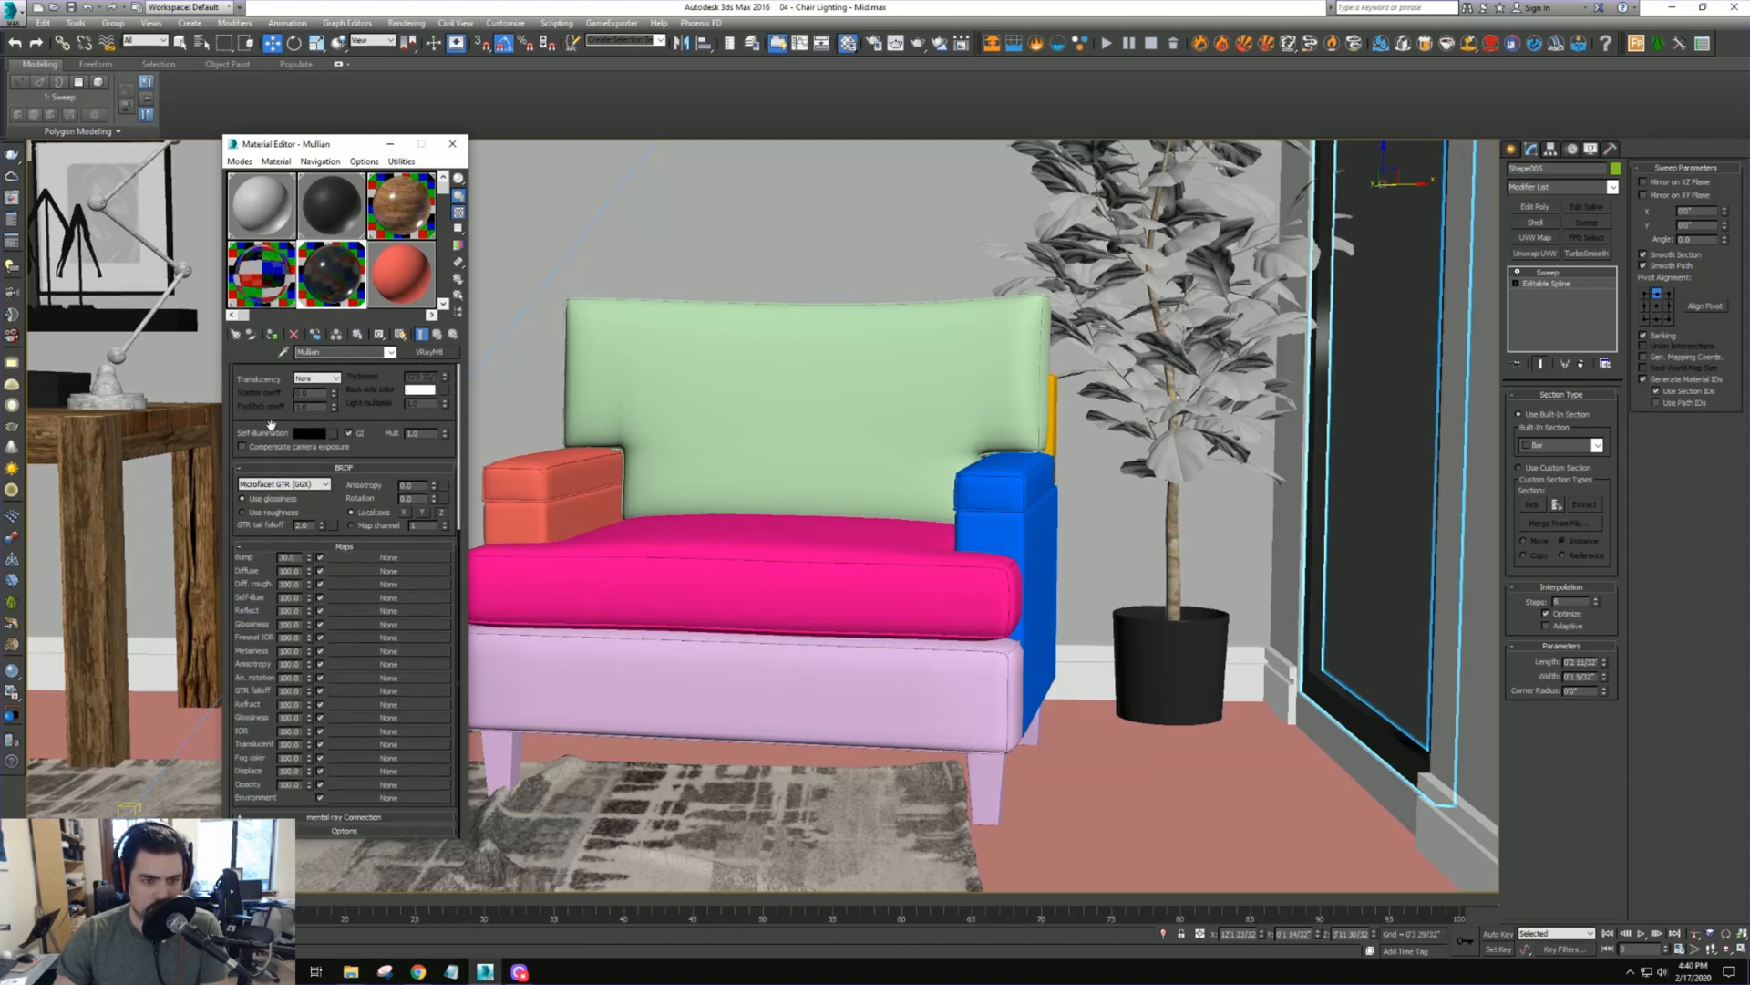
{"action": "left_click", "coordinate": [265, 206]}
{"action": "left_click", "coordinate": [283, 352]}
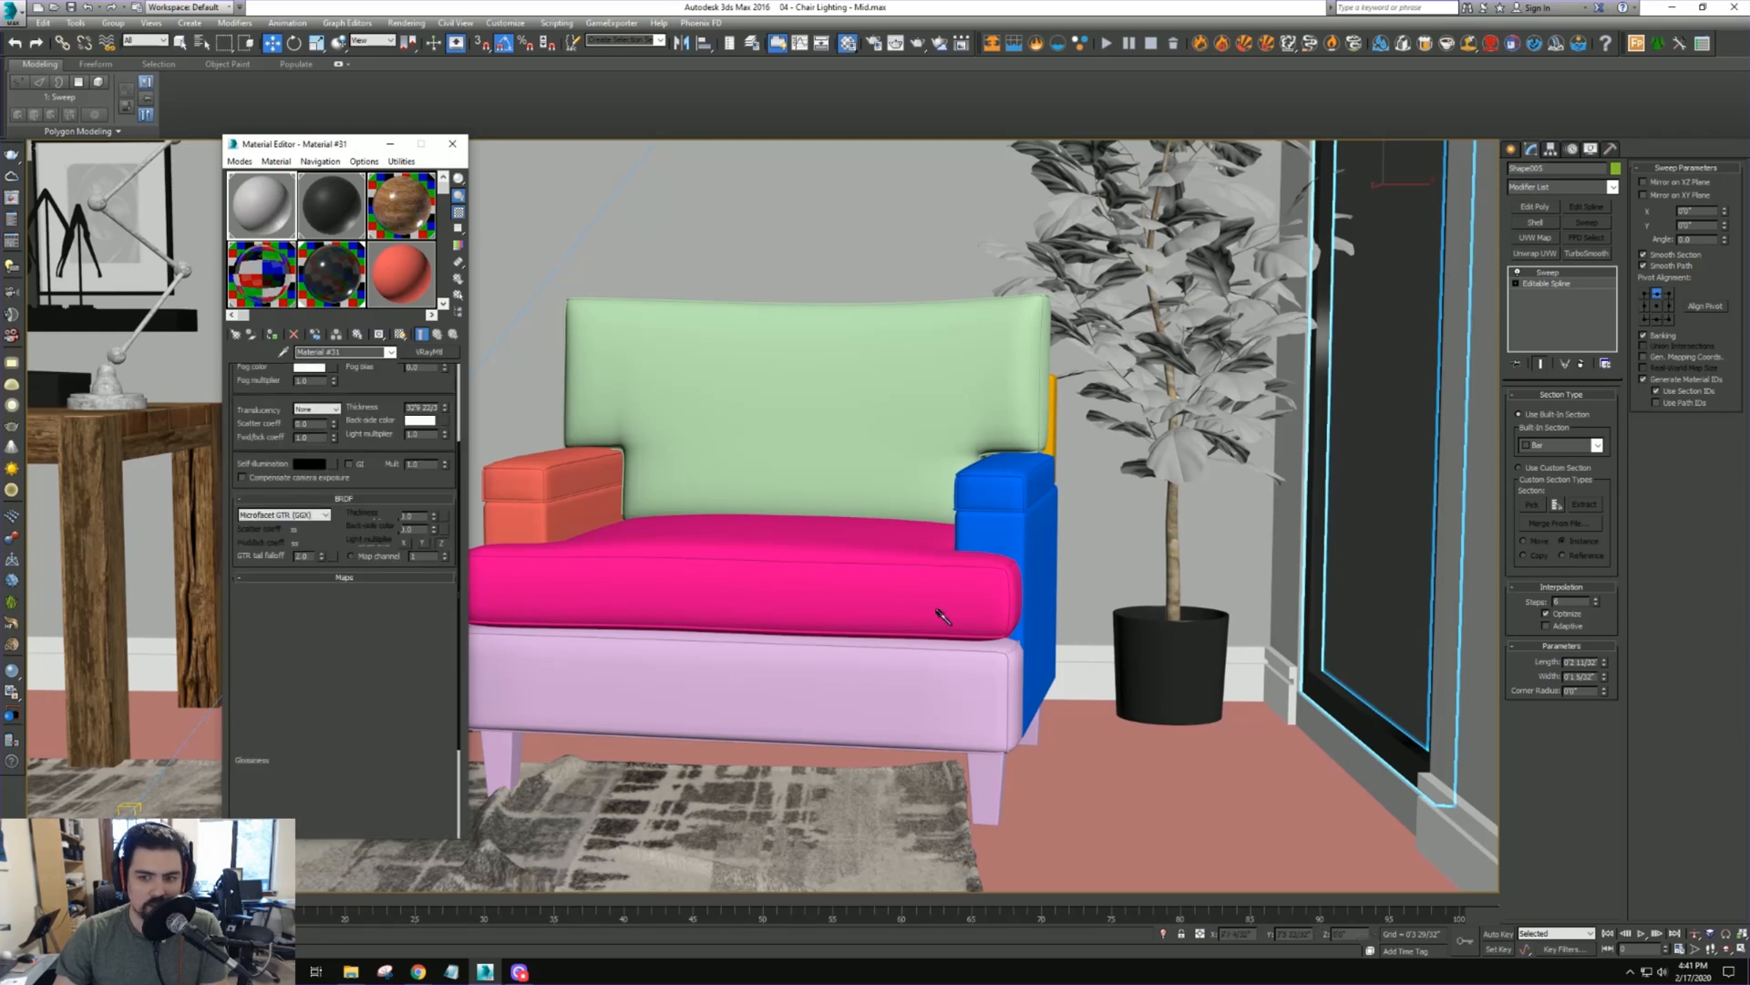
{"action": "left_click", "coordinate": [1068, 666]}
{"action": "right_click", "coordinate": [384, 588]}
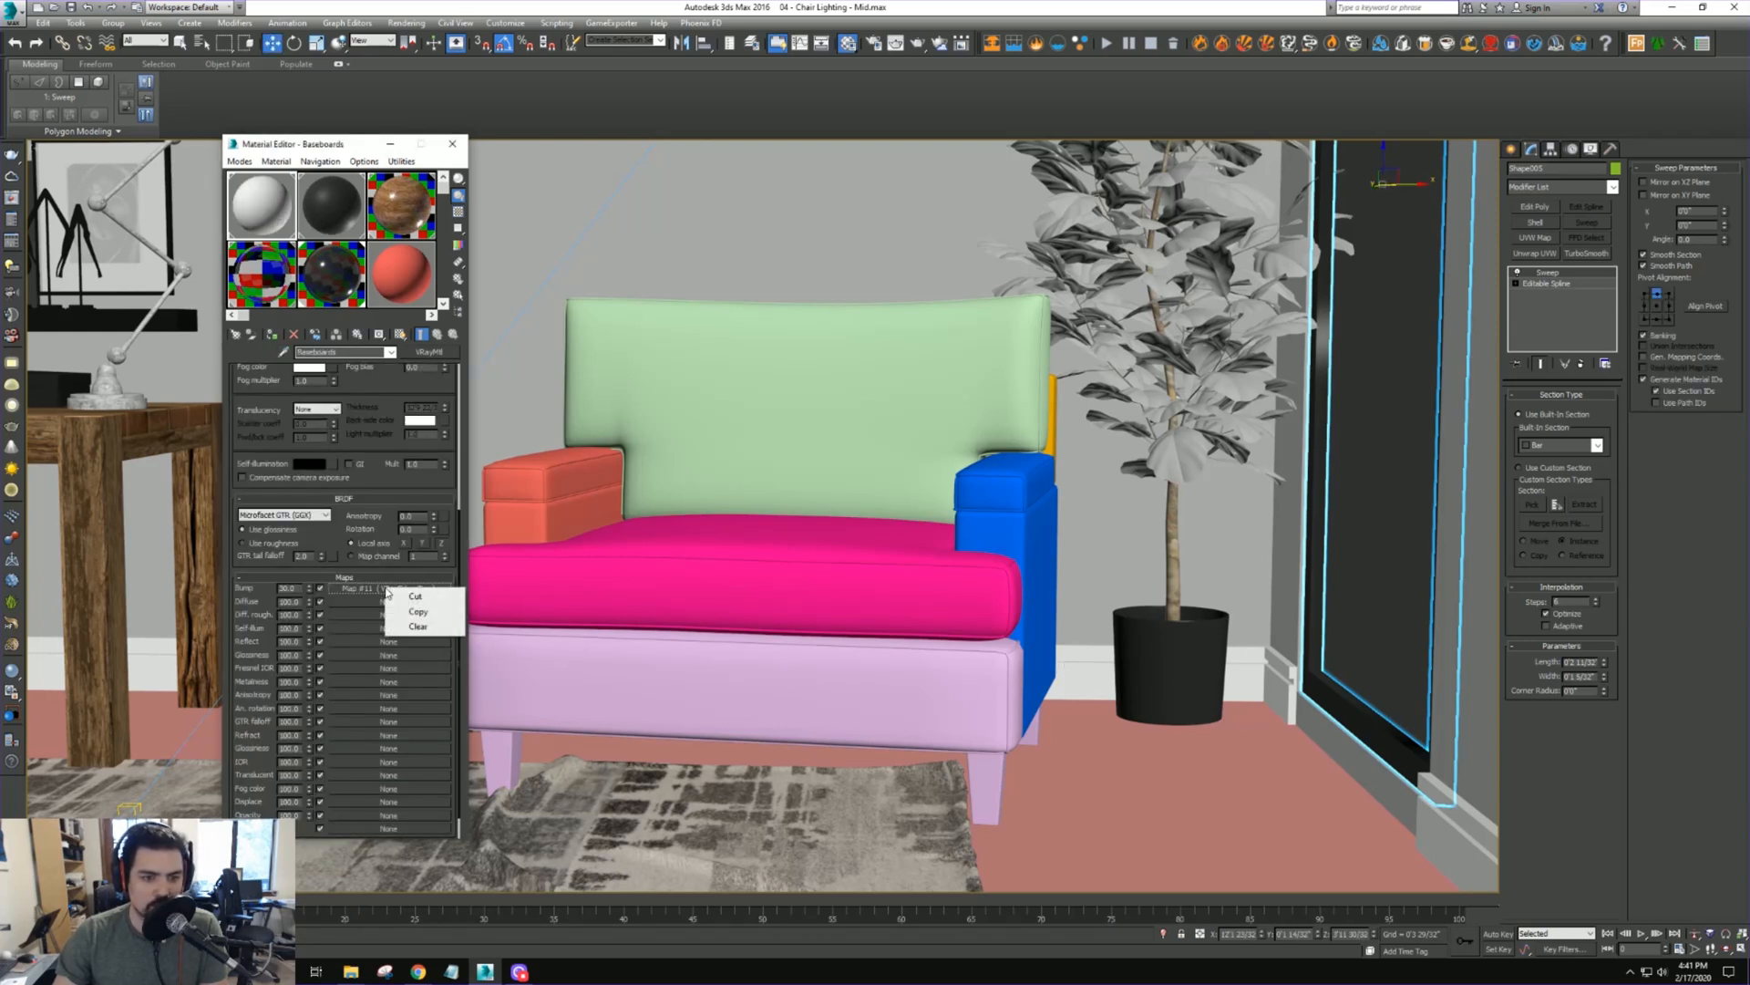
{"action": "left_click", "coordinate": [412, 612]}
Paste the copied VRayEdgesTex map as the bump map of the dark material in the second sample slot
{"action": "left_click", "coordinate": [327, 199]}
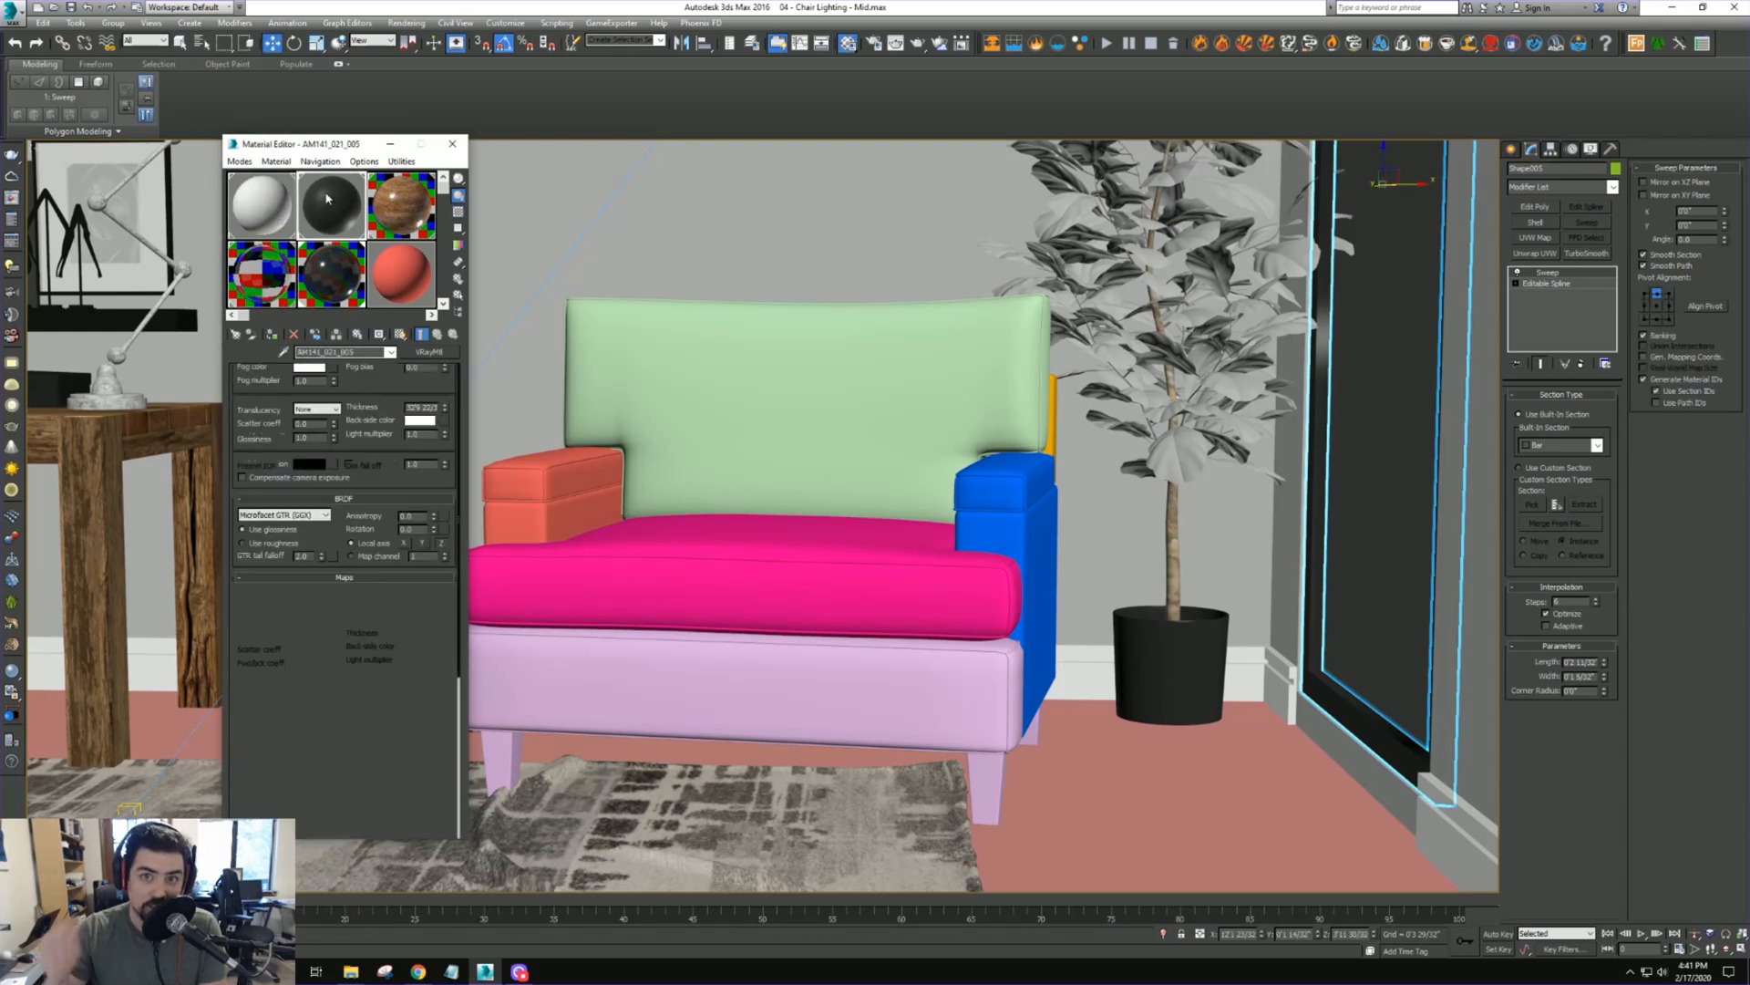
{"action": "scroll", "coordinate": [409, 572], "scroll_direction": "down", "scroll_amount": 5}
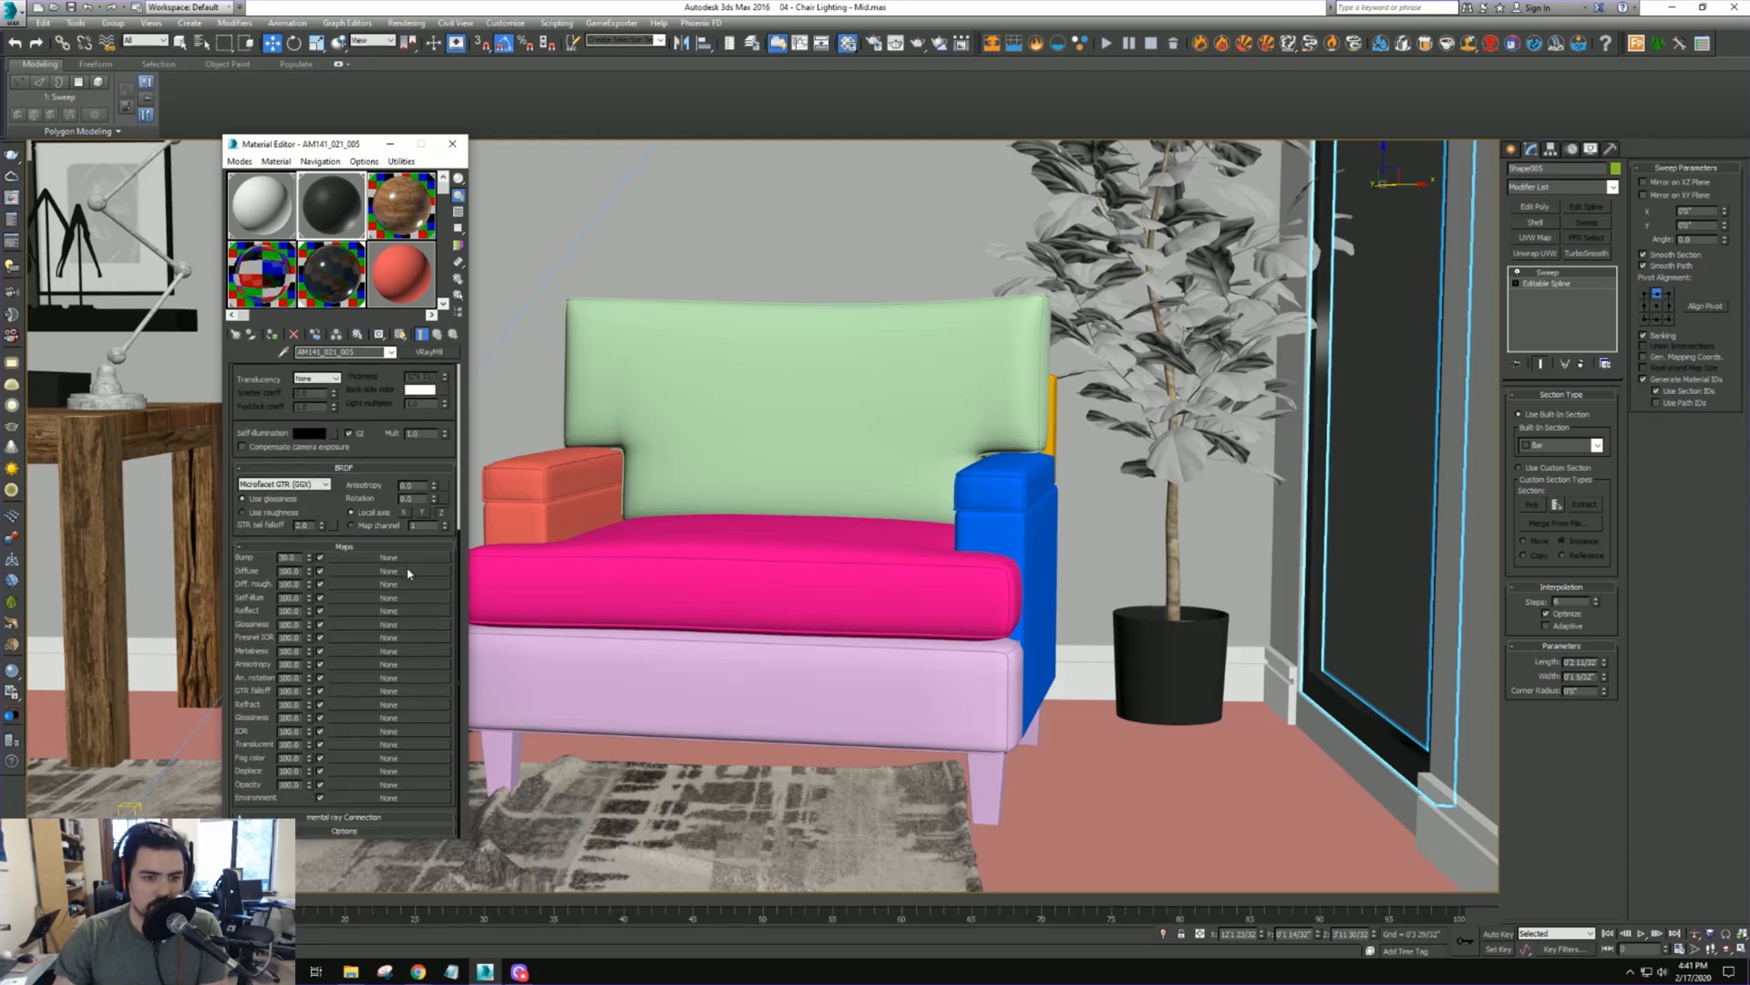
{"action": "right_click", "coordinate": [371, 567]}
{"action": "left_click", "coordinate": [401, 572]}
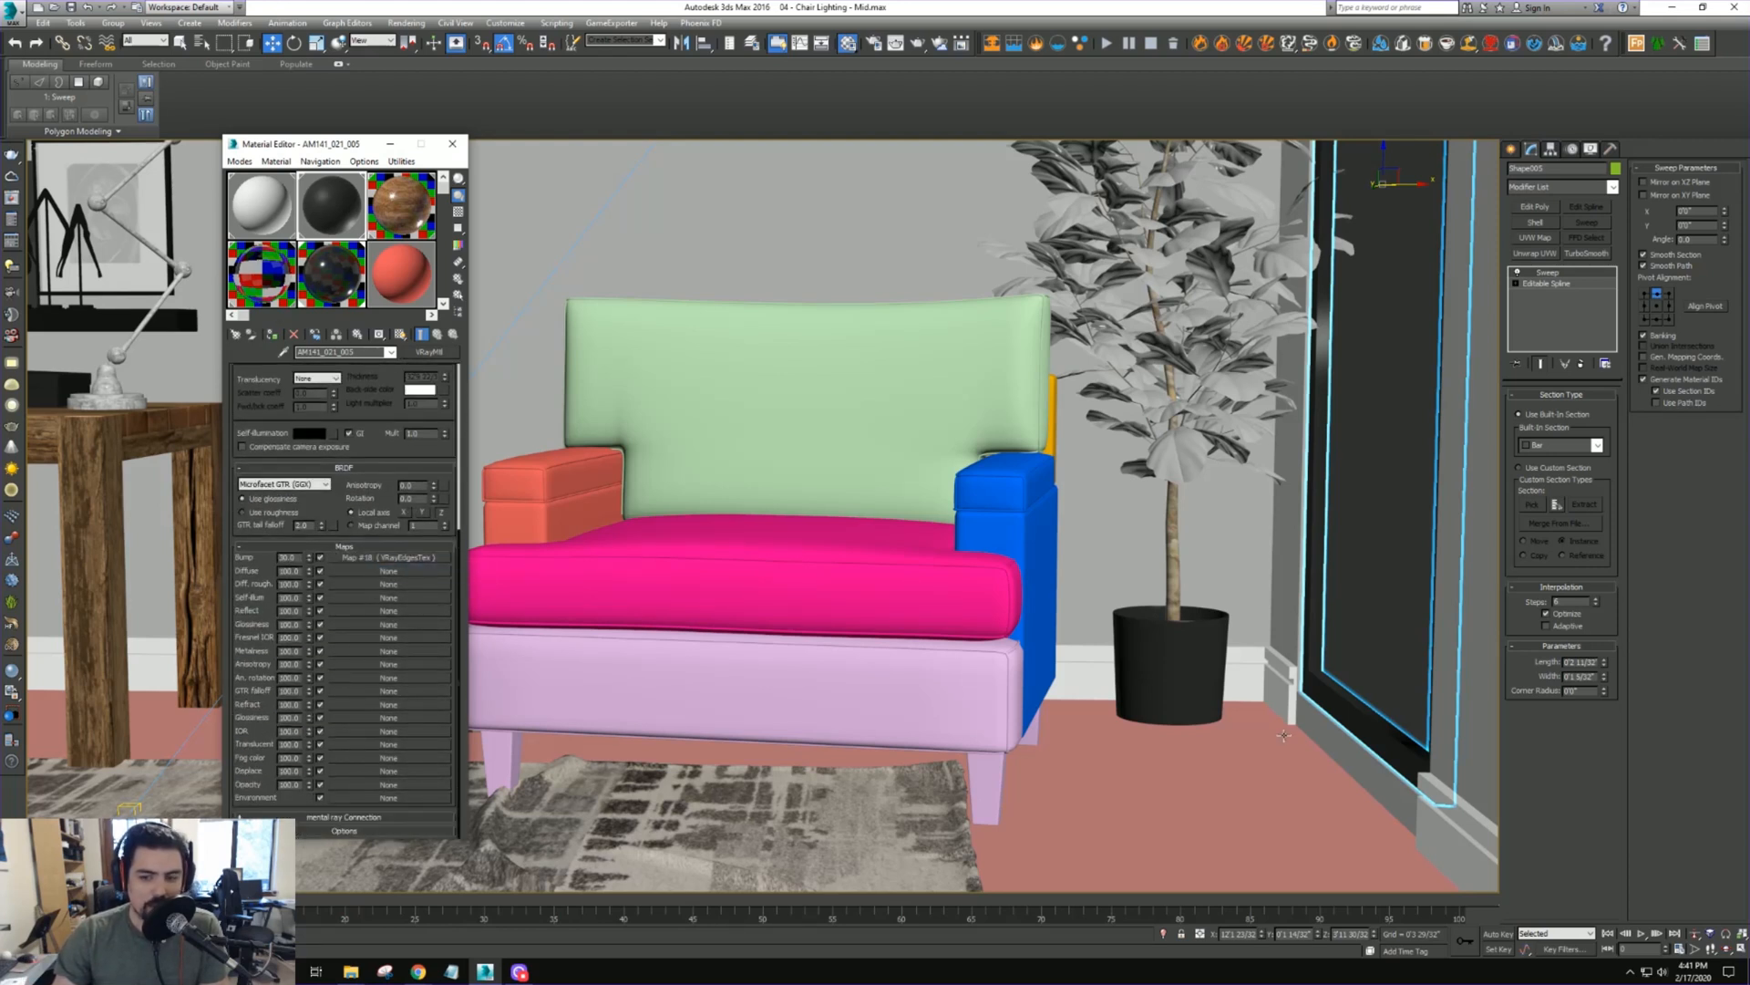
Select the window glass, start a V-Ray interactive render, and move the frame buffer over the chair
{"action": "left_click", "coordinate": [1379, 477]}
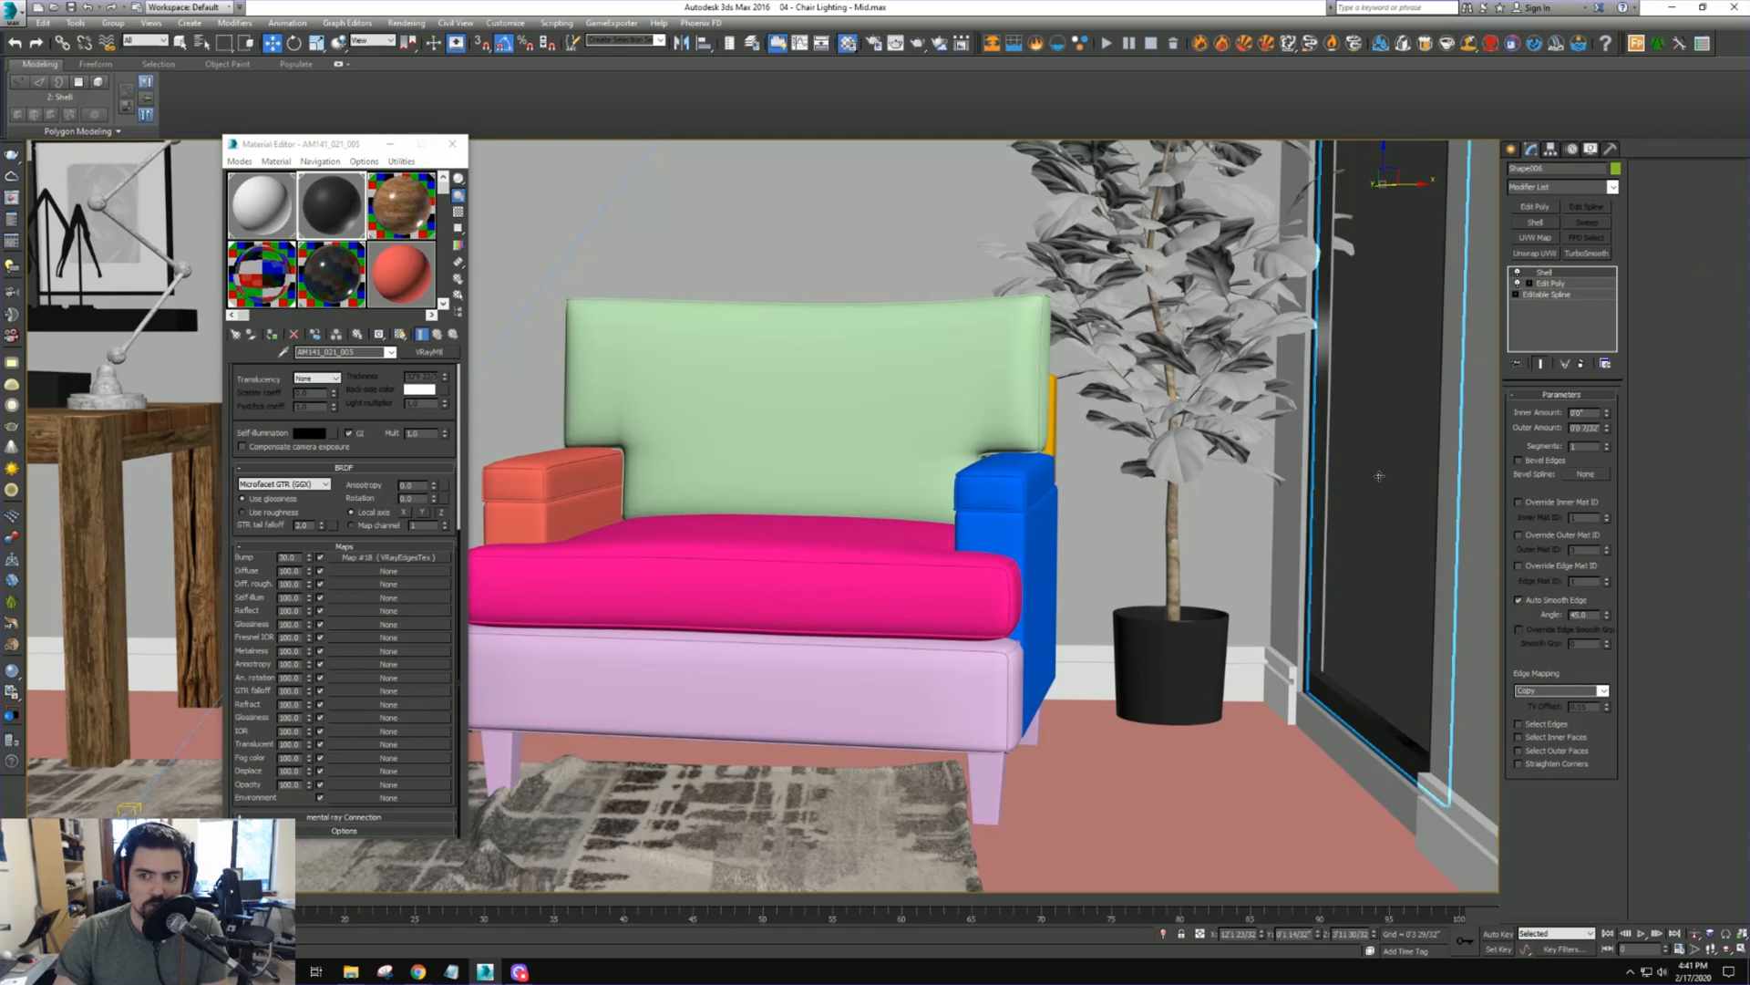
{"action": "right_click", "coordinate": [789, 398]}
{"action": "left_click", "coordinate": [852, 561]}
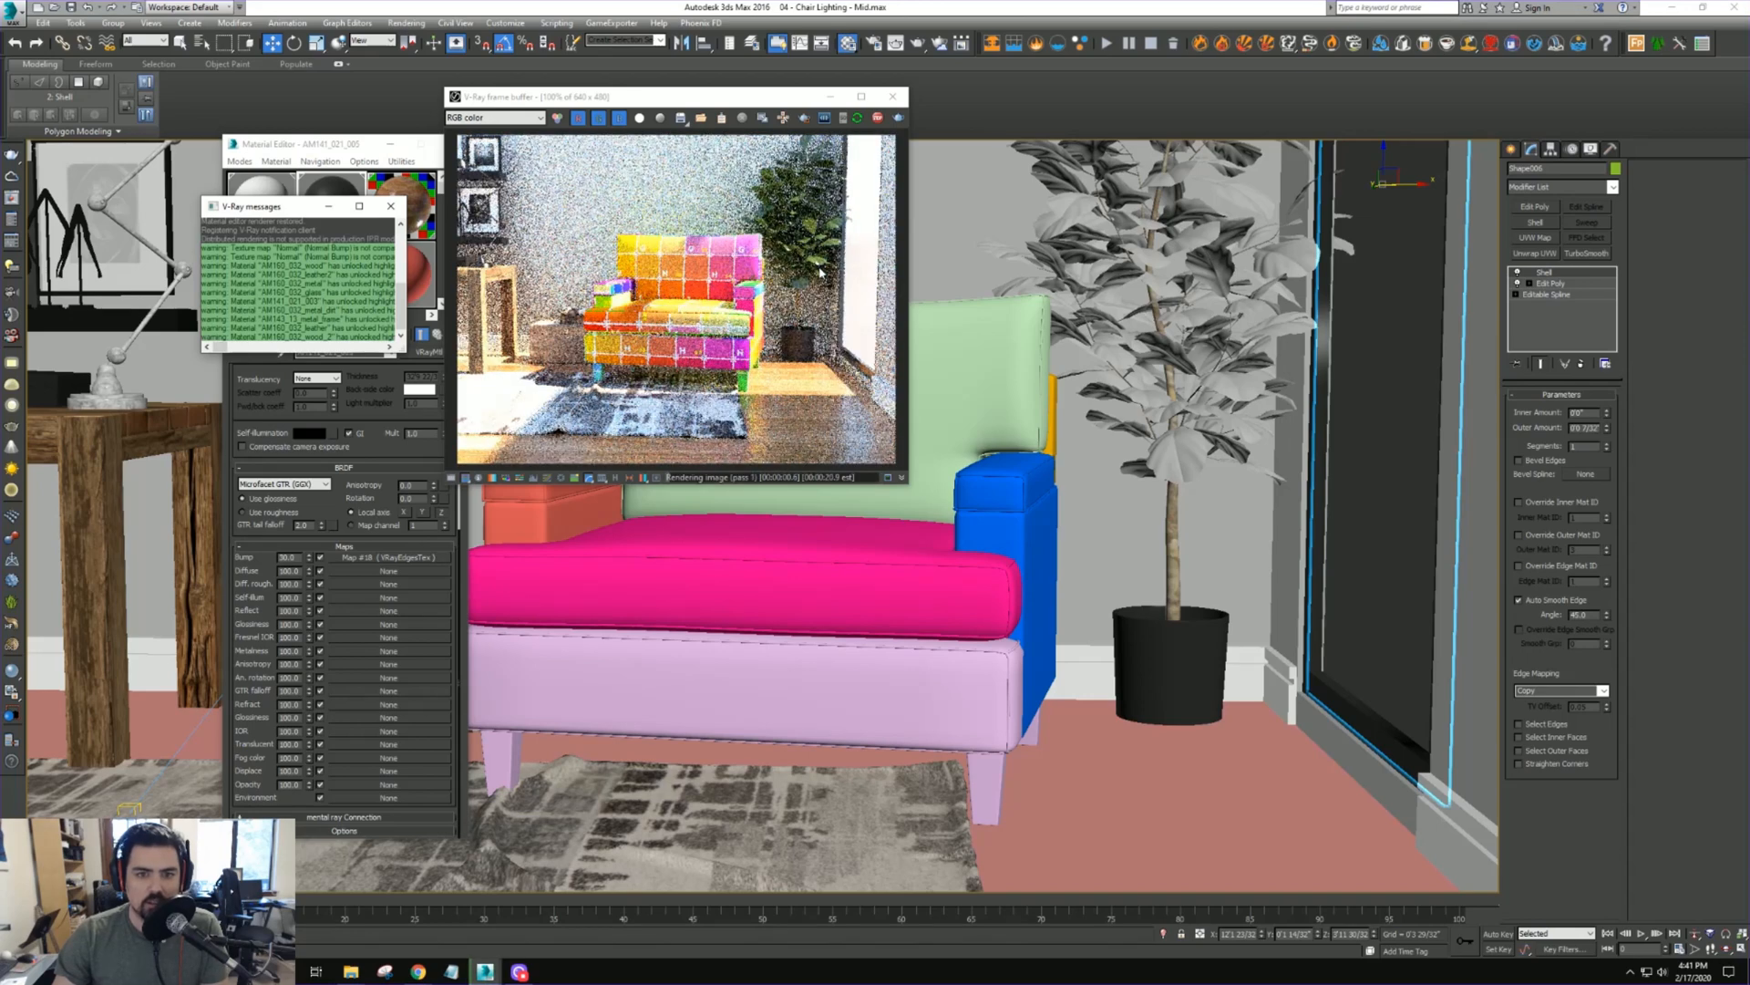
{"action": "left_click_drag", "start_coordinate": [718, 105], "coordinate": [896, 247]}
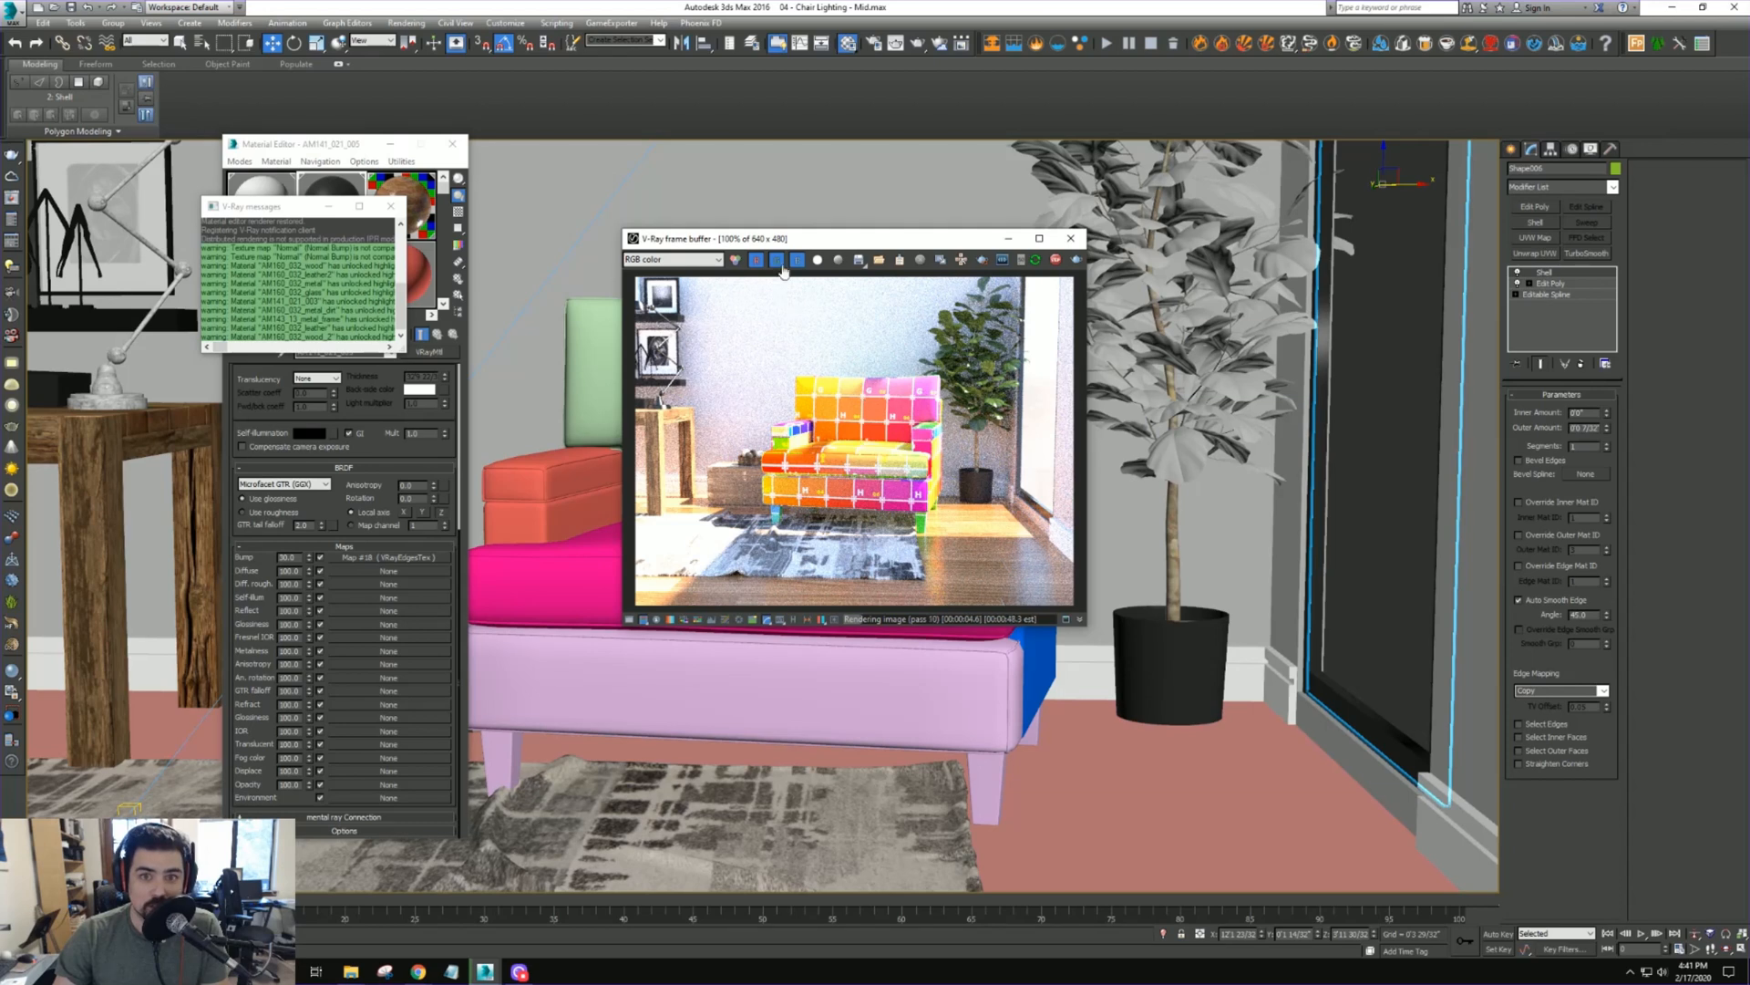
Unhide the Ceiling layer in the layer explorer
{"action": "left_click", "coordinate": [751, 44]}
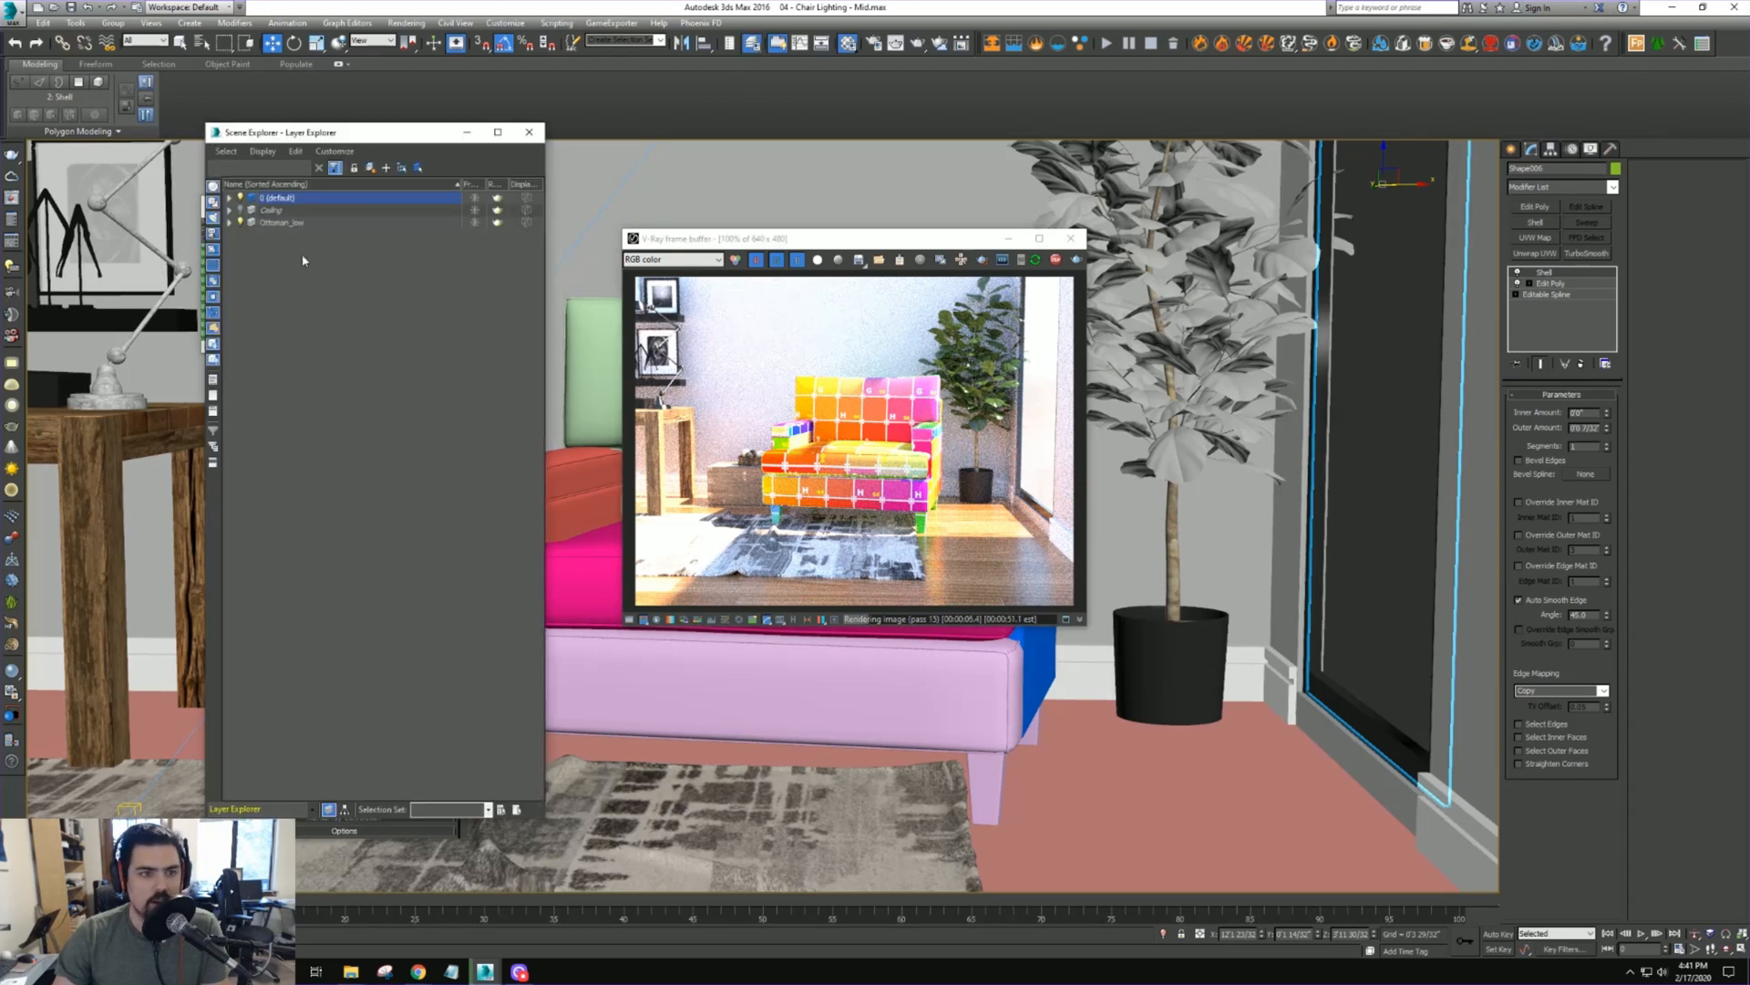
{"action": "left_click", "coordinate": [240, 211]}
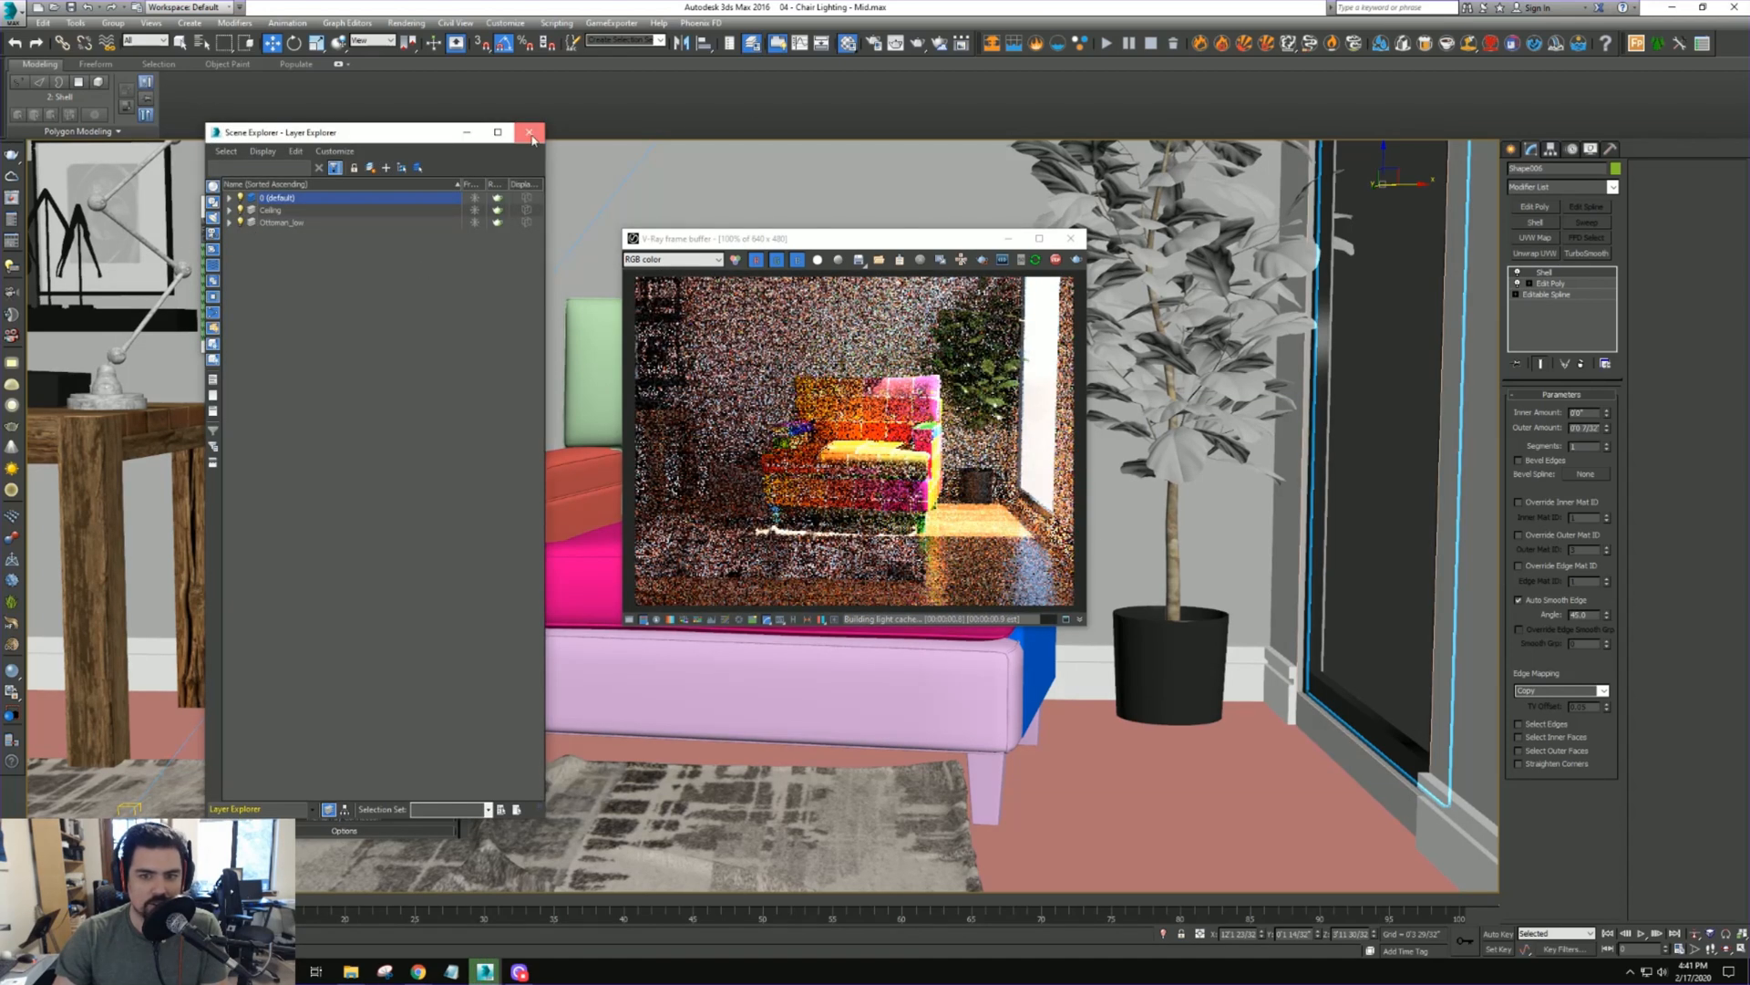
{"action": "left_click", "coordinate": [530, 132]}
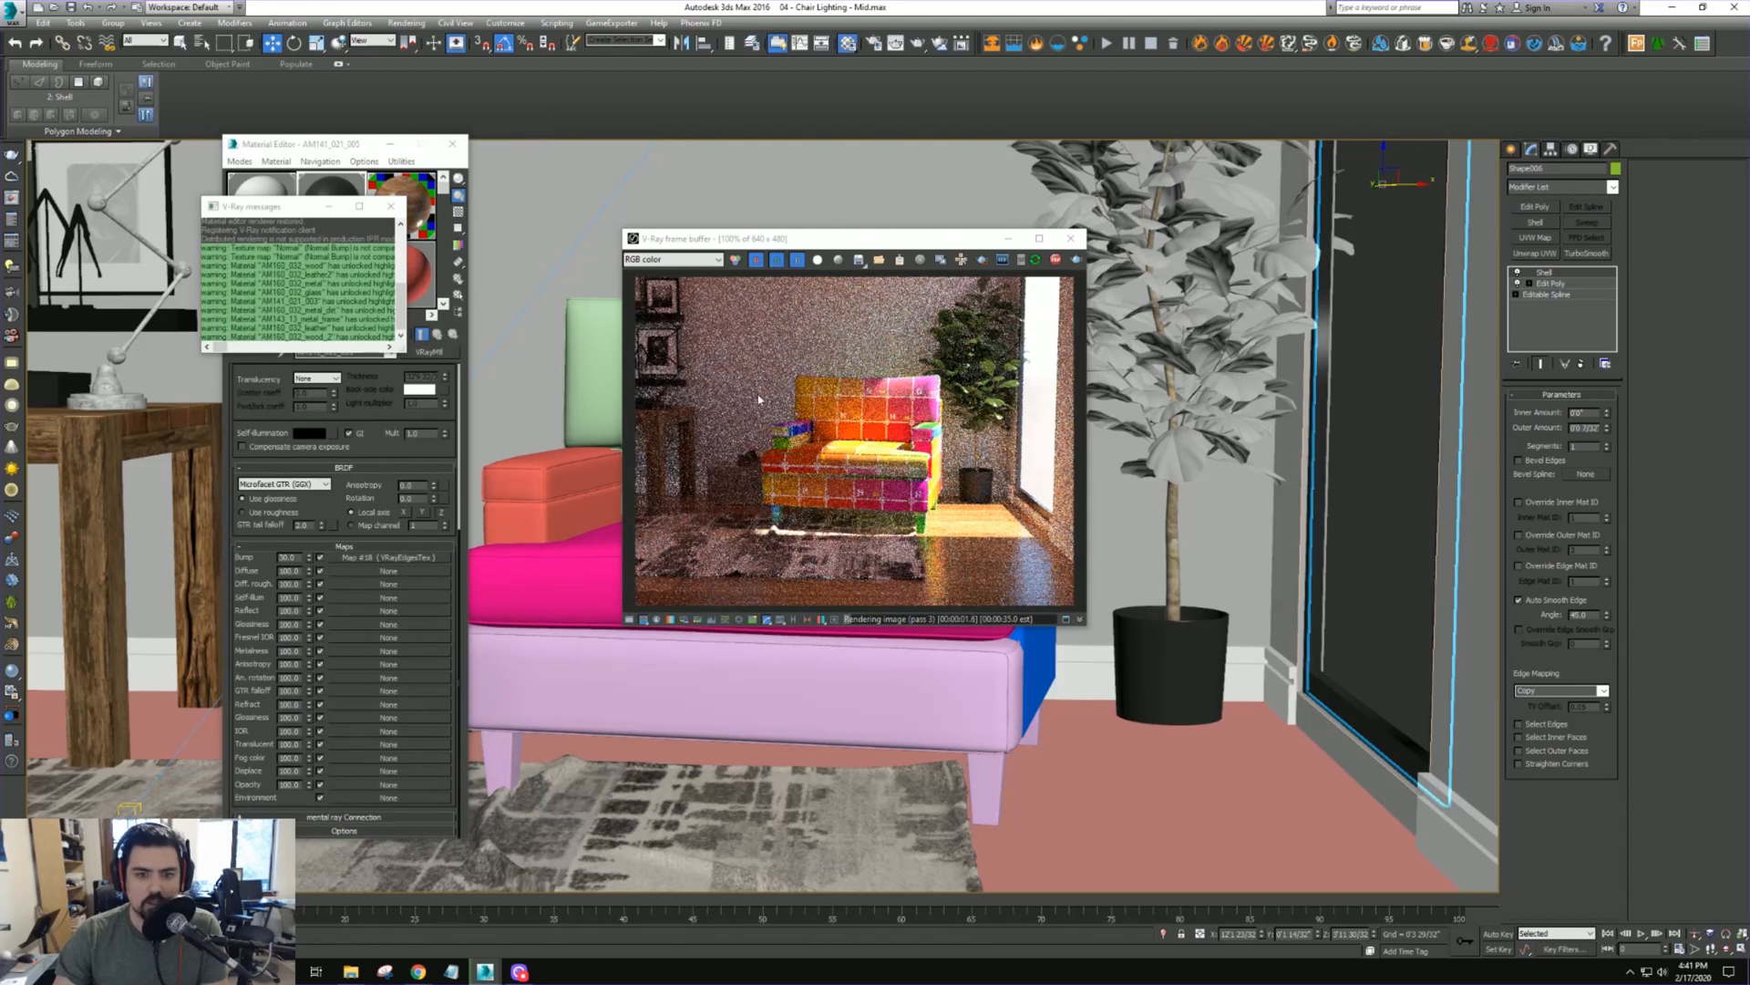
Switch the viewport to the VRayCam001 view and clear the floating windows away from the scene
{"action": "key", "text": "c"}
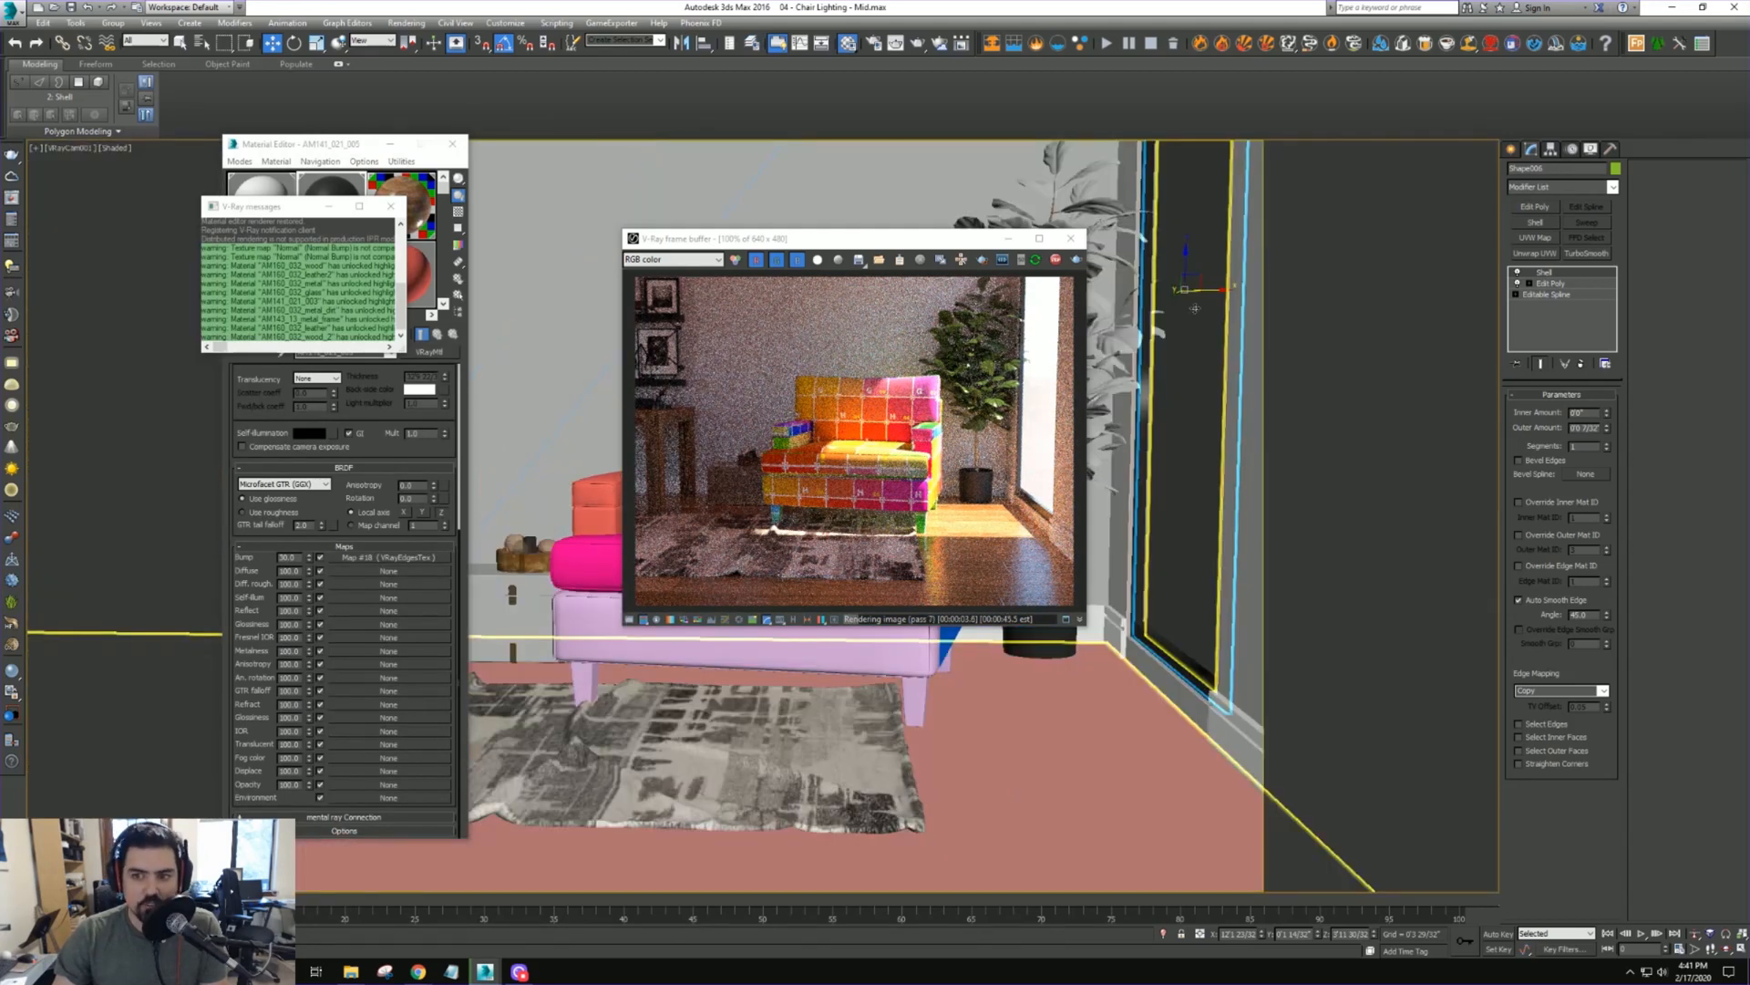
{"action": "left_click", "coordinate": [452, 144]}
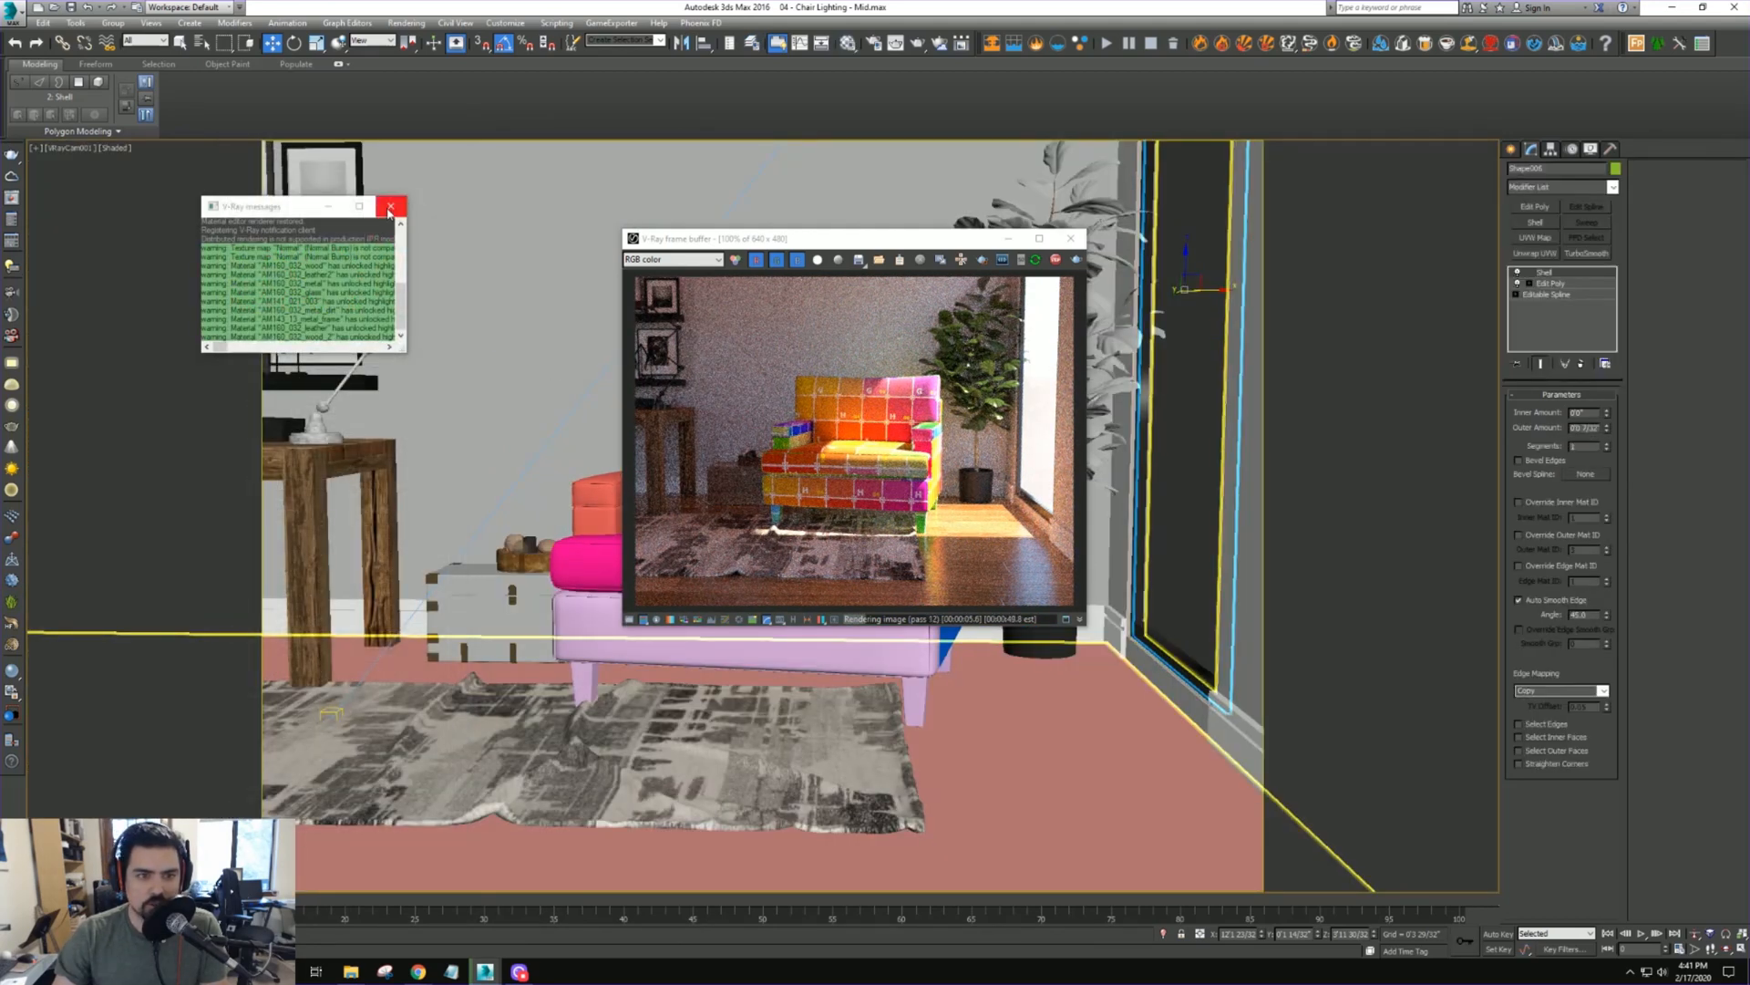
{"action": "left_click", "coordinate": [390, 206]}
{"action": "left_click_drag", "start_coordinate": [980, 245], "coordinate": [1702, 210]}
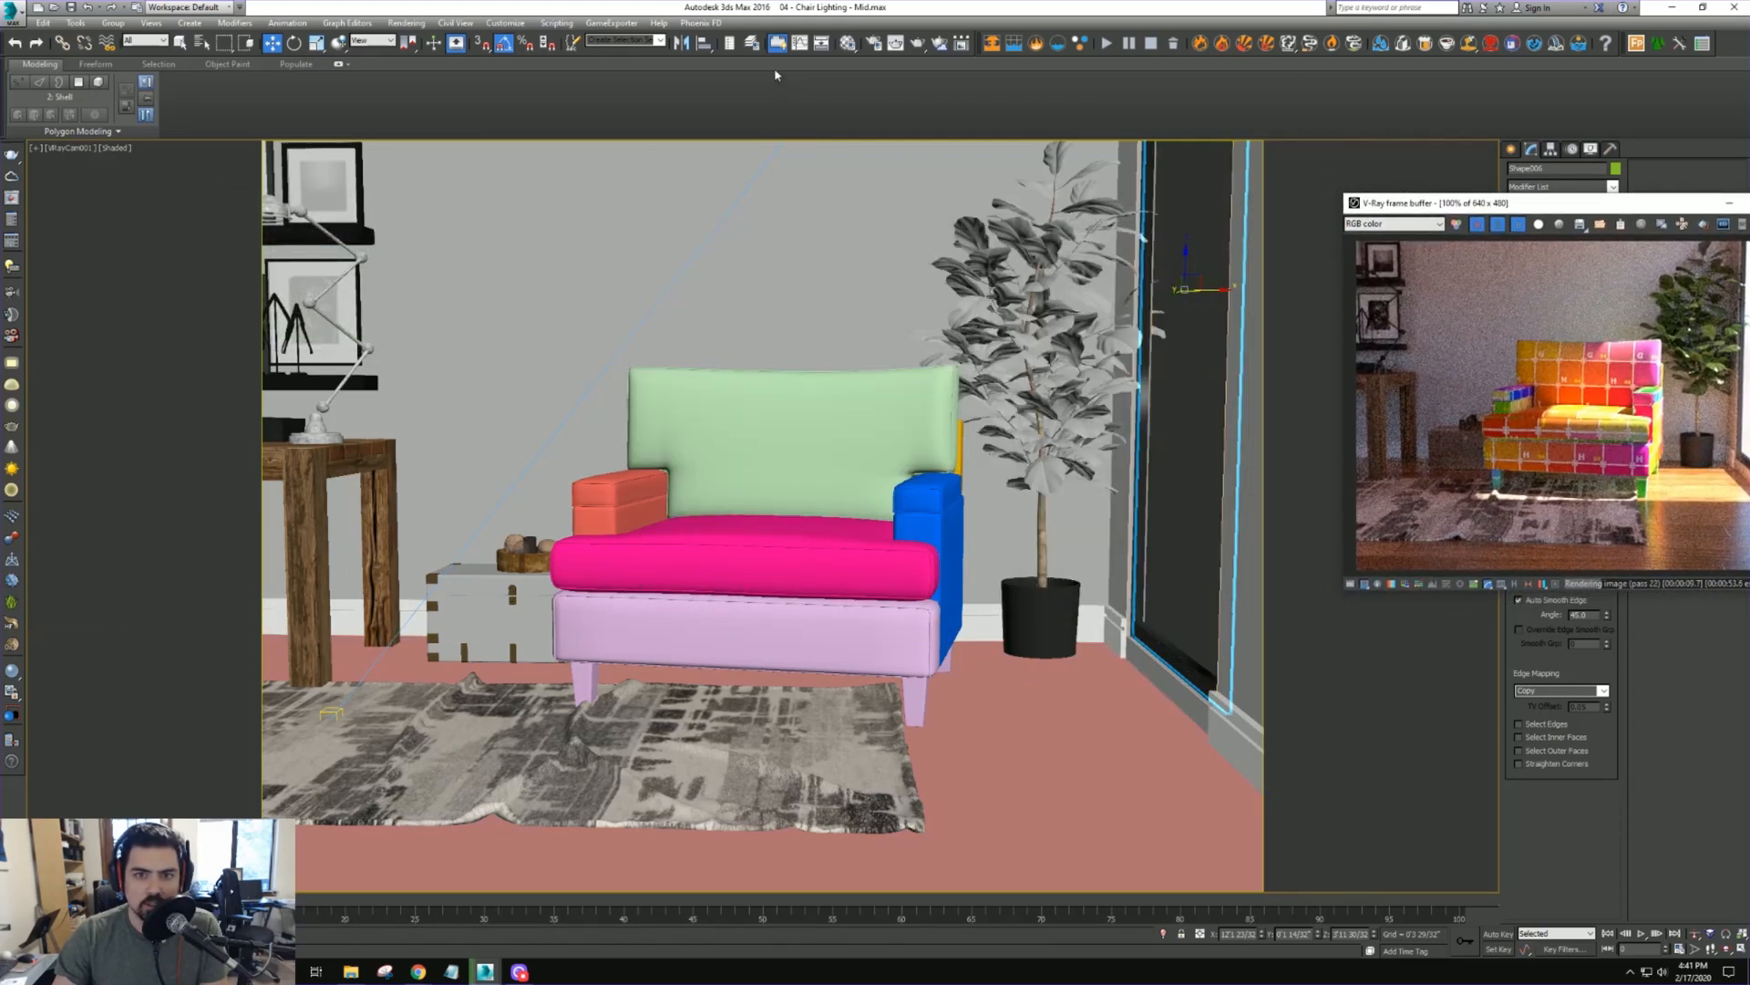
Set the render output size to the HDTV (video) preset
{"action": "left_click", "coordinate": [872, 46]}
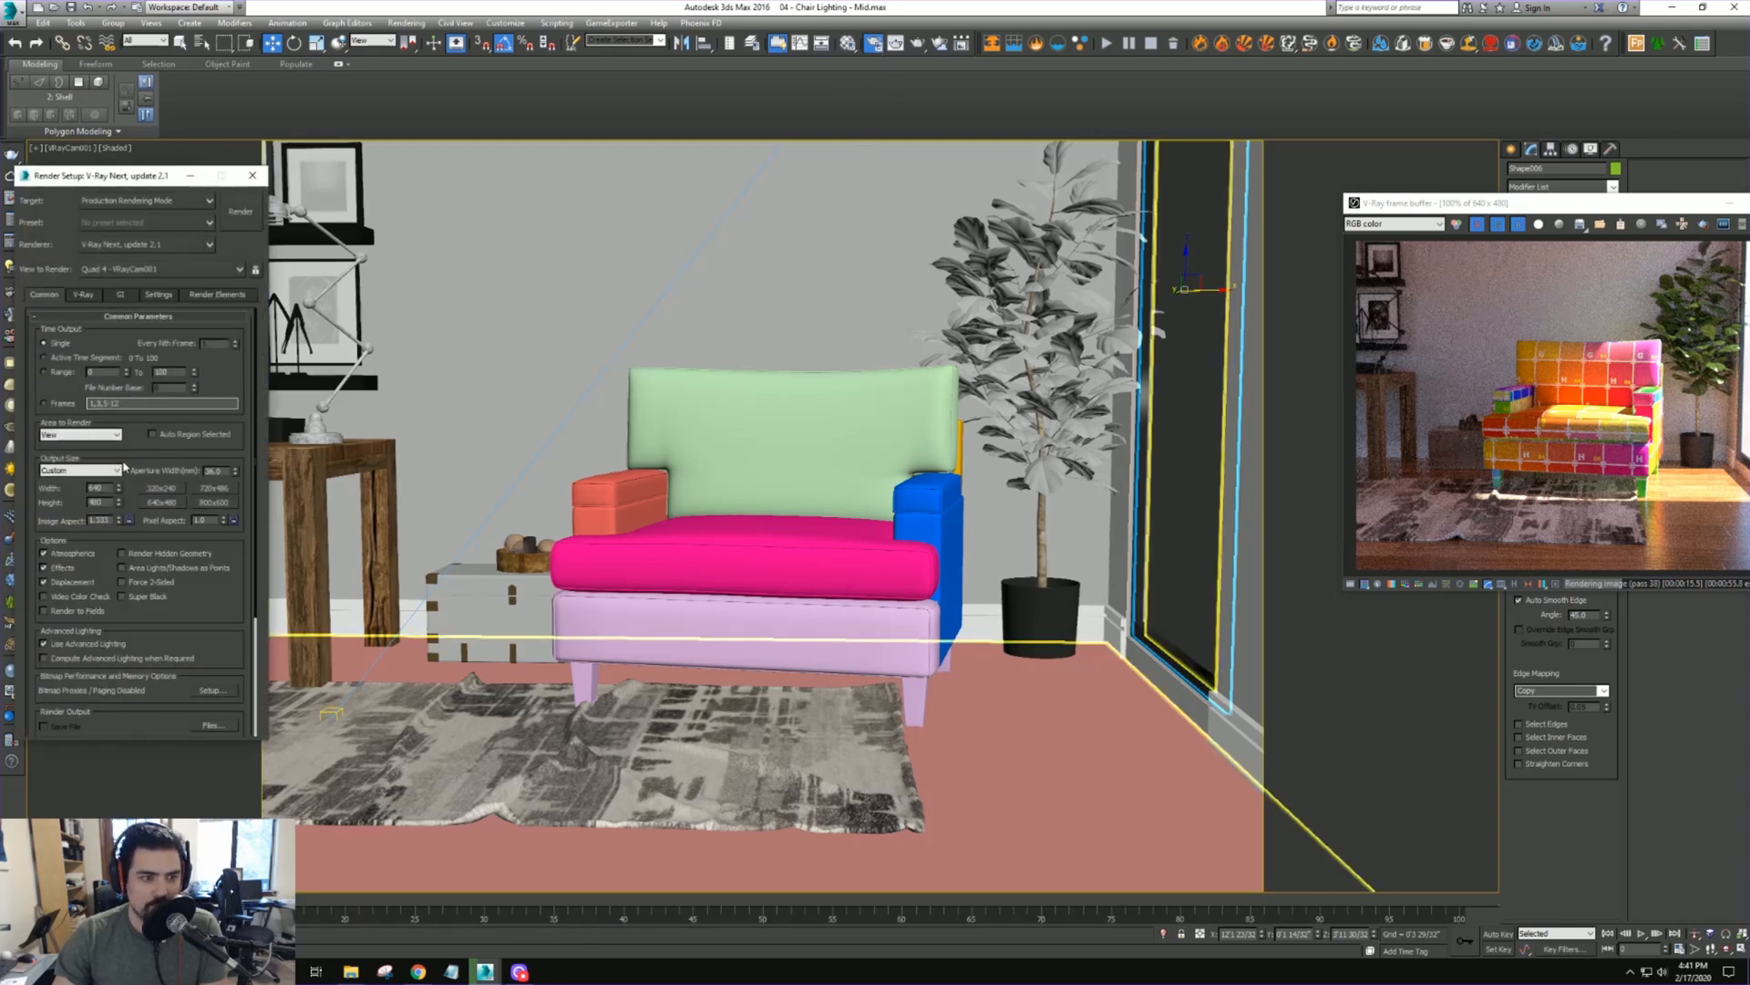
{"action": "left_click", "coordinate": [80, 470]}
{"action": "left_click", "coordinate": [63, 645]}
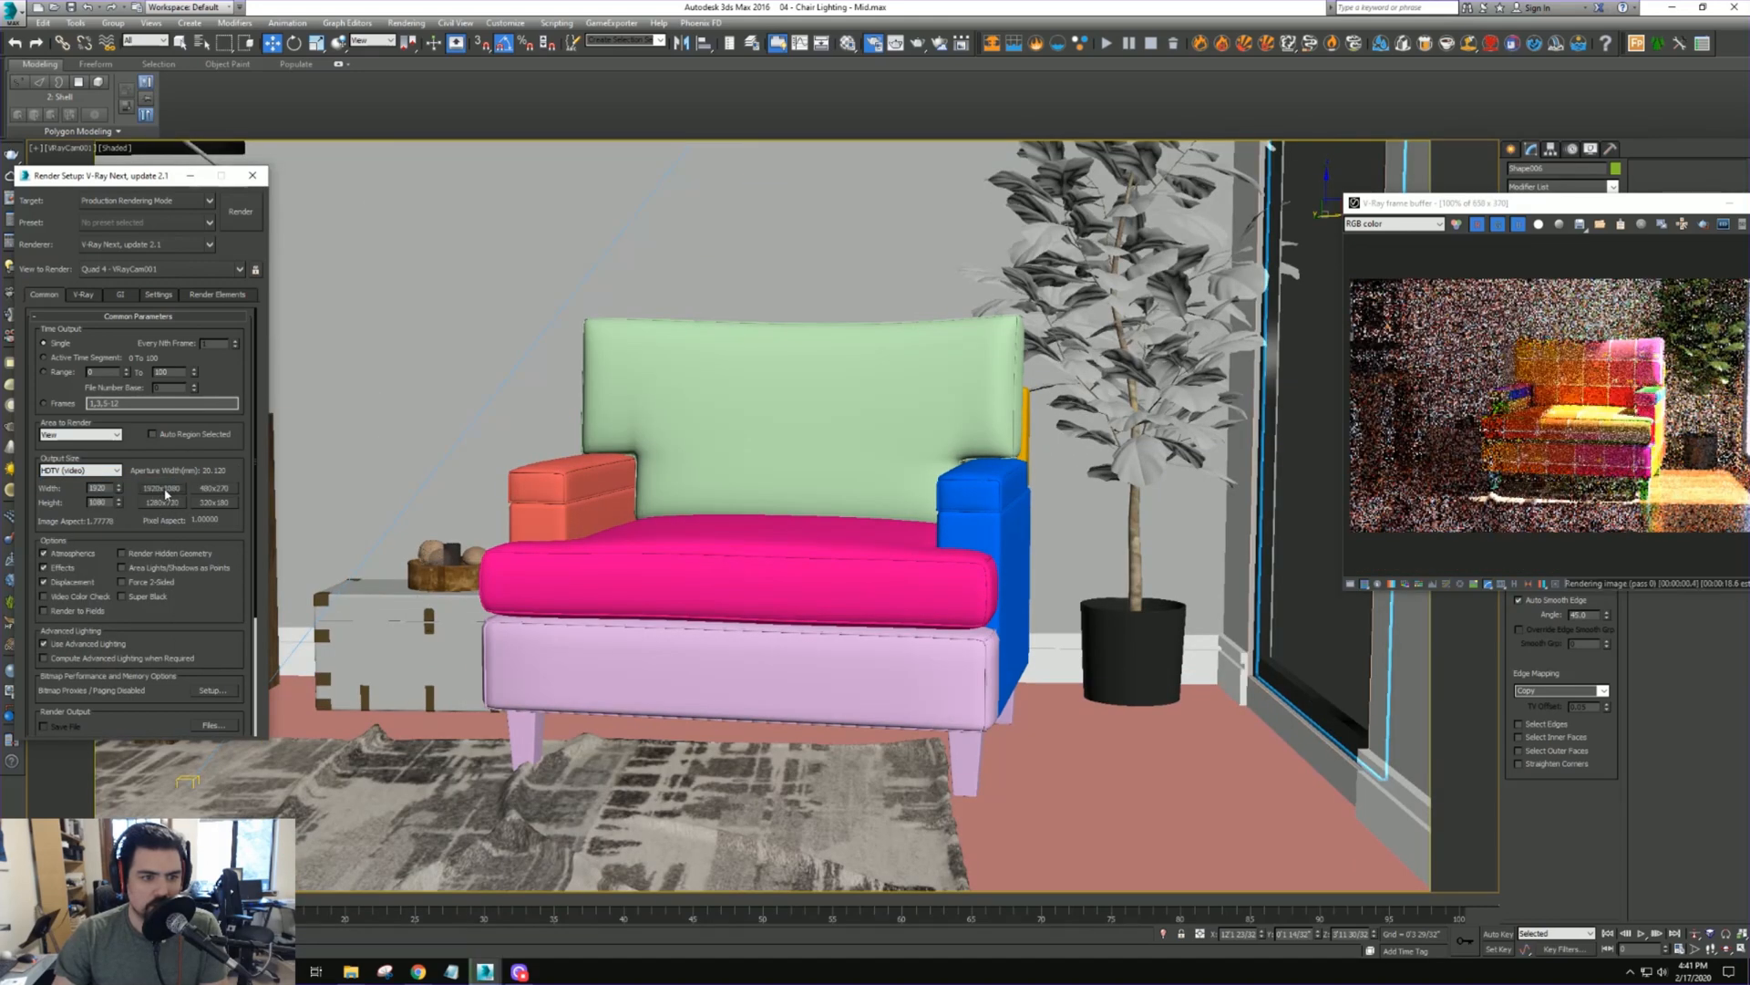
Pan and dolly the camera to reframe the armchair, keeping the frame buffer in sight
{"action": "left_click_drag", "start_coordinate": [1431, 203], "coordinate": [1010, 172]}
{"action": "middle_click_drag", "start_coordinate": [766, 480], "coordinate": [808, 498]}
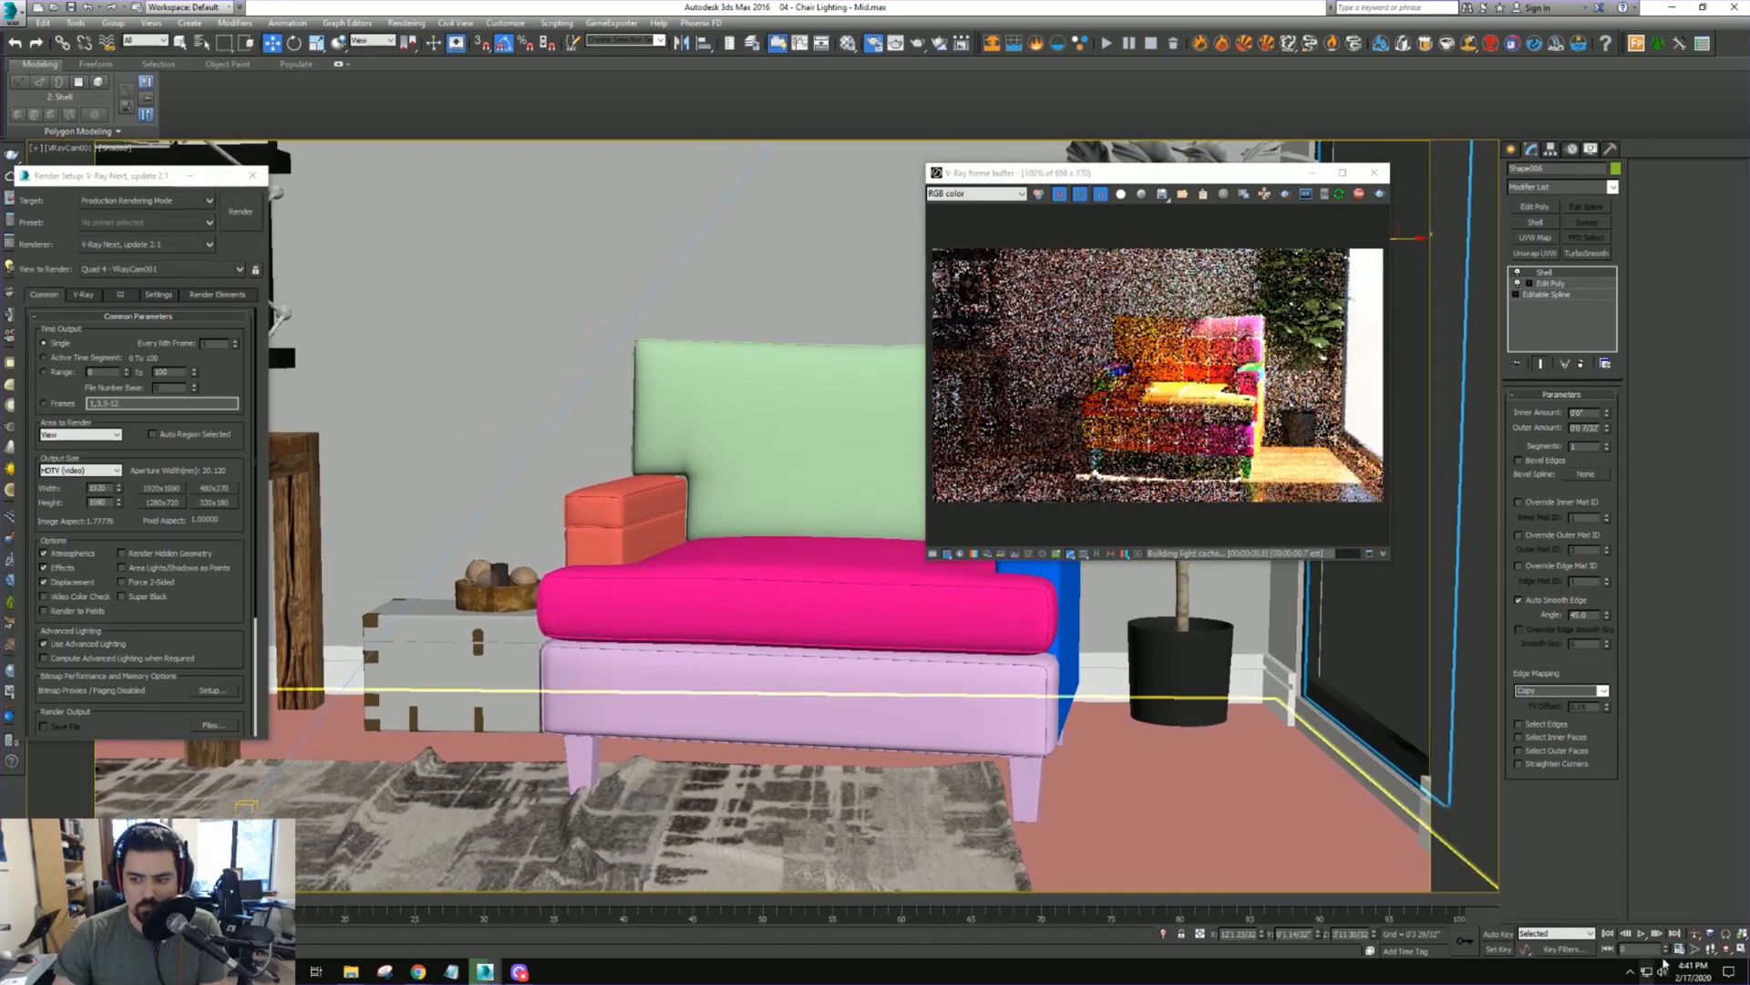
{"action": "scroll", "coordinate": [578, 553], "scroll_direction": "up", "scroll_amount": 4}
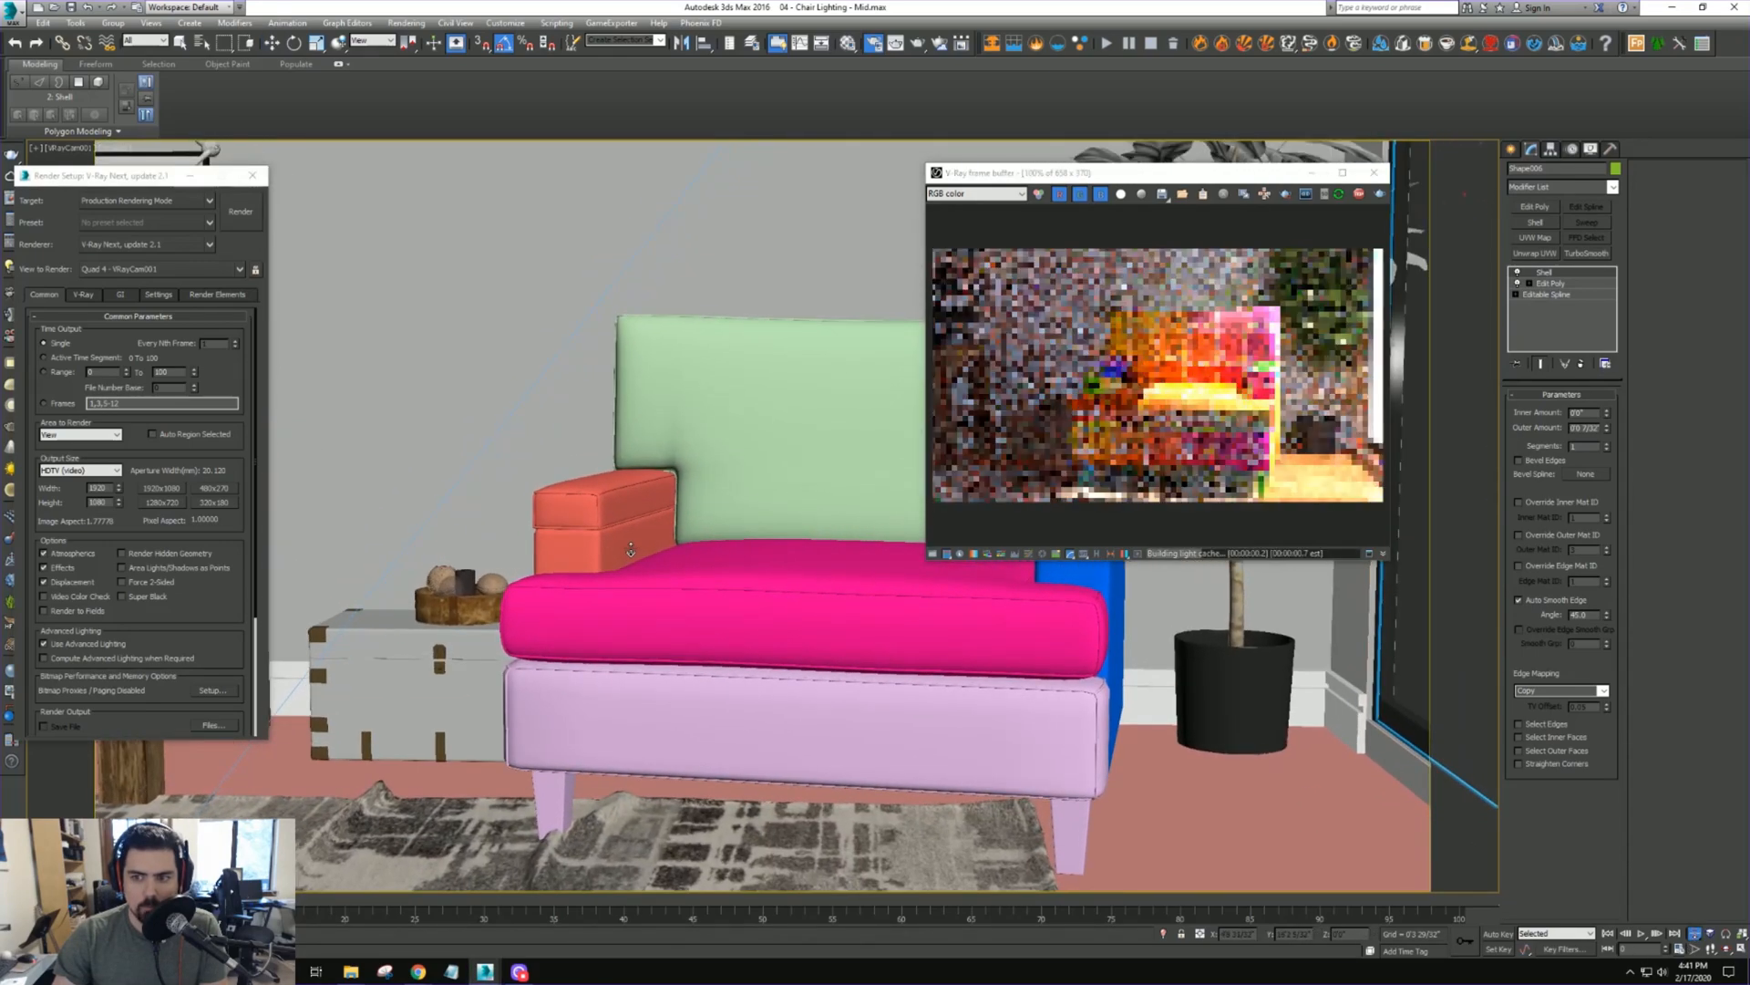
{"action": "middle_click_drag", "start_coordinate": [578, 553], "coordinate": [578, 543]}
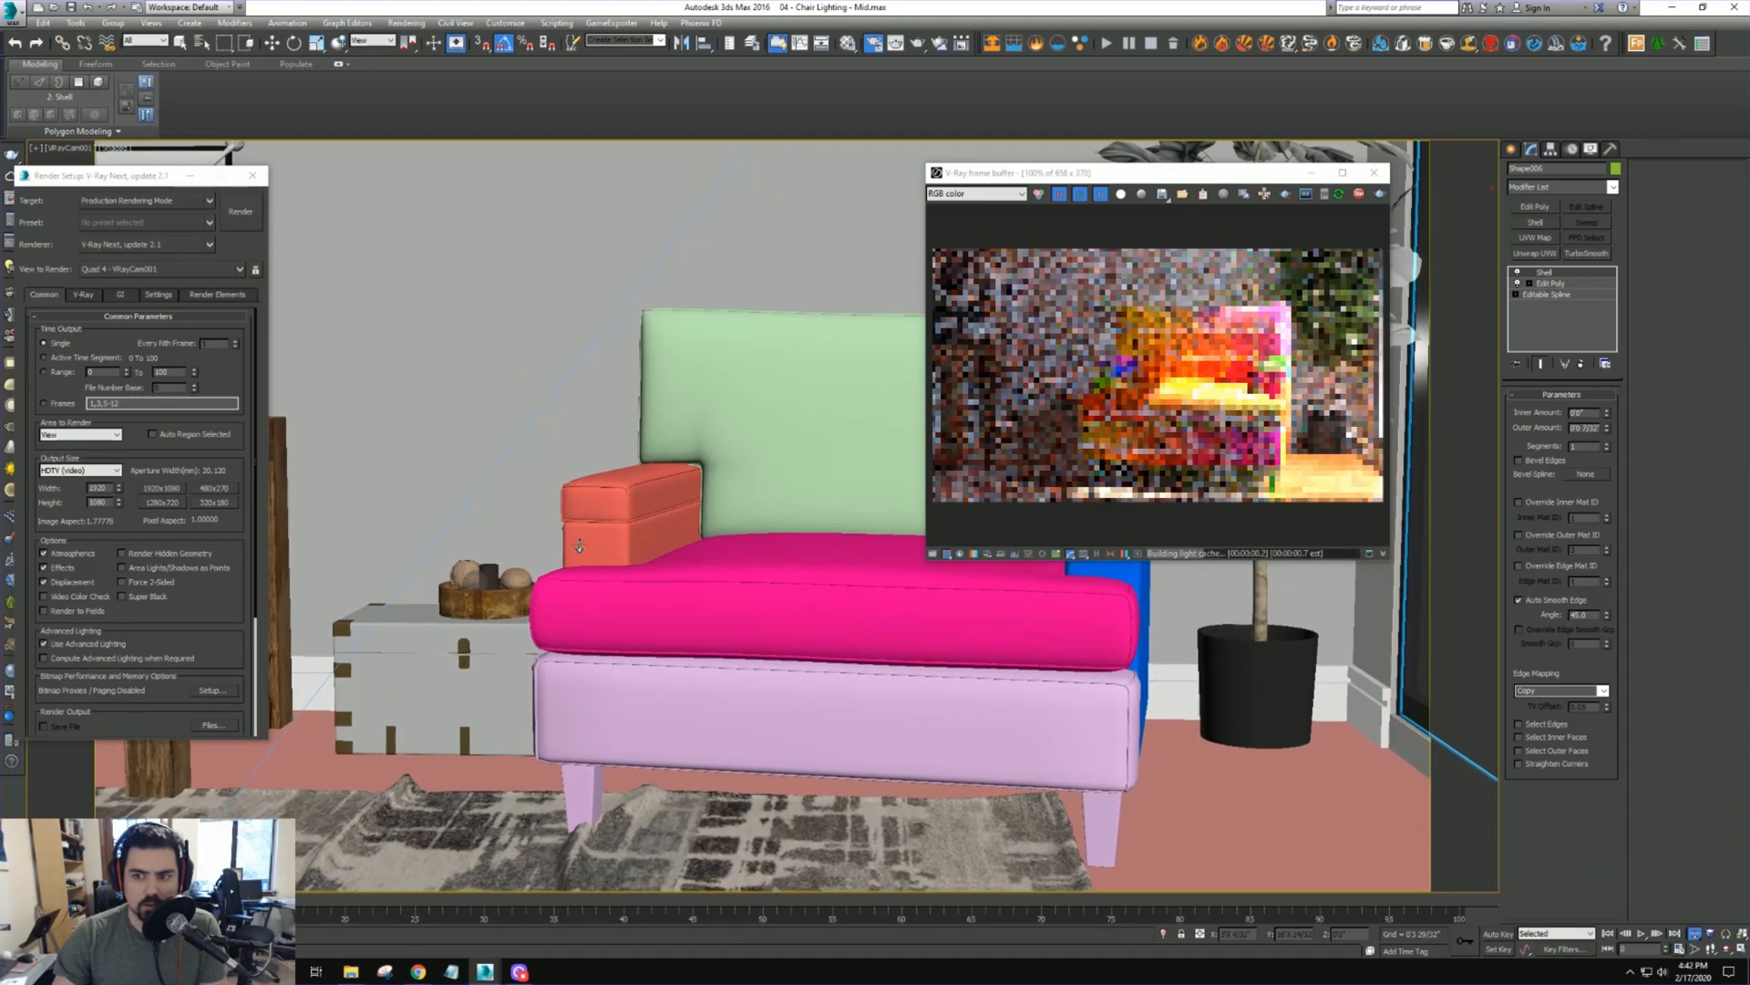
{"action": "scroll", "coordinate": [504, 468], "scroll_direction": "down", "scroll_amount": 2}
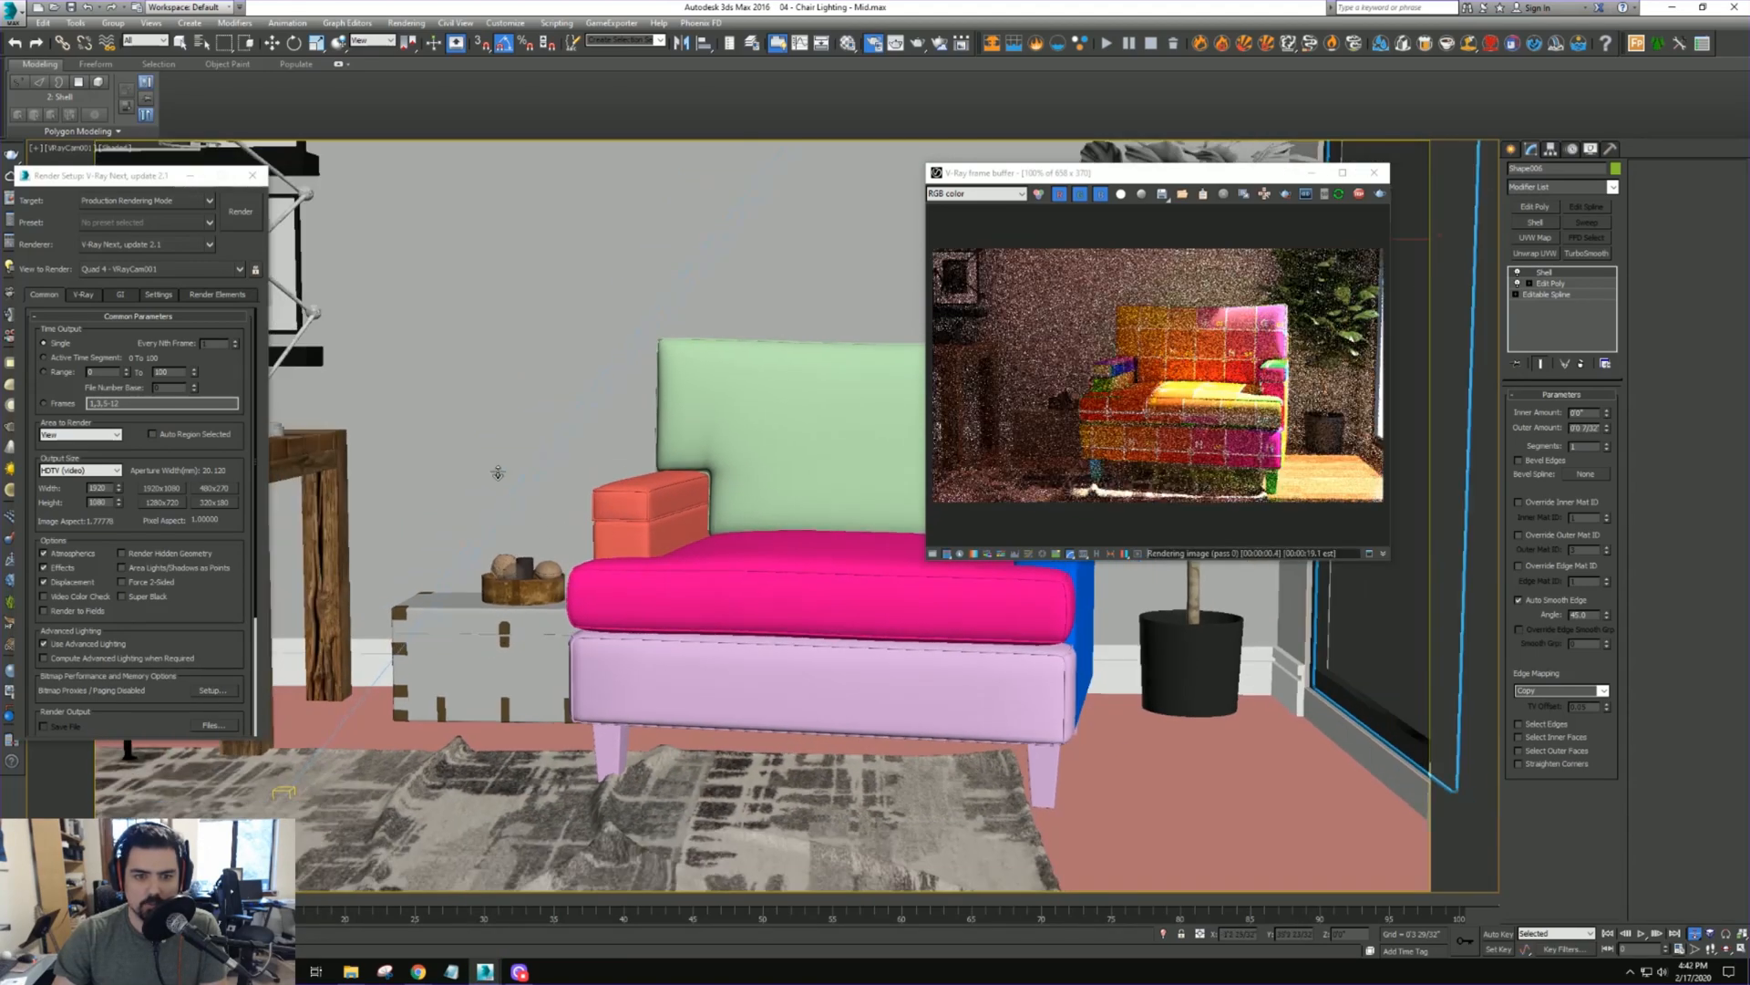
{"action": "scroll", "coordinate": [504, 468], "scroll_direction": "up", "scroll_amount": 2}
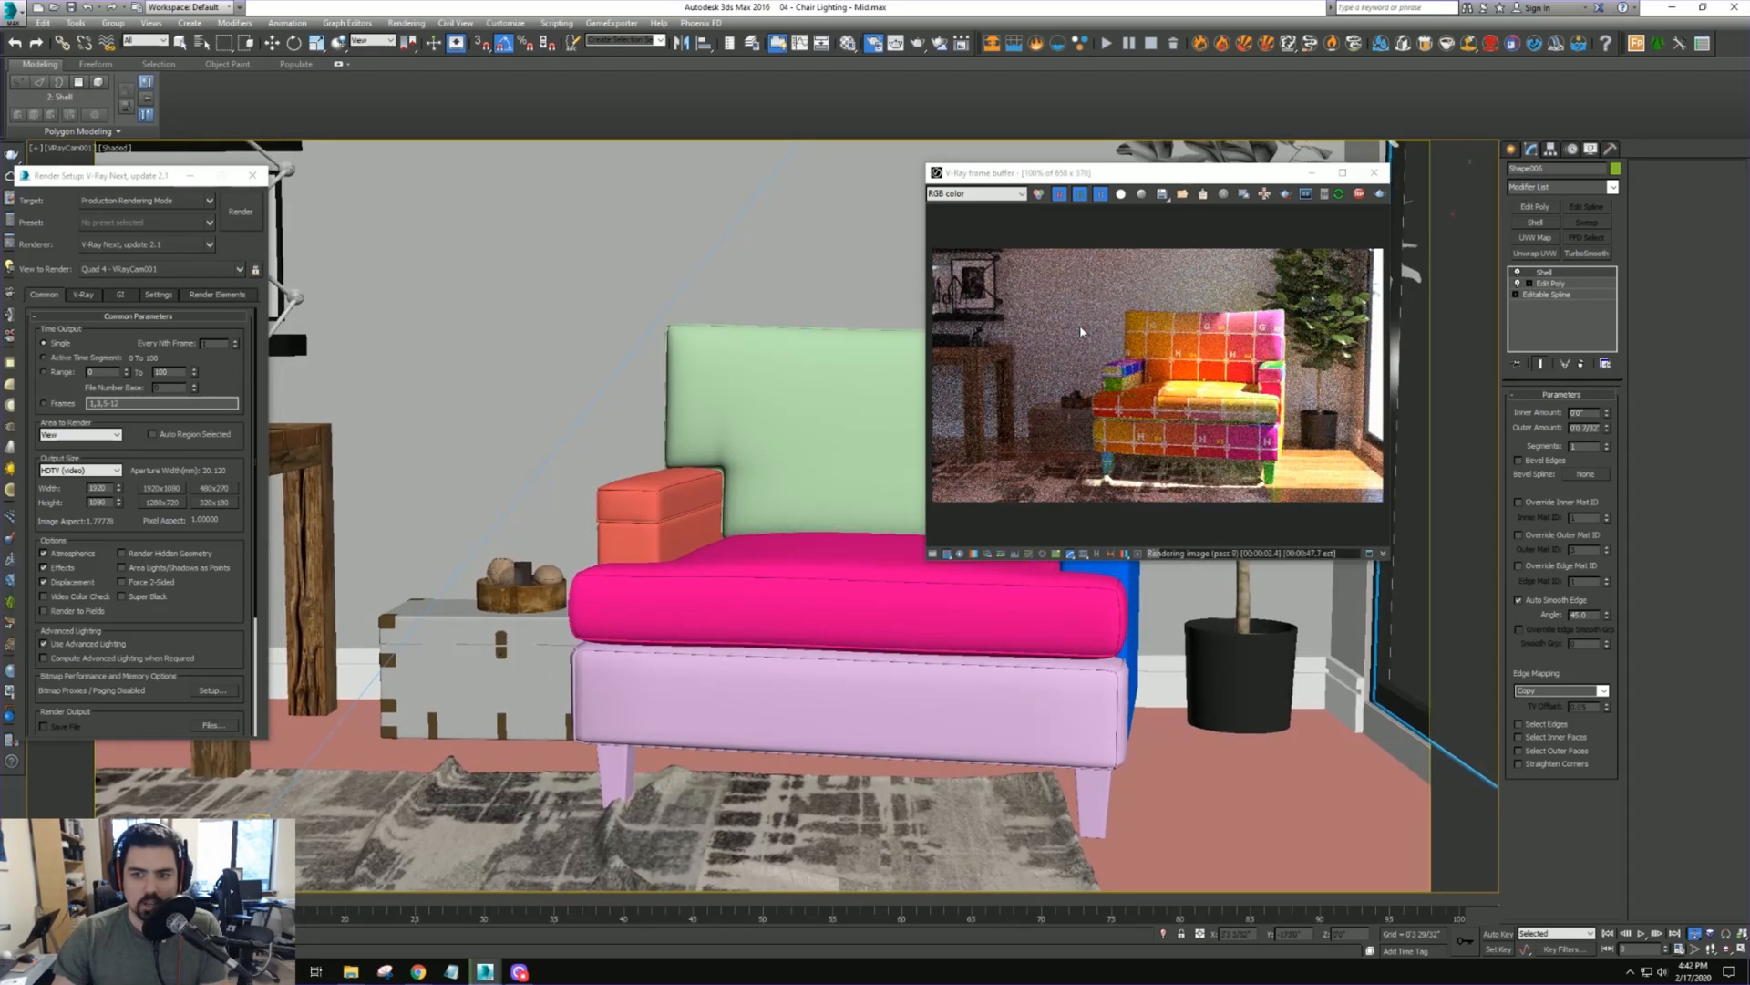
Enlarge the V-Ray frame buffer and open its lens effects settings with Bloom/Glare on
{"action": "left_click", "coordinate": [1030, 325]}
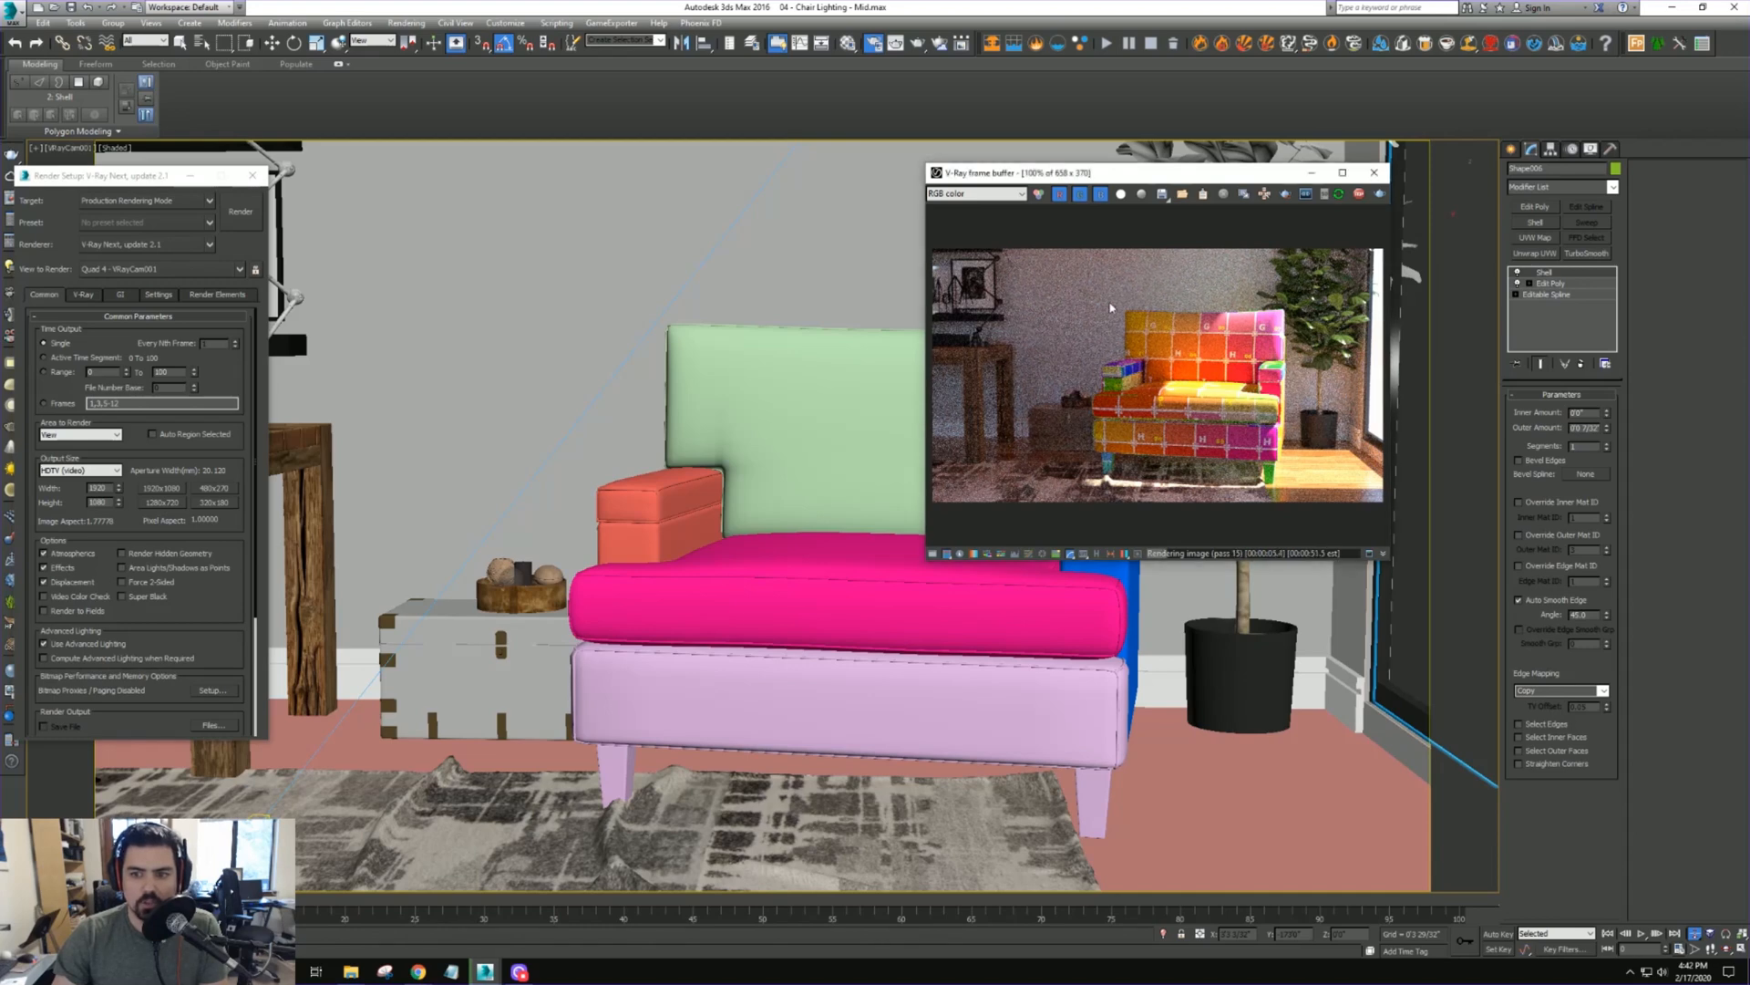
{"action": "left_click_drag", "start_coordinate": [923, 563], "coordinate": [481, 772]}
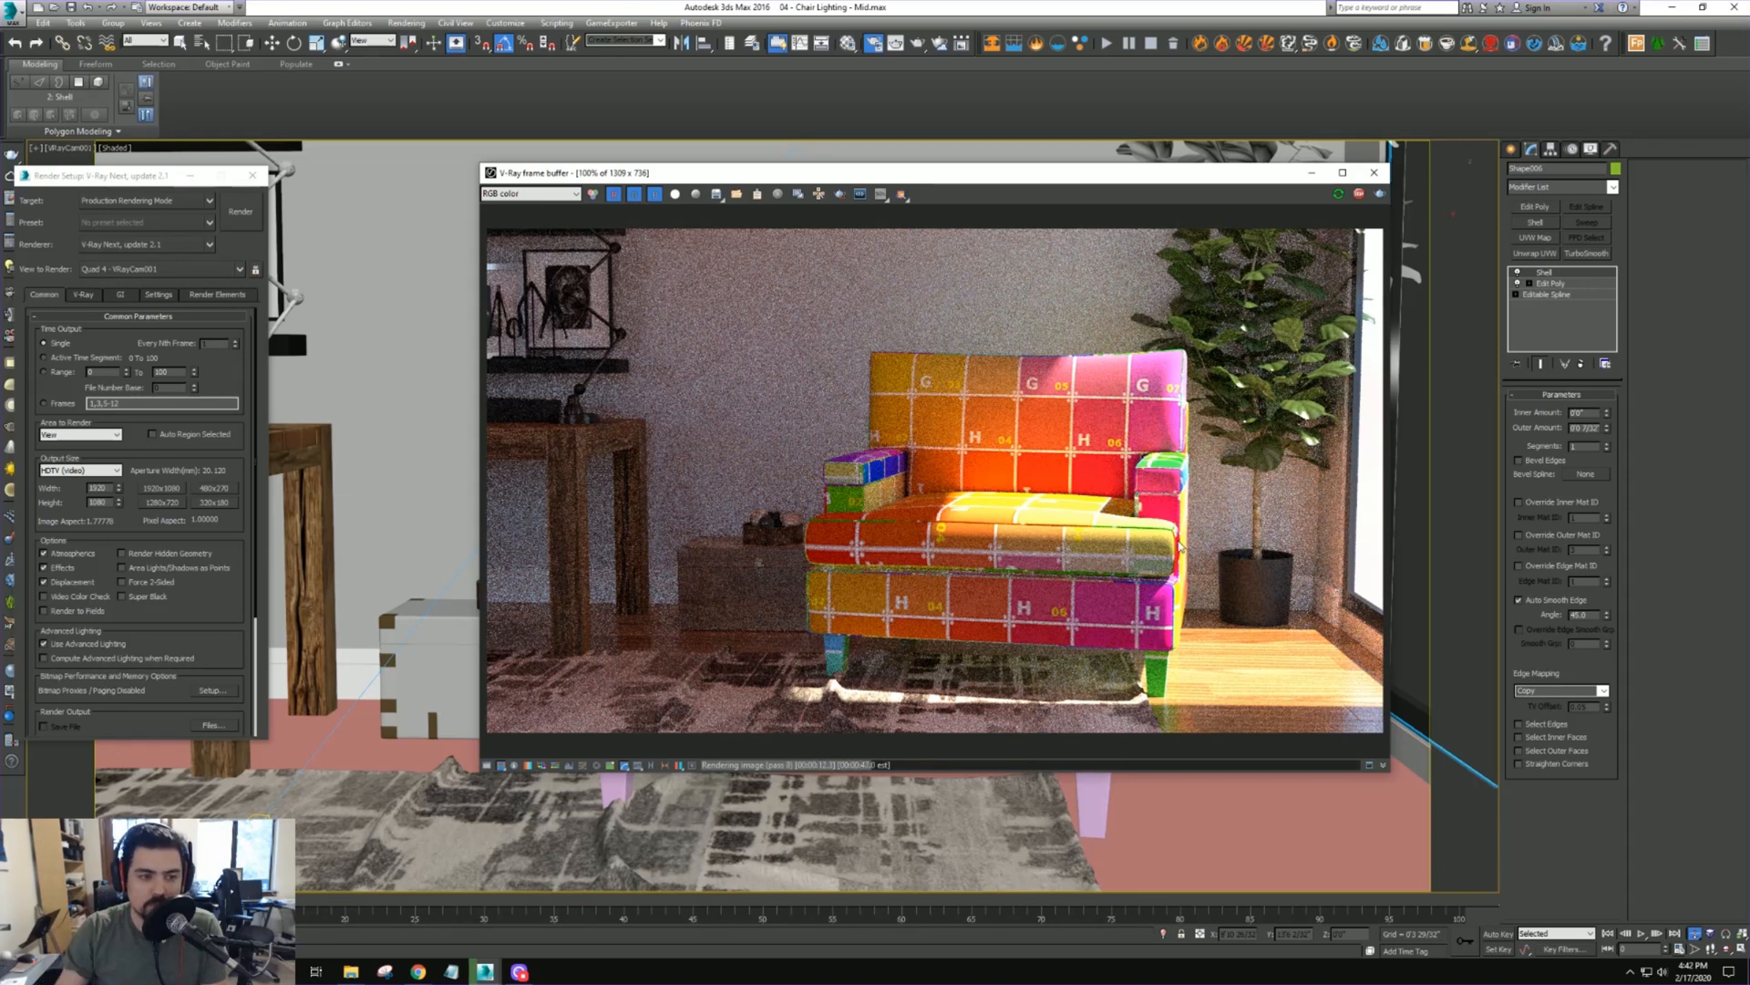
{"action": "left_click", "coordinate": [693, 767]}
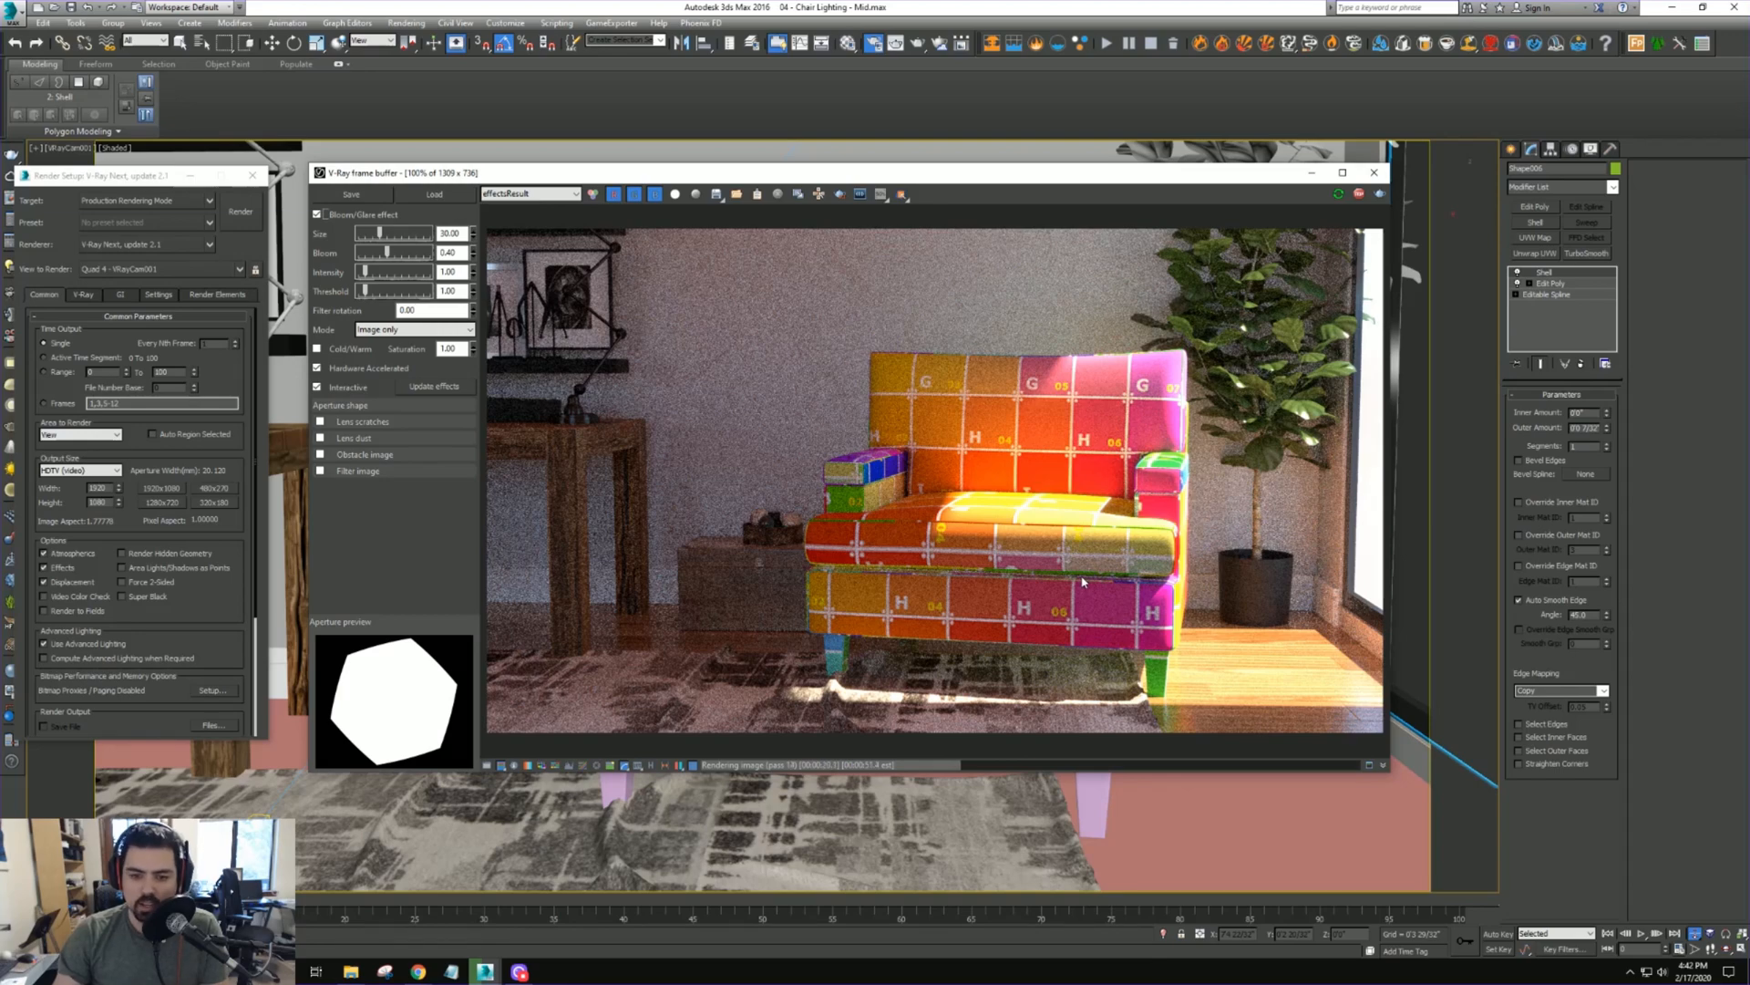
Stop and restart the interactive render, then move the V-Ray messages window clear of the lens effects settings
{"action": "left_click", "coordinate": [1339, 194]}
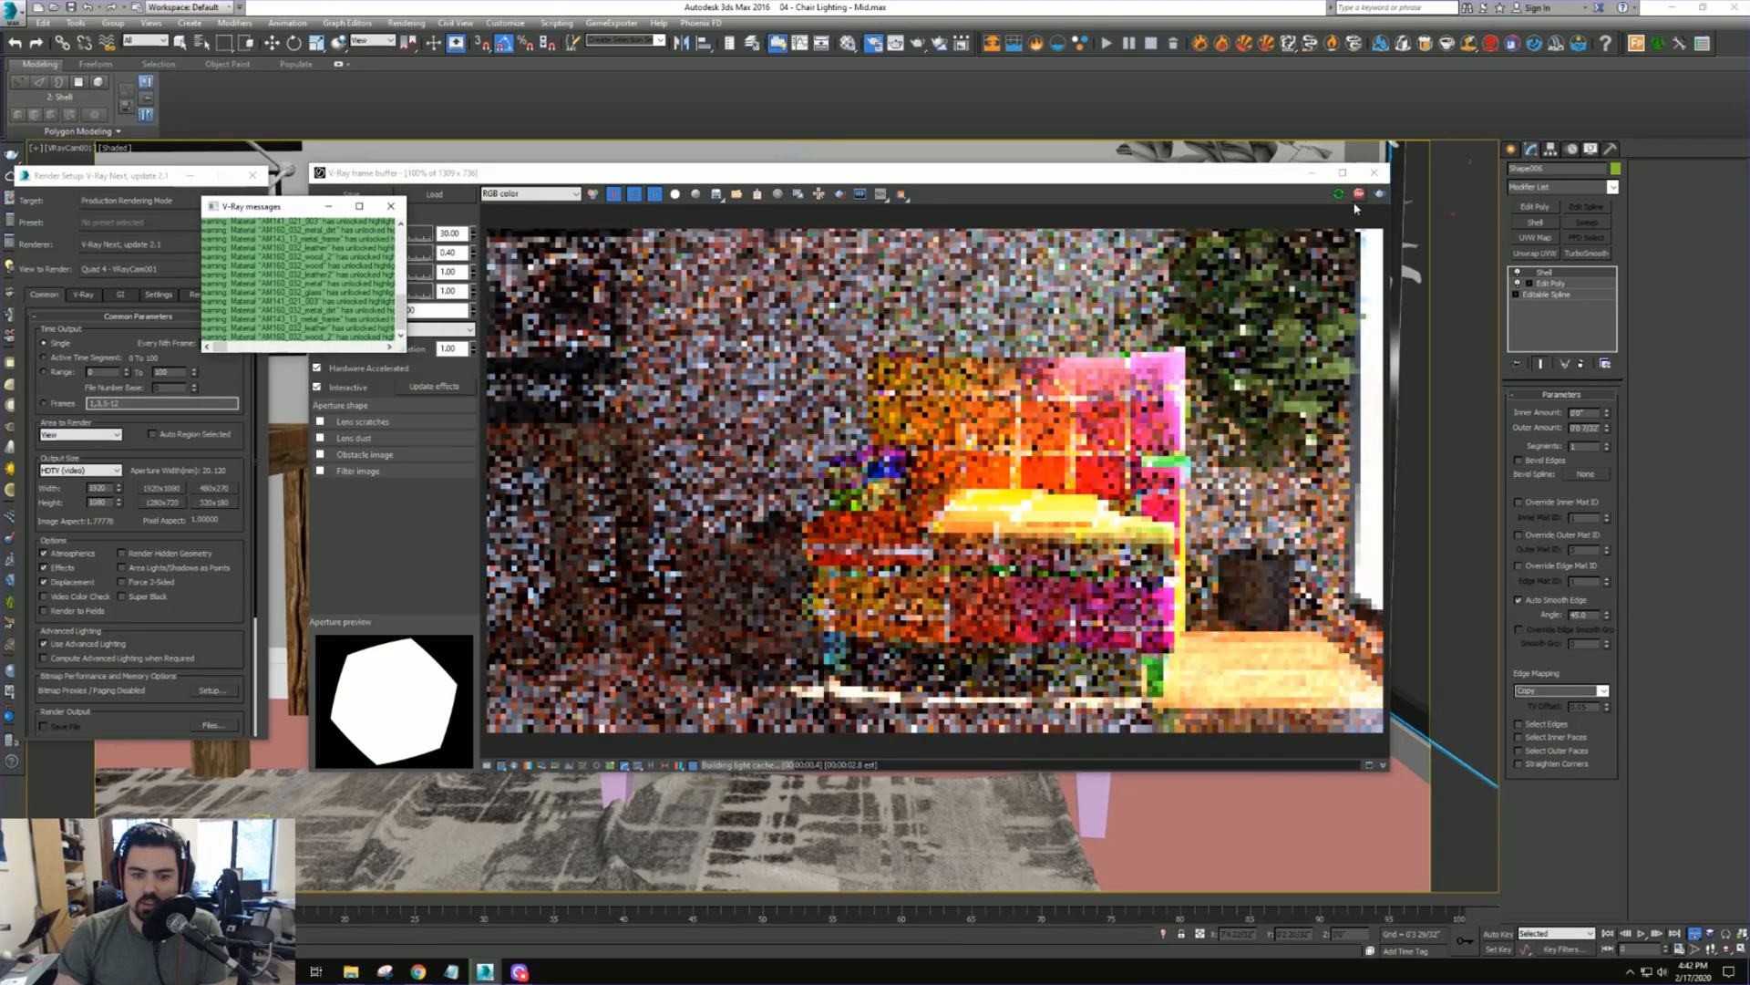
{"action": "left_click", "coordinate": [1358, 194]}
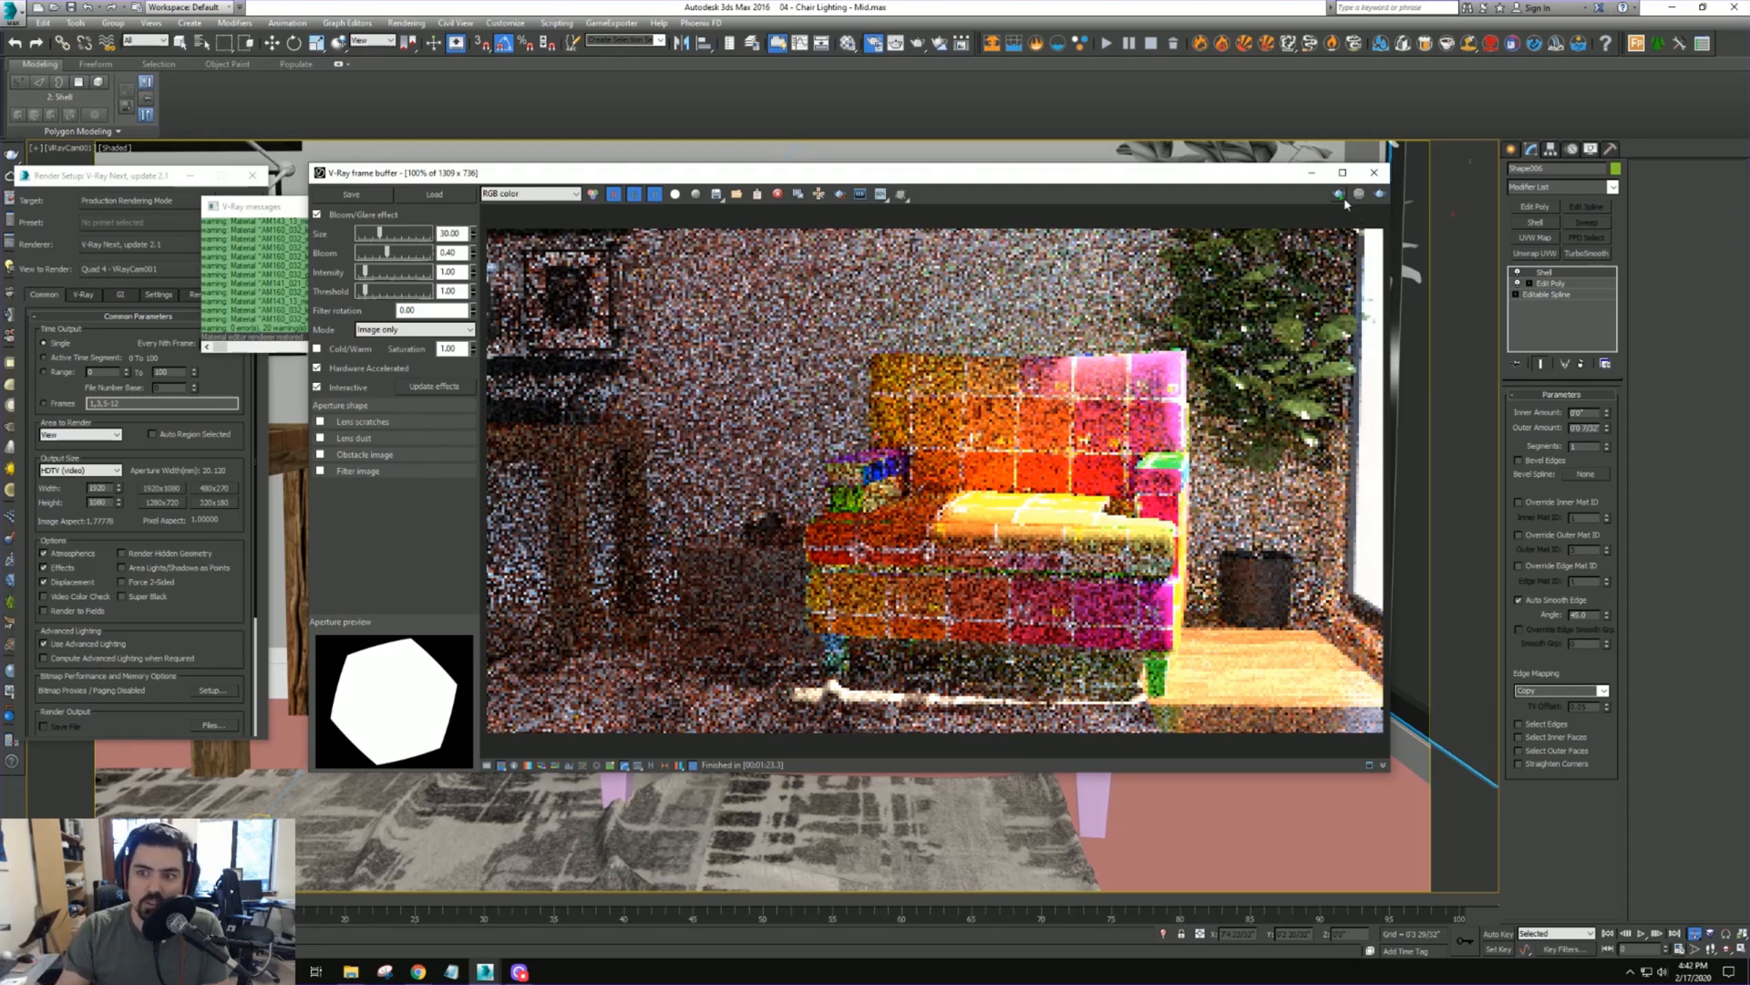
{"action": "left_click", "coordinate": [1343, 199]}
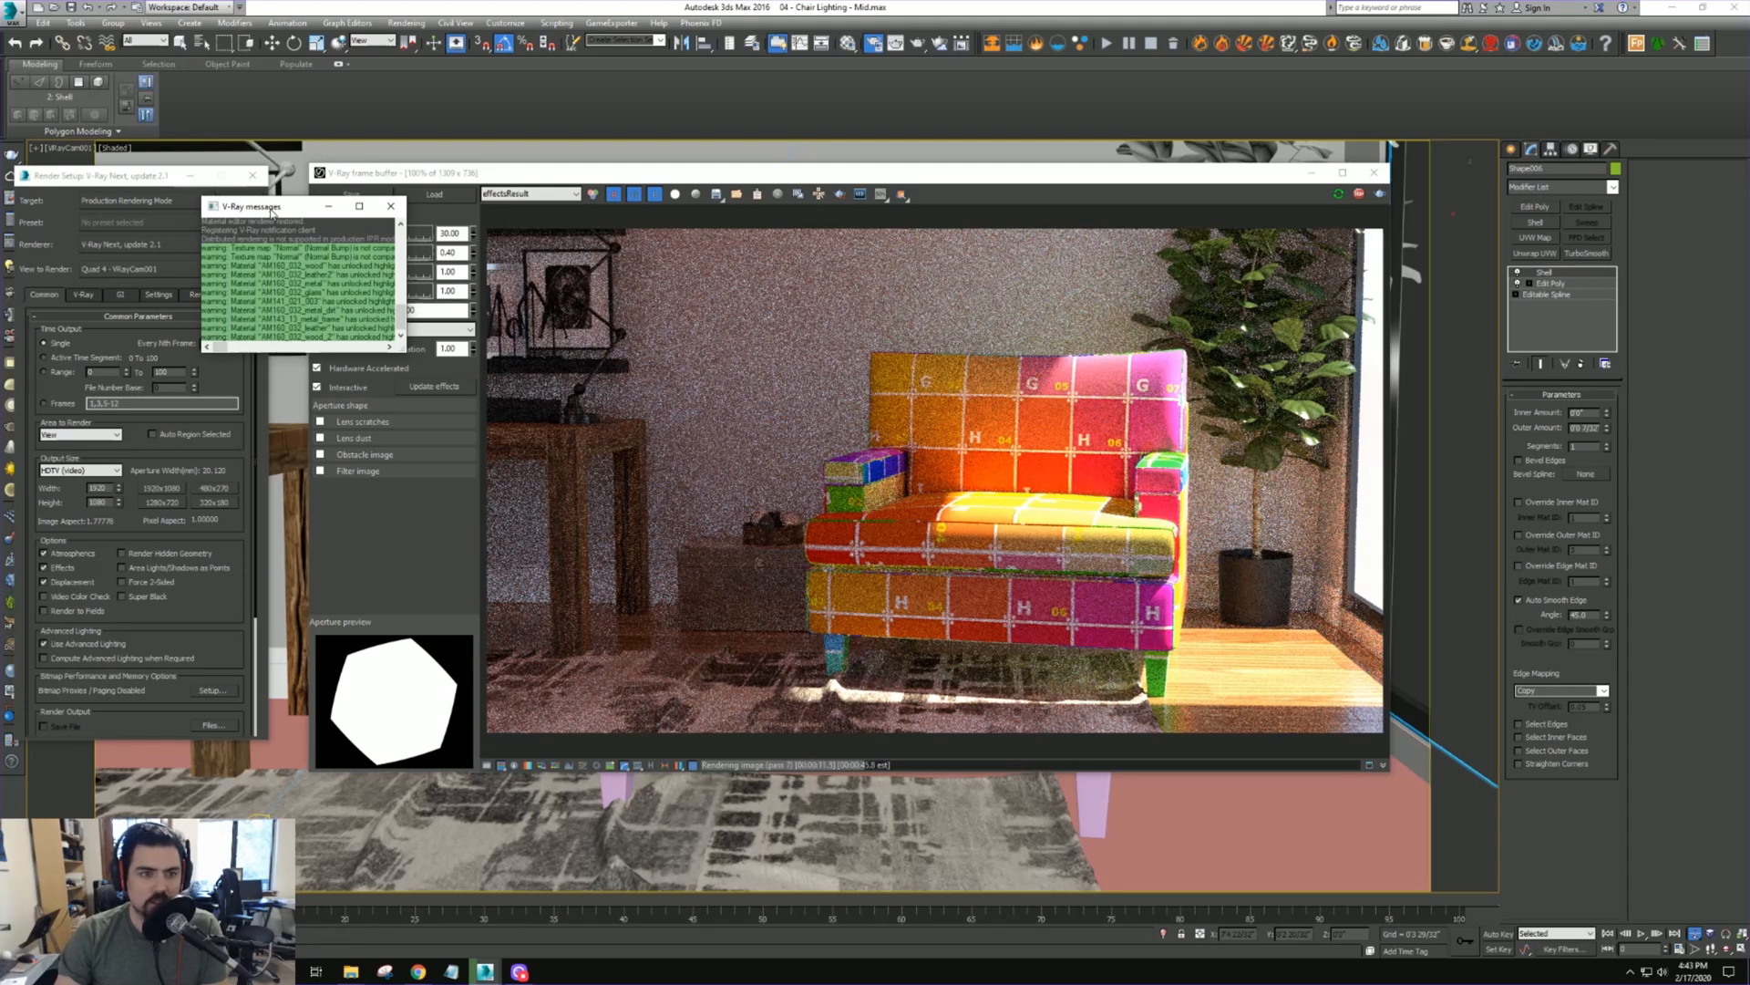
{"action": "left_click_drag", "start_coordinate": [273, 210], "coordinate": [111, 746]}
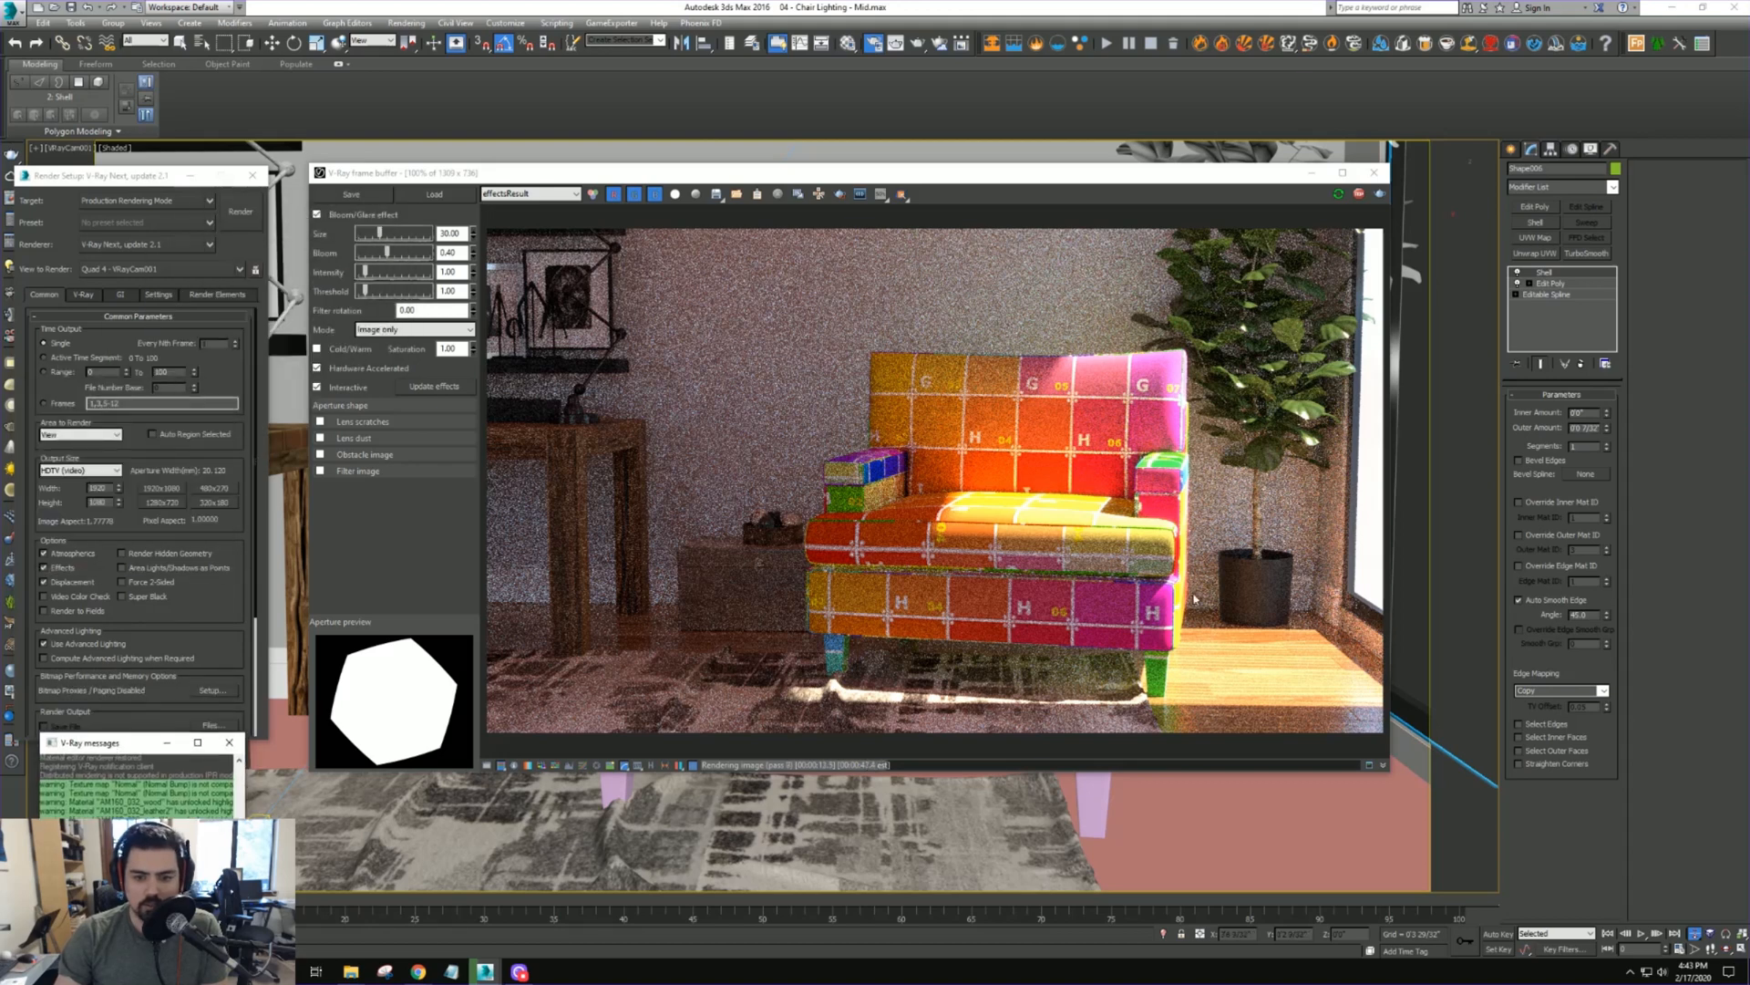
Add a VRayDenoiser render element to the render setup
{"action": "left_click", "coordinate": [198, 296]}
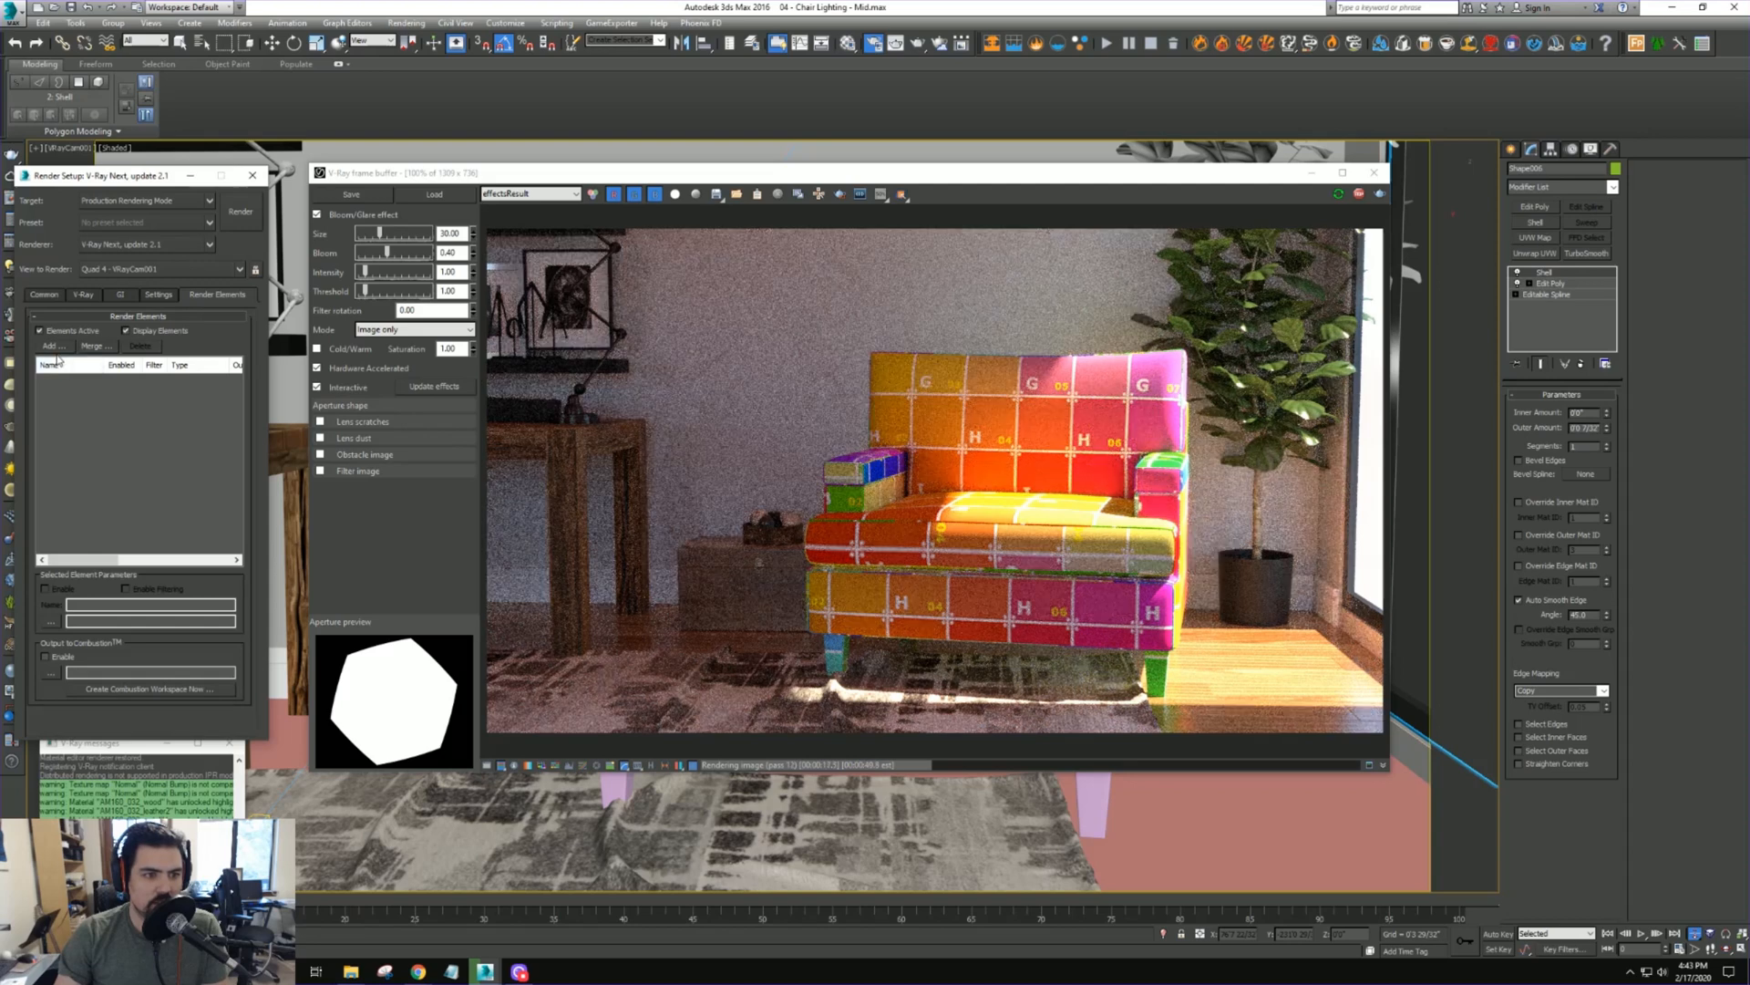
{"action": "left_click", "coordinate": [52, 346]}
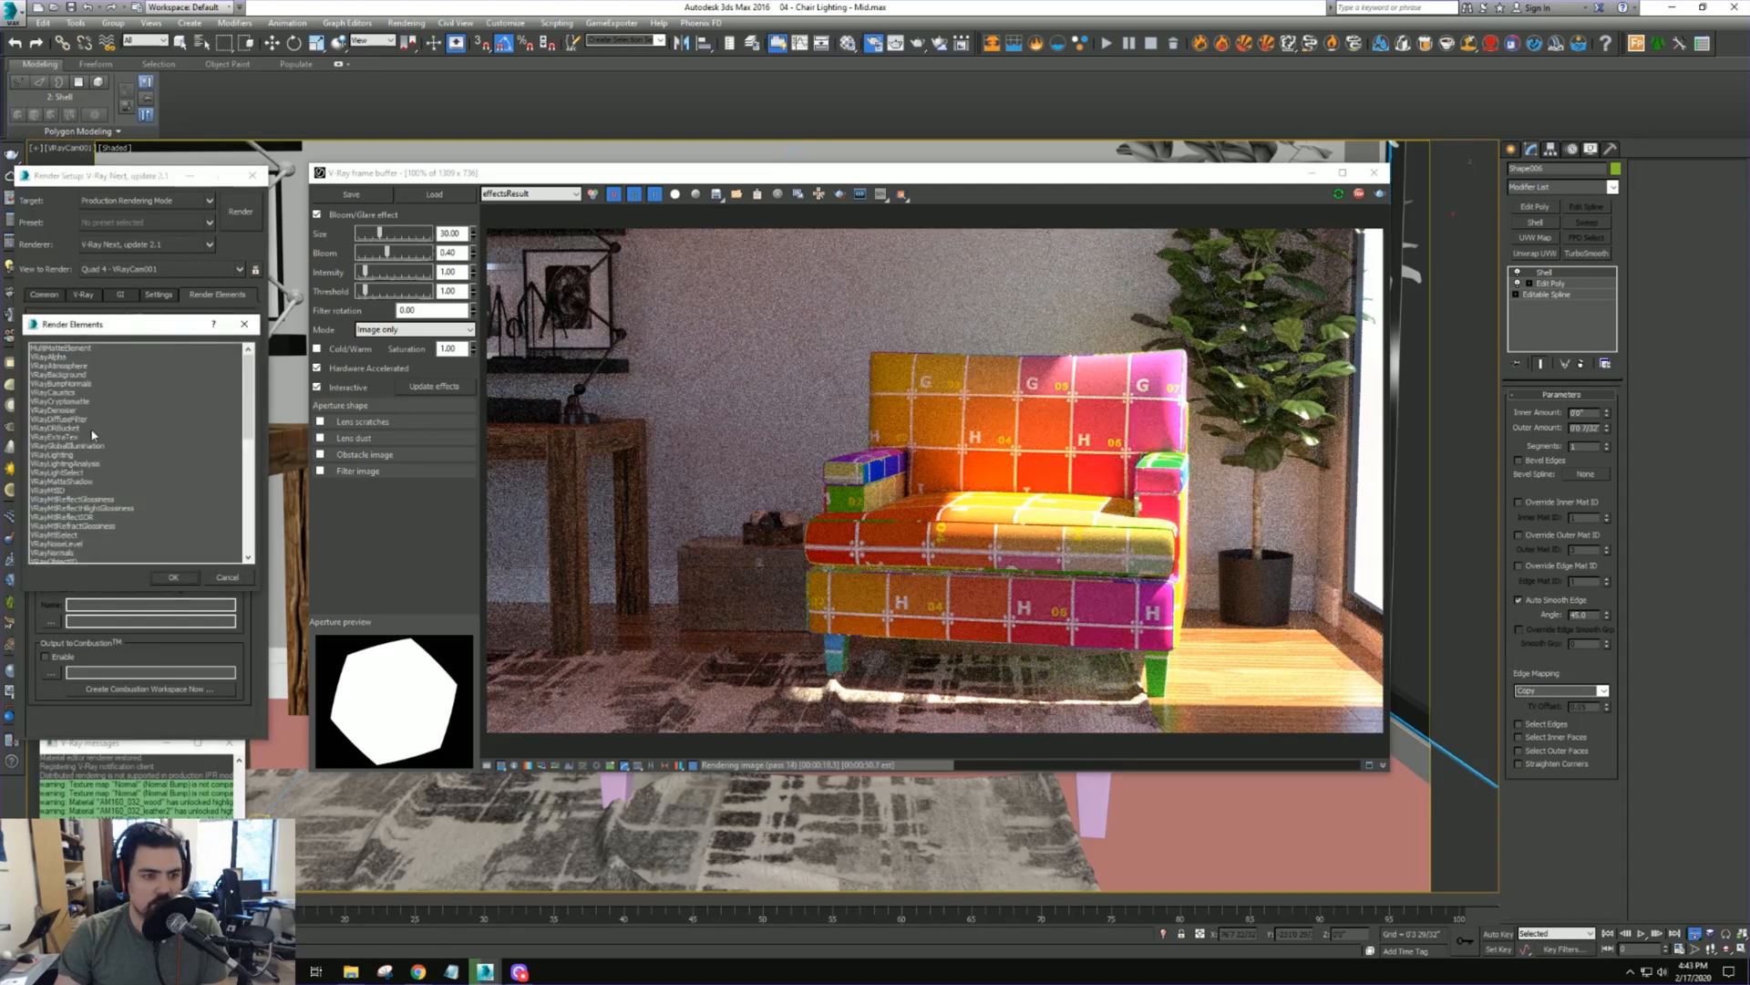
{"action": "double_click", "coordinate": [80, 410]}
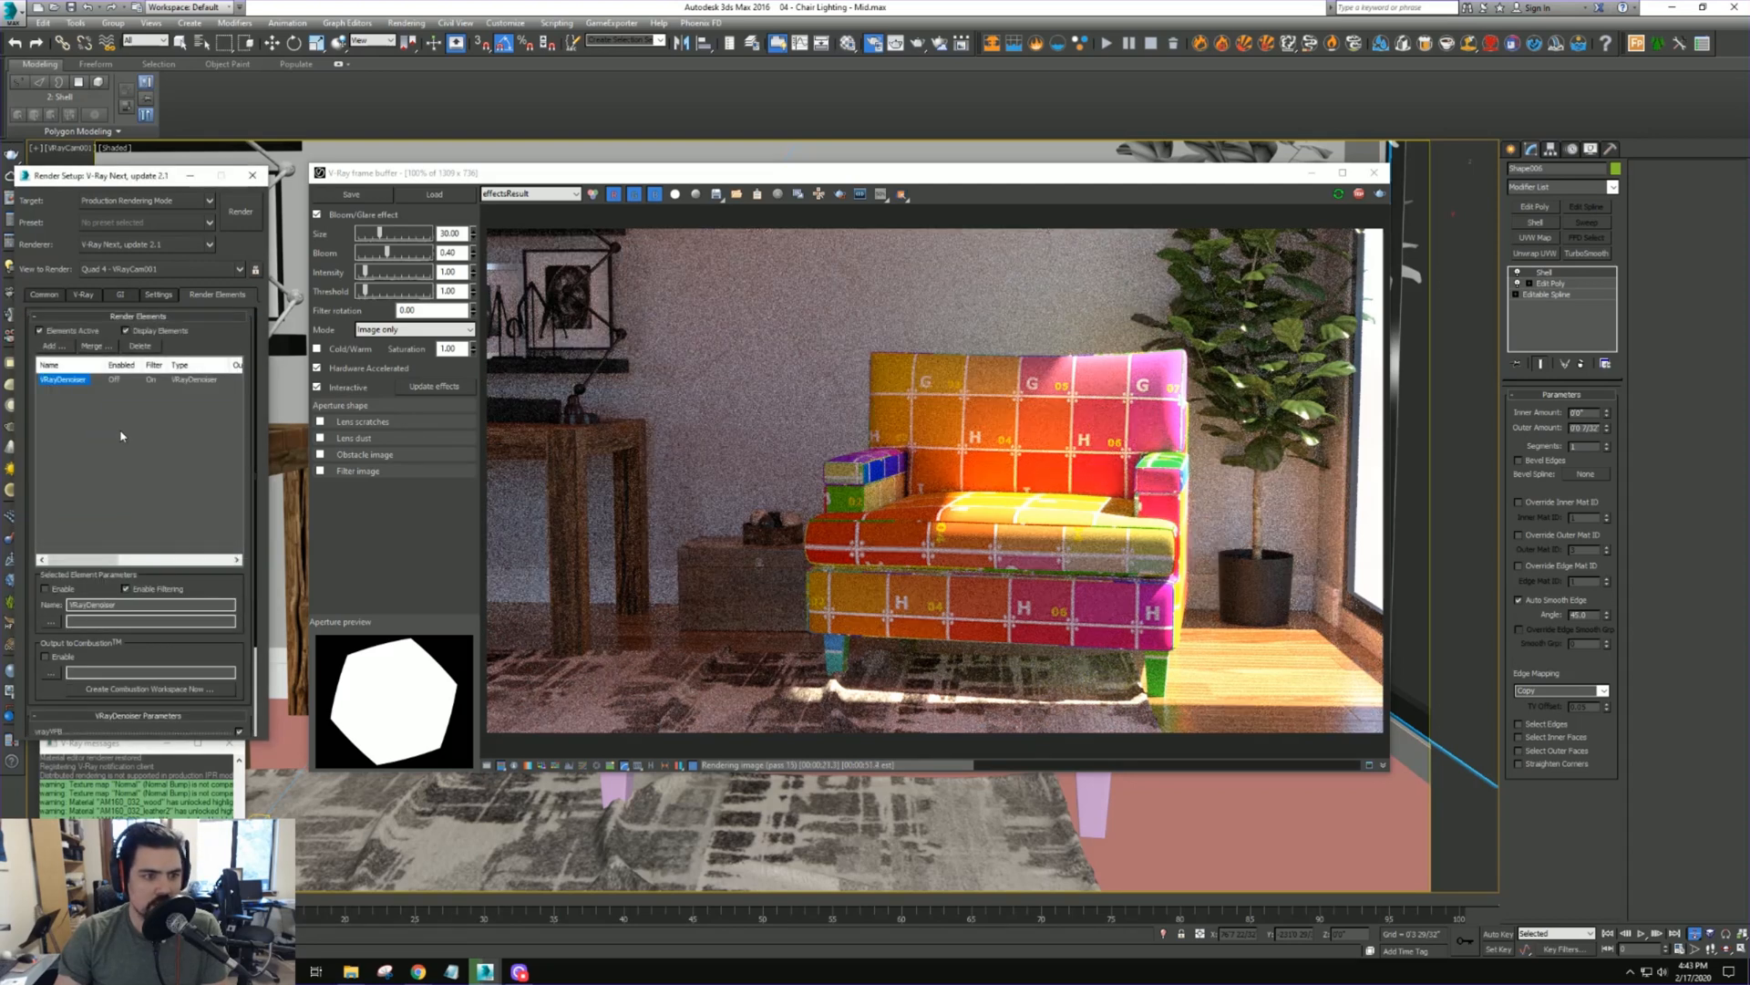
Set the VRayDenoiser's denoising engine to NVIDIA AI denoiser
{"action": "scroll", "coordinate": [128, 470], "scroll_direction": "down", "scroll_amount": 2}
{"action": "left_click", "coordinate": [173, 648]}
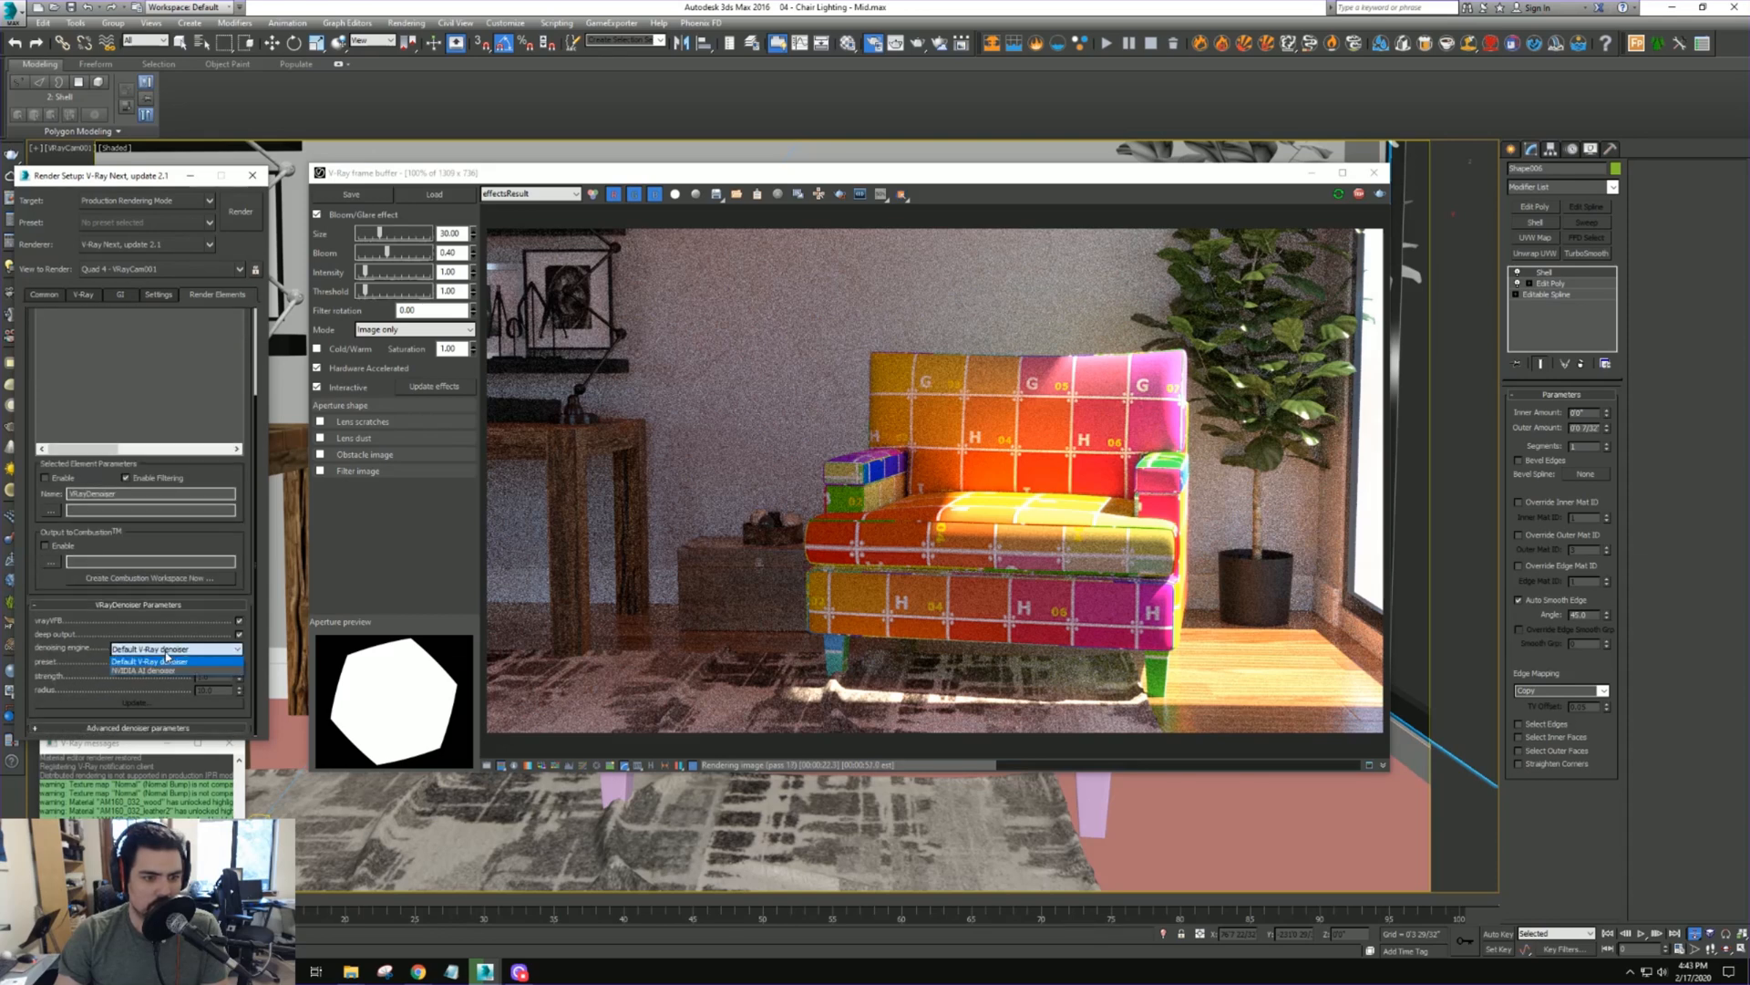
{"action": "left_click", "coordinate": [164, 673]}
Open the post effects rate in the V-Ray system settings for editing and restart the interactive render
{"action": "left_click", "coordinate": [158, 295]}
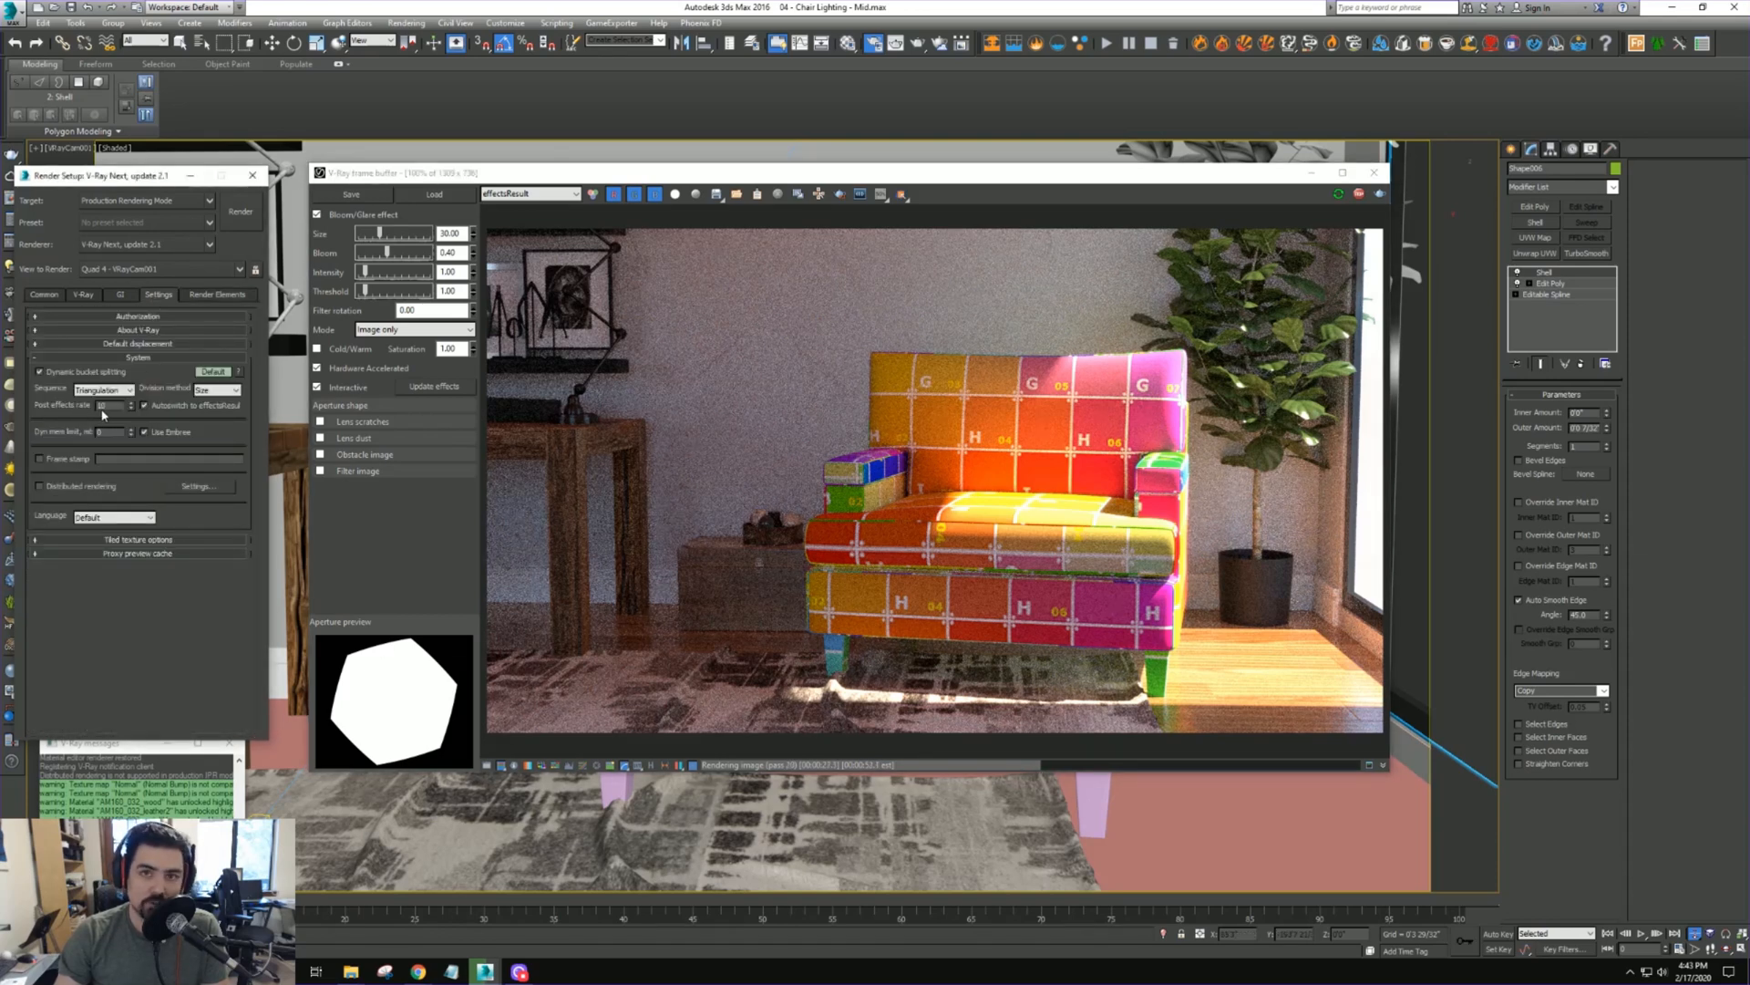
{"action": "double_click", "coordinate": [106, 406]}
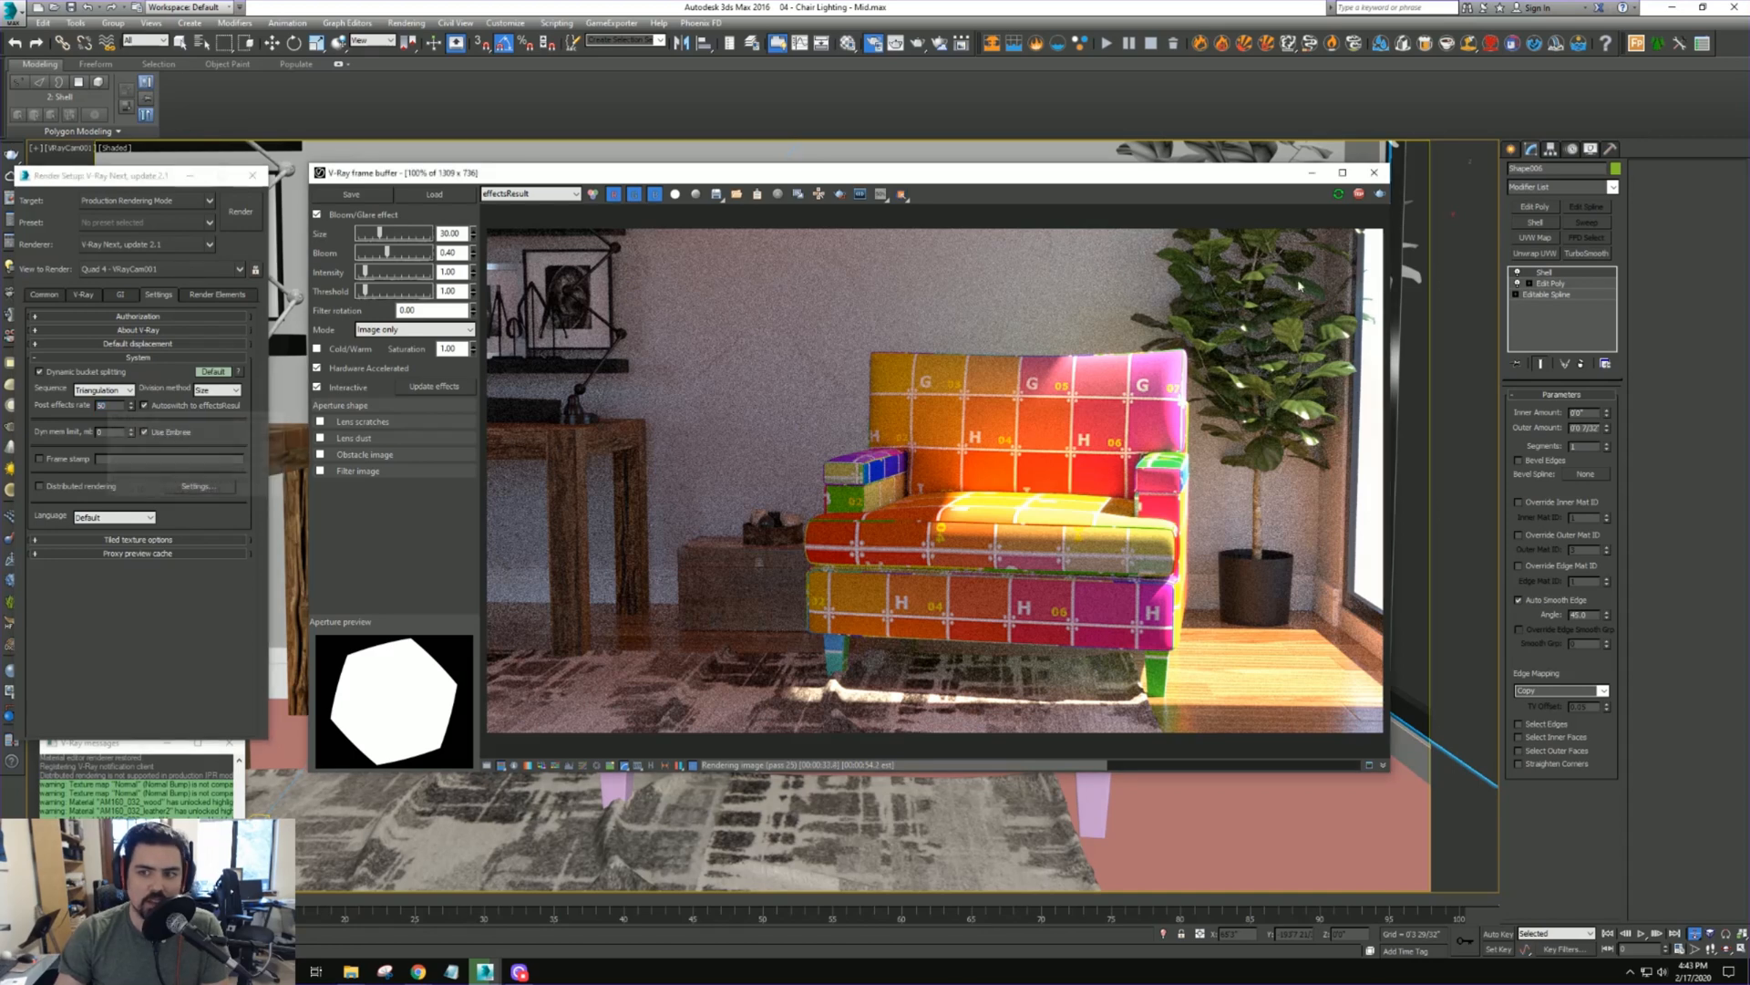
{"action": "left_click", "coordinate": [1358, 194]}
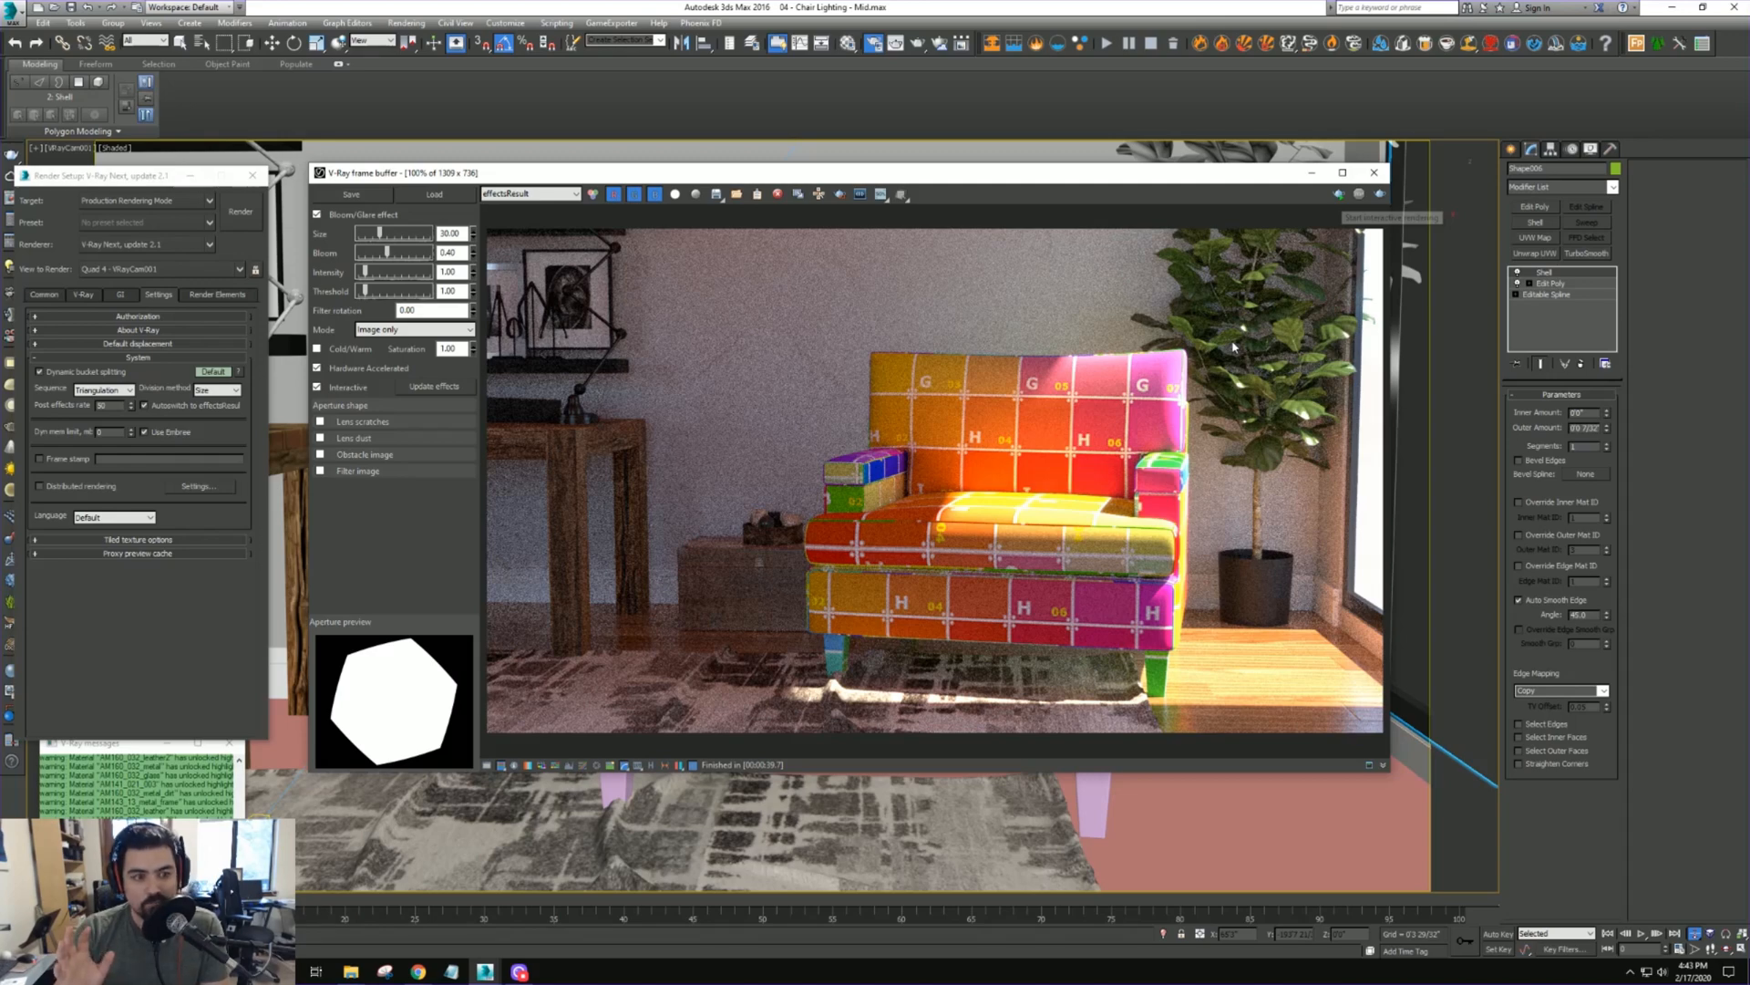
{"action": "key", "text": "shift+q"}
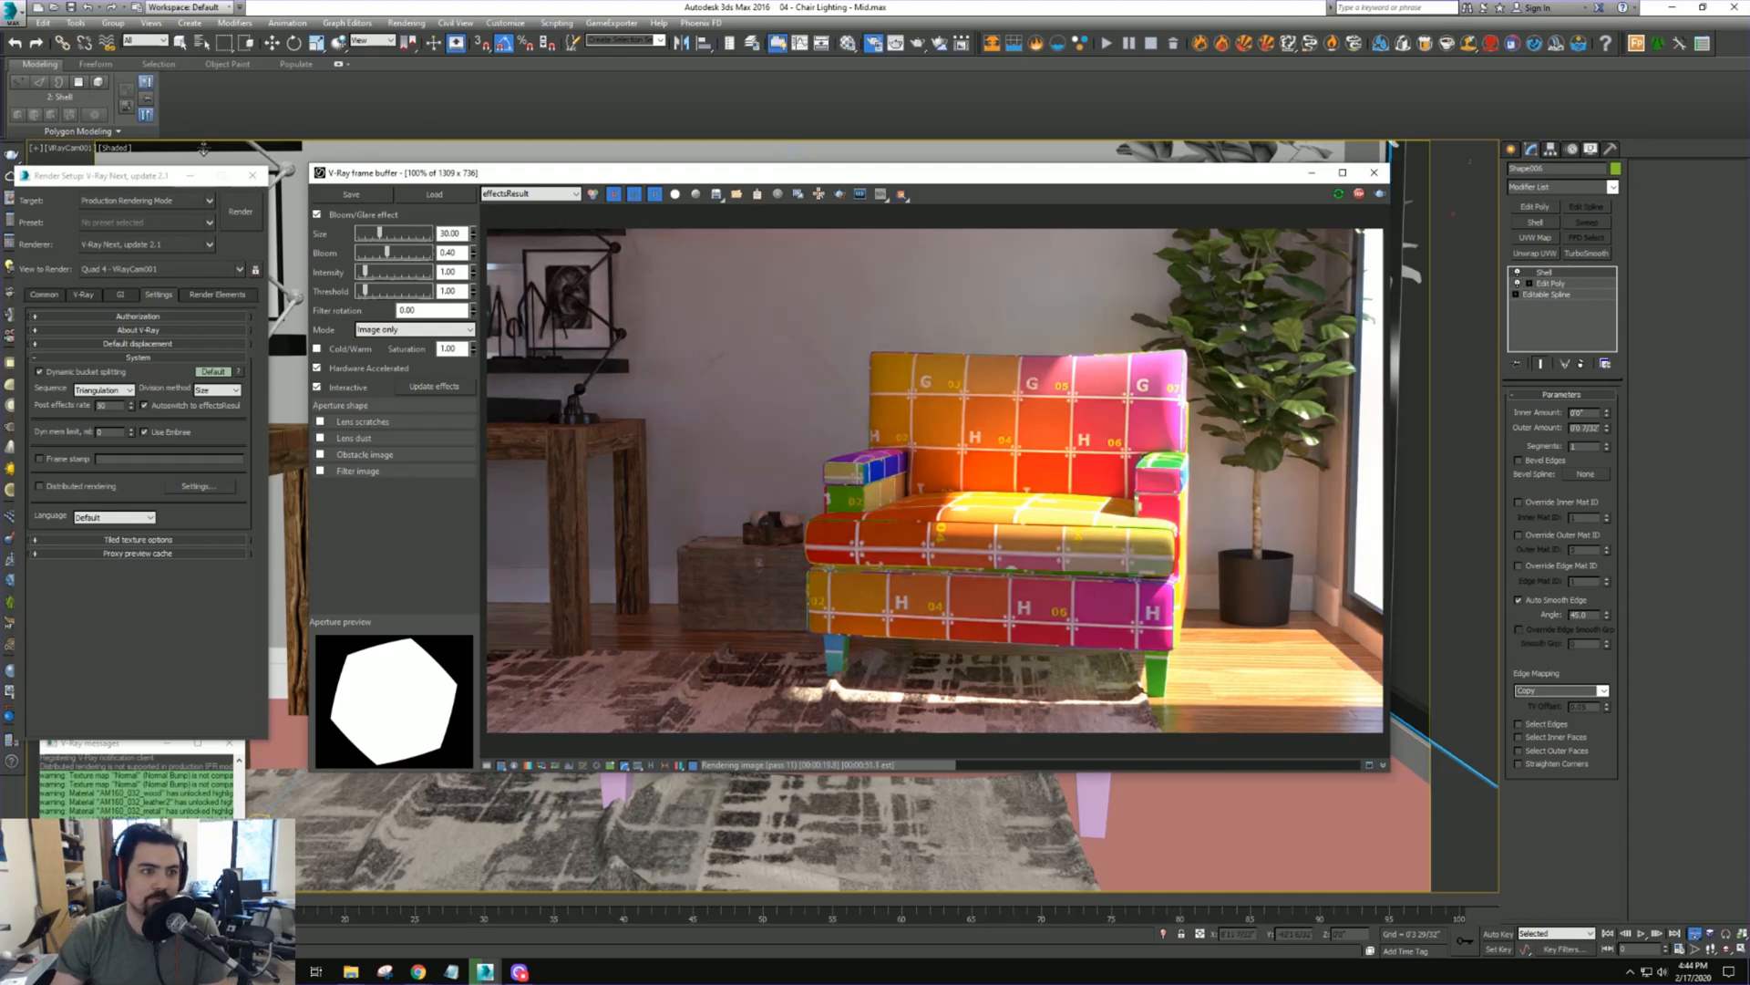
Select the view's V-Ray camera and set its shutter speed to 40 and its white balance to Neutral
{"action": "left_click", "coordinate": [82, 148]}
{"action": "left_click", "coordinate": [151, 408]}
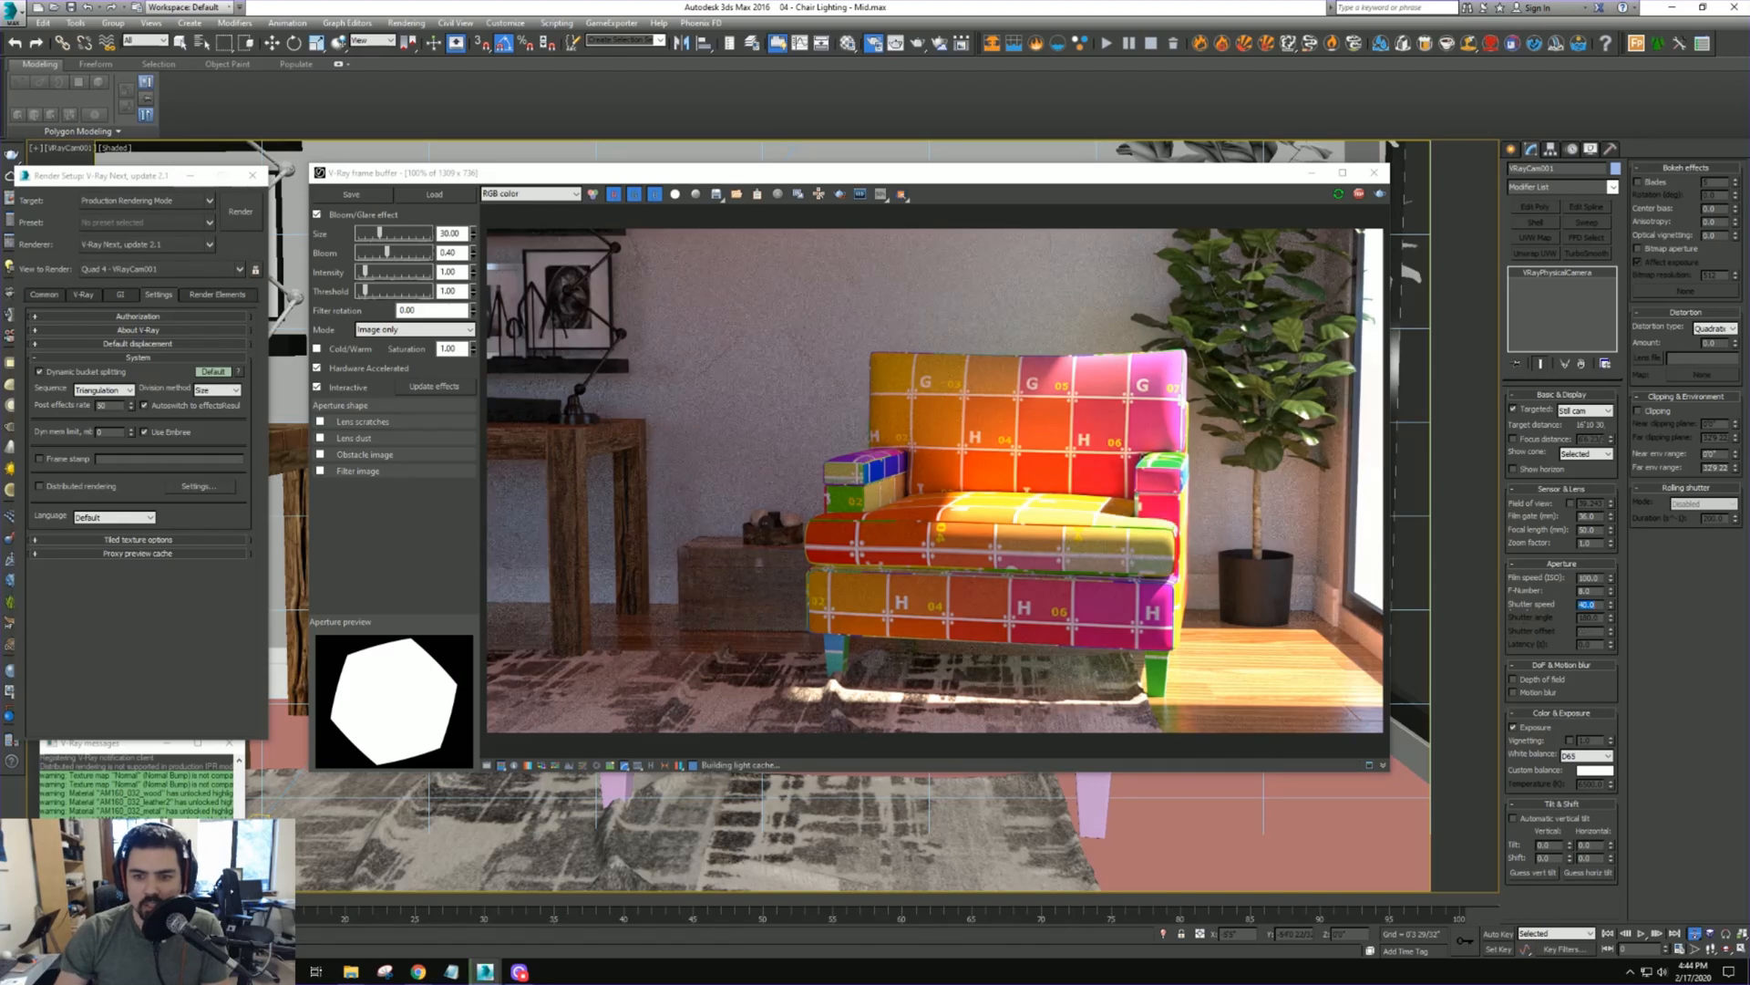
{"action": "key", "text": "Return"}
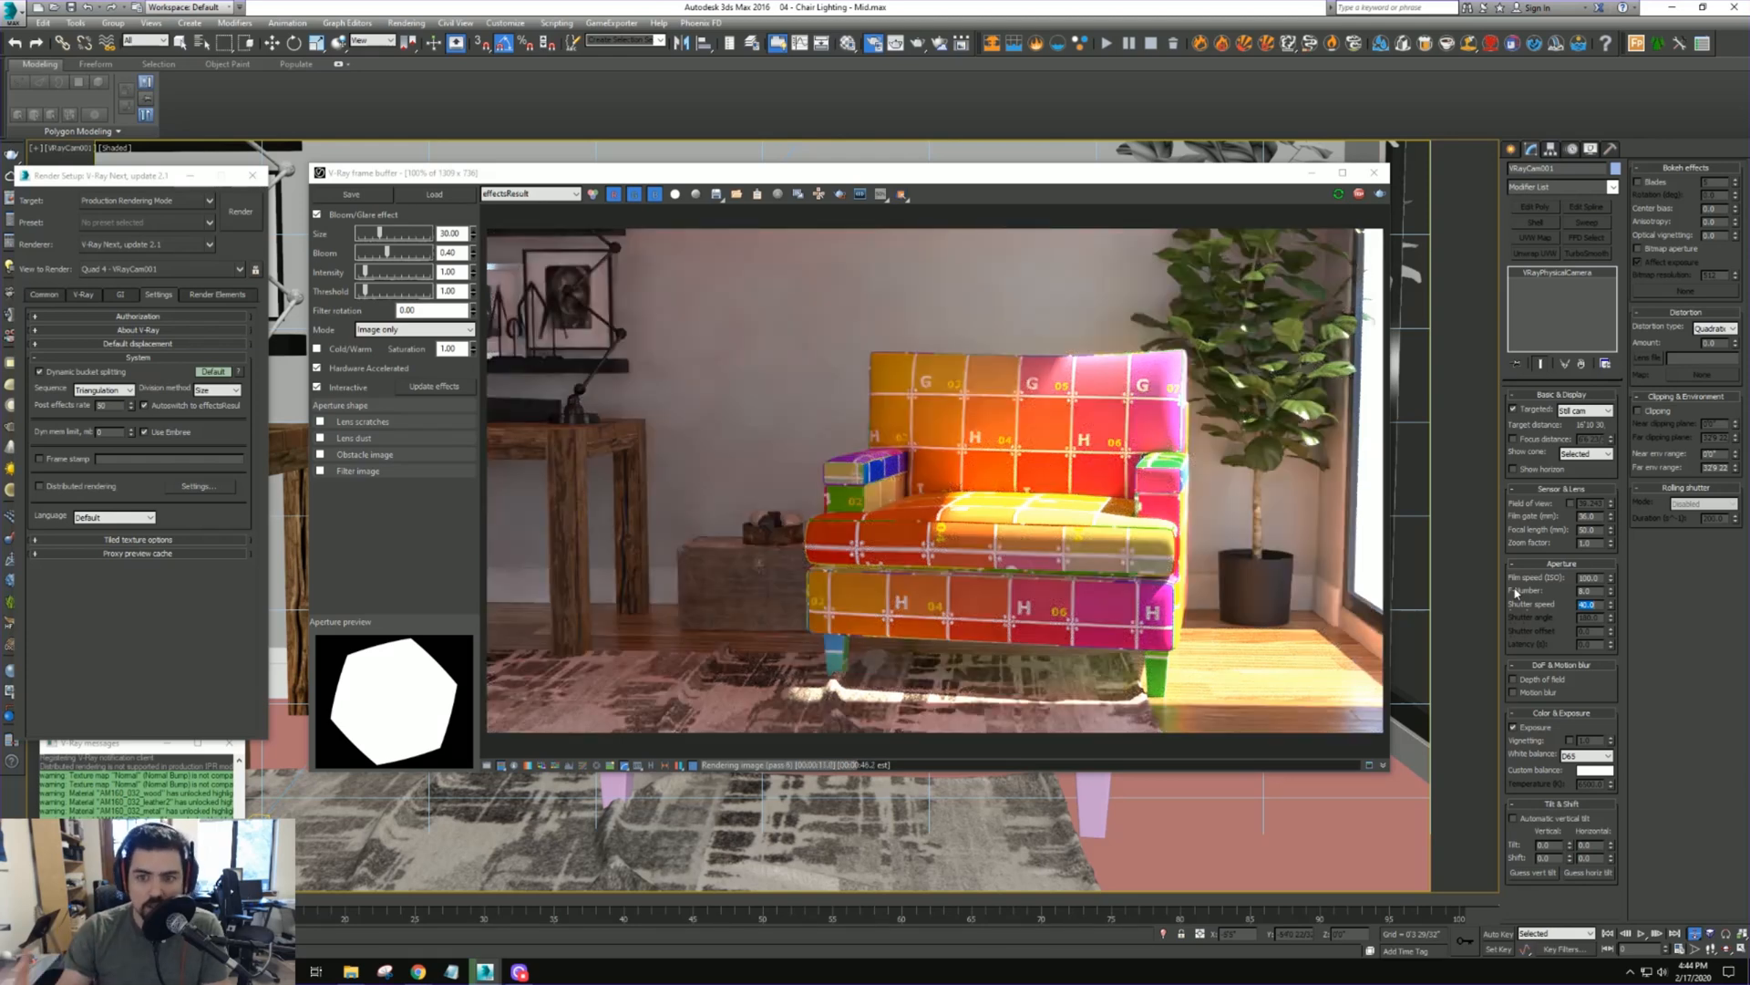
{"action": "left_click", "coordinate": [1597, 756]}
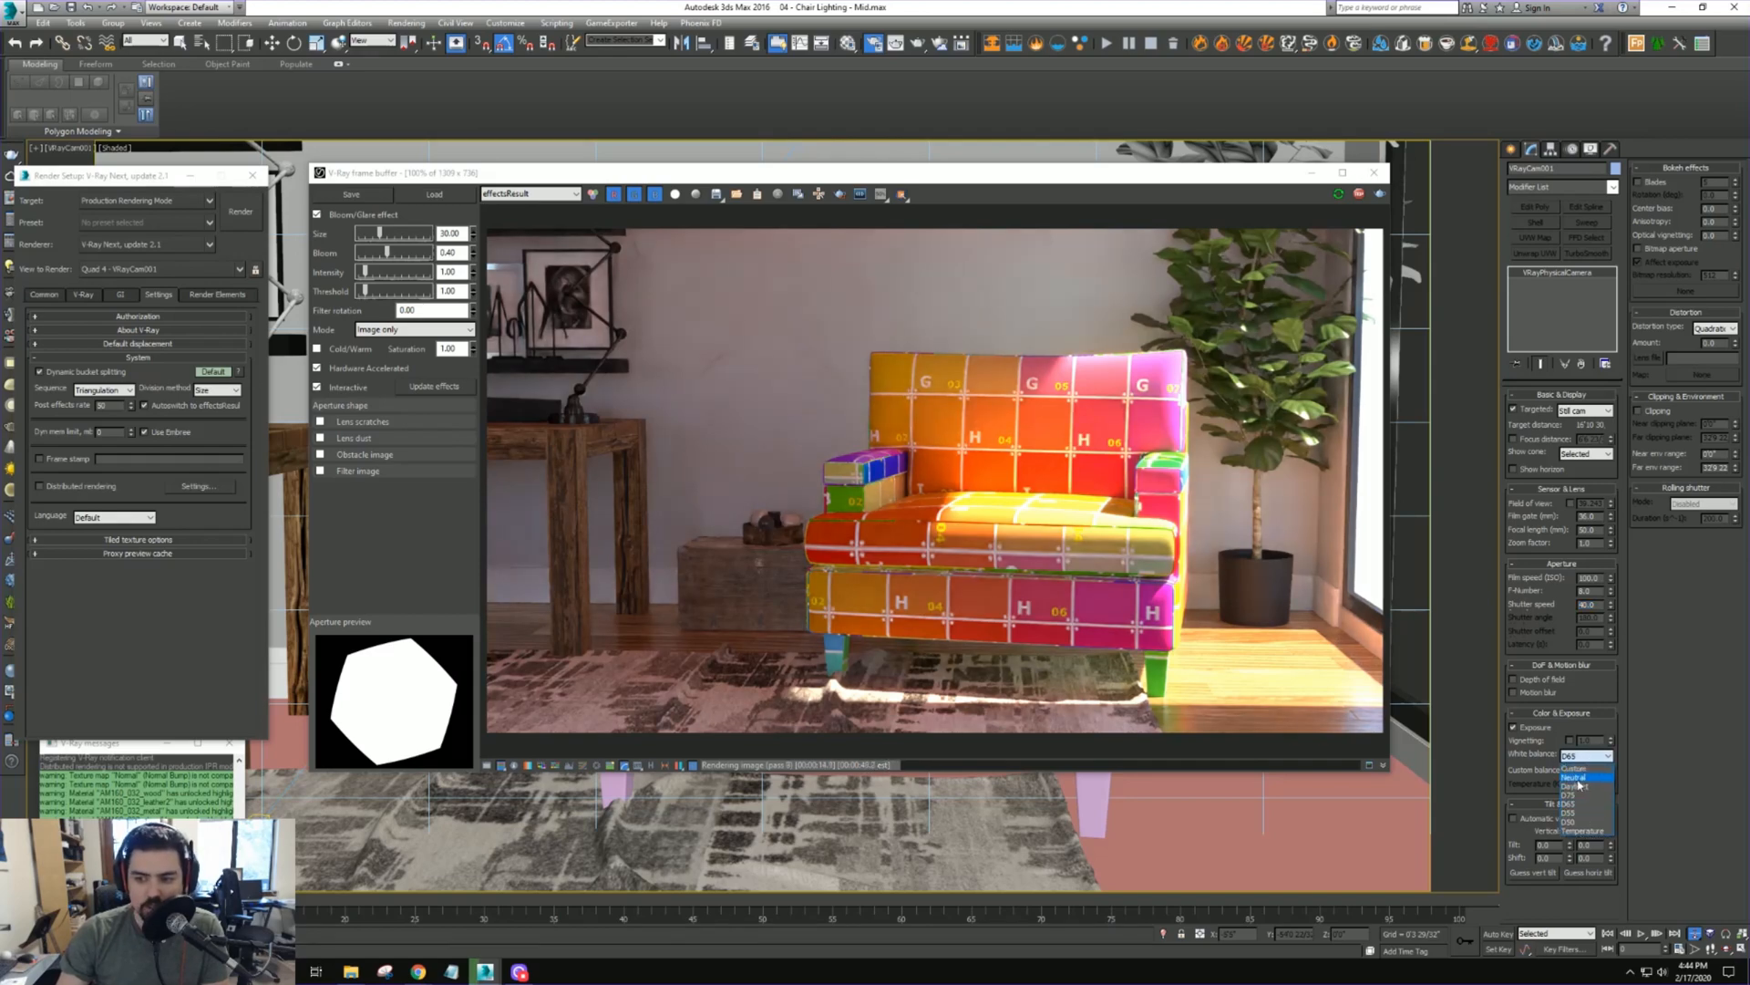
{"action": "left_click", "coordinate": [1578, 778]}
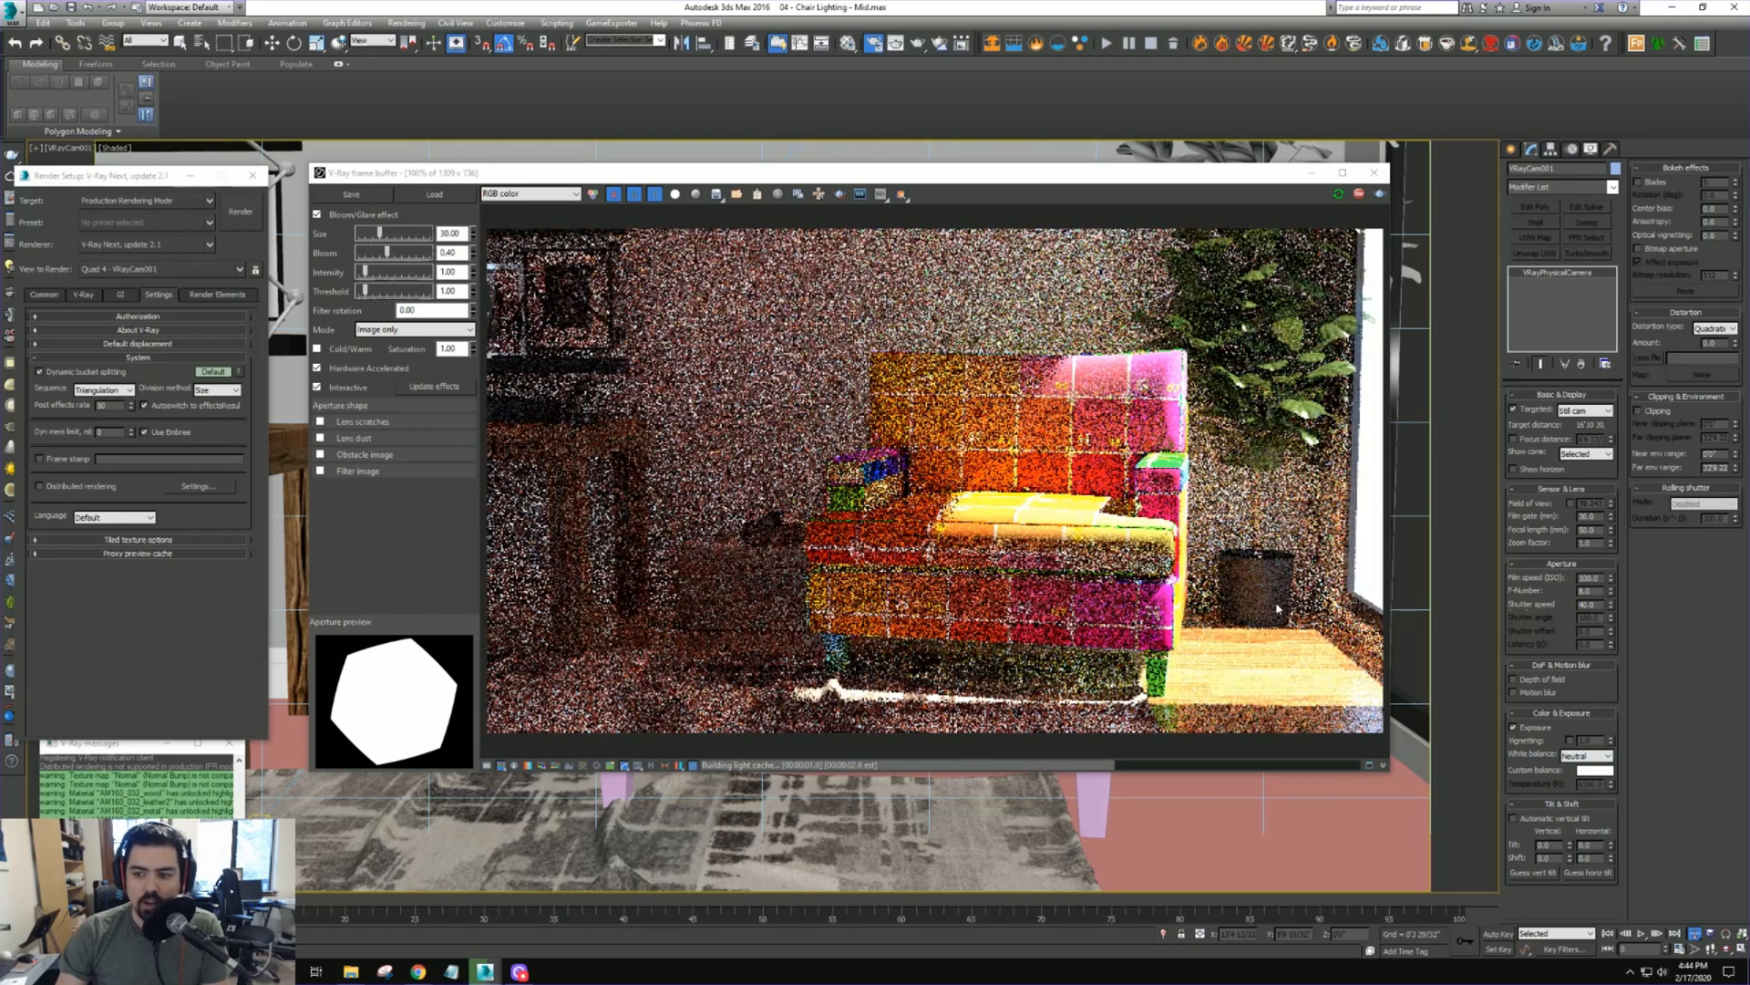
Try the Daylight white balance on the camera and switch it back to Neutral
{"action": "left_click", "coordinate": [1591, 756]}
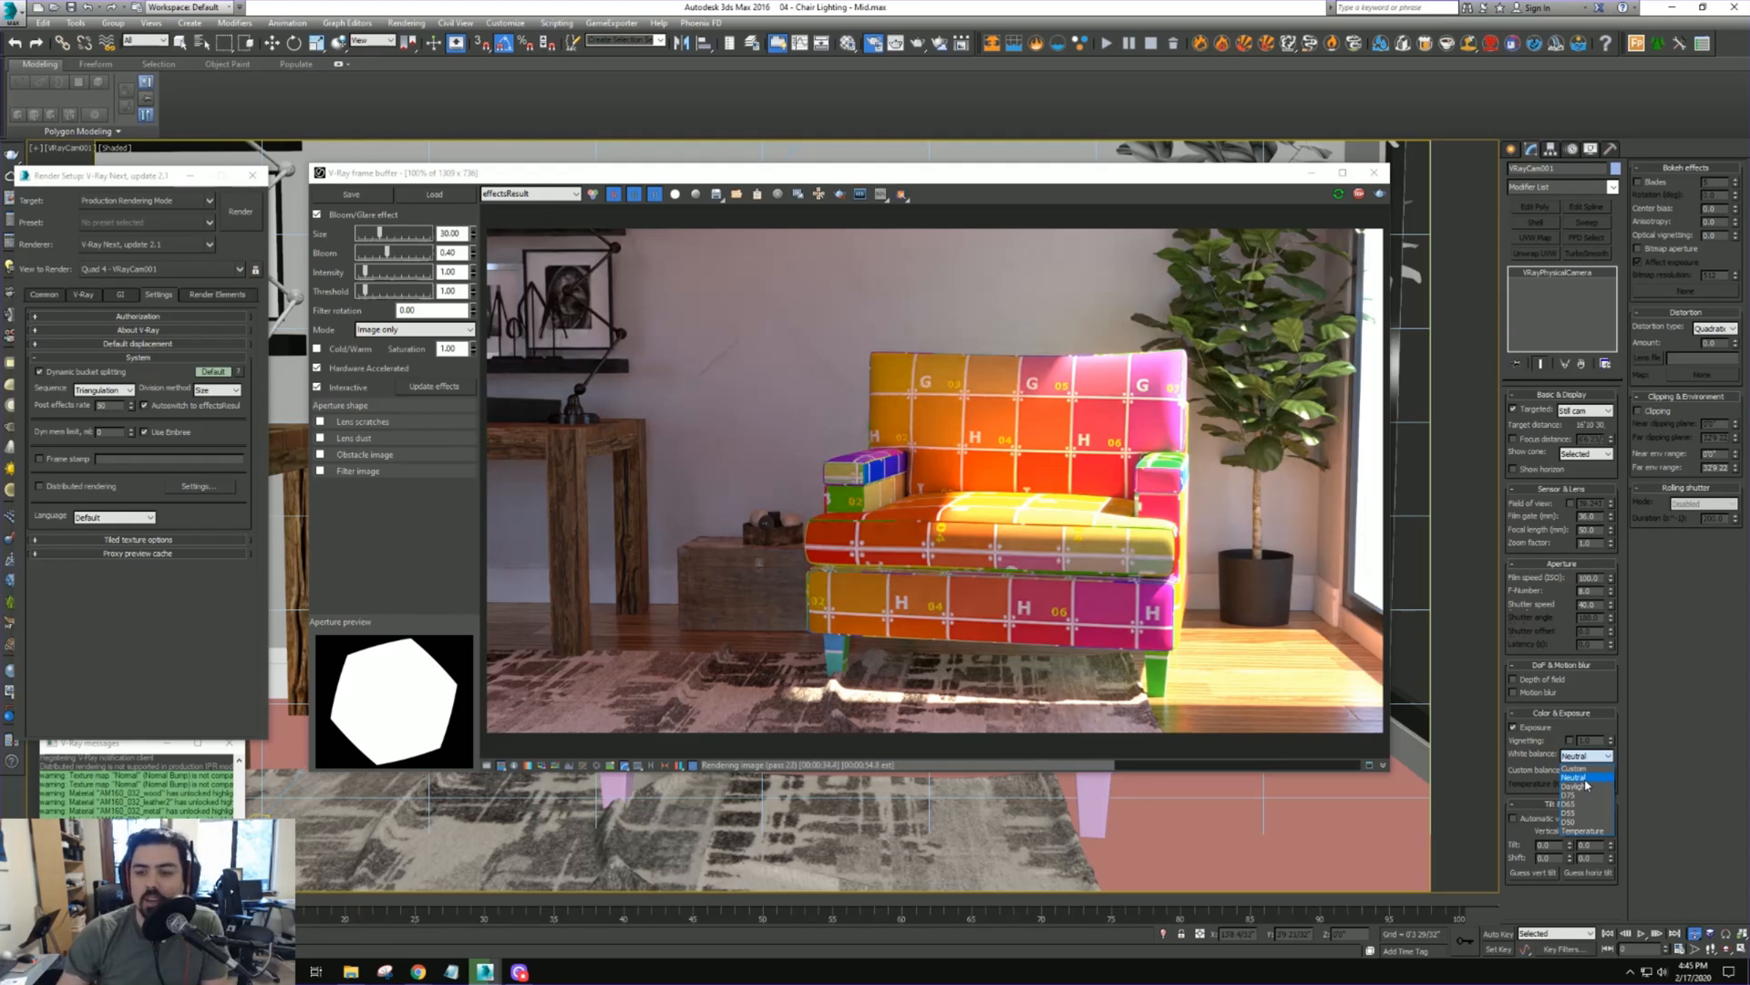
{"action": "left_click", "coordinate": [1589, 779]}
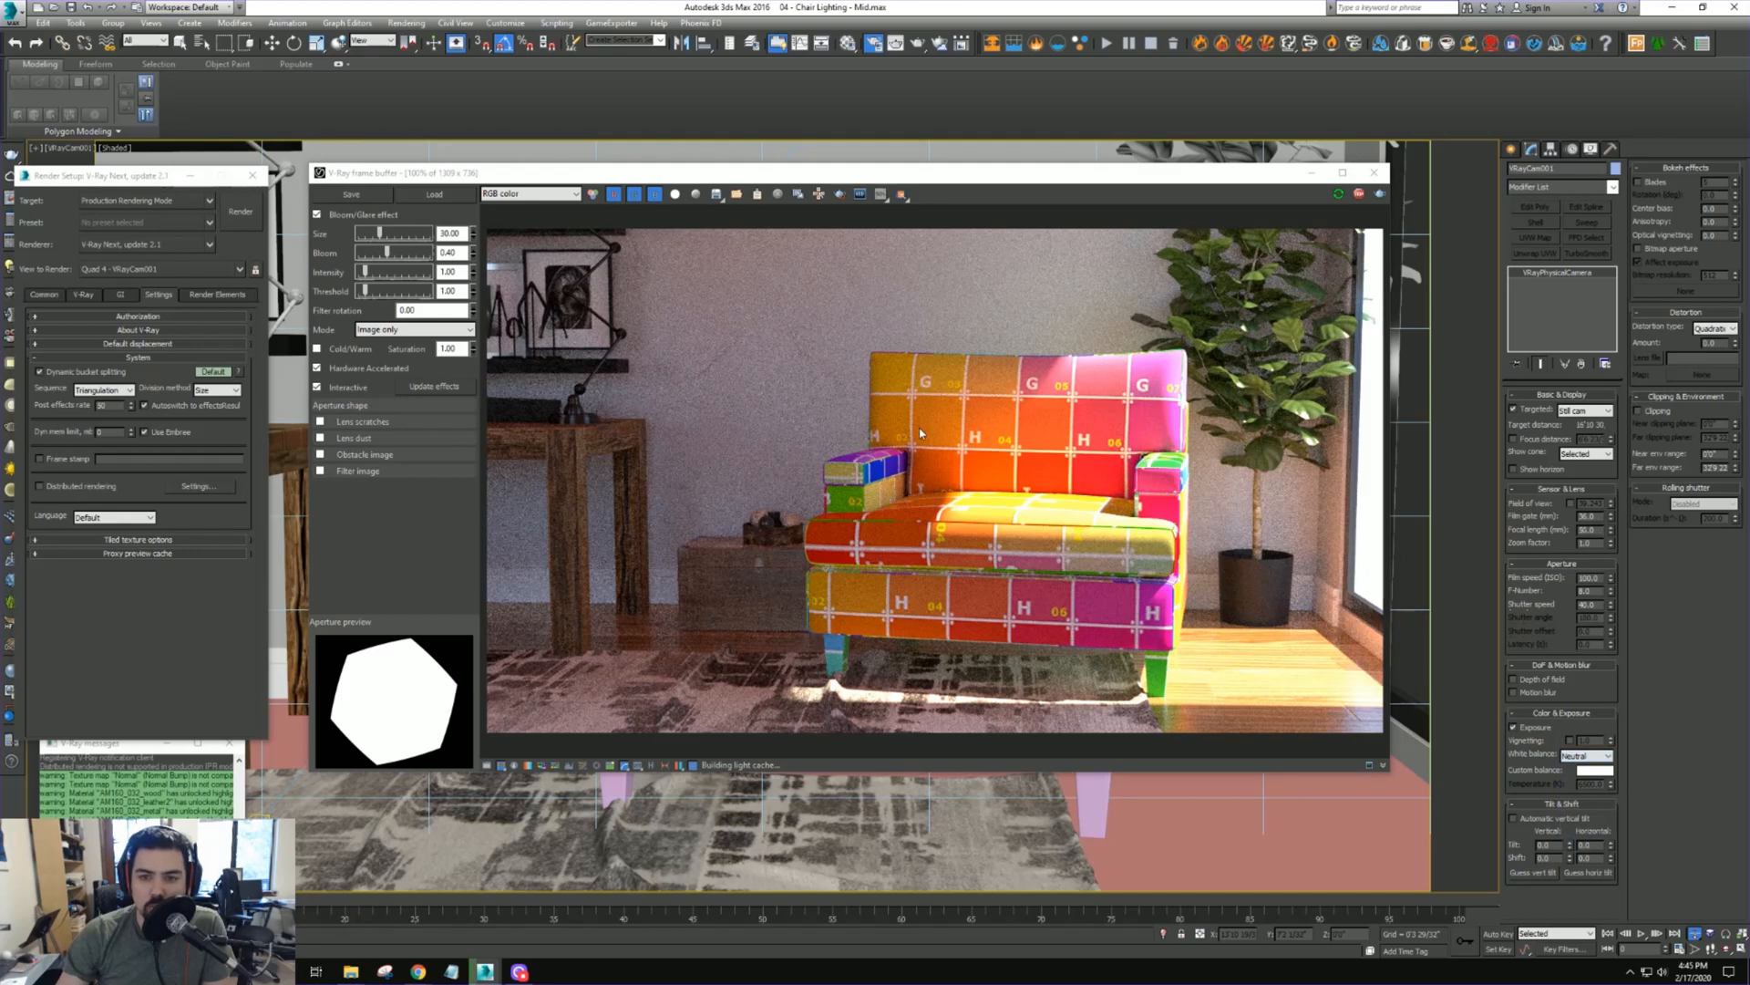
{"action": "left_click", "coordinate": [1586, 756]}
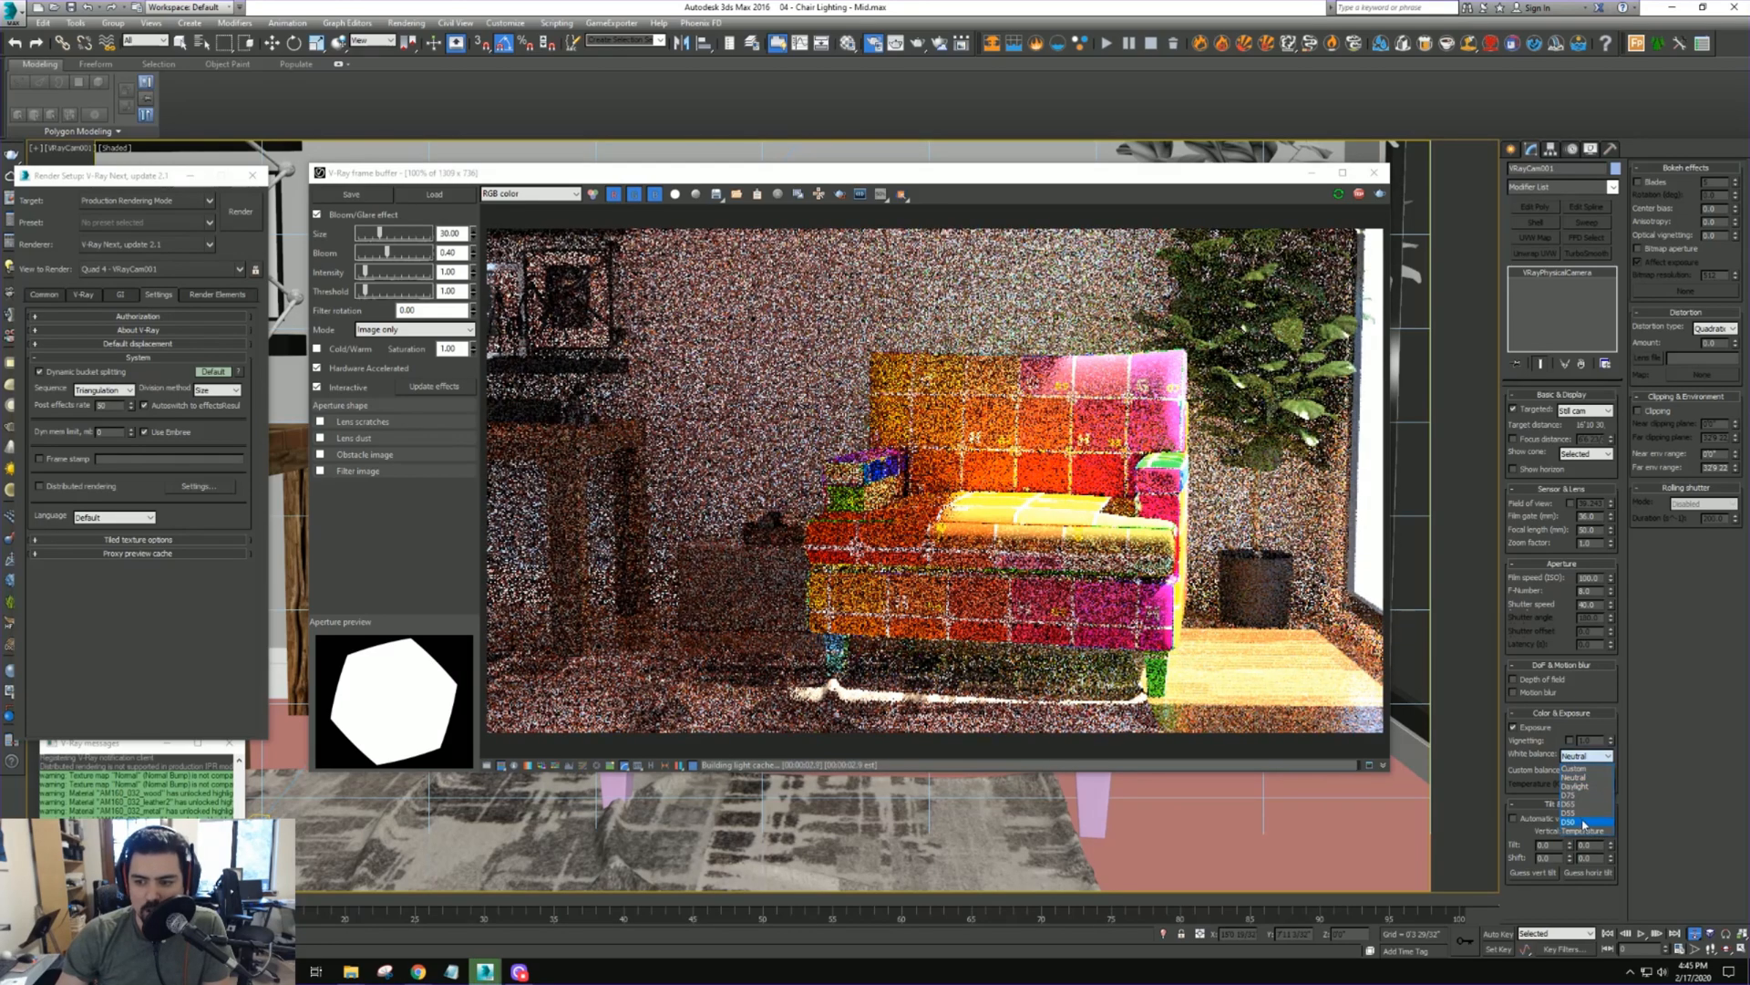
{"action": "left_click", "coordinate": [1581, 787]}
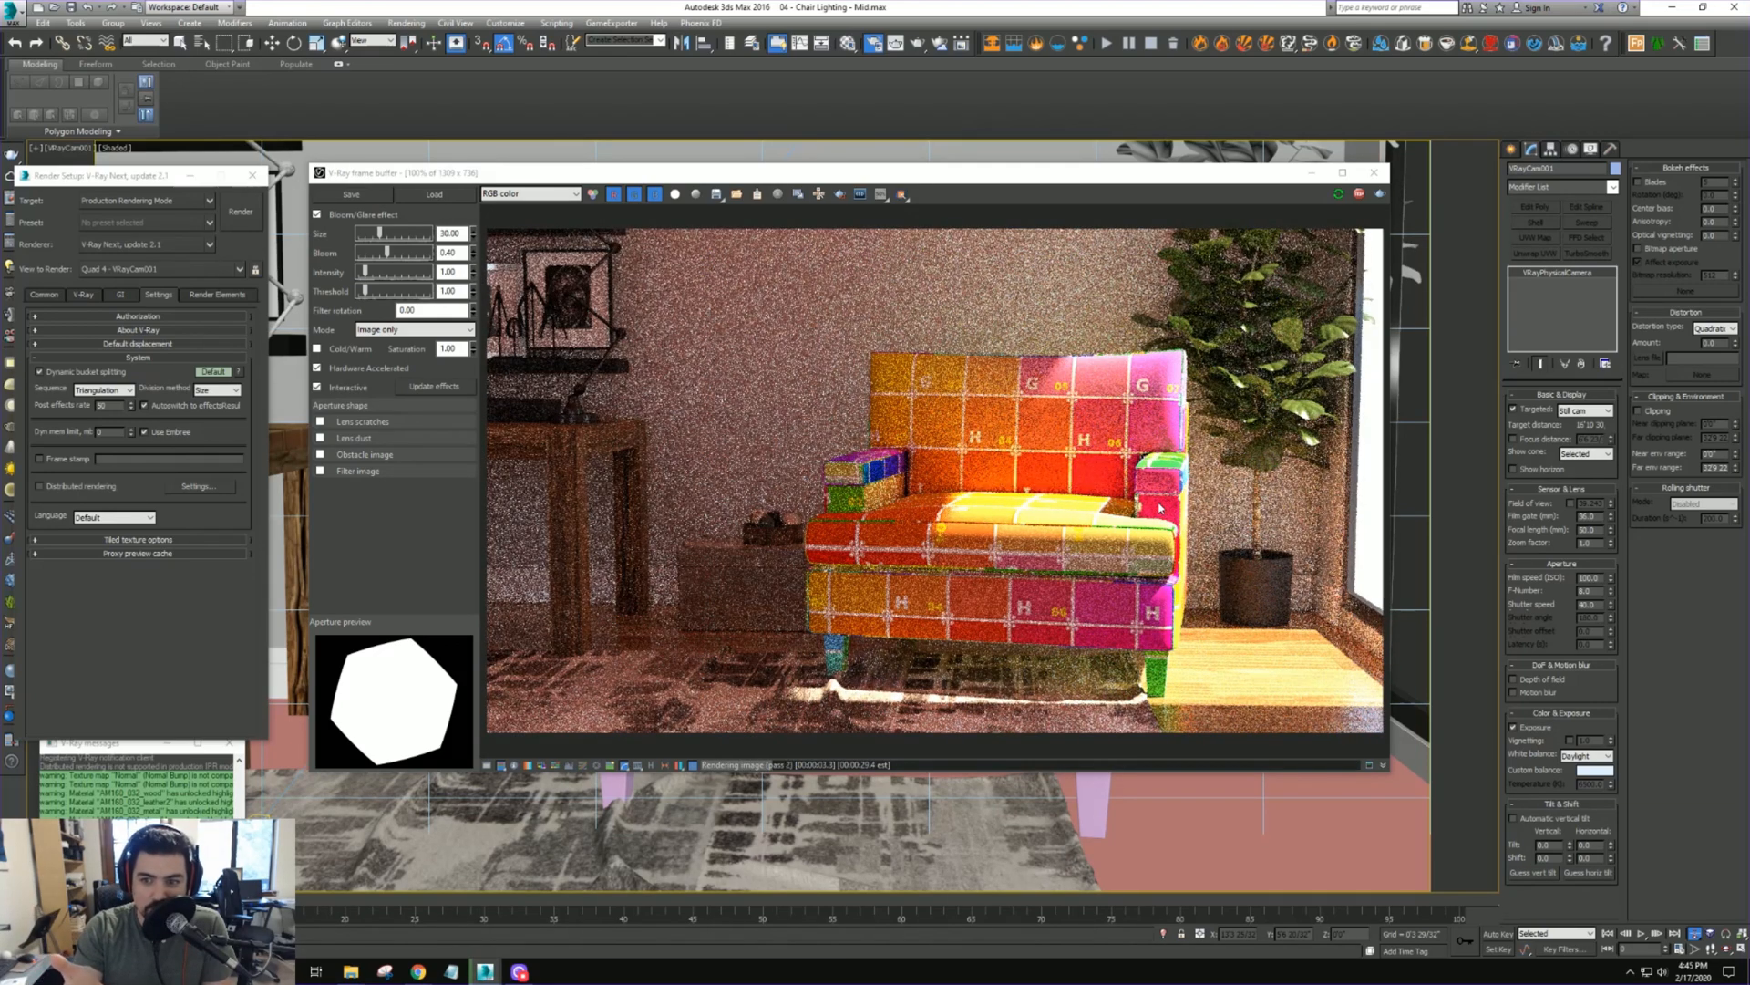
{"action": "left_click", "coordinate": [1587, 756]}
{"action": "left_click", "coordinate": [1586, 784]}
Guess the camera's vertical tilt and move the potted plant slightly closer to the armchair, keeping the frame buffer out of the way
{"action": "left_click", "coordinate": [1540, 872]}
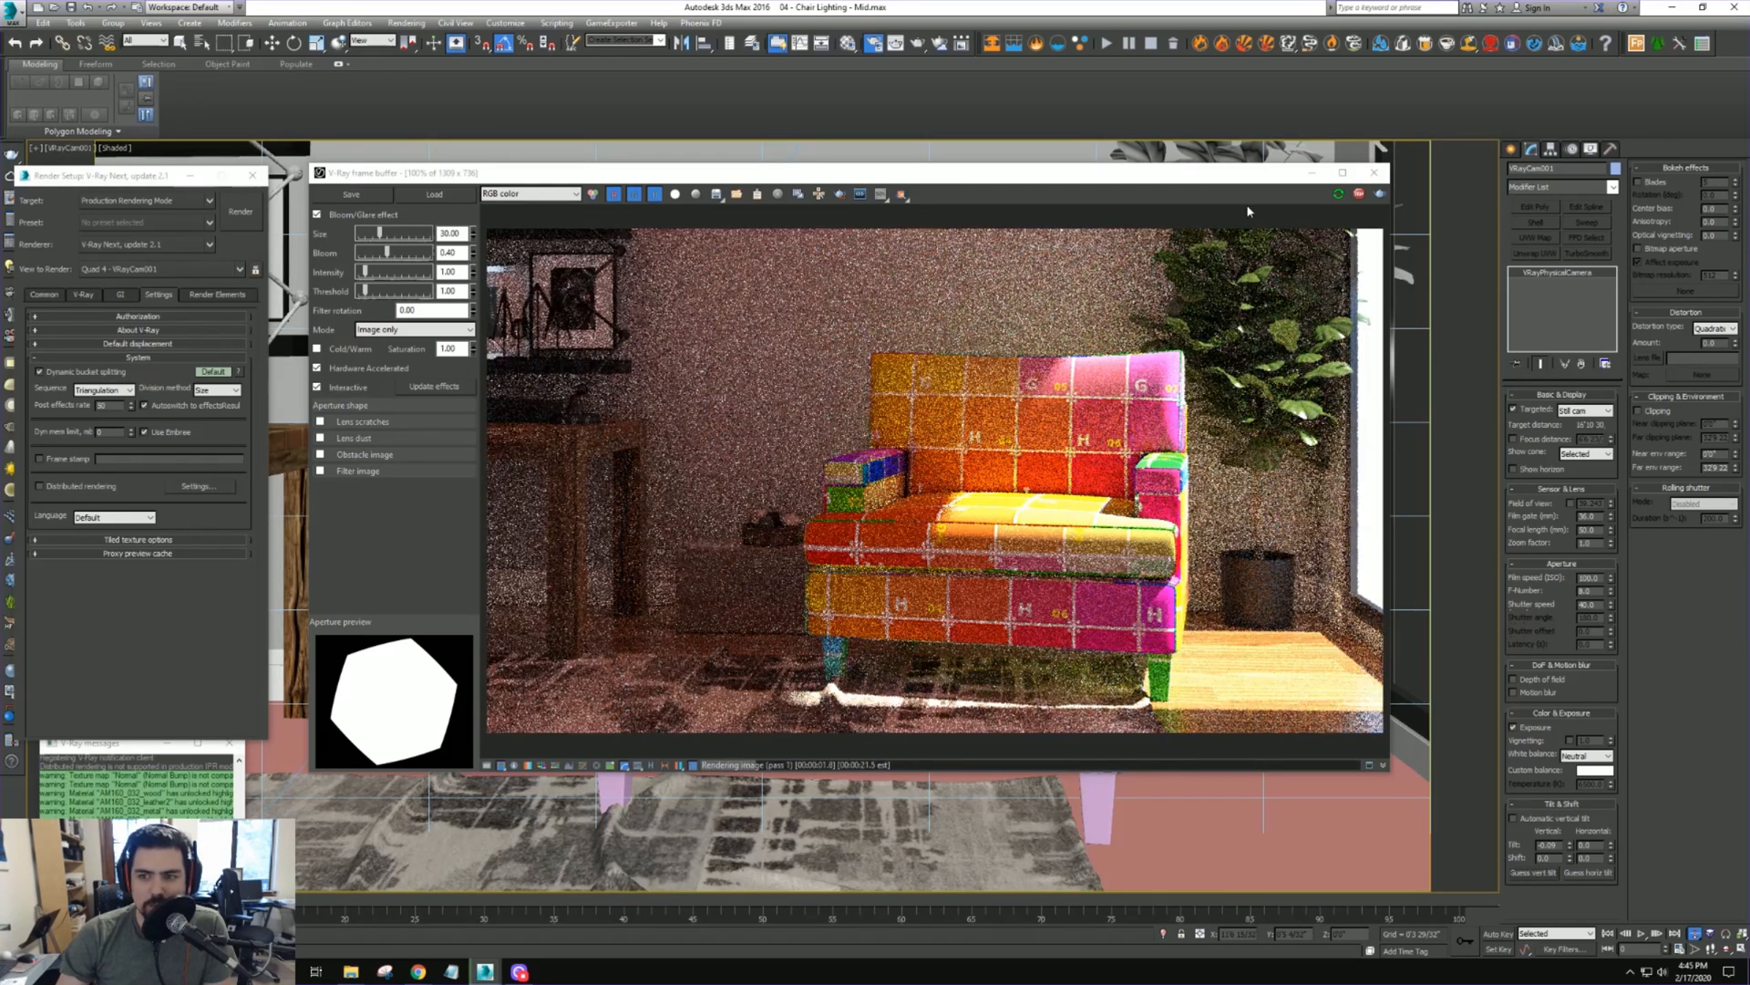
{"action": "left_click_drag", "start_coordinate": [1210, 176], "coordinate": [984, 179]}
{"action": "key", "text": "w"}
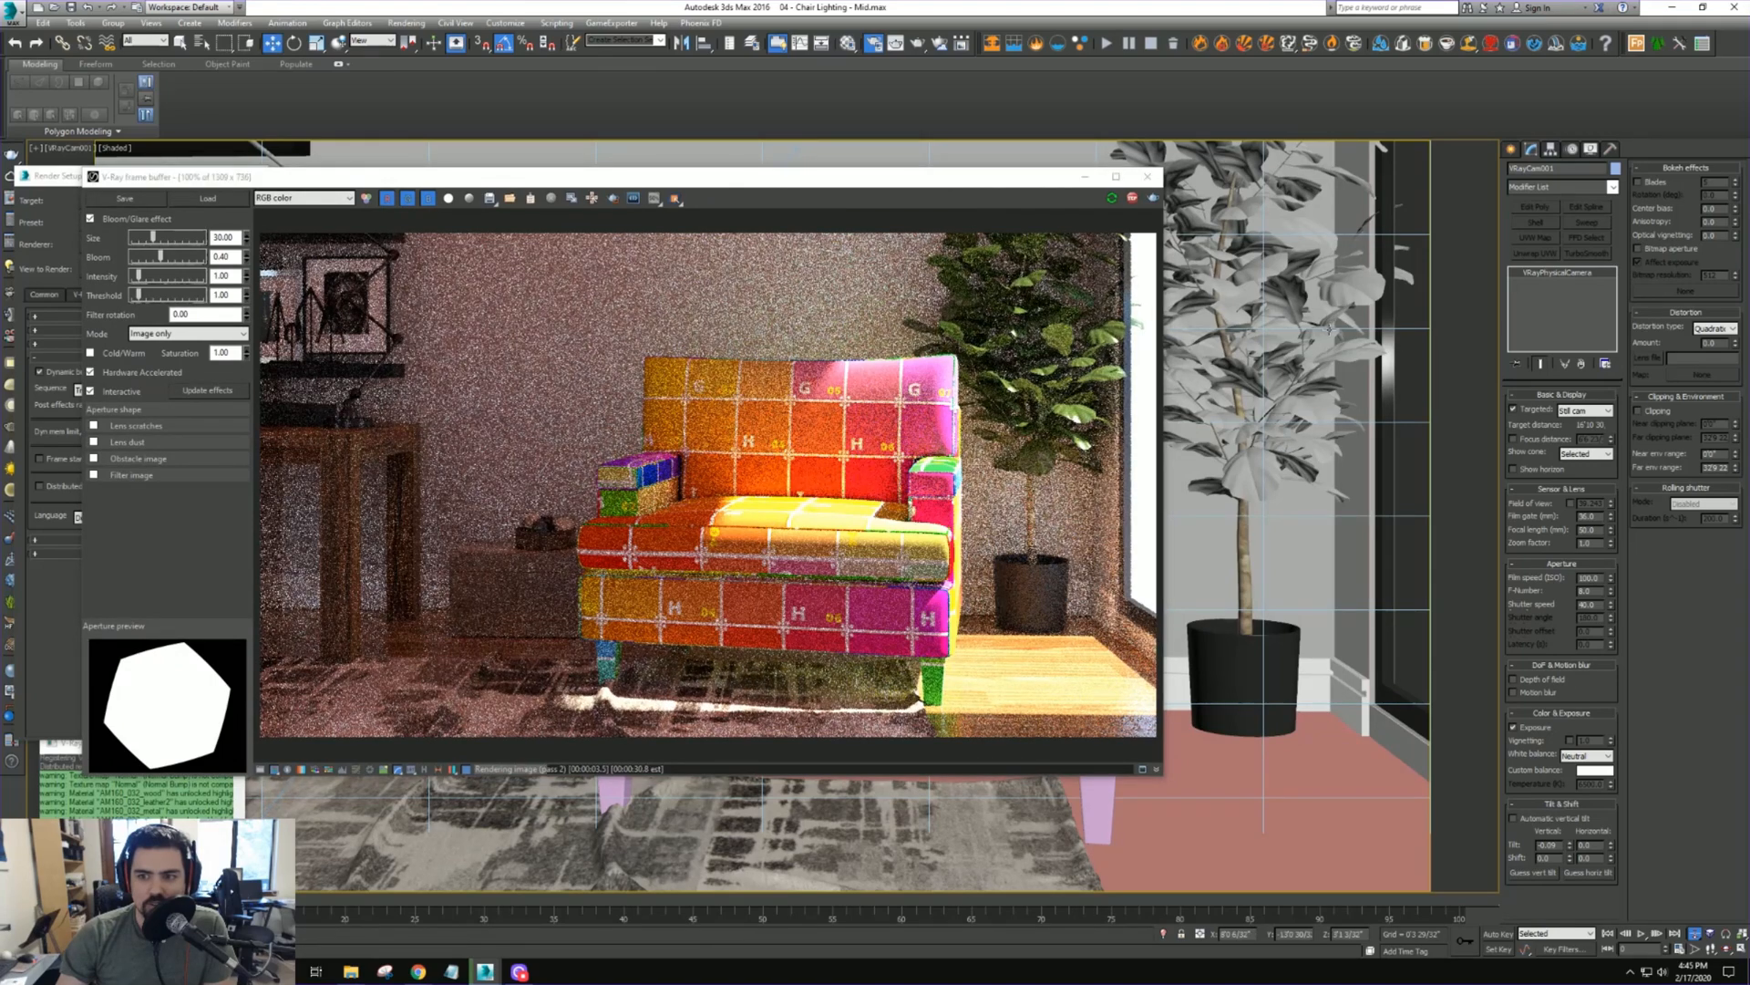
{"action": "left_click", "coordinate": [1267, 655]}
{"action": "left_click_drag", "start_coordinate": [1258, 731], "coordinate": [1211, 732]}
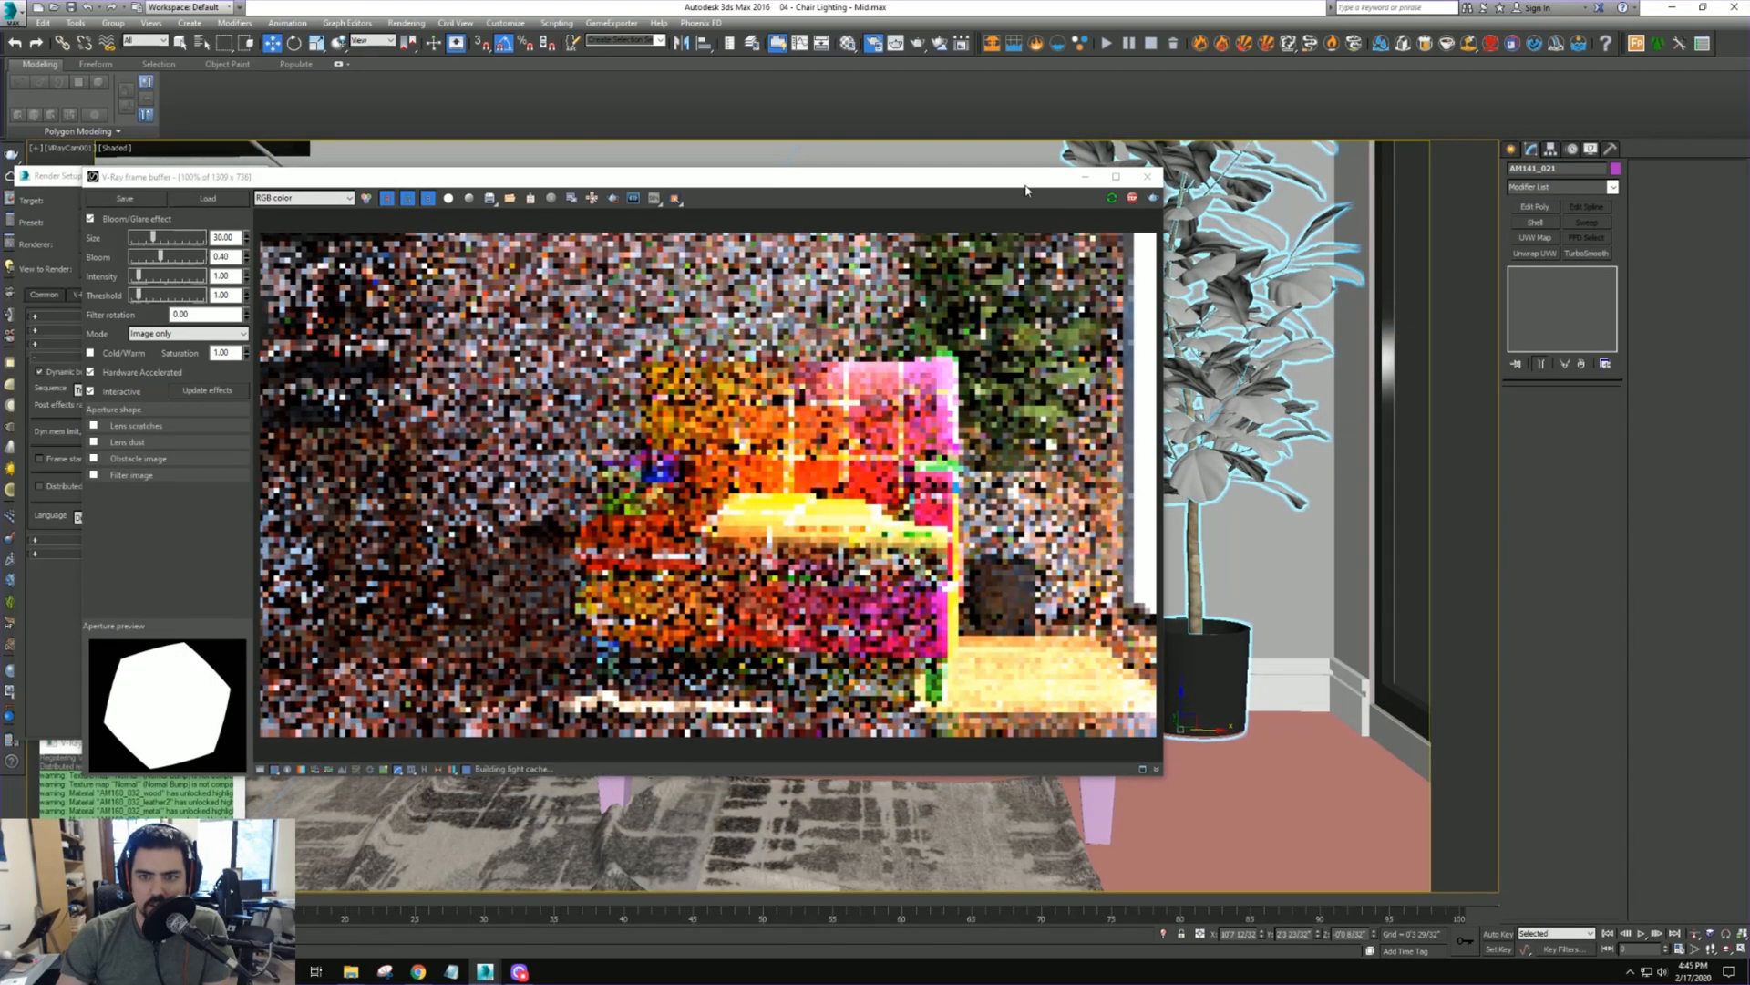
{"action": "left_click_drag", "start_coordinate": [1029, 184], "coordinate": [1234, 192]}
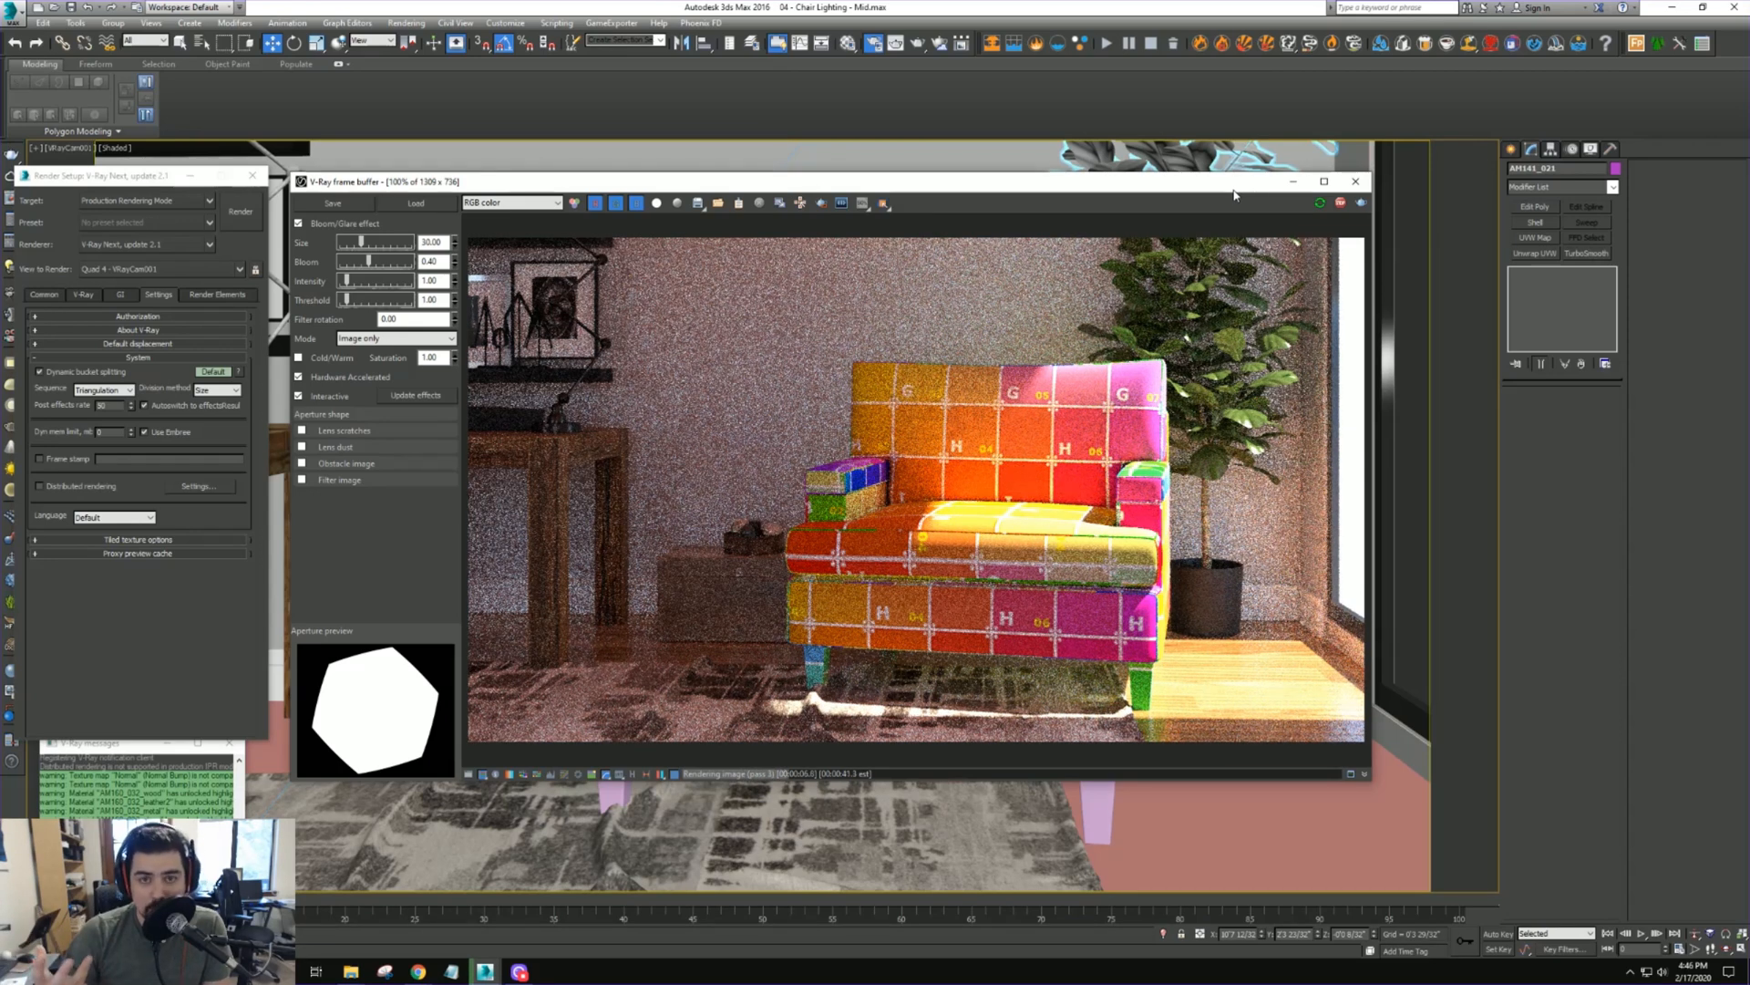
End the interactive render, closing the frame buffer, and save the scene
{"action": "left_click", "coordinate": [1341, 205]}
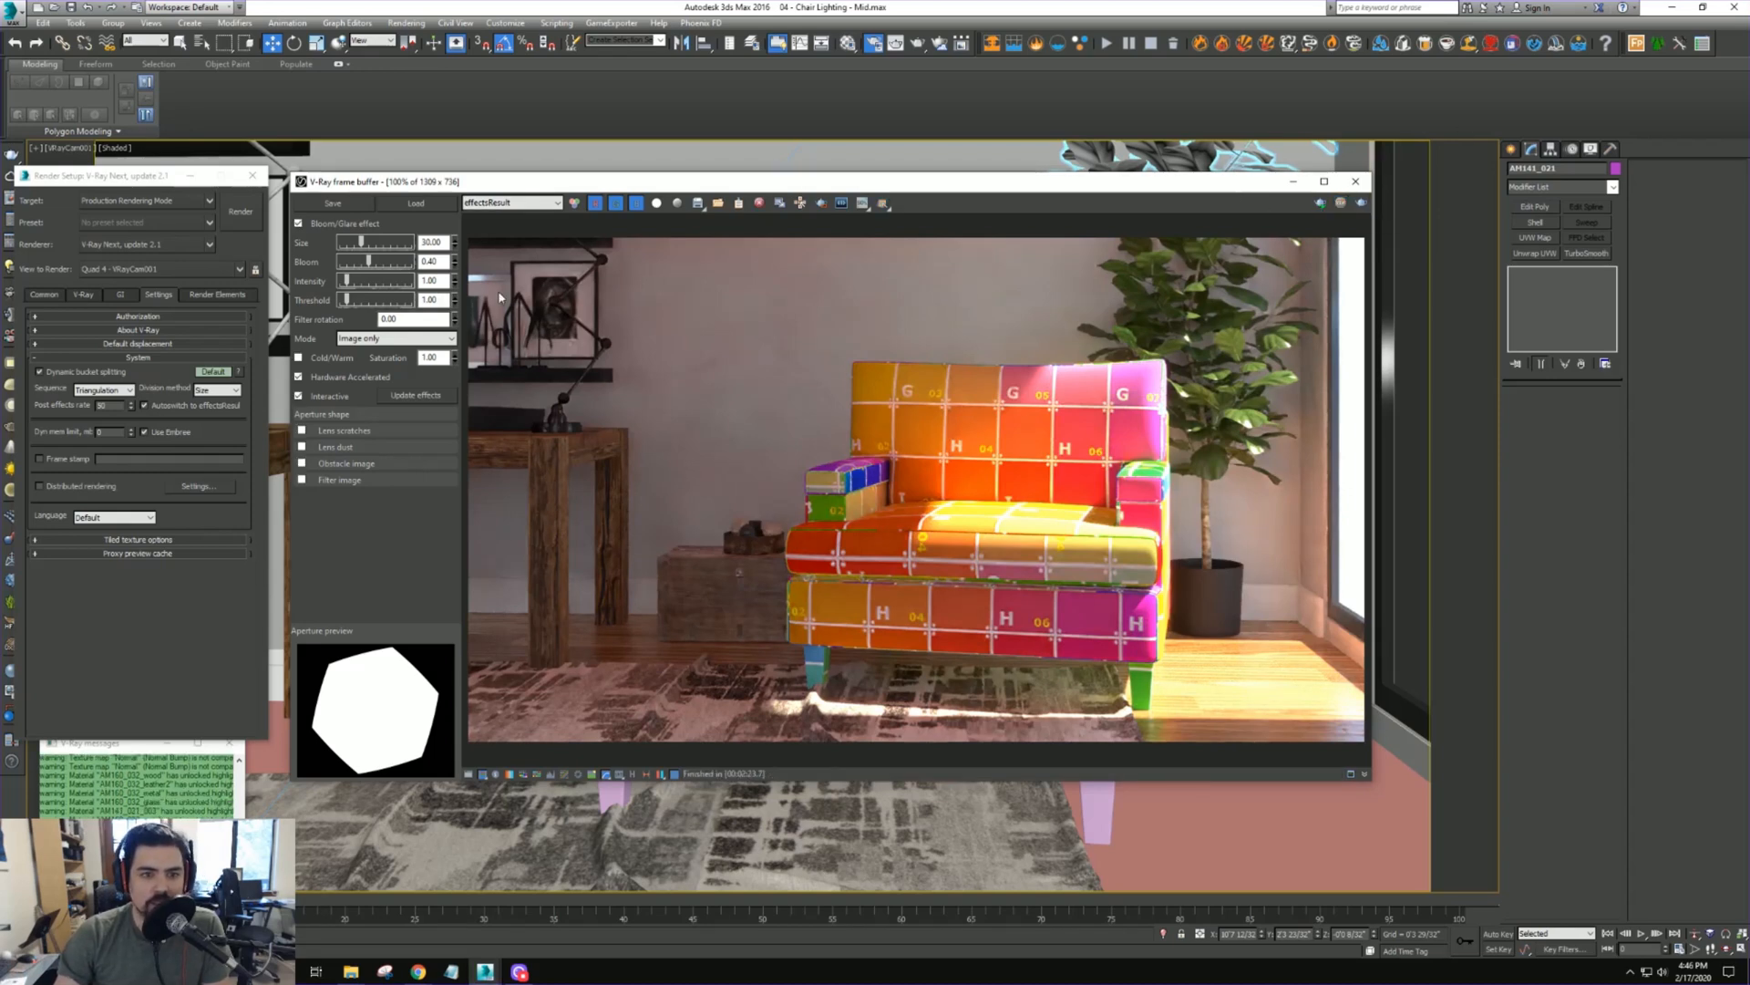
{"action": "left_click", "coordinate": [1356, 180]}
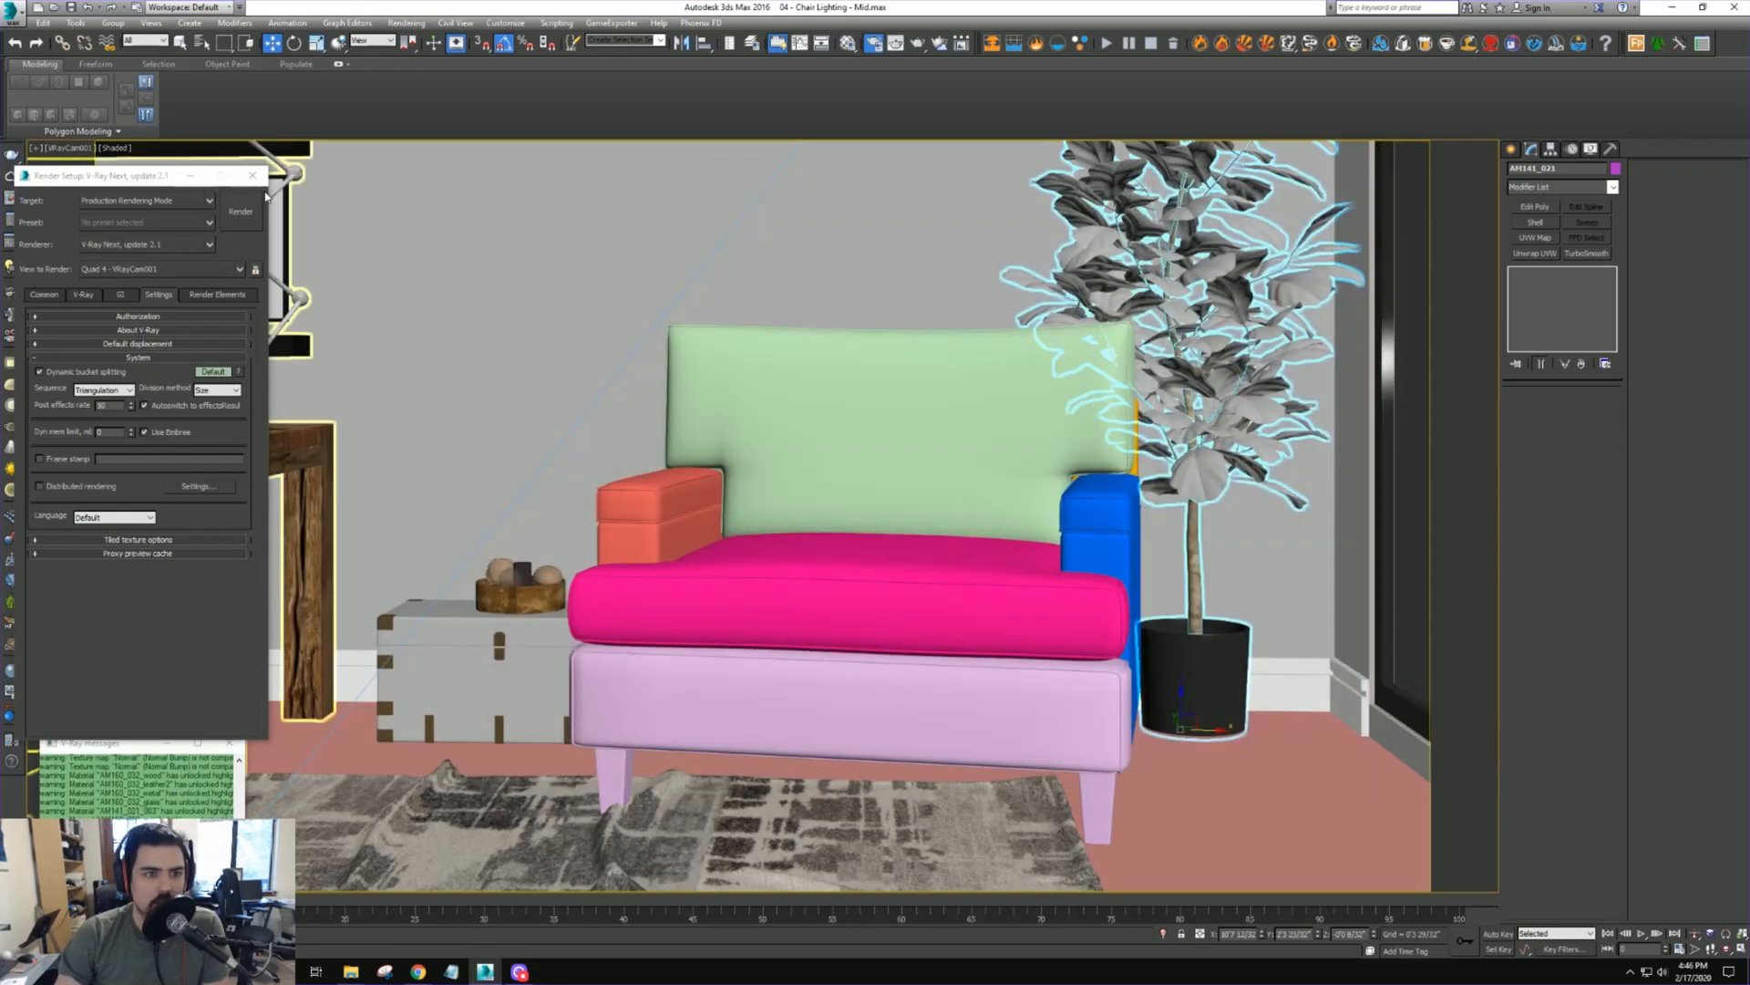
{"action": "left_click", "coordinate": [70, 7]}
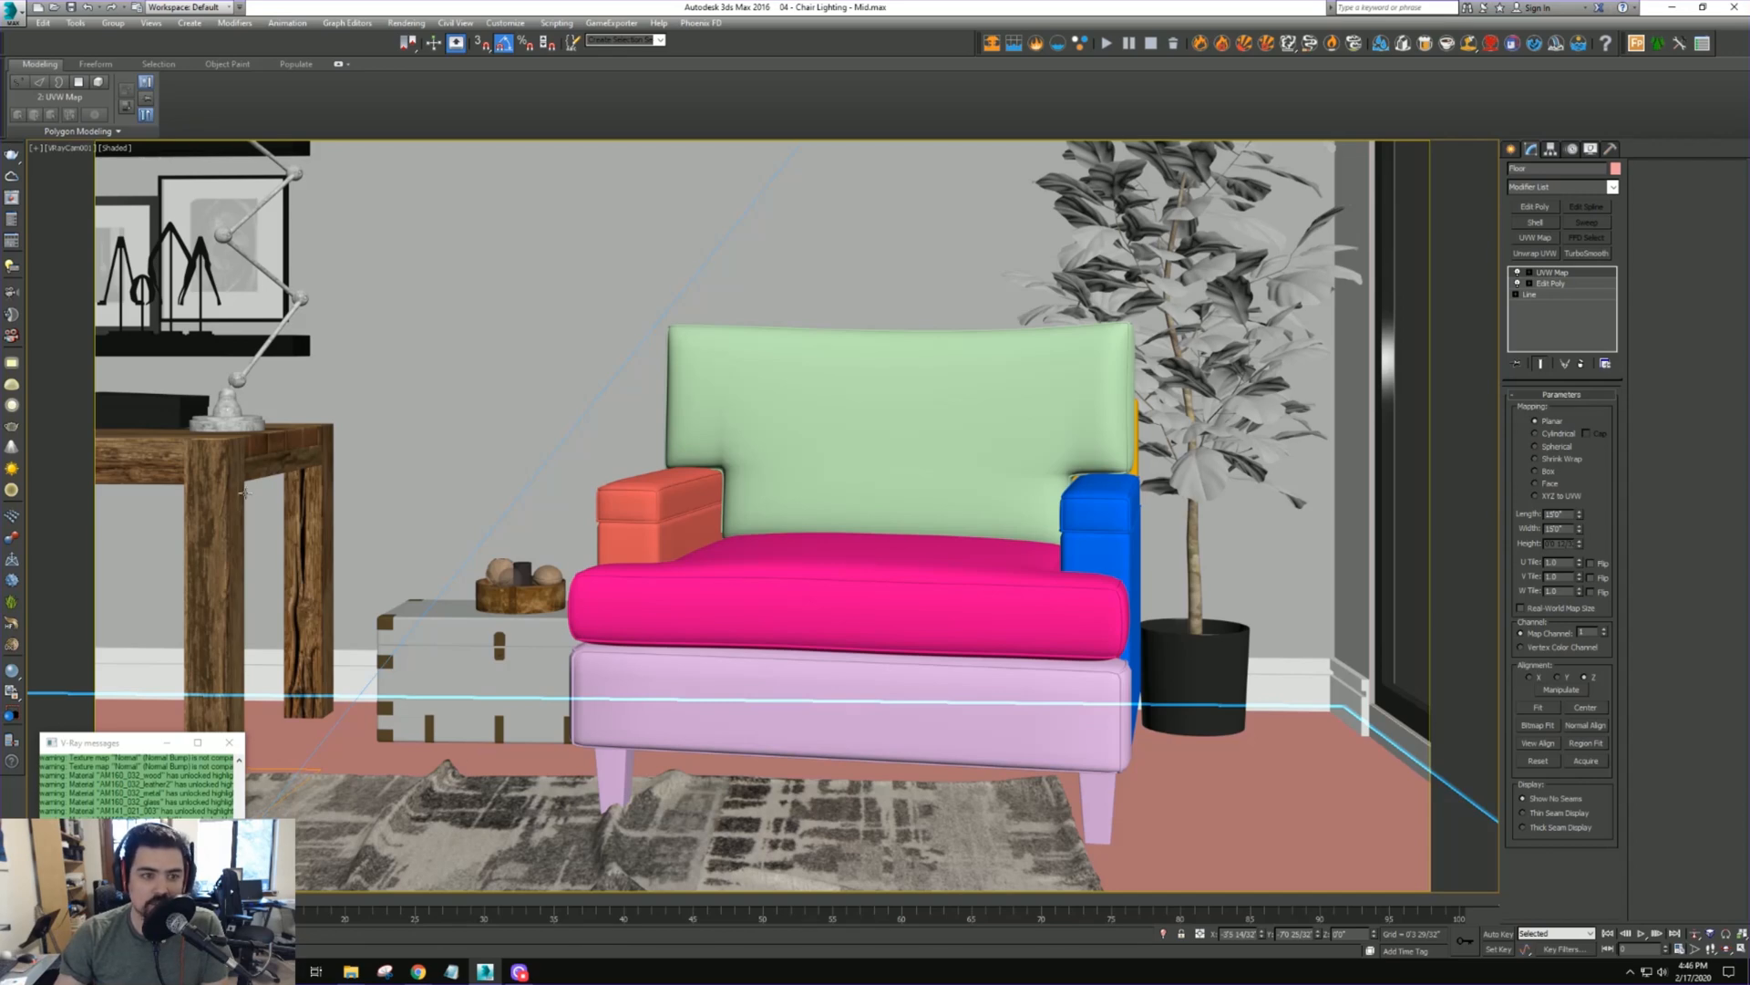
Create a disc VRayLight centered on the desk lamp's shade in the wireframe top view
{"action": "left_click", "coordinate": [233, 425]}
{"action": "key", "text": "t"}
{"action": "key", "text": "z"}
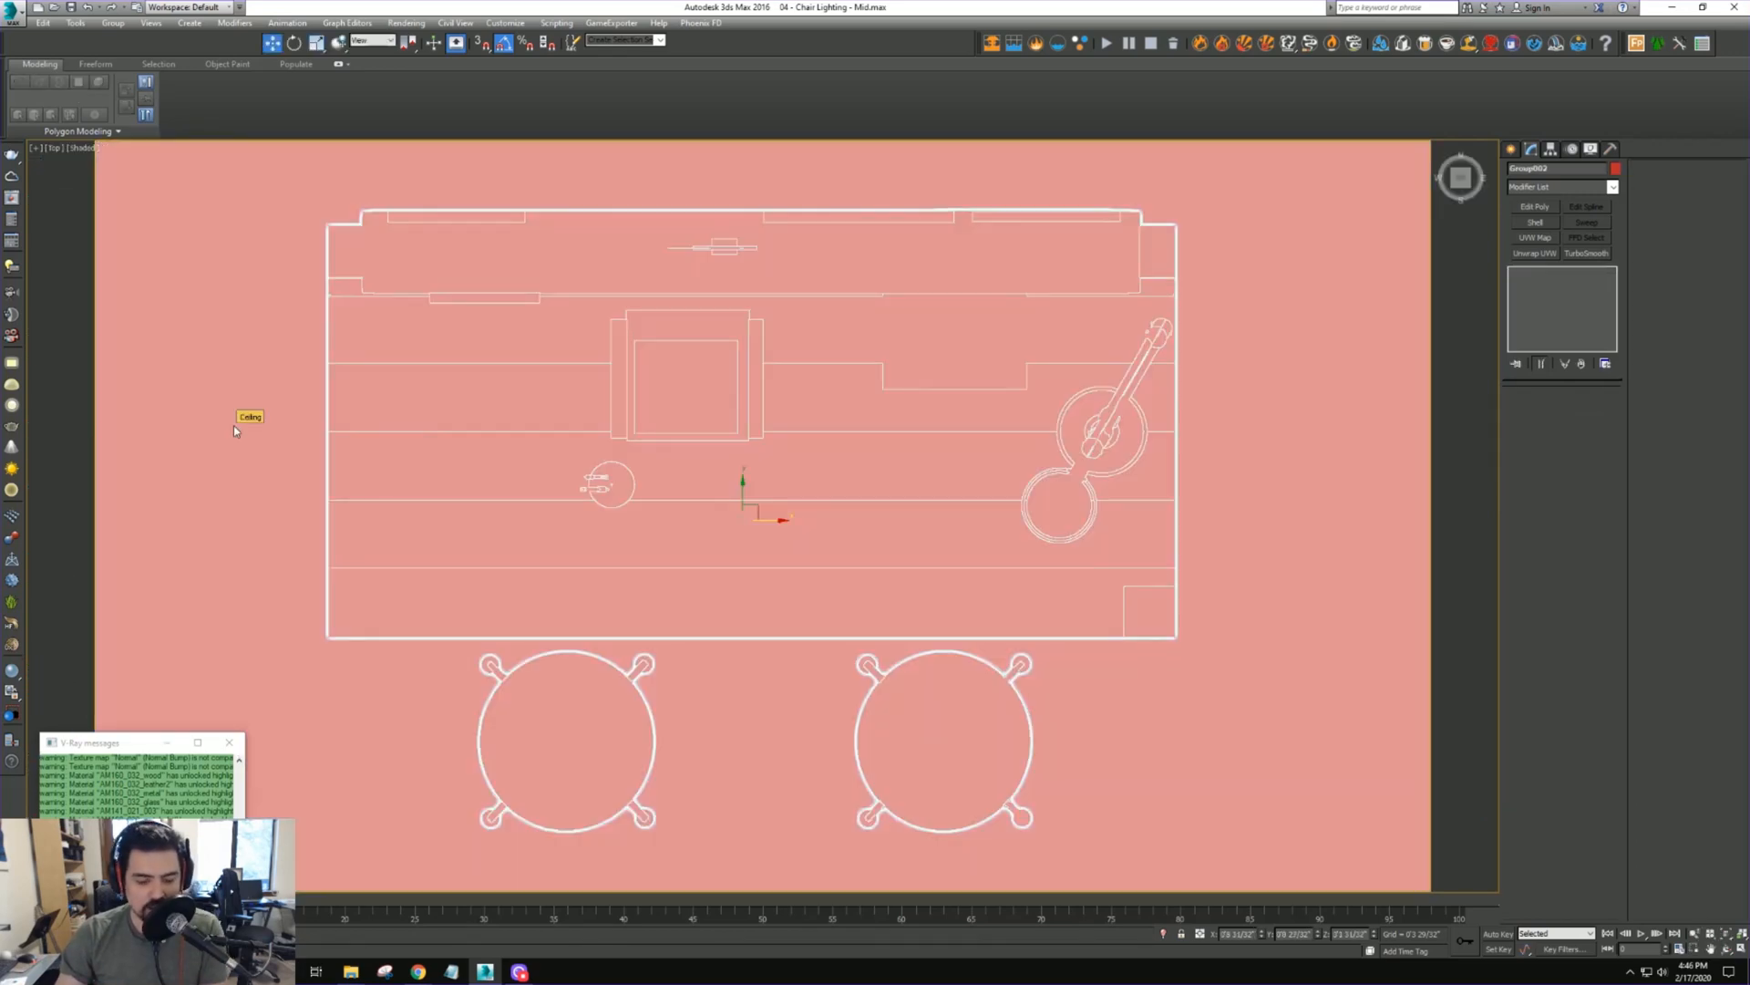
{"action": "key", "text": "F3"}
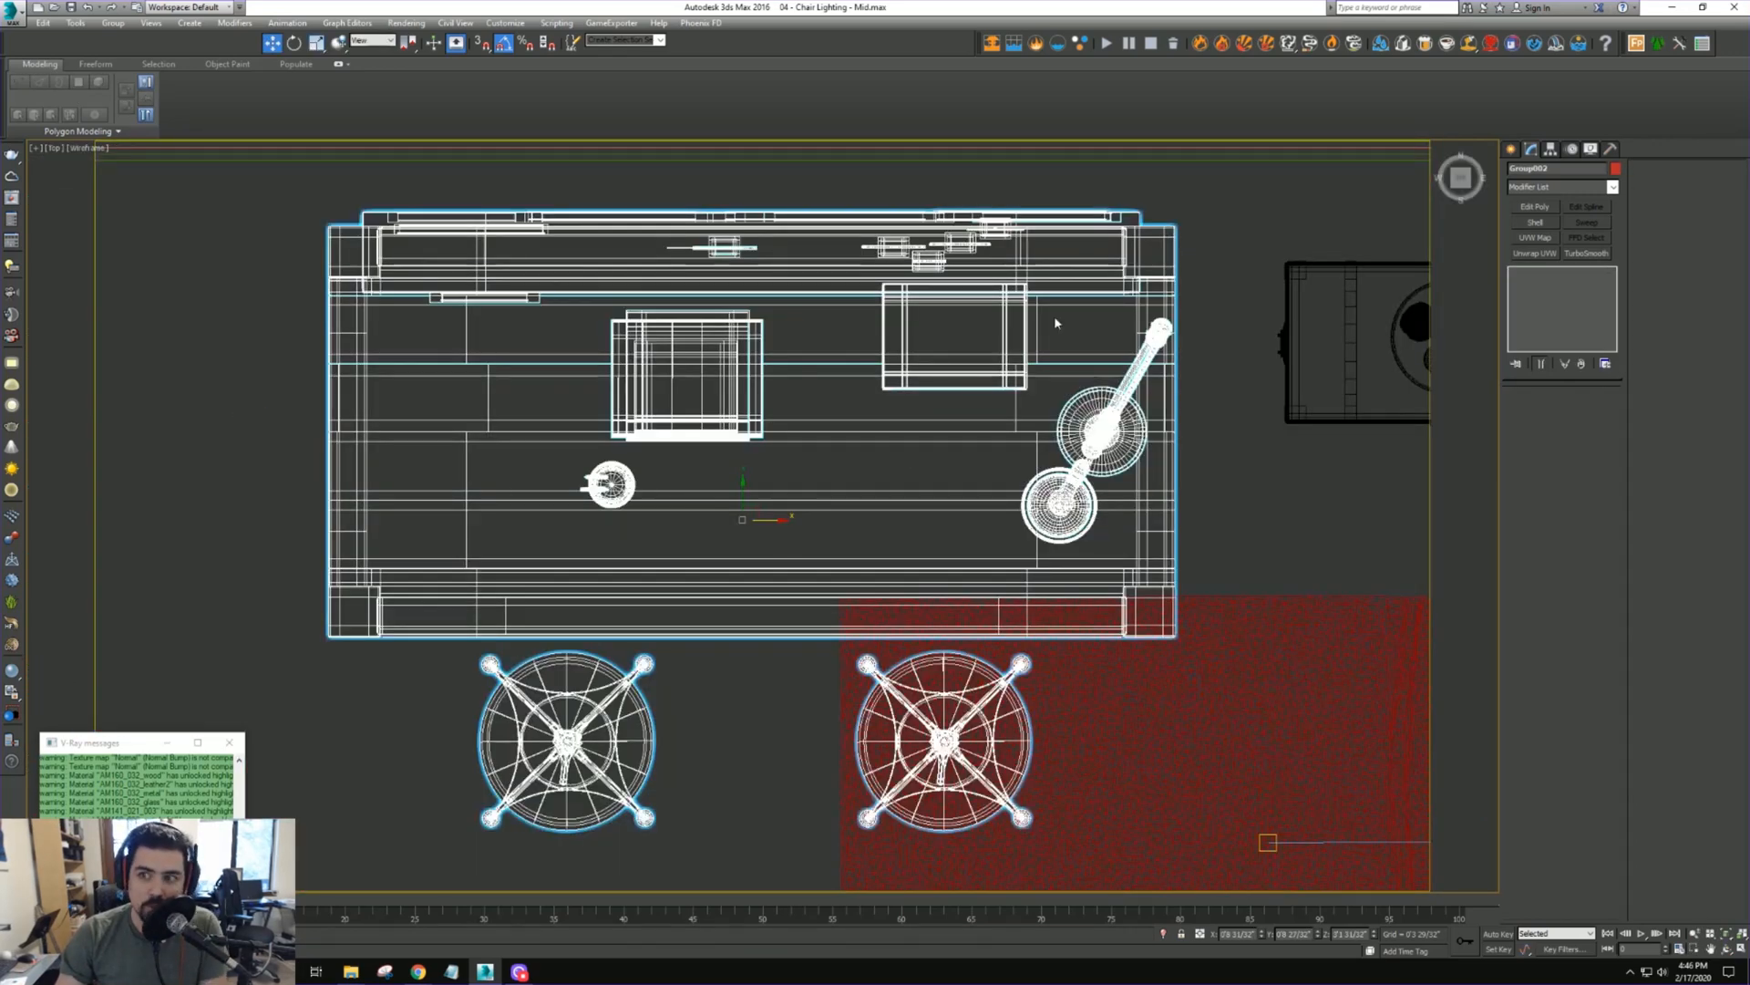
{"action": "left_click", "coordinate": [1512, 149]}
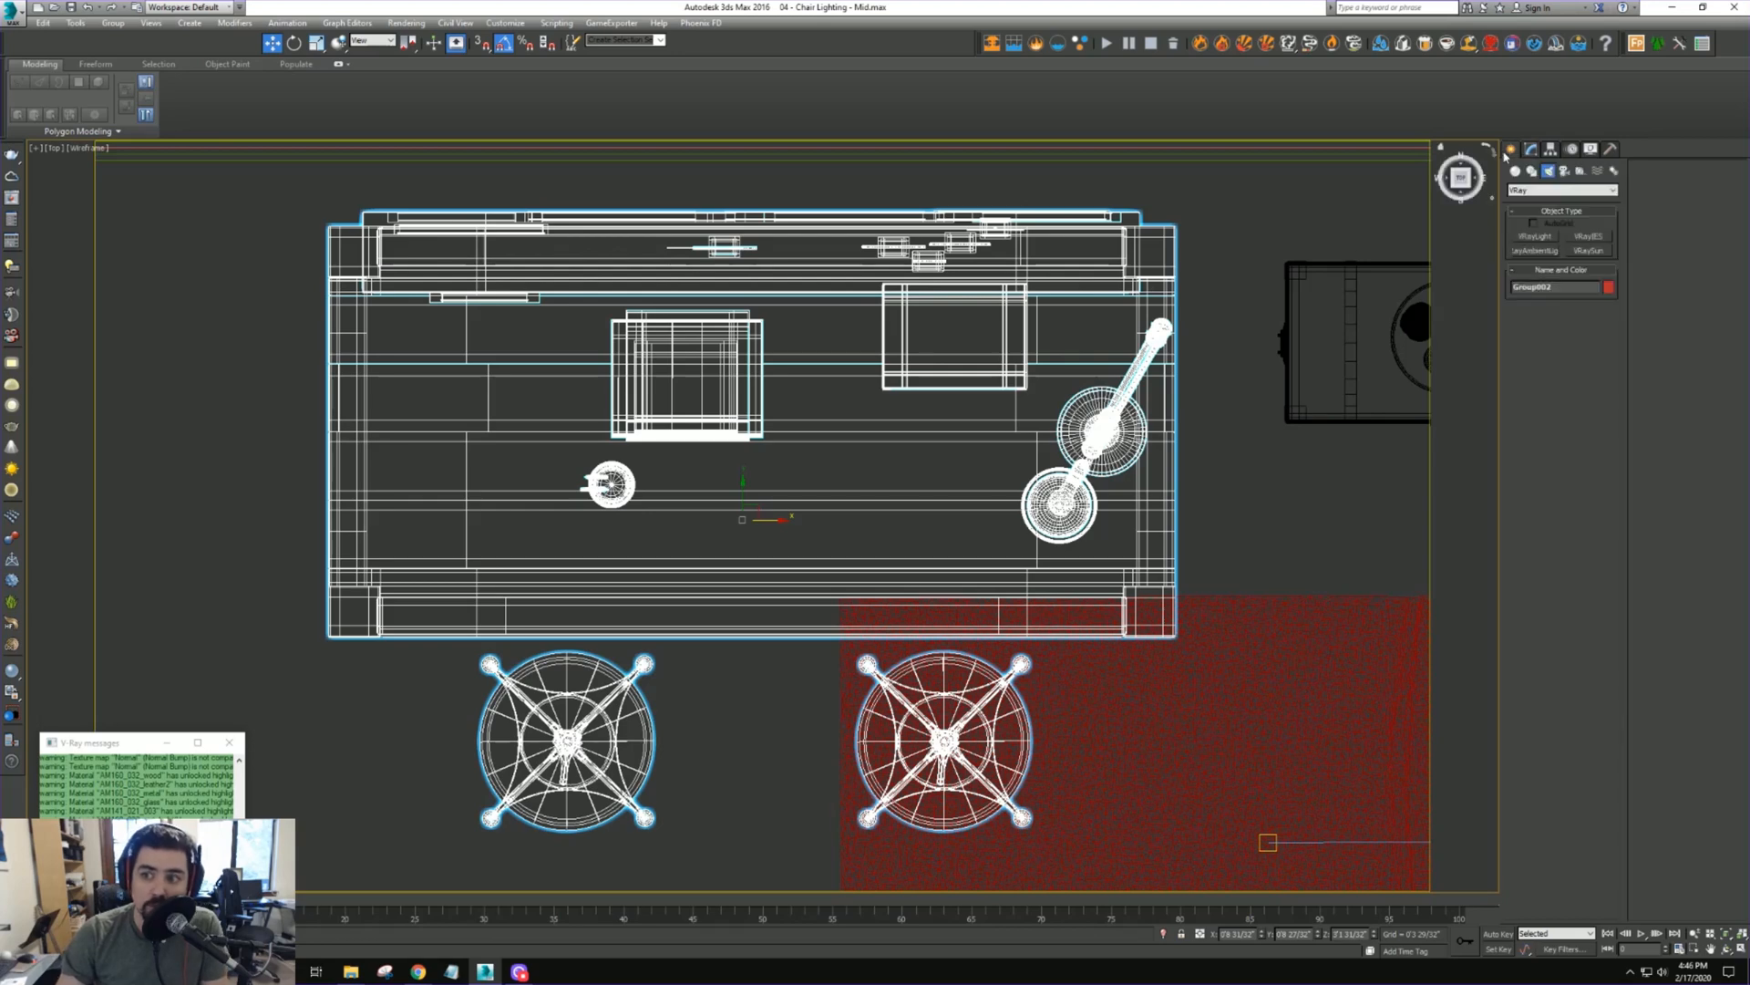
{"action": "left_click", "coordinate": [1535, 236]}
{"action": "scroll", "coordinate": [1276, 508], "scroll_direction": "up", "scroll_amount": 5}
{"action": "scroll", "coordinate": [916, 507], "scroll_direction": "up", "scroll_amount": 5}
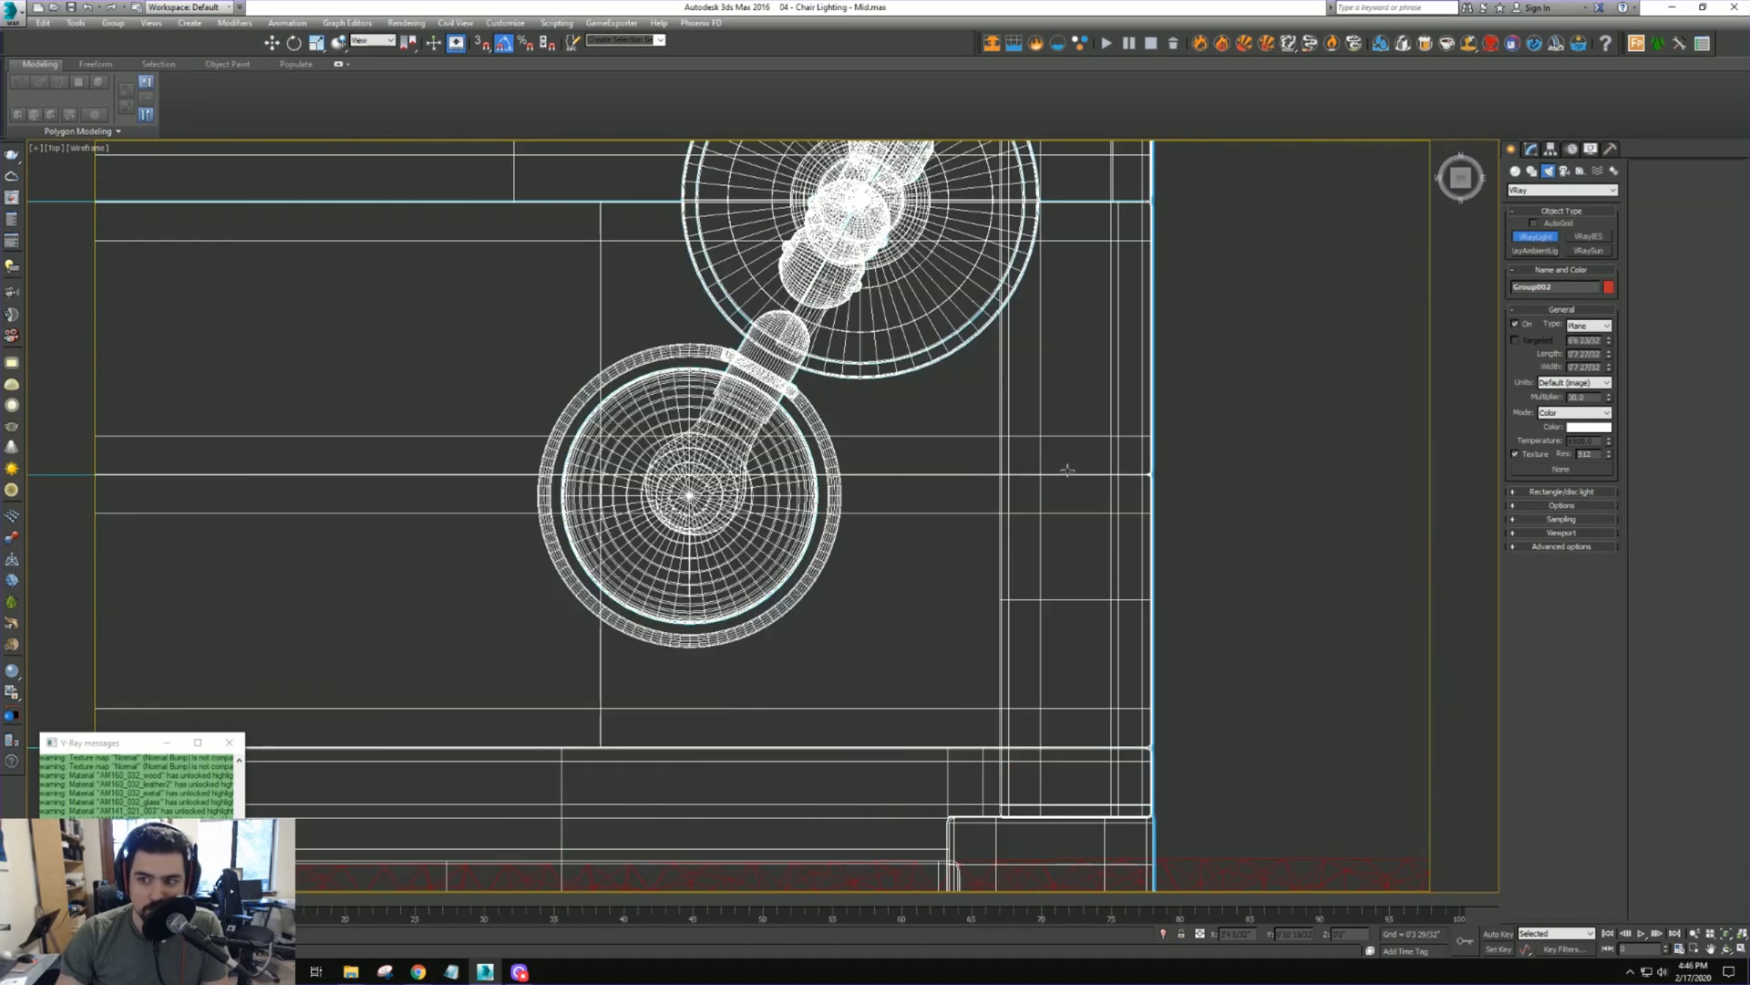
{"action": "left_click", "coordinate": [1589, 326]}
{"action": "left_click", "coordinate": [1576, 373]}
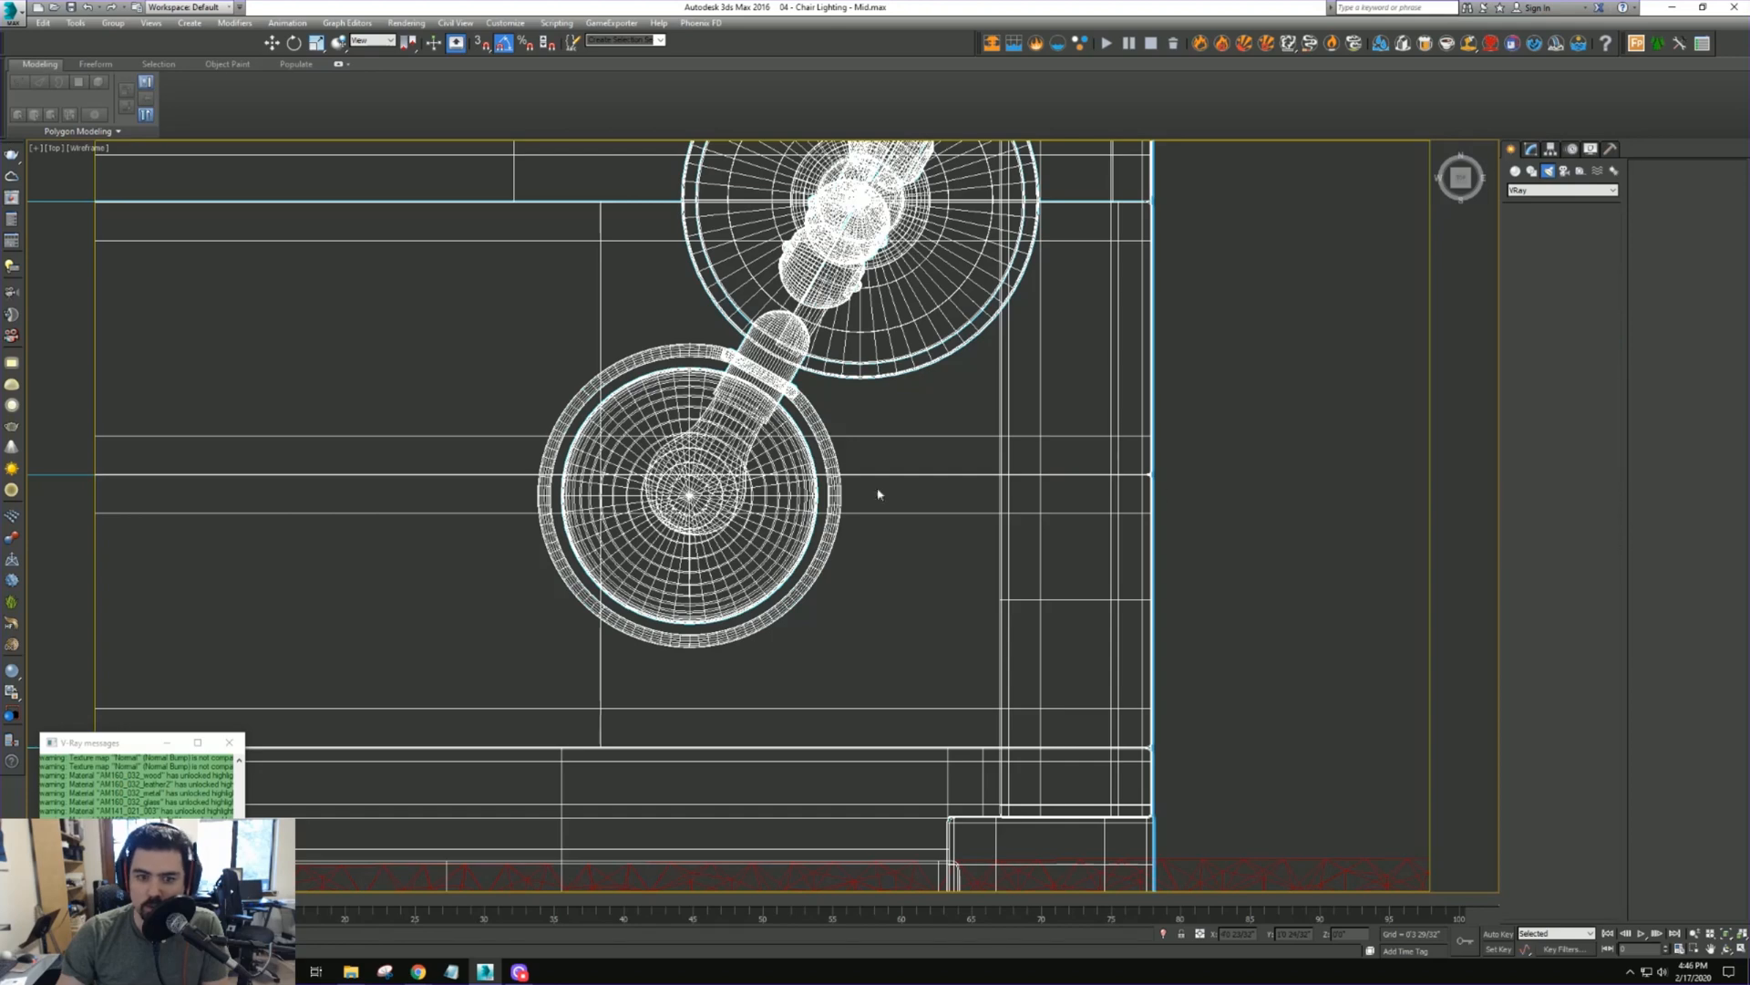
{"action": "left_click_drag", "start_coordinate": [690, 495], "coordinate": [773, 594]}
Raise the disc light in the front view until it sits at the opening of the desk lamp's shade
{"action": "middle_click_drag", "start_coordinate": [765, 551], "coordinate": [845, 568]}
{"action": "key", "text": "f"}
{"action": "key", "text": "w"}
{"action": "scroll", "coordinate": [784, 501], "scroll_direction": "down", "scroll_amount": 6}
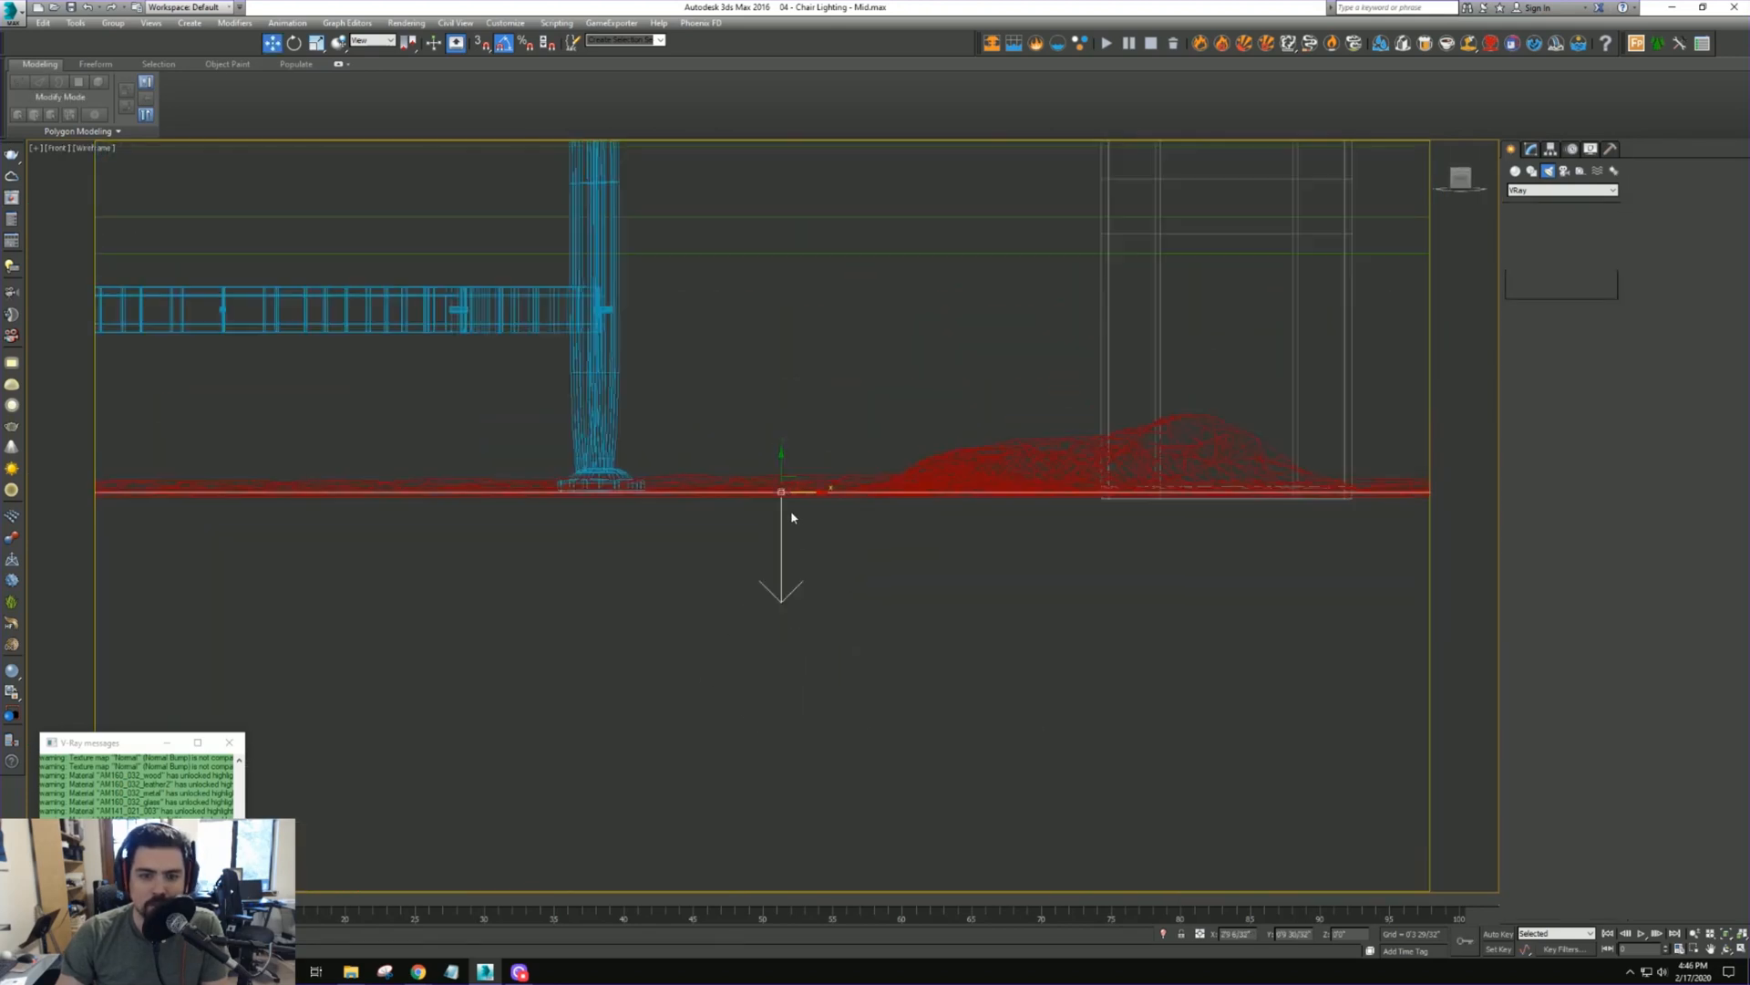
{"action": "scroll", "coordinate": [773, 516], "scroll_direction": "up", "scroll_amount": 5}
{"action": "left_click_drag", "start_coordinate": [778, 568], "coordinate": [777, 193]}
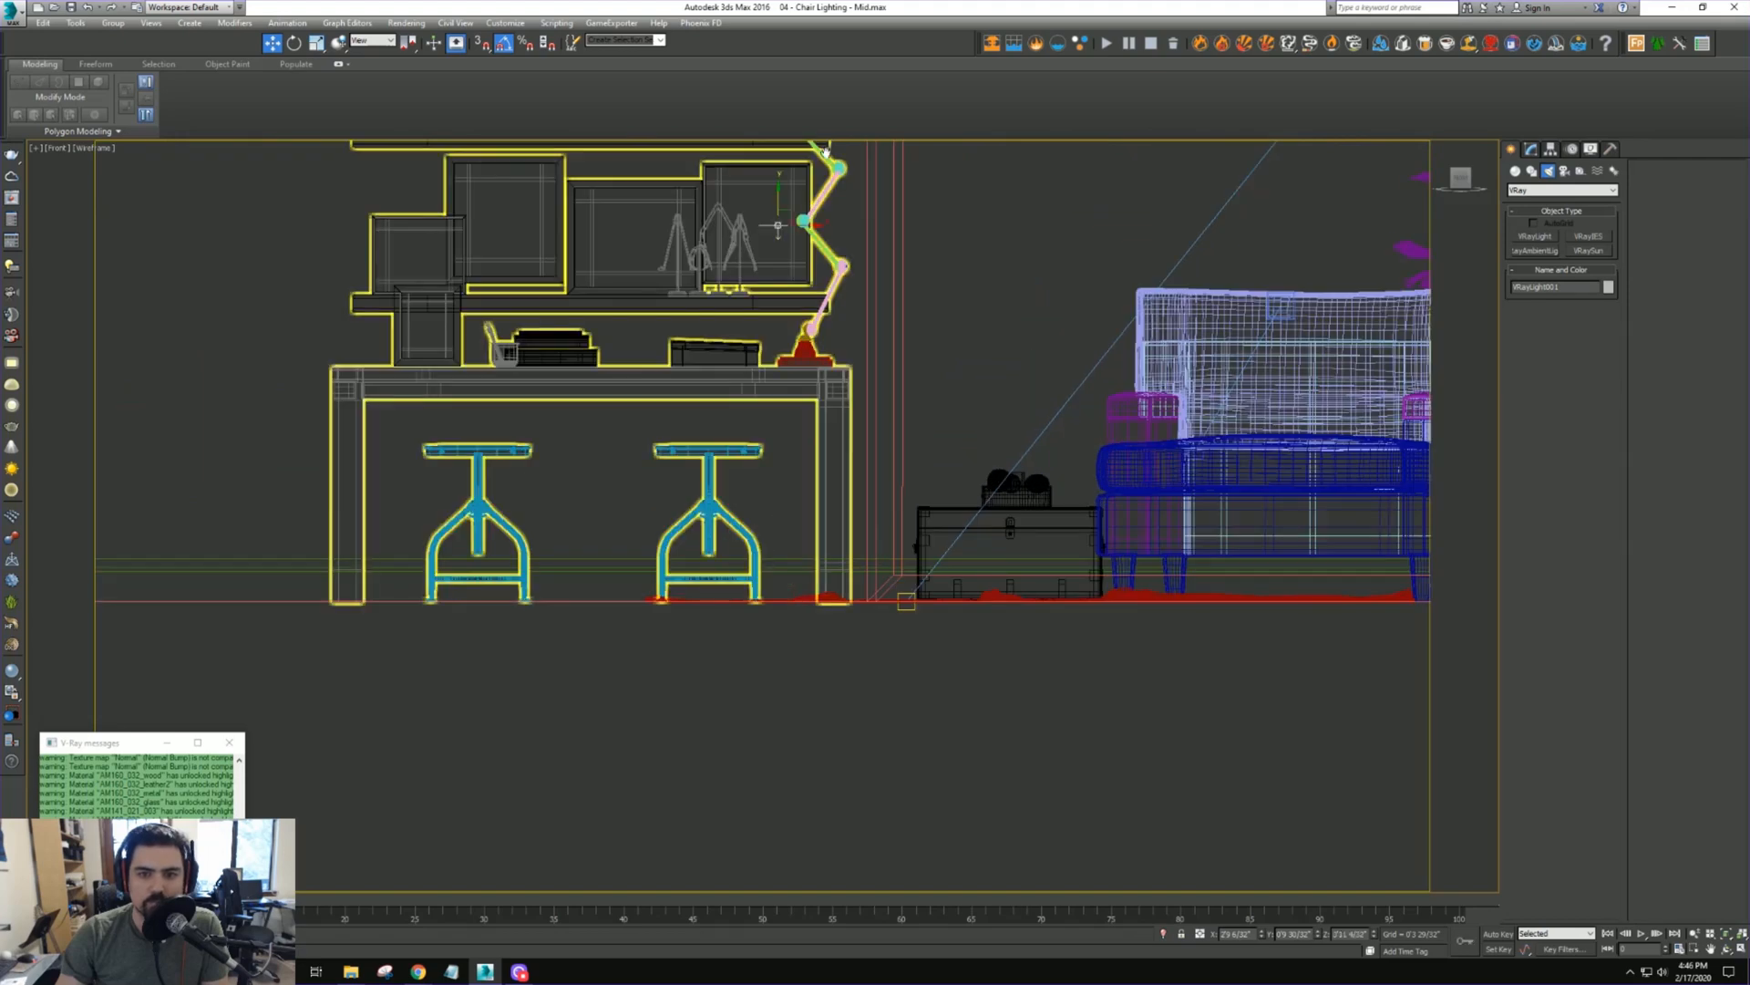
{"action": "scroll", "coordinate": [777, 193], "scroll_direction": "up", "scroll_amount": 5}
{"action": "middle_click_drag", "start_coordinate": [777, 193], "coordinate": [766, 437]}
{"action": "left_click_drag", "start_coordinate": [762, 498], "coordinate": [774, 235]}
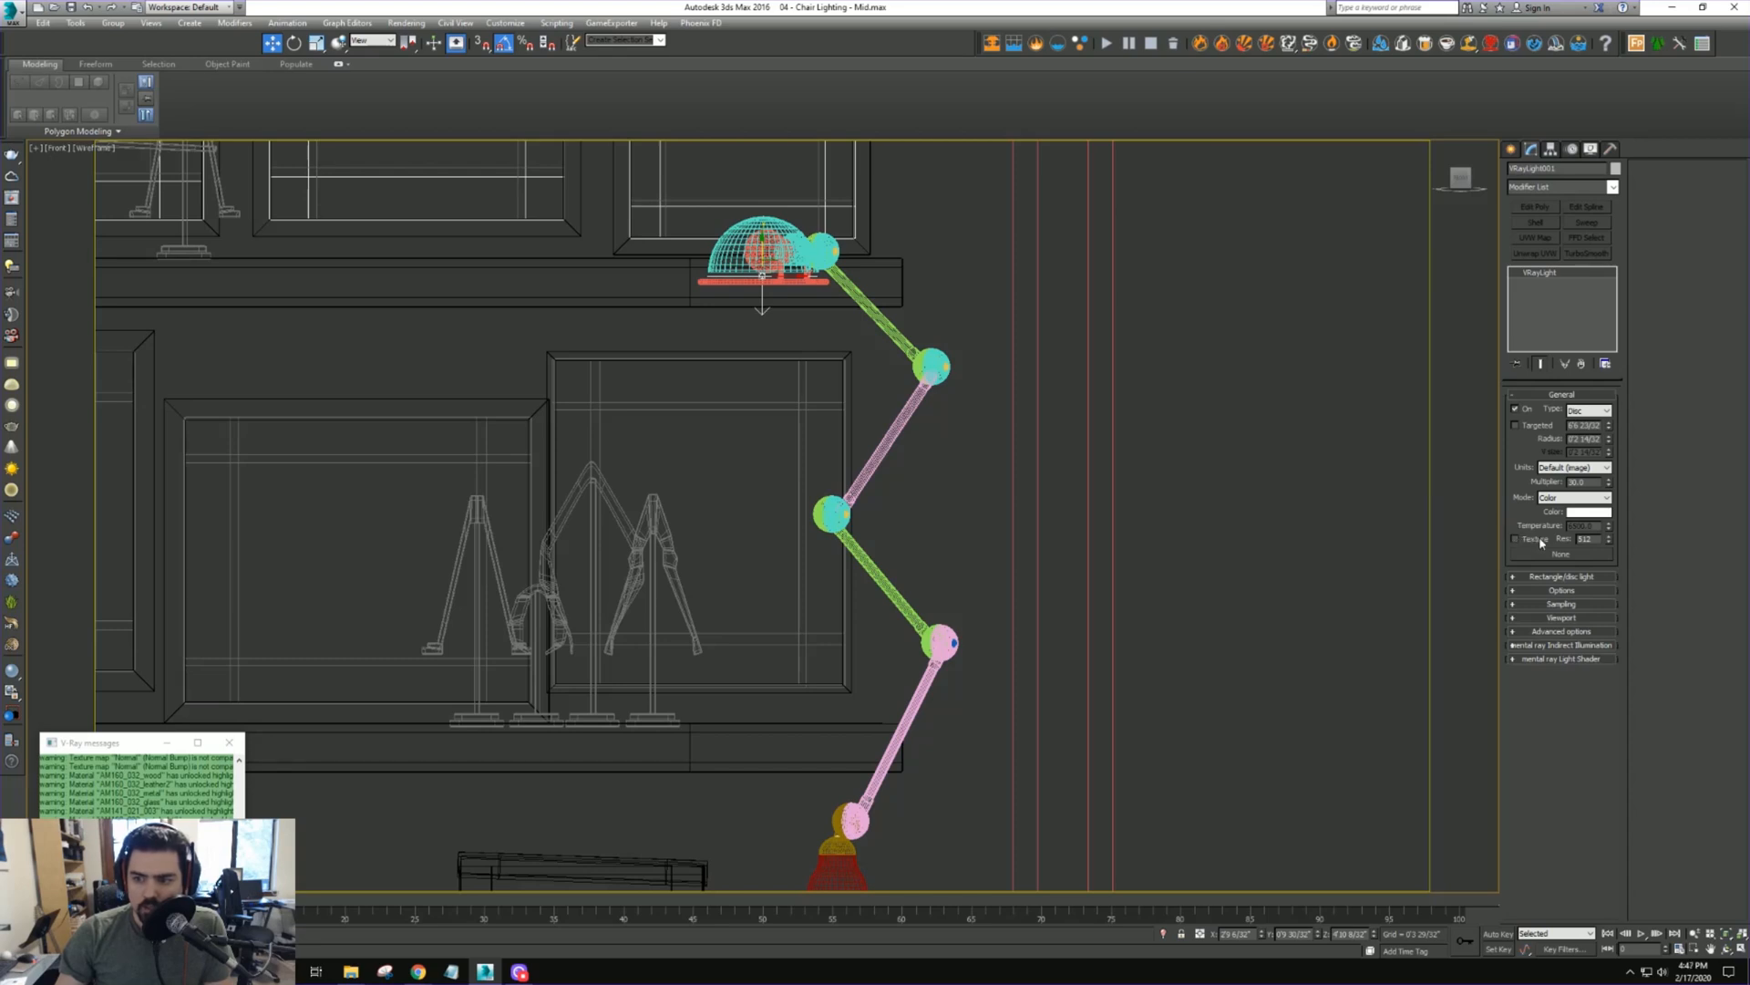
Set the disc light's preview to Selected and its directional value to about 0.6
{"action": "left_click", "coordinate": [1546, 577]}
{"action": "left_click", "coordinate": [1577, 608]}
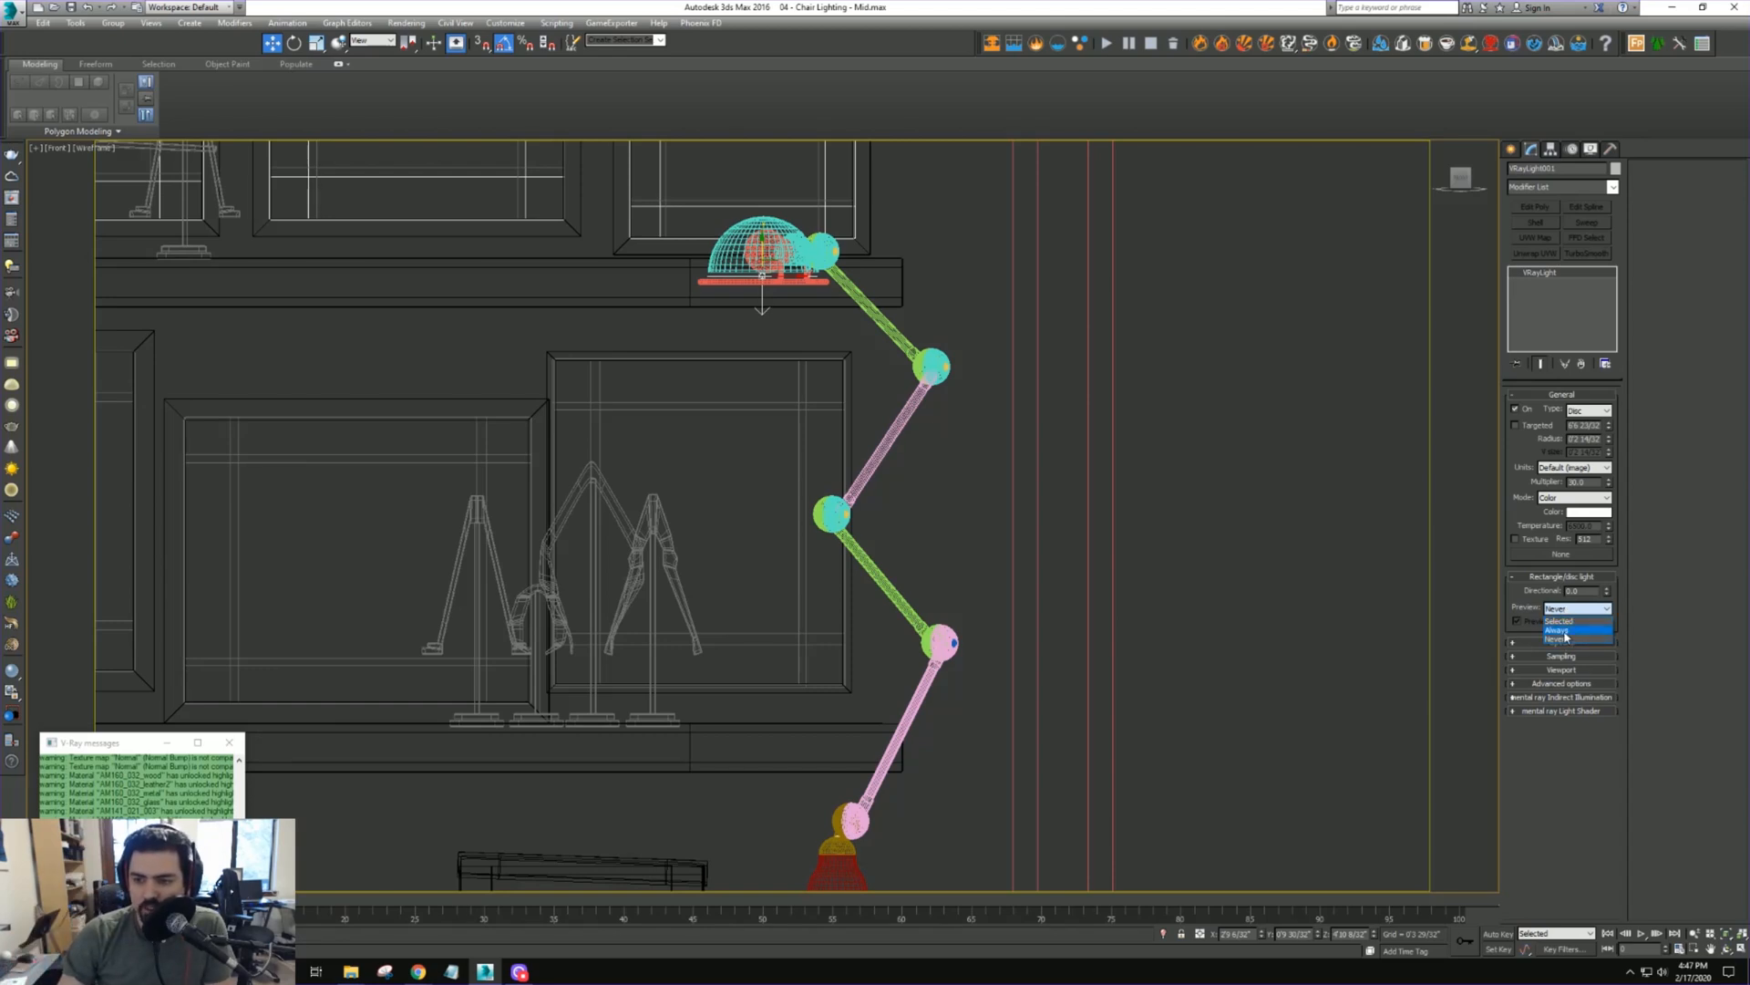
{"action": "left_click", "coordinate": [1572, 621]}
{"action": "left_click_drag", "start_coordinate": [1607, 589], "coordinate": [1034, 510]}
{"action": "scroll", "coordinate": [1004, 426], "scroll_direction": "down", "scroll_amount": 4}
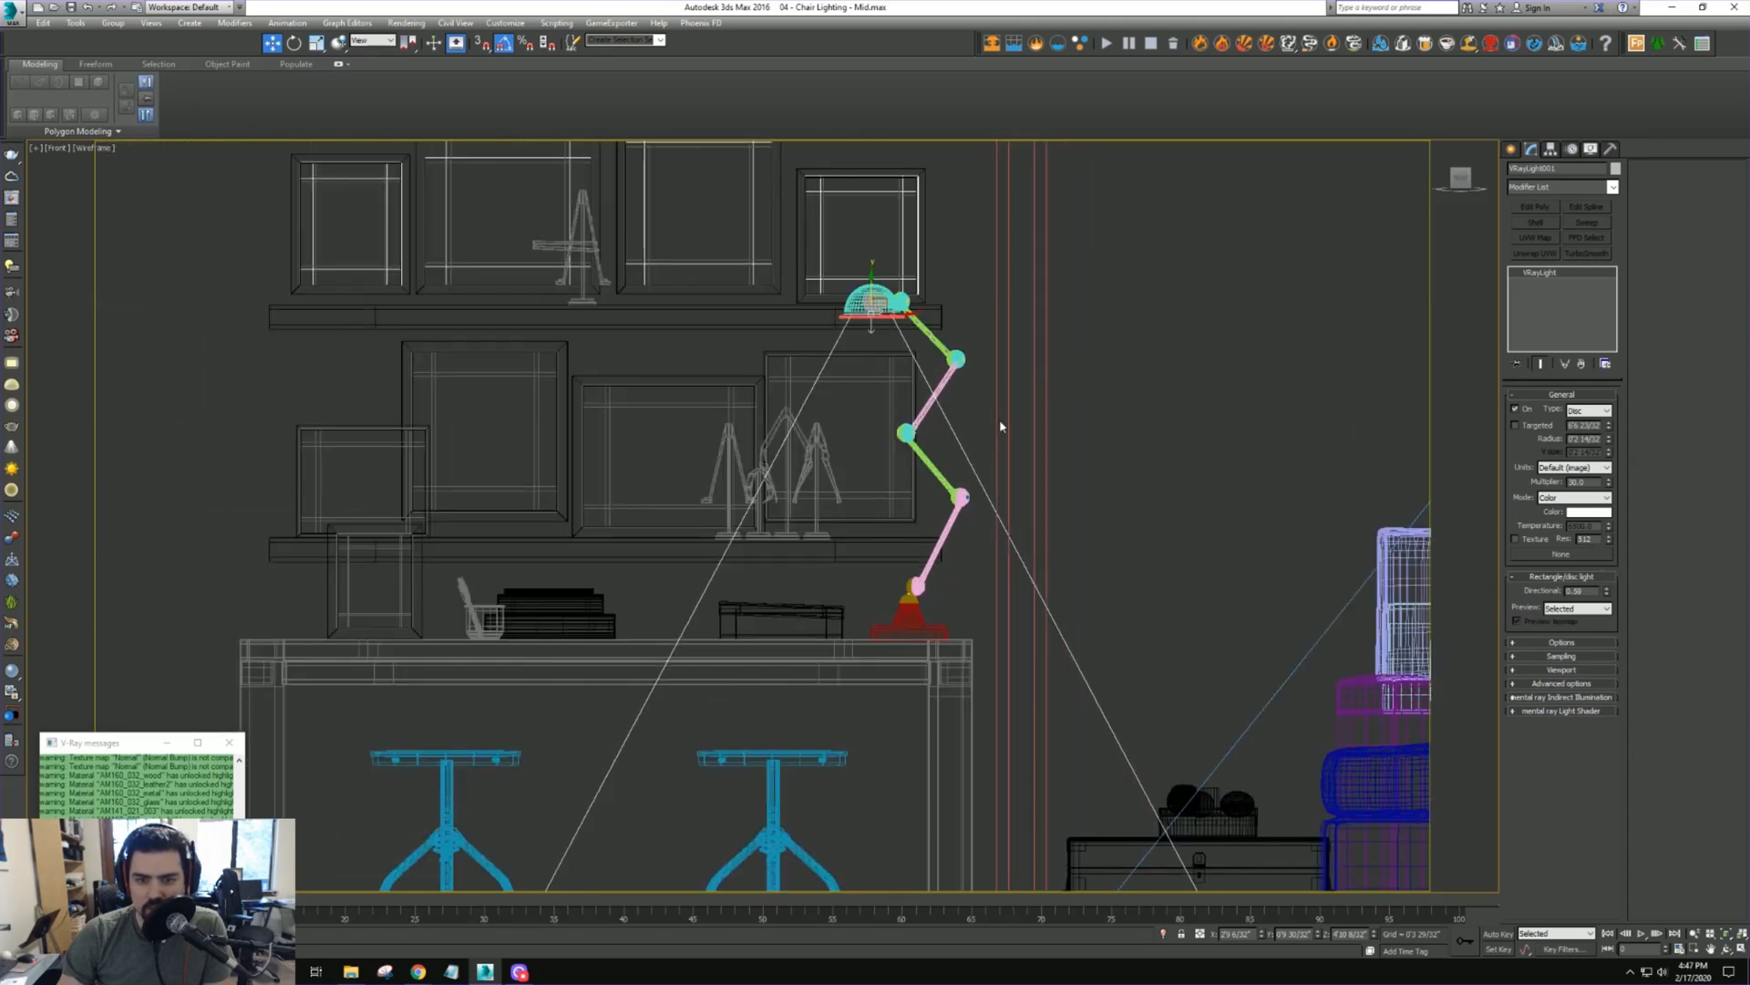
{"action": "middle_click_drag", "start_coordinate": [1004, 426], "coordinate": [1038, 449], "text": "alt"}
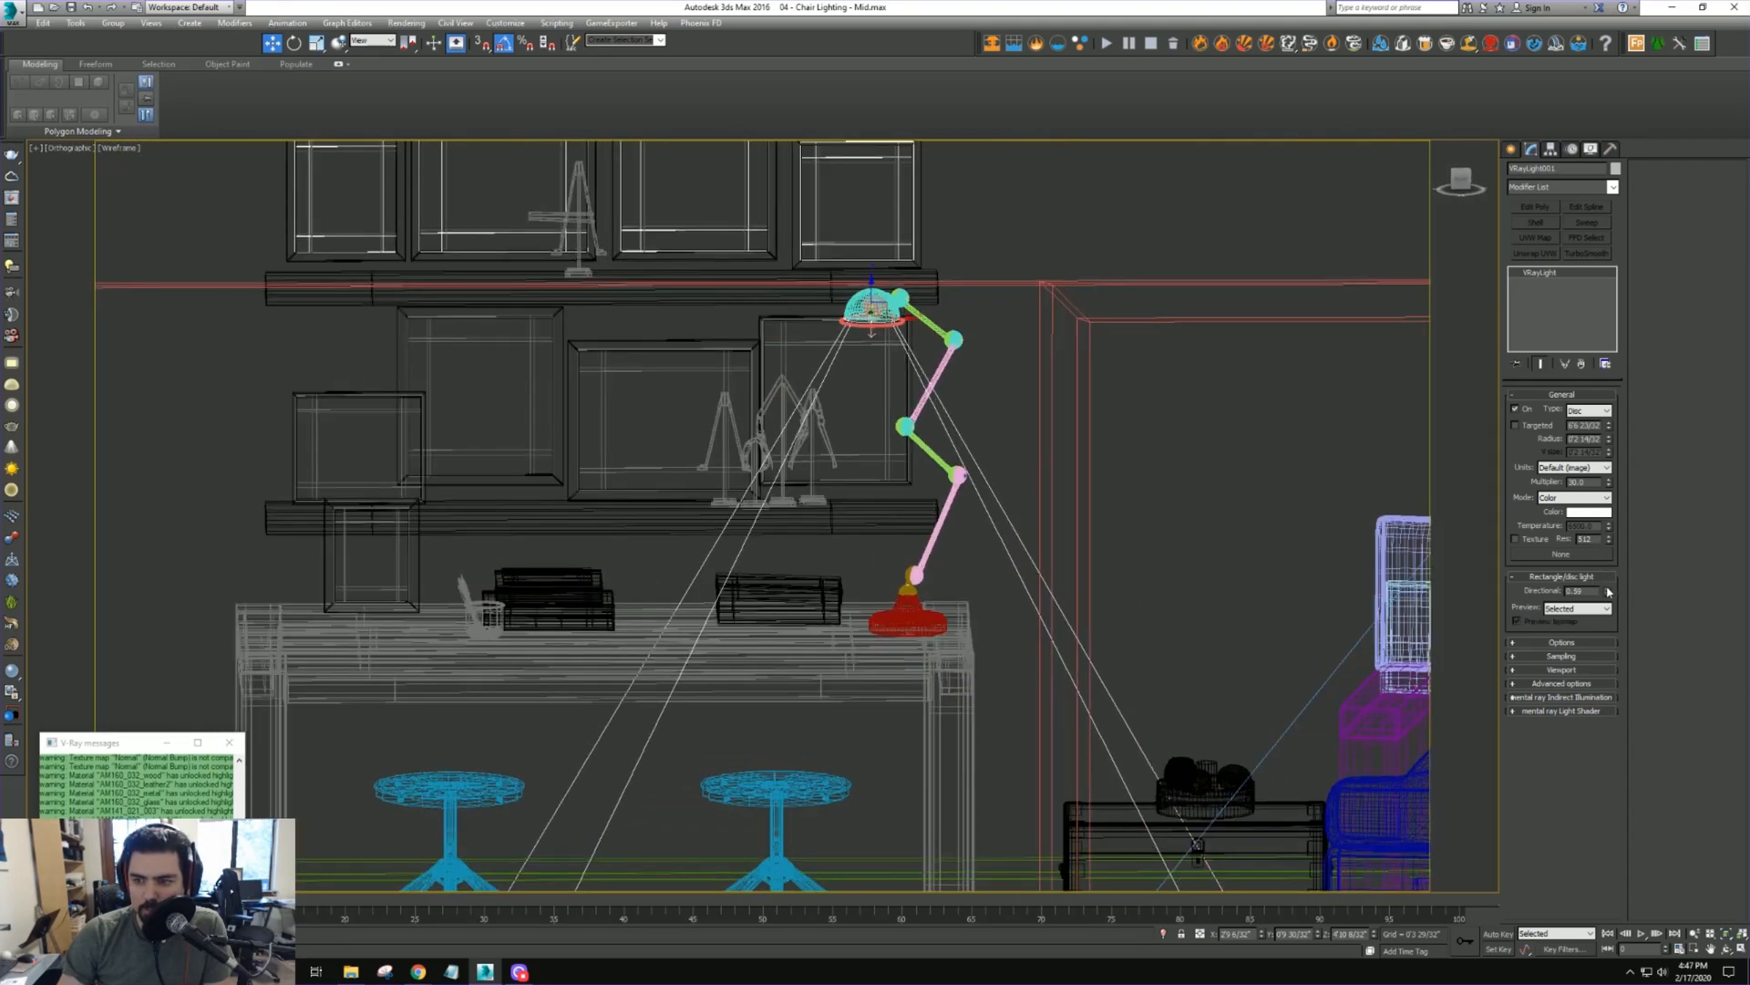
{"action": "left_click_drag", "start_coordinate": [1610, 592], "coordinate": [1612, 541]}
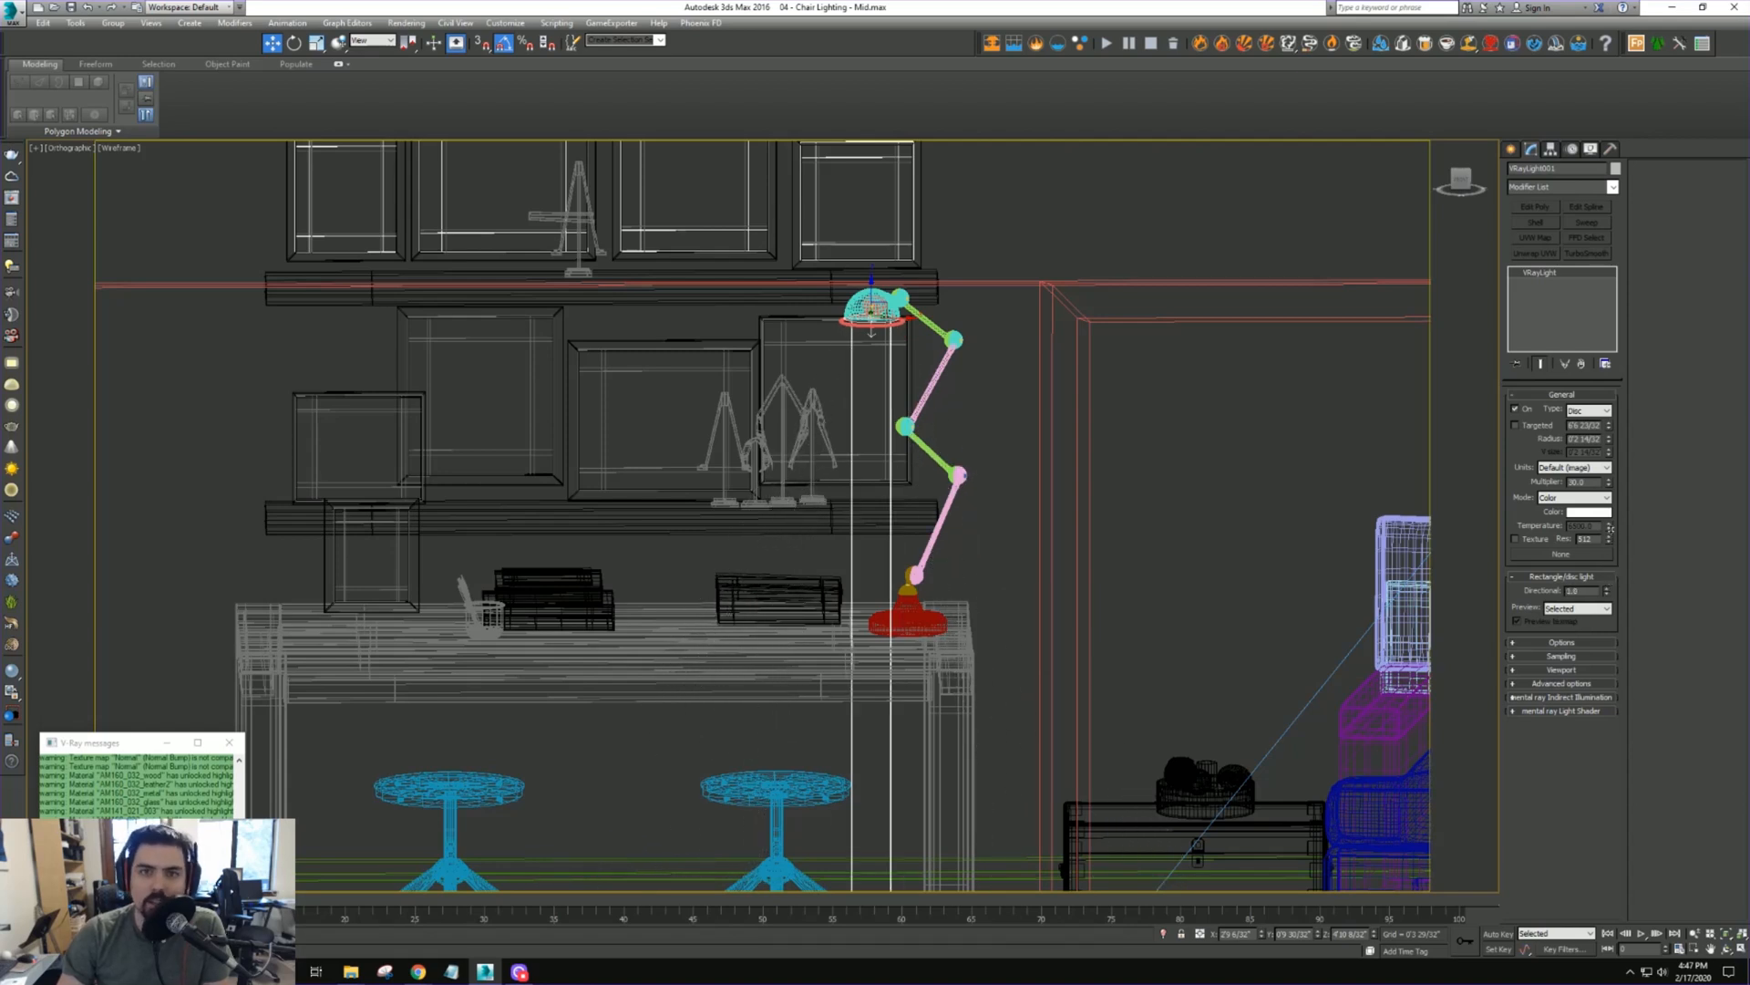
{"action": "left_click_drag", "start_coordinate": [1610, 590], "coordinate": [1618, 588]}
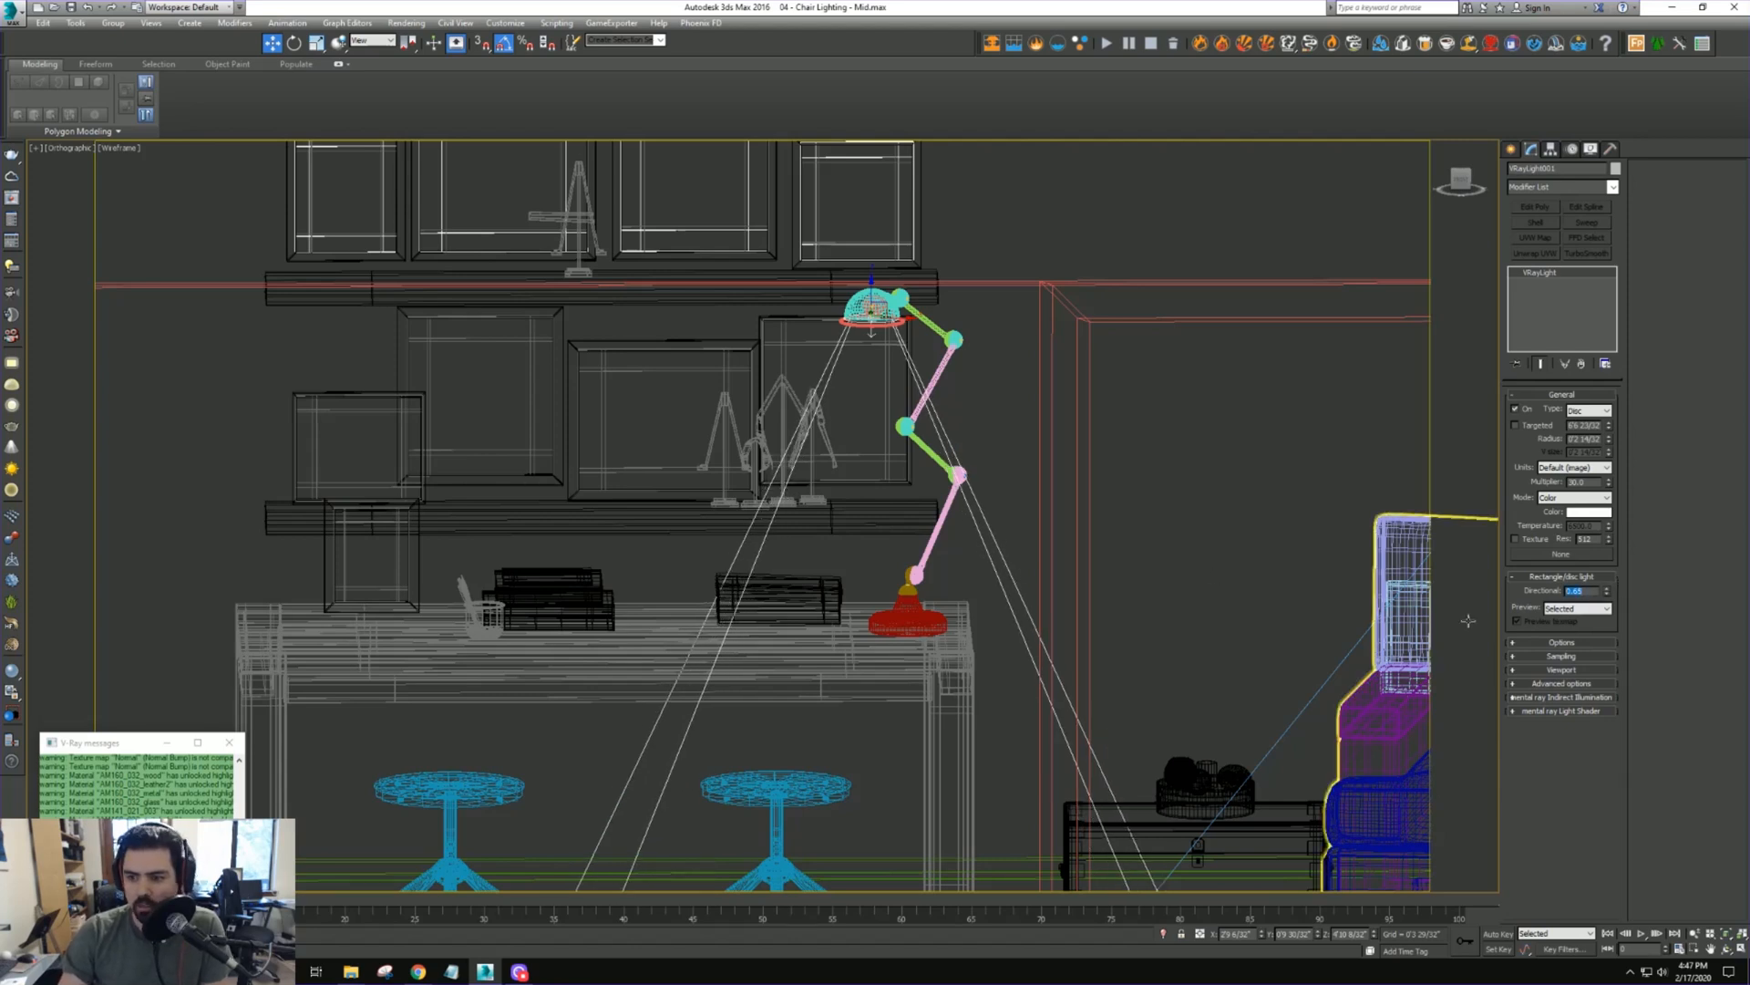
Inspect the disc light's options and return to the camera view
{"action": "left_click", "coordinate": [1571, 643]}
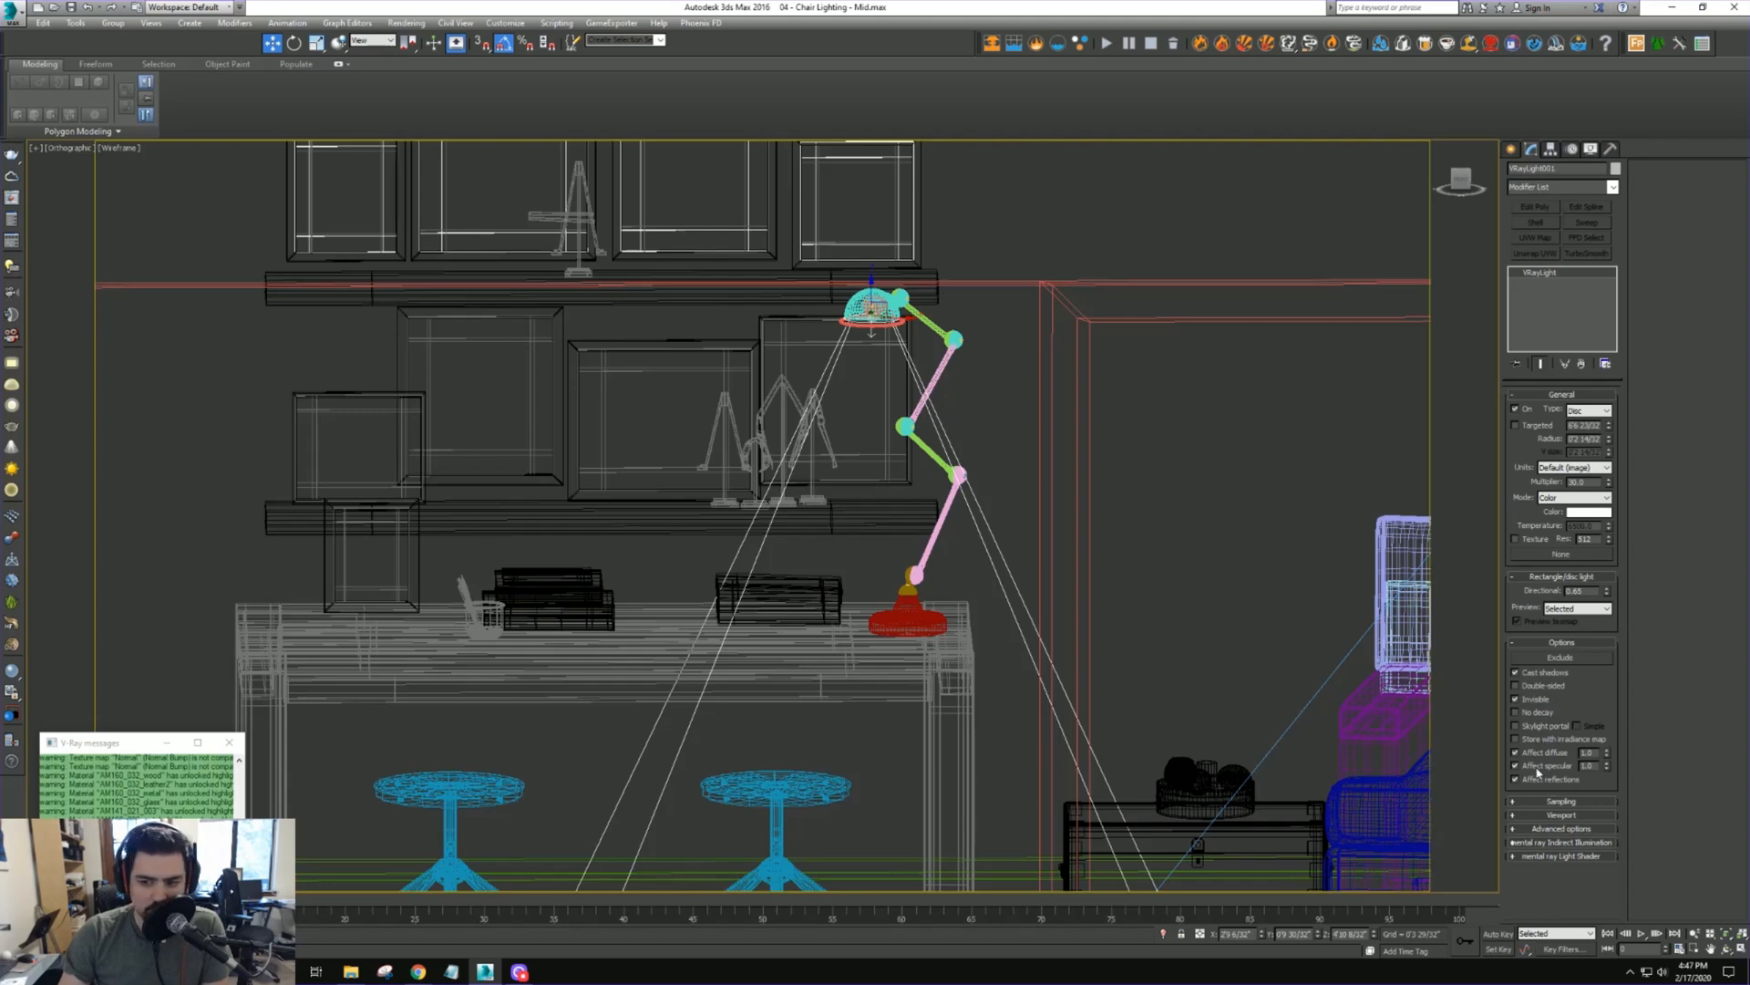
{"action": "key", "text": "c"}
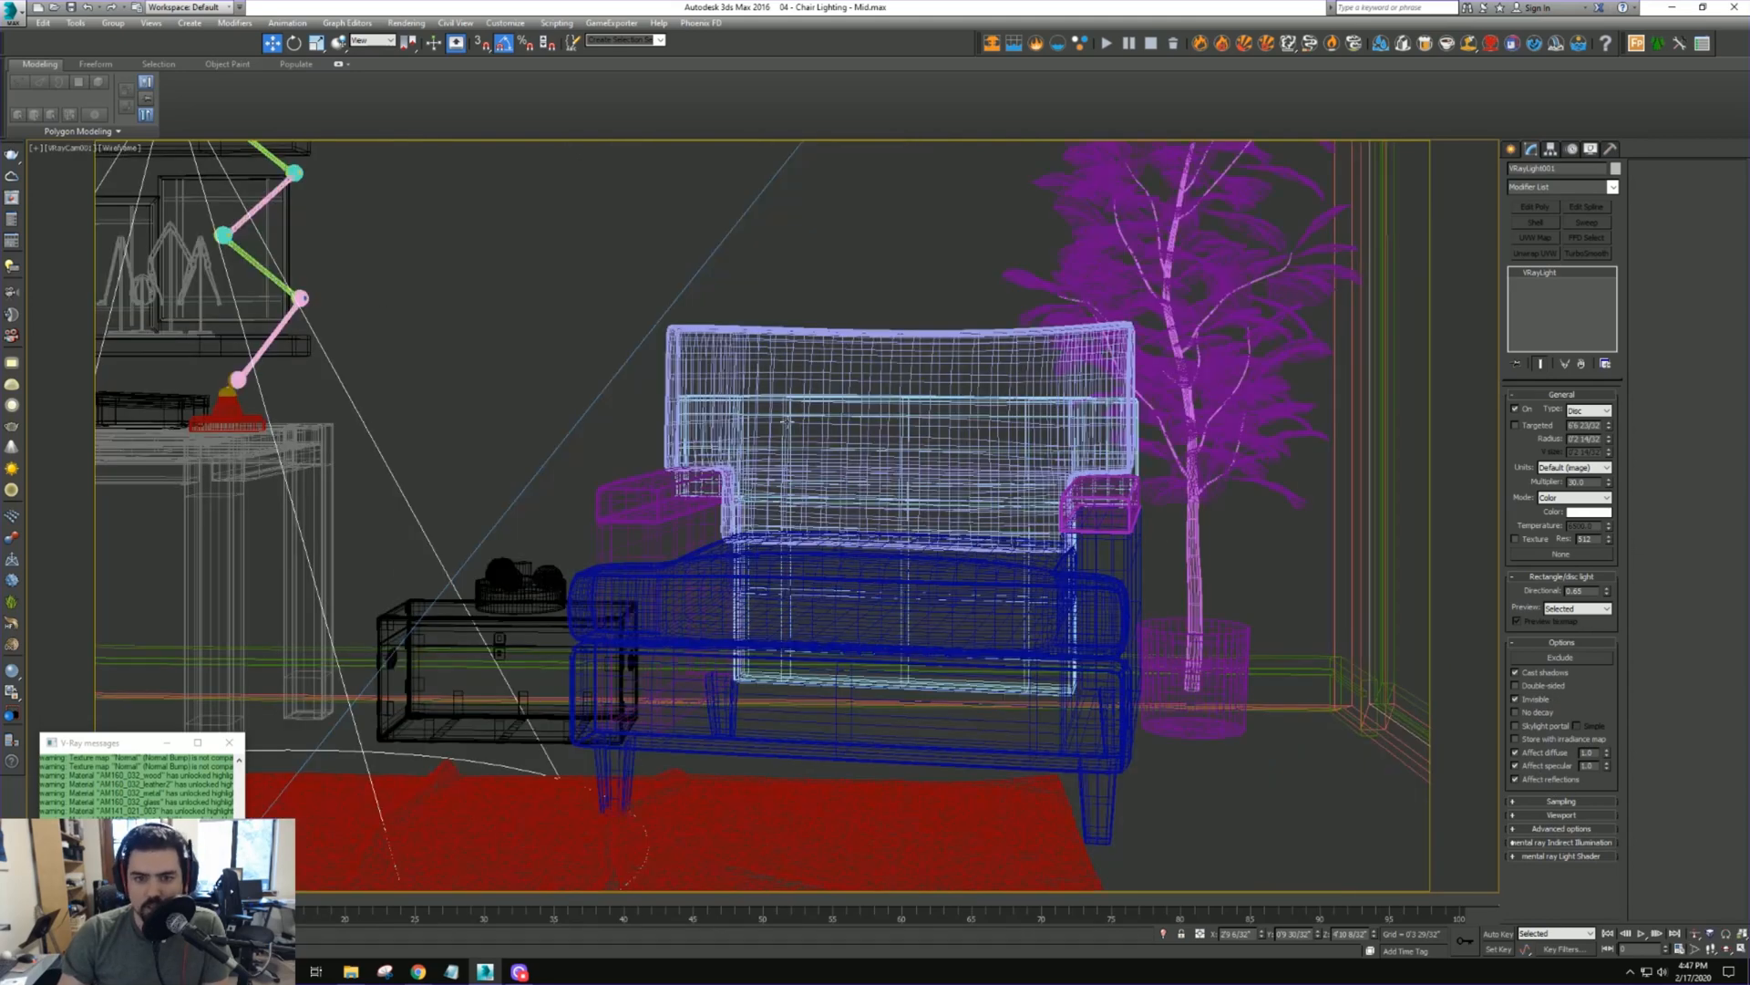
Show the V-Ray frame buffer, set the disc light's mode to Temperature, and set its multiplier to 600
{"action": "right_click", "coordinate": [739, 406]}
{"action": "left_click", "coordinate": [775, 570]}
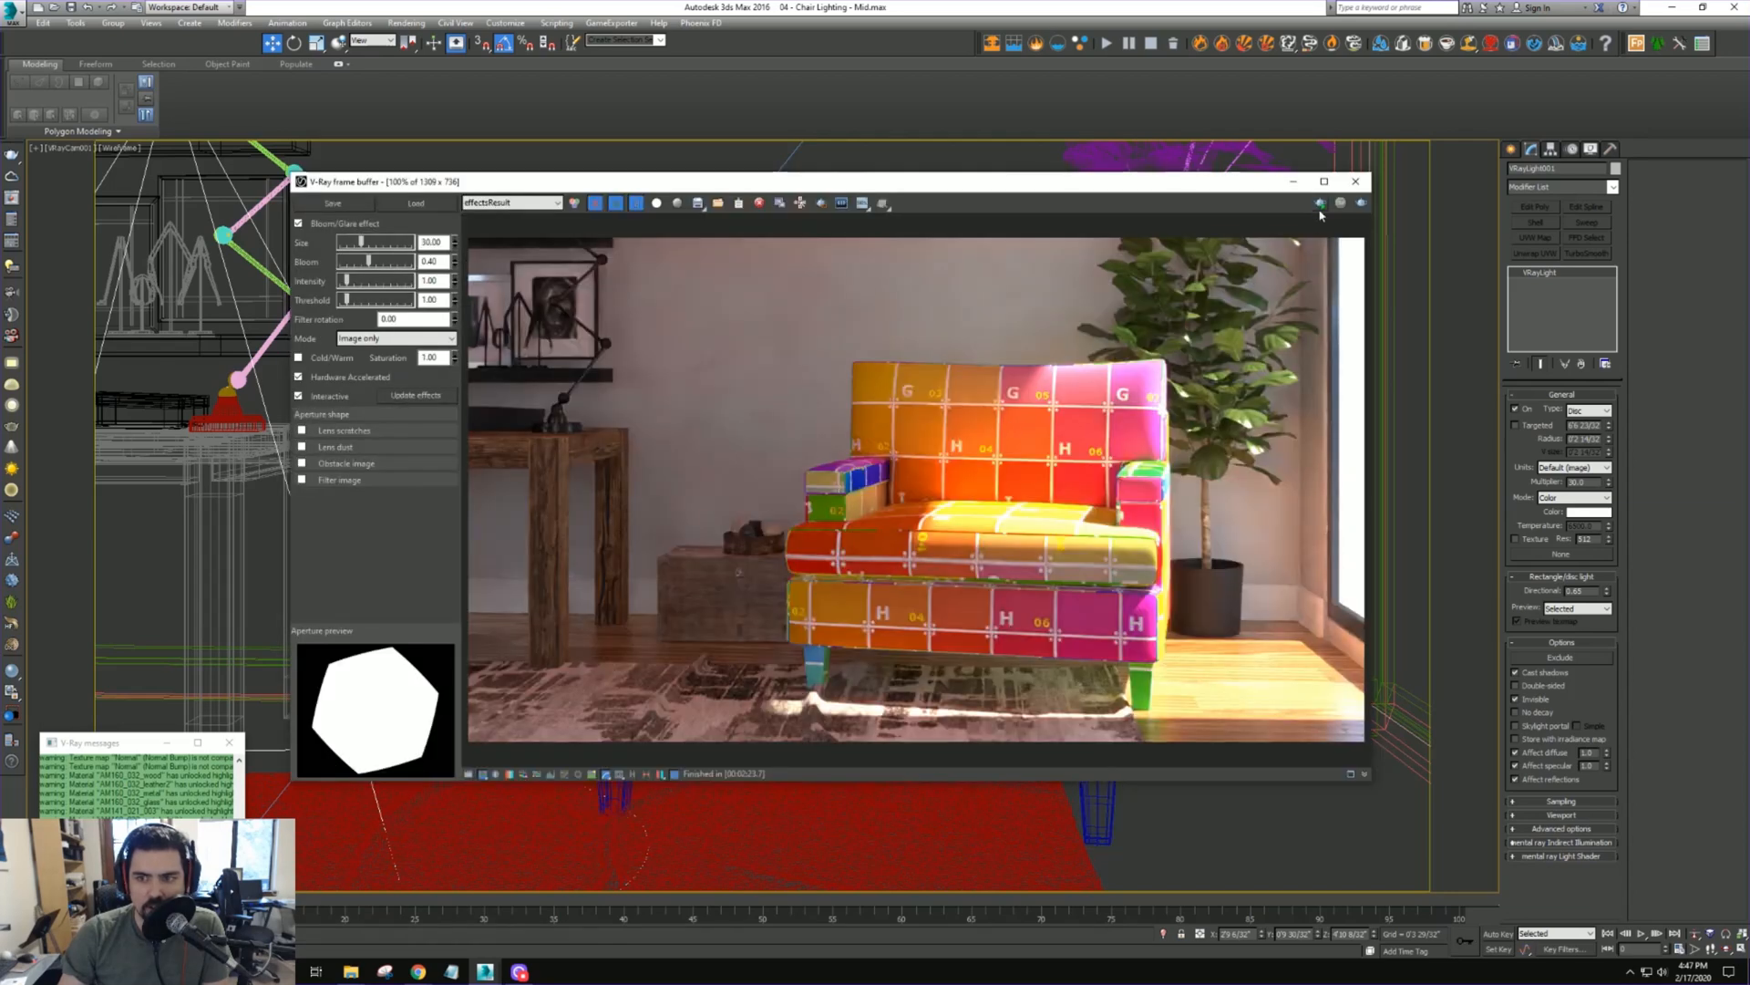
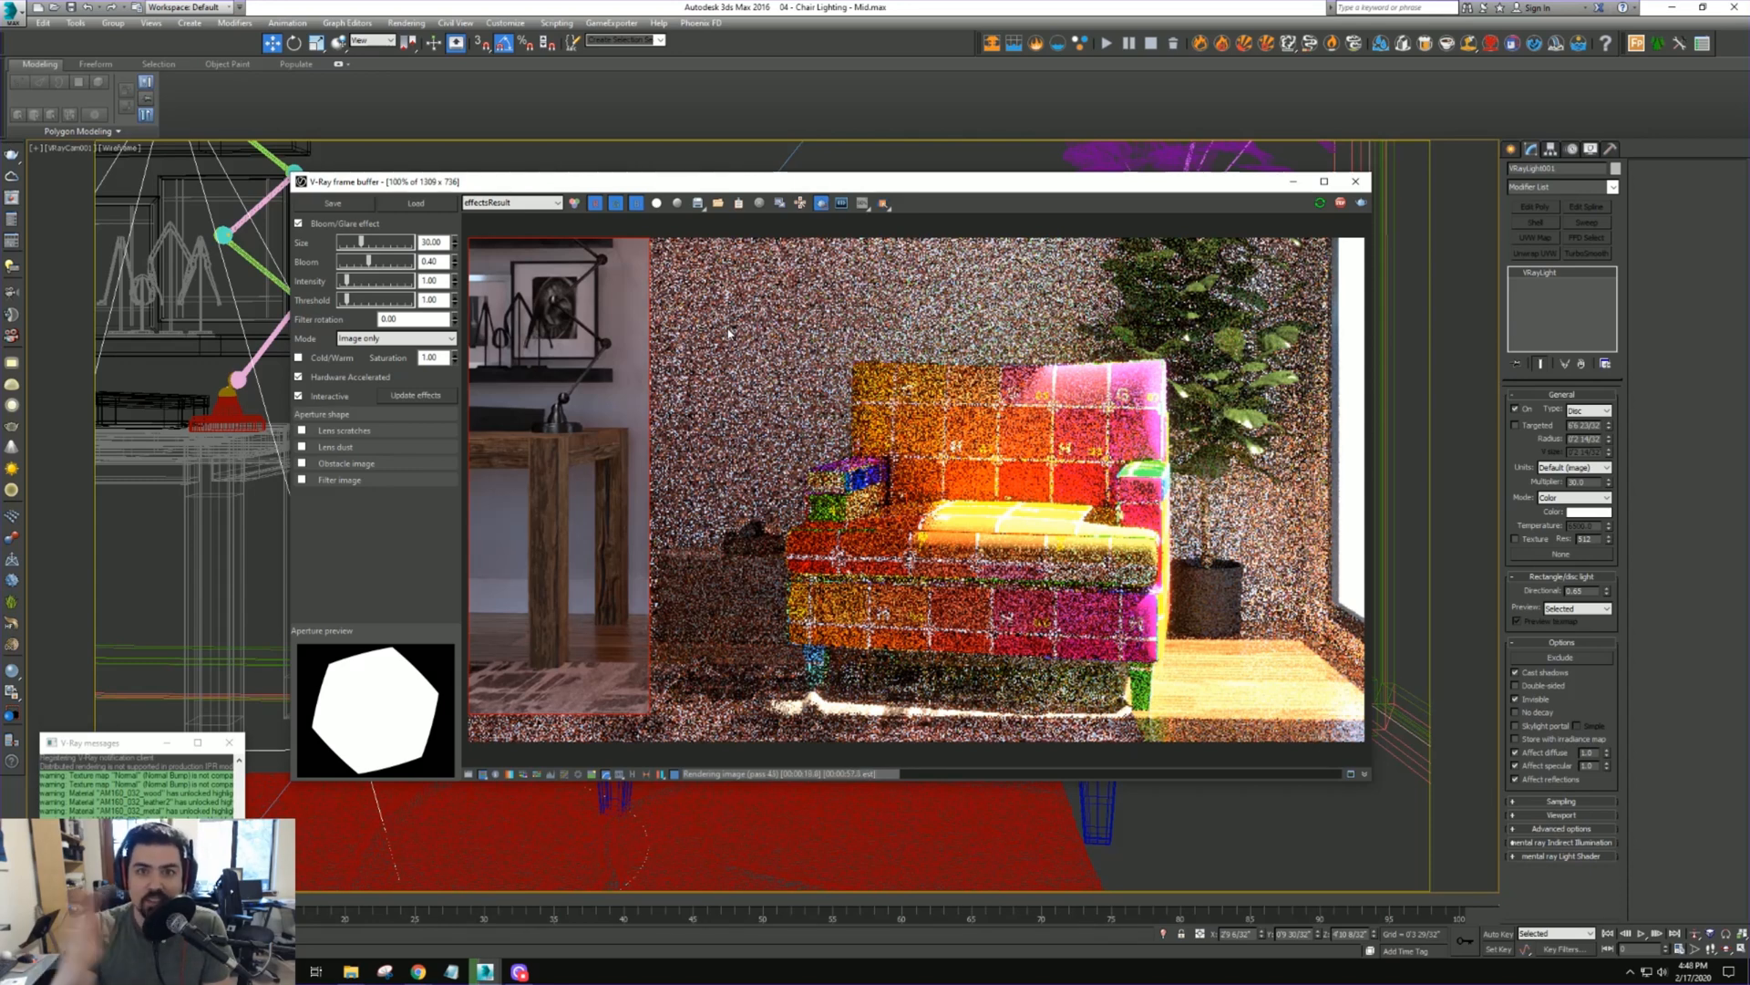
{"action": "left_click", "coordinate": [1575, 498]}
{"action": "left_click", "coordinate": [1570, 515]}
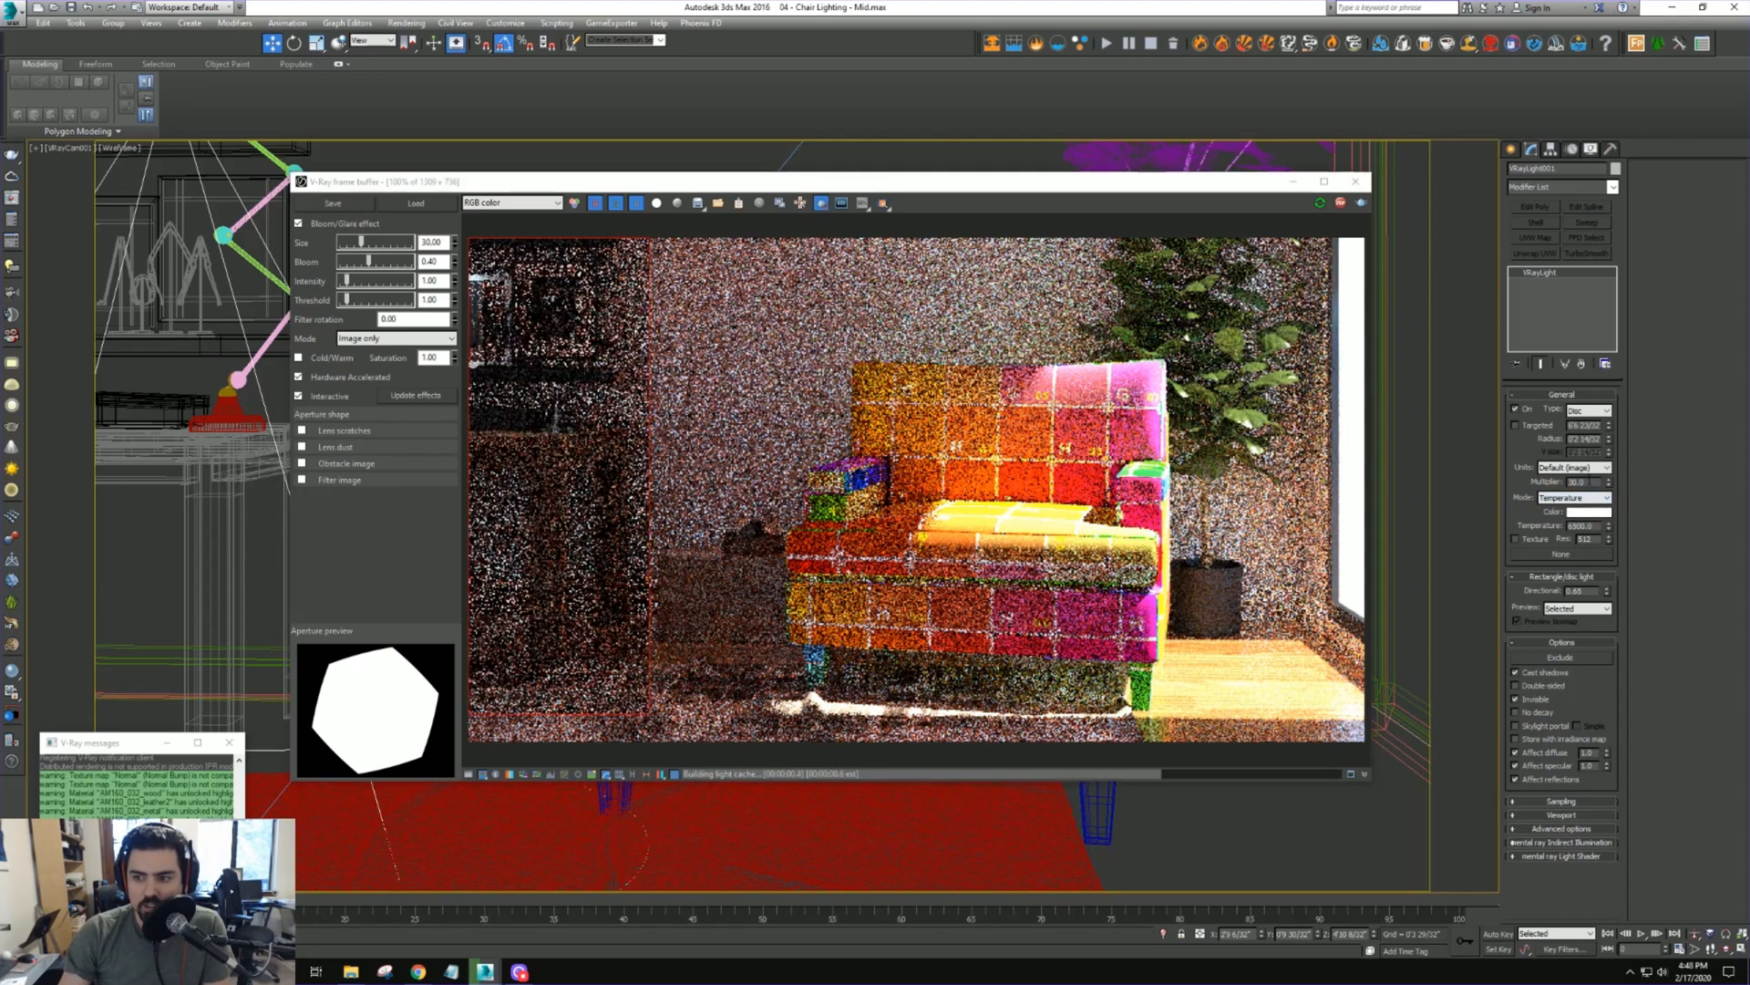
{"action": "type", "text": "600"}
{"action": "key", "text": "Return"}
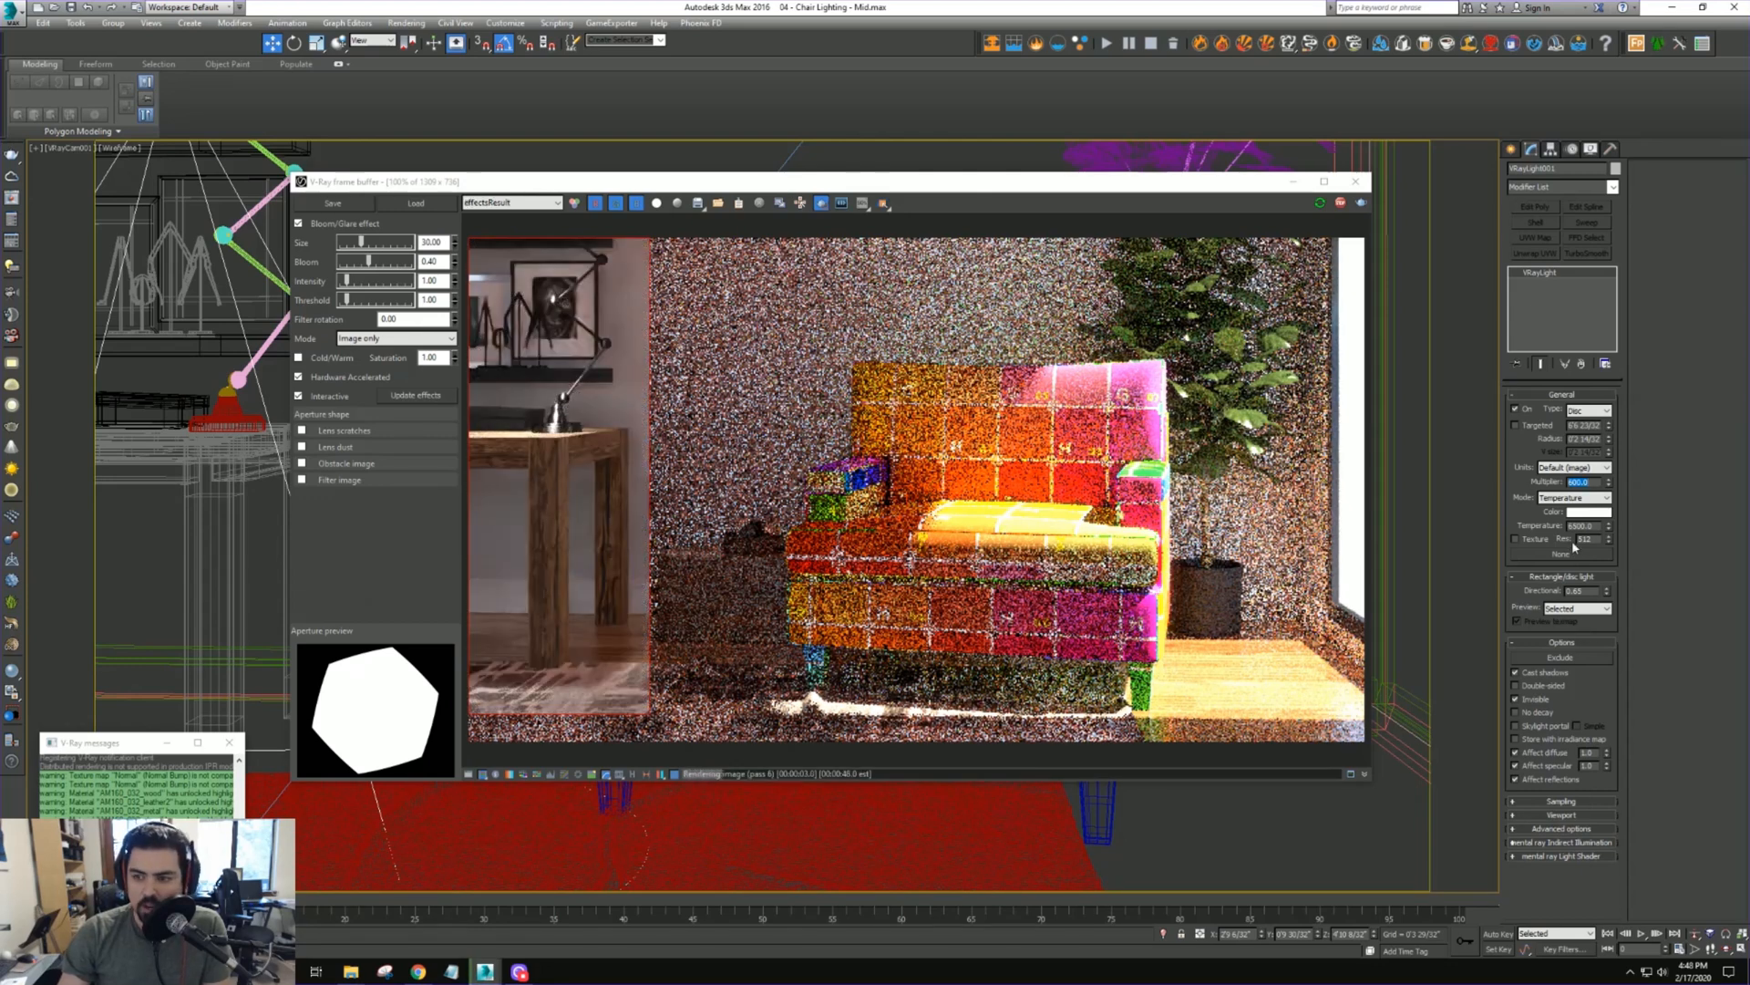
Compare disc light temperatures of 3500 and 7000 in the interactive render and settle on 5500
{"action": "key", "text": "Tab"}
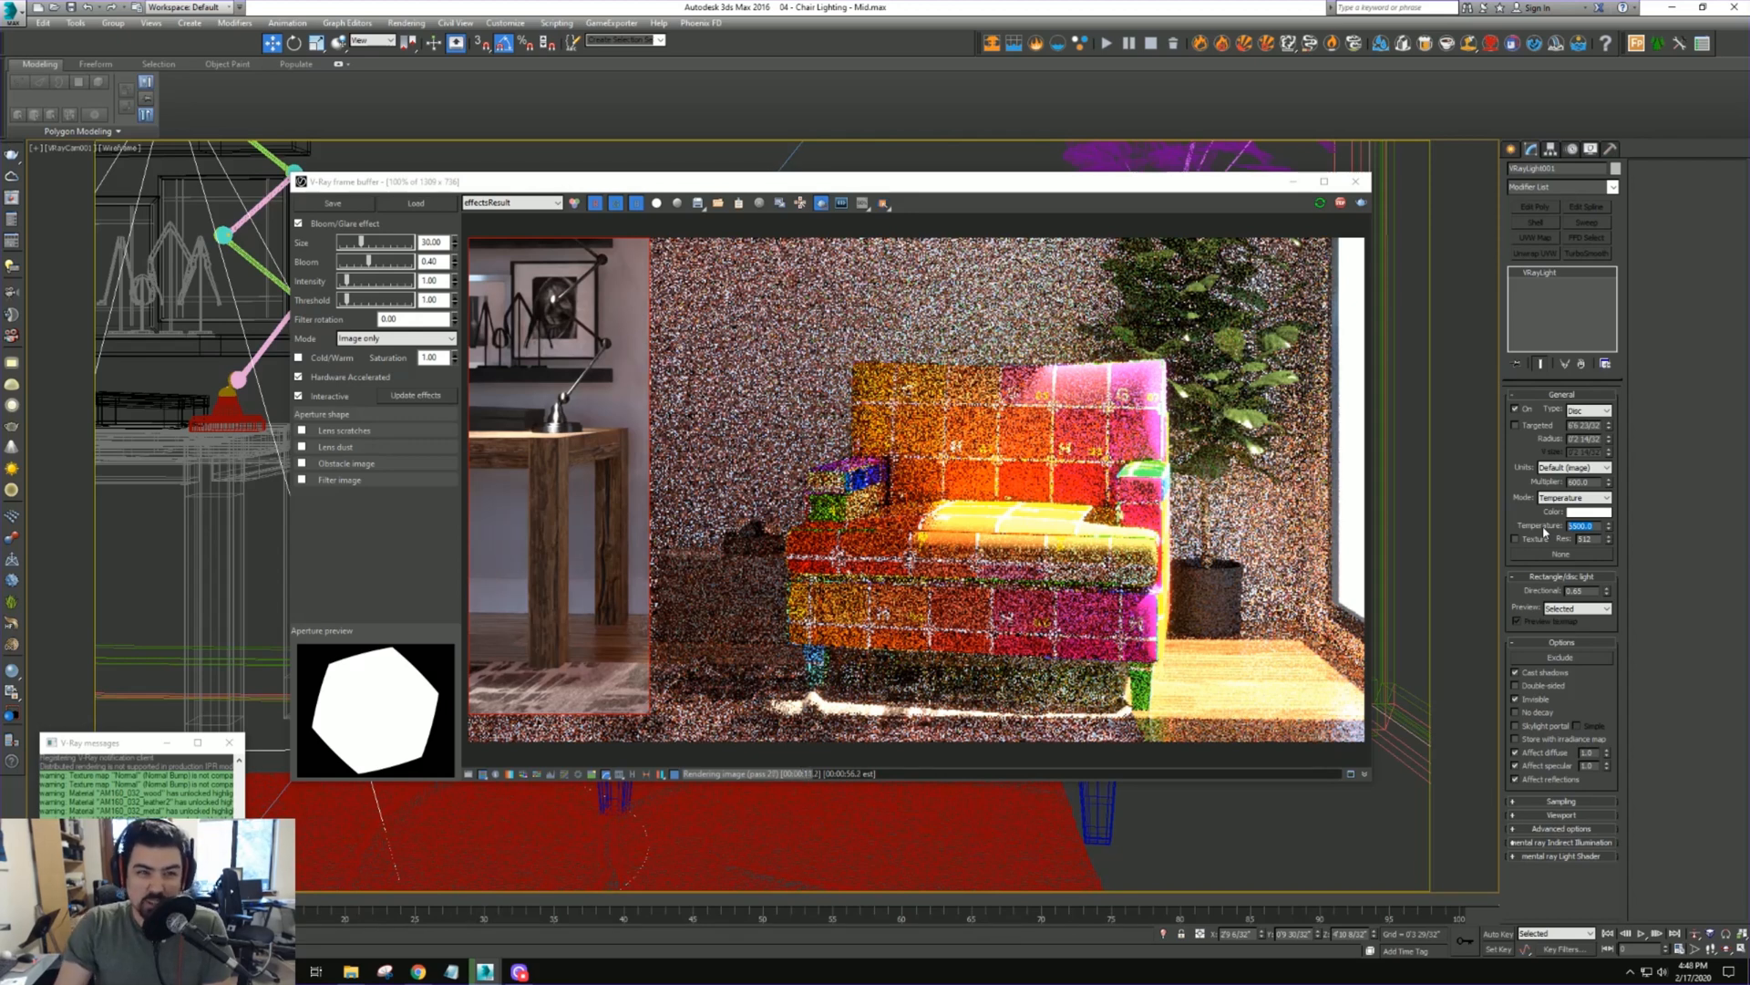
{"action": "type", "text": "3500"}
{"action": "key", "text": "Return"}
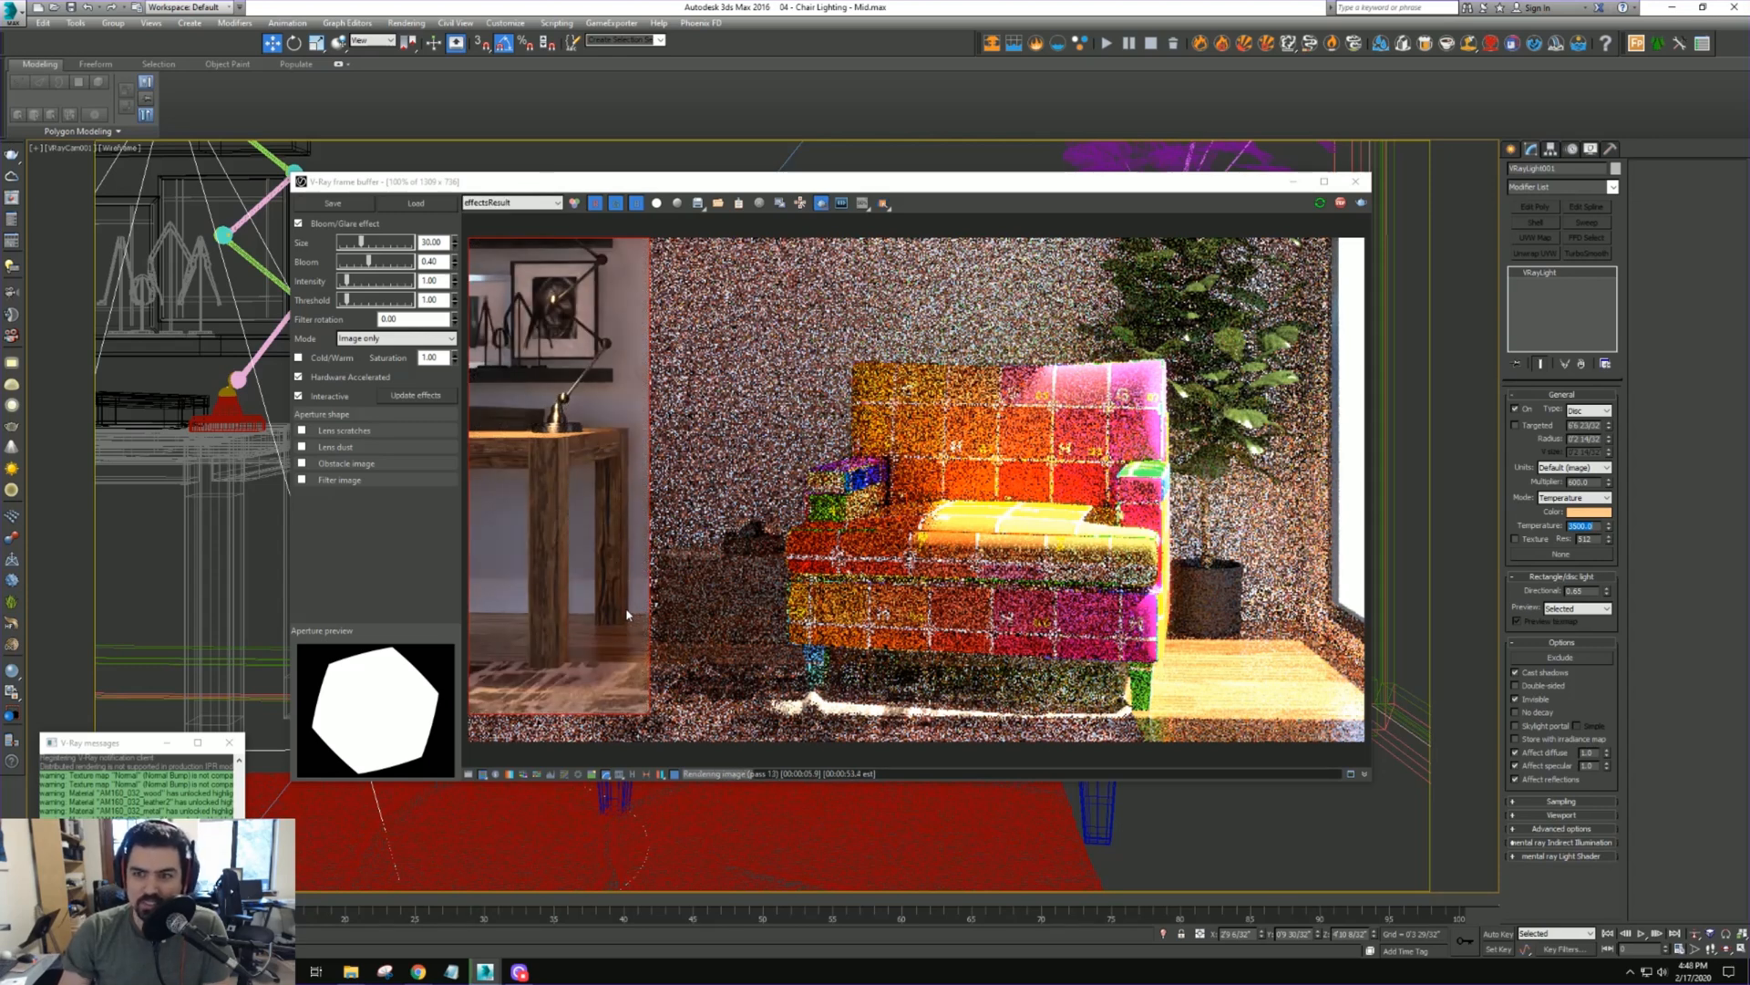
{"action": "type", "text": "5"}
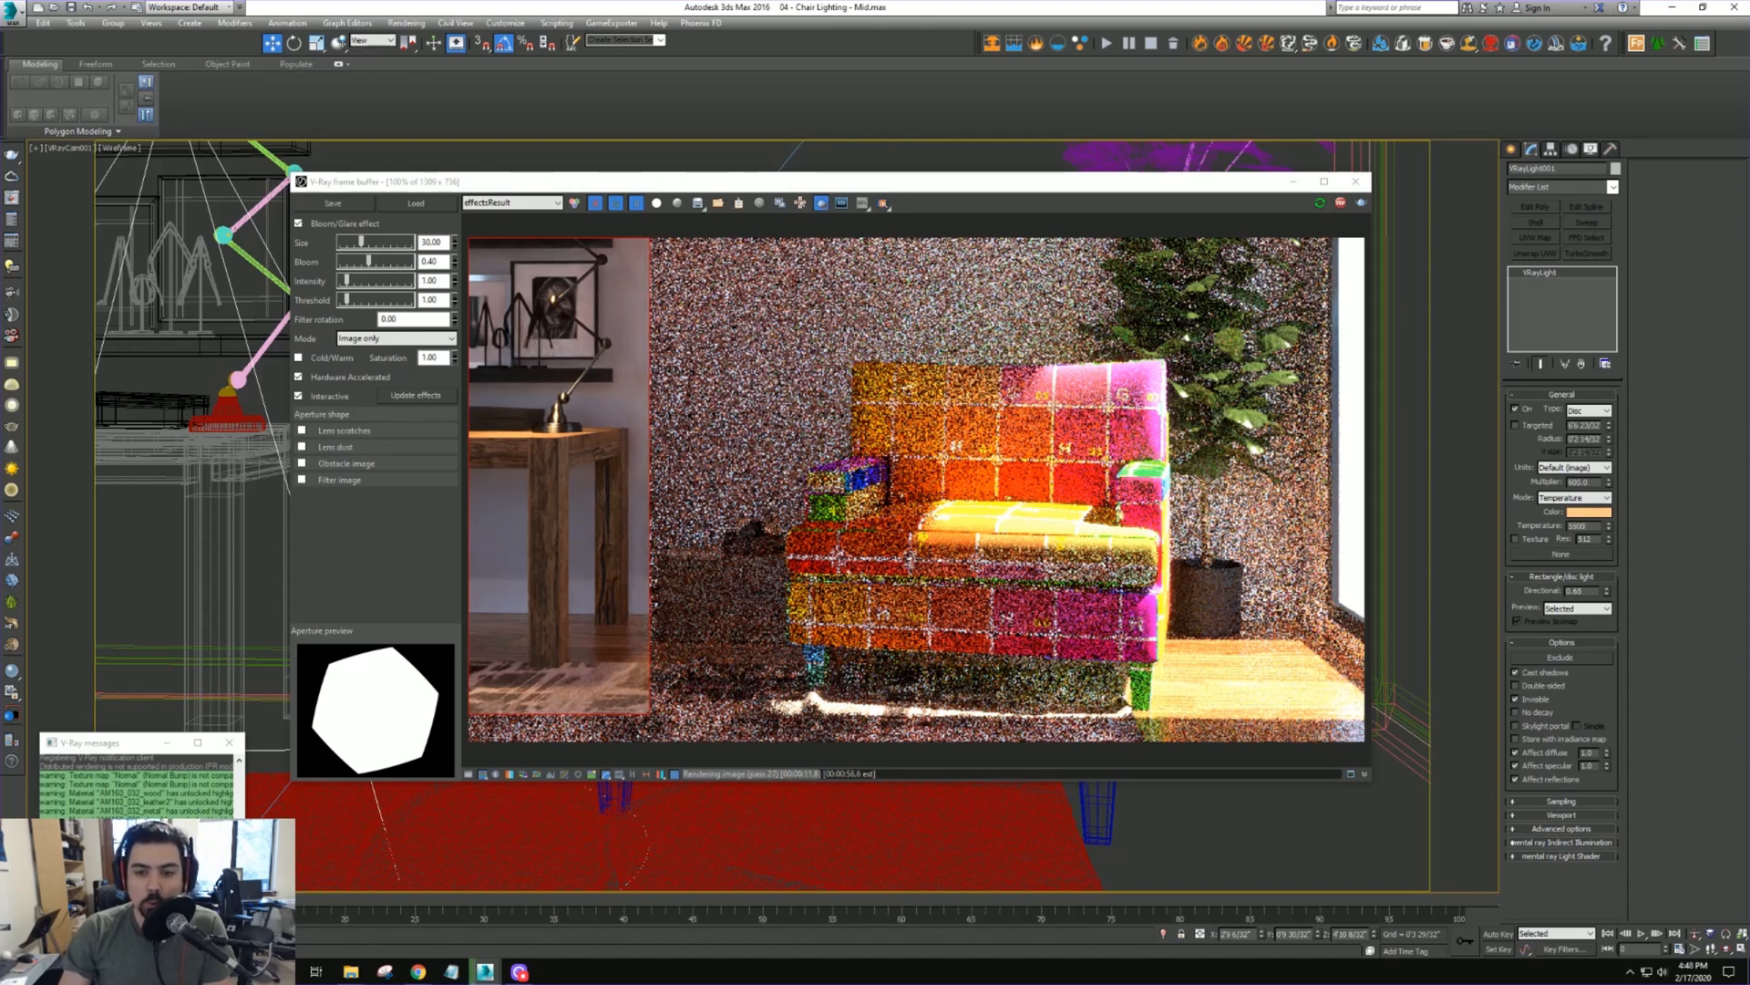
{"action": "key", "text": "Return"}
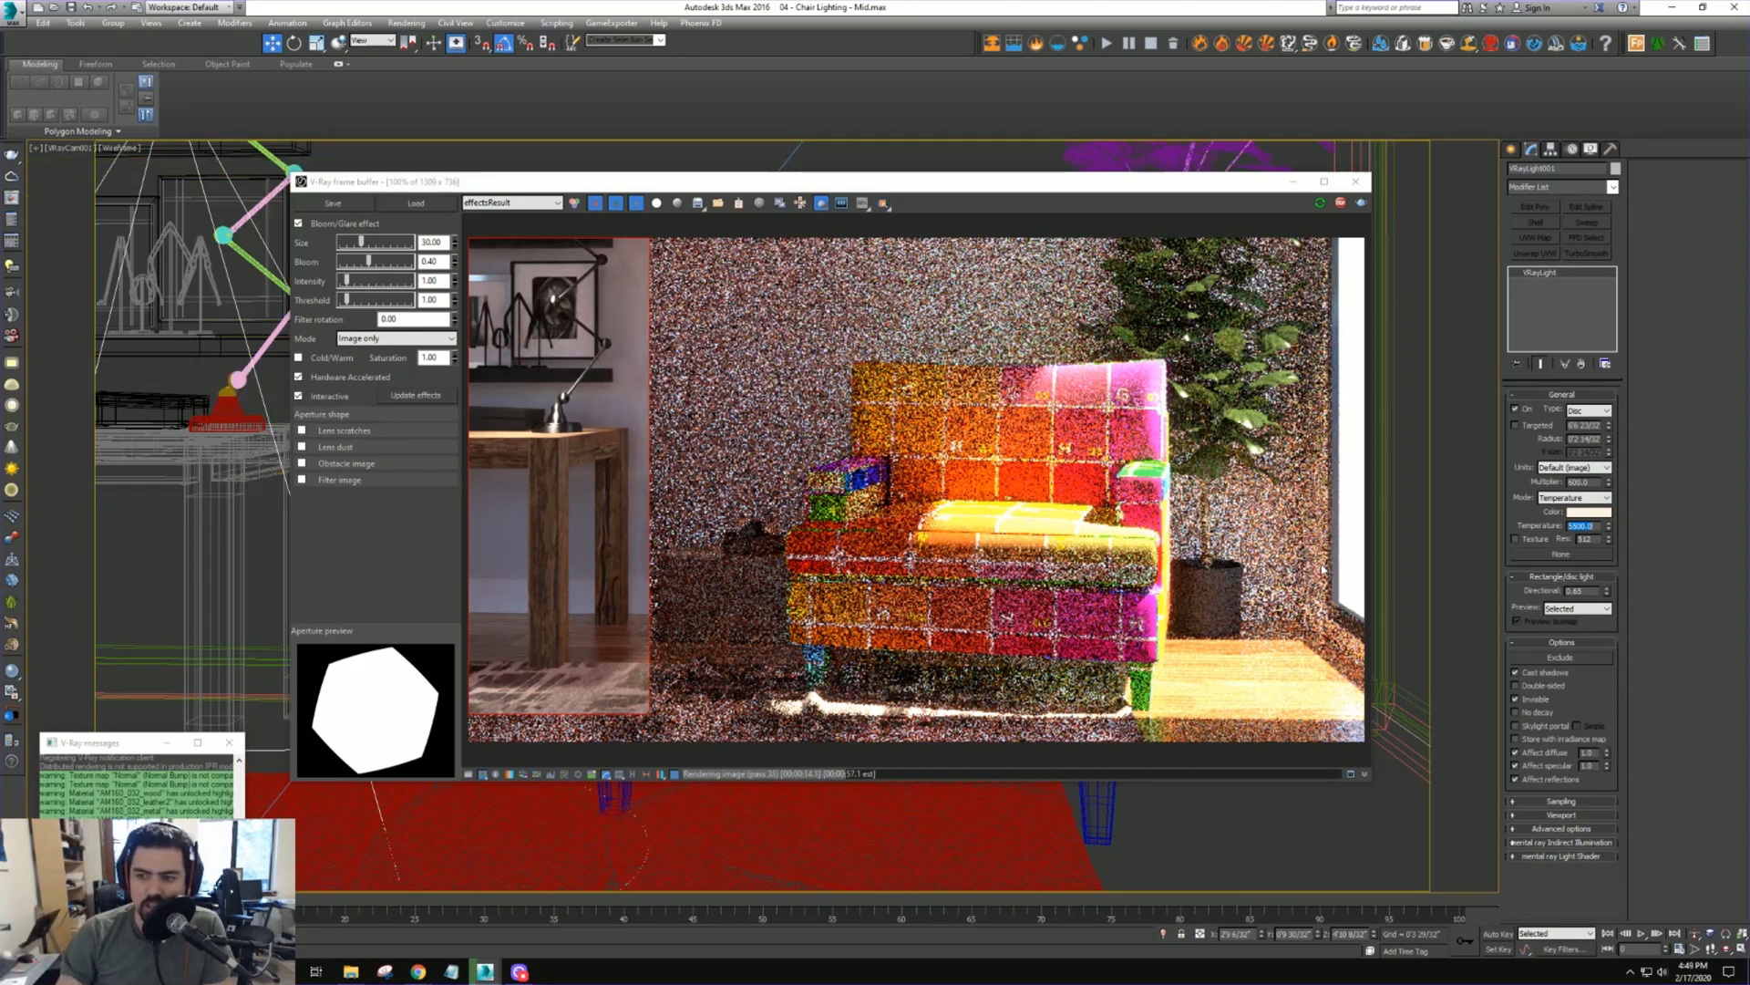
{"action": "type", "text": "700"}
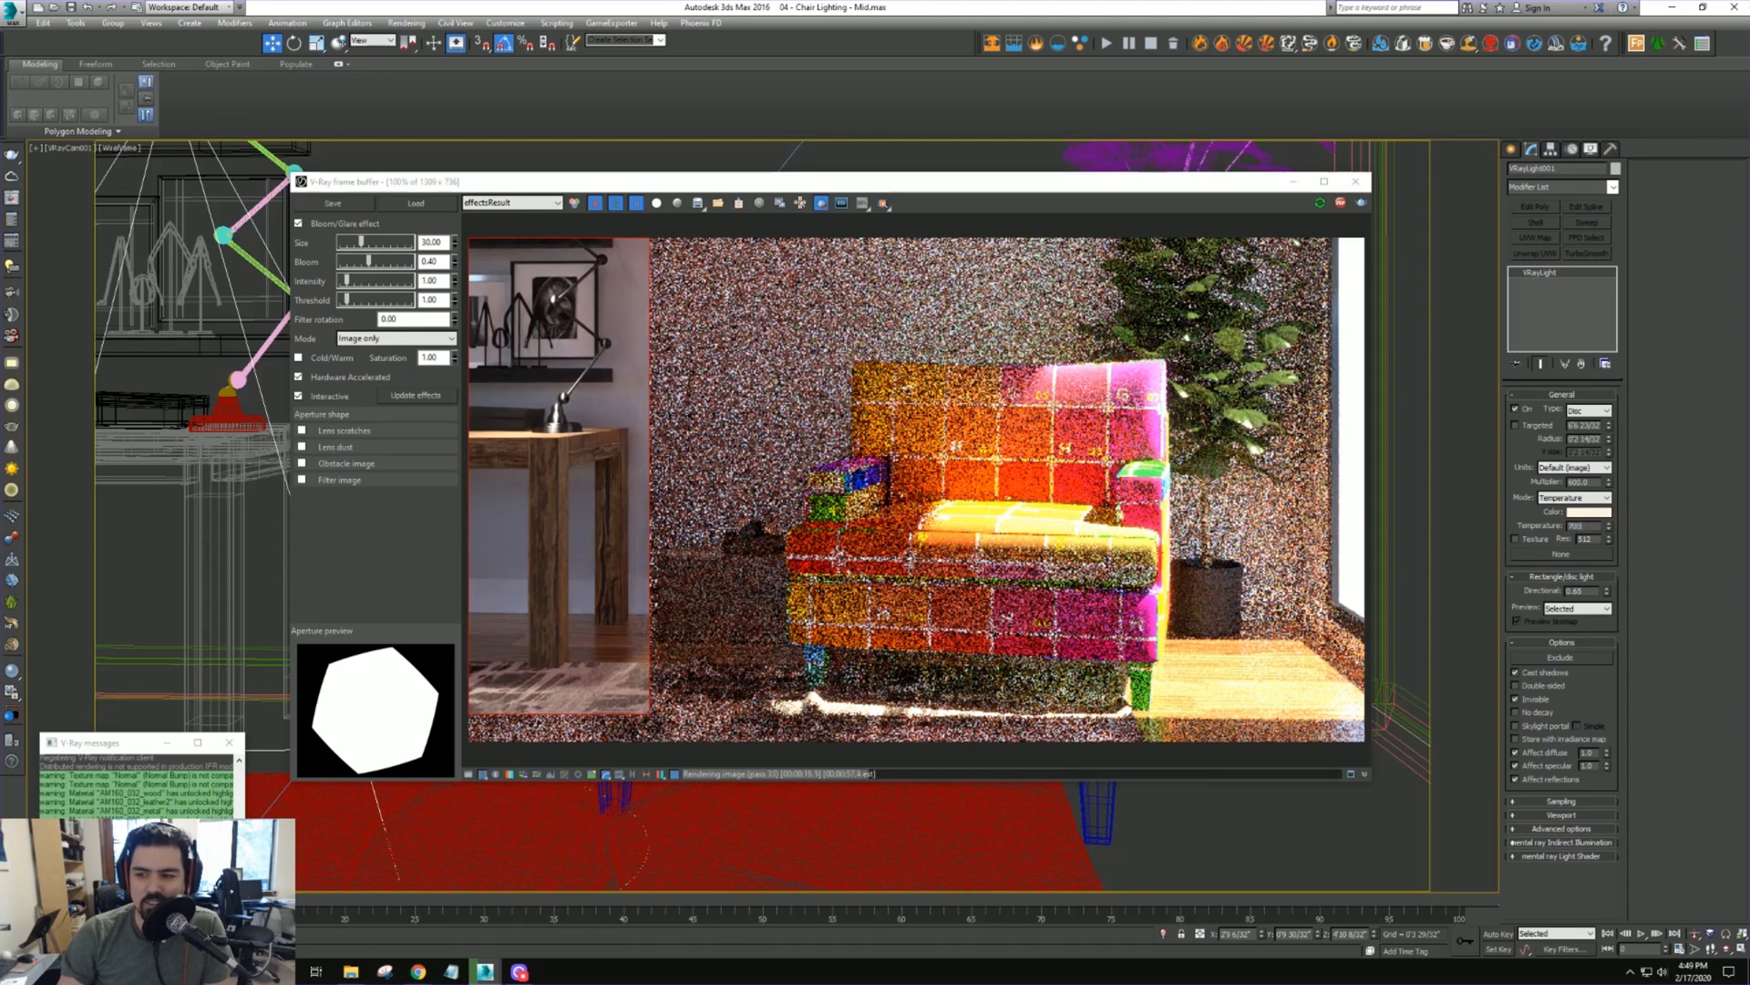
{"action": "key", "text": "Return"}
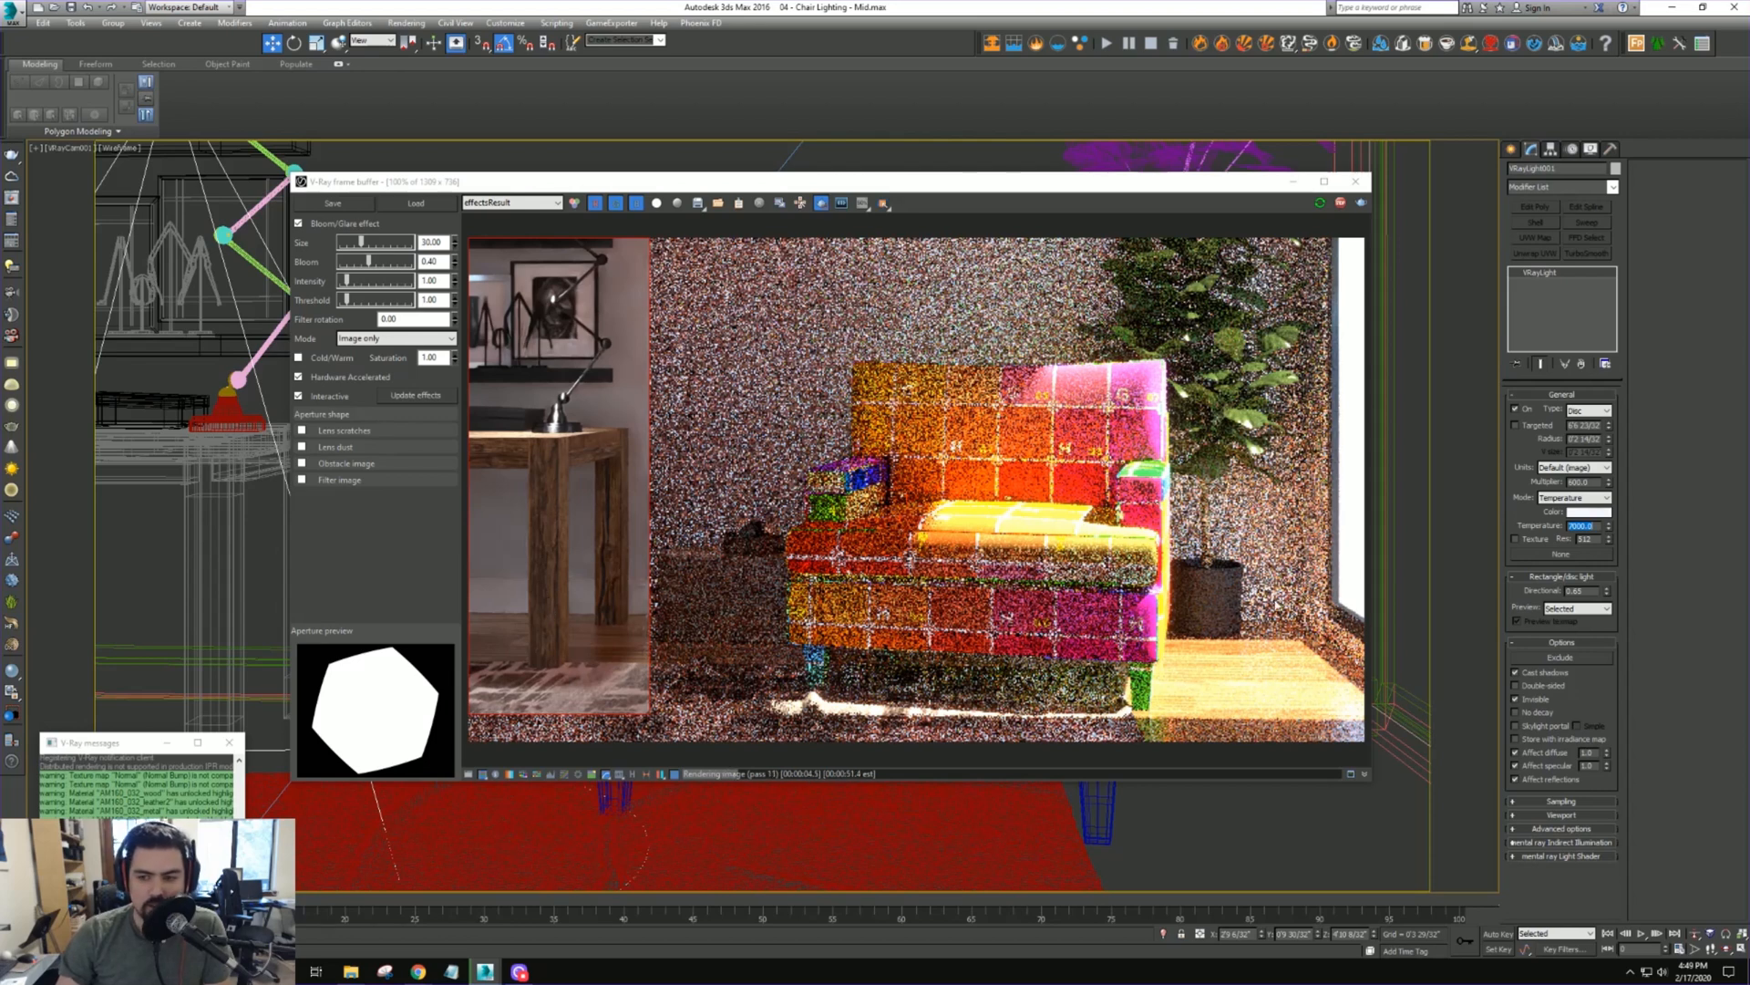
{"action": "type", "text": "5500"}
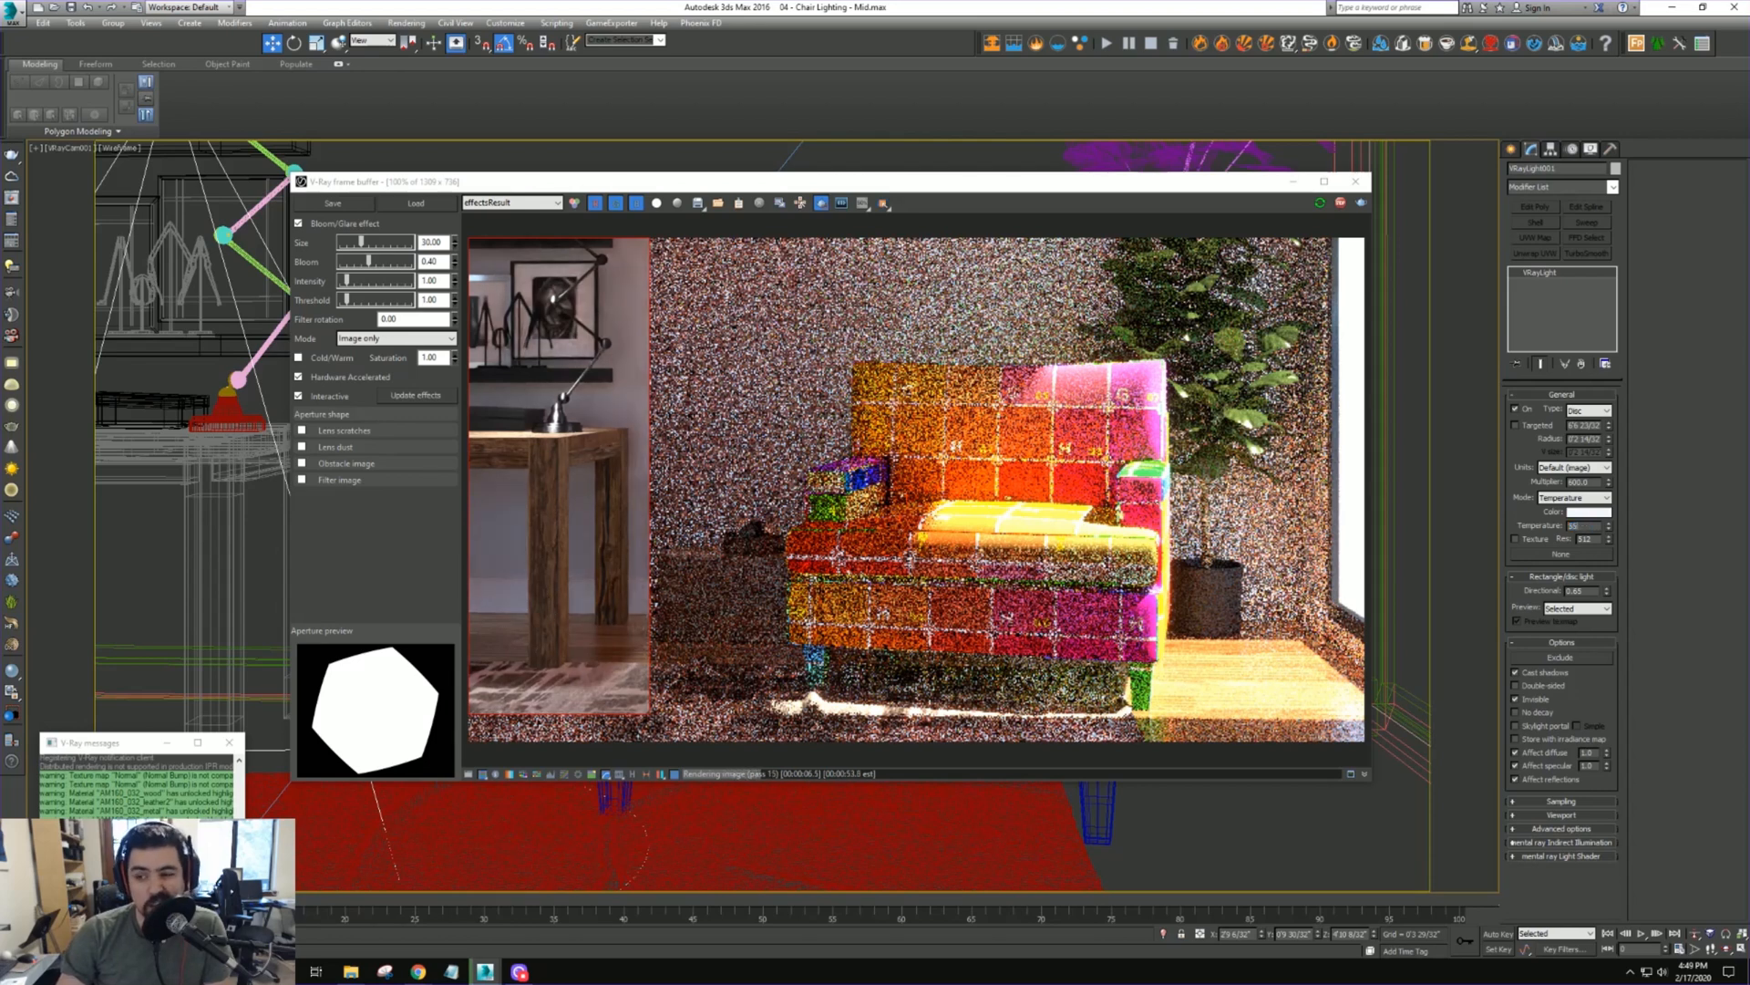
{"action": "key", "text": "Return"}
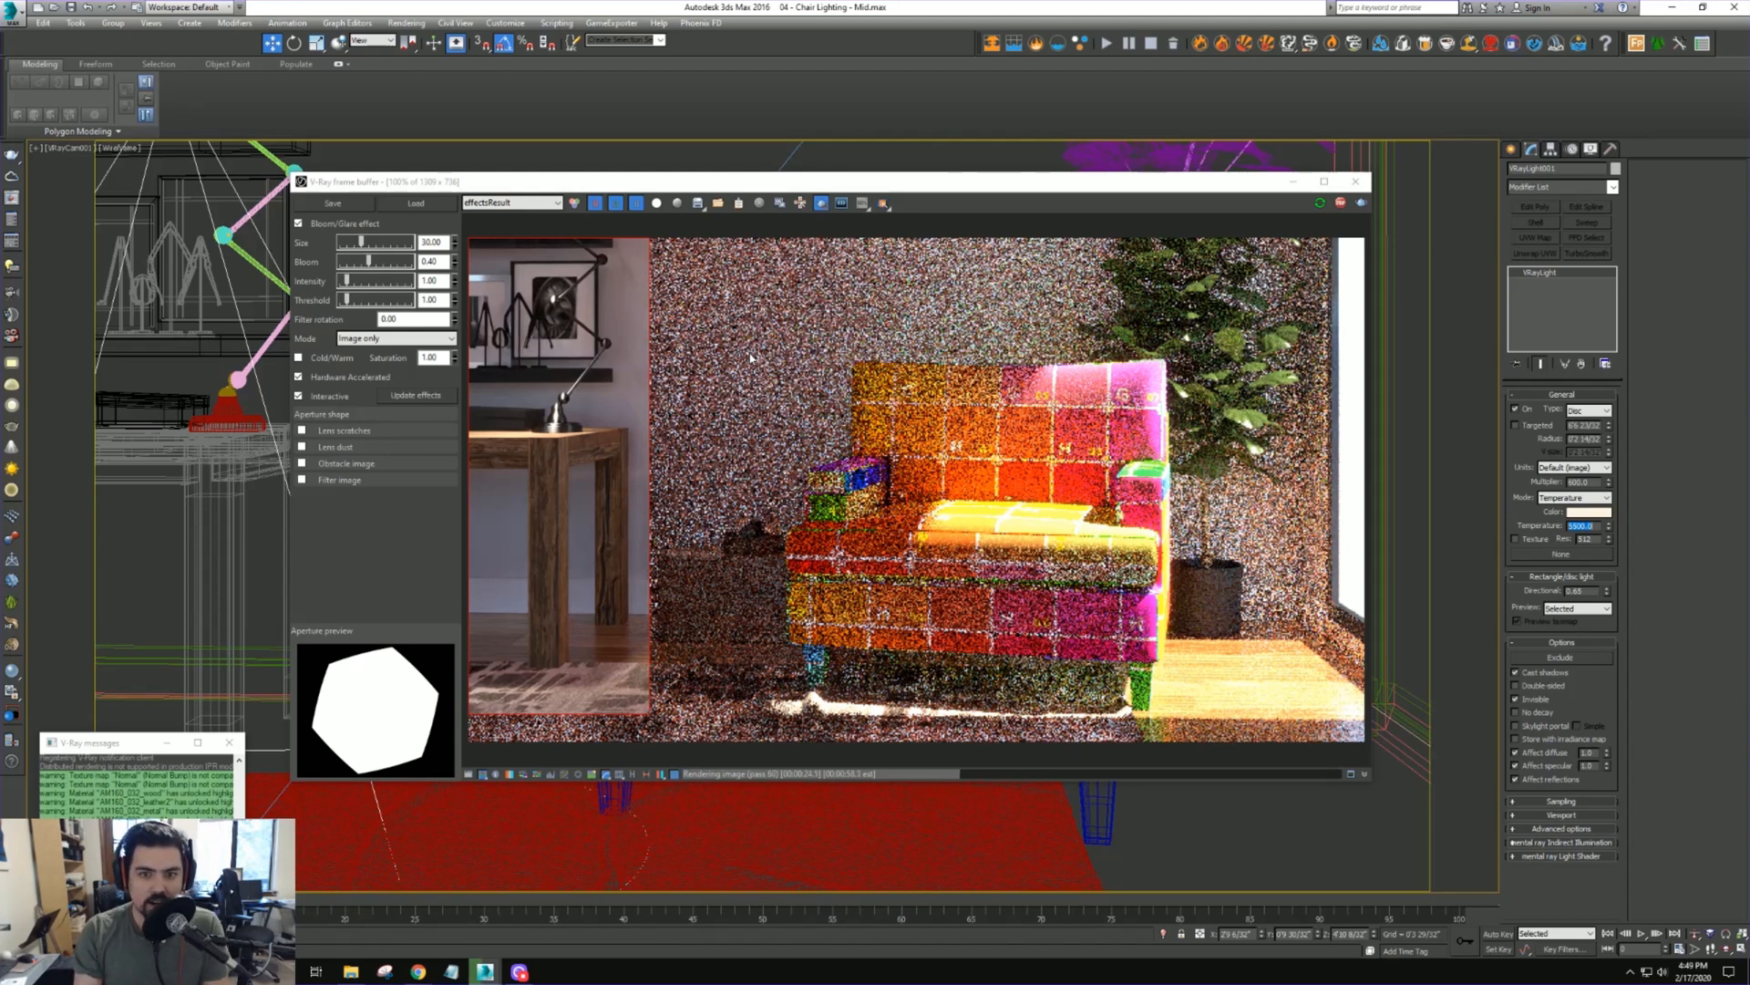
Turn off region rendering and lock the render view to Quad 4 - VRayCam001
{"action": "left_click", "coordinate": [821, 204]}
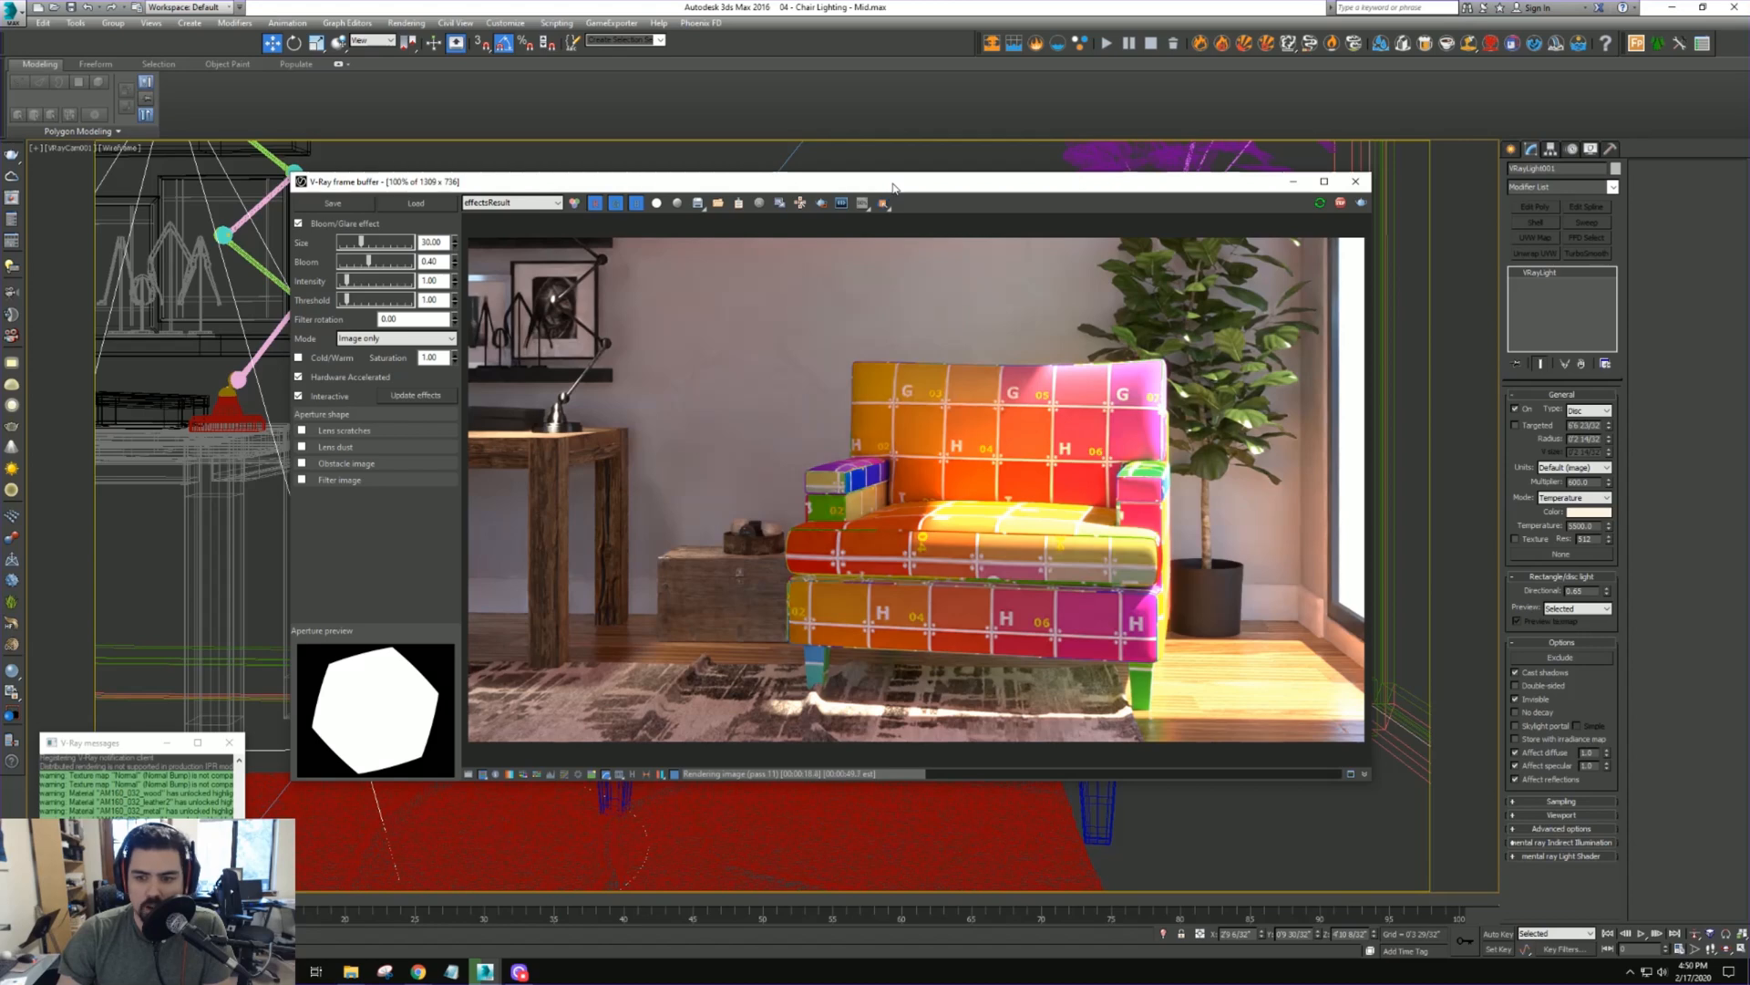
{"action": "left_click_drag", "start_coordinate": [893, 188], "coordinate": [838, 105]}
{"action": "left_click", "coordinate": [453, 867]}
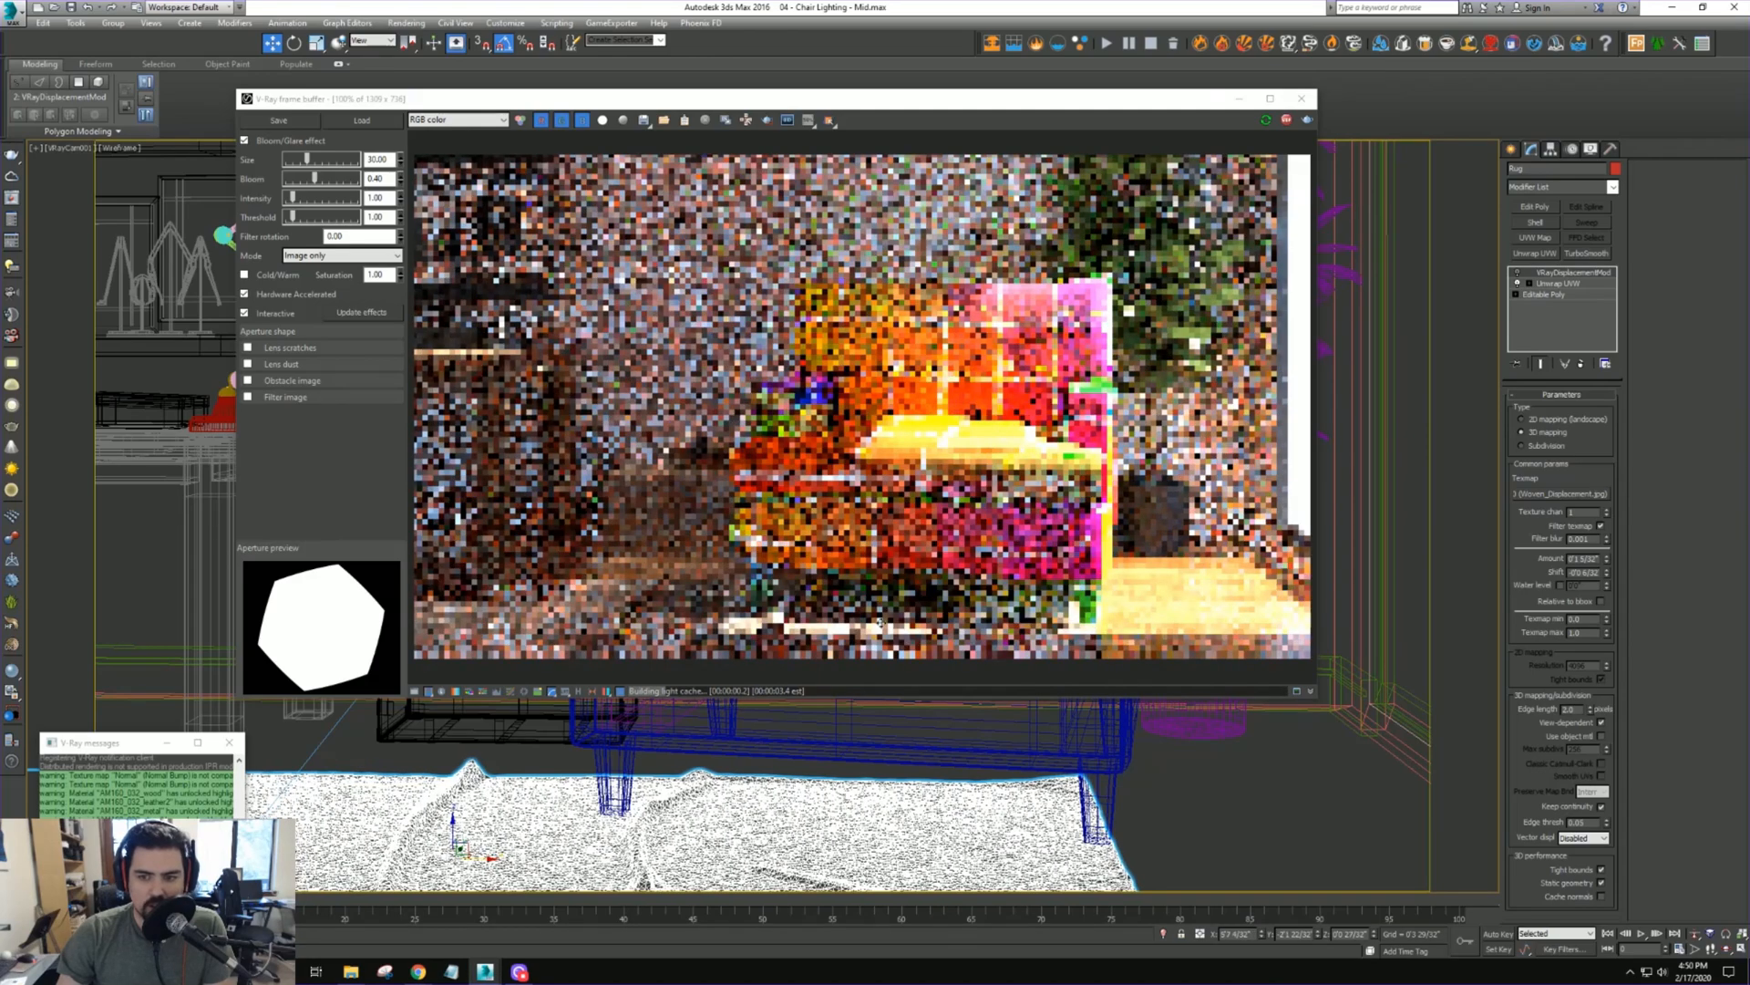
{"action": "left_click_drag", "start_coordinate": [1055, 98], "coordinate": [1149, 194]}
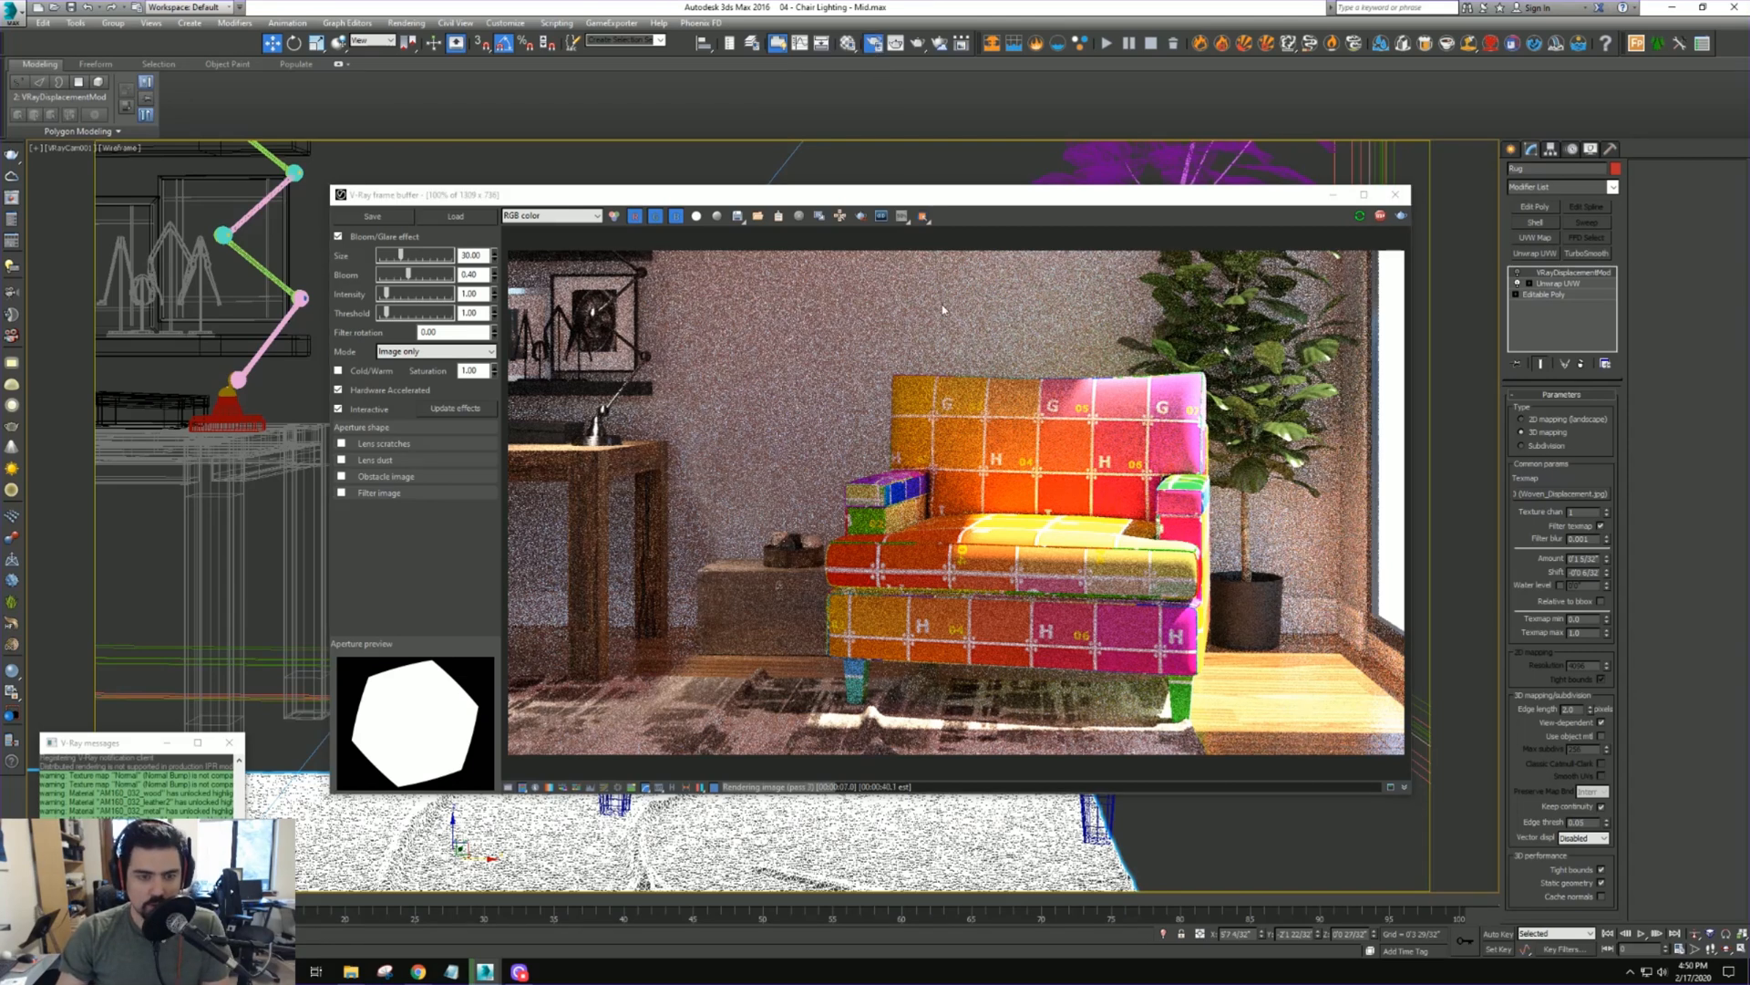
{"action": "key", "text": "F10"}
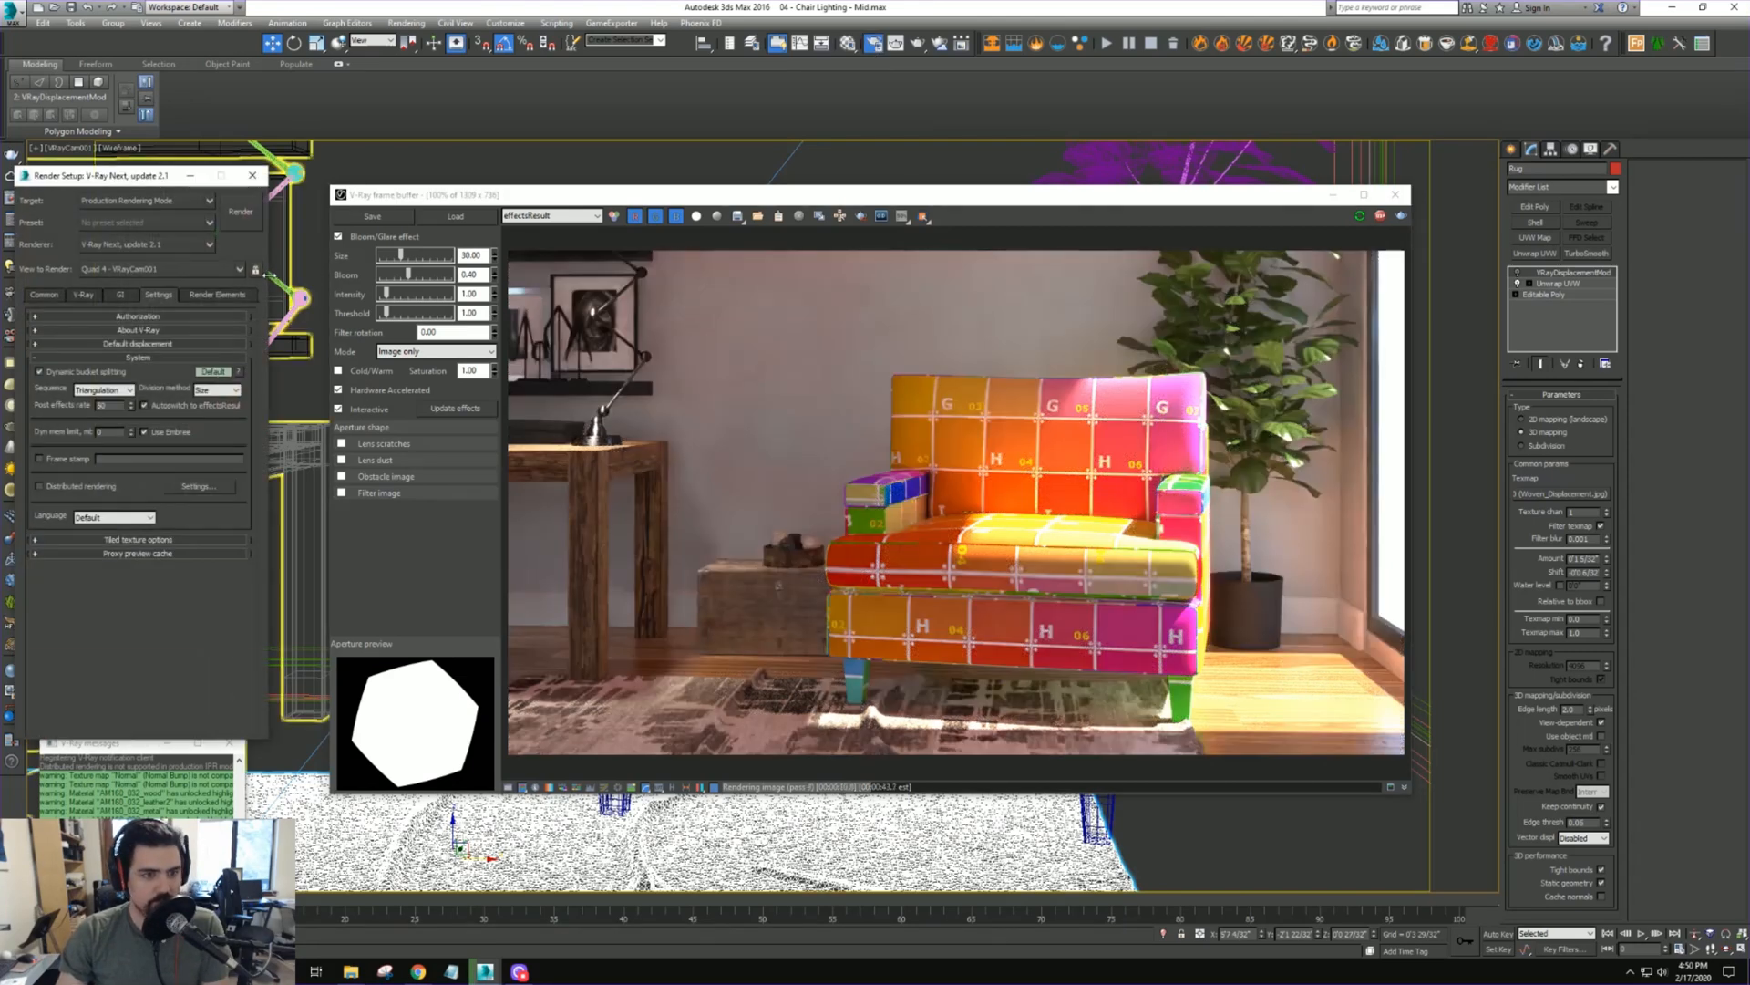
{"action": "left_click", "coordinate": [256, 270]}
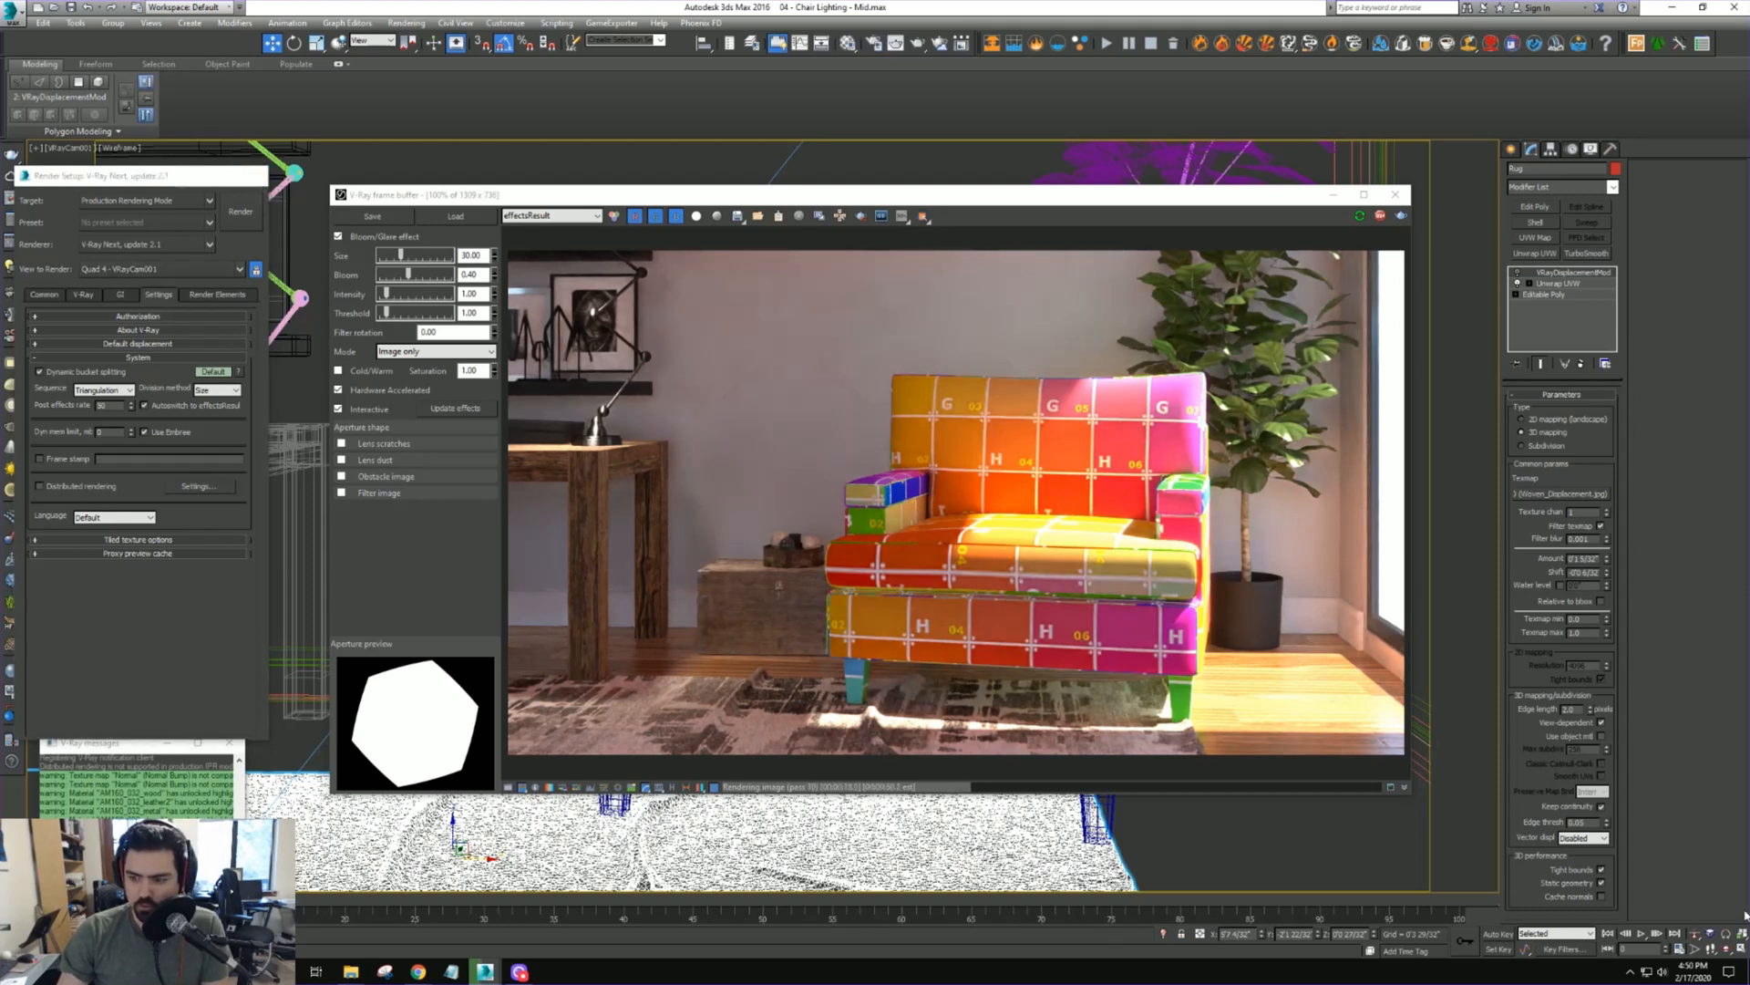
Move the VRaySun slightly in the perspective view seen from above, check the new sunlight in the render, and close the frame buffer
{"action": "left_click", "coordinate": [1741, 948]}
{"action": "left_click_drag", "start_coordinate": [882, 196], "coordinate": [1090, 353]}
{"action": "scroll", "coordinate": [439, 258], "scroll_direction": "down", "scroll_amount": 3}
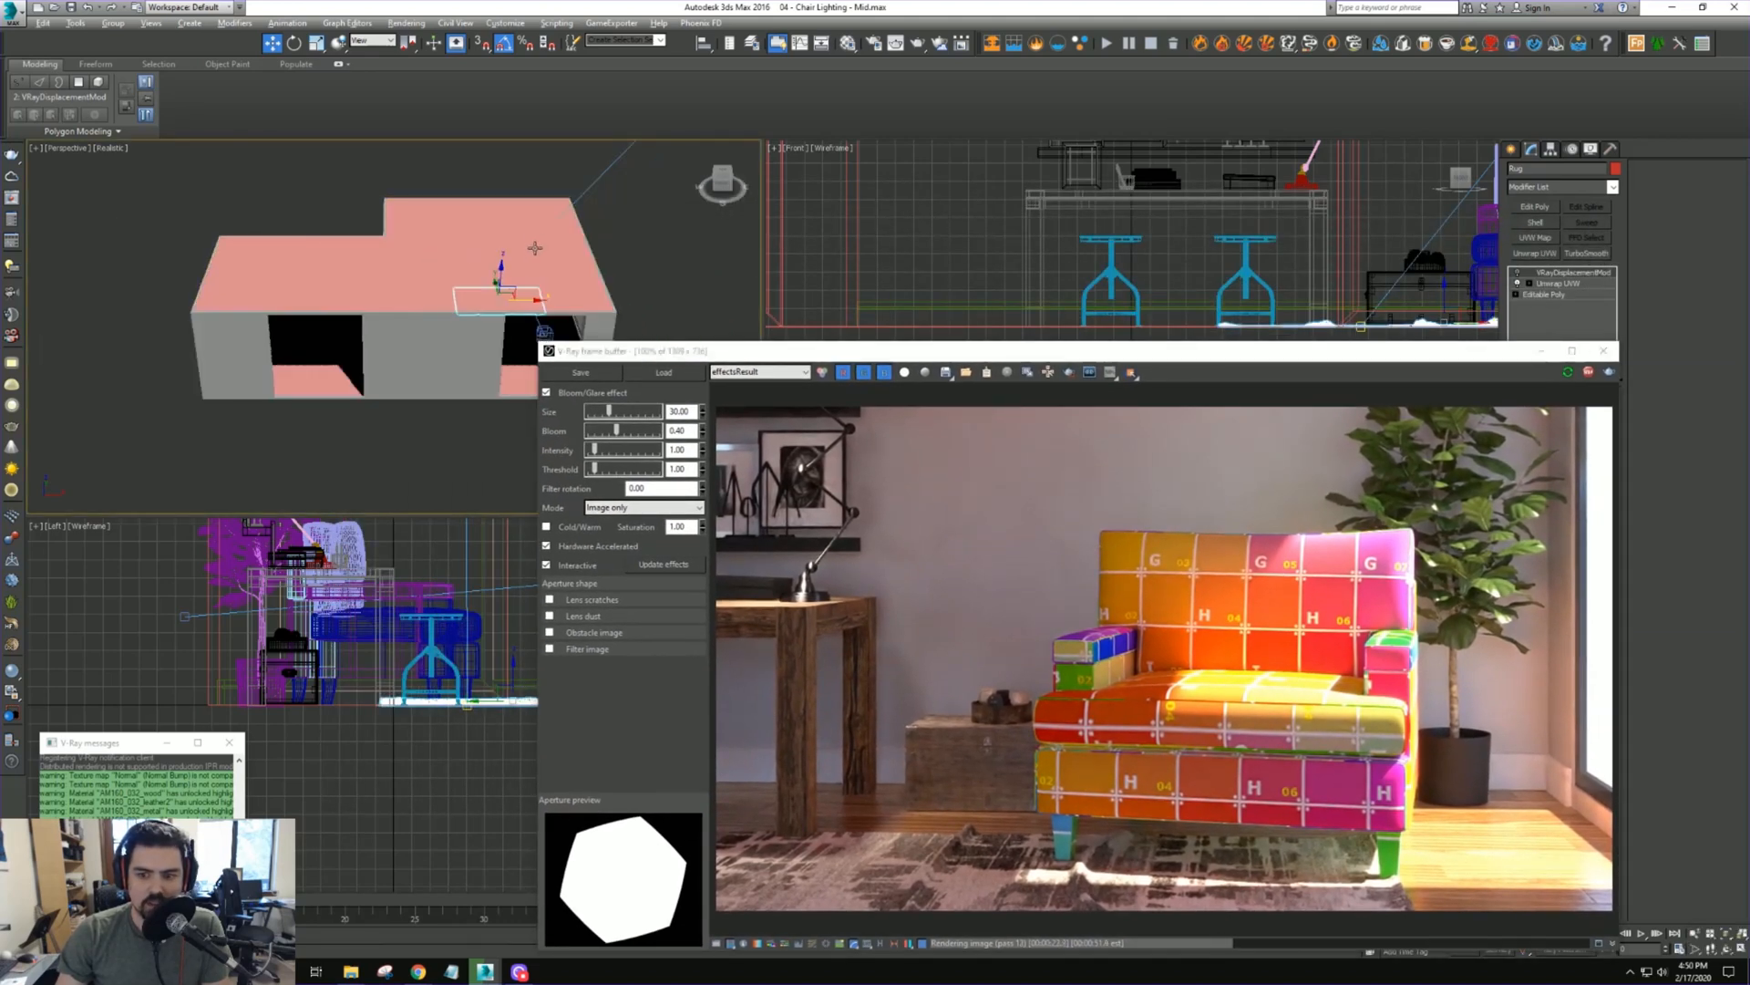
{"action": "scroll", "coordinate": [512, 305], "scroll_direction": "down", "scroll_amount": 3}
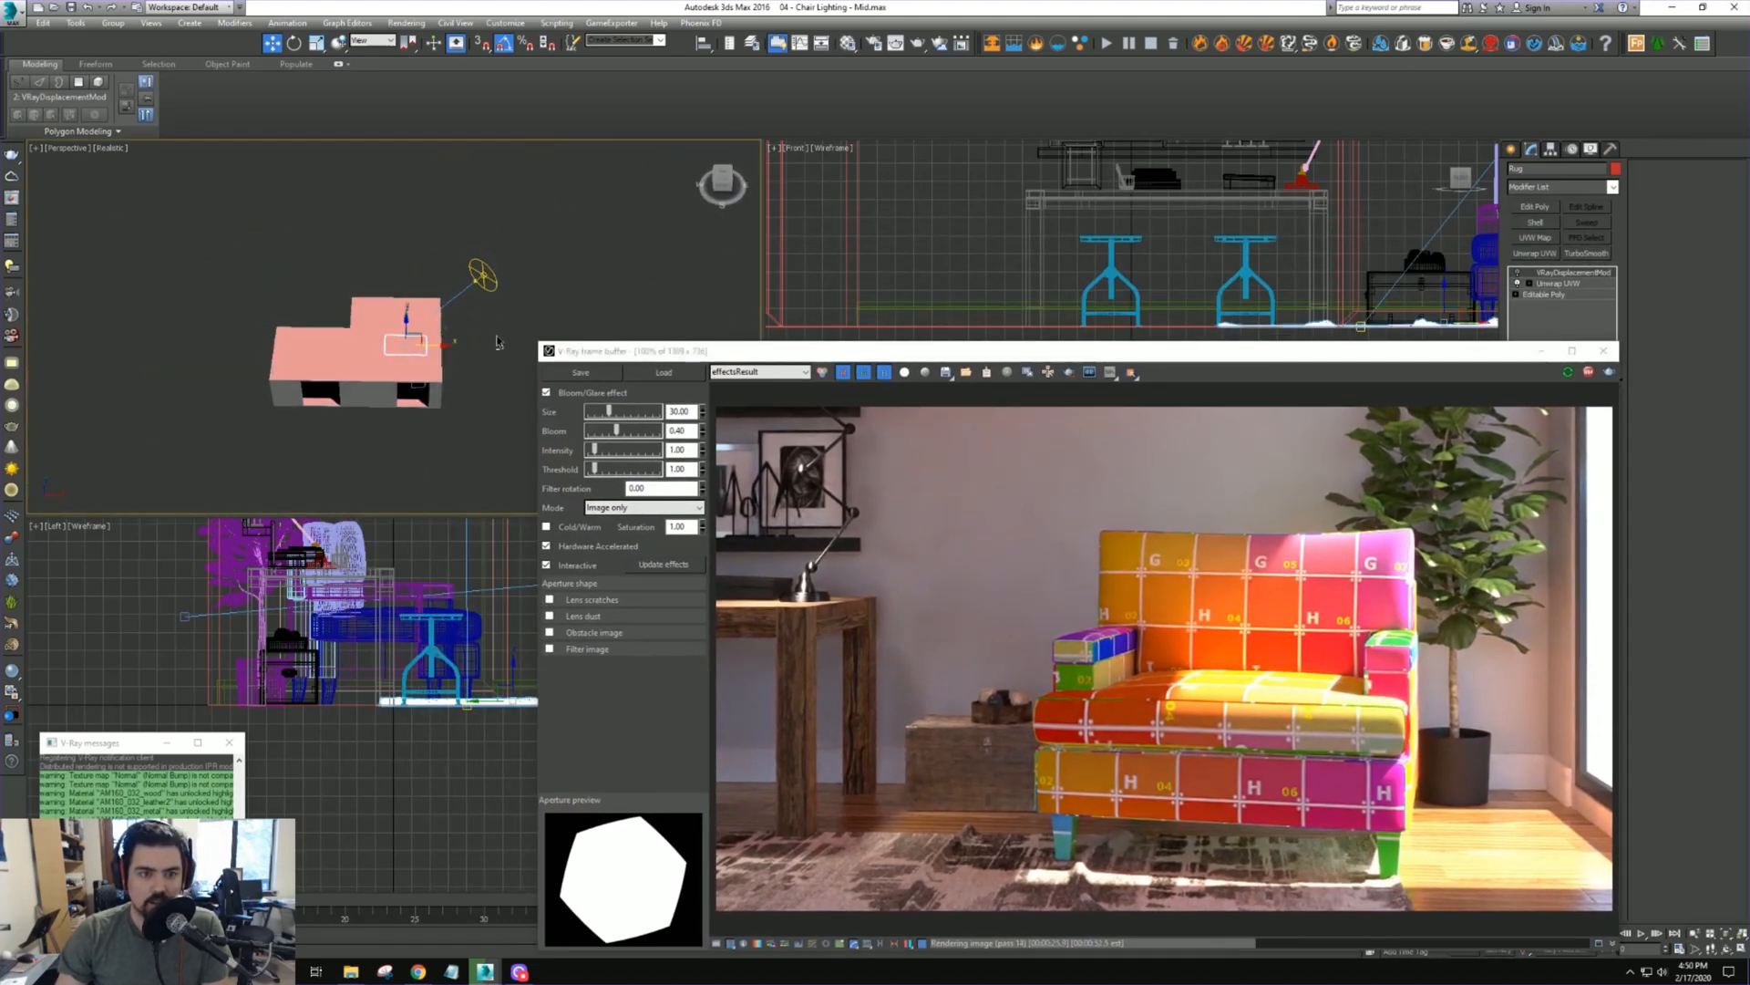
{"action": "middle_click_drag", "start_coordinate": [498, 342], "coordinate": [498, 352], "text": "alt"}
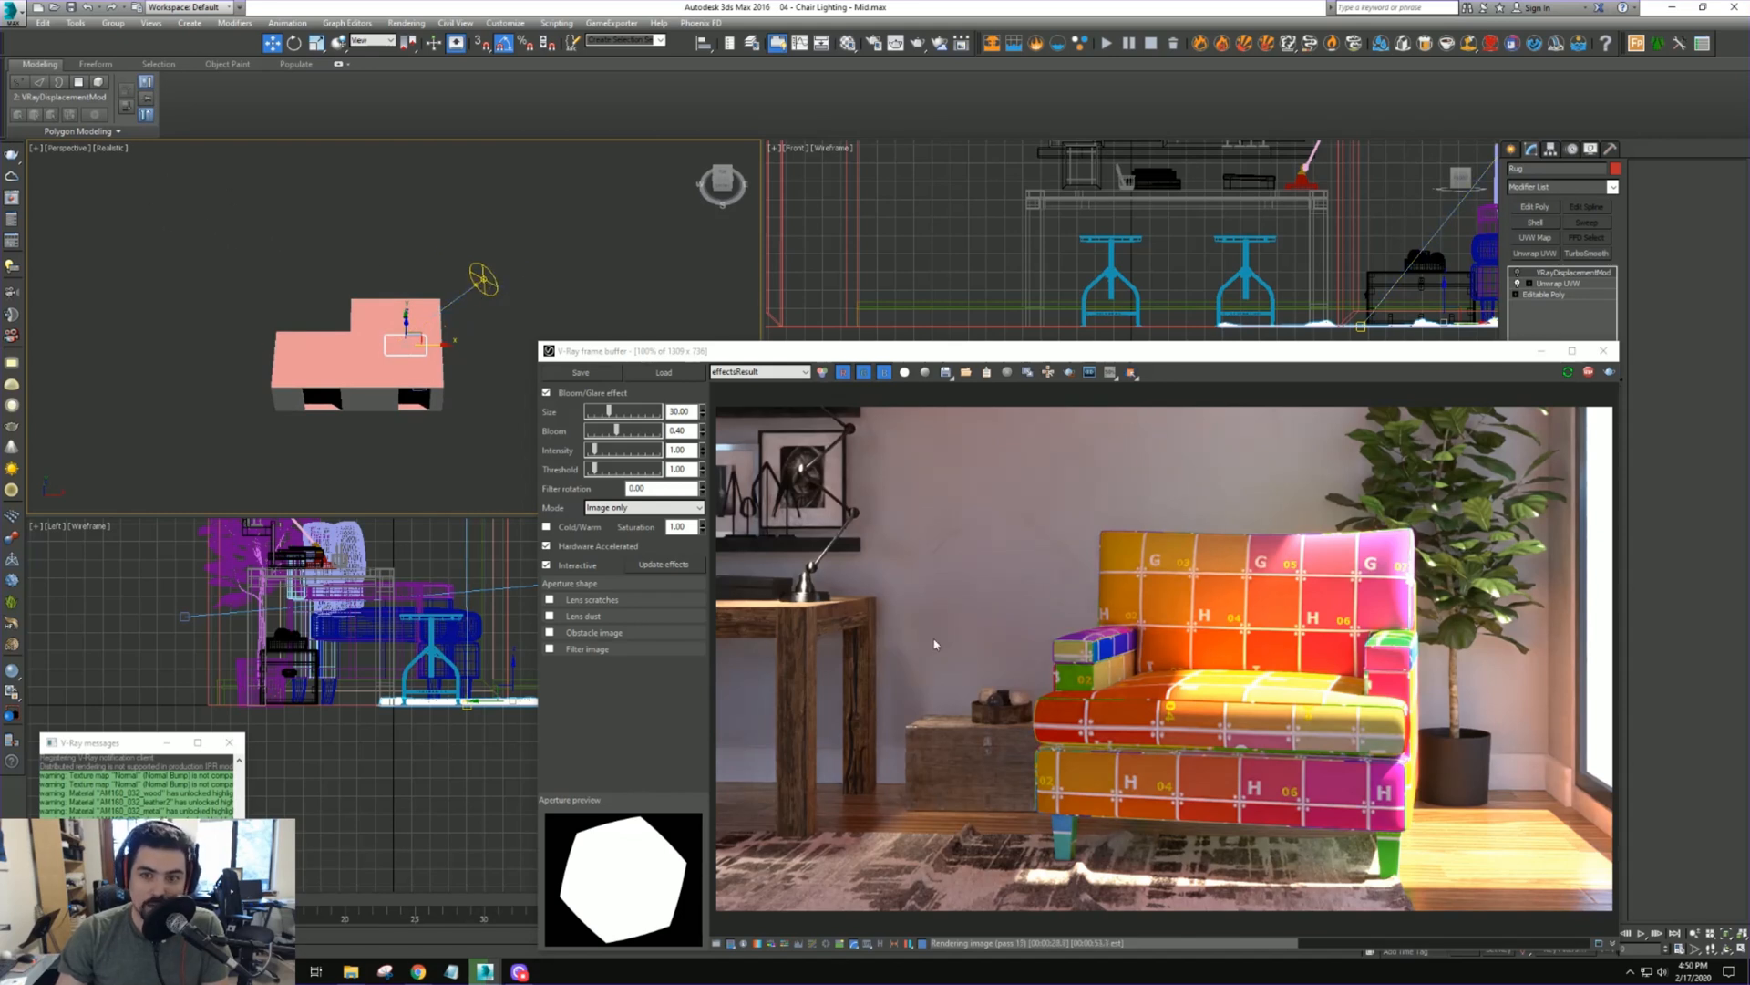
{"action": "left_click", "coordinate": [489, 283]}
{"action": "middle_click_drag", "start_coordinate": [493, 283], "coordinate": [519, 346], "text": "alt"}
{"action": "left_click_drag", "start_coordinate": [499, 293], "coordinate": [470, 288]}
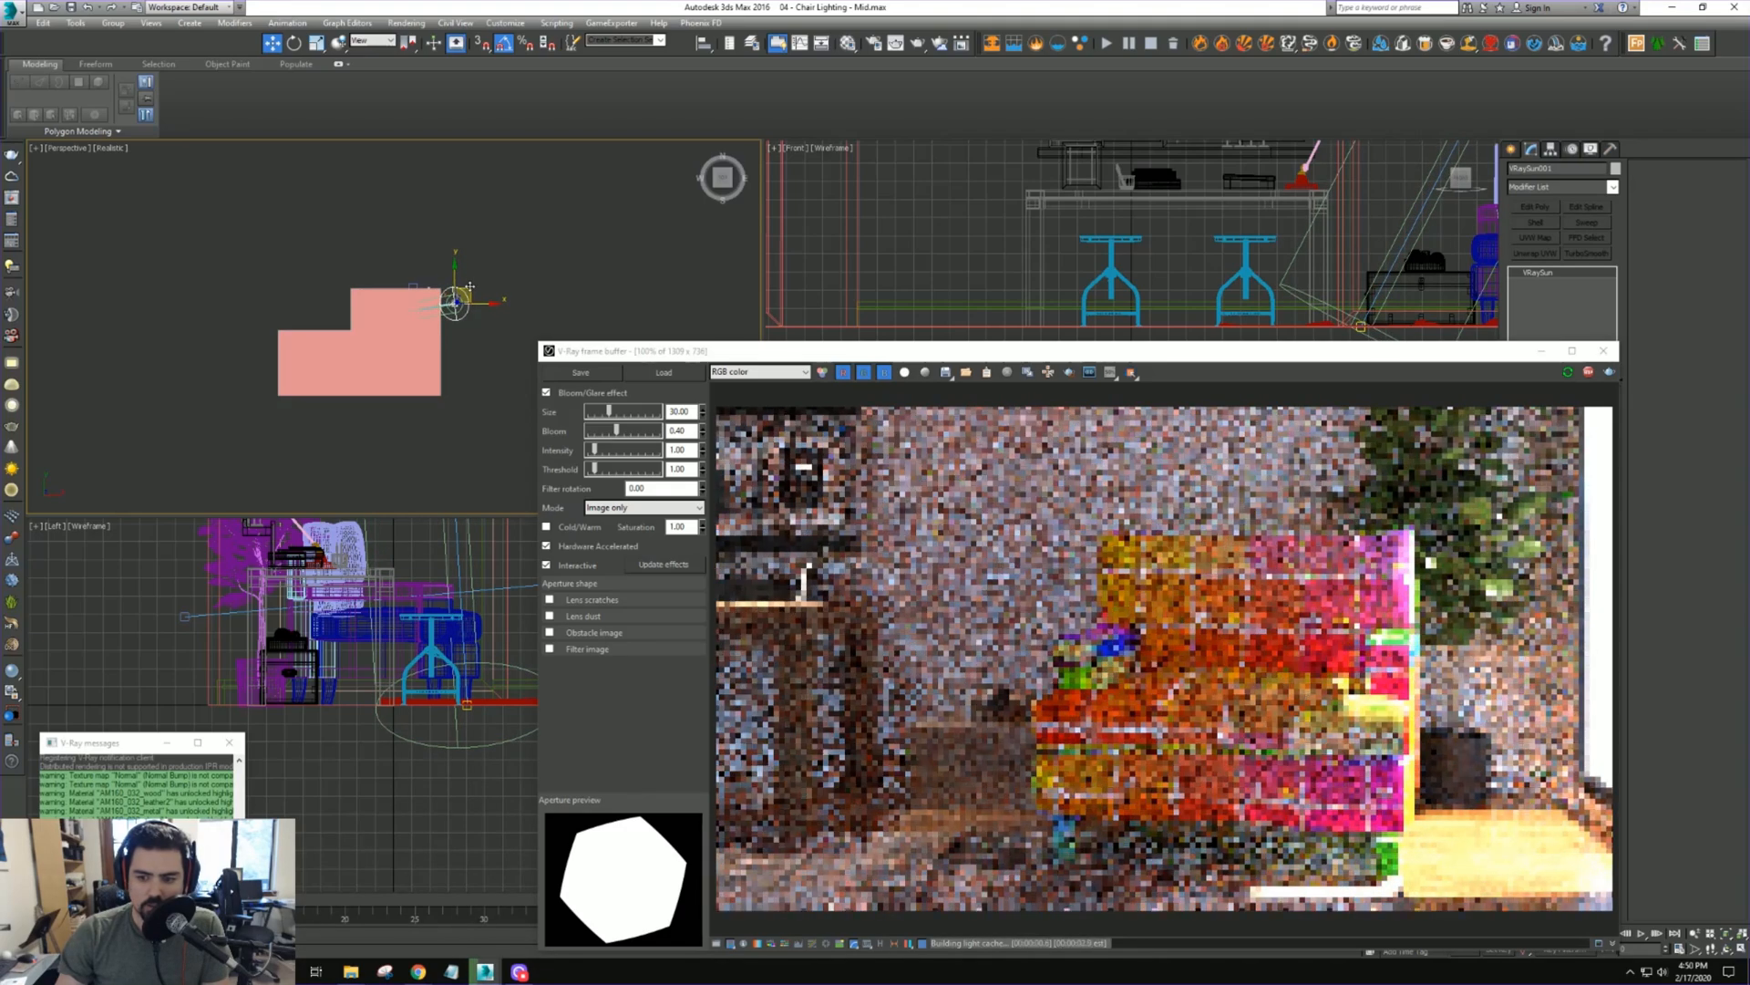
{"action": "left_click_drag", "start_coordinate": [1031, 354], "coordinate": [899, 228]}
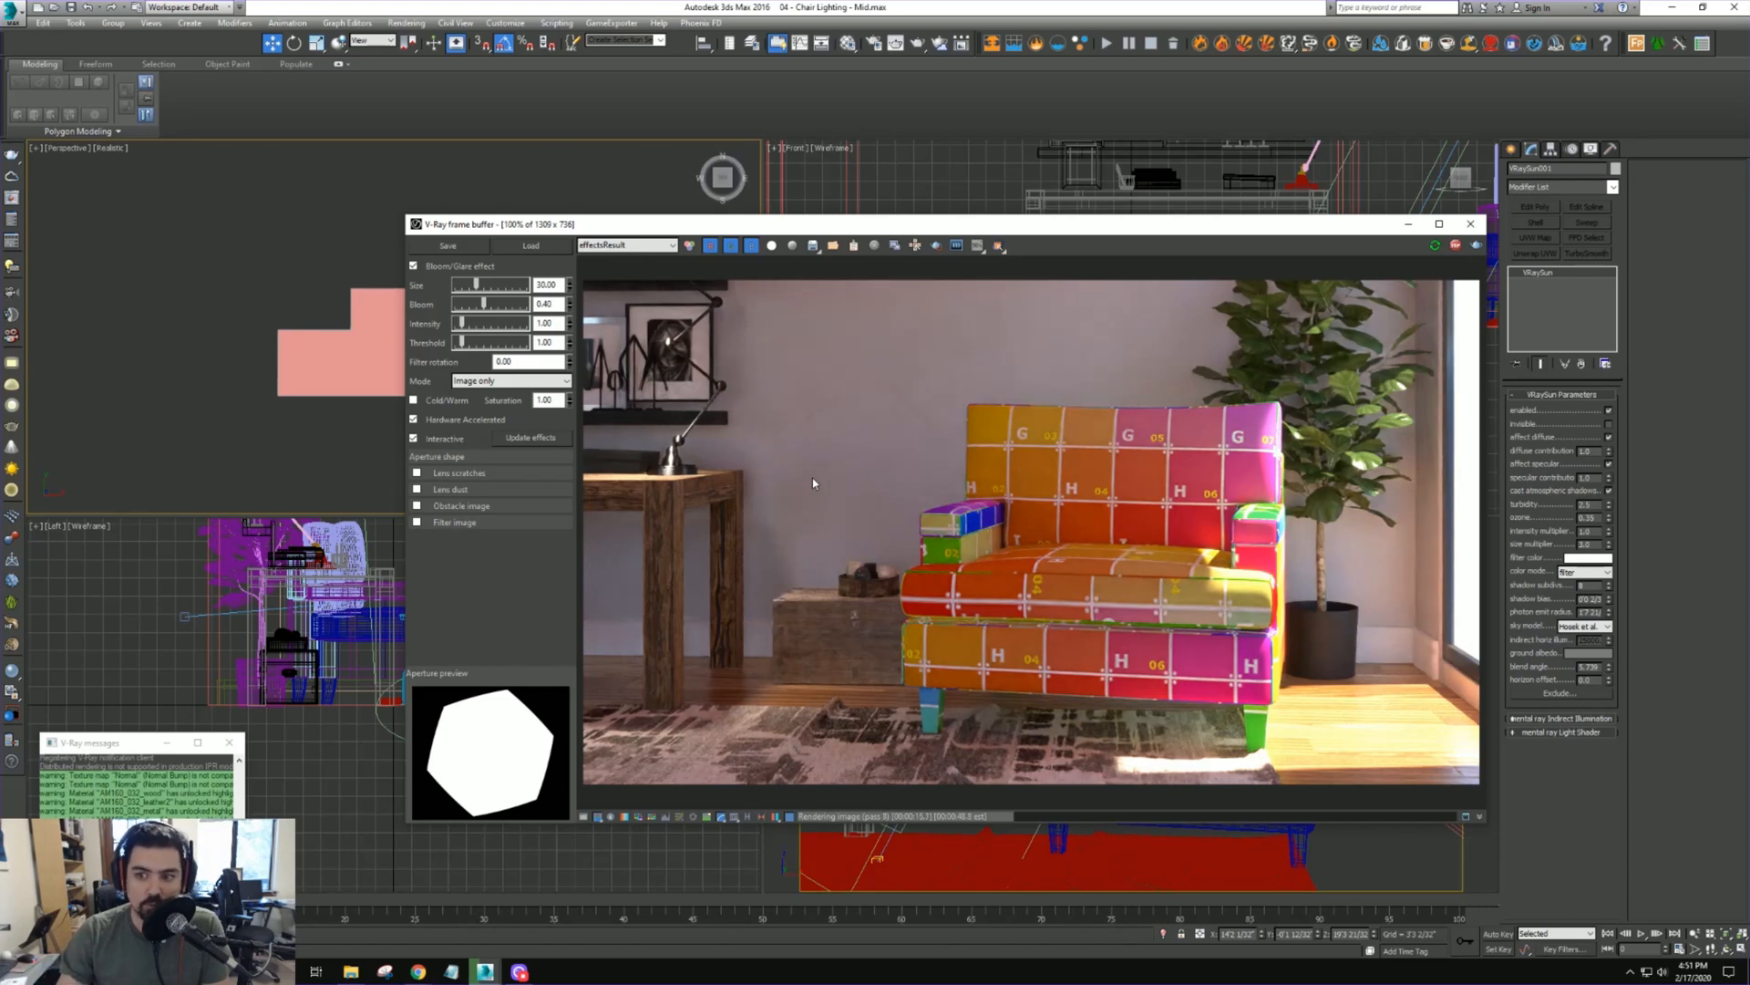
{"action": "left_click", "coordinate": [1470, 224]}
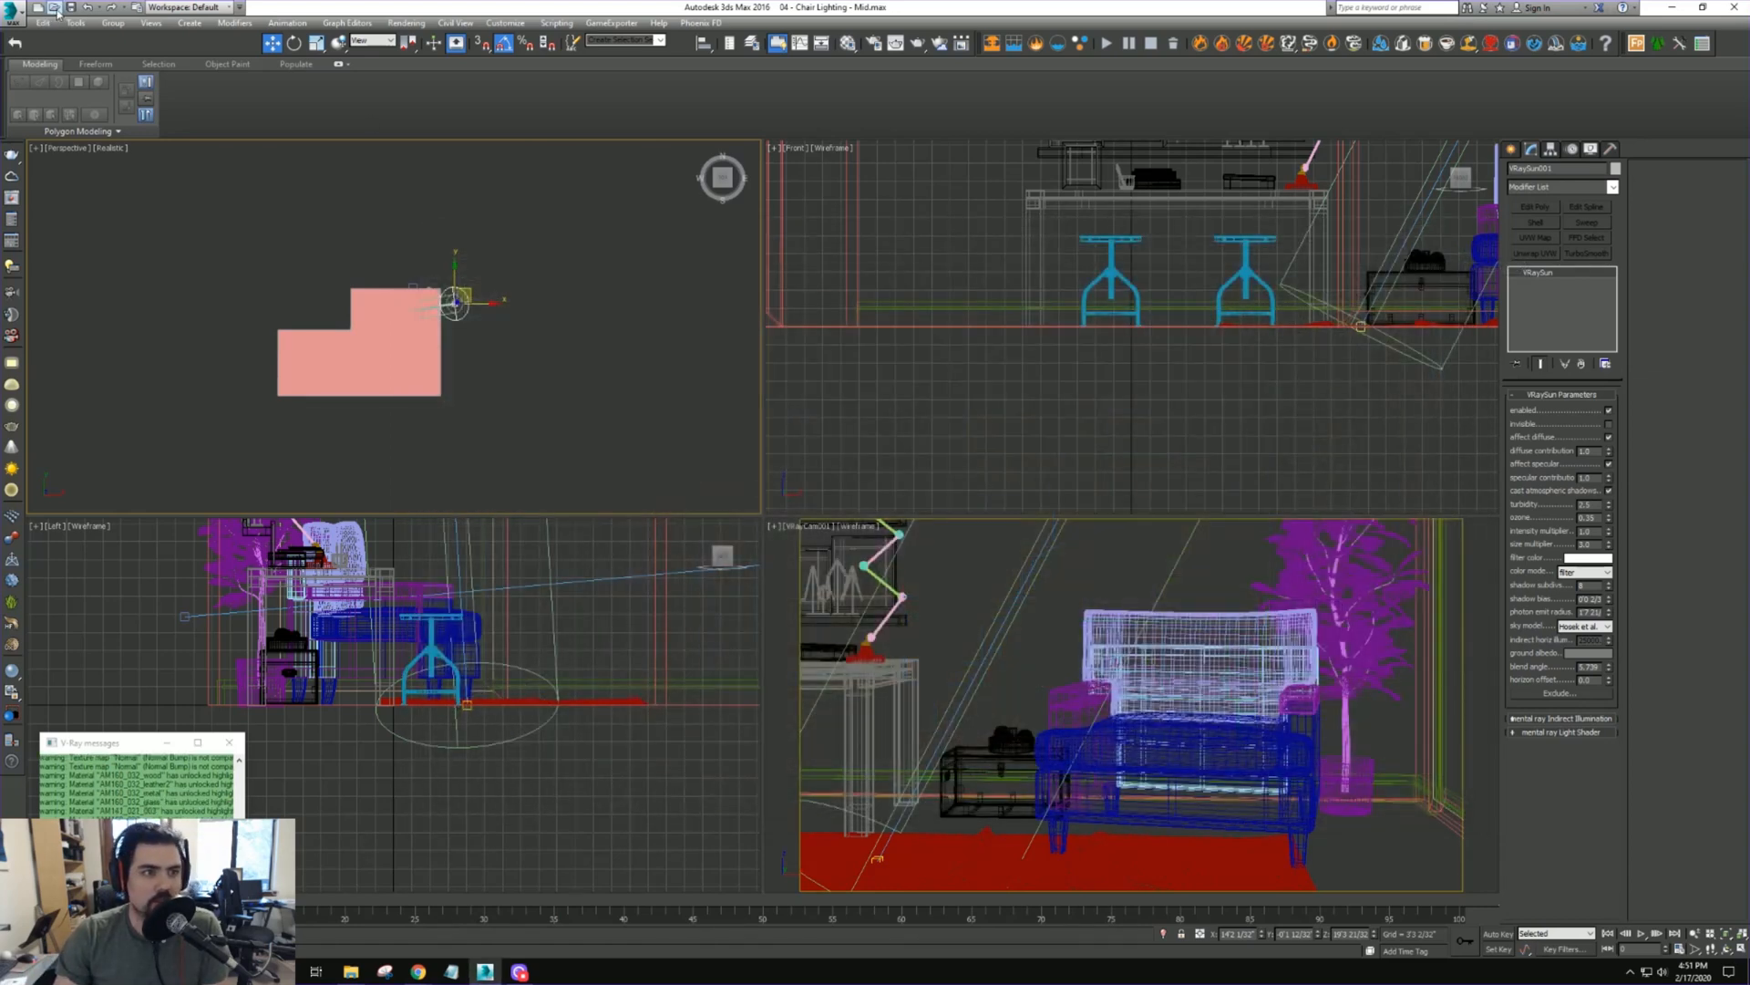
Maximize the camera viewport in shaded display and select the chair group
{"action": "left_click", "coordinate": [939, 584]}
{"action": "key", "text": "alt+w"}
{"action": "left_click", "coordinate": [939, 586]}
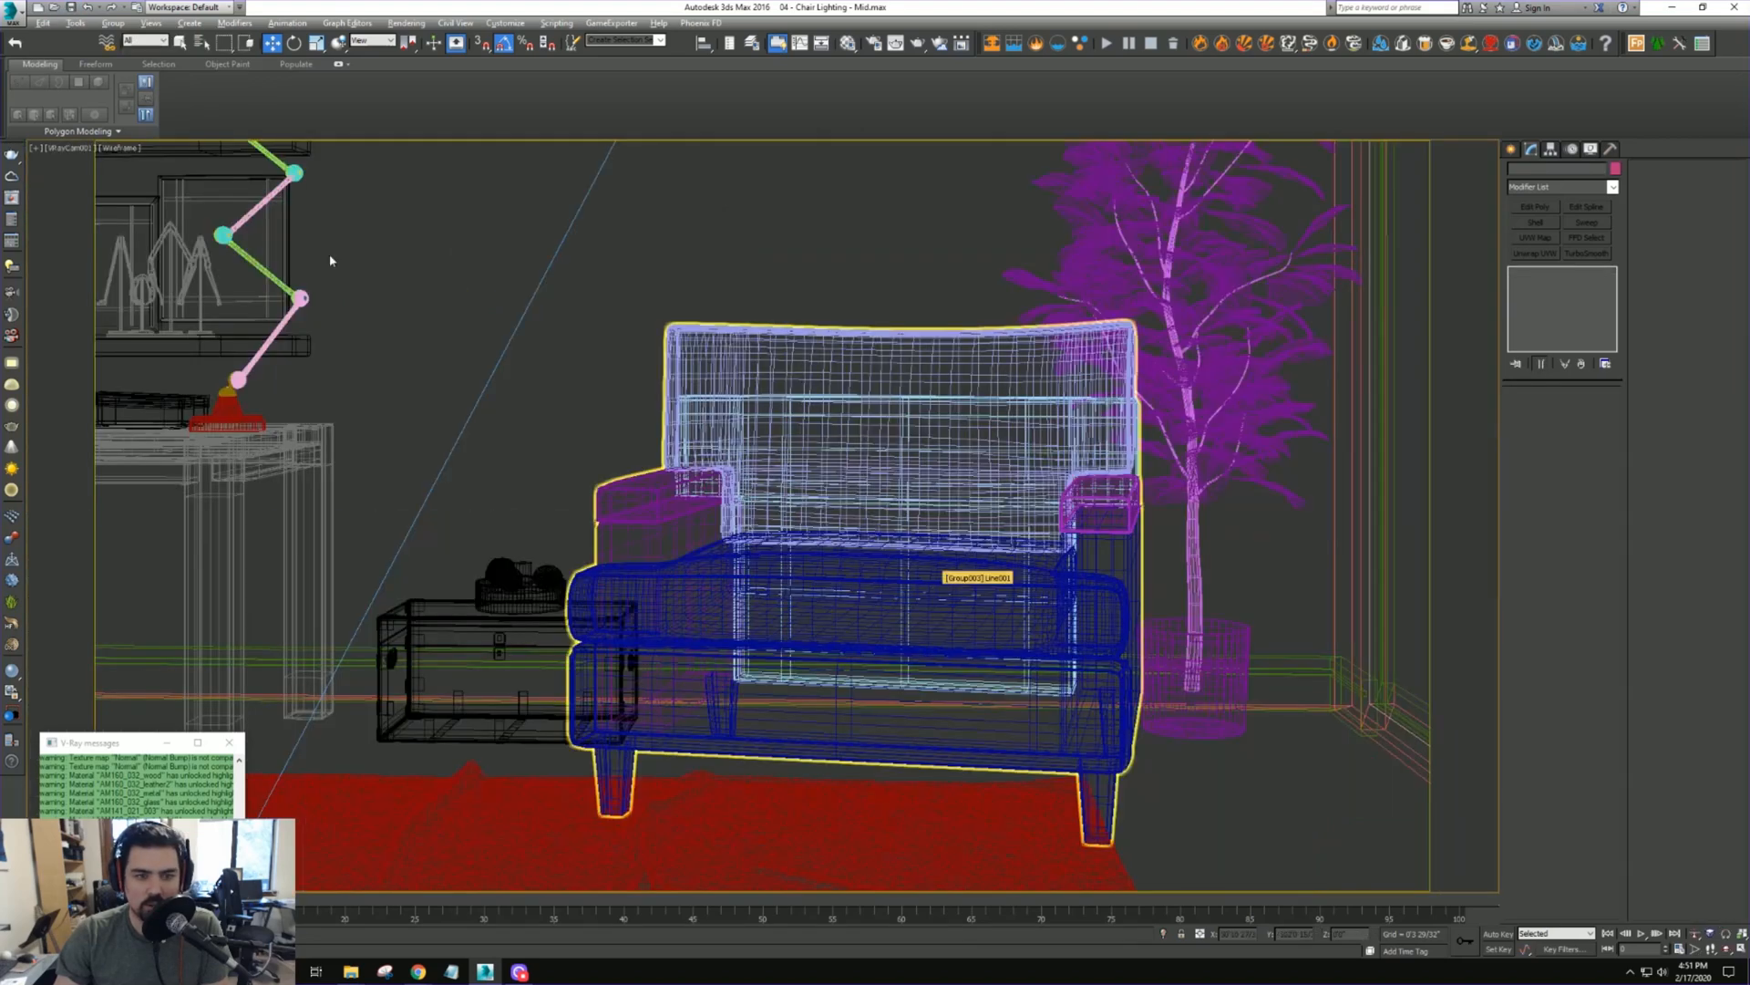
{"action": "key", "text": "ctrl+z"}
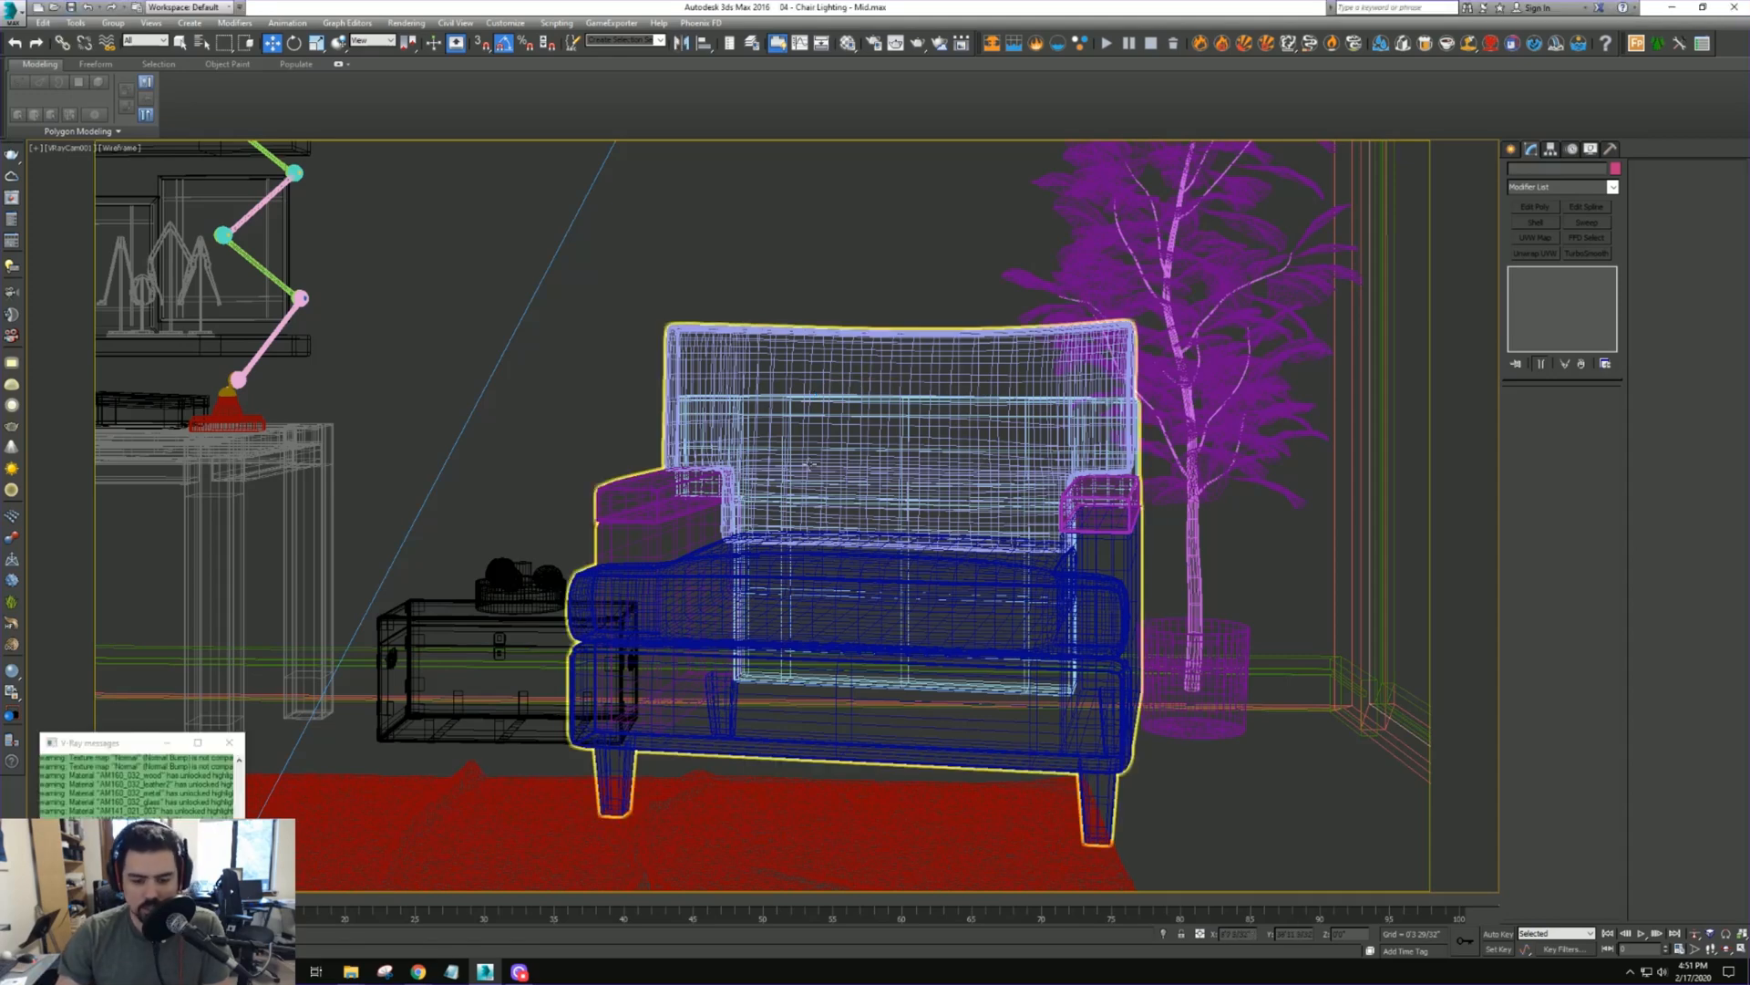
{"action": "key", "text": "F3"}
{"action": "left_click", "coordinate": [812, 460]}
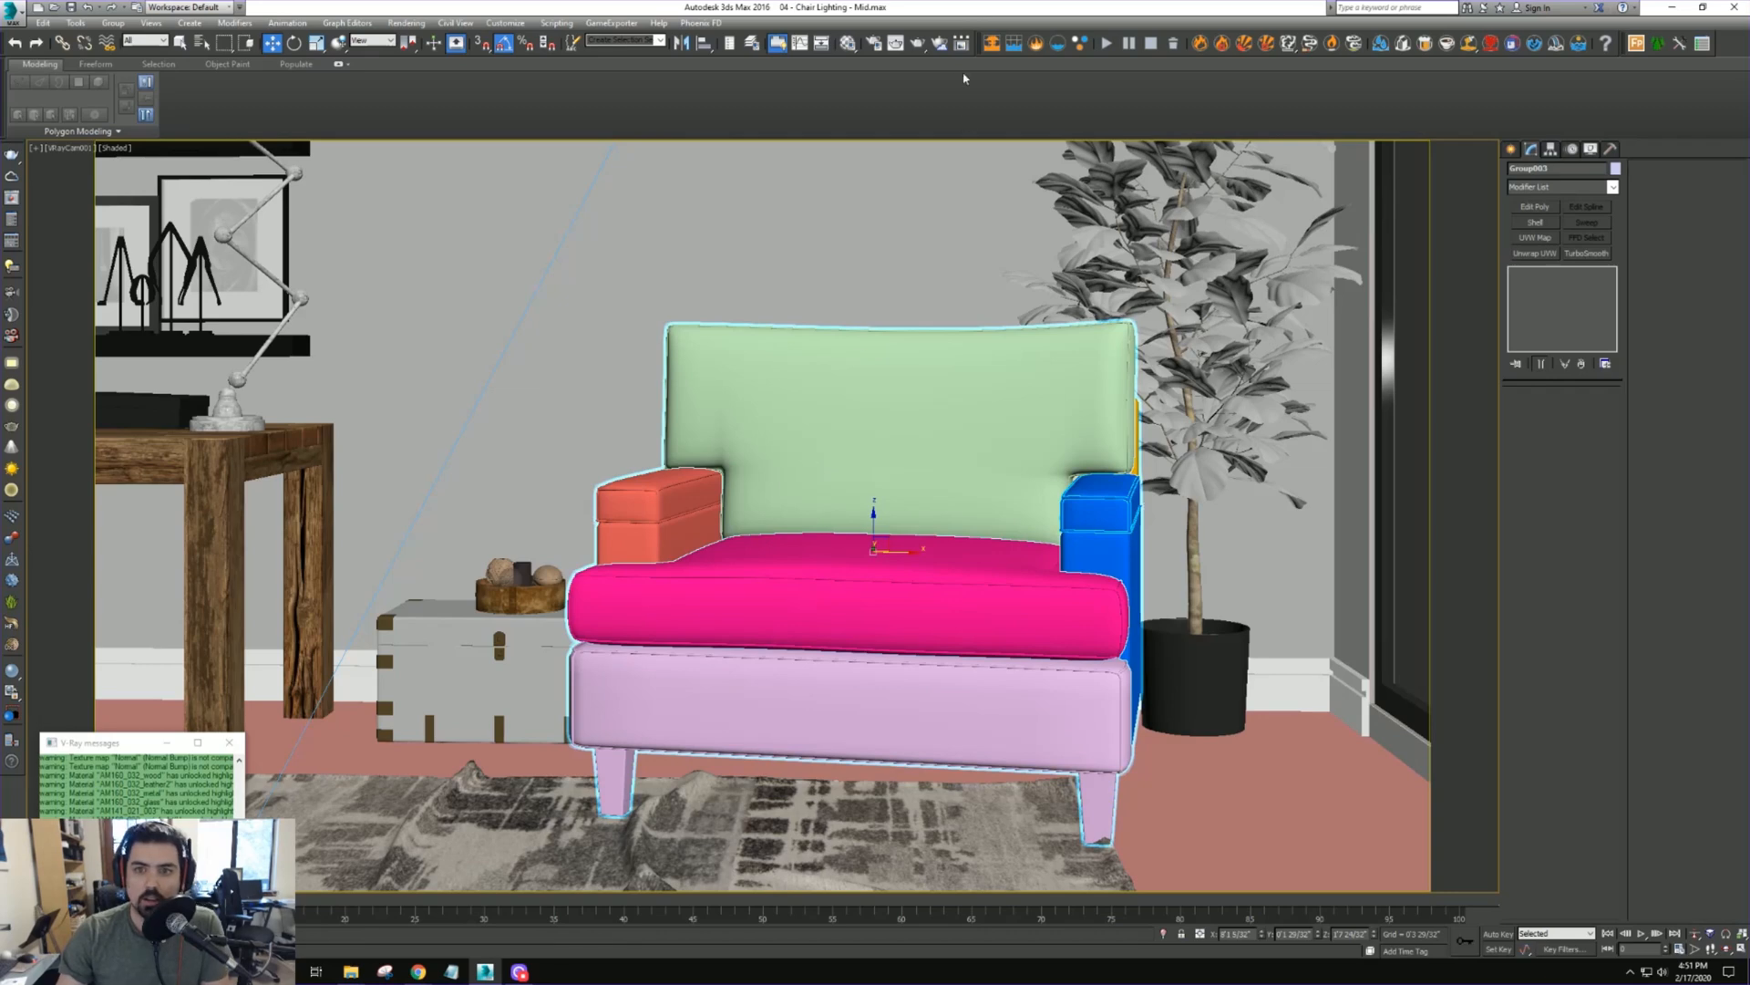
Bring up the Material Editor and the Textures folder, and sample the chair seat's pink material into the first sample slot
{"action": "left_click", "coordinate": [848, 43]}
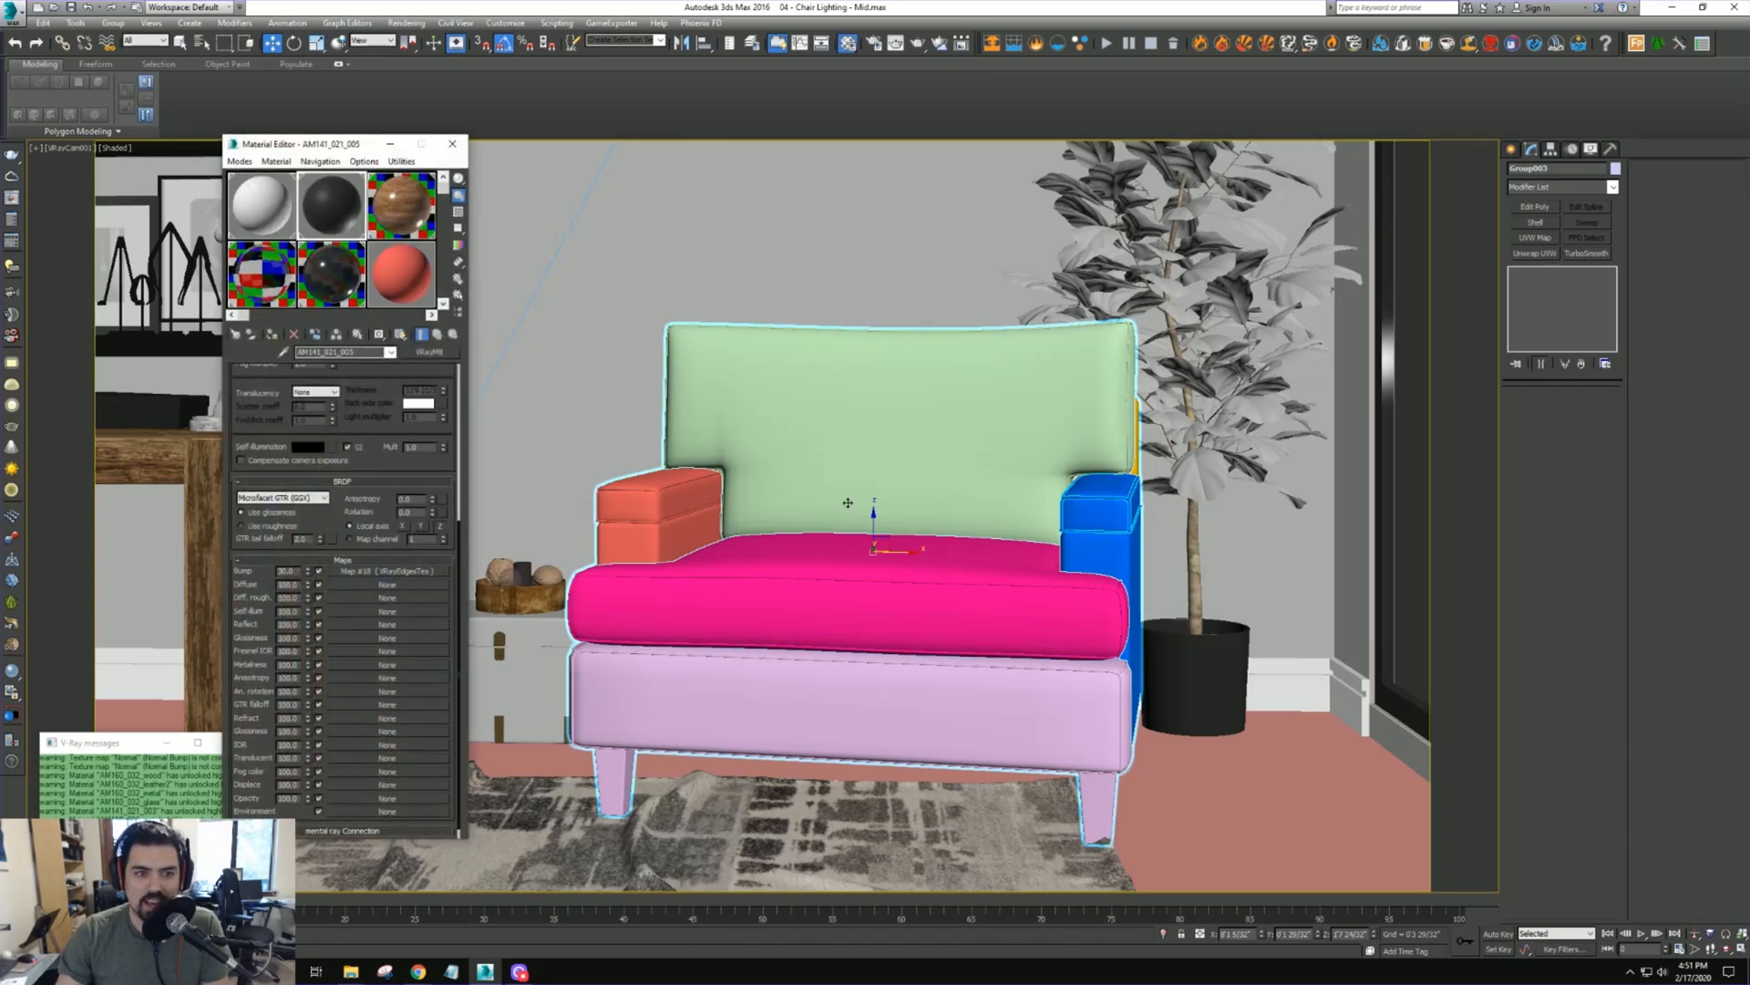
{"action": "left_click", "coordinate": [350, 972]}
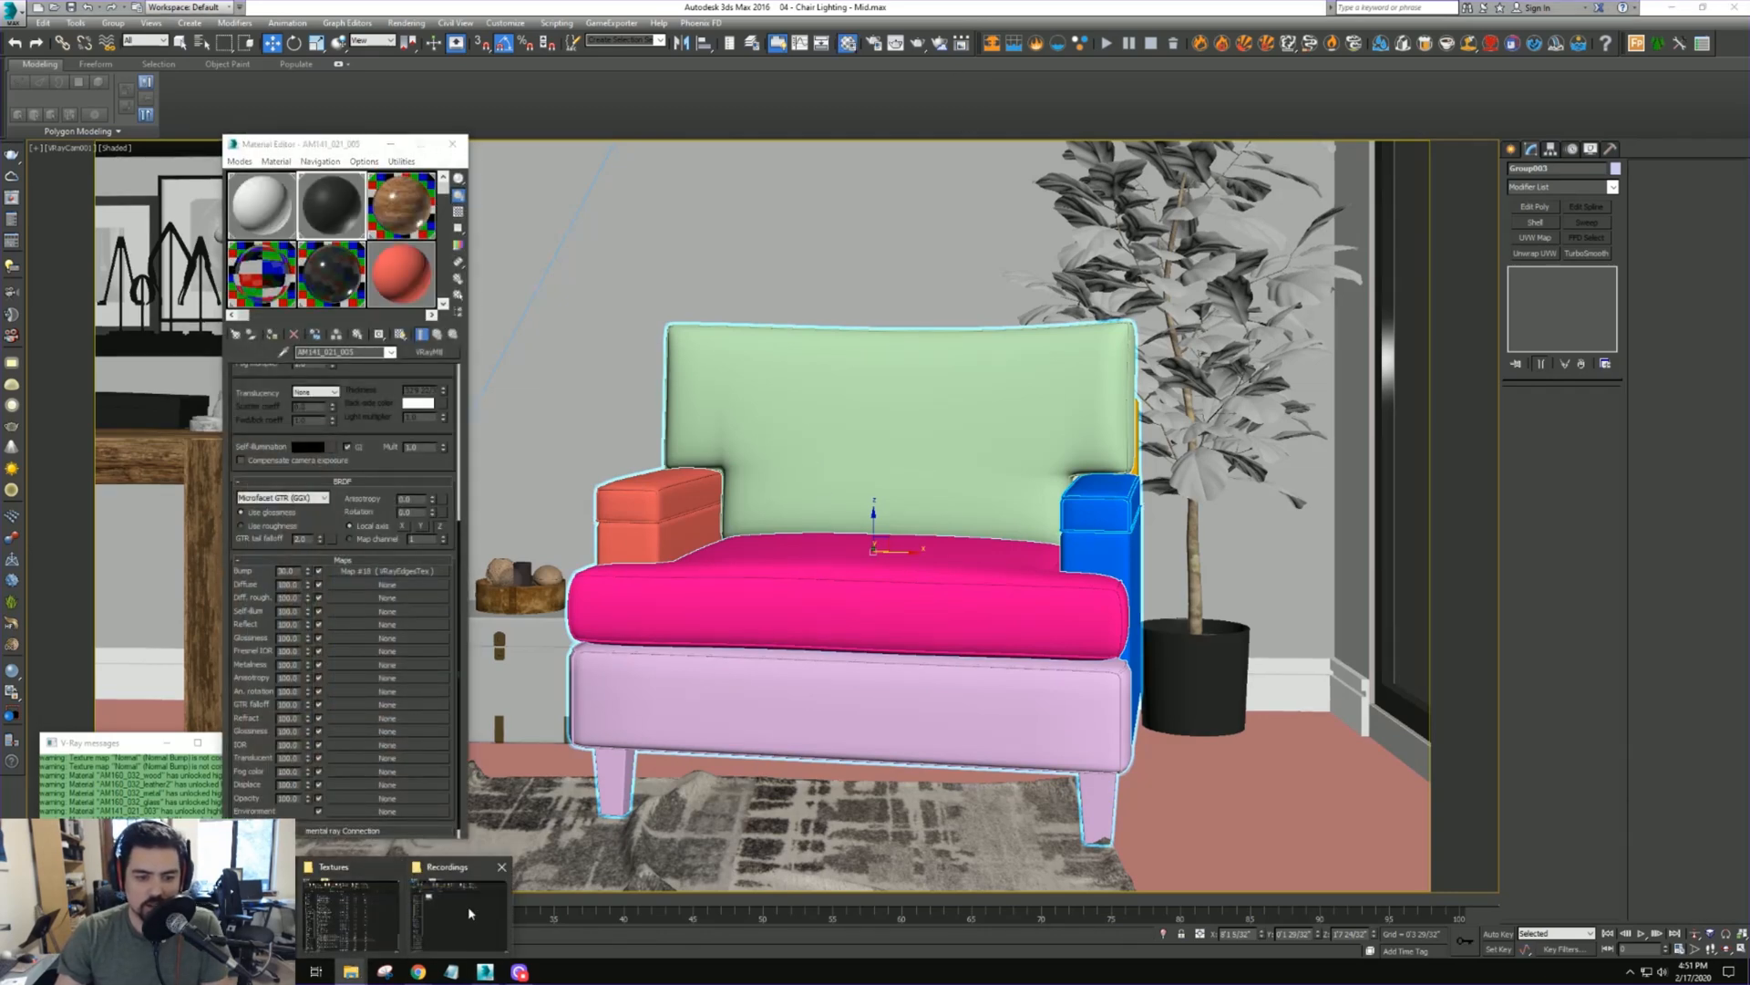
{"action": "left_click", "coordinate": [351, 925]}
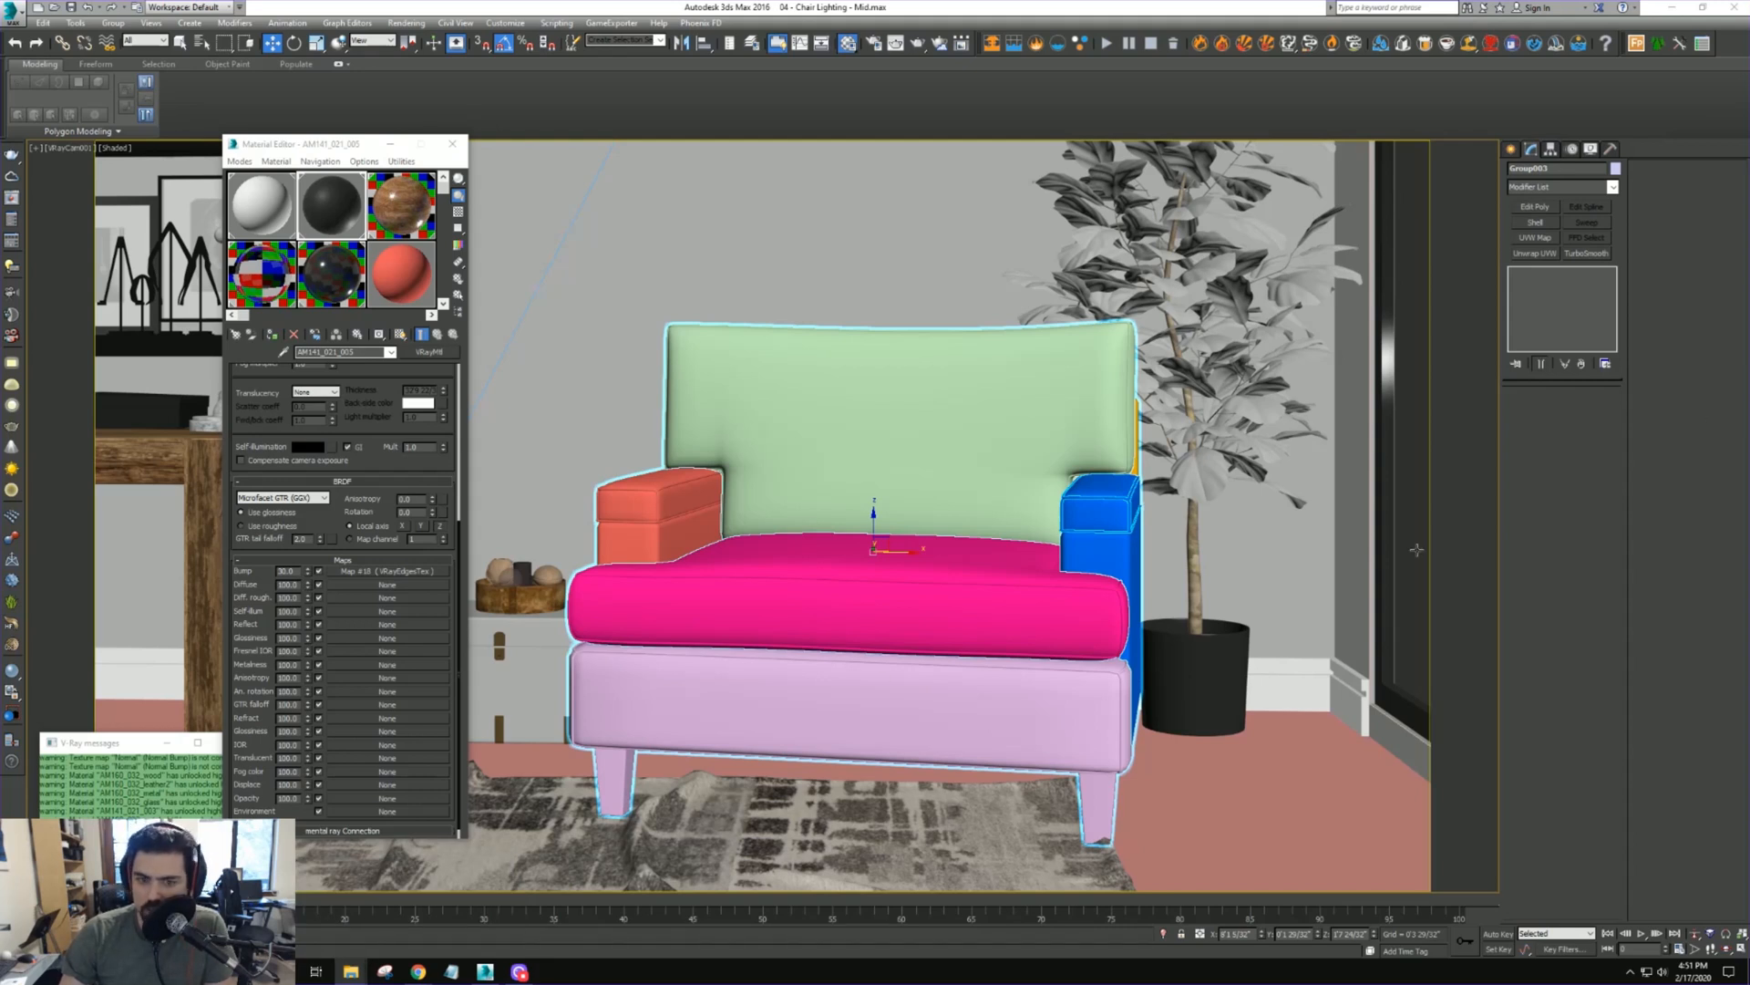
{"action": "left_click", "coordinate": [280, 299]}
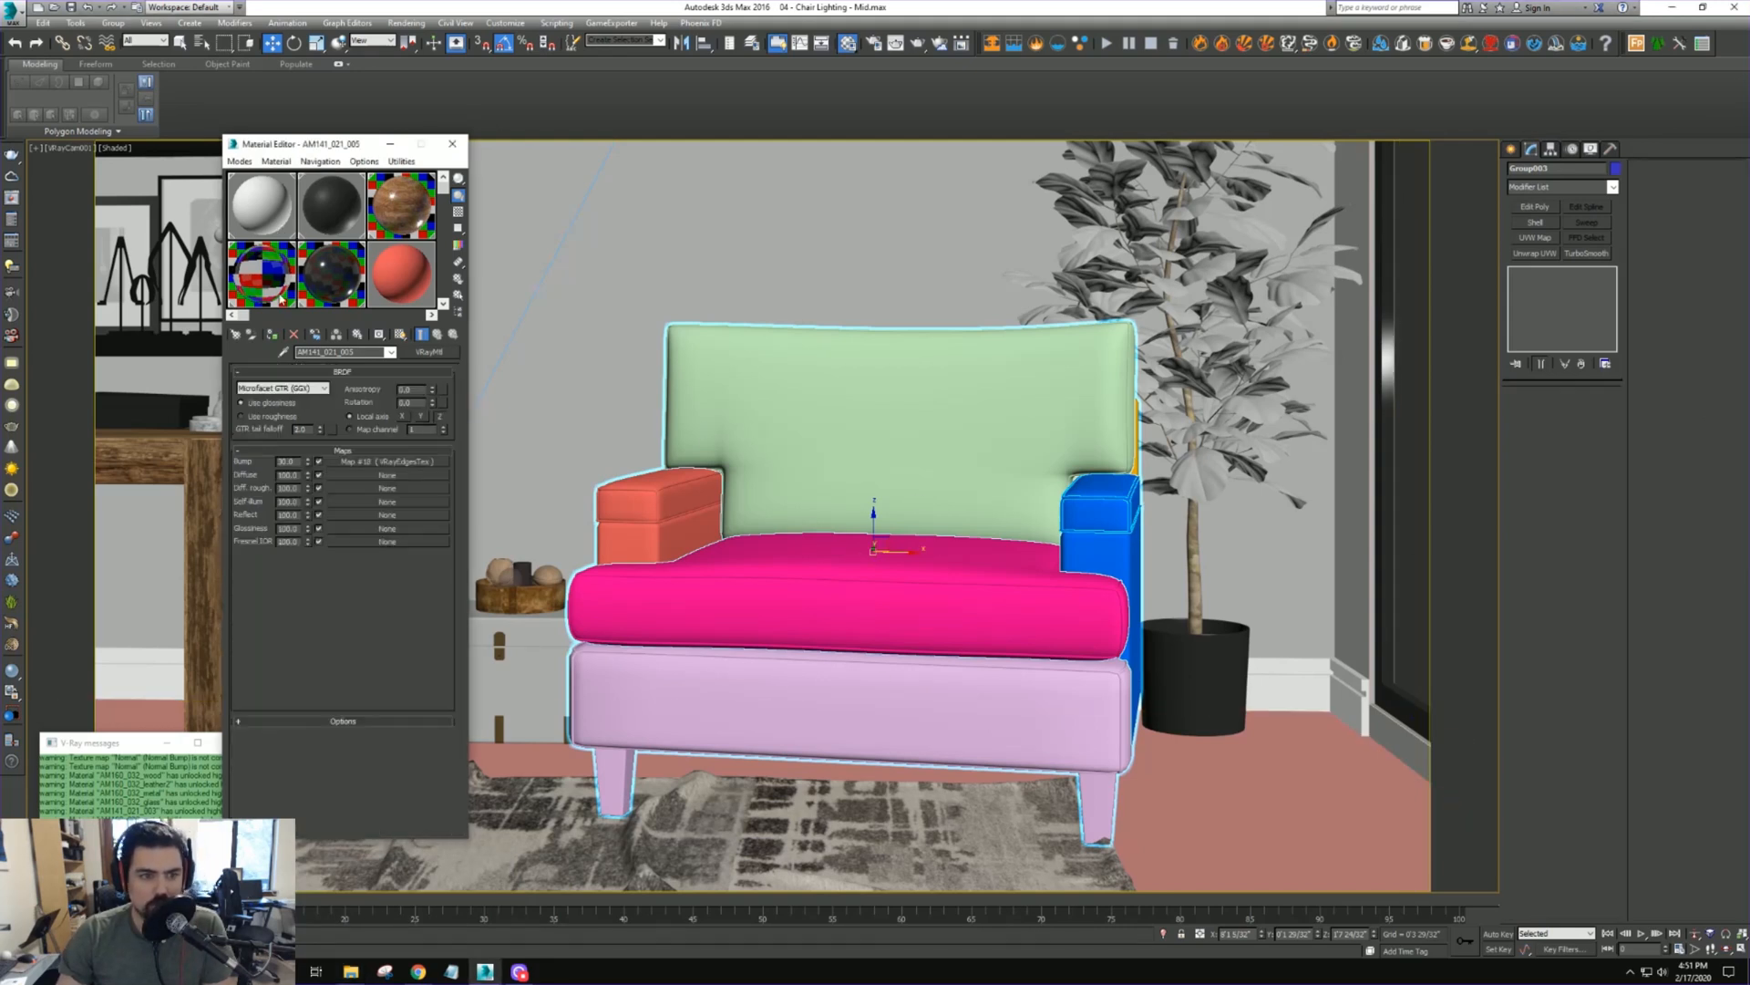
{"action": "left_click", "coordinate": [284, 352]}
{"action": "left_click", "coordinate": [835, 536]}
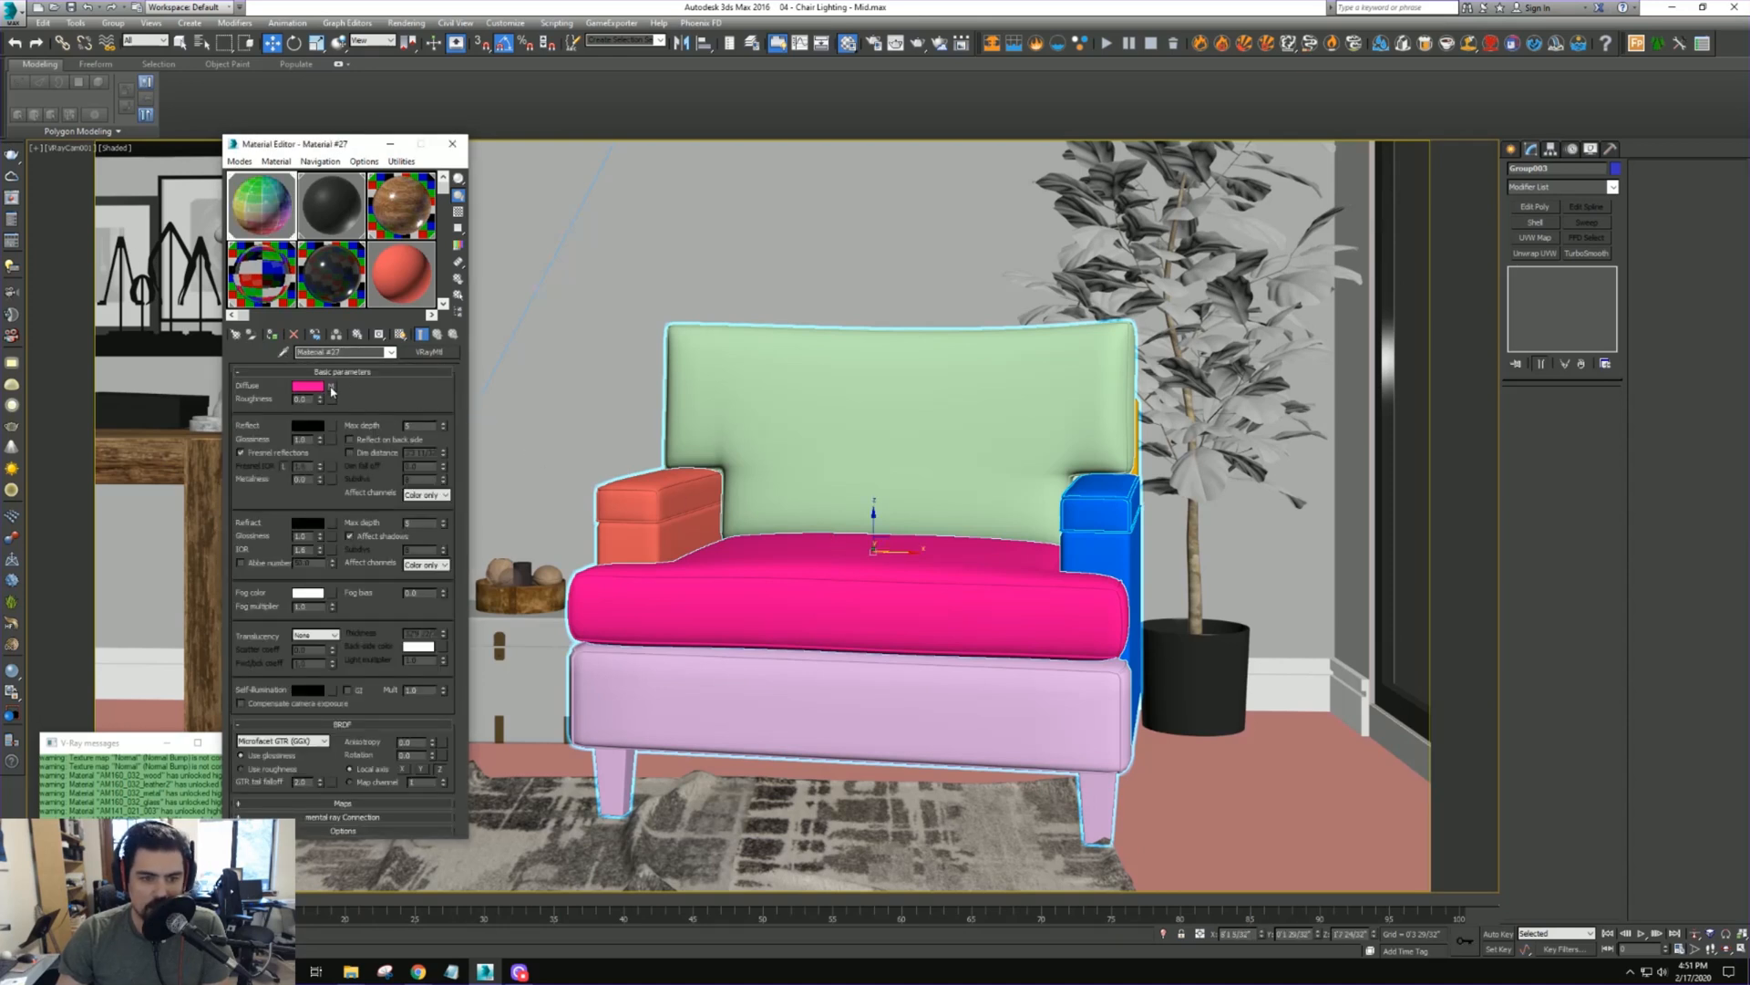
Rename the sampled chair material as Chair
{"action": "left_click", "coordinate": [401, 335]}
{"action": "left_click", "coordinate": [401, 334]}
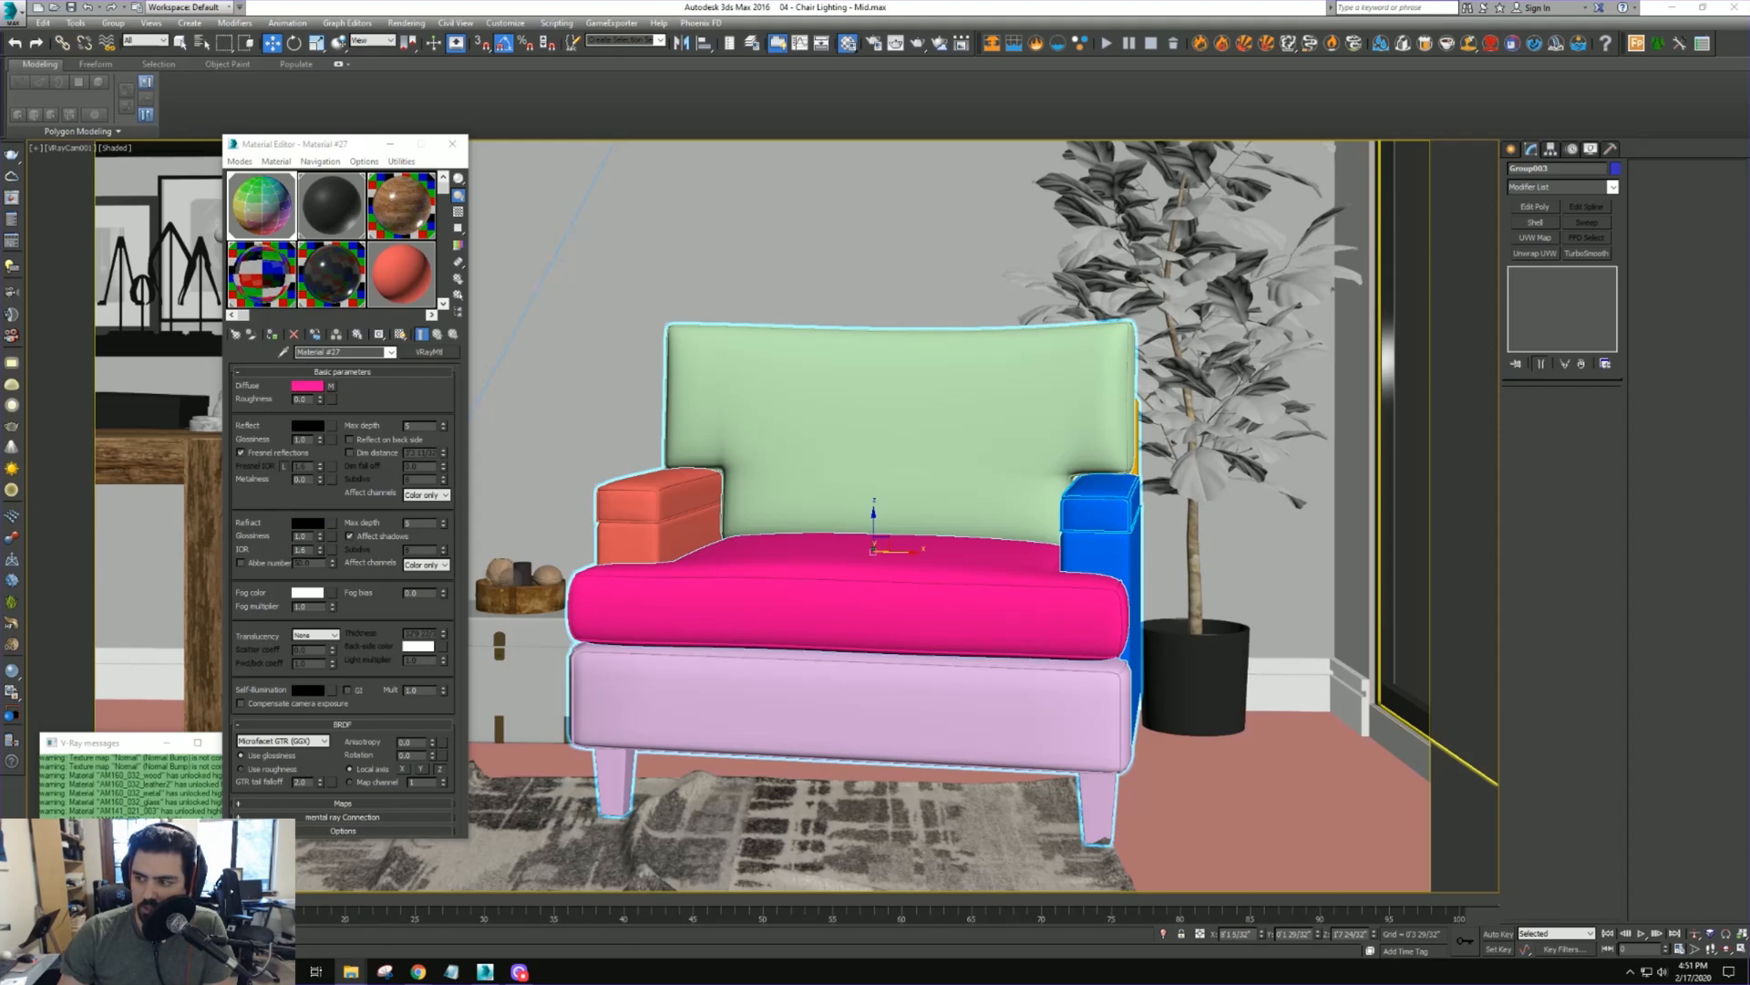
{"action": "left_click_drag", "start_coordinate": [355, 351], "coordinate": [189, 339]}
{"action": "type", "text": "S"}
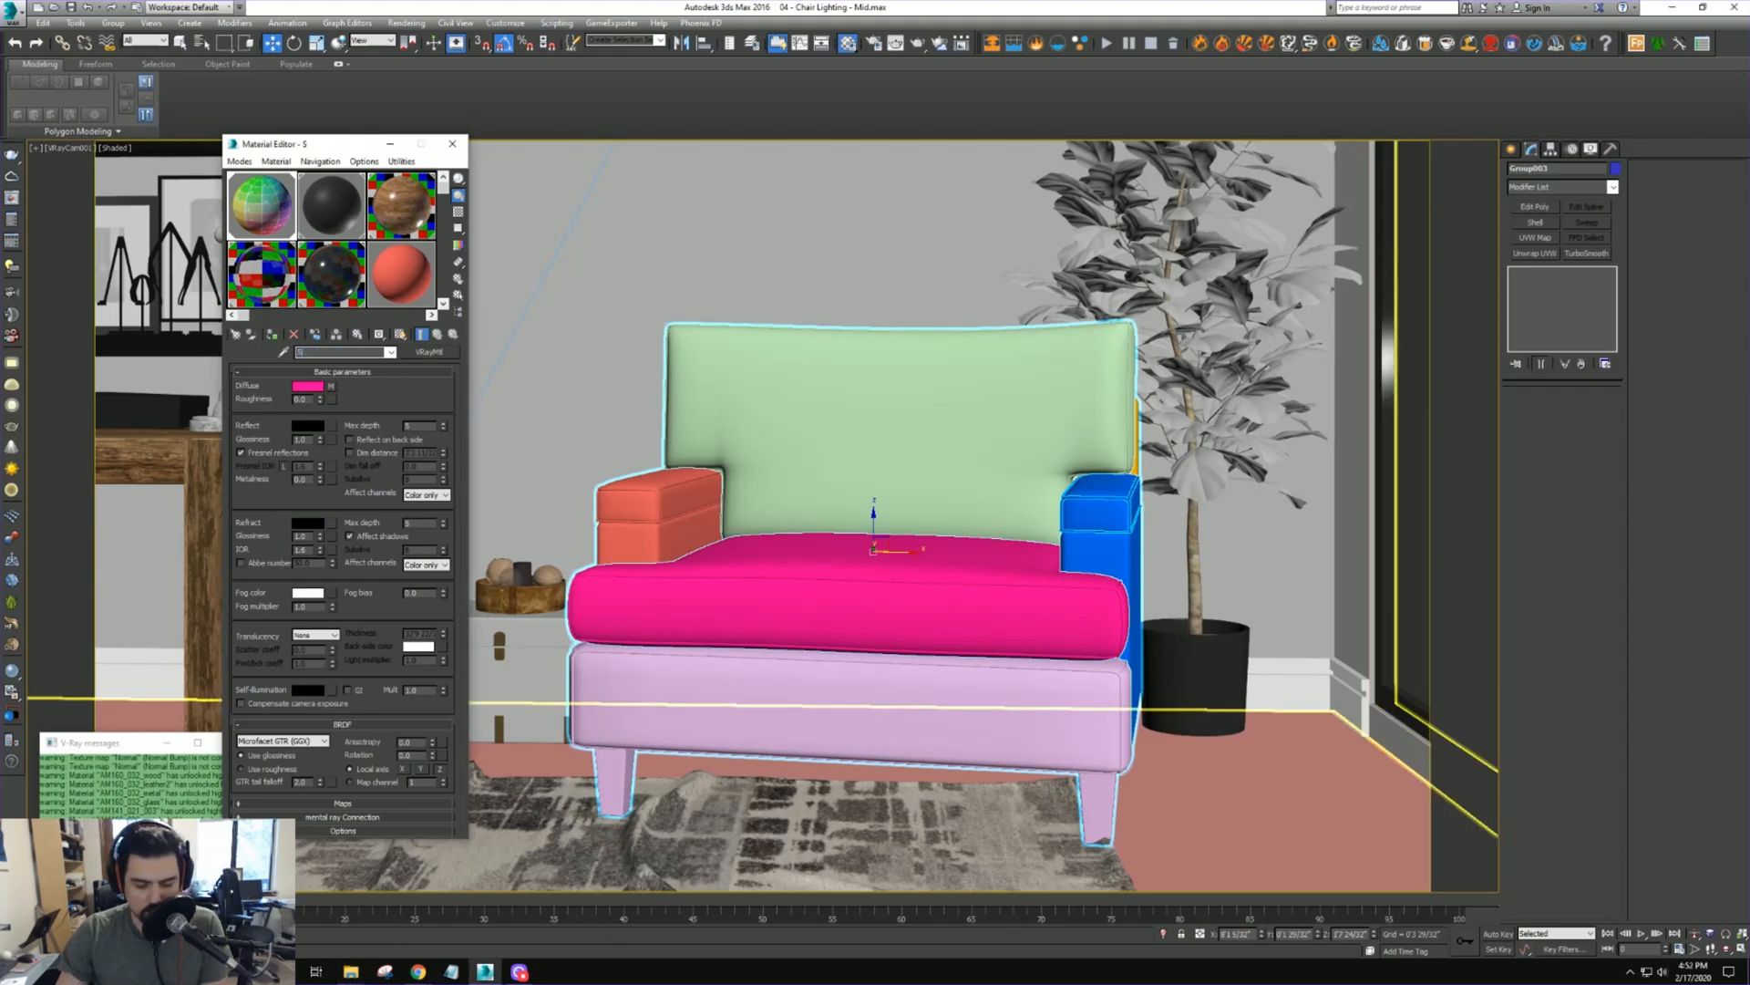
{"action": "type", "text": "Chari"}
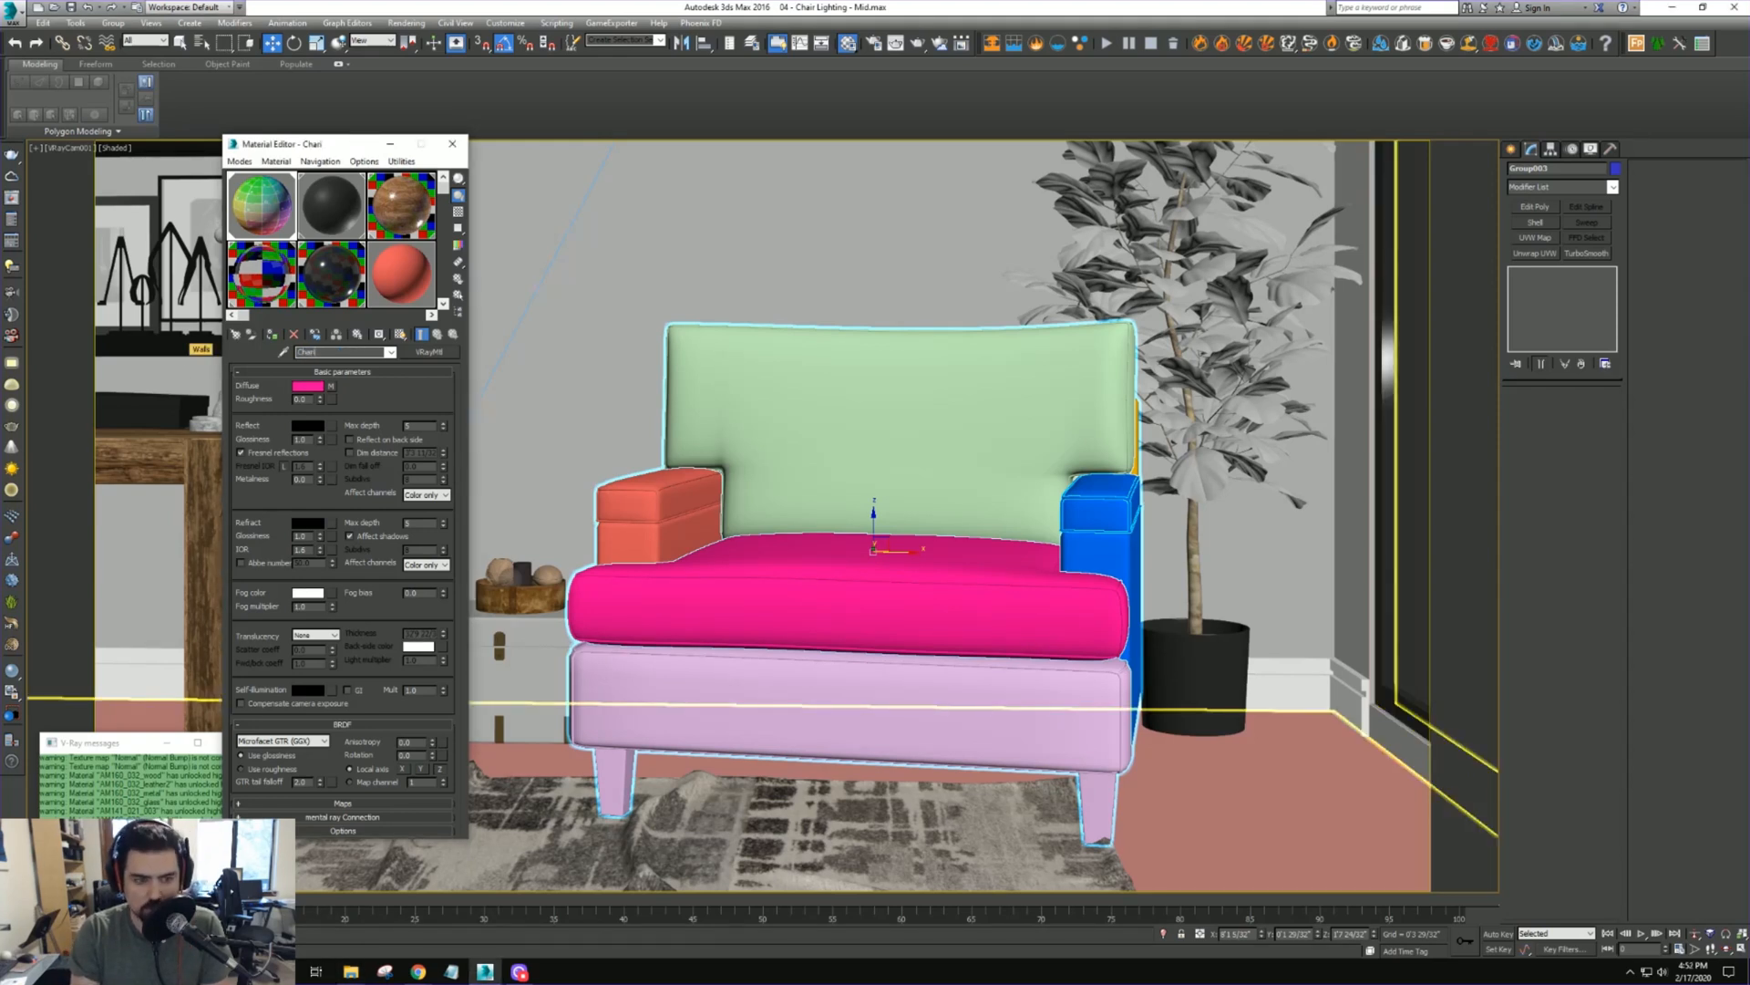
{"action": "type", "text": "ir"}
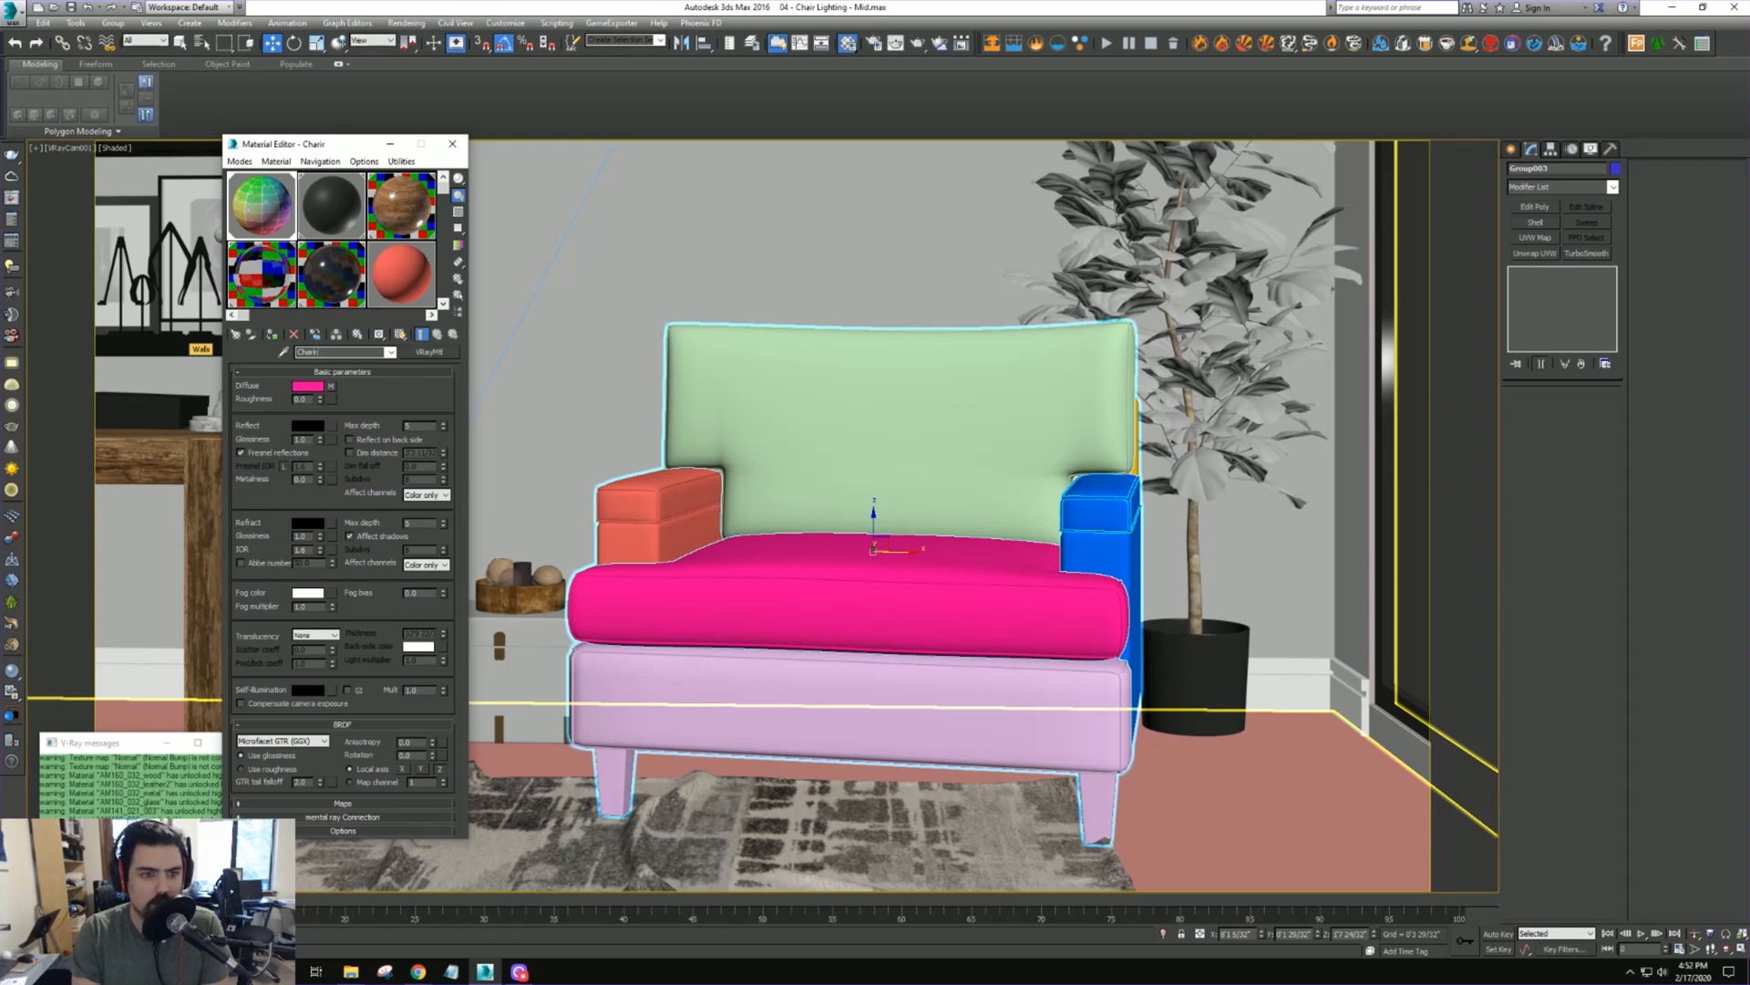
Rename the material as Chair_seat and load the Chair_low_Seat Diffuse, Reflection and Glossiness textures into the matching map slots
{"action": "type", "text": "seat"}
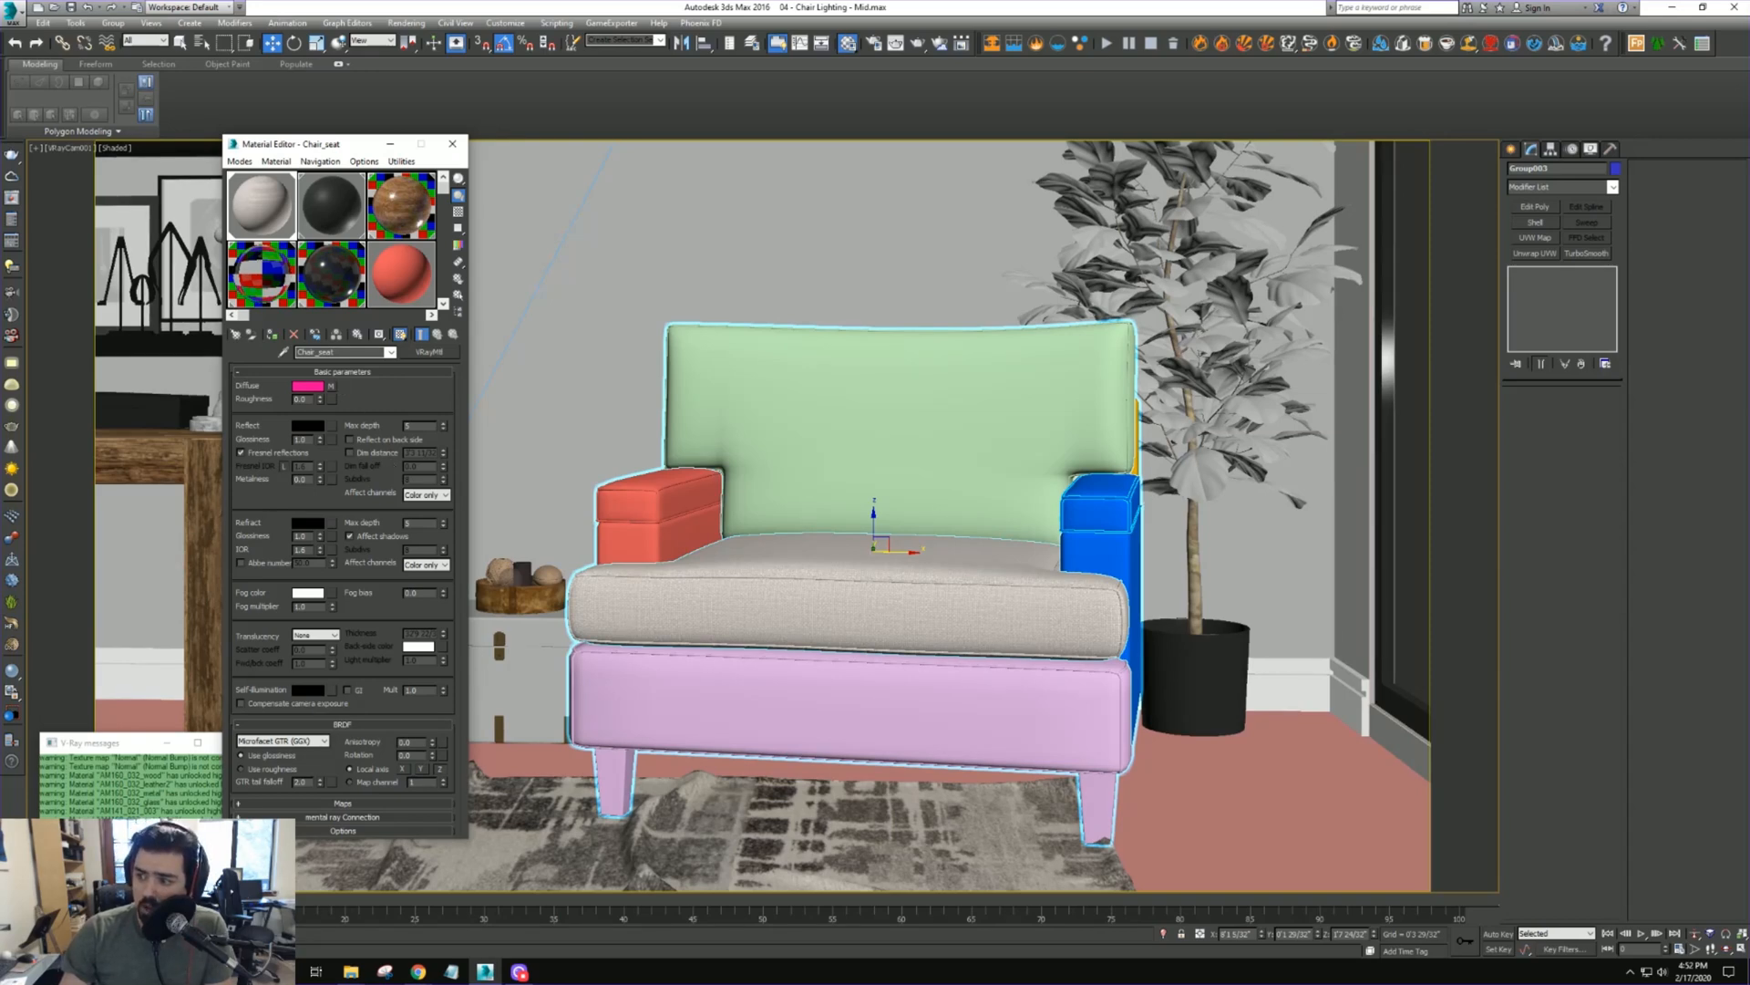
{"action": "left_click_drag", "start_coordinate": [1749, 173], "coordinate": [1036, 174]}
{"action": "left_click", "coordinate": [745, 463]}
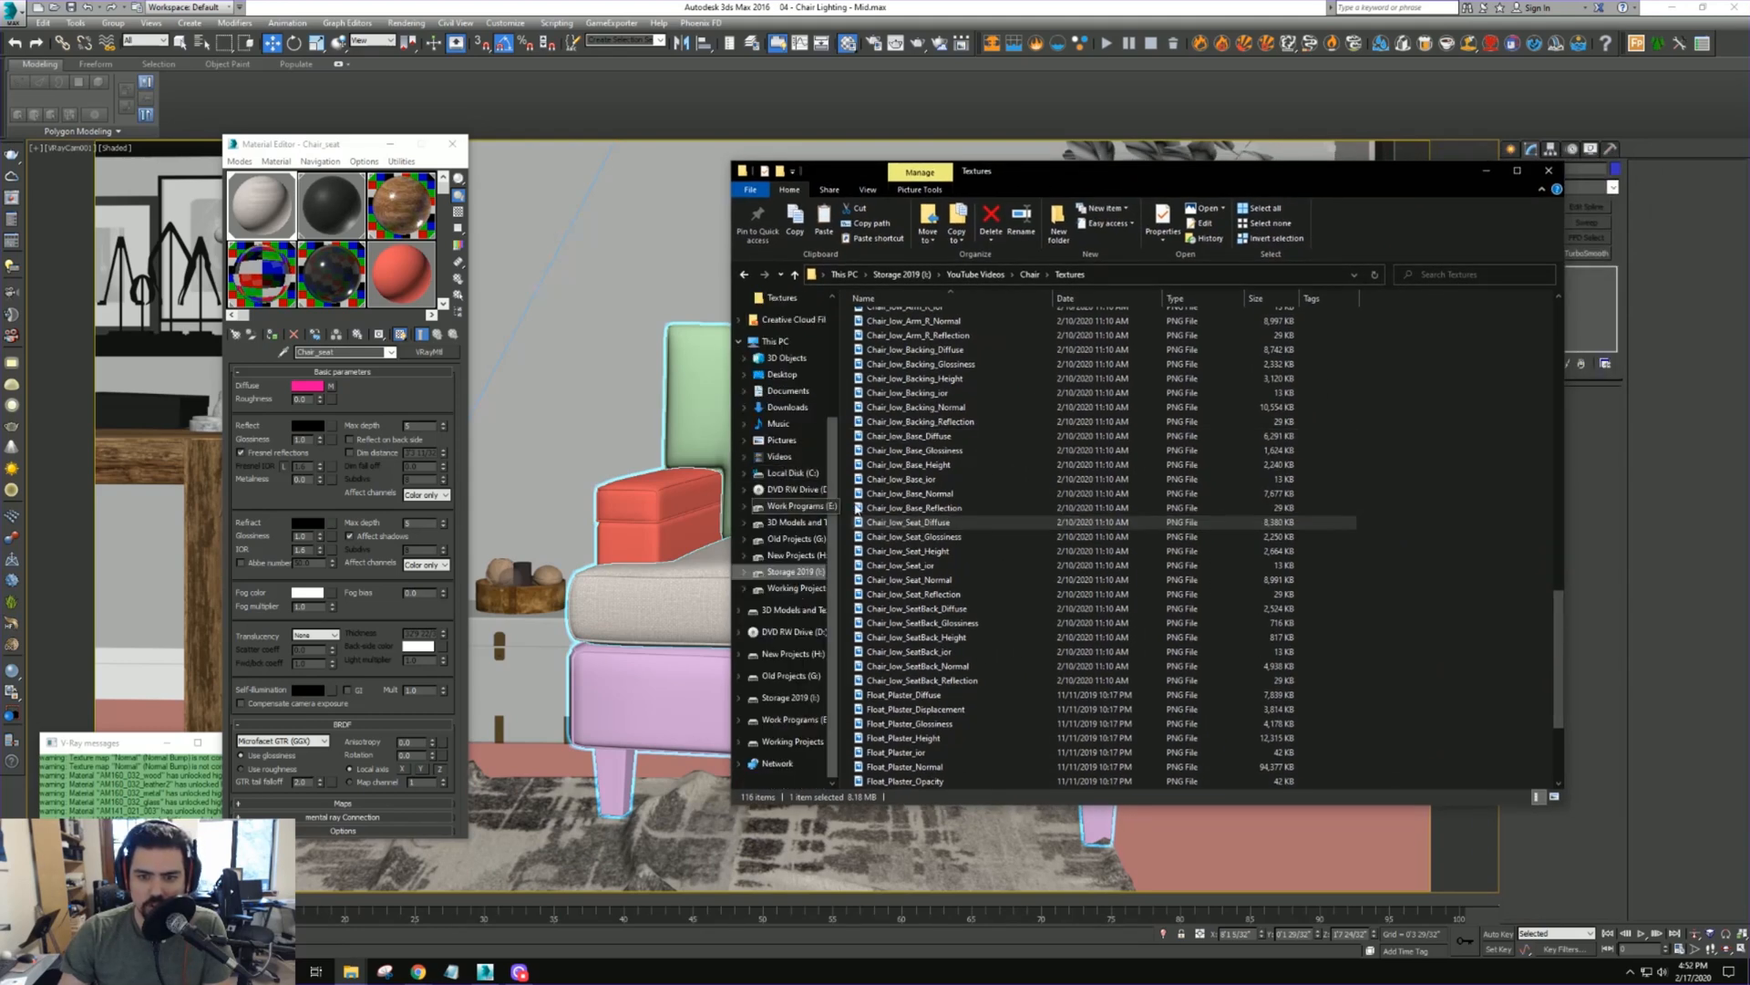
{"action": "left_click", "coordinate": [951, 594]}
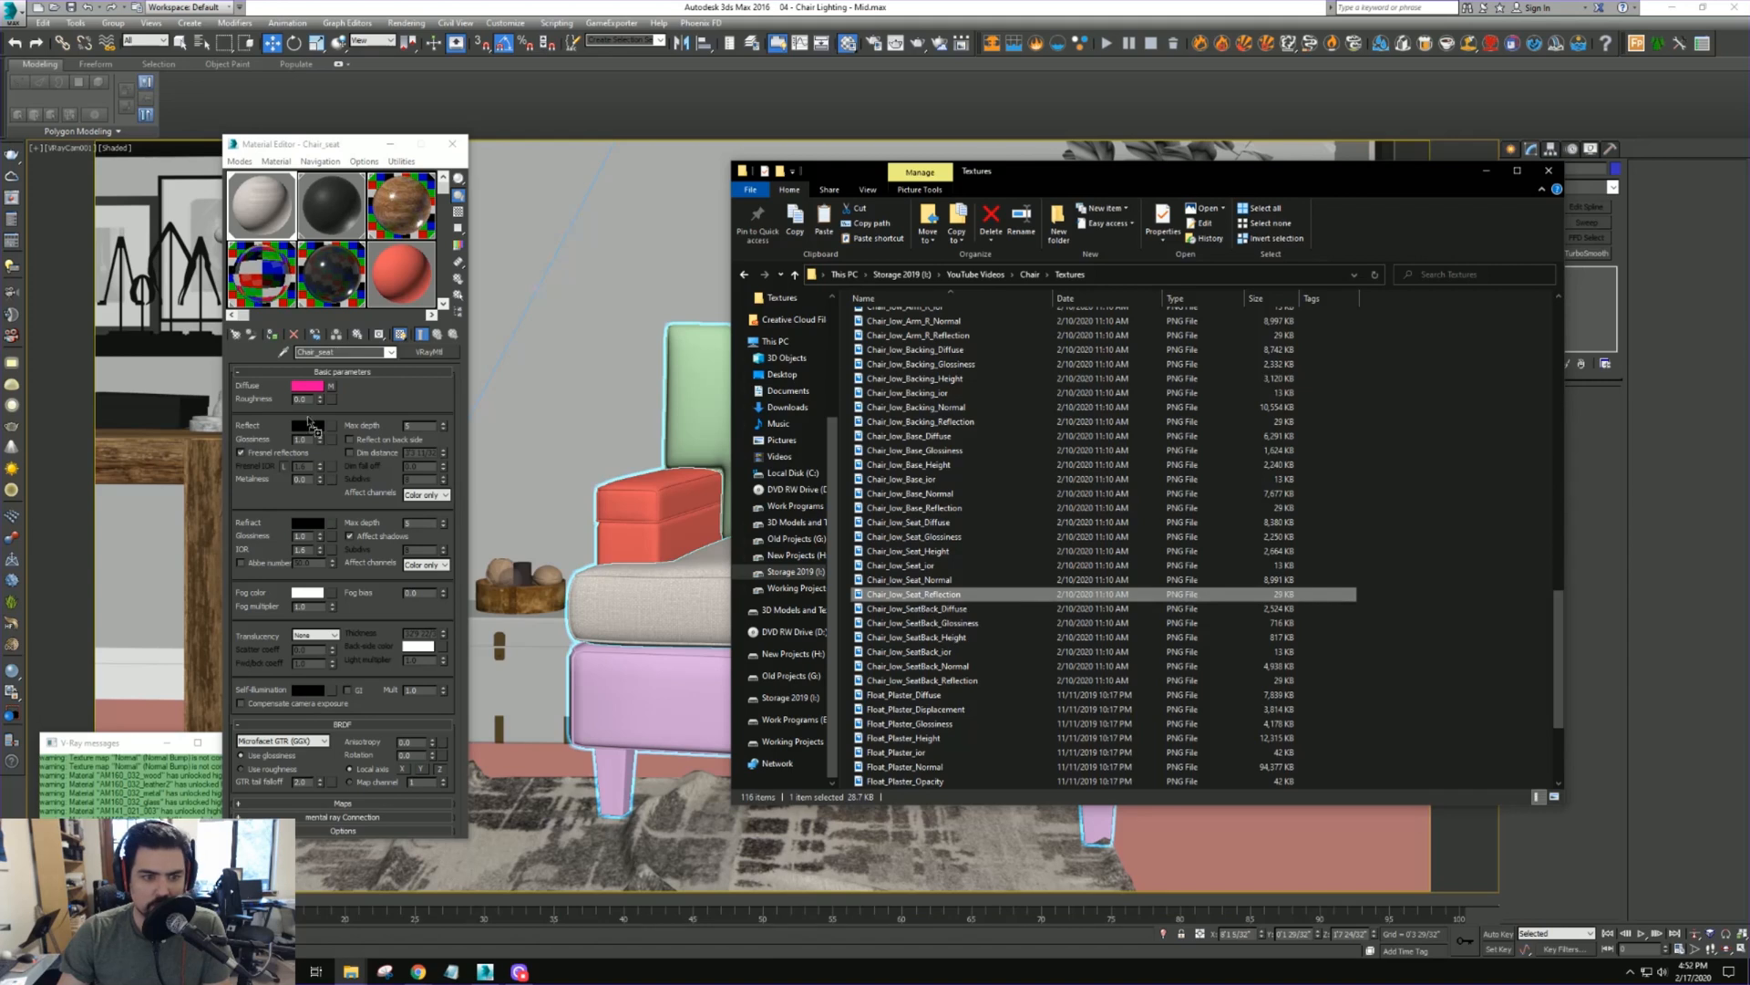
{"action": "left_click_drag", "start_coordinate": [939, 536], "coordinate": [335, 451]}
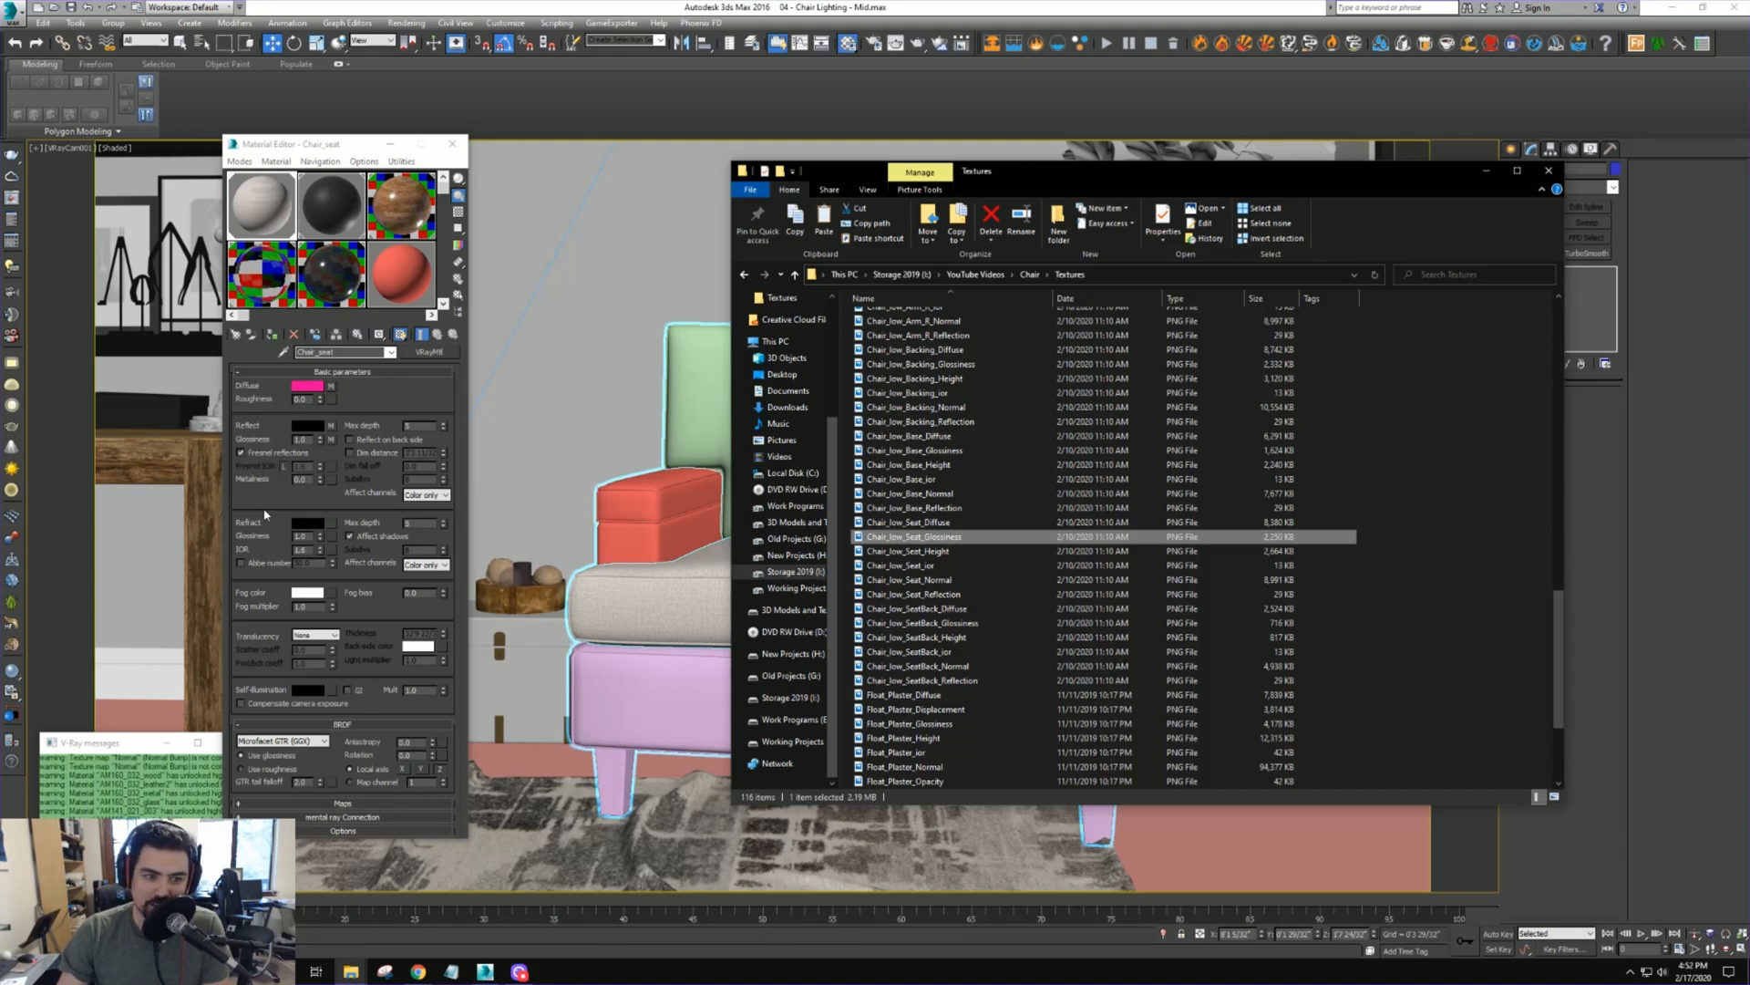
Unlock the material's Fresnel IOR and load the Chair_low_Seat_ior texture as its map
{"action": "left_click", "coordinate": [282, 469]}
{"action": "key", "text": "alt+Tab"}
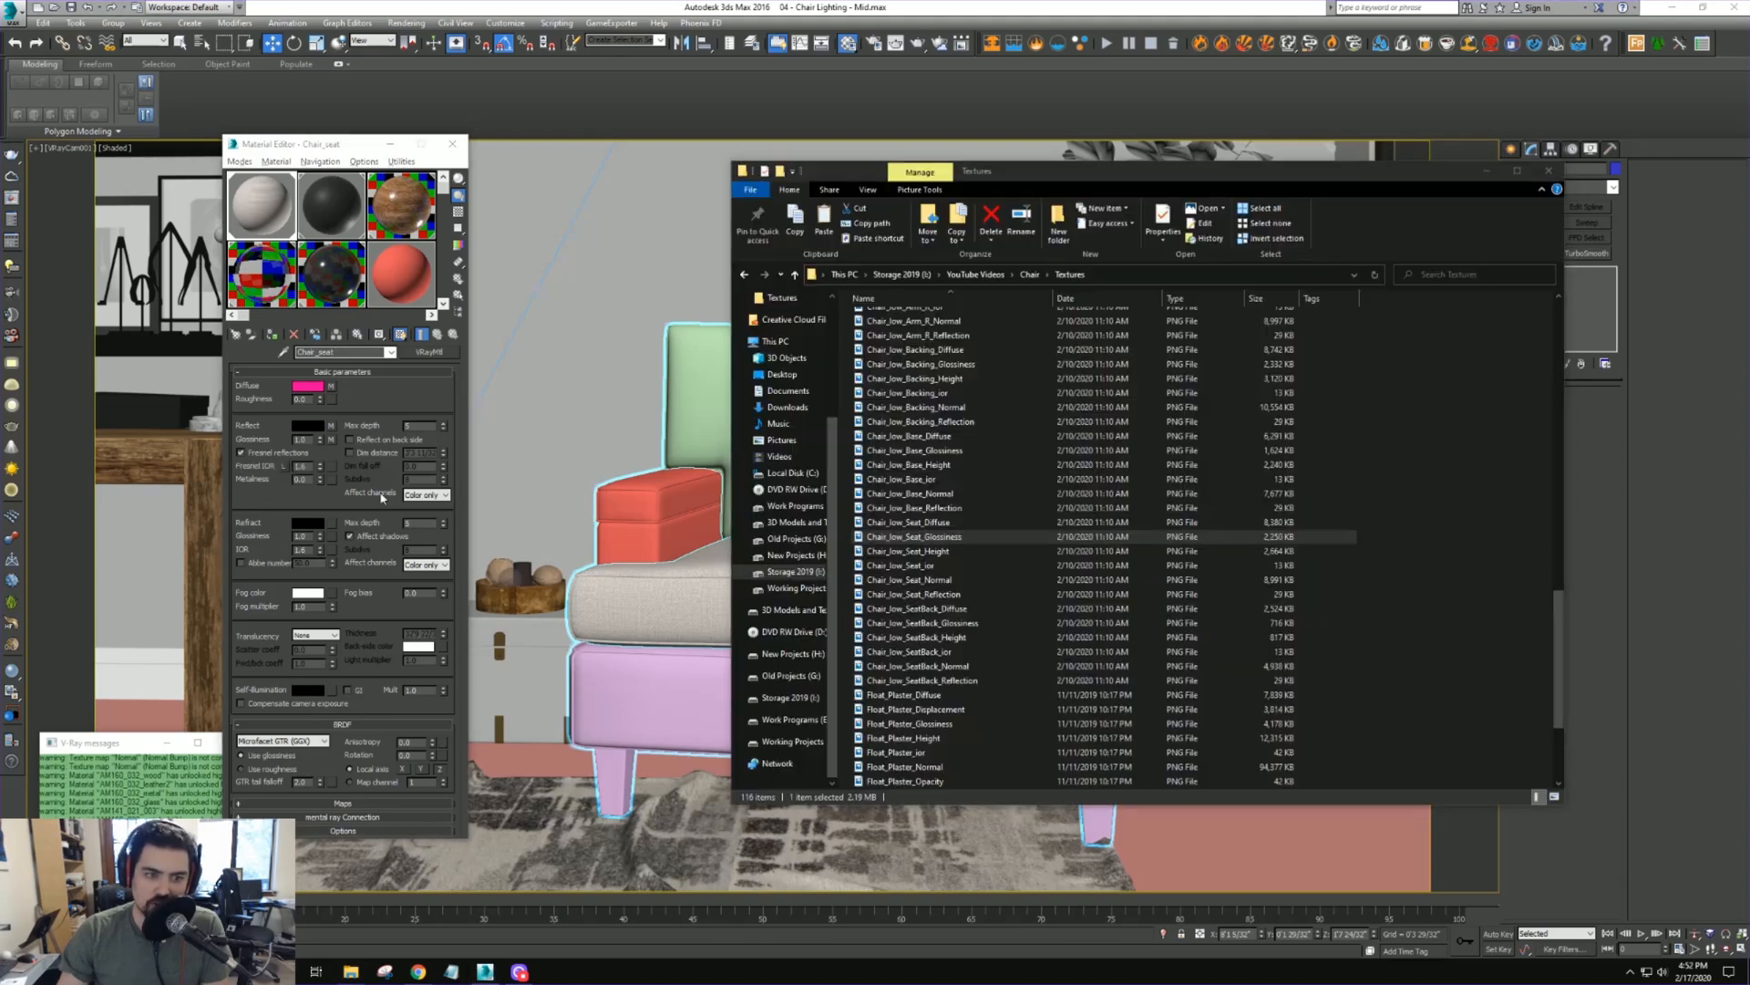
{"action": "left_click", "coordinate": [905, 566]}
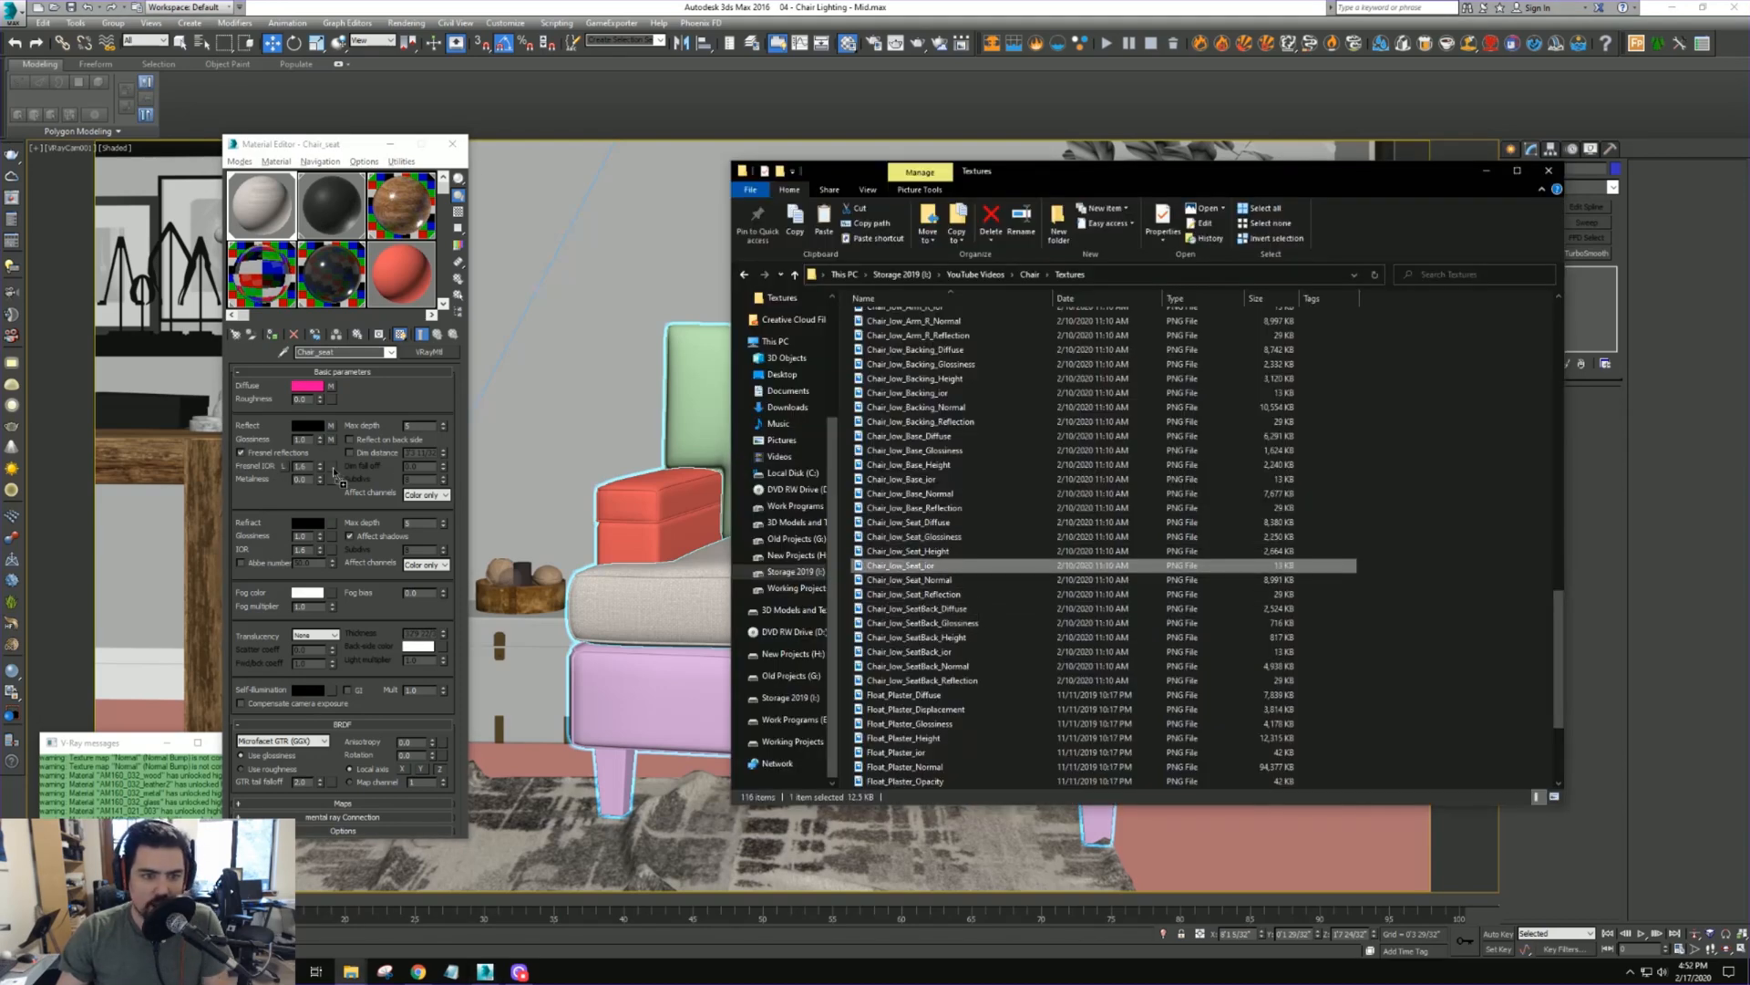
{"action": "left_click", "coordinate": [268, 500]}
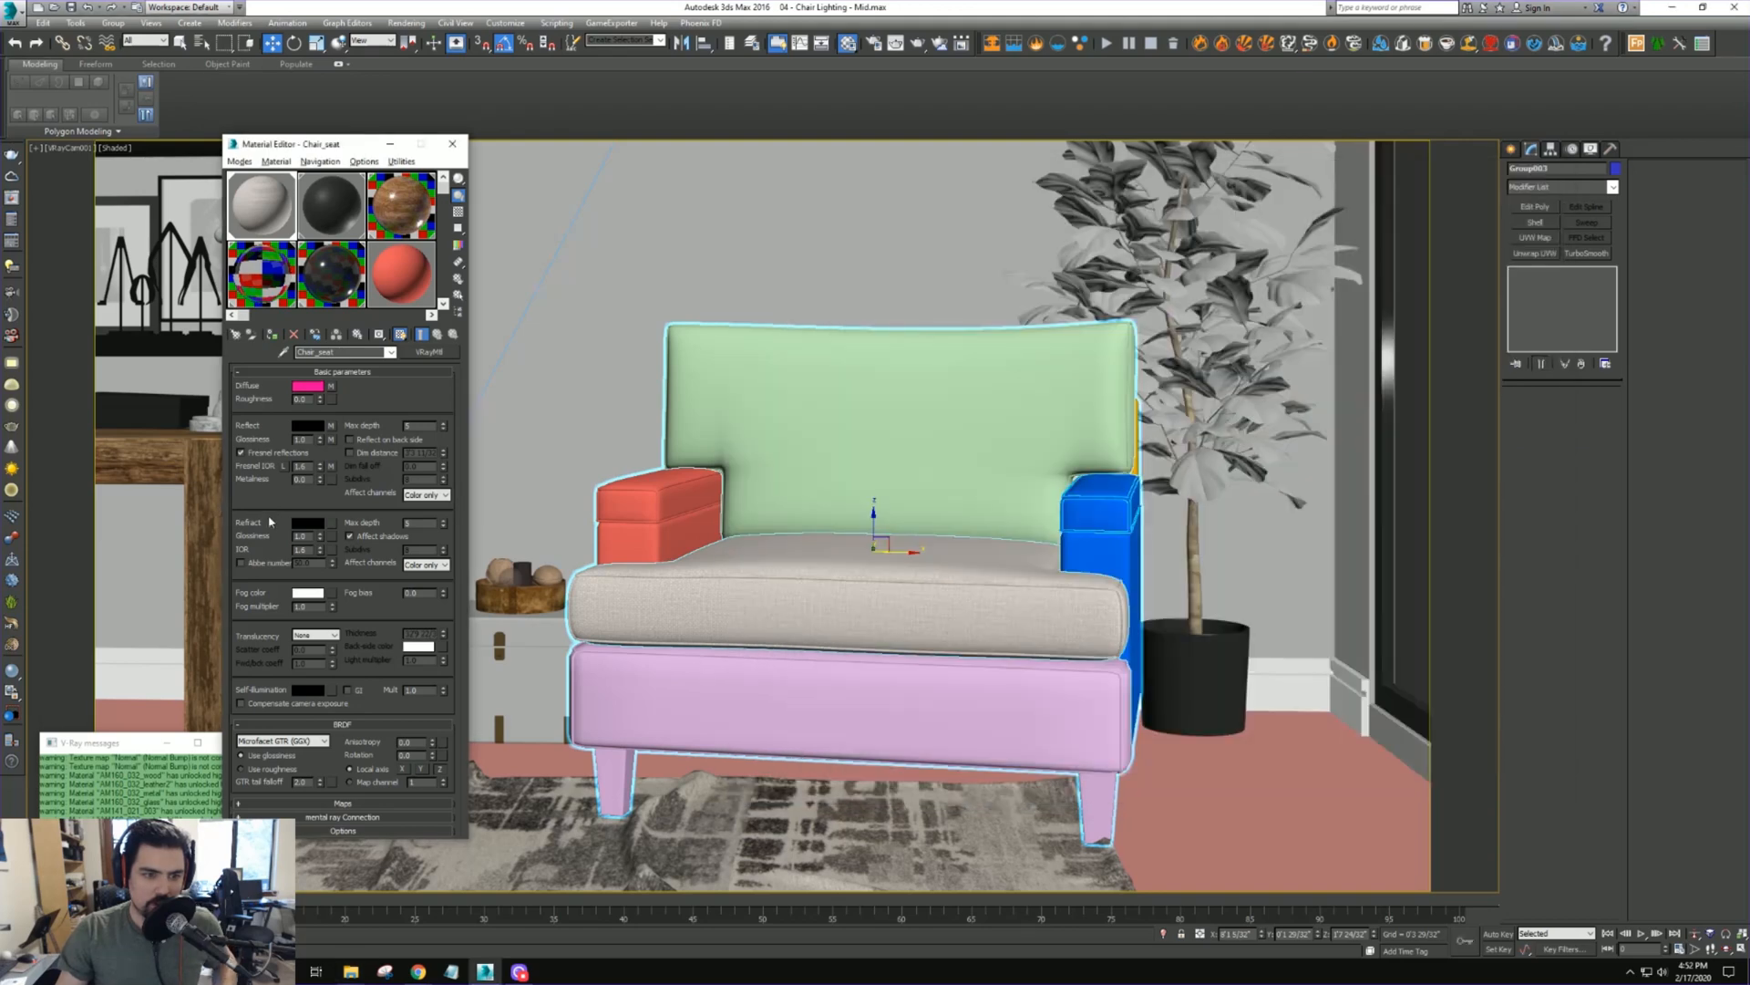
Add a VRayNormalMap to the bump slot, with Chair_low_Seat_Normal as its normal map and Chair_low_Seat_Height as its bump map
{"action": "scroll", "coordinate": [317, 586], "scroll_direction": "down", "scroll_amount": 5}
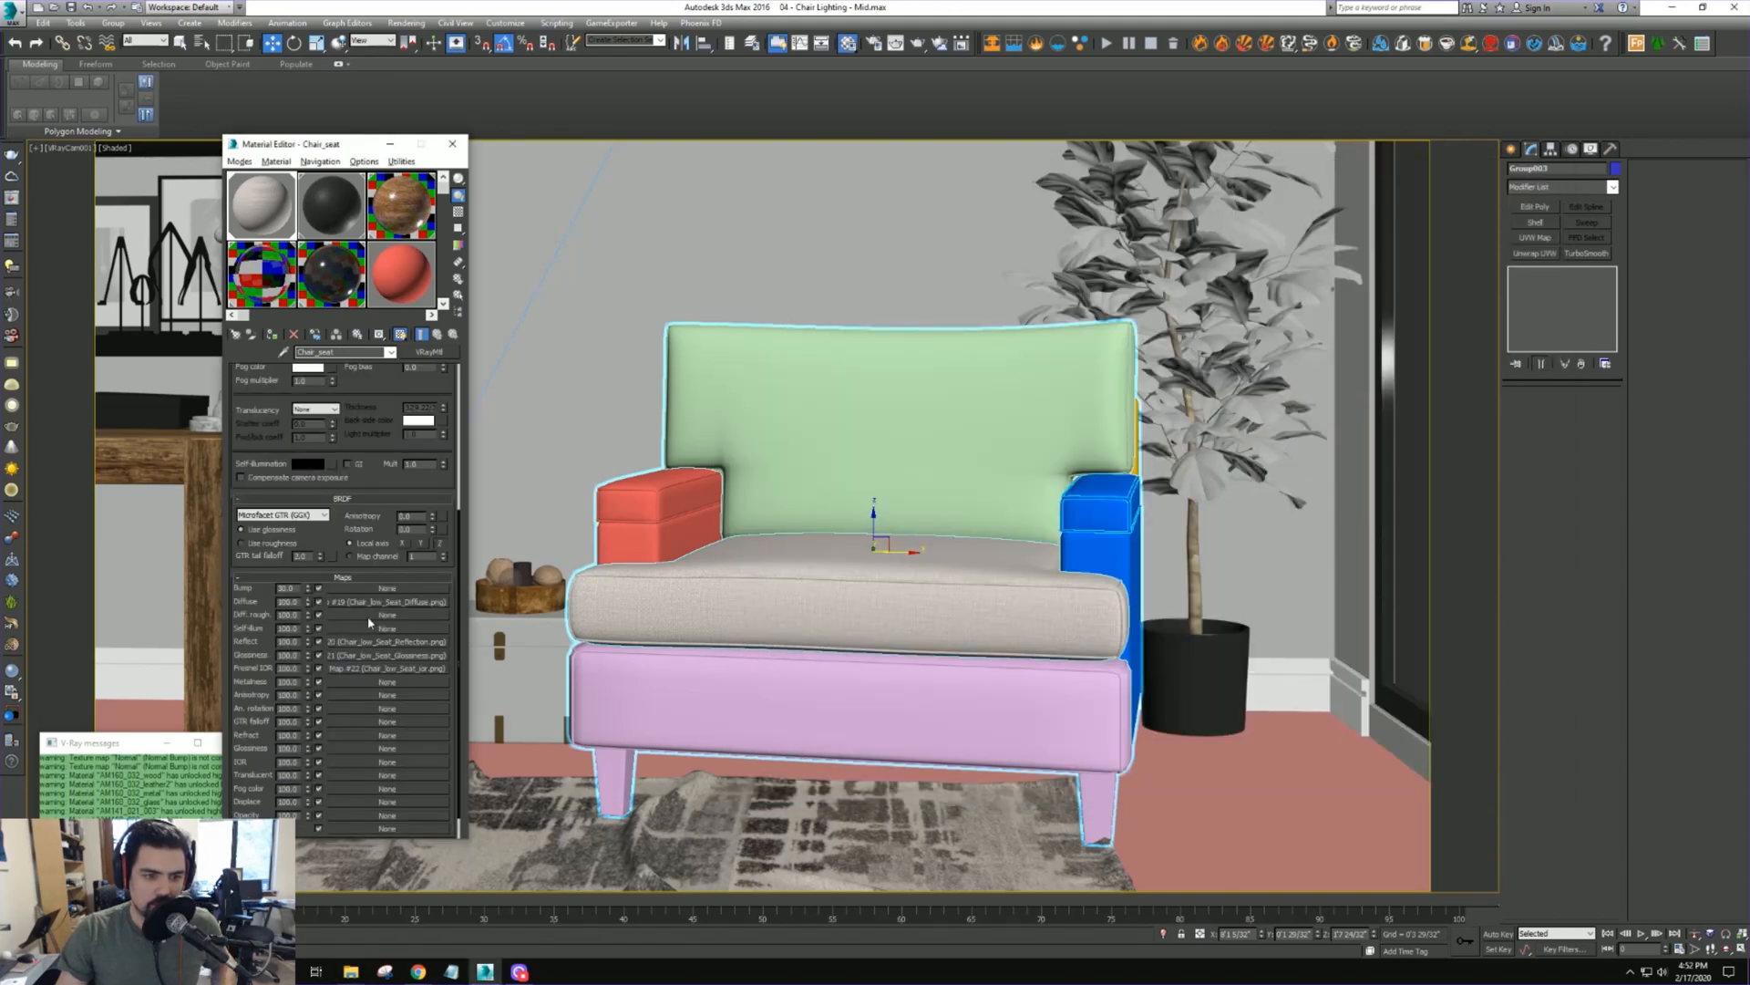
{"action": "left_click", "coordinate": [388, 588]}
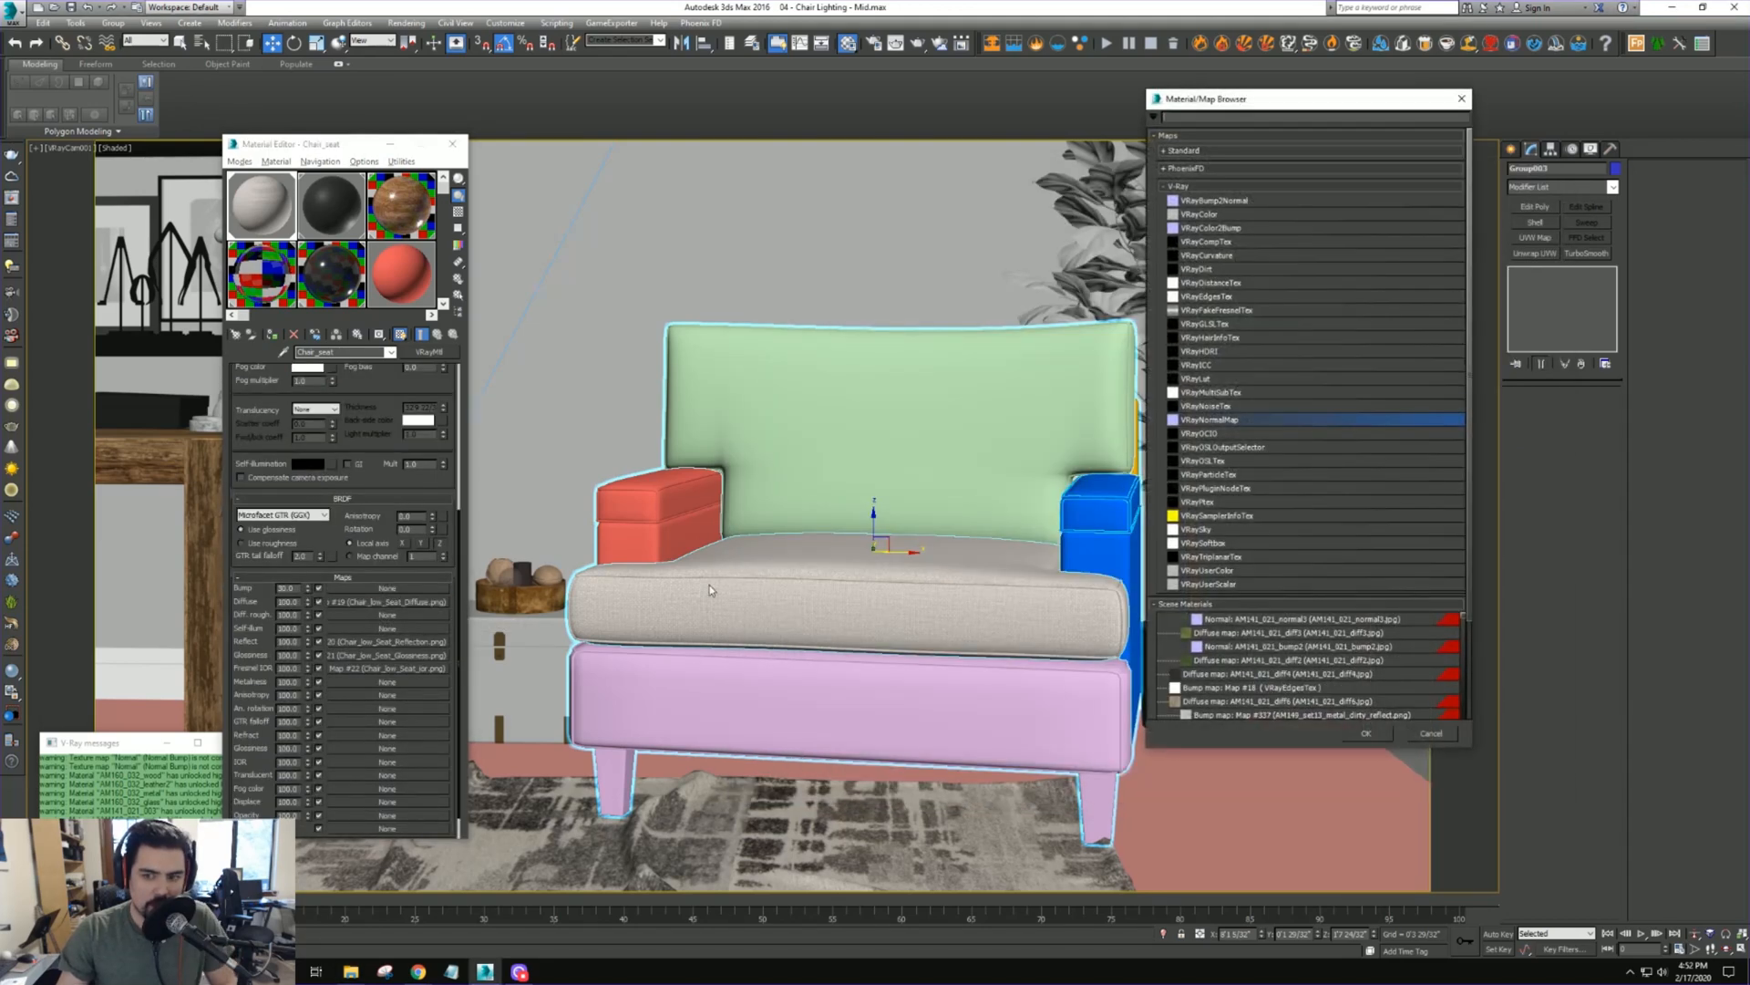
{"action": "double_click", "coordinate": [1211, 420]}
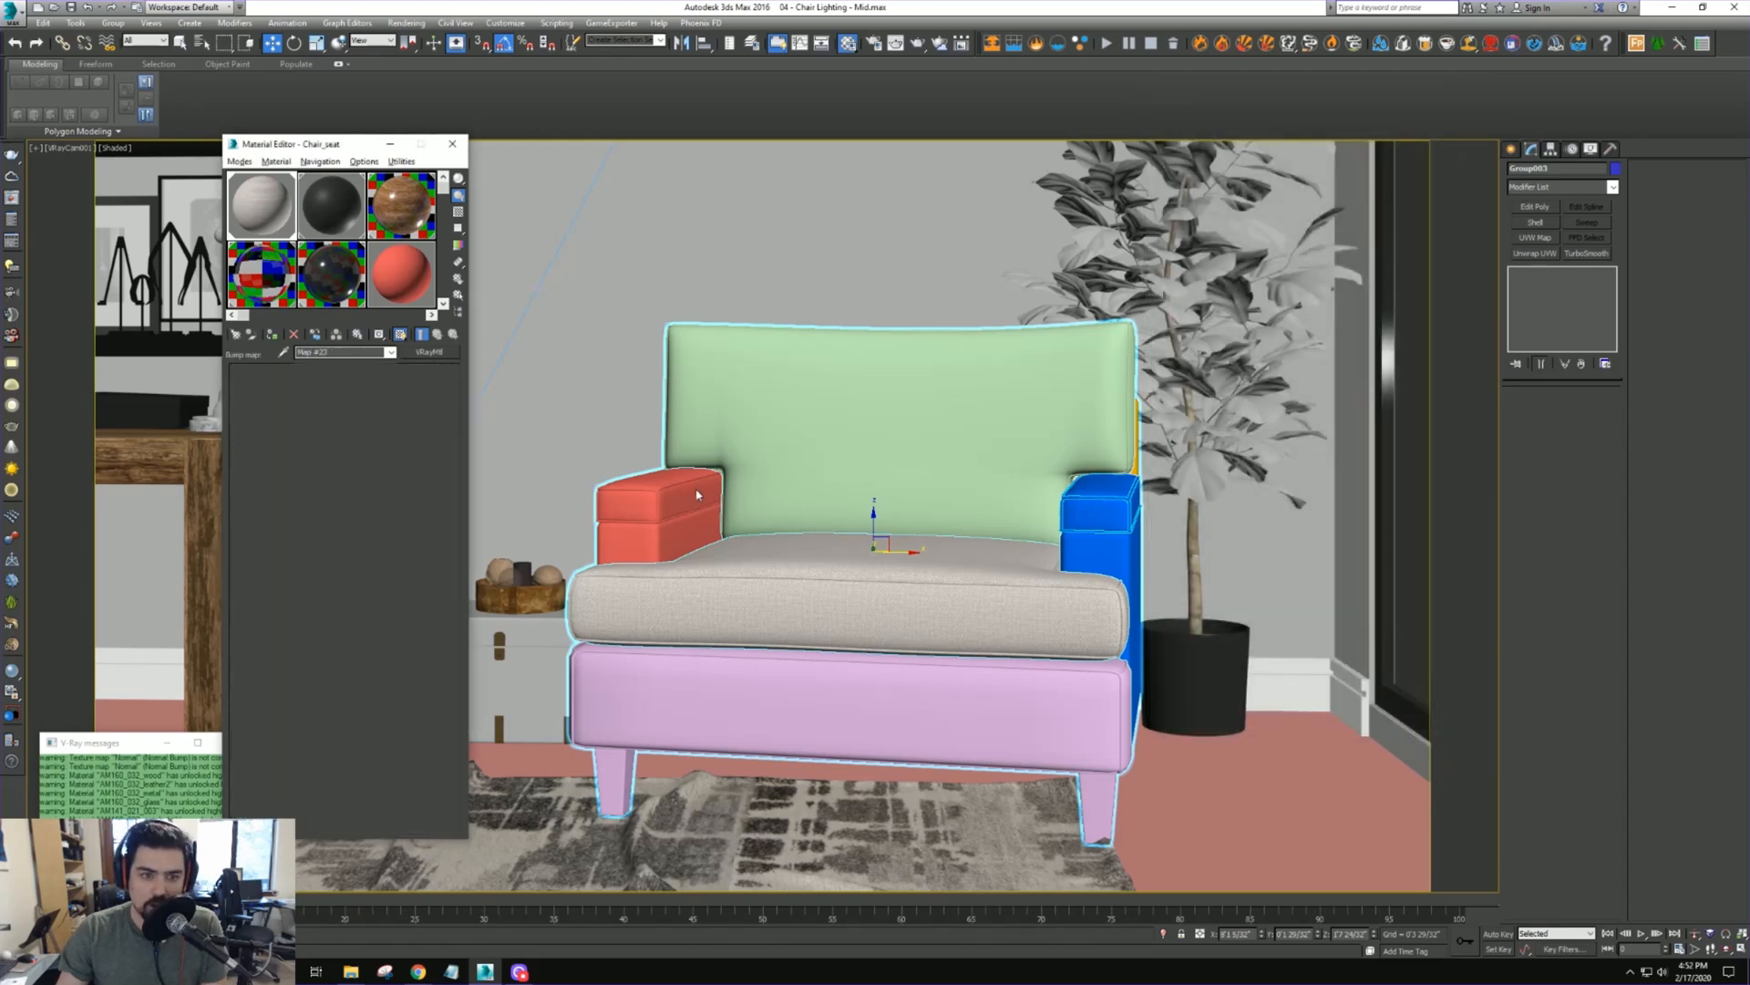
{"action": "key", "text": "alt+Tab"}
{"action": "key", "text": "Down"}
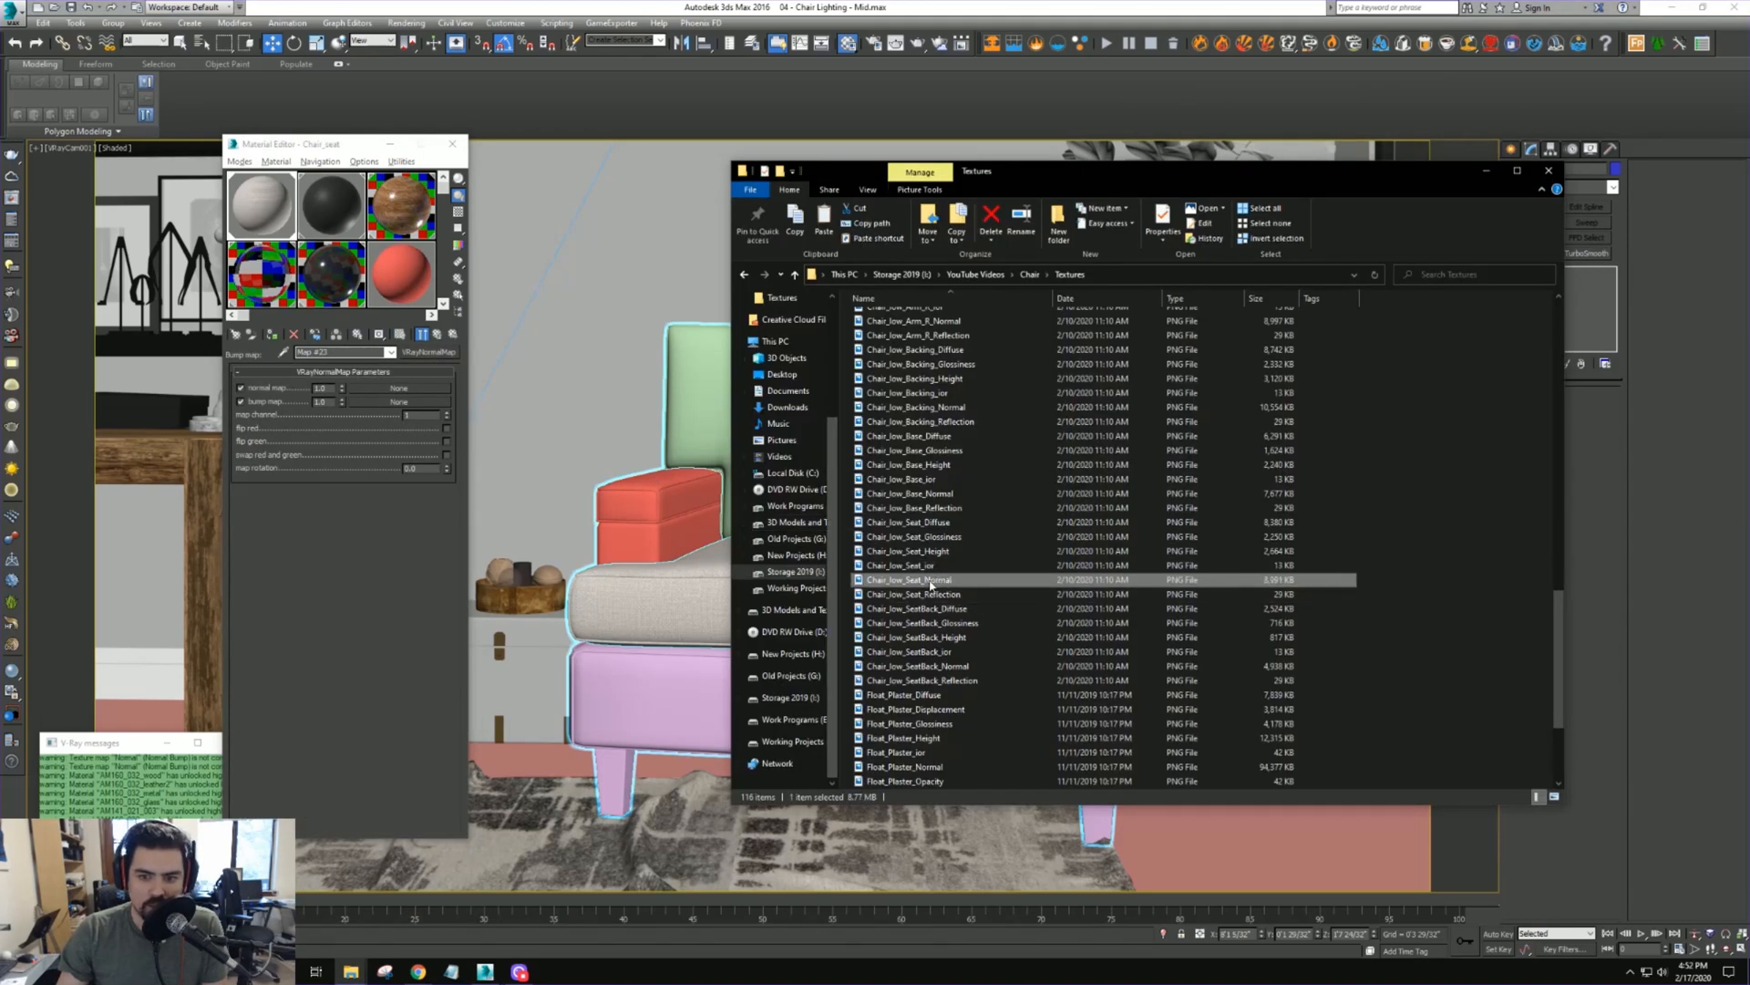
{"action": "left_click_drag", "start_coordinate": [912, 580], "coordinate": [401, 388]}
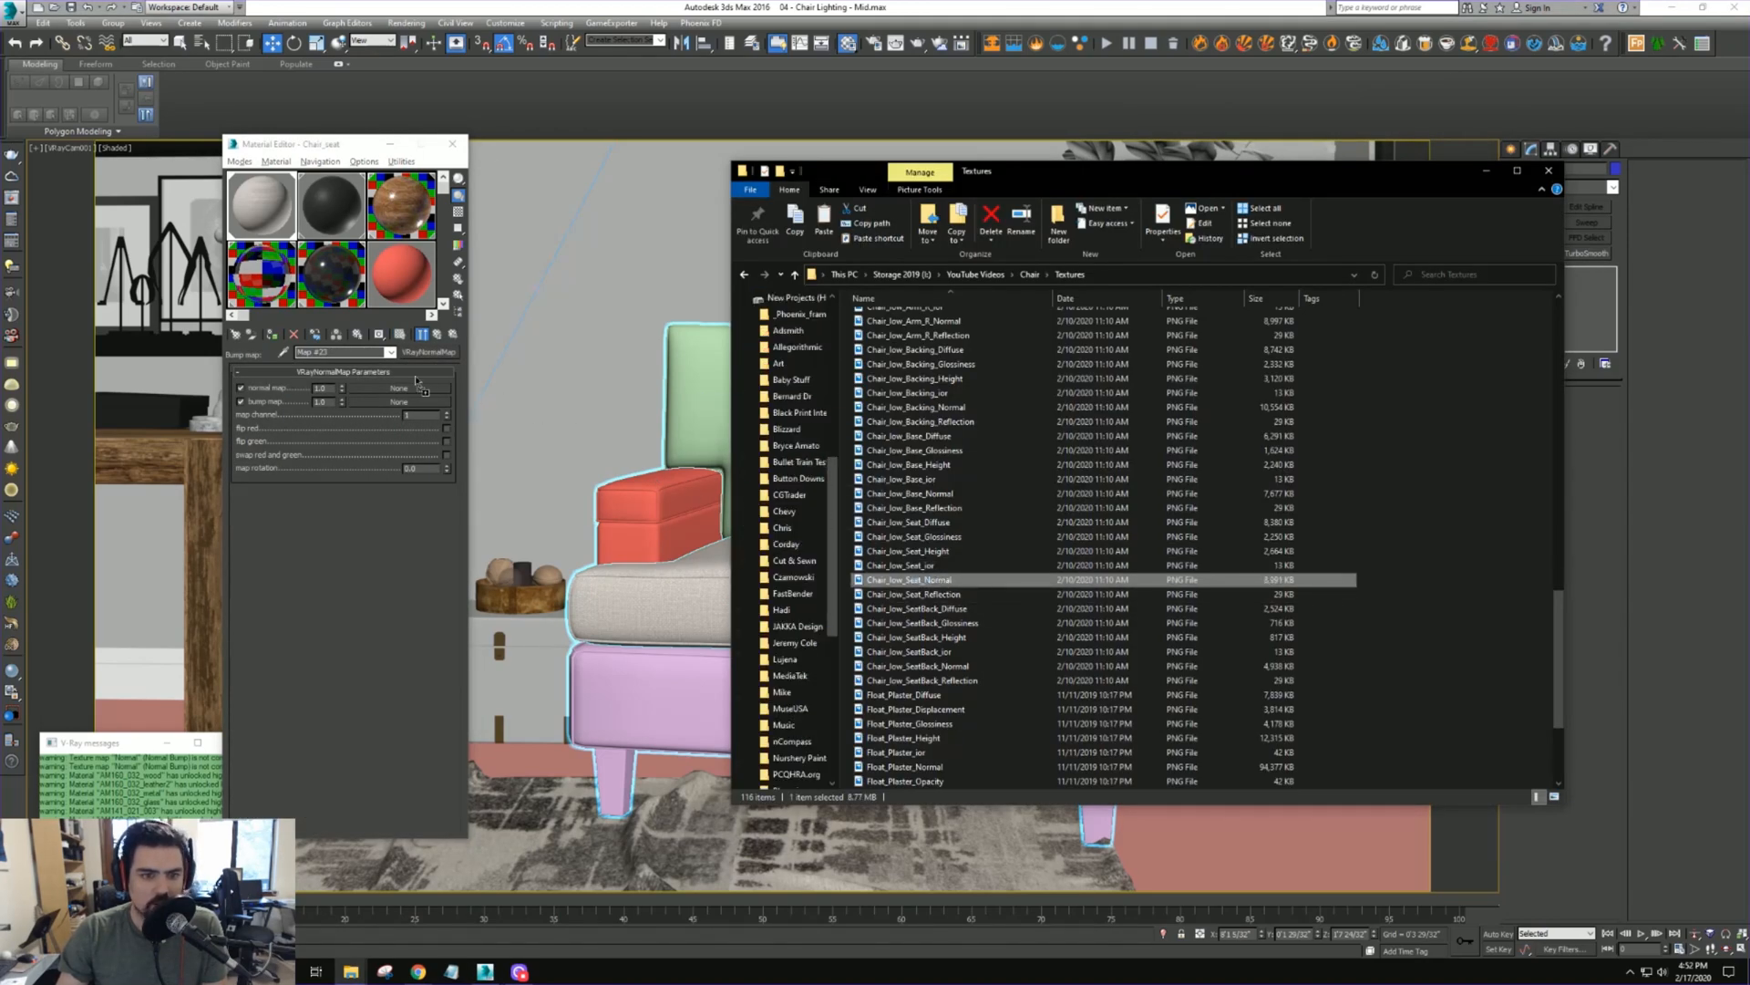
{"action": "left_click_drag", "start_coordinate": [912, 551], "coordinate": [410, 405]}
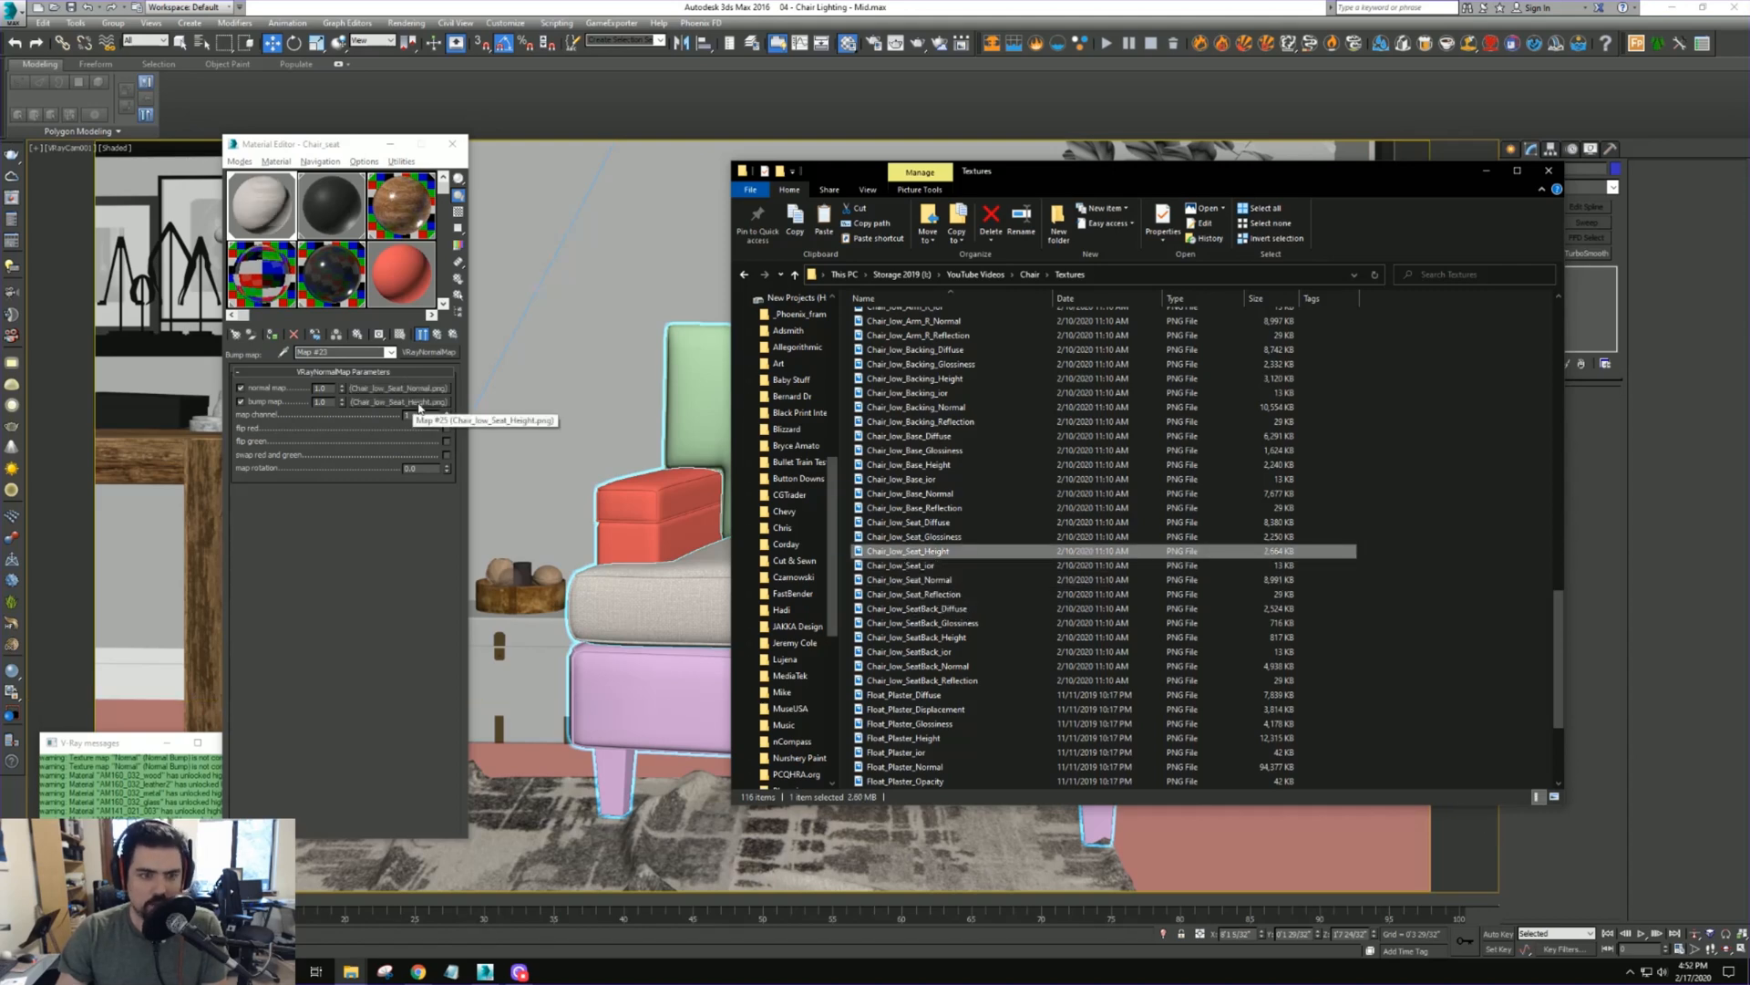
{"action": "left_click", "coordinate": [1487, 172]}
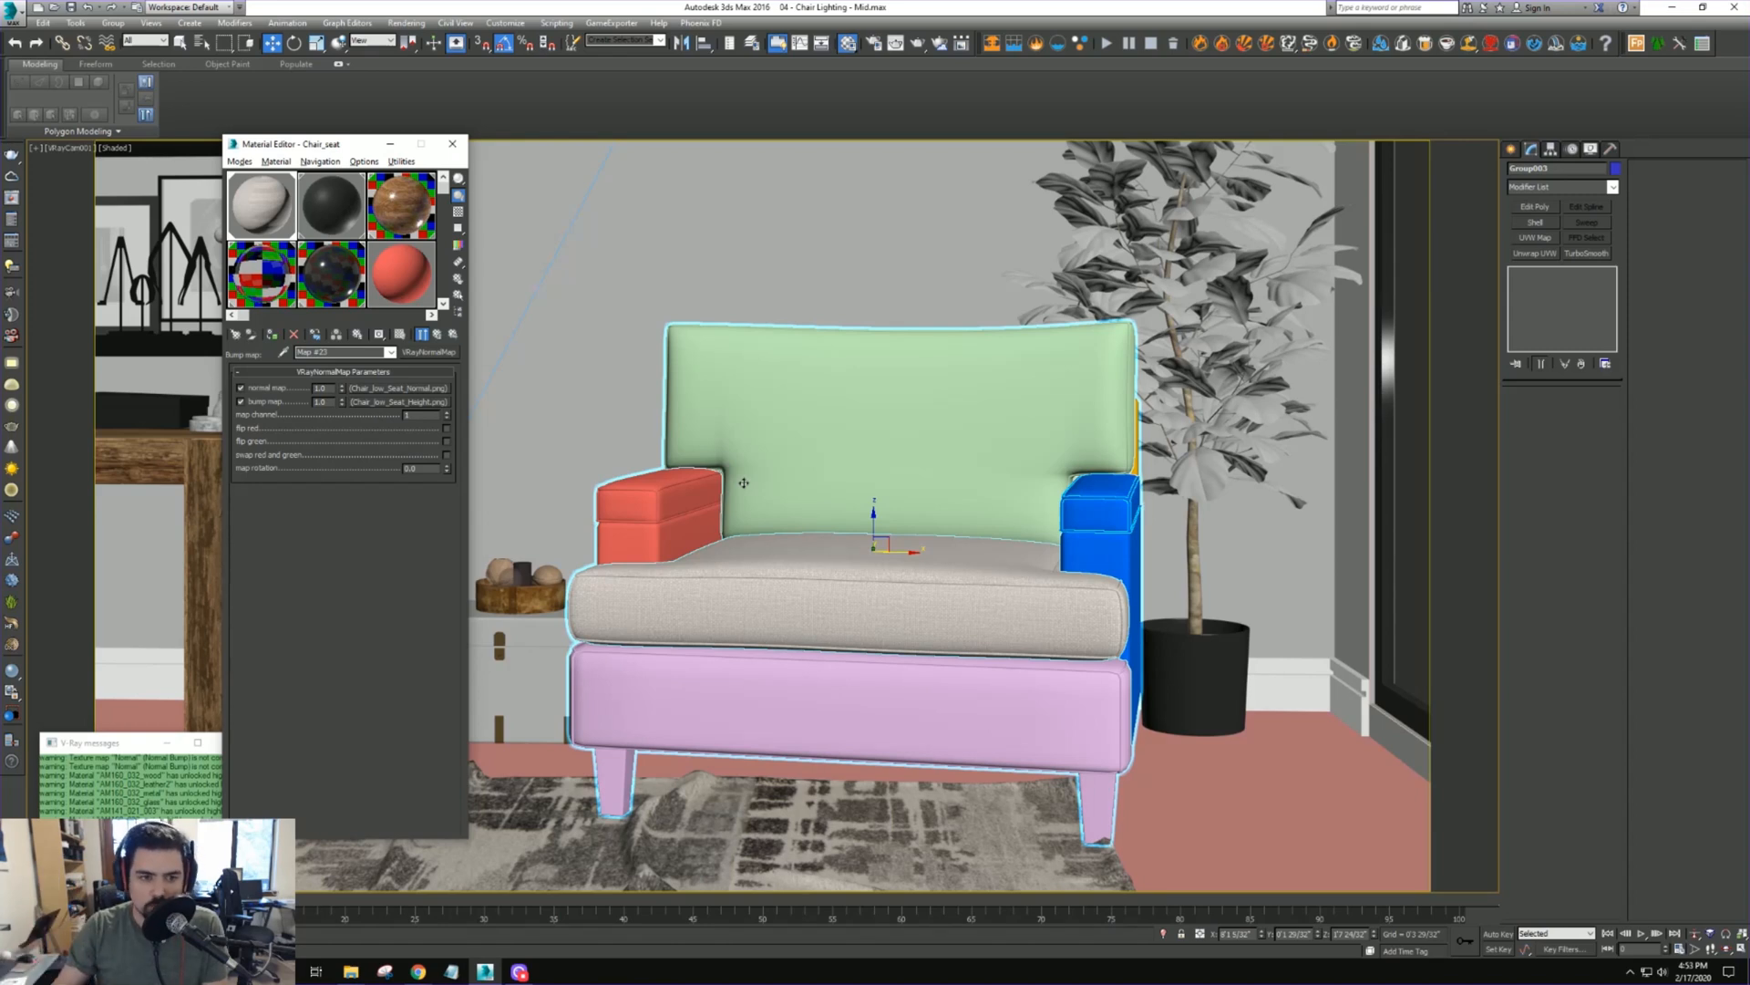
Set the Chair_low_Seat_Normal bitmap's blur to 0.2 and reload the image with its gamma overridden to 1.0
{"action": "left_click", "coordinate": [413, 391]}
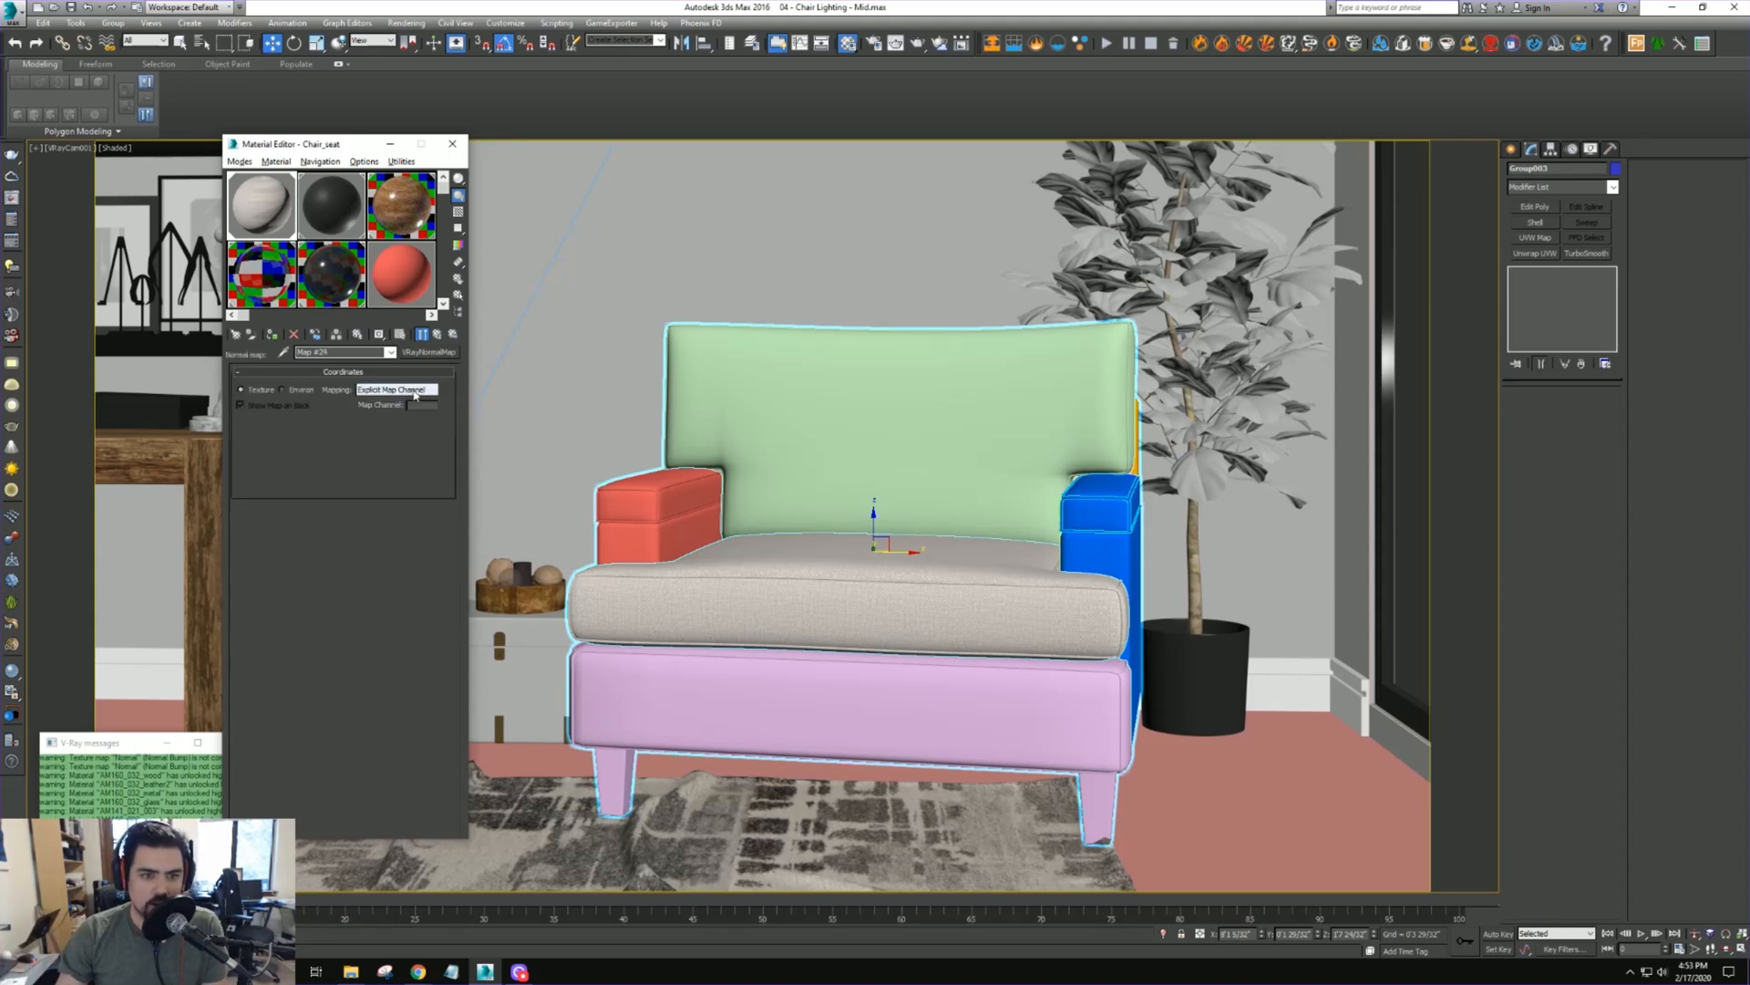
{"action": "type", "text": "2"}
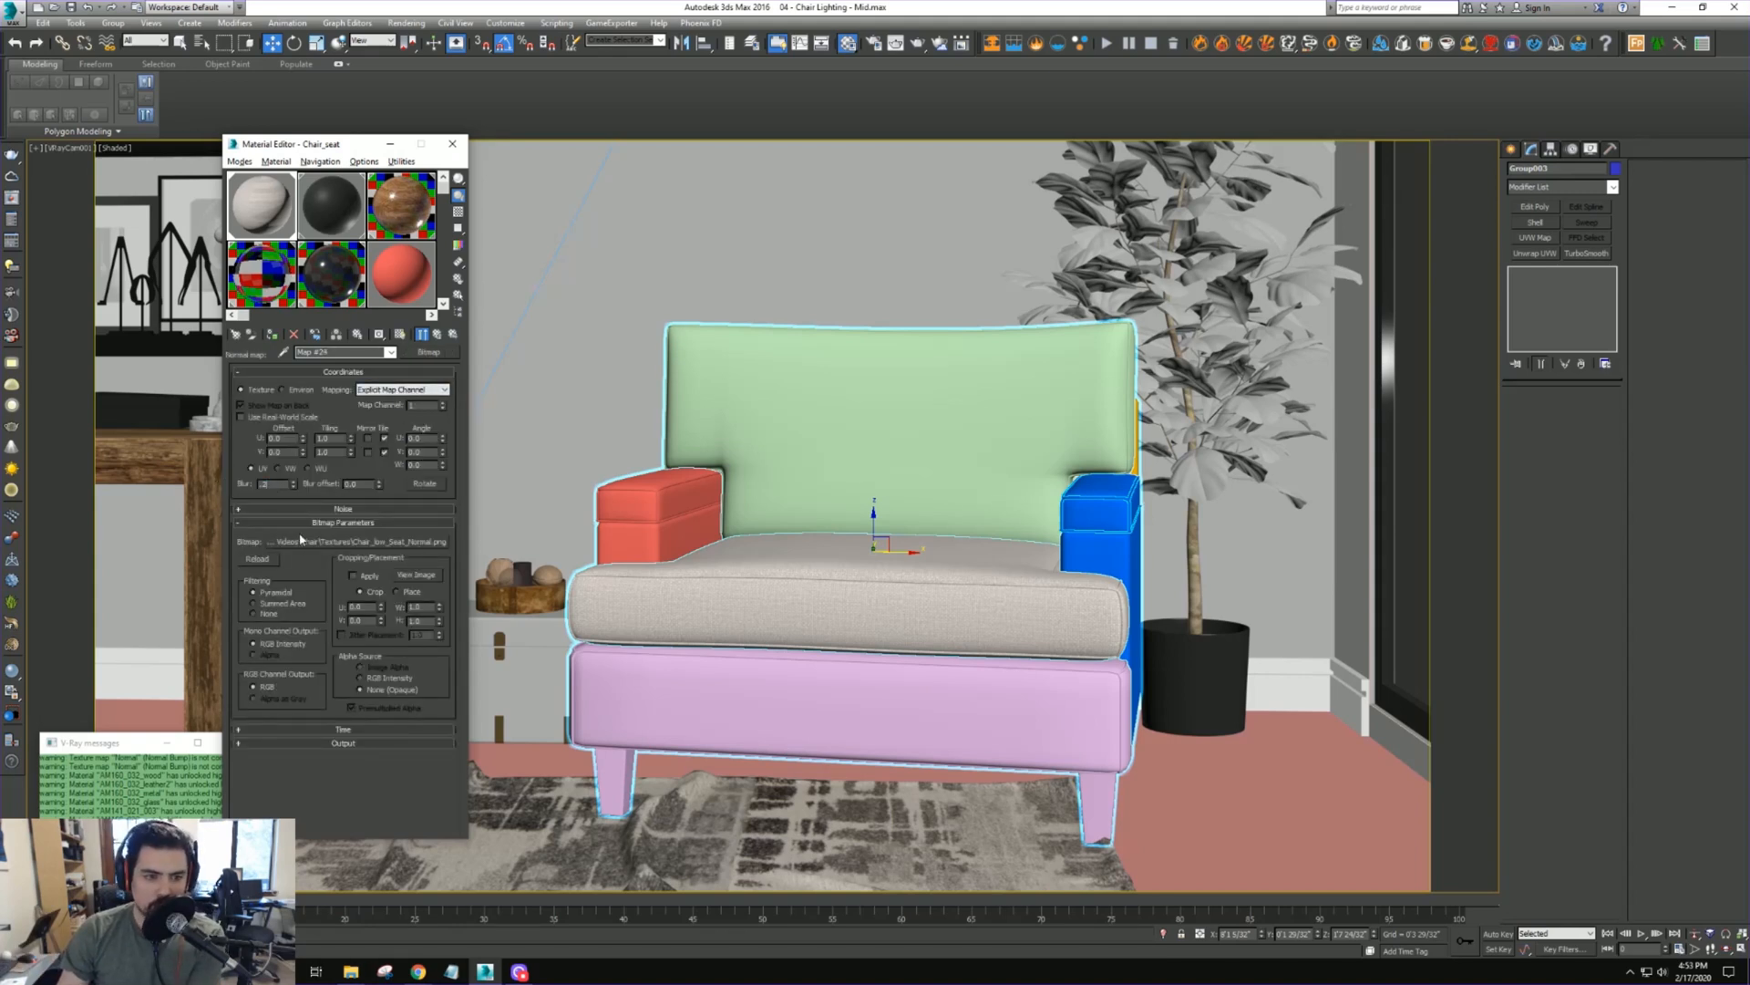
{"action": "left_click", "coordinate": [343, 544]}
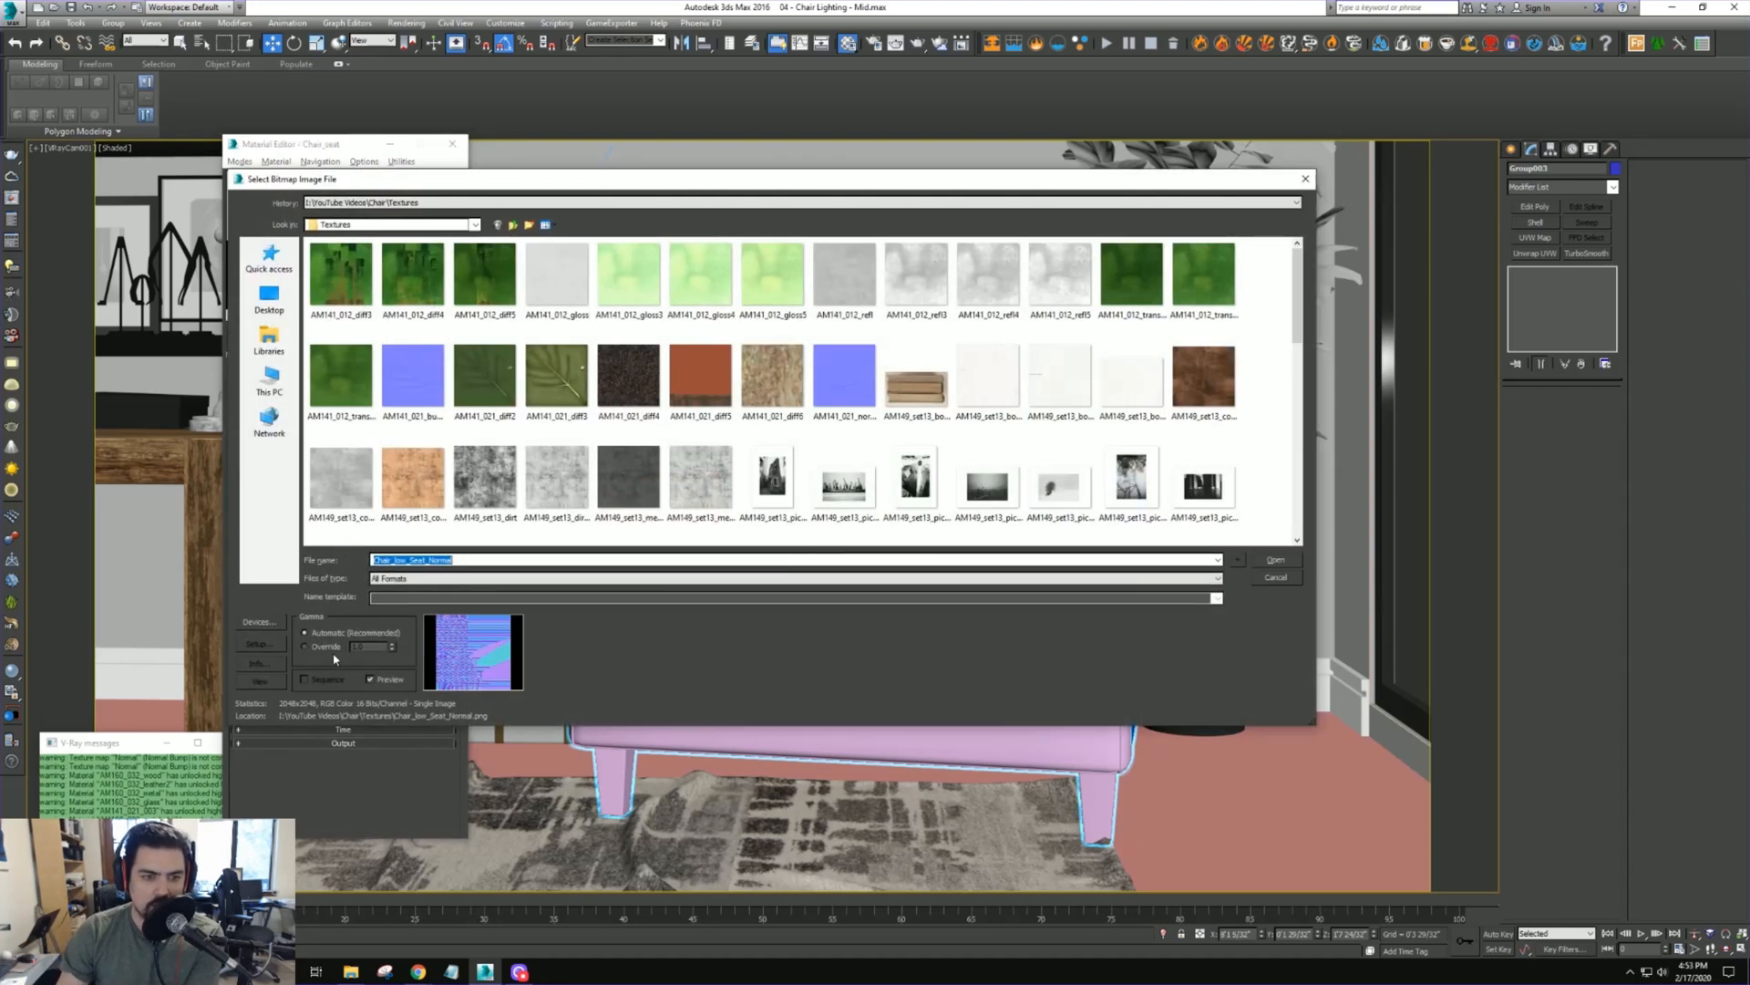
{"action": "left_click", "coordinate": [333, 648]}
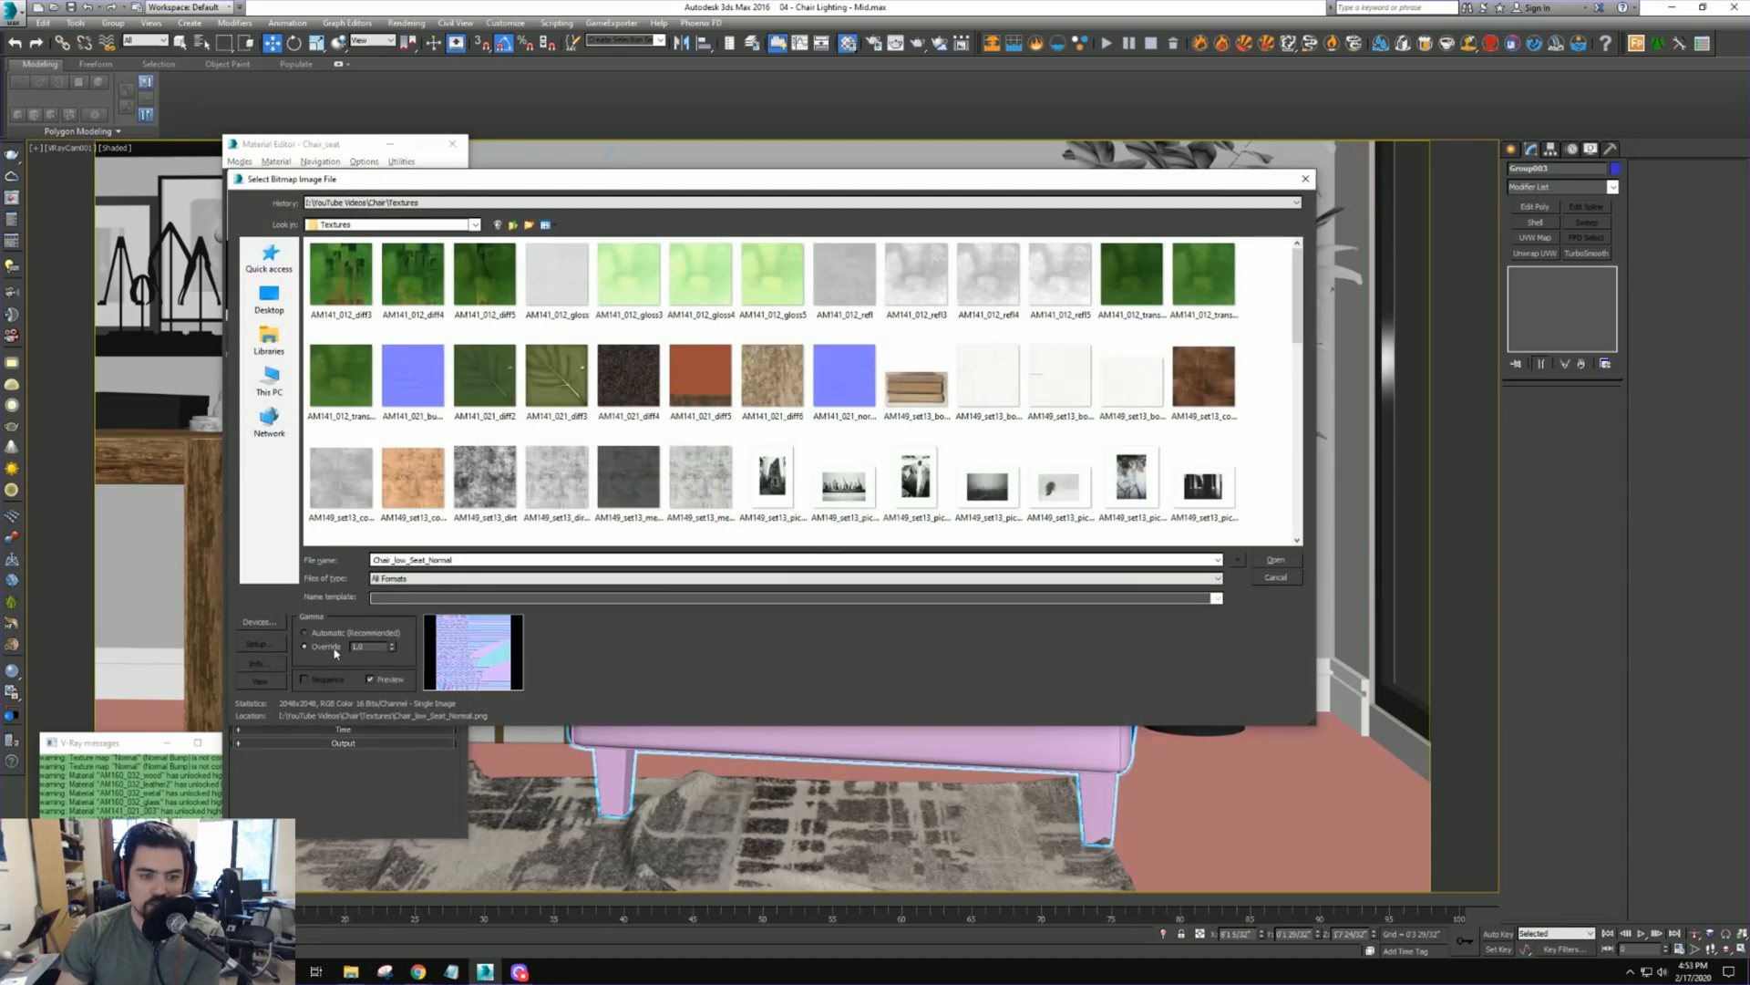
{"action": "left_click", "coordinate": [1276, 560]}
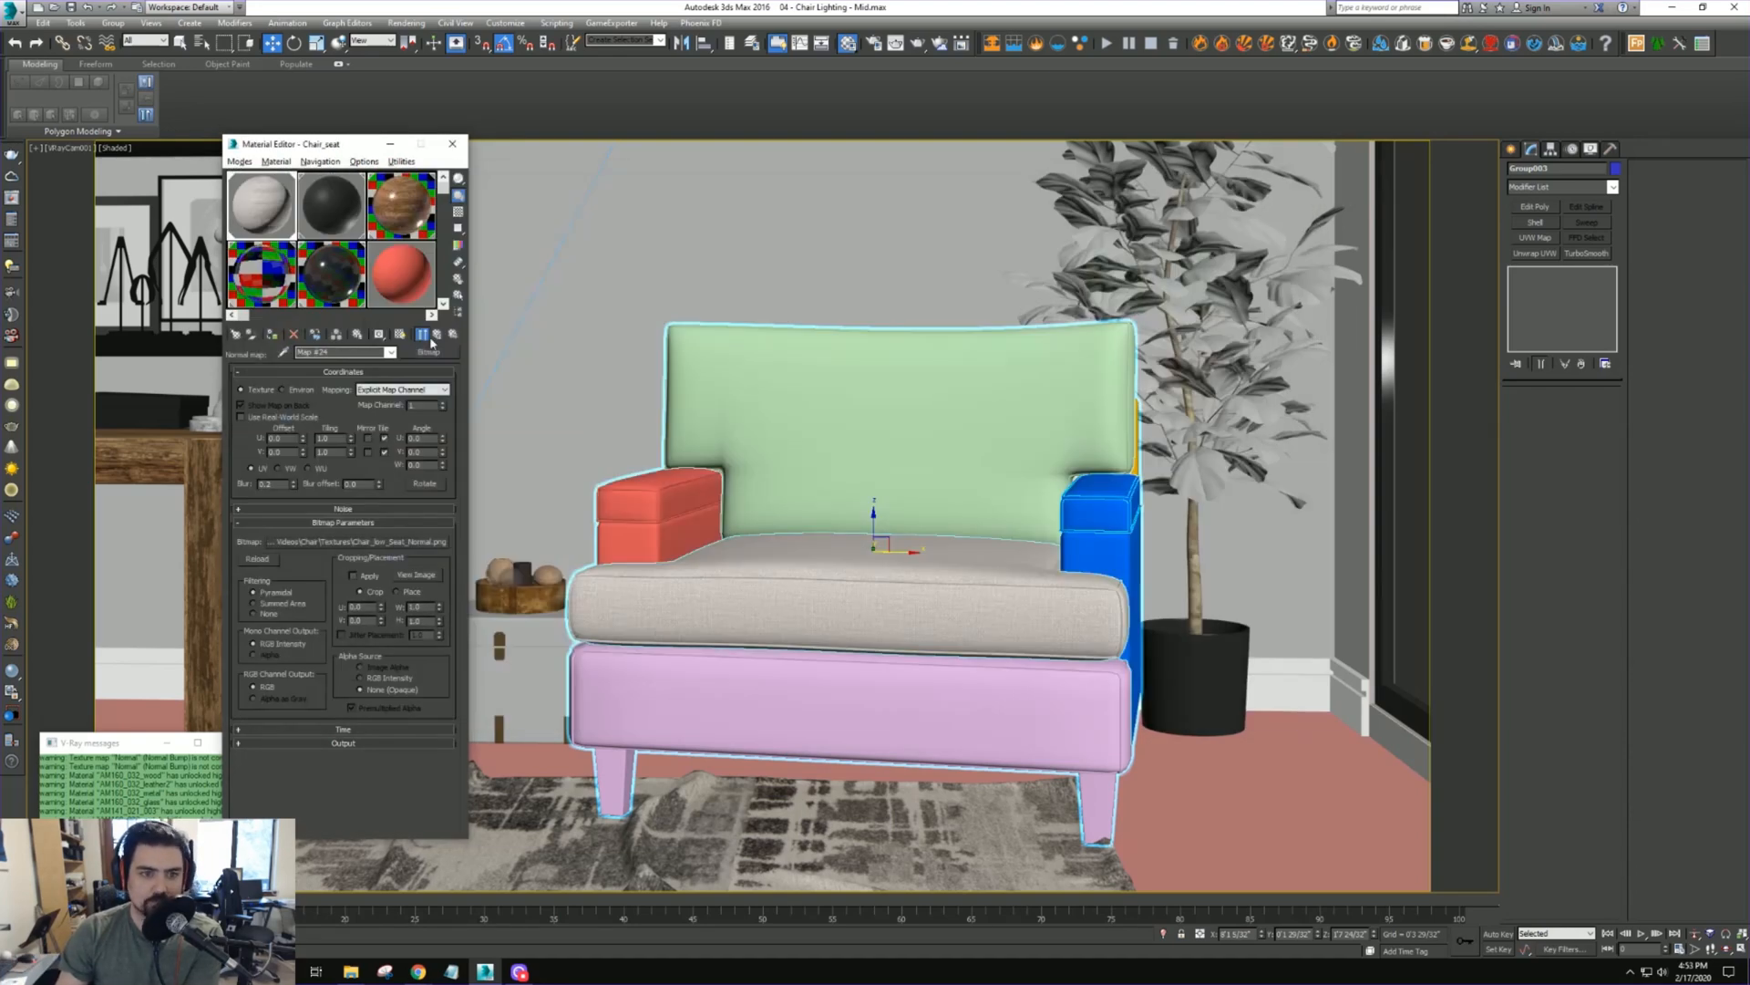
{"action": "left_click", "coordinate": [437, 336]}
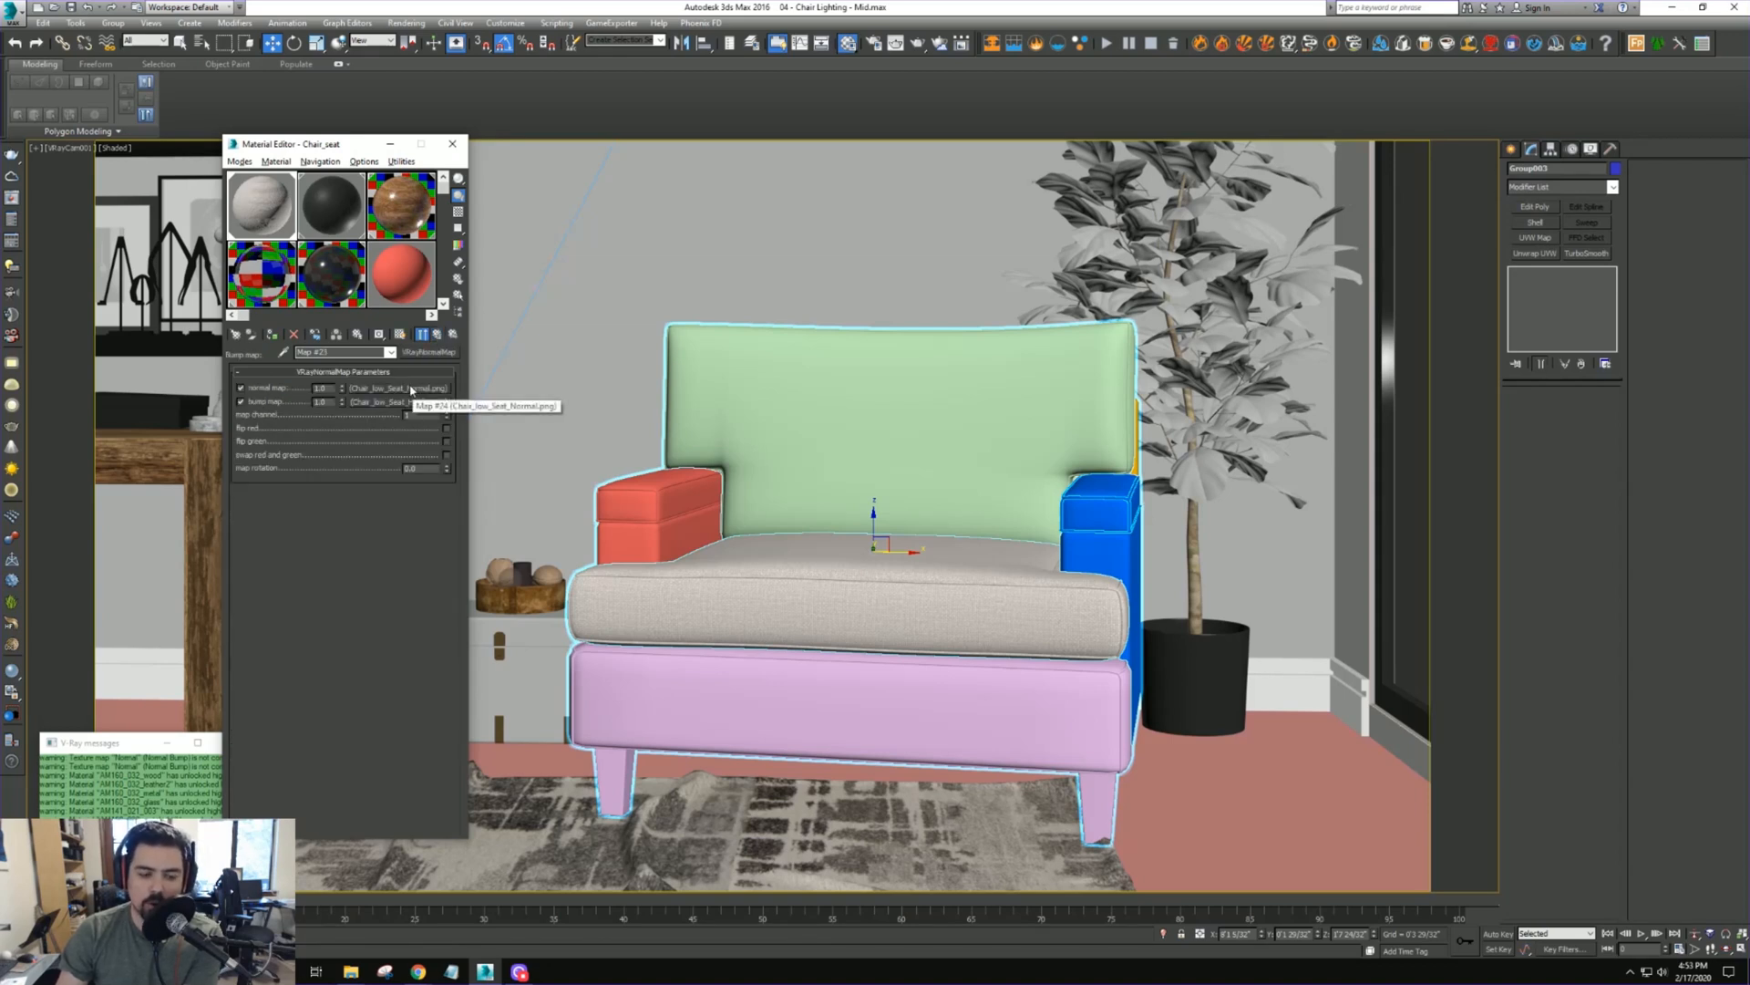
Go through the seat's height bitmap settings and set the Chair_low_Seat_Glossiness bitmap's blur to 0.2
{"action": "left_click", "coordinate": [408, 402]}
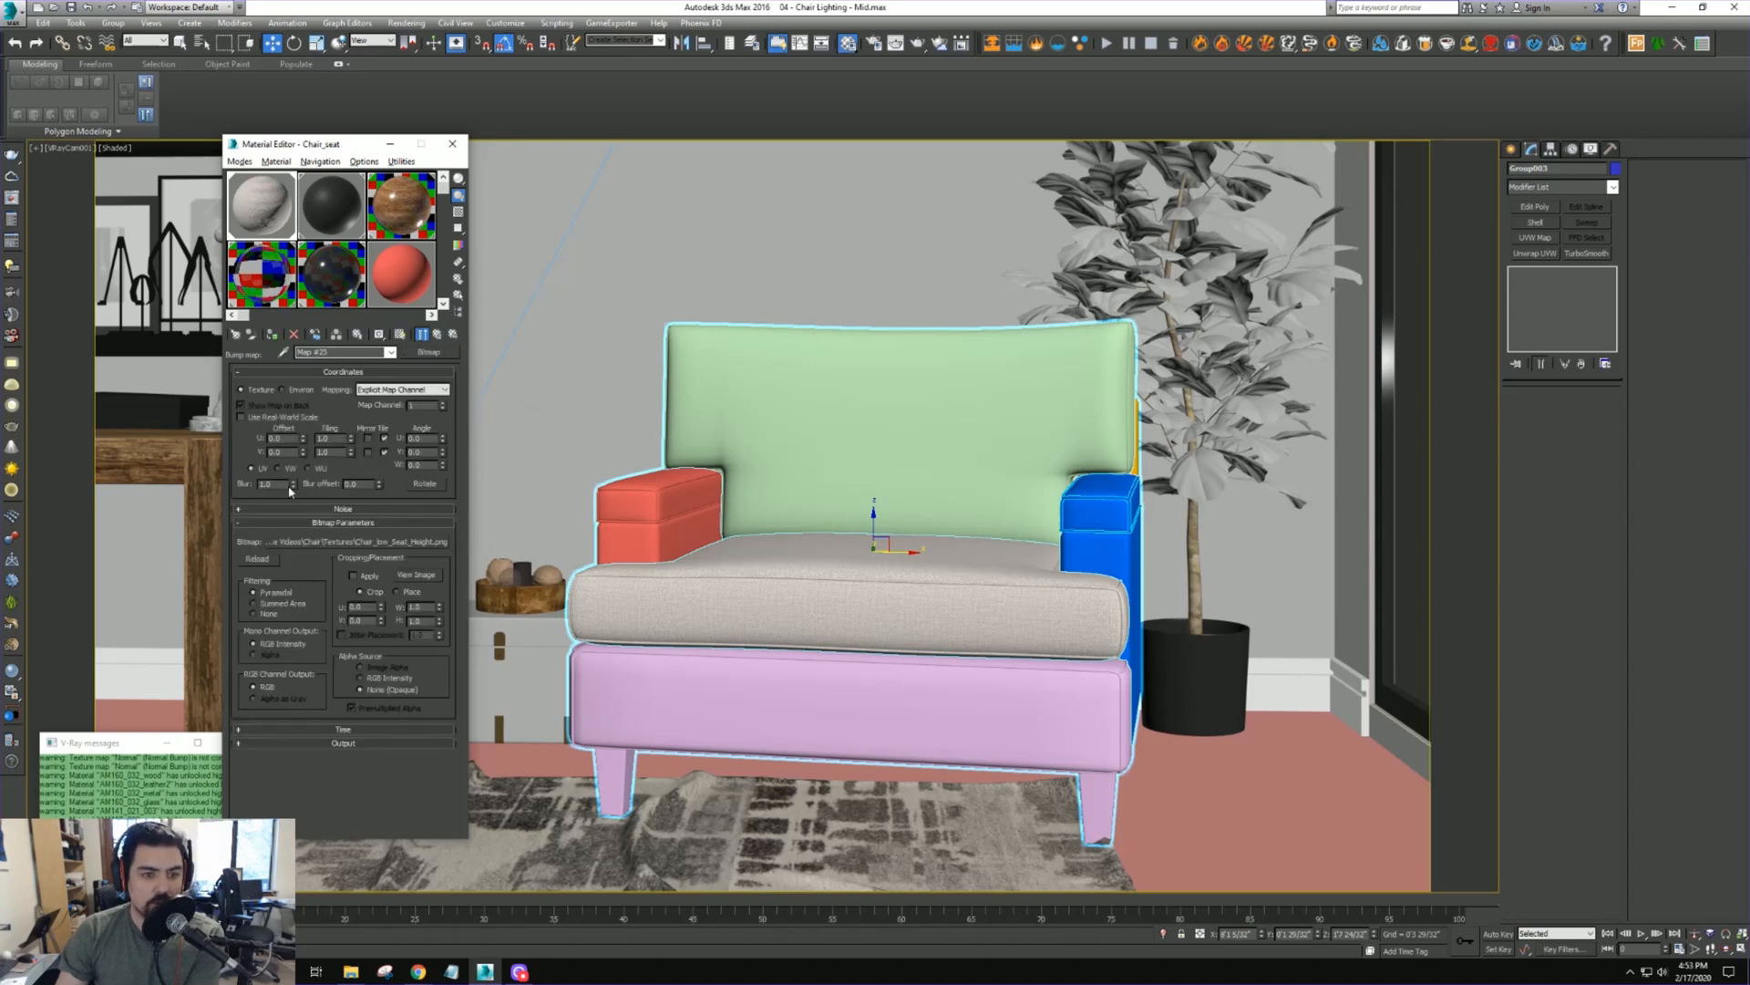
{"action": "left_click", "coordinate": [438, 334]}
{"action": "left_click", "coordinate": [455, 336]}
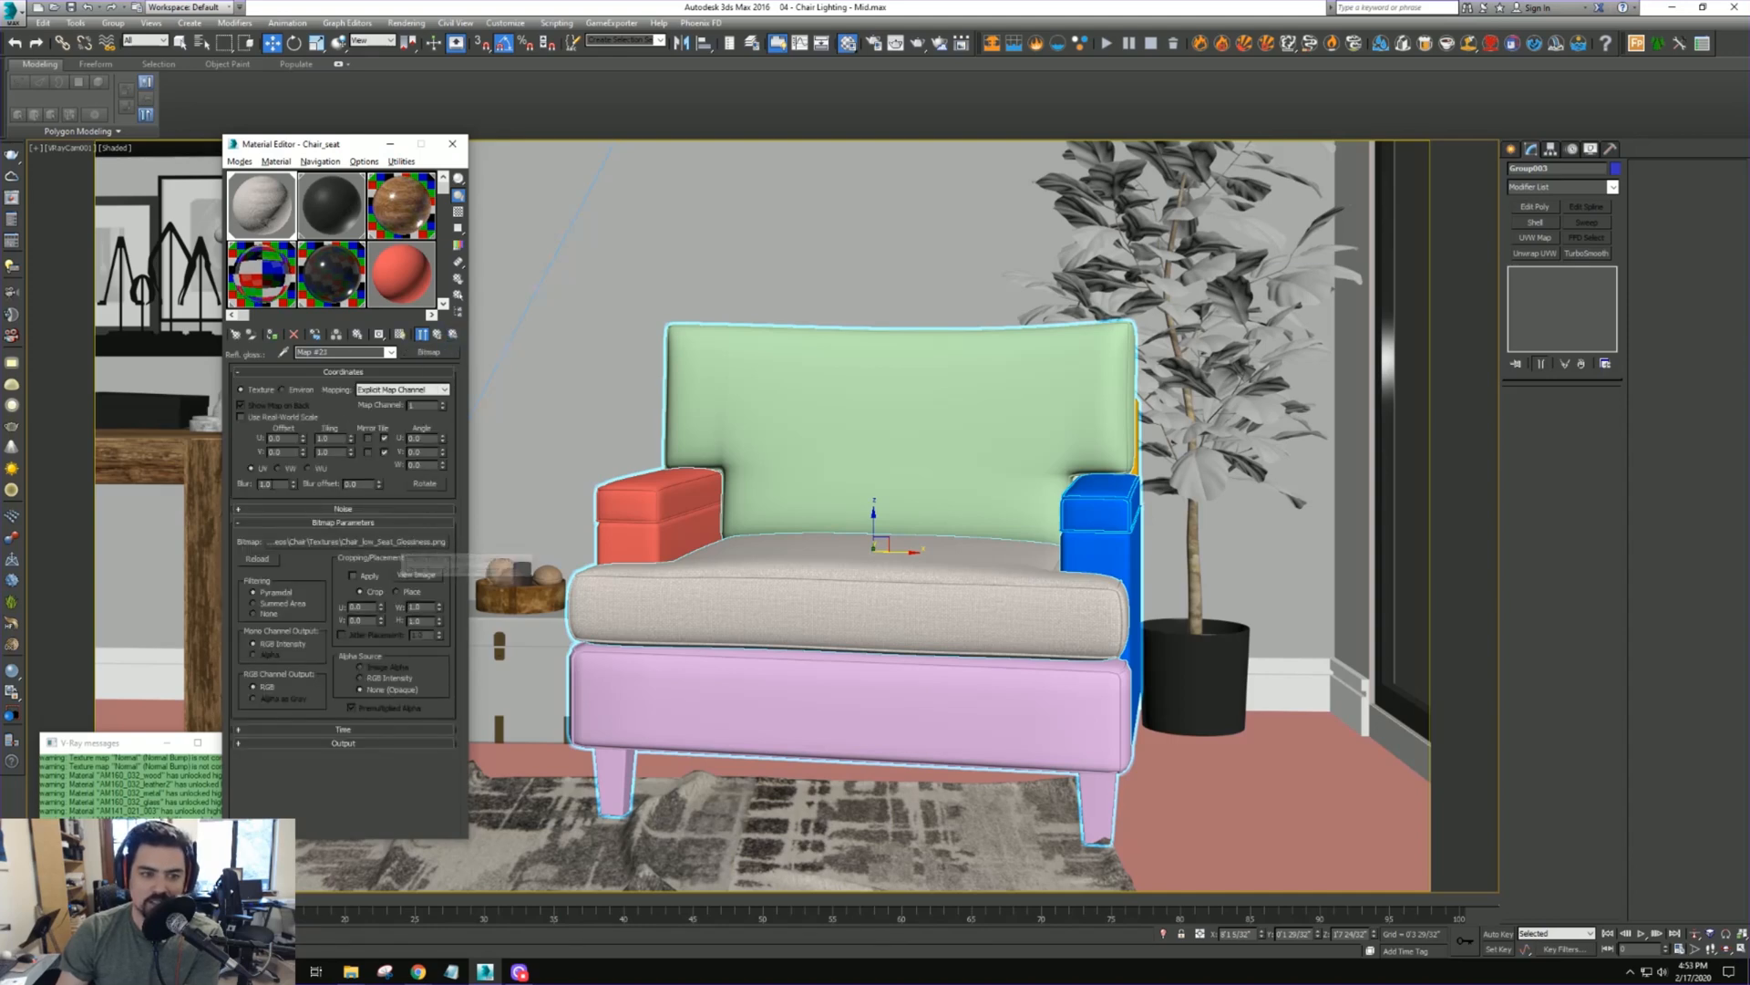
{"action": "left_click", "coordinate": [352, 544]}
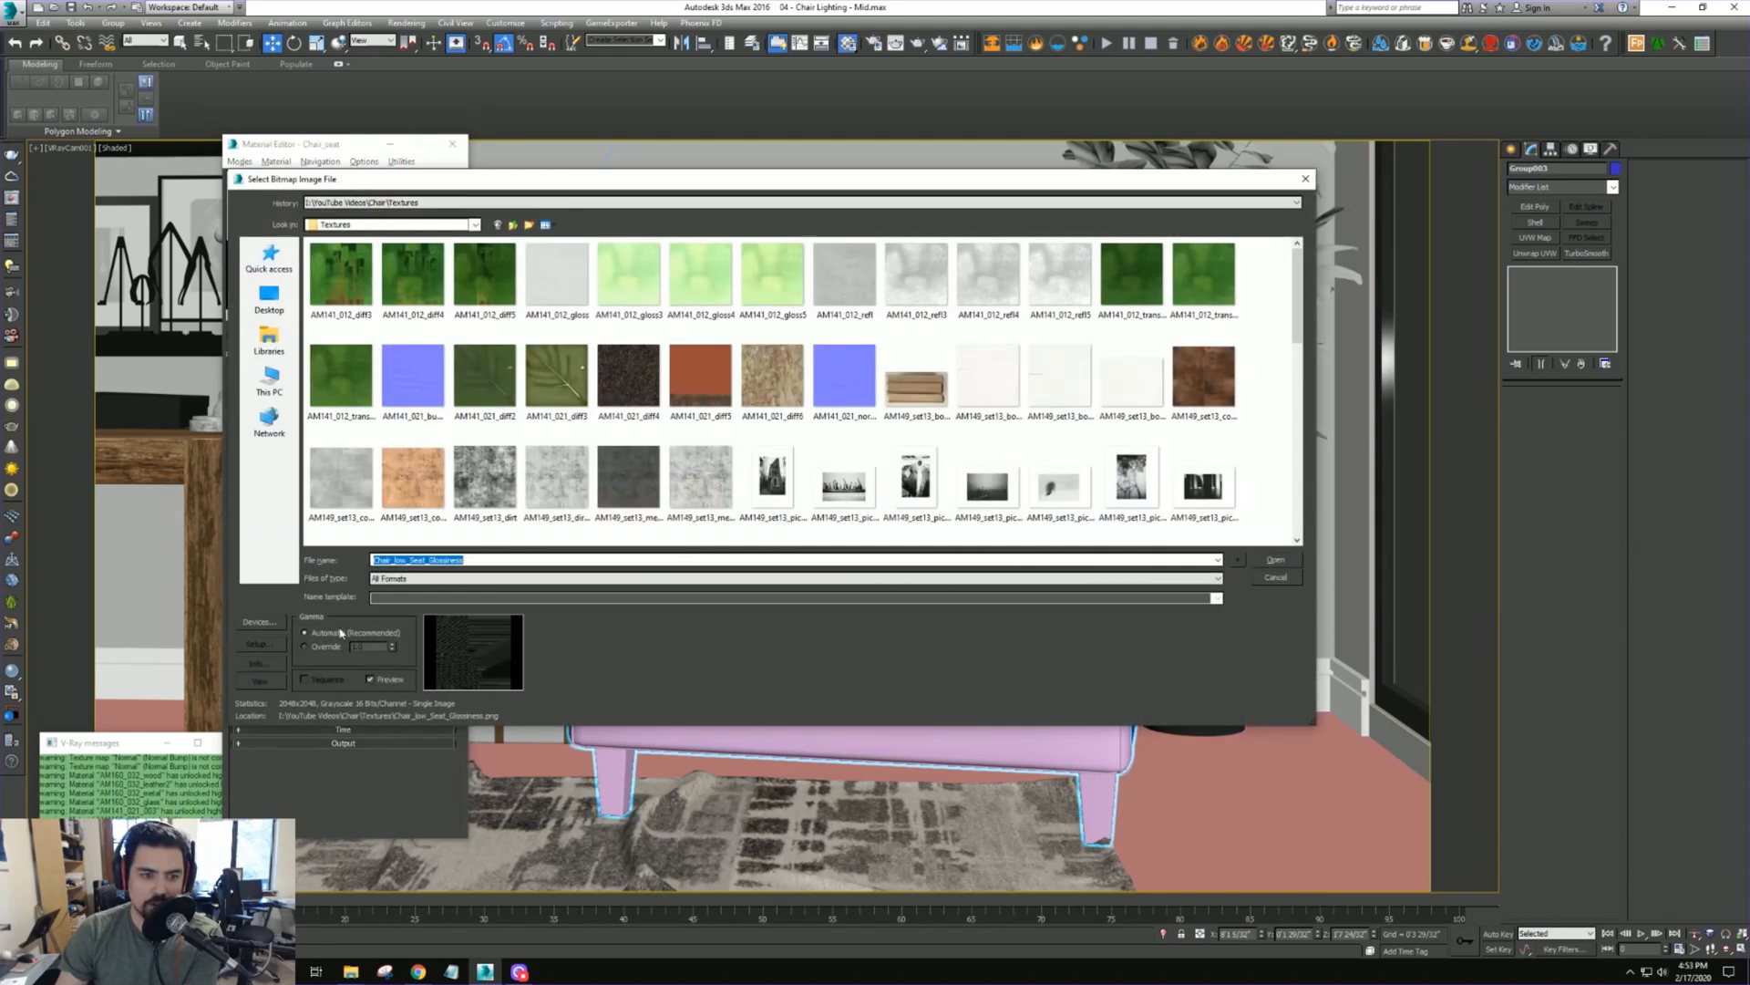
{"action": "left_click", "coordinate": [1274, 576]}
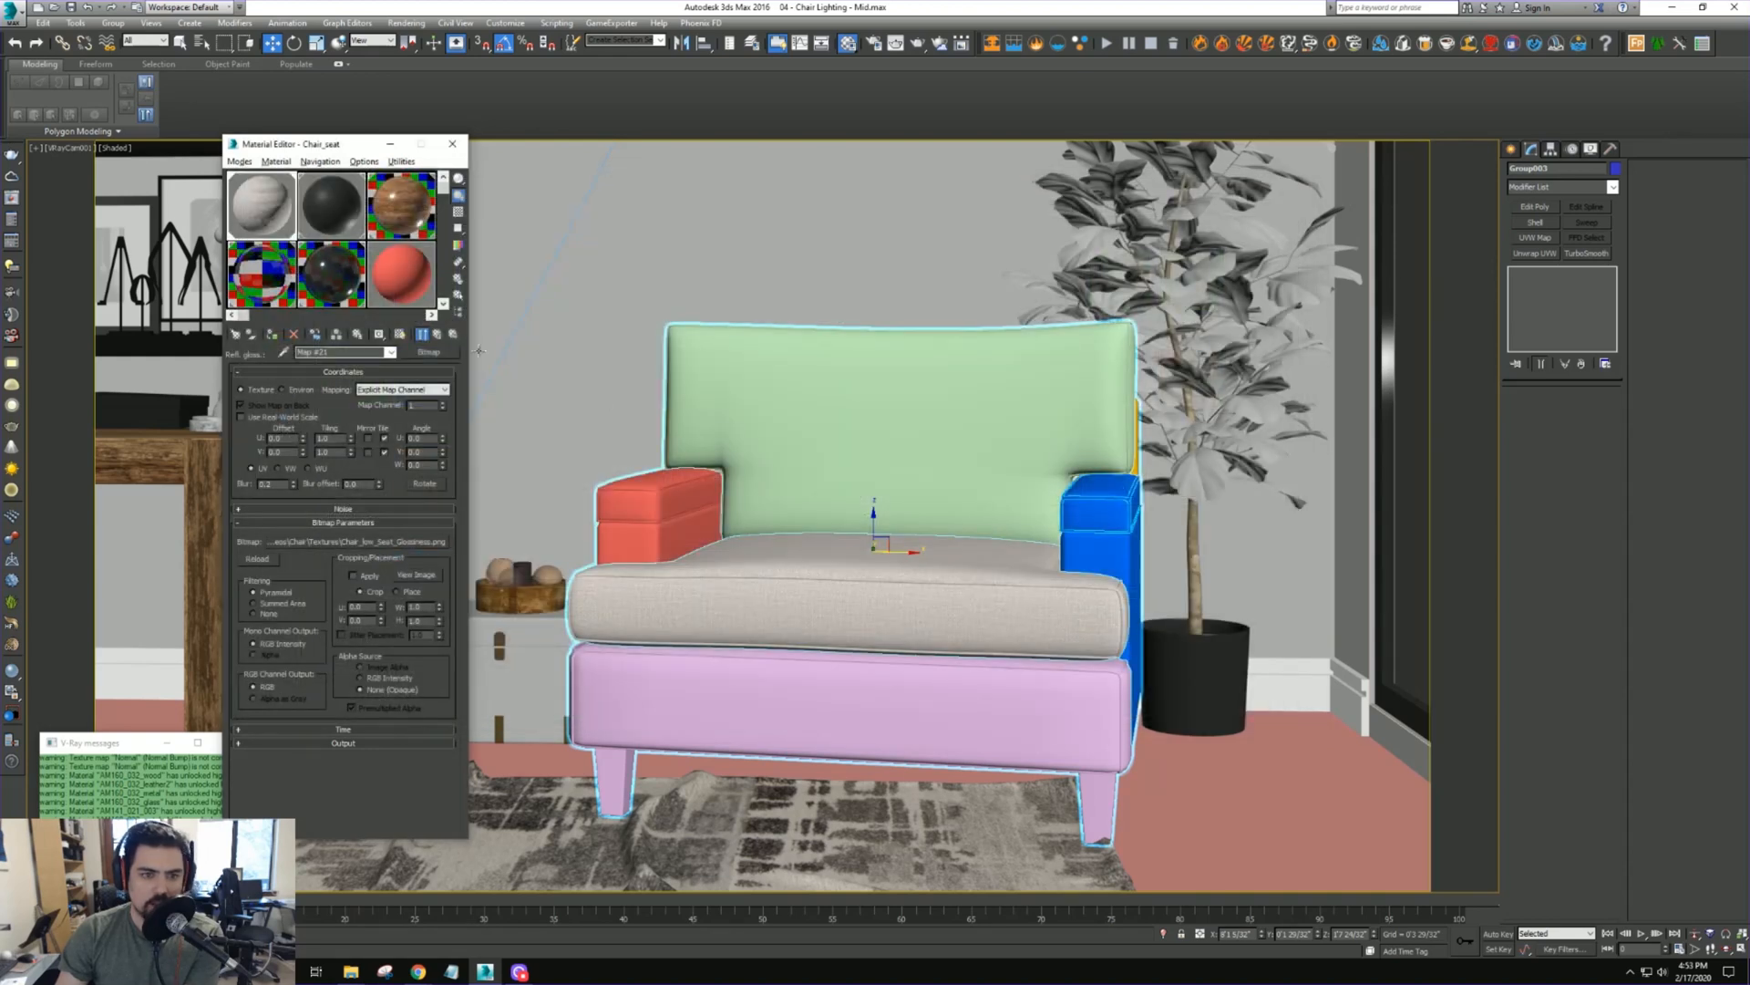
Set the Chair_low_Seat_ior bitmap's blur to 0.2 and reload its image file
{"action": "left_click", "coordinate": [457, 336]}
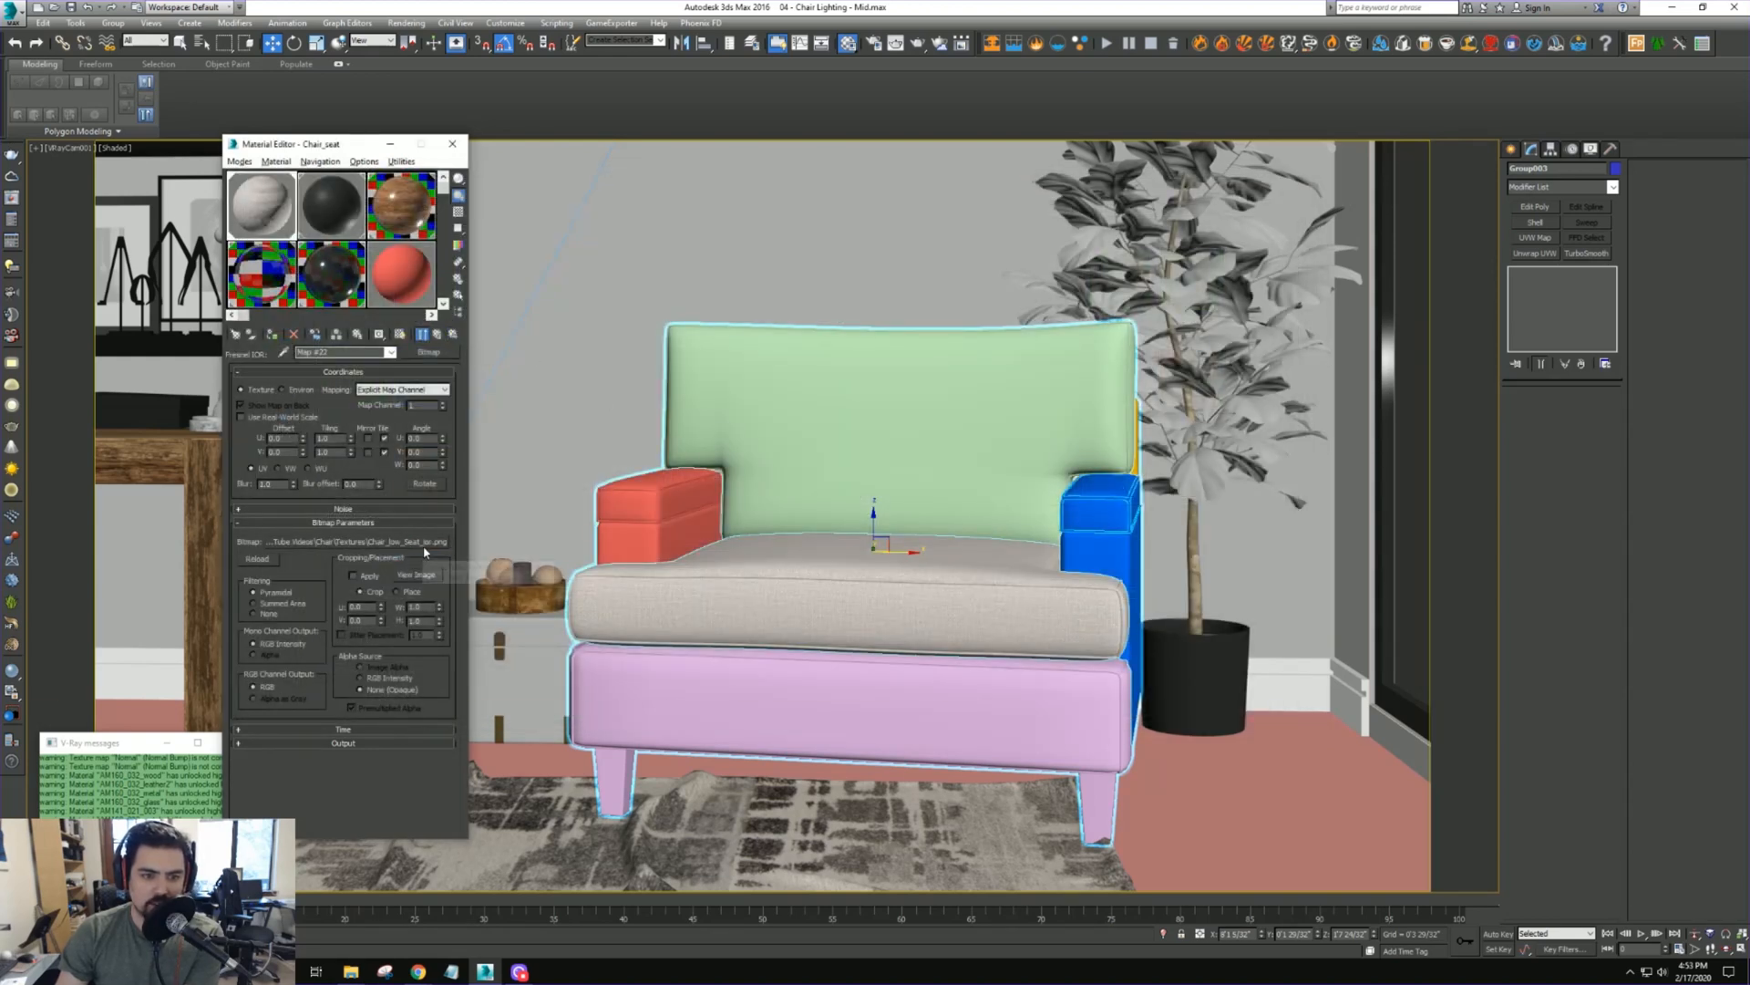
{"action": "left_click_drag", "start_coordinate": [278, 484], "coordinate": [238, 481]}
{"action": "left_click", "coordinate": [323, 545]}
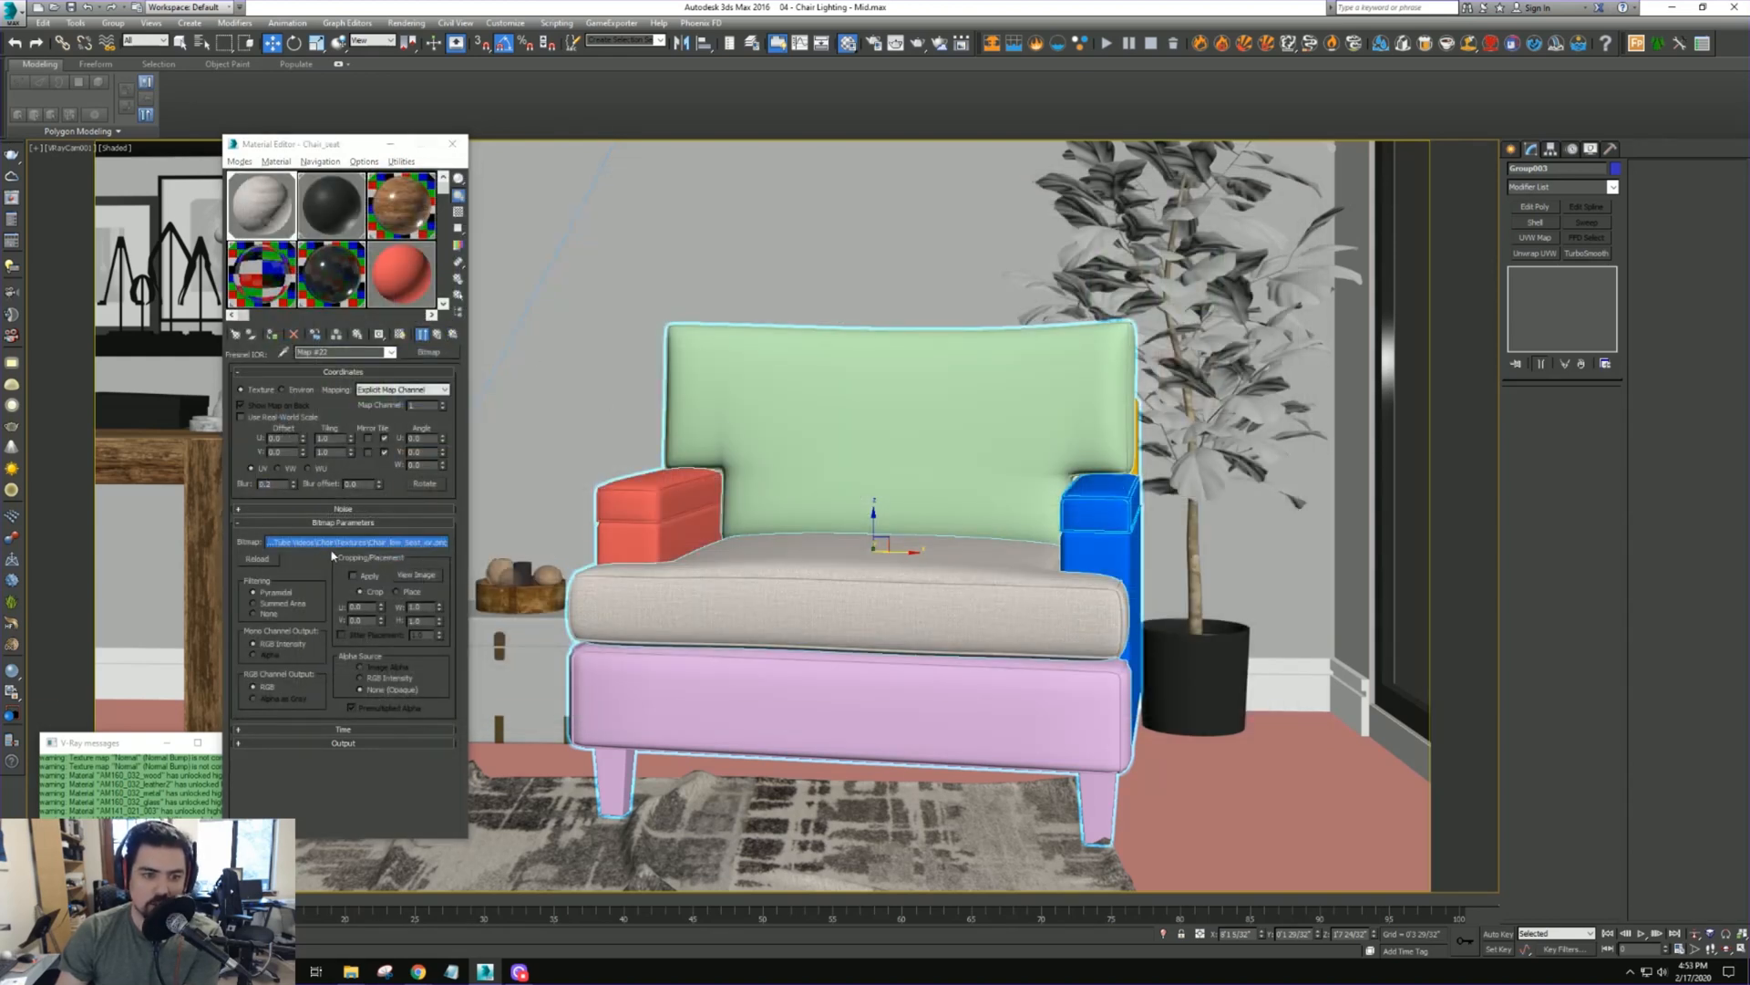
{"action": "left_click", "coordinate": [1275, 560]}
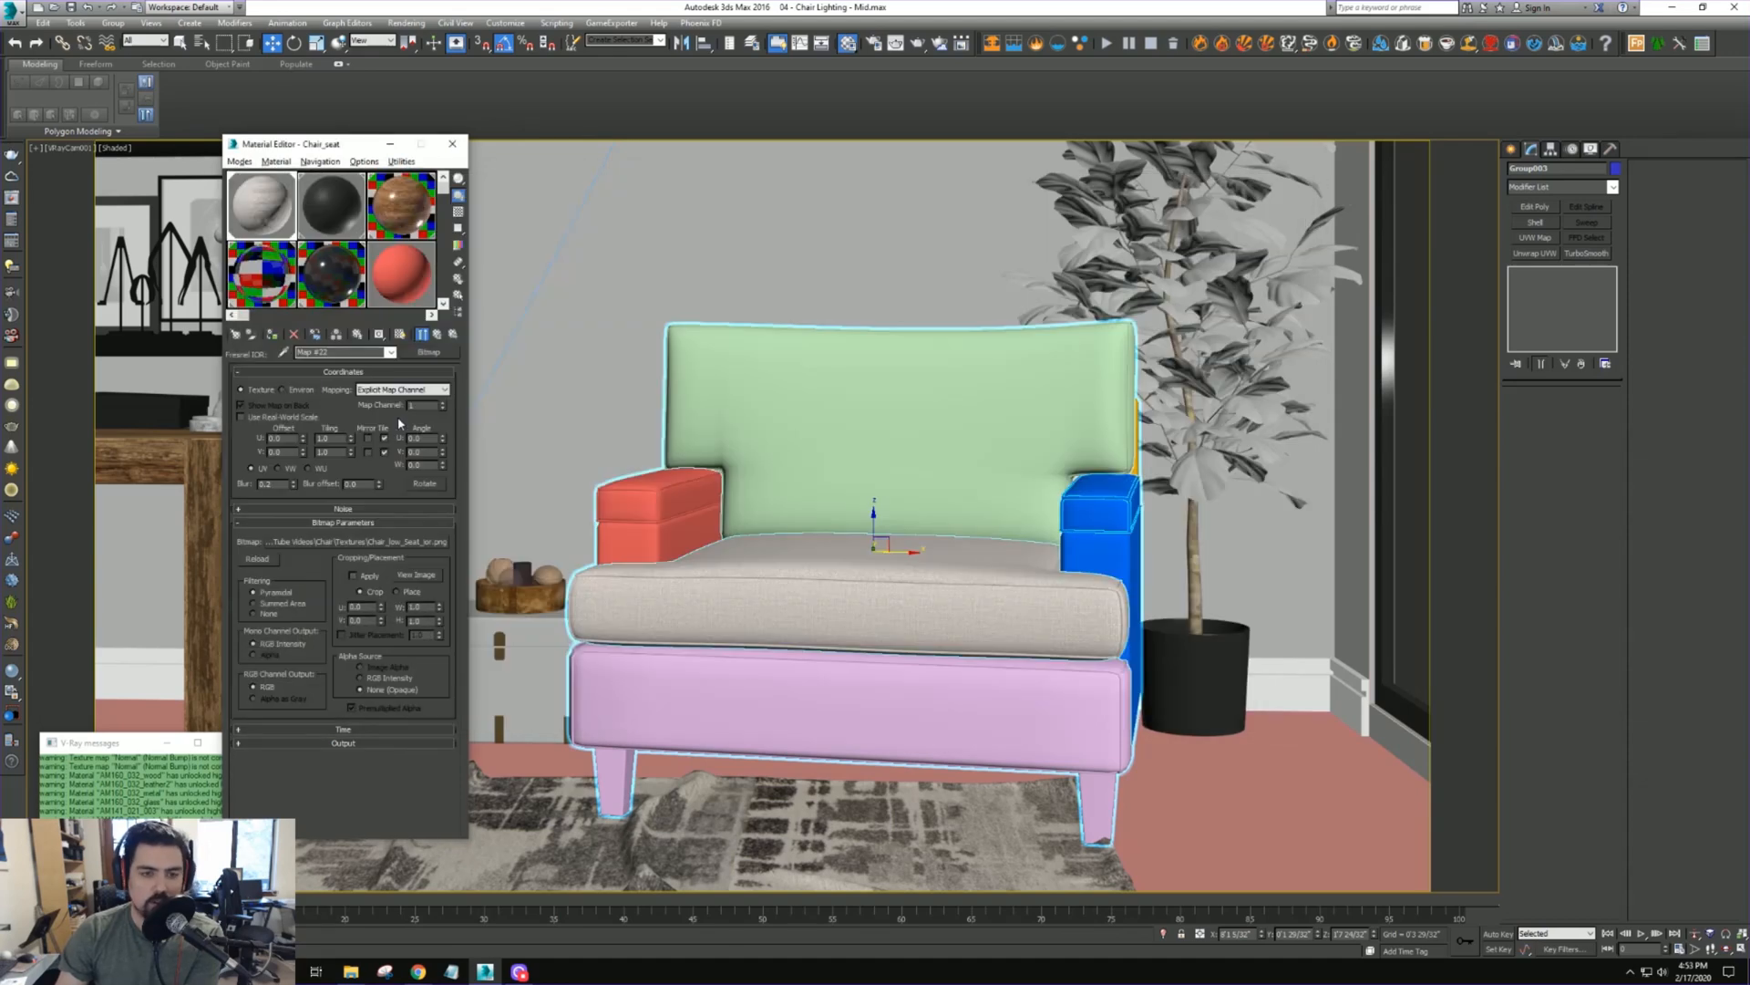
Set the blur of the seat's diffuse and reflection bitmaps to 0.2
{"action": "left_click", "coordinate": [451, 338]}
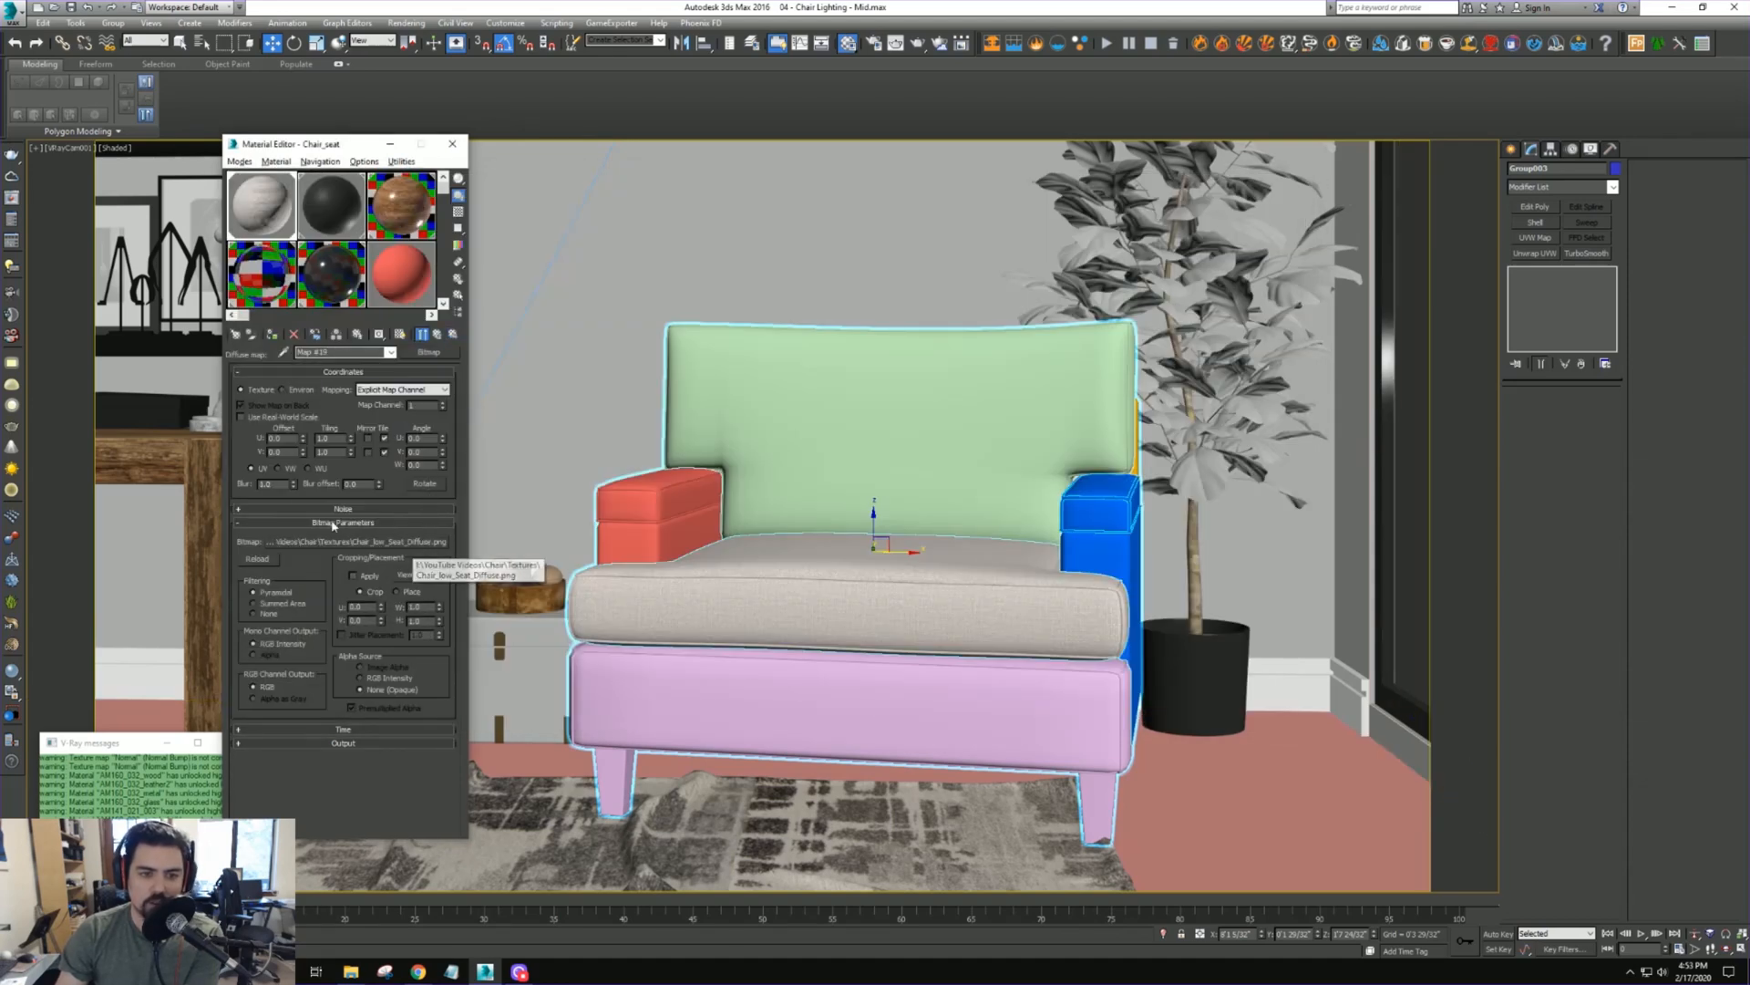
{"action": "left_click_drag", "start_coordinate": [277, 484], "coordinate": [244, 485]}
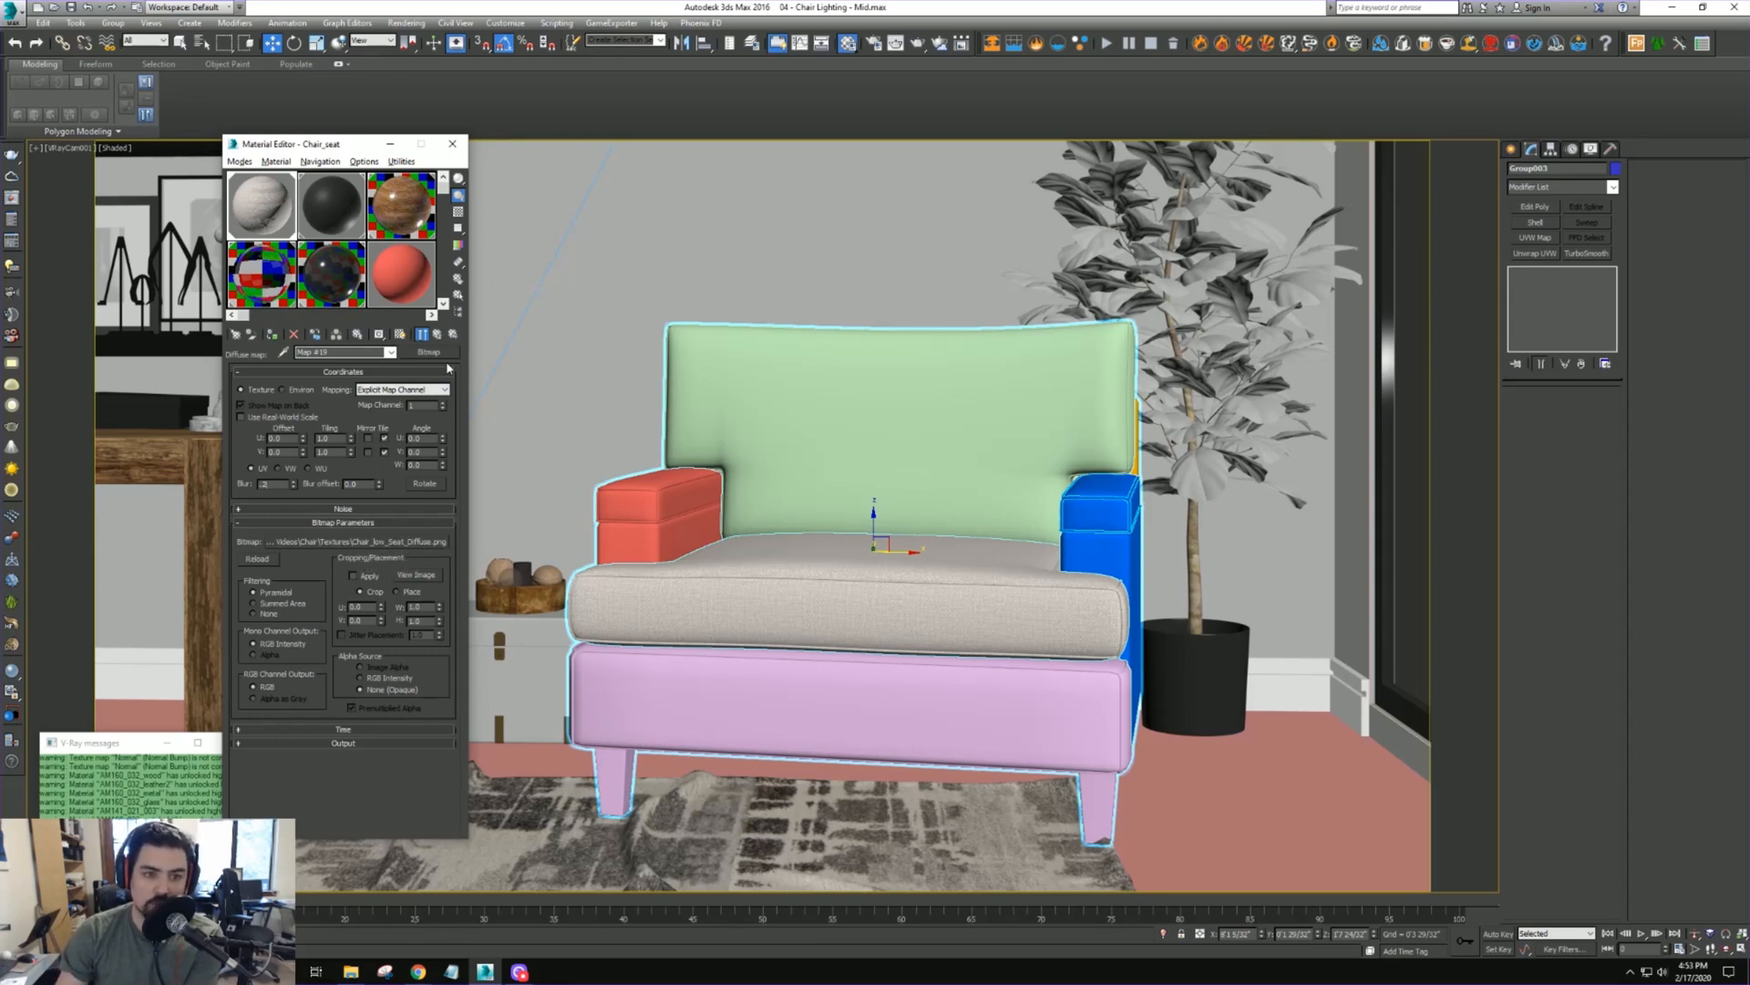
{"action": "left_click", "coordinate": [450, 335]}
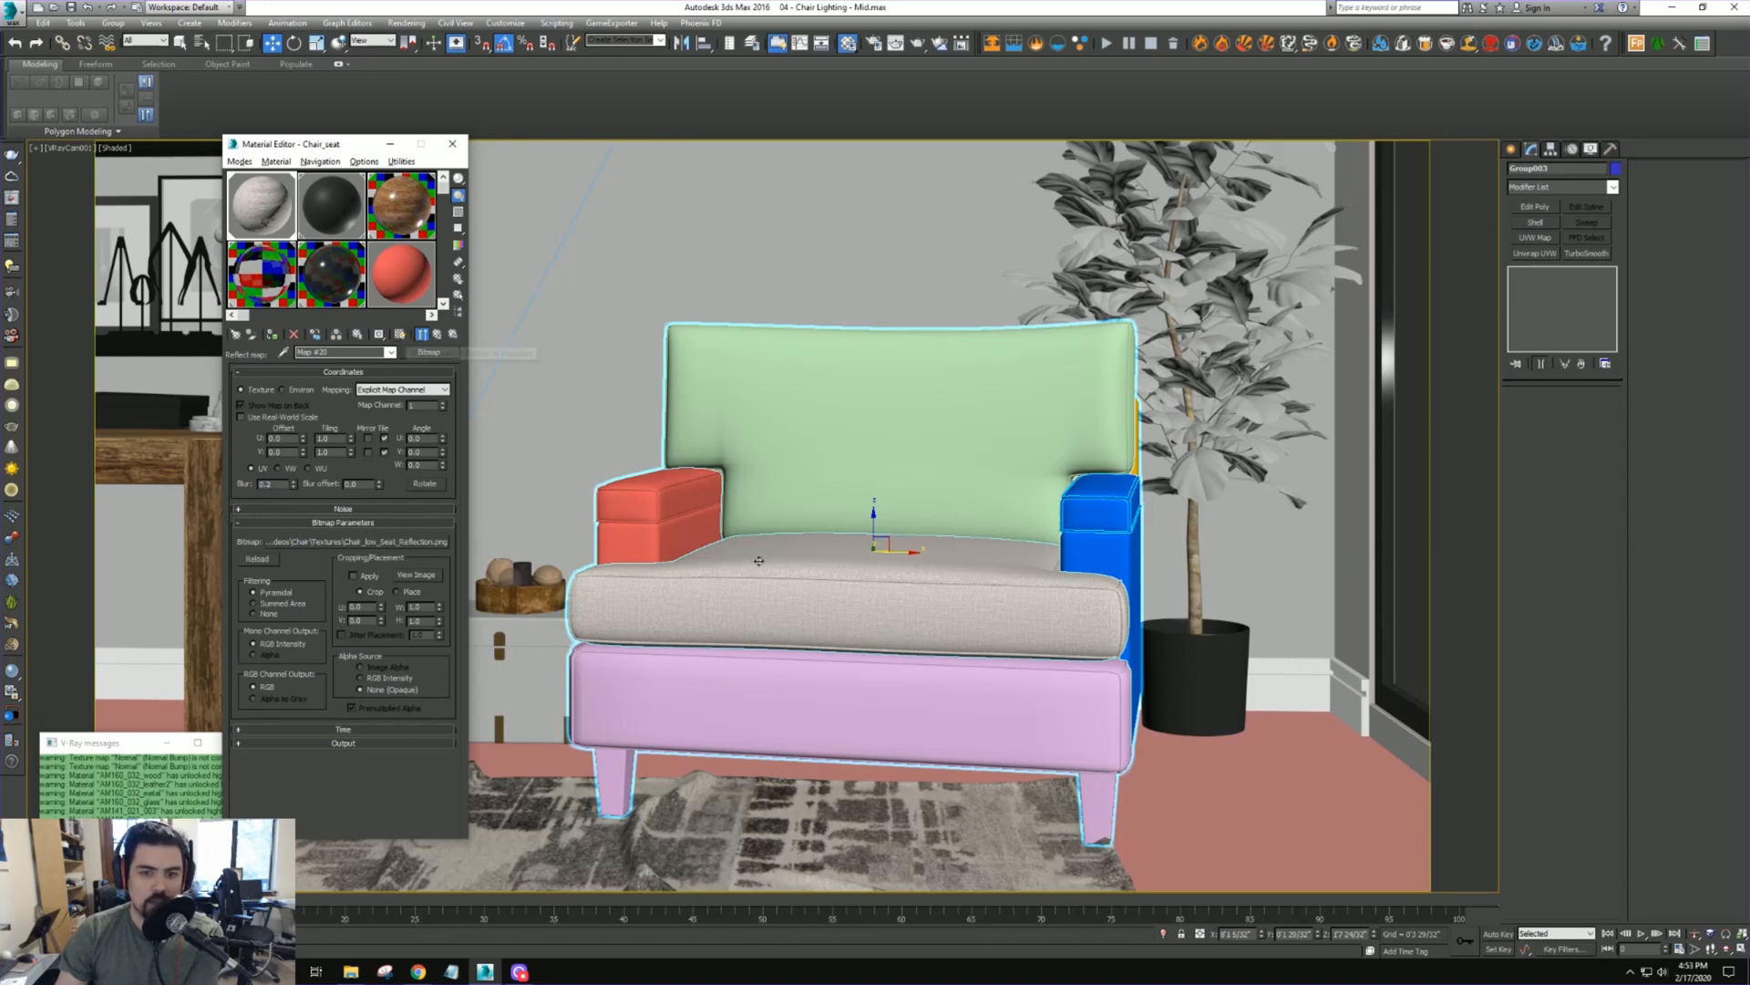
Return to the seat material's main level and rename it as Chair_Seat
{"action": "left_click", "coordinate": [815, 625]}
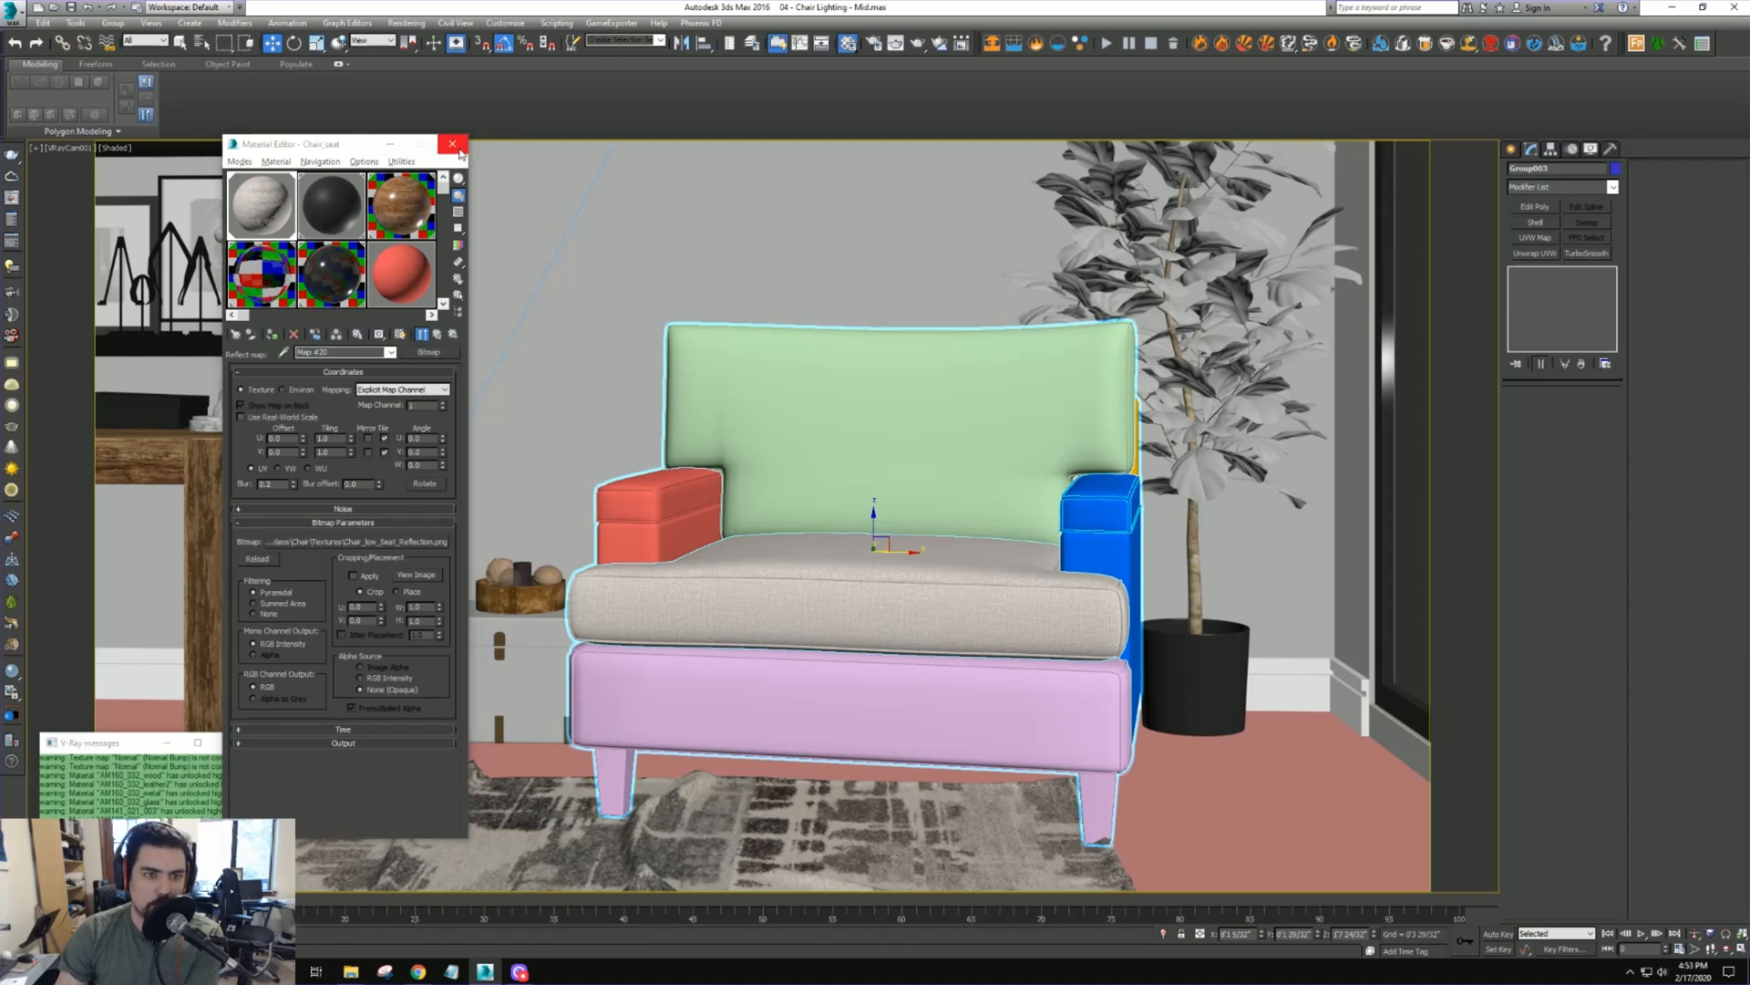
{"action": "left_click", "coordinate": [283, 214]}
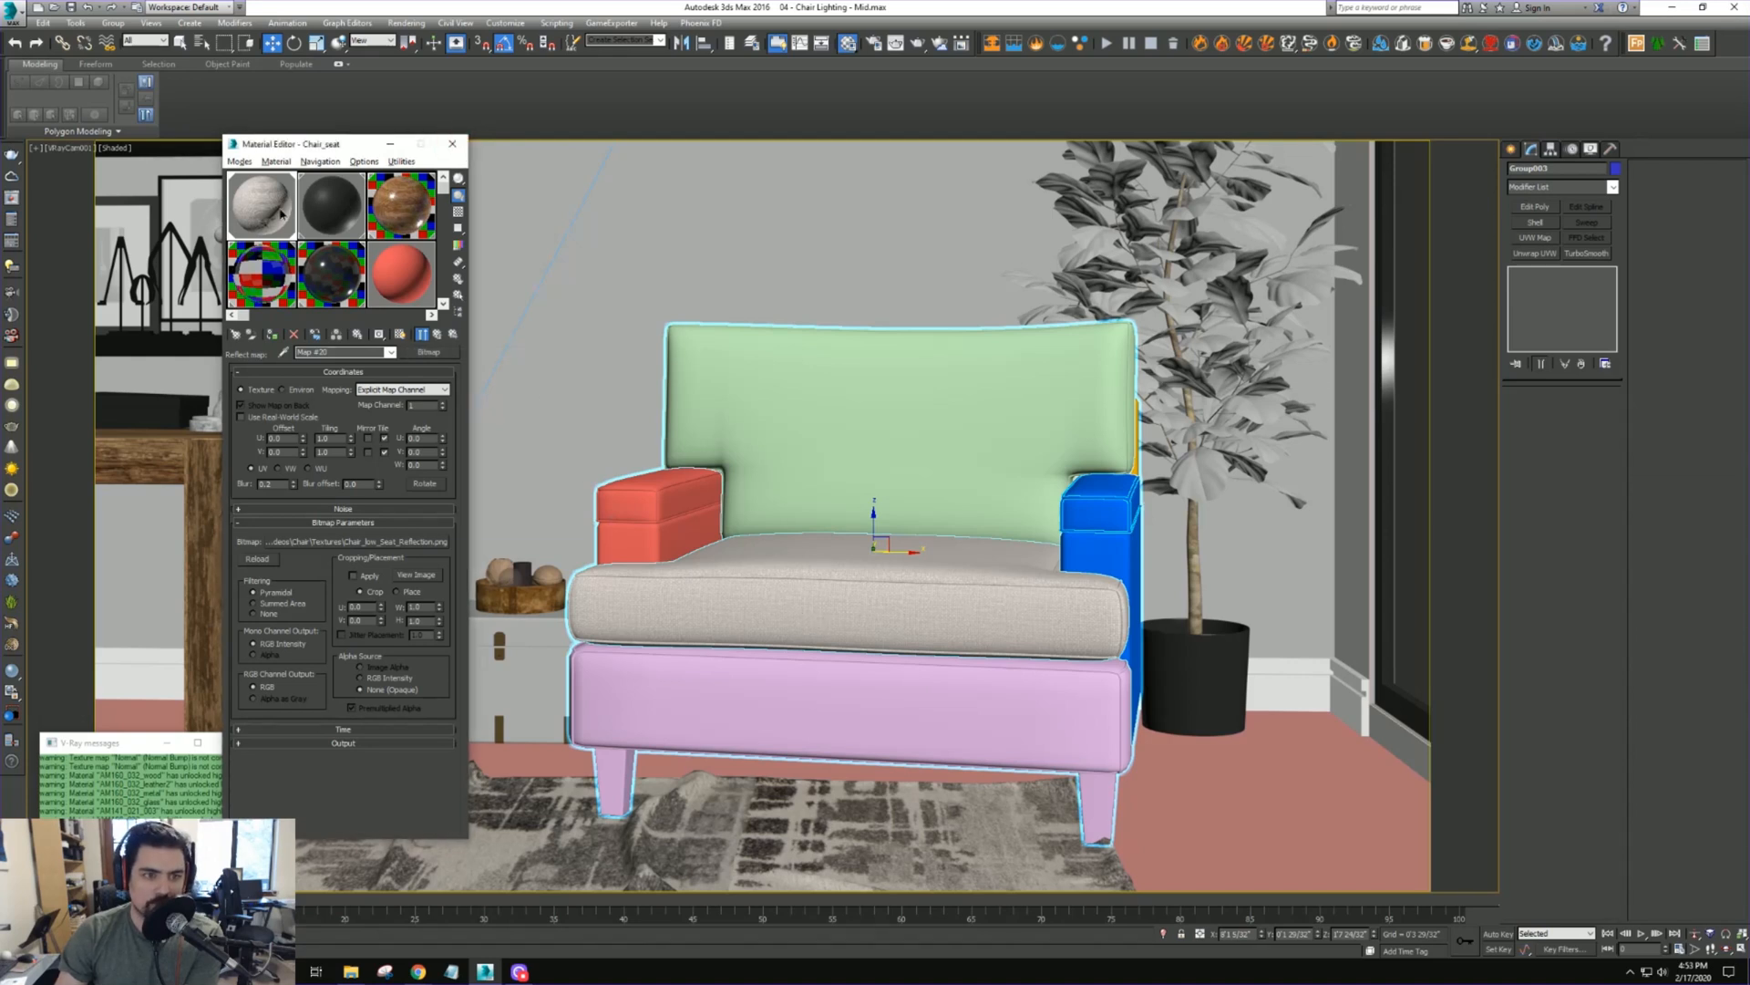
{"action": "left_click", "coordinate": [439, 334]}
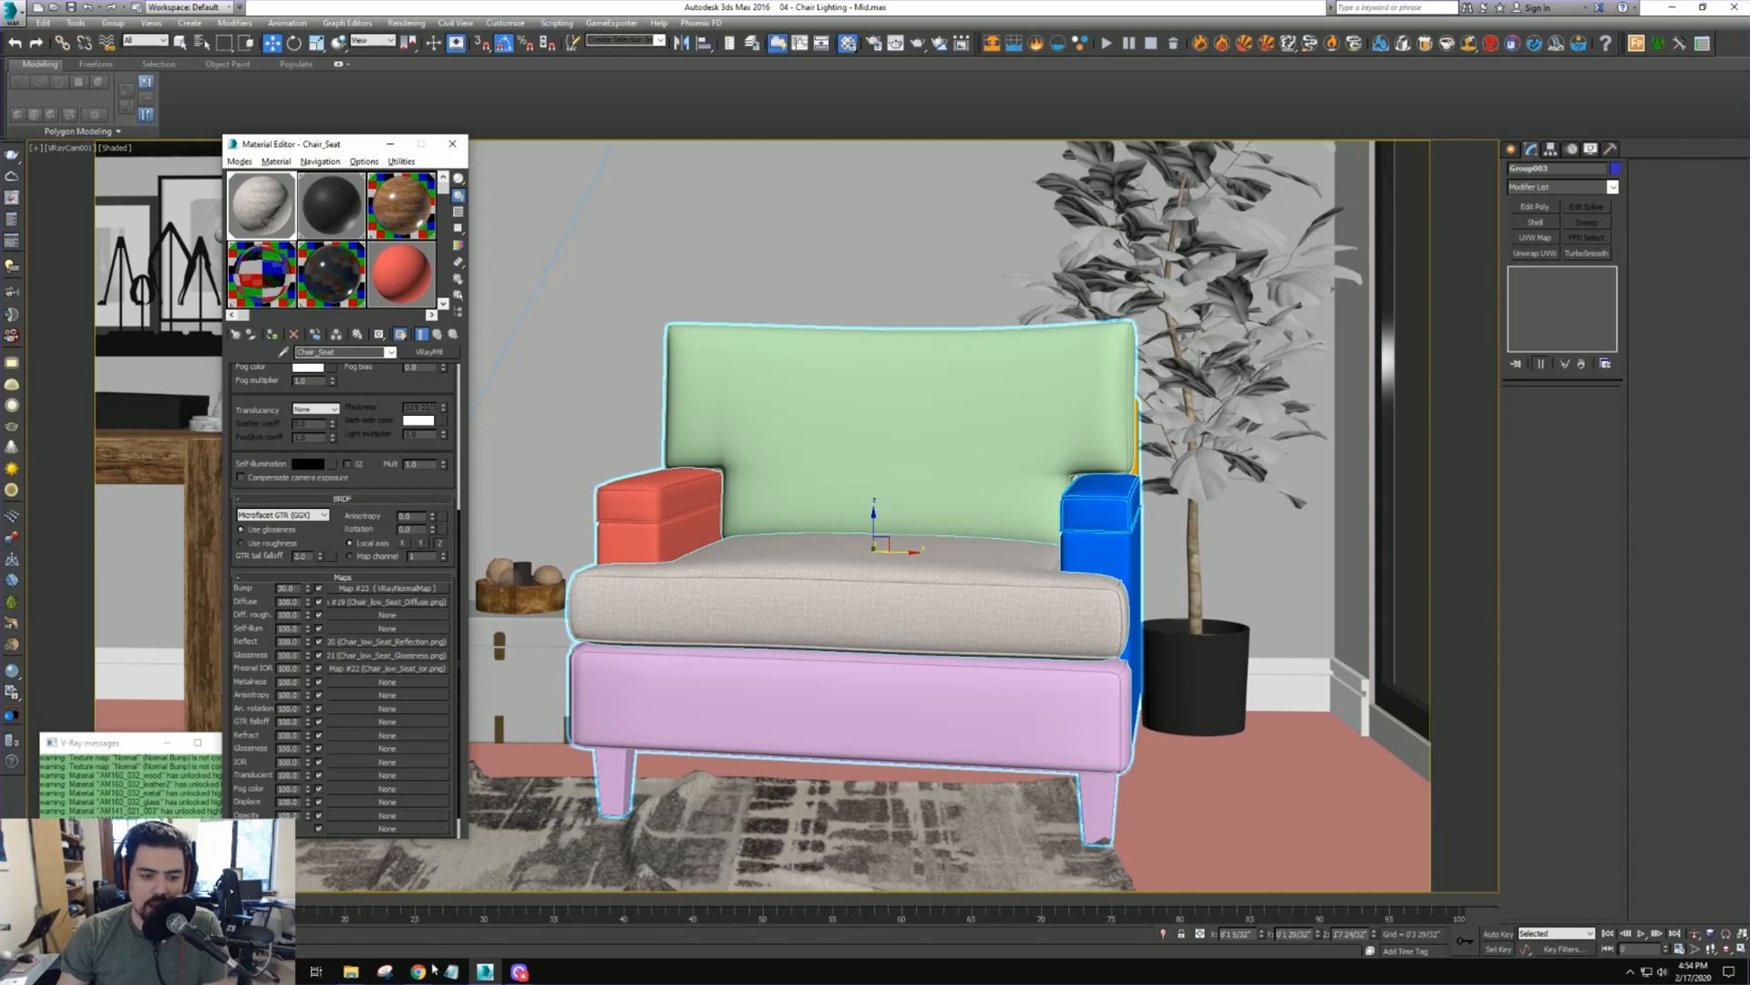
Switch to File Explorer and examine how the chair's texture files are named per part and map type in the Textures folder
{"action": "mouse_move", "coordinate": [385, 971]}
{"action": "left_click", "coordinate": [351, 908]}
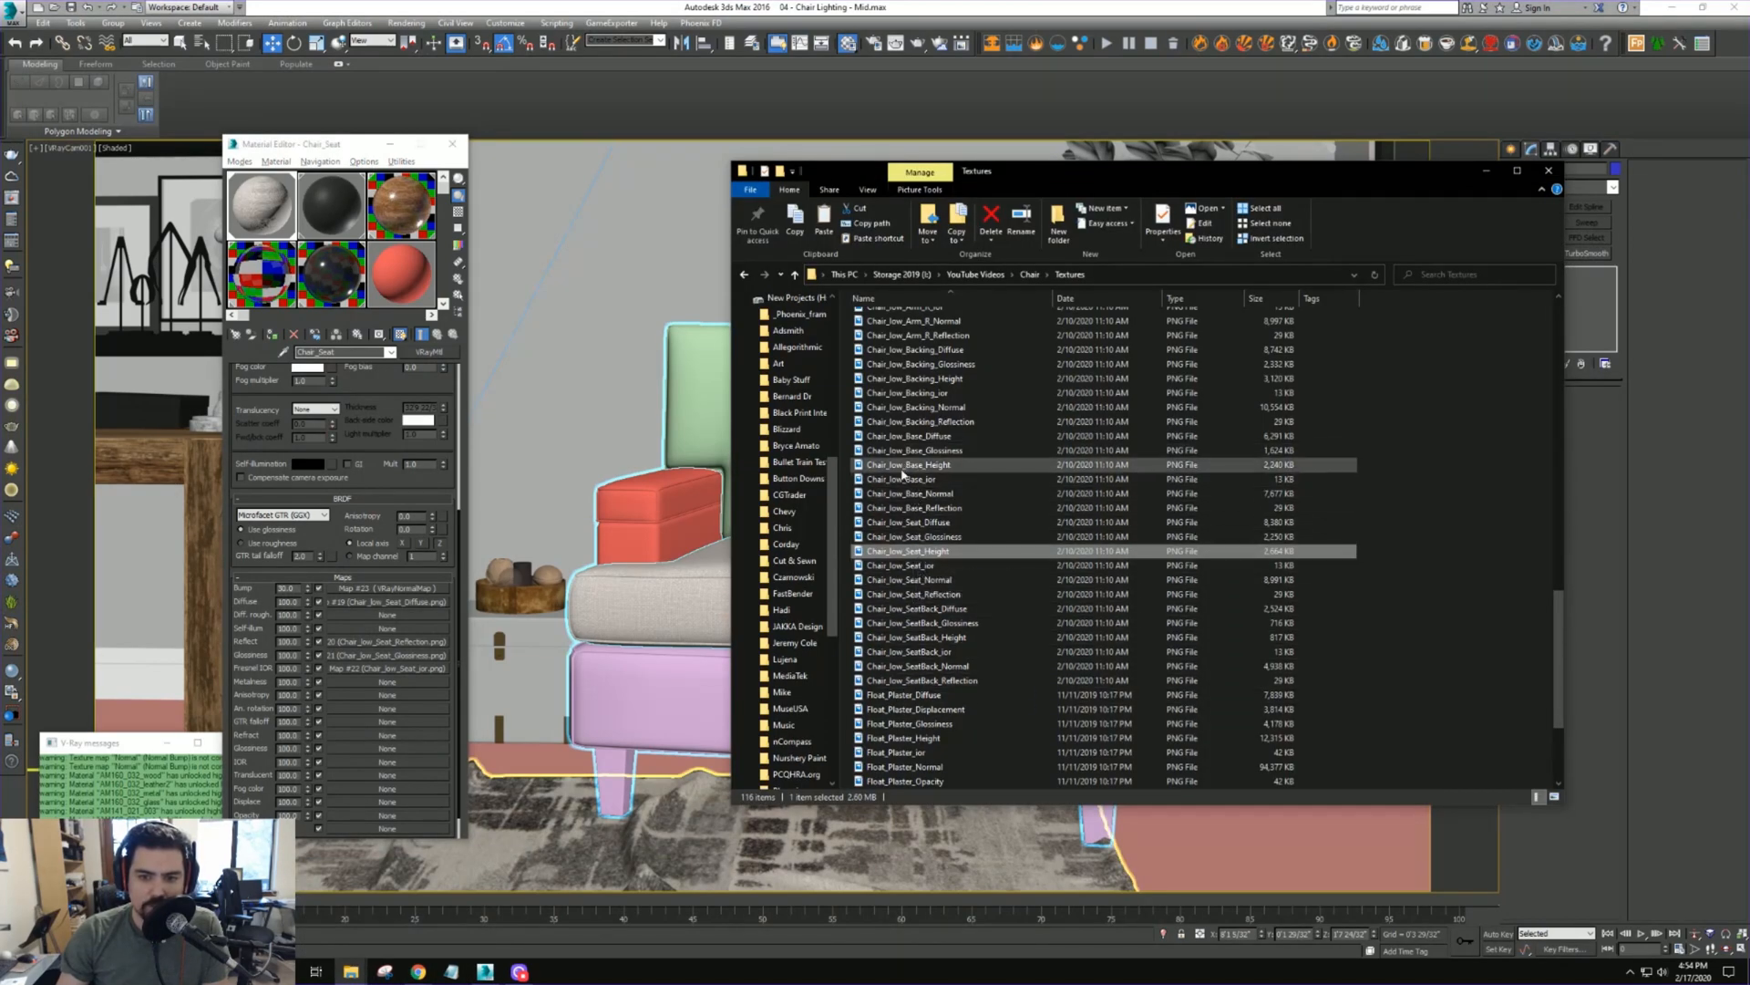
{"action": "left_click", "coordinate": [904, 468]}
{"action": "left_click", "coordinate": [918, 469]}
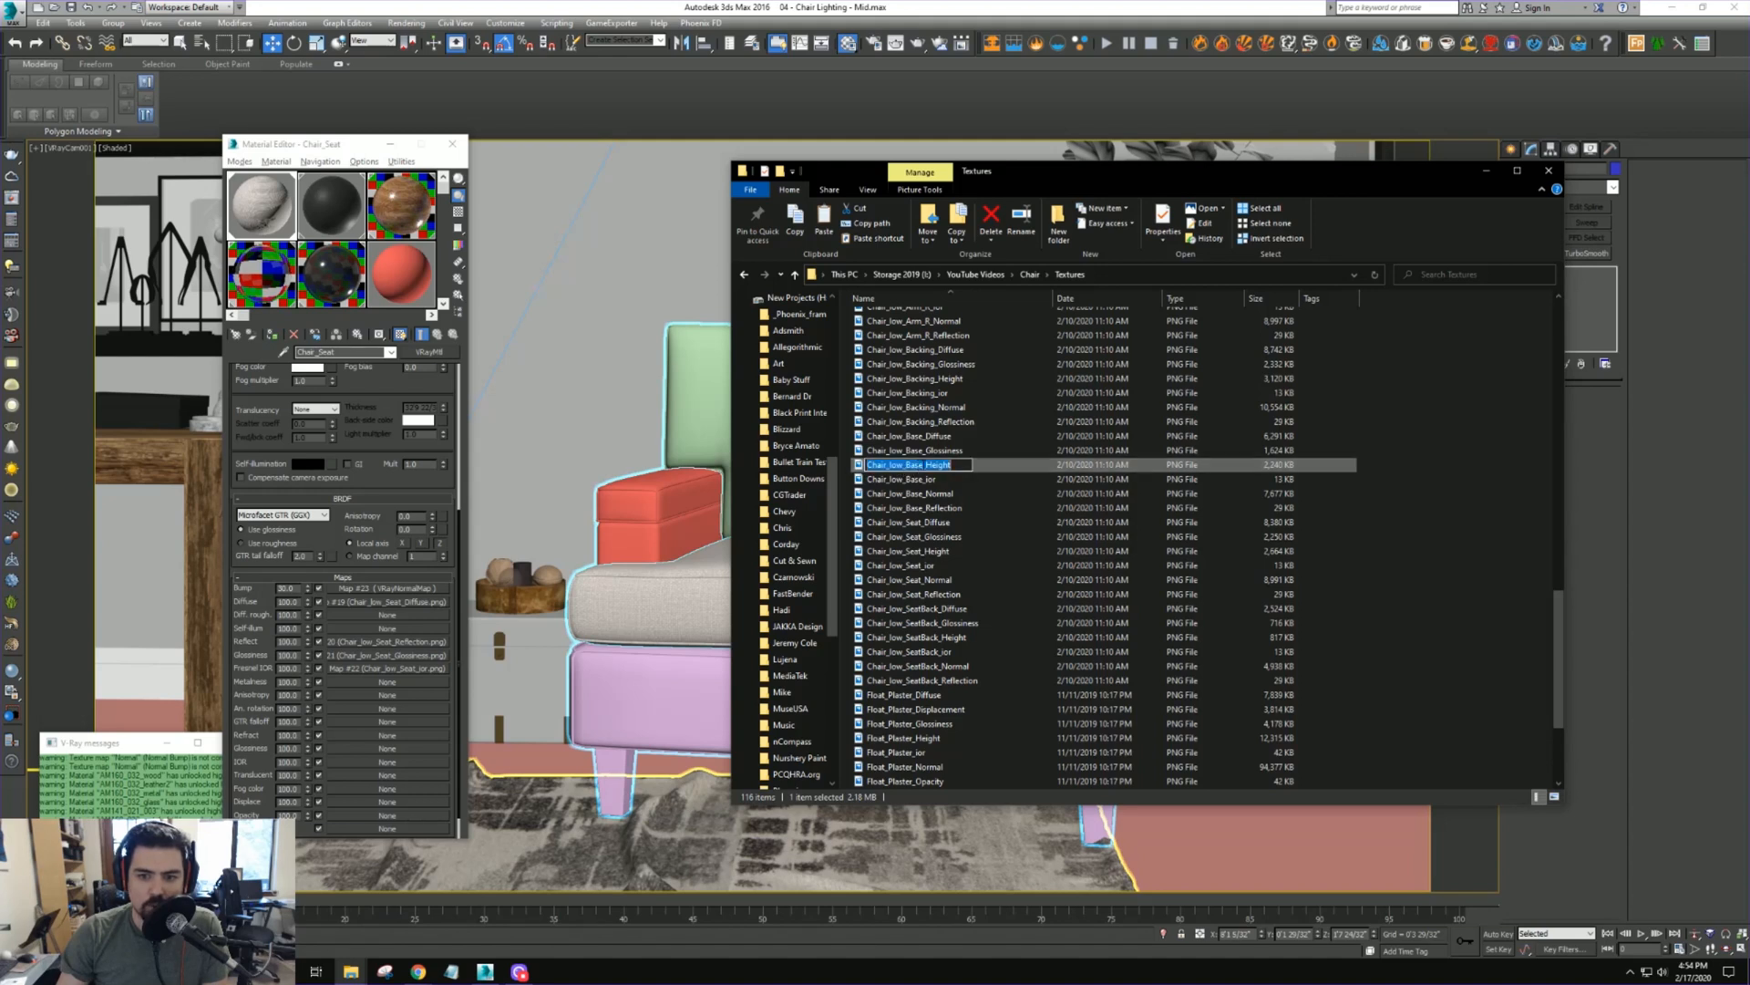
{"action": "left_click_drag", "start_coordinate": [924, 466], "coordinate": [864, 467]}
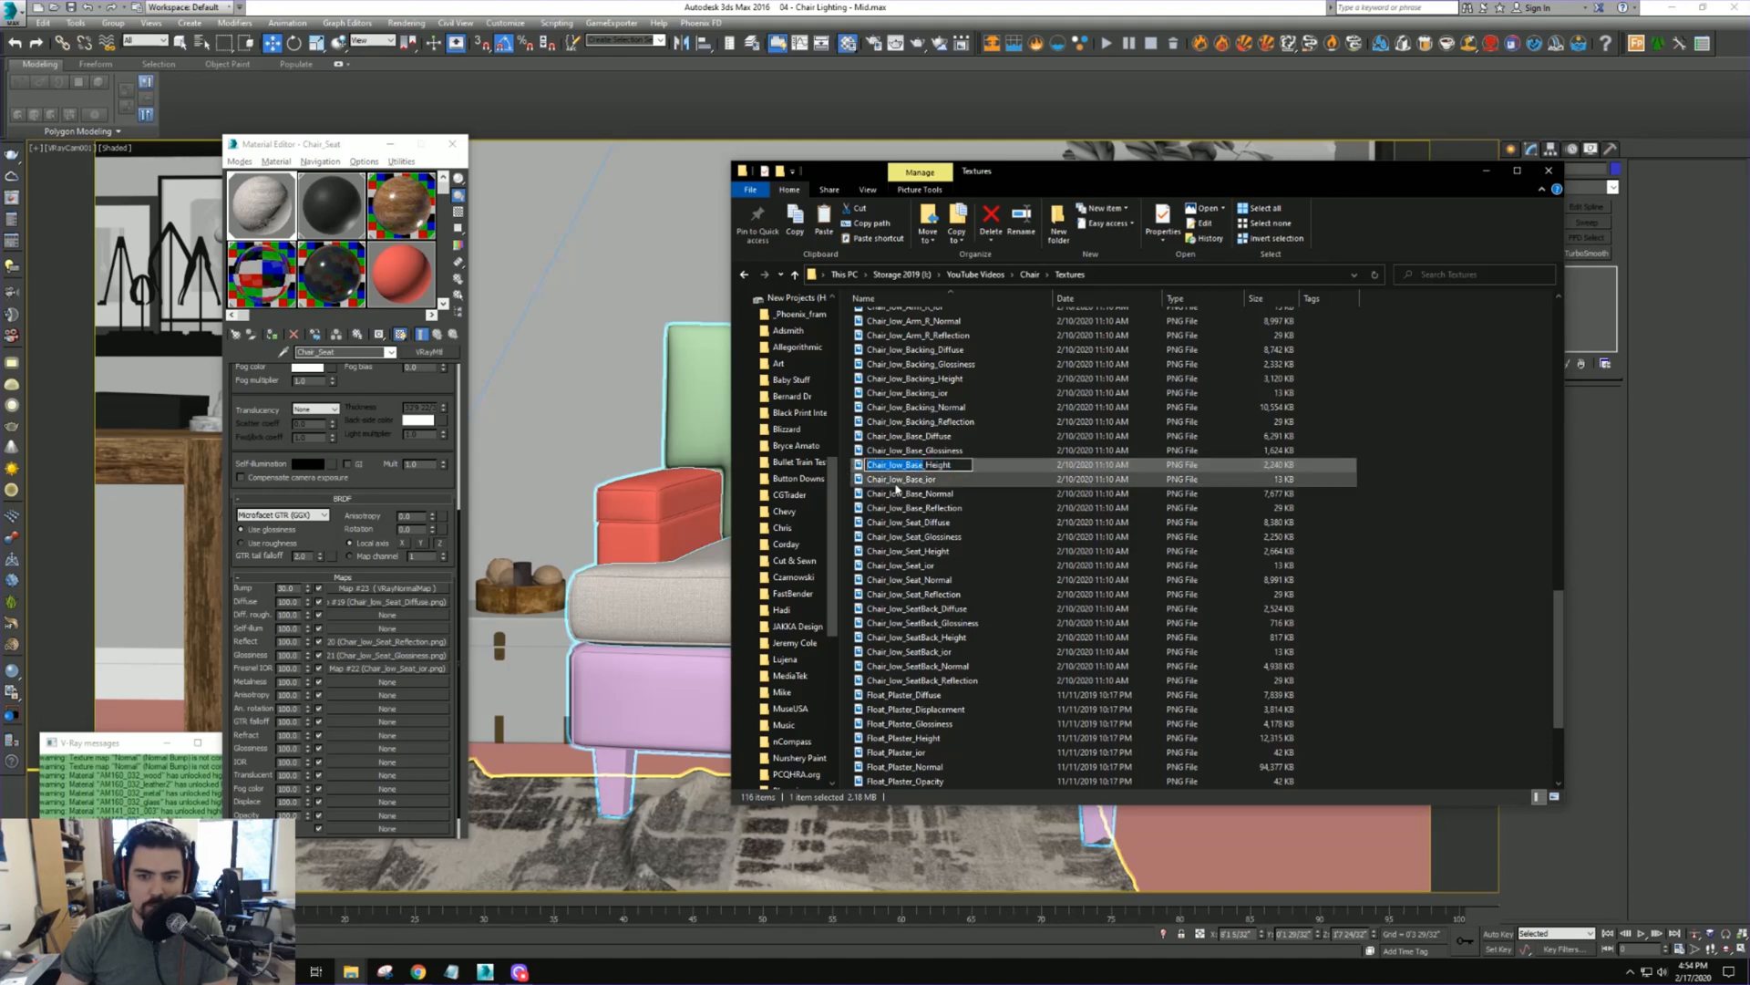
{"action": "left_click", "coordinate": [922, 637]}
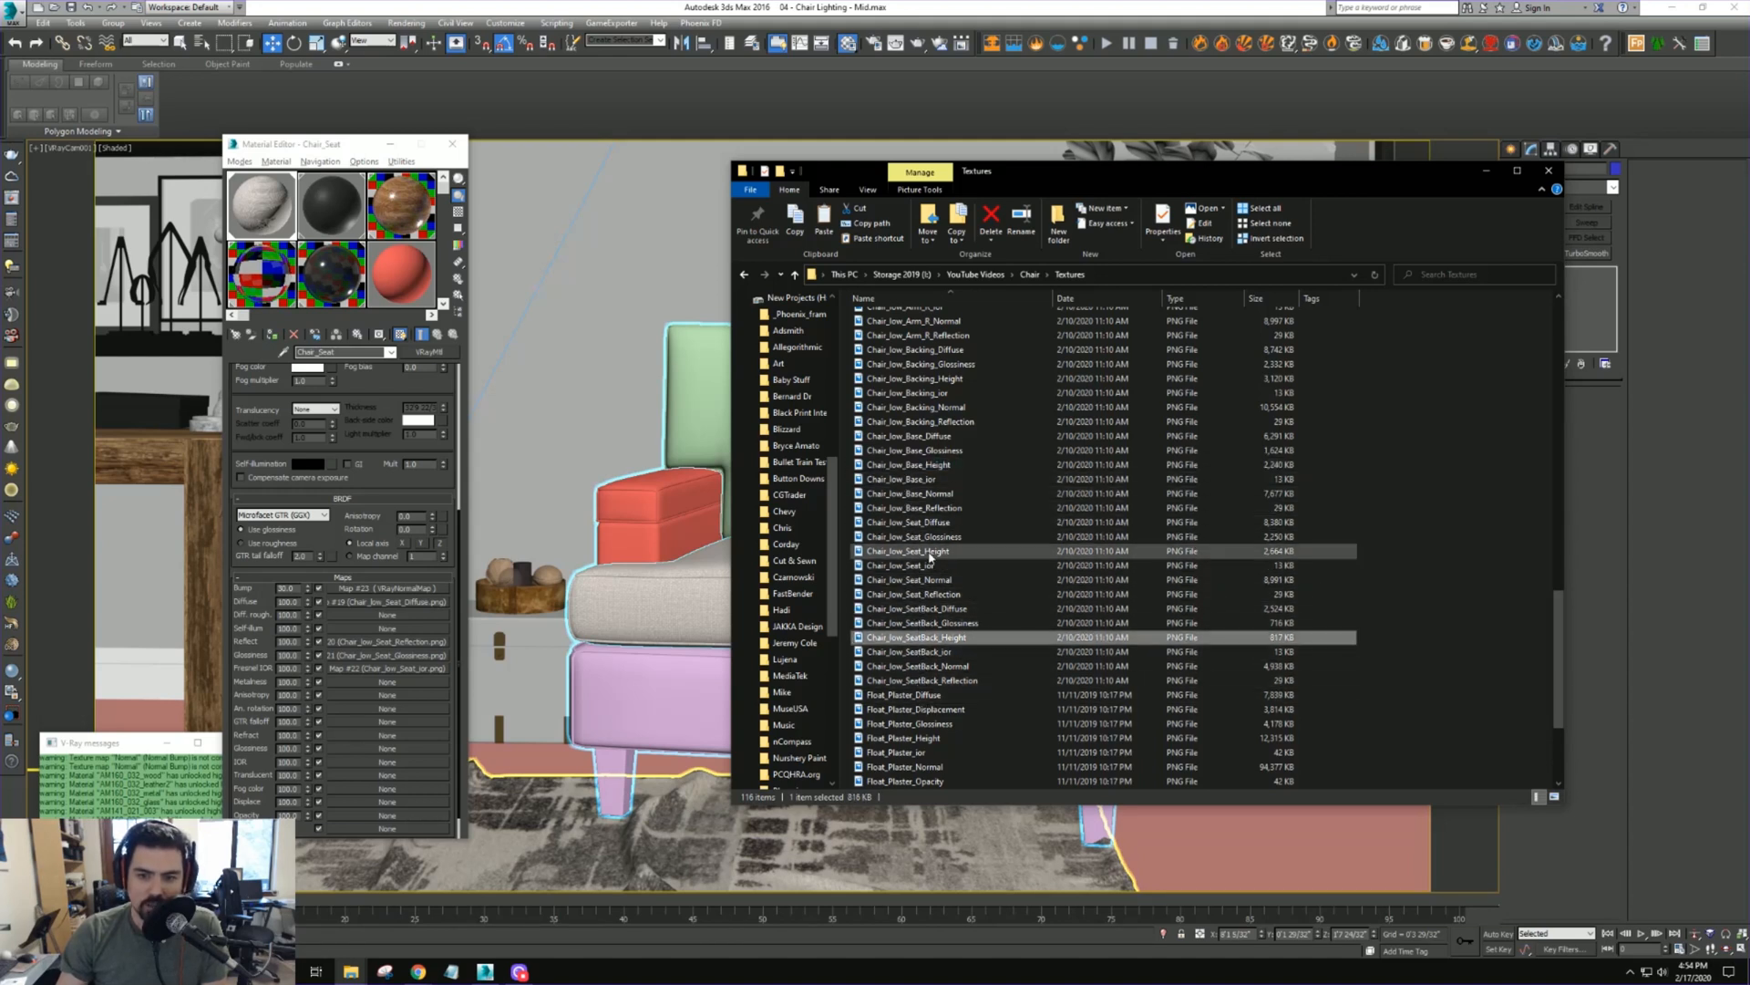
{"action": "scroll", "coordinate": [926, 547], "scroll_direction": "up", "scroll_amount": 2}
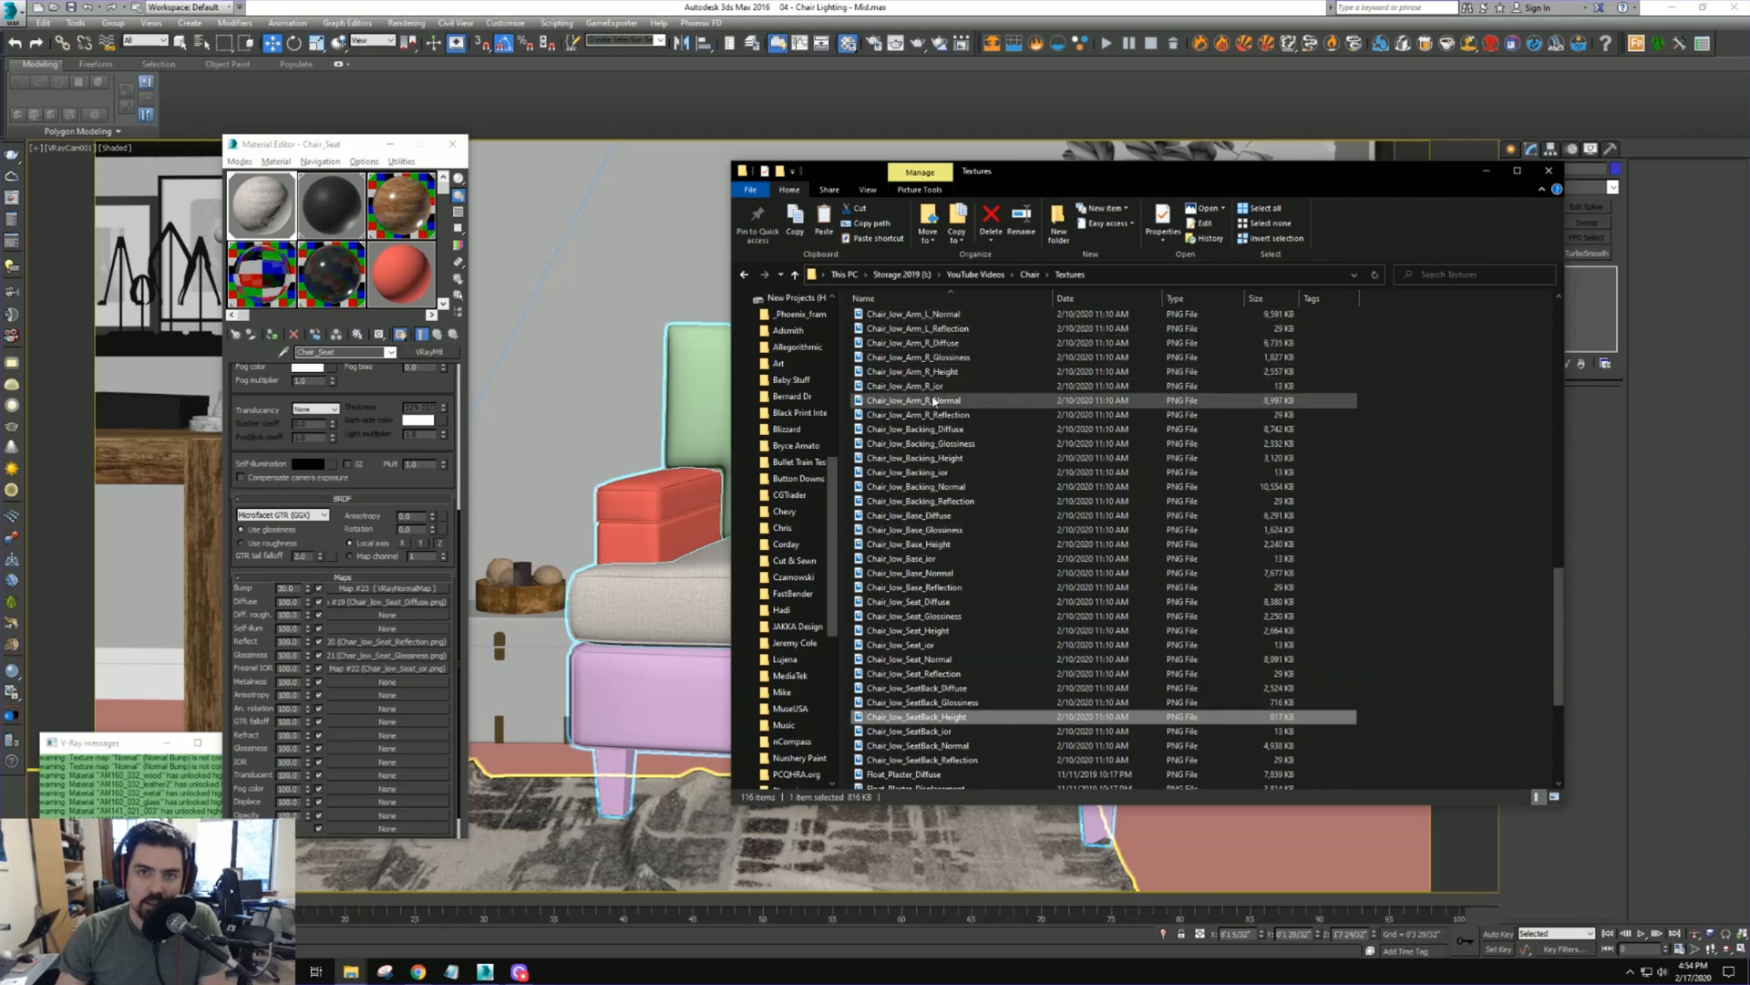
{"action": "left_click", "coordinate": [933, 401]}
{"action": "scroll", "coordinate": [933, 401], "scroll_direction": "up", "scroll_amount": 3}
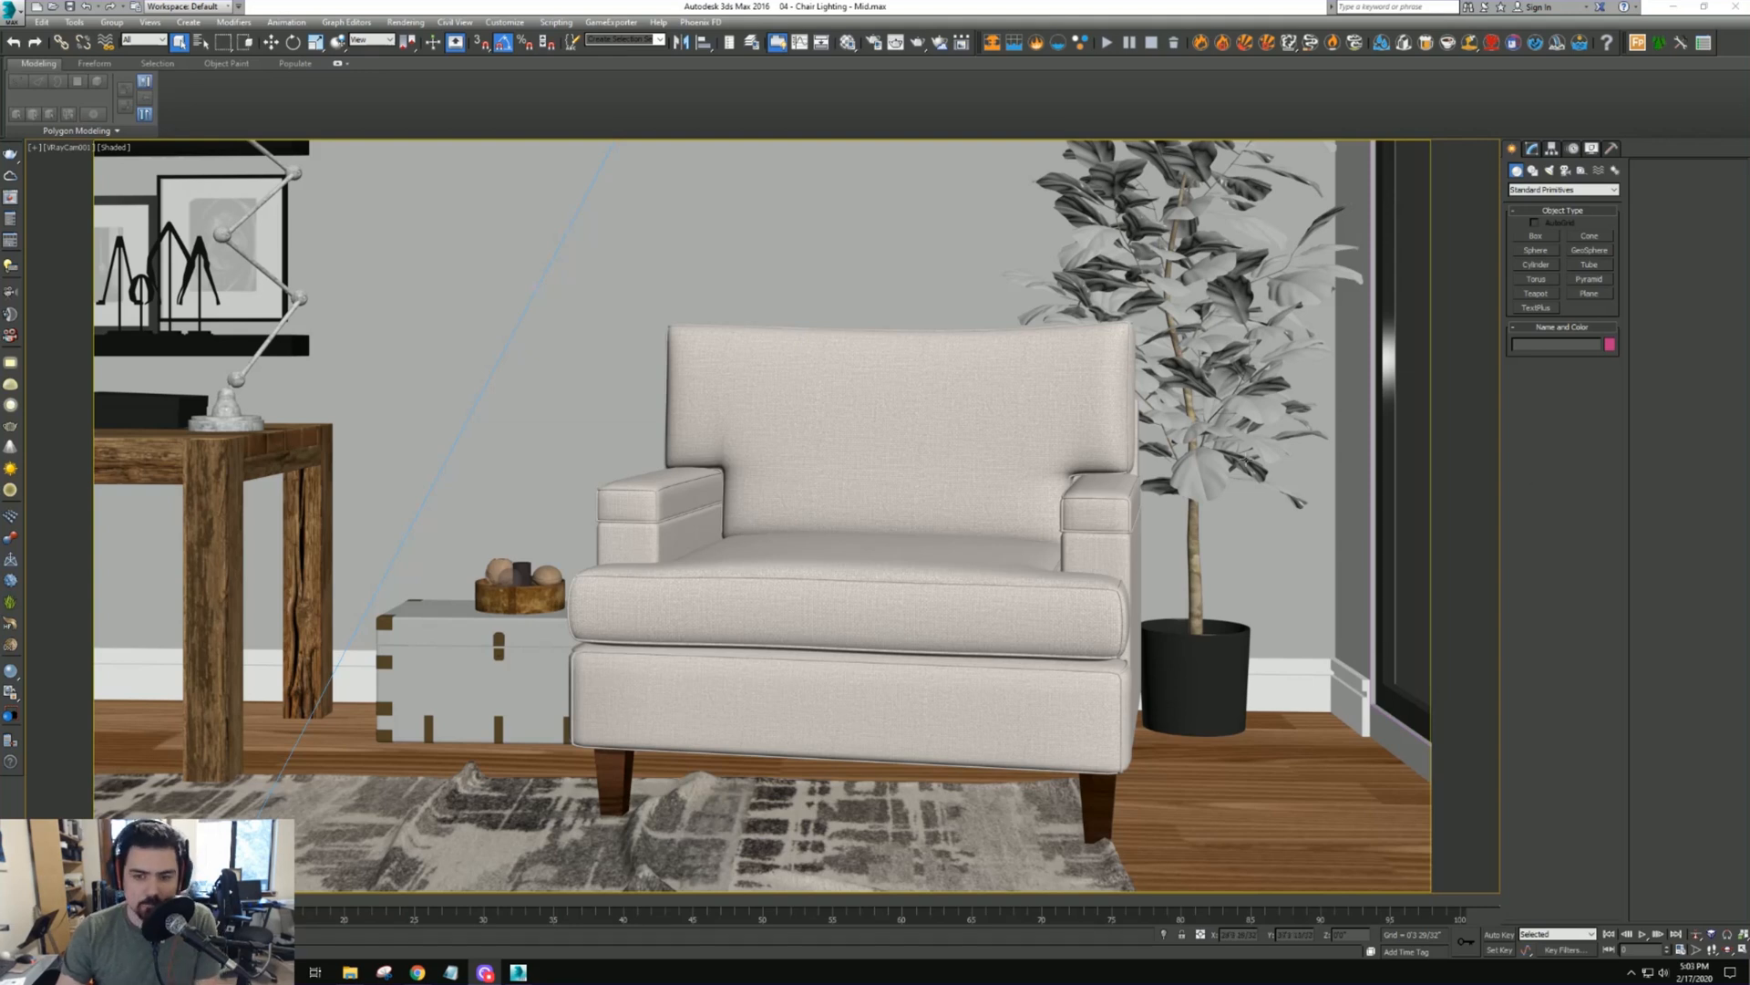
Select the chair and review its Chair_Arm_L and Chair_Arm_R materials in the Material Editor
{"action": "left_click", "coordinate": [886, 482]}
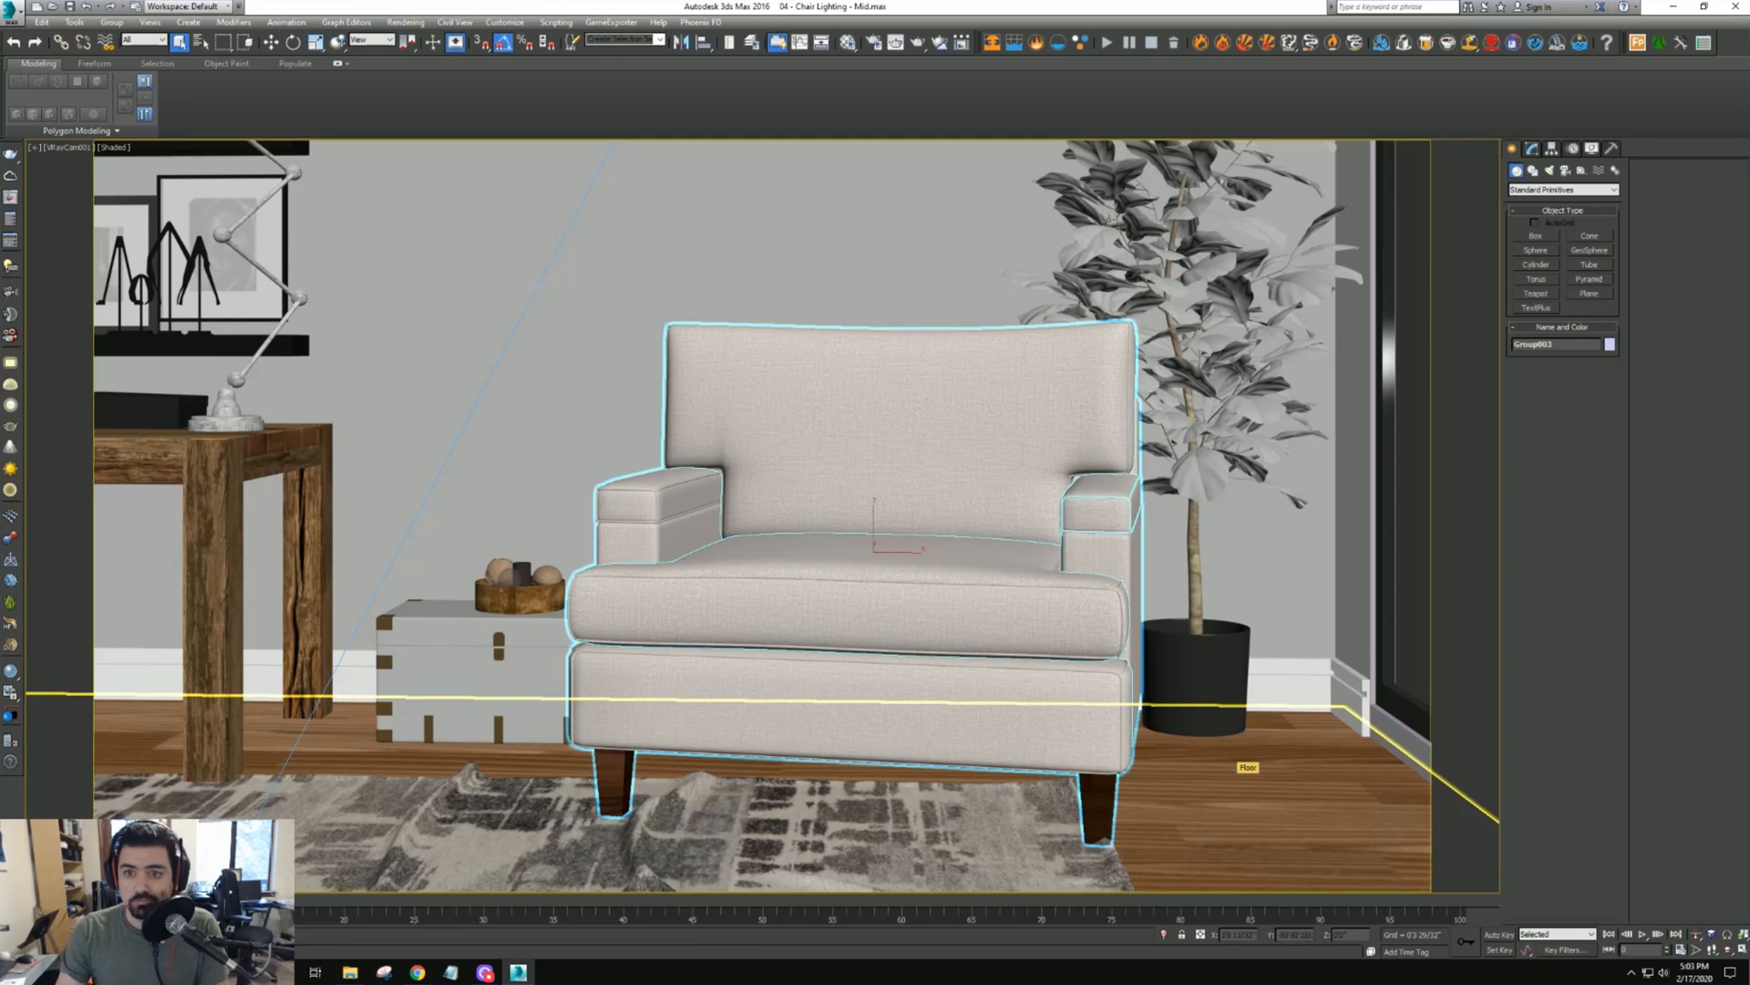
{"action": "key", "text": "m"}
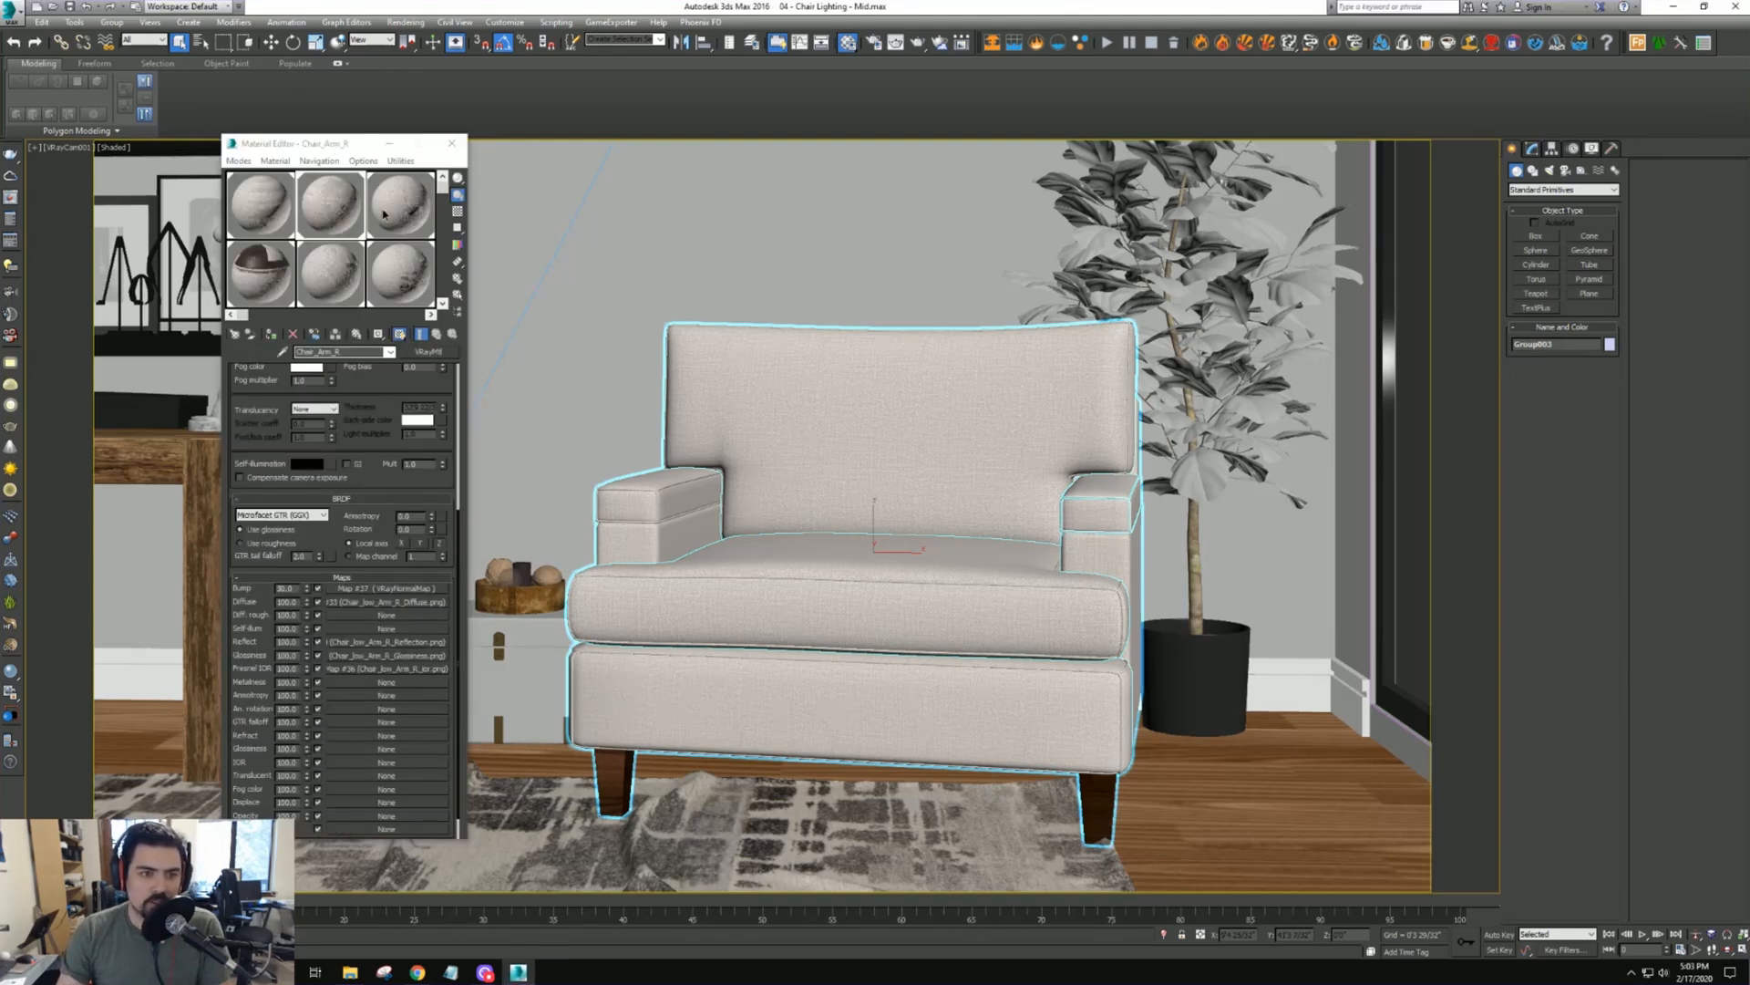
{"action": "left_click", "coordinate": [383, 214]}
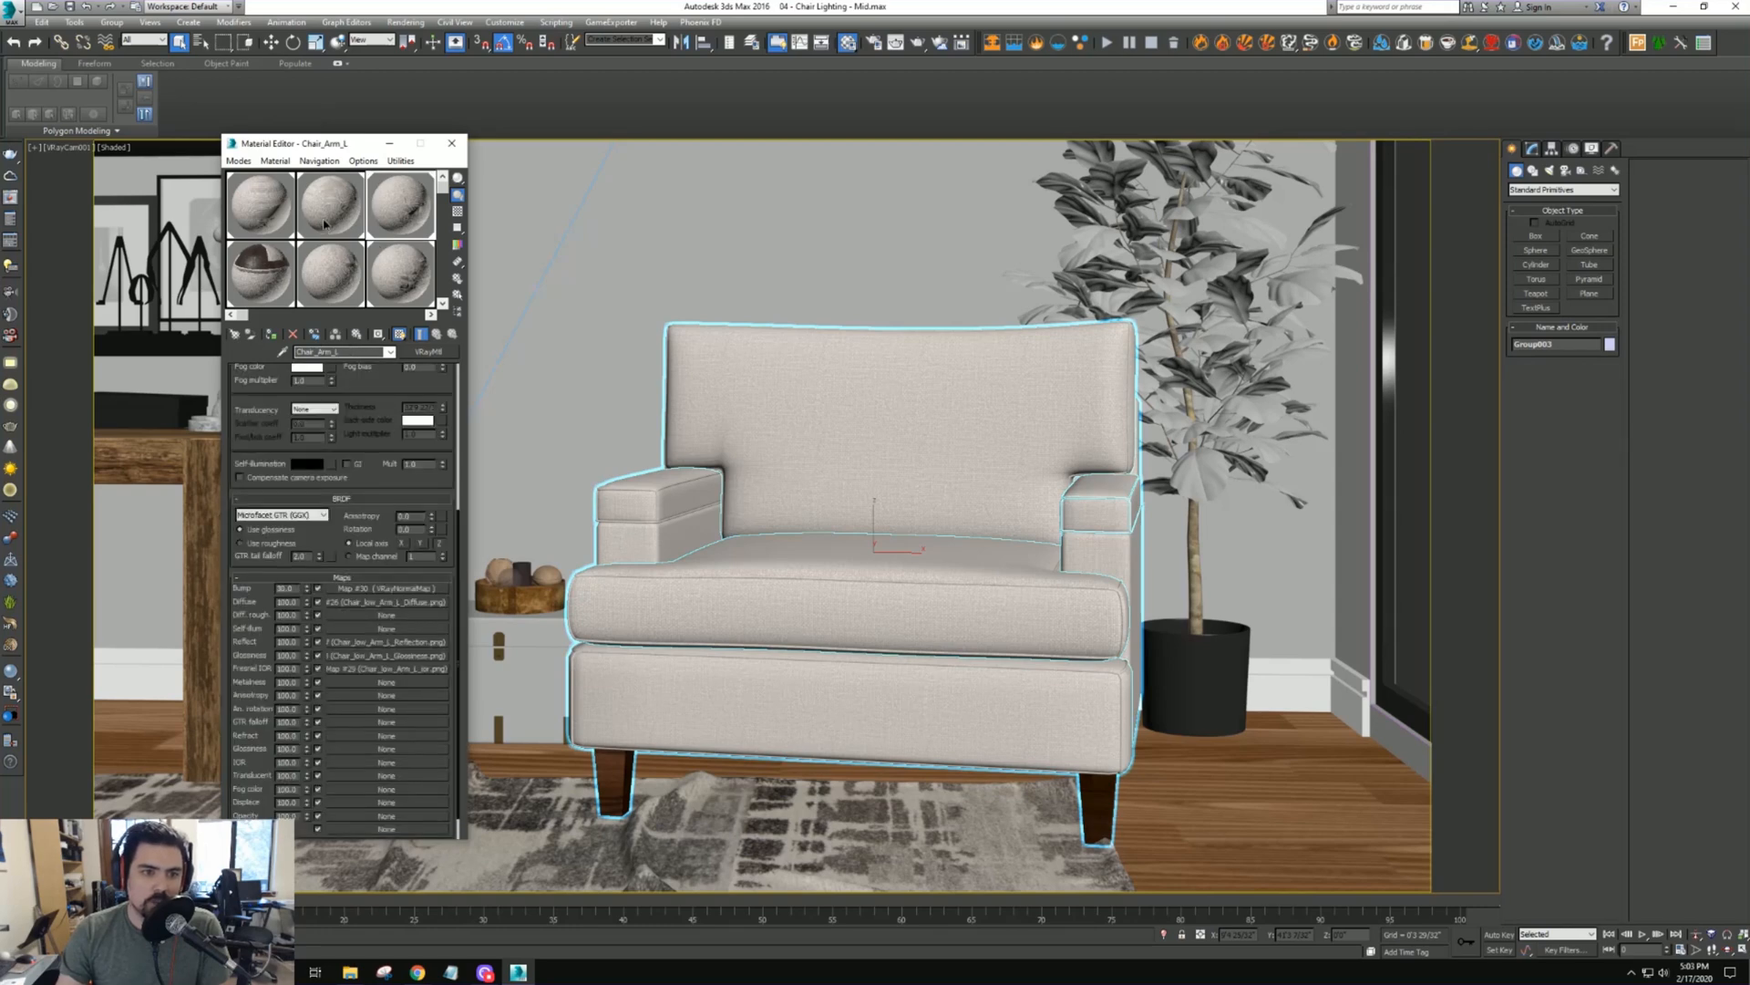
{"action": "left_click", "coordinate": [325, 224]}
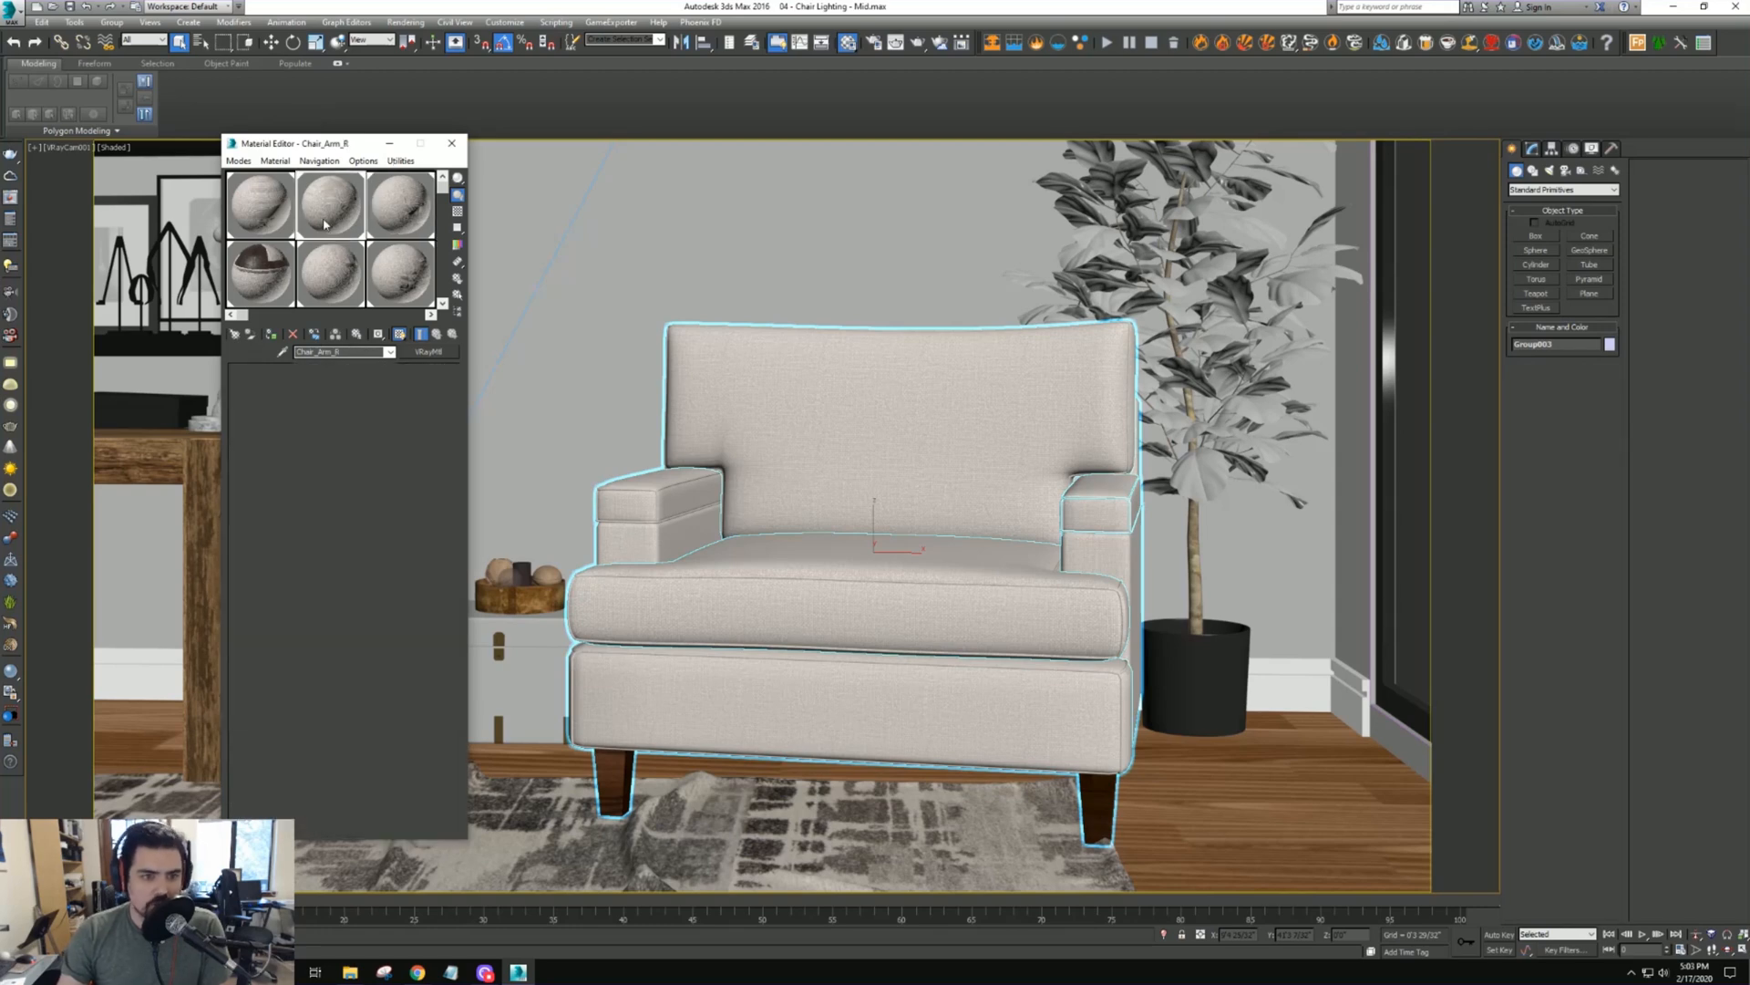
{"action": "left_click", "coordinate": [463, 146]}
Pick the black metal lamp material from the scene and set its base and coat materials' BRDF to Microfacet GTR (GGX)
{"action": "left_click", "coordinate": [693, 236]}
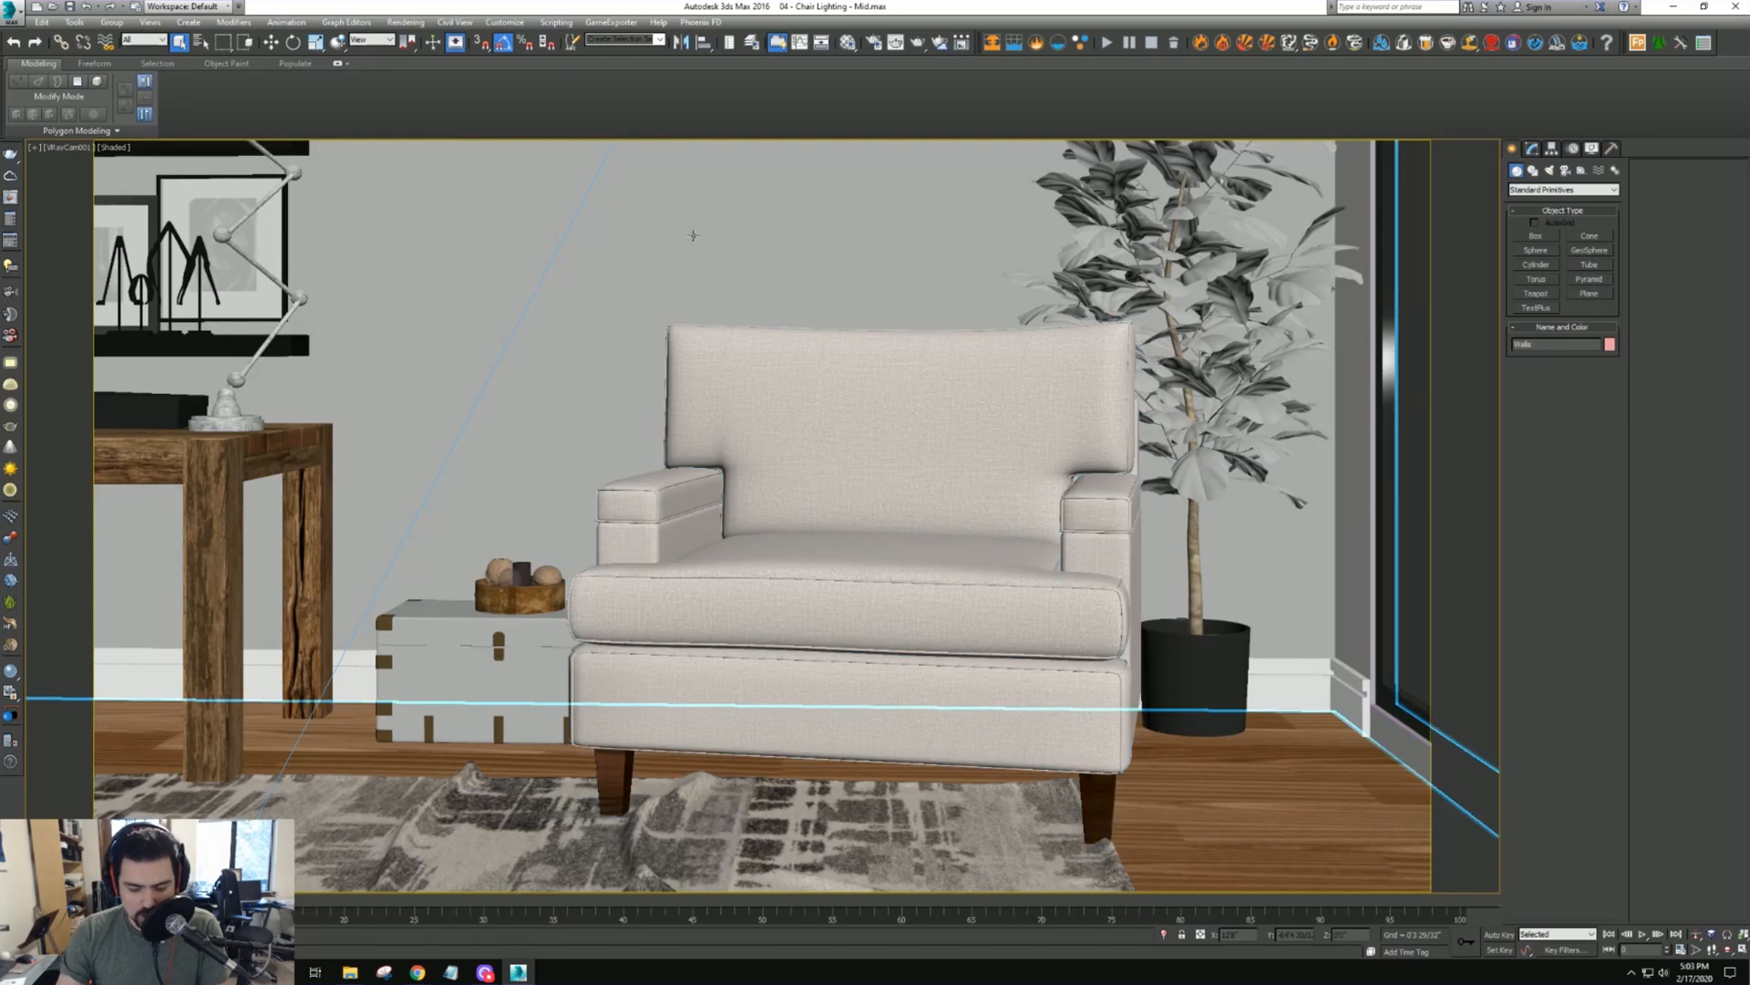
{"action": "key", "text": "m"}
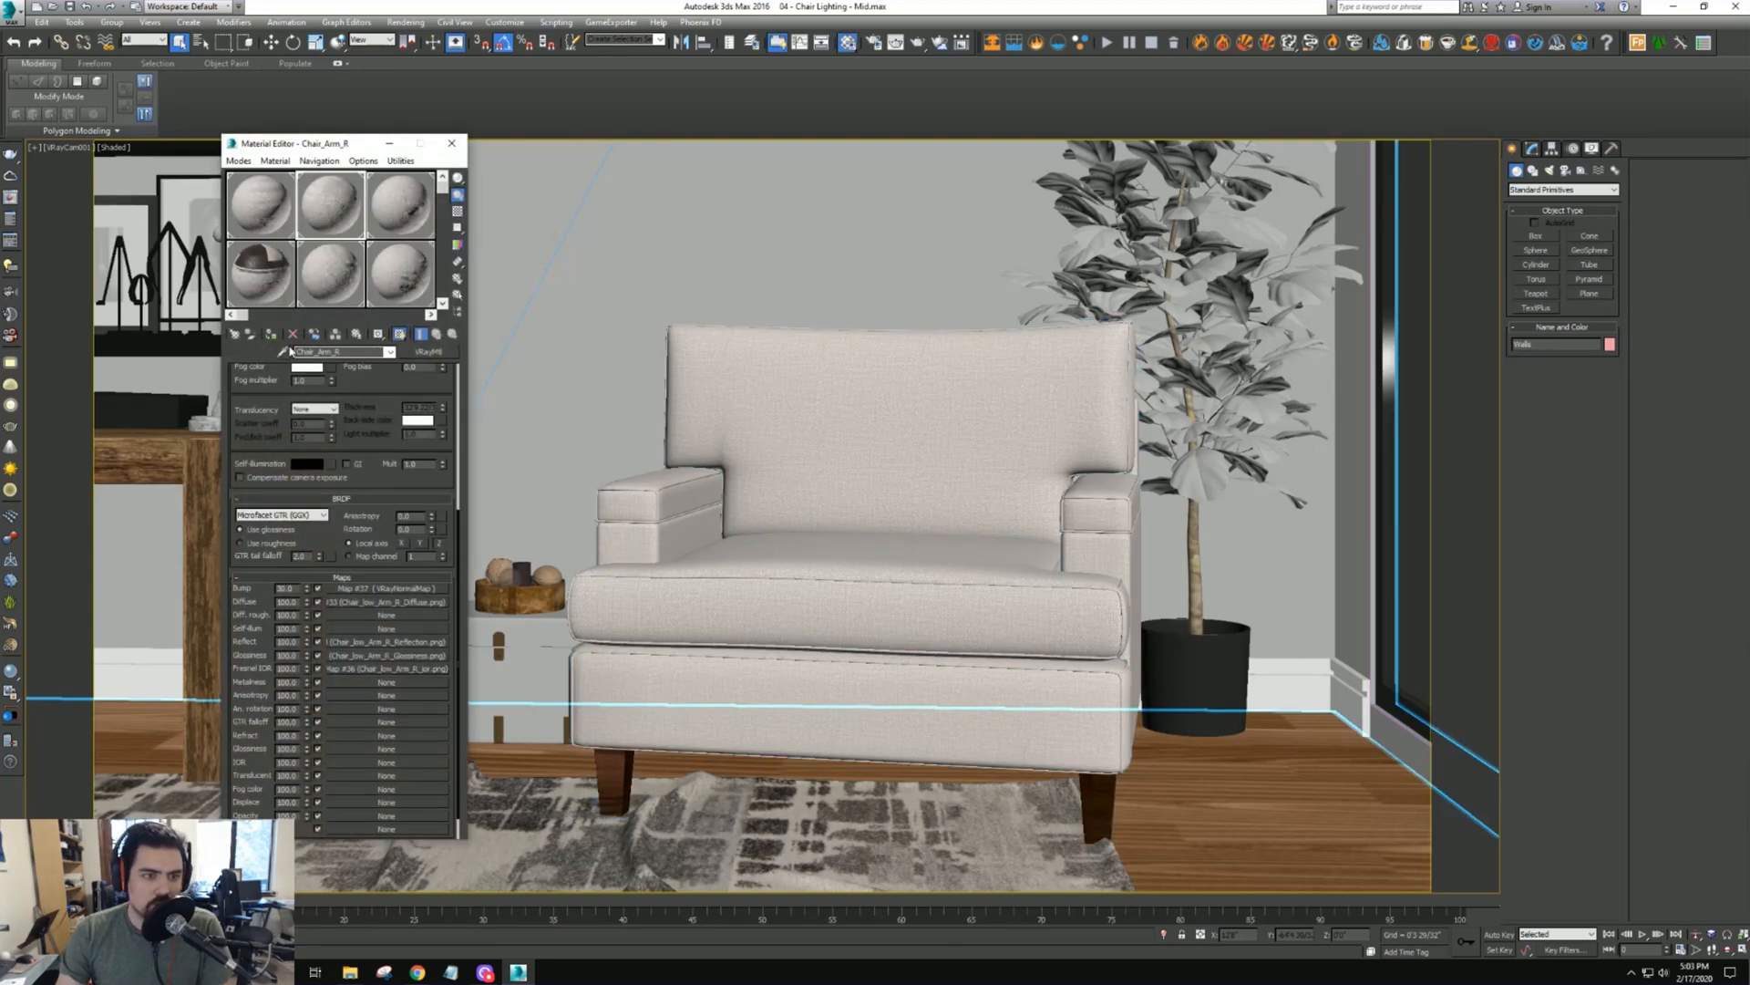
{"action": "left_click", "coordinate": [283, 351]}
{"action": "left_click", "coordinate": [197, 412]}
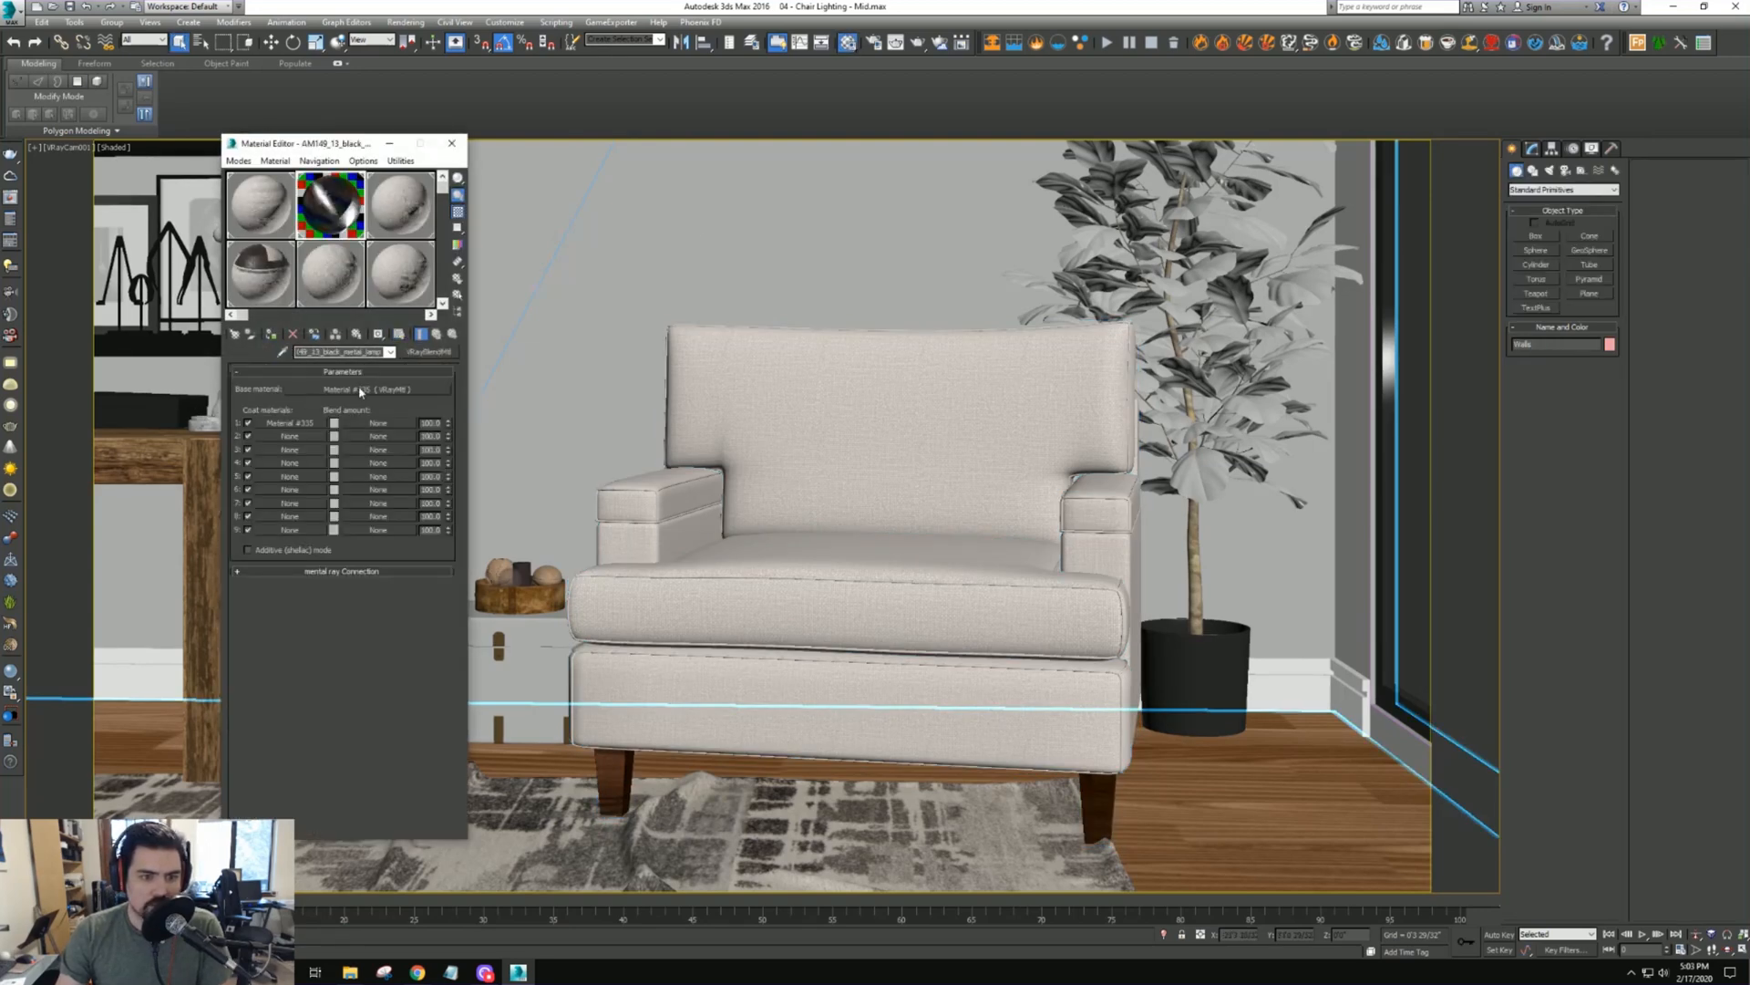
{"action": "left_click", "coordinate": [360, 390]}
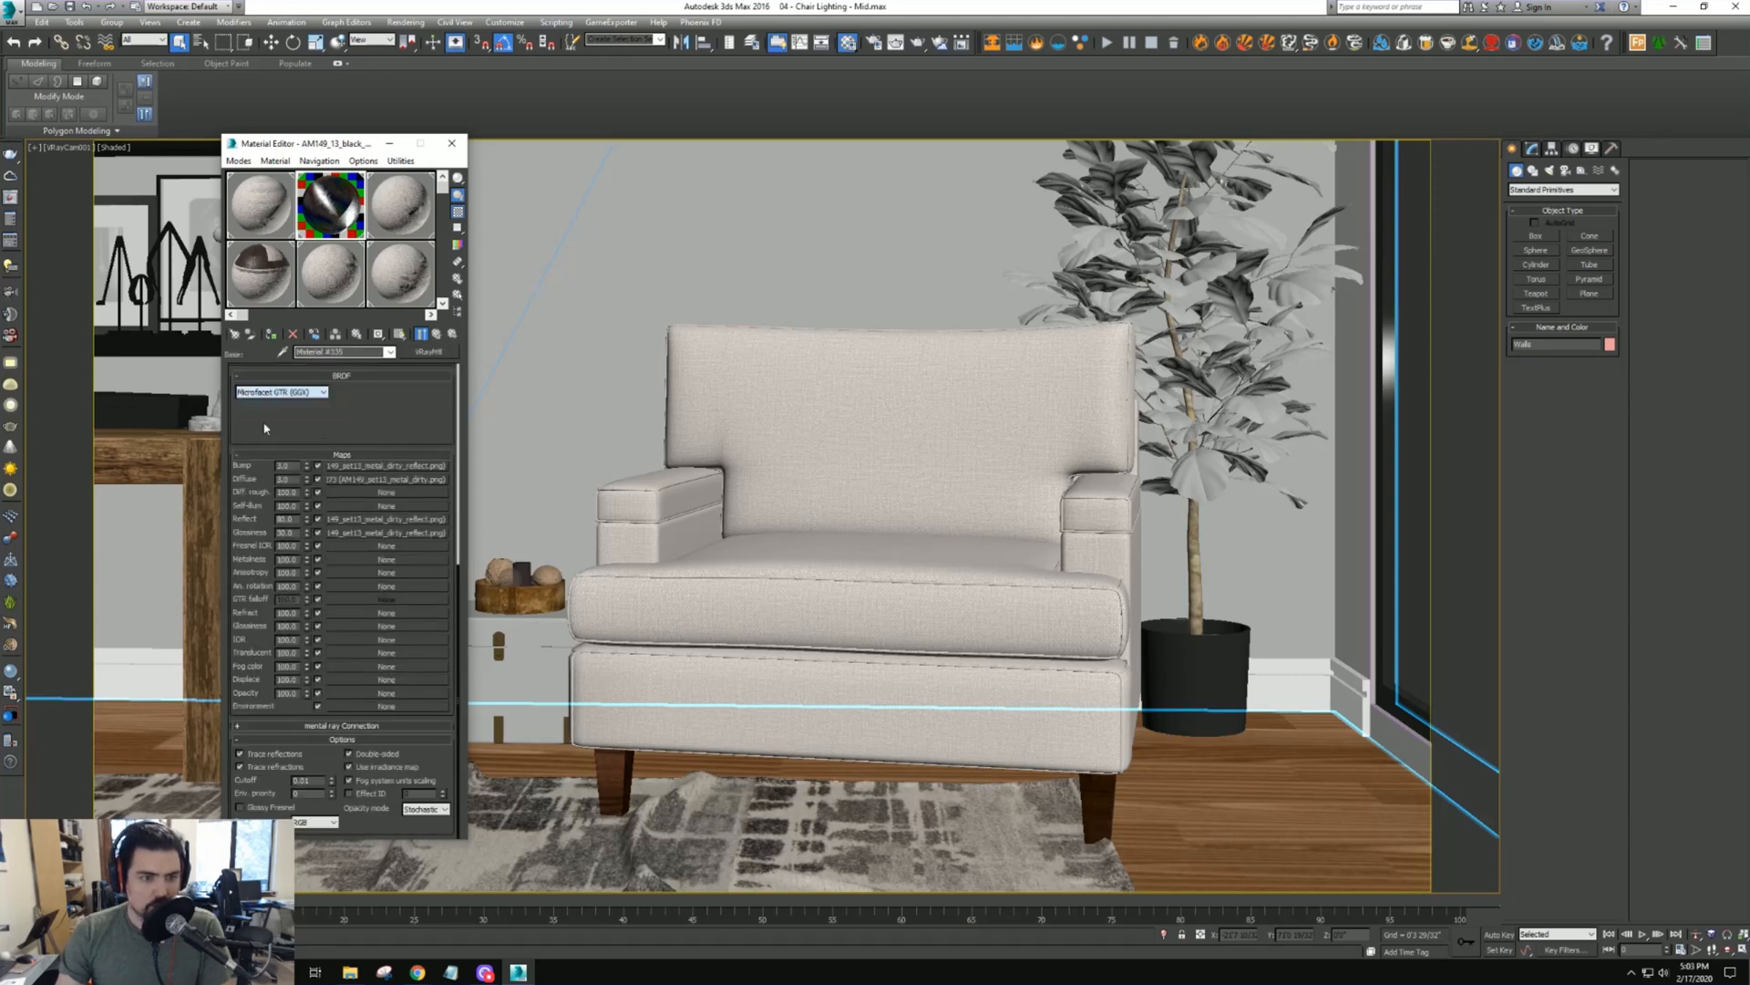
{"action": "left_click", "coordinate": [436, 333]}
{"action": "left_click", "coordinate": [299, 421]}
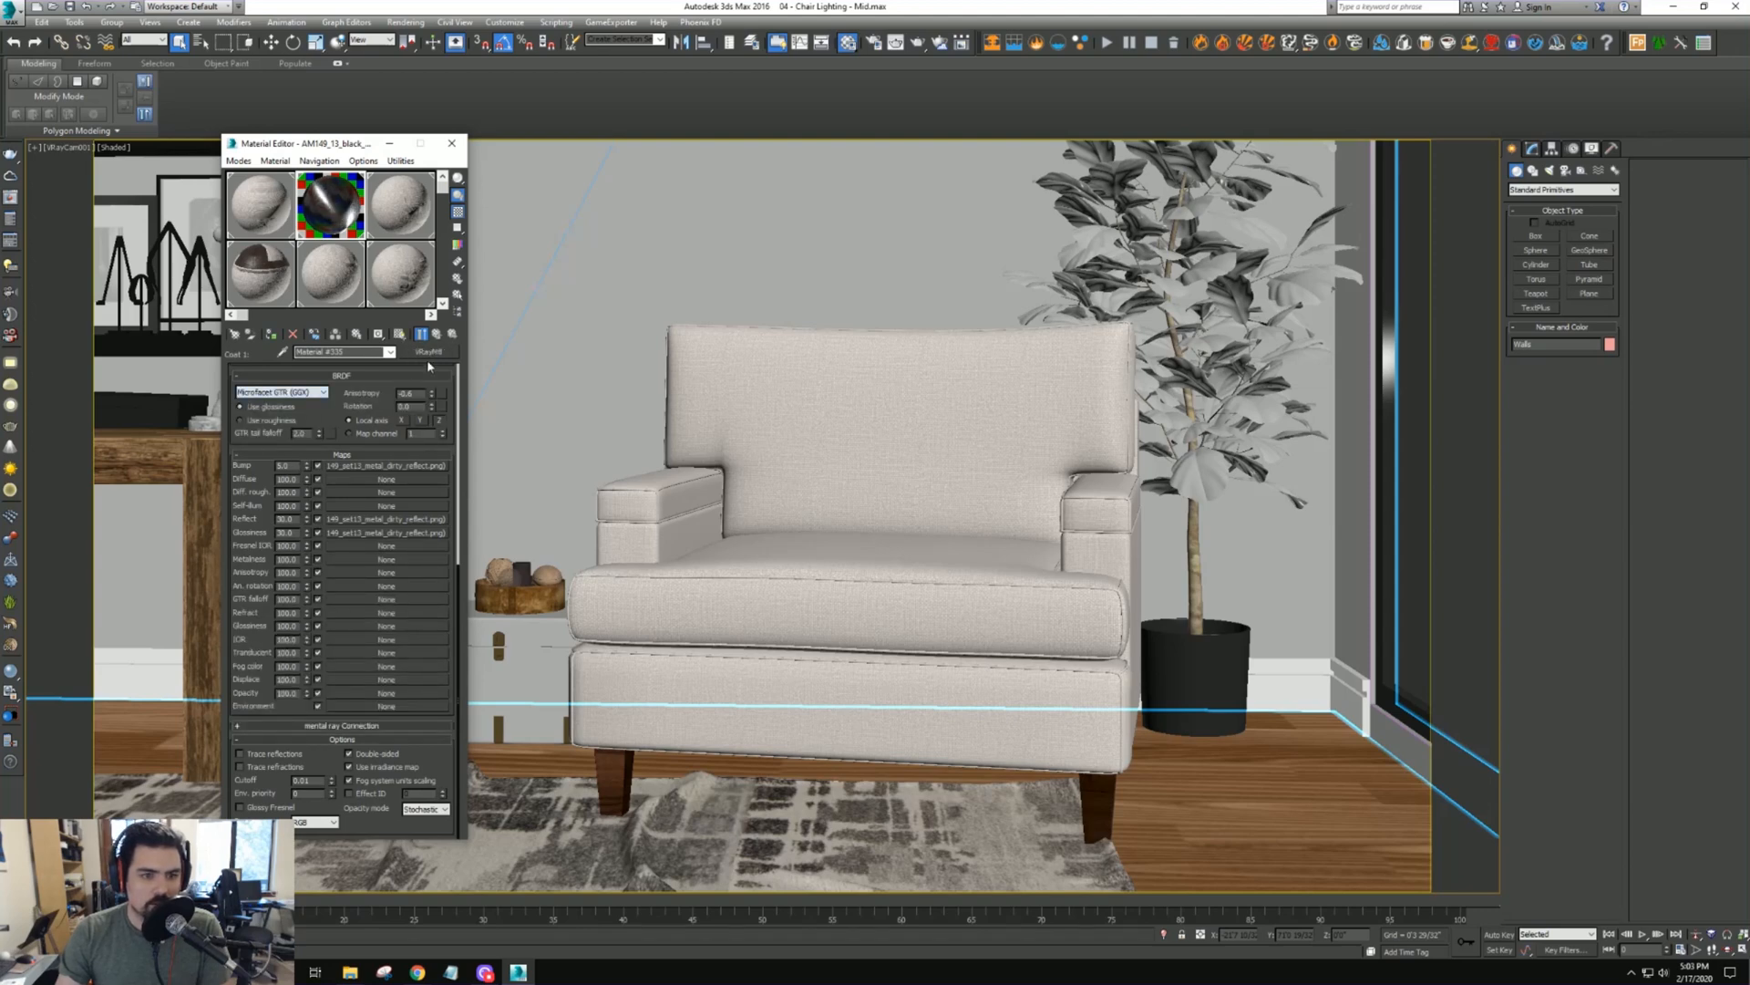
{"action": "left_click", "coordinate": [436, 334]}
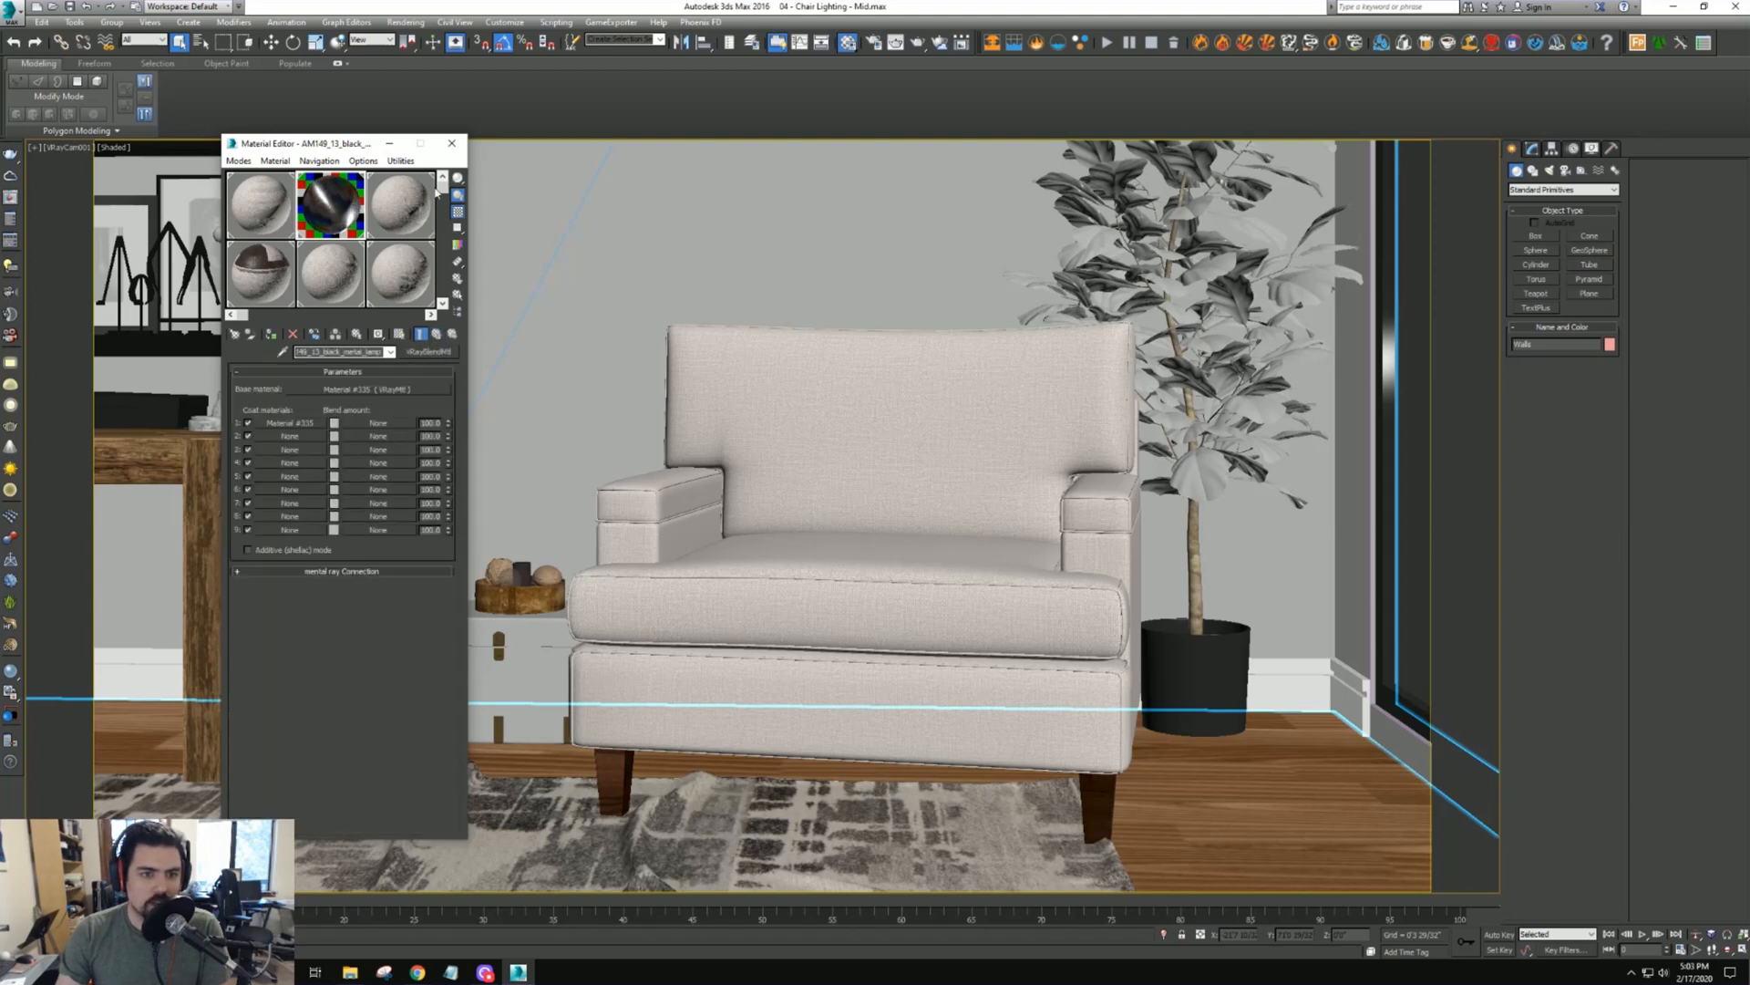
Pick the wall's plaster material from the scene and rename it as Wall
{"action": "left_click_drag", "start_coordinate": [356, 151], "coordinate": [585, 166]}
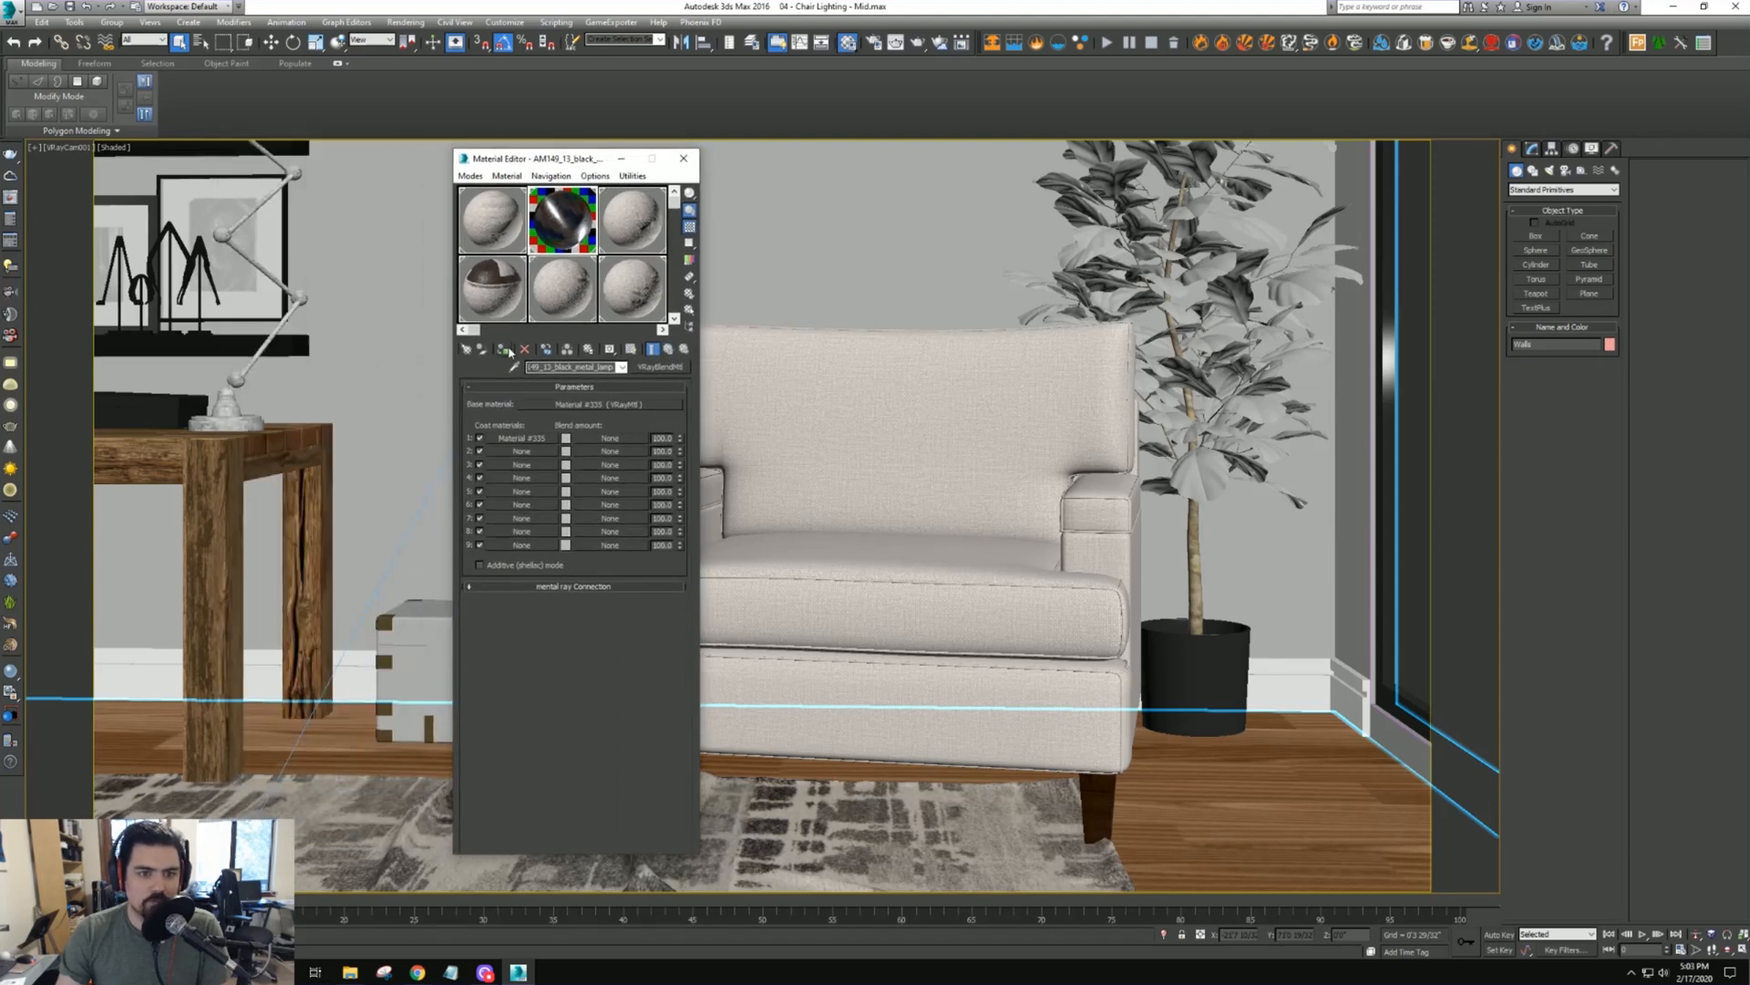
{"action": "left_click", "coordinate": [248, 476]}
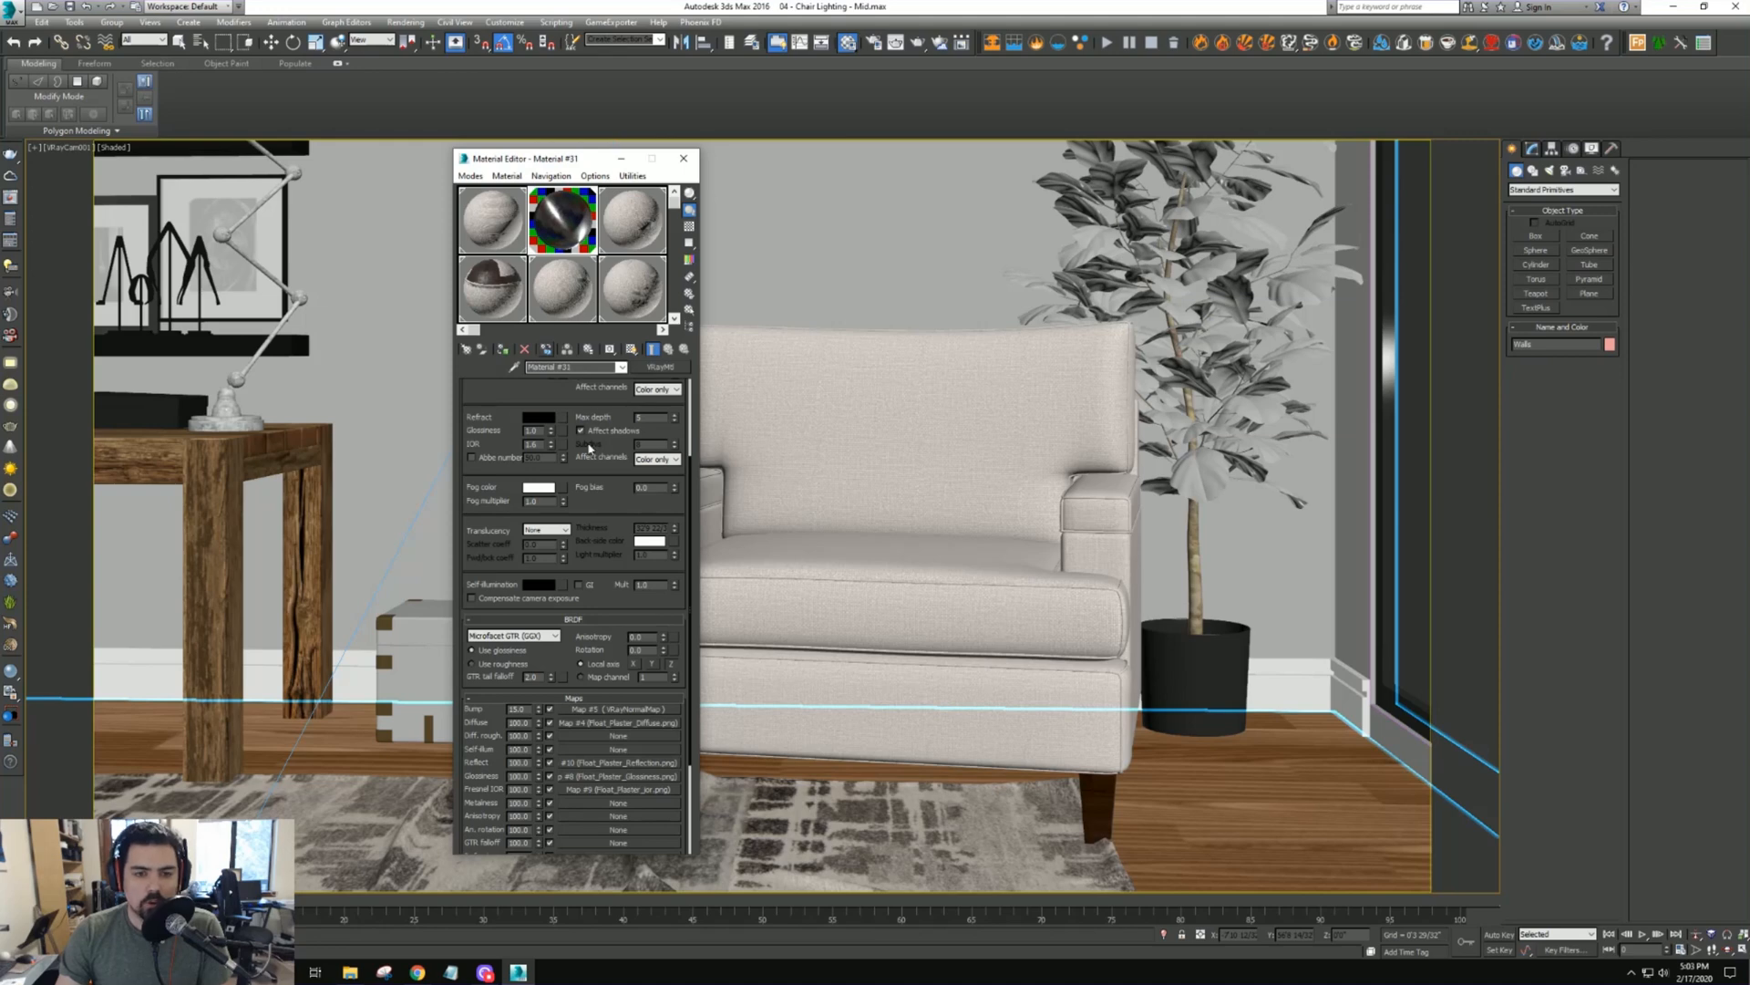
{"action": "left_click_drag", "start_coordinate": [583, 368], "coordinate": [524, 367]}
{"action": "type", "text": "Wa"}
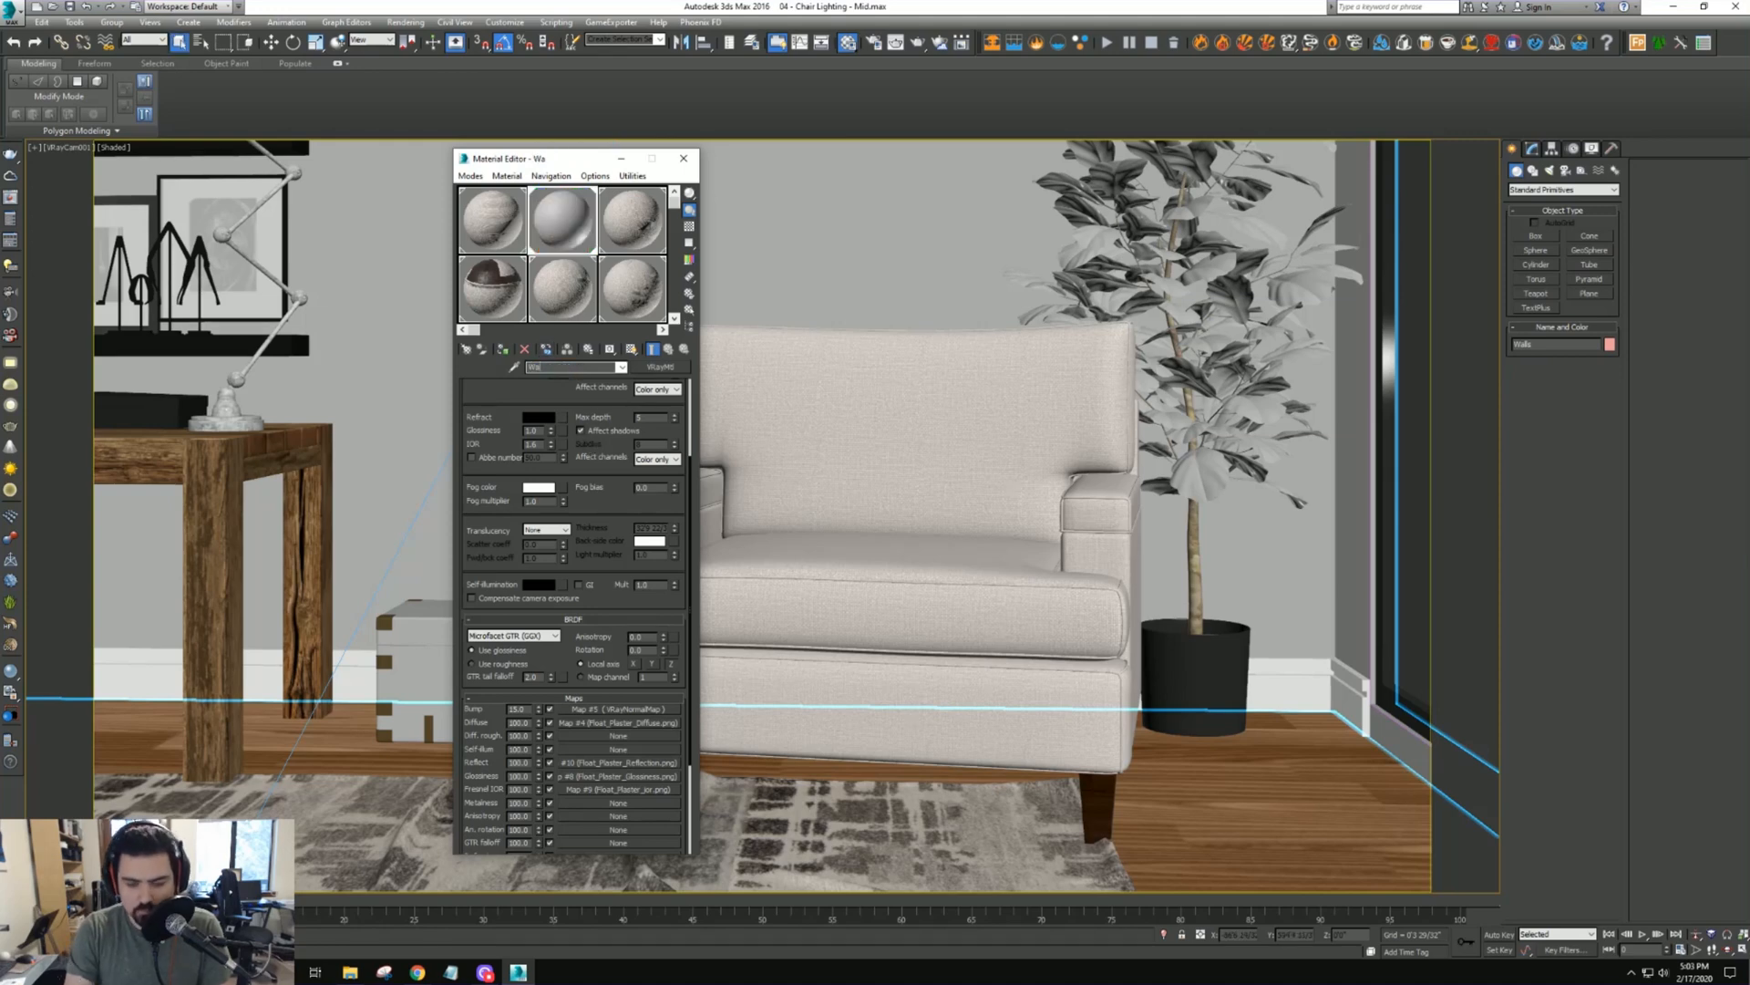
{"action": "type", "text": "ll"}
Select the Chair_Seat material and cycle the sample slots through the larger layouts back to 3x2
{"action": "left_click", "coordinate": [490, 219]}
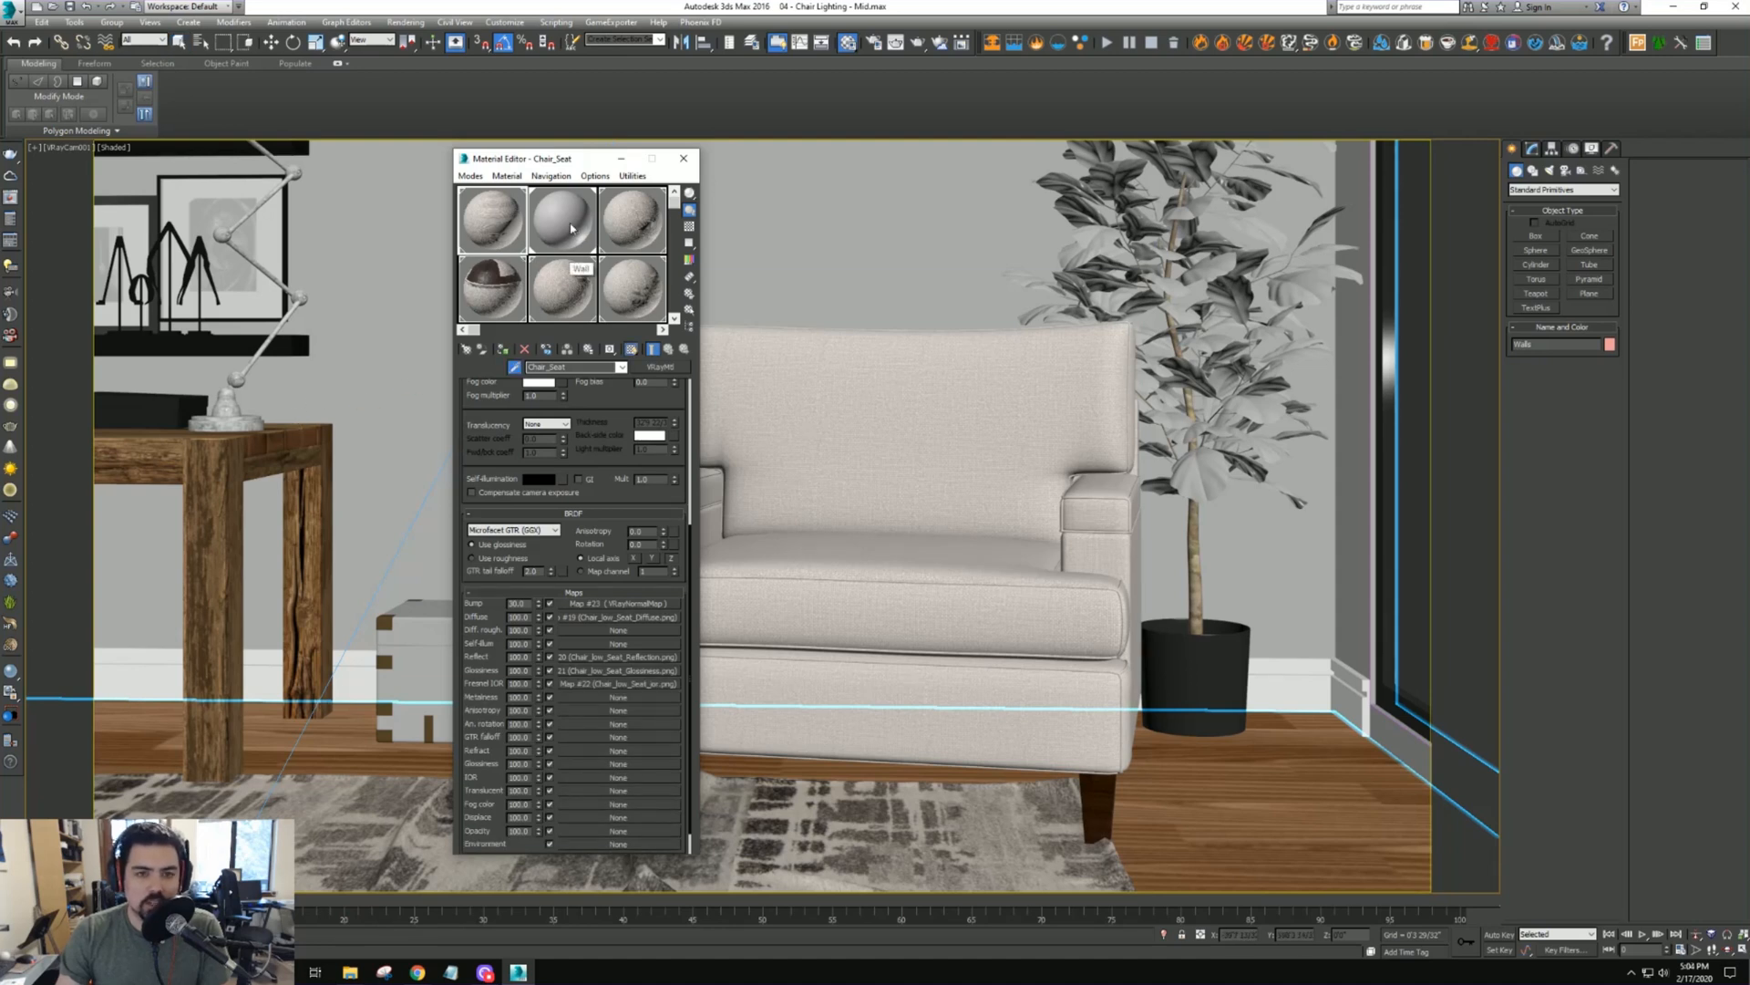
{"action": "left_click", "coordinate": [595, 175]}
{"action": "left_click", "coordinate": [652, 296]}
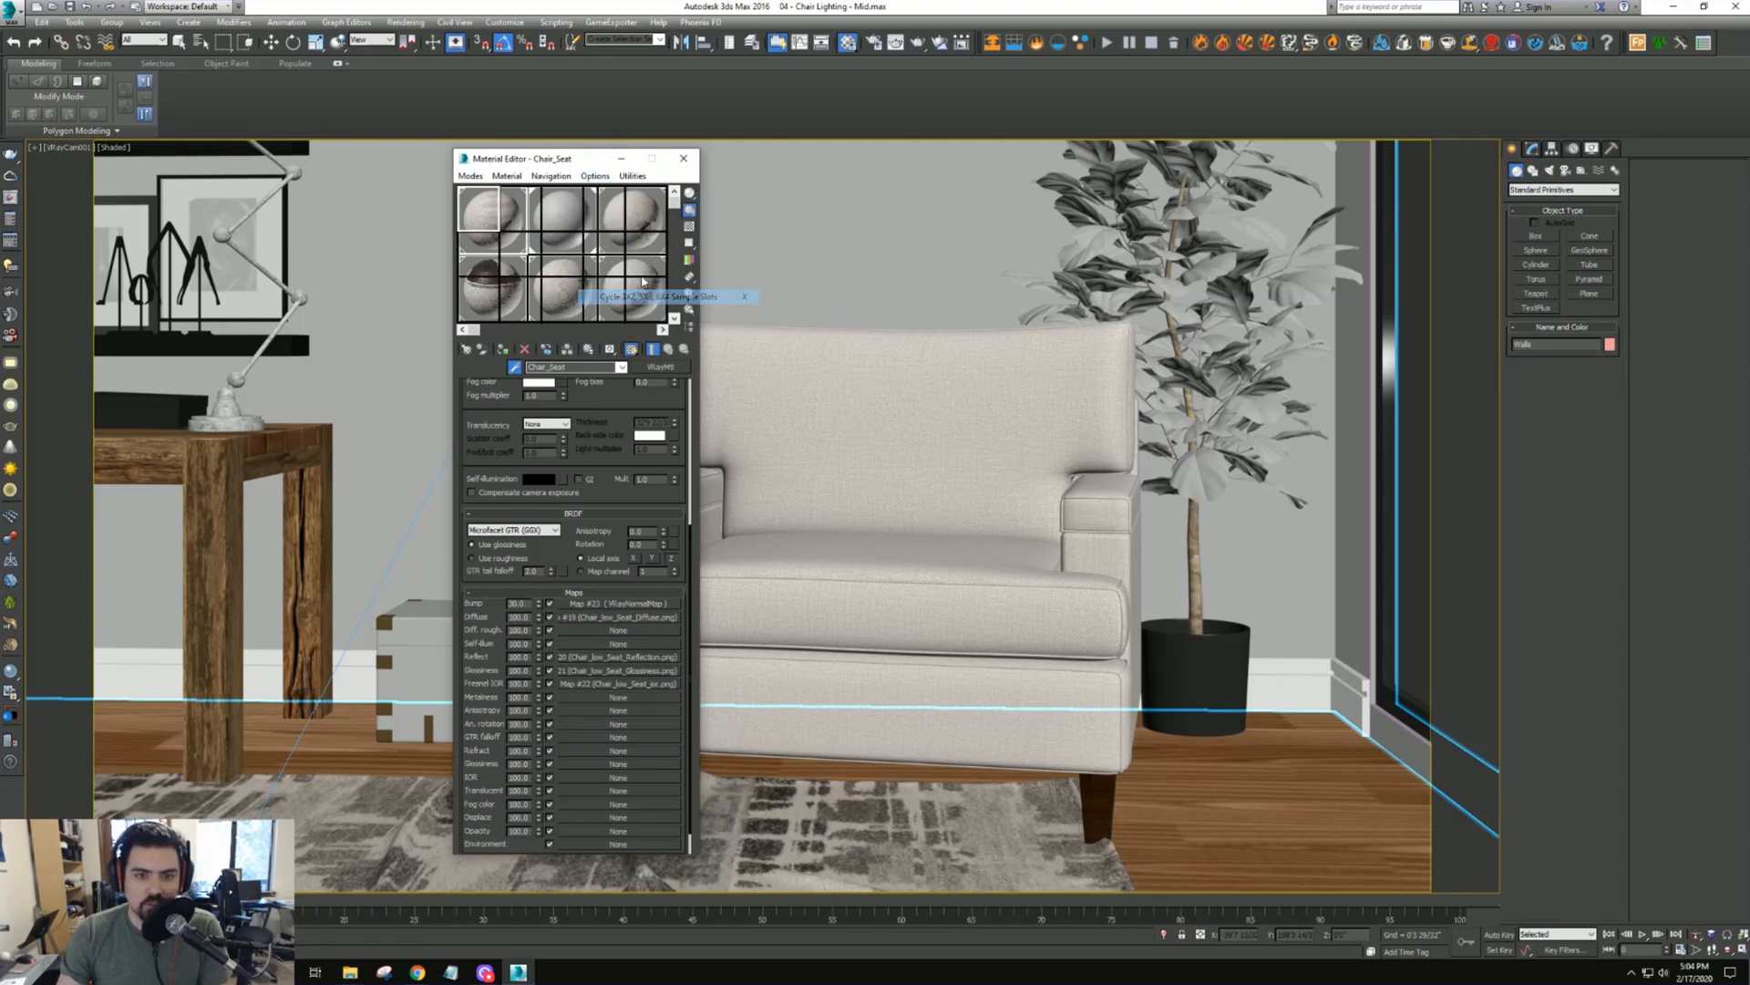
{"action": "left_click", "coordinate": [595, 175]}
{"action": "left_click", "coordinate": [632, 297]}
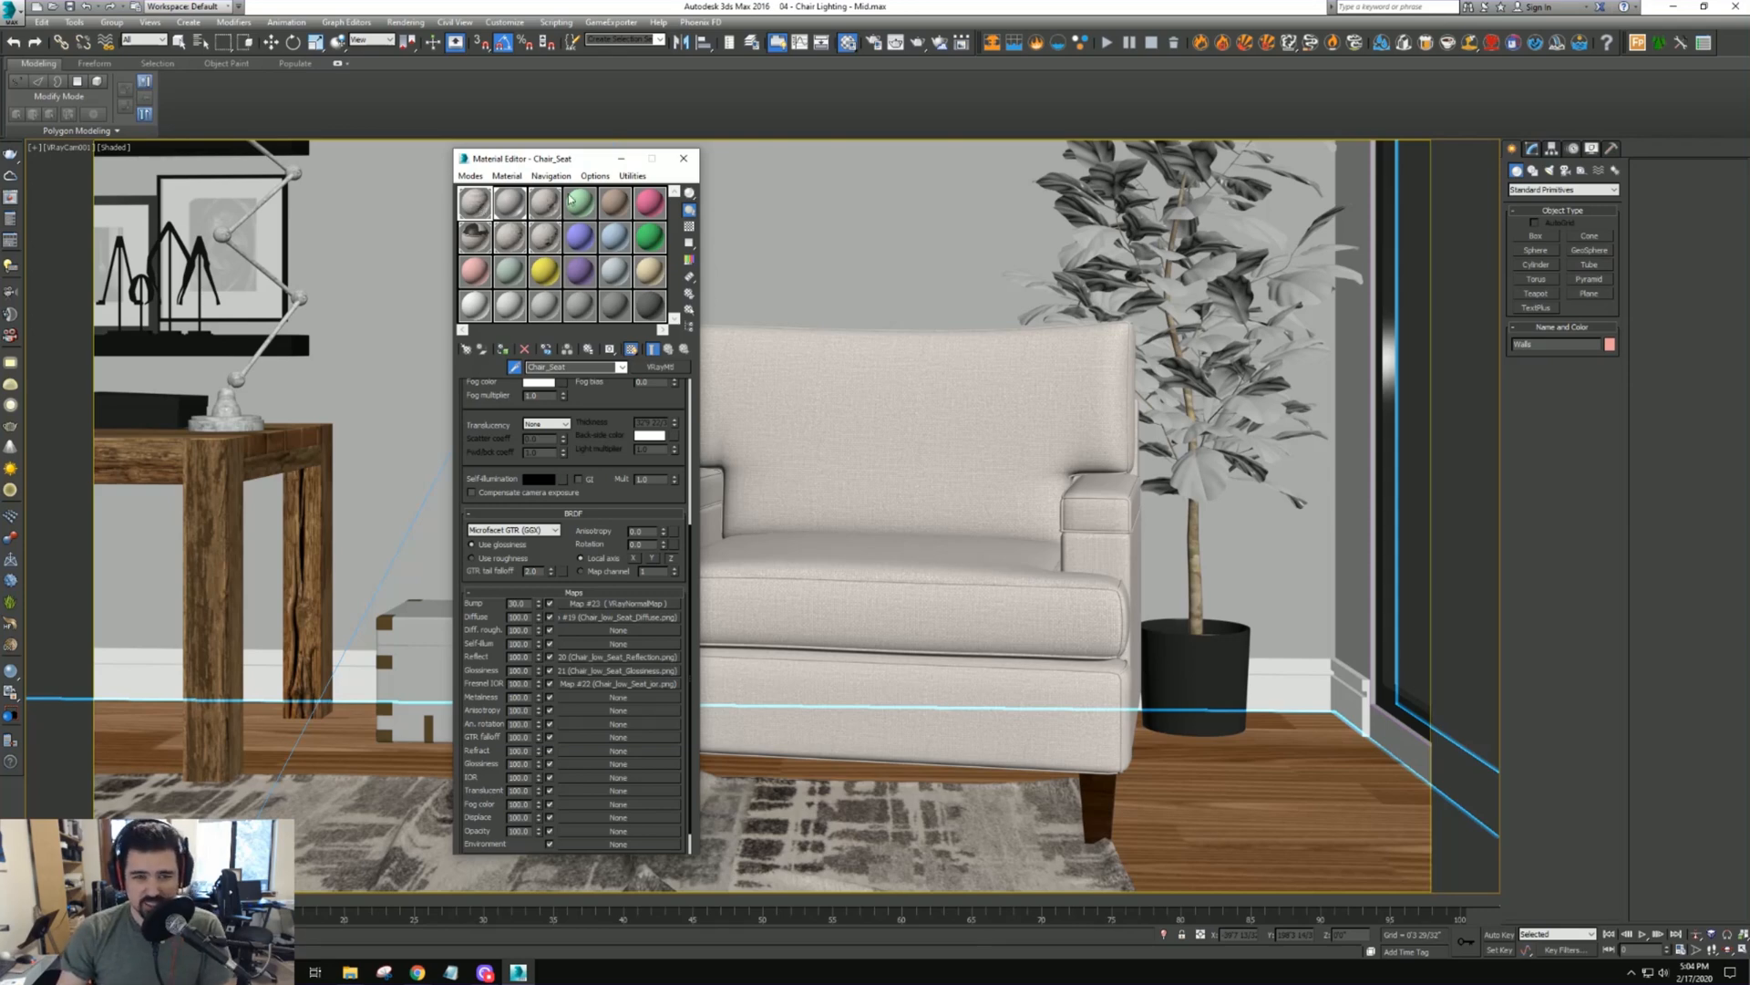
{"action": "left_click", "coordinate": [597, 177]}
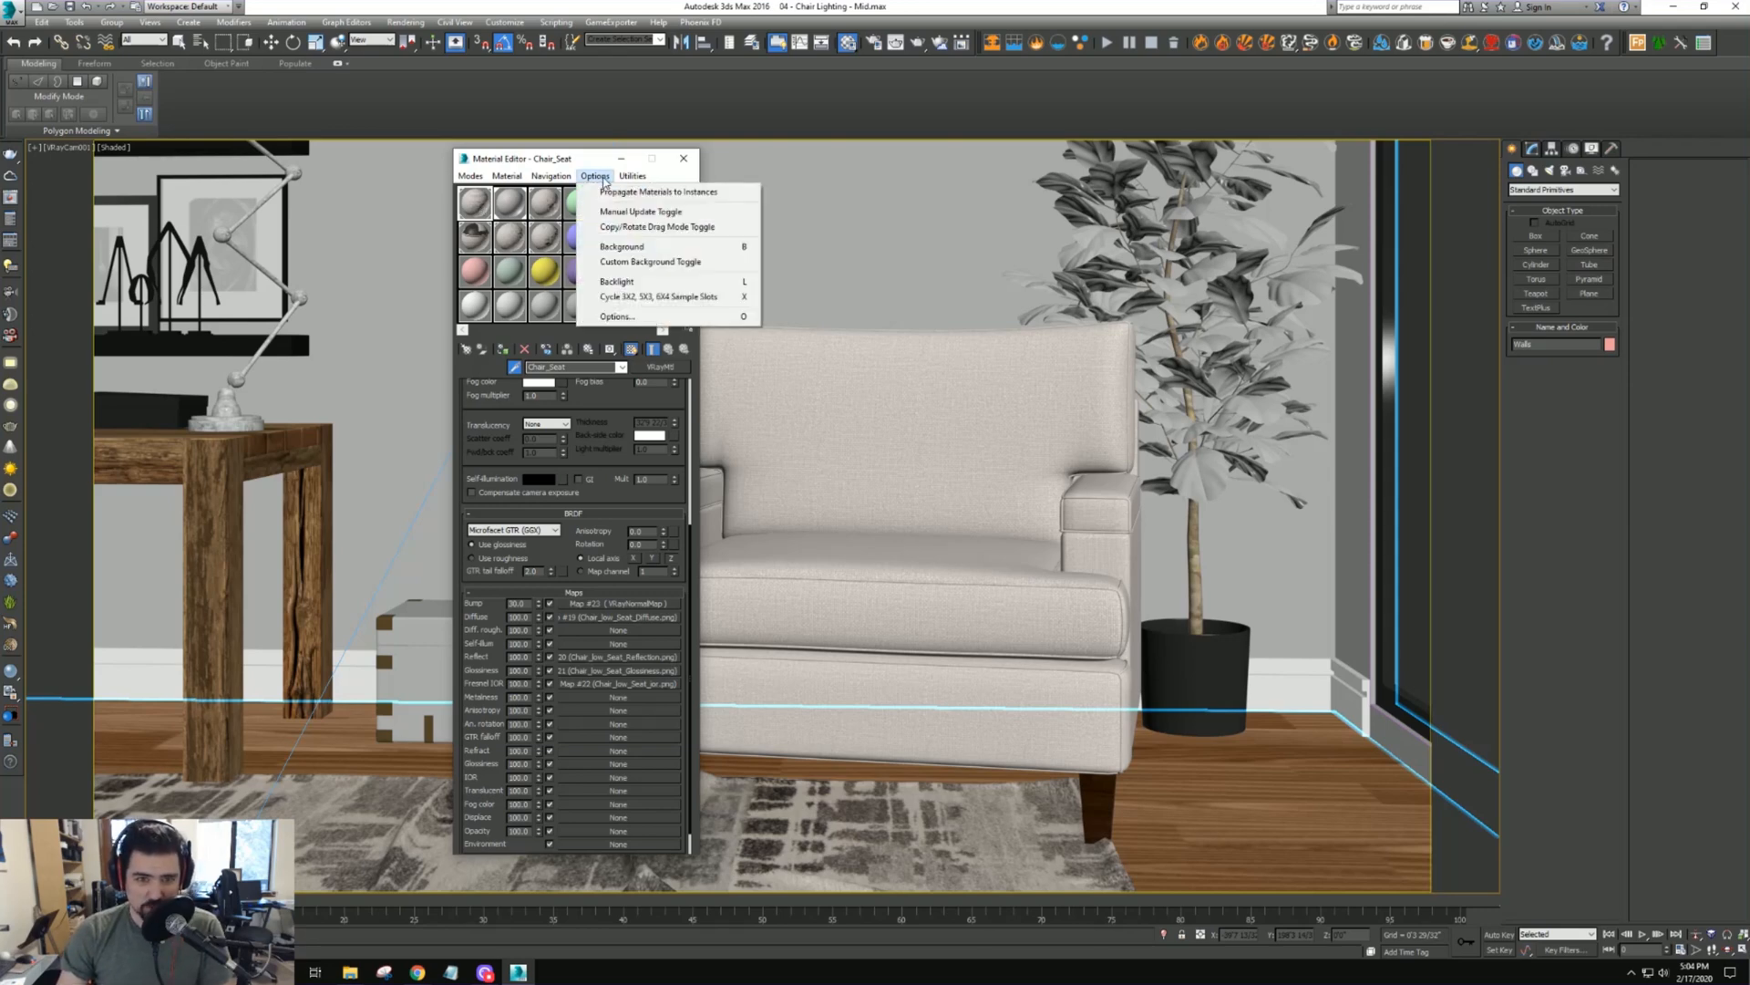
{"action": "left_click", "coordinate": [657, 297]}
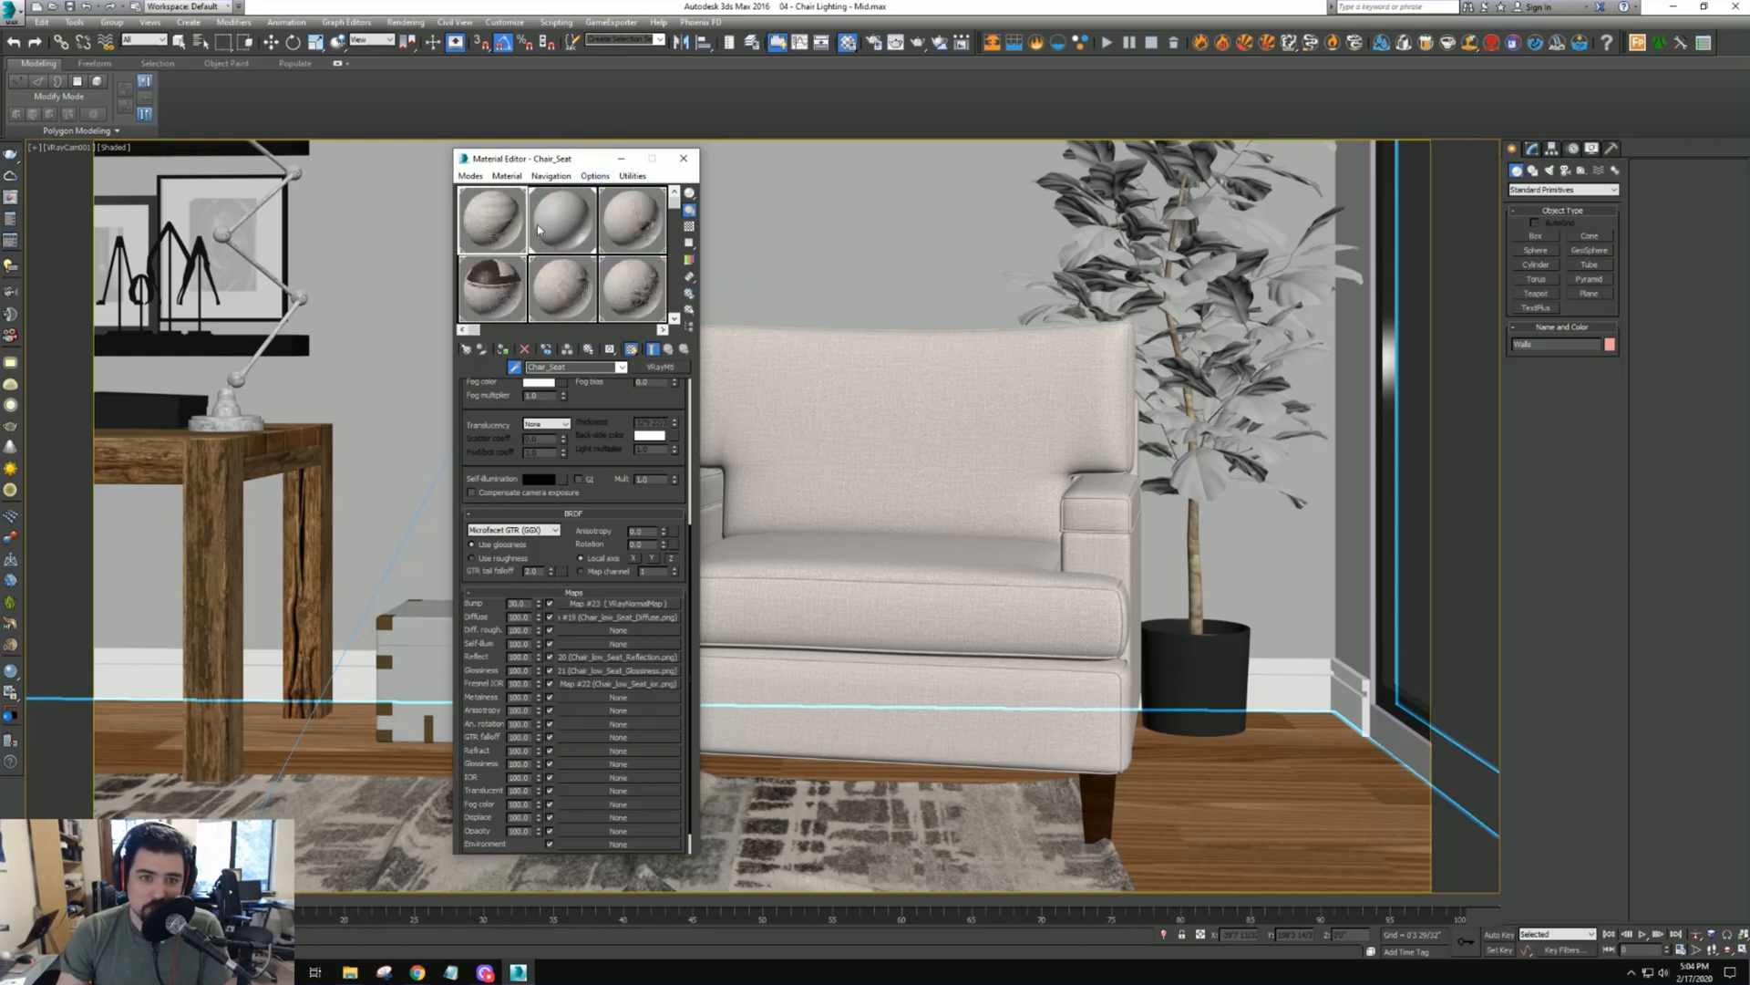
Reset the Material Editor's sample slots and close the editor
{"action": "left_click", "coordinate": [596, 176]}
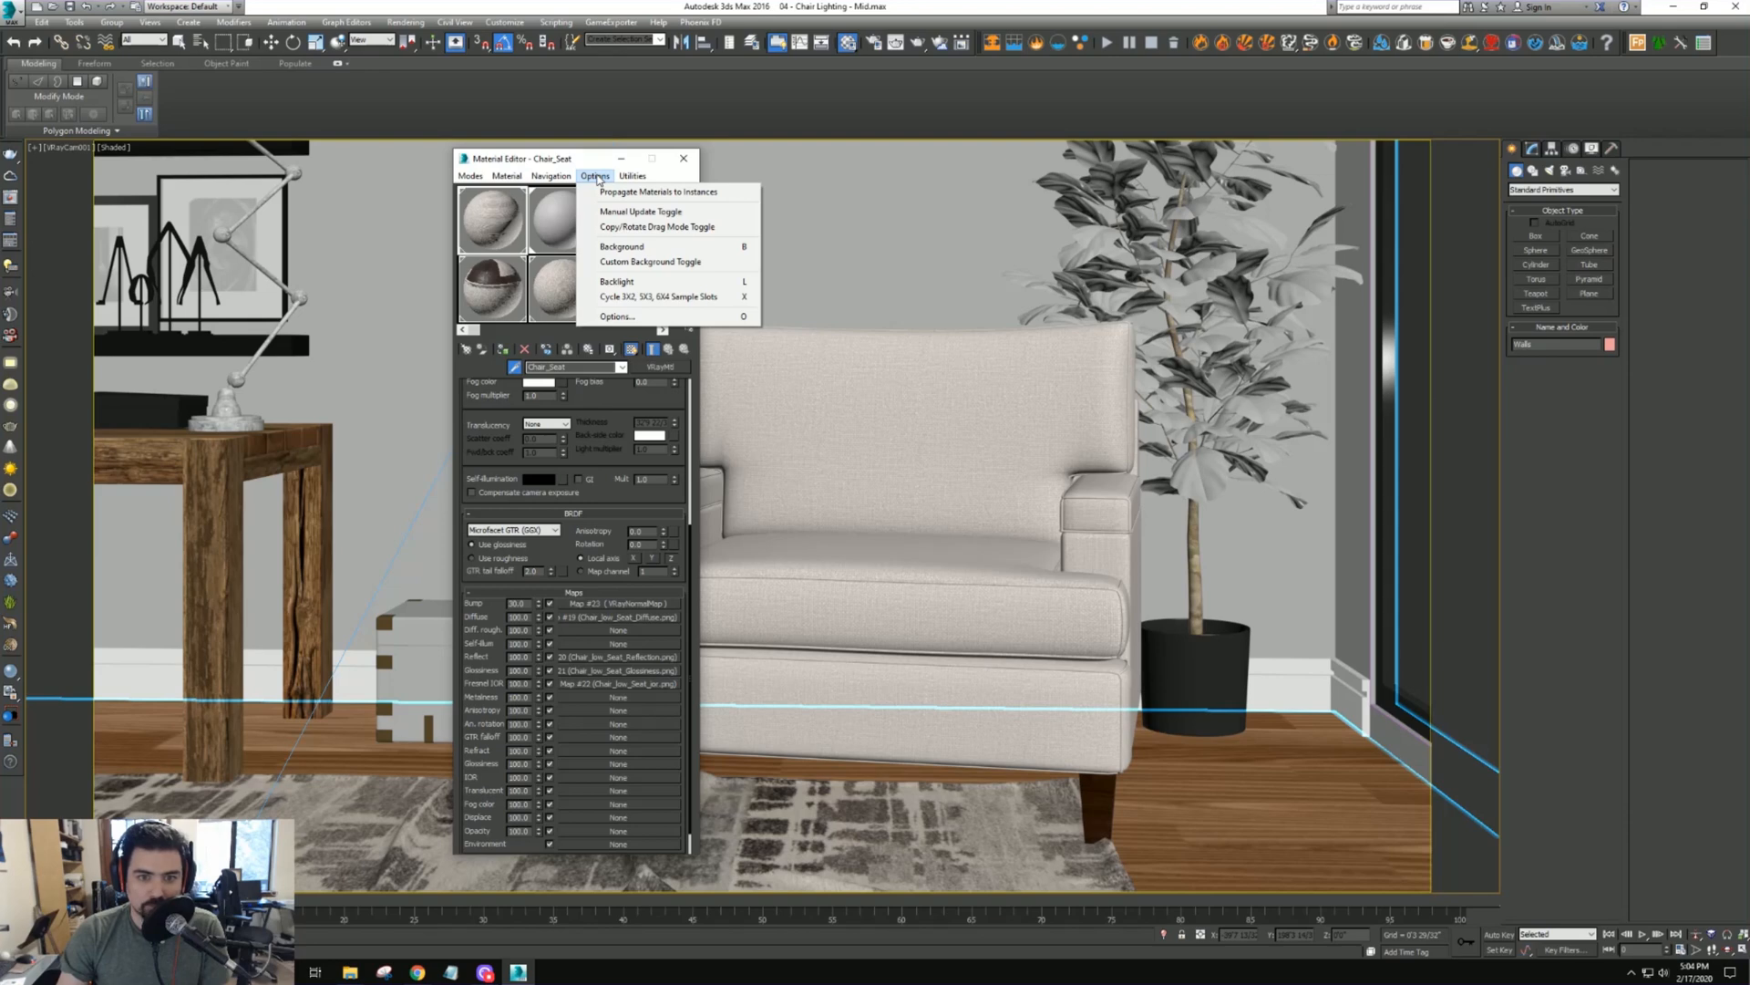
{"action": "mouse_move", "coordinate": [633, 176]}
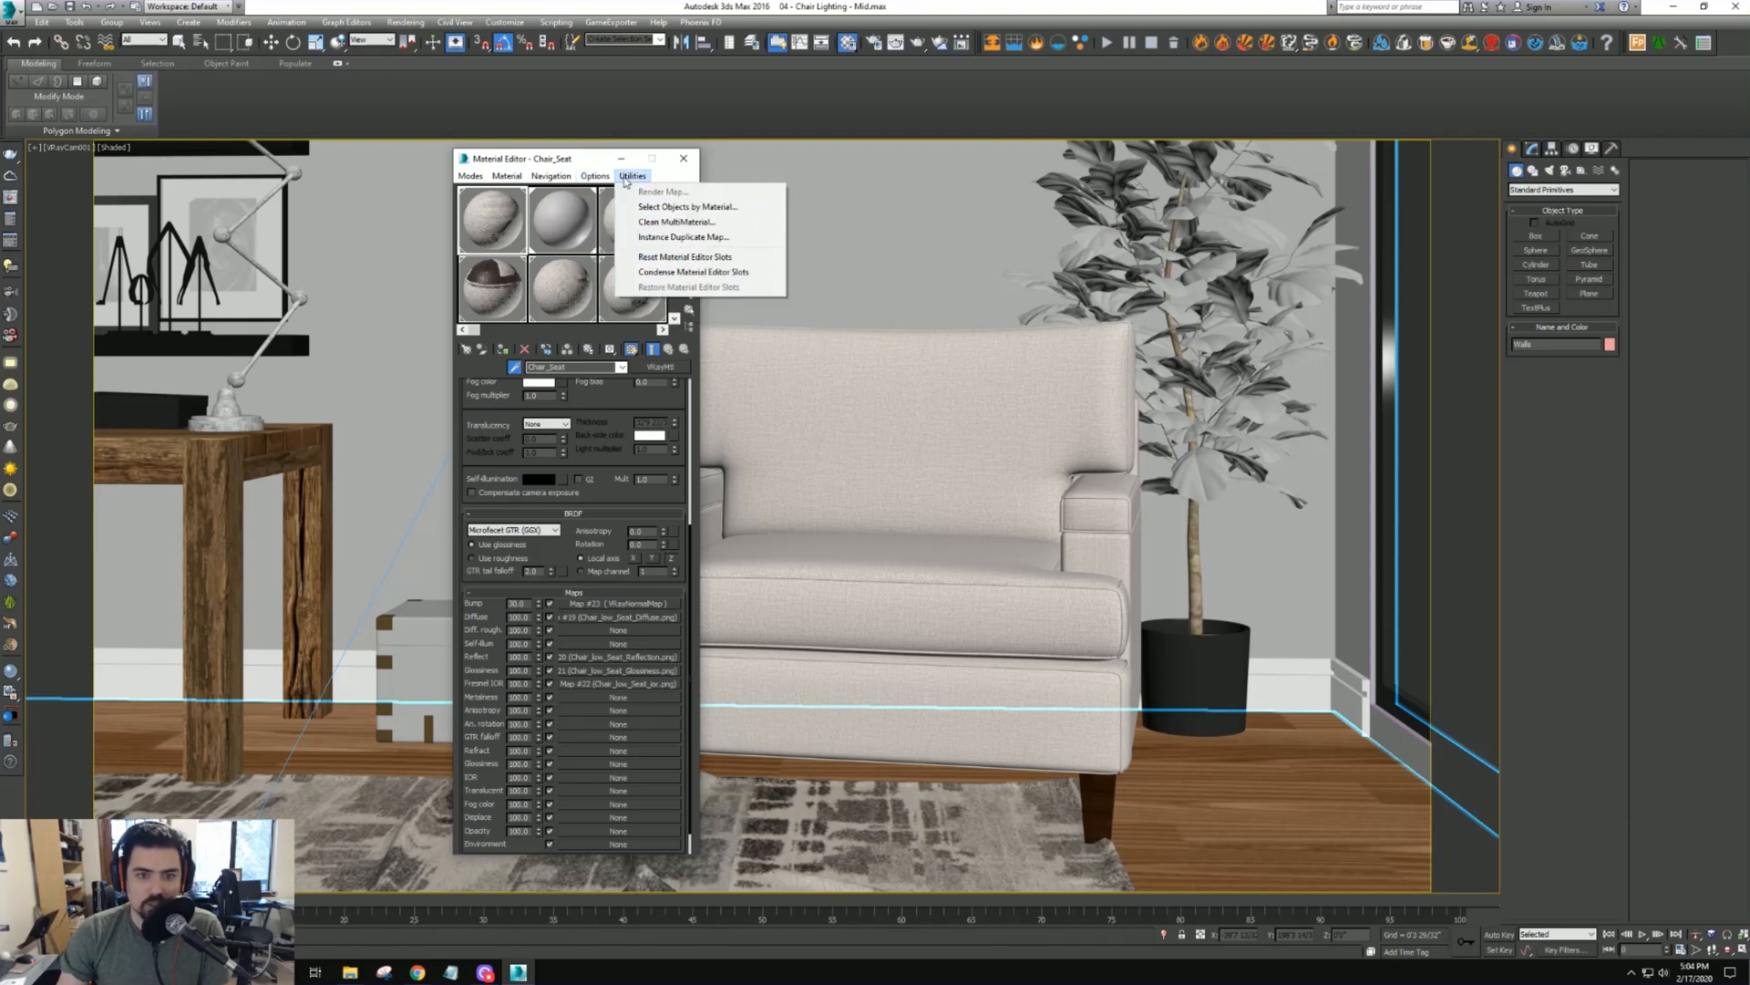
{"action": "left_click", "coordinate": [680, 258]}
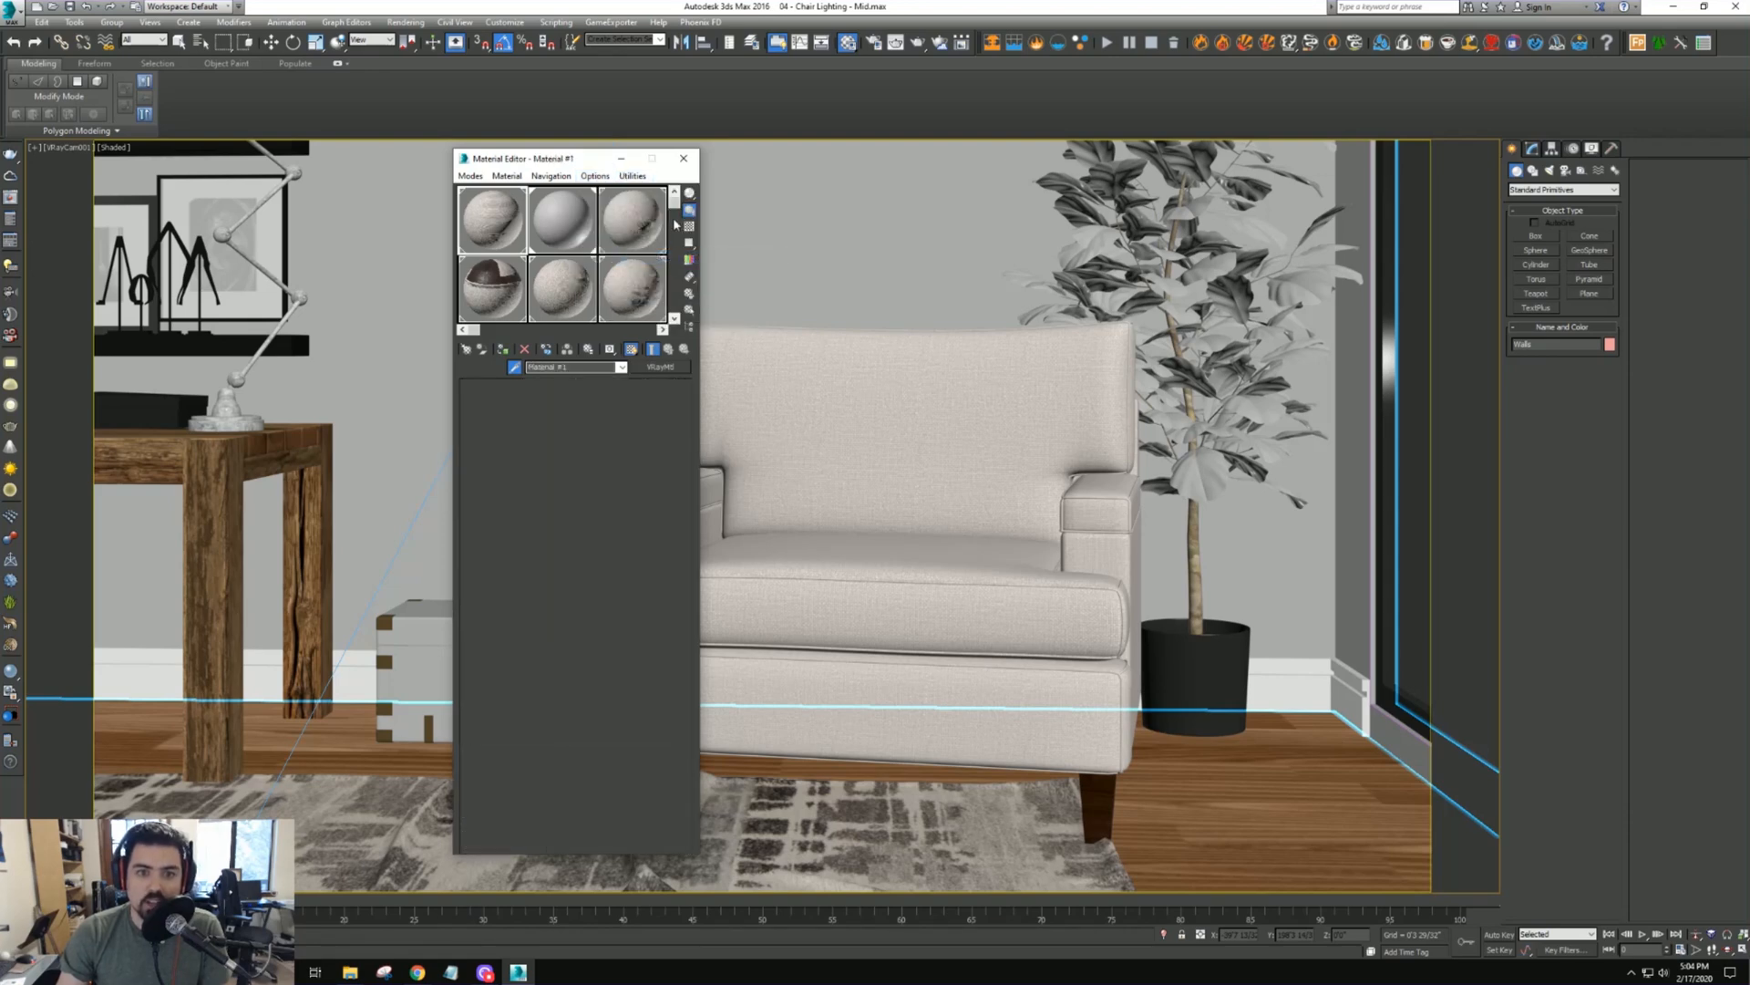
{"action": "left_click", "coordinate": [684, 161]}
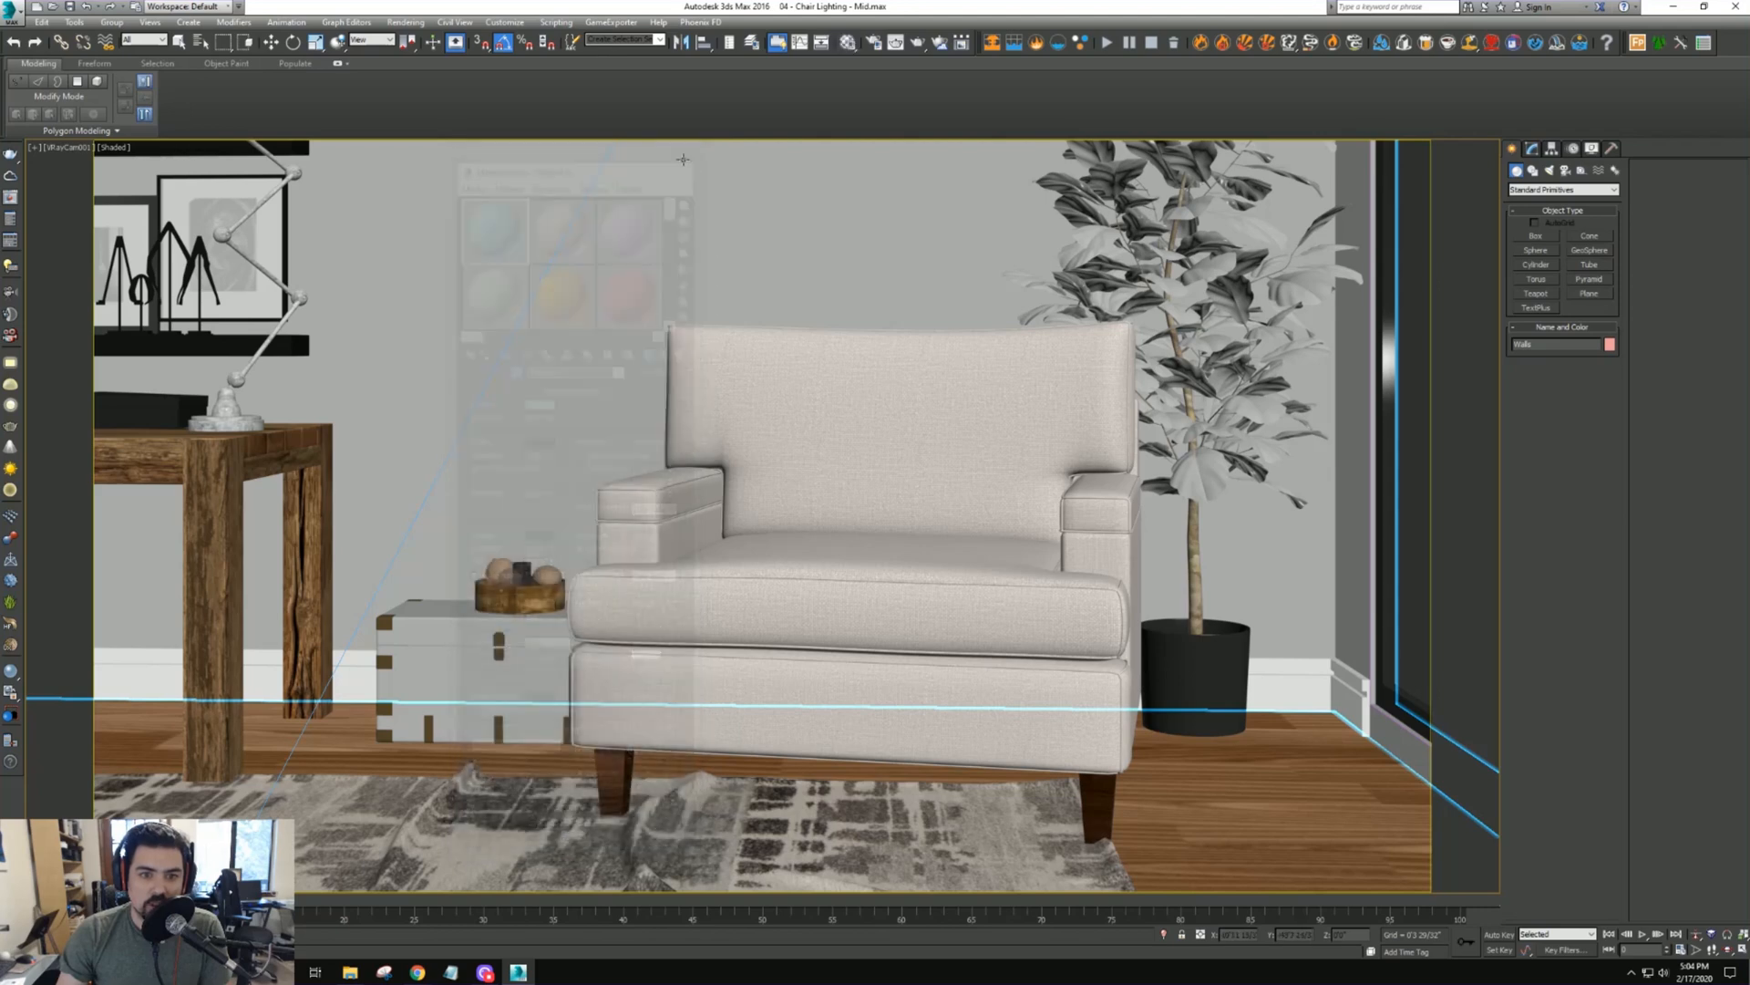
Pick the wood table's material from the scene and set its BRDF to Microfacet GTR (GGX)
{"action": "left_click", "coordinate": [792, 436]}
{"action": "key", "text": "m"}
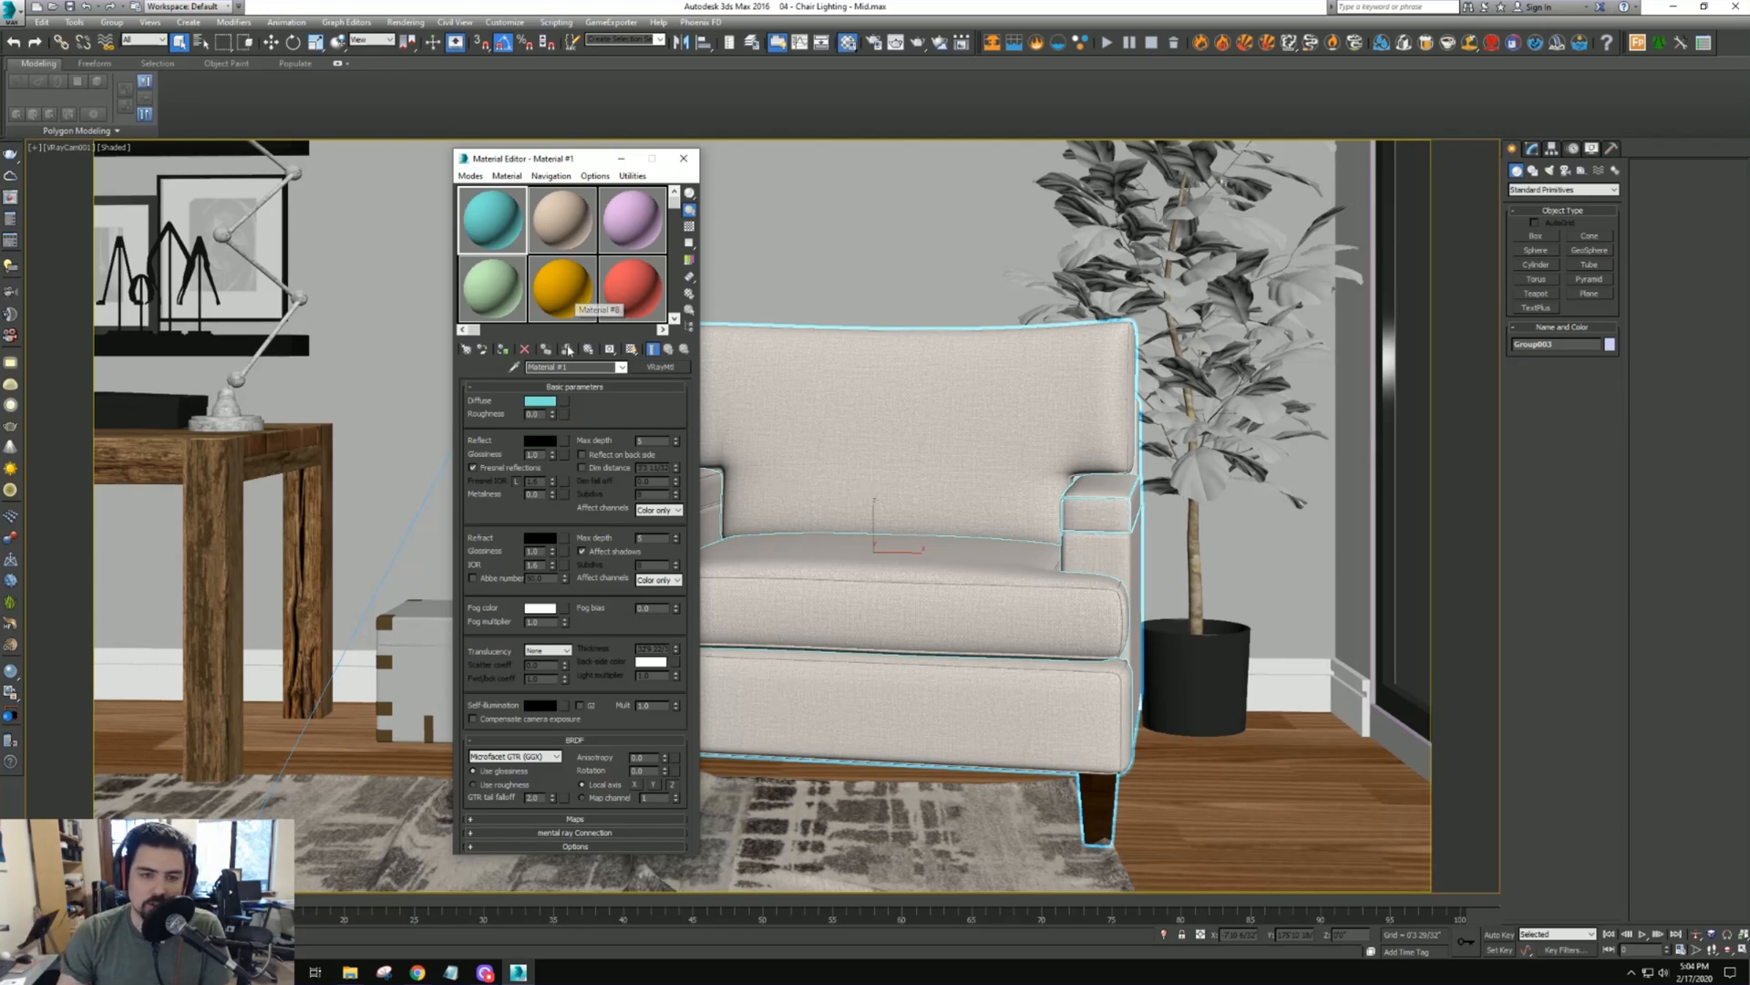
{"action": "left_click", "coordinate": [515, 368]}
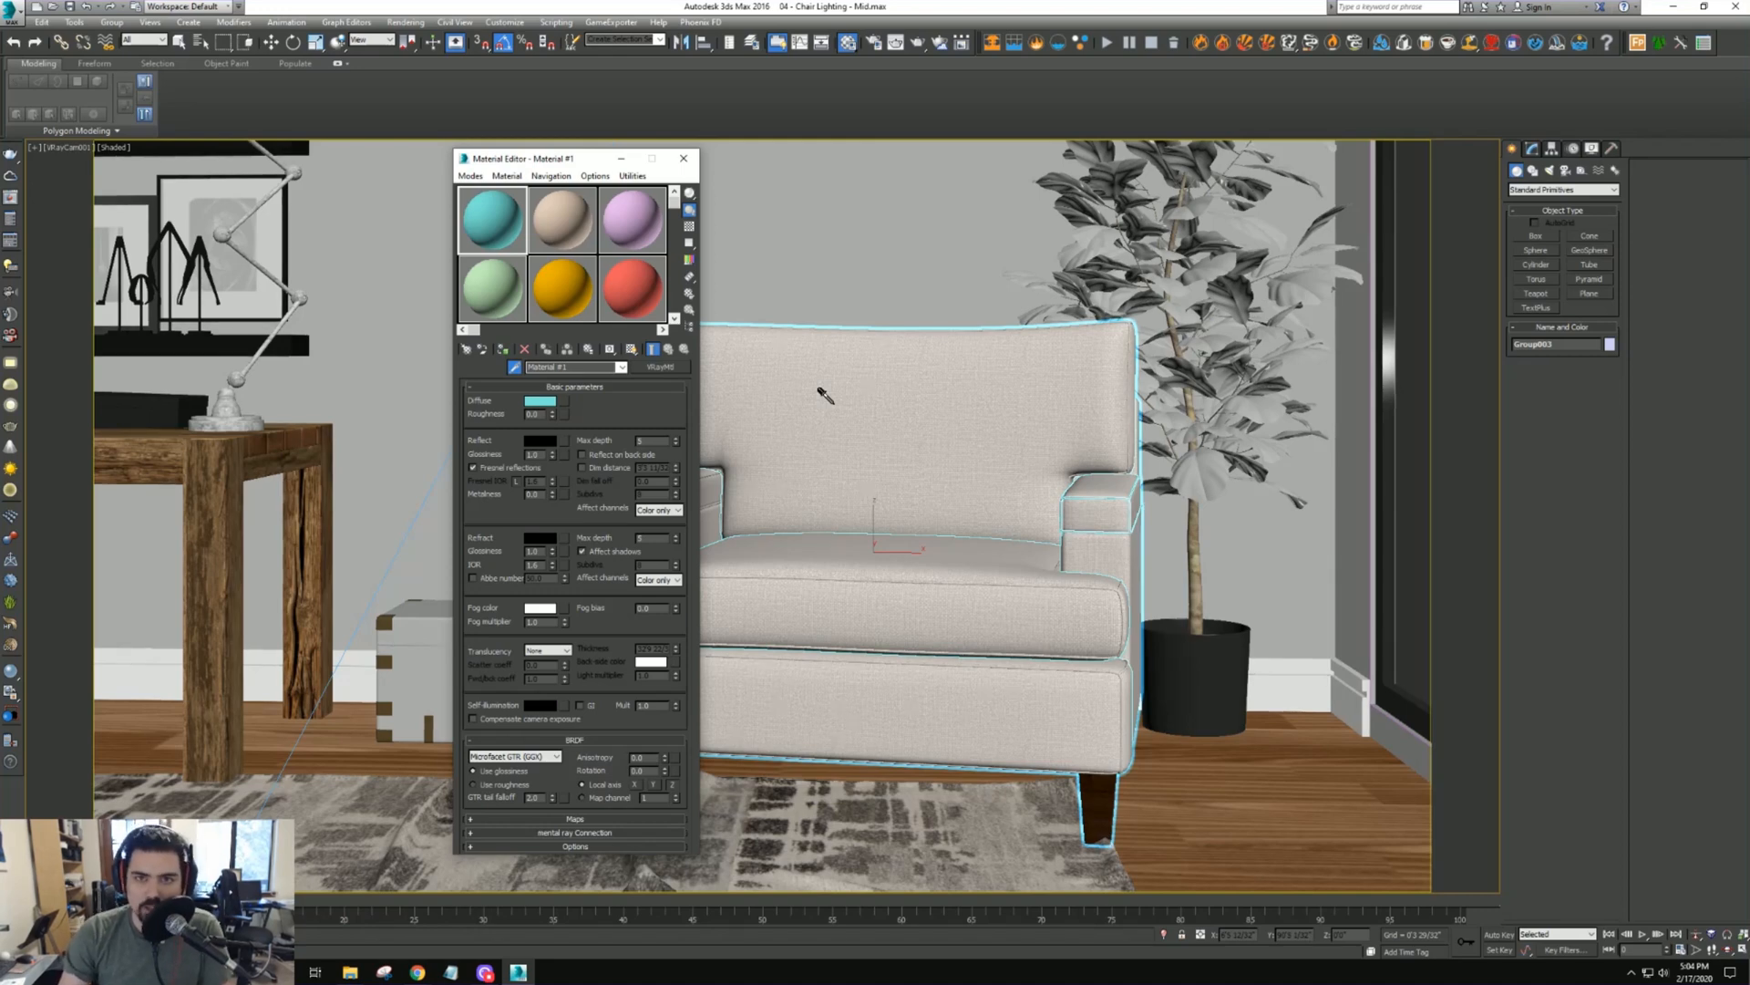
{"action": "left_click", "coordinate": [217, 444]}
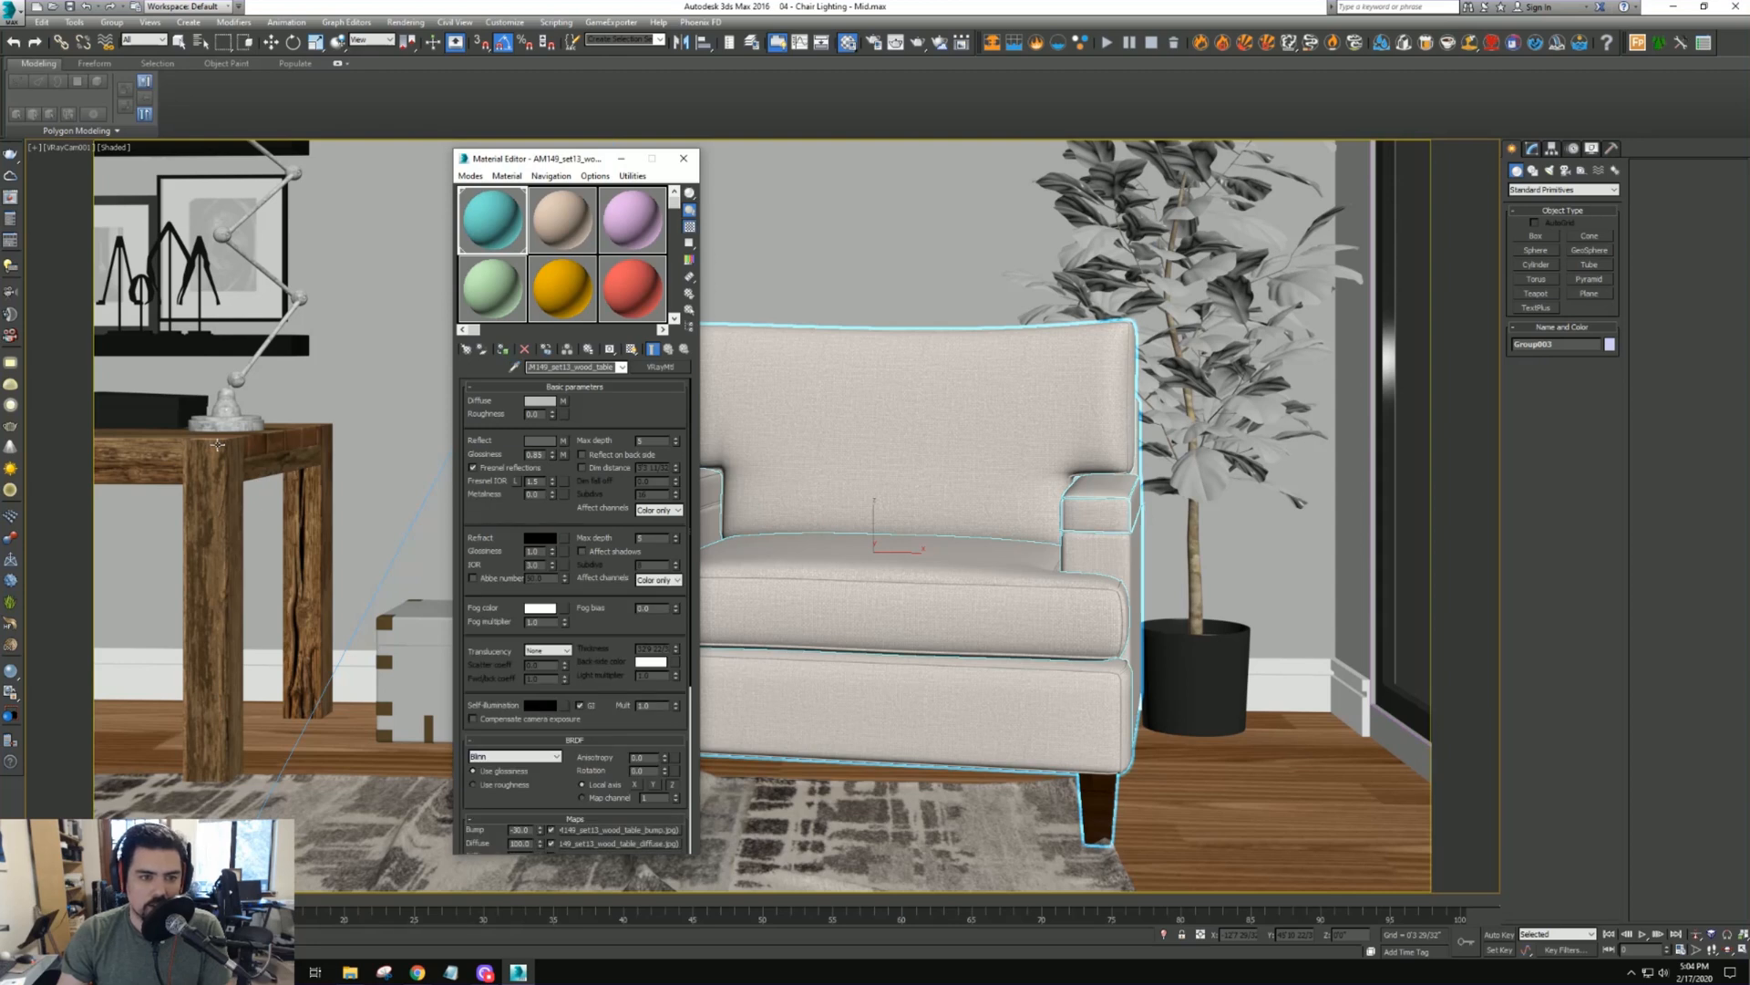
{"action": "scroll", "coordinate": [547, 638], "scroll_direction": "down", "scroll_amount": 3}
{"action": "left_click", "coordinate": [506, 675]}
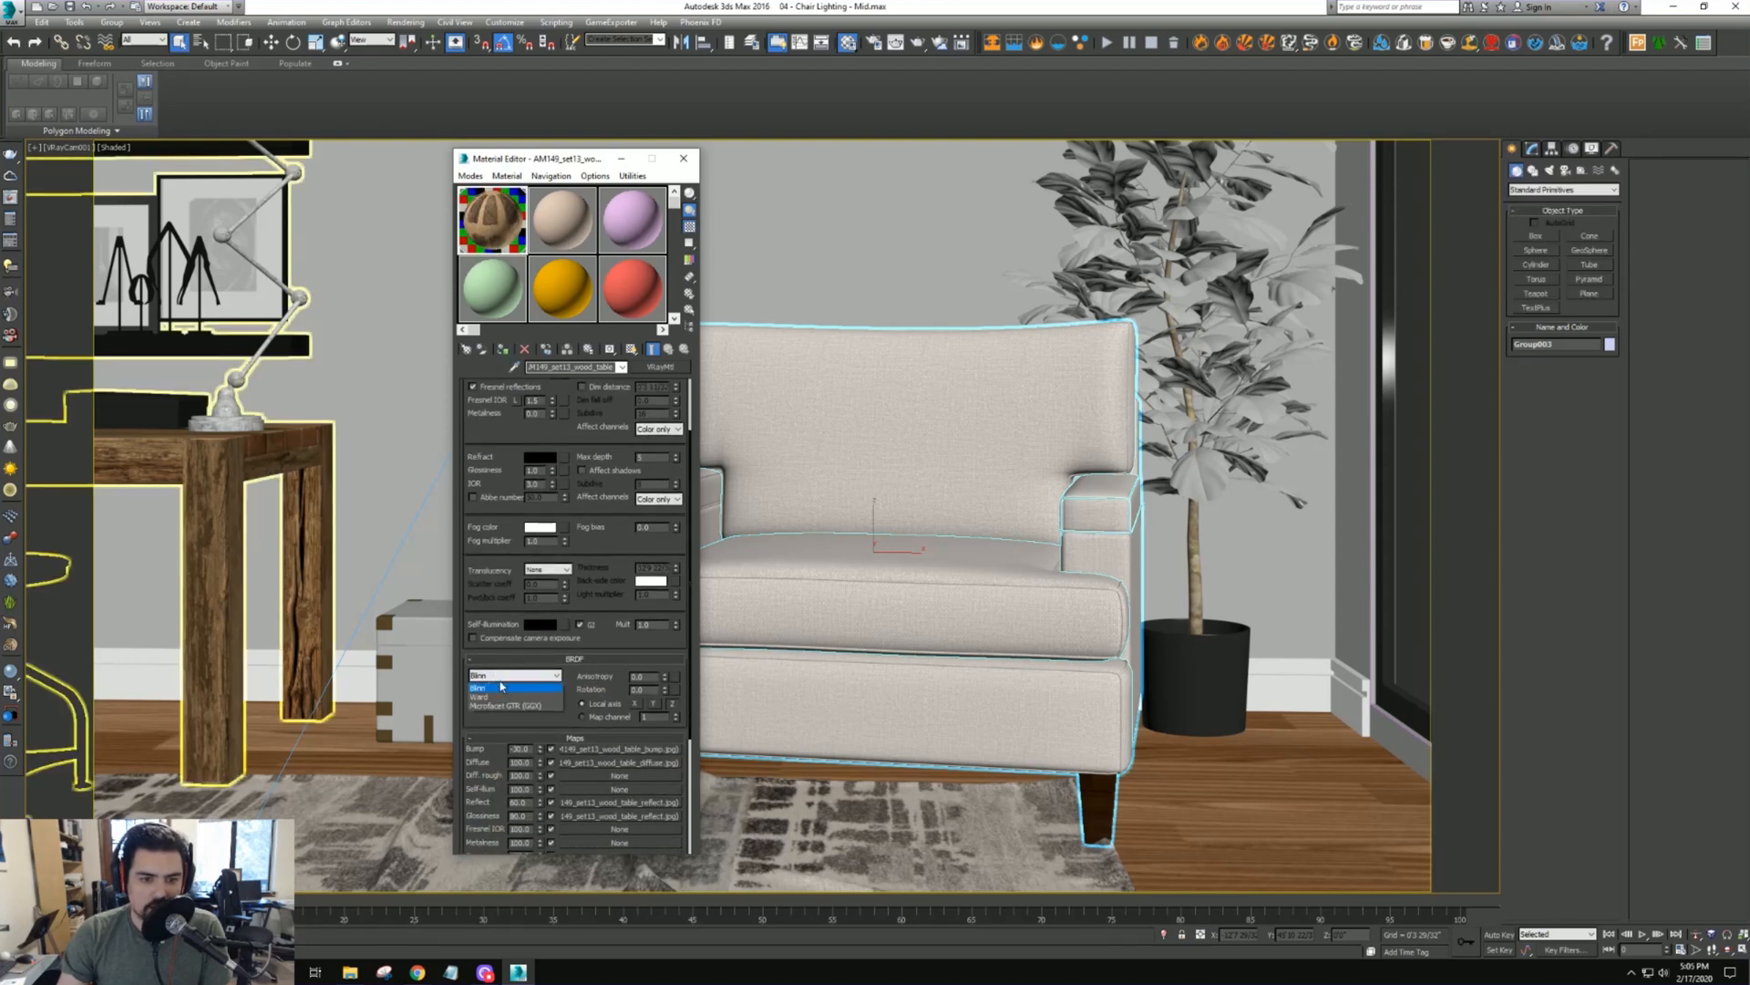
{"action": "left_click", "coordinate": [505, 705]}
Pick the rug's material from the scene and set the tiling of its bump's woven normal map bitmap to 8
{"action": "left_click", "coordinate": [514, 366]}
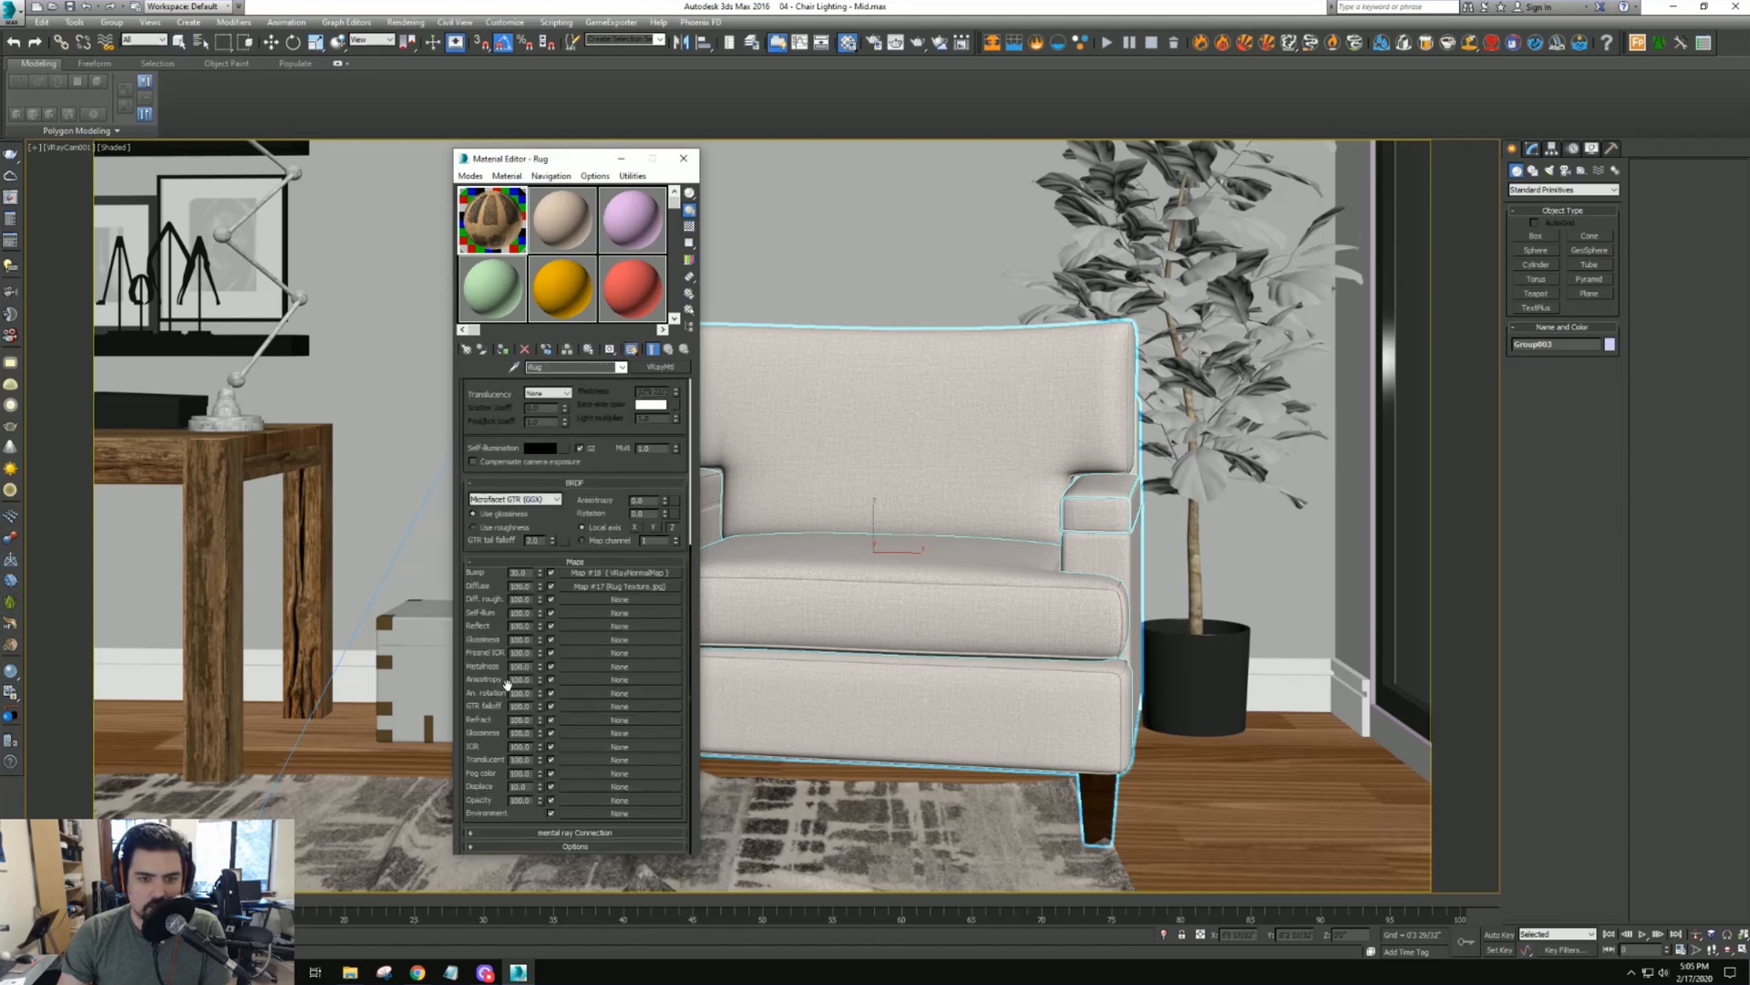
{"action": "left_click", "coordinate": [620, 573]}
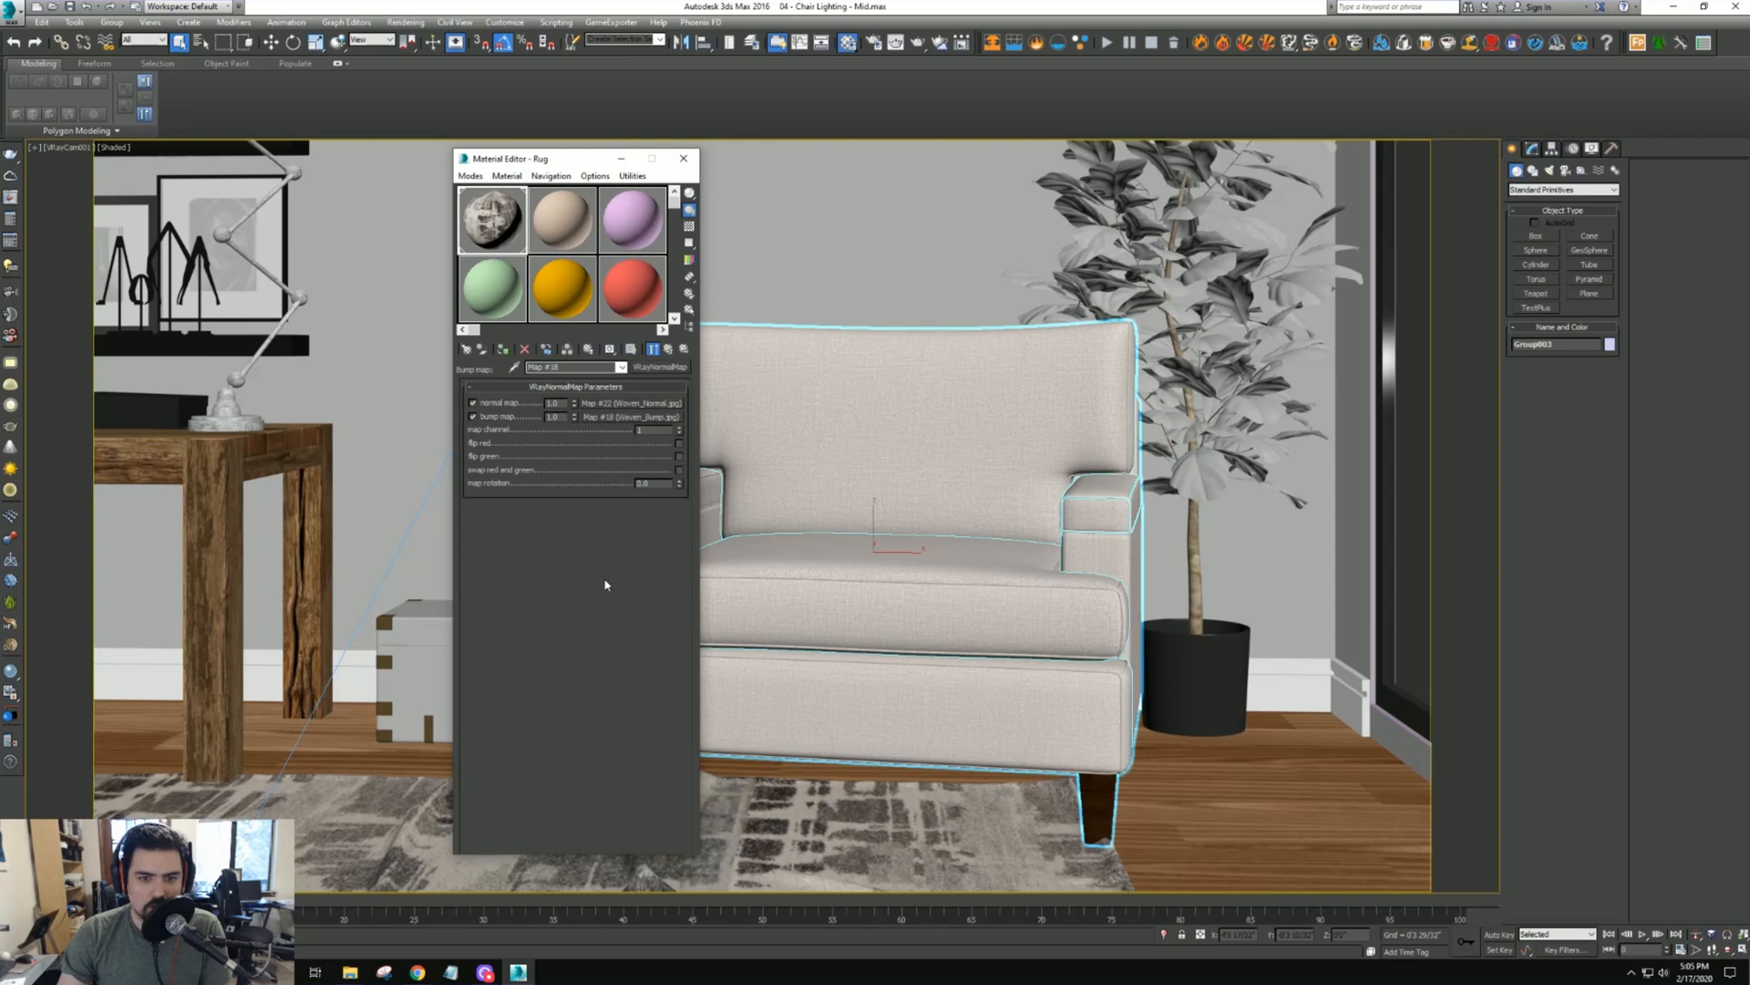
{"action": "left_click", "coordinate": [665, 406]}
{"action": "type", "text": "8"}
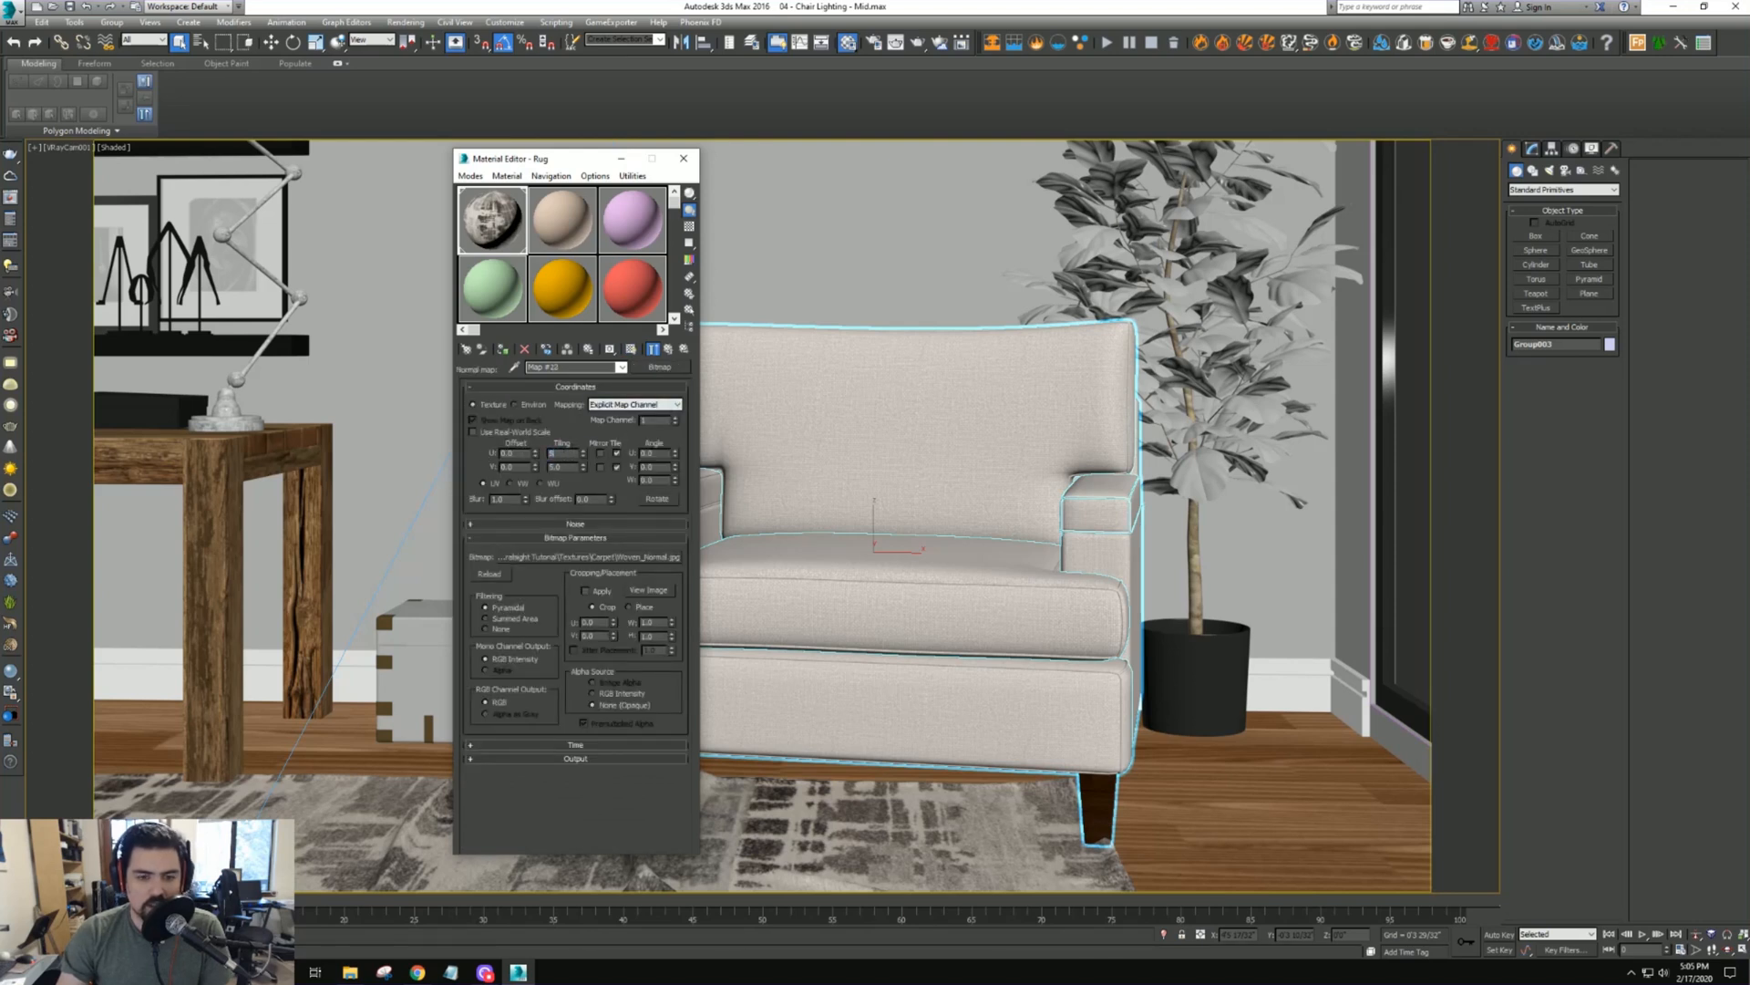
{"action": "left_click", "coordinate": [671, 350]}
{"action": "left_click", "coordinate": [670, 351]}
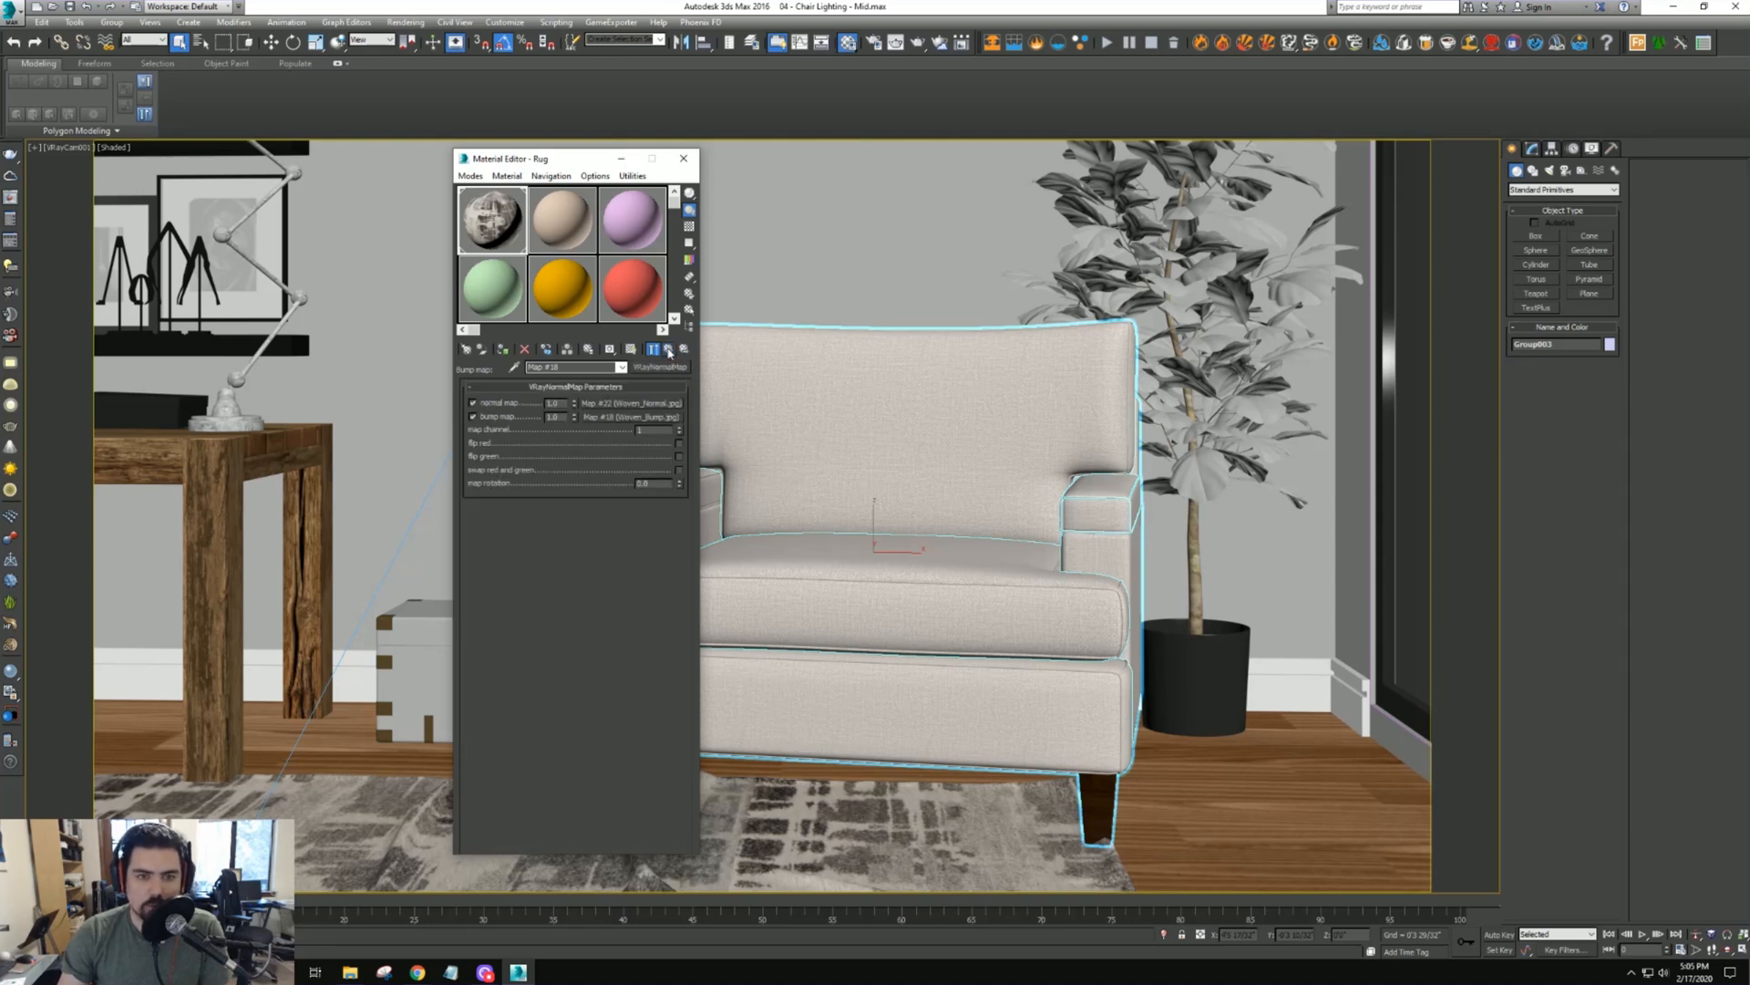
Reload the rug's Woven_Normal bitmap with its gamma overridden, return to the Rug material and close the Material Editor
{"action": "left_click", "coordinate": [672, 405]}
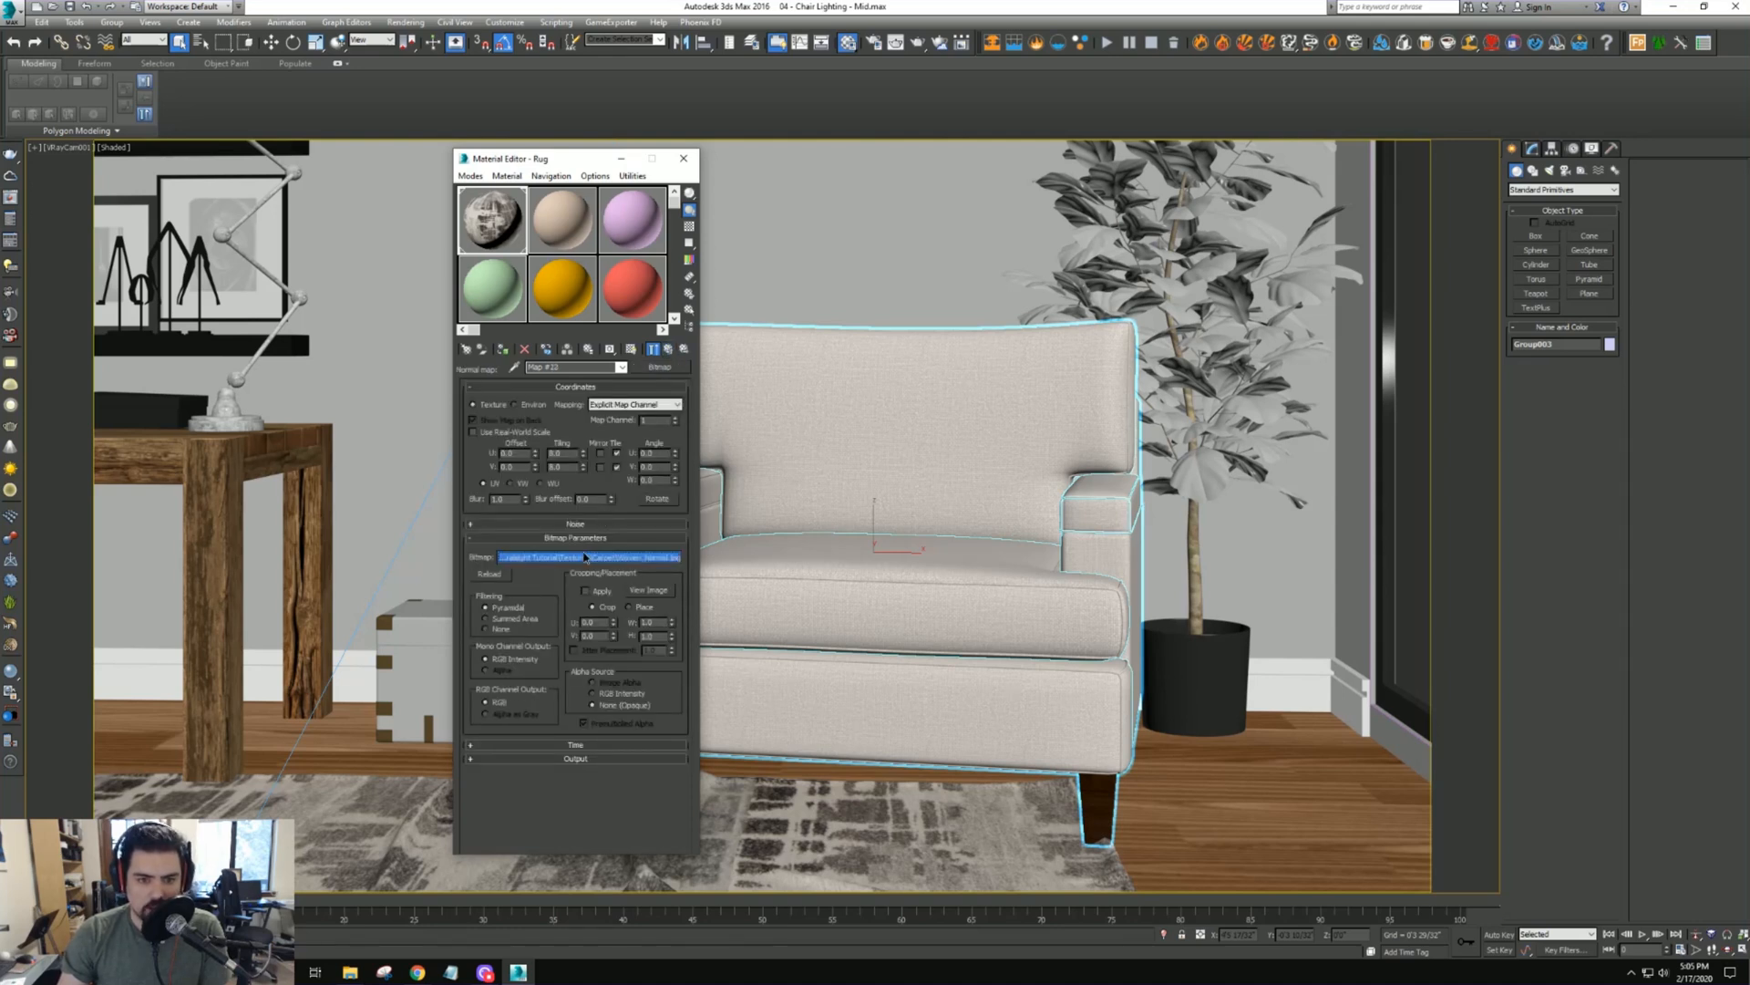
{"action": "left_click", "coordinate": [579, 558]}
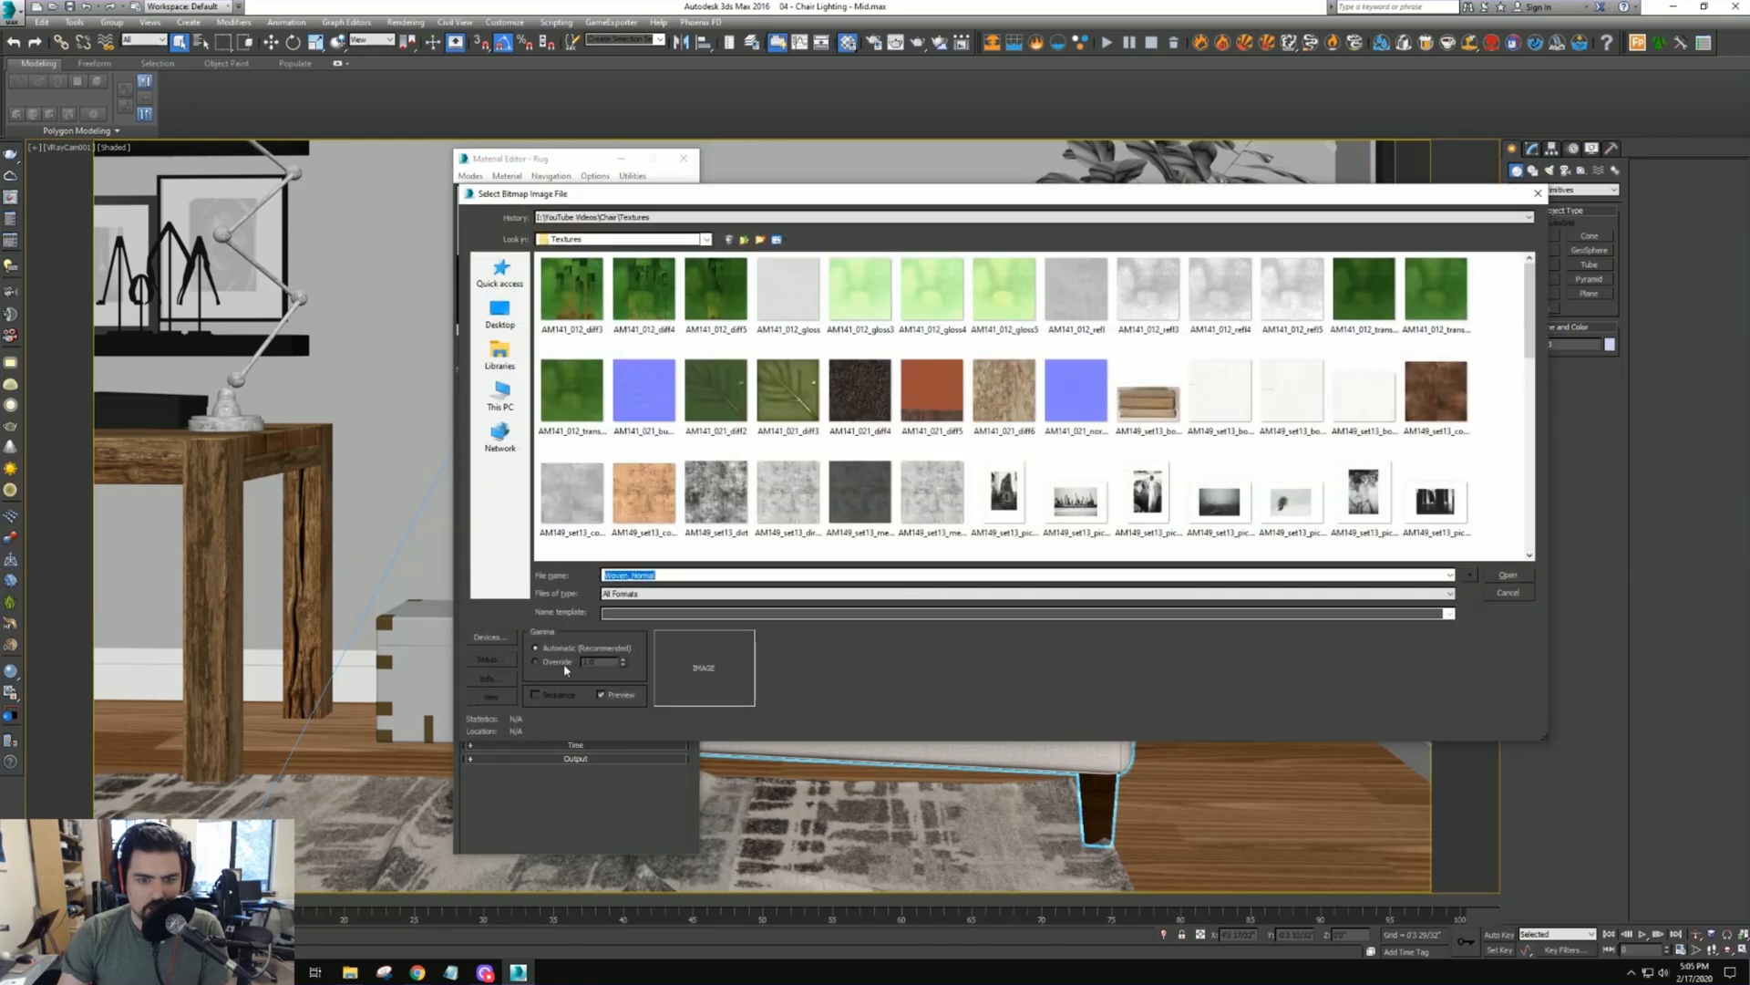
{"action": "left_click", "coordinate": [564, 666]}
{"action": "left_click", "coordinate": [1507, 574]}
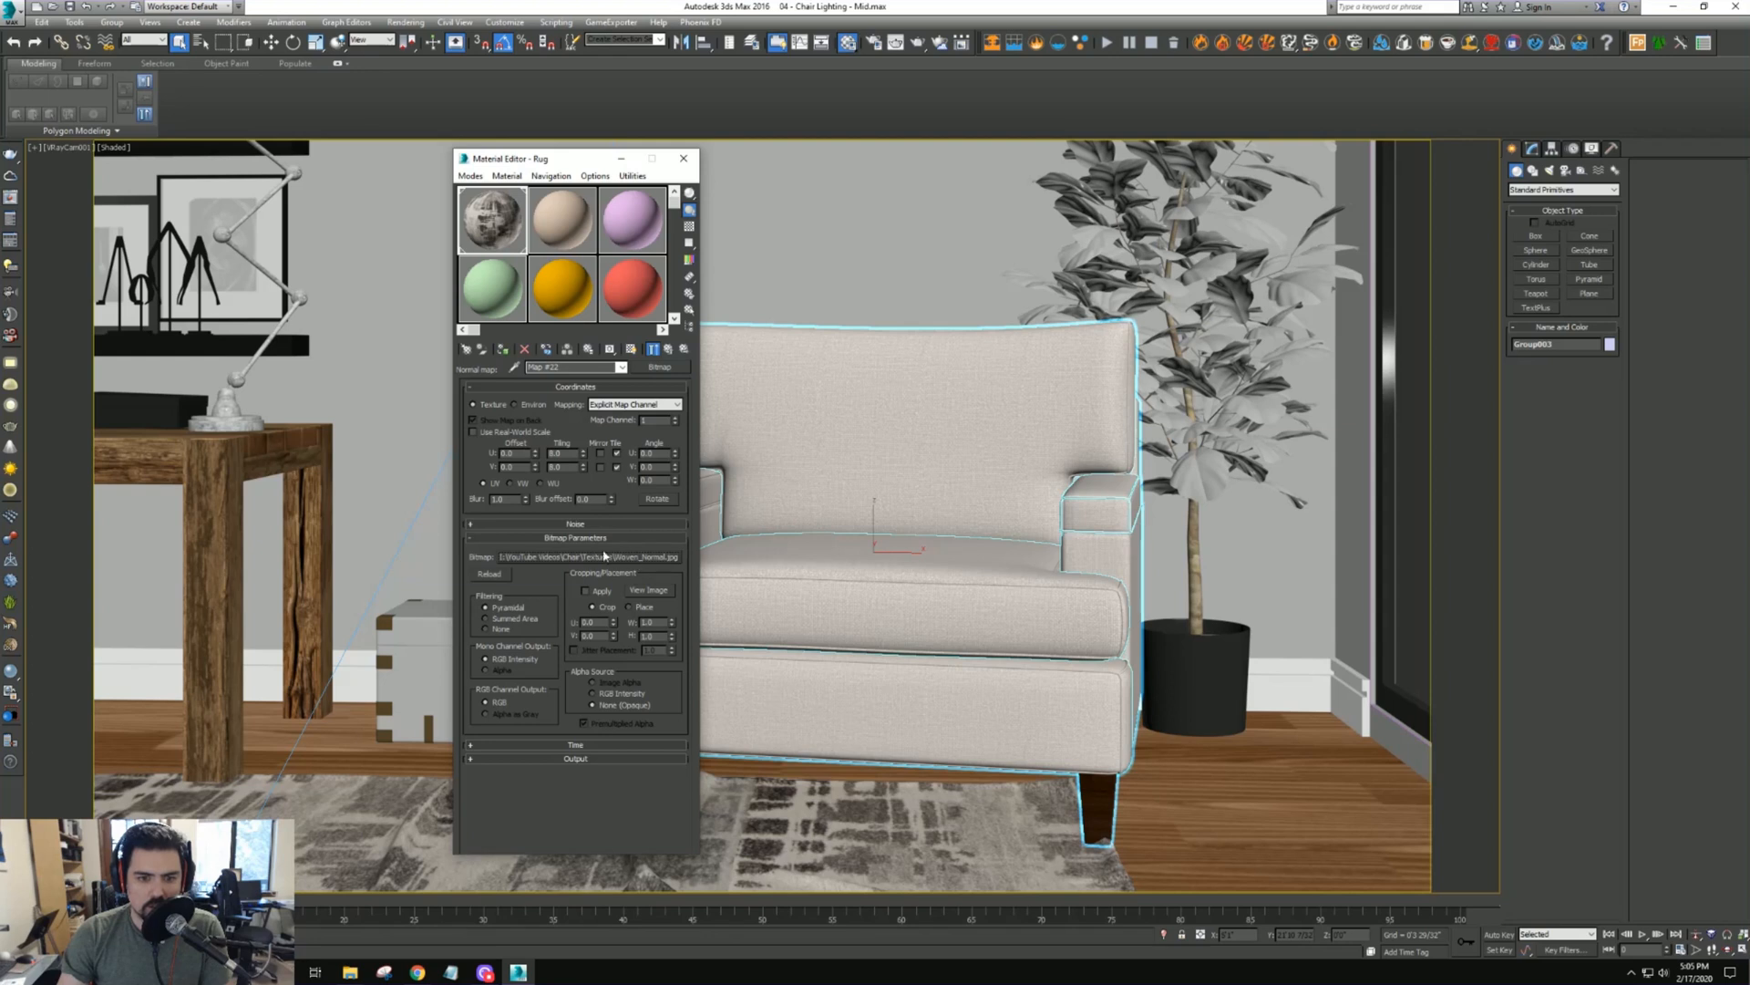
{"action": "left_click", "coordinate": [669, 350]}
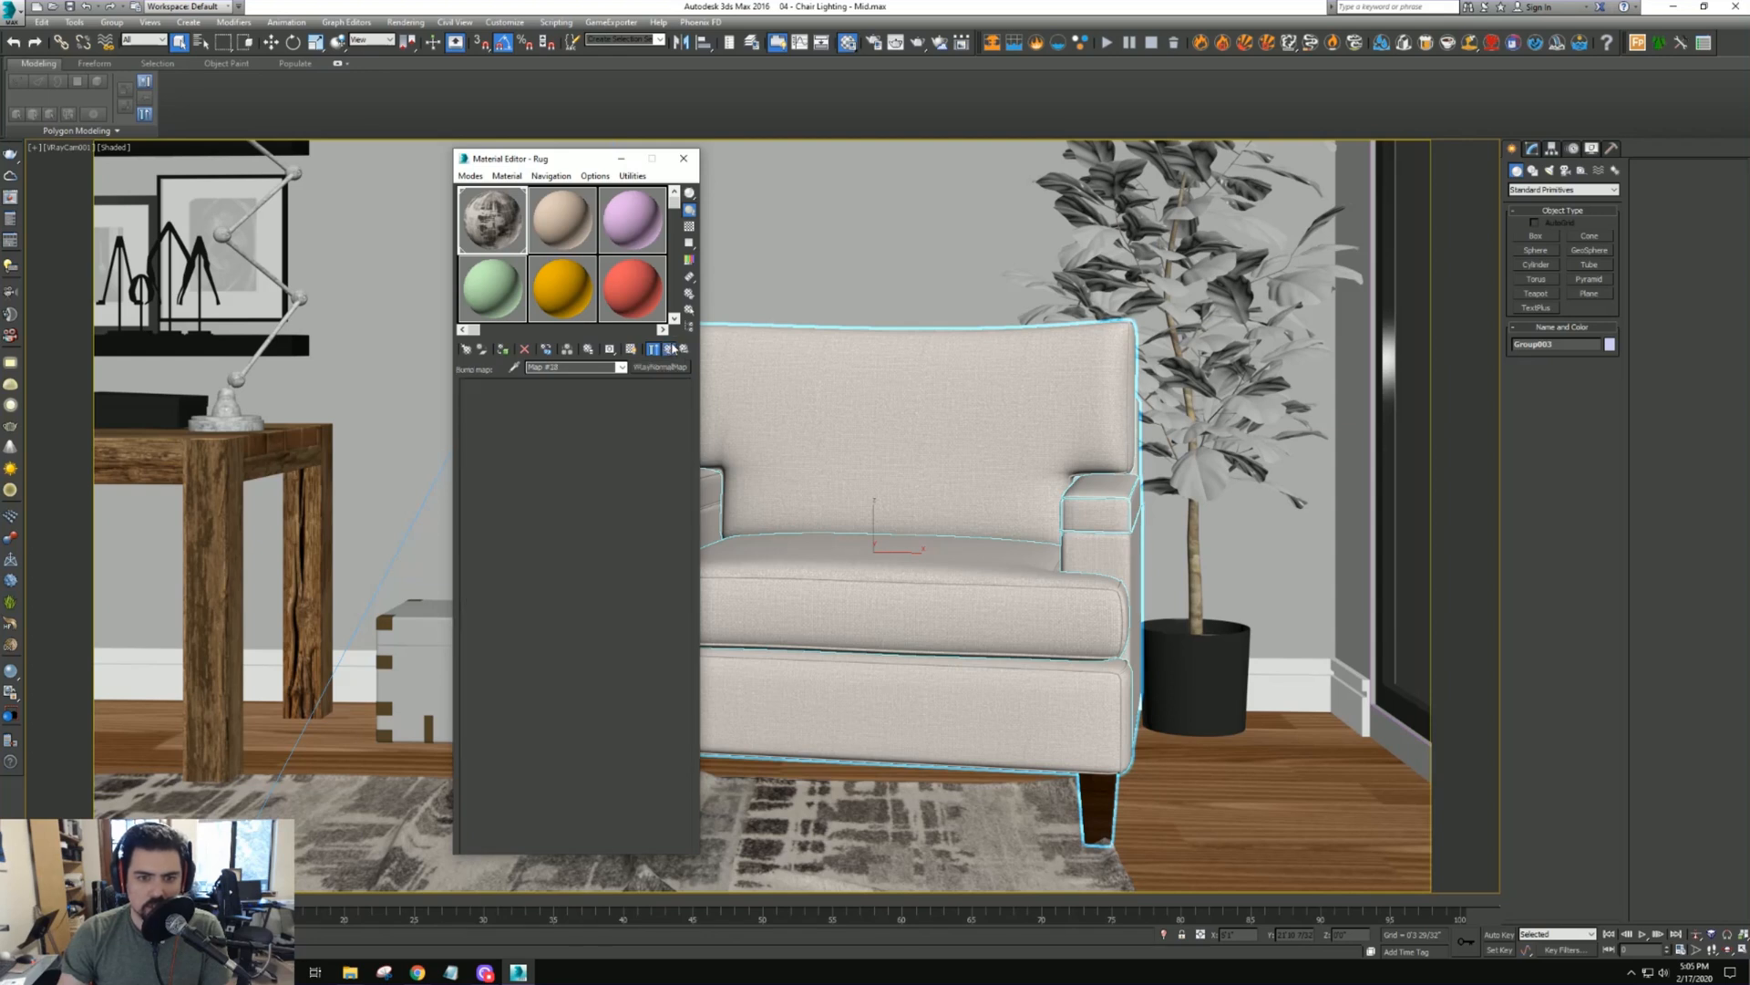
{"action": "left_click", "coordinate": [668, 349]}
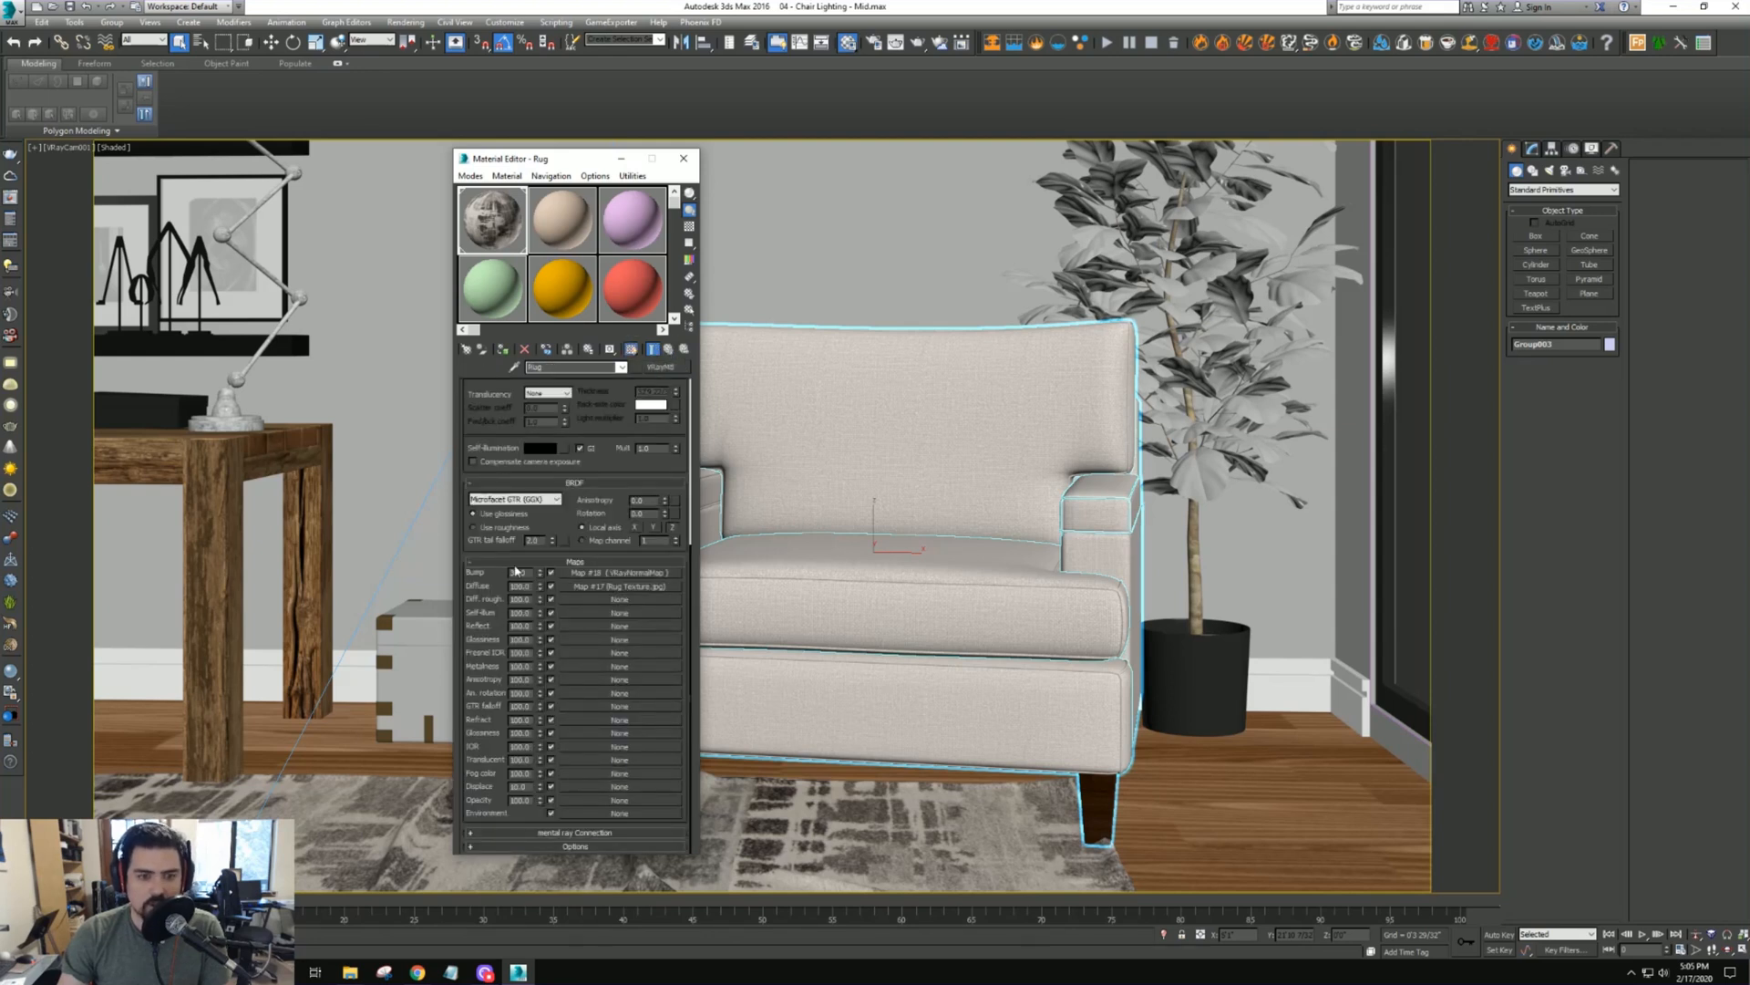
{"action": "scroll", "coordinate": [522, 565], "scroll_direction": "up", "scroll_amount": 5}
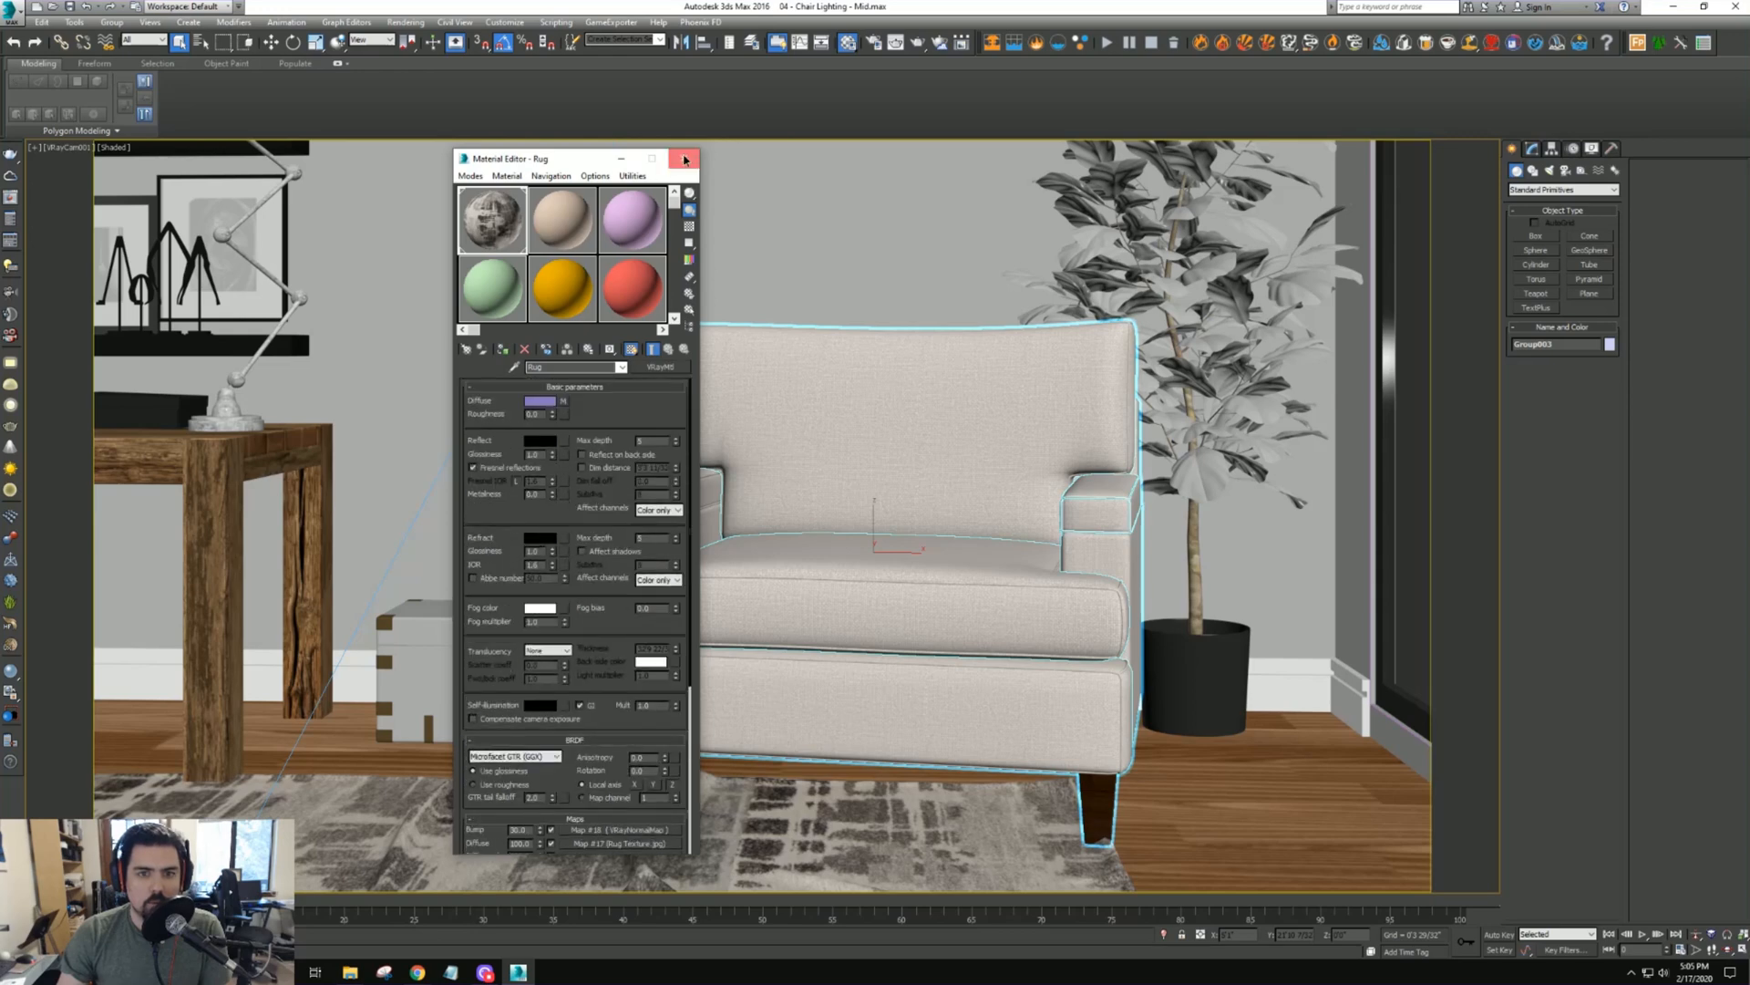
{"action": "left_click", "coordinate": [684, 157]}
Select the ceiling in the perspective view and assign it the Wall material picked from the walls
{"action": "key", "text": "p"}
{"action": "key", "text": "z"}
{"action": "middle_click_drag", "start_coordinate": [792, 433], "coordinate": [862, 474], "text": "alt"}
{"action": "scroll", "coordinate": [796, 499], "scroll_direction": "down", "scroll_amount": 7}
{"action": "scroll", "coordinate": [796, 500], "scroll_direction": "down", "scroll_amount": 5}
{"action": "scroll", "coordinate": [862, 474], "scroll_direction": "up", "scroll_amount": 4}
{"action": "left_click", "coordinate": [810, 420]}
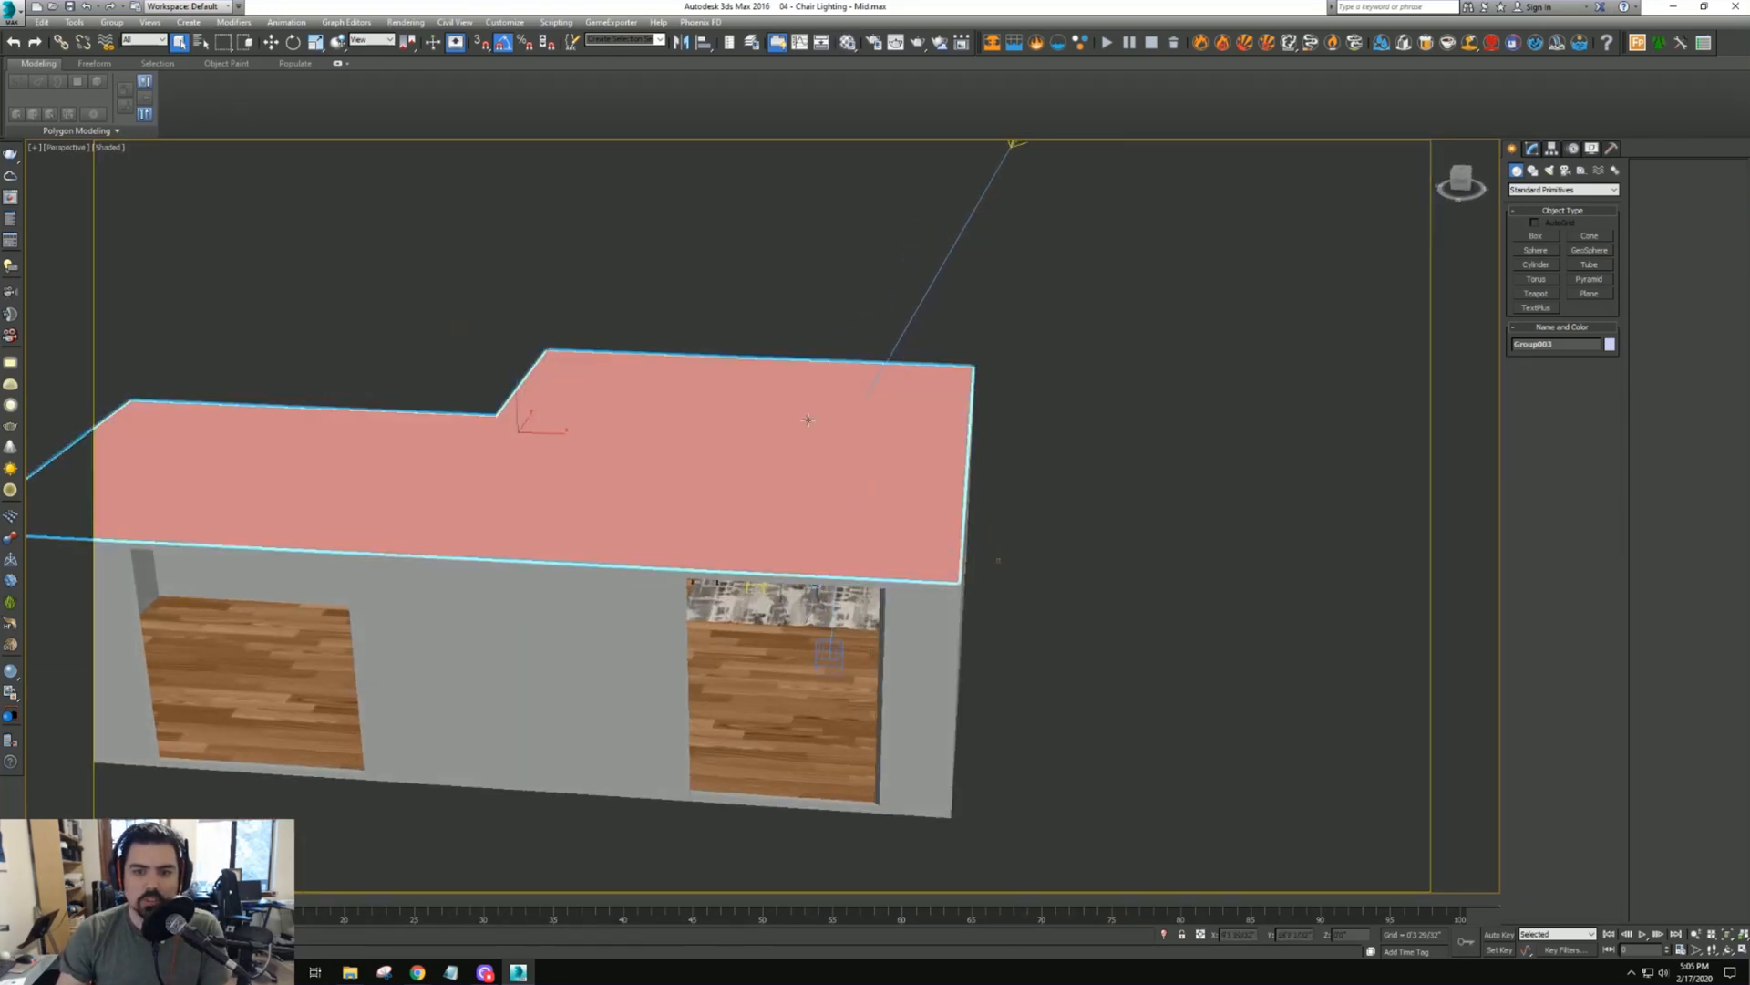
{"action": "key", "text": "ctrl+x"}
{"action": "key", "text": "ctrl+x"}
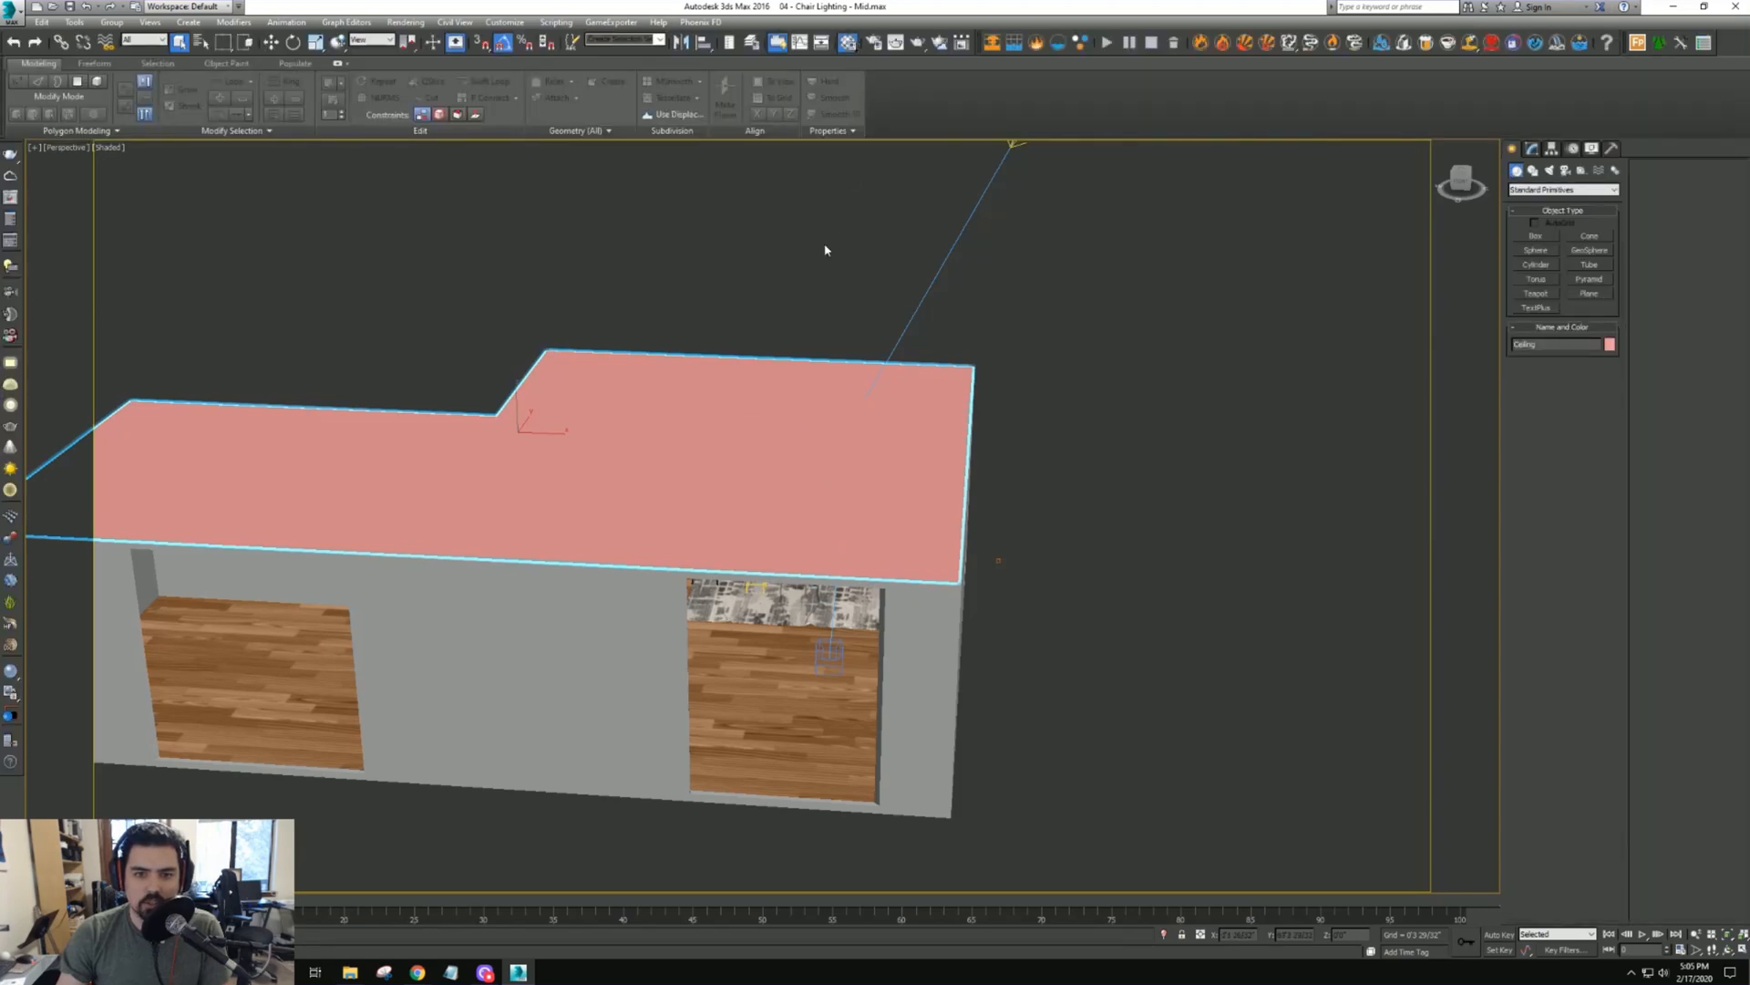
{"action": "key", "text": "m"}
{"action": "left_click", "coordinate": [514, 366]}
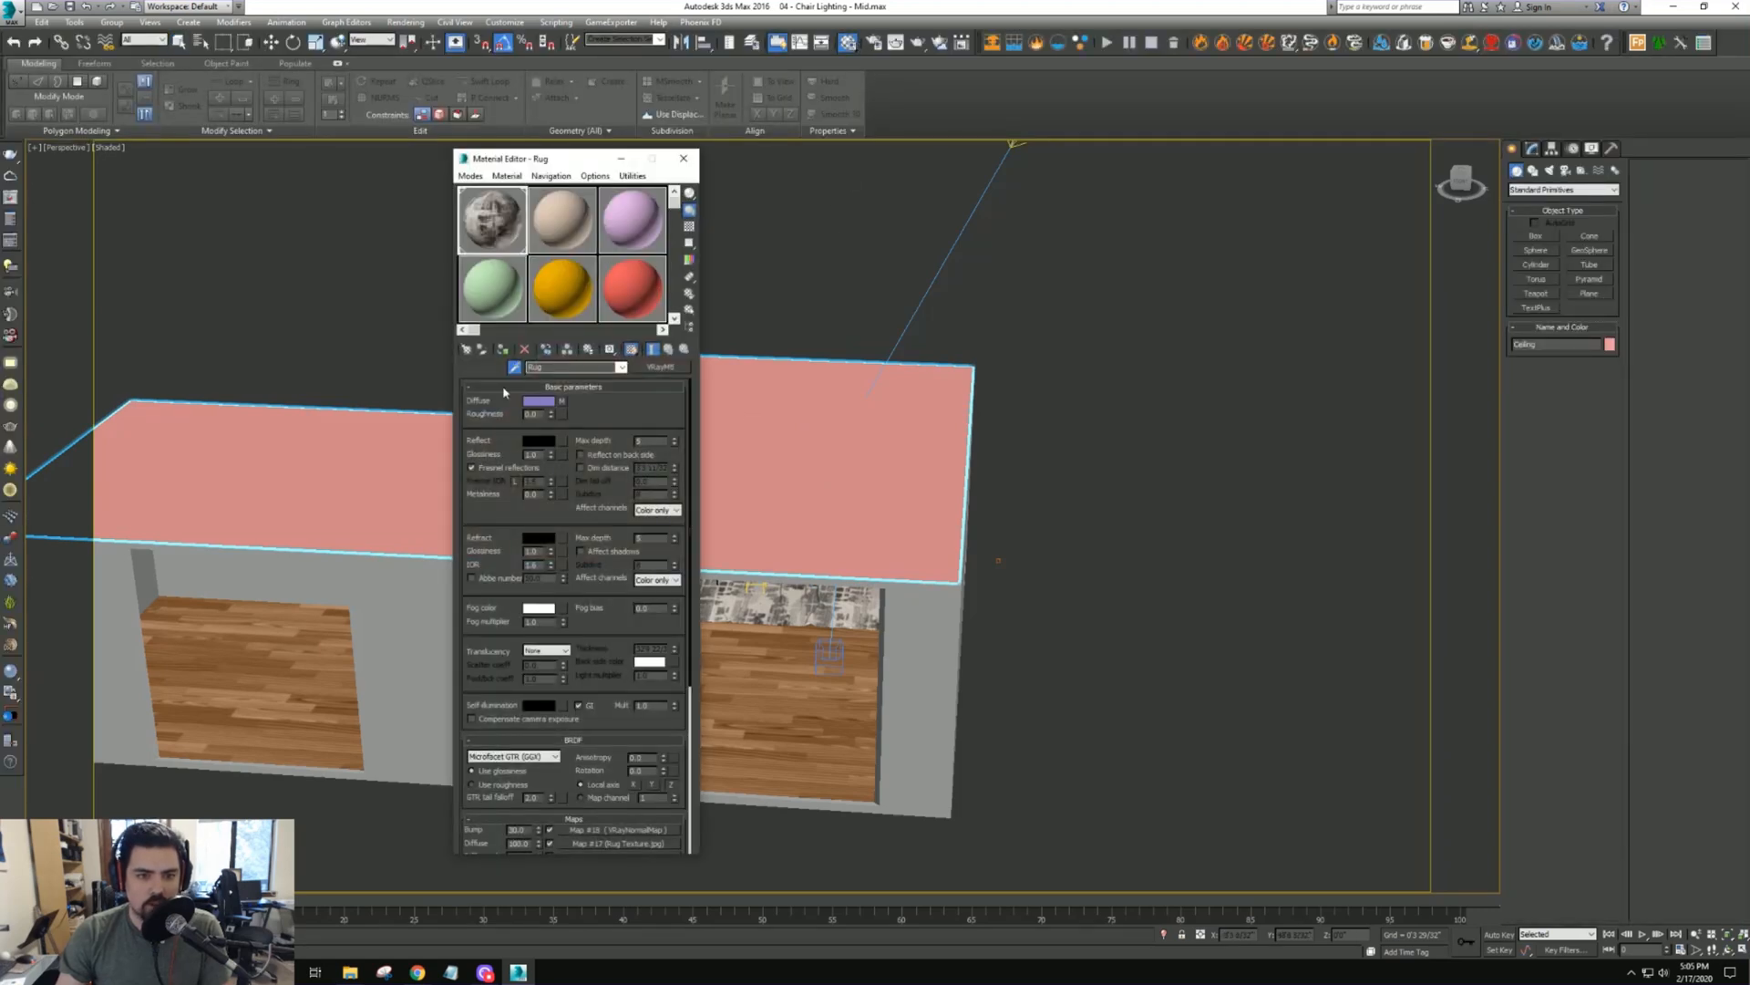
{"action": "left_click", "coordinate": [383, 598]}
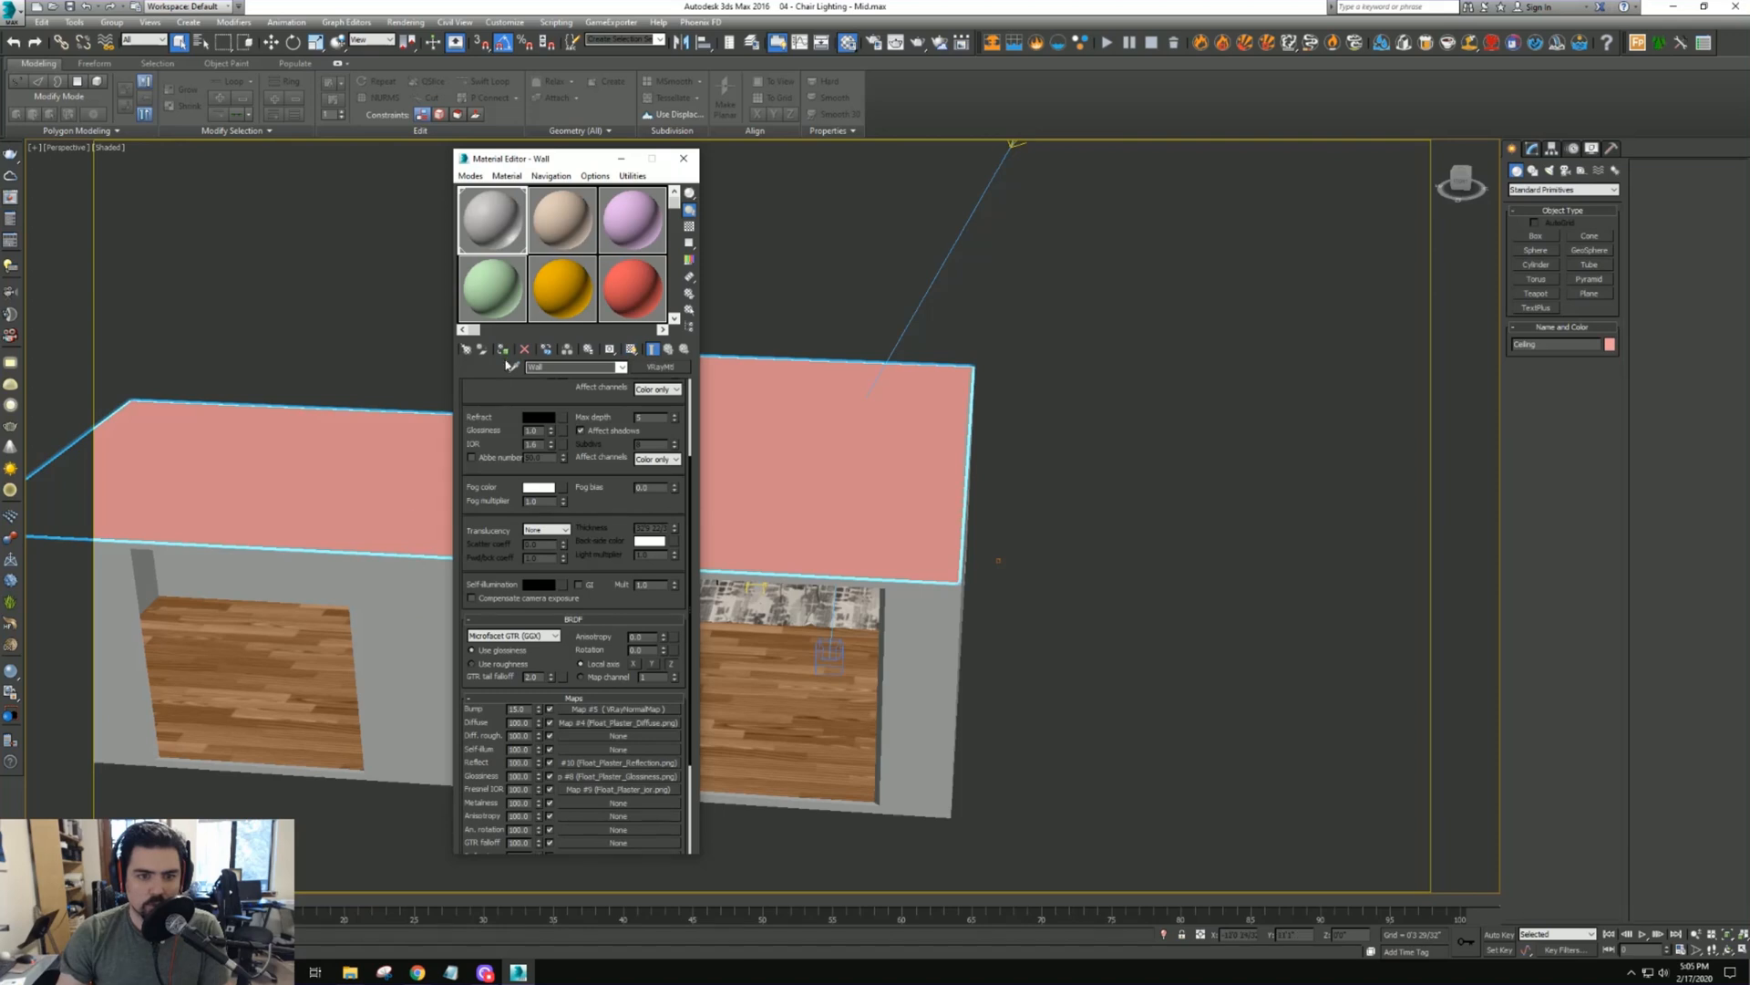
{"action": "left_click", "coordinate": [683, 158]}
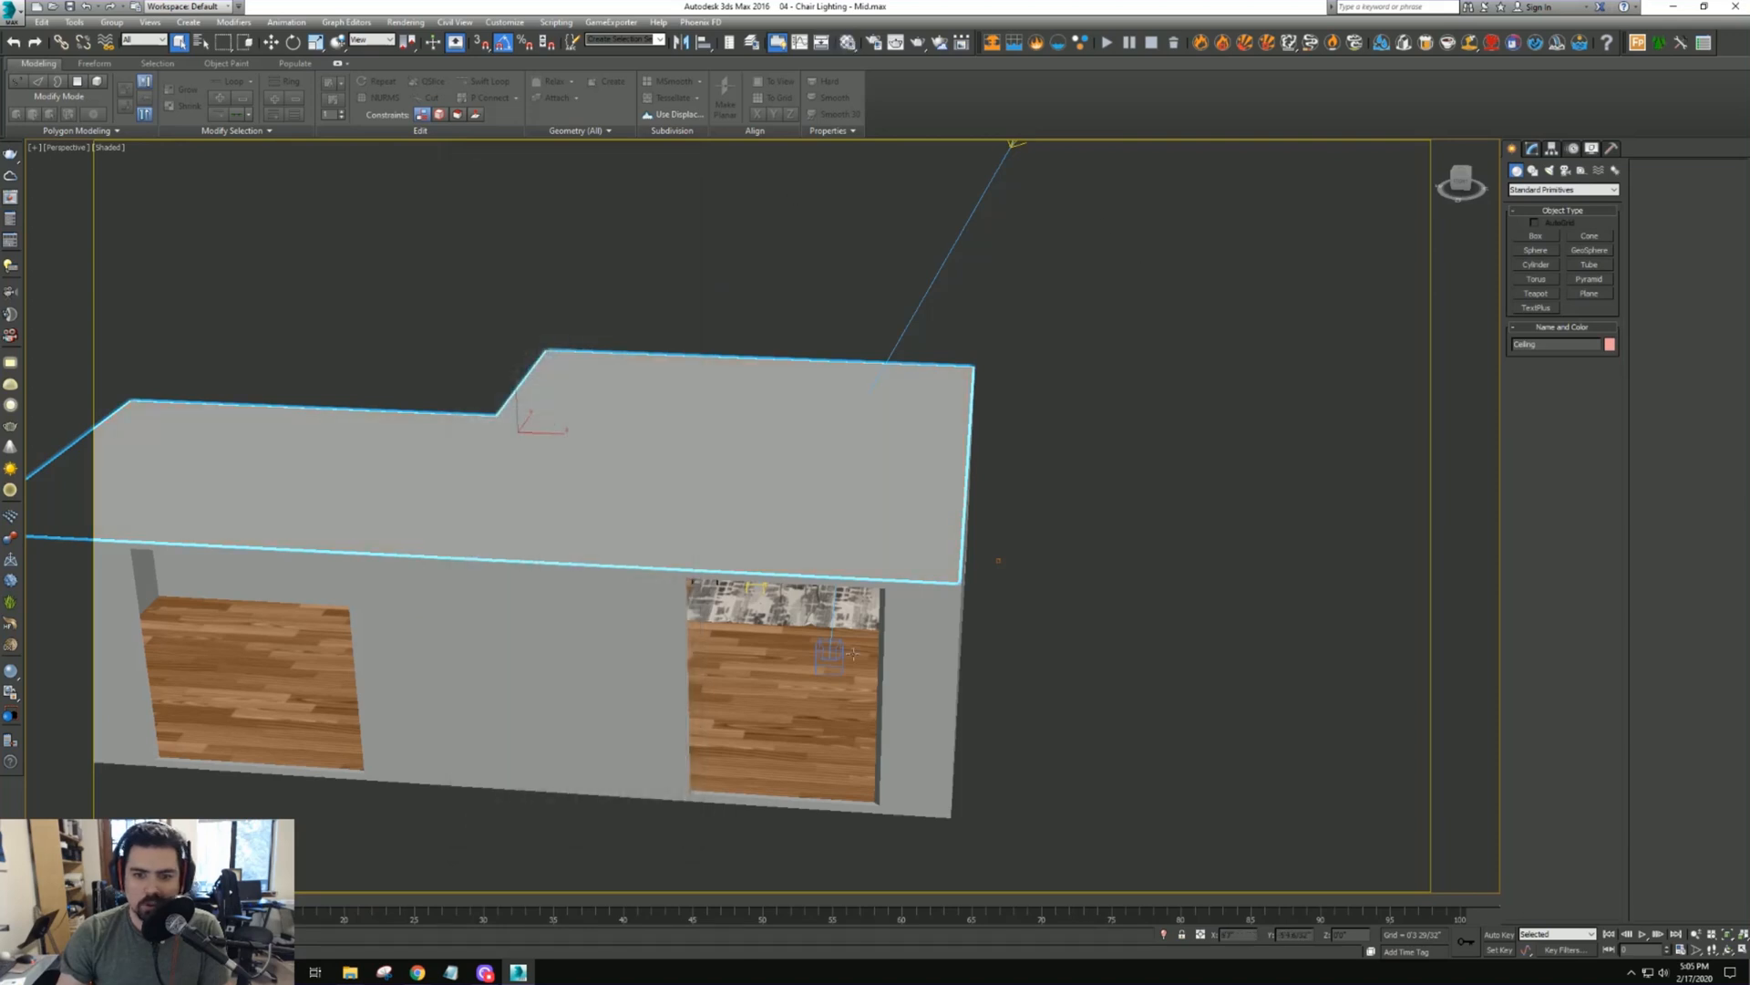
Select the walls and copy their UVW Map modifier
{"action": "left_click", "coordinate": [916, 693]}
{"action": "left_click", "coordinate": [1532, 147]}
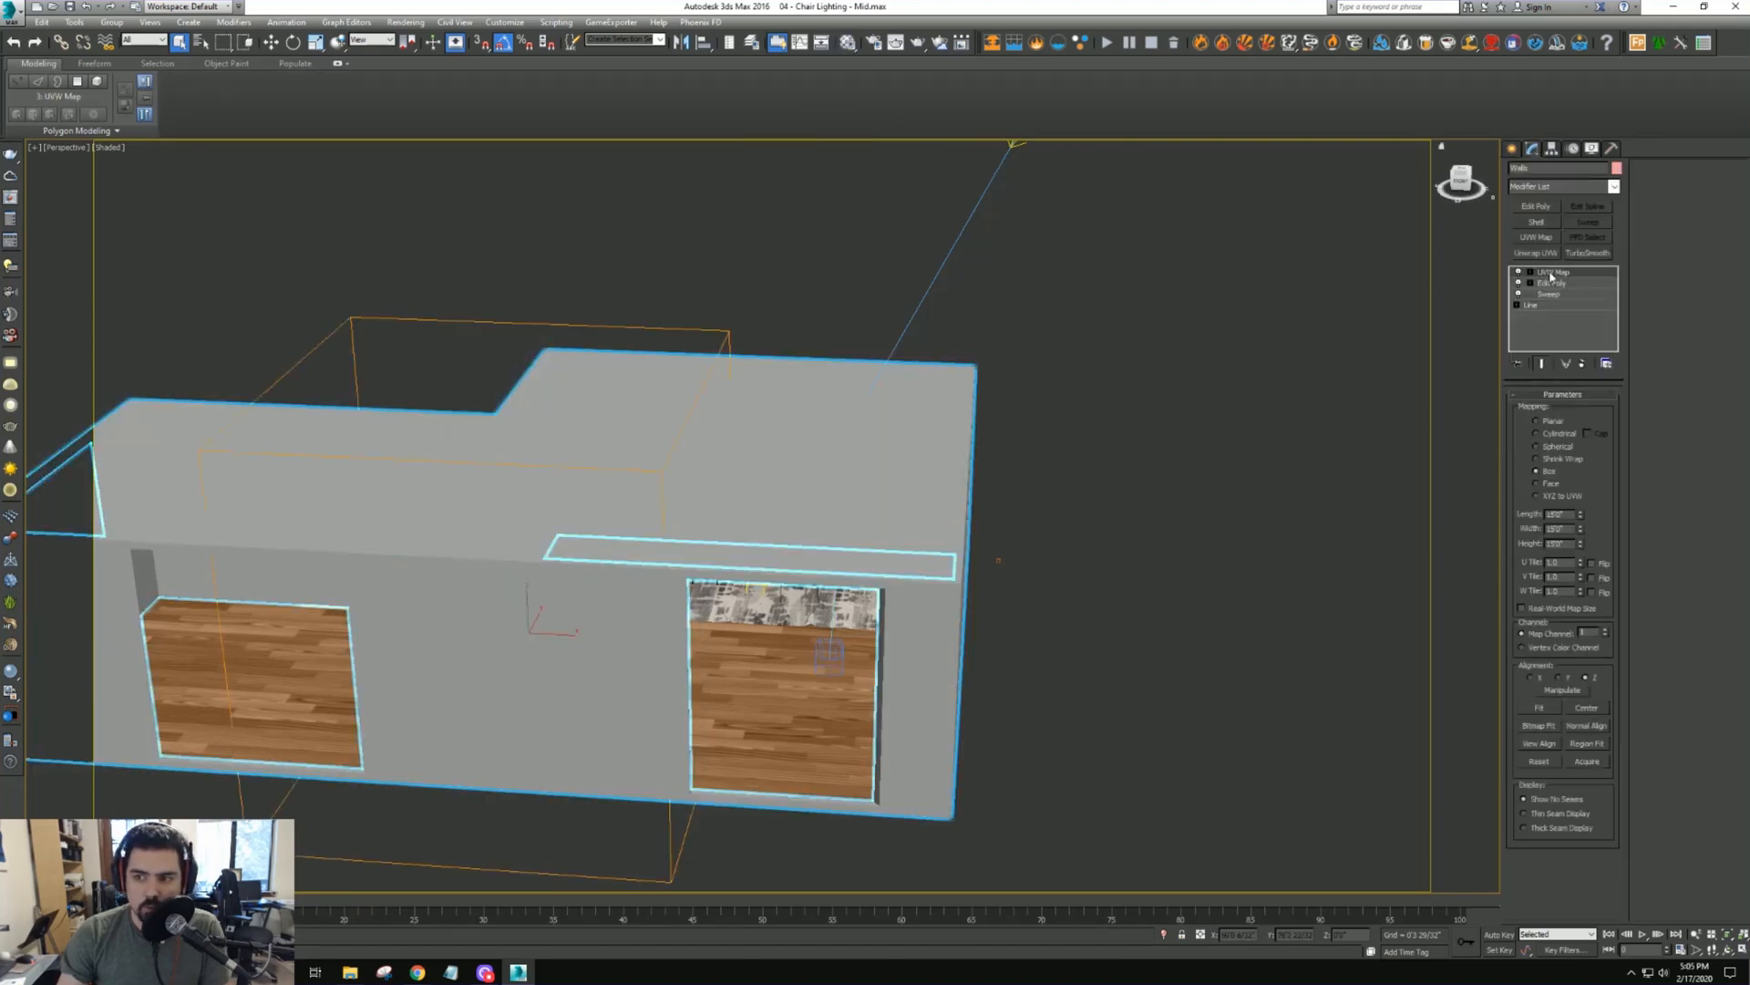
{"action": "right_click", "coordinate": [1546, 276]}
{"action": "left_click", "coordinate": [1549, 273]}
{"action": "key", "text": "w"}
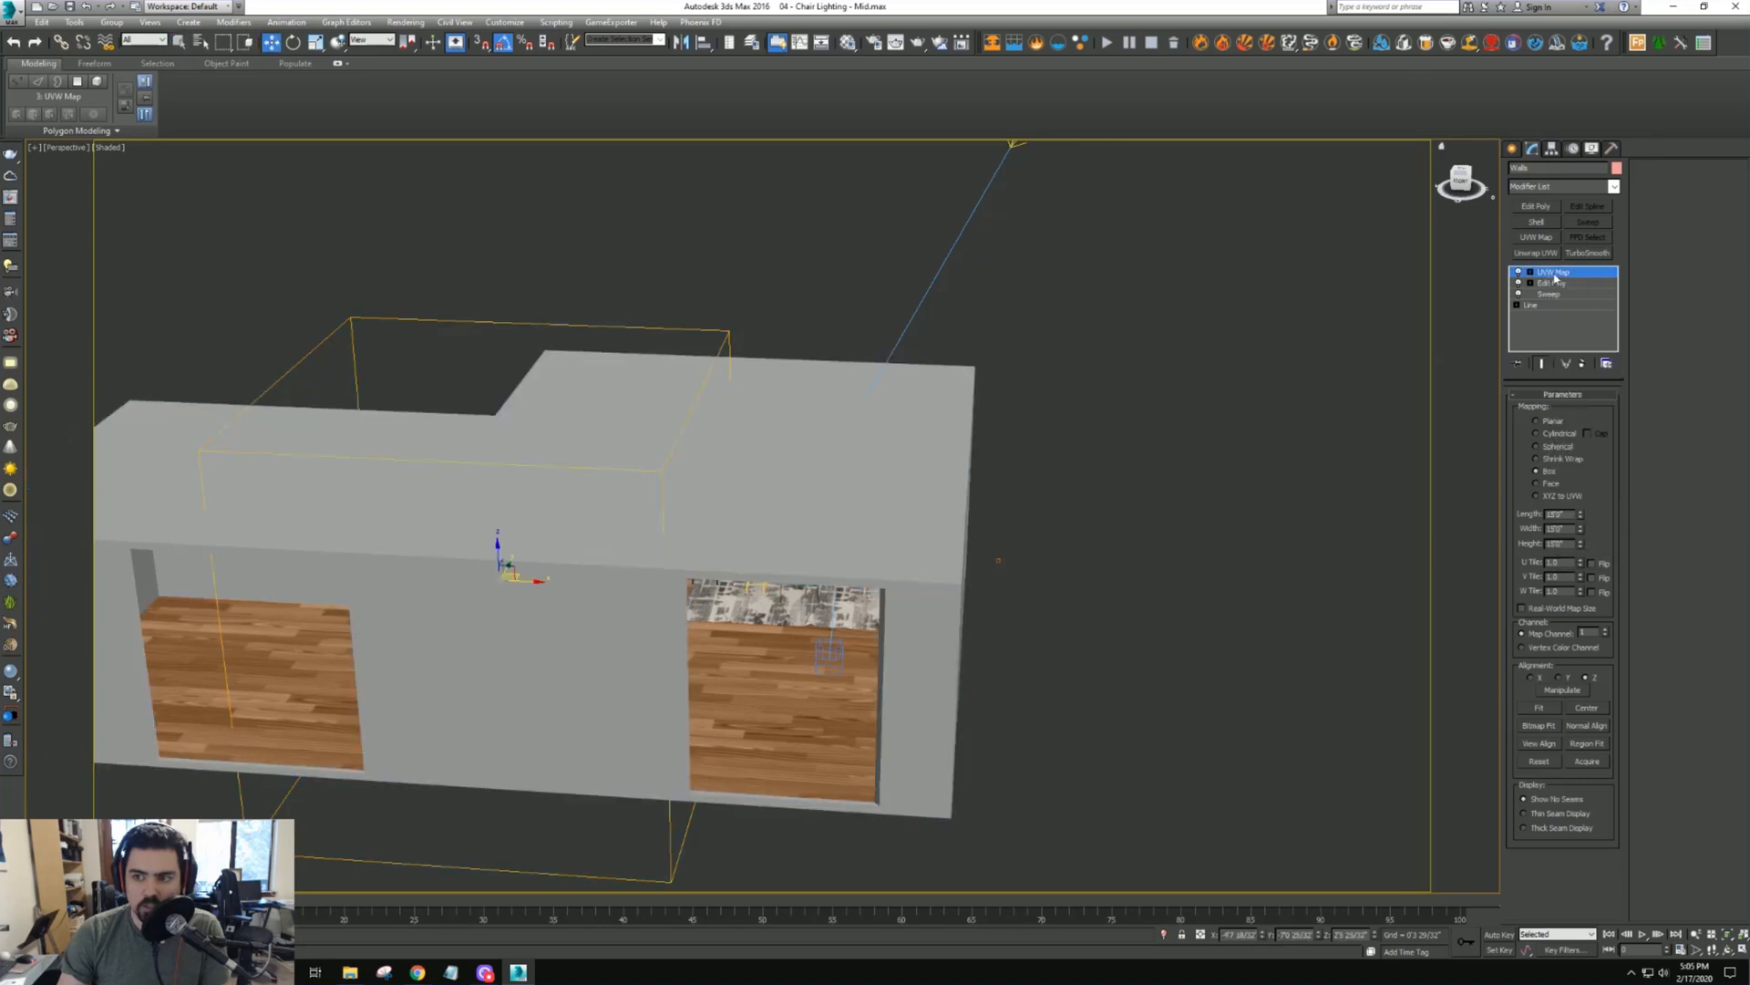
{"action": "right_click", "coordinate": [1555, 275]}
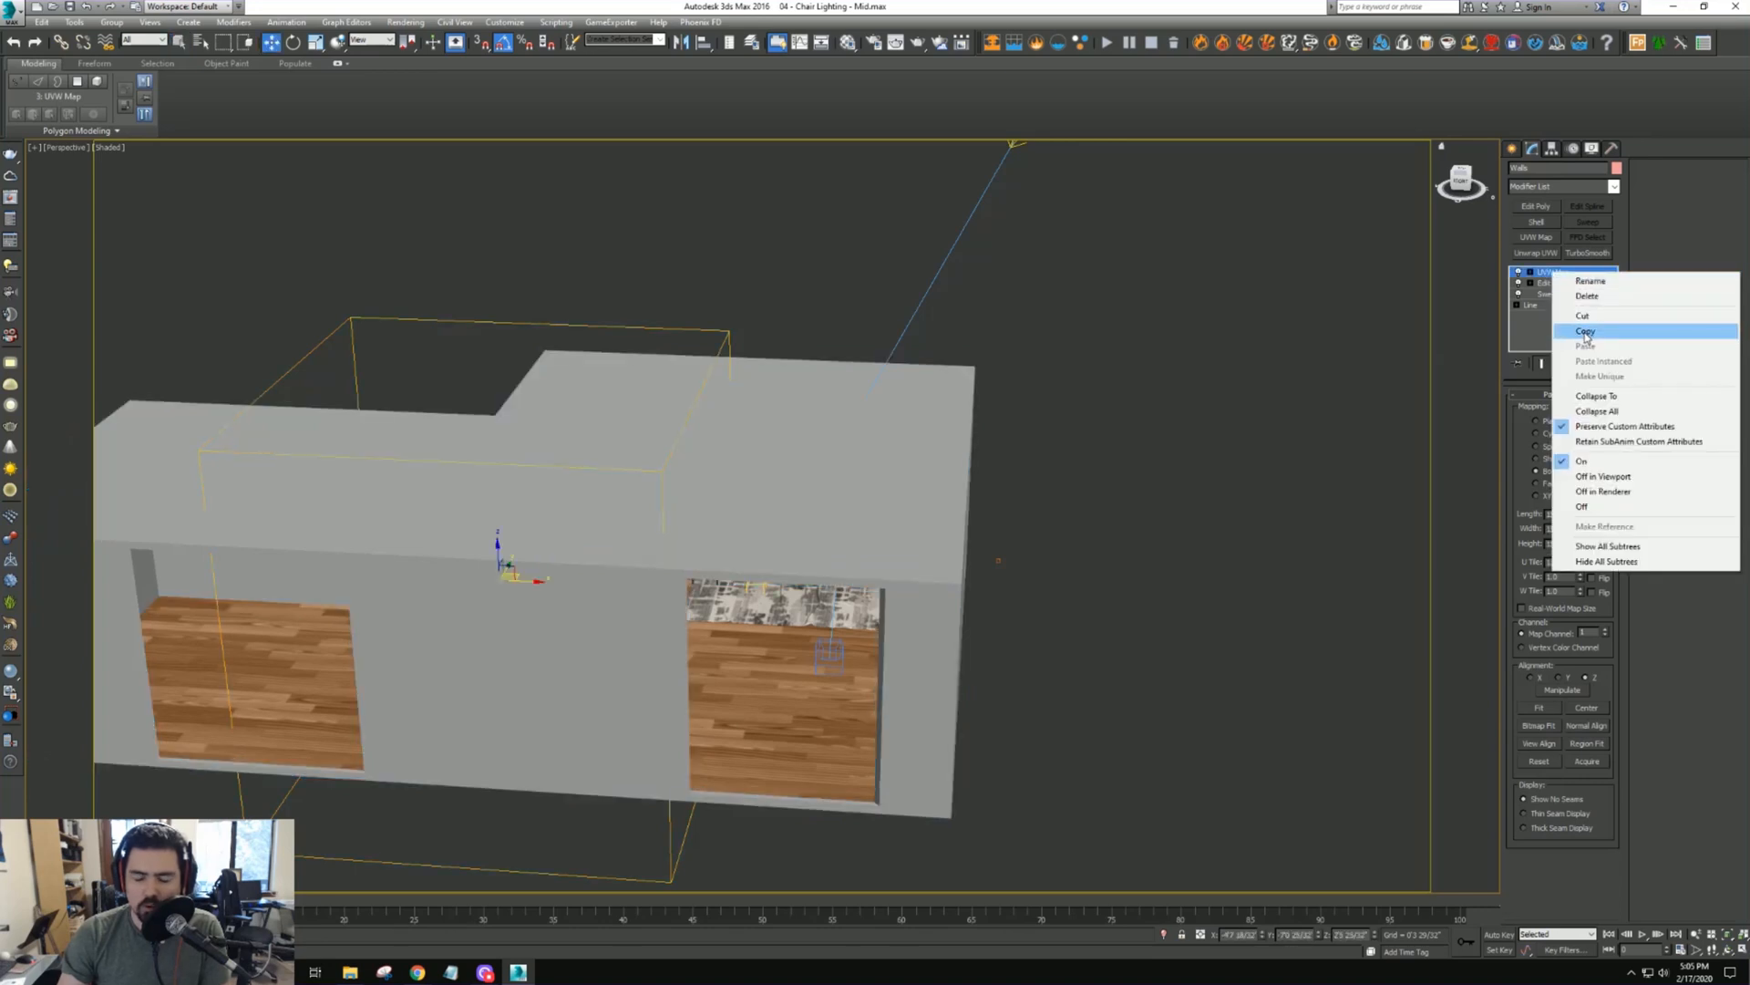
{"action": "left_click", "coordinate": [1586, 332]}
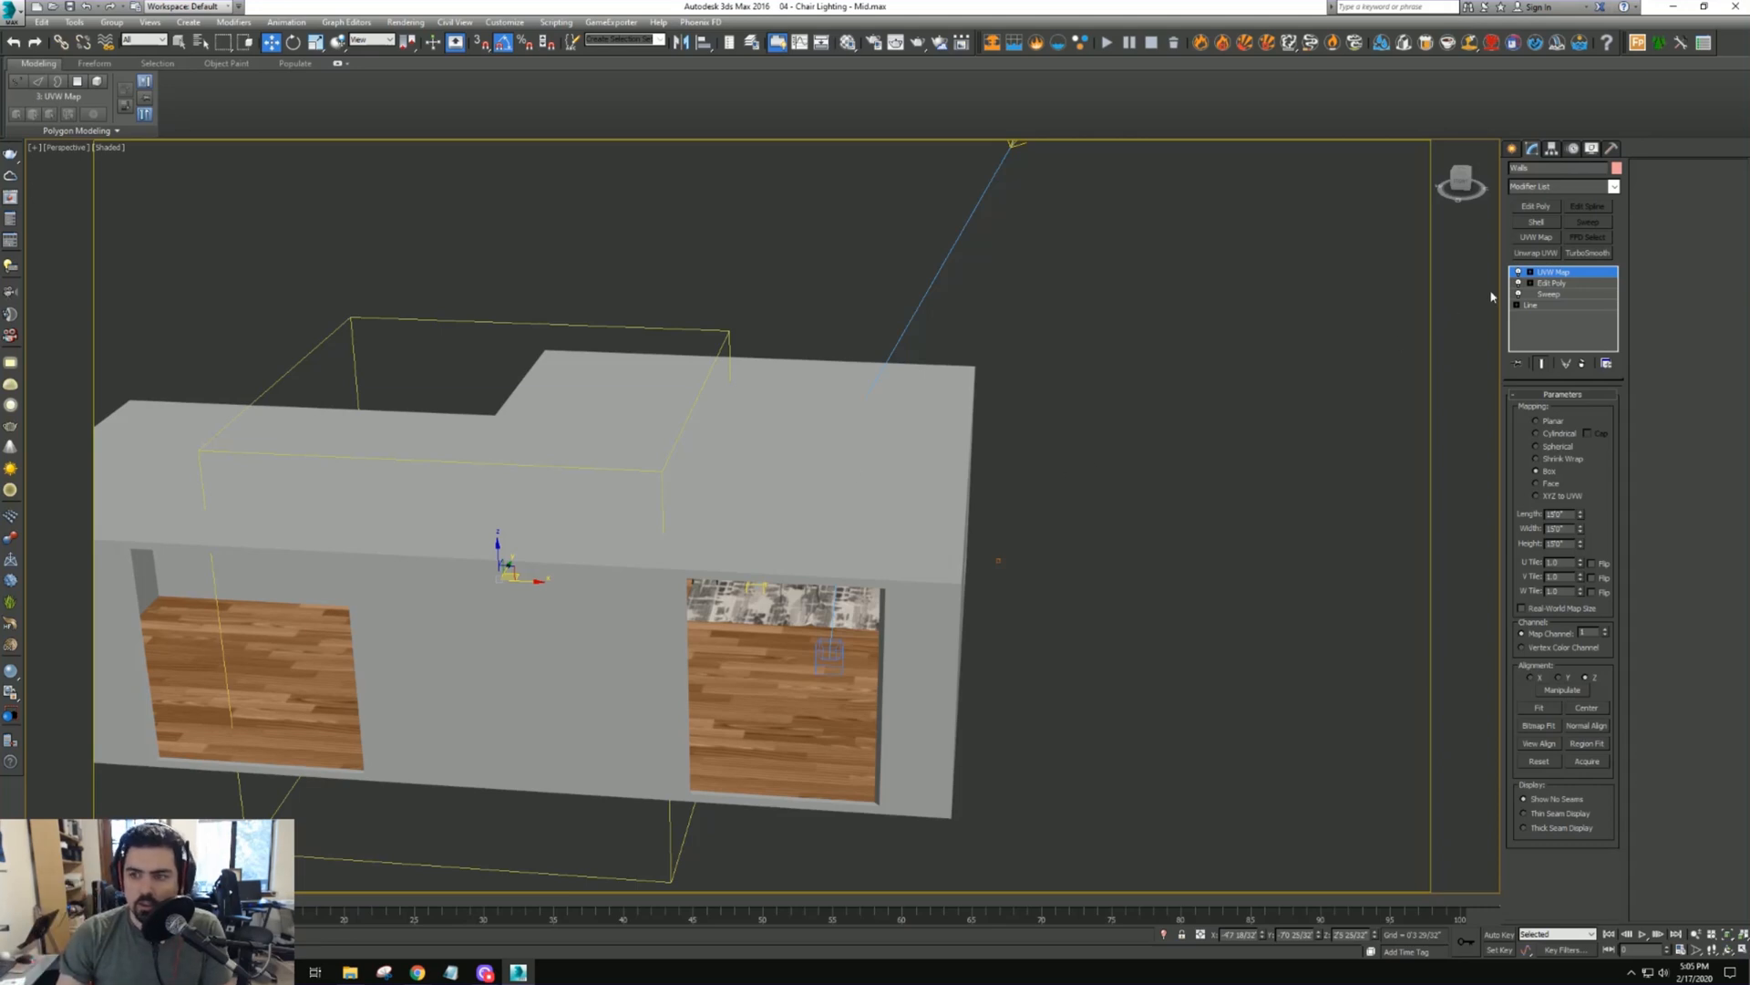
Paste the walls' UVW Map modifier onto the ceiling and check the room from inside and outside
{"action": "left_click", "coordinate": [1547, 275]}
{"action": "left_click", "coordinate": [825, 432]}
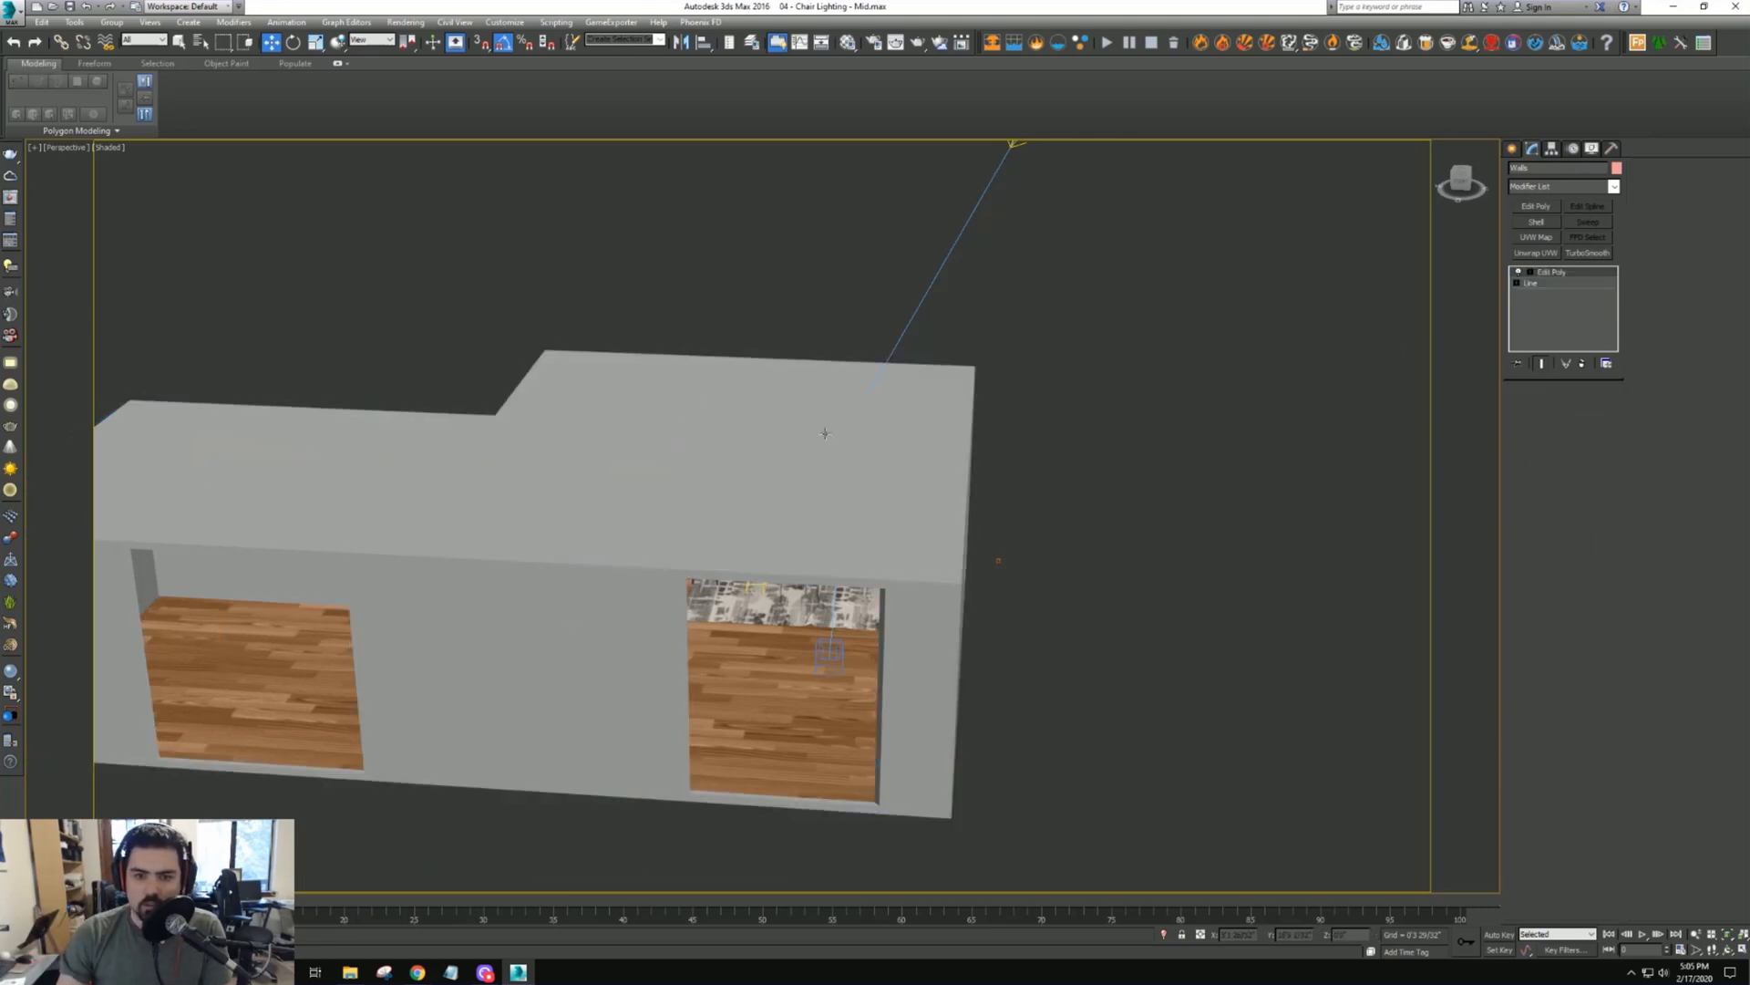
{"action": "right_click", "coordinate": [1544, 277]}
{"action": "left_click", "coordinate": [1561, 343]}
{"action": "middle_click_drag", "start_coordinate": [1185, 383], "coordinate": [916, 196], "text": "alt"}
{"action": "scroll", "coordinate": [949, 398], "scroll_direction": "up", "scroll_amount": 5}
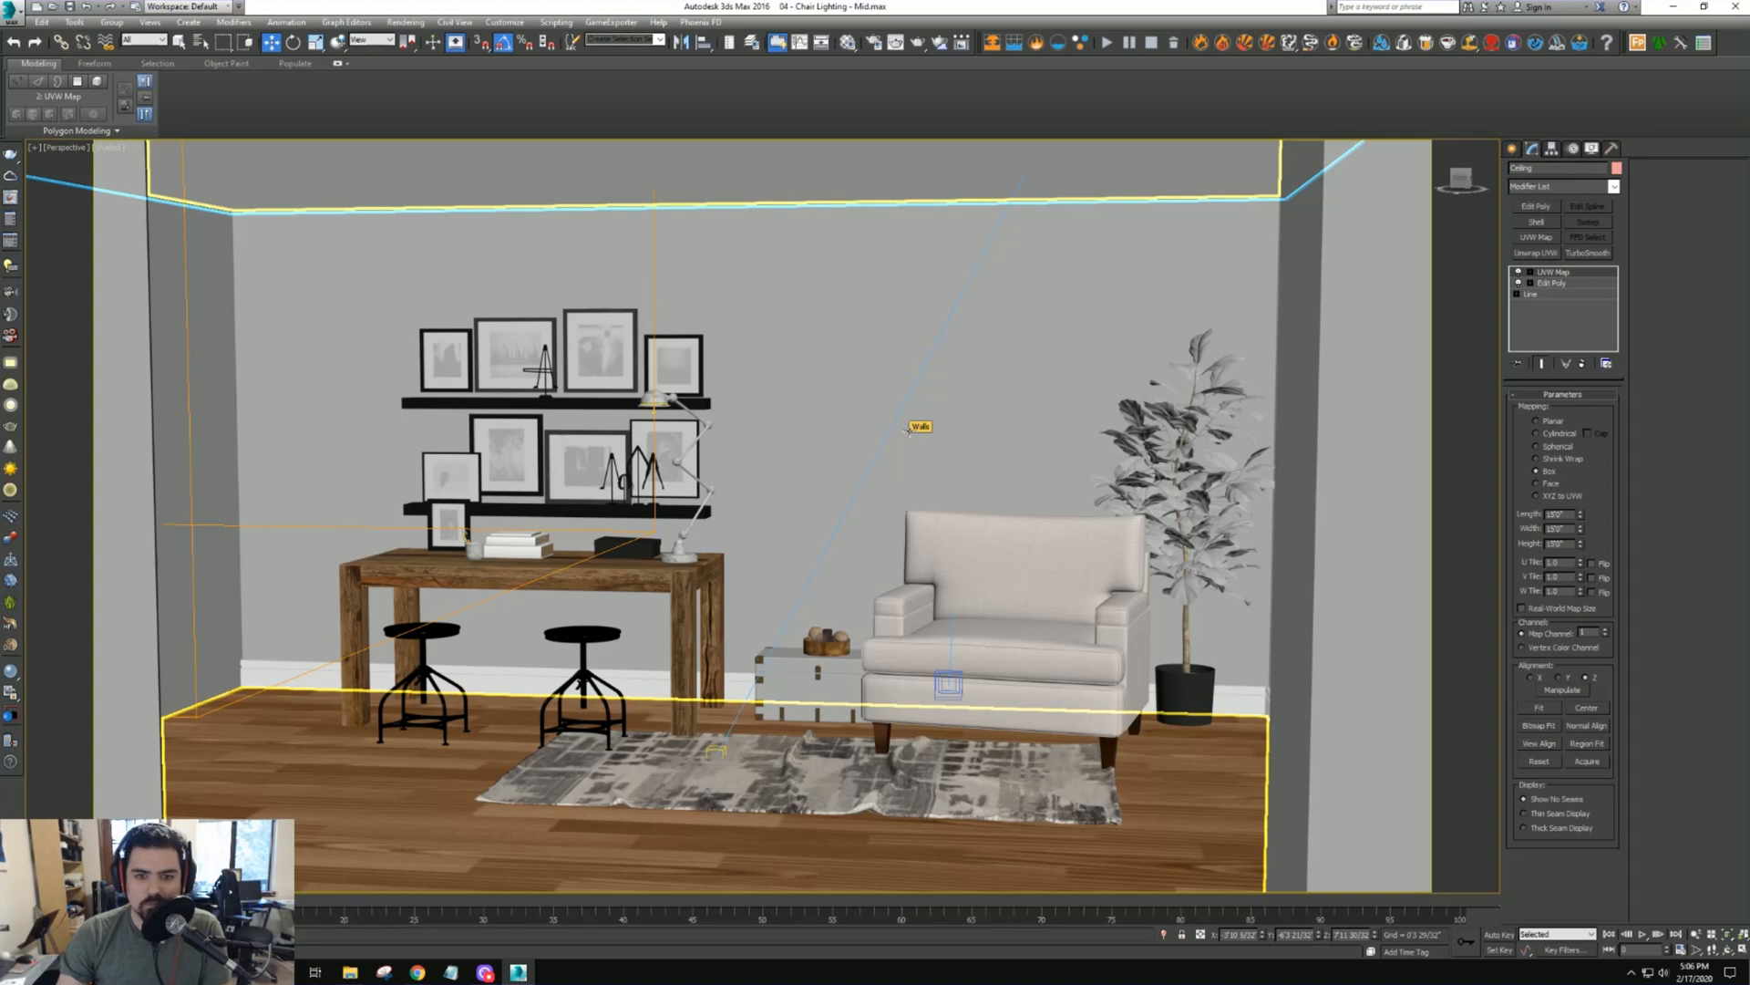
{"action": "scroll", "coordinate": [909, 432], "scroll_direction": "down", "scroll_amount": 7}
{"action": "middle_click_drag", "start_coordinate": [912, 430], "coordinate": [959, 487], "text": "alt"}
{"action": "scroll", "coordinate": [920, 463], "scroll_direction": "down", "scroll_amount": 3}
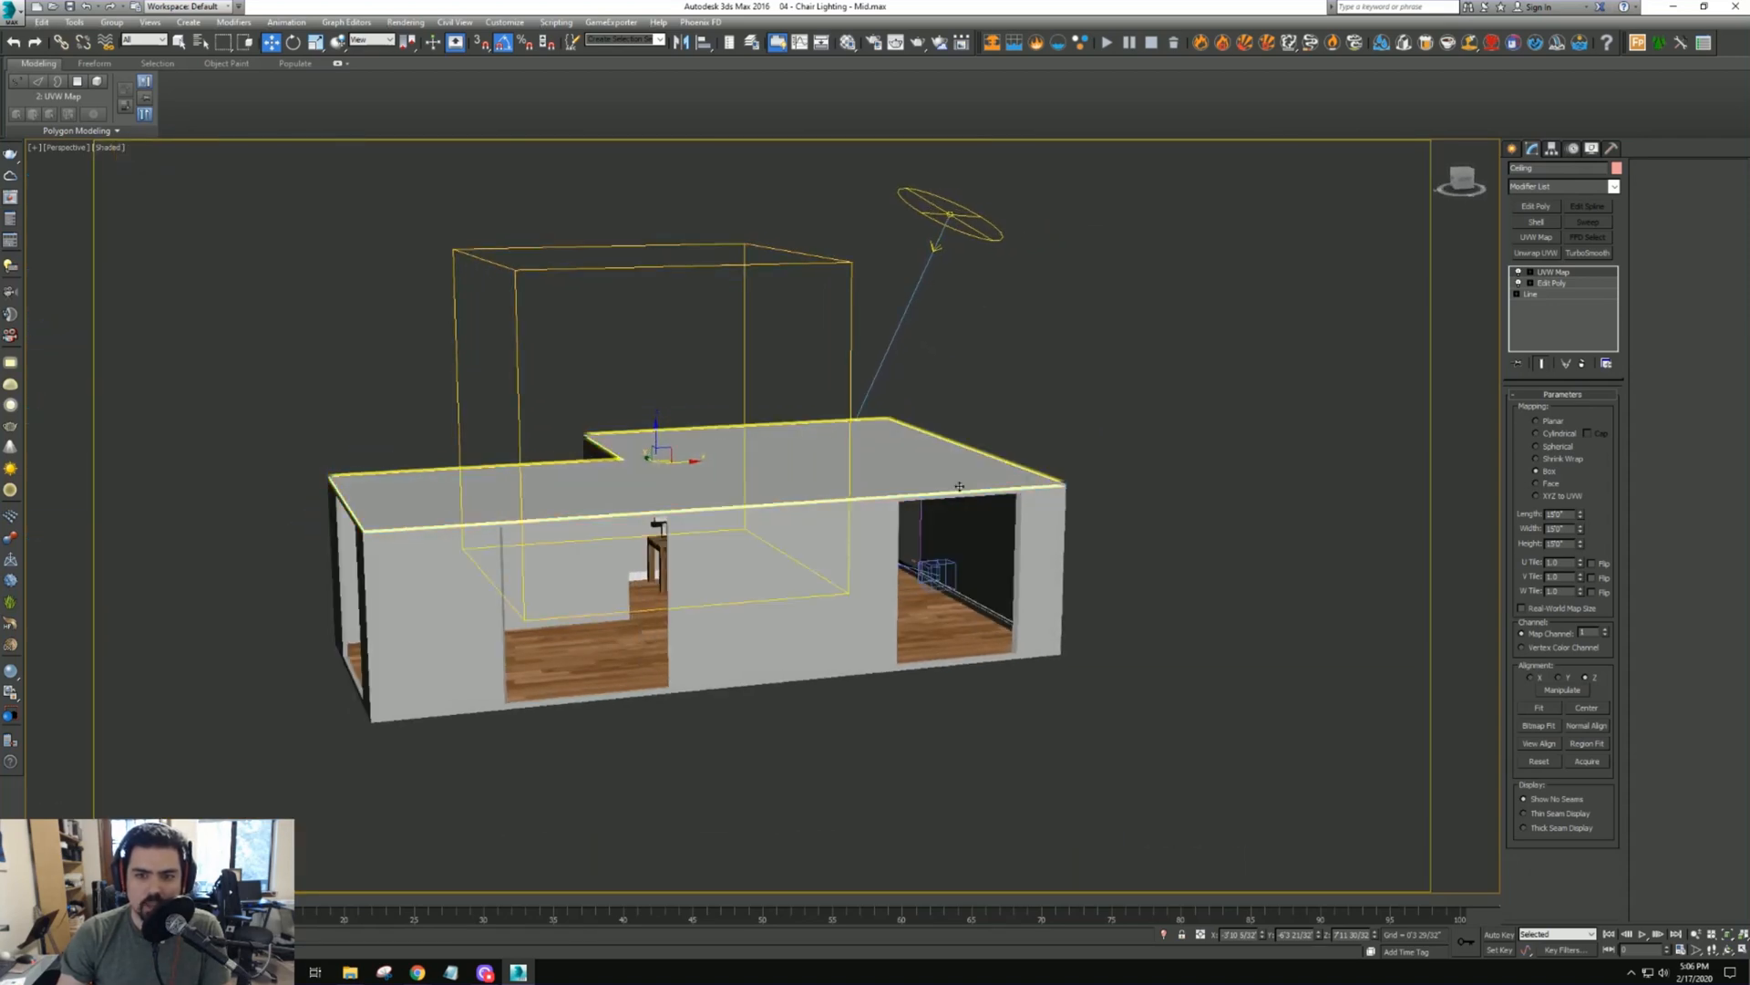
Return to the VRayCam01 view of the chair and start a V-Ray render
{"action": "left_click", "coordinate": [958, 483]}
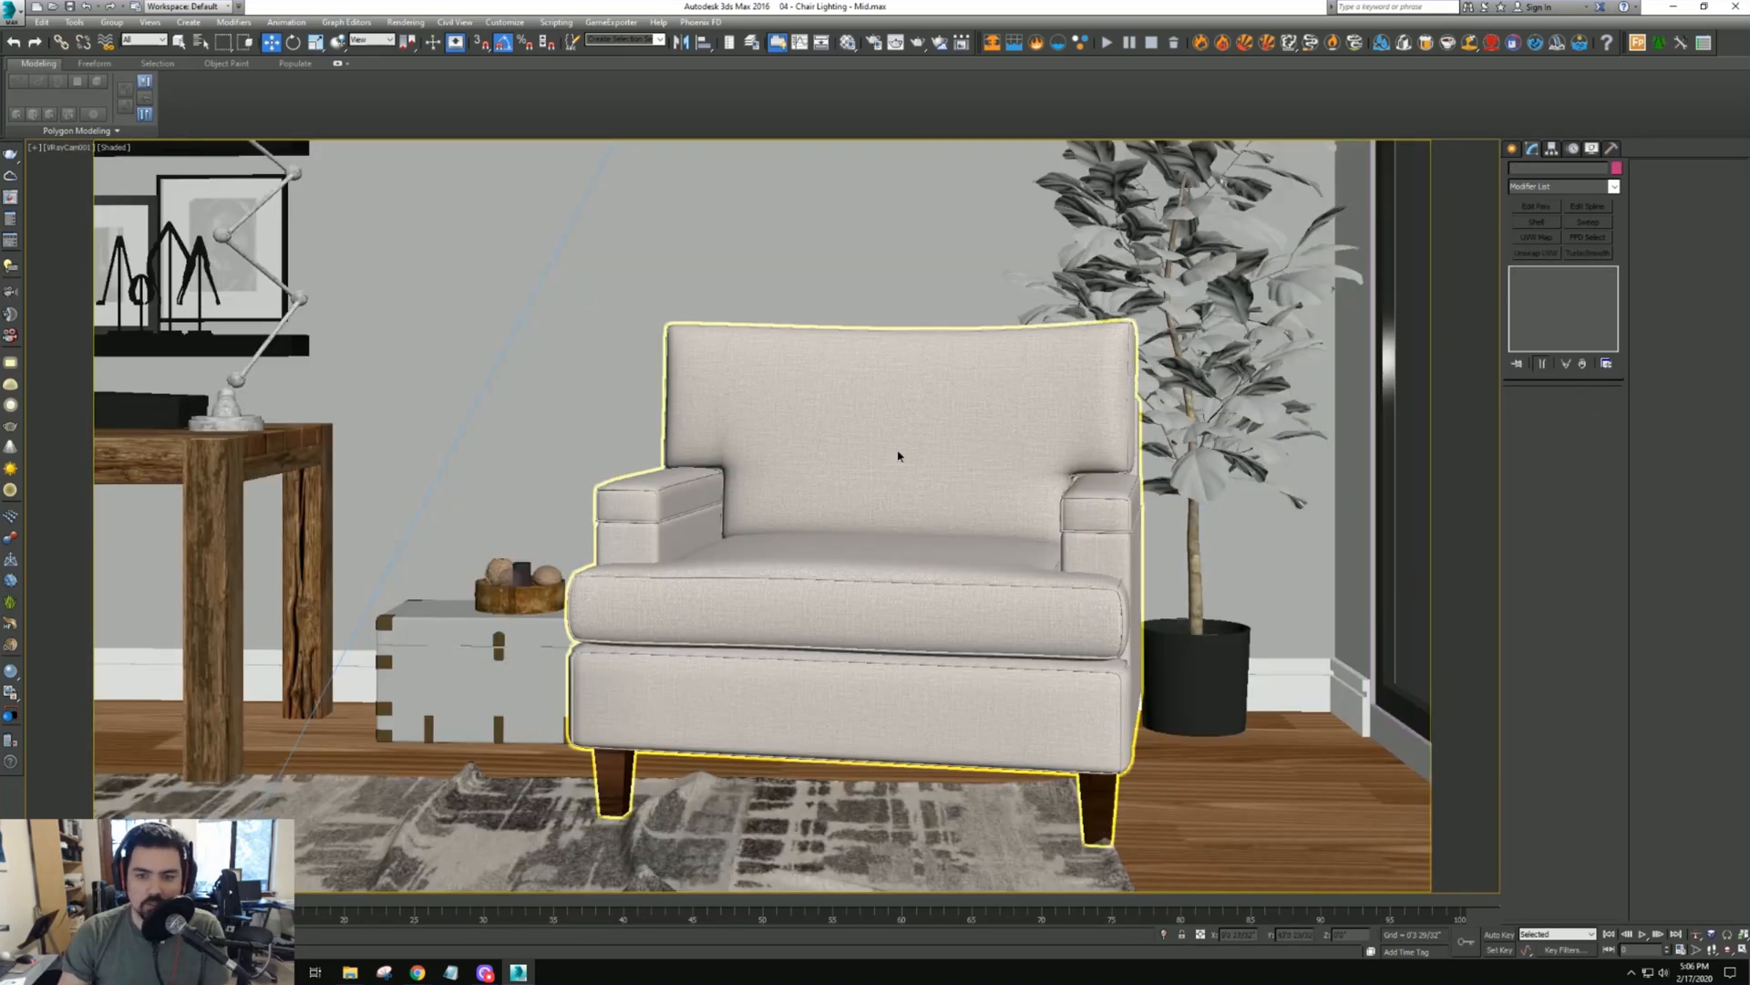
{"action": "right_click", "coordinate": [895, 457]}
{"action": "left_click", "coordinate": [937, 604]}
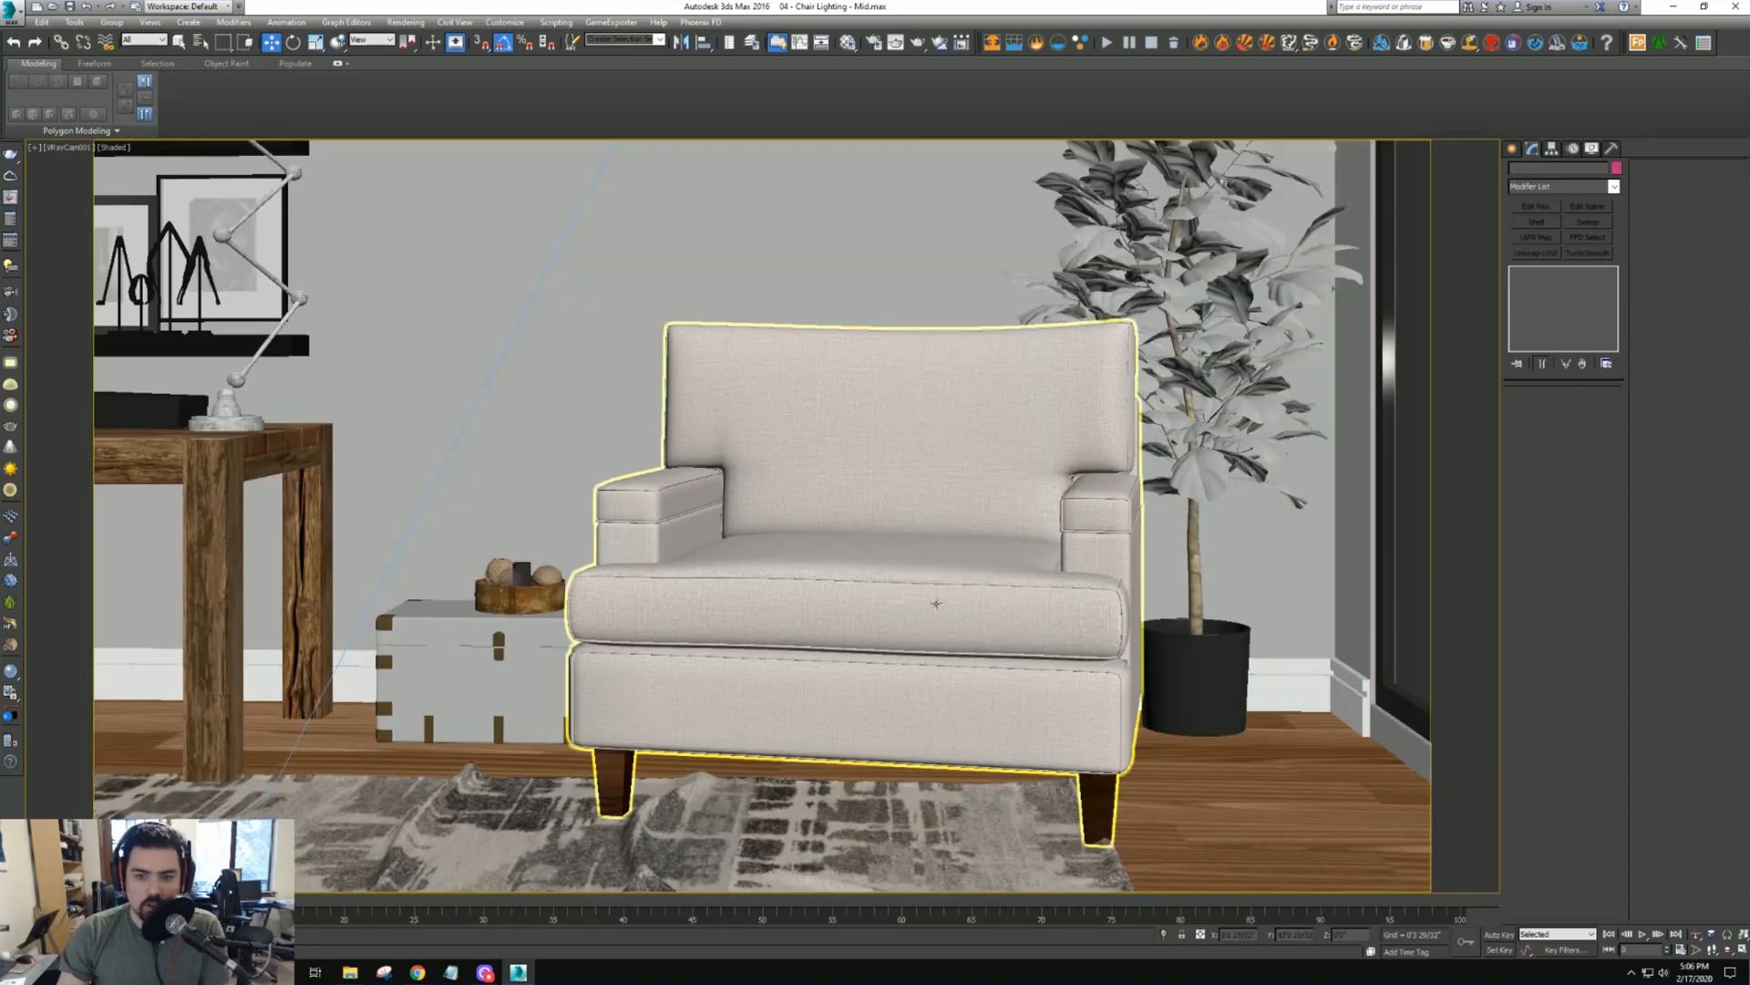
{"action": "key", "text": "shift+q"}
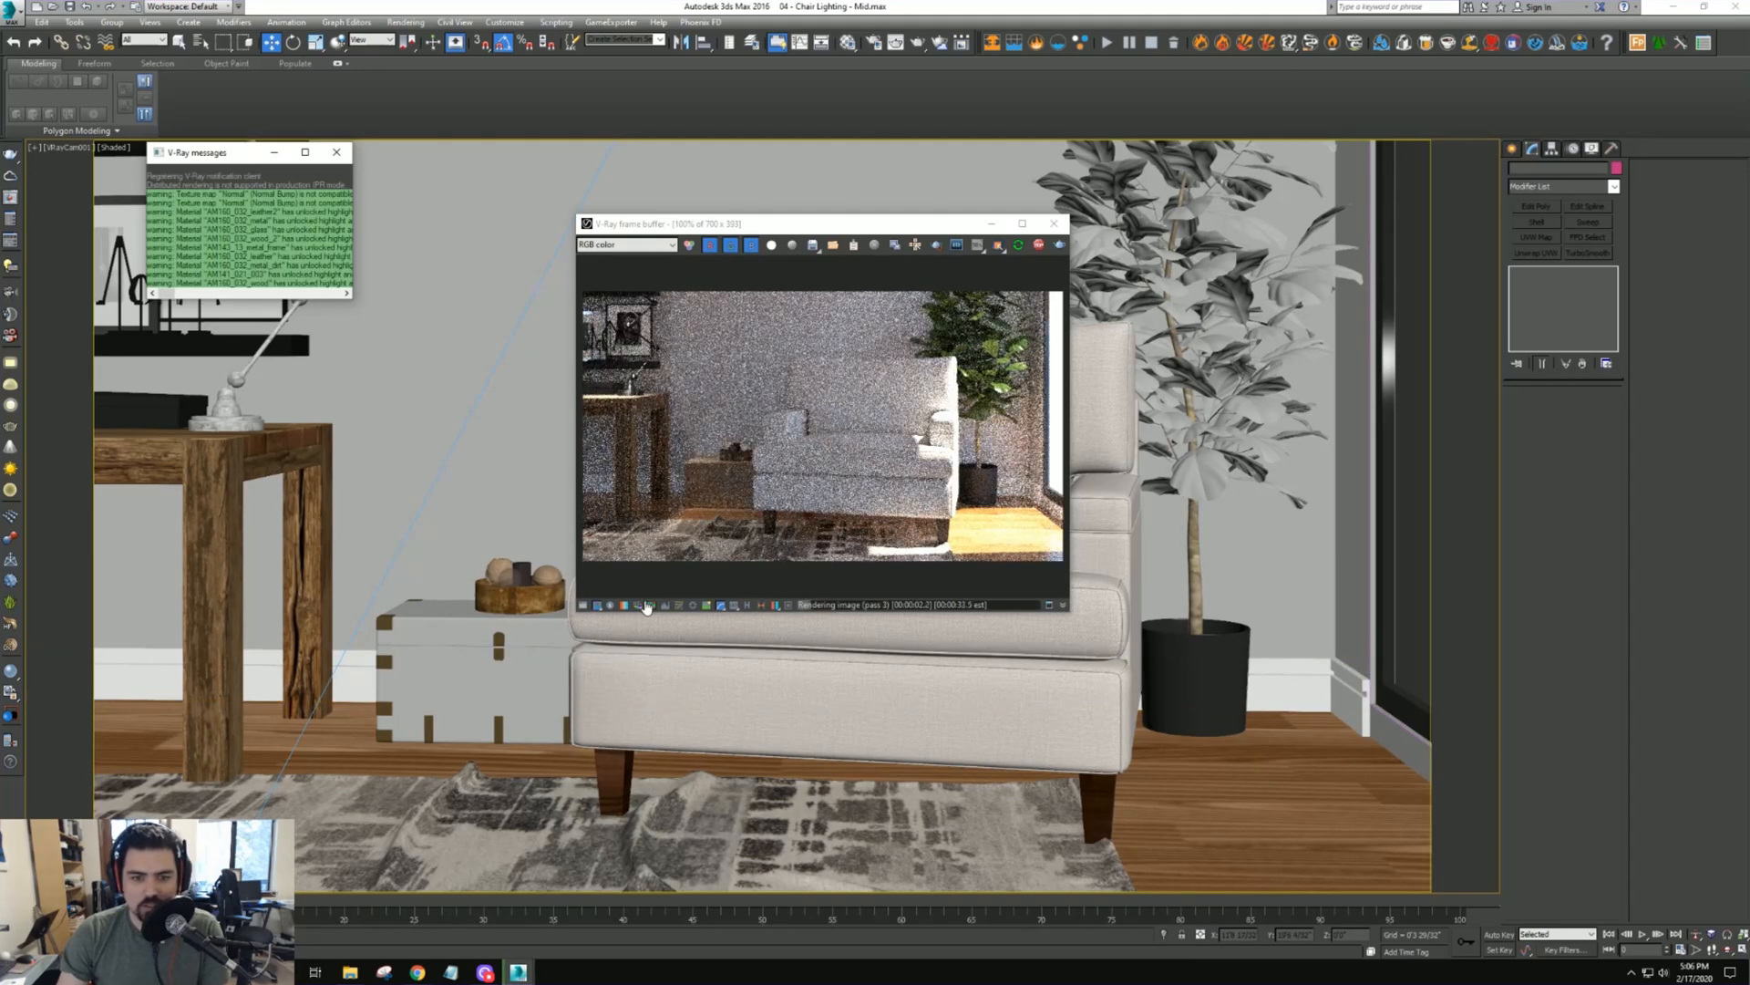
Move the V-Ray frame buffer and enlarge it so that it renders at 1893 x 1064
{"action": "left_click", "coordinate": [574, 611]}
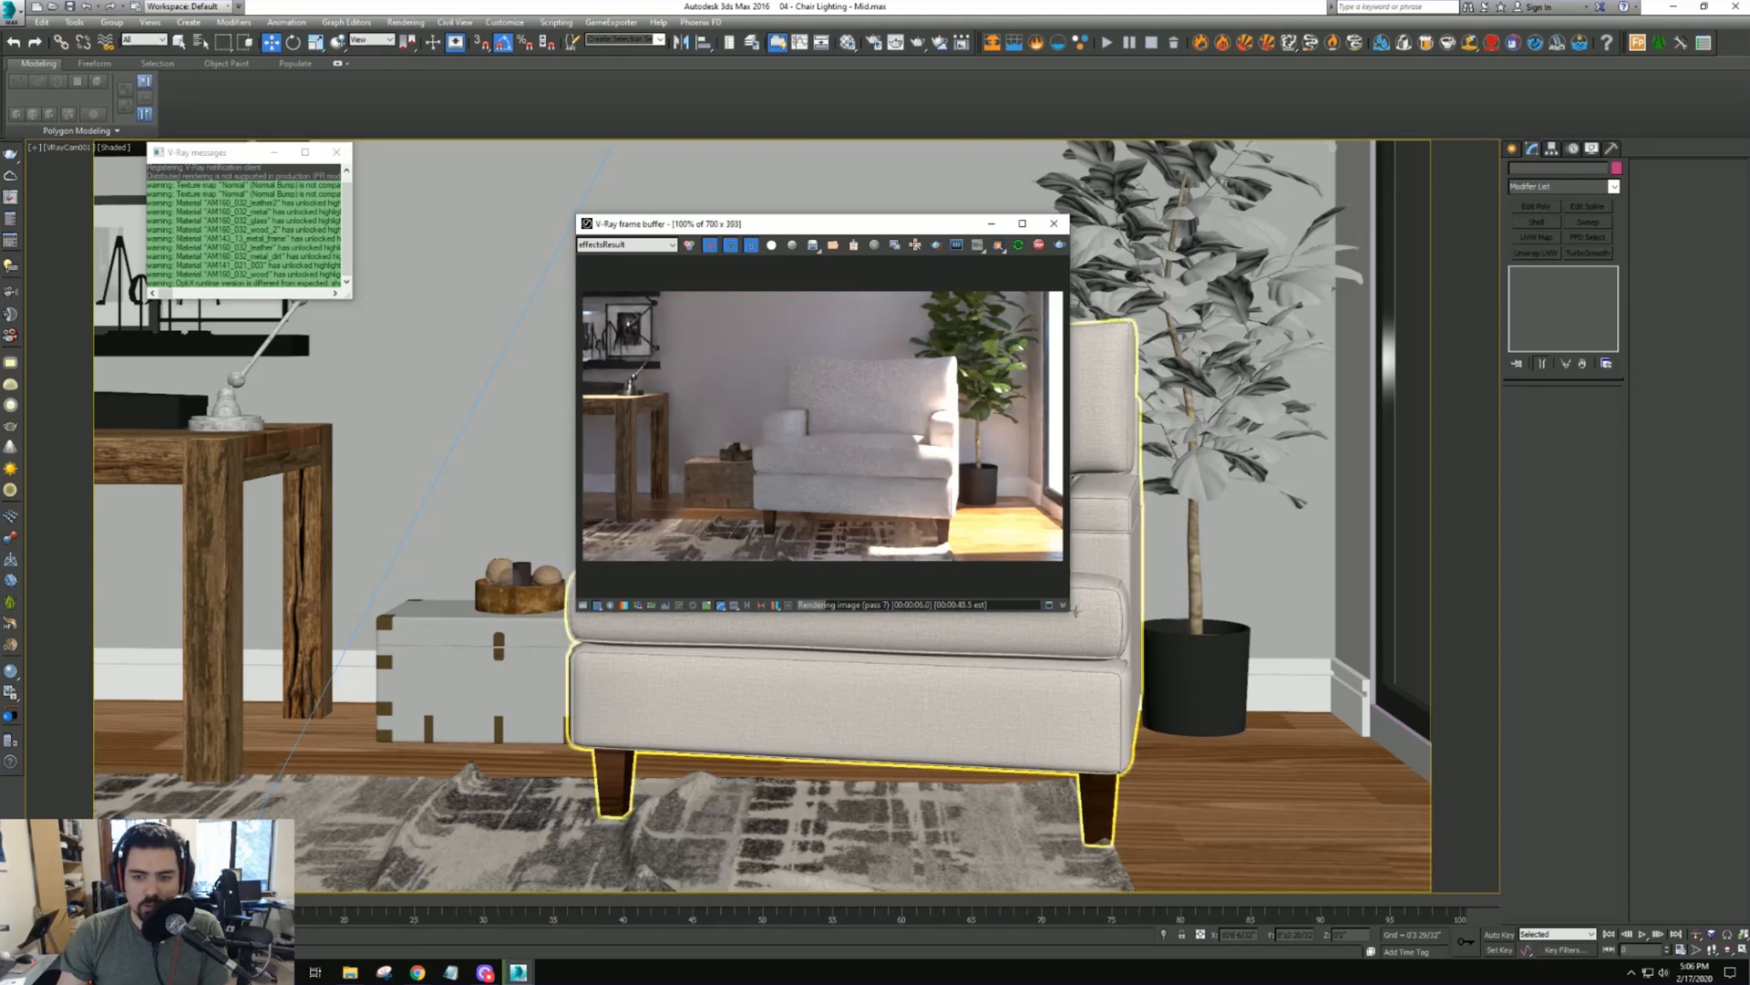
{"action": "left_click_drag", "start_coordinate": [1407, 776], "coordinate": [1612, 909]}
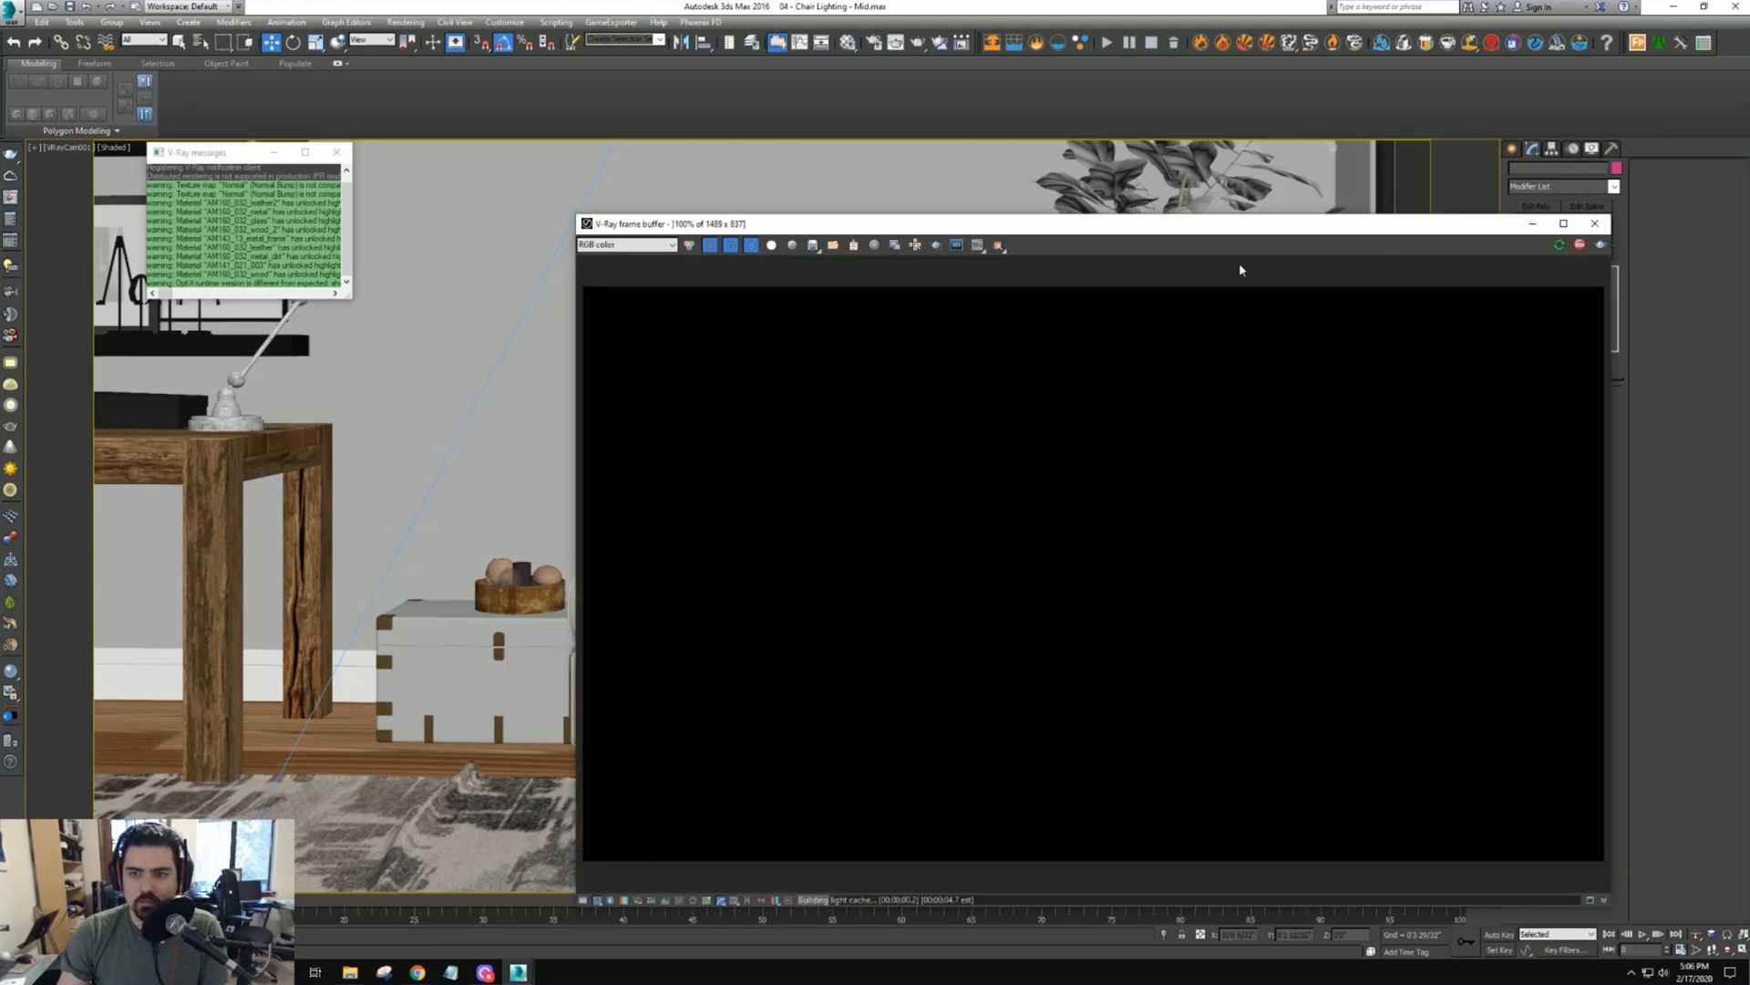
{"action": "left_click_drag", "start_coordinate": [1201, 227], "coordinate": [785, 90]}
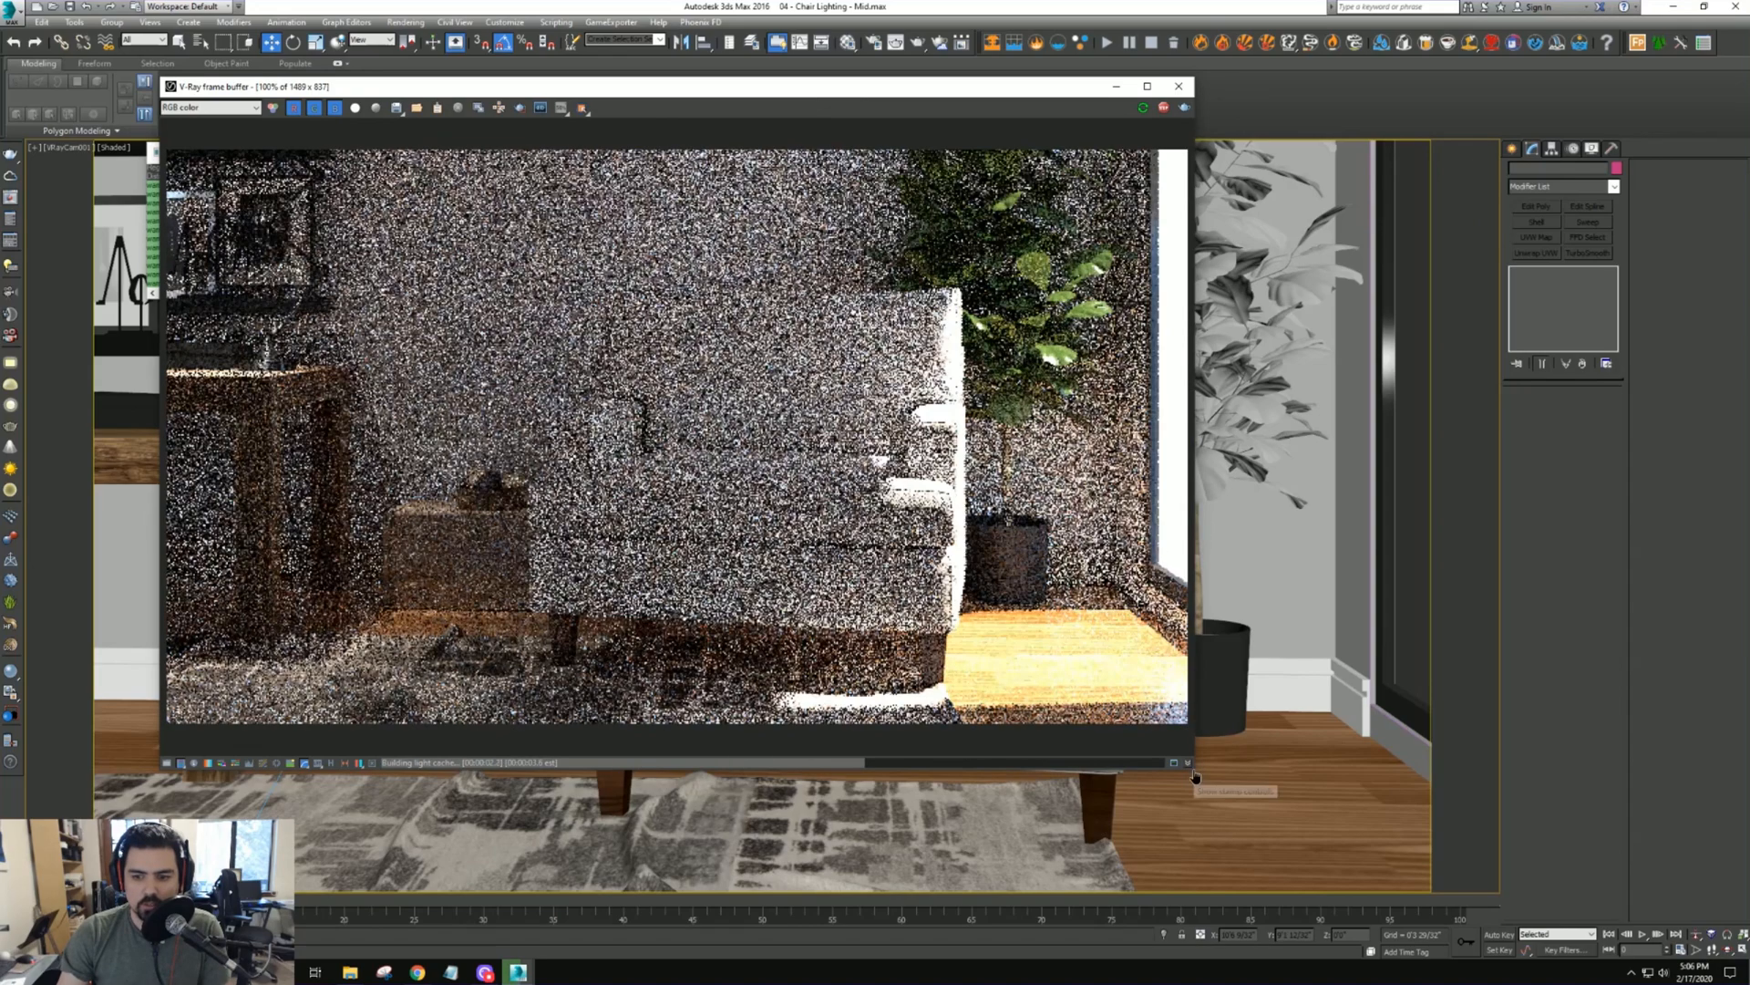
{"action": "left_click_drag", "start_coordinate": [1191, 771], "coordinate": [1453, 884]}
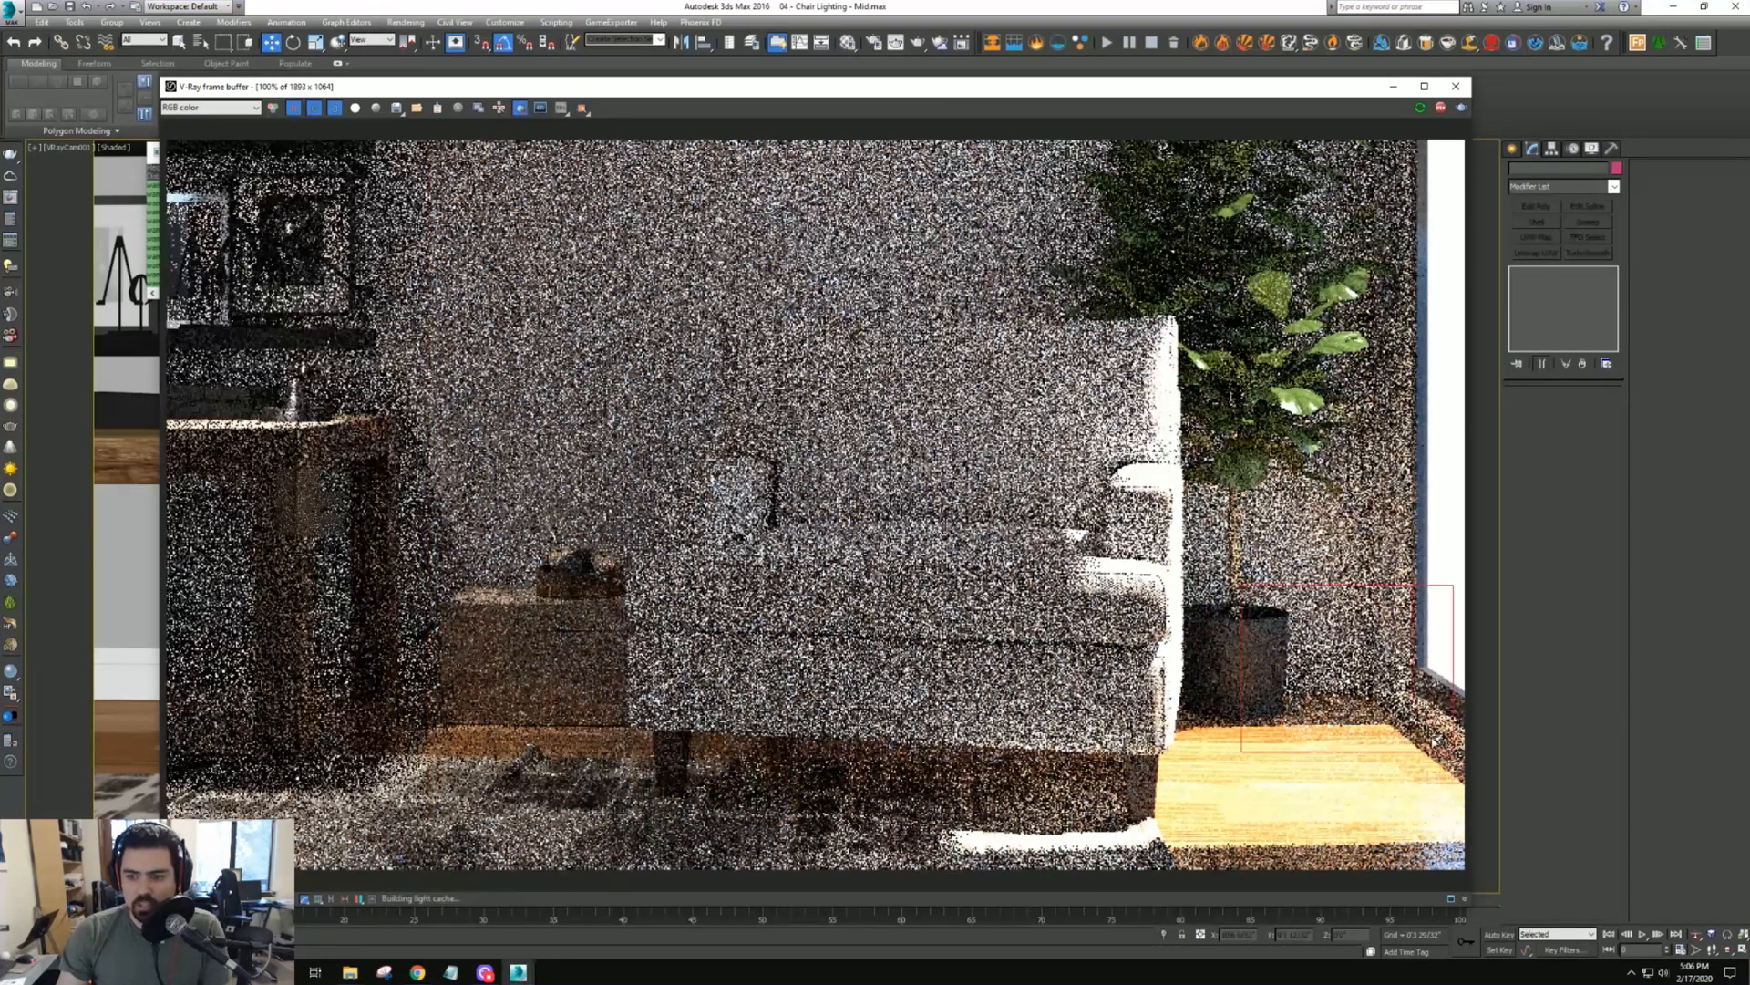
Inspect the region render of the baseboard corner beside the plant pot and move the render region to the plant's foliage
{"action": "scroll", "coordinate": [1364, 682], "scroll_direction": "up", "scroll_amount": 2}
{"action": "middle_click_drag", "start_coordinate": [1365, 682], "coordinate": [1176, 623]}
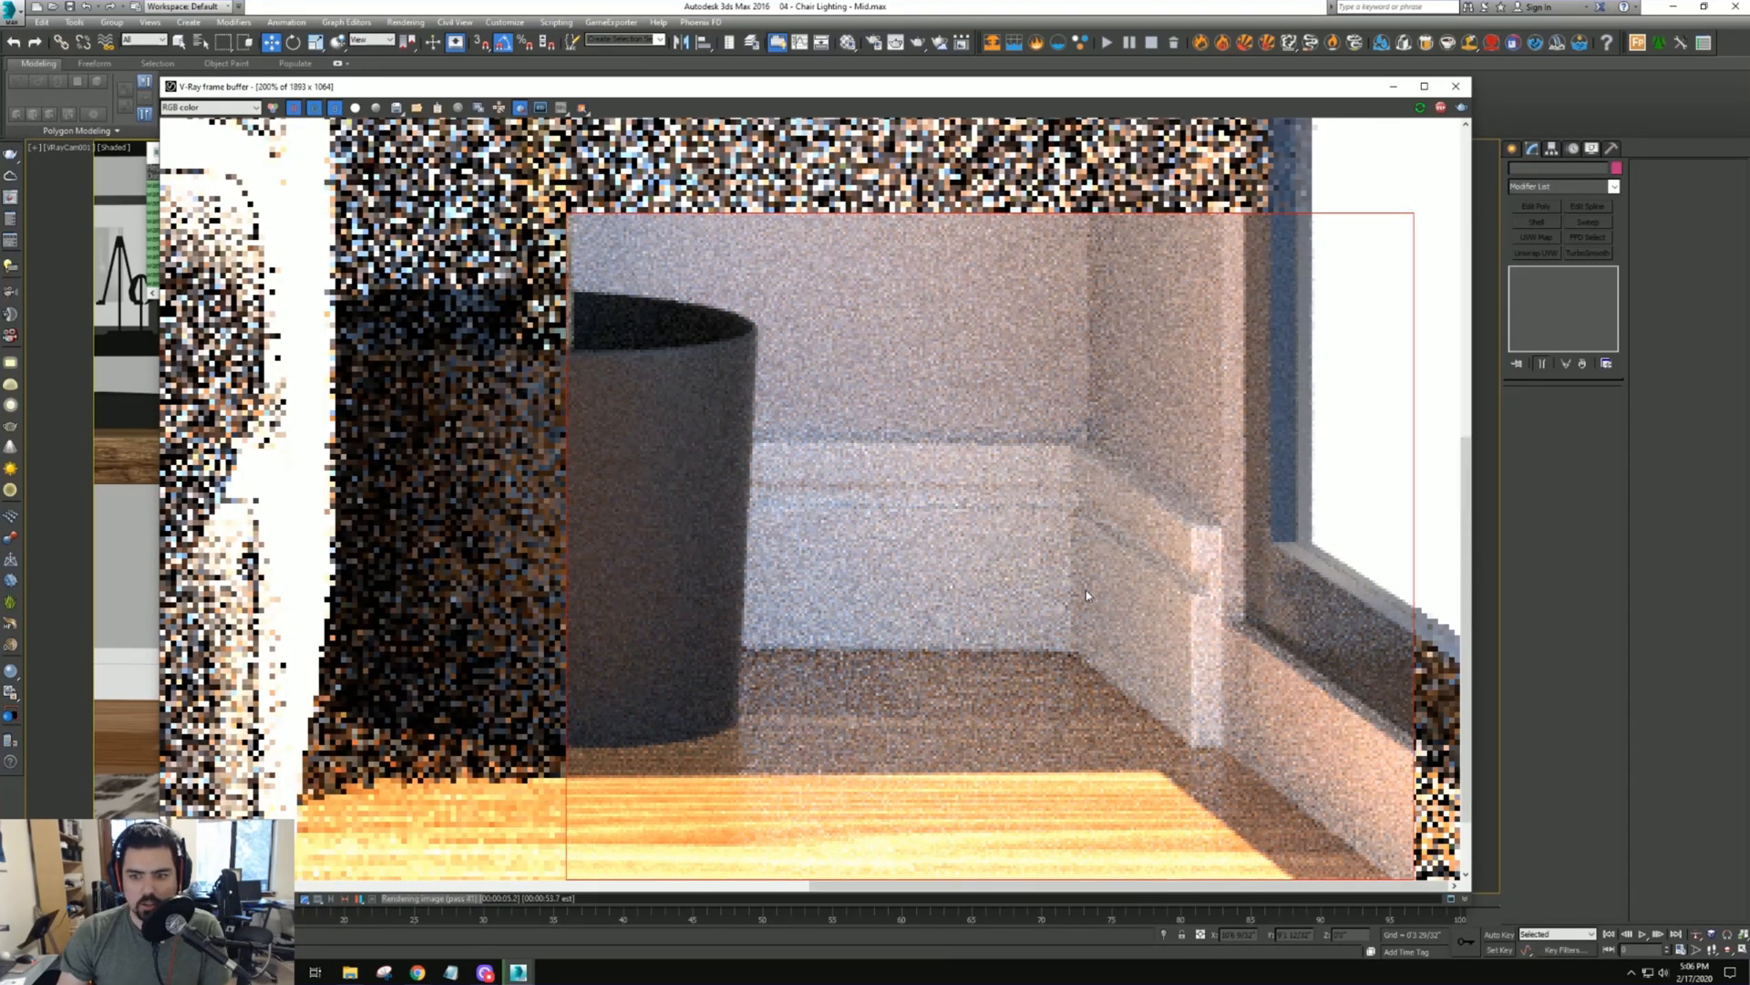
{"action": "scroll", "coordinate": [1086, 589], "scroll_direction": "down", "scroll_amount": 1}
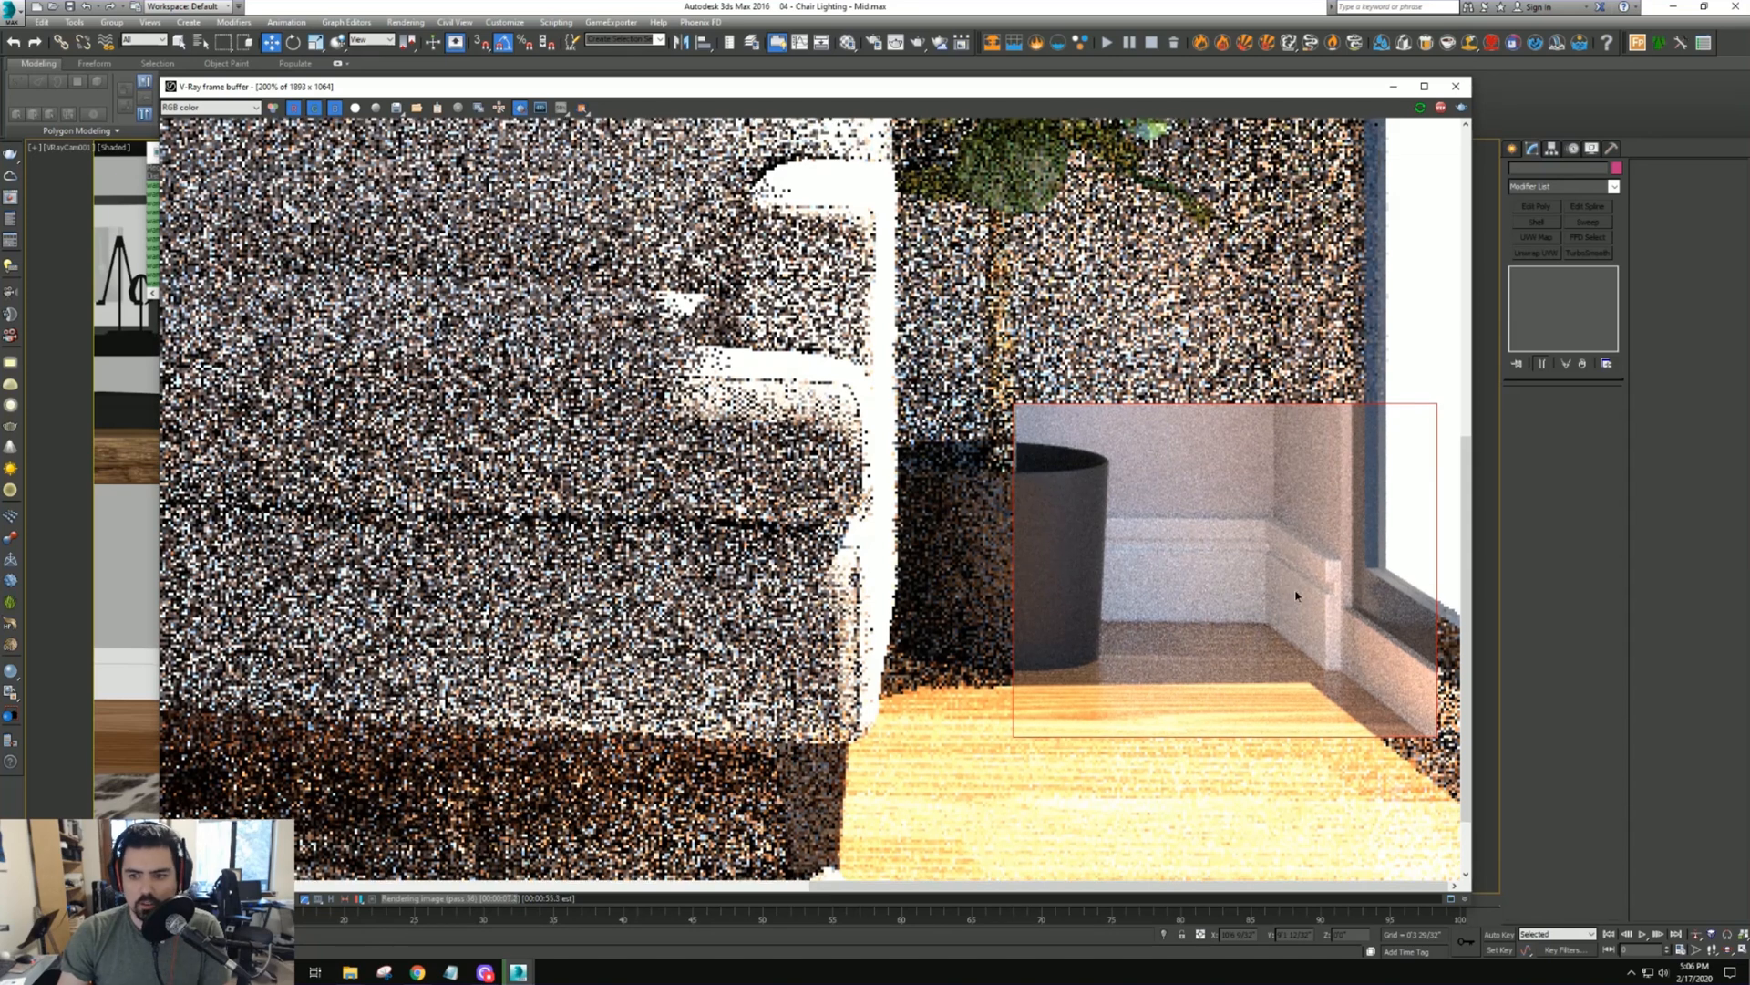
{"action": "scroll", "coordinate": [1340, 630], "scroll_direction": "up", "scroll_amount": 1}
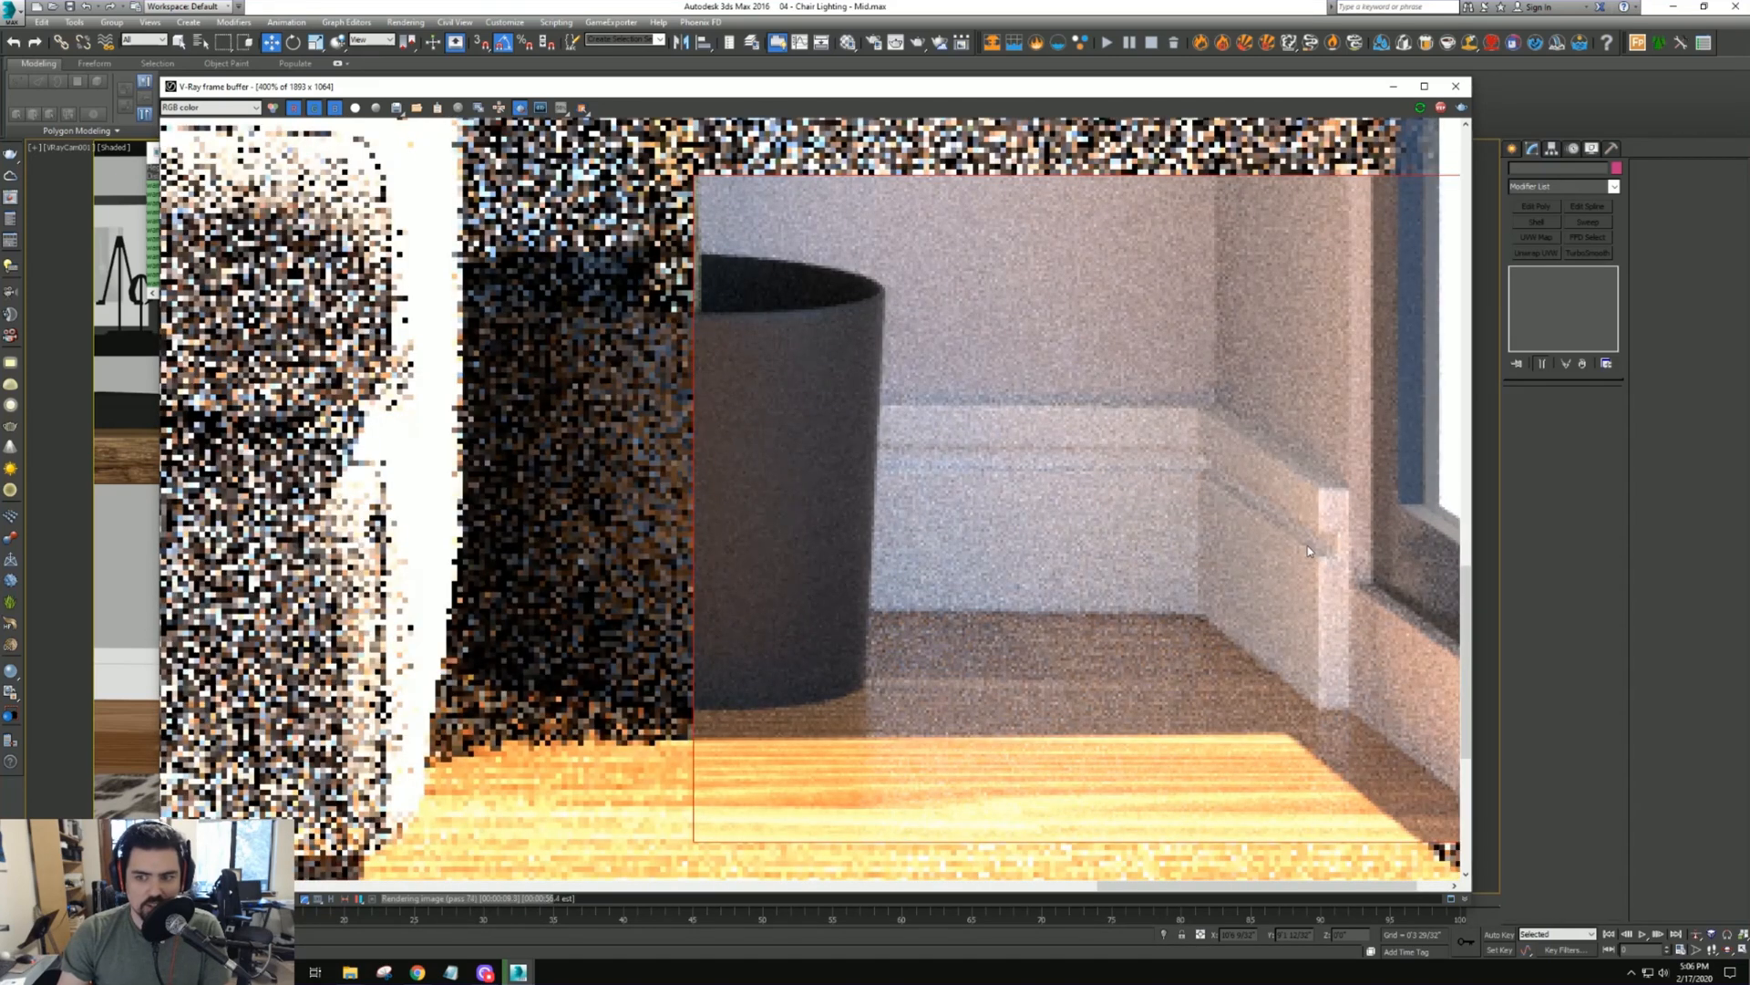
{"action": "scroll", "coordinate": [1328, 564], "scroll_direction": "down", "scroll_amount": 1}
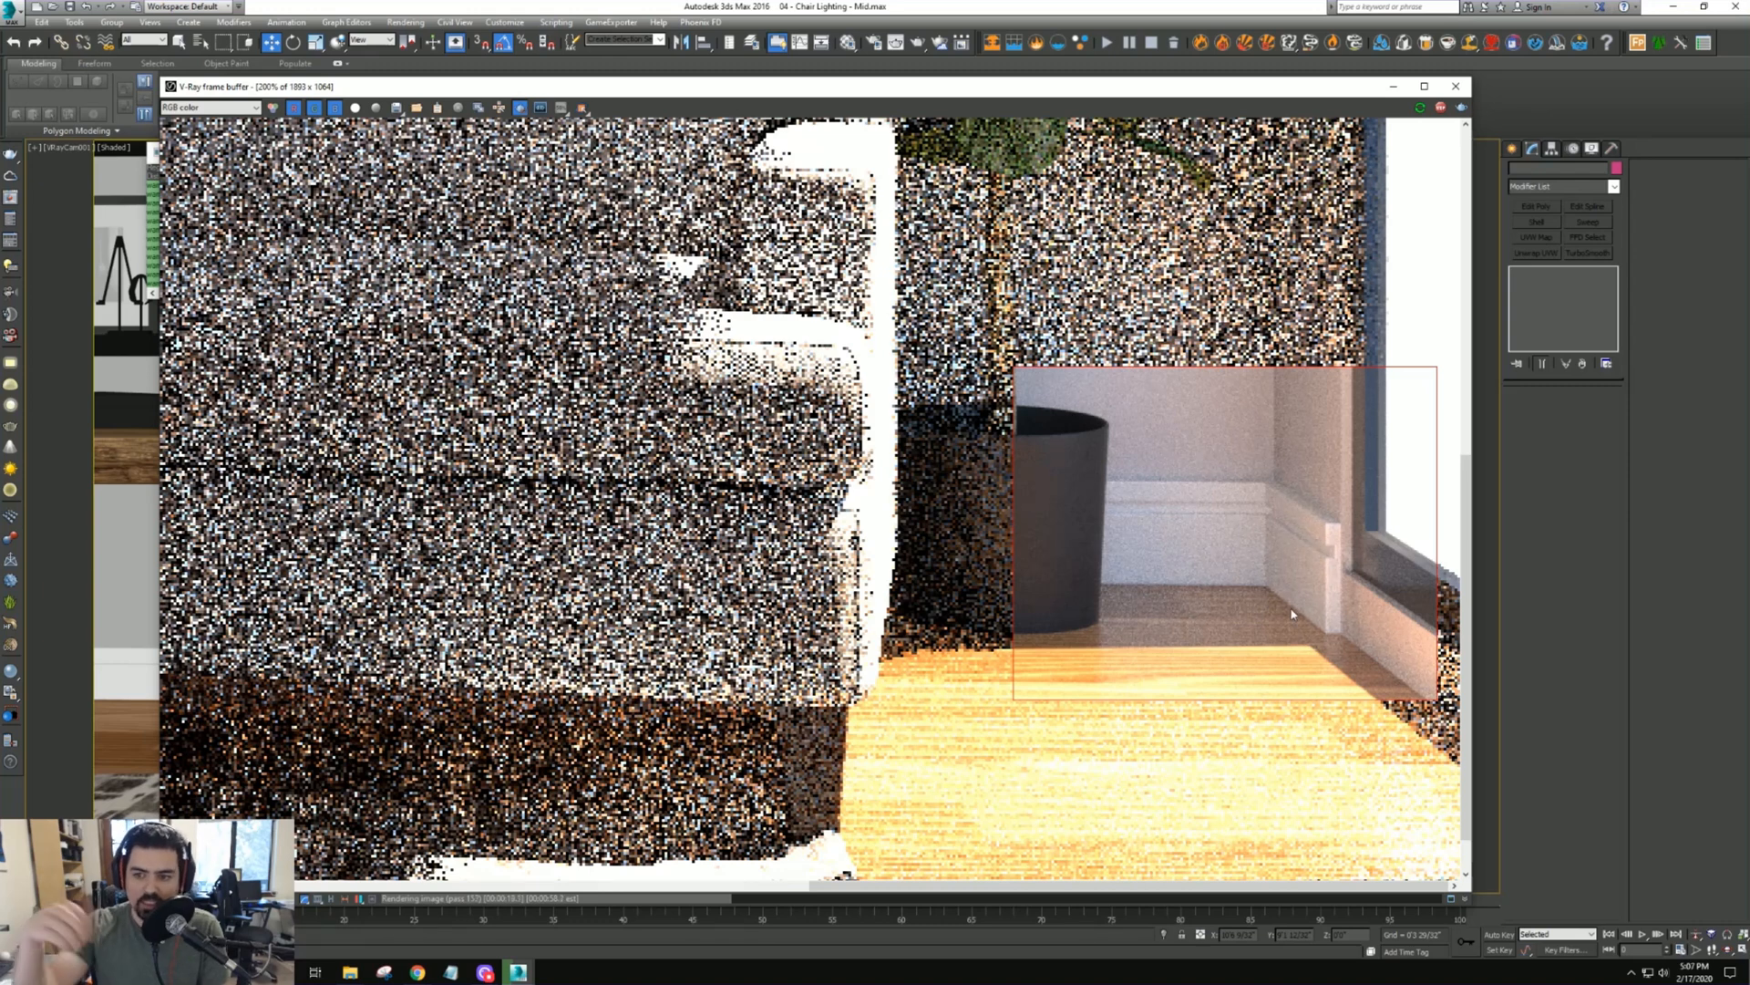
{"action": "scroll", "coordinate": [1314, 644], "scroll_direction": "down", "scroll_amount": 1}
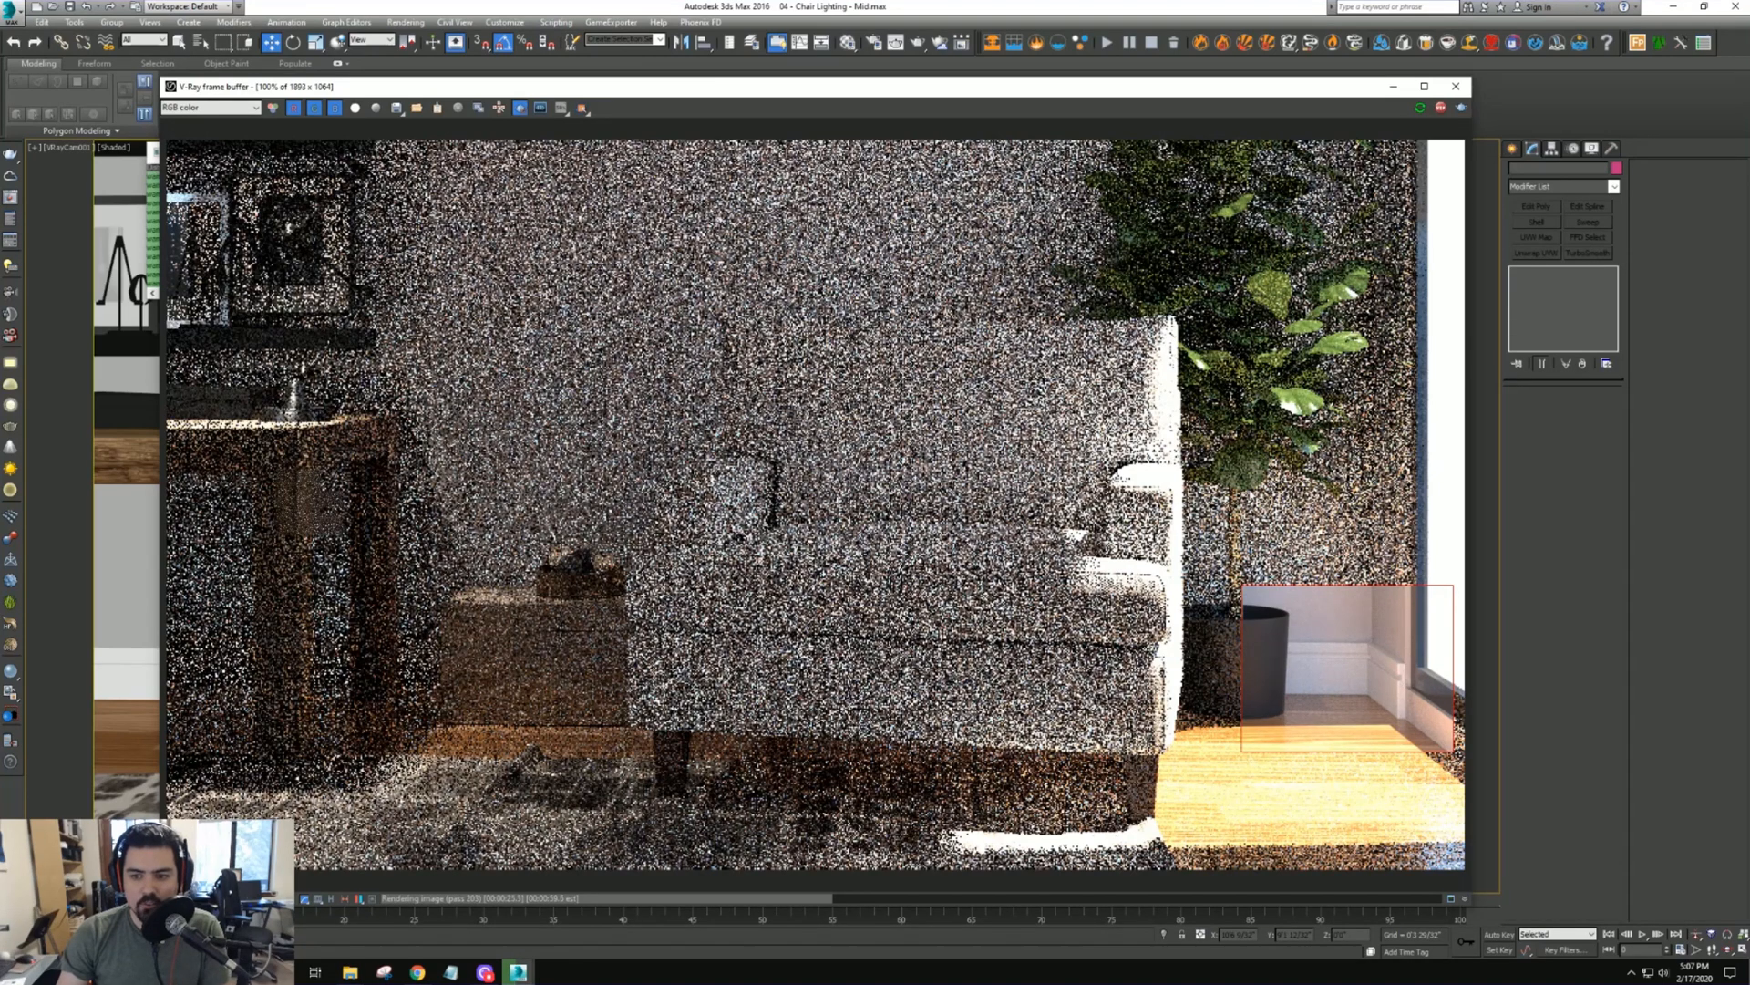
{"action": "left_click_drag", "start_coordinate": [1164, 247], "coordinate": [1464, 579]}
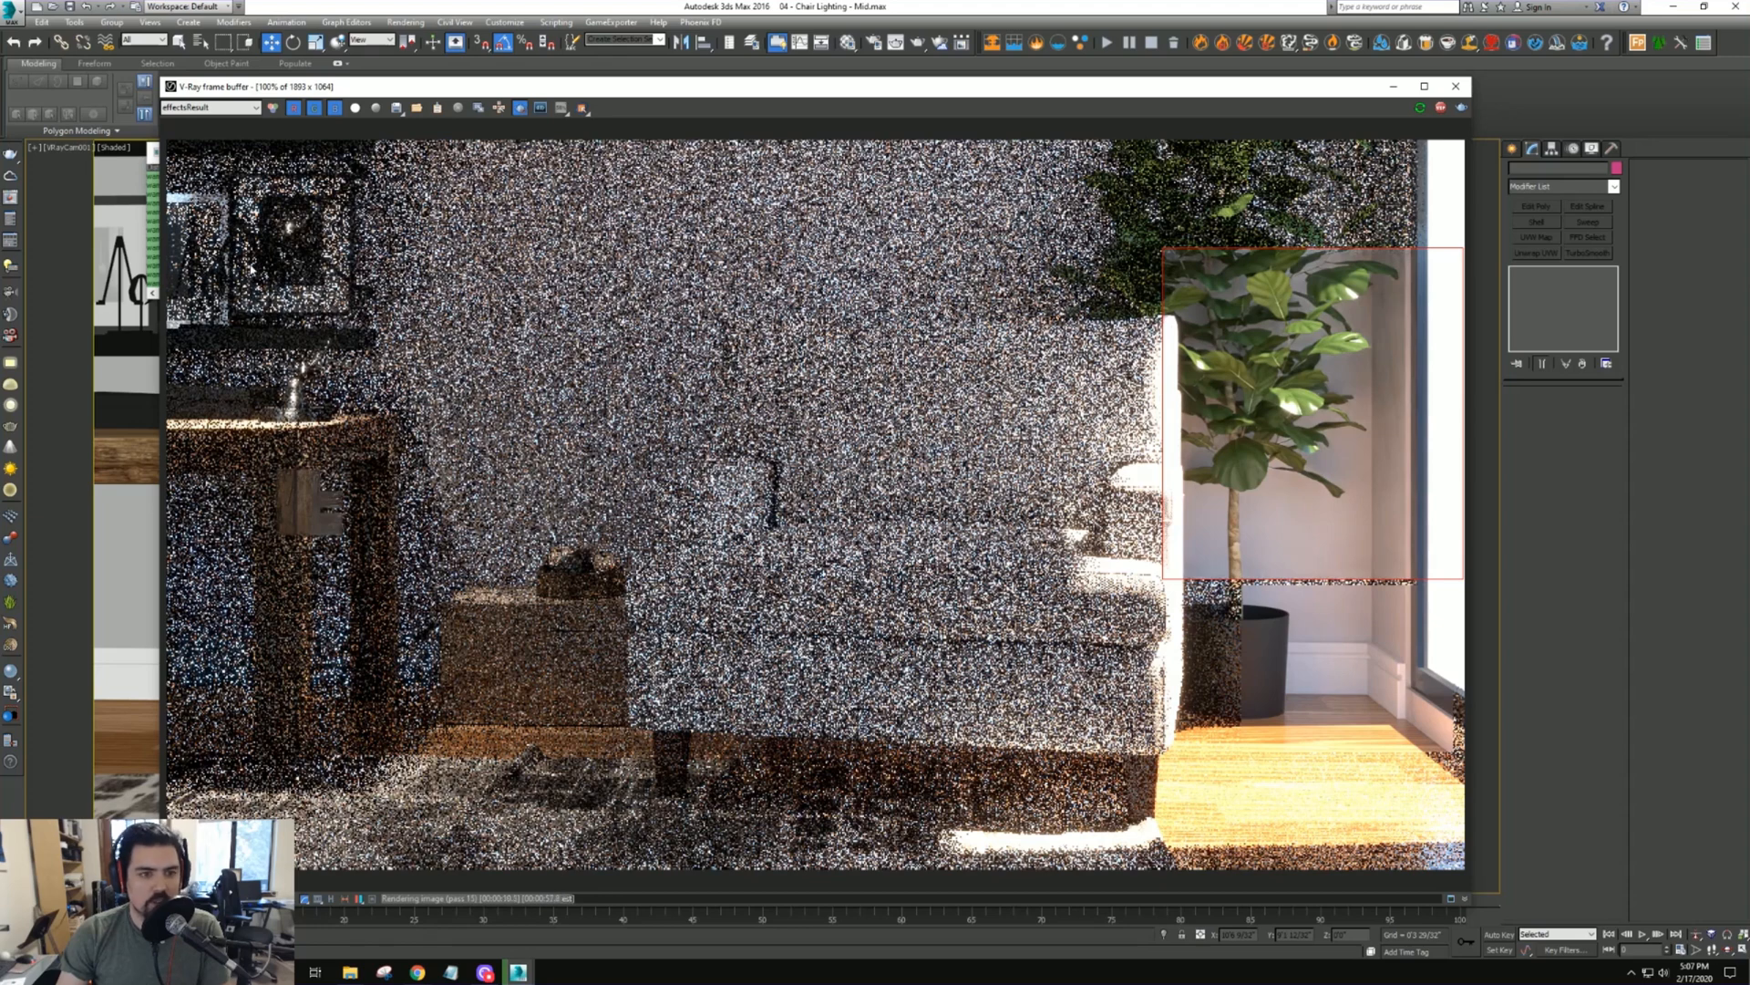
Move the render region over the desk, lamp and wall art, and inspect the wall texture in the render up close
{"action": "left_click_drag", "start_coordinate": [532, 147], "coordinate": [165, 872]}
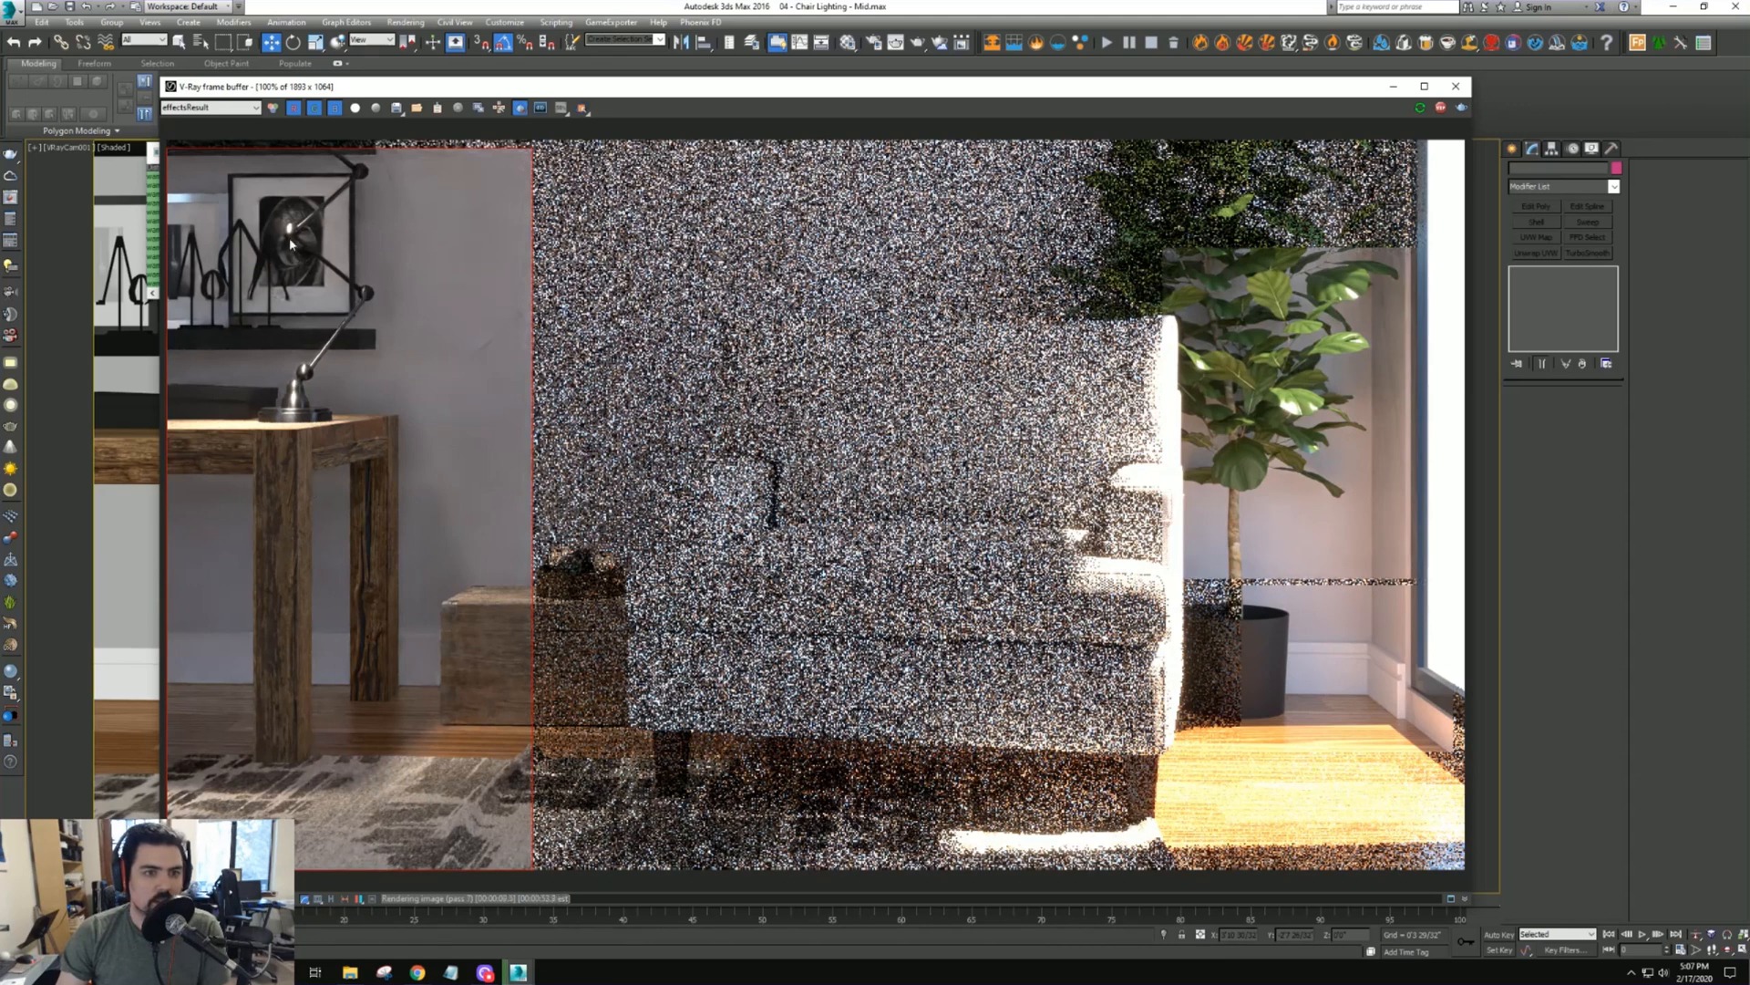
{"action": "scroll", "coordinate": [290, 239], "scroll_direction": "up", "scroll_amount": 1}
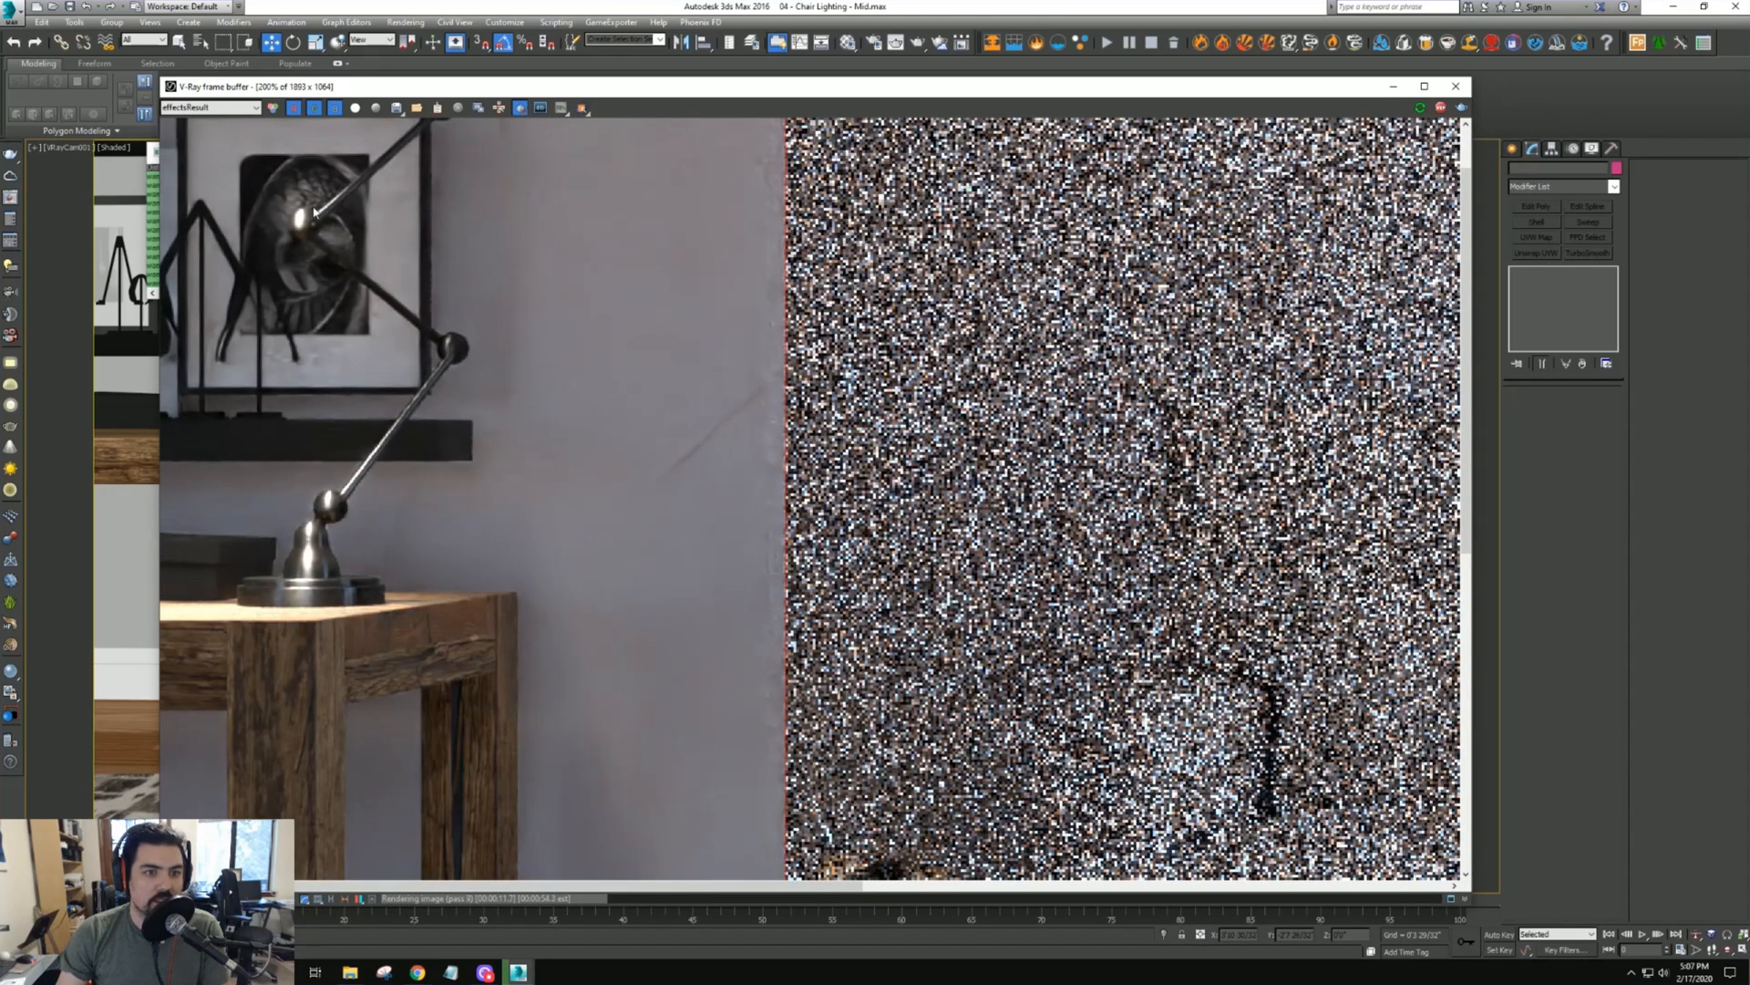
{"action": "scroll", "coordinate": [347, 594], "scroll_direction": "down", "scroll_amount": 1}
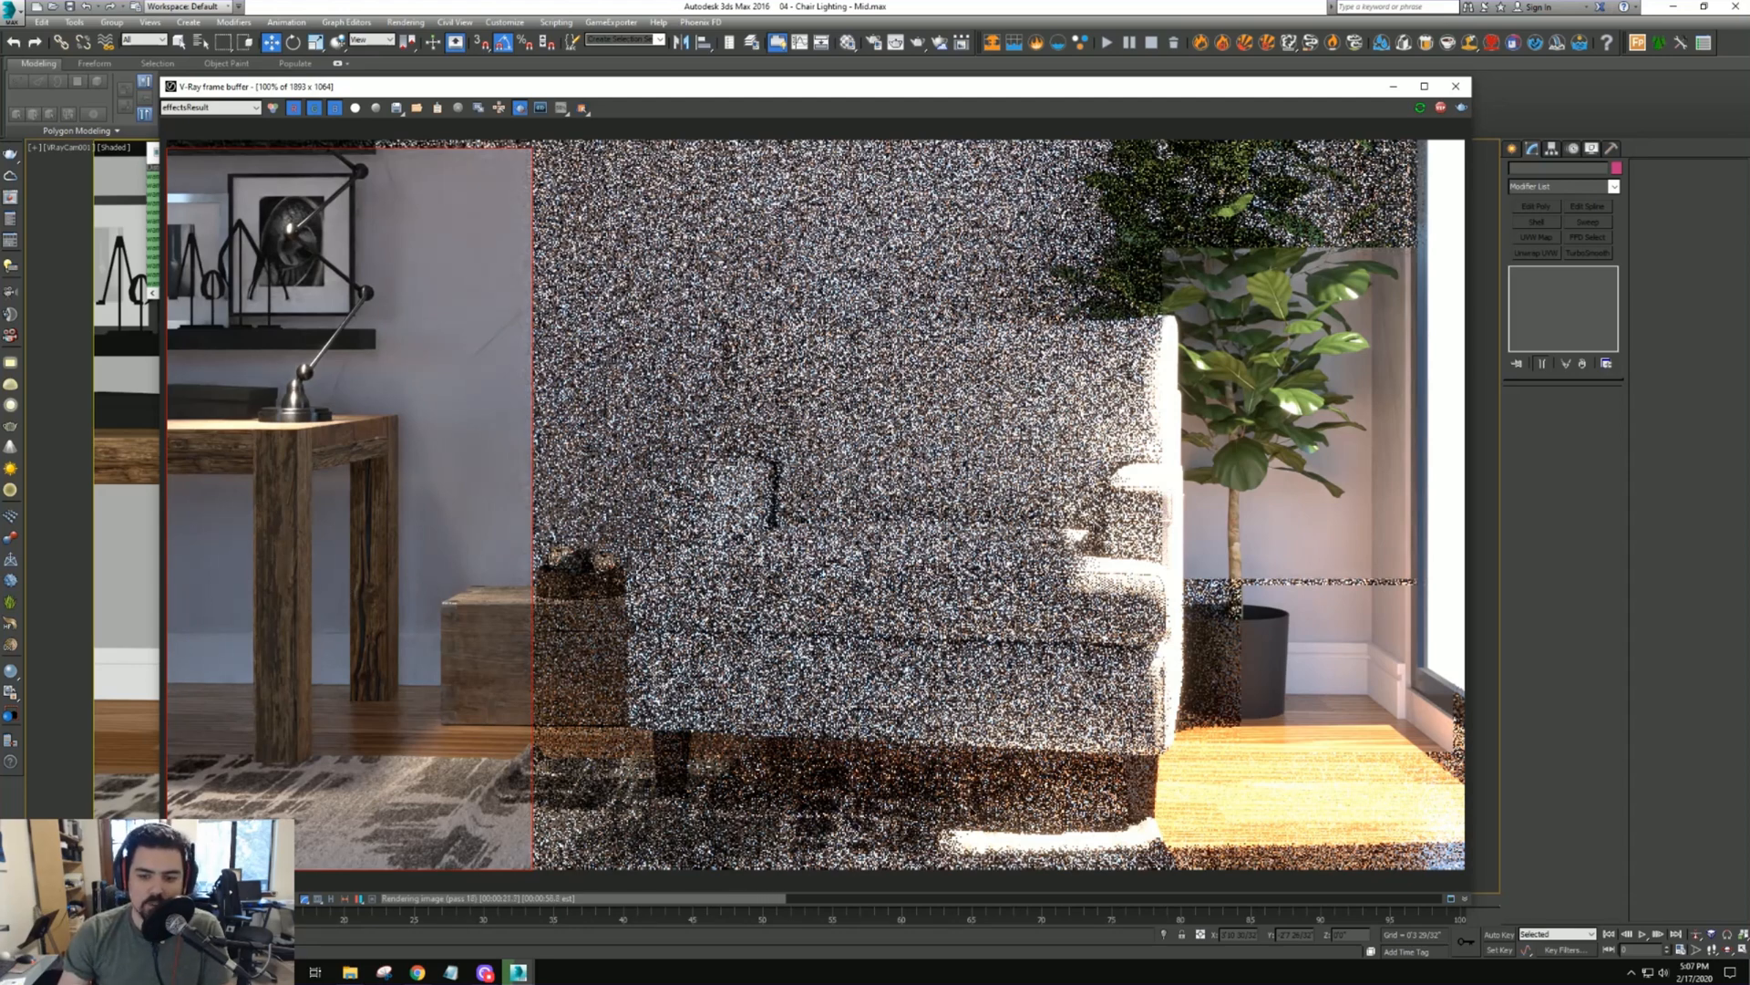
Move the render region to the chair's front leg and the rug, and compare the denoised result with the RGB color channel
{"action": "left_click_drag", "start_coordinate": [853, 719], "coordinate": [1238, 869]}
{"action": "scroll", "coordinate": [1114, 824], "scroll_direction": "up", "scroll_amount": 1}
{"action": "middle_click_drag", "start_coordinate": [1121, 792], "coordinate": [1082, 704]}
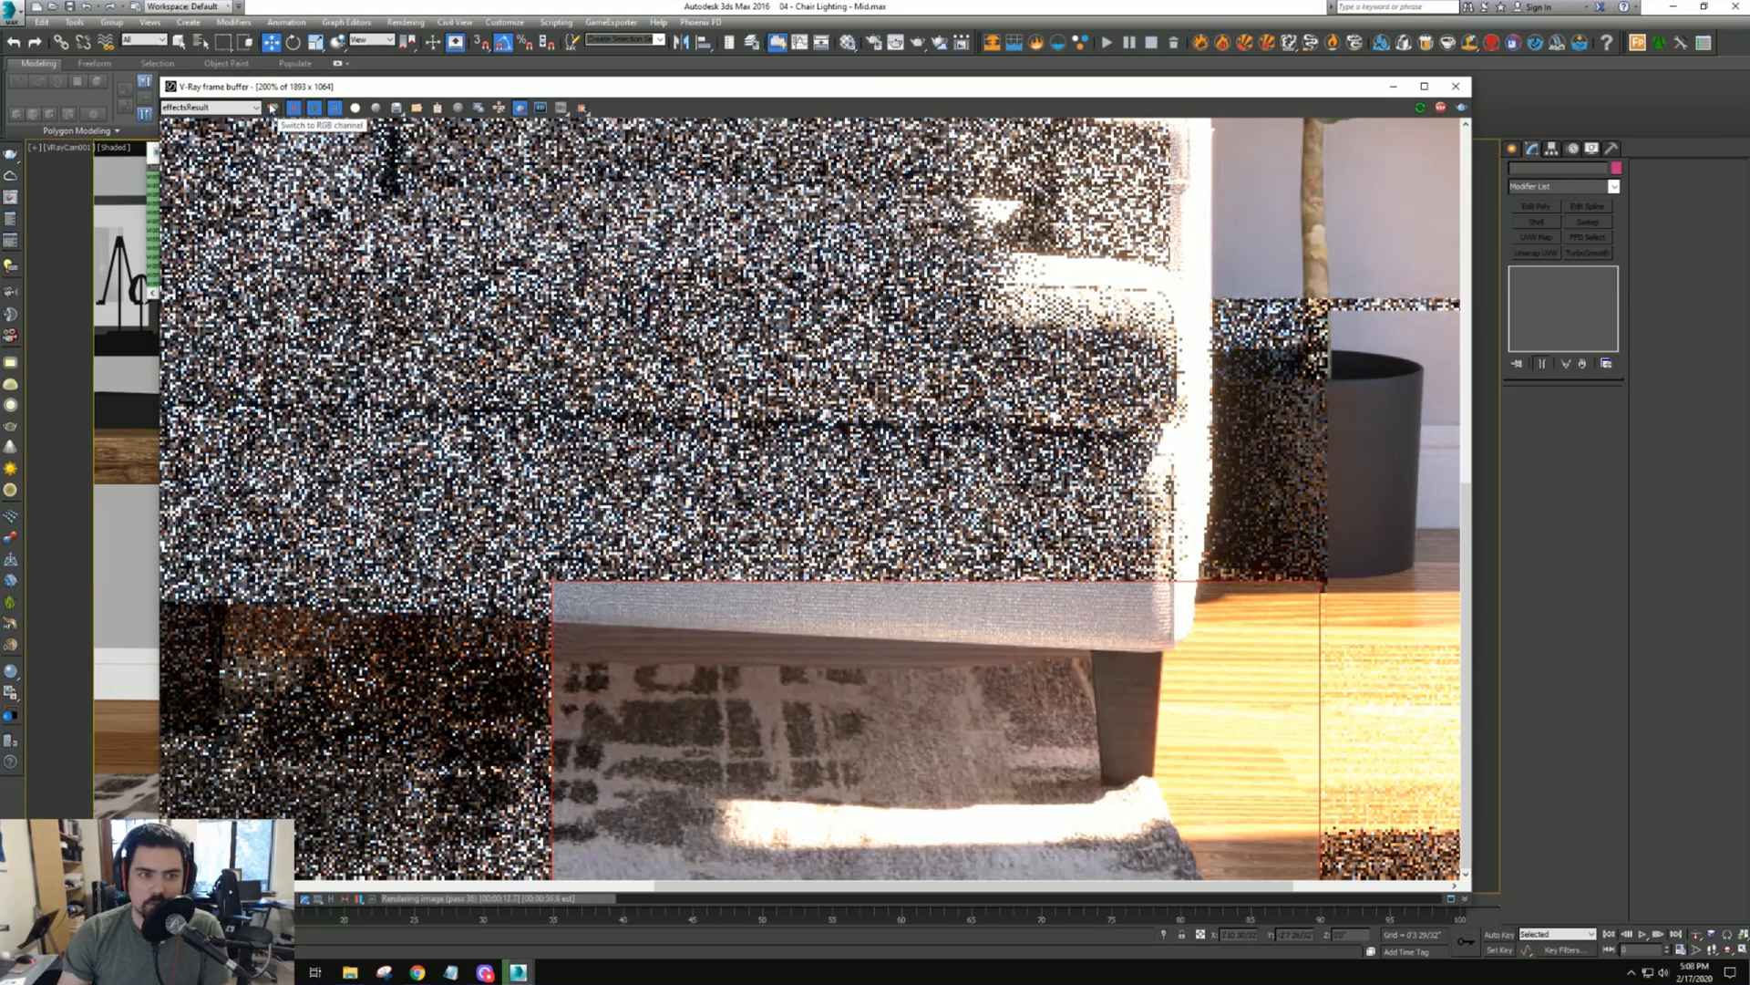
{"action": "left_click", "coordinate": [273, 108]}
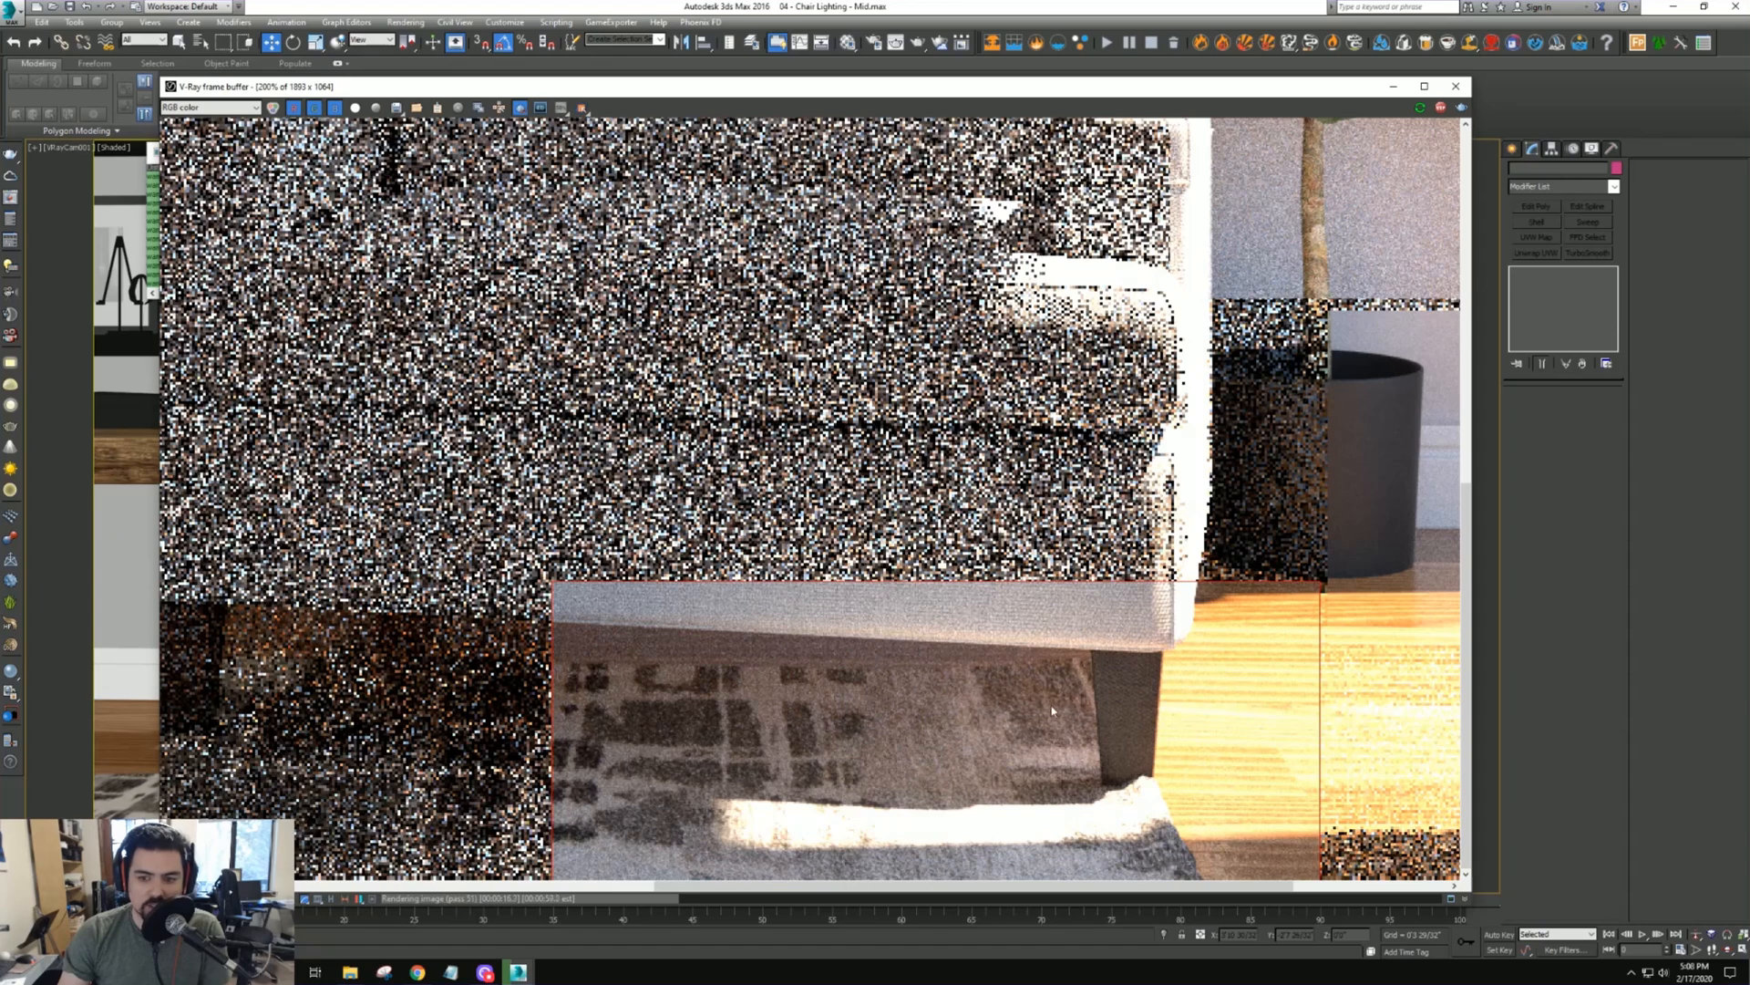
{"action": "scroll", "coordinate": [1018, 707], "scroll_direction": "down", "scroll_amount": 1}
{"action": "scroll", "coordinate": [1100, 797], "scroll_direction": "up", "scroll_amount": 1}
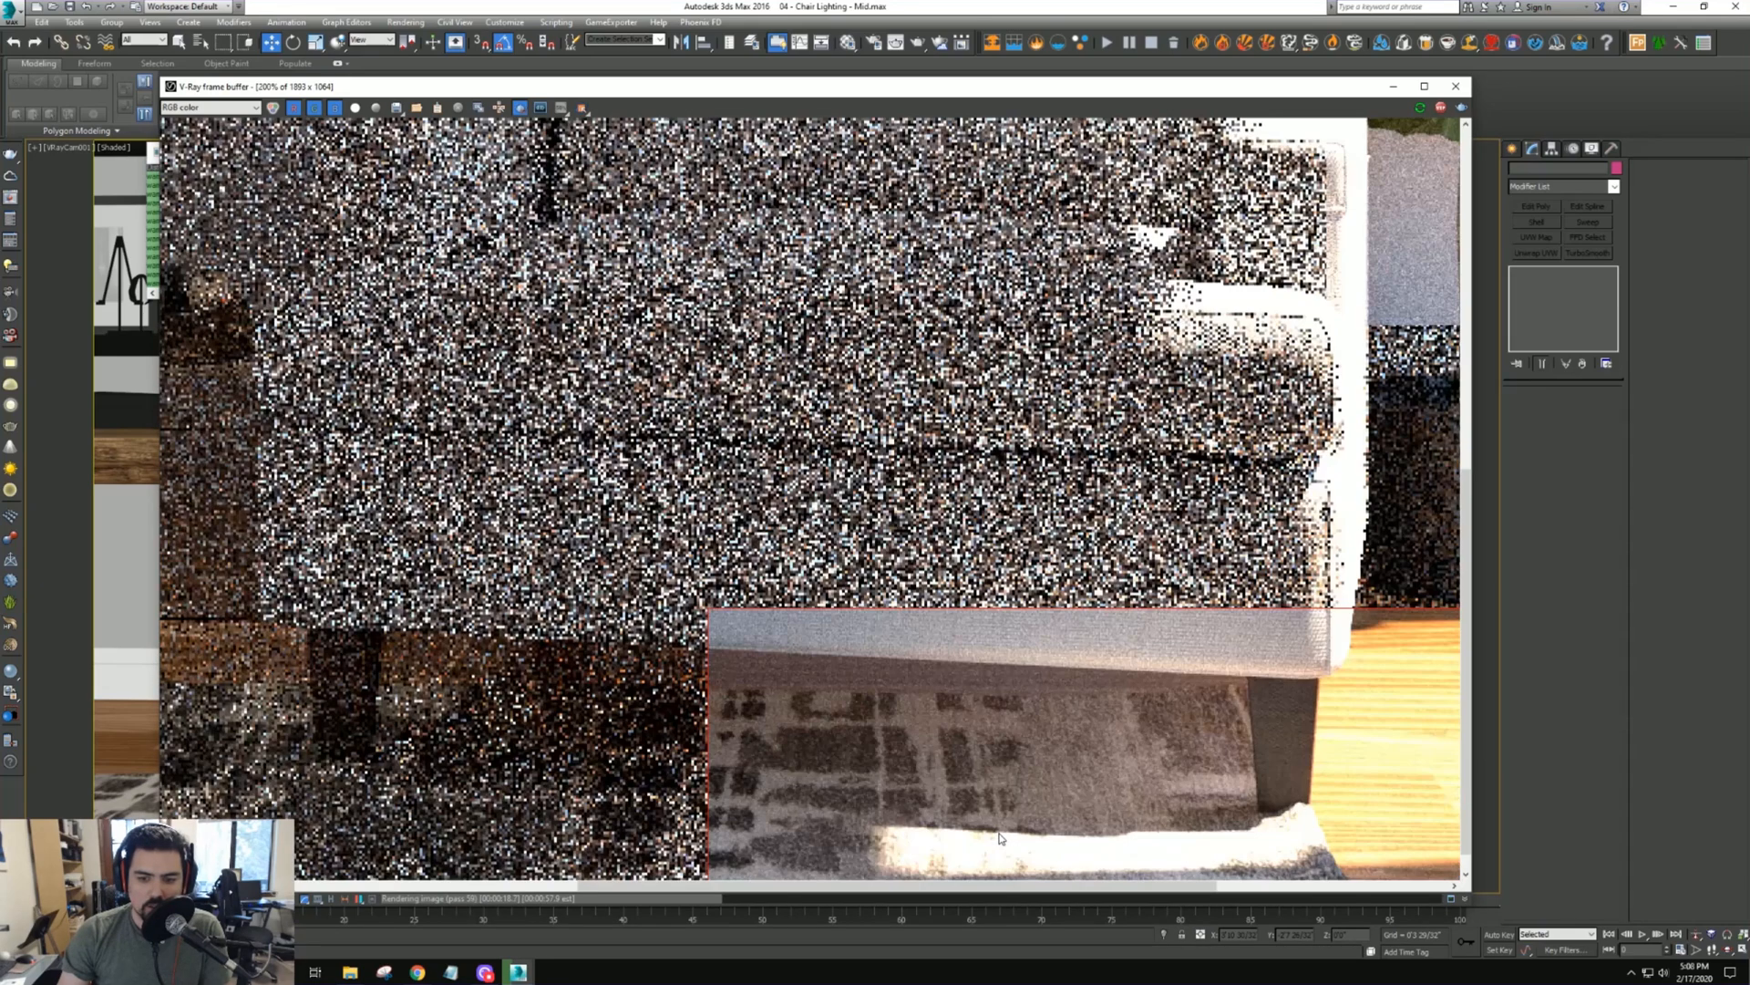
{"action": "scroll", "coordinate": [933, 829], "scroll_direction": "down", "scroll_amount": 1}
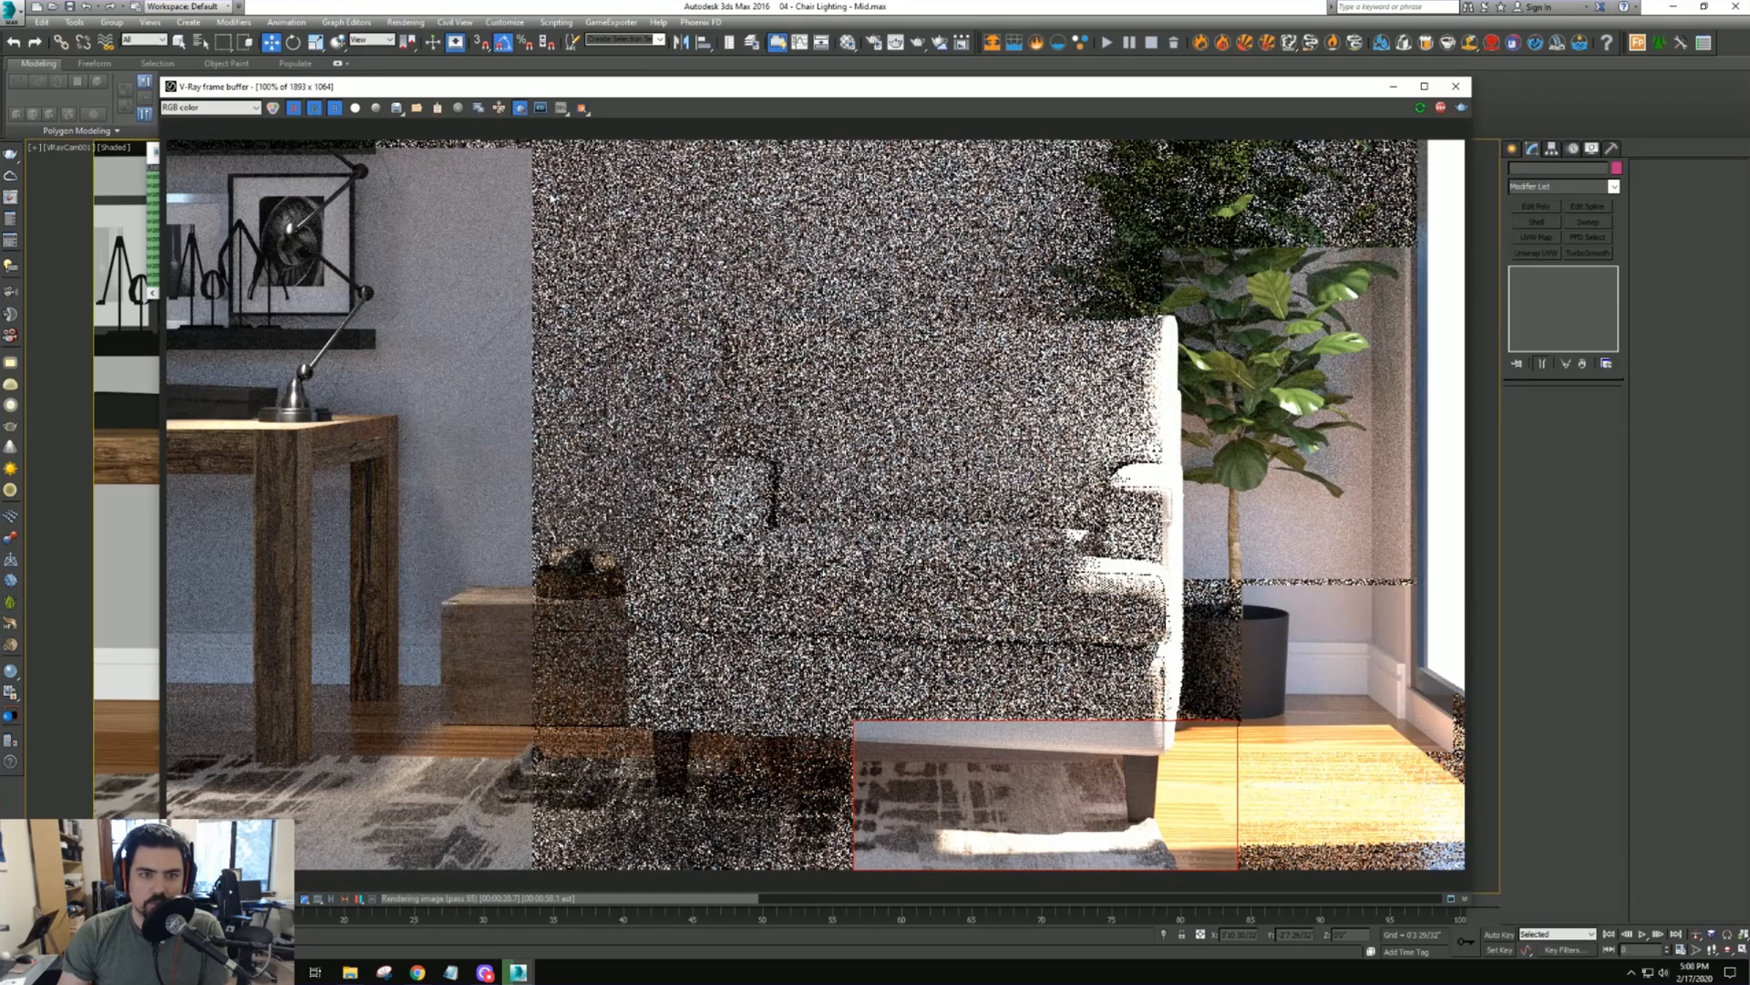
Draw the render region around the whole armchair and examine its fabric up close in the raw and denoised renders
{"action": "left_click_drag", "start_coordinate": [530, 247], "coordinate": [1249, 866]}
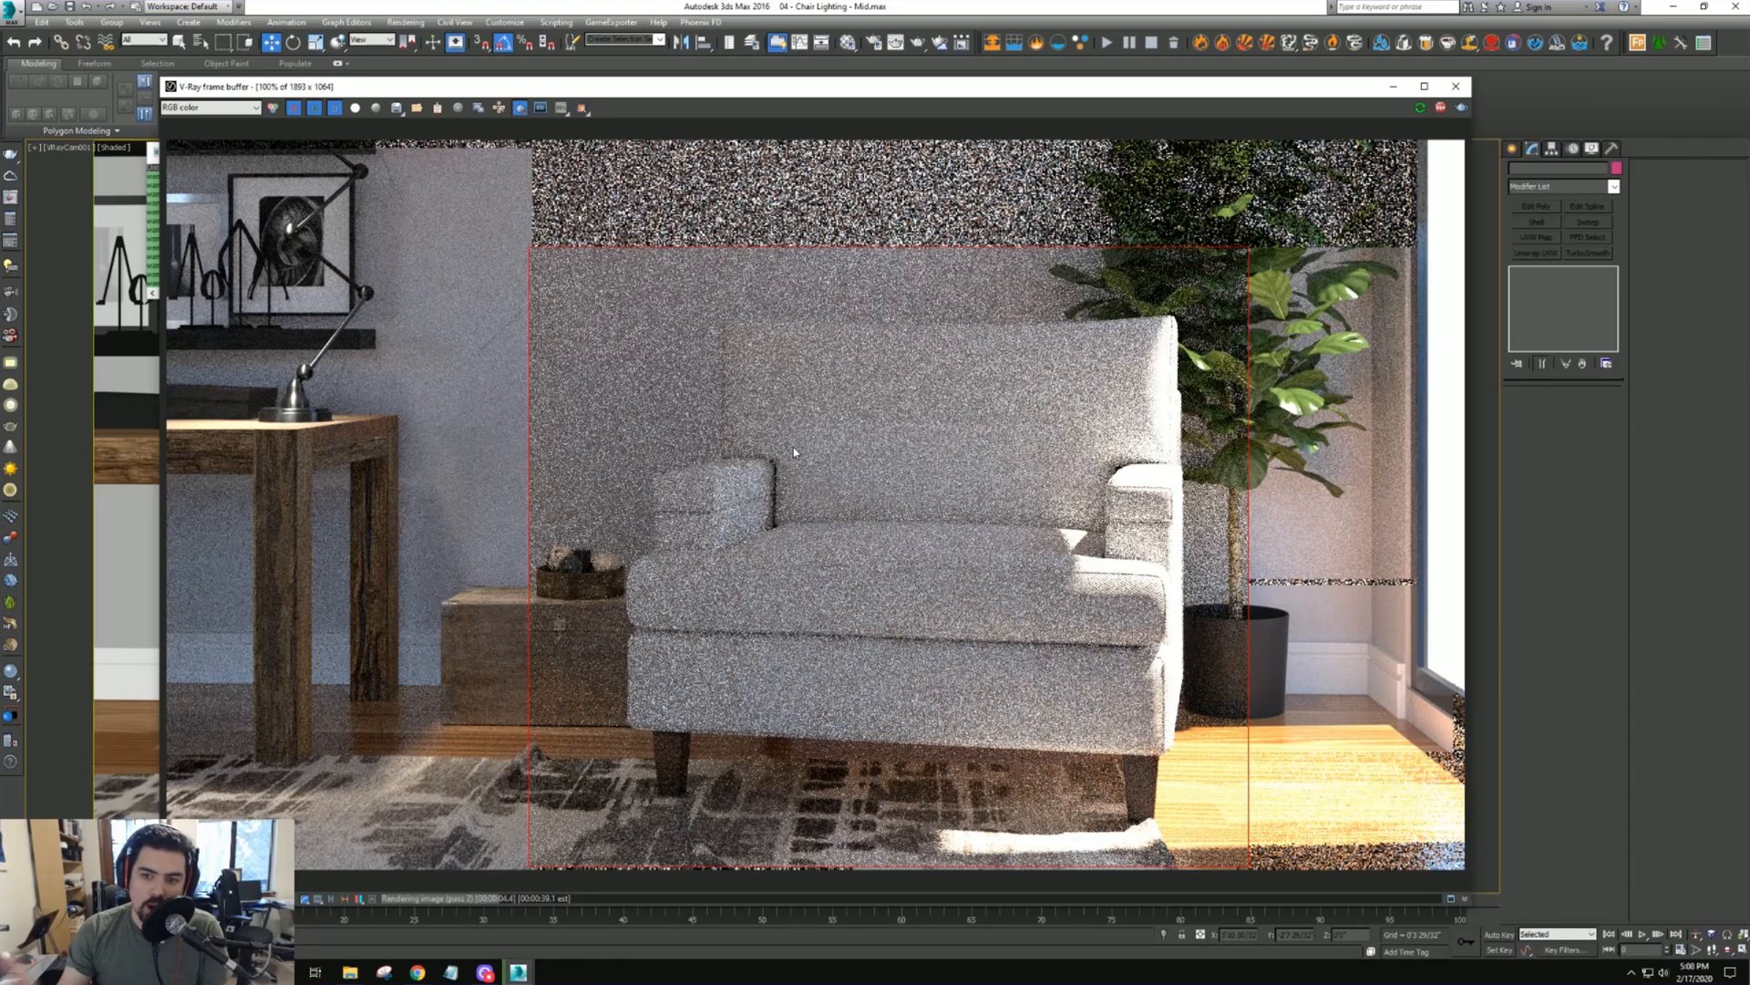
{"action": "scroll", "coordinate": [1103, 588], "scroll_direction": "up", "scroll_amount": 1}
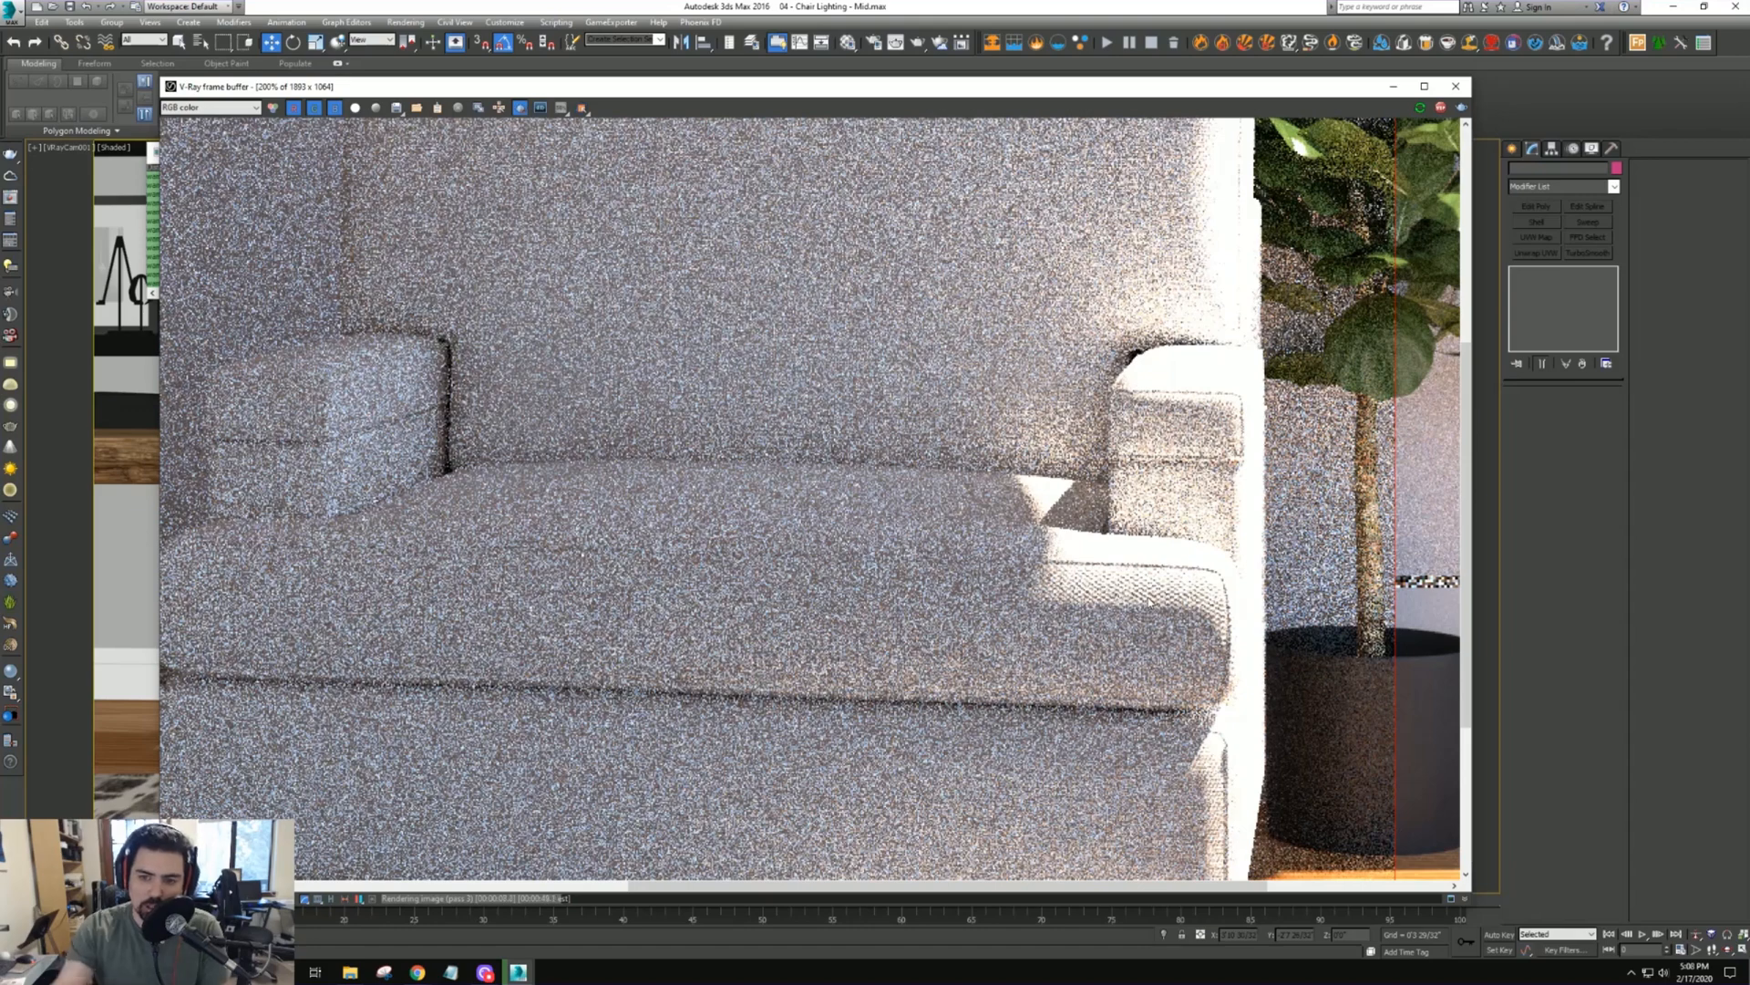
{"action": "scroll", "coordinate": [1147, 598], "scroll_direction": "down", "scroll_amount": 1}
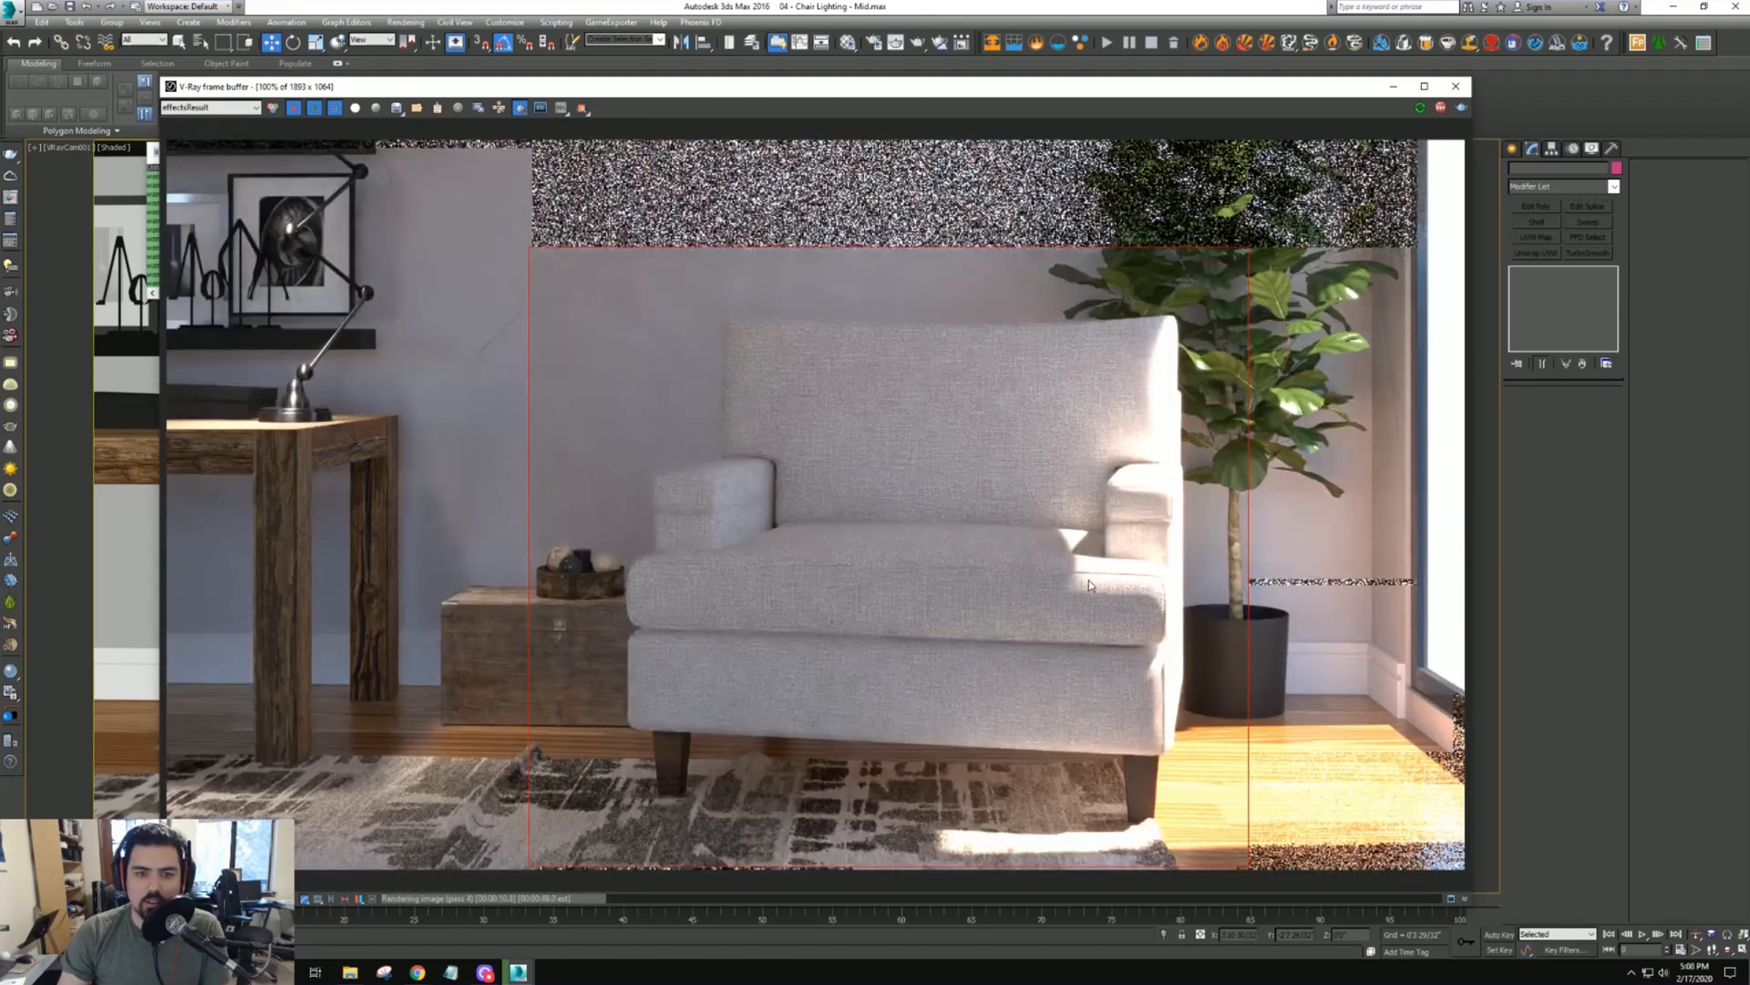
{"action": "scroll", "coordinate": [1121, 598], "scroll_direction": "up", "scroll_amount": 1}
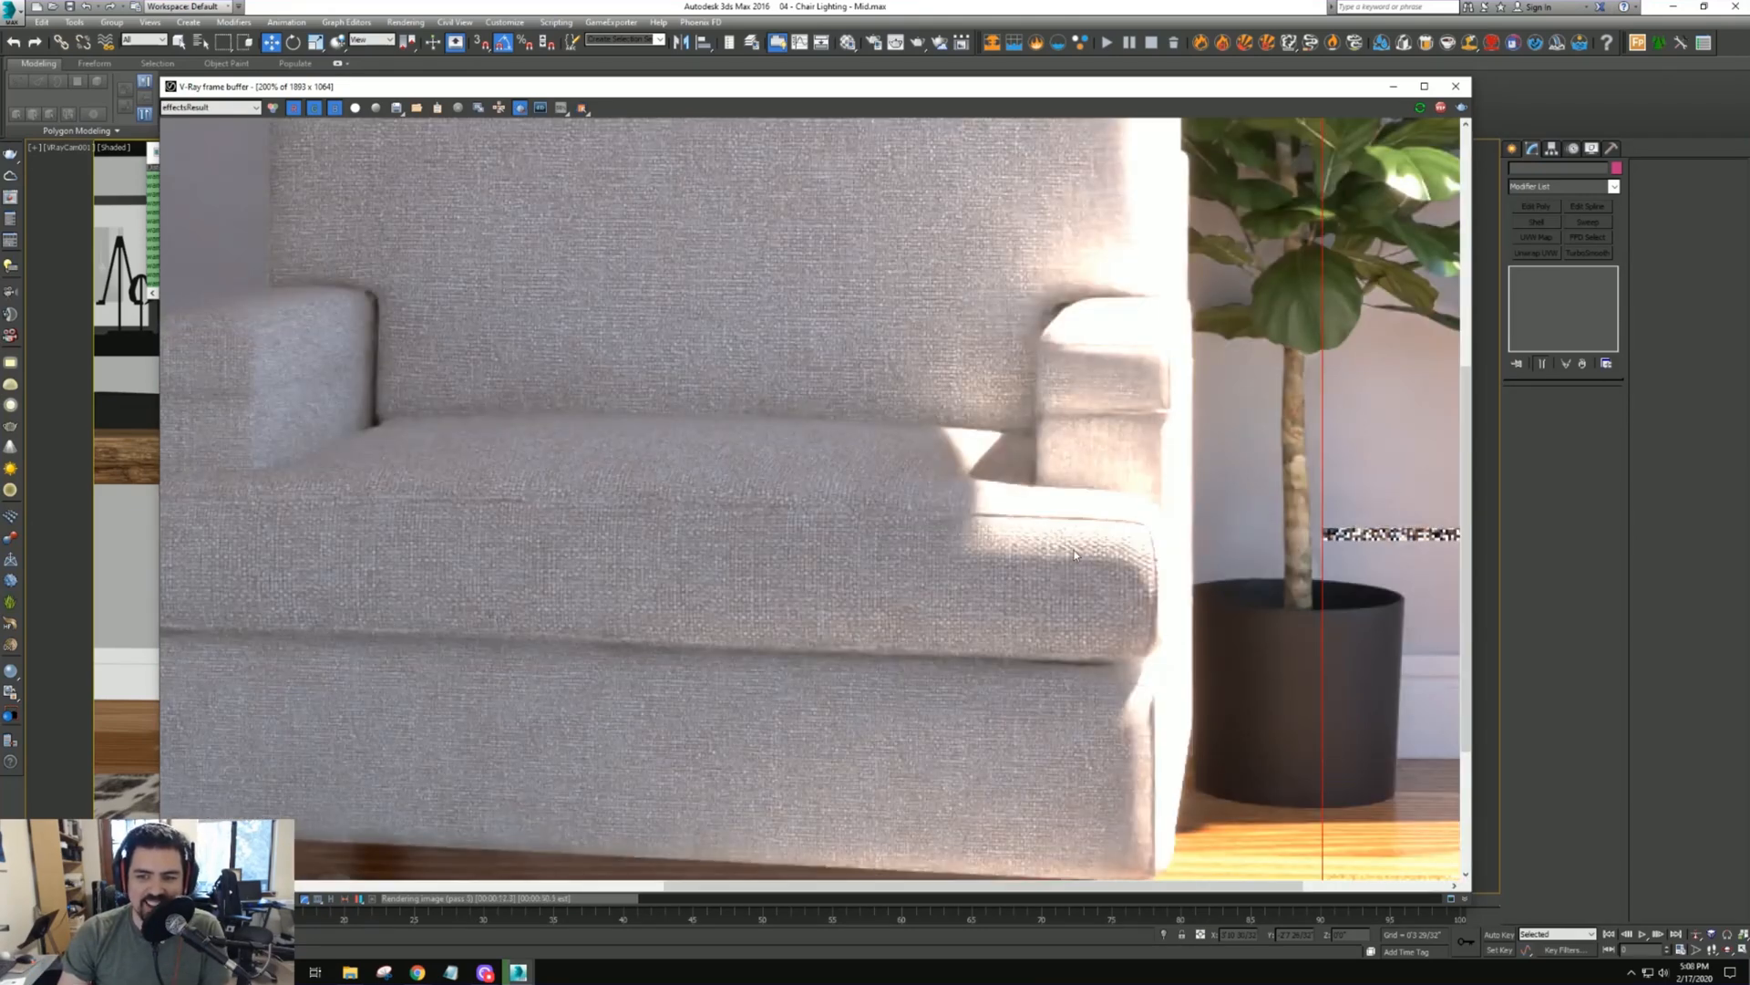
{"action": "scroll", "coordinate": [1101, 560], "scroll_direction": "down", "scroll_amount": 1}
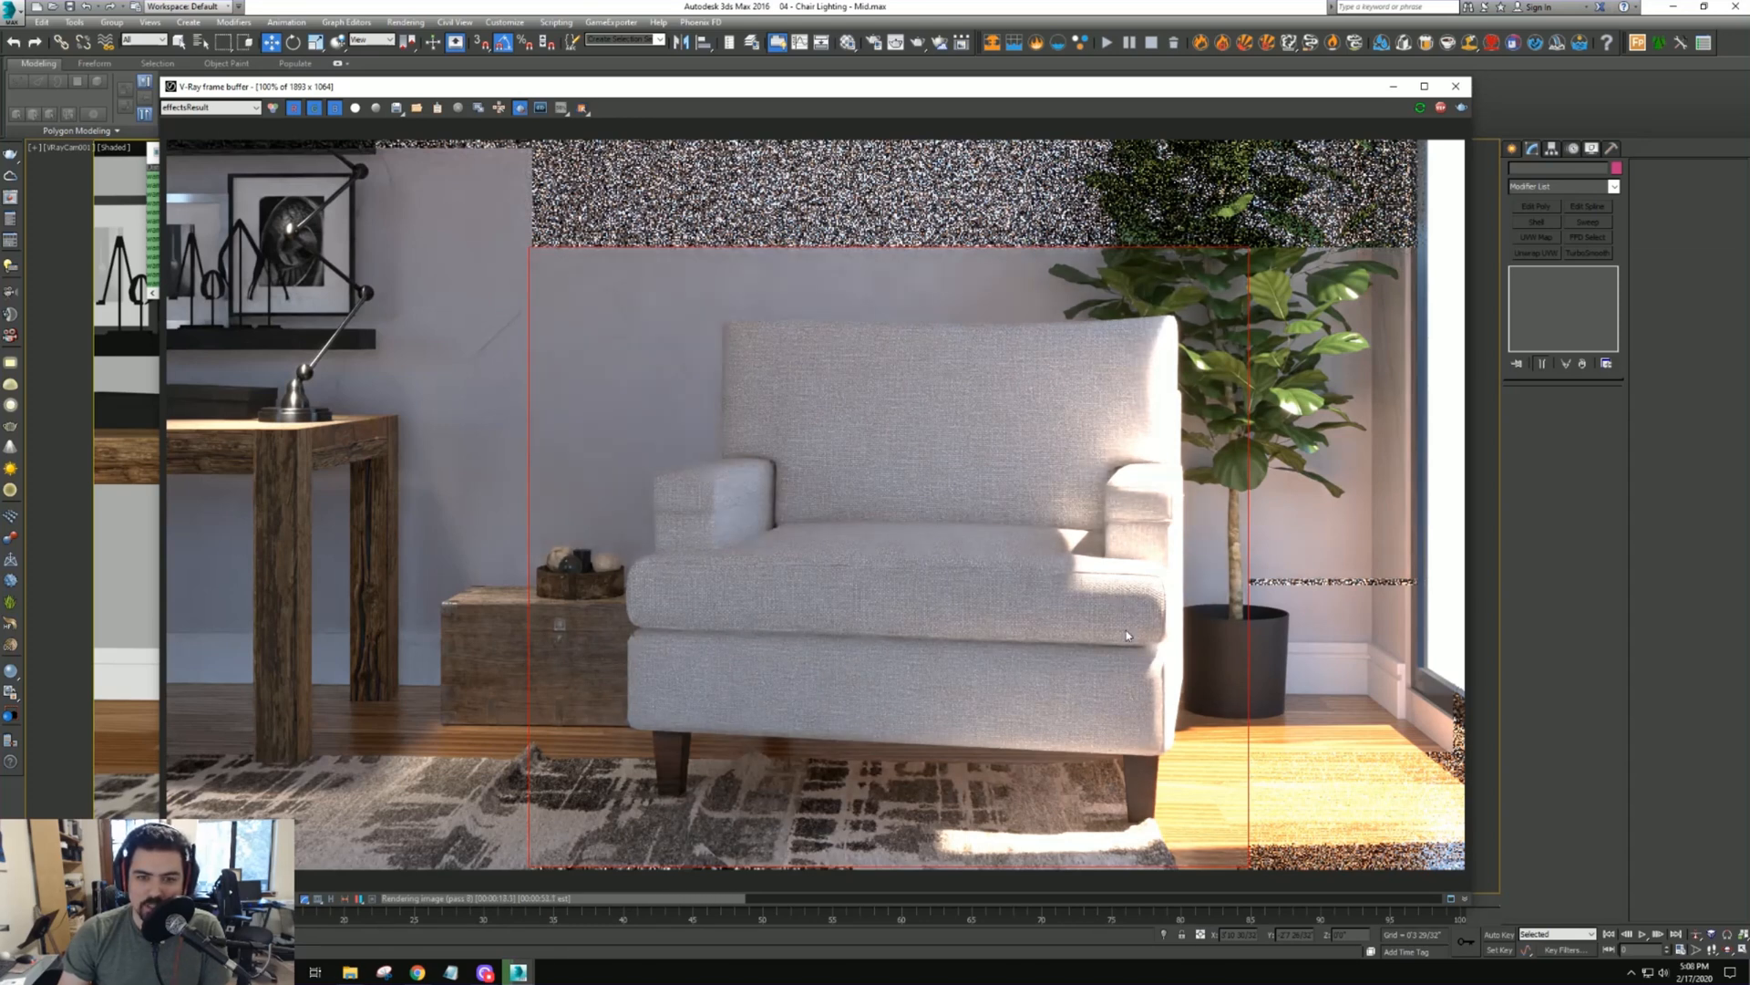
{"action": "scroll", "coordinate": [1125, 631], "scroll_direction": "up", "scroll_amount": 1}
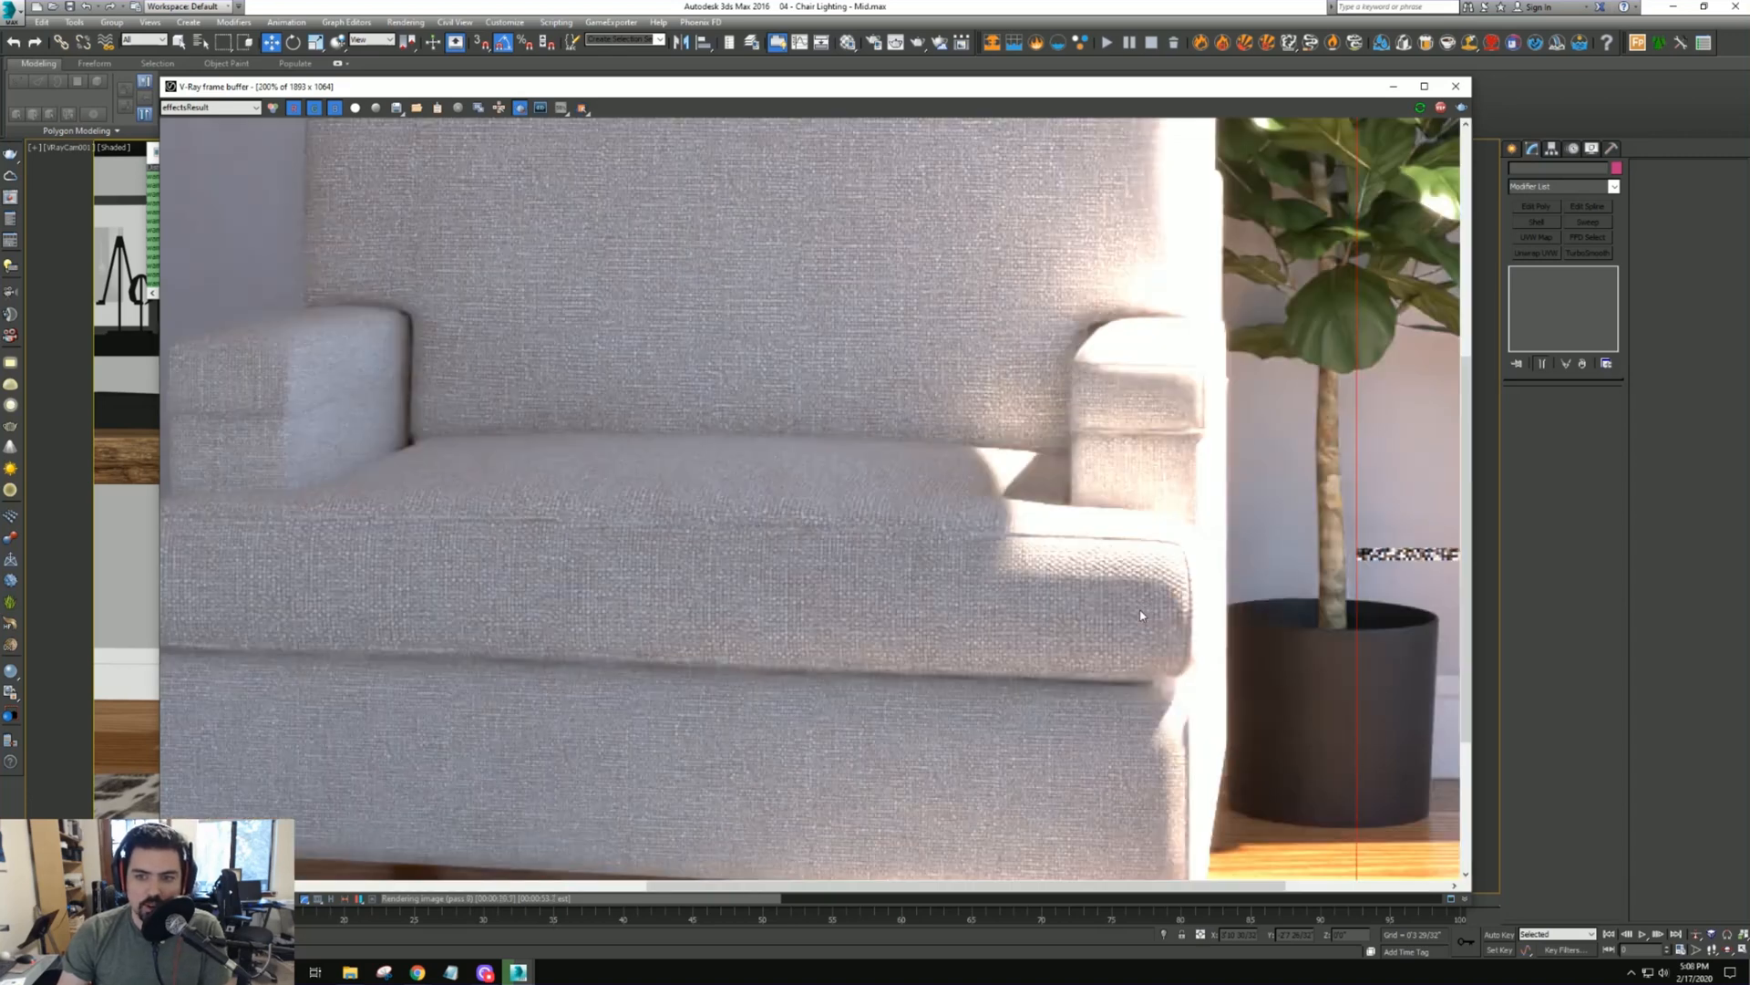
{"action": "scroll", "coordinate": [1140, 615], "scroll_direction": "down", "scroll_amount": 1}
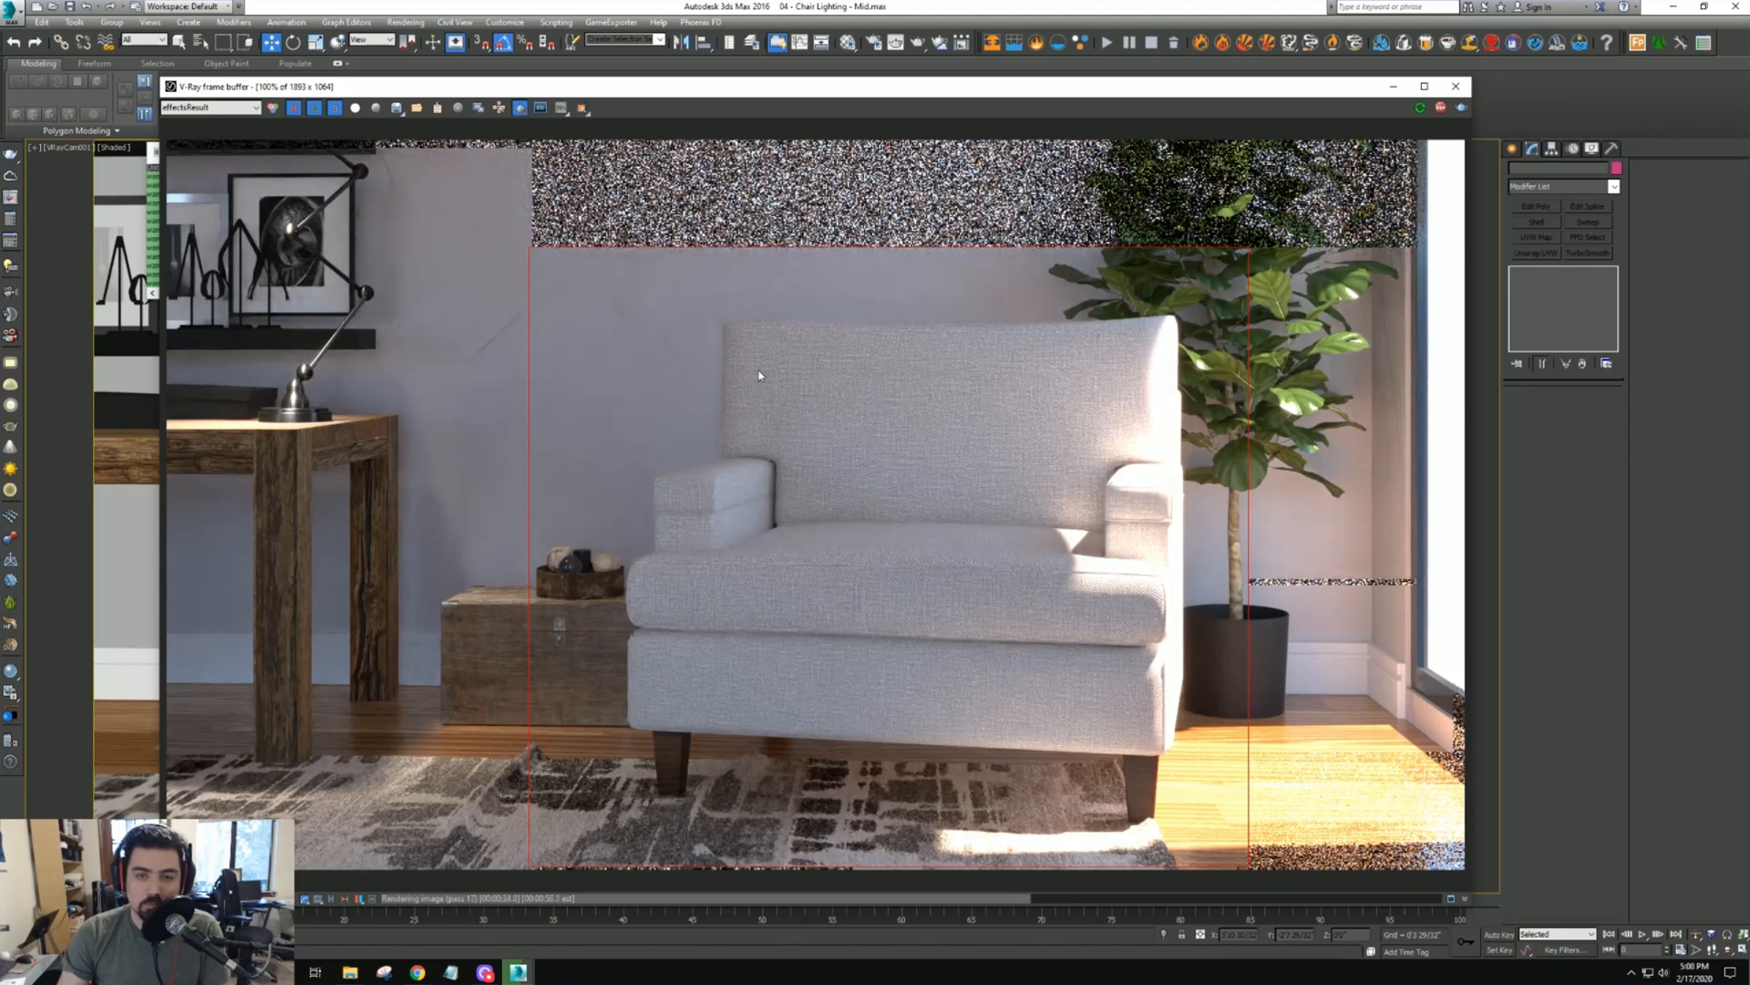
Turn off region rendering, stop the interactive render and close the V-Ray frame buffer
{"action": "left_click", "coordinate": [521, 109]}
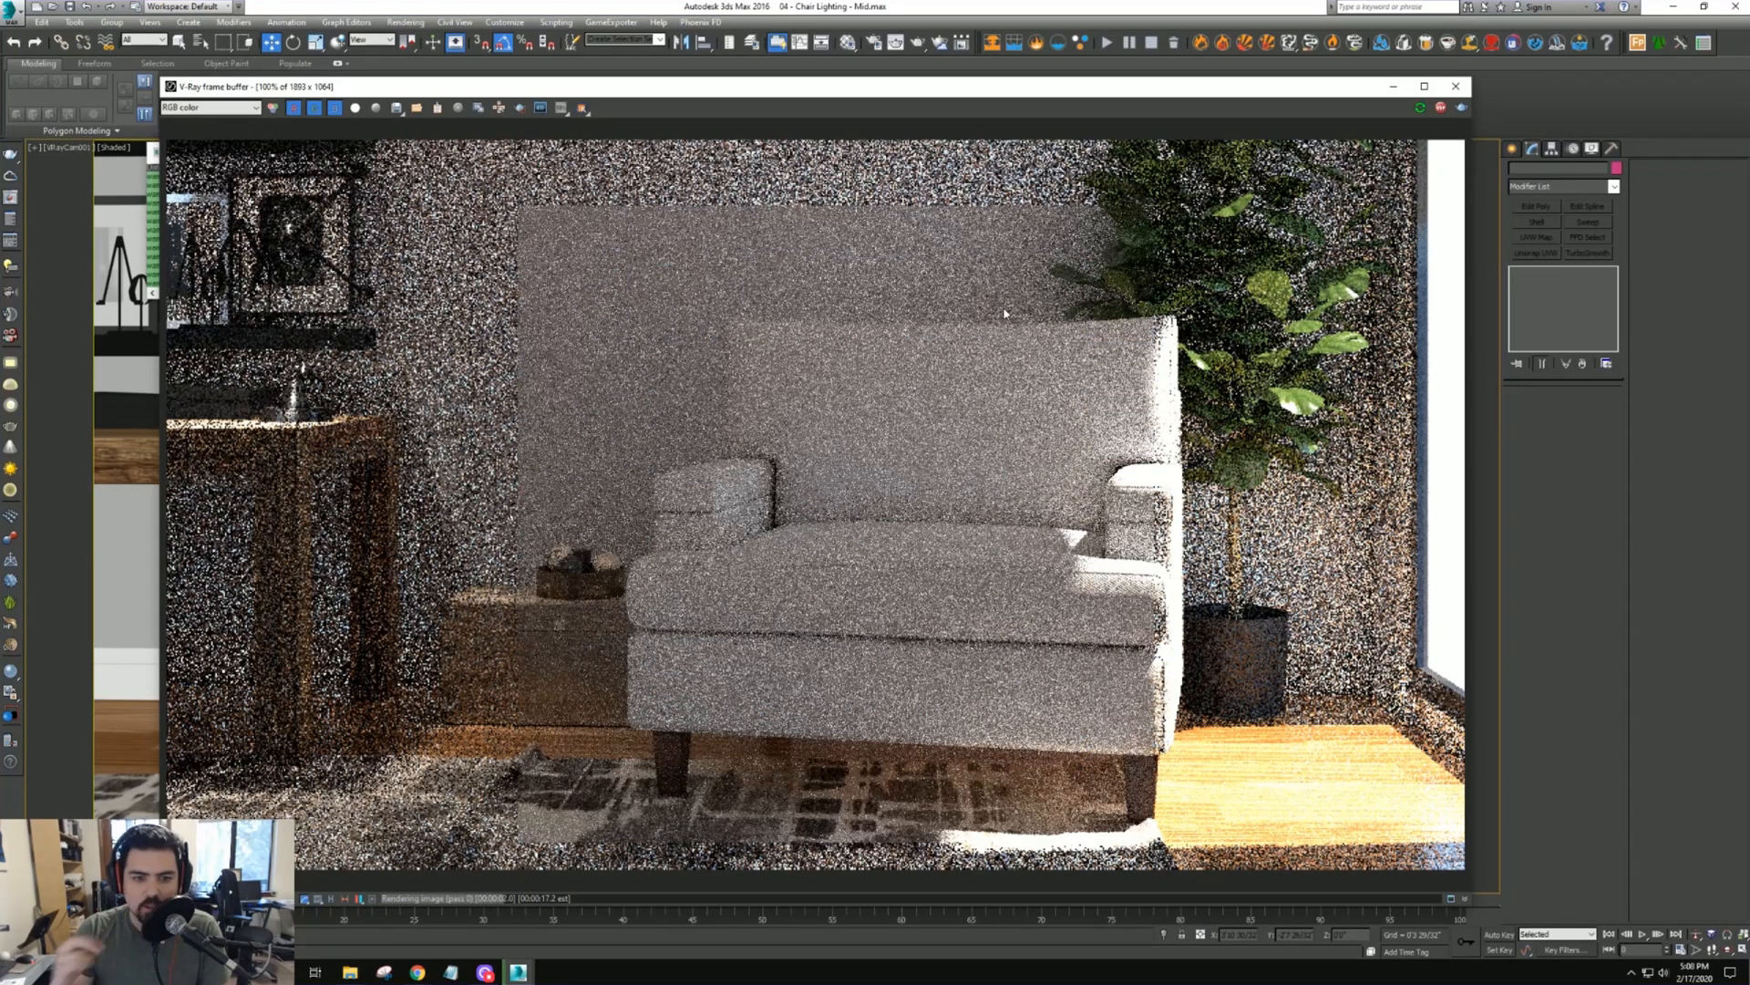
{"action": "left_click", "coordinate": [1441, 107]}
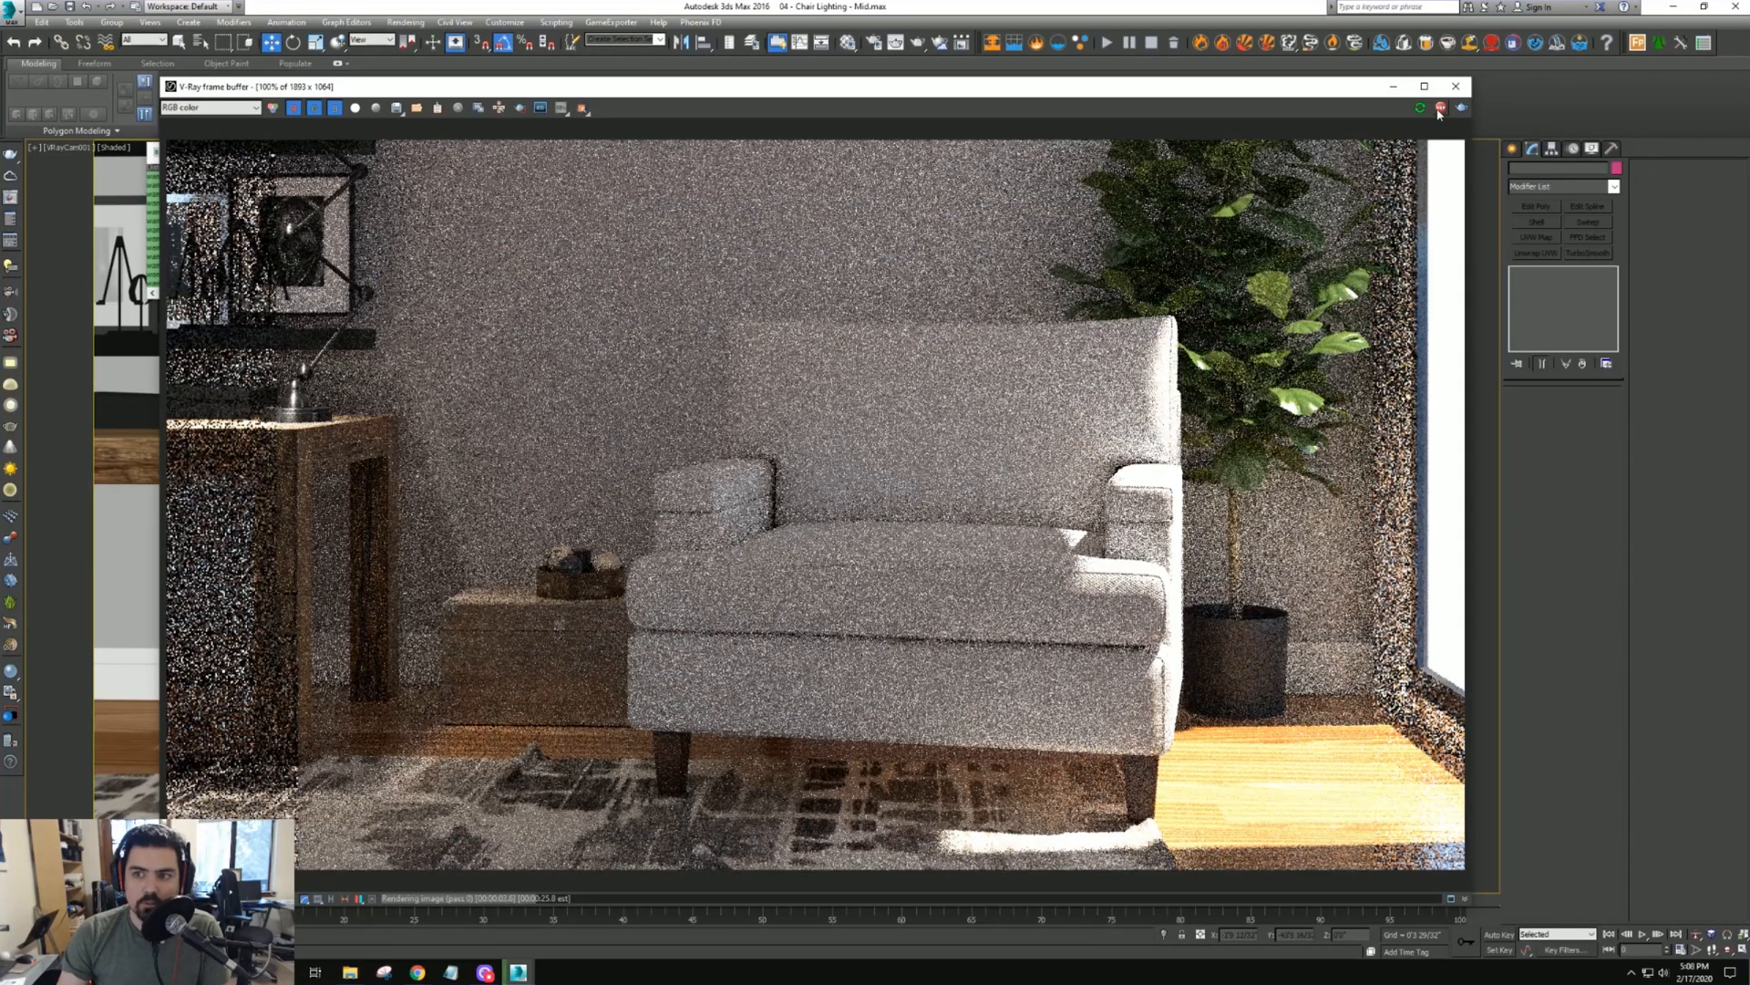
{"action": "left_click", "coordinate": [1453, 88]}
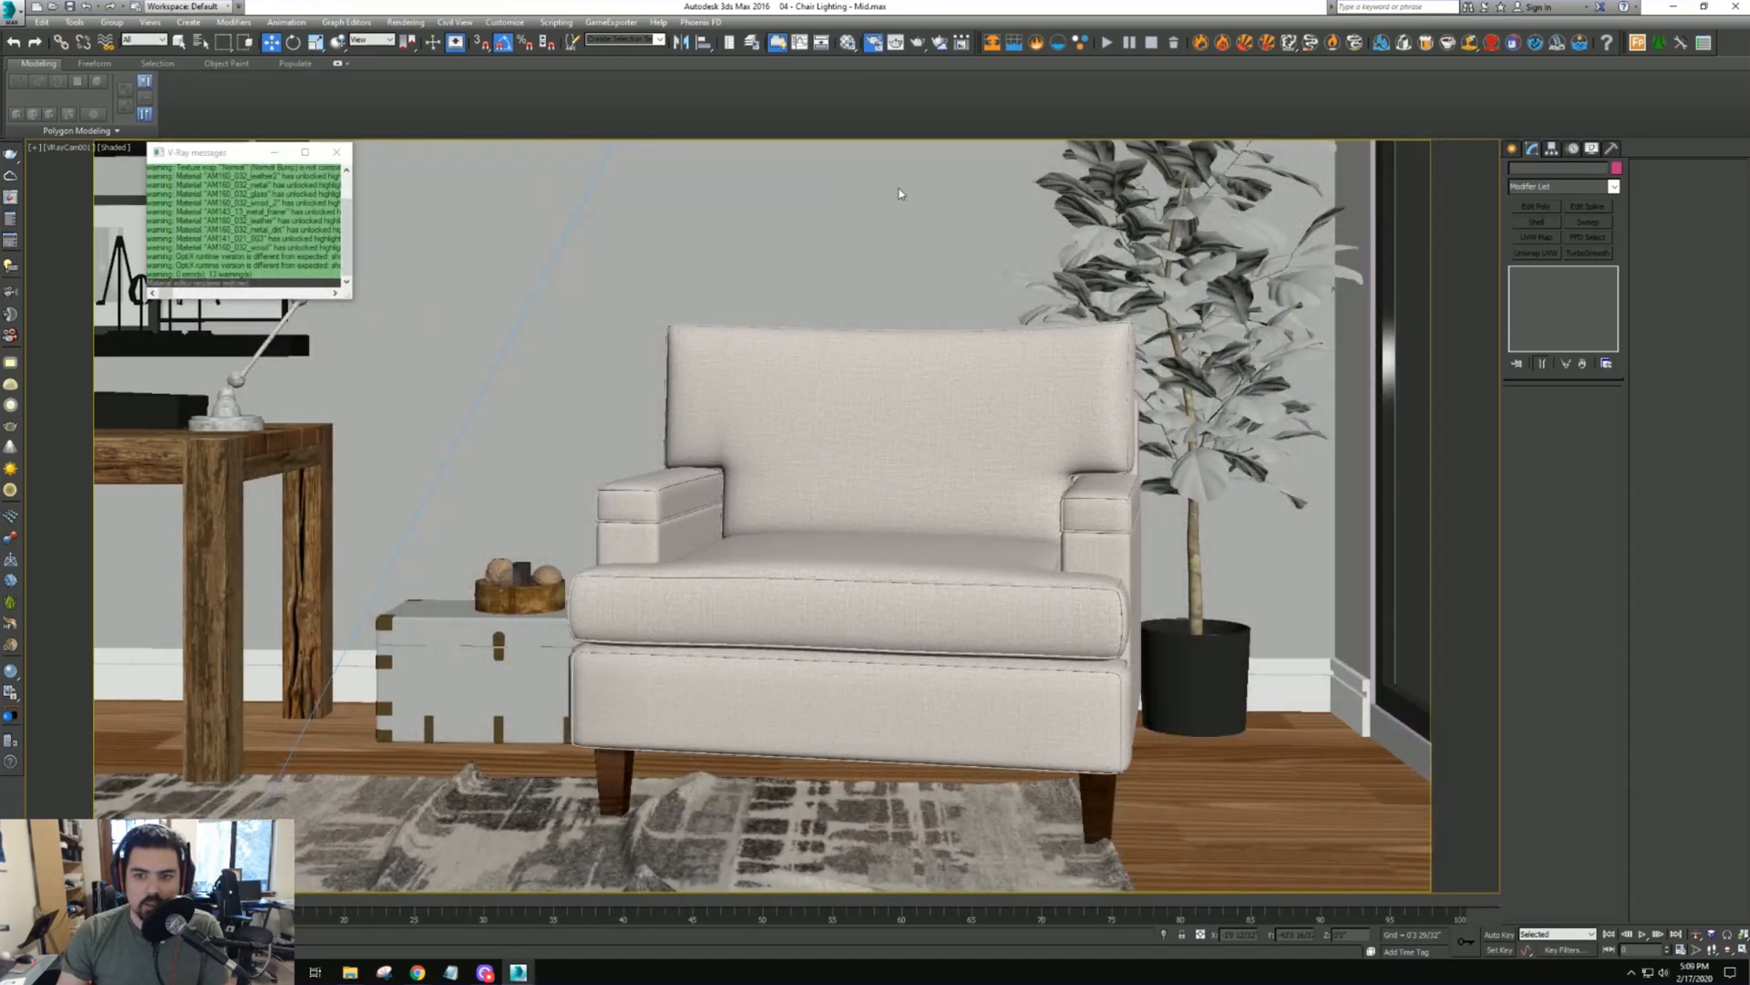
Open the render settings and set the V-Ray image sampler type to Bucket
{"action": "key", "text": "F10"}
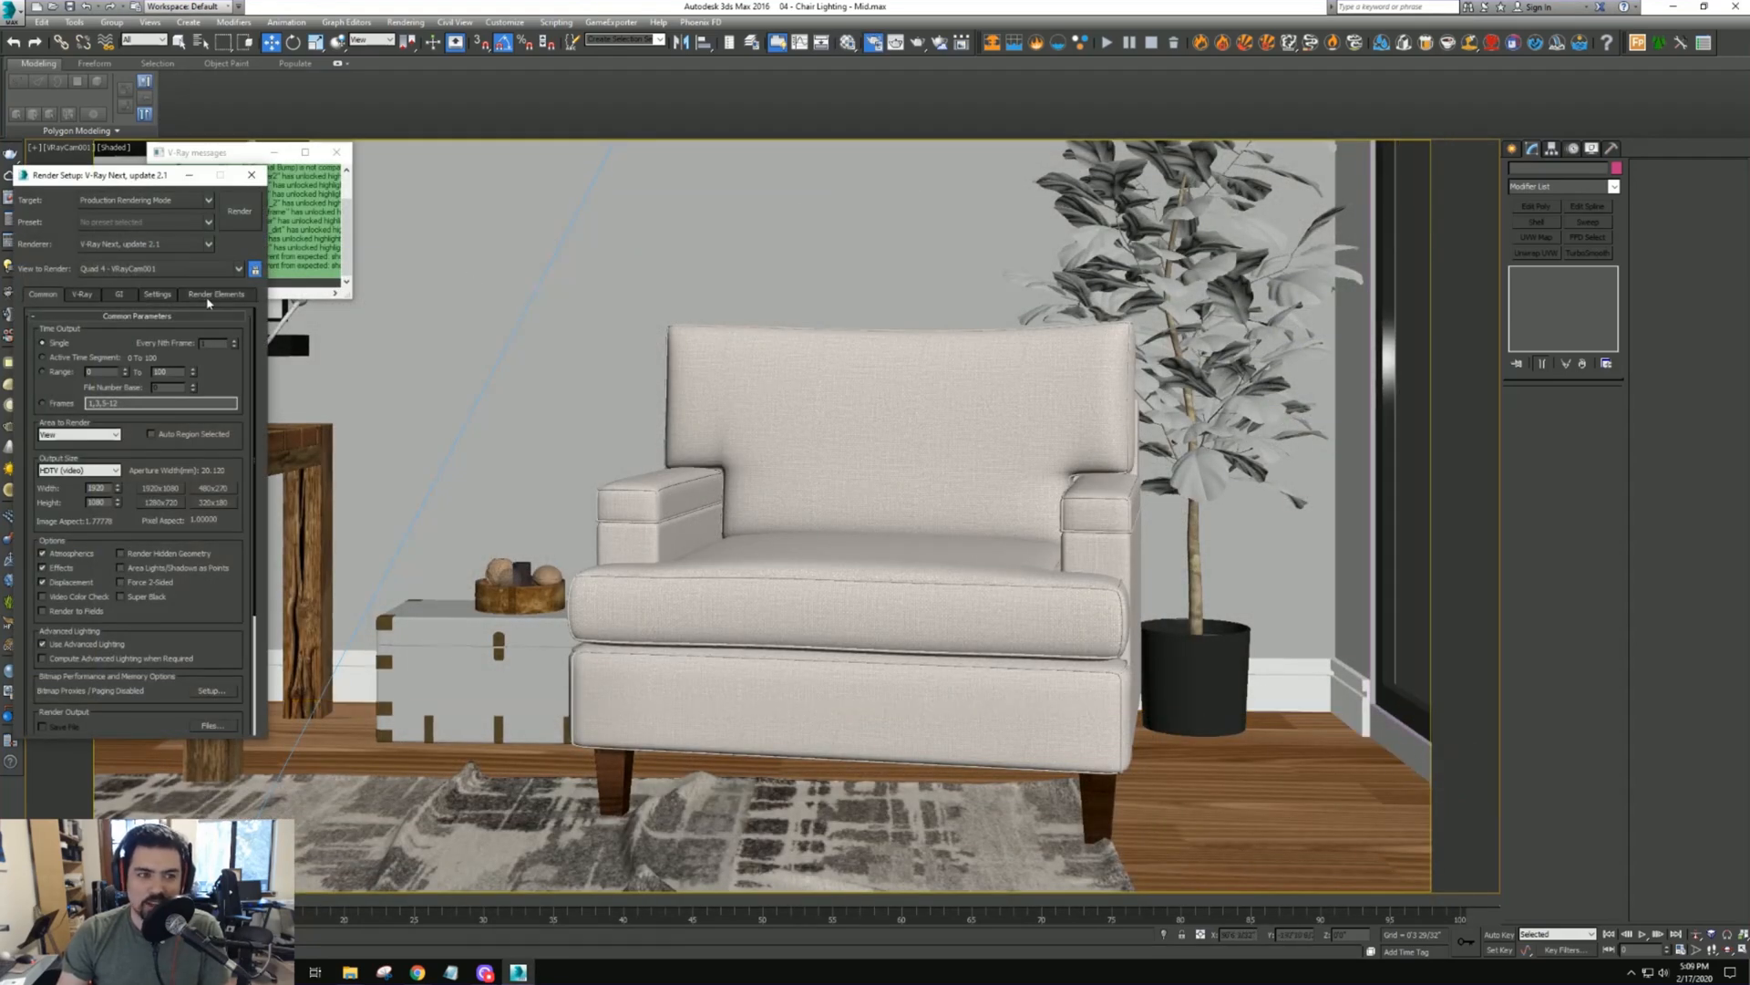
{"action": "left_click_drag", "start_coordinate": [110, 174], "coordinate": [542, 157]}
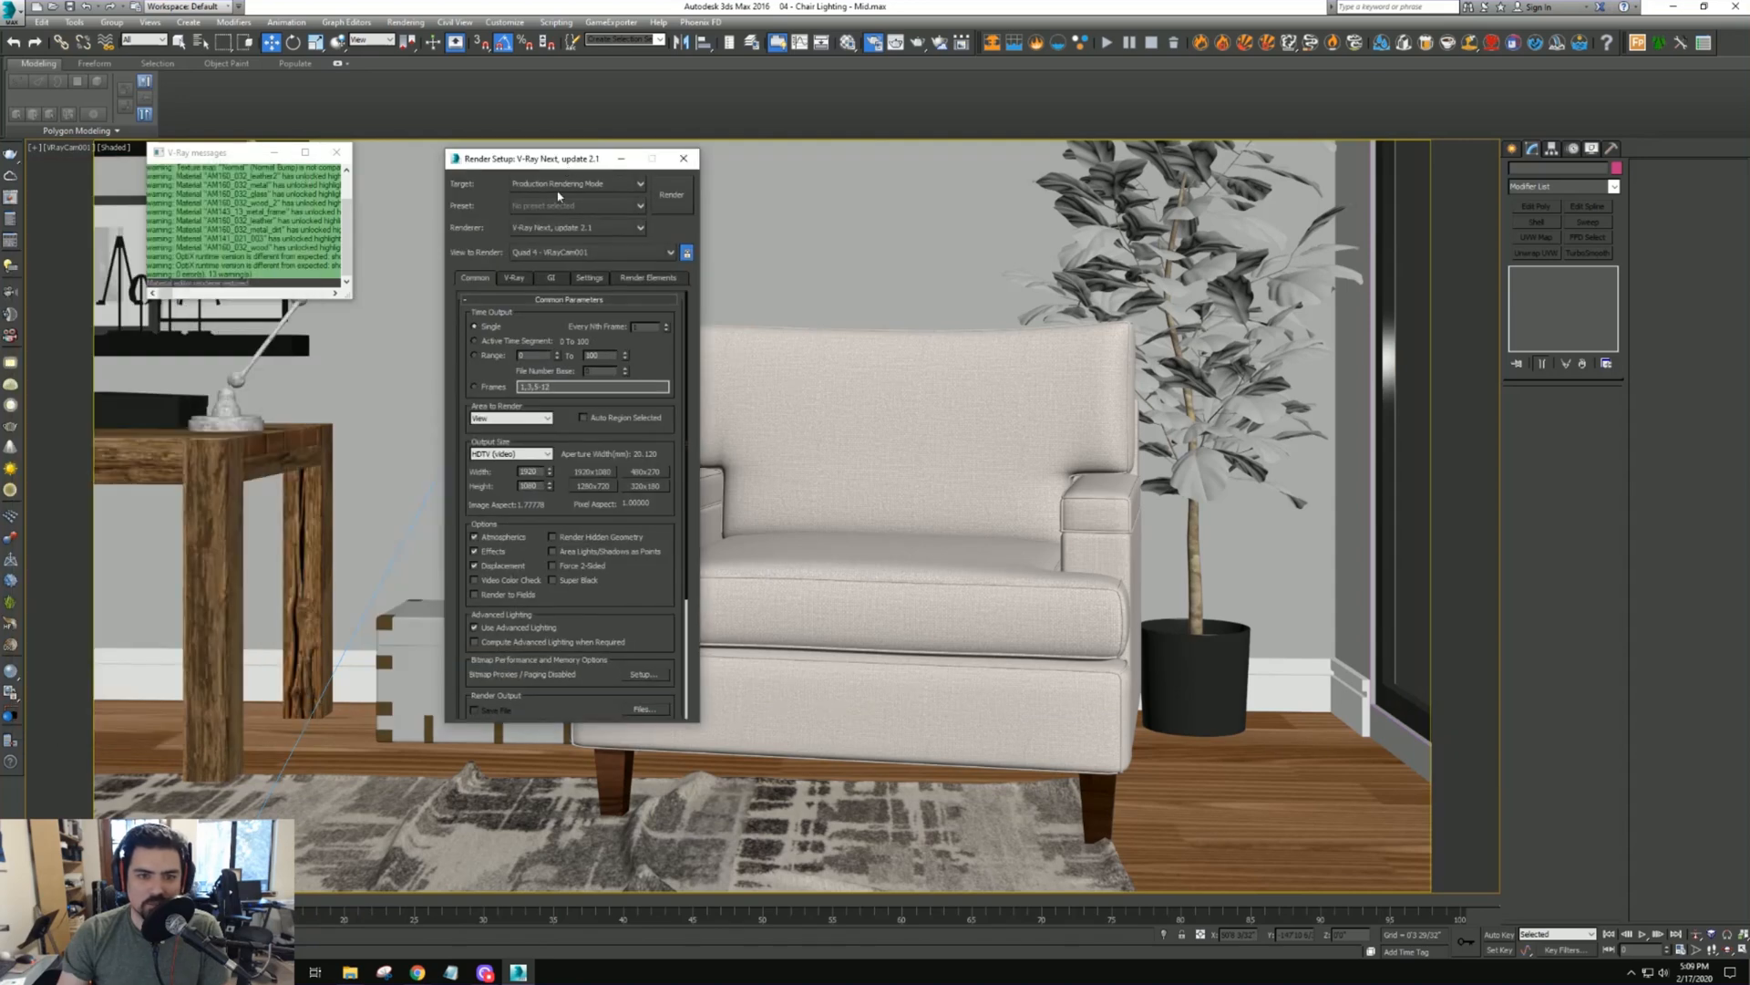
{"action": "left_click", "coordinate": [516, 278]}
{"action": "left_click", "coordinate": [557, 401]}
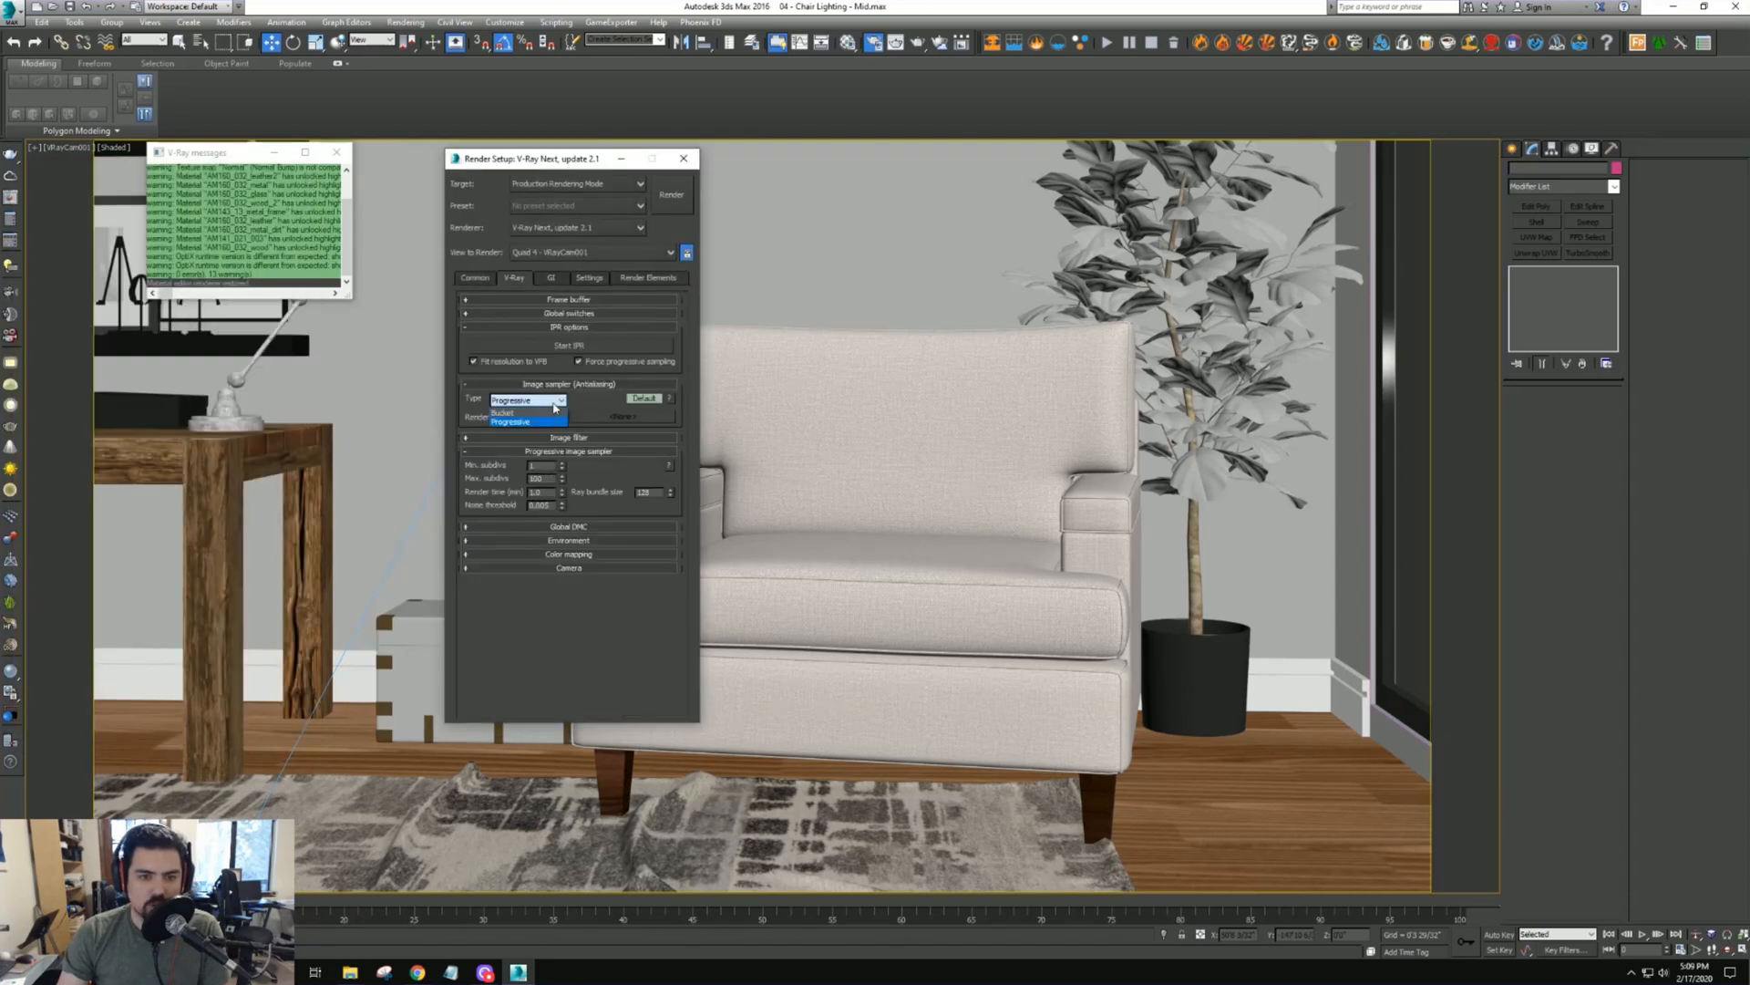
{"action": "left_click", "coordinate": [512, 412]}
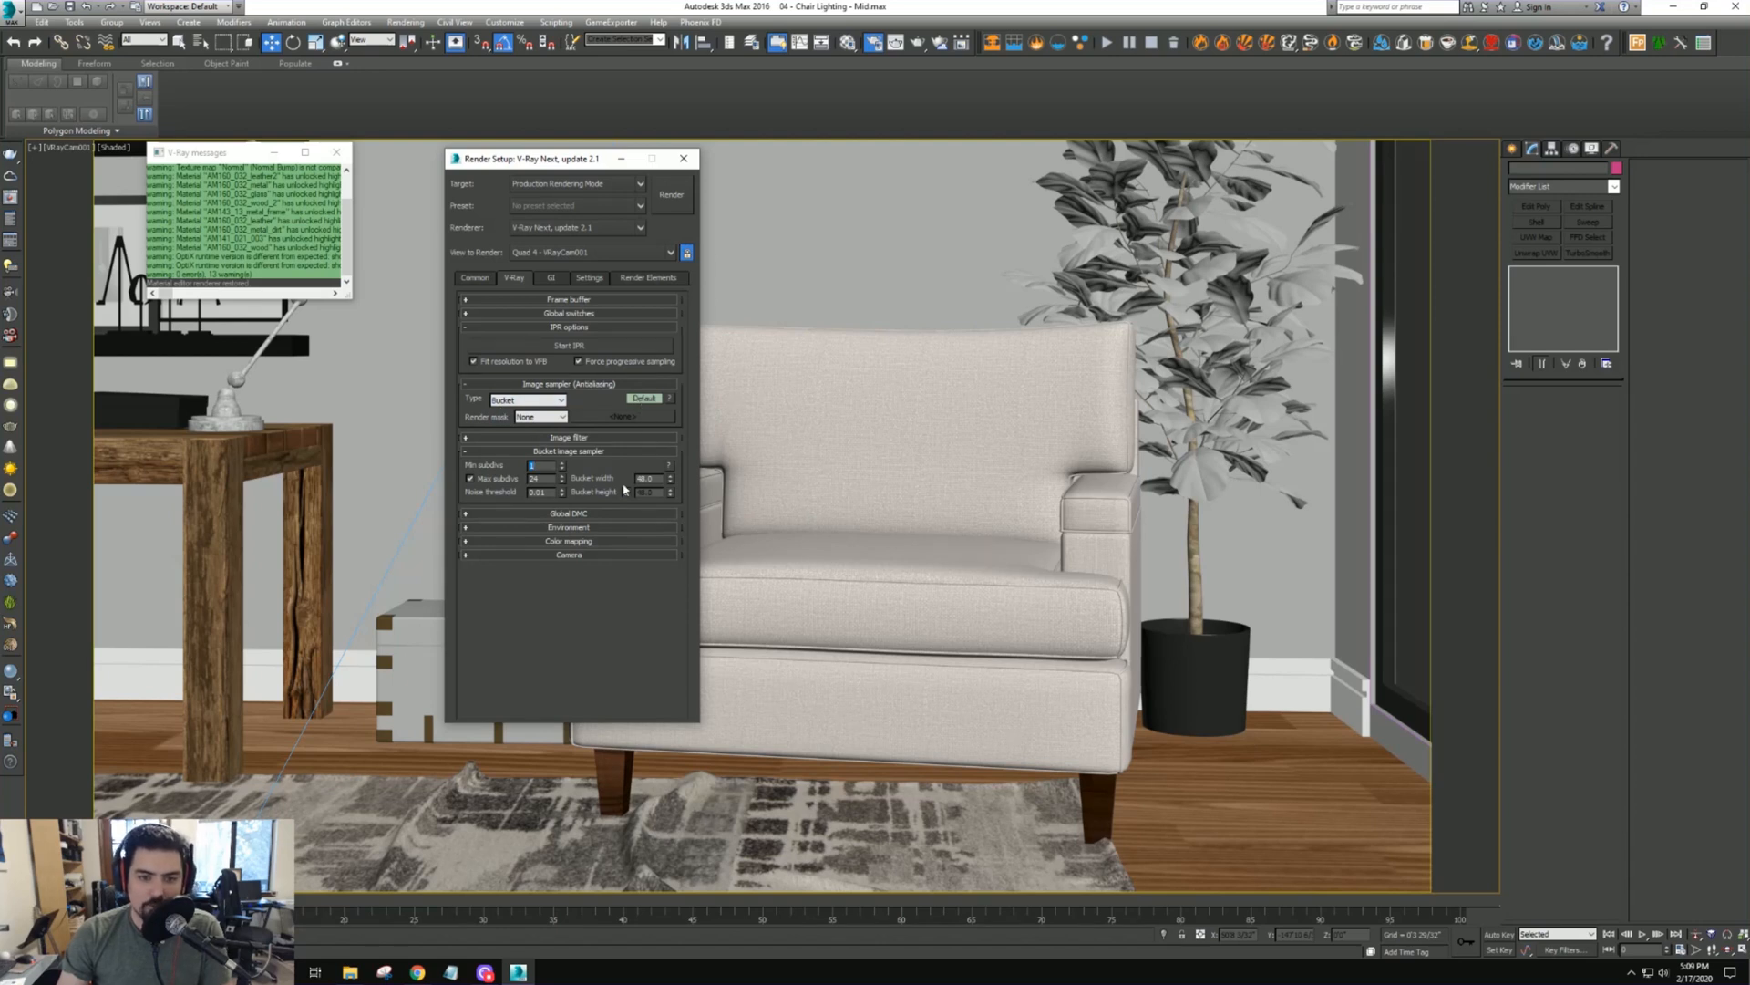
Set the bucket width to 16 and switch the Global DMC settings to Advanced
{"action": "double_click", "coordinate": [654, 479]}
{"action": "type", "text": "16"}
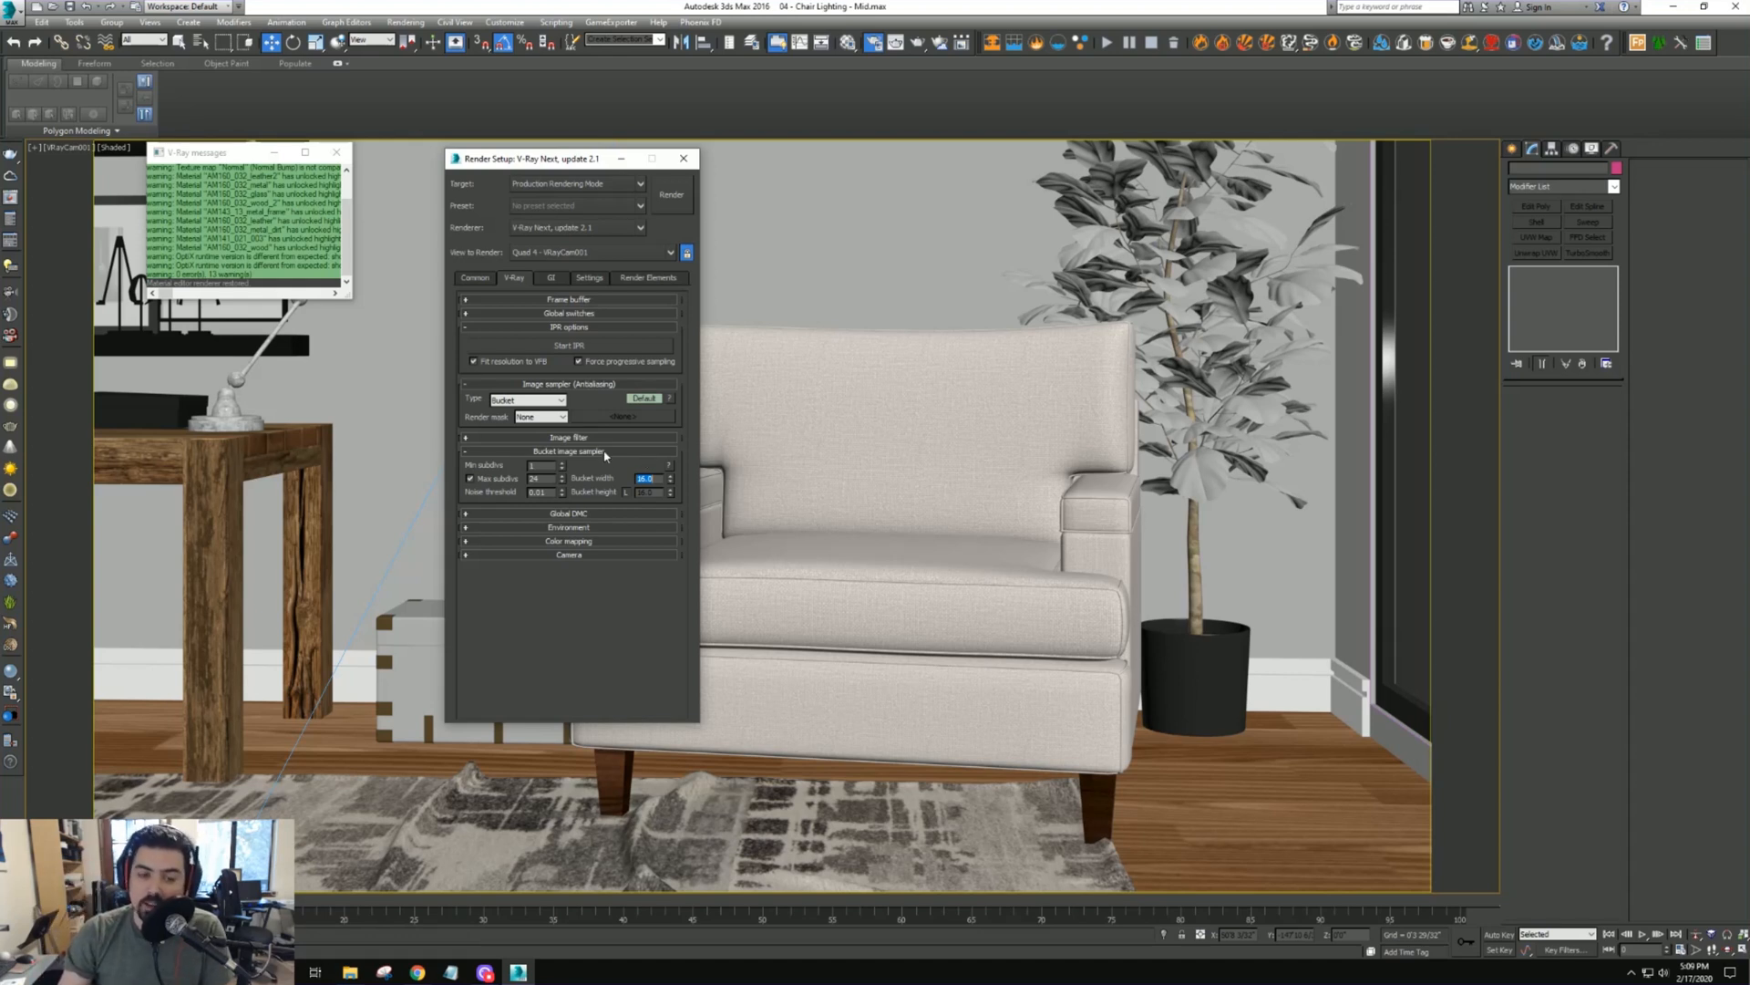
{"action": "left_click", "coordinate": [569, 514]}
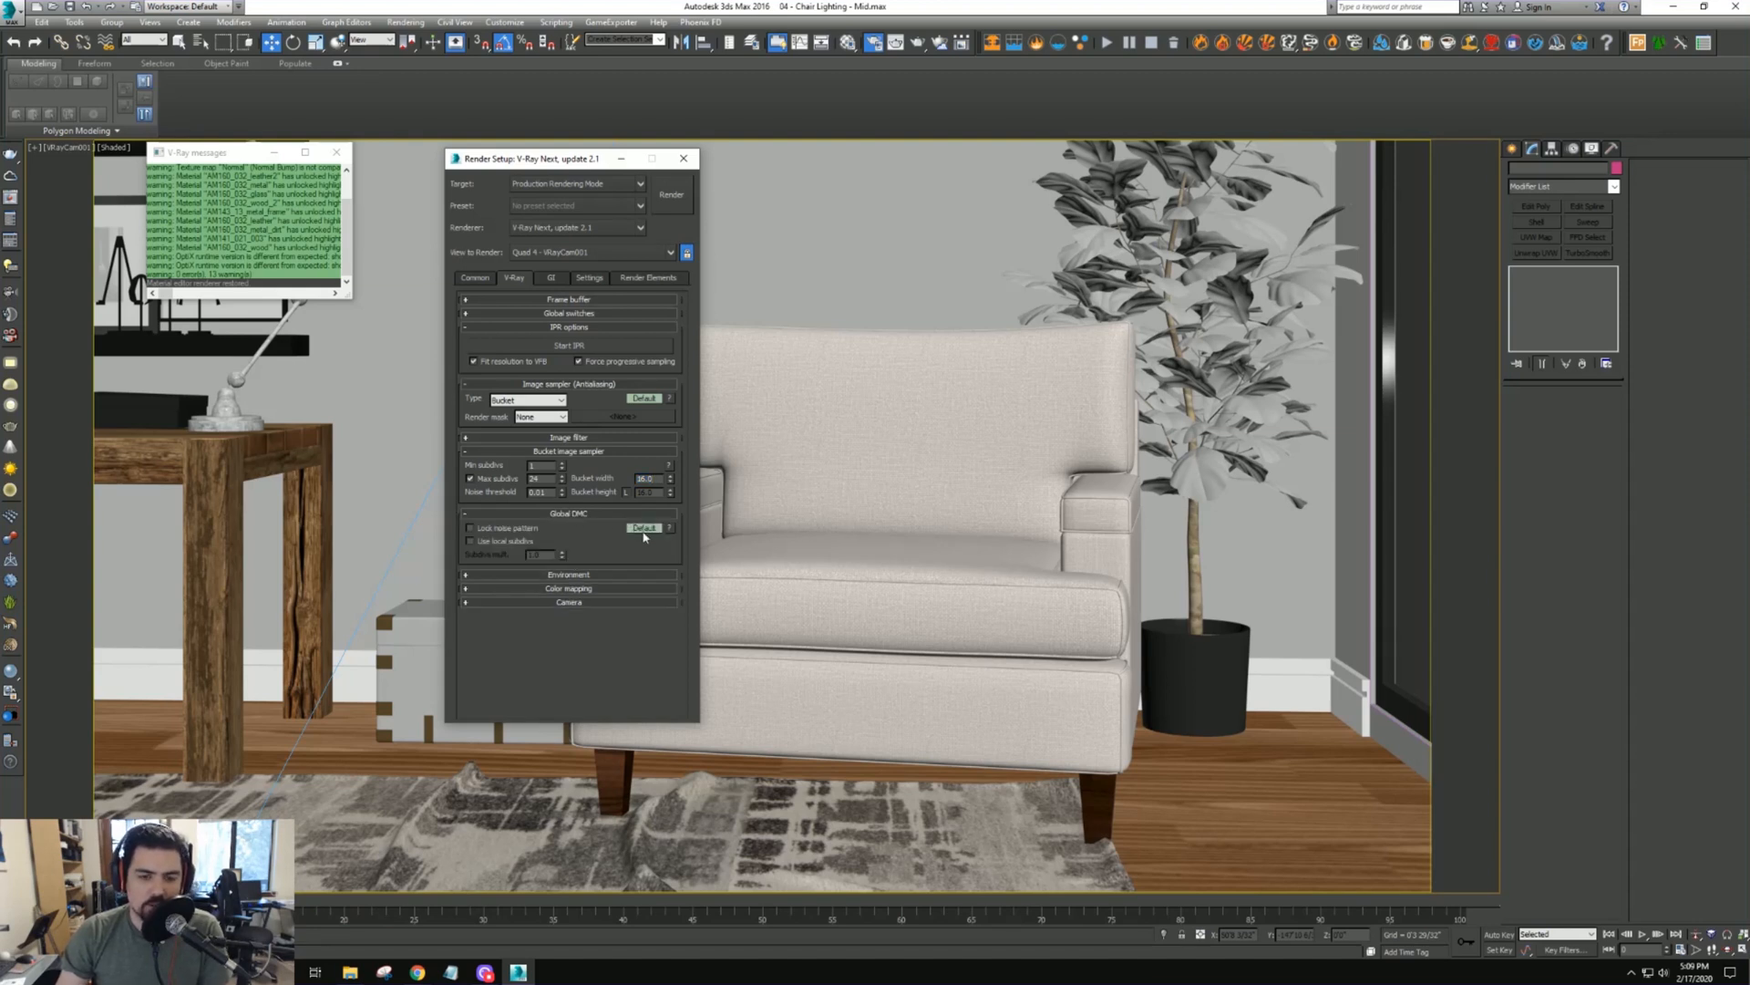
{"action": "left_click", "coordinate": [644, 528]}
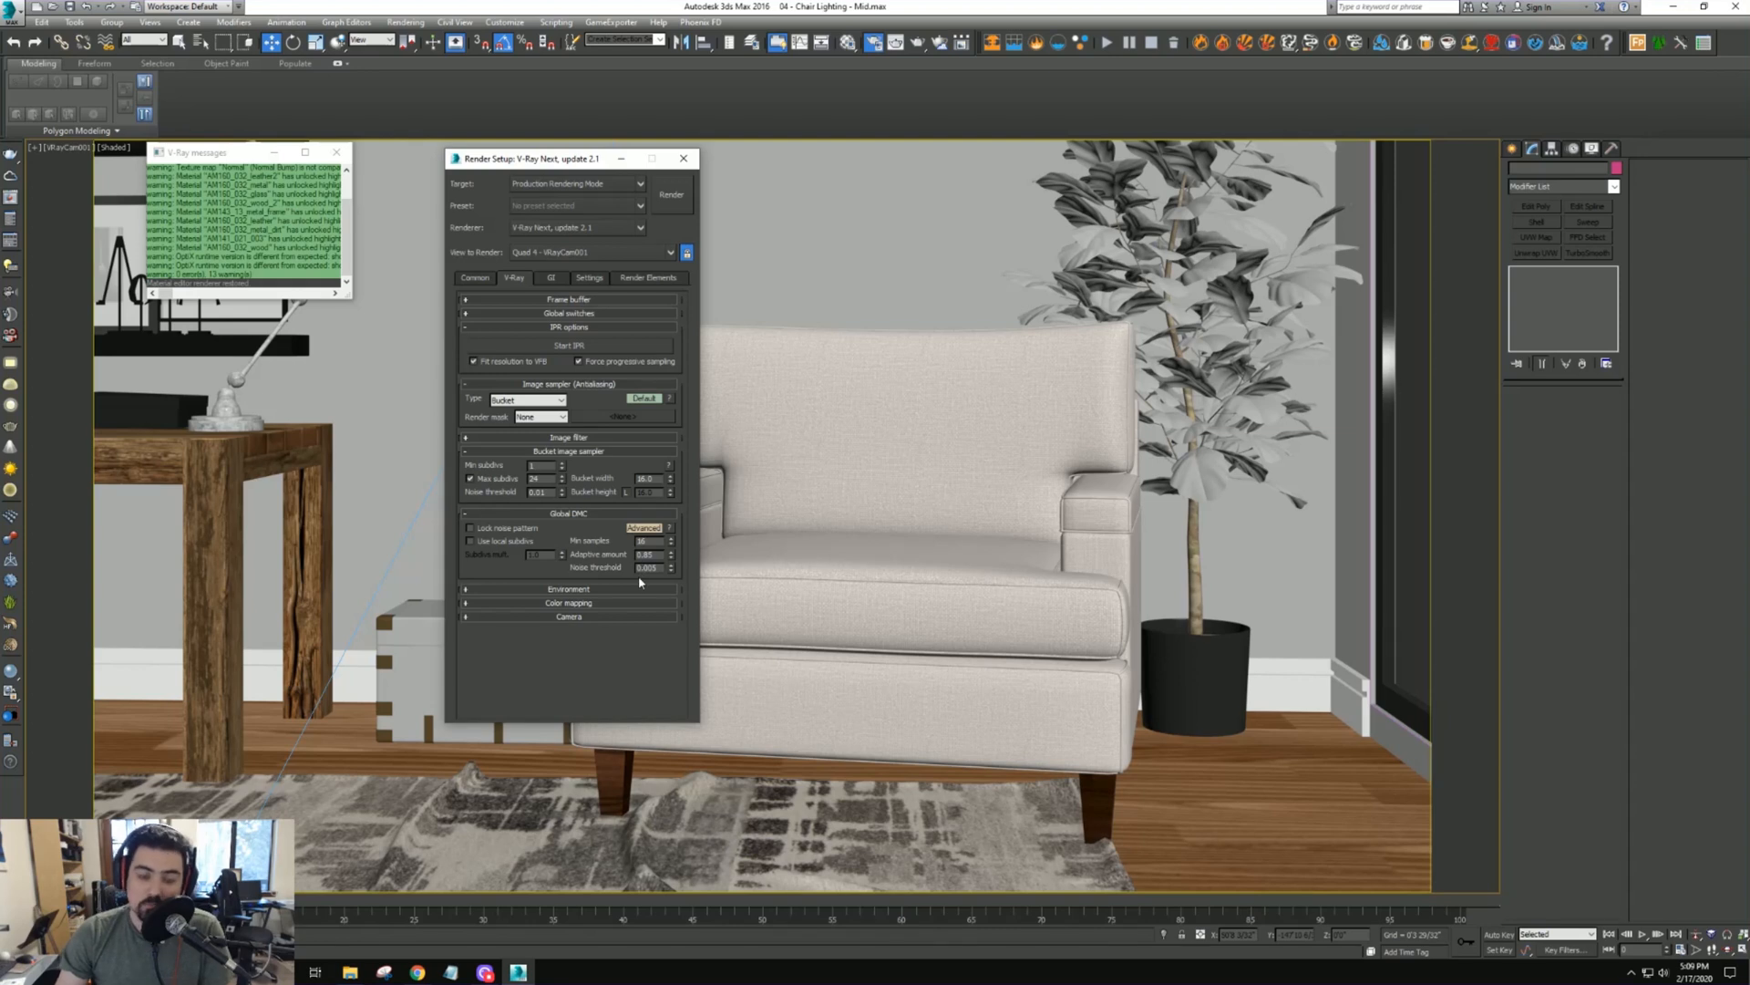
Set the primary GI engine to Irradiance map with the Very low preset
{"action": "left_click", "coordinate": [551, 279]}
{"action": "left_click", "coordinate": [559, 329]}
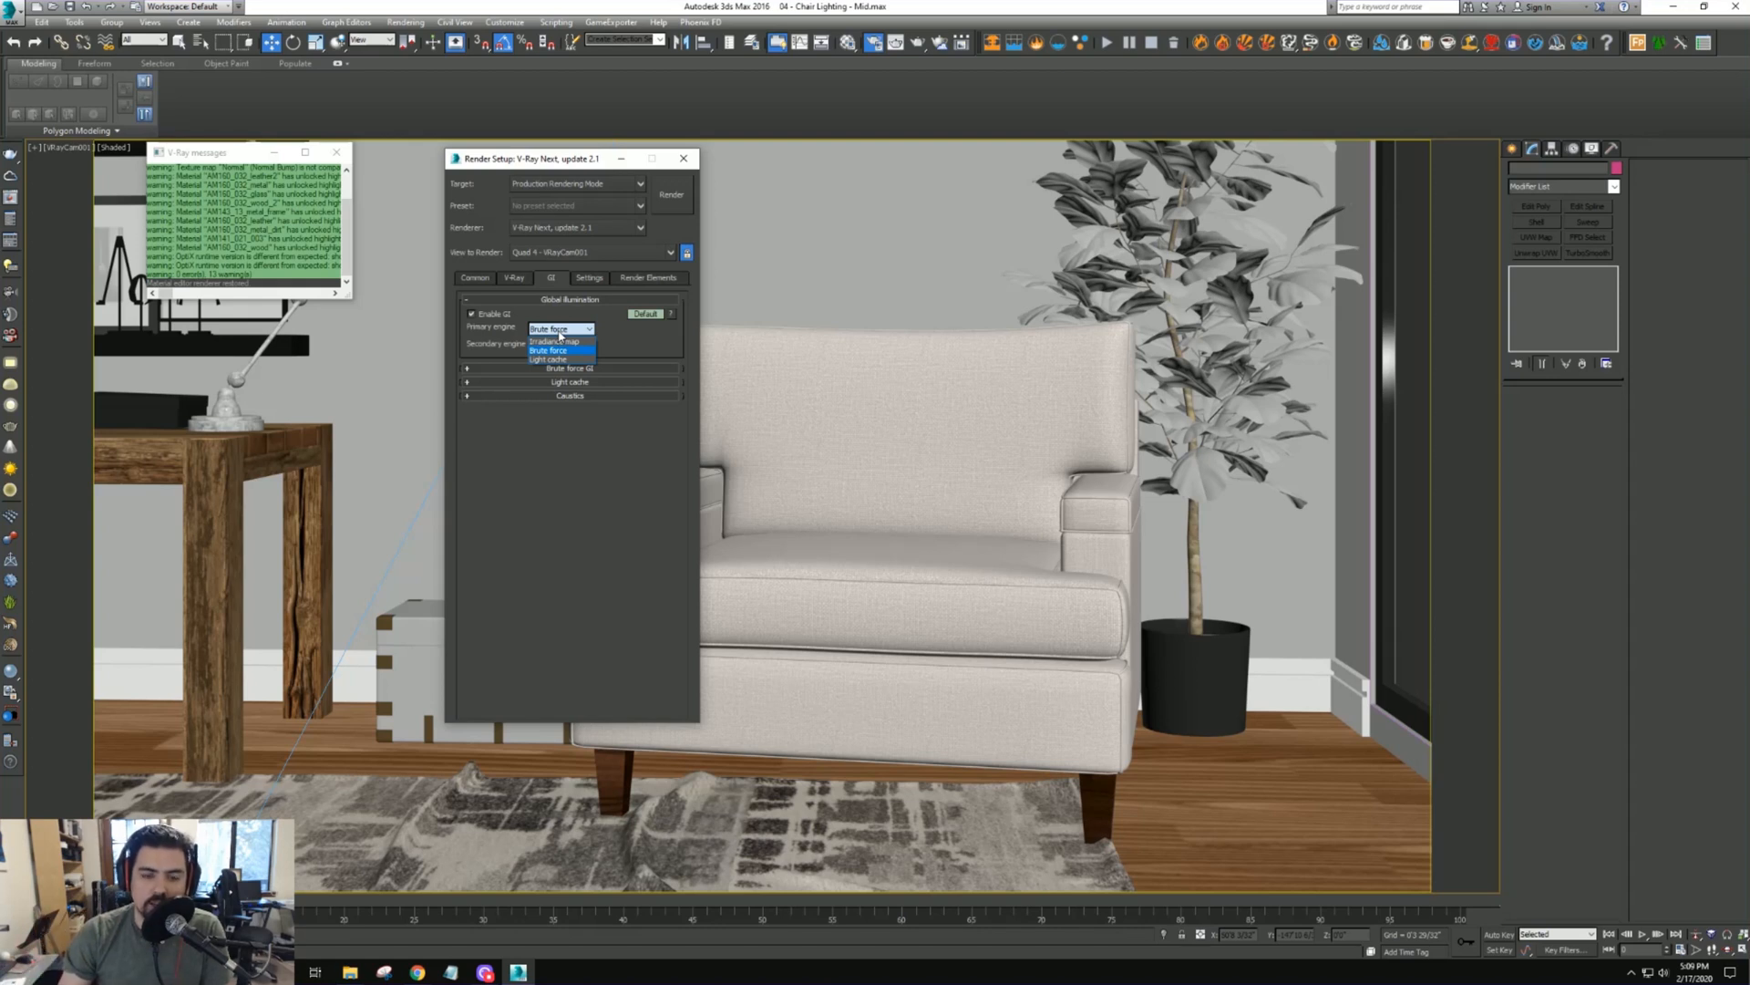
{"action": "left_click", "coordinate": [553, 341]}
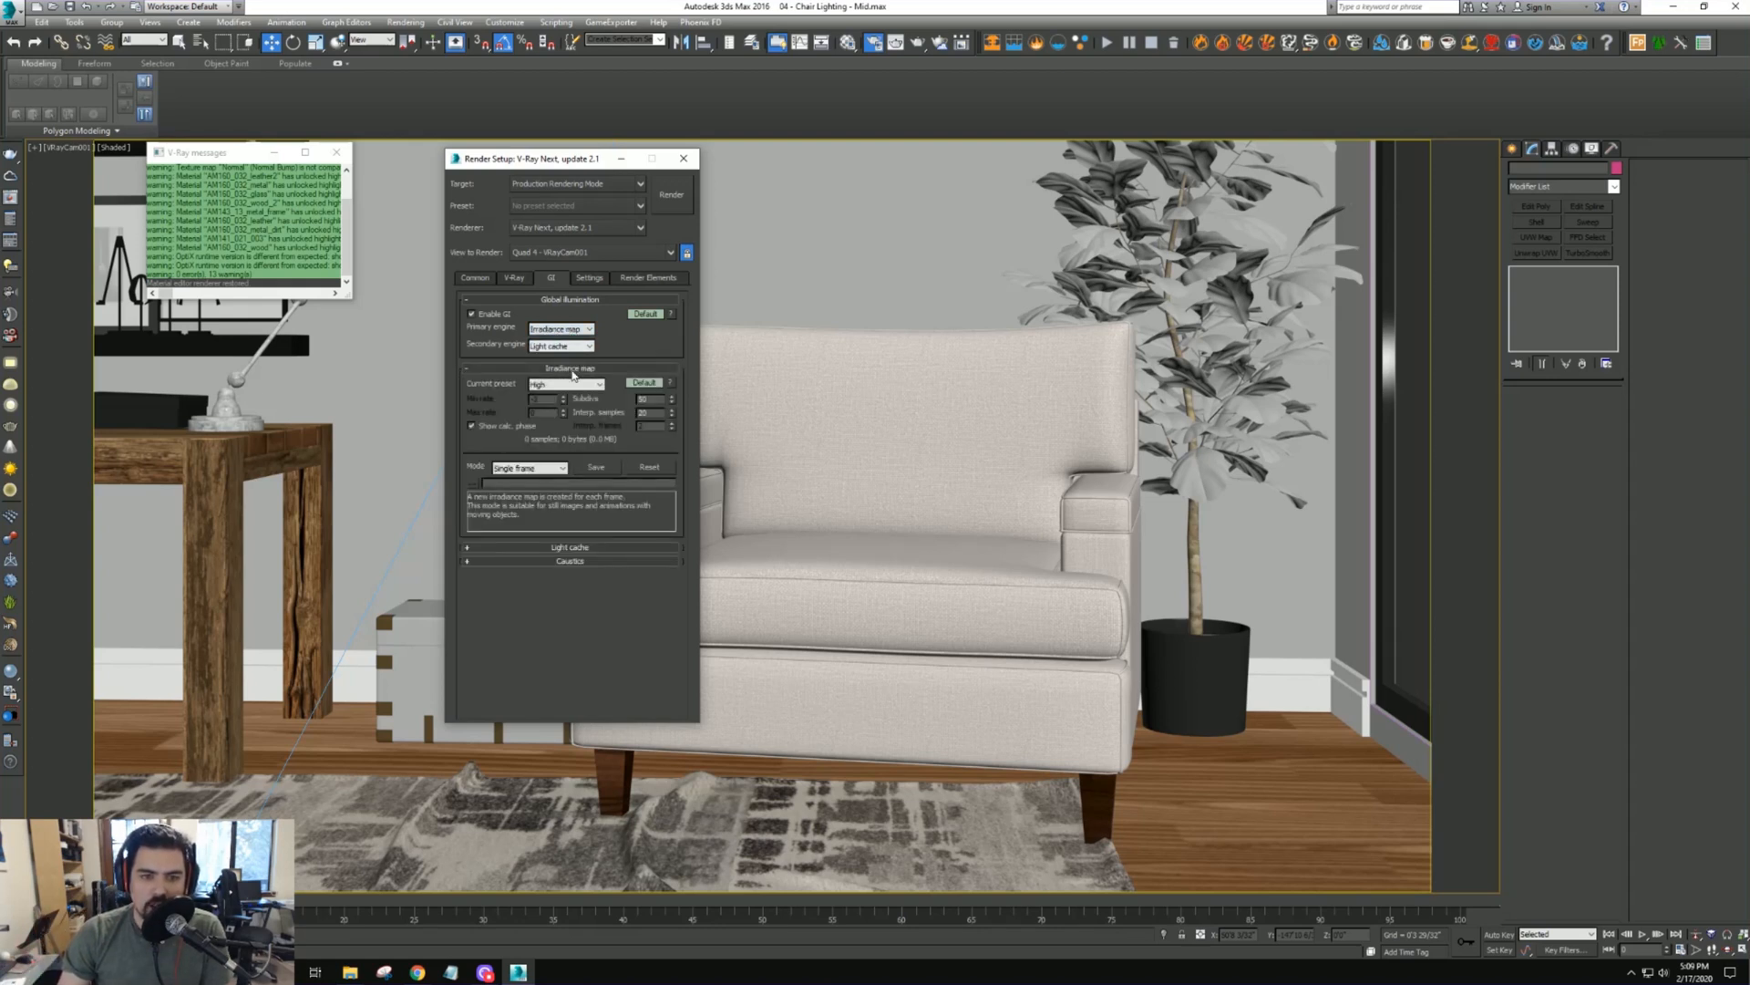
{"action": "left_click", "coordinate": [566, 384]}
{"action": "left_click", "coordinate": [564, 406]}
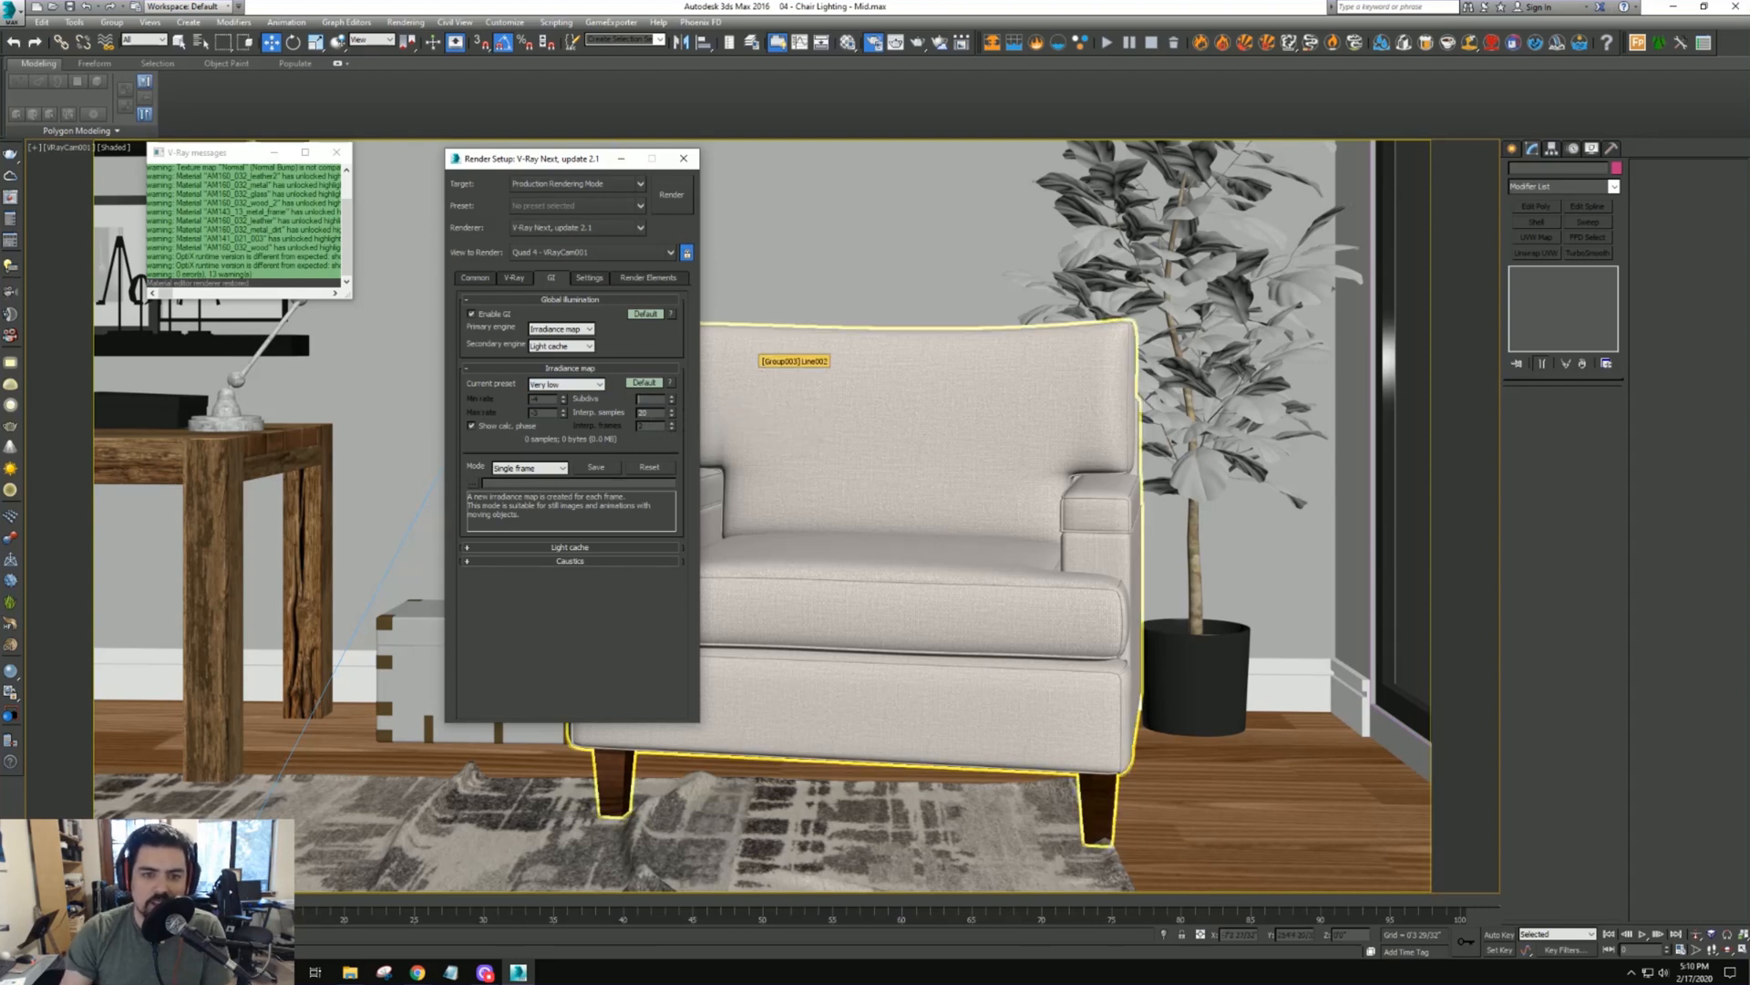
Switch the irradiance map settings to Advanced and enable Detail enhancement
{"action": "left_click", "coordinate": [644, 383]}
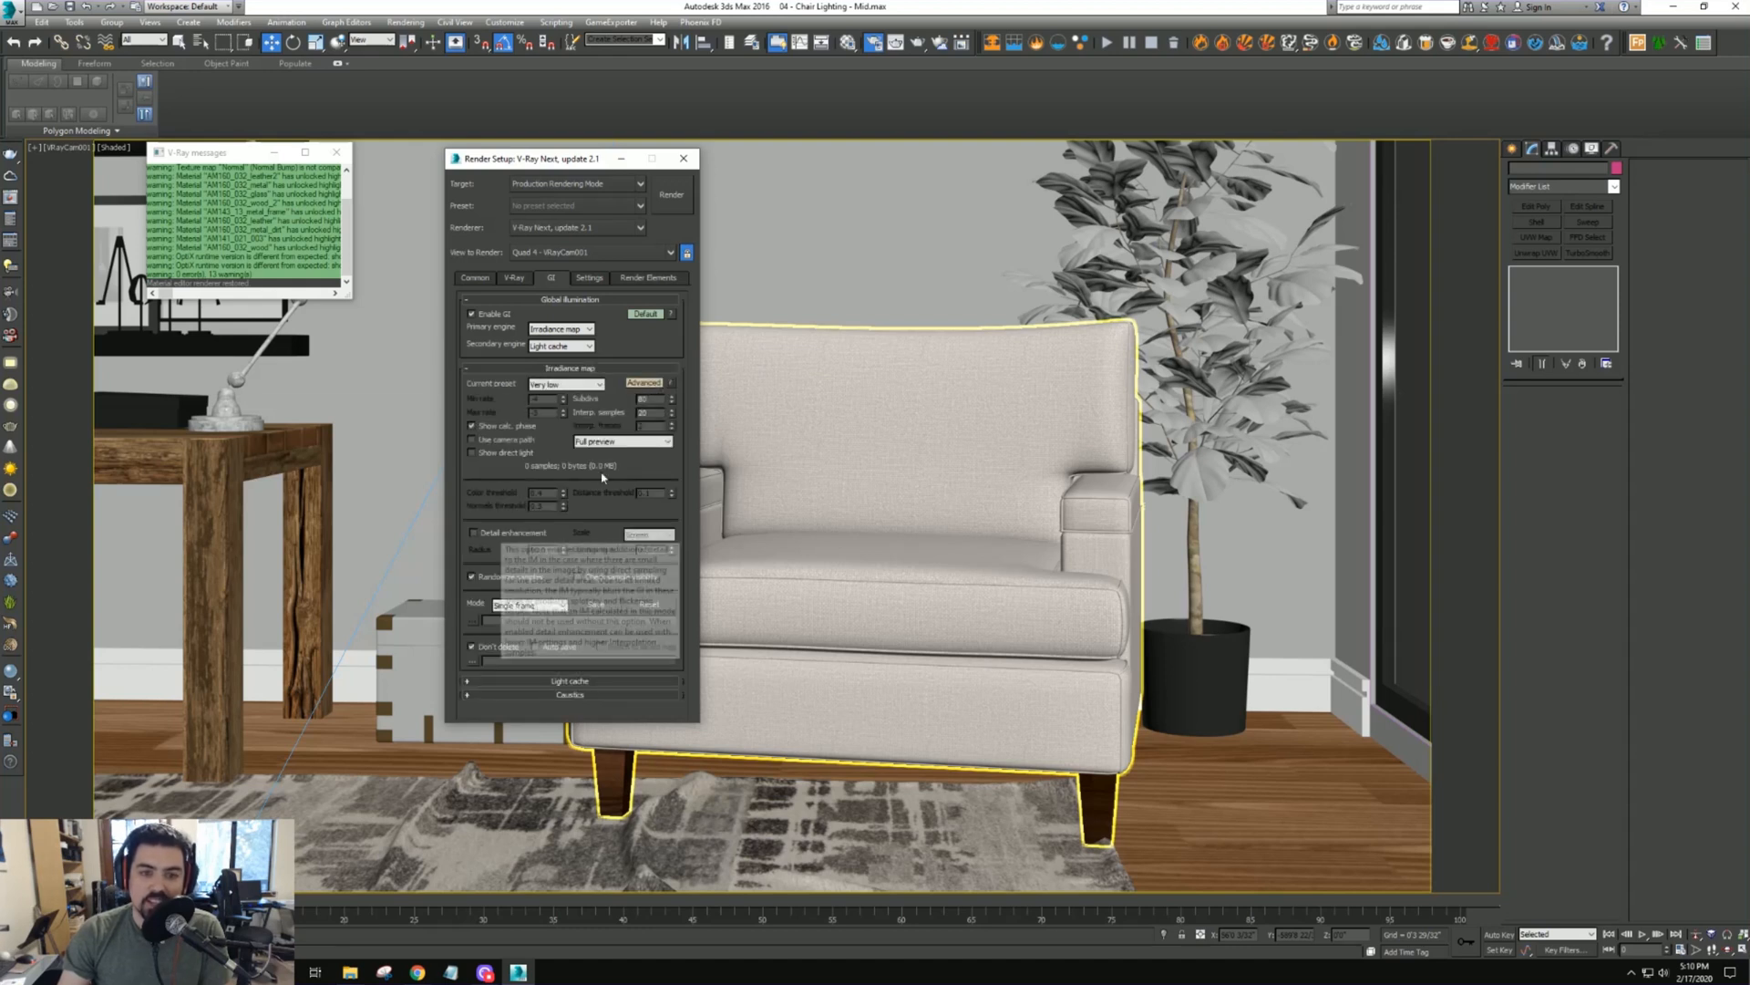
{"action": "left_click", "coordinate": [520, 533]}
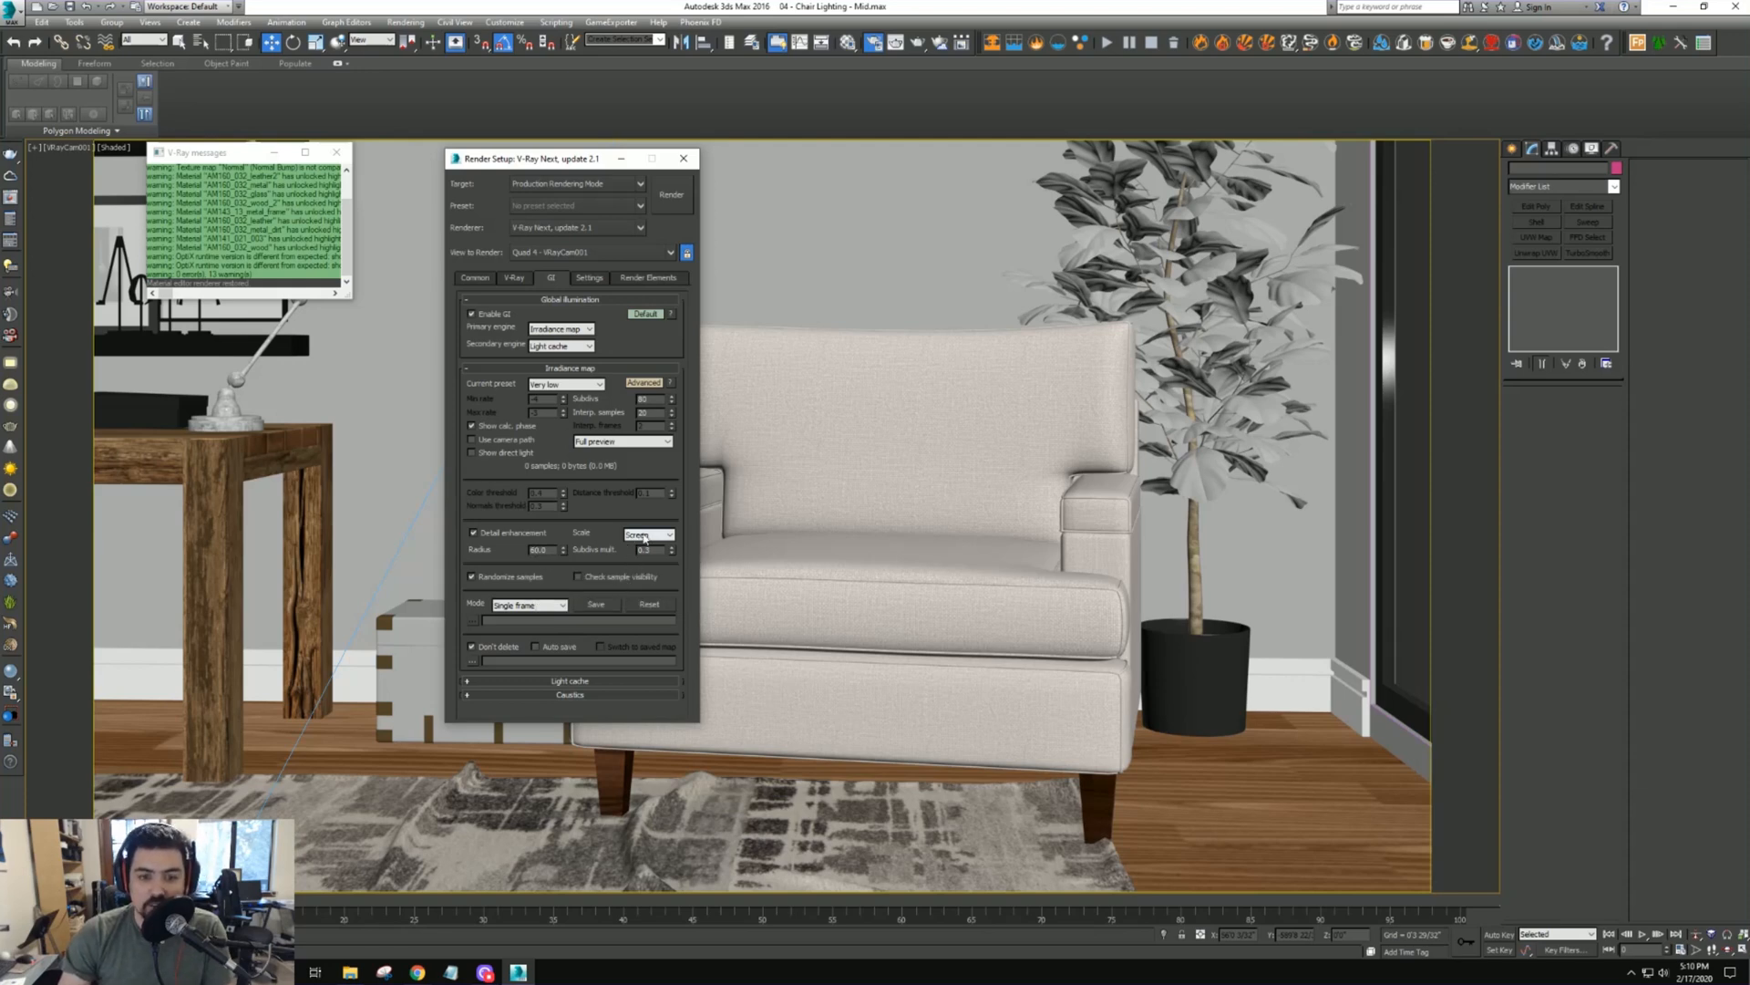
{"action": "double_click", "coordinate": [542, 551]}
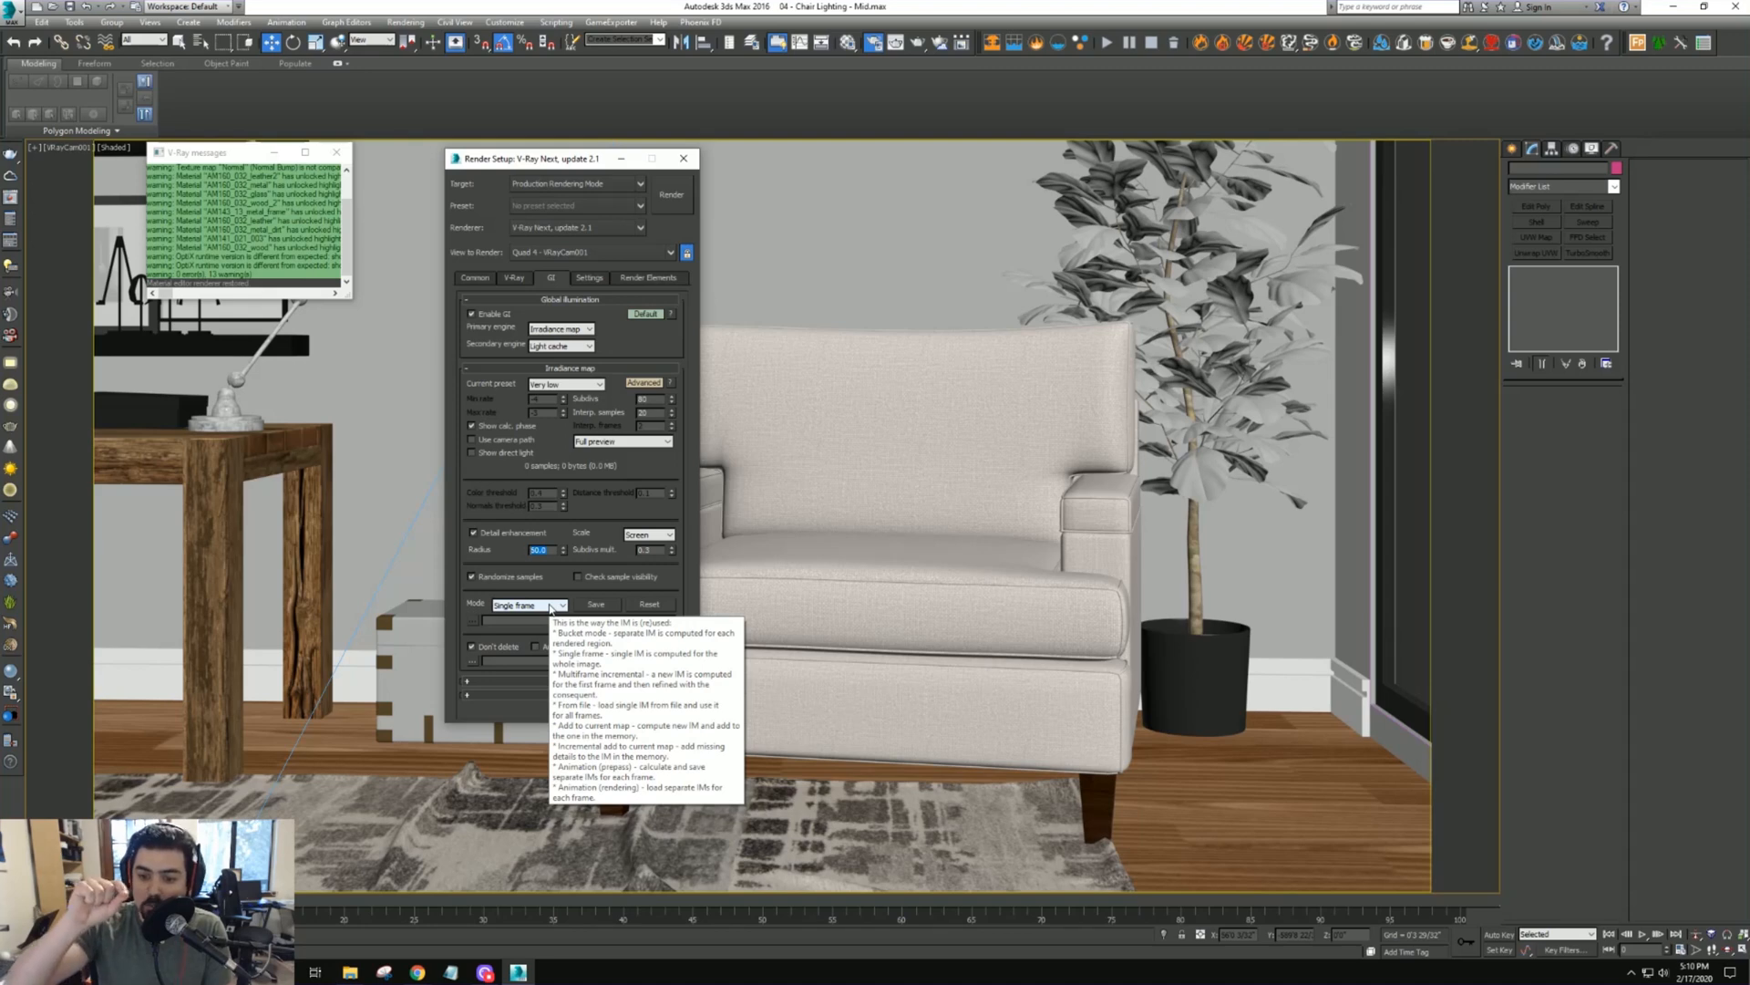
{"action": "left_click", "coordinate": [1080, 846]}
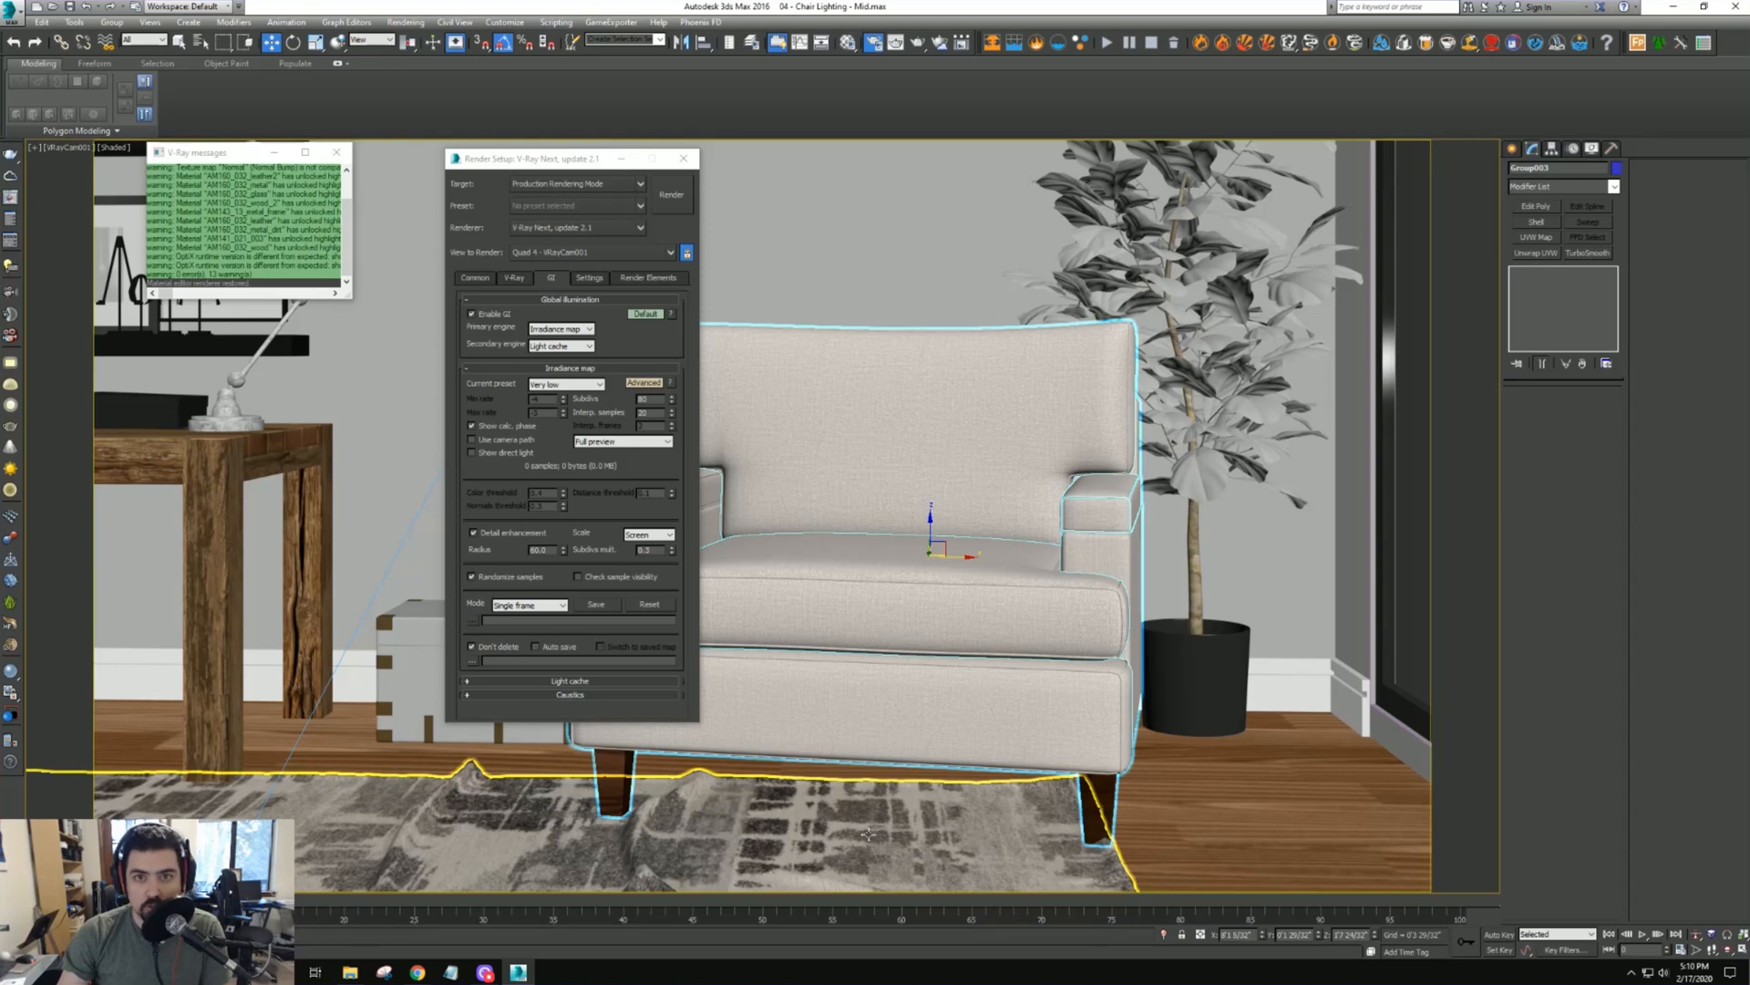
Set the detail enhancement scale to World and reduce its radius to a fraction of an inch
{"action": "left_click", "coordinate": [648, 535]}
{"action": "left_click", "coordinate": [643, 561]}
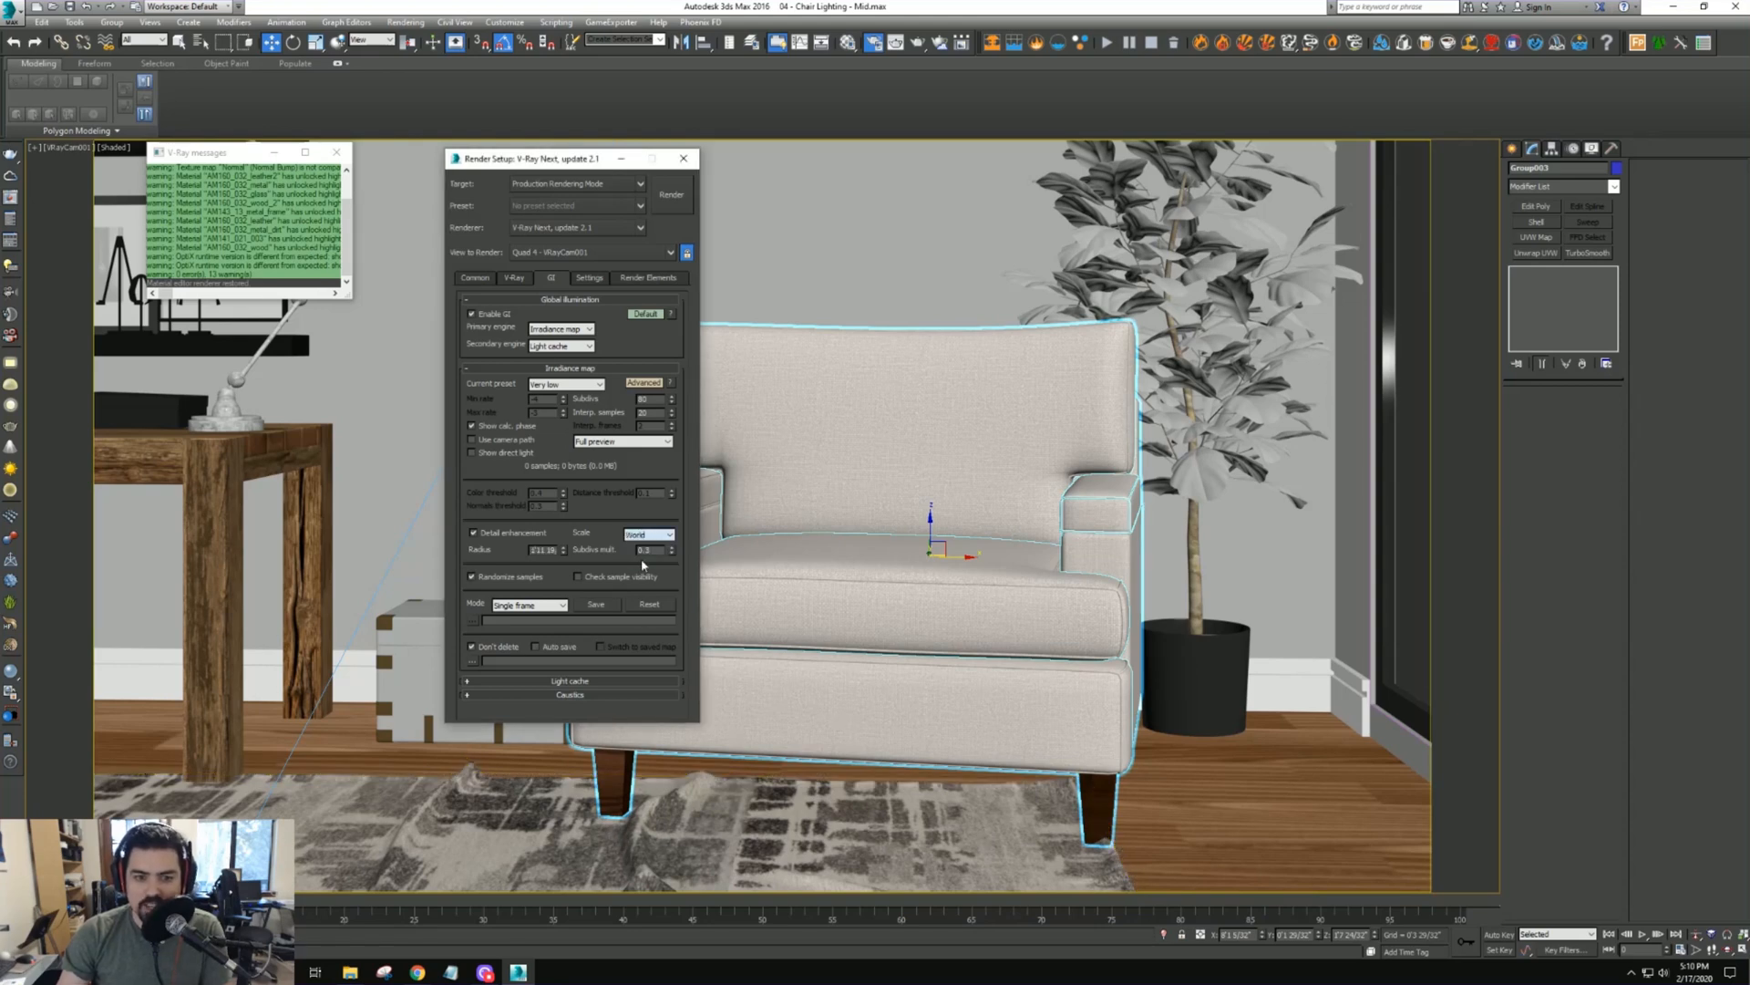
{"action": "mouse_move", "coordinate": [546, 552]}
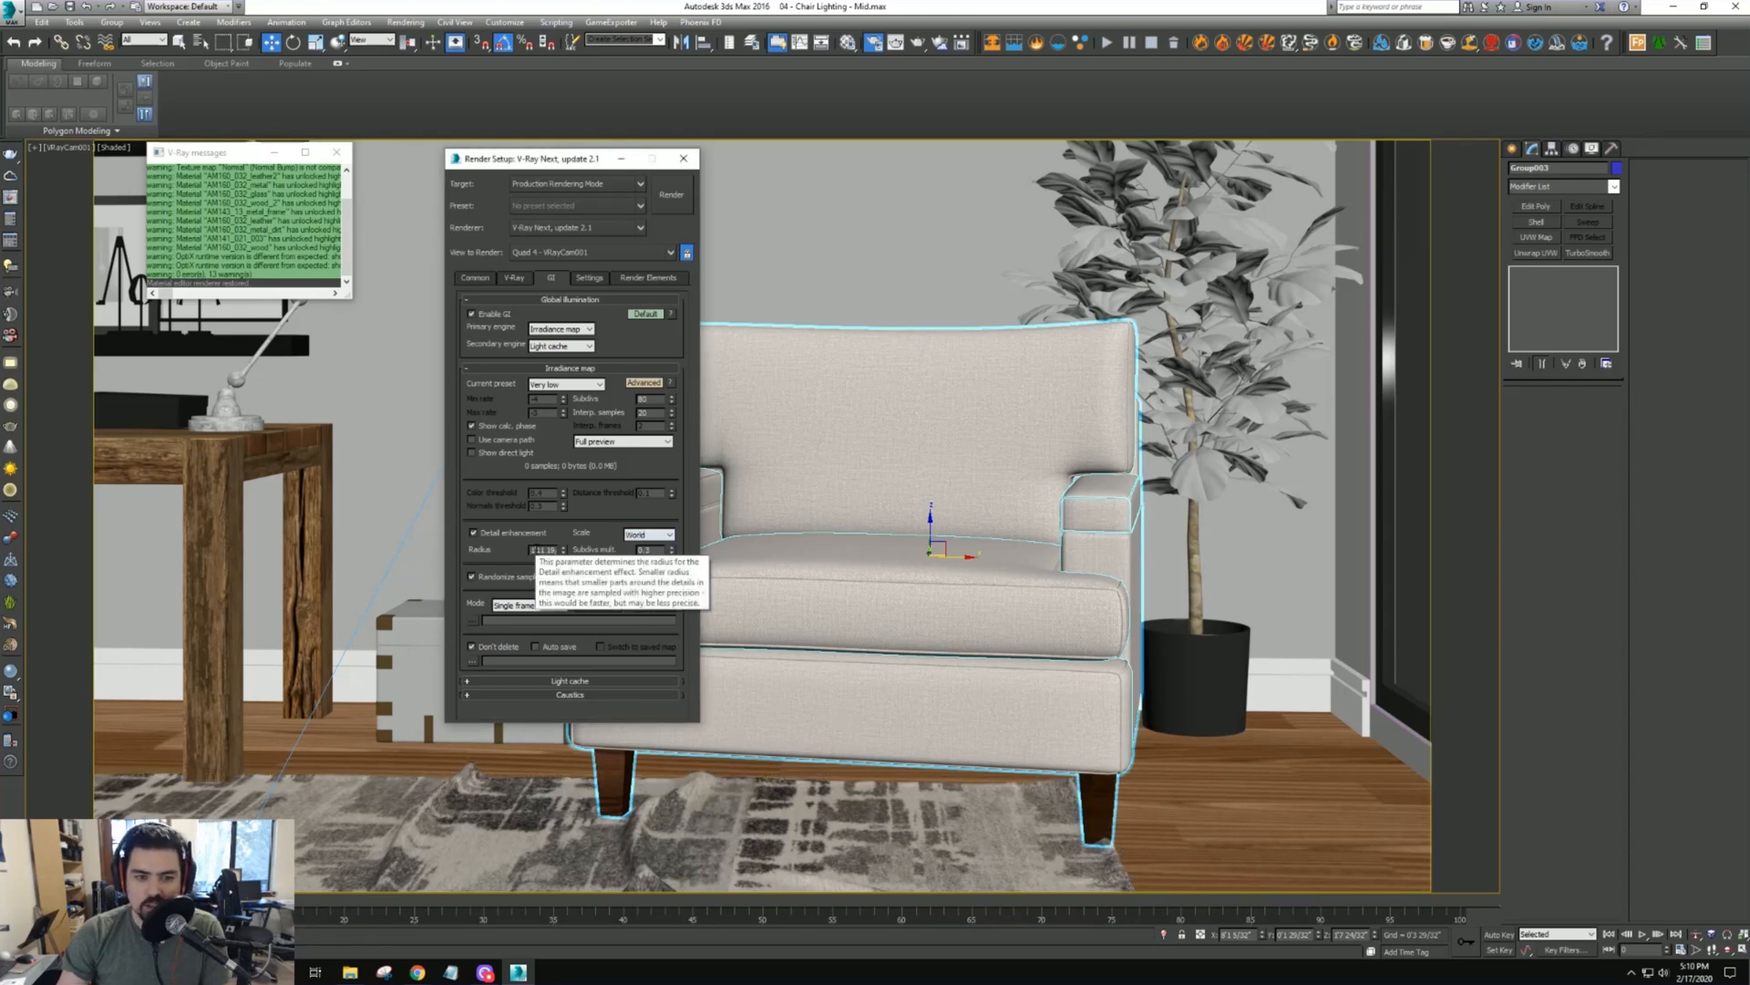
{"action": "double_click", "coordinate": [544, 549]}
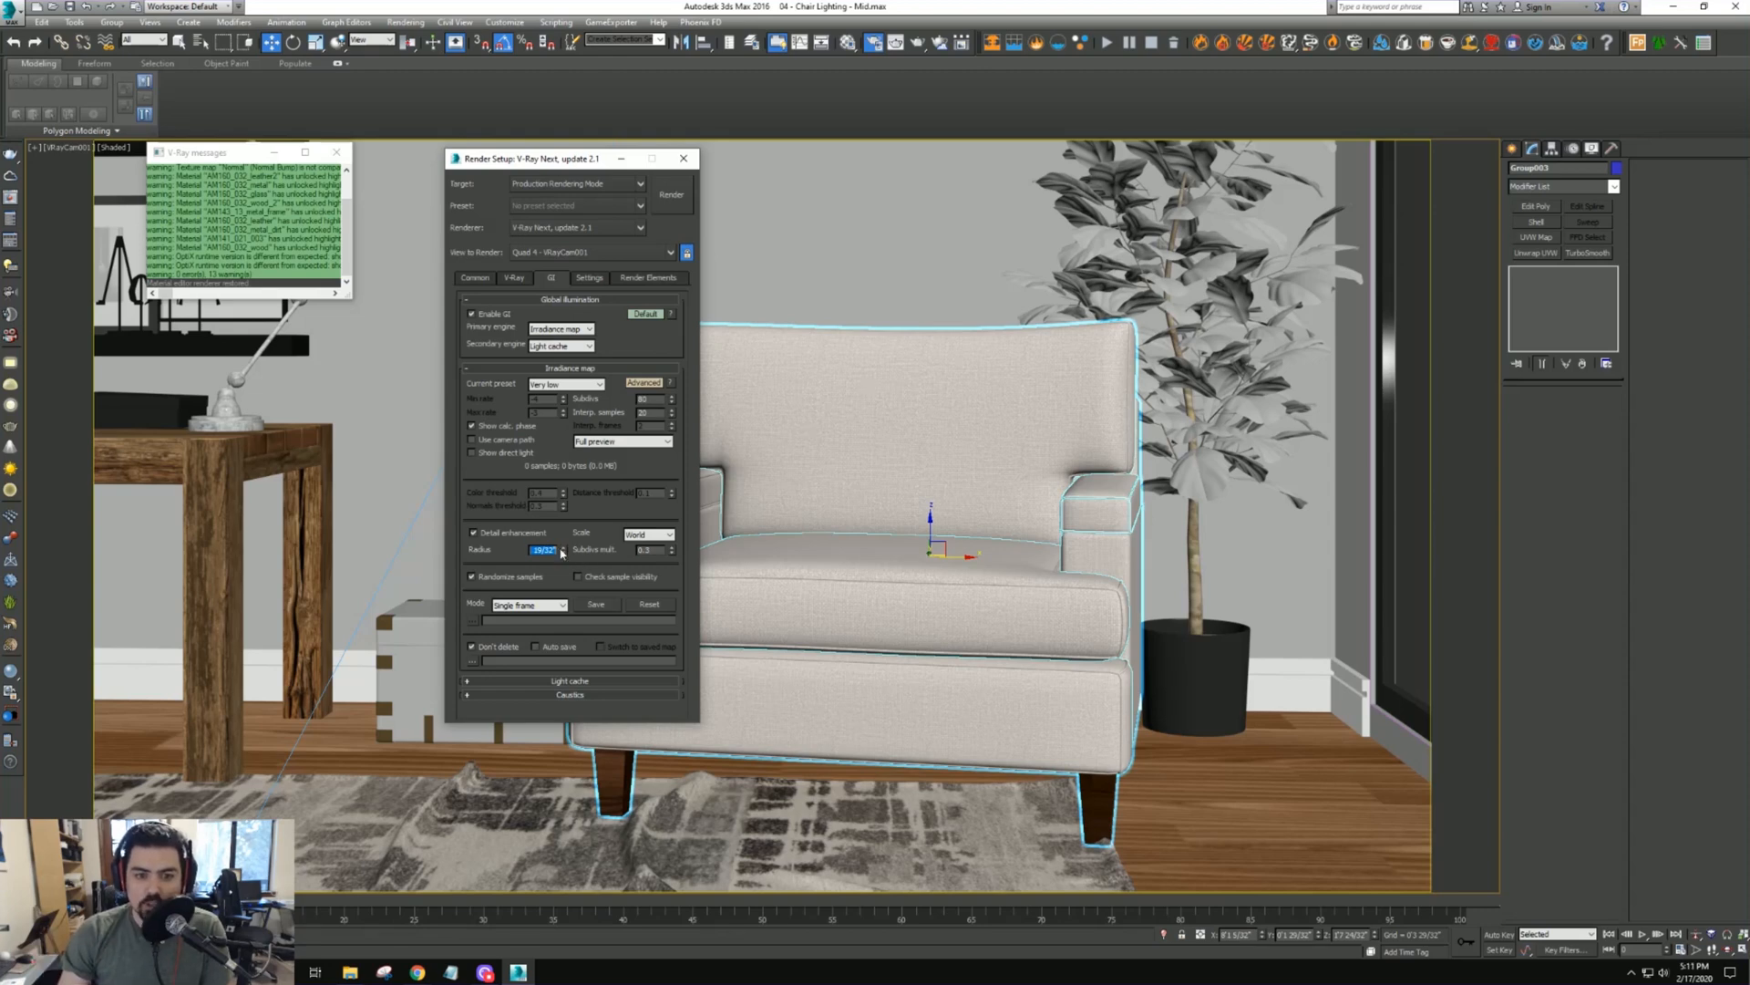
{"action": "left_click", "coordinate": [561, 551]}
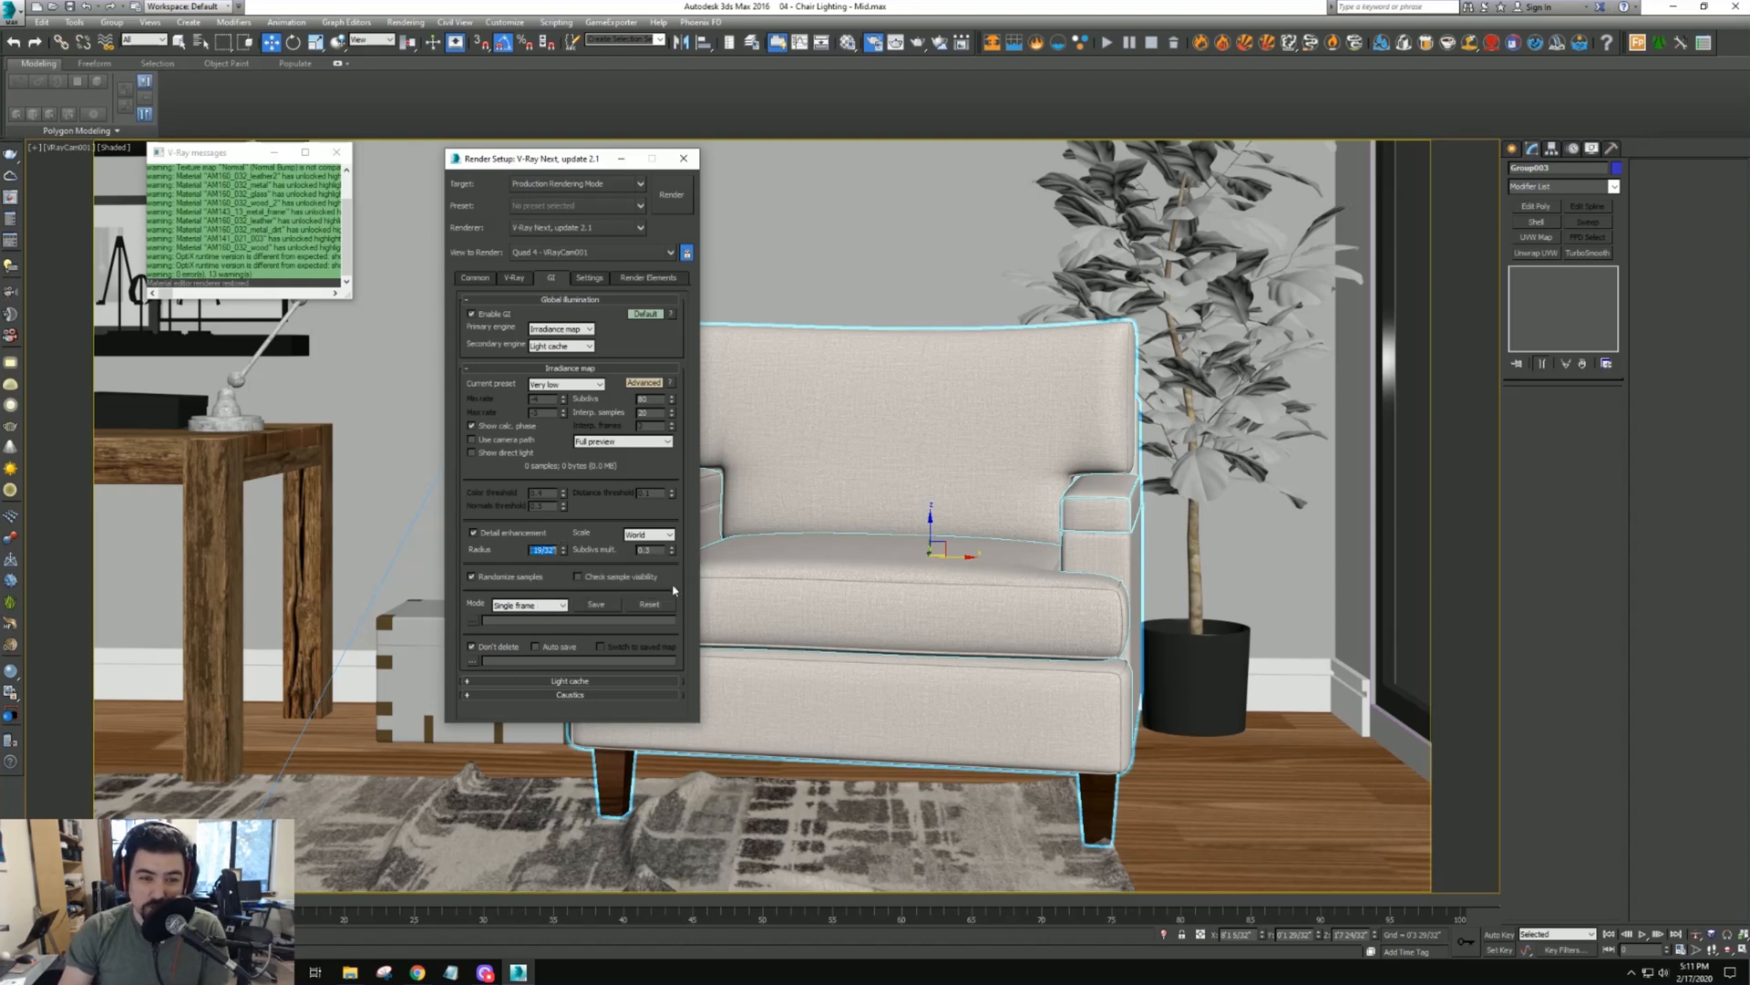
Adjust the radius and subdivs multiplier of the irradiance map's detail enhancement
{"action": "type", "text": "8"}
{"action": "key", "text": "Return"}
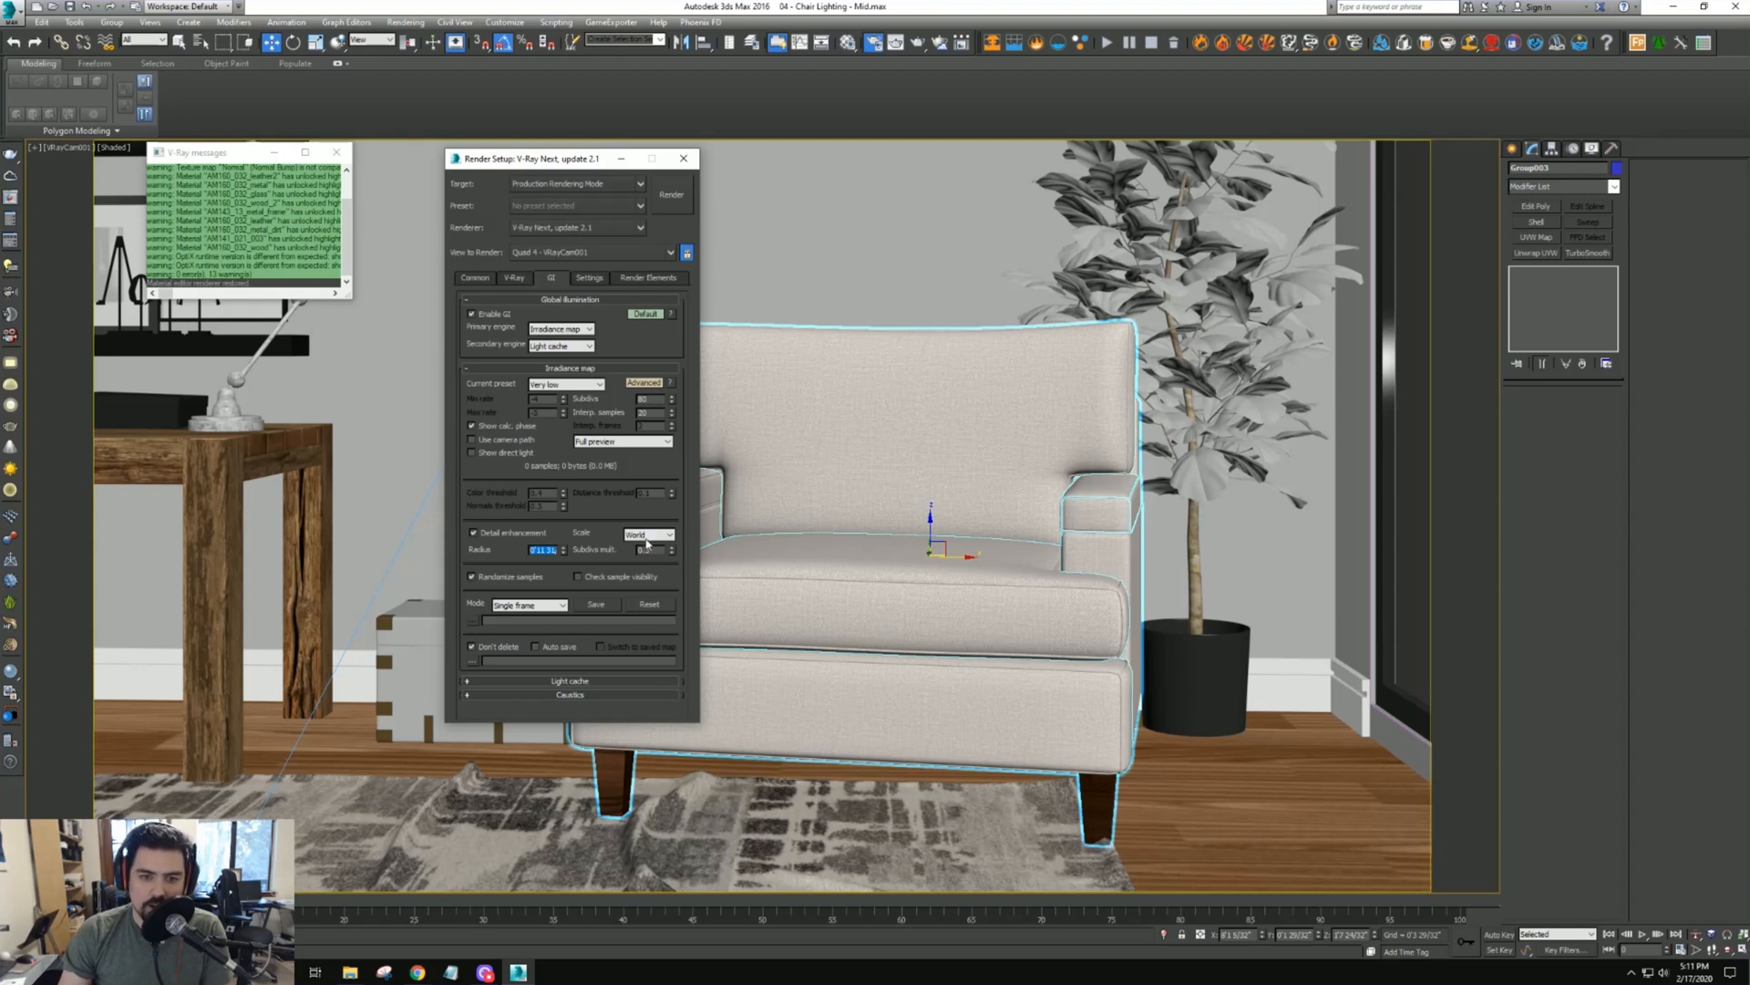
{"action": "key", "text": "Tab"}
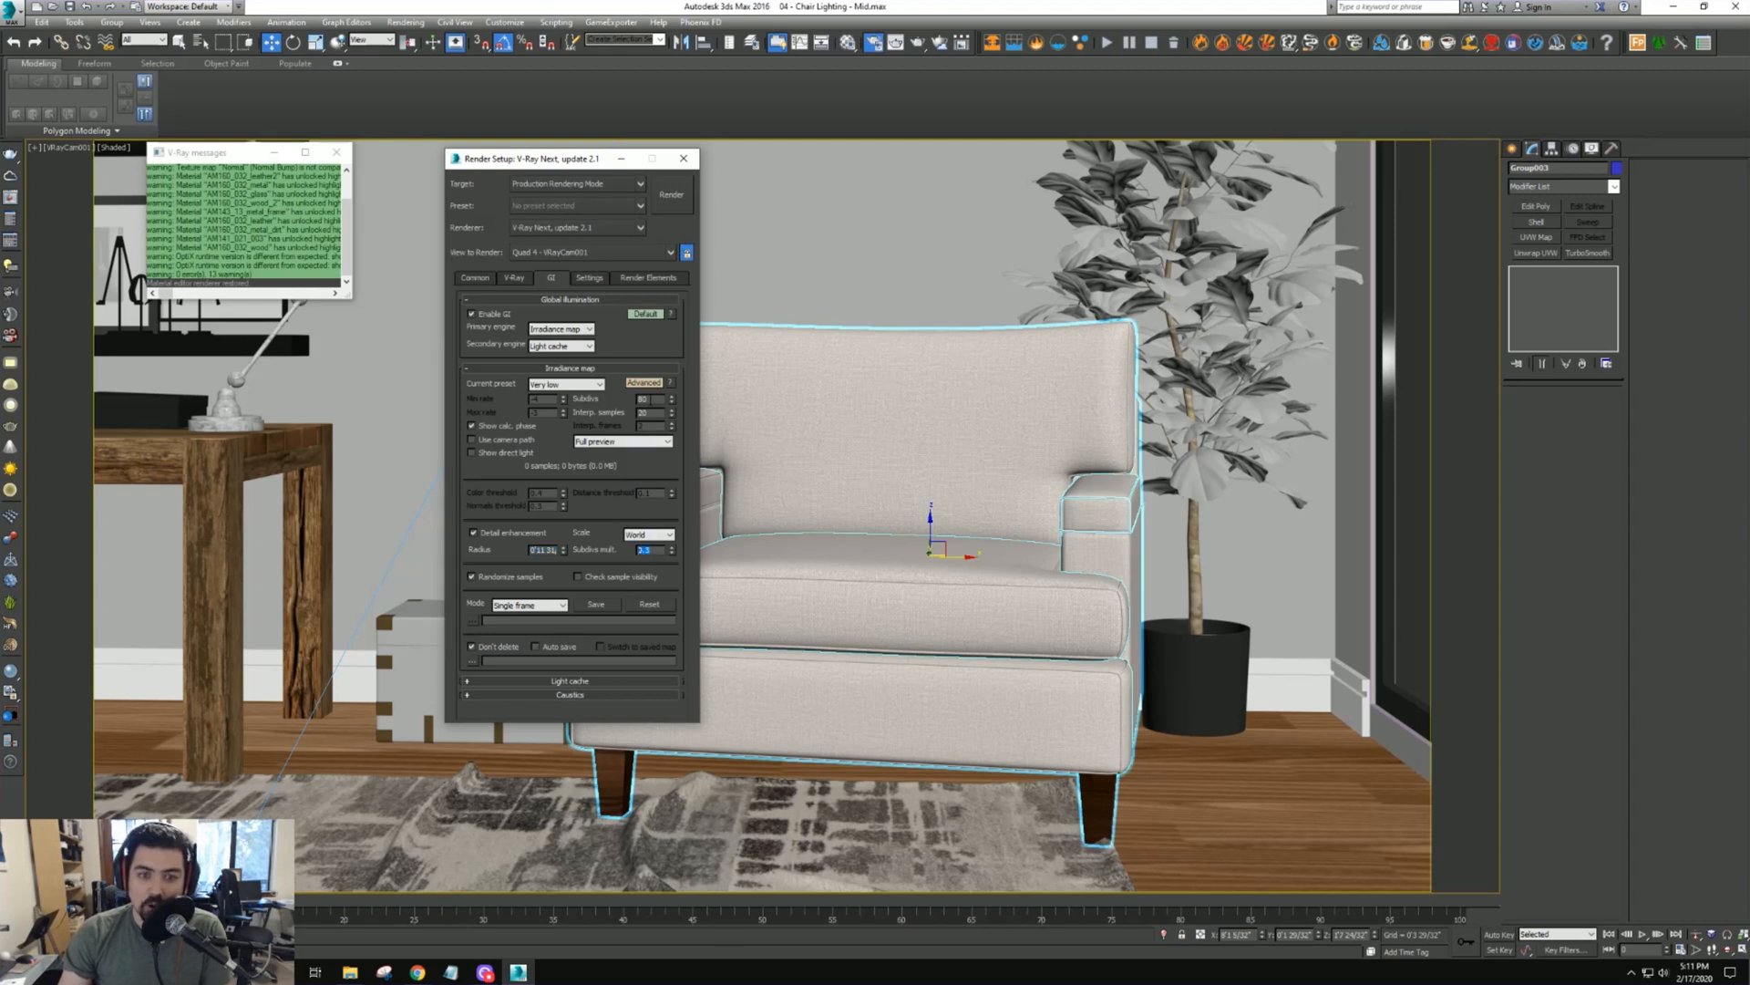
{"action": "double_click", "coordinate": [641, 399]}
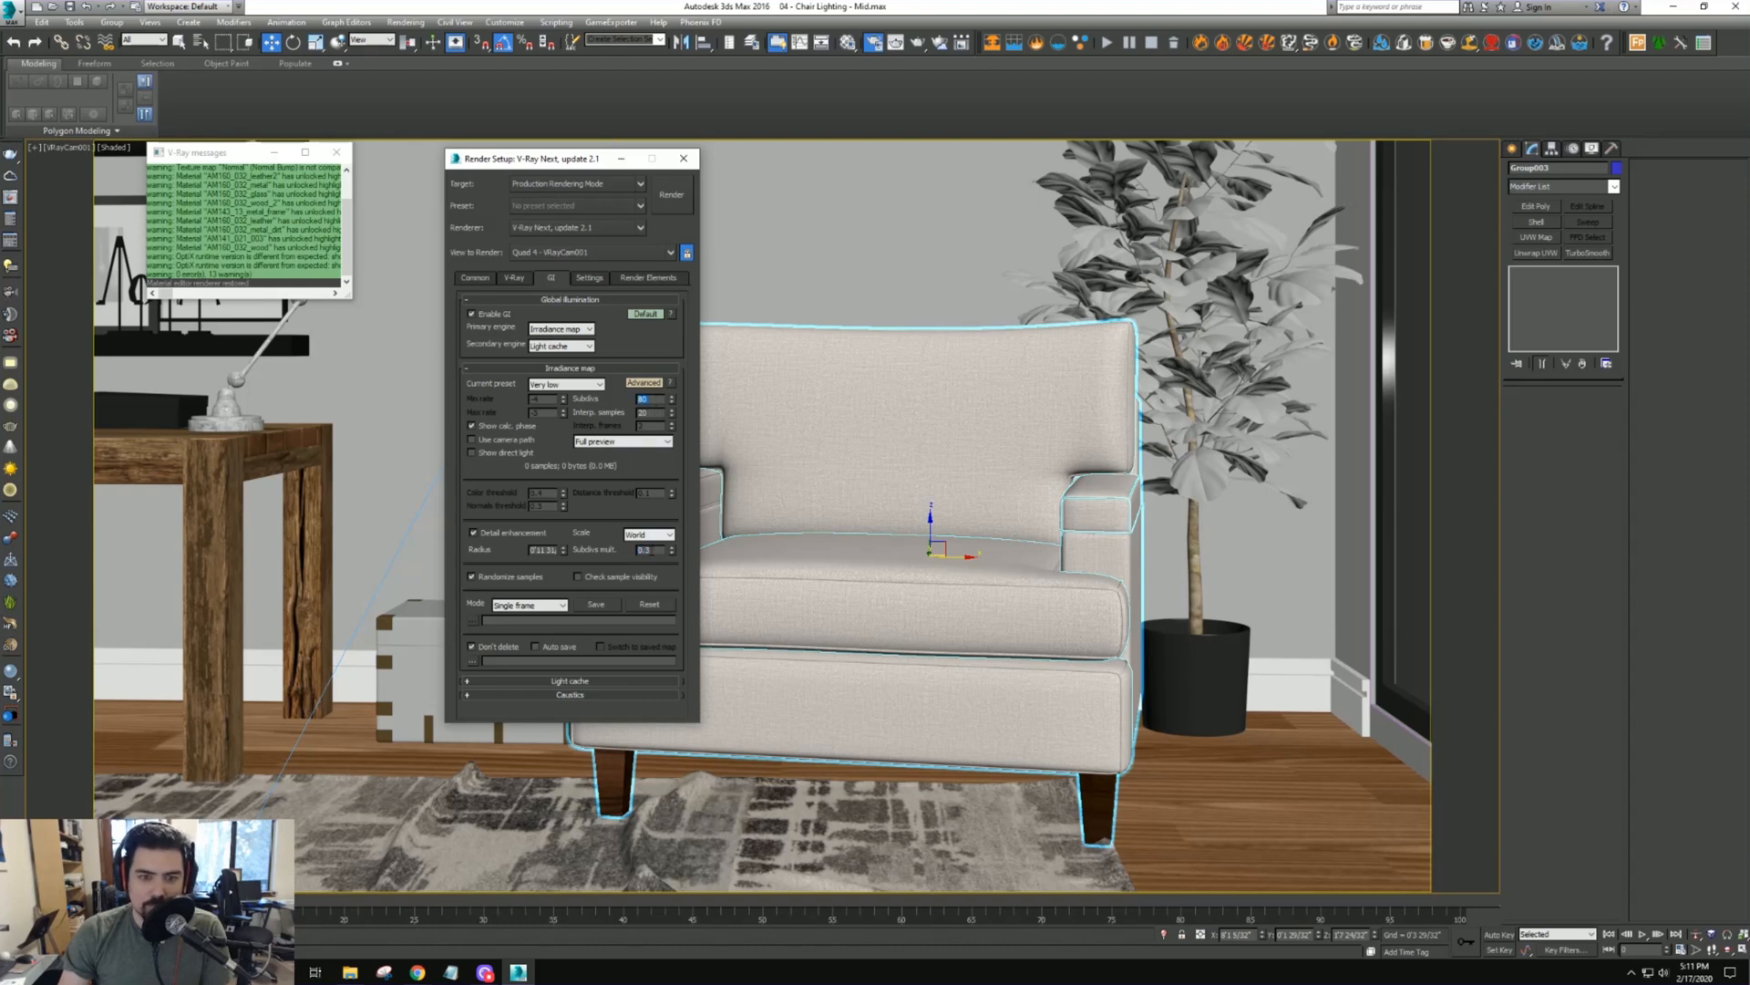
{"action": "double_click", "coordinate": [646, 550]}
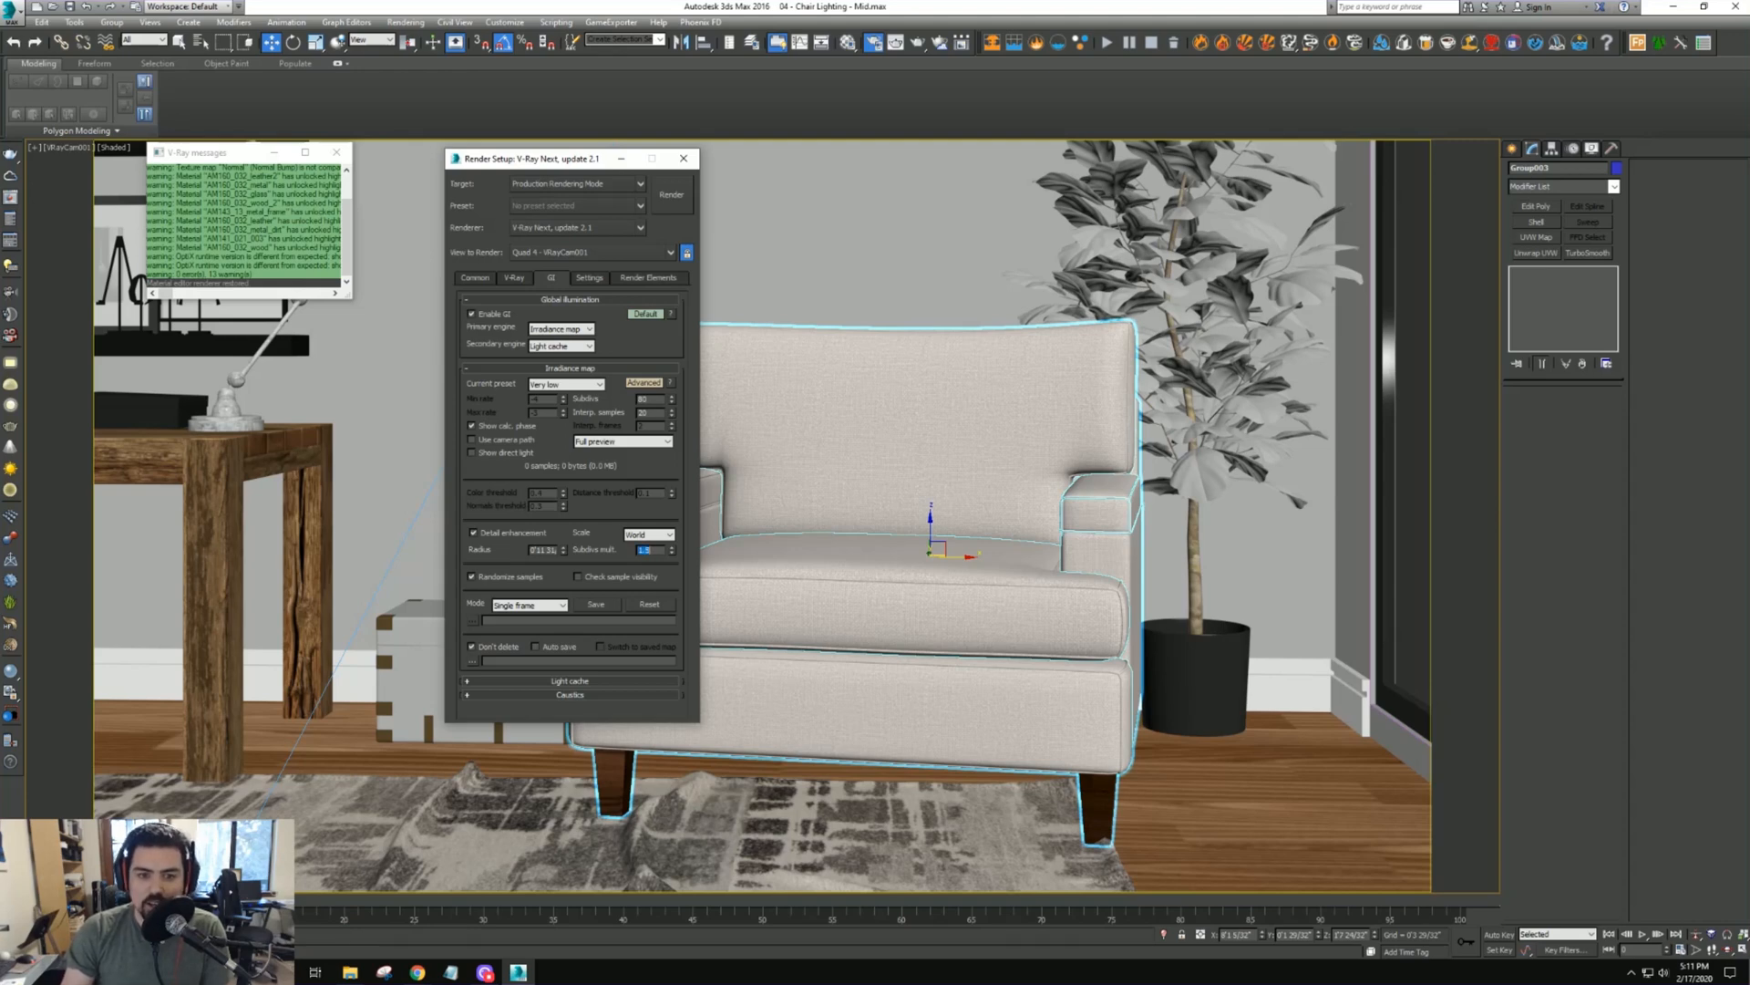
Switch the light cache settings to Advanced, set its subdivs to 2000 and disable Store direct light
{"action": "left_click", "coordinate": [580, 682]}
{"action": "scroll", "coordinate": [498, 419], "scroll_direction": "down", "scroll_amount": 1}
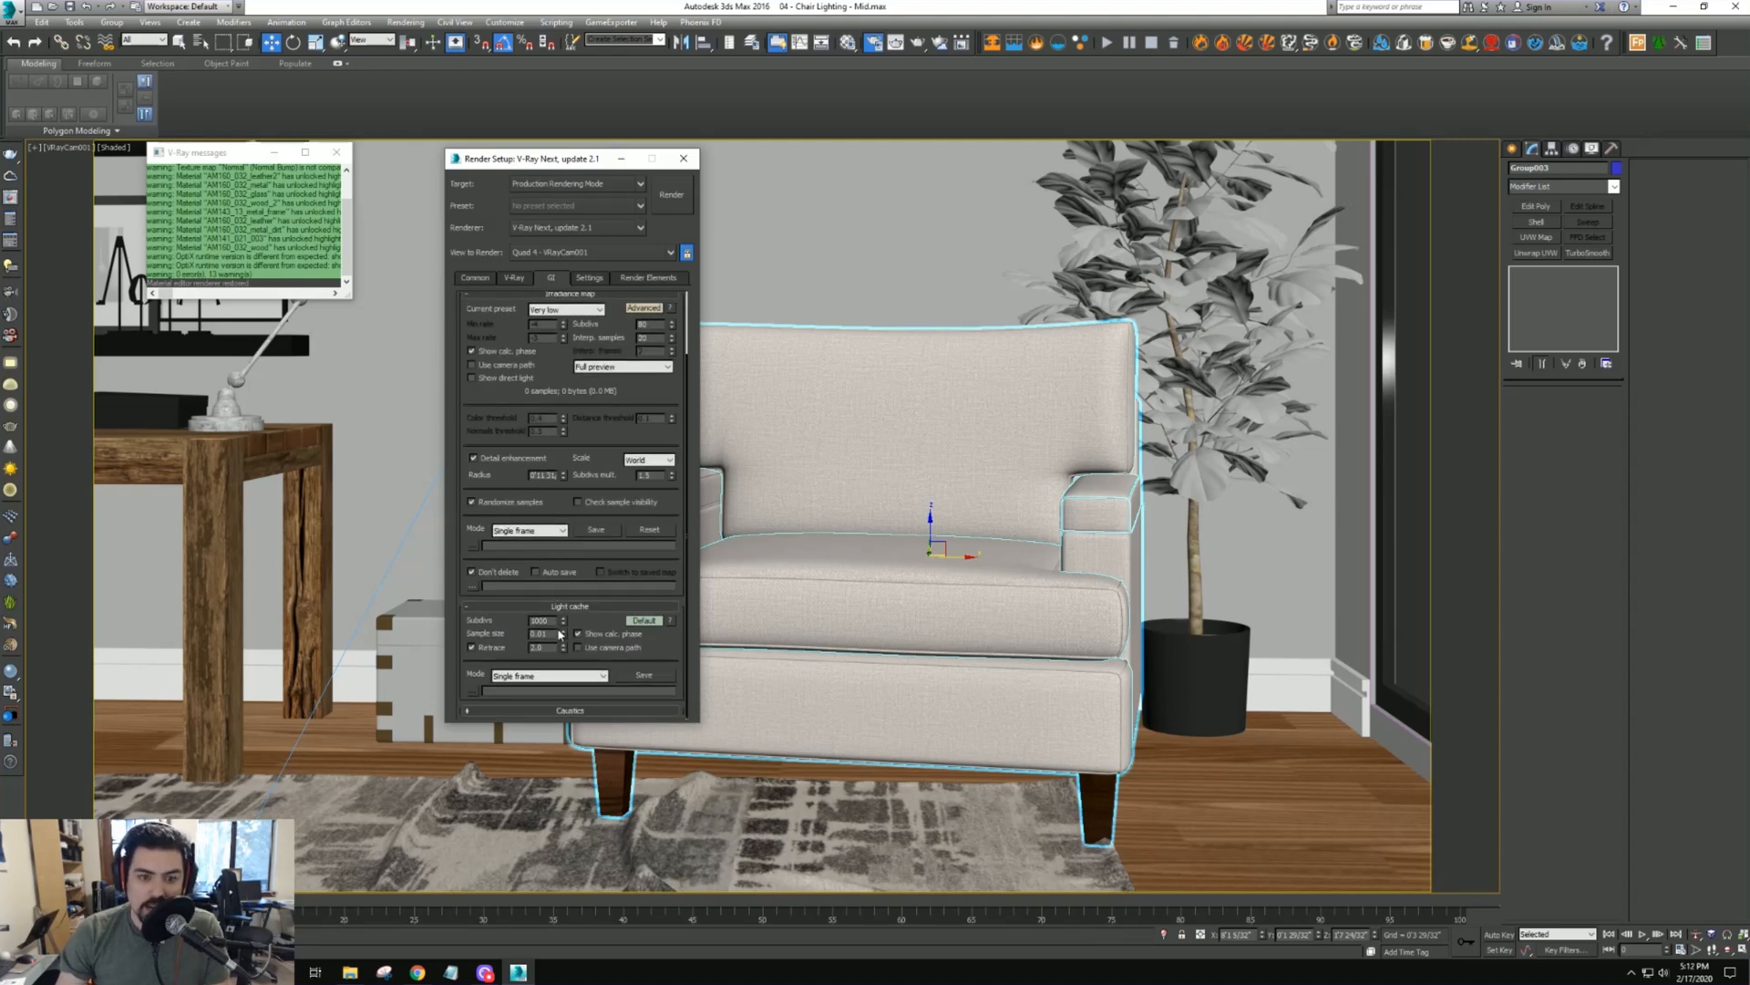
{"action": "left_click", "coordinate": [644, 620]}
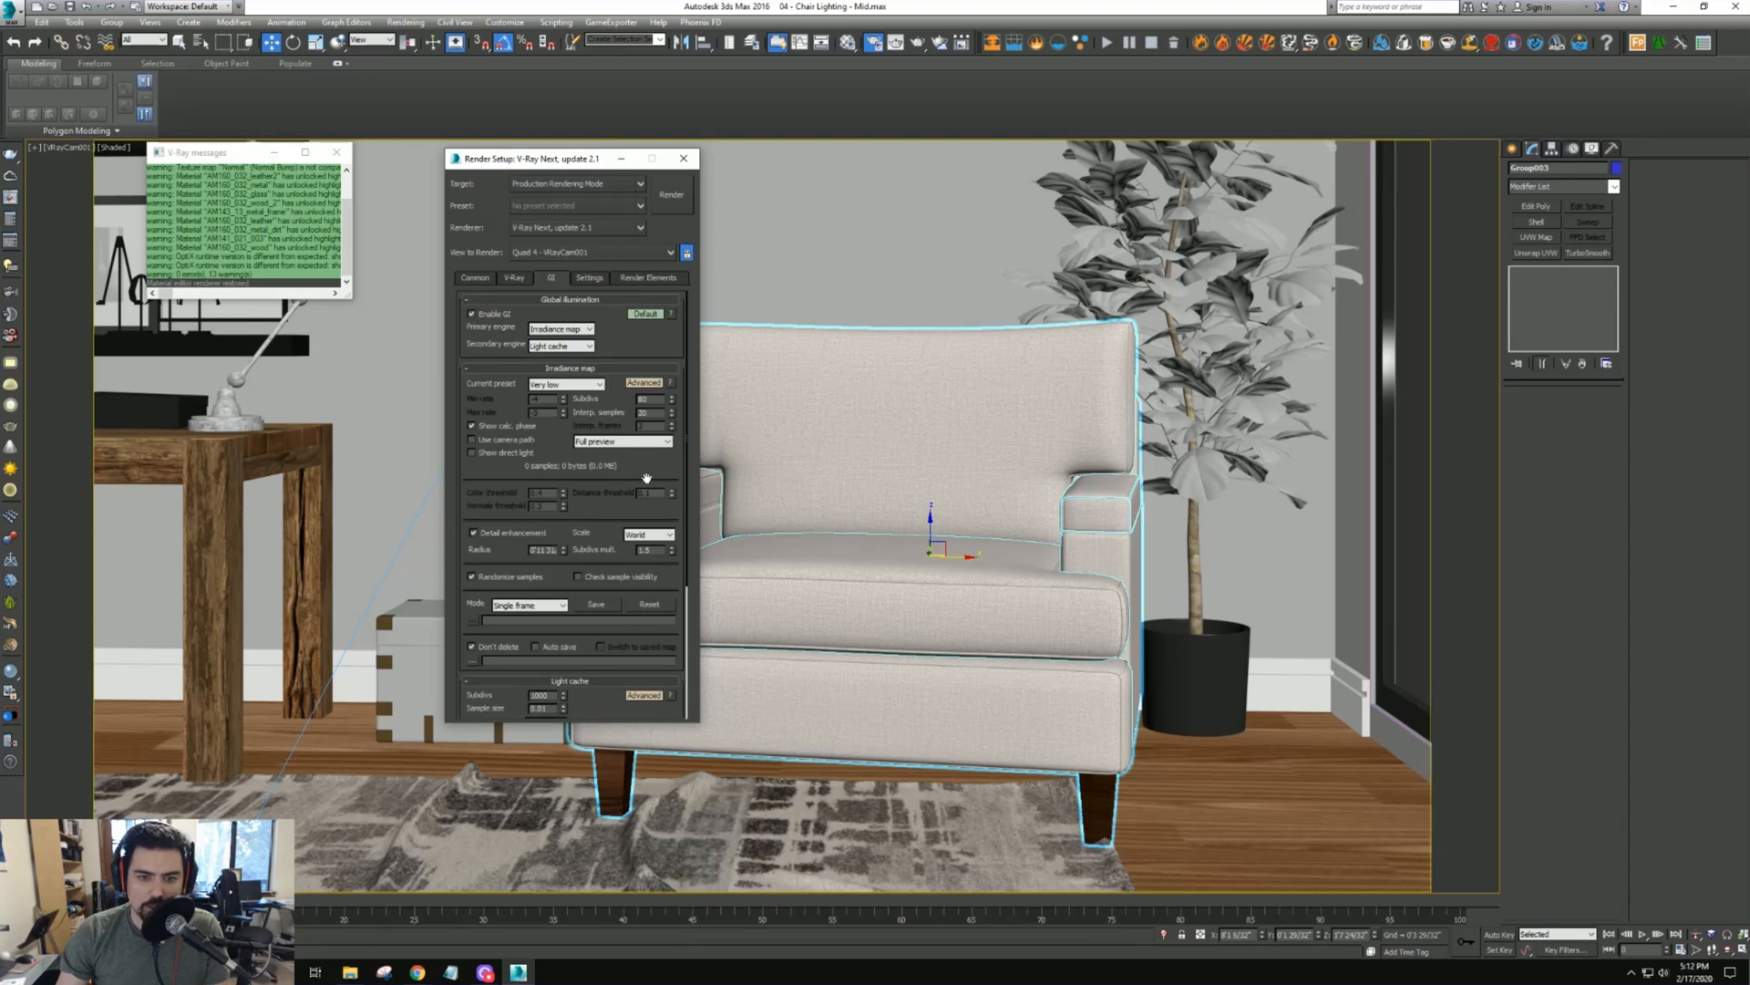
{"action": "left_click_drag", "start_coordinate": [563, 623], "coordinate": [565, 433]}
{"action": "double_click", "coordinate": [538, 505]}
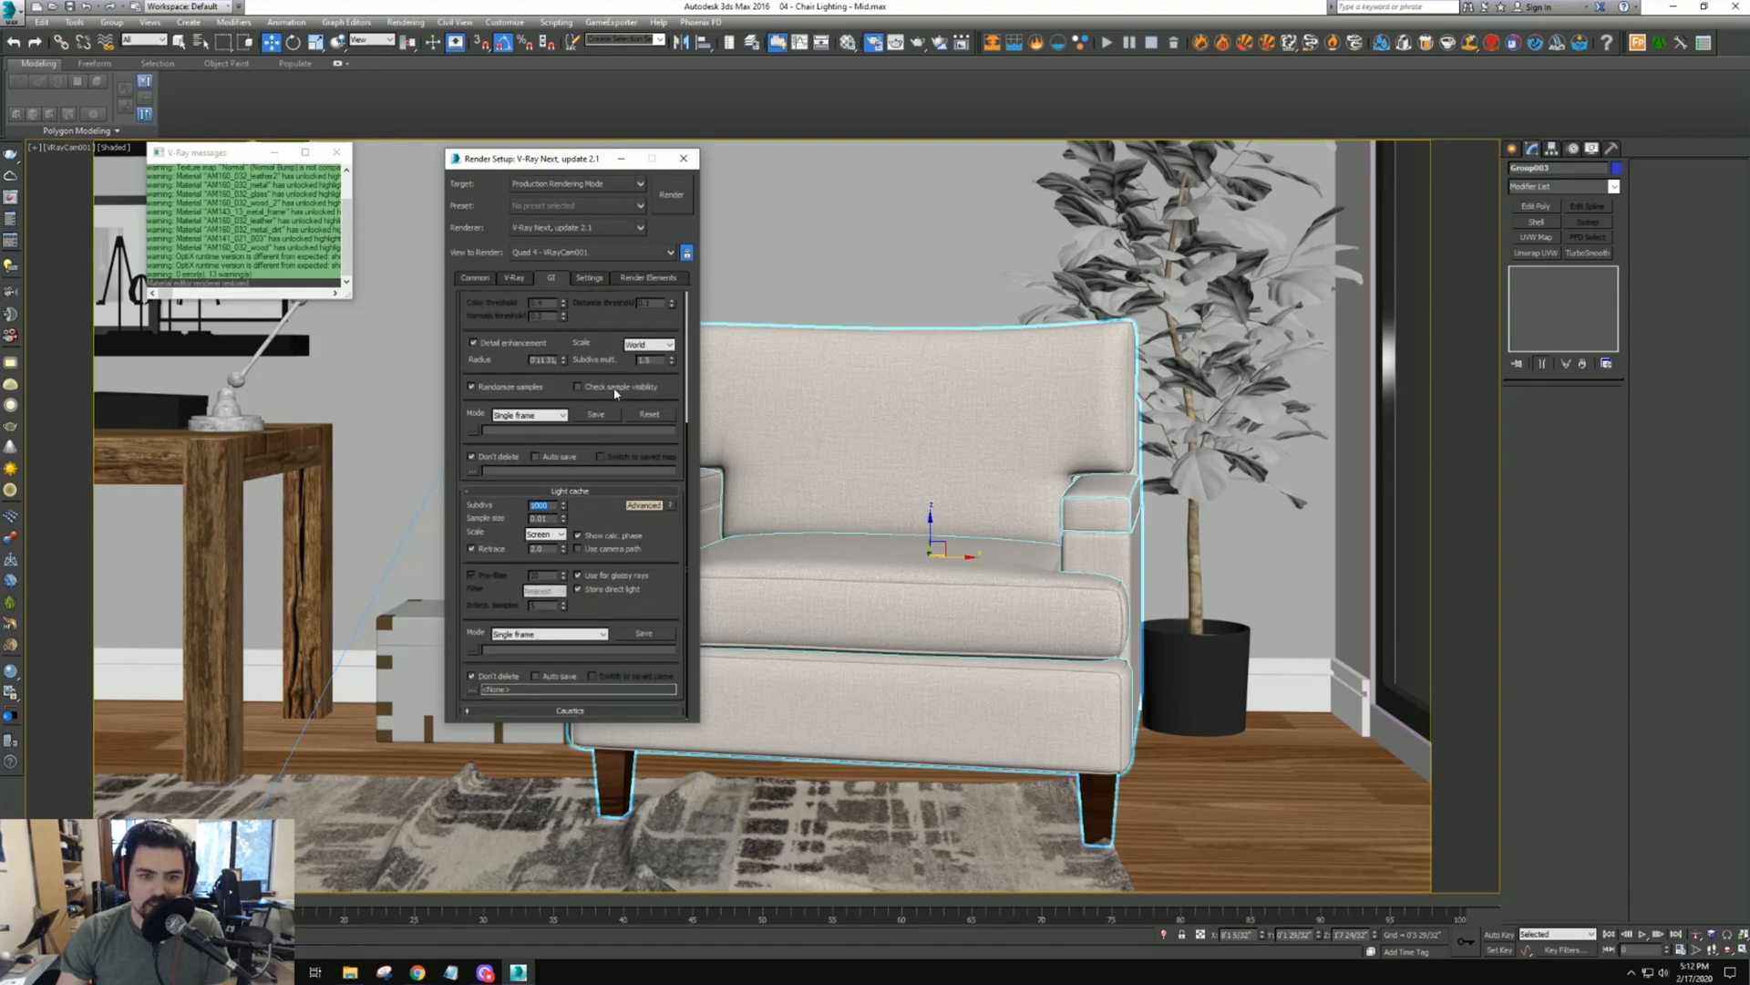
{"action": "type", "text": "200"}
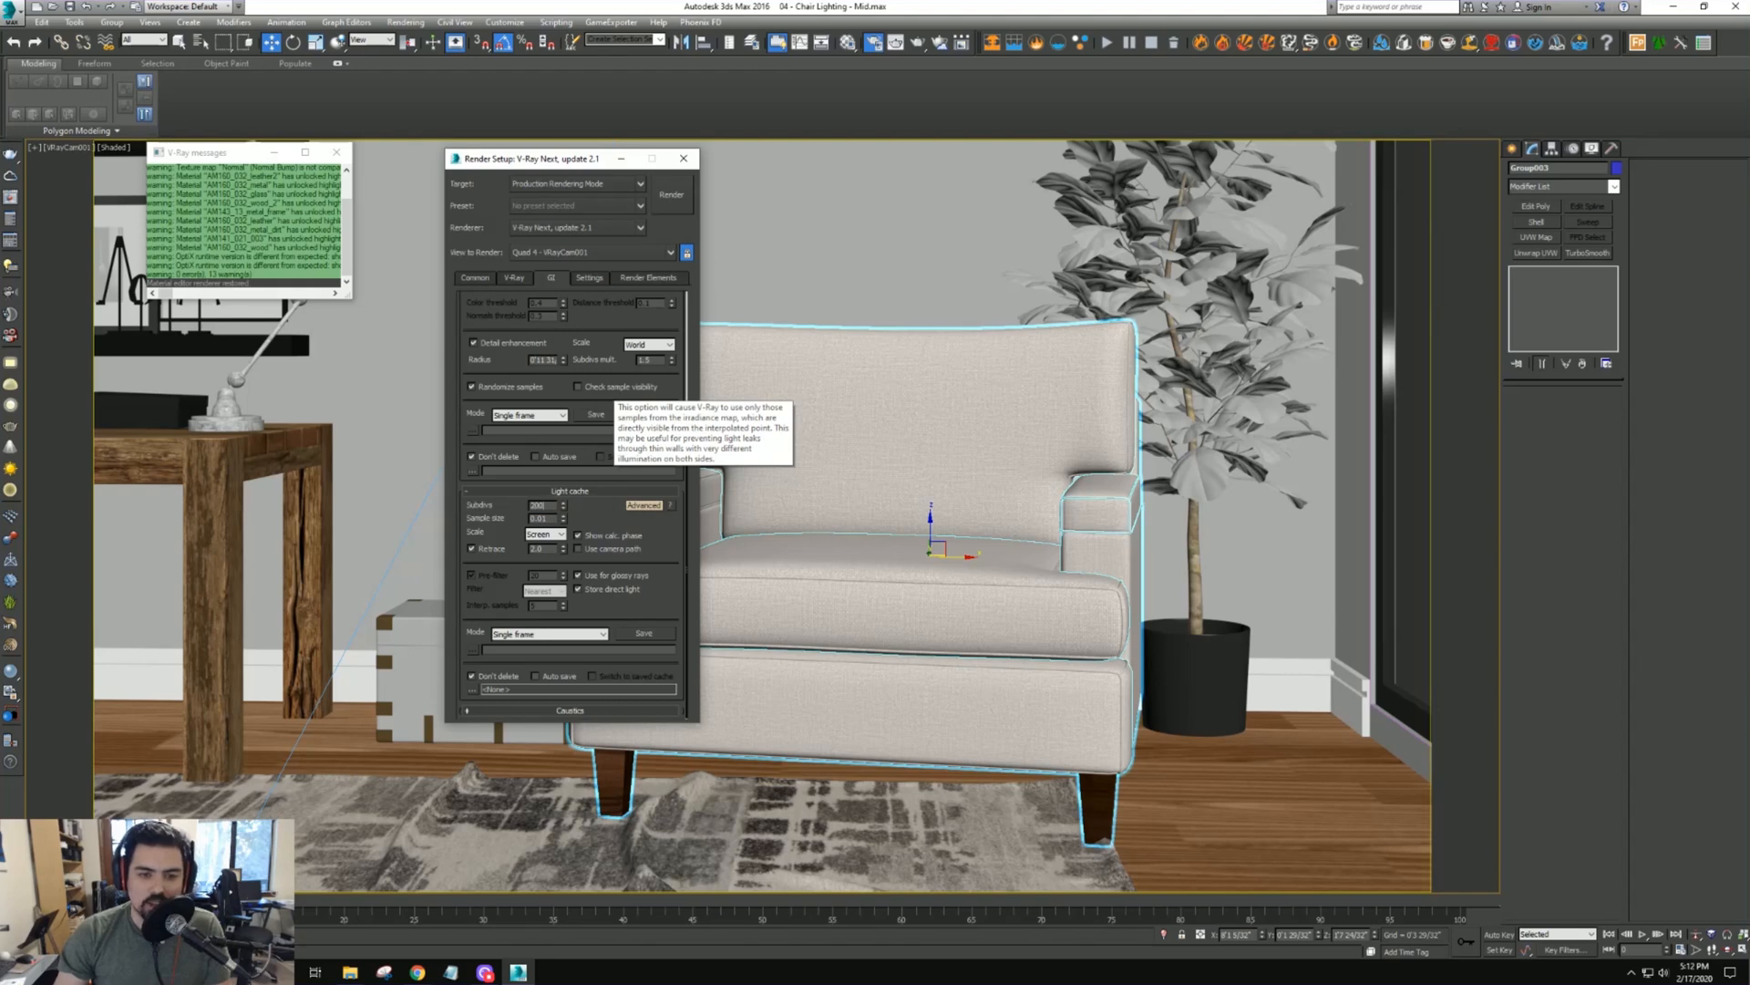
{"action": "type", "text": "0"}
{"action": "key", "text": "Return"}
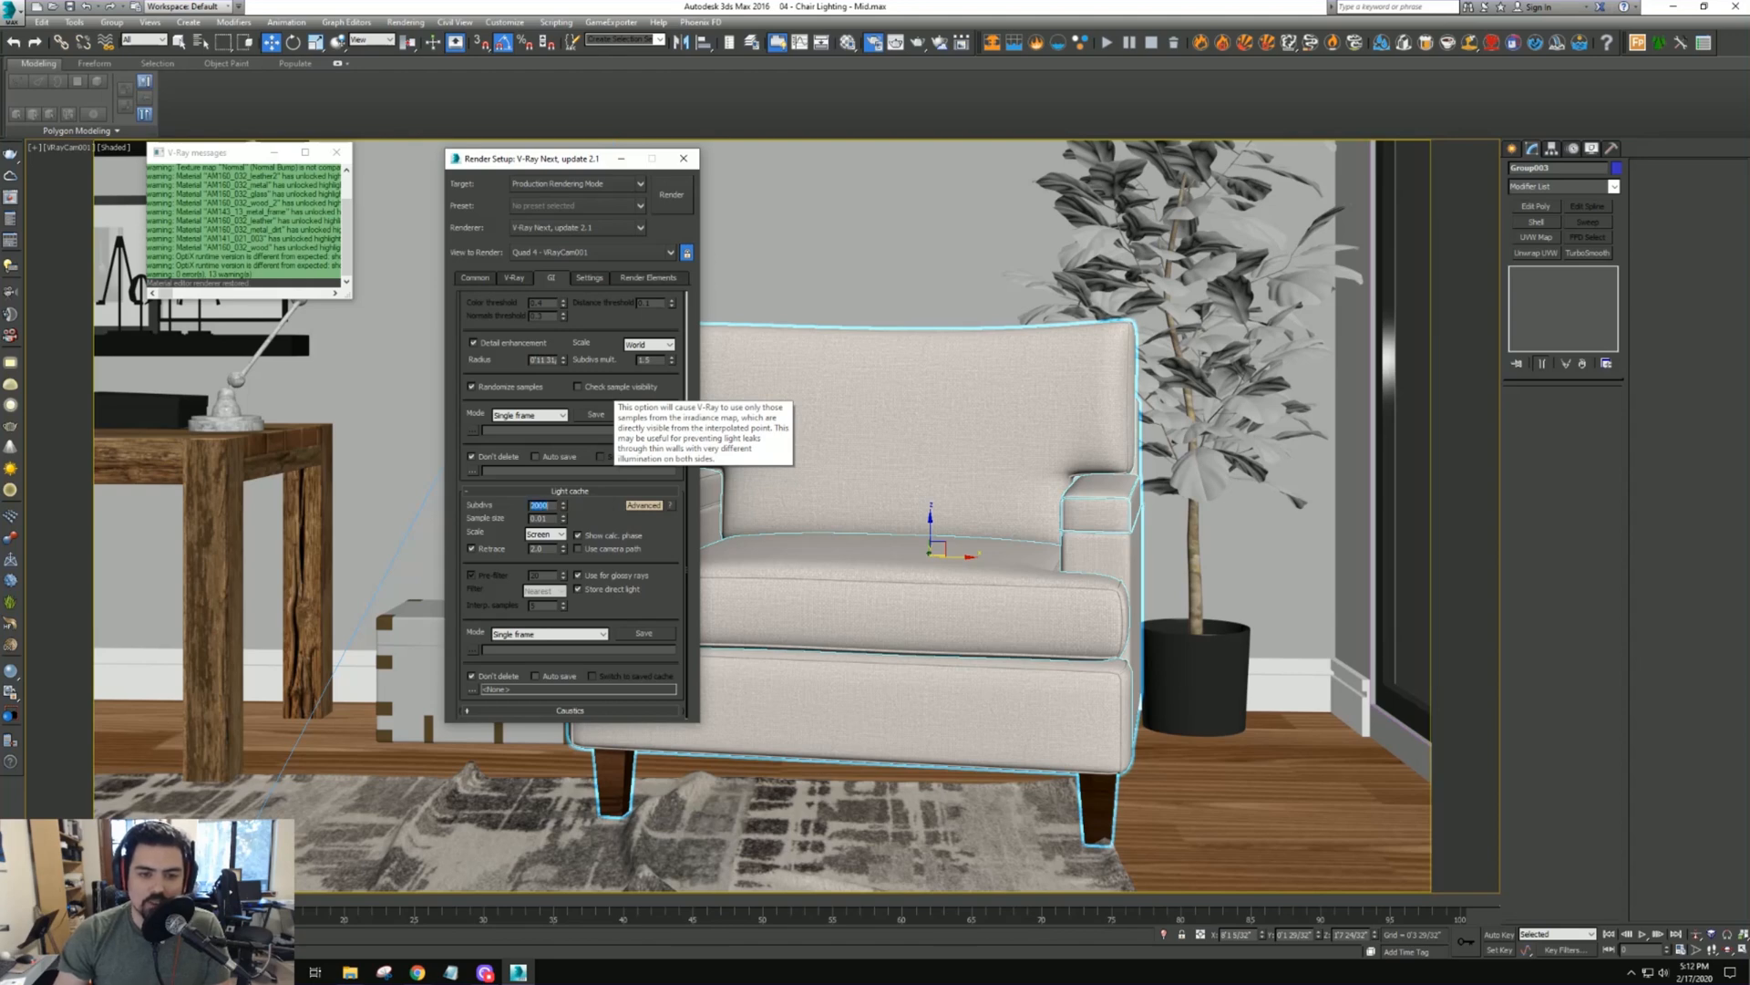
{"action": "left_click", "coordinate": [604, 591]}
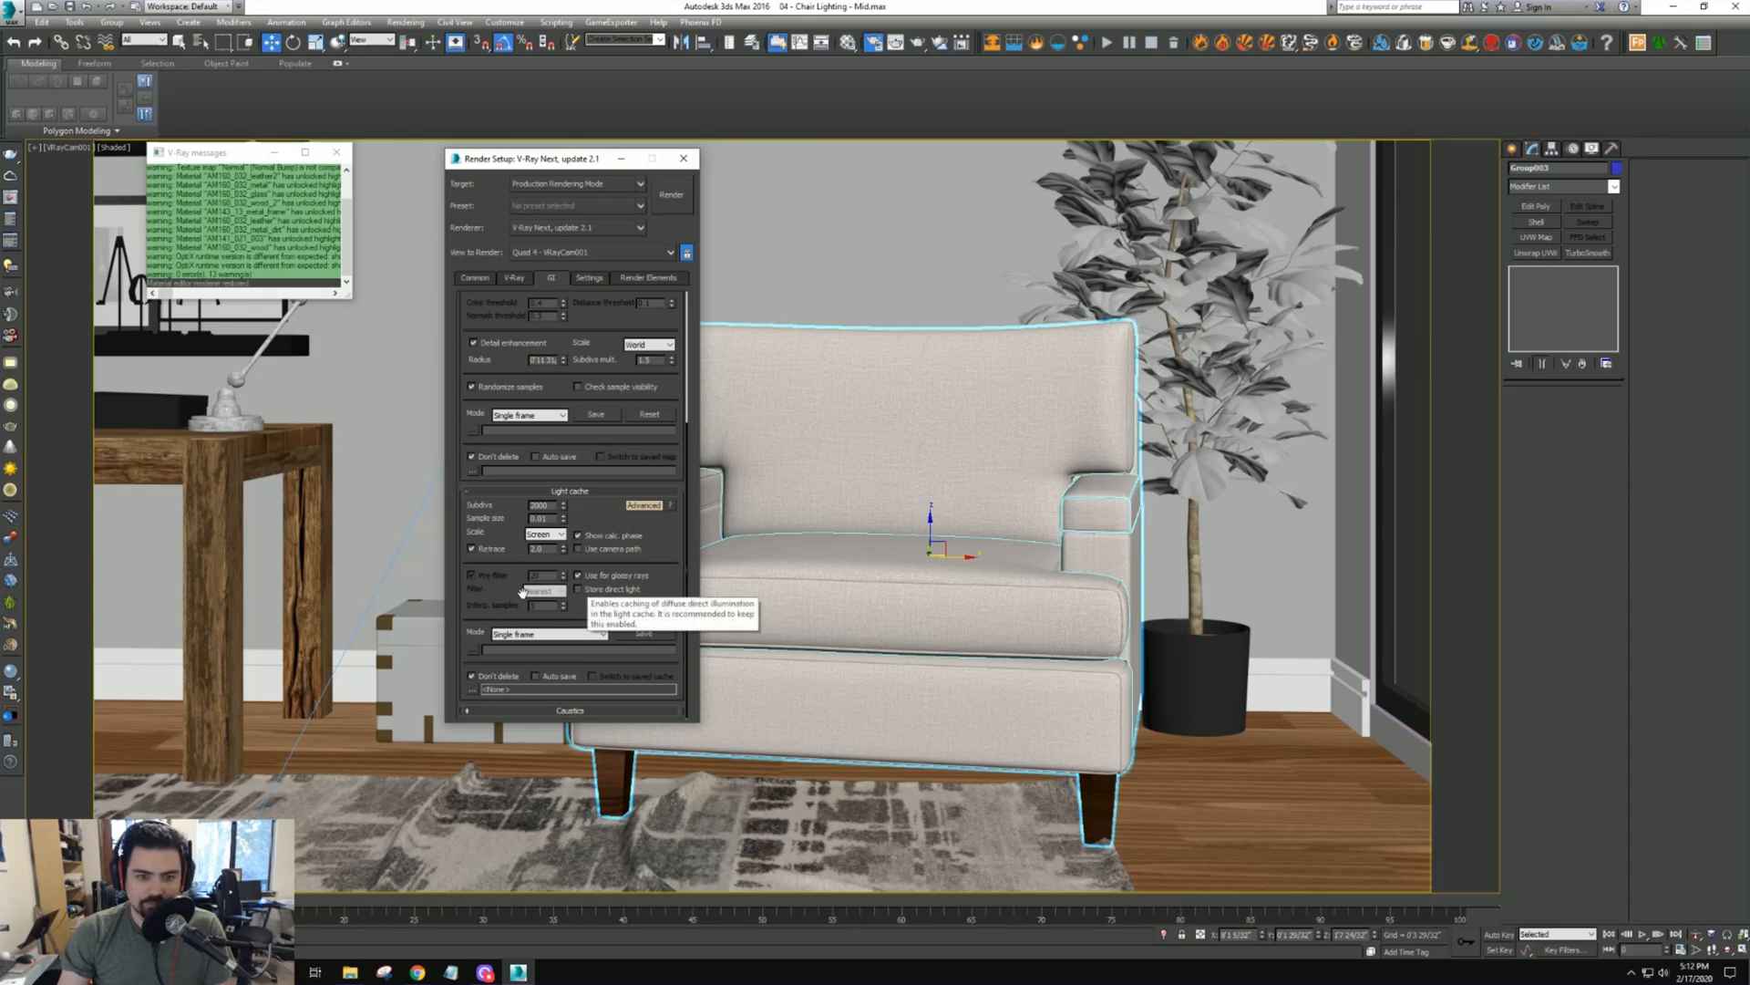
Switch the Global illumination settings to Advanced and enable ambient occlusion at 0.6, raising its subdivs
{"action": "scroll", "coordinate": [508, 601], "scroll_direction": "up", "scroll_amount": 5}
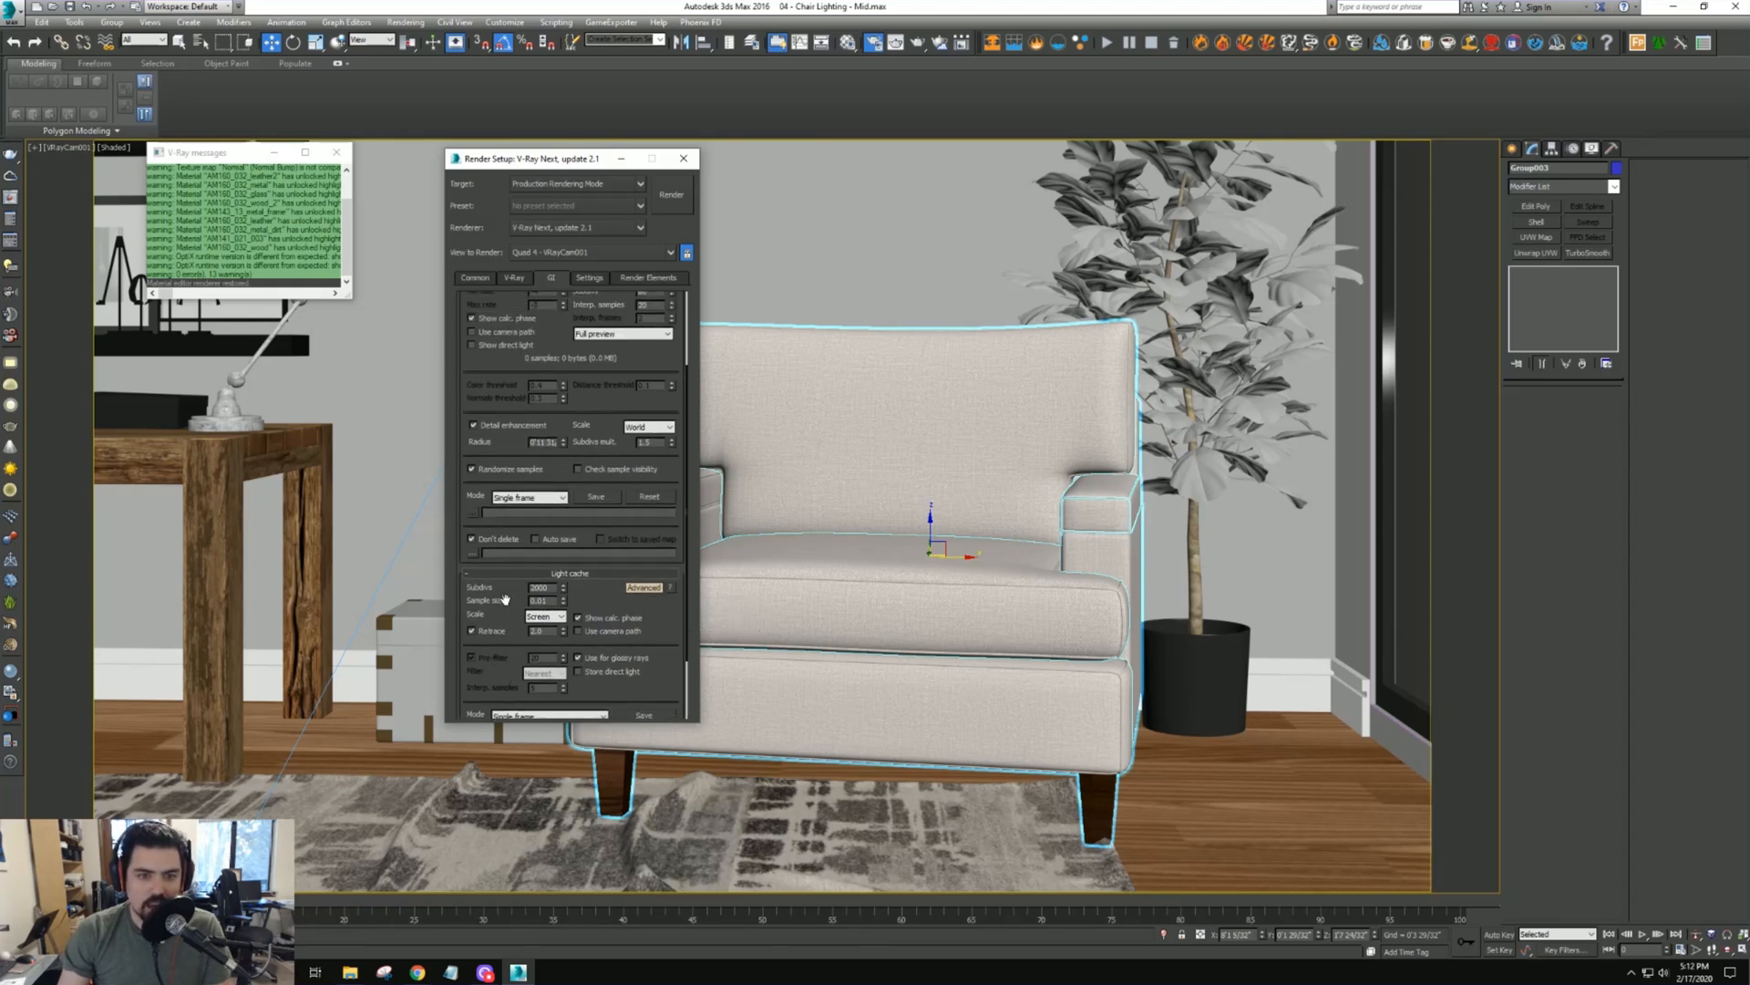
{"action": "left_click", "coordinate": [508, 601]}
{"action": "left_click", "coordinate": [645, 309]}
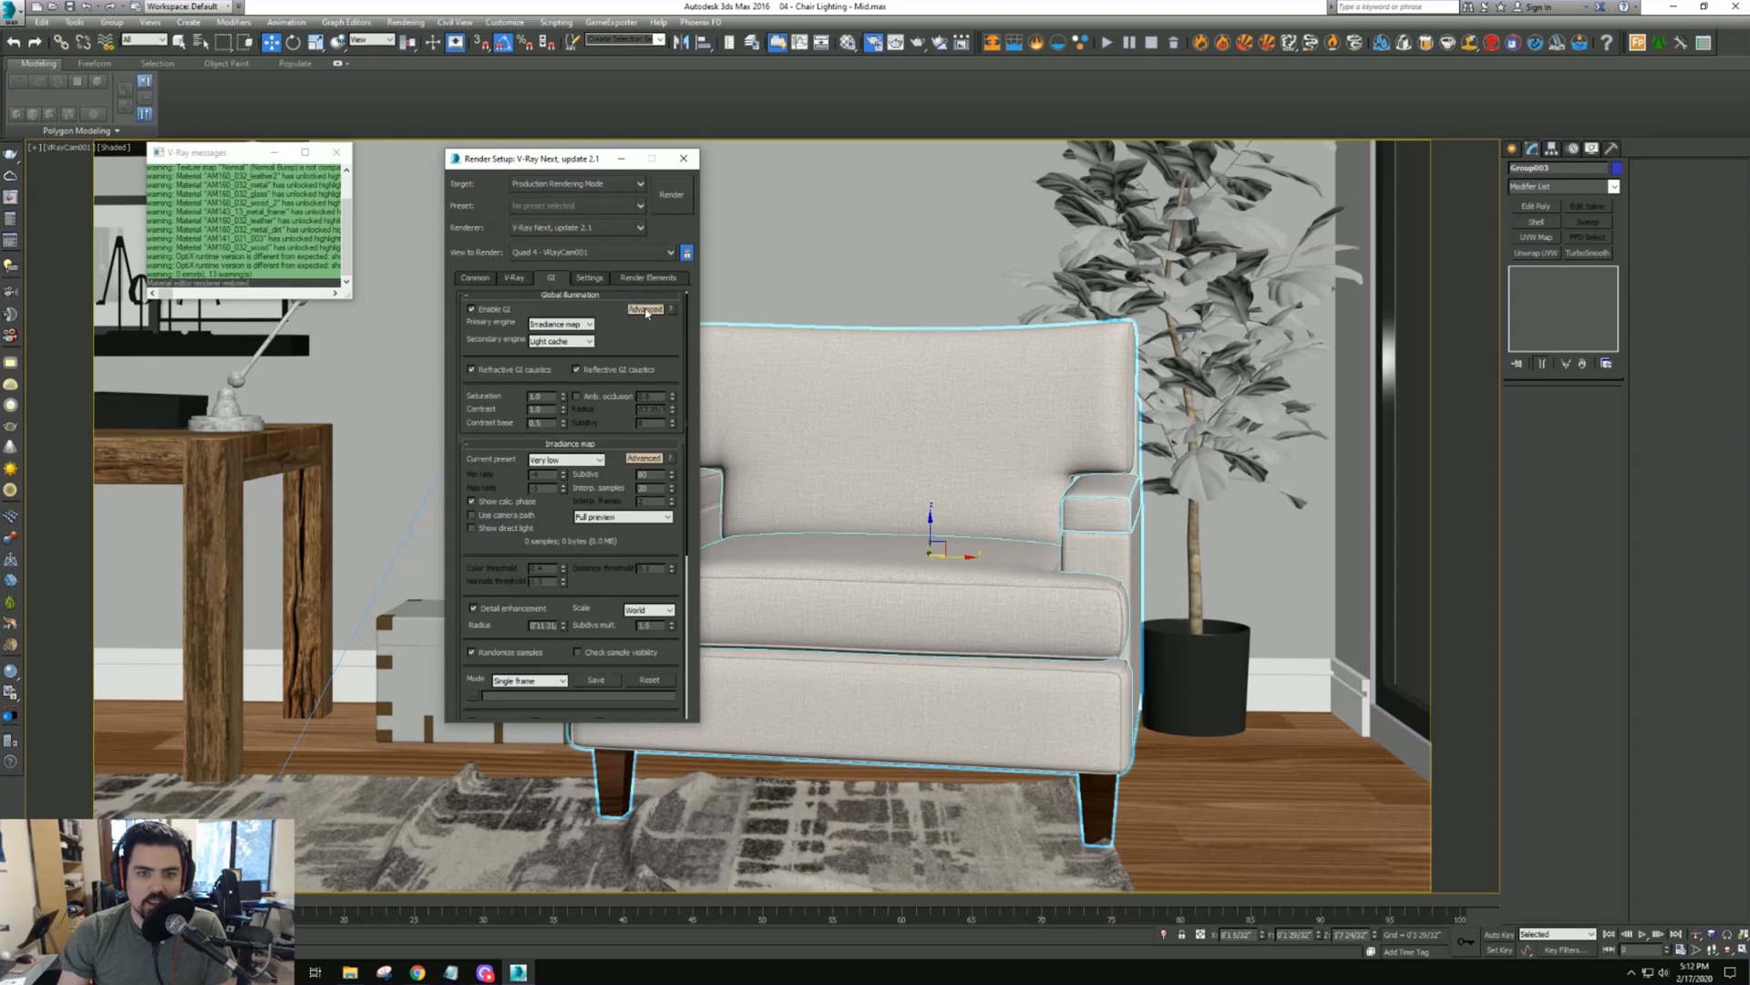
{"action": "left_click", "coordinate": [602, 395]}
{"action": "type", "text": "."}
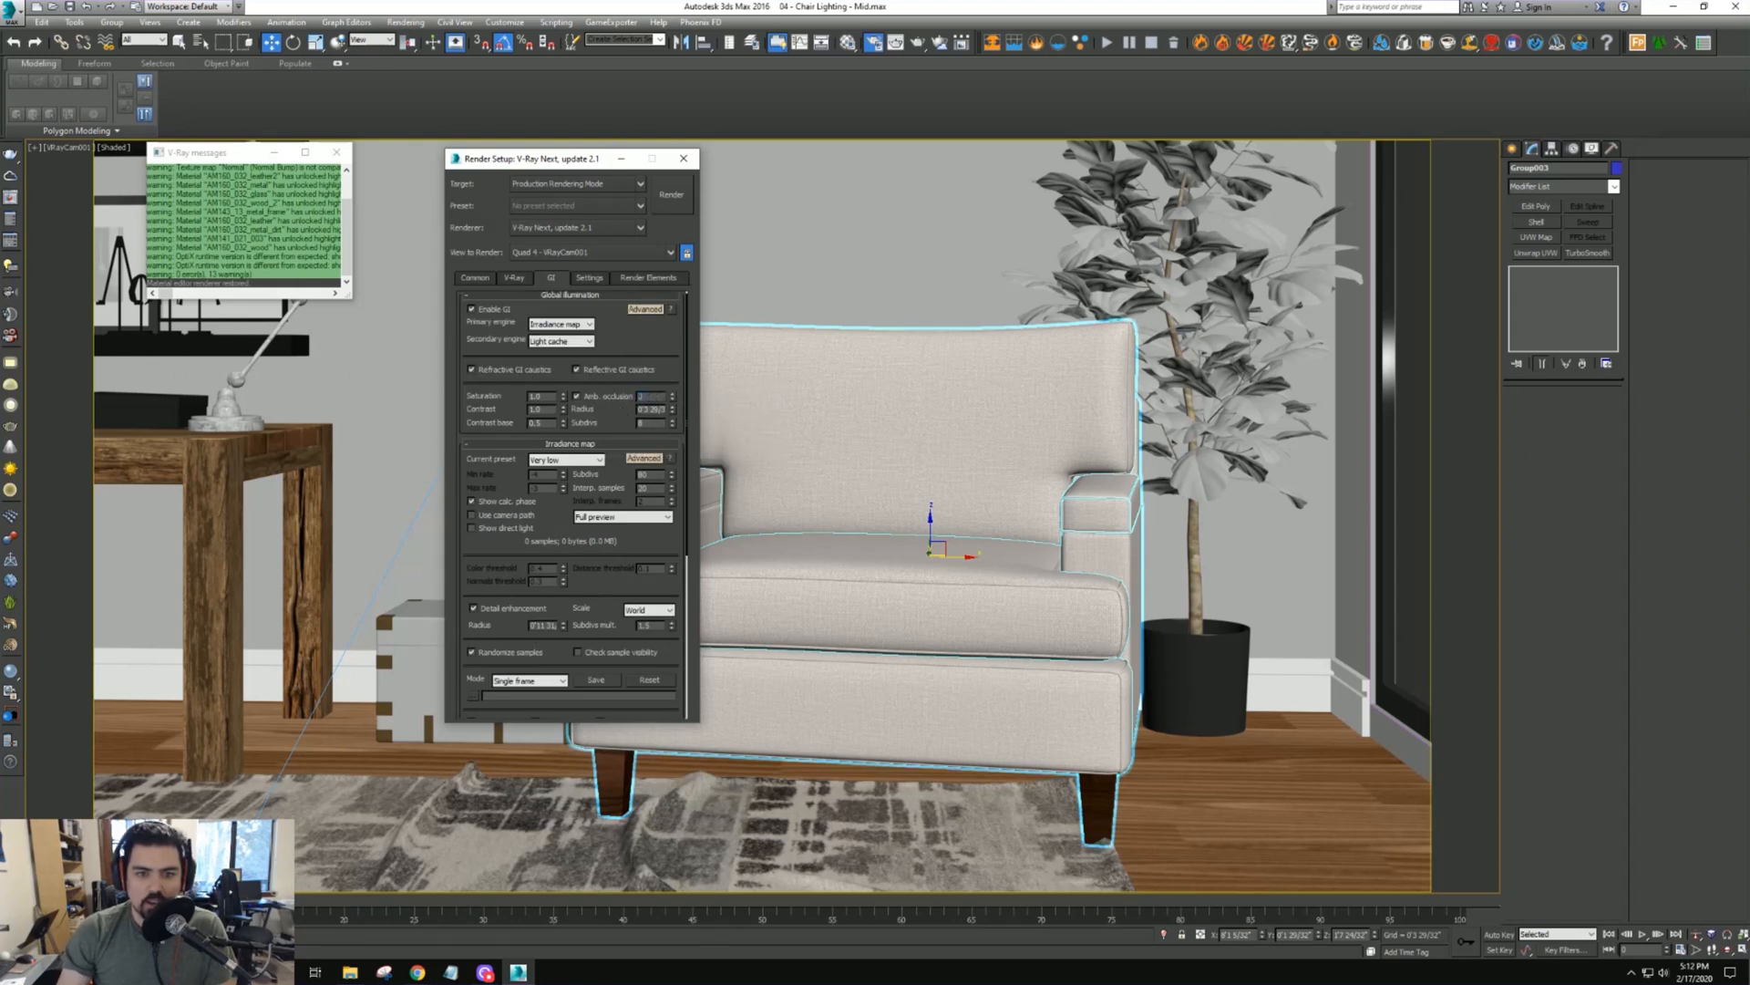
{"action": "type", "text": "6"}
{"action": "key", "text": "Return"}
{"action": "key", "text": "Tab"}
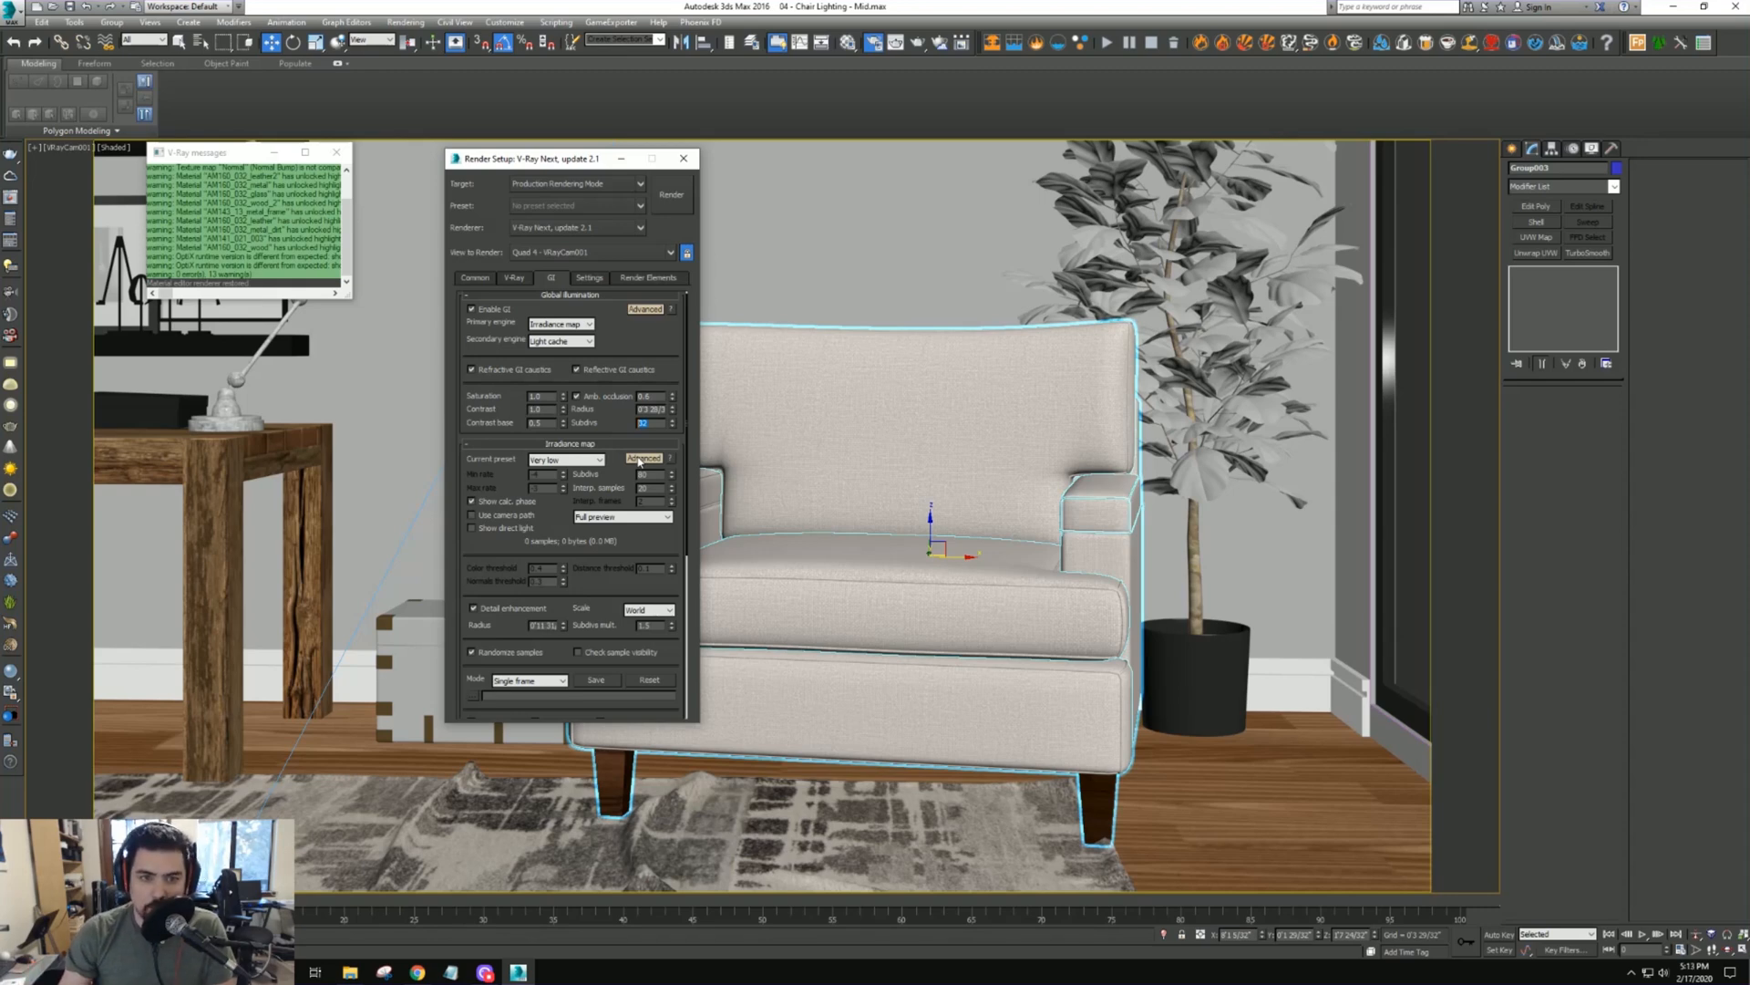
Delete the VRayDenoiser render element
{"action": "left_click", "coordinate": [588, 279]}
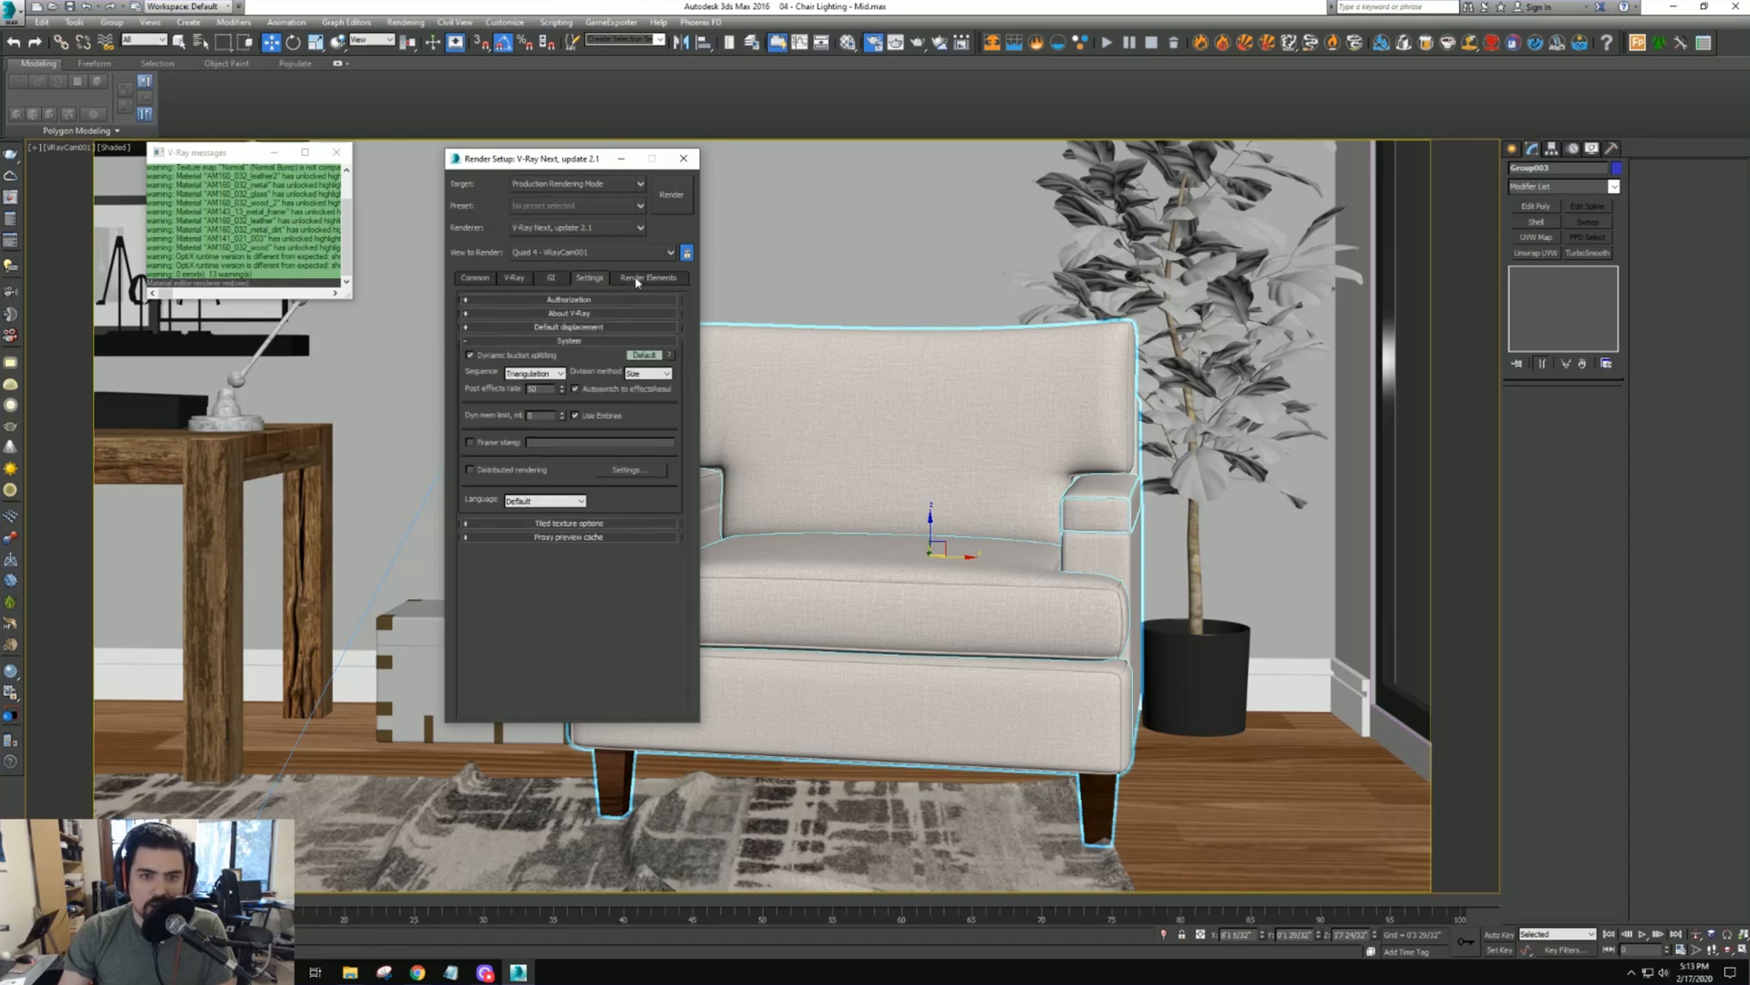
{"action": "left_click", "coordinate": [638, 279]}
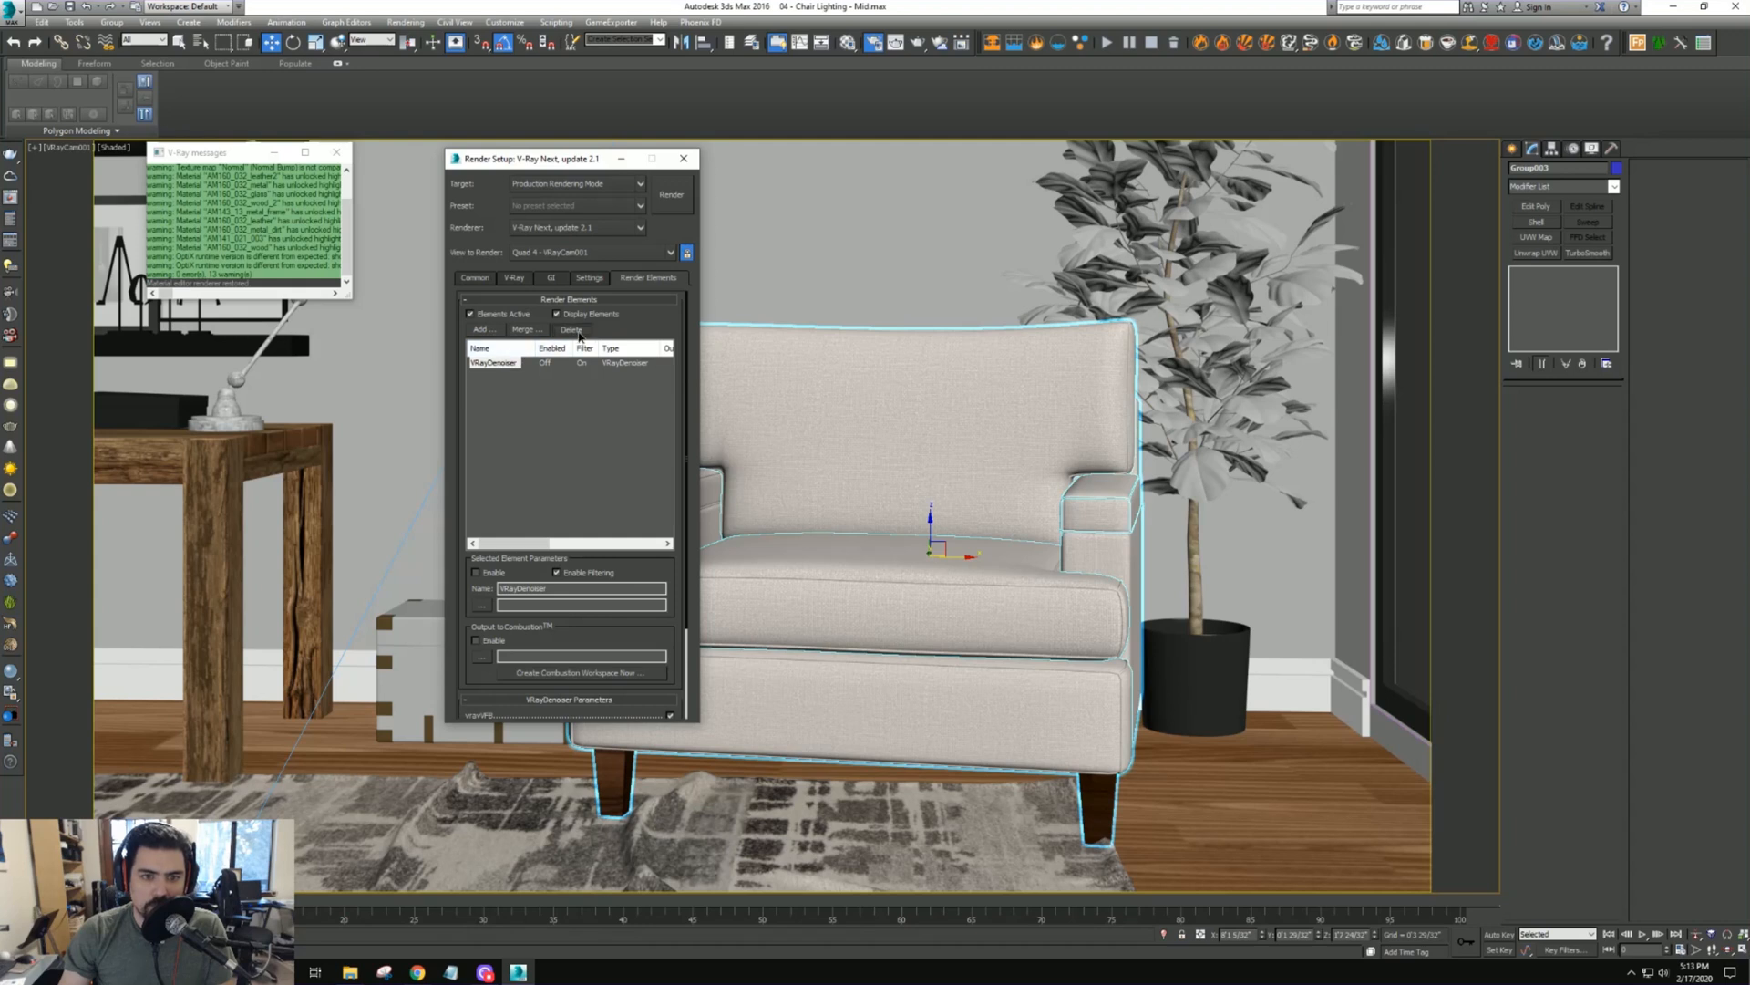
{"action": "left_click", "coordinate": [578, 332]}
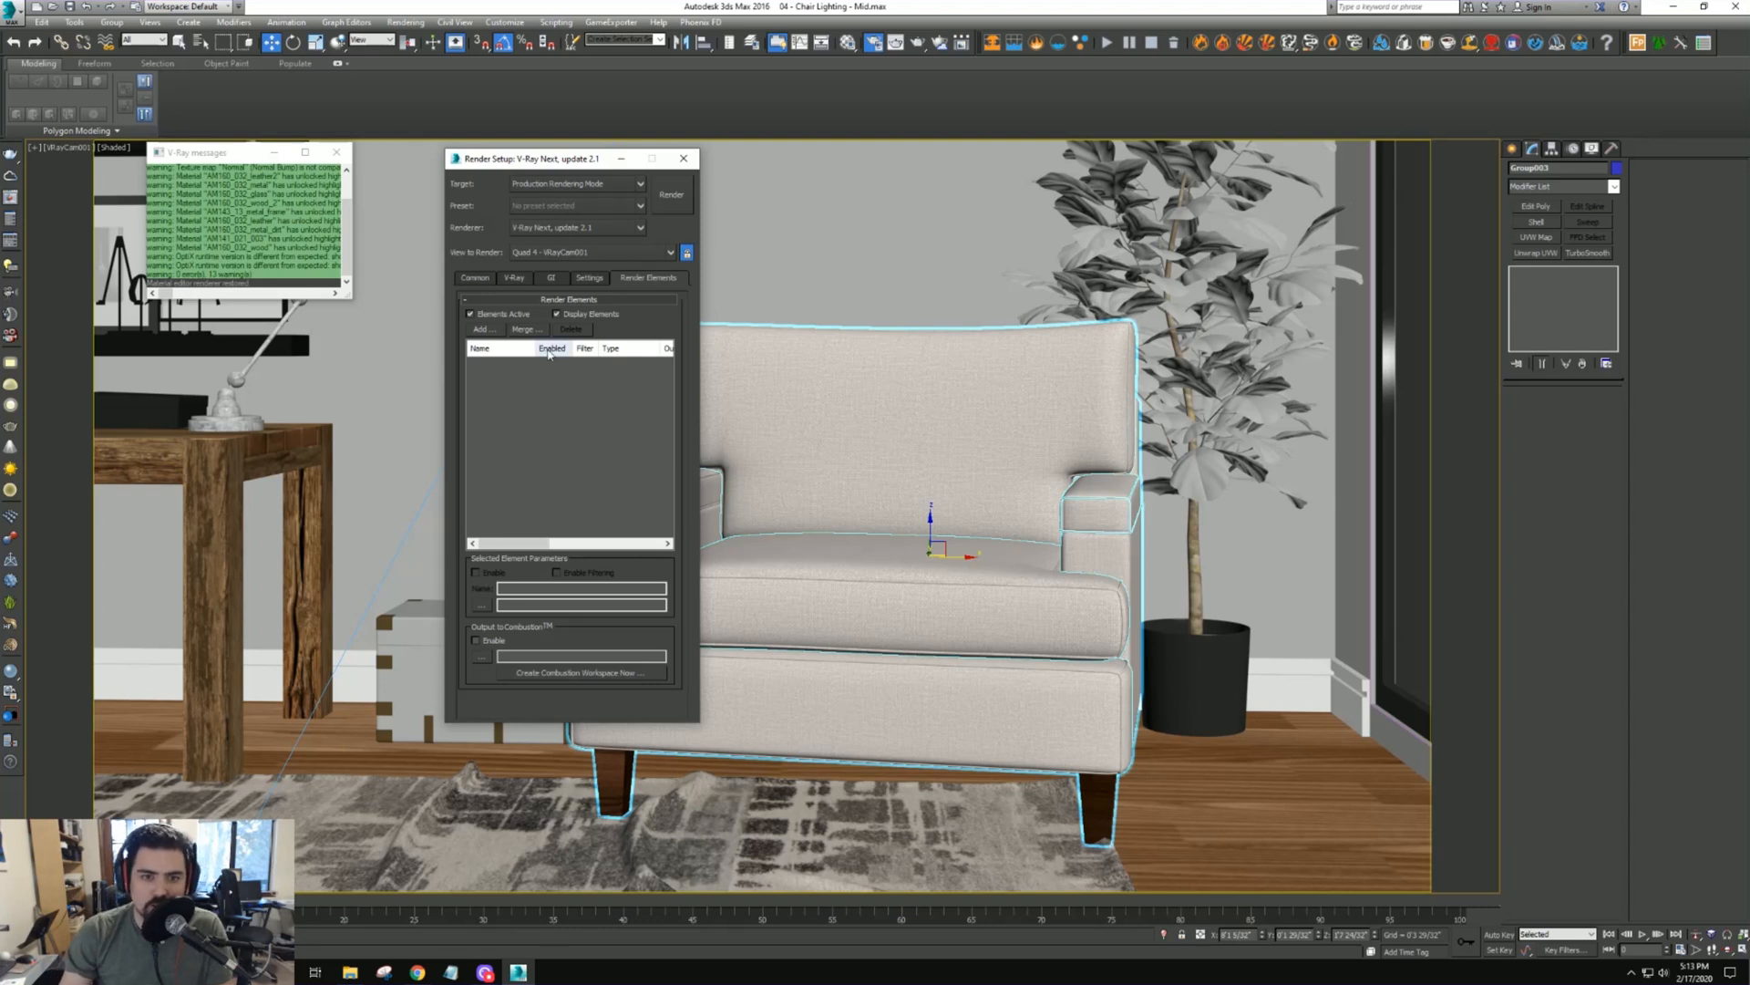
Set the bucket rendering sequence to Top->Bottom and the dynamic memory limit to 0
{"action": "left_click", "coordinate": [590, 279]}
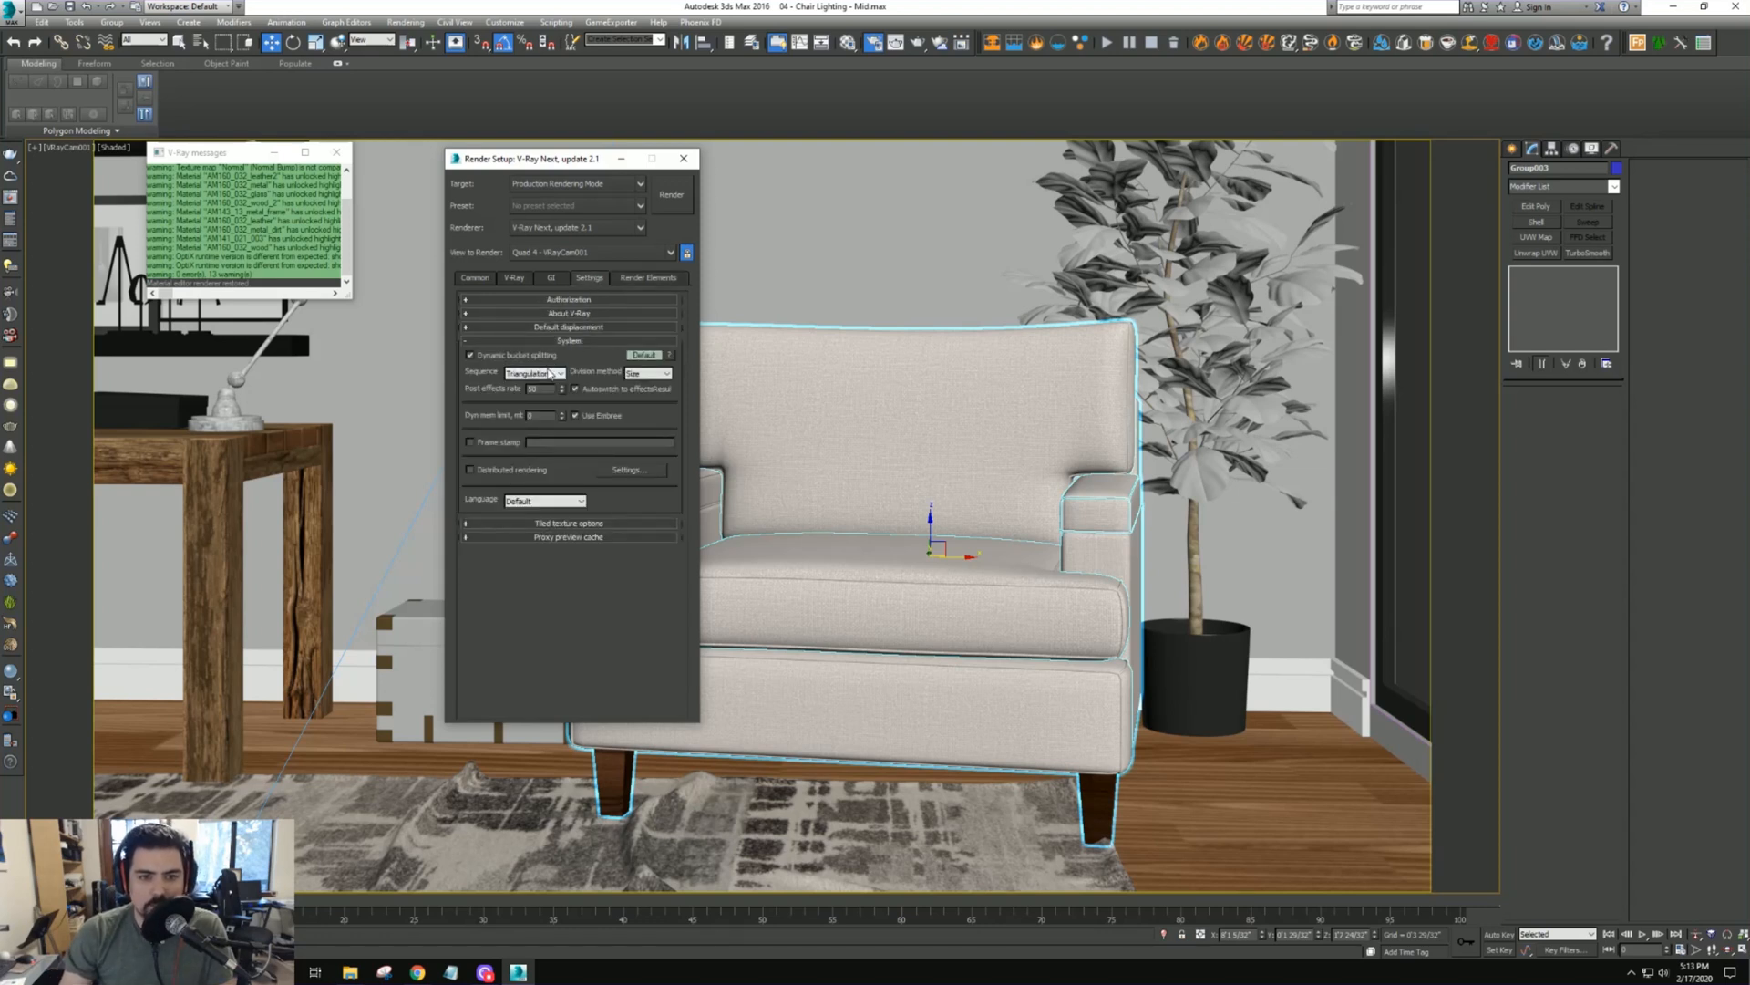
{"action": "left_click", "coordinate": [555, 373]}
{"action": "left_click", "coordinate": [534, 384]}
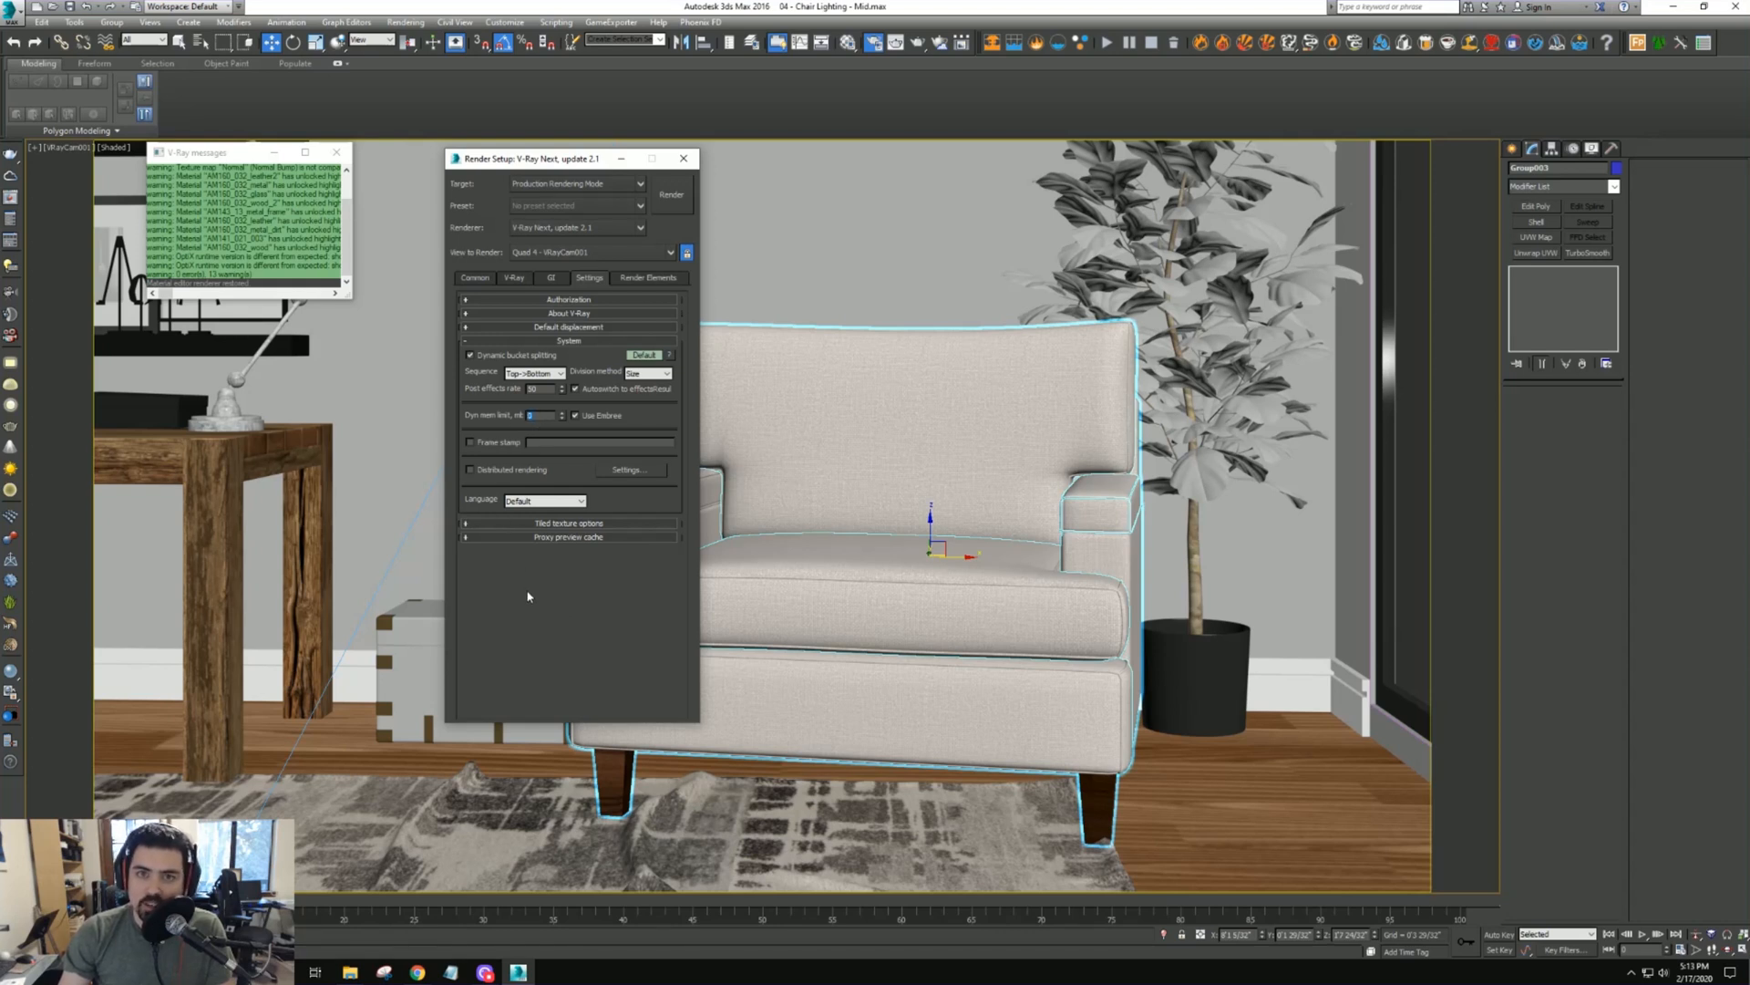
{"action": "type", "text": "0"}
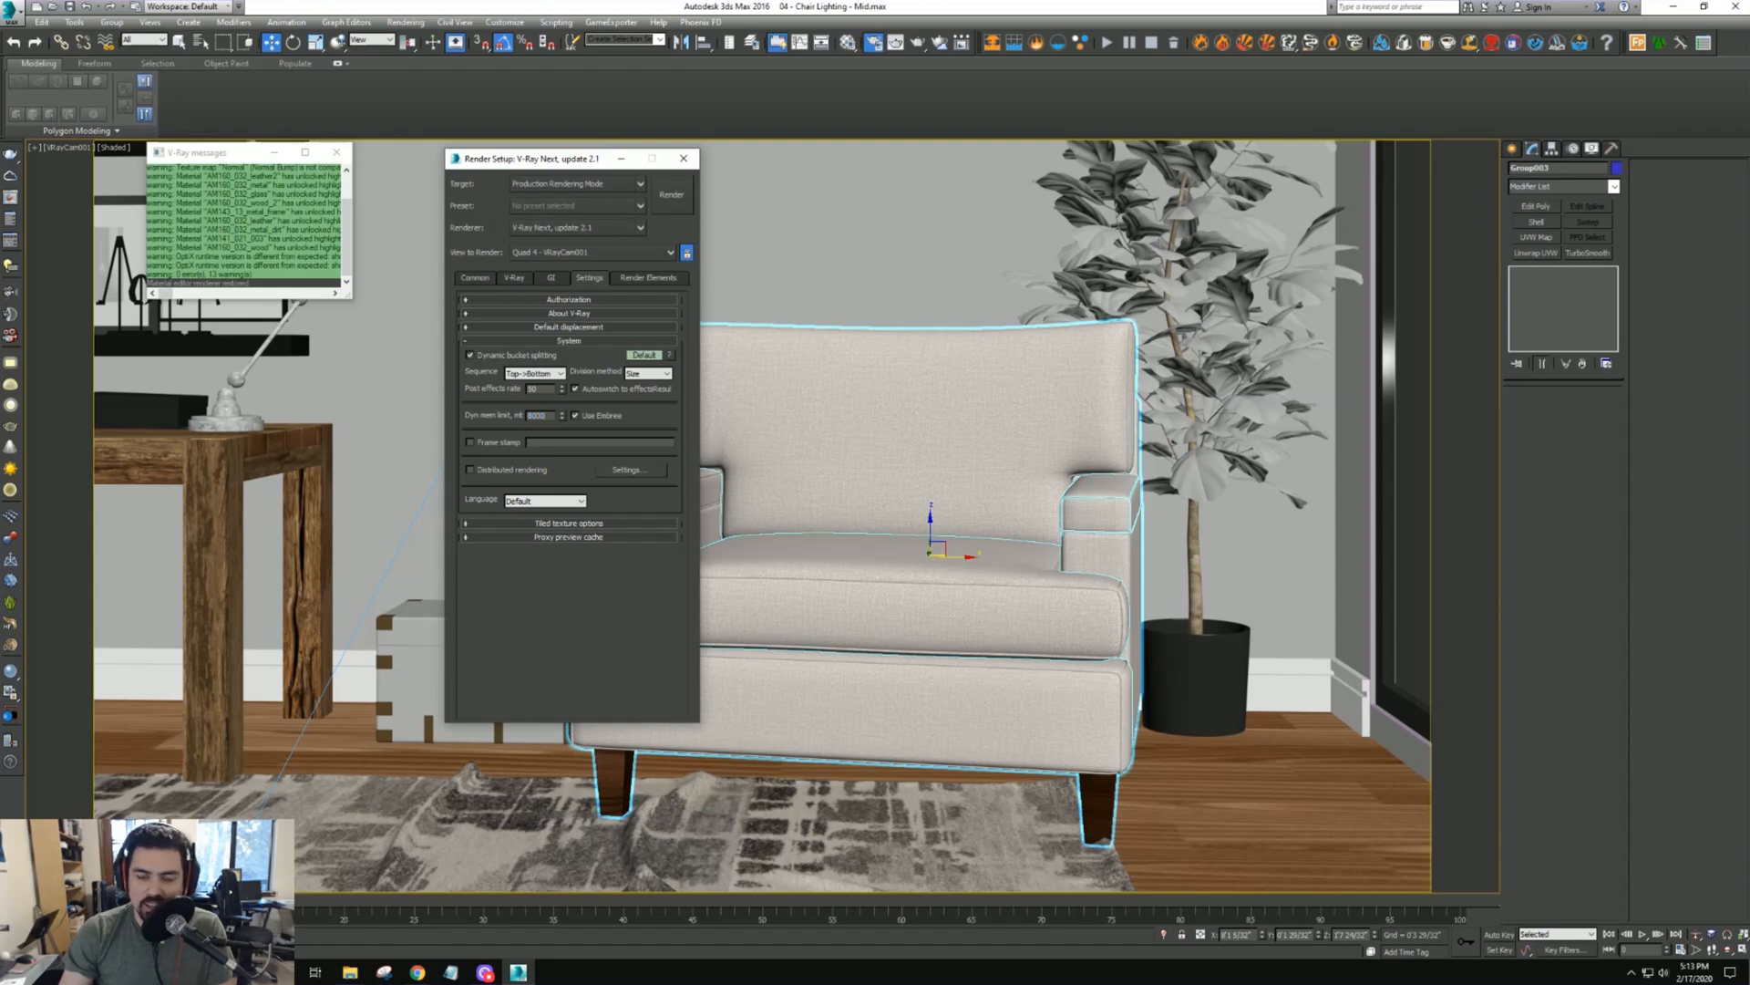
{"action": "type", "text": "0"}
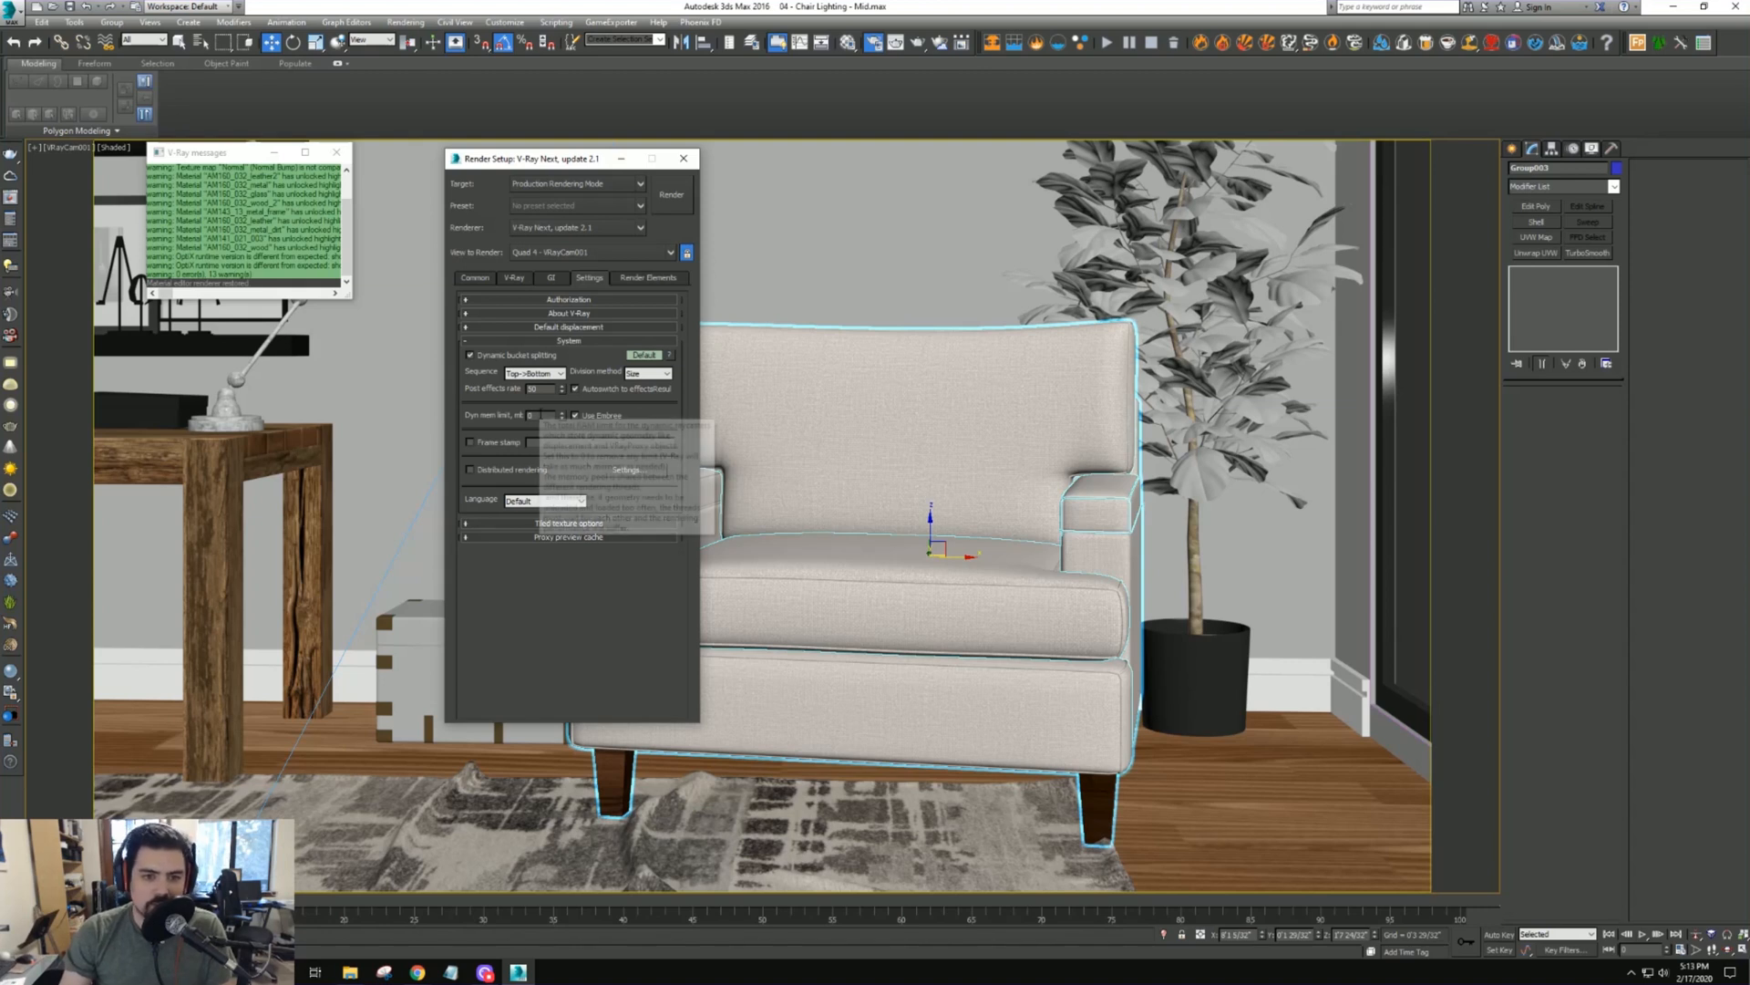
Close the render setup and run a test render of the camera view in the V-Ray frame buffer, stopping it partway
{"action": "left_click", "coordinate": [551, 277]}
{"action": "left_click", "coordinate": [515, 277]}
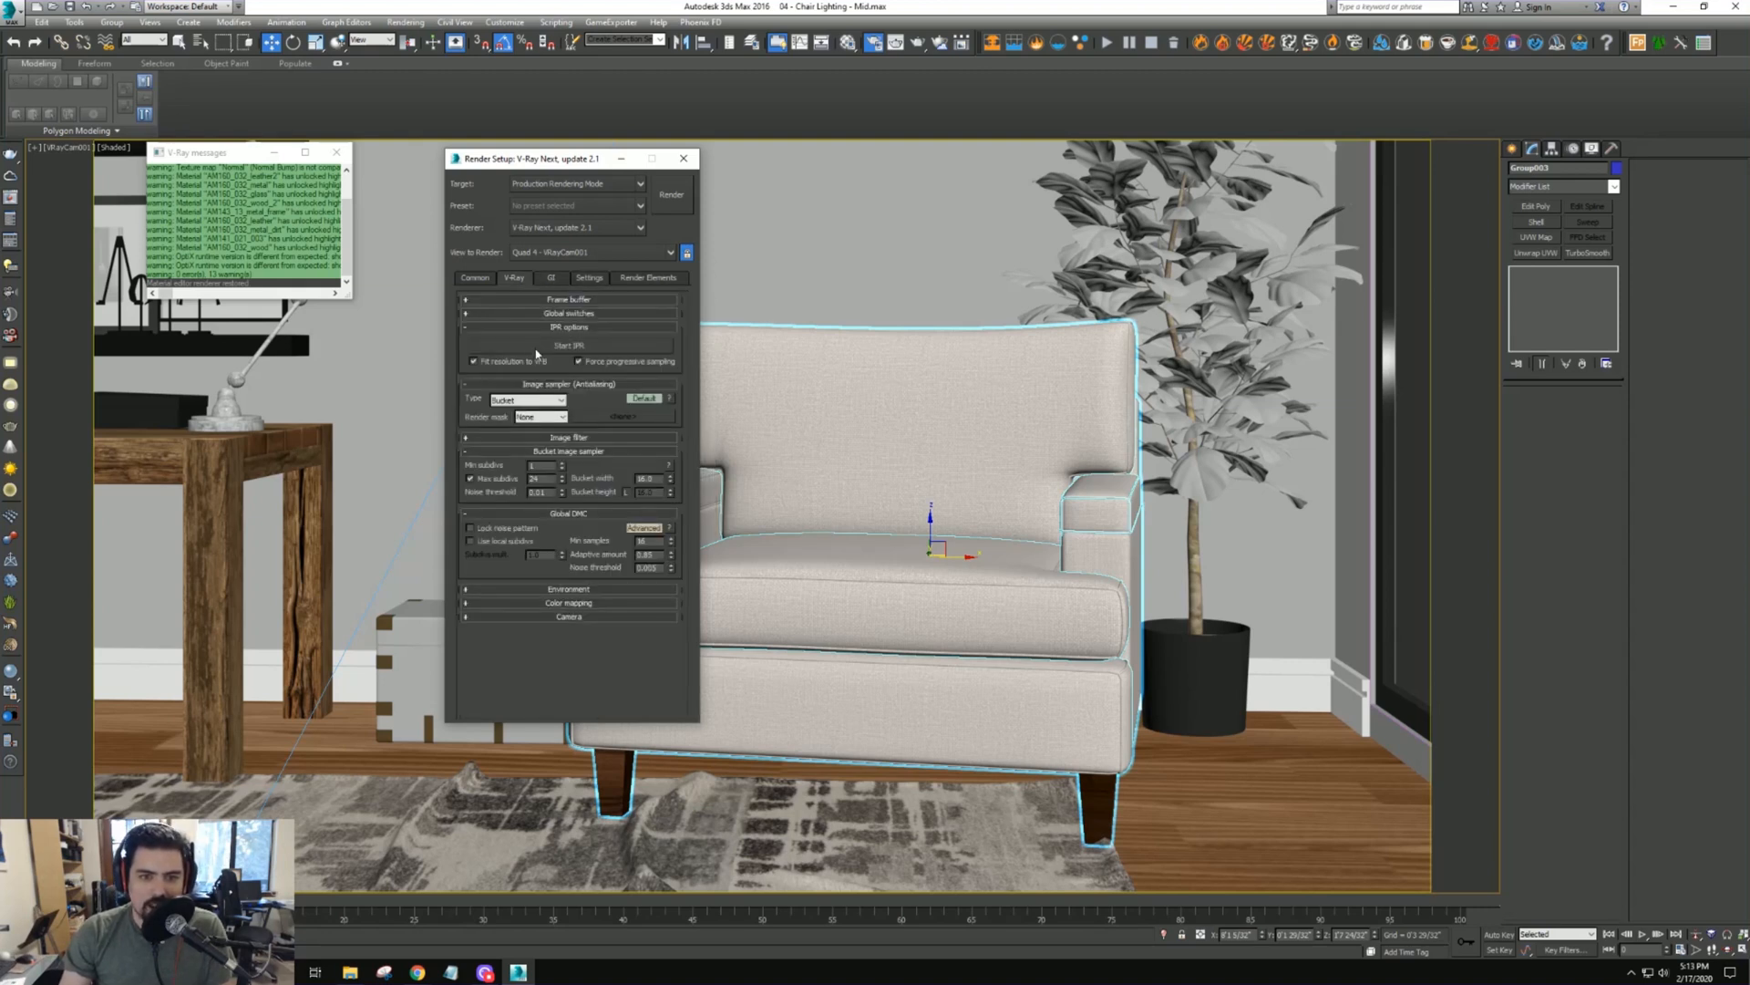
{"action": "left_click", "coordinate": [475, 277]}
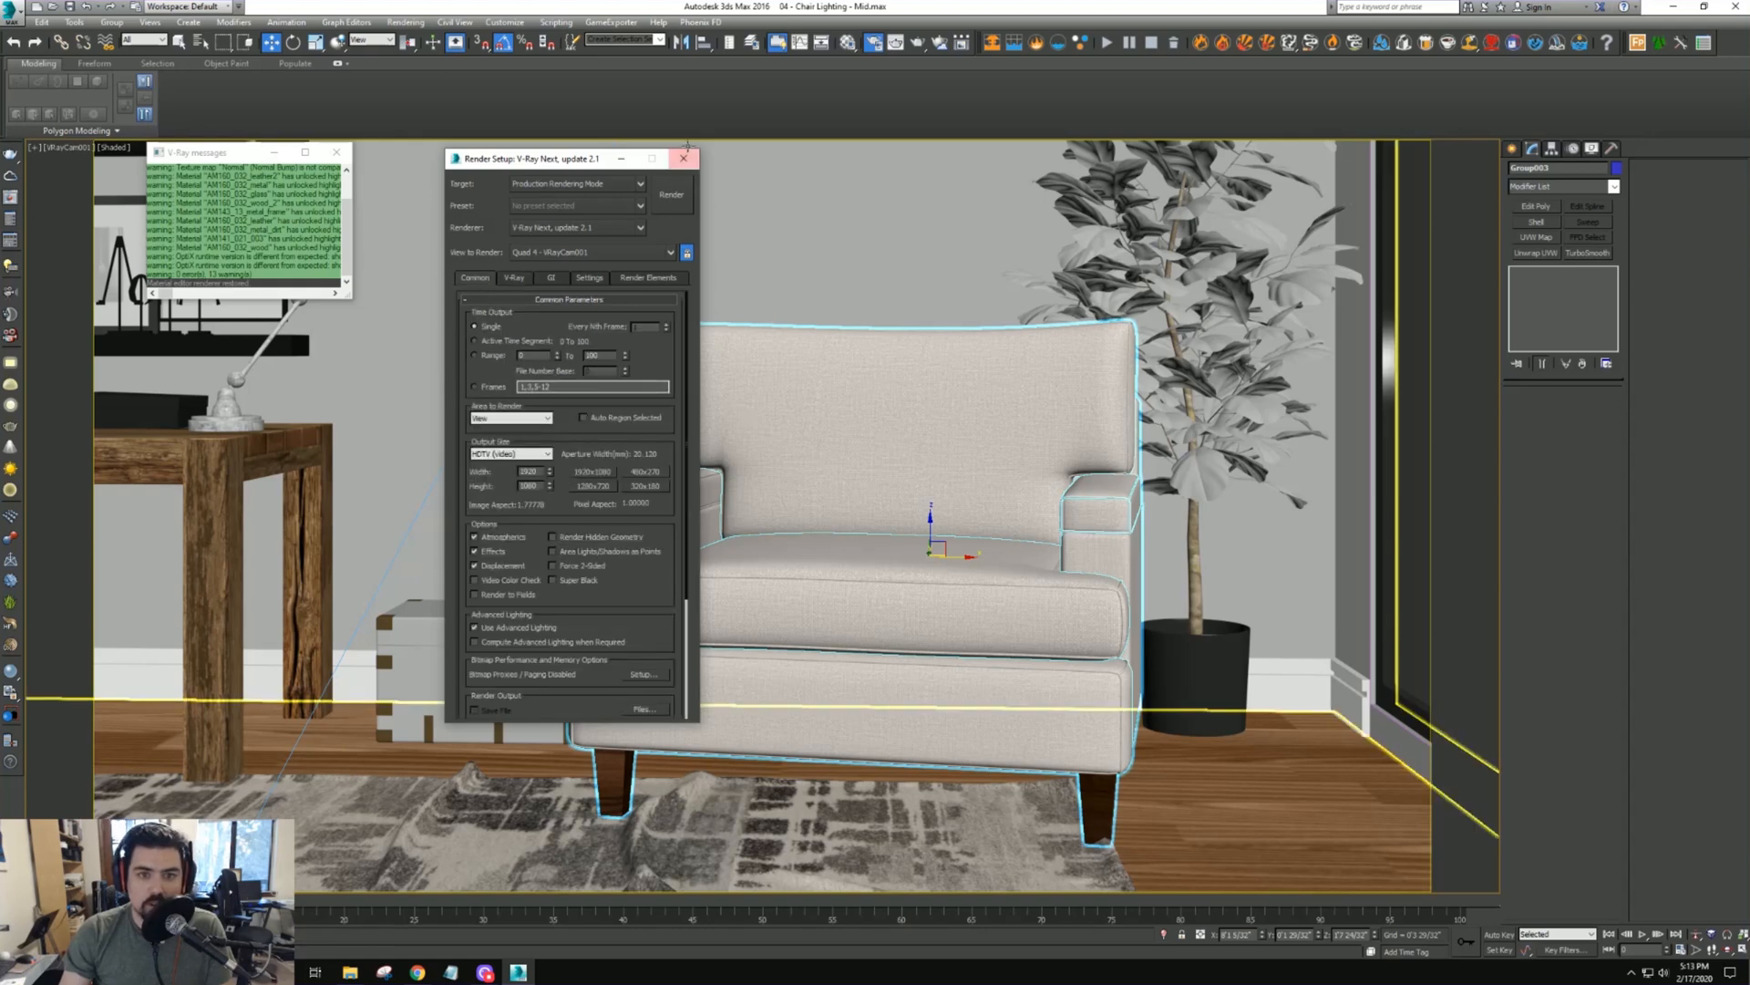
{"action": "left_click", "coordinate": [684, 159]}
{"action": "right_click", "coordinate": [866, 420]}
{"action": "left_click", "coordinate": [893, 588]}
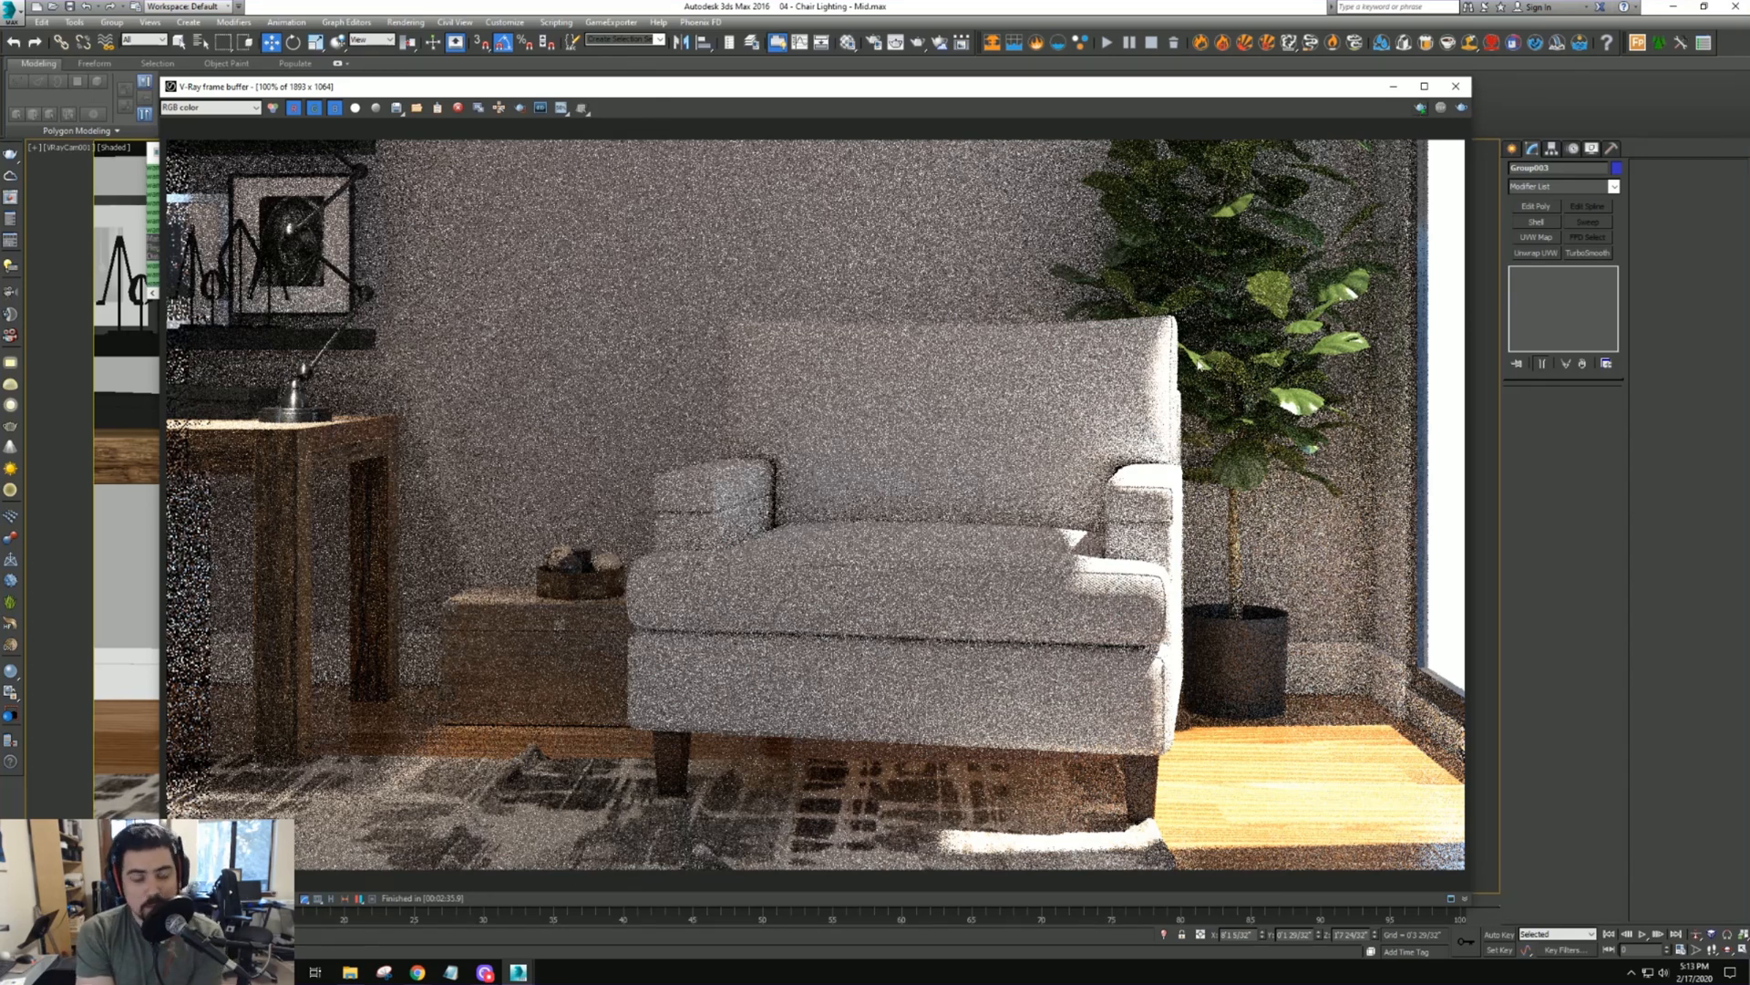
{"action": "key", "text": "shift+q"}
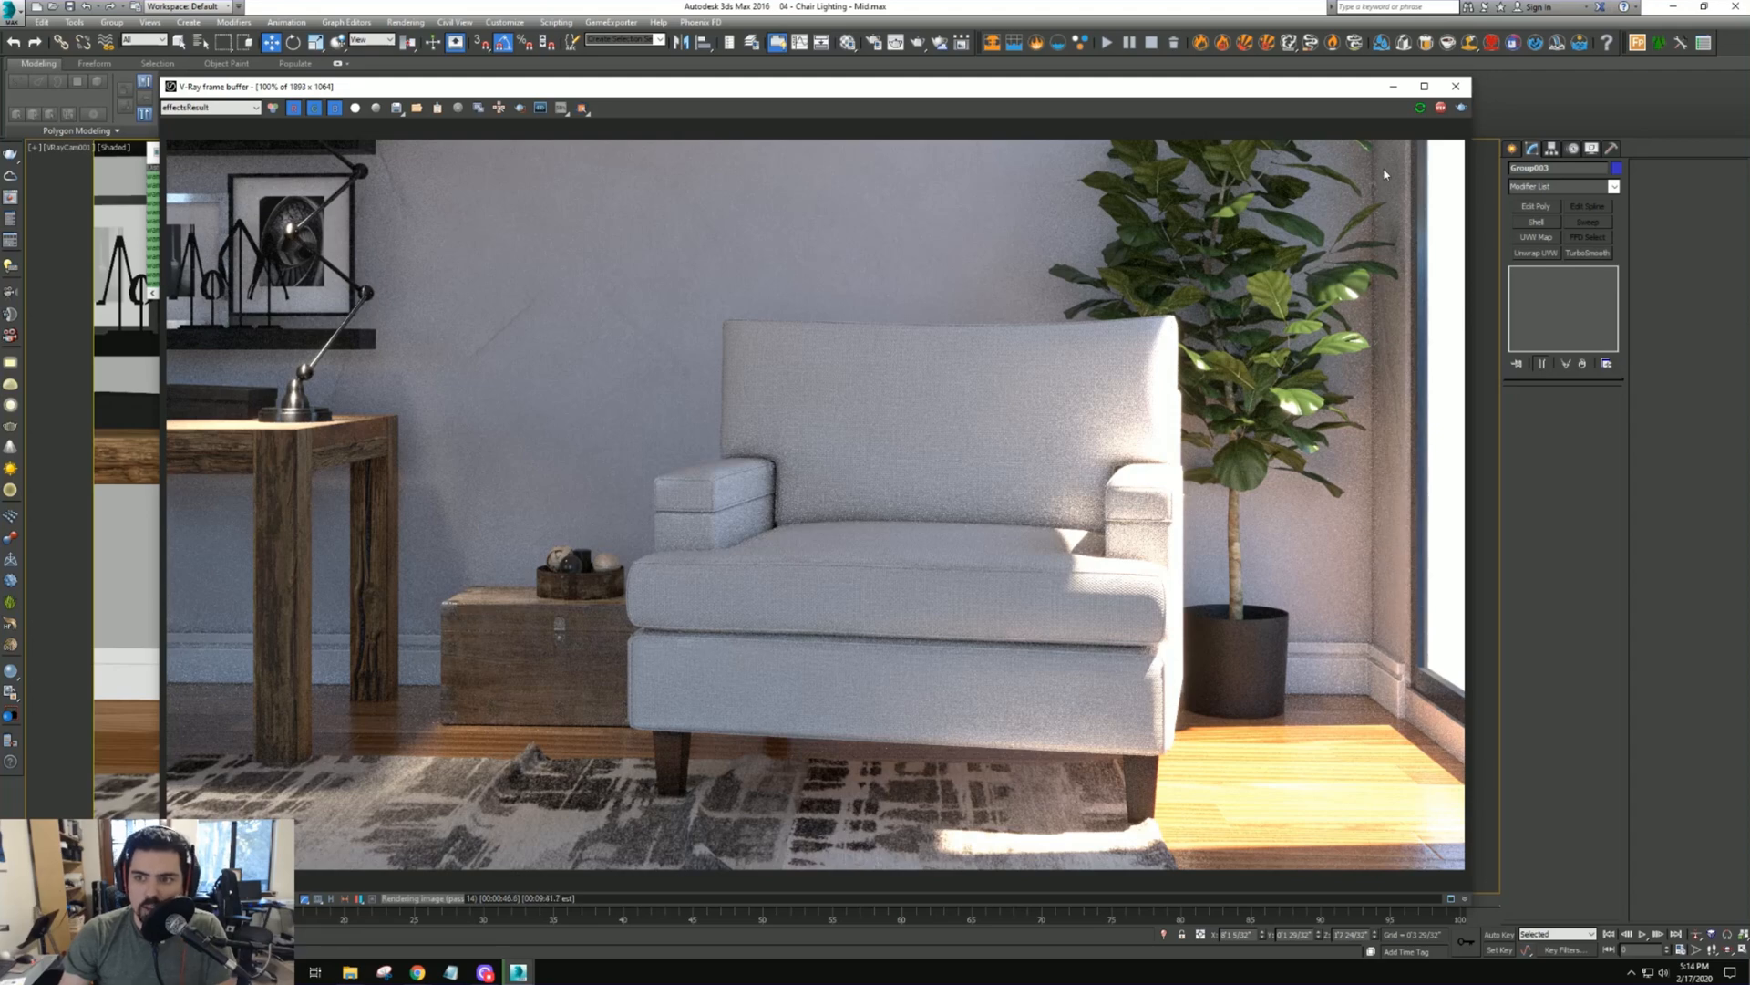
{"action": "left_click", "coordinate": [1440, 107]}
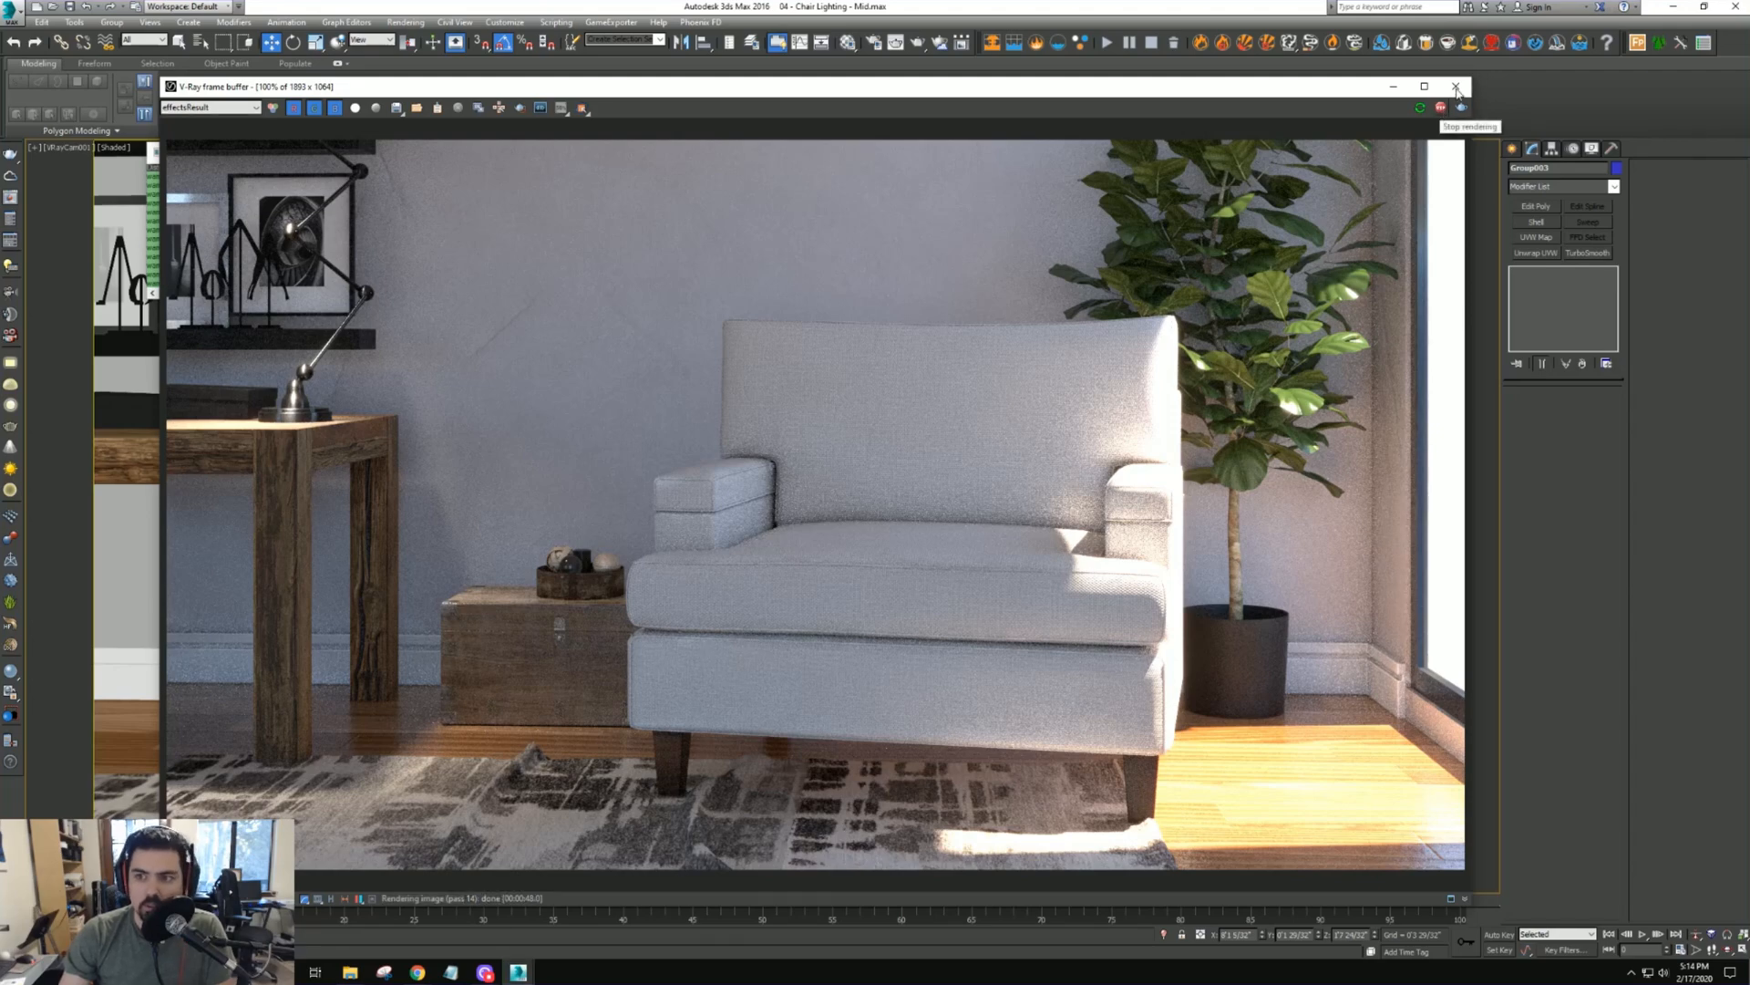
Close the frame buffer and lay out four viewports, with a top view of the room alongside the camera view
{"action": "left_click", "coordinate": [1456, 87]}
{"action": "key", "text": "t"}
{"action": "scroll", "coordinate": [966, 475], "scroll_direction": "down", "scroll_amount": 10}
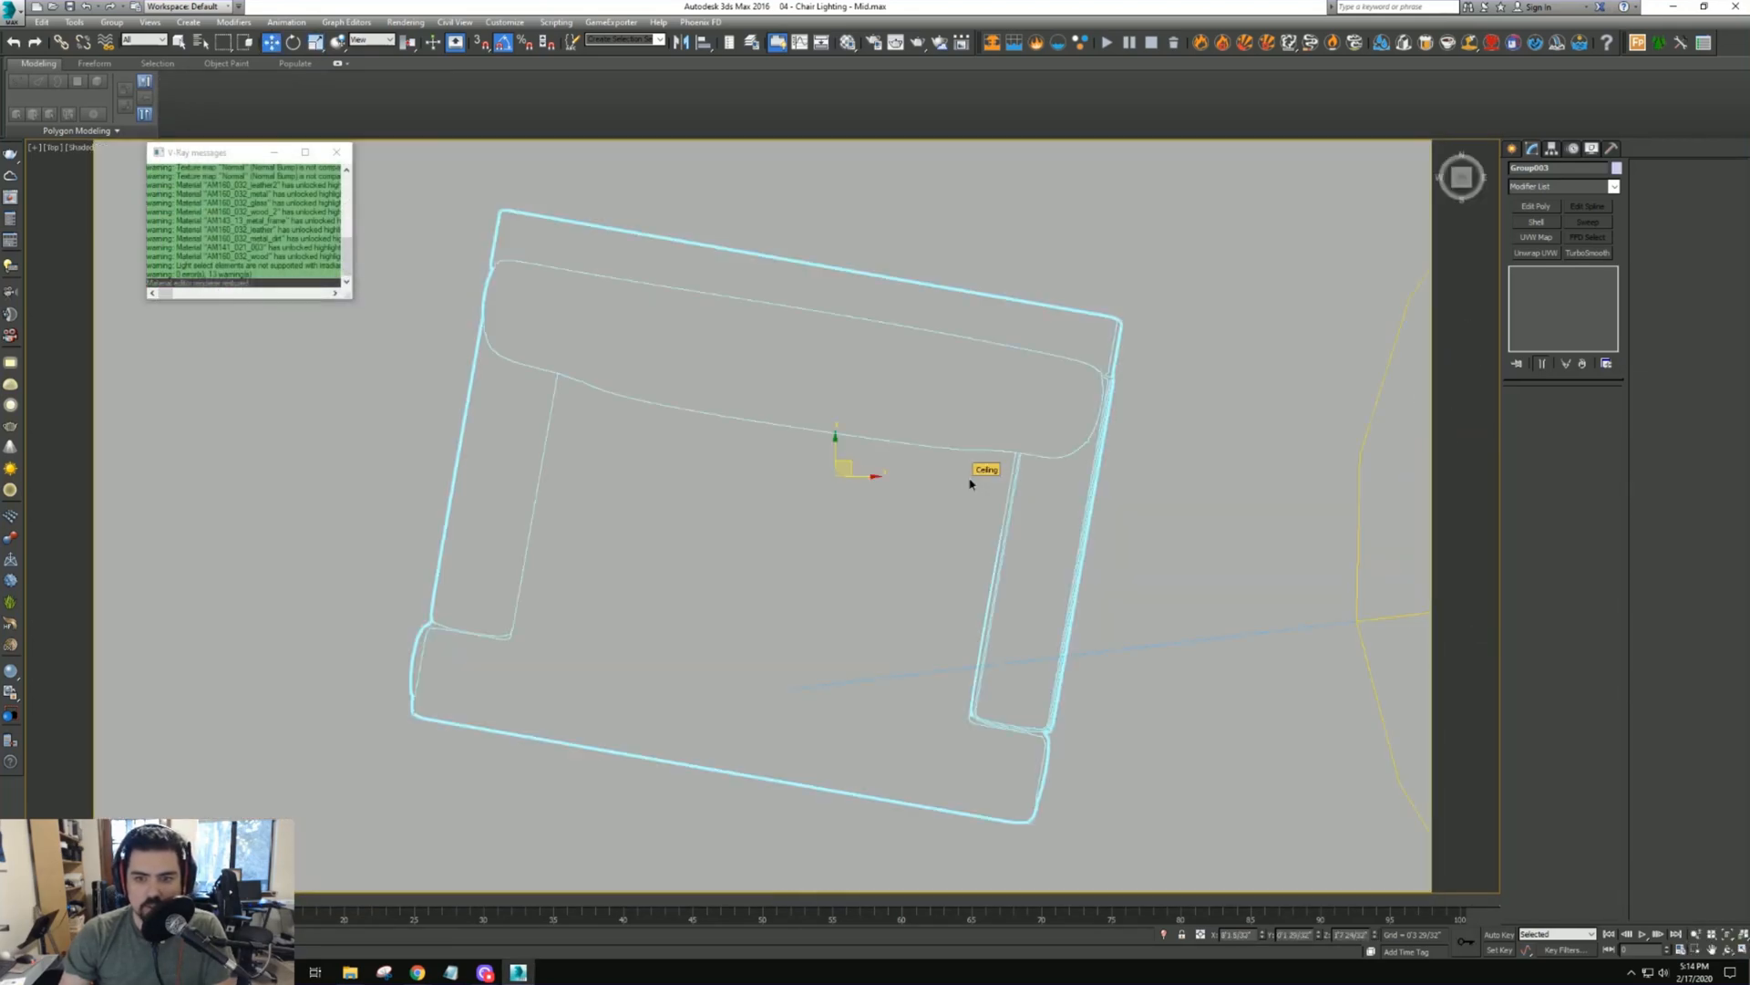
{"action": "scroll", "coordinate": [911, 420], "scroll_direction": "down", "scroll_amount": 2}
{"action": "scroll", "coordinate": [907, 402], "scroll_direction": "up", "scroll_amount": 2}
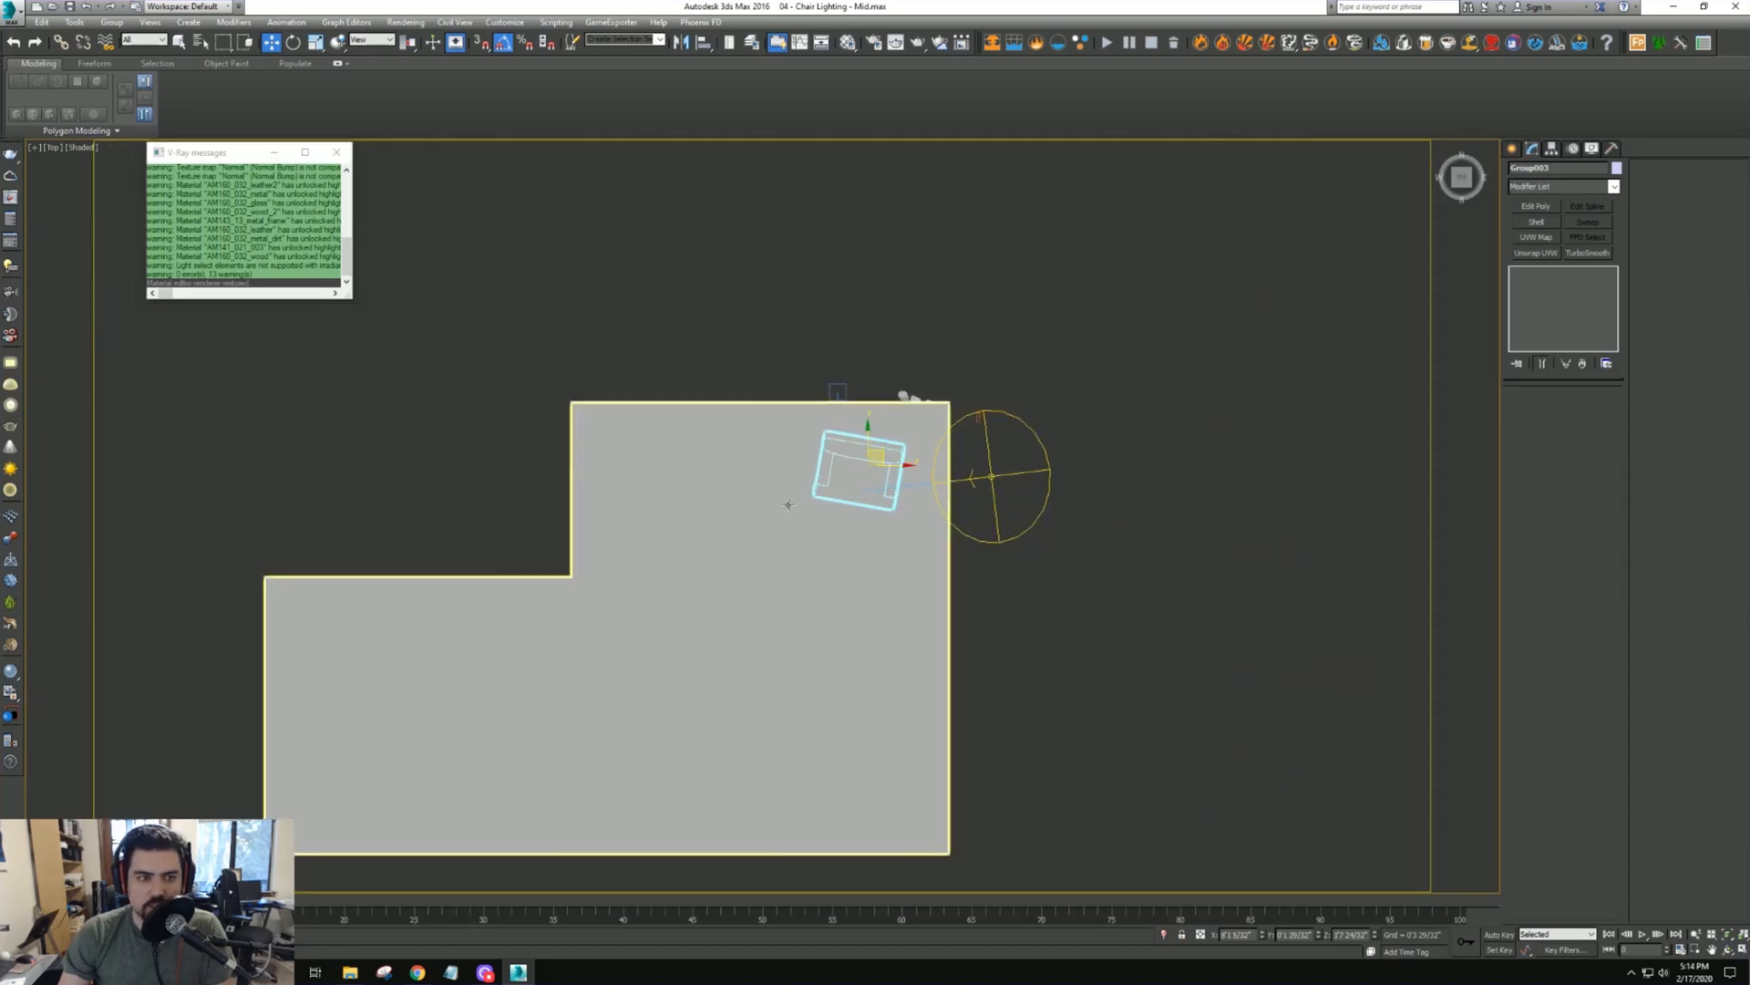
{"action": "key", "text": "alt+w"}
{"action": "left_click", "coordinate": [1000, 665]}
{"action": "key", "text": "c"}
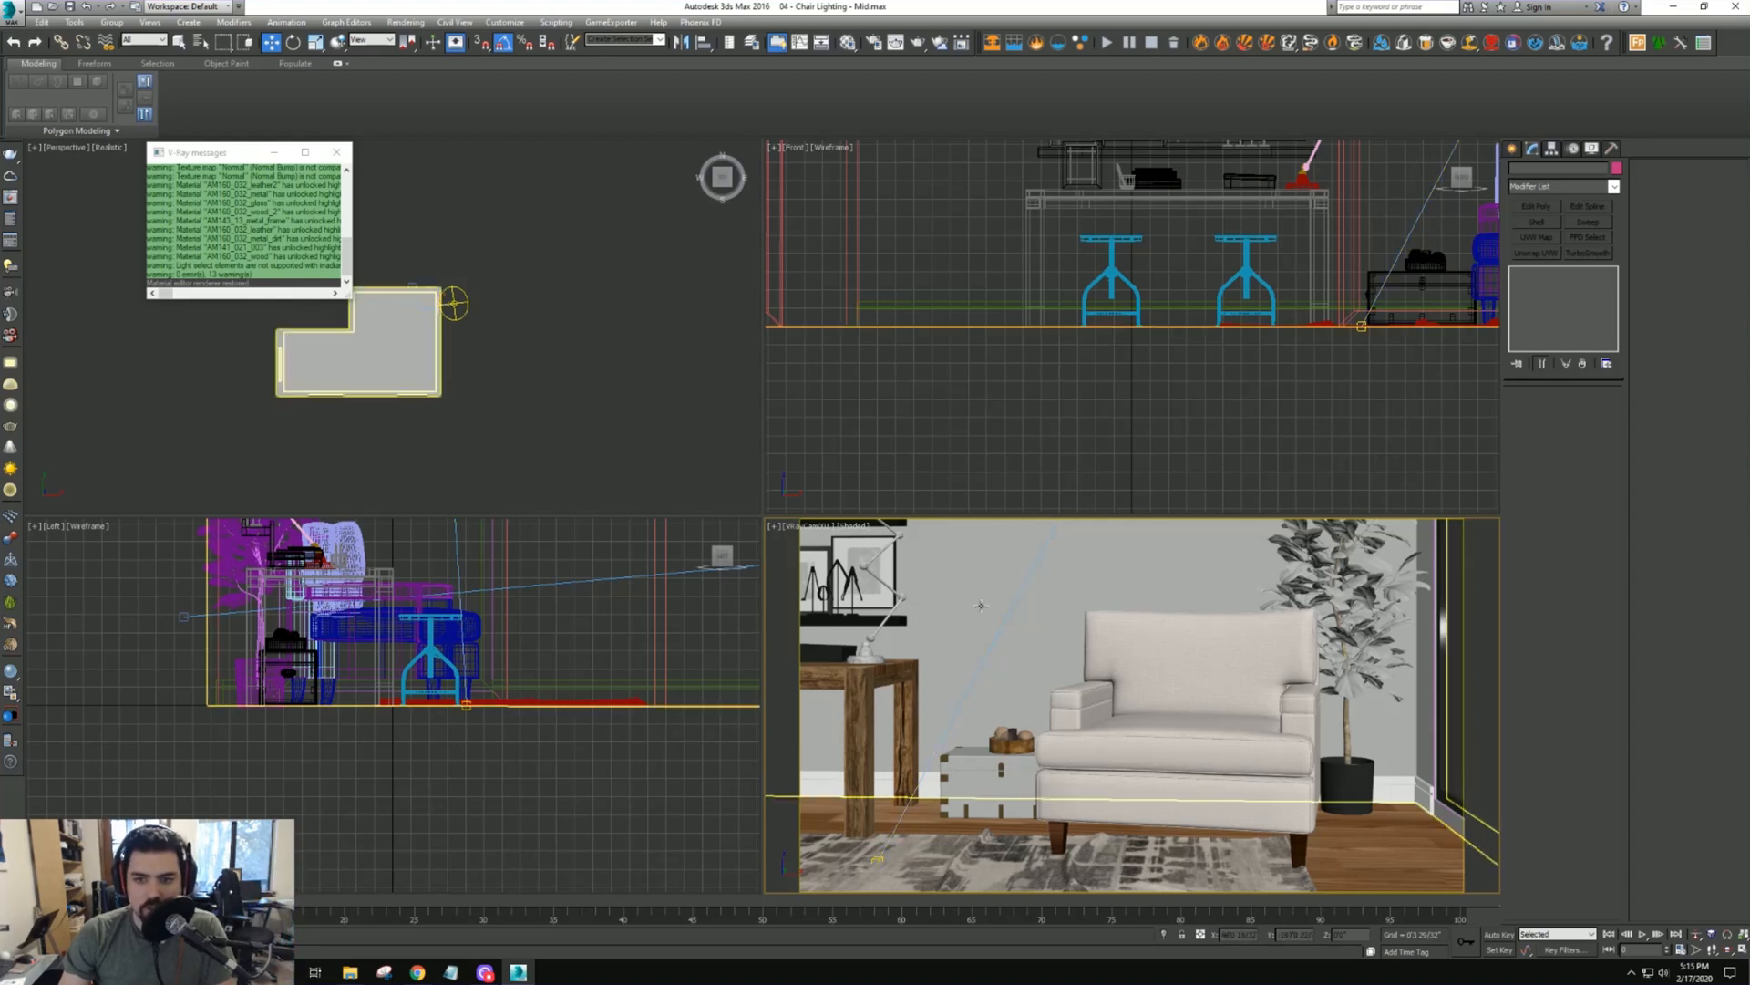
Select the VRaySun in the top view and start a new render of the camera view in the V-Ray frame buffer
{"action": "scroll", "coordinate": [392, 297], "scroll_direction": "up", "scroll_amount": 8}
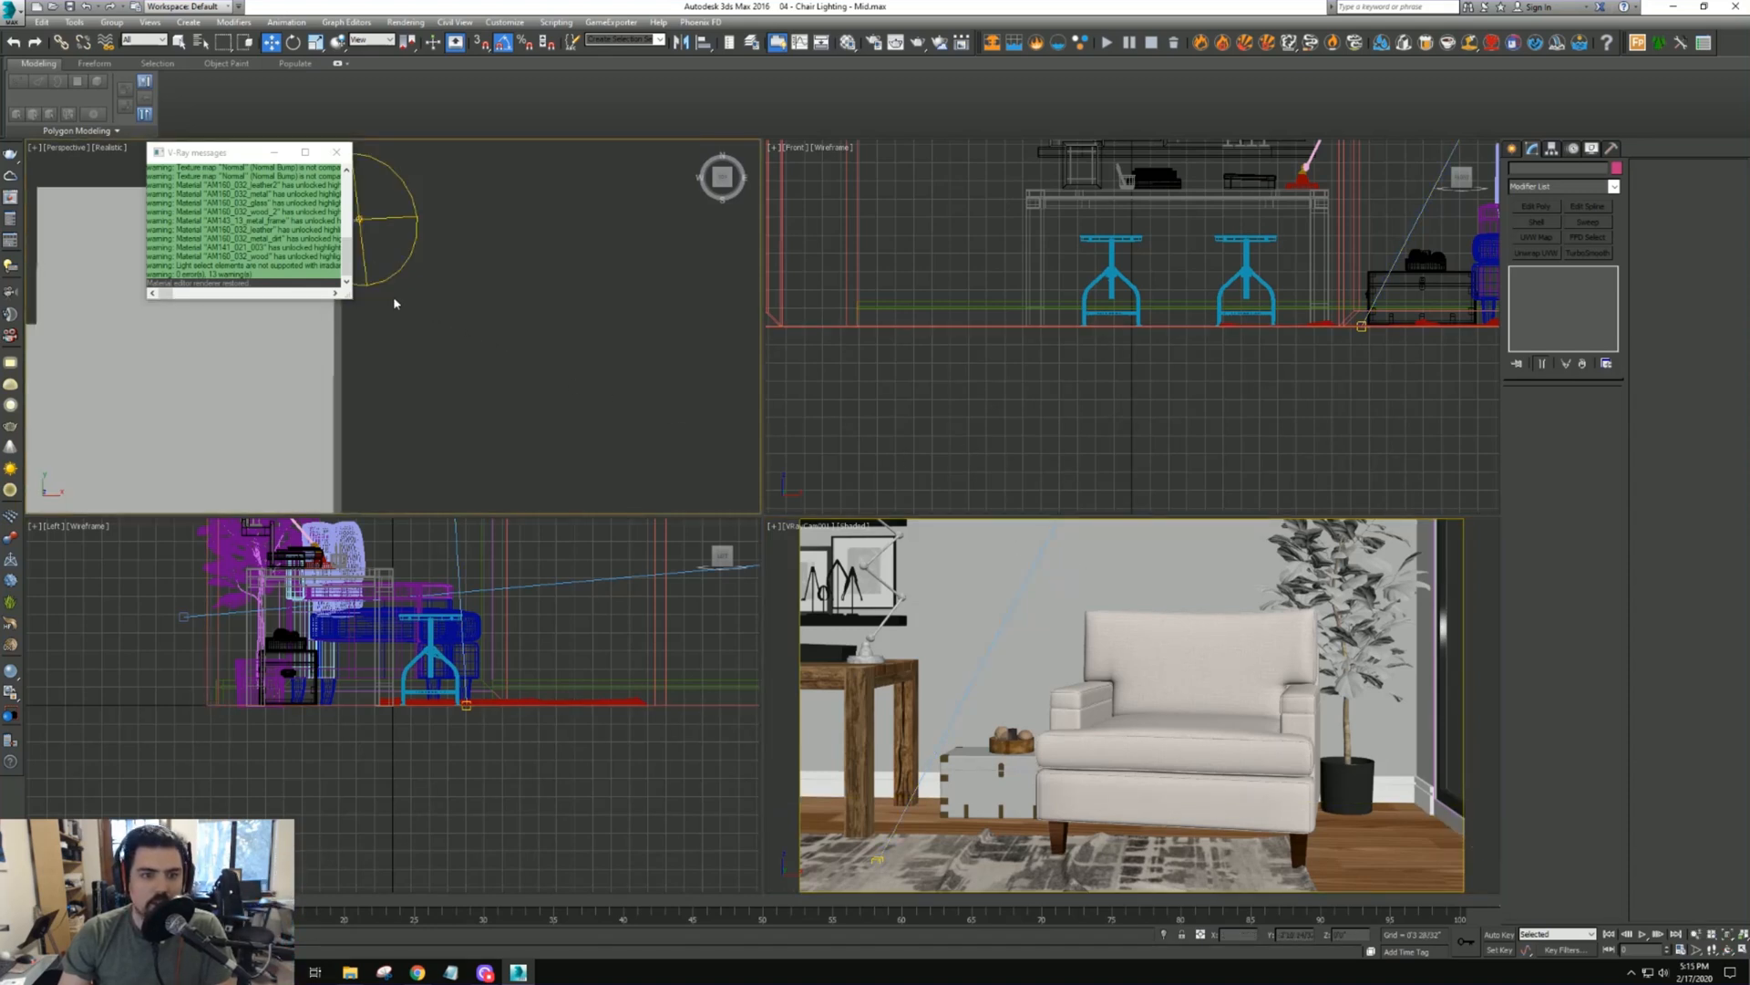
{"action": "left_click", "coordinate": [643, 251]}
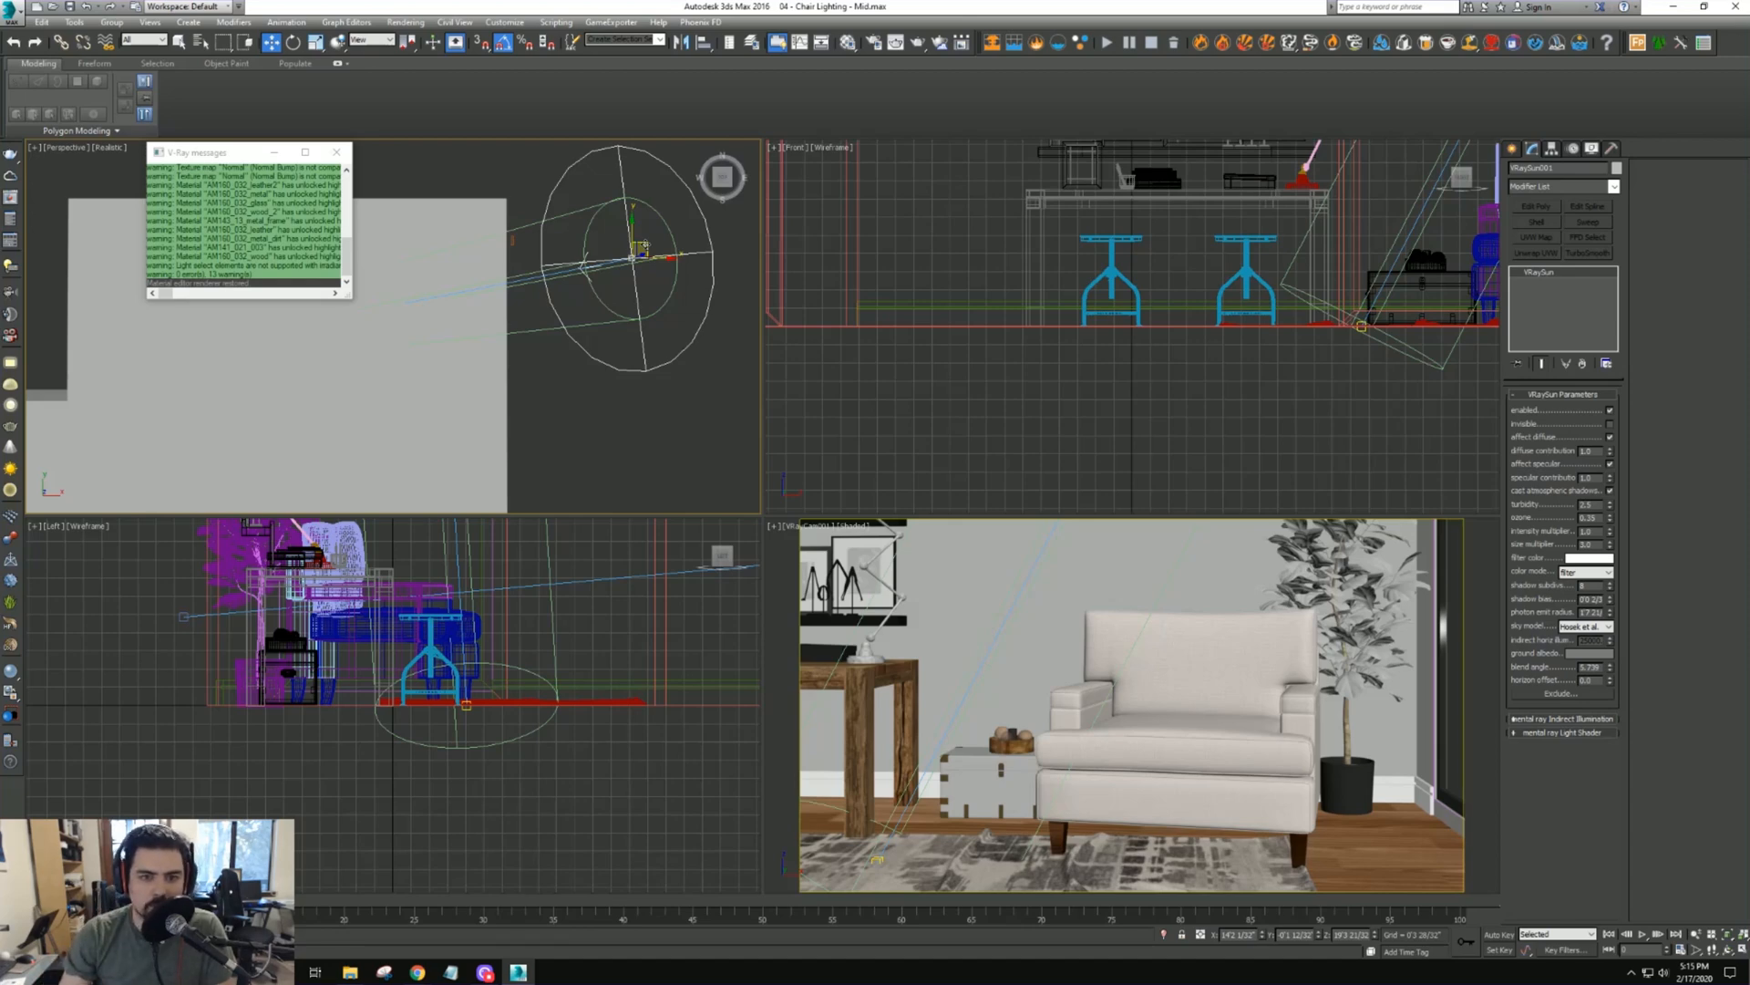
{"action": "right_click", "coordinate": [966, 654]}
{"action": "right_click", "coordinate": [967, 654]}
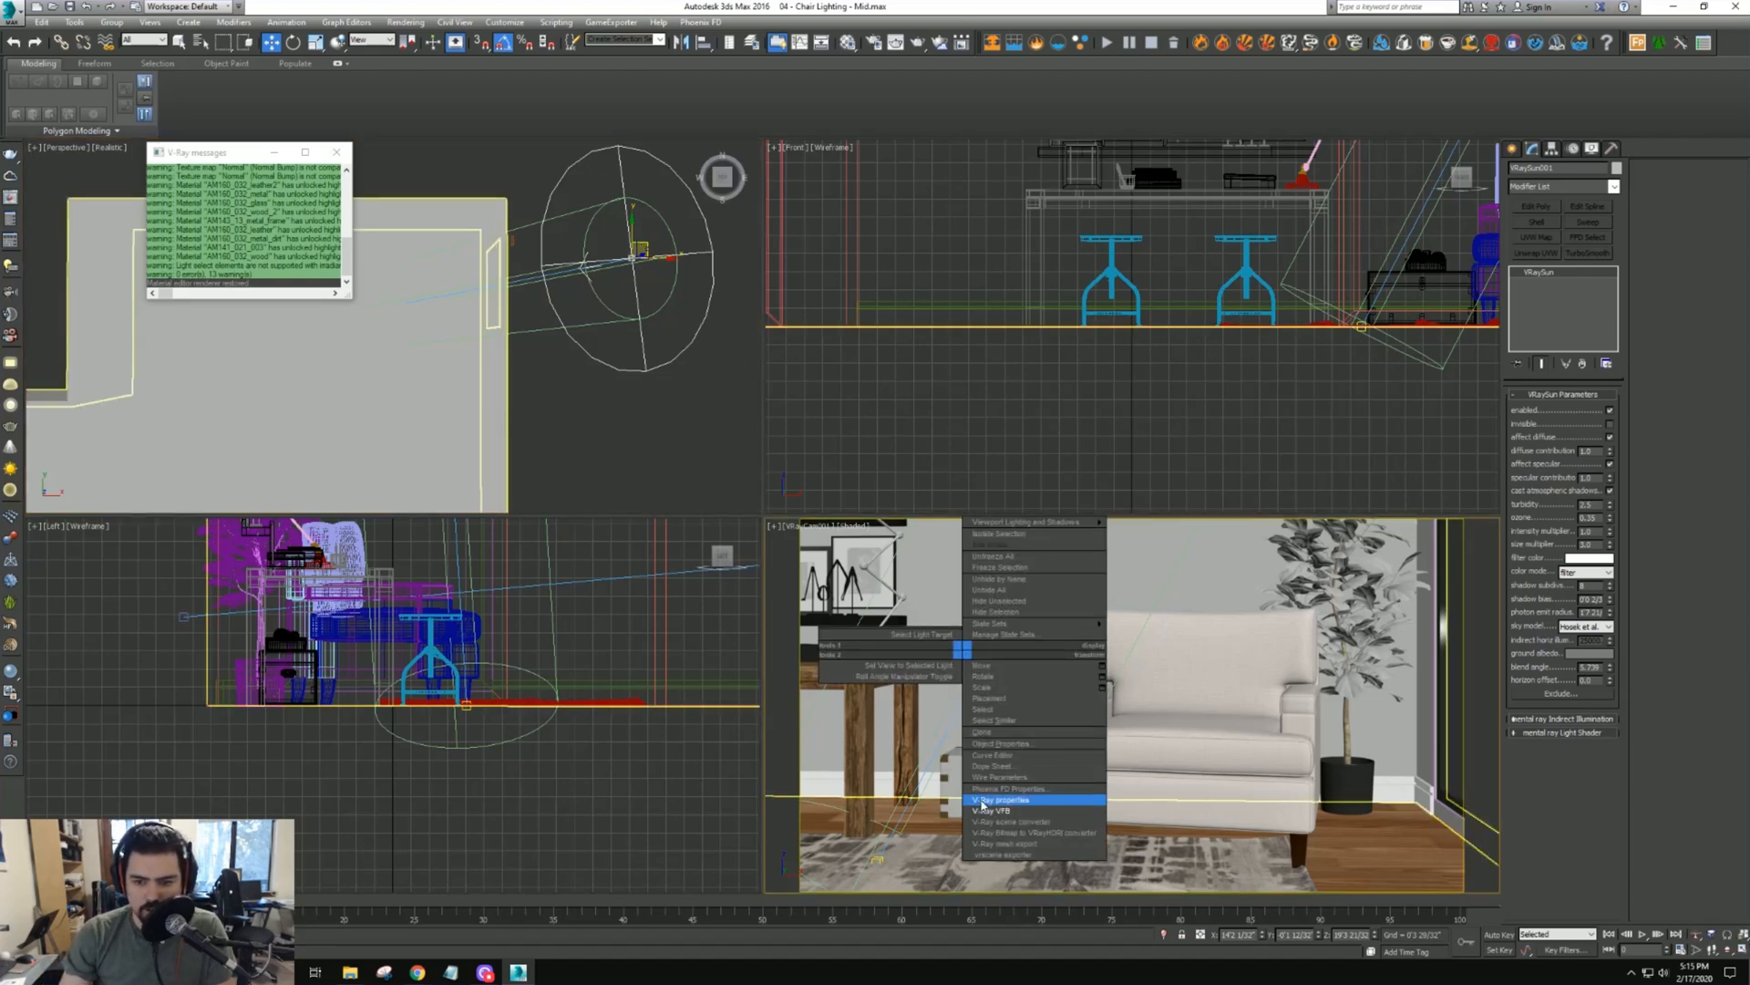
{"action": "left_click", "coordinate": [988, 808]}
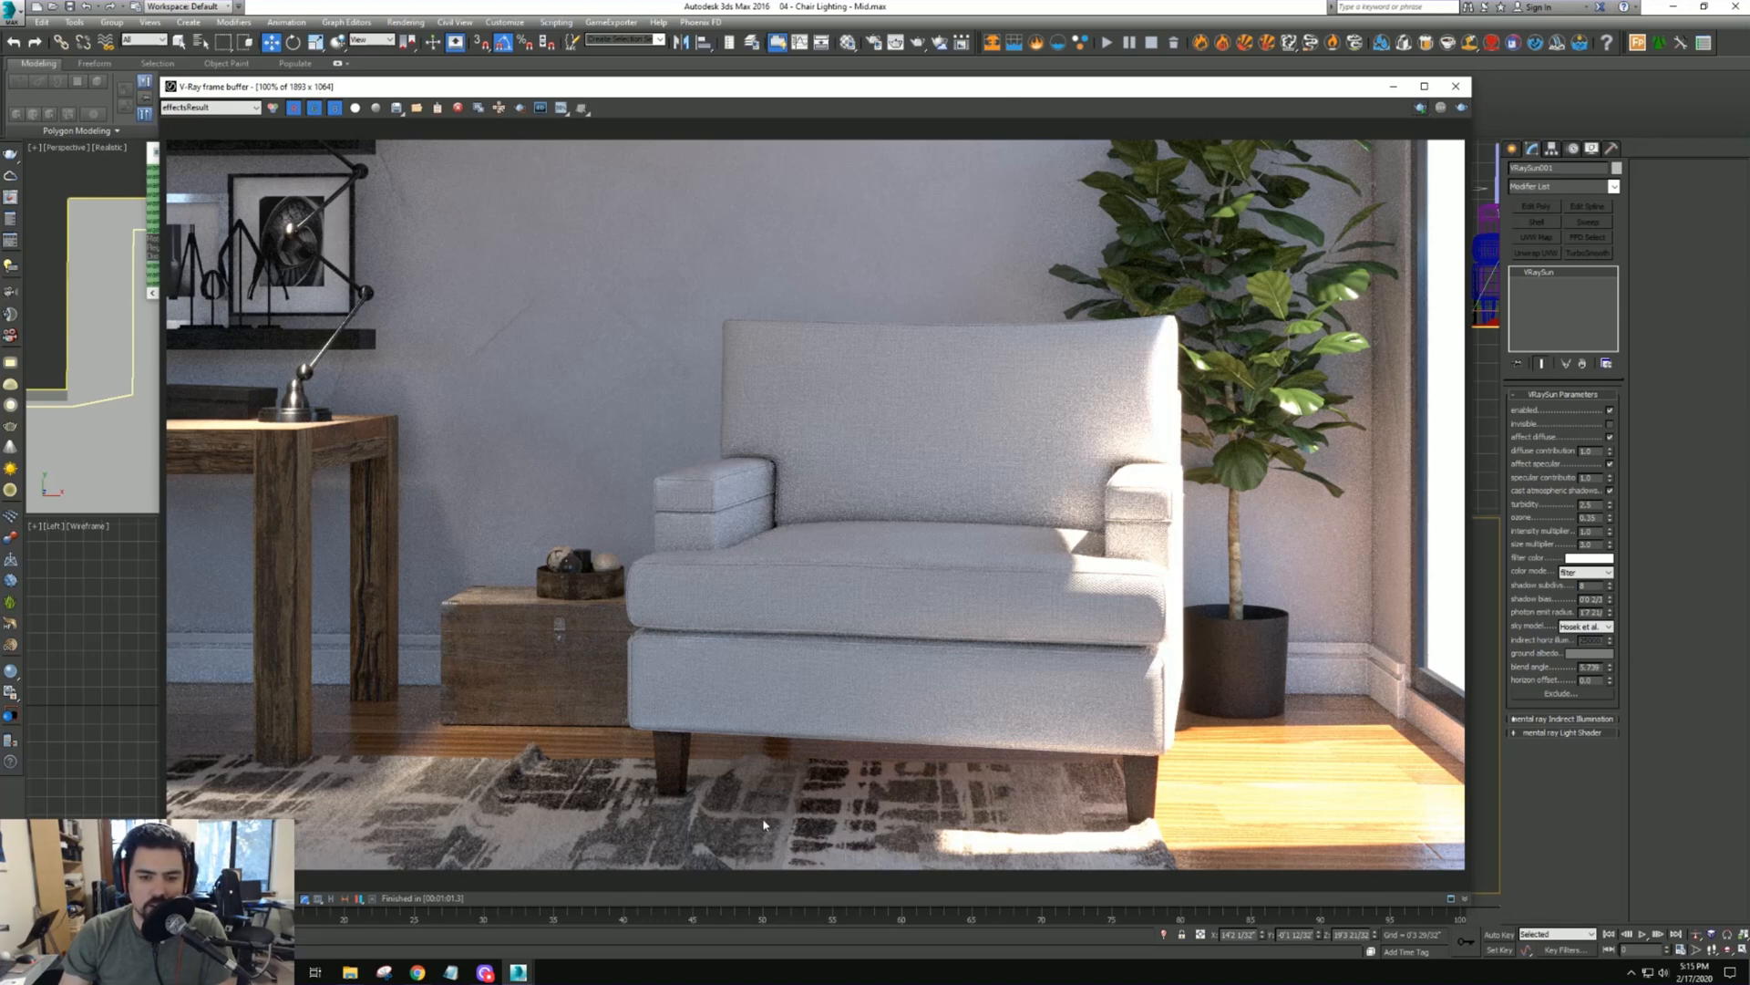
{"action": "key", "text": "shift+q"}
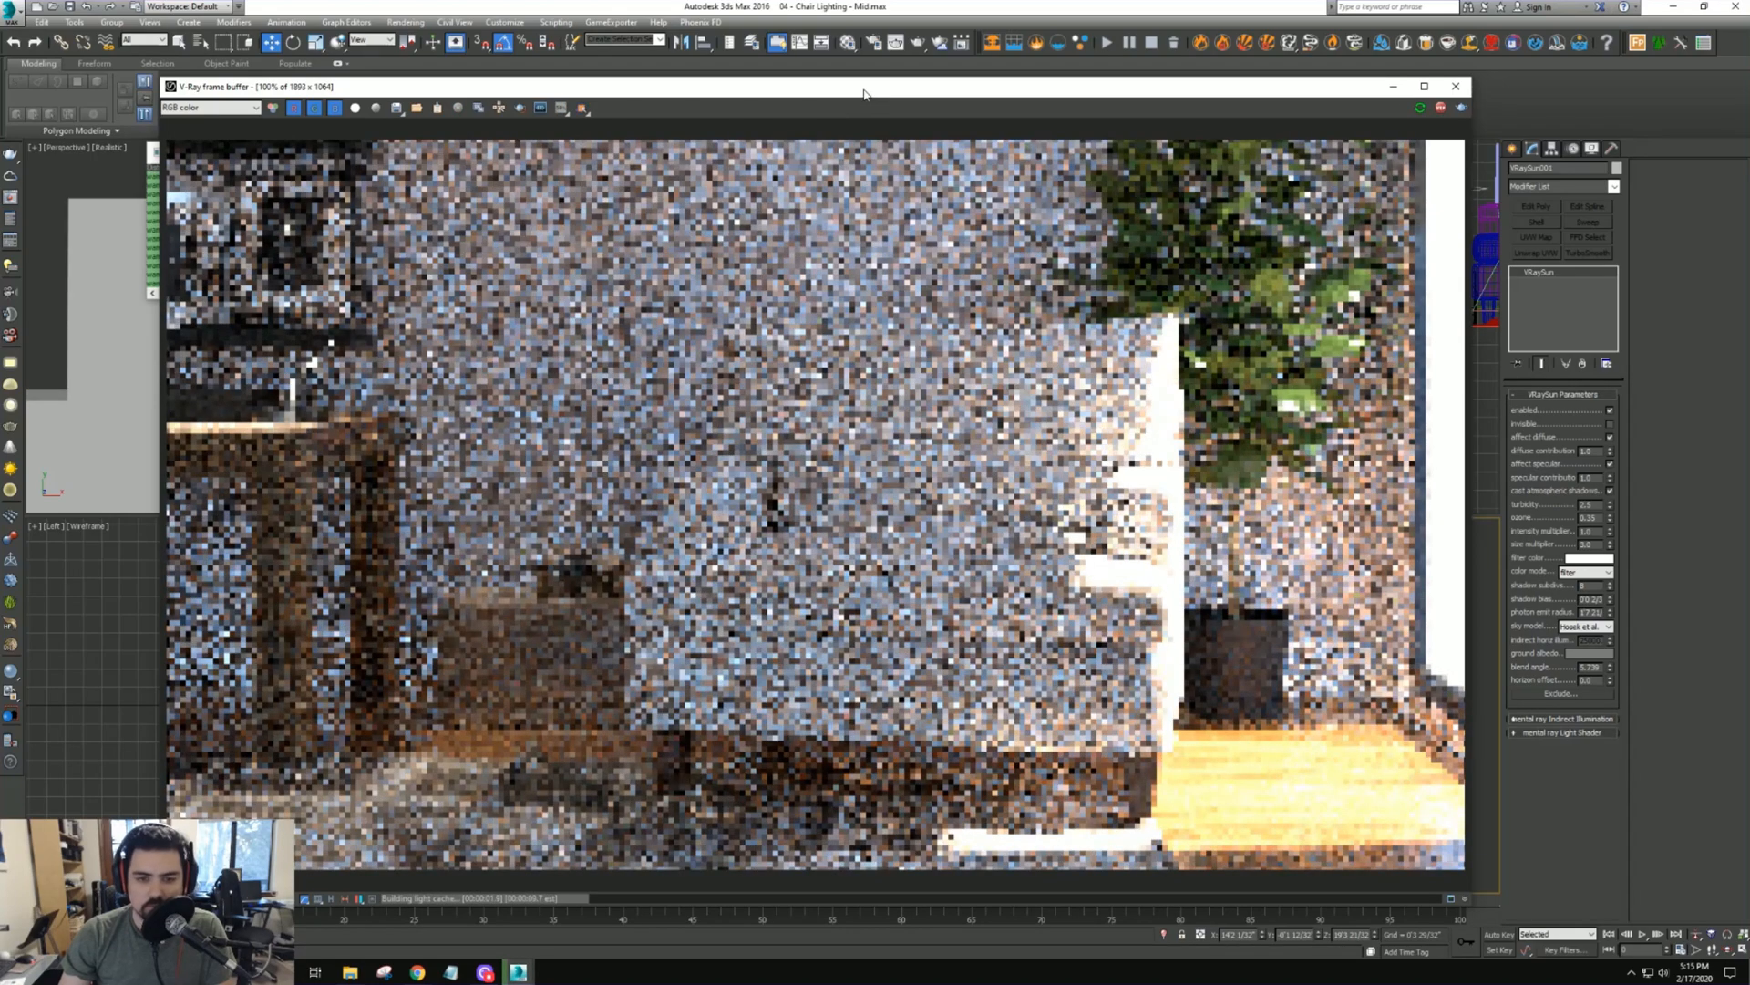
Move the VRaySun farther away from the room in the top view, resizing the frame buffer to check the updated render
{"action": "left_click_drag", "start_coordinate": [866, 97], "coordinate": [986, 306]}
{"action": "left_click", "coordinate": [643, 246]}
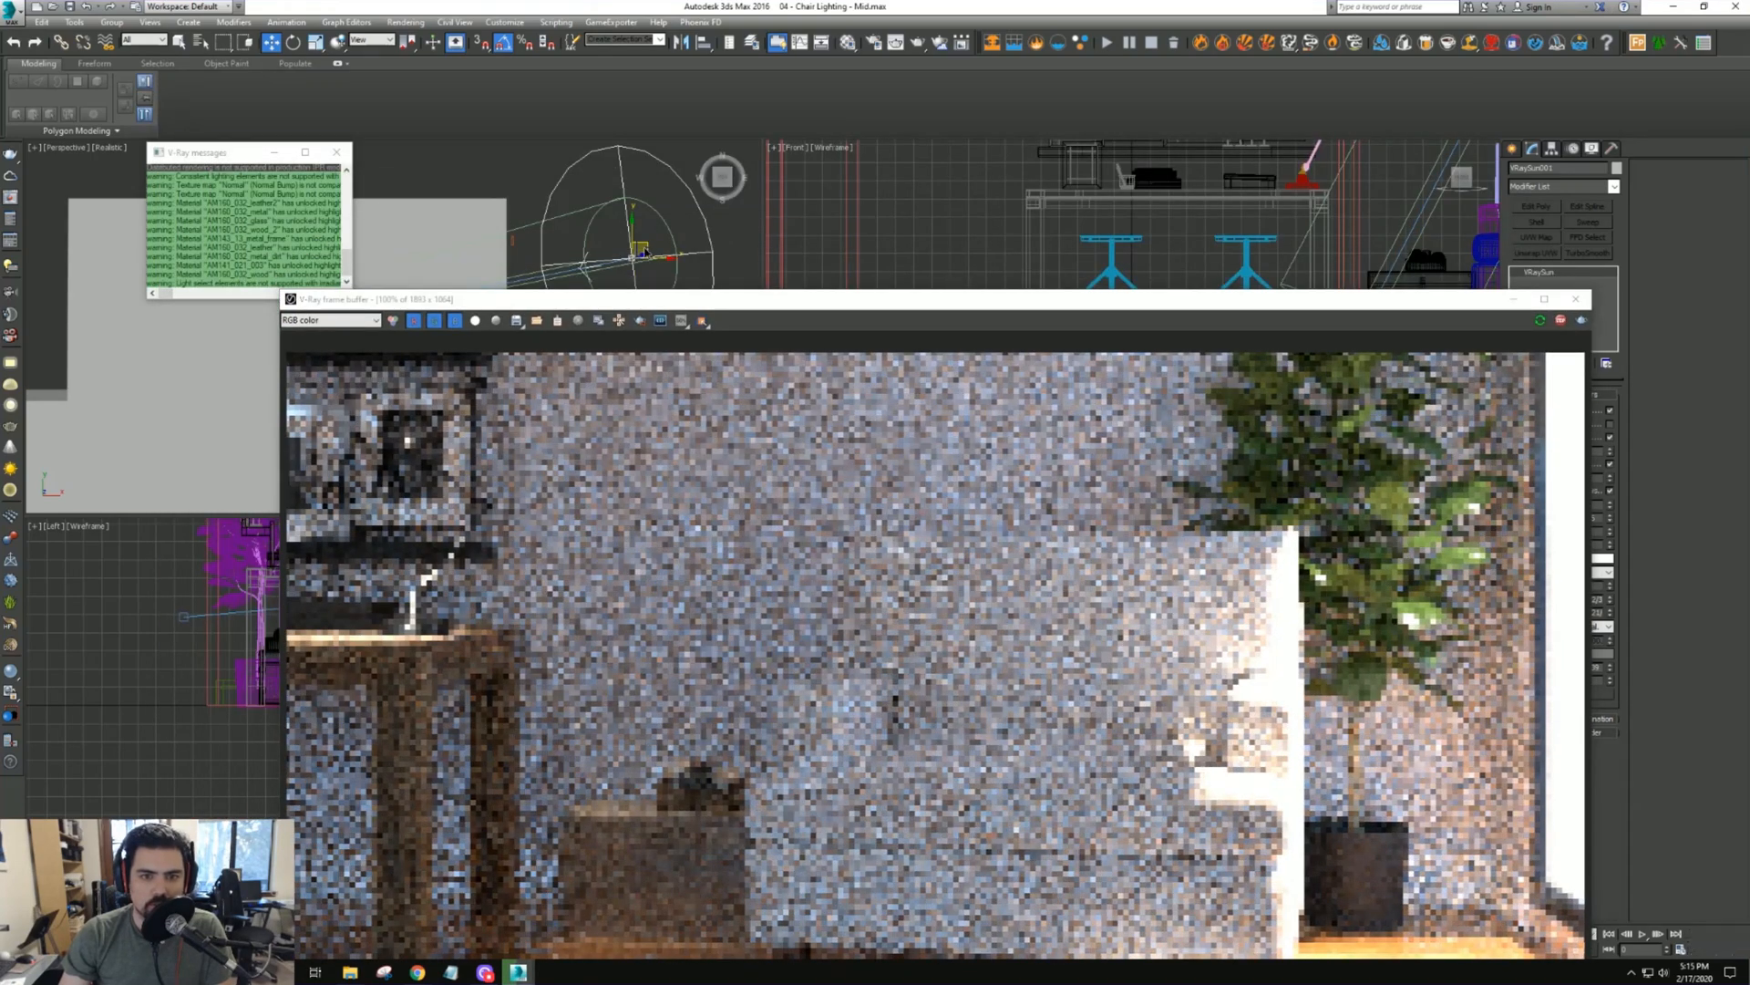
{"action": "left_click_drag", "start_coordinate": [644, 246], "coordinate": [678, 255]}
{"action": "left_click_drag", "start_coordinate": [748, 305], "coordinate": [737, 147]}
{"action": "left_click_drag", "start_coordinate": [270, 135], "coordinate": [846, 390]}
{"action": "left_click_drag", "start_coordinate": [952, 399], "coordinate": [906, 219]}
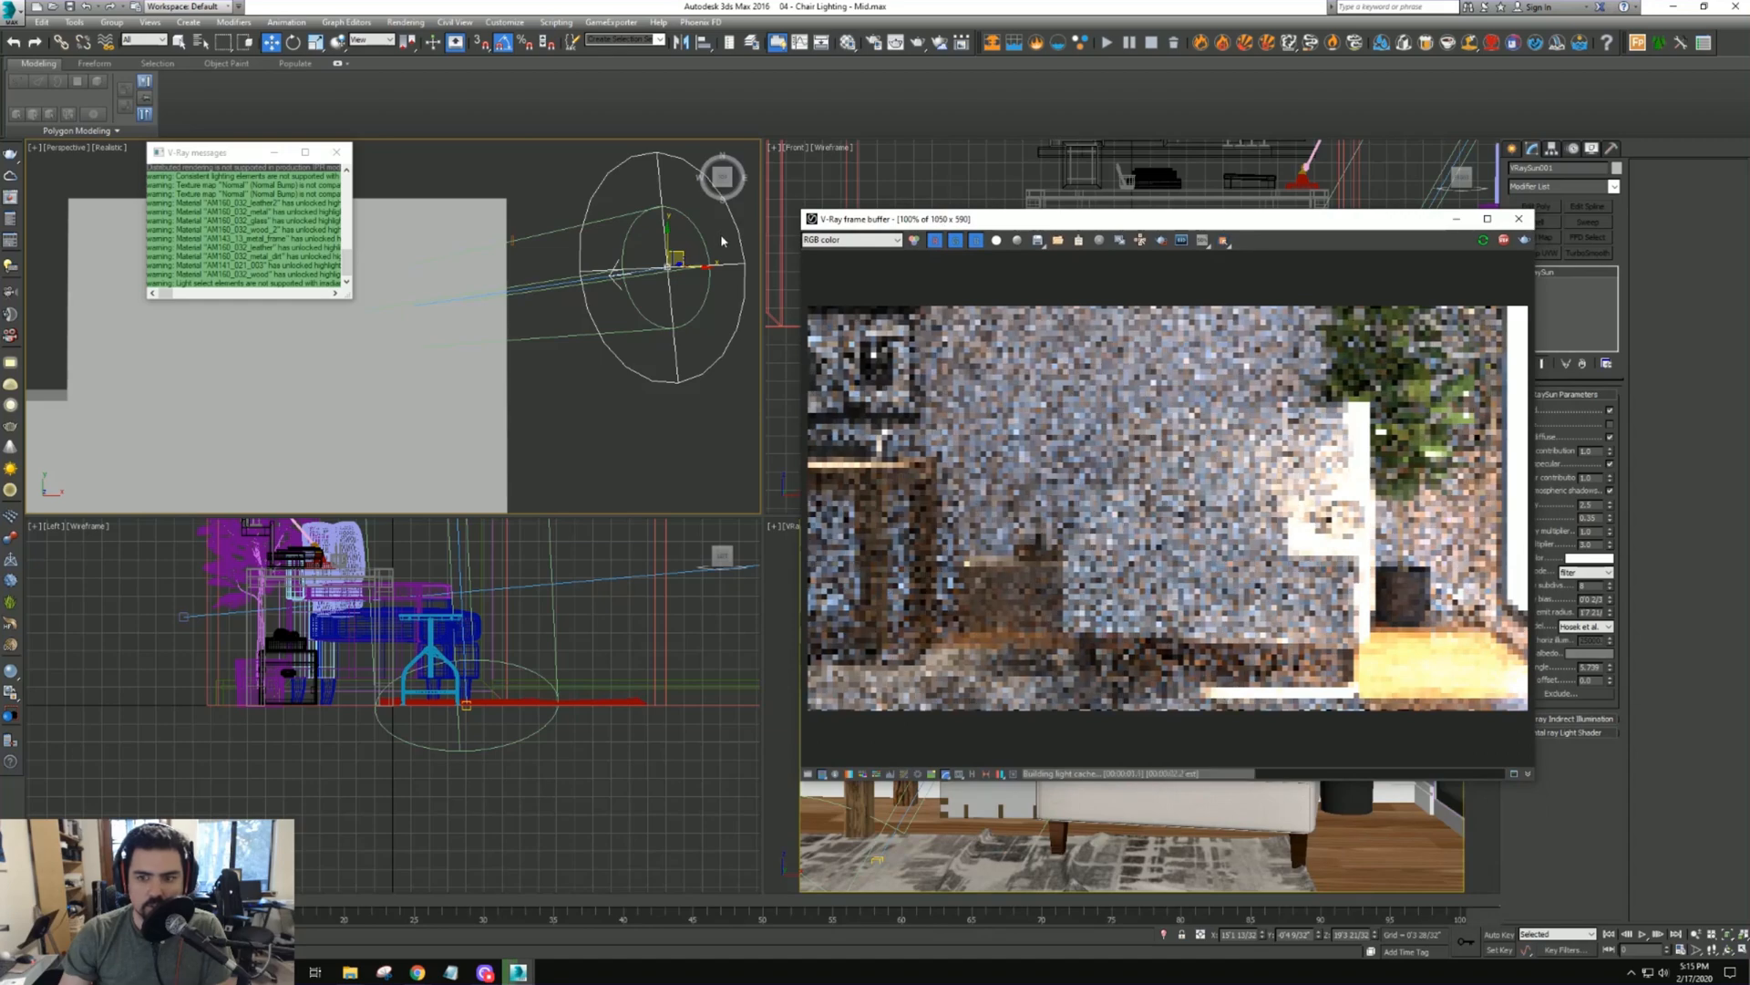
{"action": "left_click_drag", "start_coordinate": [702, 248], "coordinate": [725, 269]}
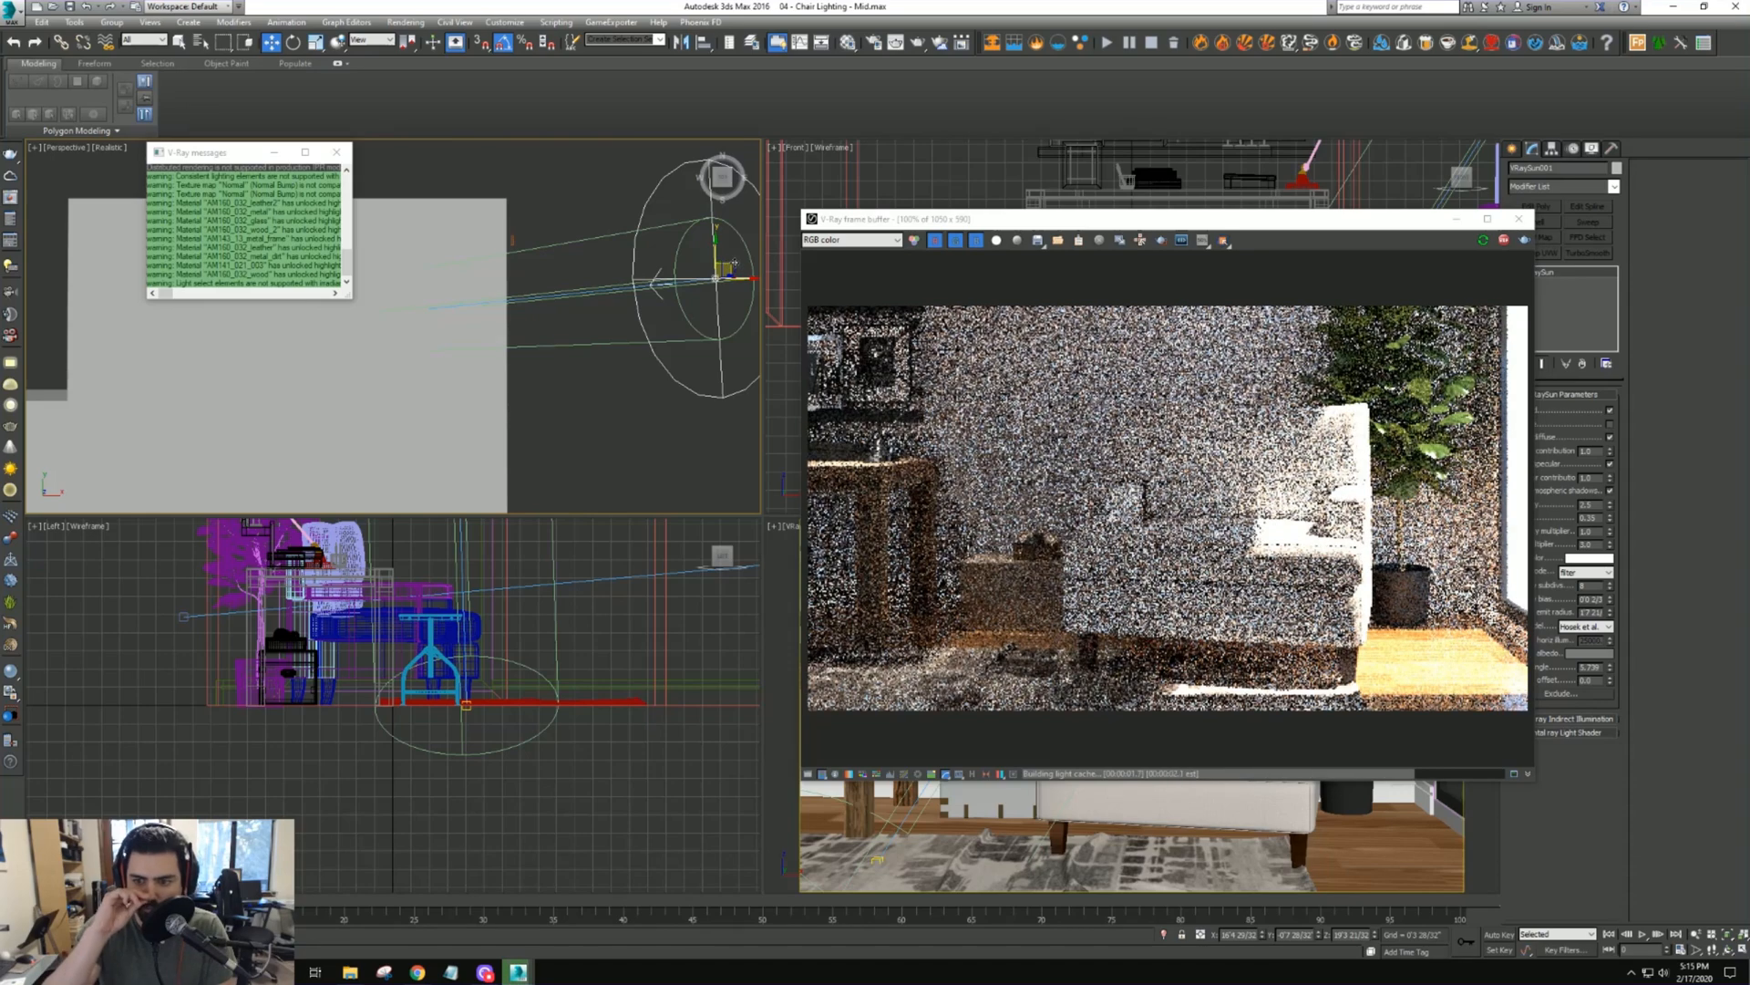
{"action": "double_click", "coordinate": [1094, 220]}
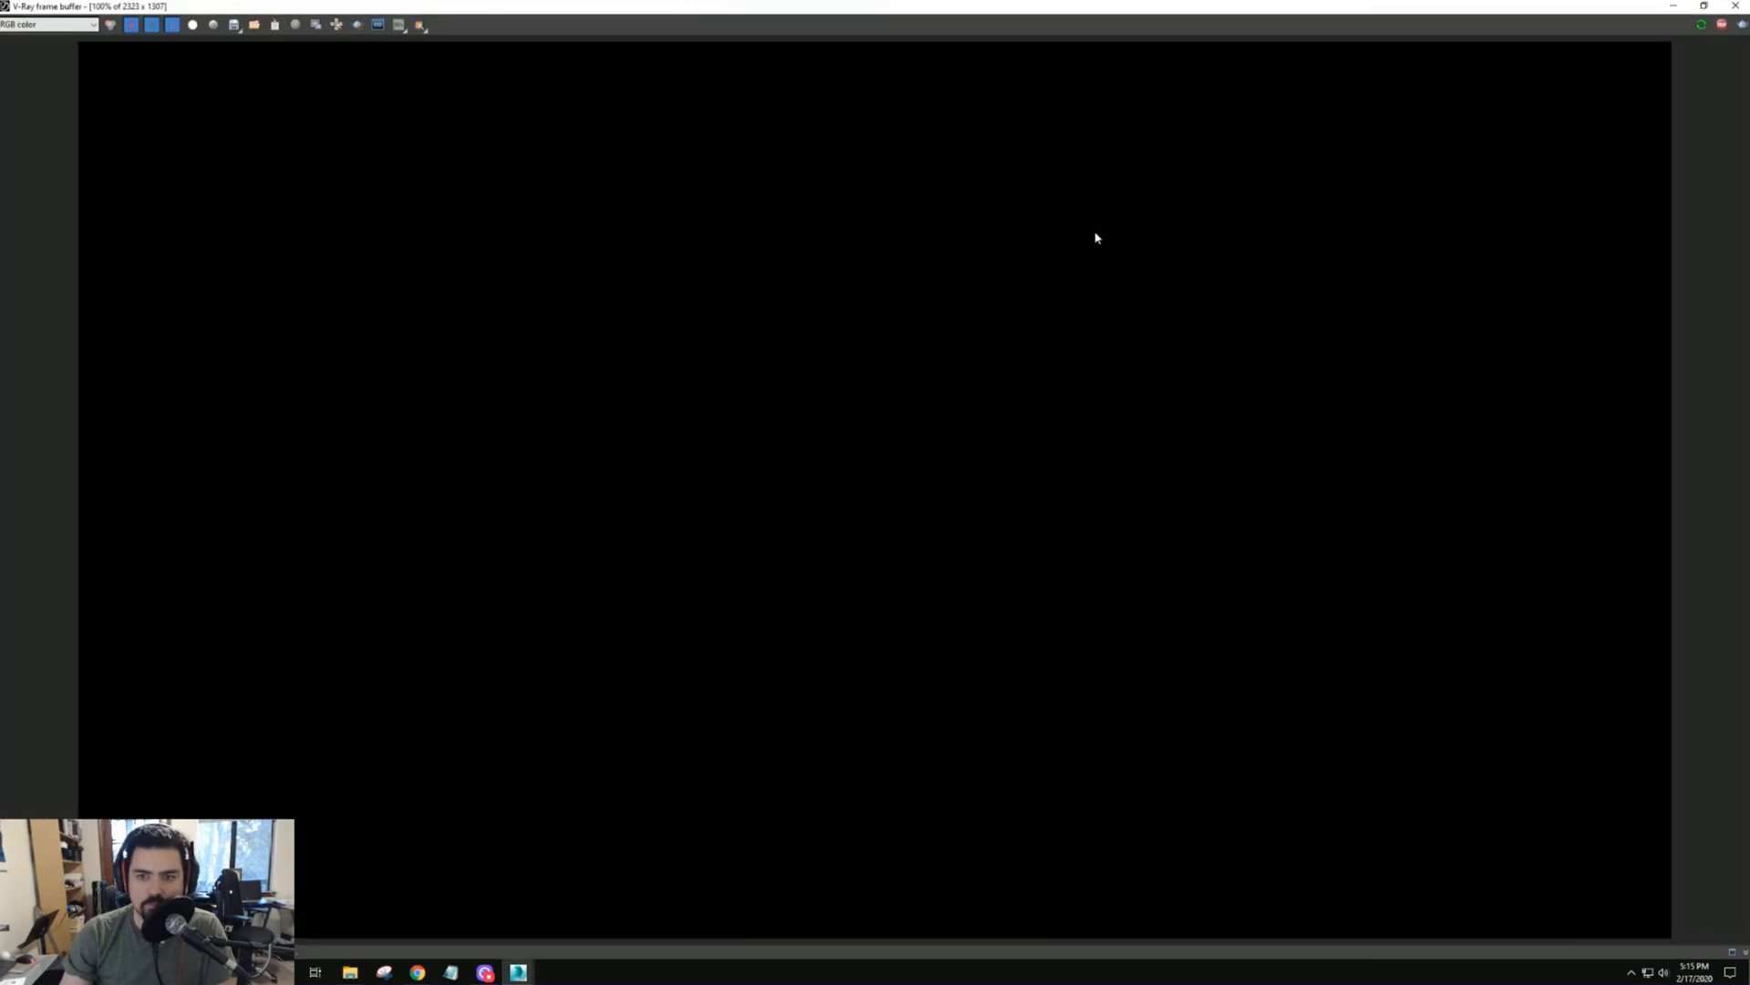